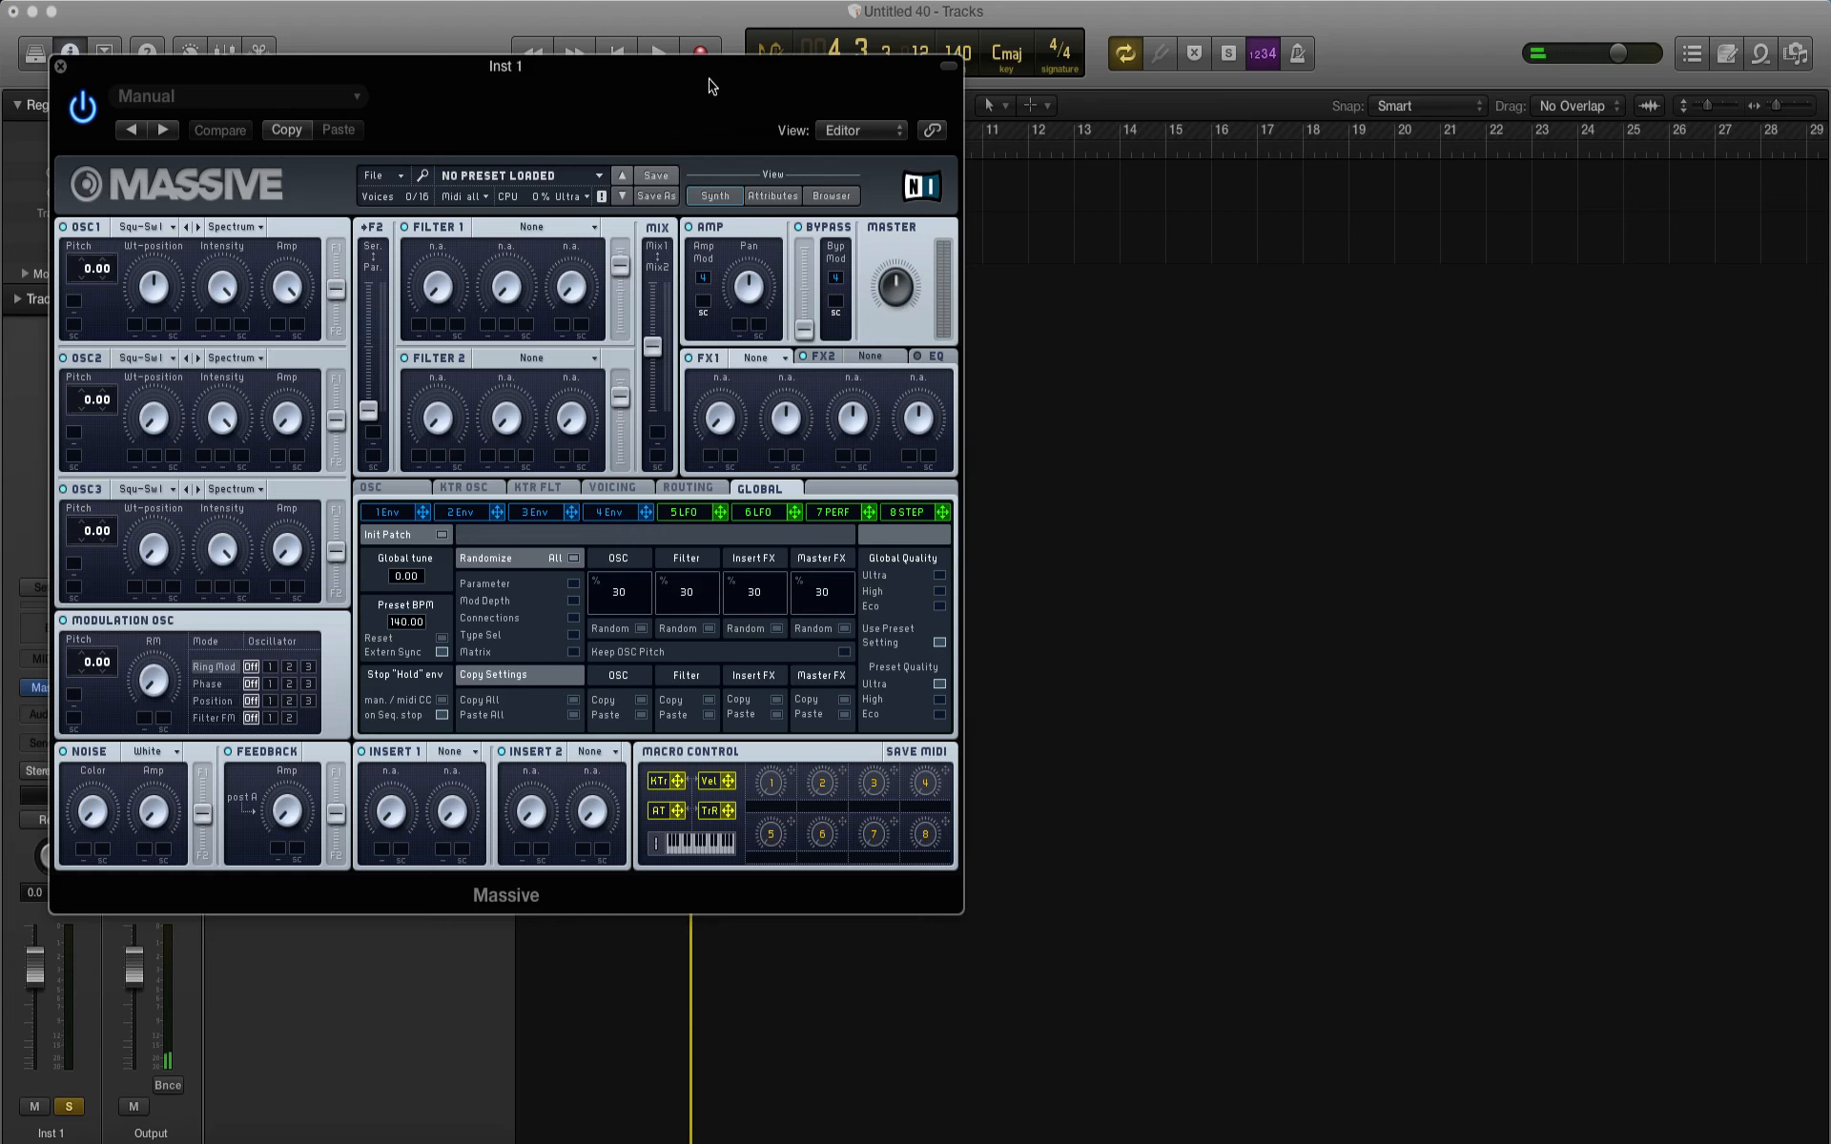
Step: Close the Massive window and add a second instrument track below Inst 1 with Serum loaded in stereo
left_click_drag(709, 86, 1279, 255)
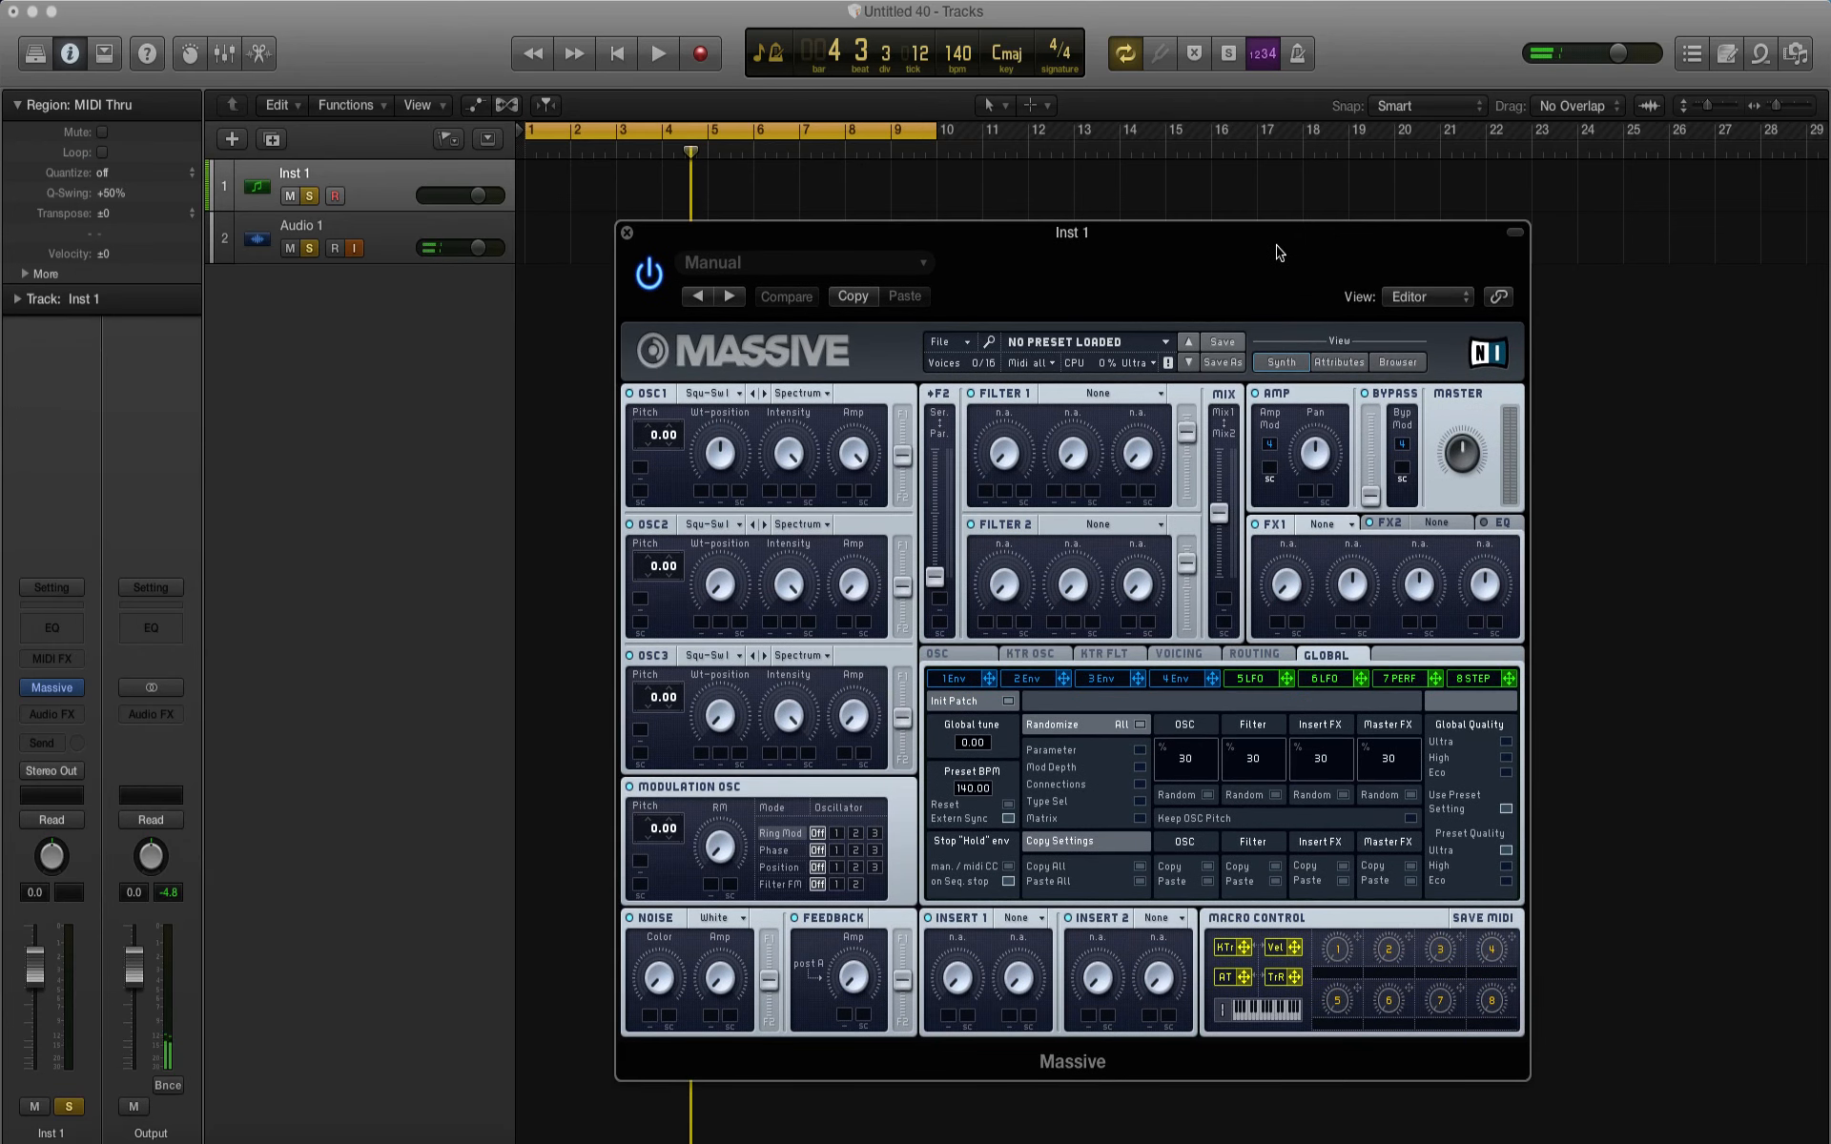
left_click(627, 233)
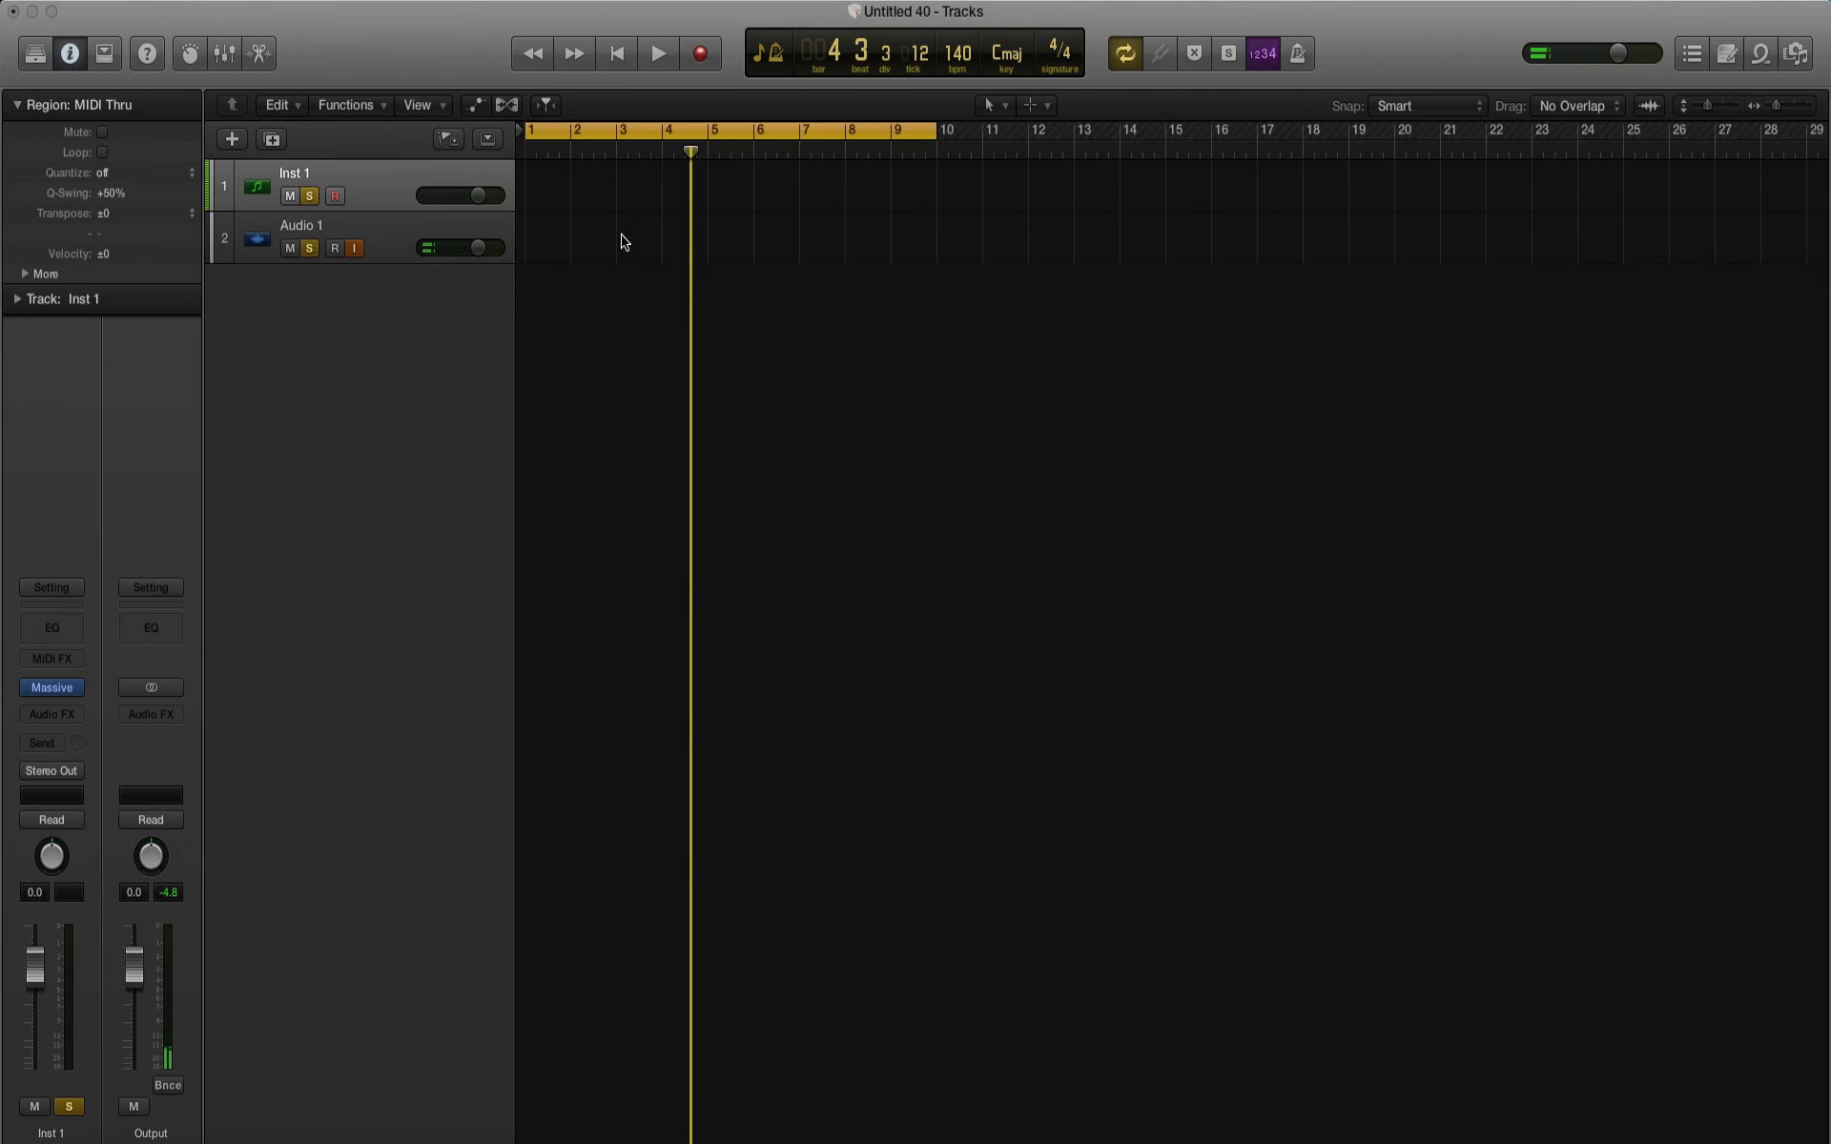
key("super+d")
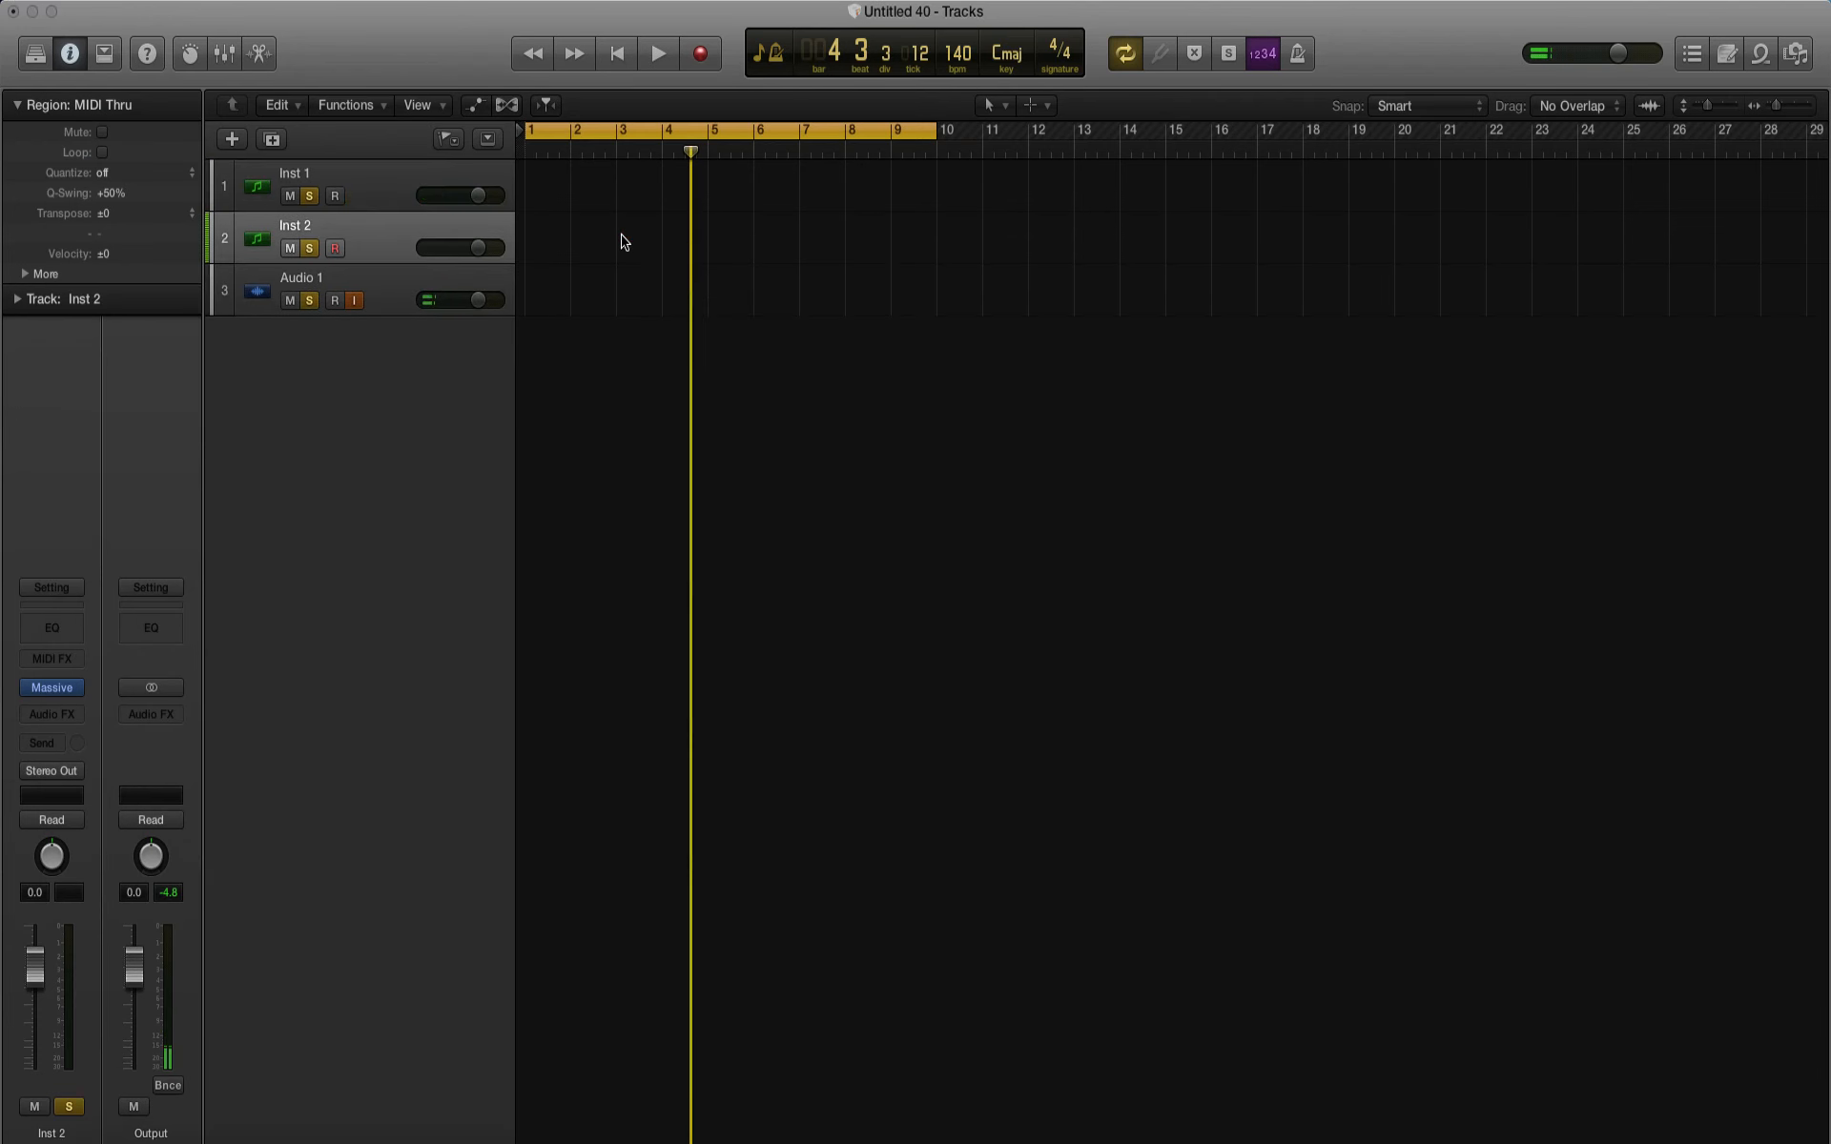
left_click(76, 689)
mouse_move(67, 1089)
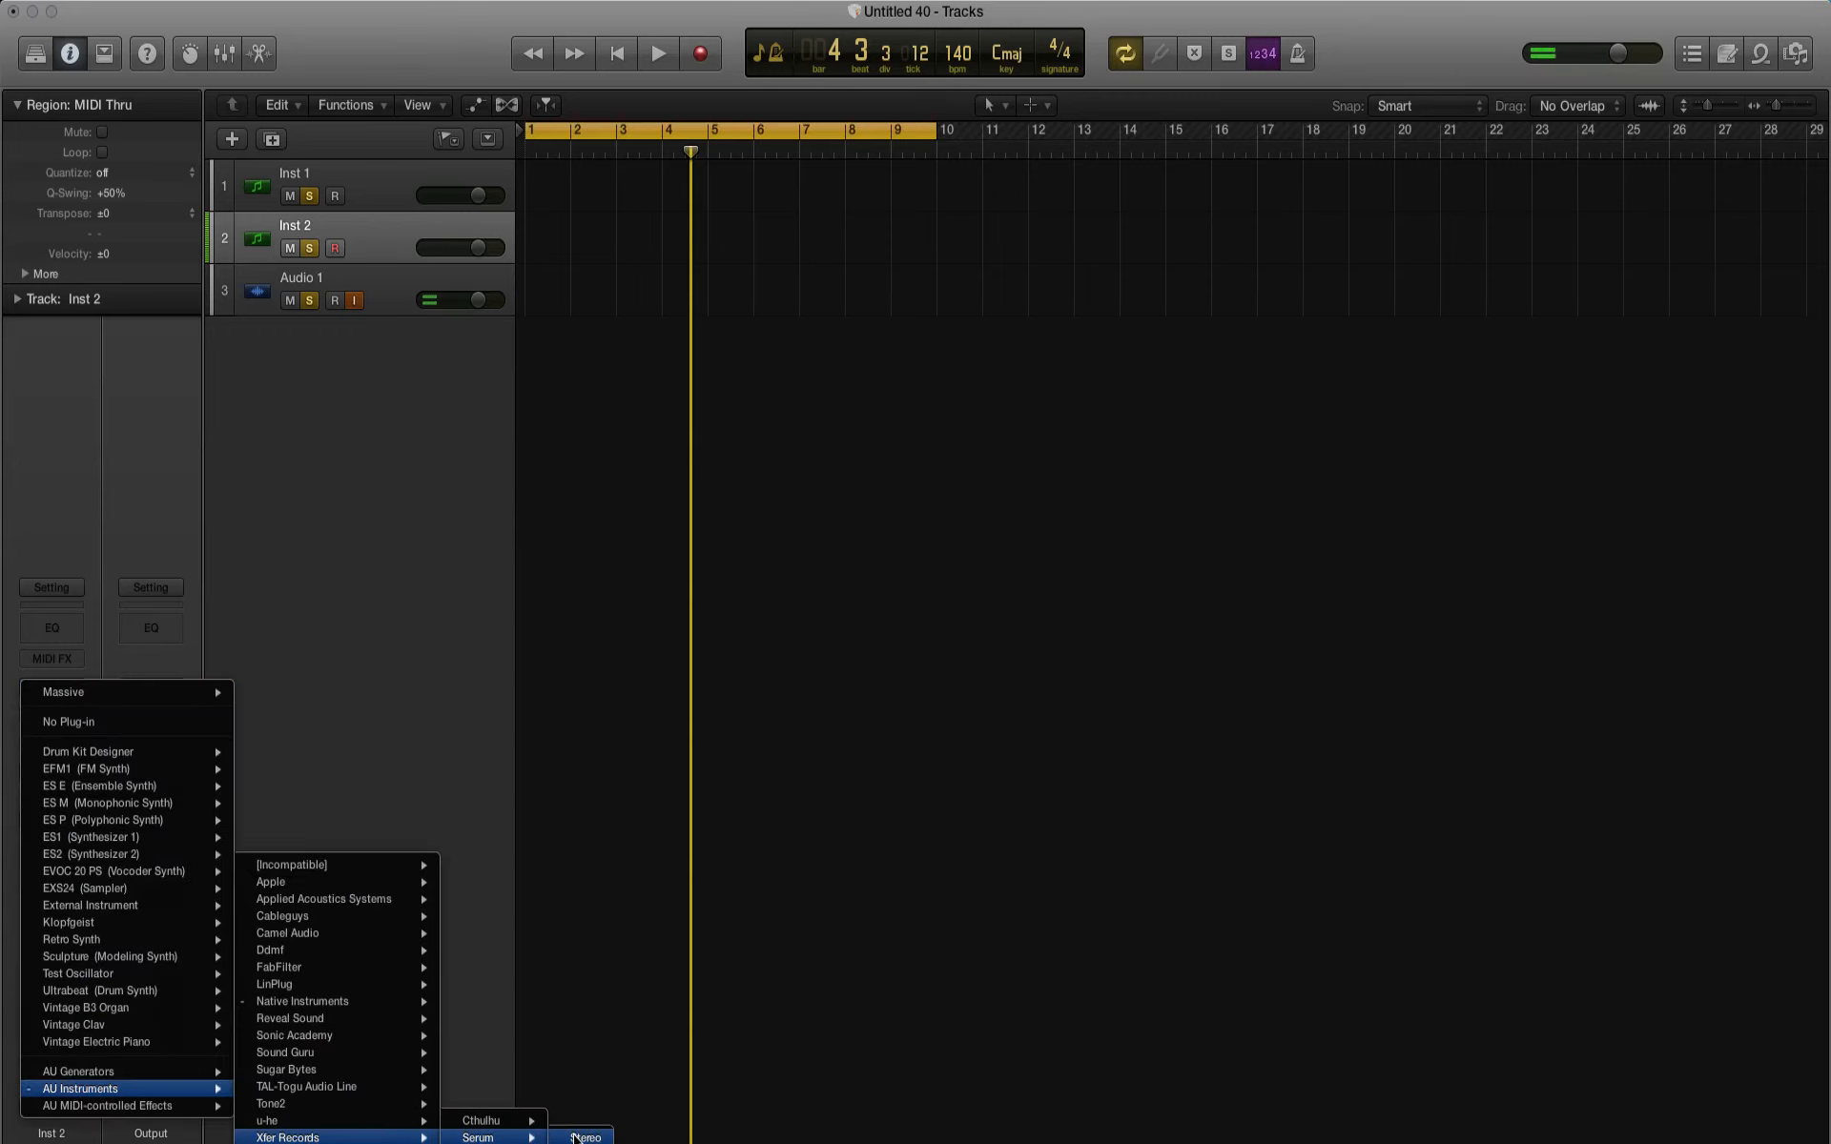
left_click(575, 1137)
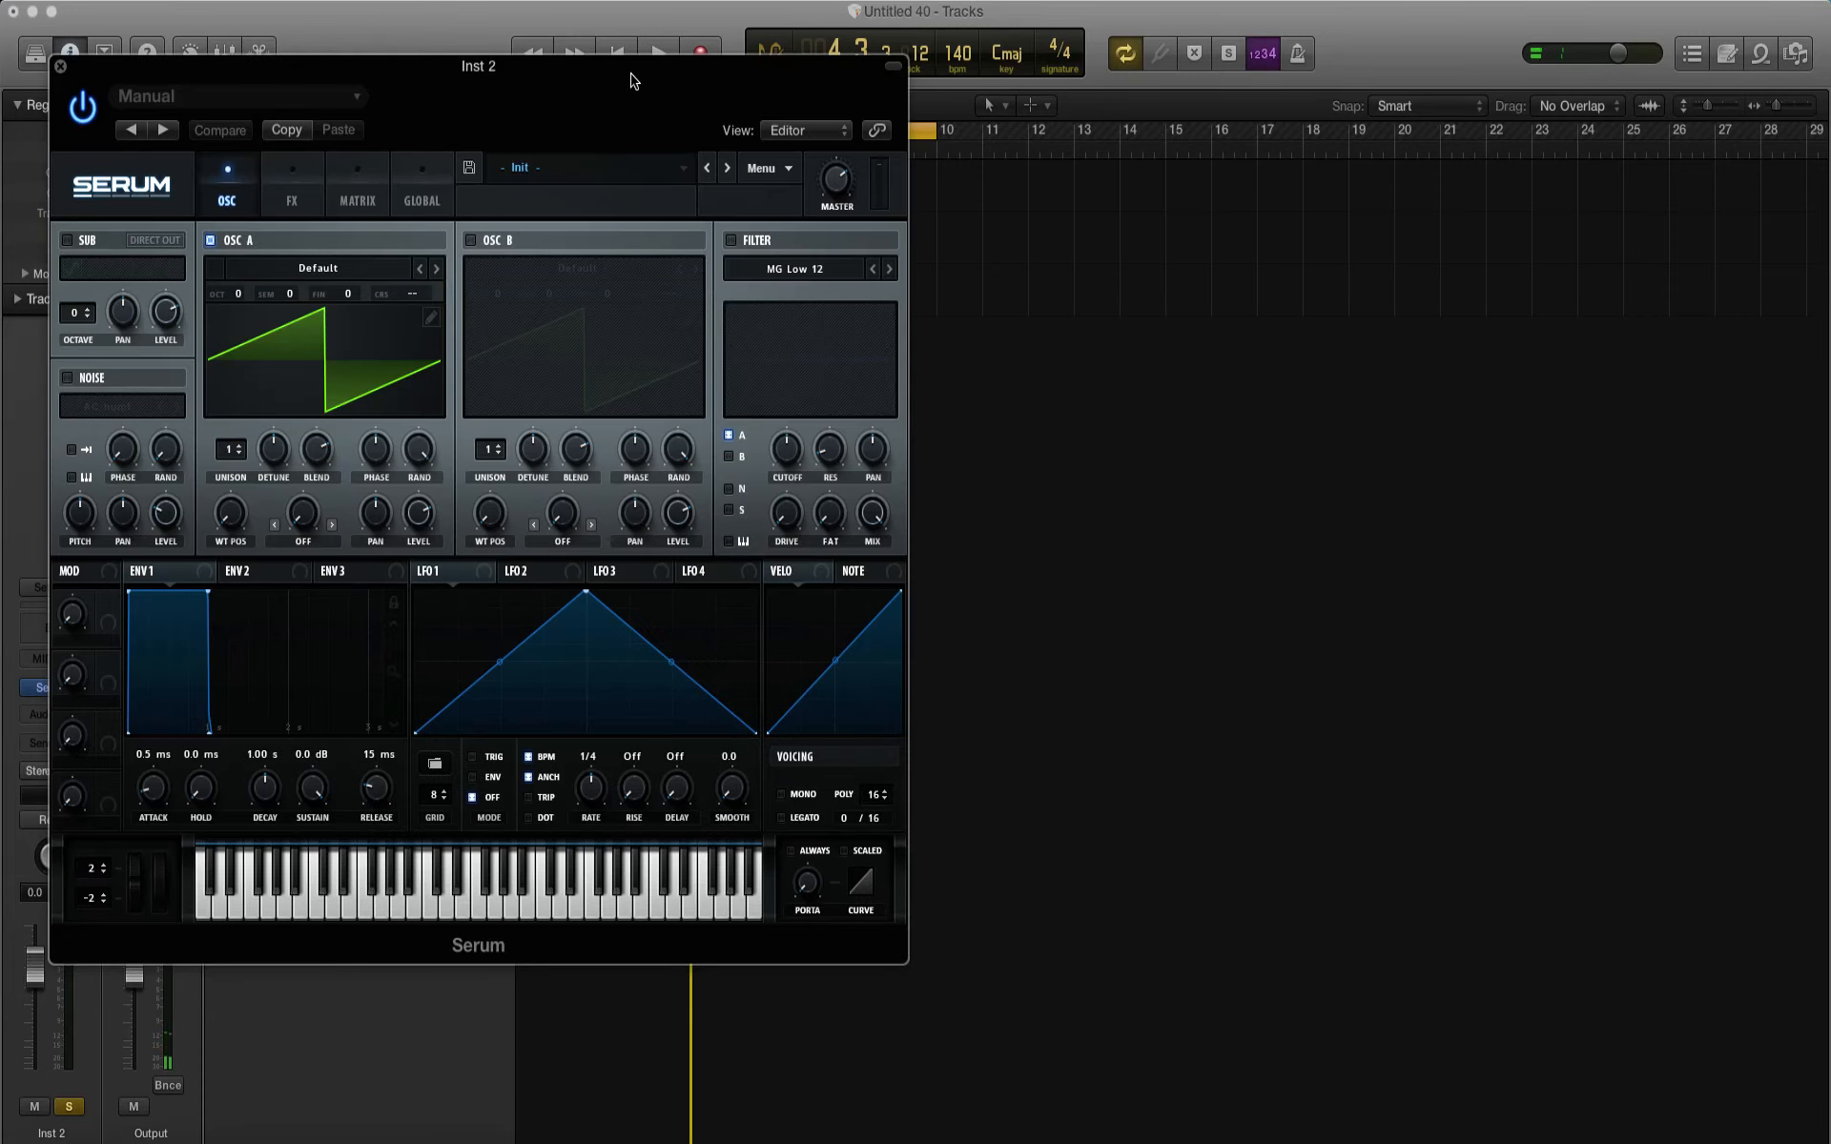
left_click_drag(634, 73, 1293, 213)
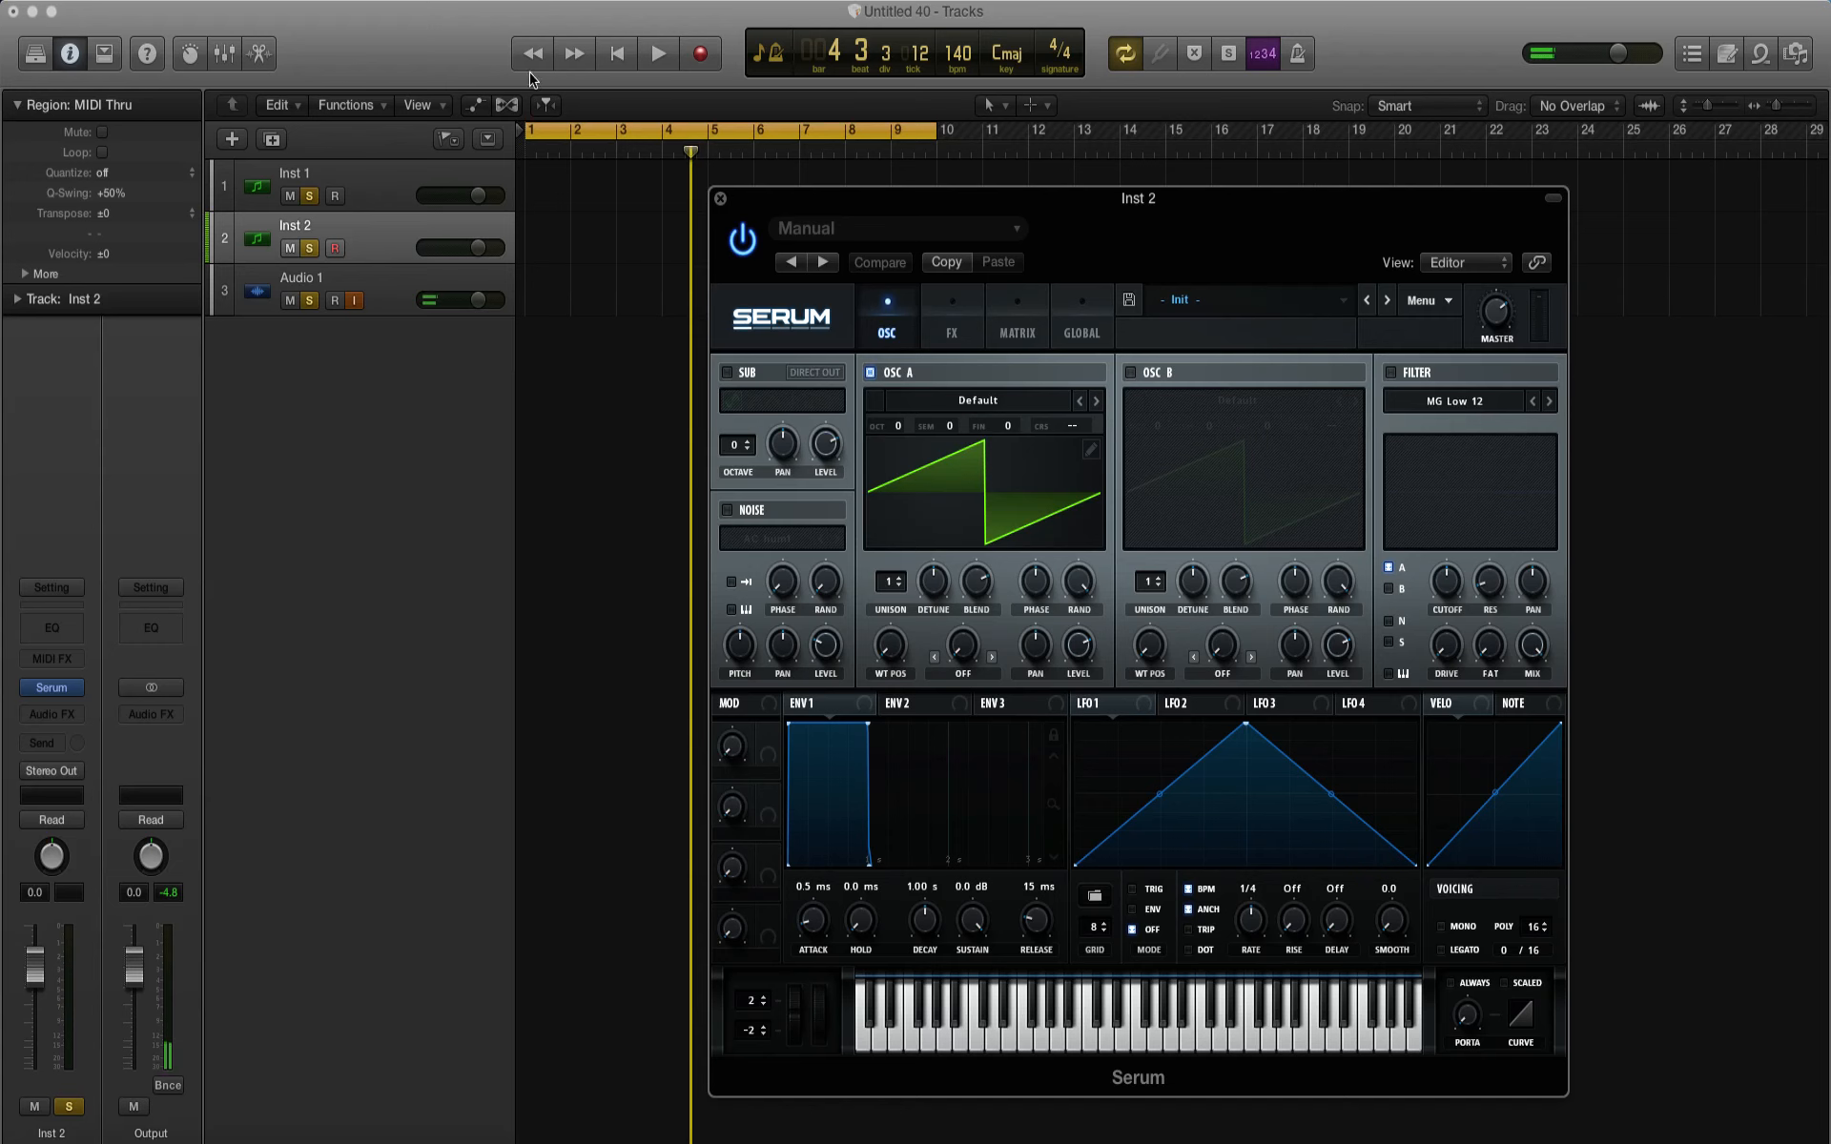
Step: Show the Musical Typing keyboard and arrange it beside the Serum window so the synth stays unobstructed
left_click(526, 2)
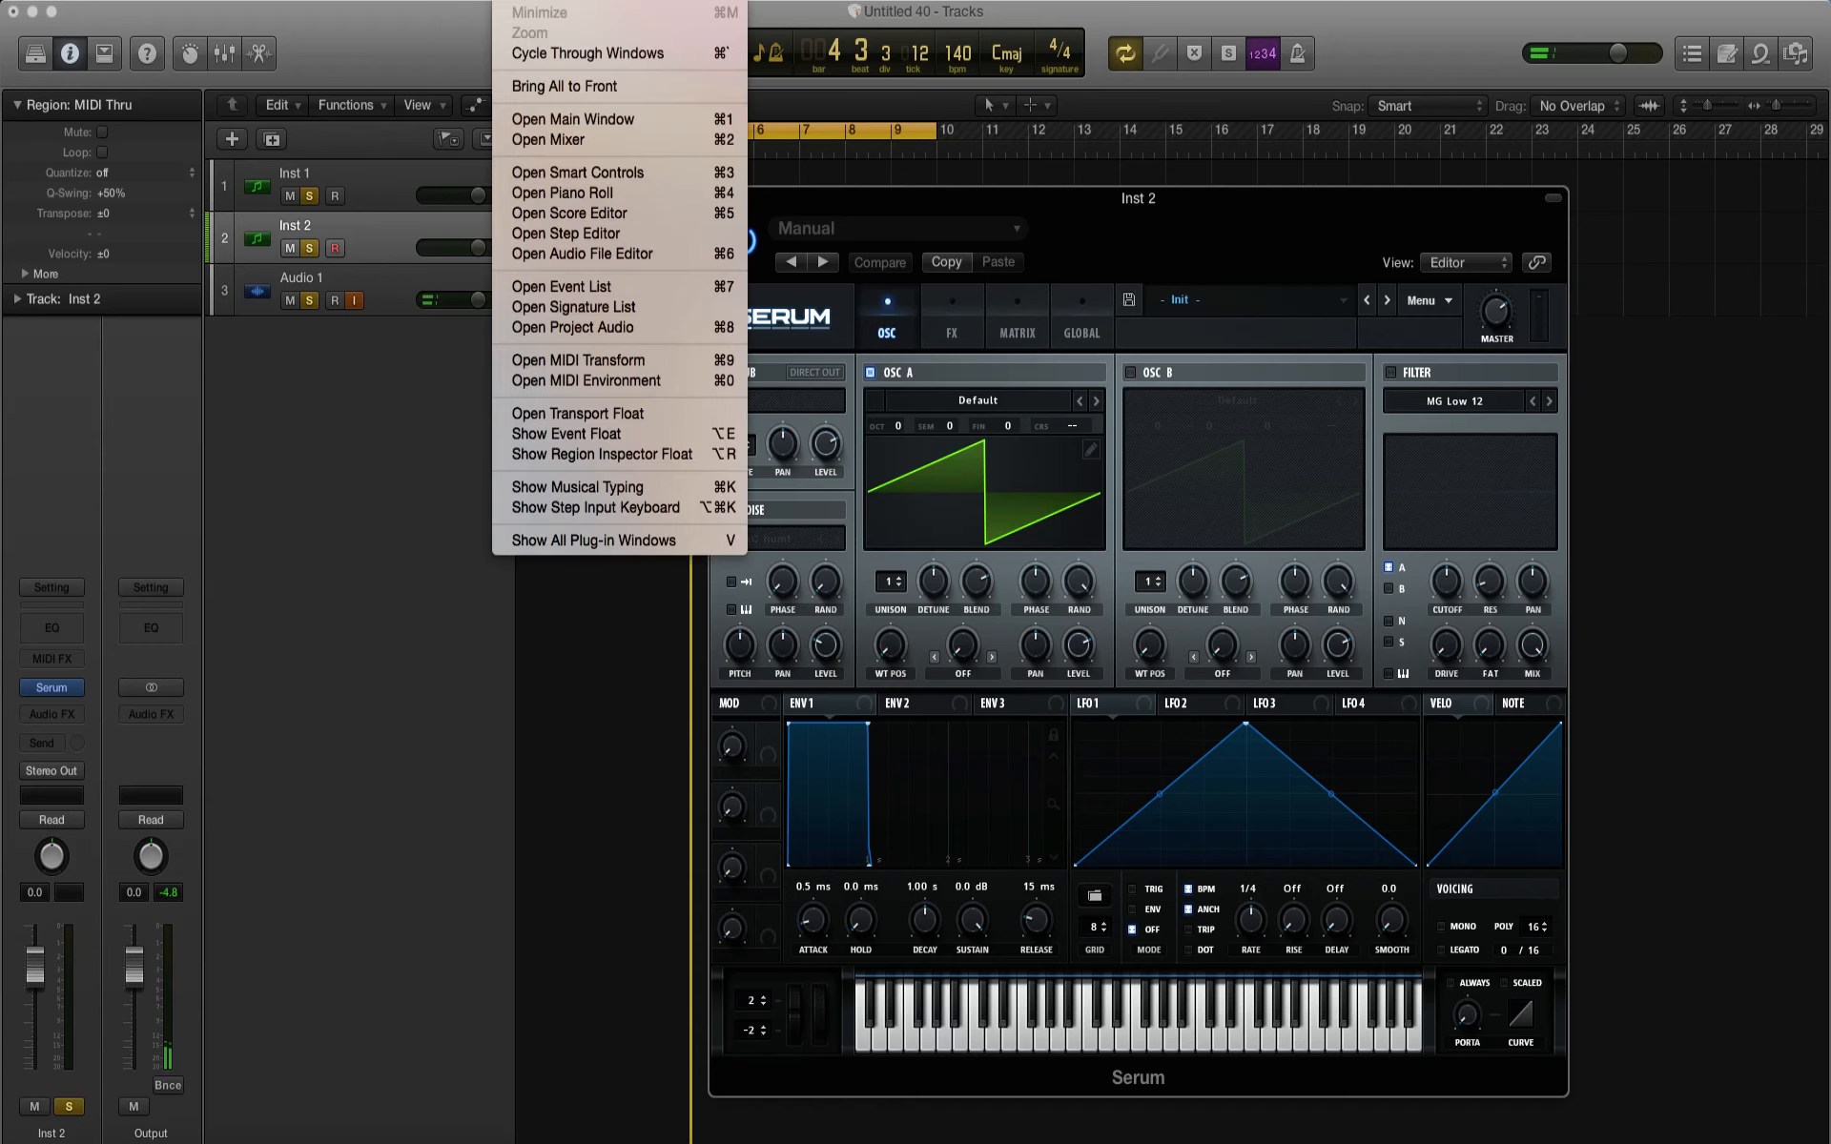
left_click(601, 488)
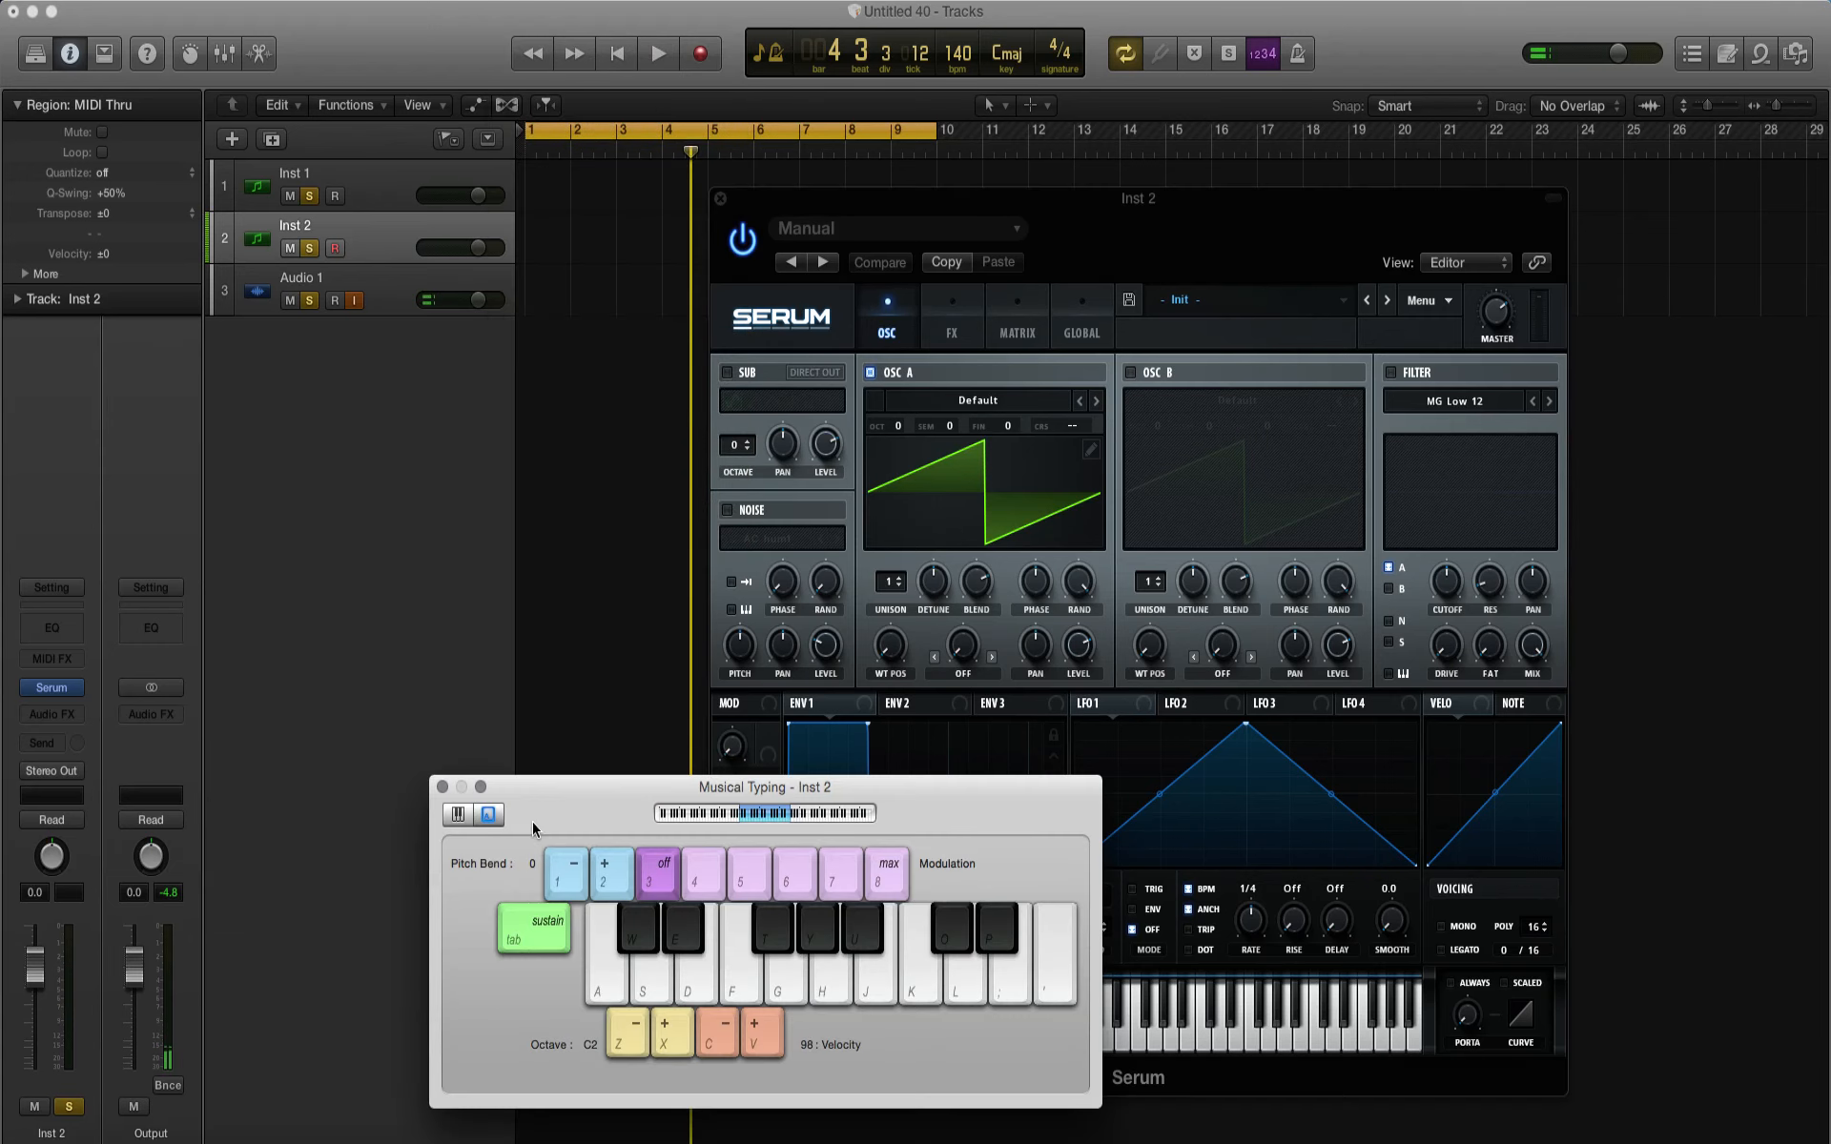
left_click_drag(539, 787, 1812, 447)
left_click_drag(984, 209, 986, 186)
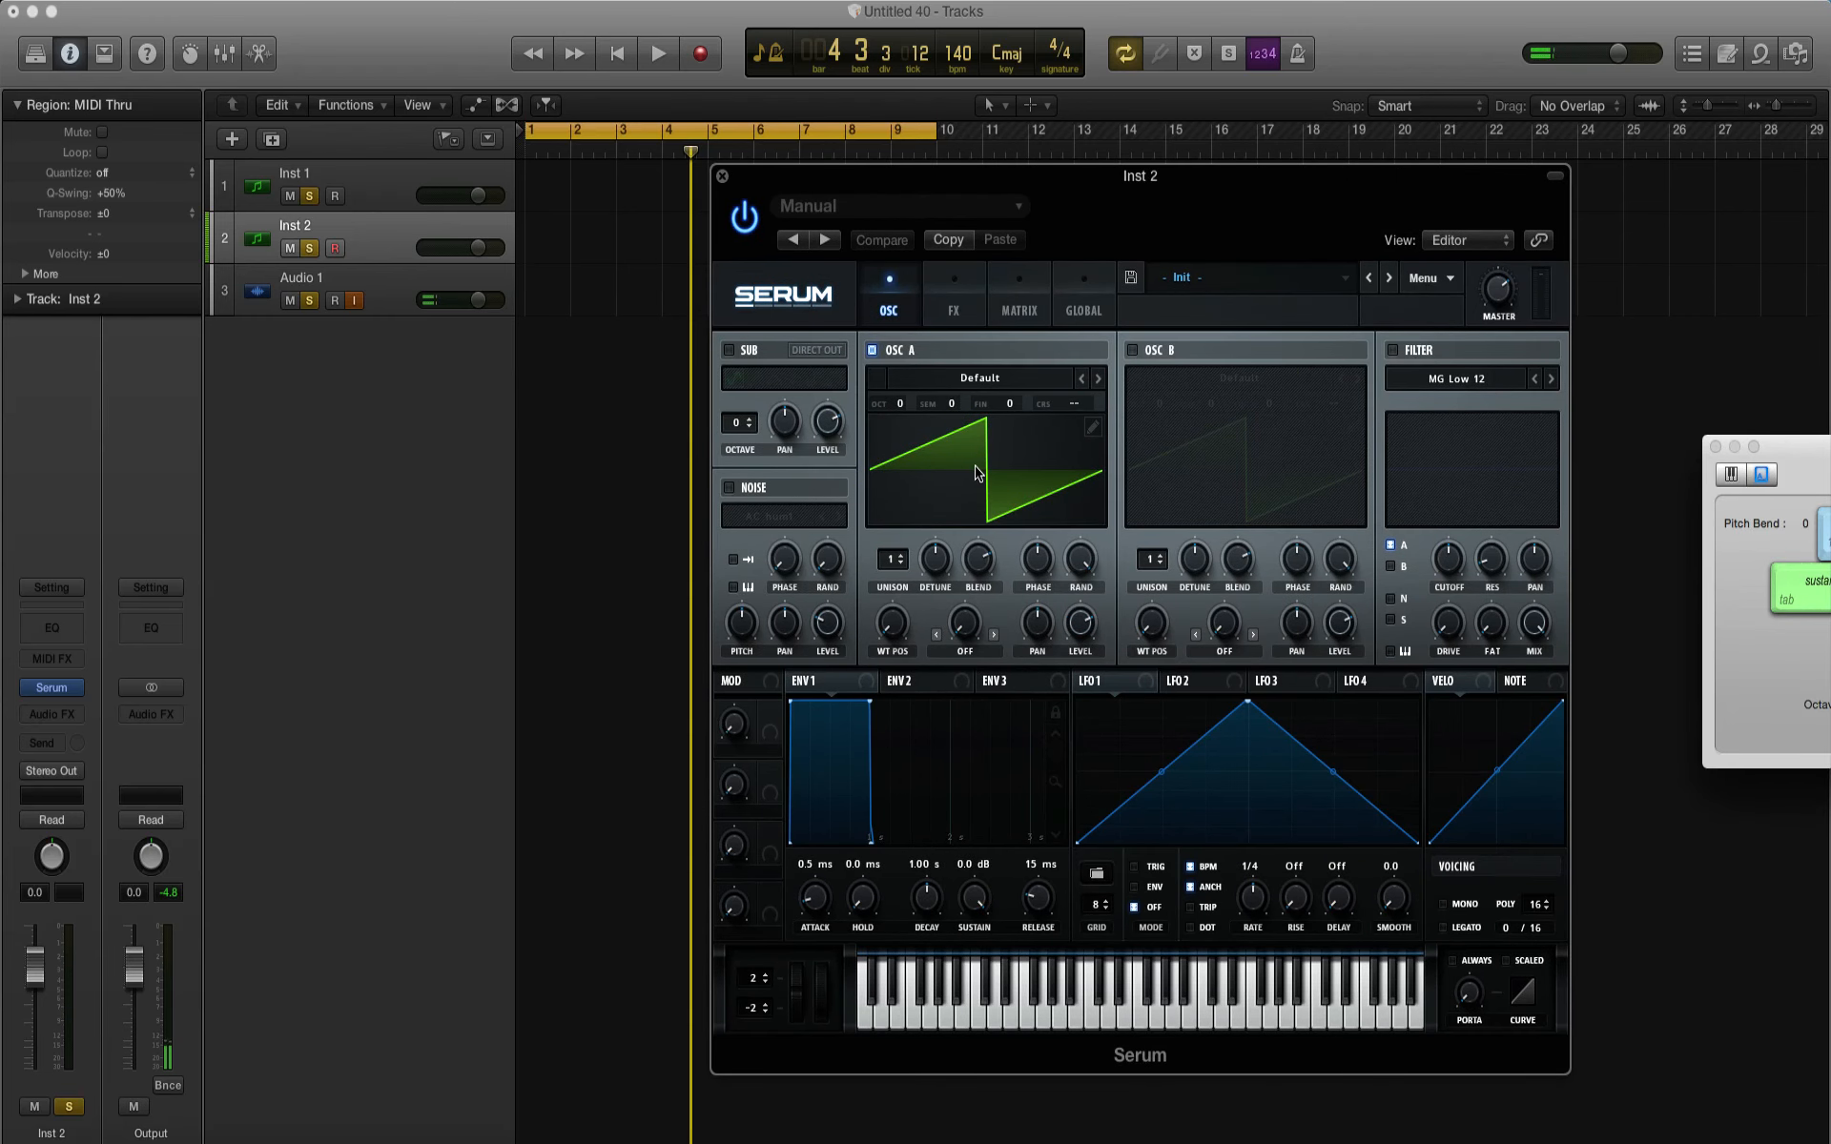
Step: Play several notes with Musical Typing to audition Serum's default Oscillator A sound
key("a")
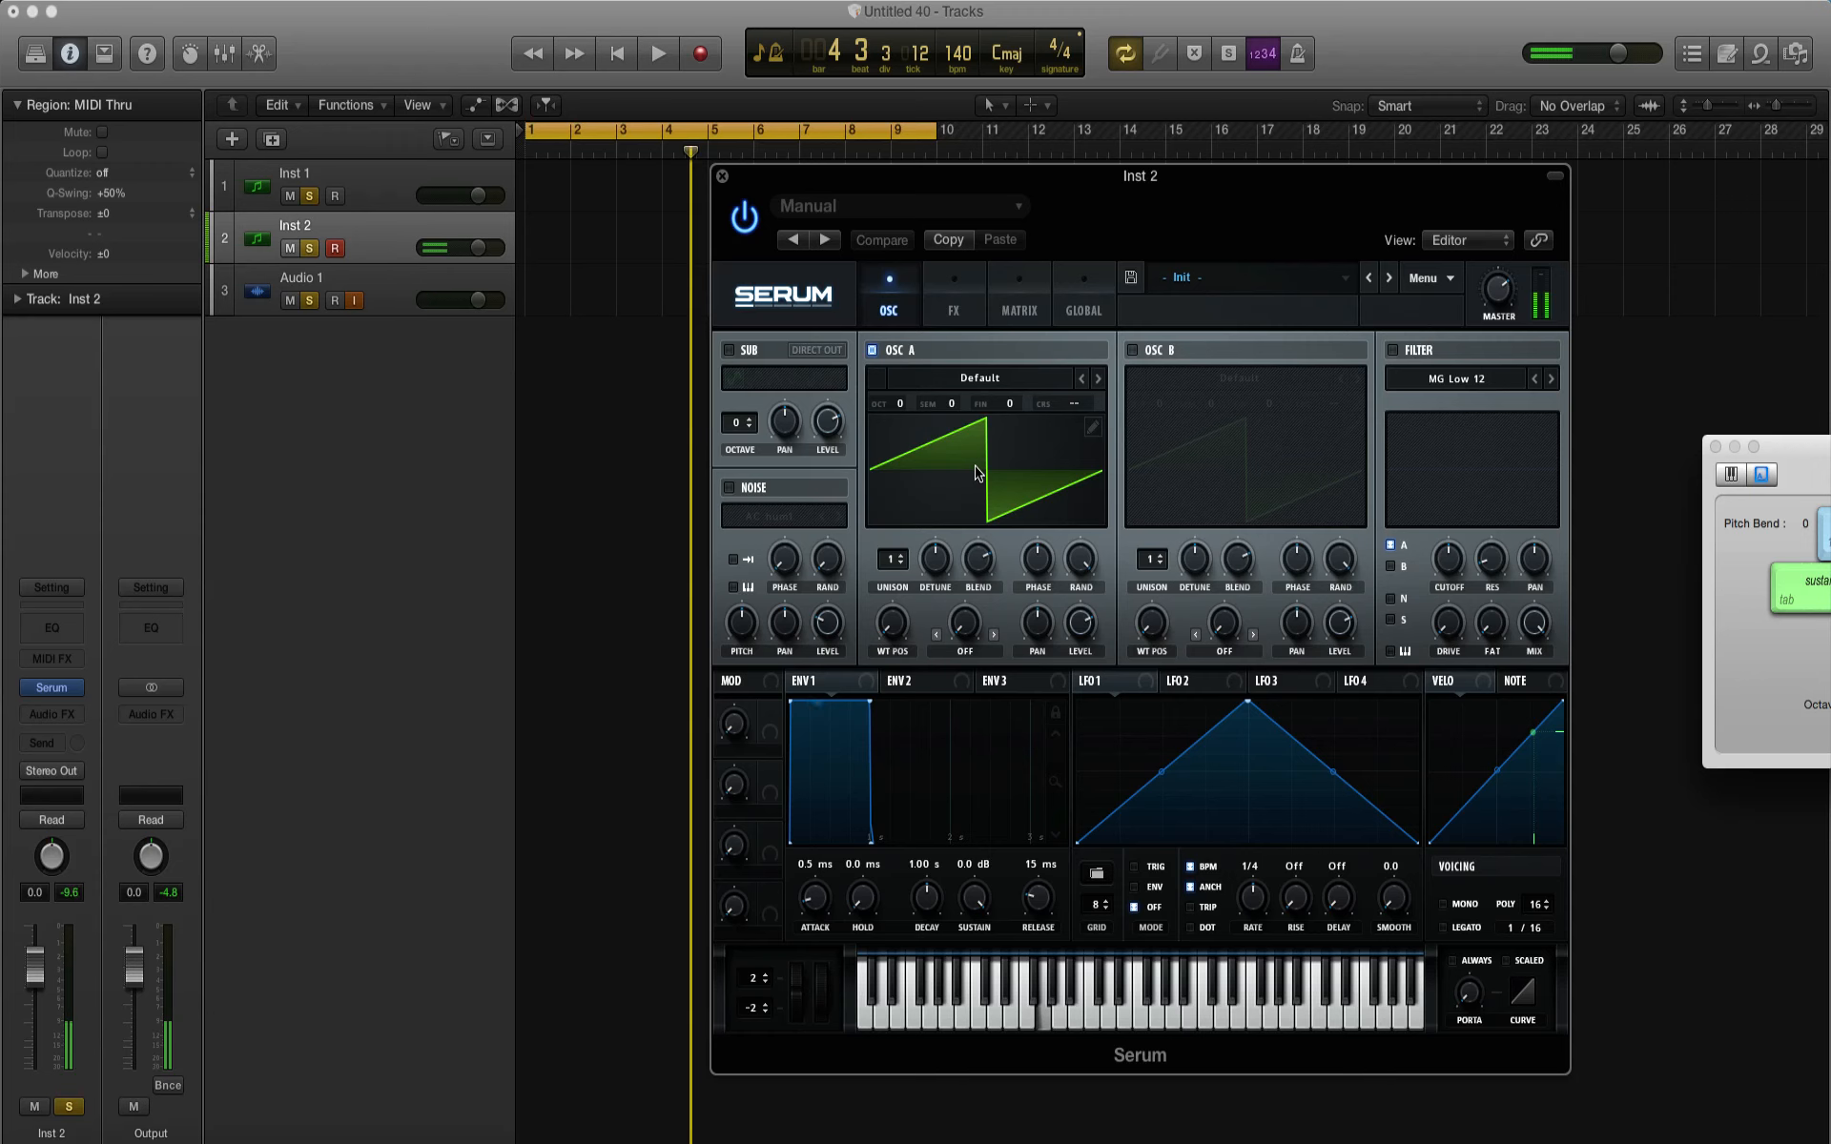
key("k")
key("u")
key("f")
key("g")
key("g")
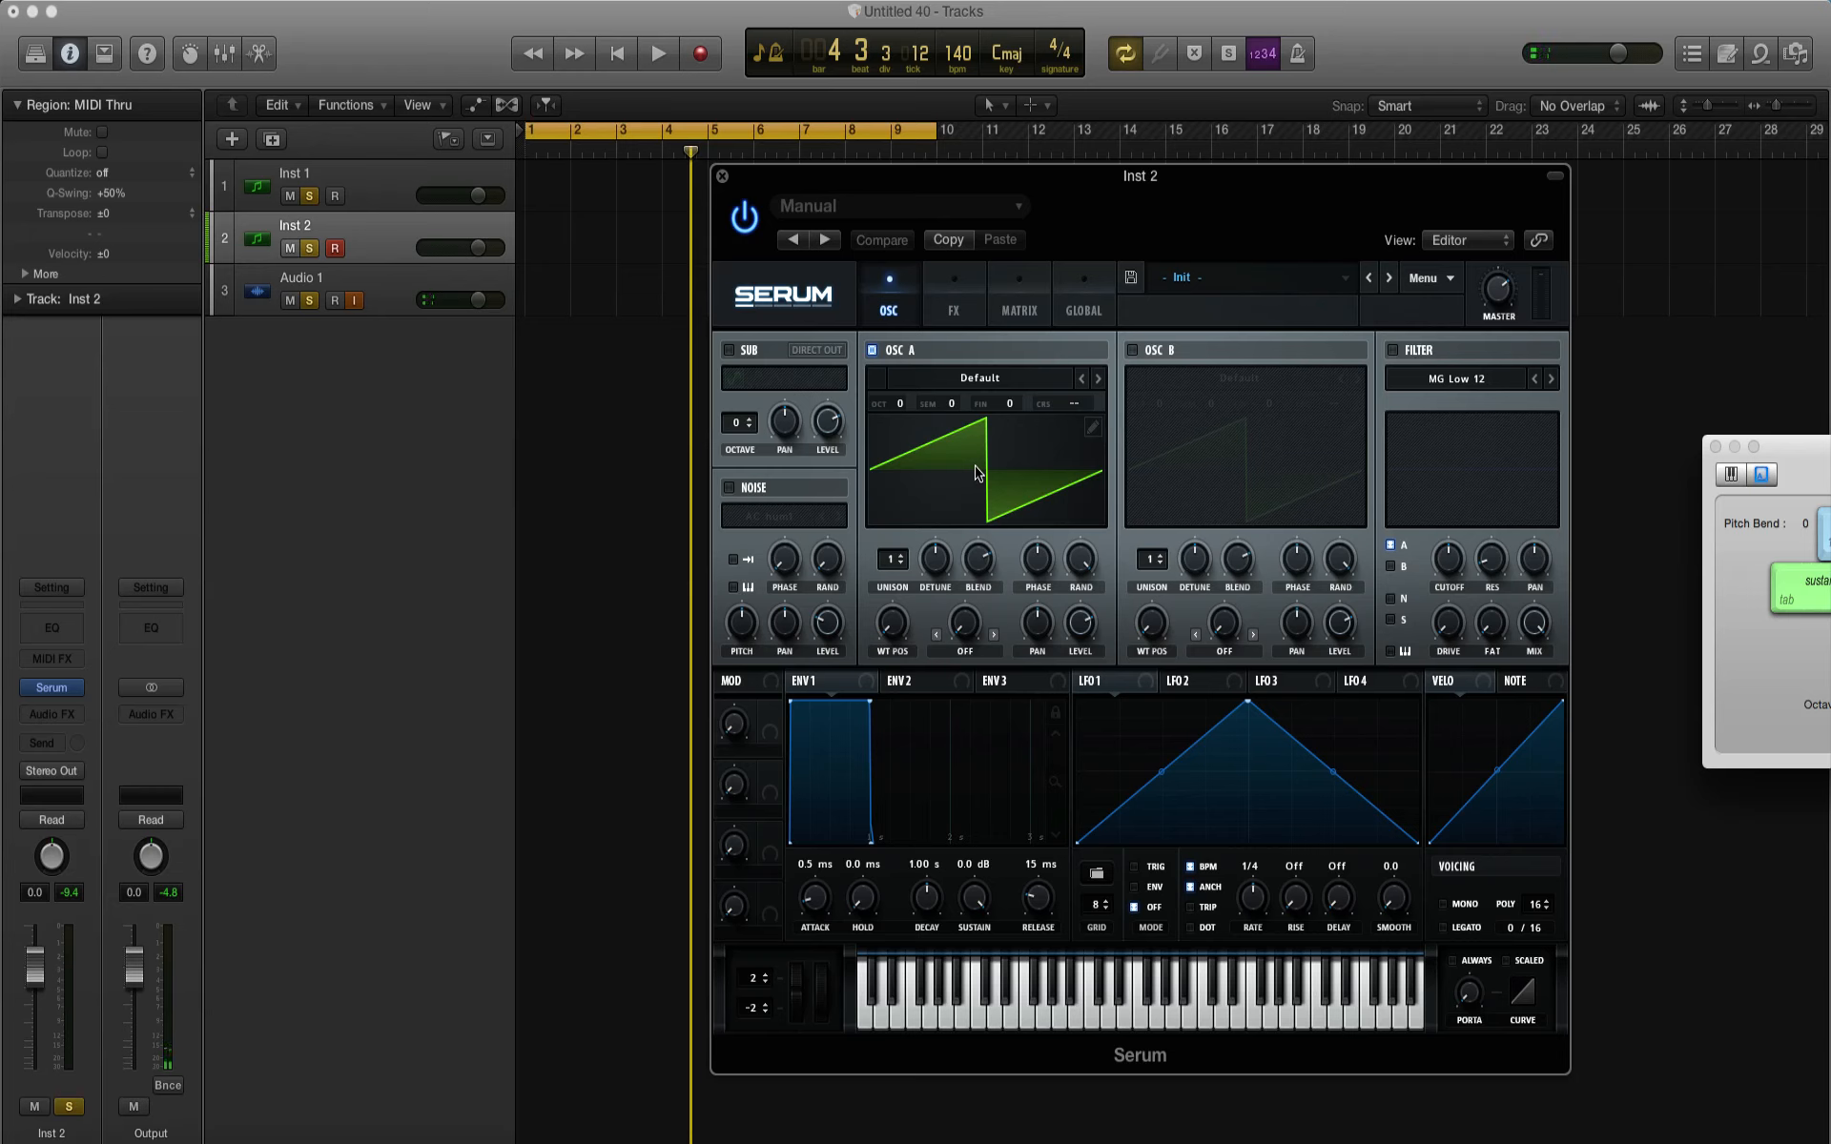
Step: Open Oscillator A's wavetable editor and set both the horizontal and vertical grid sizes to 0
left_click(1093, 429)
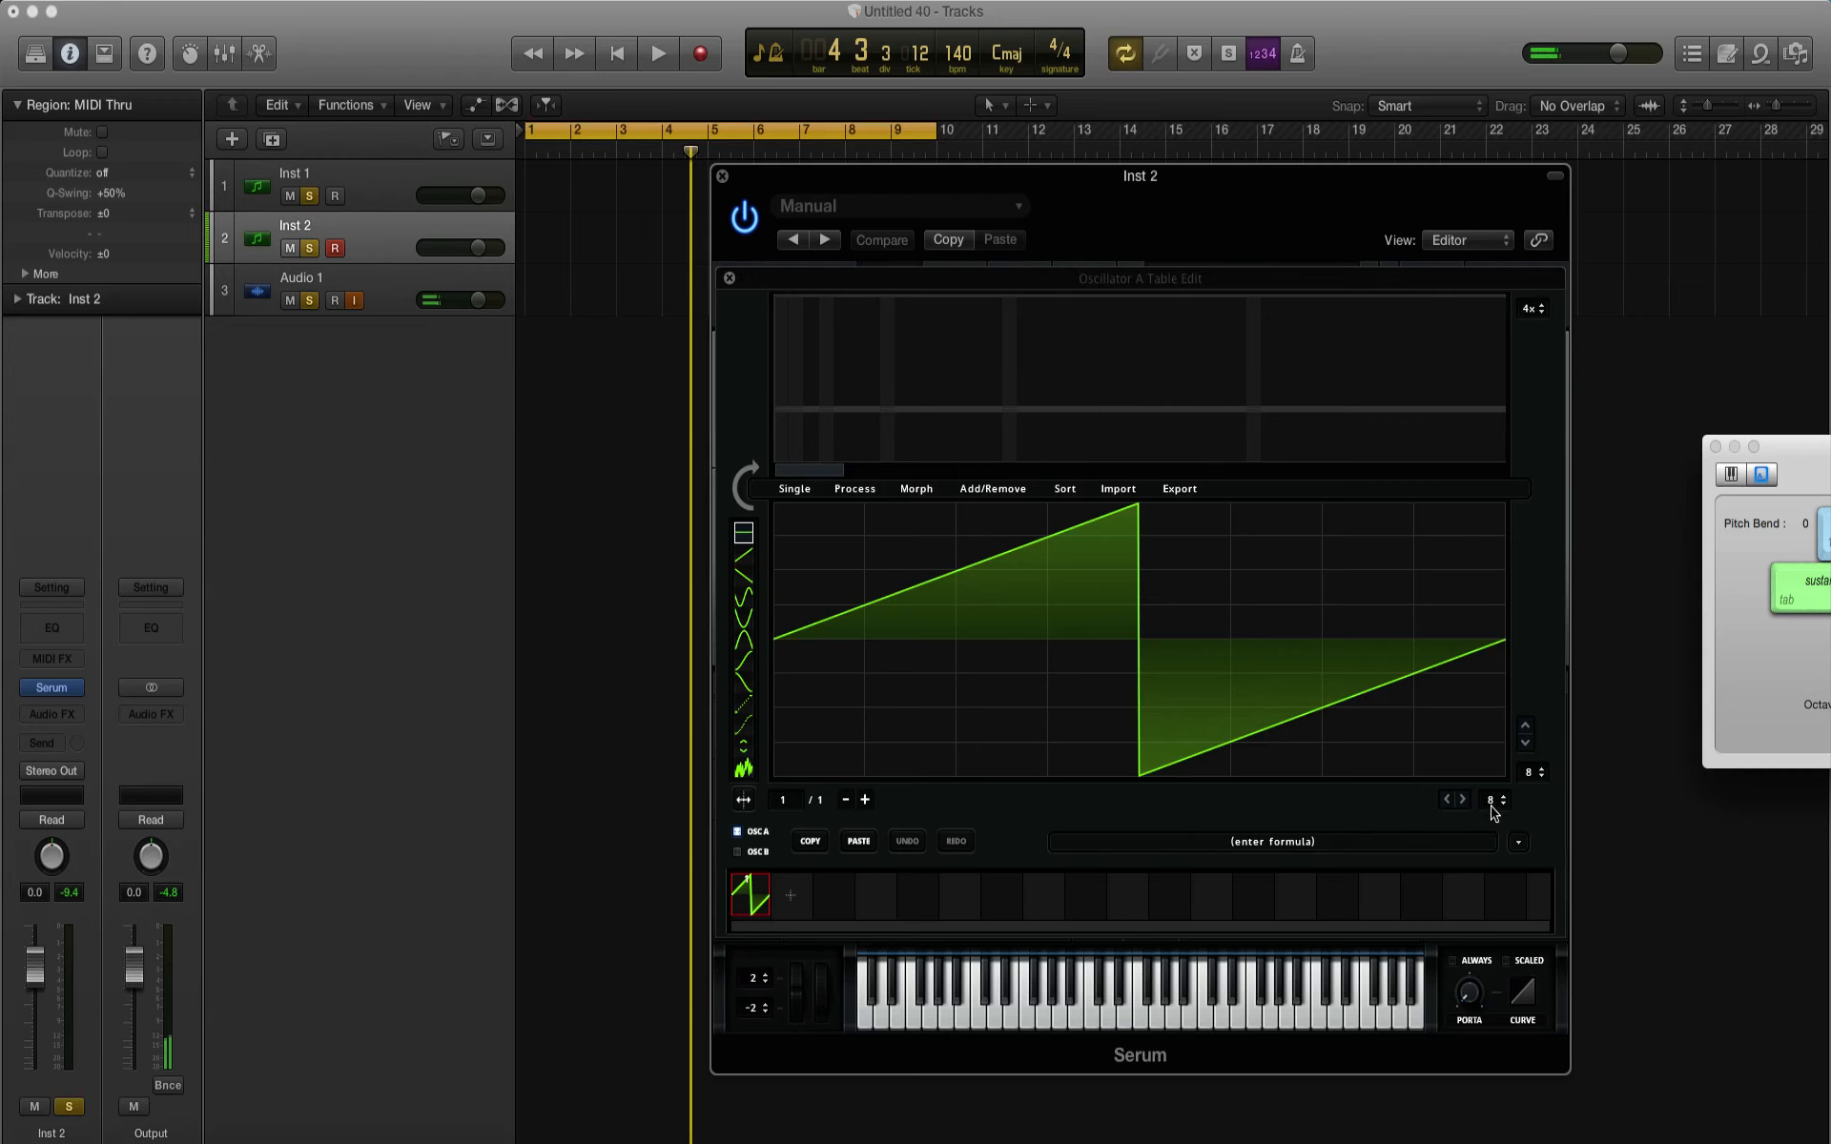
left_click_drag(1529, 779, 1524, 937)
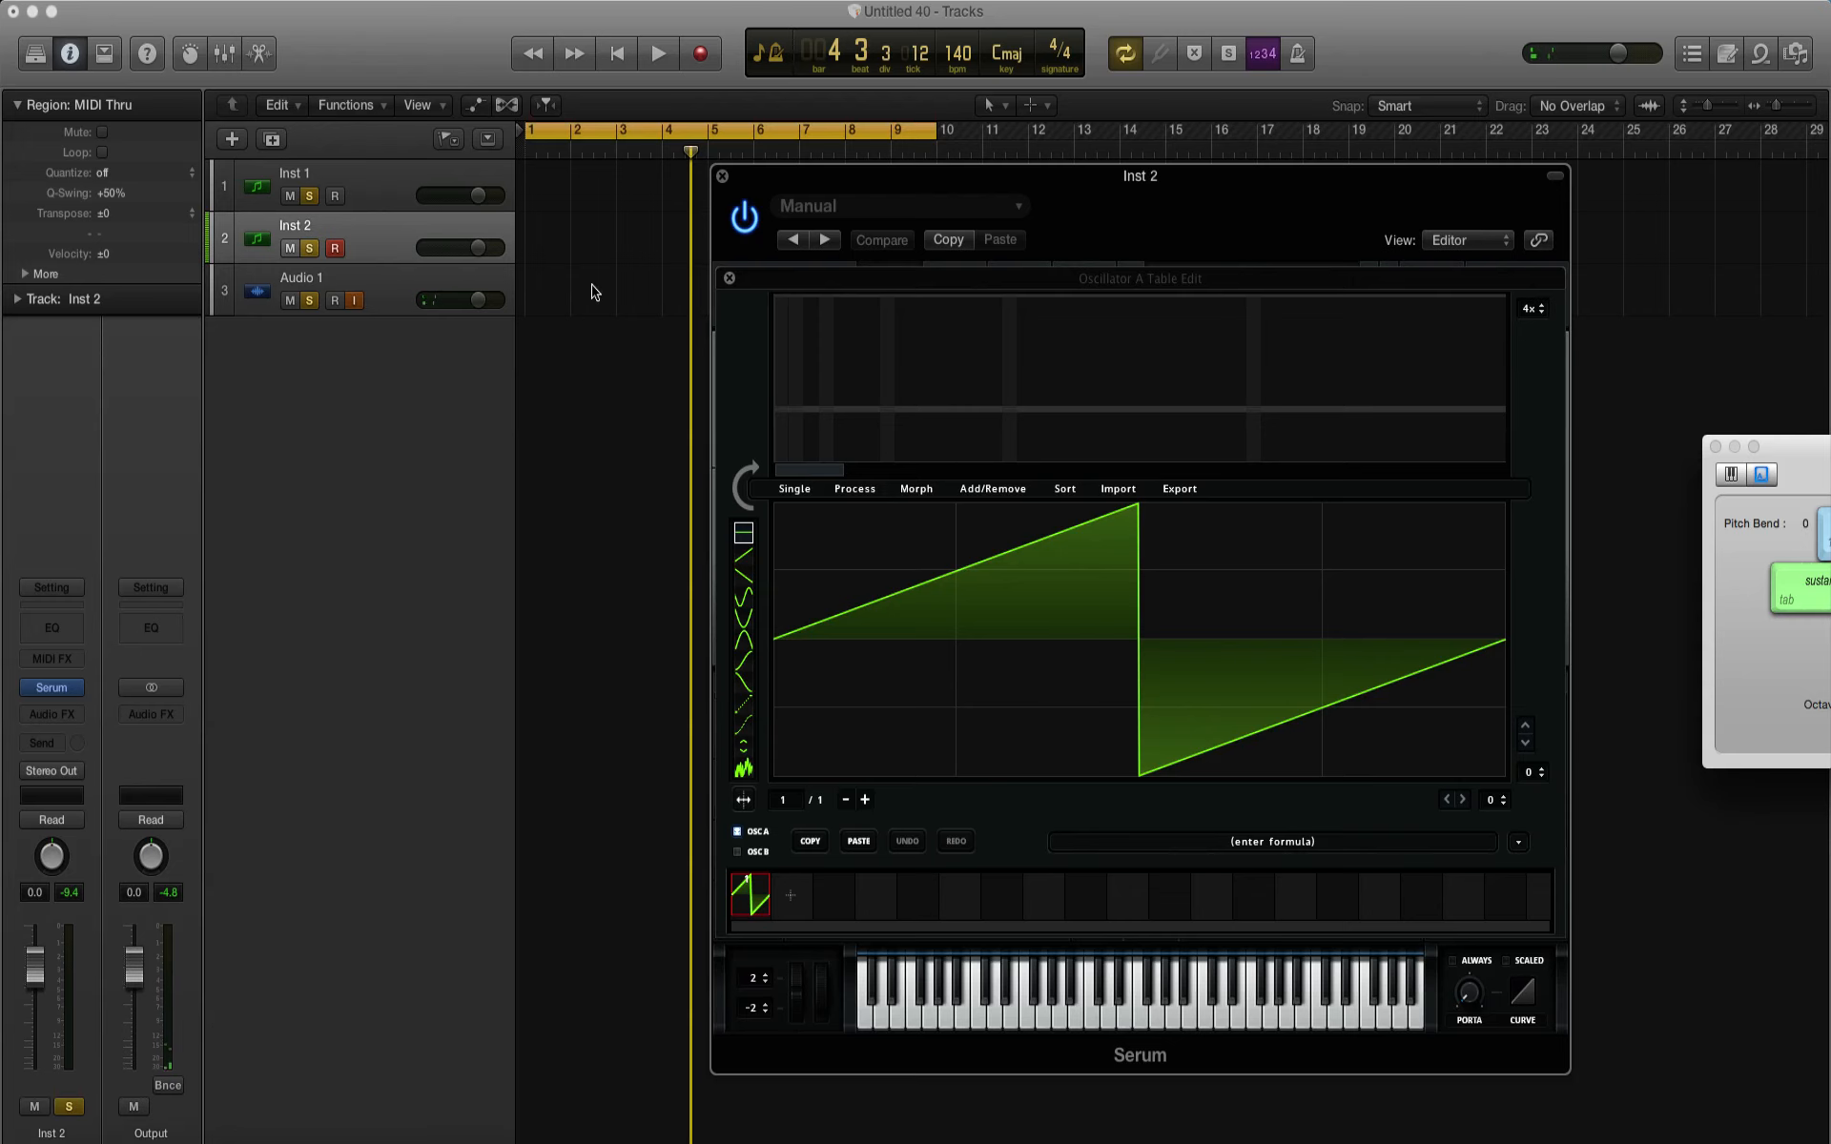
left_click_drag(760, 189, 808, 201)
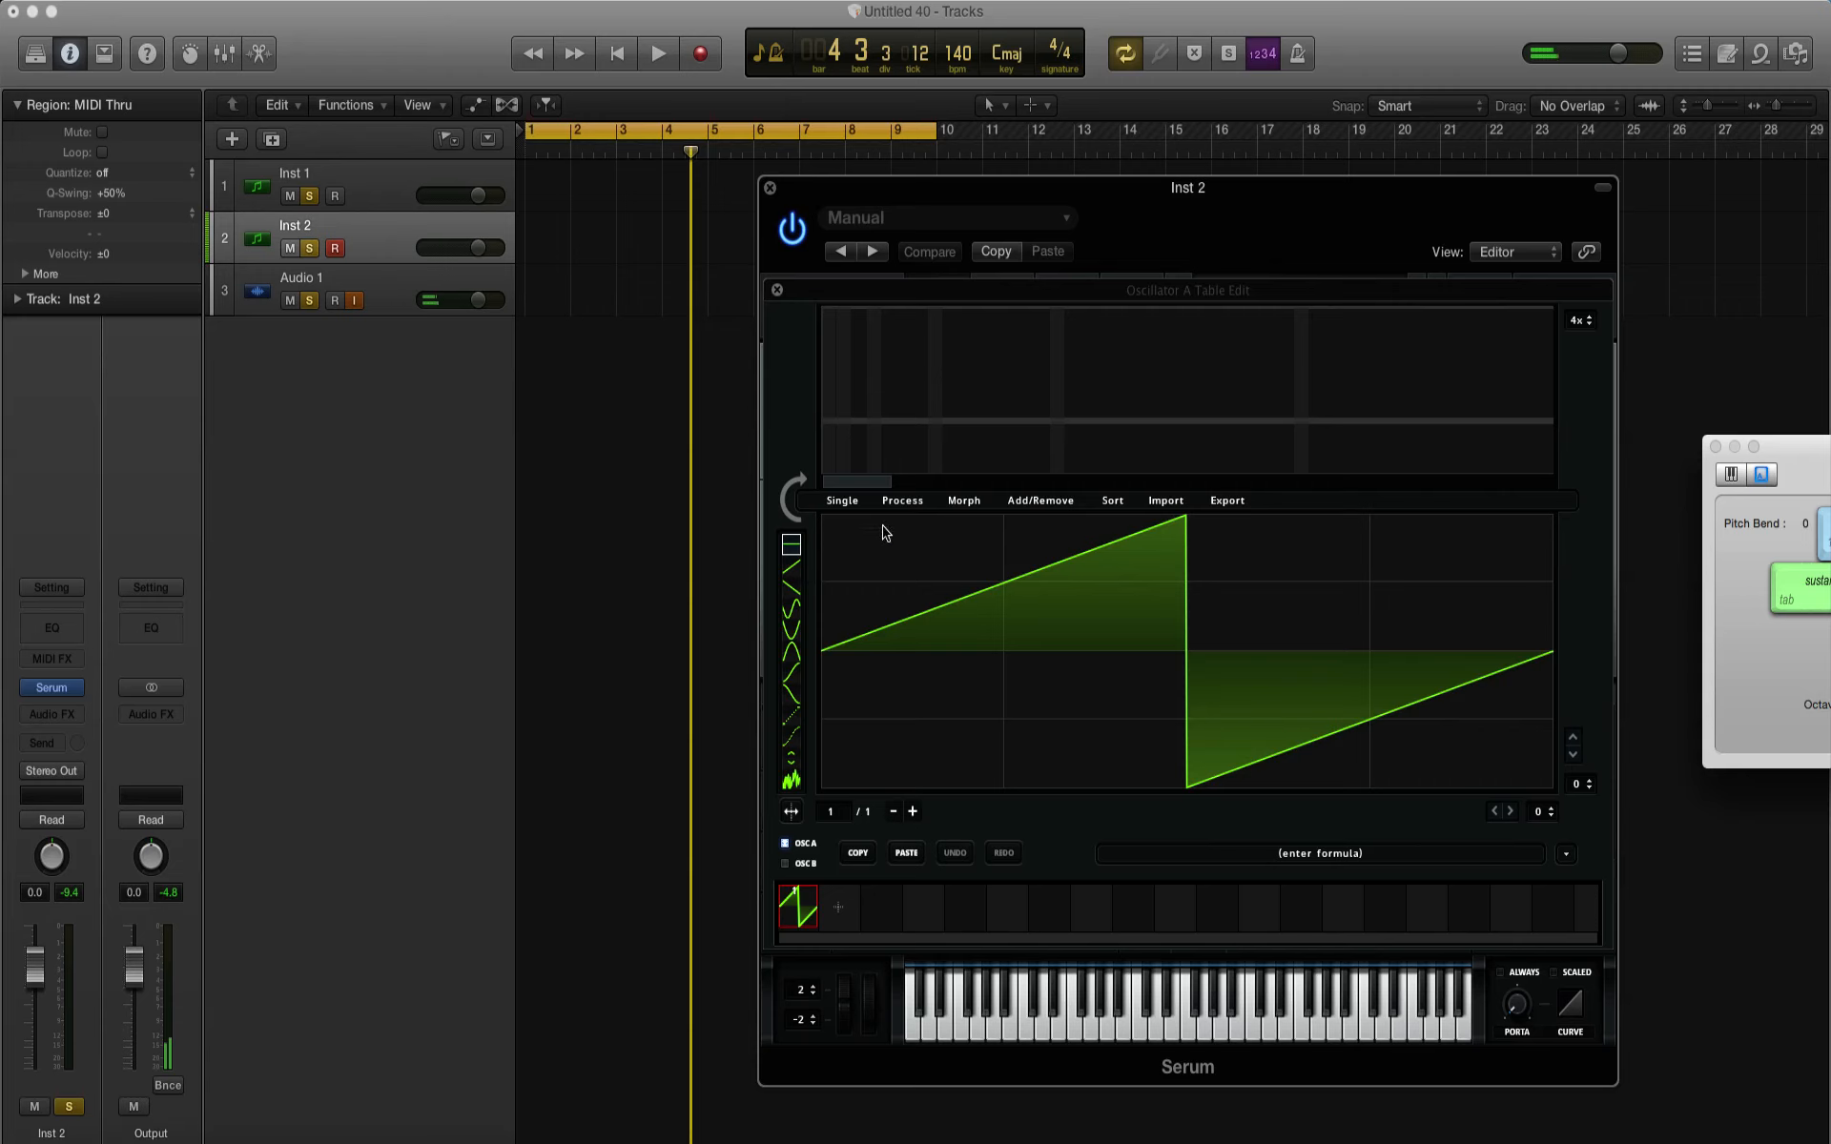
Step: Record a two-bar MIDI region of one repeated note on the Inst 2 track
left_click(703, 54)
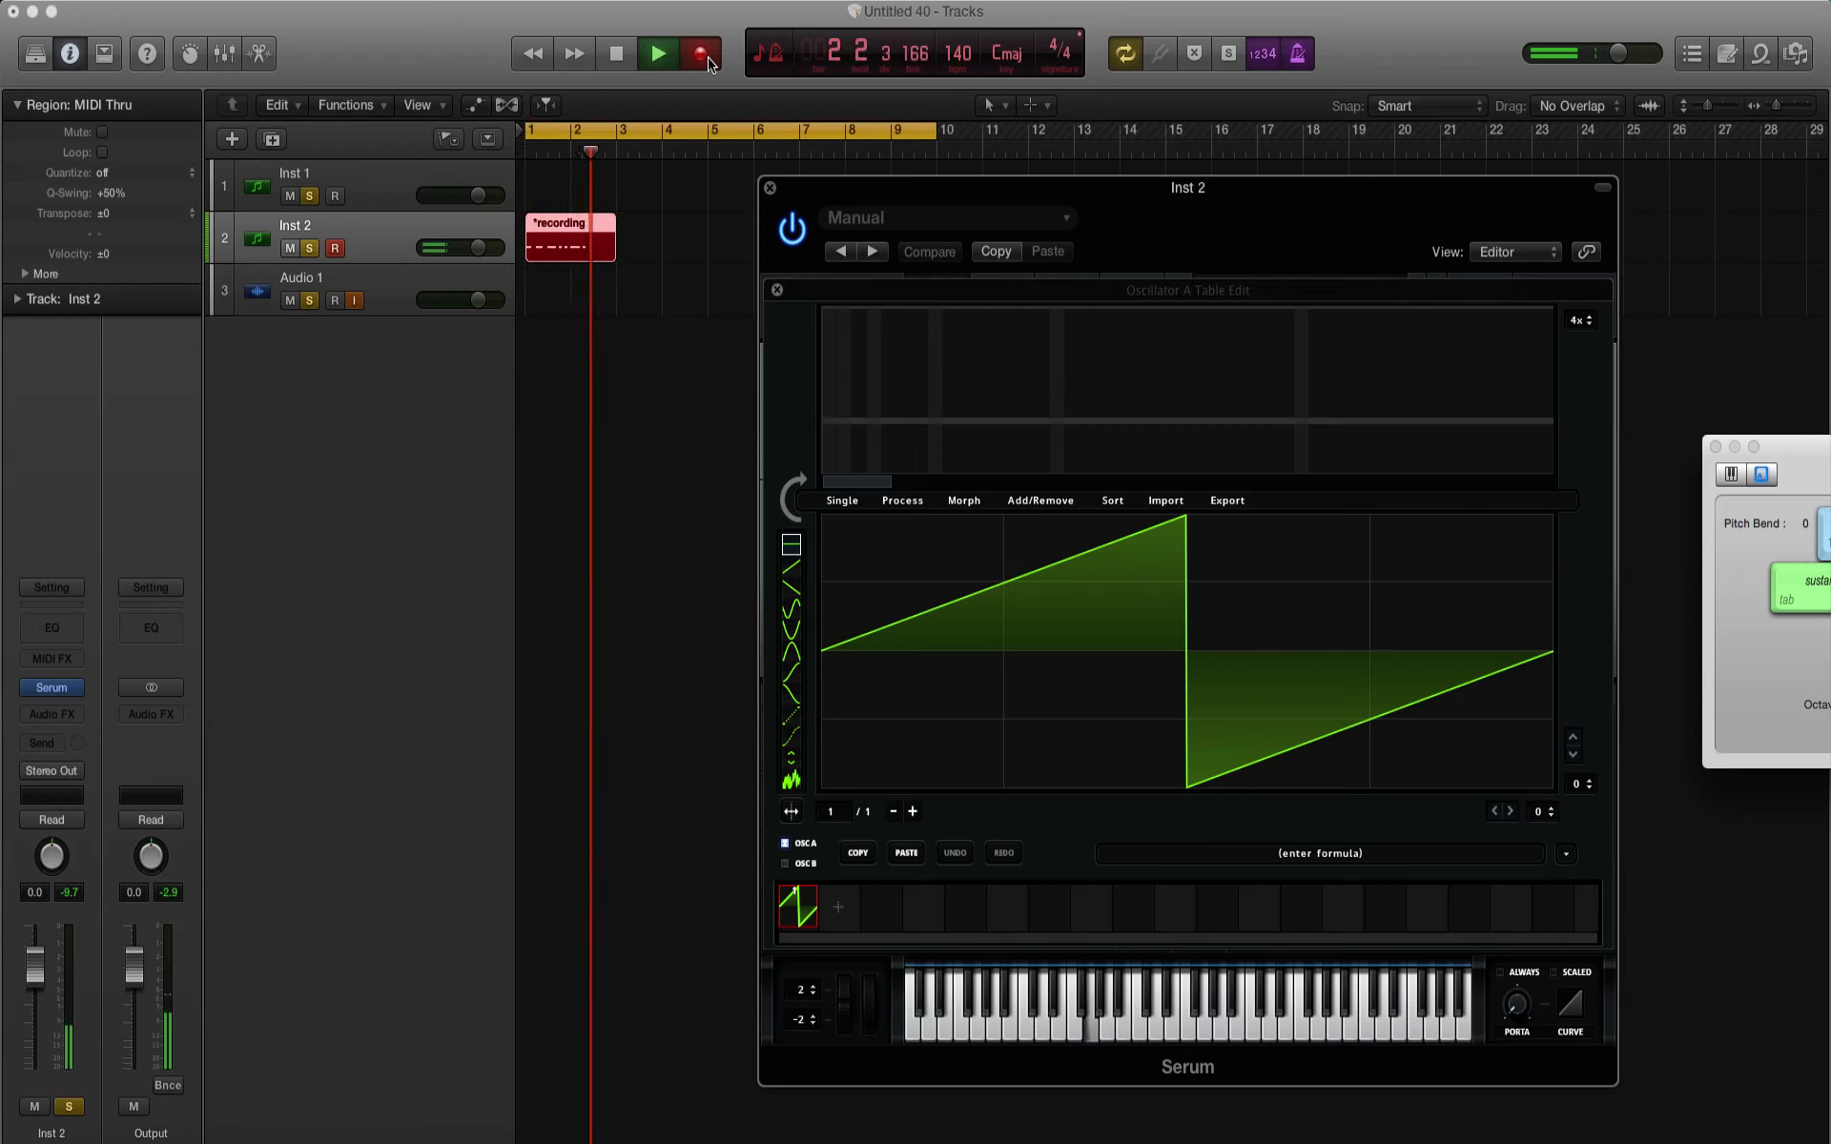
key("space")
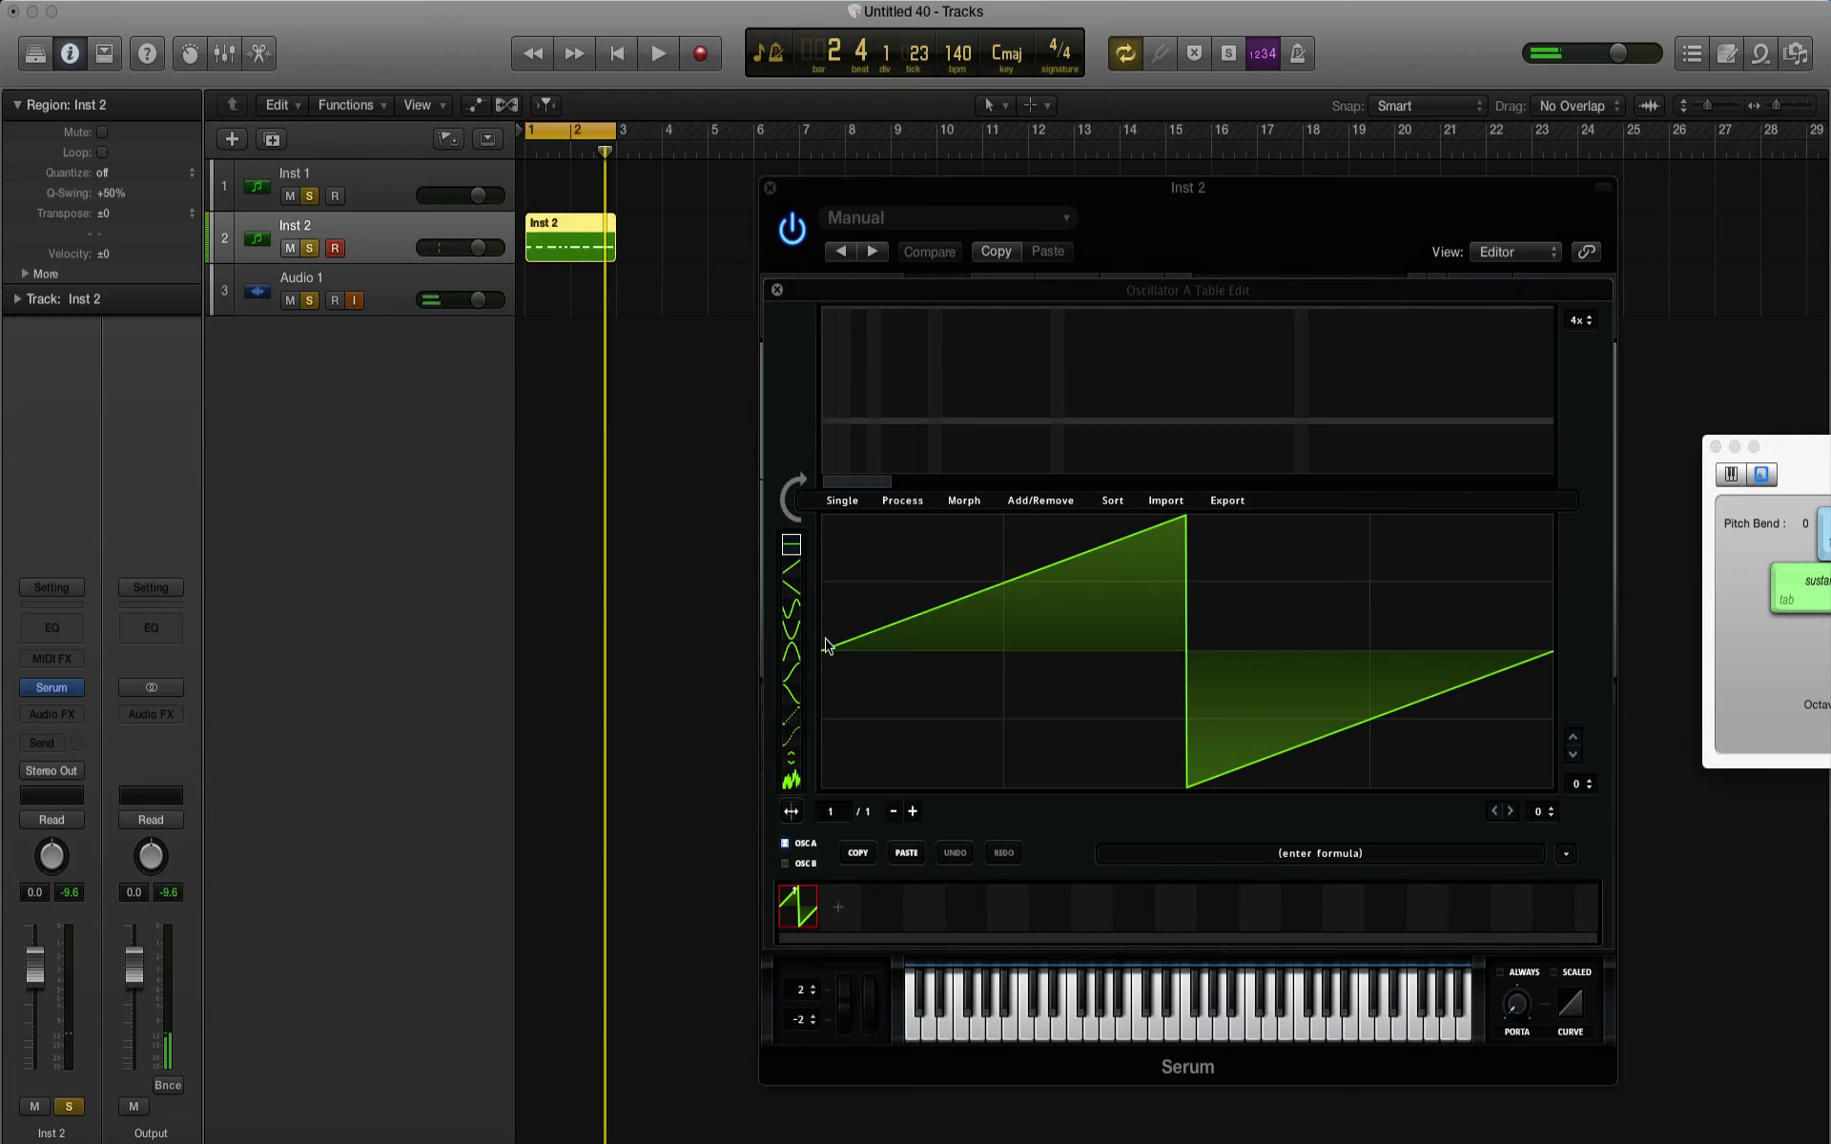
Step: Draw a tall rounded hump over the first quarter of Oscillator A's waveform and audition it with the recorded pattern
mouse_move(822, 648)
left_mouse_down()
mouse_move(840, 548)
mouse_move(930, 520)
mouse_move(969, 561)
mouse_move(1001, 651)
left_mouse_up()
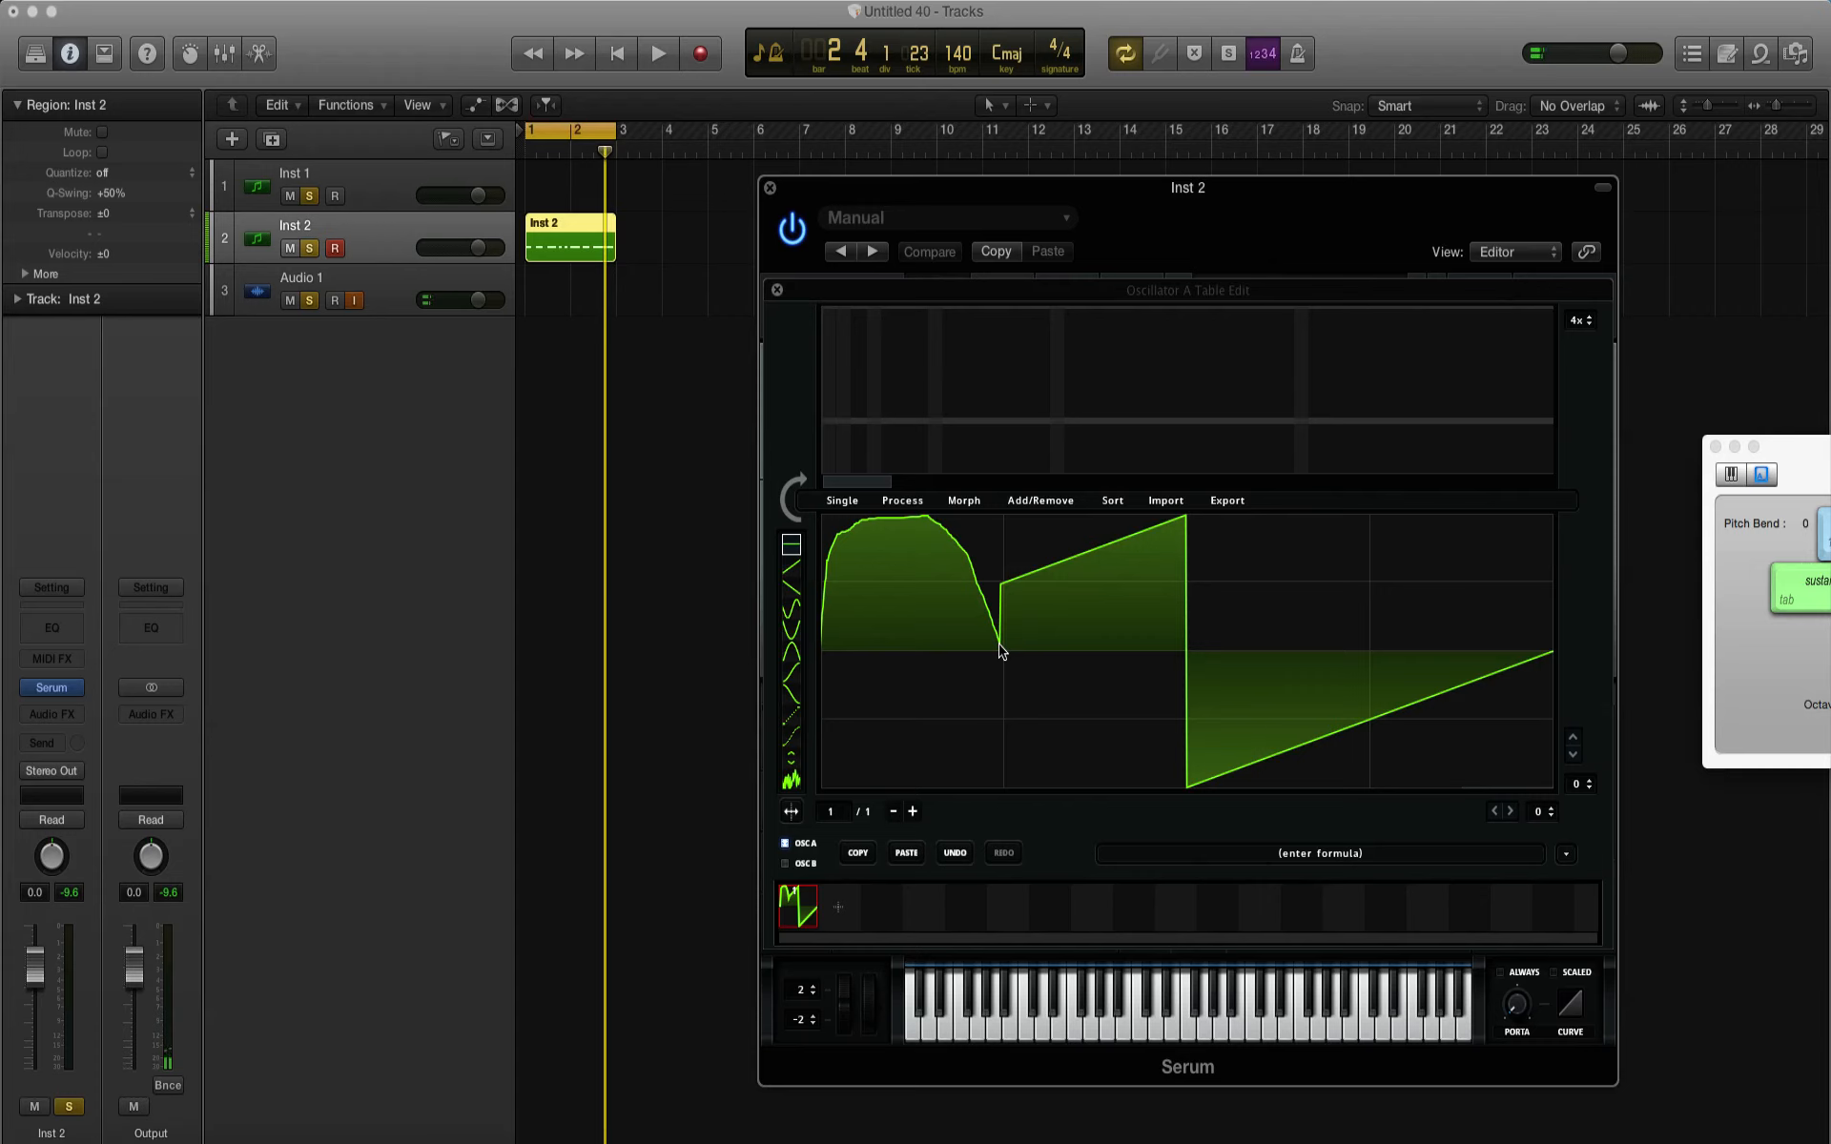
key("space")
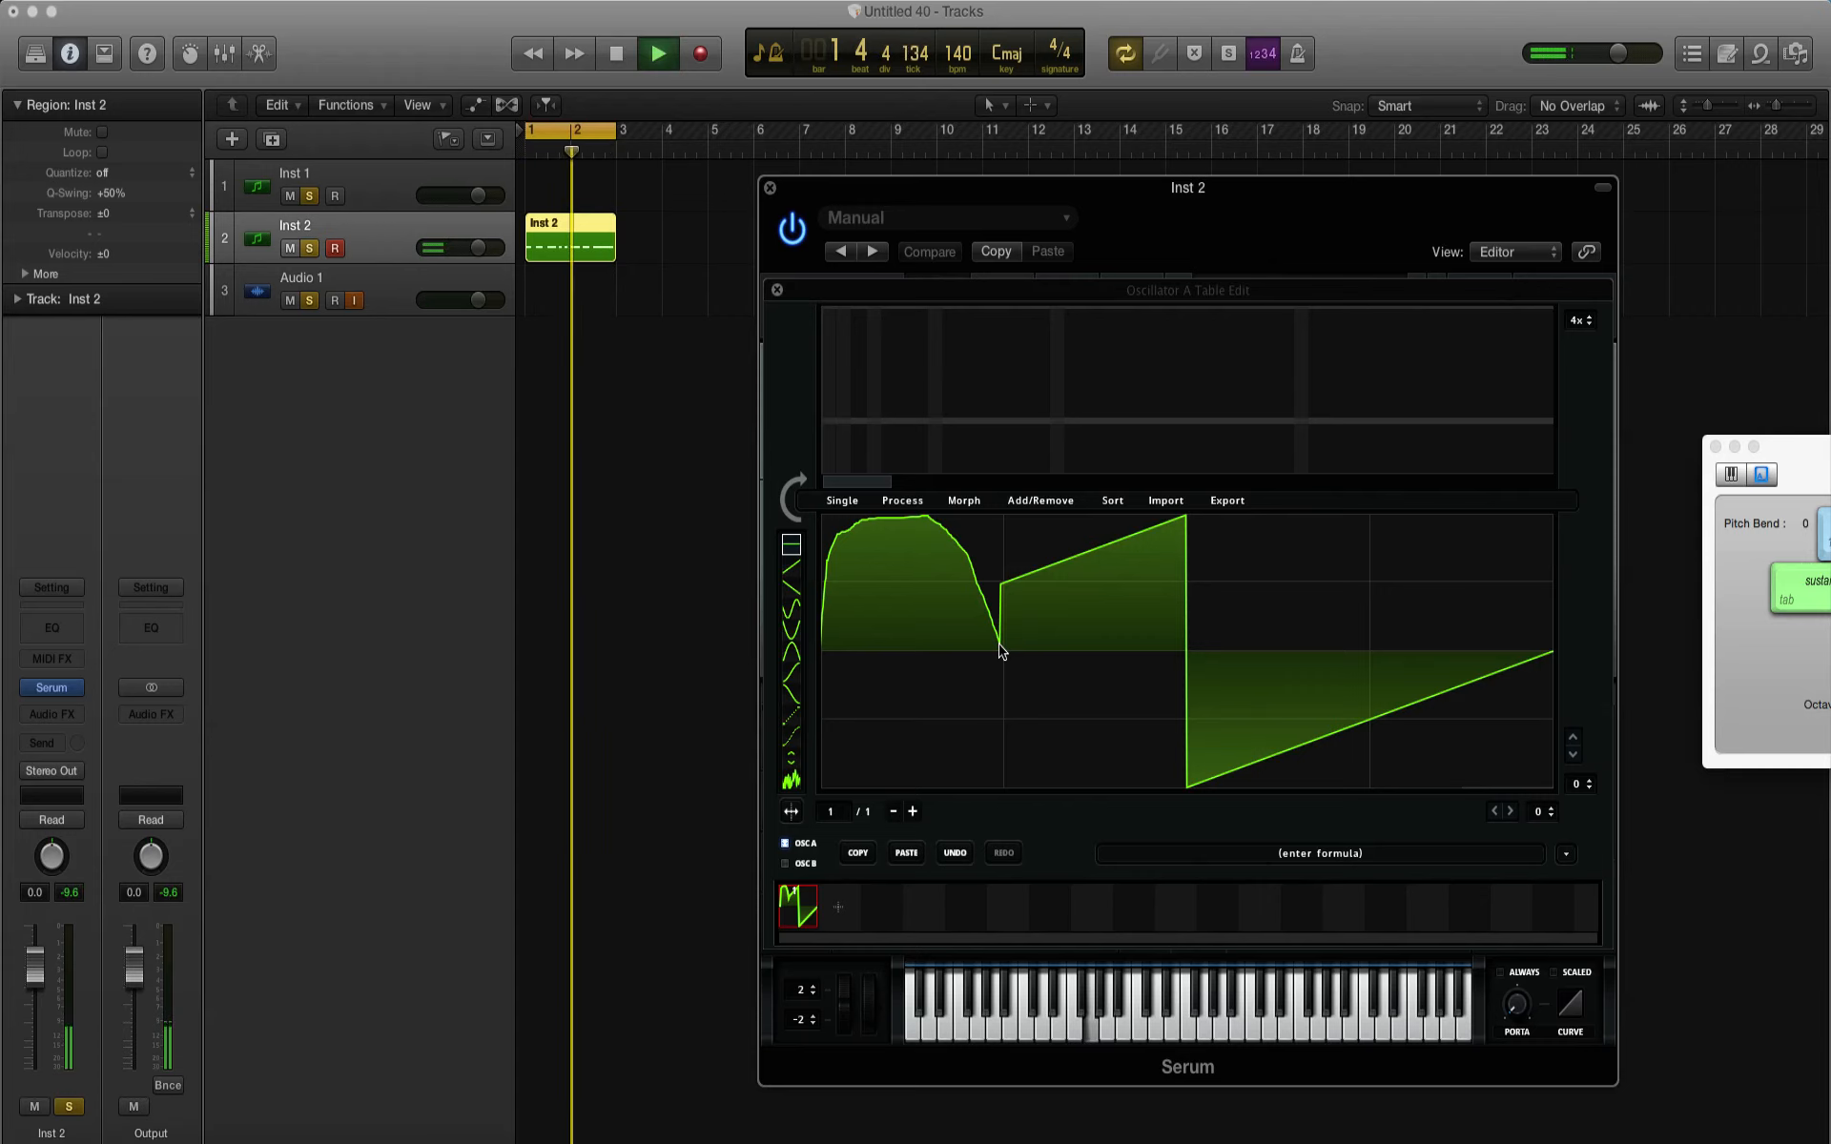
key("space")
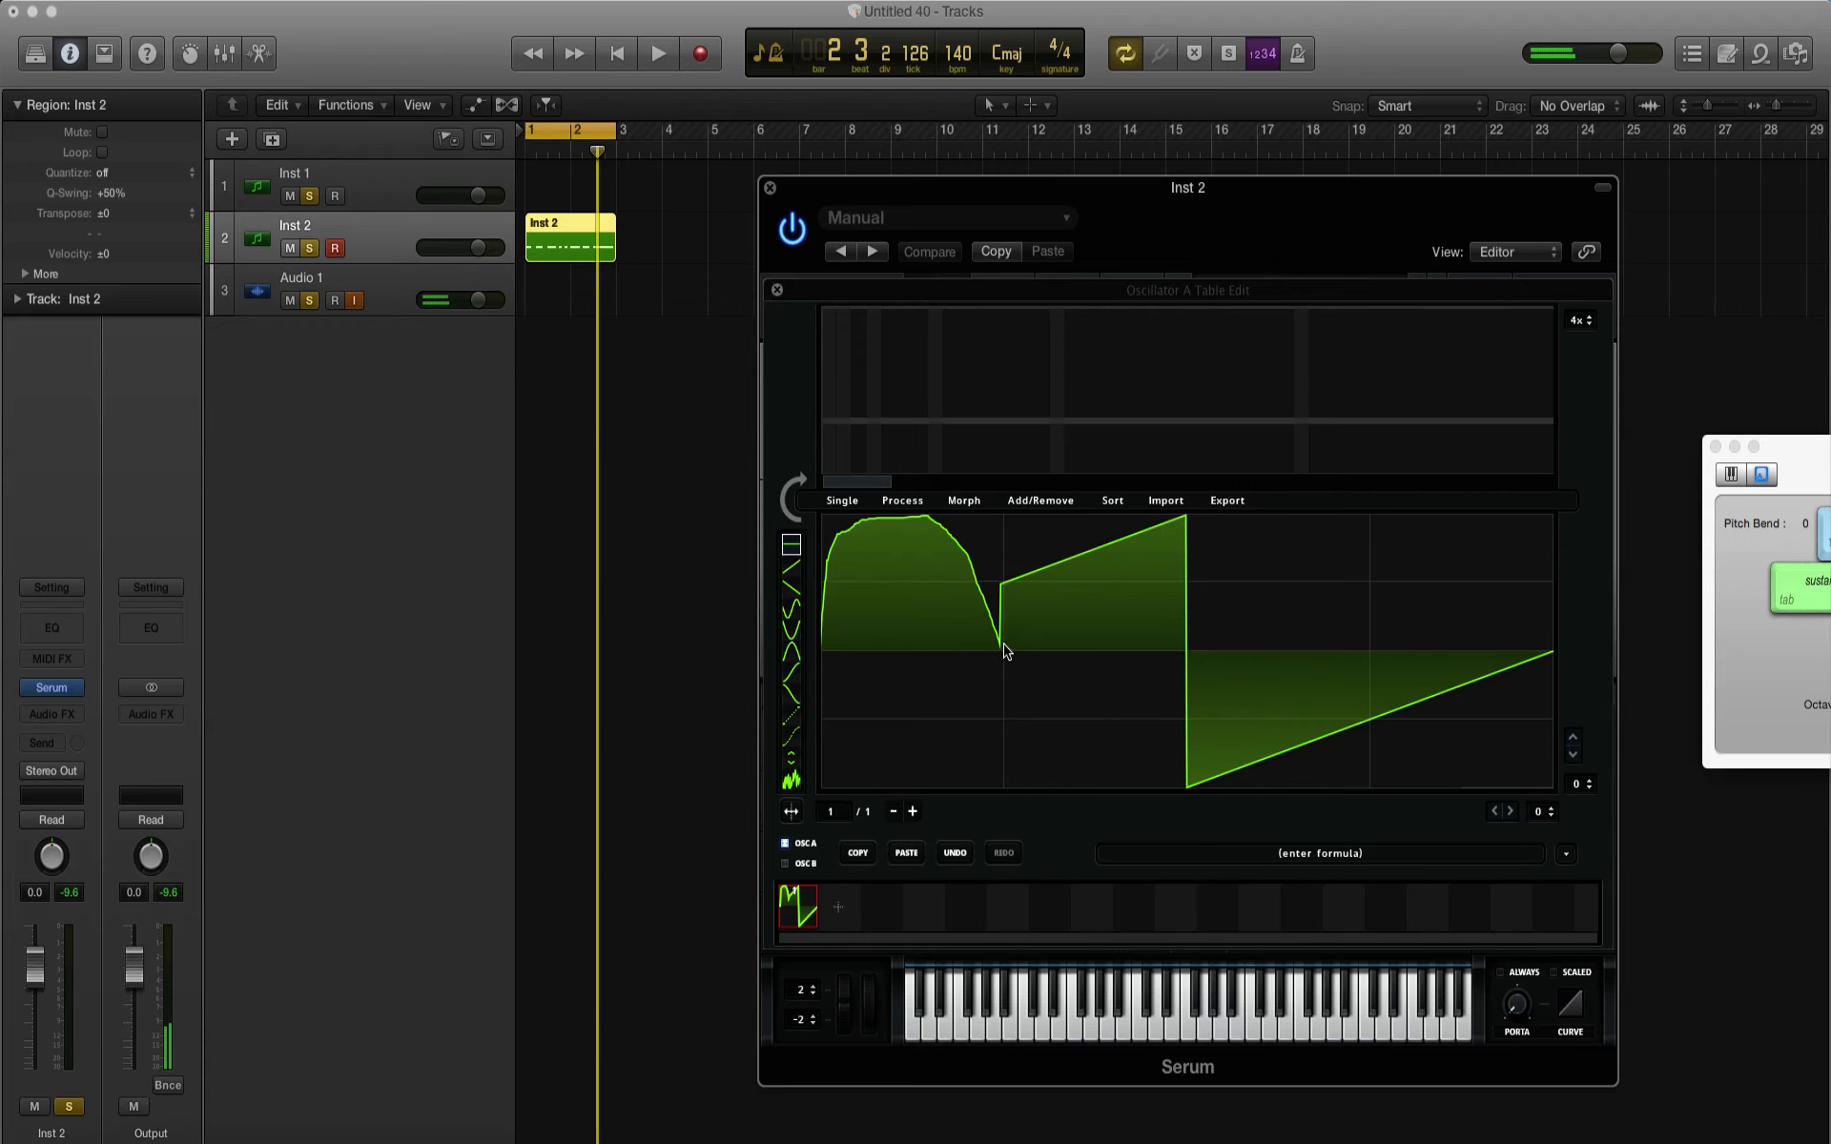
Step: Redraw the rest of the waveform with a plateau and deep trough, small ripples, a sharp dip and jagged decaying peaks
mouse_move(1005, 651)
left_mouse_down()
mouse_move(1046, 519)
mouse_move(1083, 517)
mouse_move(1107, 760)
mouse_move(1179, 787)
left_mouse_up()
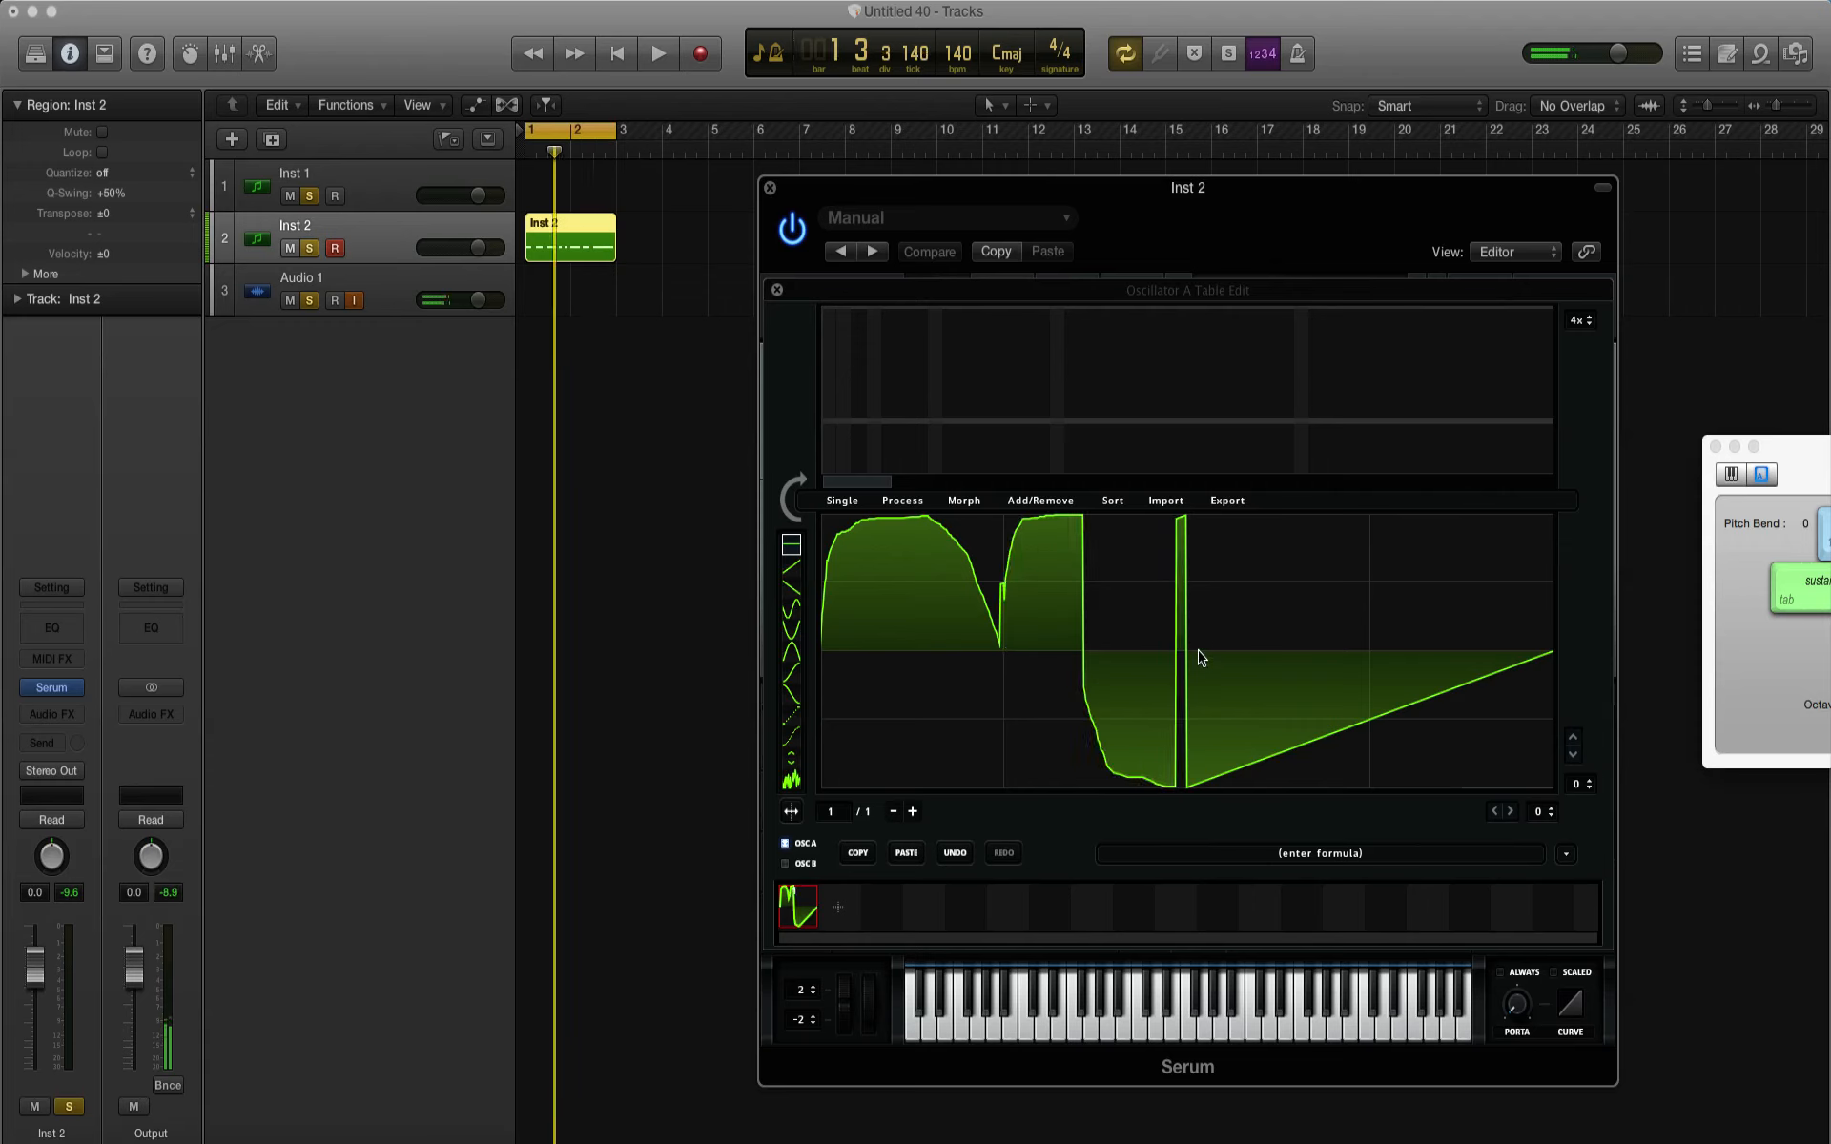
mouse_move(1178, 655)
left_mouse_down()
mouse_move(1225, 618)
mouse_move(1251, 665)
mouse_move(1320, 641)
mouse_move(1367, 660)
left_mouse_up()
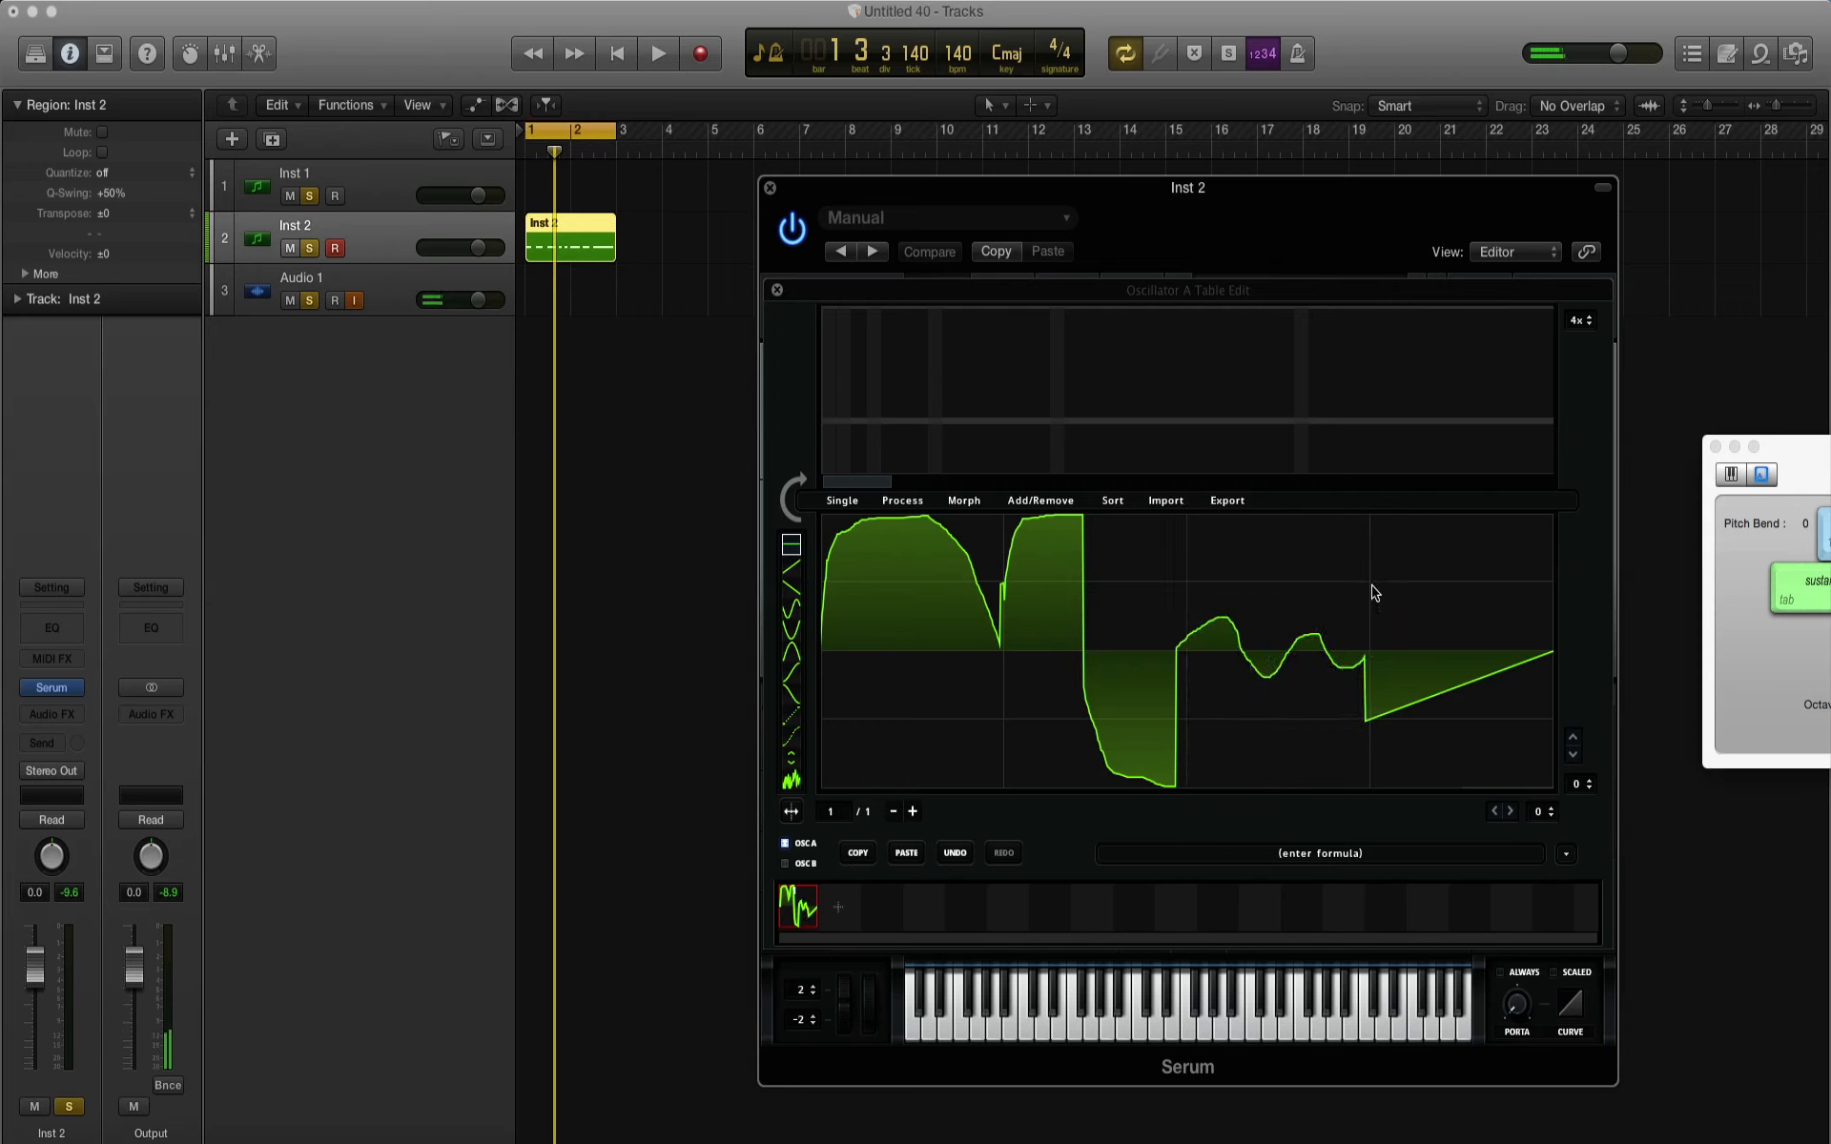
mouse_move(1374, 591)
left_mouse_down()
mouse_move(1393, 613)
mouse_move(1395, 711)
left_mouse_up()
mouse_move(1399, 782)
left_mouse_down()
mouse_move(1428, 734)
mouse_move(1419, 526)
mouse_move(1448, 618)
mouse_move(1459, 555)
mouse_move(1483, 602)
mouse_move(1512, 579)
mouse_move(1524, 610)
mouse_move(1536, 593)
mouse_move(1555, 637)
left_mouse_up()
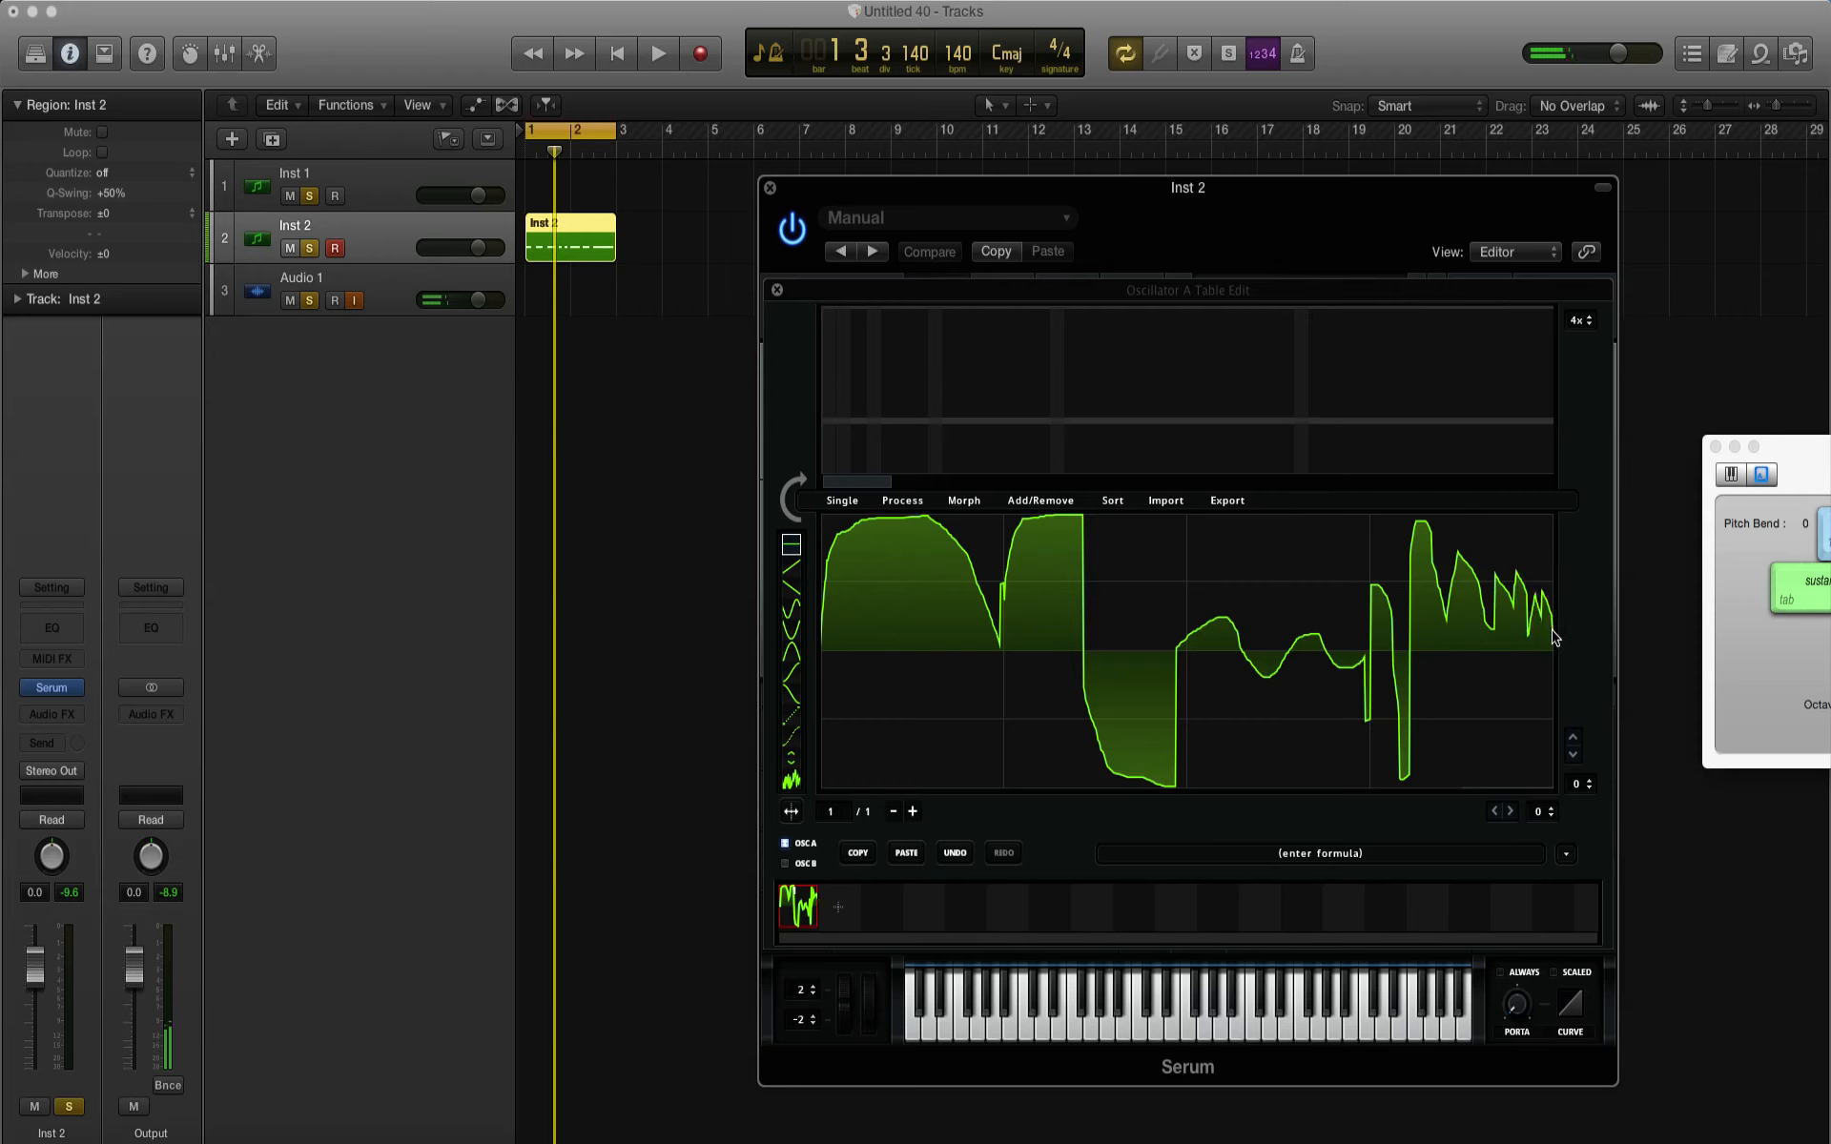
key("g")
Step: Transpose all notes in the Inst 2 region down two octaves and quantize them to 1/16 notes
double_click(556, 250)
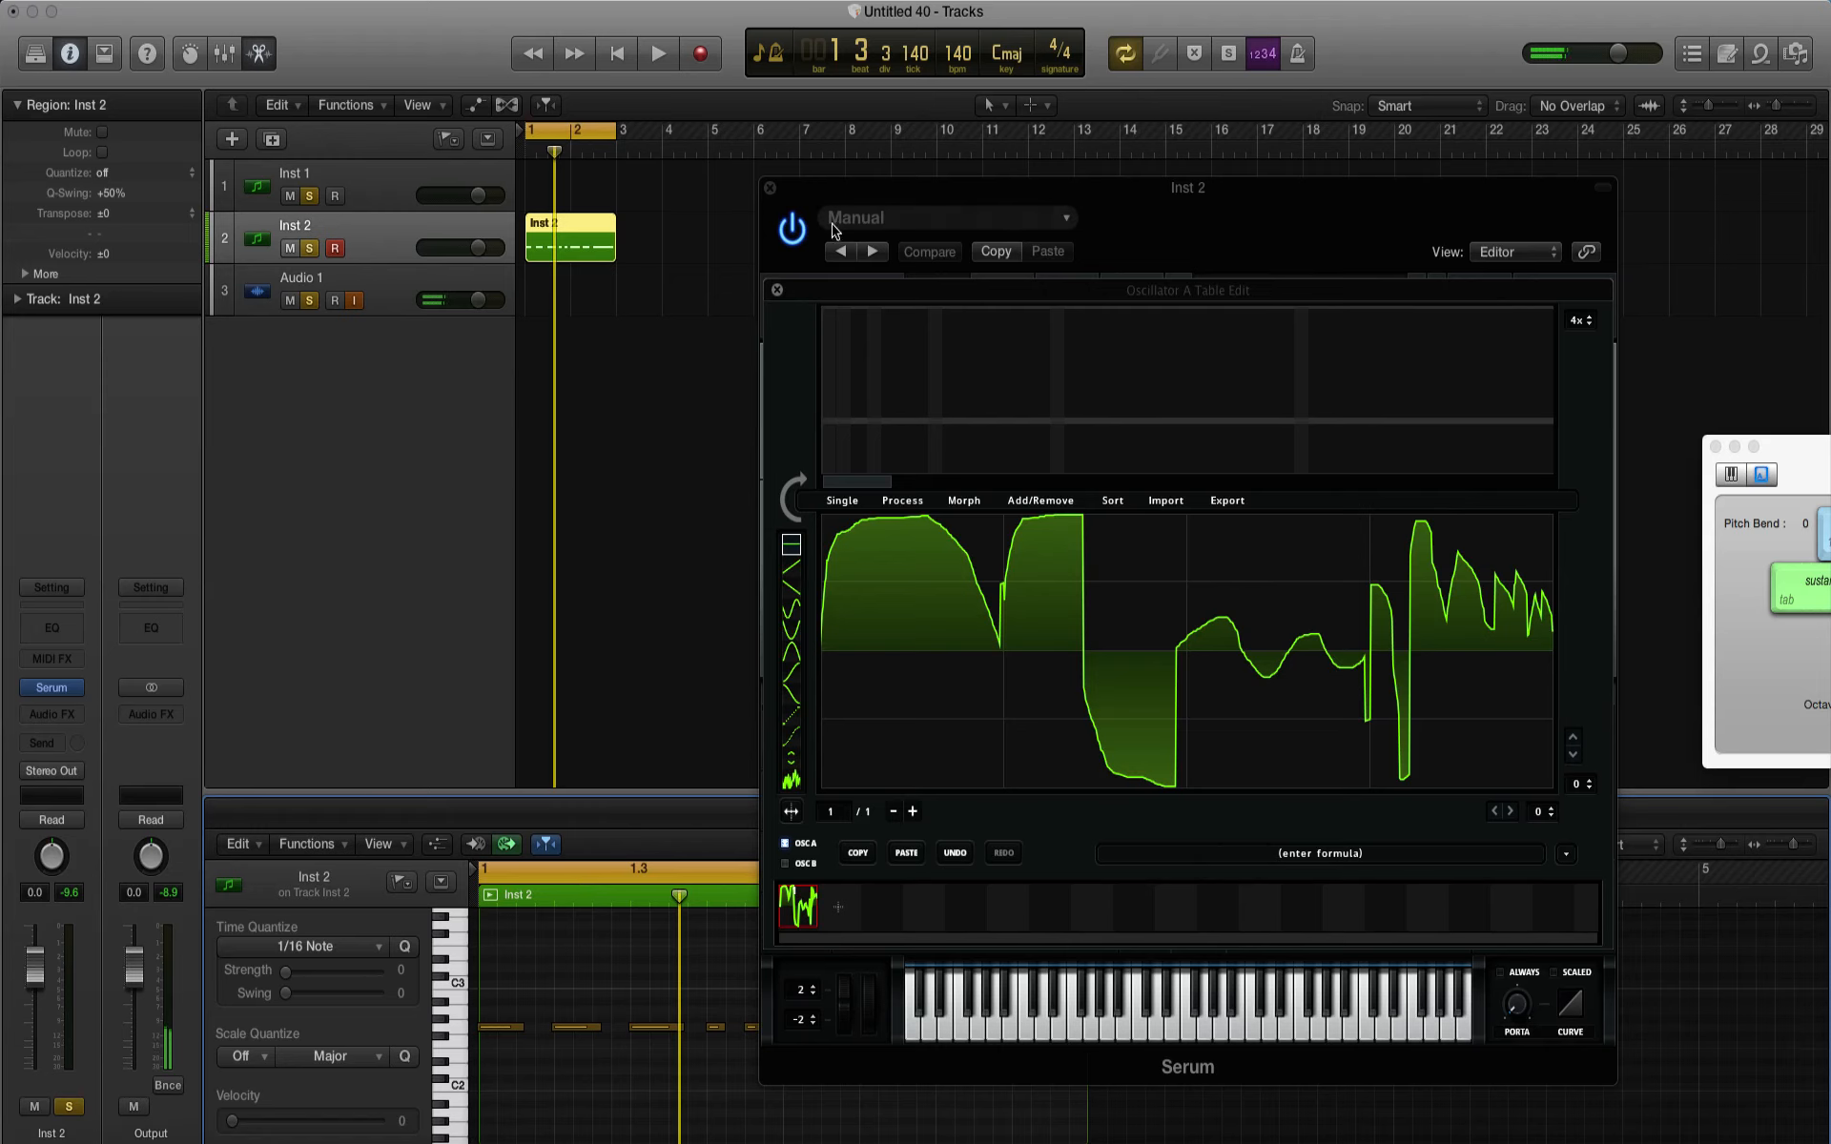
left_click(771, 188)
left_click_drag(1111, 1094, 495, 1001)
scroll(560, 1017, "down", 3)
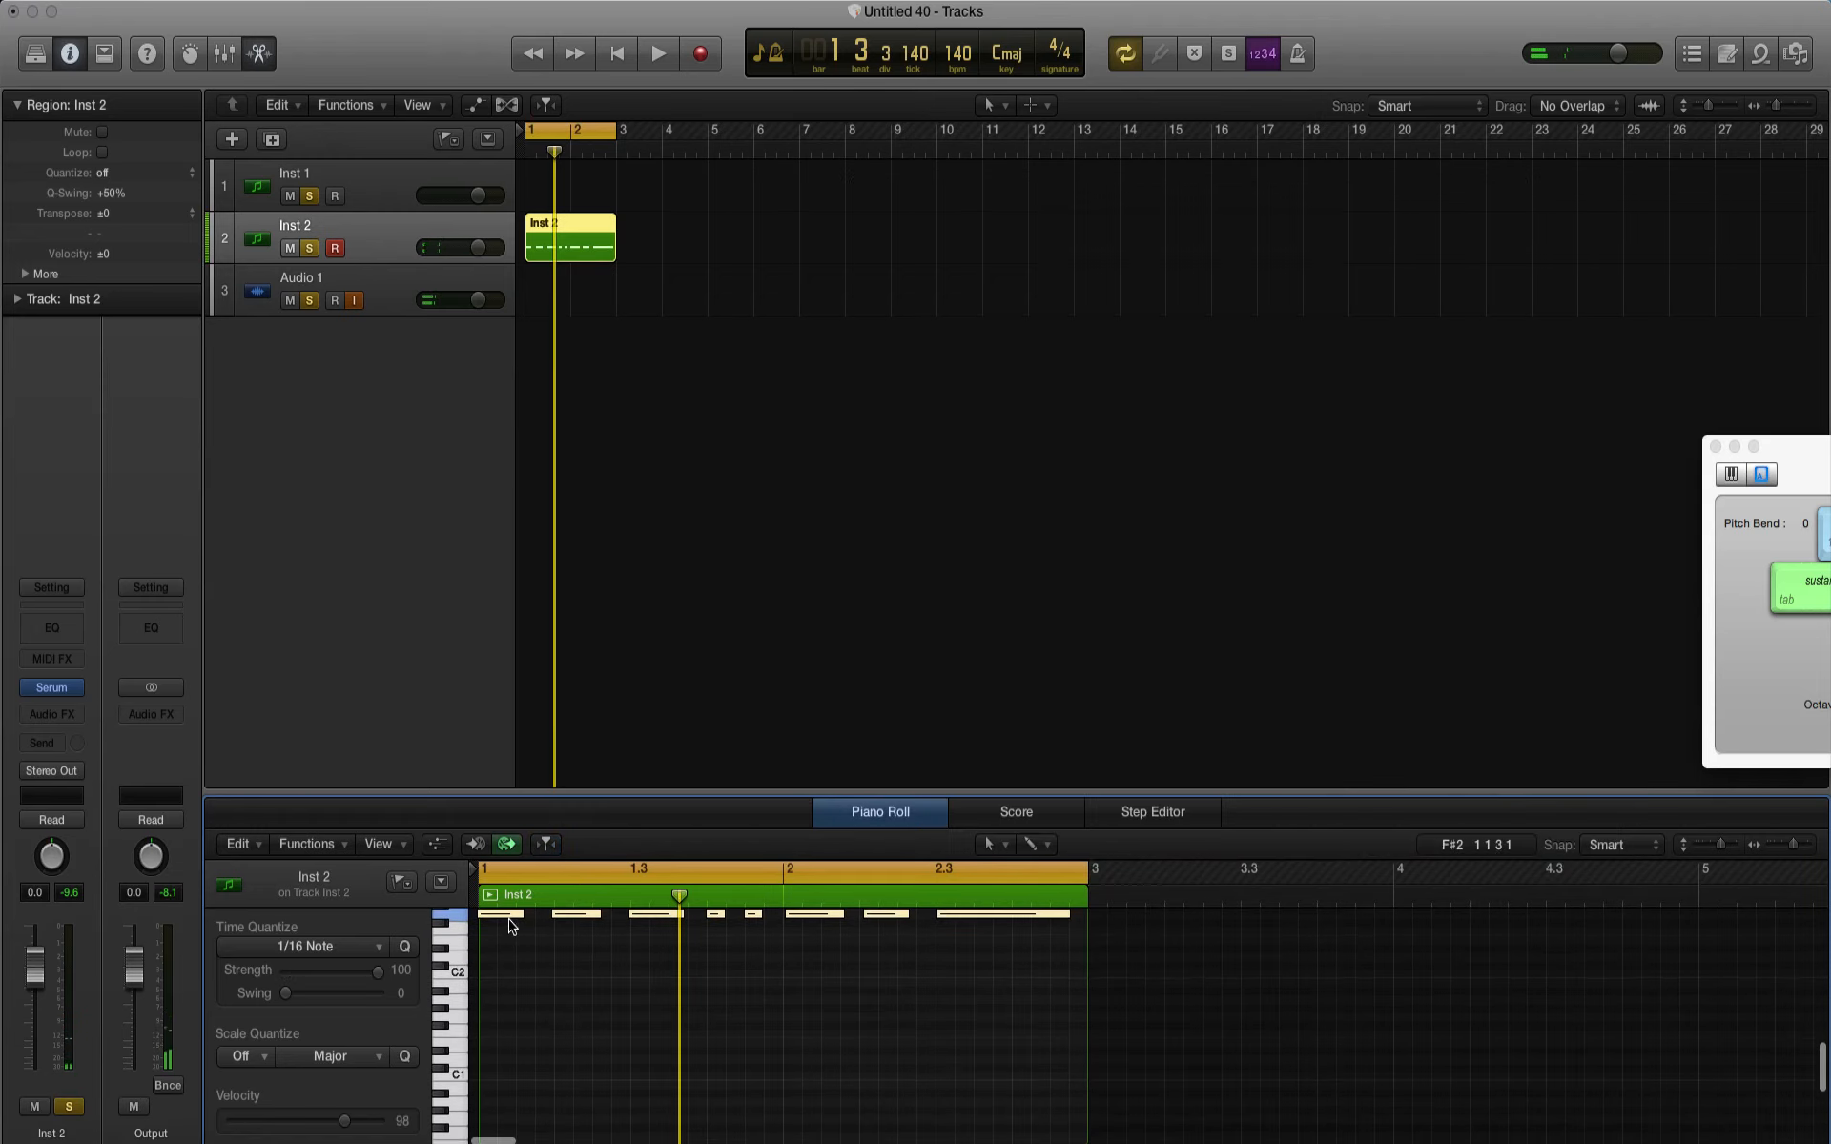
left_click_drag(510, 923, 508, 1116)
key("space")
left_click(407, 946)
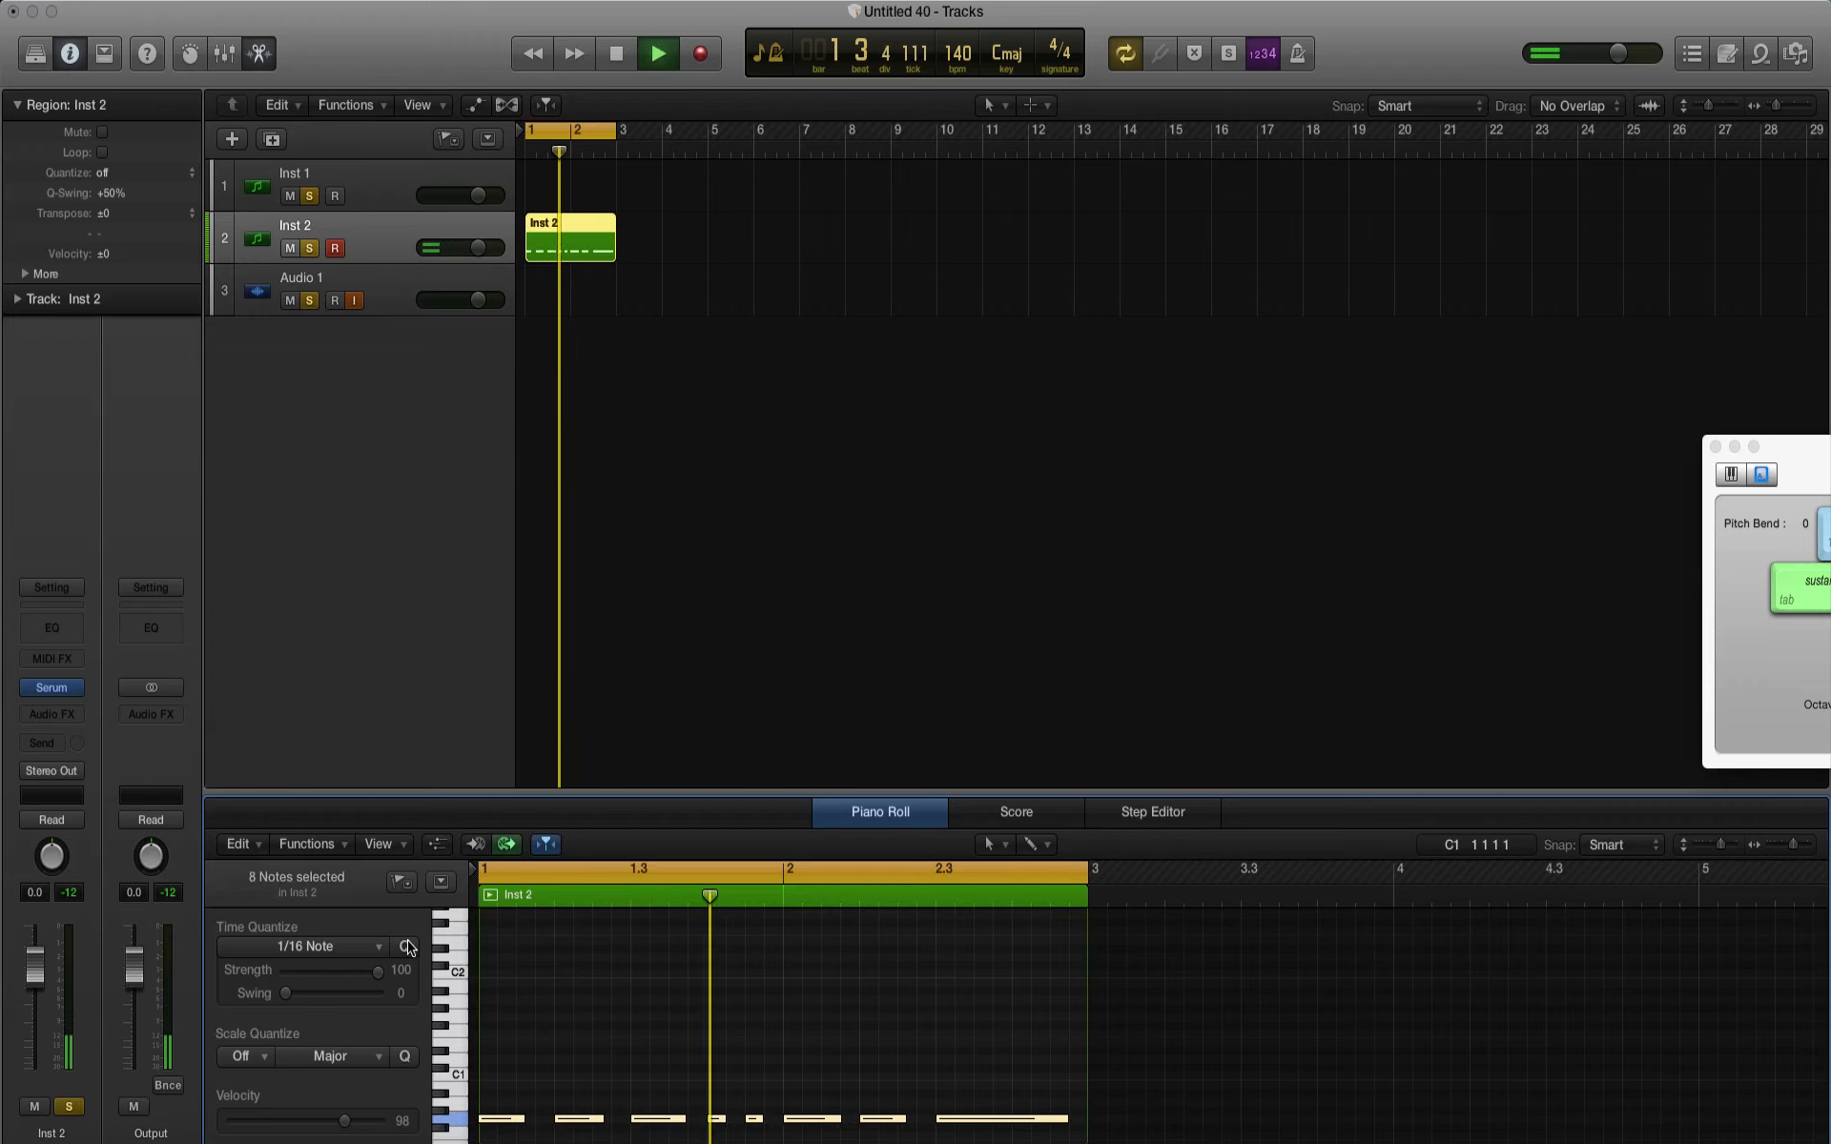
left_click(885, 813)
key("space")
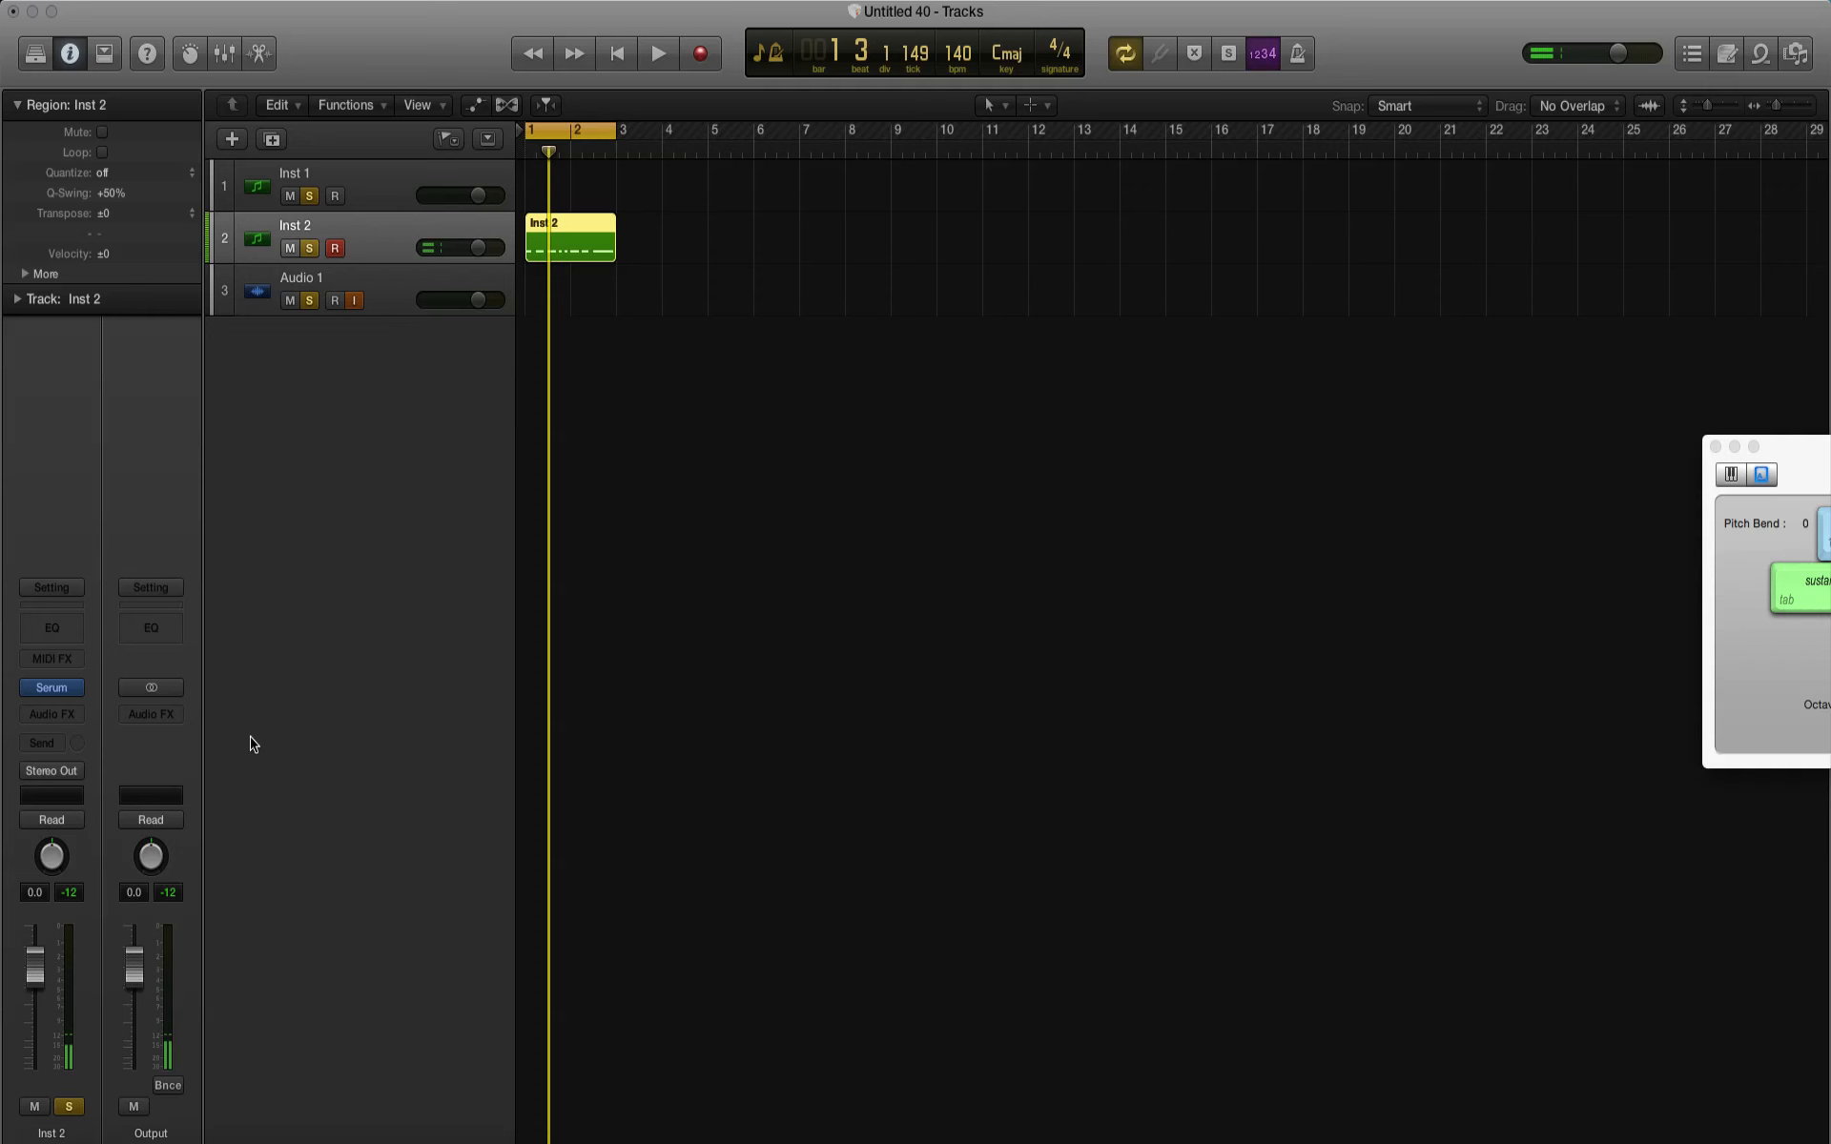
Step: Reopen Serum's Oscillator A wavetable editor and add a second frame after the first
left_click(53, 687)
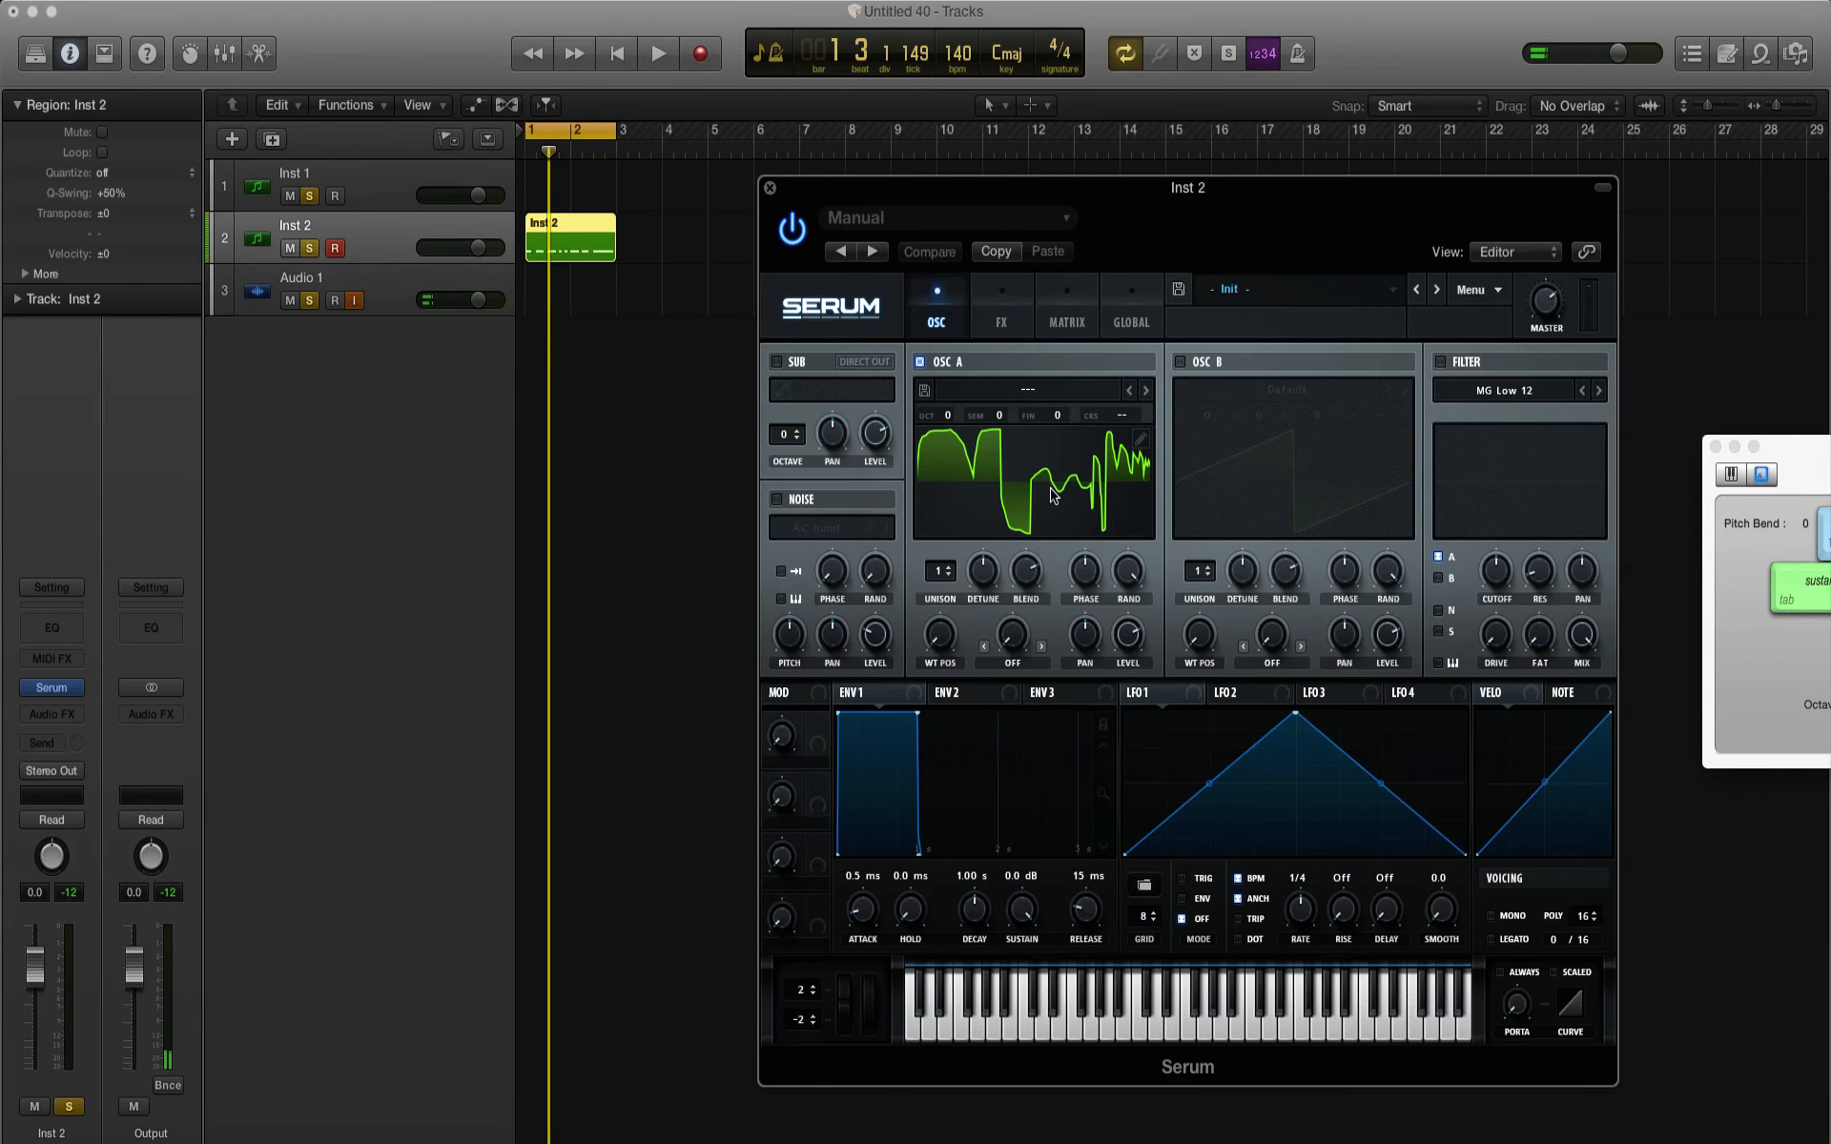
left_click(1140, 439)
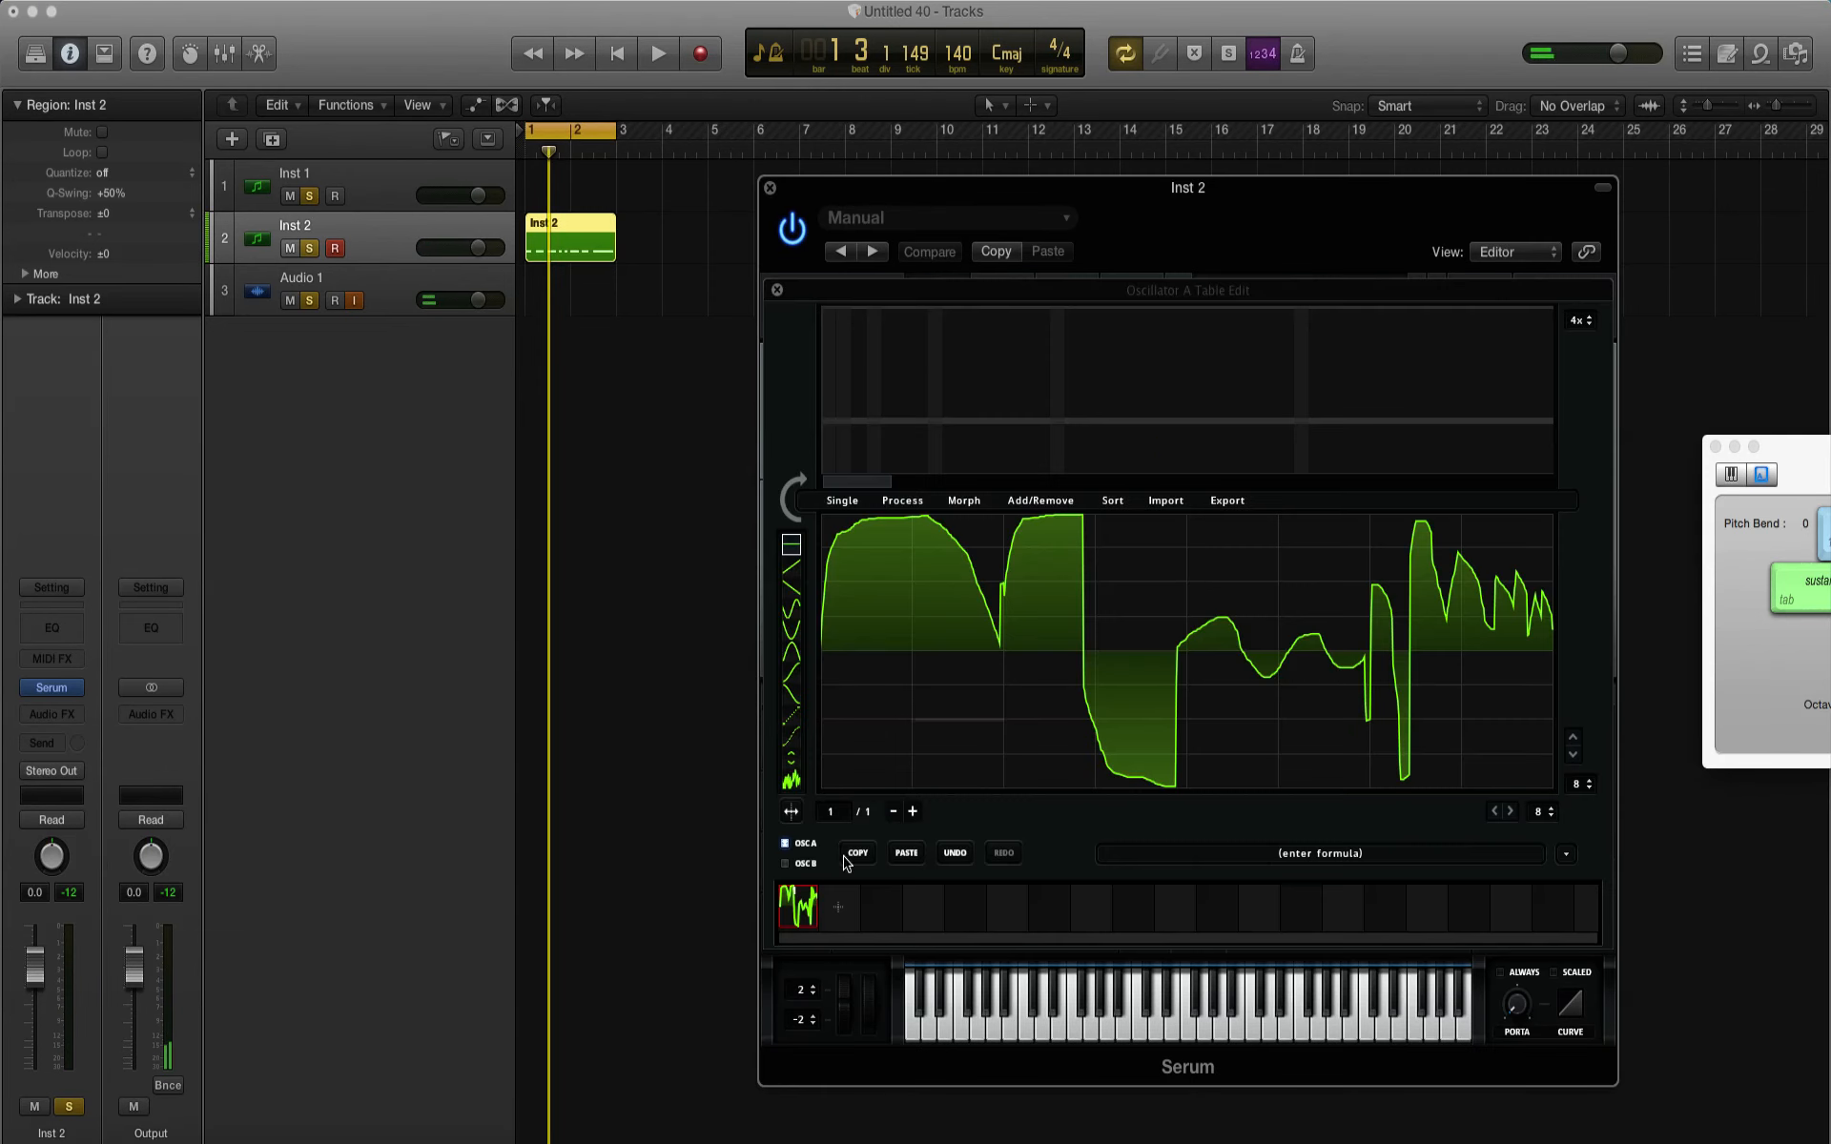
left_click(837, 909)
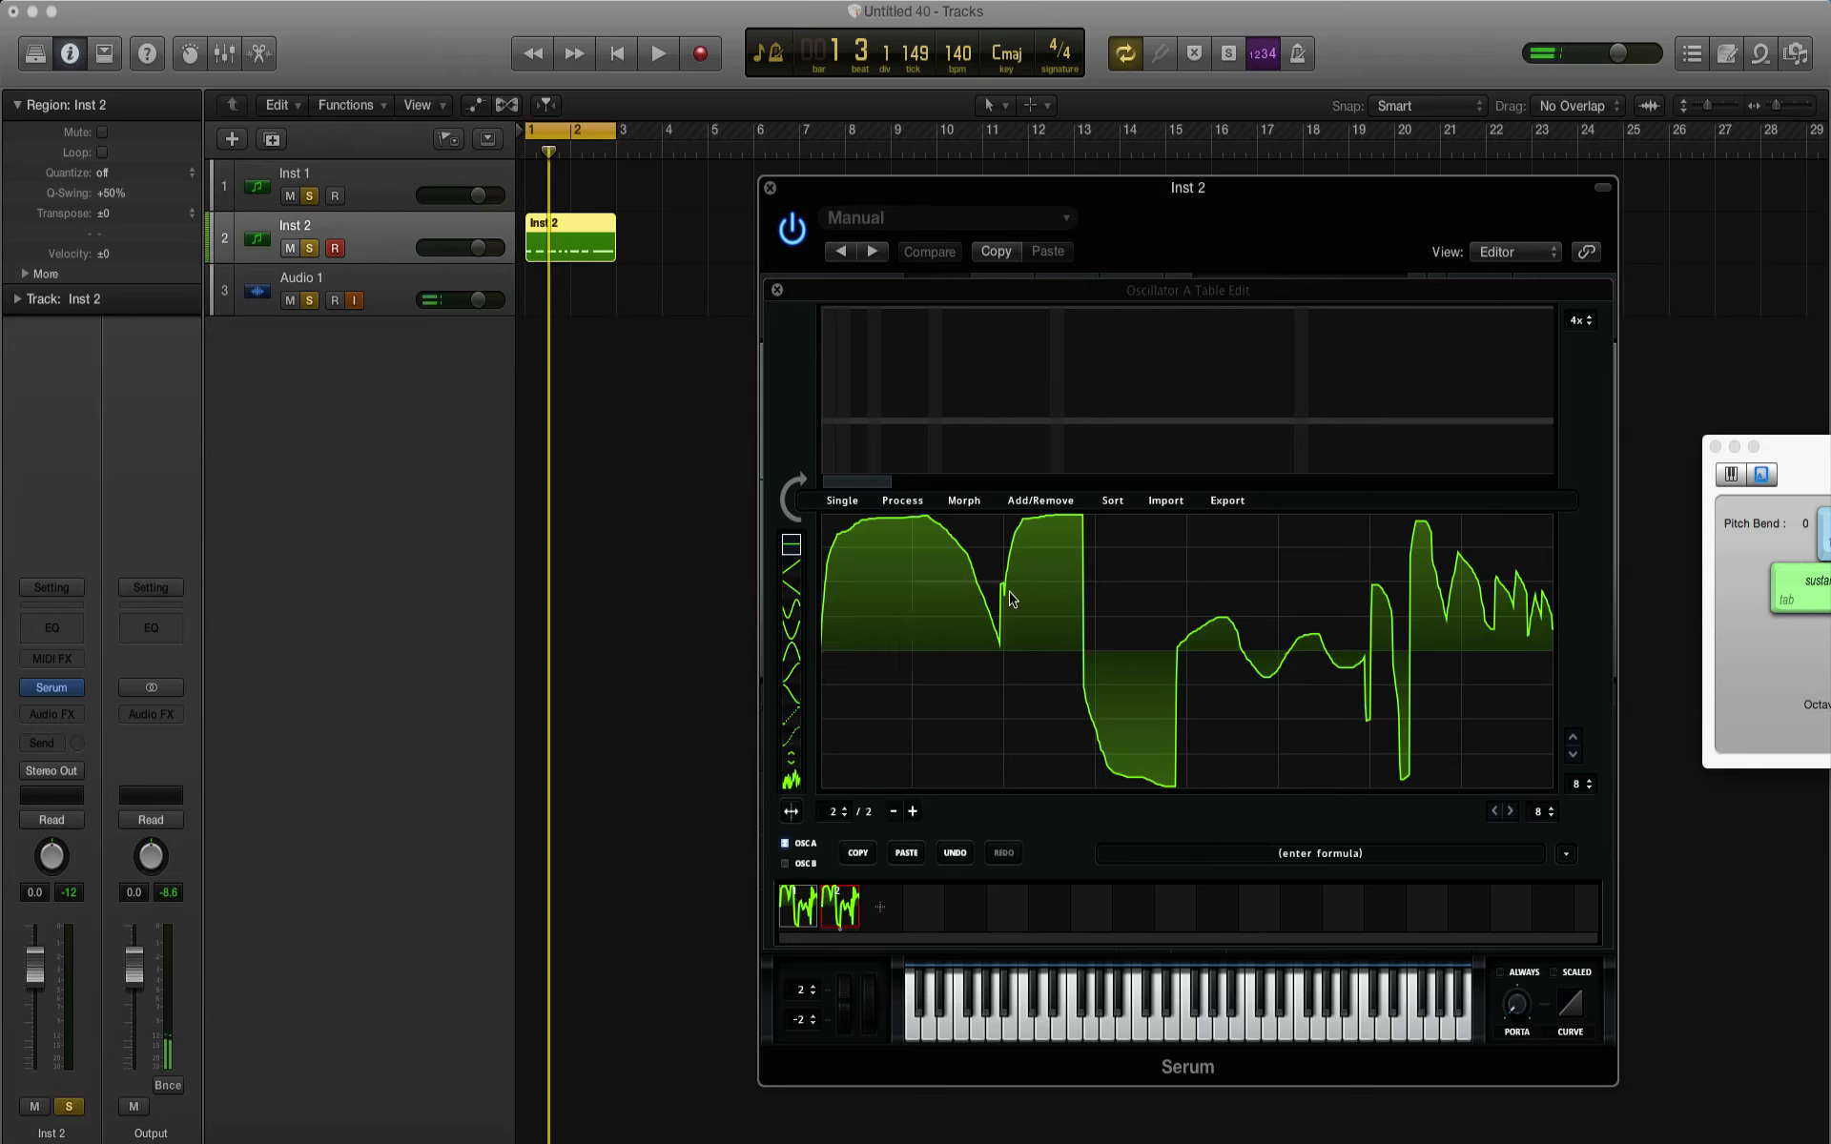
Step: Draw a stepped drop in the first half of frame 2's waveform and set both grid sizes to 0
left_click_drag(1002, 661, 1015, 740)
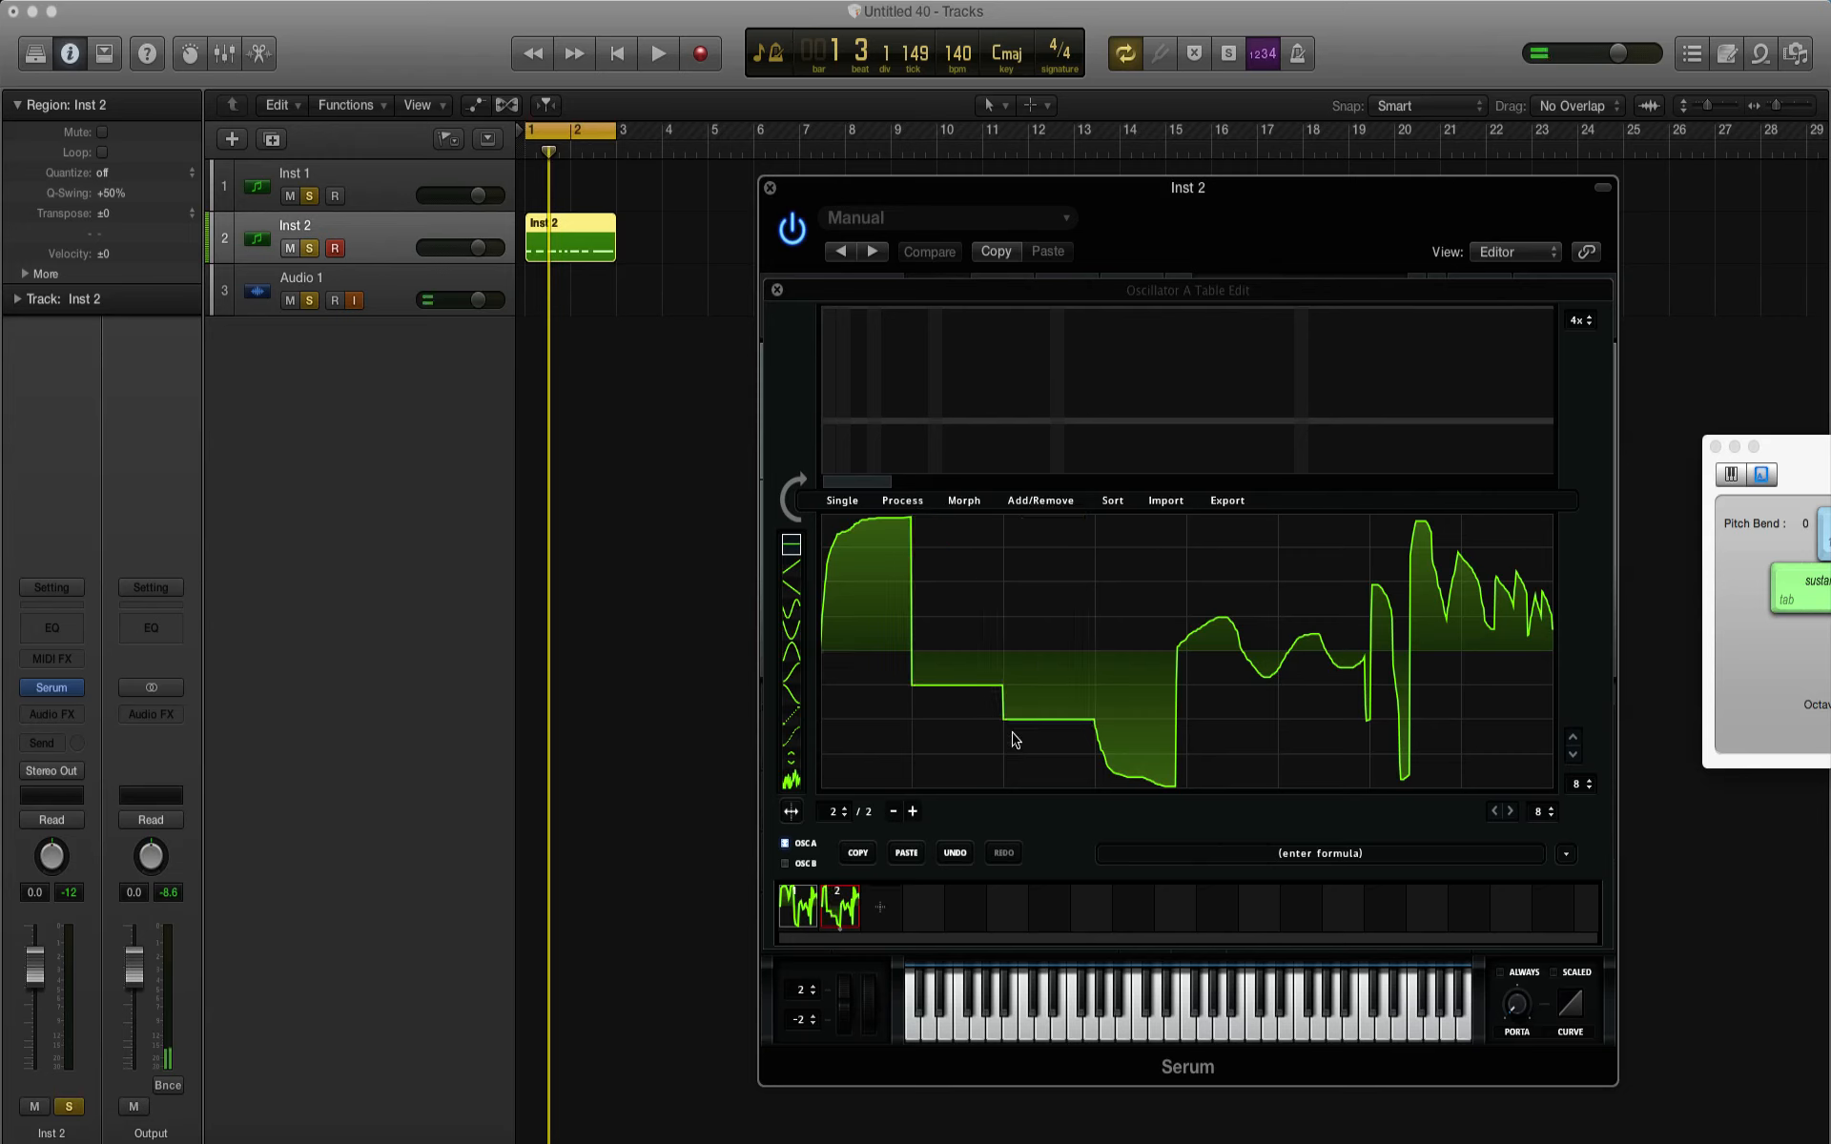
left_click_drag(1545, 814, 1546, 940)
left_click_drag(1590, 796, 1599, 968)
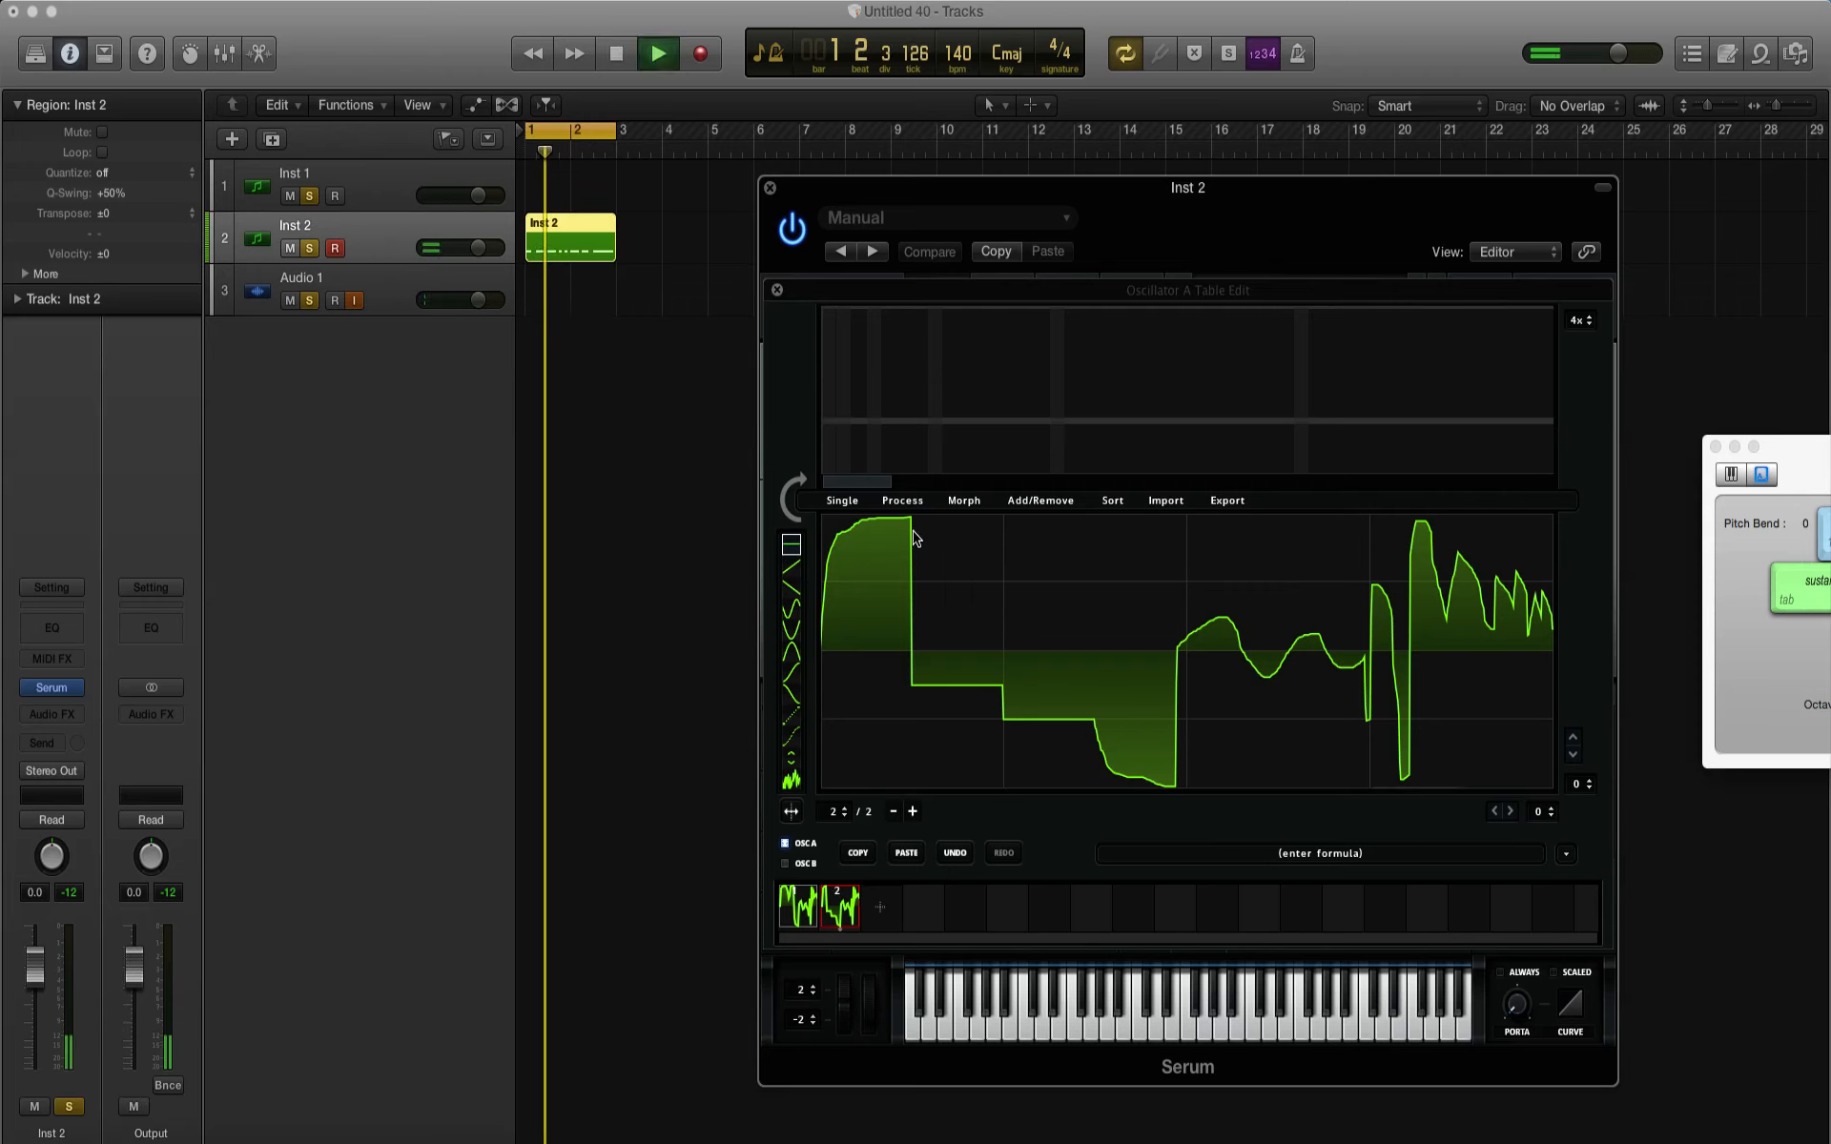
Step: Redraw frame 2's first half with a notched hump, a lower second hump and a deep trough, and audition it
mouse_move(913, 528)
left_mouse_down()
mouse_move(961, 559)
mouse_move(994, 637)
left_mouse_up()
left_click_drag(907, 586, 932, 586)
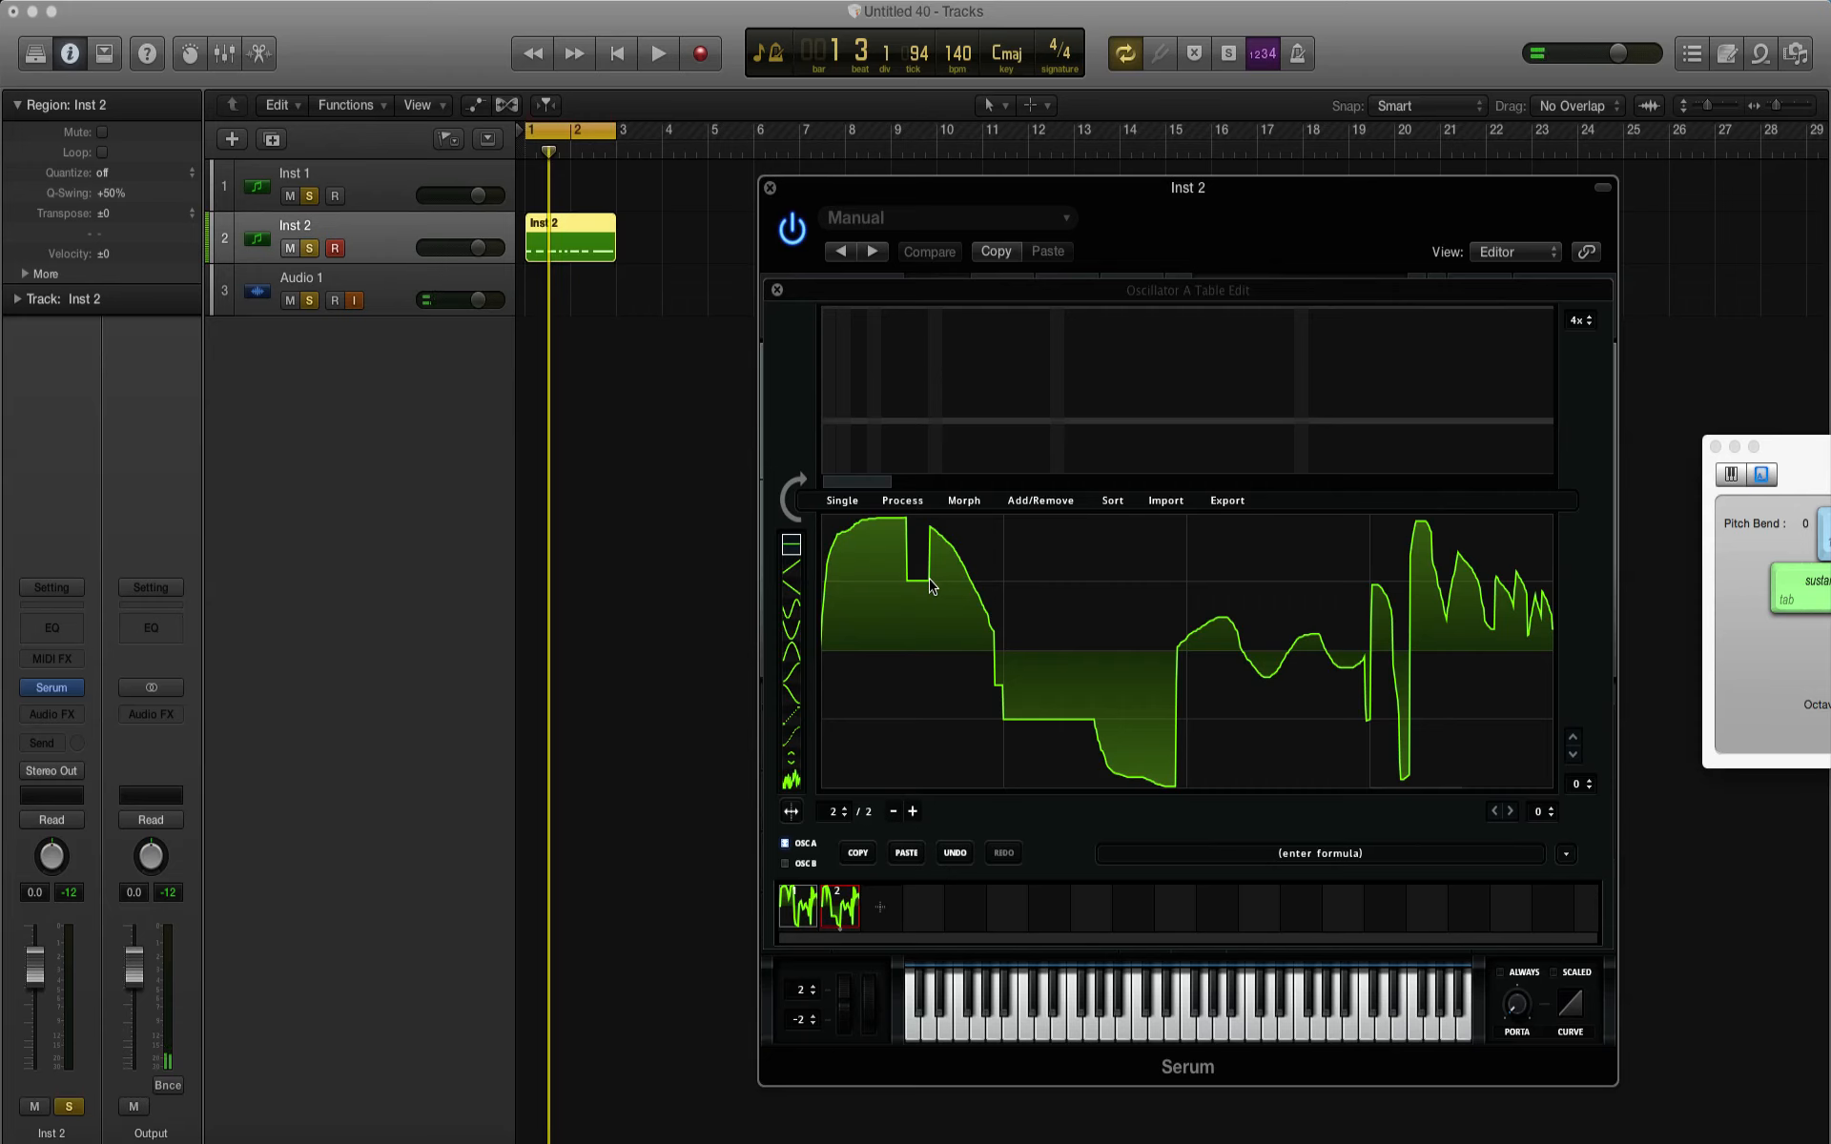
mouse_move(1052, 587)
left_mouse_down()
mouse_move(1080, 620)
mouse_move(1107, 776)
mouse_move(1164, 787)
left_mouse_up()
key("space")
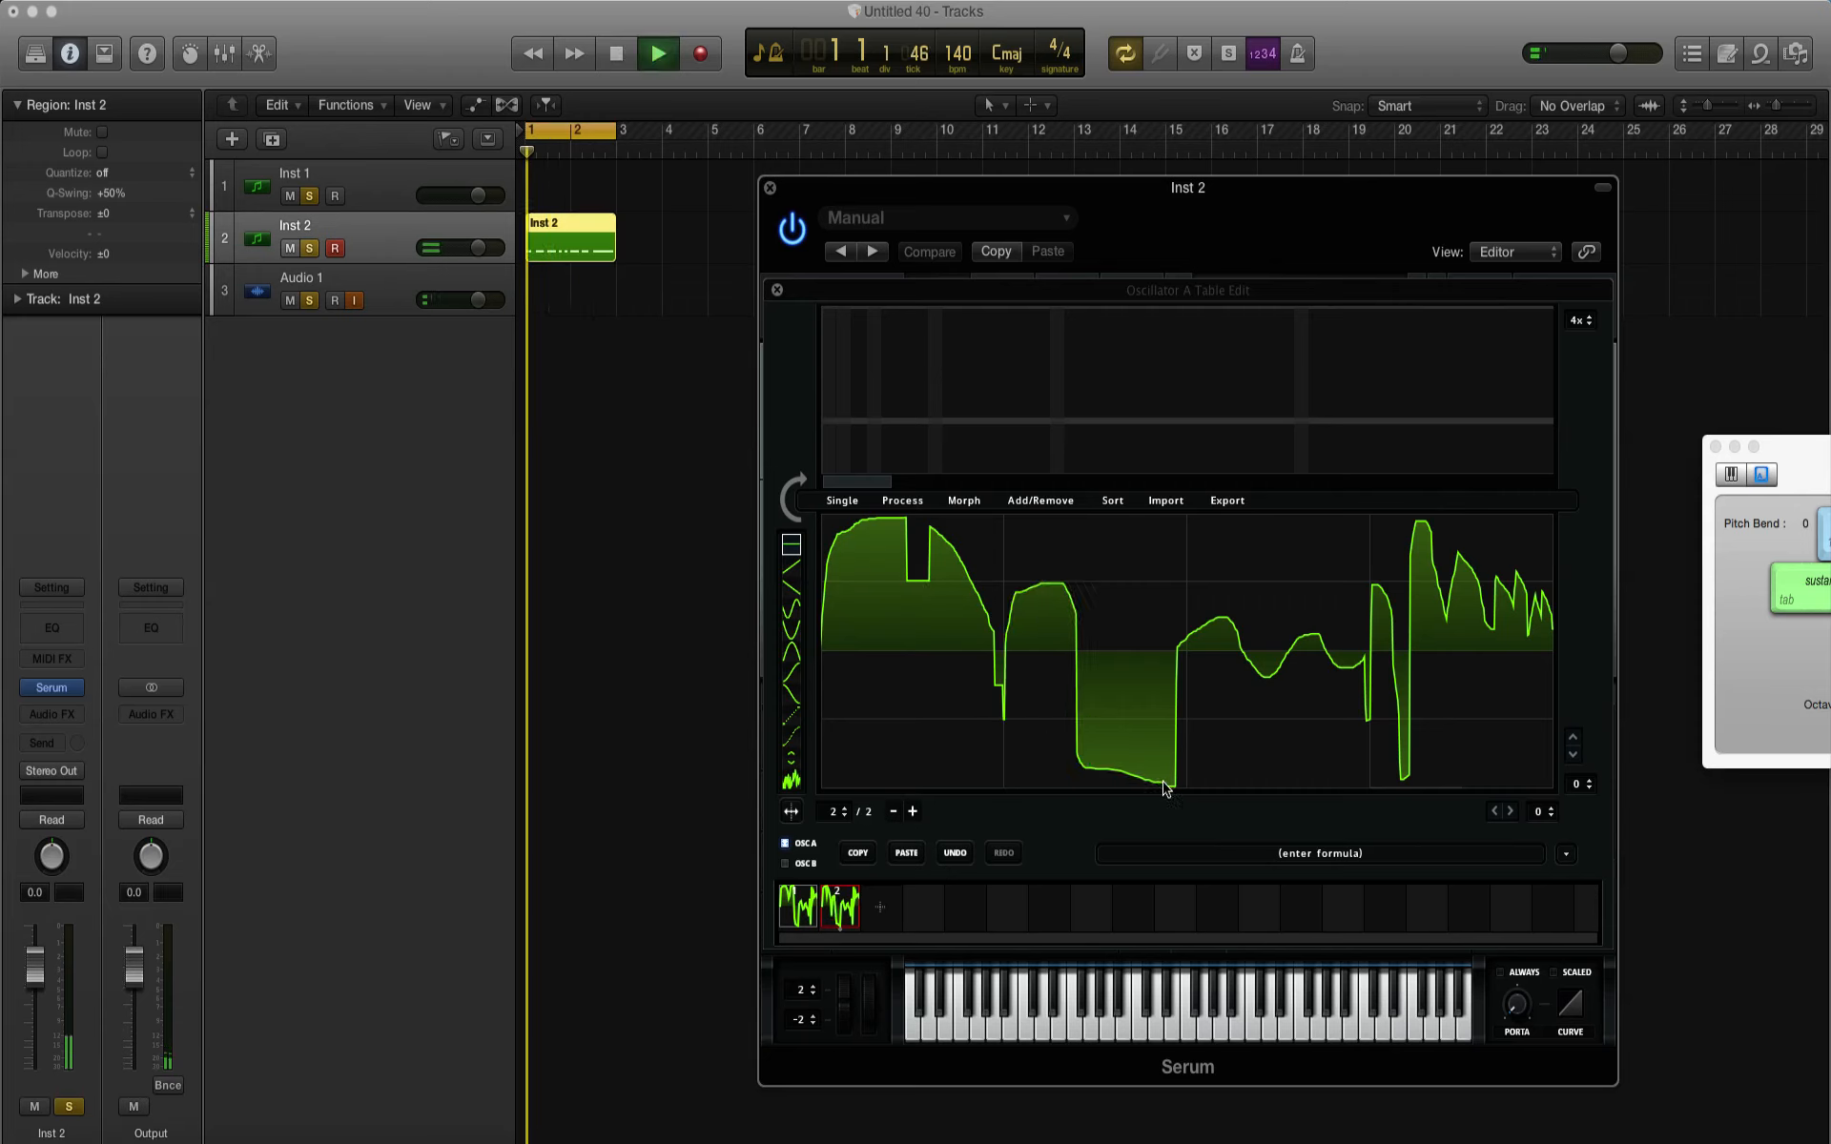
key("space")
Step: Play the pattern with frame 1 and with frame 2 selected to compare their sounds
left_click(797, 908)
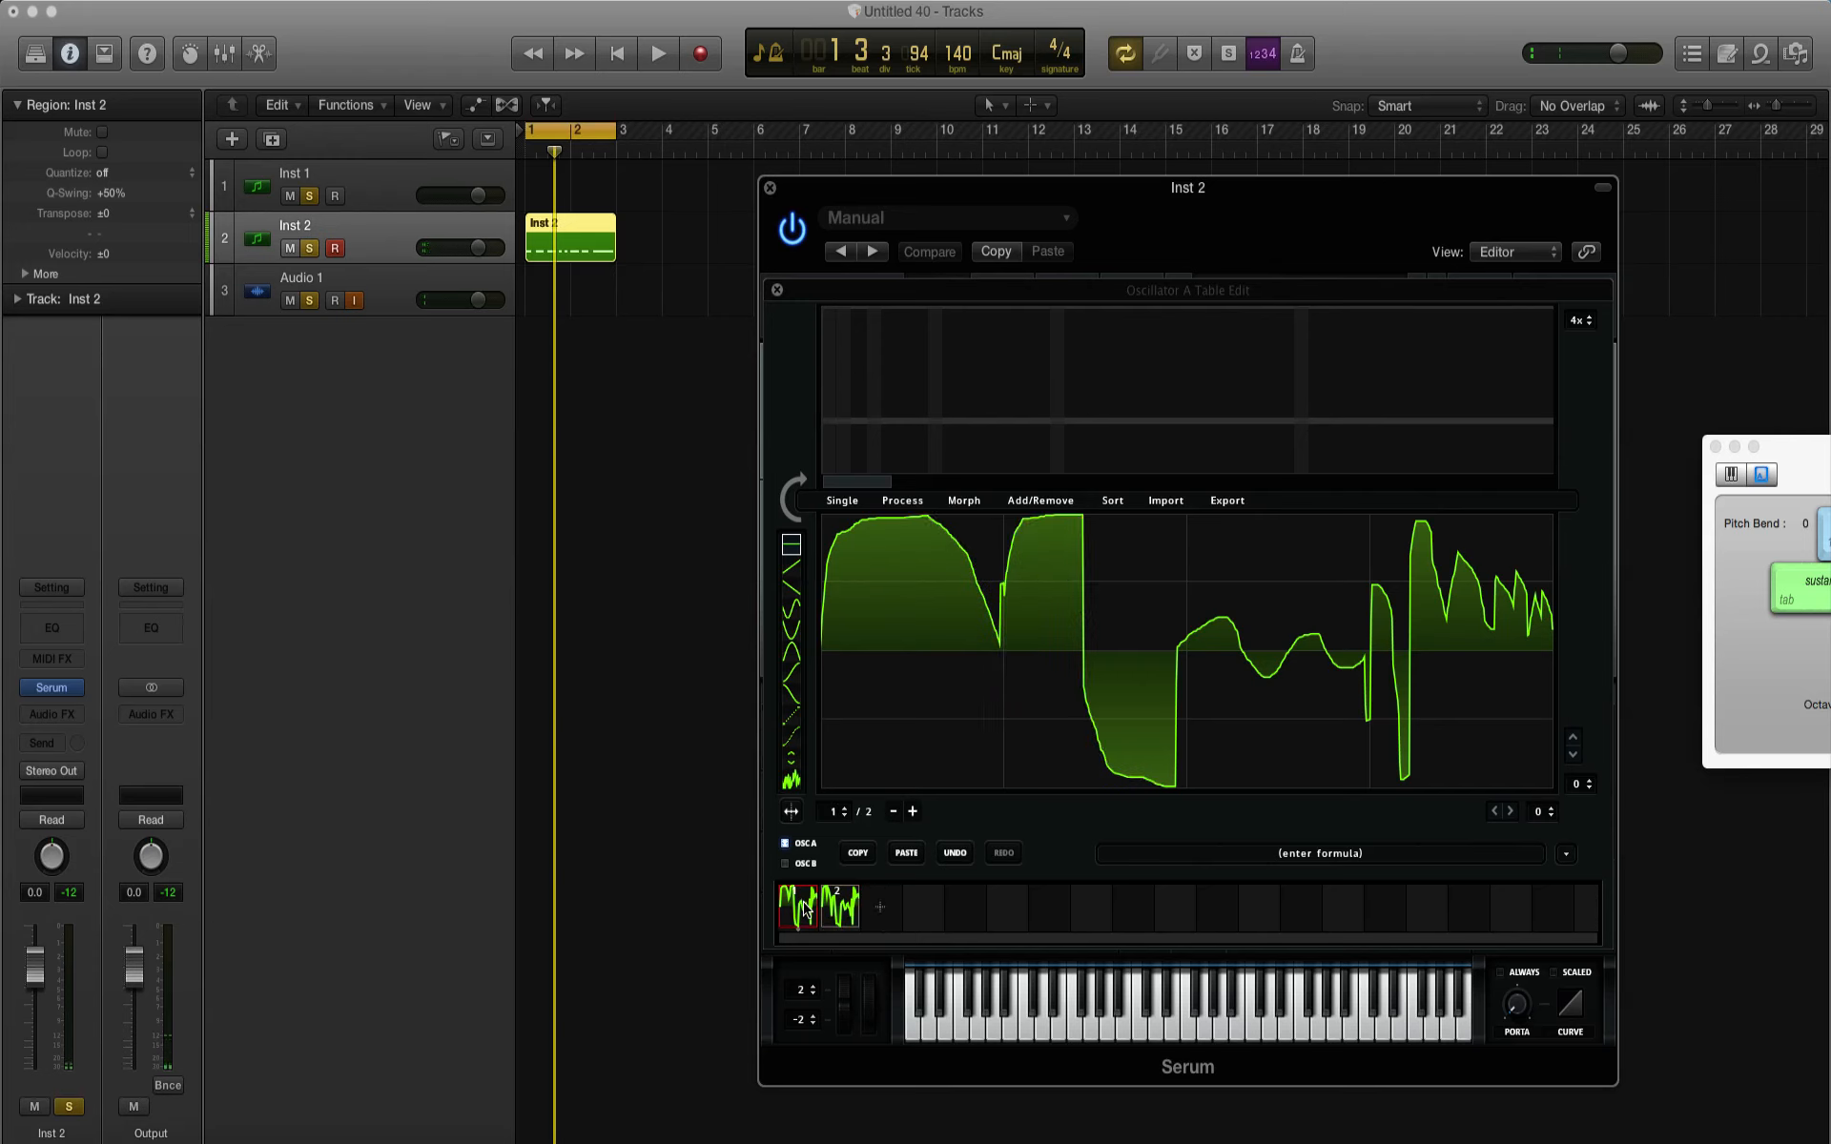
key("space")
left_click(844, 910)
key("space")
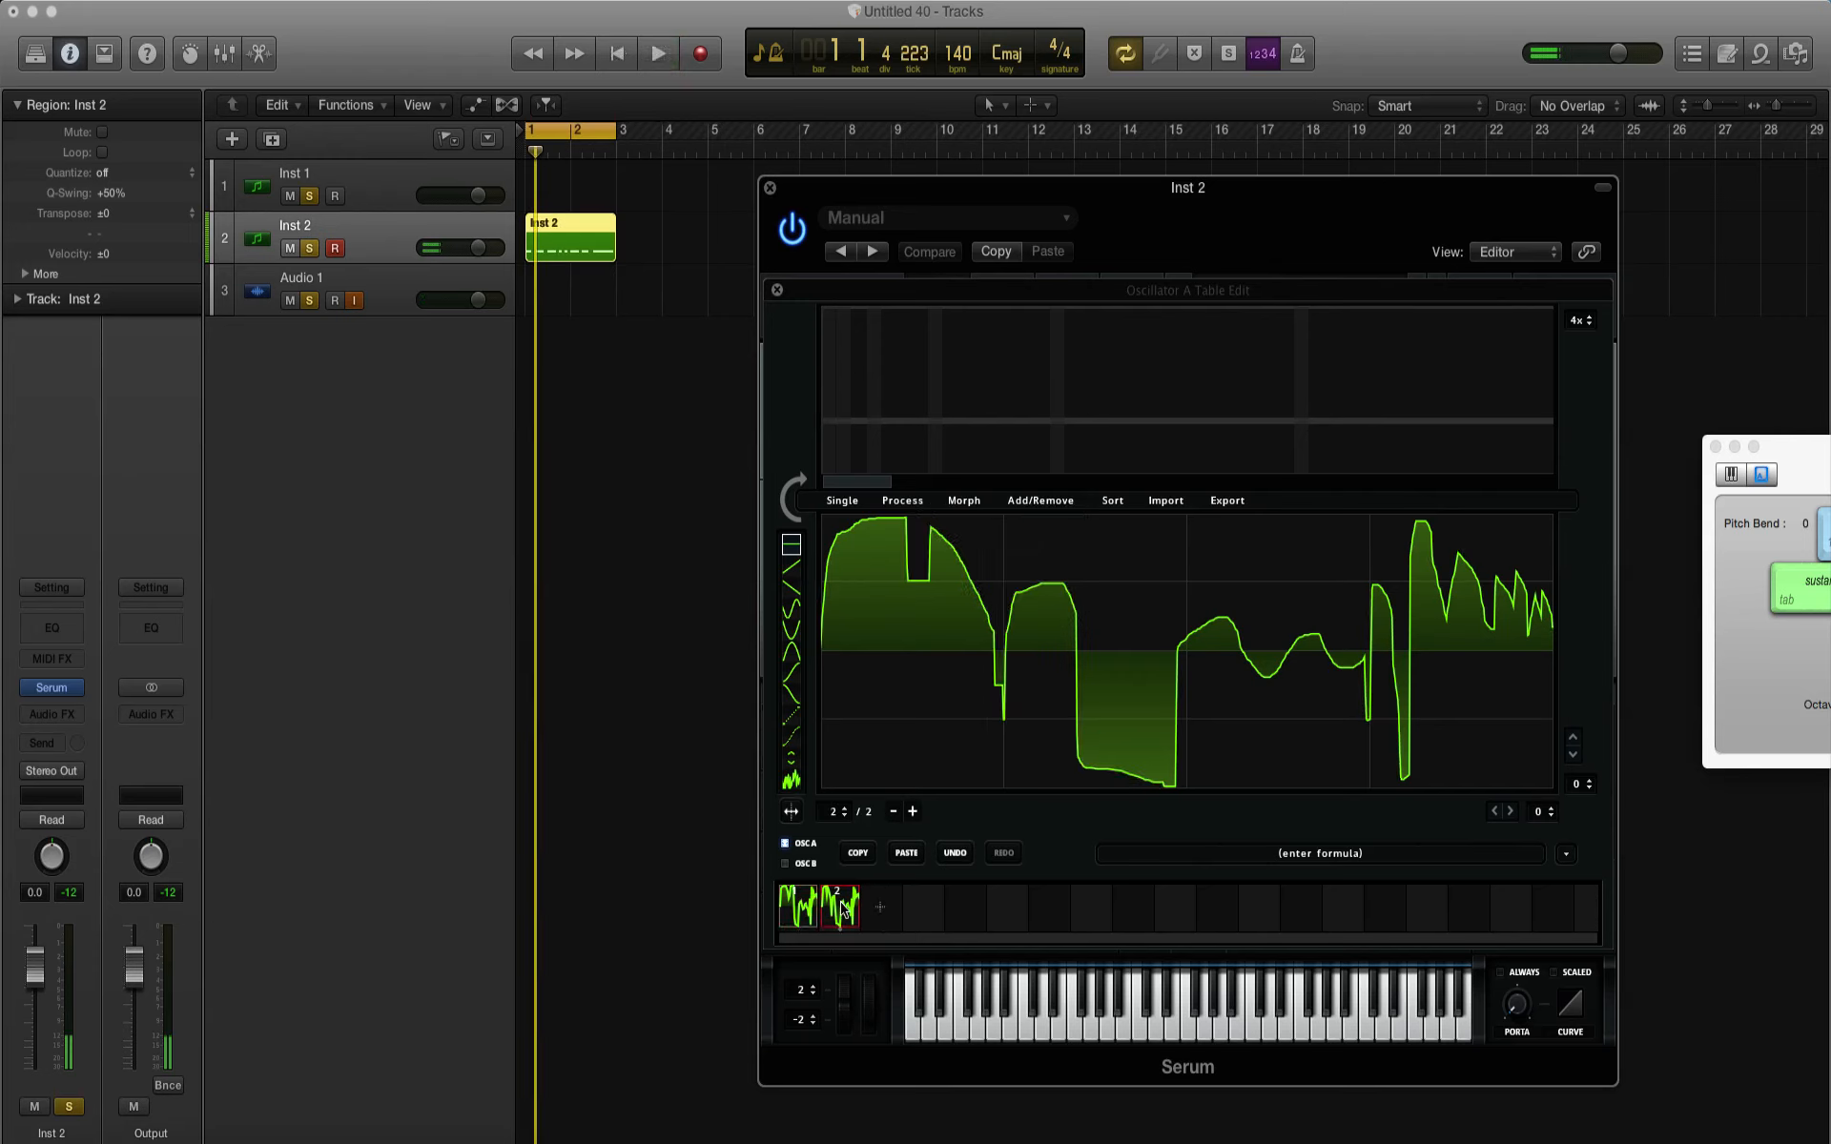
Step: Redraw frame 2's trough before the midpoint as a ramp rising to full height, and audition frames 1 and 2
left_click_drag(1104, 741, 1197, 512)
key("space")
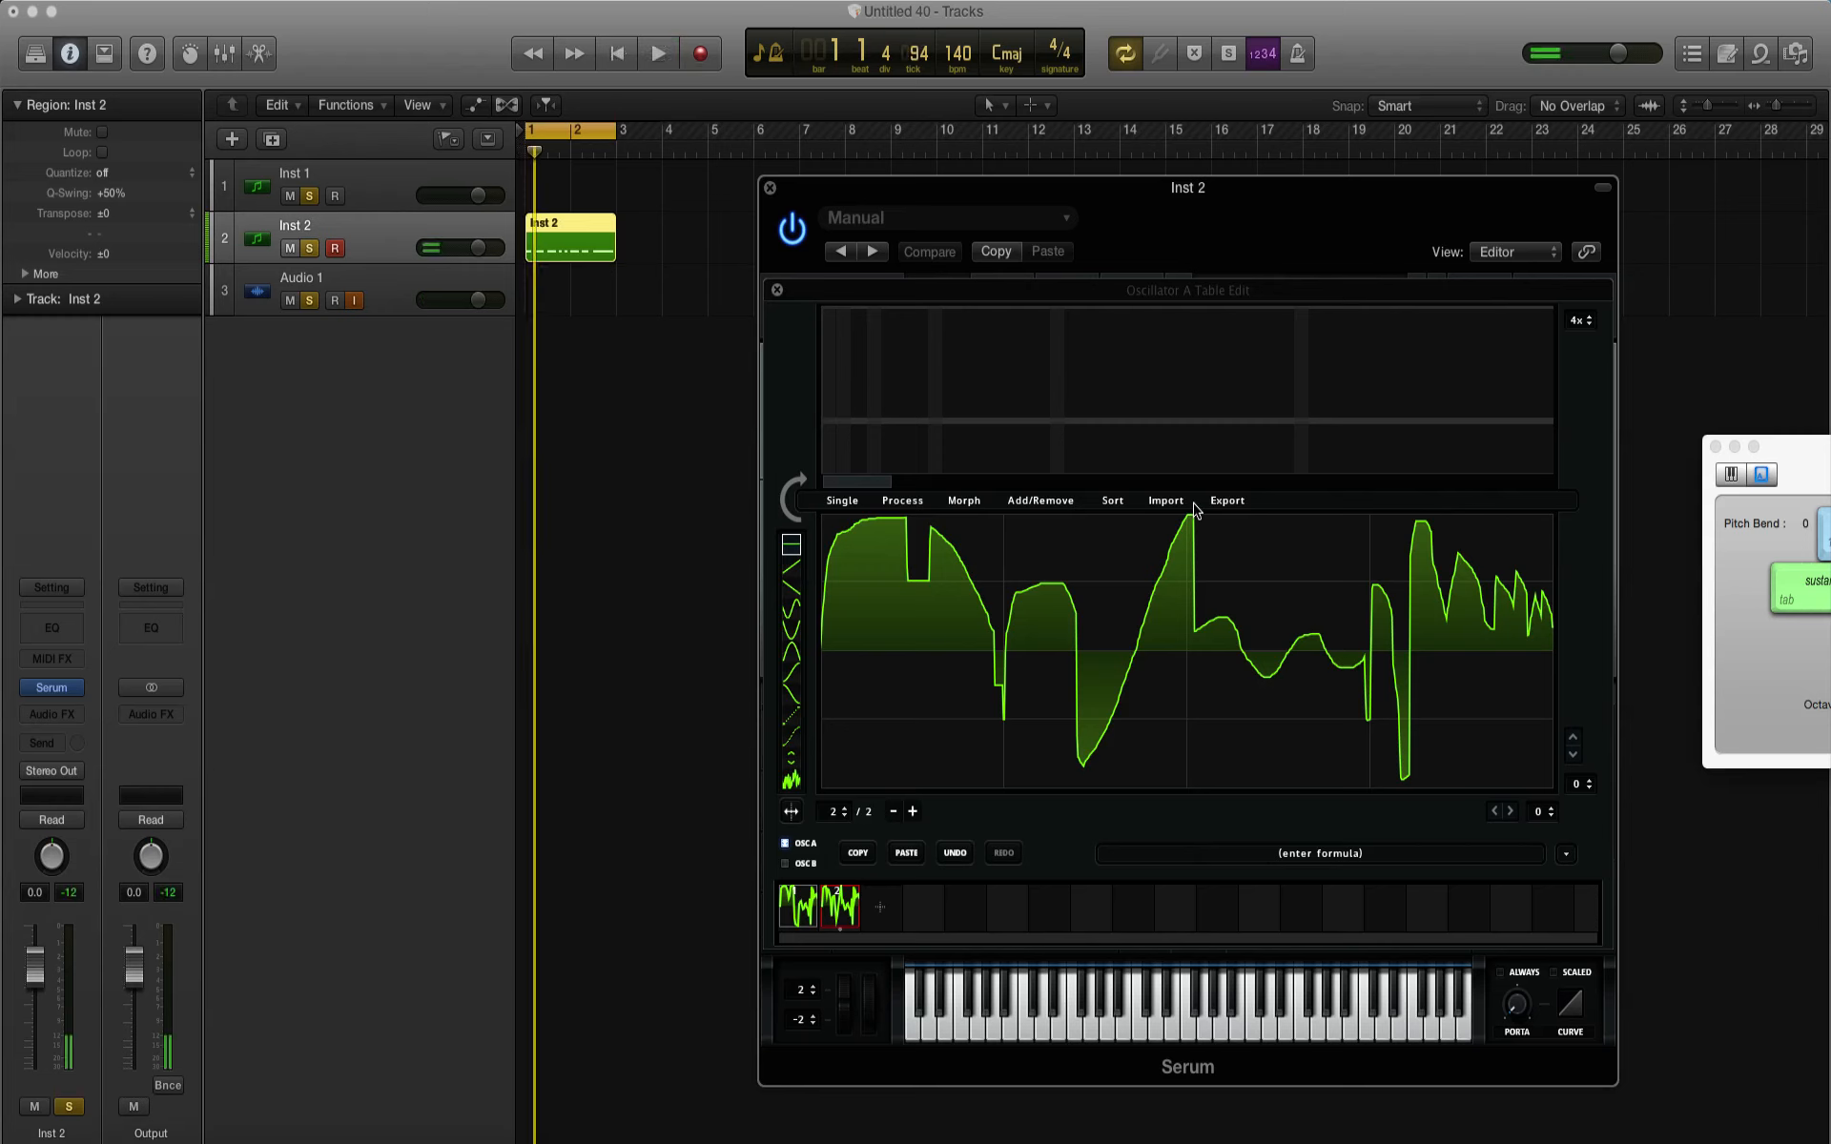
left_click(790, 923)
left_click(839, 906)
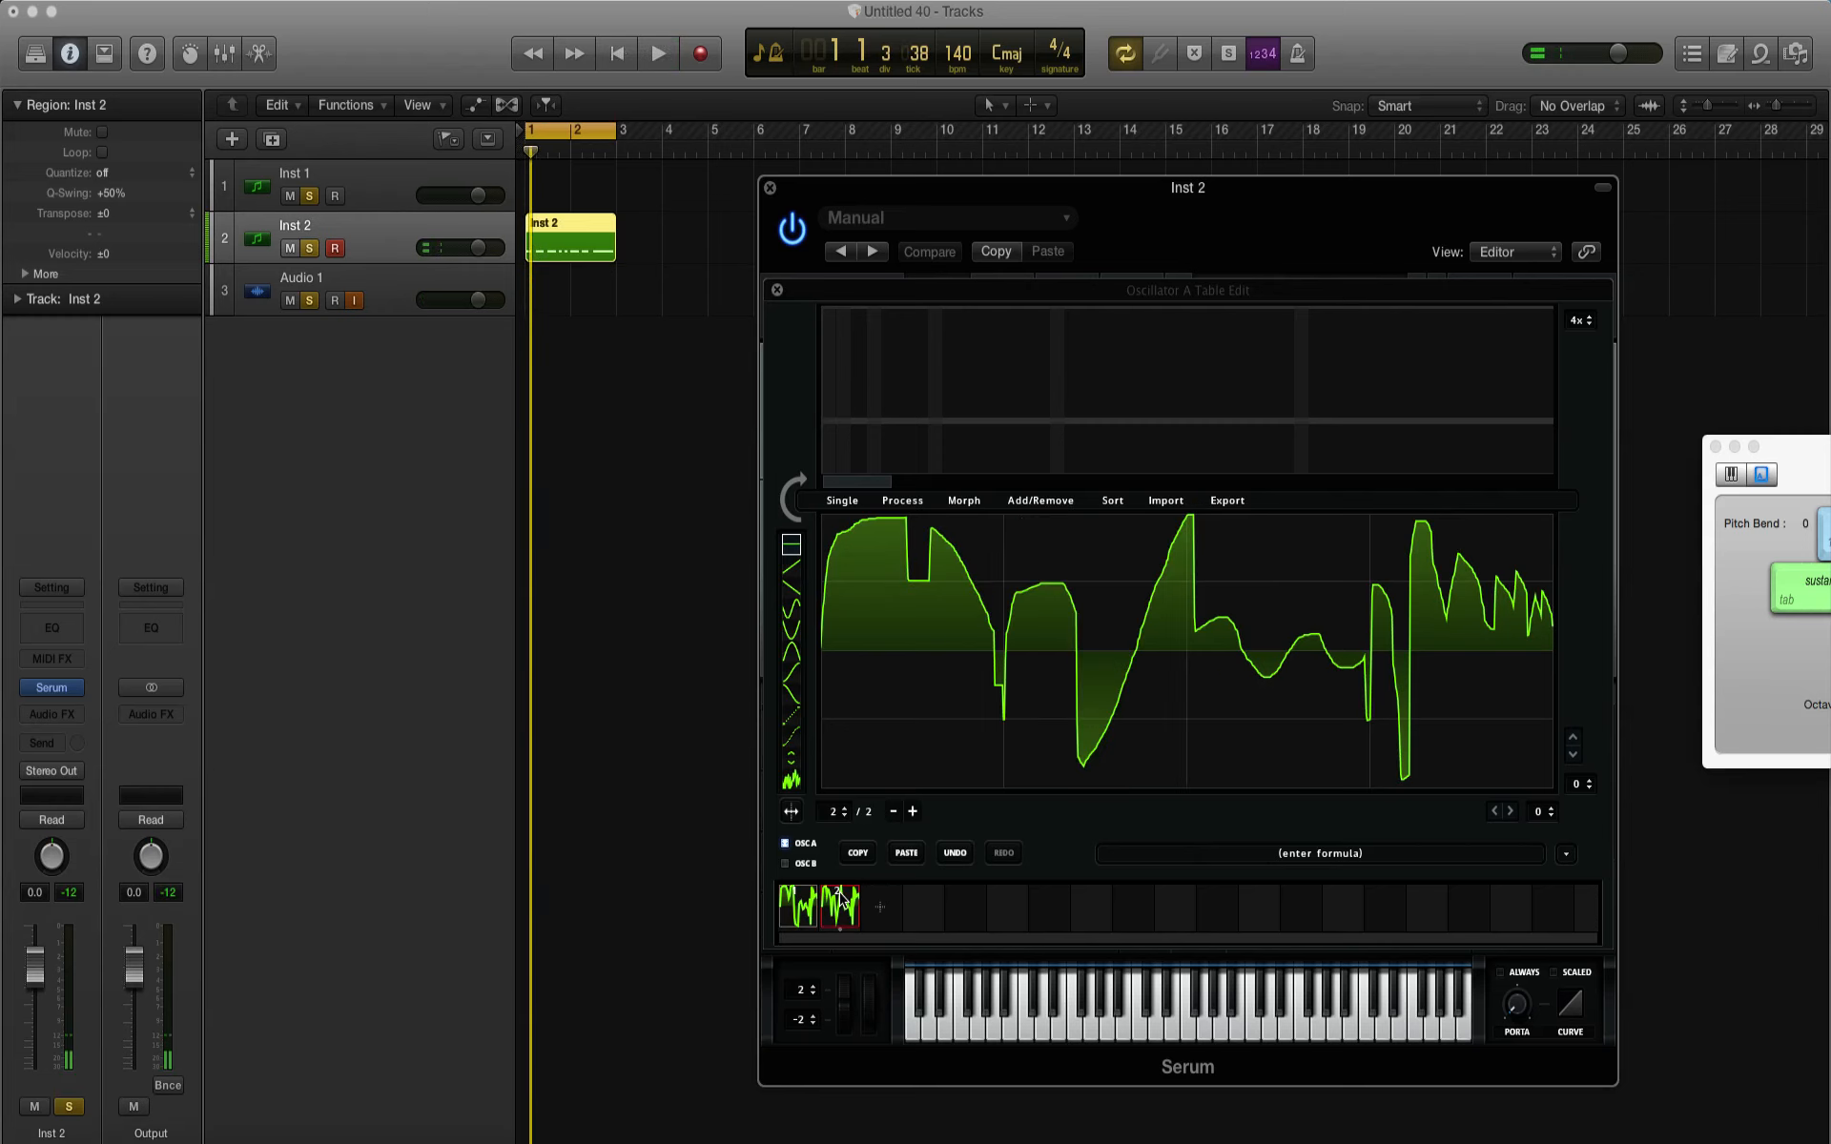
key("space")
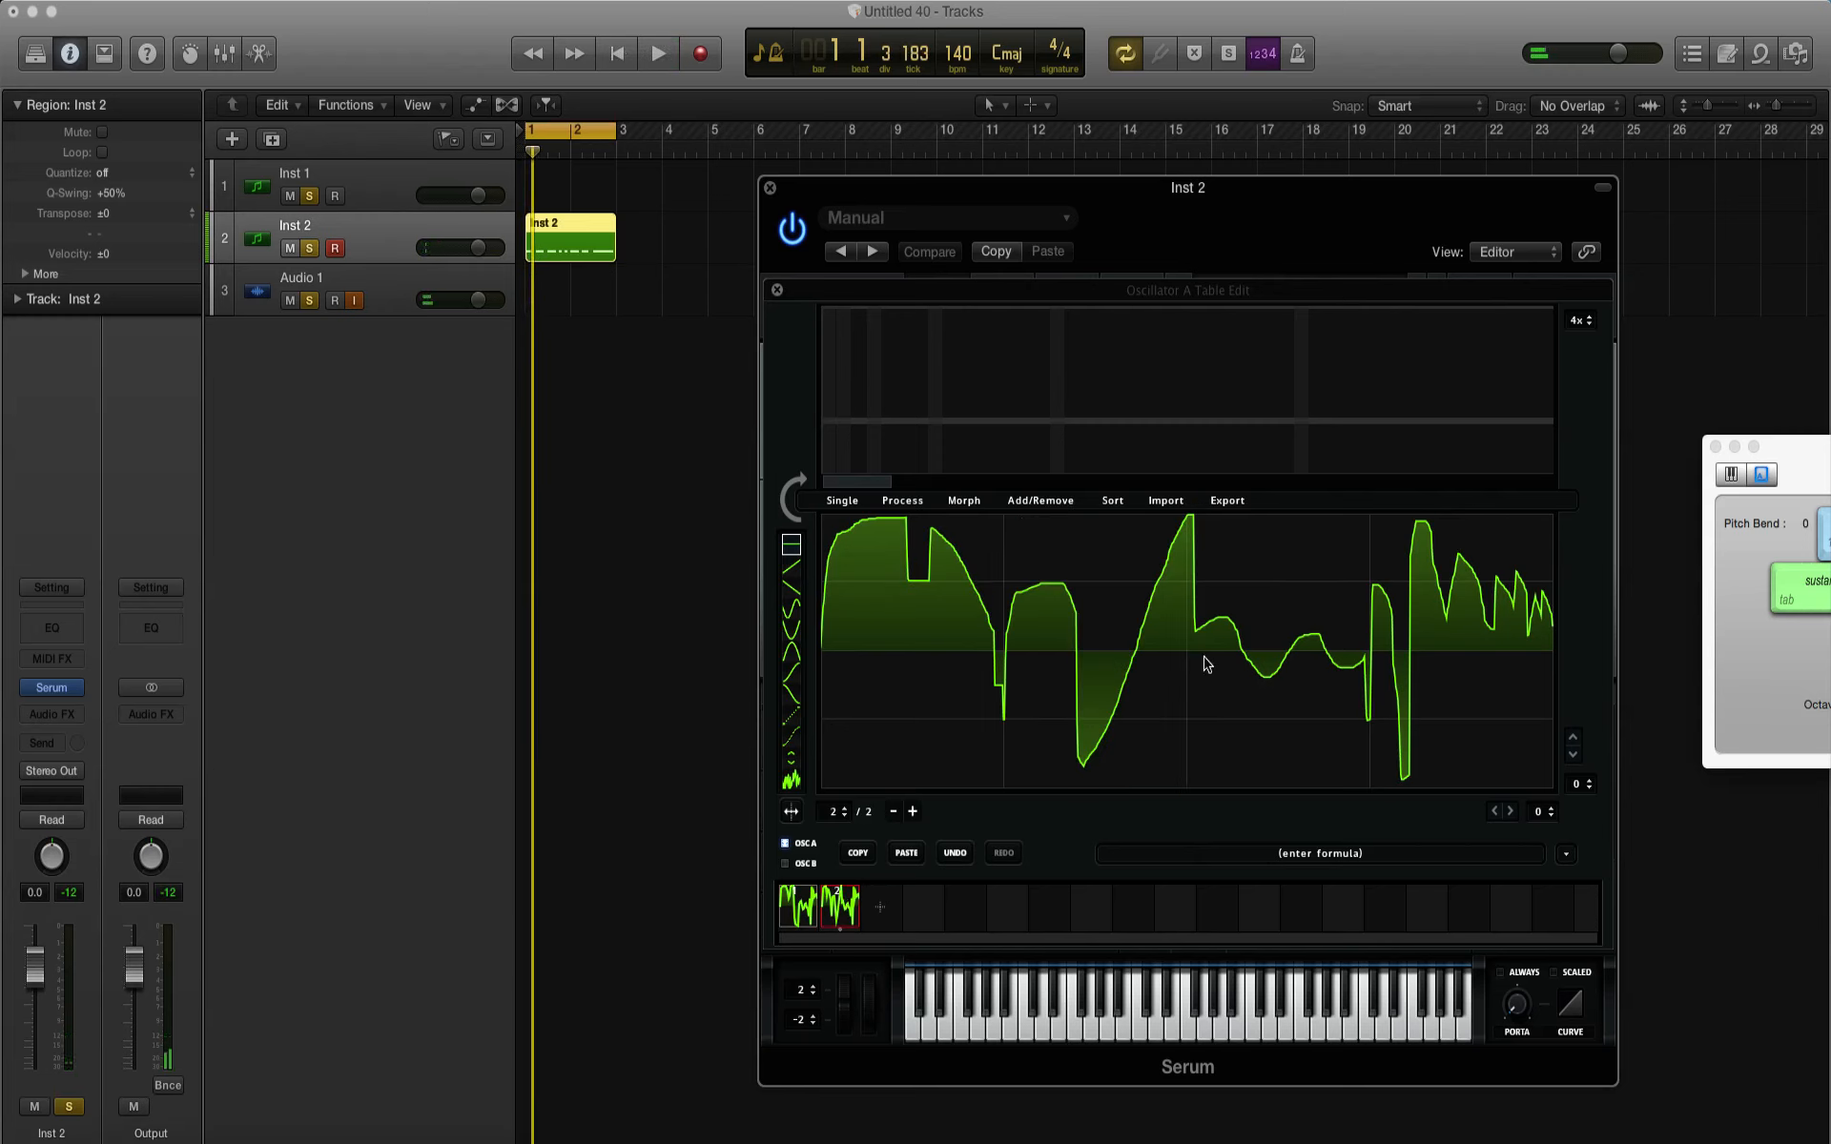
Step: Redraw the third quarter of frame 2 as a low hump, a shallow dip and a gentle rise, and audition it
mouse_move(1211, 653)
left_mouse_down()
mouse_move(1257, 619)
mouse_move(1302, 678)
mouse_move(1362, 633)
left_mouse_up()
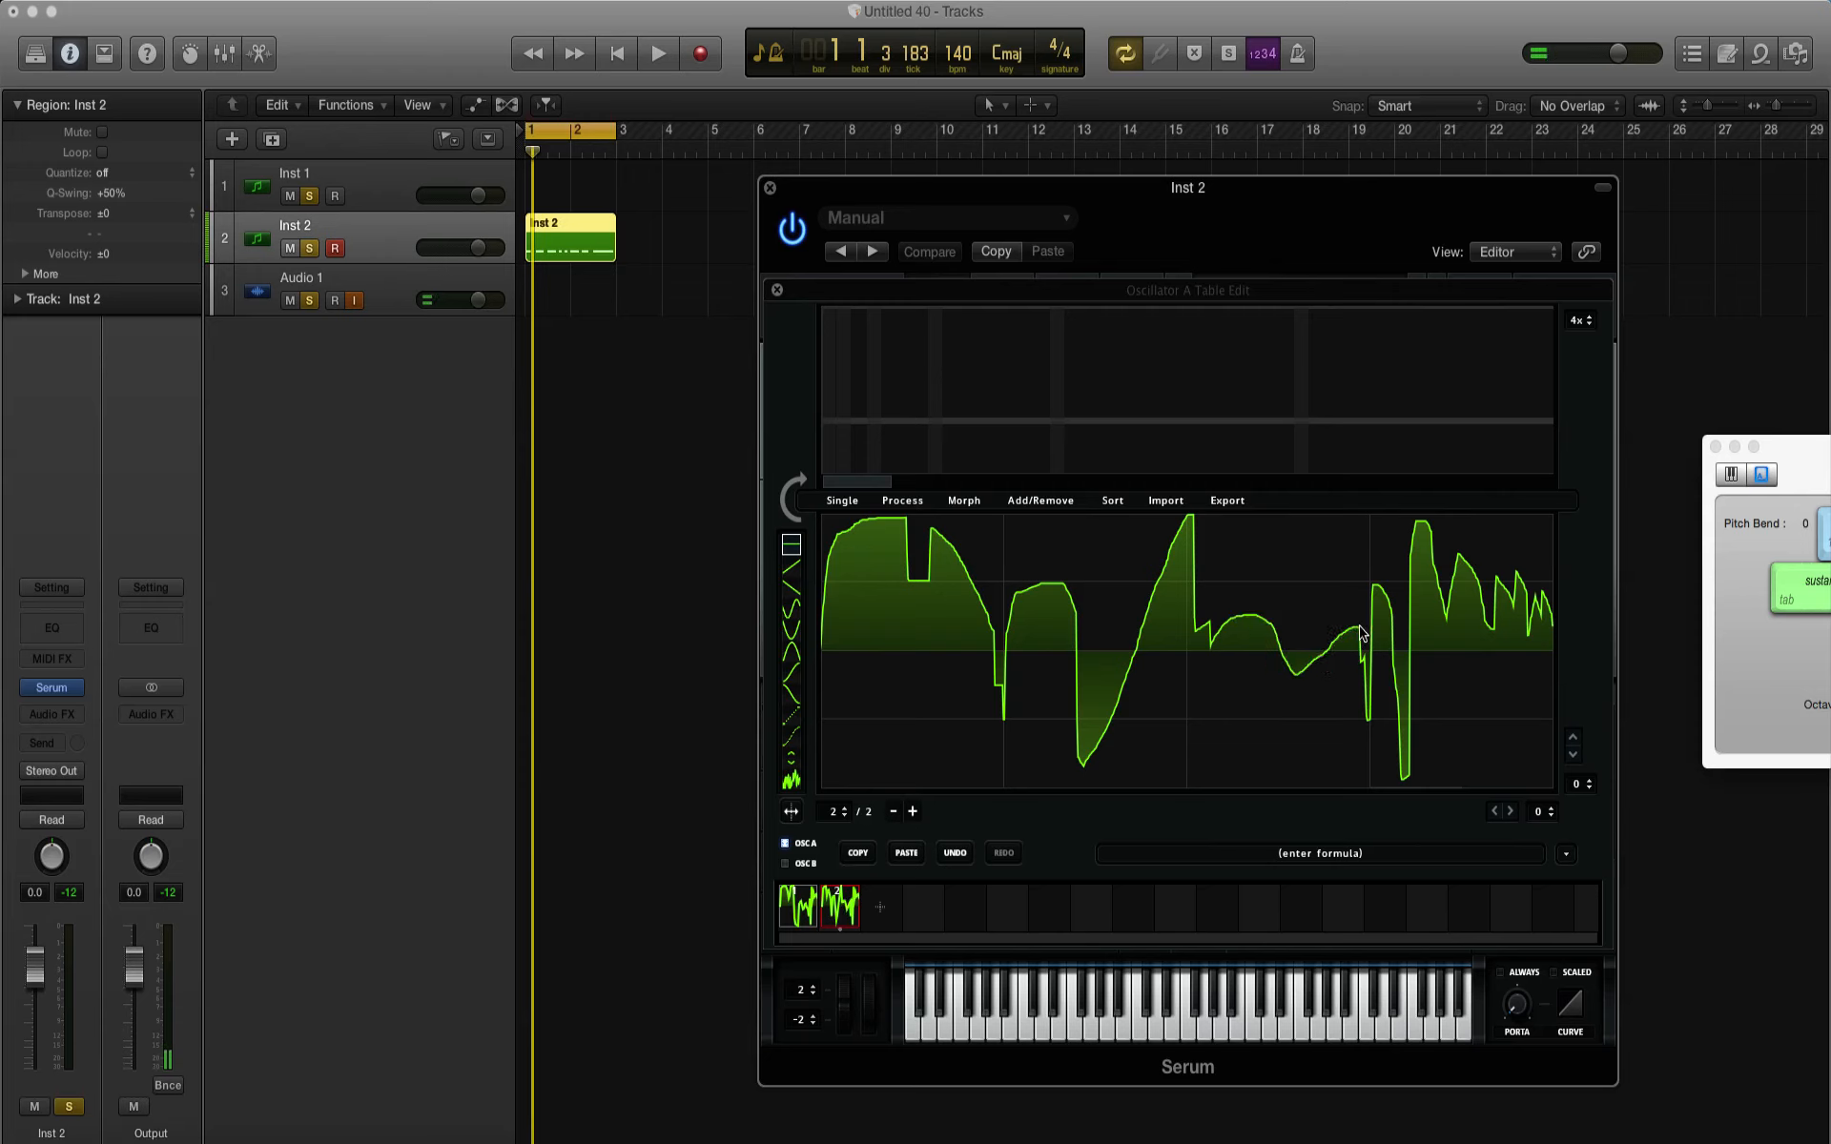
key("space")
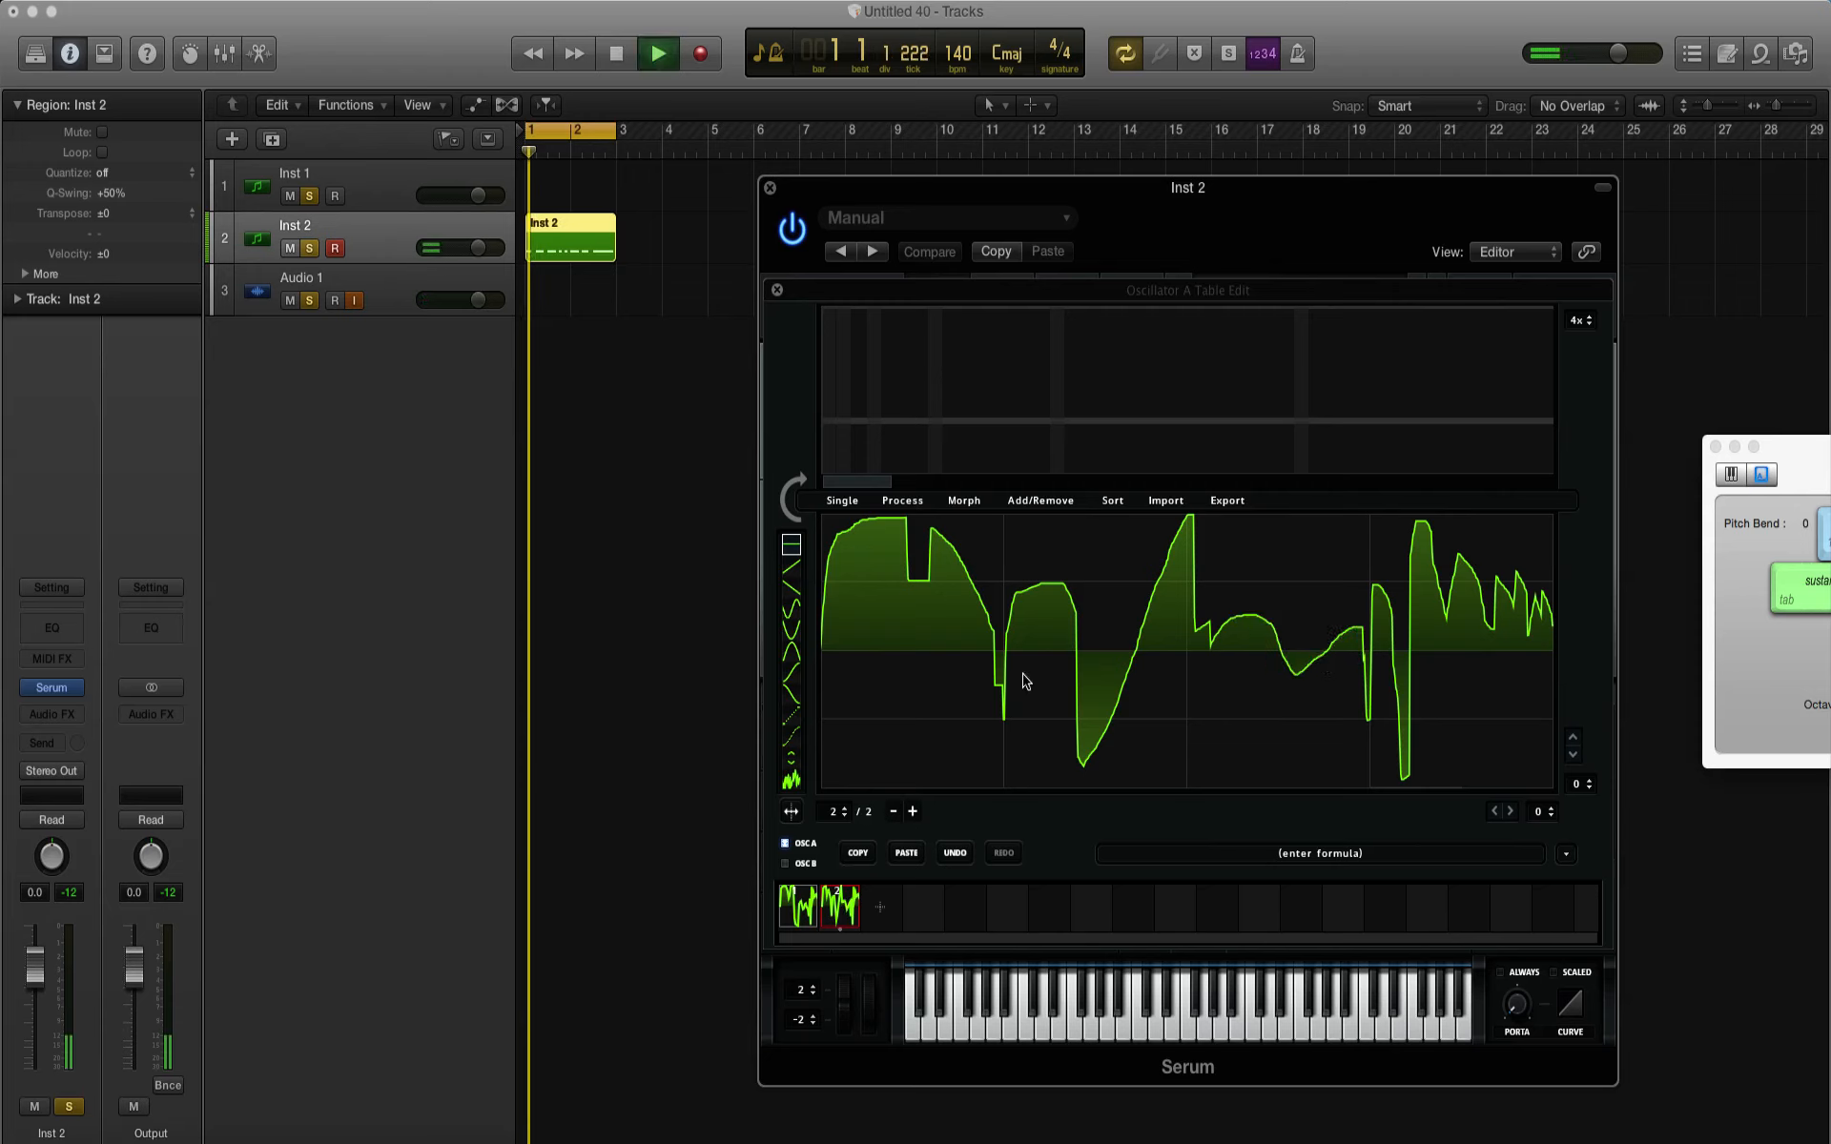
key("space")
Step: Redraw frame 2's last quarter with a deep trough, a tall peak and shrinking ripples, and audition it against frame 1
mouse_move(1376, 652)
left_mouse_down()
mouse_move(1378, 587)
mouse_move(1416, 774)
mouse_move(1436, 536)
mouse_move(1471, 634)
mouse_move(1473, 579)
mouse_move(1490, 610)
mouse_move(1511, 572)
mouse_move(1522, 620)
mouse_move(1549, 576)
mouse_move(1564, 620)
left_mouse_up()
key("space")
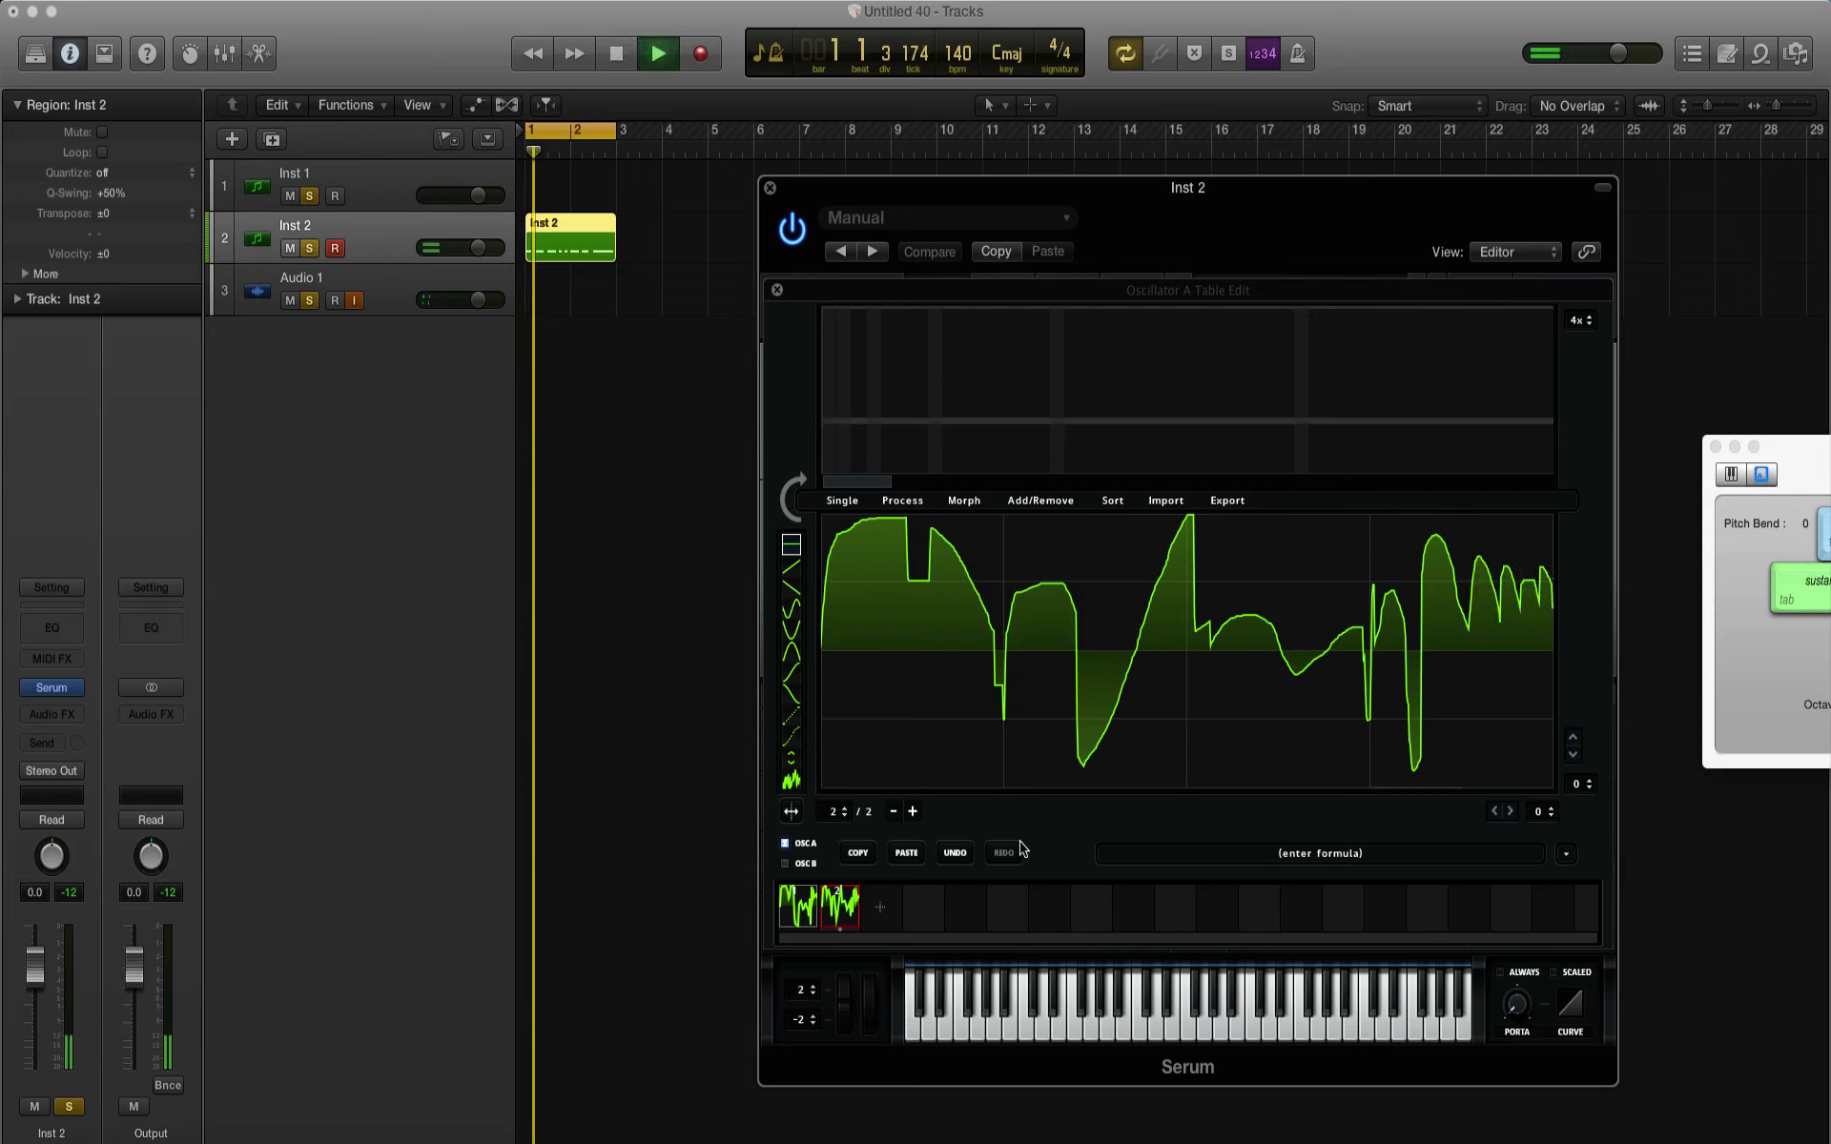
left_click(816, 911)
left_click(828, 911)
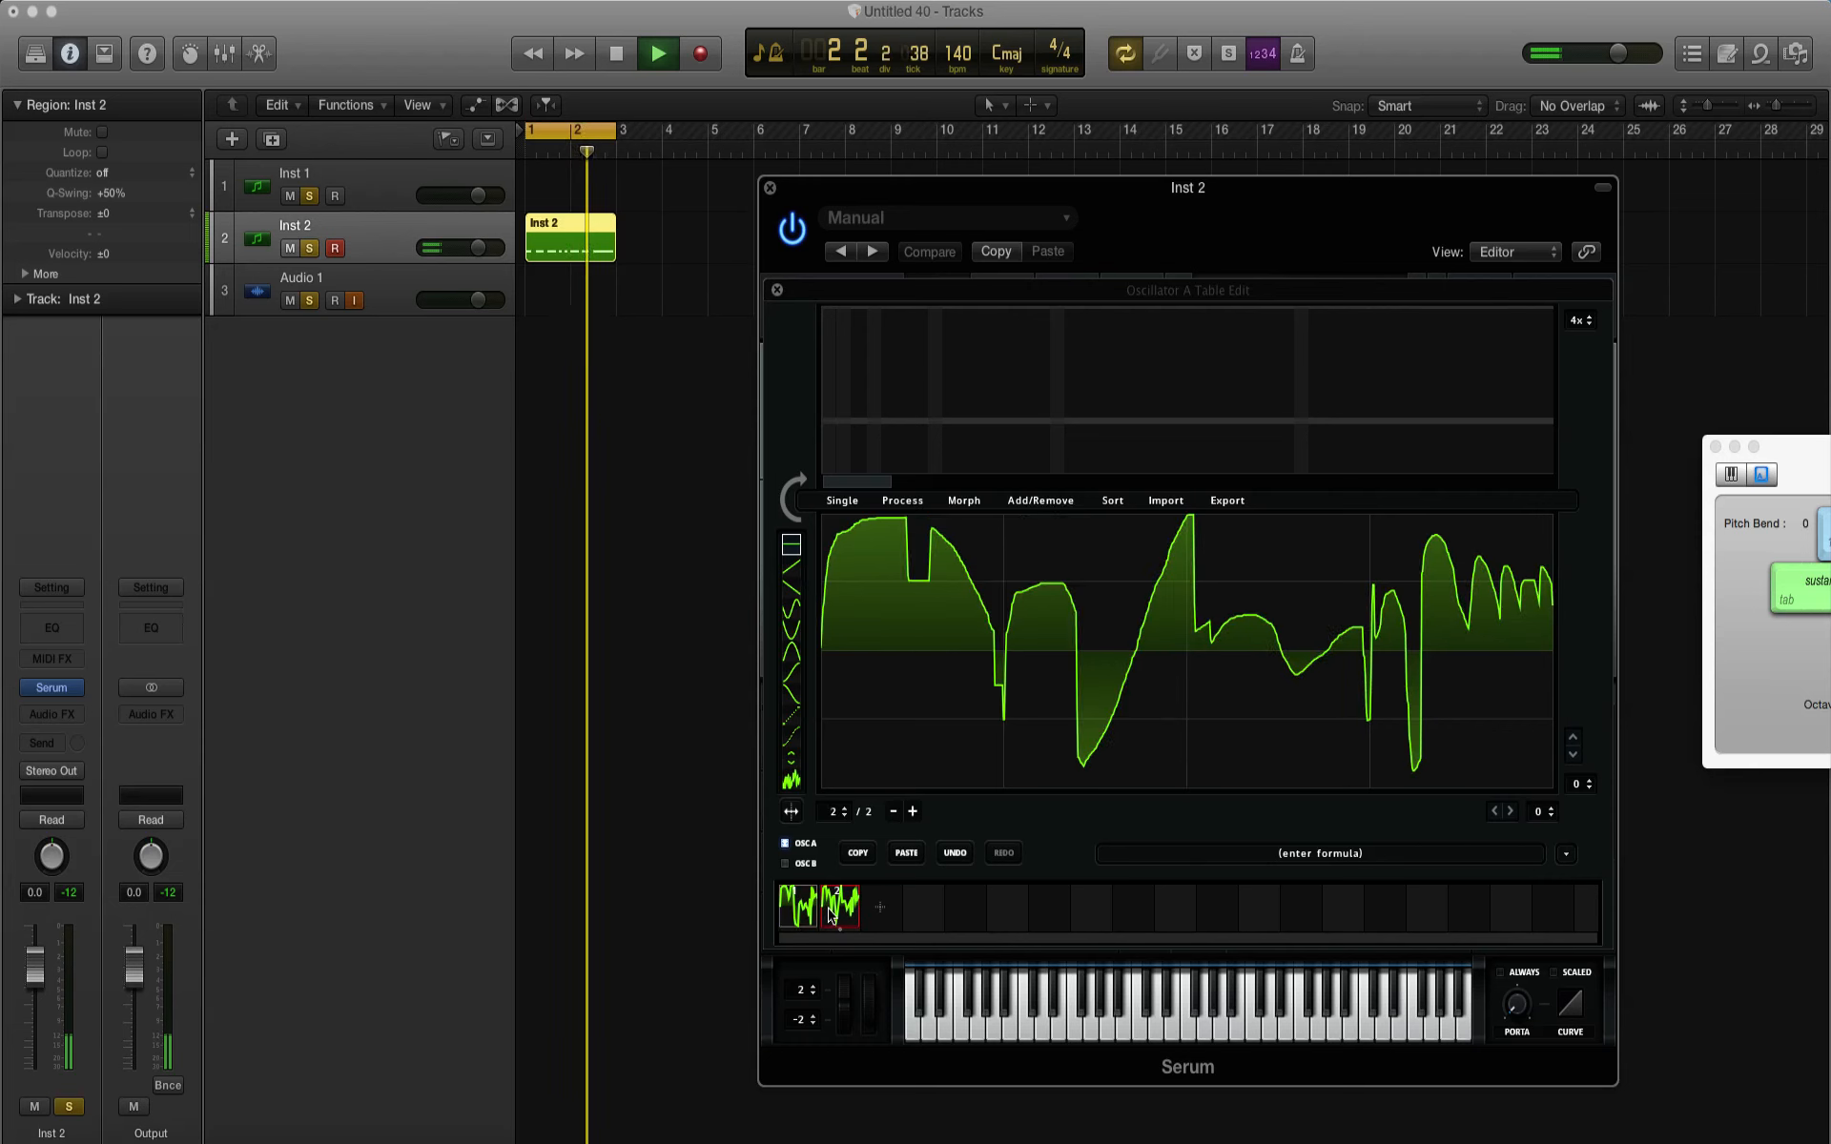
key("space")
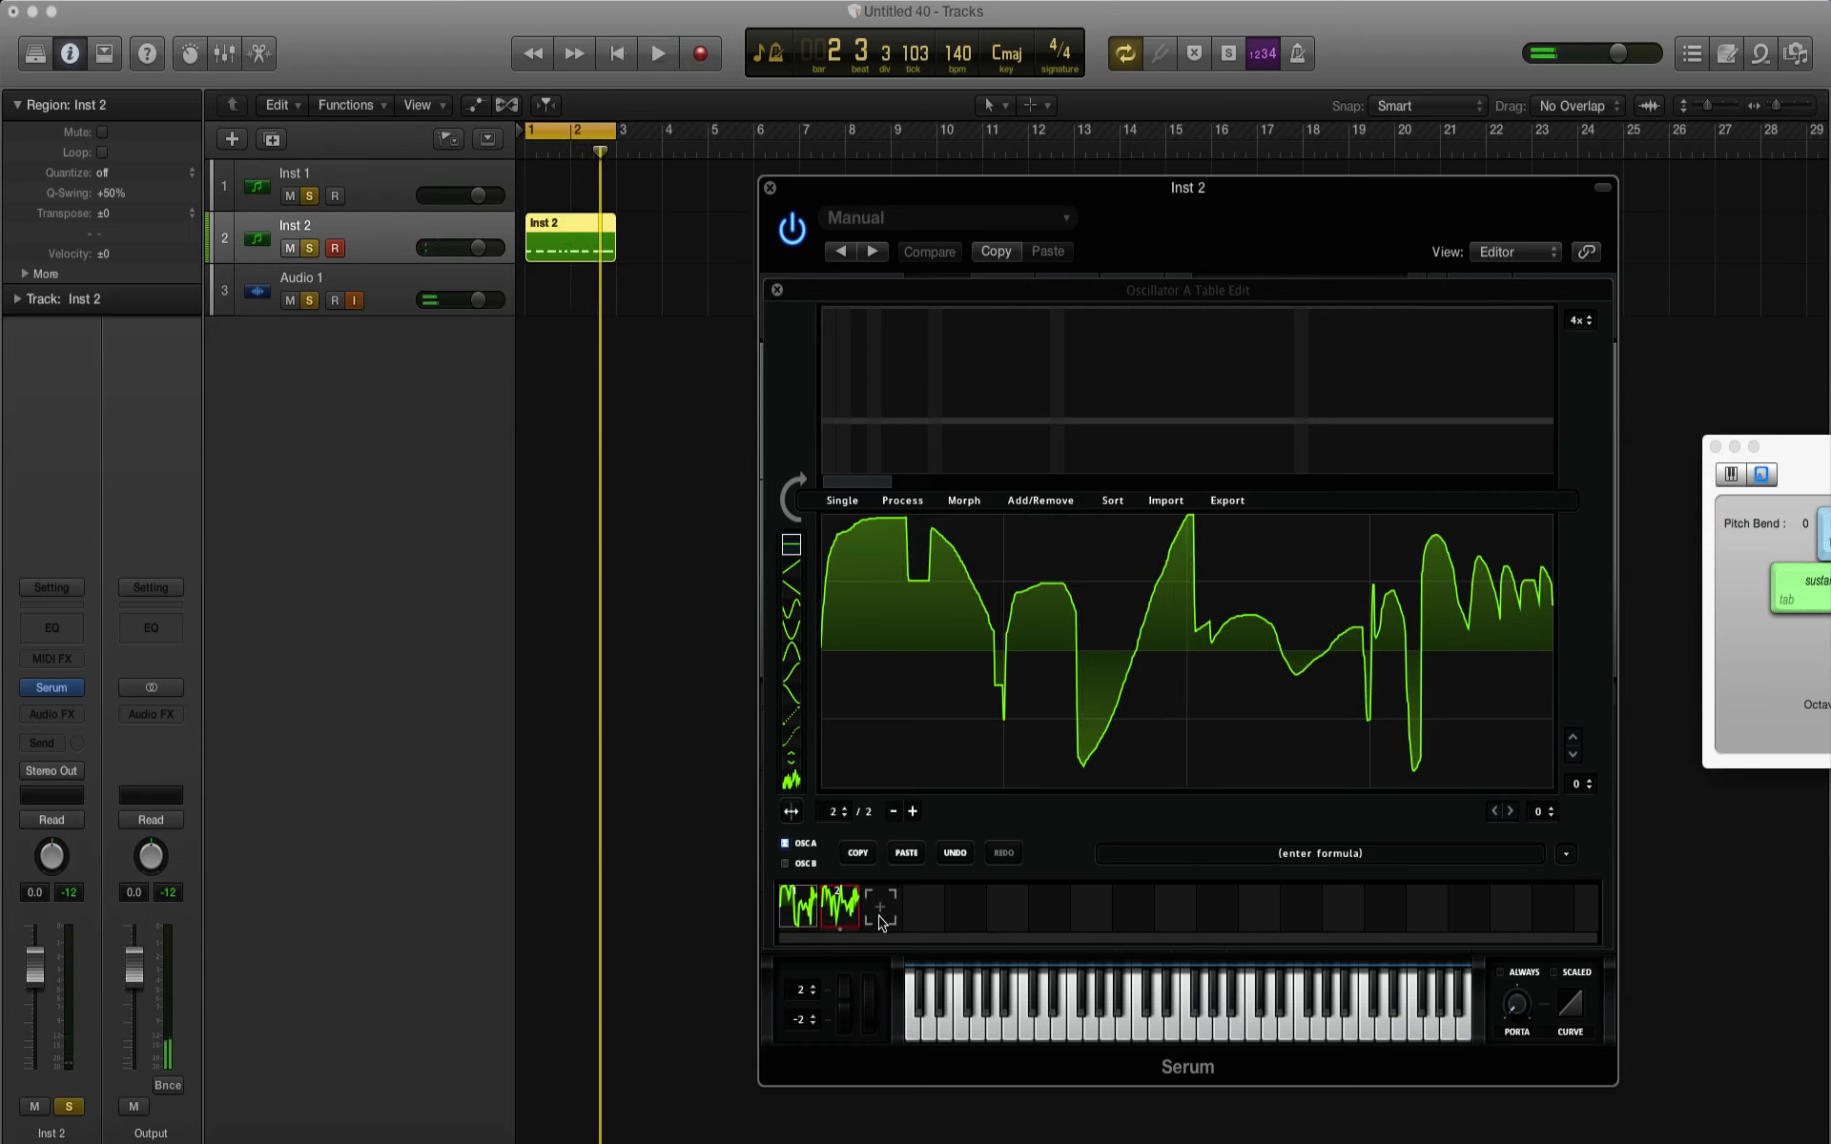
Step: Add a third frame and redraw its first half with a tall hump, a deep trough and a smaller dip and hump
left_click(880, 914)
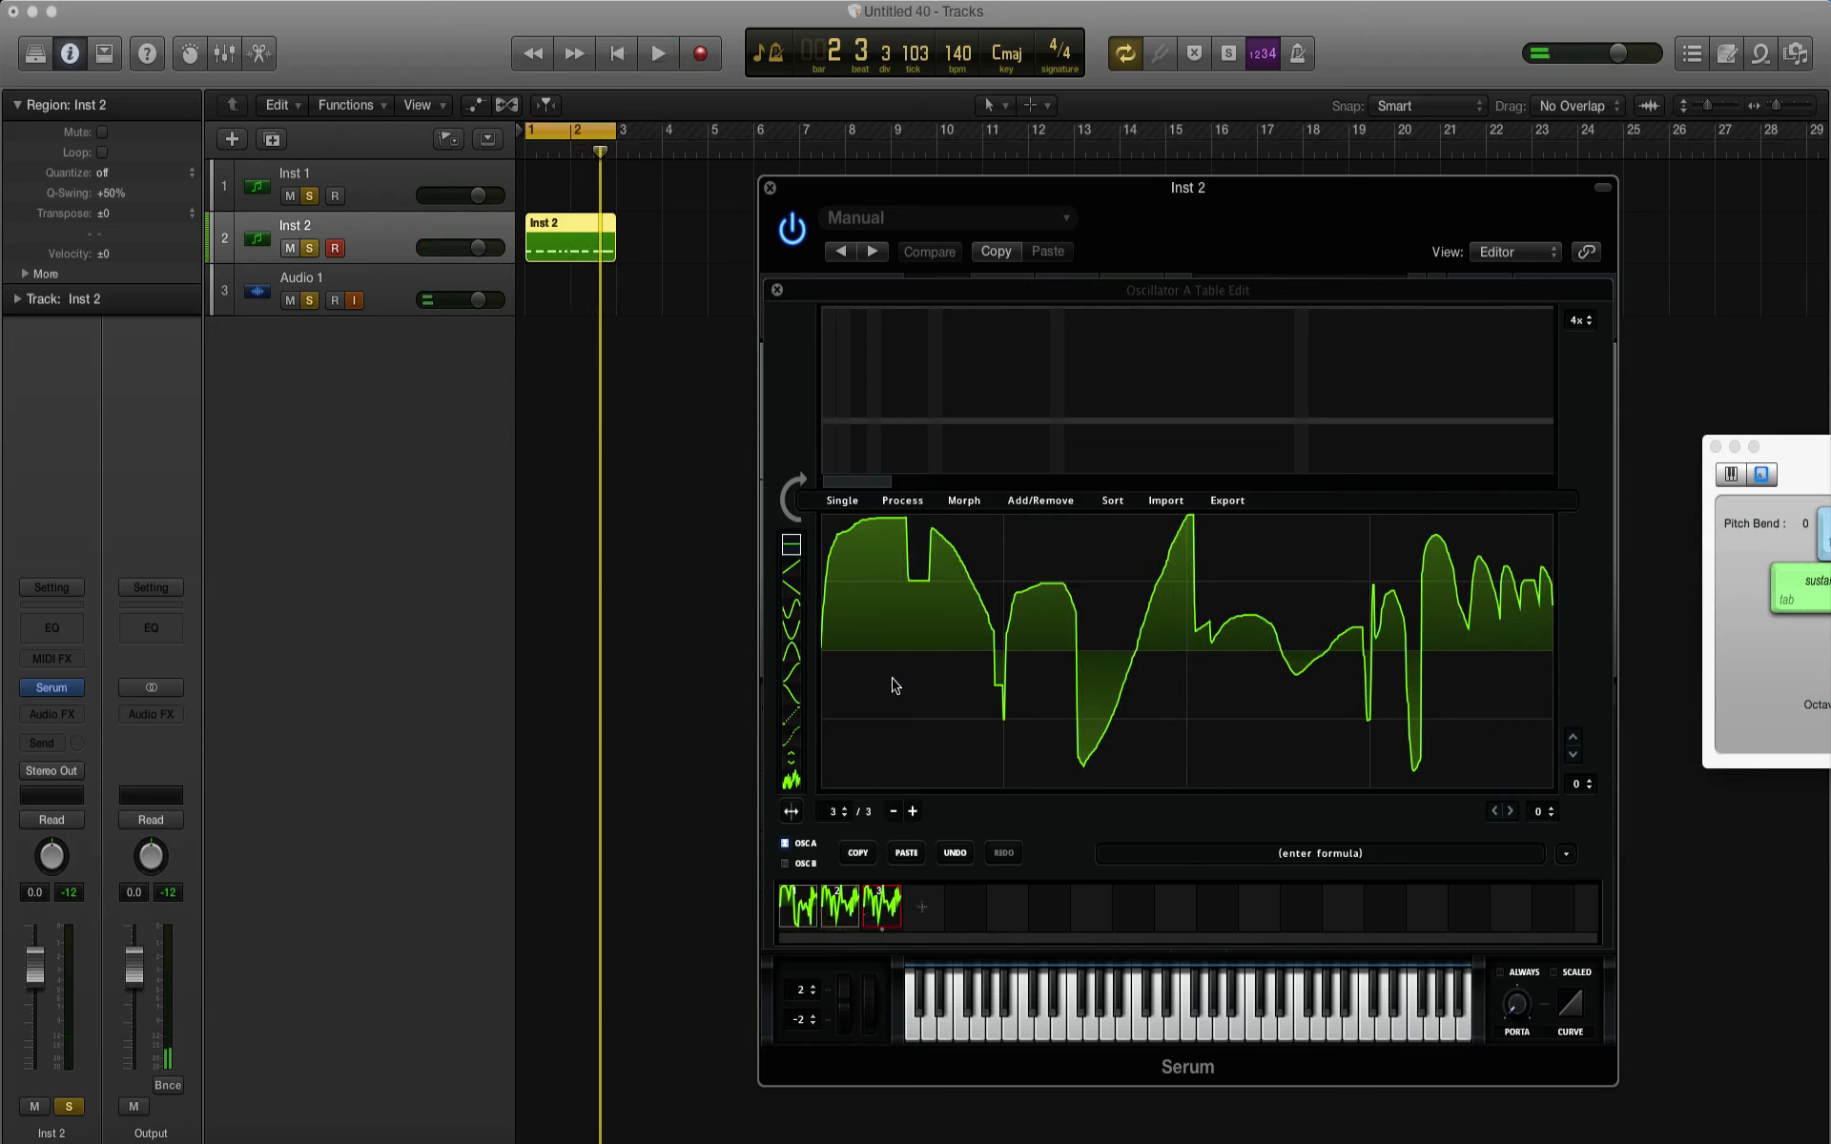
mouse_move(826, 646)
left_mouse_down()
mouse_move(855, 530)
mouse_move(908, 572)
mouse_move(916, 646)
left_mouse_up()
mouse_move(923, 758)
left_mouse_down()
mouse_move(965, 759)
mouse_move(1004, 658)
mouse_move(1055, 686)
mouse_move(1086, 625)
mouse_move(1124, 621)
mouse_move(1161, 693)
mouse_move(1166, 620)
mouse_move(1190, 601)
left_mouse_up()
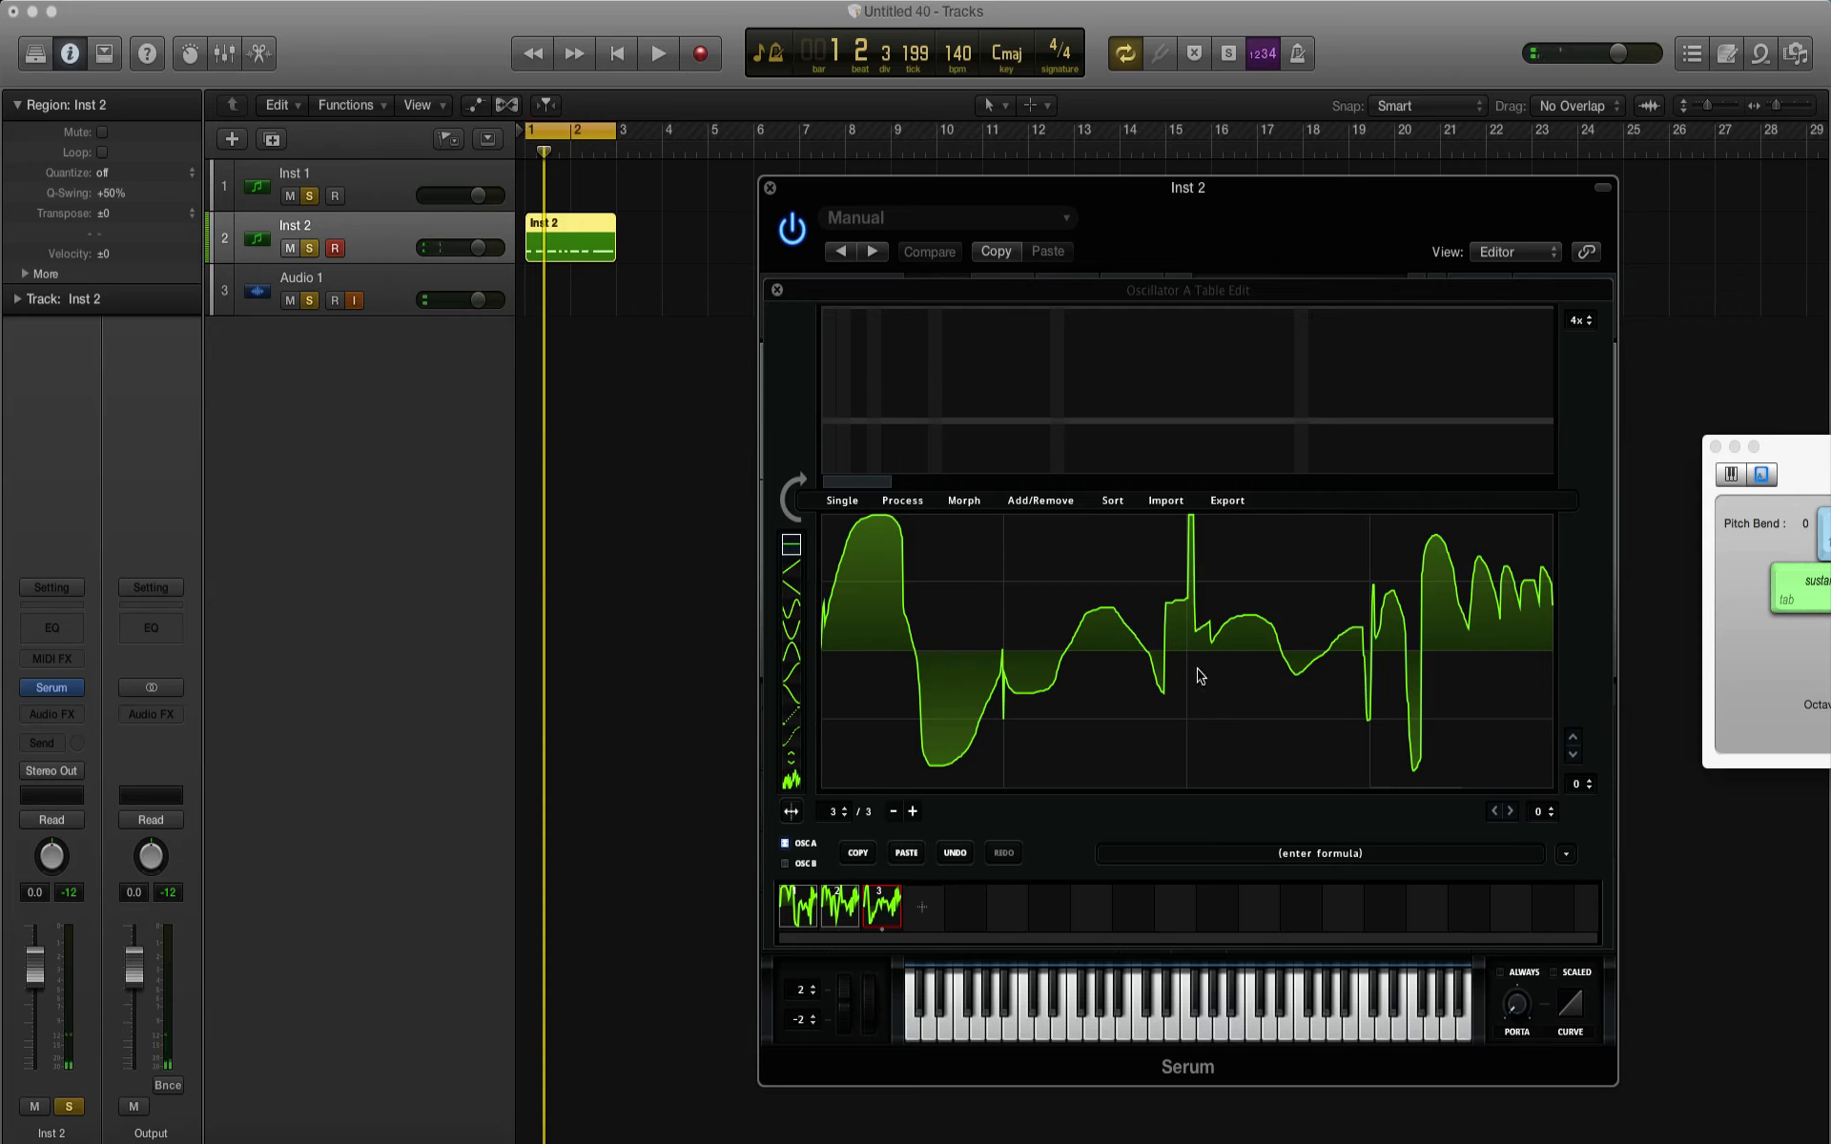
Step: Redraw frame 3's second half with a shallow trough, a narrow hump, a wider hump and jagged troughs at the end
left_click_drag(1200, 676, 1207, 696)
mouse_move(1211, 670)
left_mouse_down()
mouse_move(1234, 703)
mouse_move(1271, 686)
mouse_move(1298, 615)
mouse_move(1363, 687)
left_mouse_up()
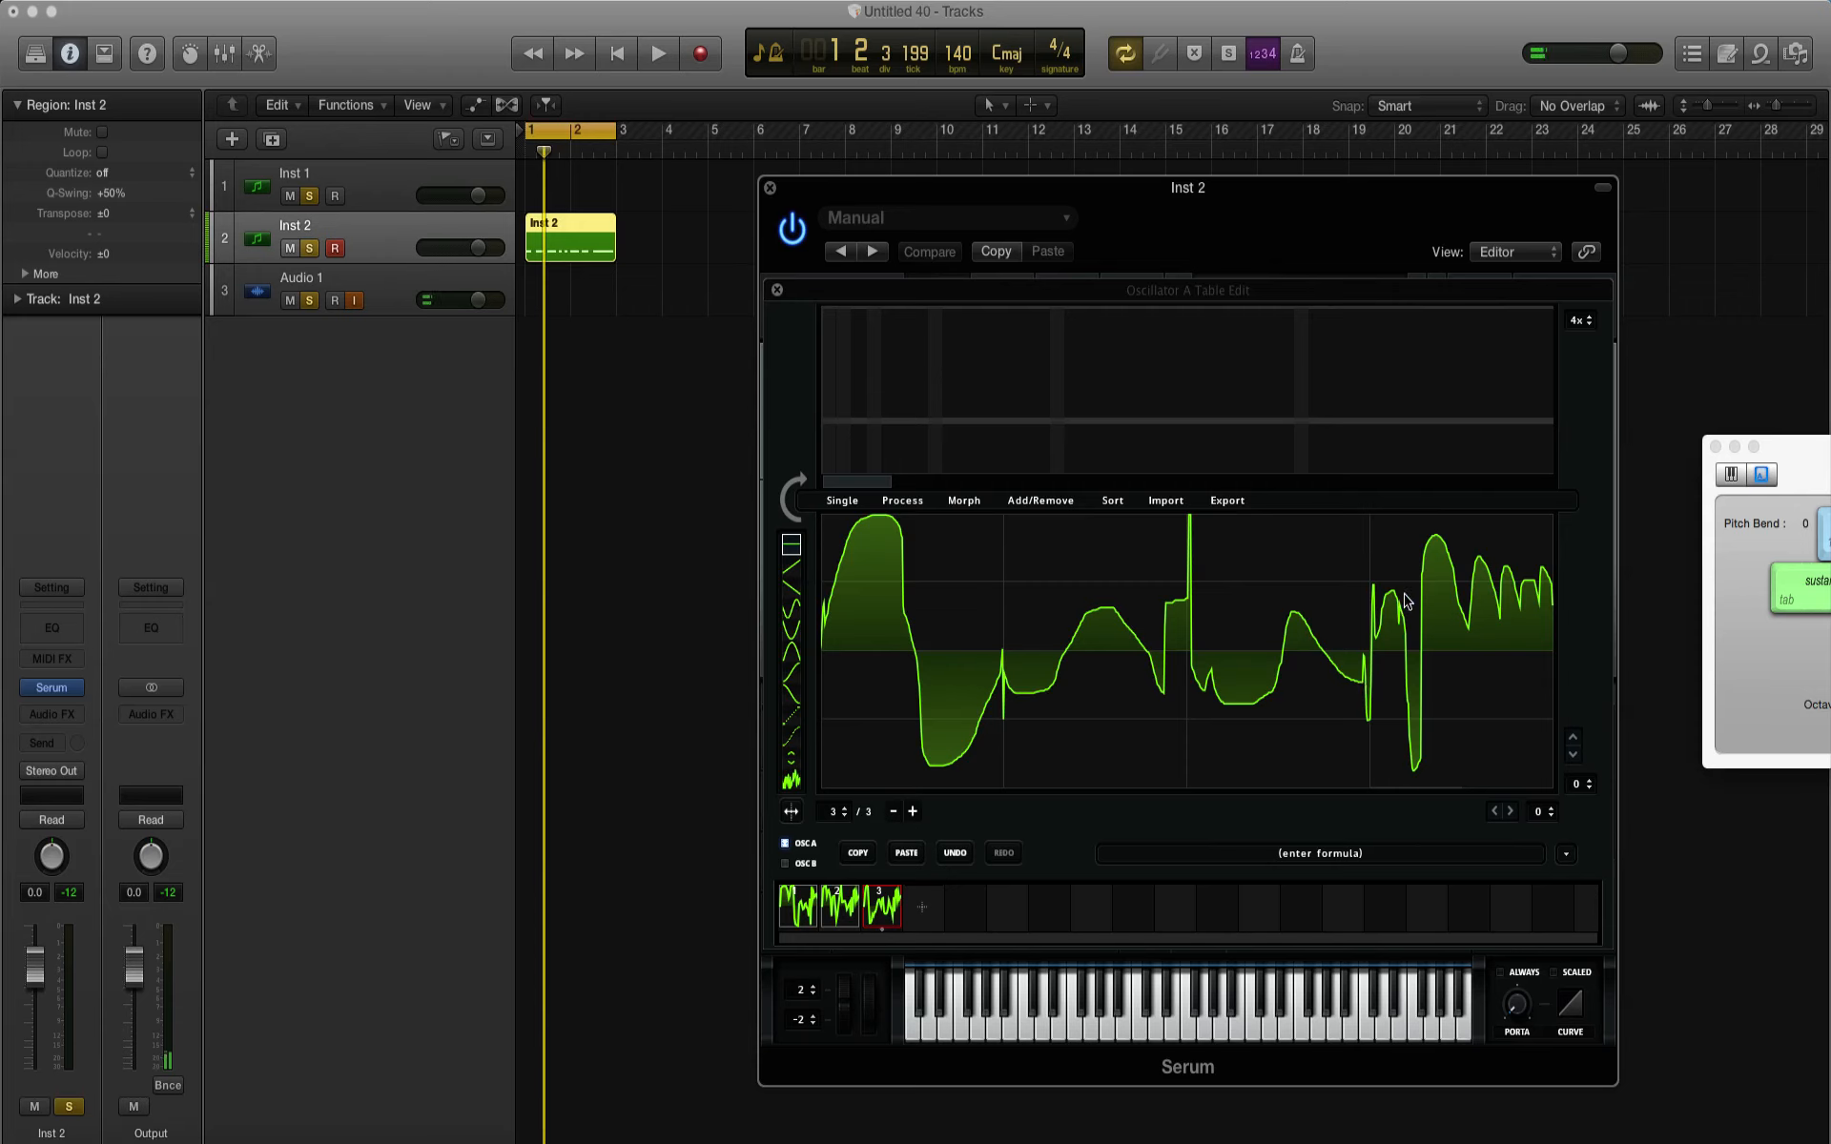
mouse_move(1405, 600)
left_mouse_down()
mouse_move(1435, 640)
mouse_move(1444, 746)
mouse_move(1465, 674)
mouse_move(1484, 740)
mouse_move(1498, 673)
mouse_move(1522, 753)
mouse_move(1527, 666)
mouse_move(1537, 710)
mouse_move(1552, 656)
left_mouse_up()
Step: Play the pattern while switching between frames 1, 2 and 3 to compare their sounds
key("space")
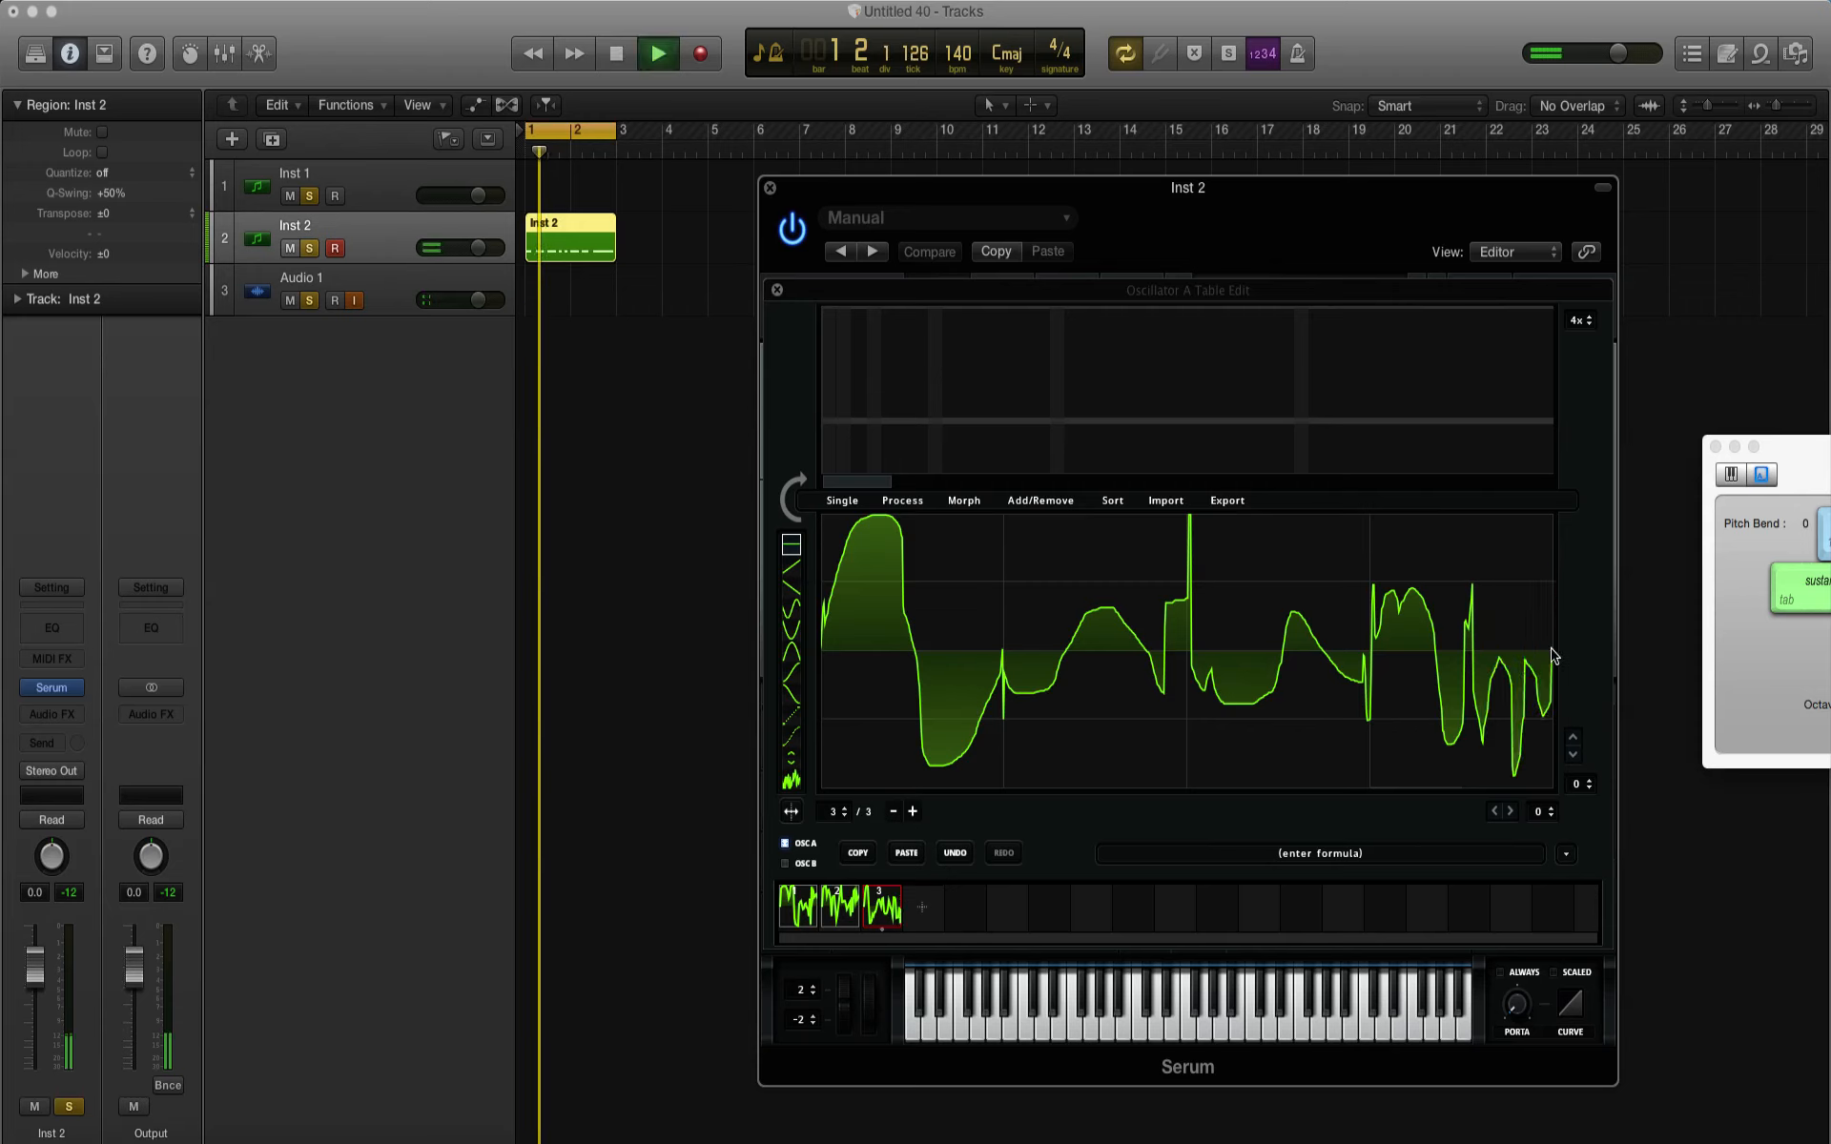
left_click(852, 905)
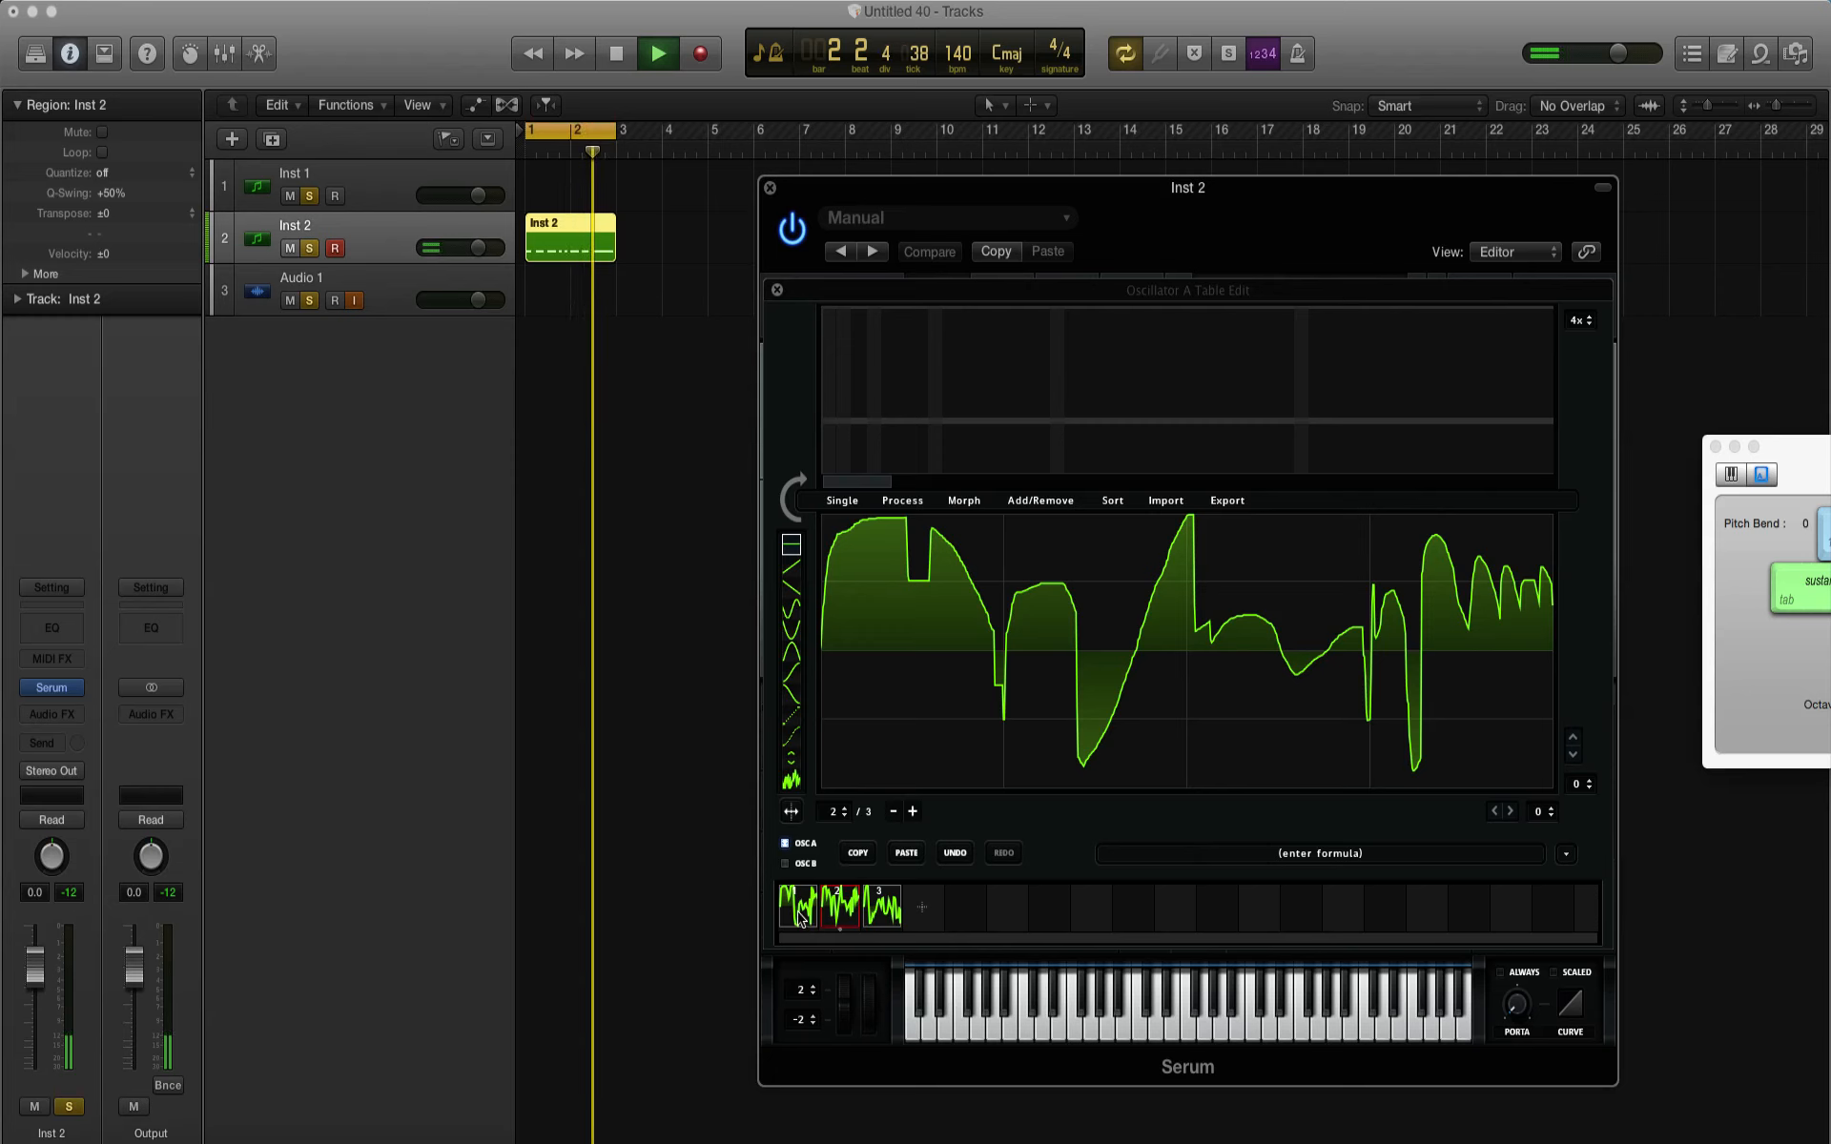
left_click(802, 913)
left_click(846, 914)
left_click(880, 912)
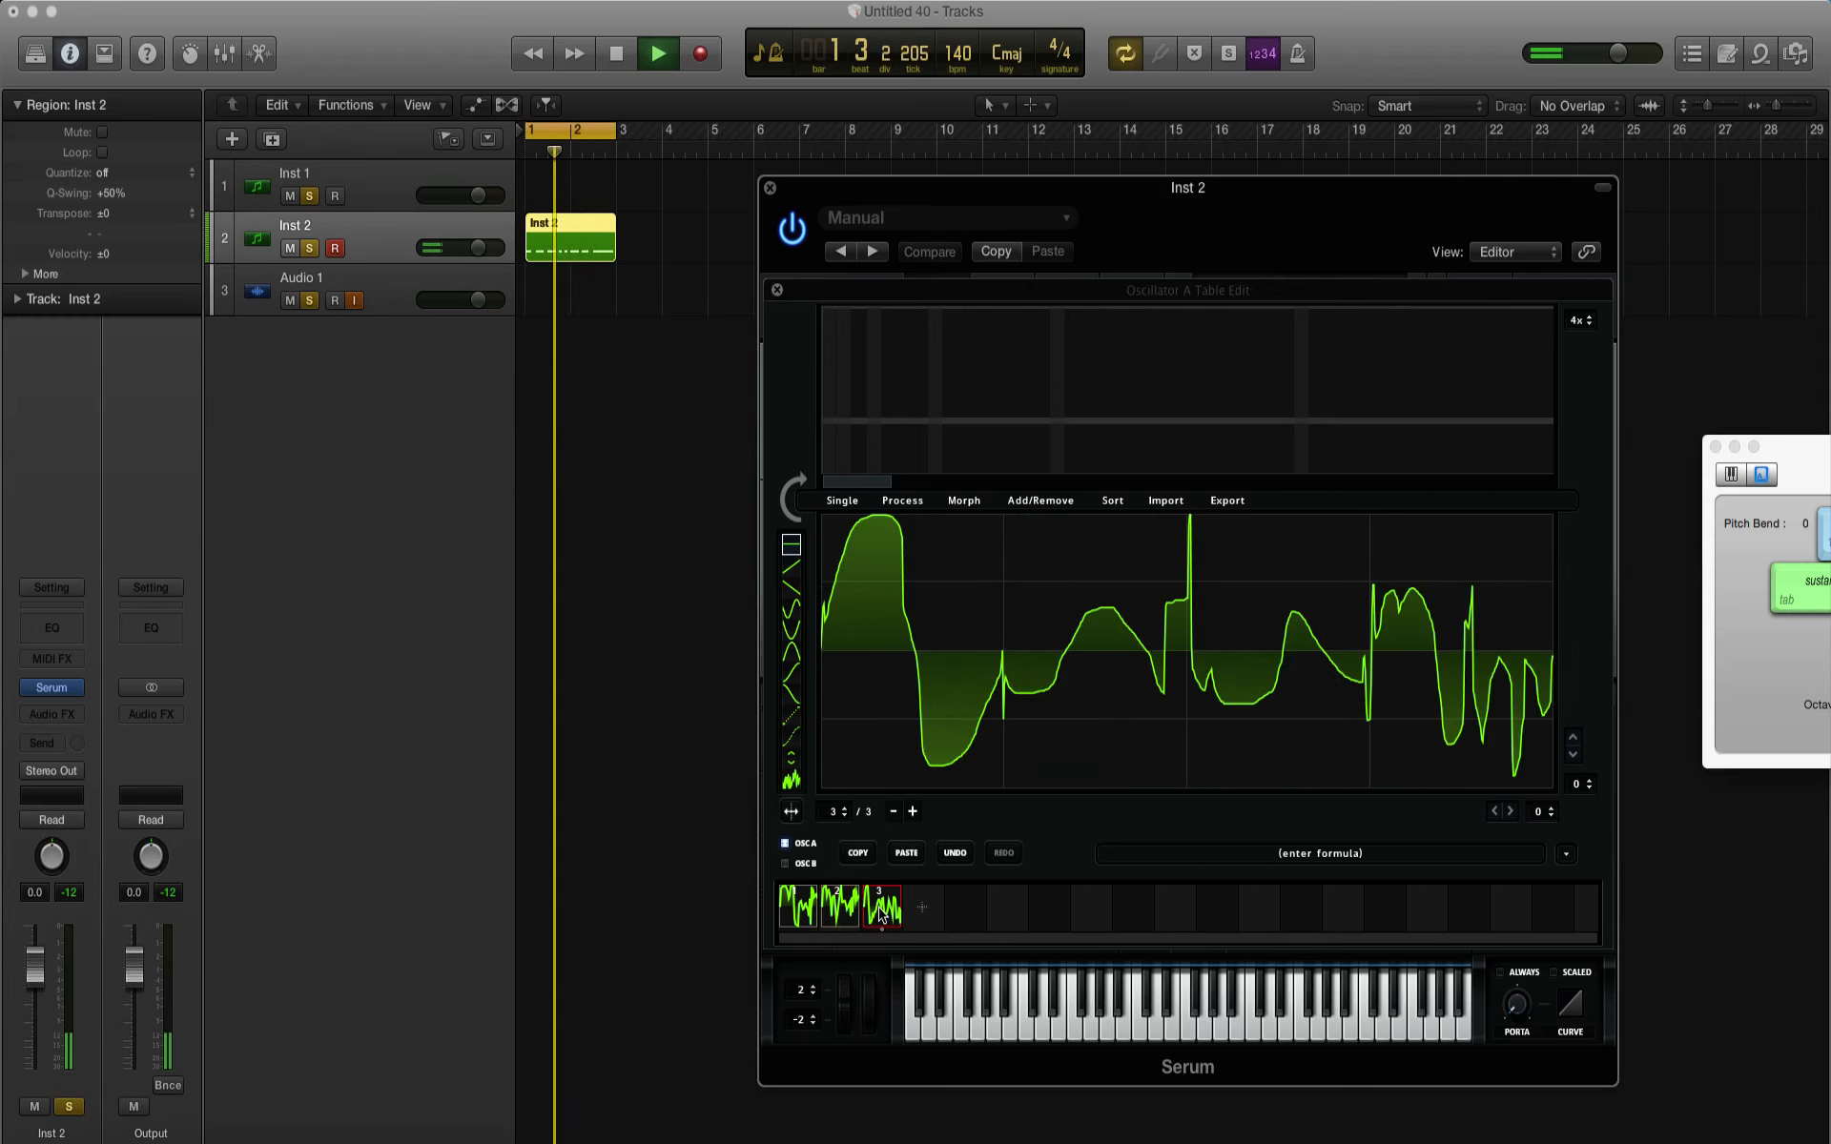
key("space")
Step: Add a fourth frame, redraw its first half as one broad hump falling to the centre line, and audition it
left_click(917, 908)
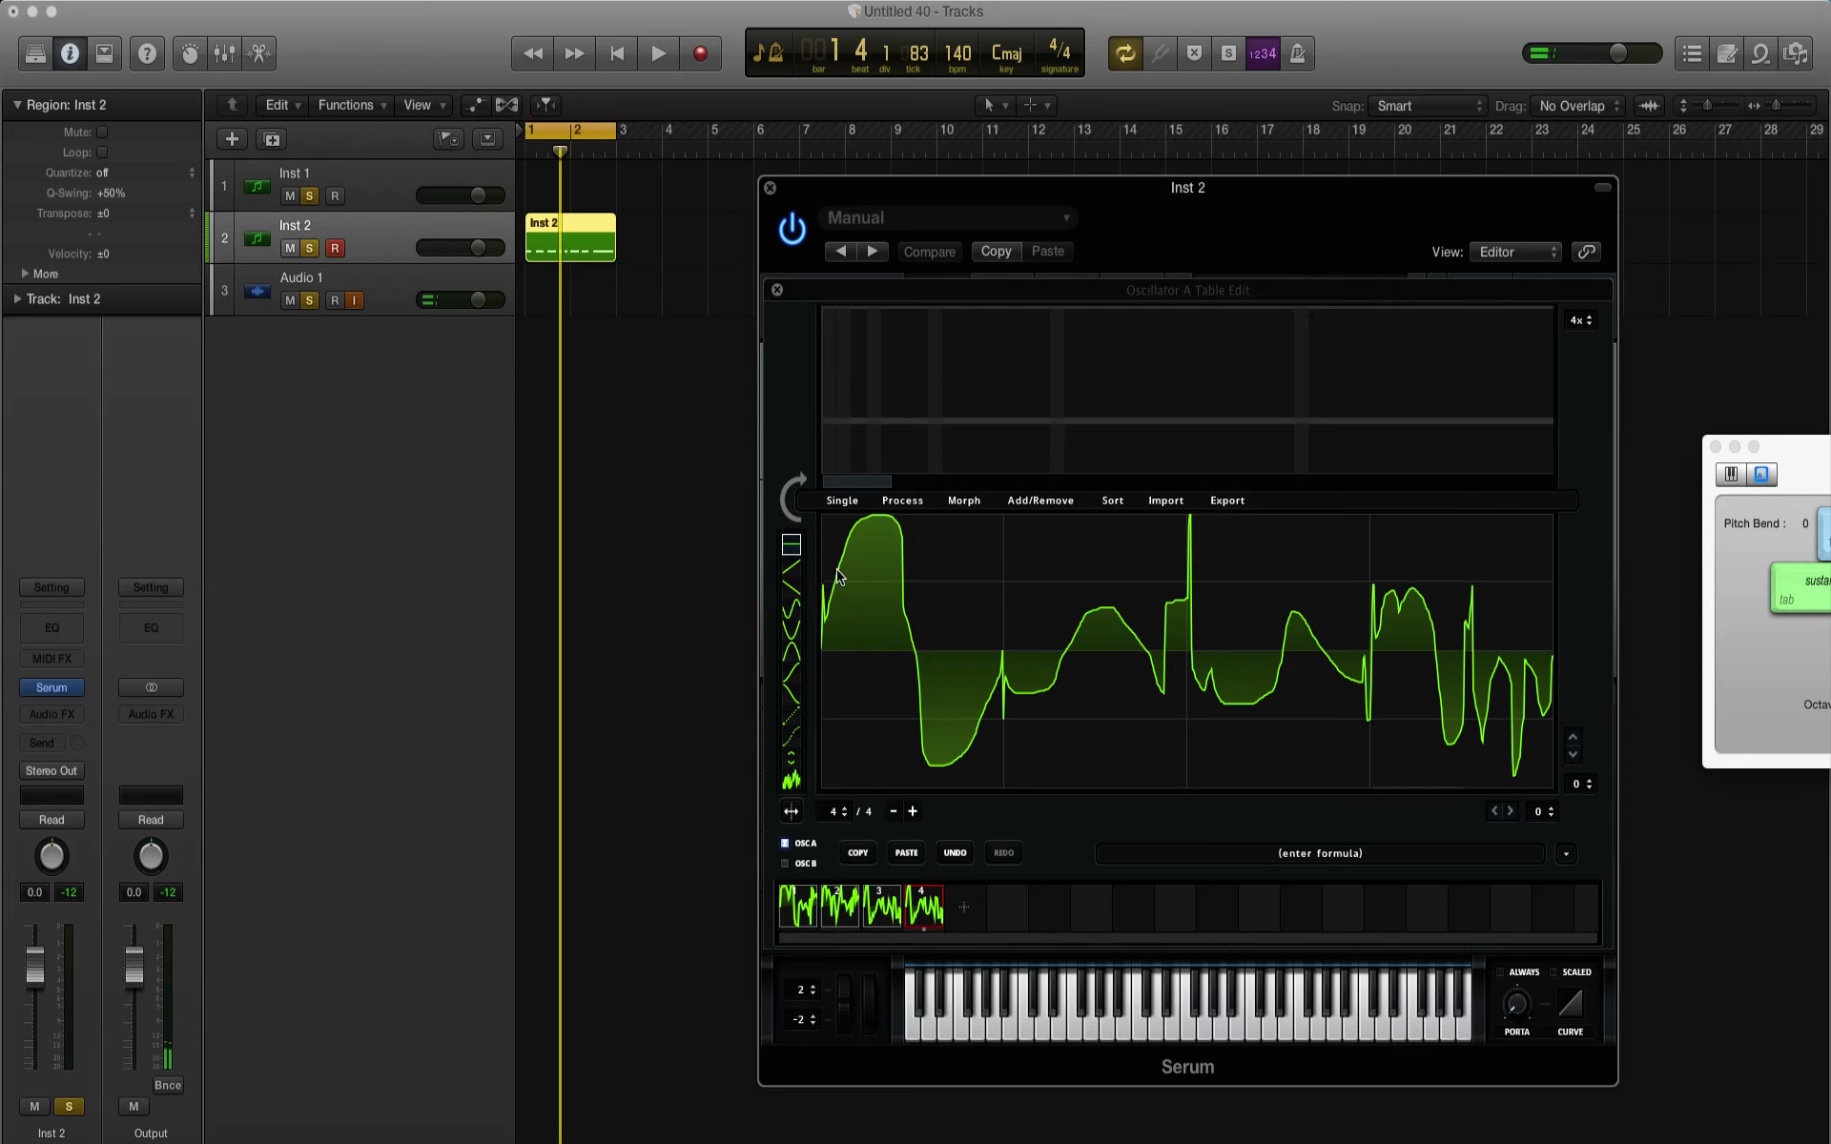
mouse_move(838, 576)
left_mouse_down()
mouse_move(968, 530)
mouse_move(1123, 597)
mouse_move(1181, 655)
left_mouse_up()
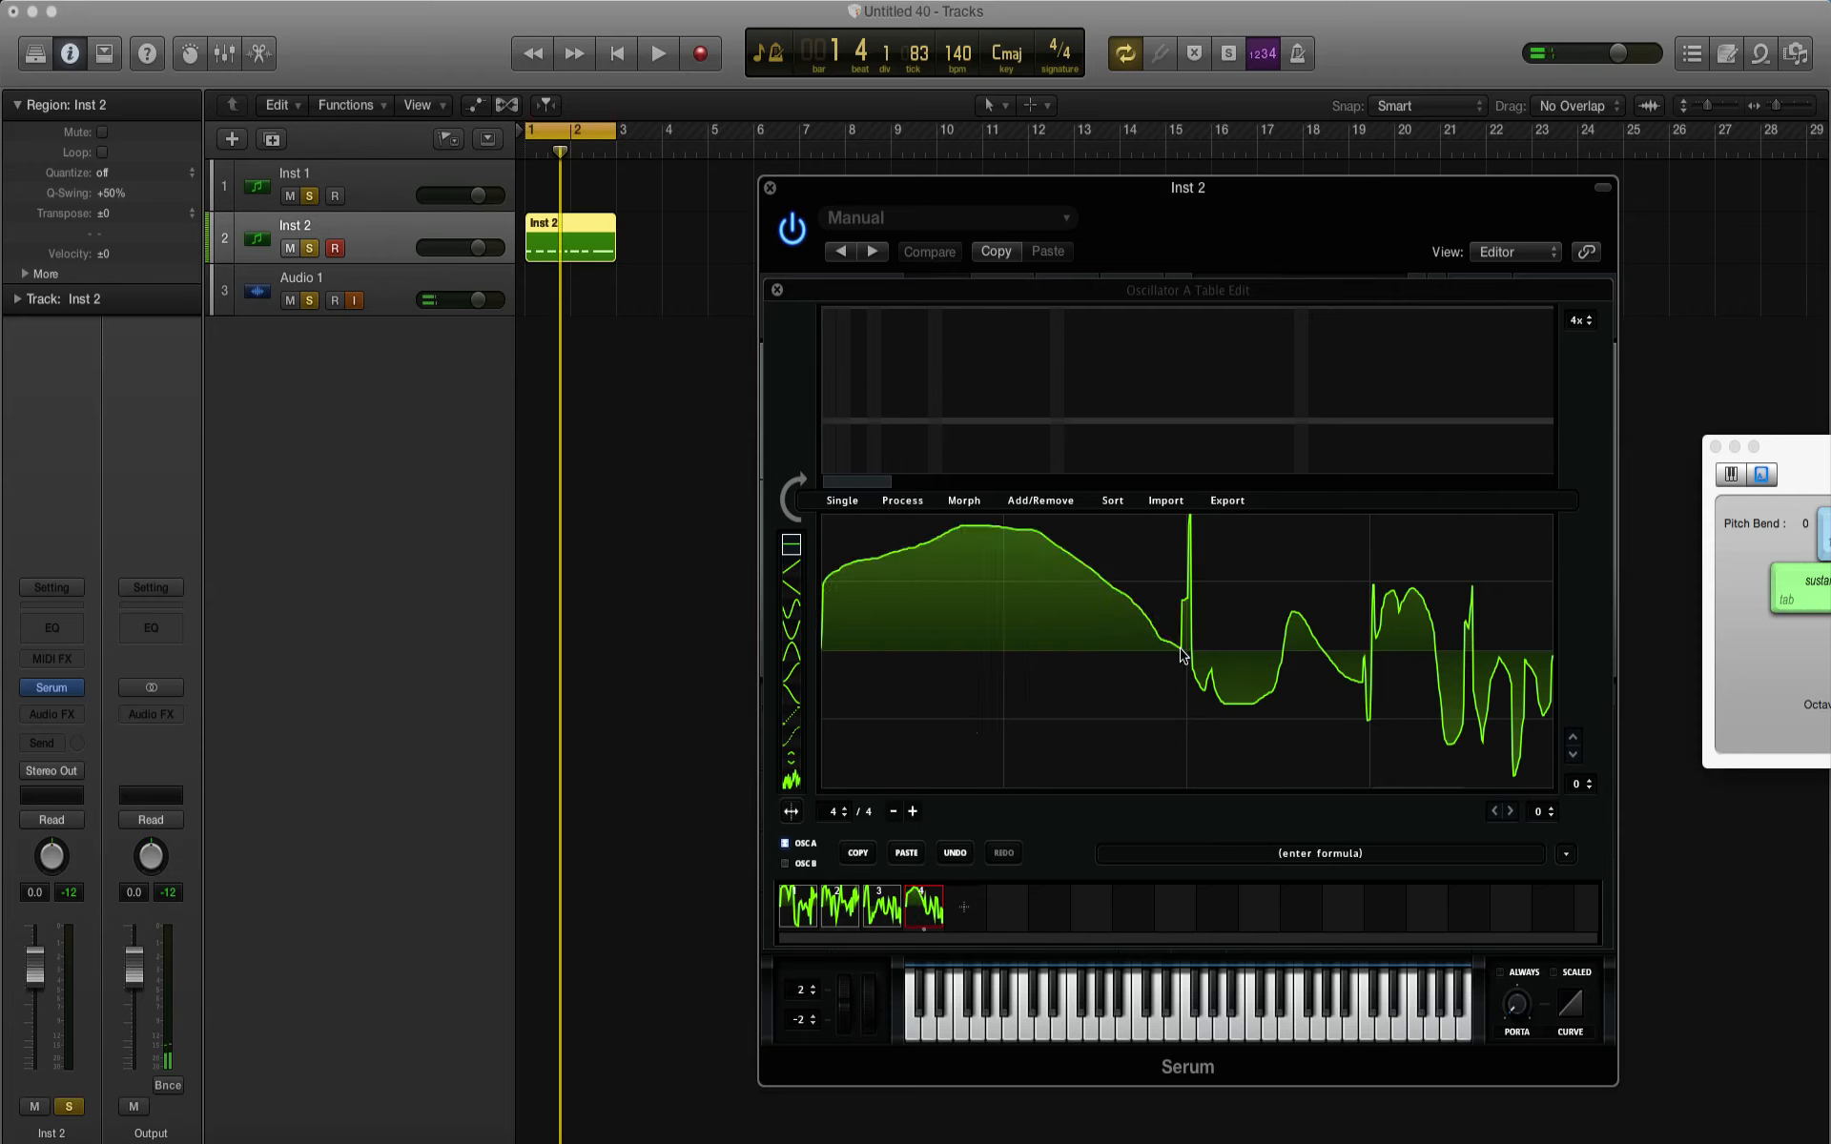
key("space")
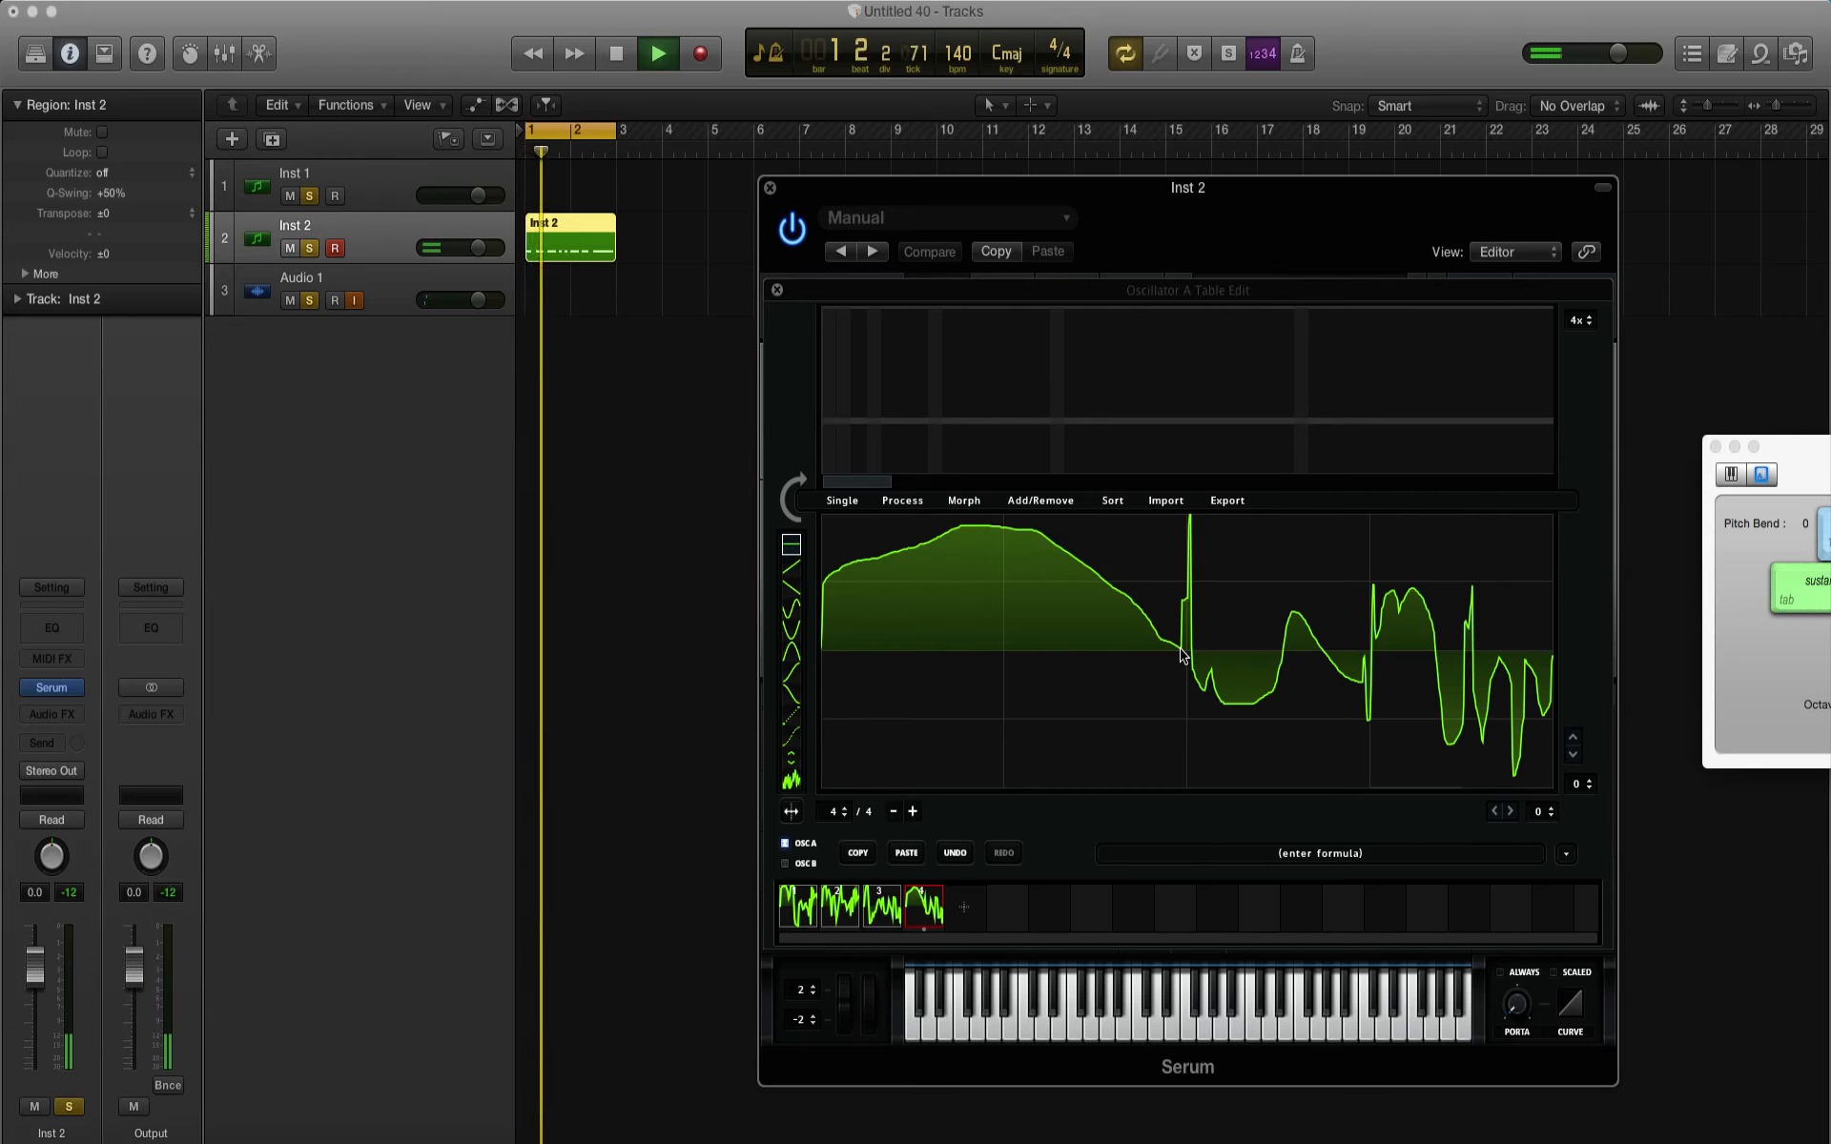
key("space")
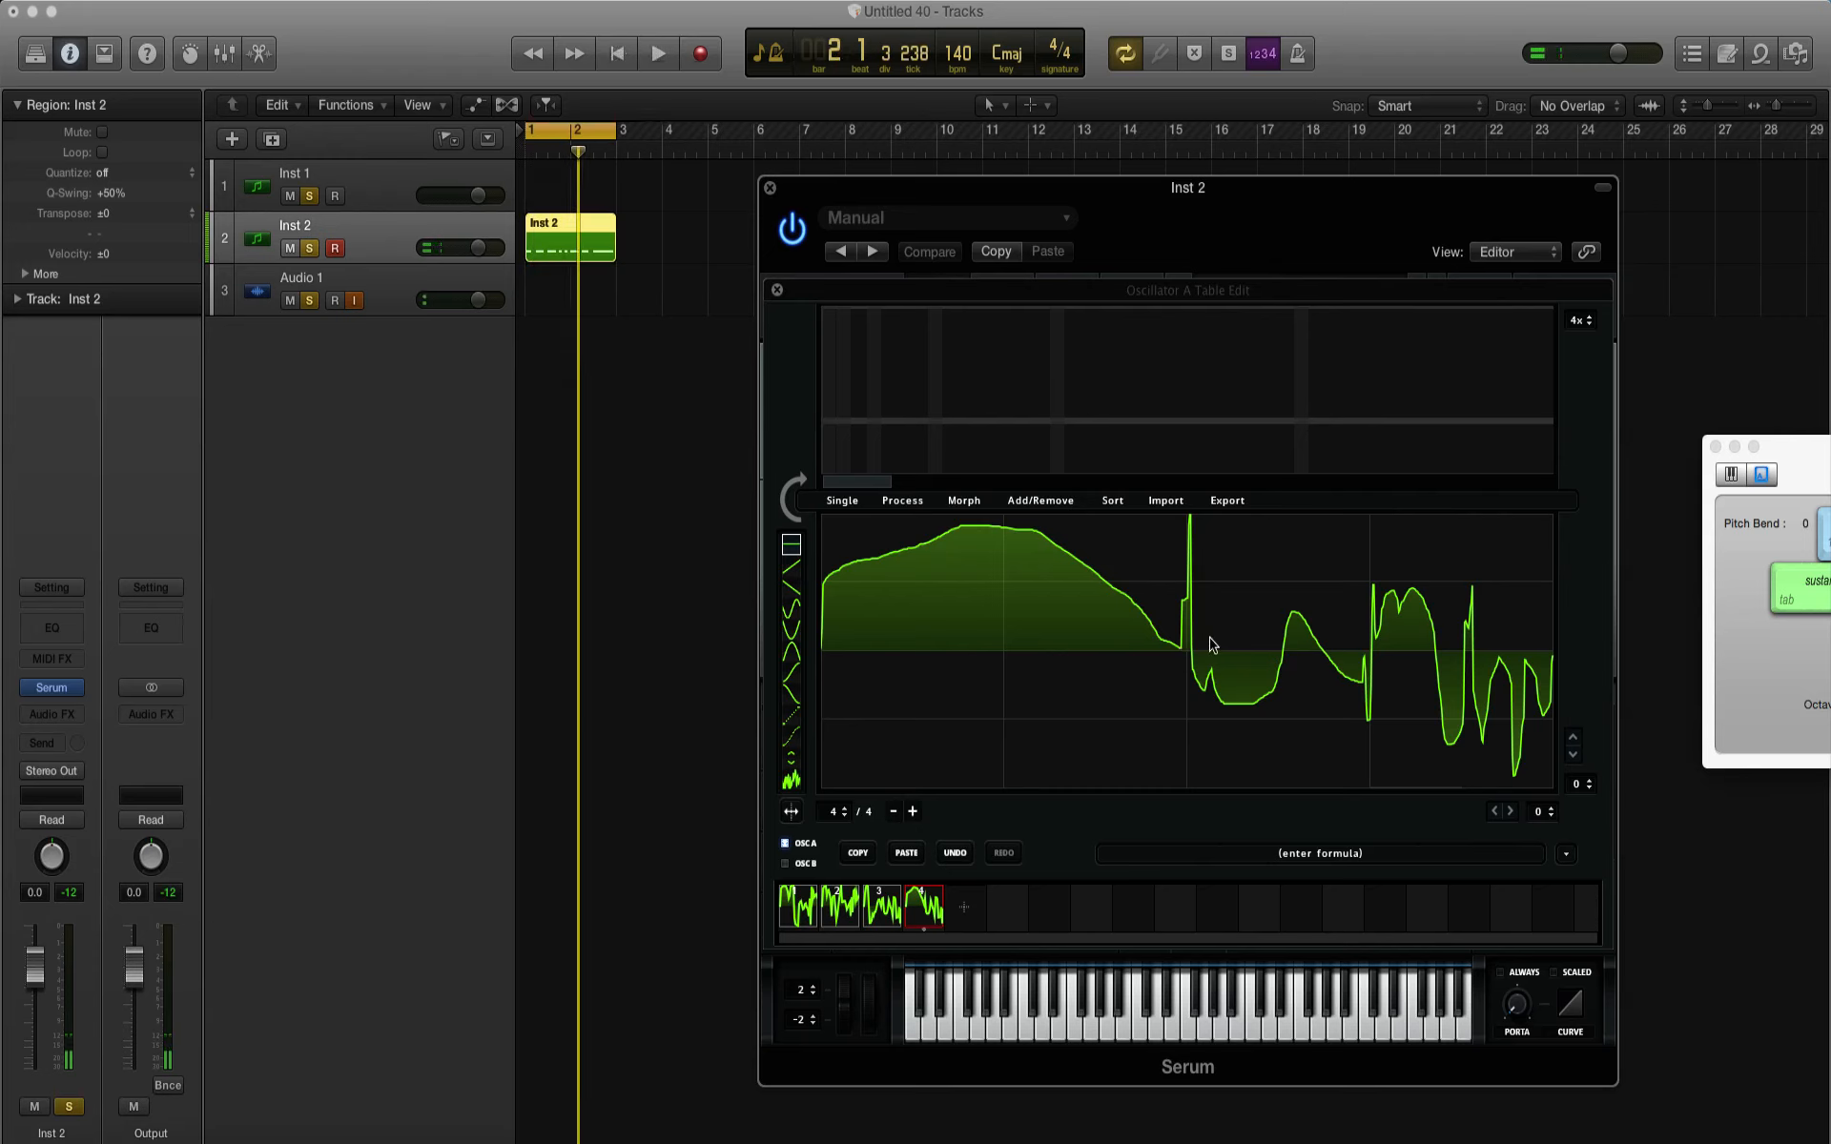
Step: Draw narrow full-height spikes and deep downward spikes across the third quarter of frame 4
mouse_move(1209, 651)
left_mouse_down()
mouse_move(1240, 510)
mouse_move(1232, 625)
mouse_move(1209, 632)
left_mouse_up()
left_click_drag(1221, 524, 1223, 515)
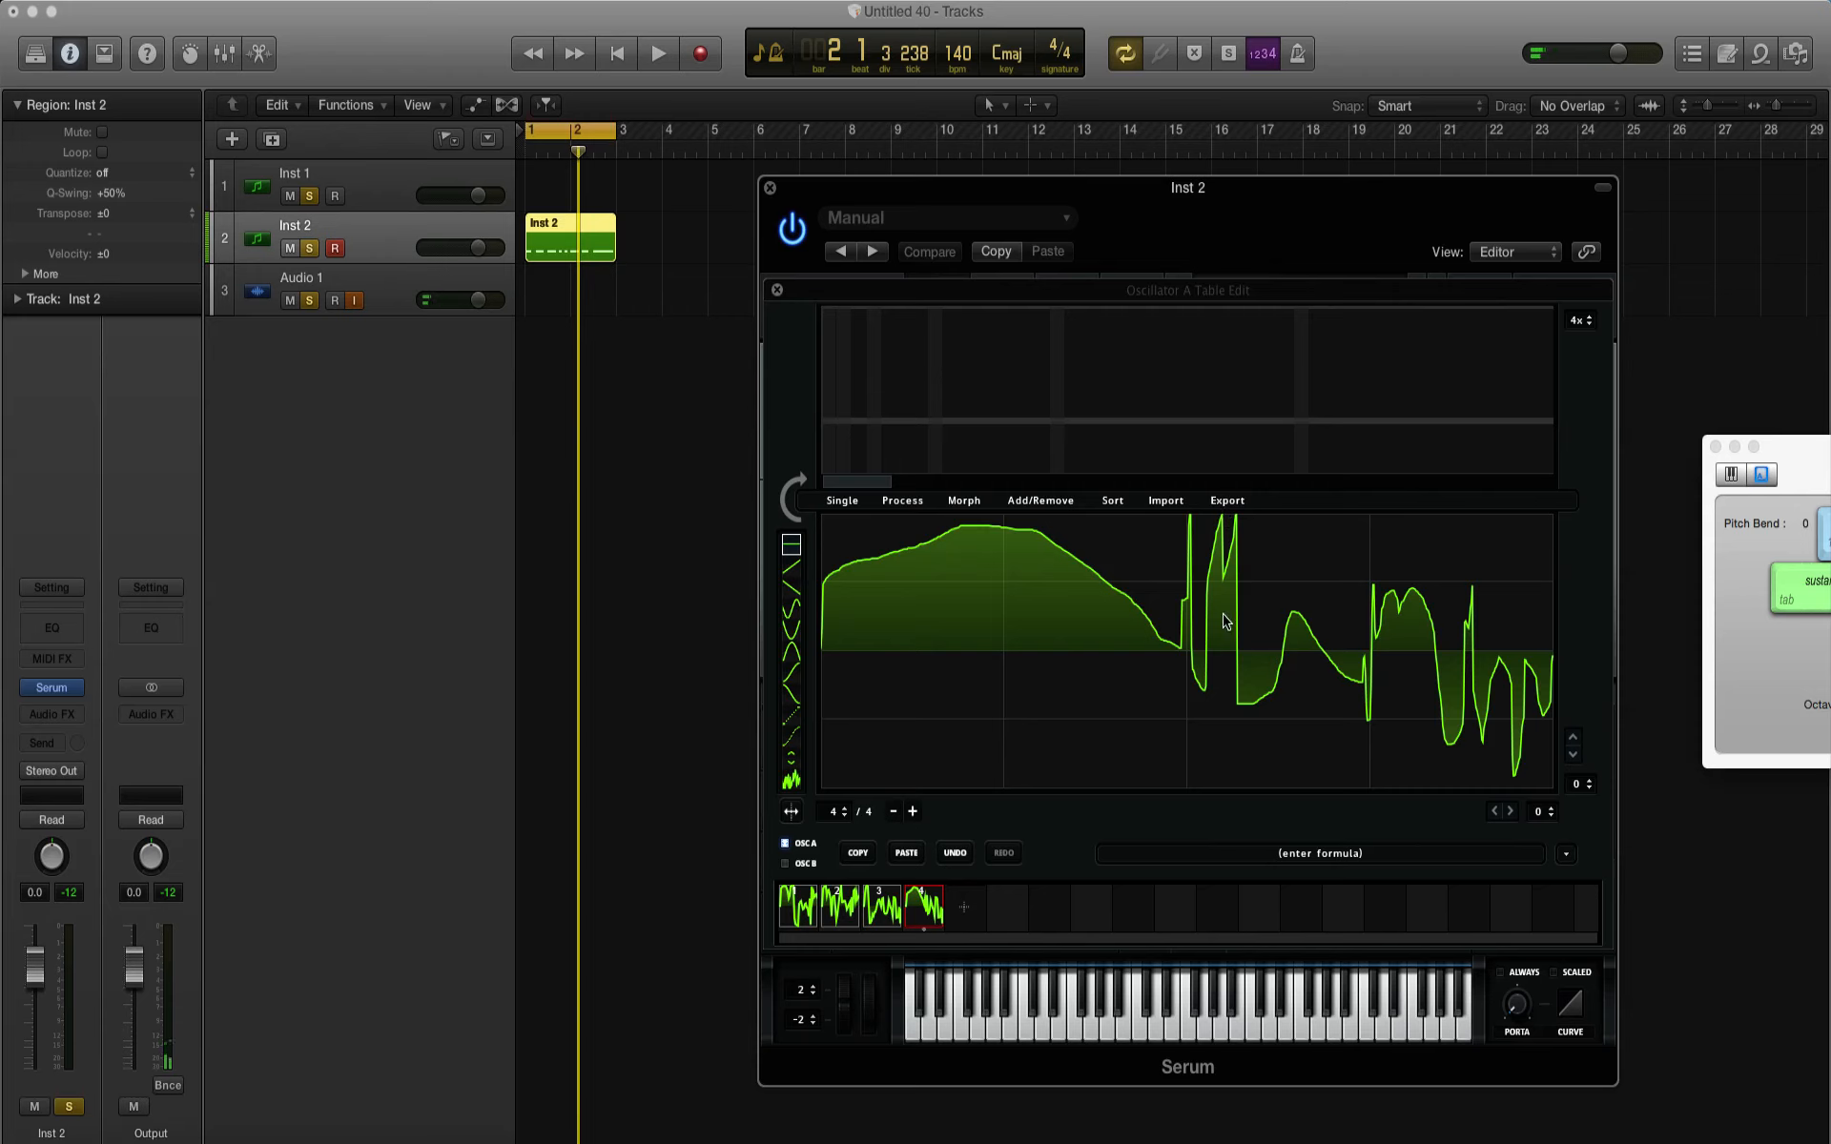
left_click_drag(1224, 620, 1253, 818)
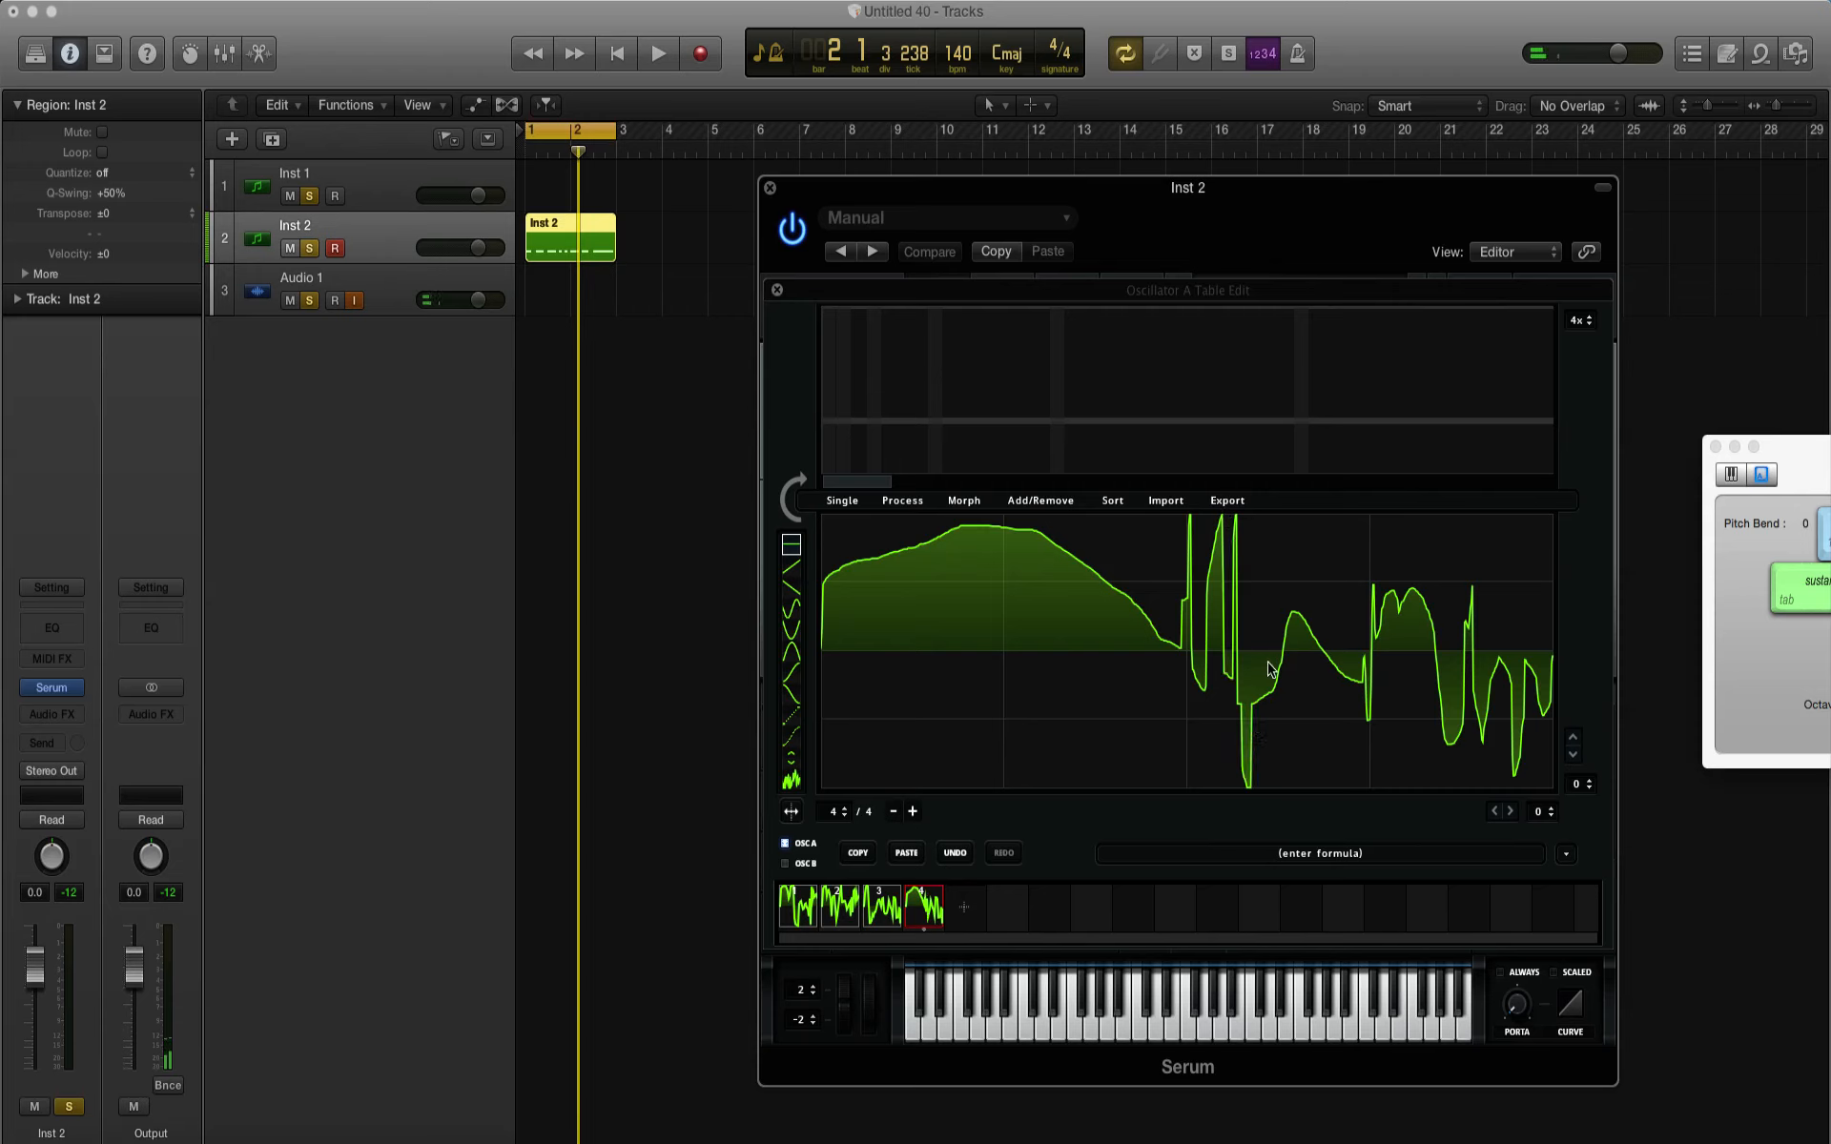
mouse_move(1278, 746)
left_mouse_down()
mouse_move(1283, 792)
mouse_move(1315, 686)
mouse_move(1333, 790)
left_mouse_up()
left_click_drag(1287, 642, 1290, 554)
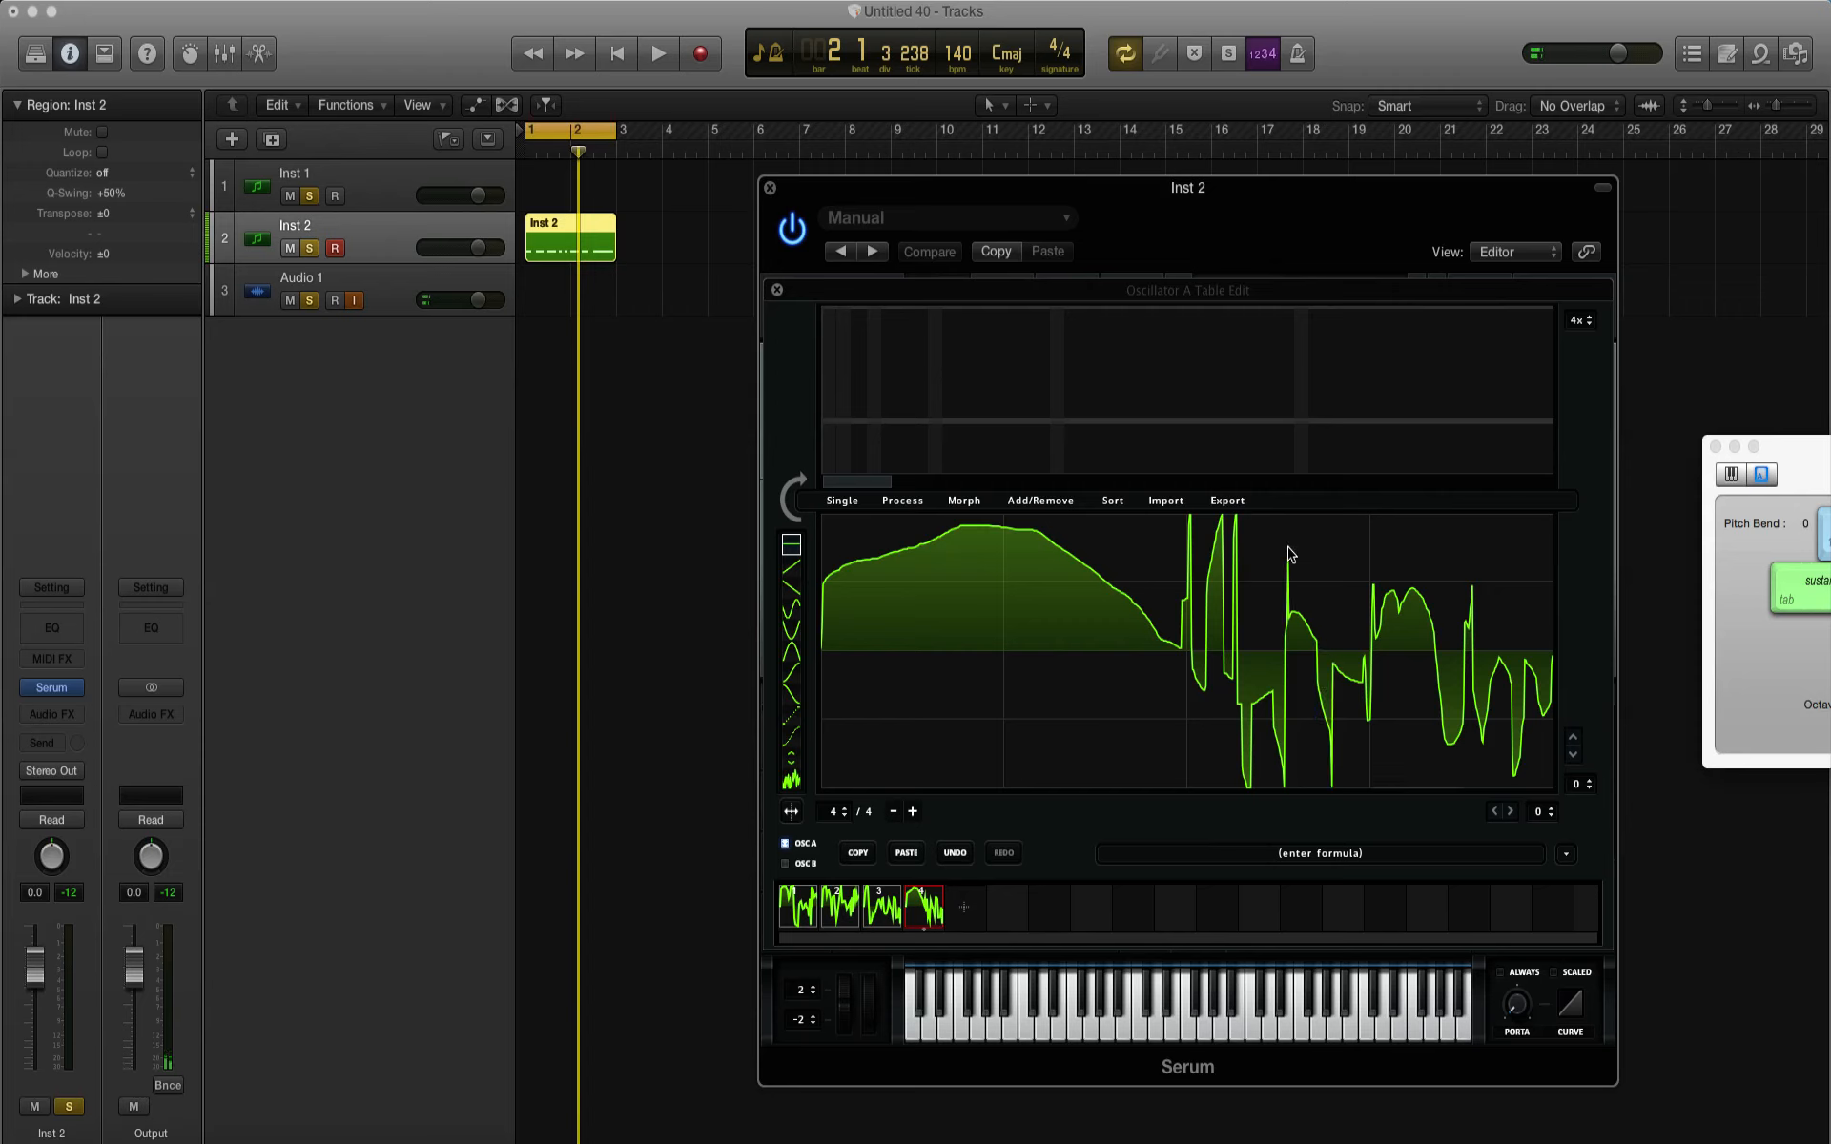
Step: Finish frame 4 with another spike, a wide hump, a deep trough and a tall final peak, and audition it
mouse_move(1303, 653)
left_mouse_down()
mouse_move(1309, 525)
mouse_move(1321, 636)
mouse_move(1435, 615)
mouse_move(1446, 729)
mouse_move(1486, 801)
left_mouse_up()
mouse_move(1500, 603)
left_mouse_down()
mouse_move(1522, 544)
mouse_move(1537, 706)
left_mouse_up()
key("space")
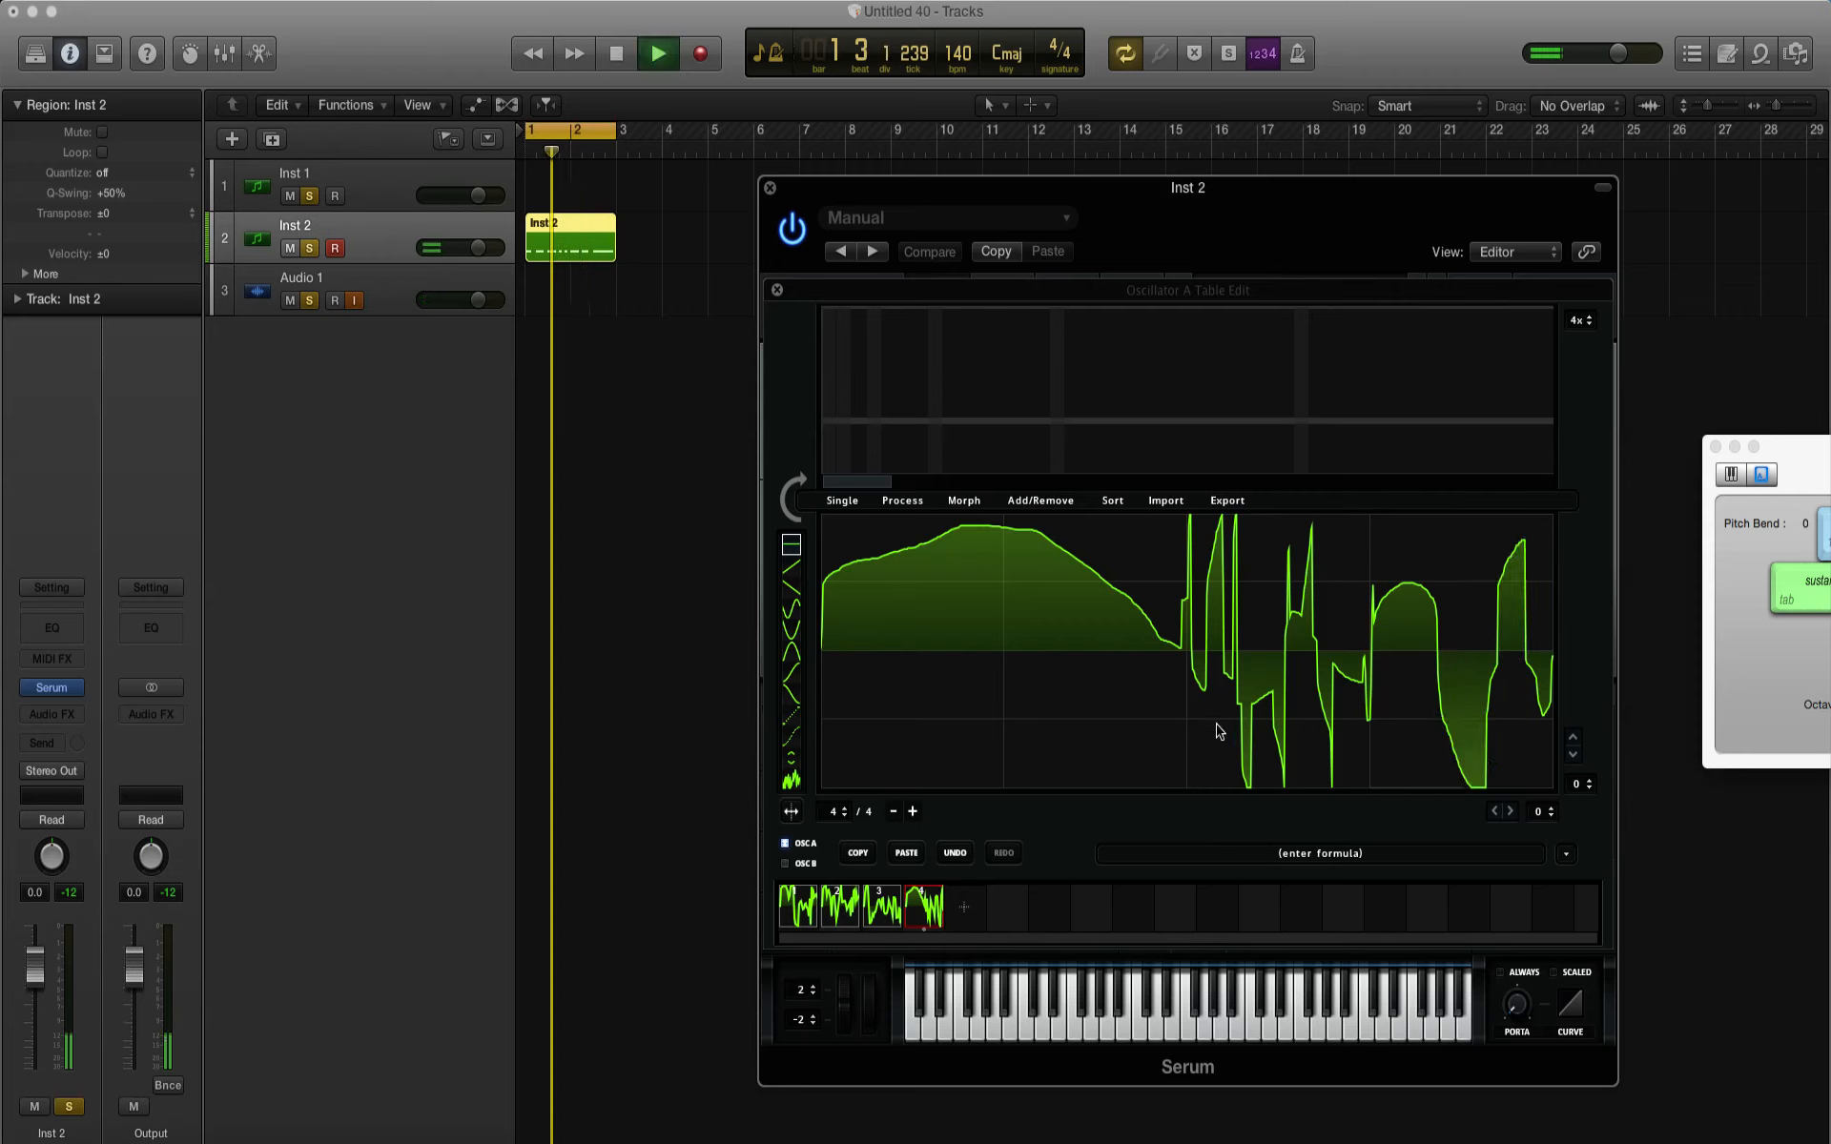
key("space")
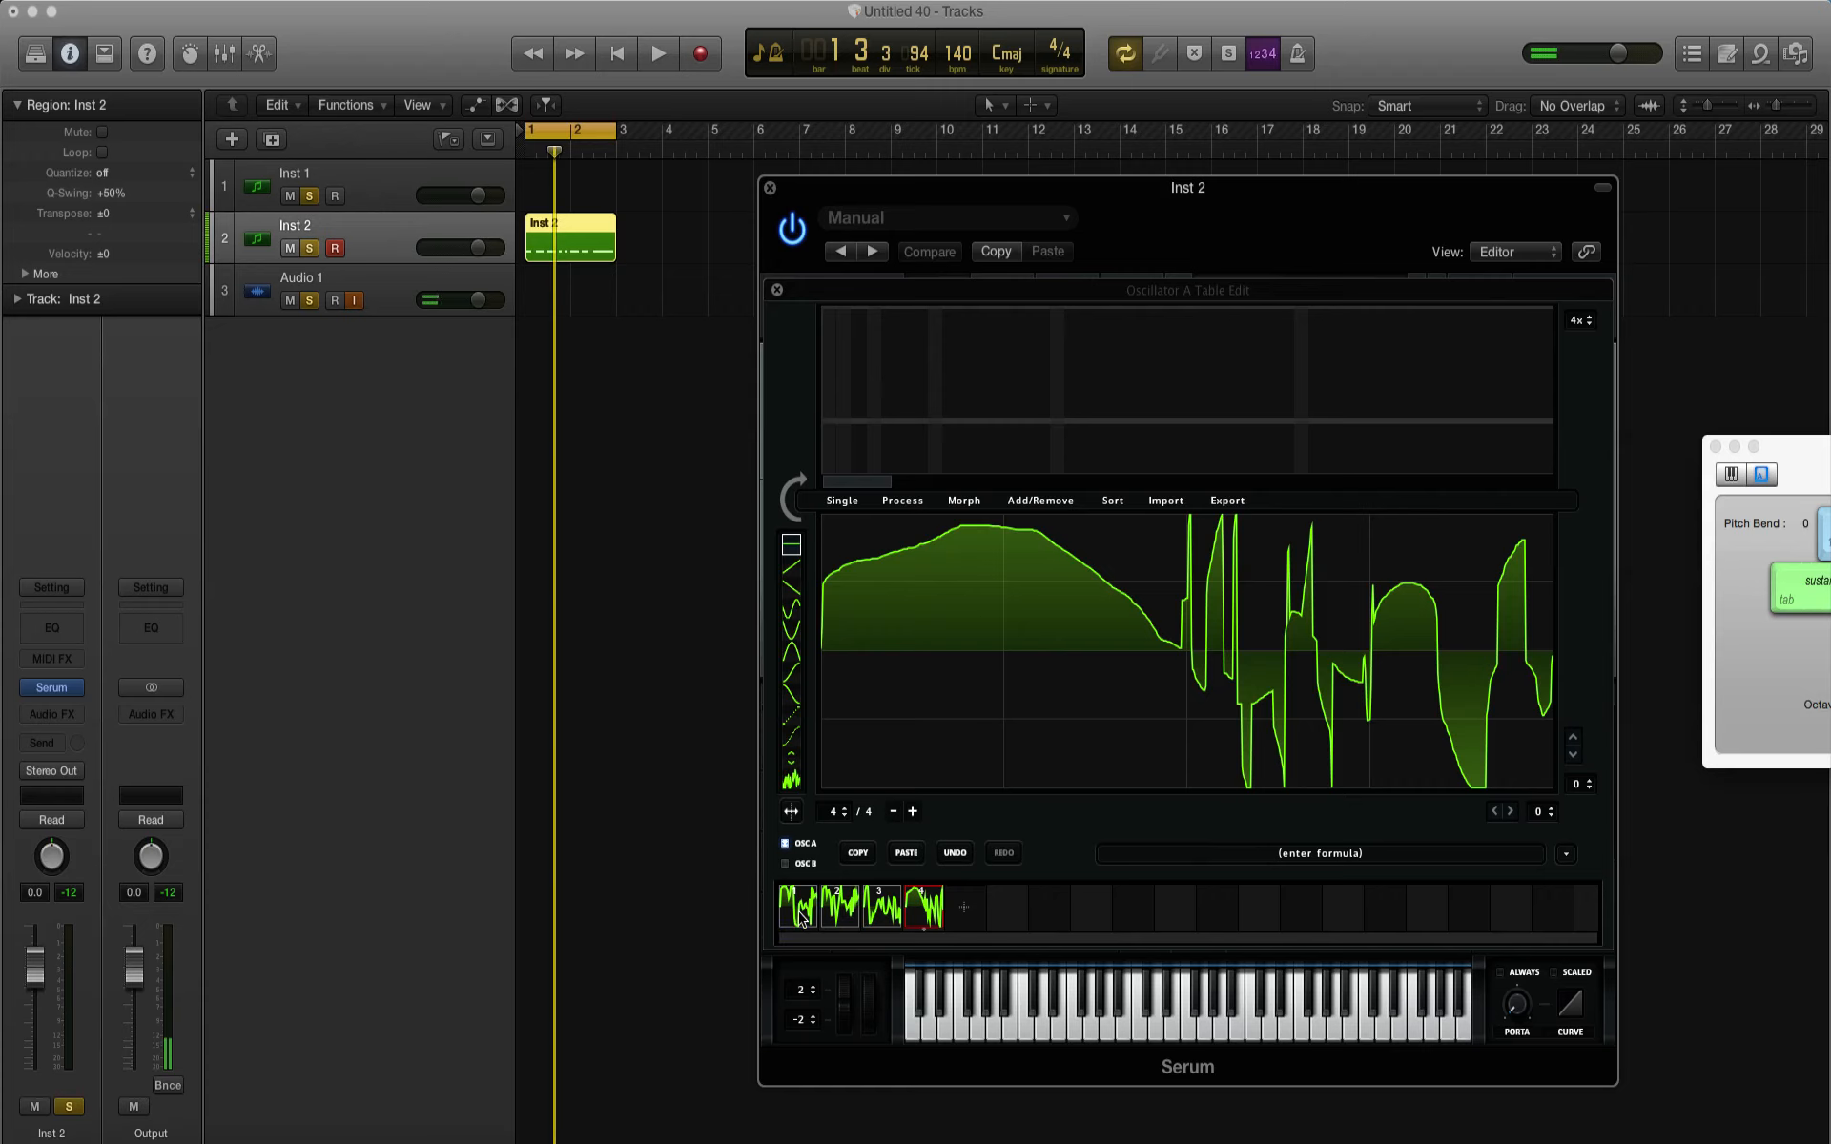
Step: Morph the four frames with Morph - Crossfade and close the wavetable editor
left_click(965, 508)
left_click(1006, 525)
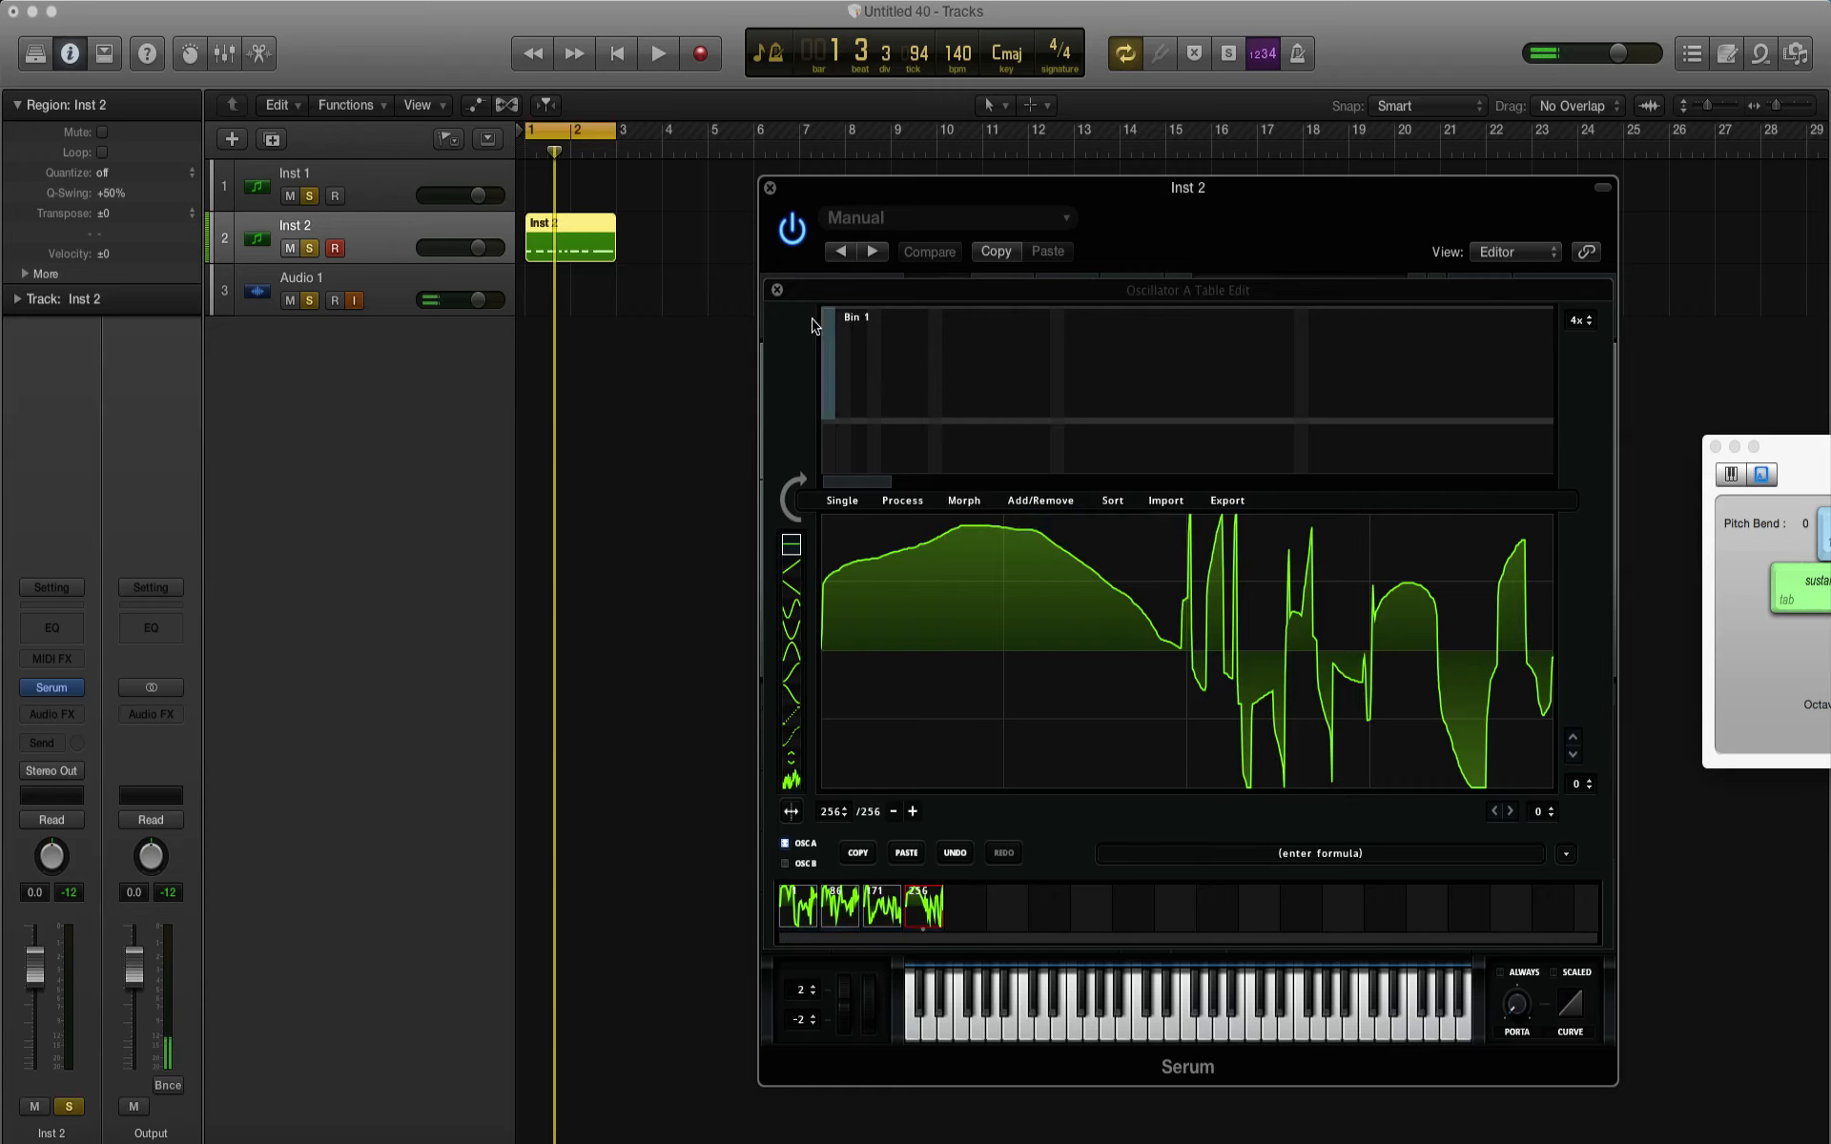
left_click(777, 289)
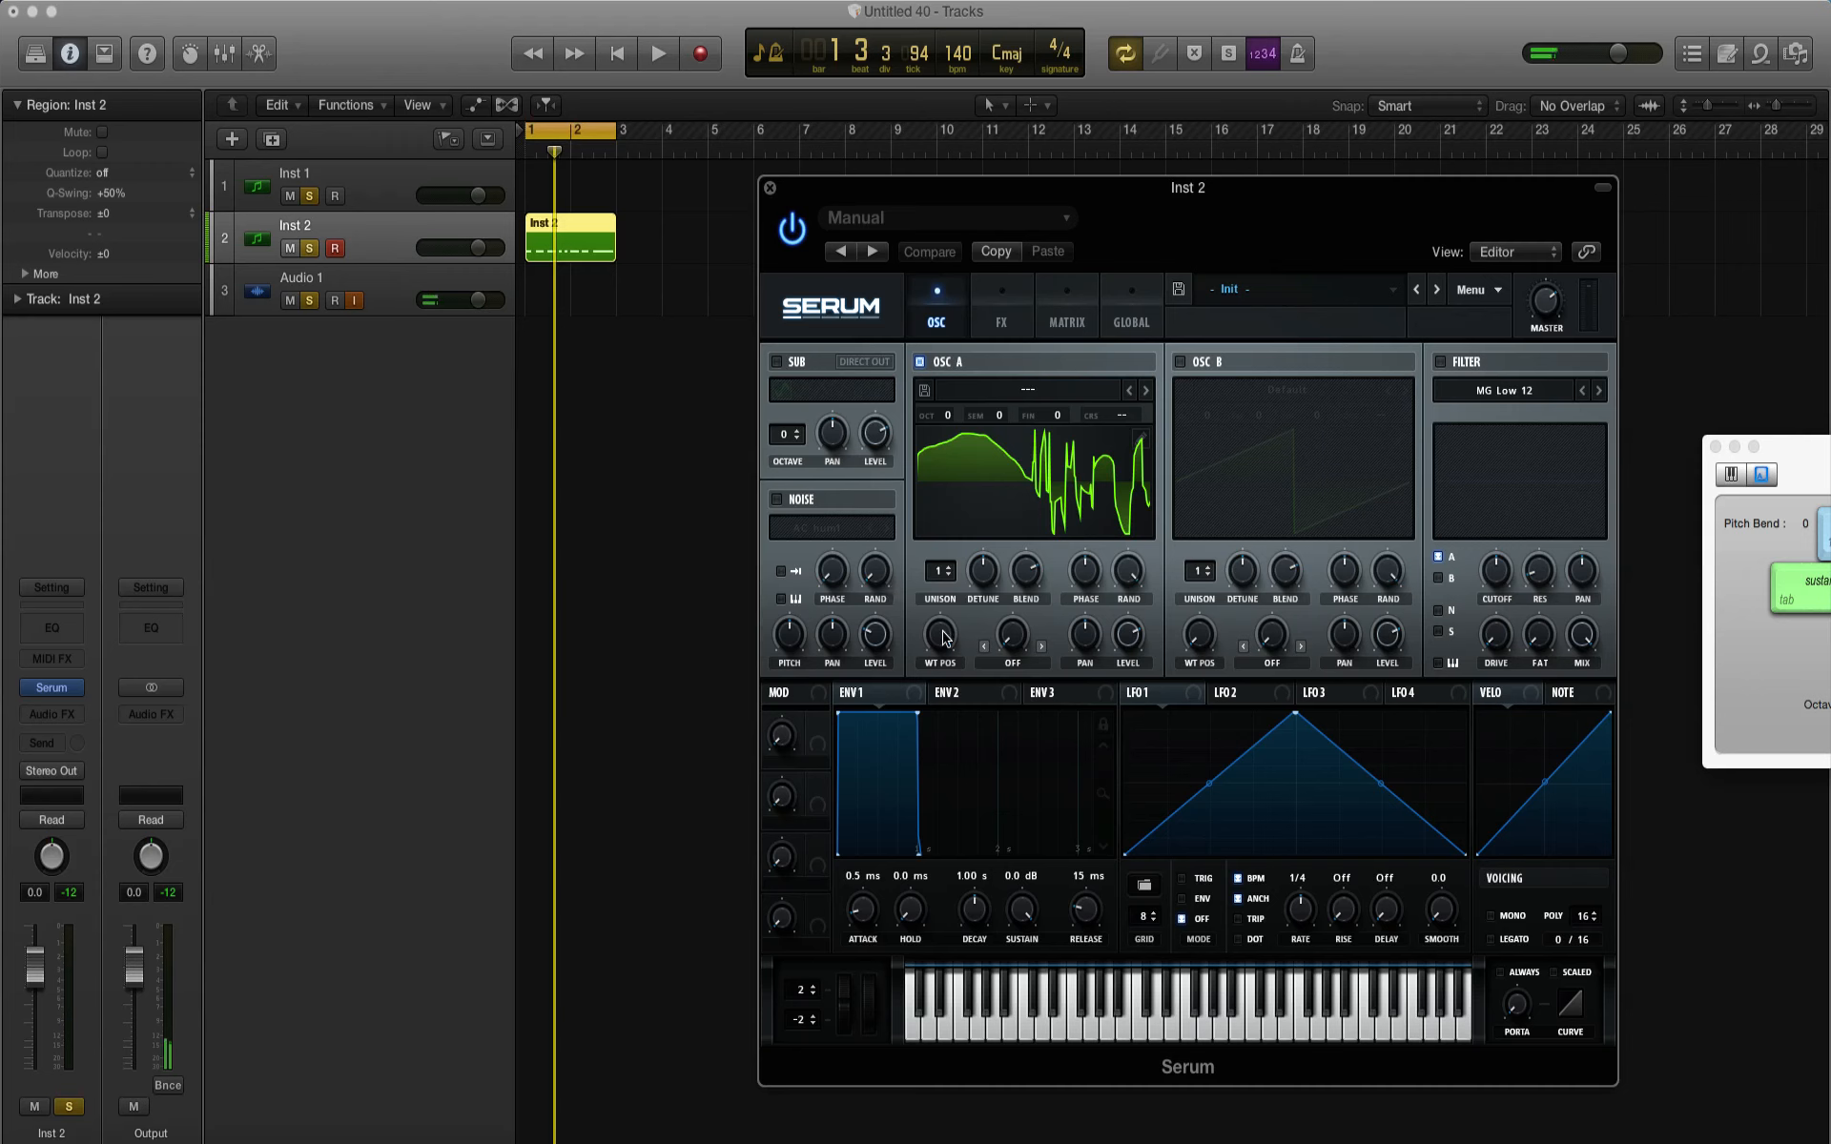
Step: Sweep Oscillator A's WT Pos through the morphed table while the pattern plays, ending at position 1
left_click_drag(944, 637, 997, 971)
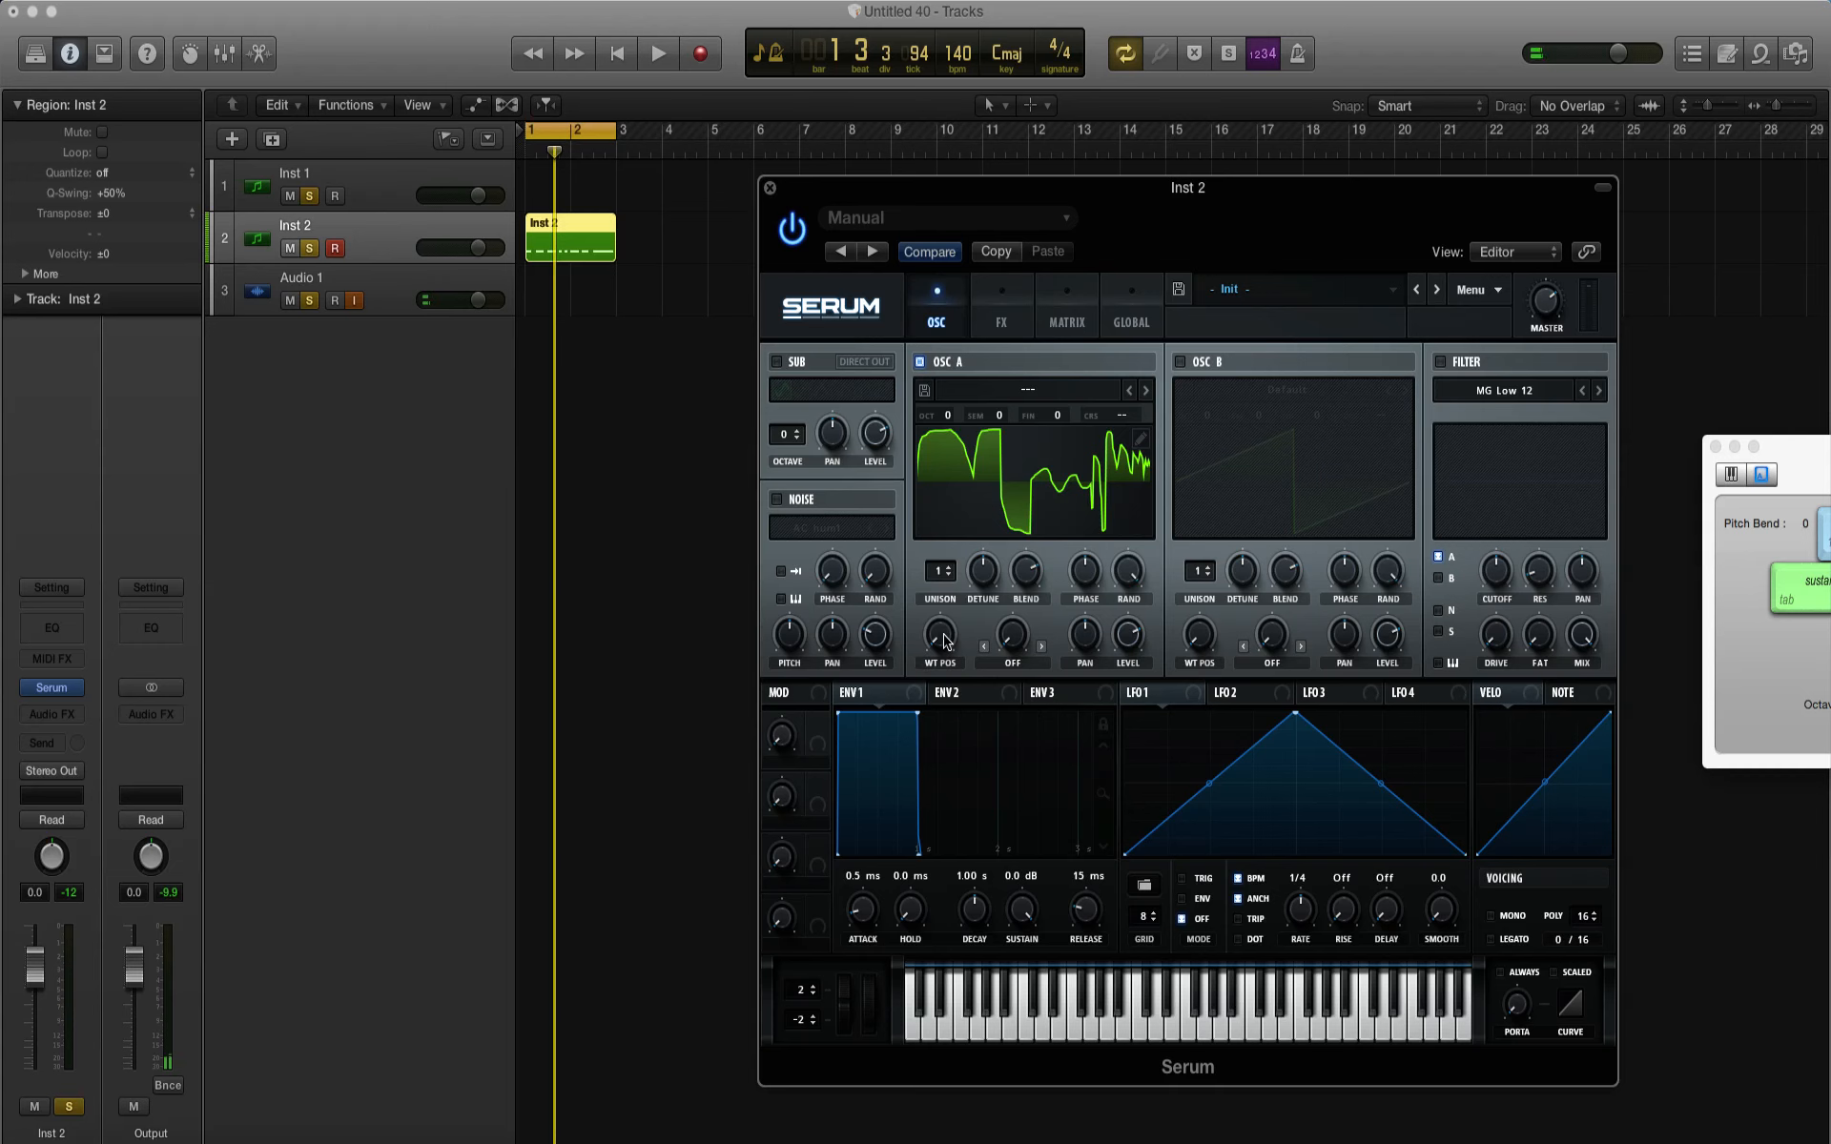
key("space")
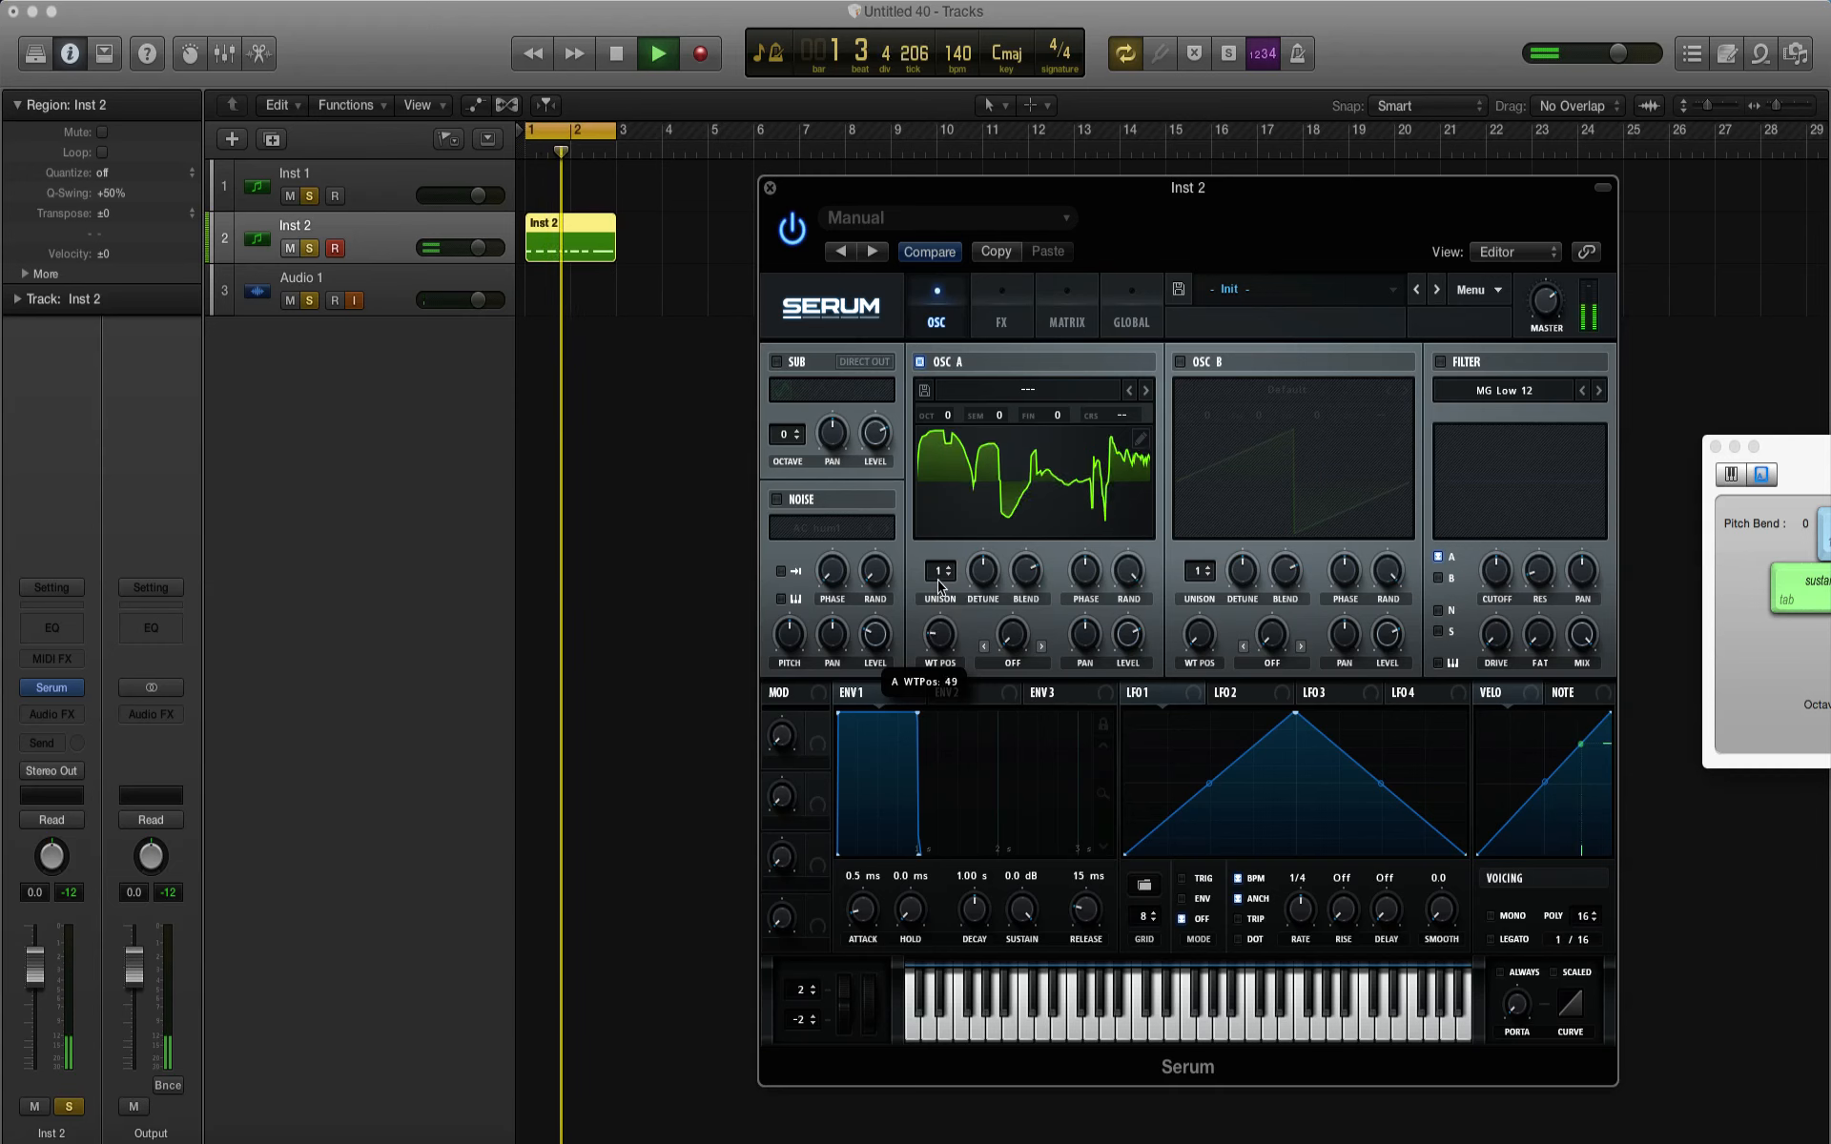
left_click_drag(933, 558, 939, 642)
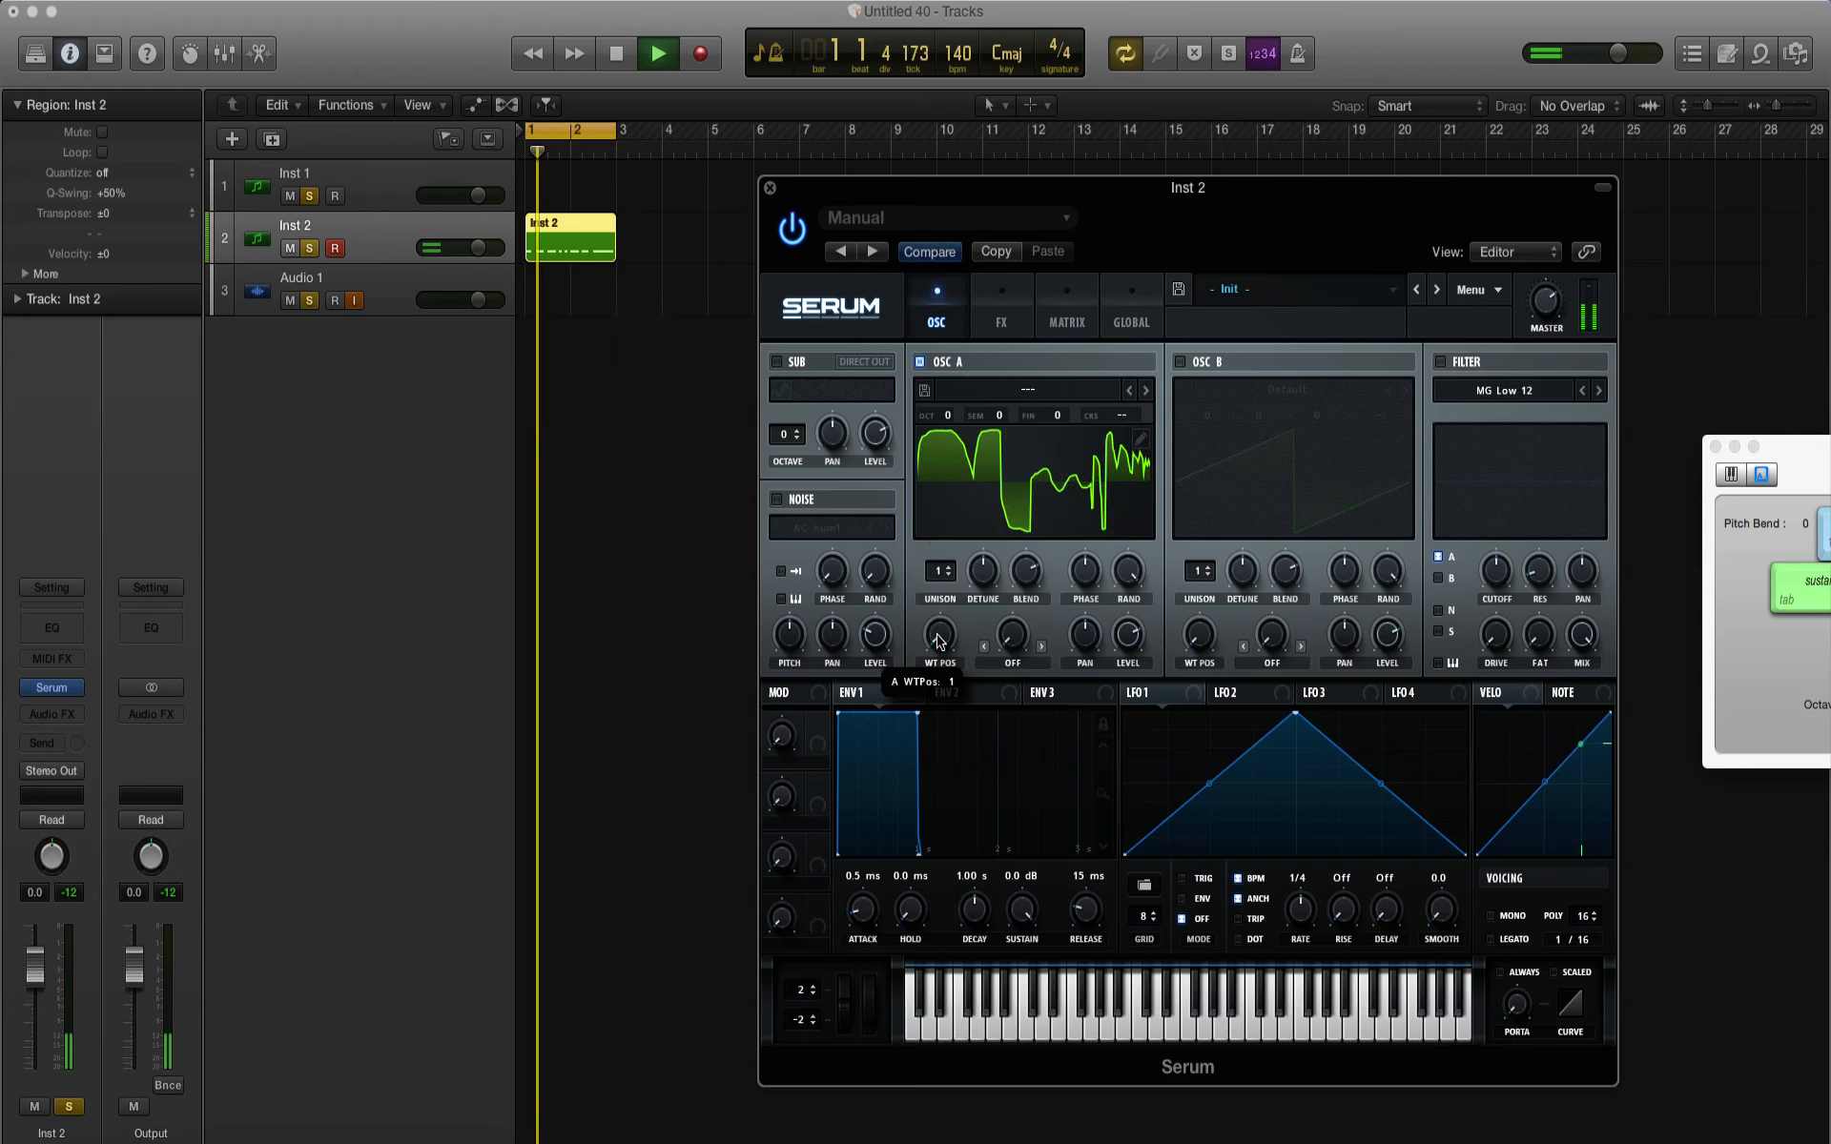
key("space")
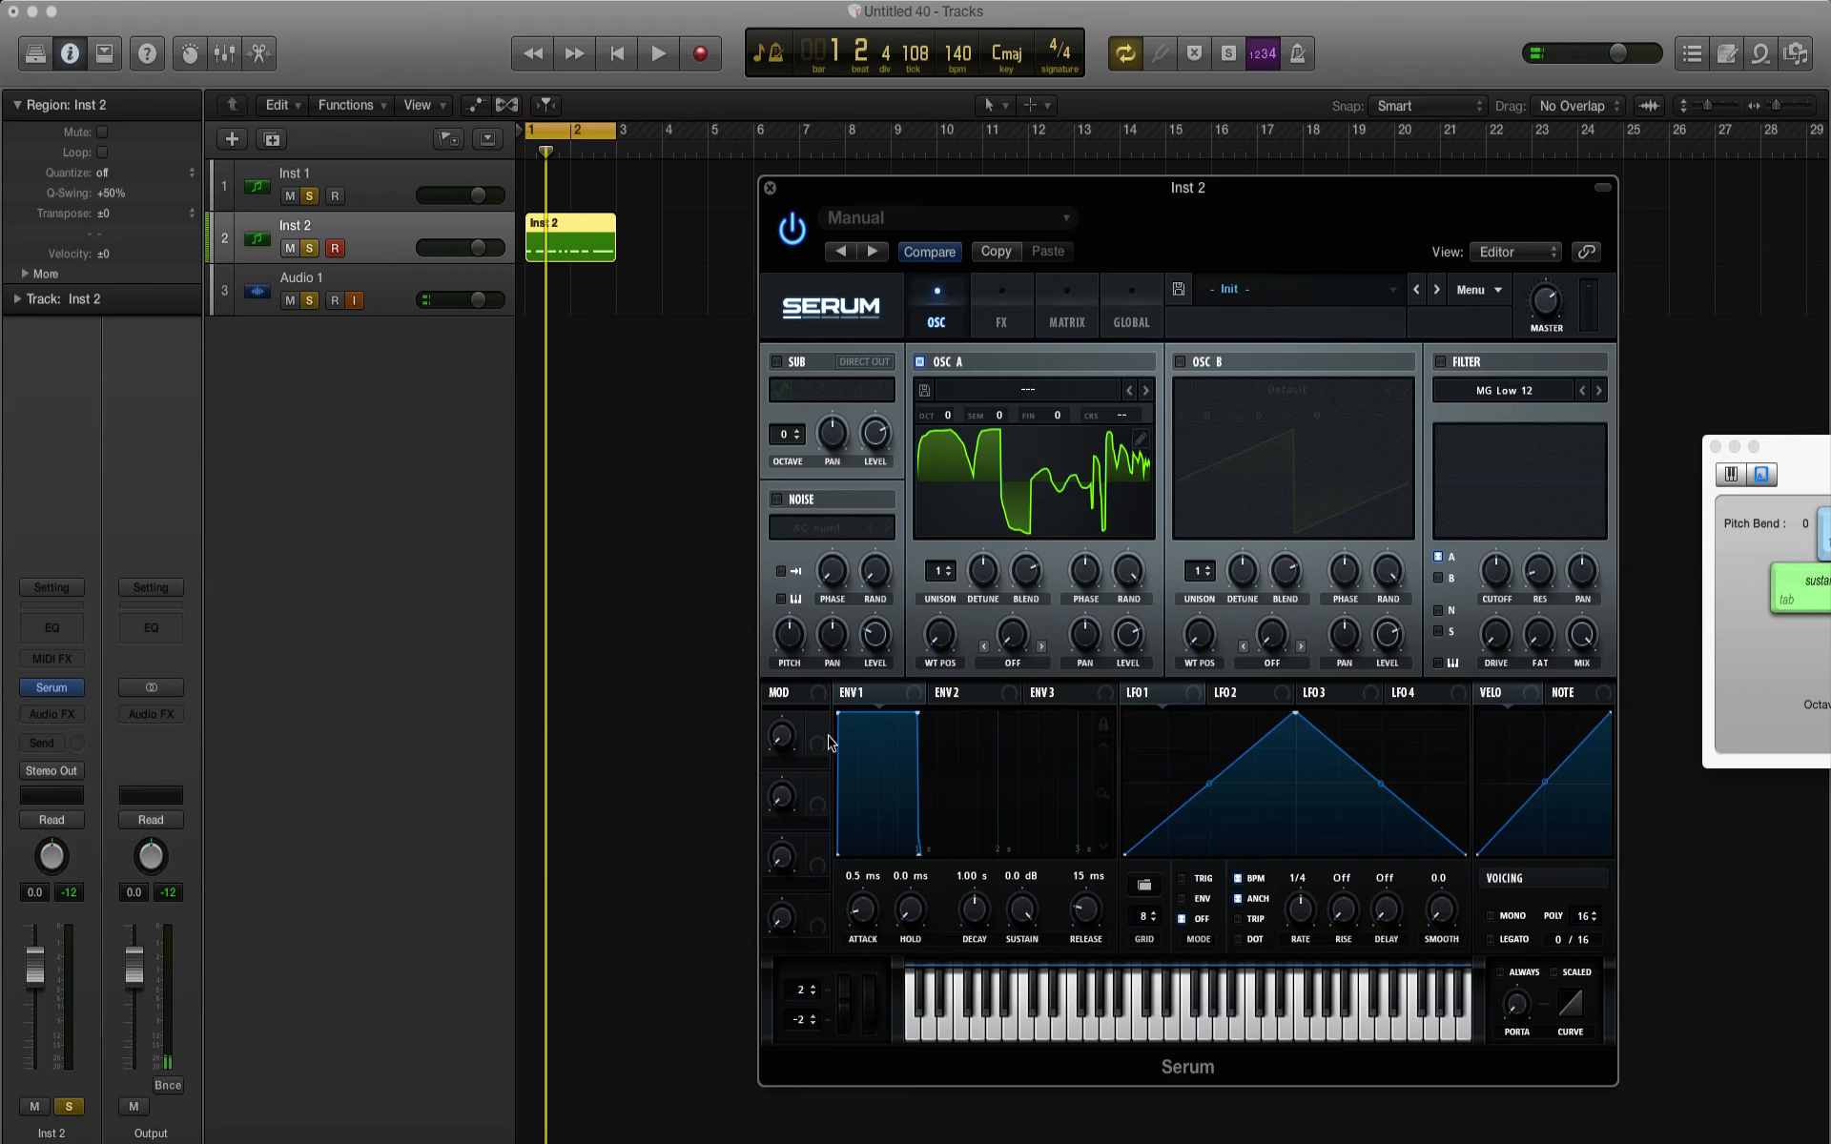
Step: Assign Macro 1 to Oscillator A's WT Pos and sweep the macro while the pattern plays
left_click_drag(818, 724, 944, 637)
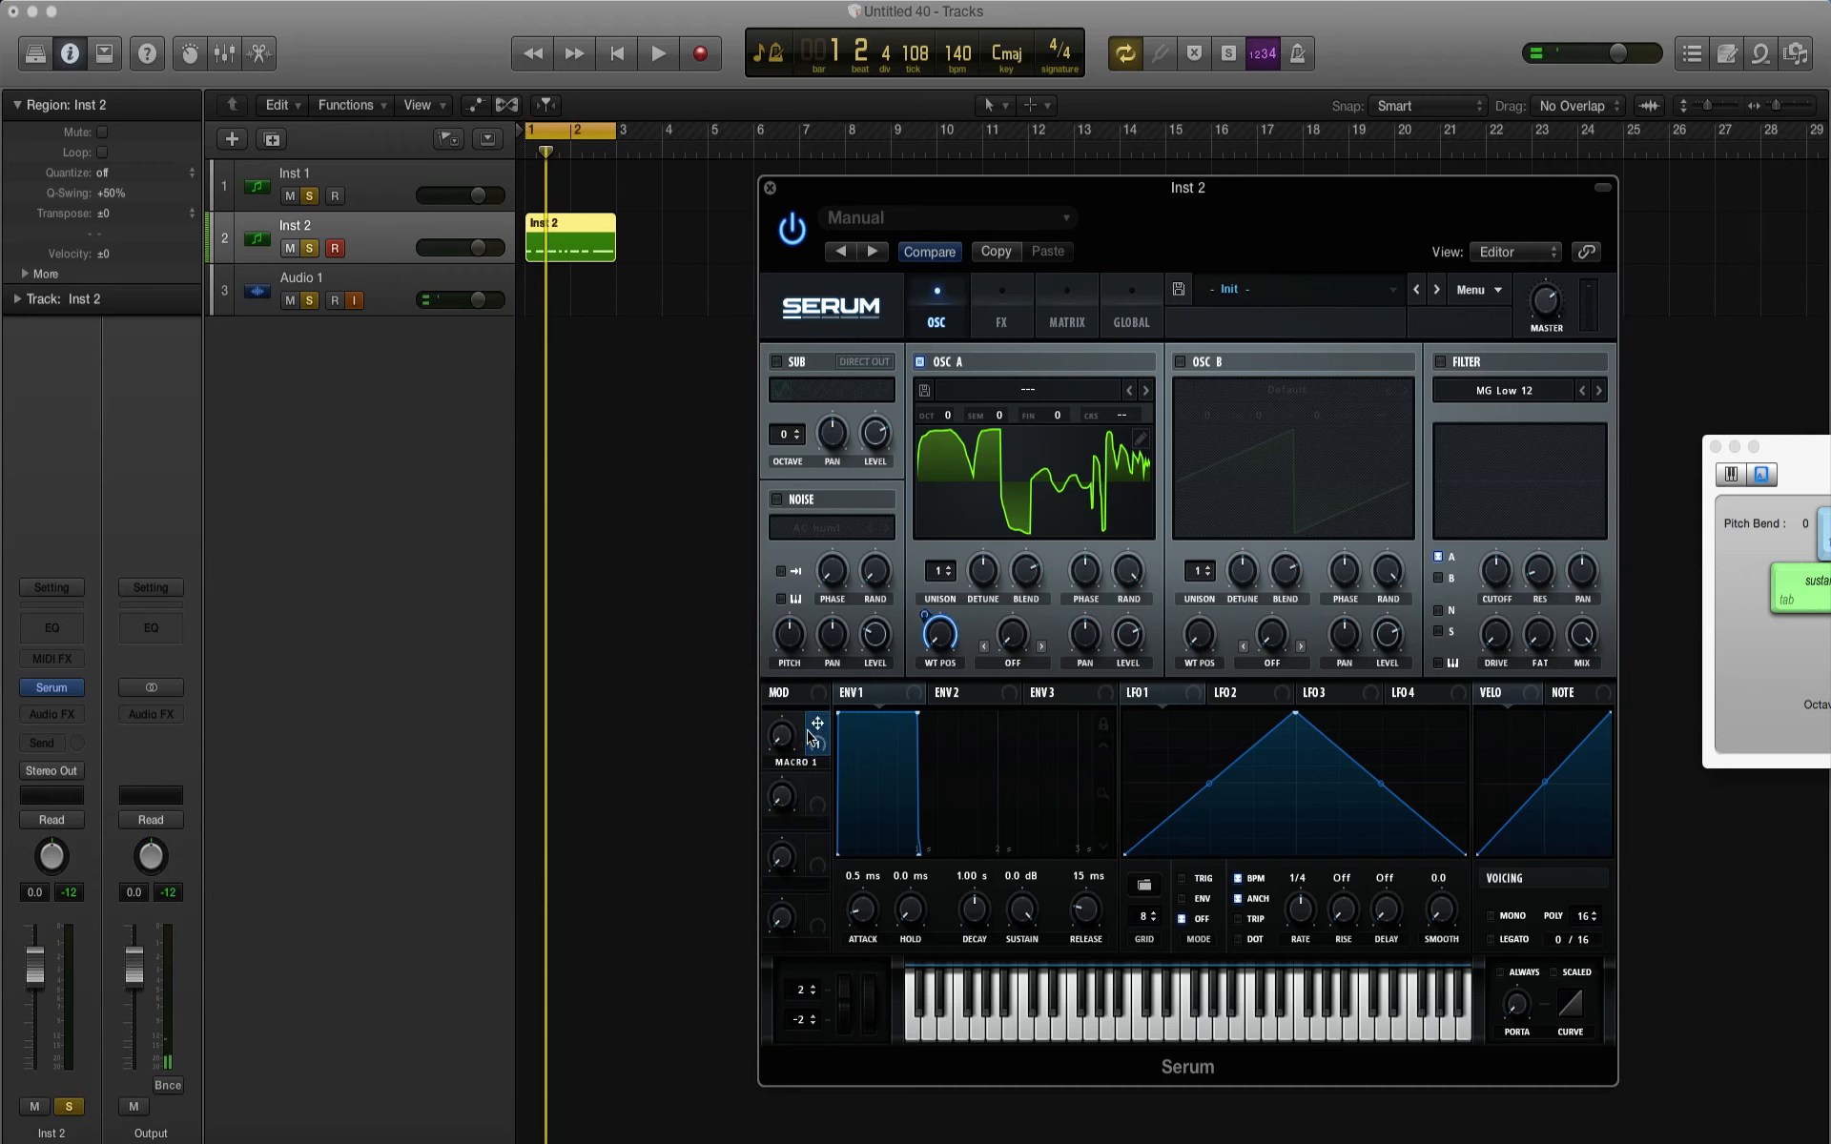
left_click_drag(775, 750, 775, 672)
key("space")
mouse_move(781, 734)
left_mouse_down()
mouse_move(761, 648)
mouse_move(788, 721)
left_mouse_up()
key("space")
Step: Set Oscillator A's warp mode to Bend +/- and try out the bend amount, leaving it centred
left_click(1013, 663)
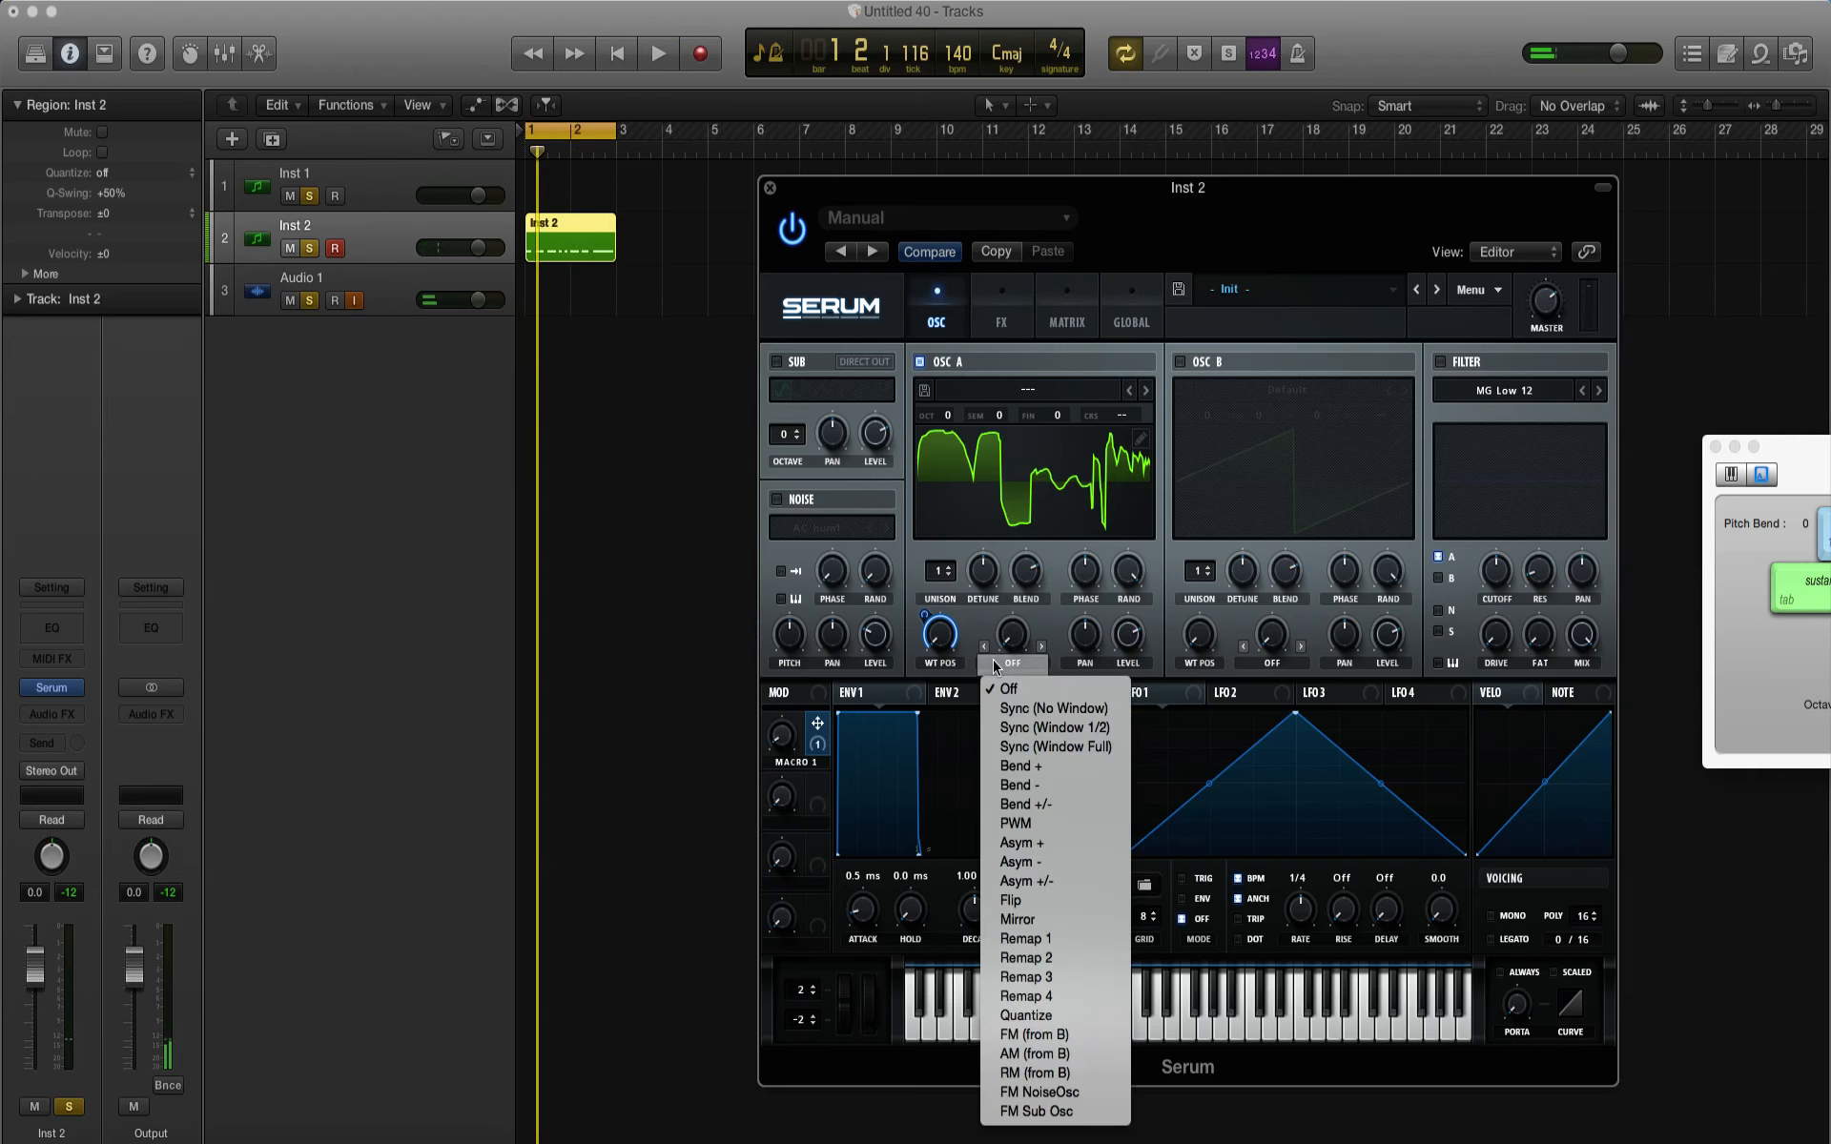
left_click(1055, 805)
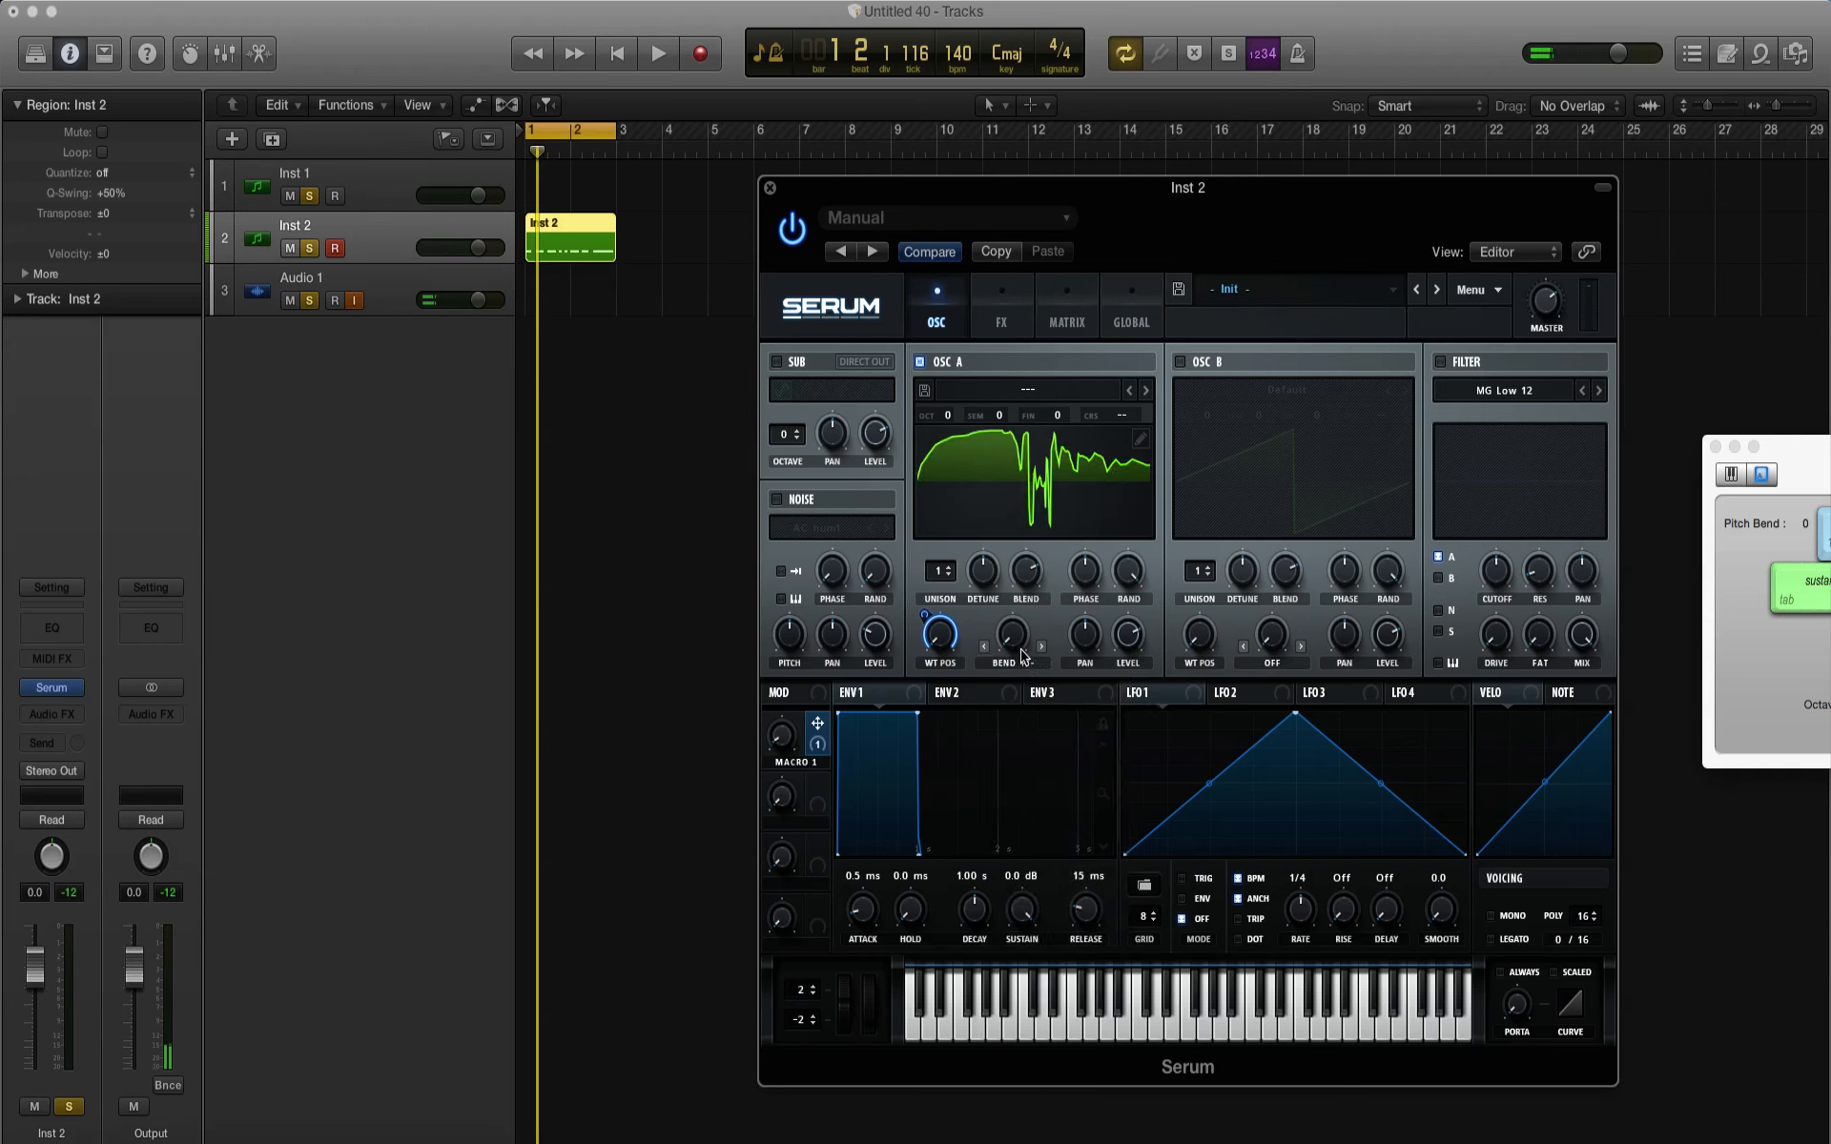
left_click_drag(1006, 586, 1003, 515)
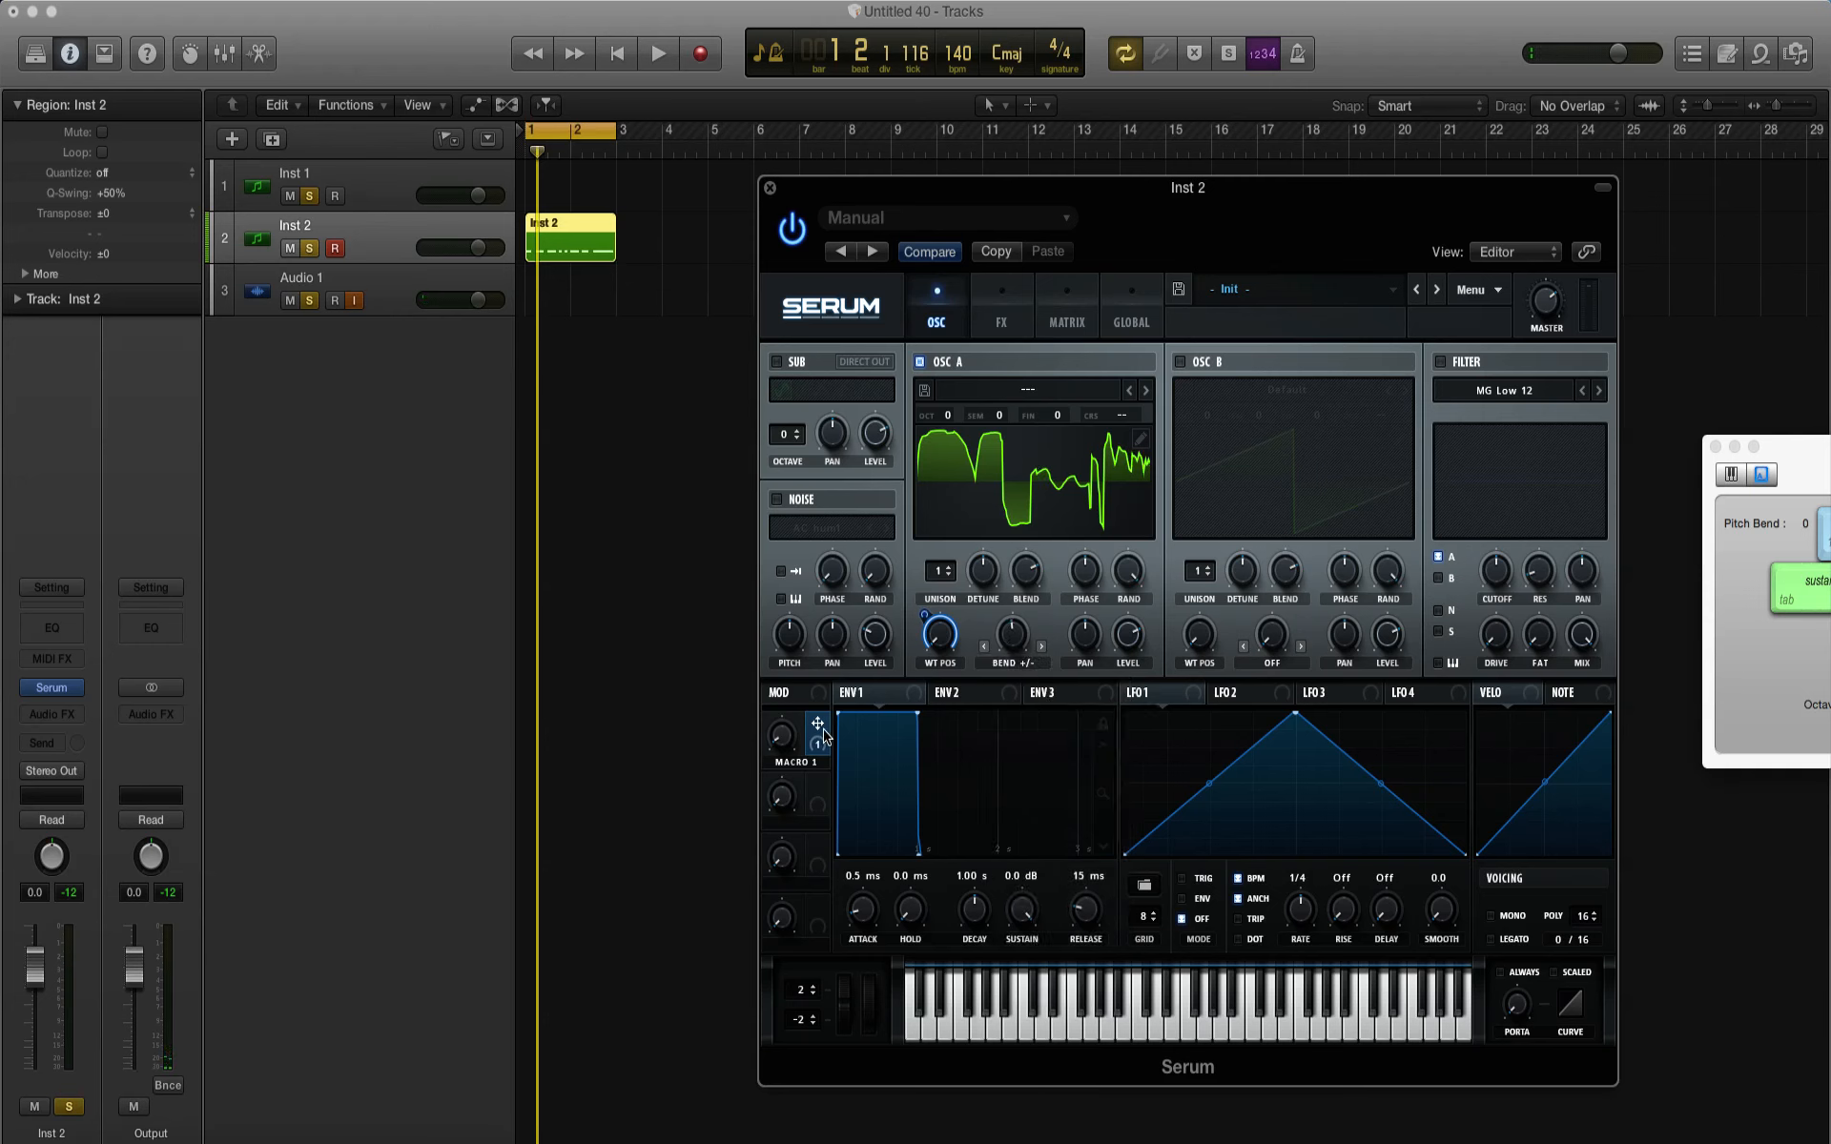
Step: Assign Macro 1 to Oscillator A's Bend +/- amount as well and audition the macro with the pattern
left_click_drag(822, 732, 1010, 763)
mouse_move(790, 743)
left_mouse_down()
mouse_move(776, 542)
mouse_move(780, 727)
left_mouse_up()
key("space")
key("space")
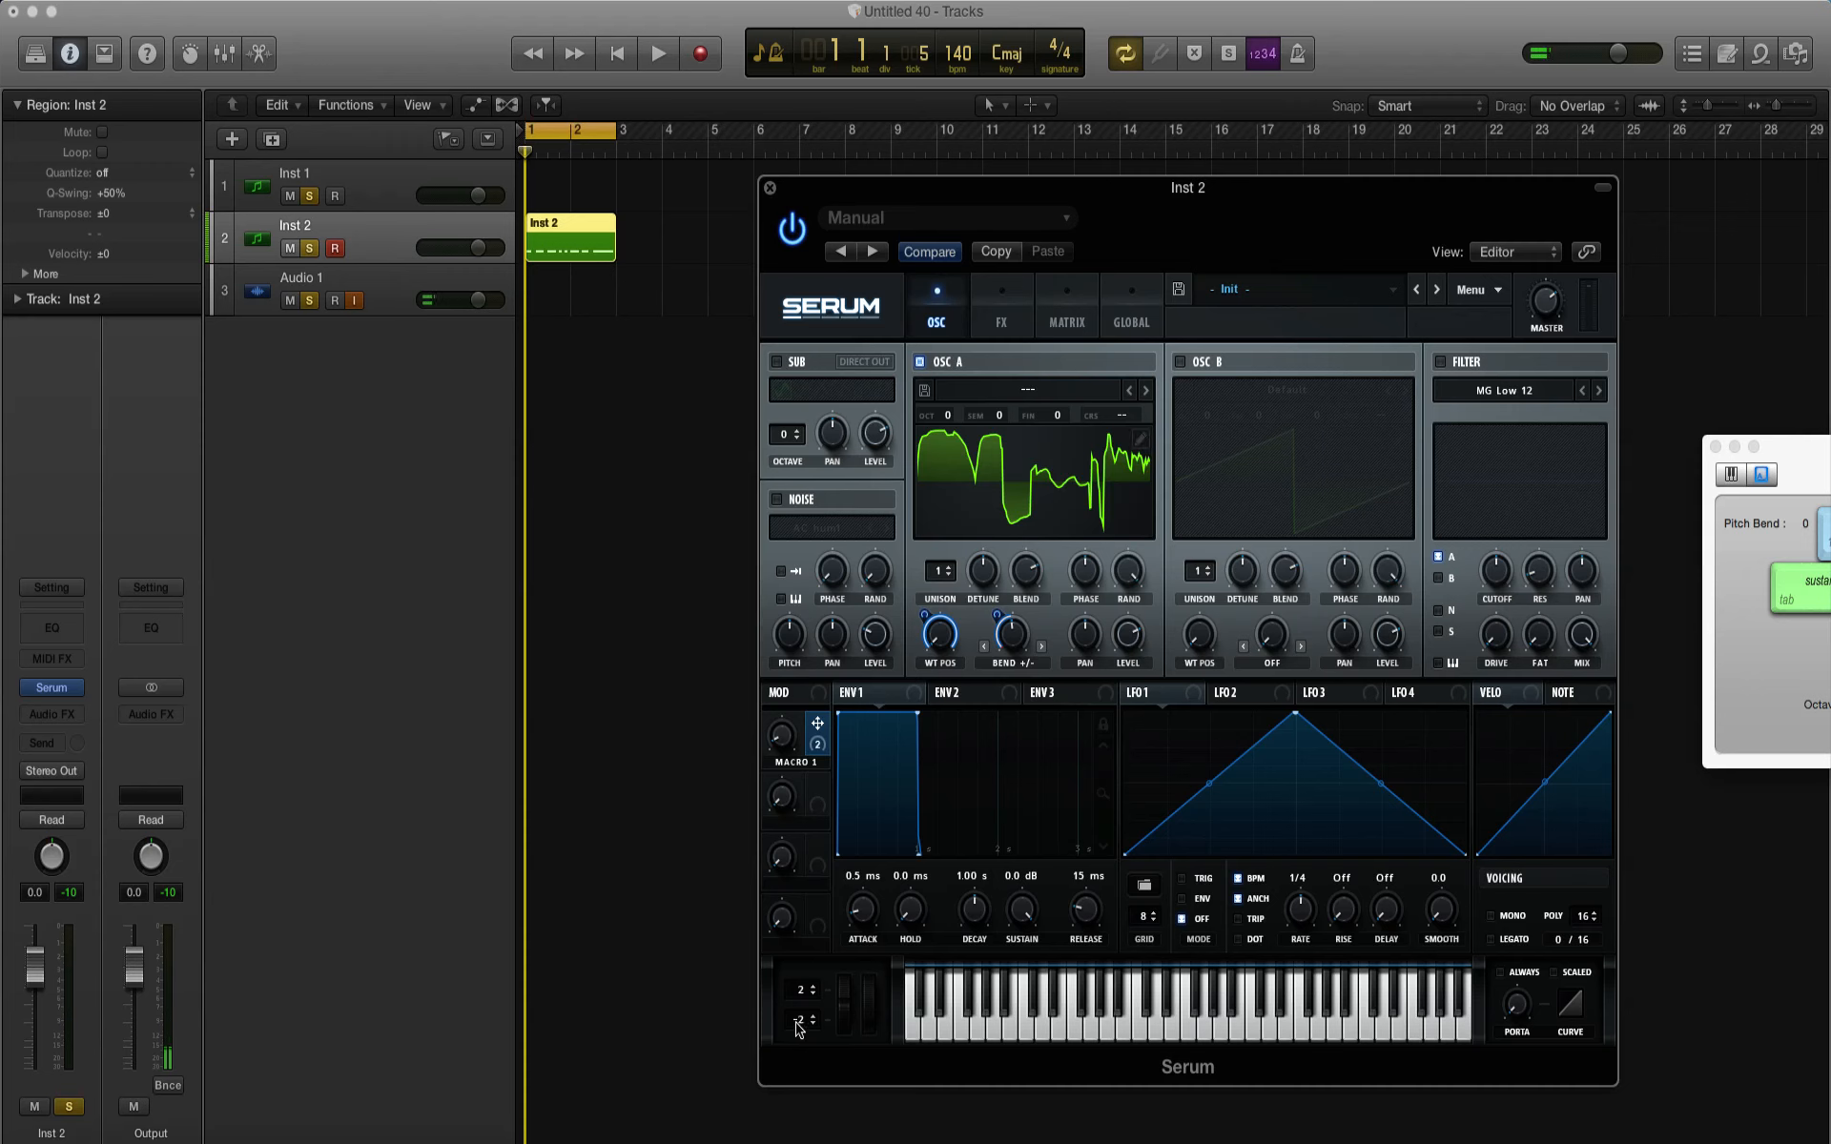
Step: Set the downward pitch bend range to -12 and open Serum's effects page
left_click_drag(797, 1028, 805, 1099)
left_click(1003, 317)
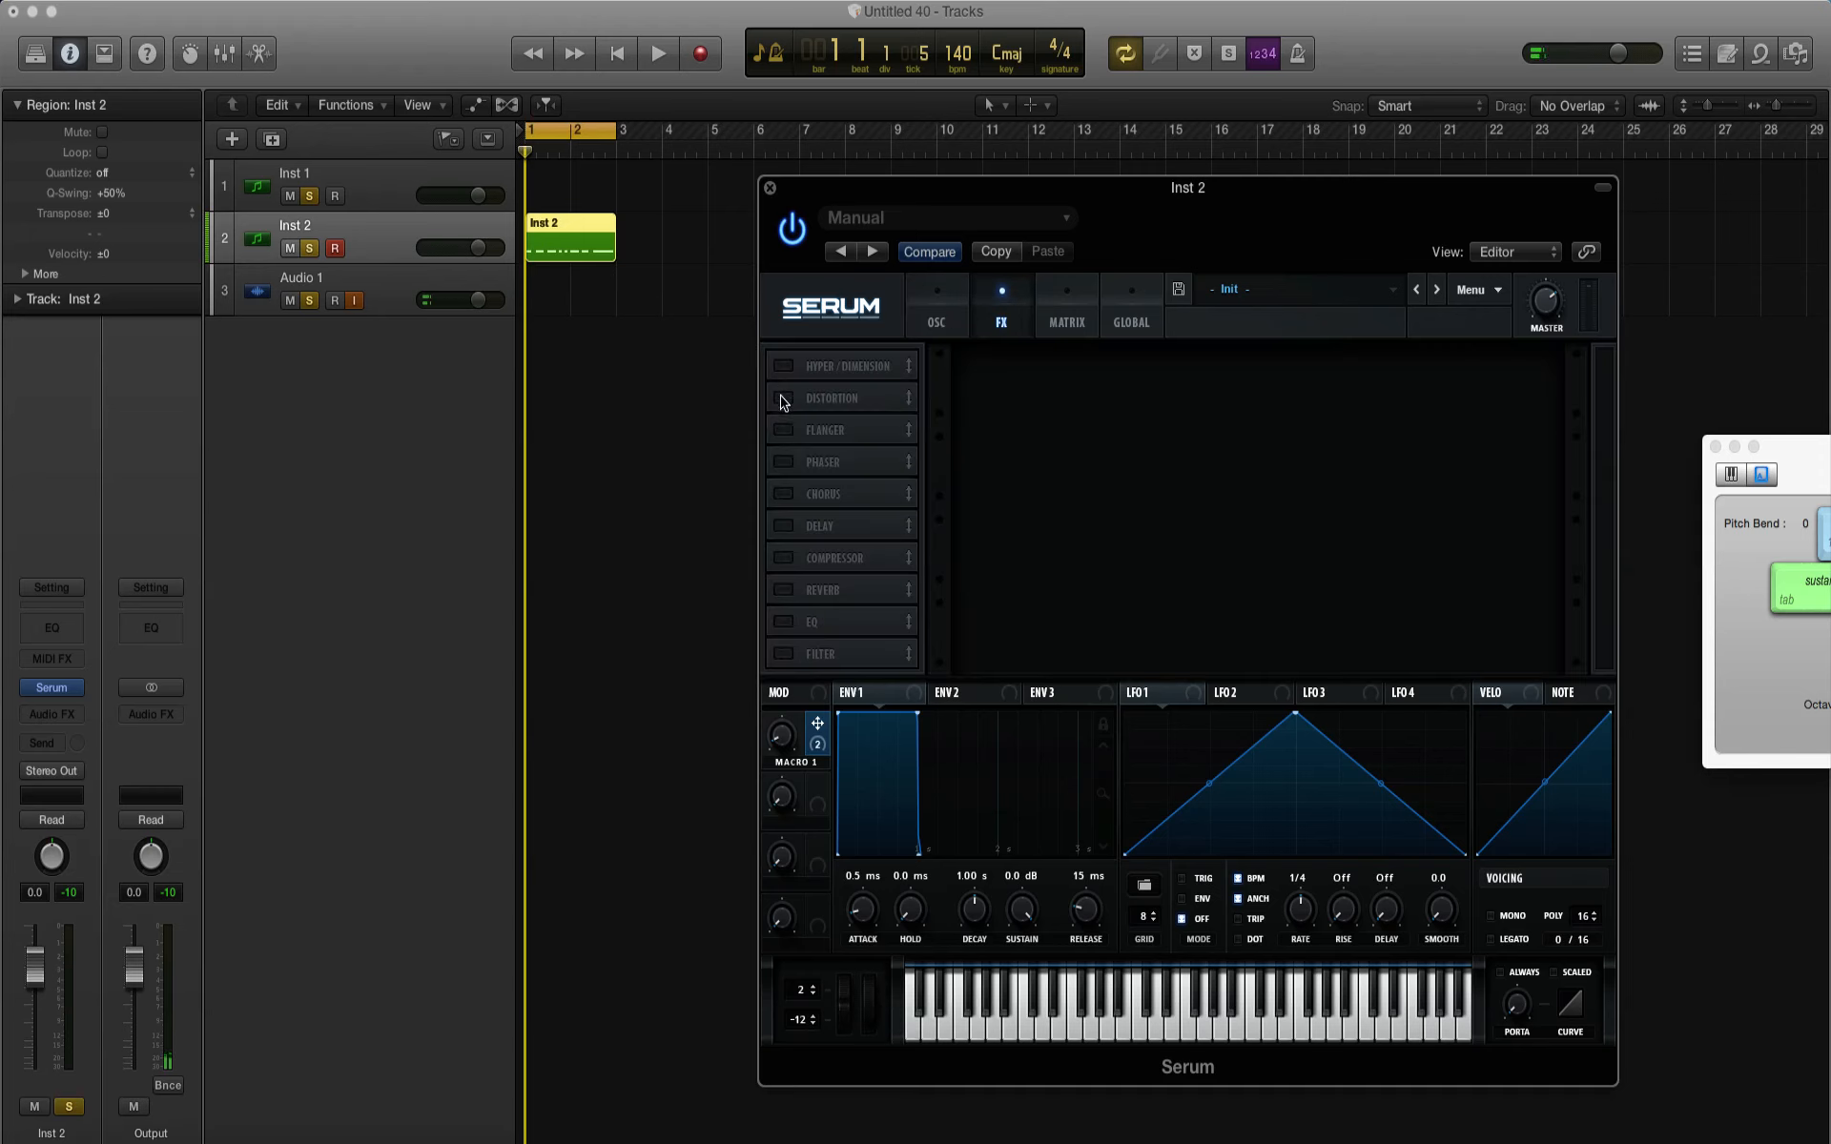
Step: Add a Distortion effect to the bass, set its type to Diode 1, and audition the pattern through it
key("space")
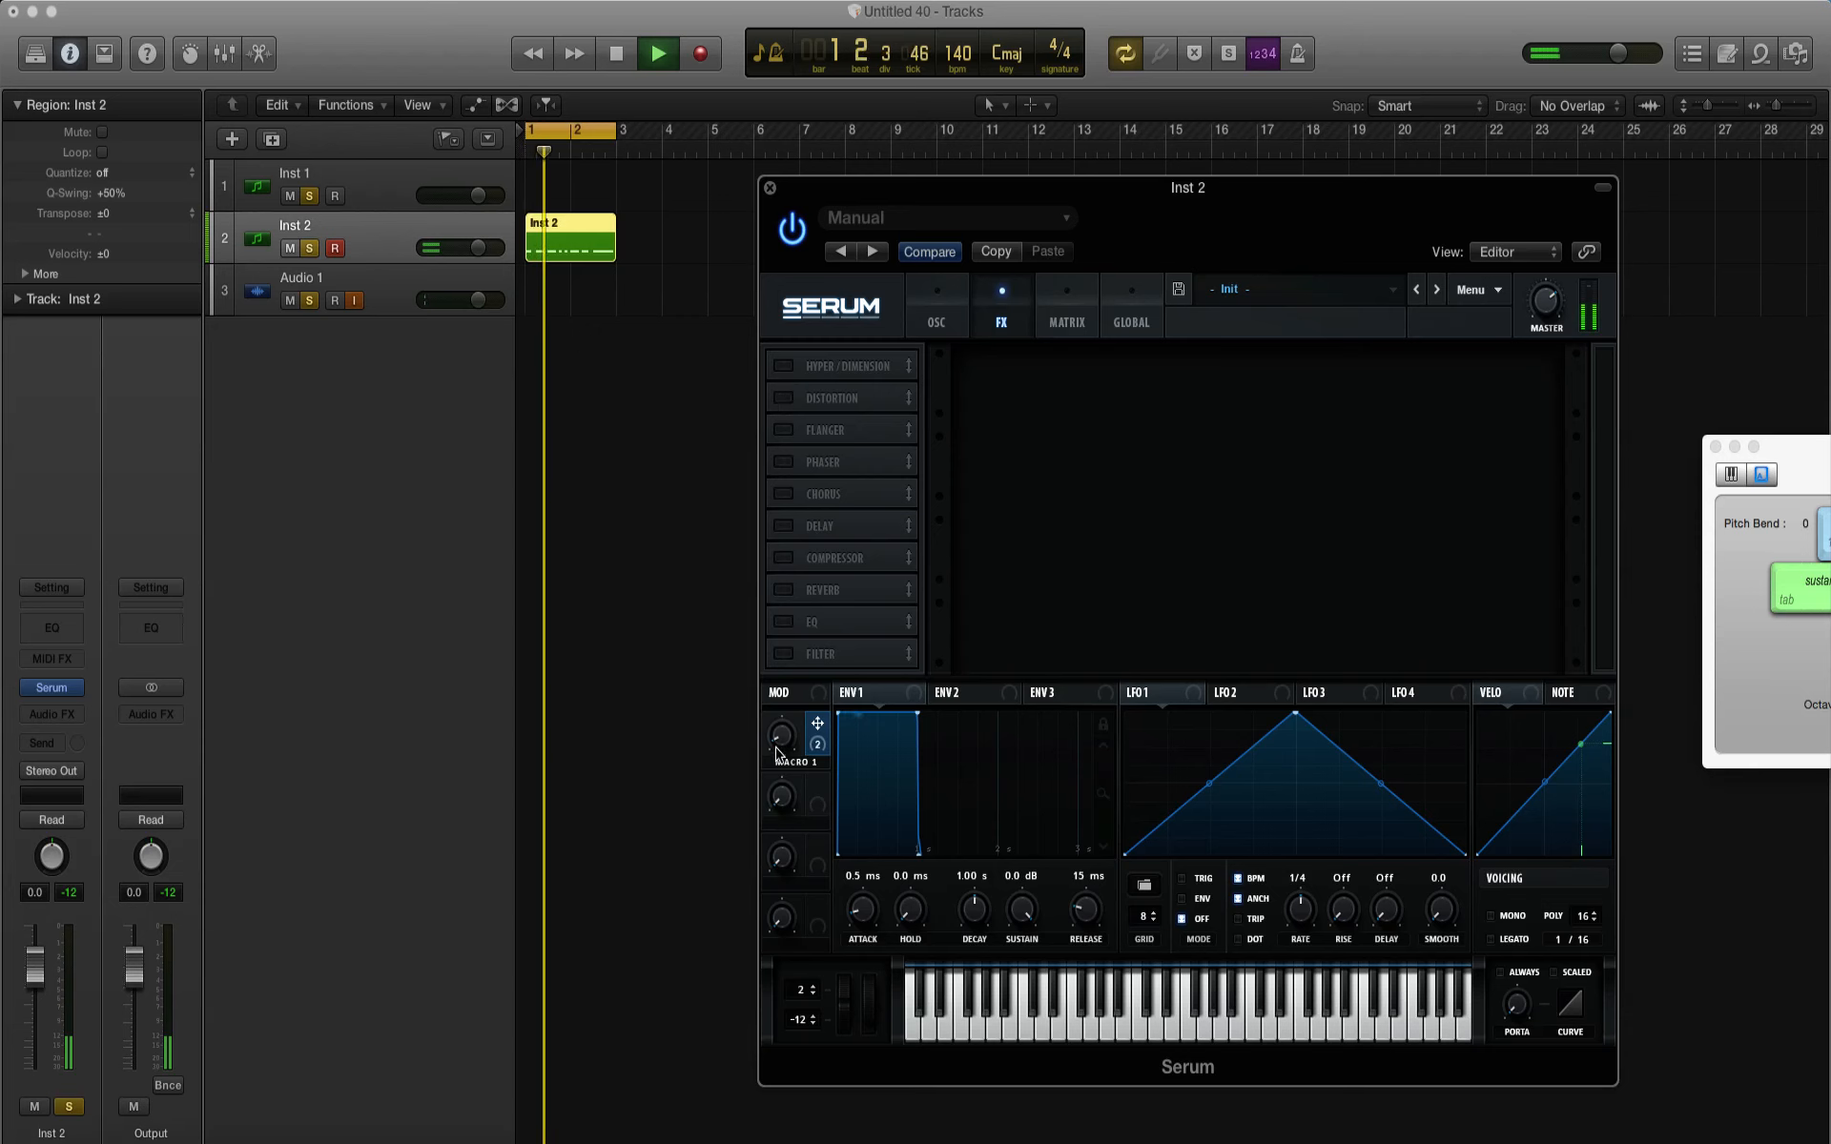
key("space")
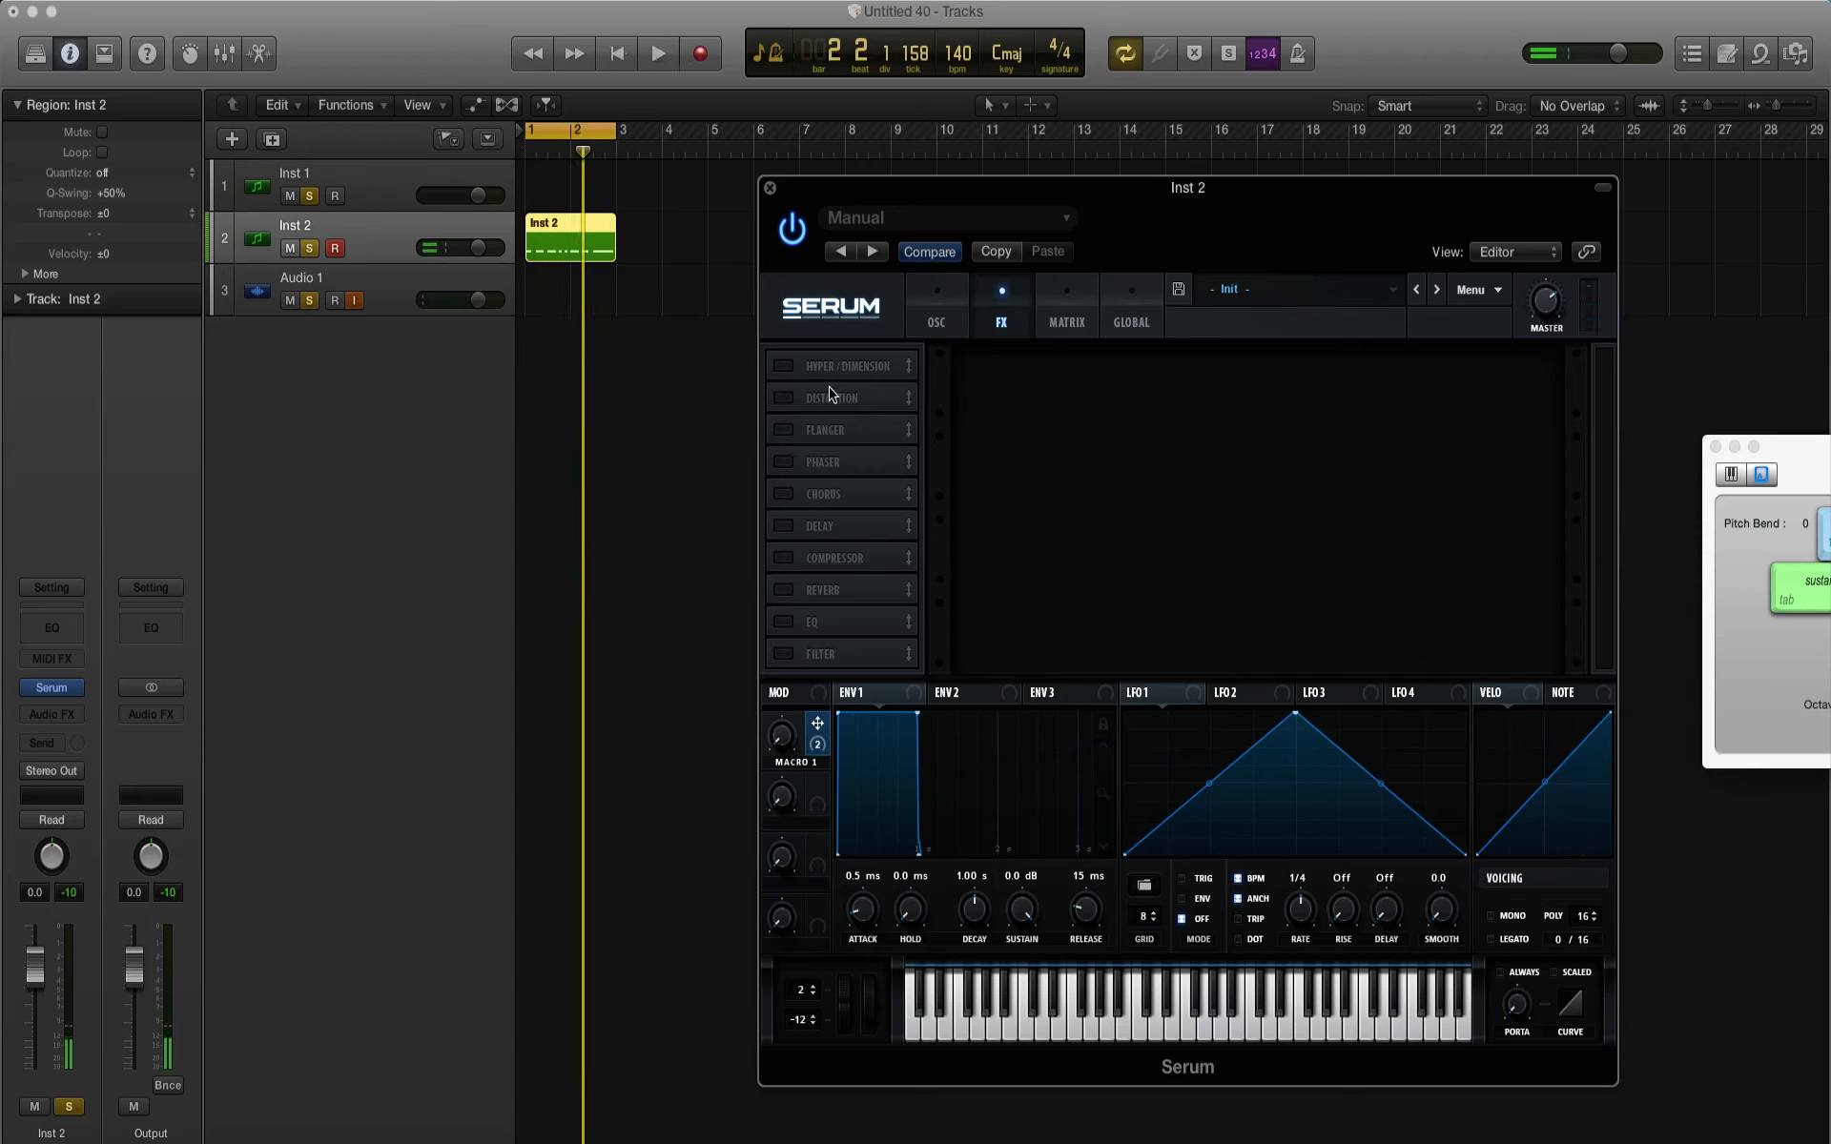
left_click(785, 399)
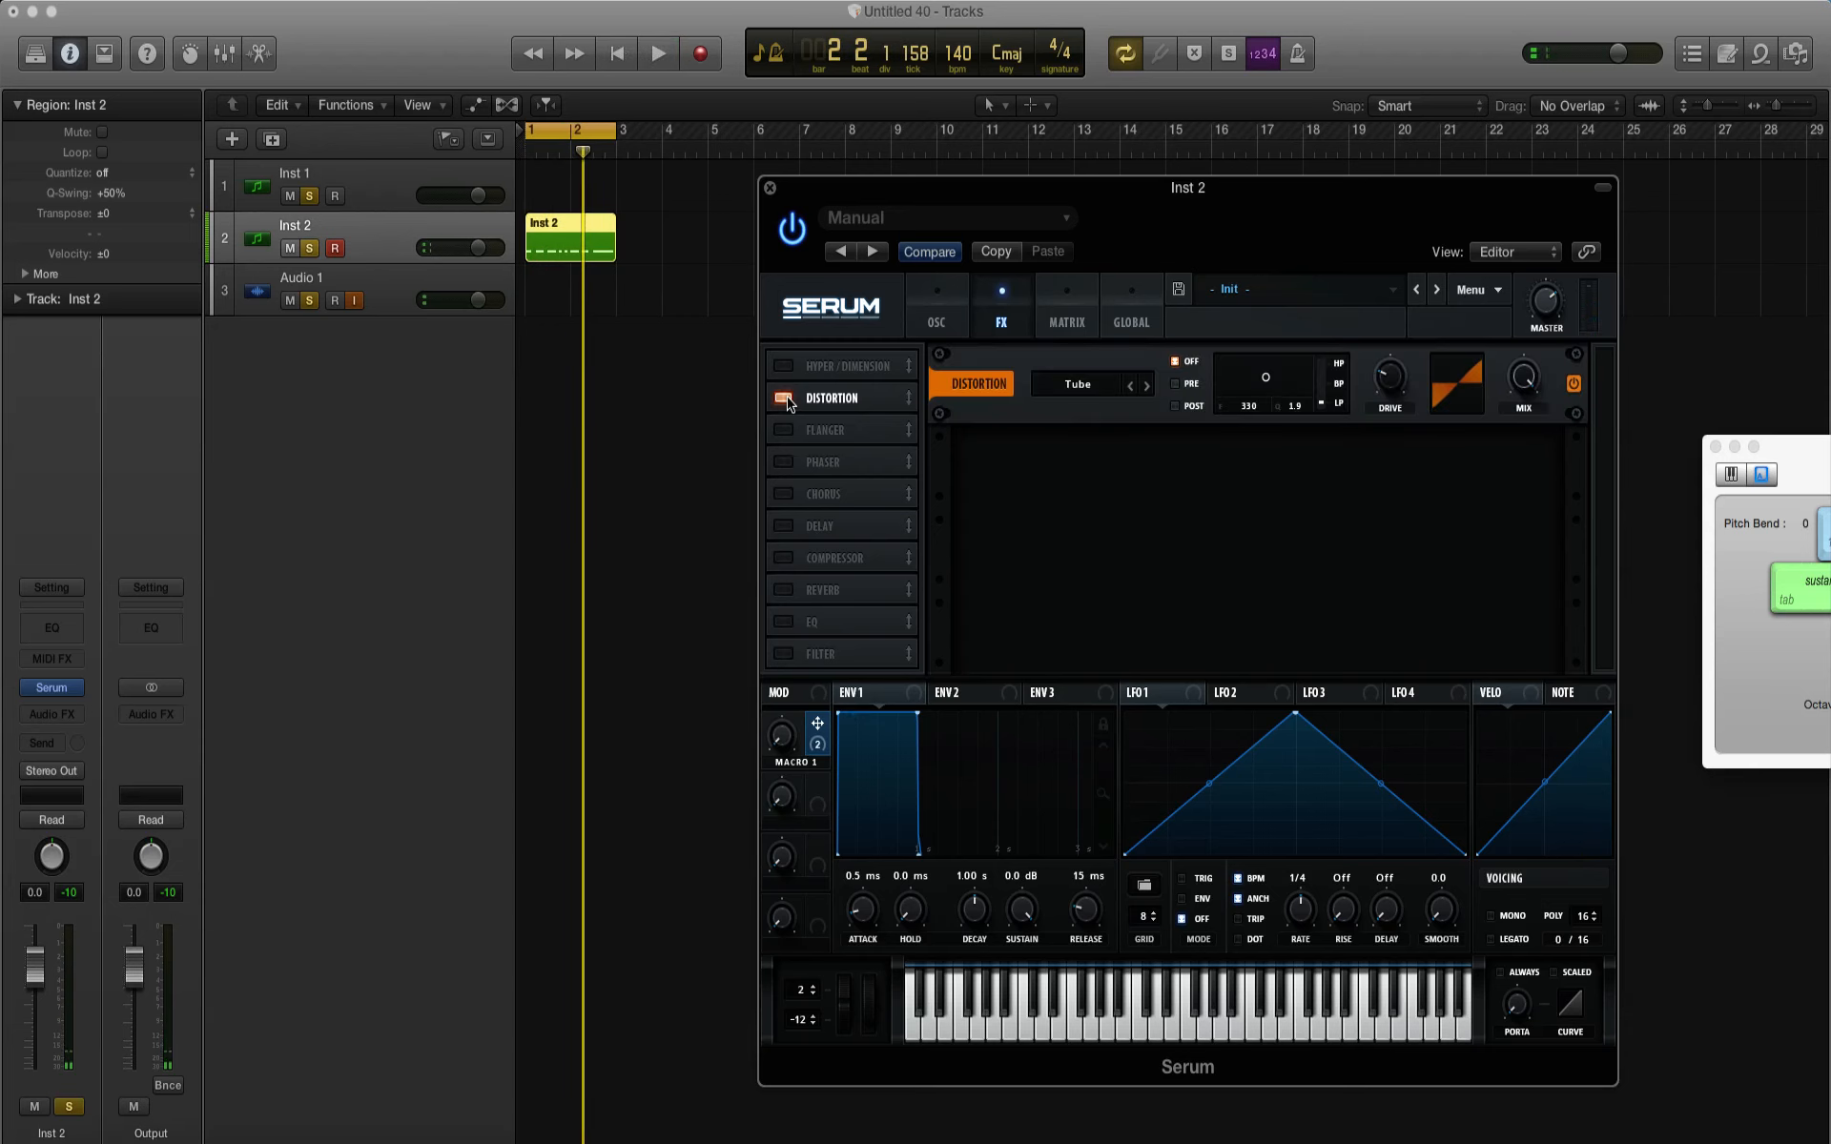
left_click(1096, 392)
left_click(1096, 475)
key("space")
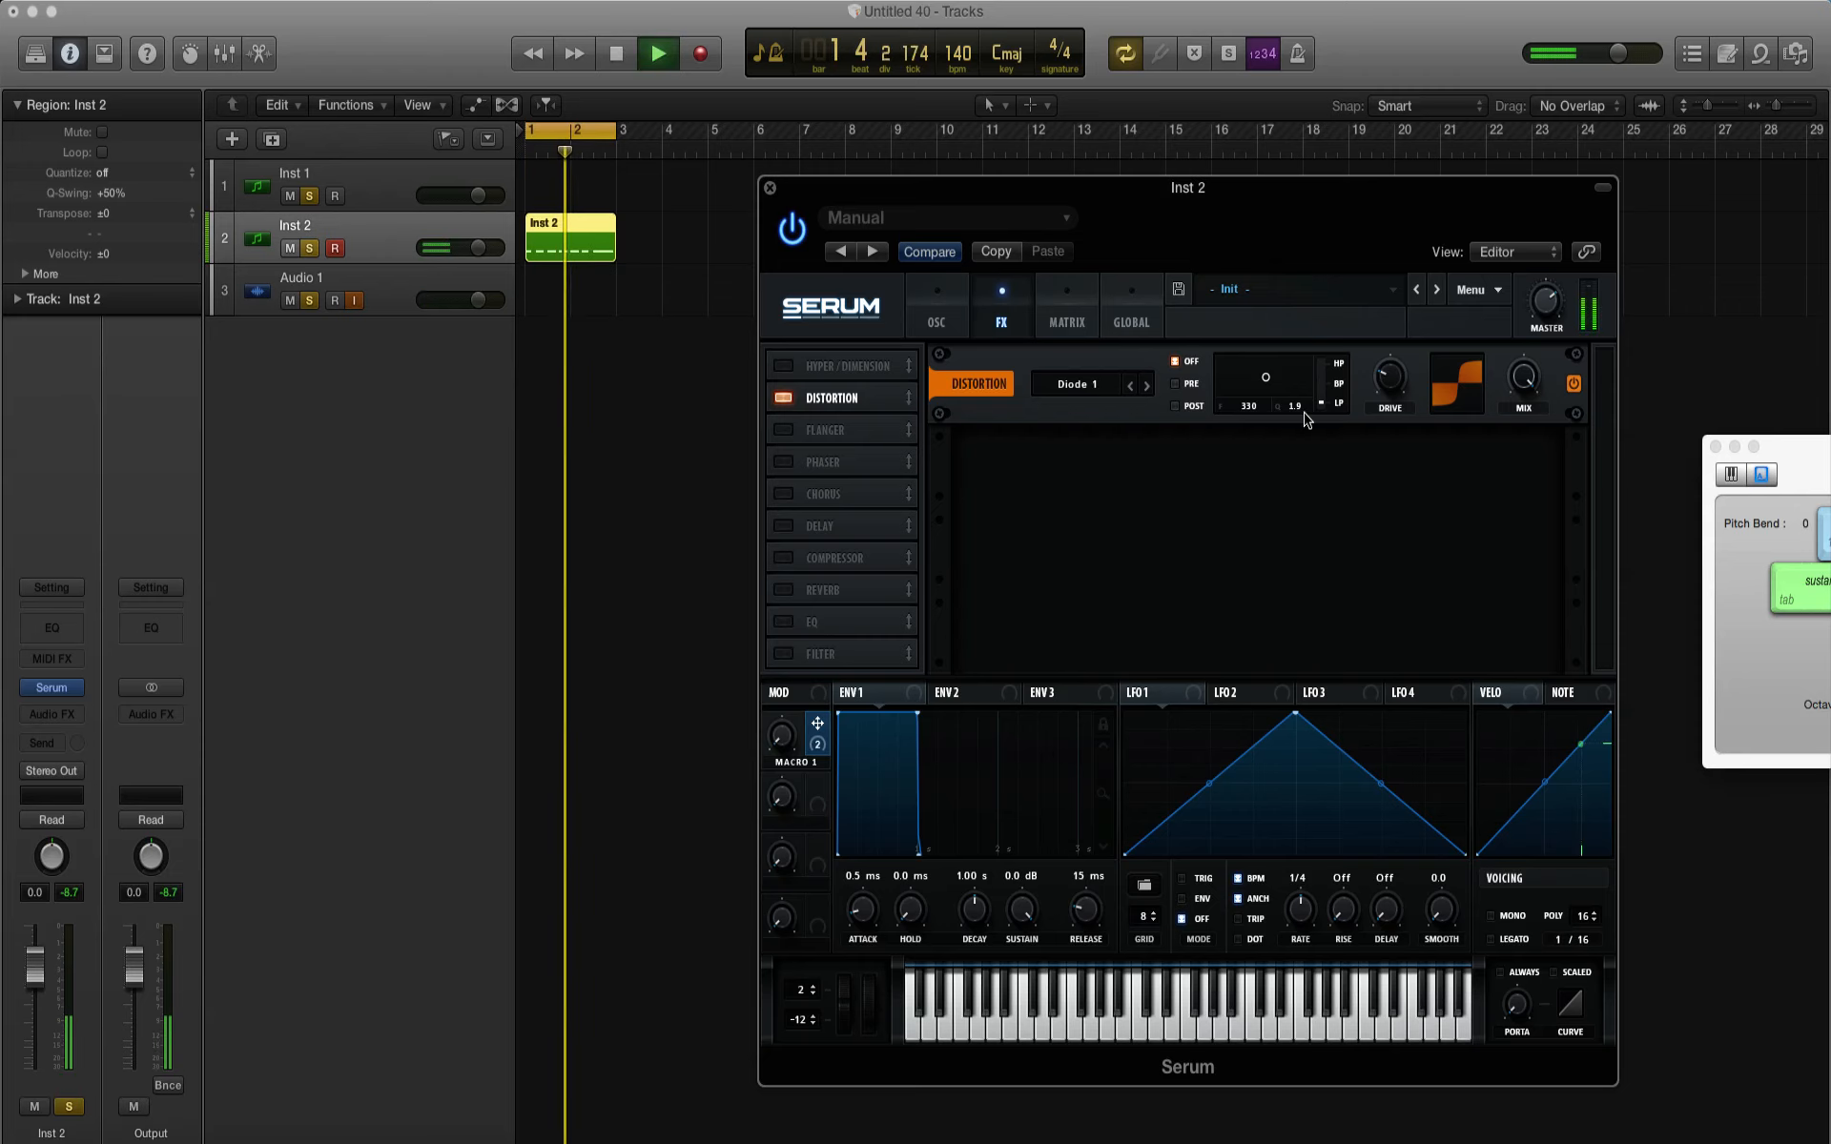
key("space")
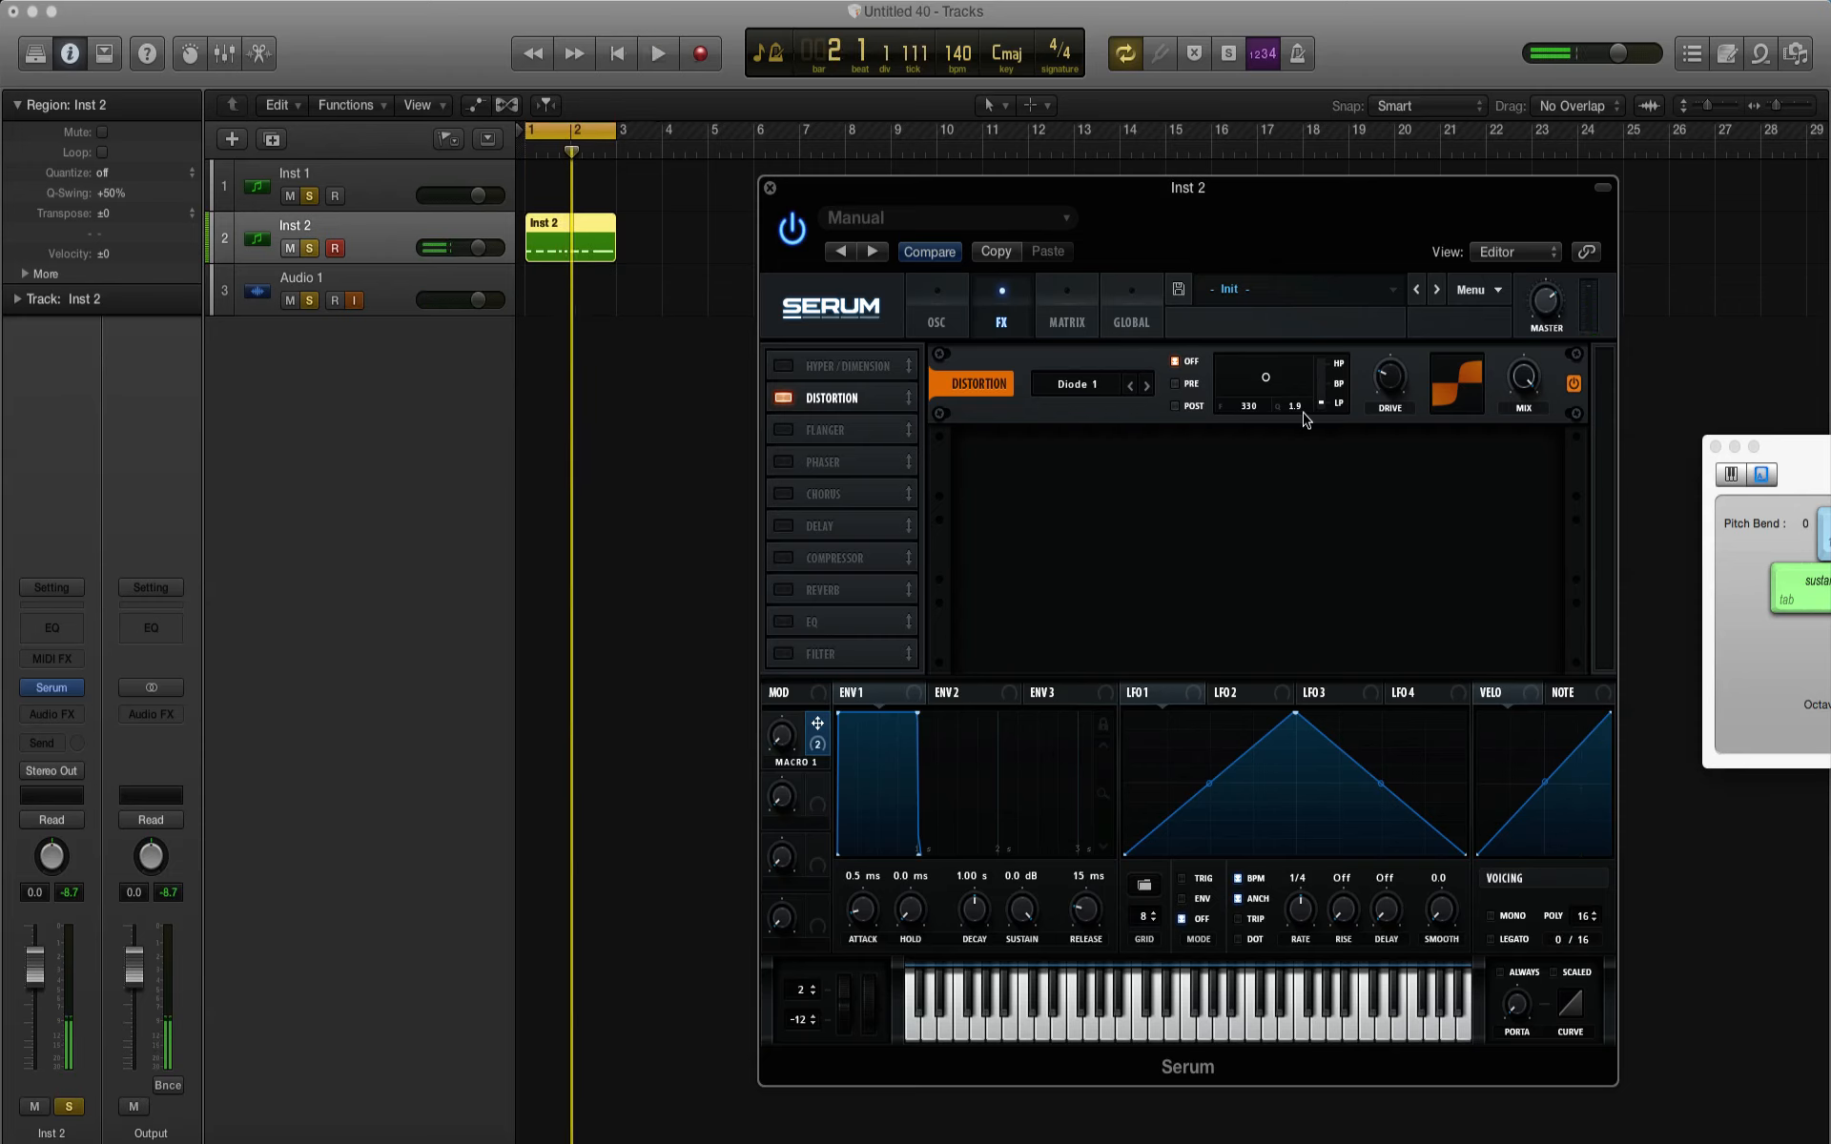
Step: Set the distortion filter to Pre, assign Macro 1 to its frequency, and audition the macro with the pattern
left_click(1177, 383)
left_click_drag(816, 742, 1253, 417)
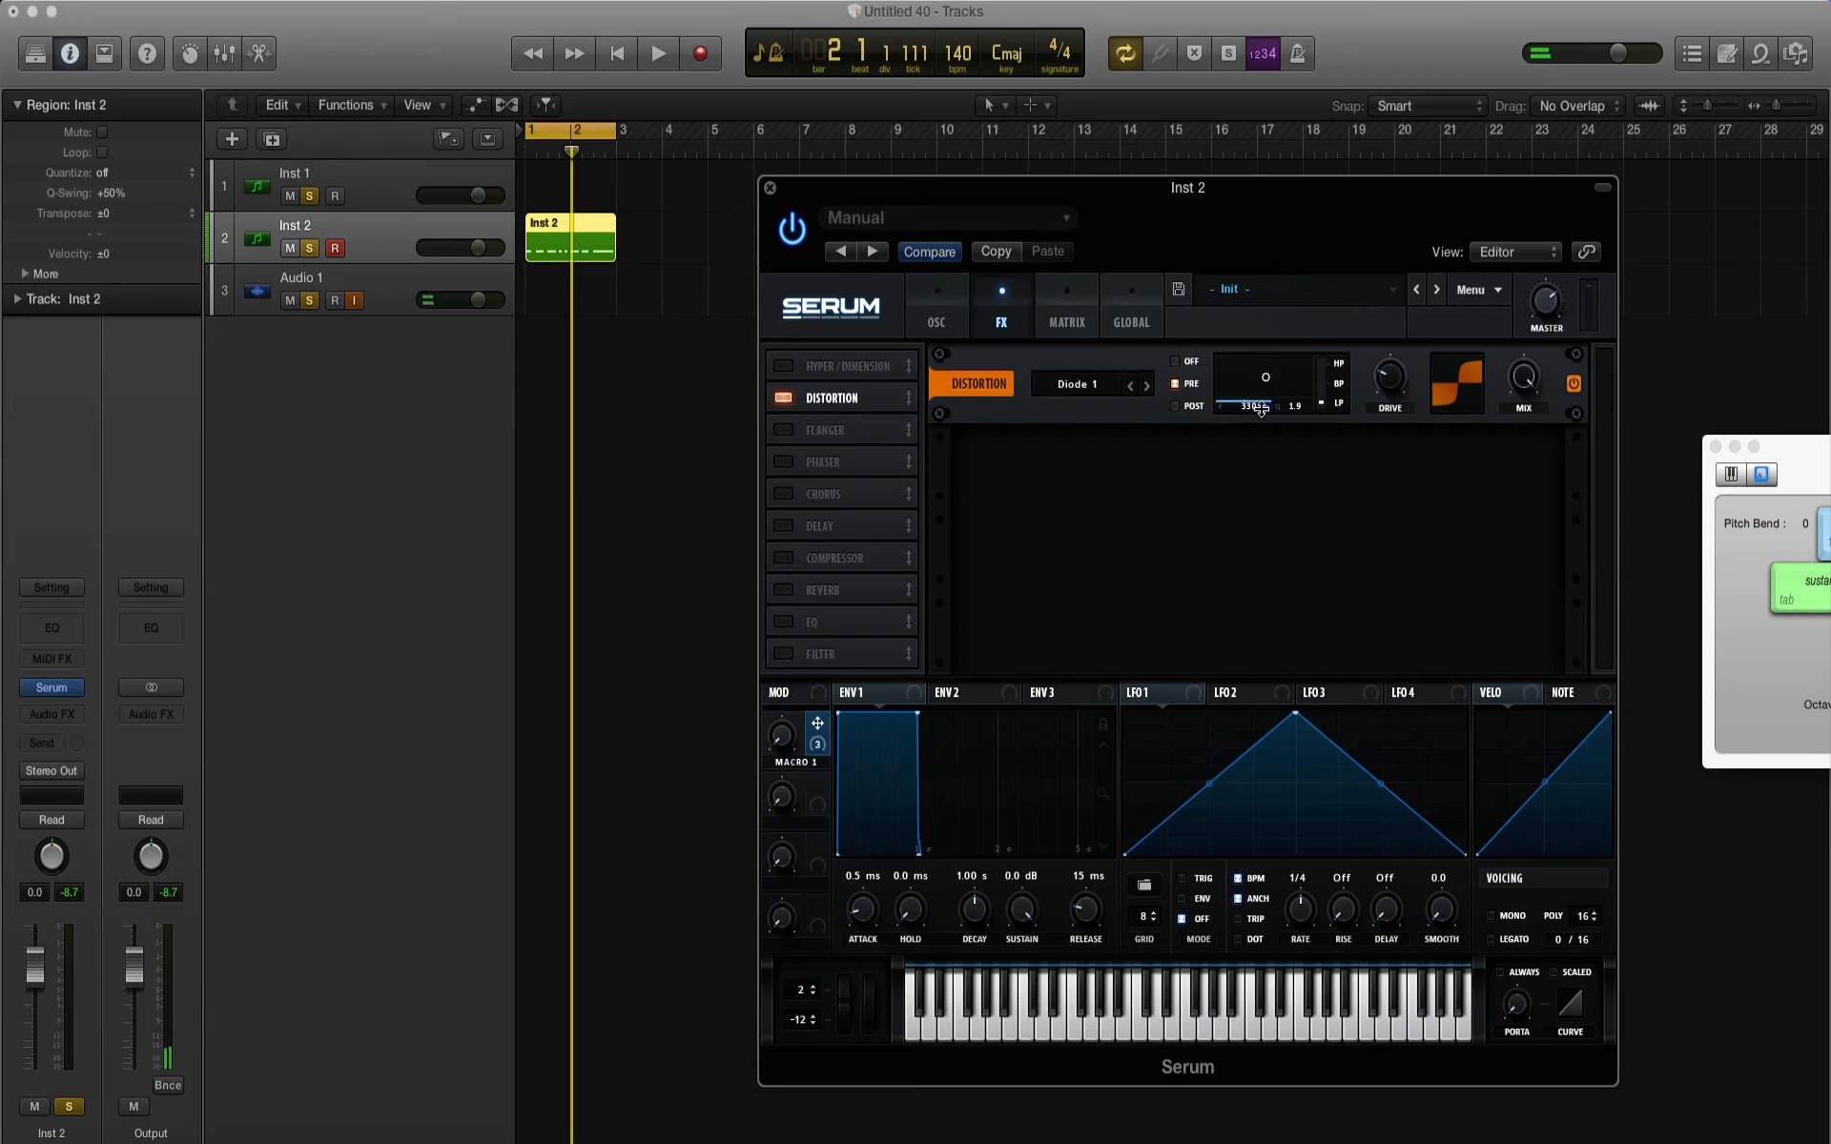
key("space")
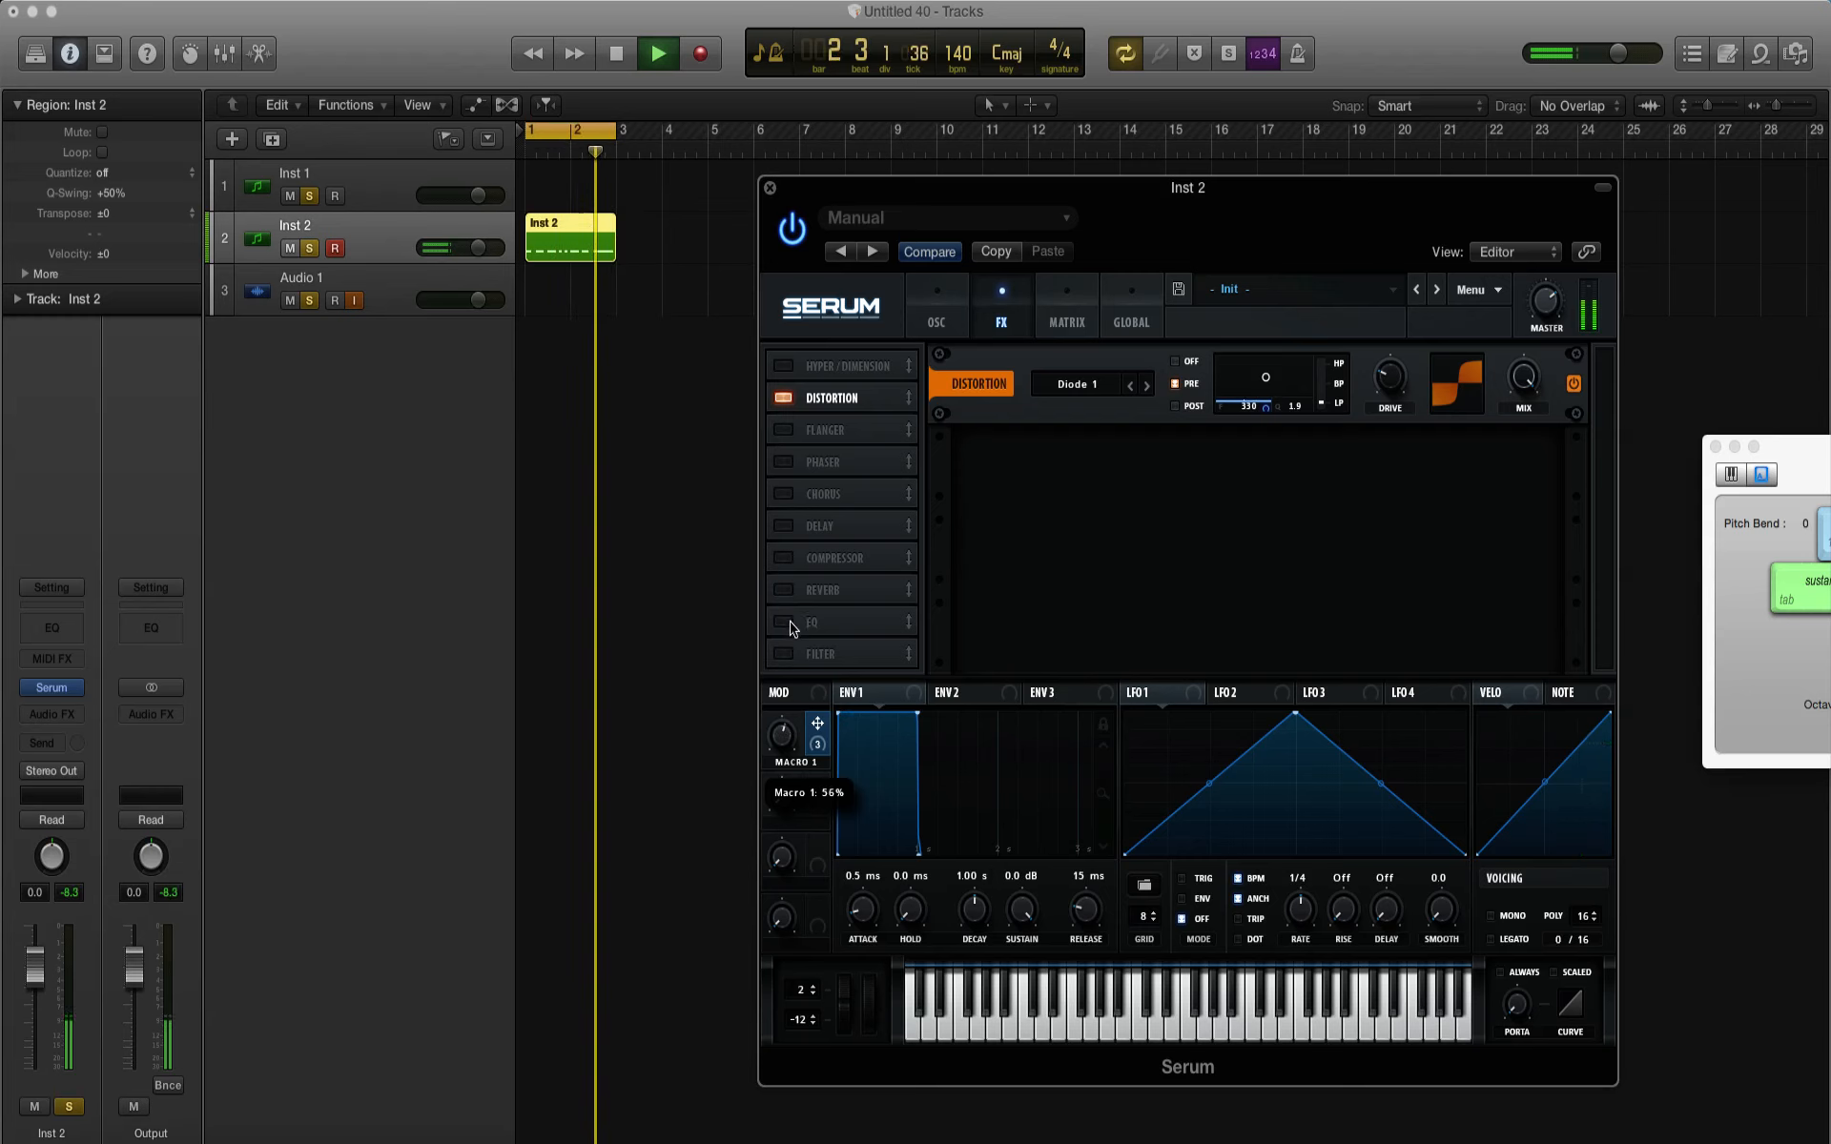
key("space")
Step: Try a distortion mix of 71% and sweep Macro 1 while the pattern plays
mouse_move(1526, 403)
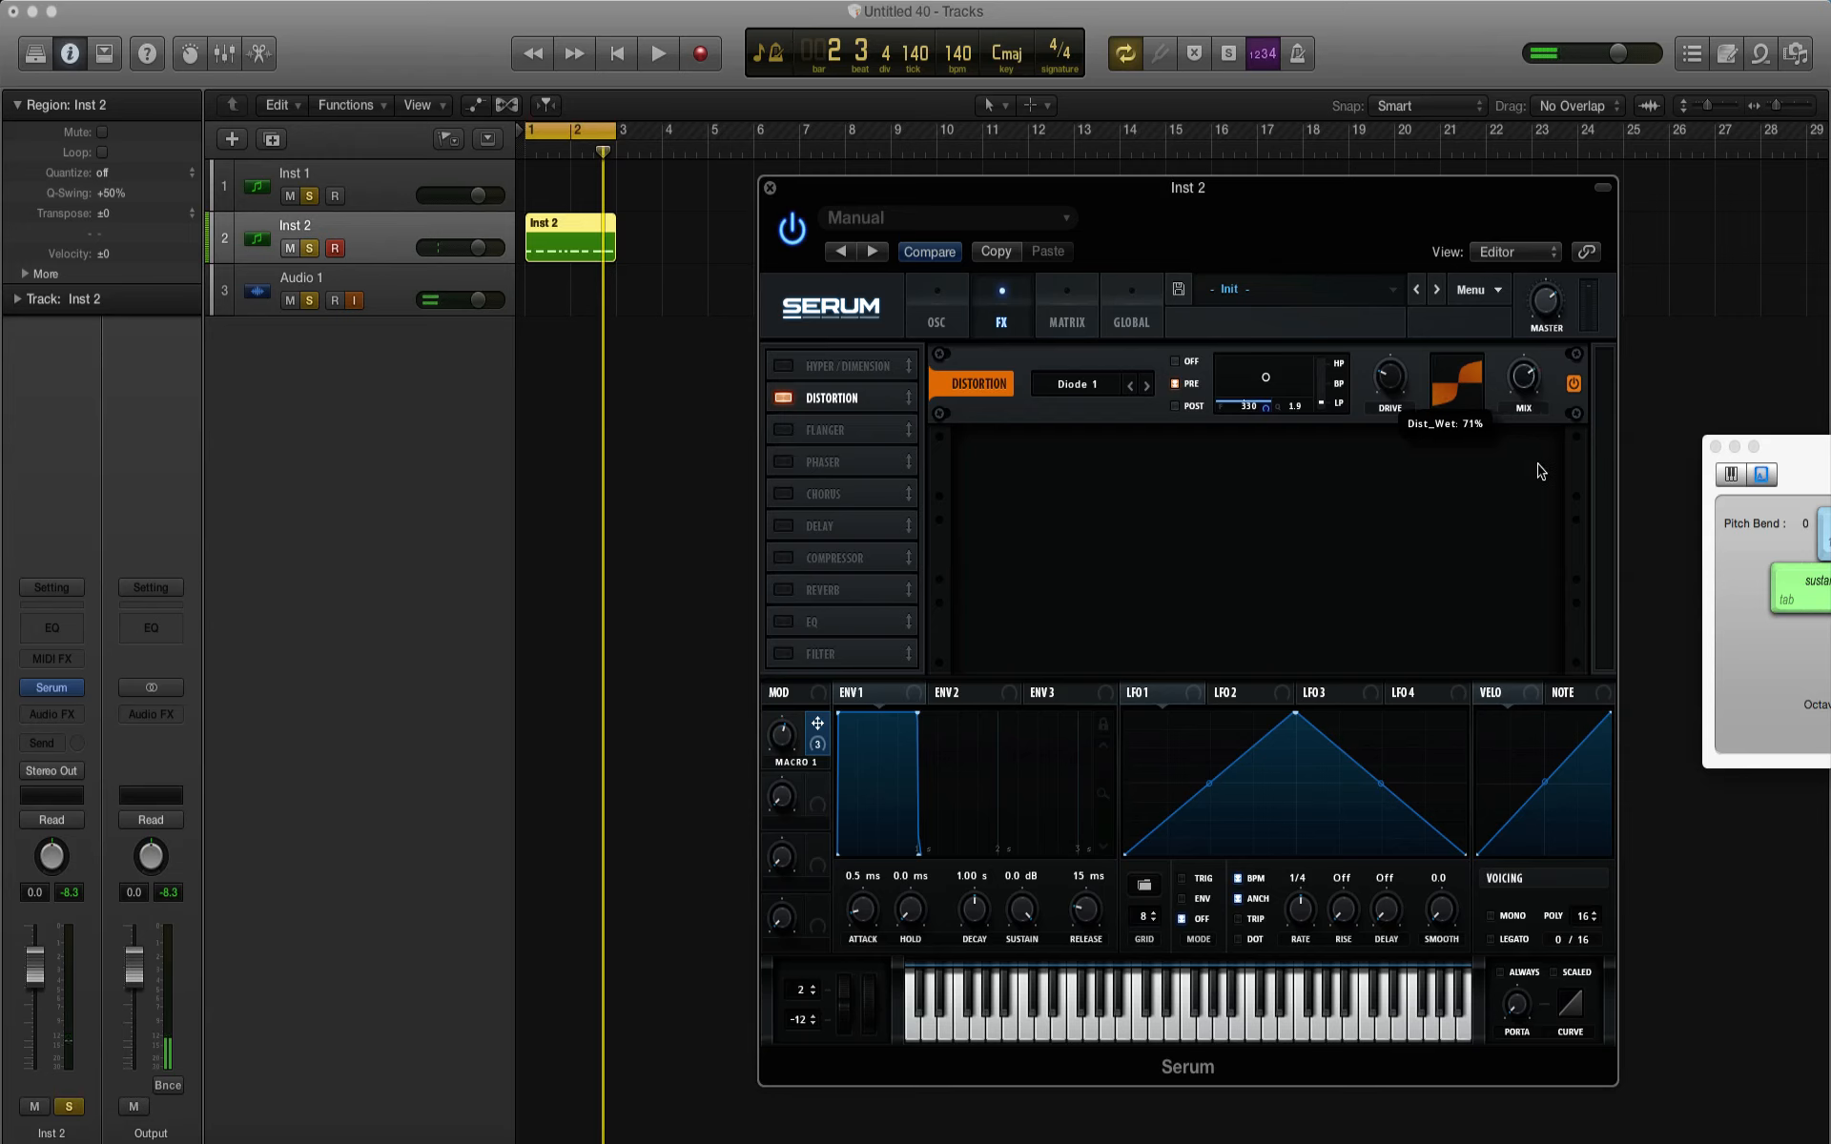
key("space")
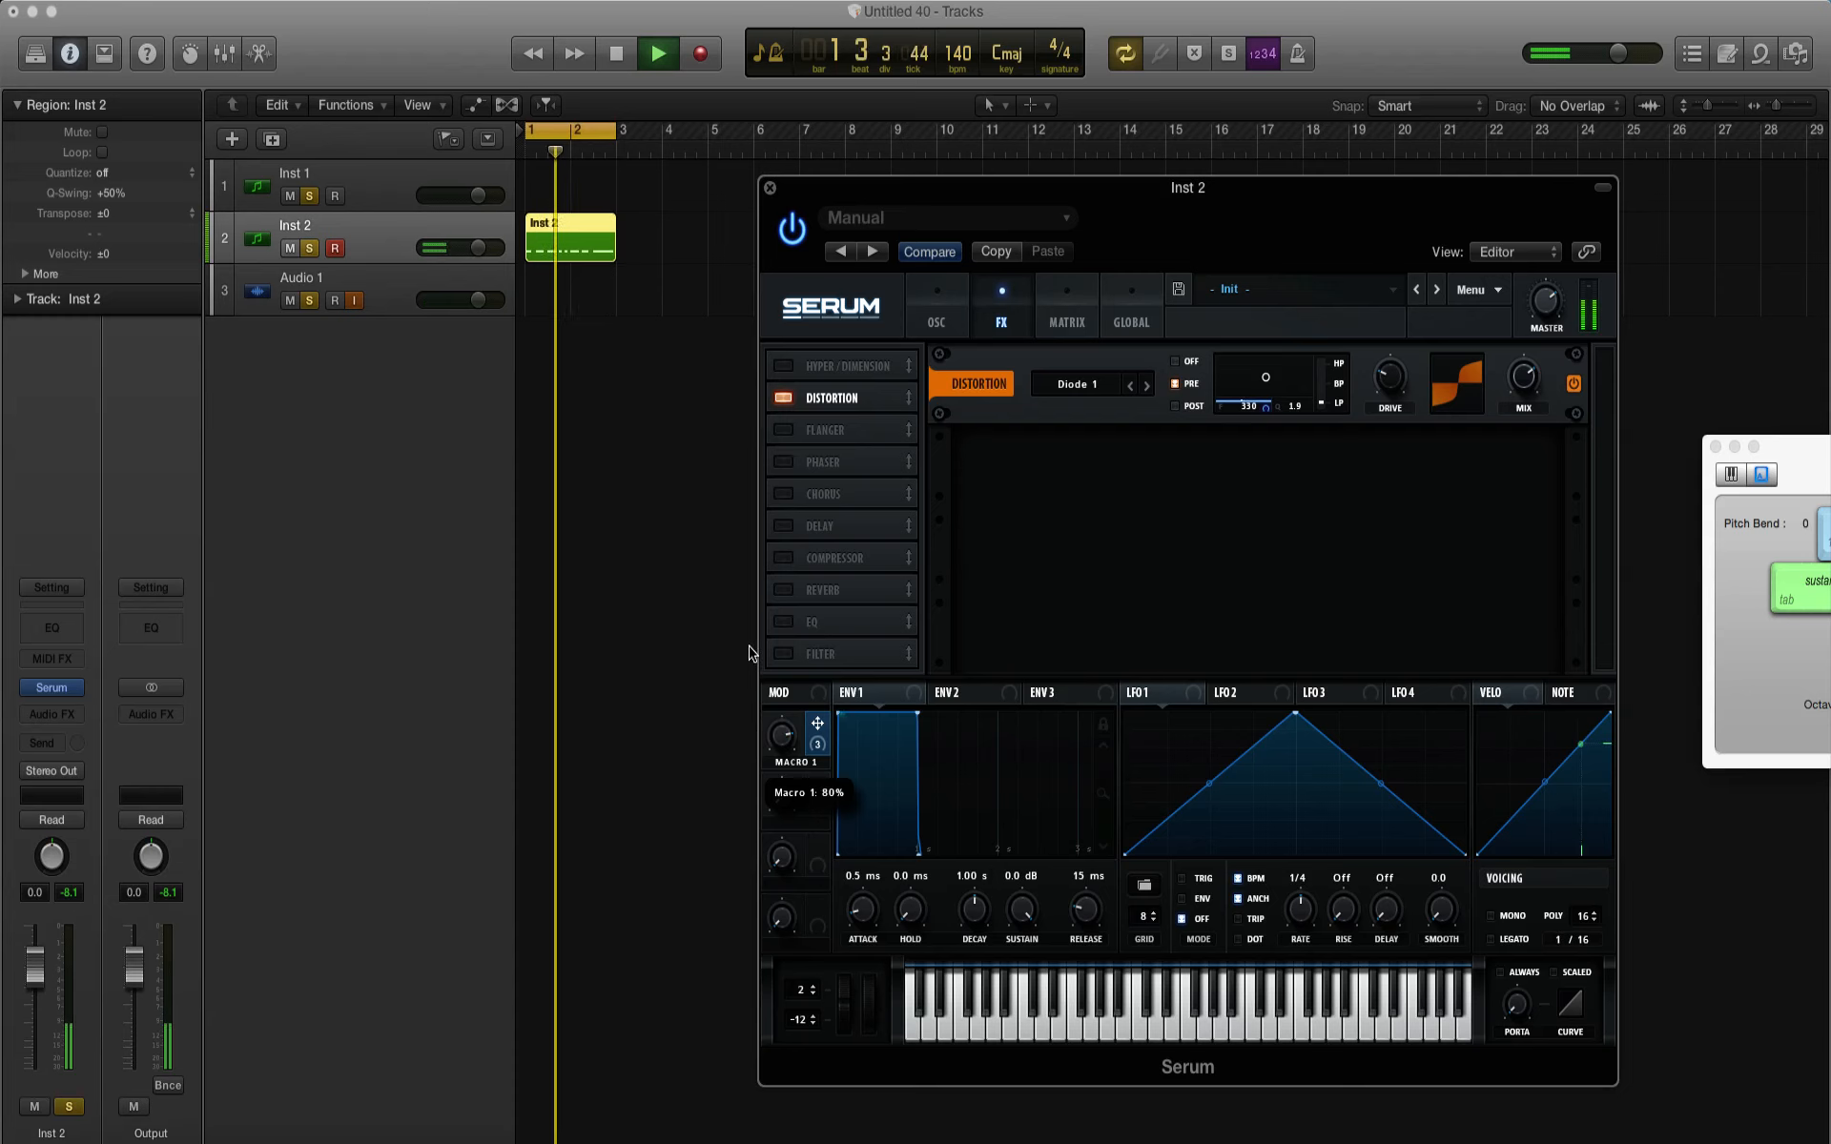
key("space")
Step: Try the distortion filter's Post, Off and Pre modes and a 233 Hz, 0.1 setting, sweeping Macro 1 during playback
mouse_move(1264, 384)
left_mouse_down()
mouse_move(1291, 369)
mouse_move(1246, 374)
mouse_move(1284, 386)
mouse_move(1259, 384)
left_mouse_up()
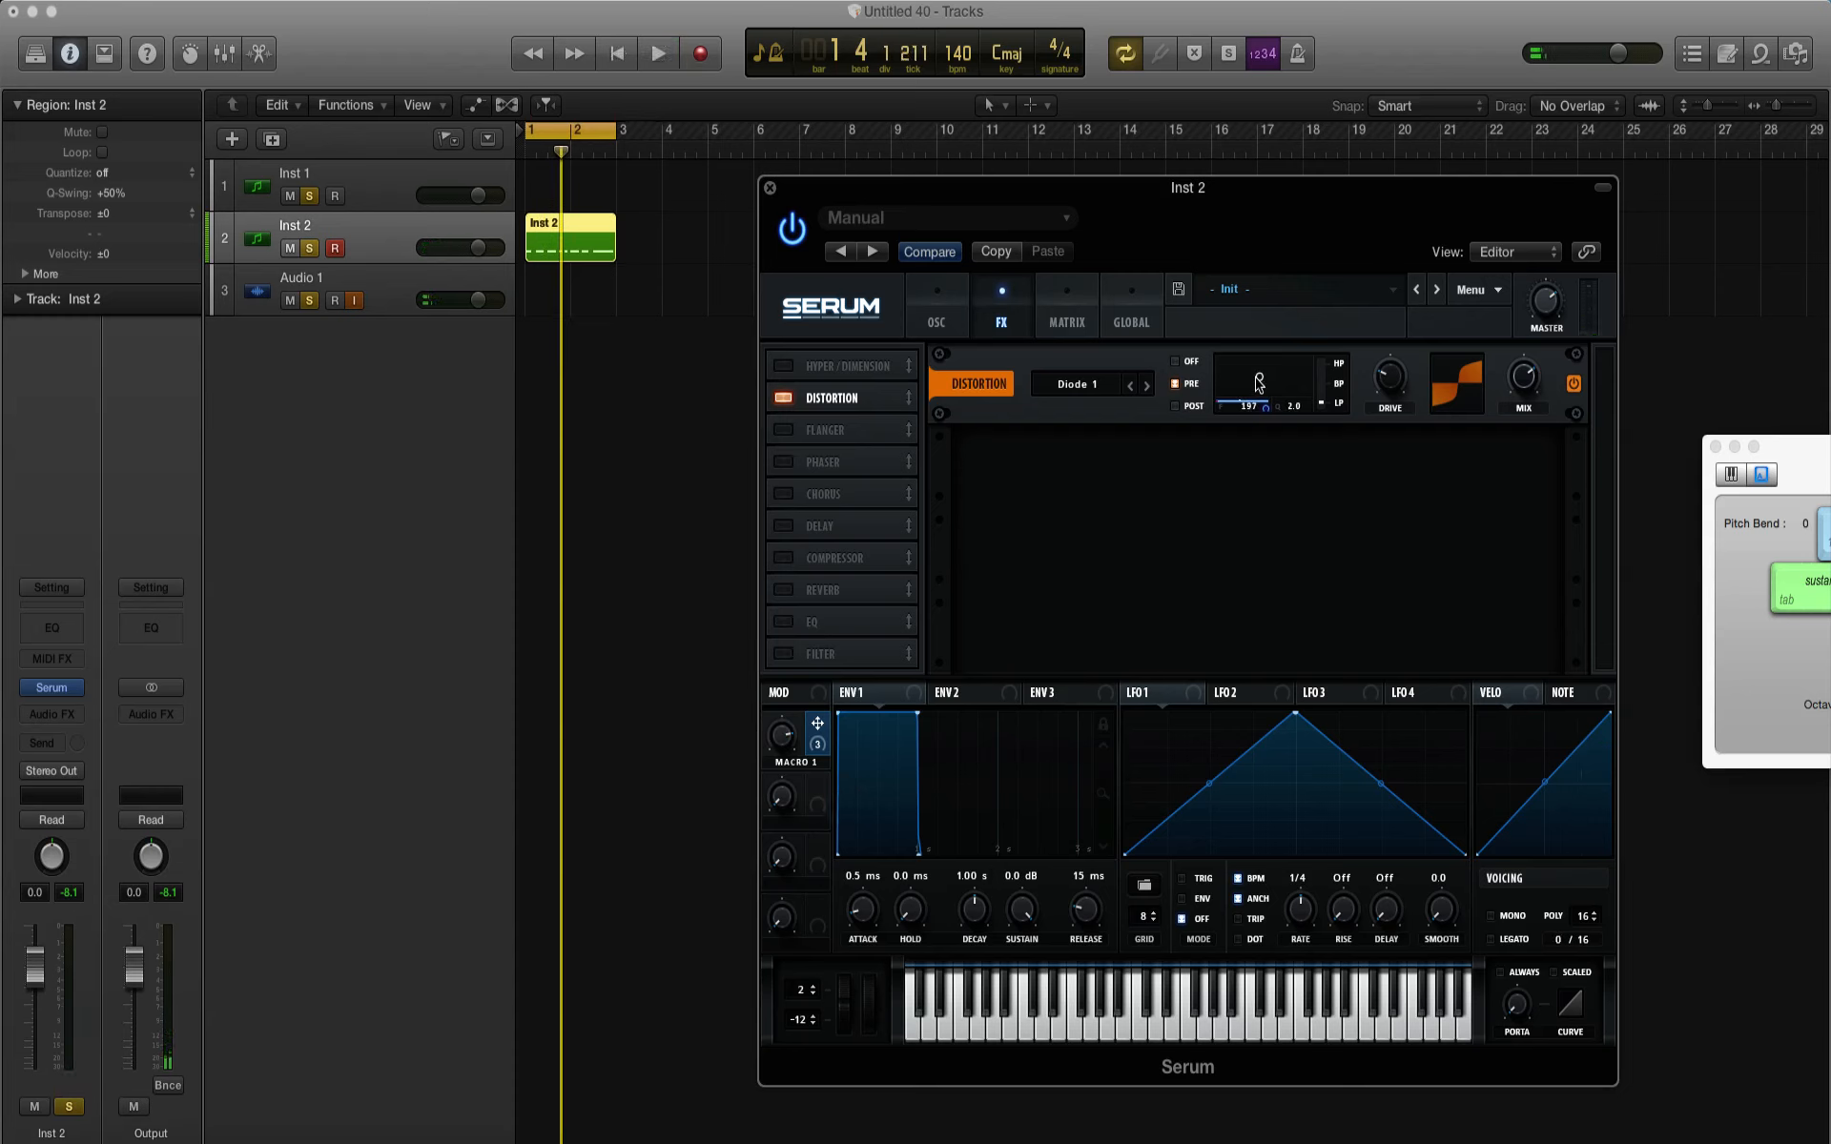
left_click(1175, 363)
left_click(1176, 384)
left_click_drag(1258, 417, 1262, 419)
key("space")
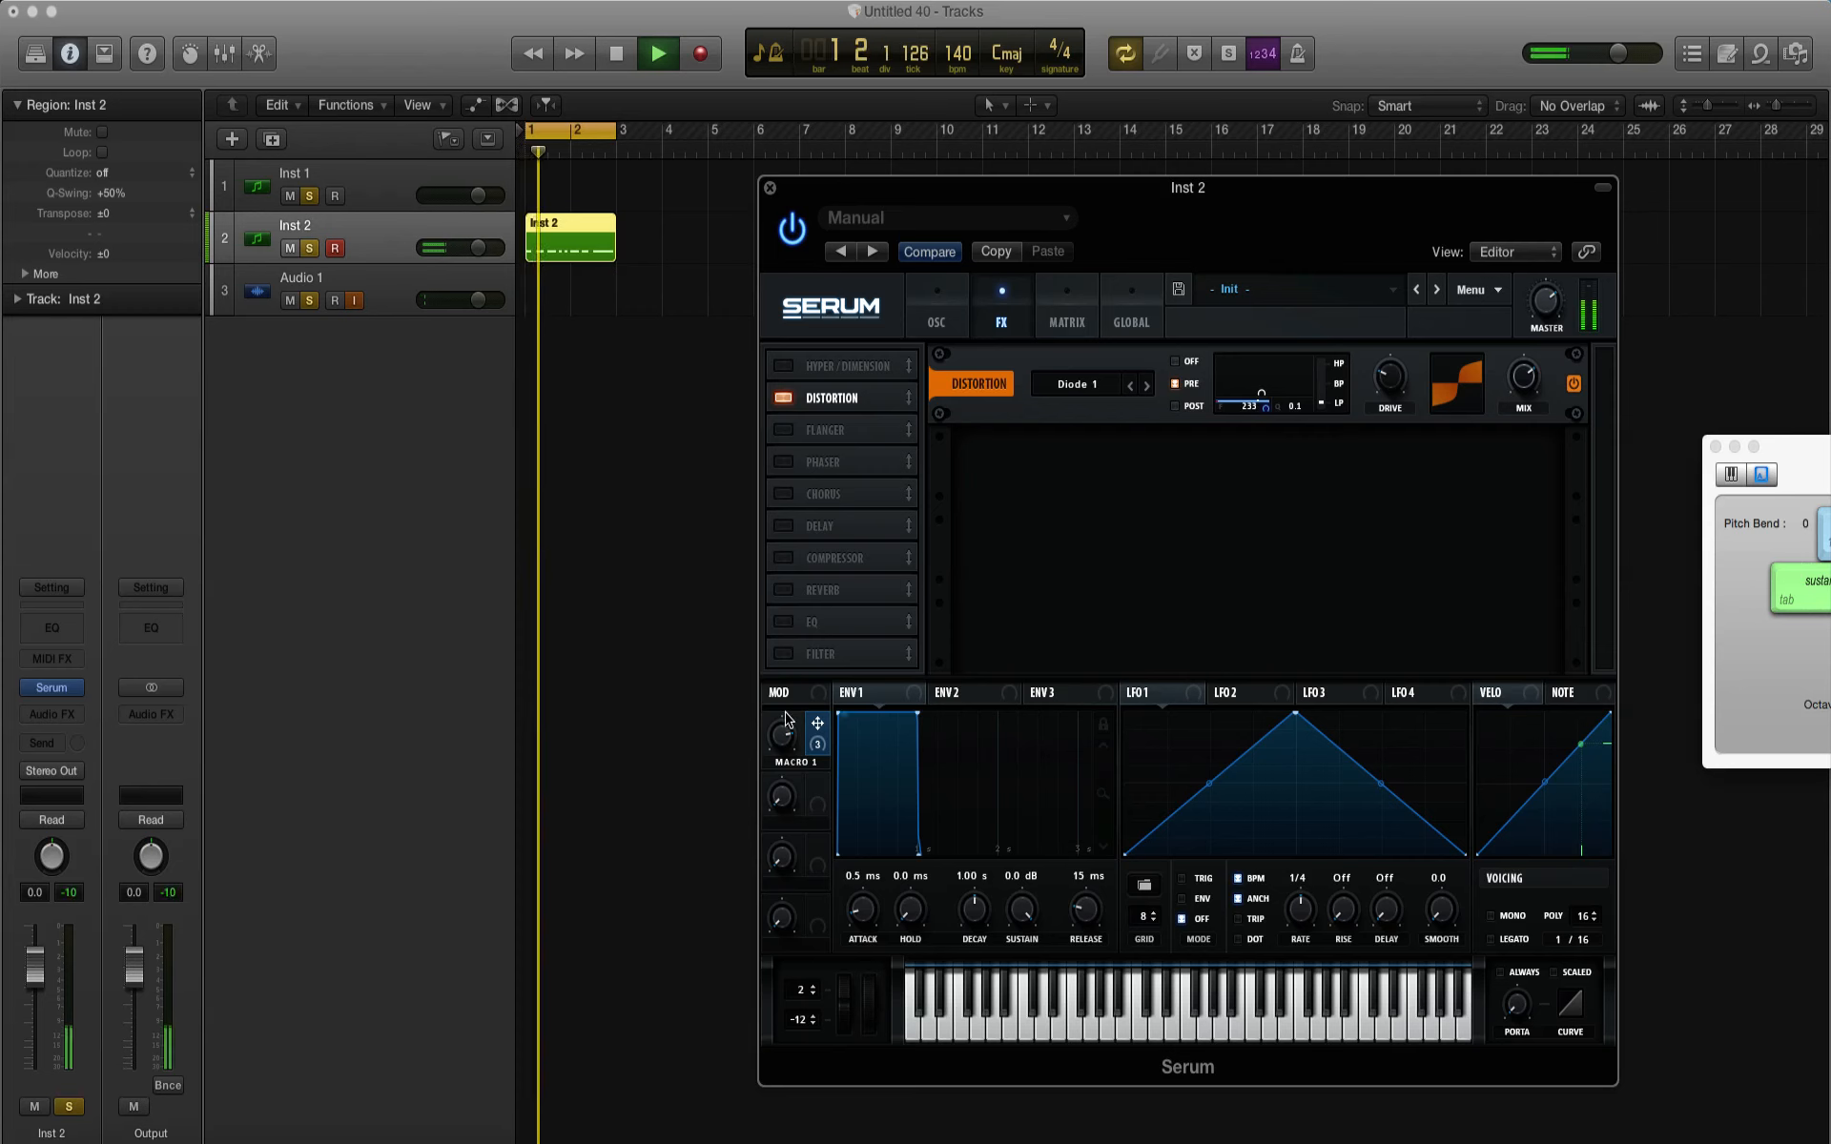
left_click_drag(785, 728, 802, 872)
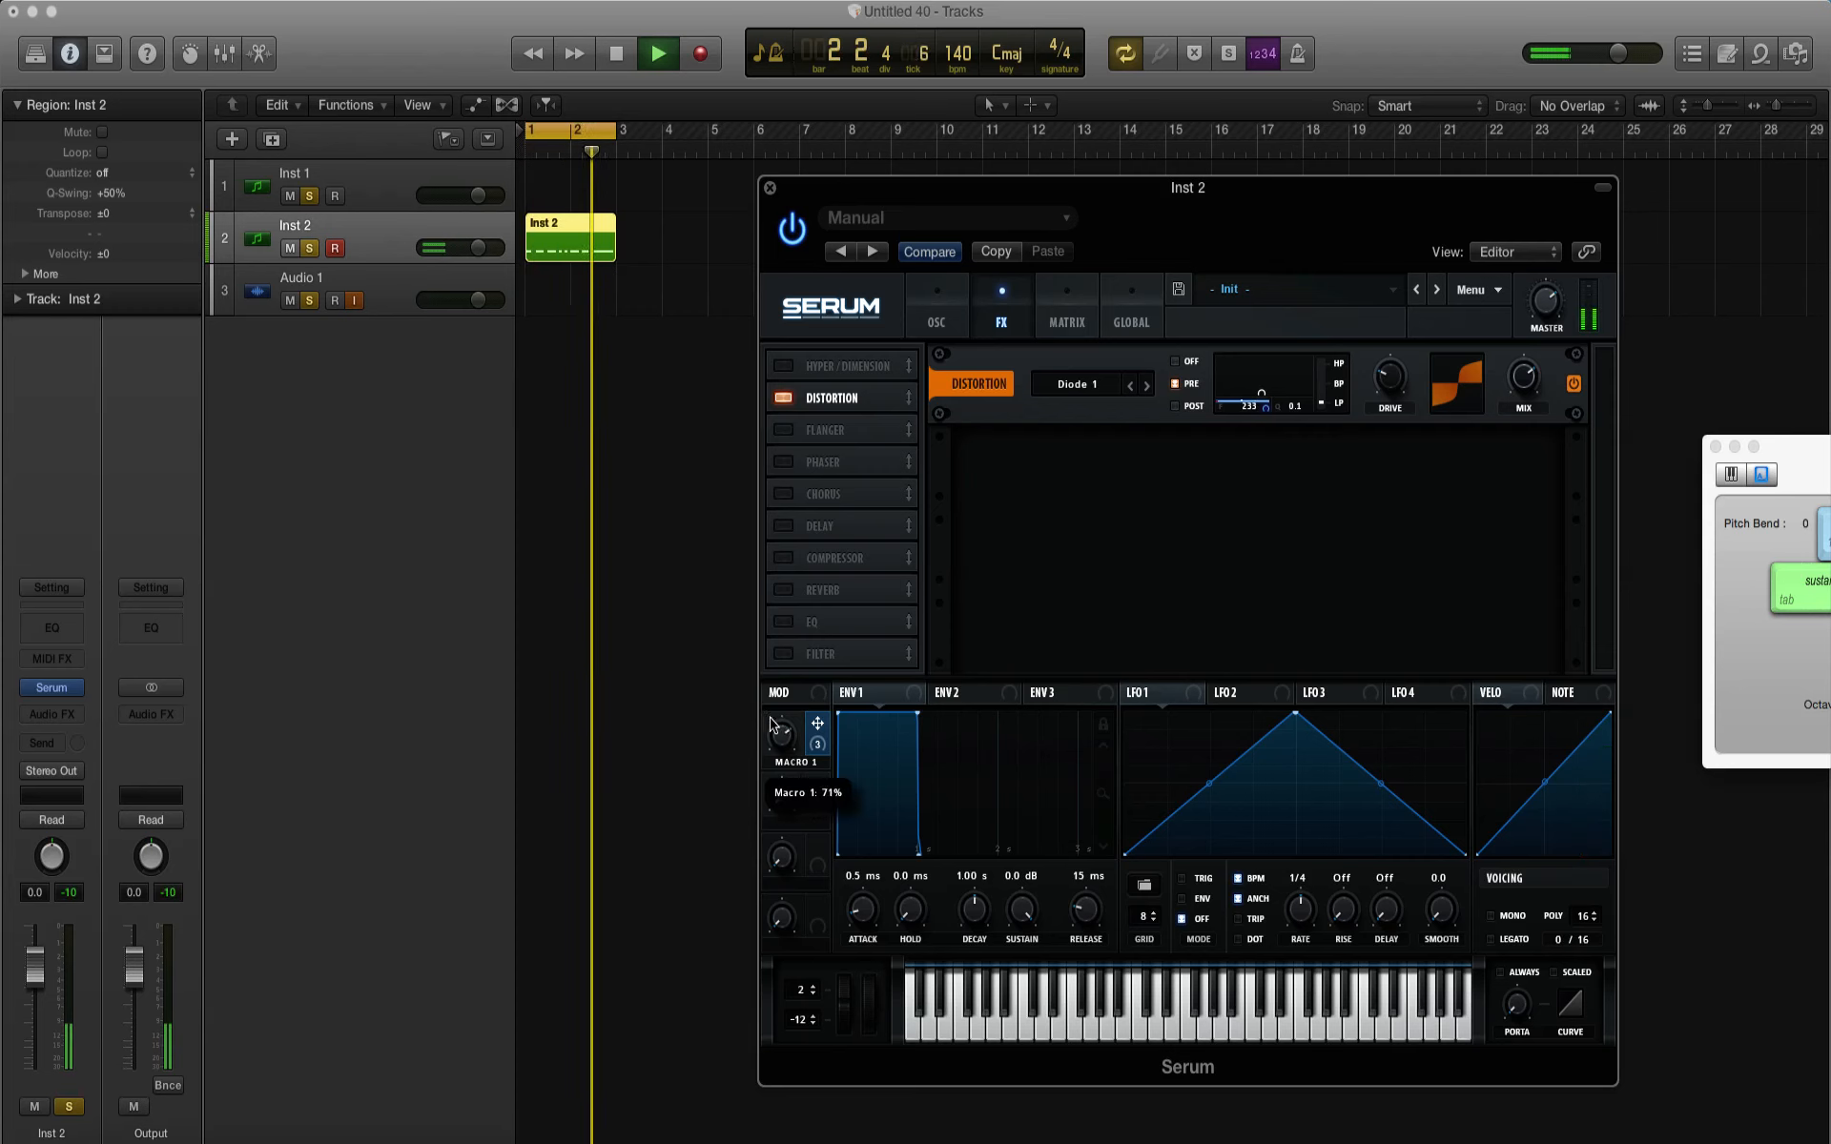
key("space")
Step: Raise the distortion filter's frequency above 2 kHz with a Q of 2.8, set the mix to 64%, and audition Macro 1
mouse_move(1263, 402)
left_mouse_down()
mouse_move(1262, 381)
mouse_move(1292, 385)
mouse_move(1250, 383)
mouse_move(1289, 382)
left_mouse_up()
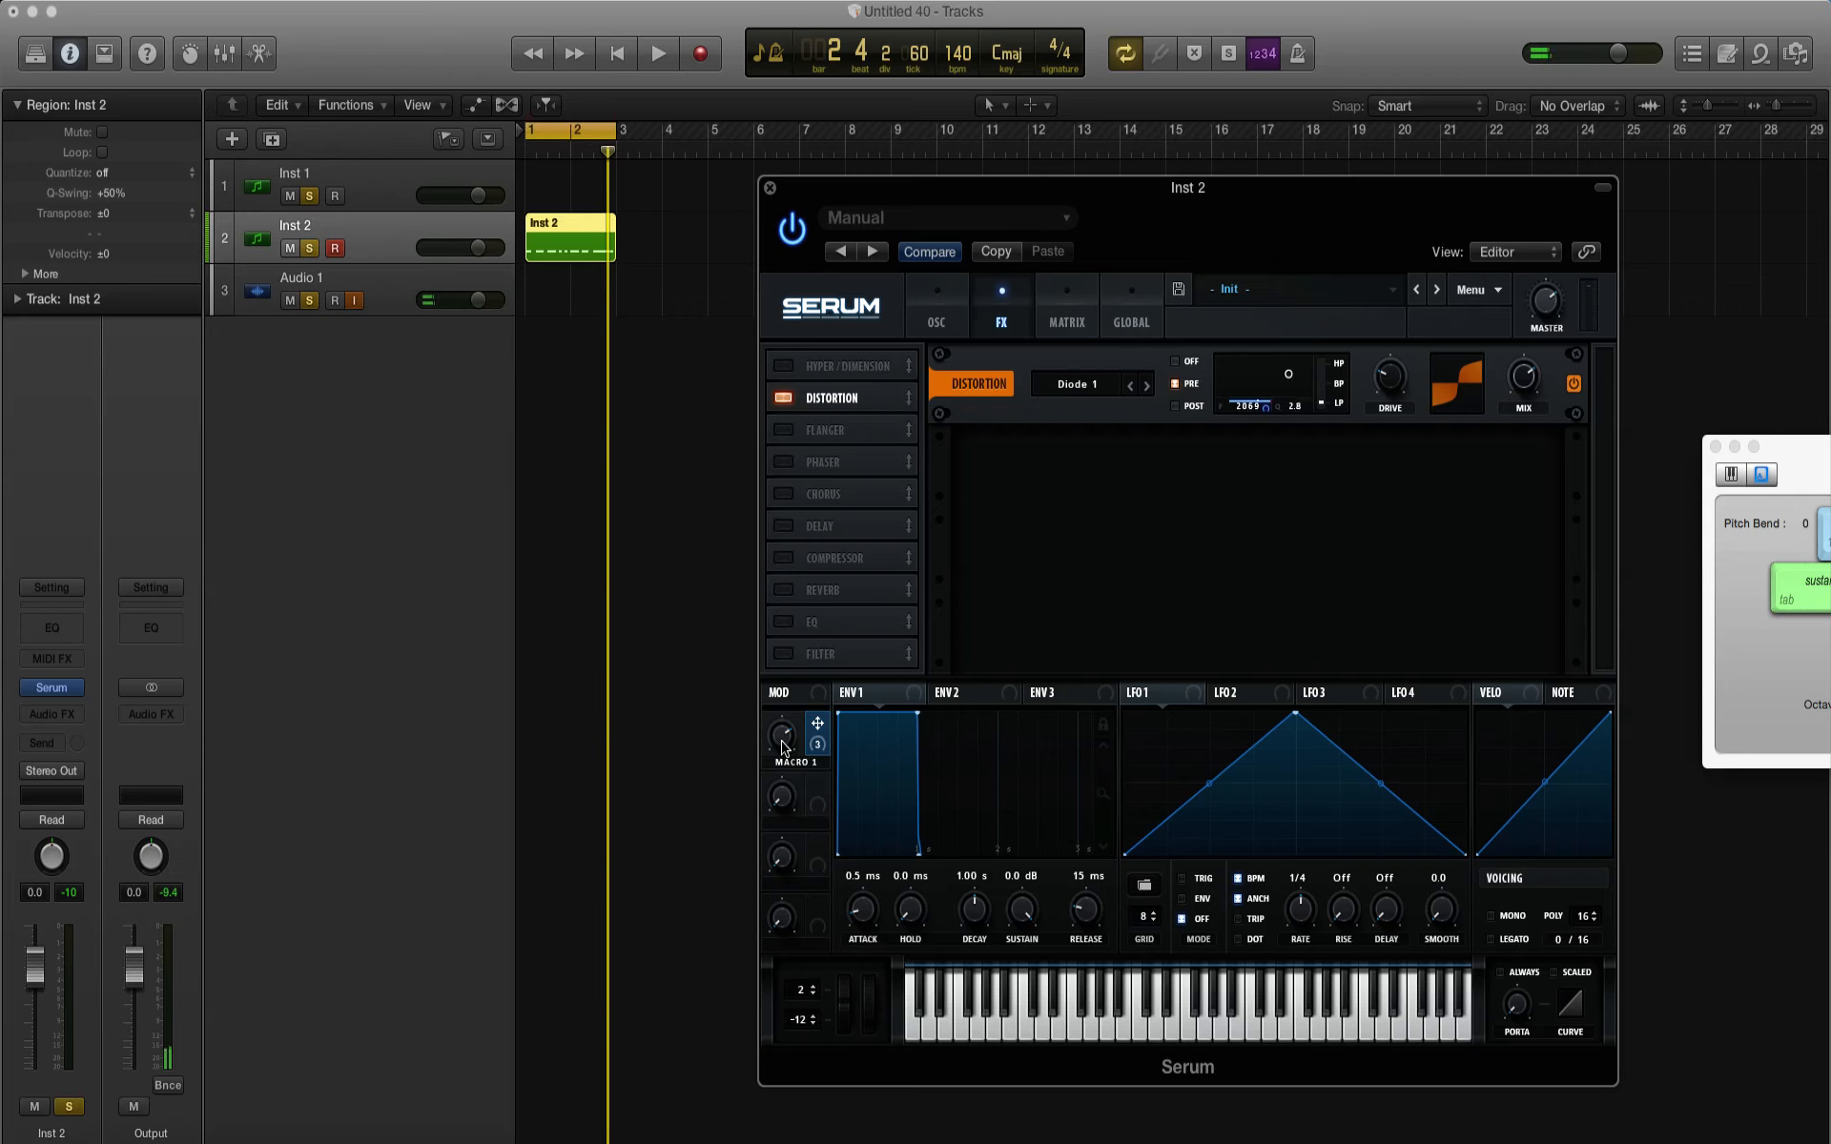
key("space")
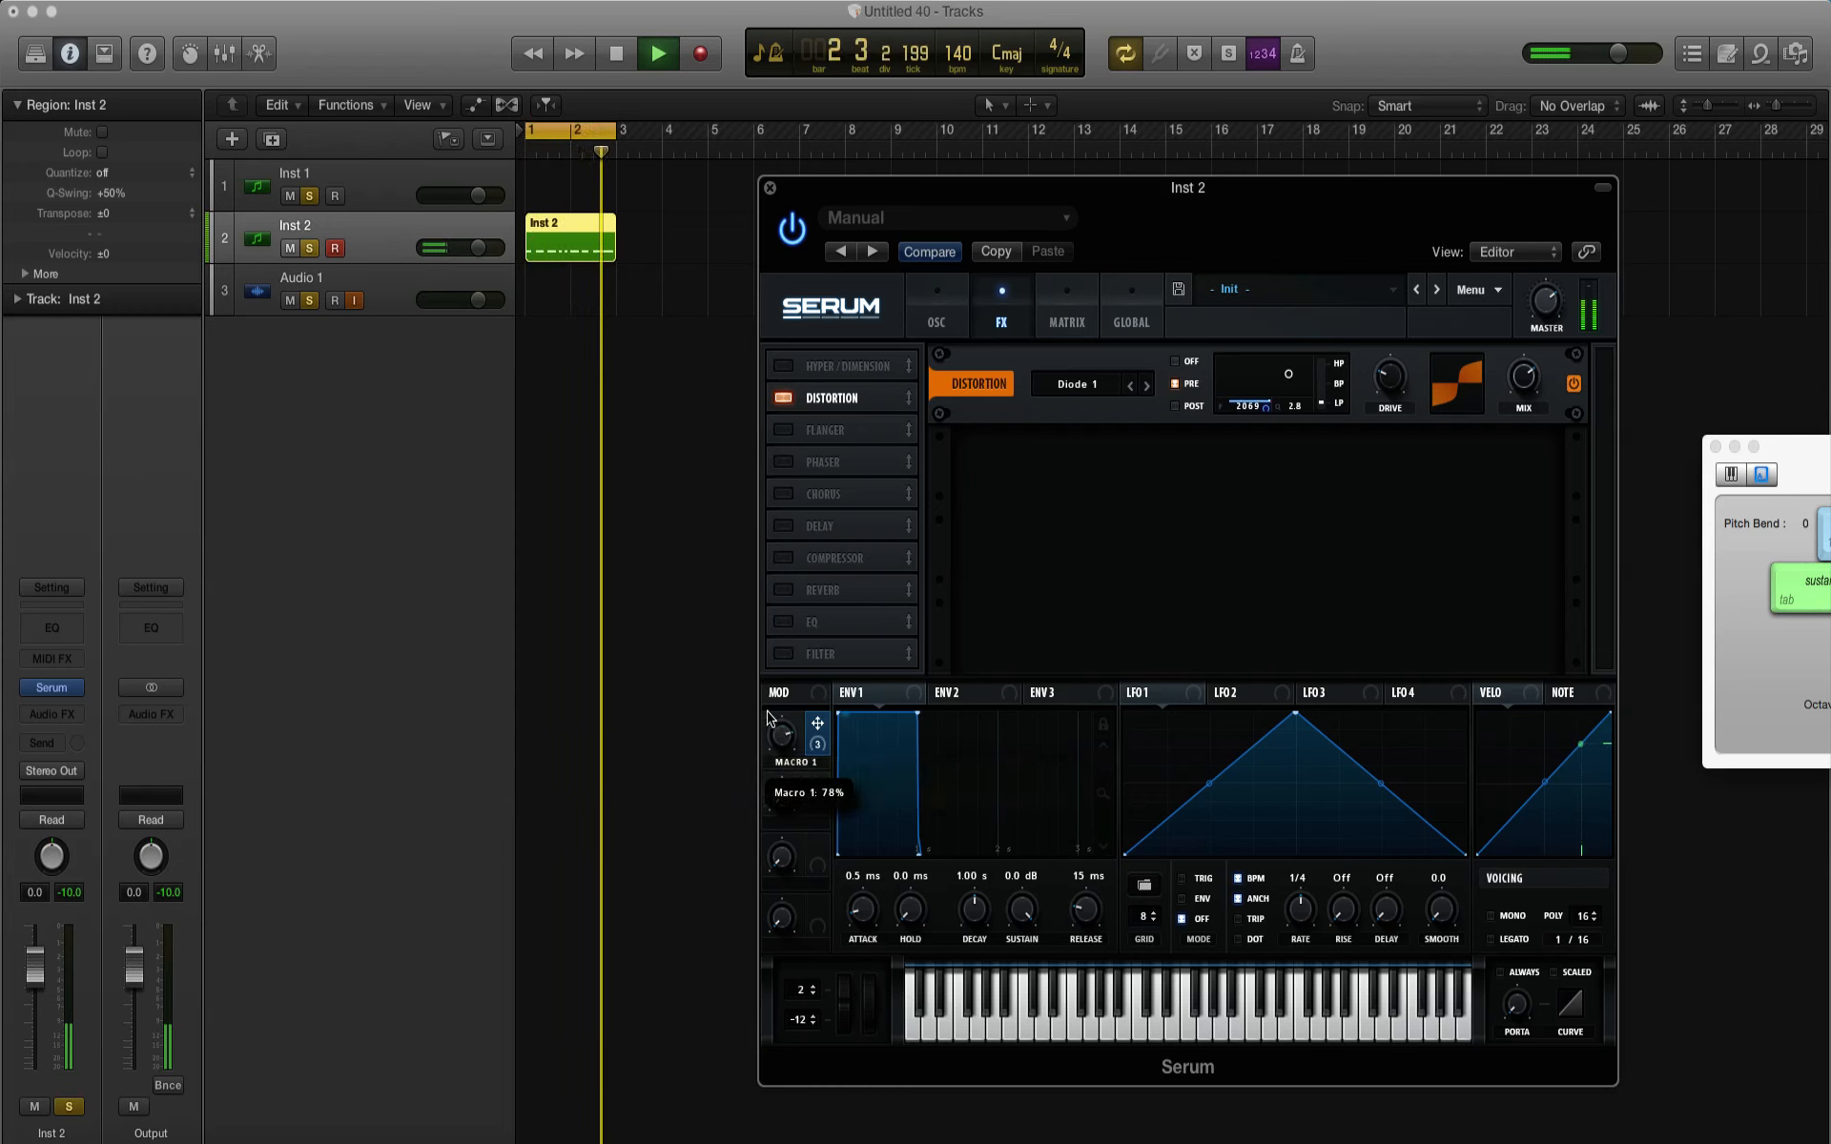
key("space")
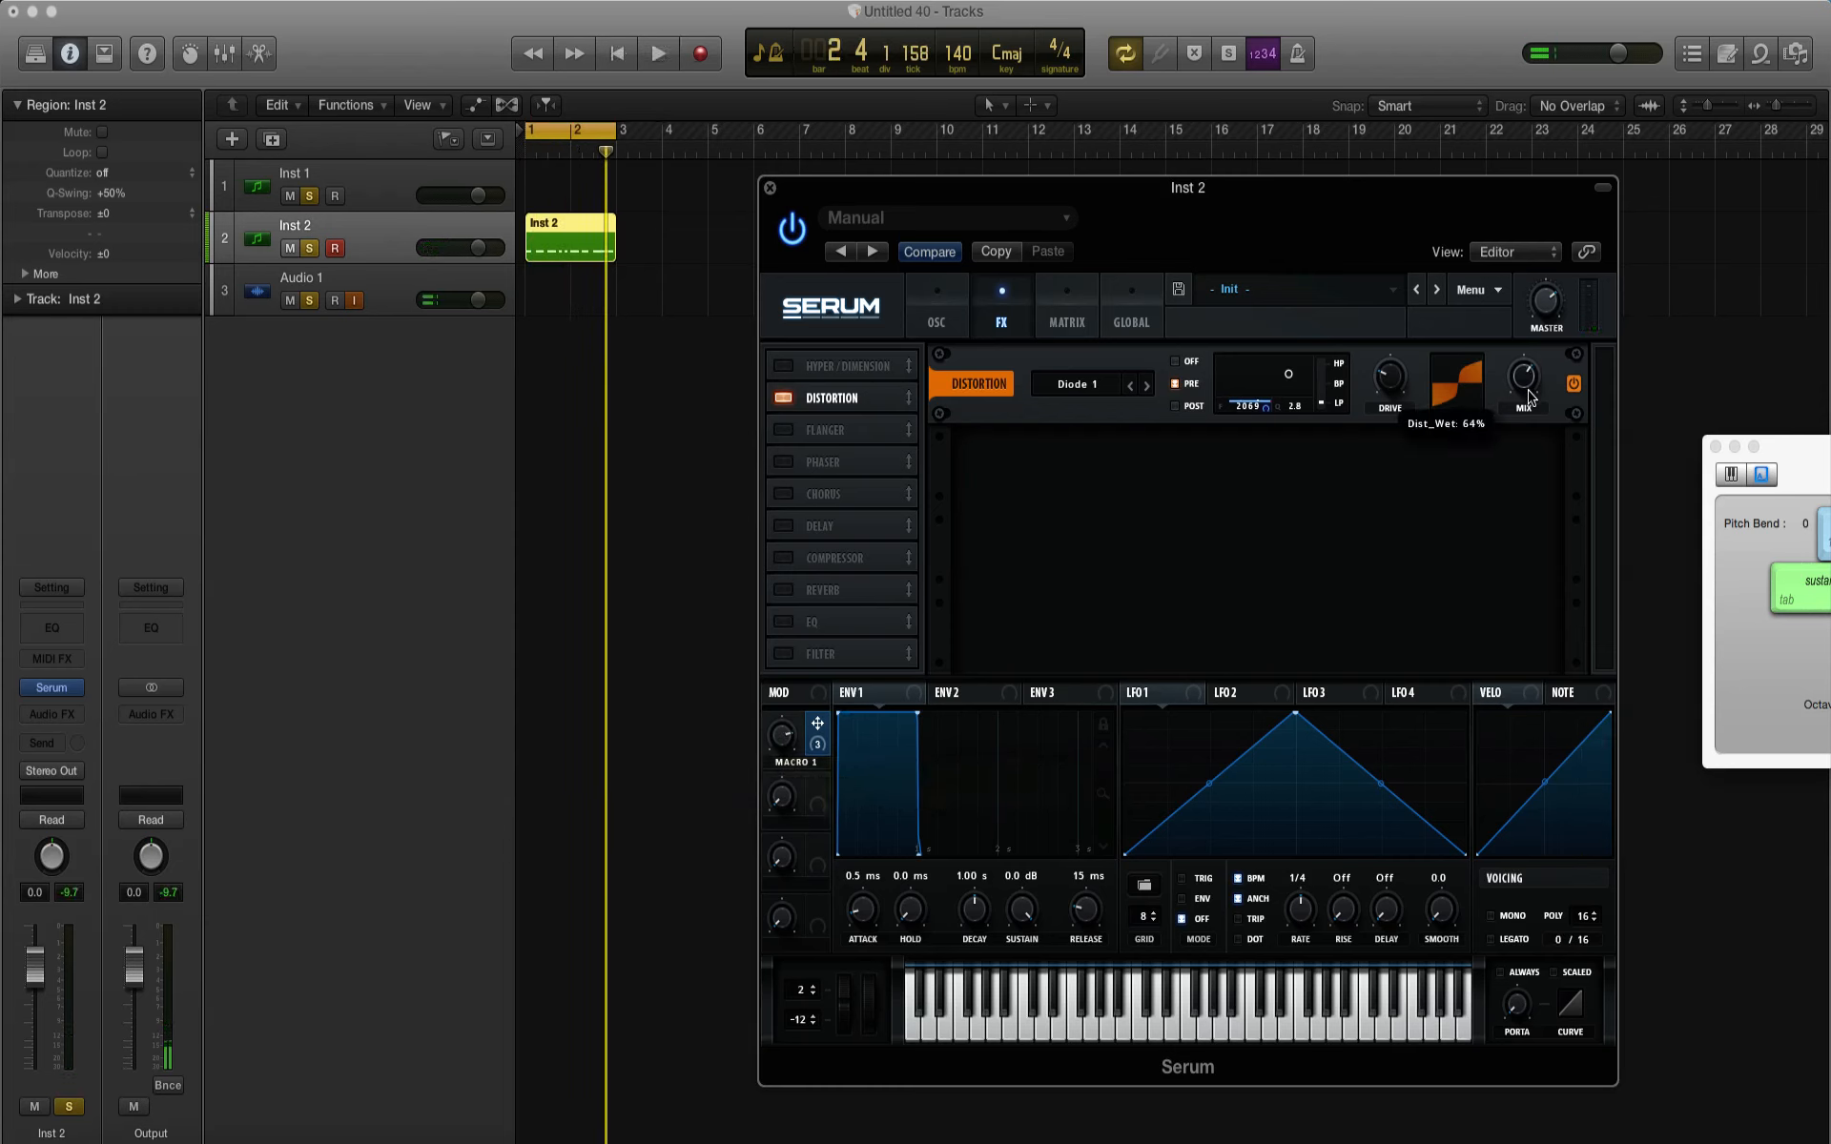
key("space")
mouse_move(783, 744)
left_mouse_down()
mouse_move(782, 869)
mouse_move(783, 719)
left_mouse_up()
Step: Add a Phaser, assign Macro 1 to its frequency, reduce its mix, and audition the macro with the pattern
key("space")
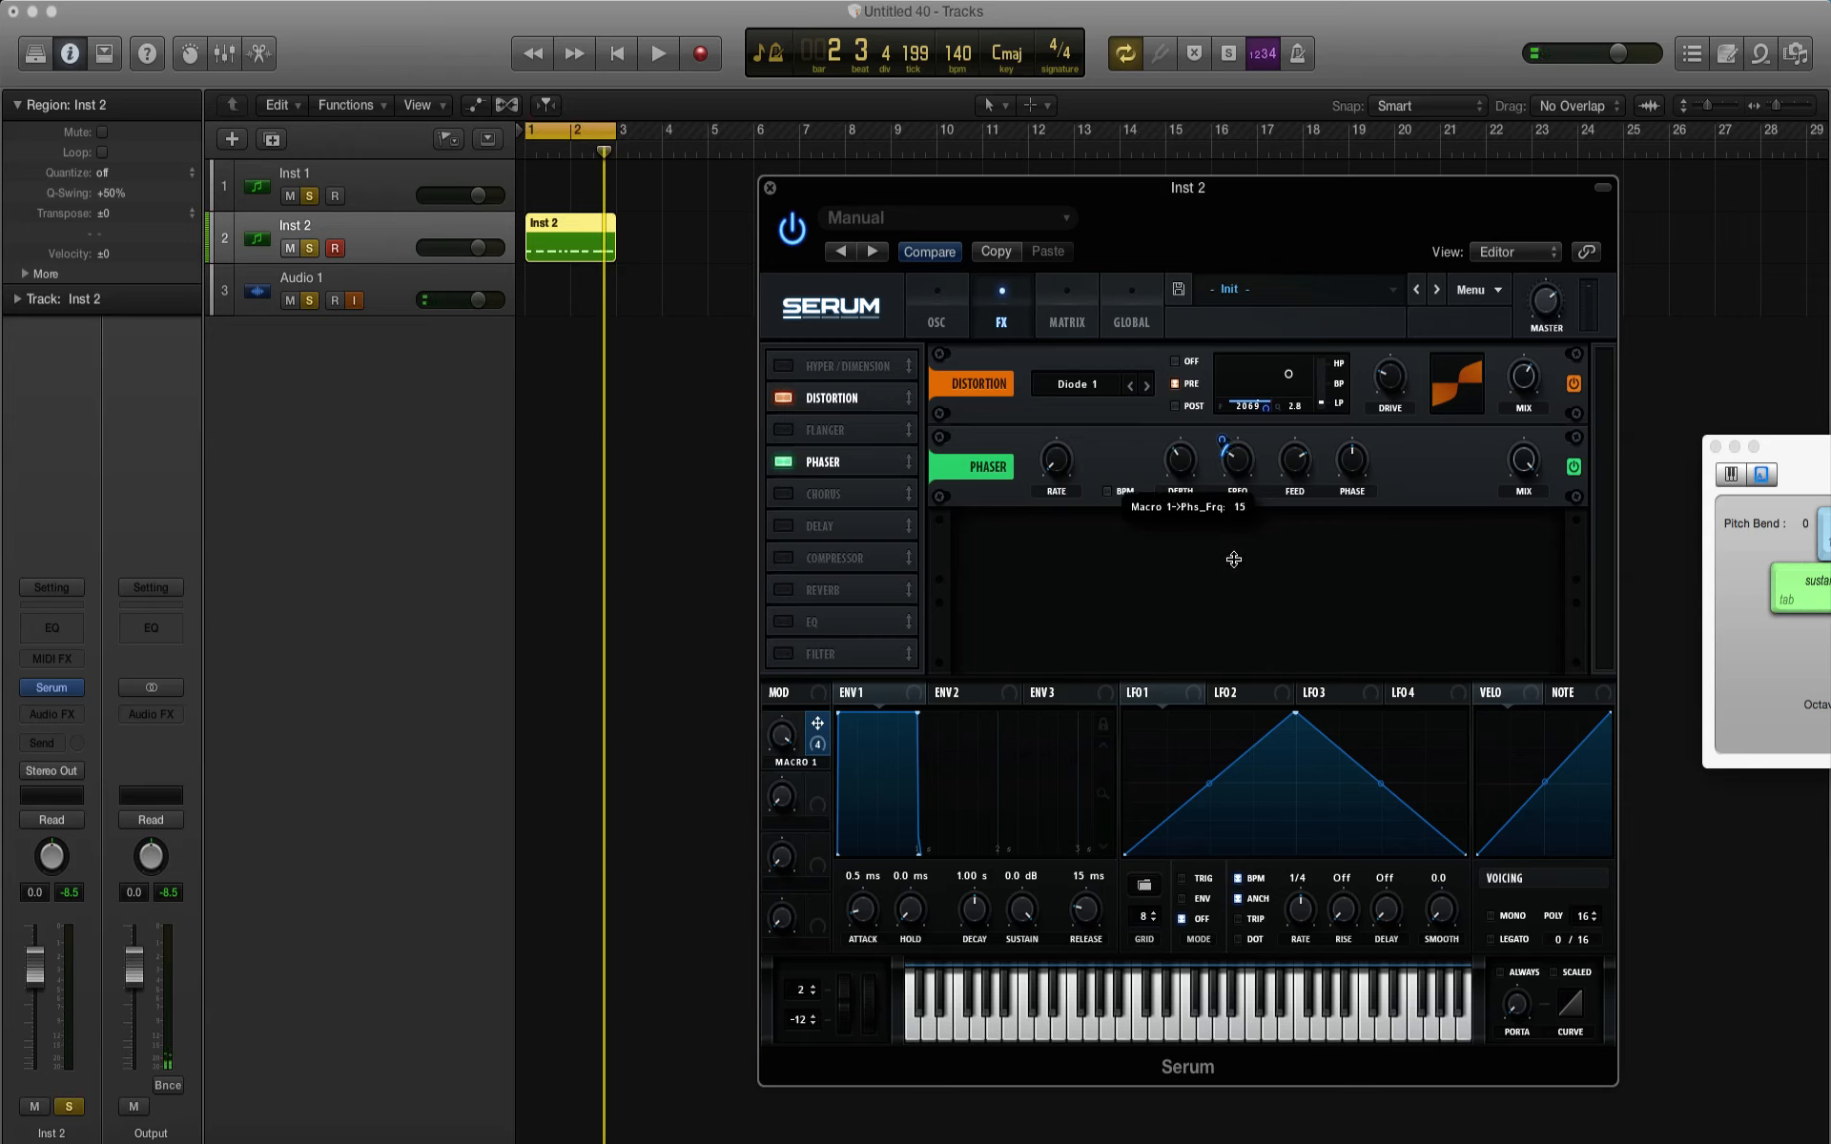
key("space")
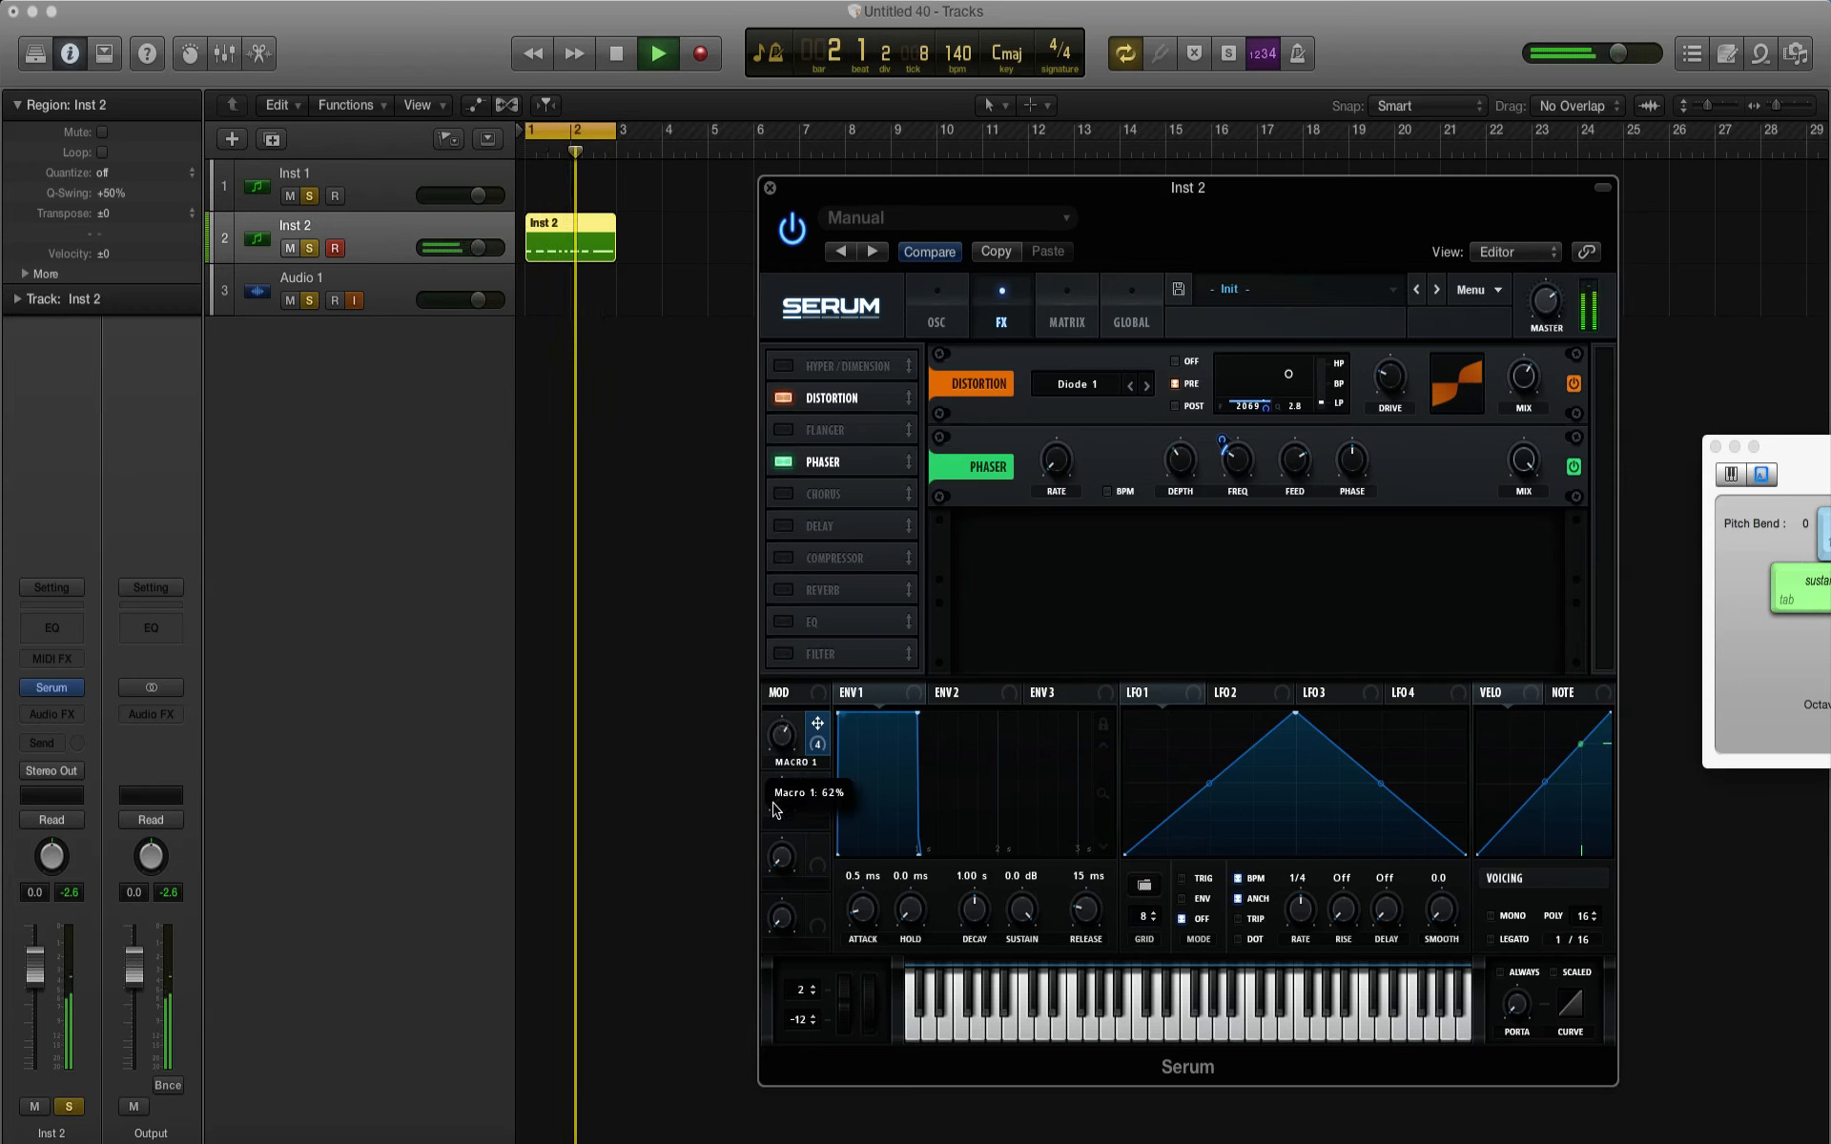
key("space")
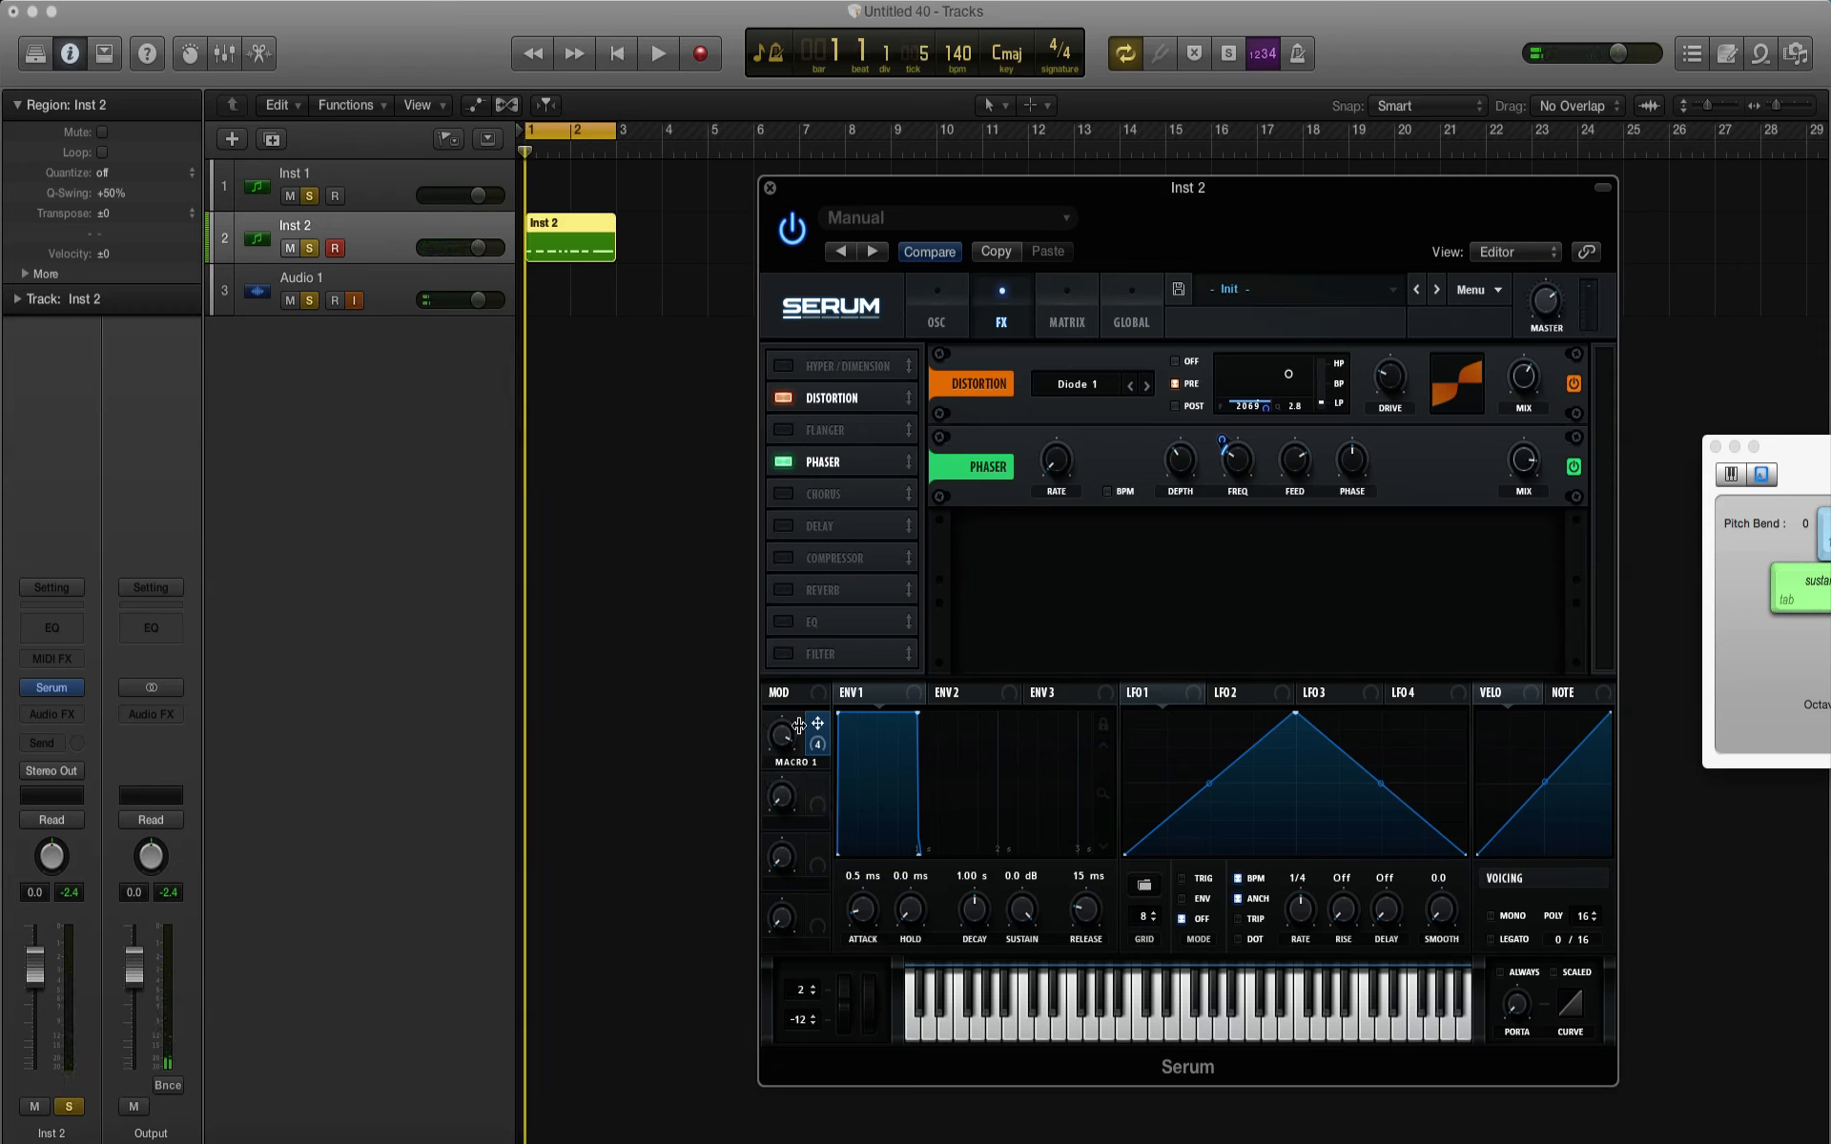
key("space")
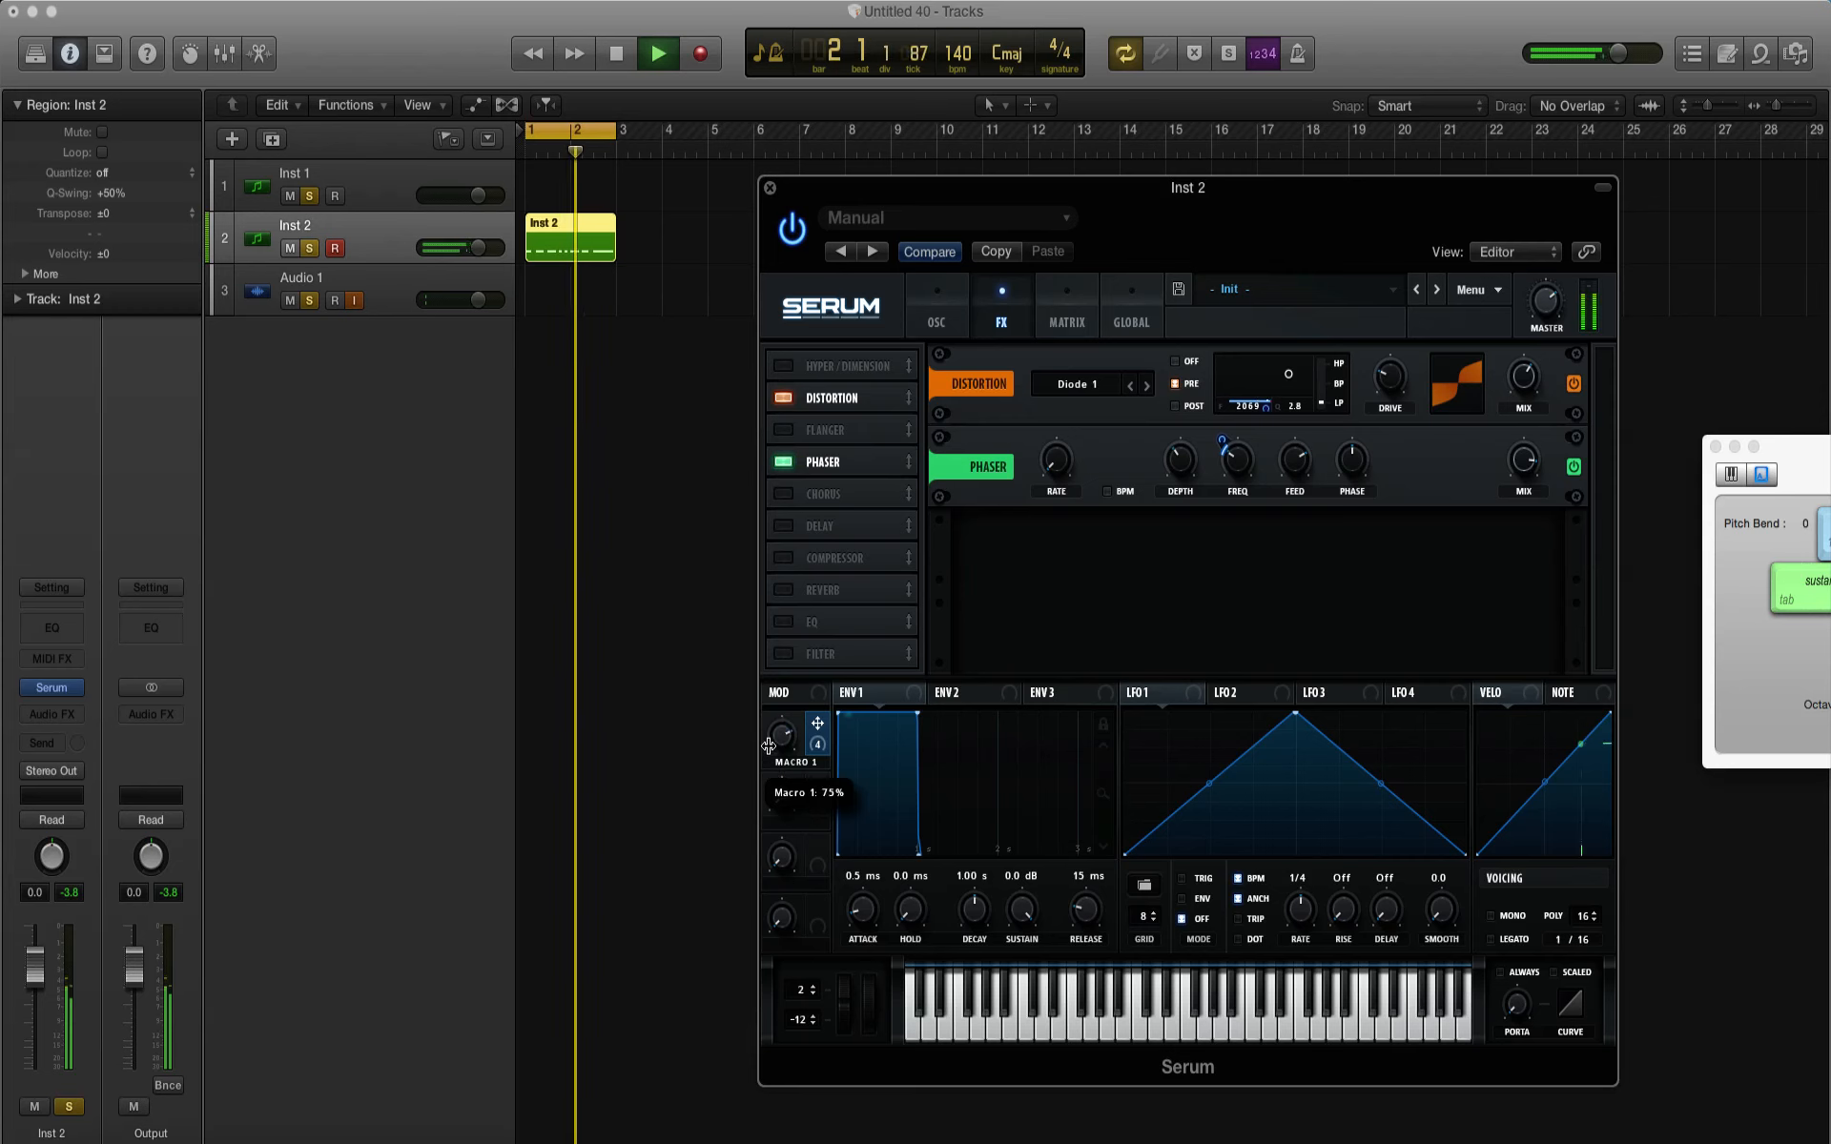
key("space")
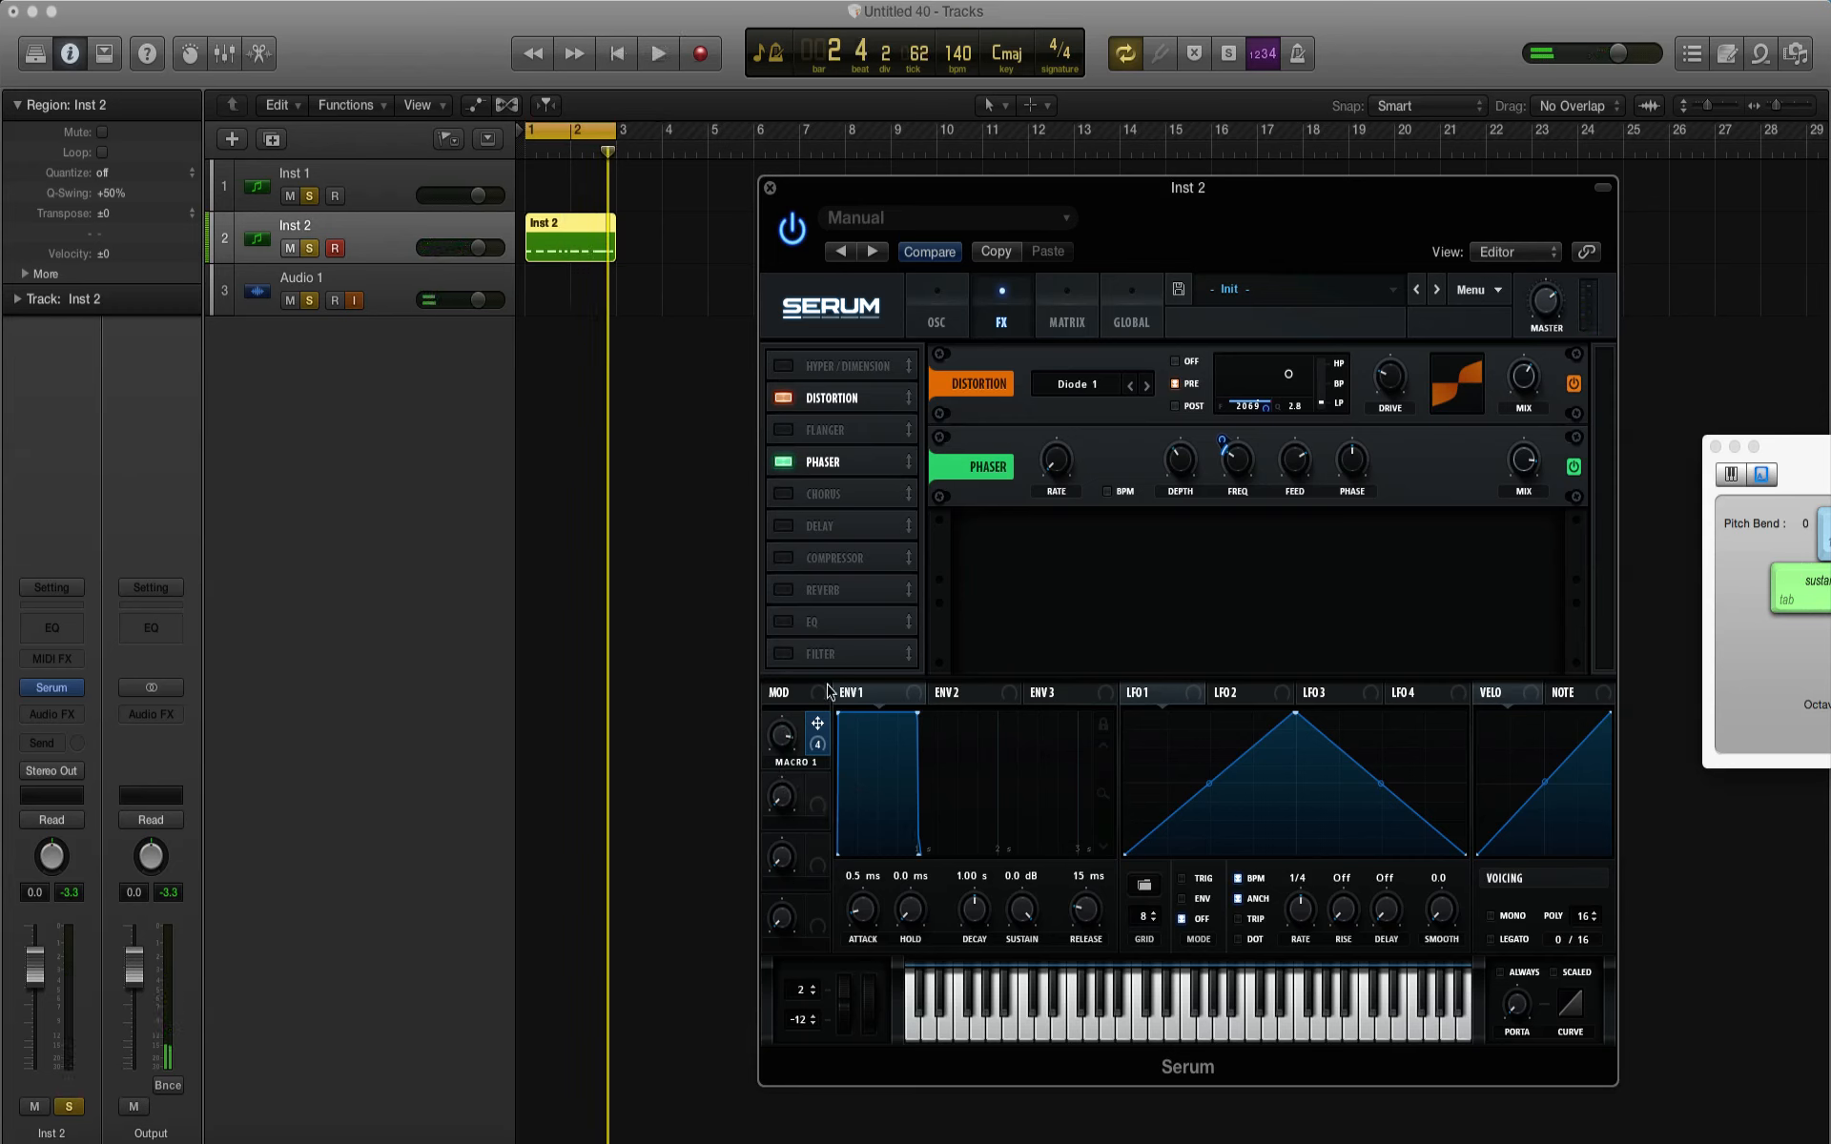
Step: Add an EQ to the effects chain, raise its high band, and audition the bass while sweeping Macro 1
left_click(784, 623)
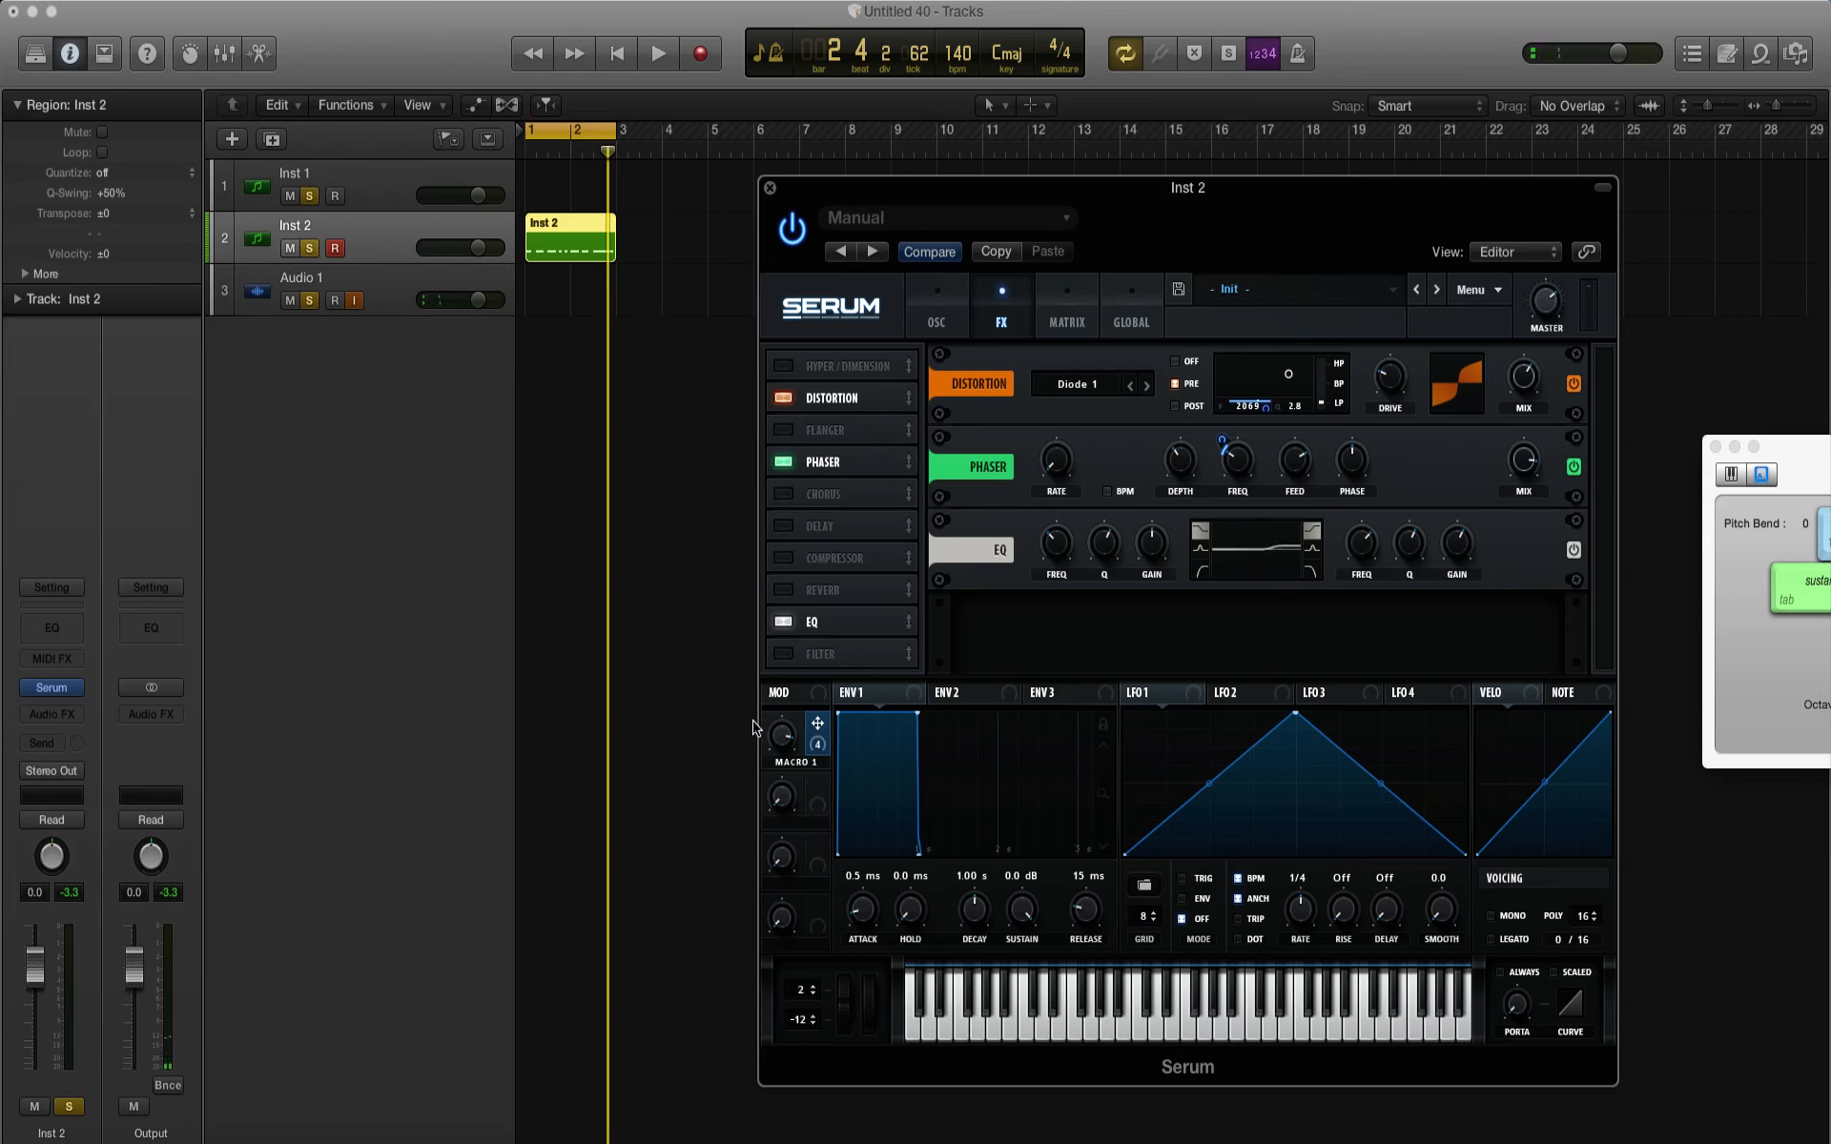
key("space")
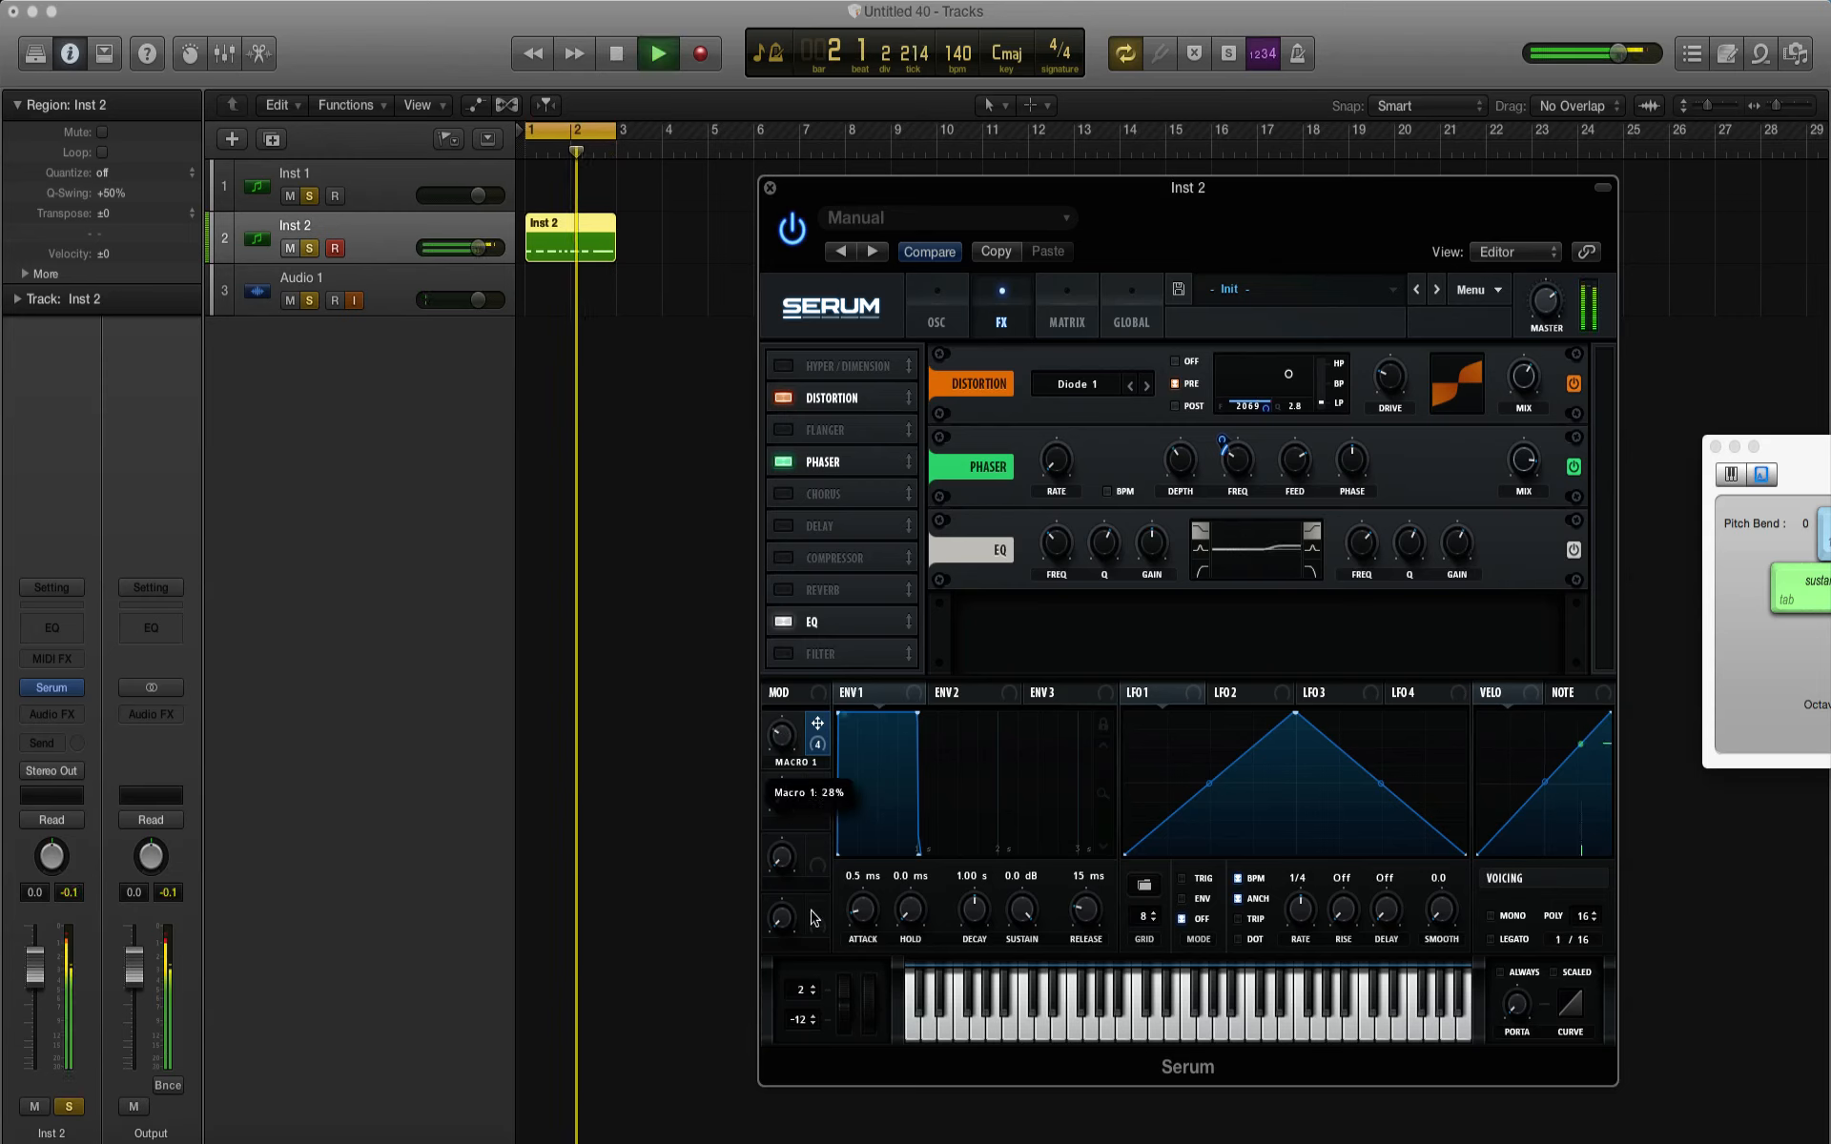
key("space")
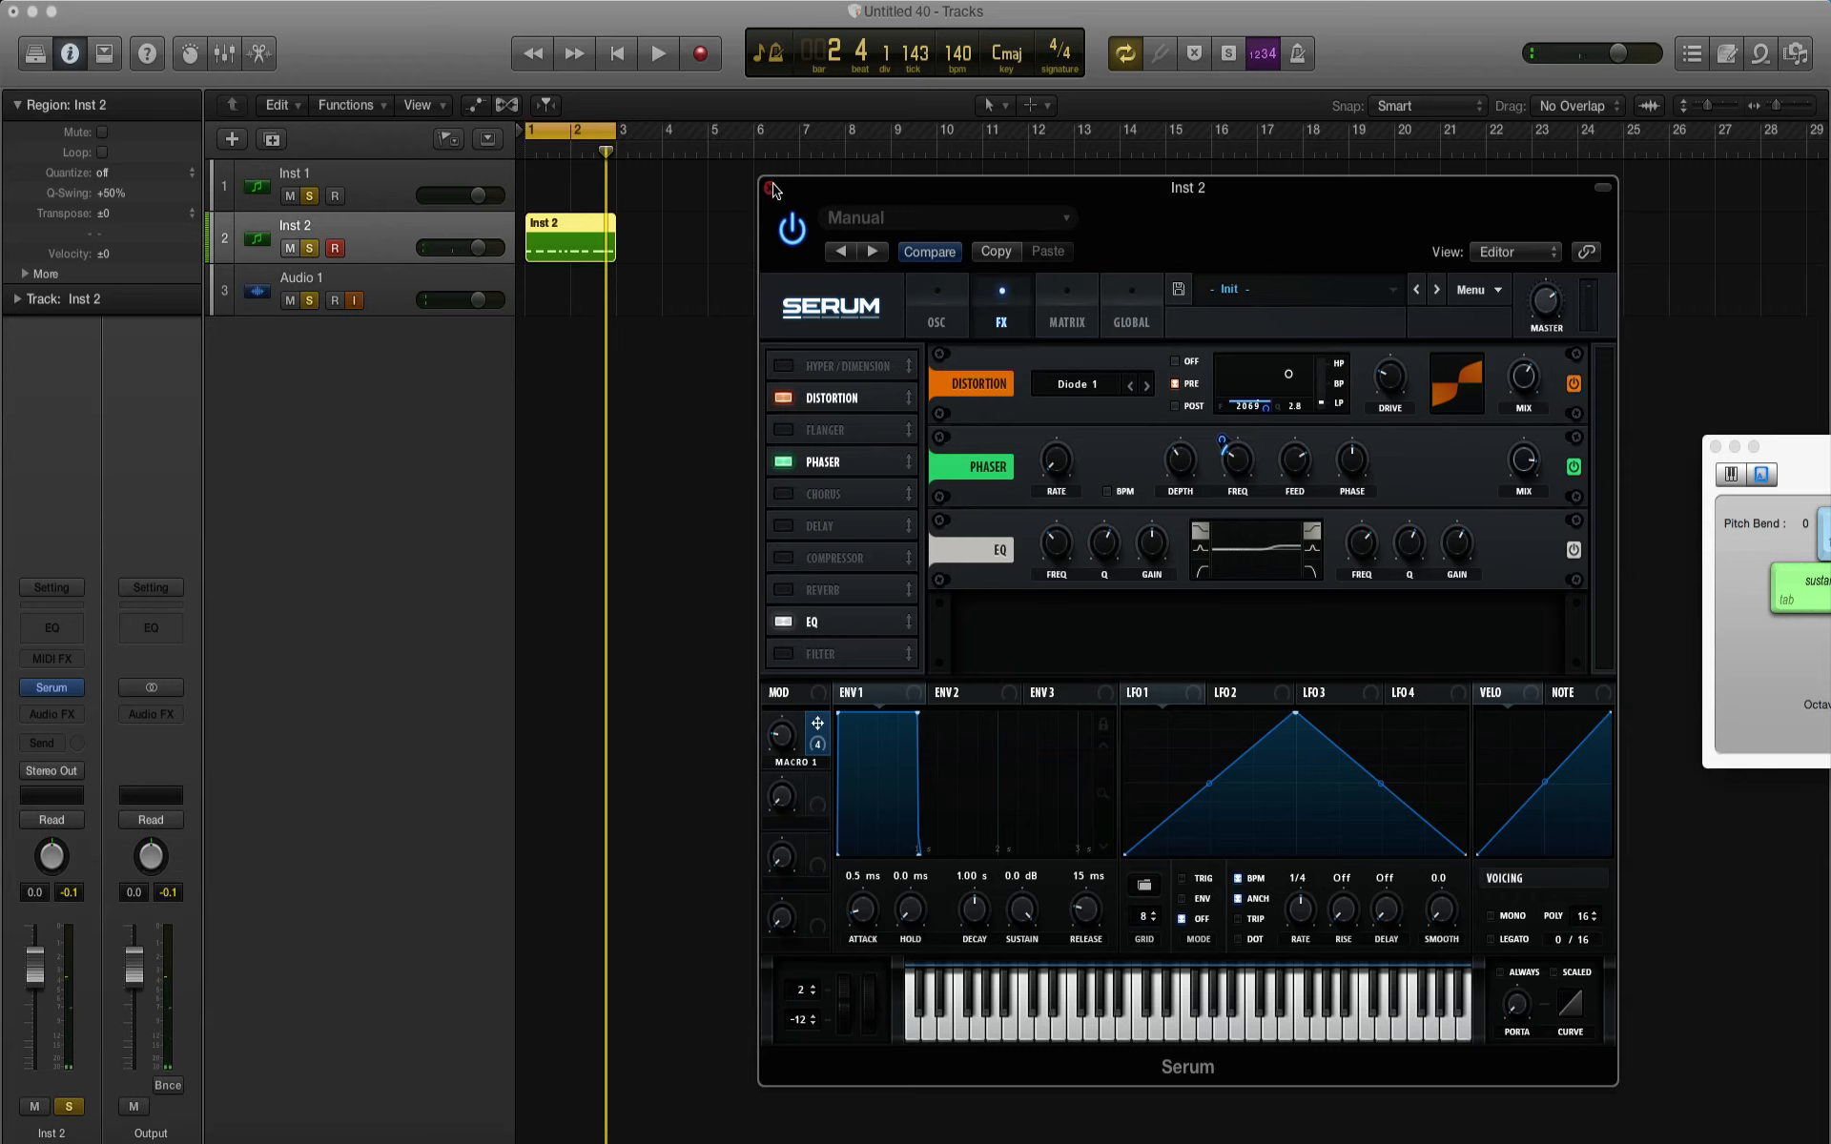
Step: Close the Serum window and play the Inst 2 region from its start in the arrangement
left_click(771, 188)
key("z")
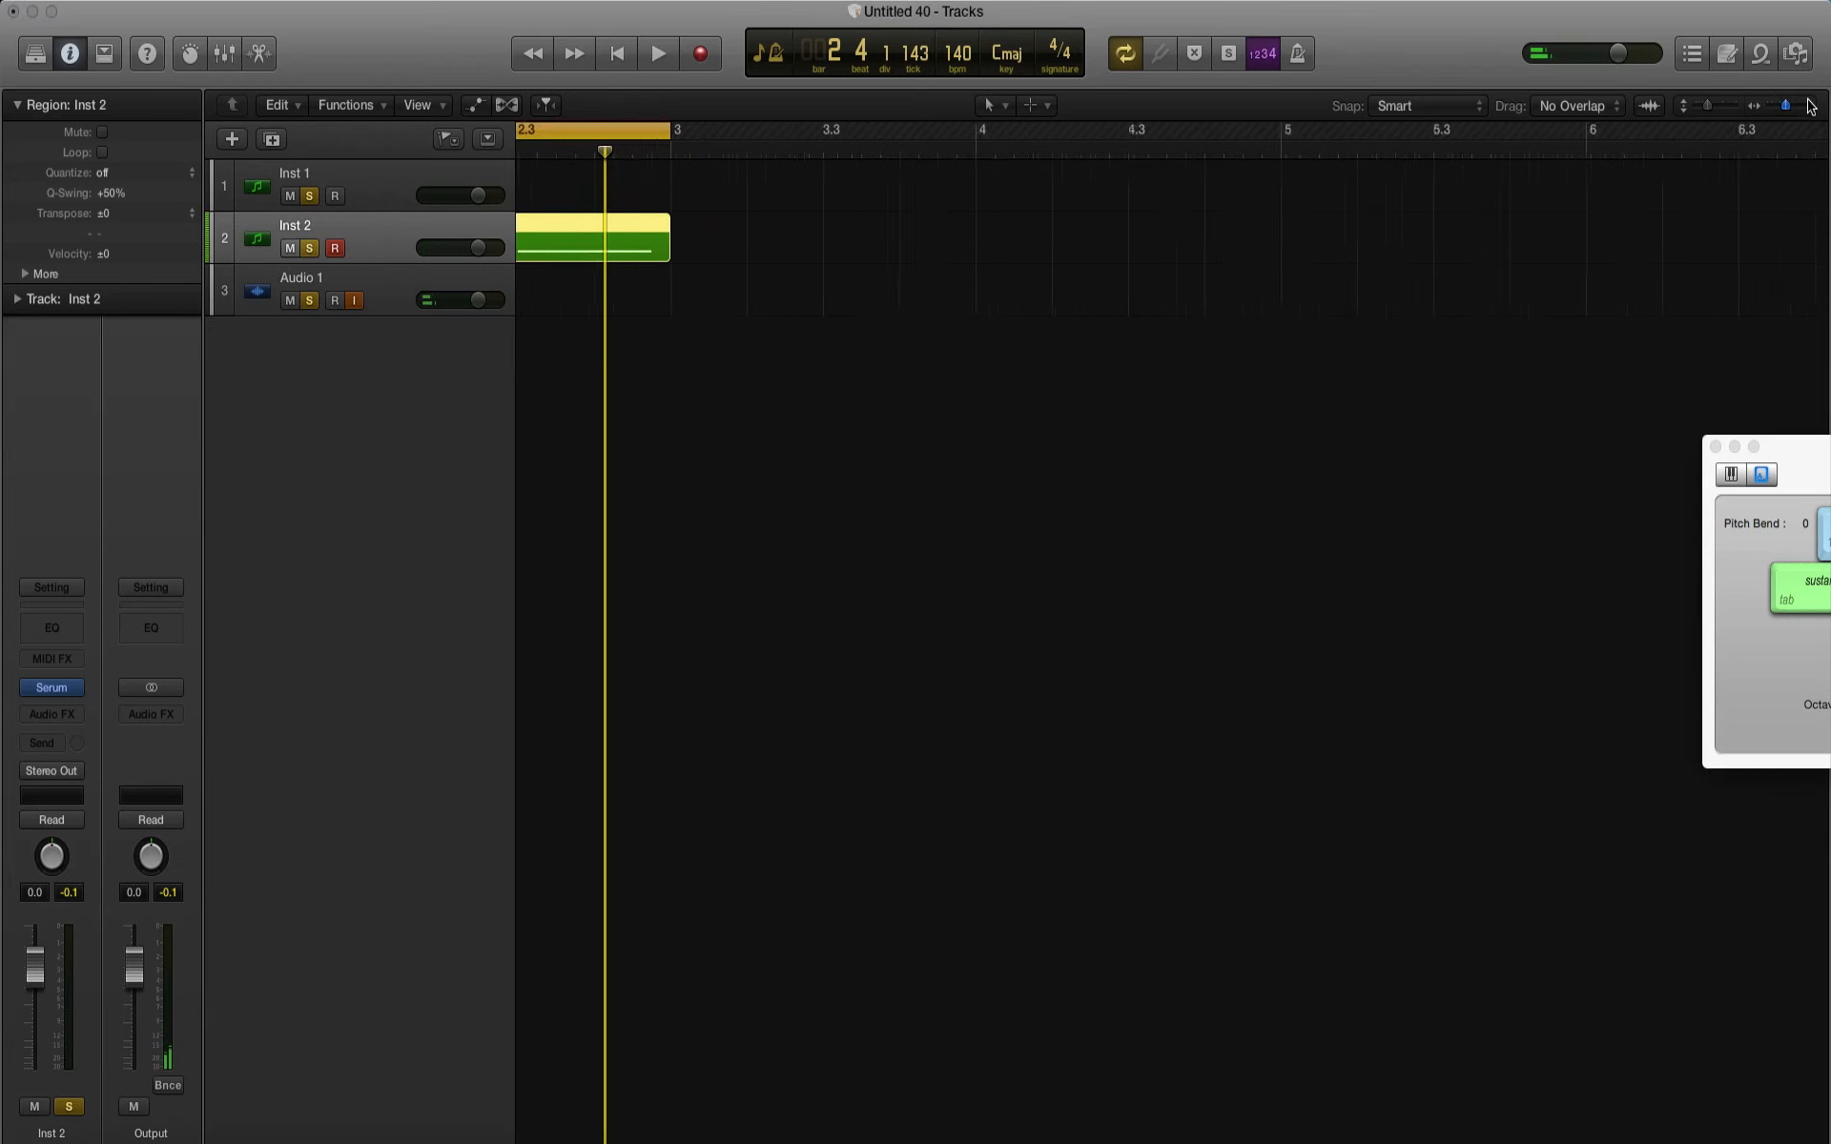
key("space")
key("space")
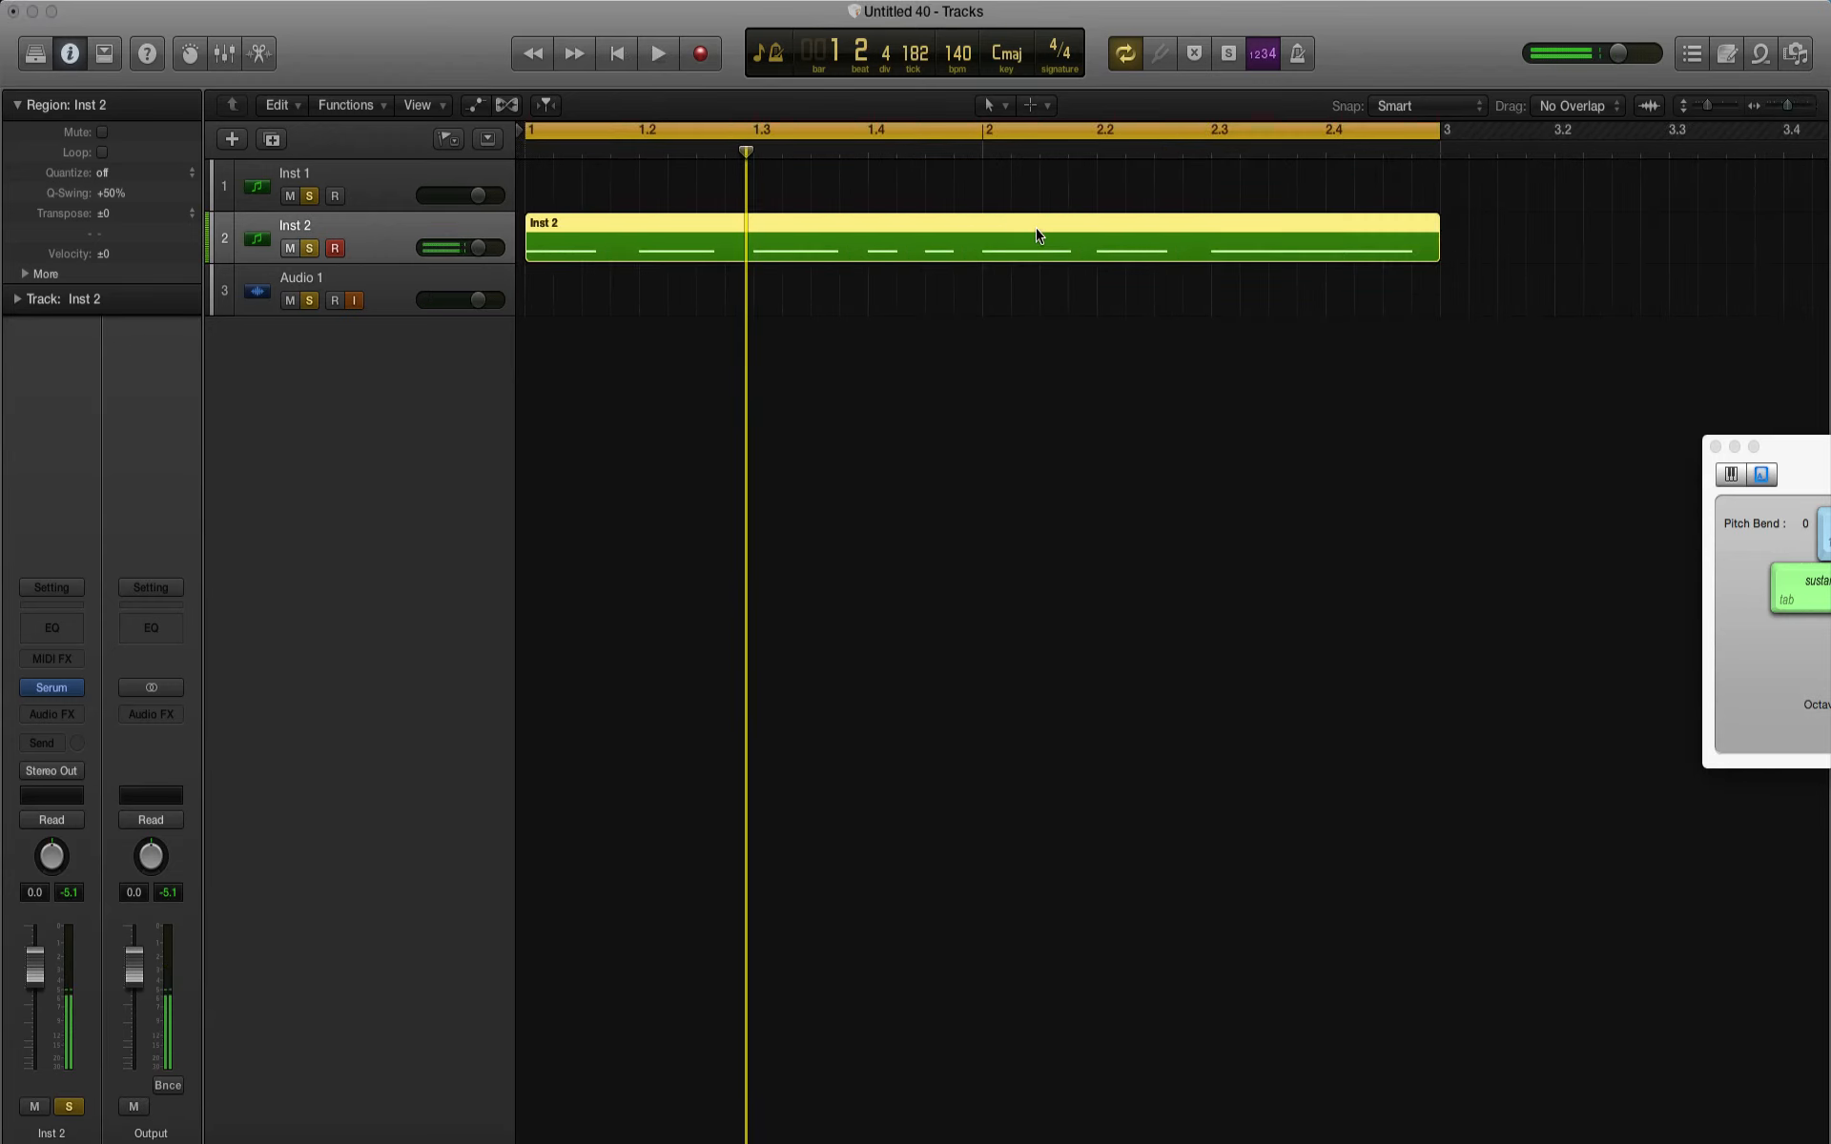
Step: Show track automation and choose Serum's Macro 1 as the automation parameter of the Inst 2 track
left_click(479, 107)
left_click(385, 312)
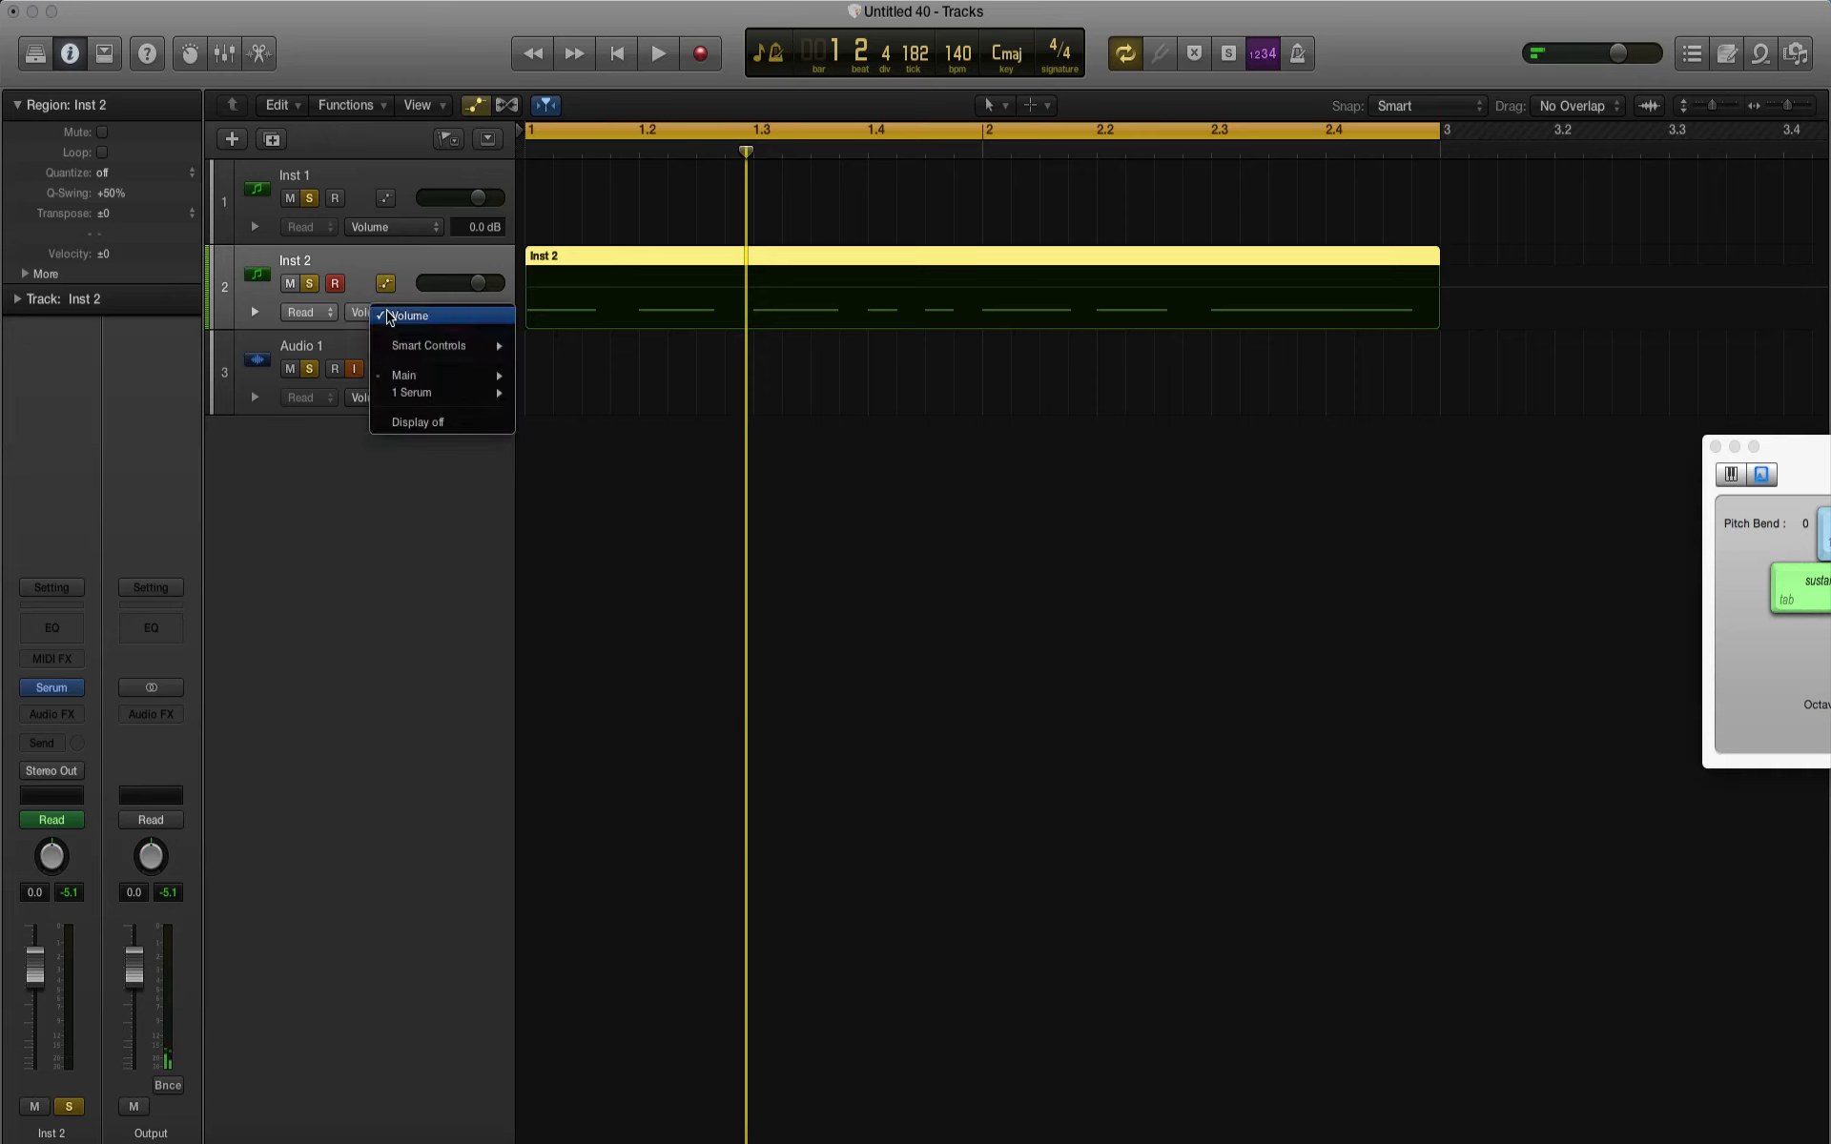
mouse_move(418, 397)
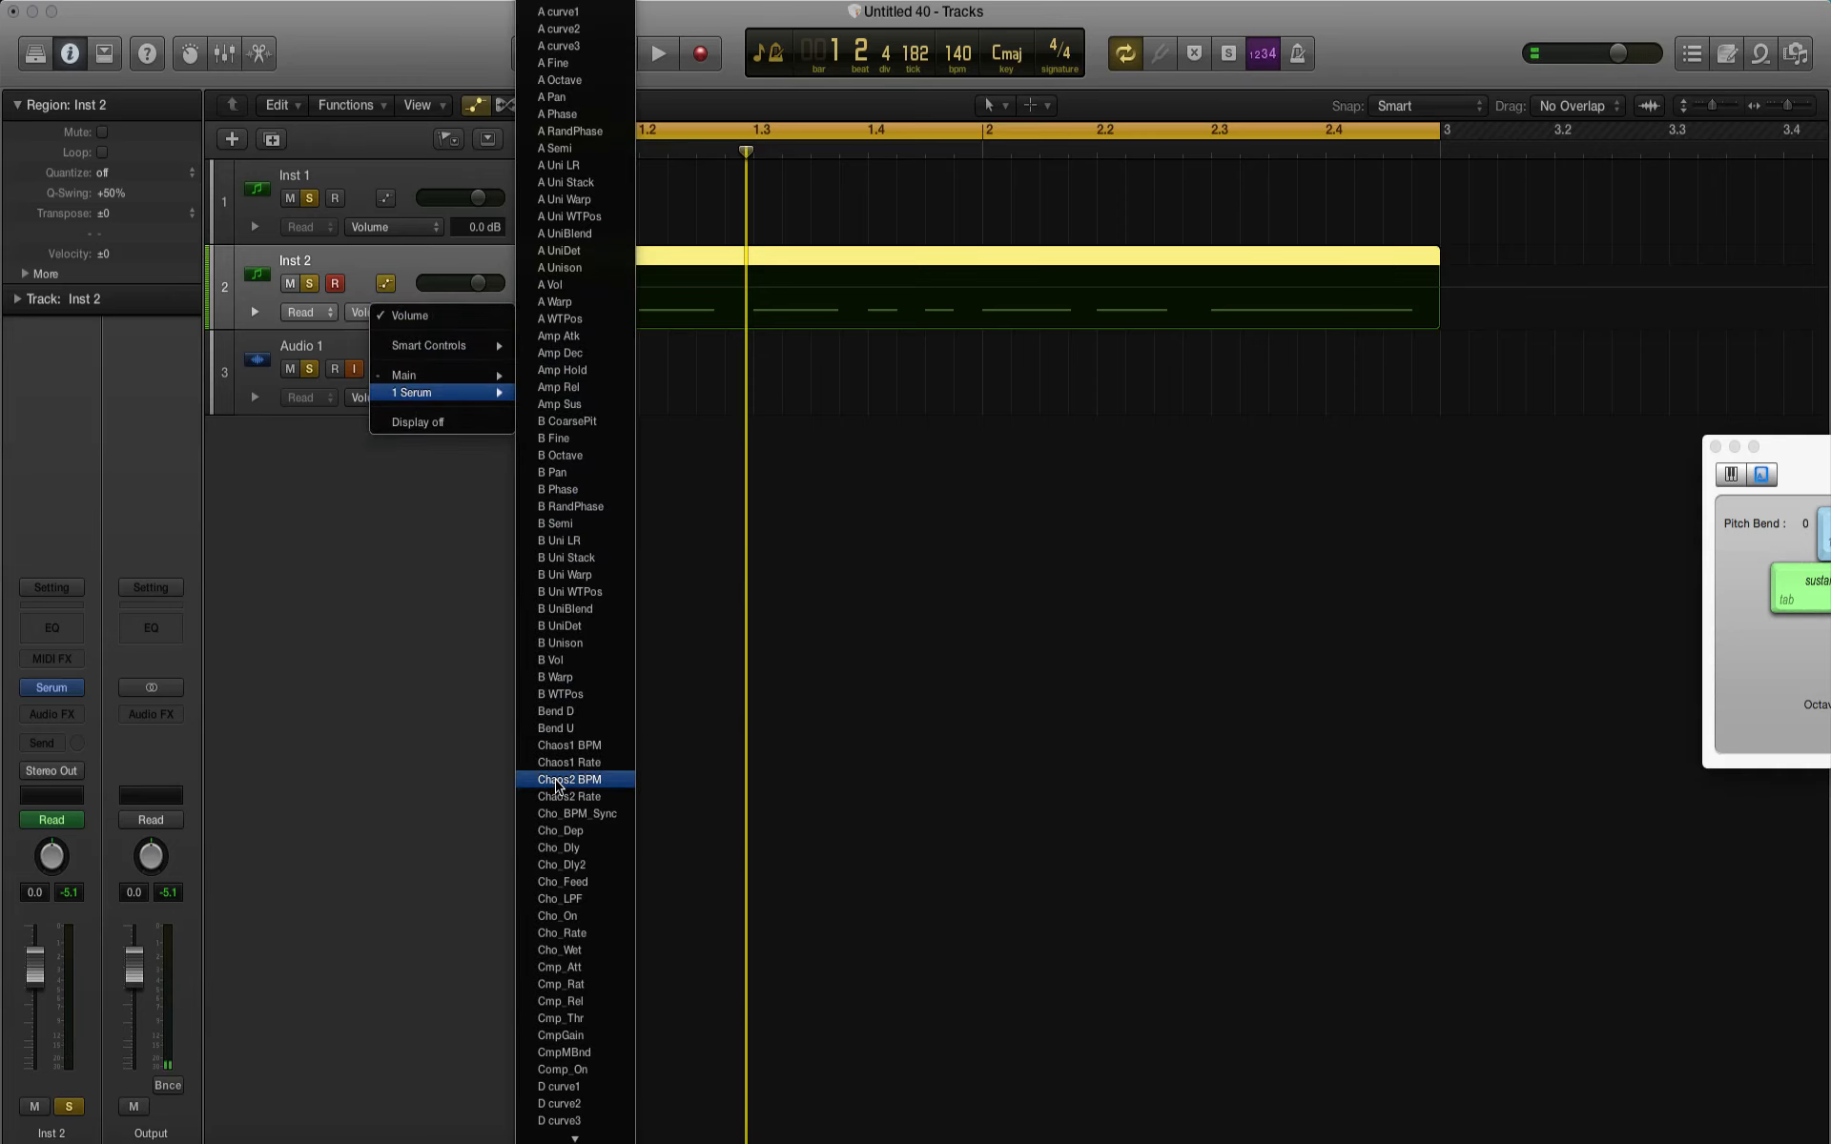
scroll(562, 768, "down", 10)
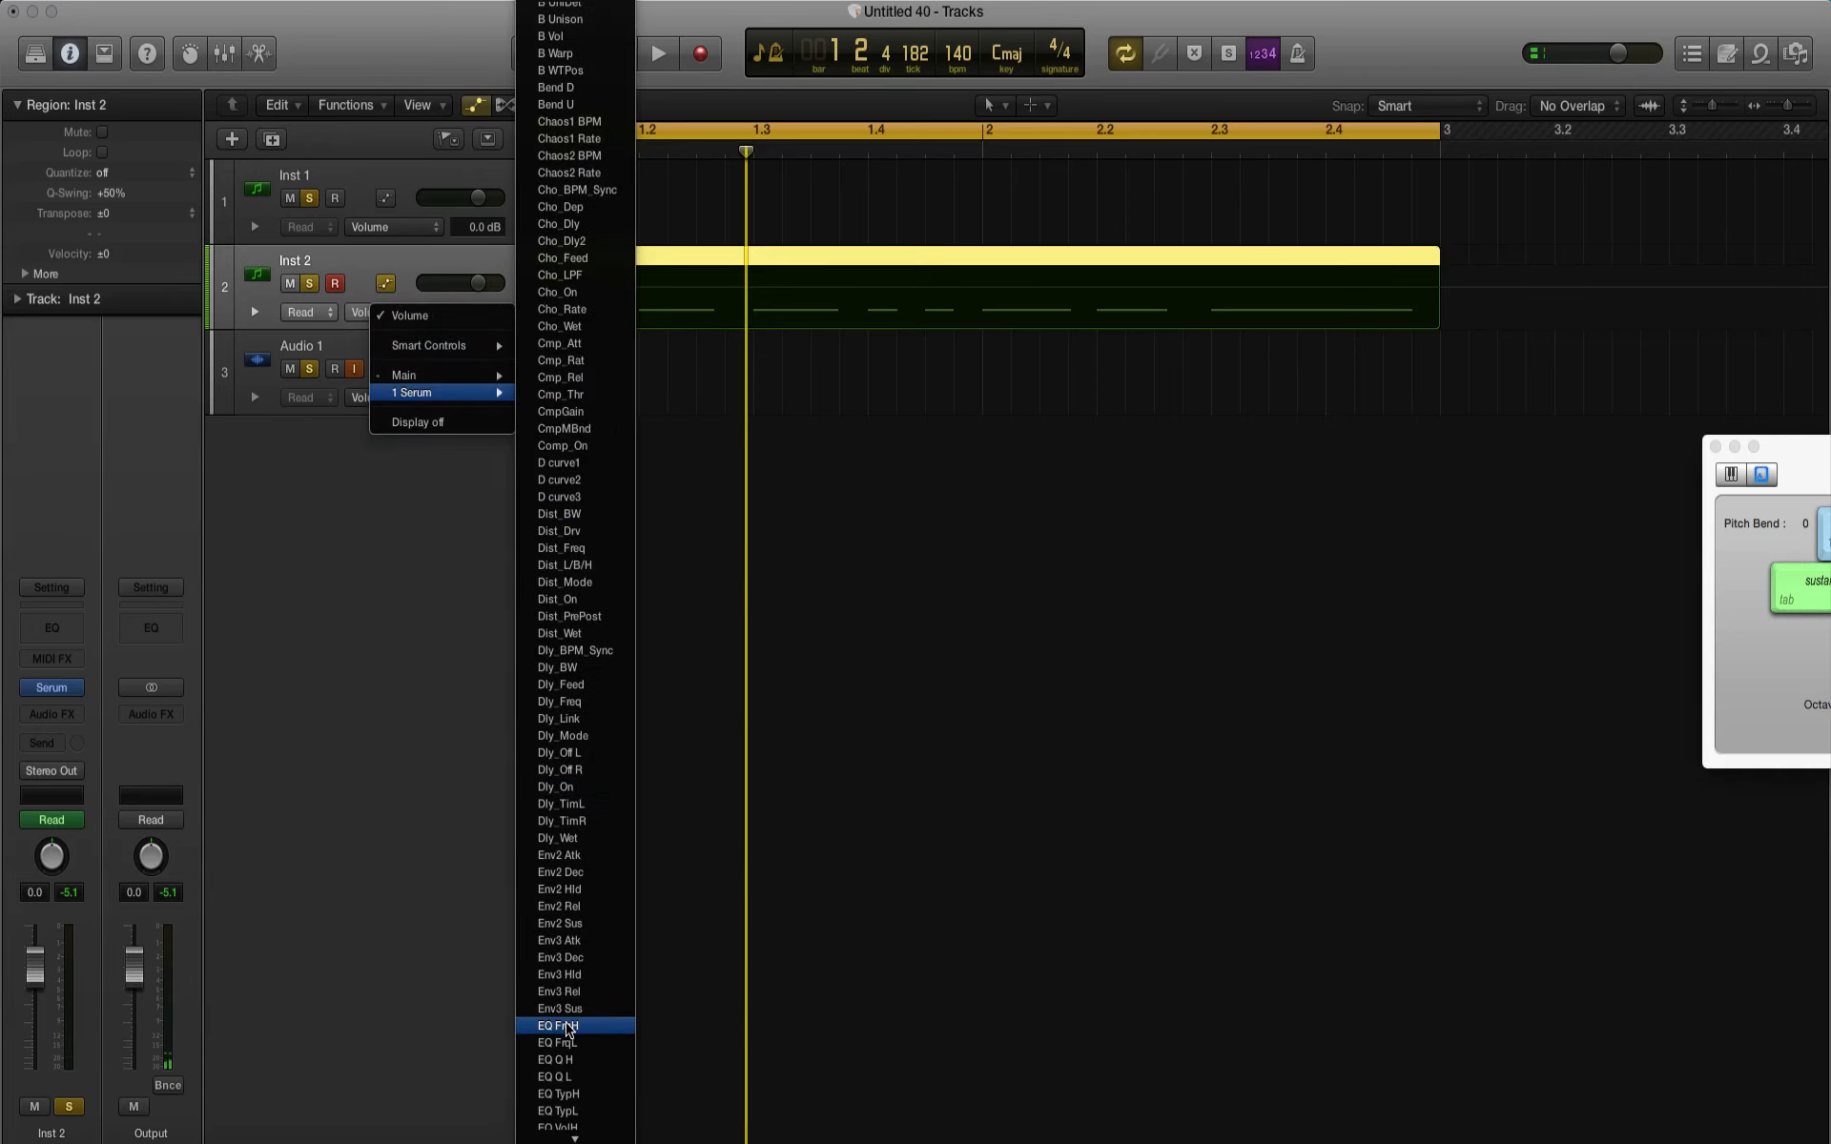
scroll(584, 1102, "down", 8)
scroll(584, 1104, "up", 15)
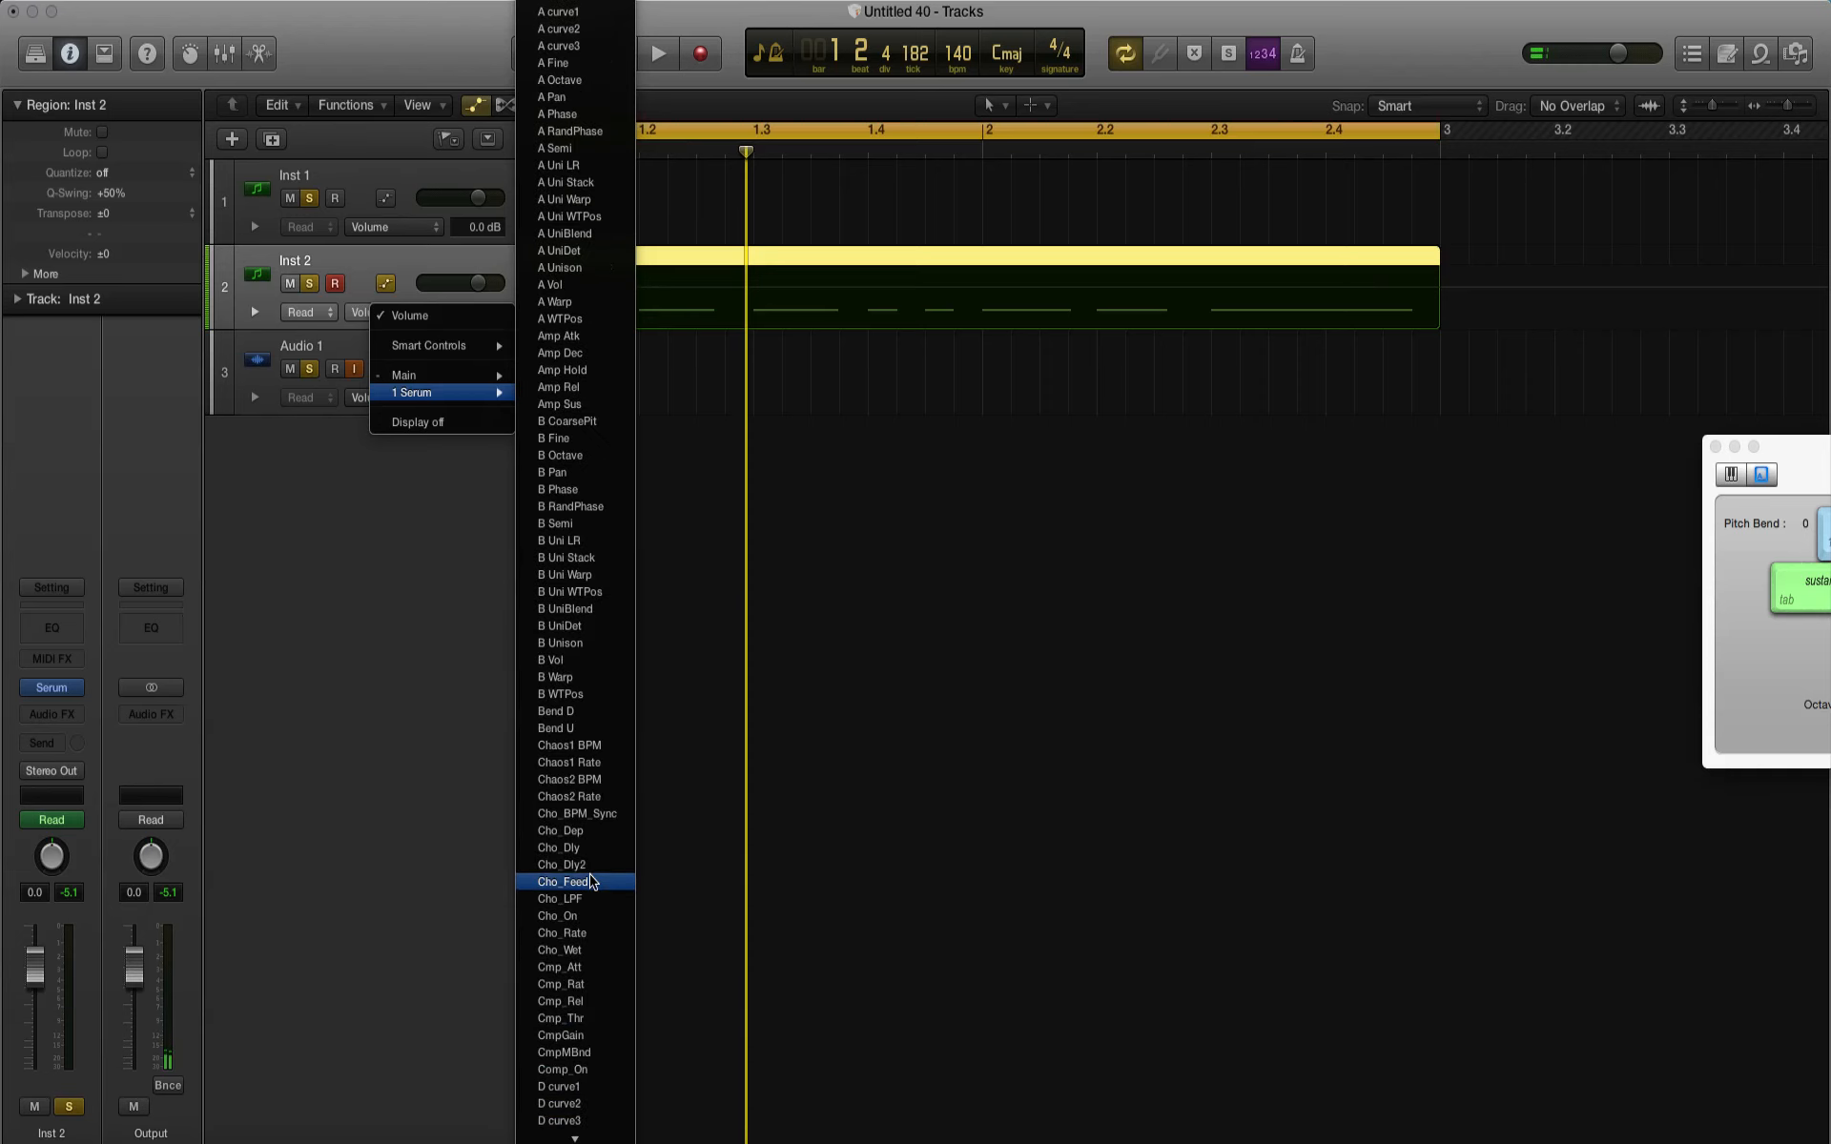
scroll(591, 881, "down", 10)
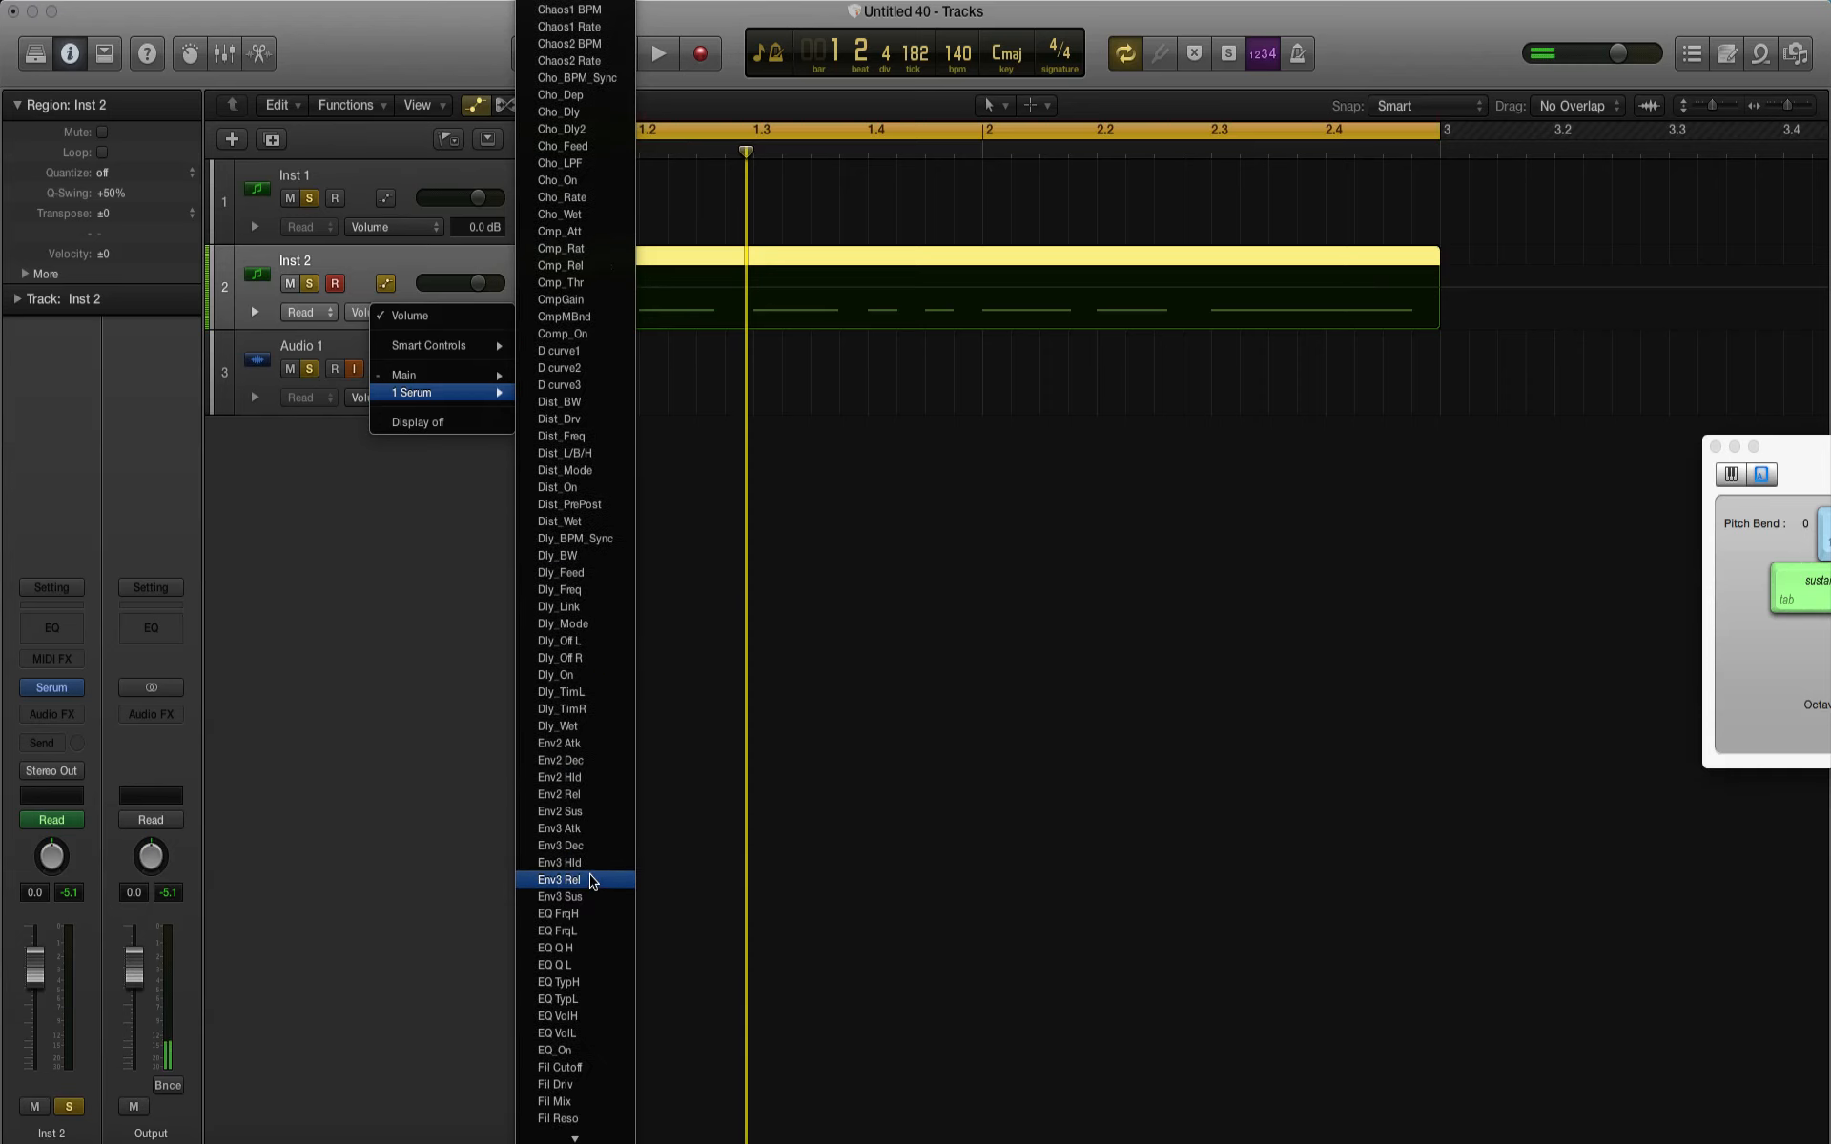
scroll(591, 881, "down", 15)
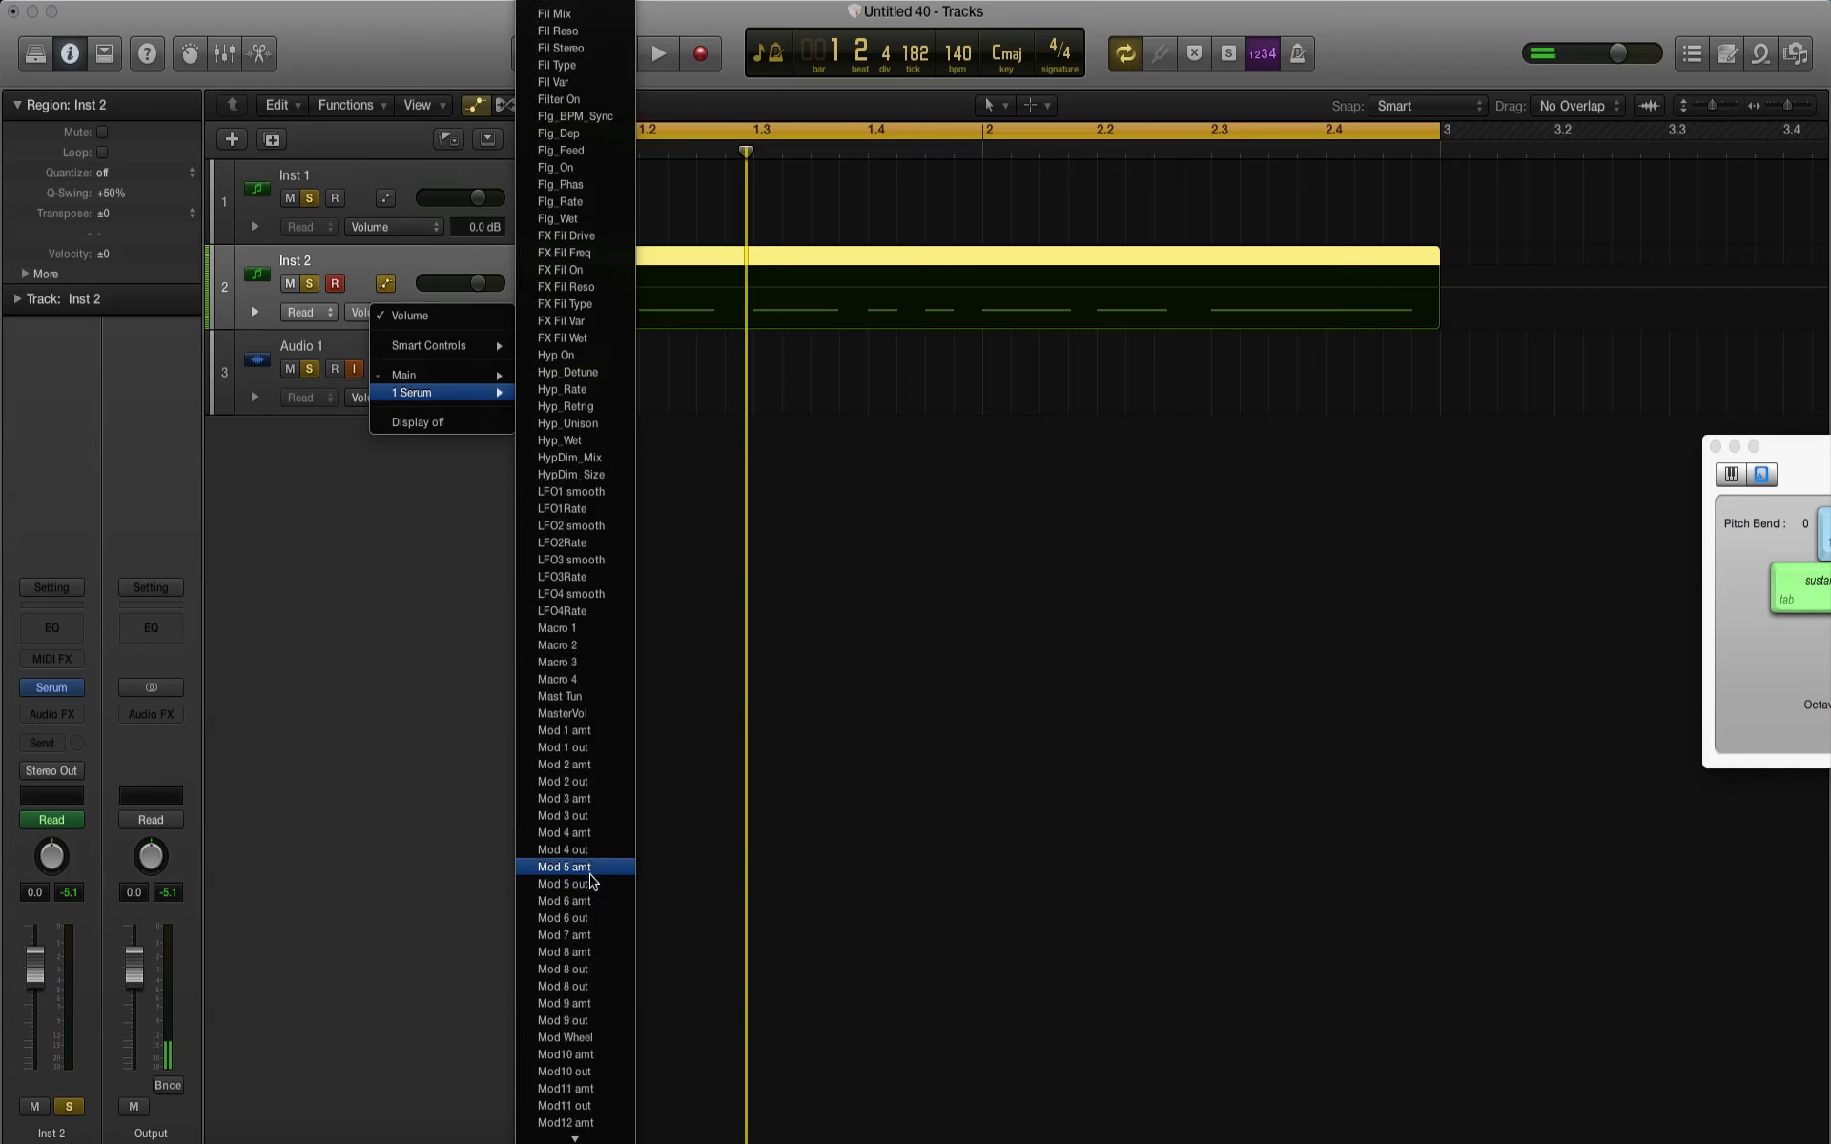
scroll(573, 598, "down", 7)
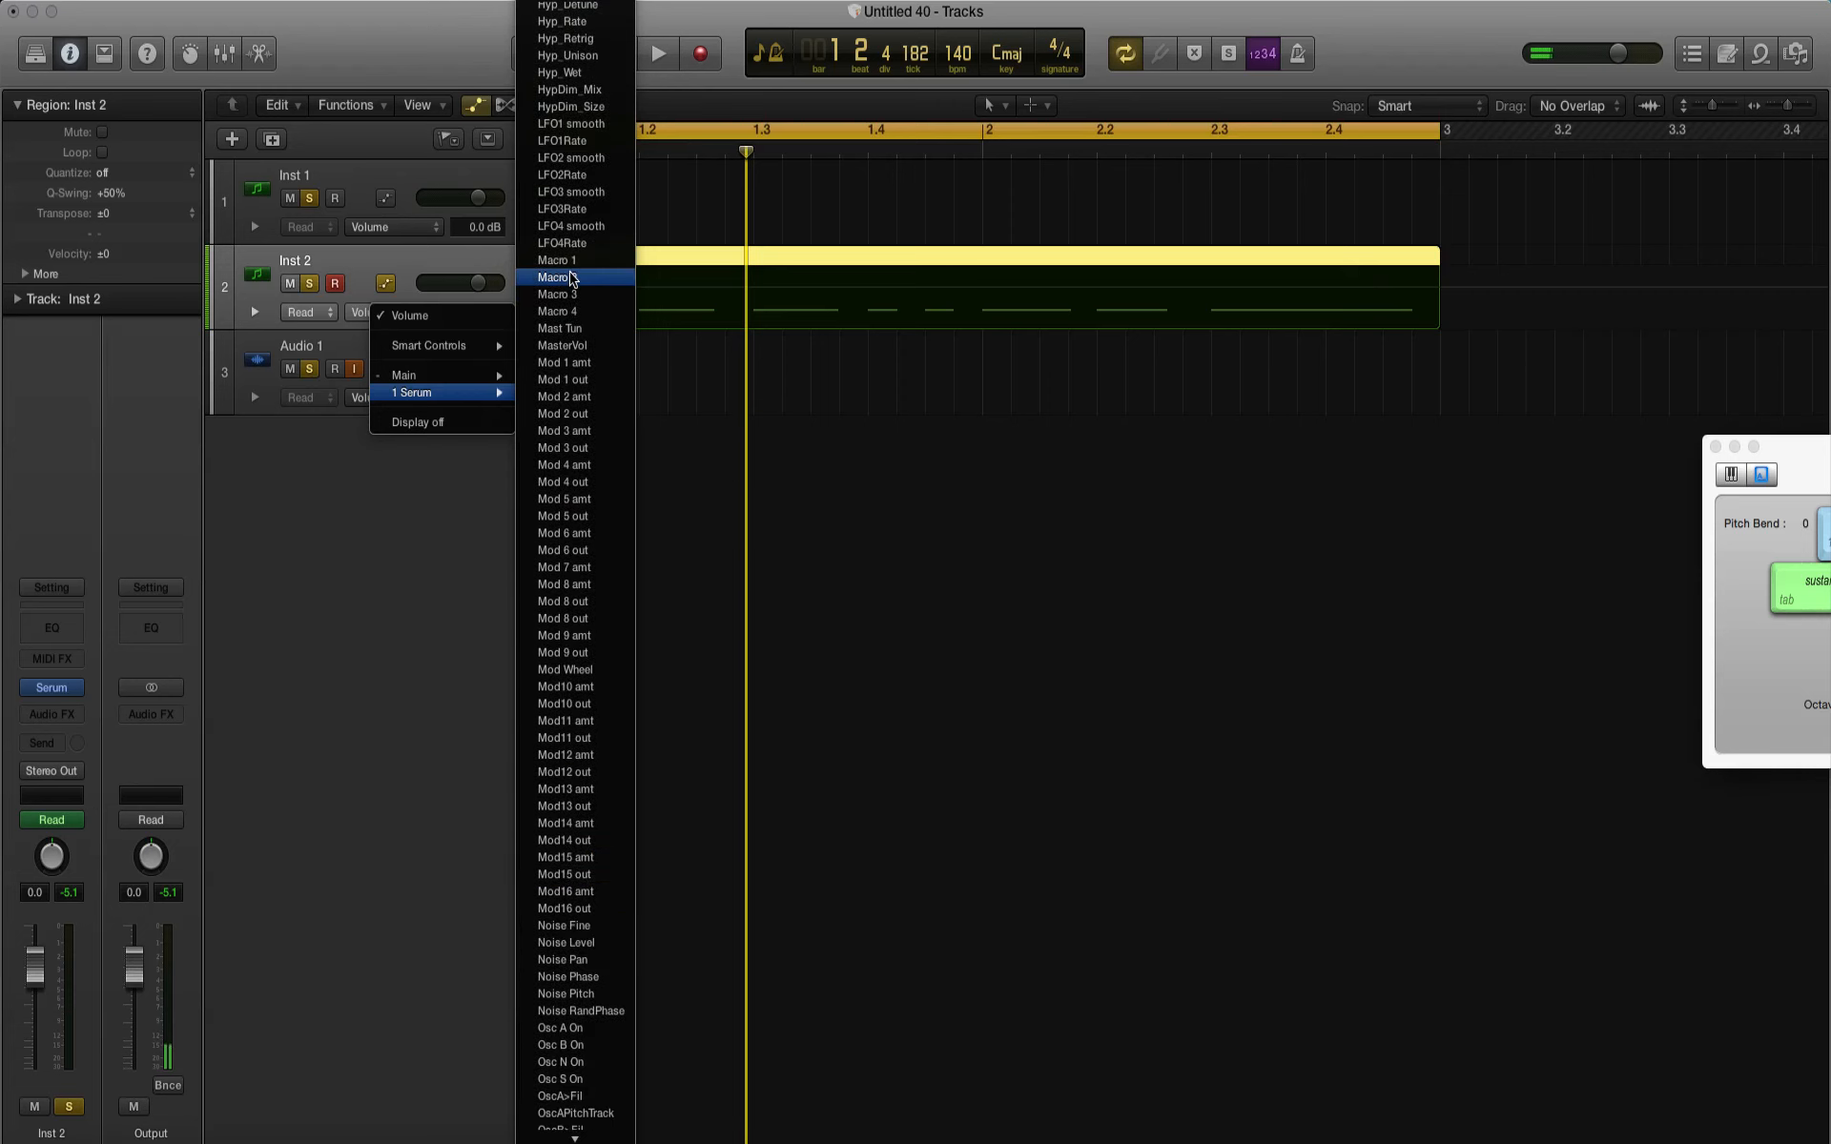
left_click(556, 261)
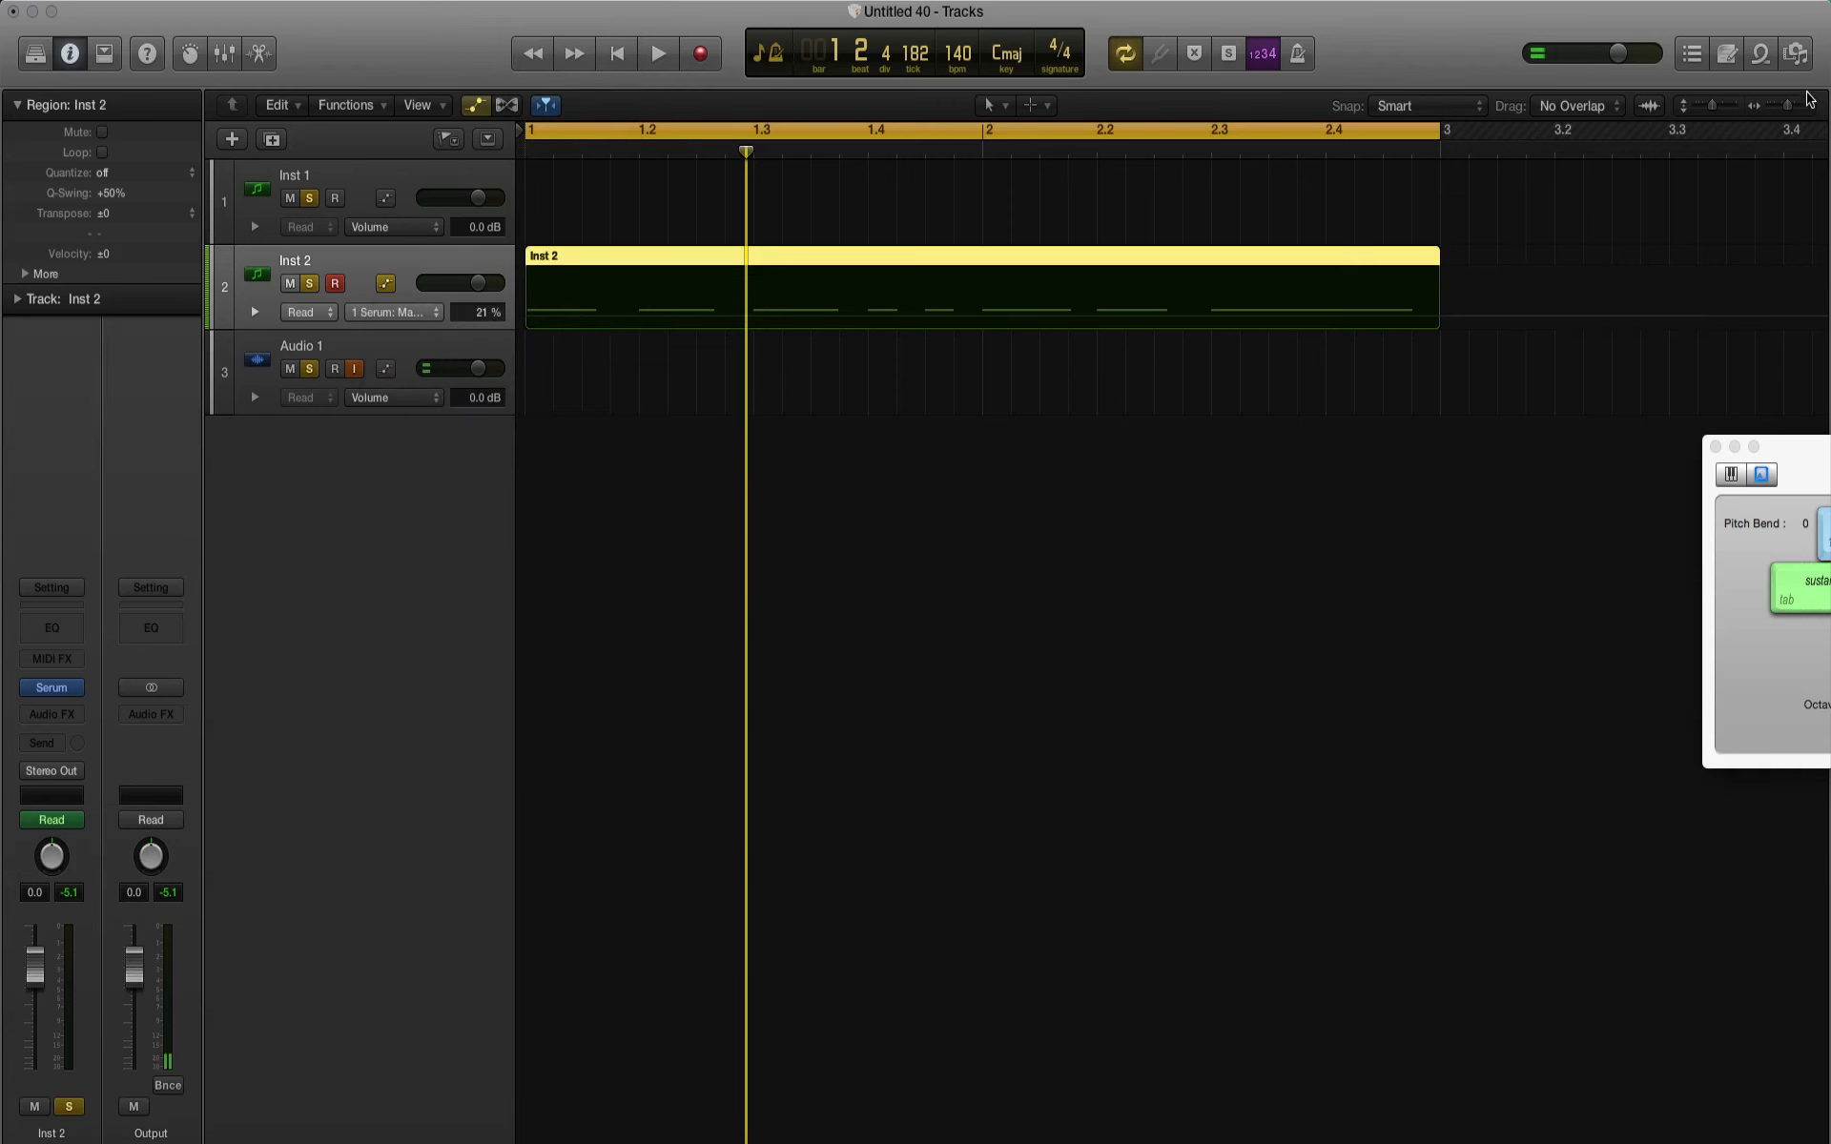
Step: Draw a Macro 1 automation ramp from the Inst 2 region's start up to 100% just after the first note, and play it
left_click(1809, 103)
left_click(1810, 103)
scroll(1143, 345, "left", 5)
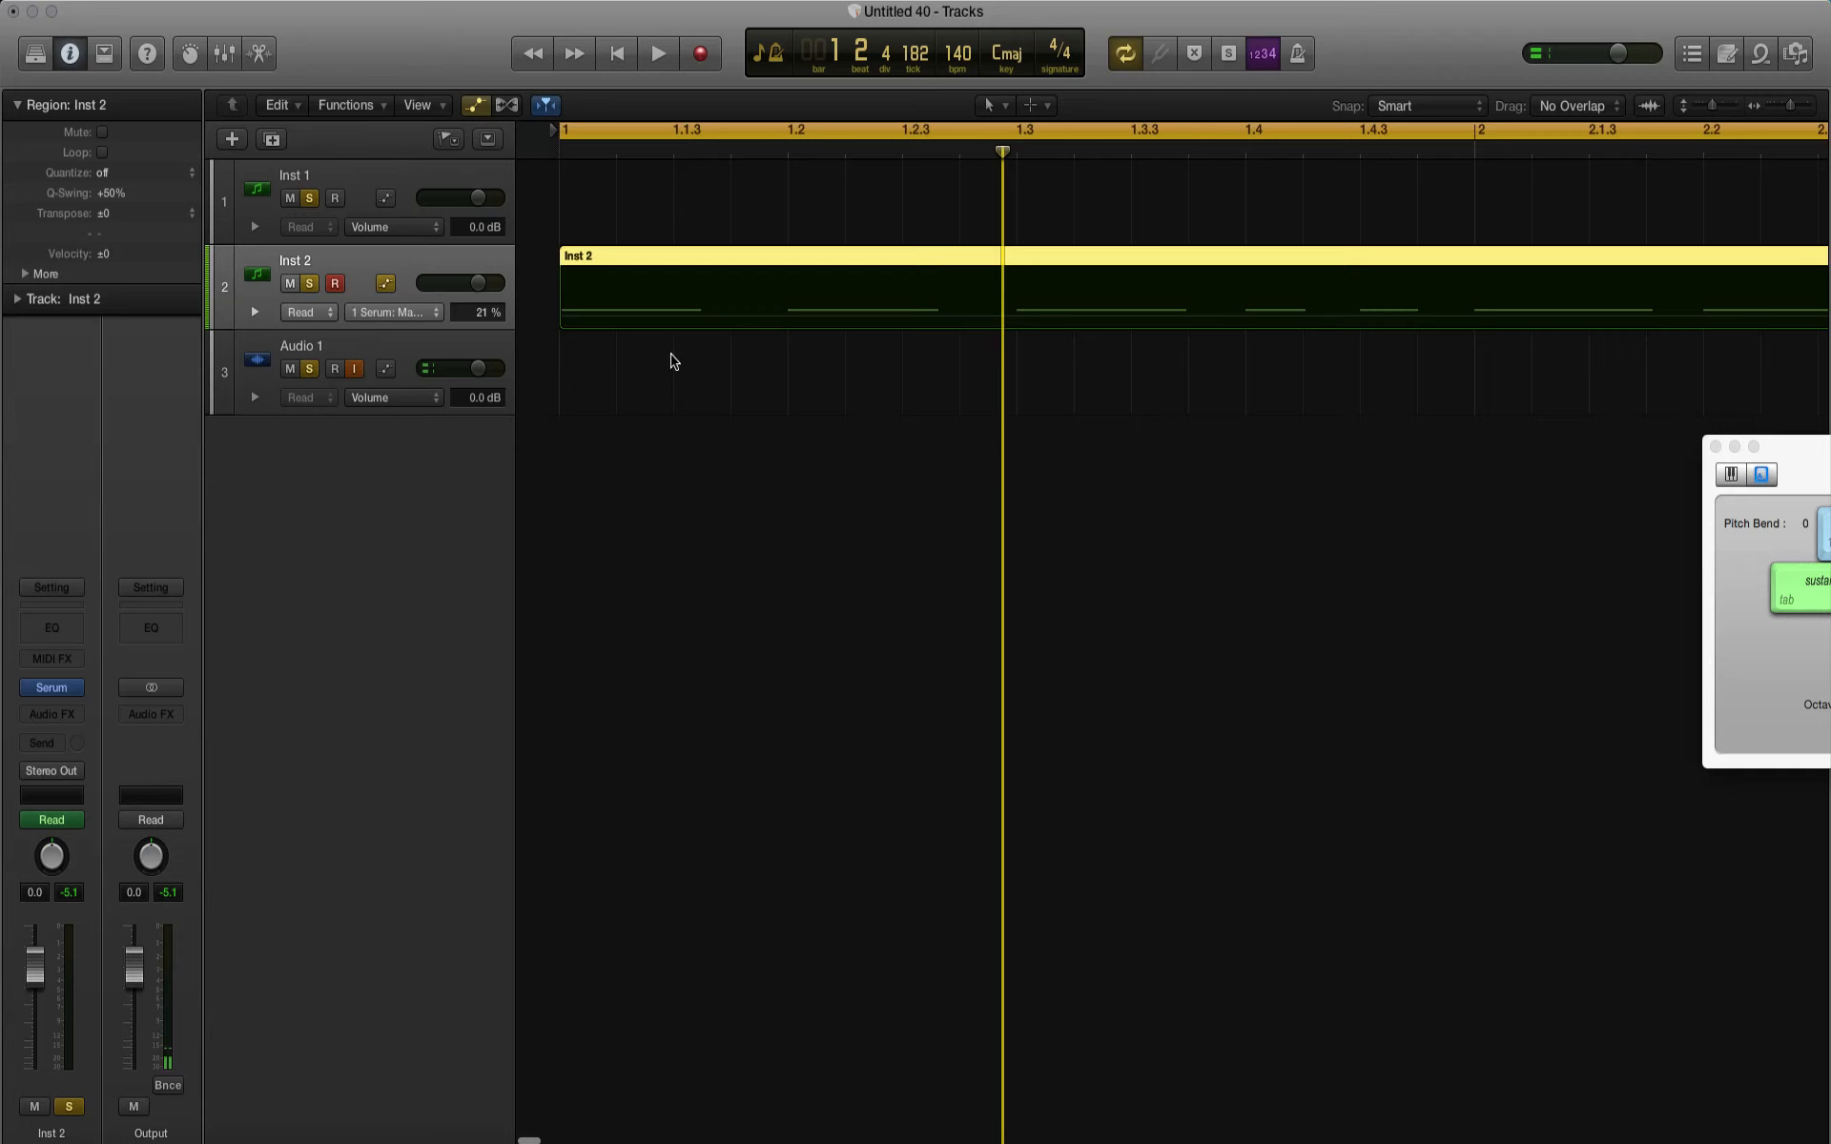
left_click(630, 324)
left_click_drag(686, 314, 684, 245)
key("space")
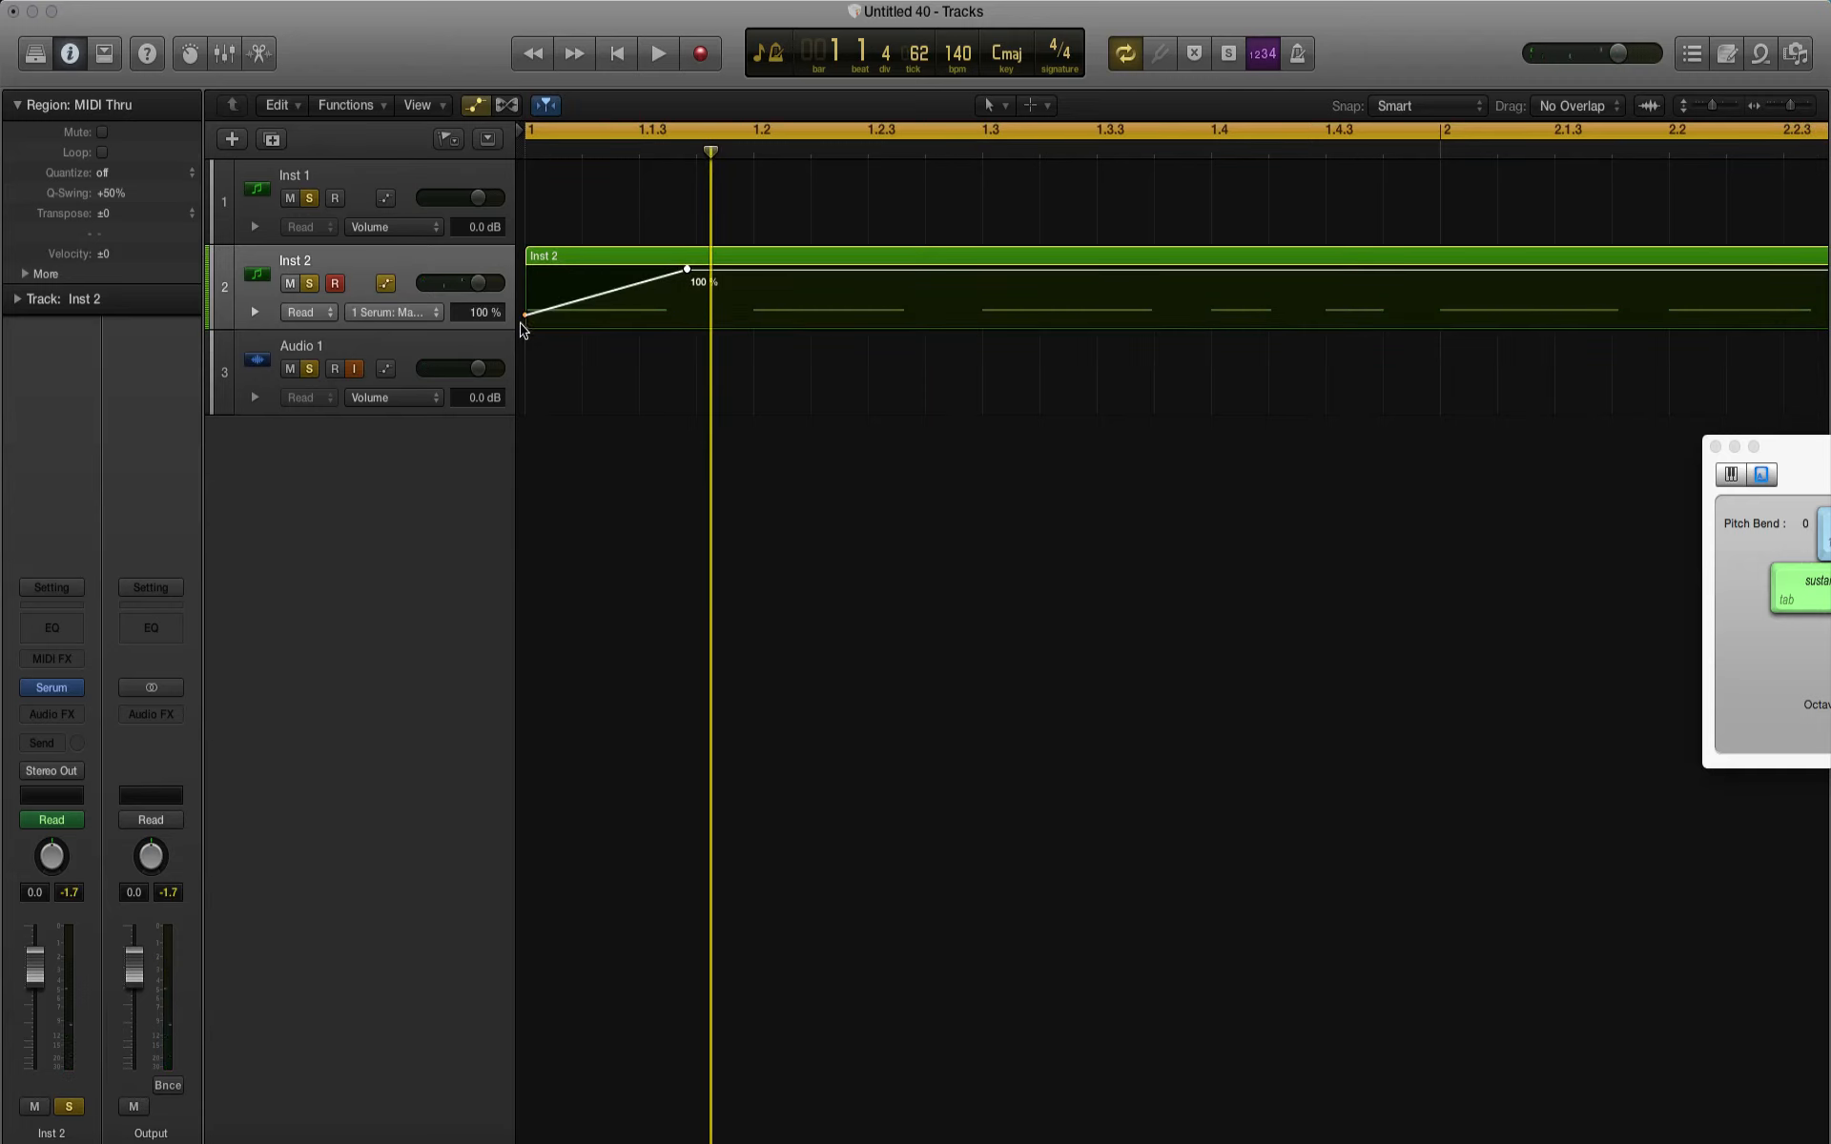
Step: Raise the start point of the Macro 1 ramp to about 60% at the Inst 2 region's start, and play it
left_click_drag(523, 313, 523, 291)
key("space")
key("space")
key("space")
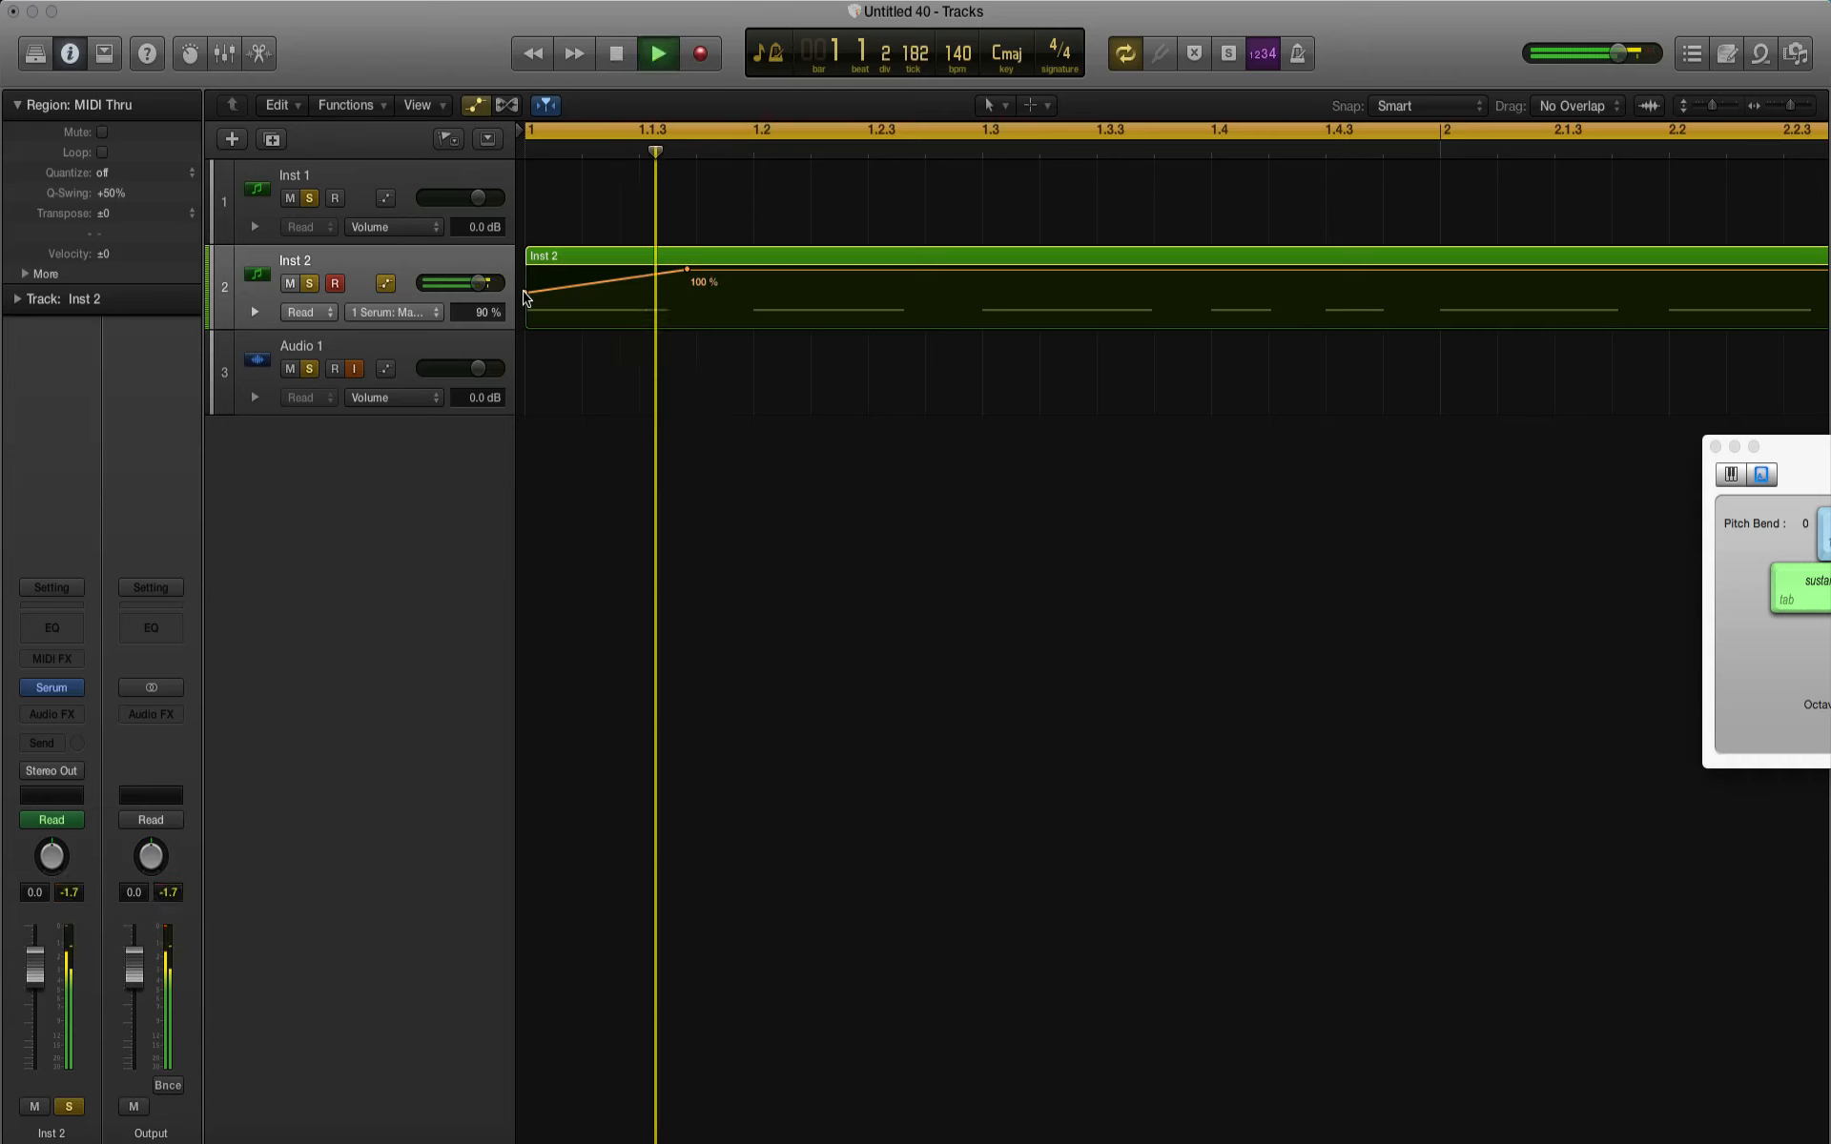
key("space")
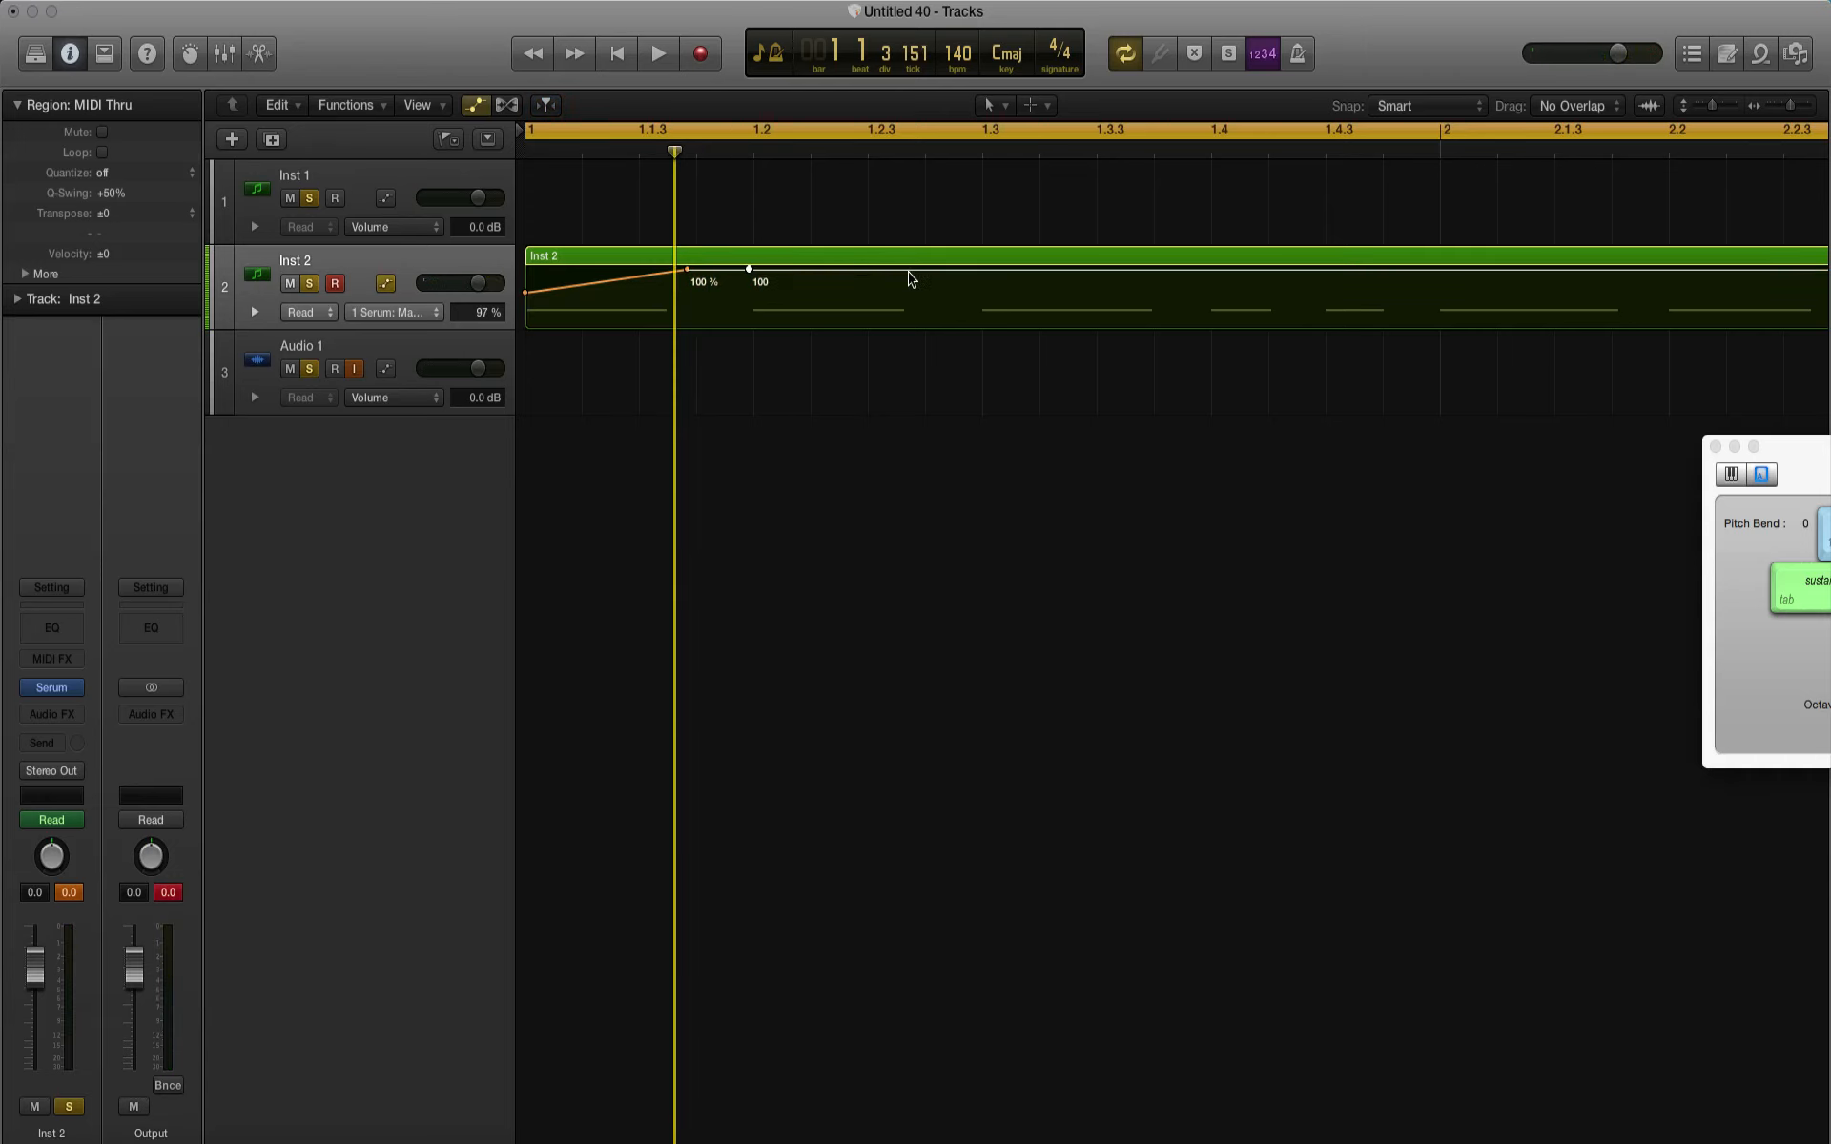
Step: Over the second note, drop Macro 1 from 100% to about midway at the note's start, ramp it down to 0%, and play it
left_click_drag(909, 275, 911, 343)
key("space")
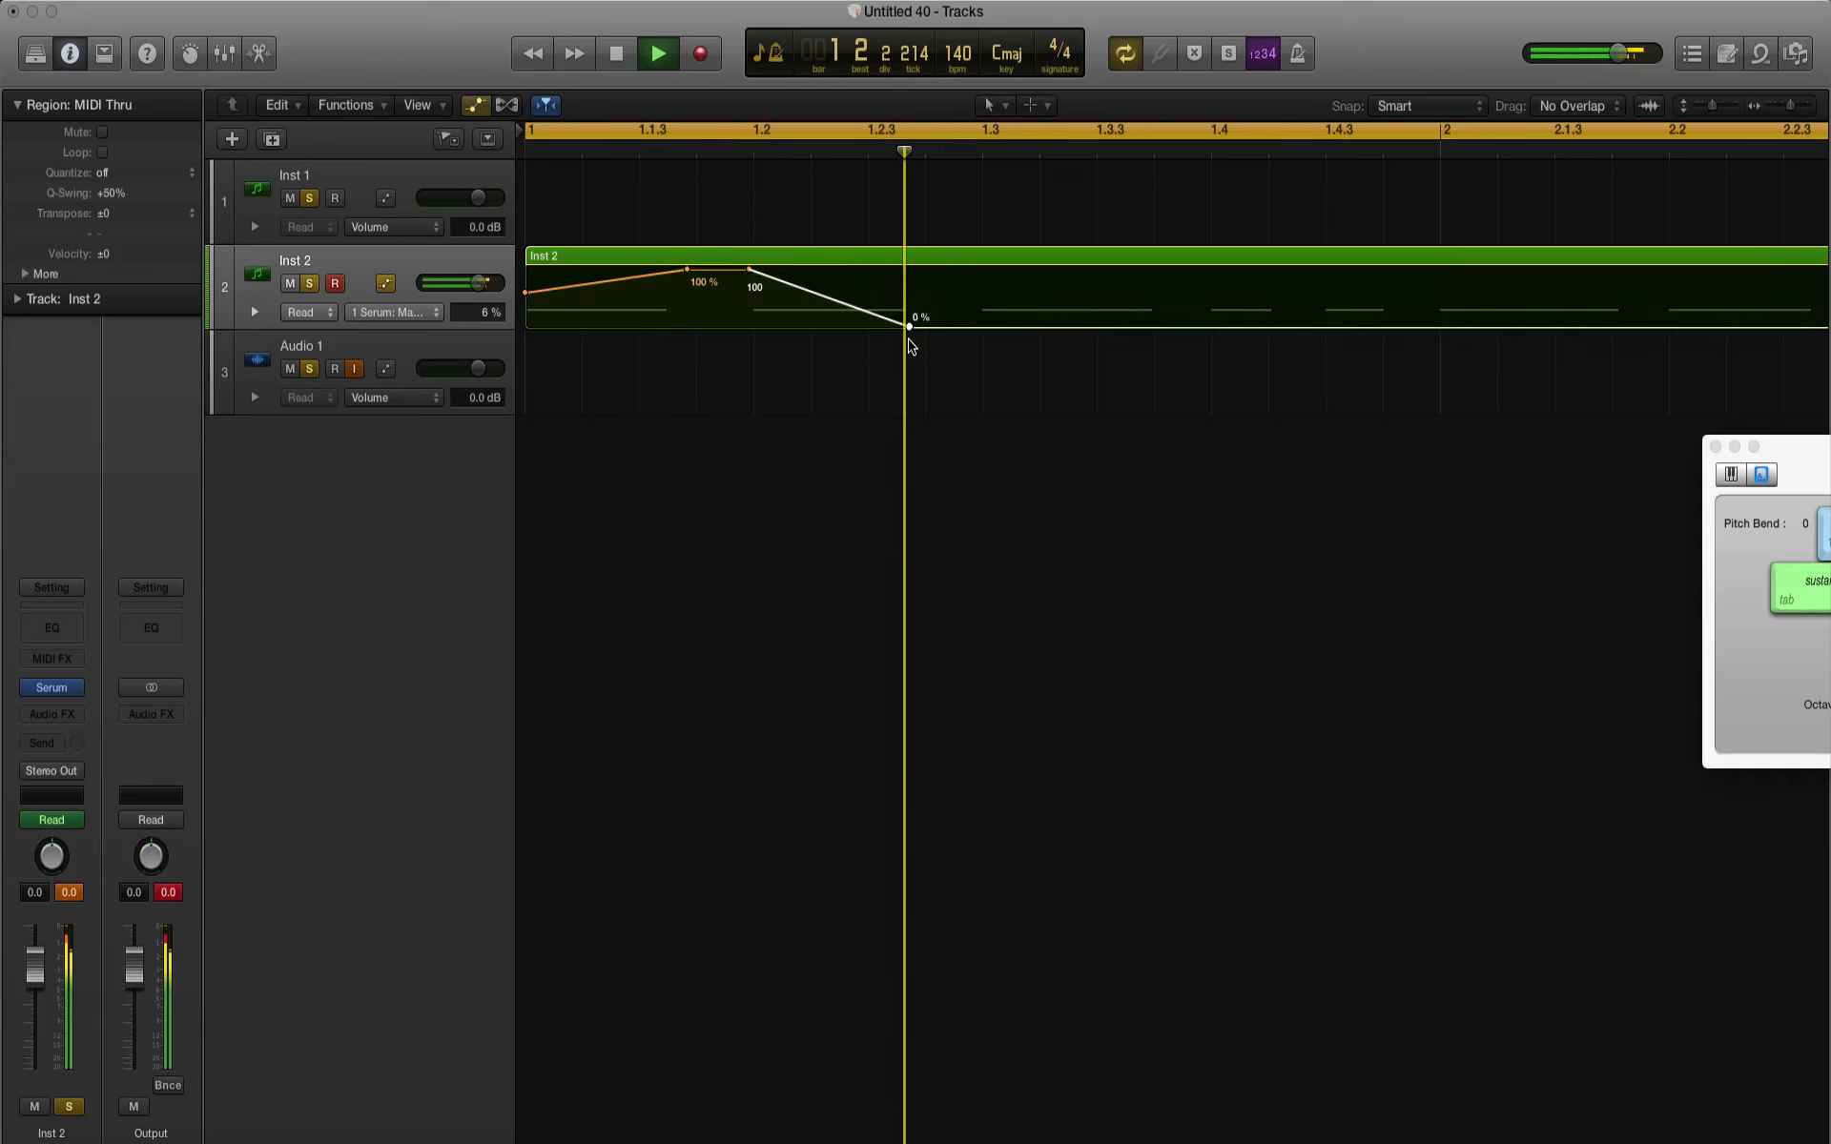
key("space")
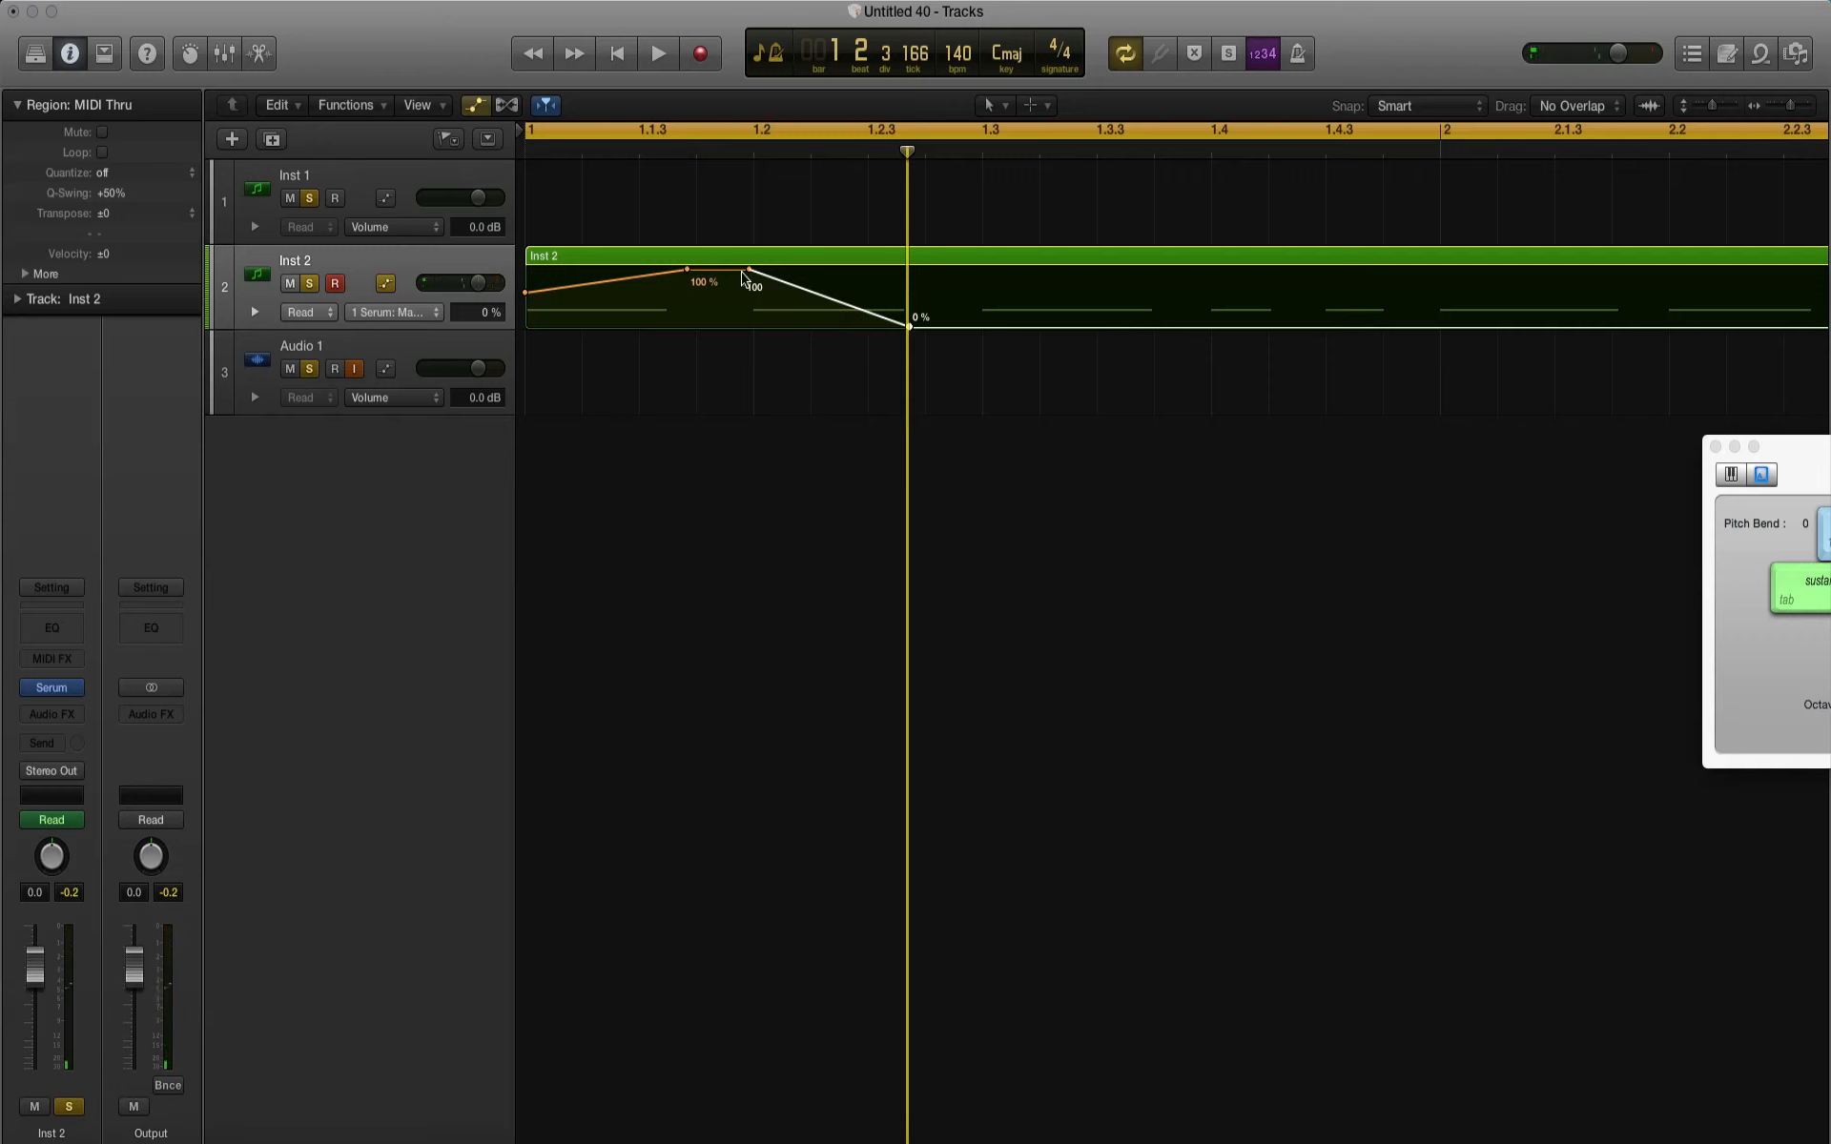
left_click_drag(749, 273, 751, 302)
key("space")
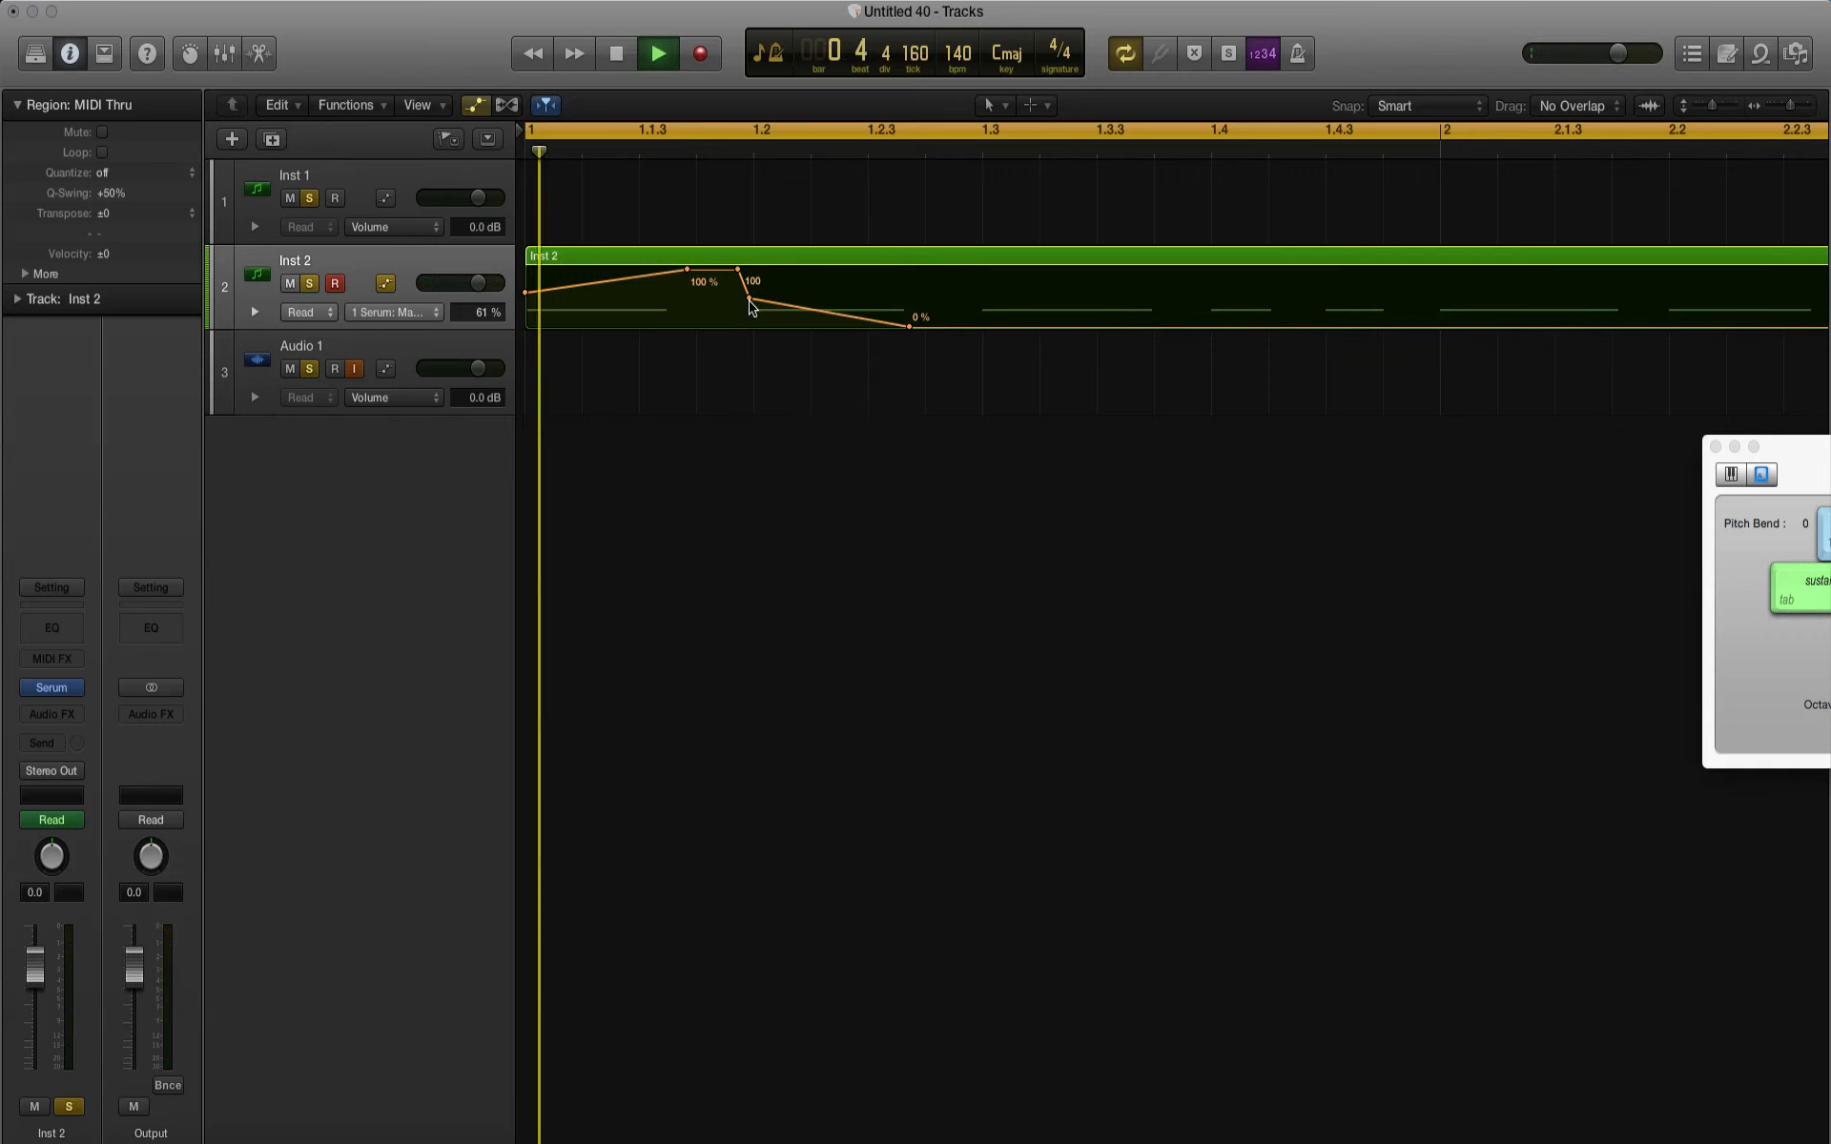
key("space")
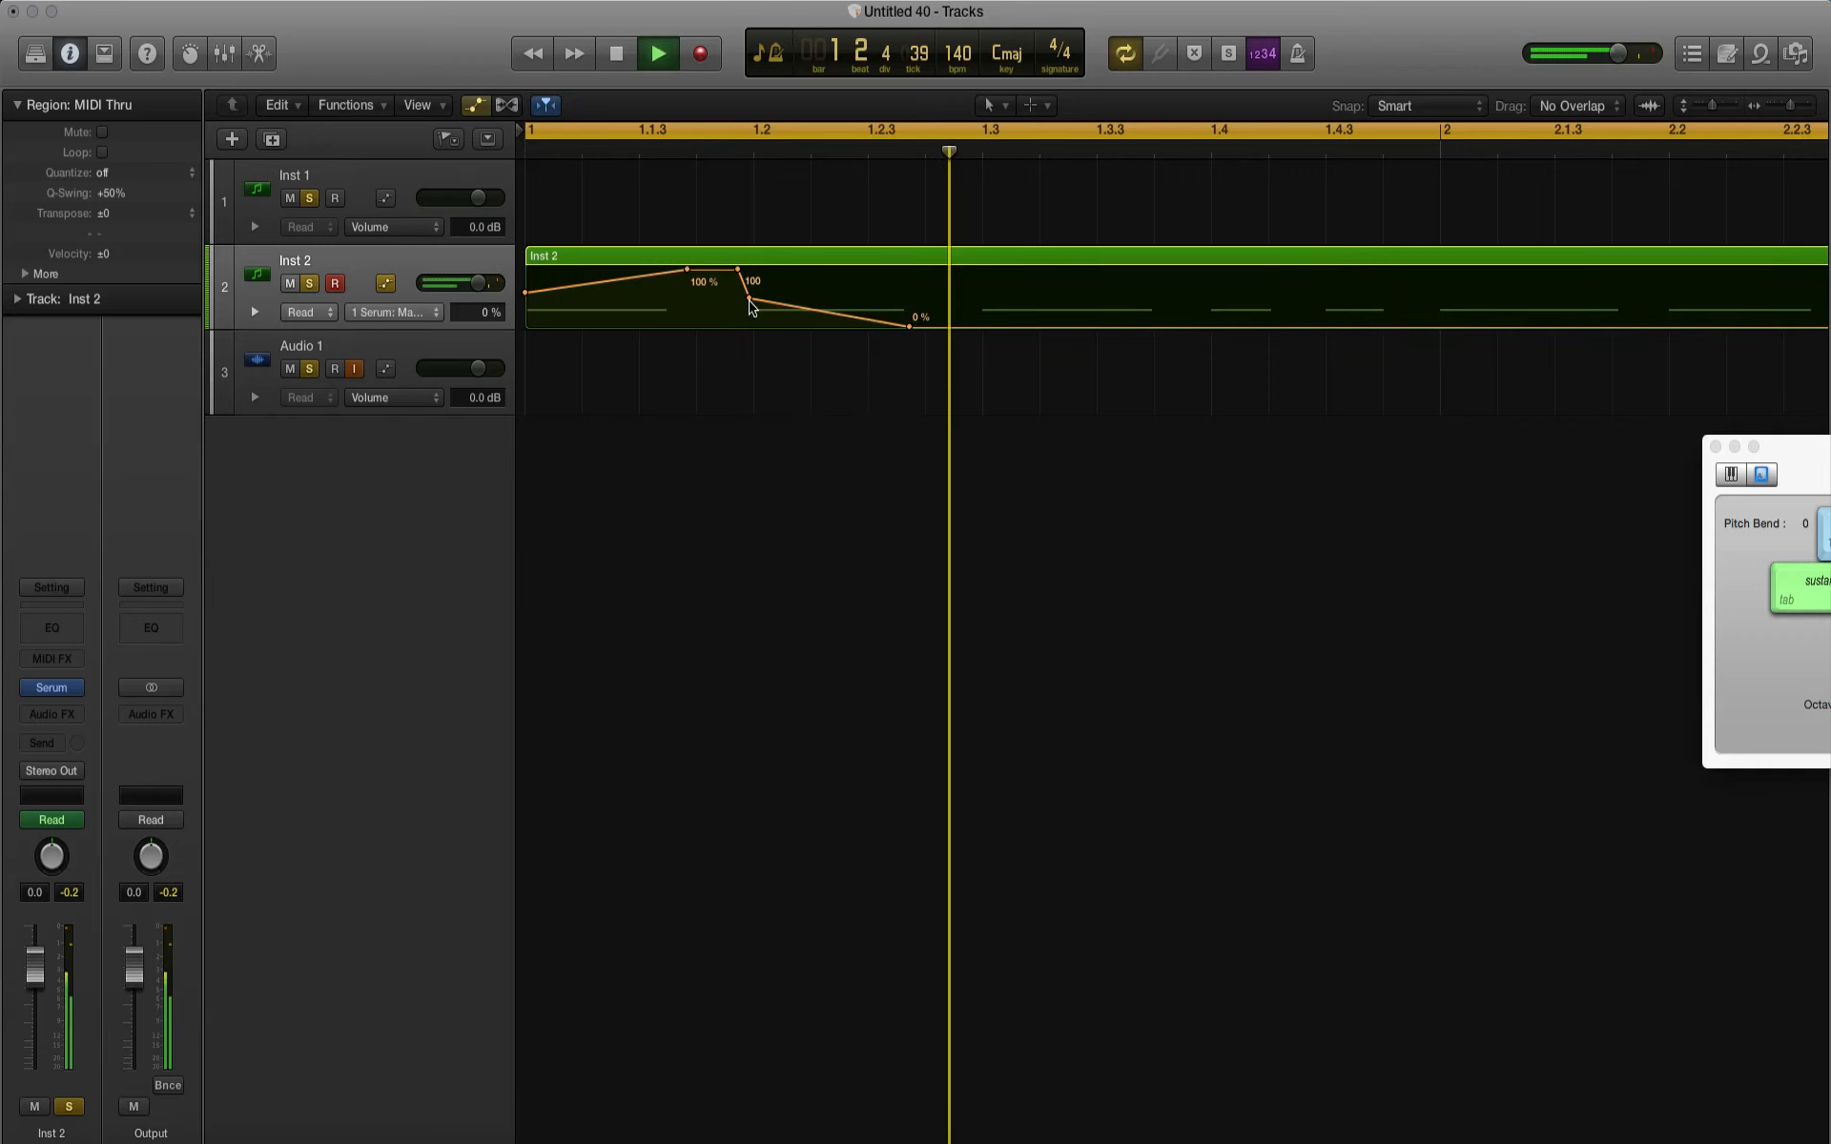
Step: Draw a Macro 1 ramp from 0% at 1.3 up to 100% just before 2.2, dropping straight back to 0%, and play it
scroll(1206, 303, "right", 2)
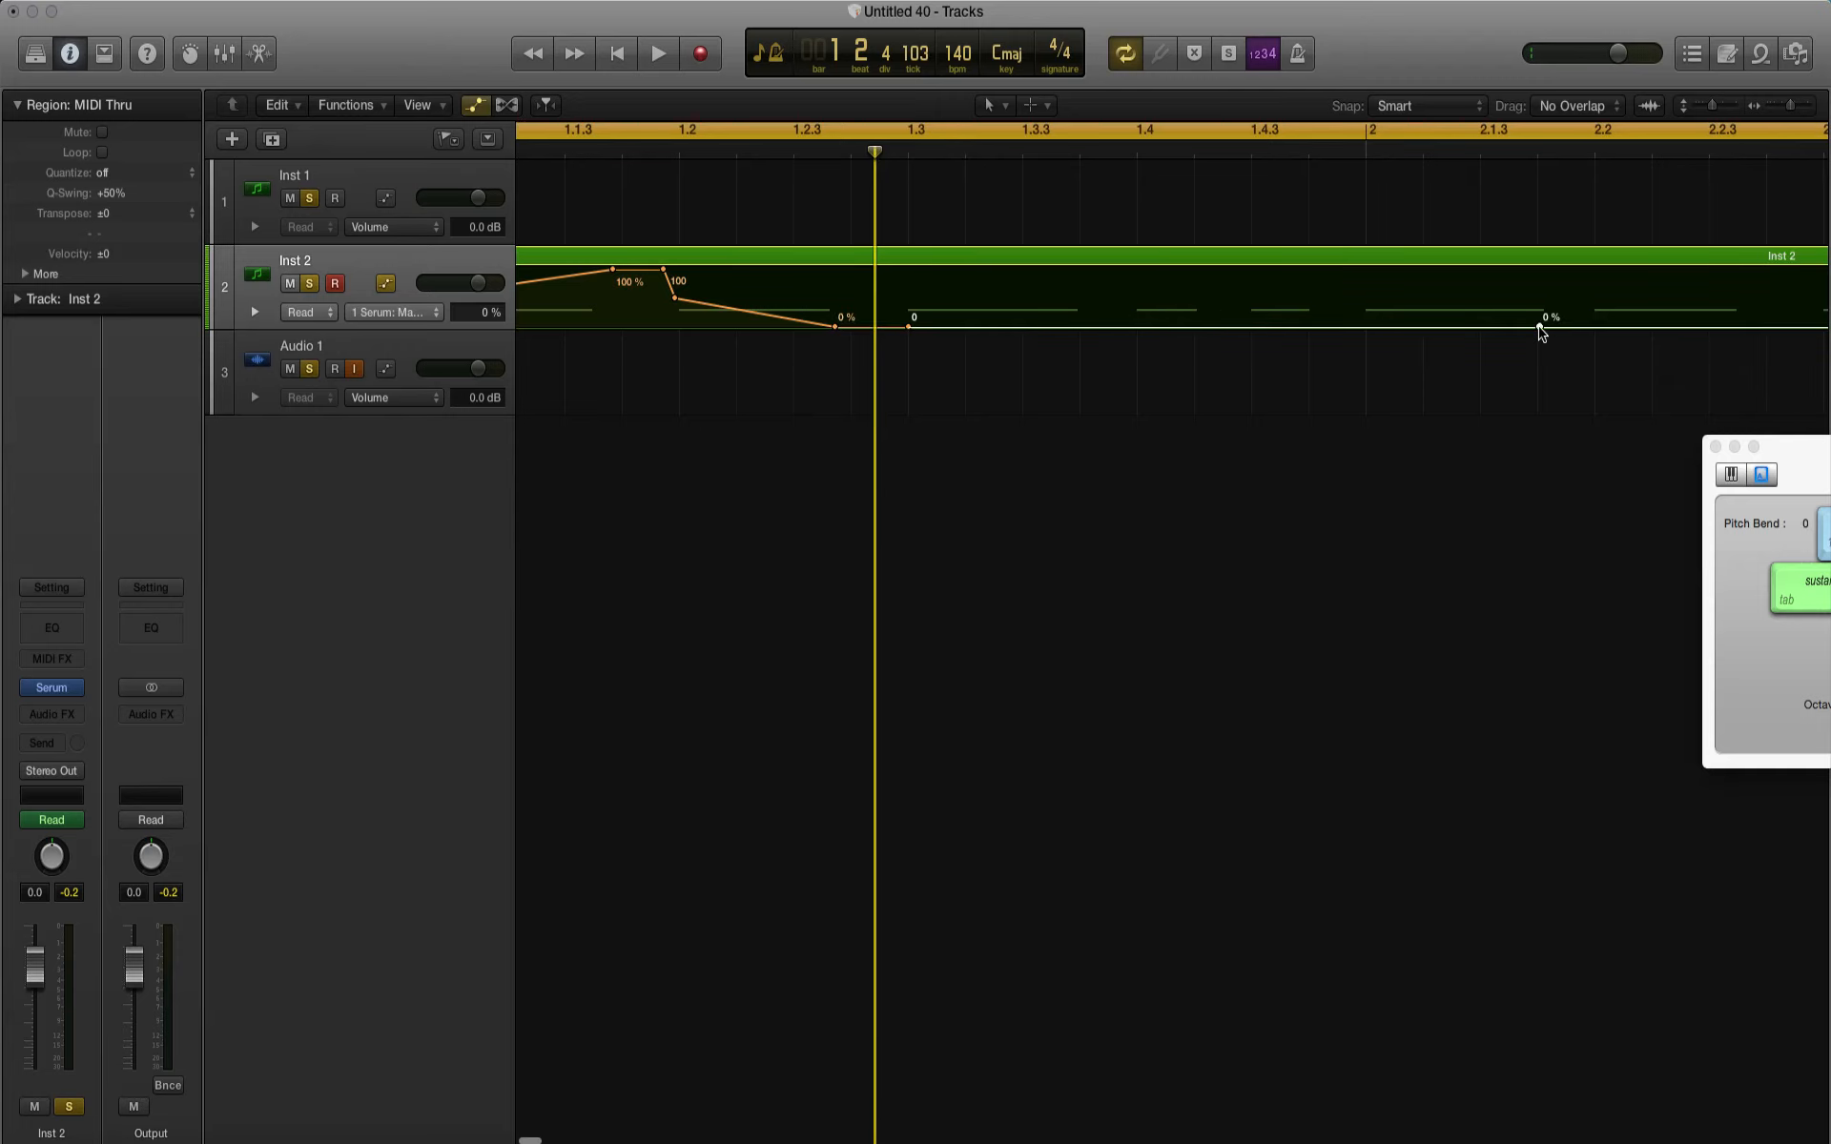
left_click_drag(1539, 327, 1538, 268)
key("space")
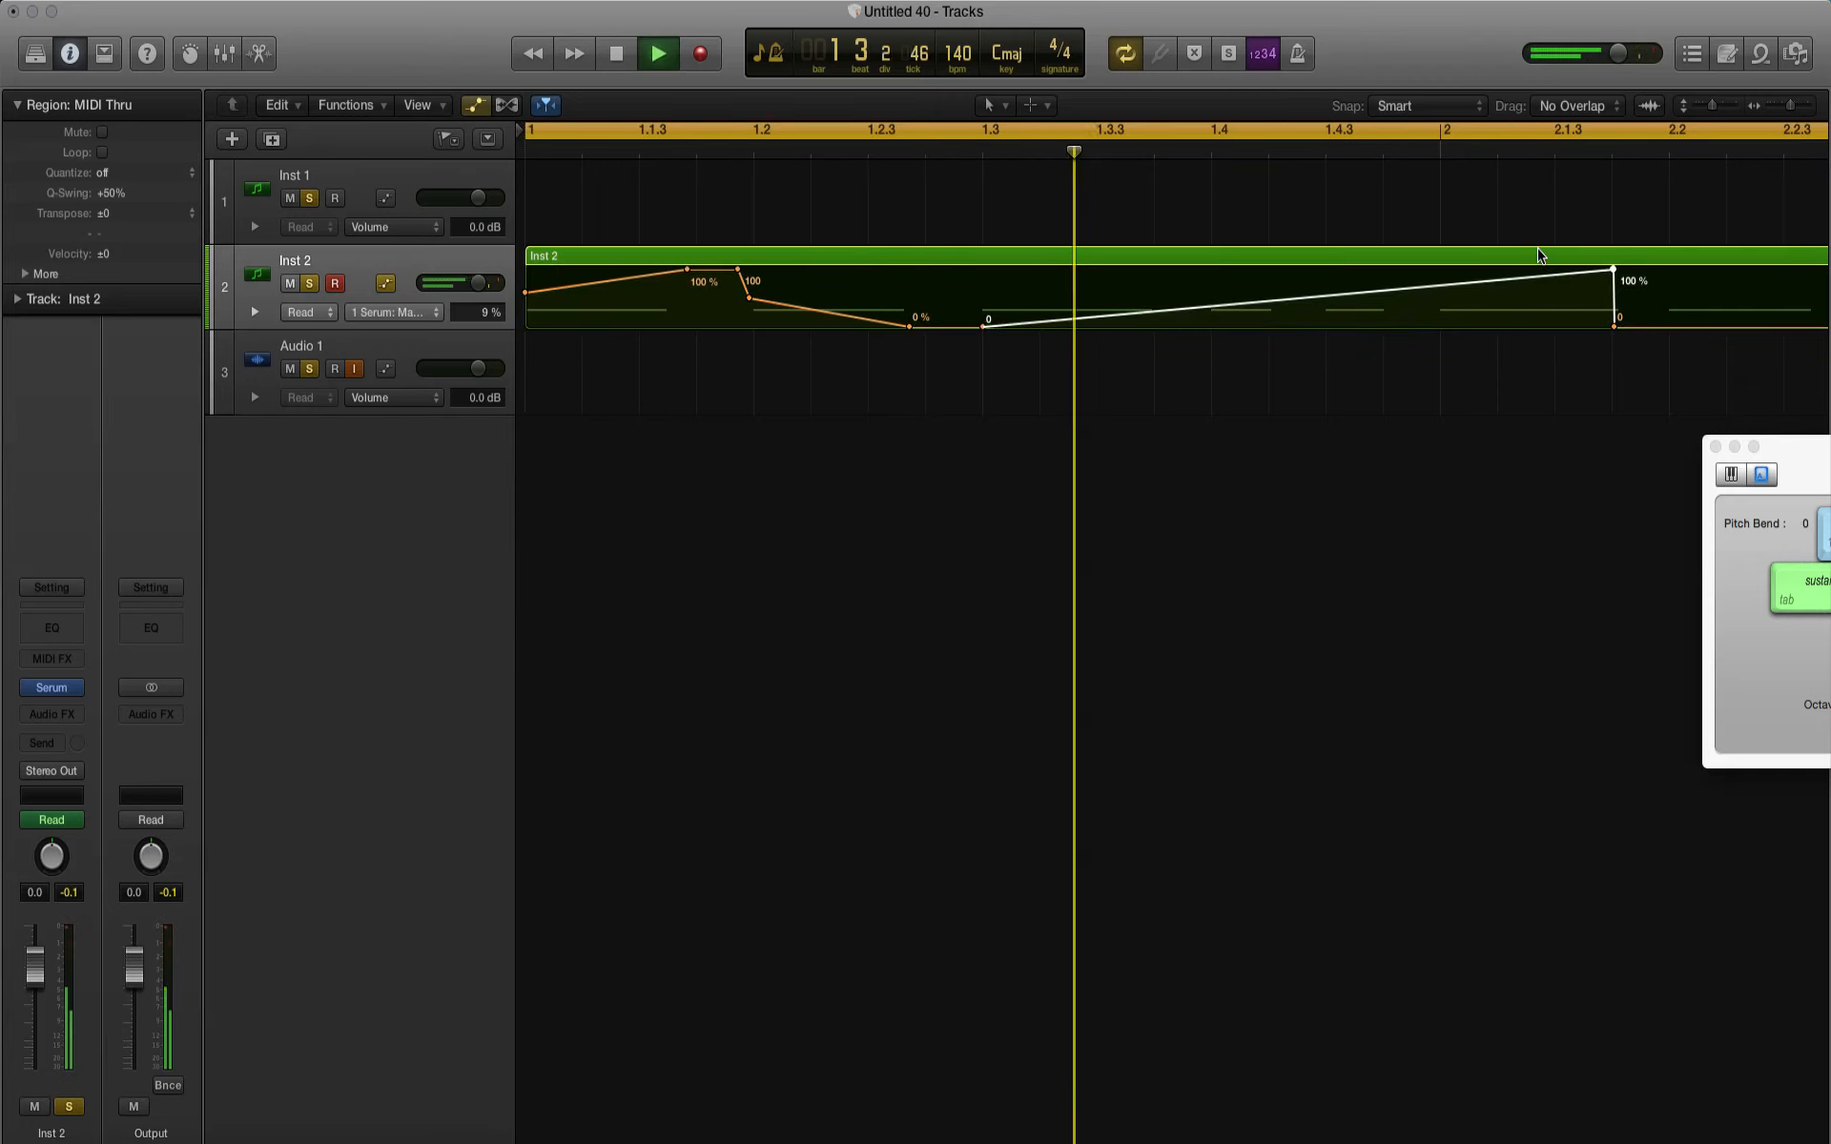
key("space")
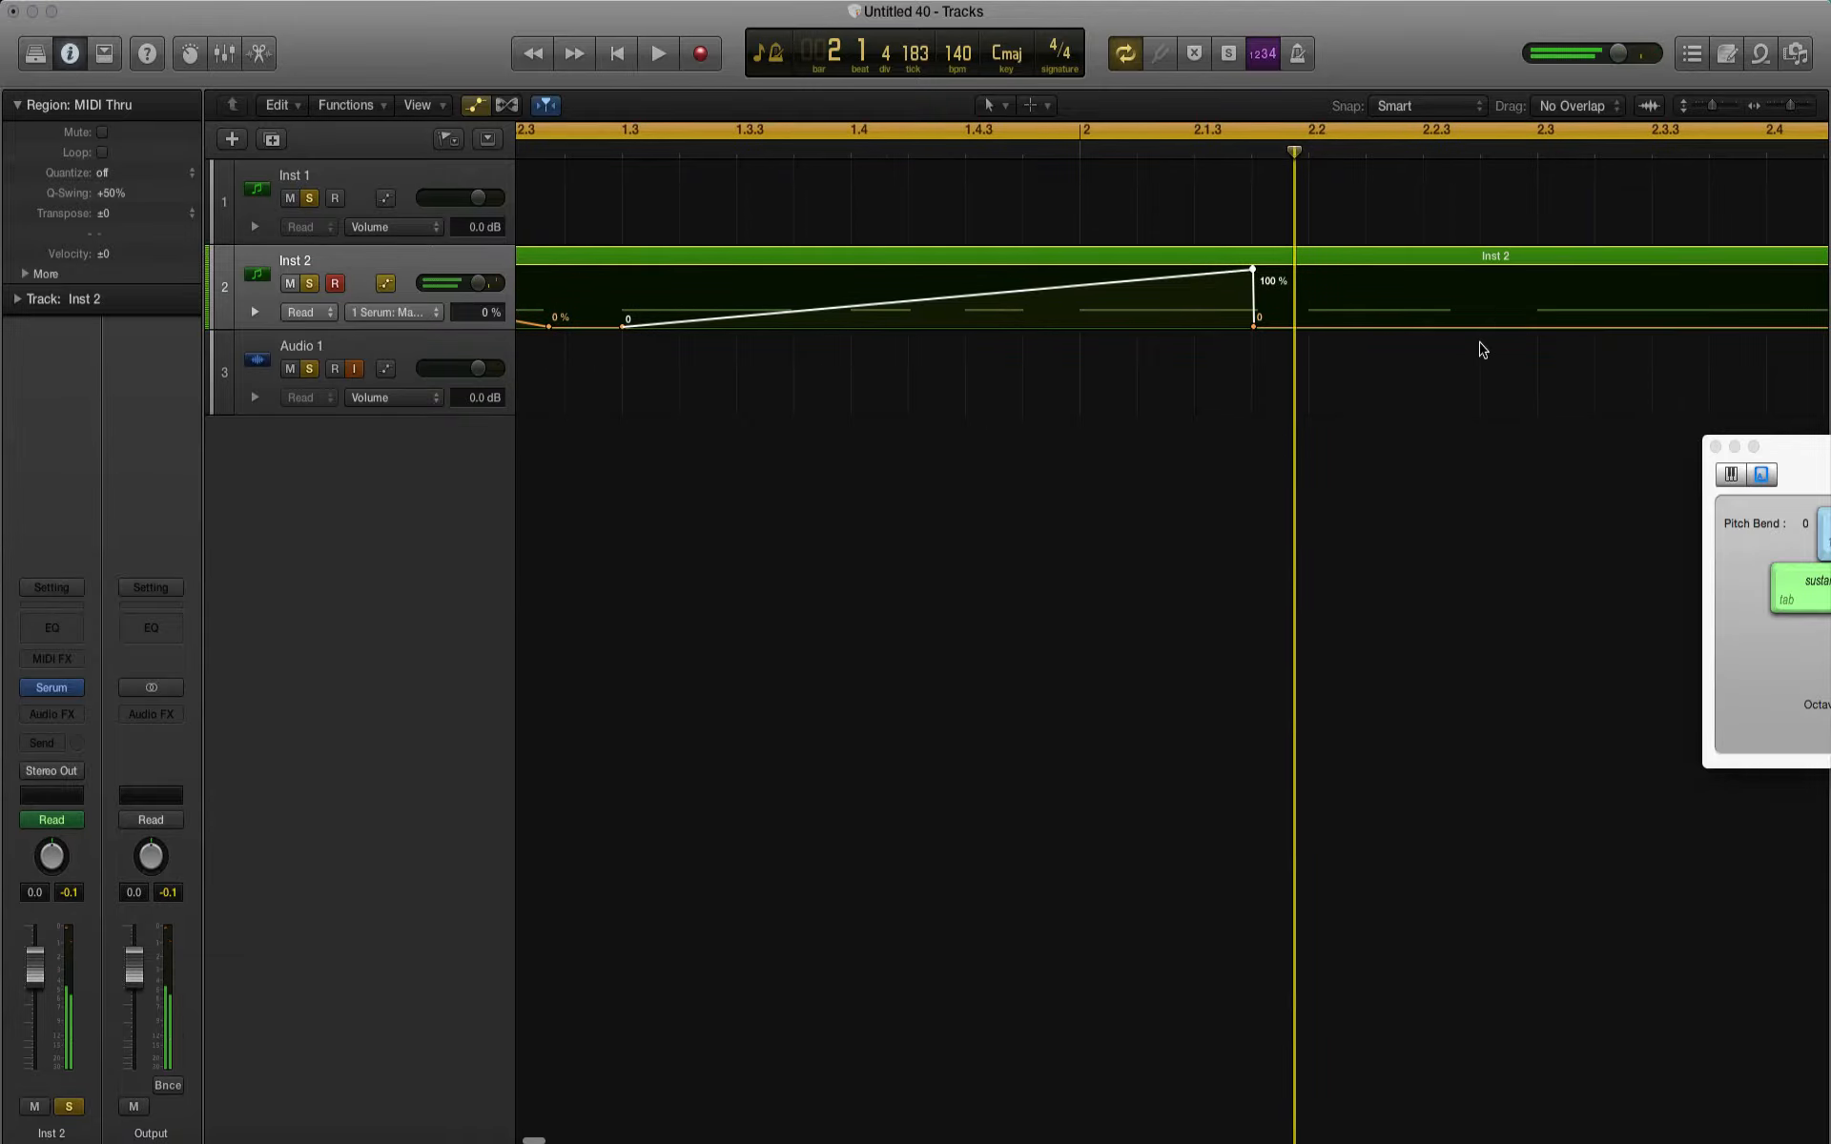
Step: Shape a Macro 1 bump over the note at 2.2, rising from 0 to a plateau of about 55–57% and back, and play it
left_click(1362, 327)
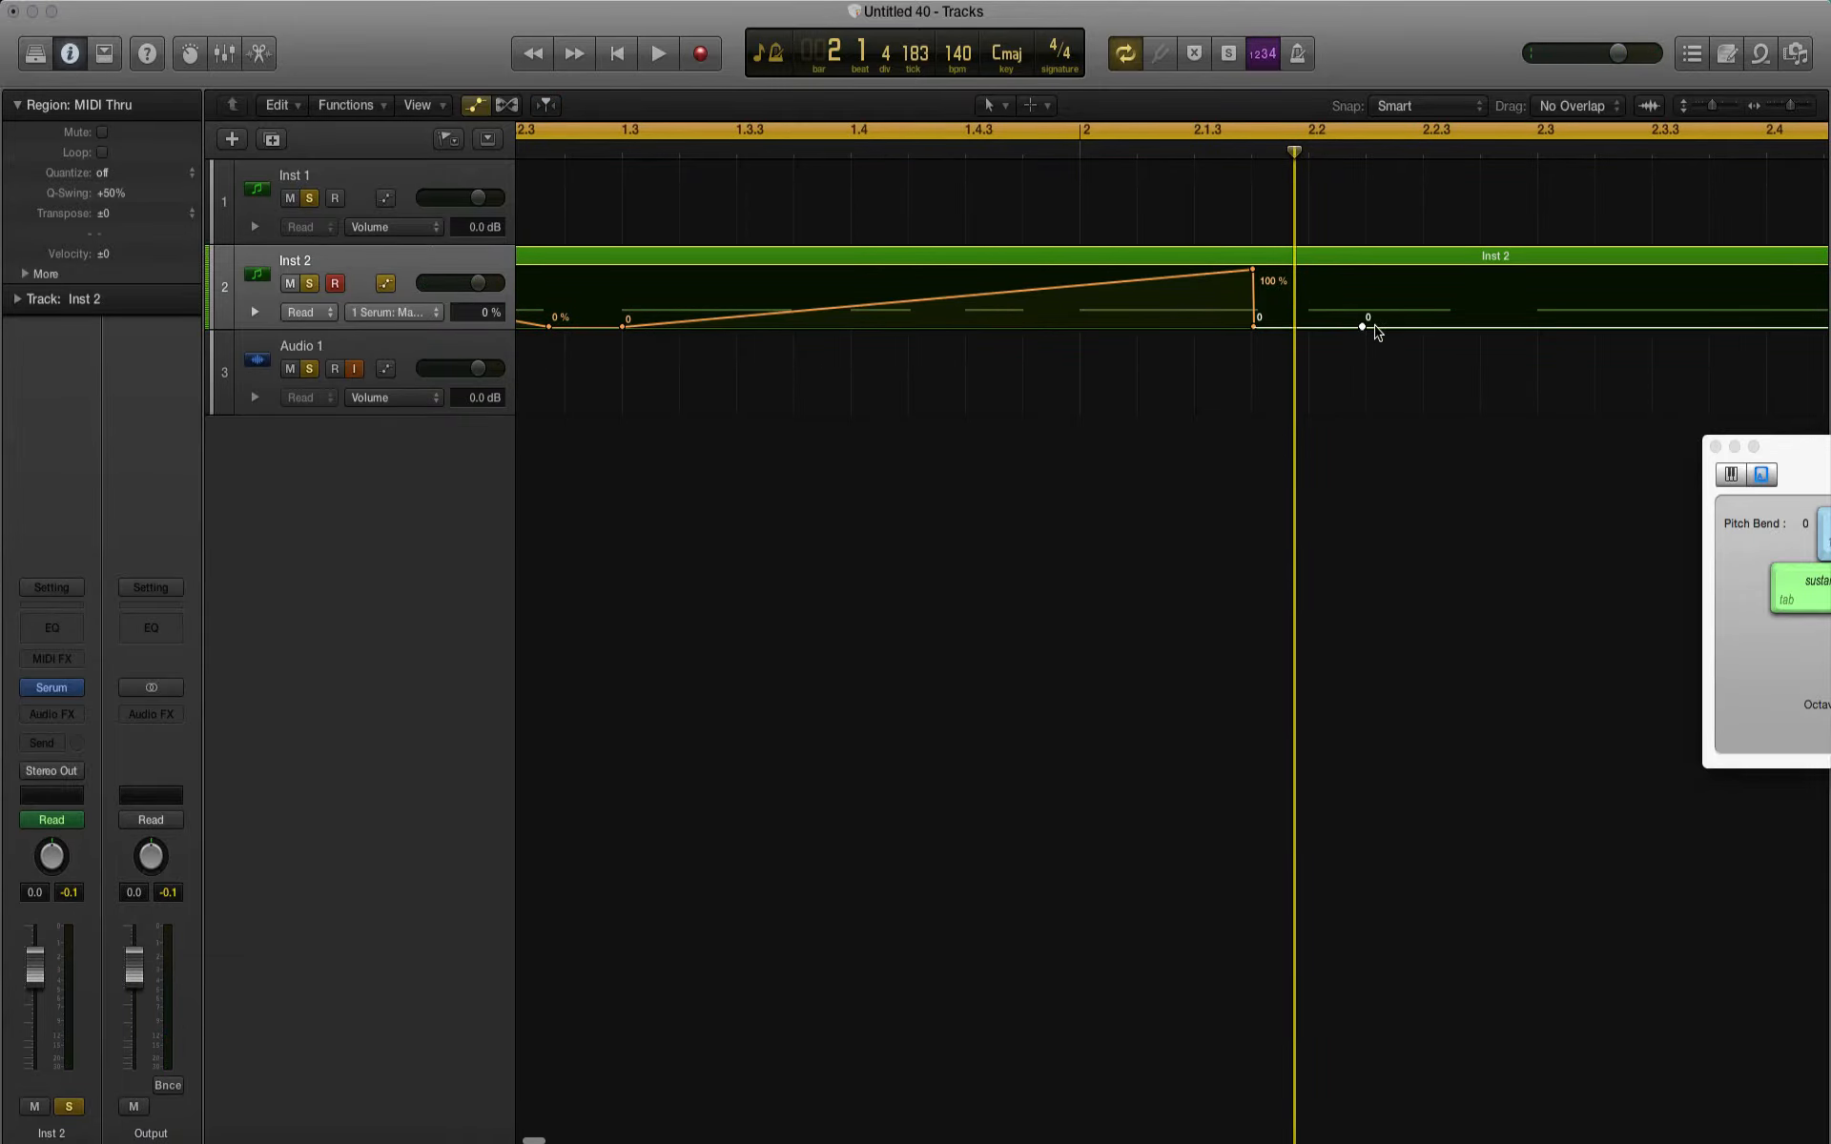
left_click_drag(1371, 327, 1452, 270)
key("space")
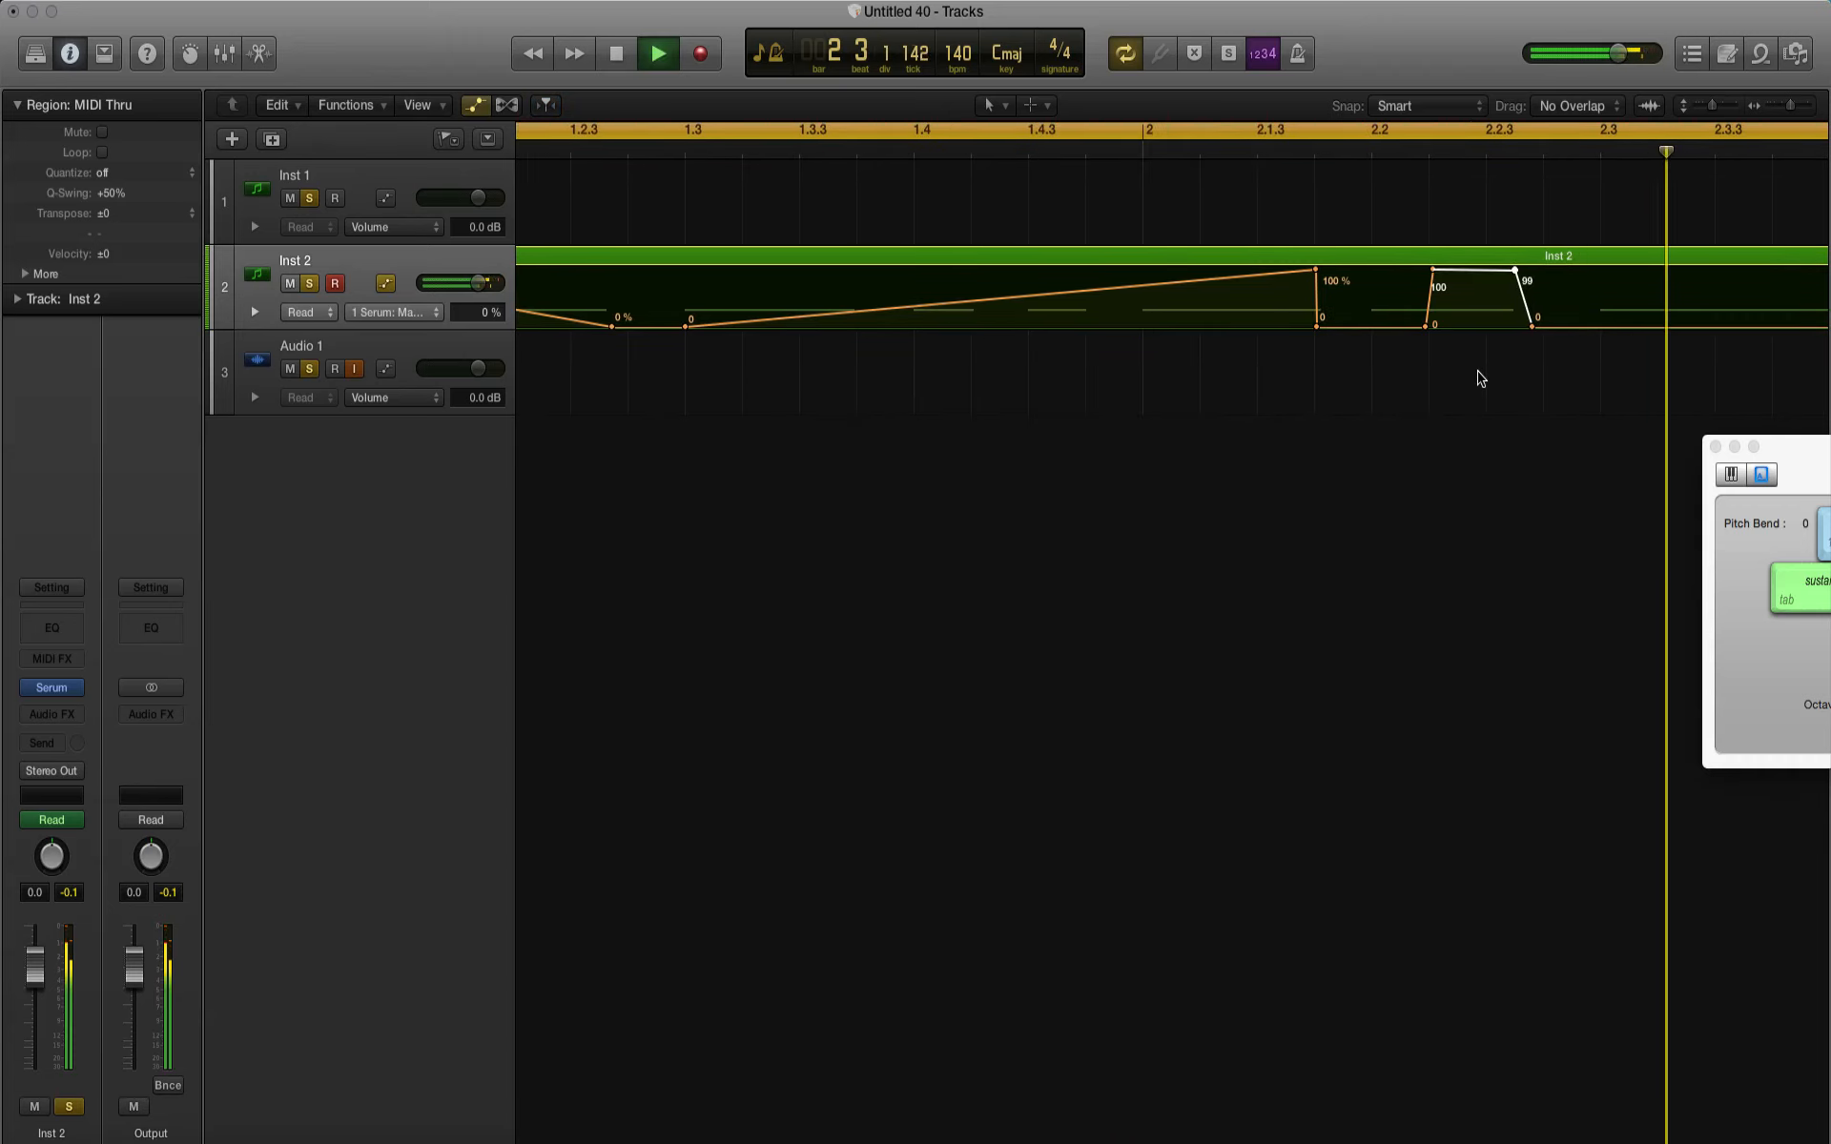
key("space")
left_click_drag(1433, 272, 1515, 295)
key("space")
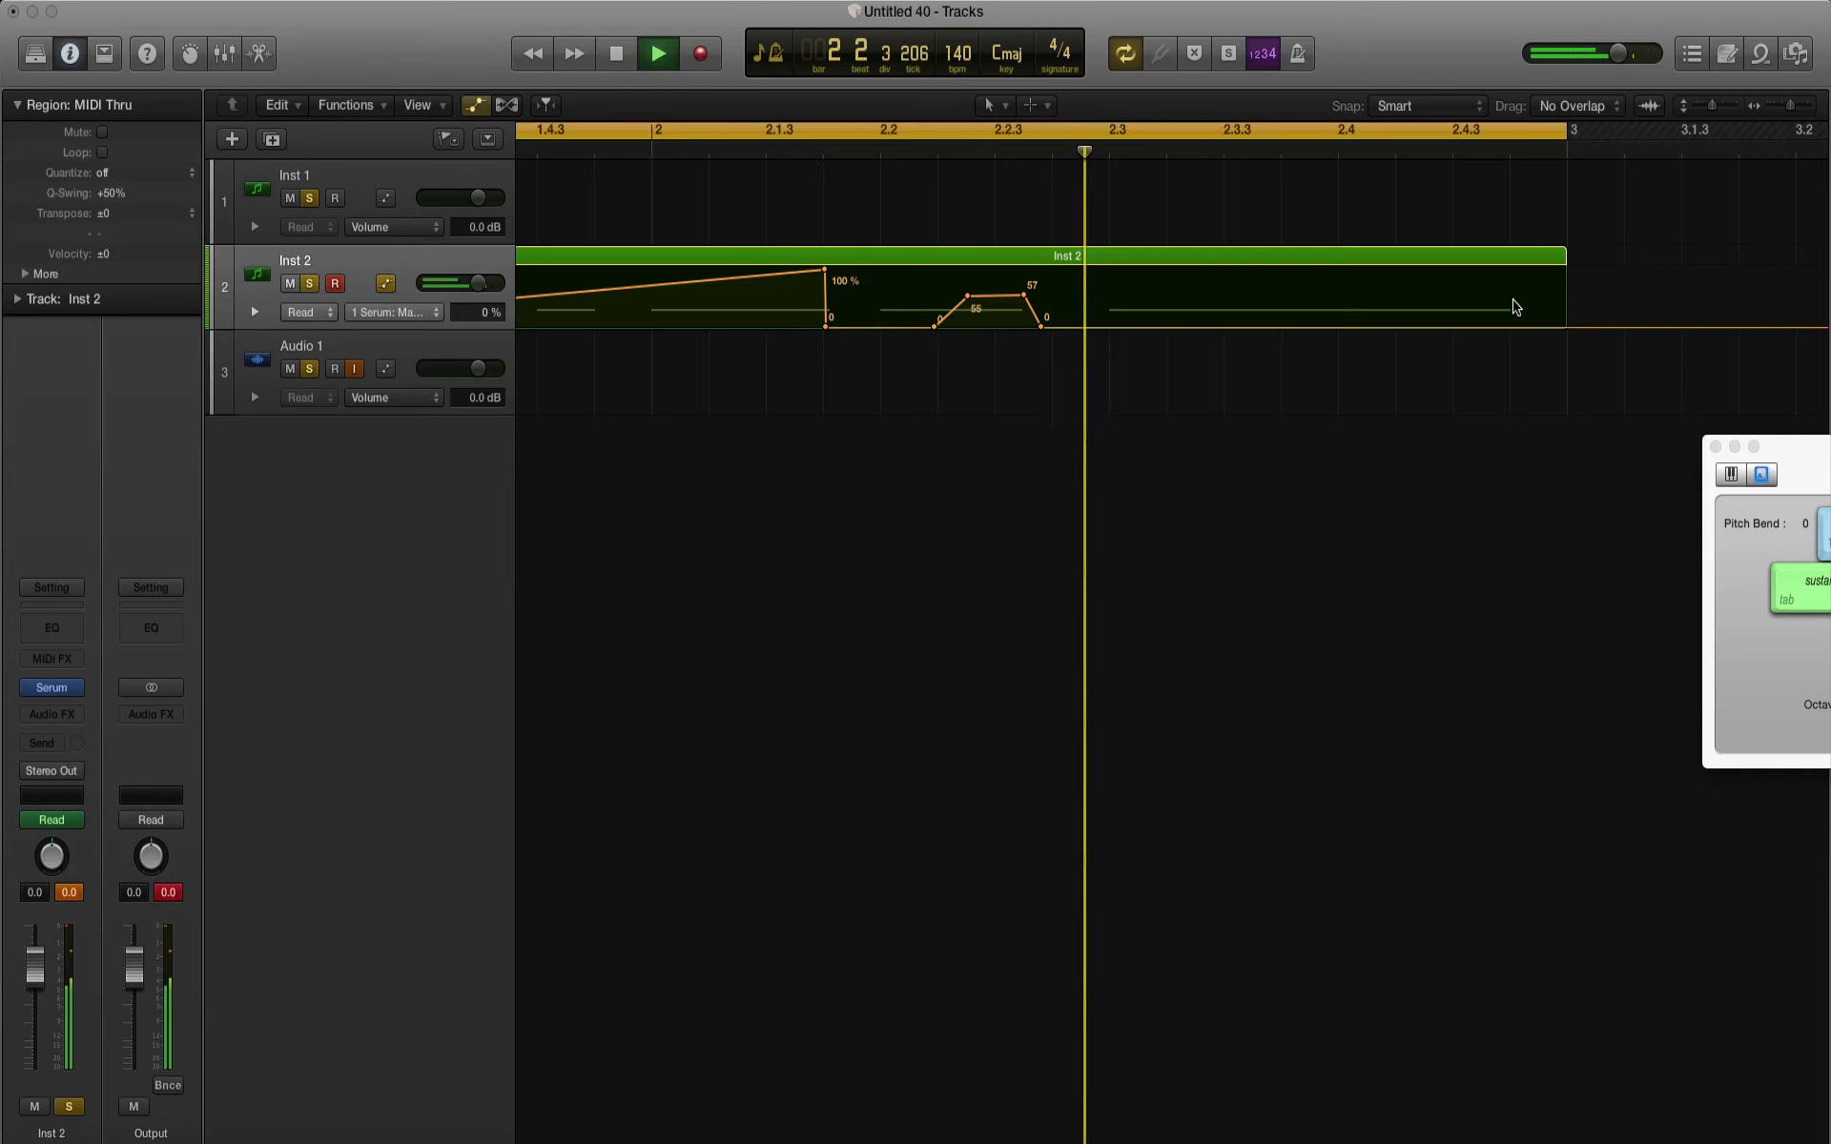
key("space")
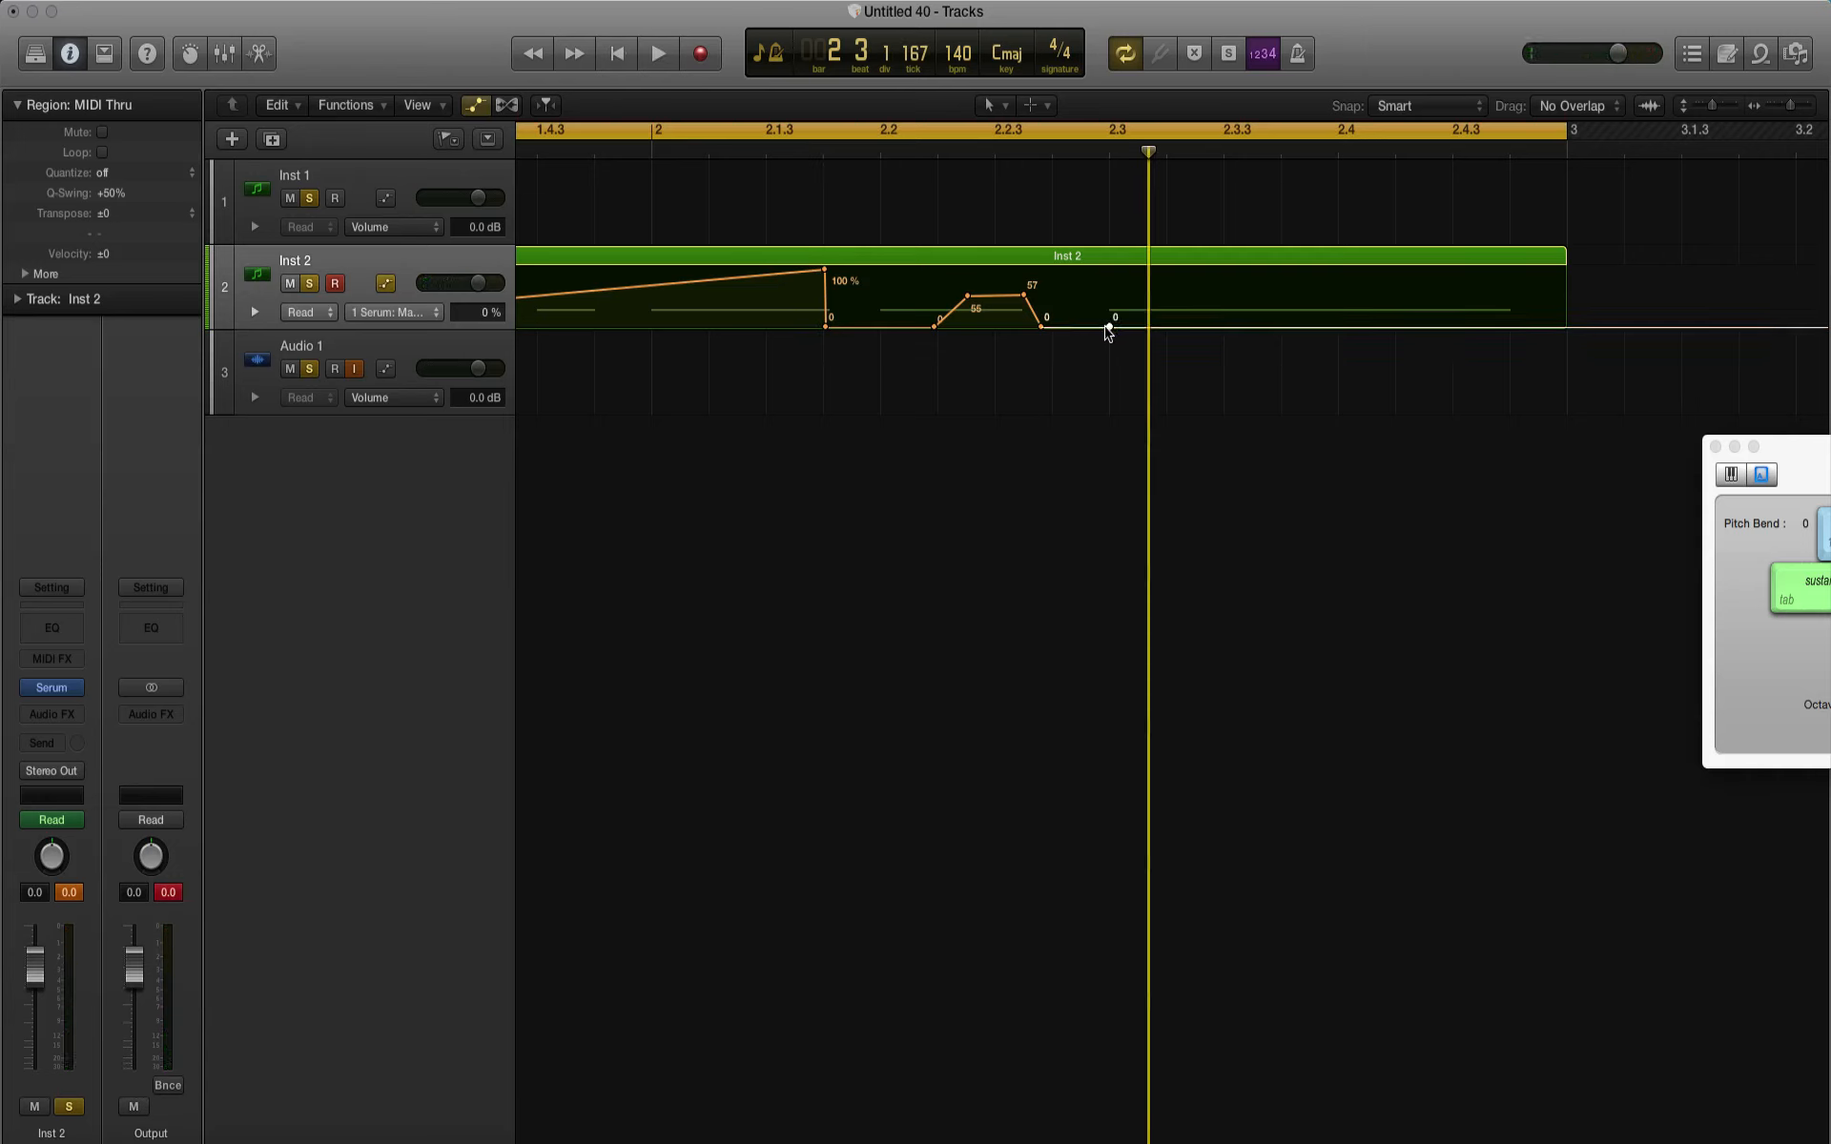
Step: Raise Macro 1 to 100% at the last note's start and curve it down through 74, 52 and 33% to 0% at the note's end
left_click_drag(1107, 329, 1108, 270)
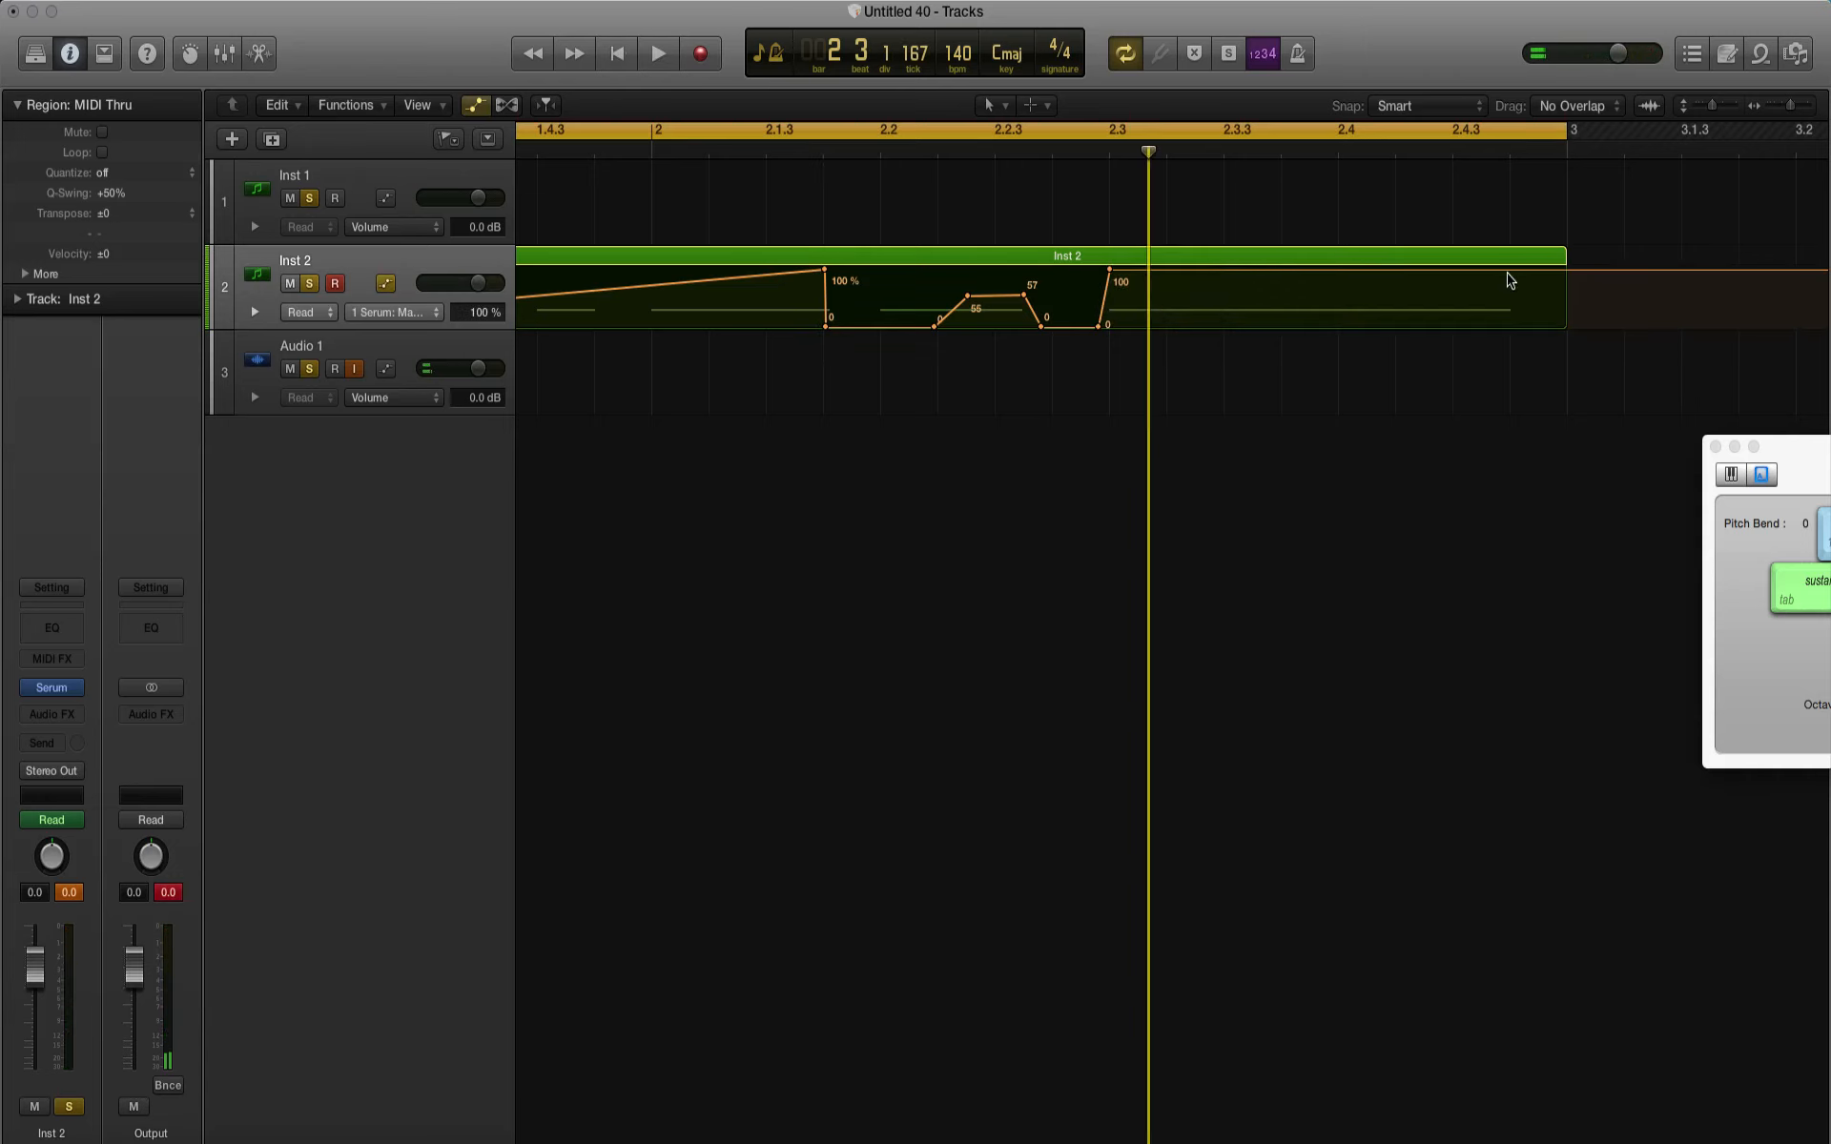
left_click_drag(1515, 271, 1305, 287)
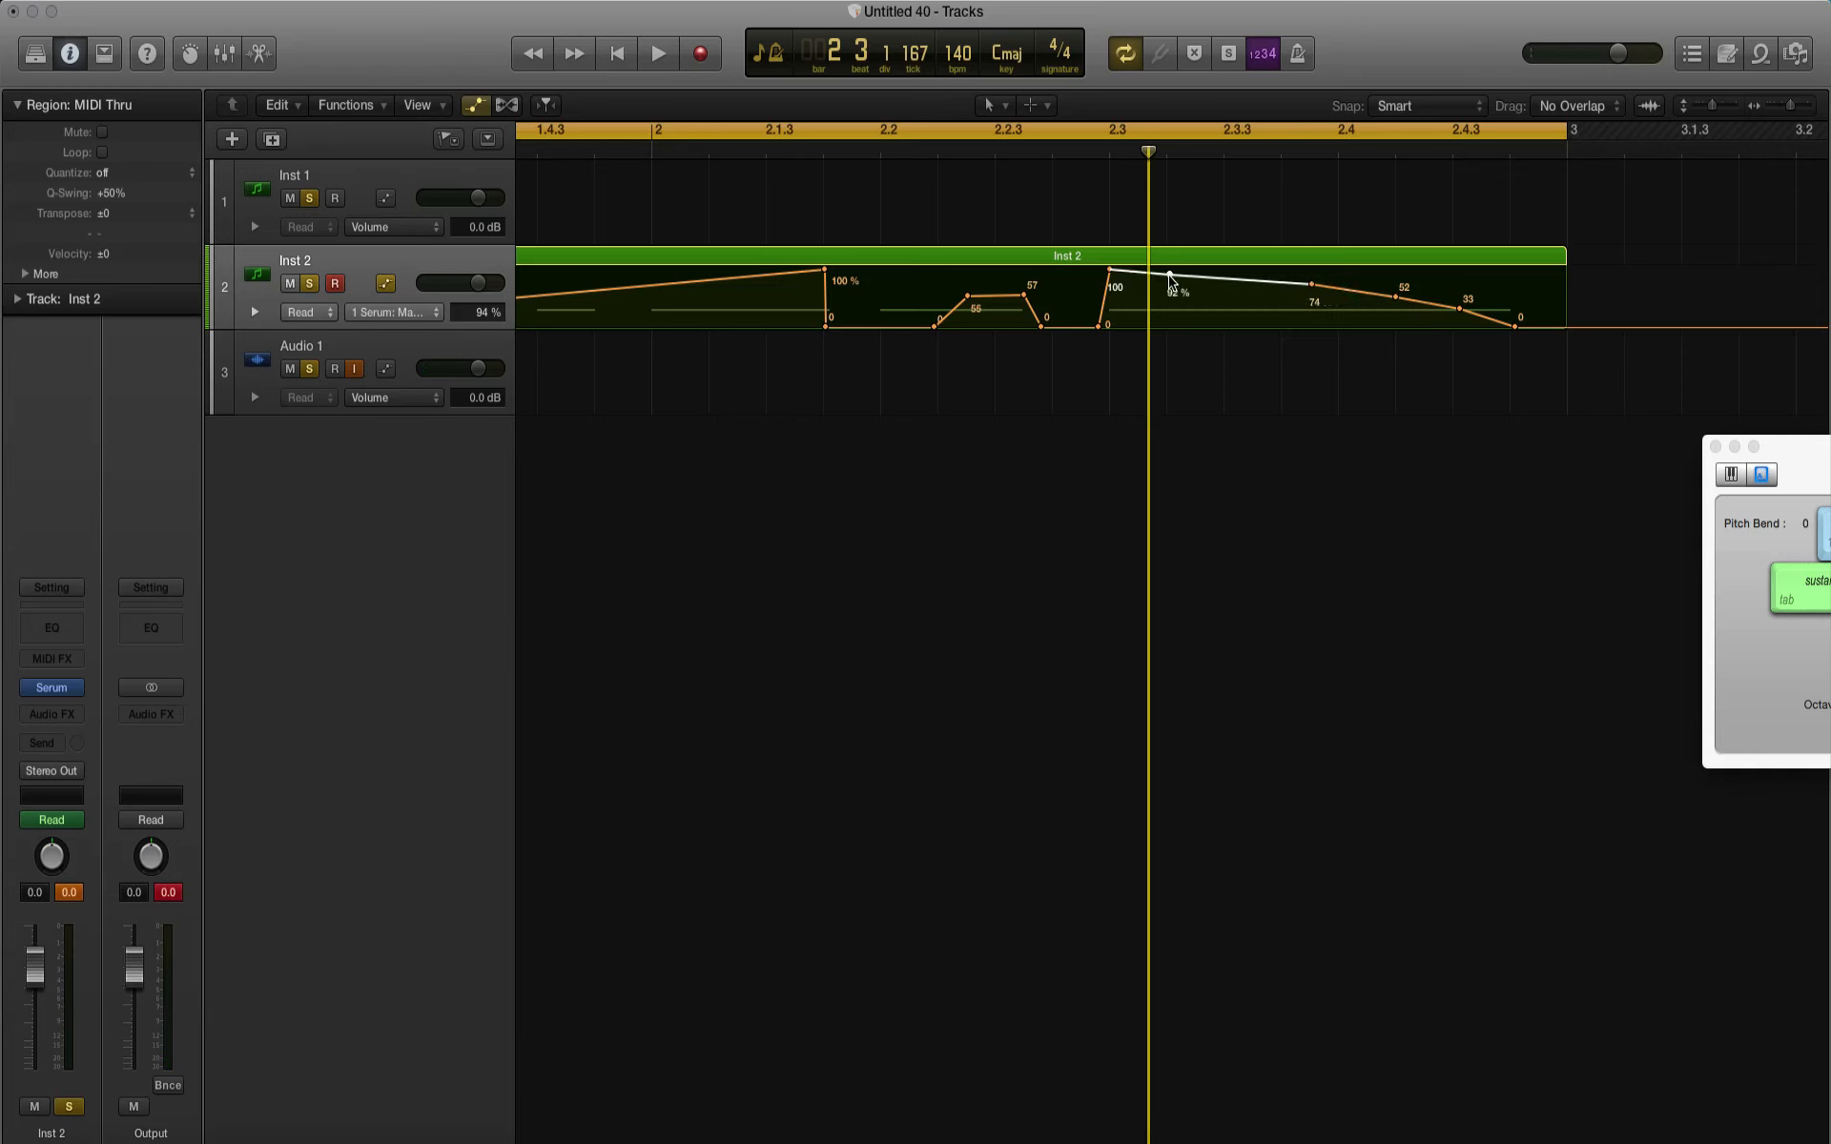
double_click(1169, 257)
mouse_move(1169, 274)
left_mouse_down()
mouse_move(1111, 287)
mouse_move(1142, 279)
left_mouse_up()
Step: Play the automated pattern from the start and hide the track automation
key("space")
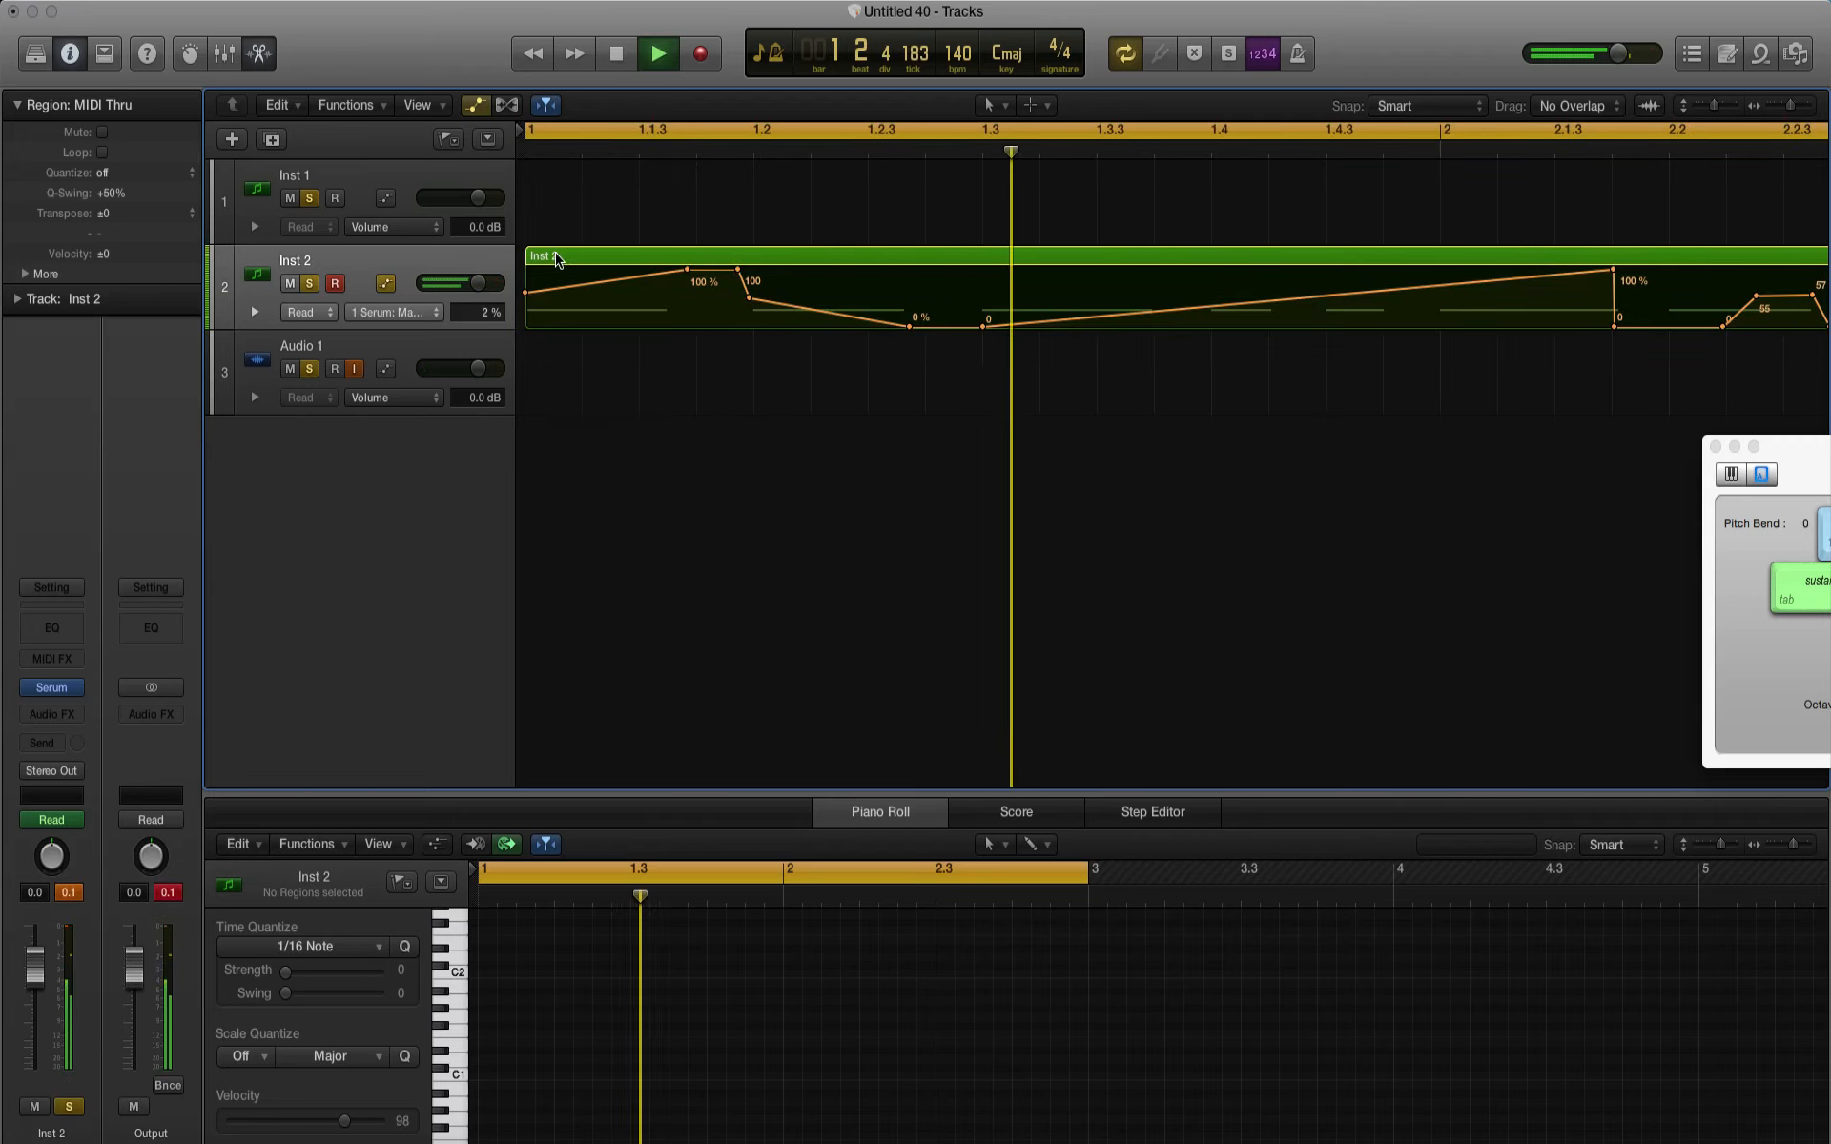
left_click(472, 107)
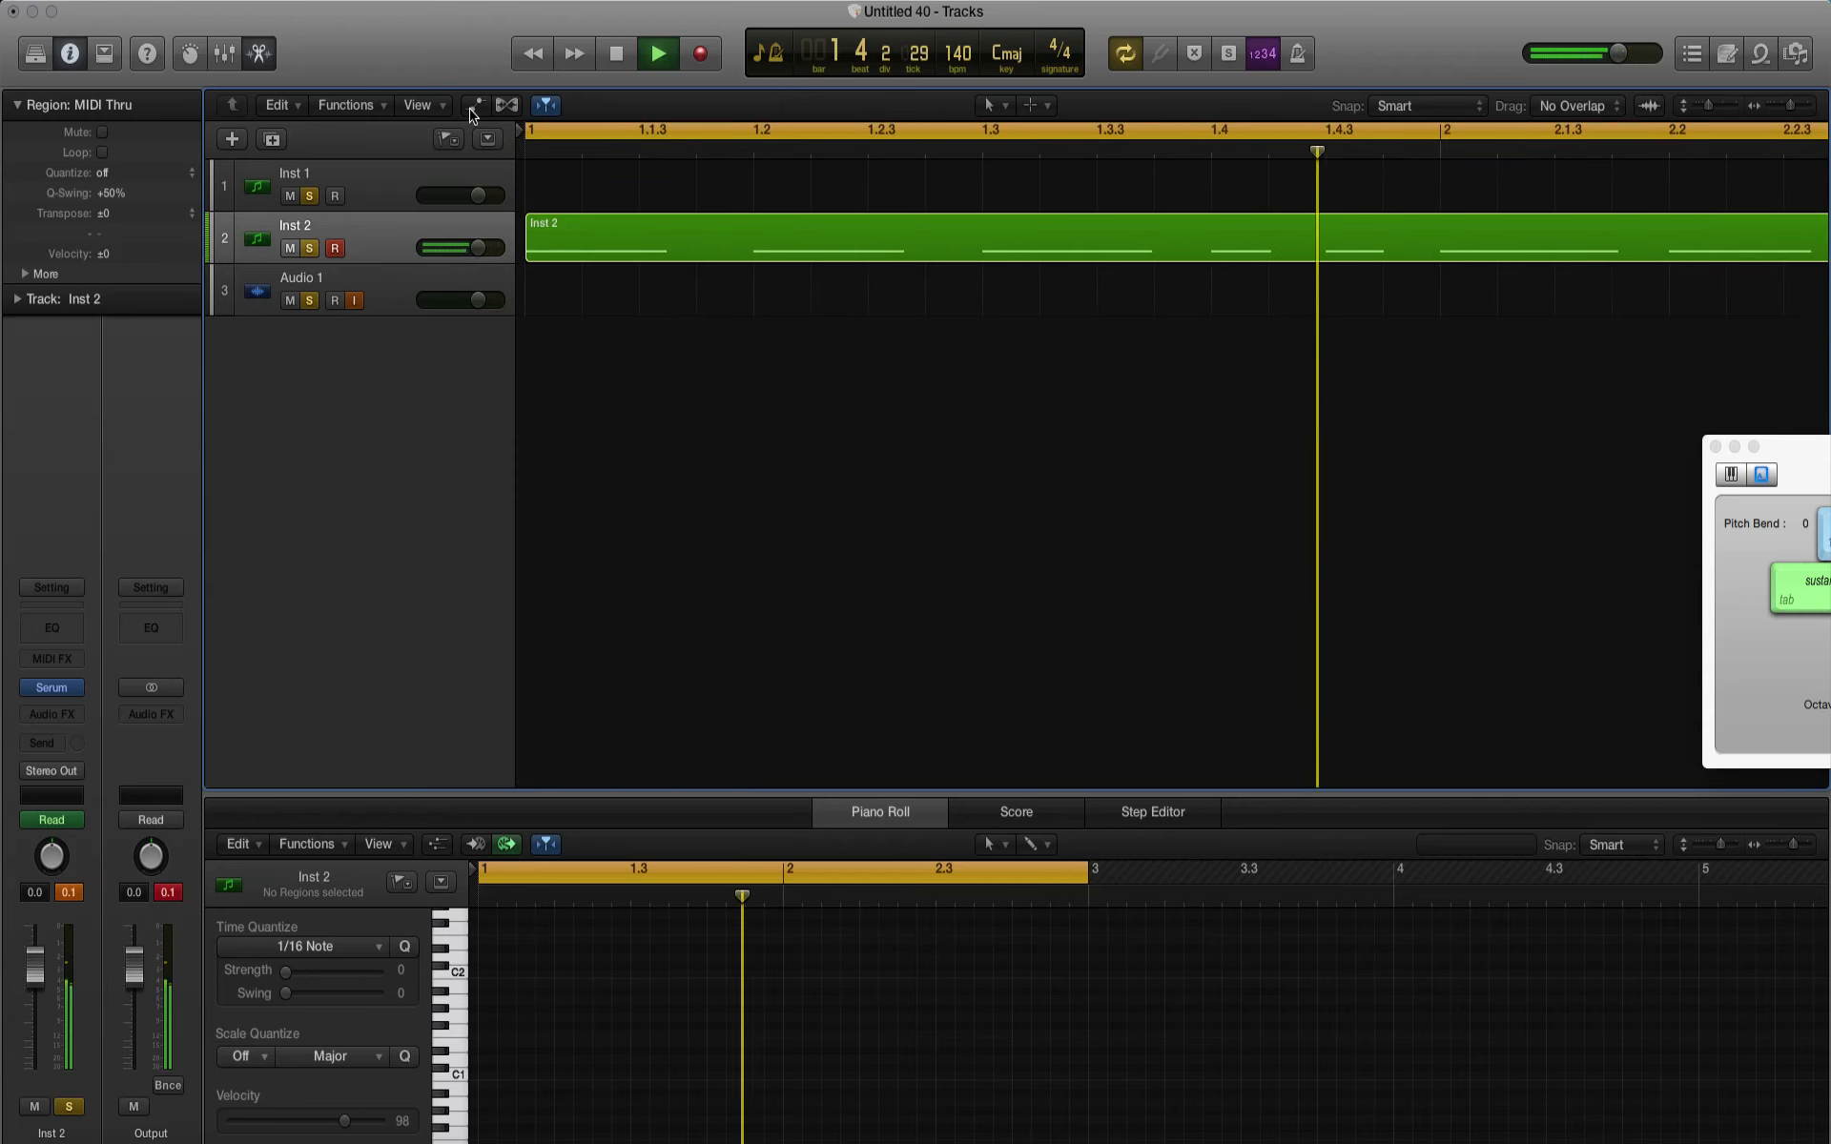
key("space")
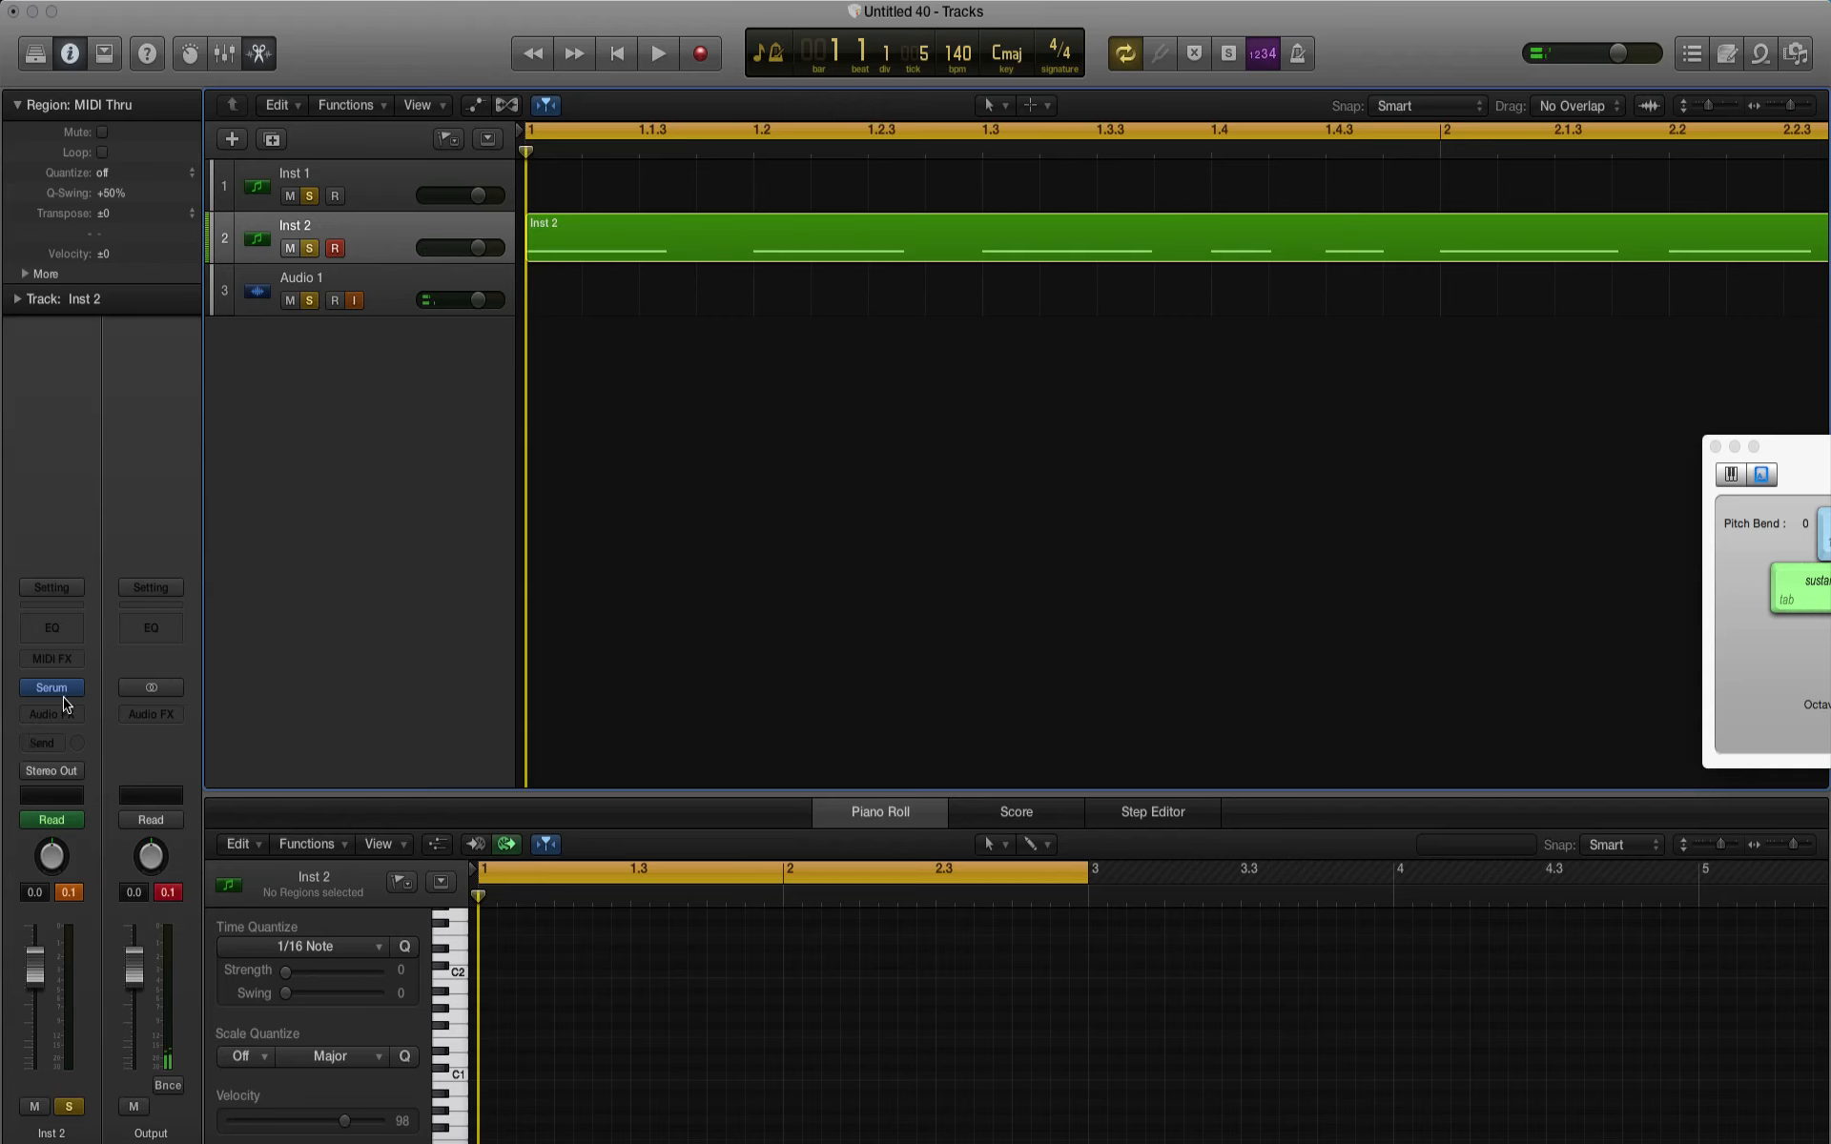
Step: Insert a stereo FabFilter Pro-Q 2 after Serum on the Inst 2 channel and move its window clear of the tracks
left_click(50, 722)
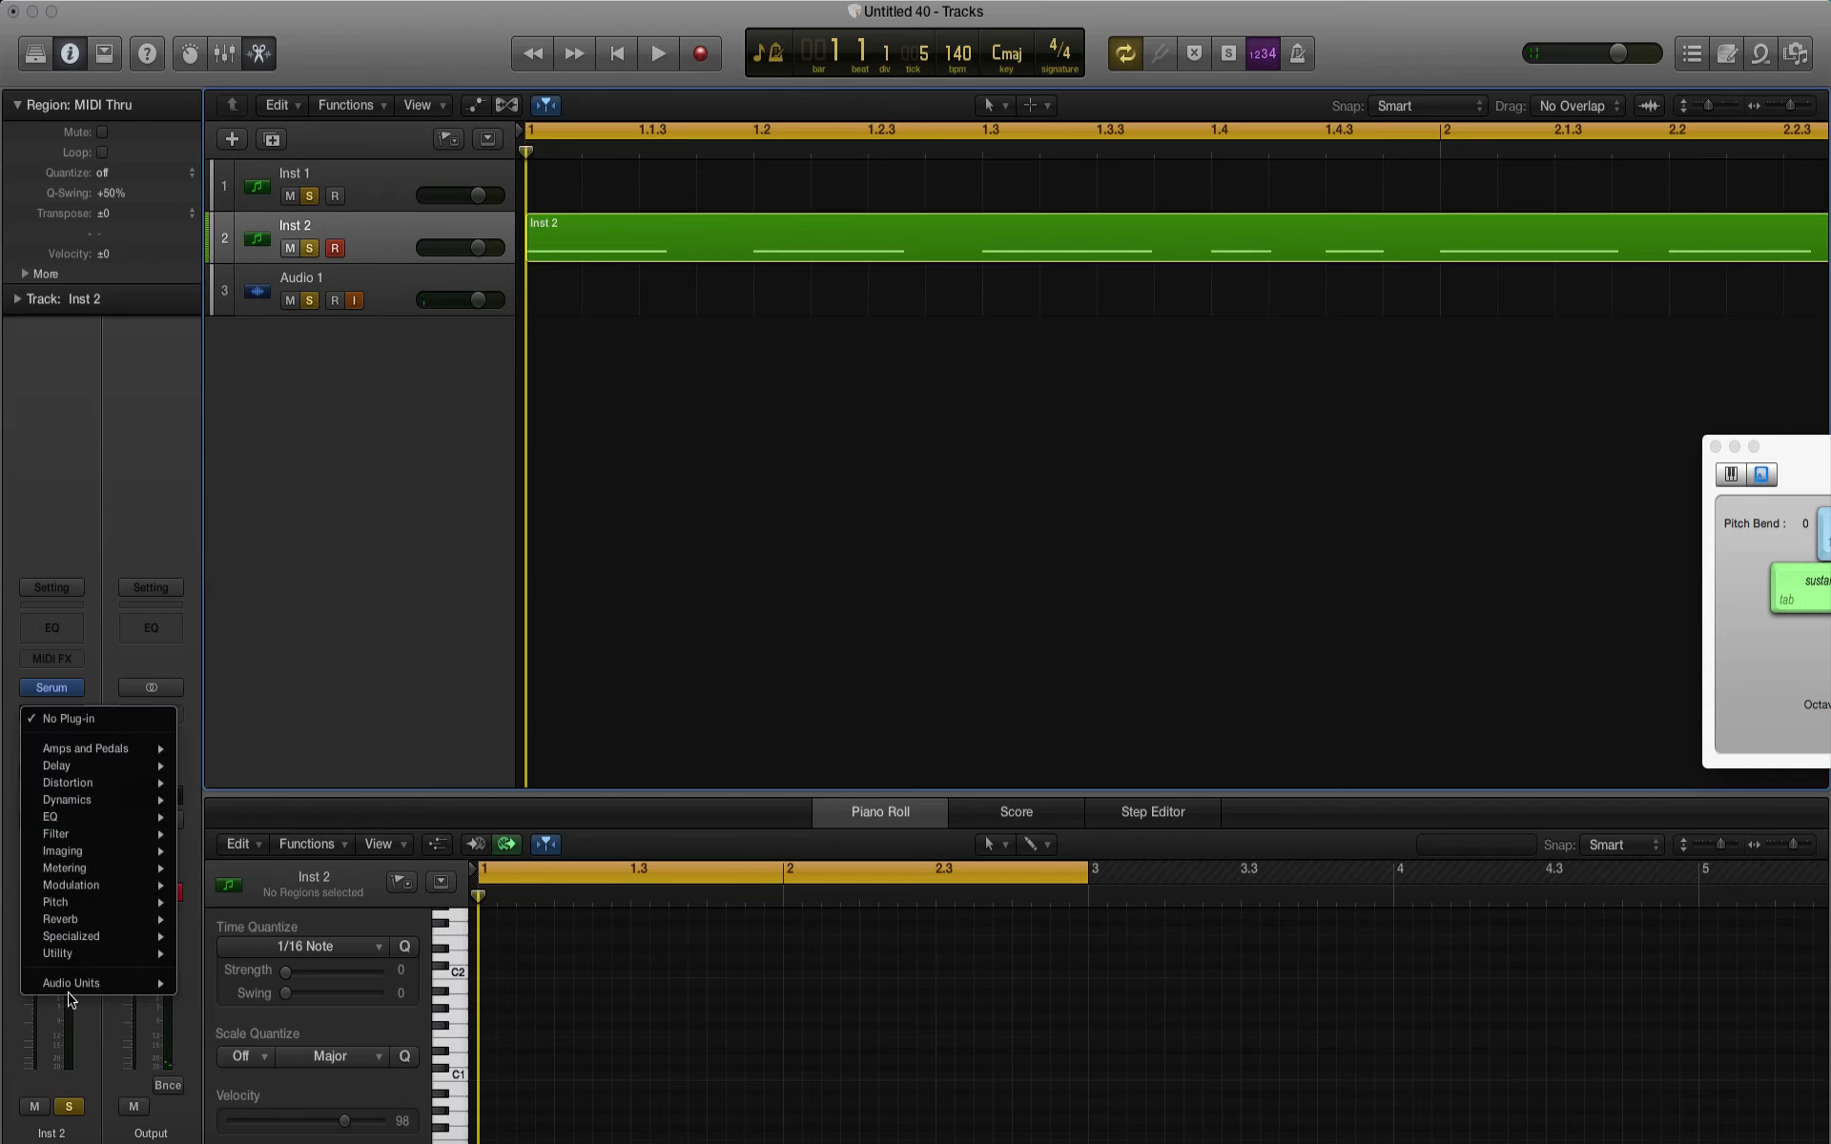
mouse_move(72, 983)
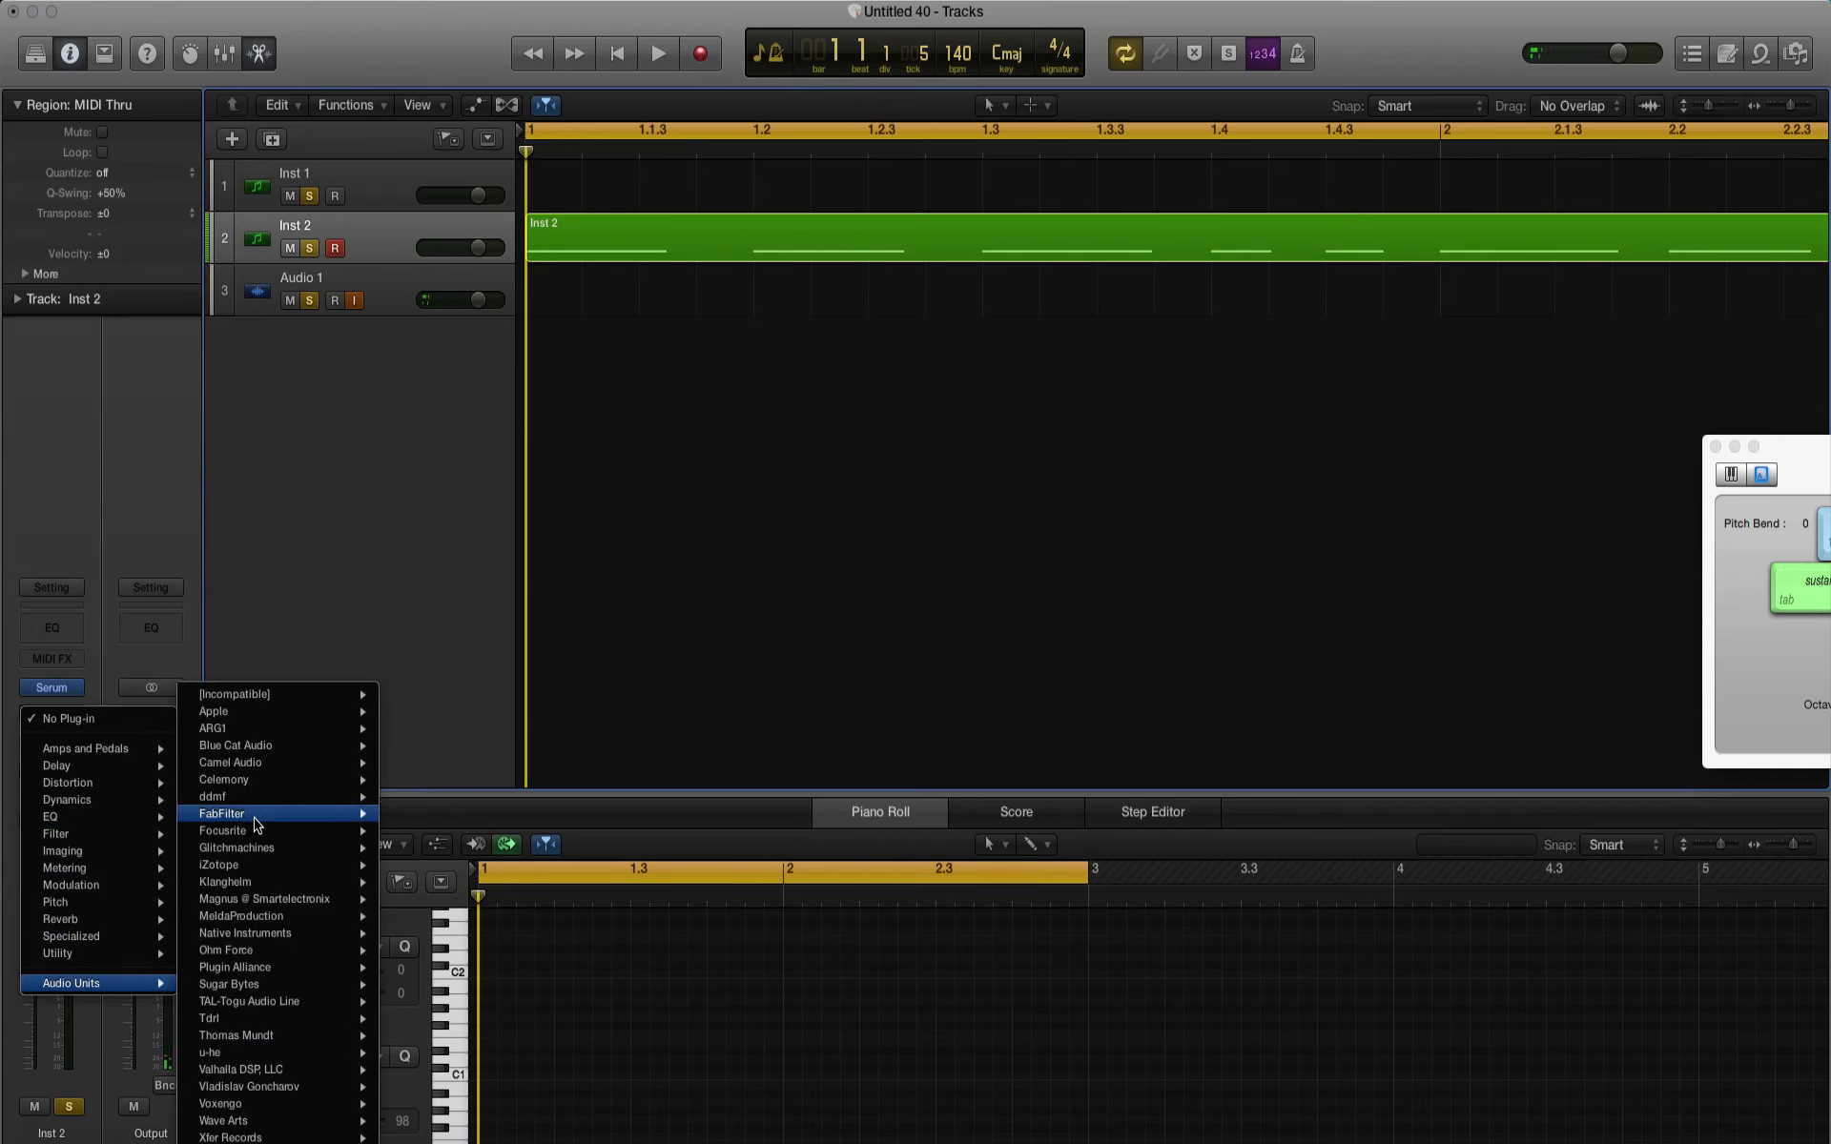
mouse_move(348, 815)
mouse_move(456, 885)
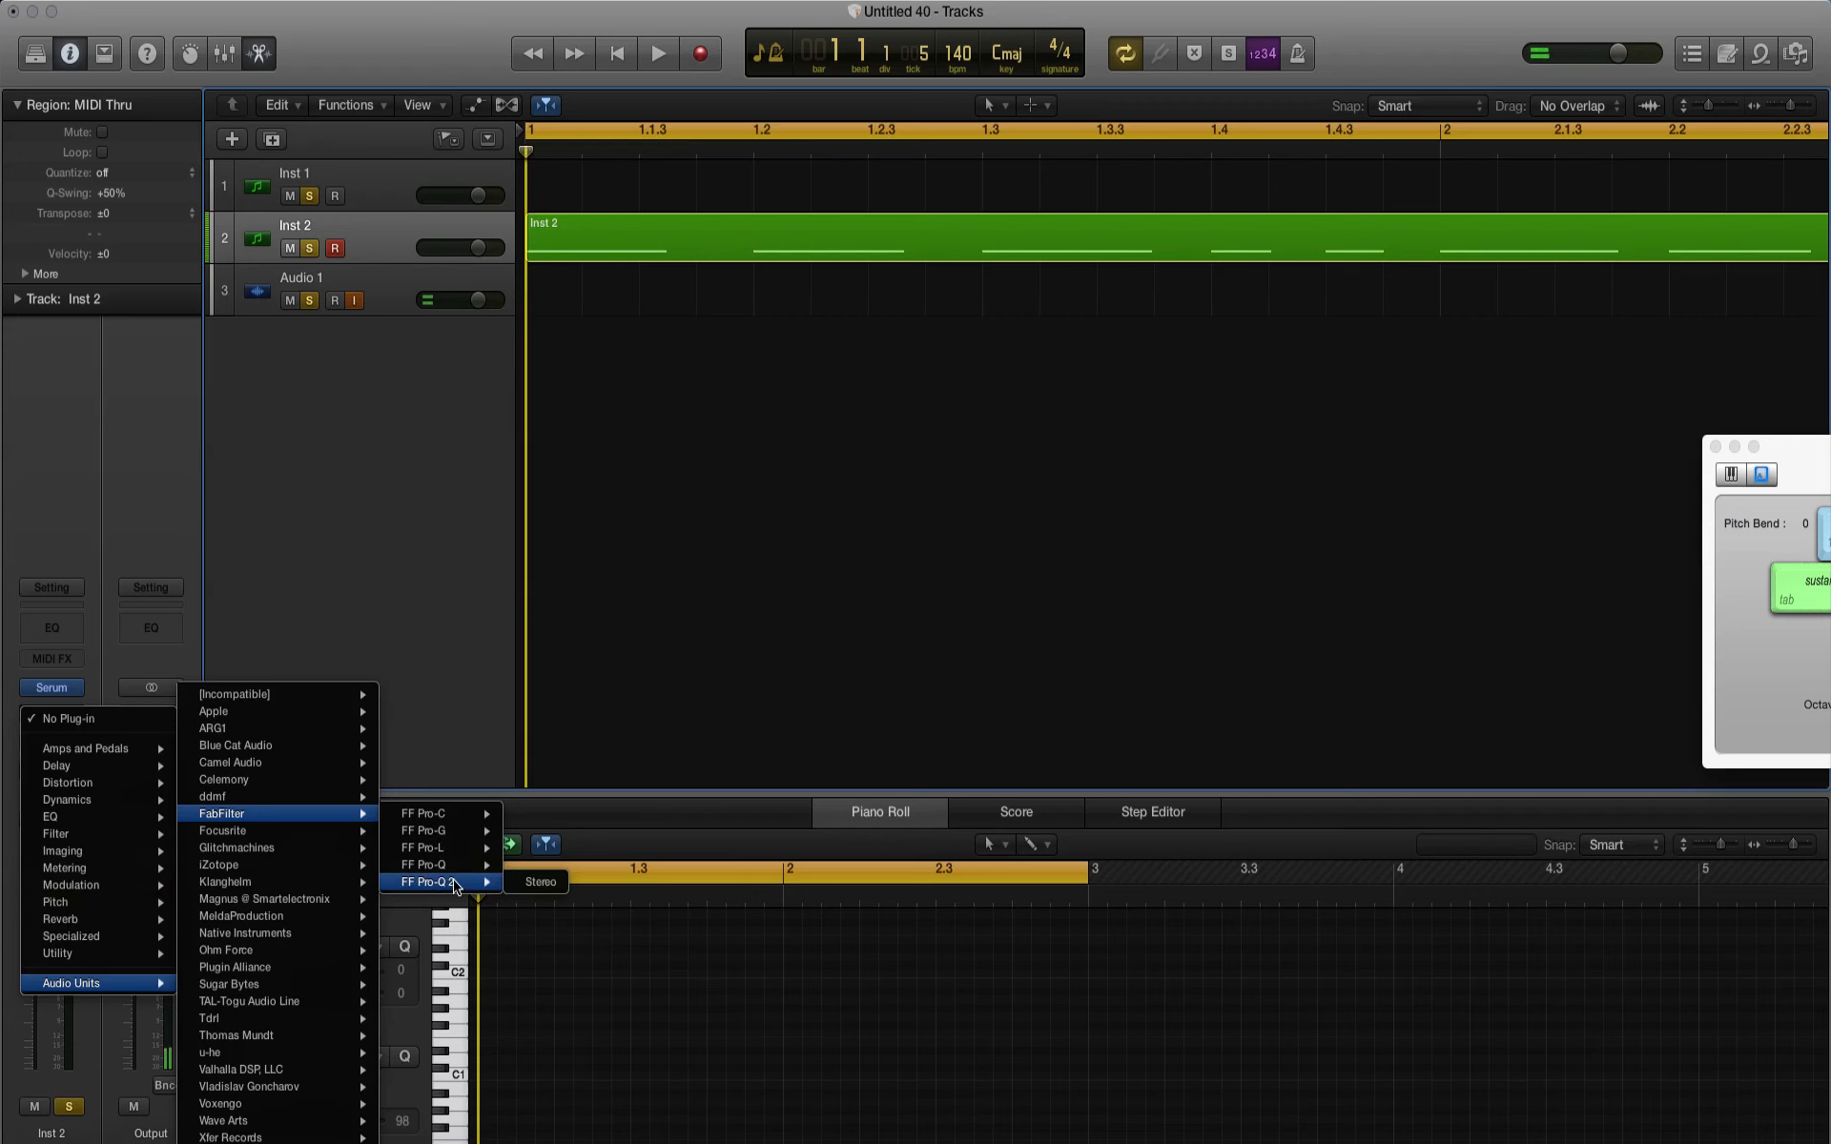
left_click(537, 883)
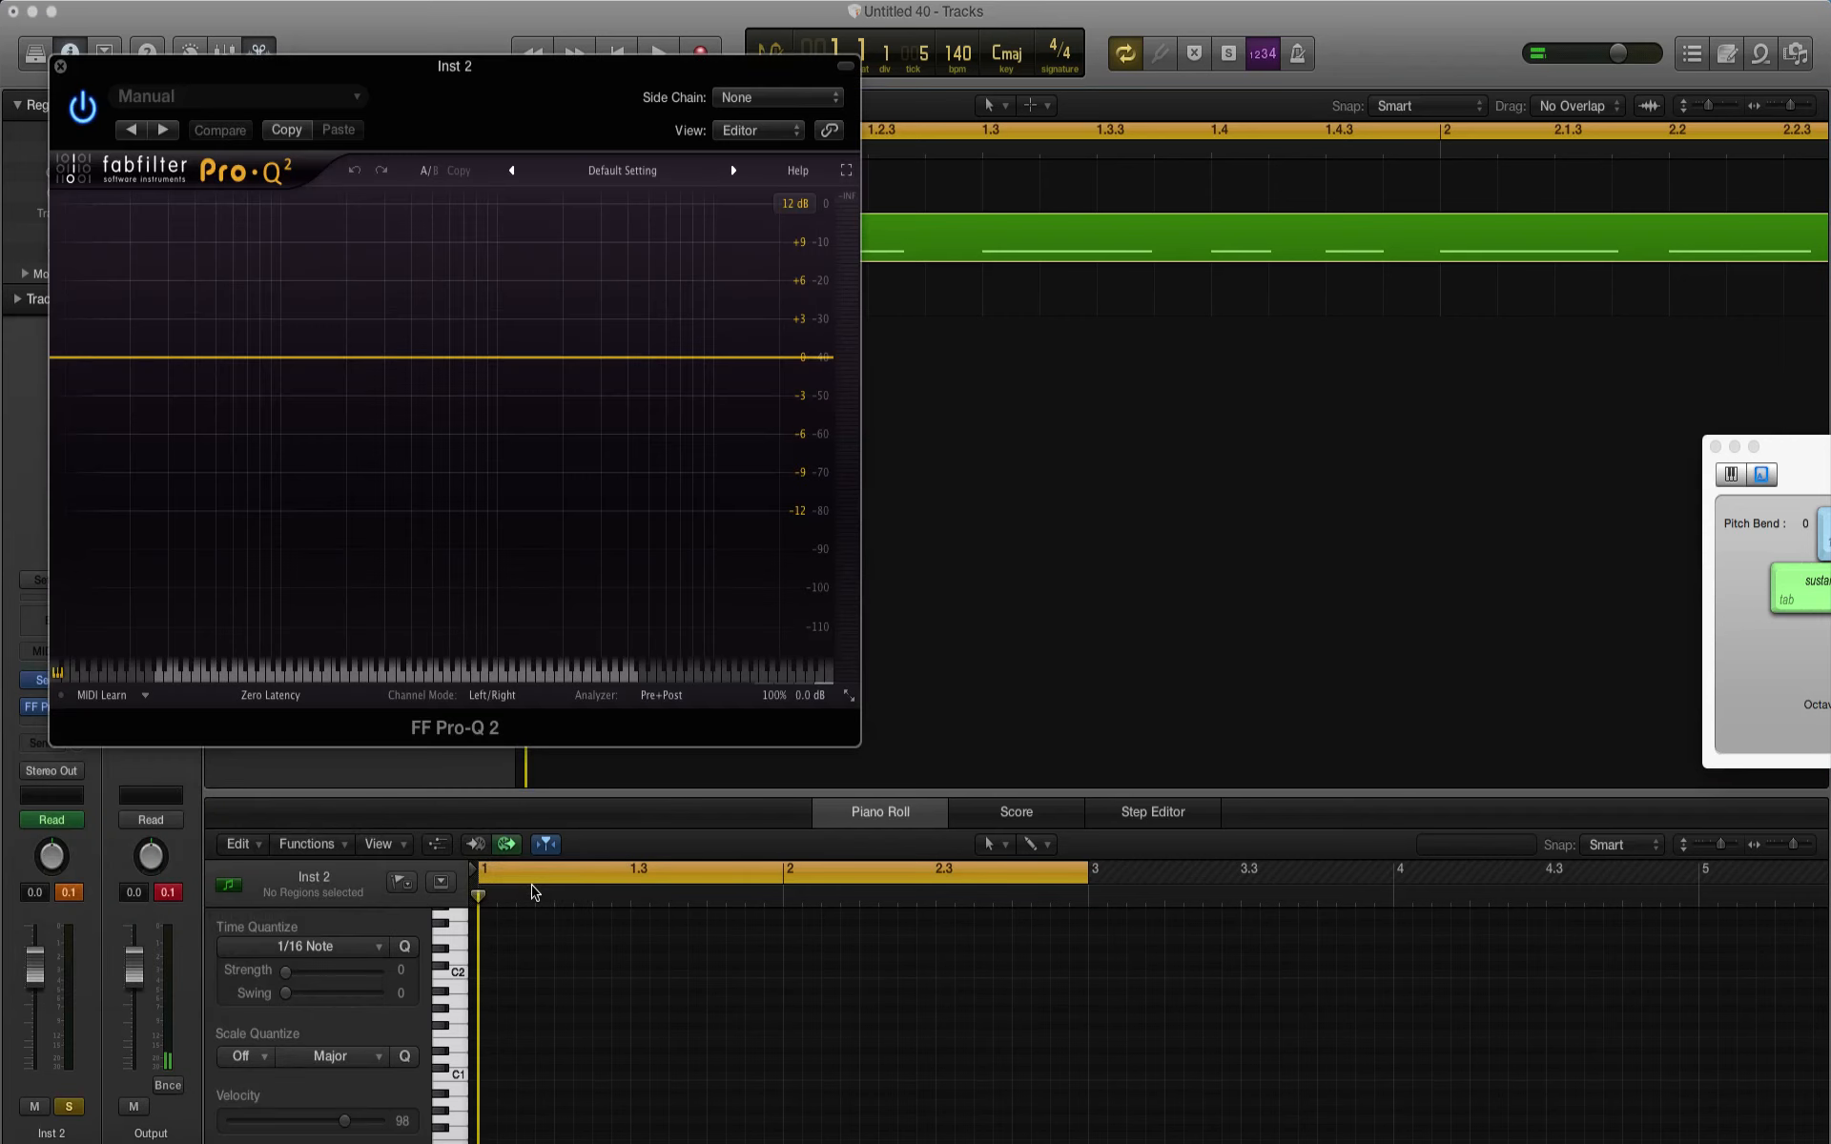
left_click_drag(565, 95, 1151, 299)
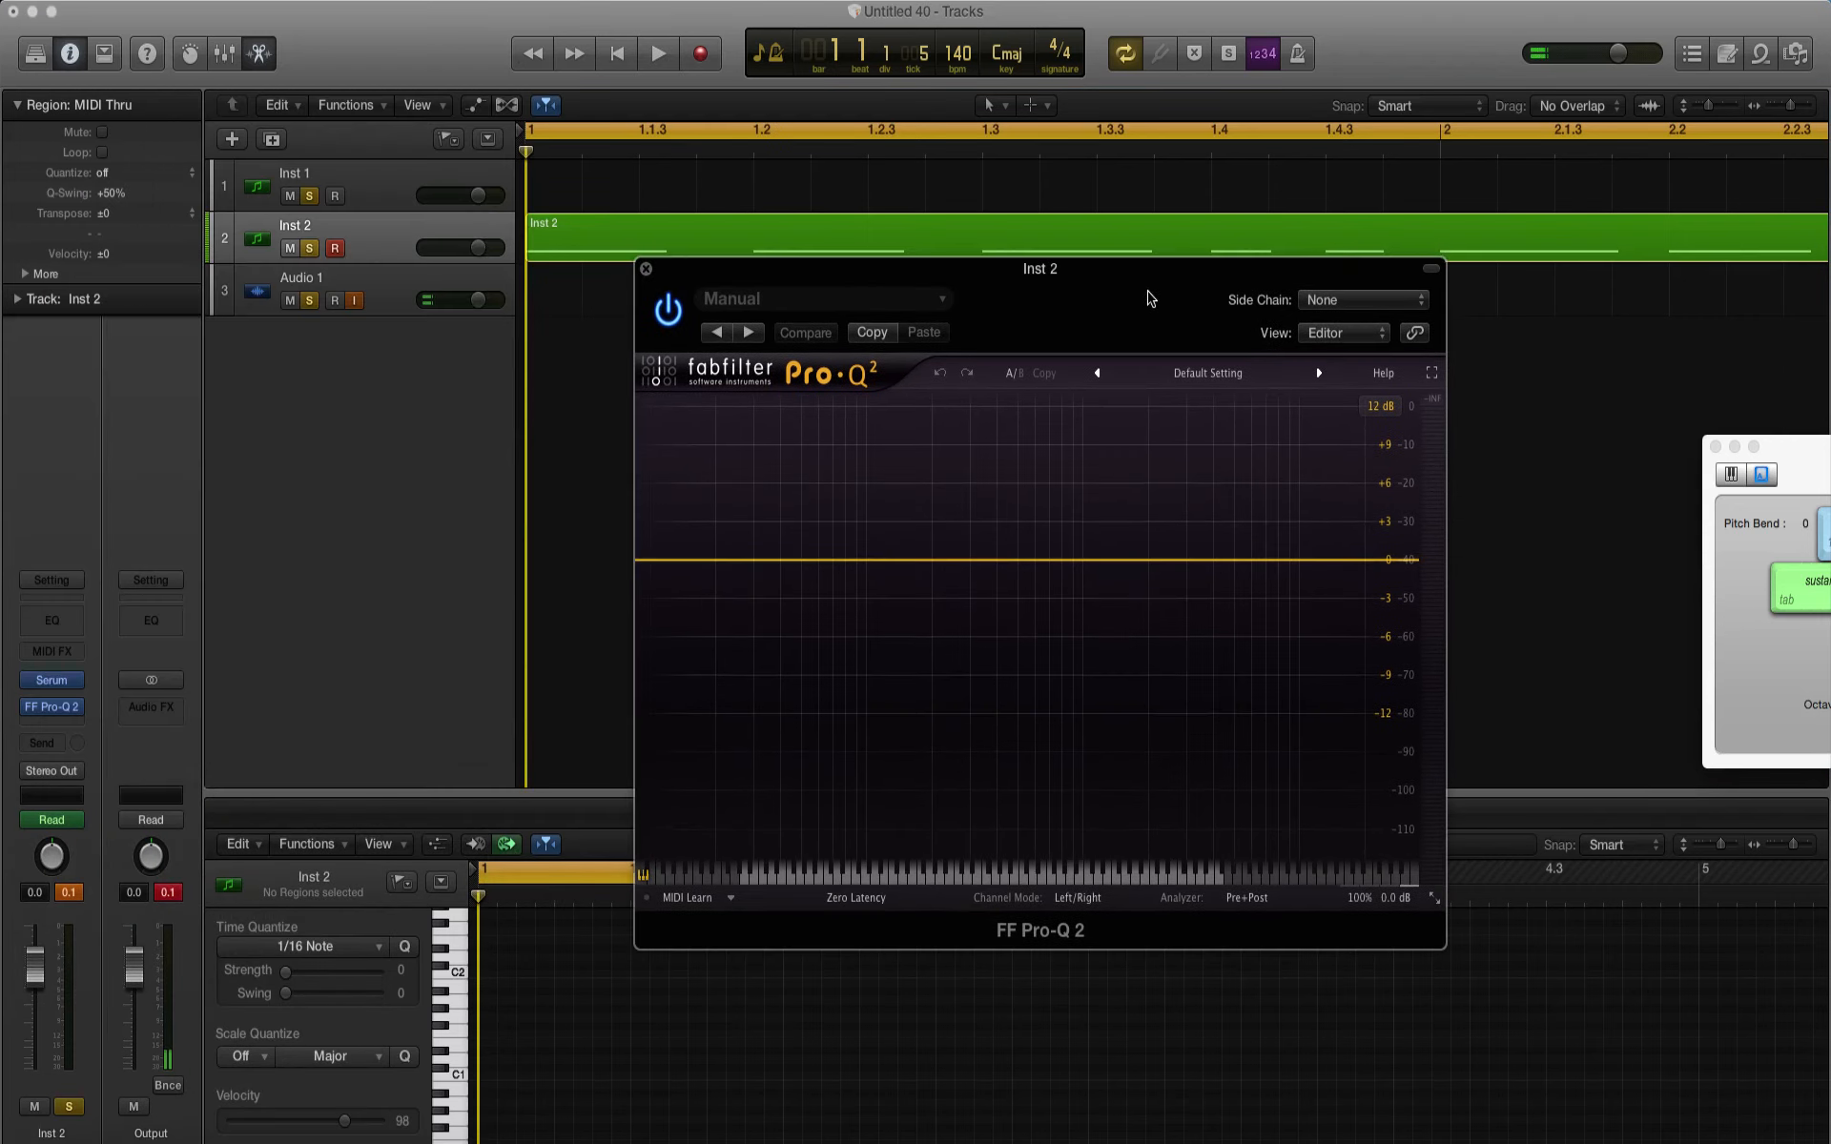
left_click_drag(1032, 273, 1029, 336)
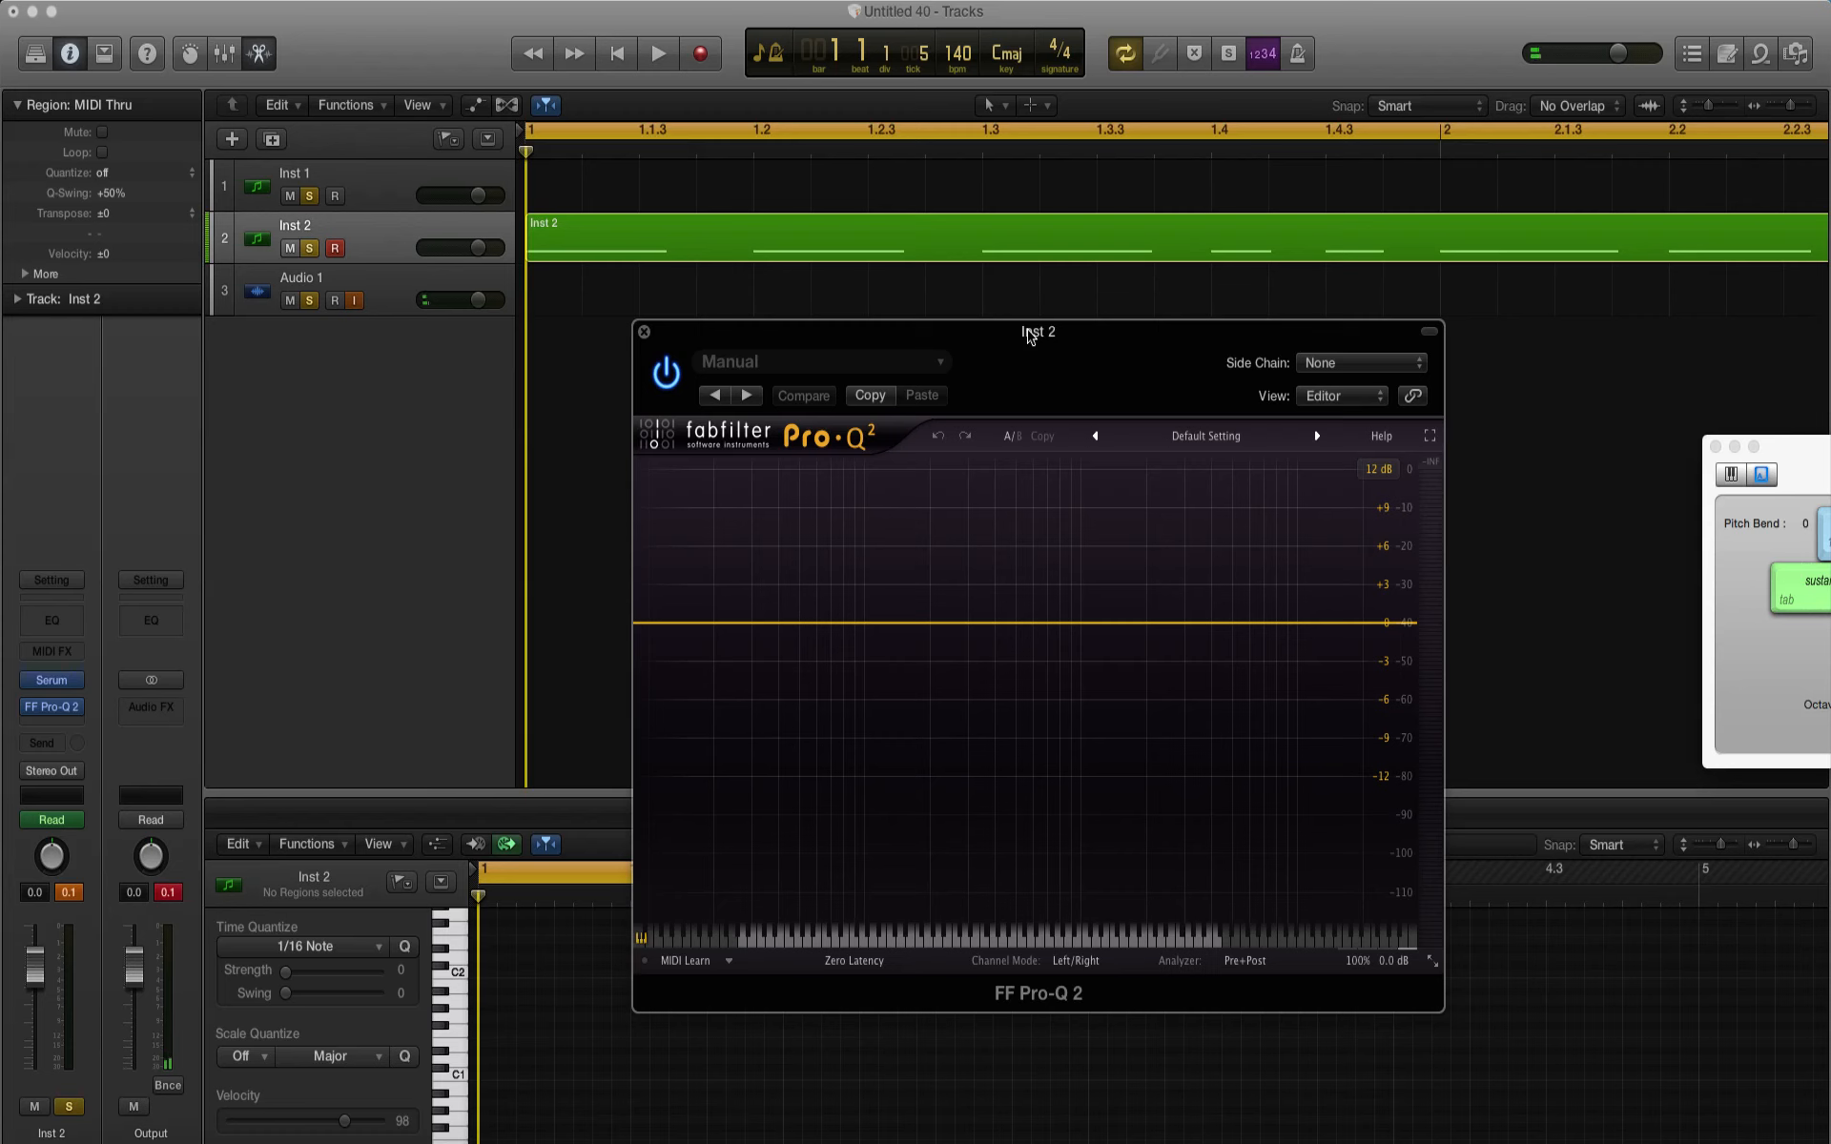
Step: Play the pattern through the equaliser and turn on the analyzer's freeze option
key("space")
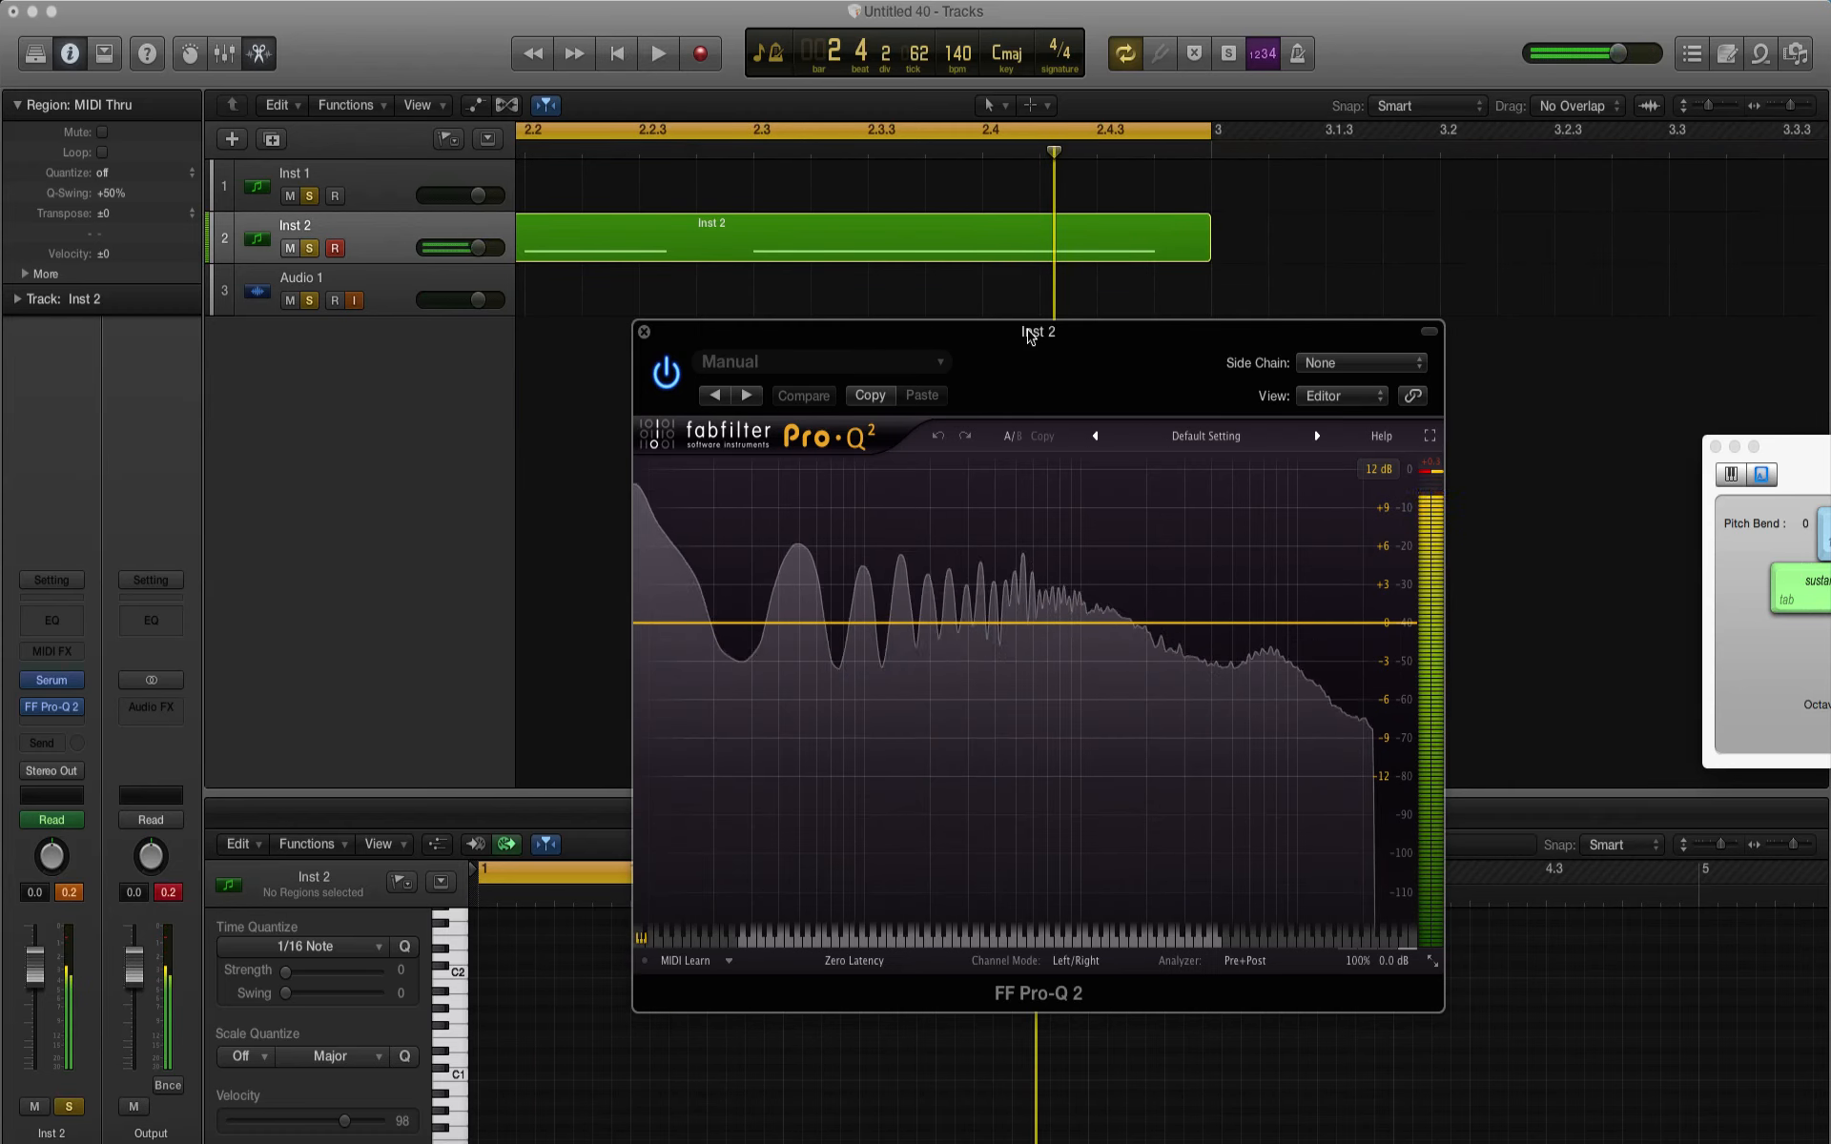
key("space")
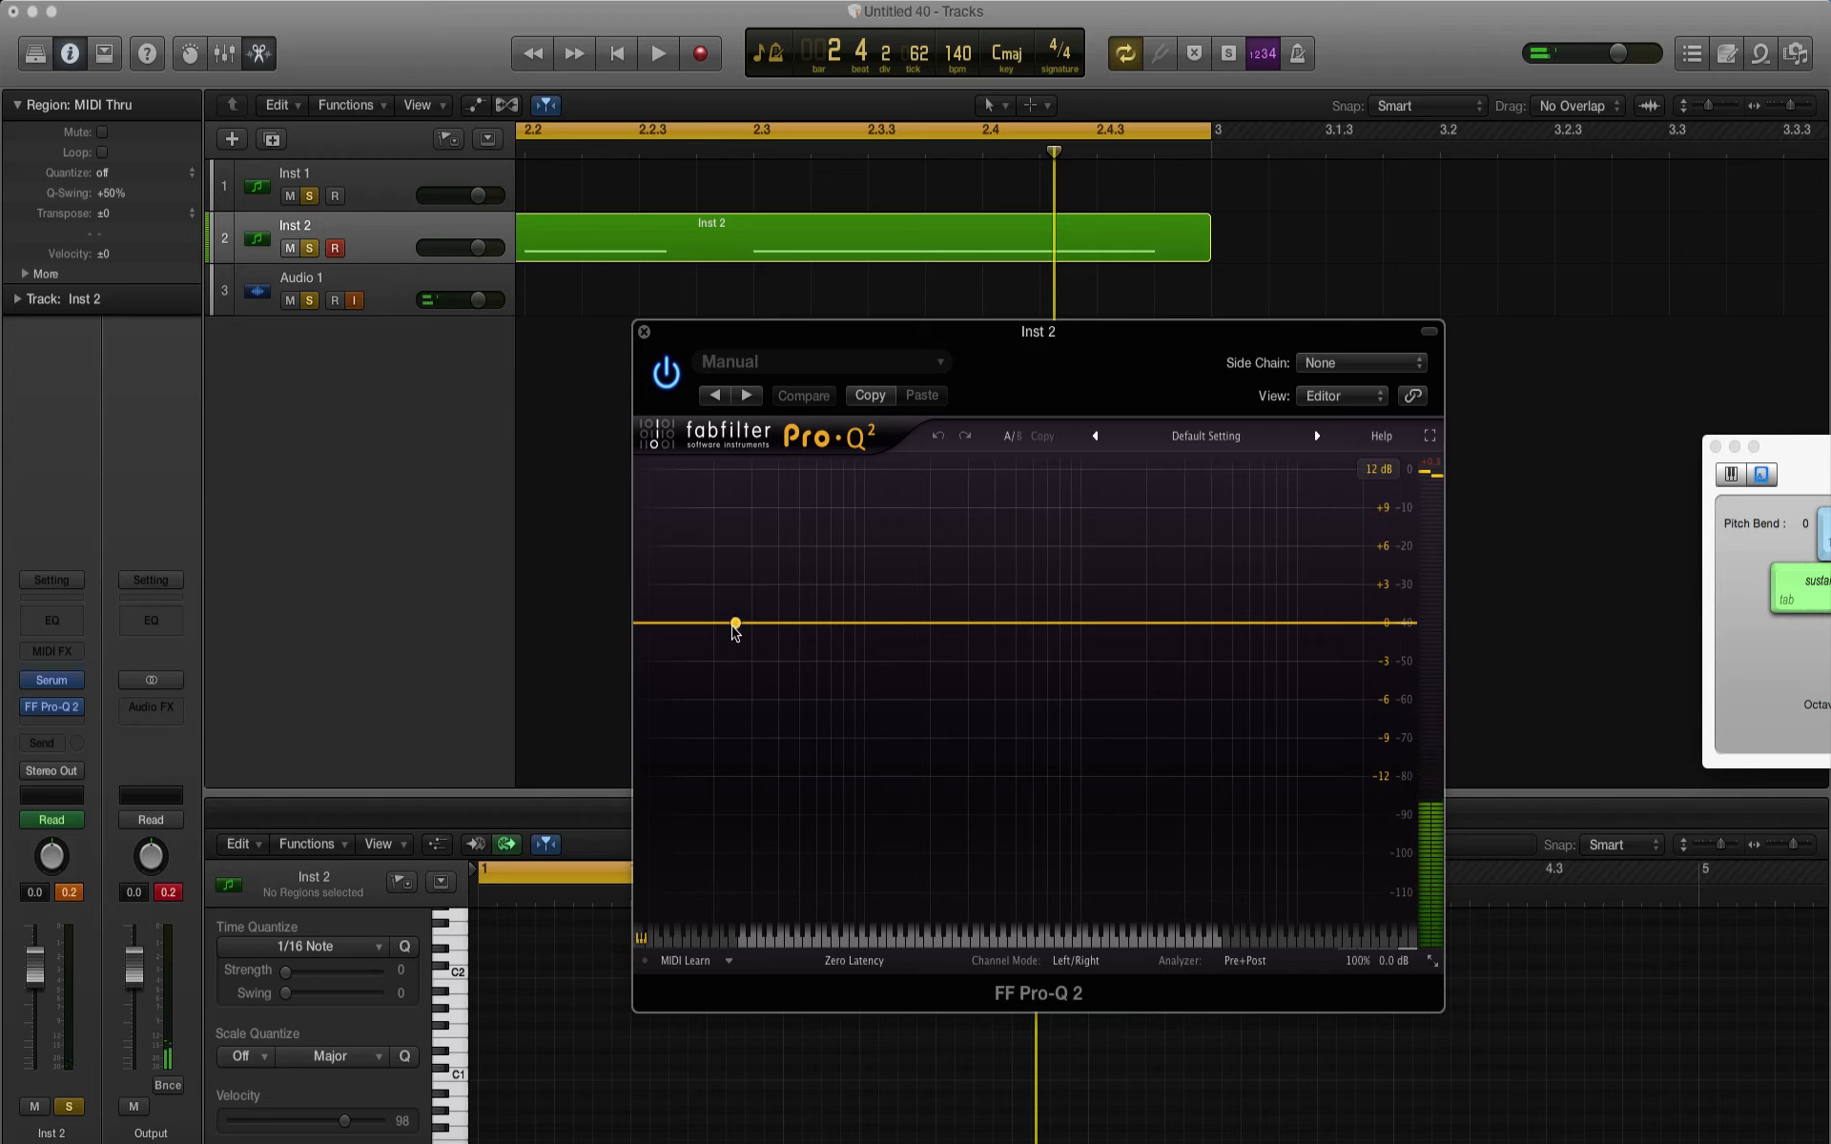
left_click(1257, 961)
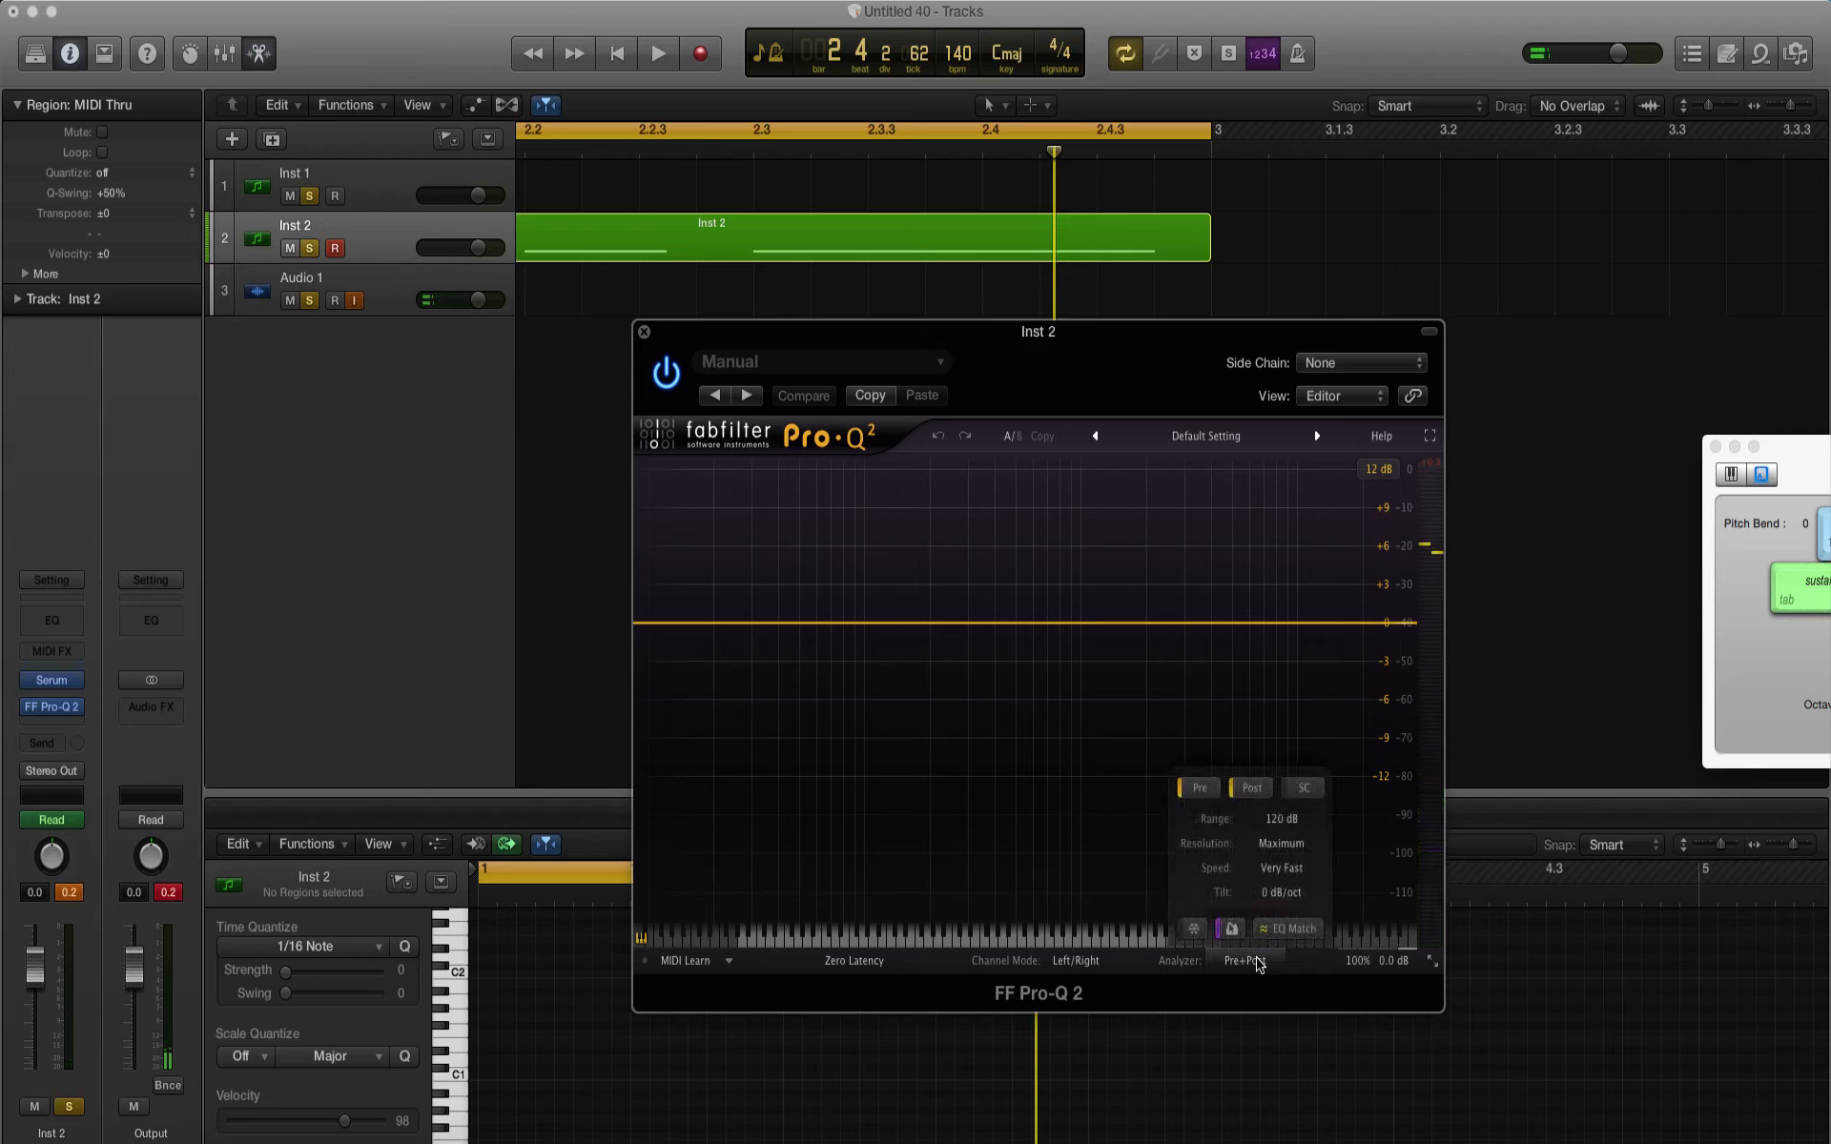
left_click(1200, 935)
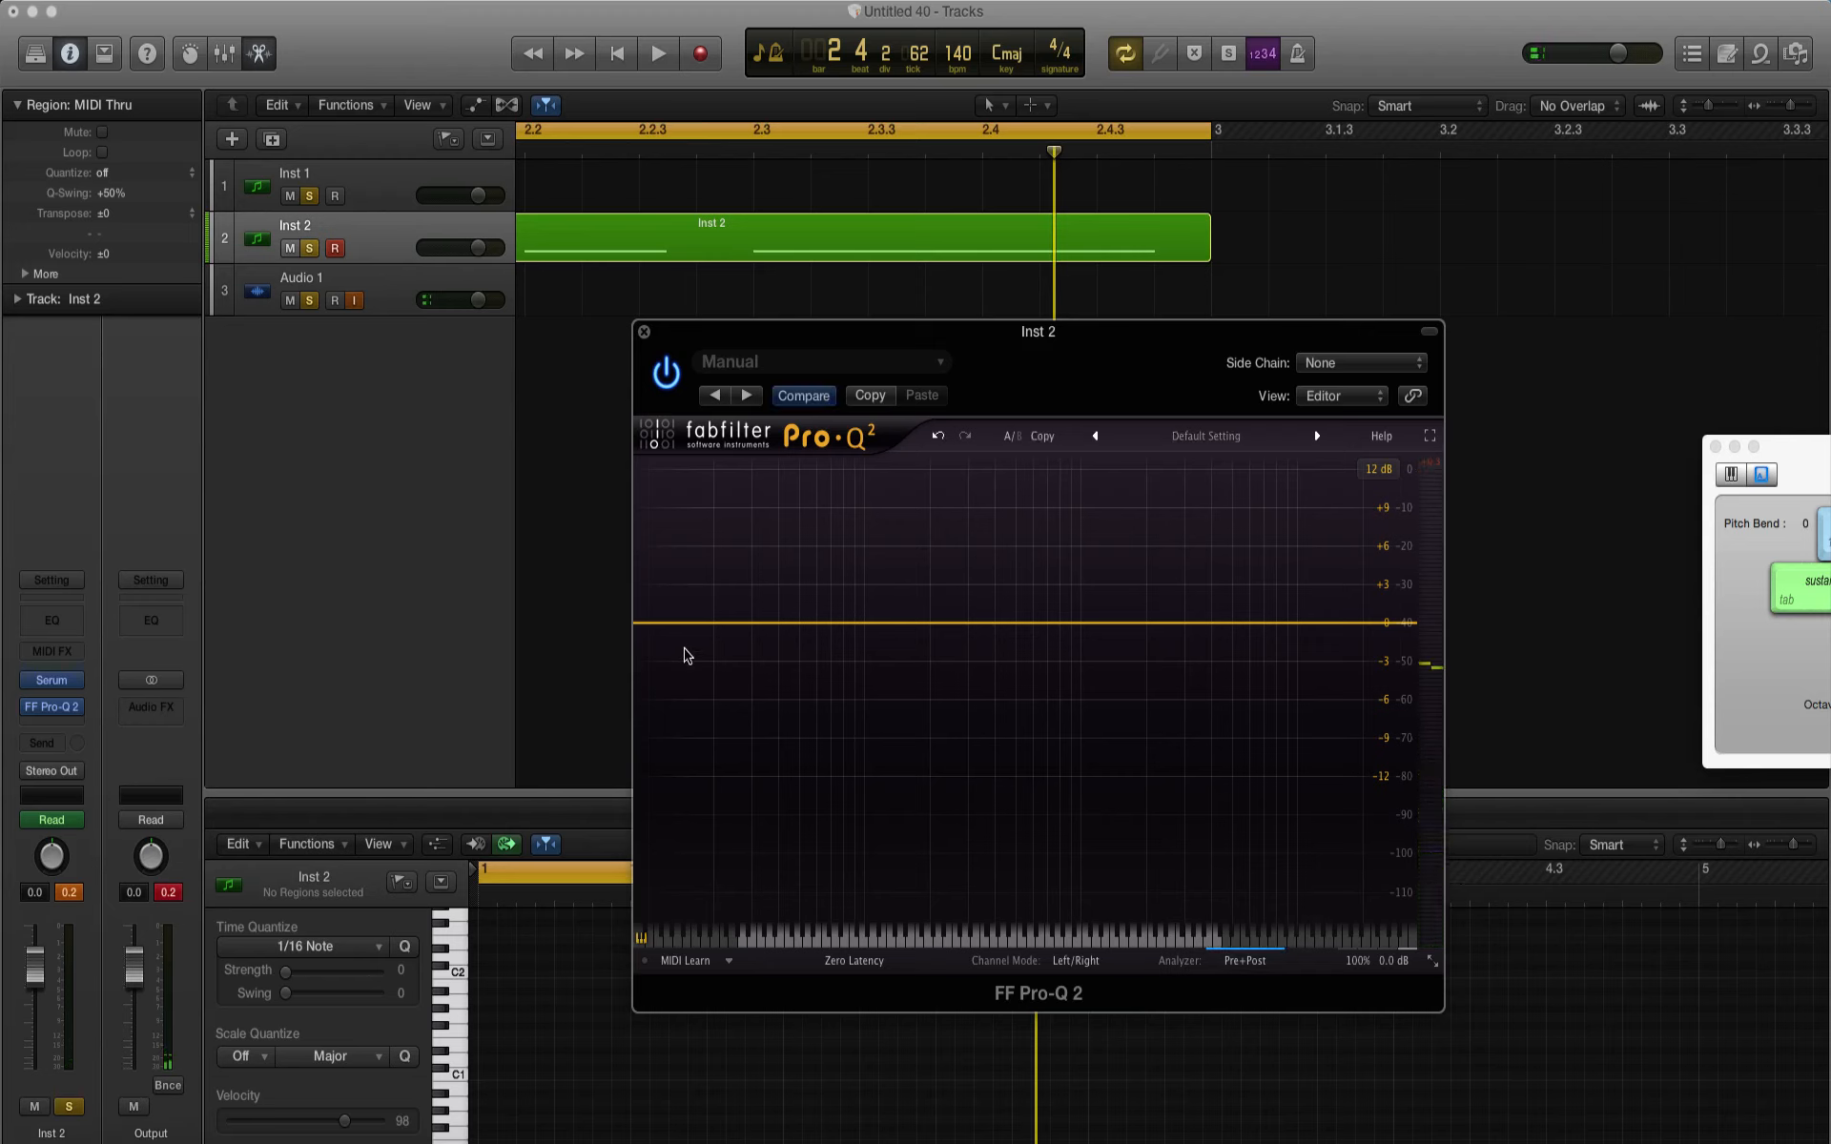
Step: Add a Low Cut band at the low end of the spectrum with a 96 dB/oct slope
double_click(686, 626)
left_click(710, 859)
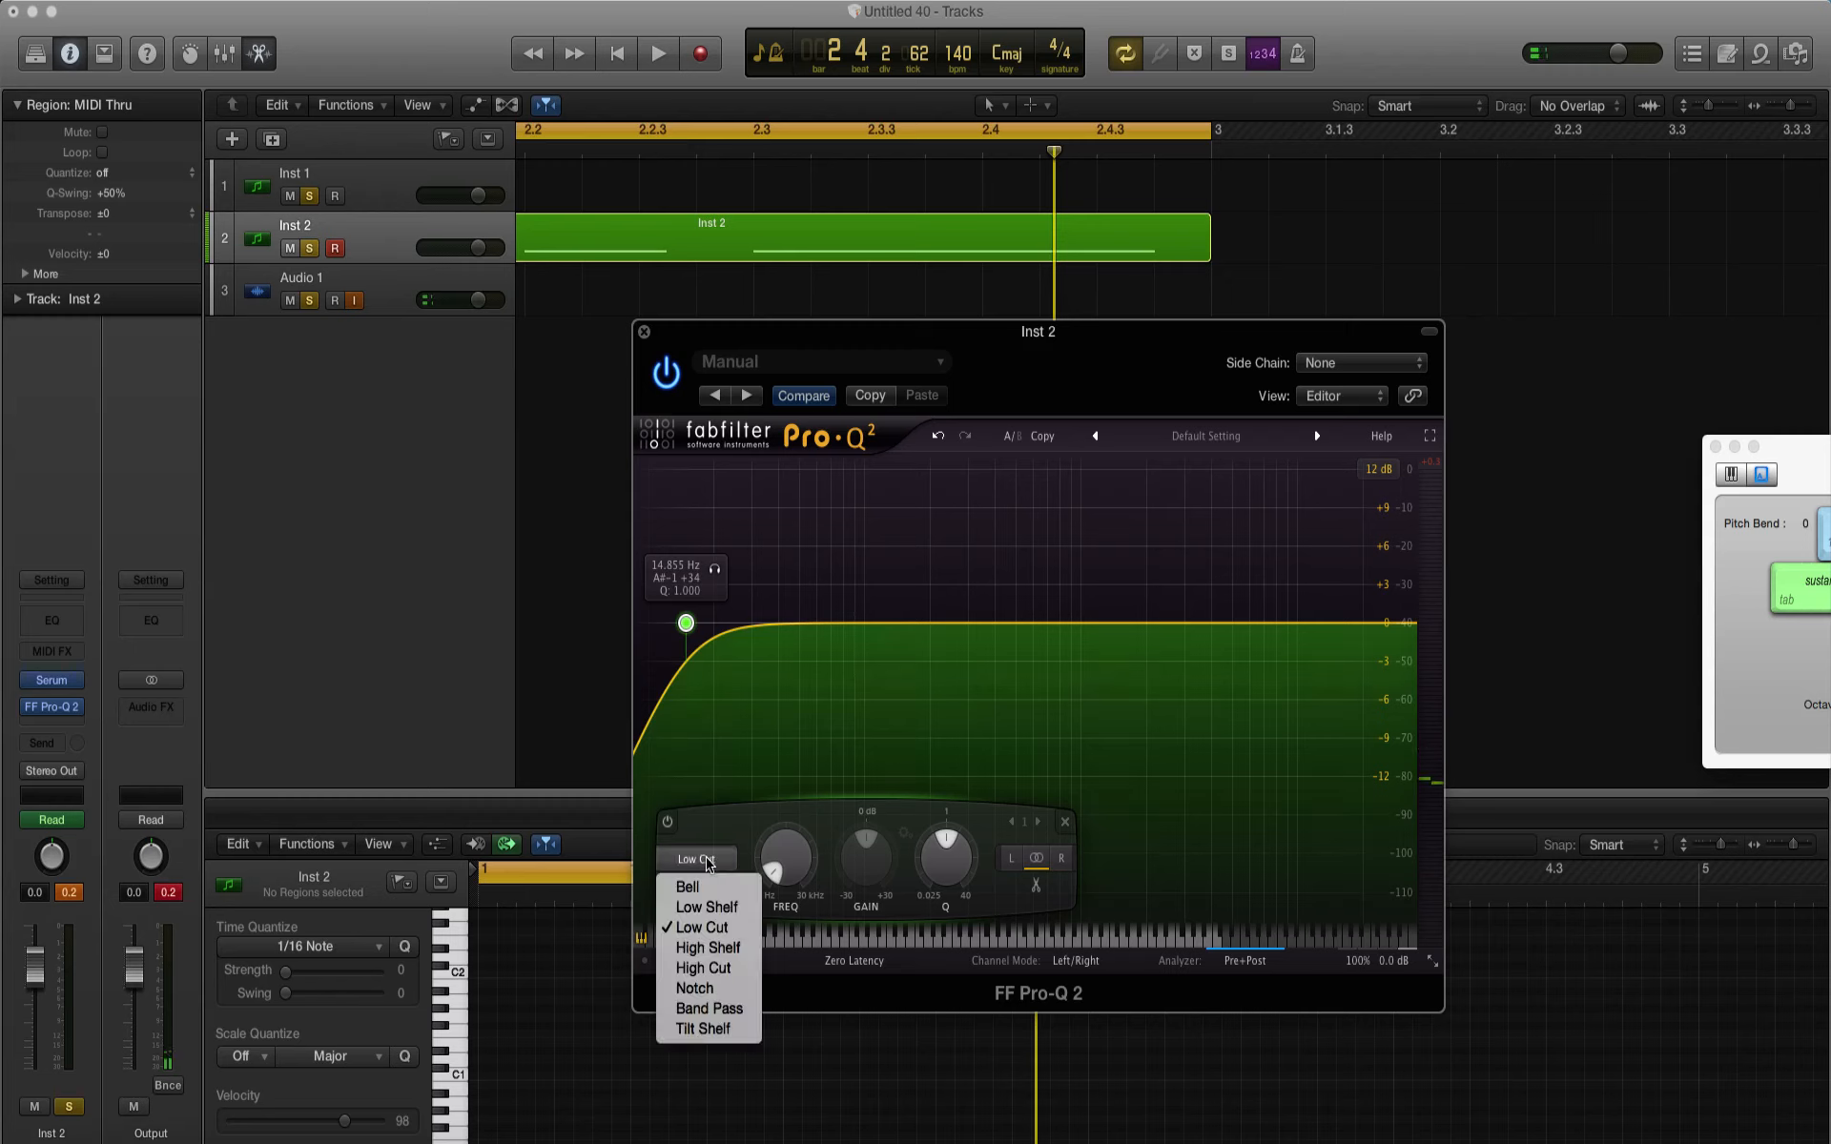
left_click(709, 929)
left_click(689, 887)
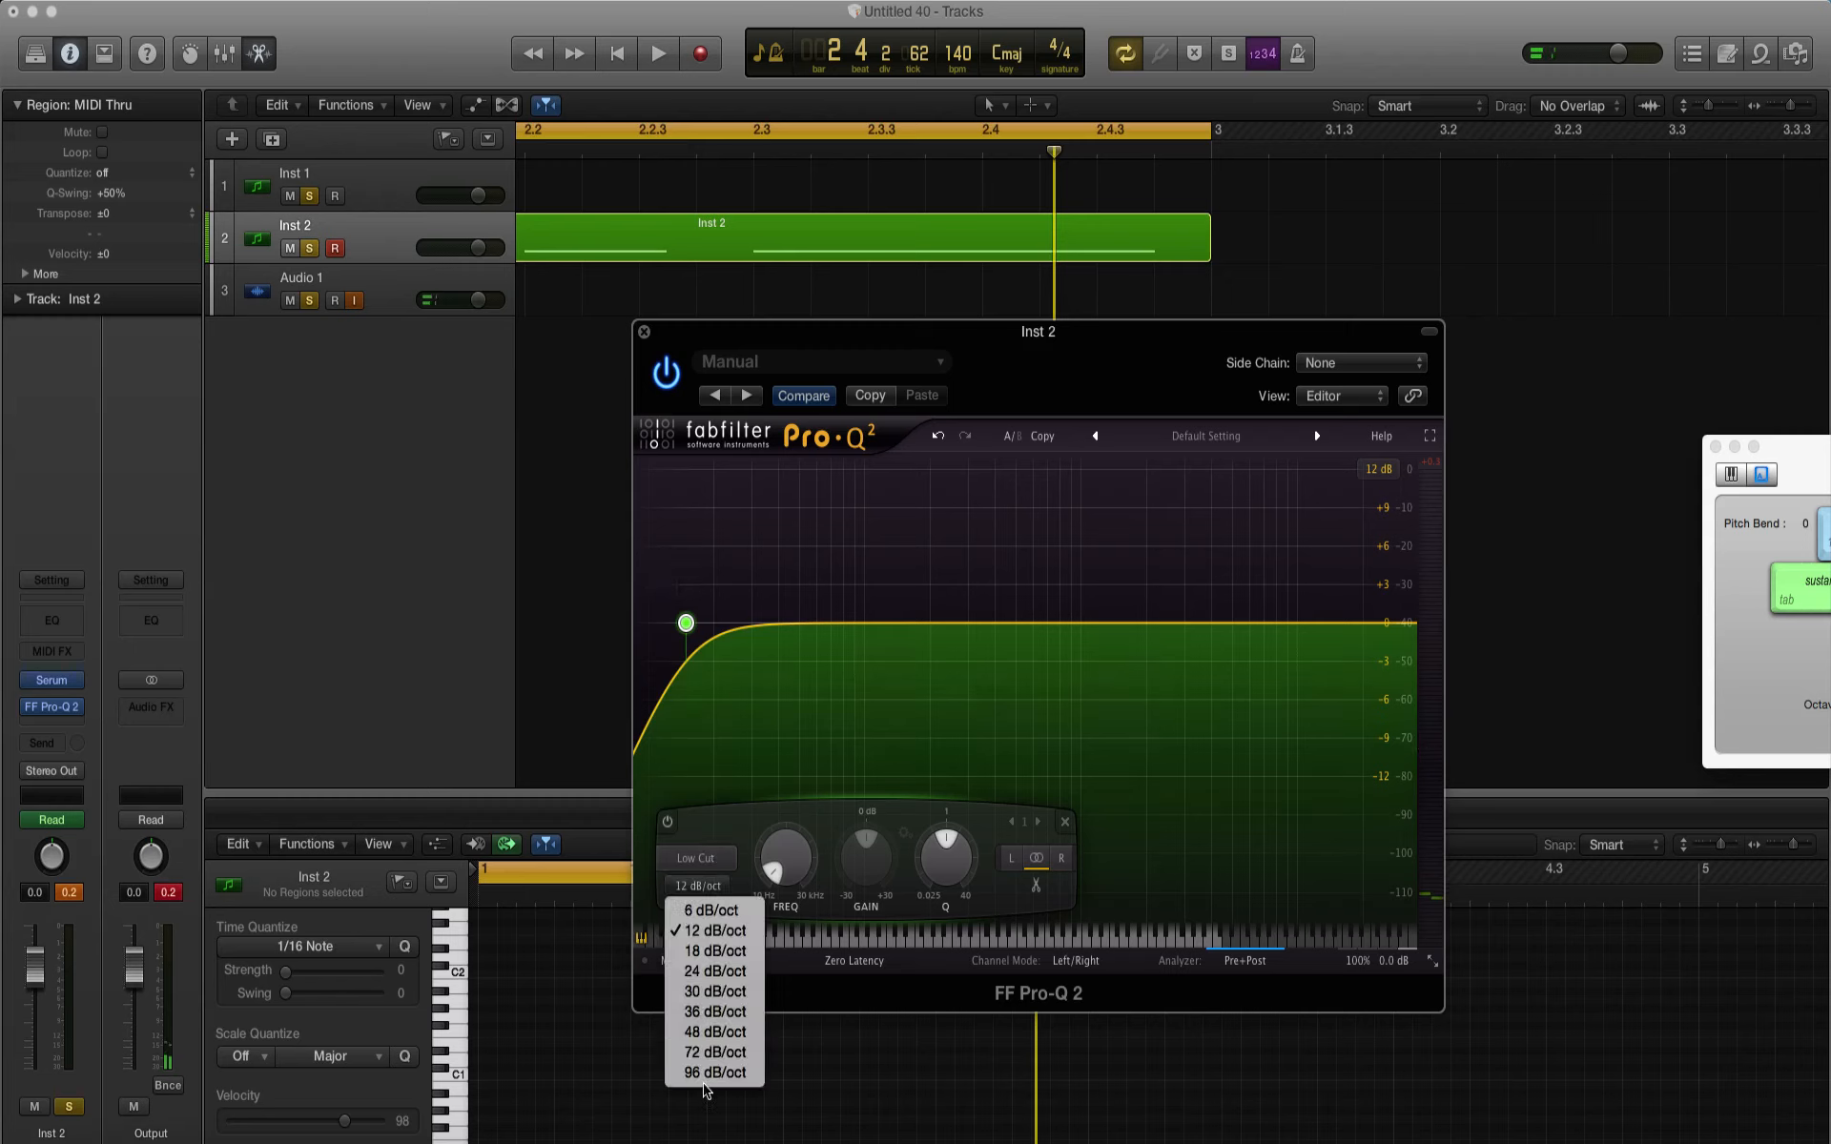
left_click(701, 1073)
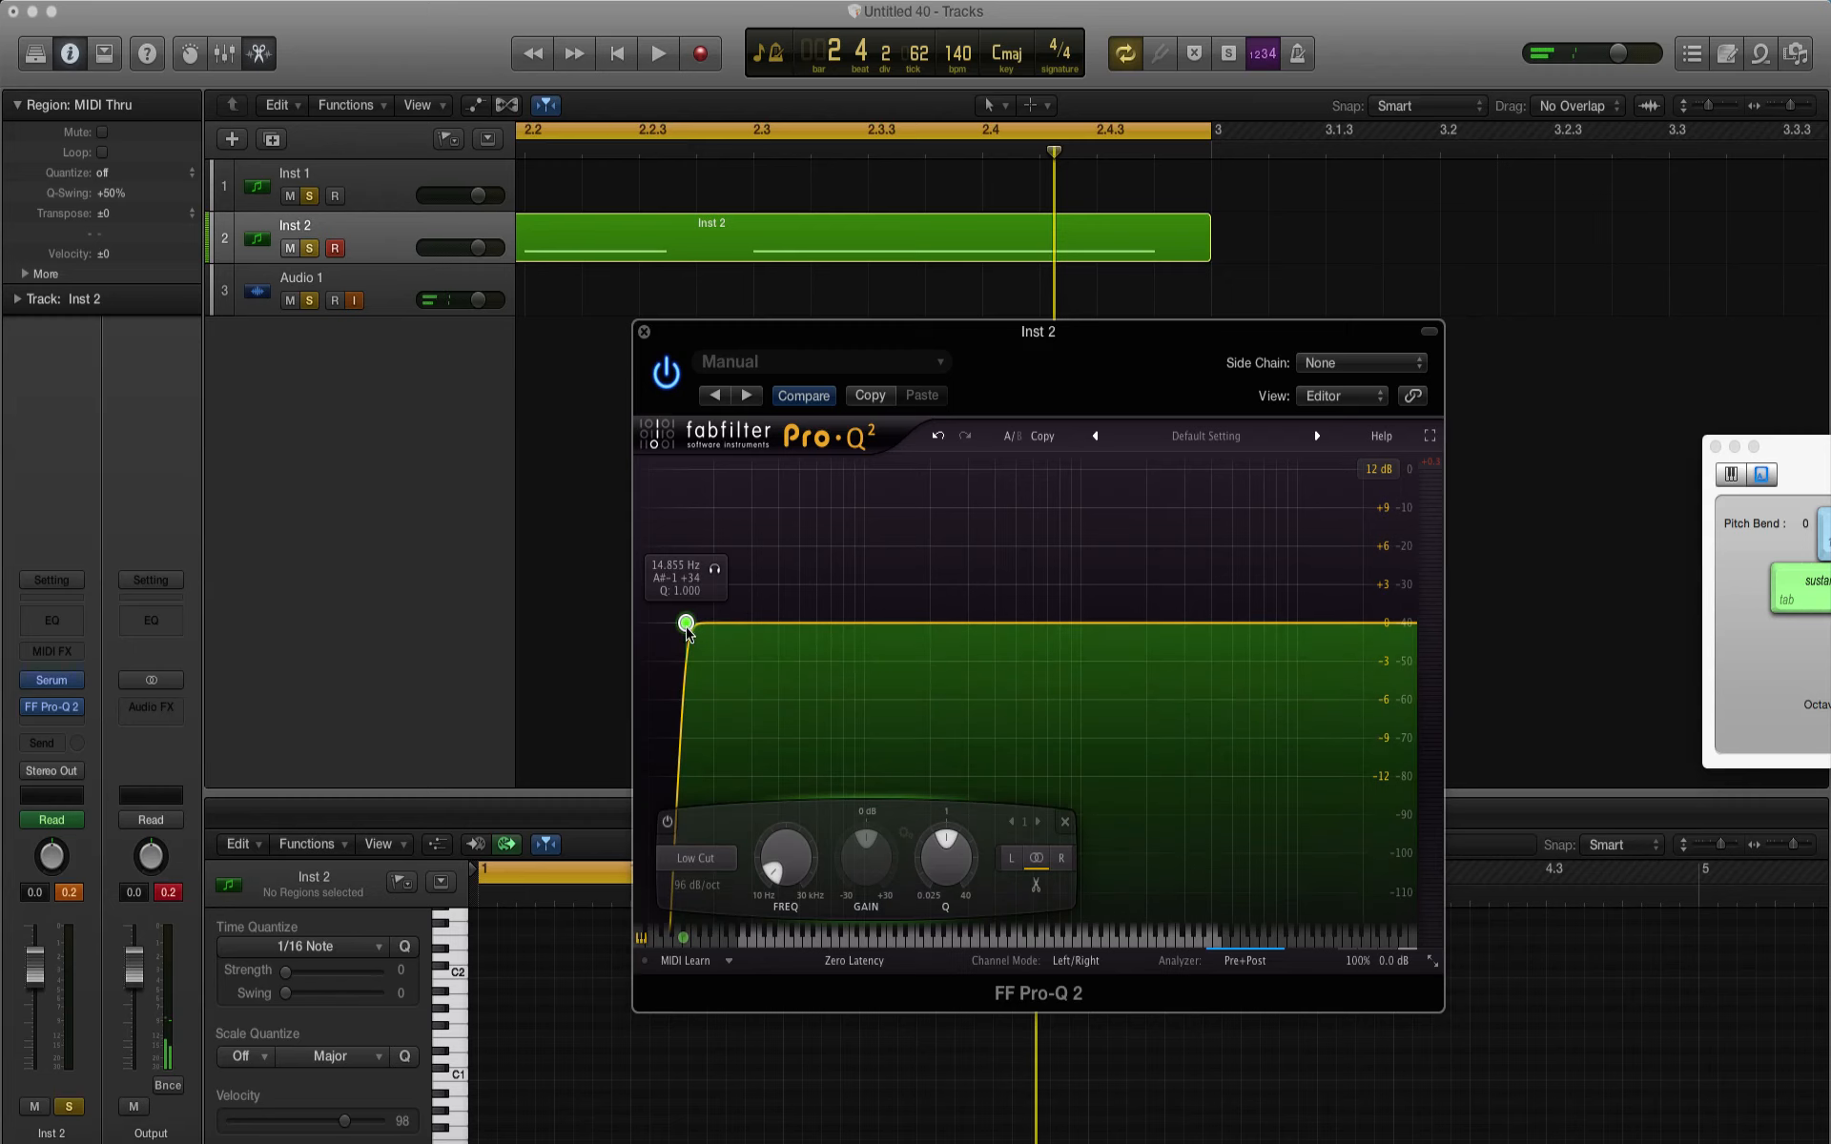
Step: Move the low cut to about 591 Hz, lower it to about 29 Hz with Q about 0.73 during playback, and turn off analyzer freeze
left_click_drag(685, 623, 1032, 615)
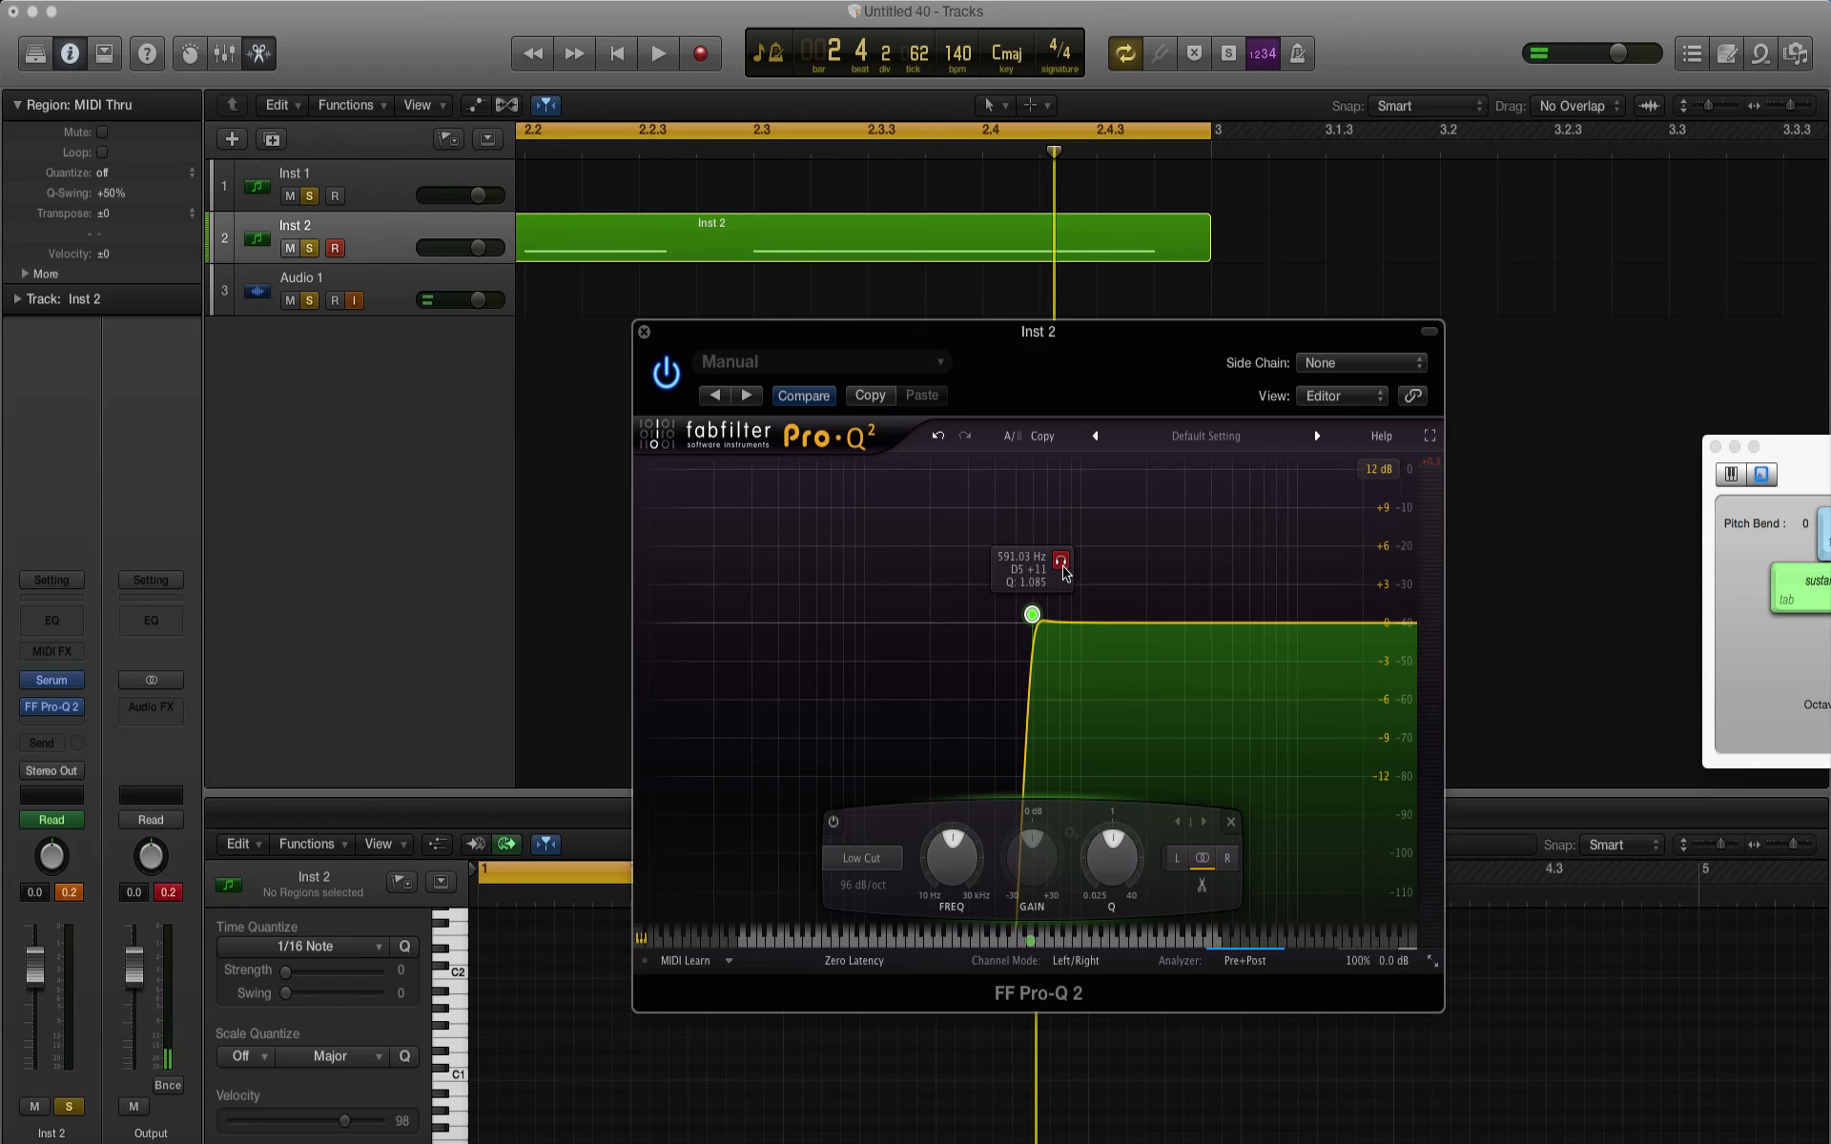
key("space")
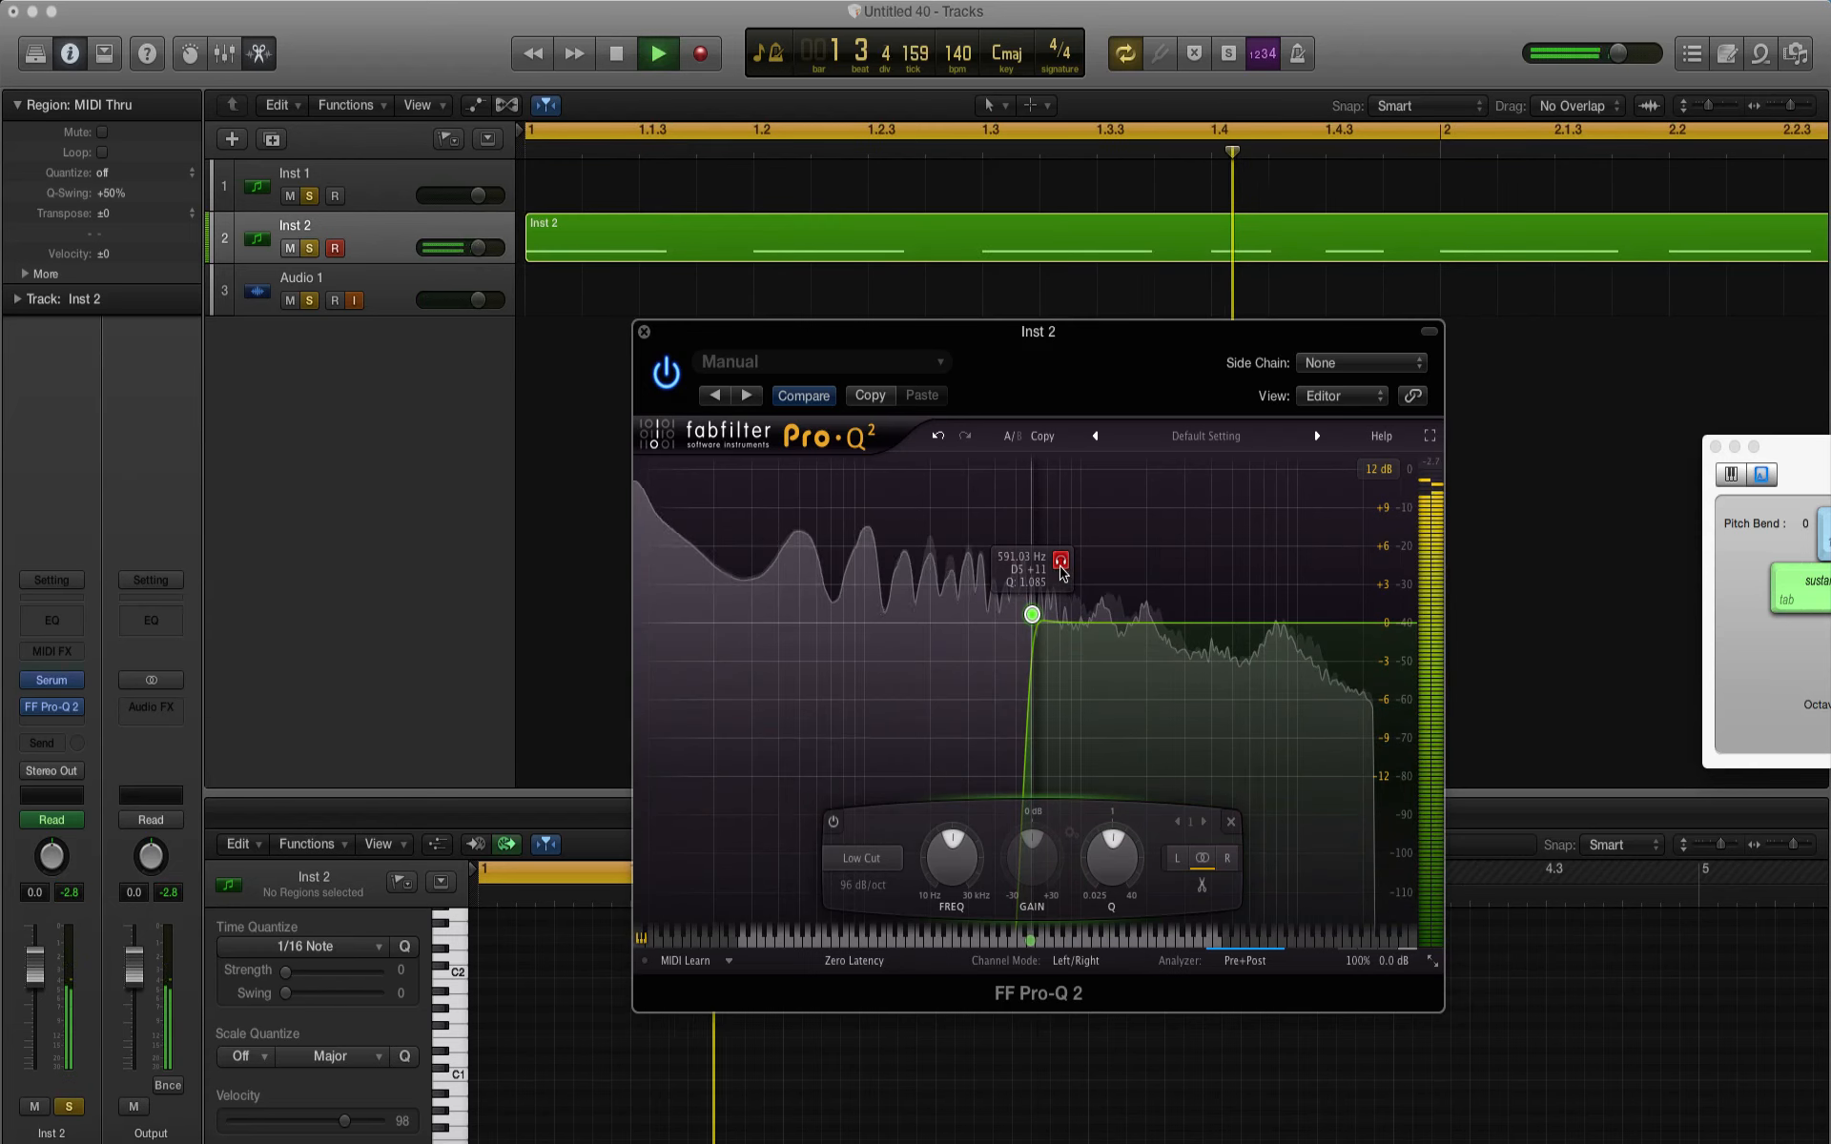
left_click_drag(1063, 572, 779, 614)
key("space")
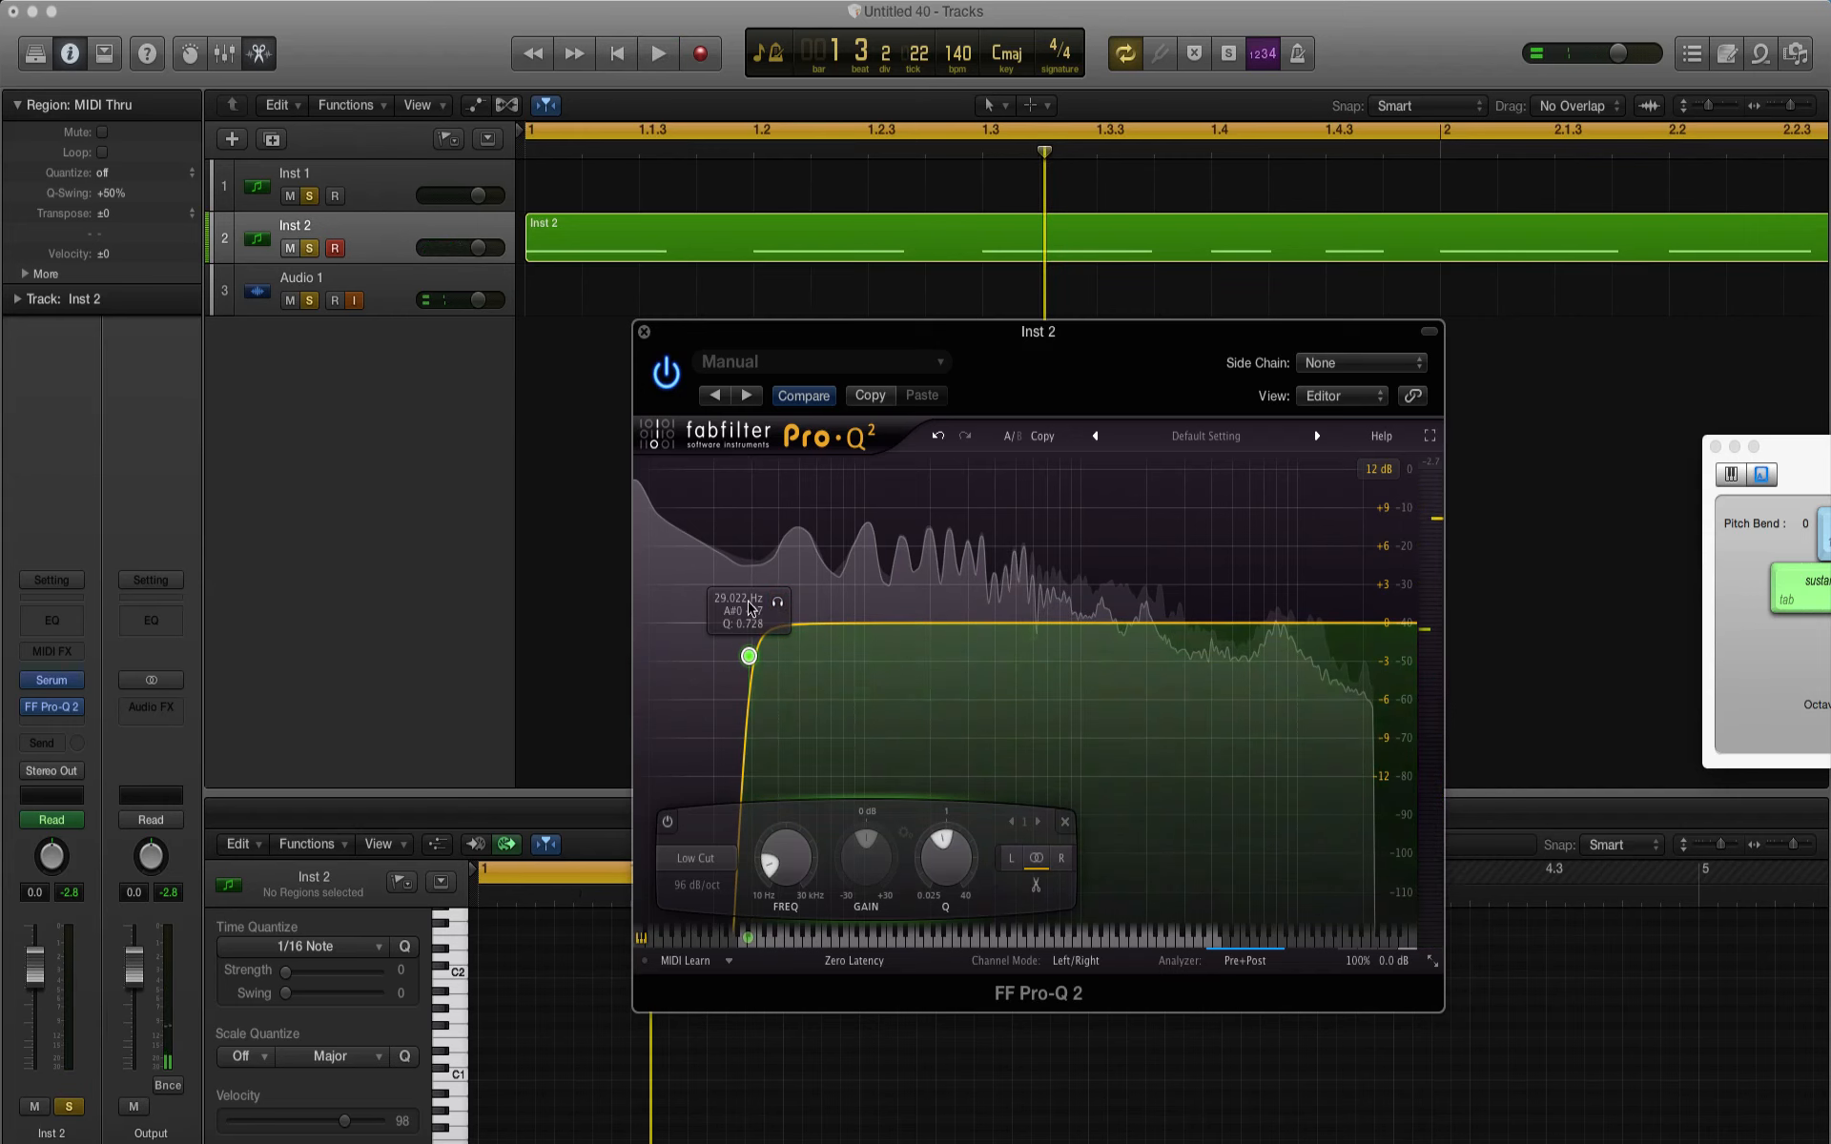
left_click(1239, 960)
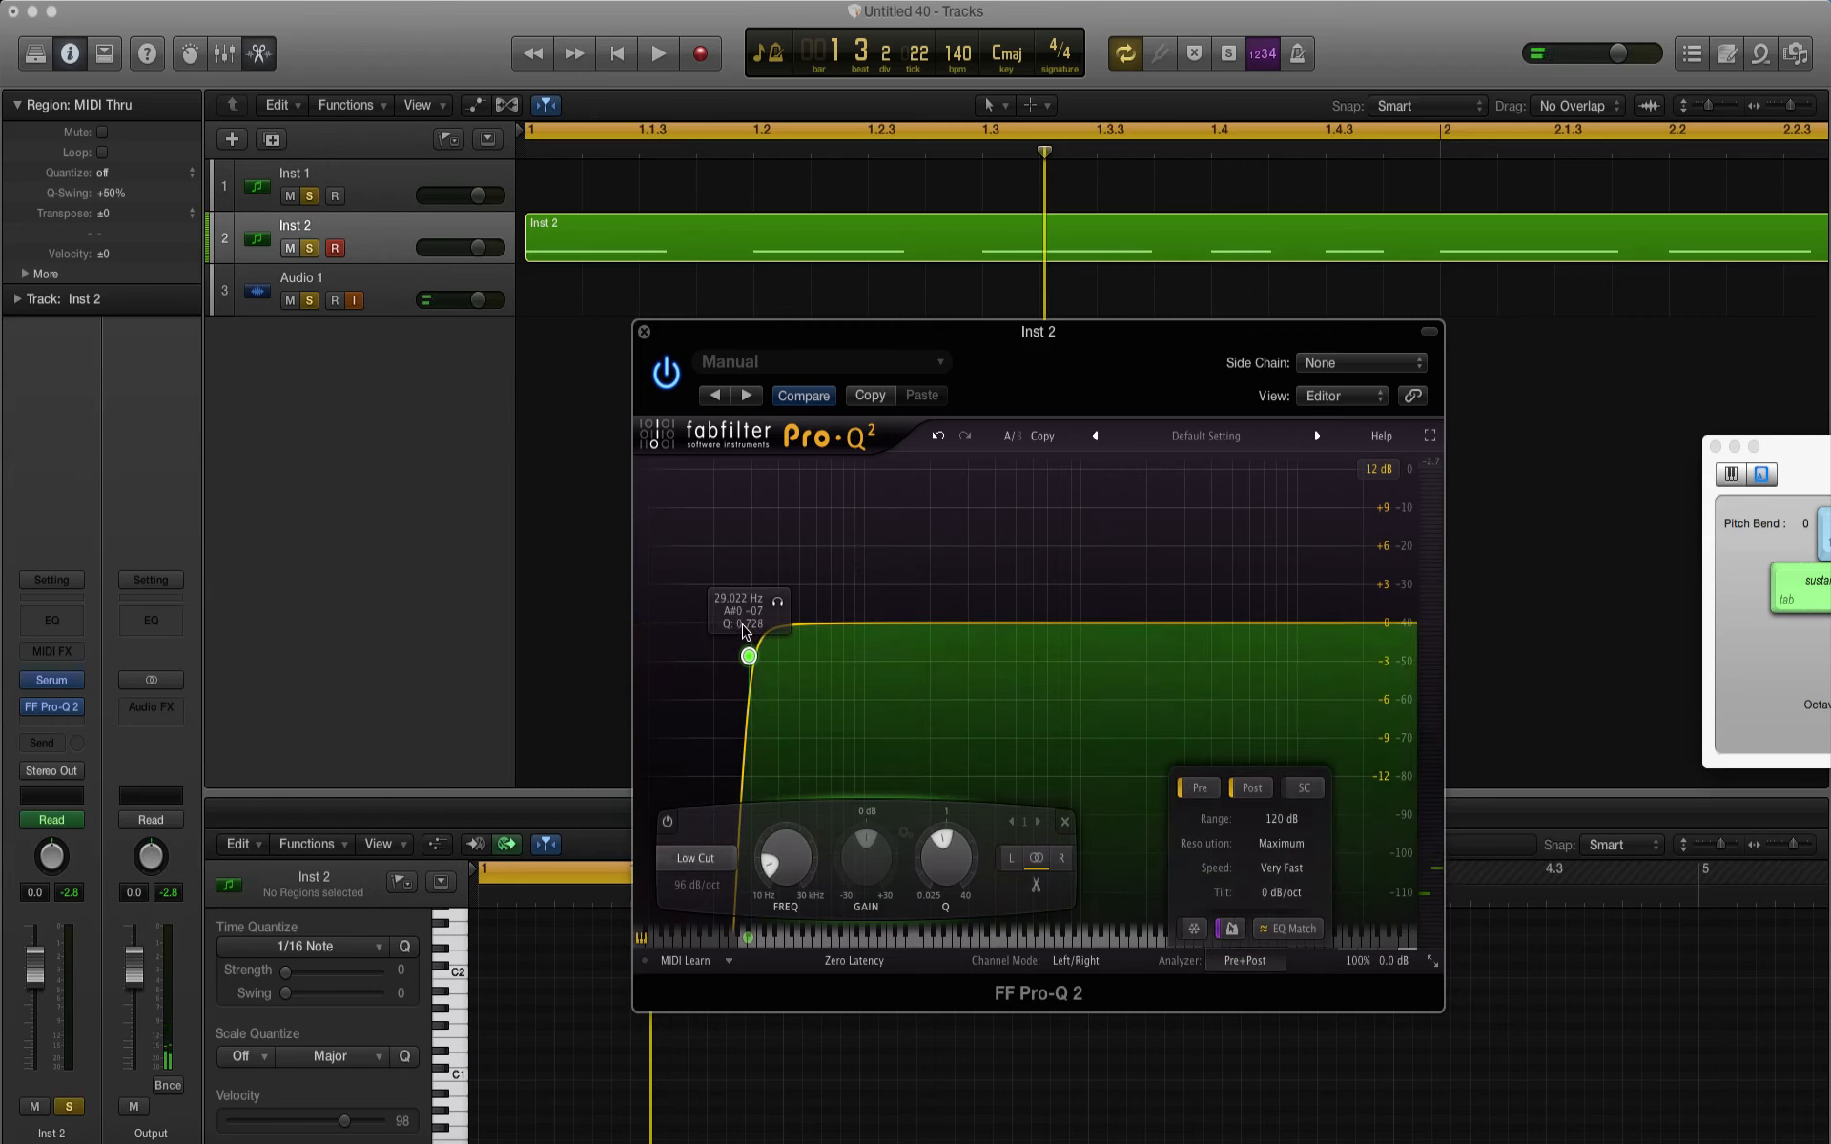
Step: Audition the low cut band during playback, raise it to about 99 Hz with Q about 0.75, and play the pattern again
key("space")
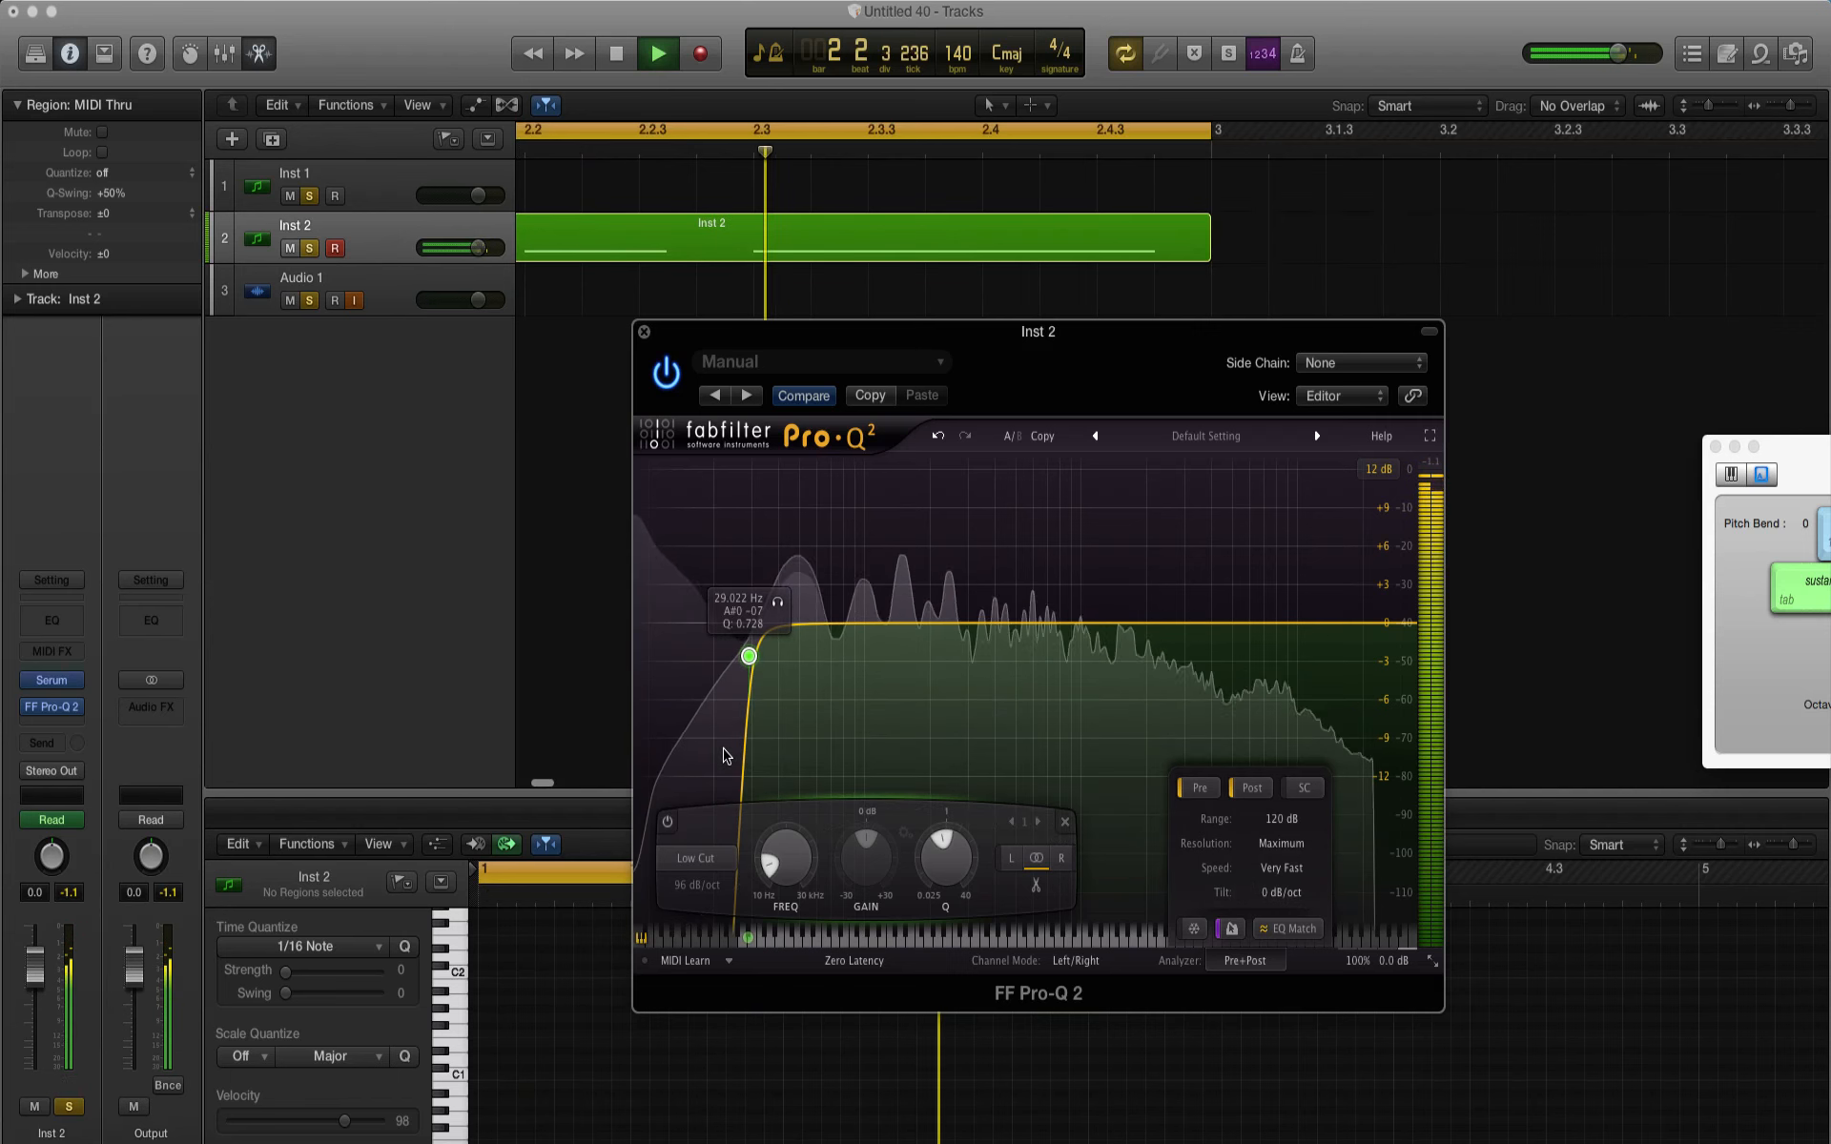
key("space")
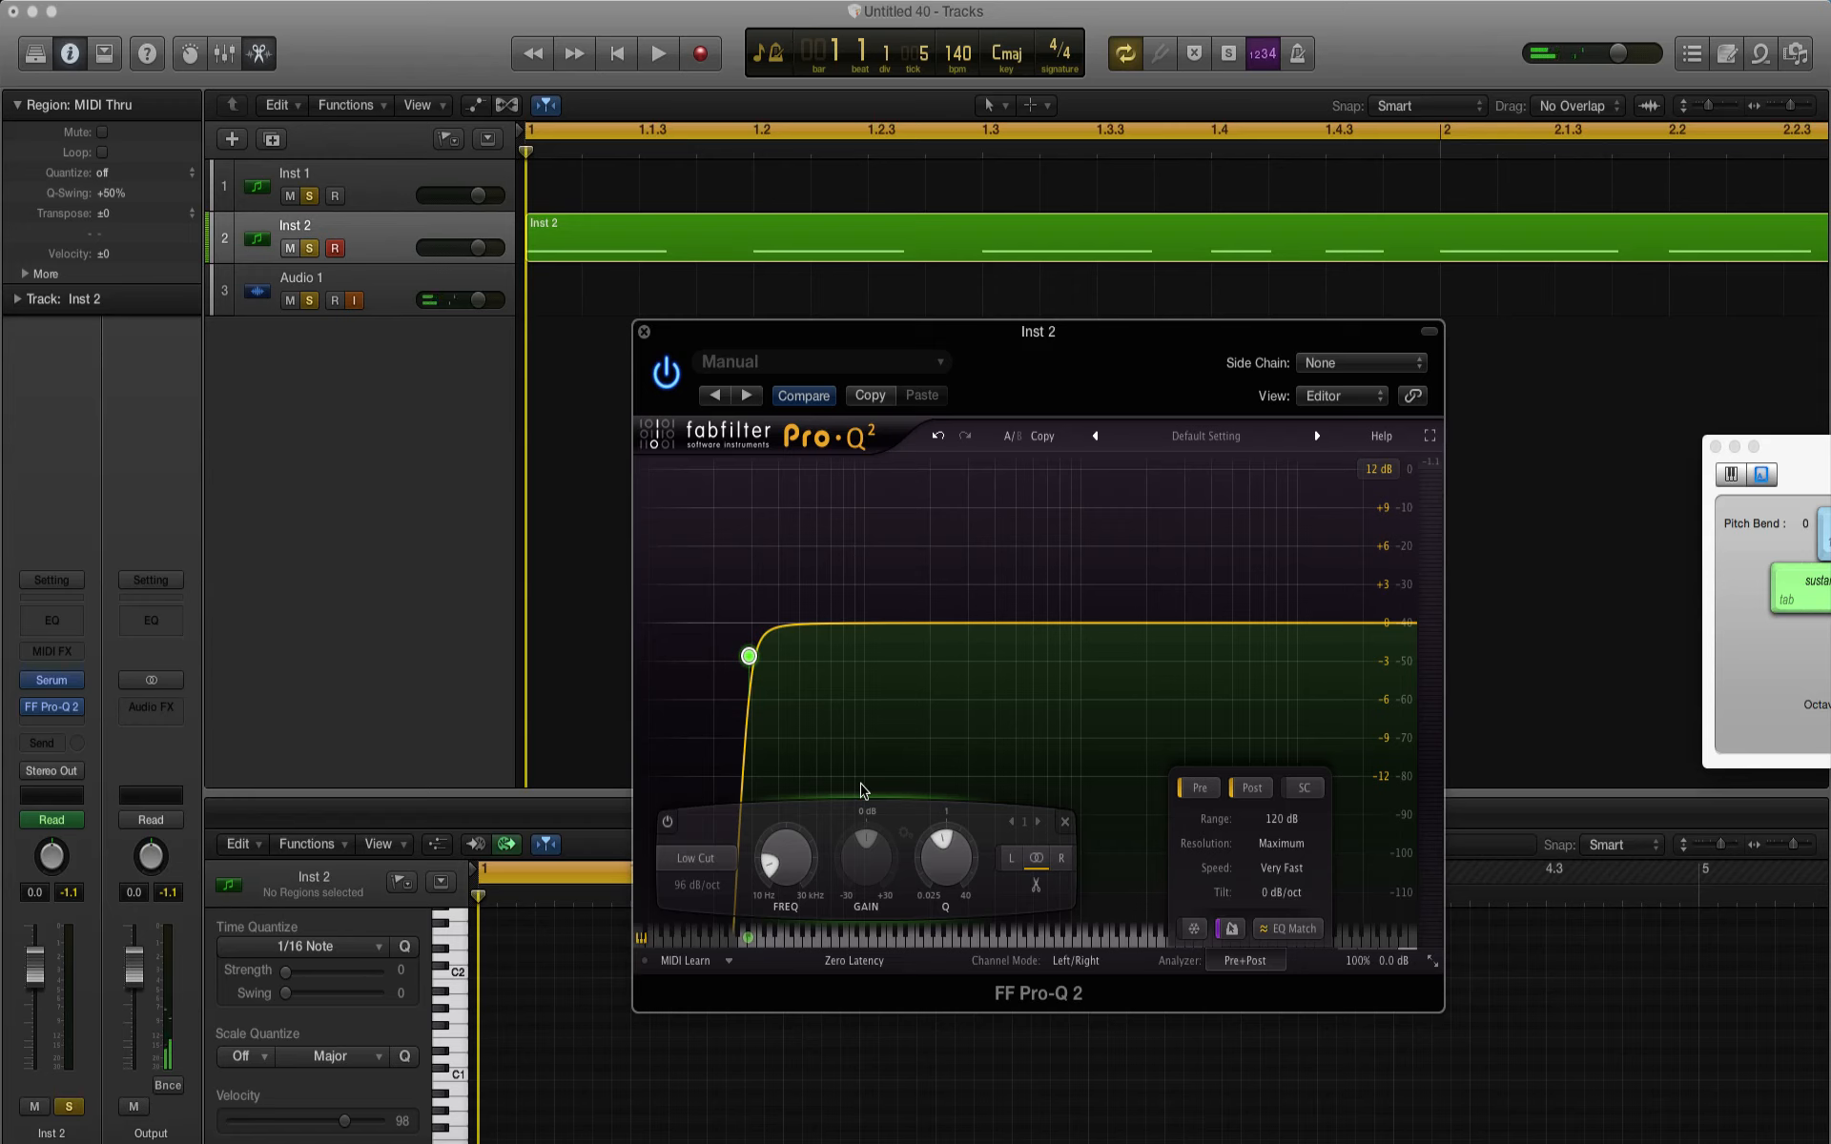
mouse_move(753, 667)
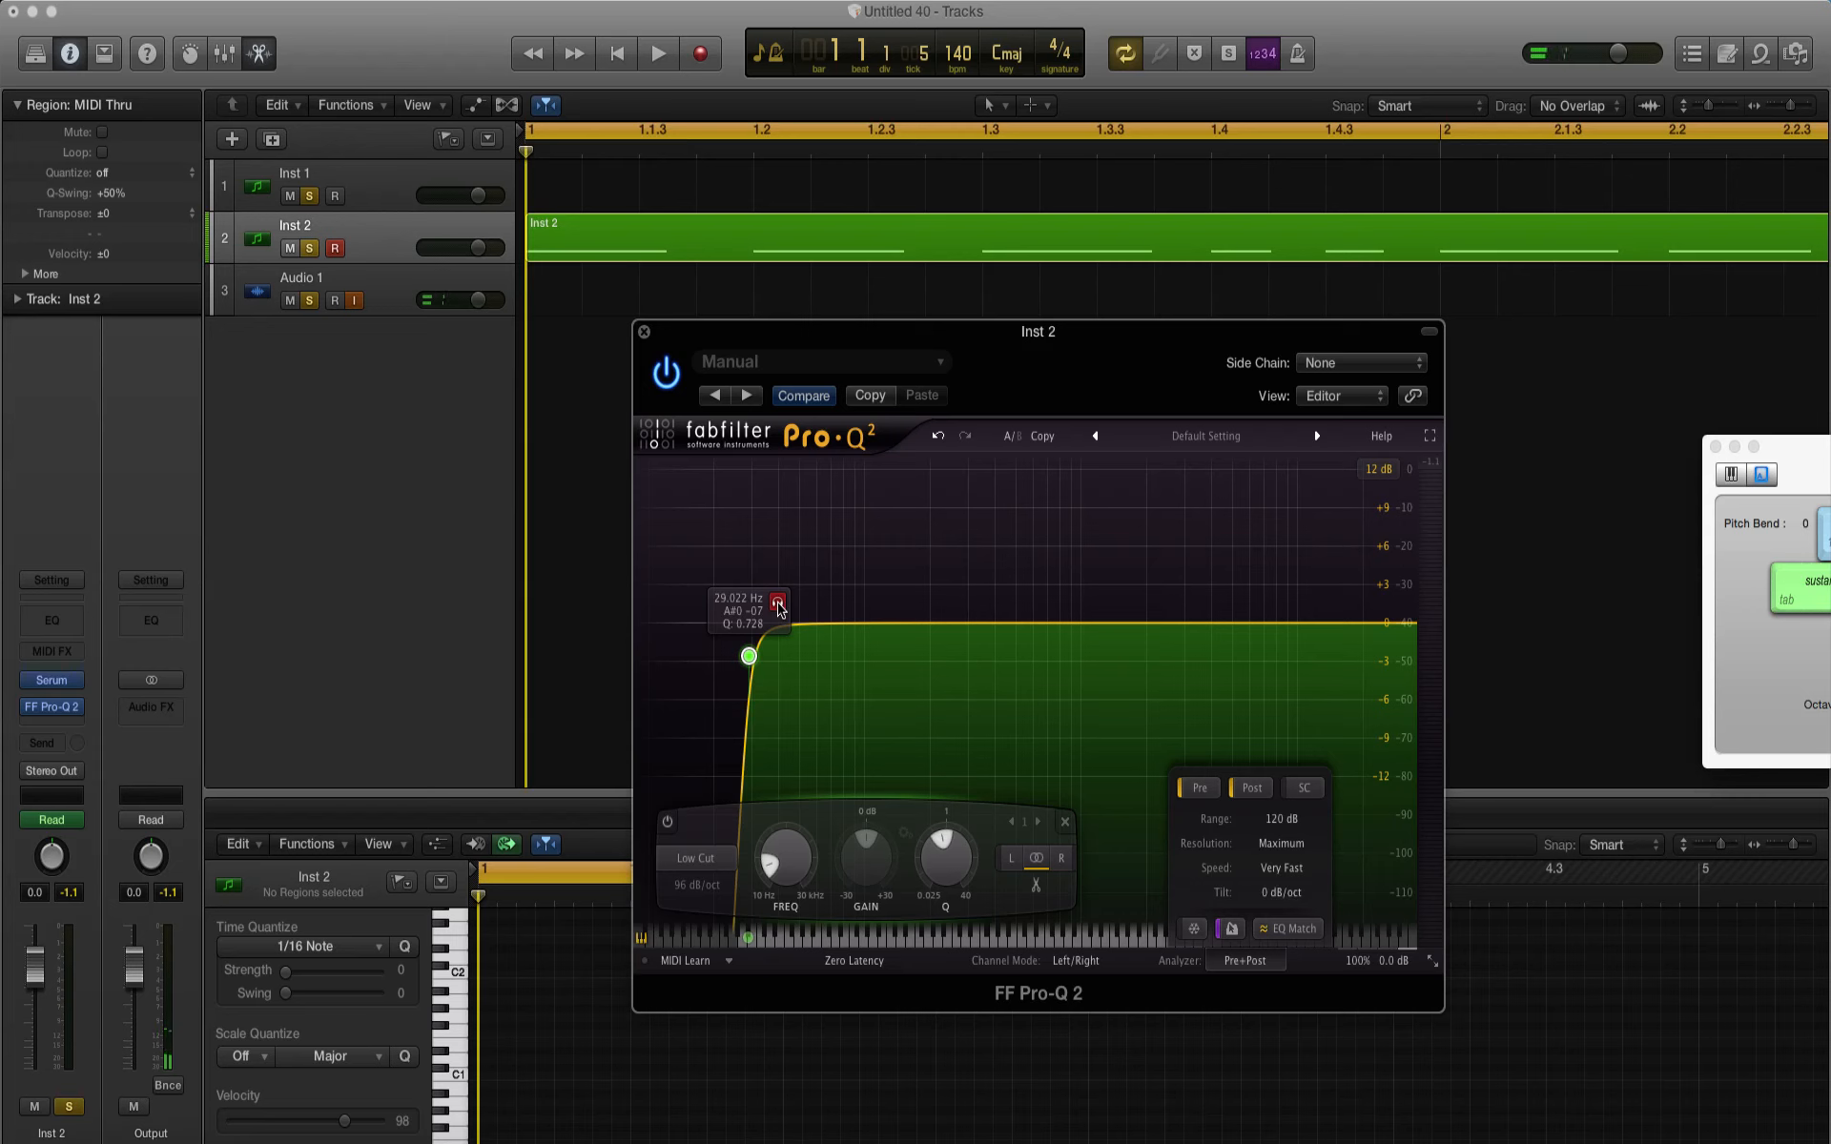
key("space")
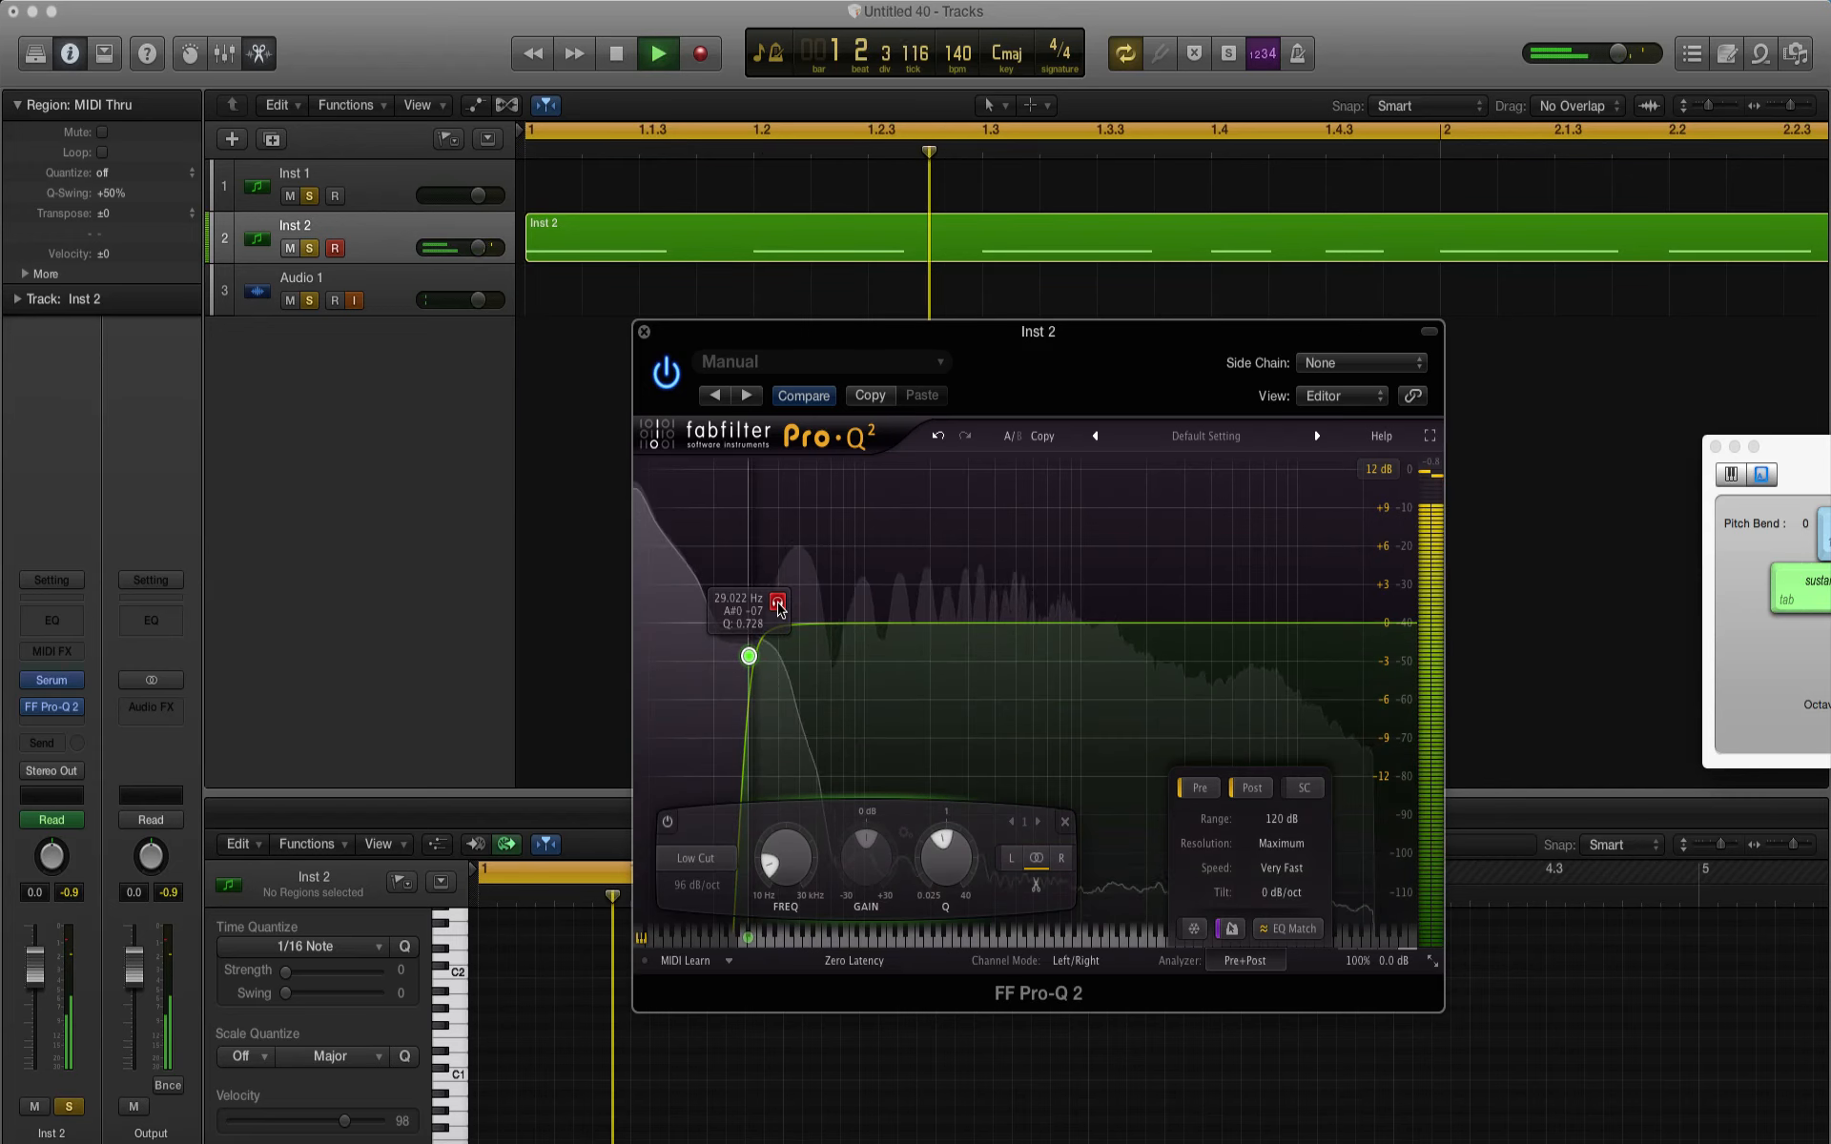
left_click_drag(779, 610, 898, 604)
key("space")
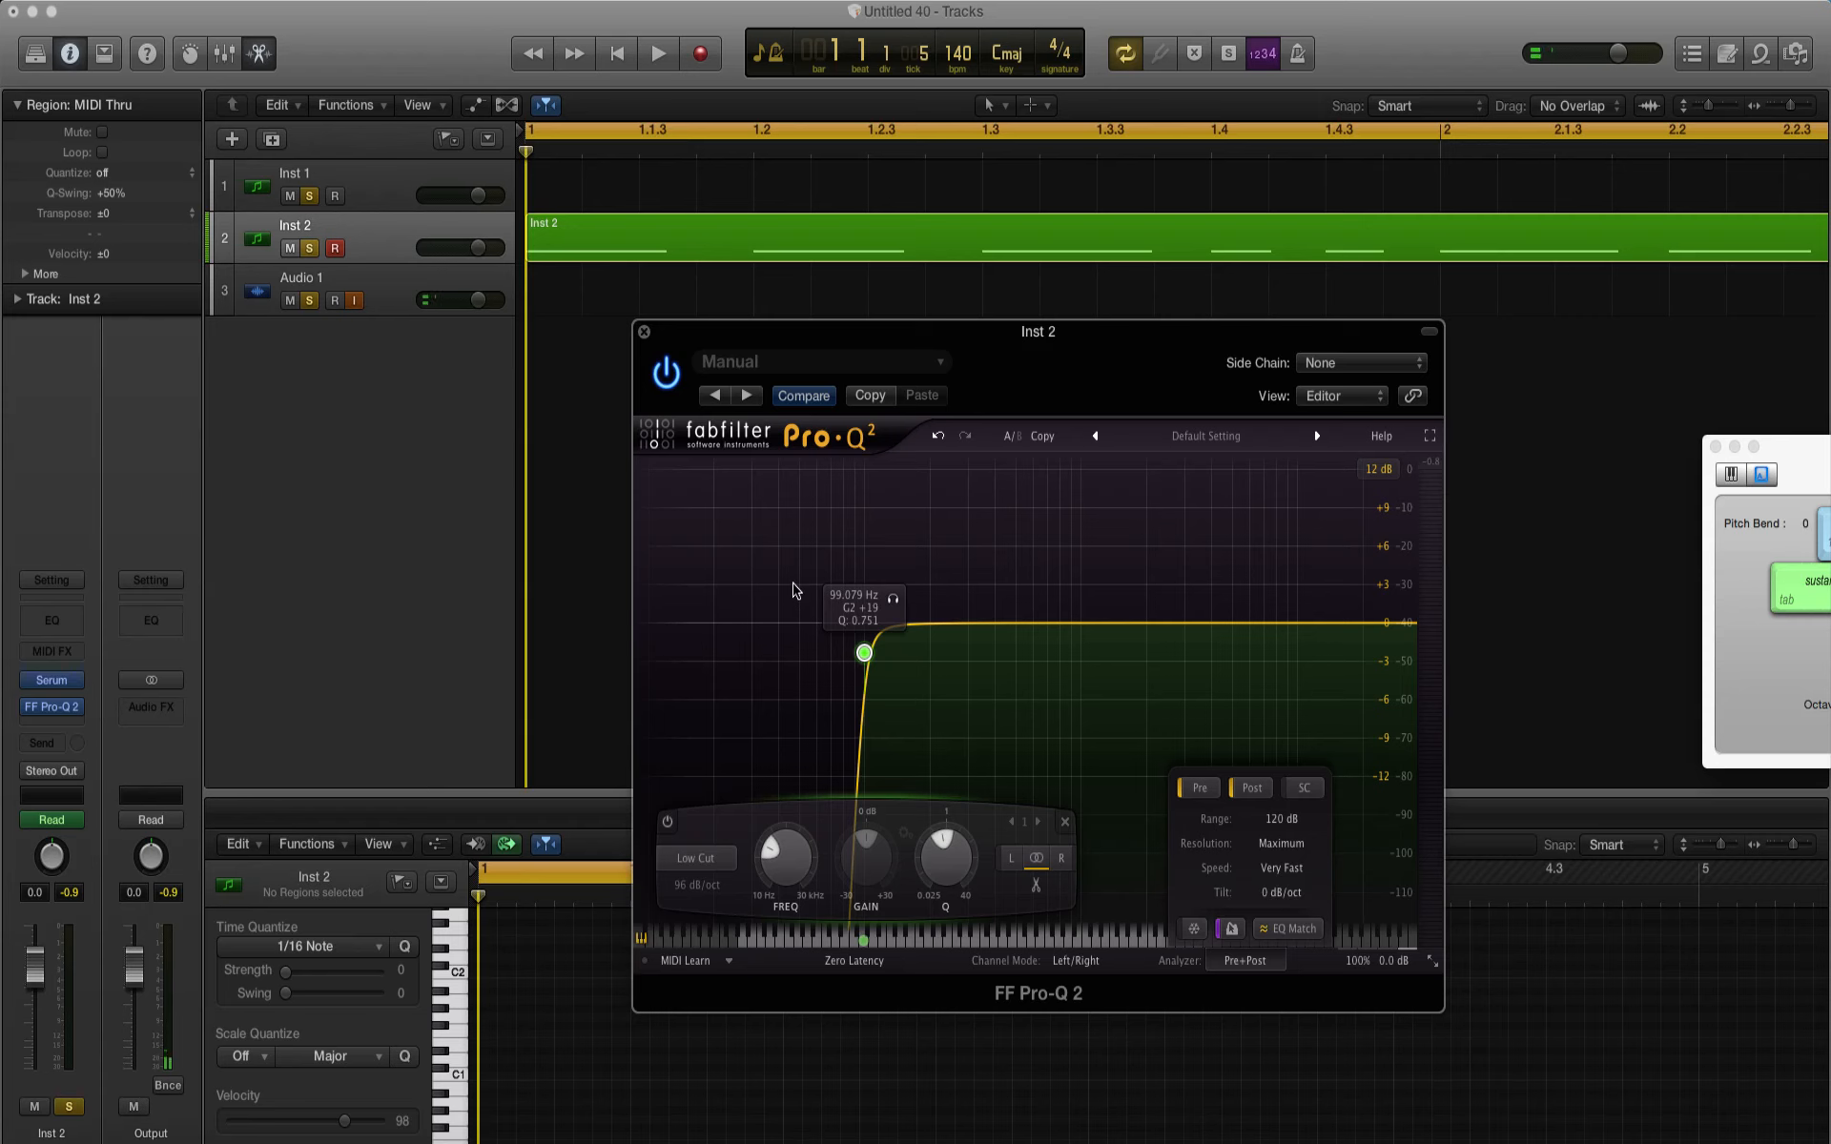
key("space")
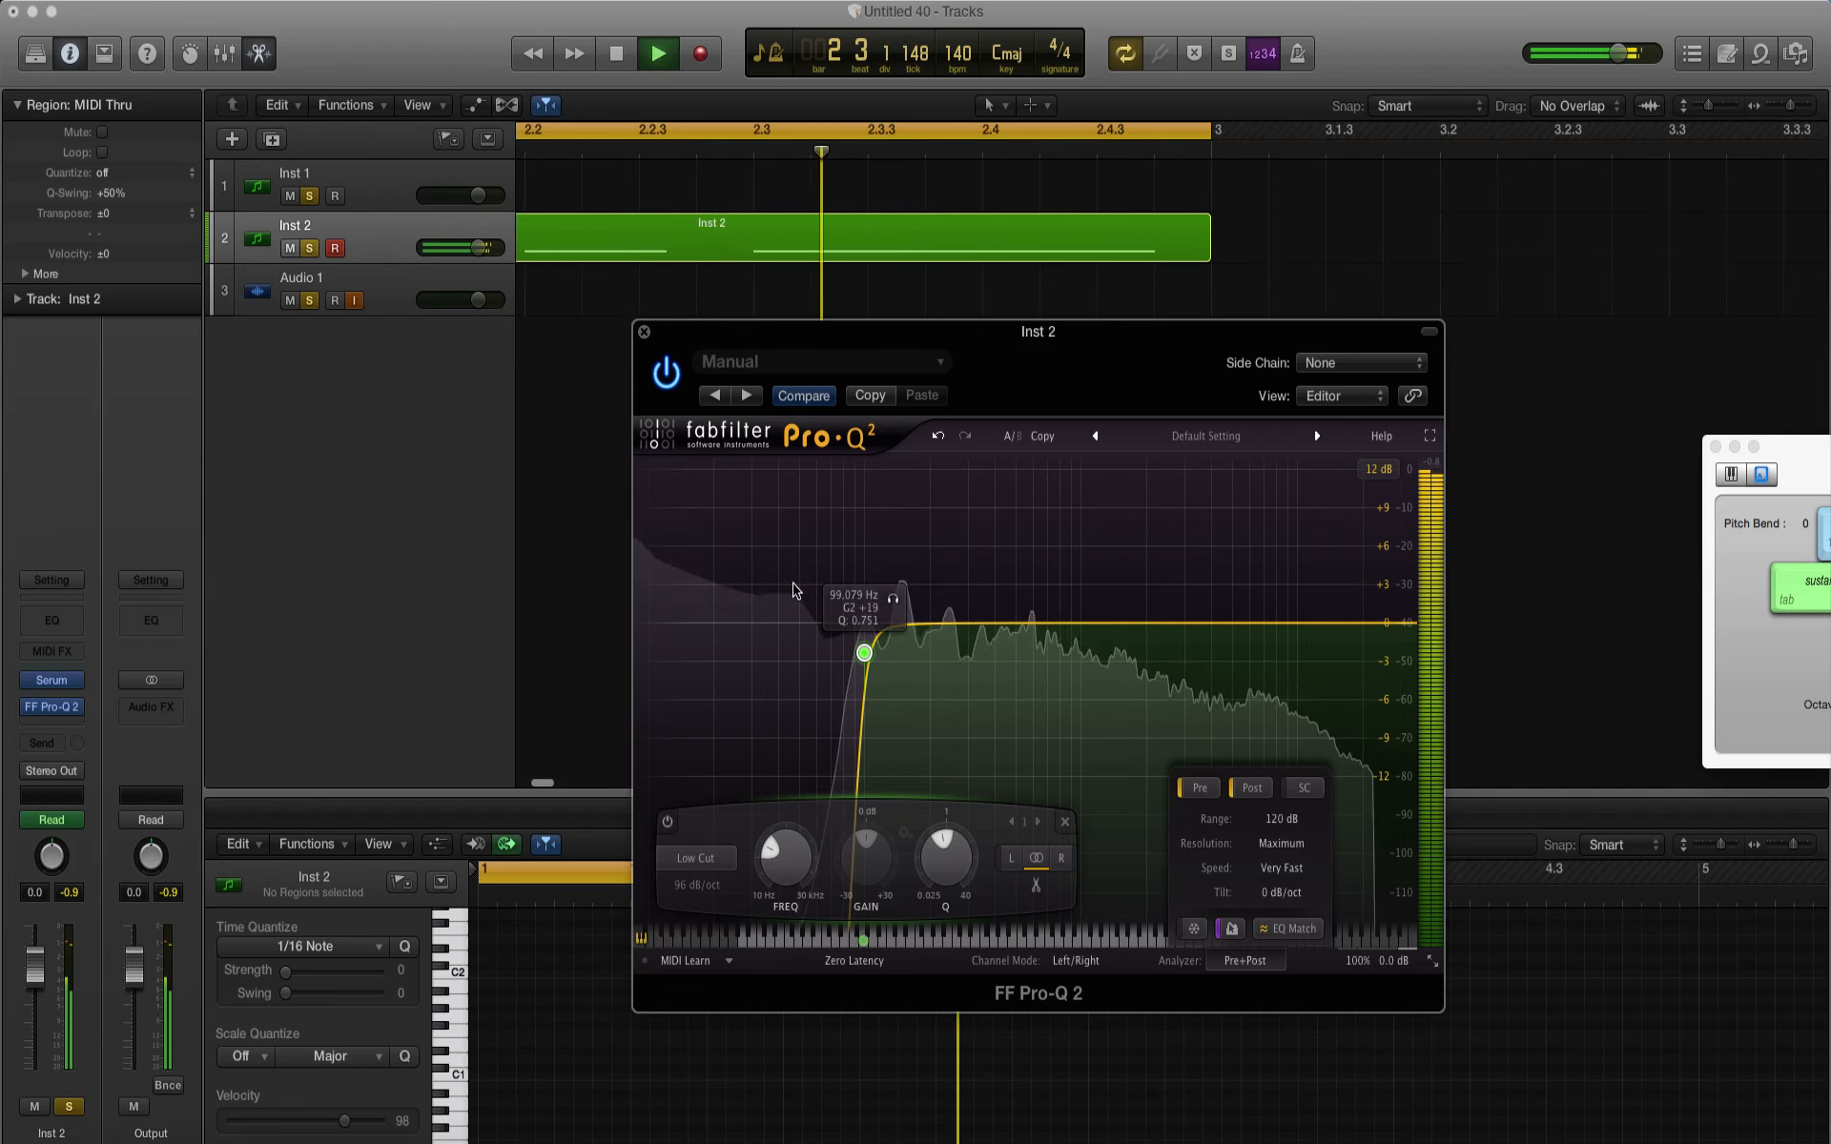
key("space")
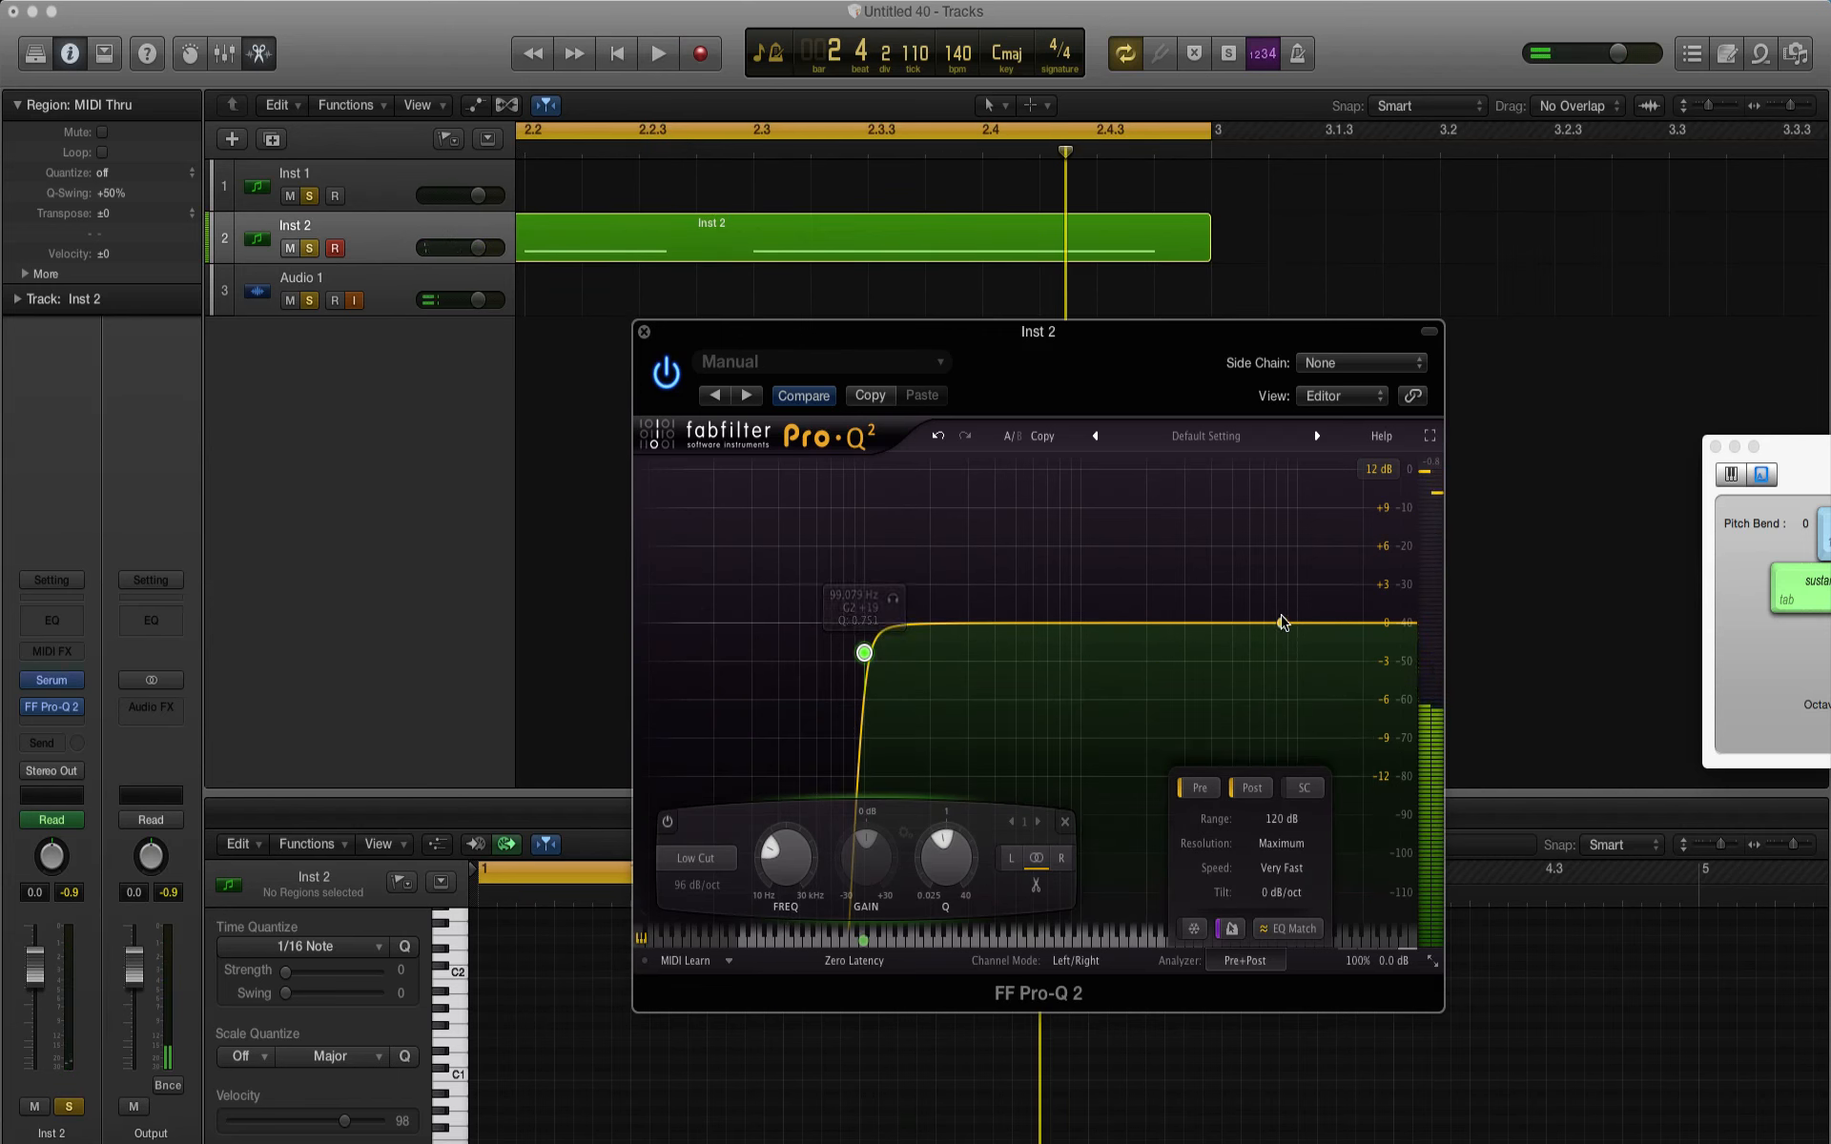
Step: Add a Bell band at about 13.5 kHz with +3.5 dB gain and Q about 2.48, and hide the analyzer settings
left_click(1283, 622)
left_click_drag(1283, 622, 1326, 577)
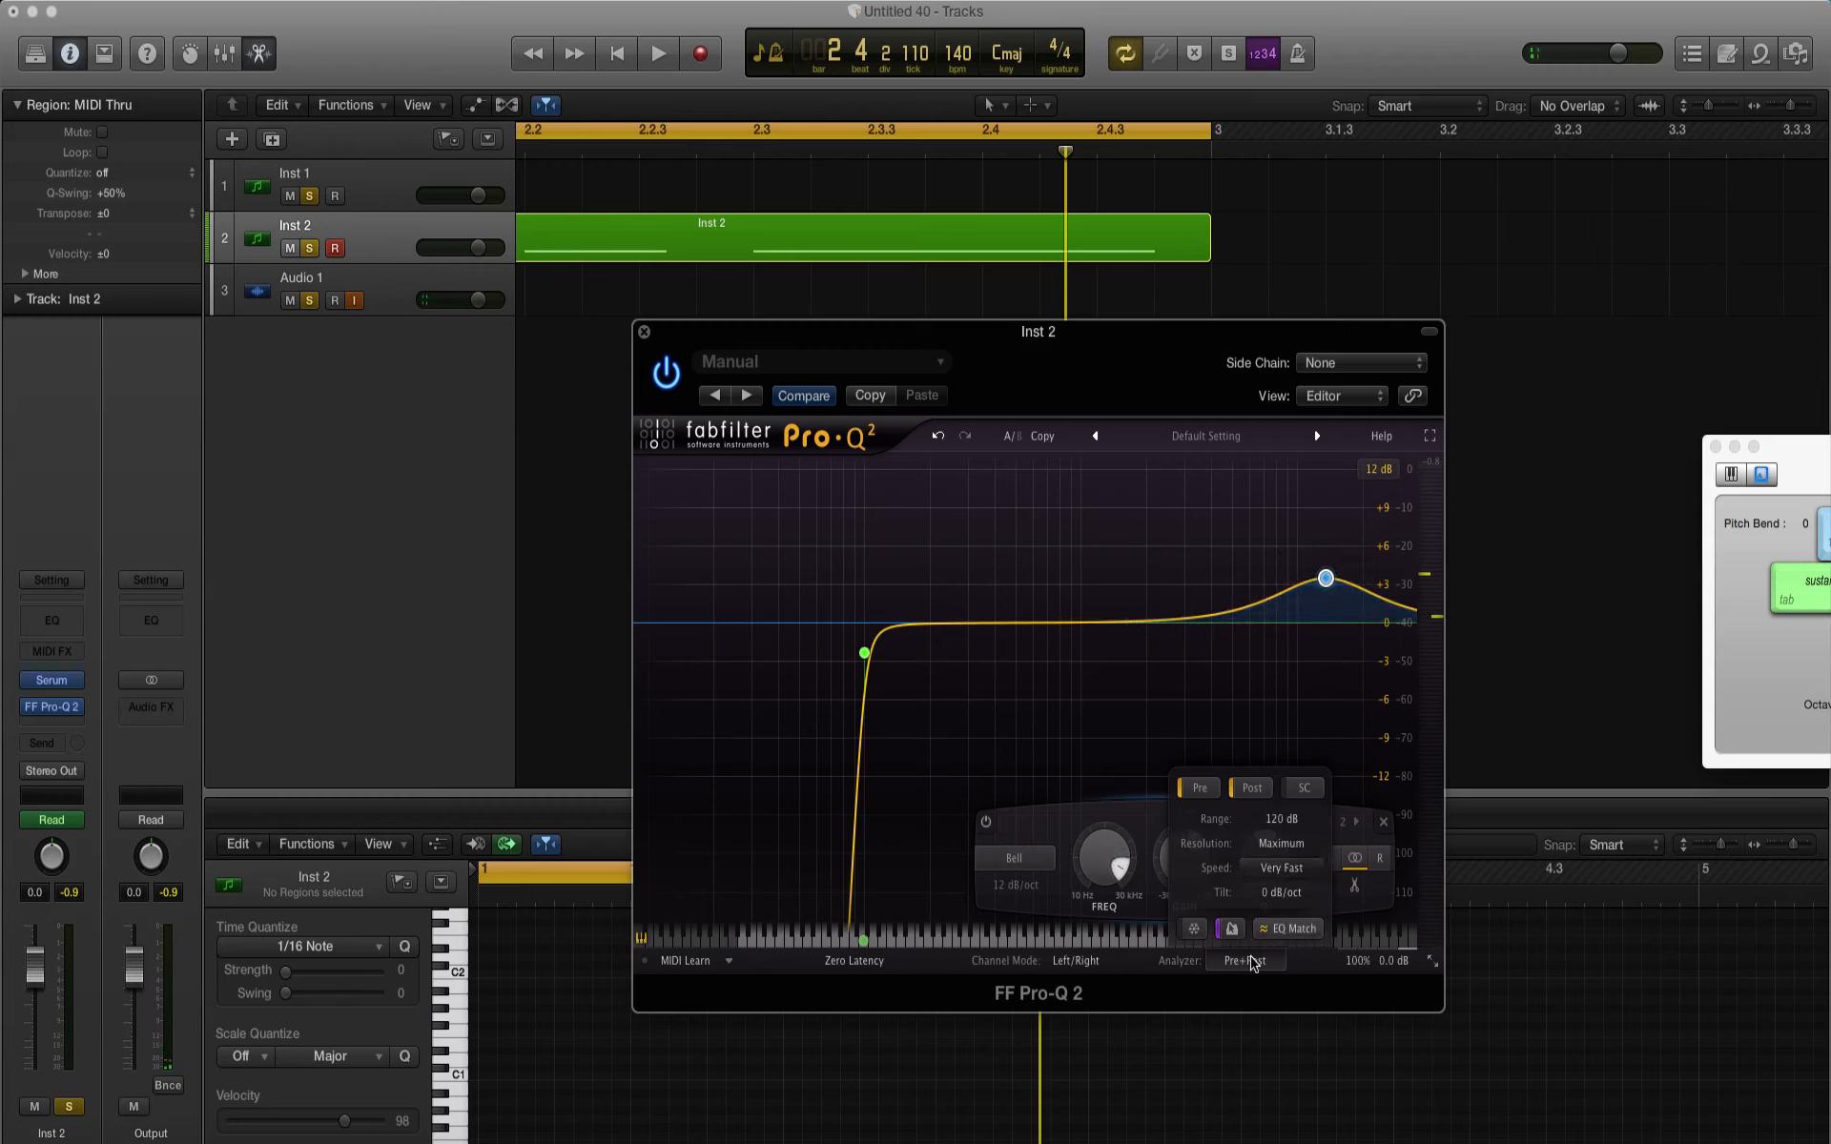
left_click(1246, 965)
left_click_drag(1274, 843, 1274, 820)
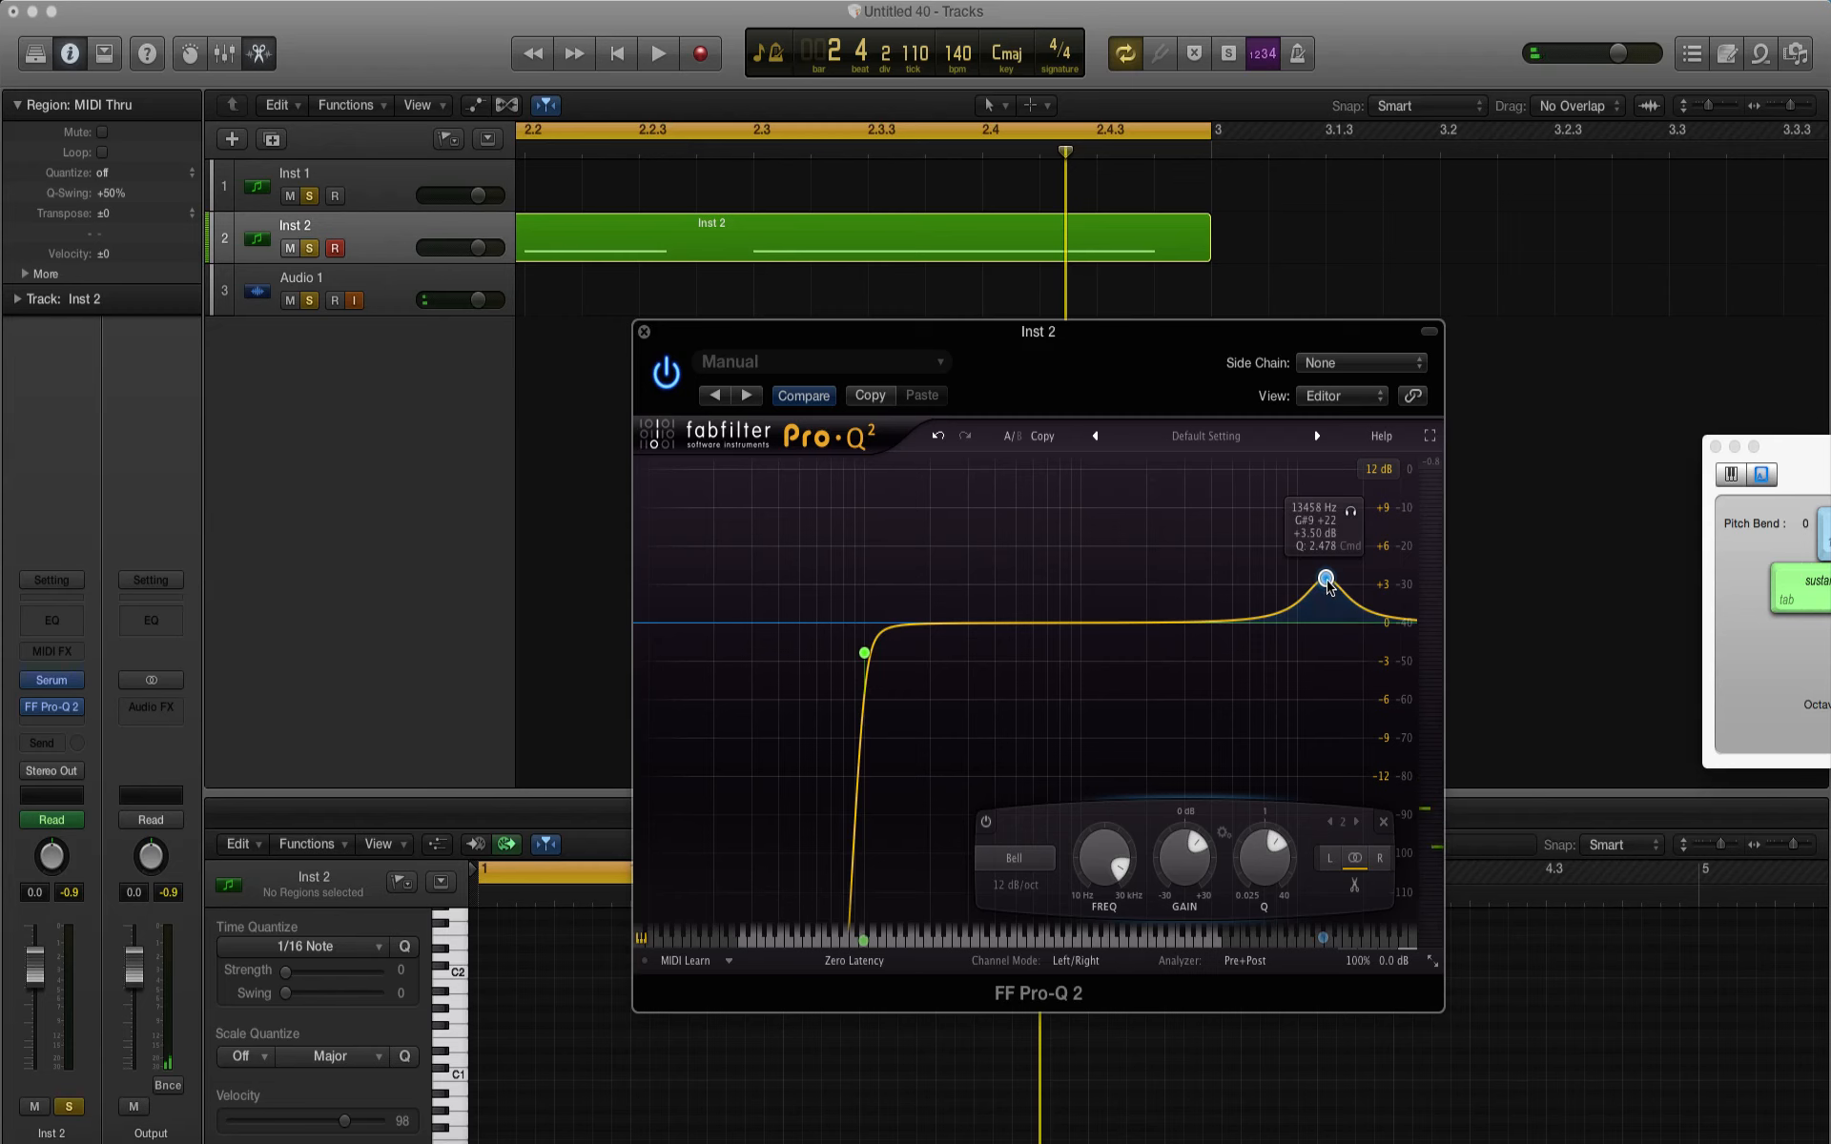
Step: Raise the high Bell band to about +8.5 dB at about 13.7 kHz during playback, and close the Pro-Q 2 window
left_click_drag(1327, 584, 1327, 550)
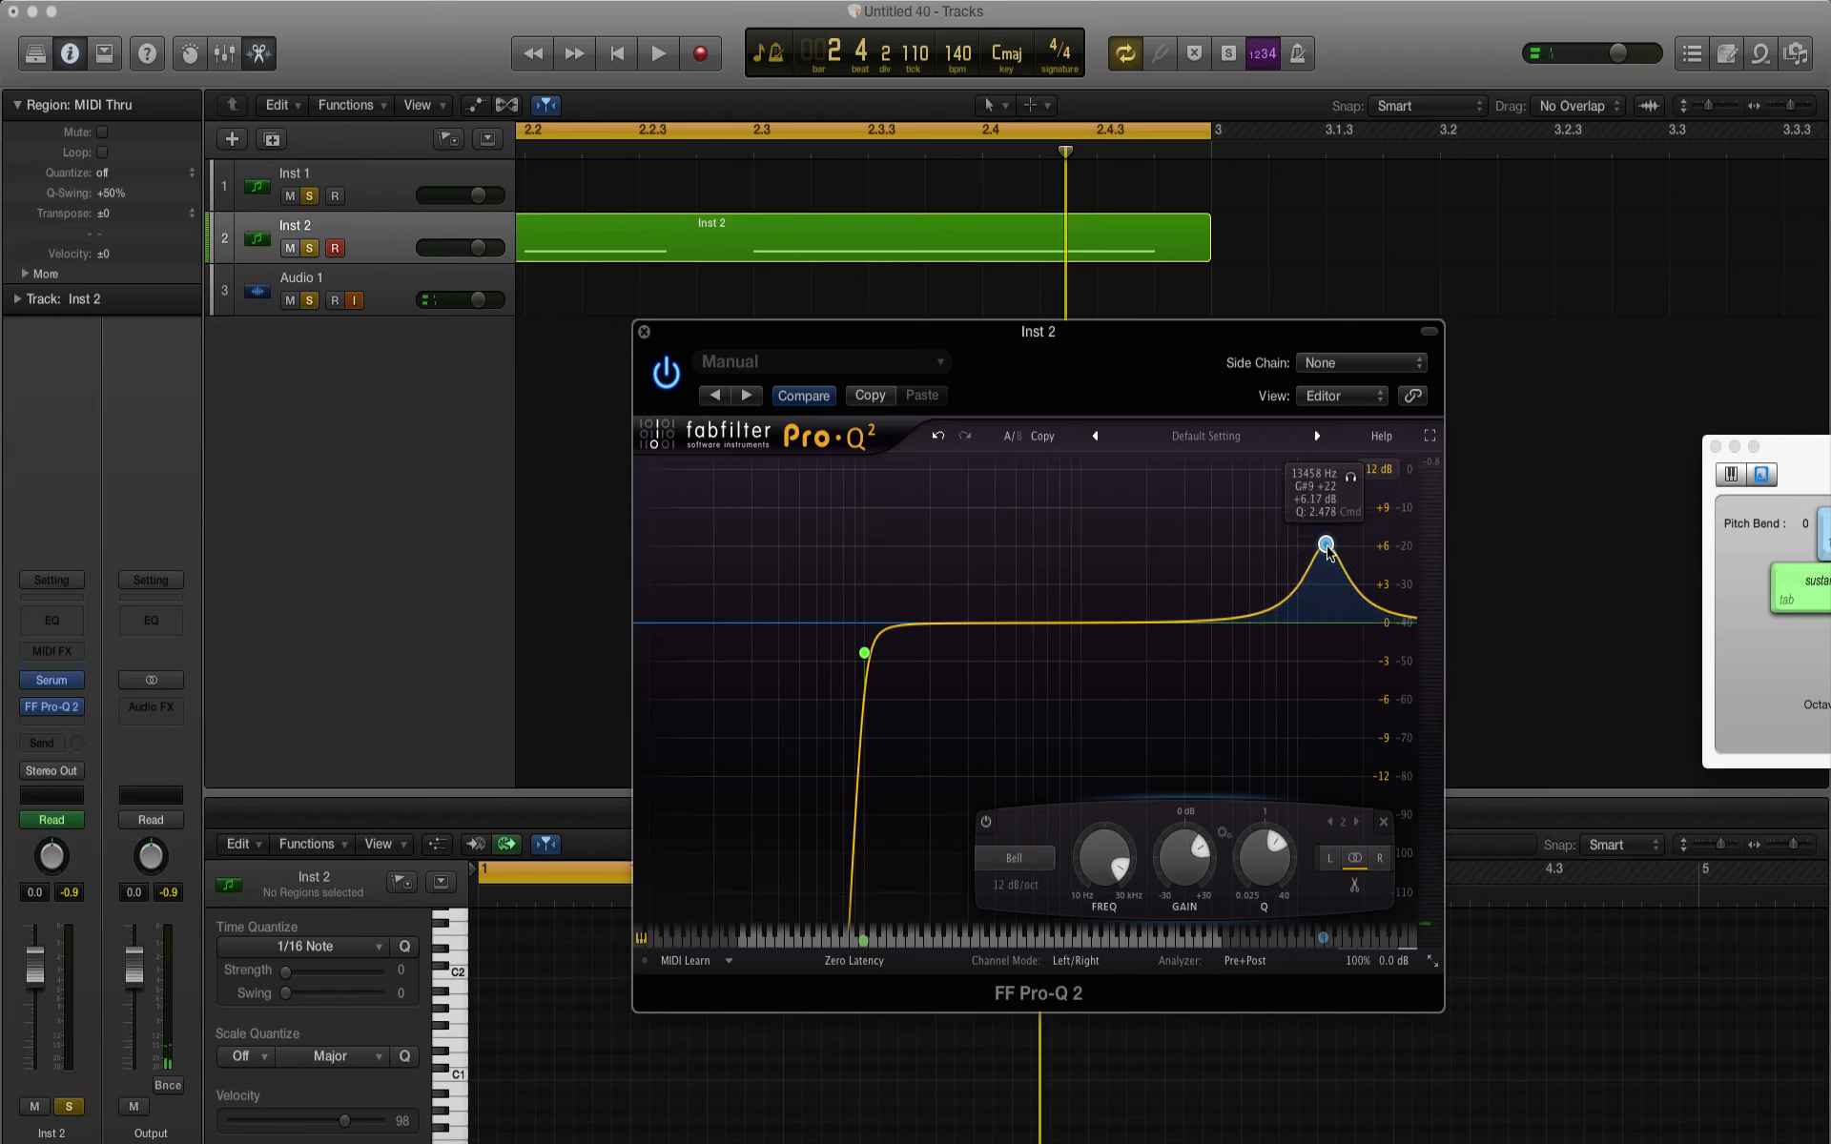
key("space")
mouse_move(1326, 550)
left_mouse_down()
mouse_move(1352, 496)
mouse_move(1327, 514)
left_mouse_up()
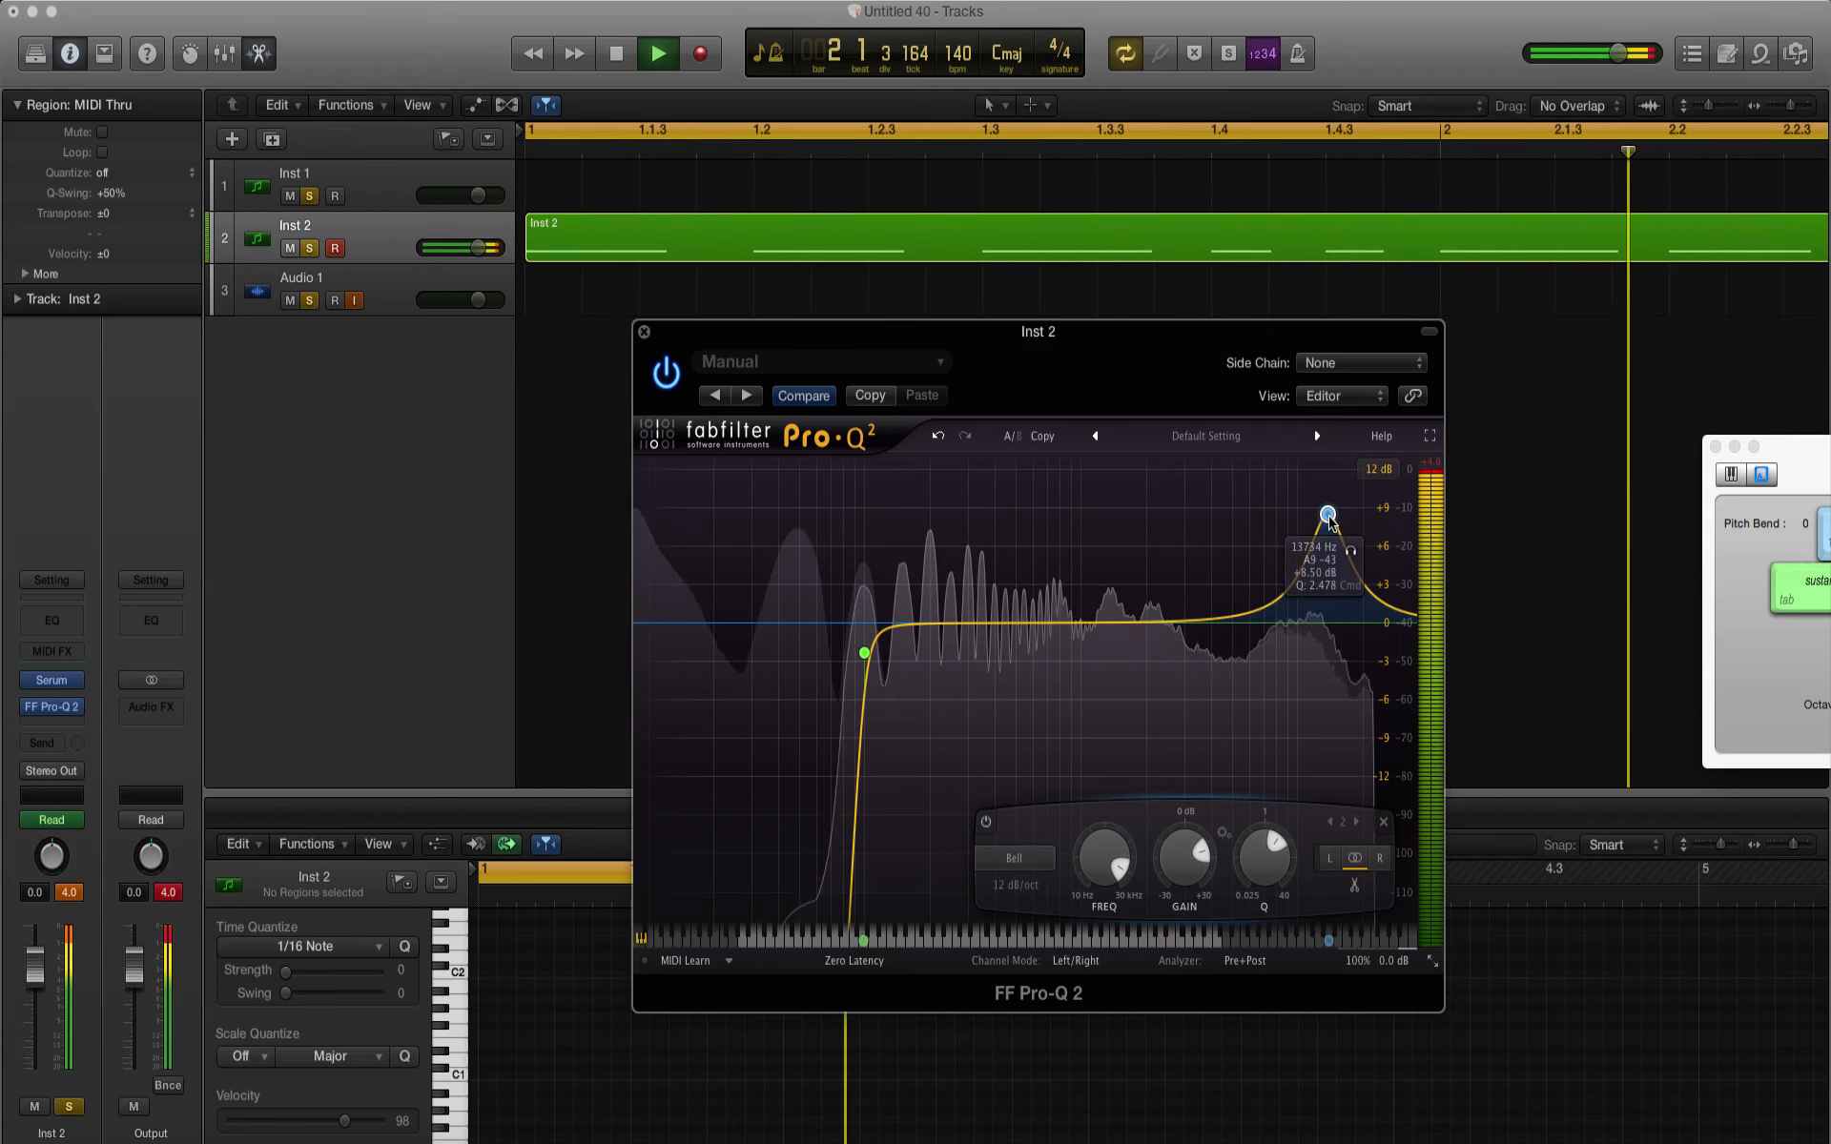
key("space")
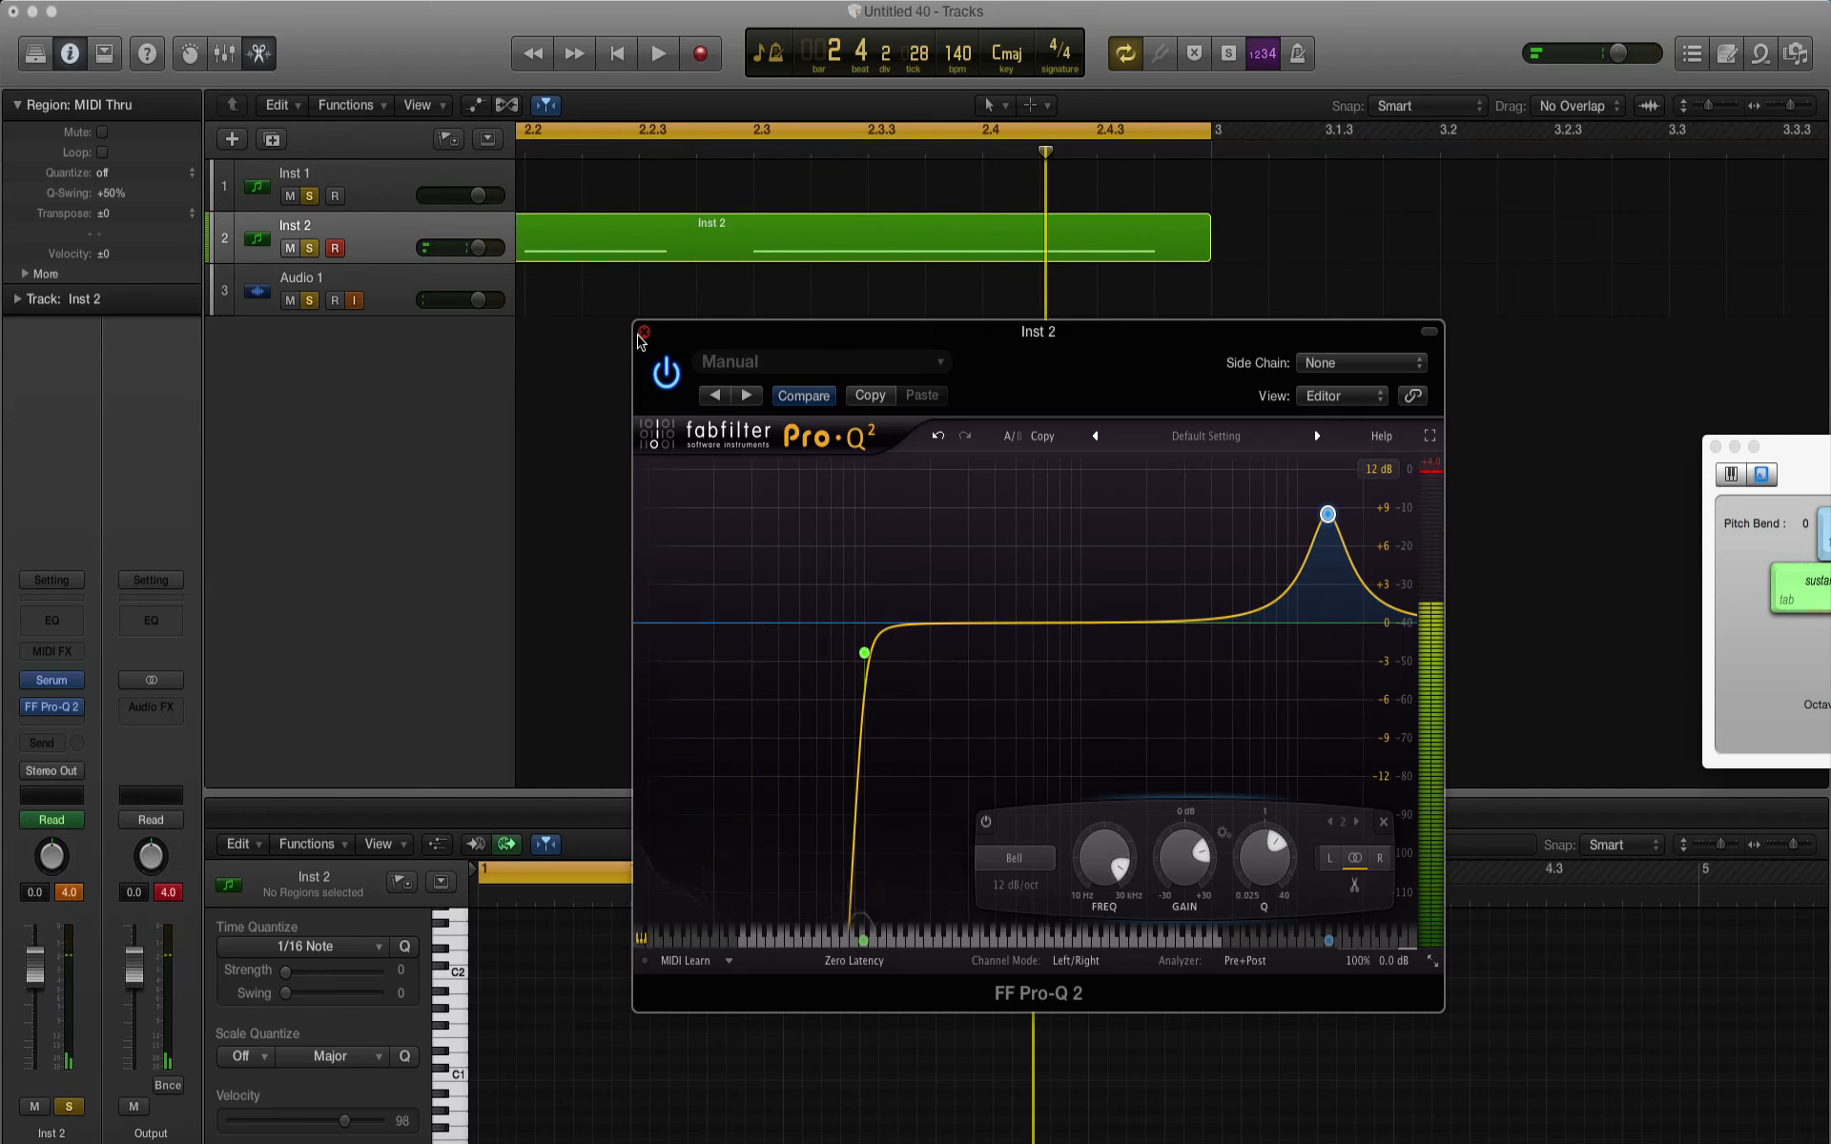
left_click(644, 332)
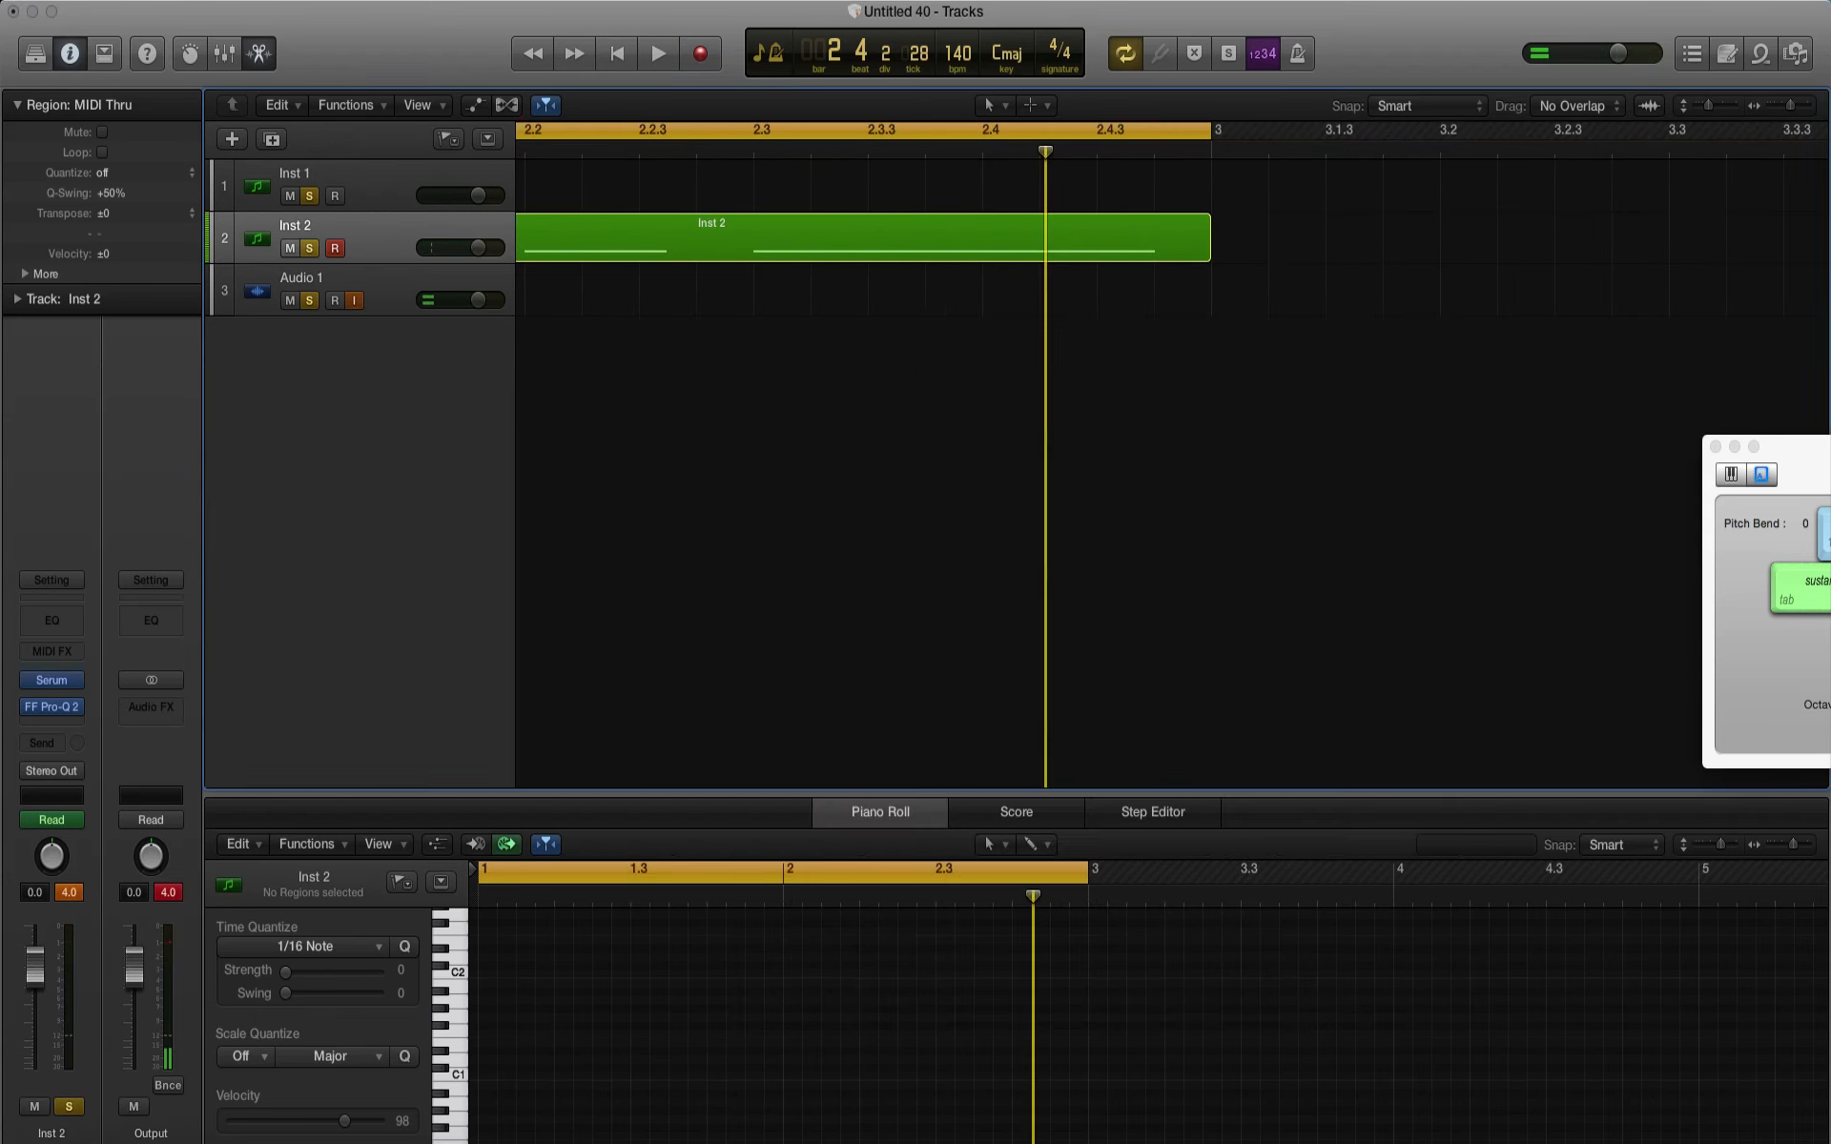
Step: Insert iZotope Trash 2 after Pro-Q 2 on the Inst 2 channel and set its Convolve width to about 1.3
left_click(54, 727)
mouse_move(86, 996)
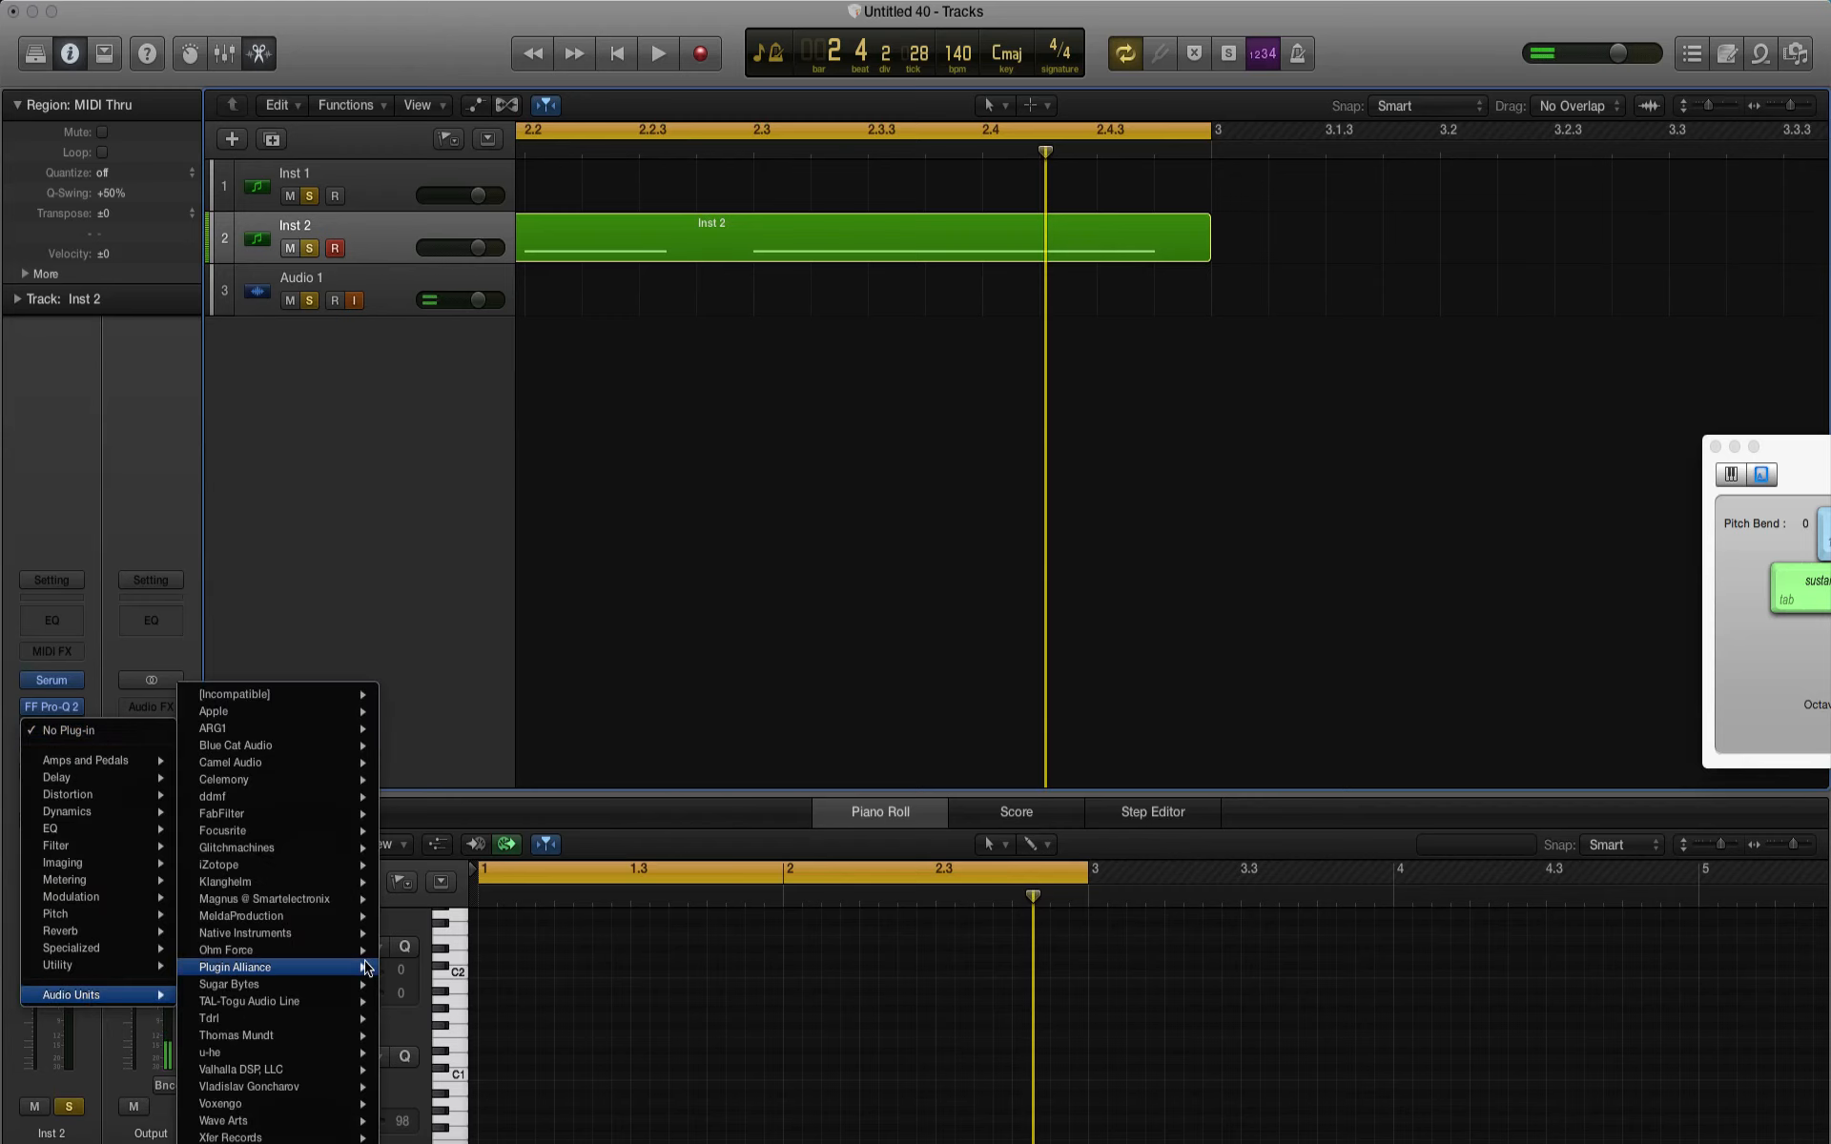
mouse_move(252, 851)
mouse_move(495, 882)
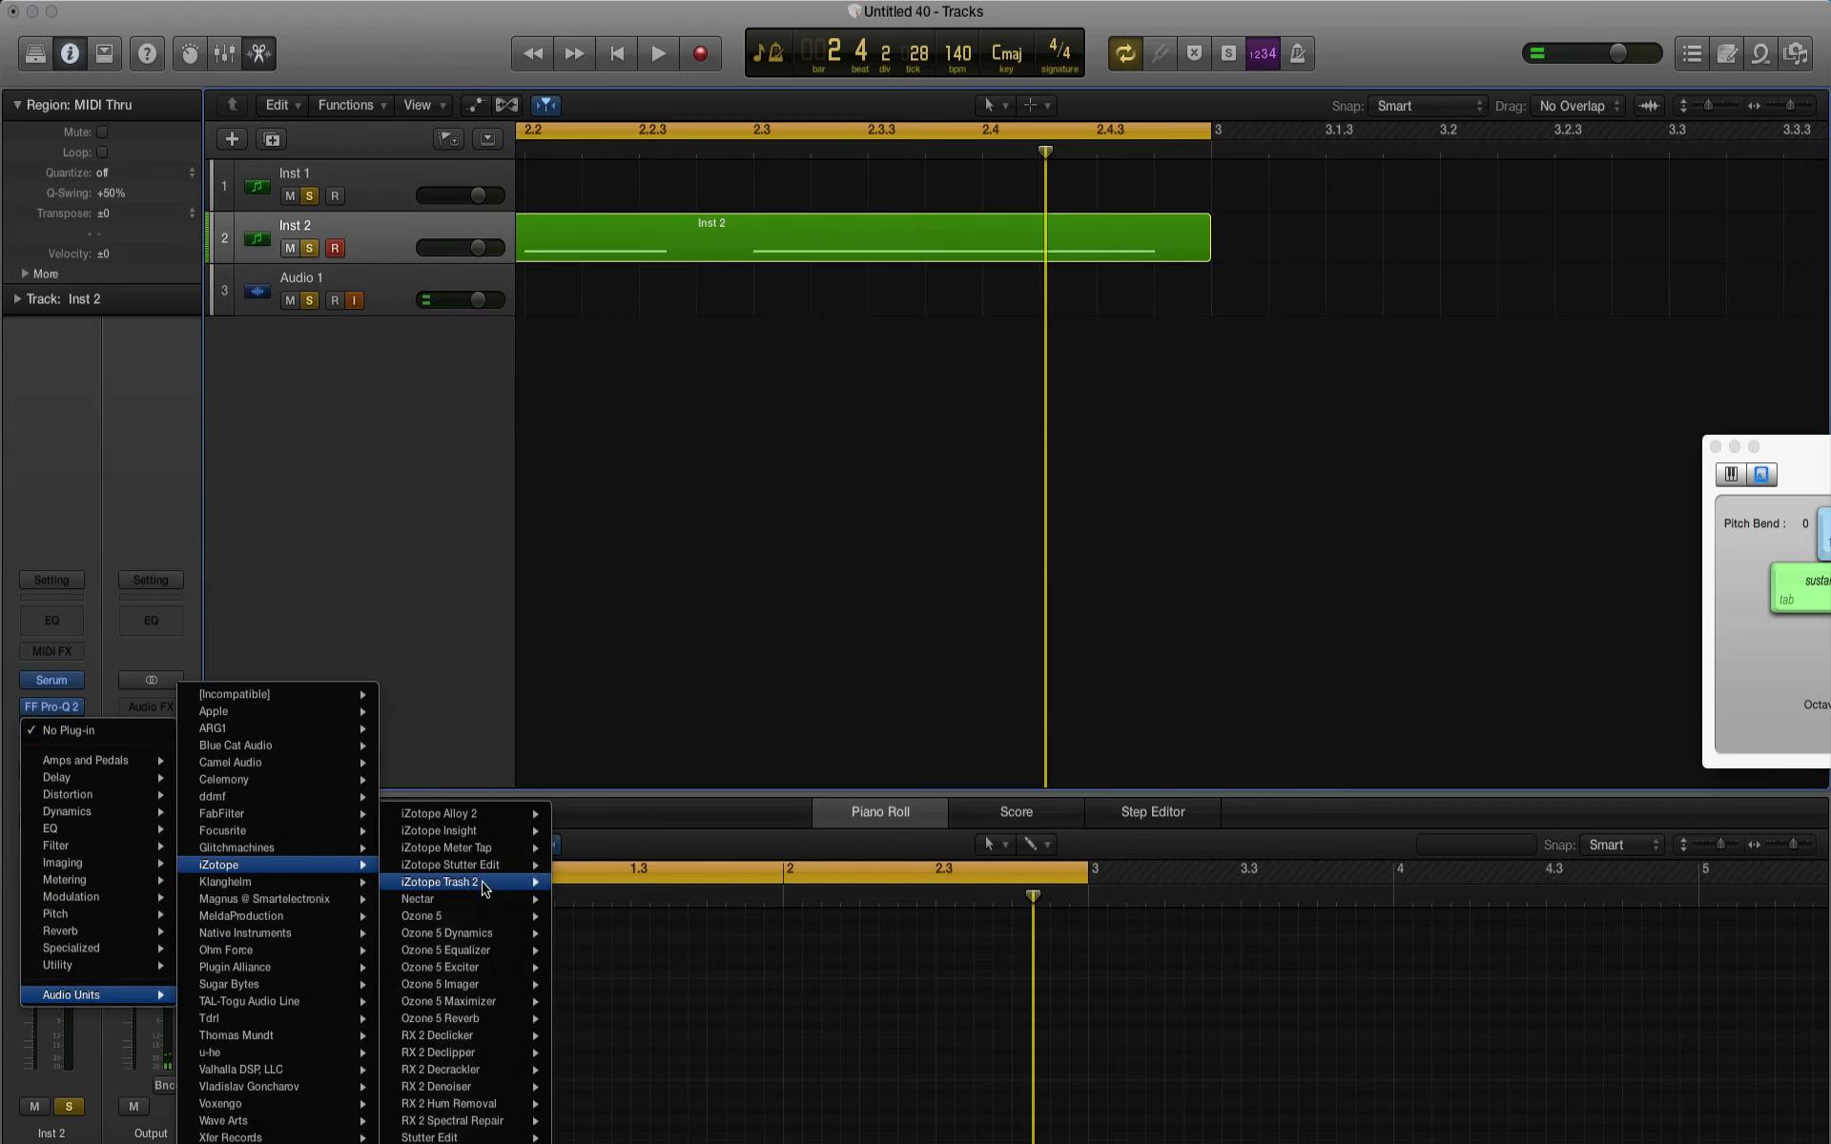
left_click(584, 882)
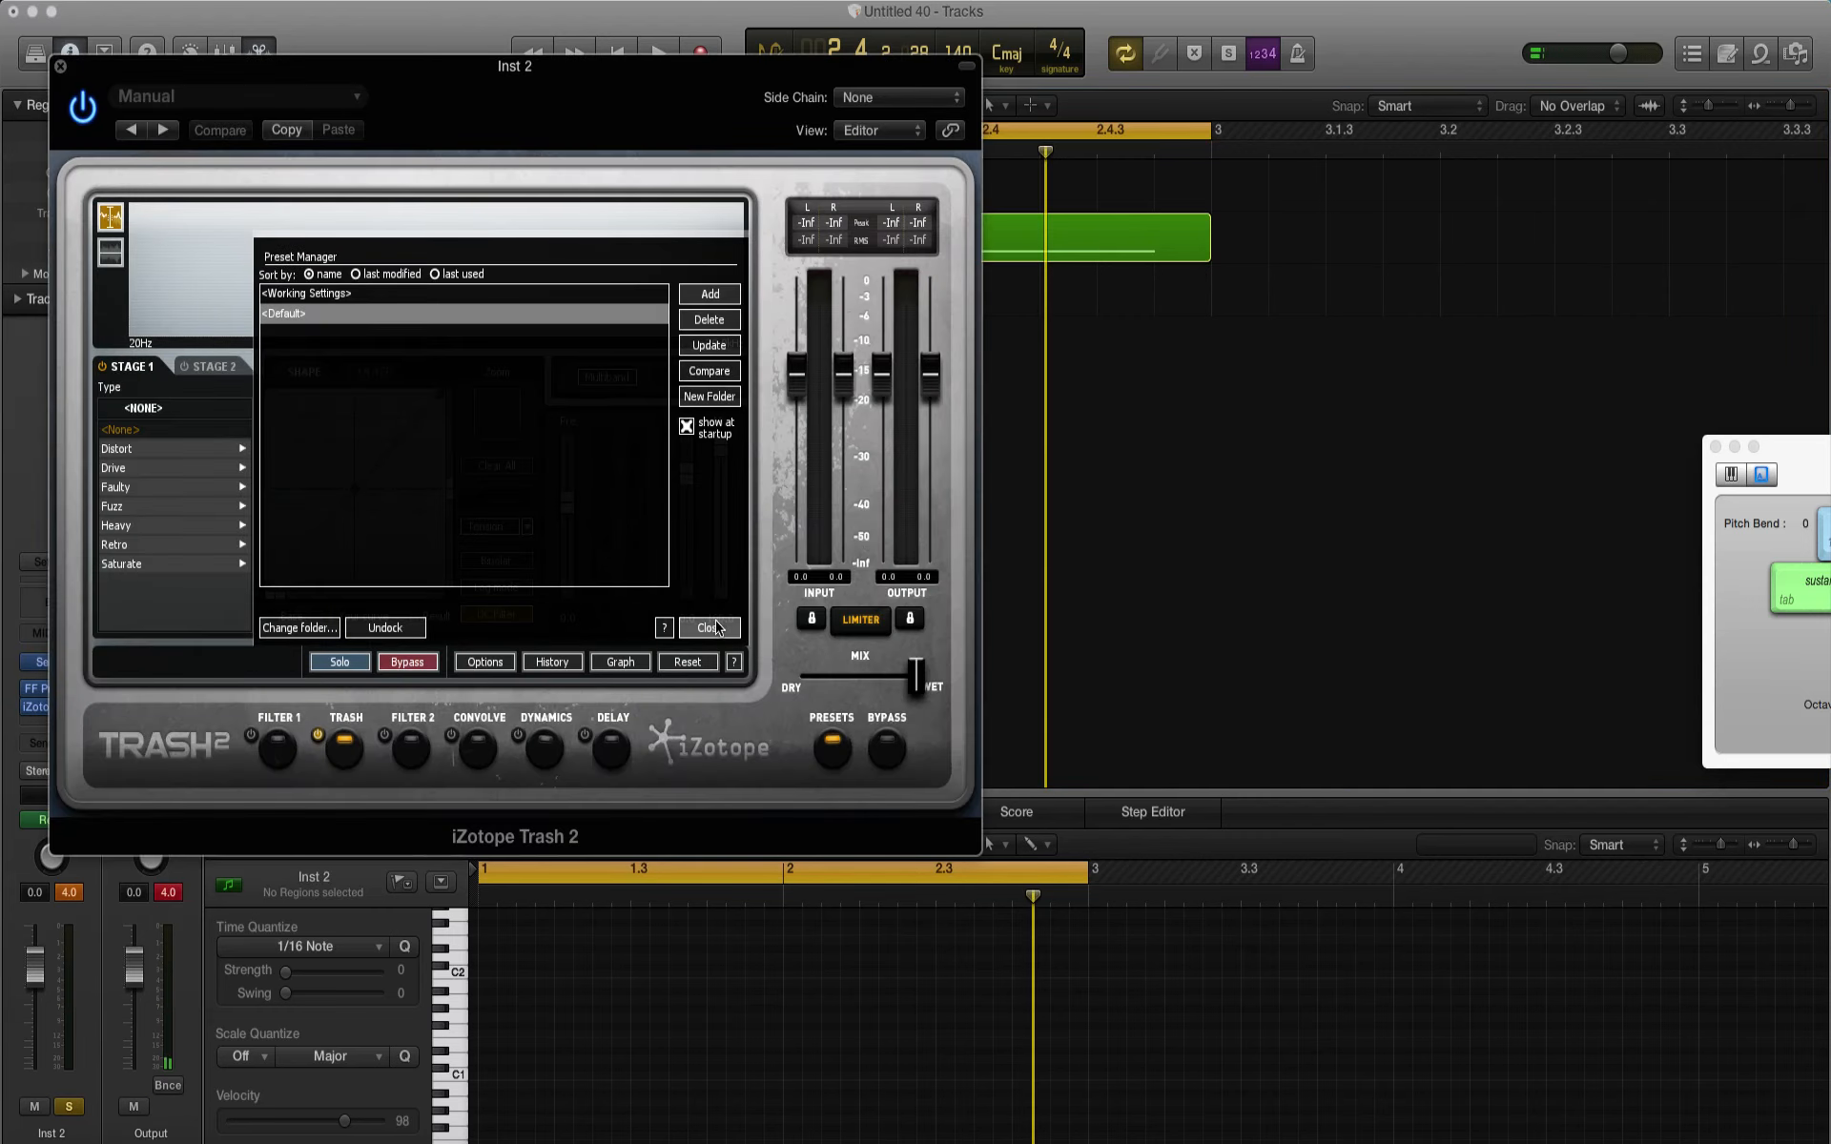
left_click(709, 626)
left_click(473, 752)
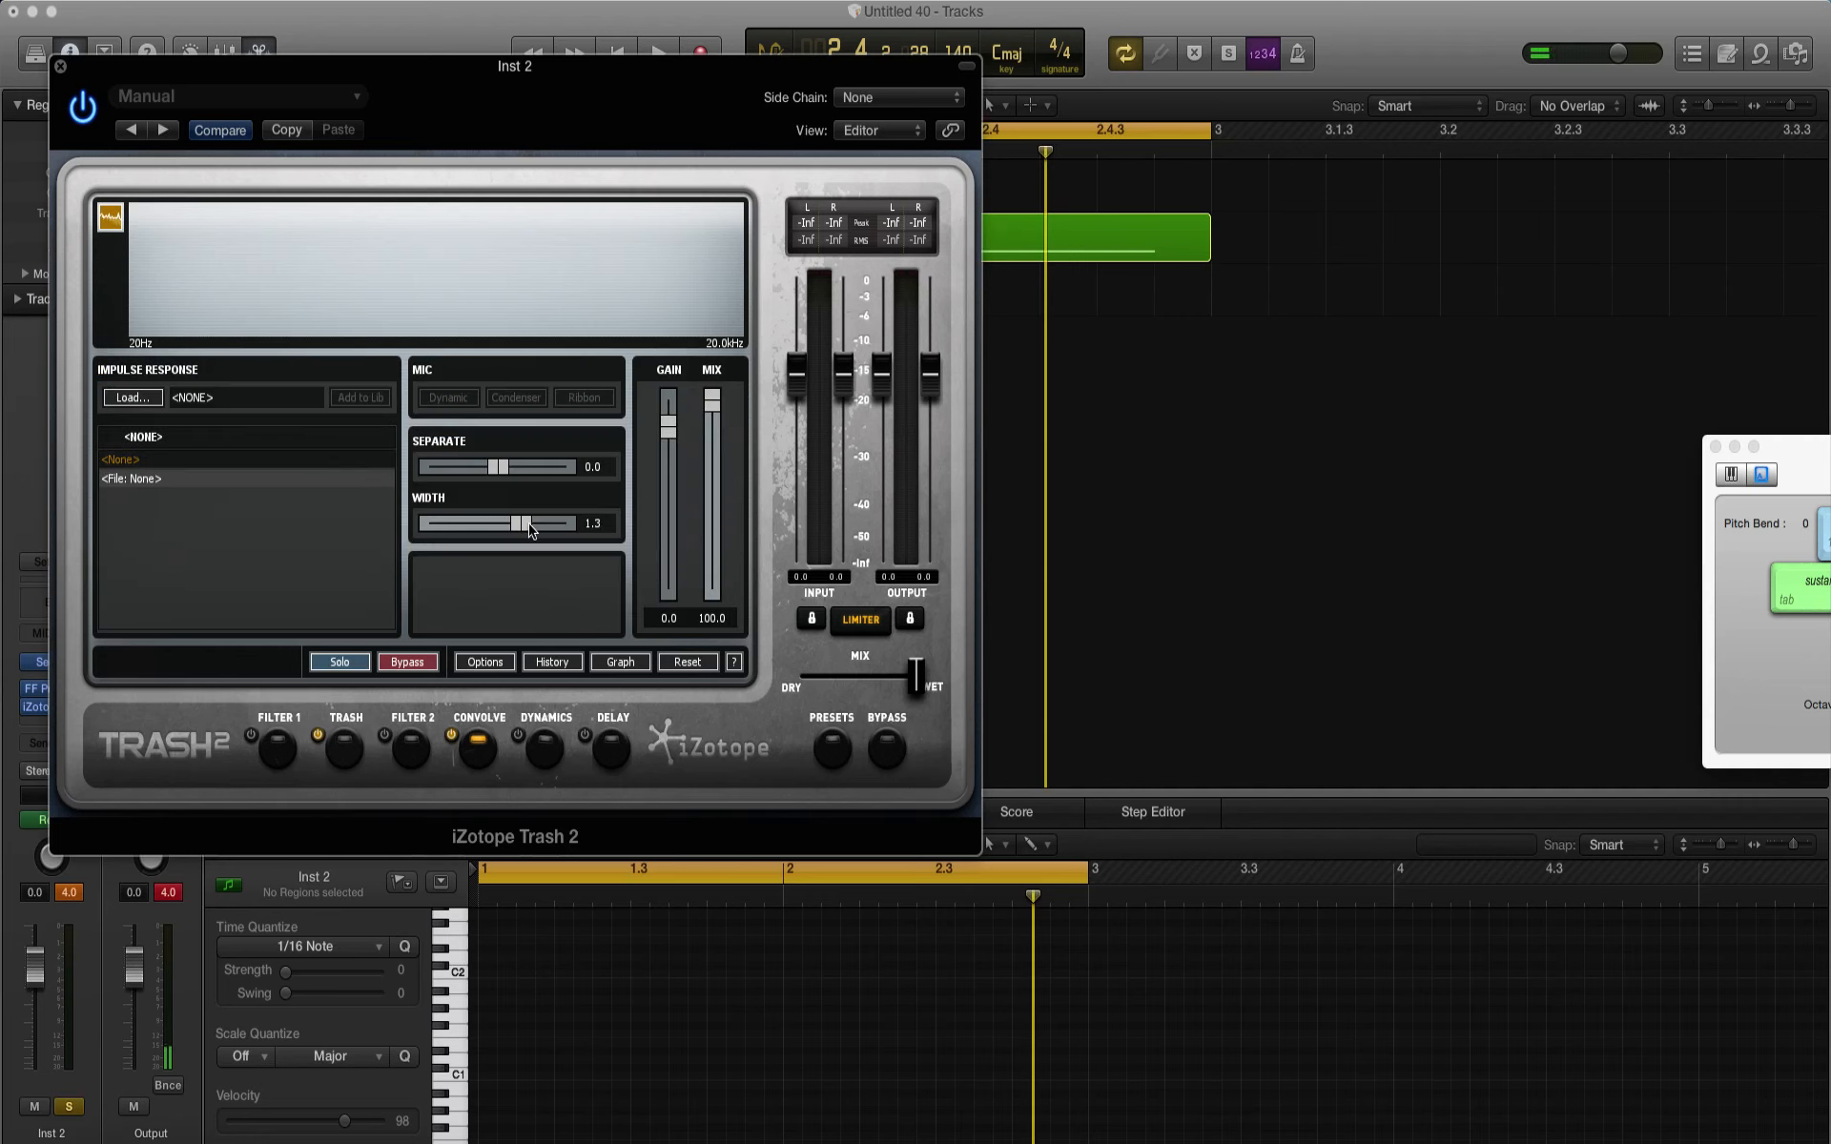
Step: Set Trash stage 1 to the Heavy type Nasty Boy with the mix at about 13.4, play the pattern, and close Trash 2
left_click(356, 756)
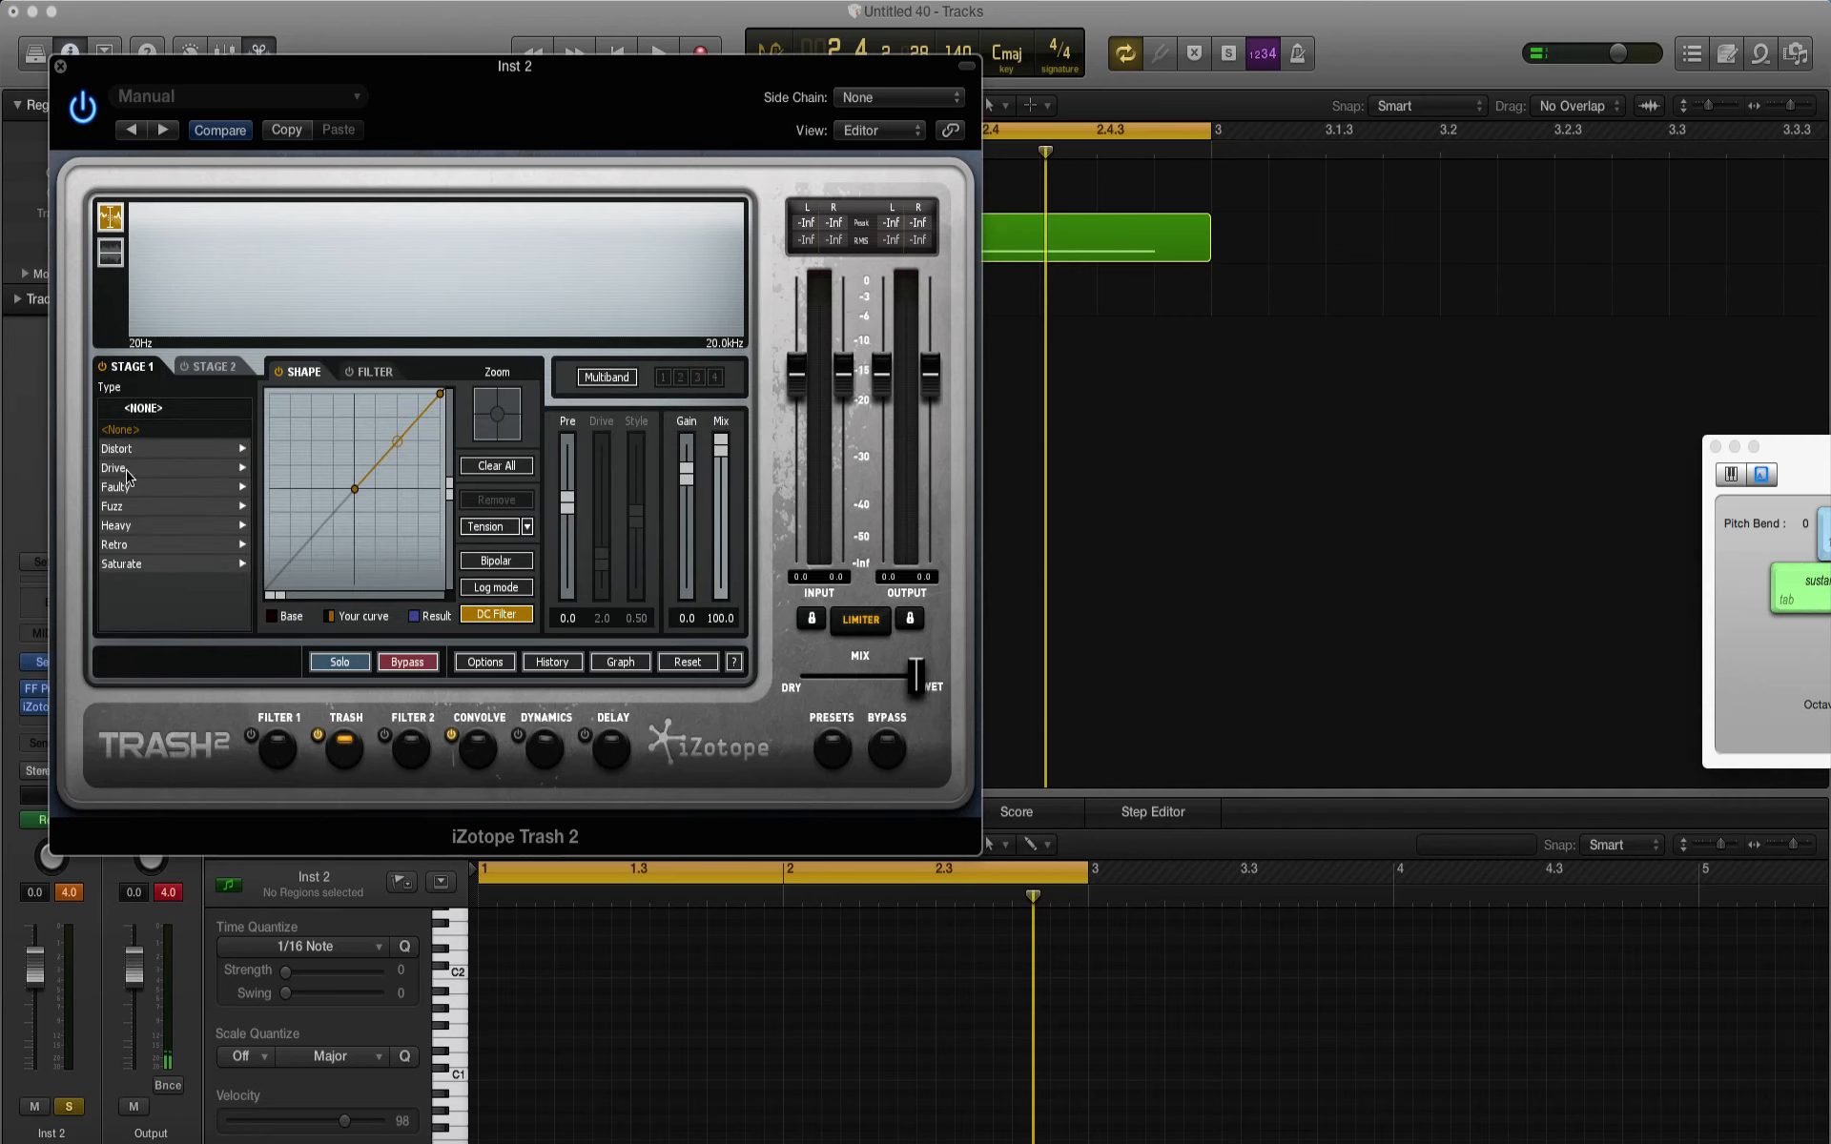
left_click(128, 527)
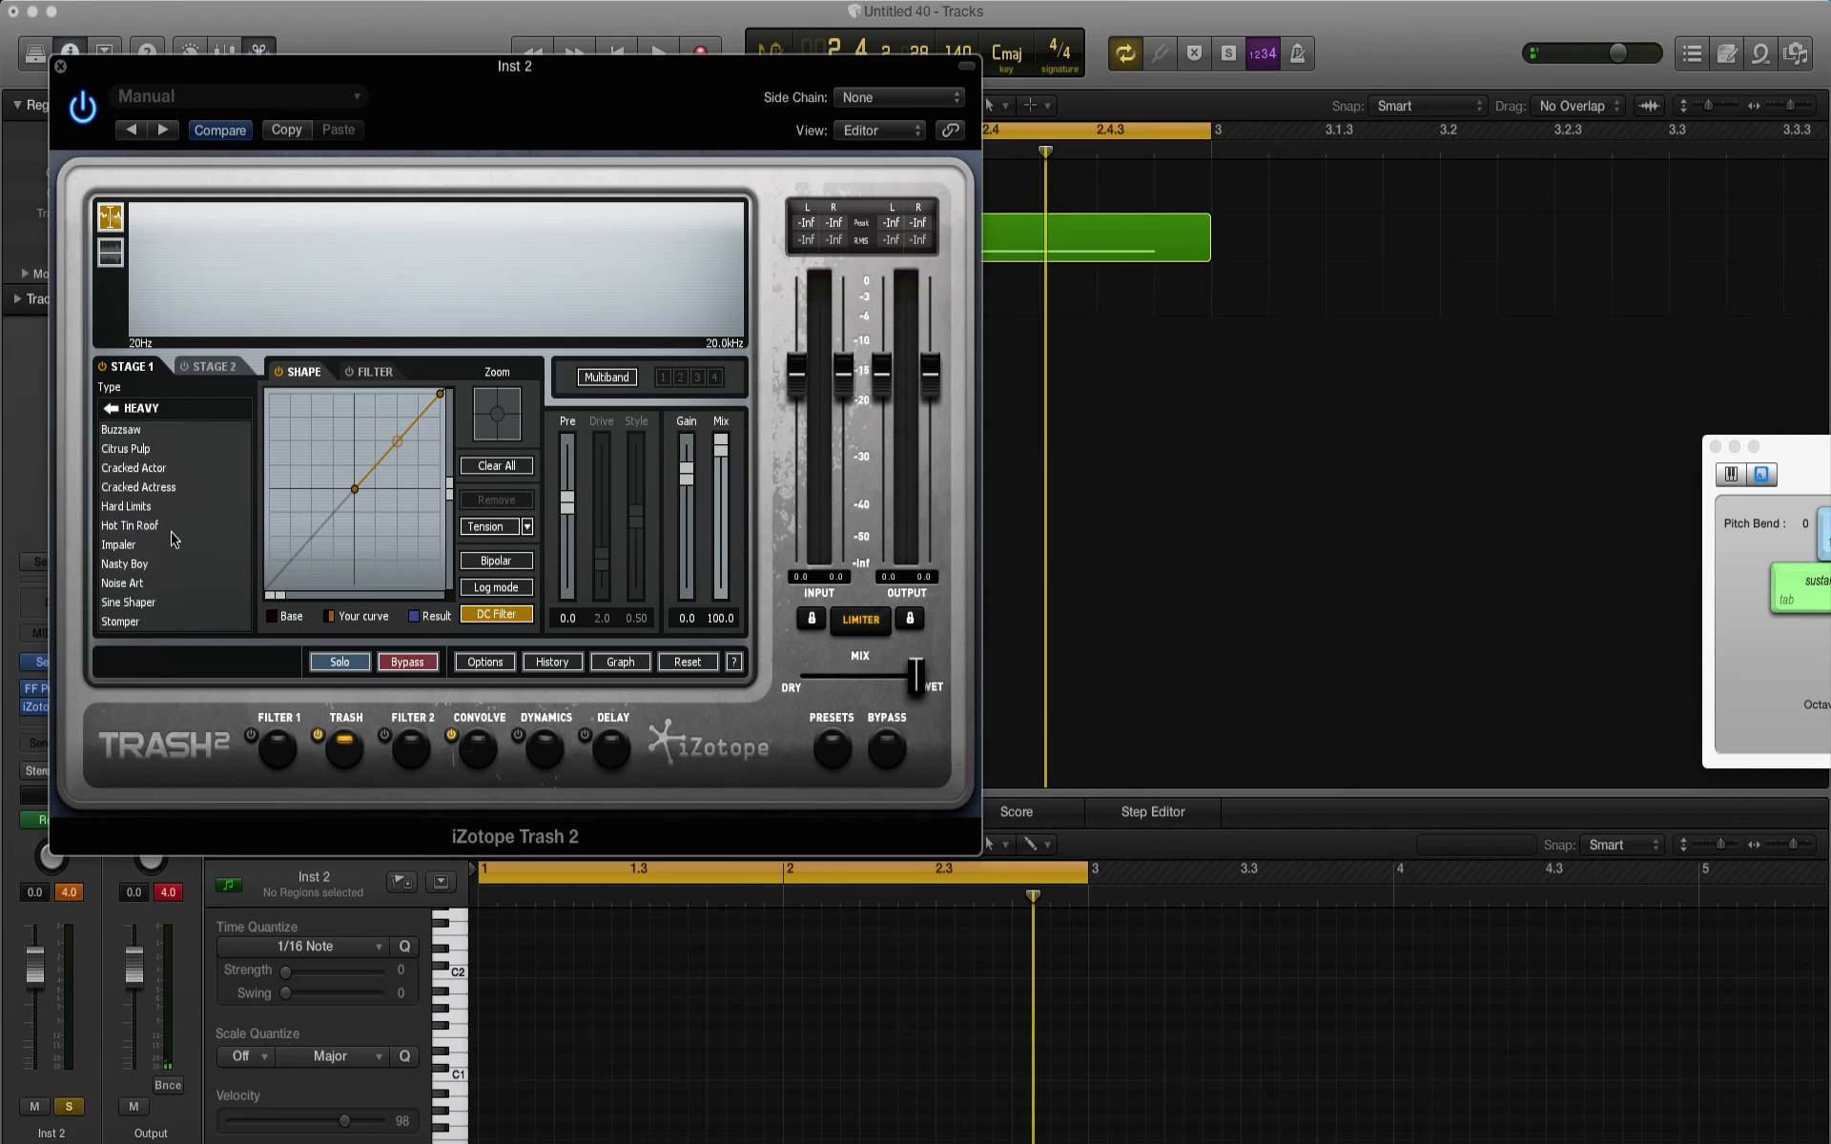
left_click(132, 566)
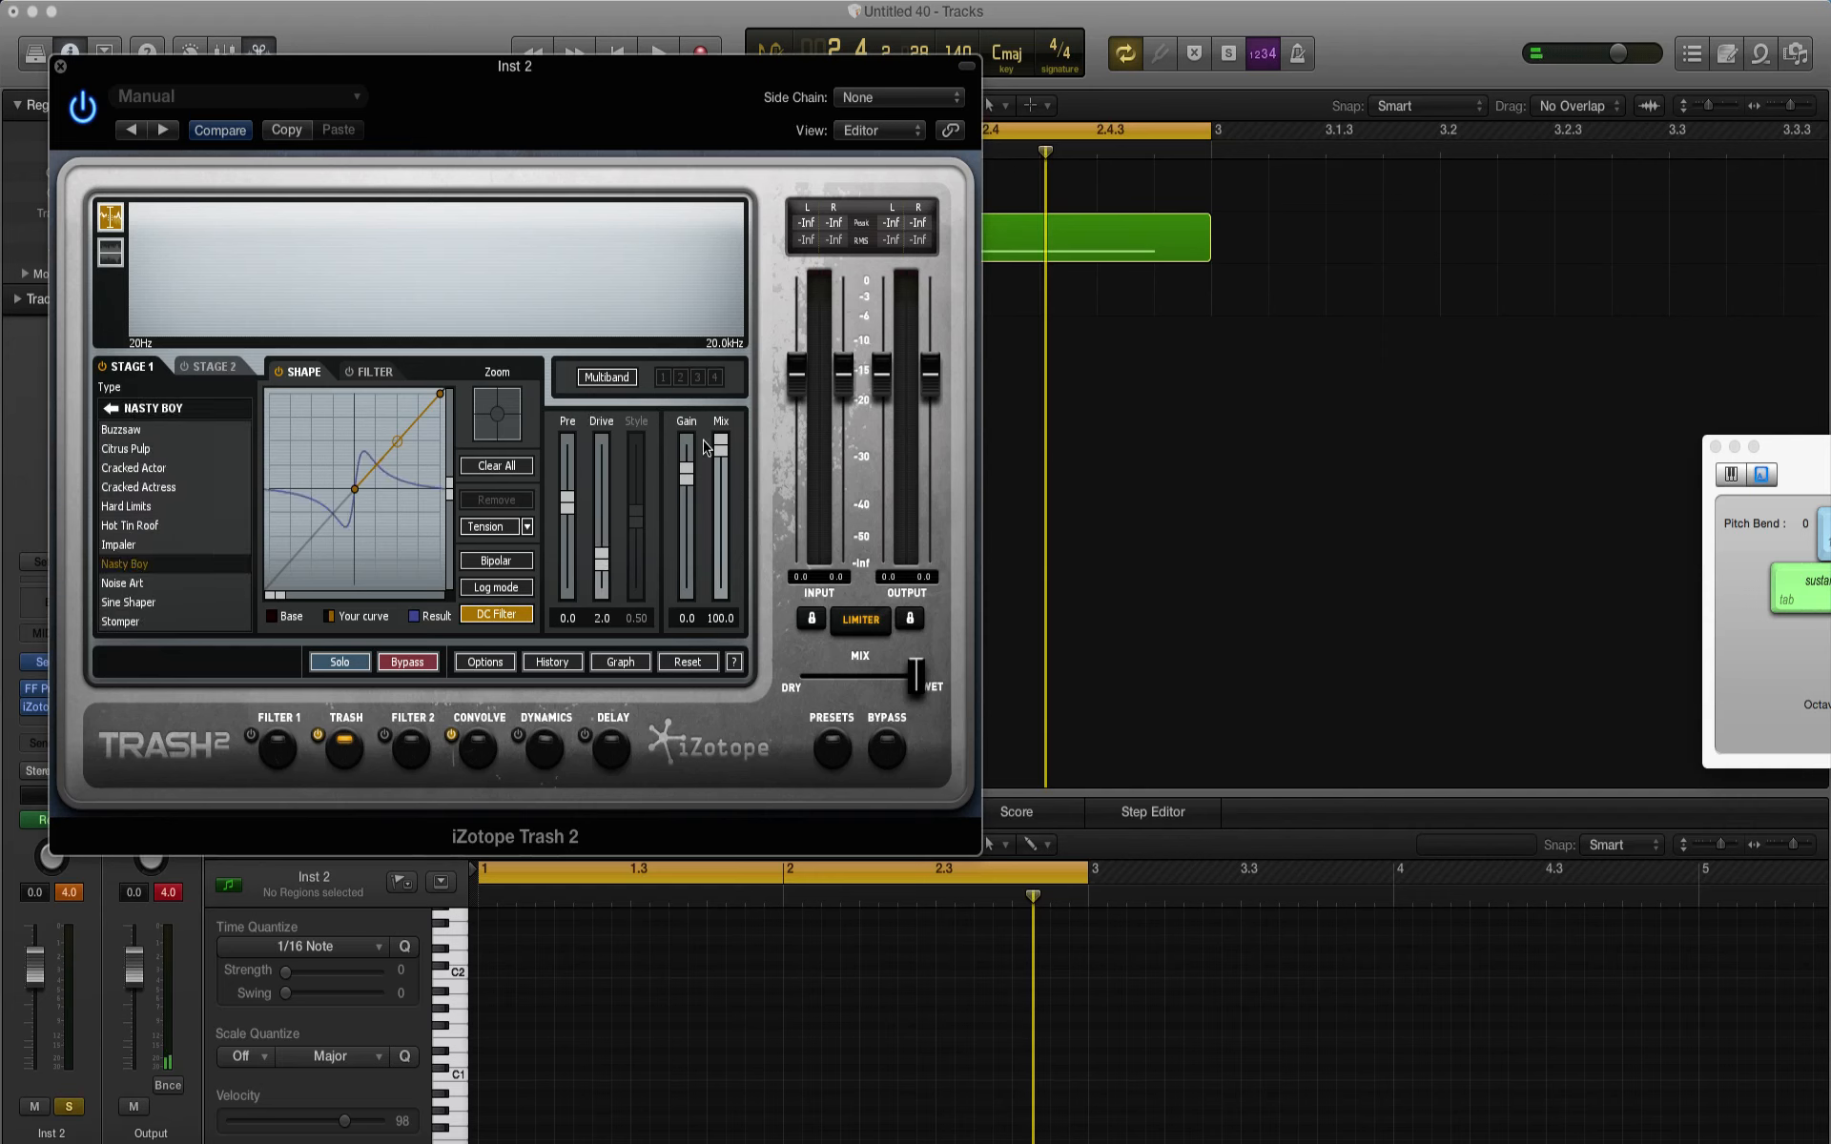
left_click(720, 564)
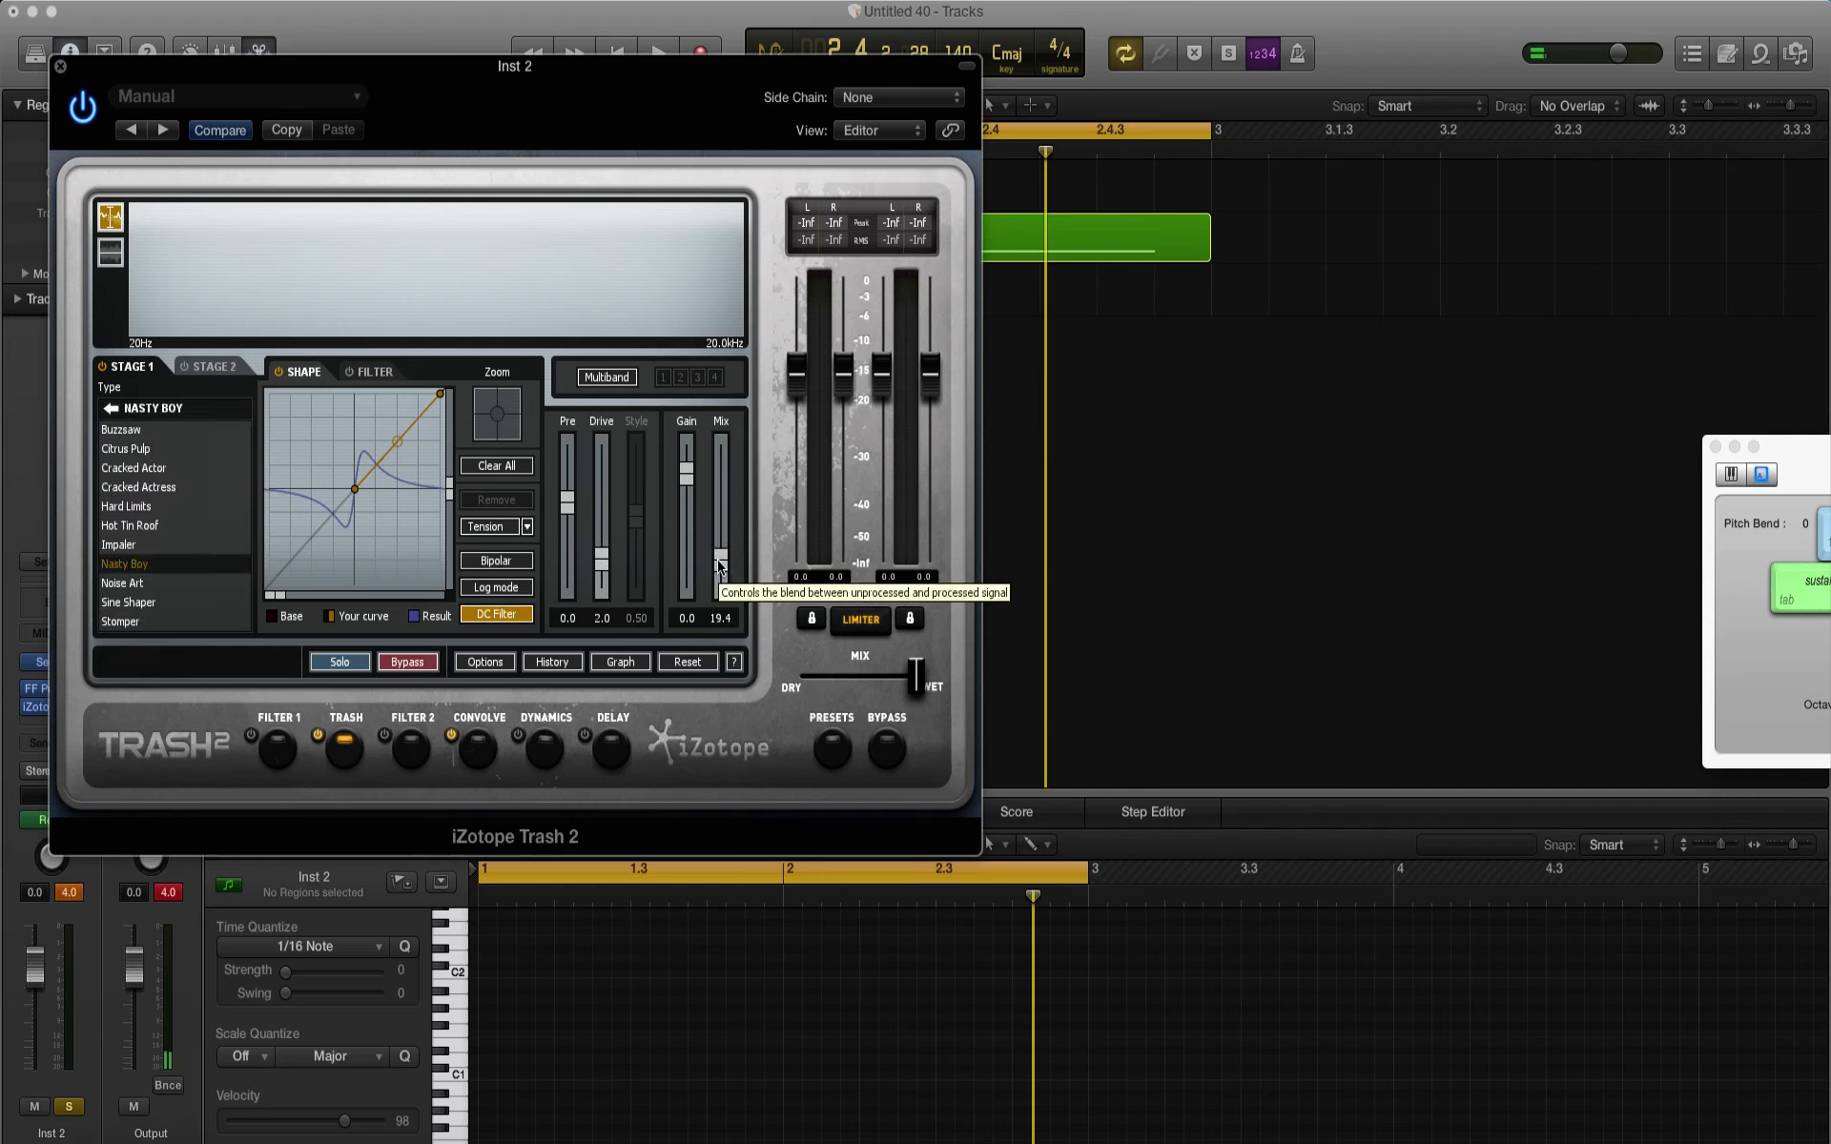
key("space")
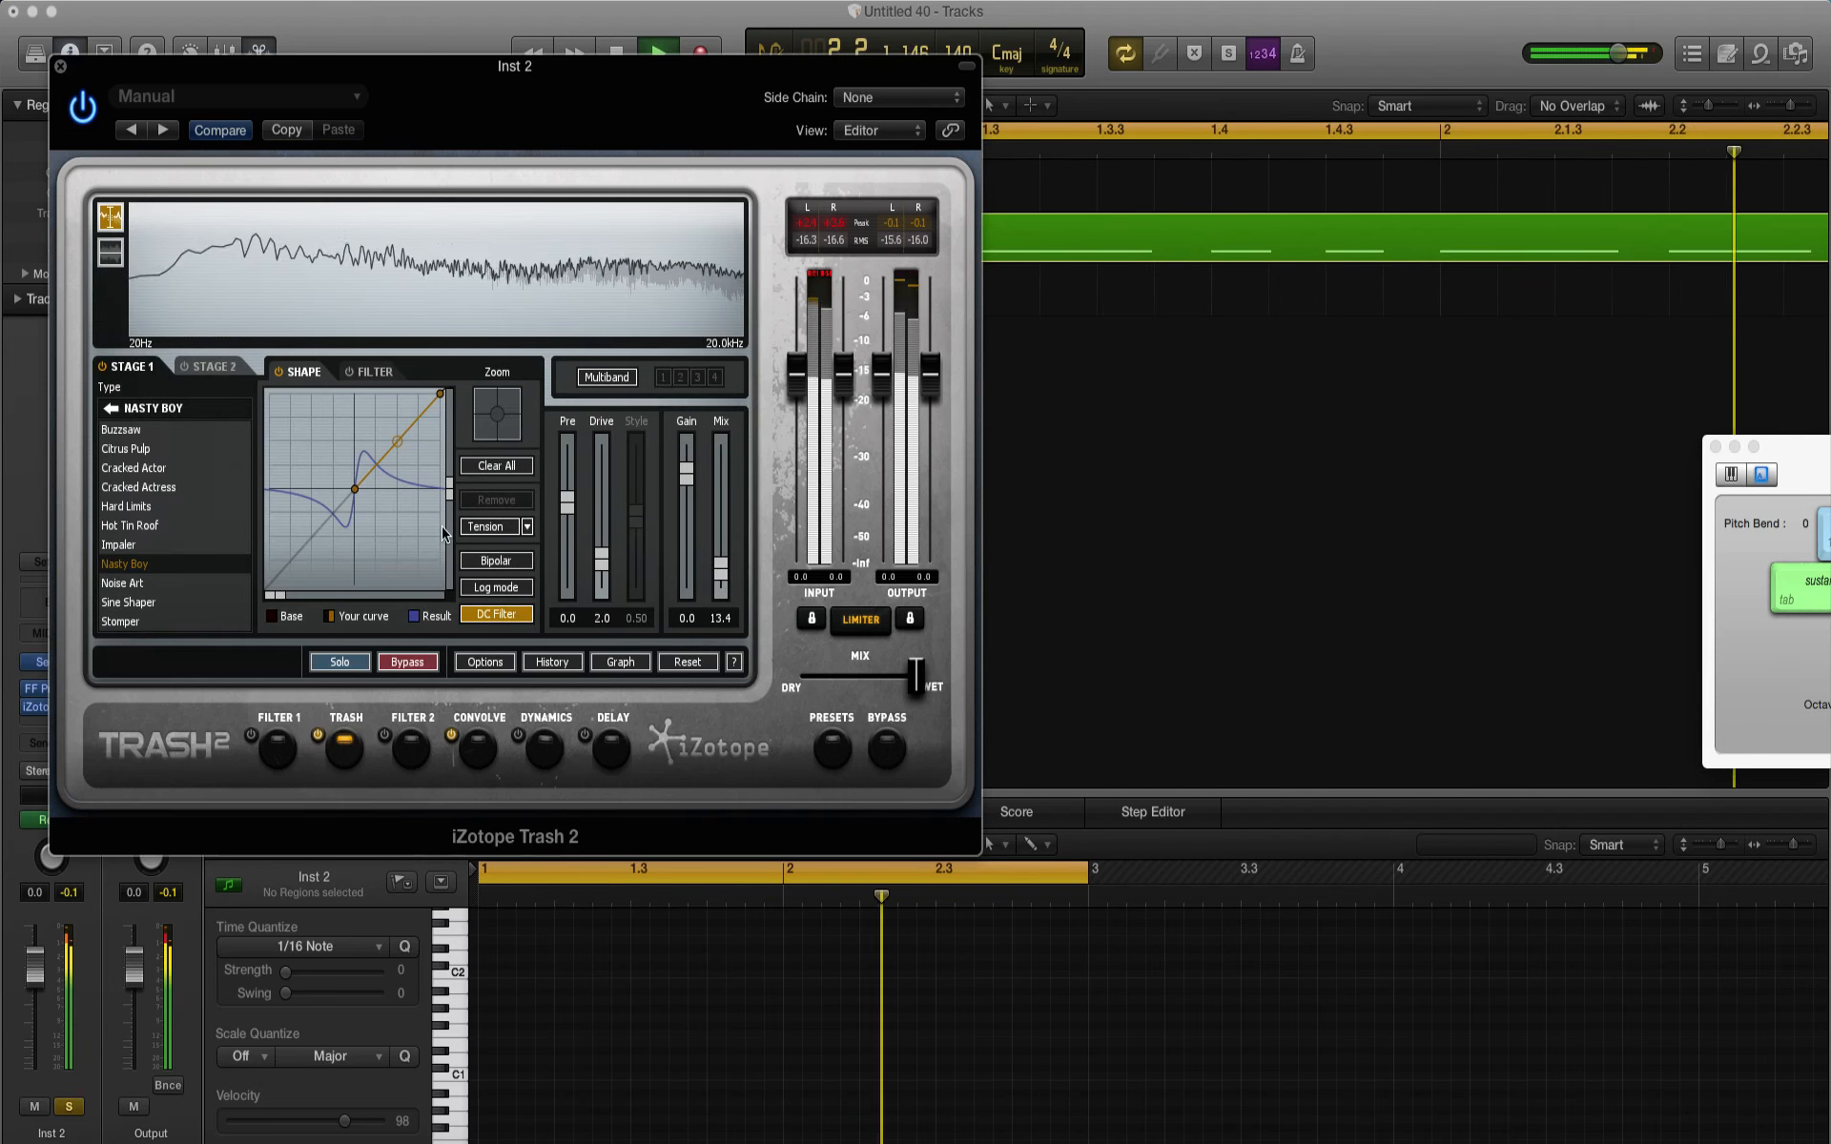
key("space")
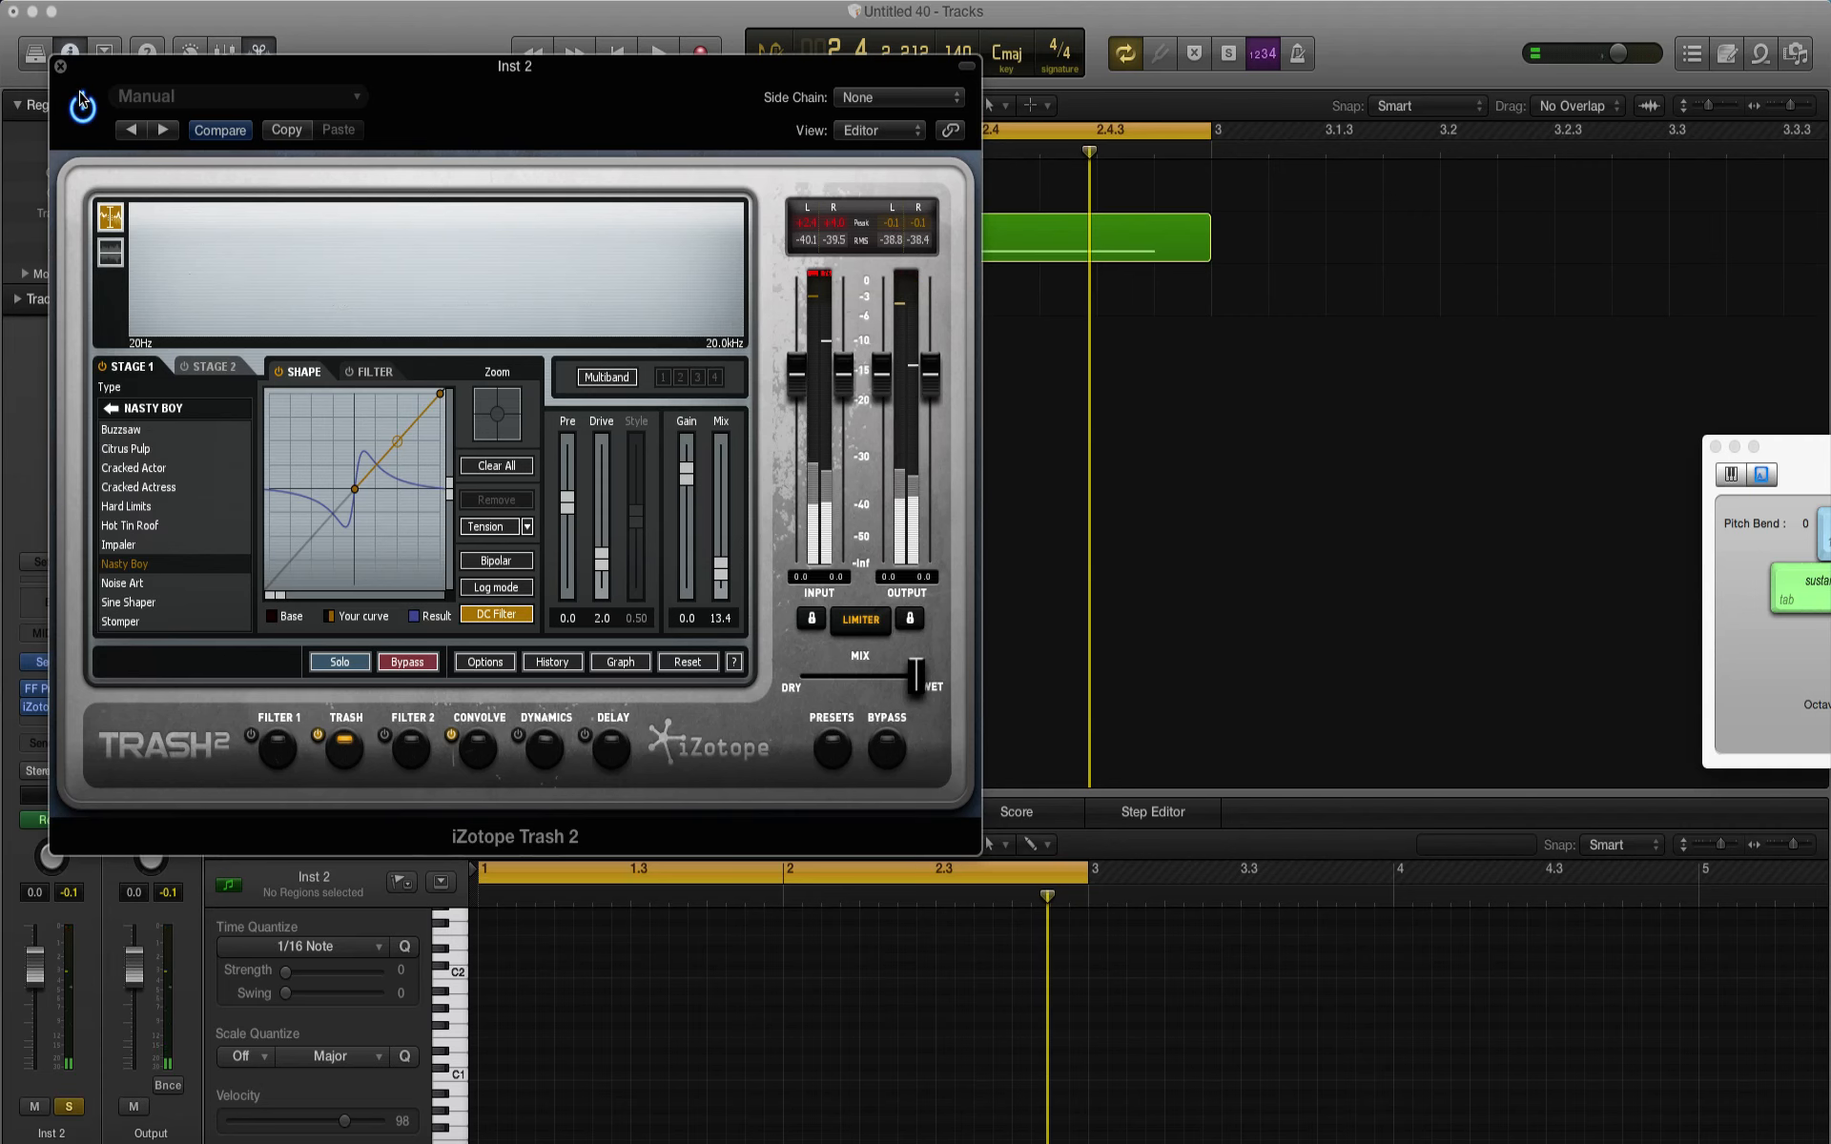
left_click(60, 65)
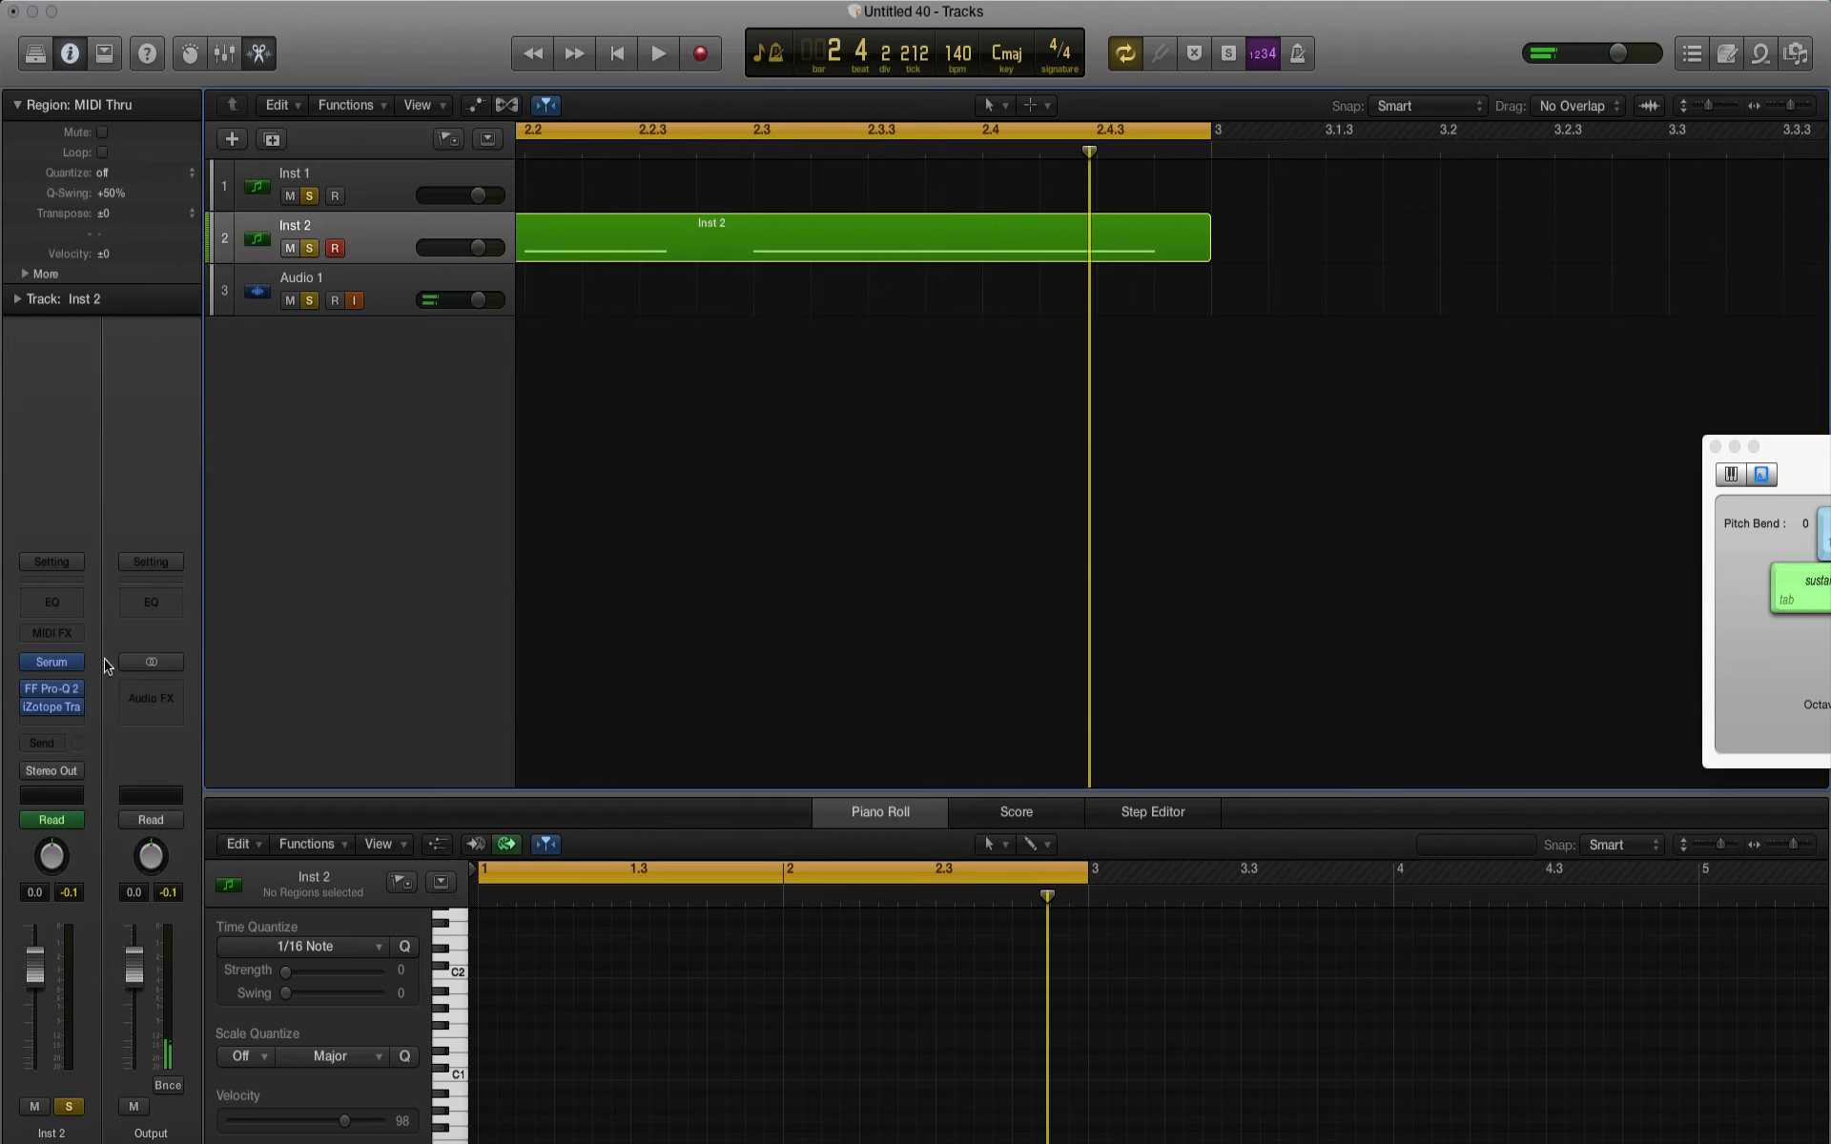
Step: Insert a Bitcrusher after Trash 2 with 24bit resolution and 0.0 dB drive
left_click(67, 728)
mouse_move(89, 797)
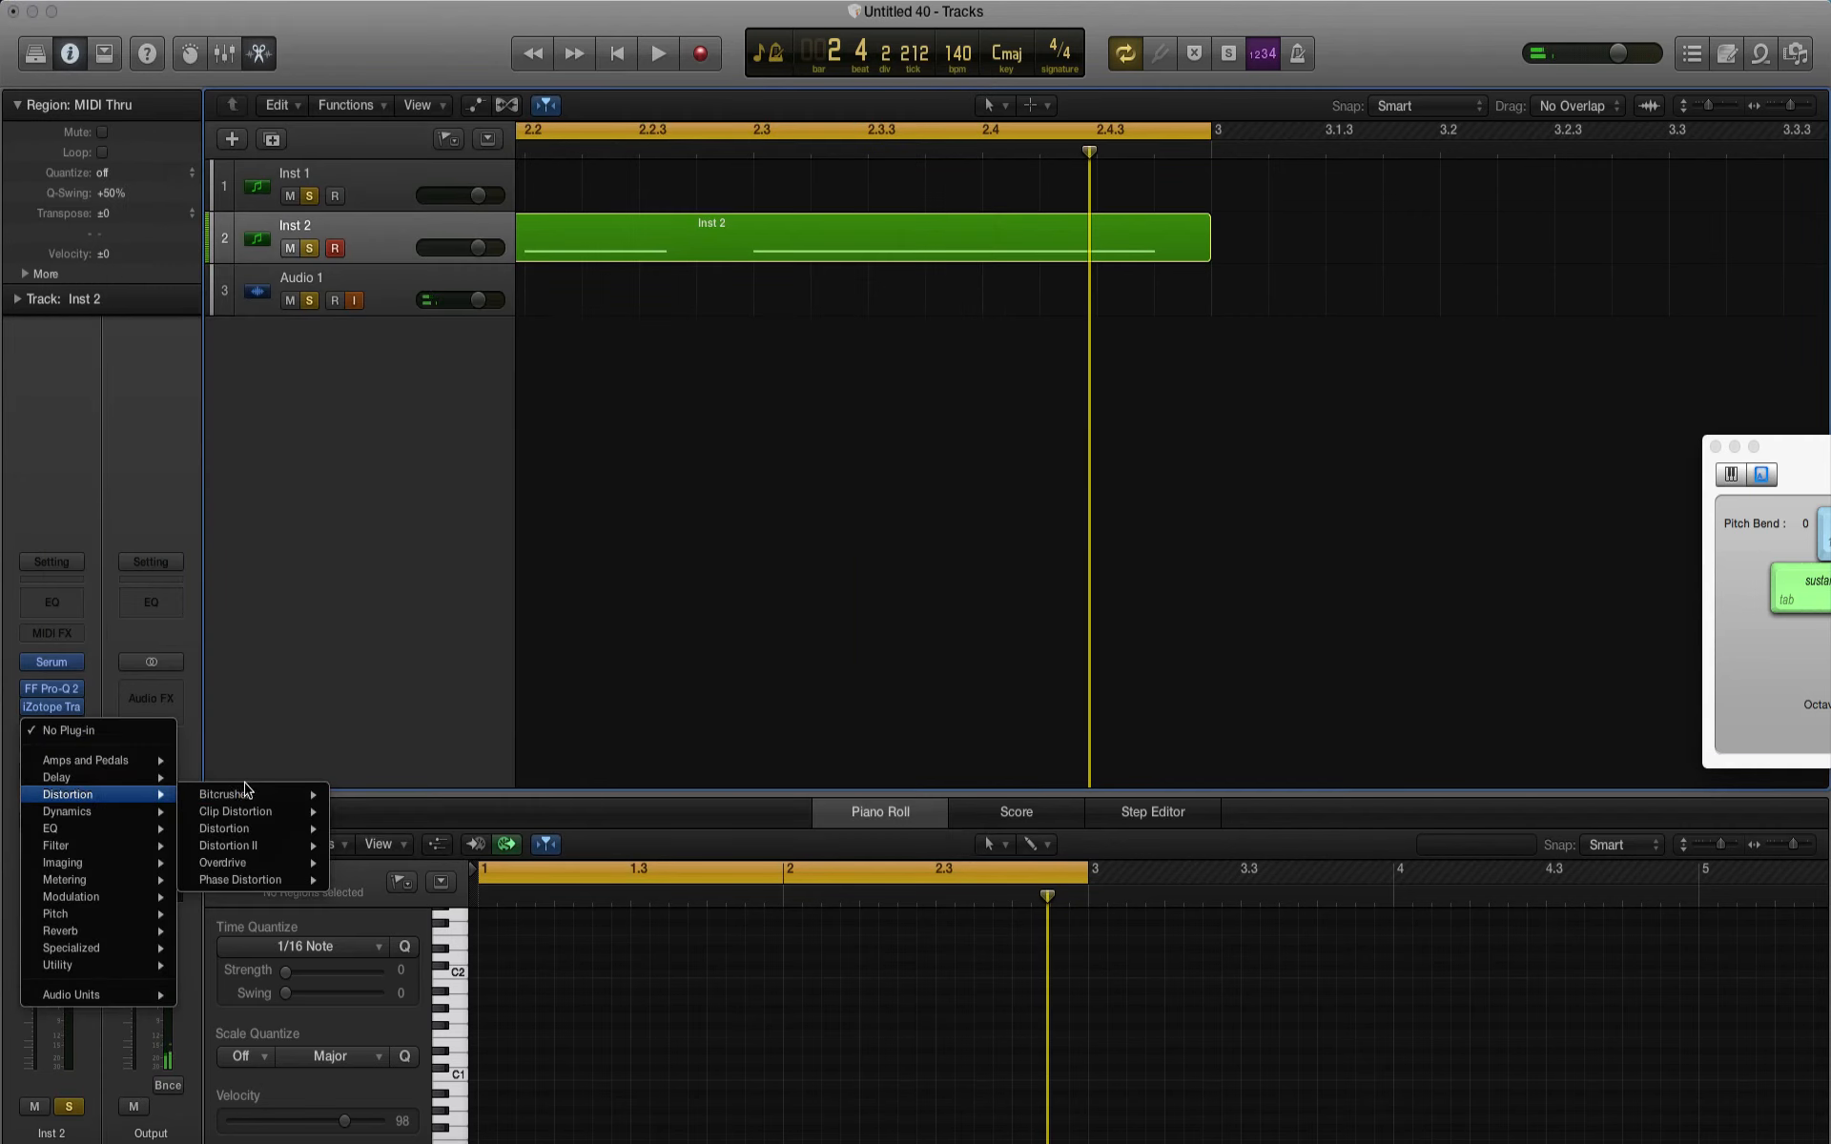
mouse_move(245, 791)
left_click(343, 795)
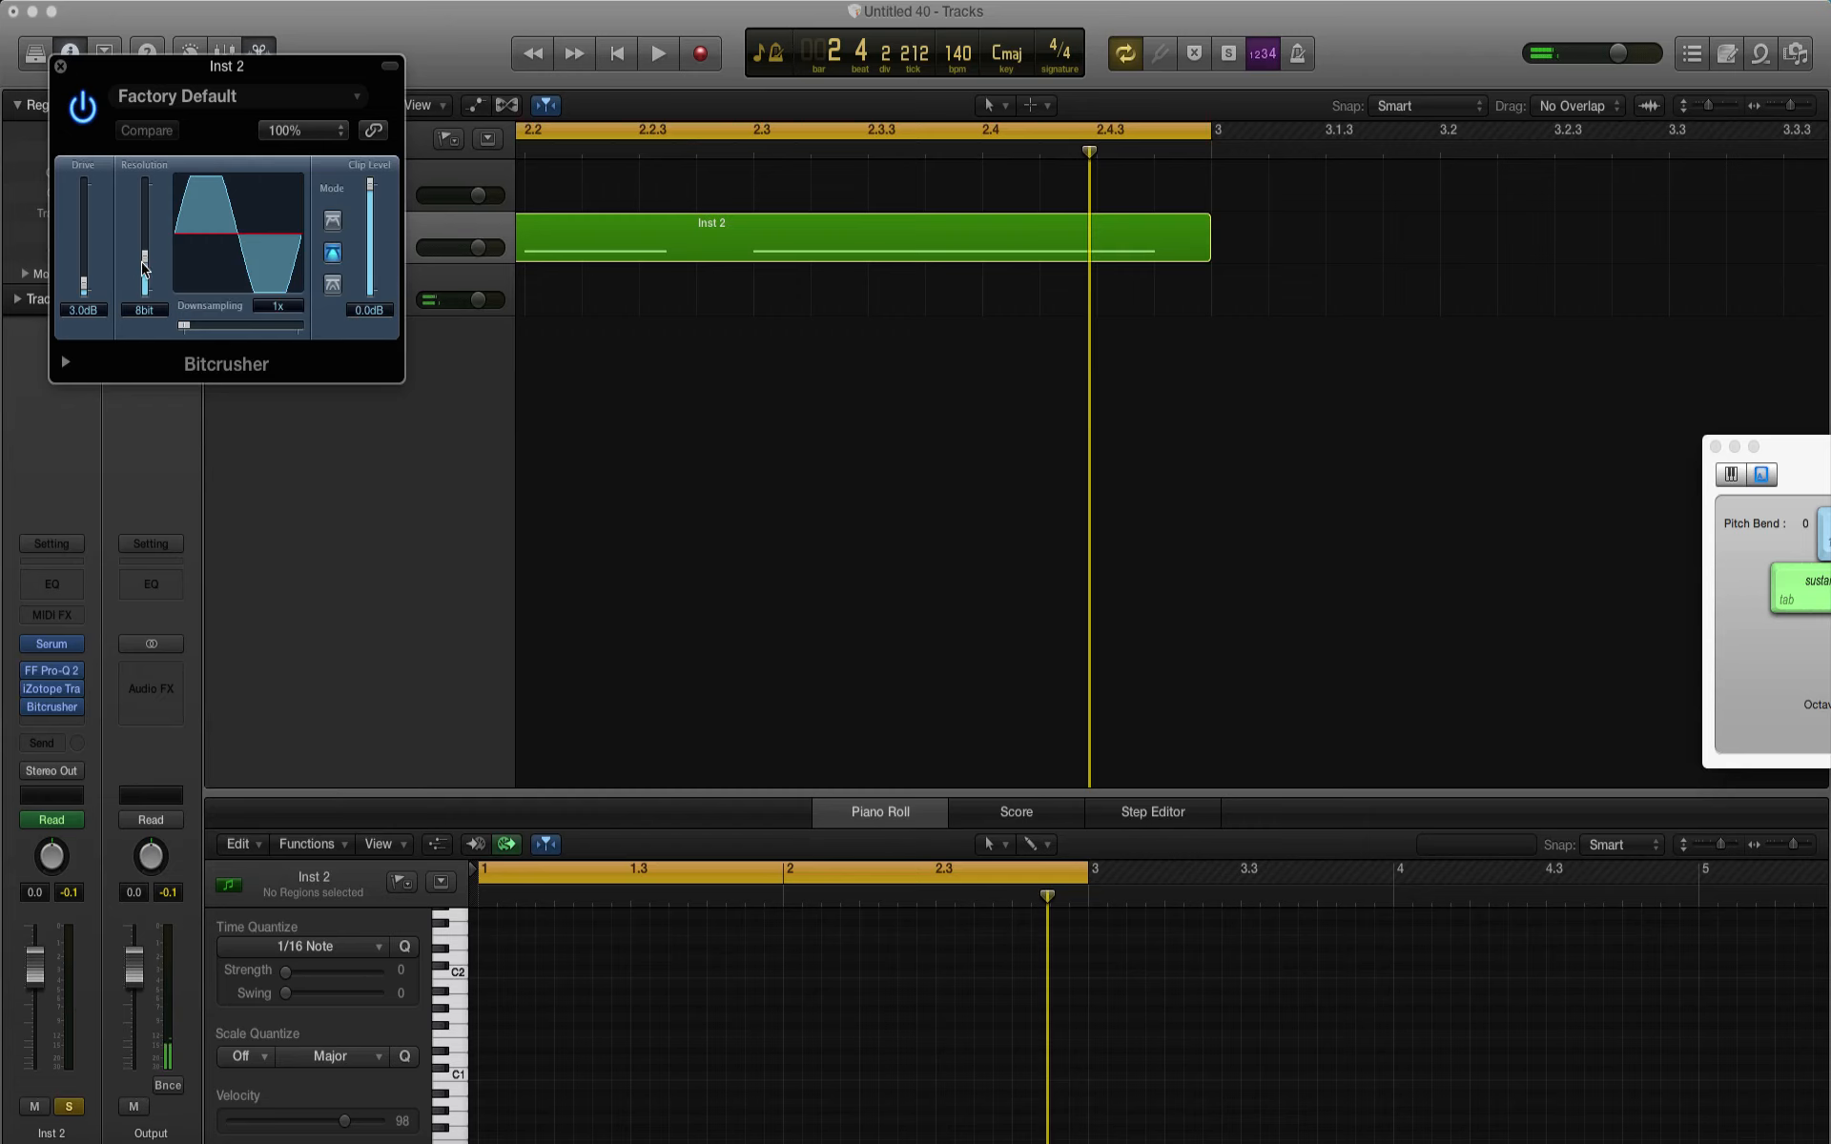
left_click_drag(145, 265, 148, 365)
left_click_drag(143, 288, 229, 141)
left_click_drag(96, 276, 88, 313)
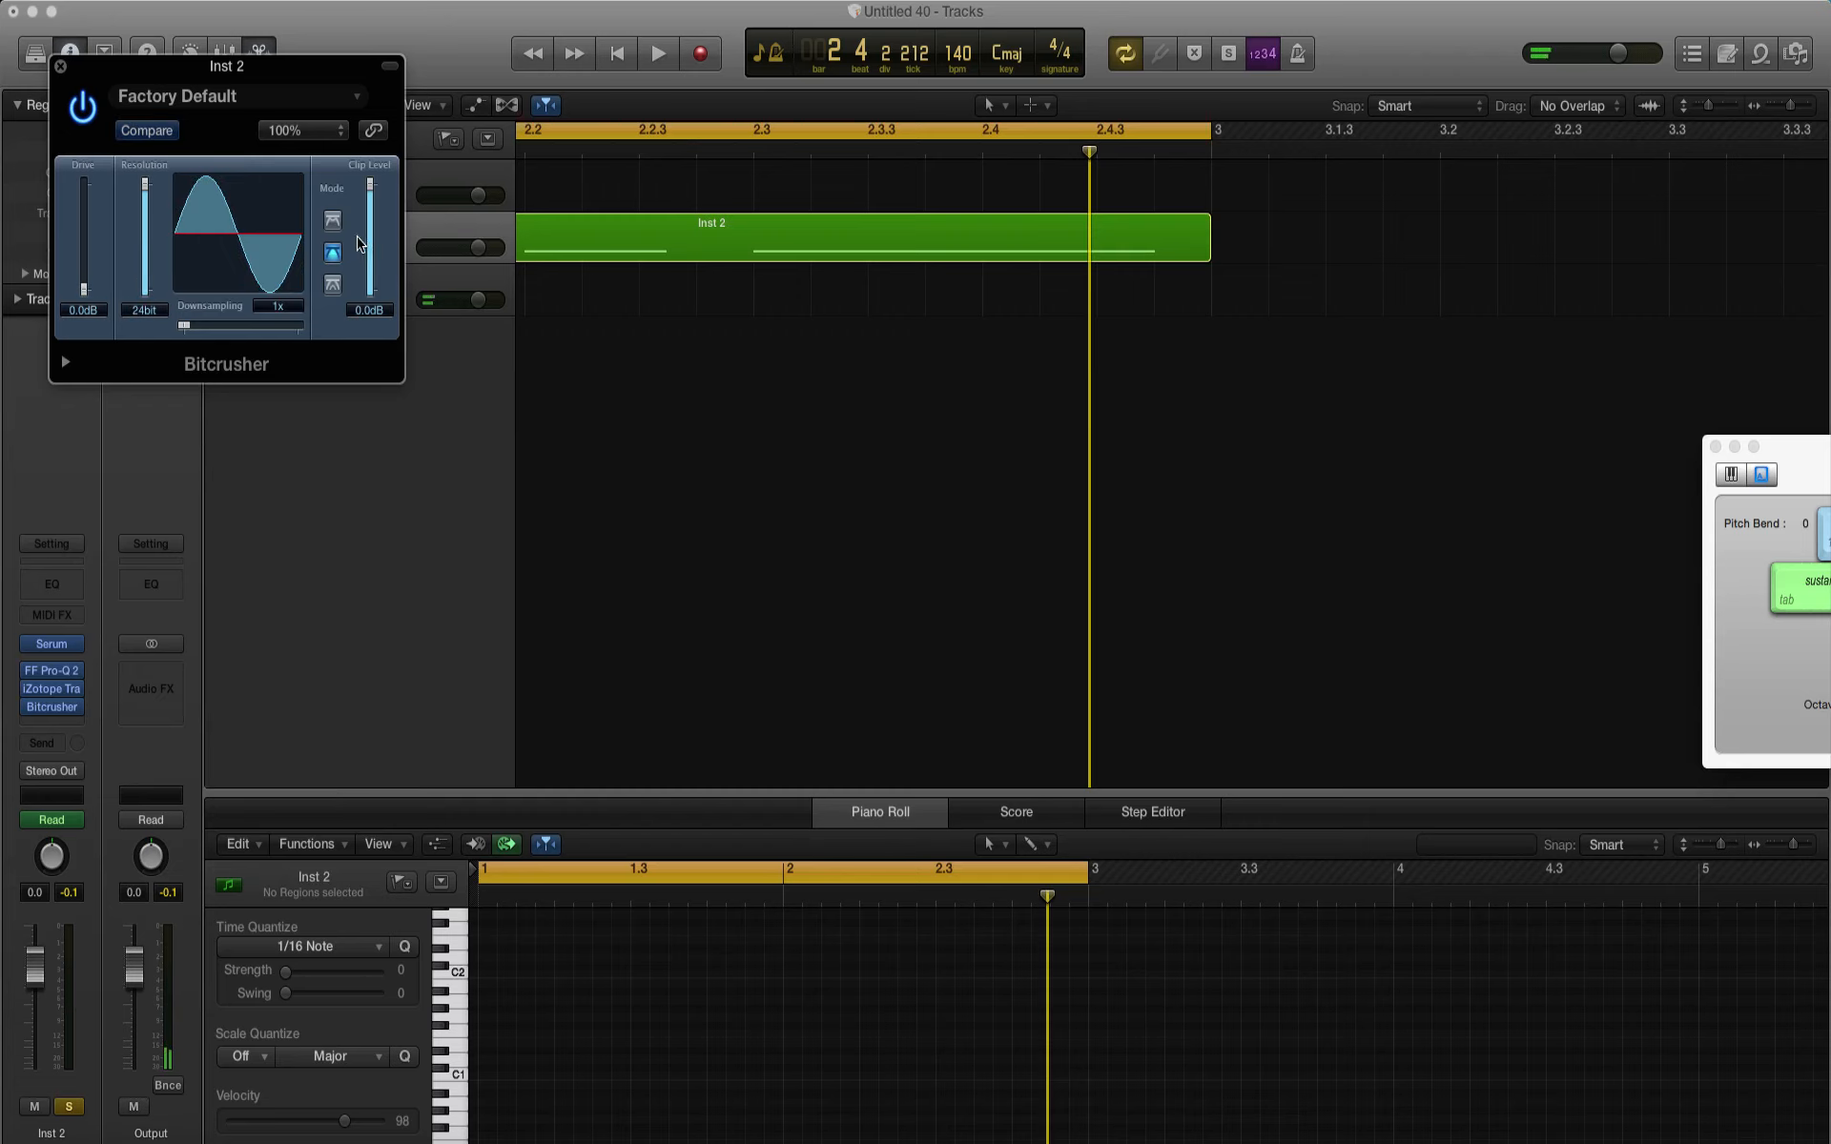
Step: Move the Bitcrusher window clear of the channel strips, lower its clip level to about -6.4 dB, and return it to 0.0 dB during playback
left_click_drag(336, 83, 893, 350)
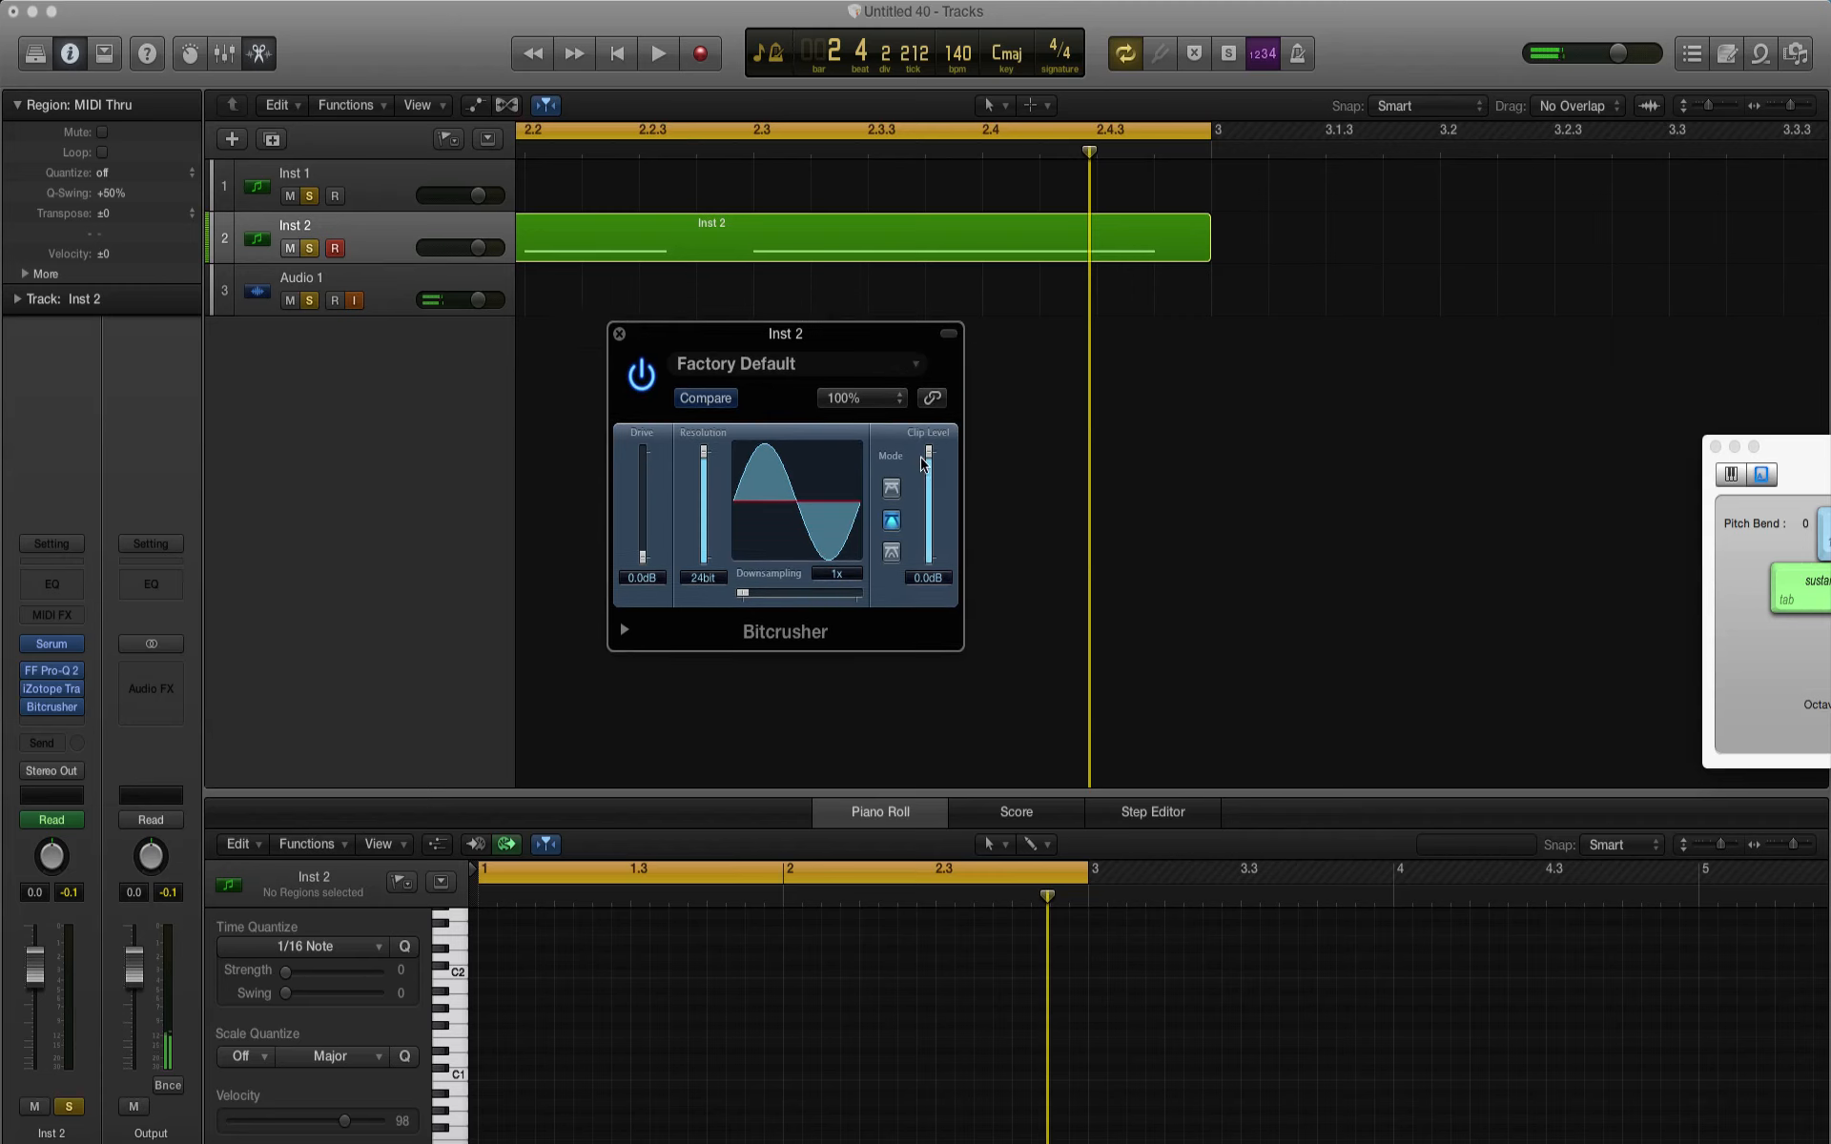
left_click_drag(923, 464, 935, 531)
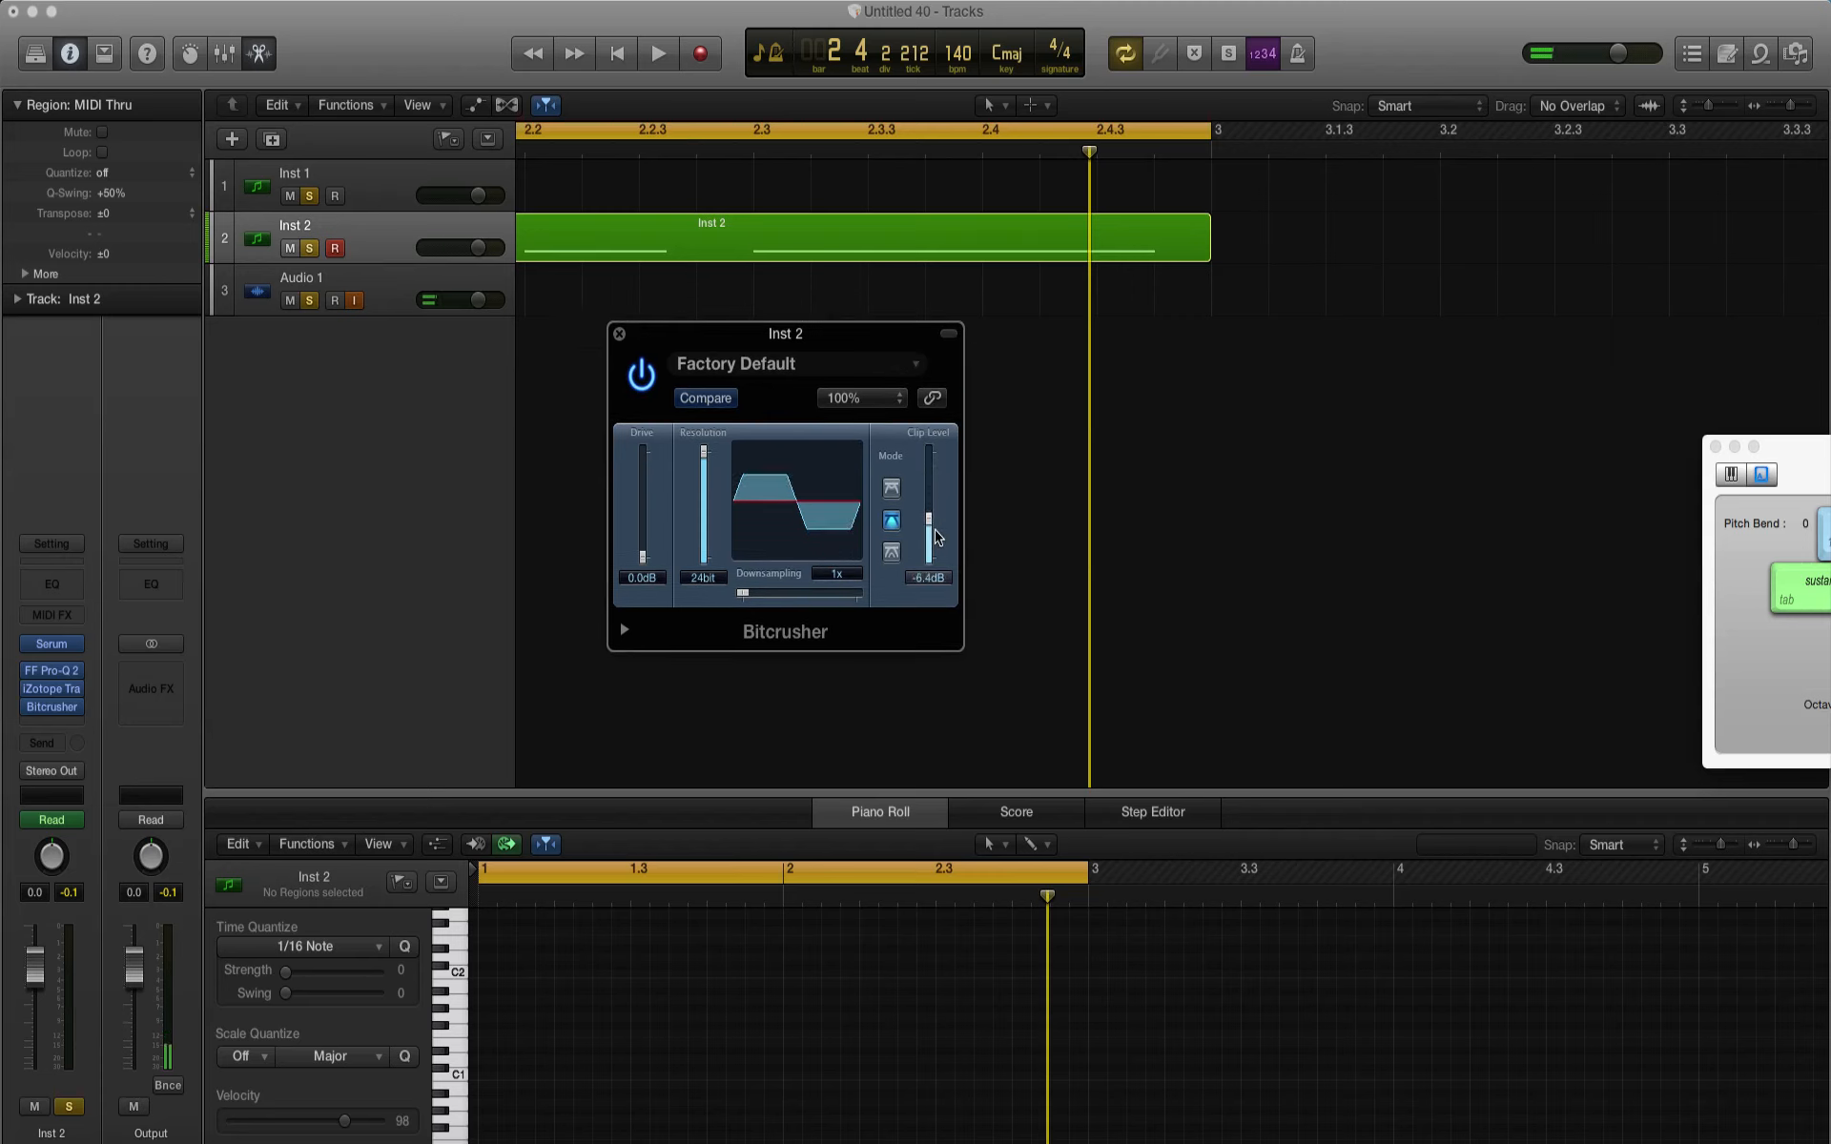
key("space")
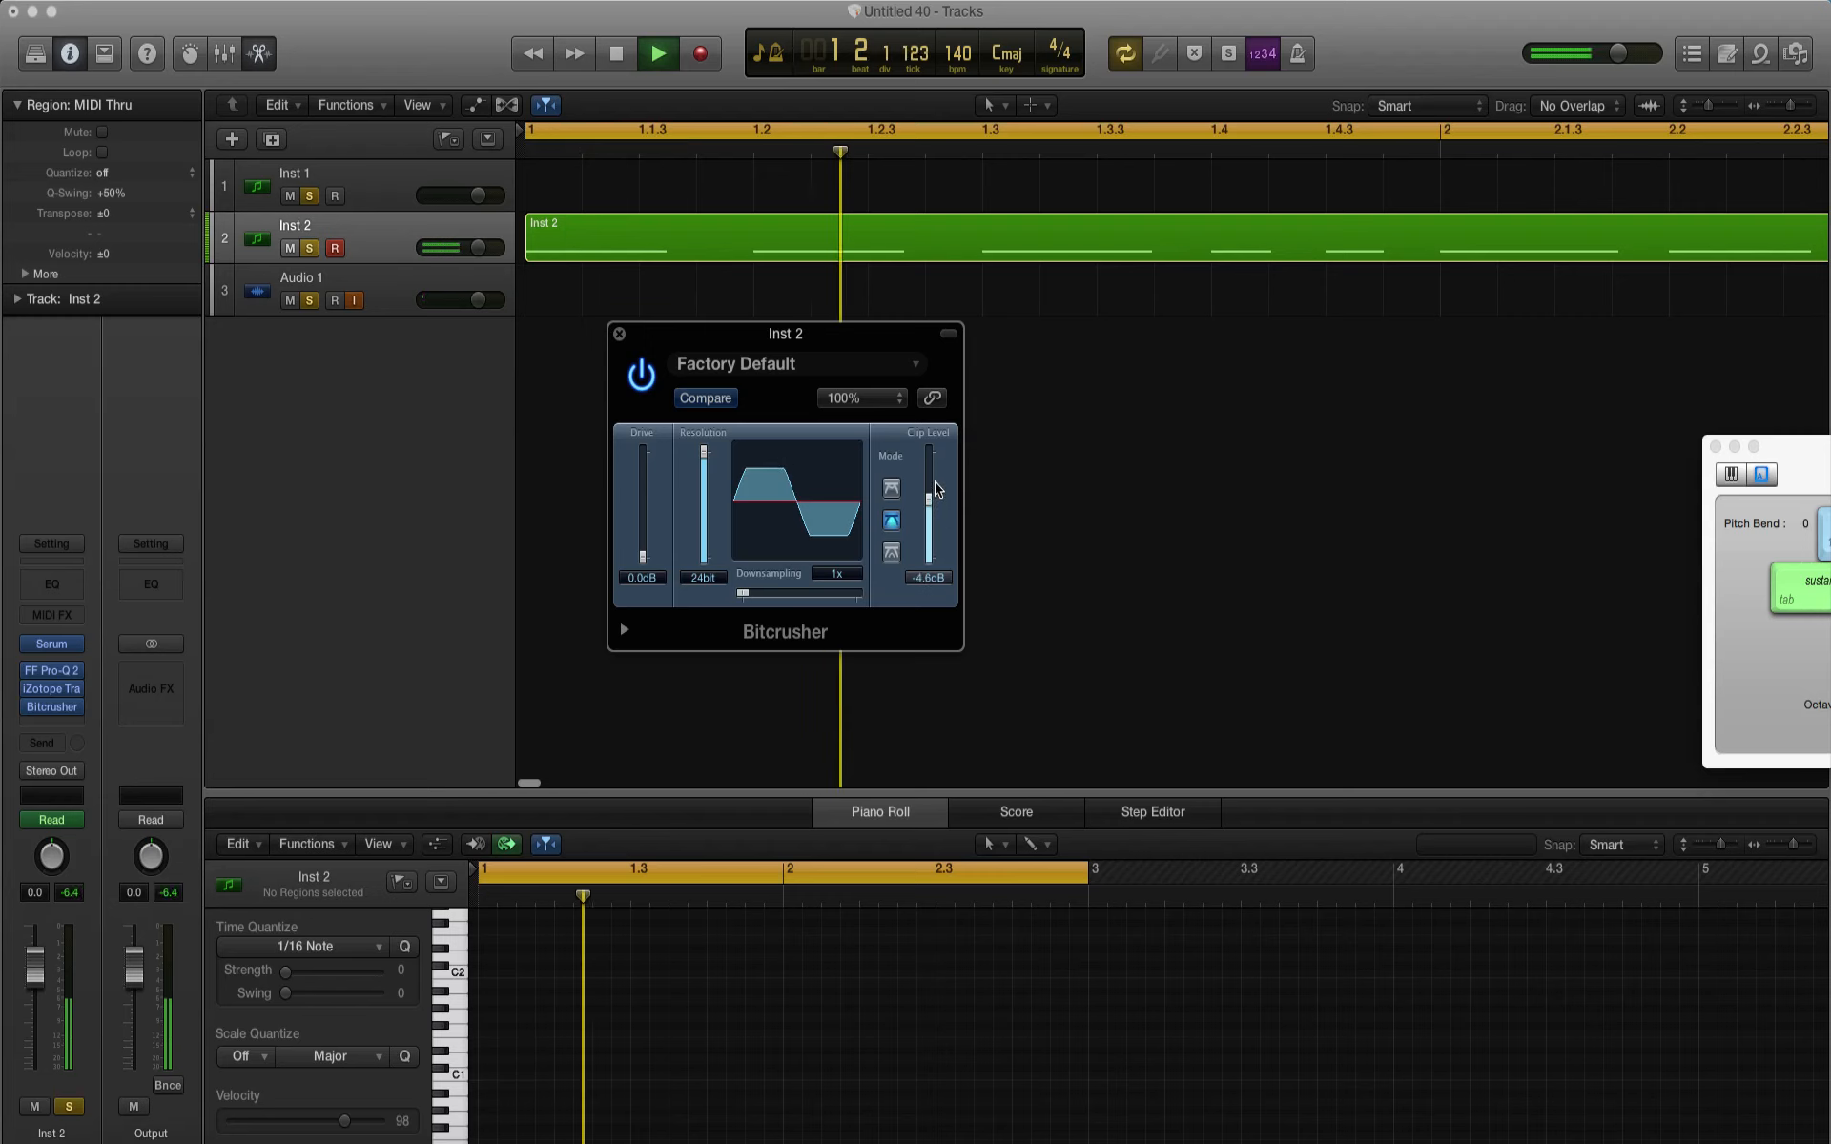
left_click_drag(937, 537, 932, 428)
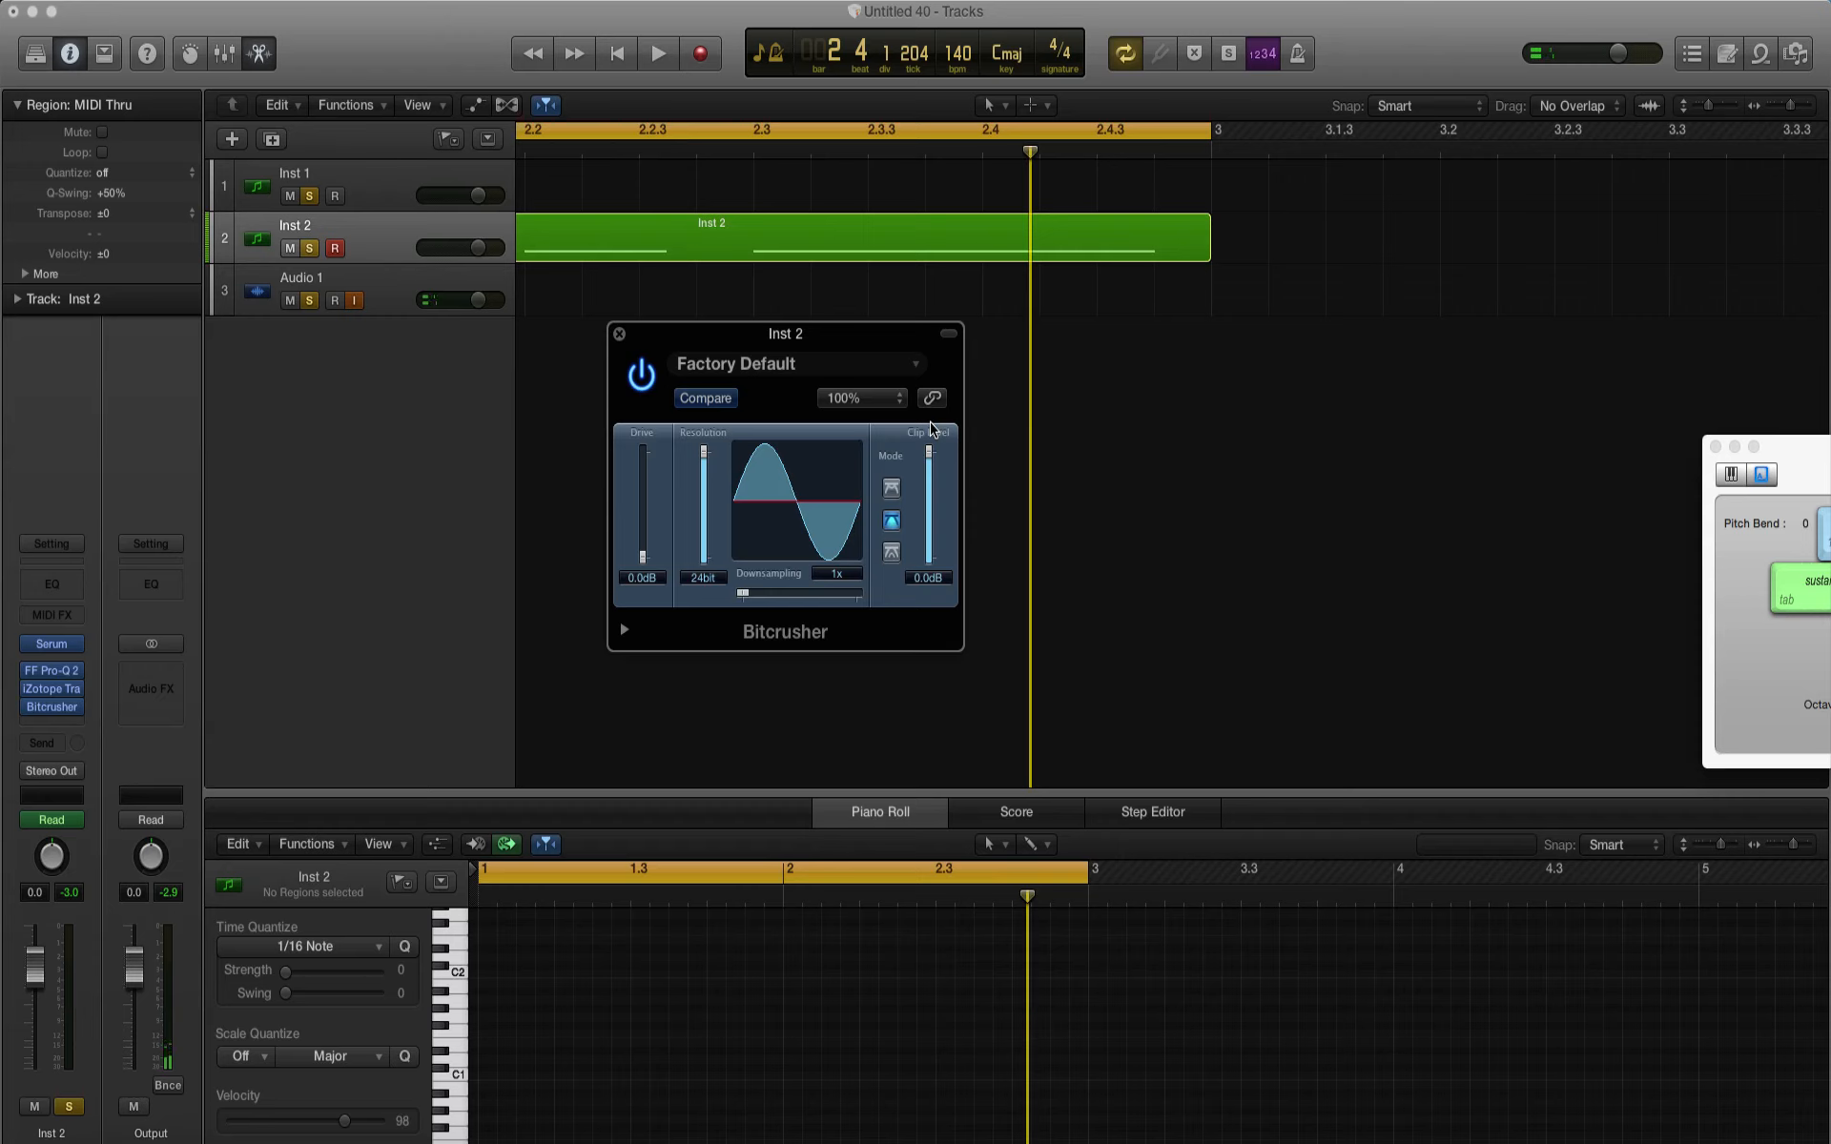
Step: Set the Bitcrusher's clip level to about -3.6 dB during playback, close the plug-in, and lower the system volume
key("space")
left_click_drag(932, 428, 937, 500)
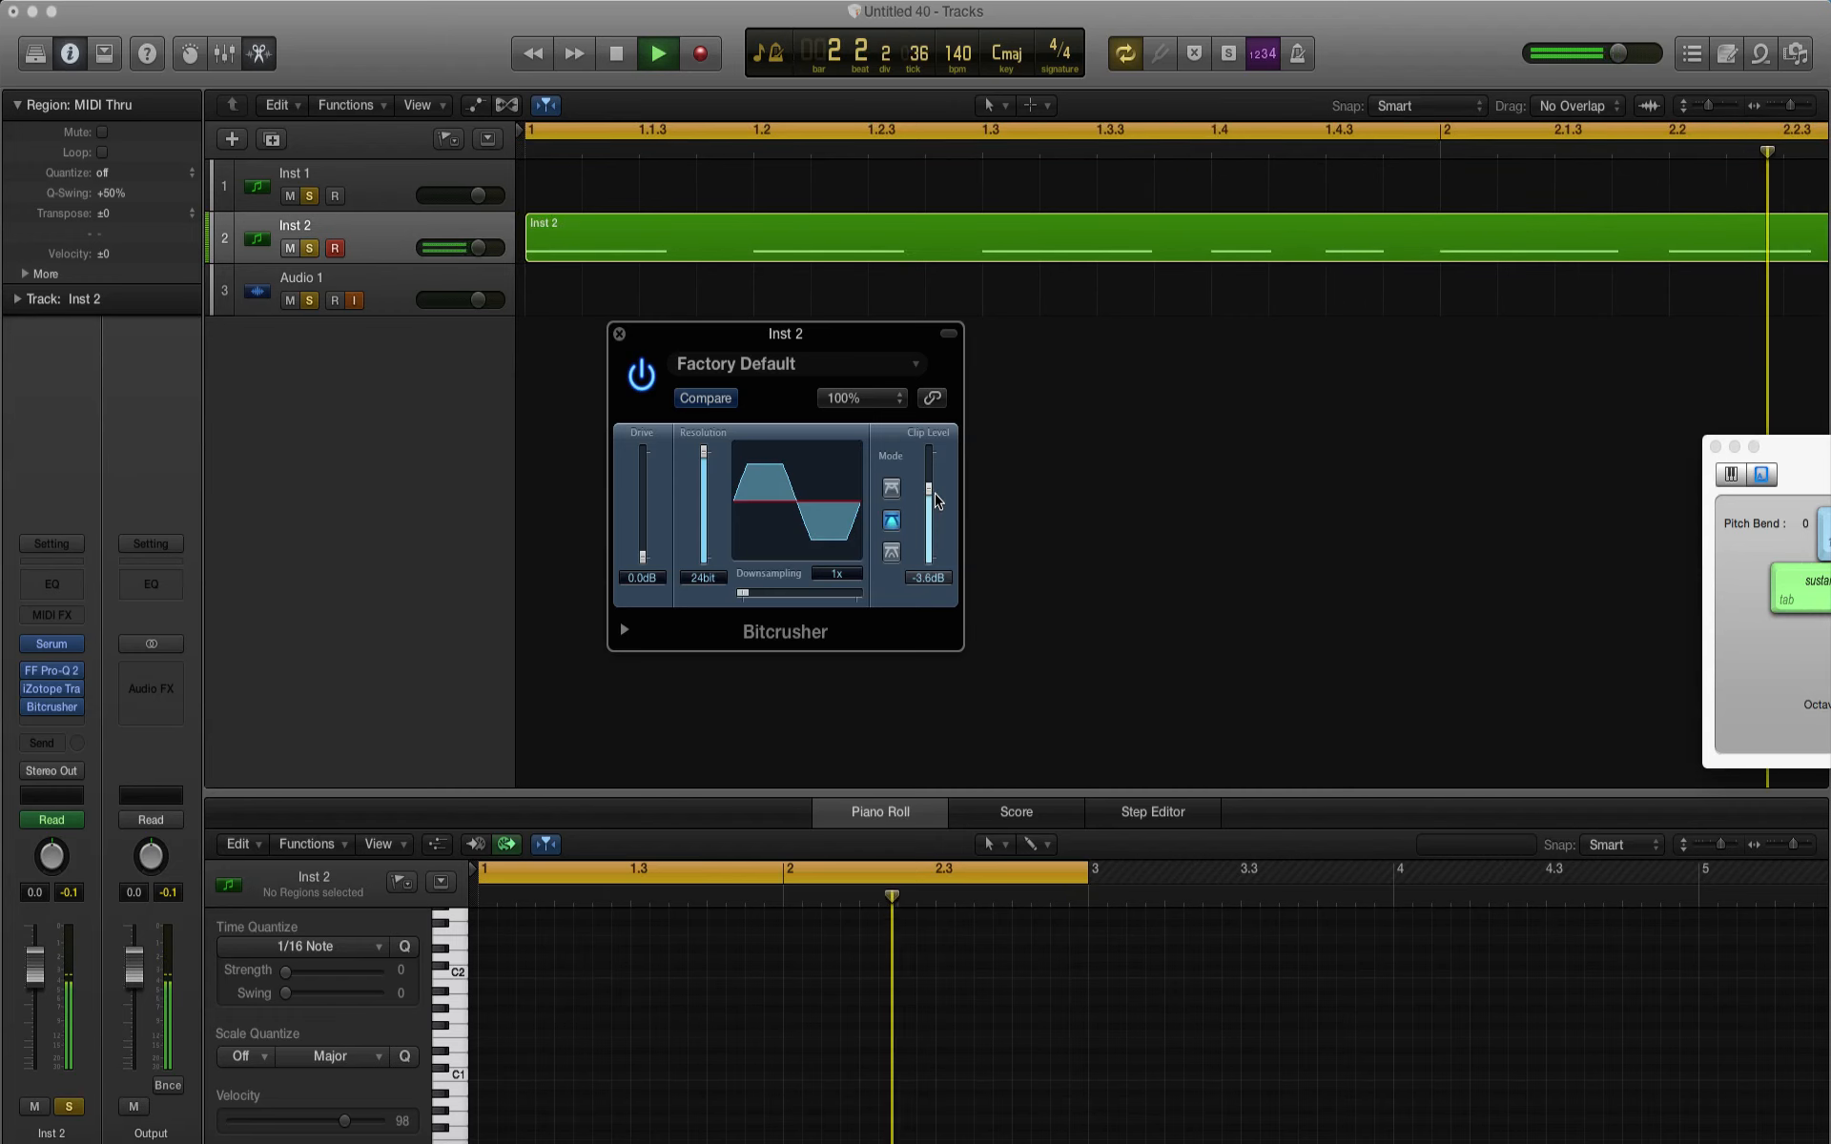
key("space")
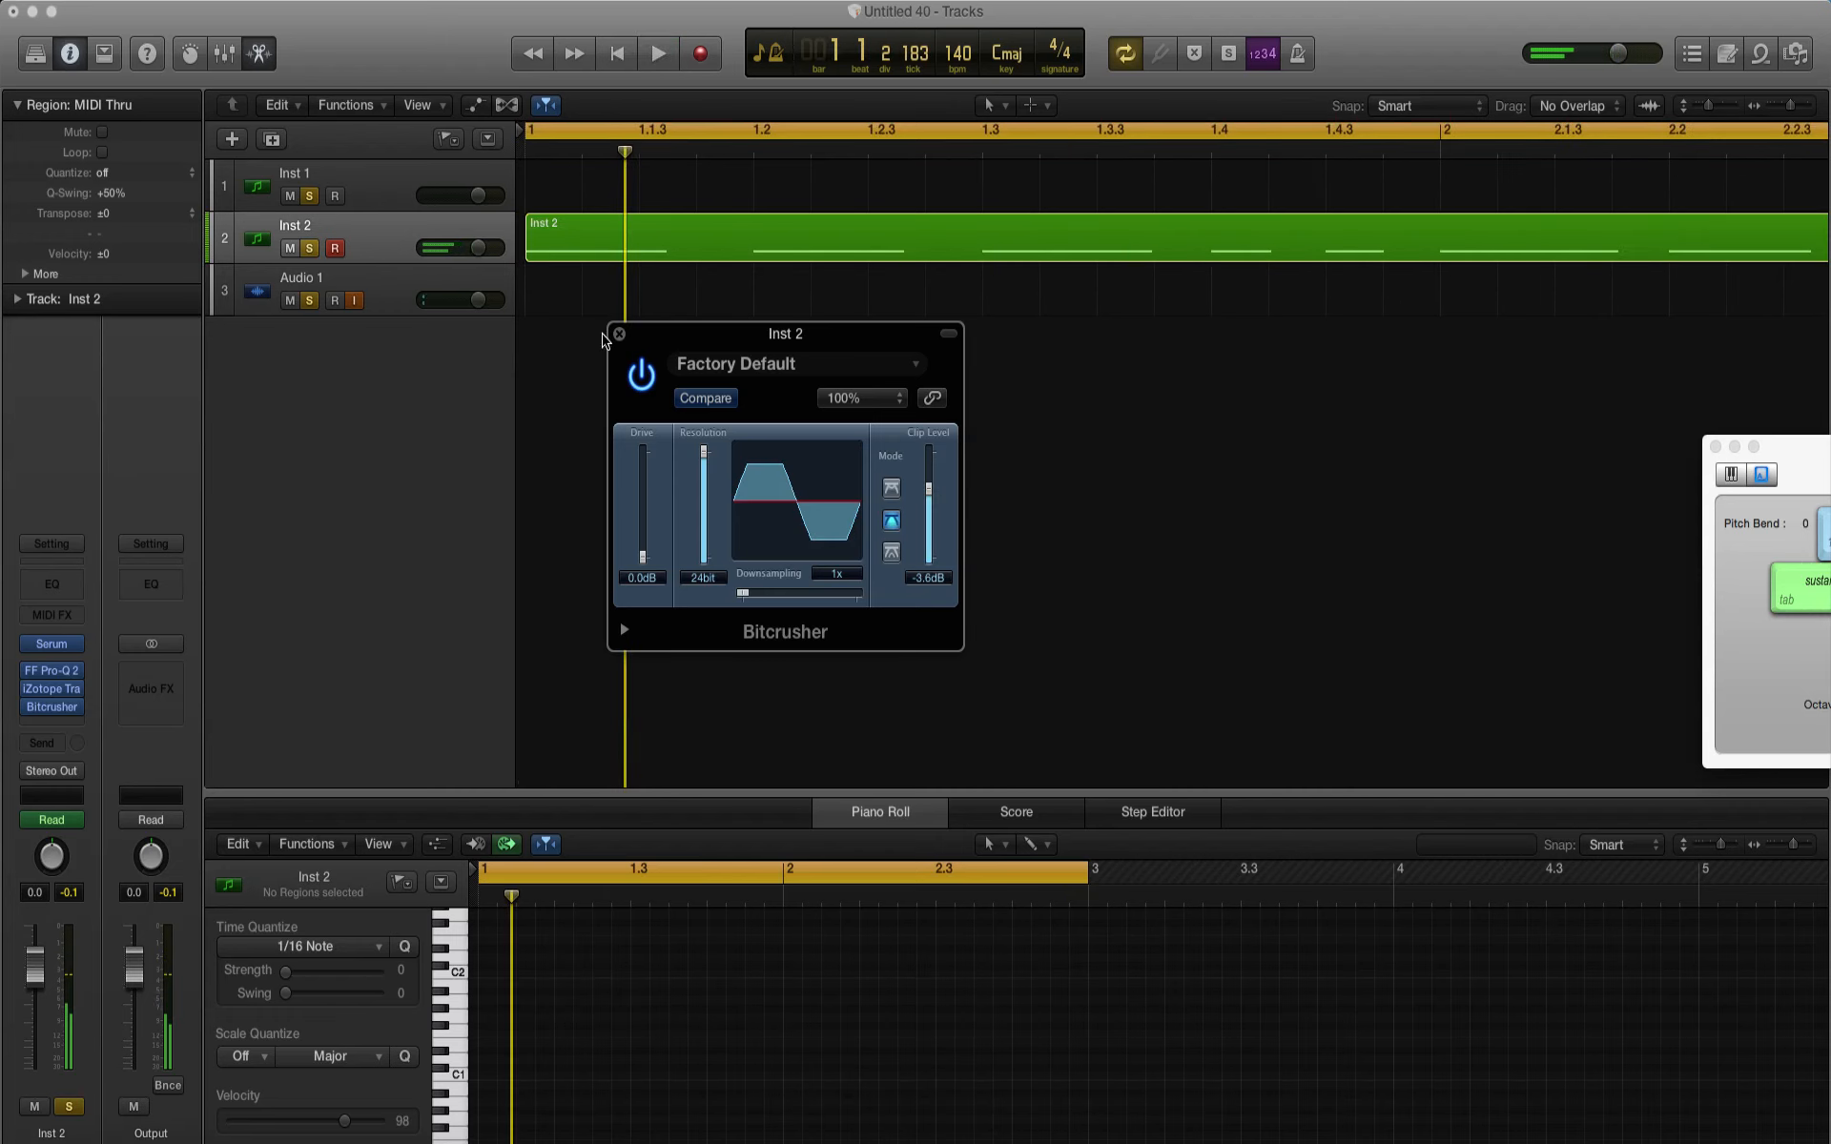
left_click(618, 335)
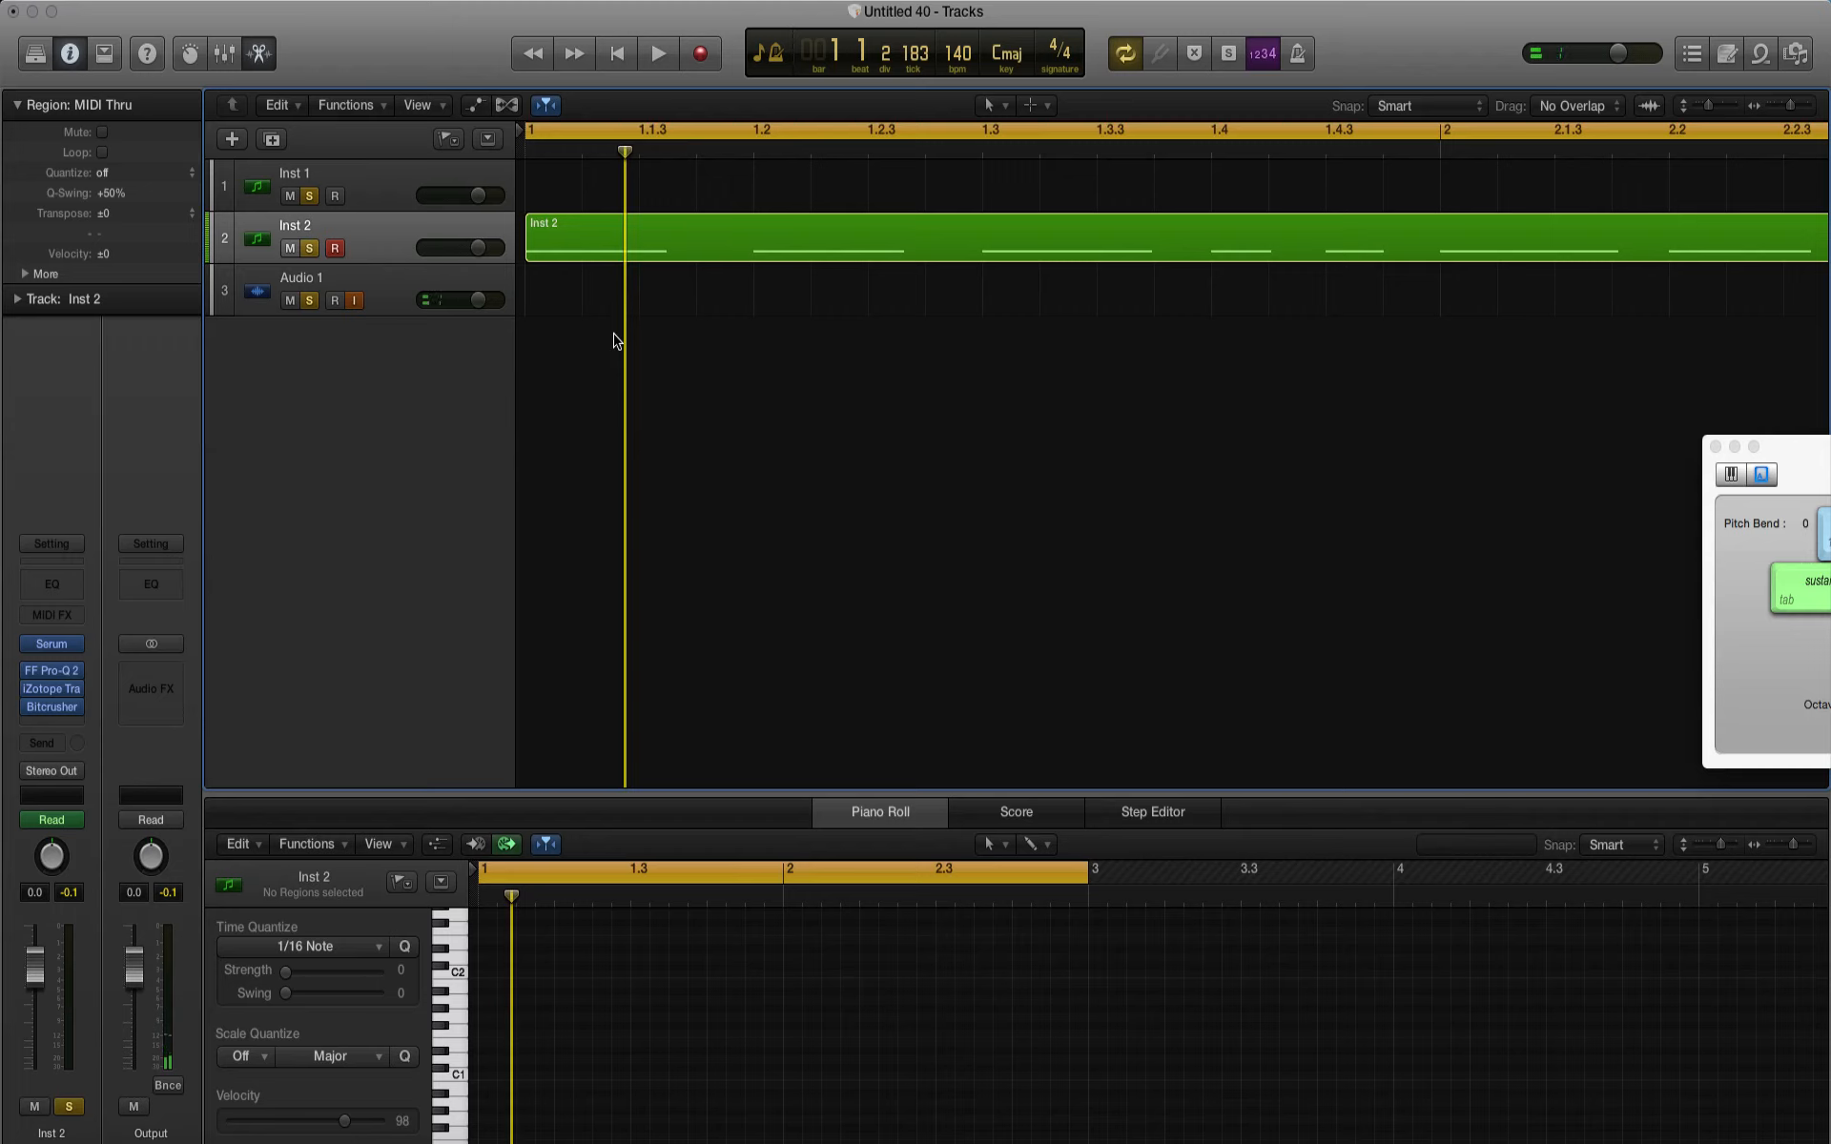
key("XF86AudioLowerVolume")
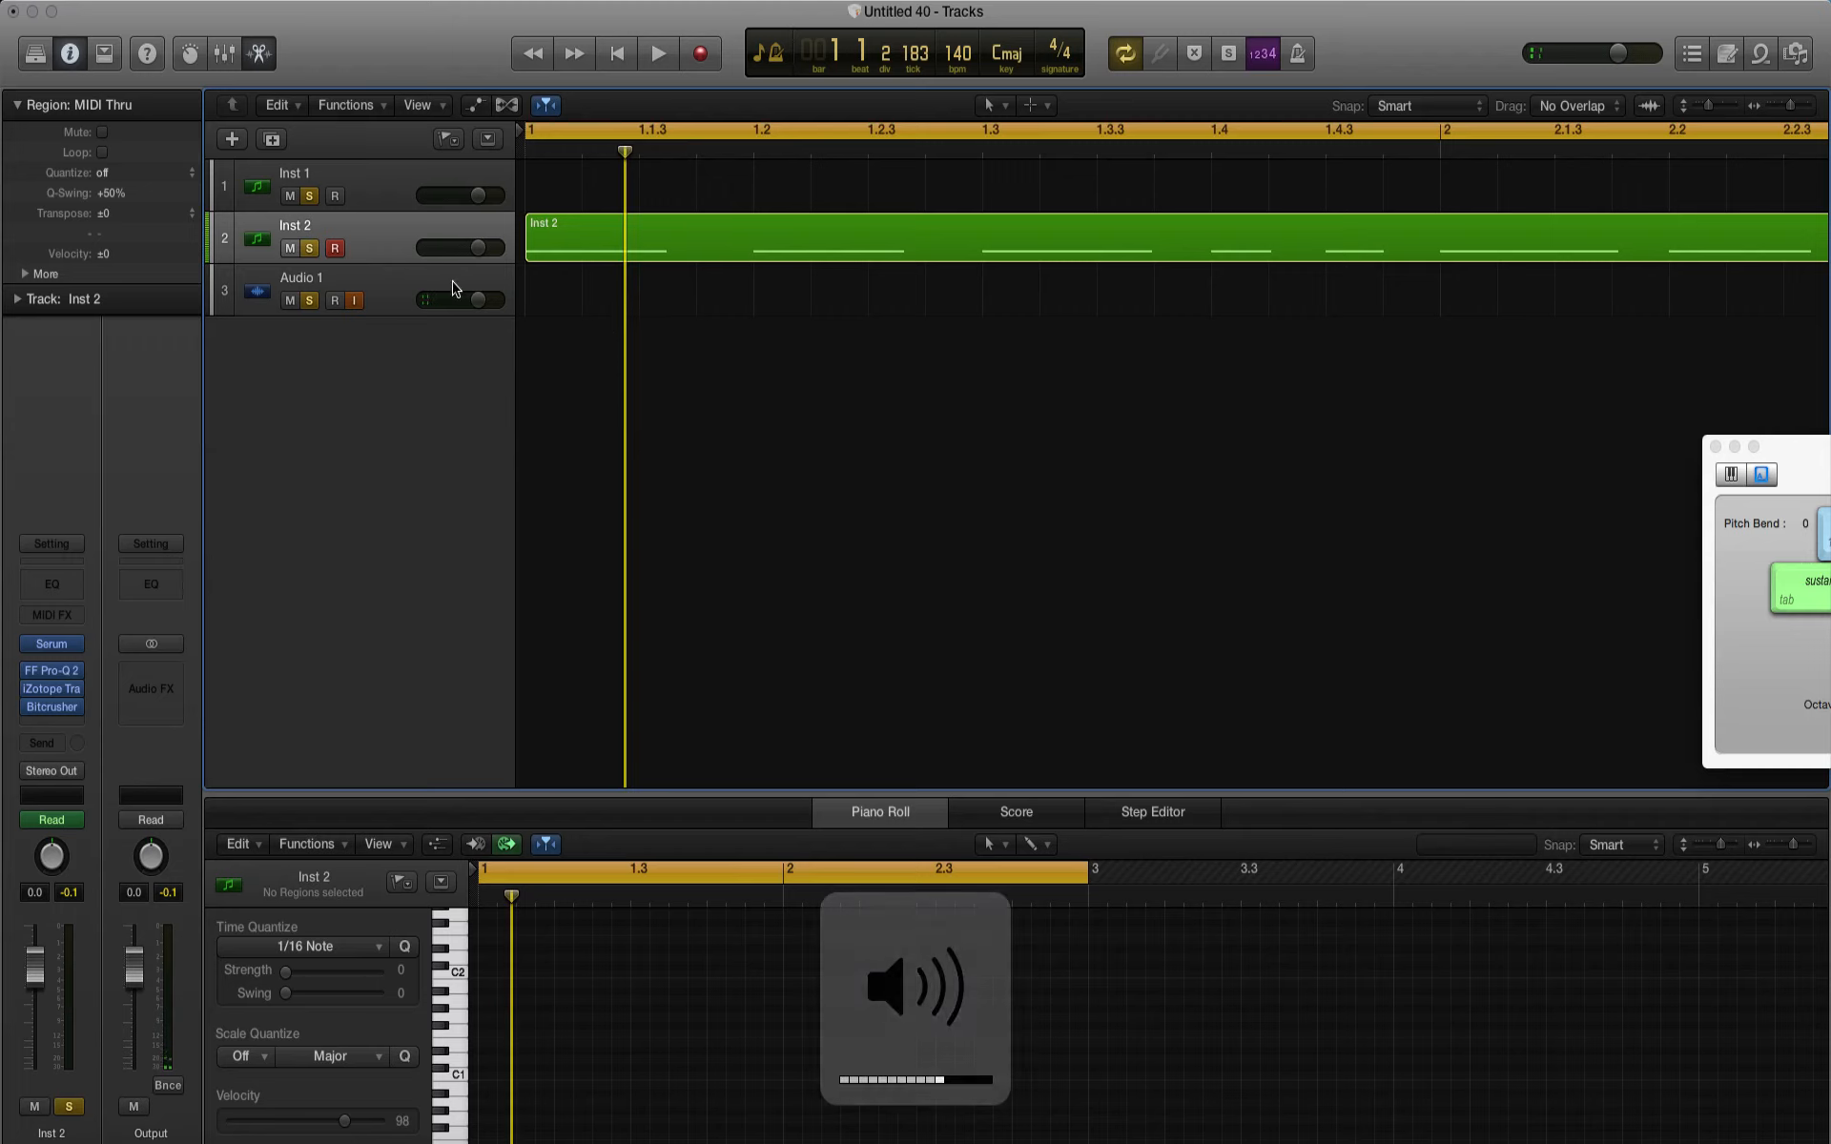
Step: Adjust the Inst 2 track volume around a playback check to about -4.9 dB, and raise the system volume
left_click_drag(477, 246, 407, 250)
key("space")
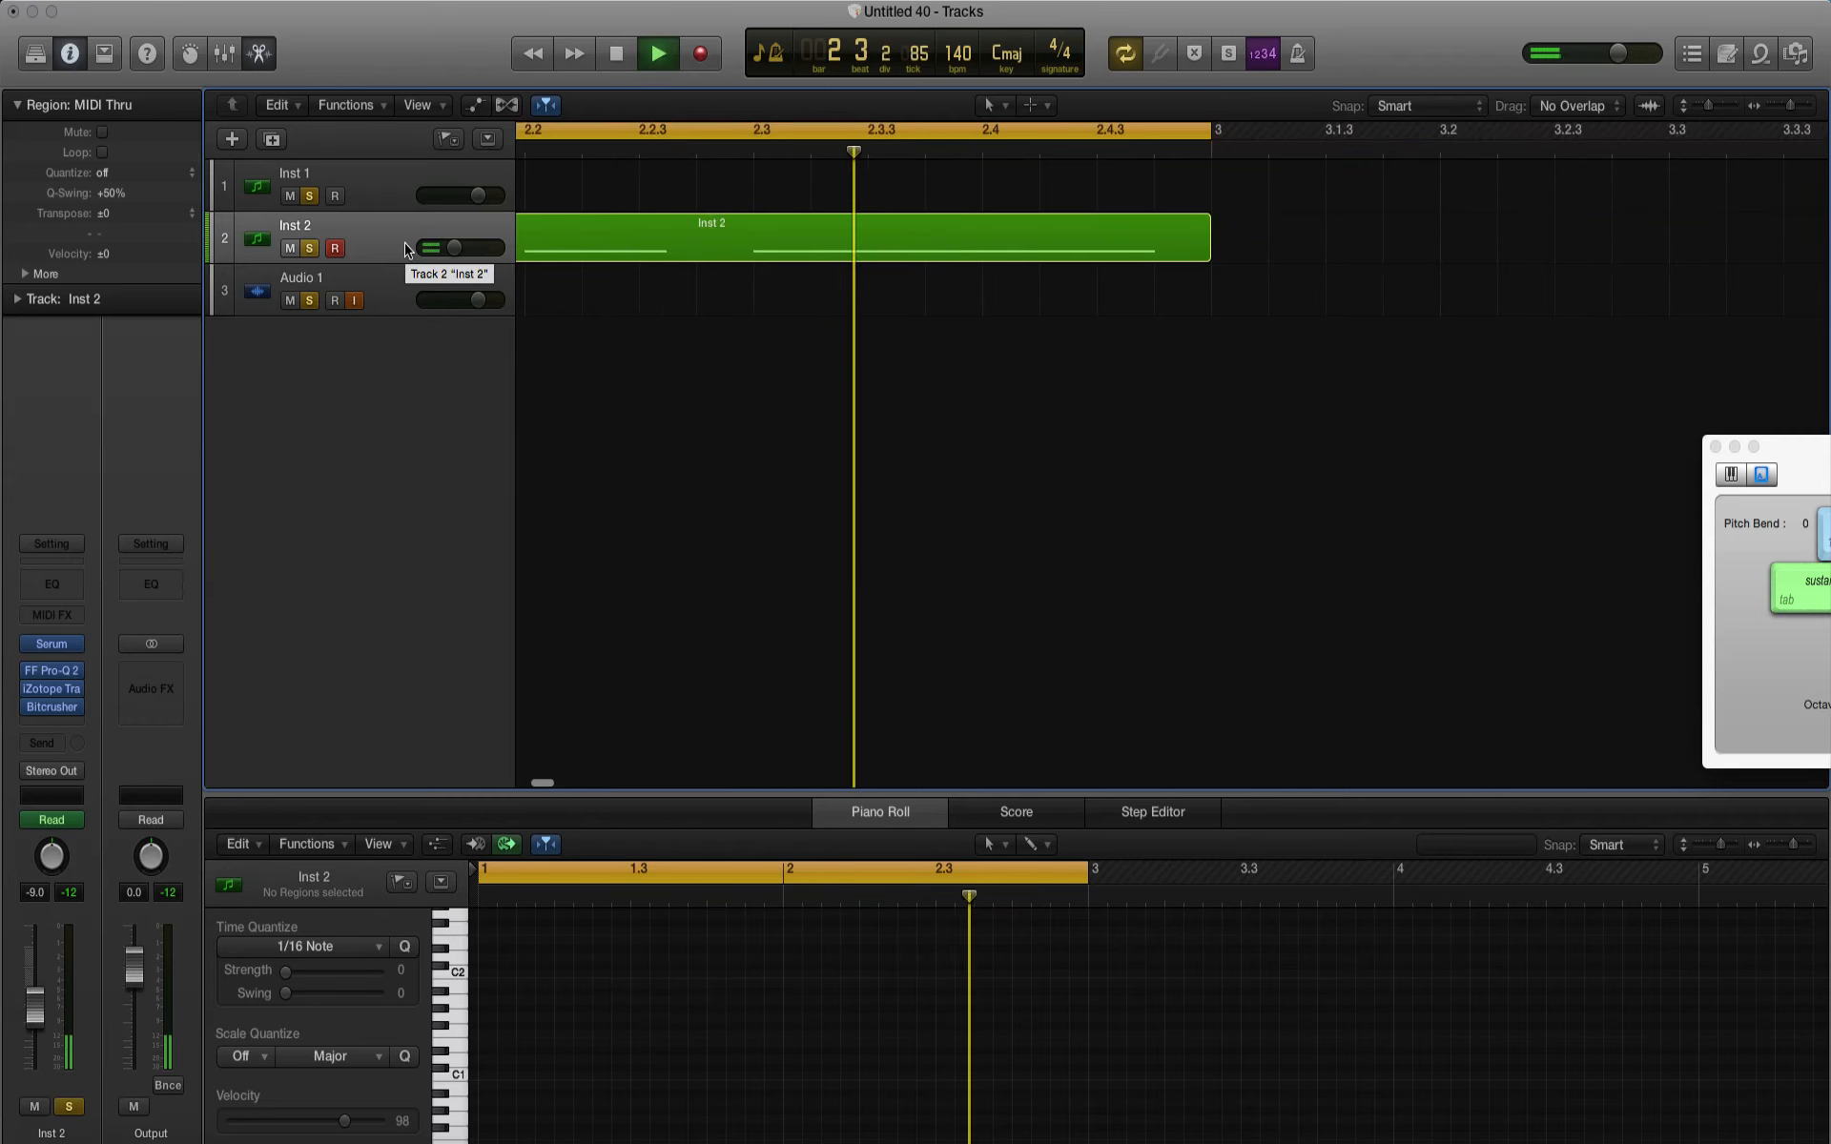
key("space")
left_click_drag(444, 249, 481, 251)
key("XF86AudioRaiseVolume")
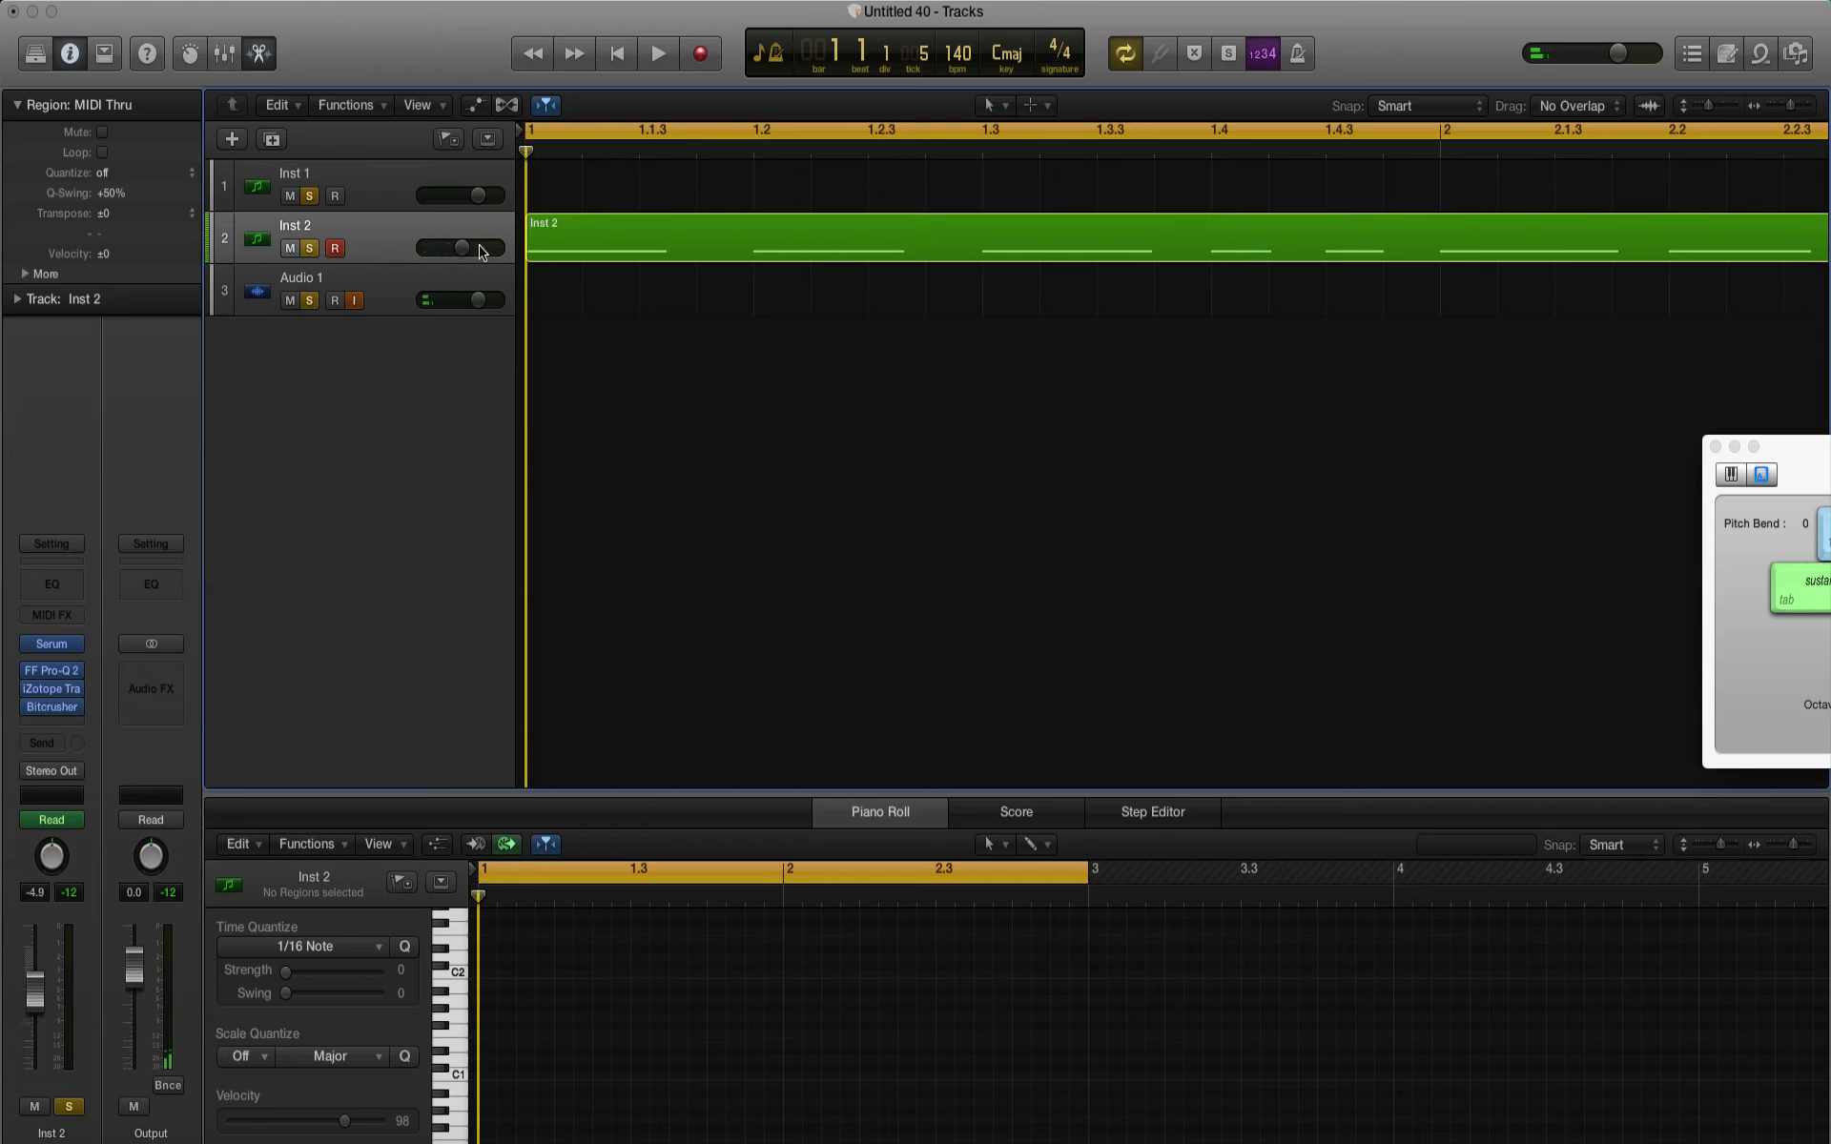
Step: Reselect the Inst 2 track and listen to its looped pattern with the whole two-bar region in view
left_click(398, 306)
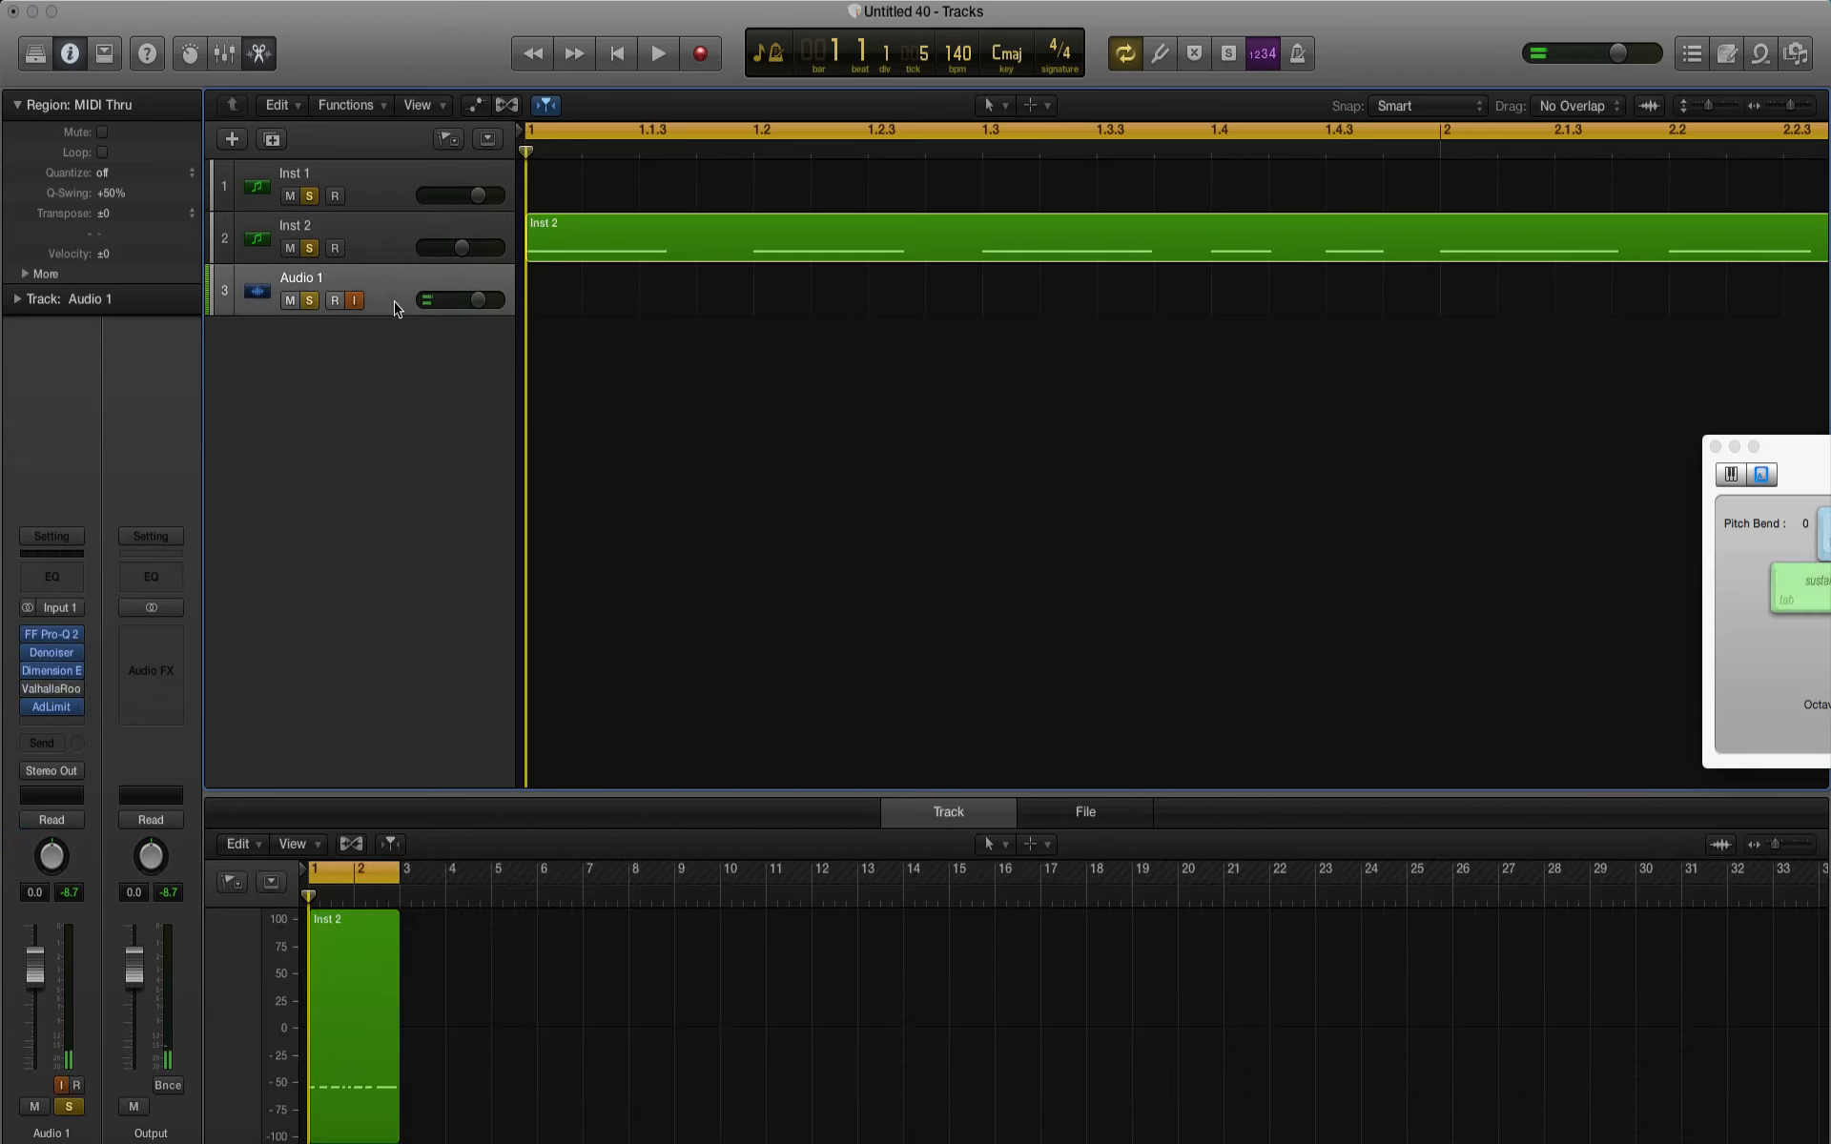
left_click(370, 237)
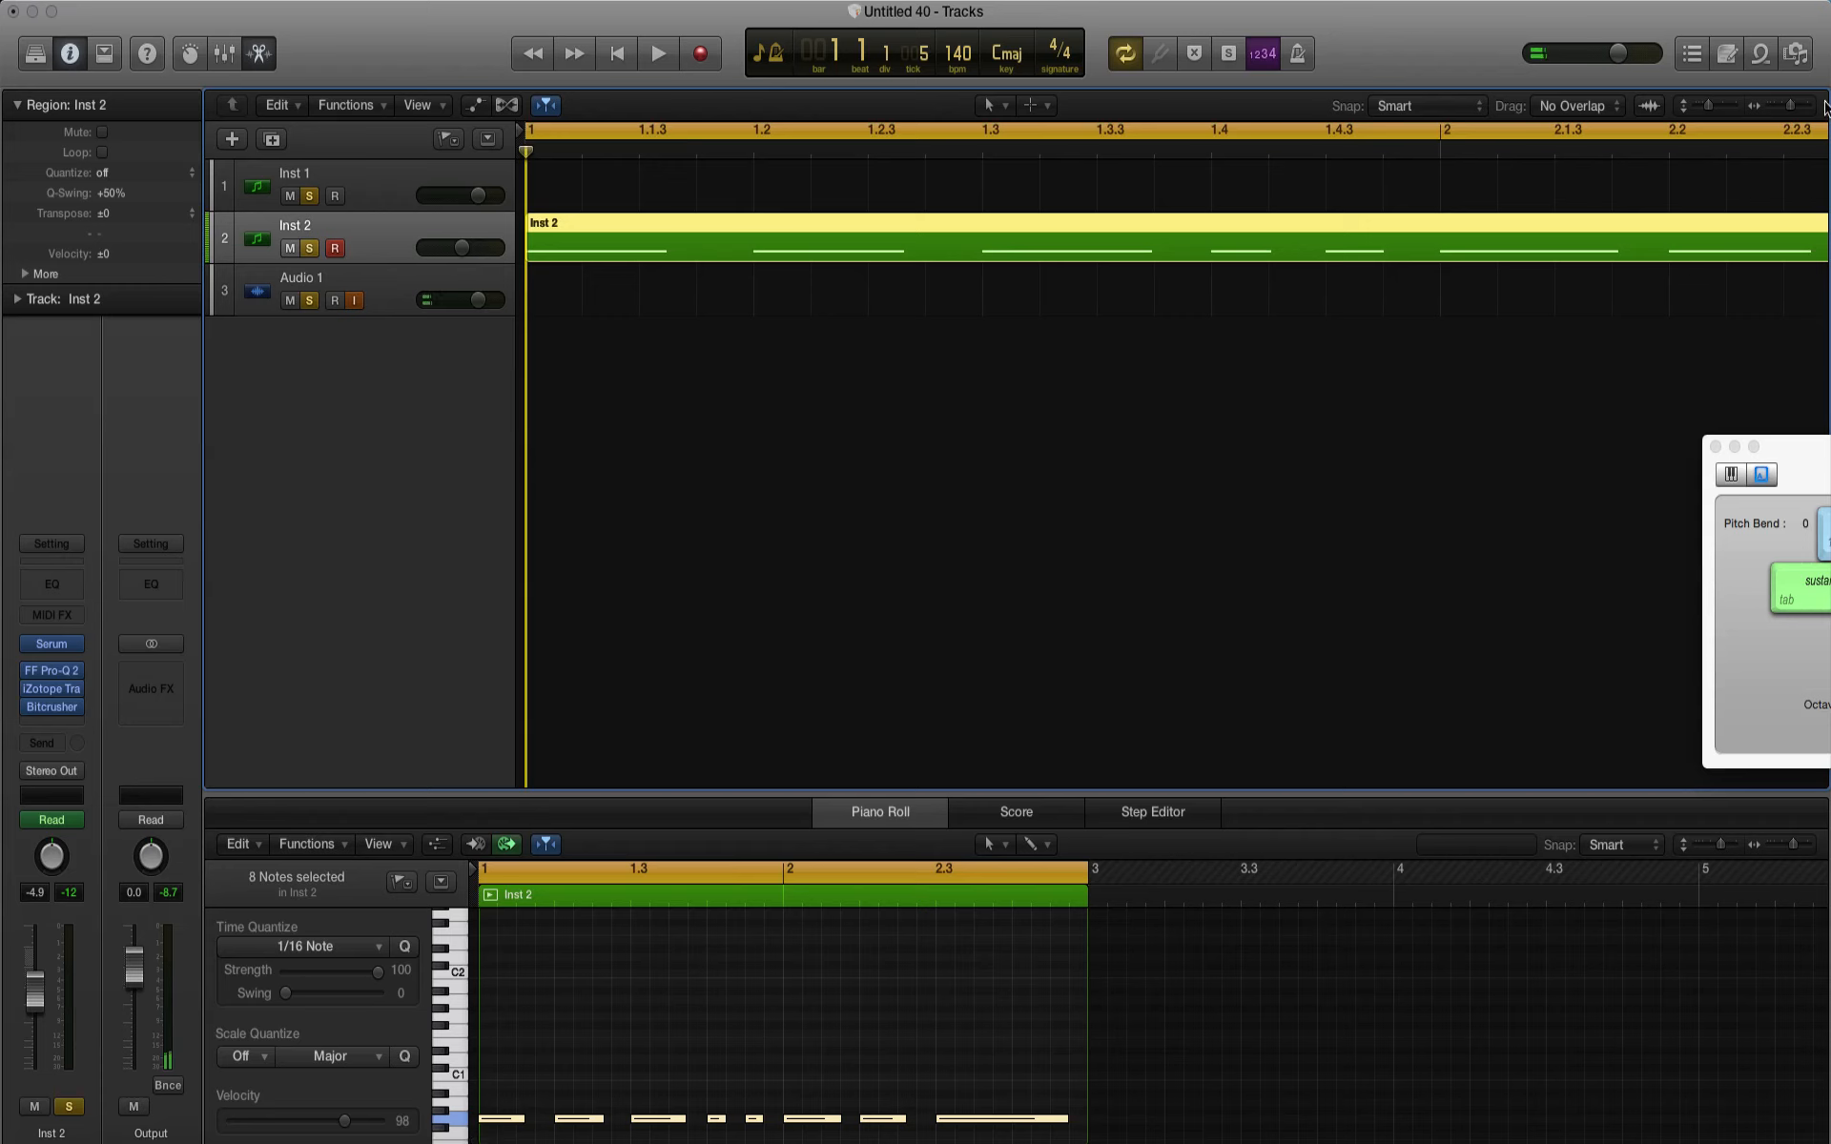
left_click(1773, 111)
left_click(1359, 542)
key("space")
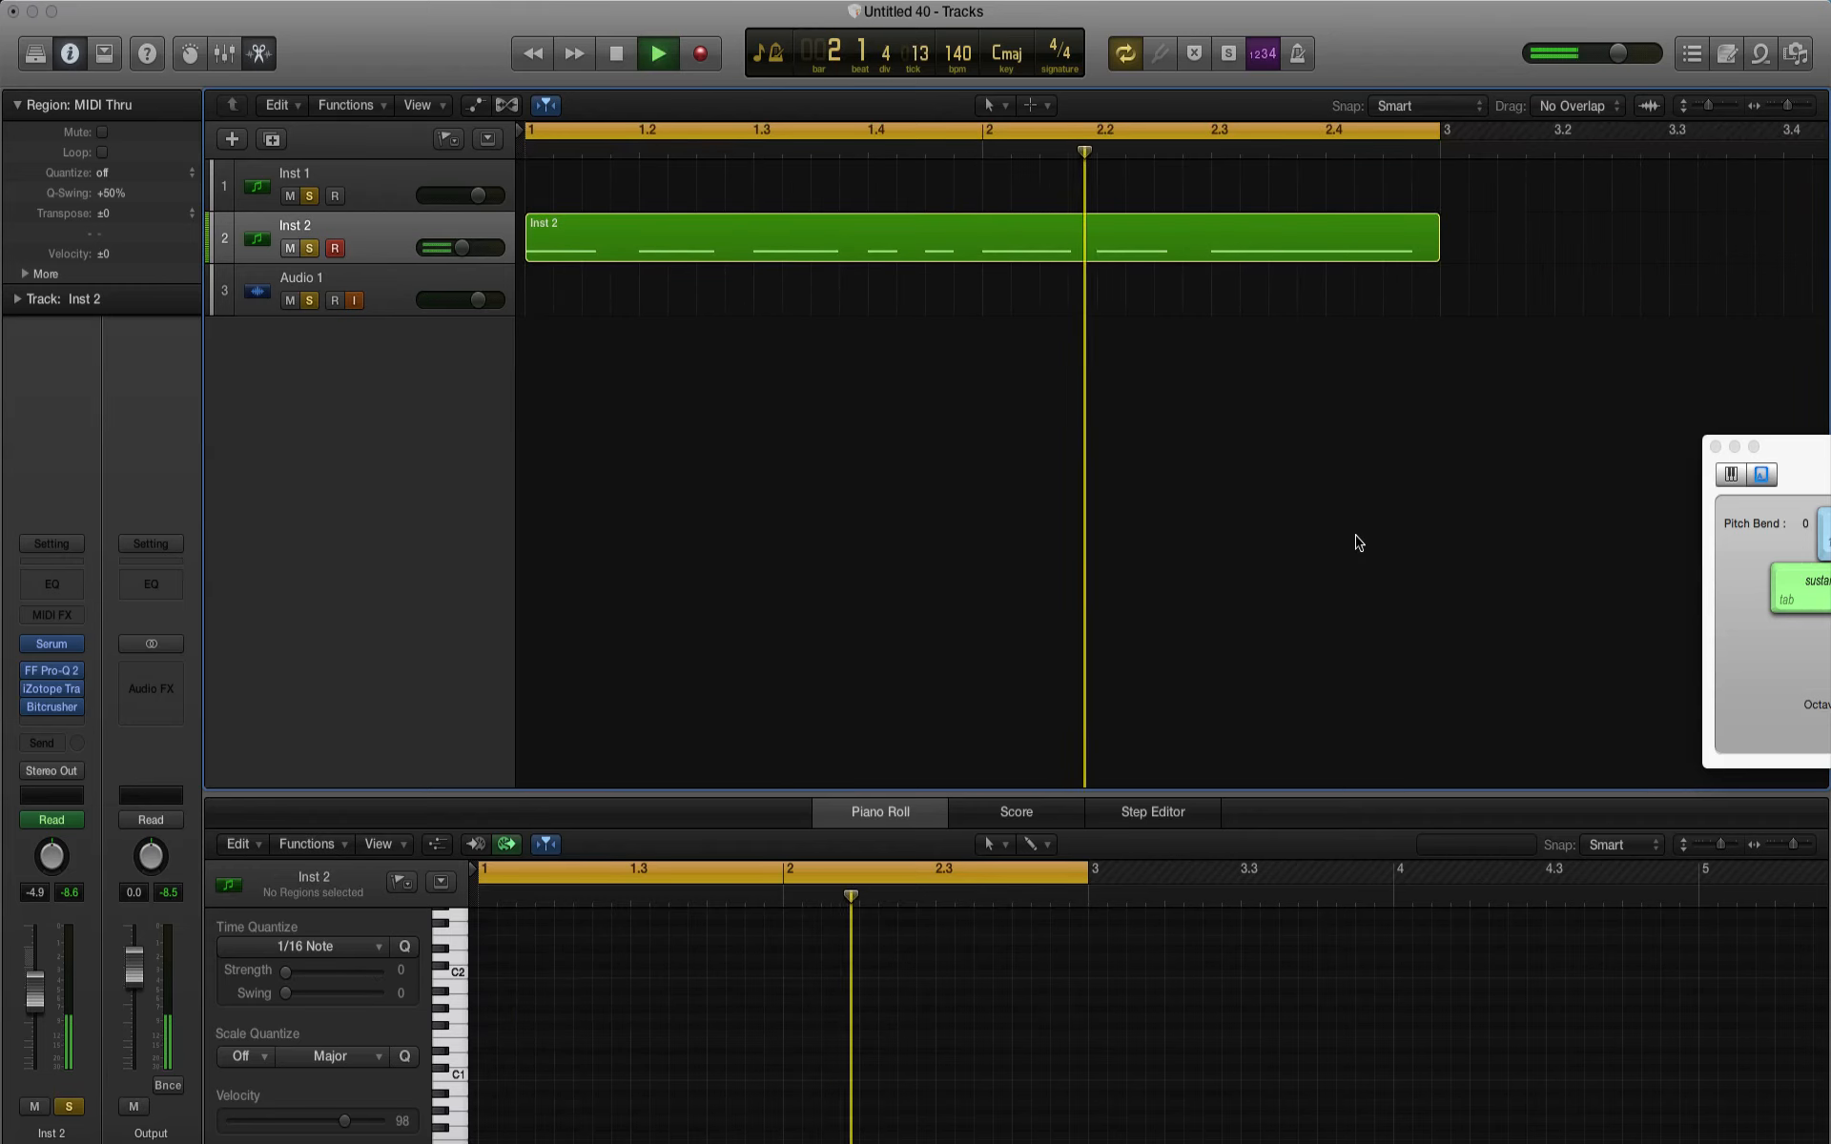
key("space")
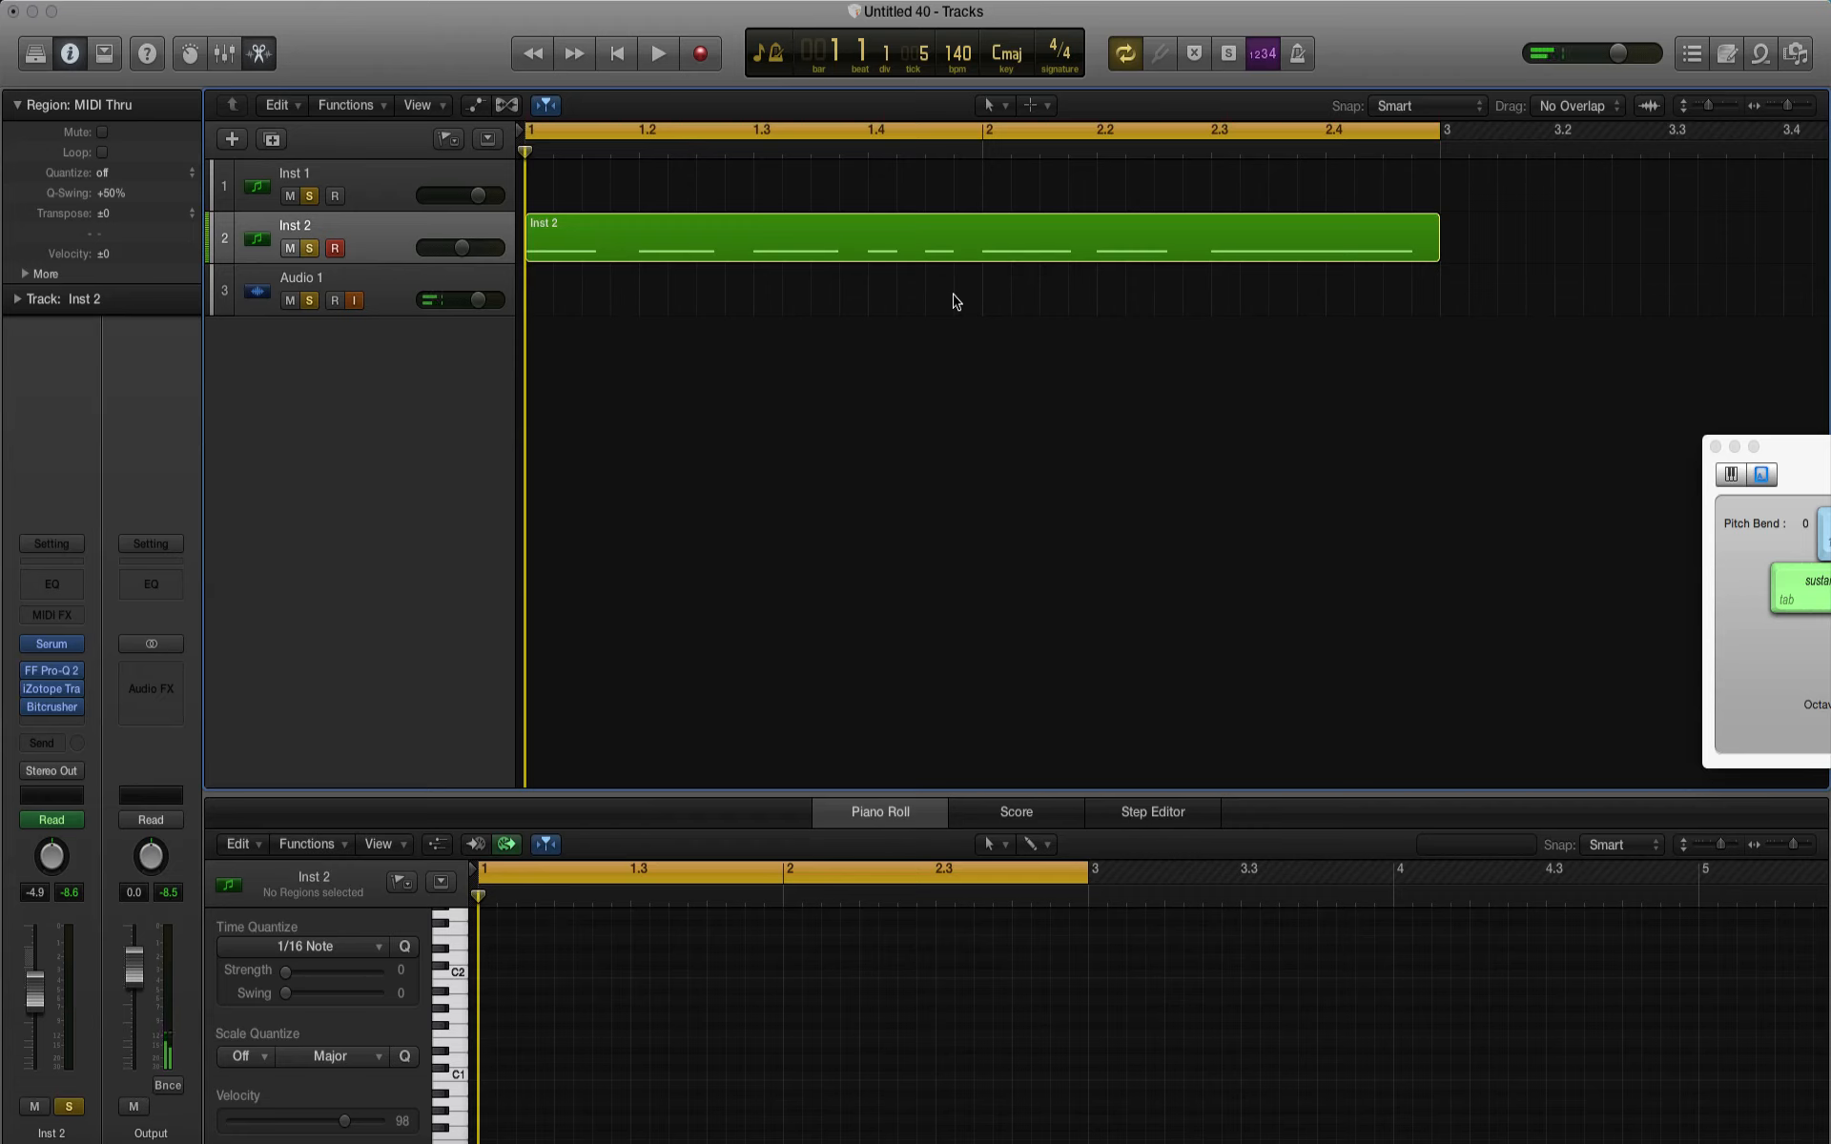
Step: Extend the Inst 2 region to just past bar 5 and the cycle range to about bar 5
left_click(1769, 110)
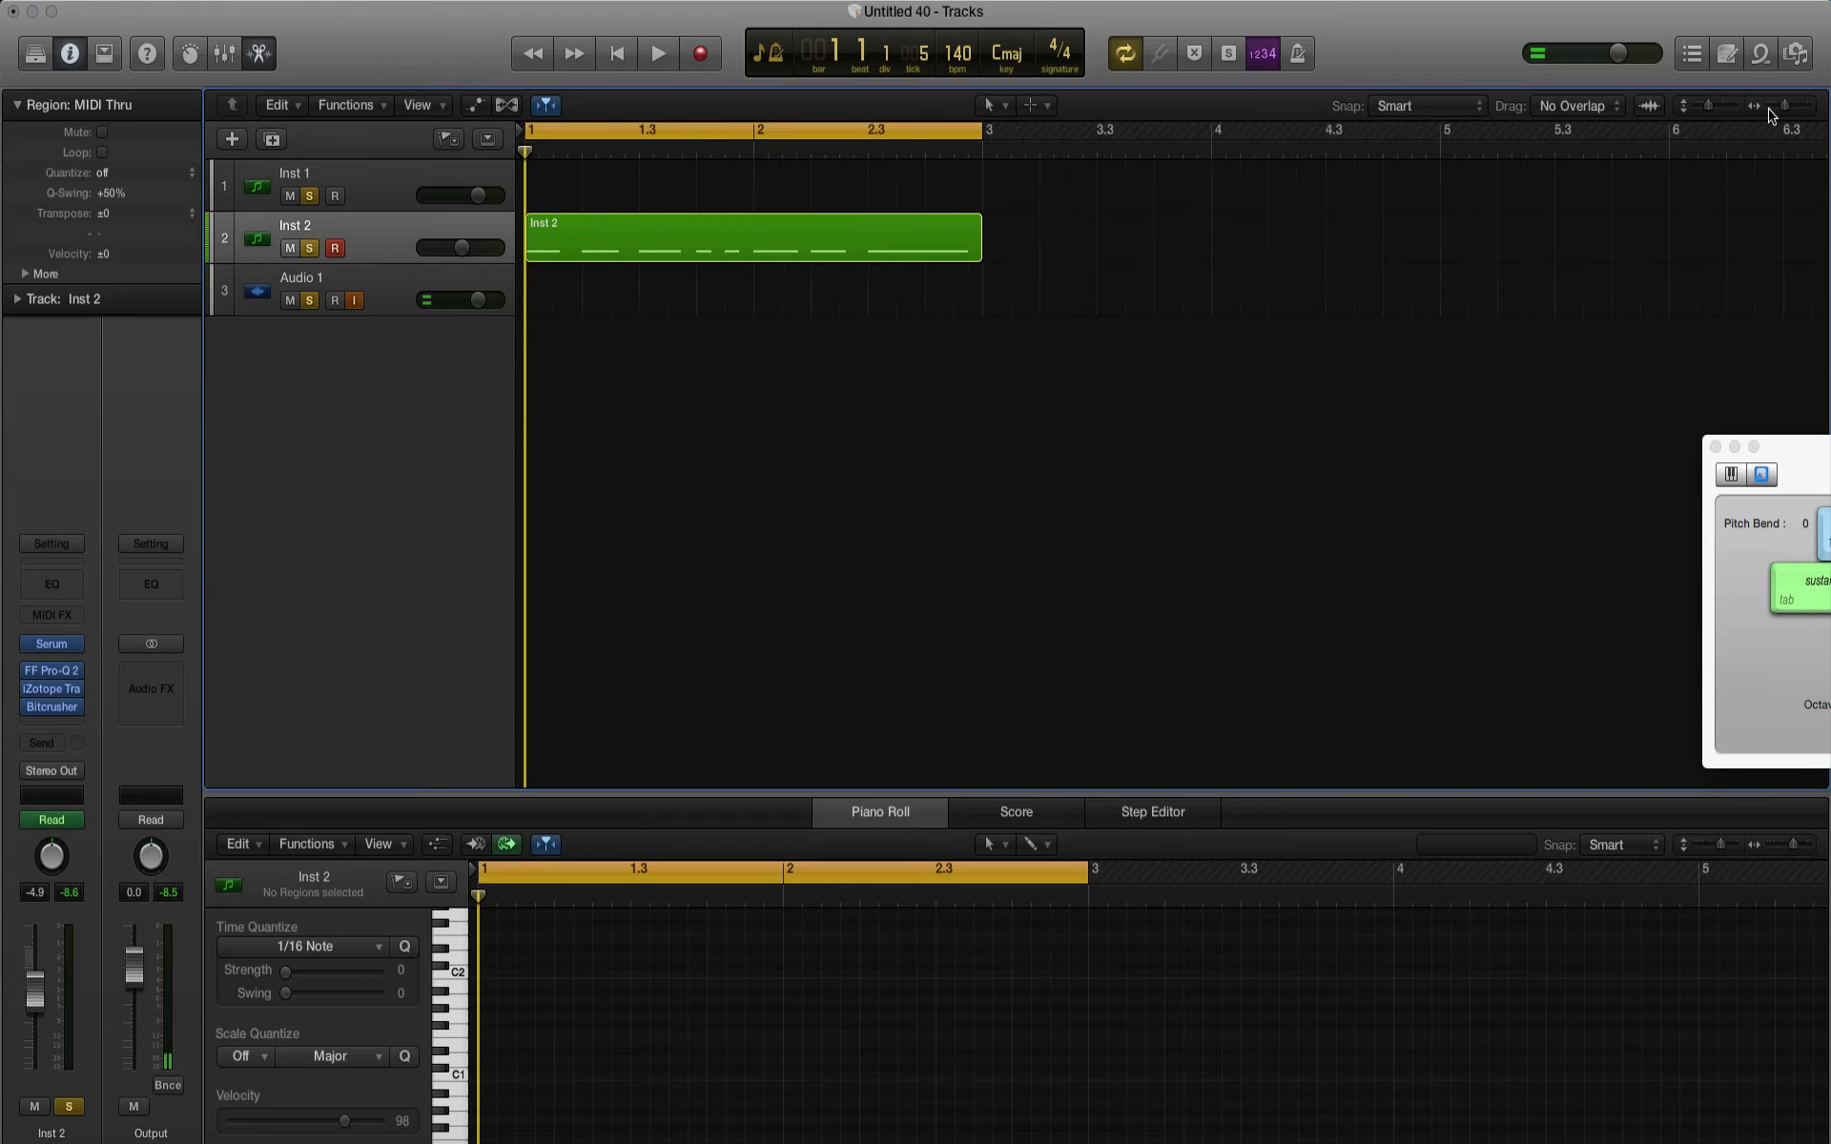
left_click_drag(978, 257, 1125, 253)
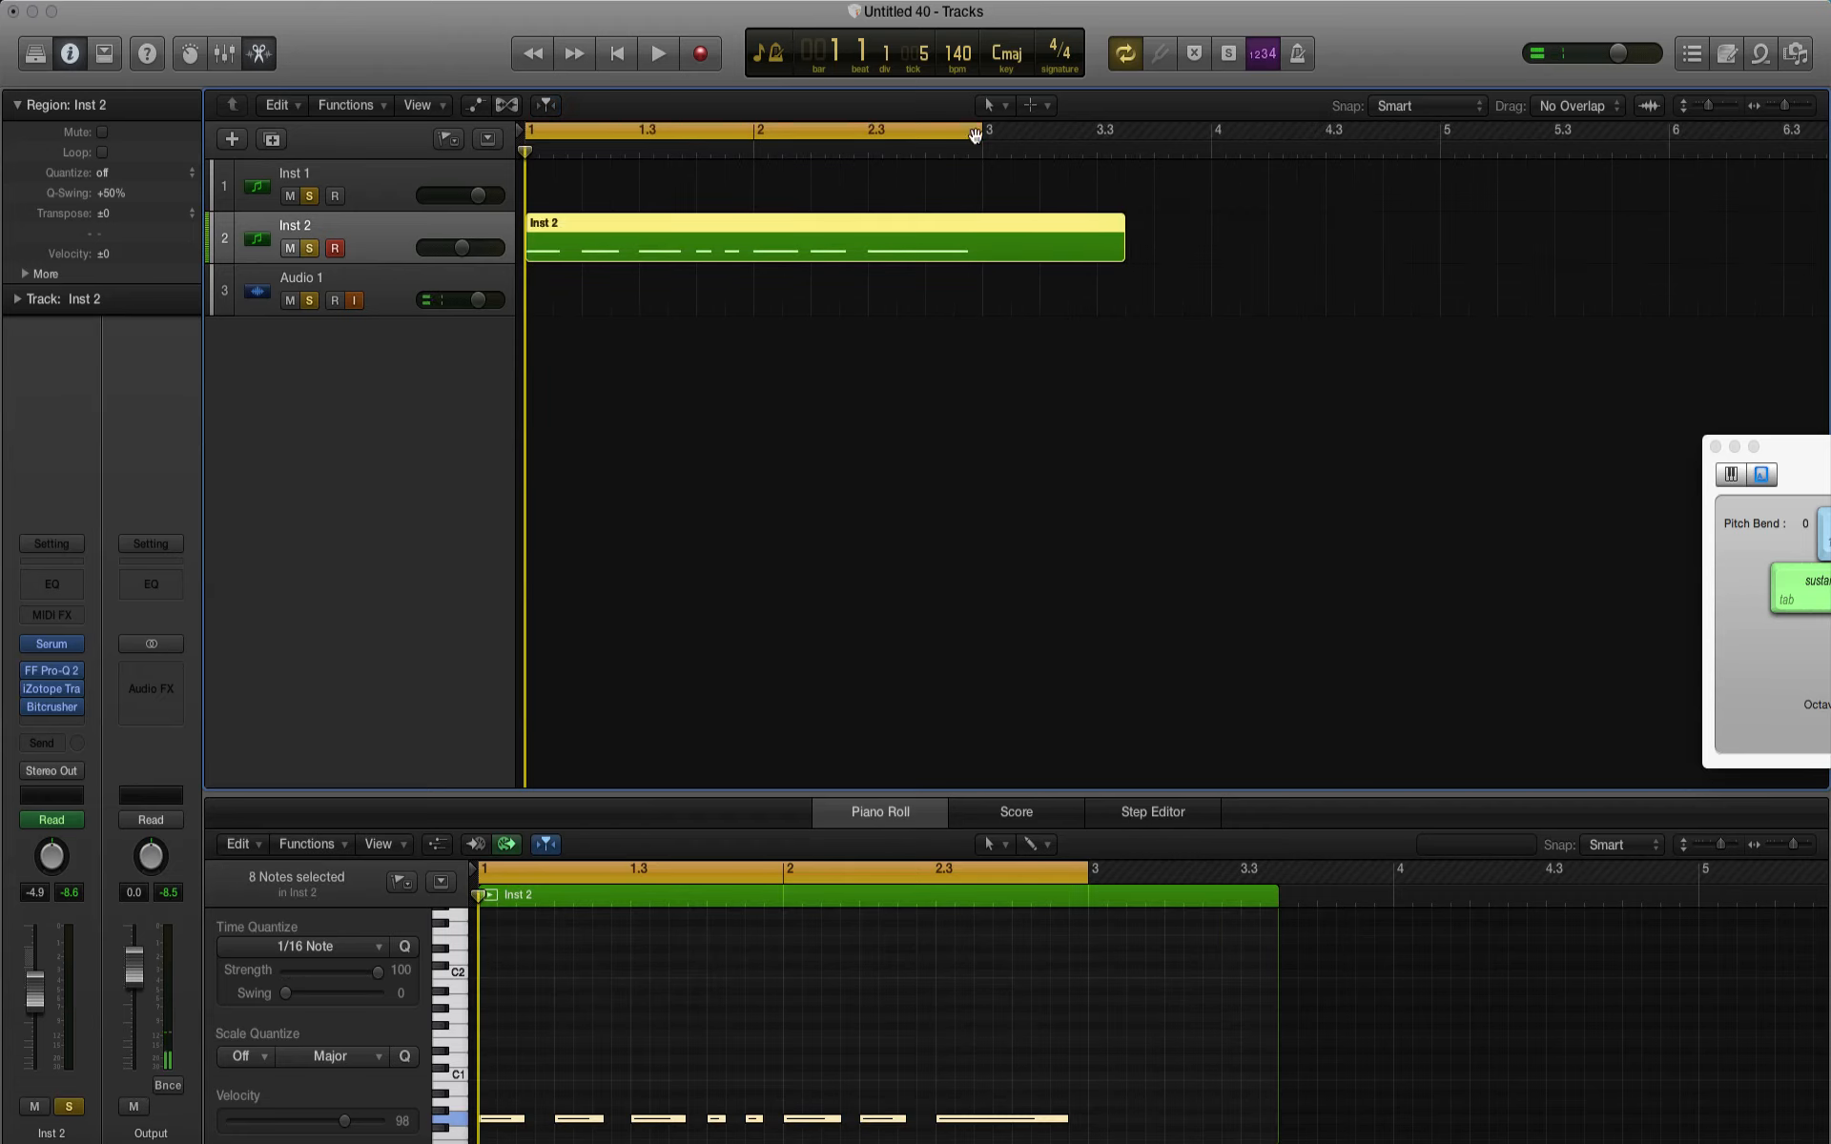
left_click_drag(982, 136, 1093, 142)
left_click_drag(1124, 254, 1368, 256)
left_click_drag(1089, 125, 1444, 128)
left_click_drag(1358, 252, 1464, 254)
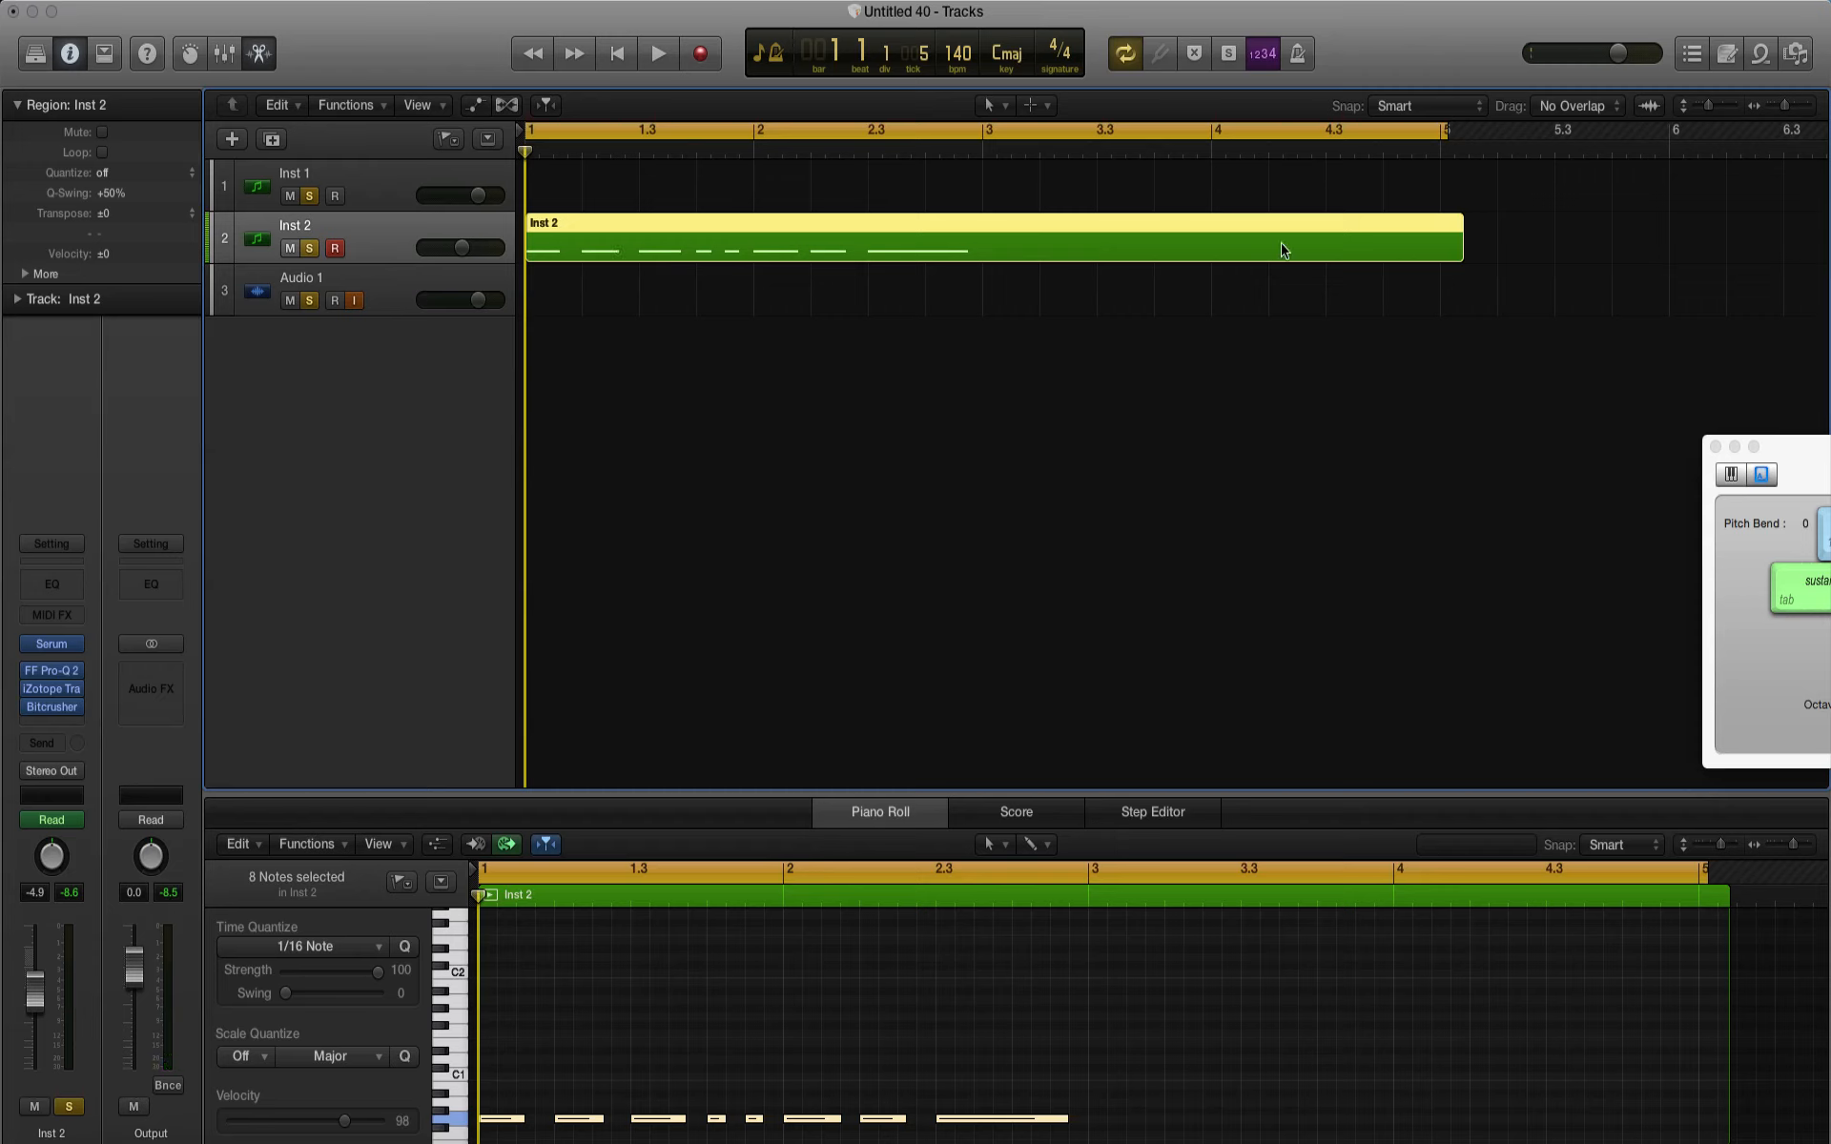
Step: Set the cycle range to bars 3 to 5 and trim the Inst 2 region to end at bar 3
left_click(1056, 146)
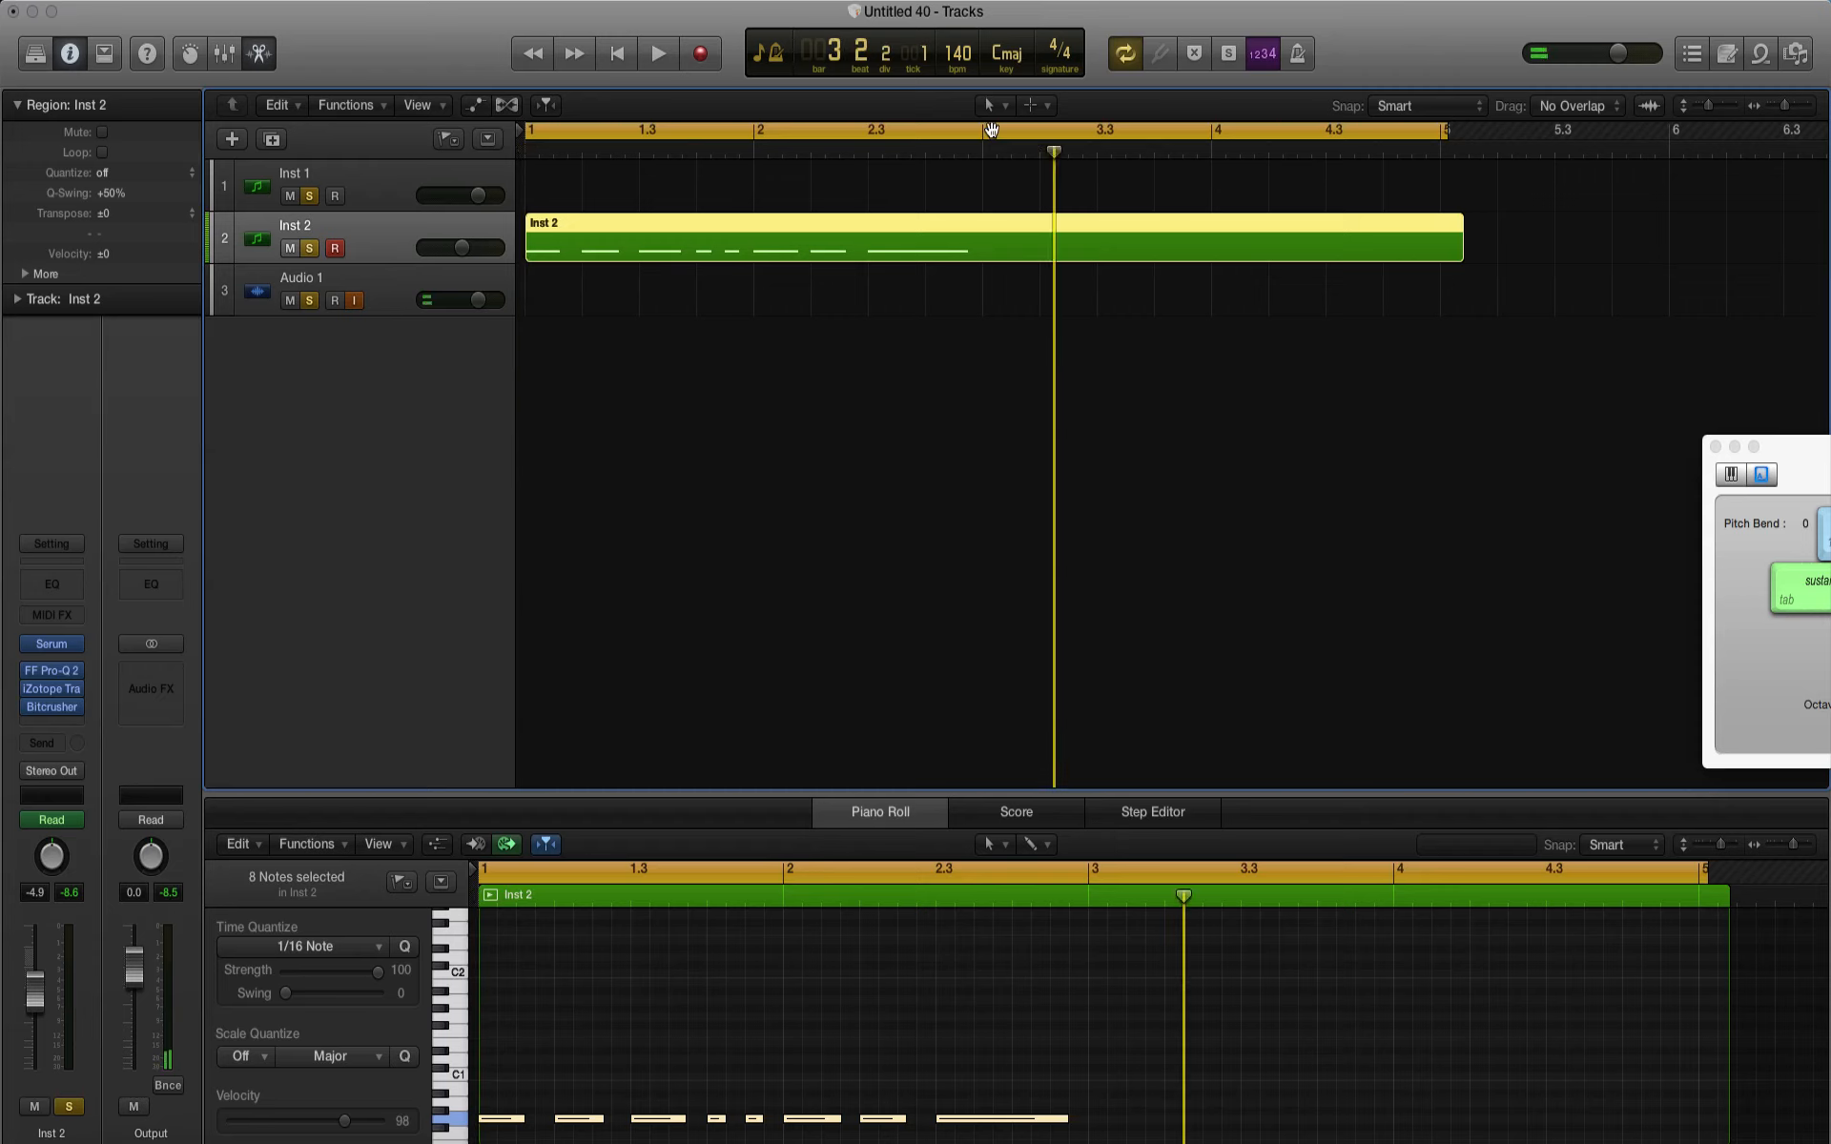
left_click_drag(988, 131, 1433, 161)
left_click_drag(1462, 253, 972, 286)
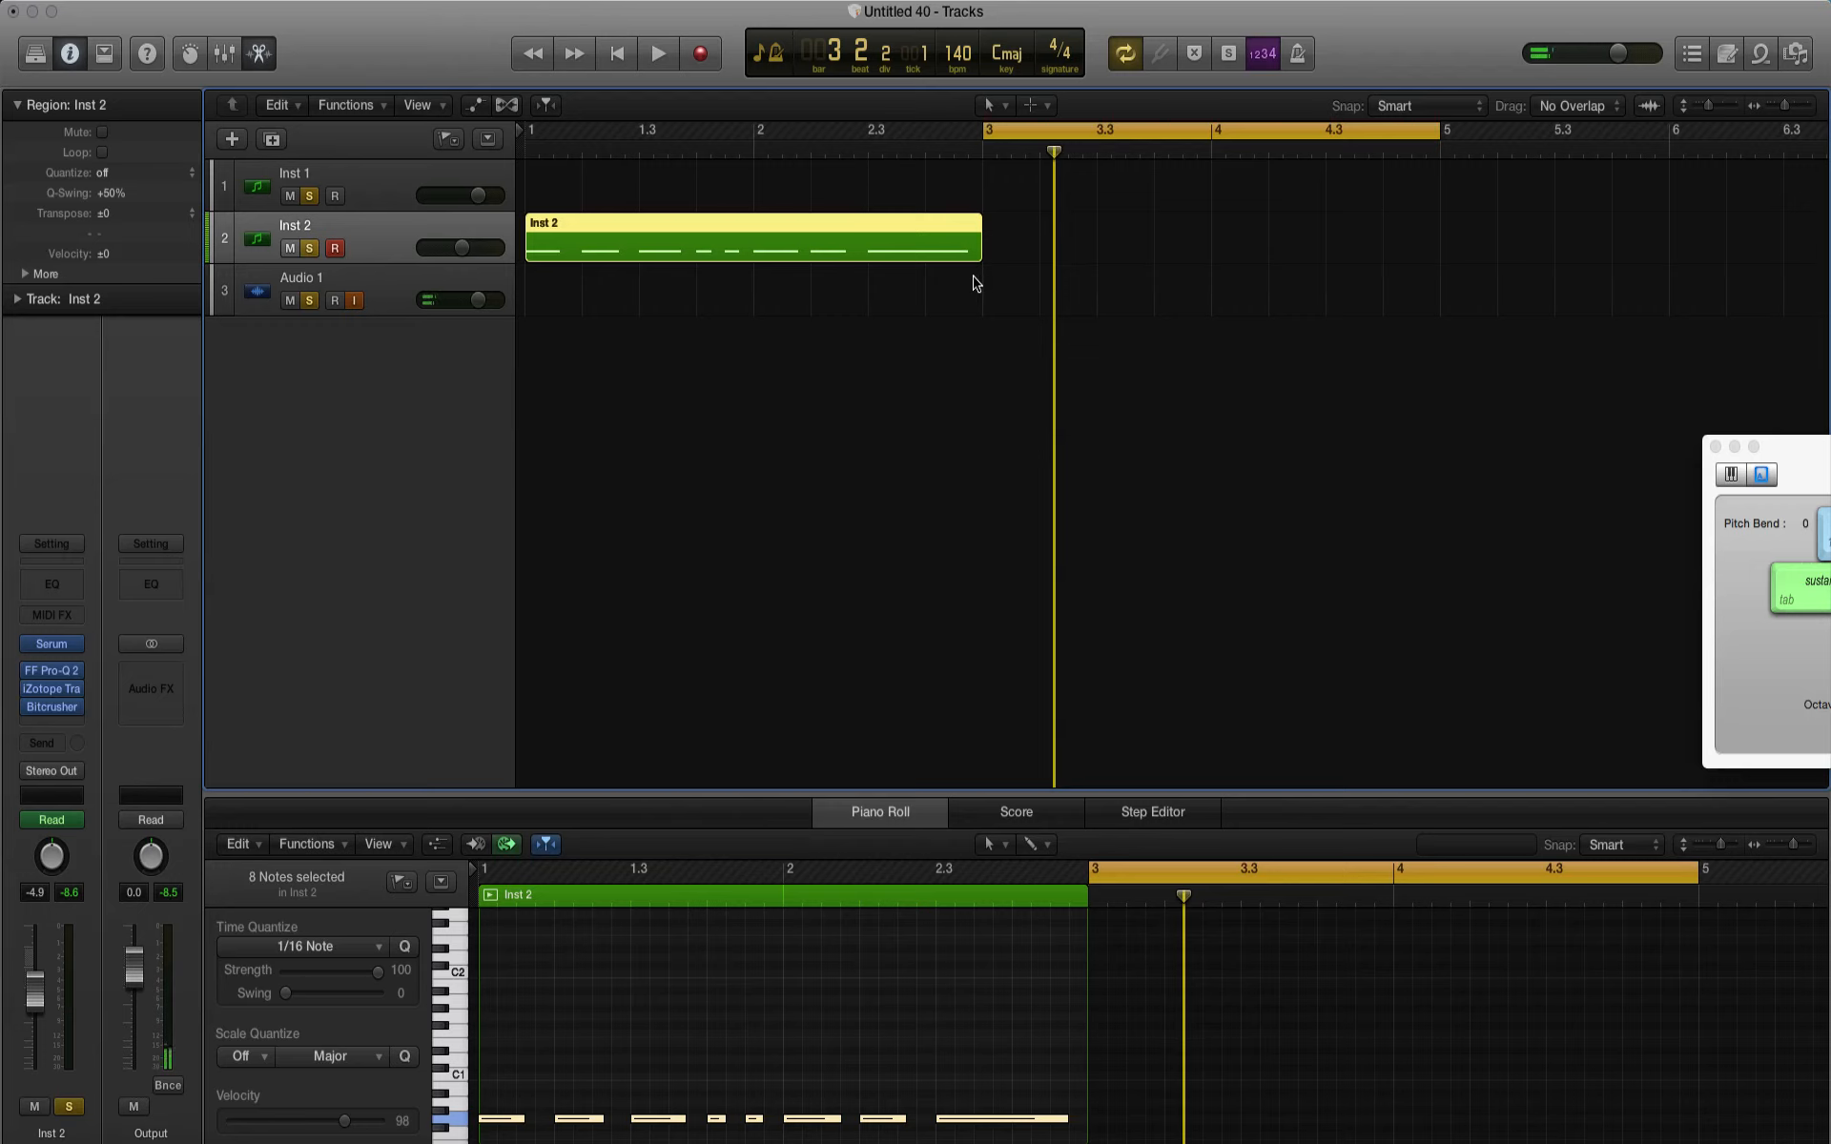
Step: Record a sustained note with a downward pitch bend in bar 3 on Inst 2 and inspect its Pitch Bend data
key("r")
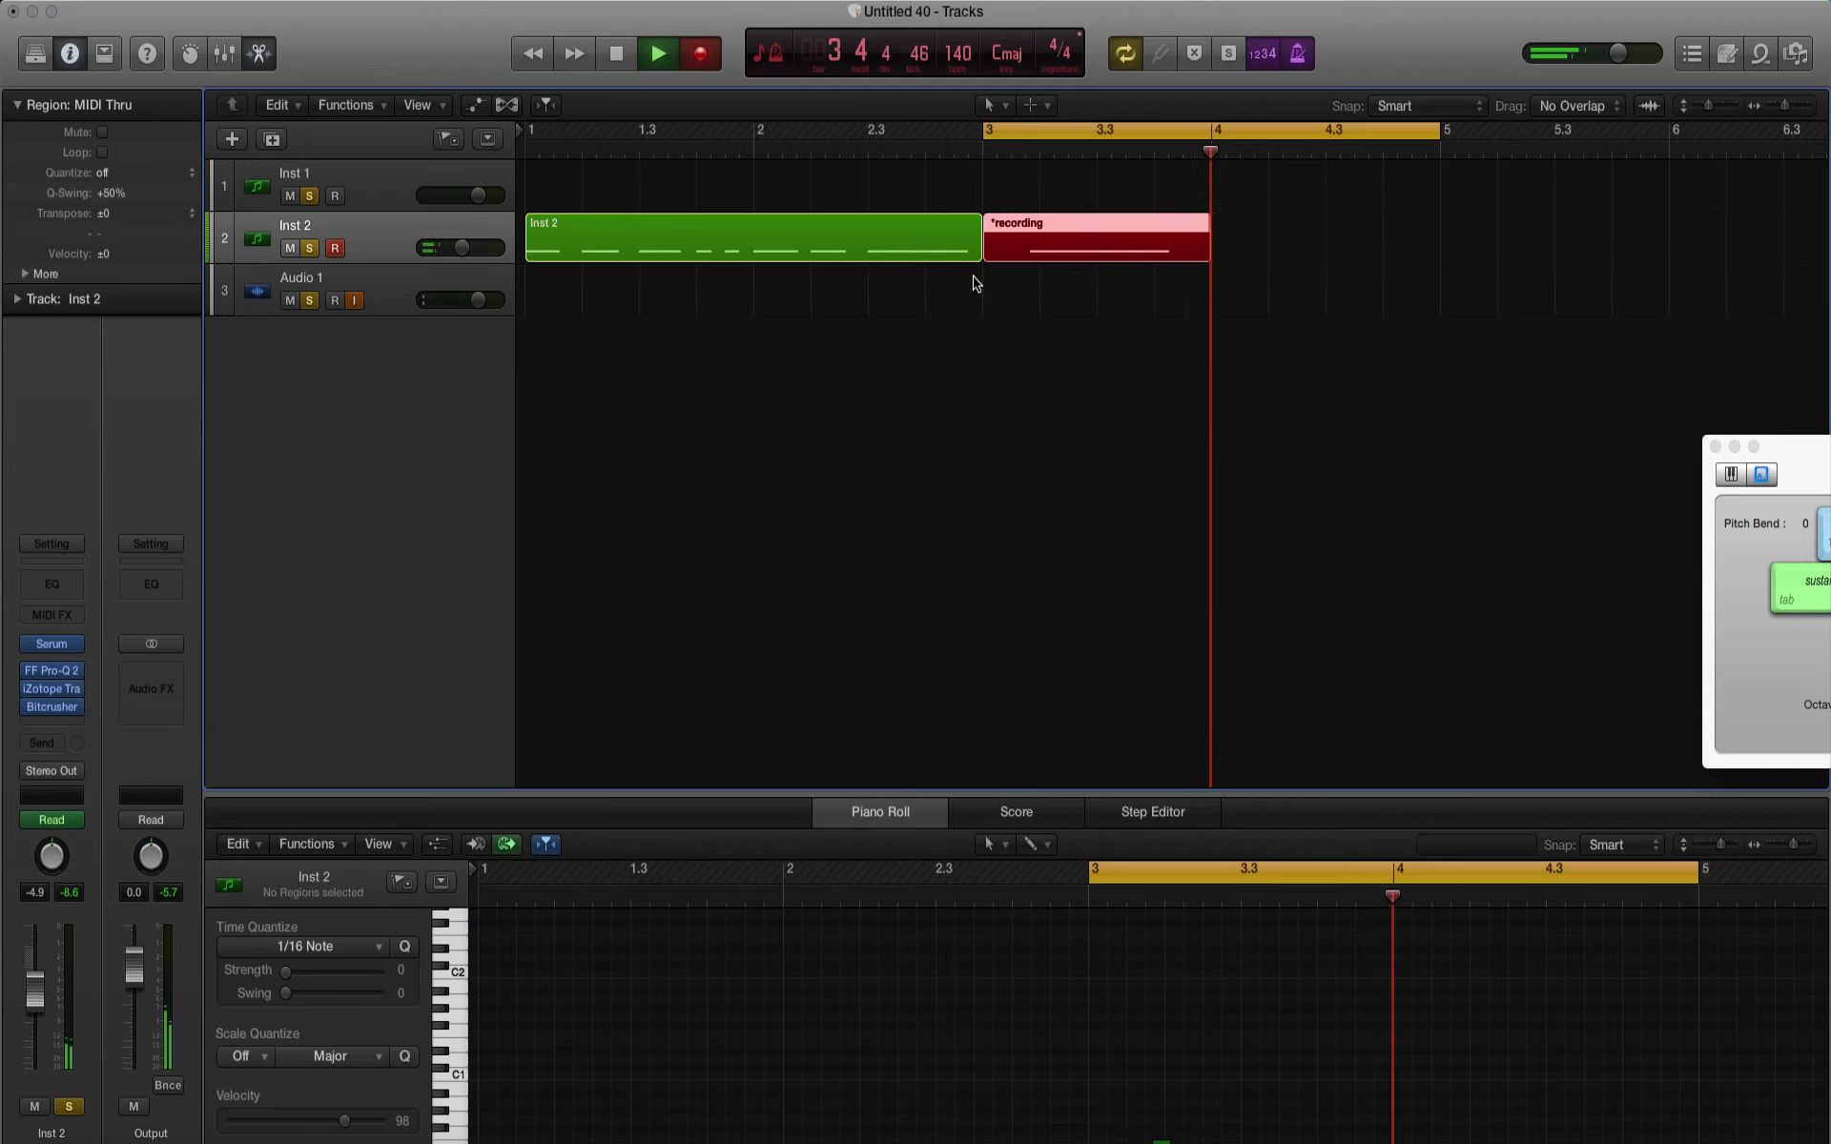
key("space")
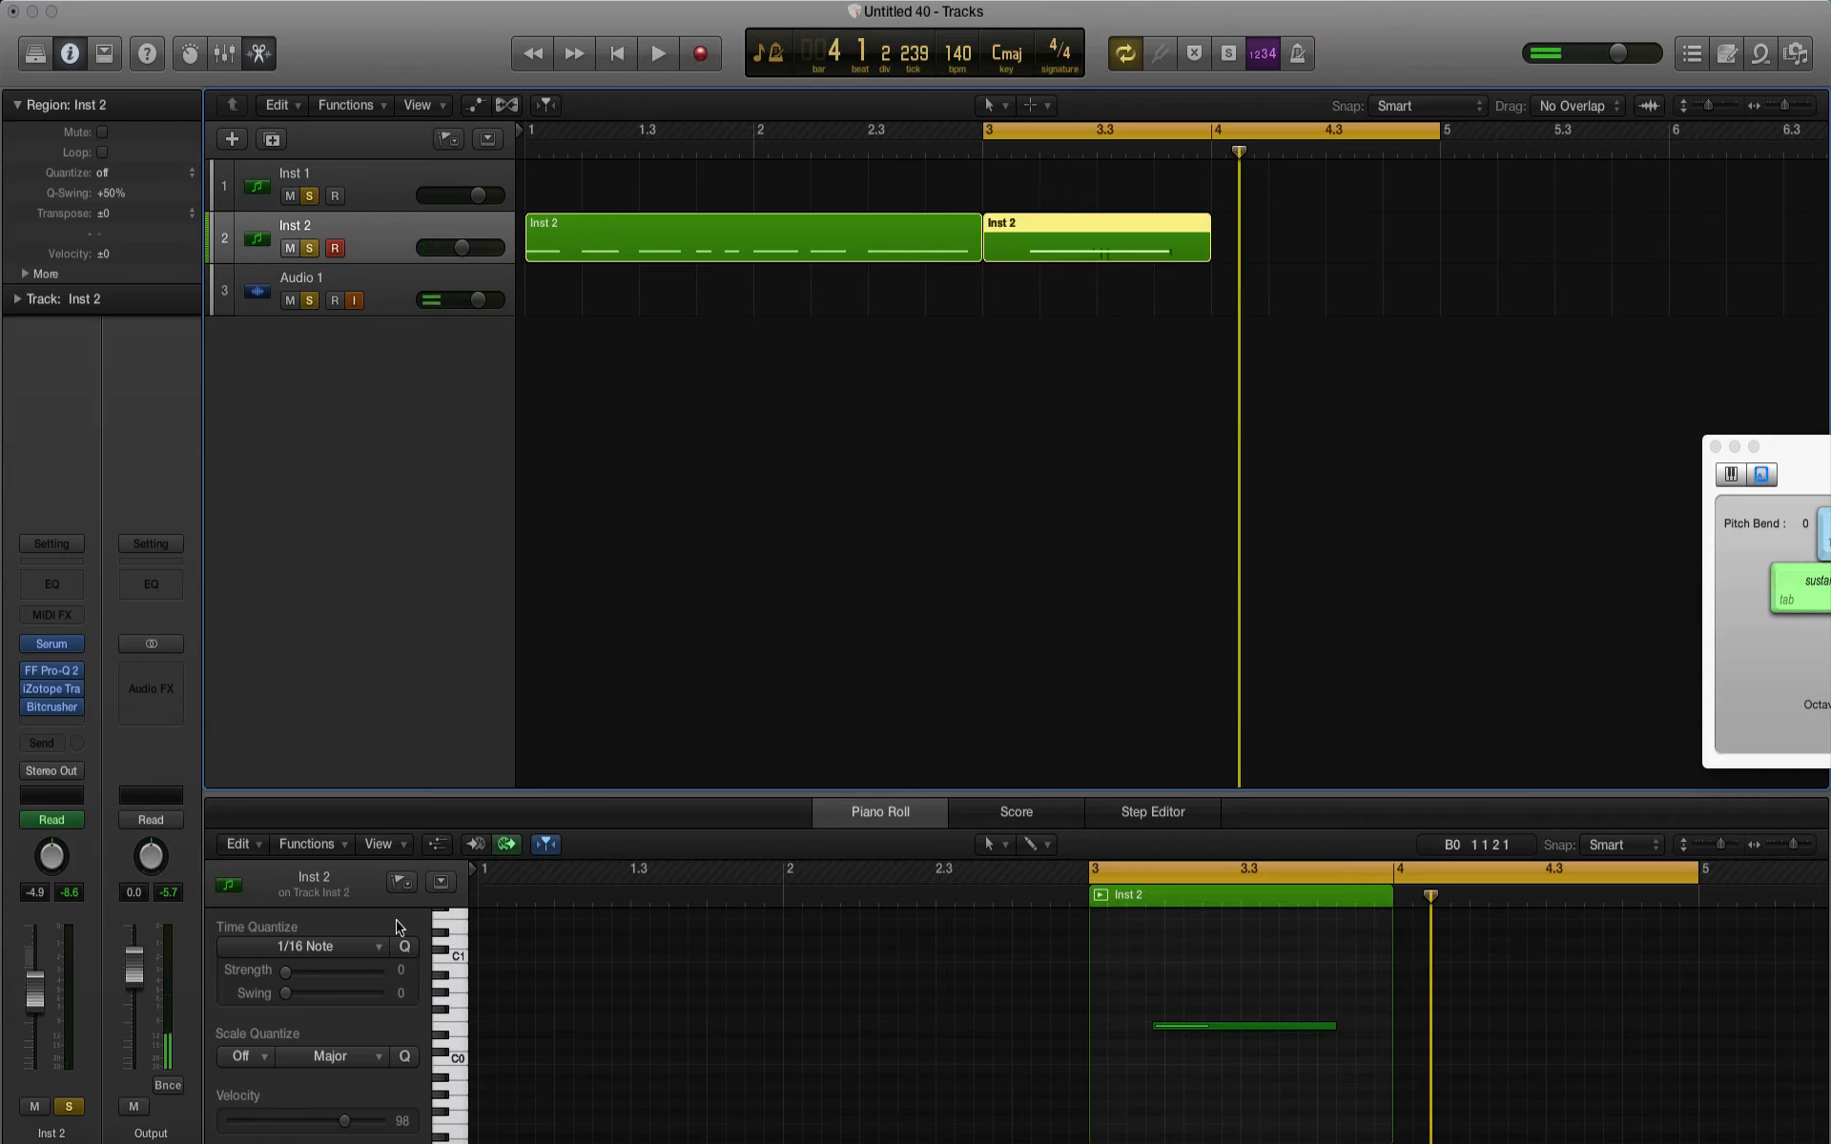
left_click(437, 845)
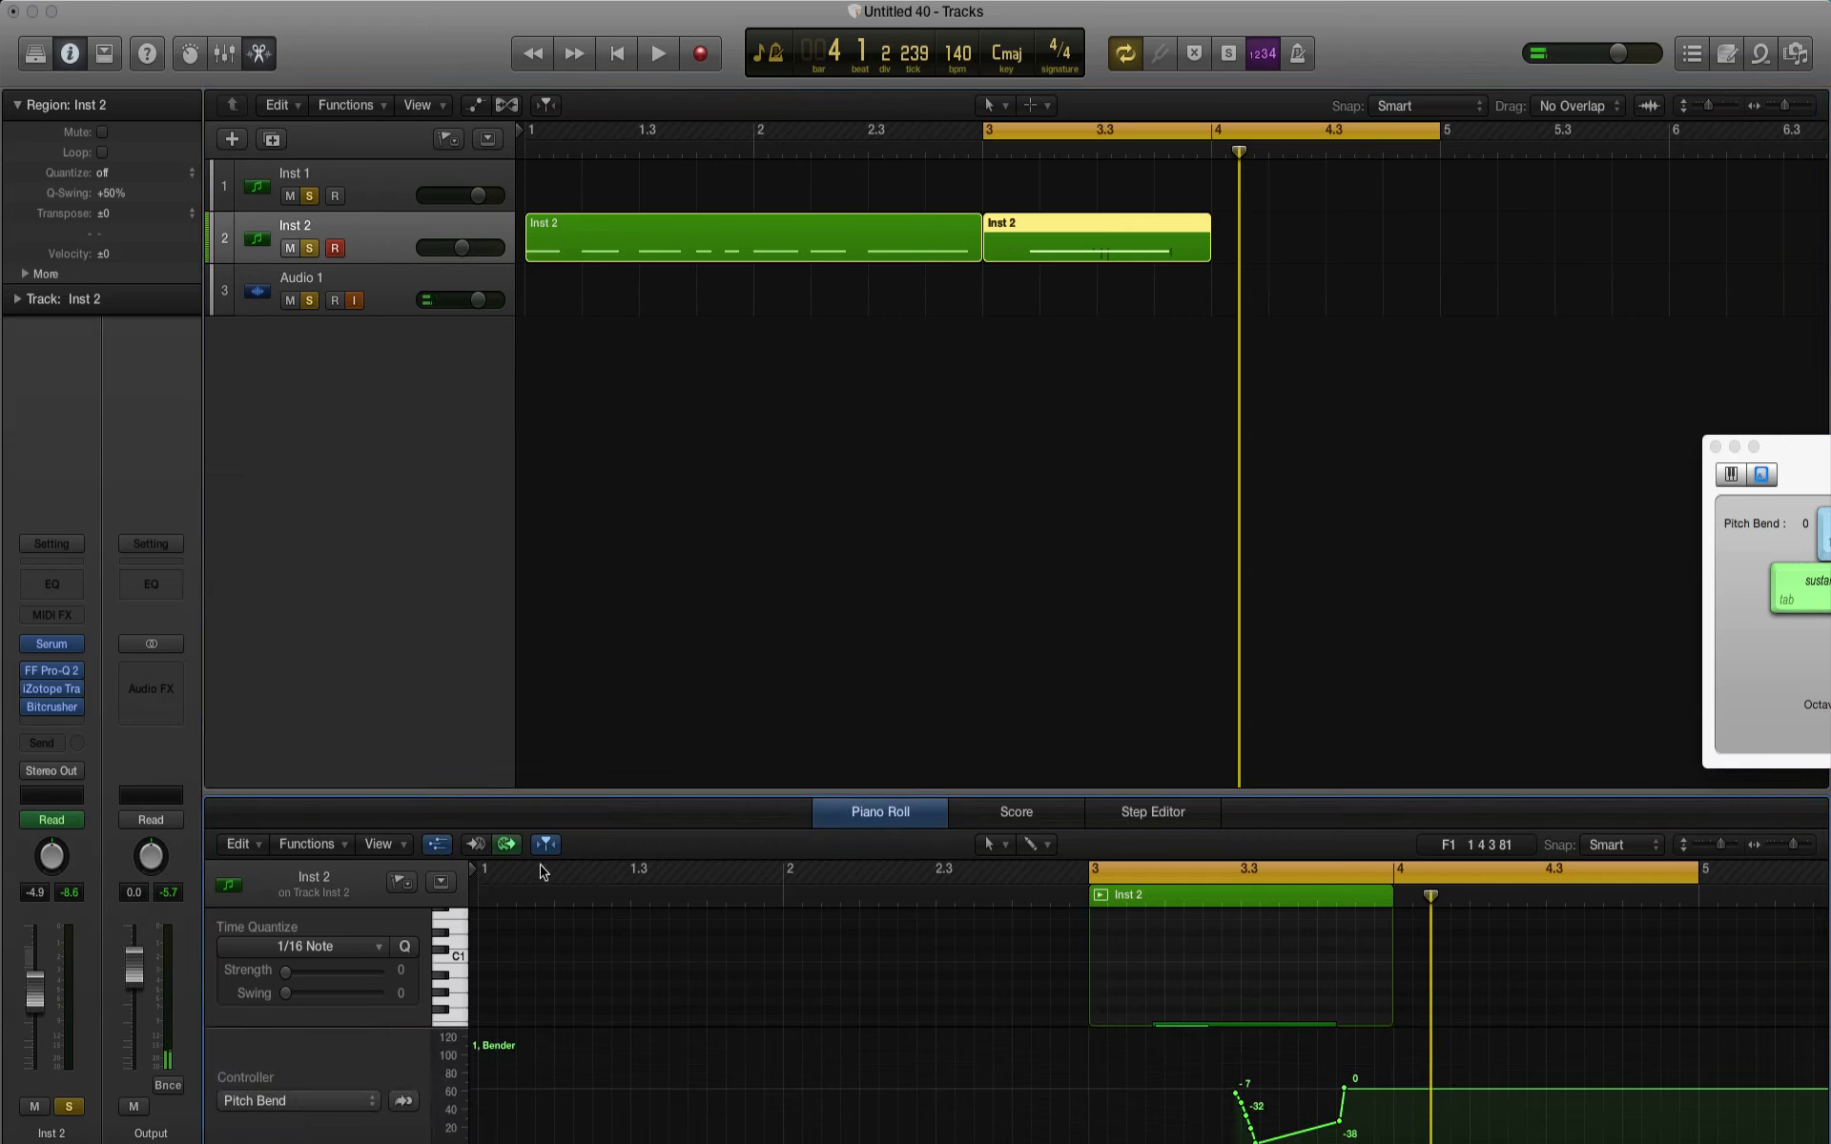
left_click(440, 848)
left_click(1204, 1026)
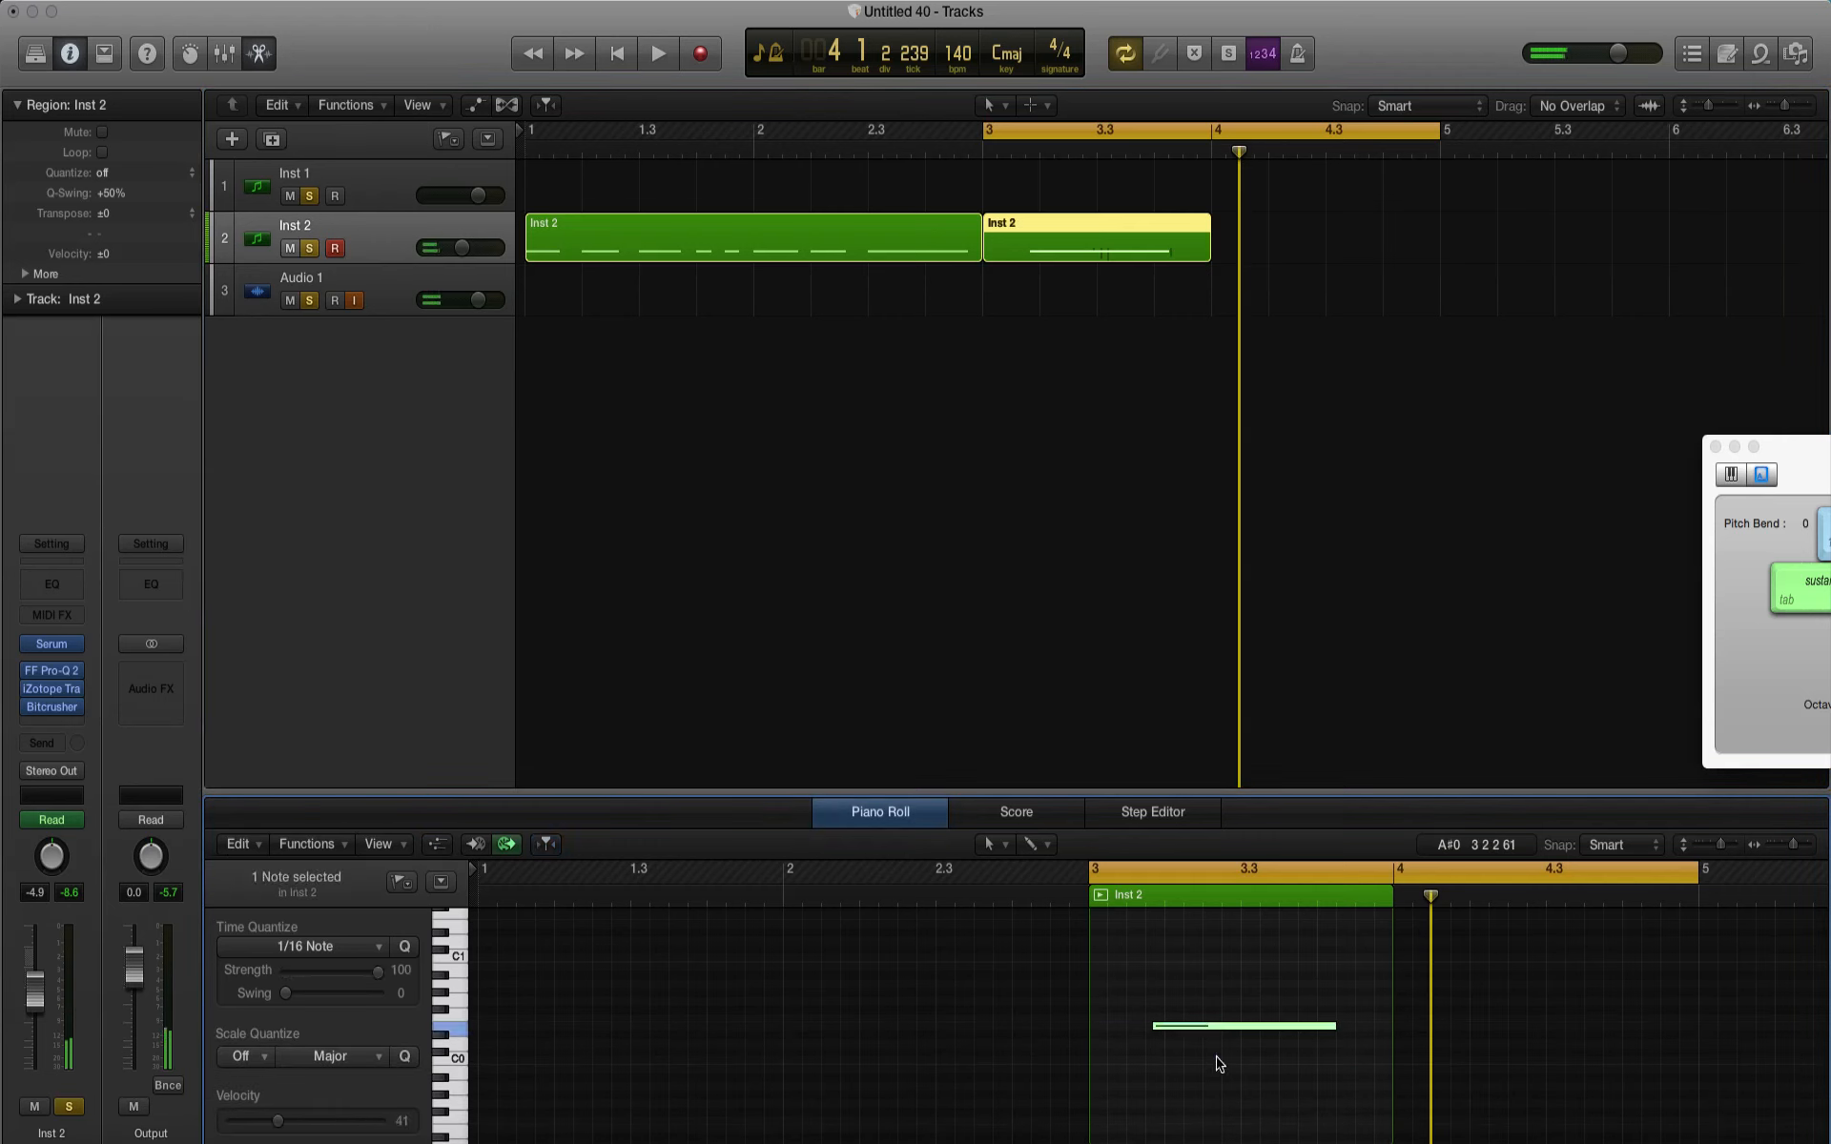
Step: Try copying the recorded note into the first Inst 2 region at bar 2, and check that region's Pitch Bend lane
left_click(766, 258)
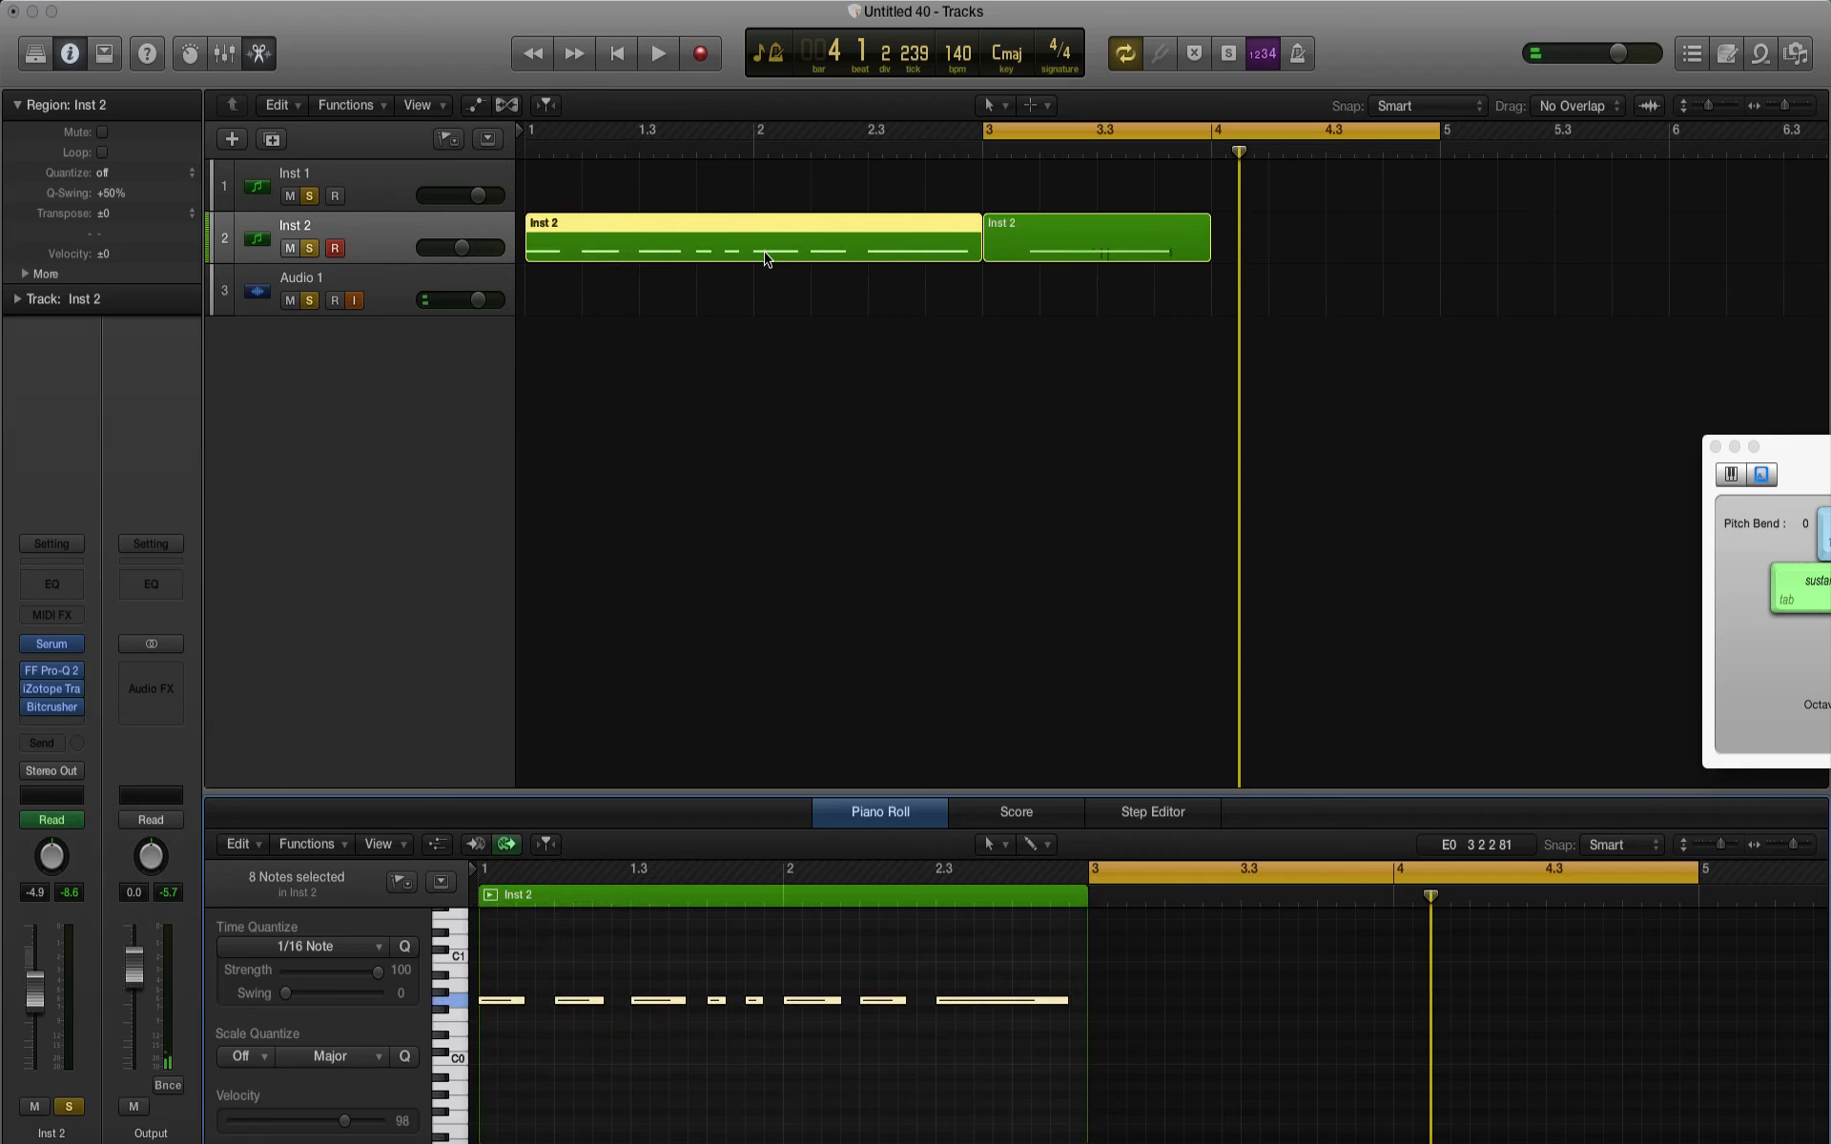
left_click(784, 896)
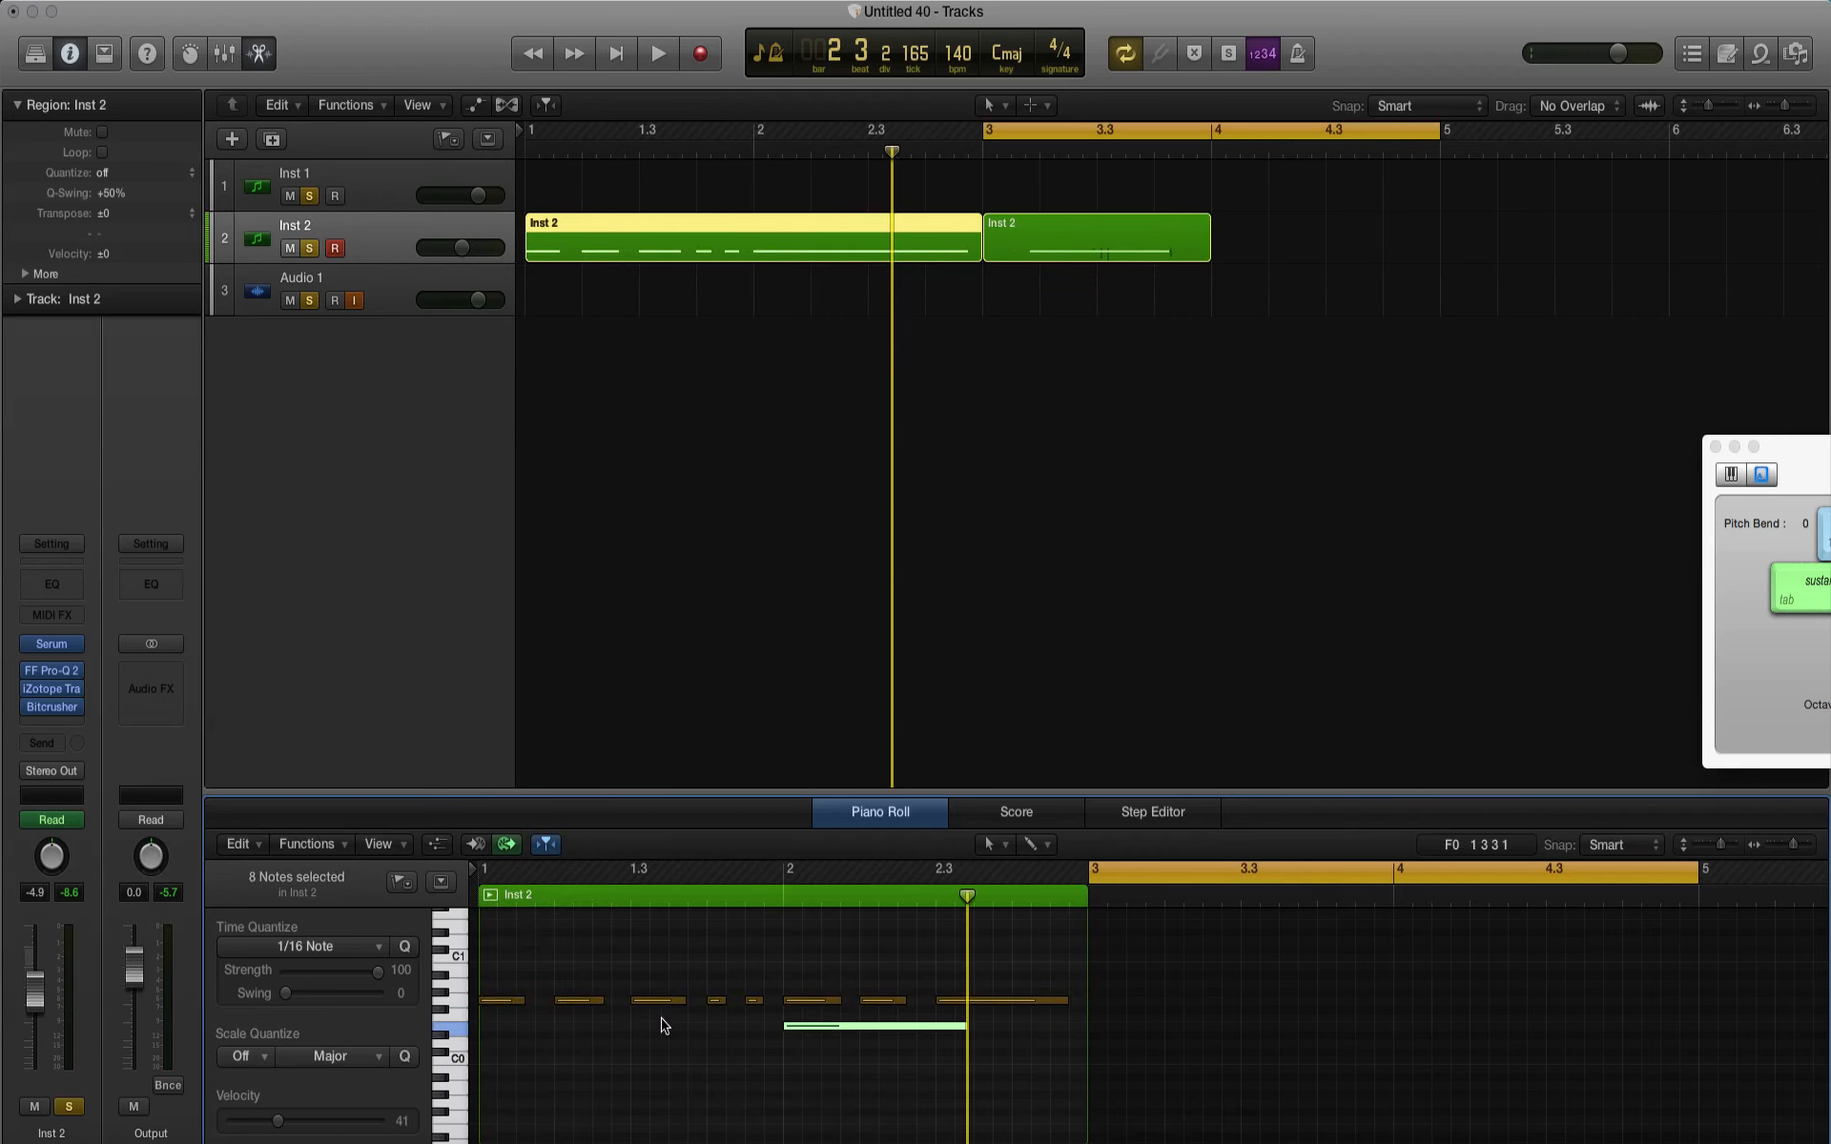
left_click(436, 846)
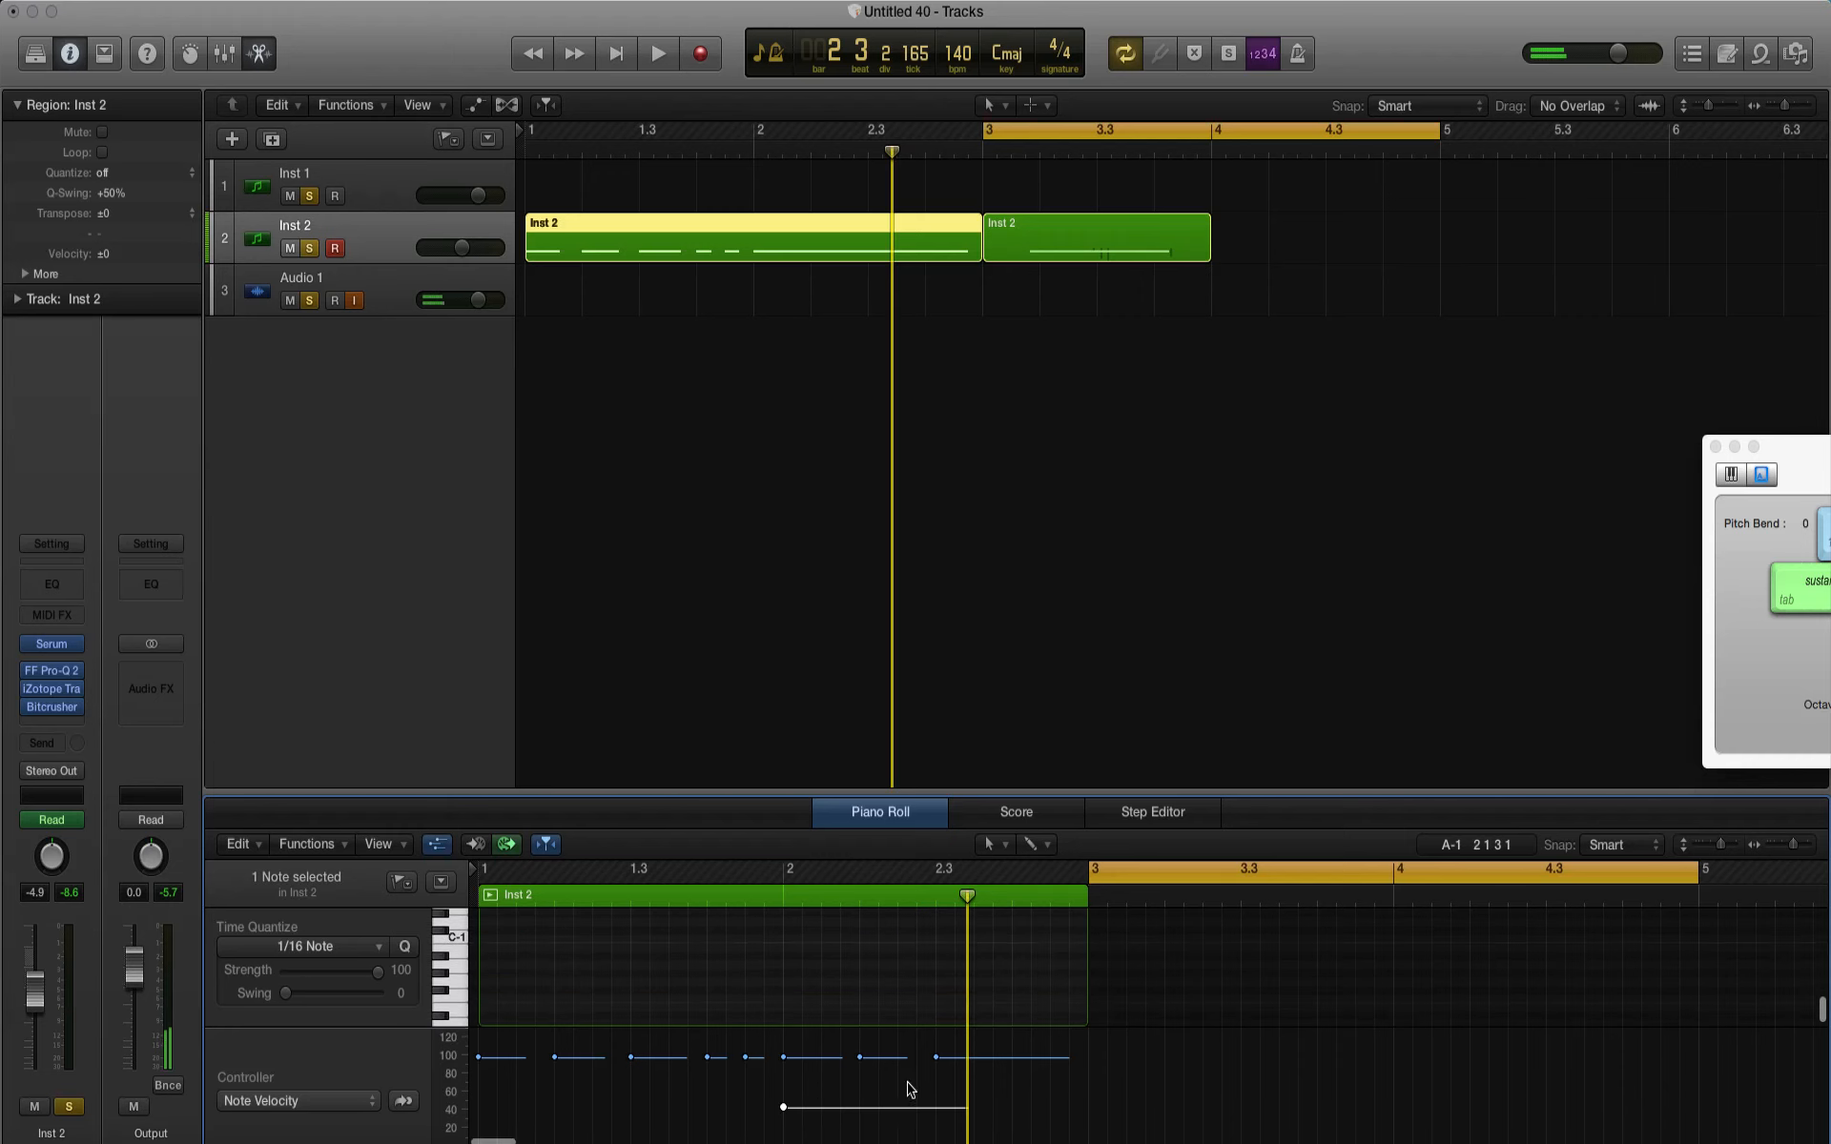
left_click(296, 1100)
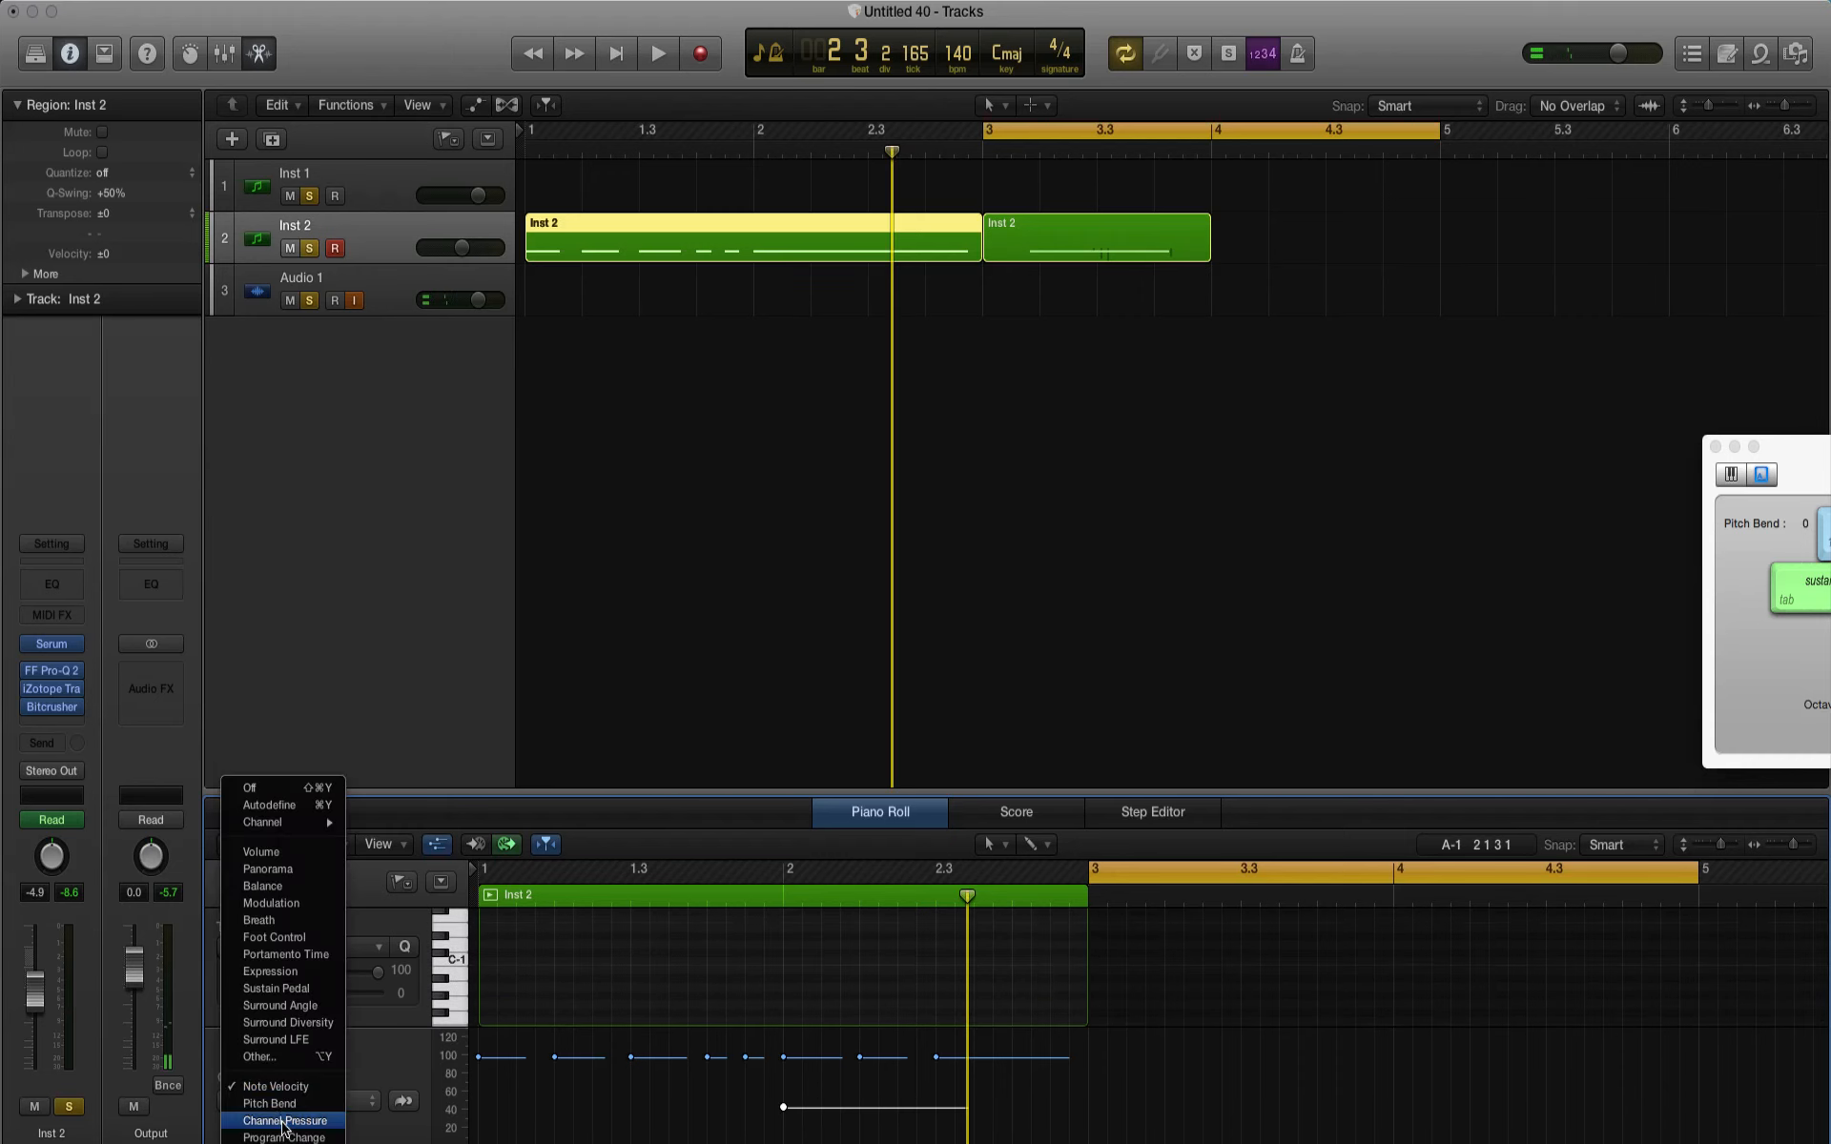
left_click(295, 1104)
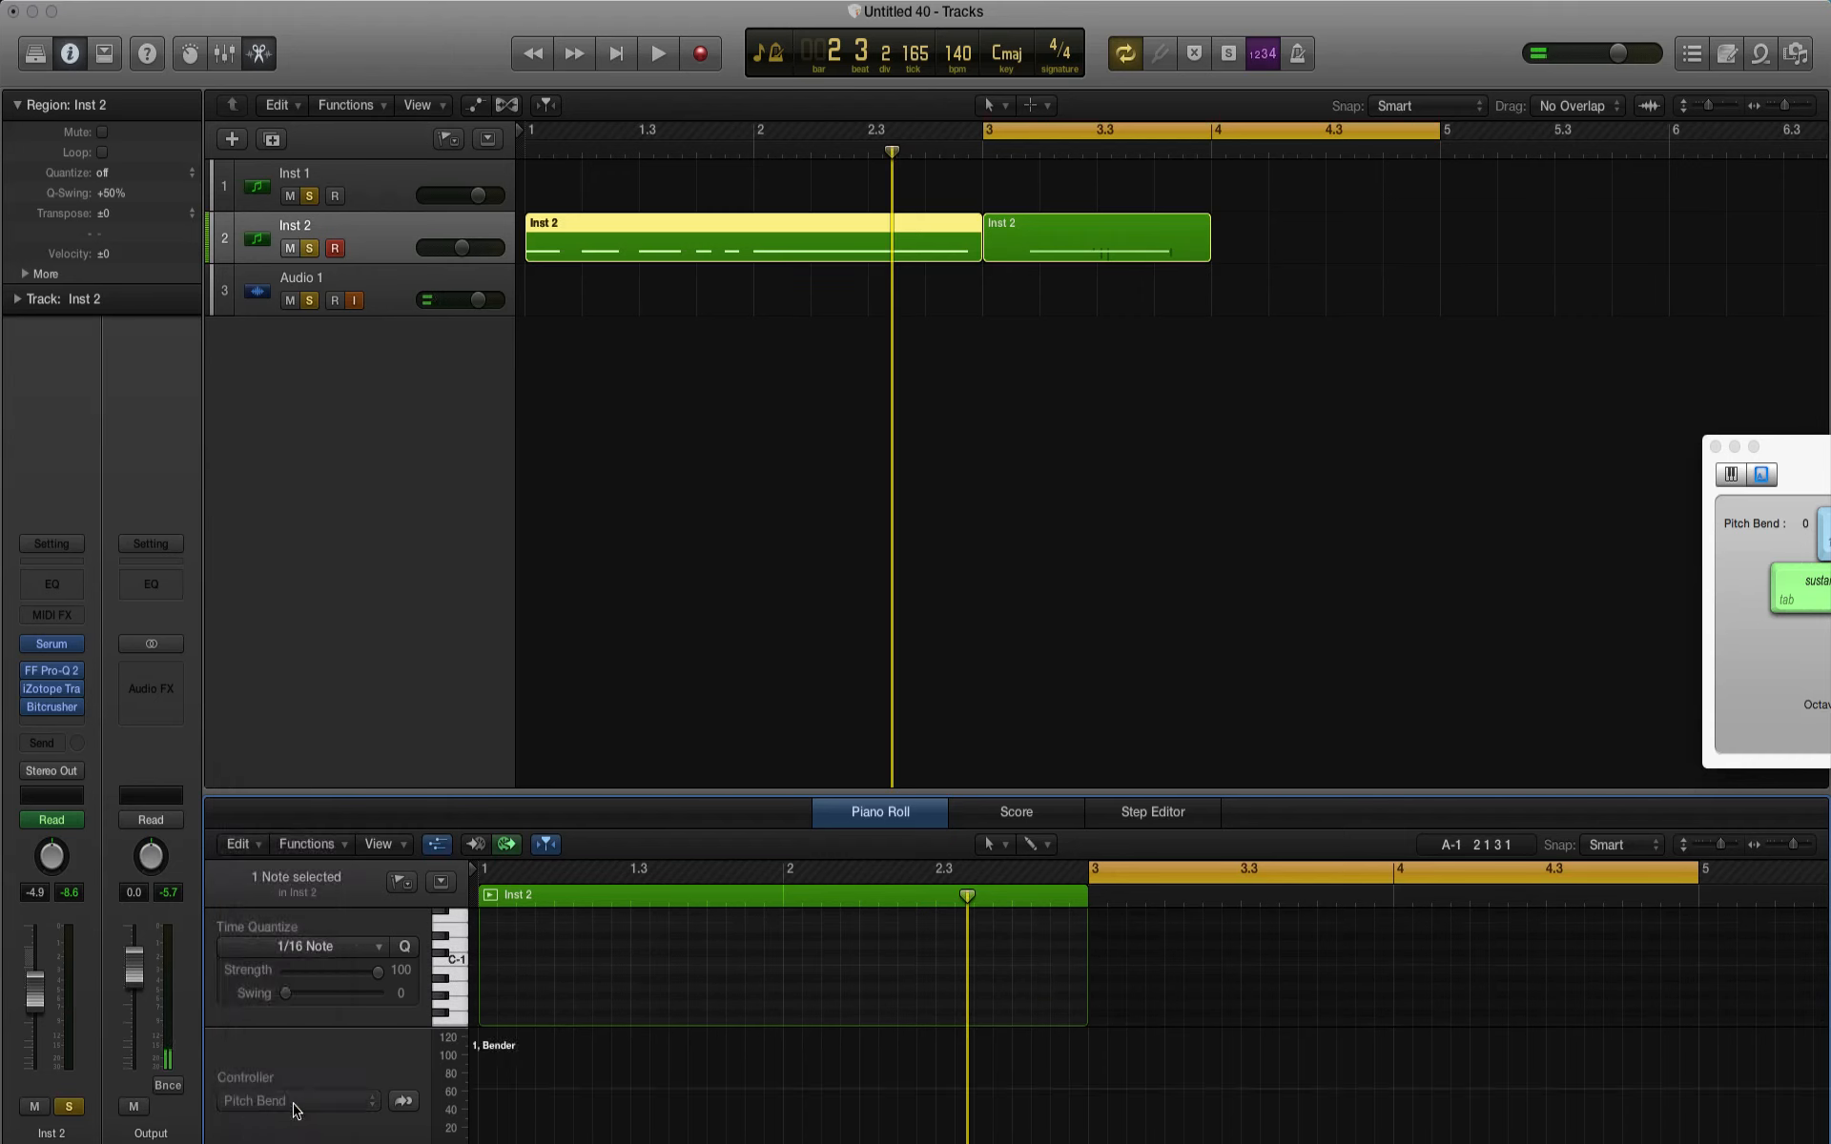
scroll(656, 1066, "up", 5)
left_click_drag(850, 963, 829, 916)
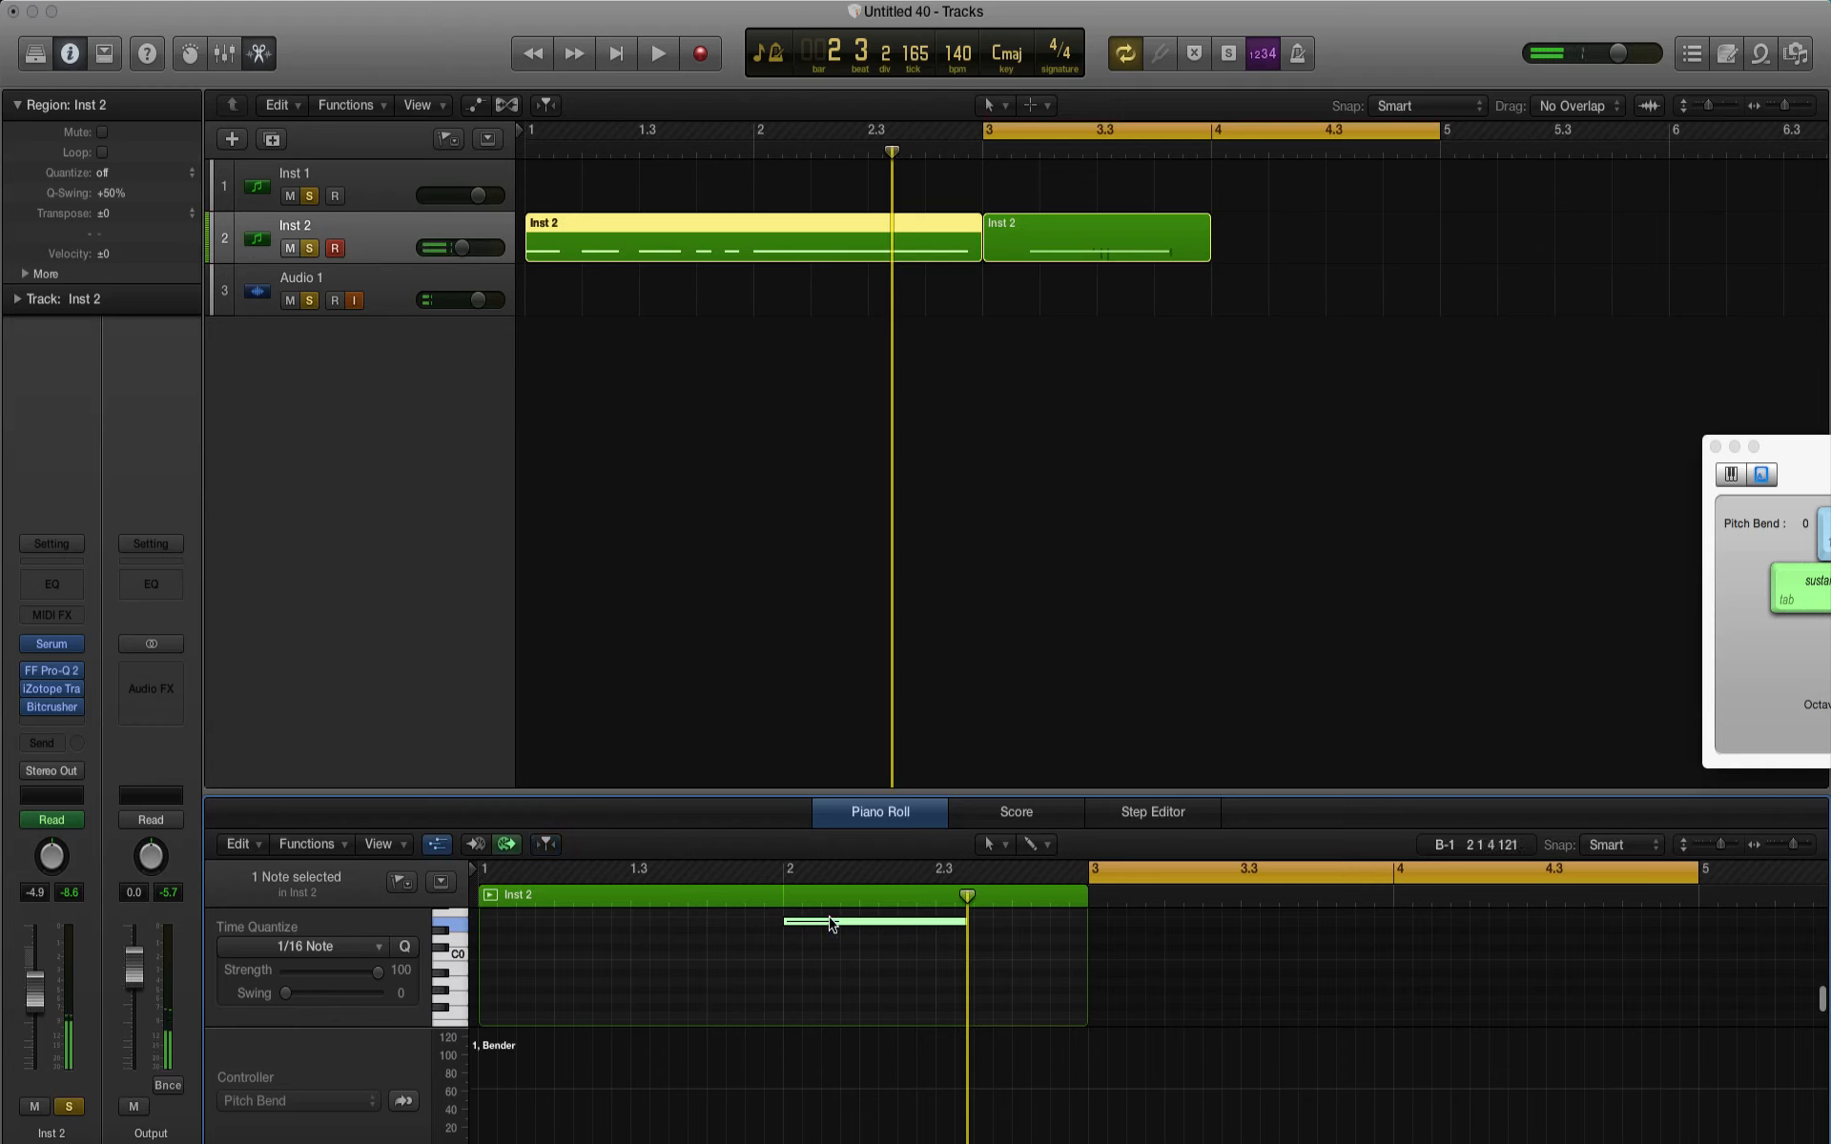
Step: Delete the recorded region at bar 3 and play the original pattern with the cycle range over bars 1 to 3
left_click(1102, 239)
key("Delete")
key("Return")
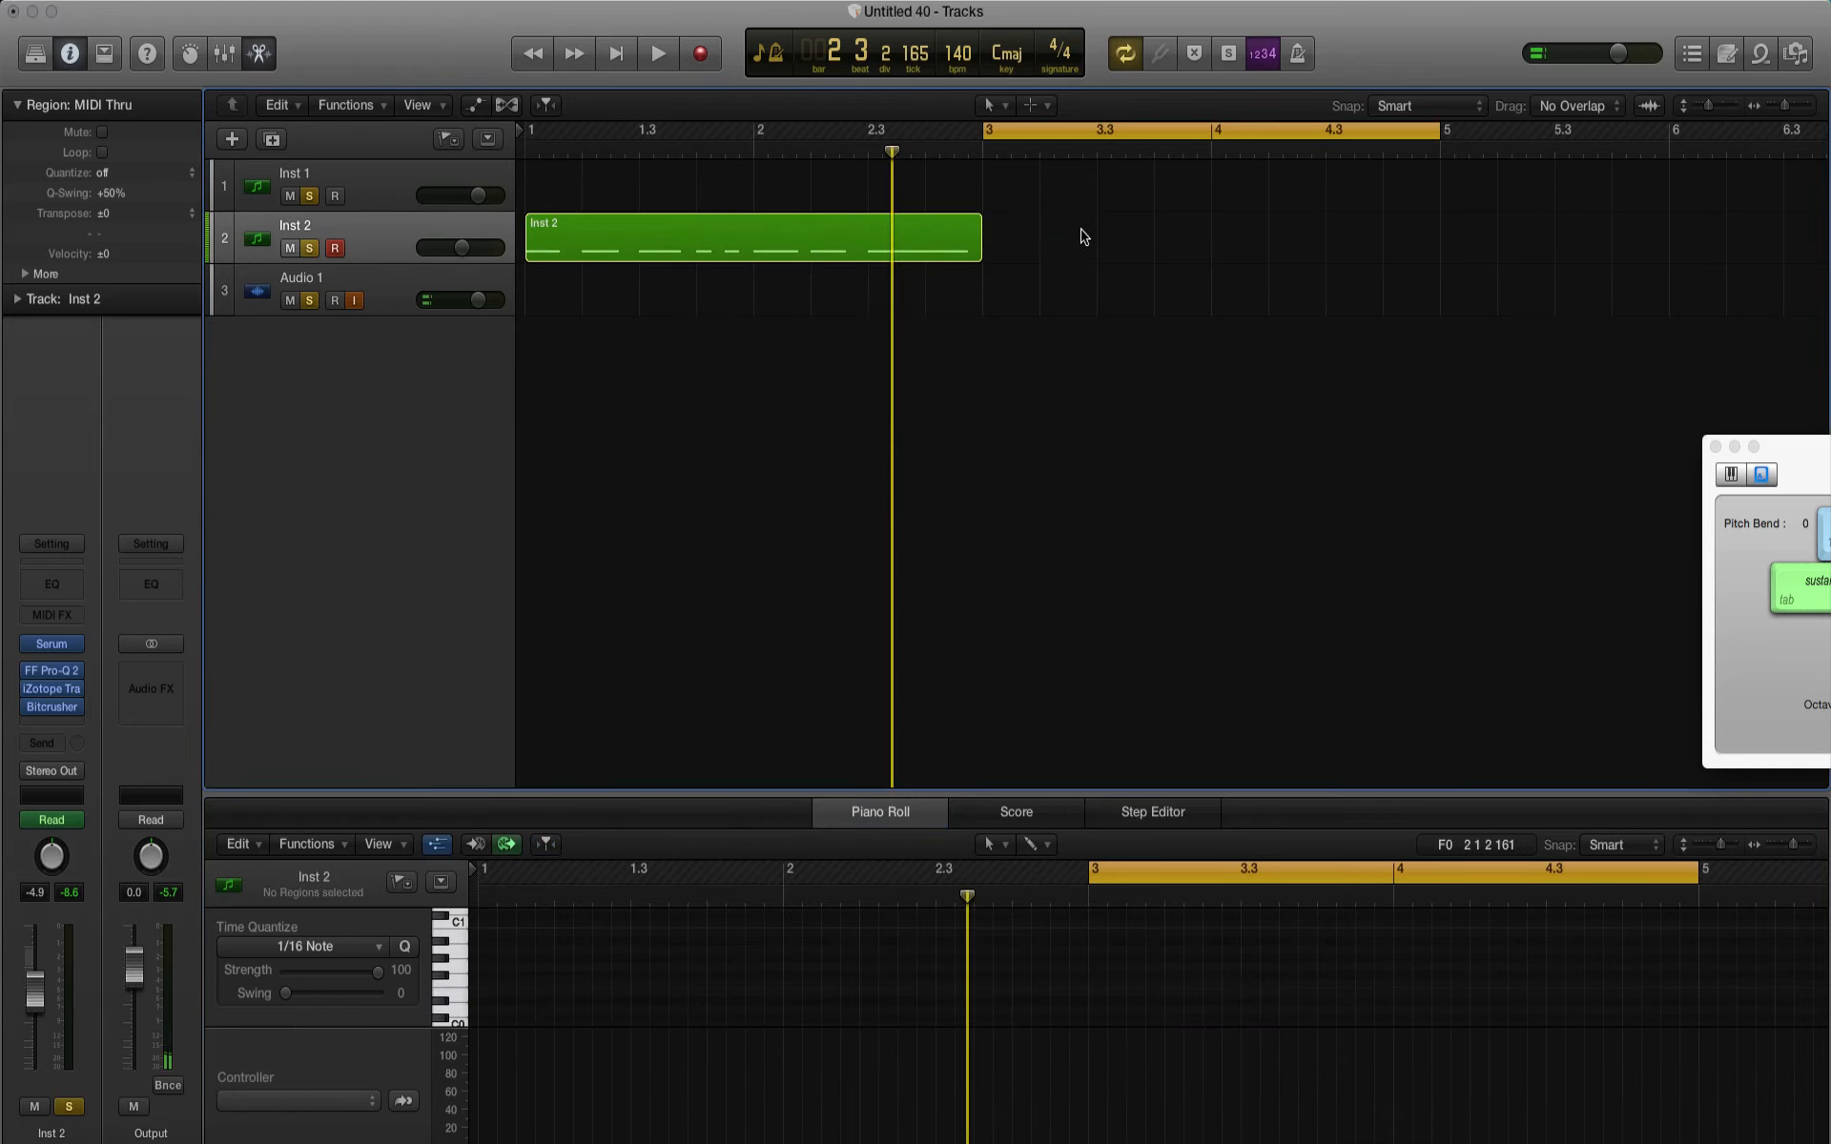
left_click_drag(1063, 137, 610, 195)
key("space")
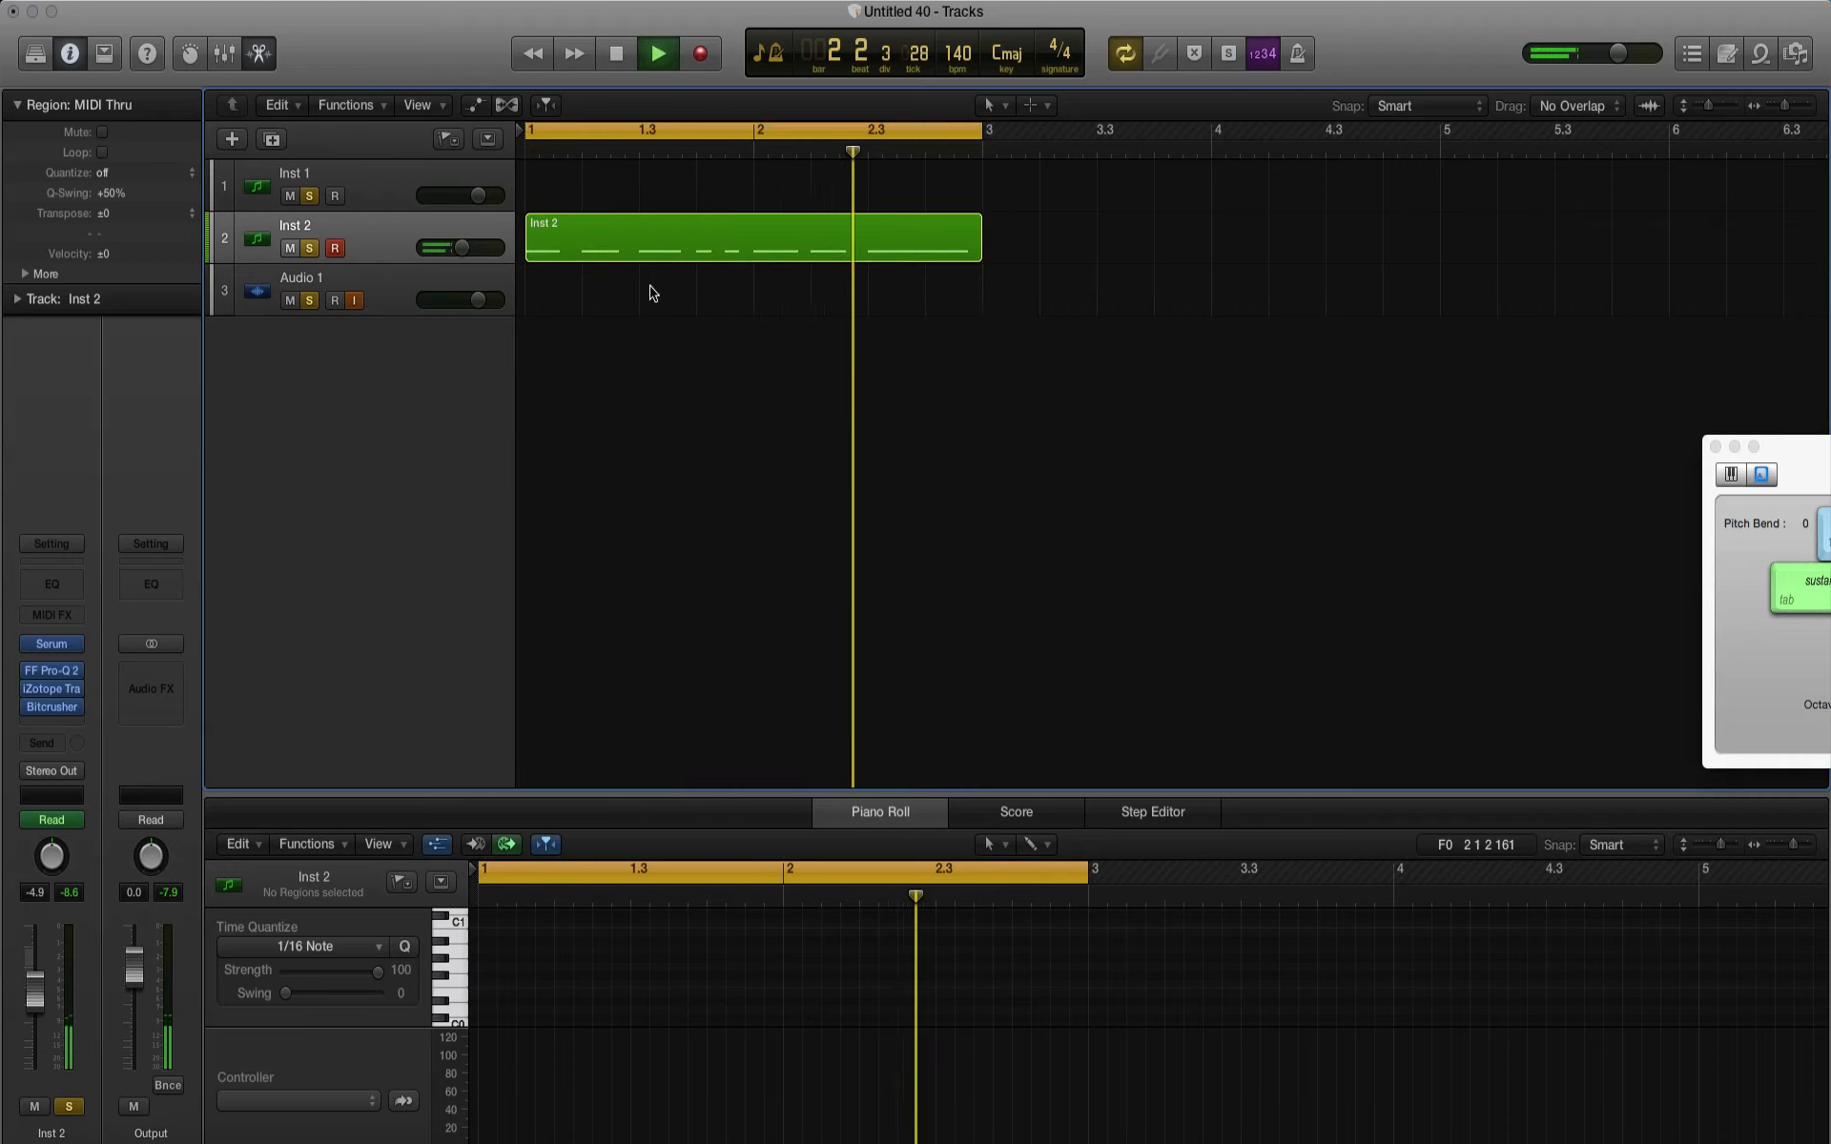
key("space")
Step: Set the cycle range from beat 2.3 to bar 3, with both the arrangement and piano roll magnified around it
left_click(879, 138)
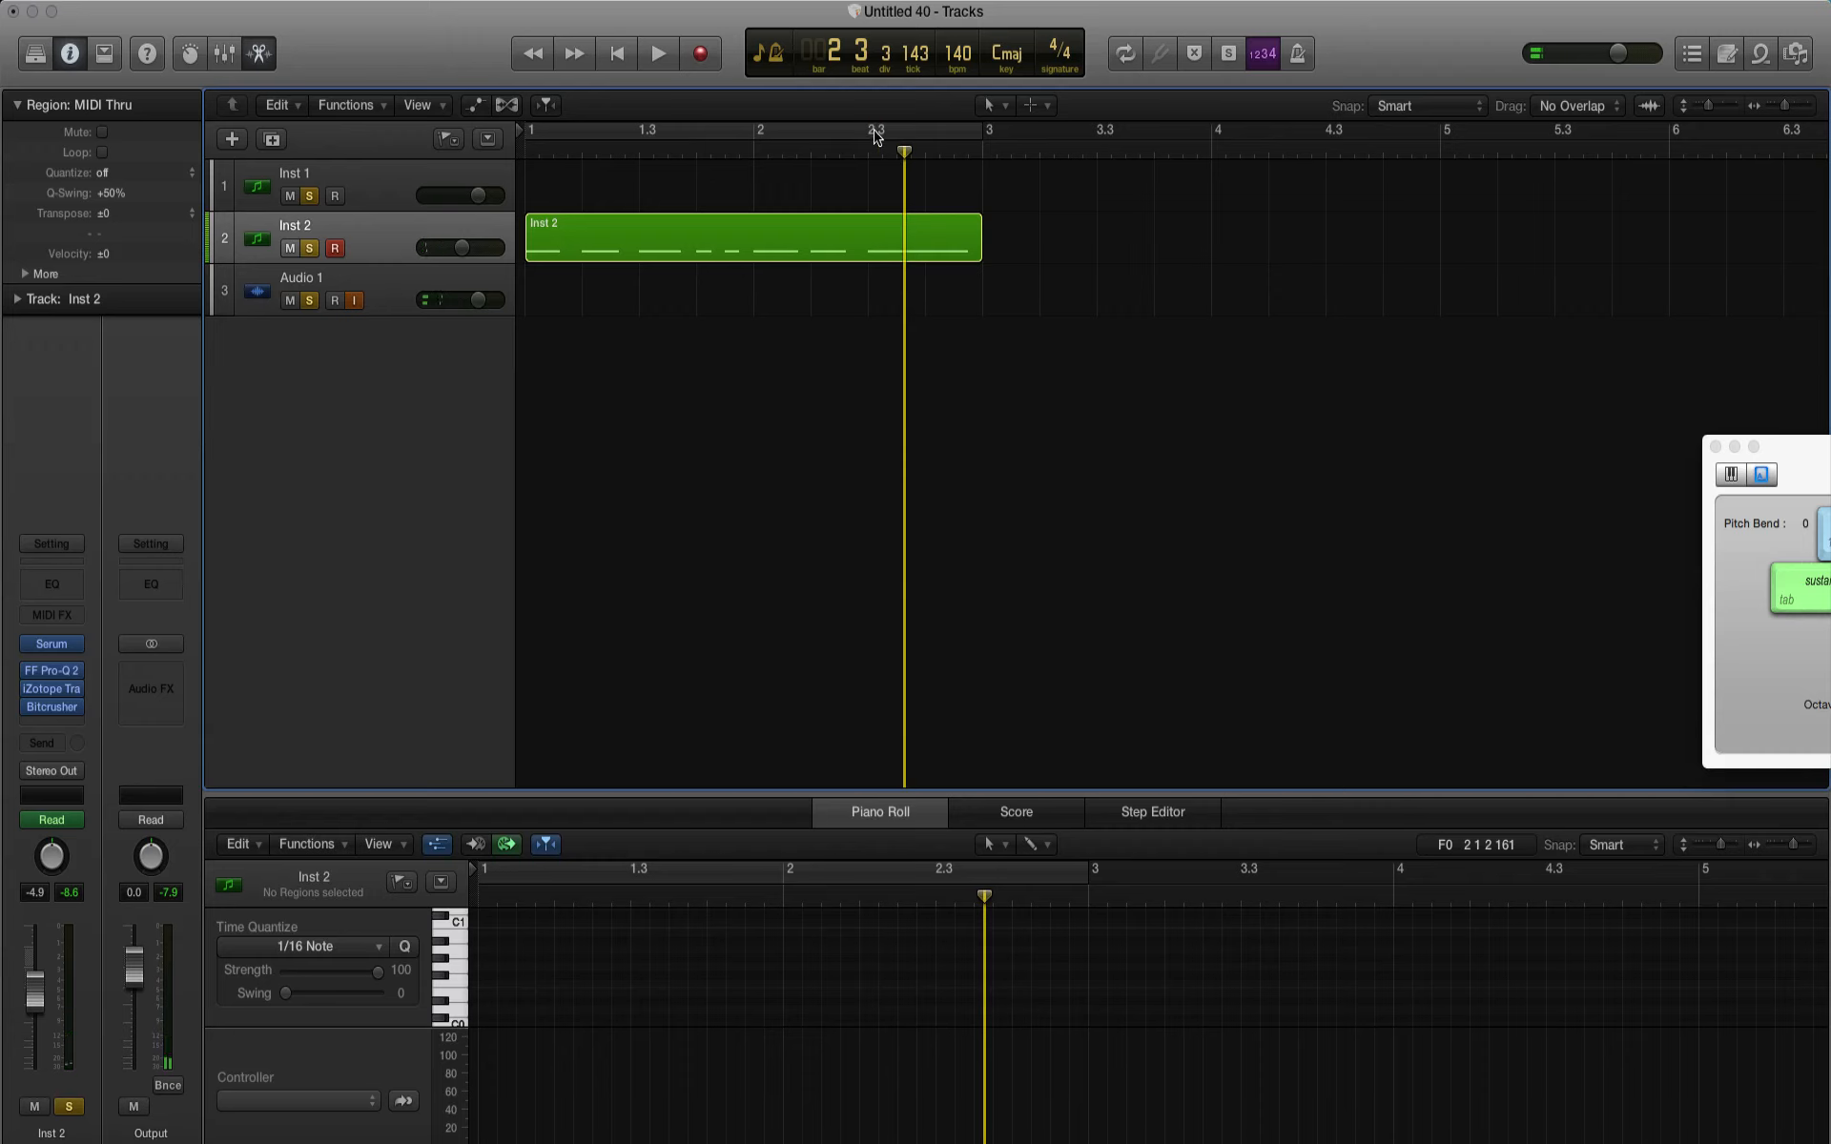
left_click_drag(875, 134, 961, 138)
left_click(1804, 107)
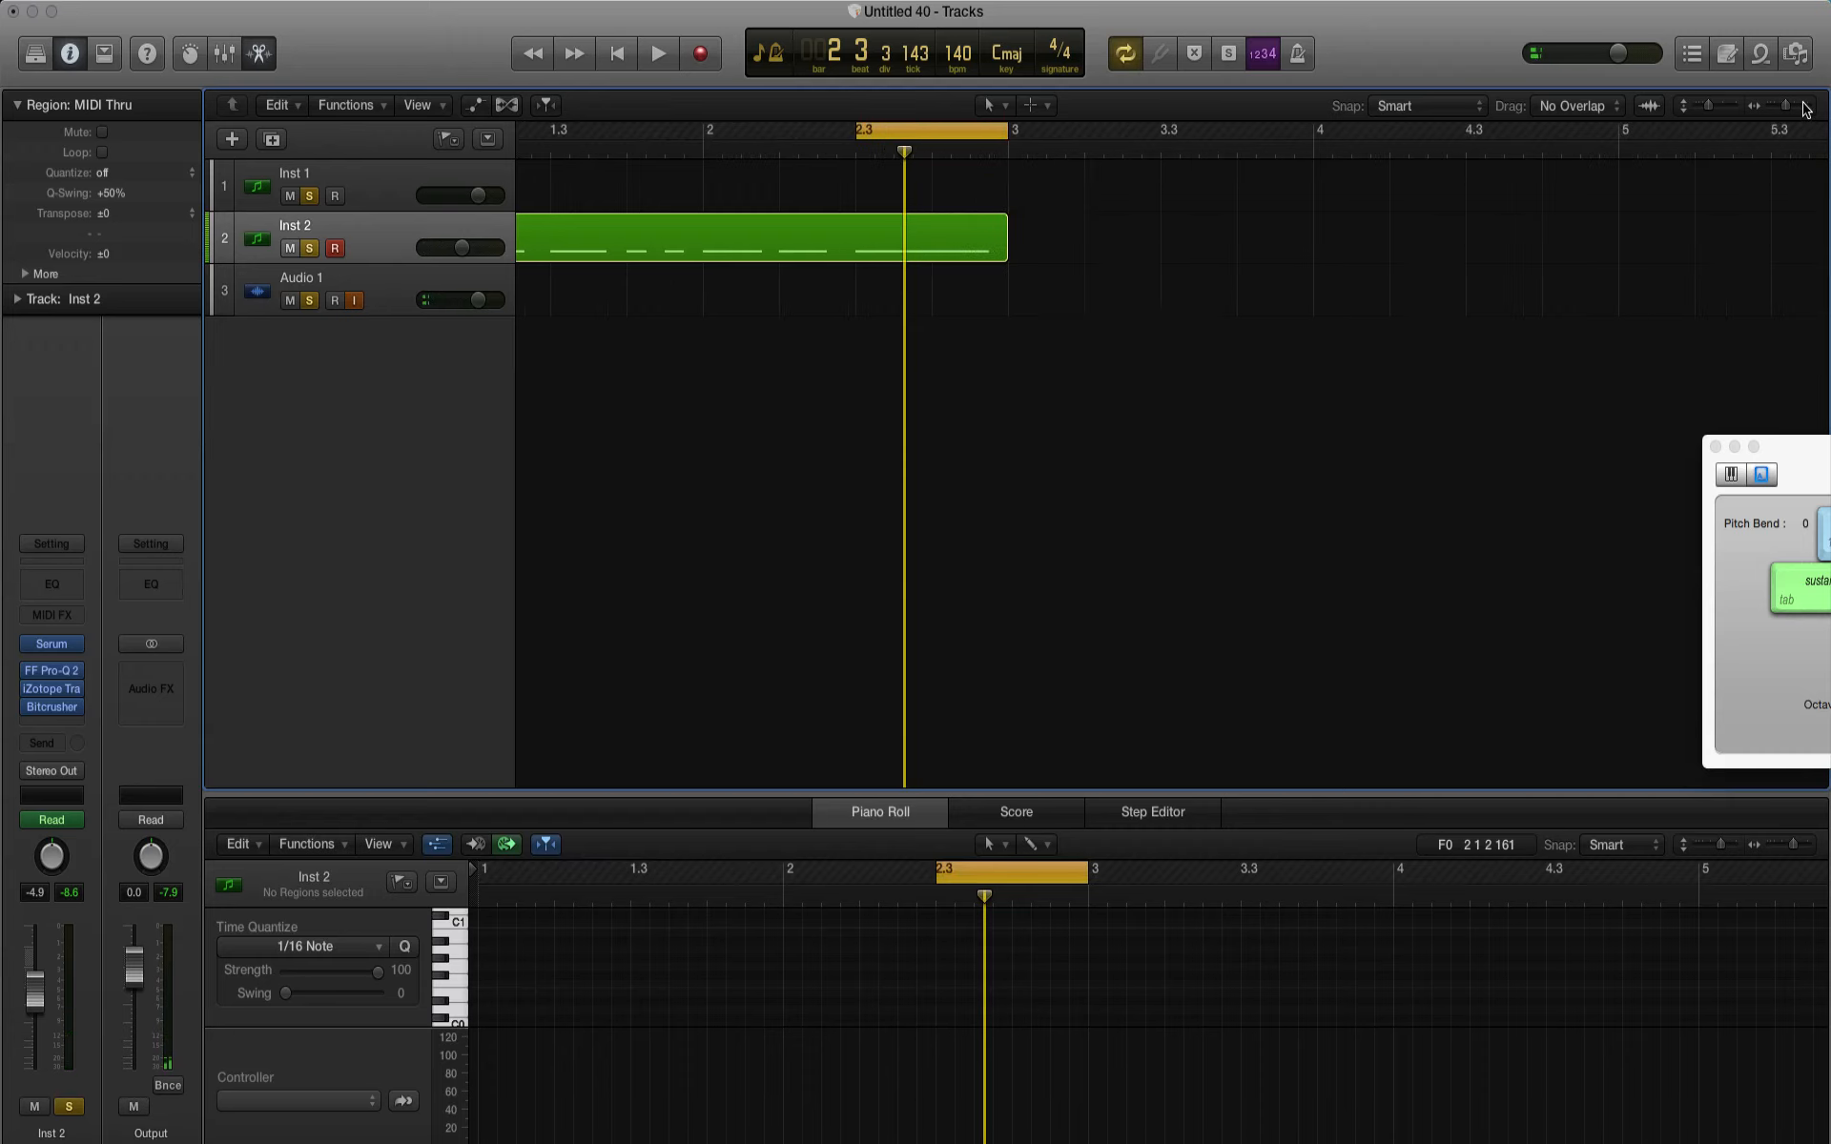
left_click(1804, 107)
left_click(1804, 107)
left_click(1808, 844)
left_click(1809, 844)
left_click(1809, 844)
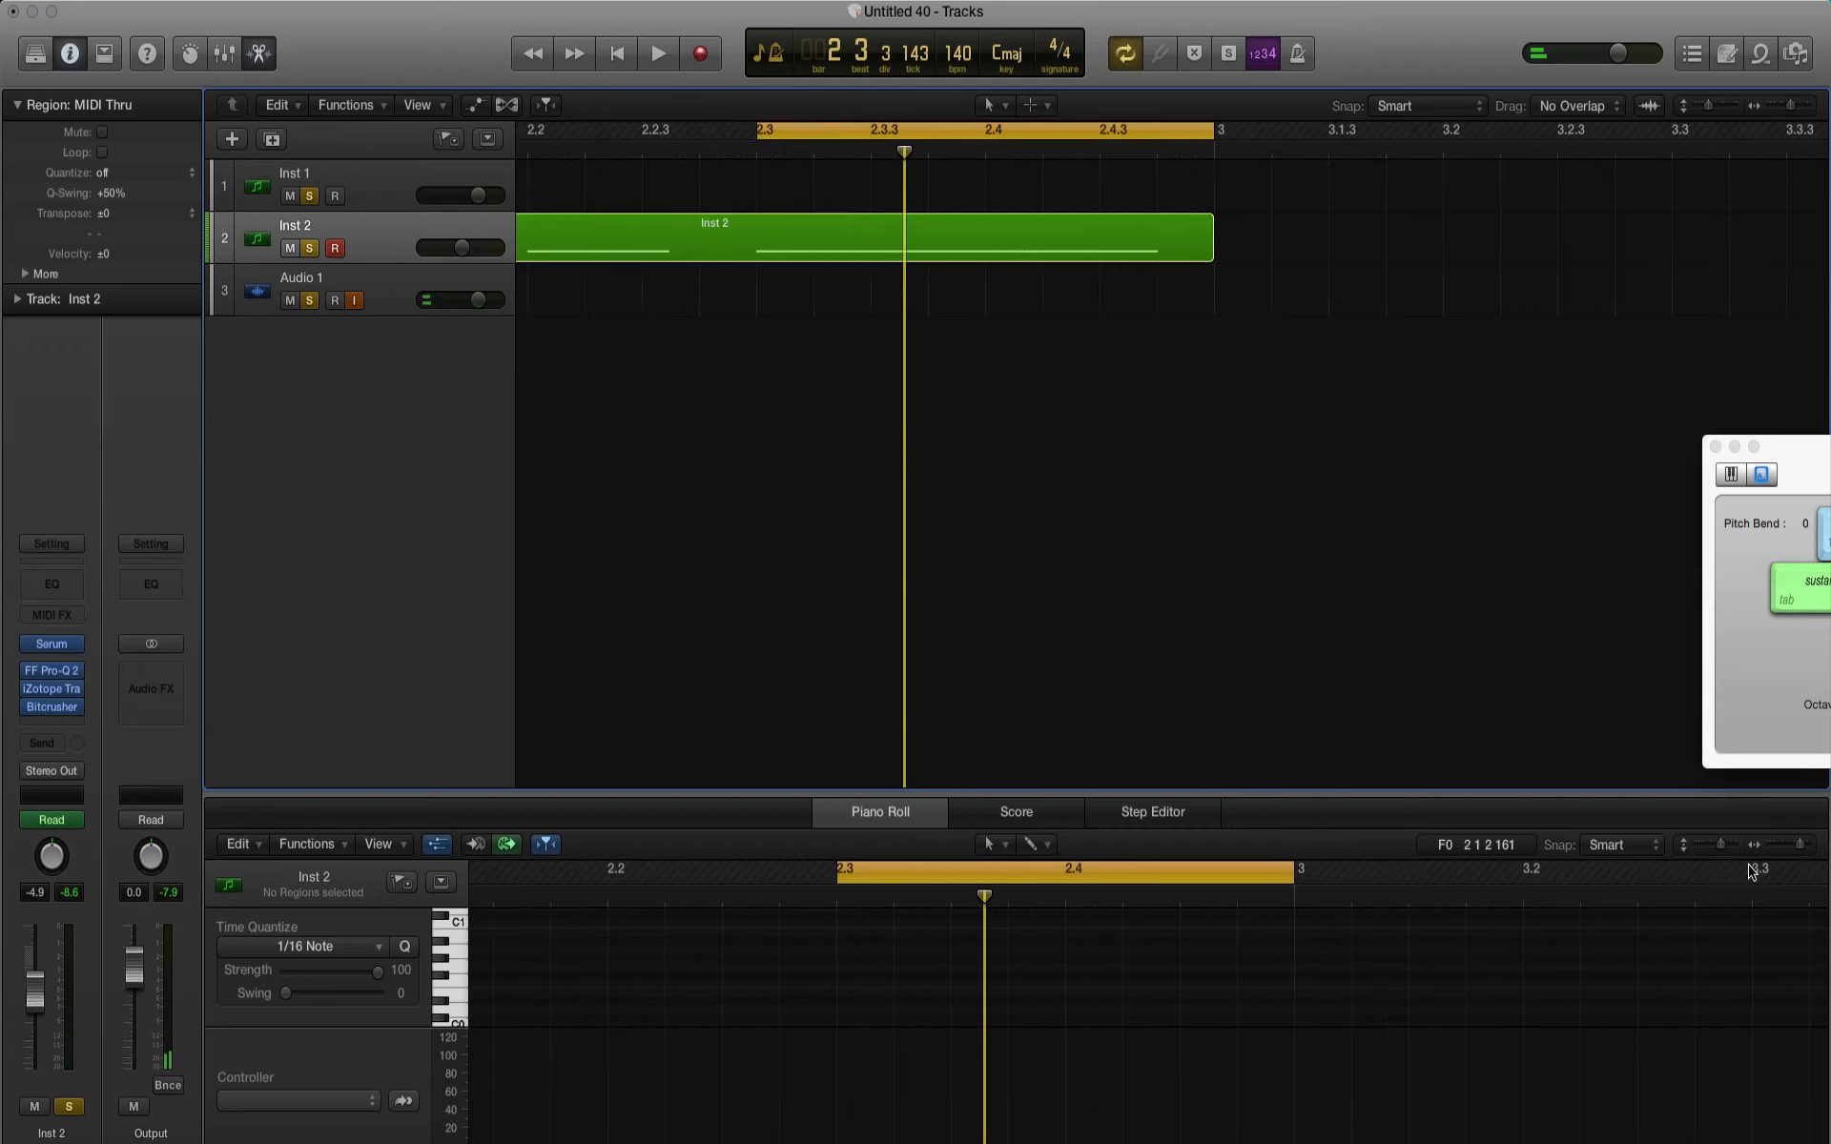
Step: Try to switch the piano roll's controller lane to Pitch Bend for the Inst 2 track
left_click(836, 928)
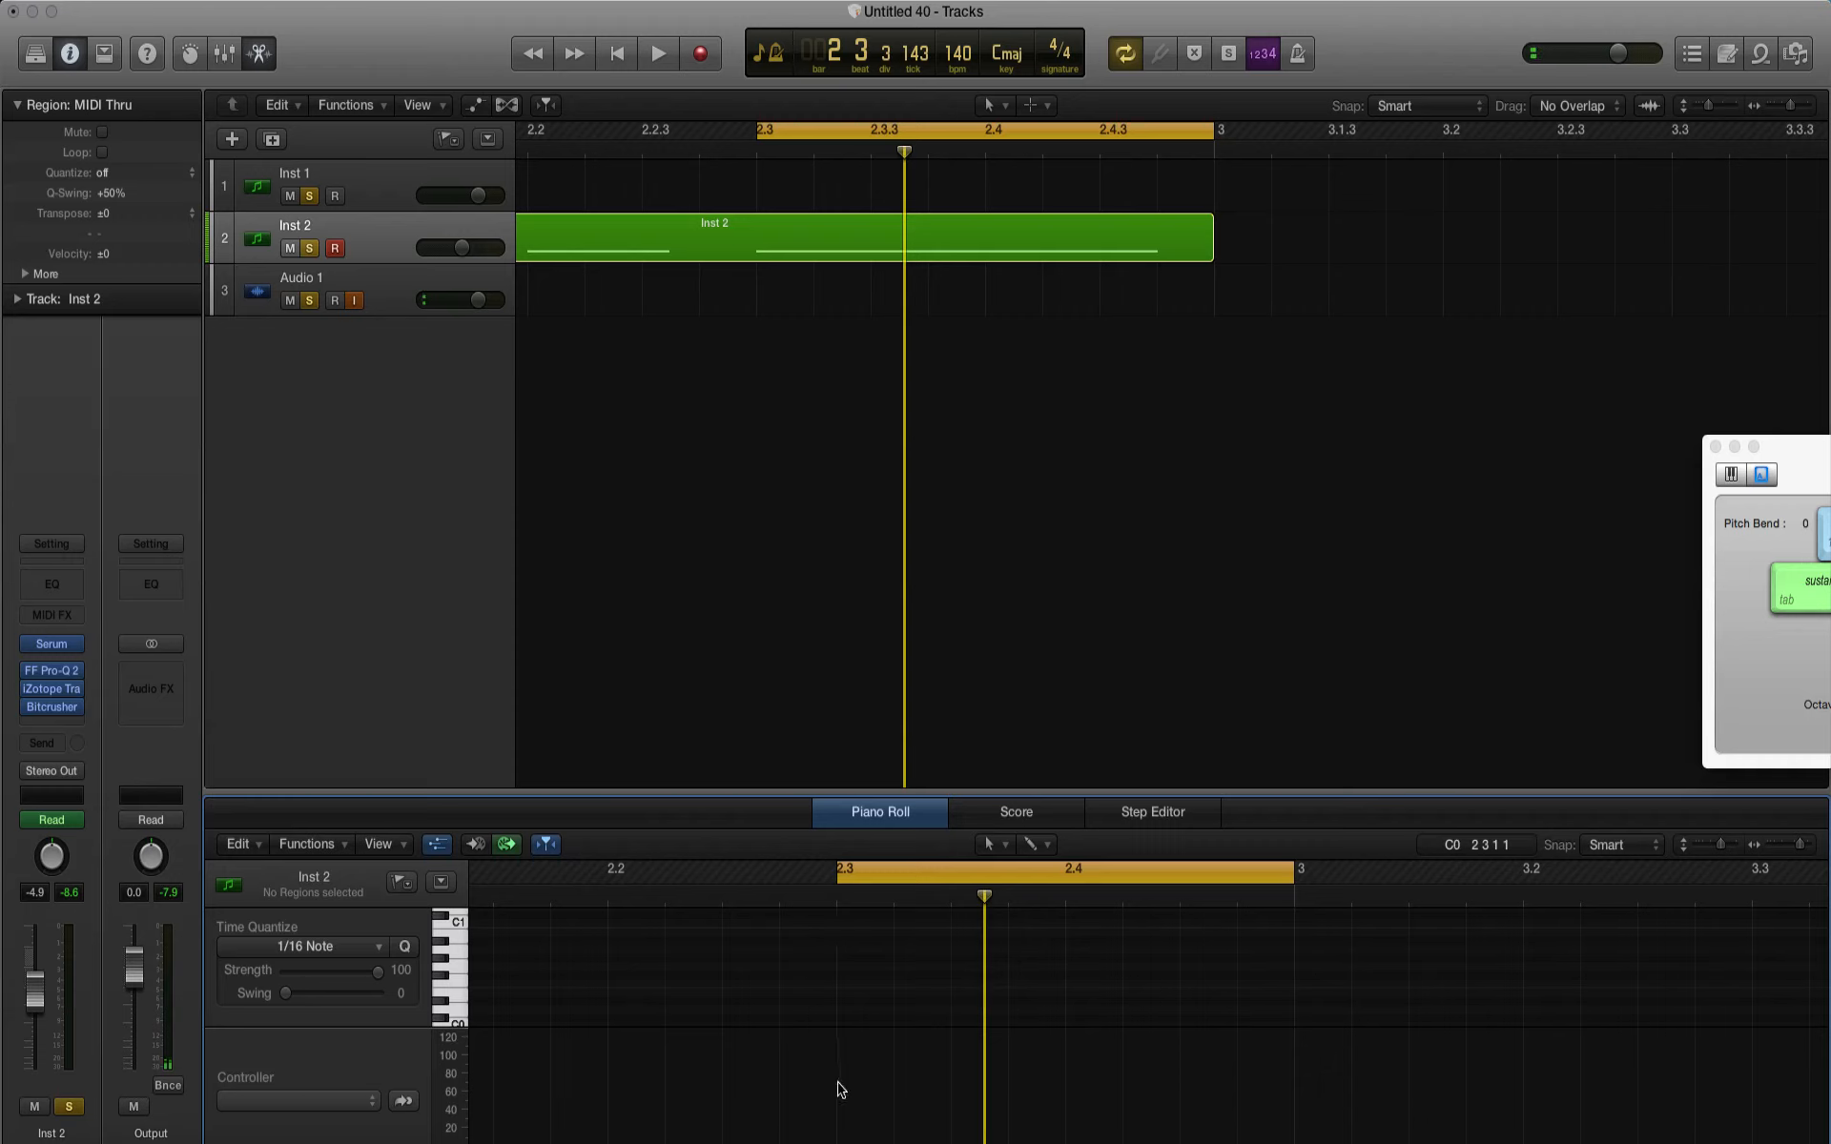
scroll(836, 1082, "down", 3)
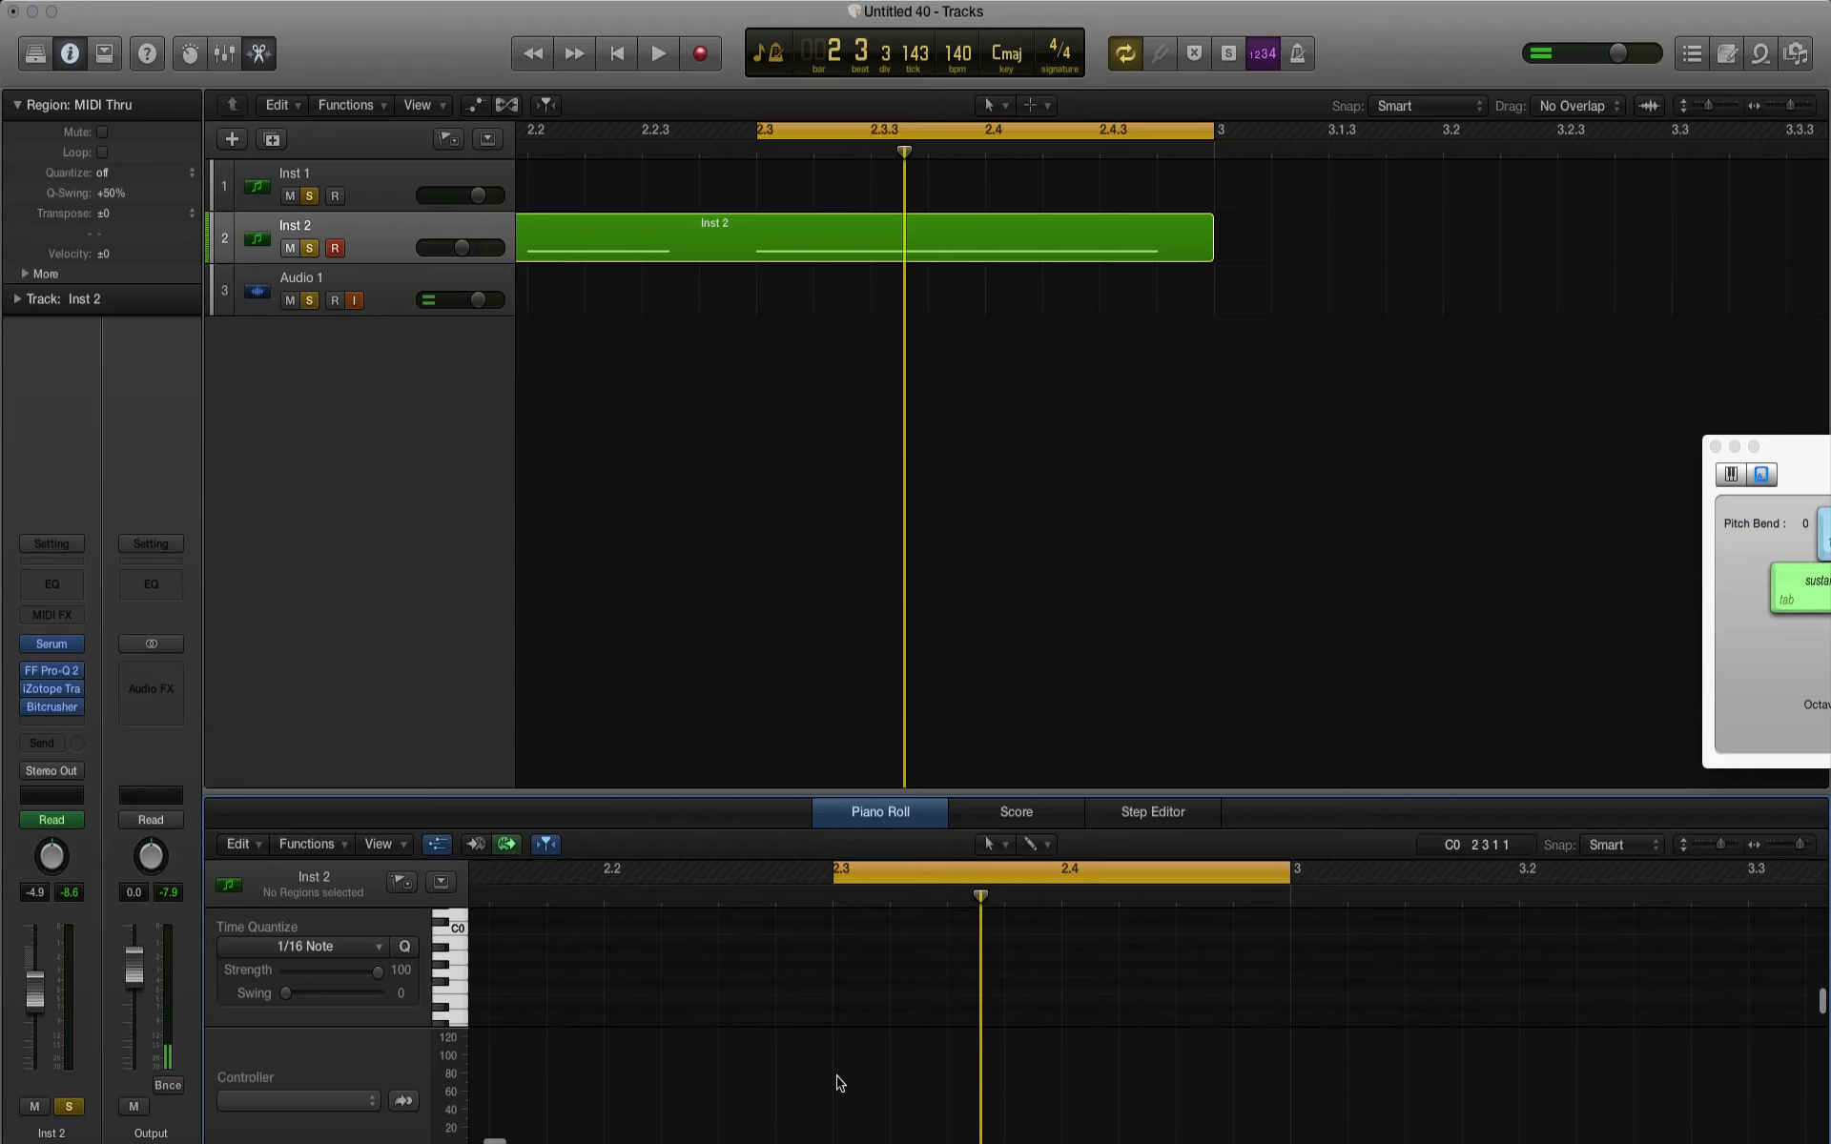
left_click(790, 753)
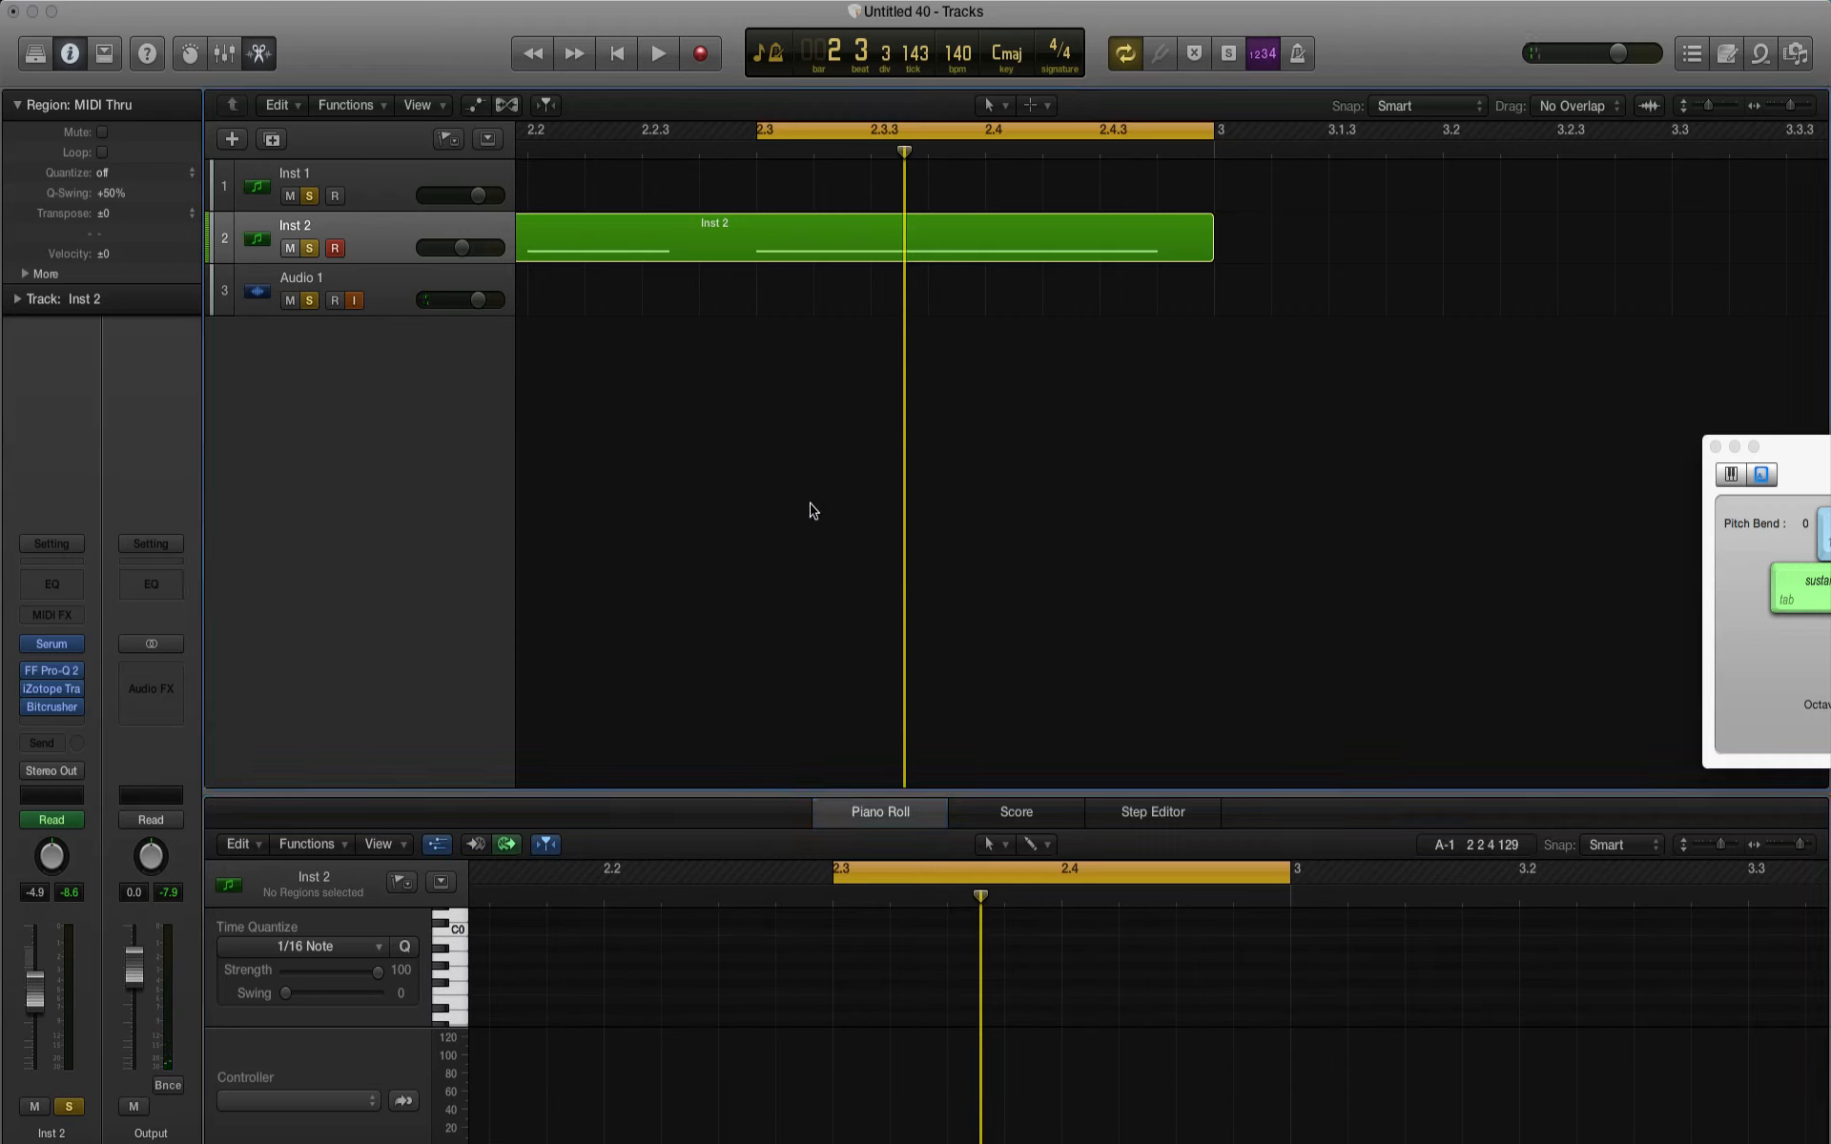
left_click(334, 1098)
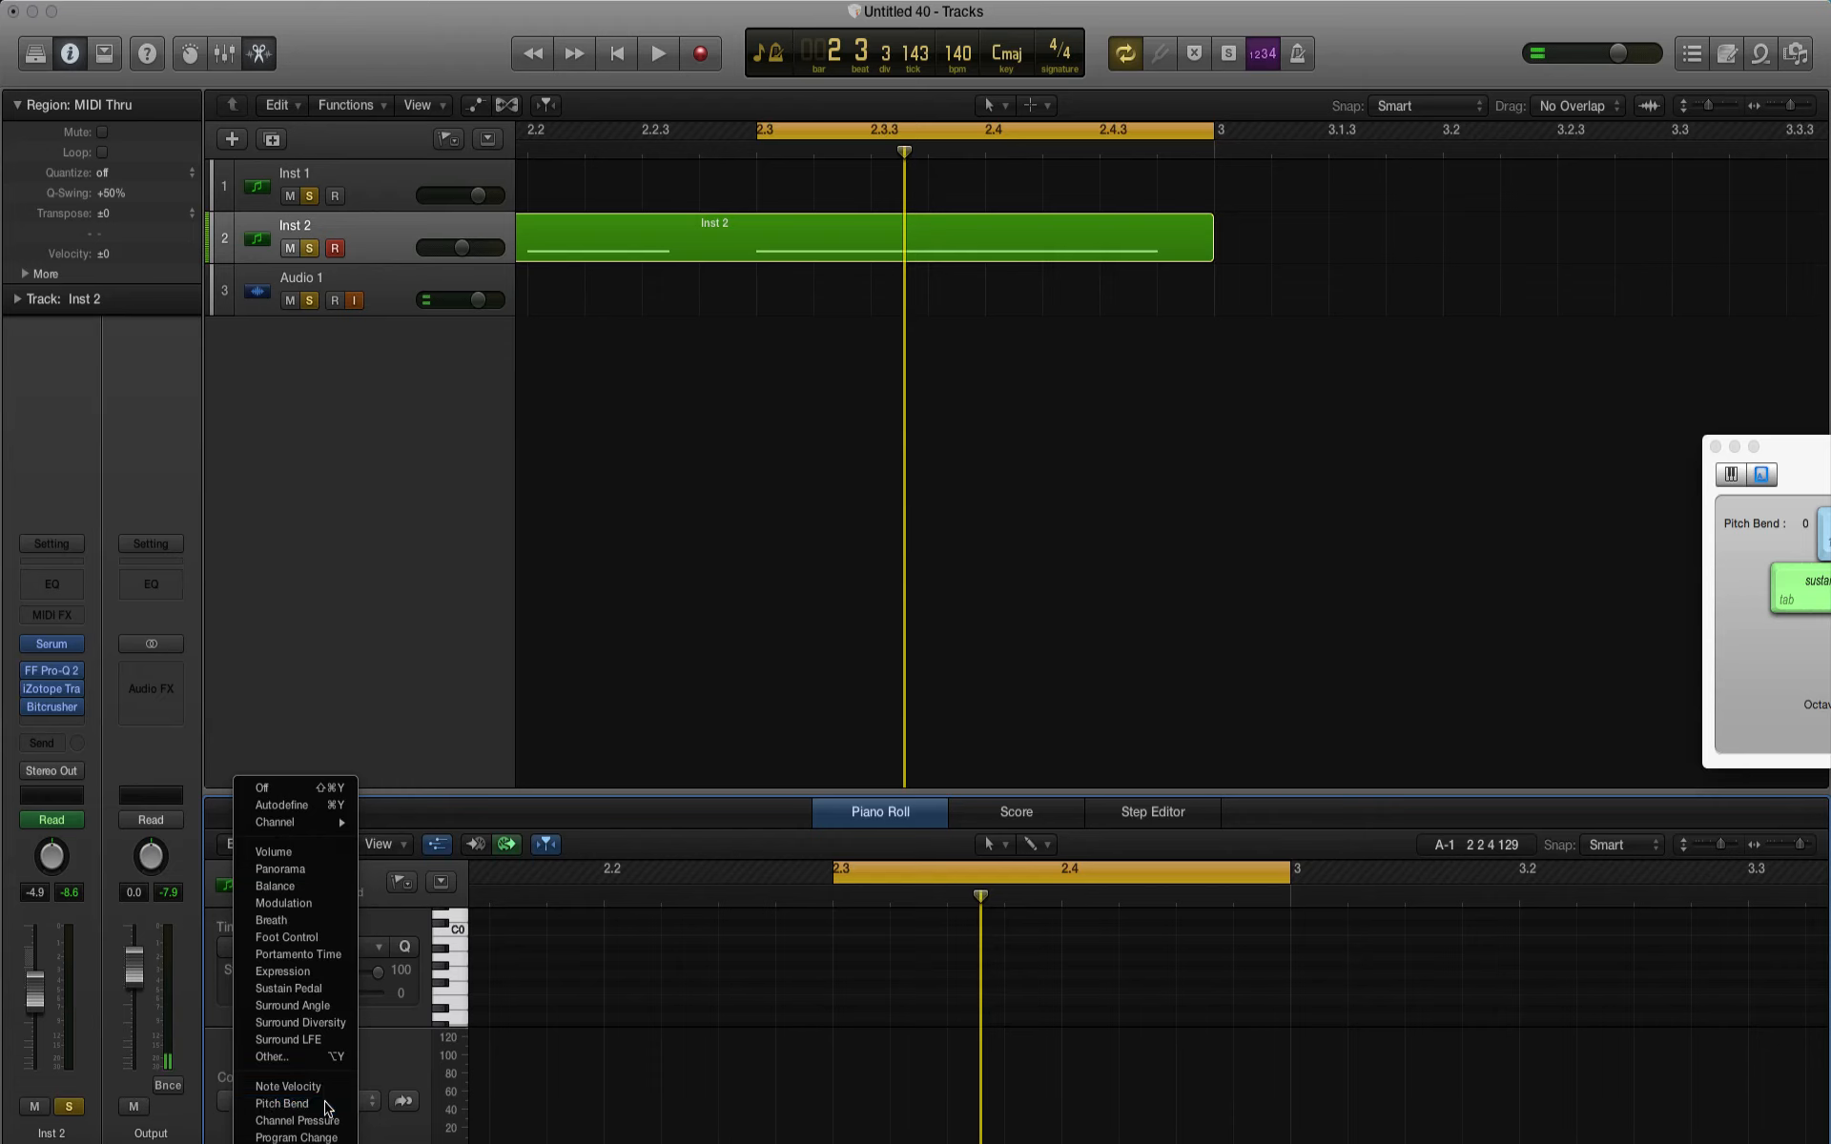
left_click(327, 1098)
left_click(403, 1104)
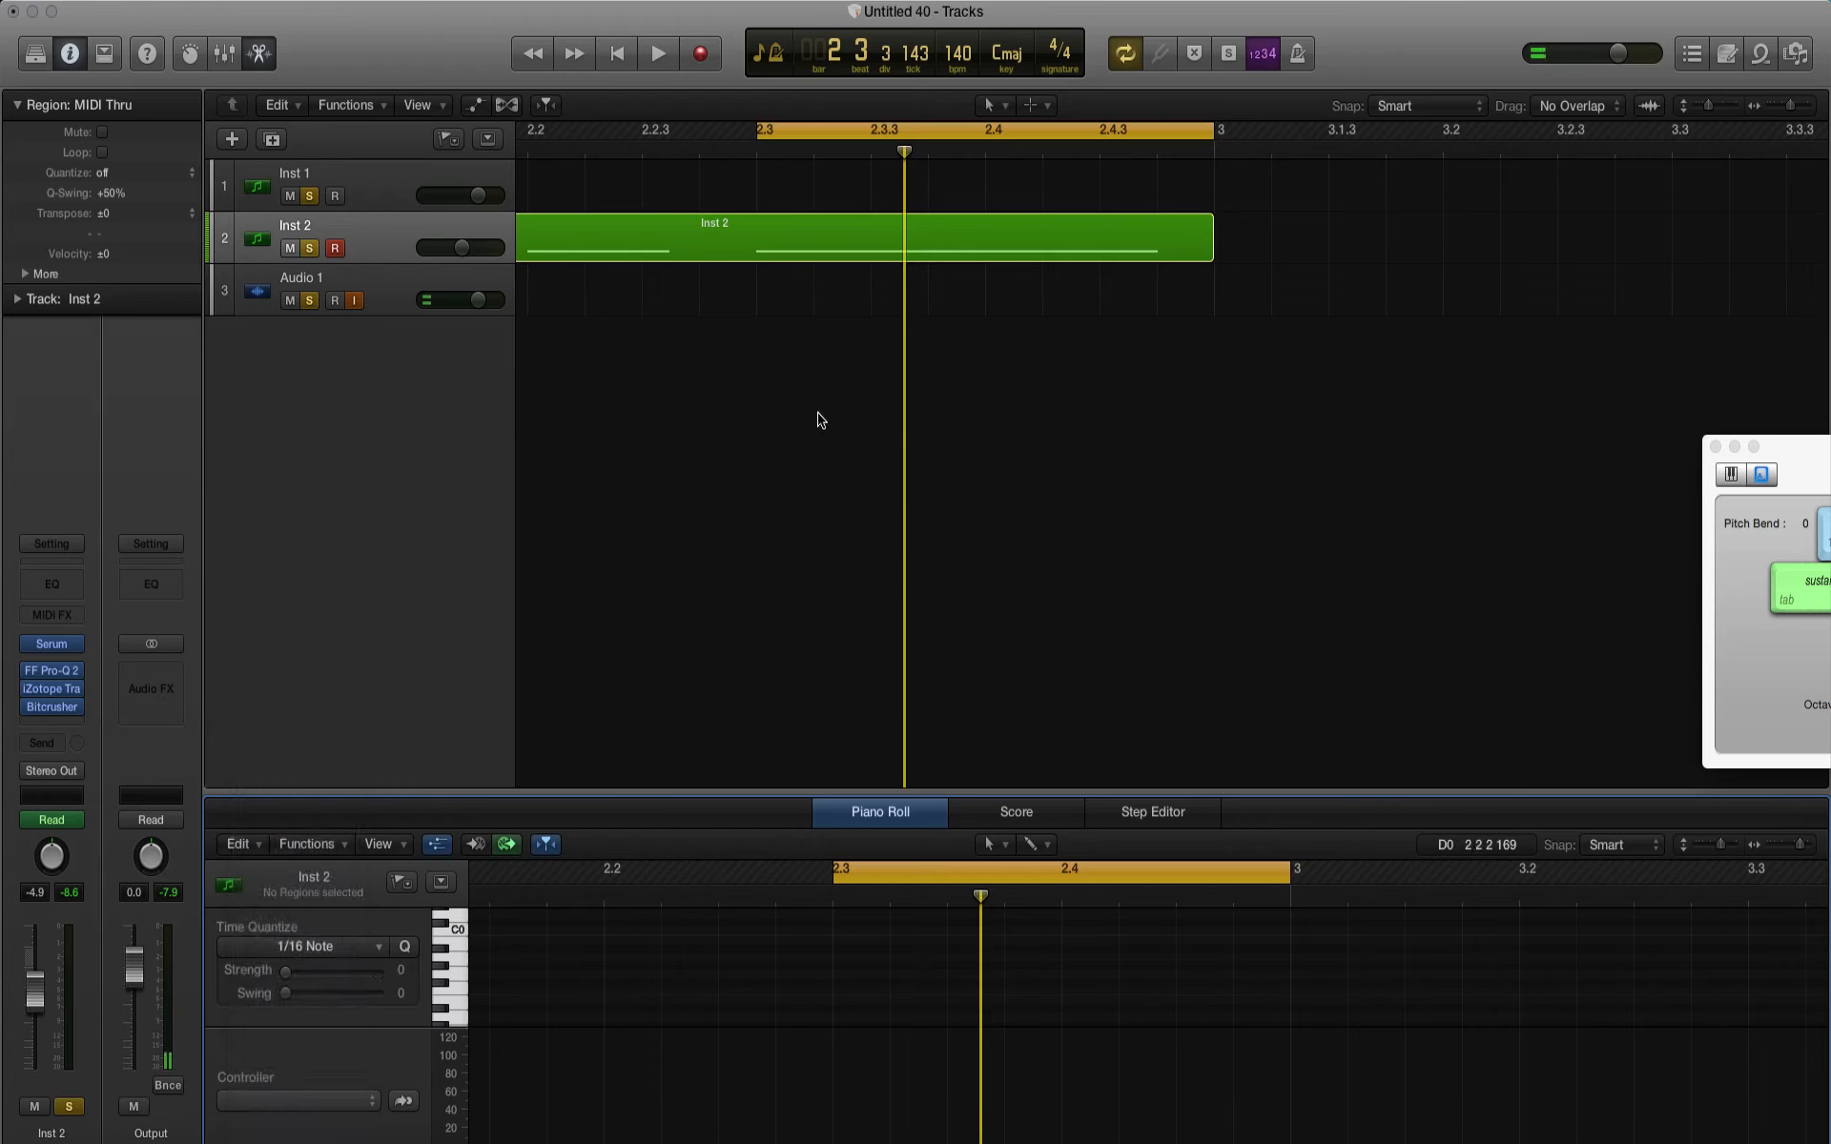
Step: Record a downward pitch bend around beat 2.3 on Inst 2, then reduce it to a flat 0 line and check playback
left_click(702, 57)
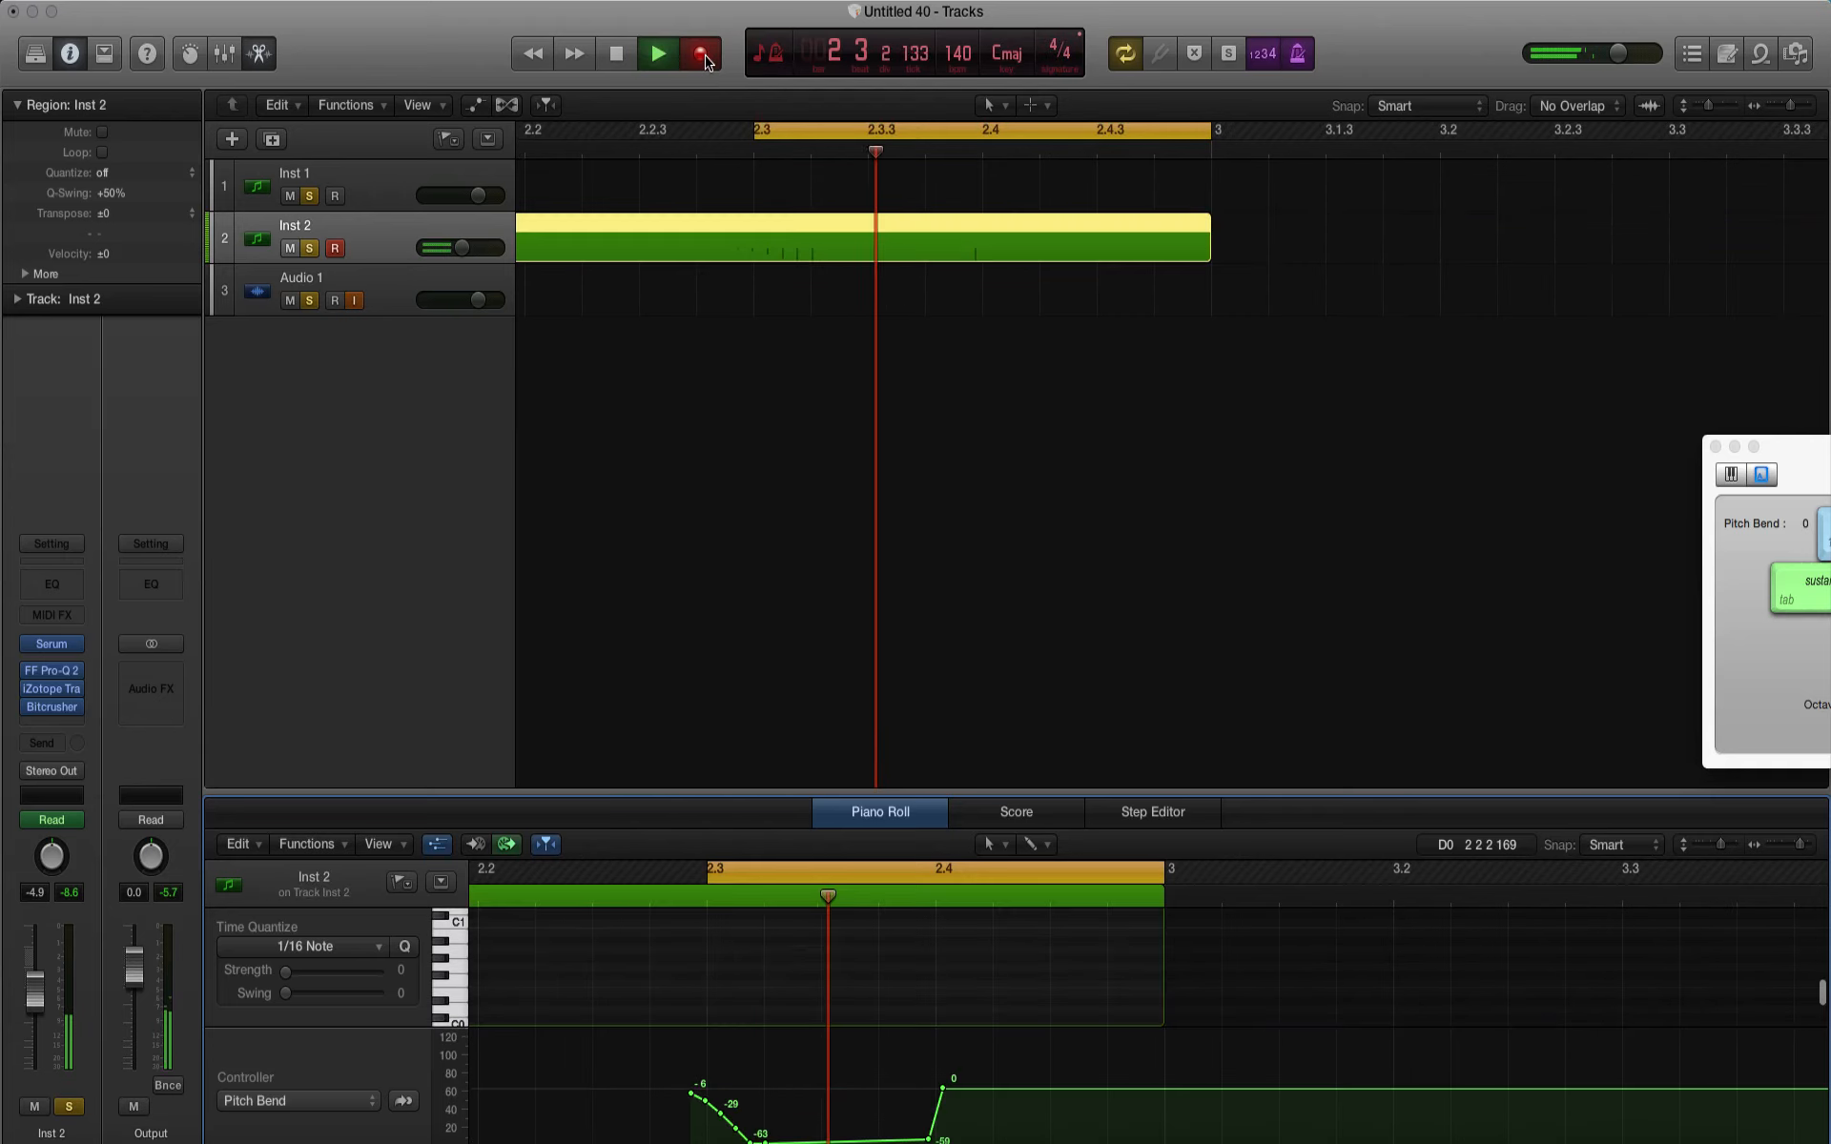
key("space")
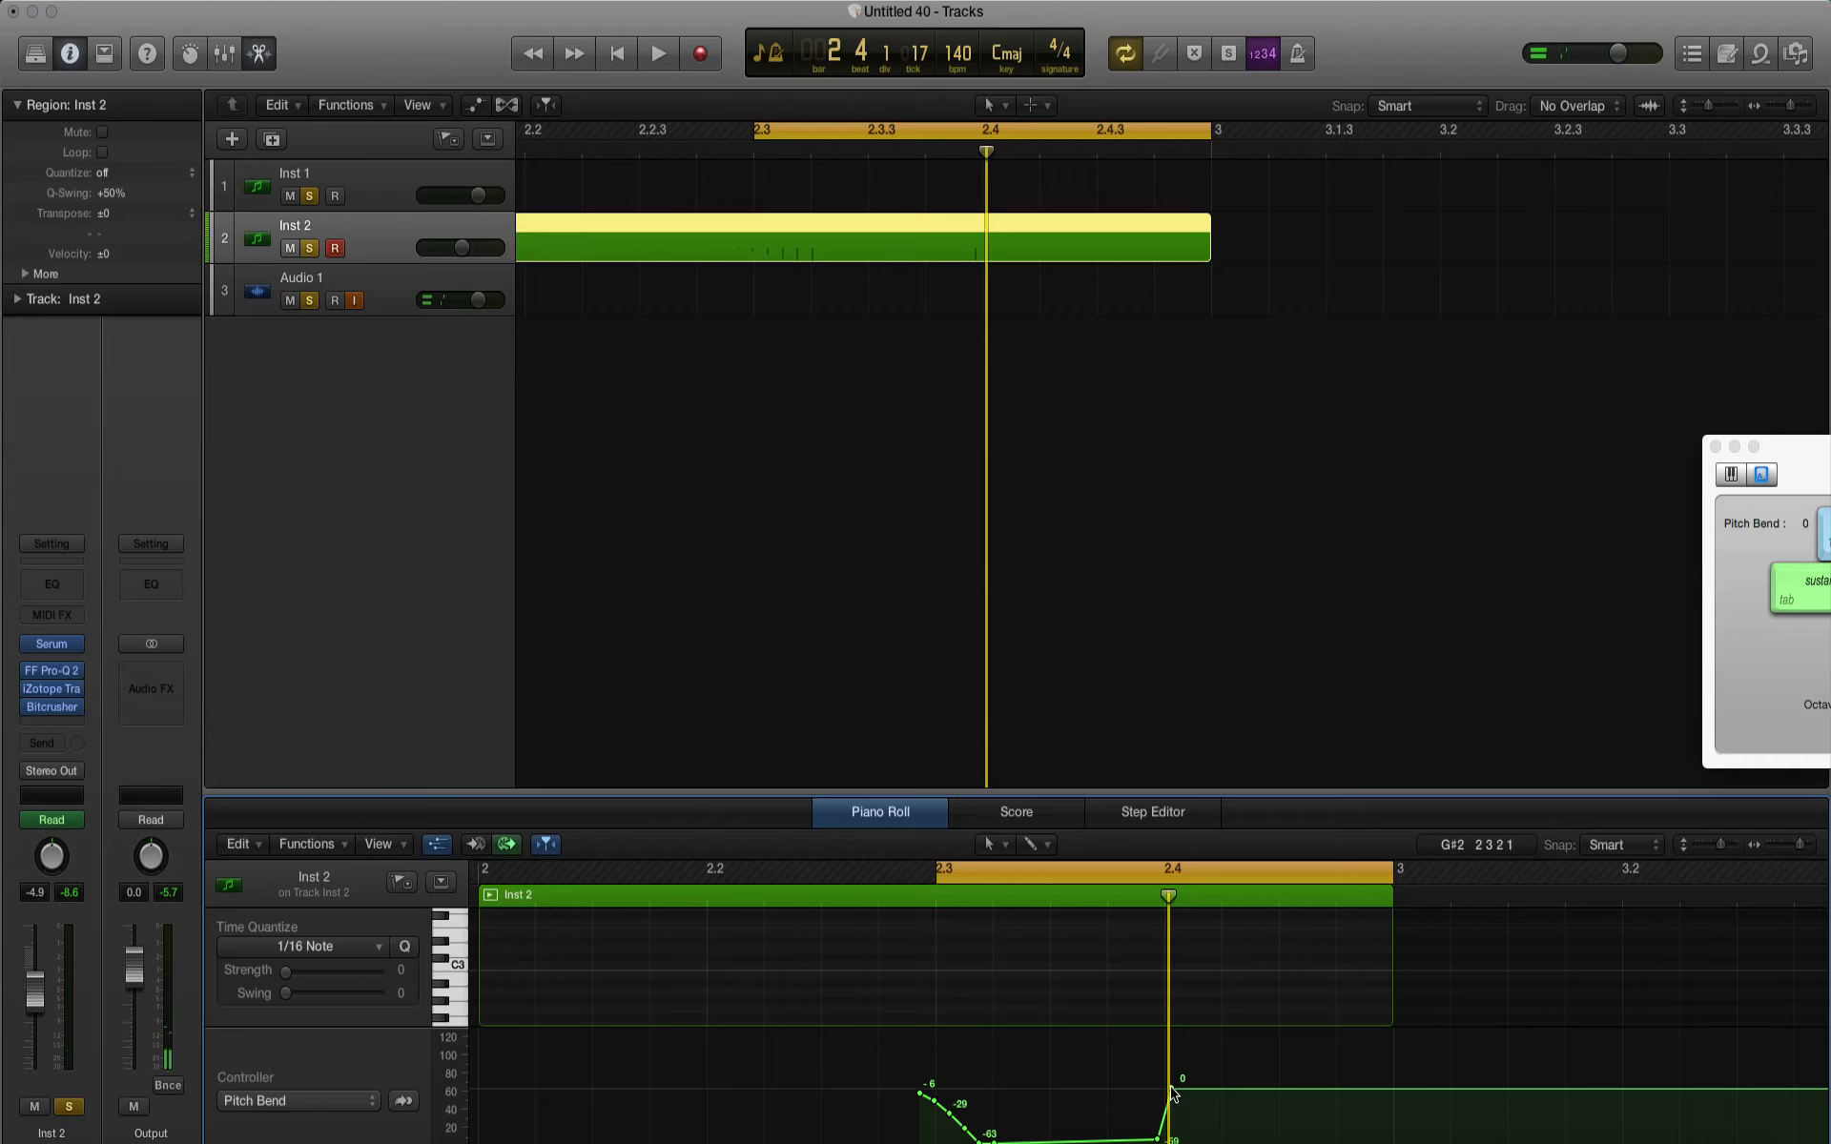
left_click_drag(1169, 1088, 919, 1091)
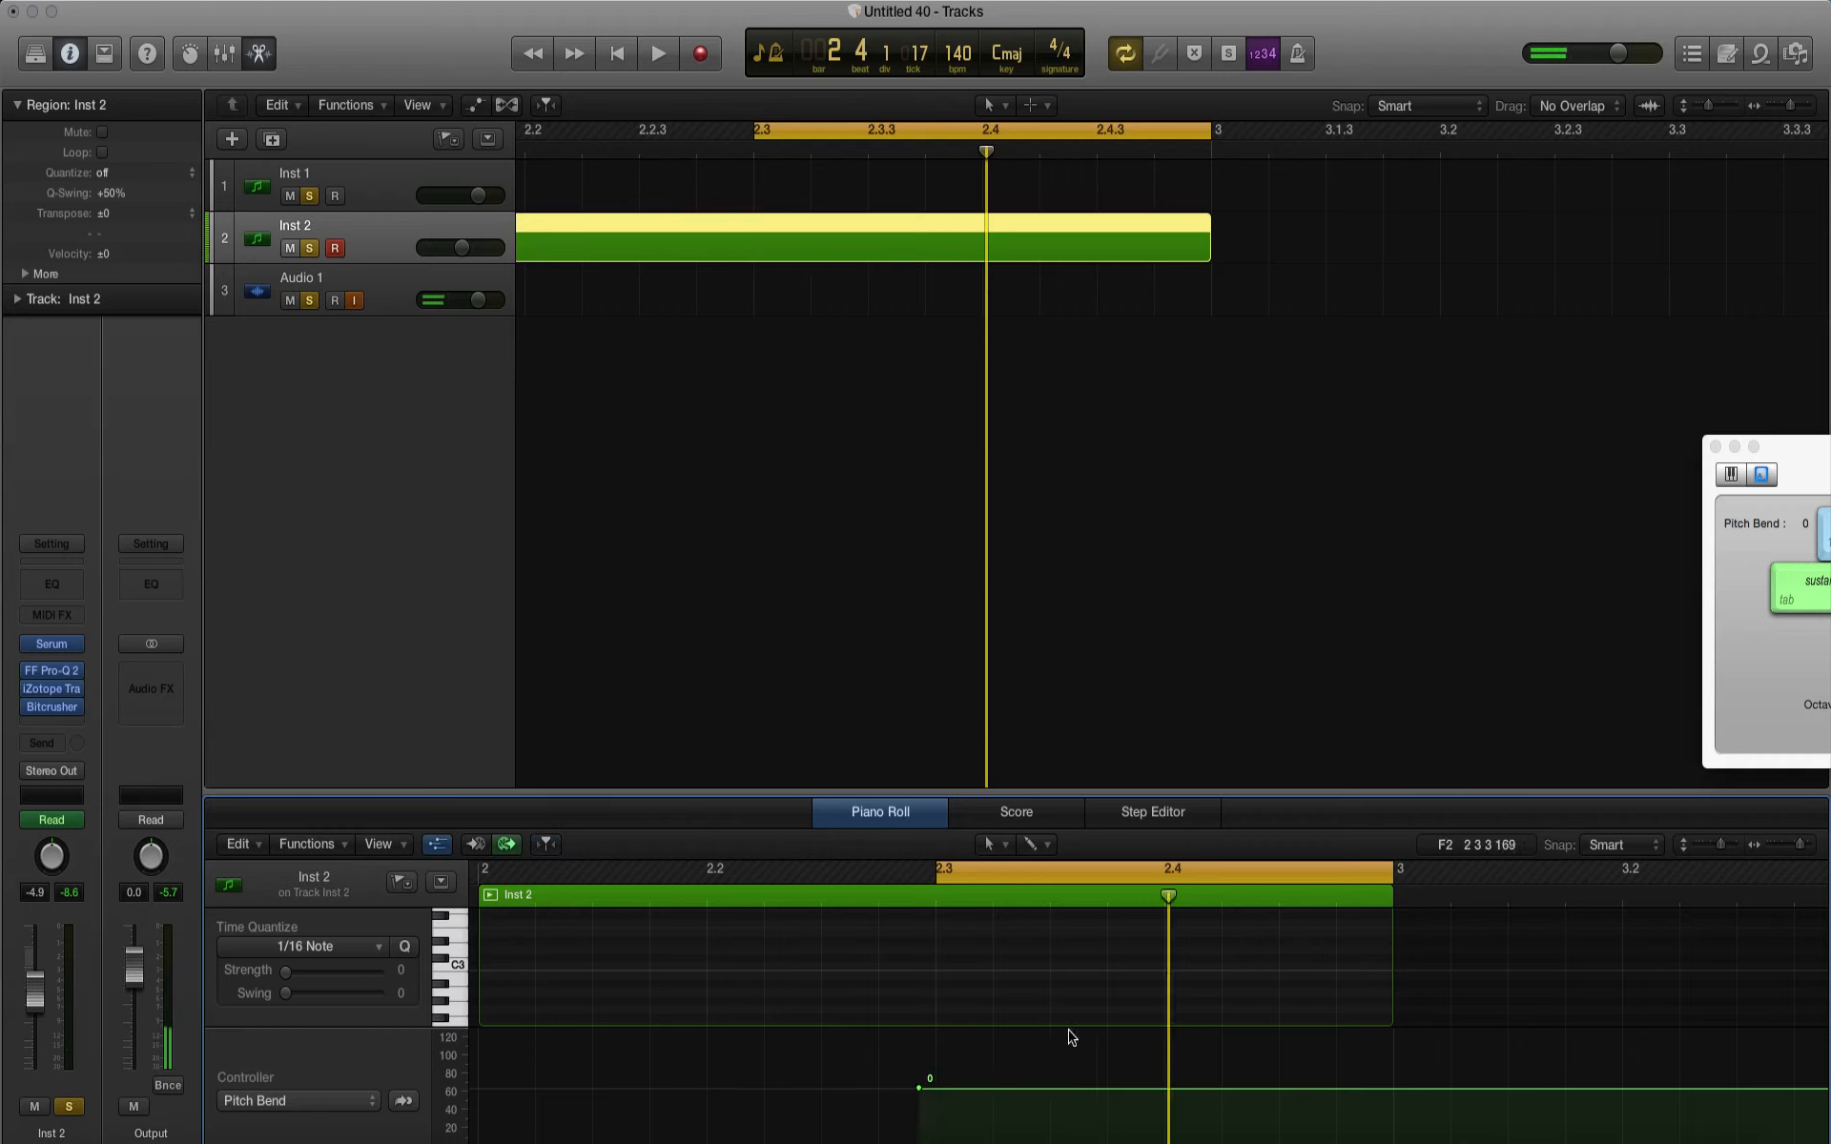
key("space")
key("space")
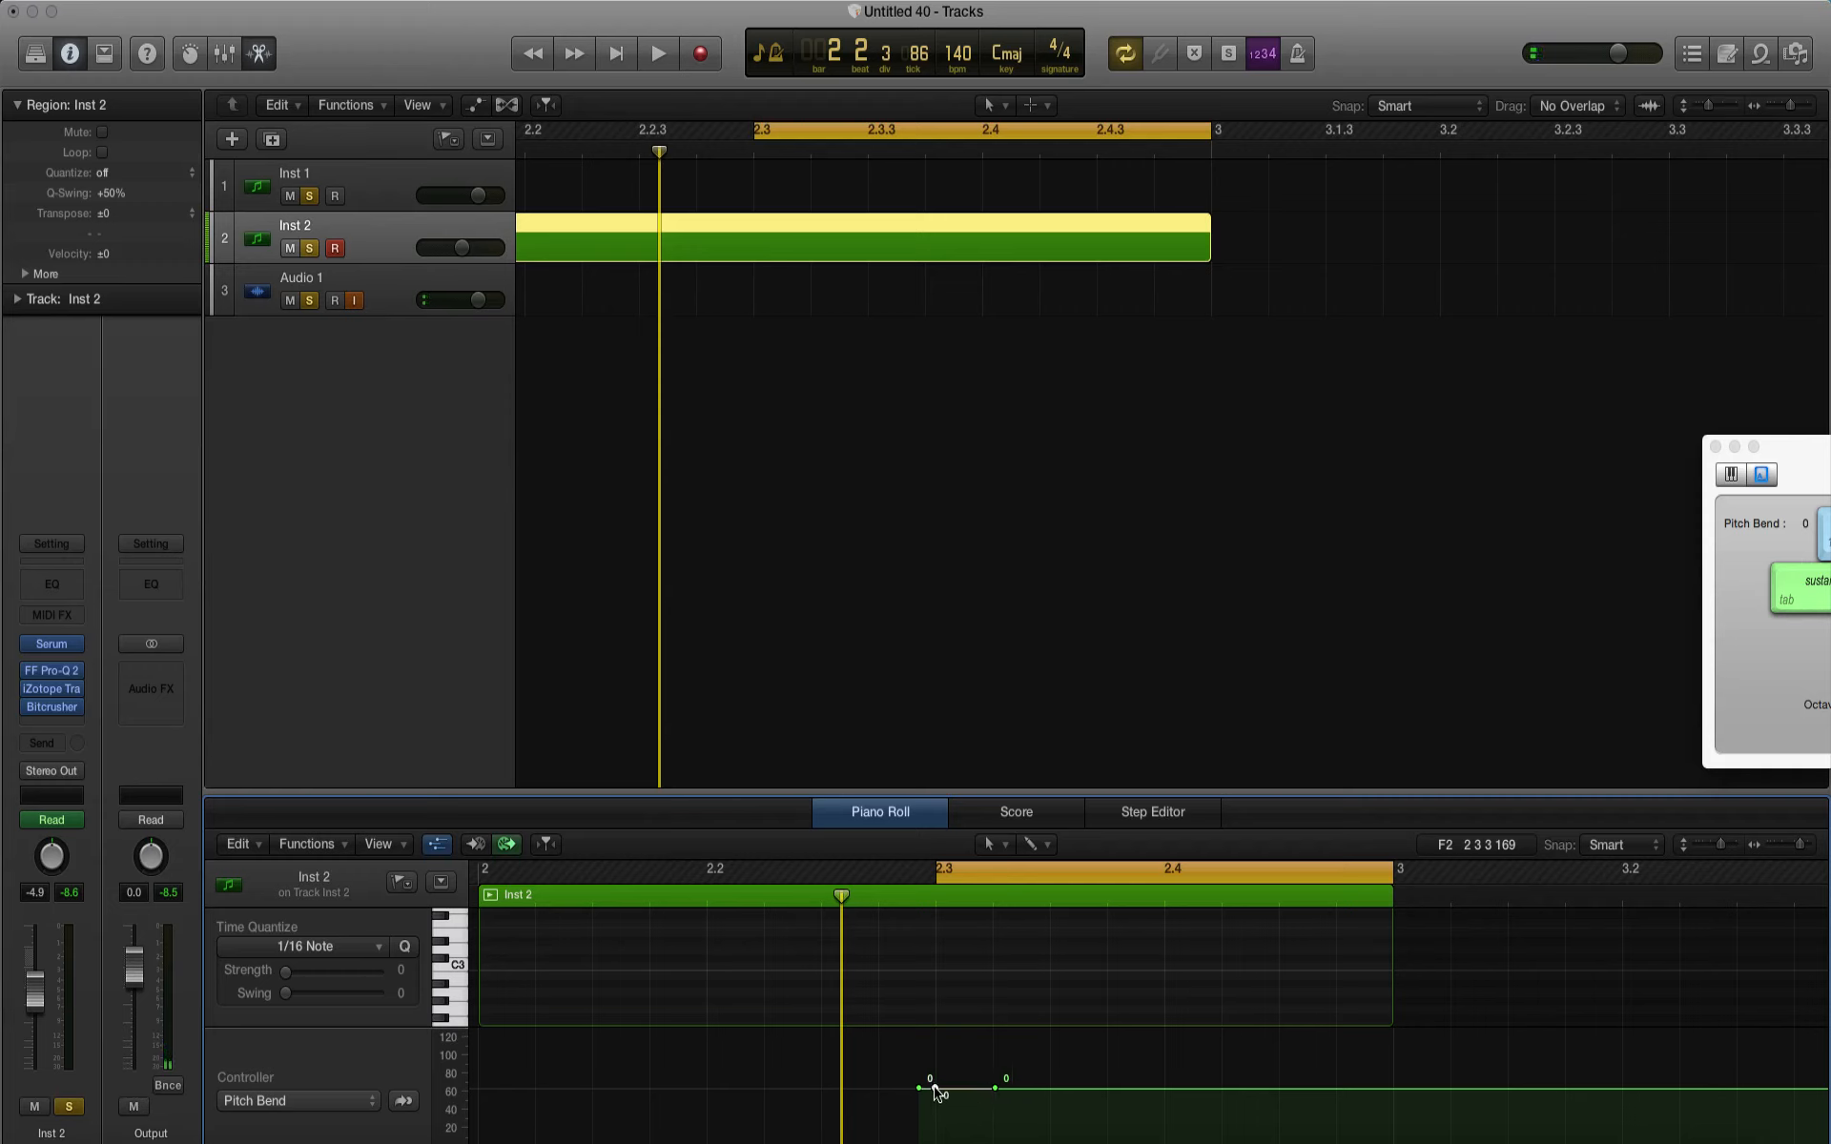
Step: Shape a pitch bend dip down to -64 at beat 2.3 on Inst 2, starting and ending at 0, with playback
mouse_move(935, 1091)
left_mouse_down()
mouse_move(920, 1142)
mouse_move(918, 1088)
left_mouse_up()
left_click(920, 1087)
key("space")
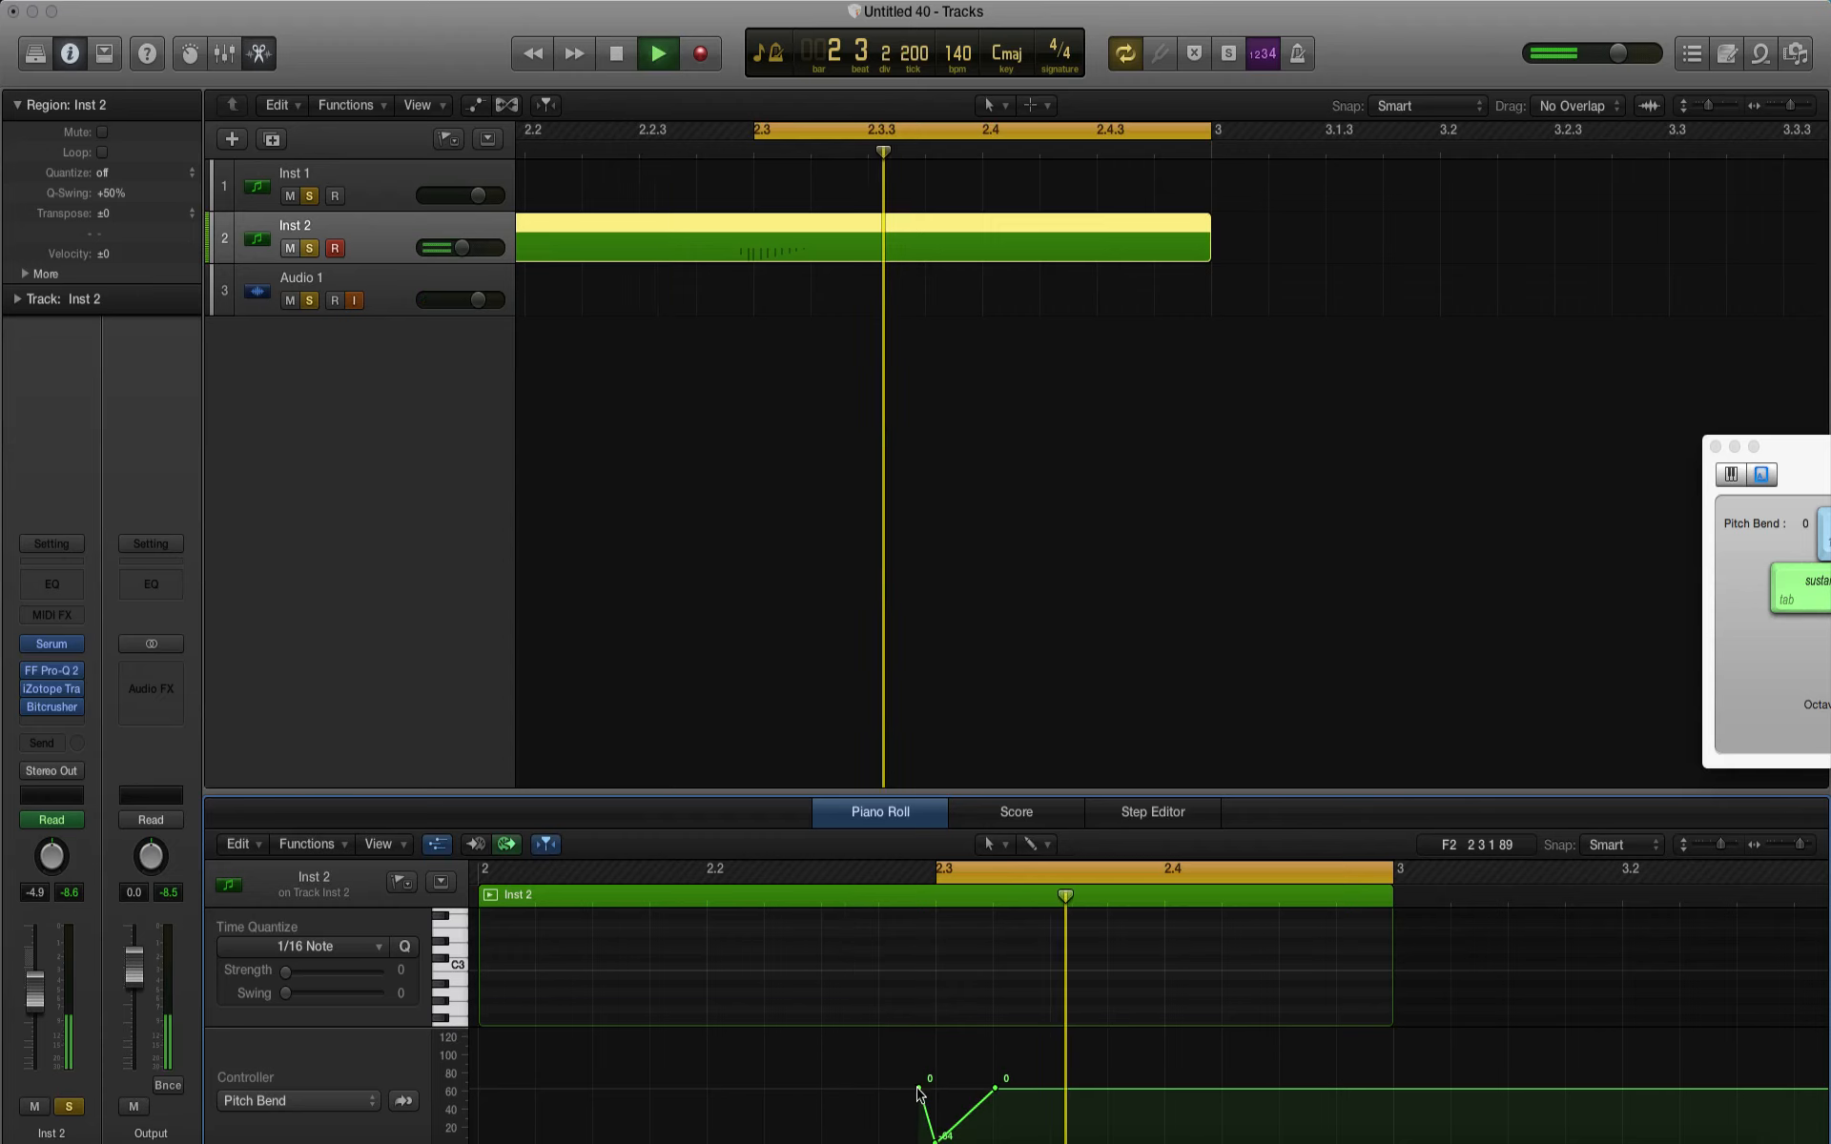
Step: Add pitch bend points of 0, -15 and -64 between beat 2.3 and bar 3, and listen to the falling bend
left_click(1107, 1088)
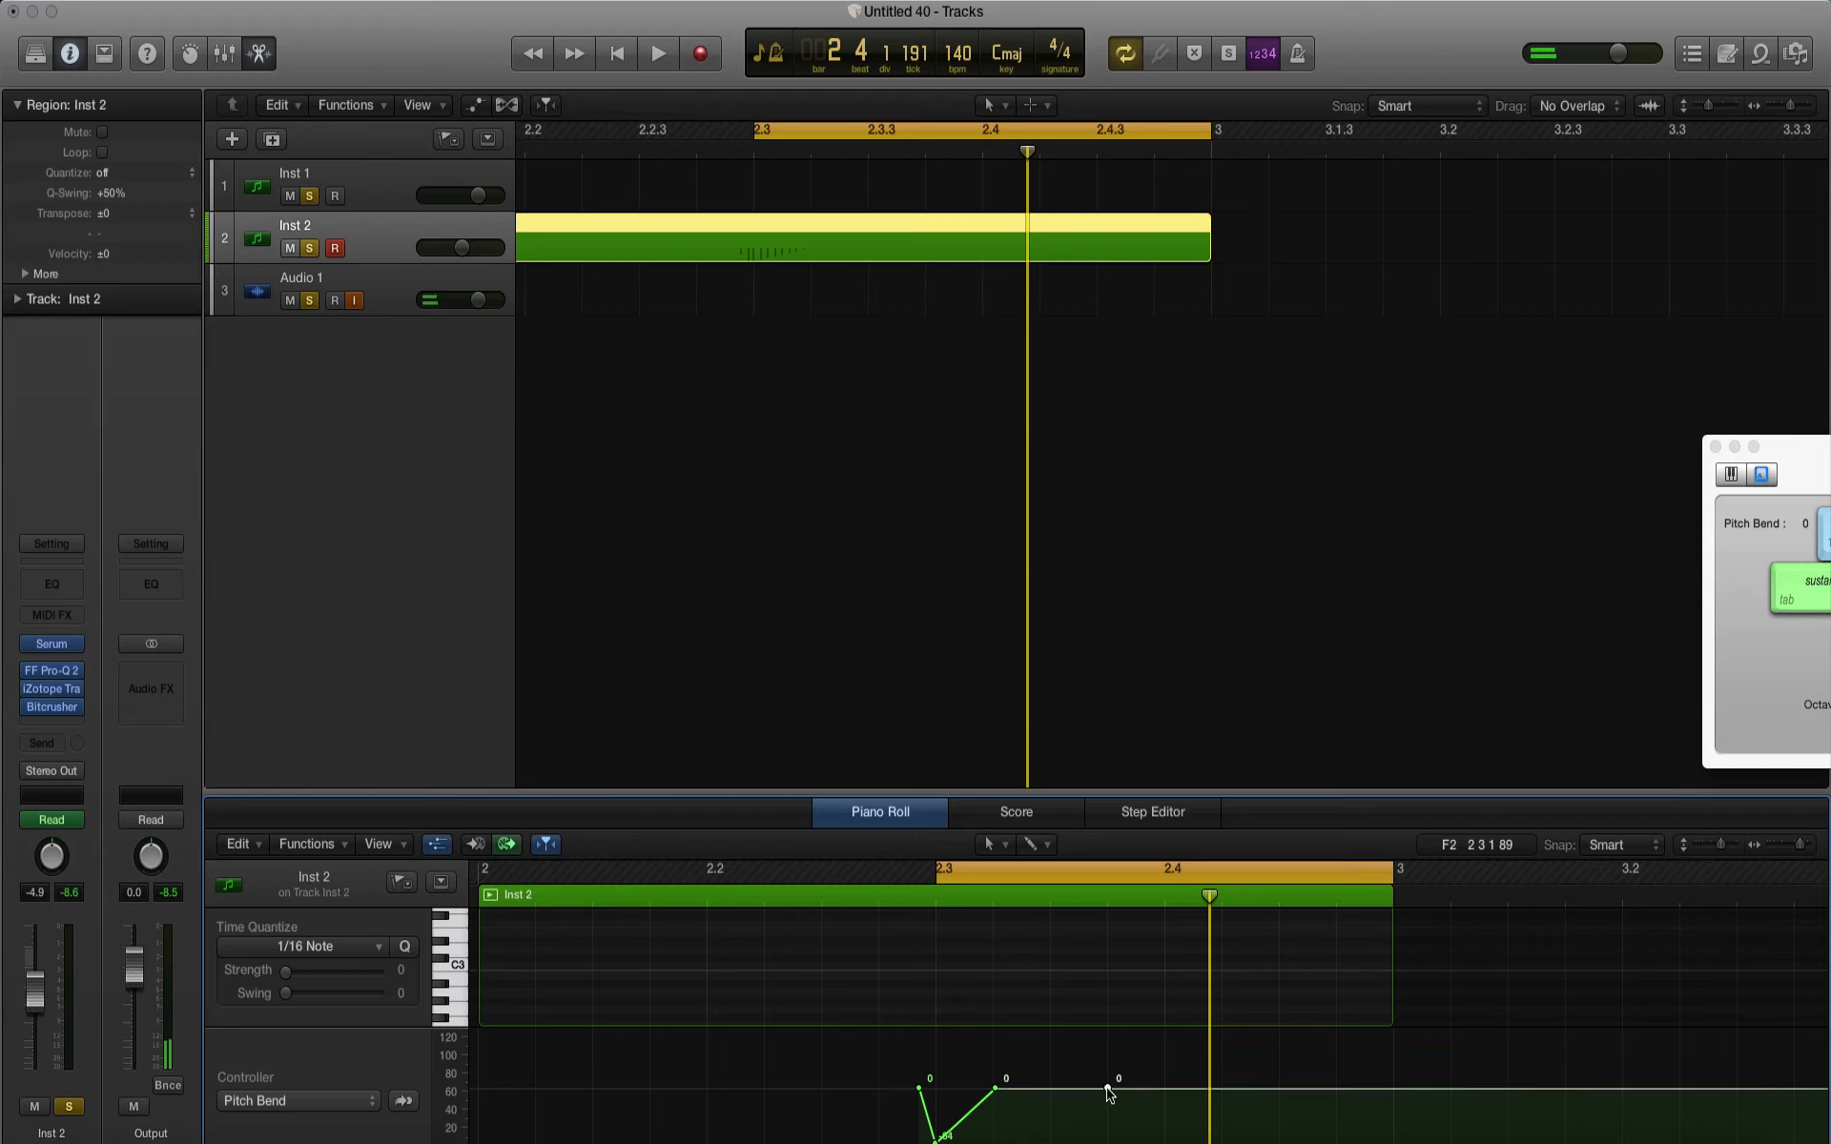
left_click_drag(1279, 1094, 1279, 1106)
left_click_drag(1398, 1112, 1358, 1140)
key("space")
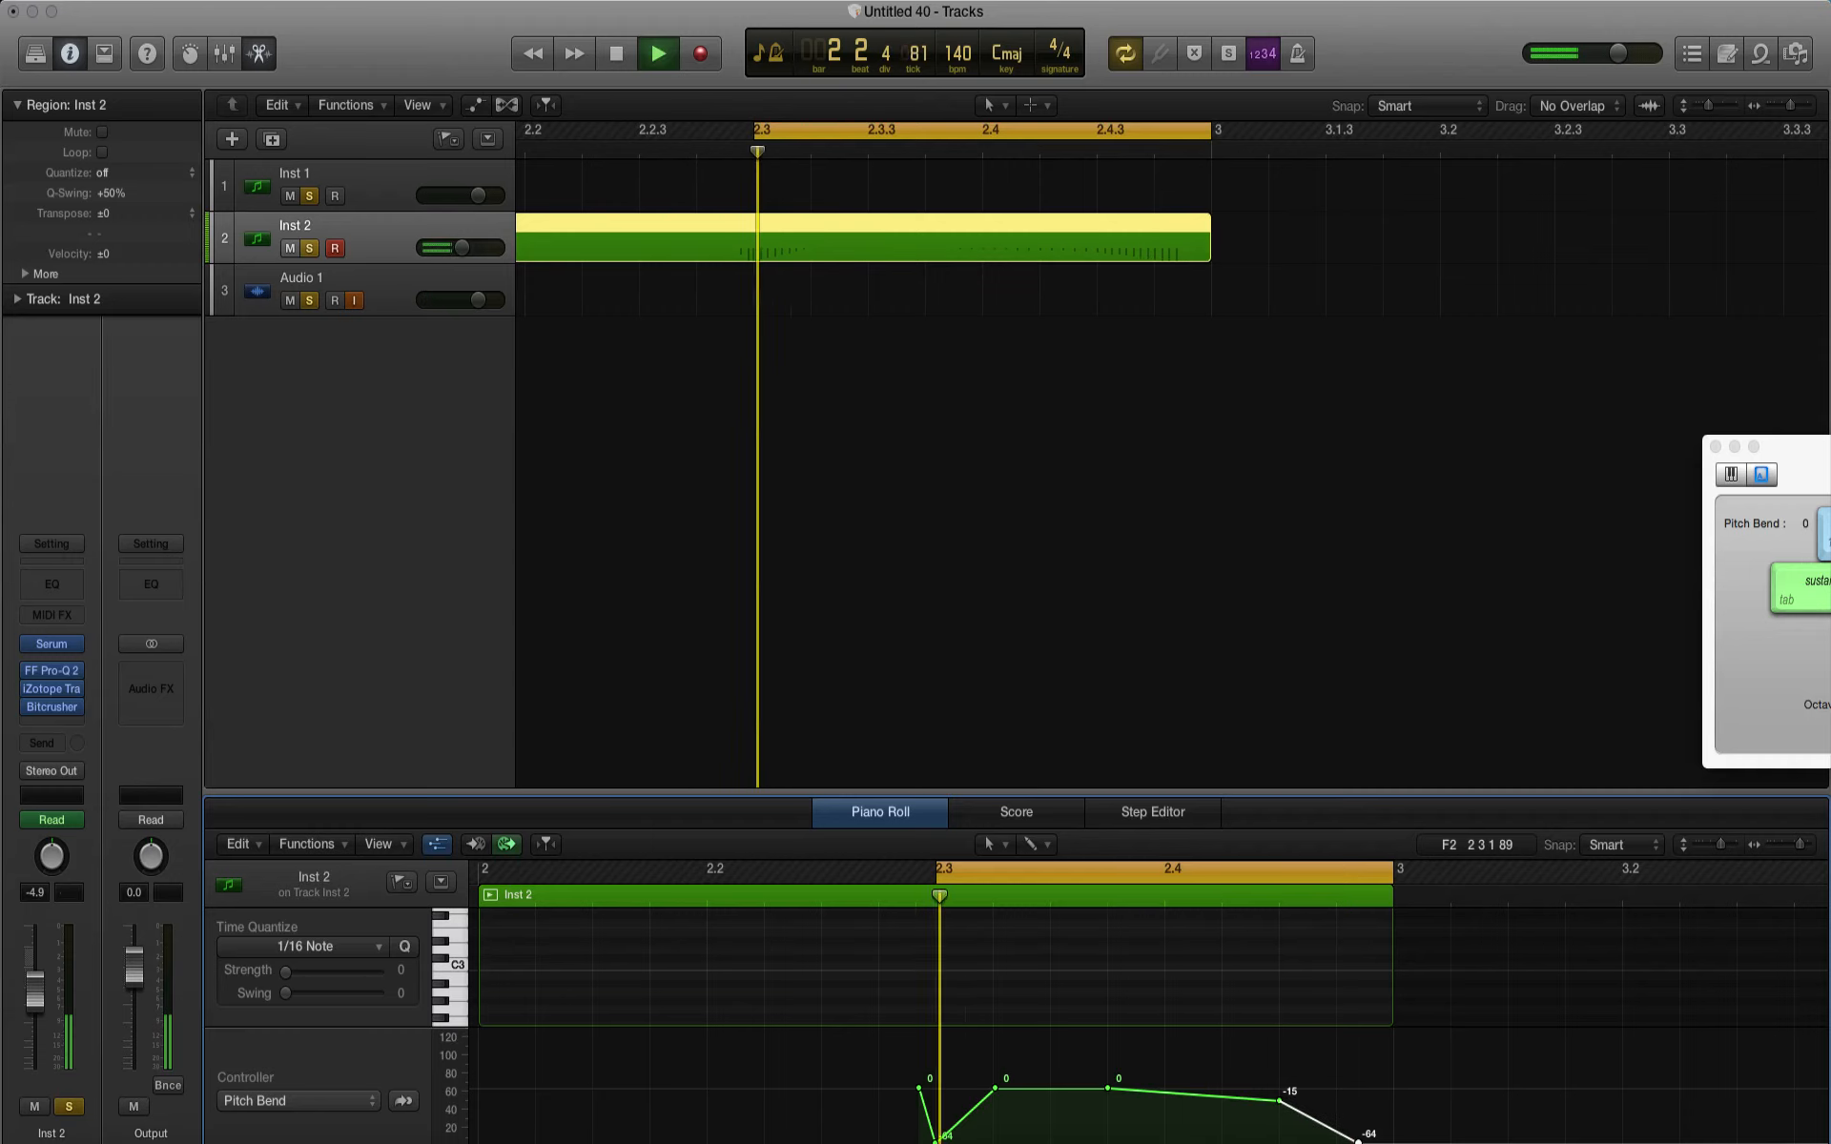
key("space")
Step: Examine the overlapping note region and pitch bend region at bar 2 on Inst 2
scroll(1039, 574, "left", 2)
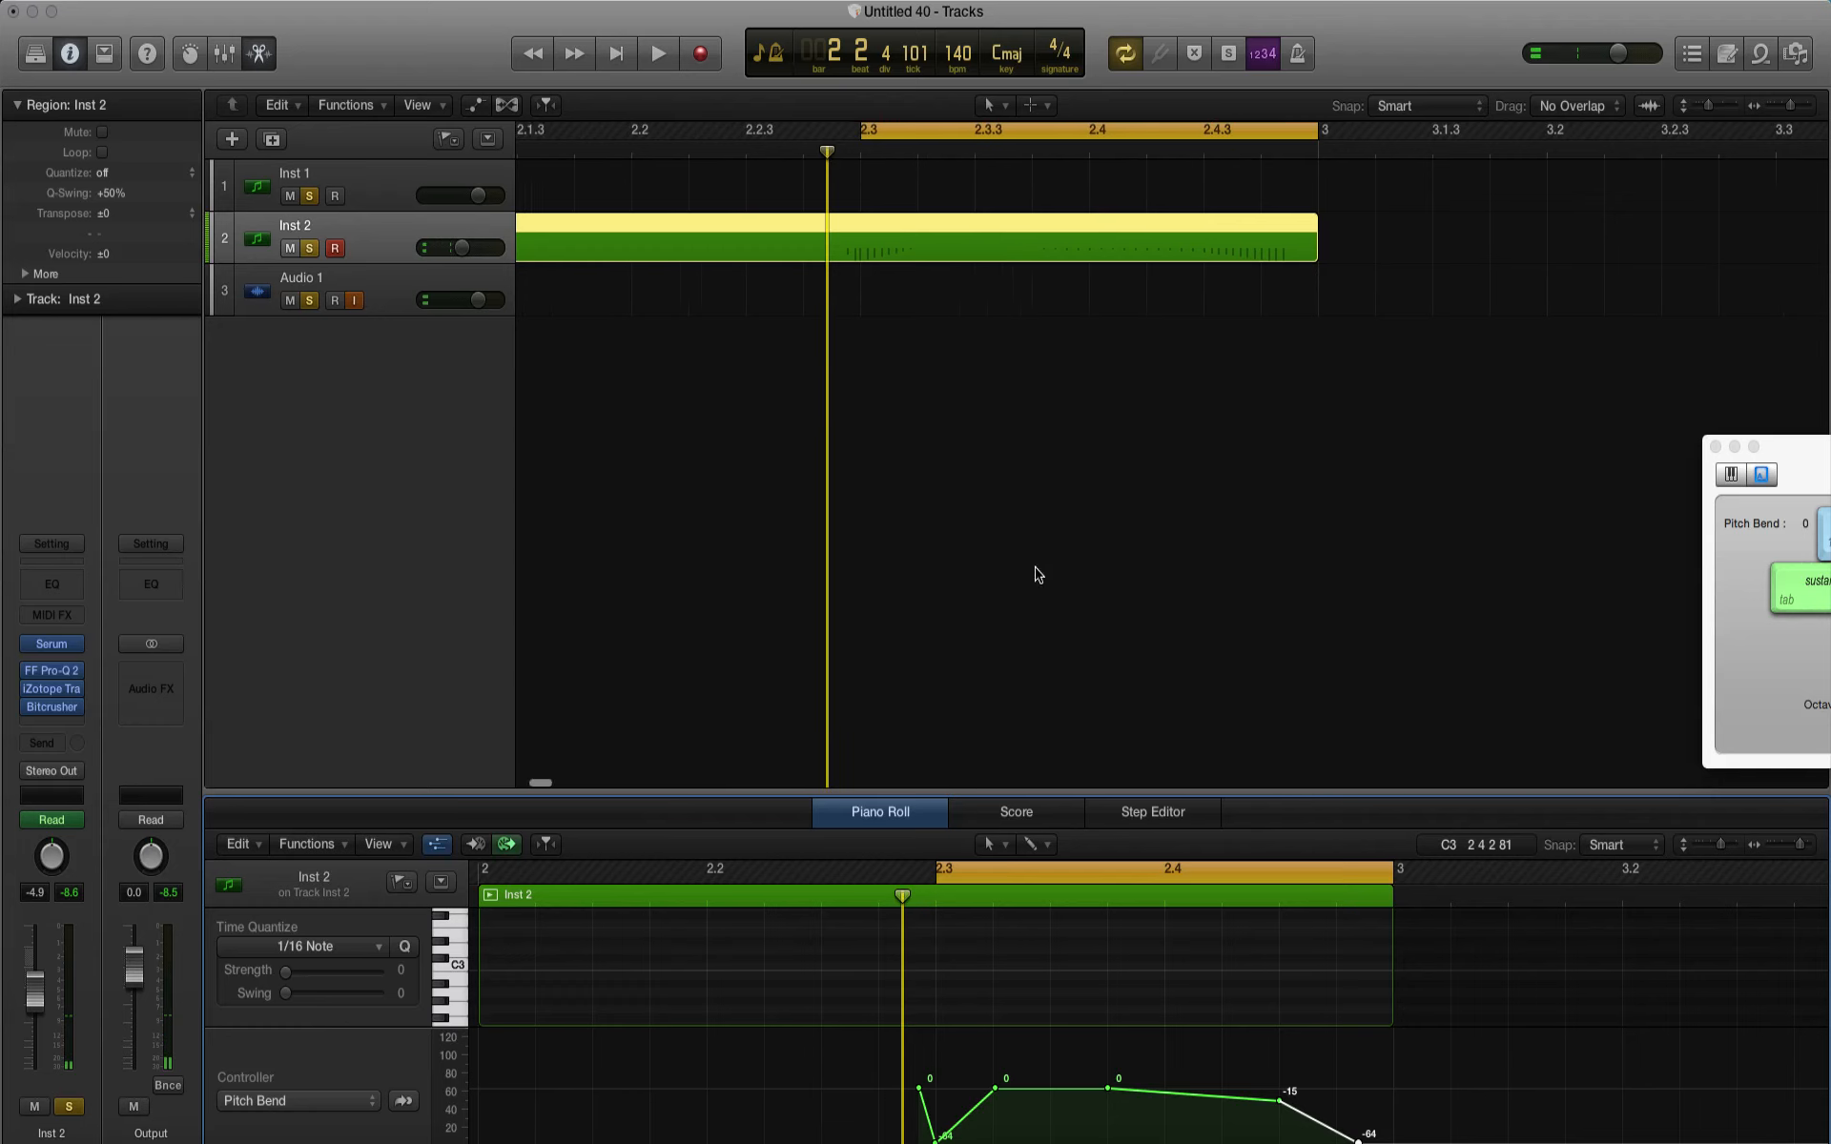
scroll(1038, 574, "left", 8)
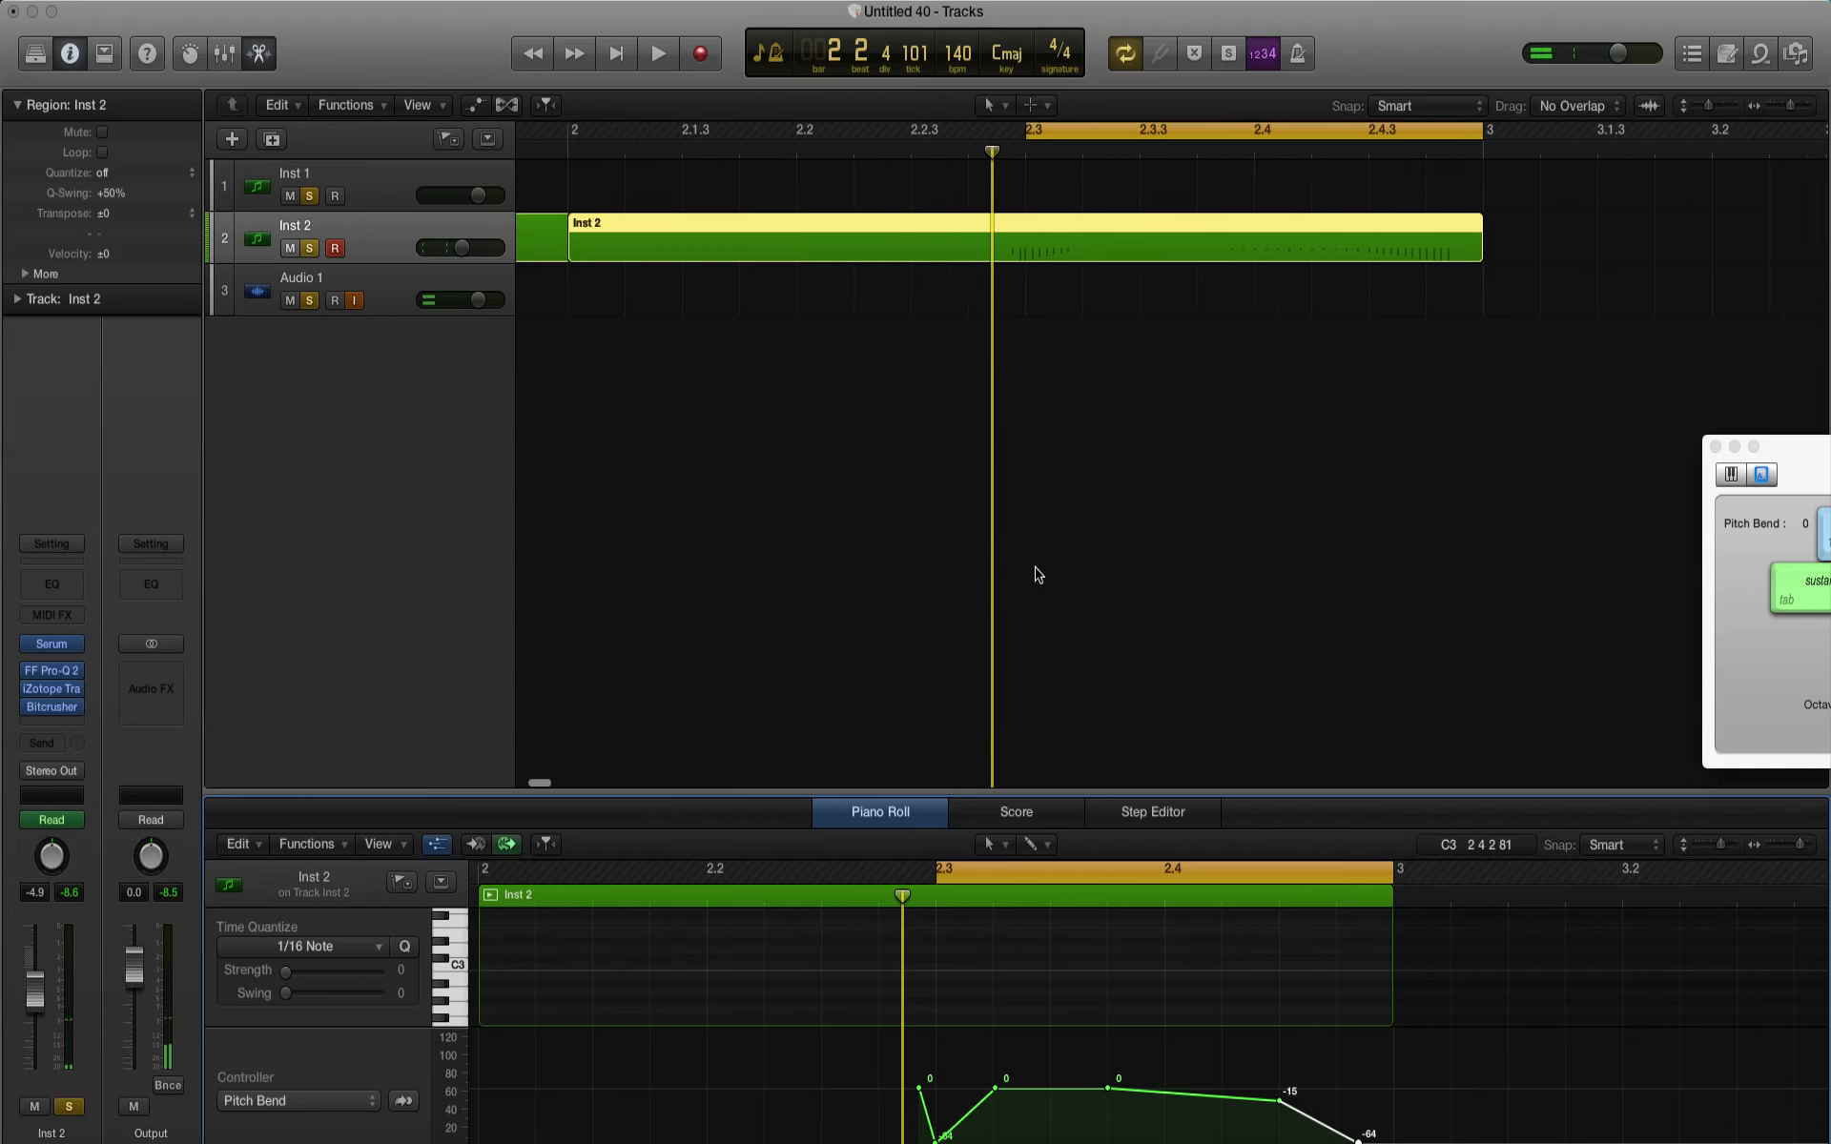
left_click(949, 255)
left_click(790, 251, "shift")
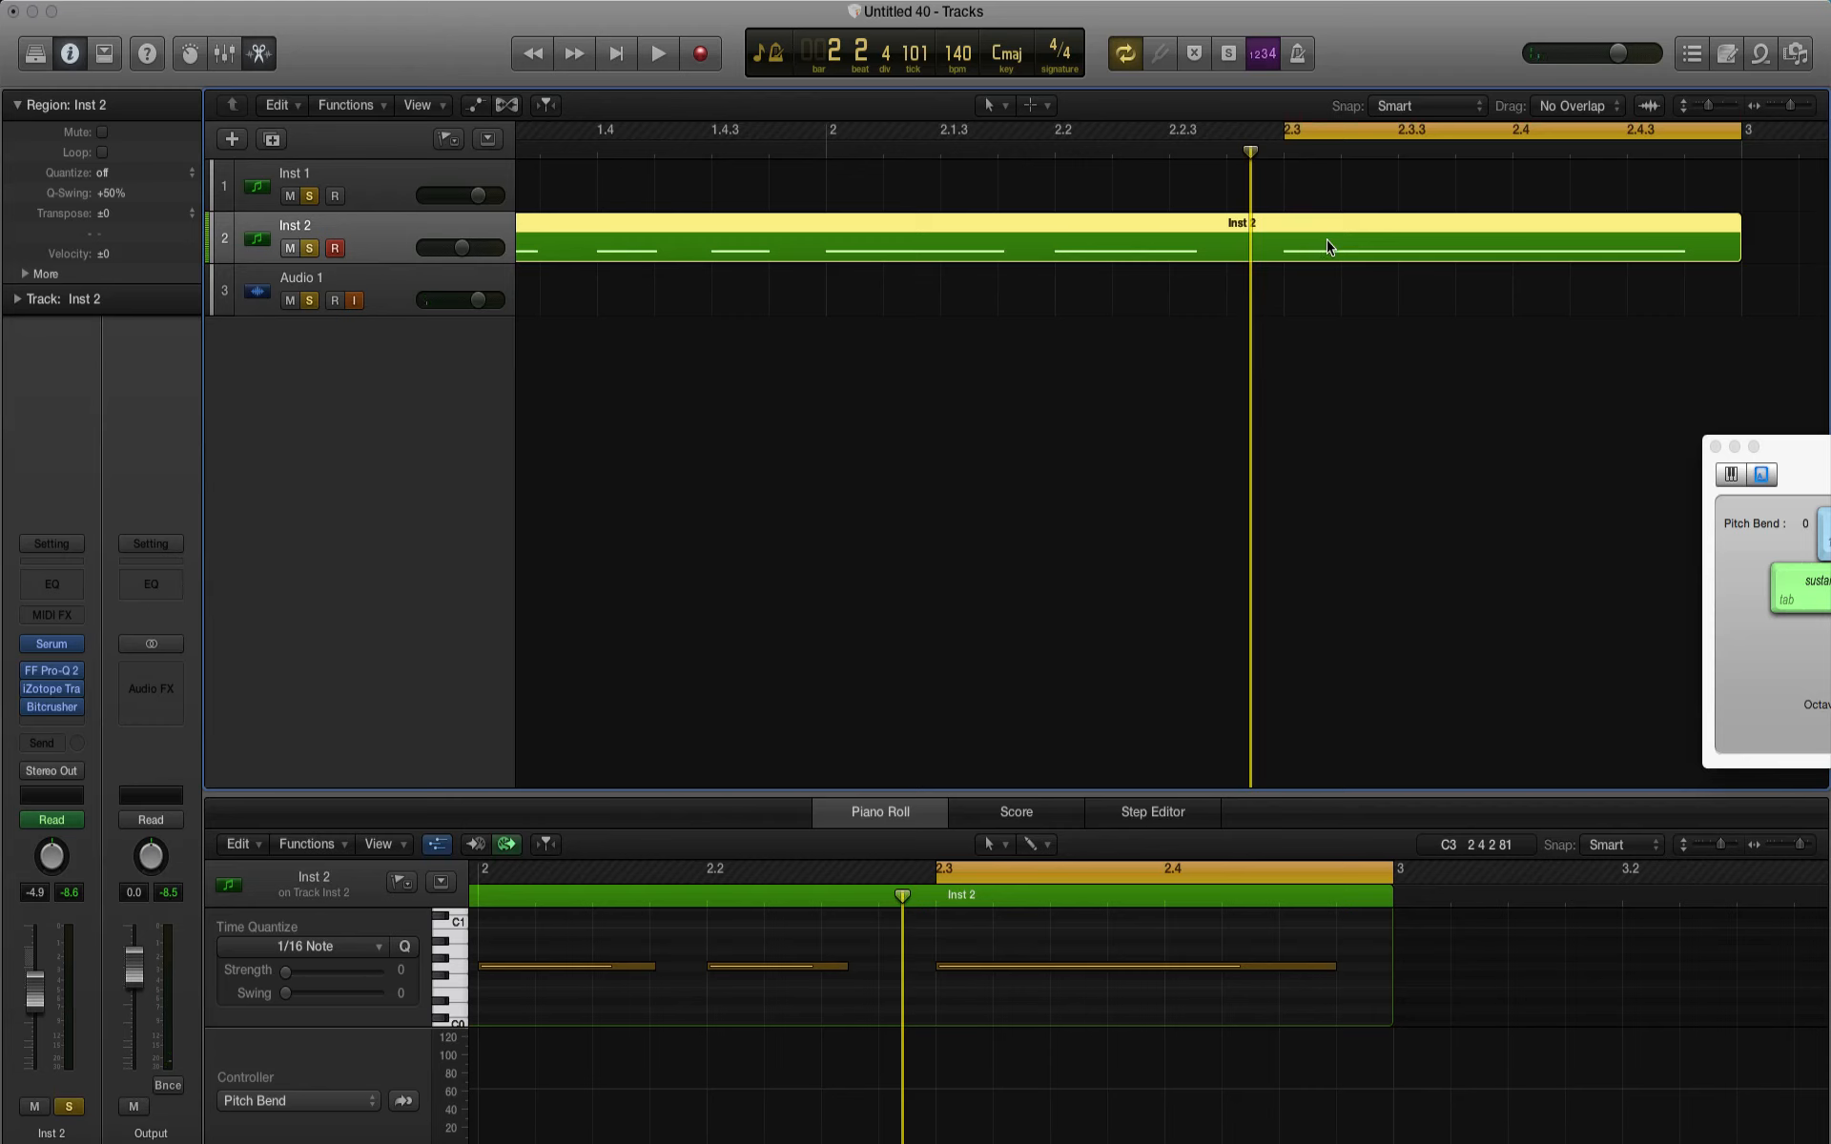
left_click(1667, 303)
left_click(1703, 238)
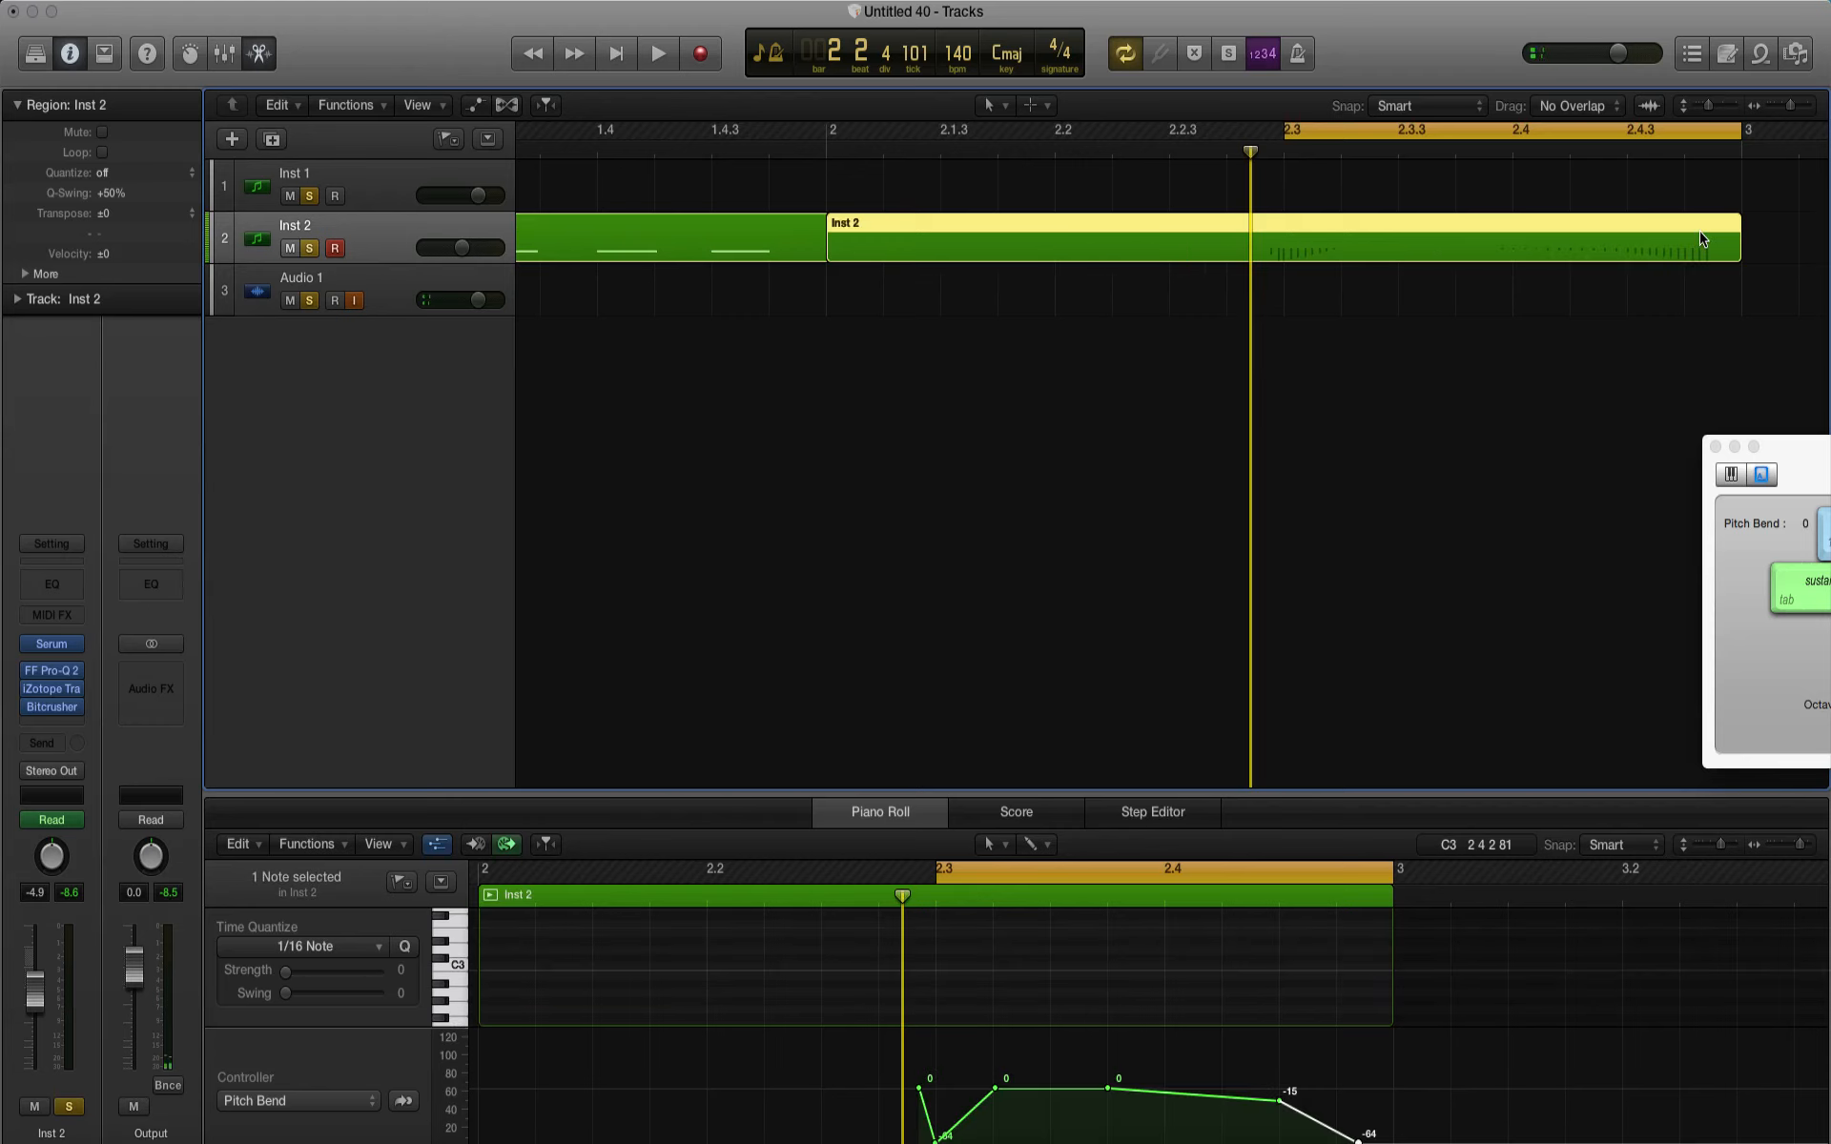
Step: Try to delete the pitch bend region at bar 2 without erasing automation data, then undo the deletion and reselect the region
key("BackSpace")
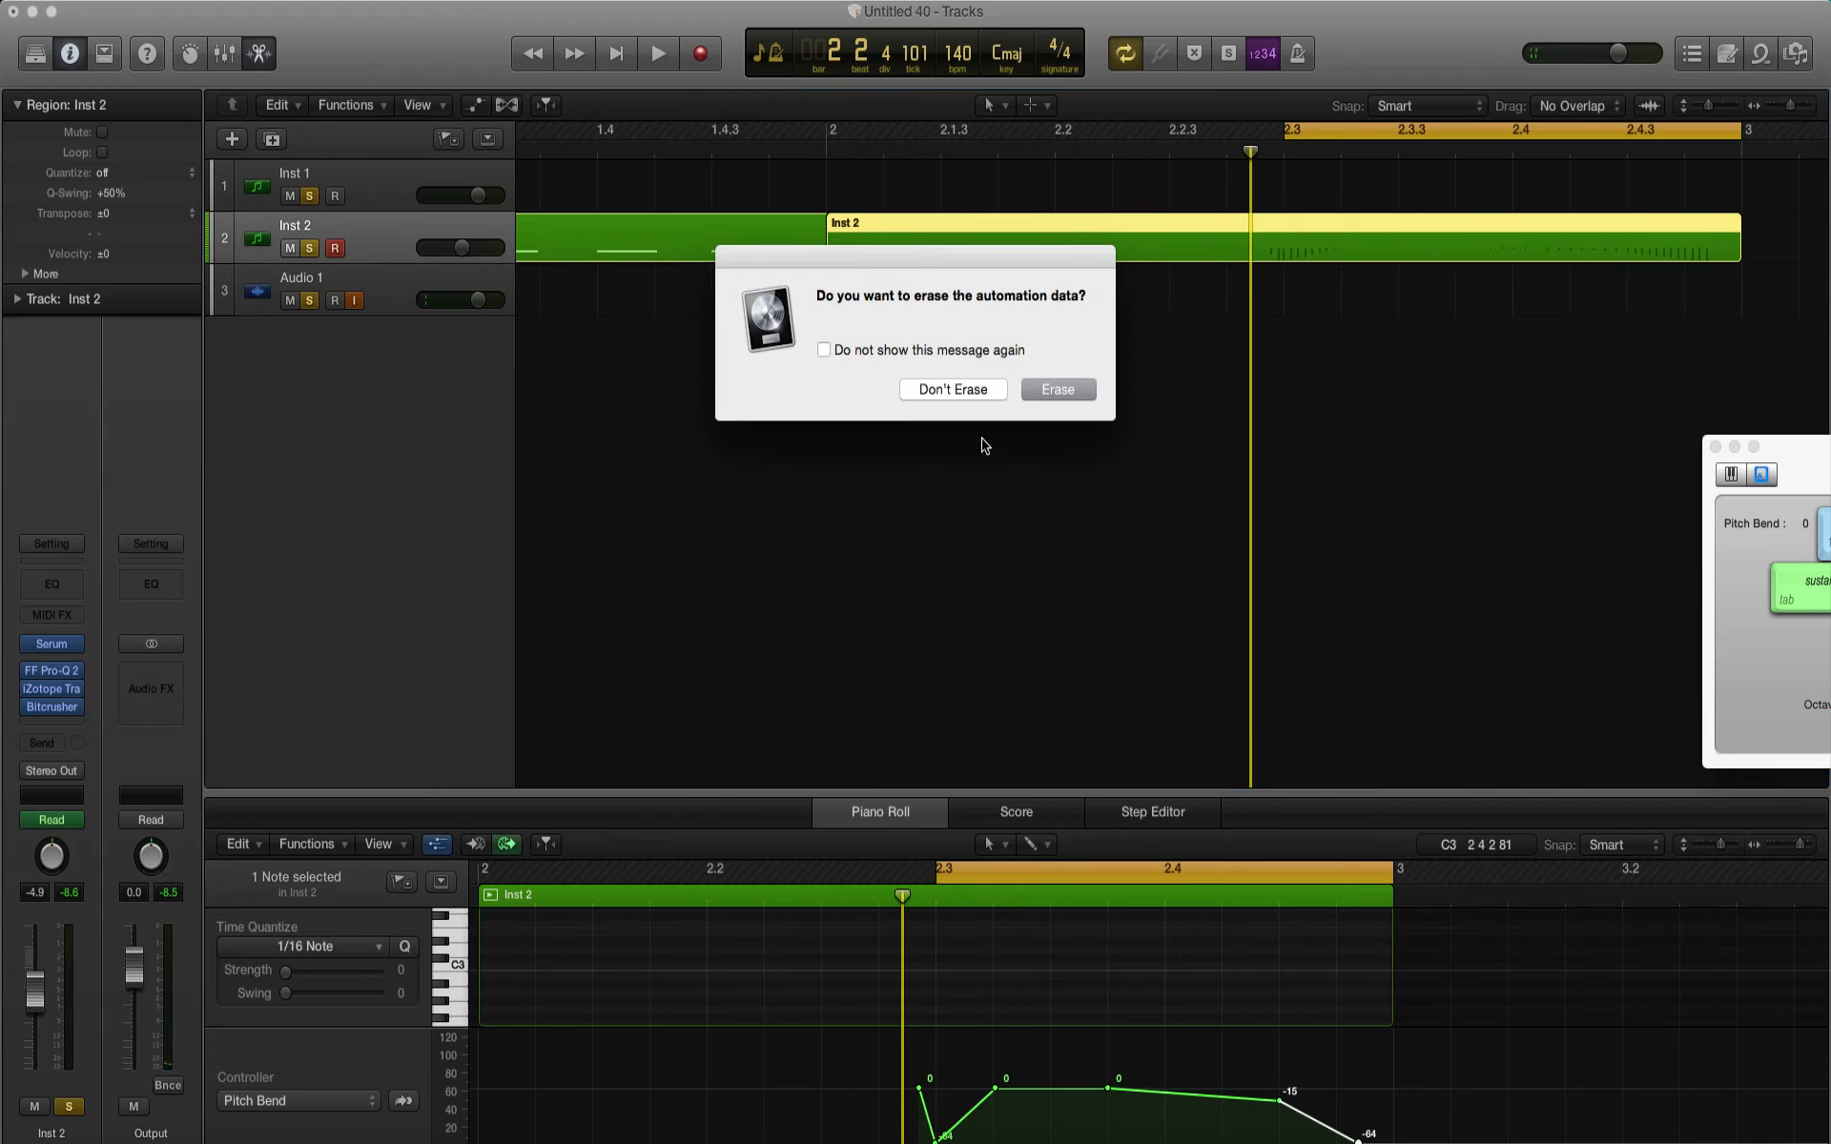
left_click(953, 389)
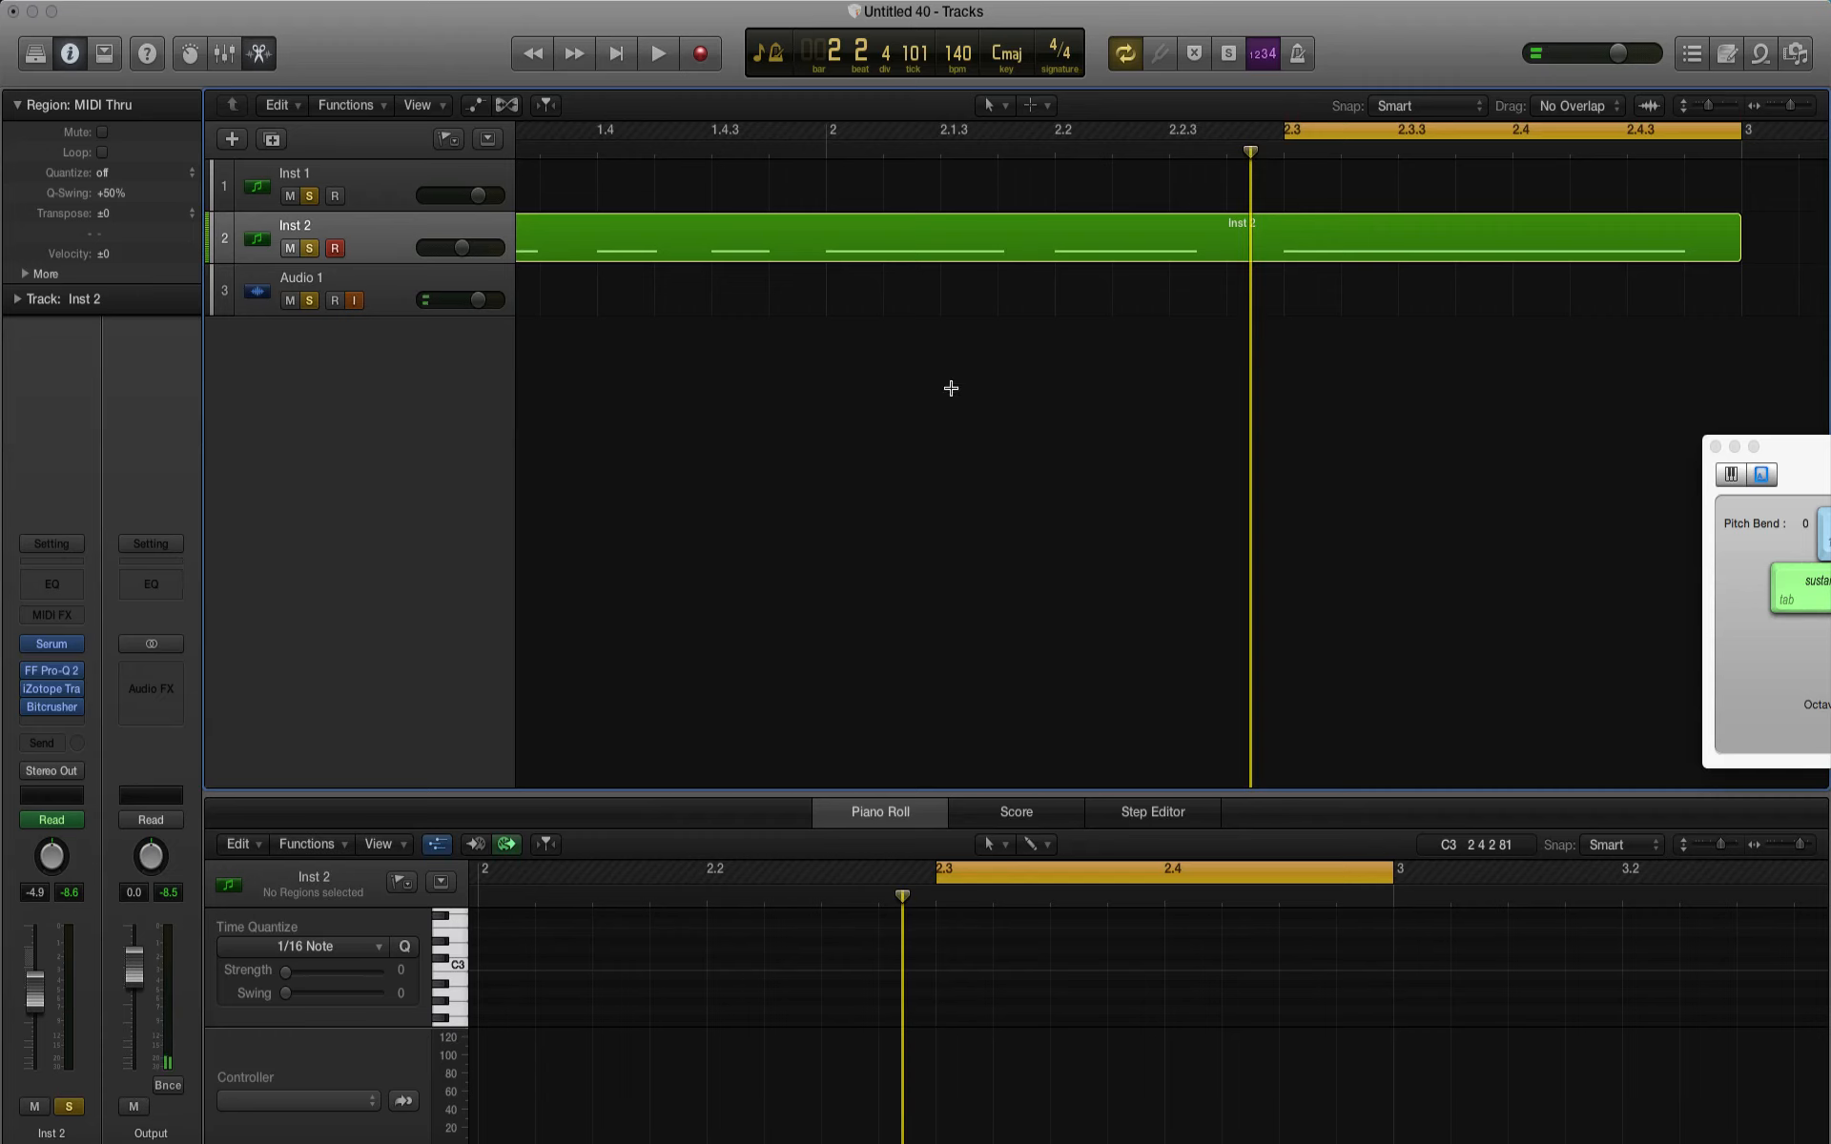
key("super+z")
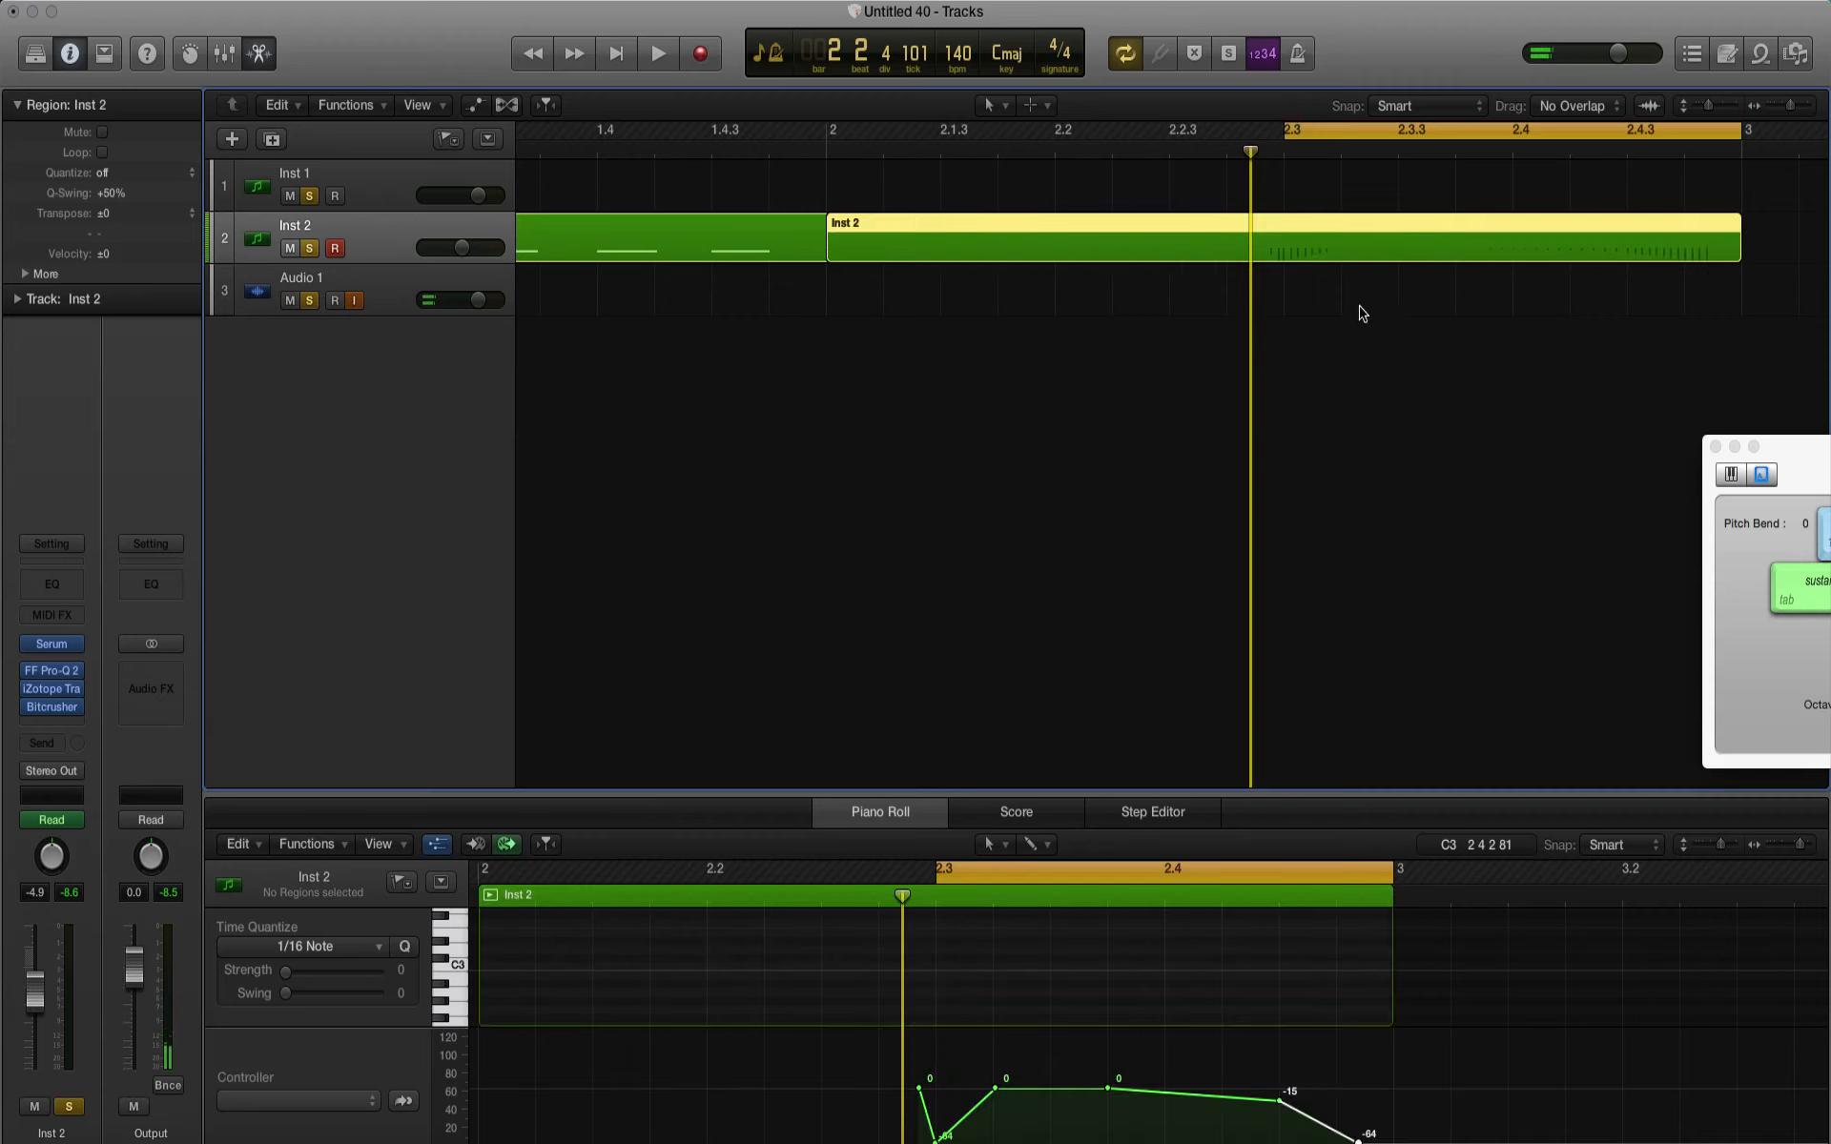
key("super+z")
left_click(716, 233)
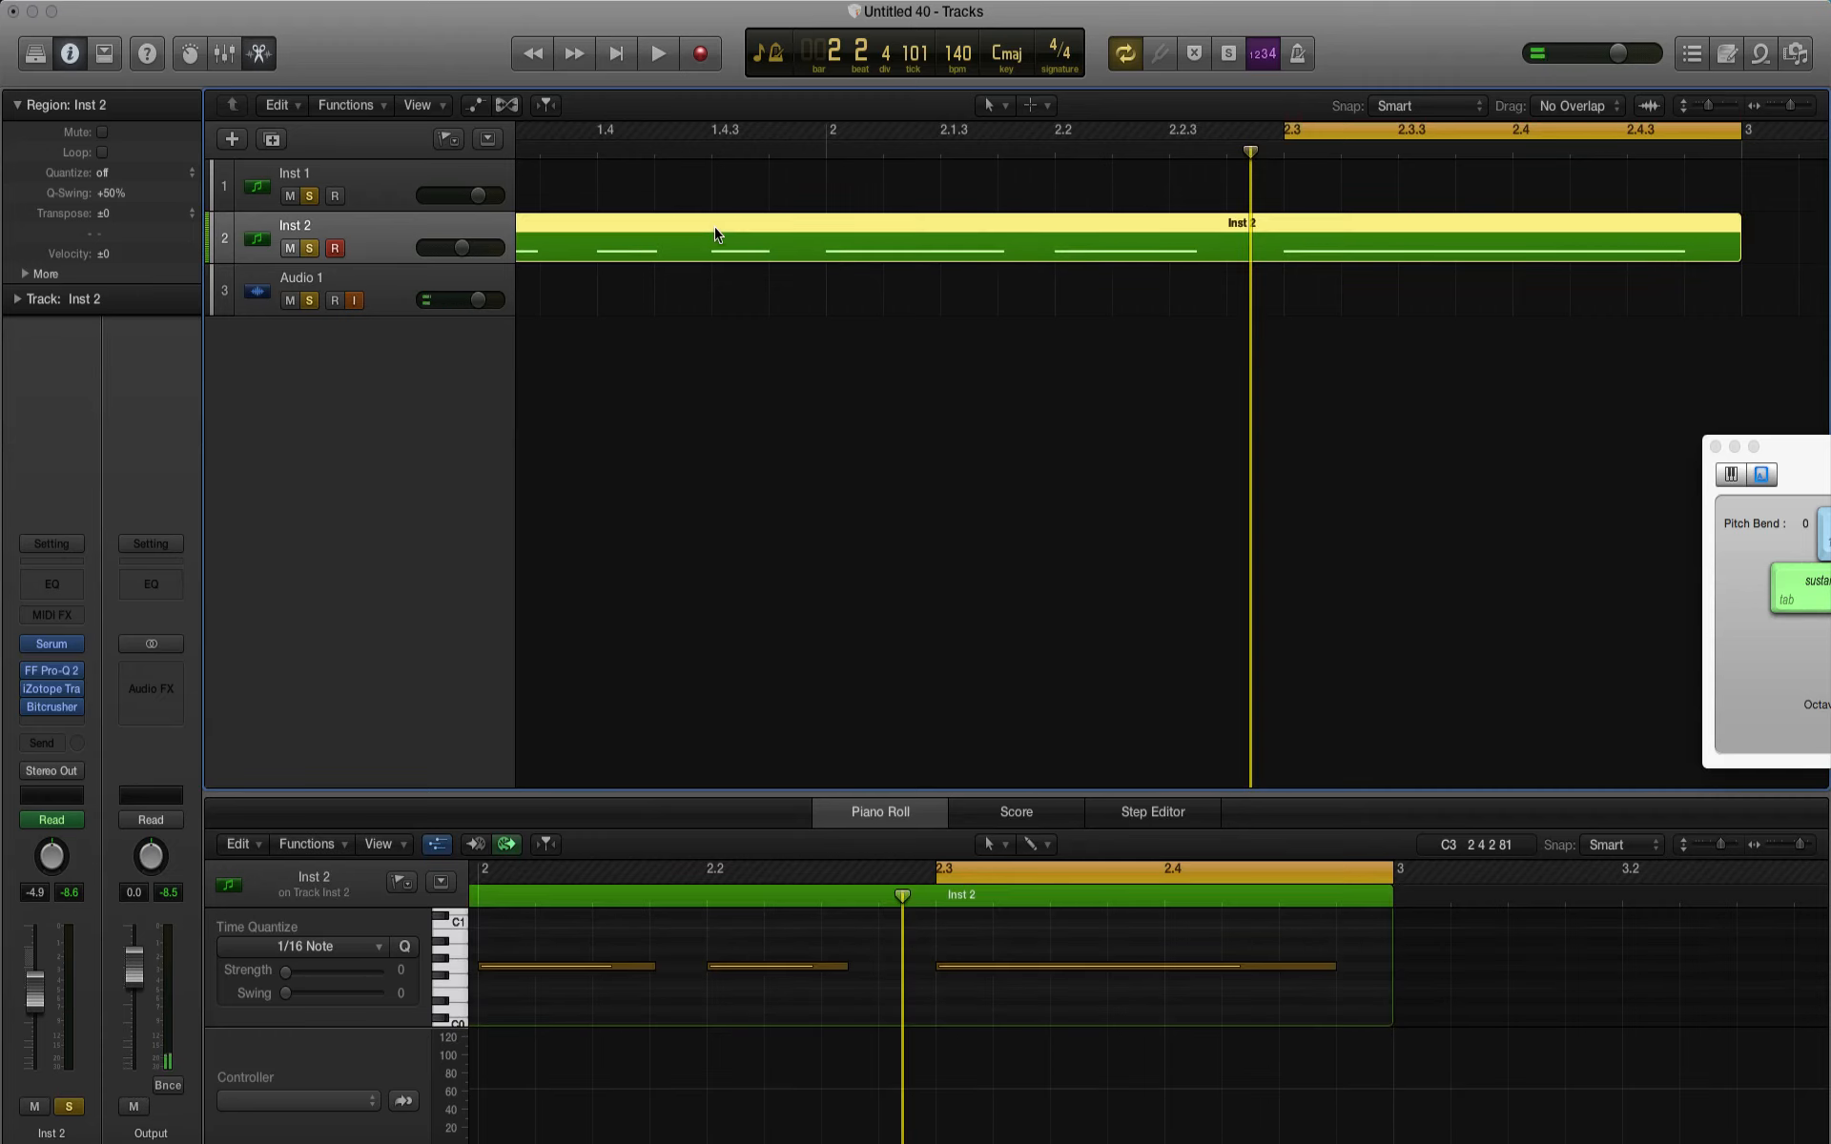
key("super+z")
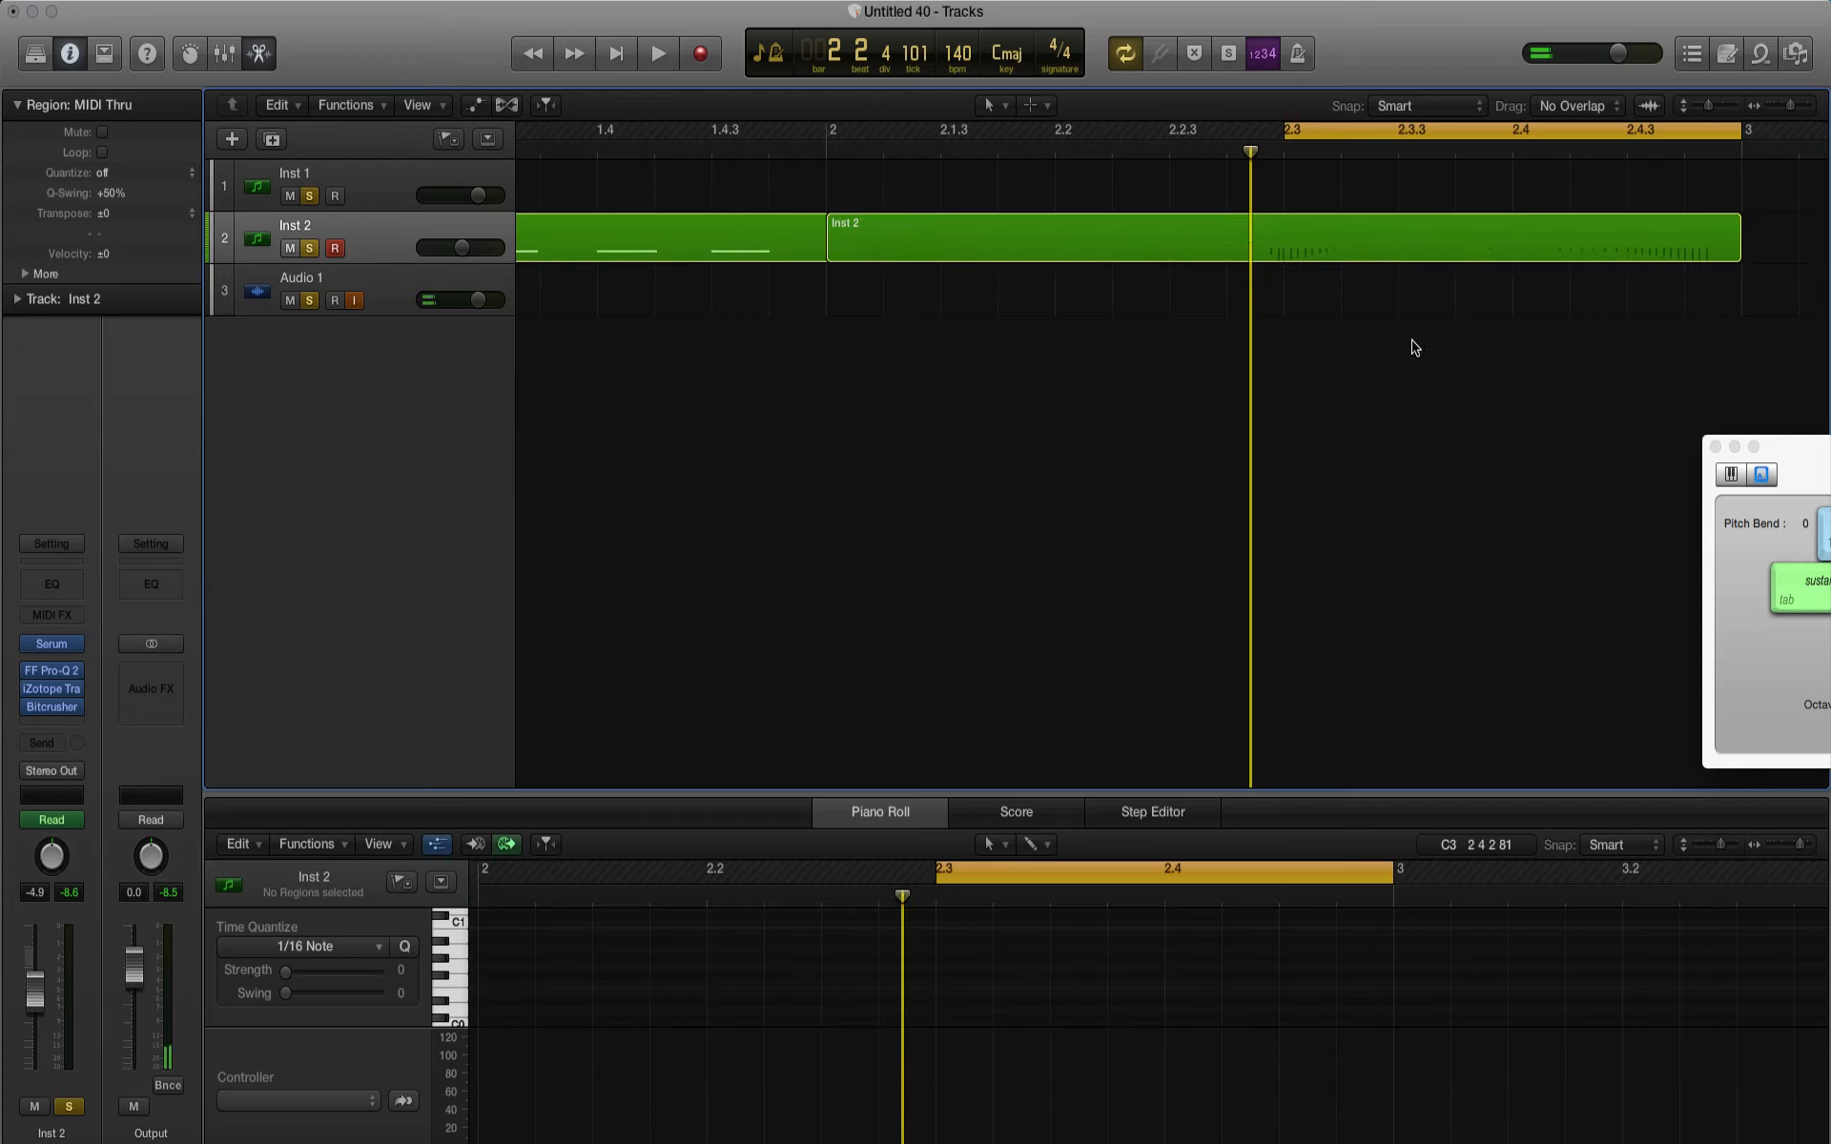
left_click(1516, 224)
Step: Try to extend the start of Inst 2's pitch bend region back to bar 1 and play the cycled last note
scroll(894, 323, "left", 8)
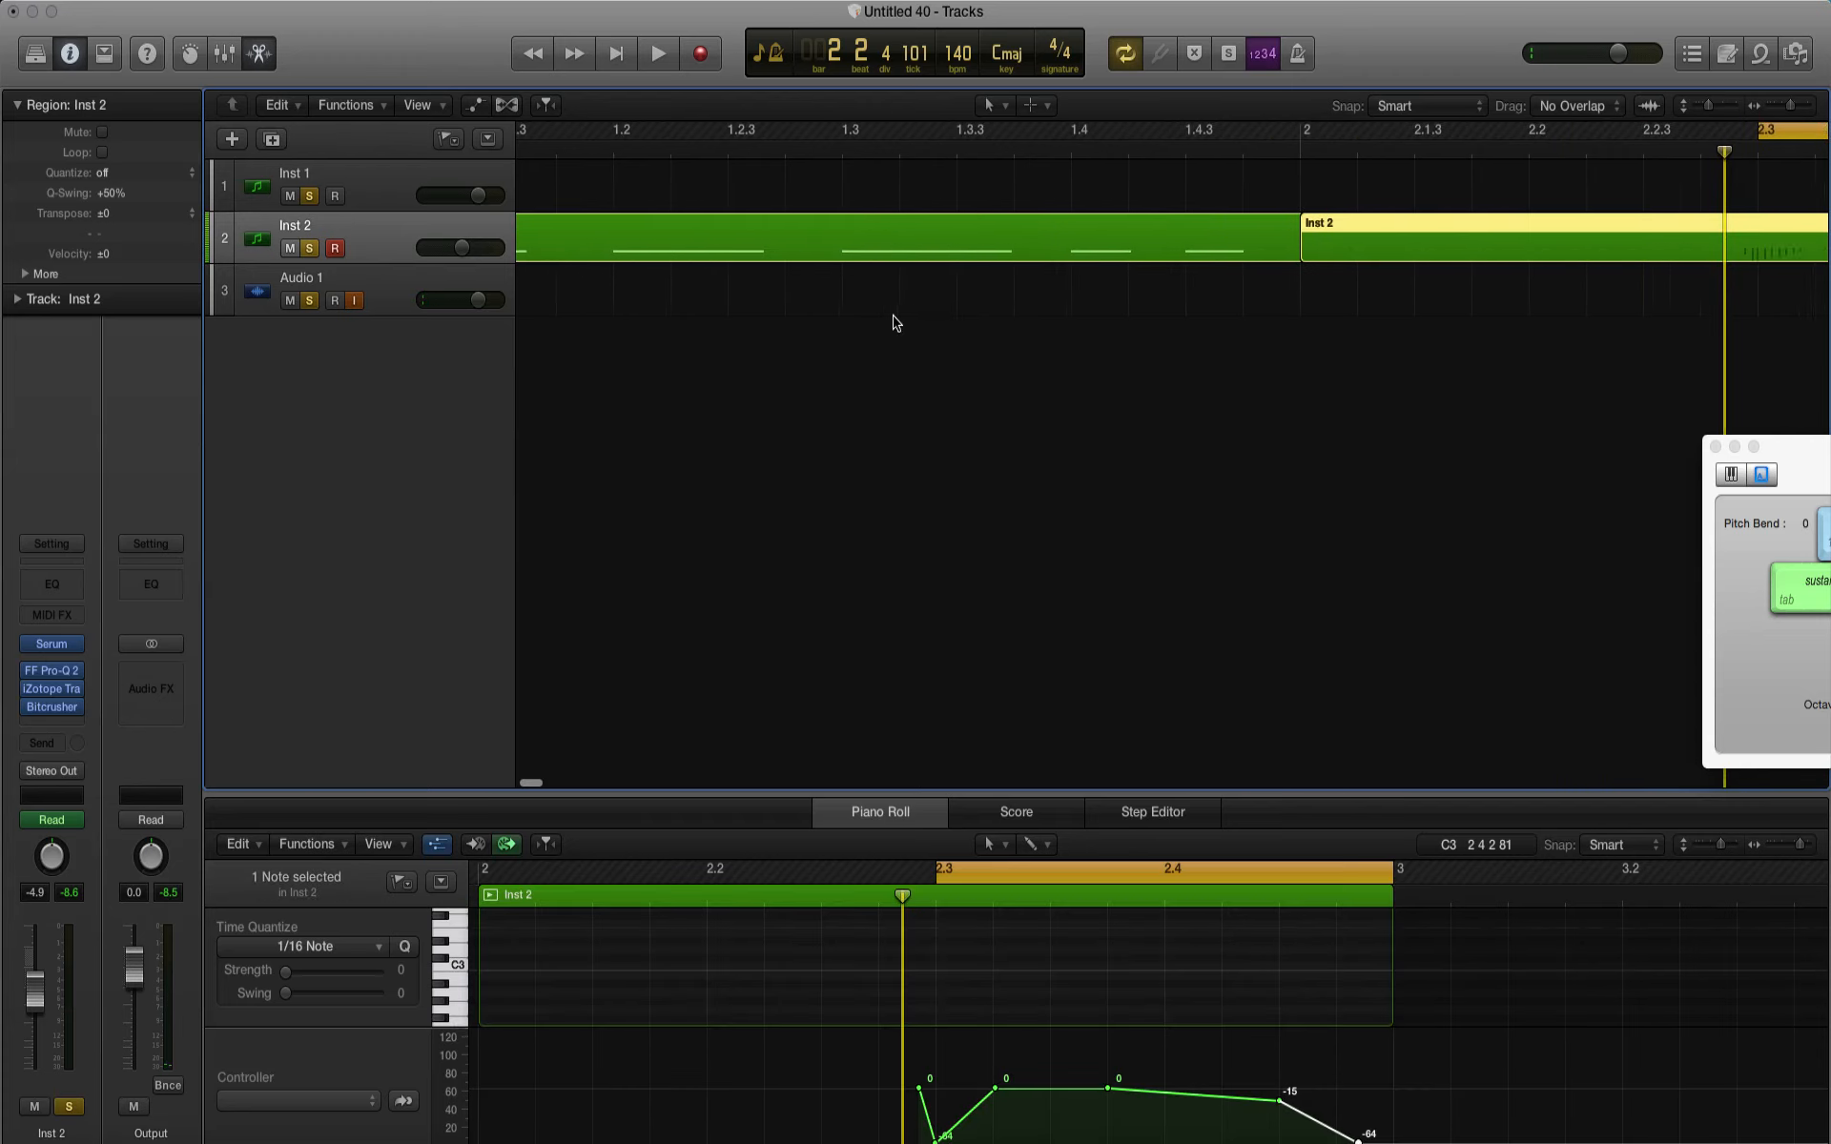
left_click(893, 323)
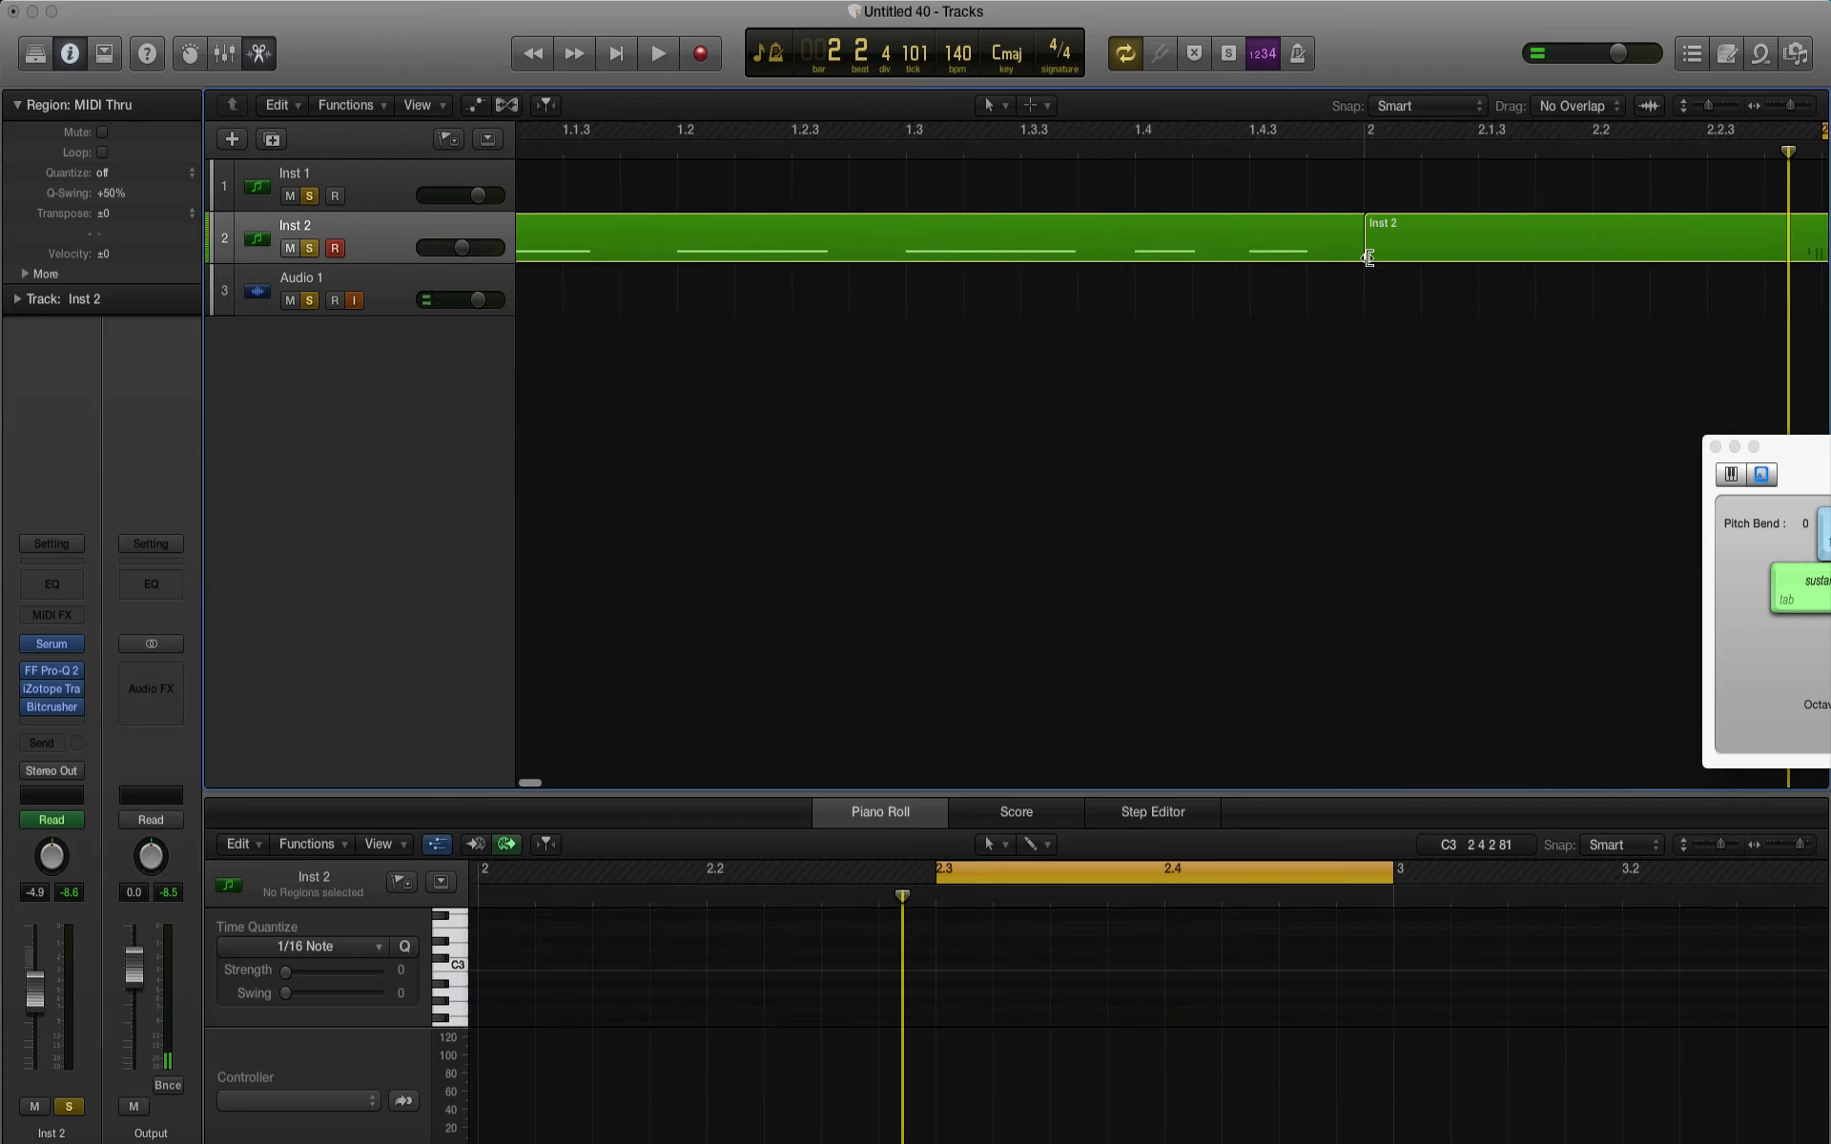
left_click_drag(1369, 254, 368, 277)
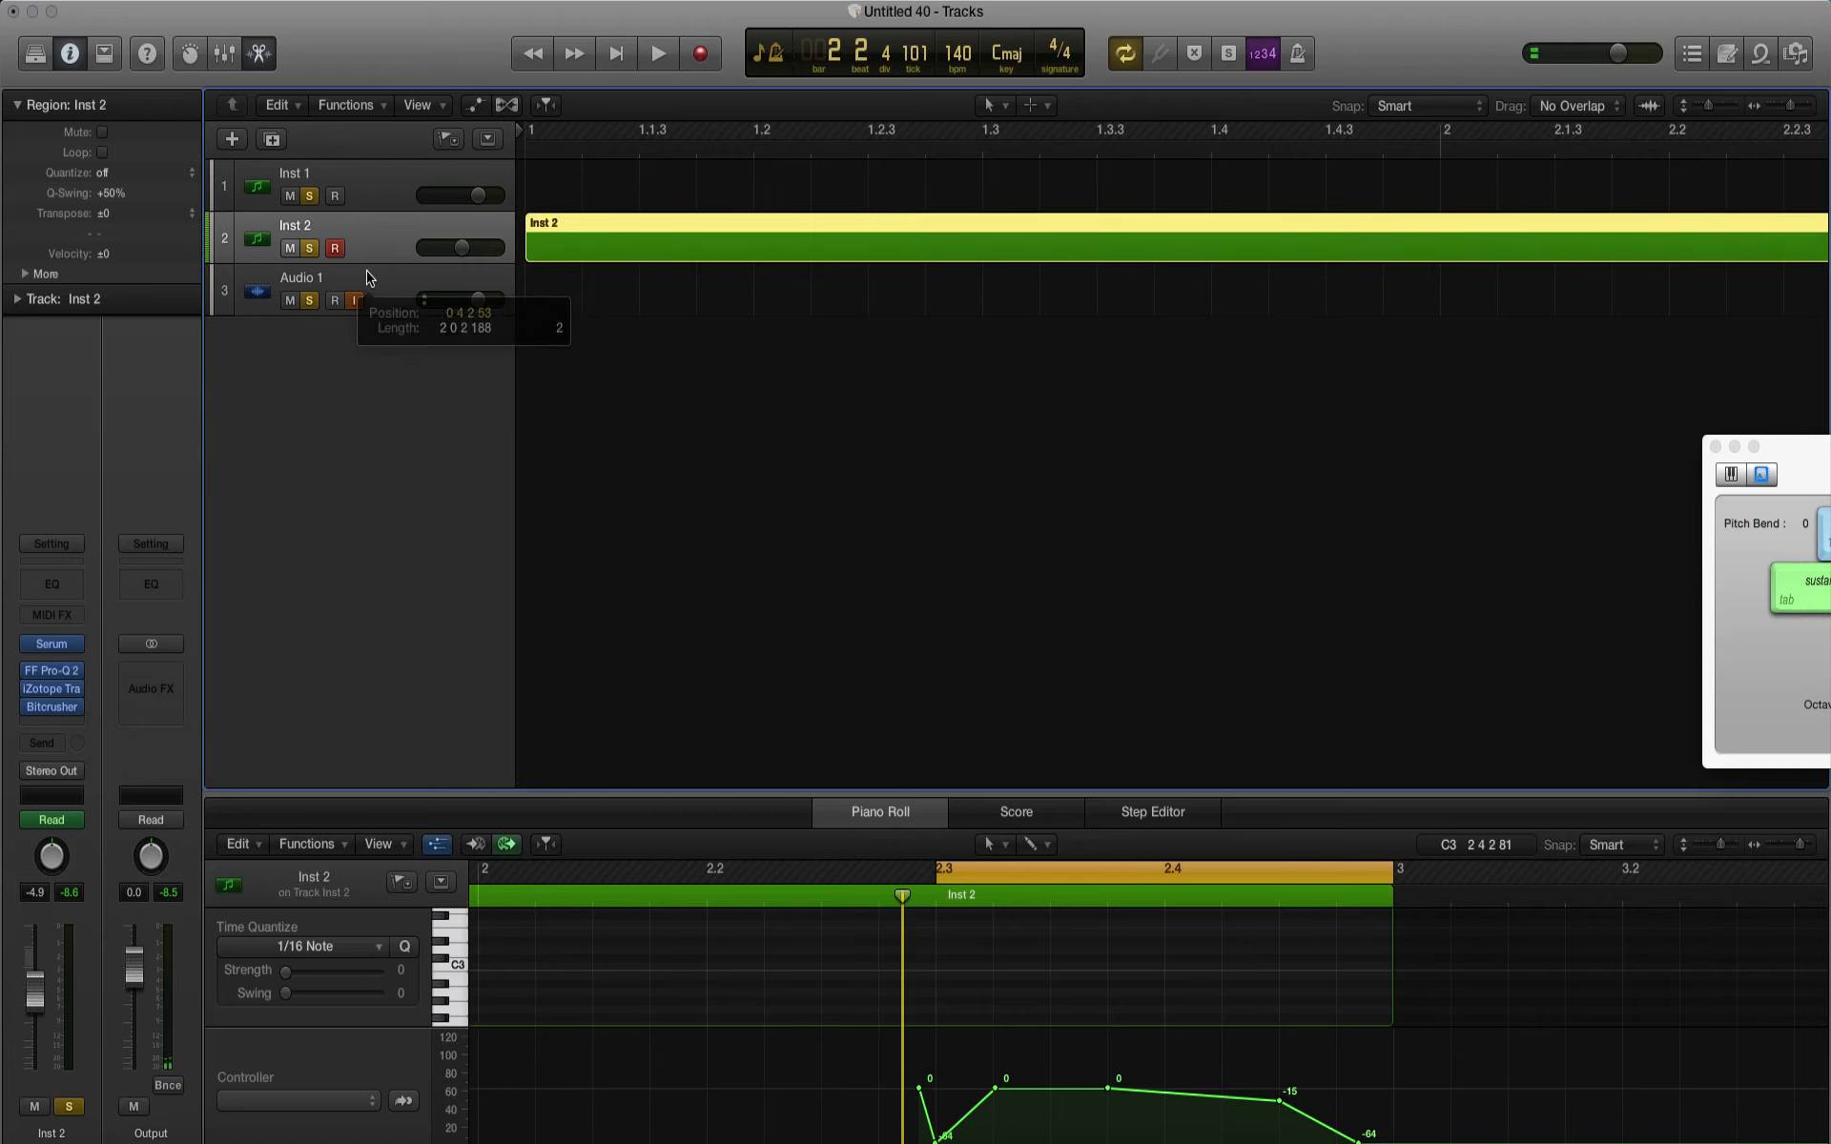
key("space")
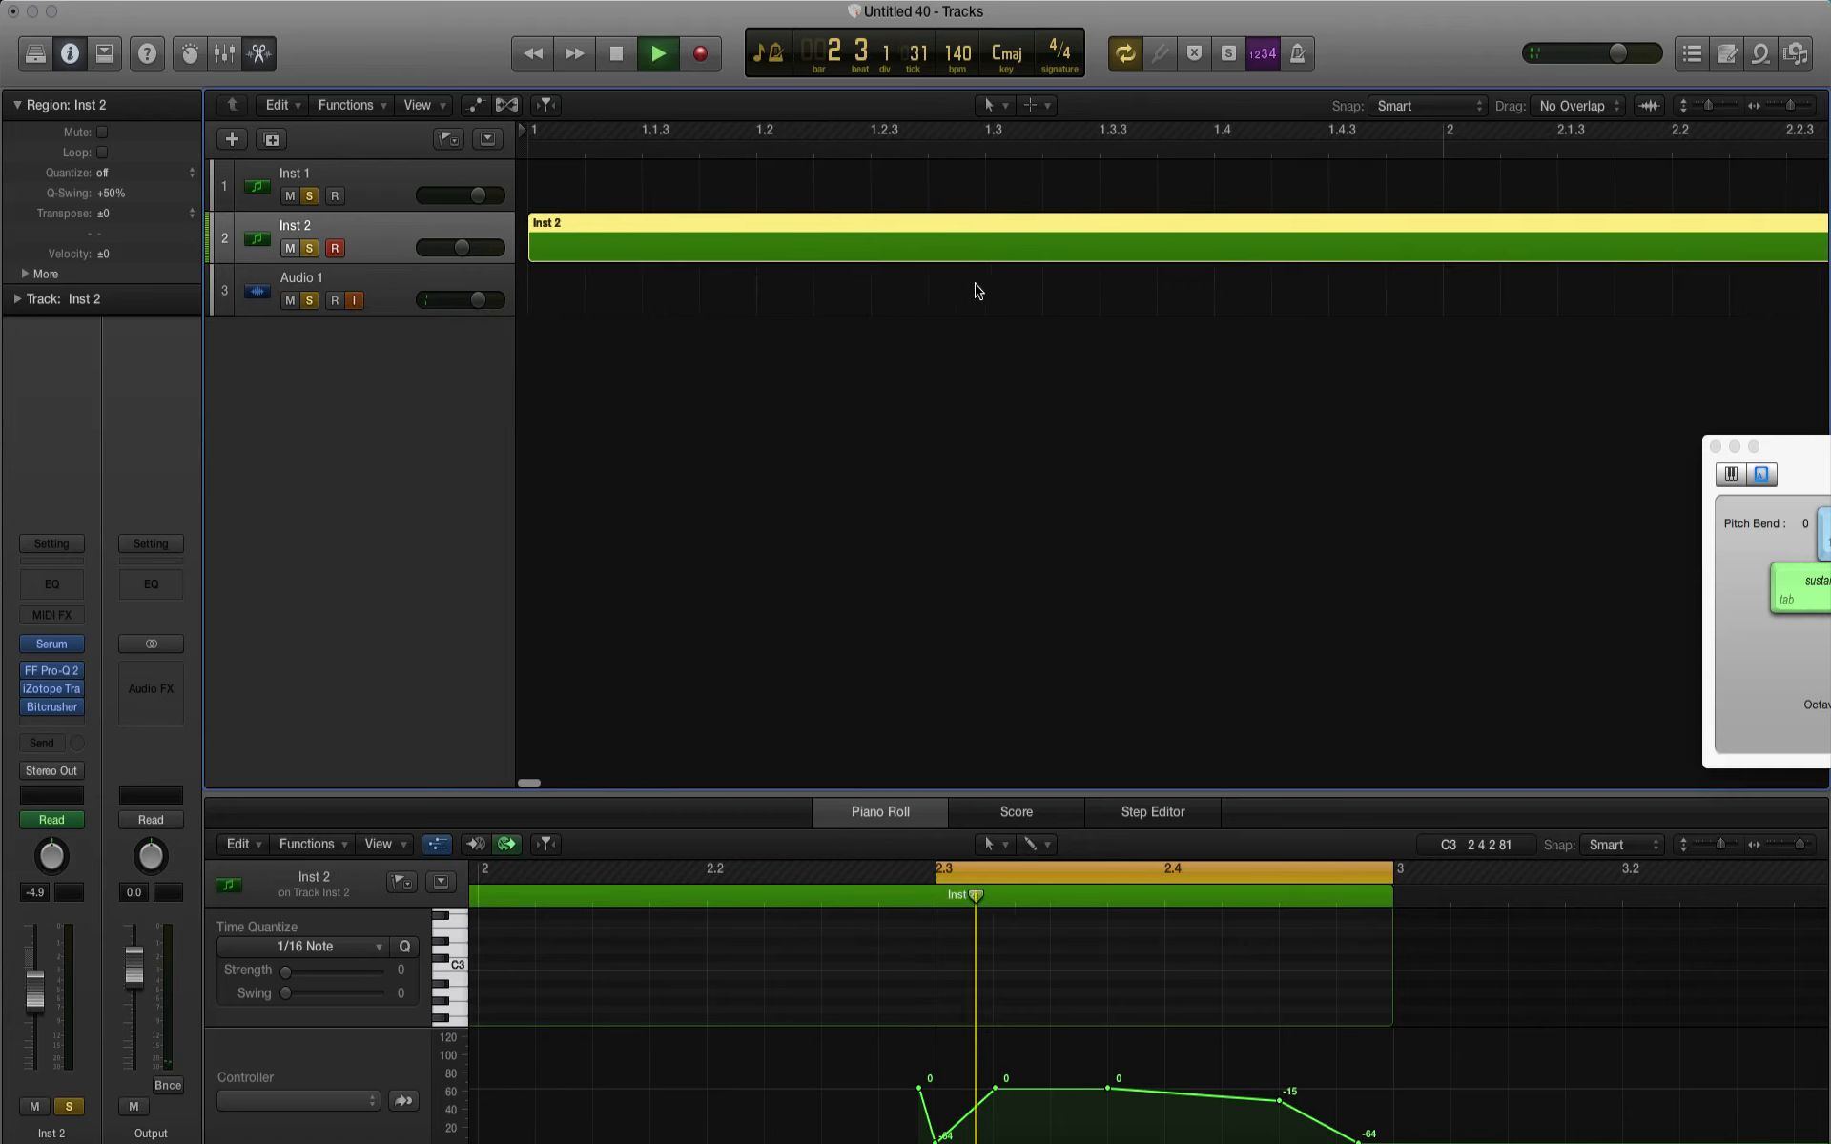
key("space")
key("space")
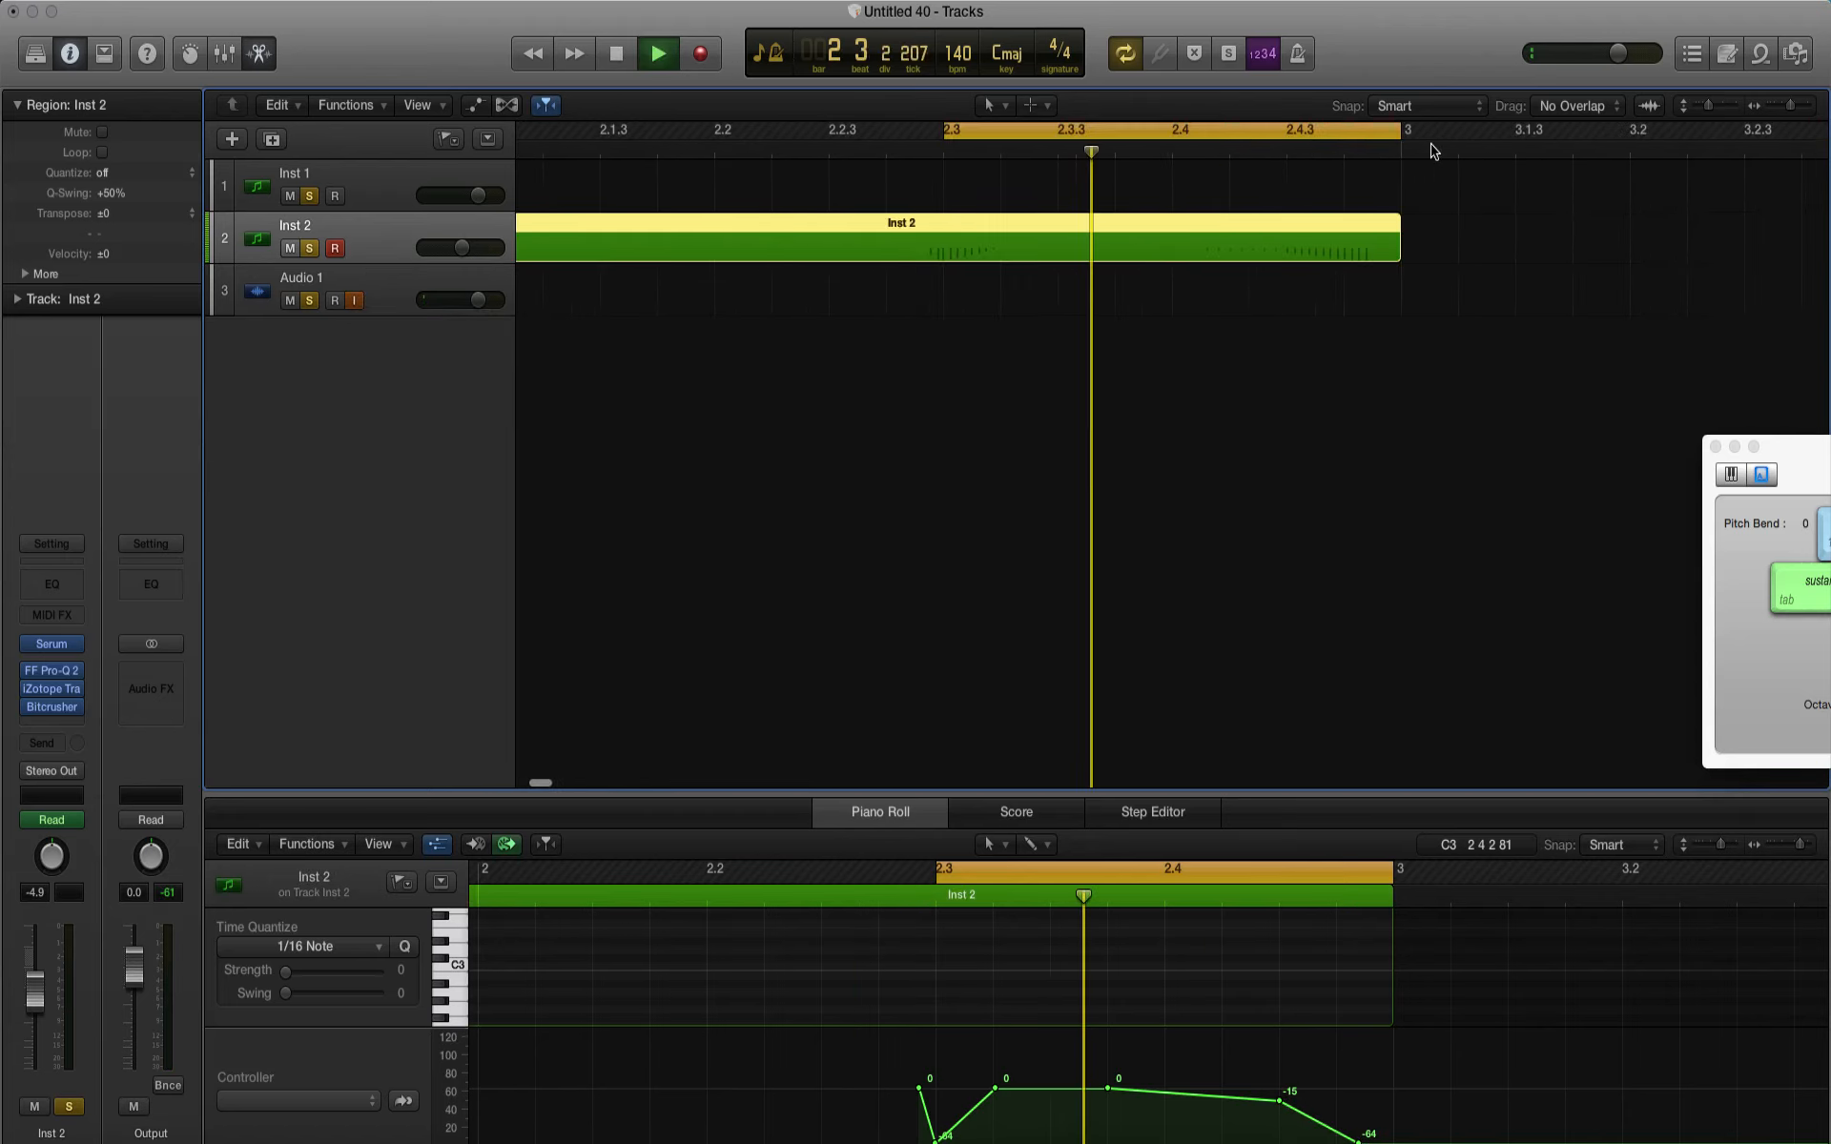
key("space")
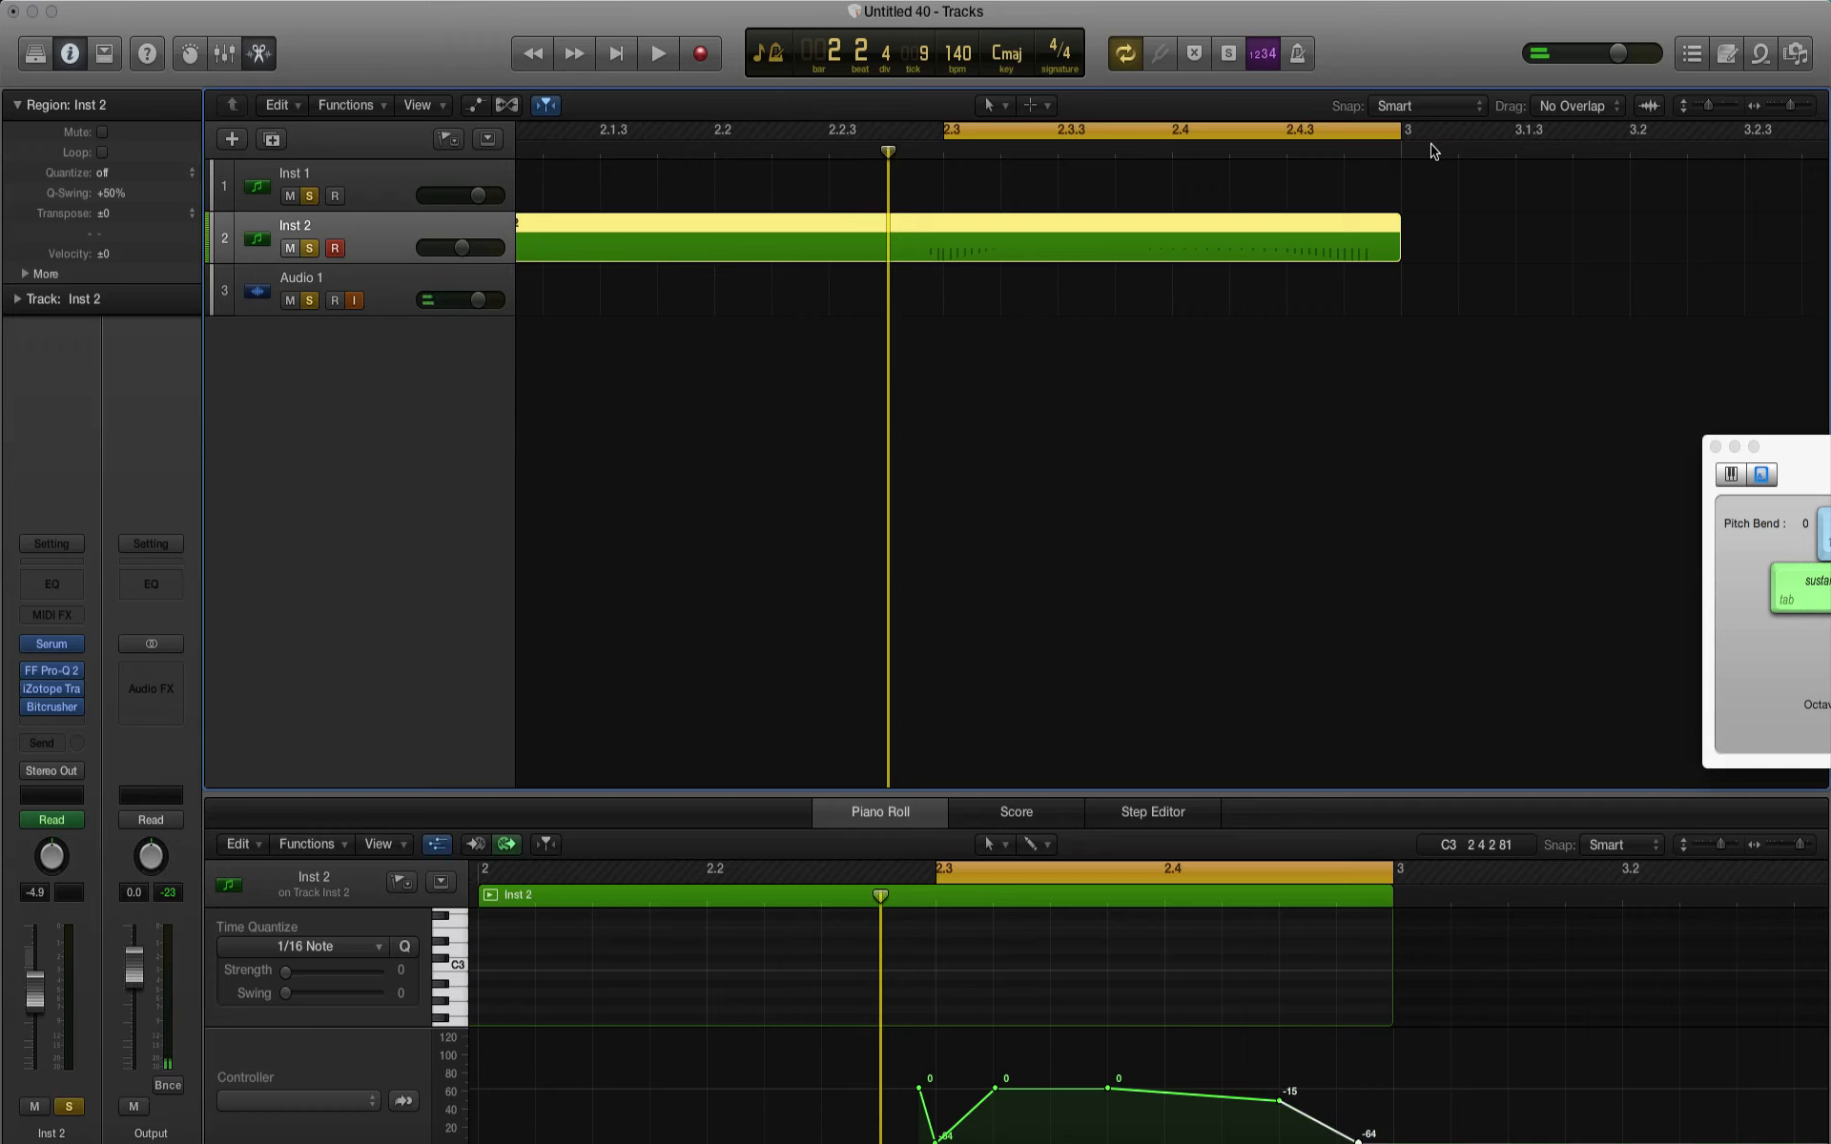
key("space")
key("space")
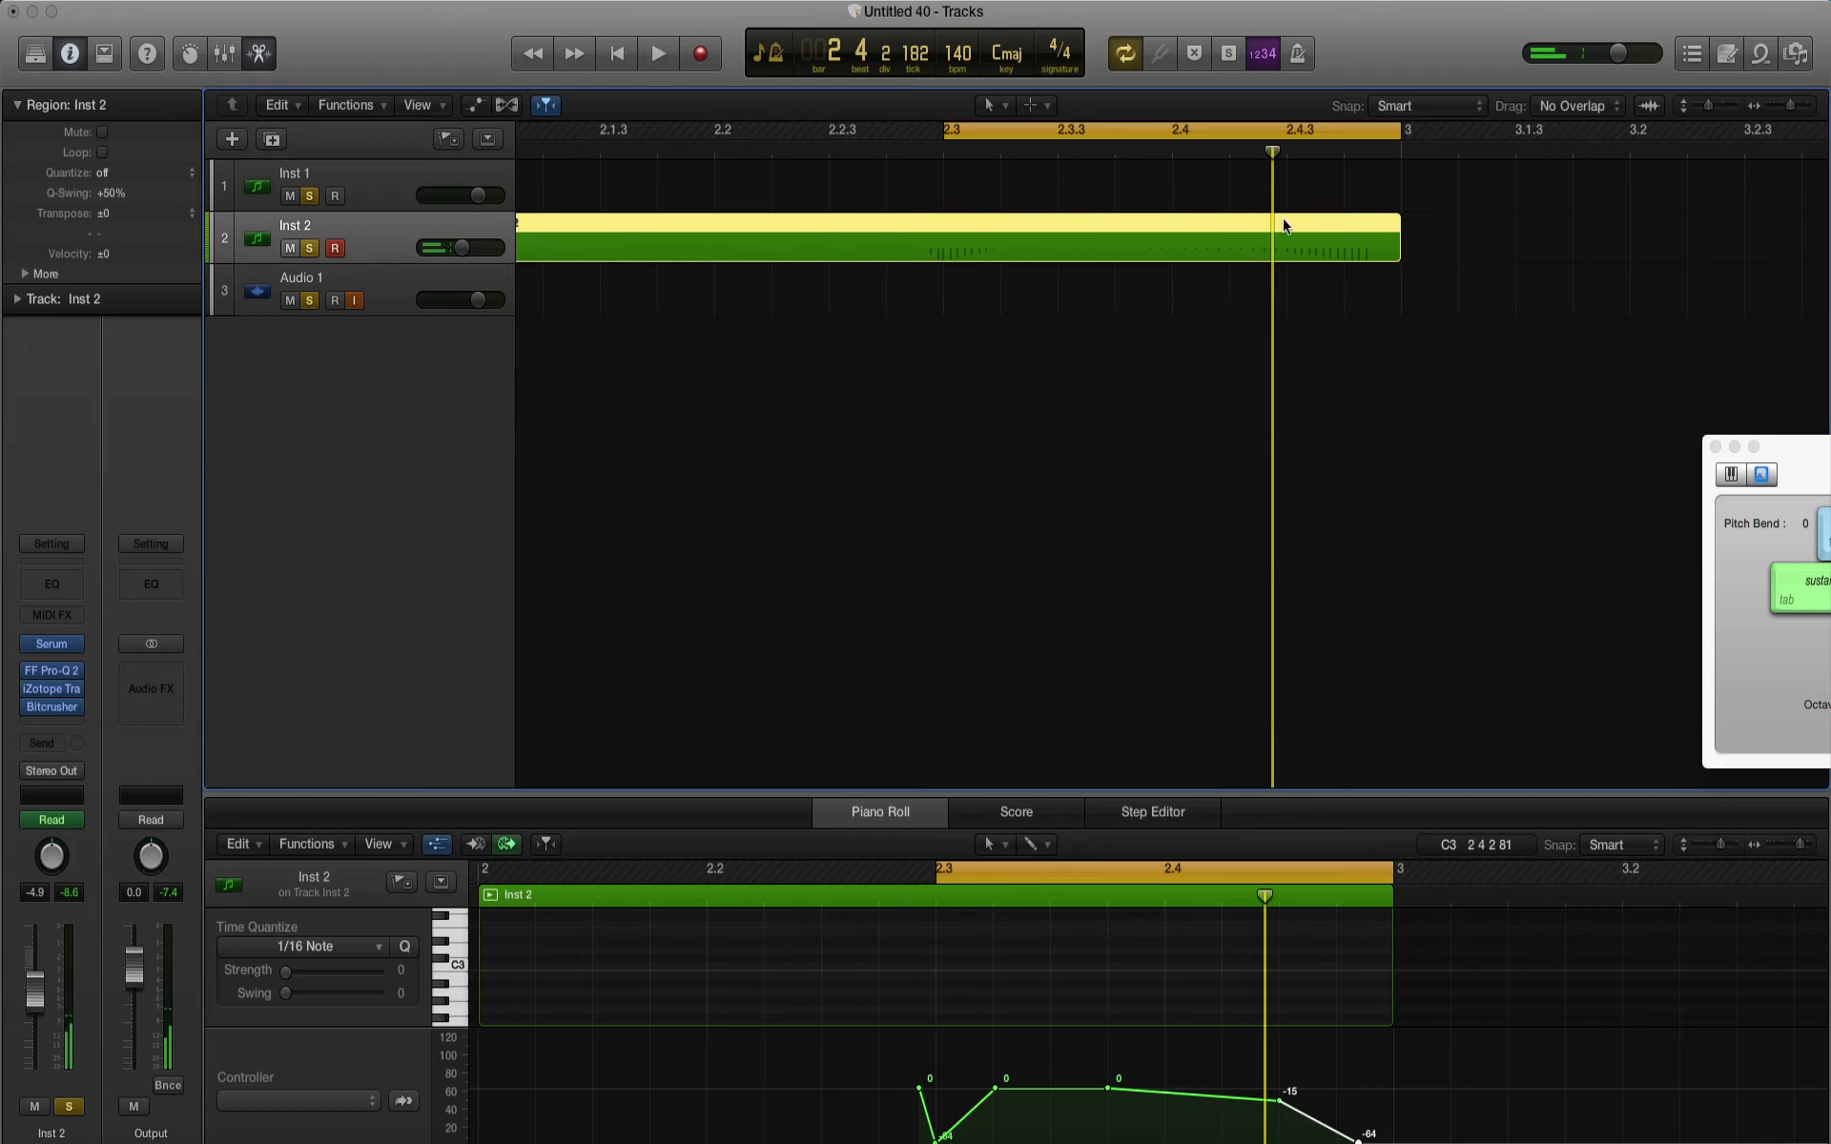
Step: Try to move the Inst 2 note region without its automation data, then undo the move and play the cycle
scroll(930, 394, "left", 10)
left_click(986, 364)
left_click(960, 260)
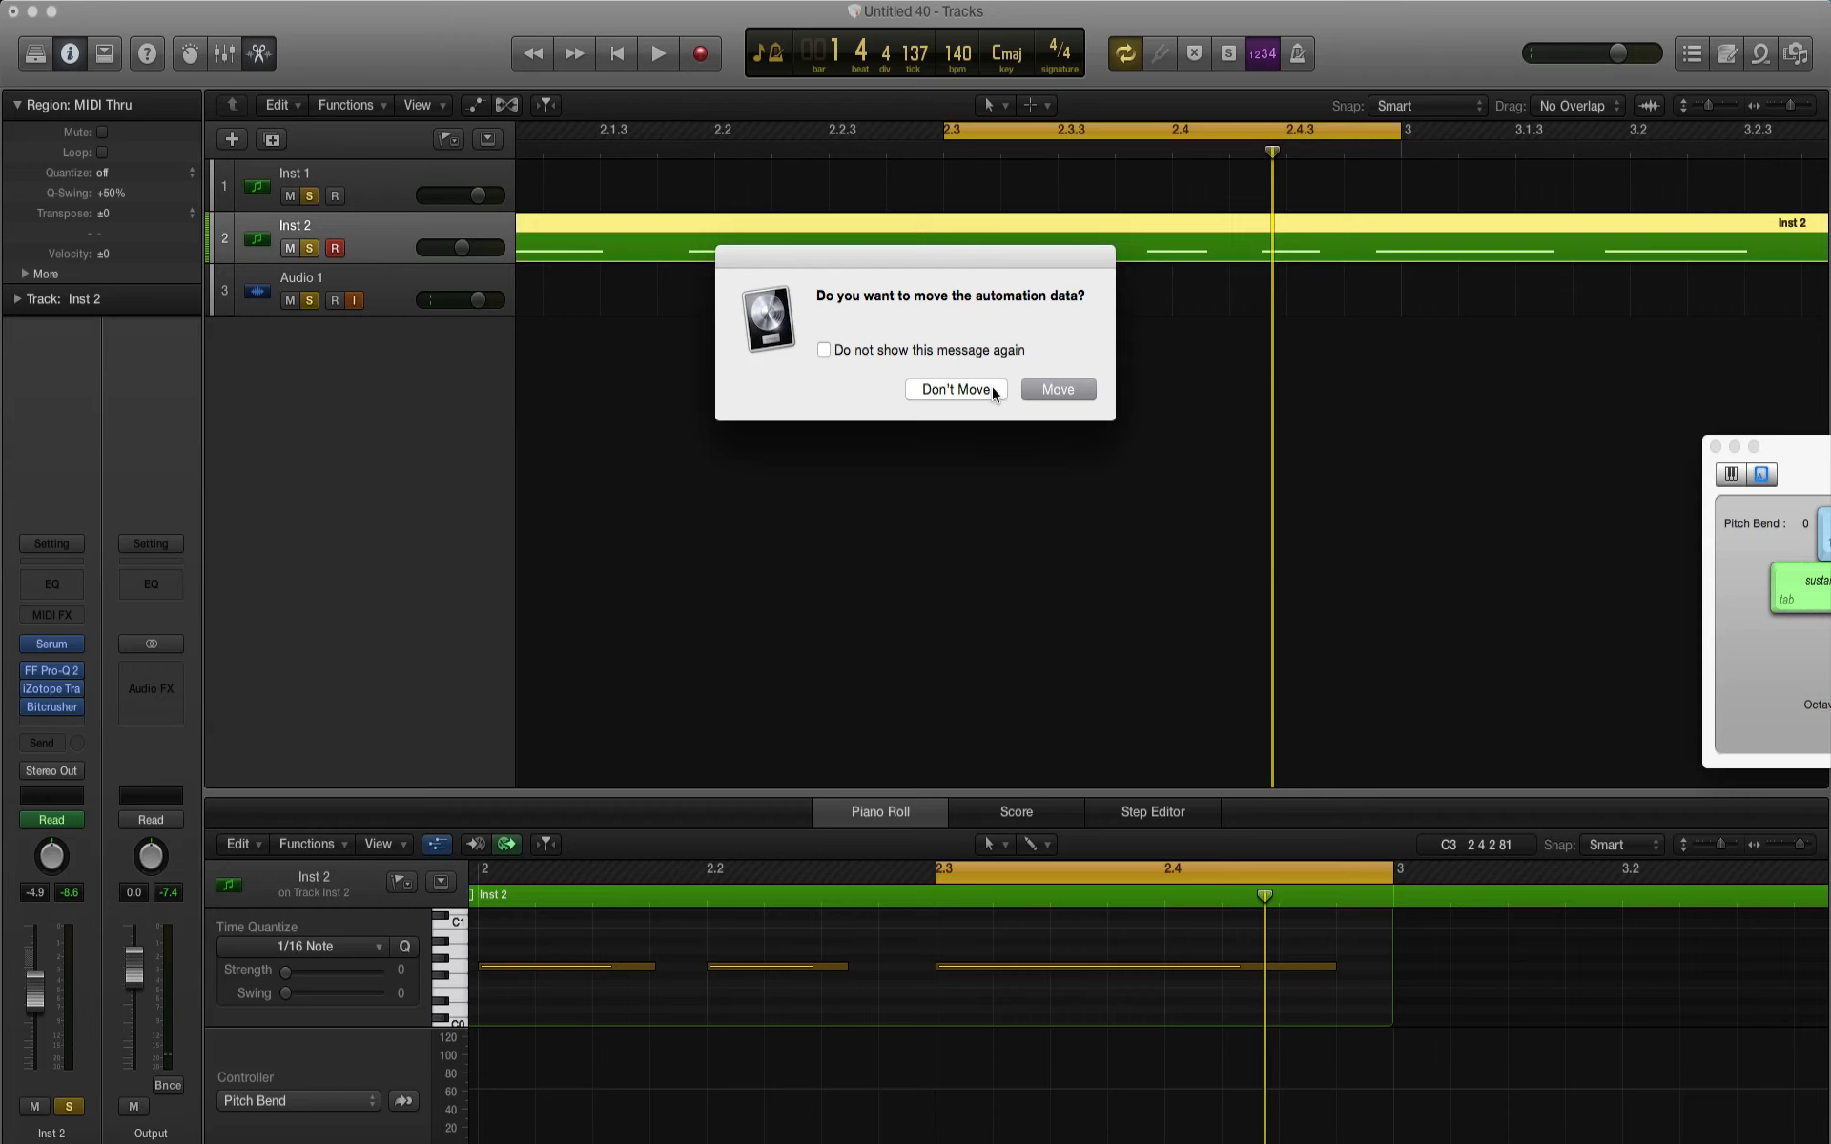
left_click(993, 390)
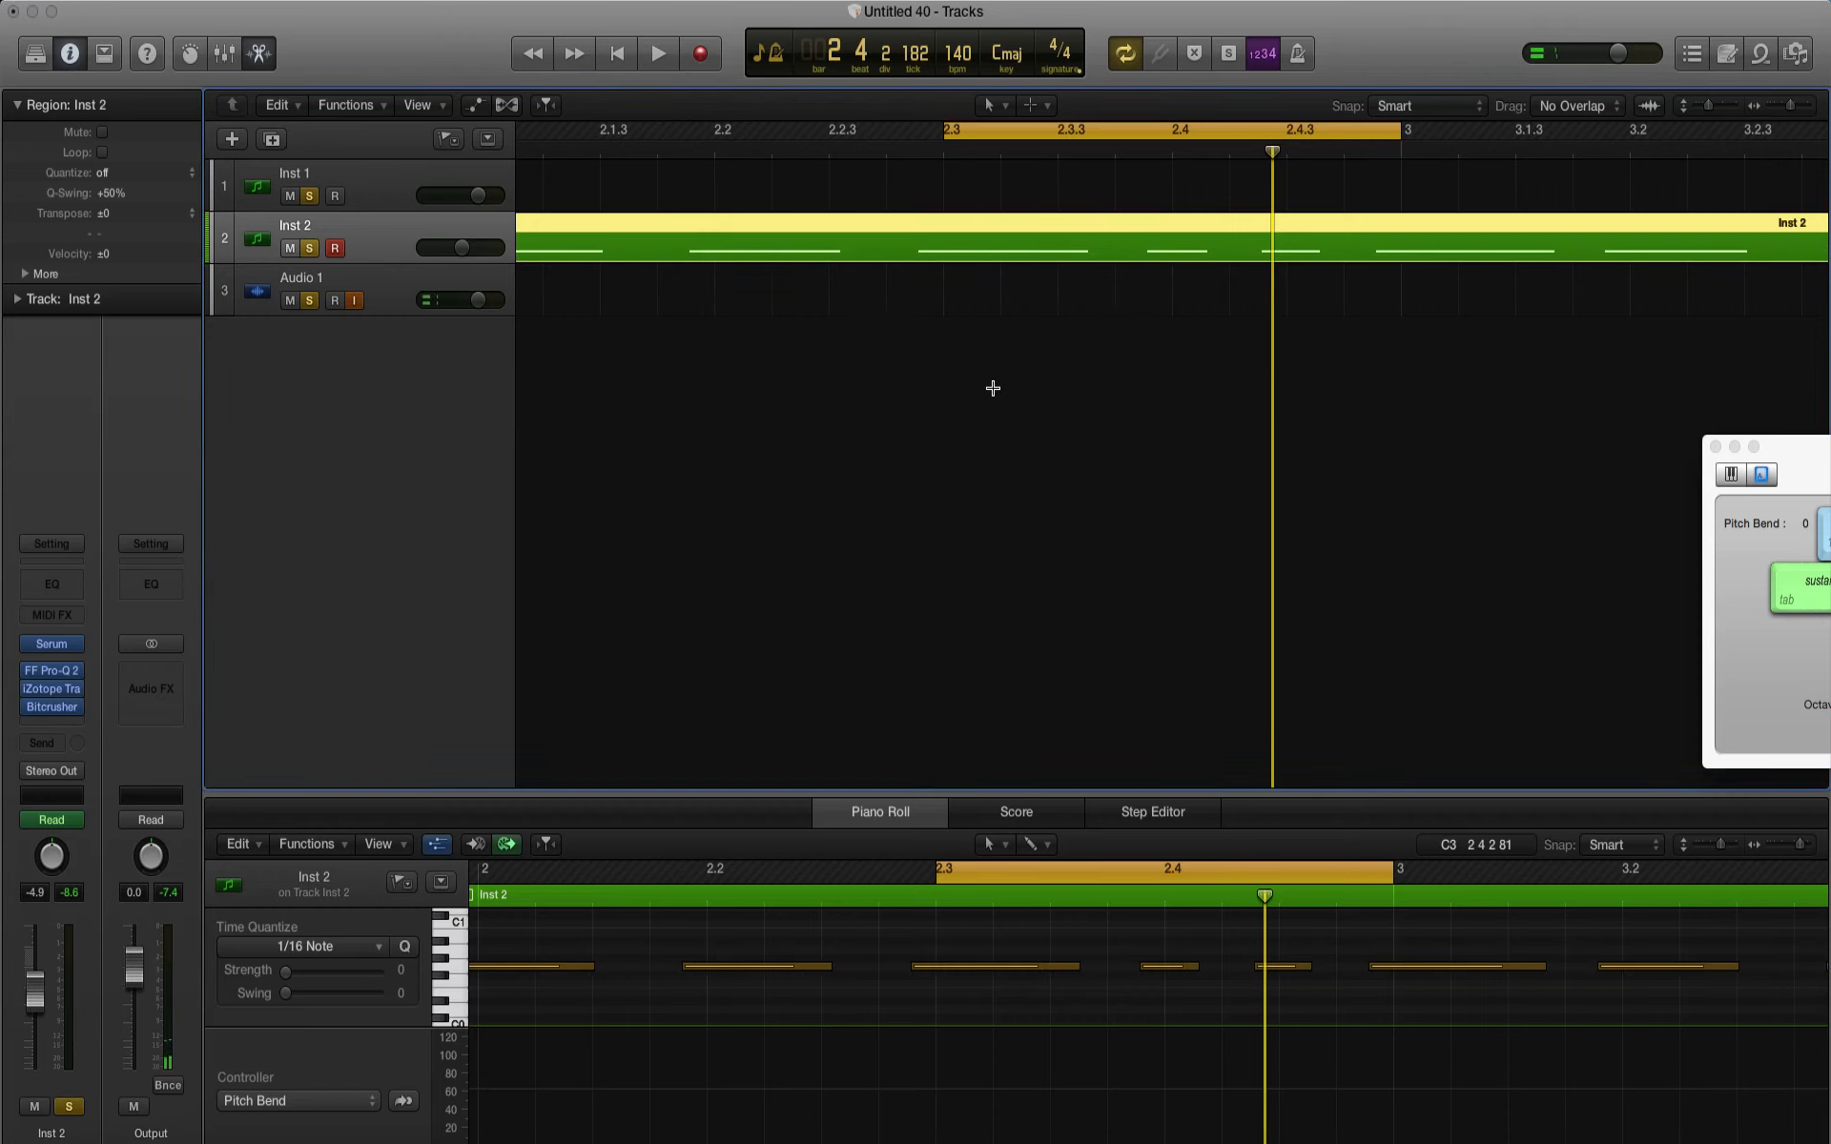
key("super+z")
key("space")
key("space")
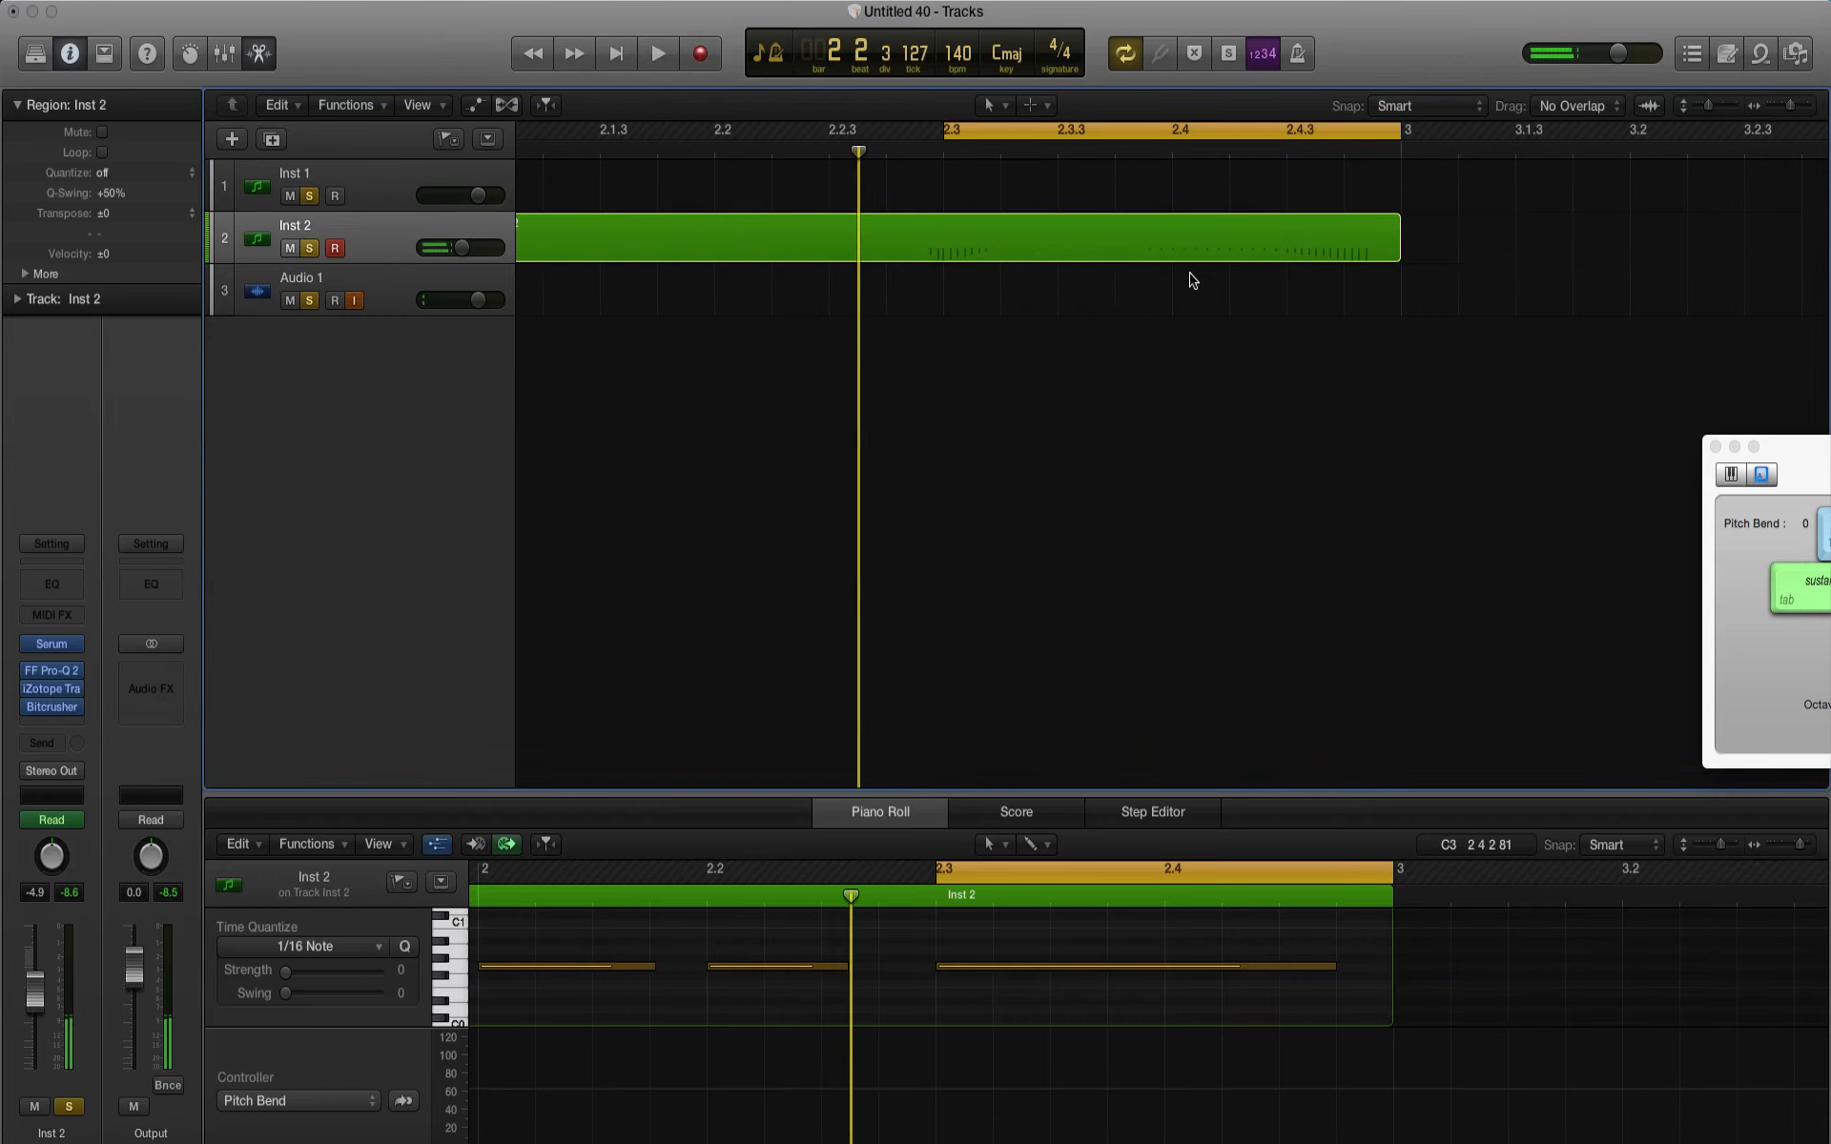
Step: Set the cycle range from bar 1 to bar 3 and play the whole Inst 2 pattern
left_click(1768, 107)
left_click(1767, 109)
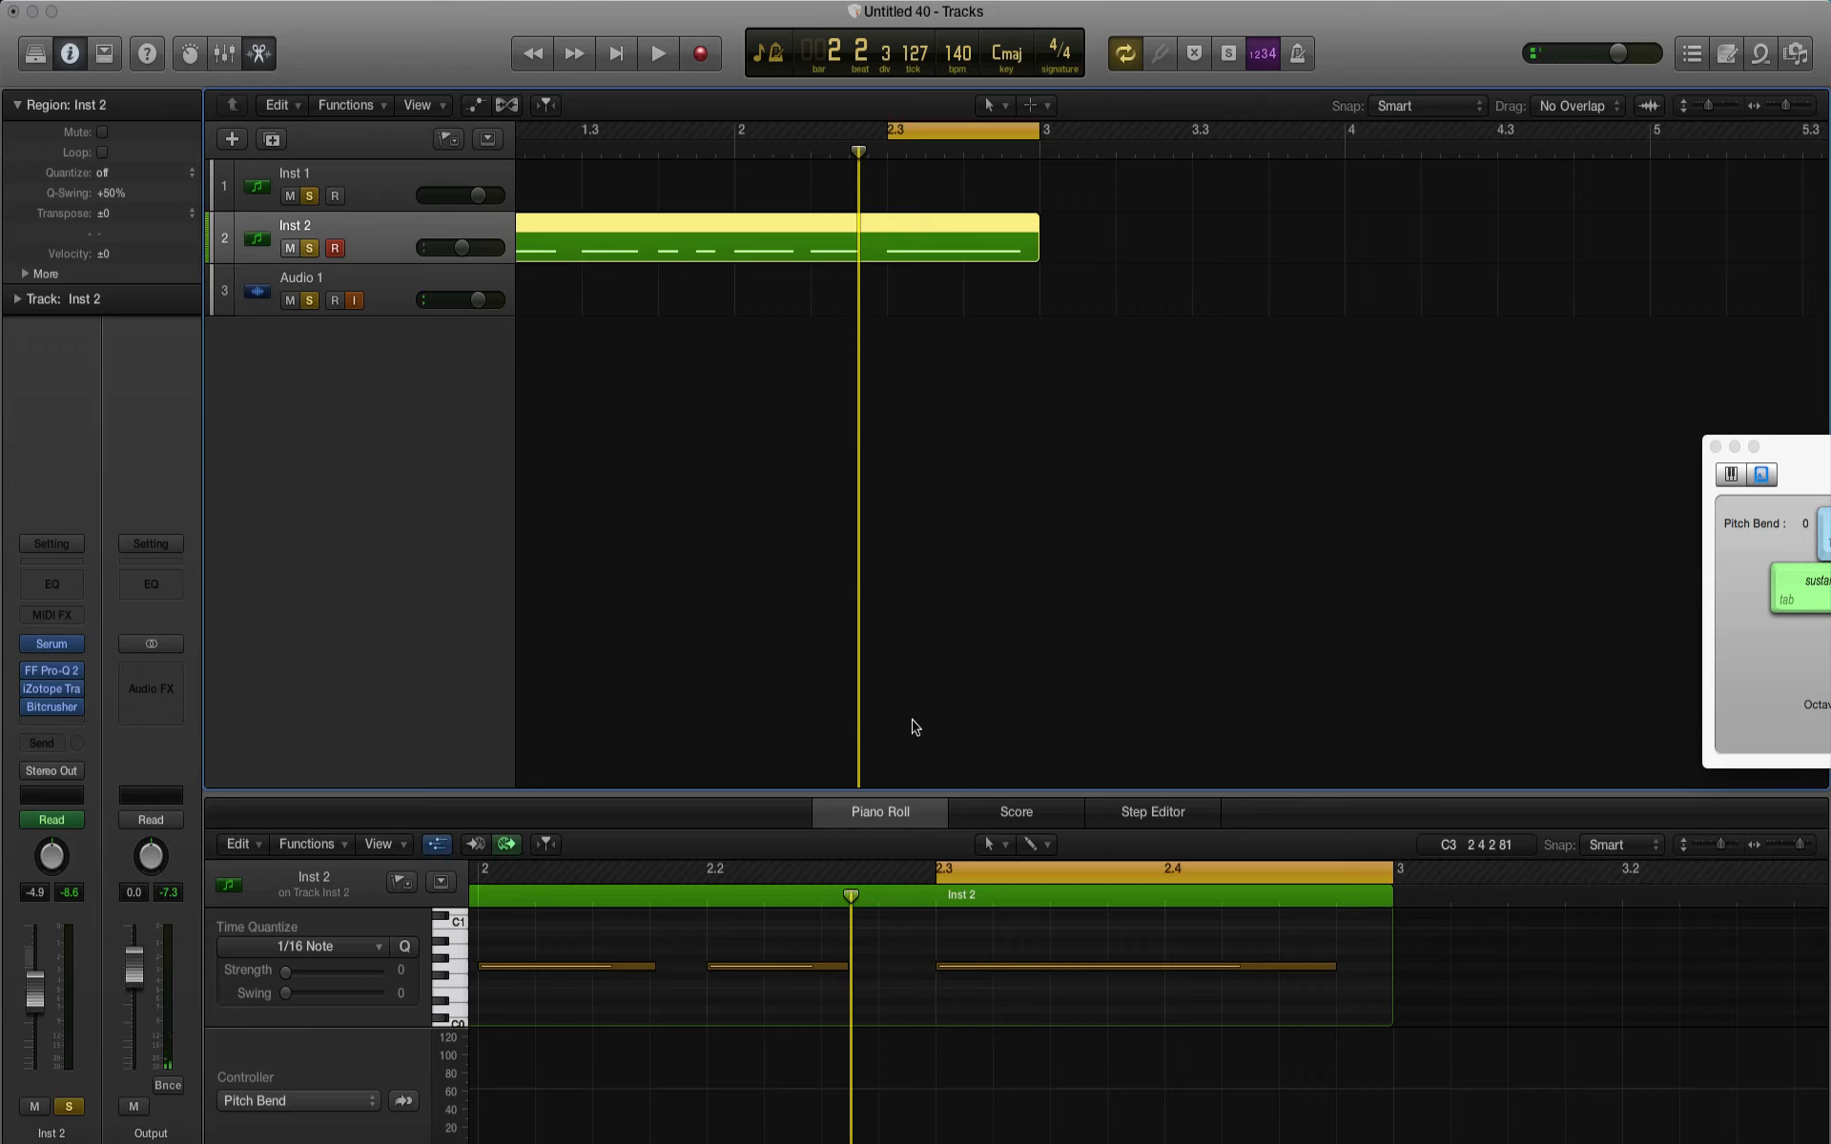
scroll(913, 726, "left", 3)
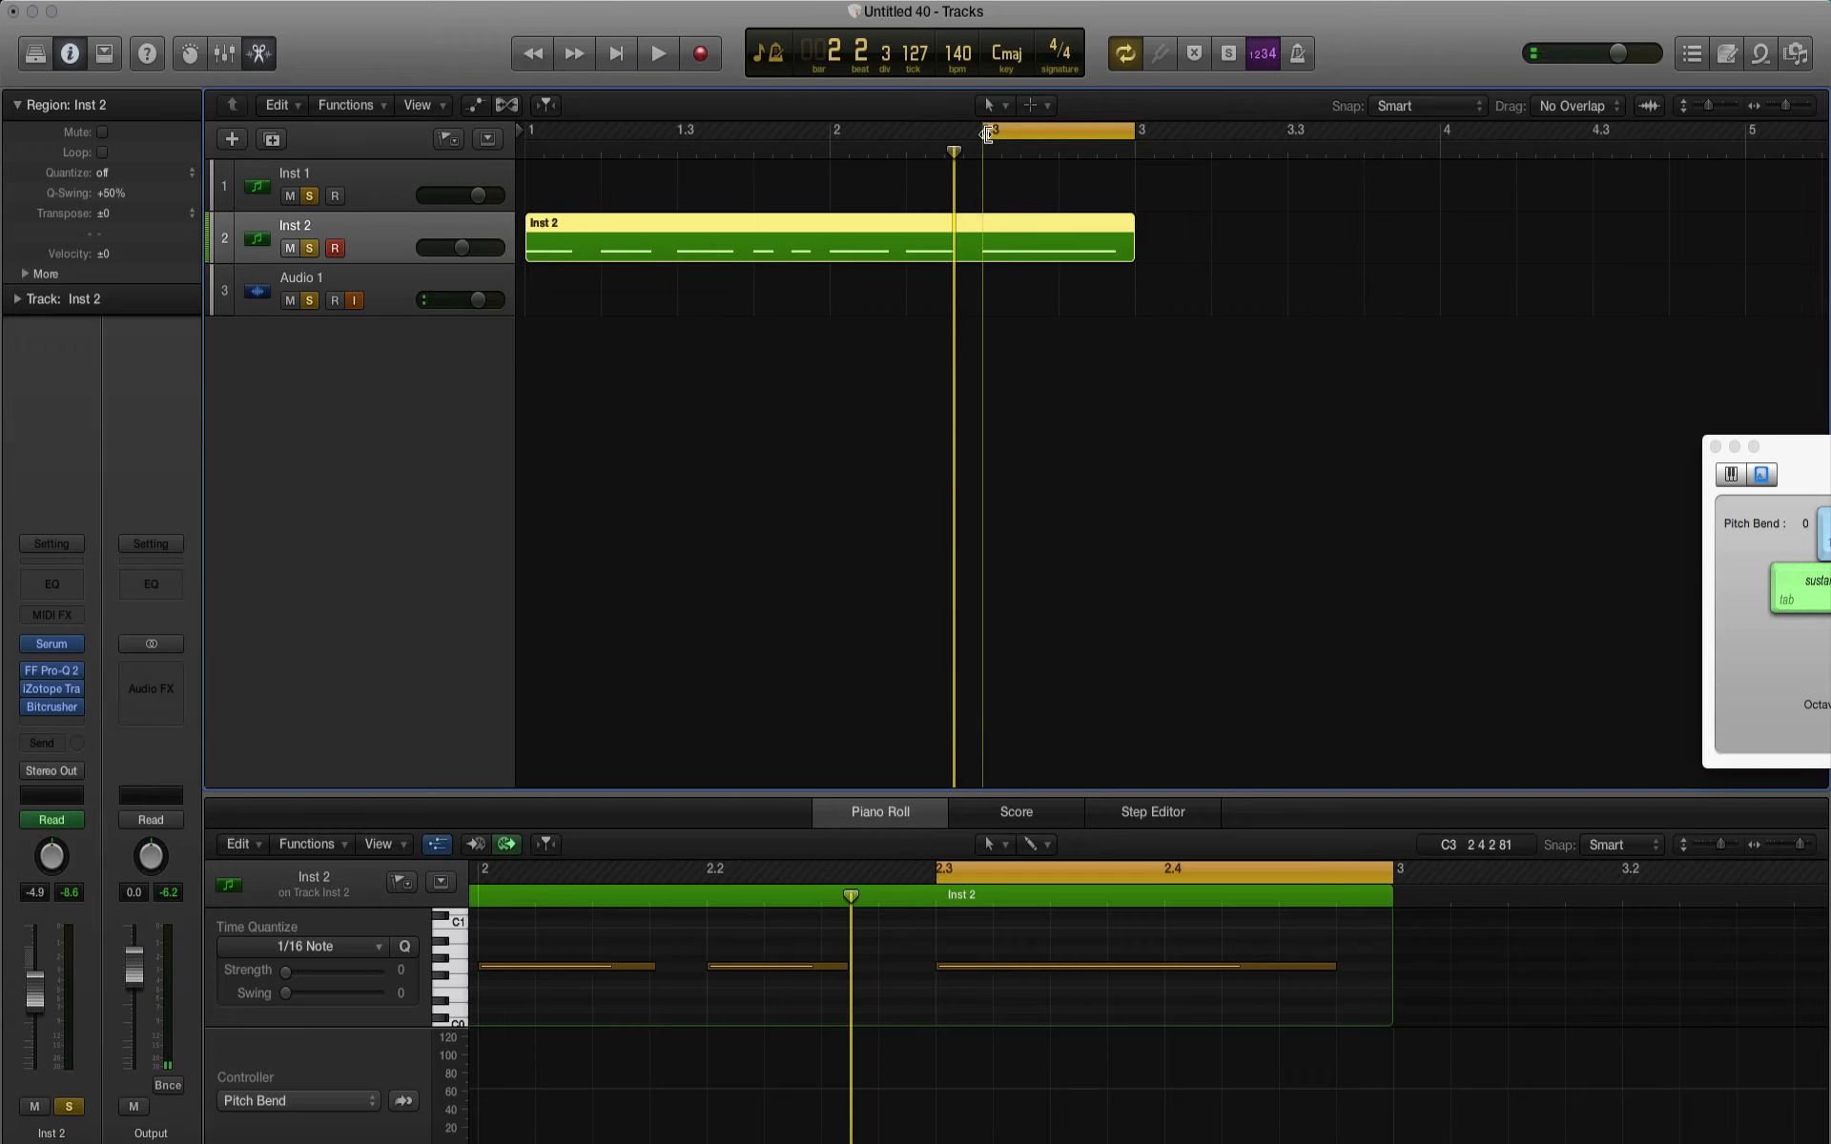
left_click_drag(987, 133, 527, 134)
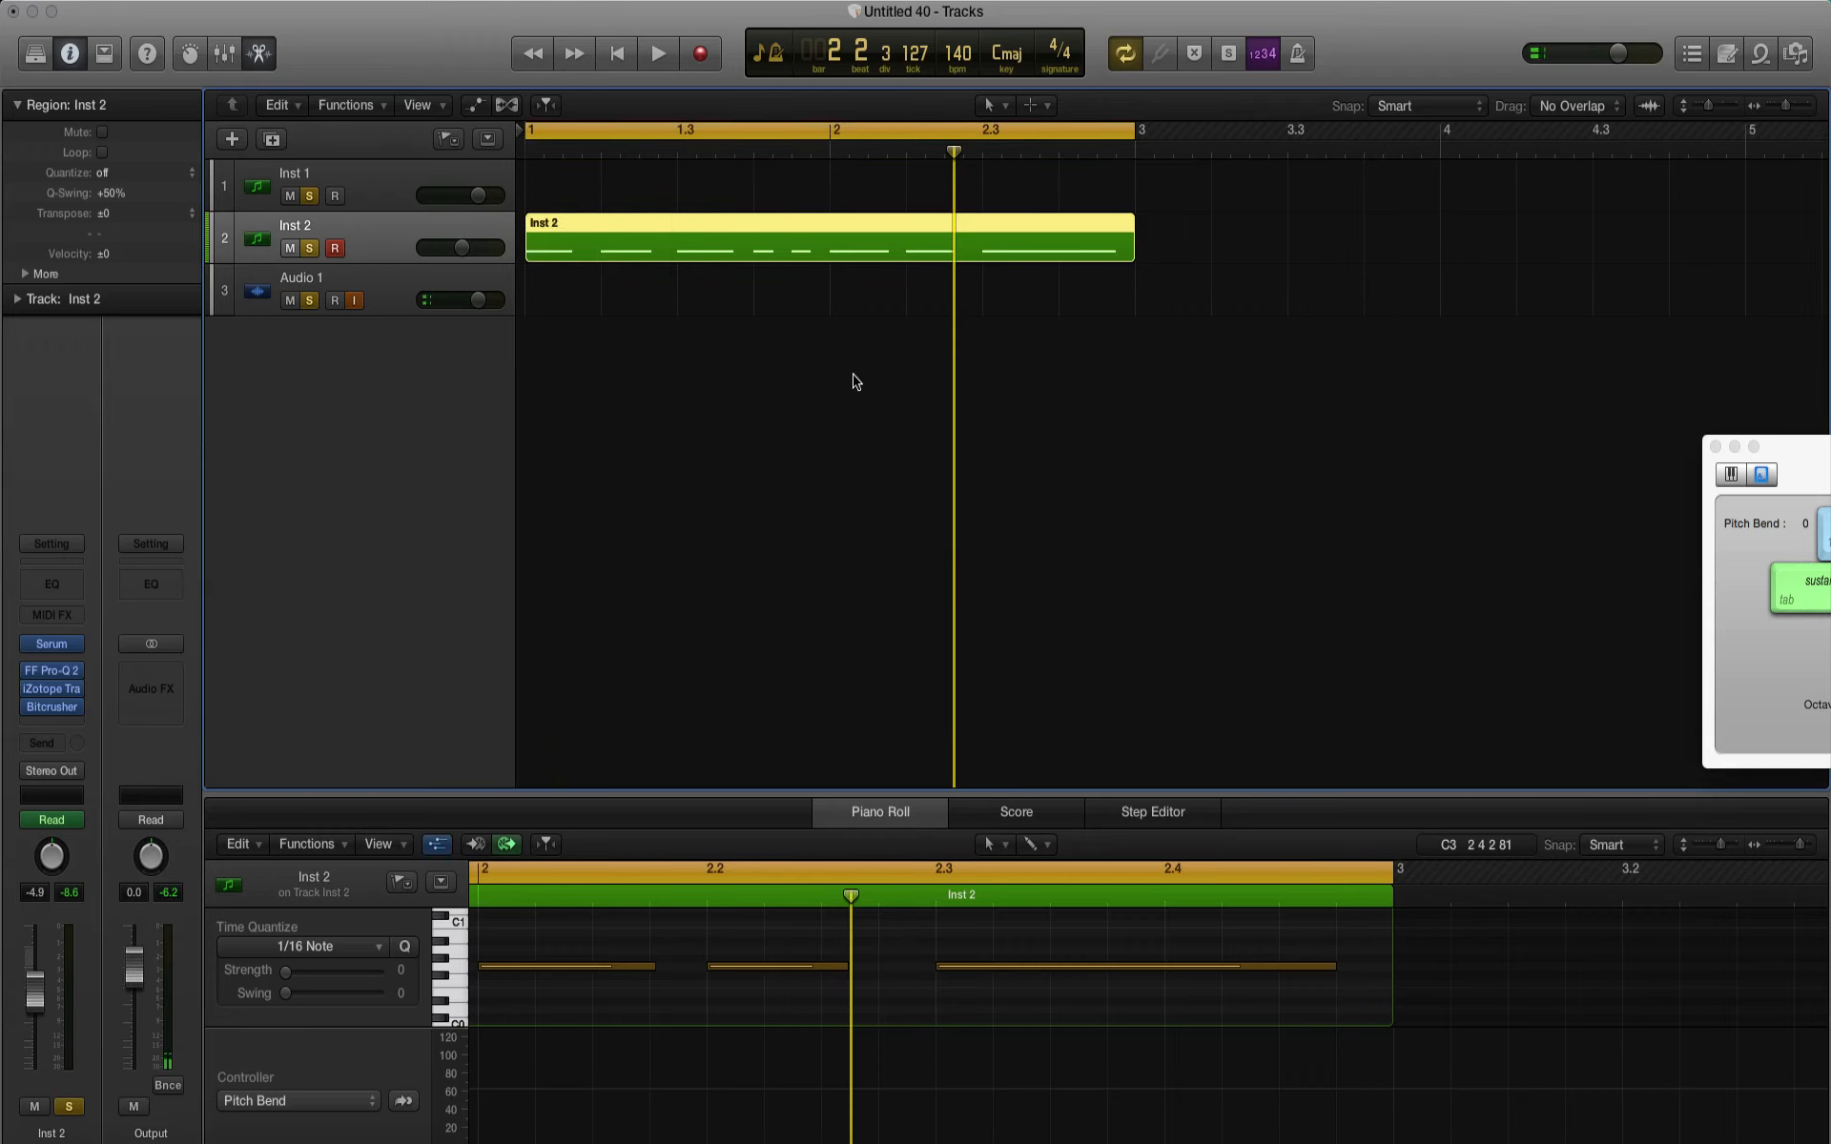
key("space")
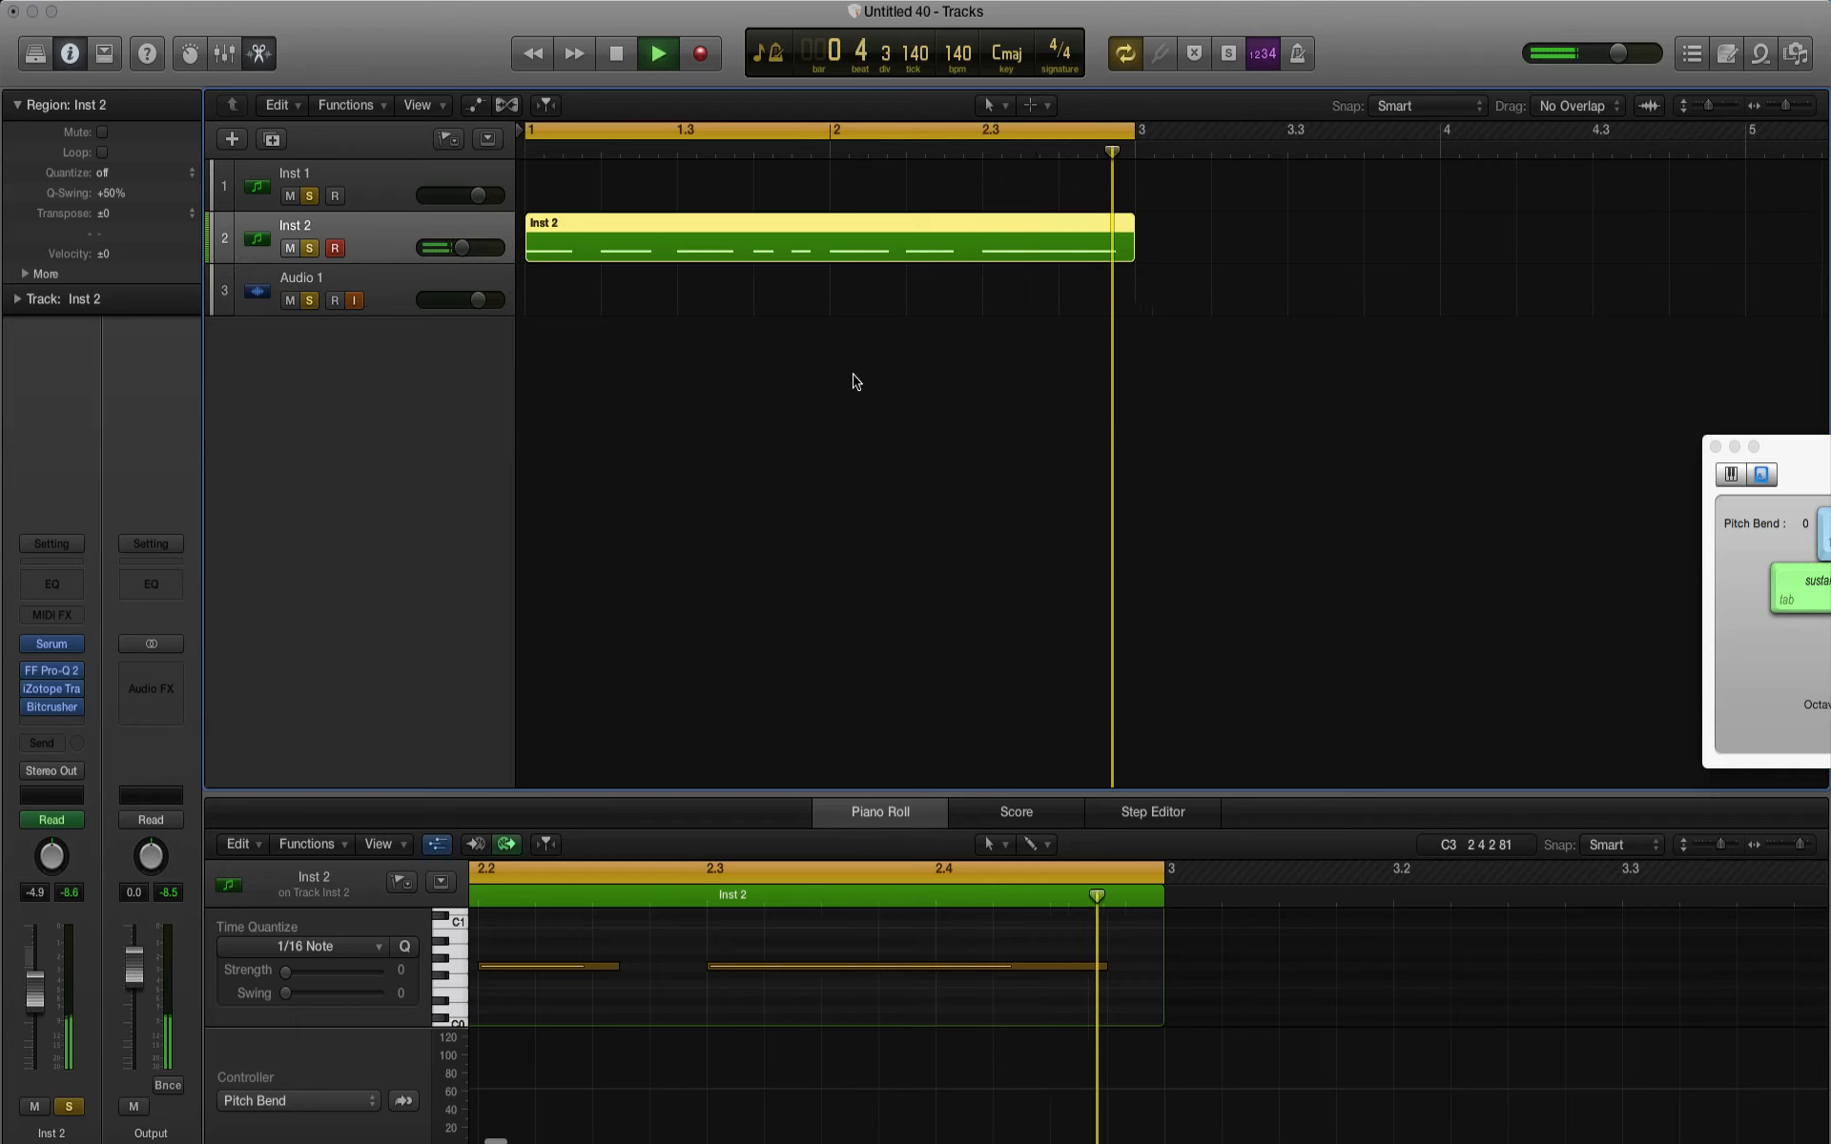
key("space")
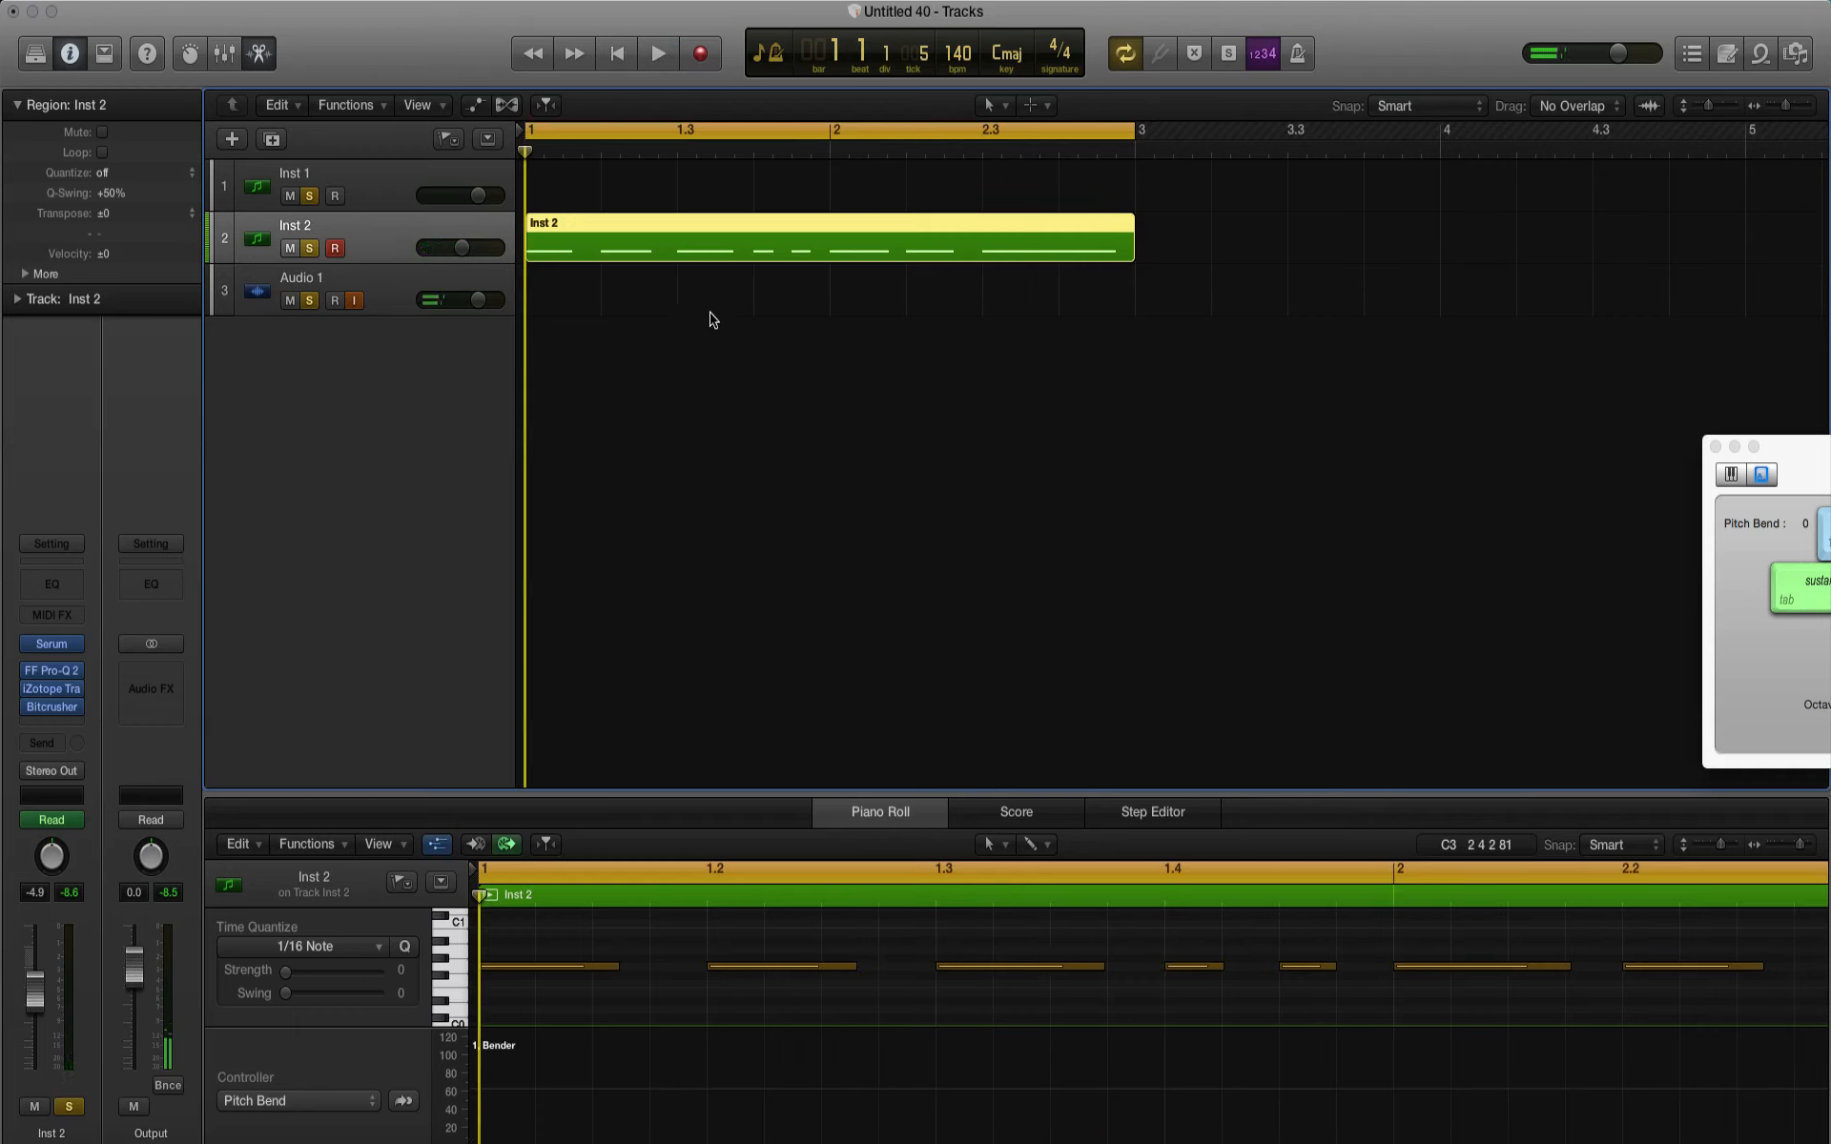
Step: Duplicate the Inst 2 track and copy both of its regions onto the new track, including the automation data
left_click(367, 203)
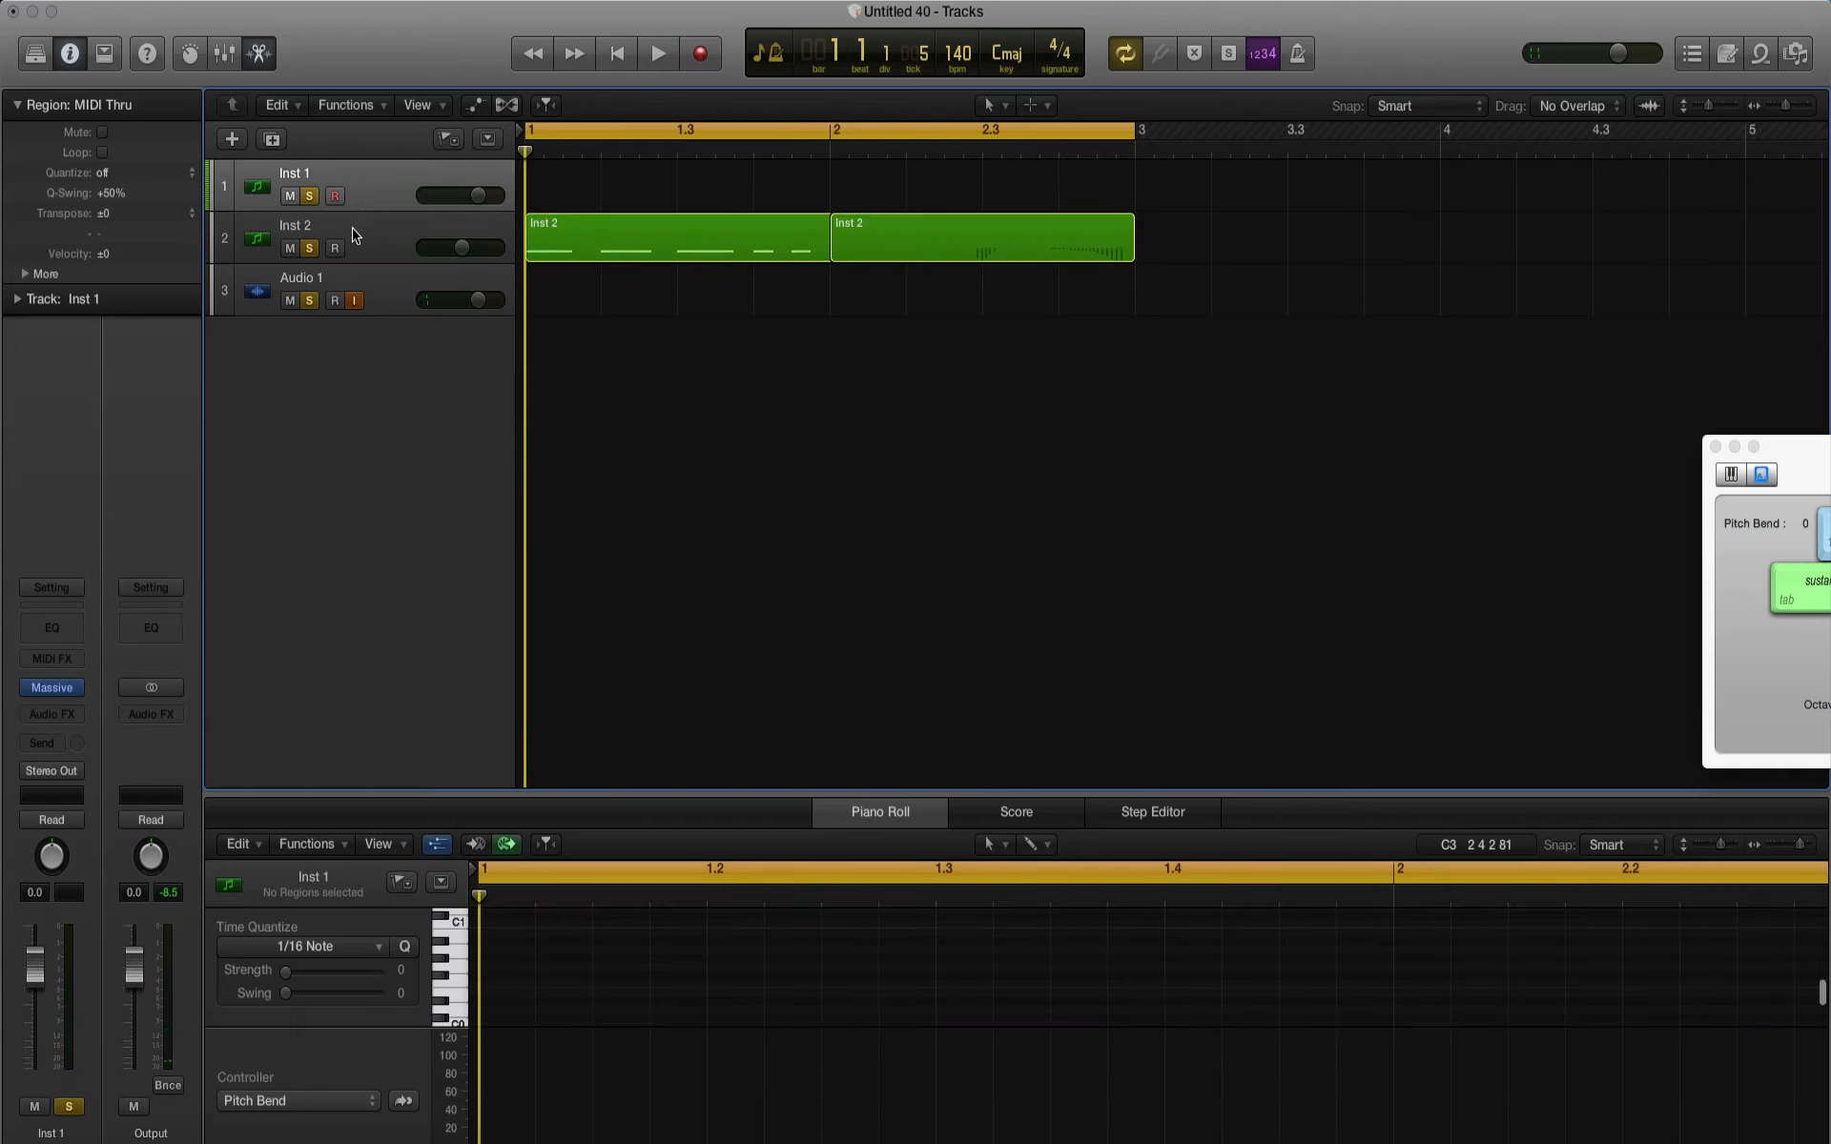
left_click(353, 235)
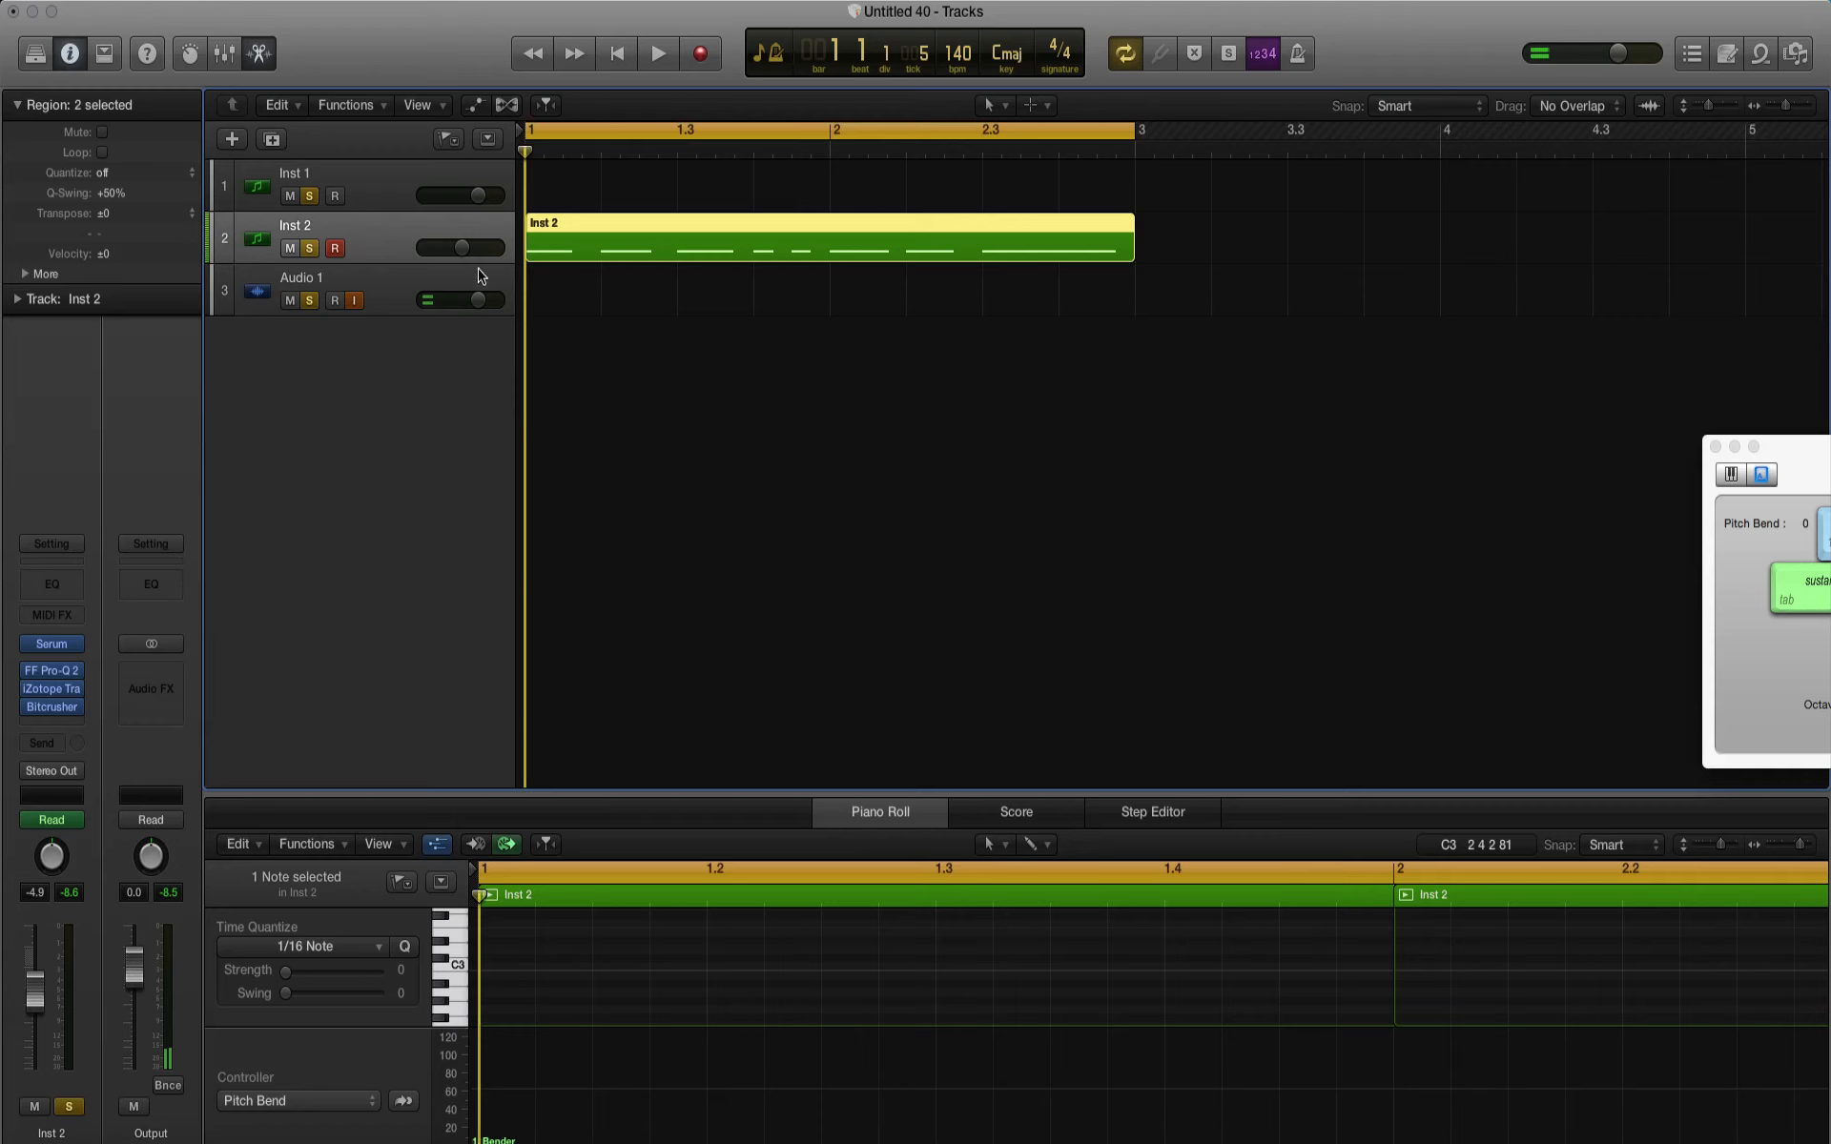
key("super+d")
left_click(996, 367)
left_click_drag(1181, 339, 771, 307)
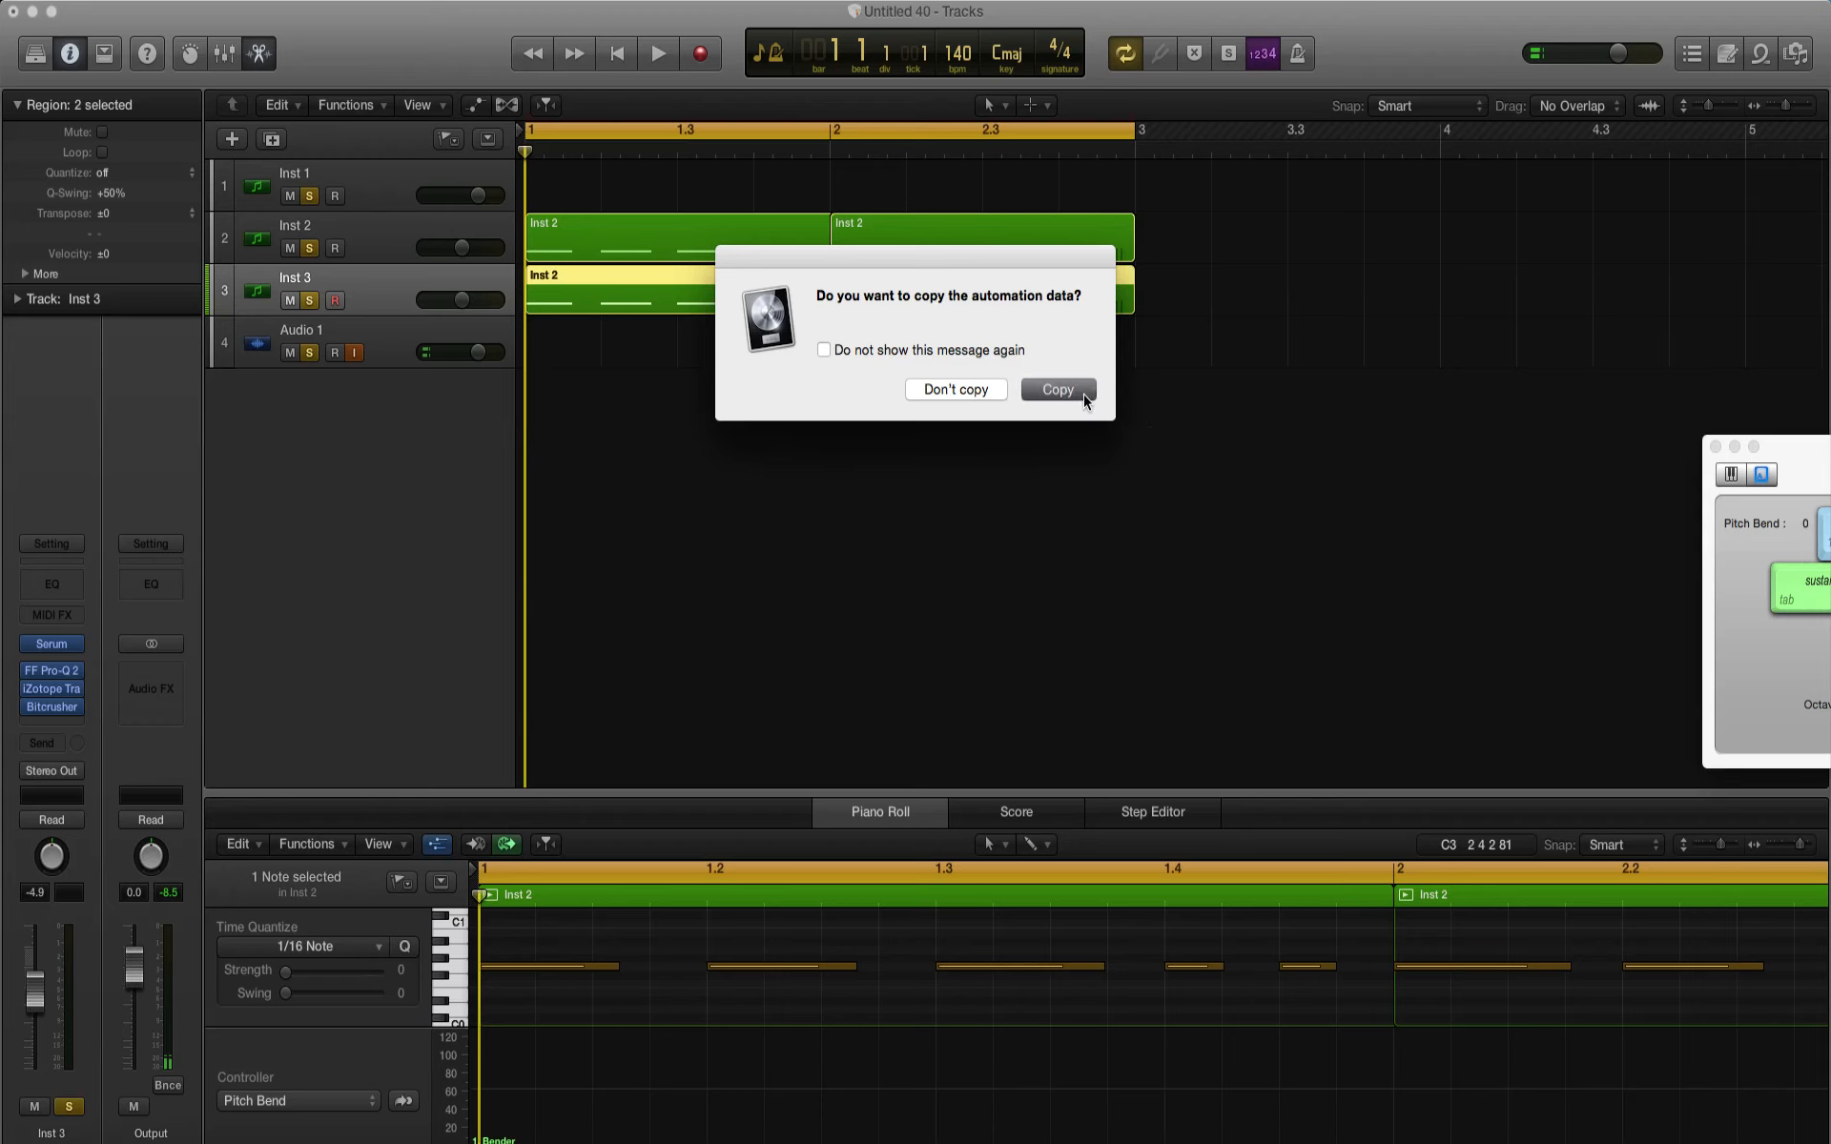
left_click(1056, 389)
Step: Mute the Inst 2 and Inst 1 tracks and play the copied regions on Inst 3
left_click(290, 248)
left_click(290, 196)
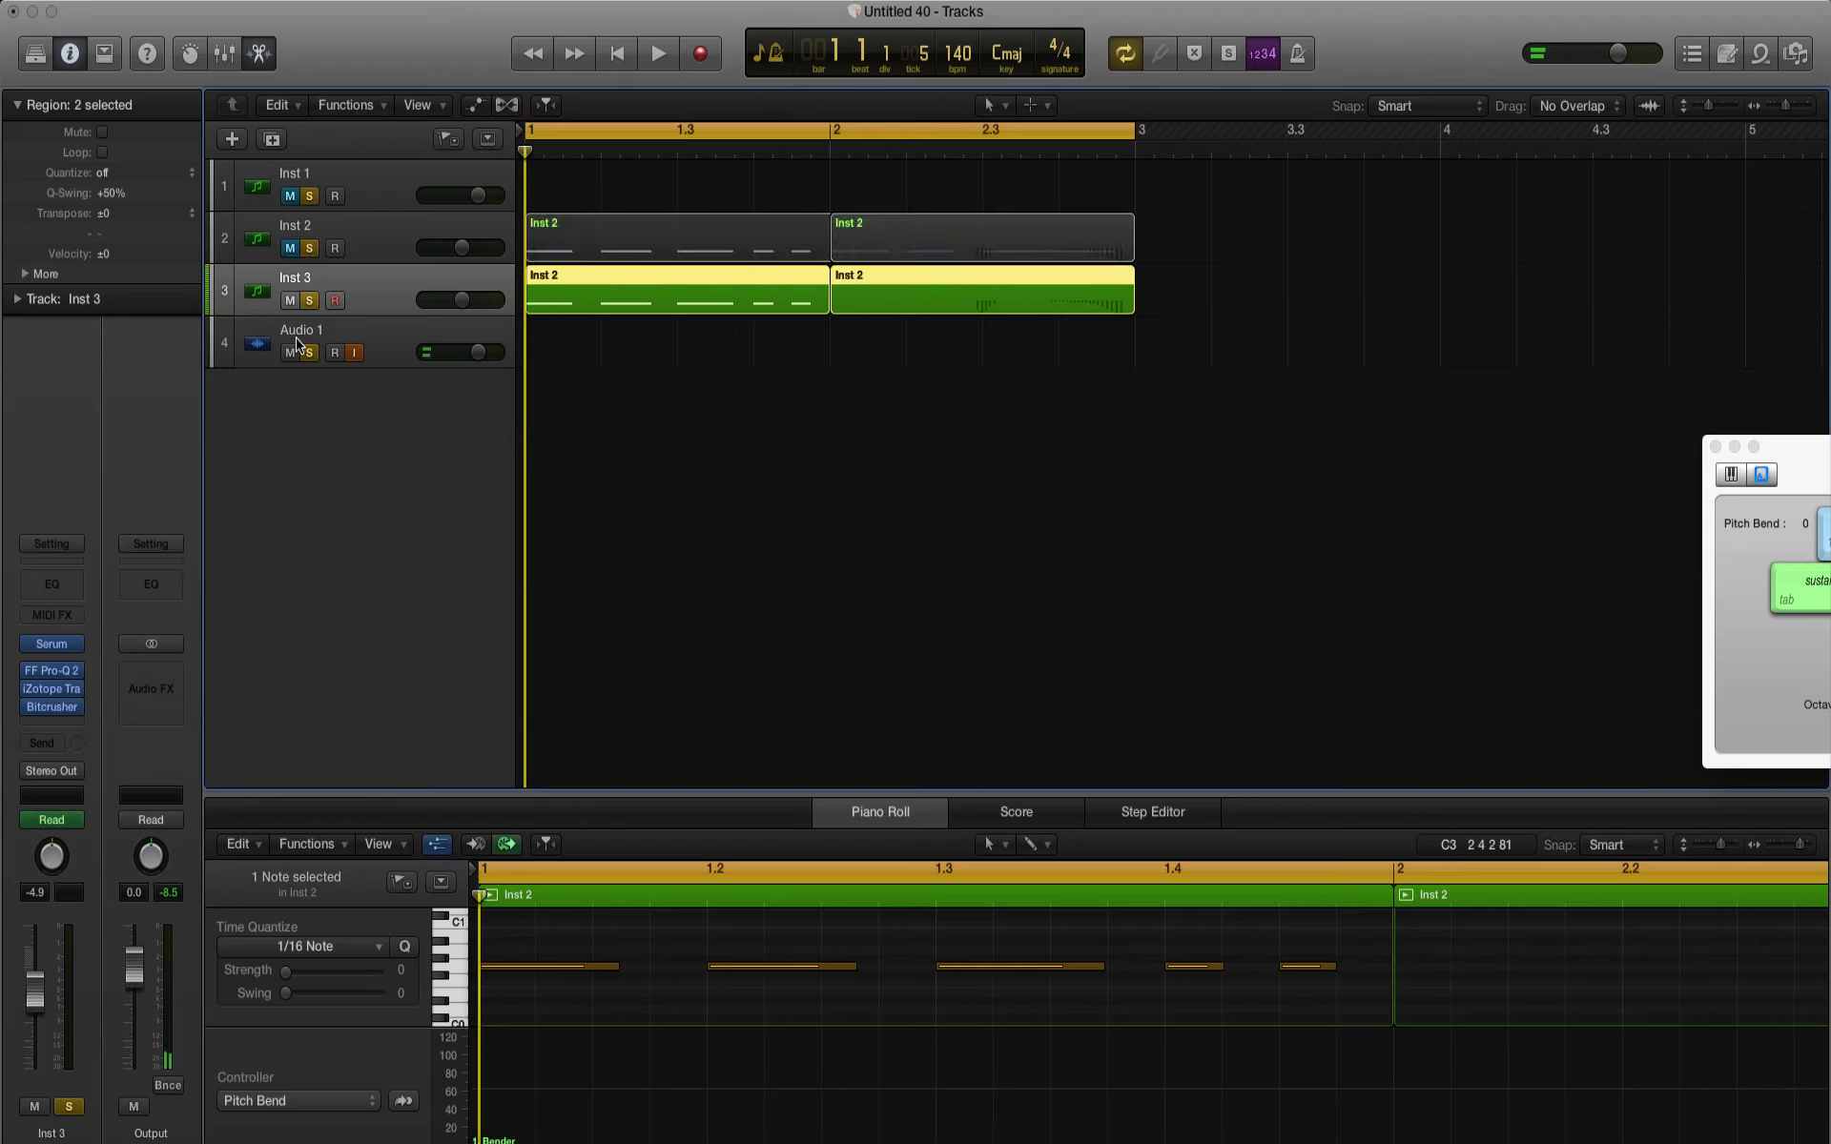
key("space")
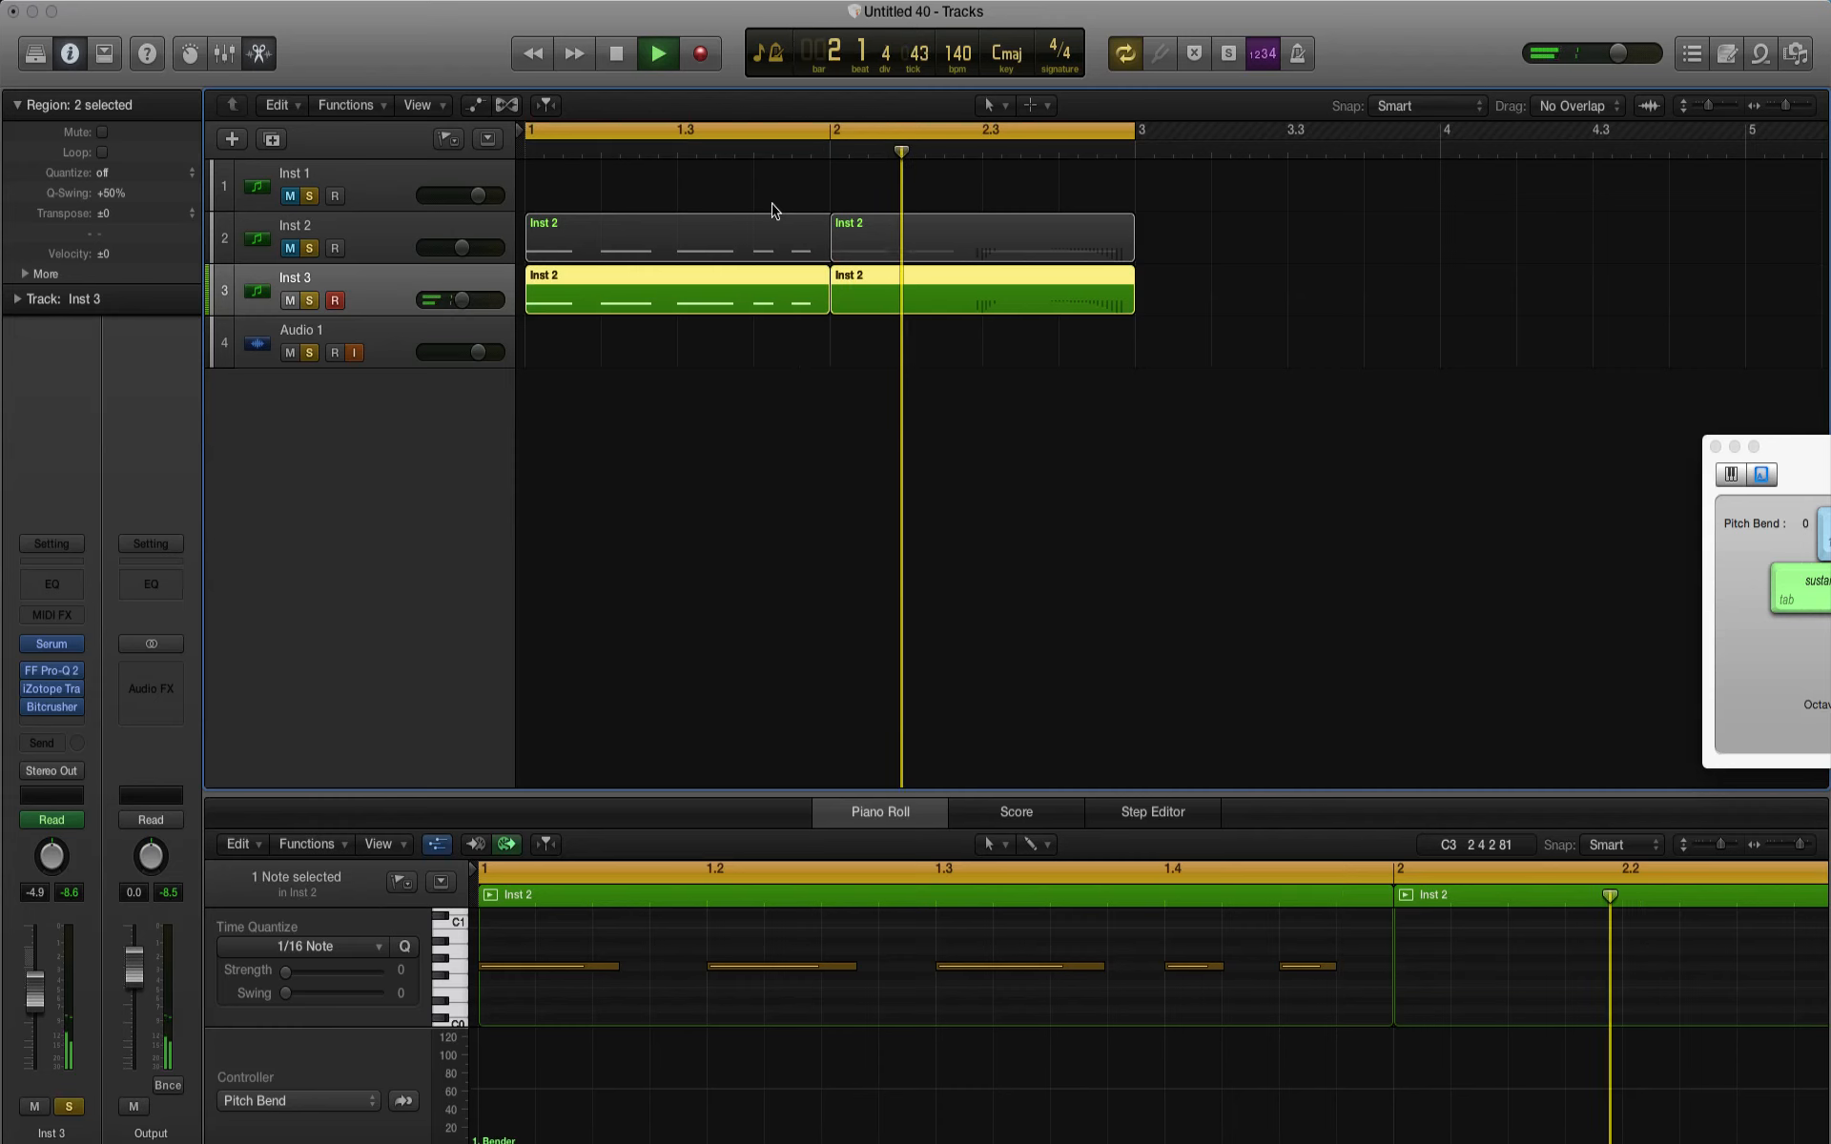
key("space")
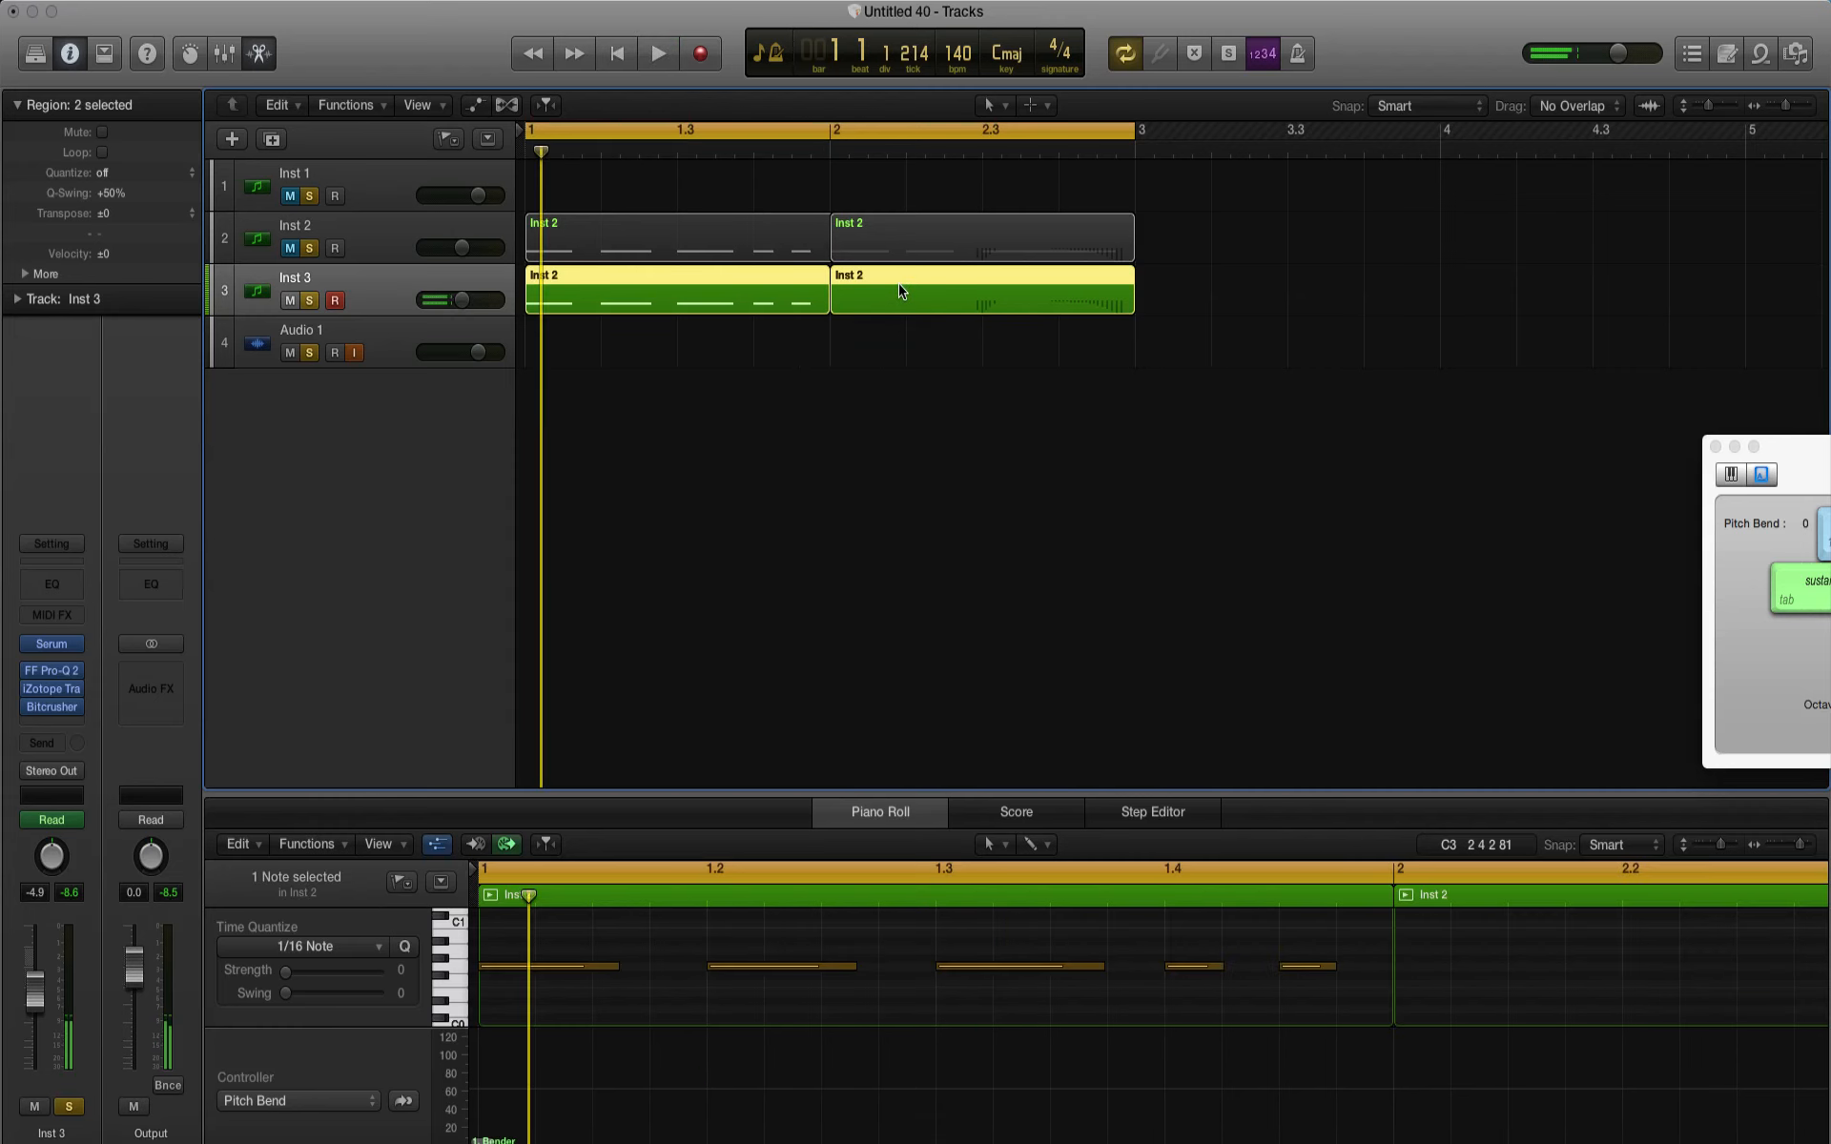
Step: Move the pitch-bend regions at bar 2 of the Inst 3 and Inst 2 tracks to bar 3, including their automation data
left_click(917, 353)
left_click(915, 307)
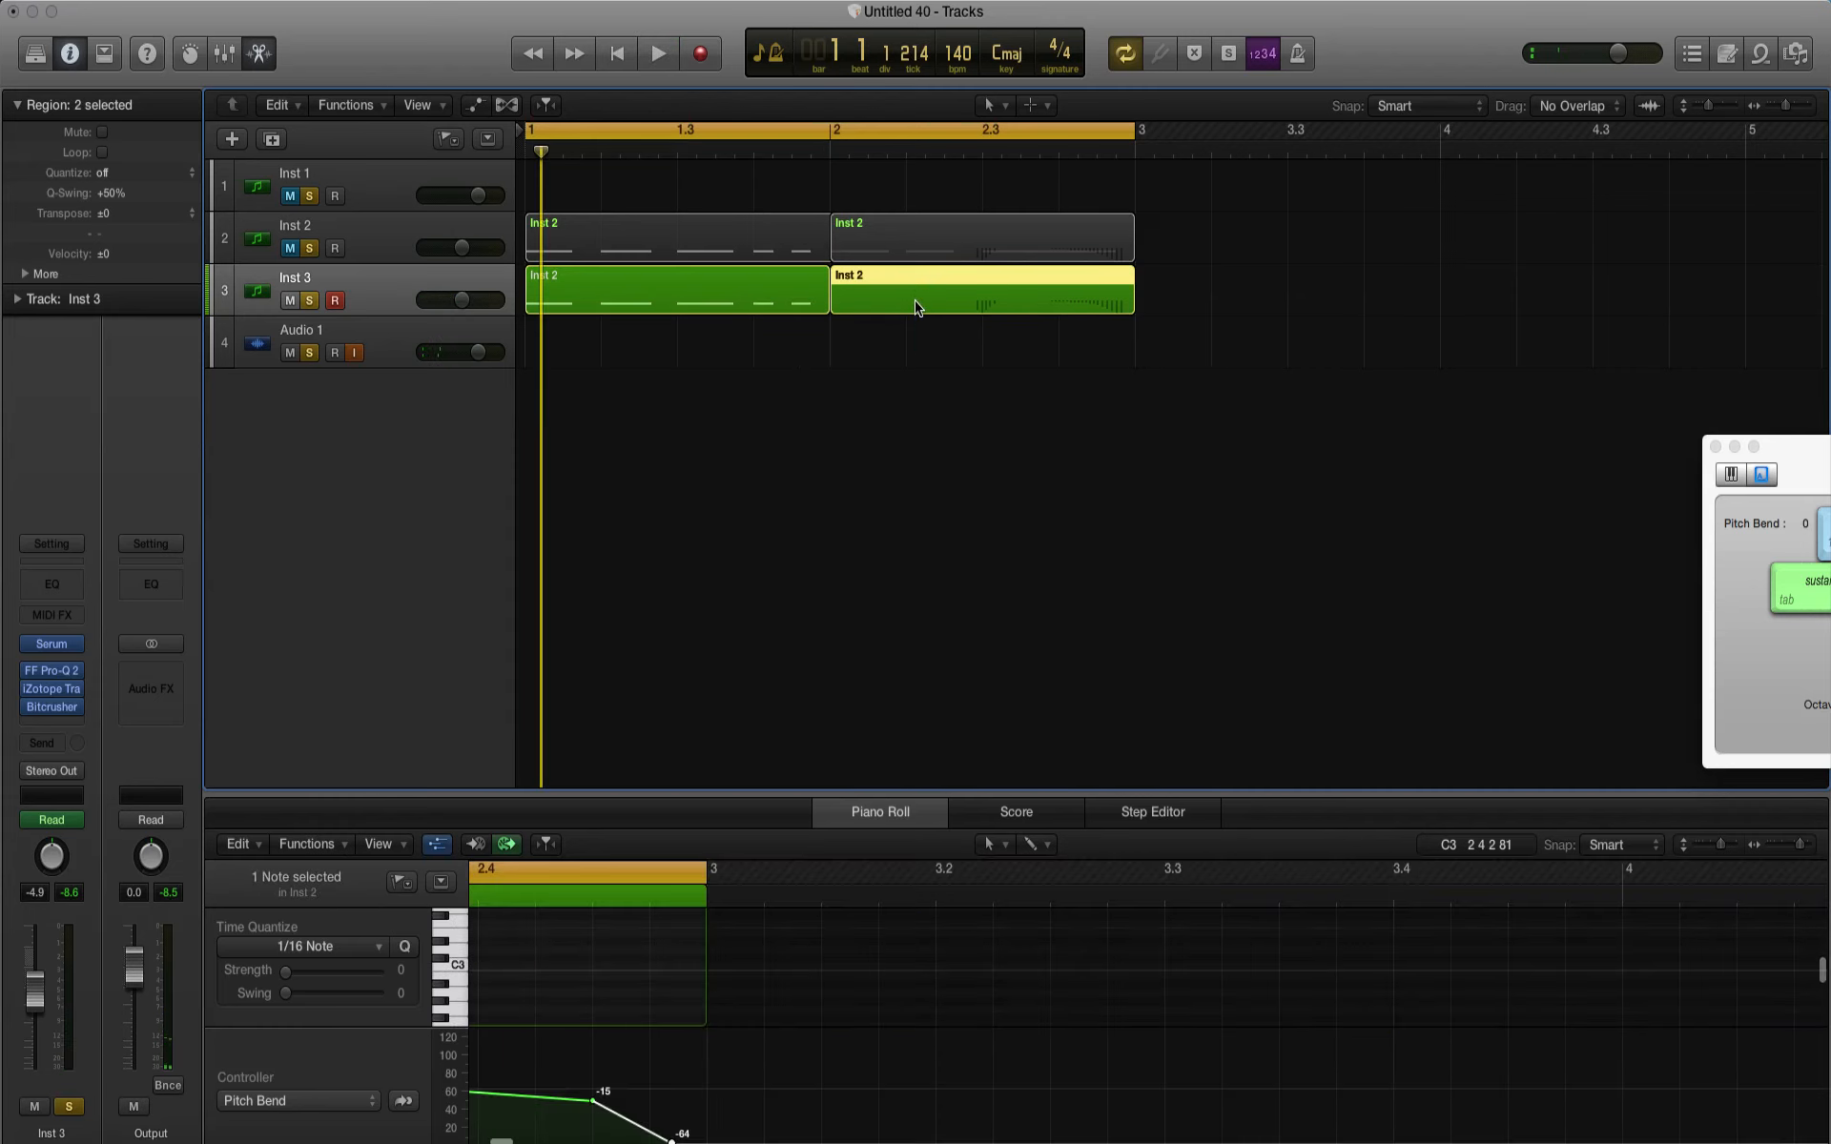
left_click_drag(919, 306, 1223, 305)
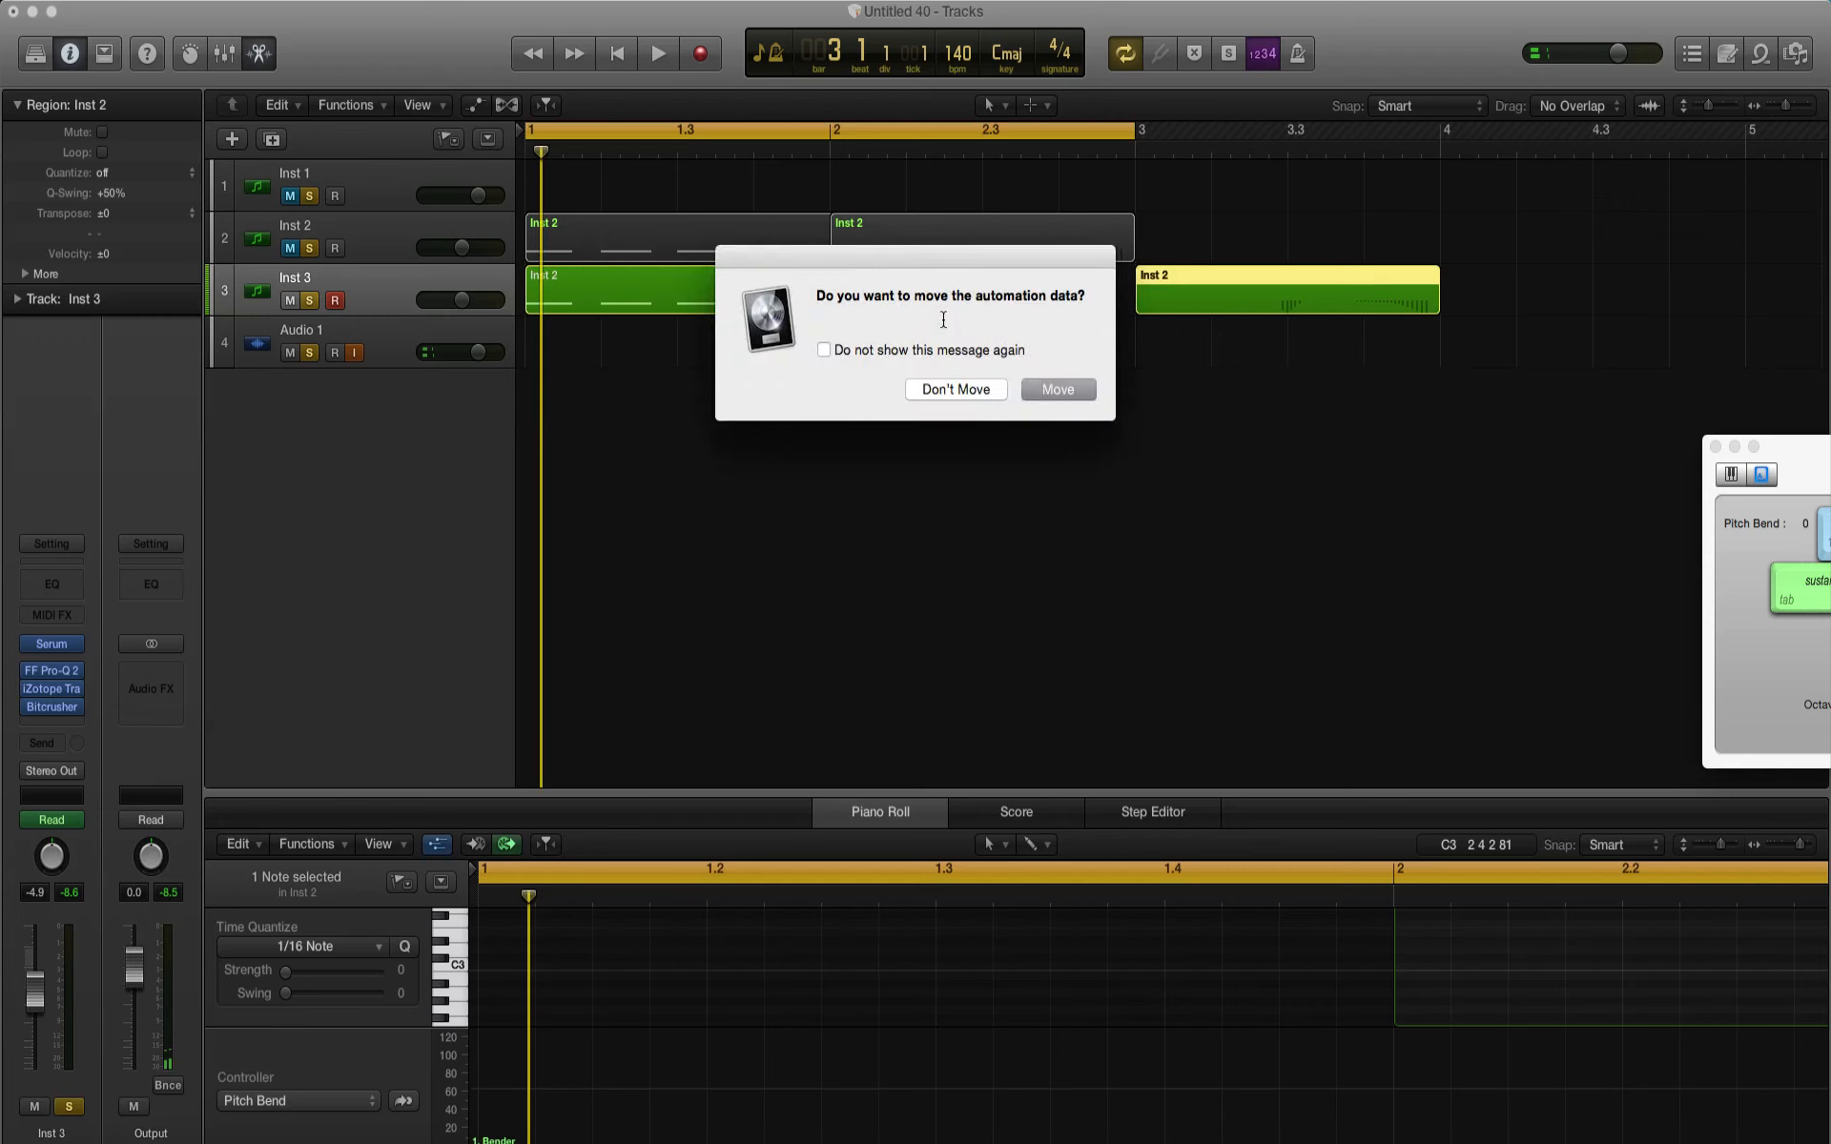
left_click(1056, 389)
left_click(942, 253)
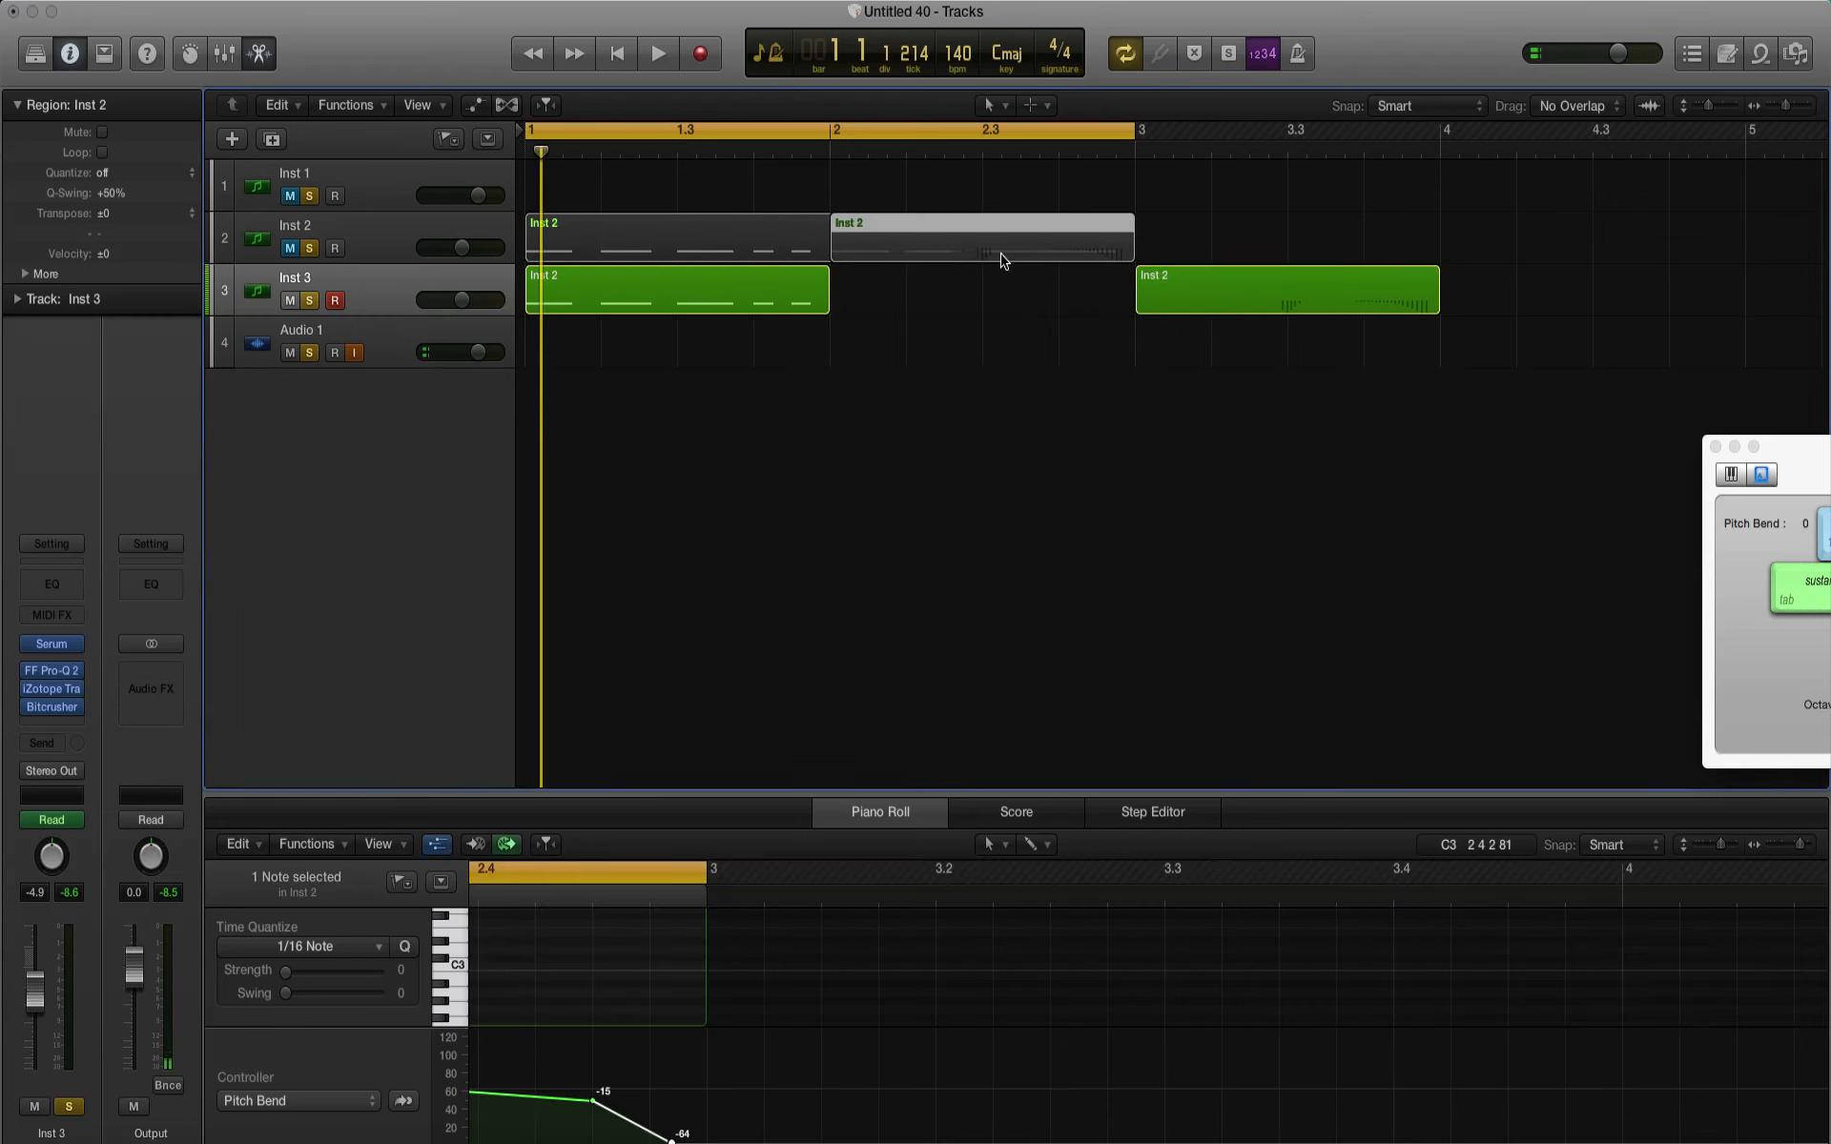
left_click_drag(990, 251, 1295, 235)
left_click(1059, 390)
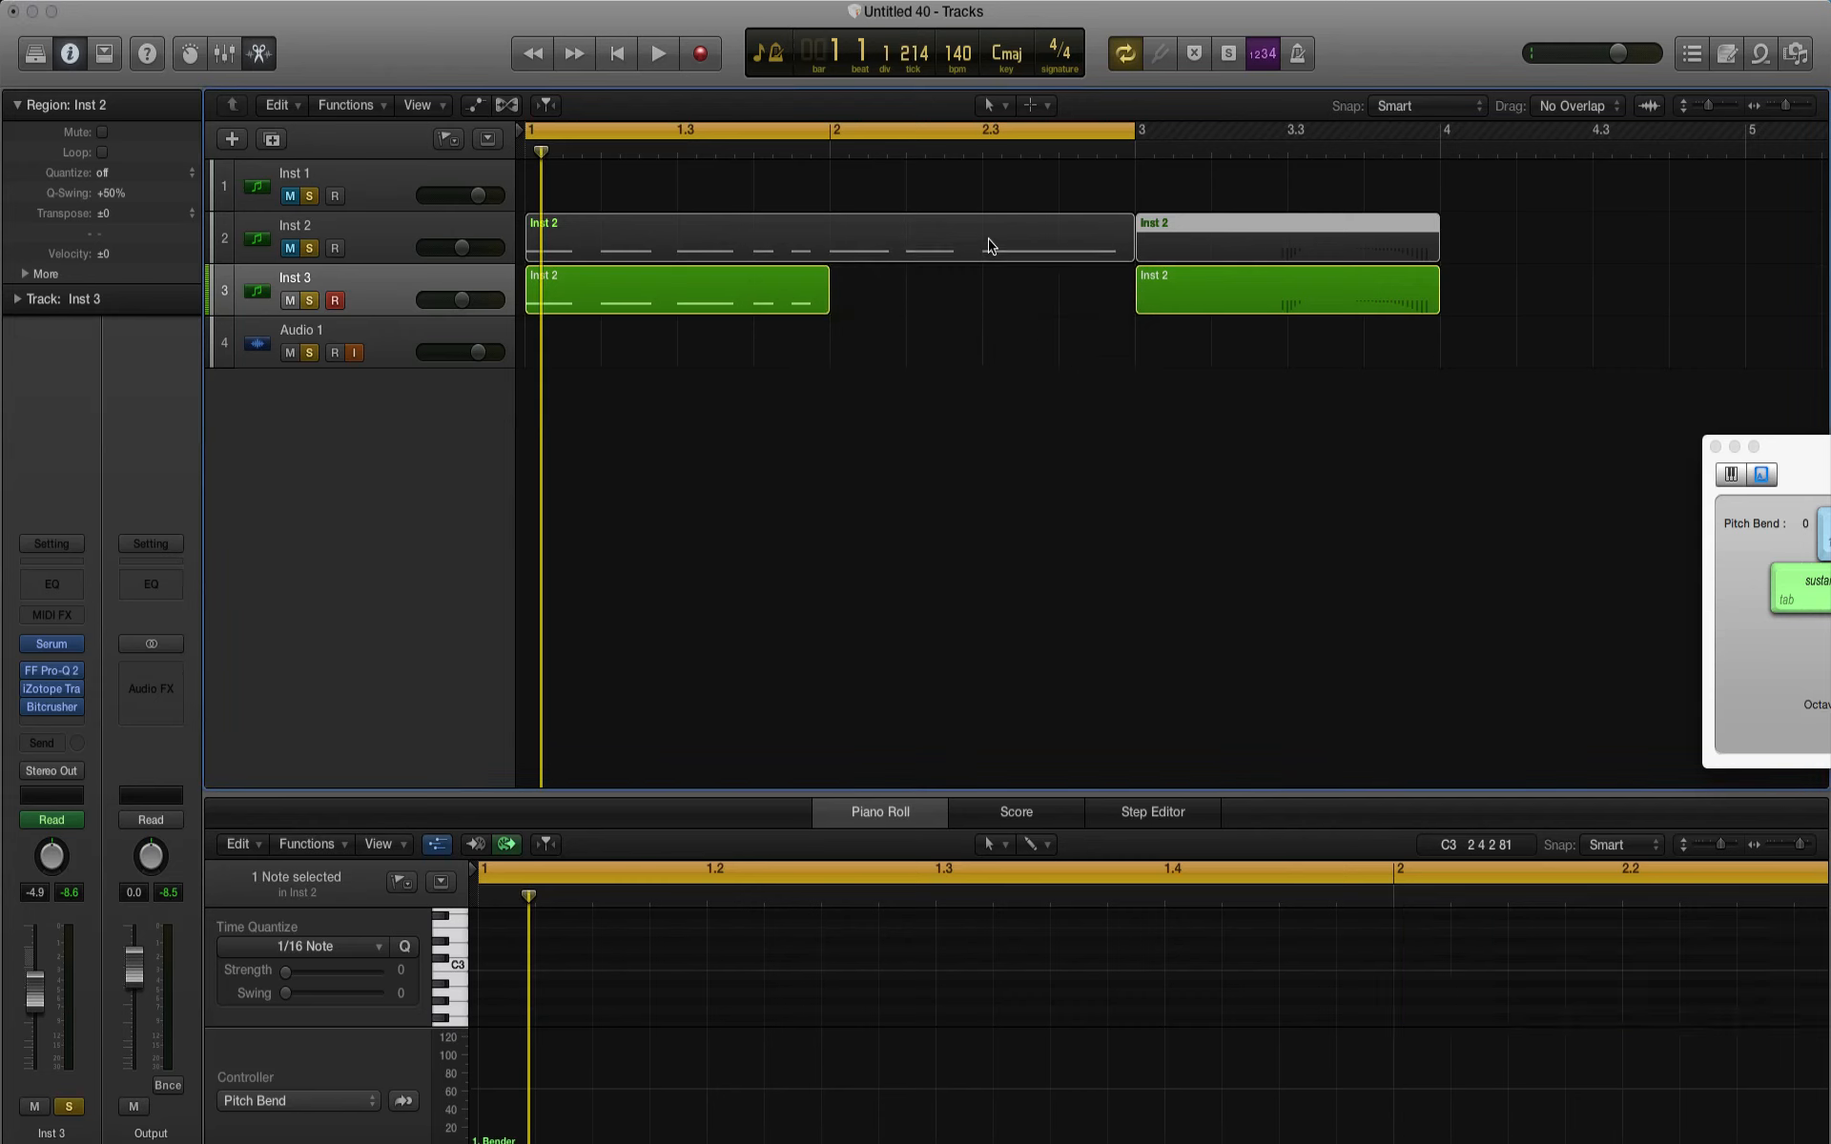
Step: Extend the first Inst 3 region to bar 3 and move the Inst 2 track's pitch-bend region to bar 3 with its automation data
left_click(993, 246)
left_click_drag(824, 307, 884, 256)
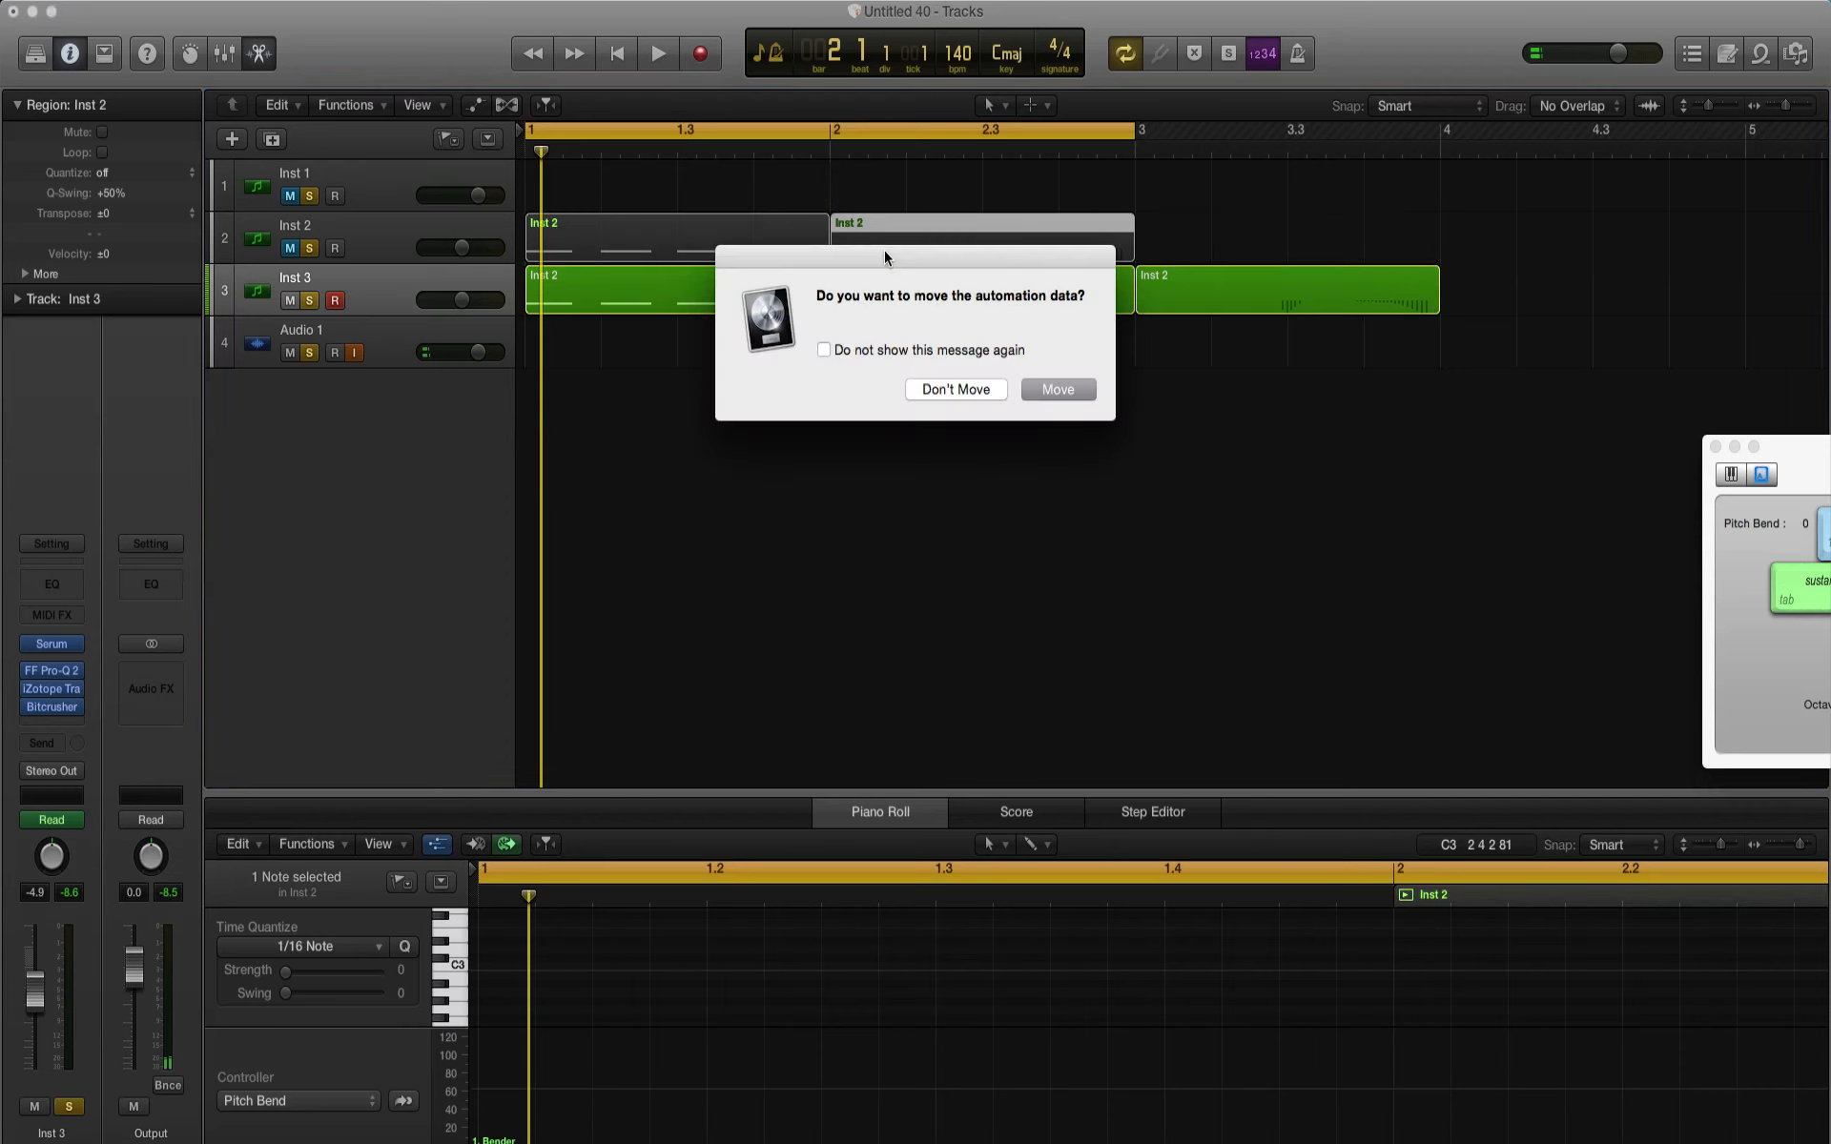
left_click(1055, 390)
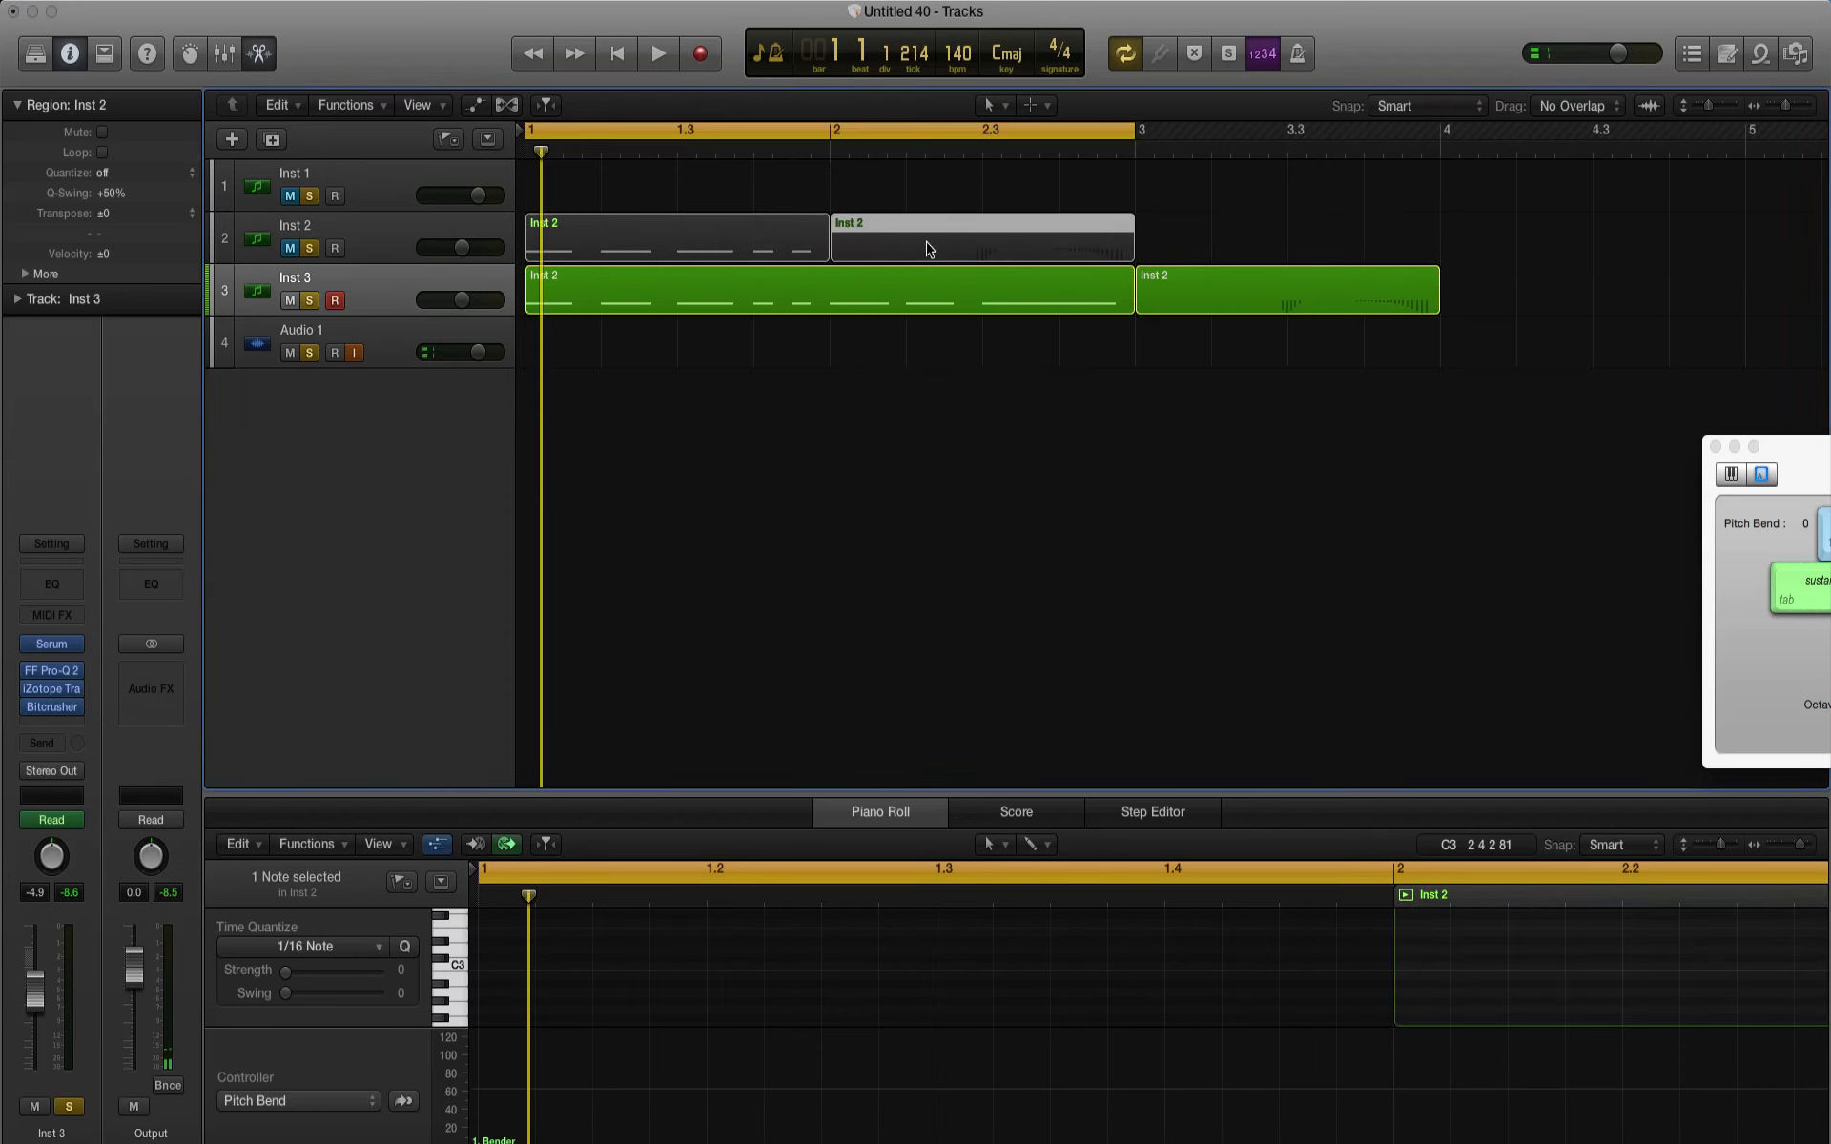
left_click_drag(924, 251, 1230, 238)
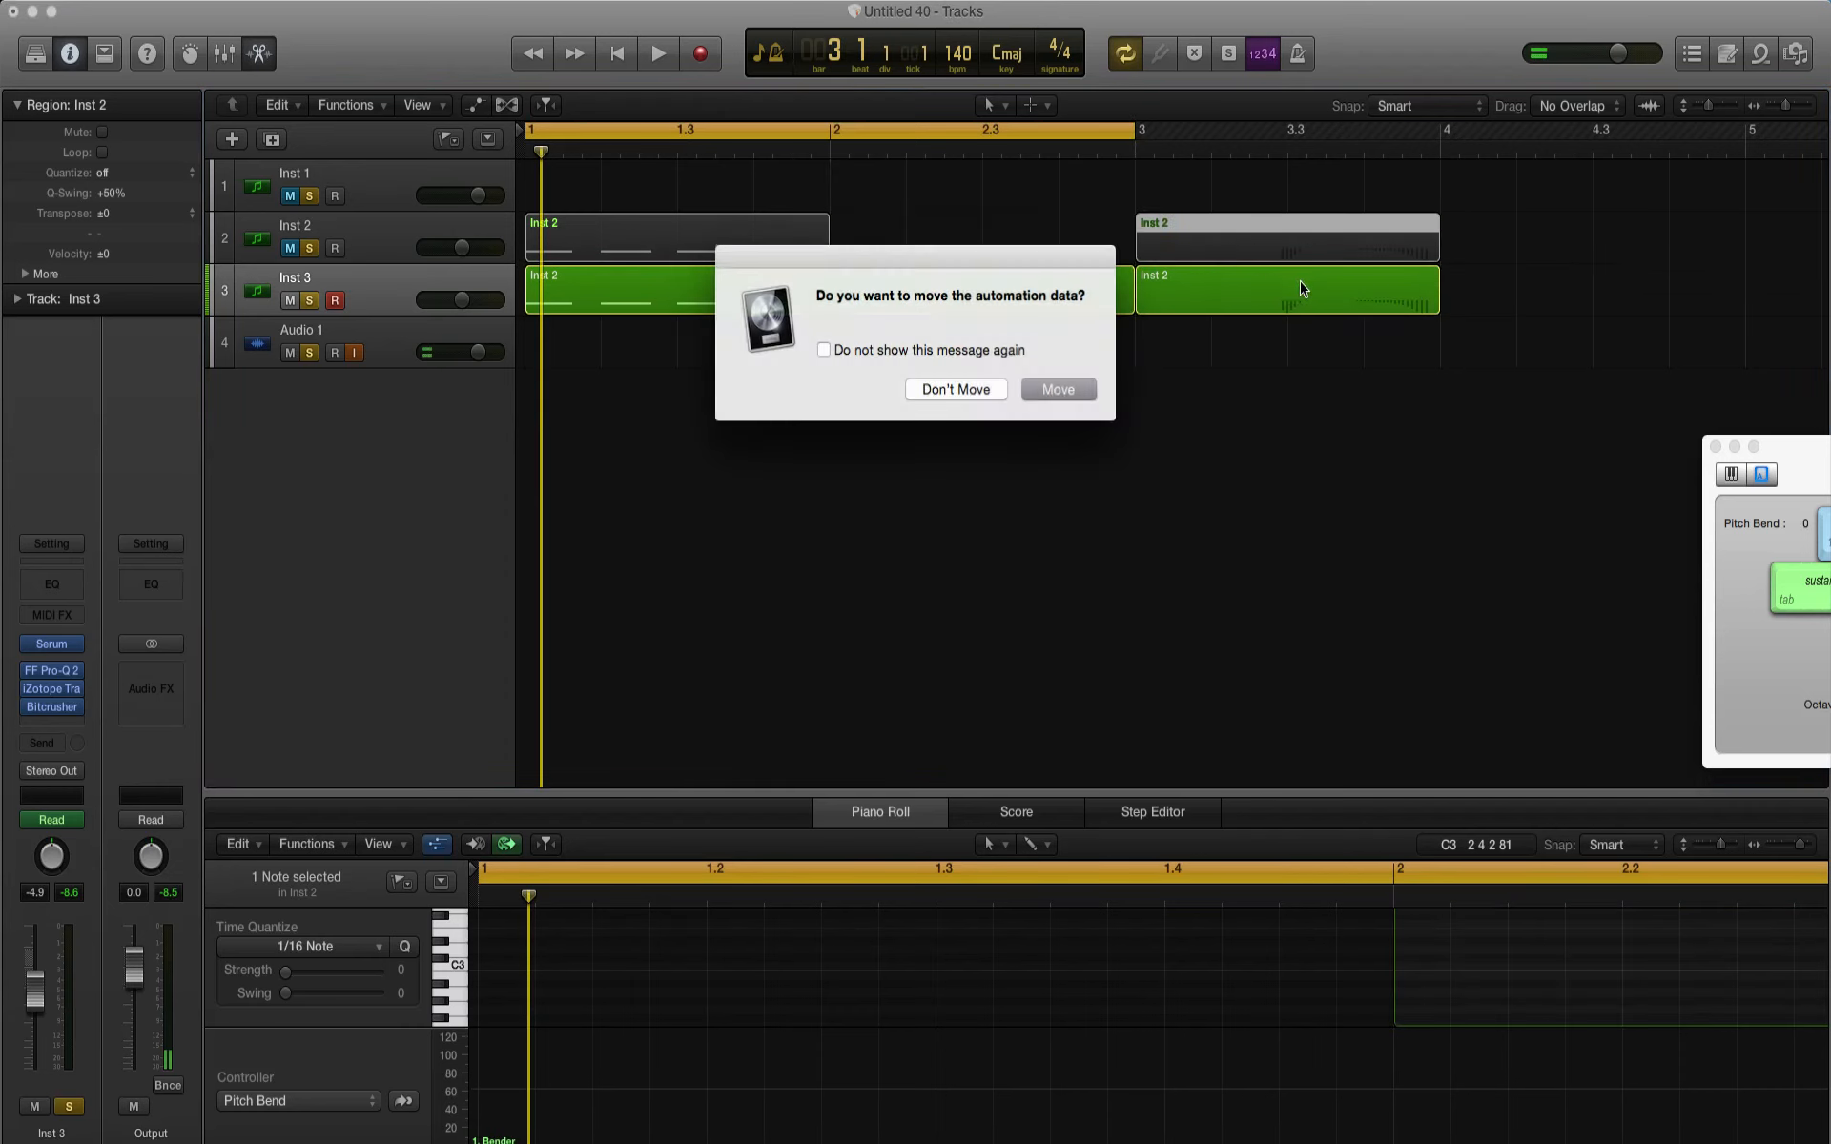
left_click(1056, 390)
Step: Cut the three notes in bar 2 from the long region on the Inst 3 track
left_click(911, 299)
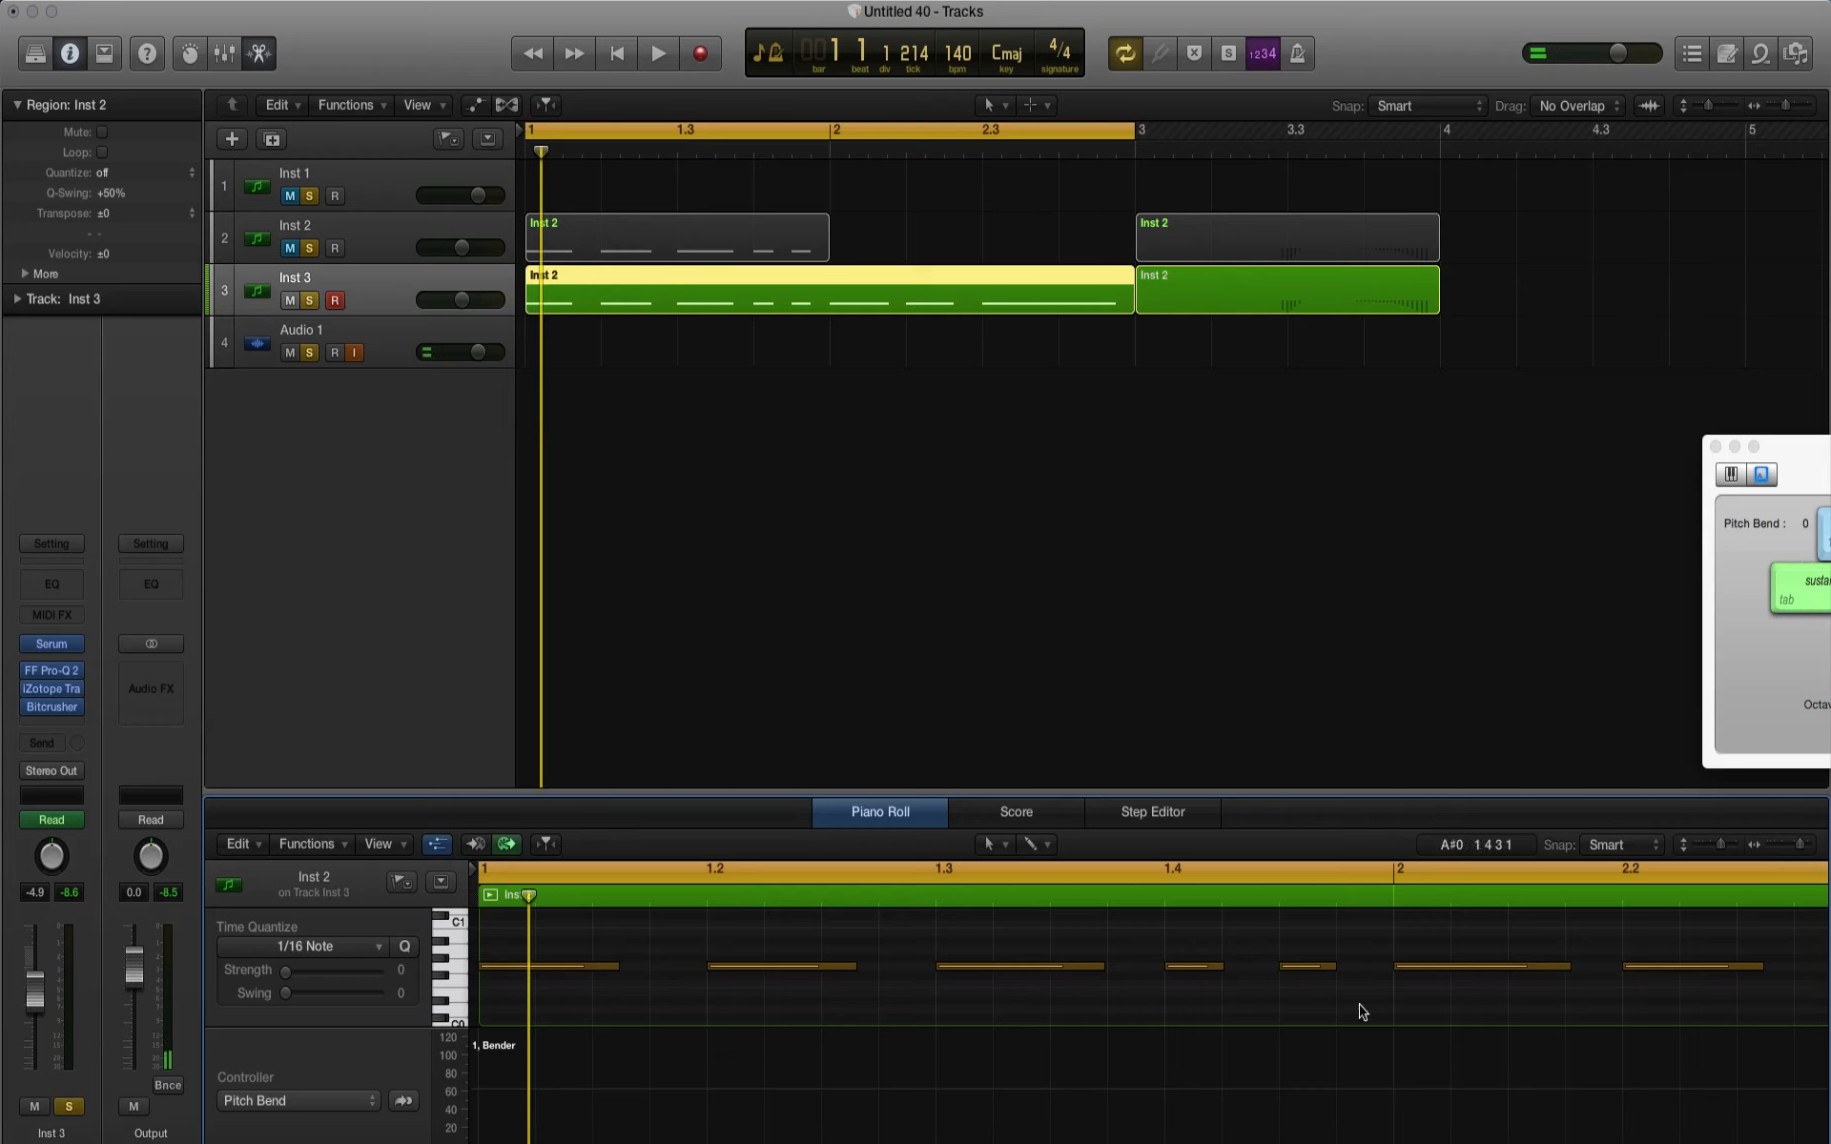
scroll(1364, 1013, "right", 10)
scroll(1393, 1029, "up", 2)
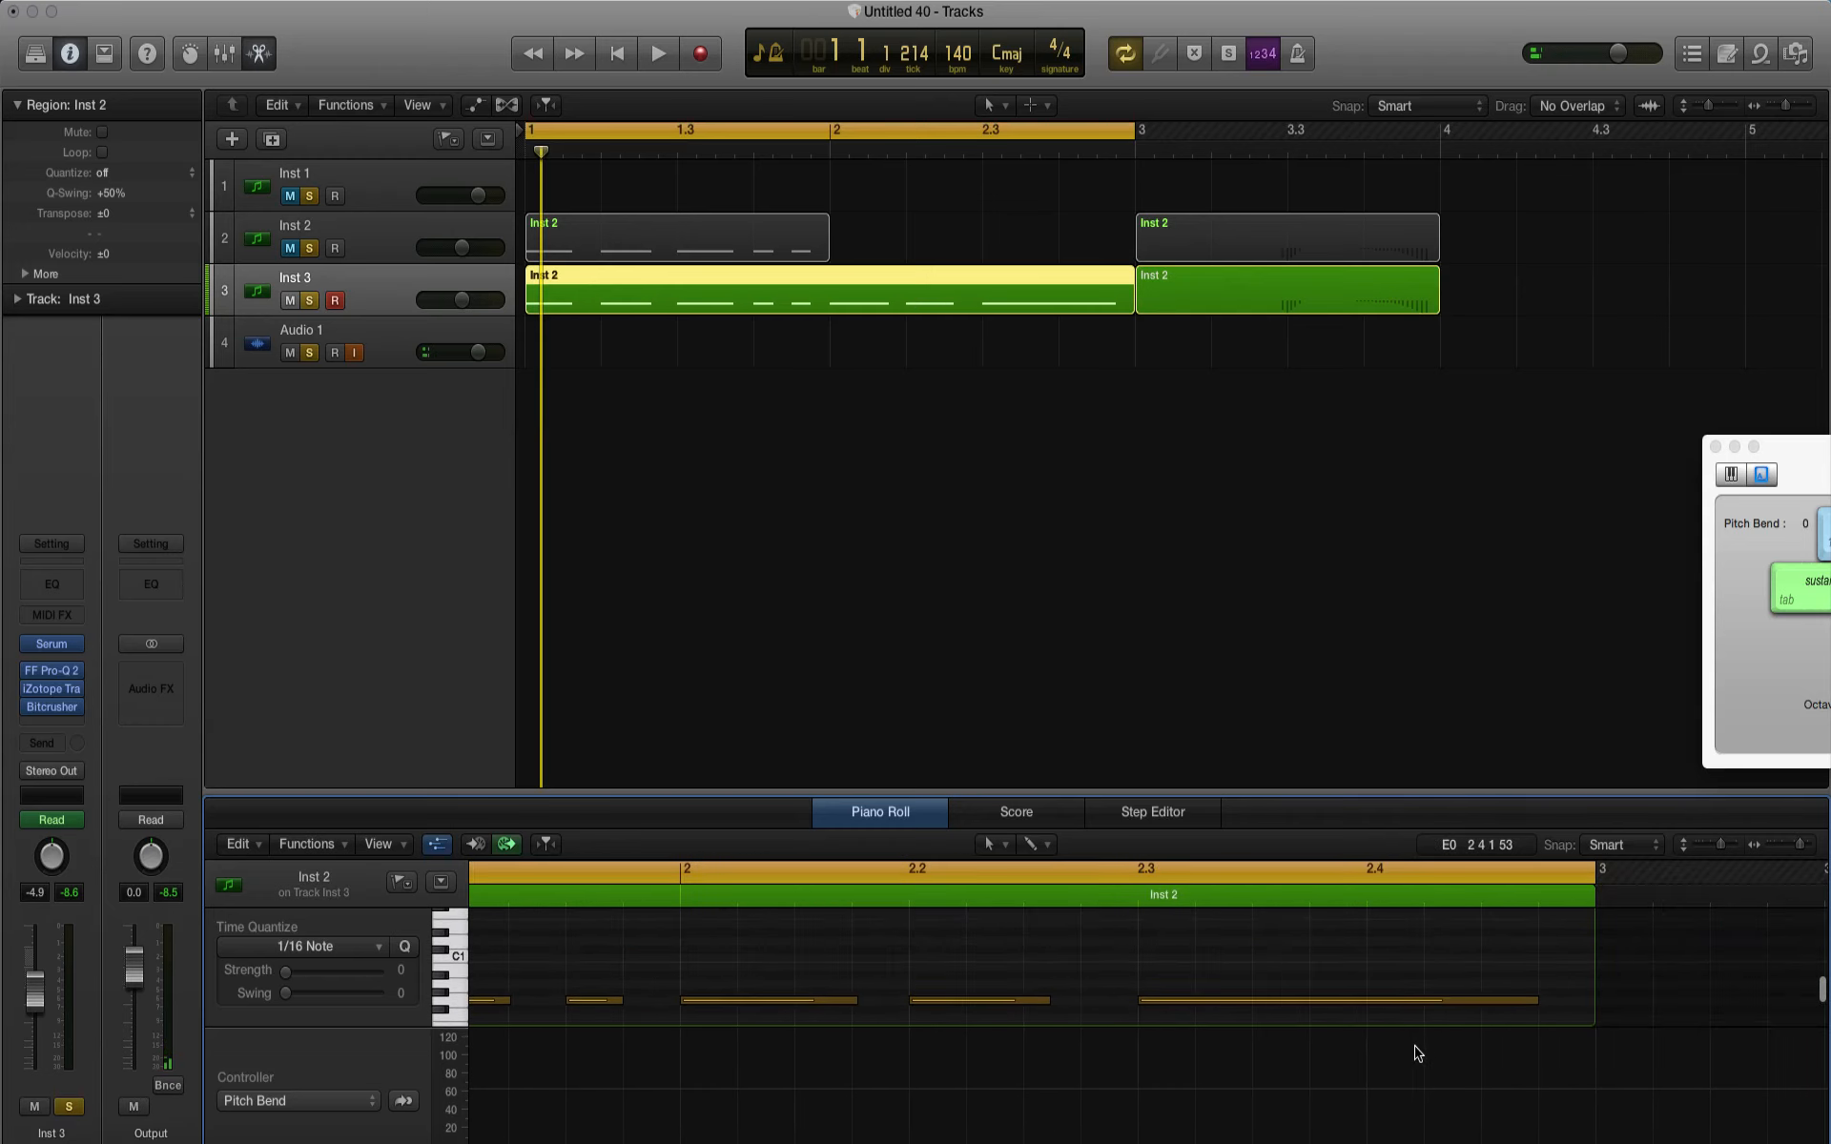
left_click_drag(784, 963, 1301, 1053)
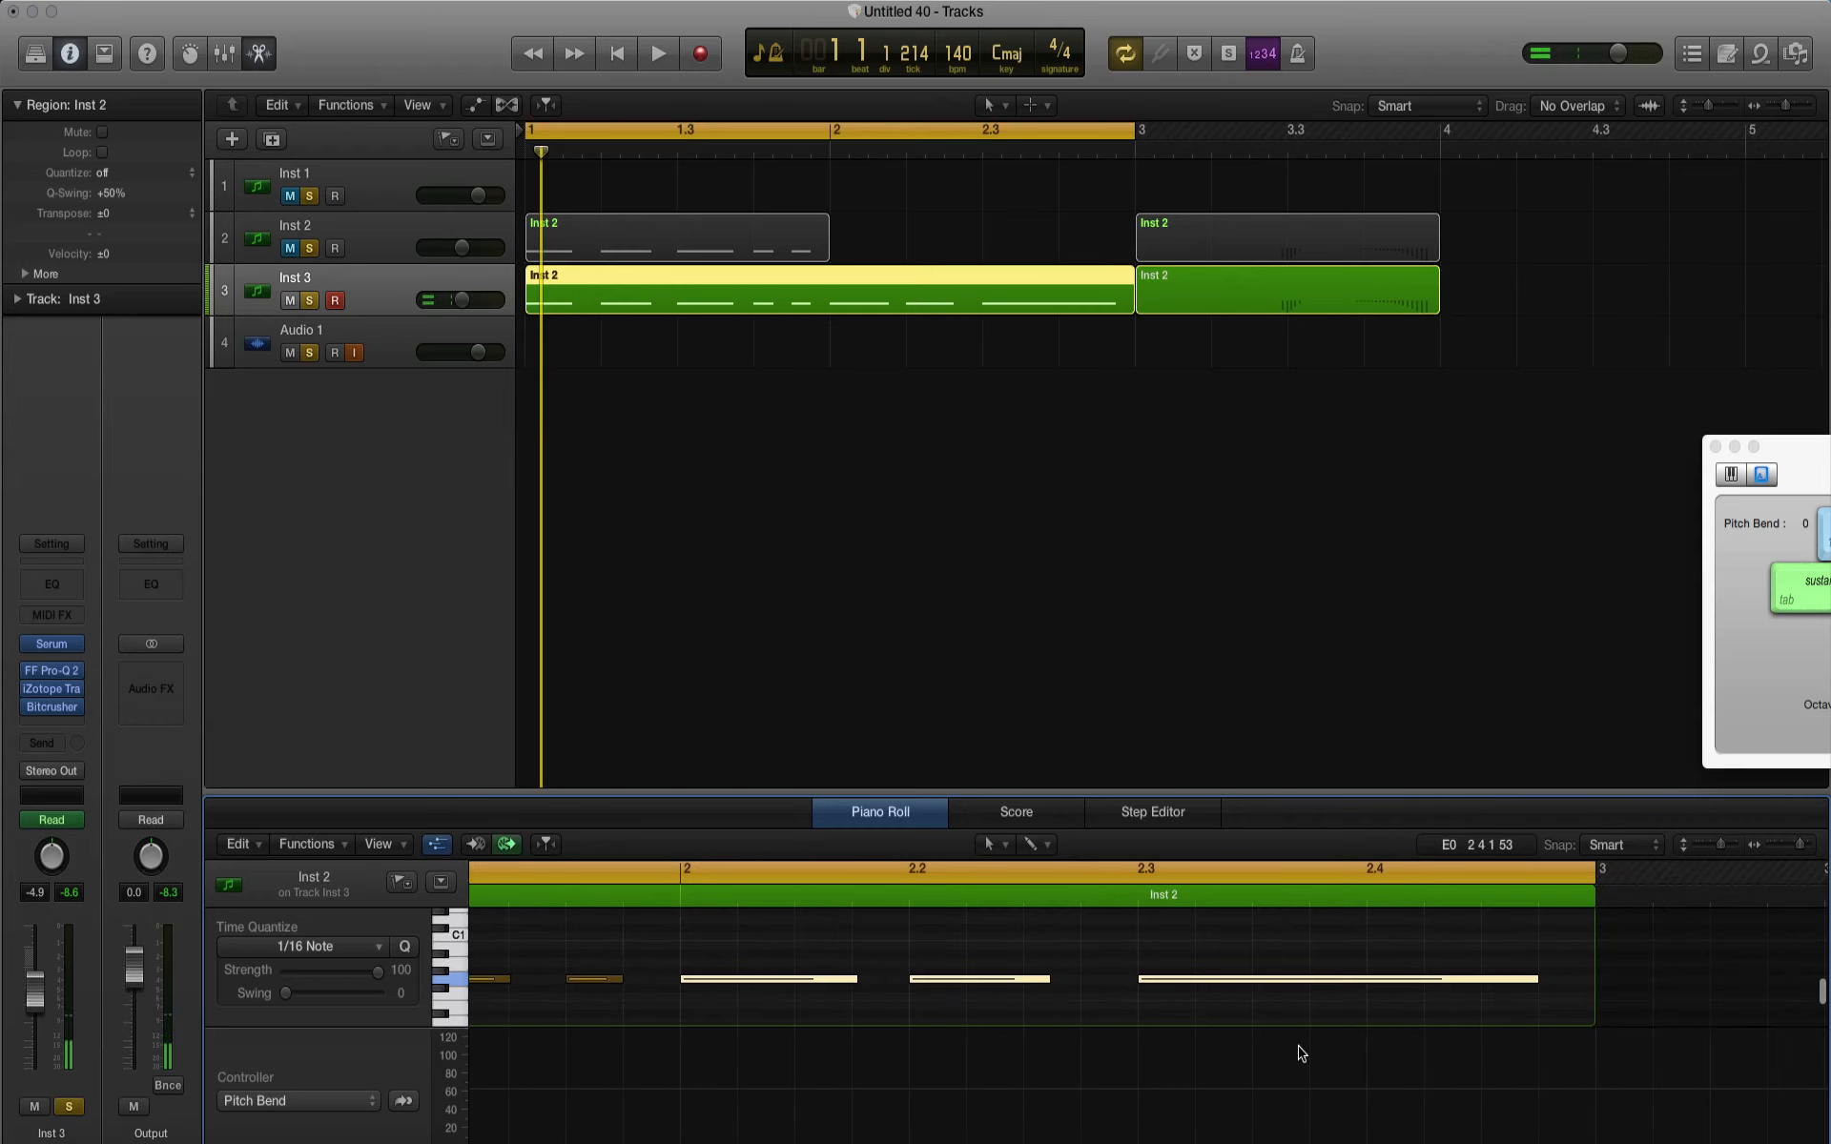
key("Delete")
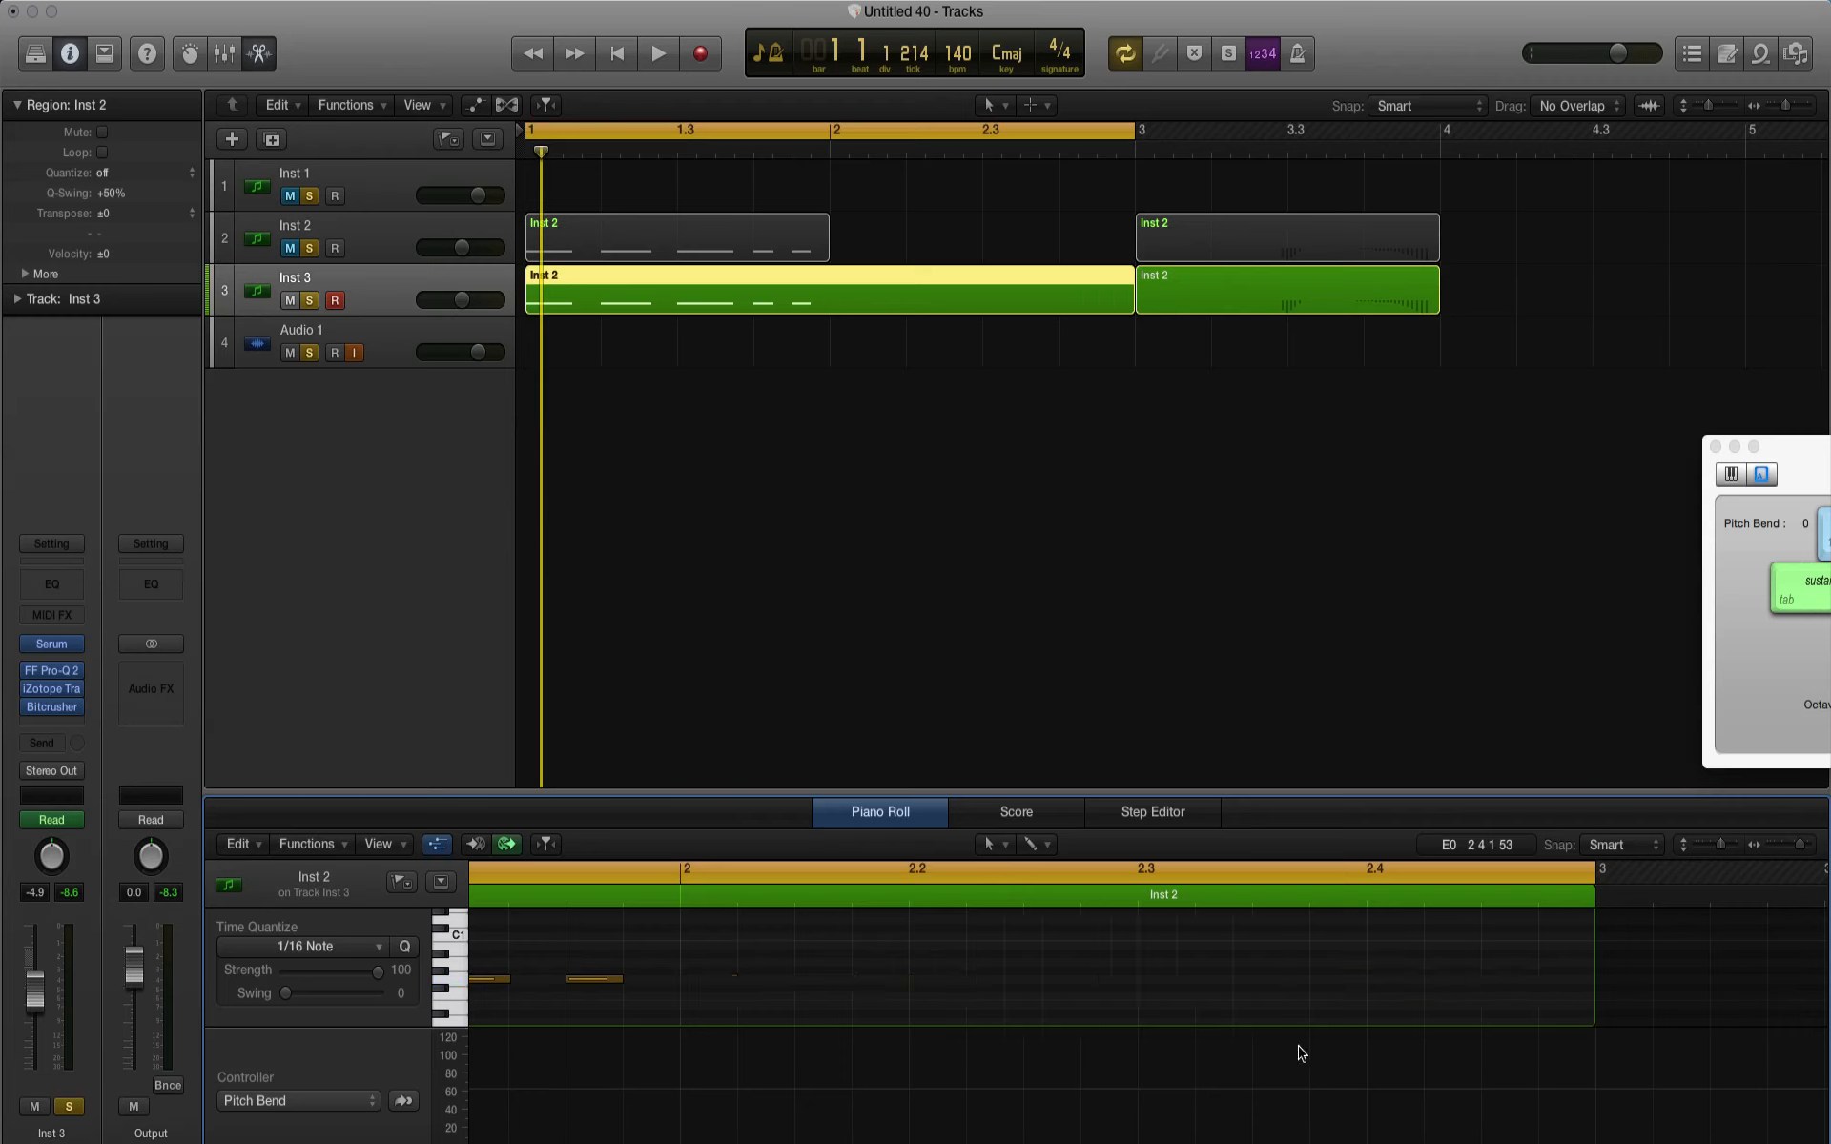
Step: Paste the three notes at bar 3 into the Inst 2 track's pitch-bend region and place the combined region at bar 2 on both tracks
left_click(1209, 246)
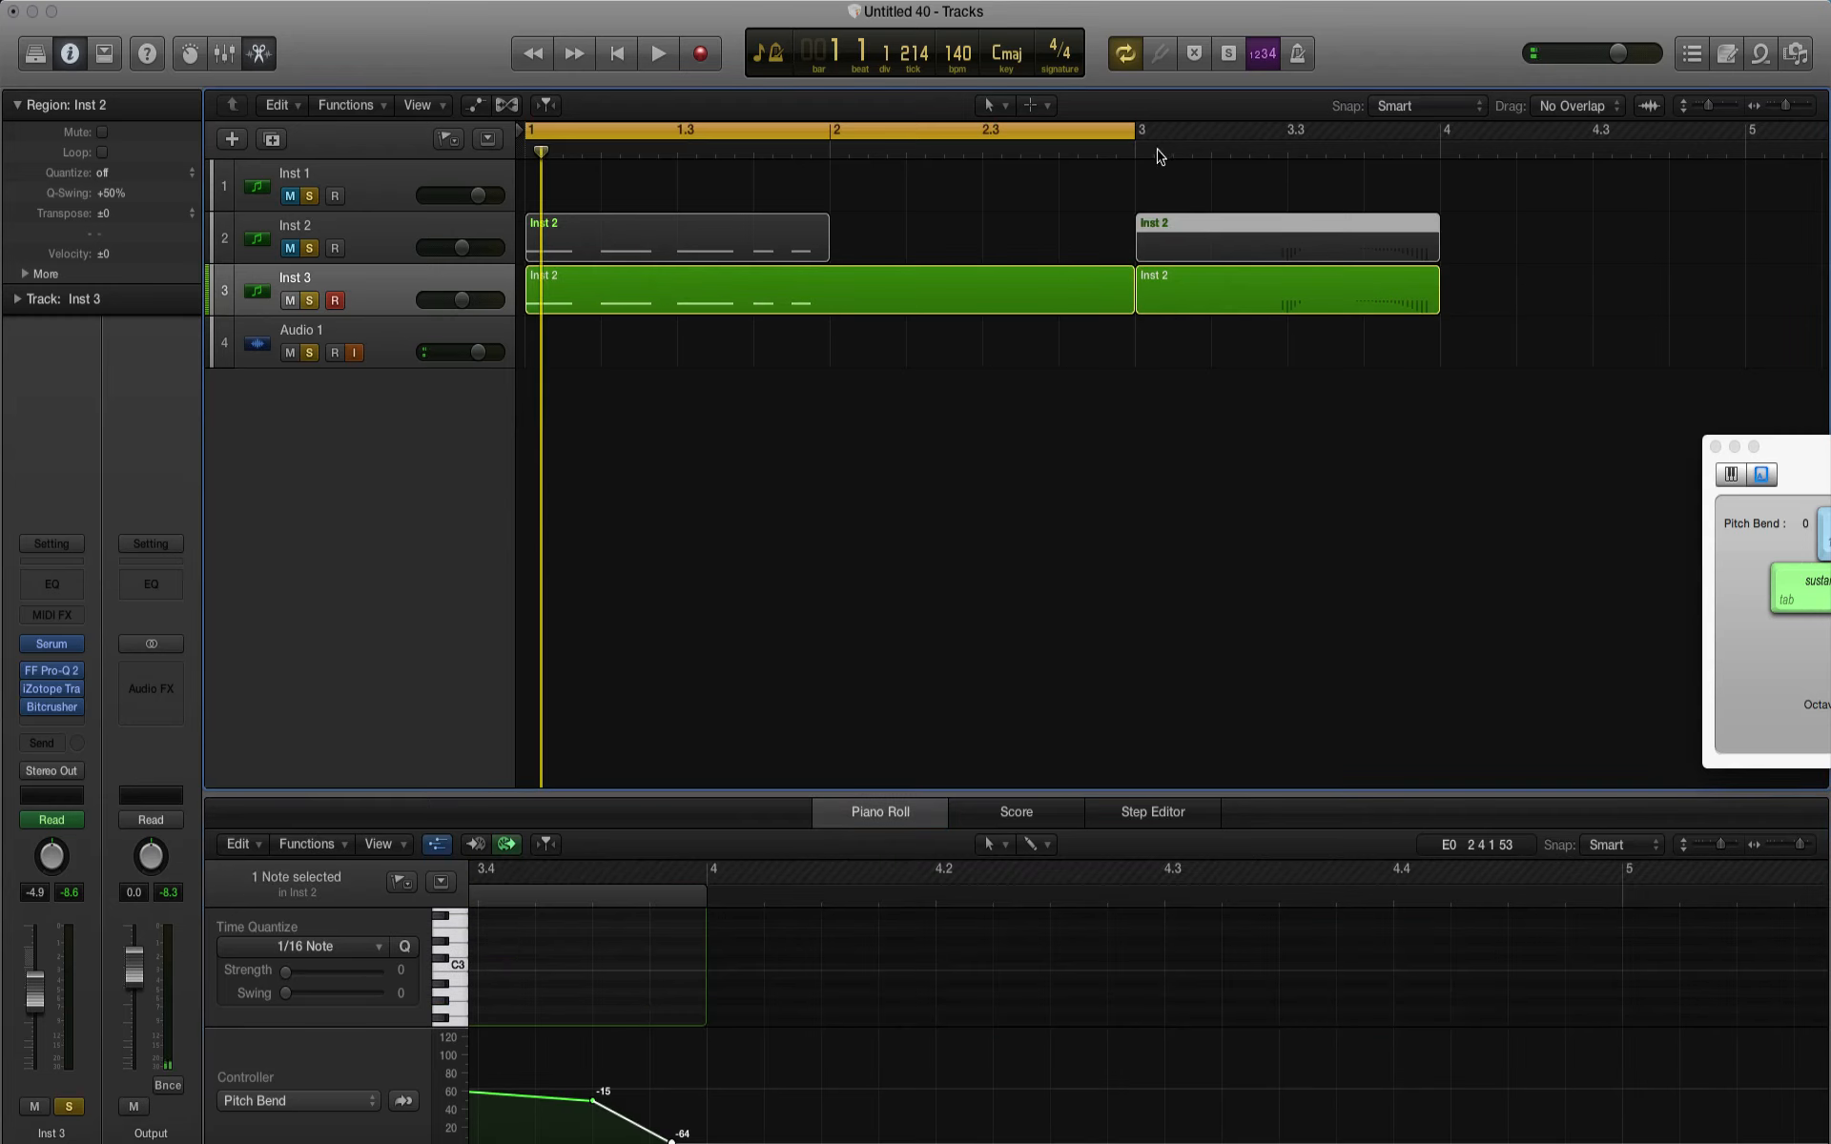
left_click_drag(1160, 155, 1136, 154)
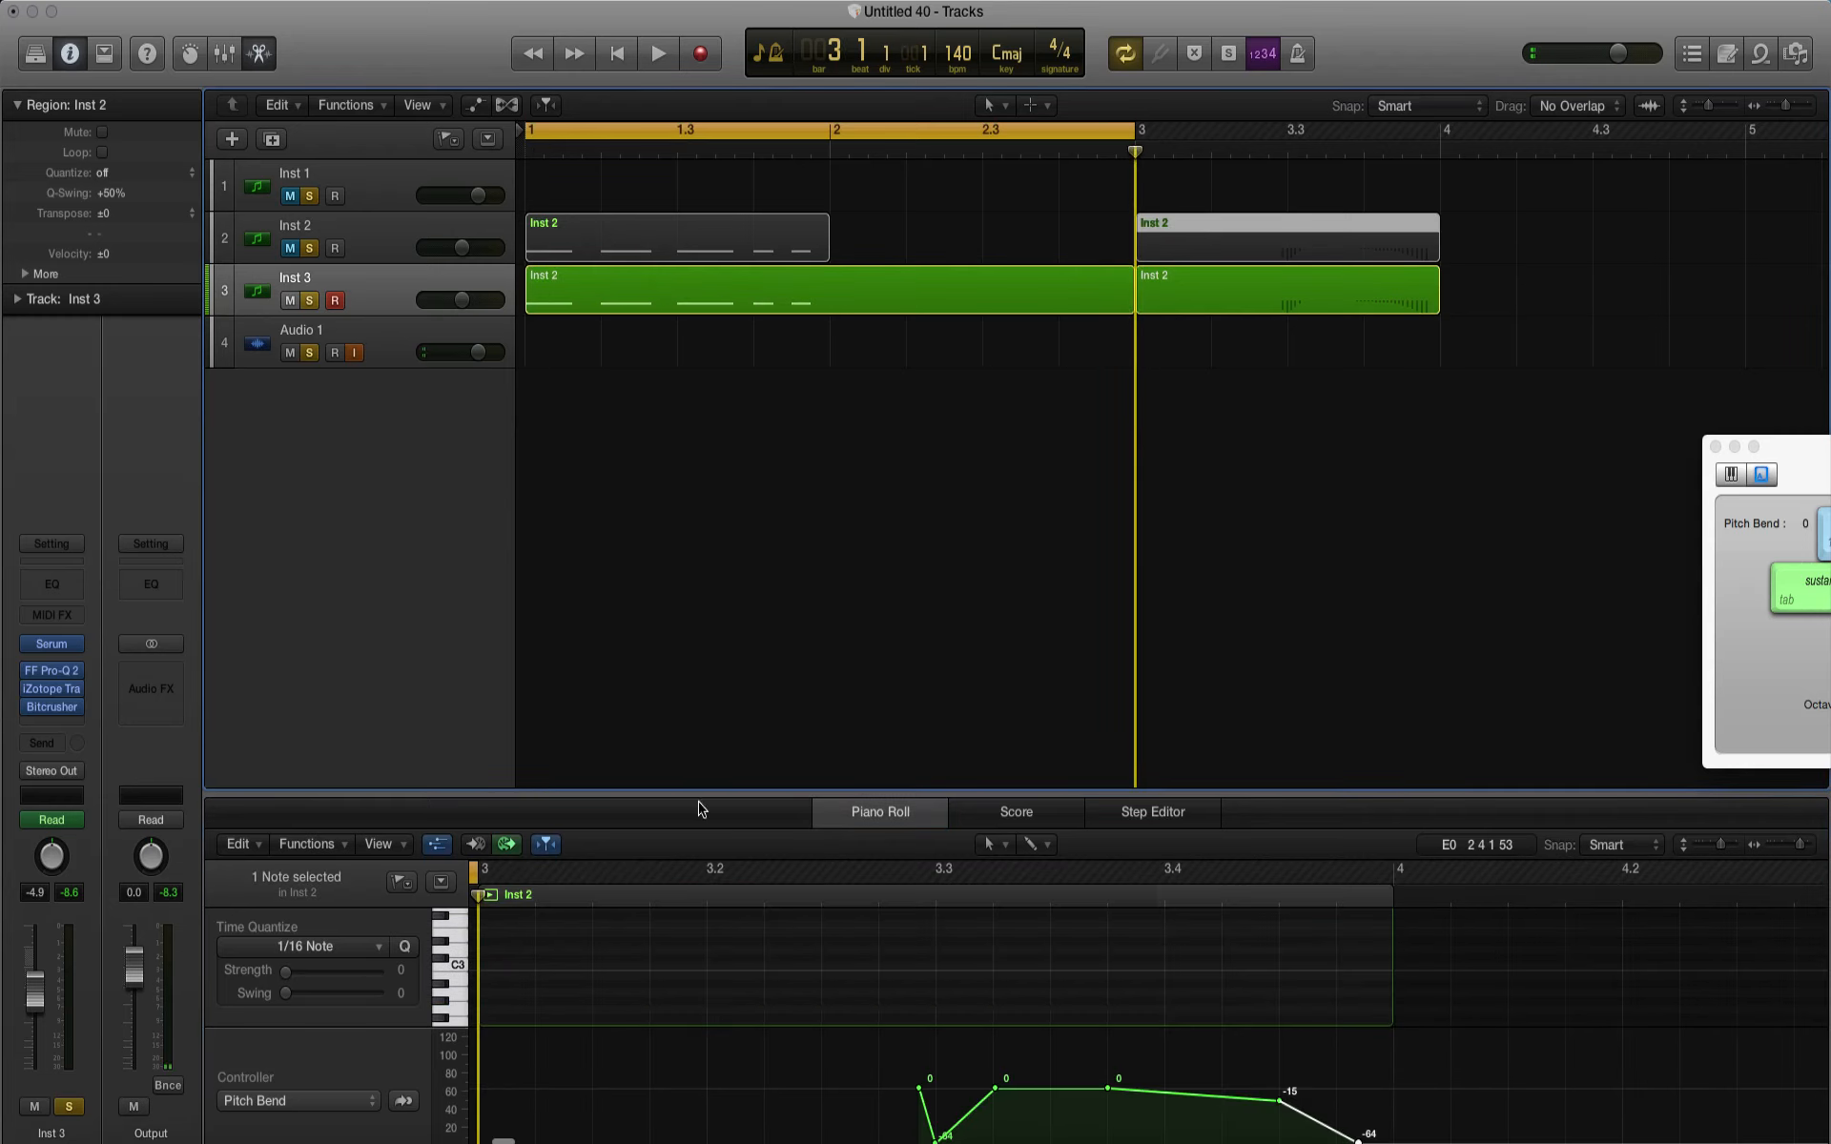
key("super+v")
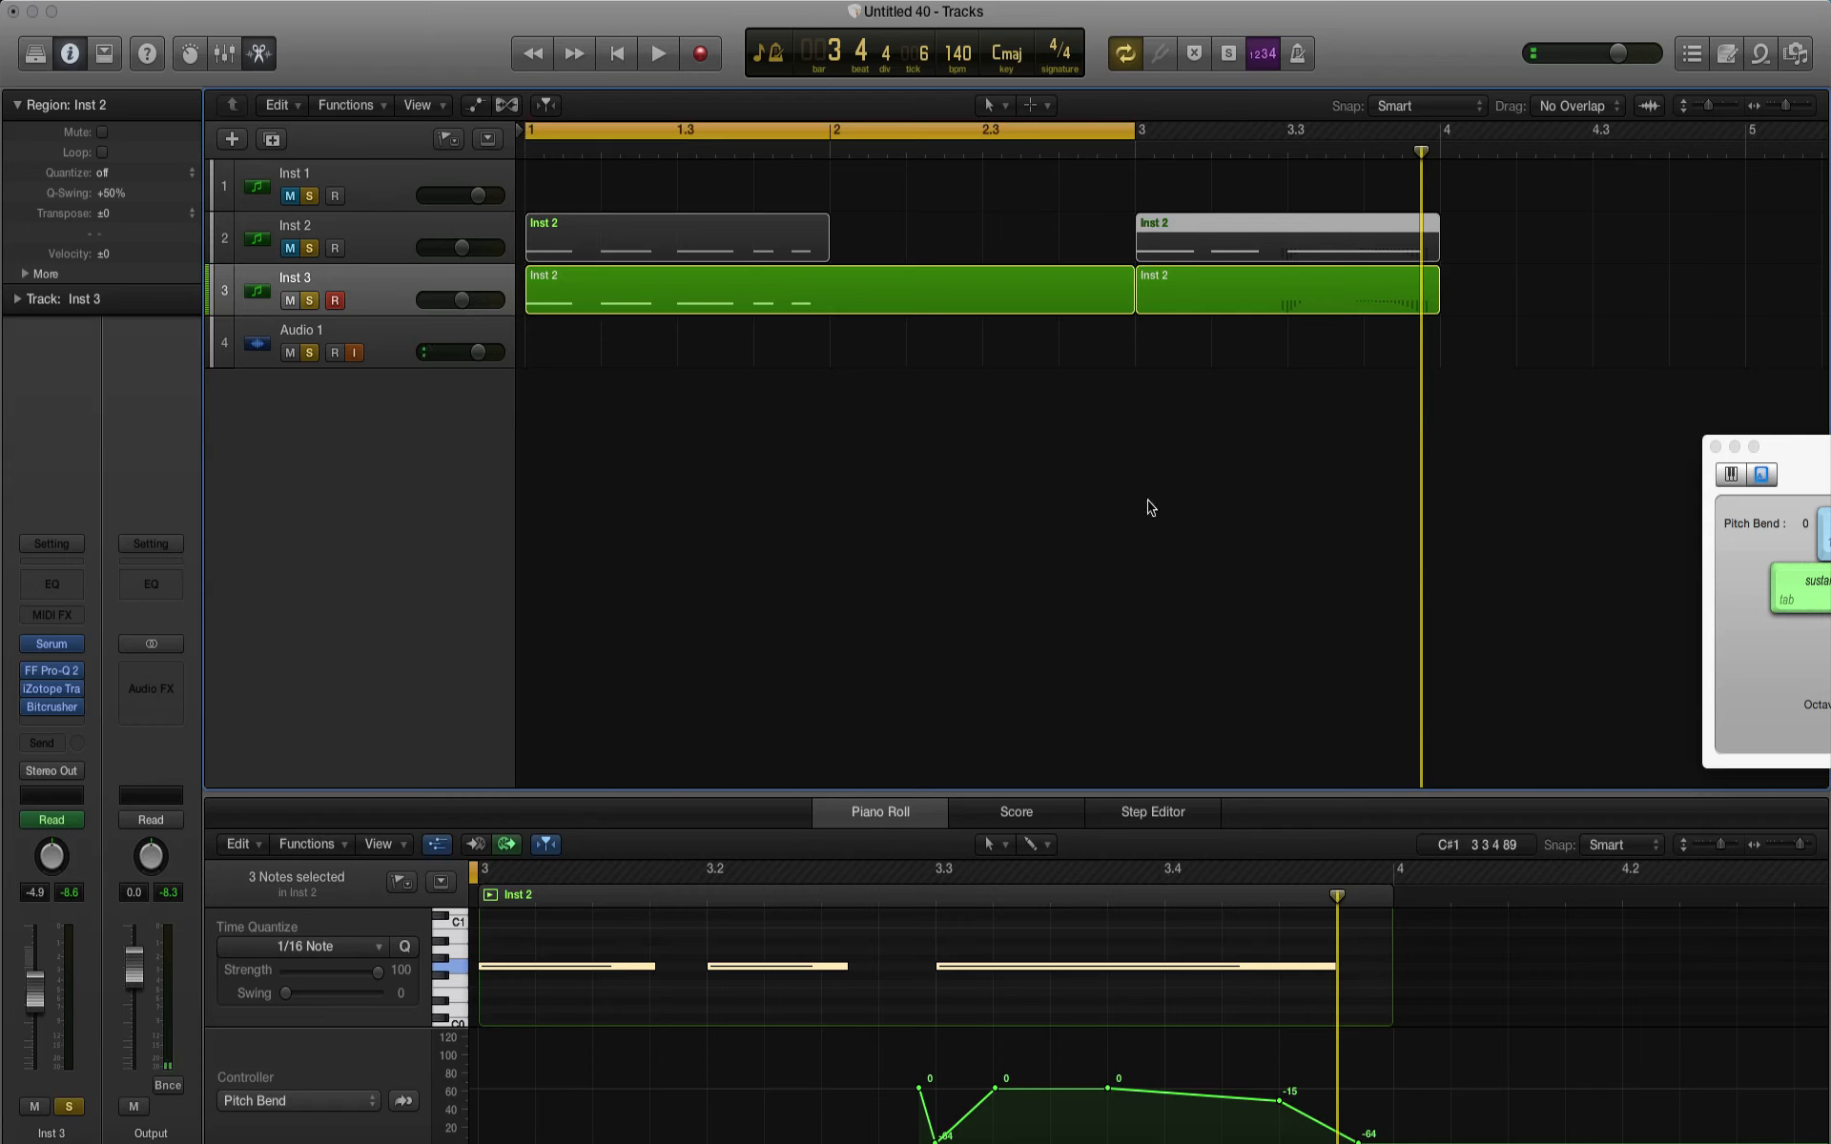
key("super+z")
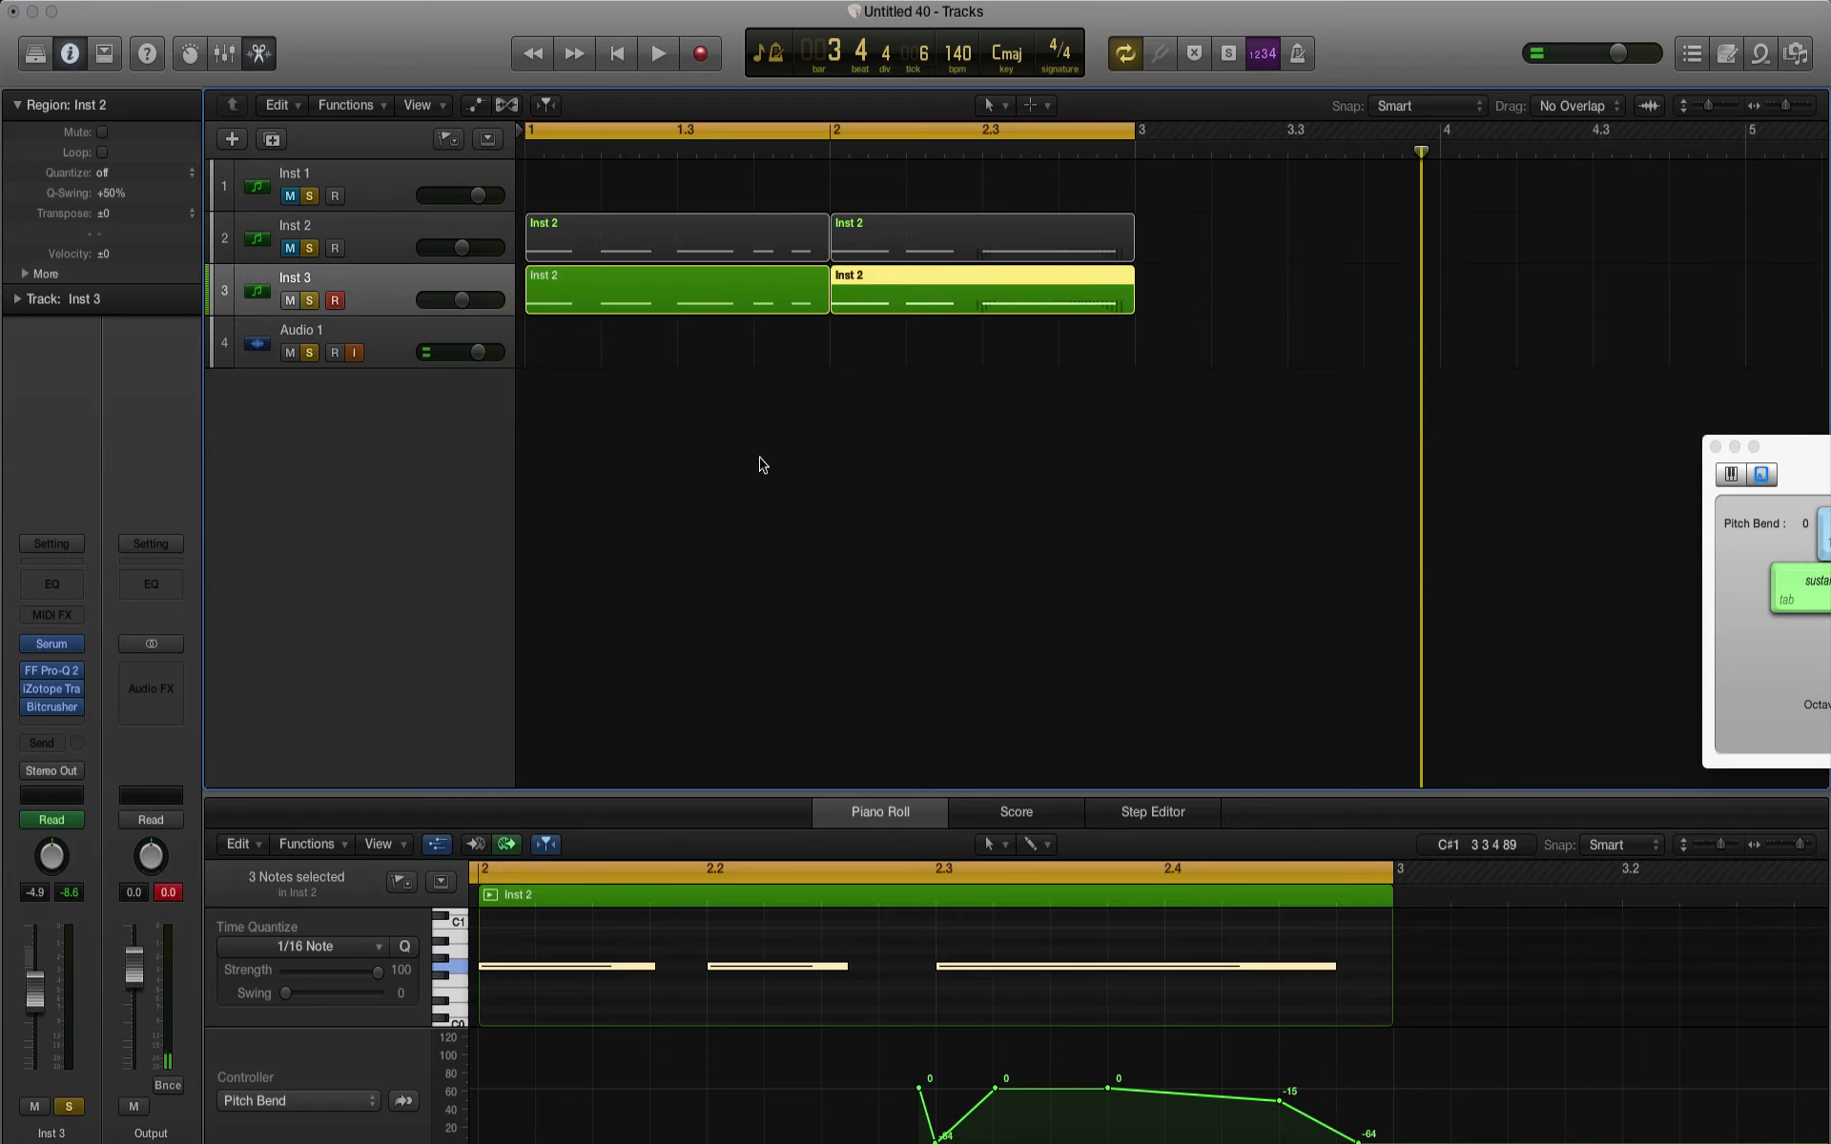
Step: Play the pattern and glue the two Inst 3 track regions into one region, returning to the Pointer tool
key("space")
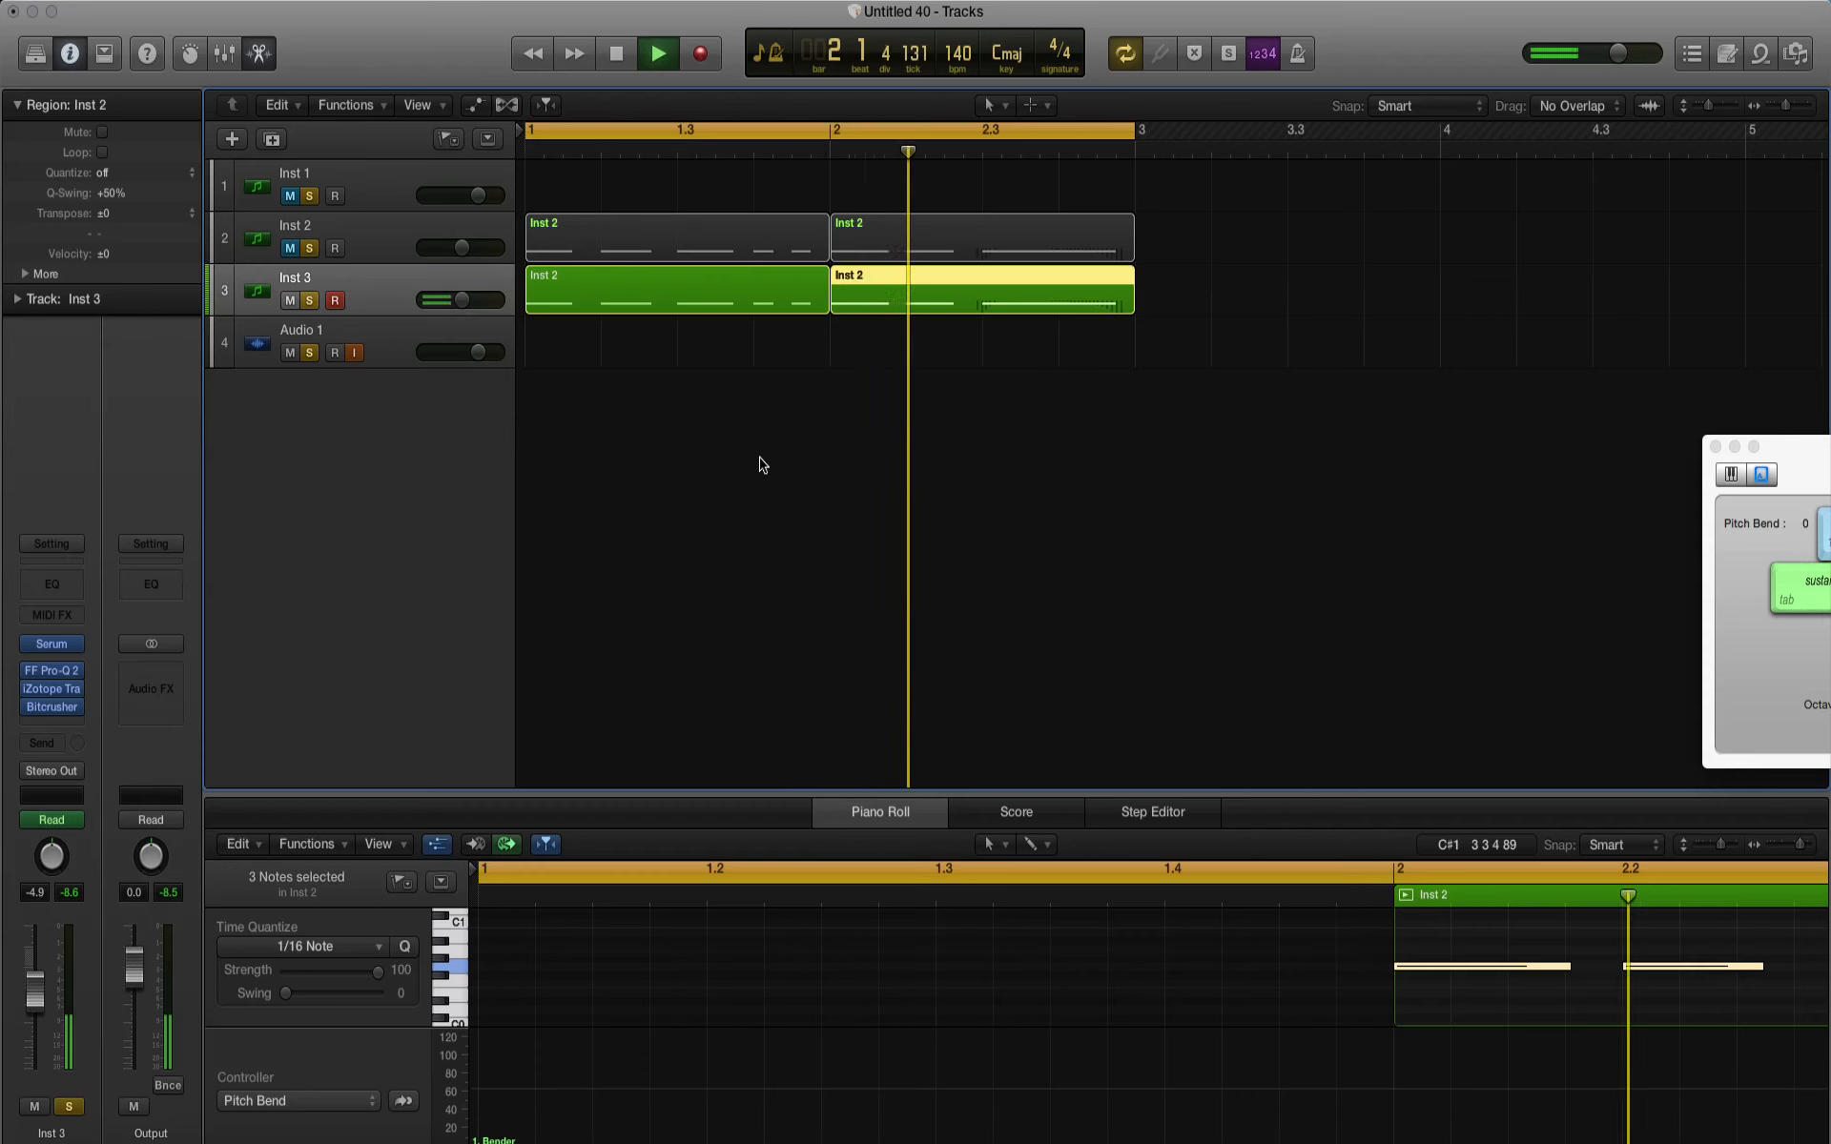
key("space")
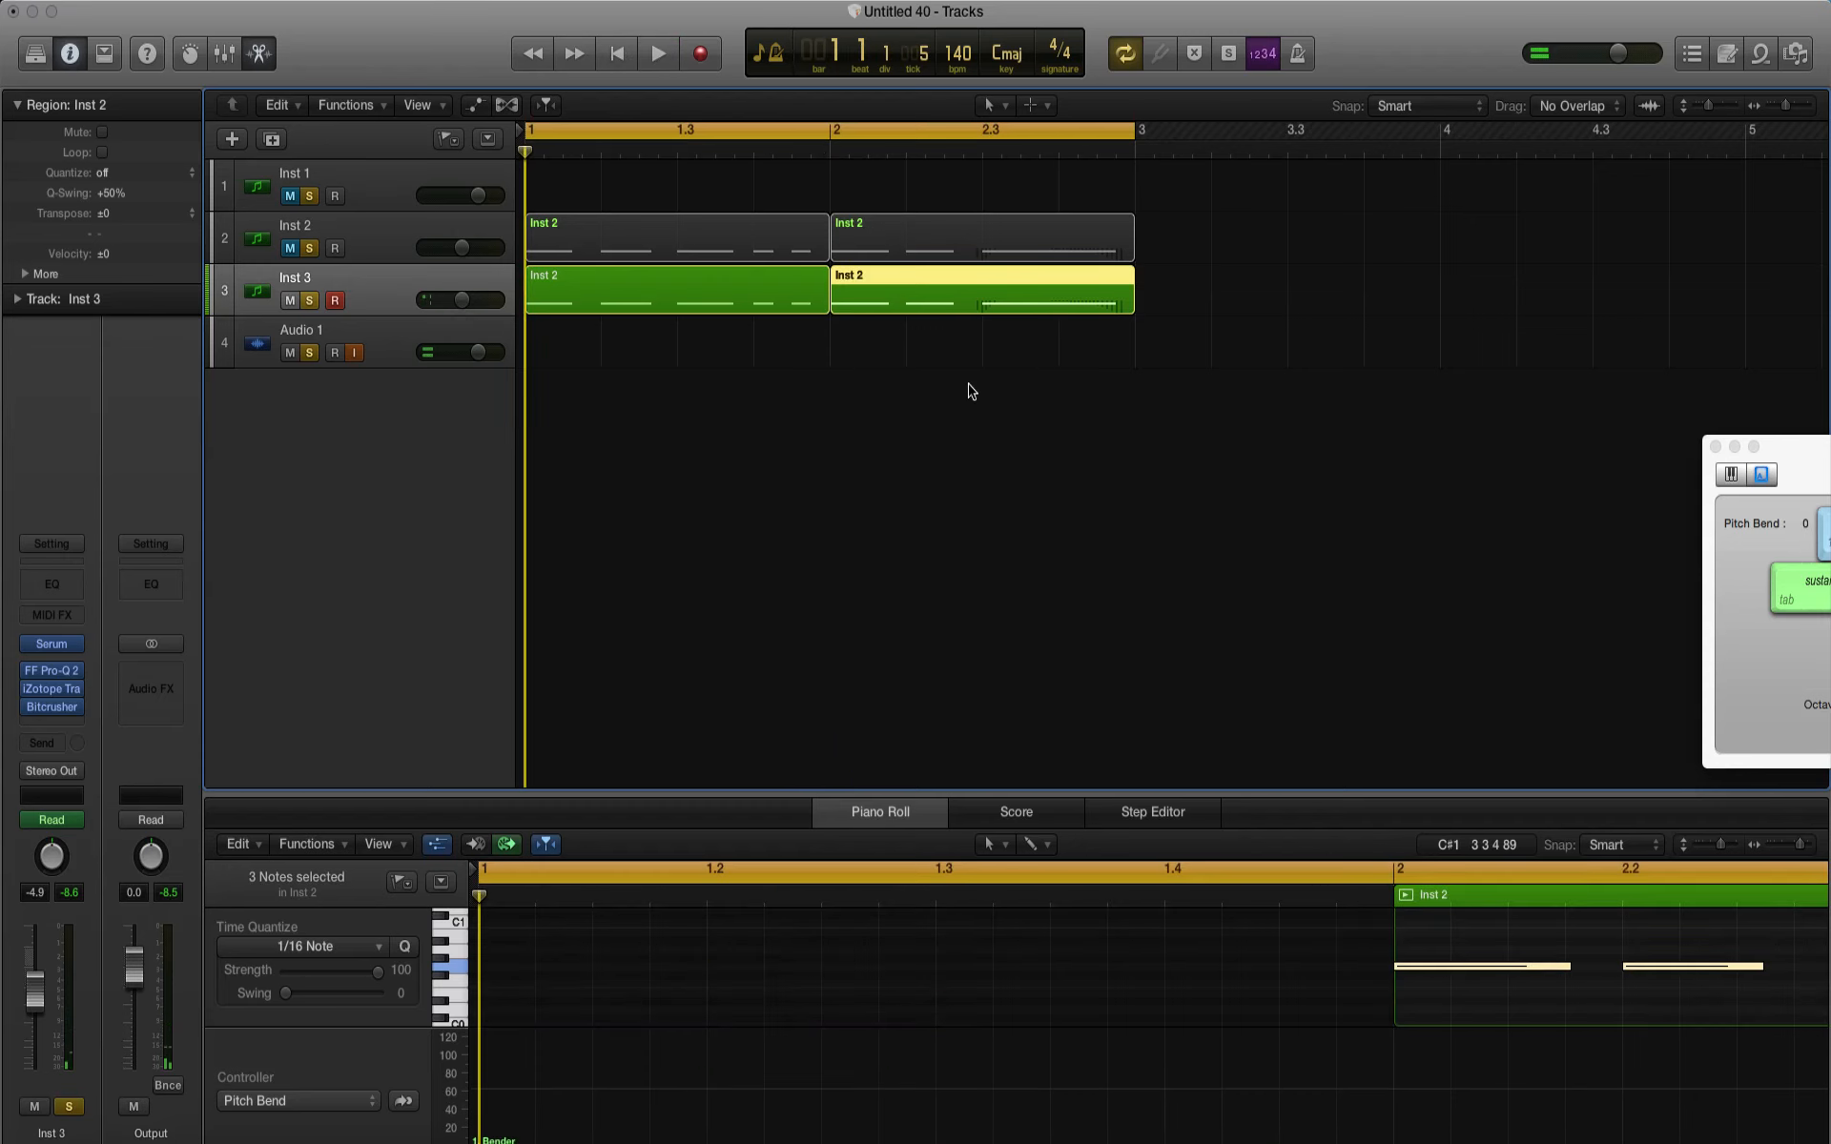
left_click_drag(969, 390, 794, 298)
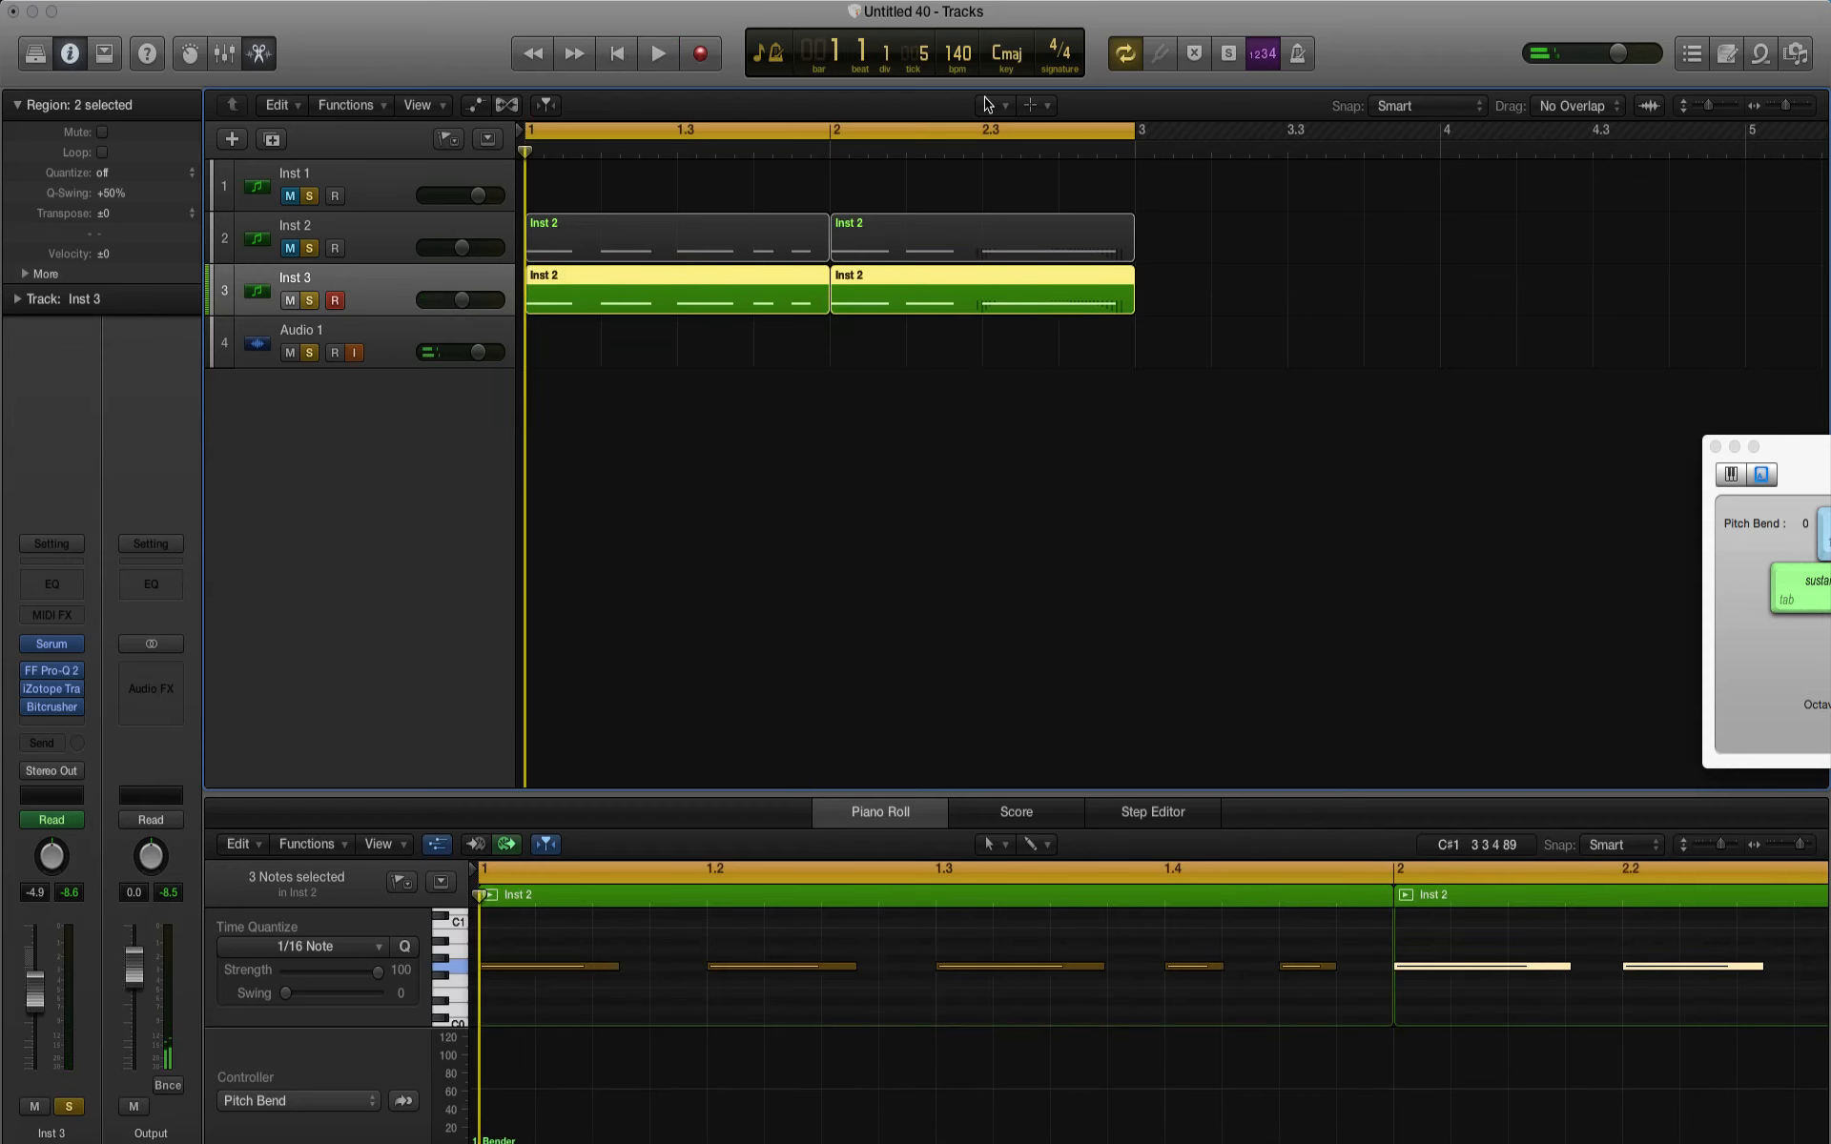
left_click(988, 104)
left_click(1017, 272)
left_click(900, 284)
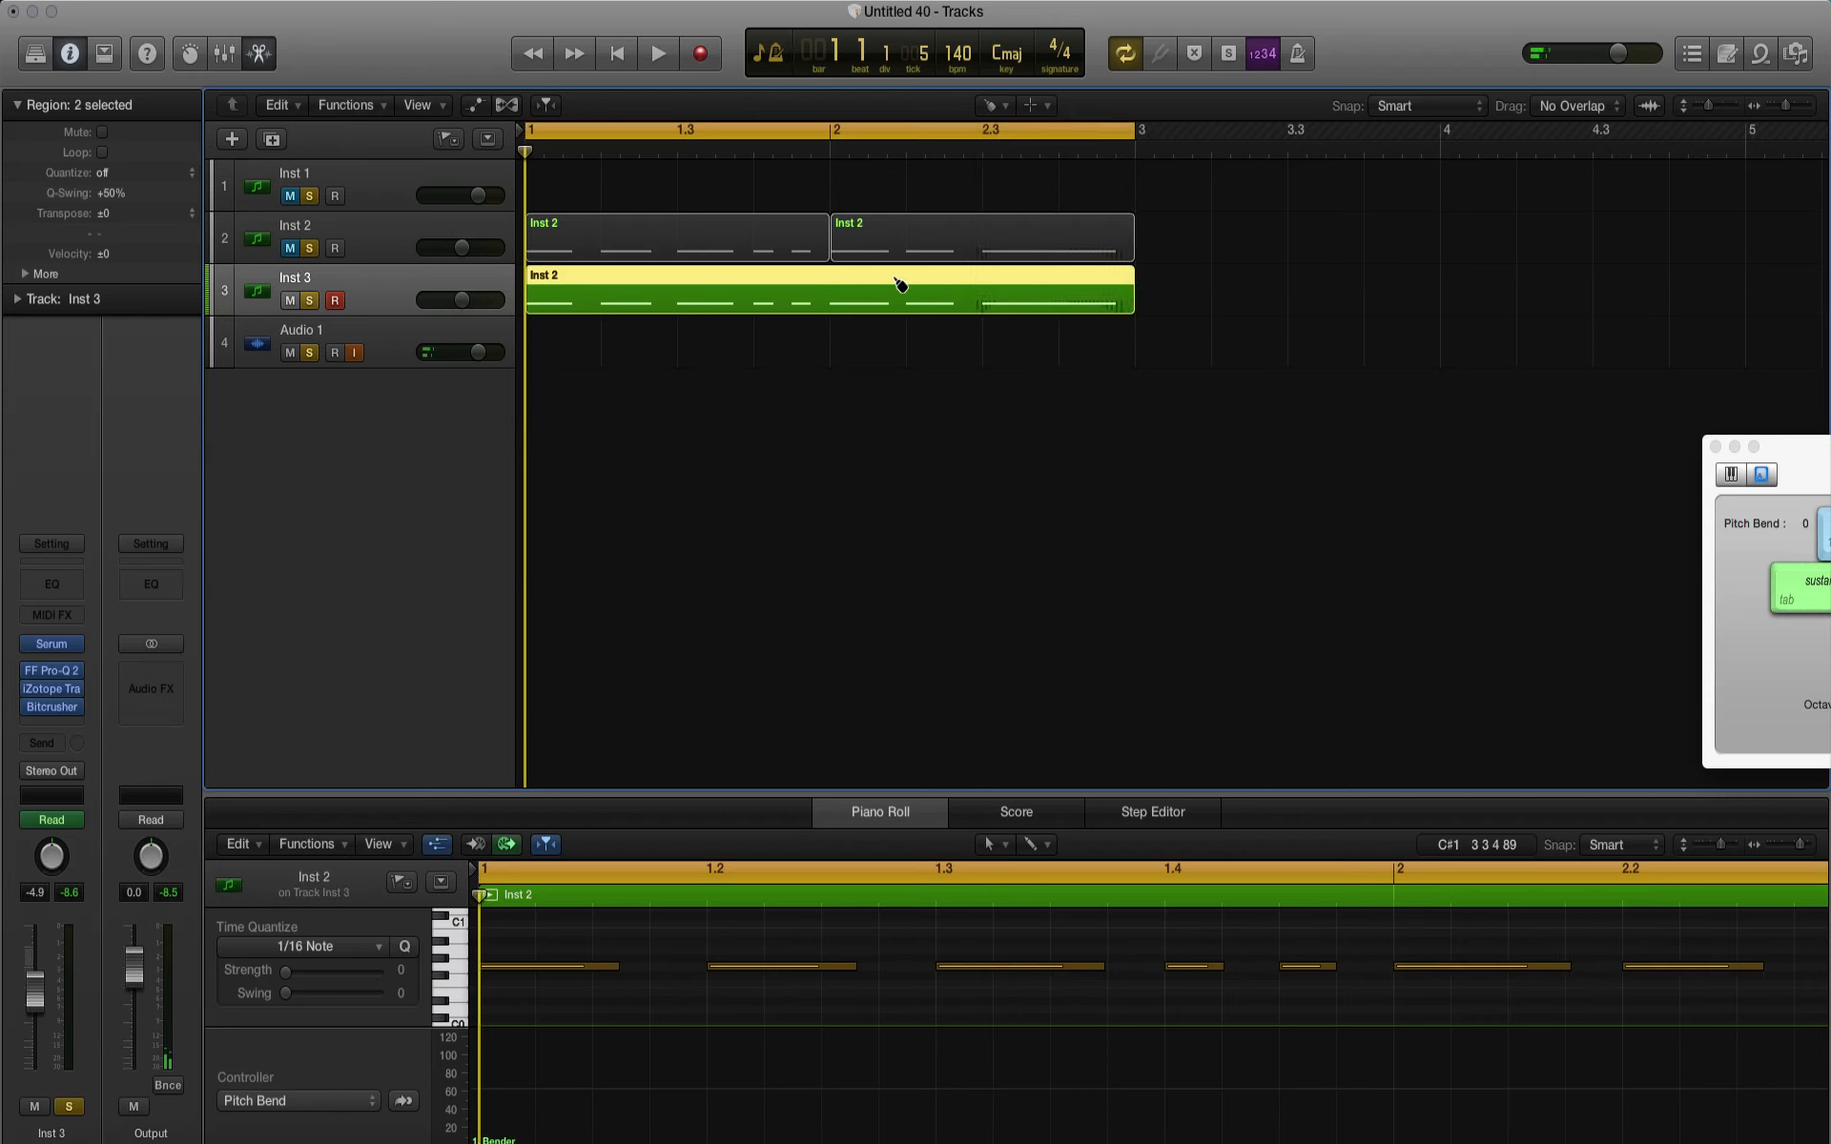
left_click(997, 111)
left_click(1025, 131)
Step: Delete both regions on the muted Inst 2 track and remove the track itself
left_click(388, 254)
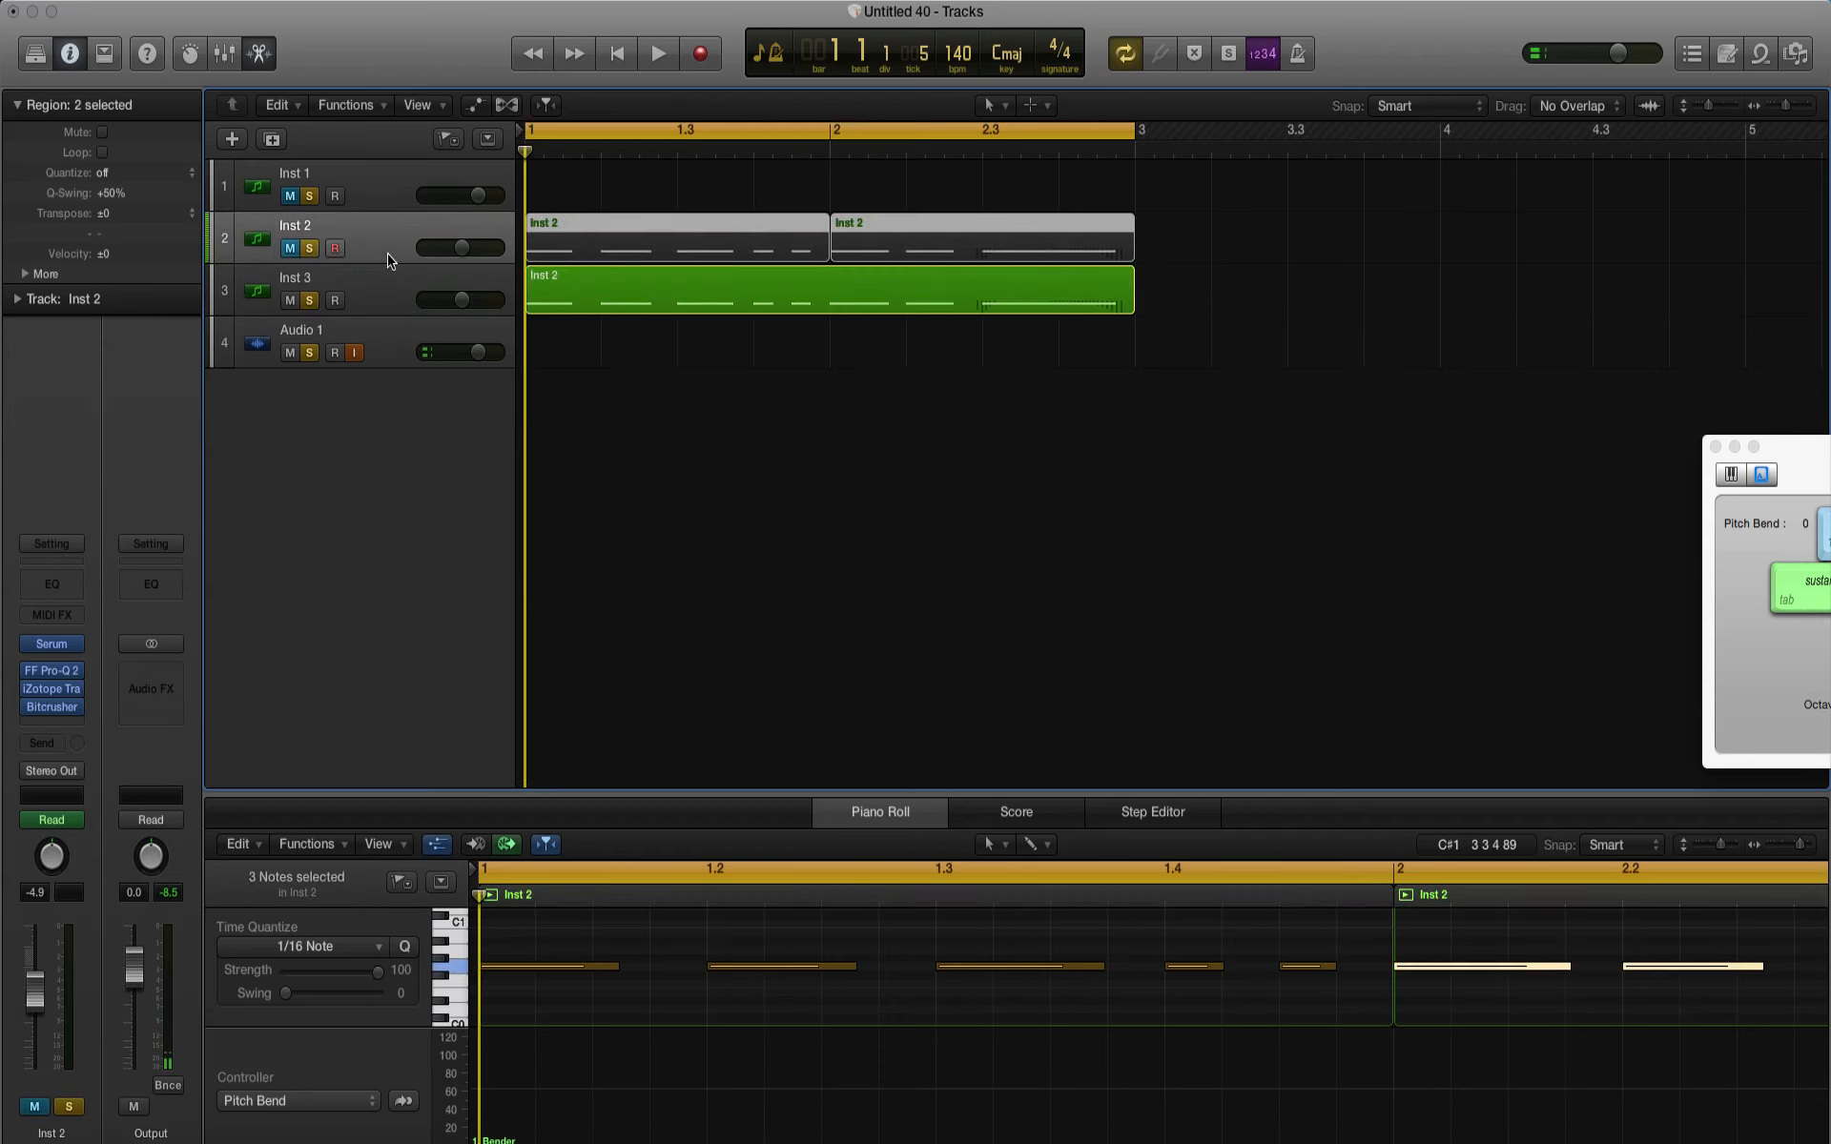
key("BackSpace")
key("Return")
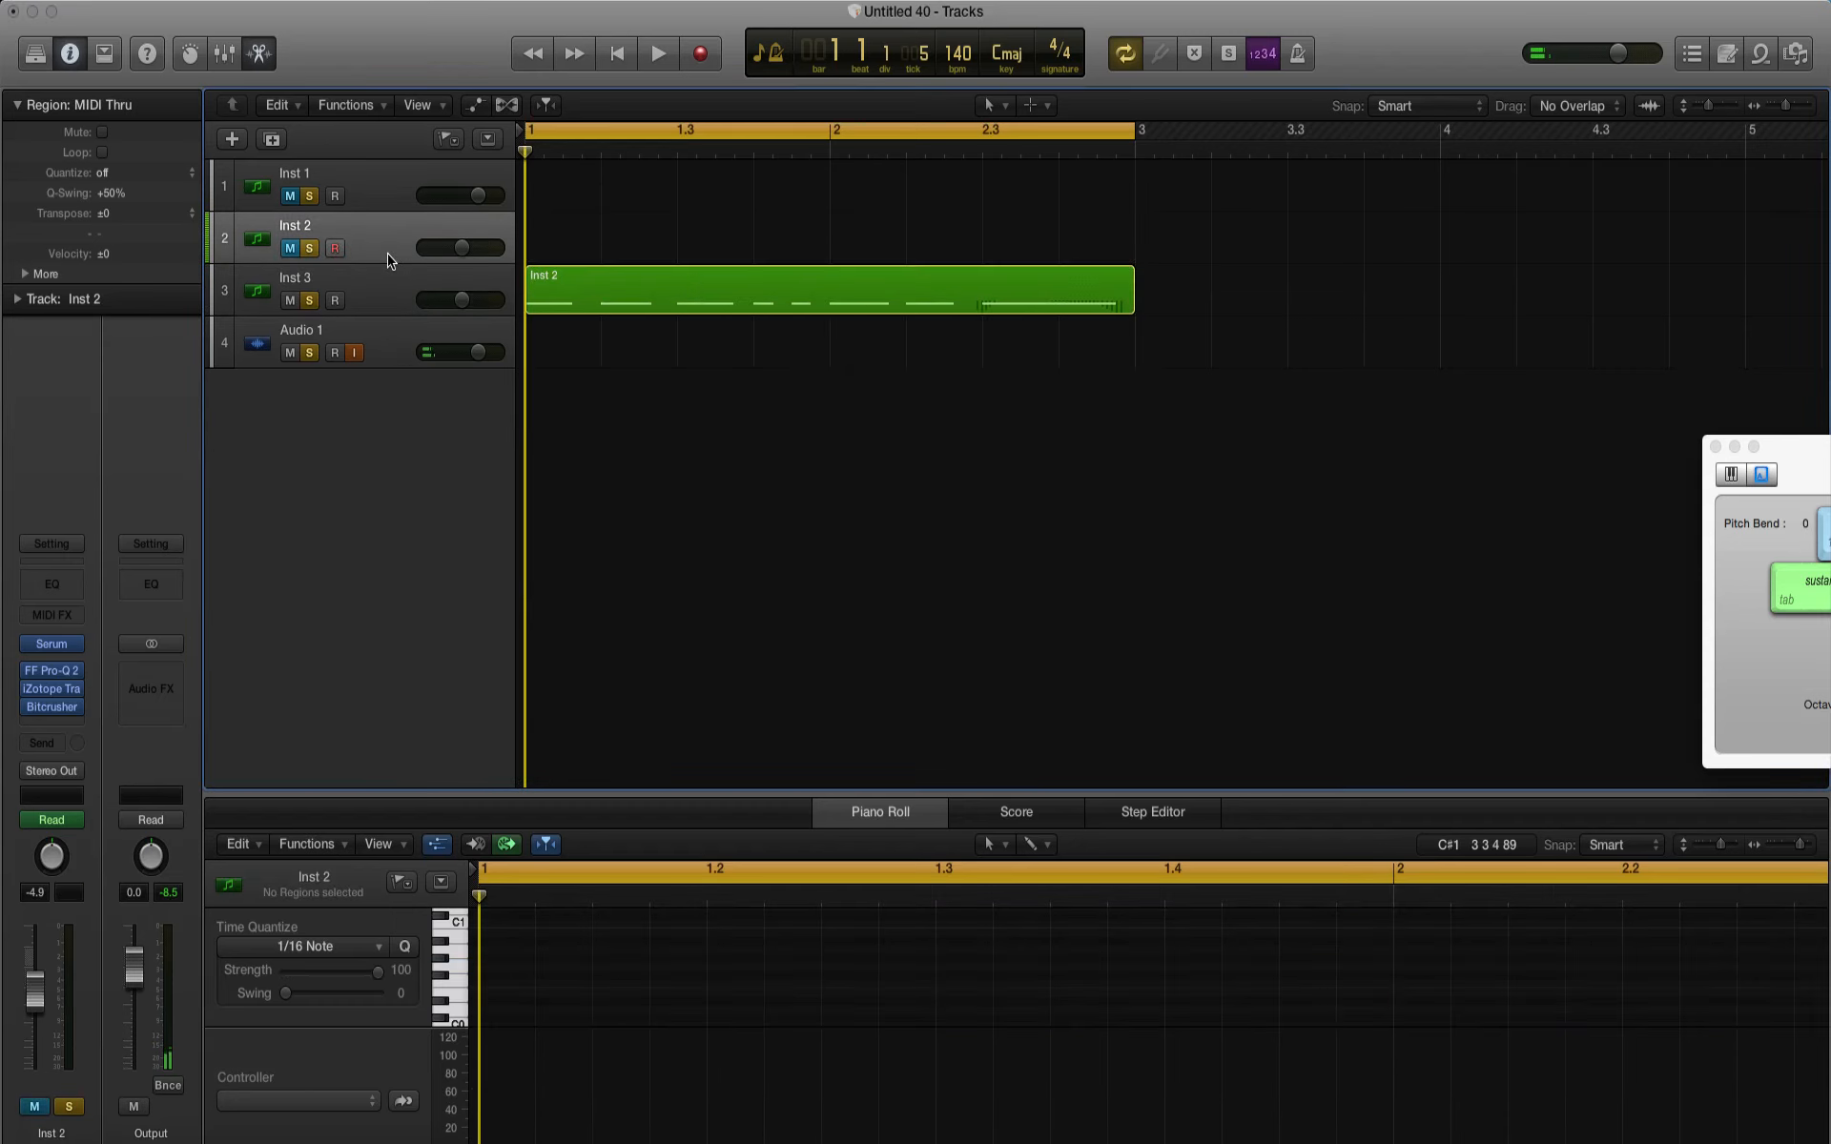
key("BackSpace")
key("Return")
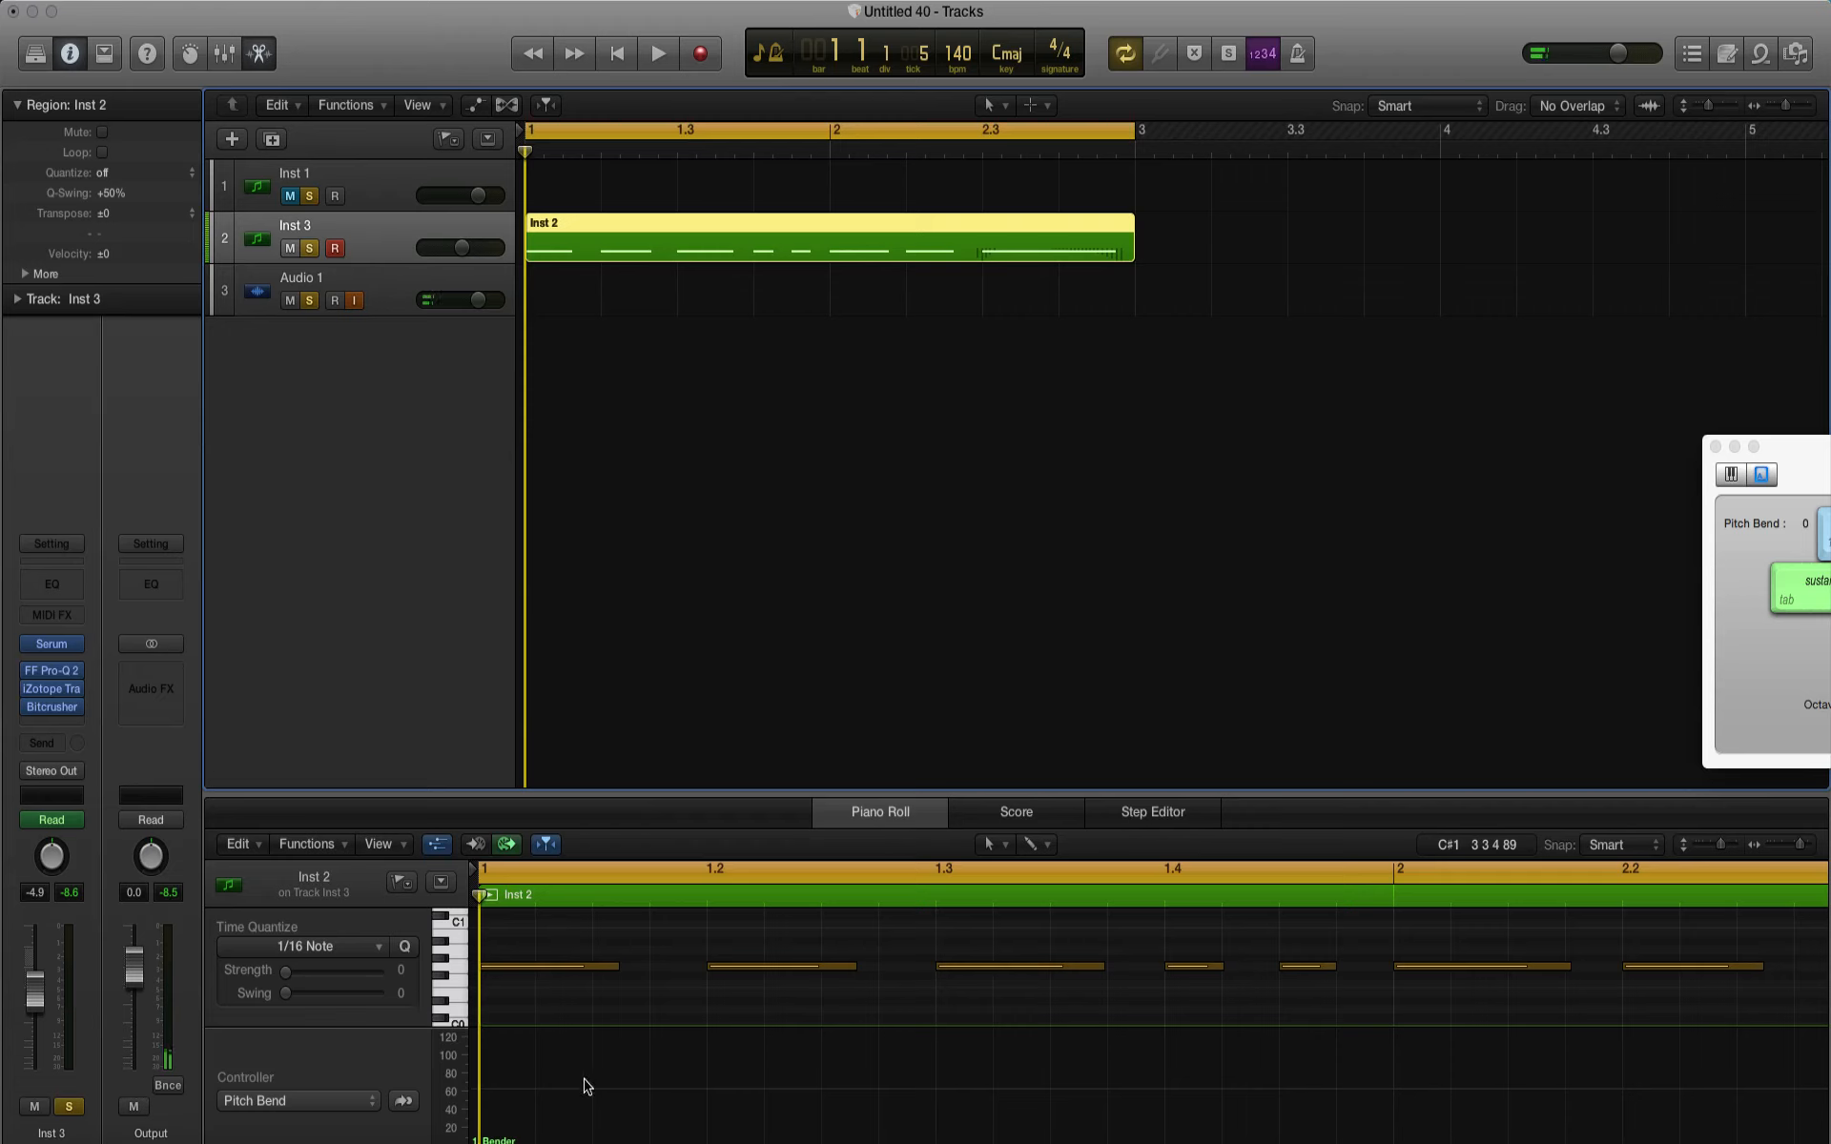
Step: Add a pitch-bend dip at bar 1.4 that drops from 0 to -64 and rises to -1 just before bar 2, and play it
left_click(649, 1099)
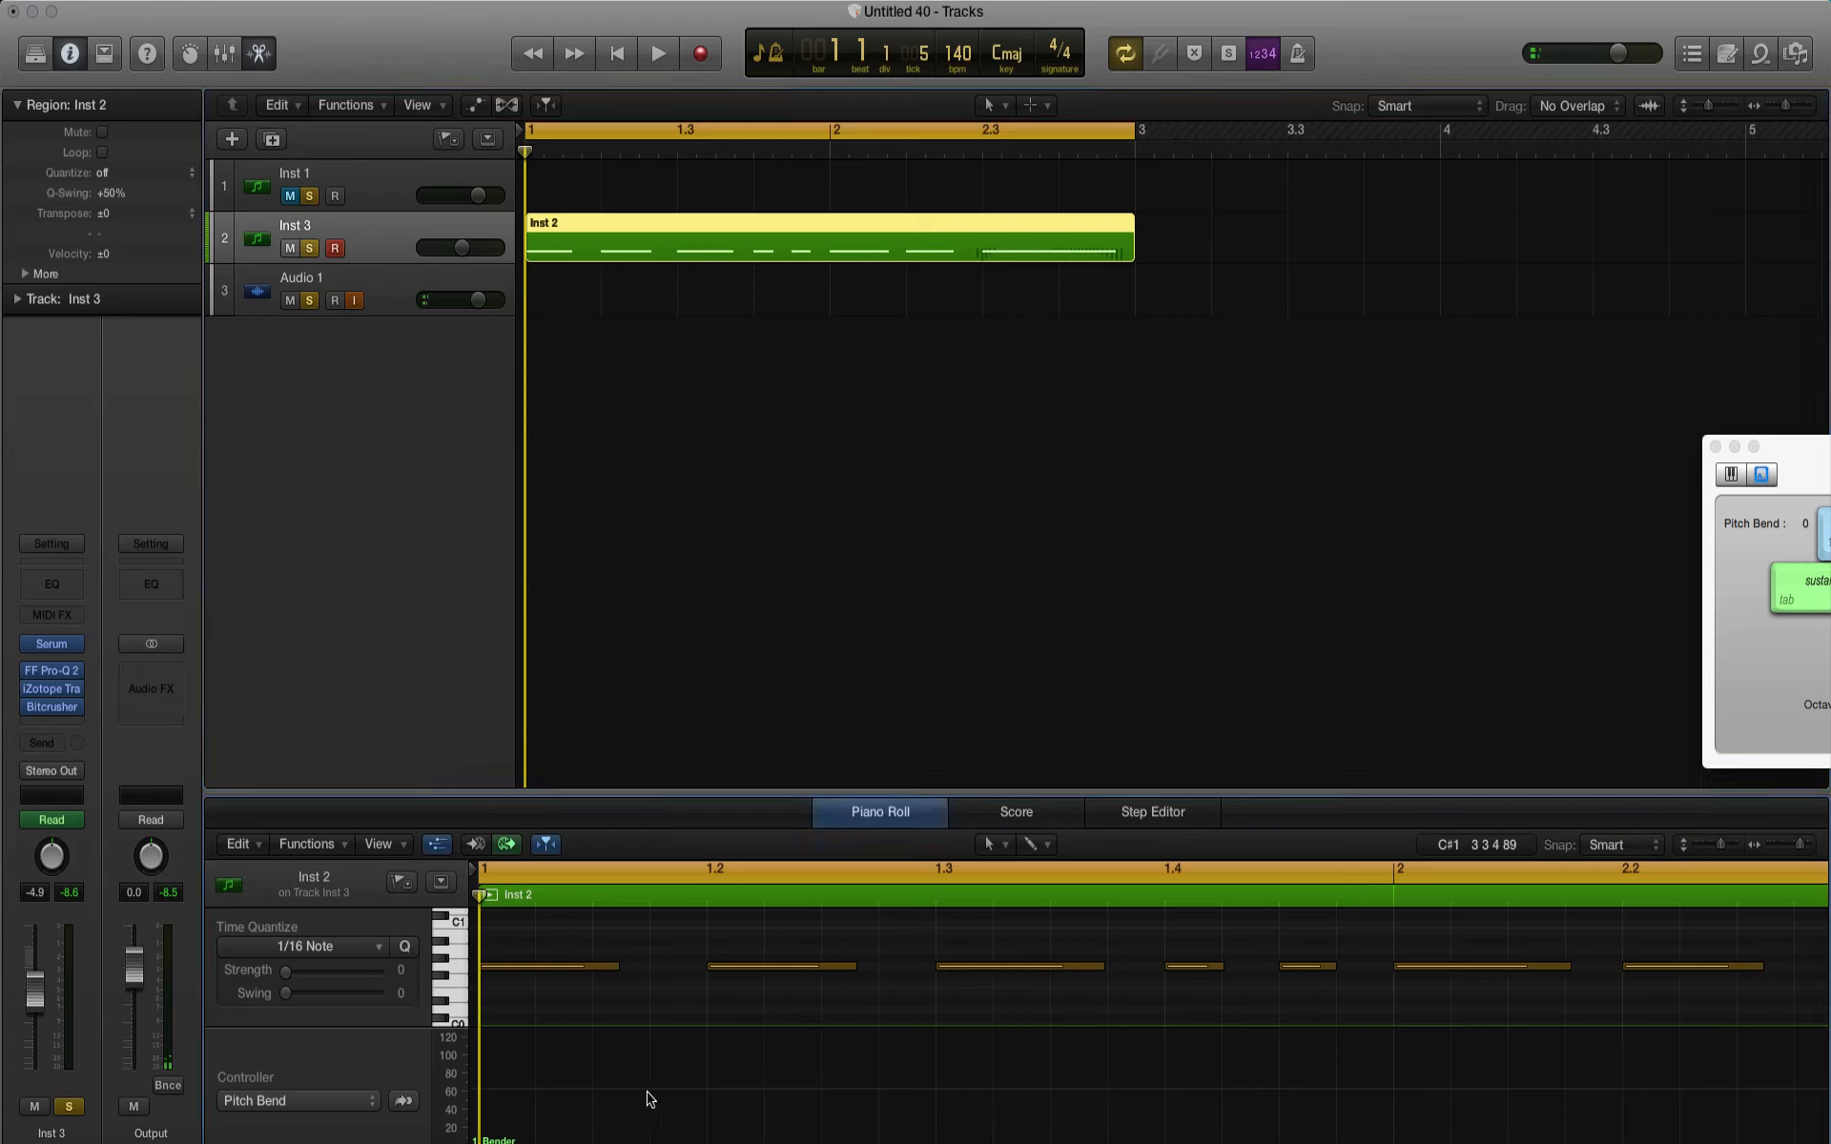
left_click(1156, 1087)
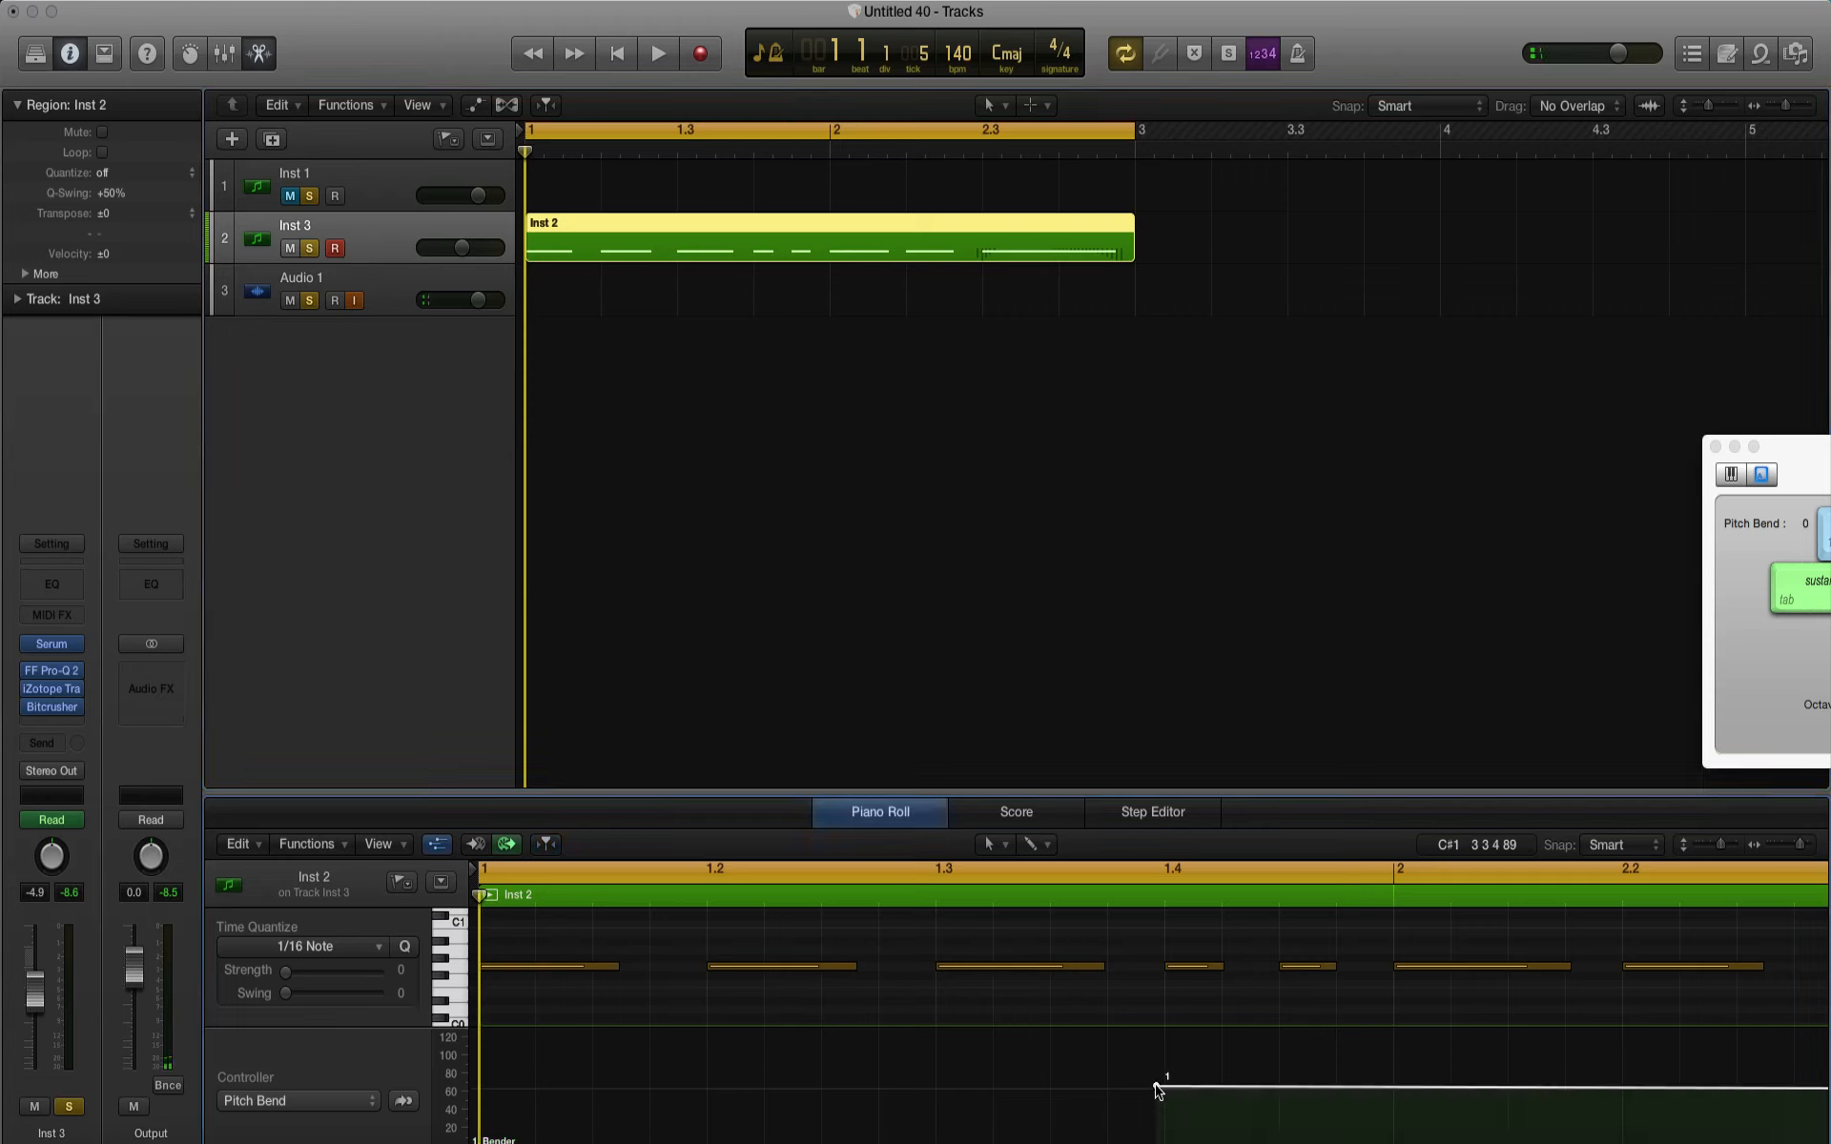
left_click(1386, 1089)
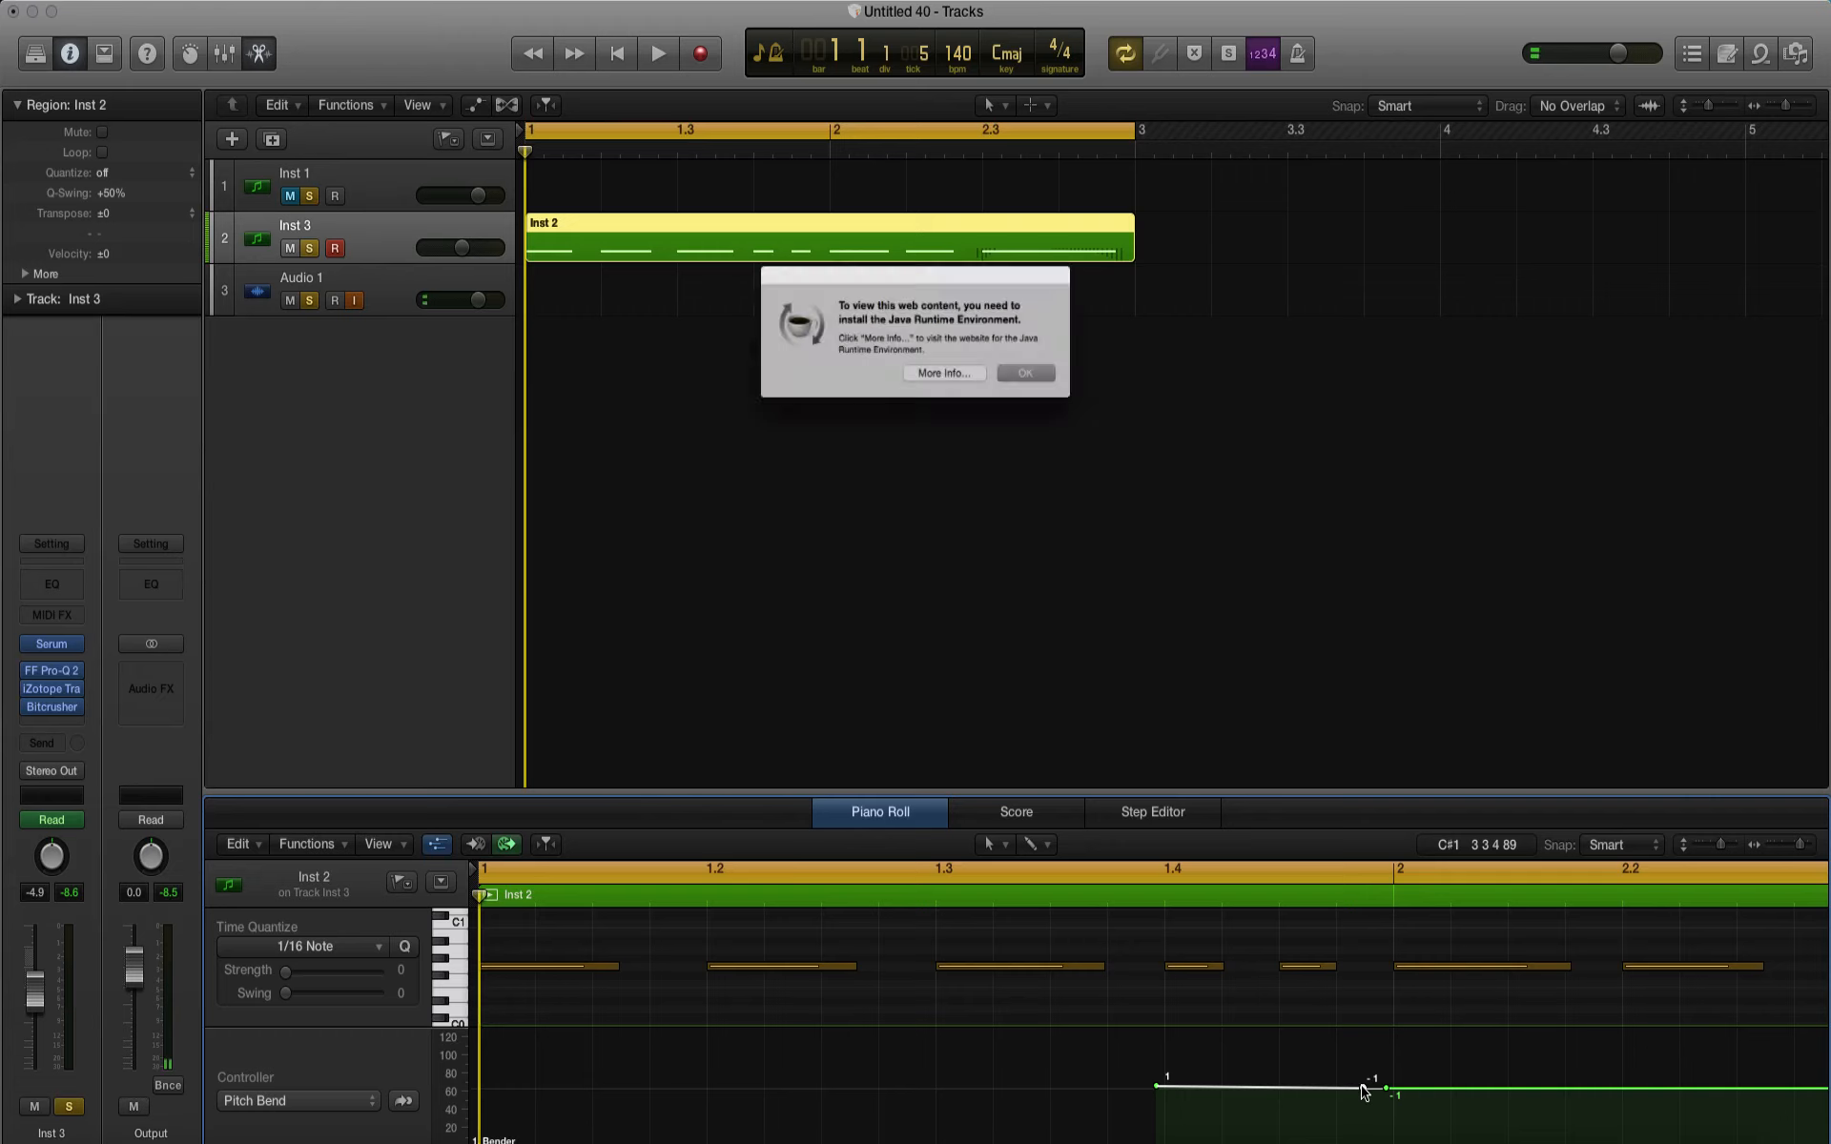
left_click(1057, 385)
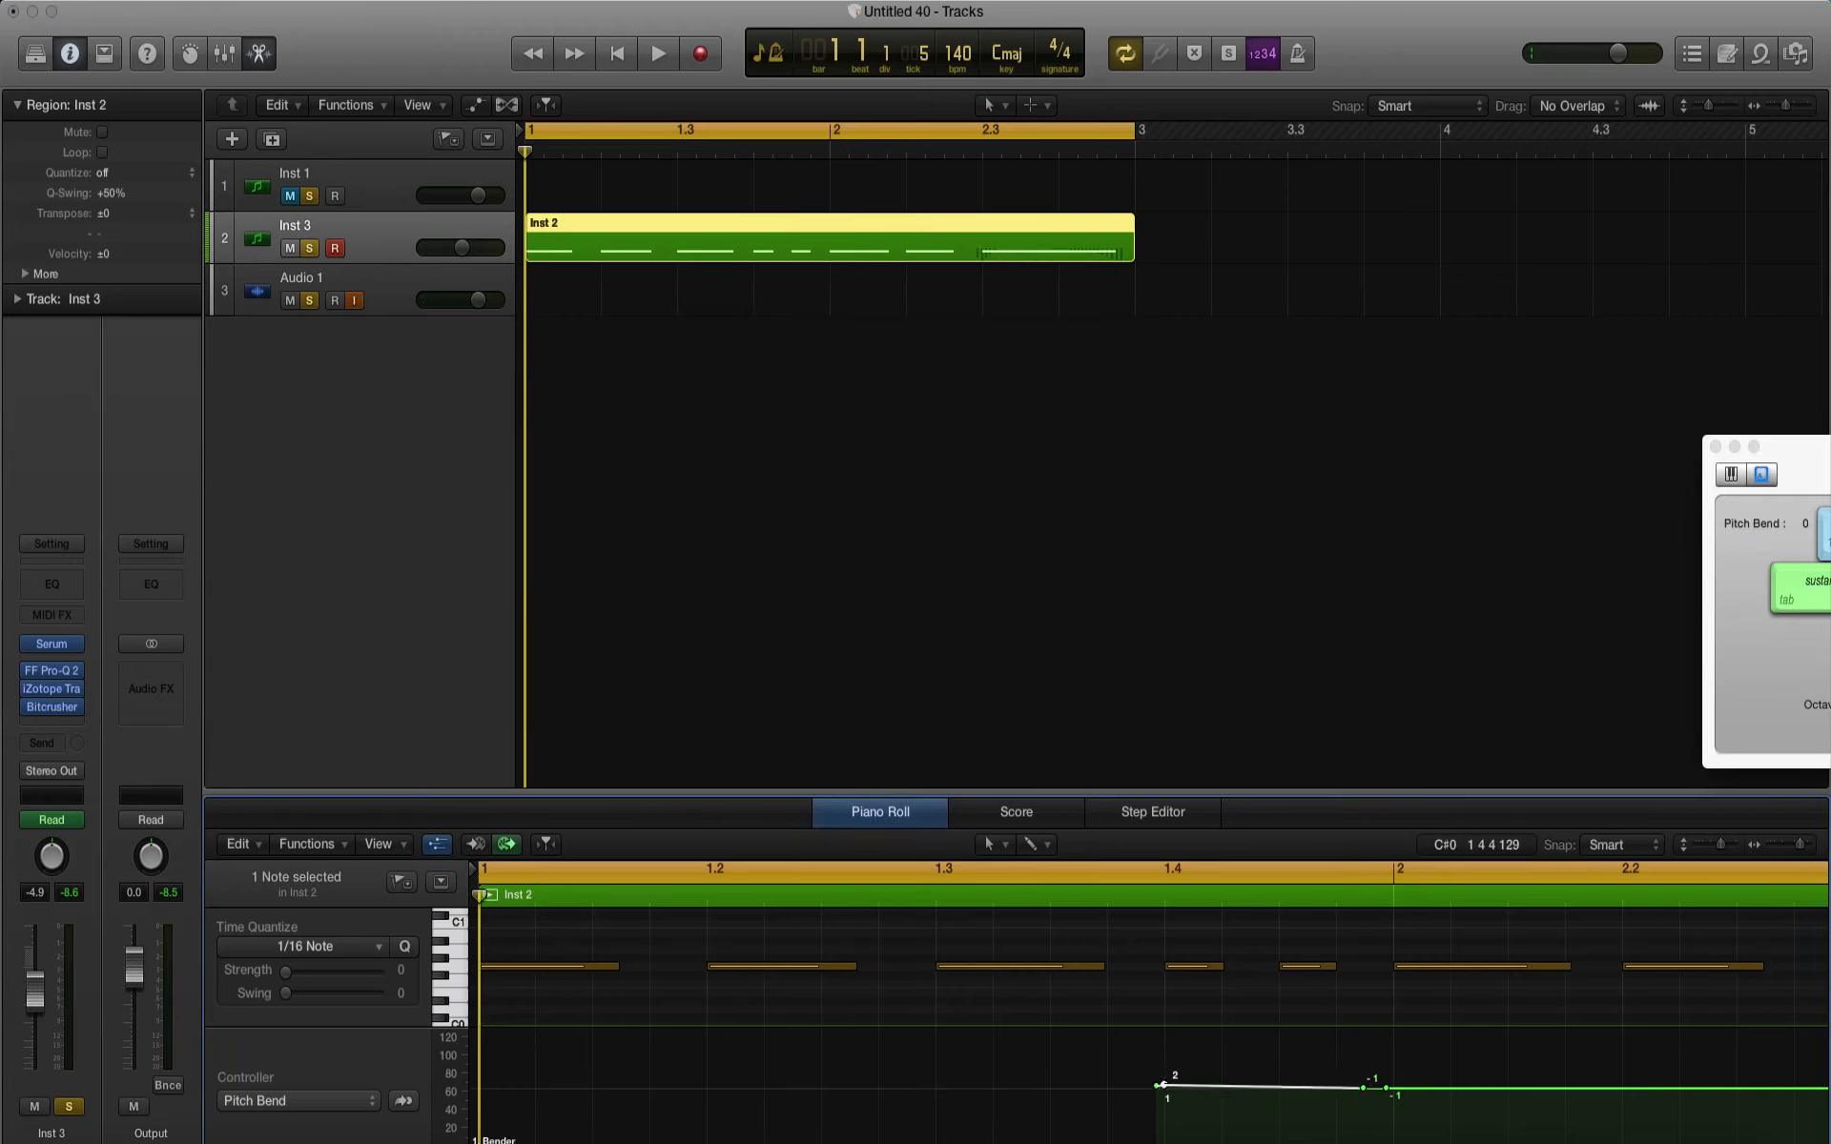
left_click(1162, 1084)
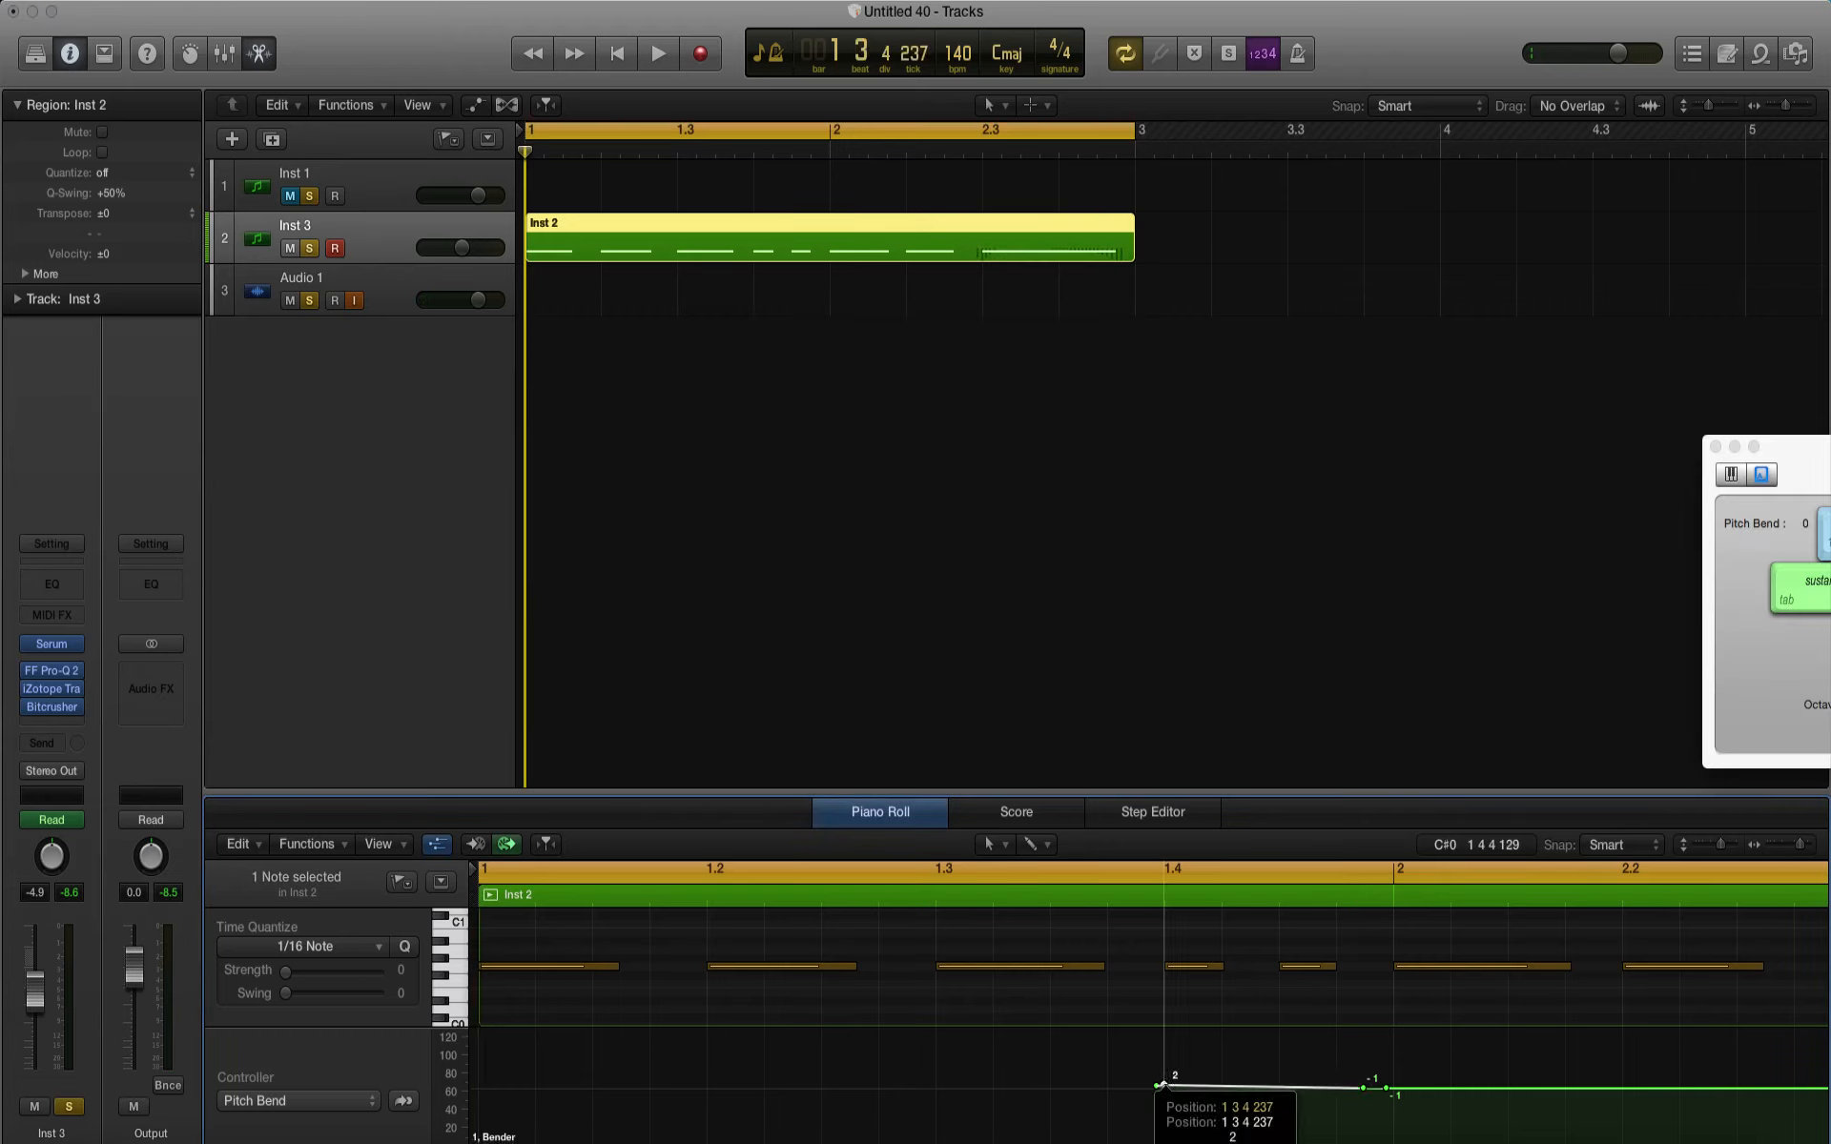
left_click(1156, 1085)
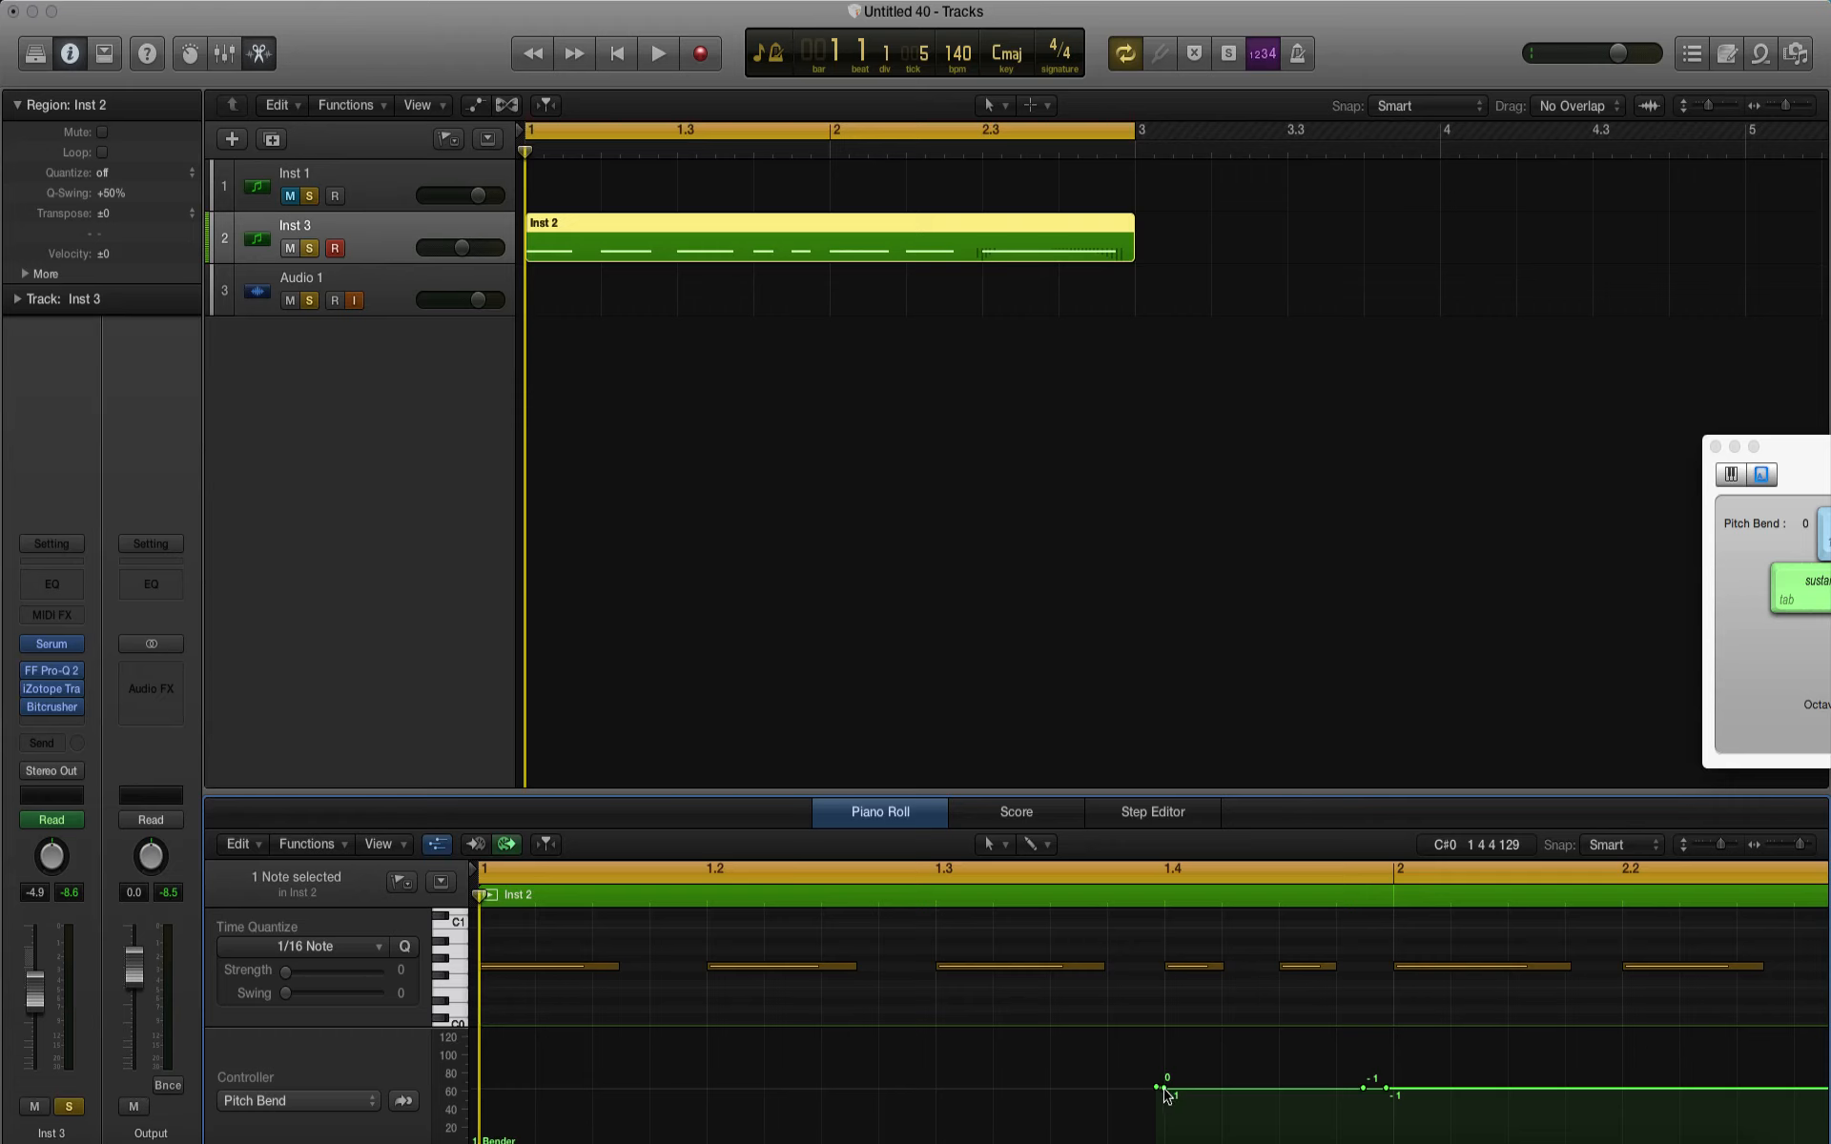
left_click_drag(1164, 1093, 1164, 1138)
key("space")
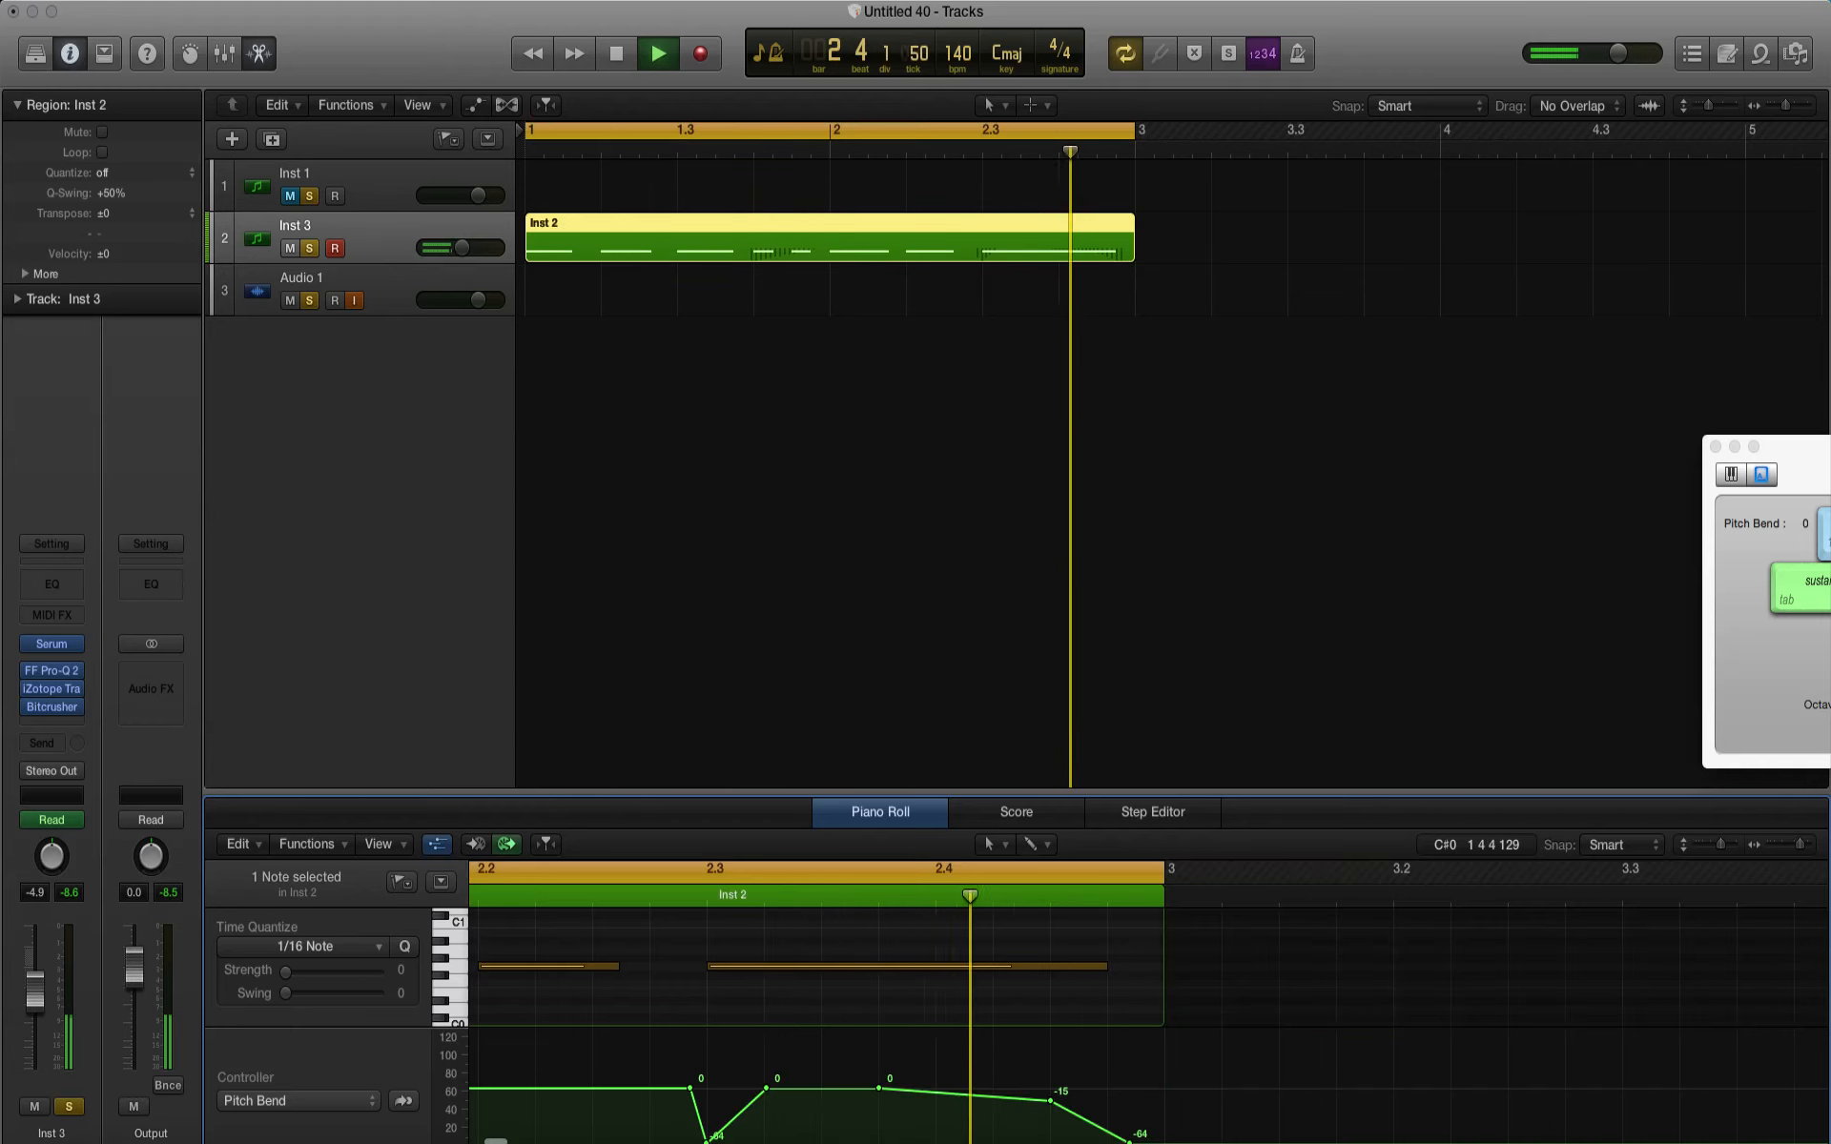
key("space")
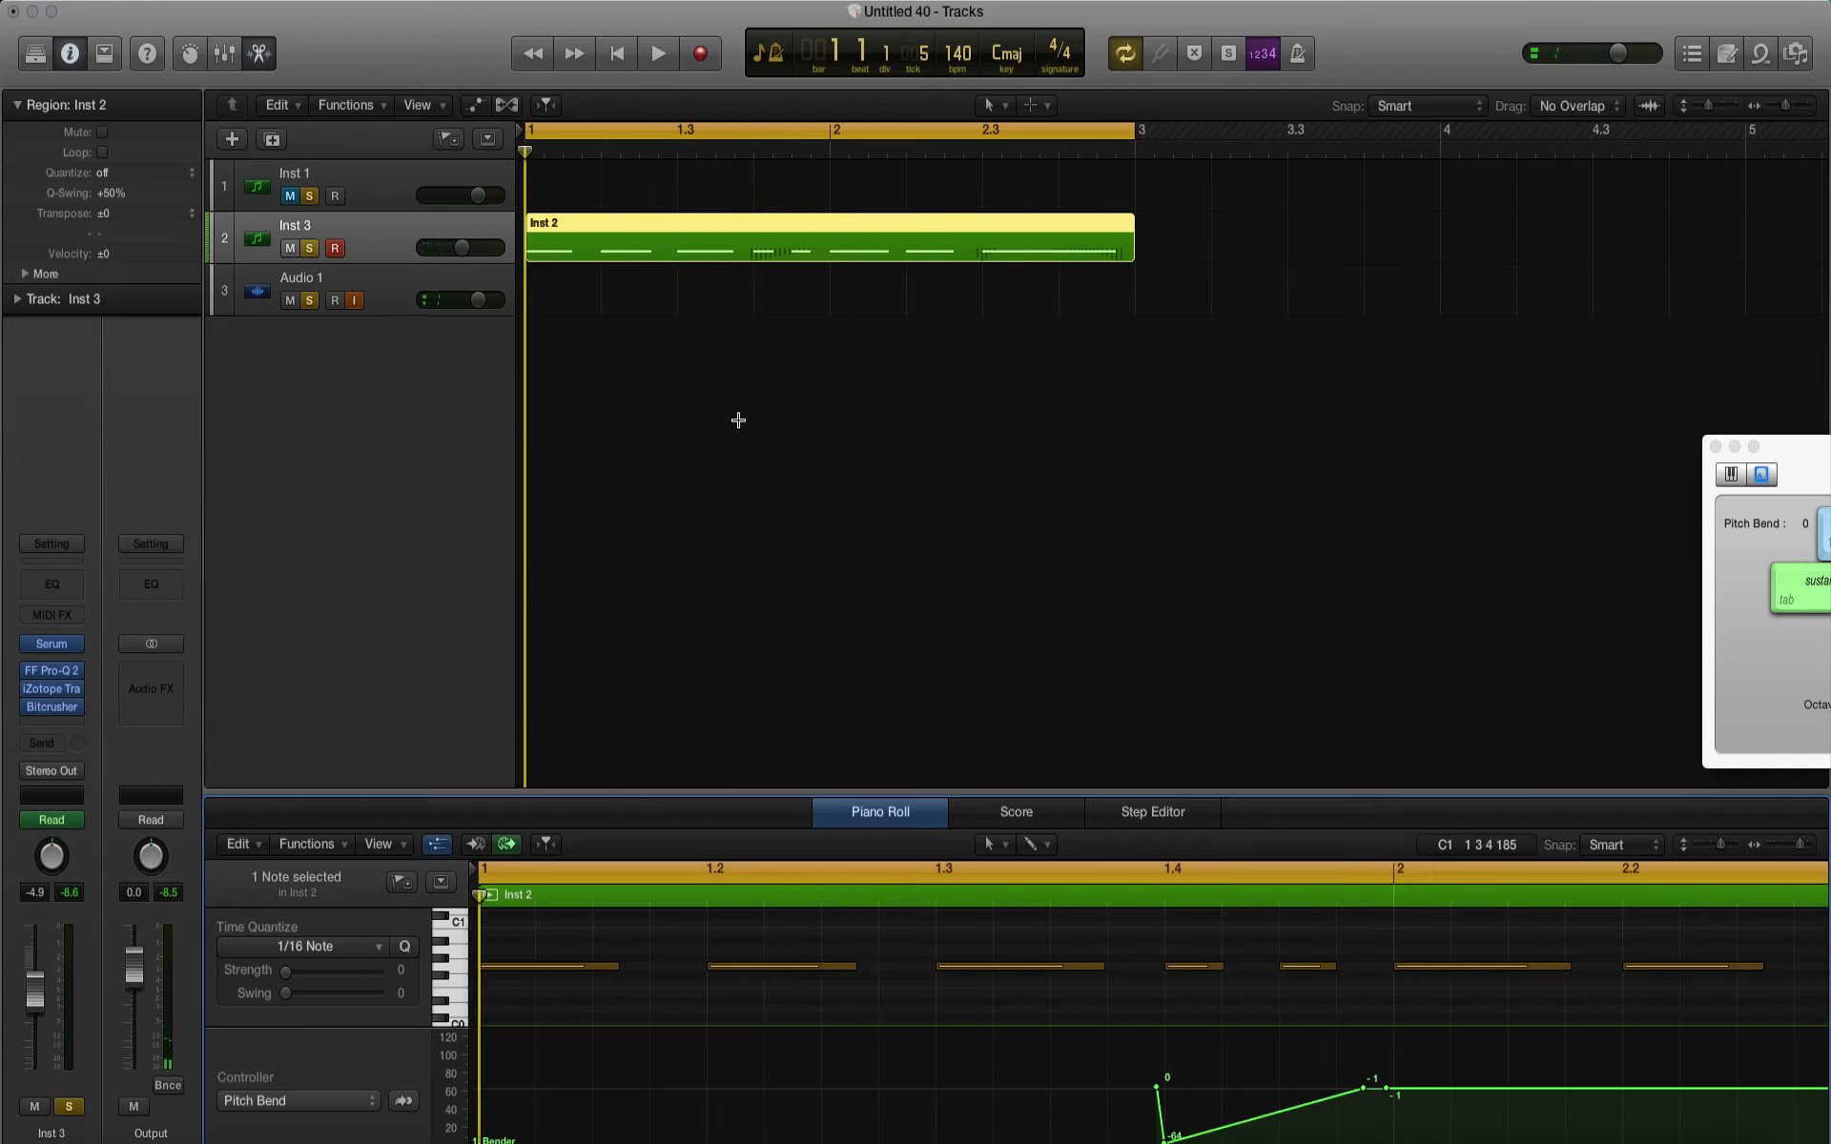
Step: Duplicate the Inst 3 track and copy its region onto the new track, including the automation data
key("super+d")
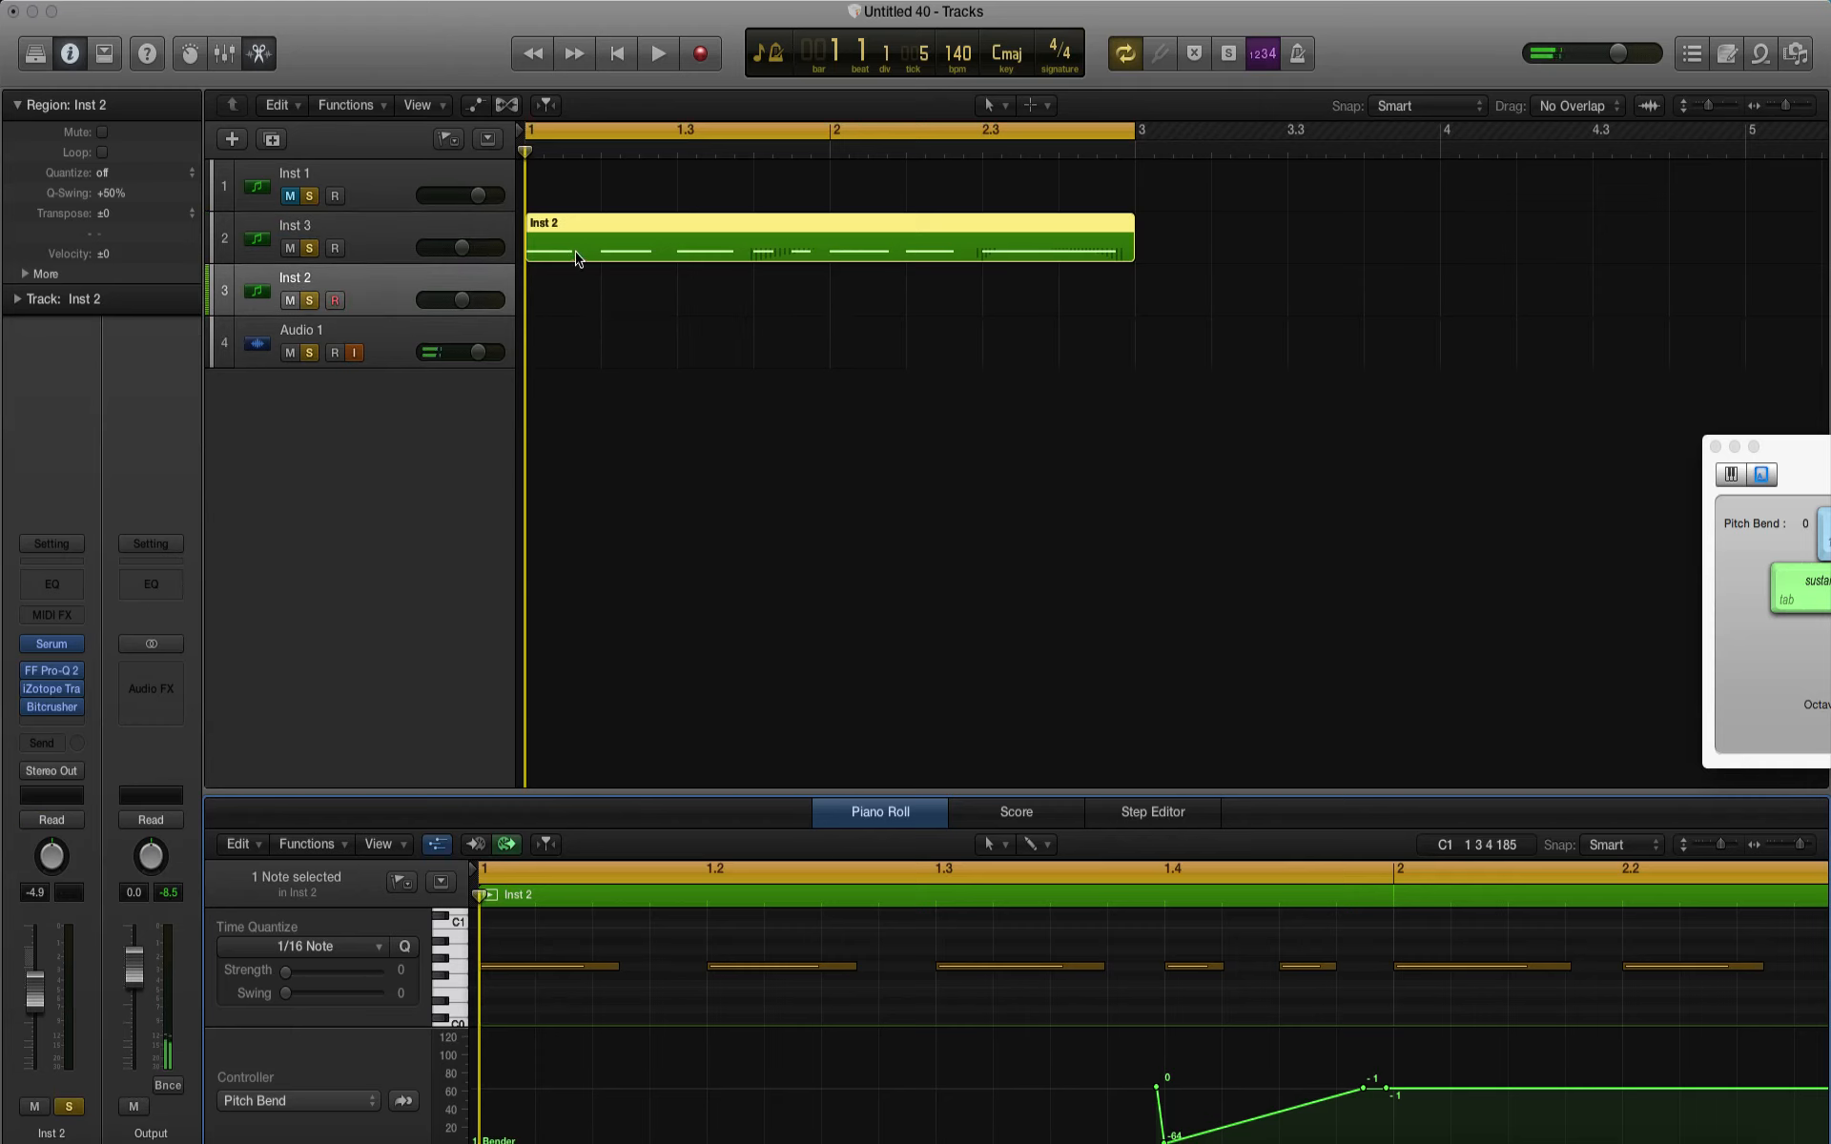
left_click_drag(576, 257, 576, 310)
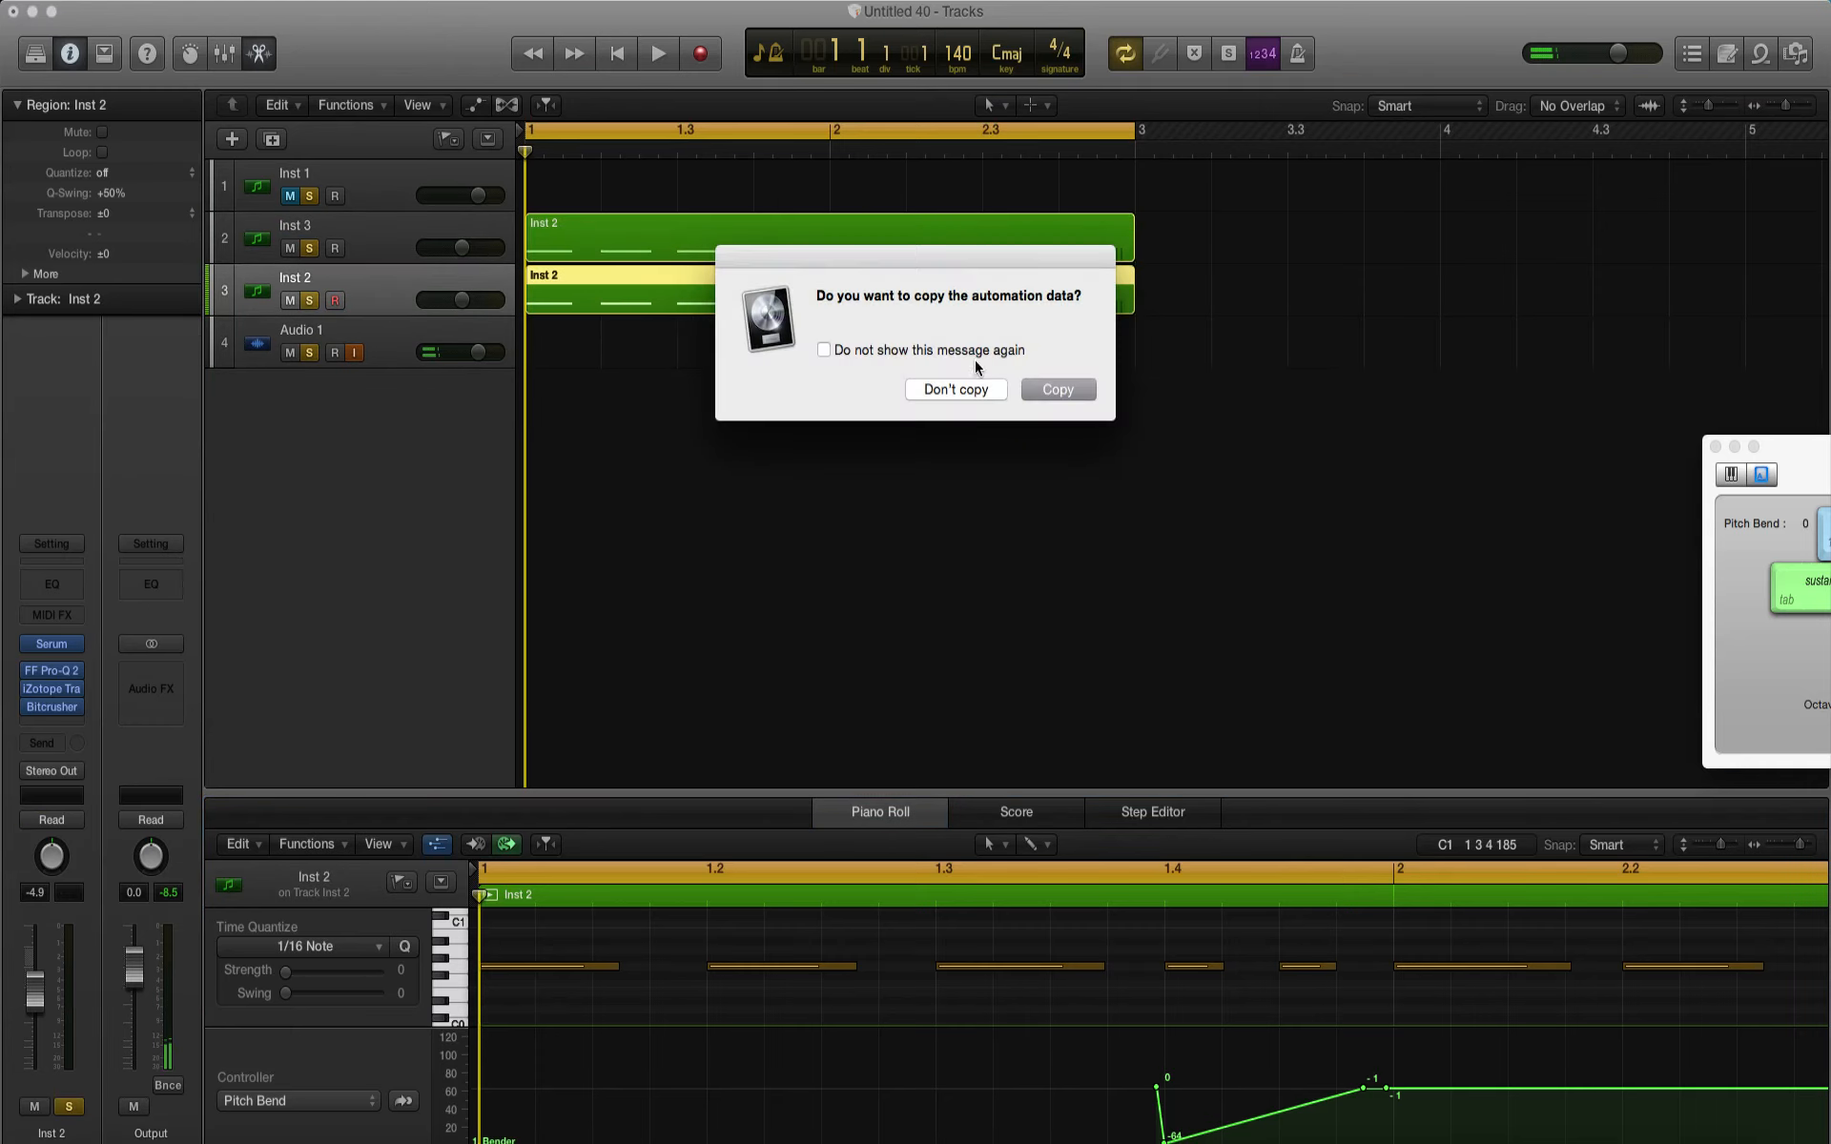
left_click(1047, 390)
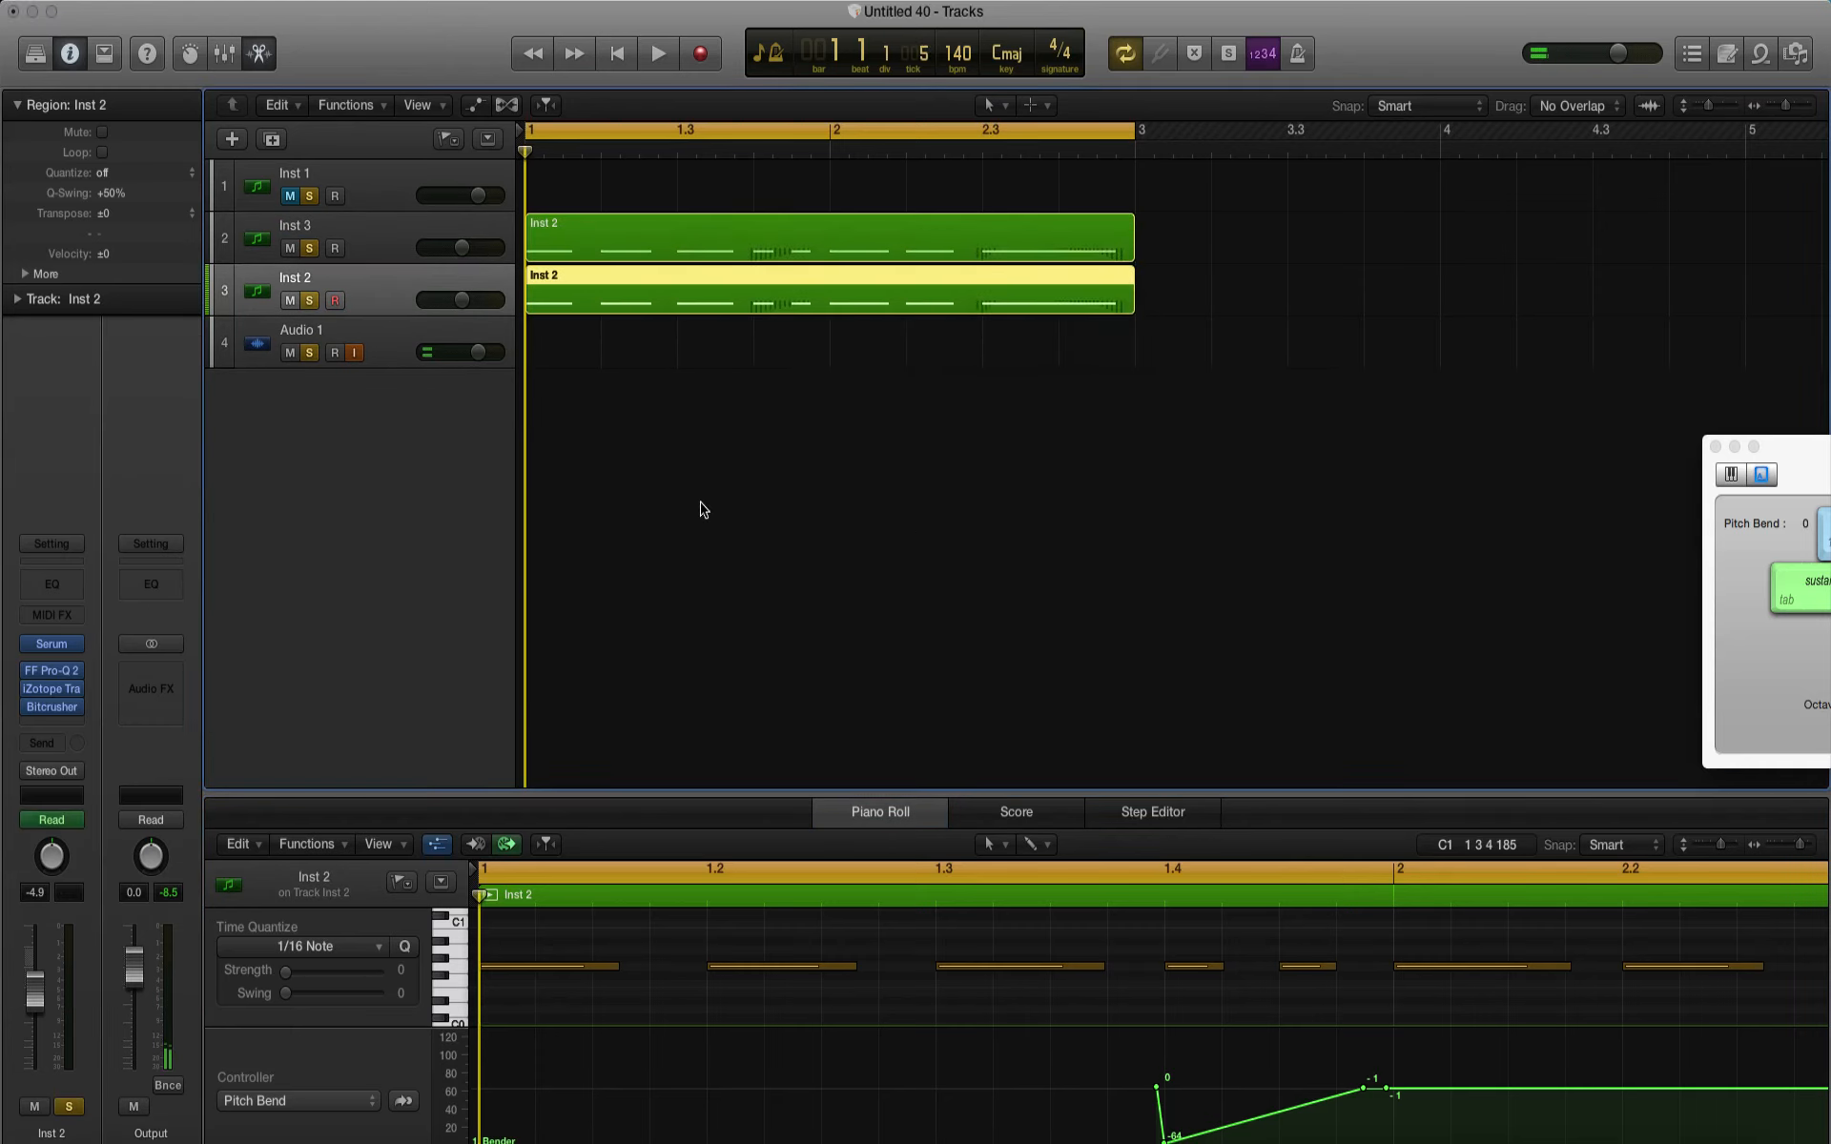
Step: Turn off Osc A, the Phaser and the EQ in the duplicated Inst 2 track's Serum, and select the Inst 3 track
left_click(50, 648)
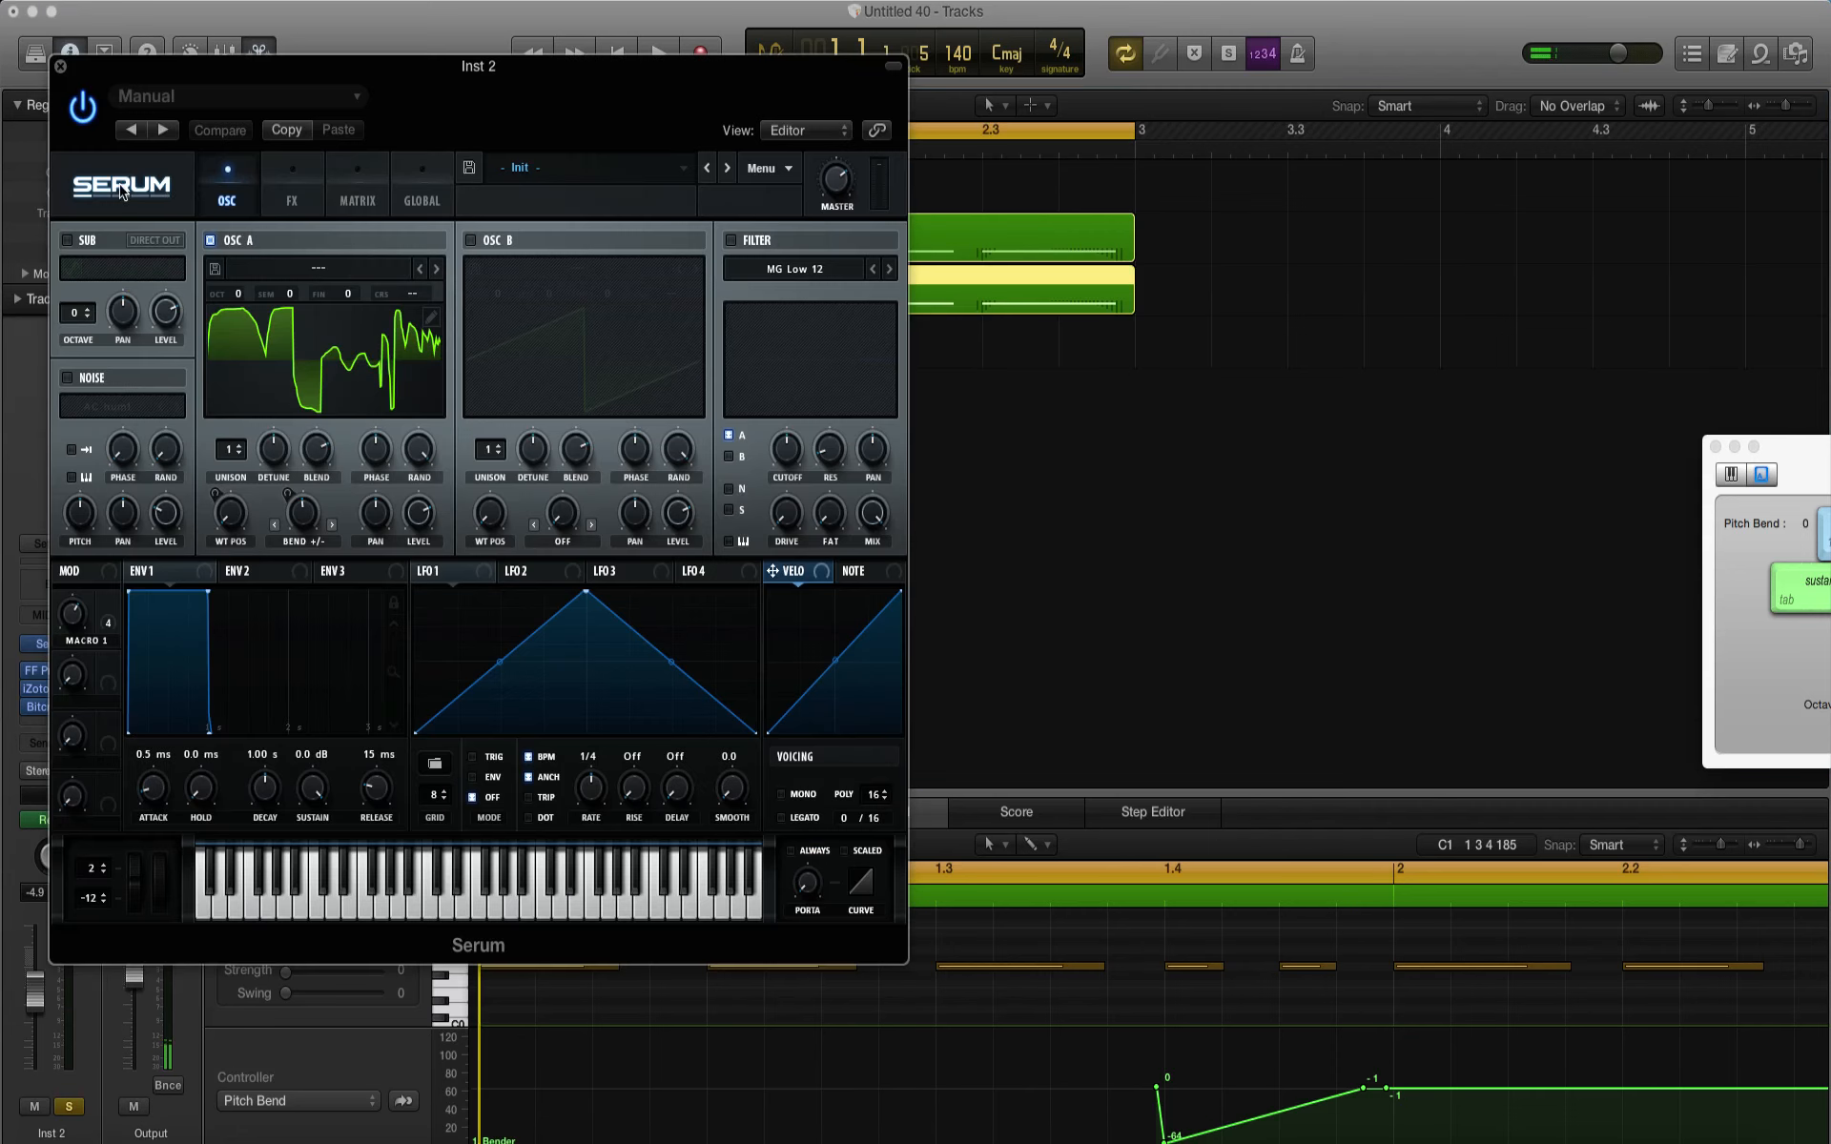
left_click(211, 241)
left_click(270, 212)
left_click(73, 276)
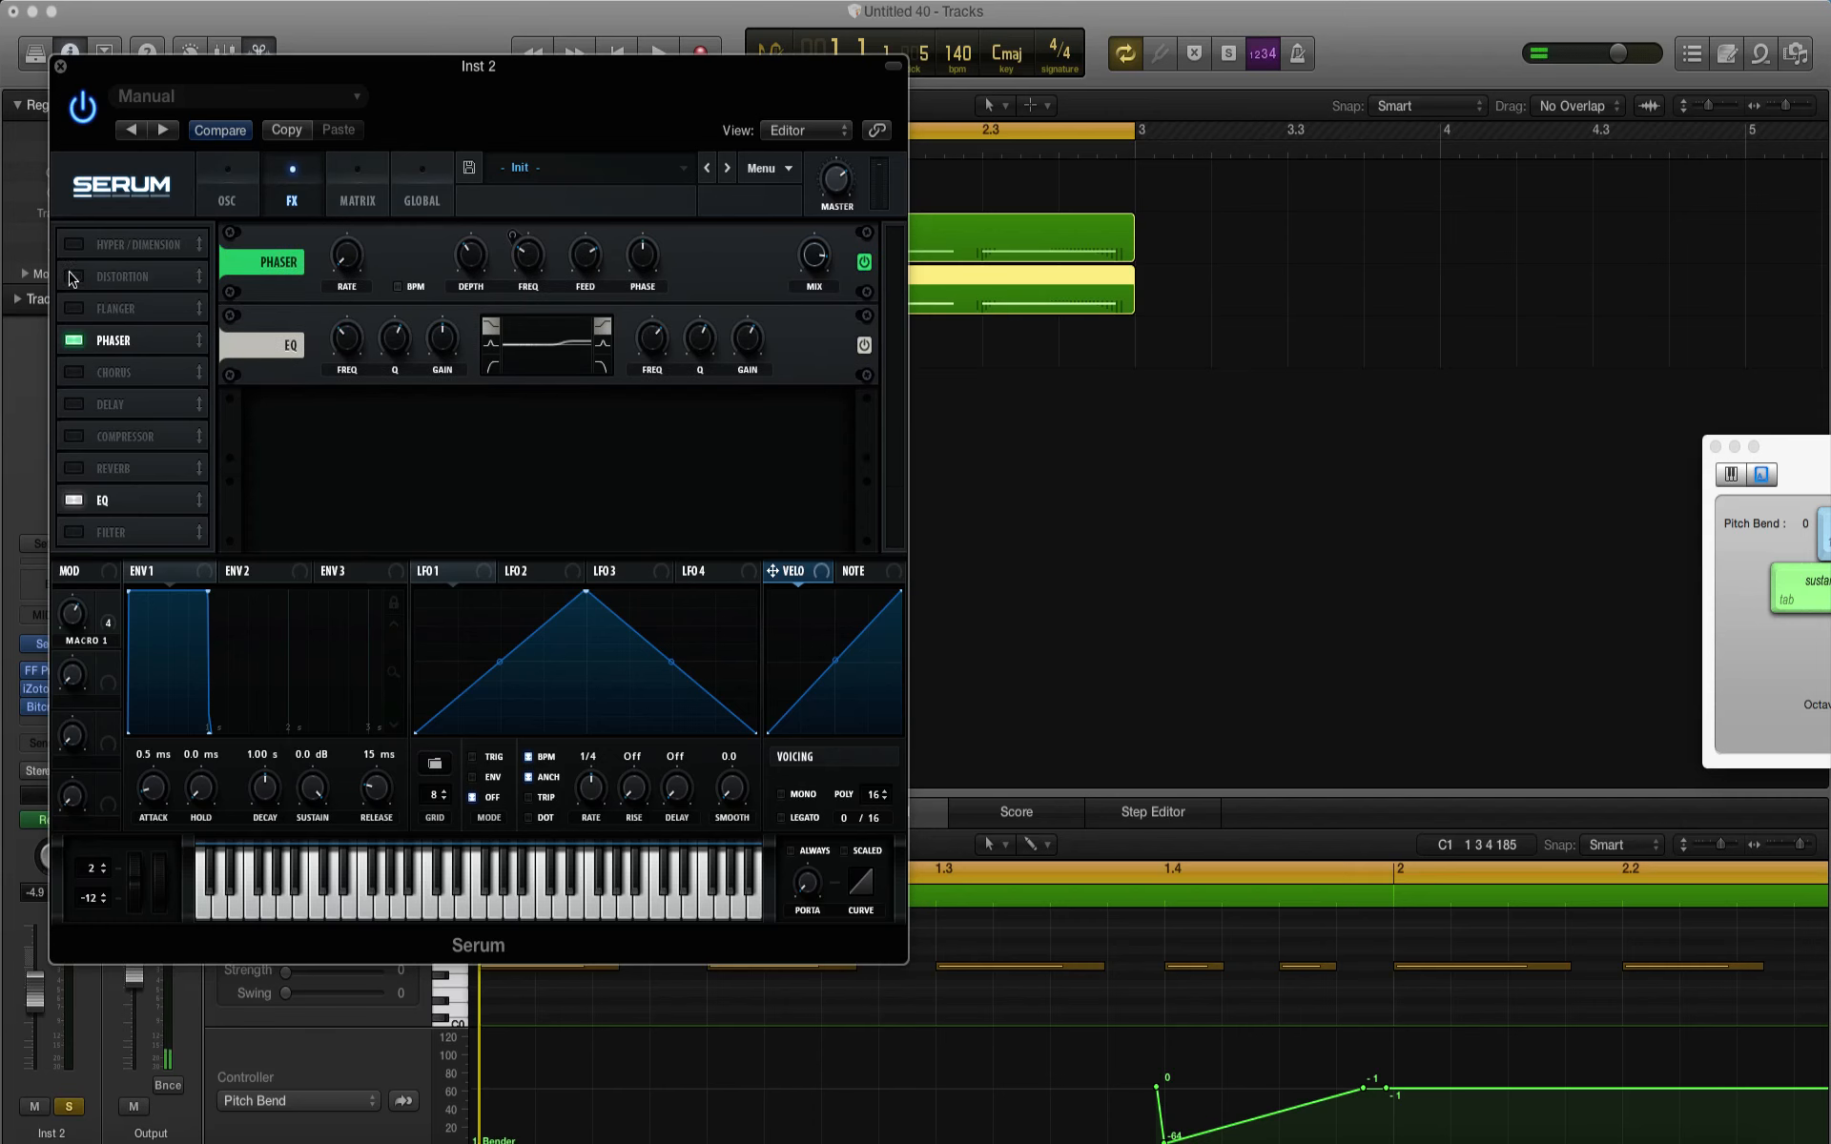
left_click(74, 342)
left_click(76, 500)
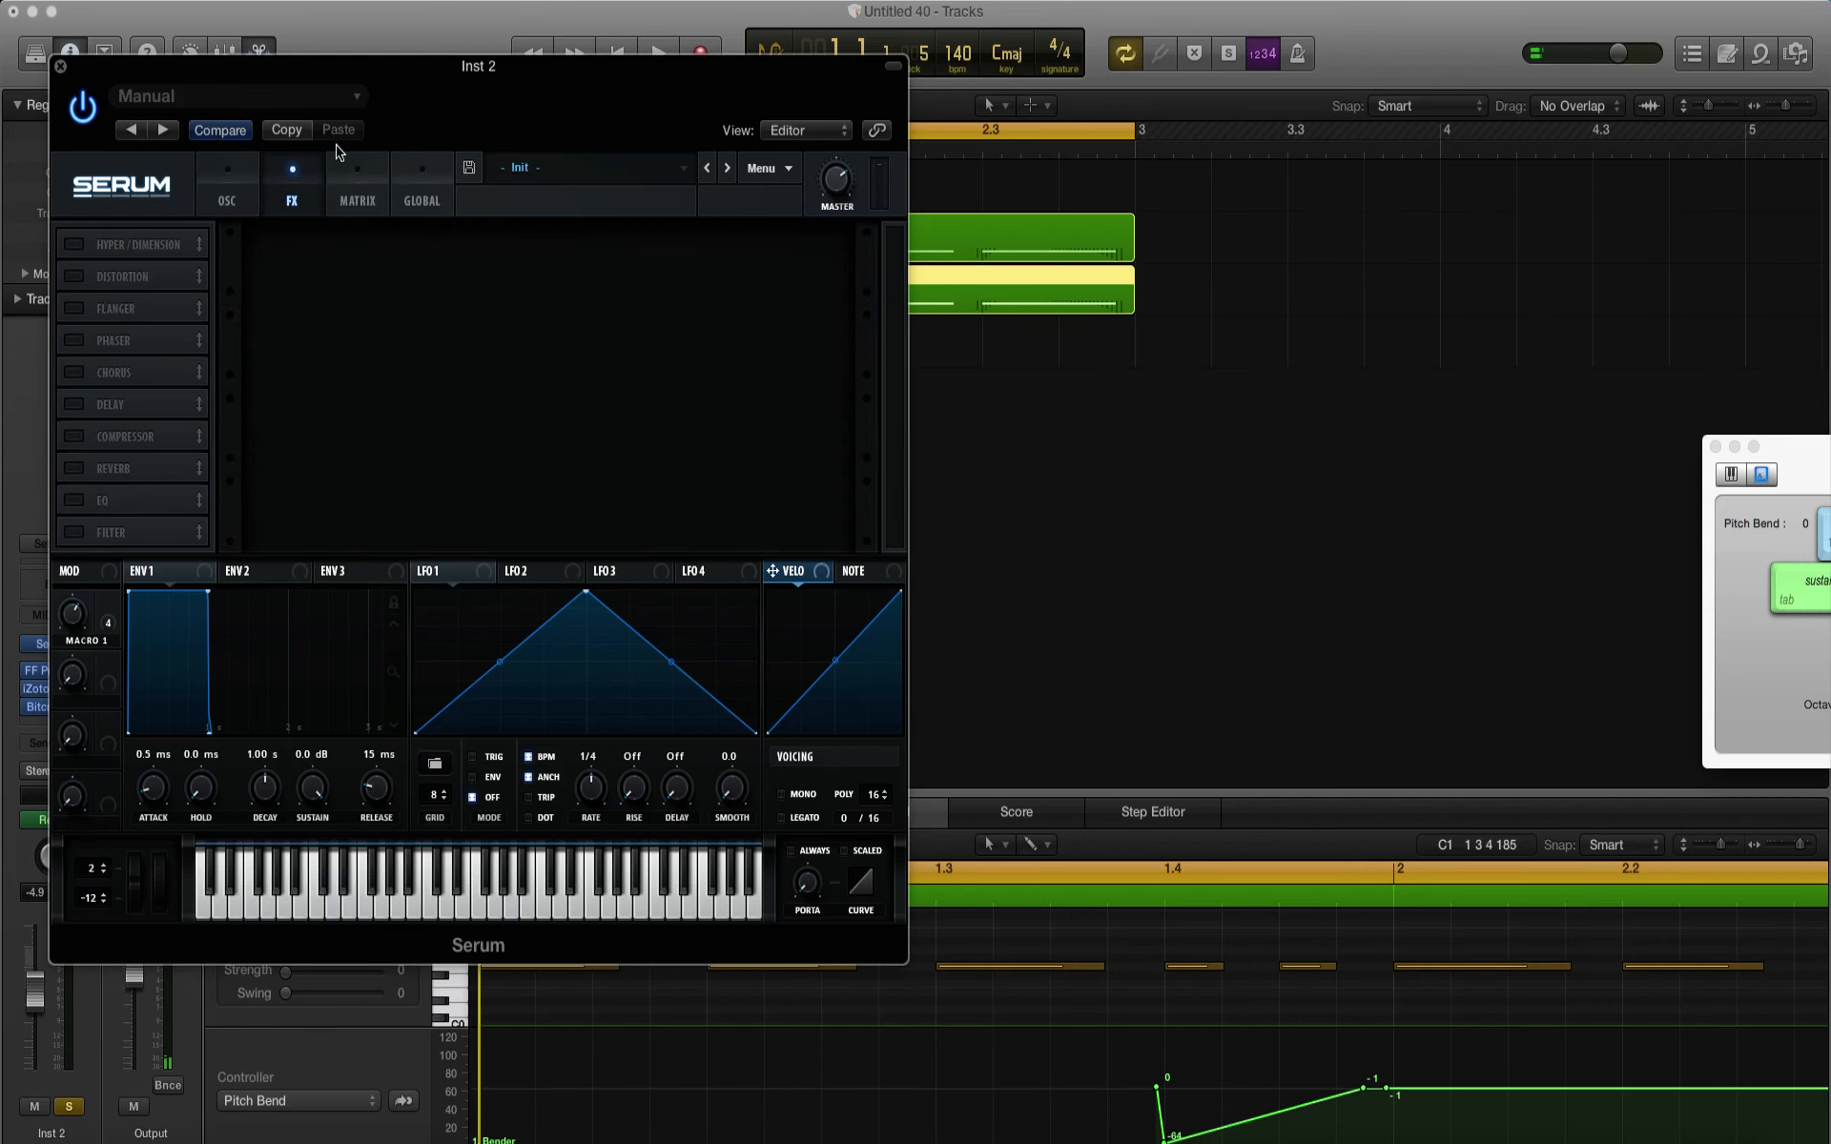
left_click(229, 182)
left_click_drag(212, 72, 994, 237)
left_click(275, 239)
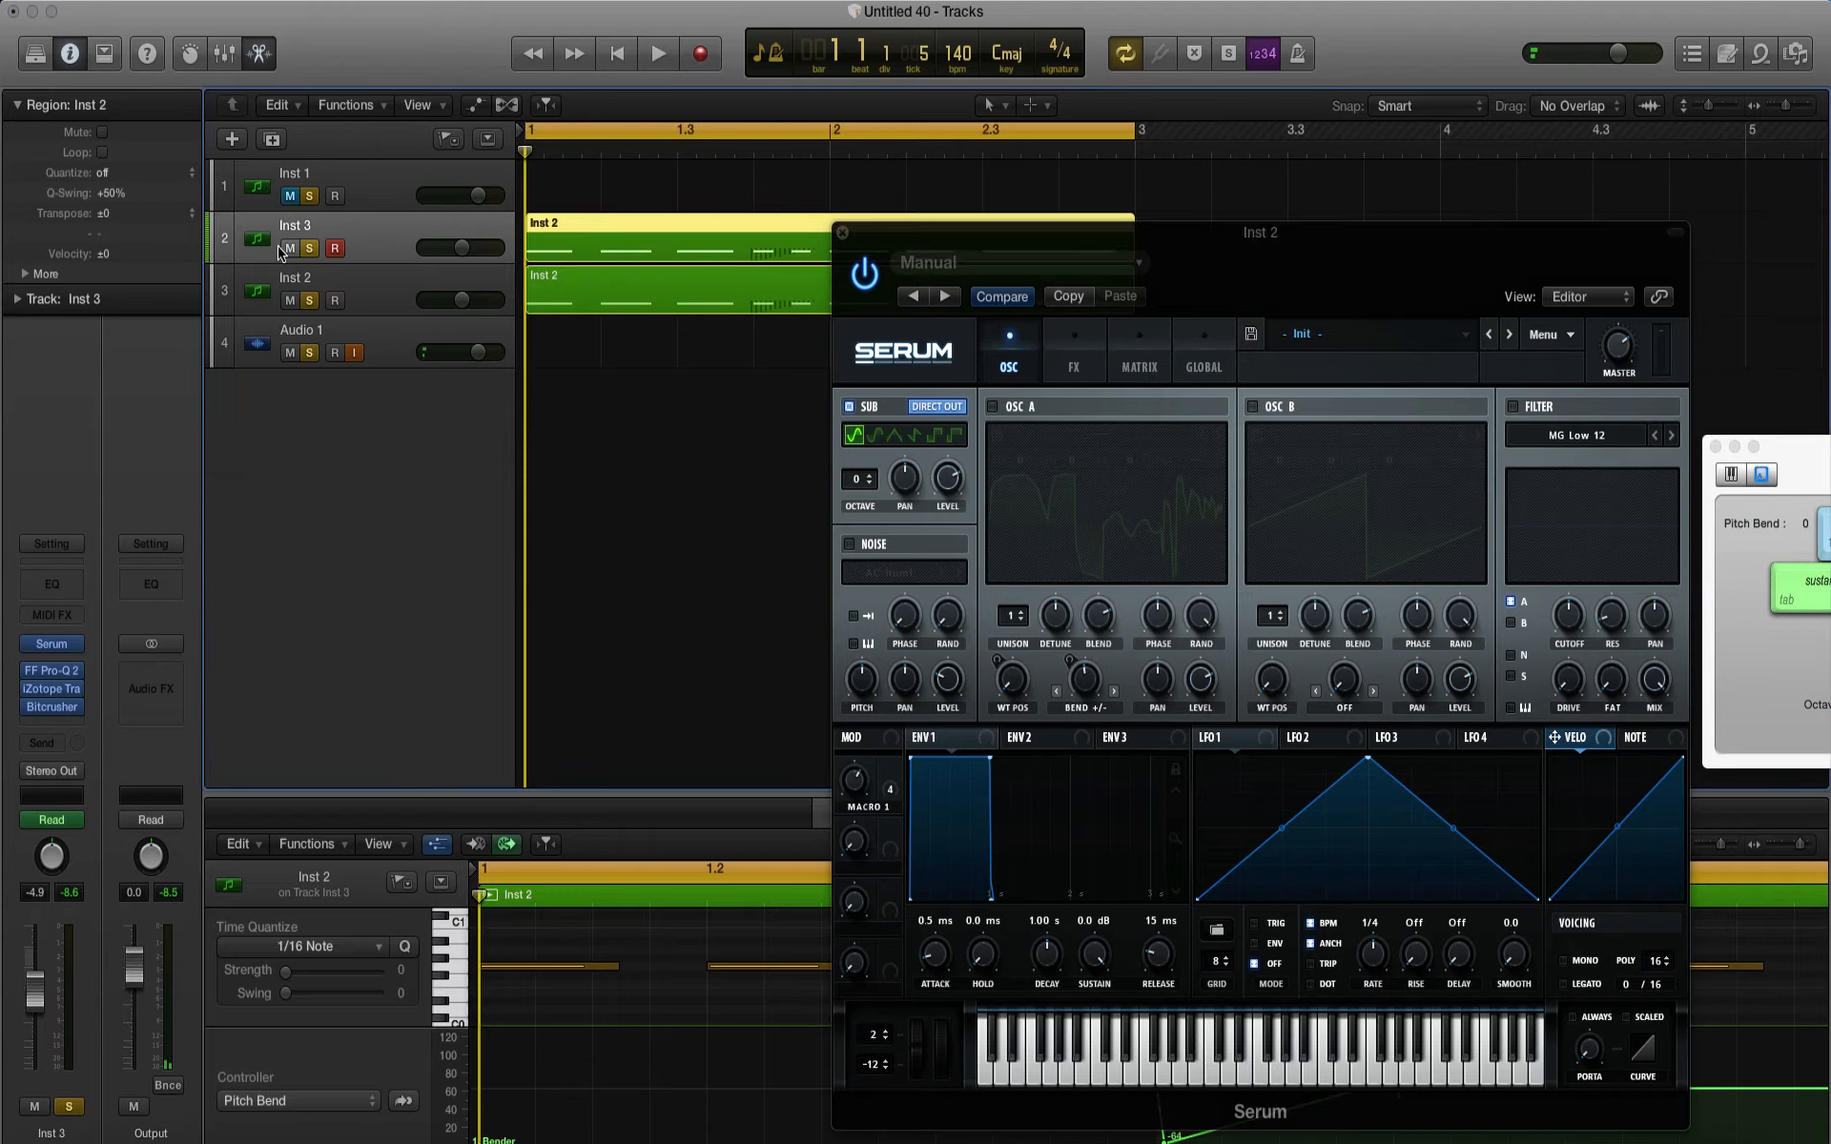
Step: Move all notes in the Inst 2 track's region down one octave in the piano roll and play the result
scroll(961, 655, "right", 10)
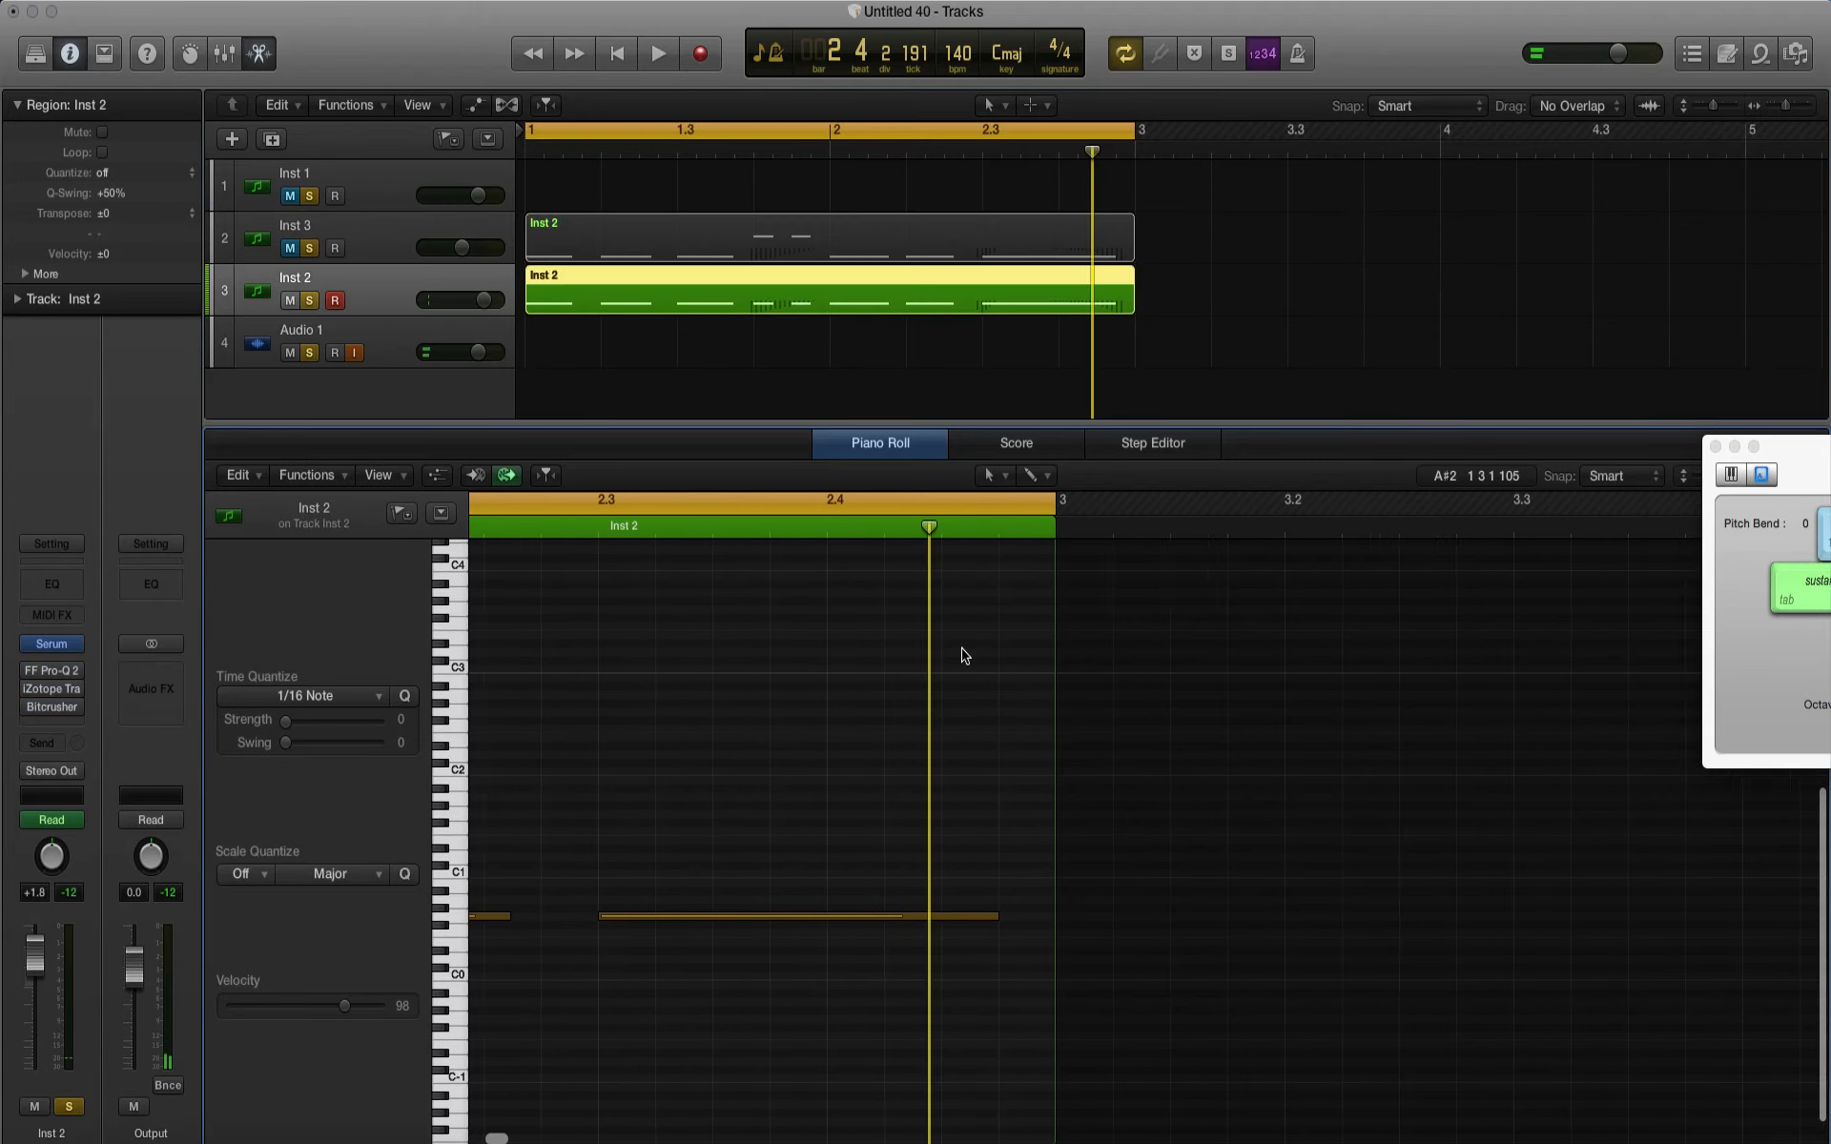
left_click_drag(1117, 830, 588, 982)
scroll(587, 939, "down", 2)
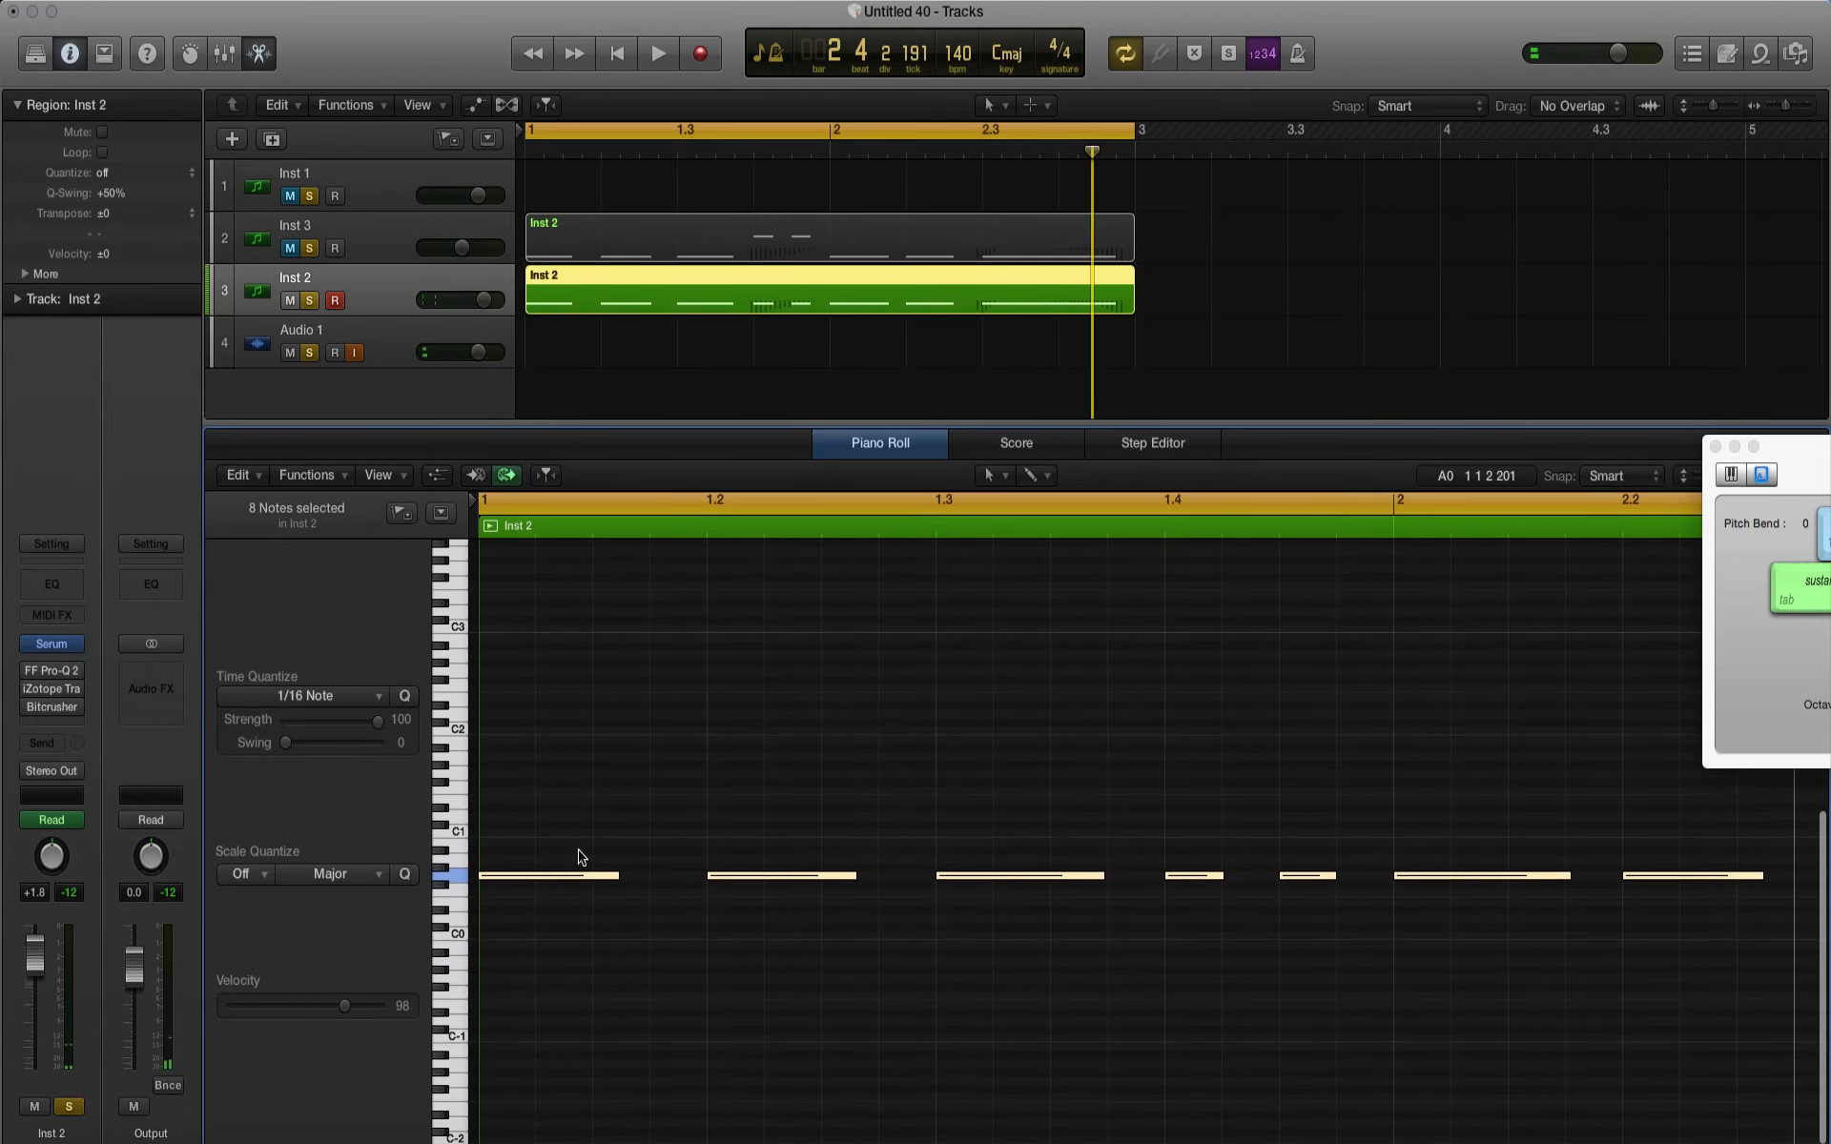
left_click_drag(568, 881, 568, 987)
key("space")
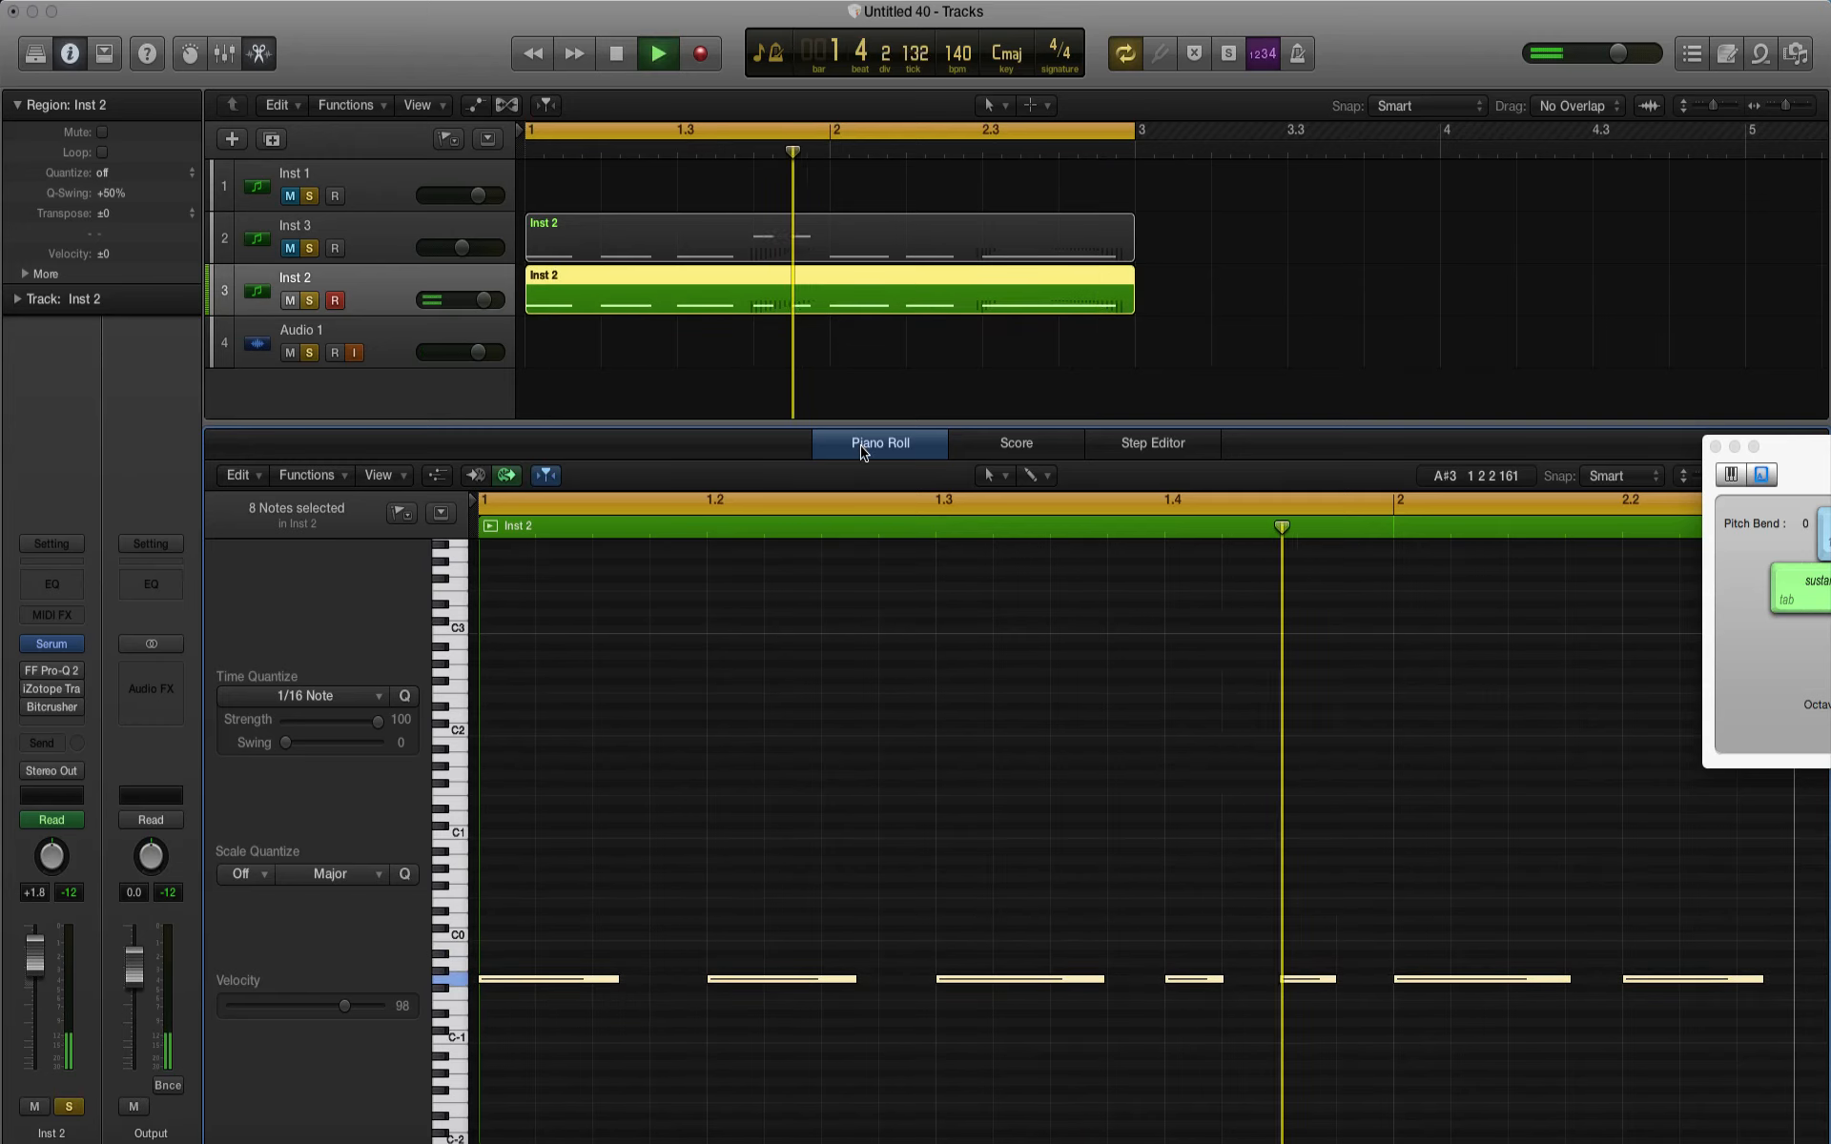
Step: Close the piano roll, unmute the Inst 3 track and set the Inst 2 track's volume to -0.6 dB during playback
key("e")
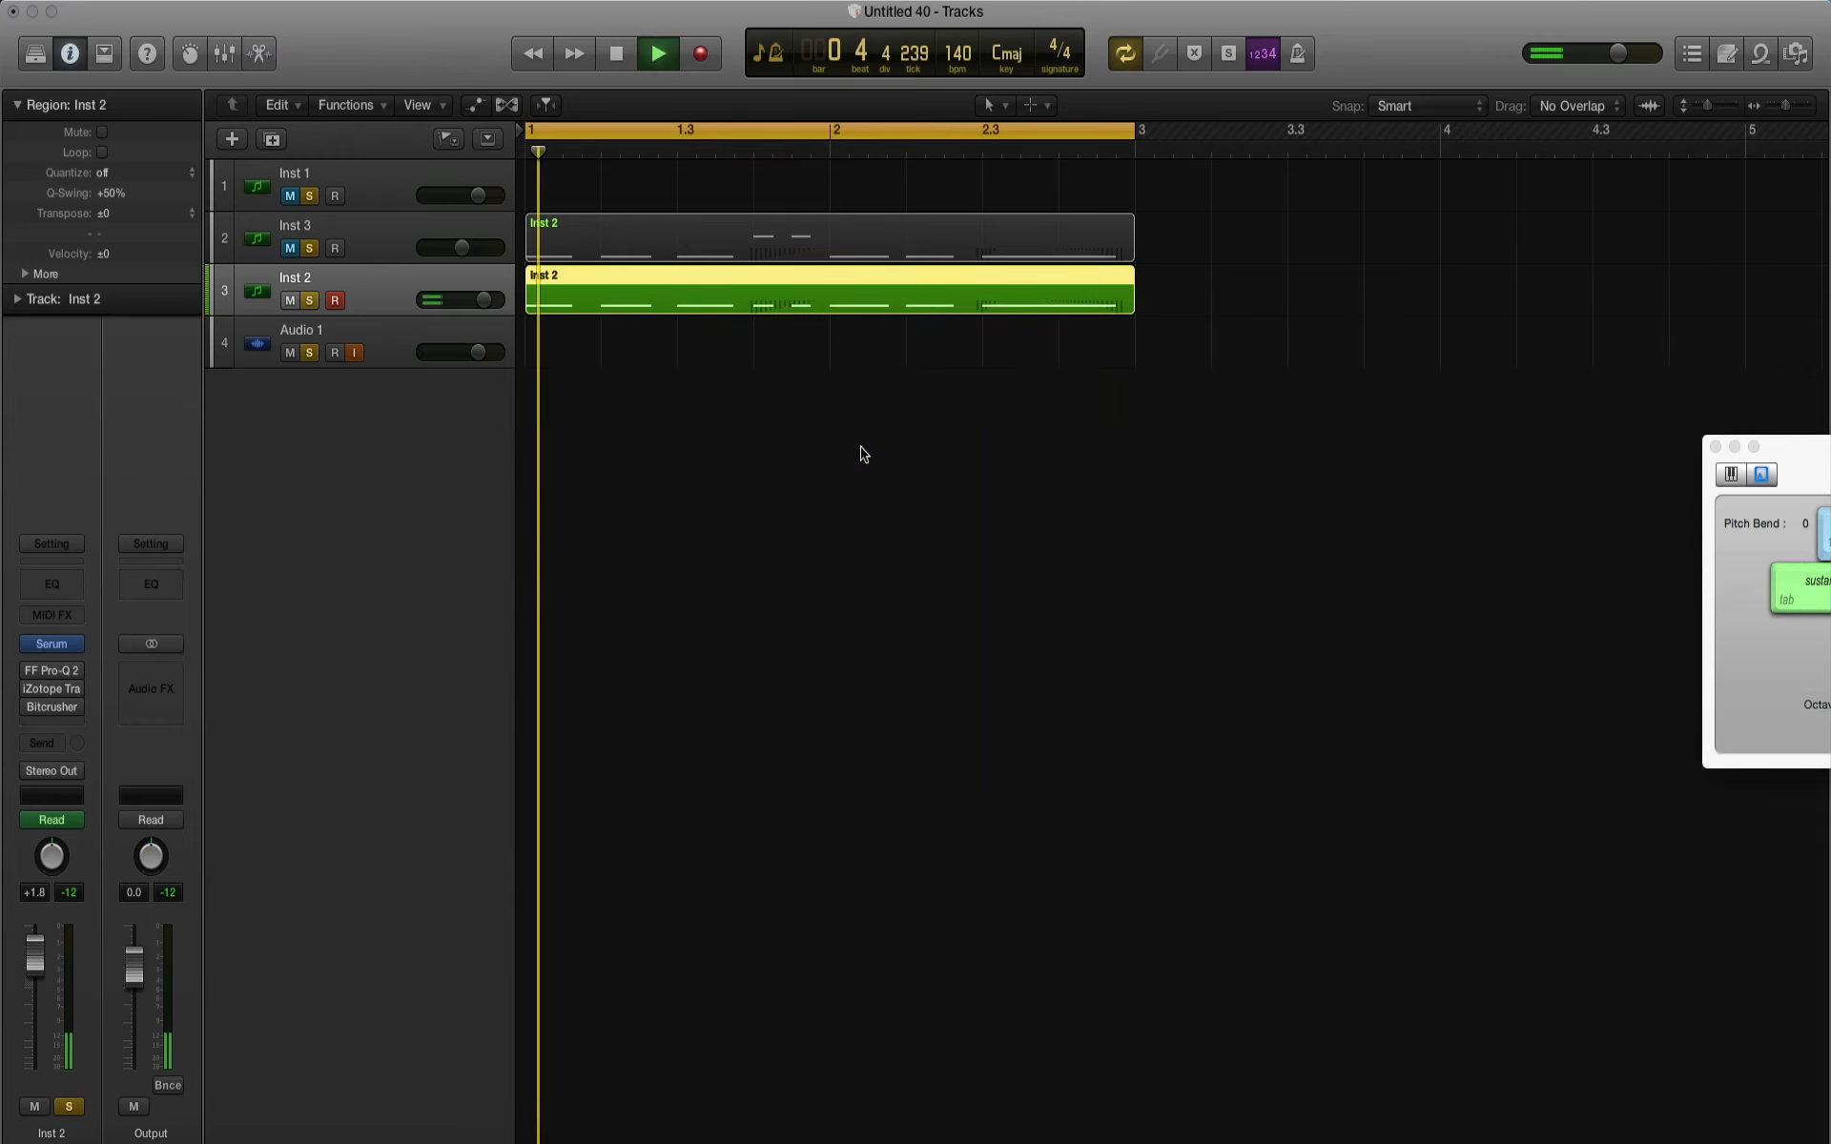
left_click(290, 248)
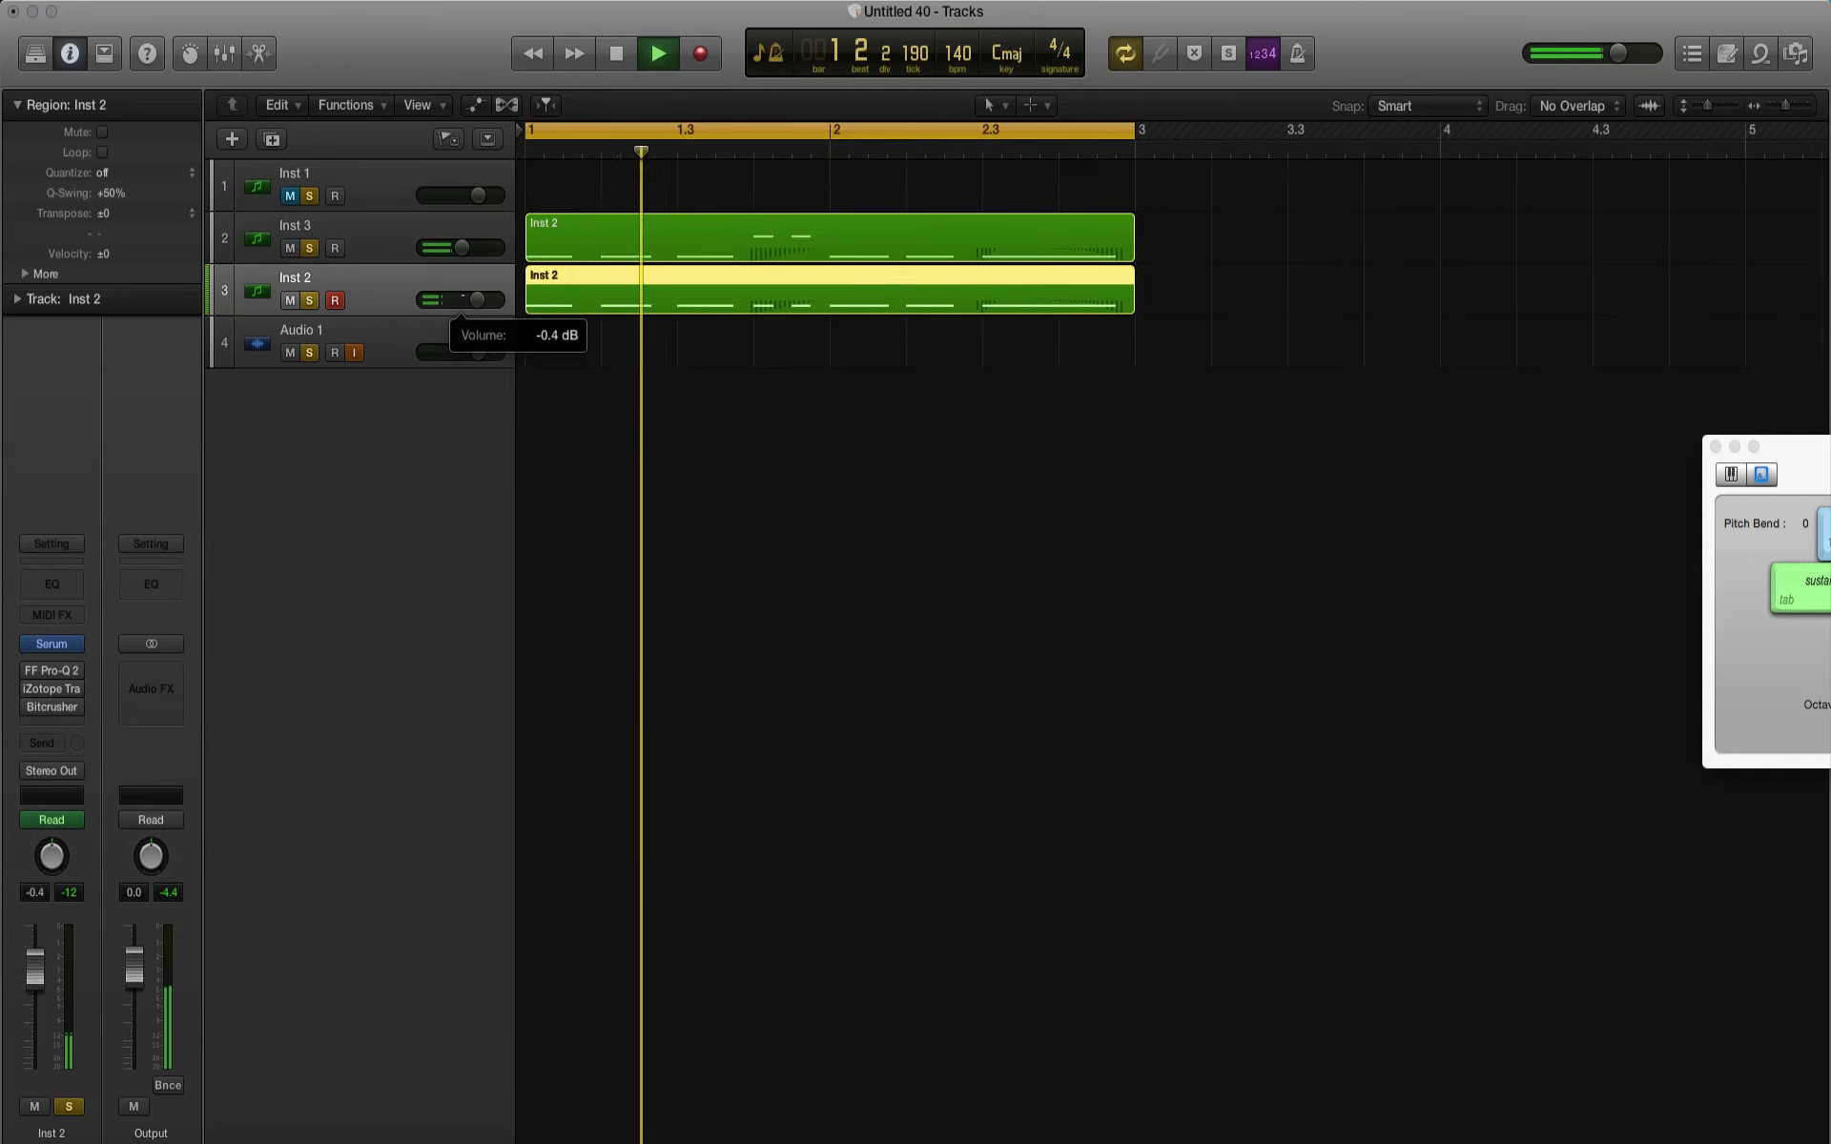
Step: Insert a Channel EQ on the Output channel and play the loop to examine the combined frequency spectrum of both tracks
left_click(150, 583)
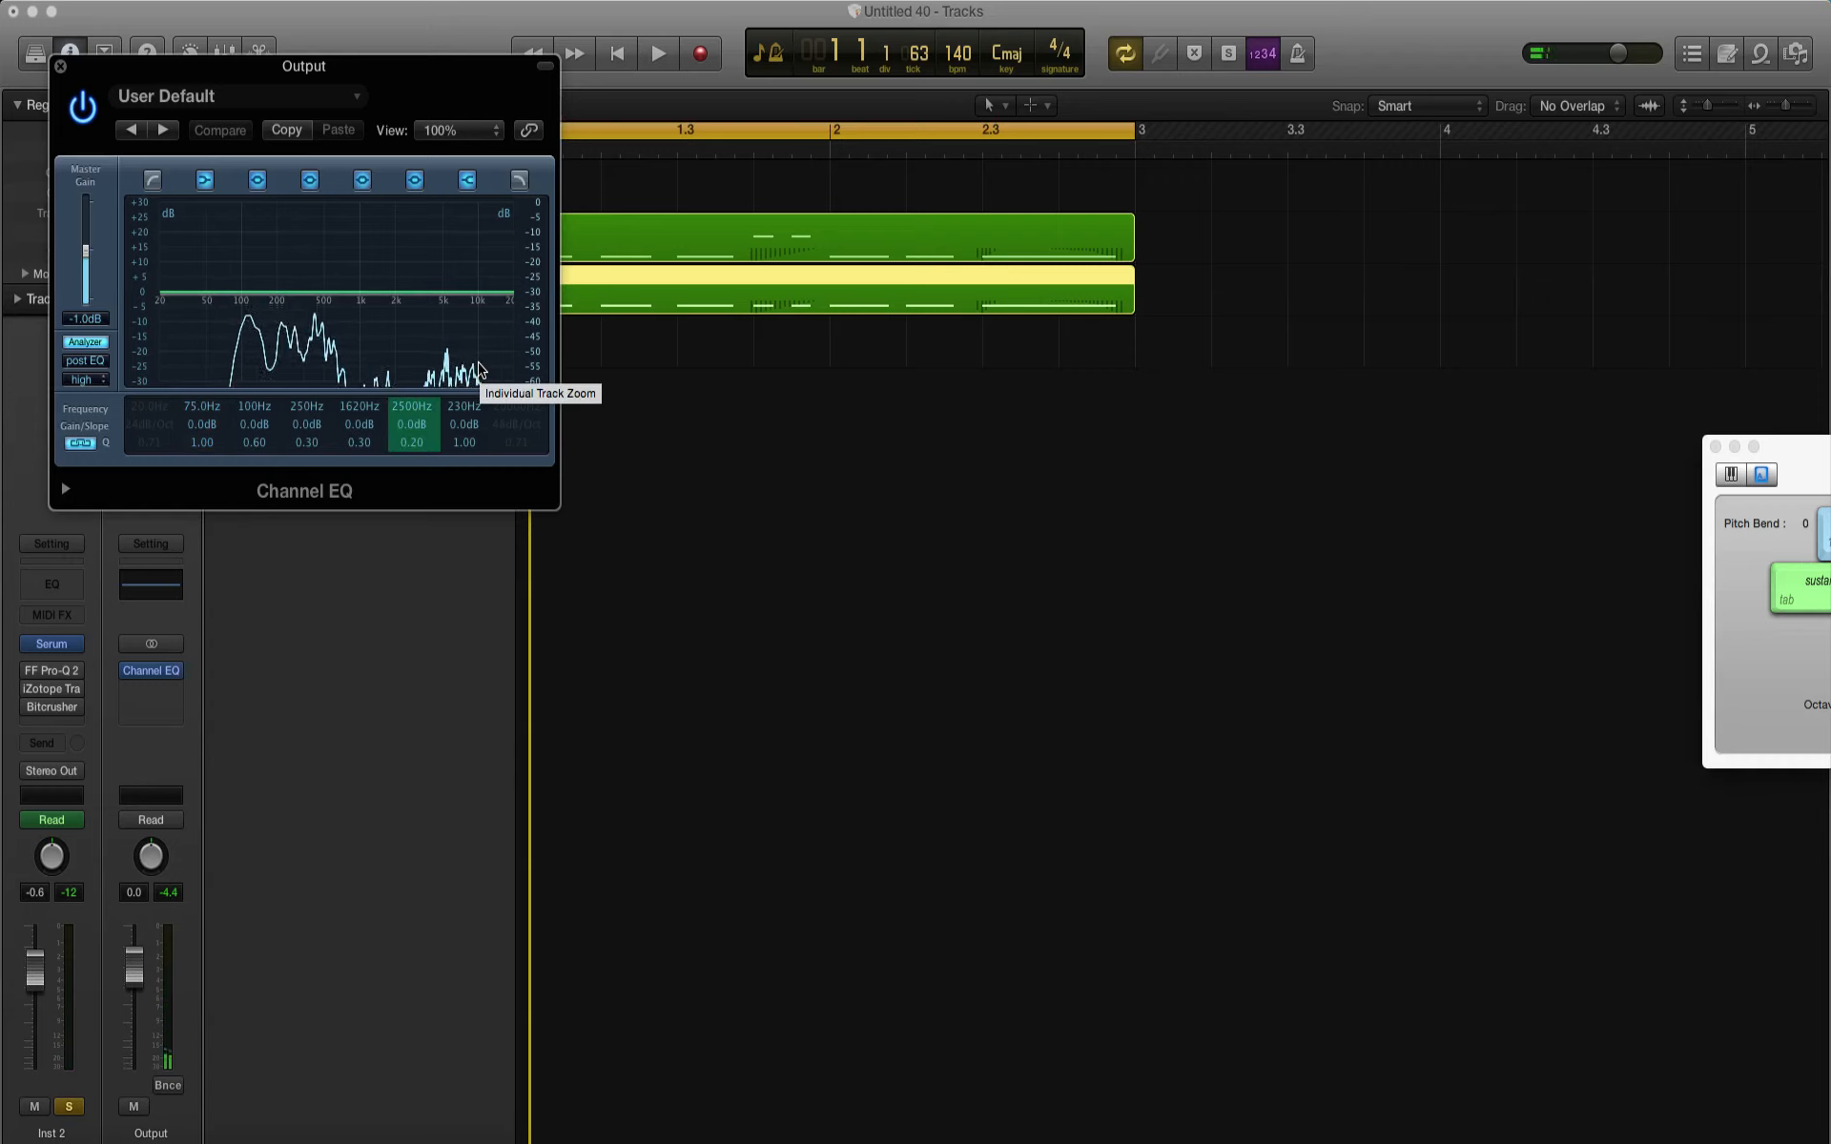
key("space")
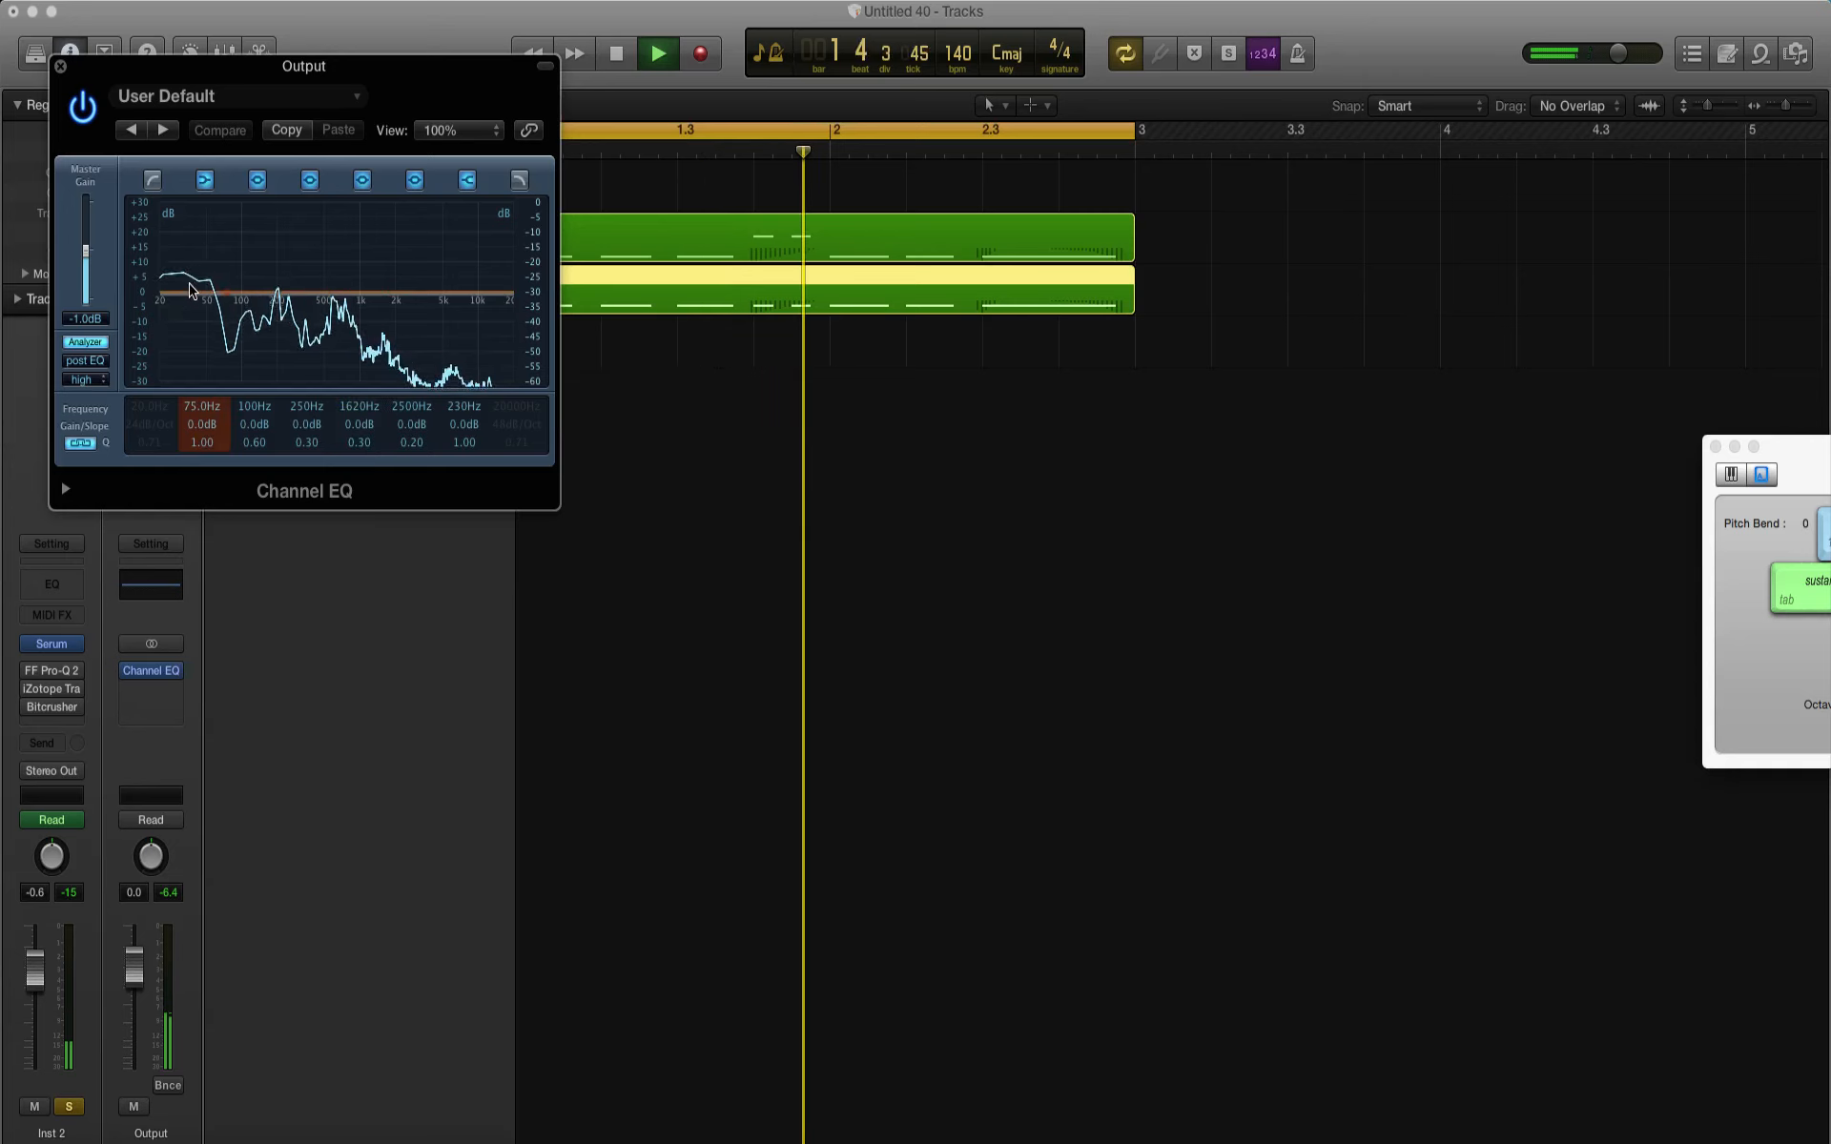
key("space")
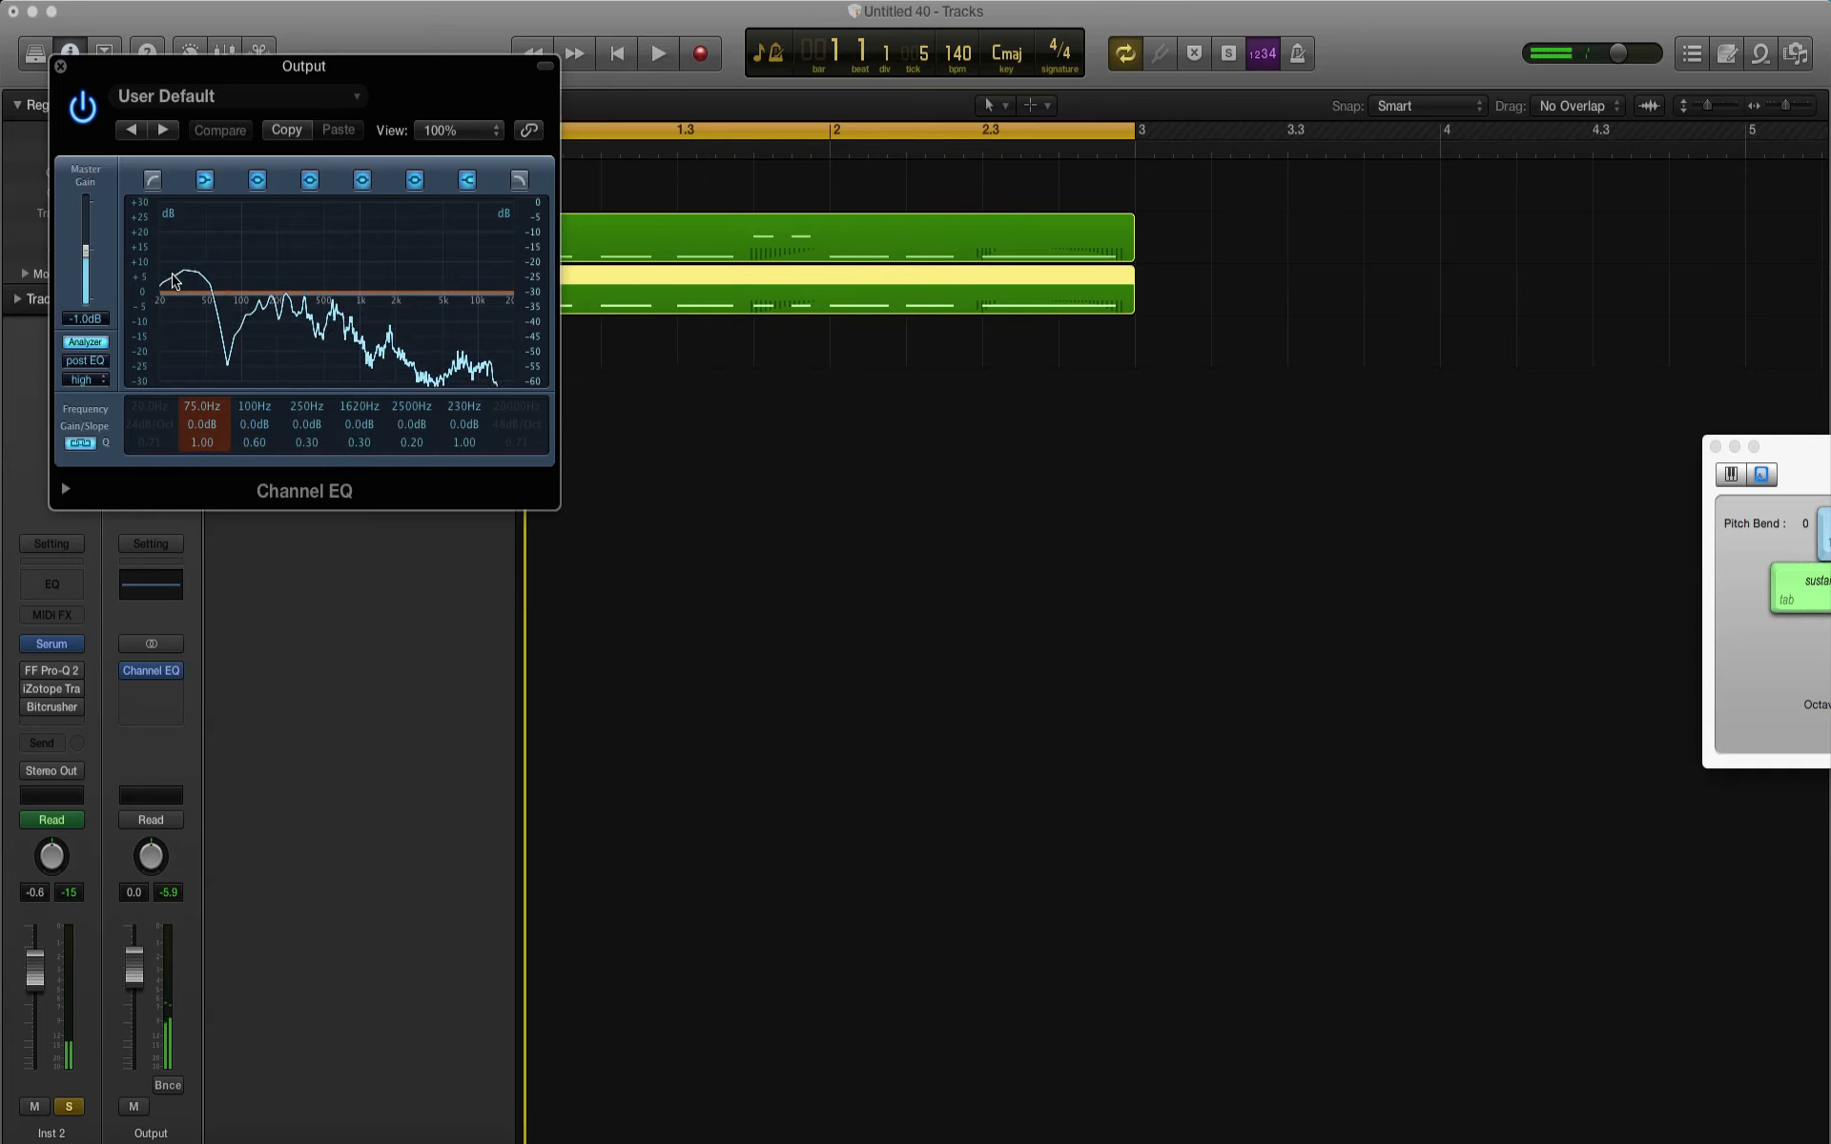
left_click(61, 68)
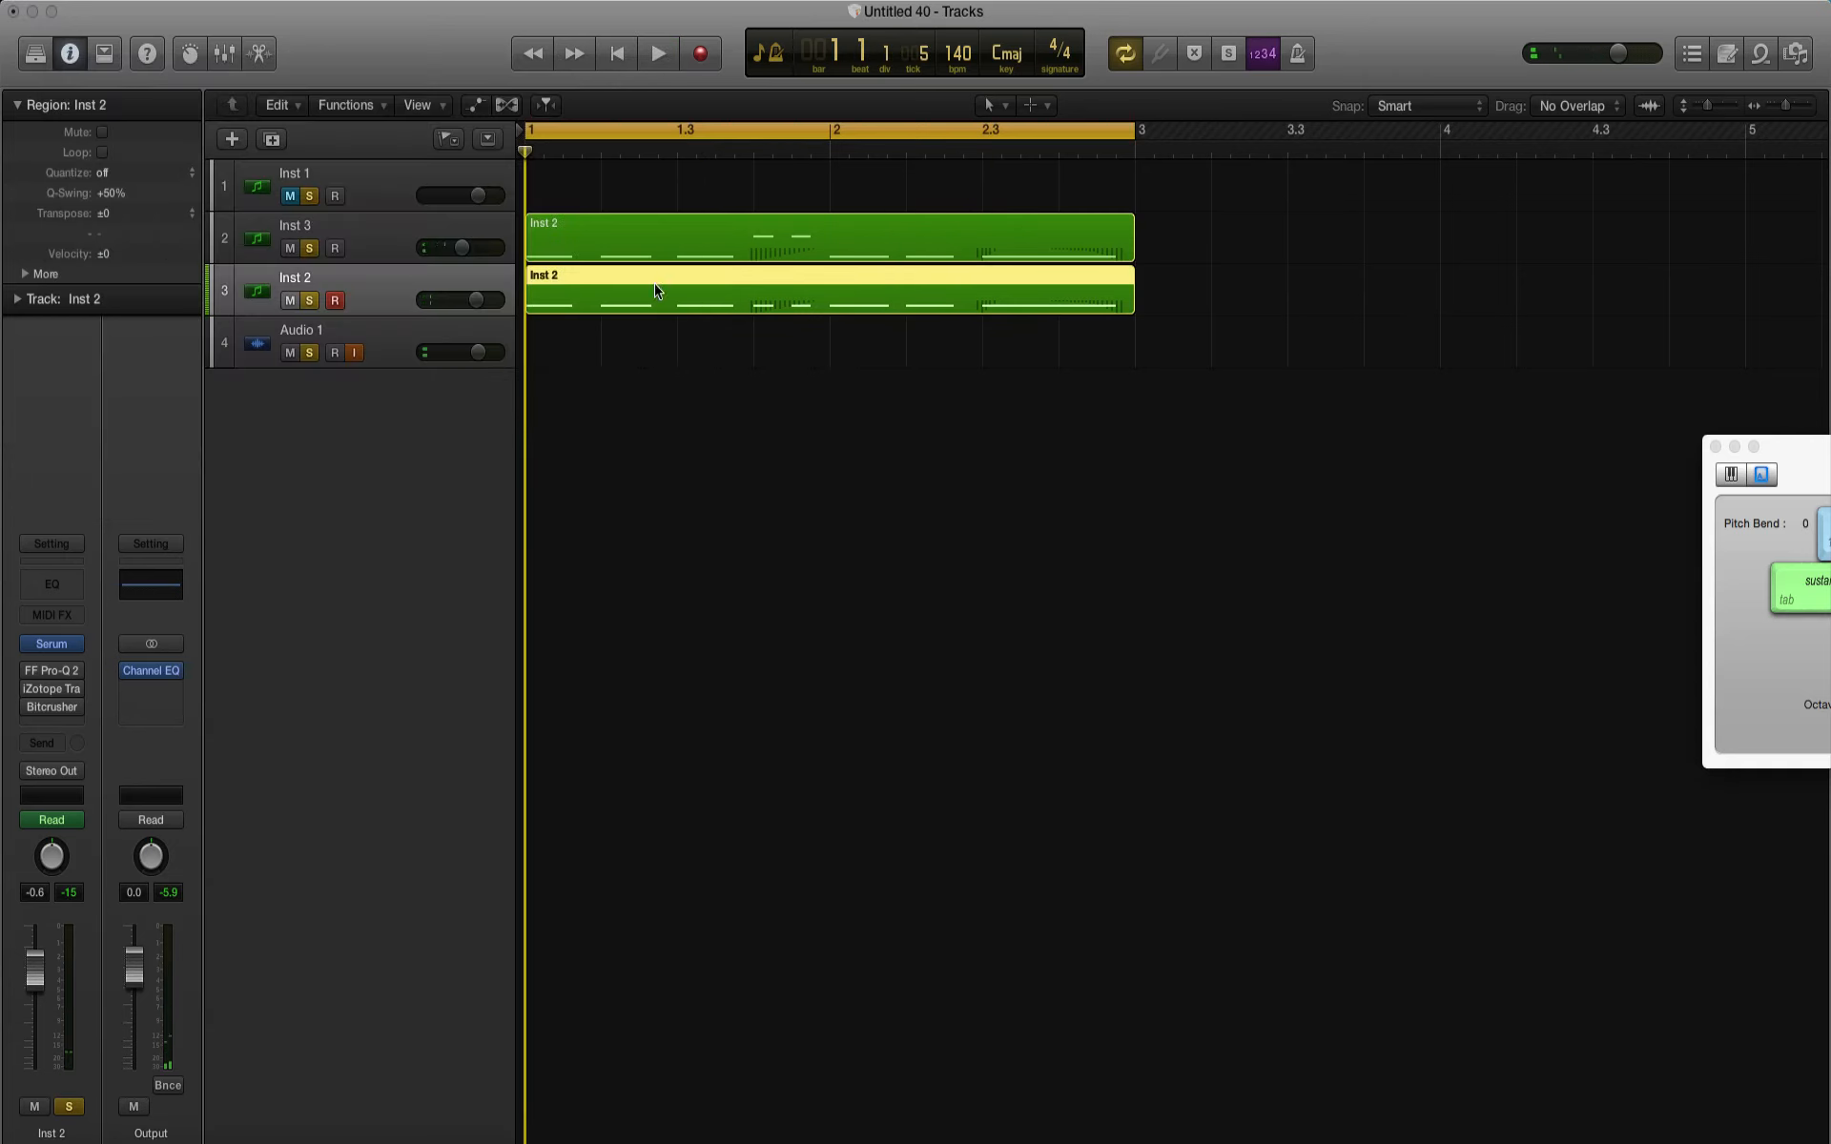
Step: Mute the Inst 2 track and add a send to Bus 2 on the Inst 3 track
left_click(397, 255)
left_click(290, 300)
key("space")
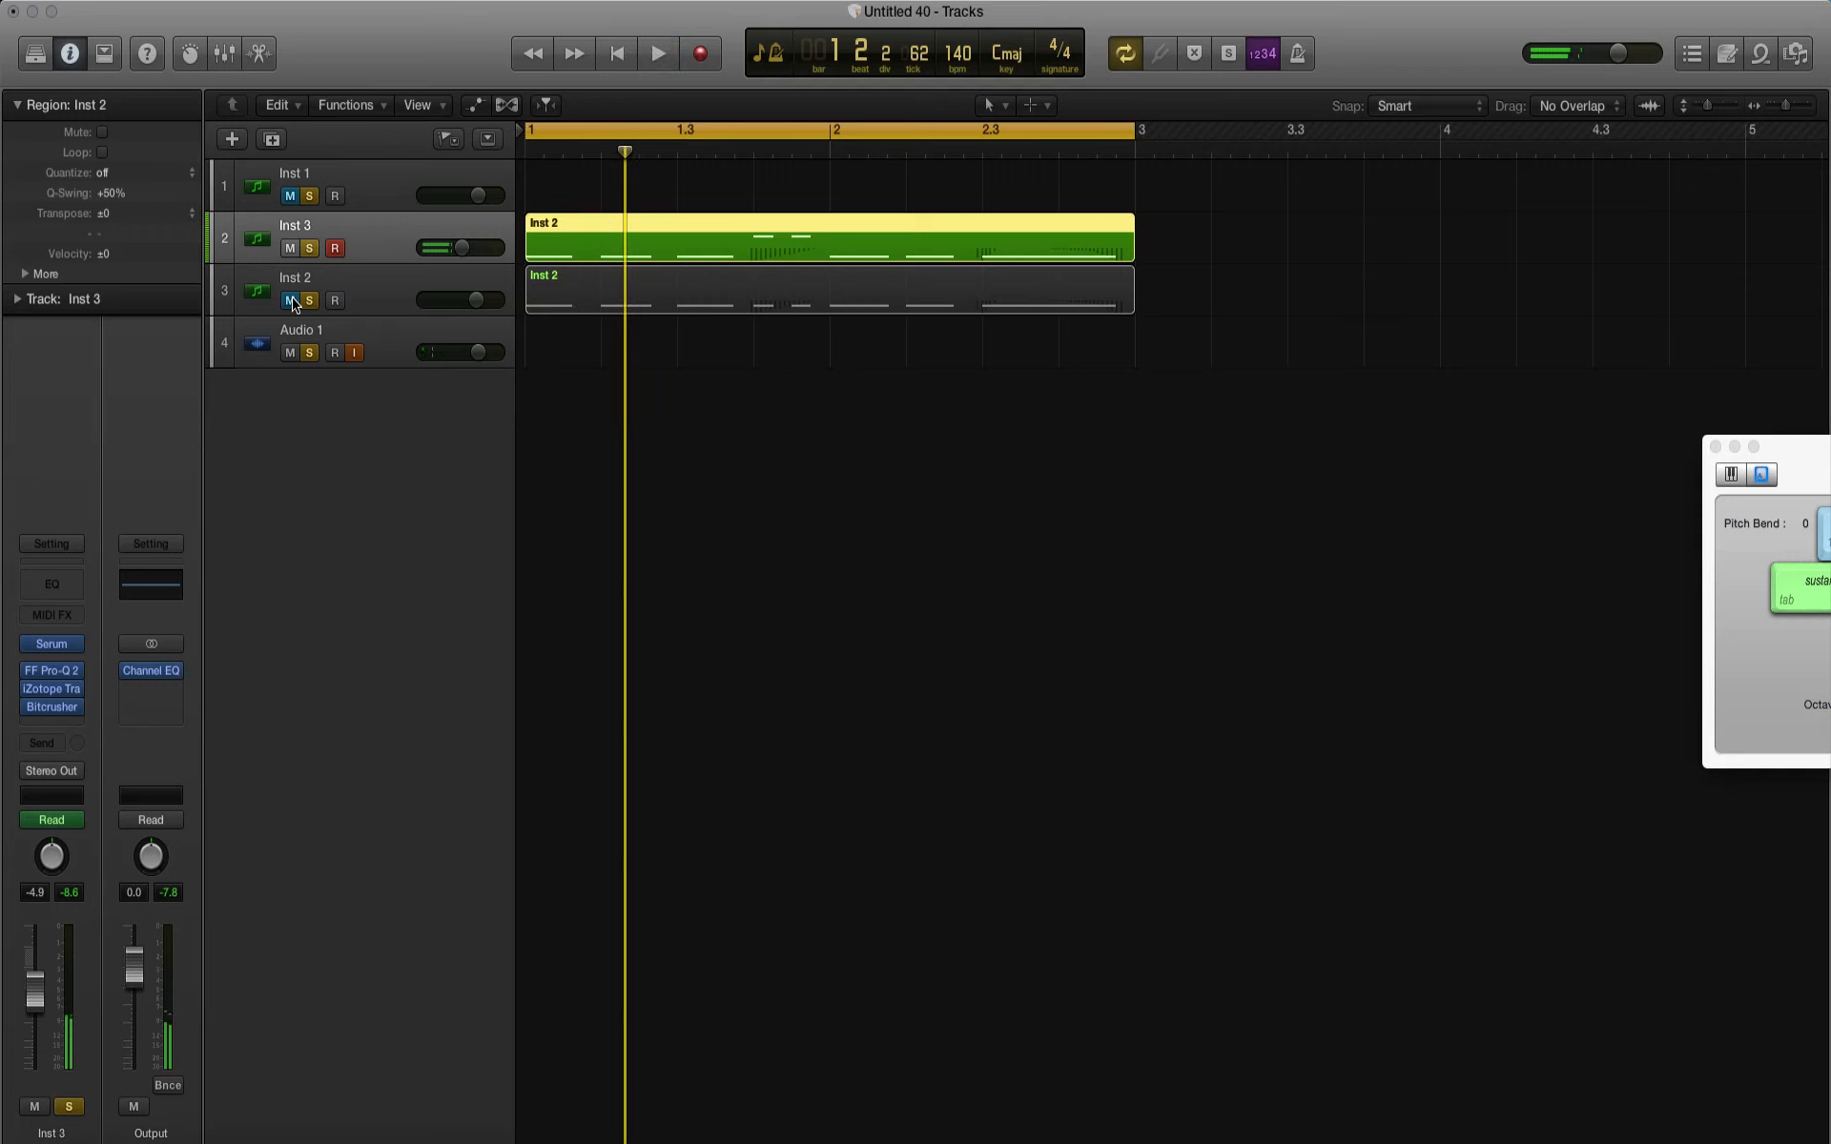
left_click(45, 749)
mouse_move(84, 845)
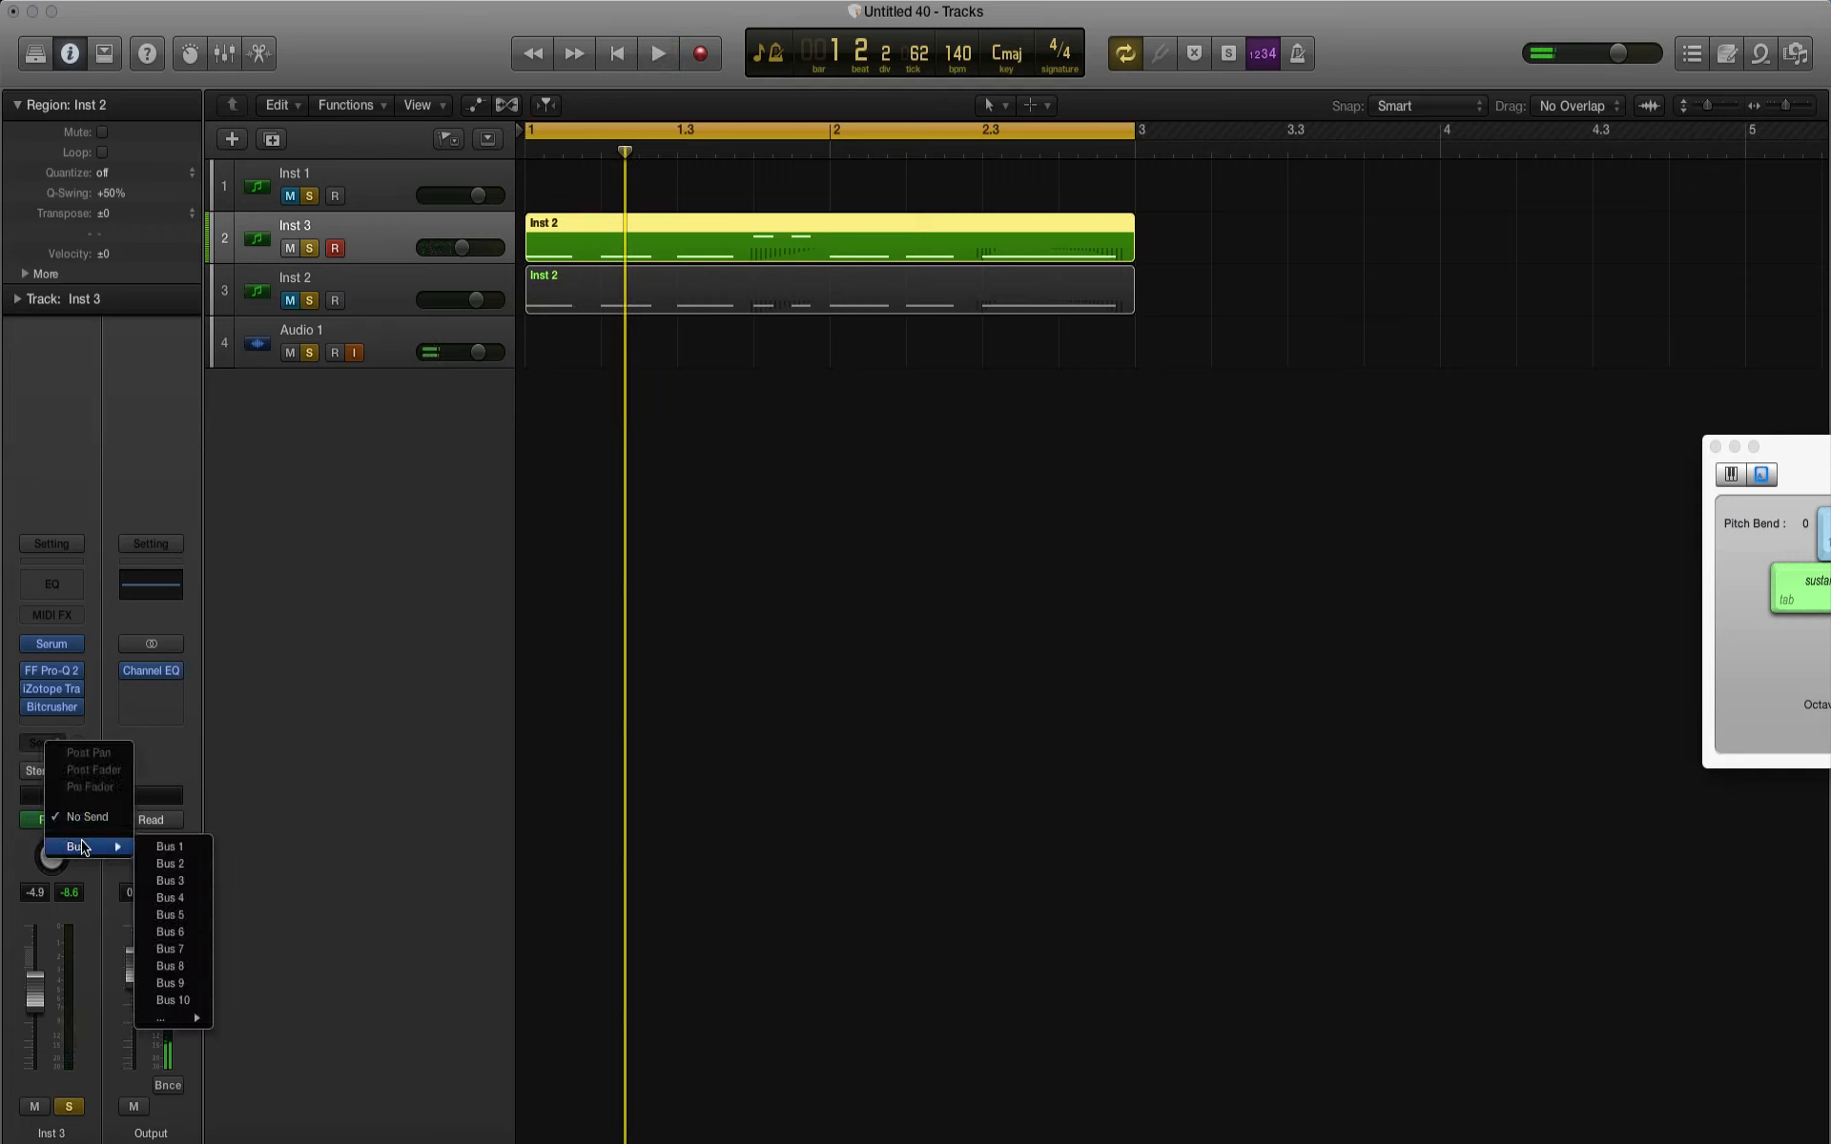
left_click(171, 866)
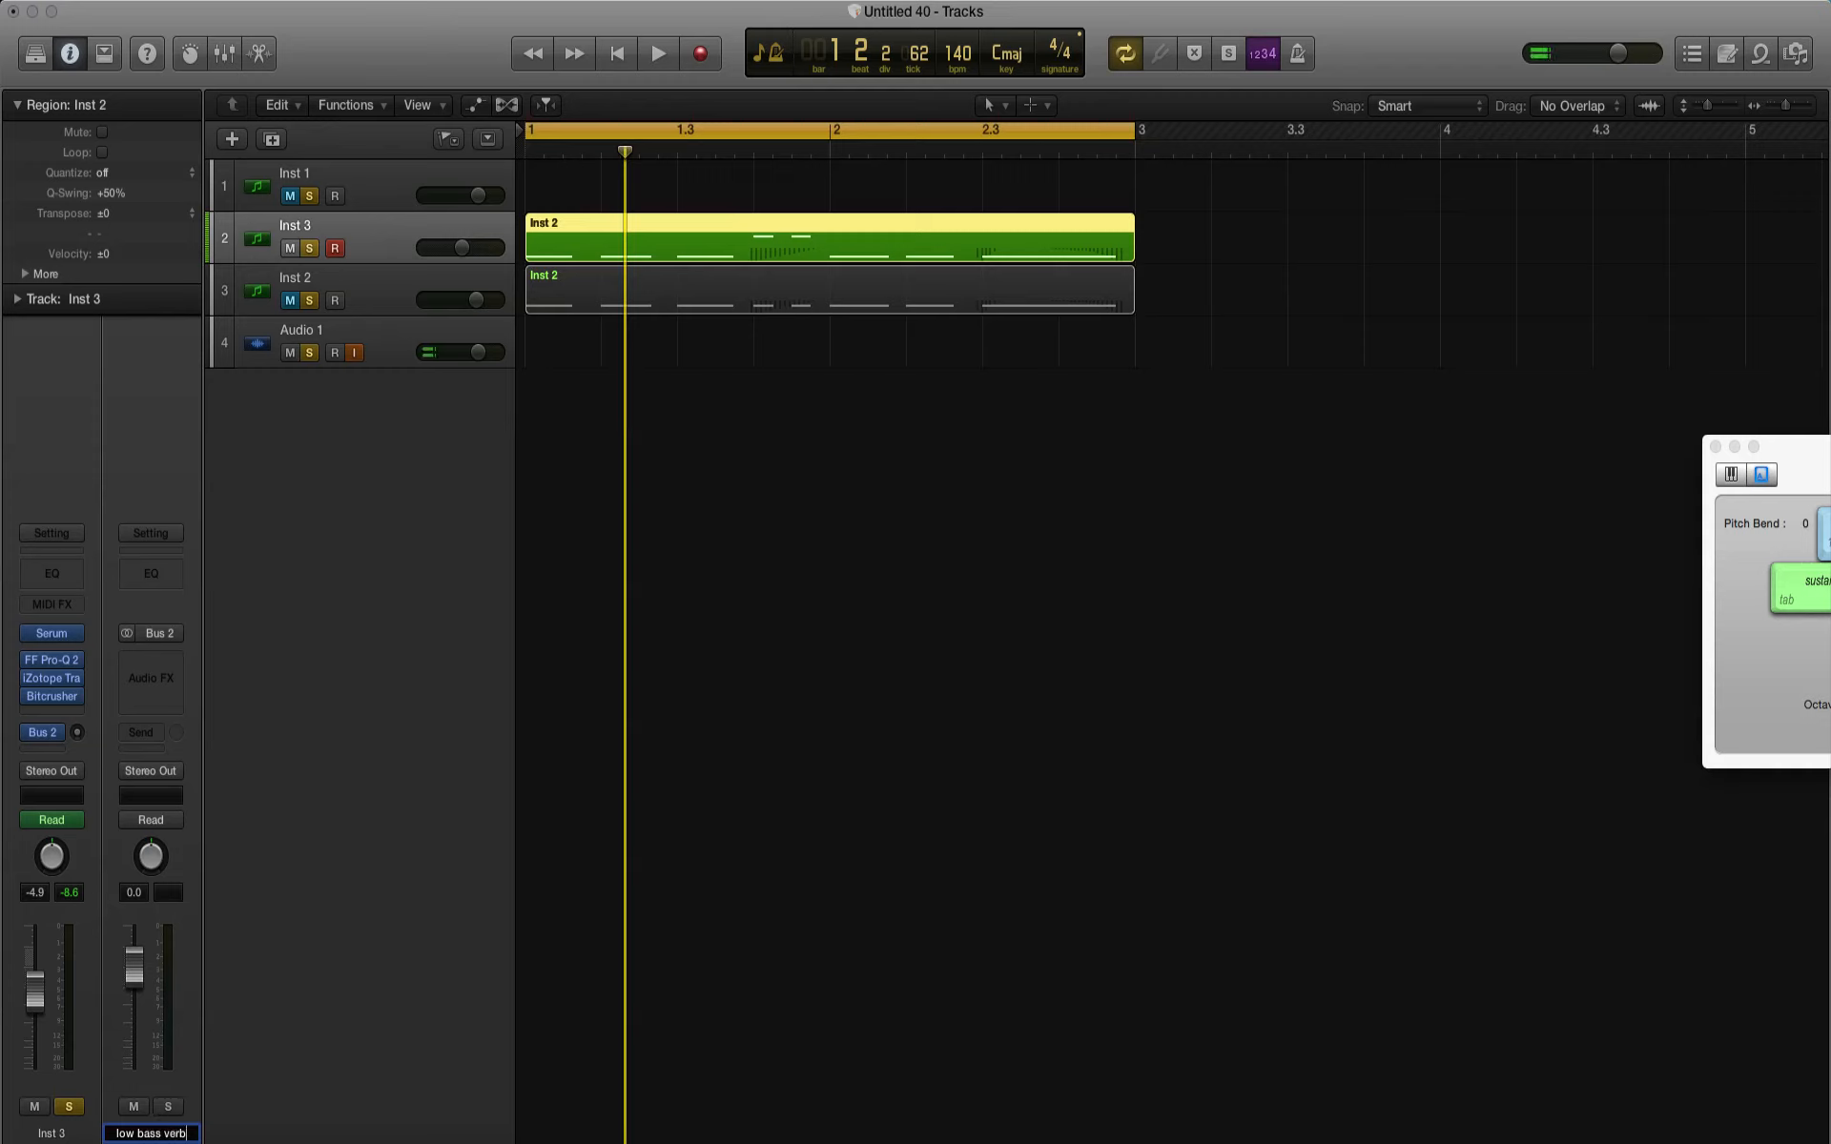
Step: Name the Bus 2 return channel low bass verb and insert a stereo ValhallaRoom reverb on it
left_click(630, 1020)
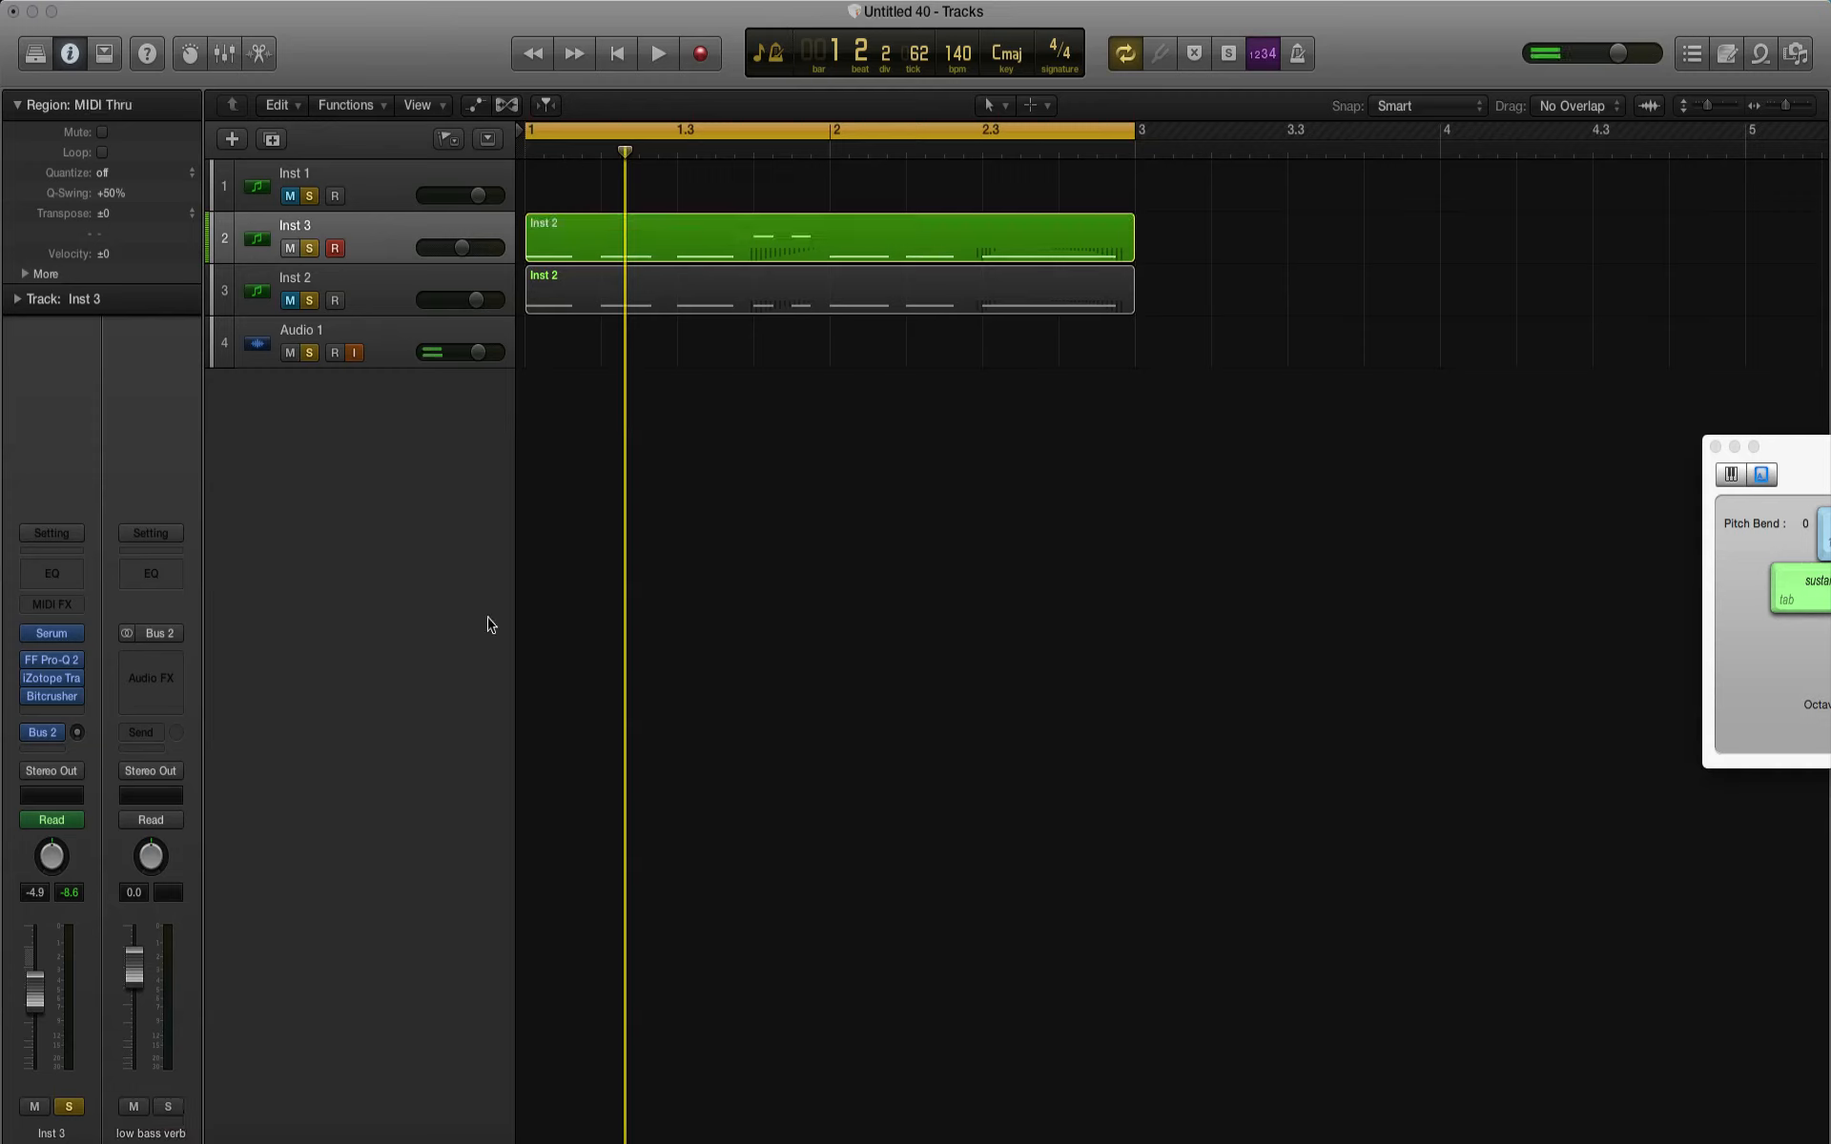
left_click(153, 665)
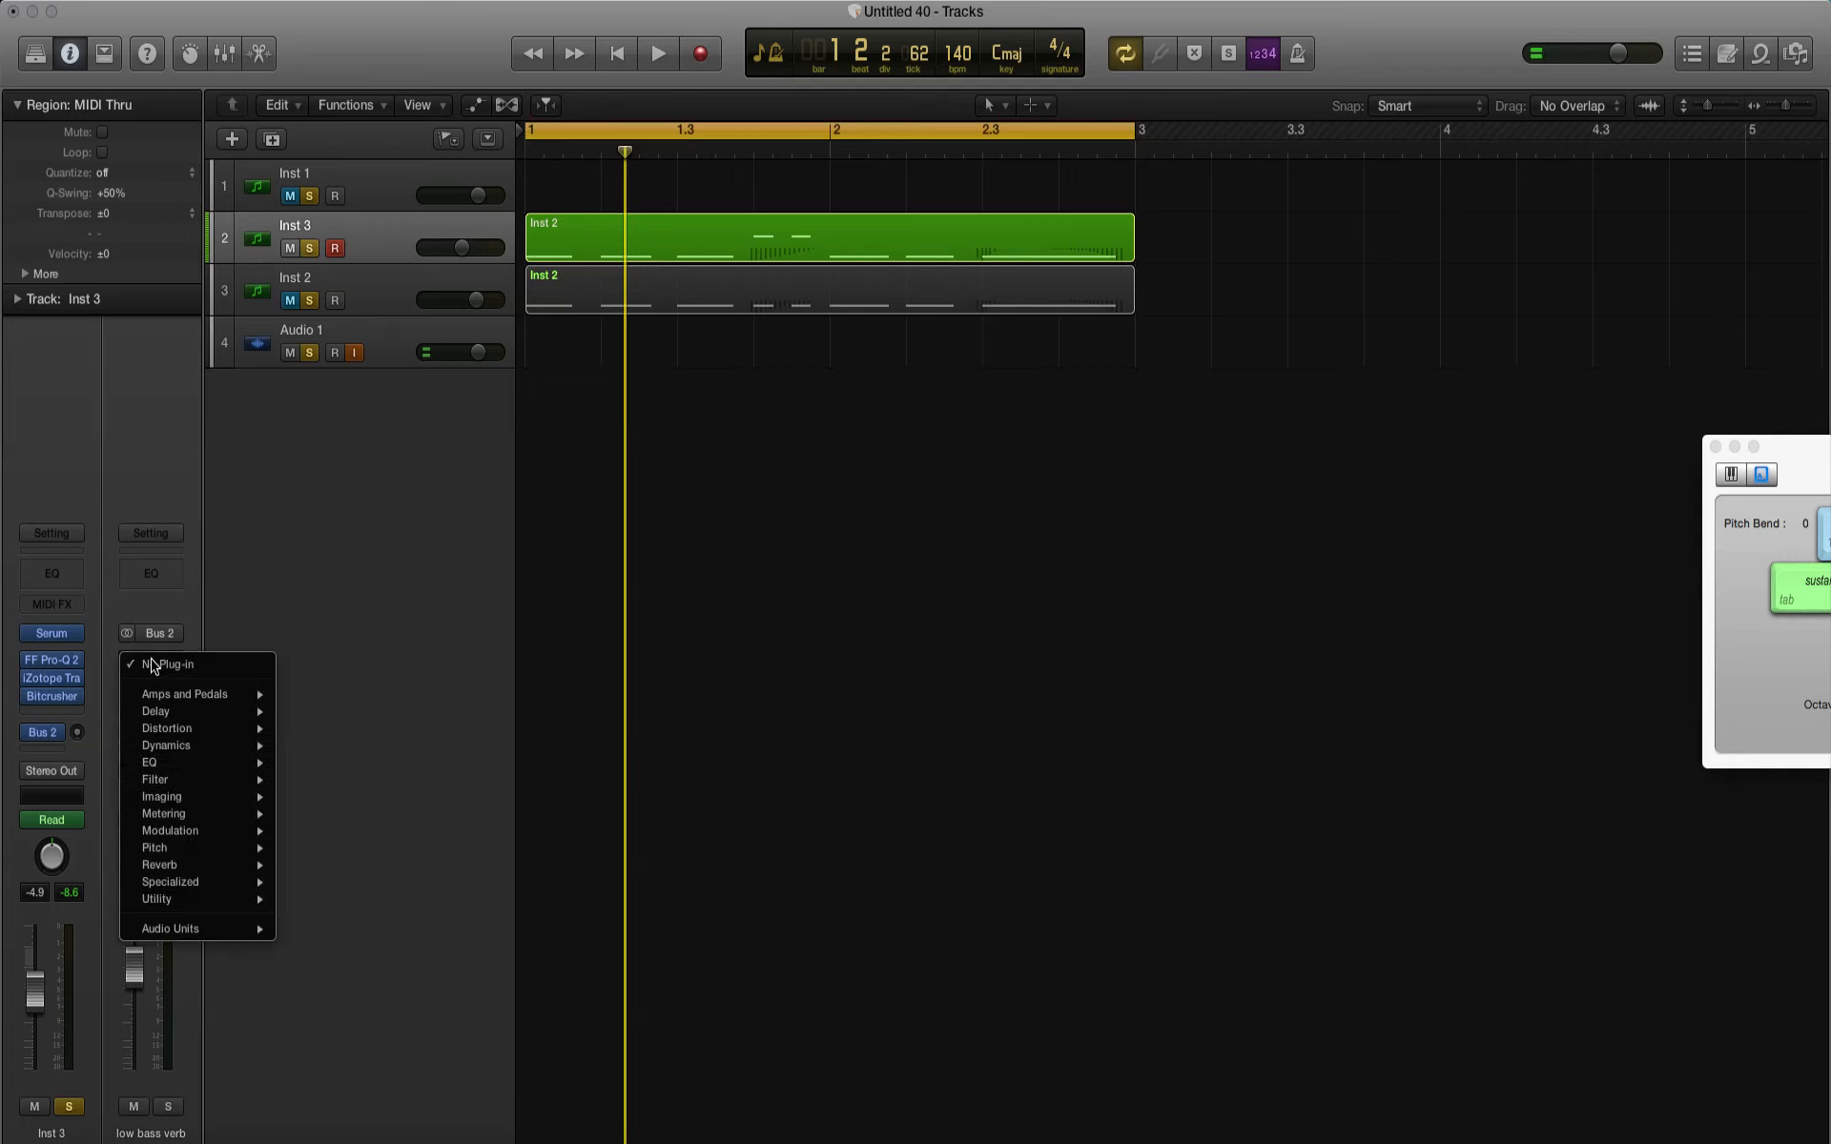
mouse_move(218, 930)
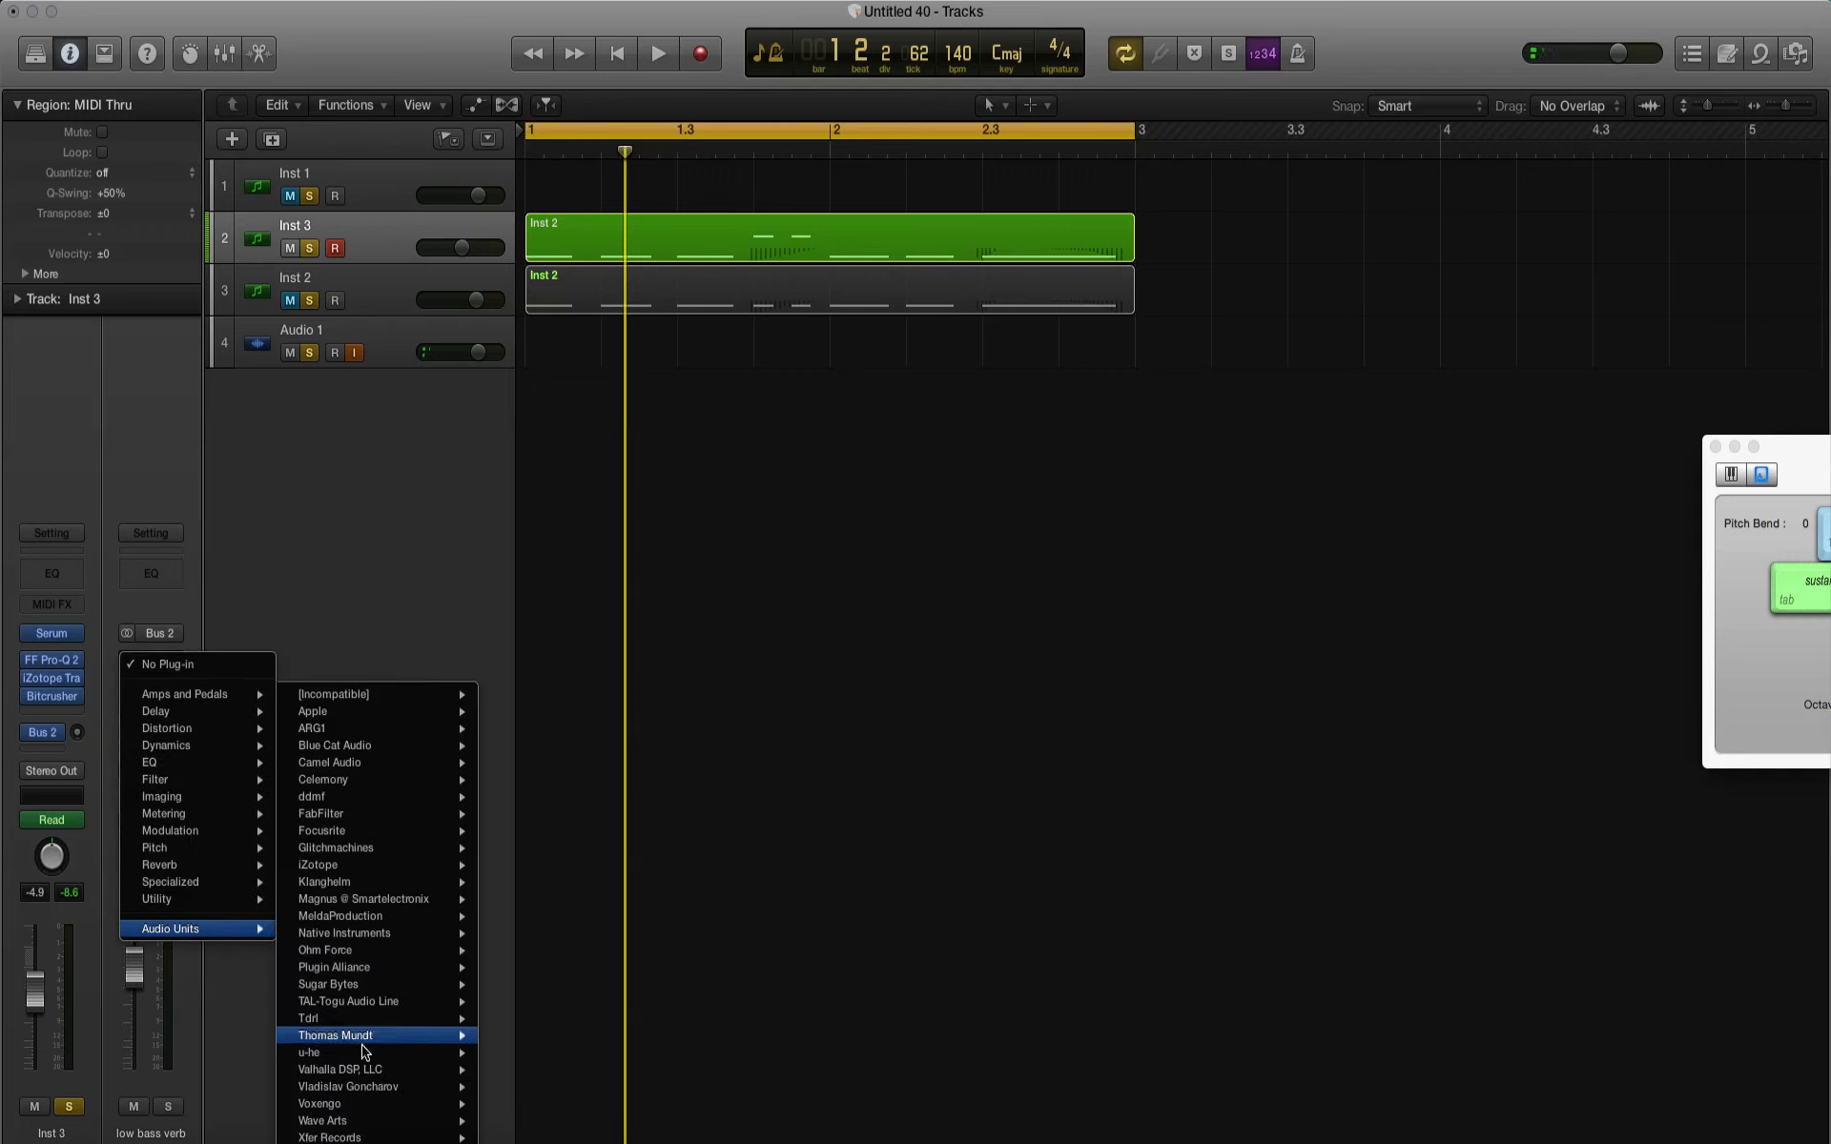
mouse_move(344, 1073)
mouse_move(558, 1074)
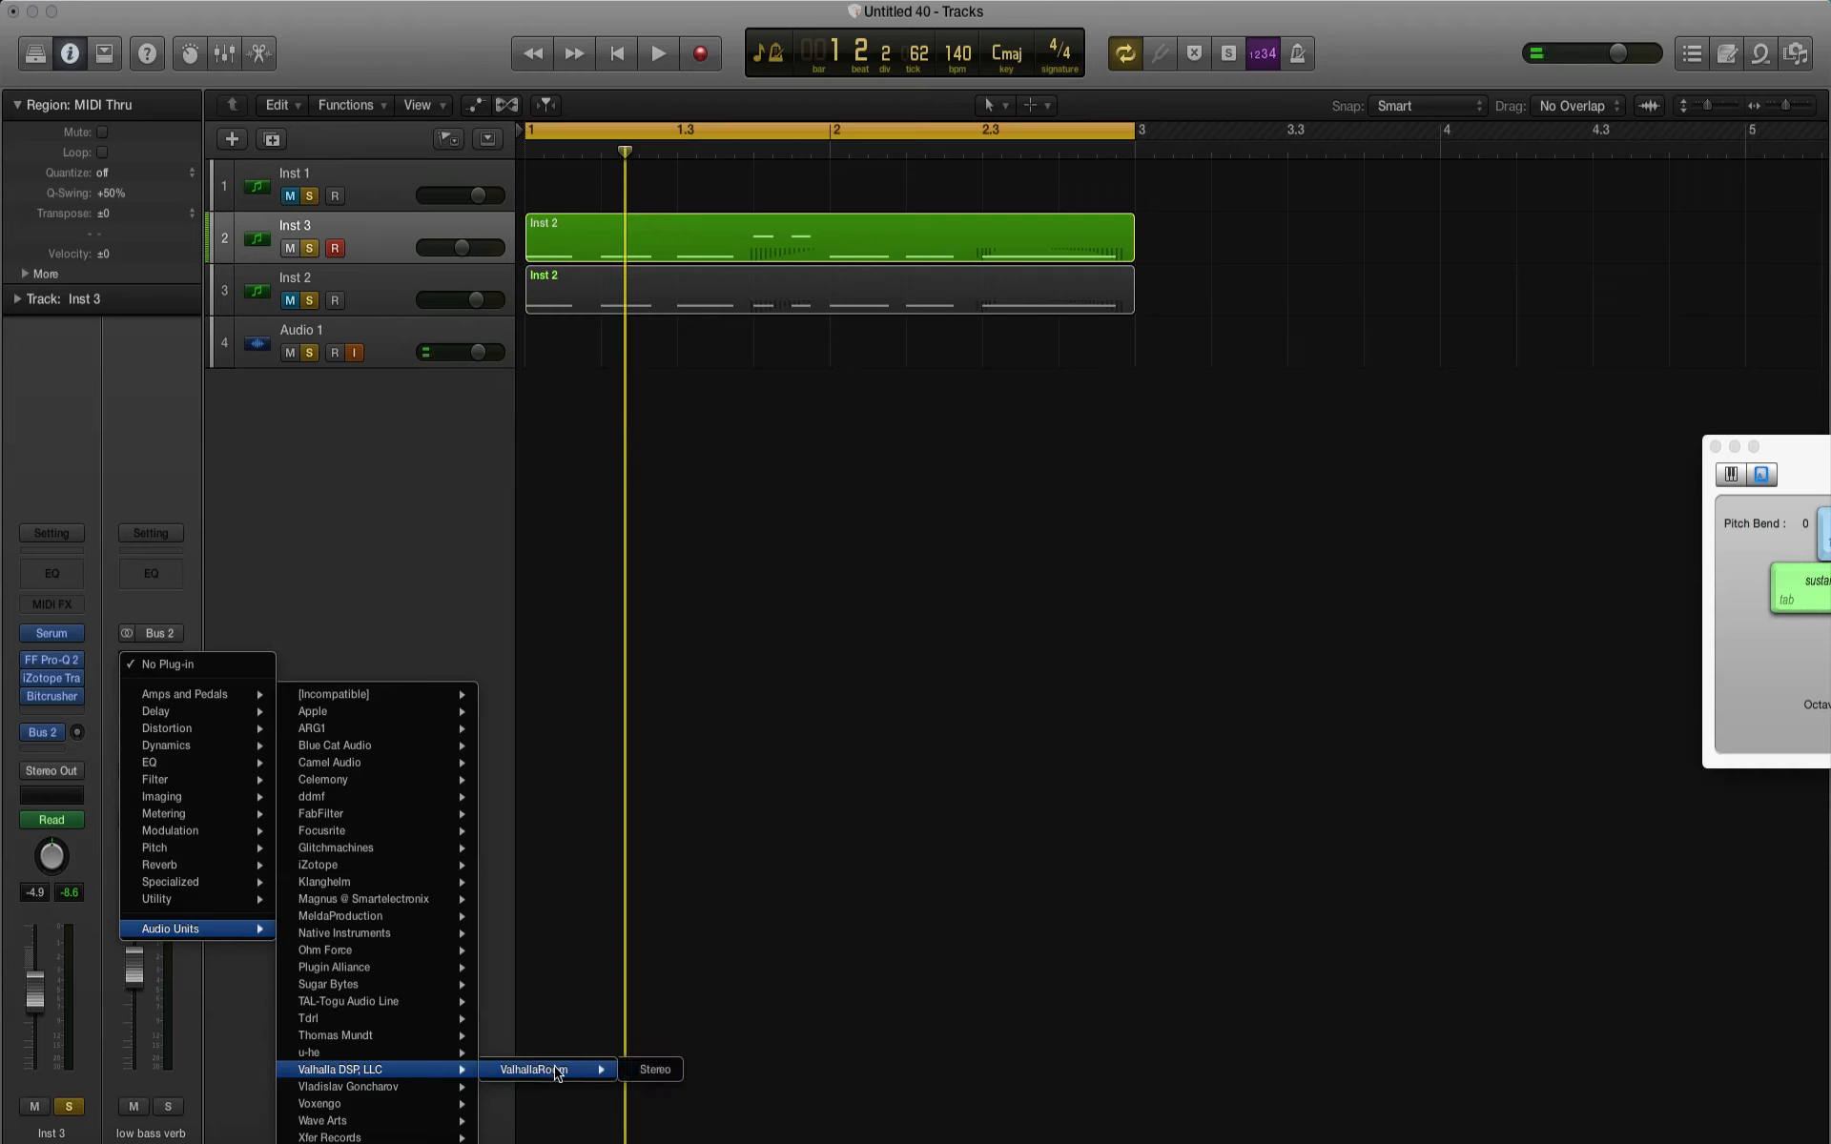
left_click(654, 1072)
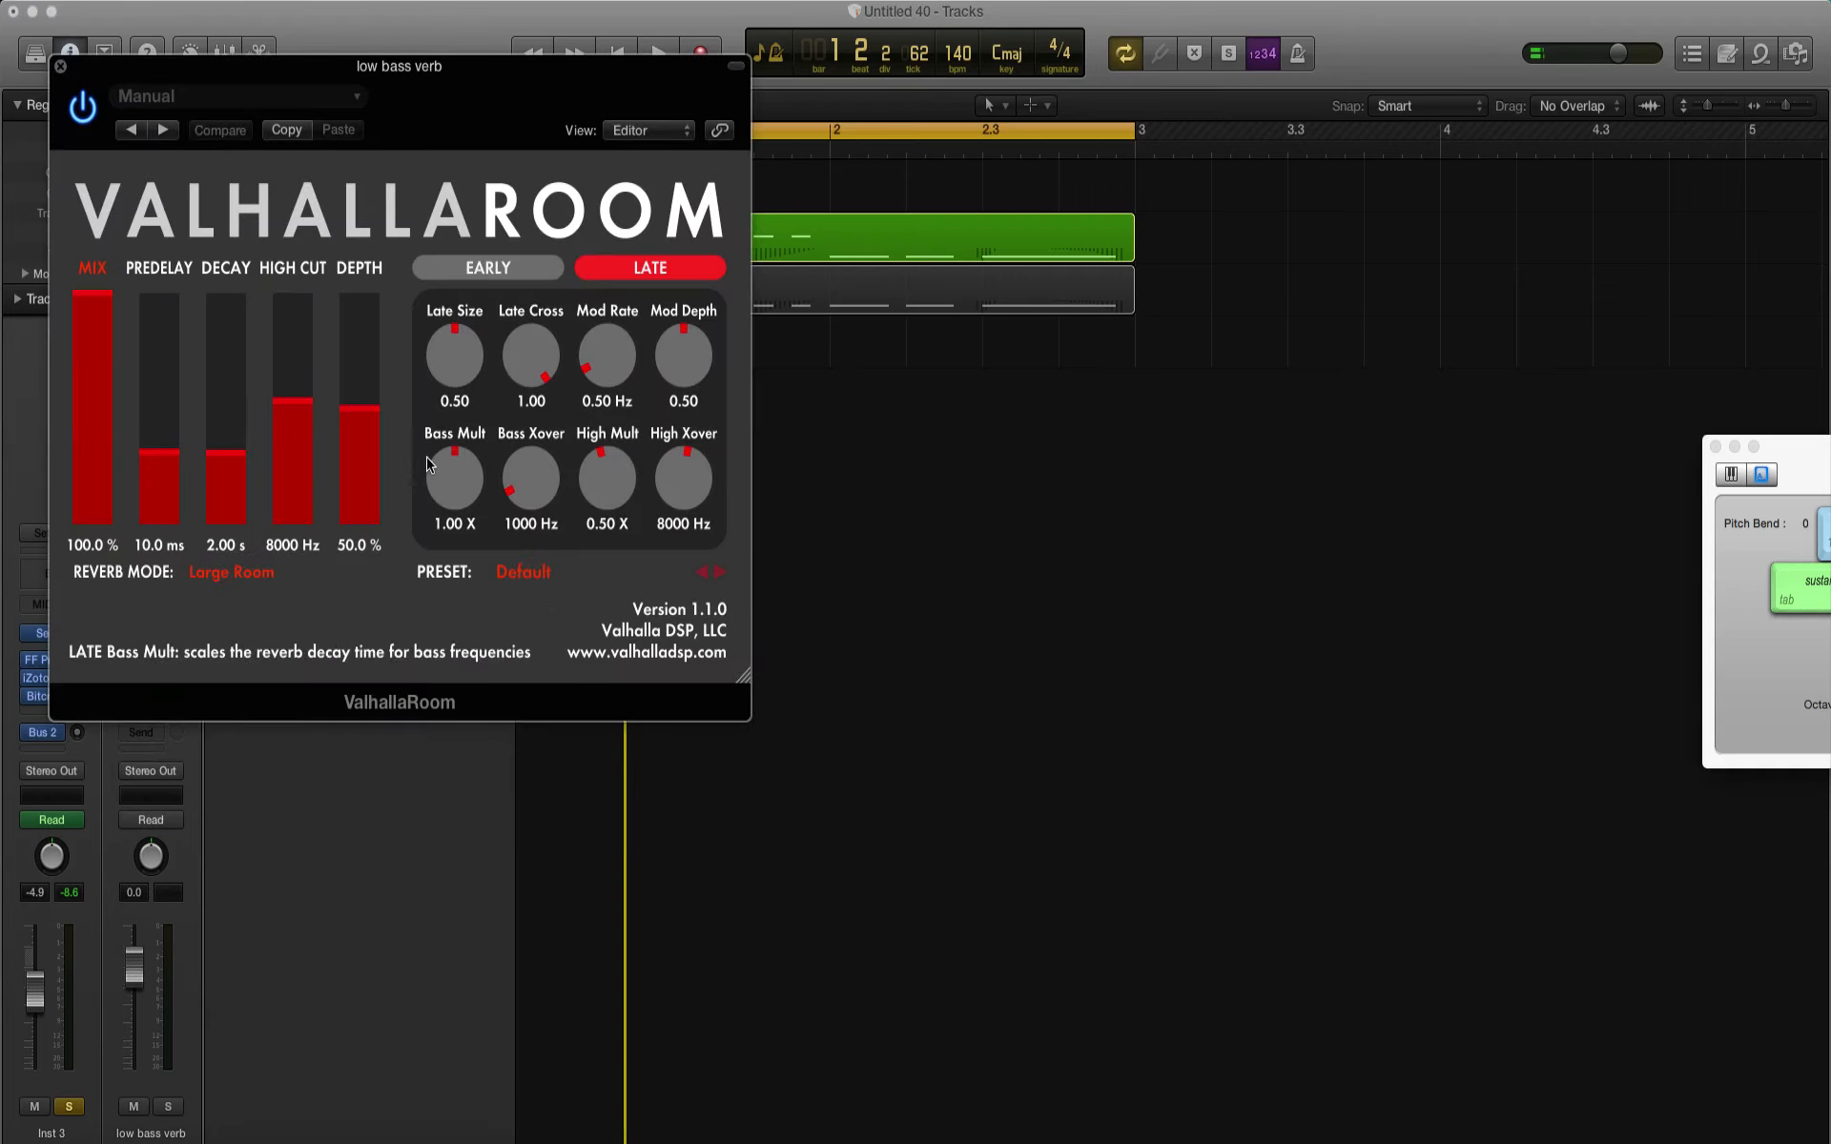
Step: Set the ValhallaRoom depth to 100% and adjust Inst 3's send to Bus 2 to about -5.3 dB during playback
left_click_drag(361, 409, 384, 226)
left_click_drag(297, 68, 827, 343)
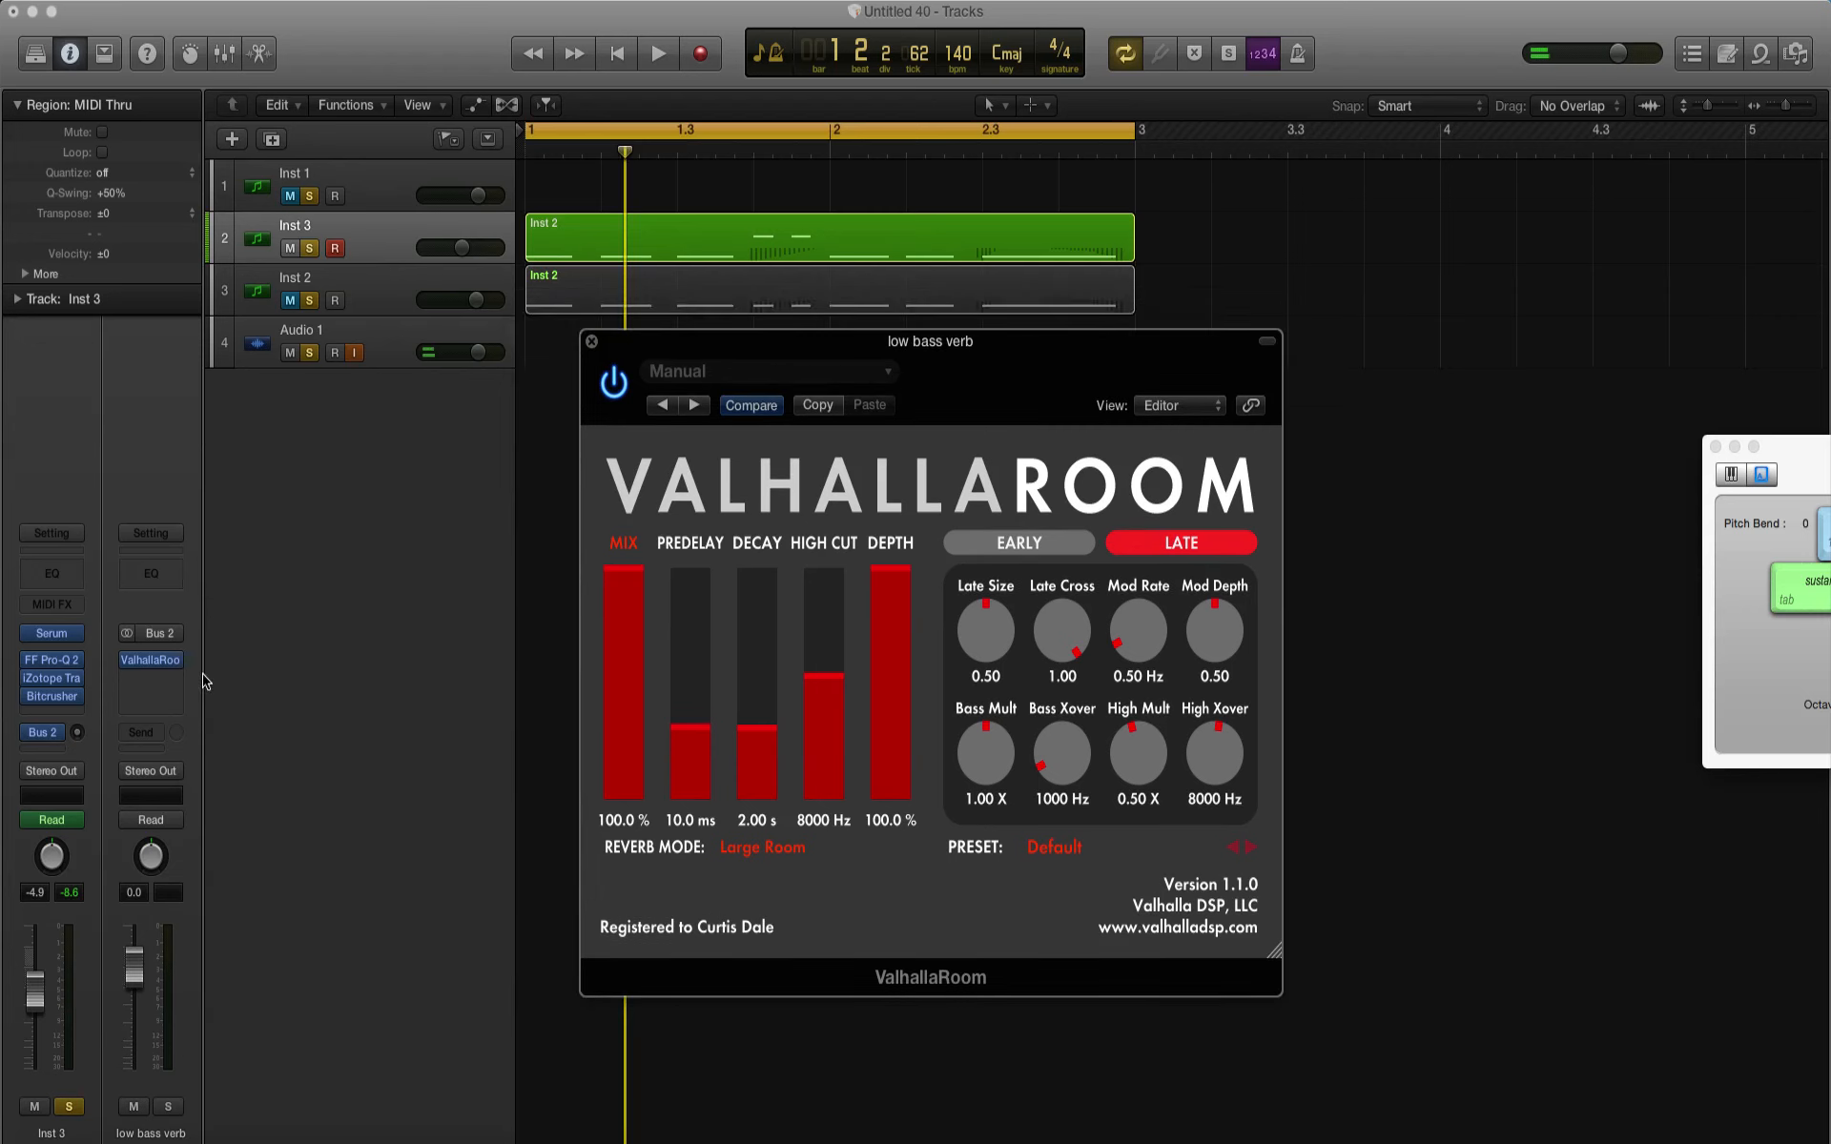
left_click_drag(77, 733, 77, 720)
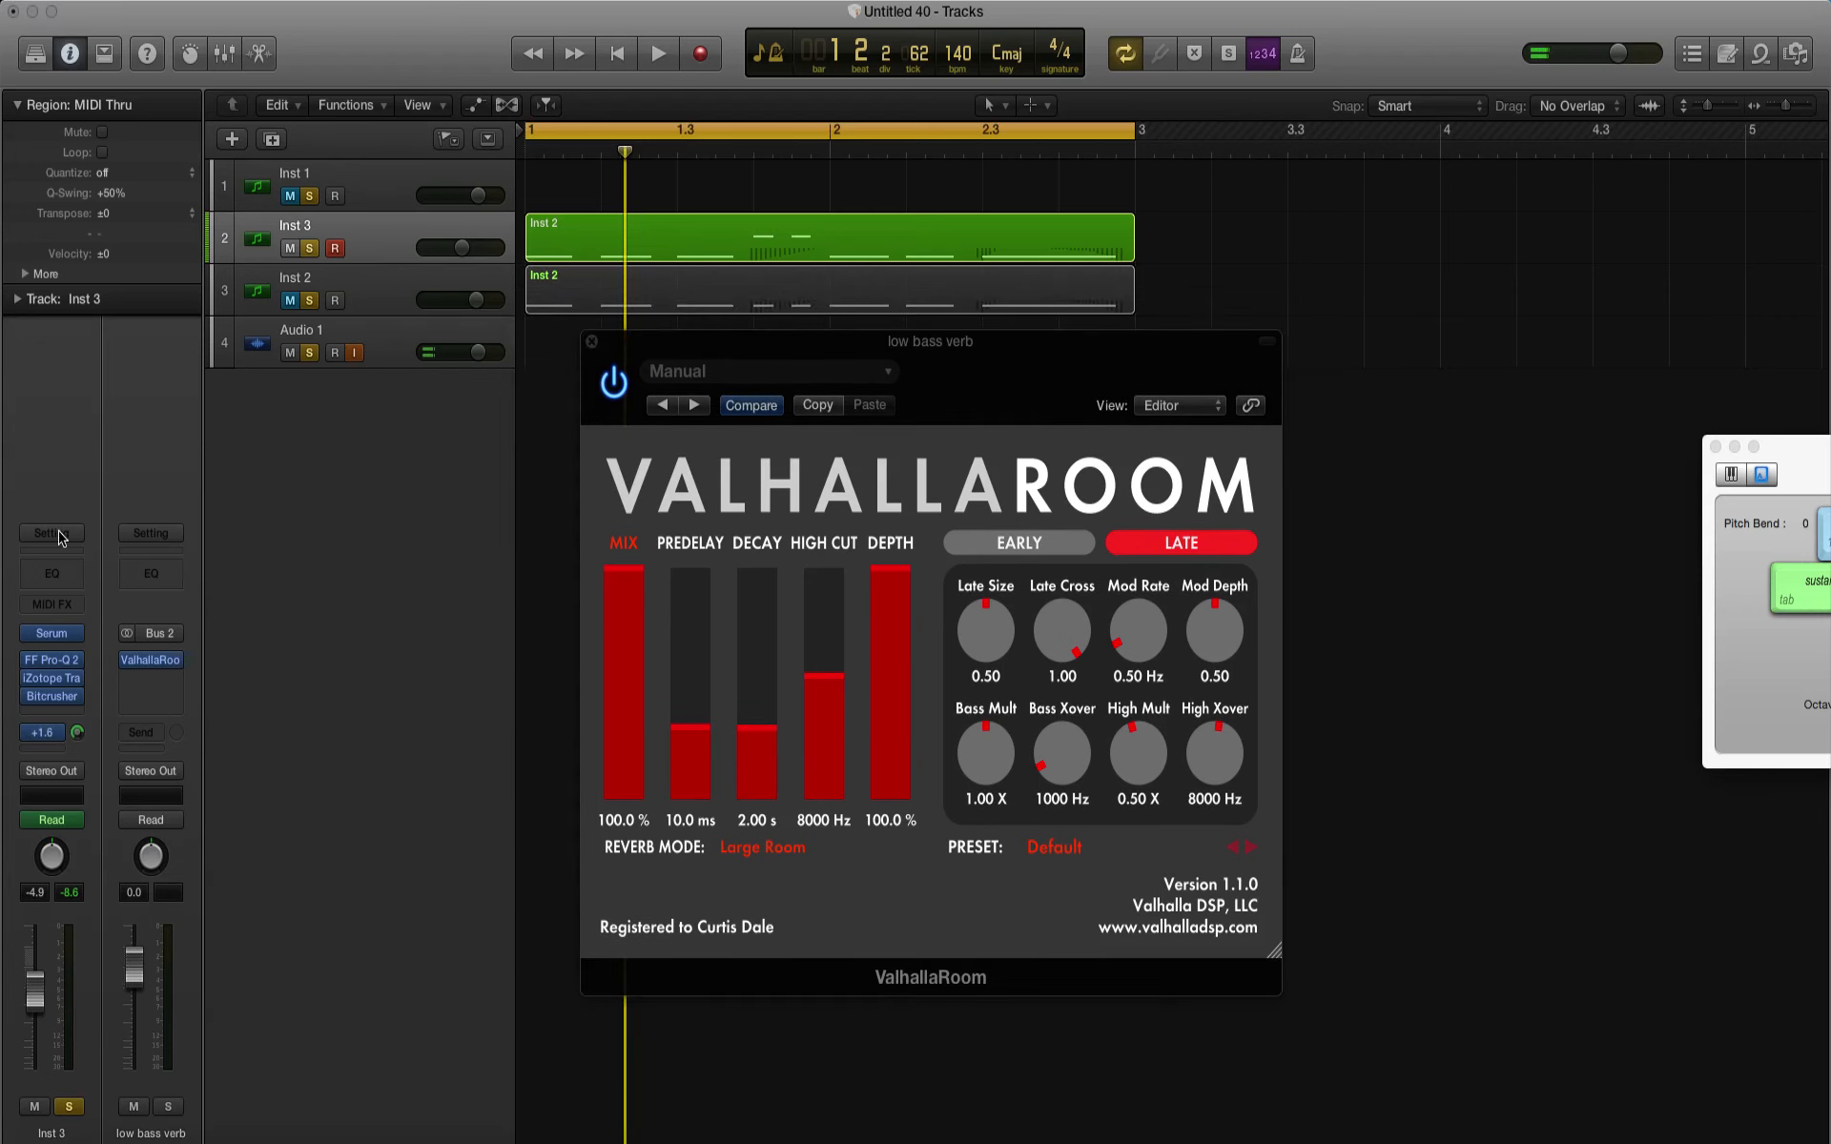
key("space")
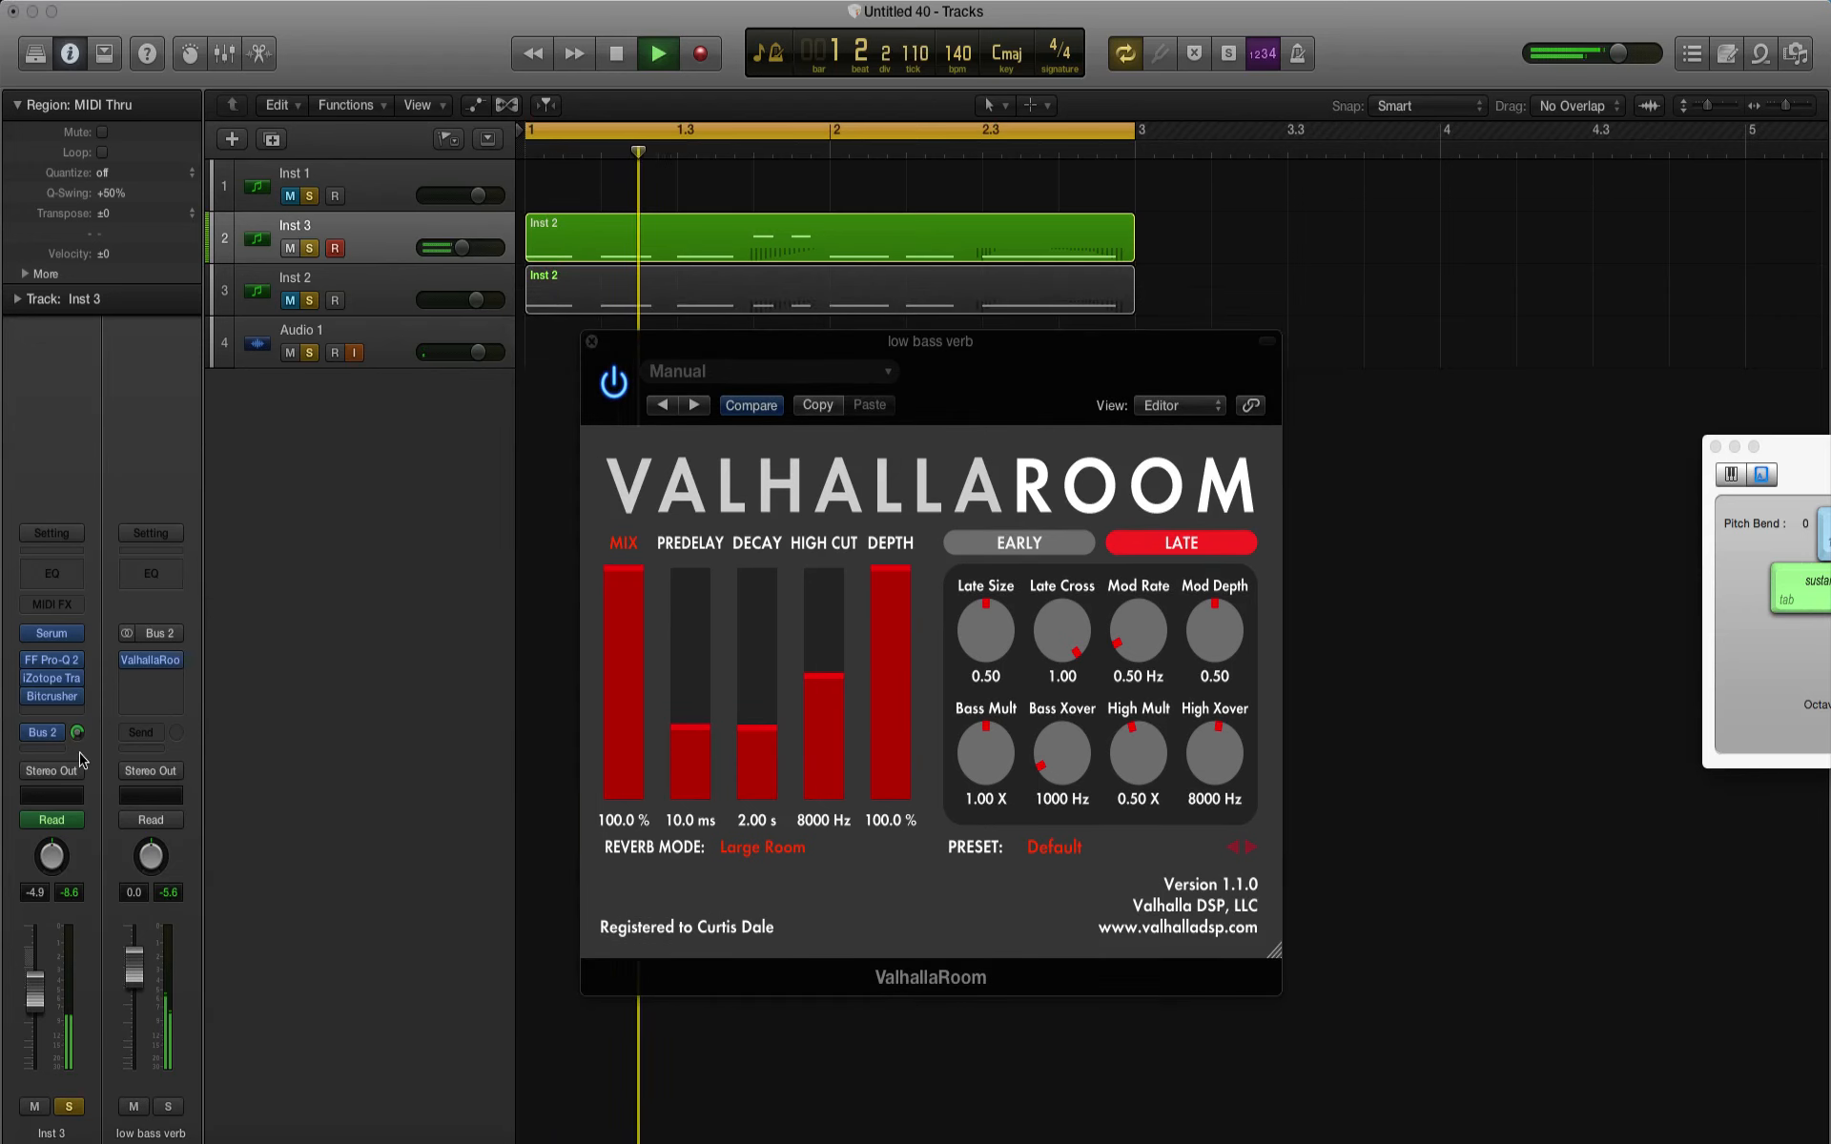
left_click_drag(77, 734, 92, 818)
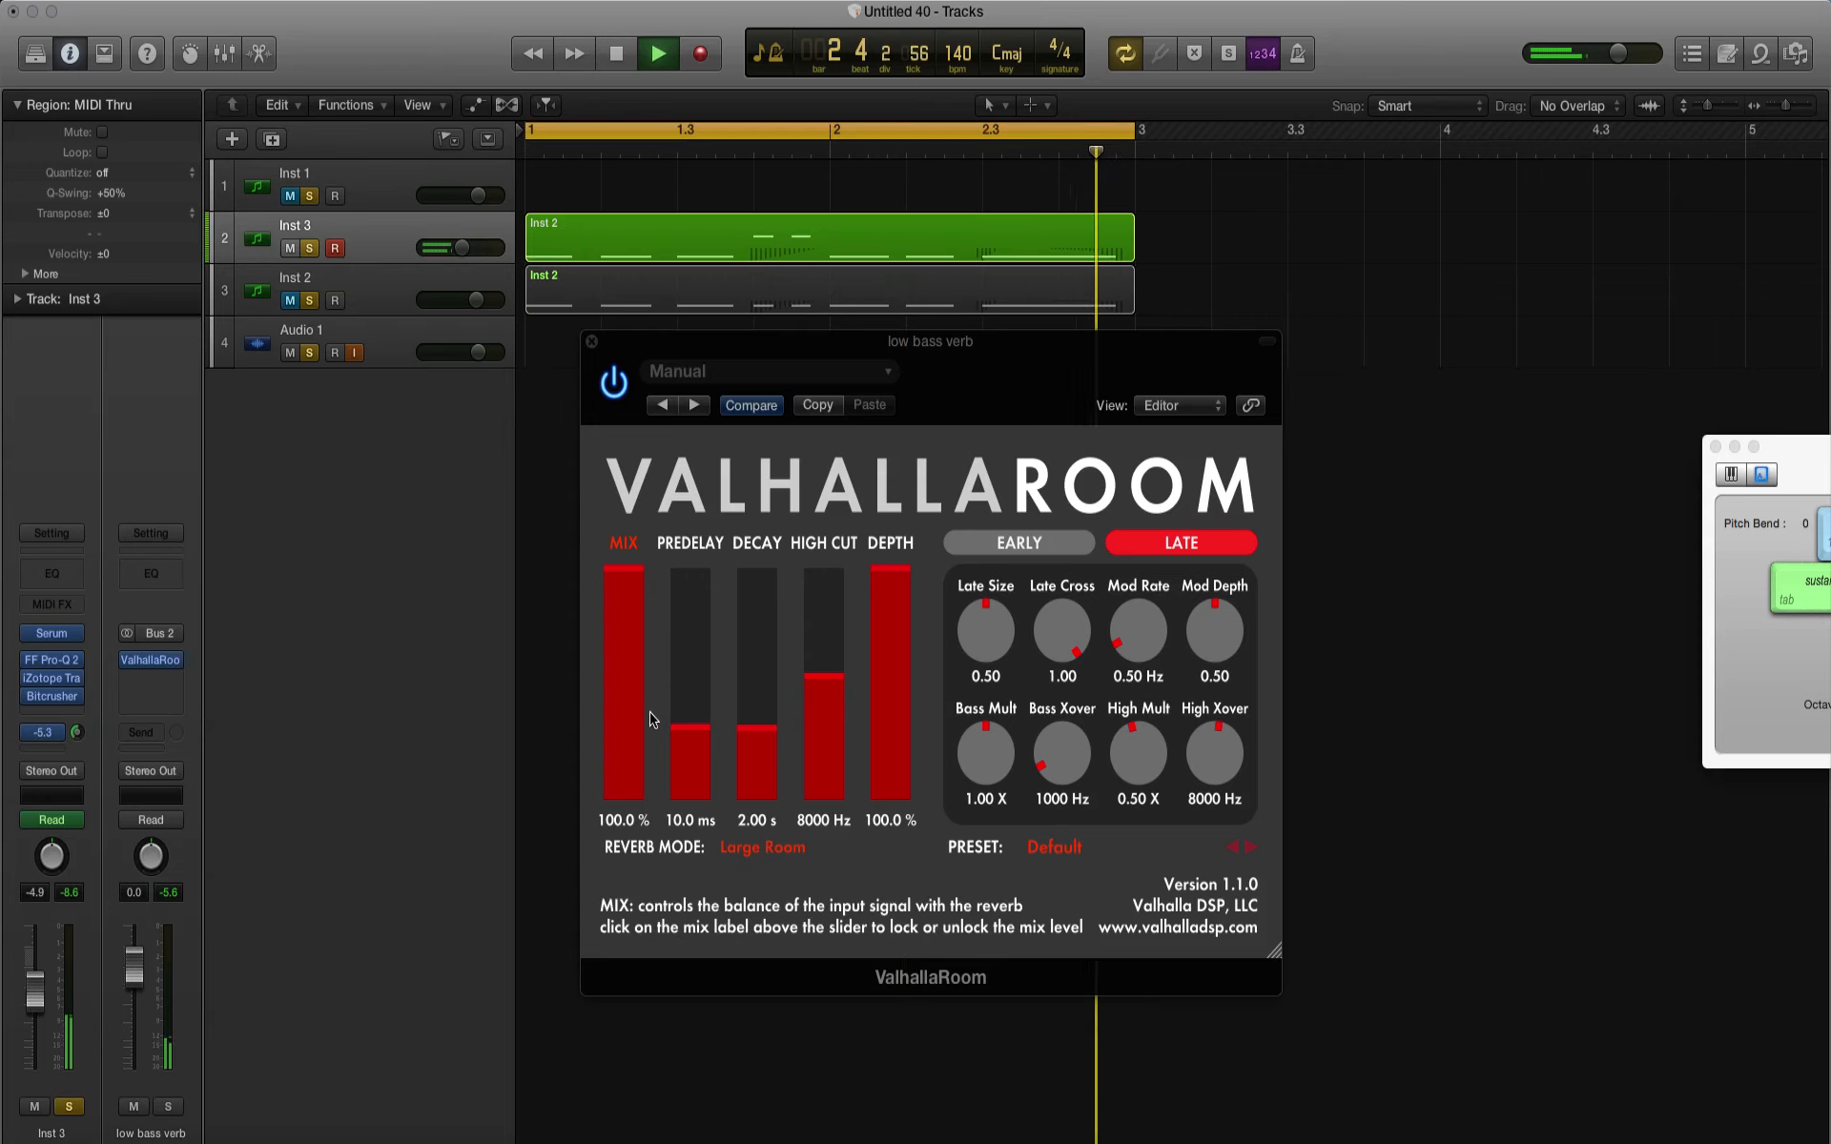
Step: Set ValhallaRoom to 51.2% mix, 2.4 ms predelay, 1.01 s decay, 10950 Hz high cut and 33.6% depth, and close its window
left_click_drag(824, 716, 825, 593)
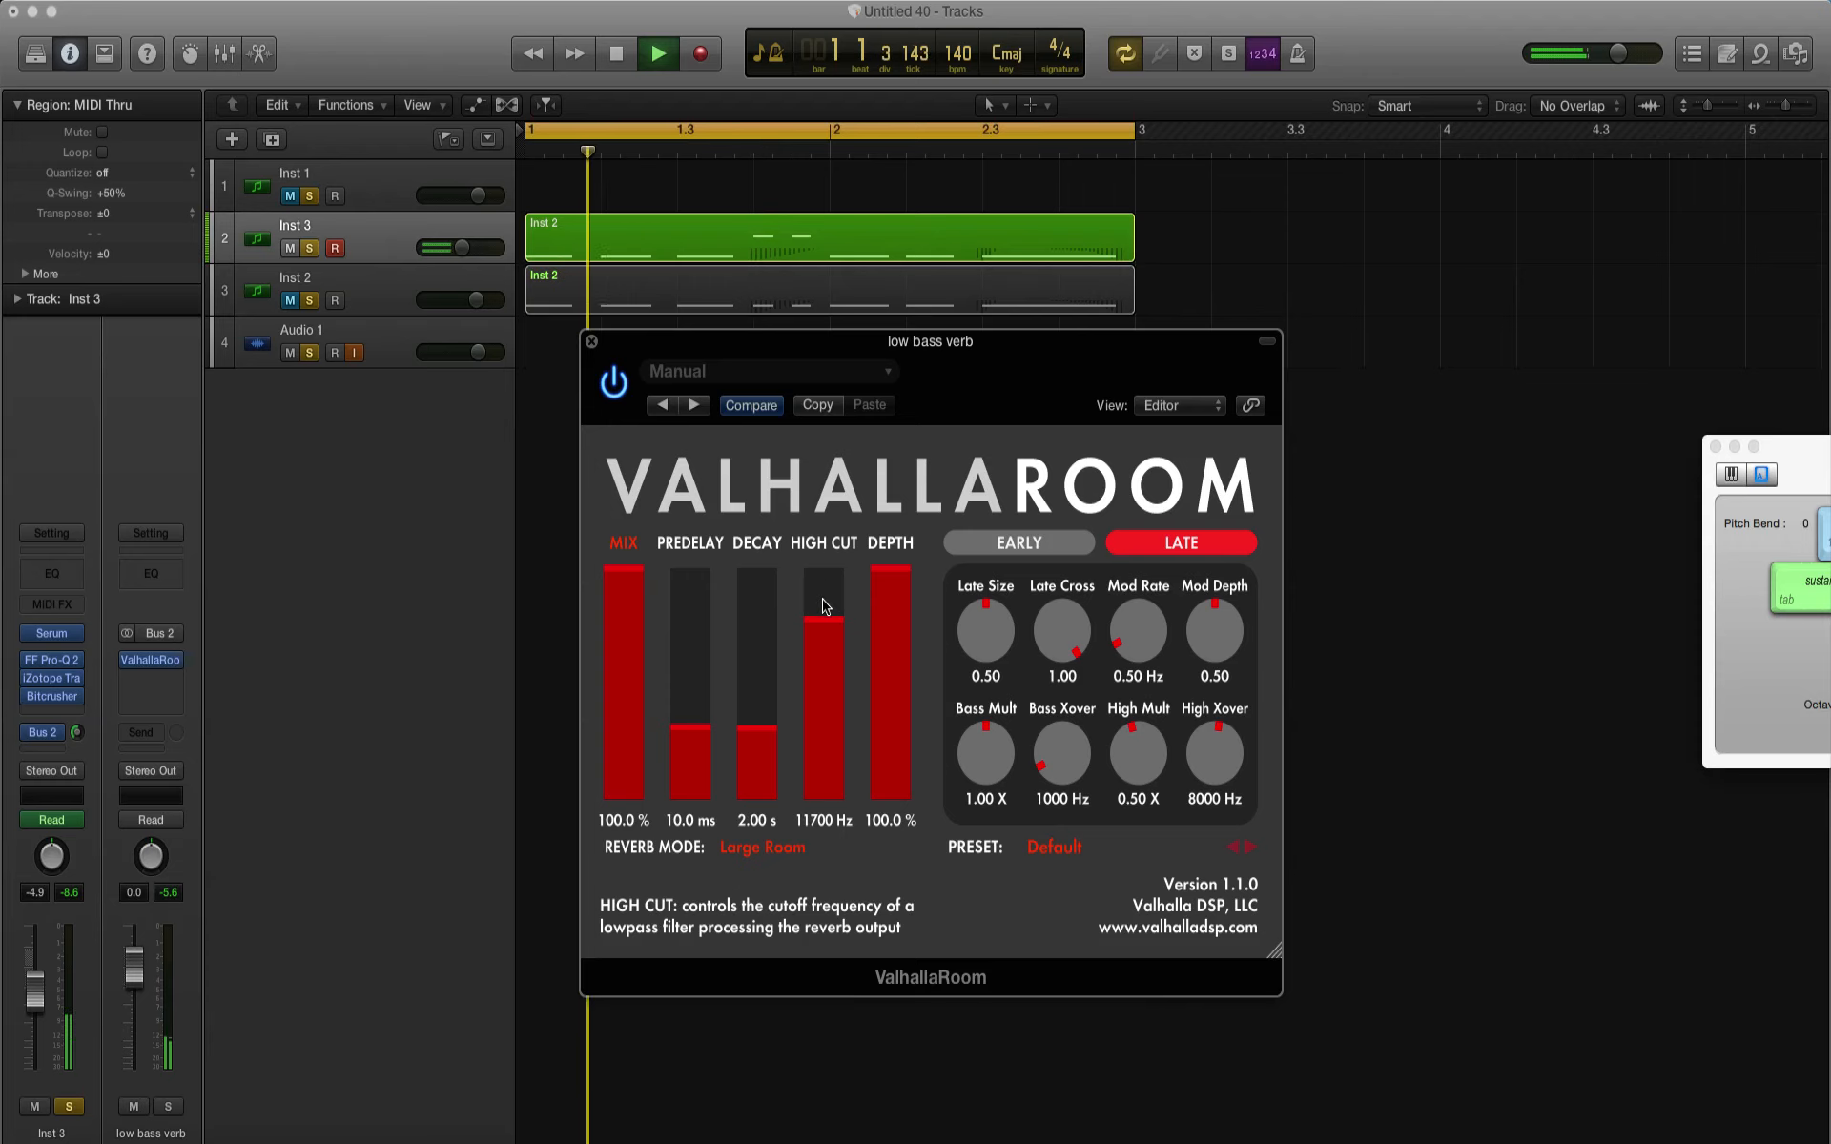
left_click(825, 631)
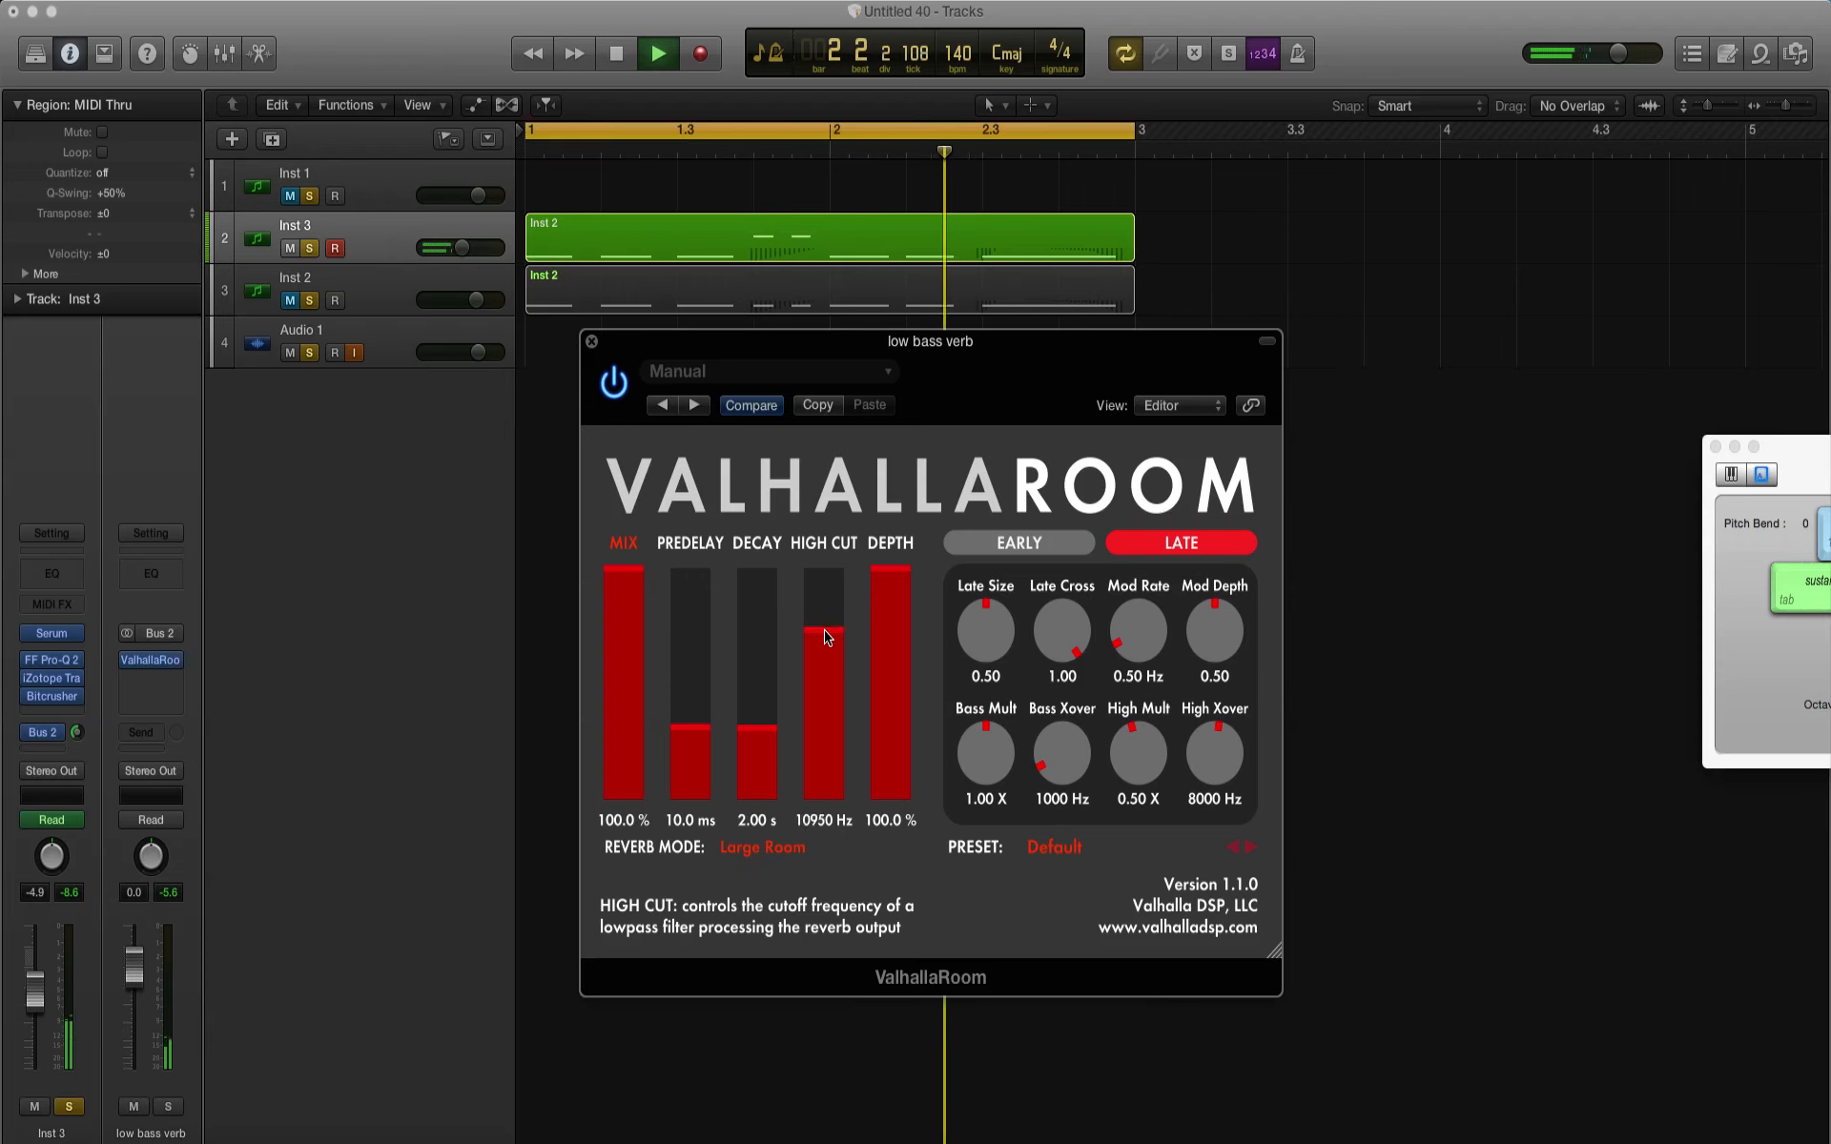
left_click(625, 681)
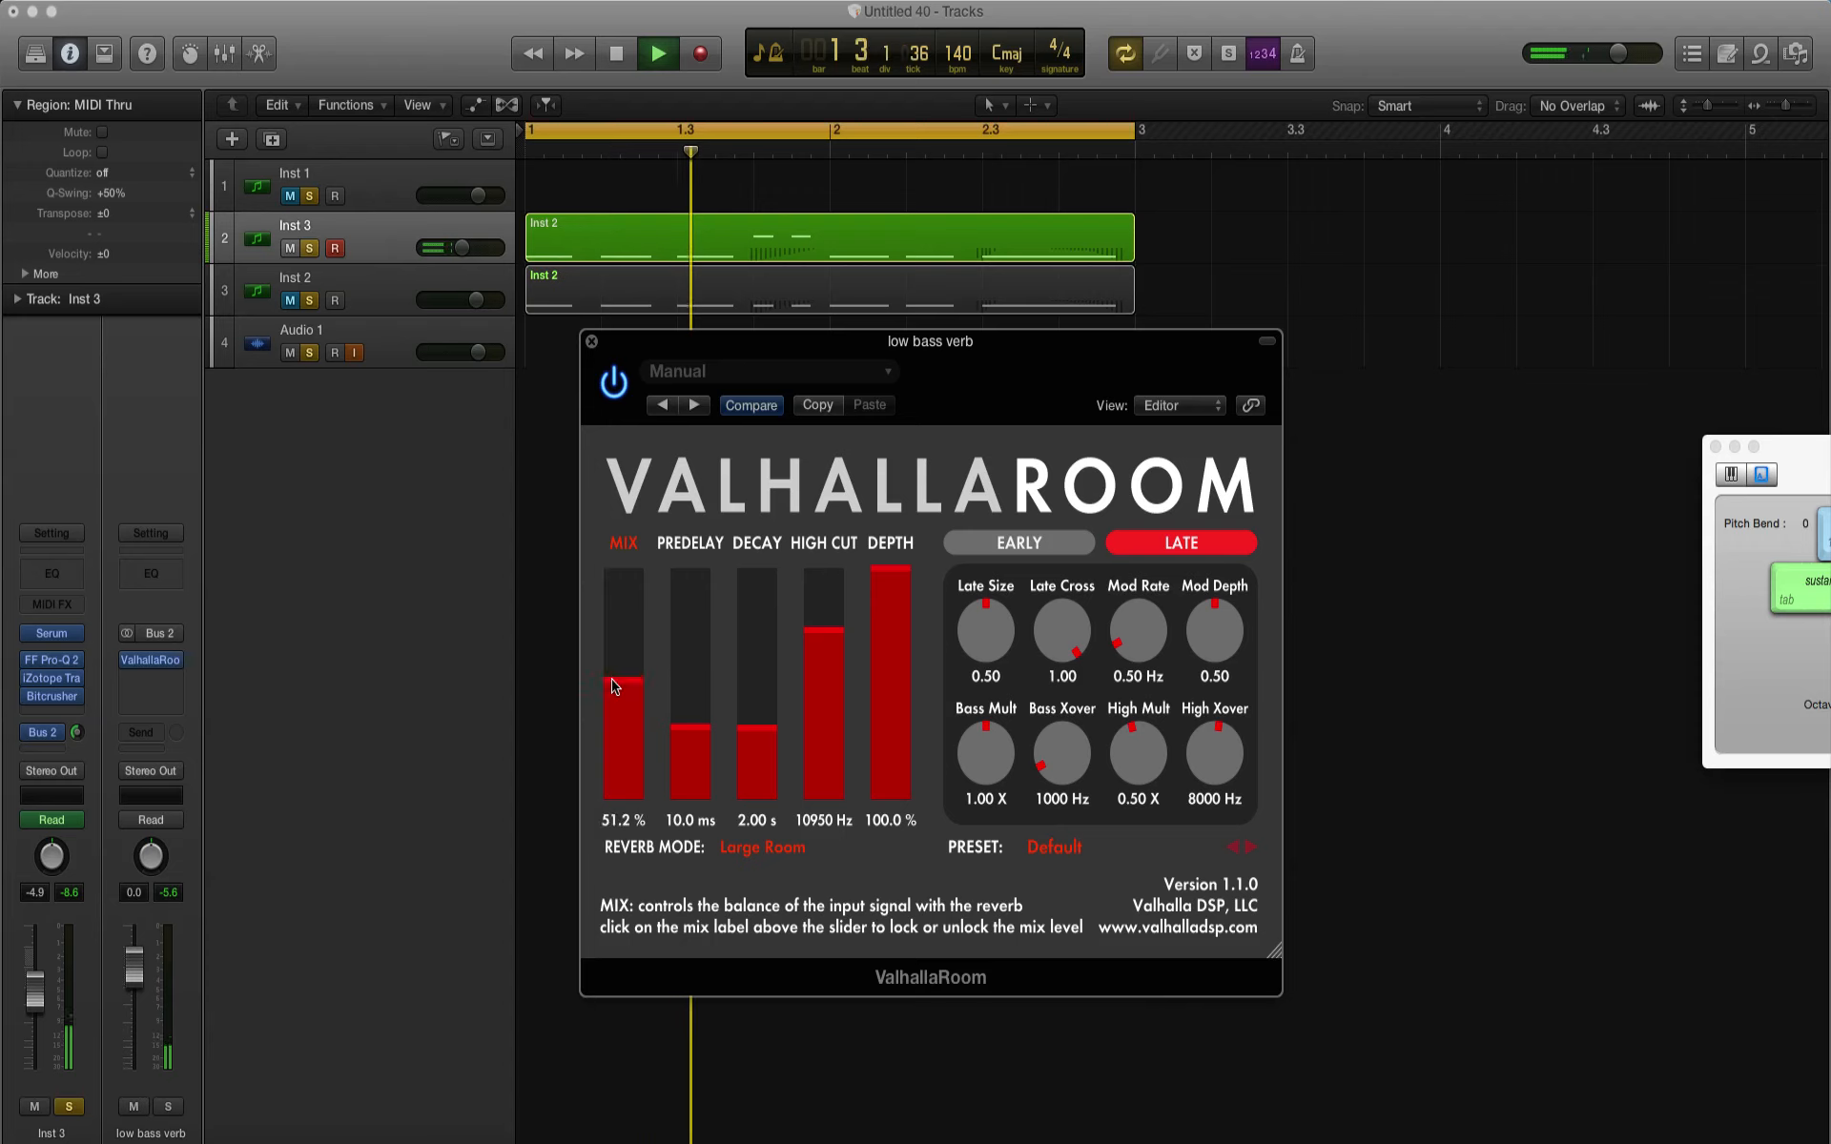
left_click_drag(760, 747, 695, 755)
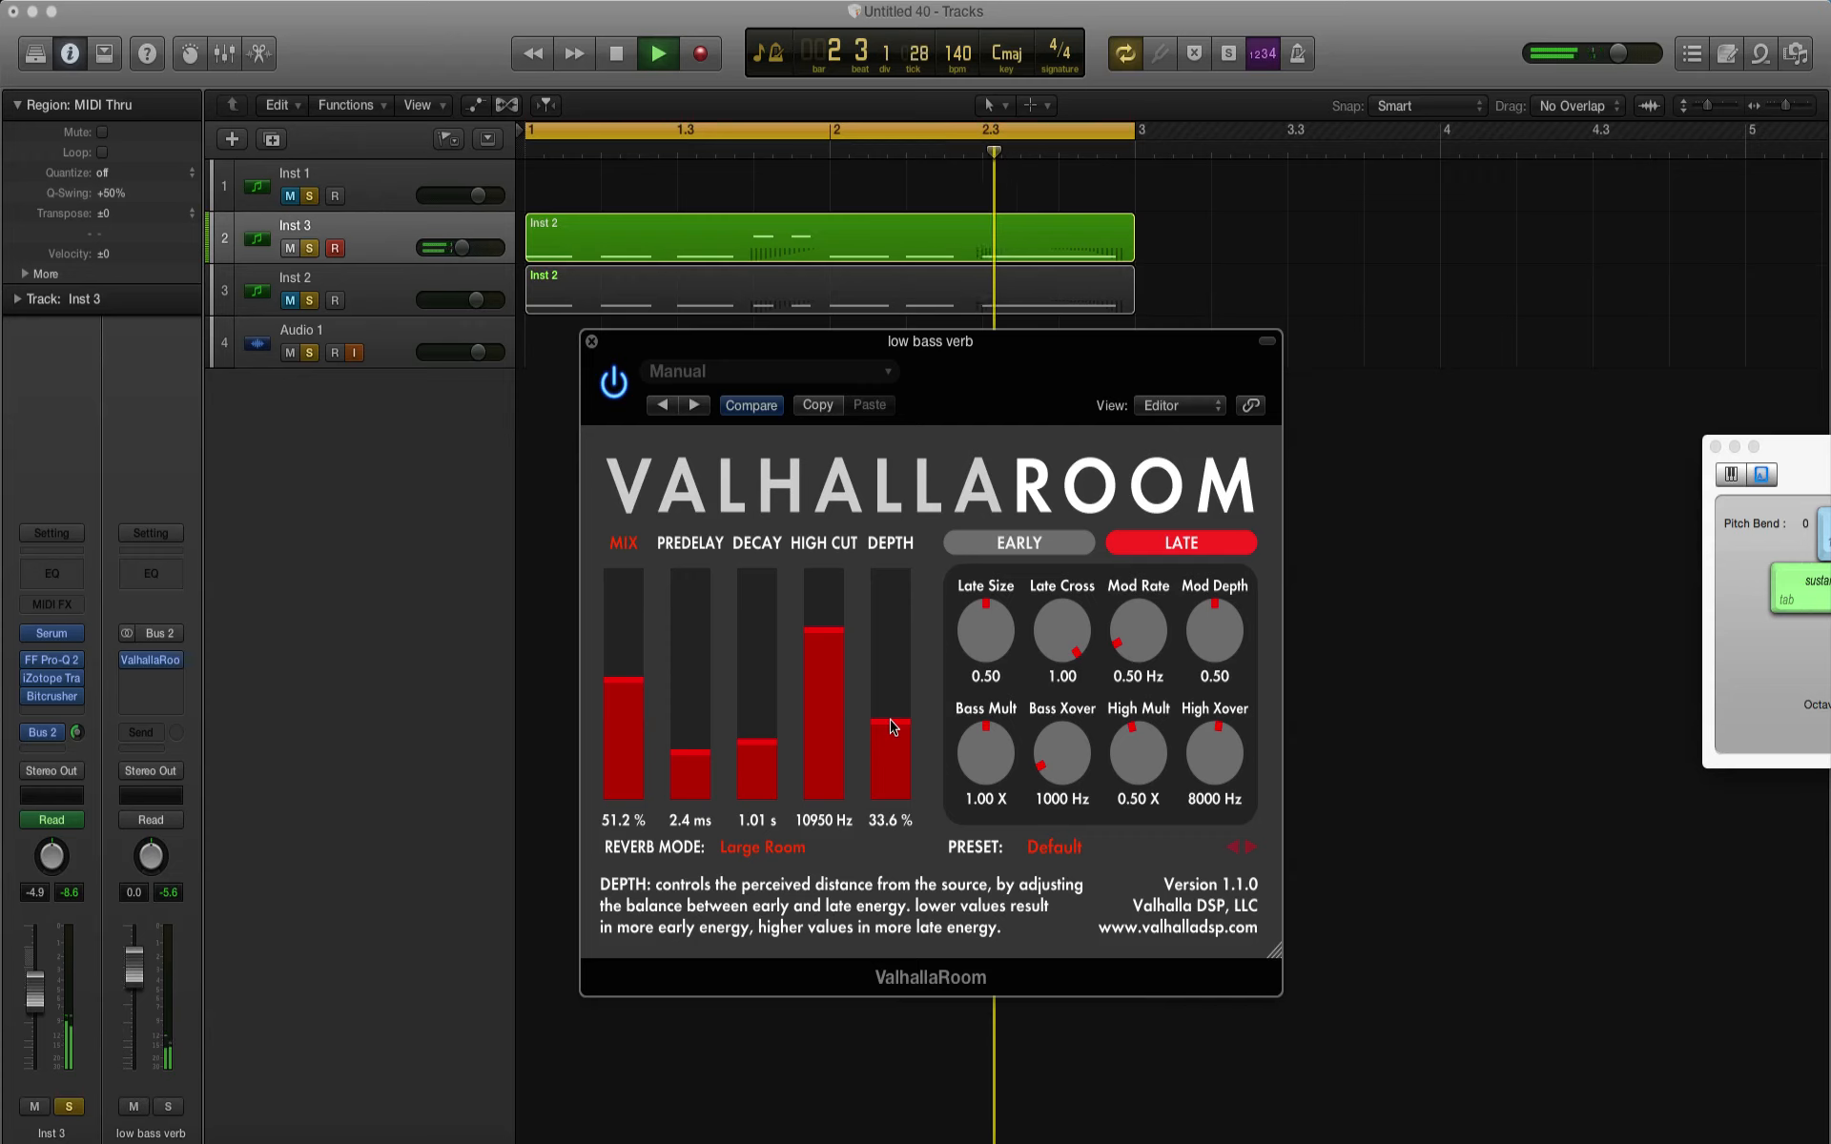
left_click(587, 340)
key("space")
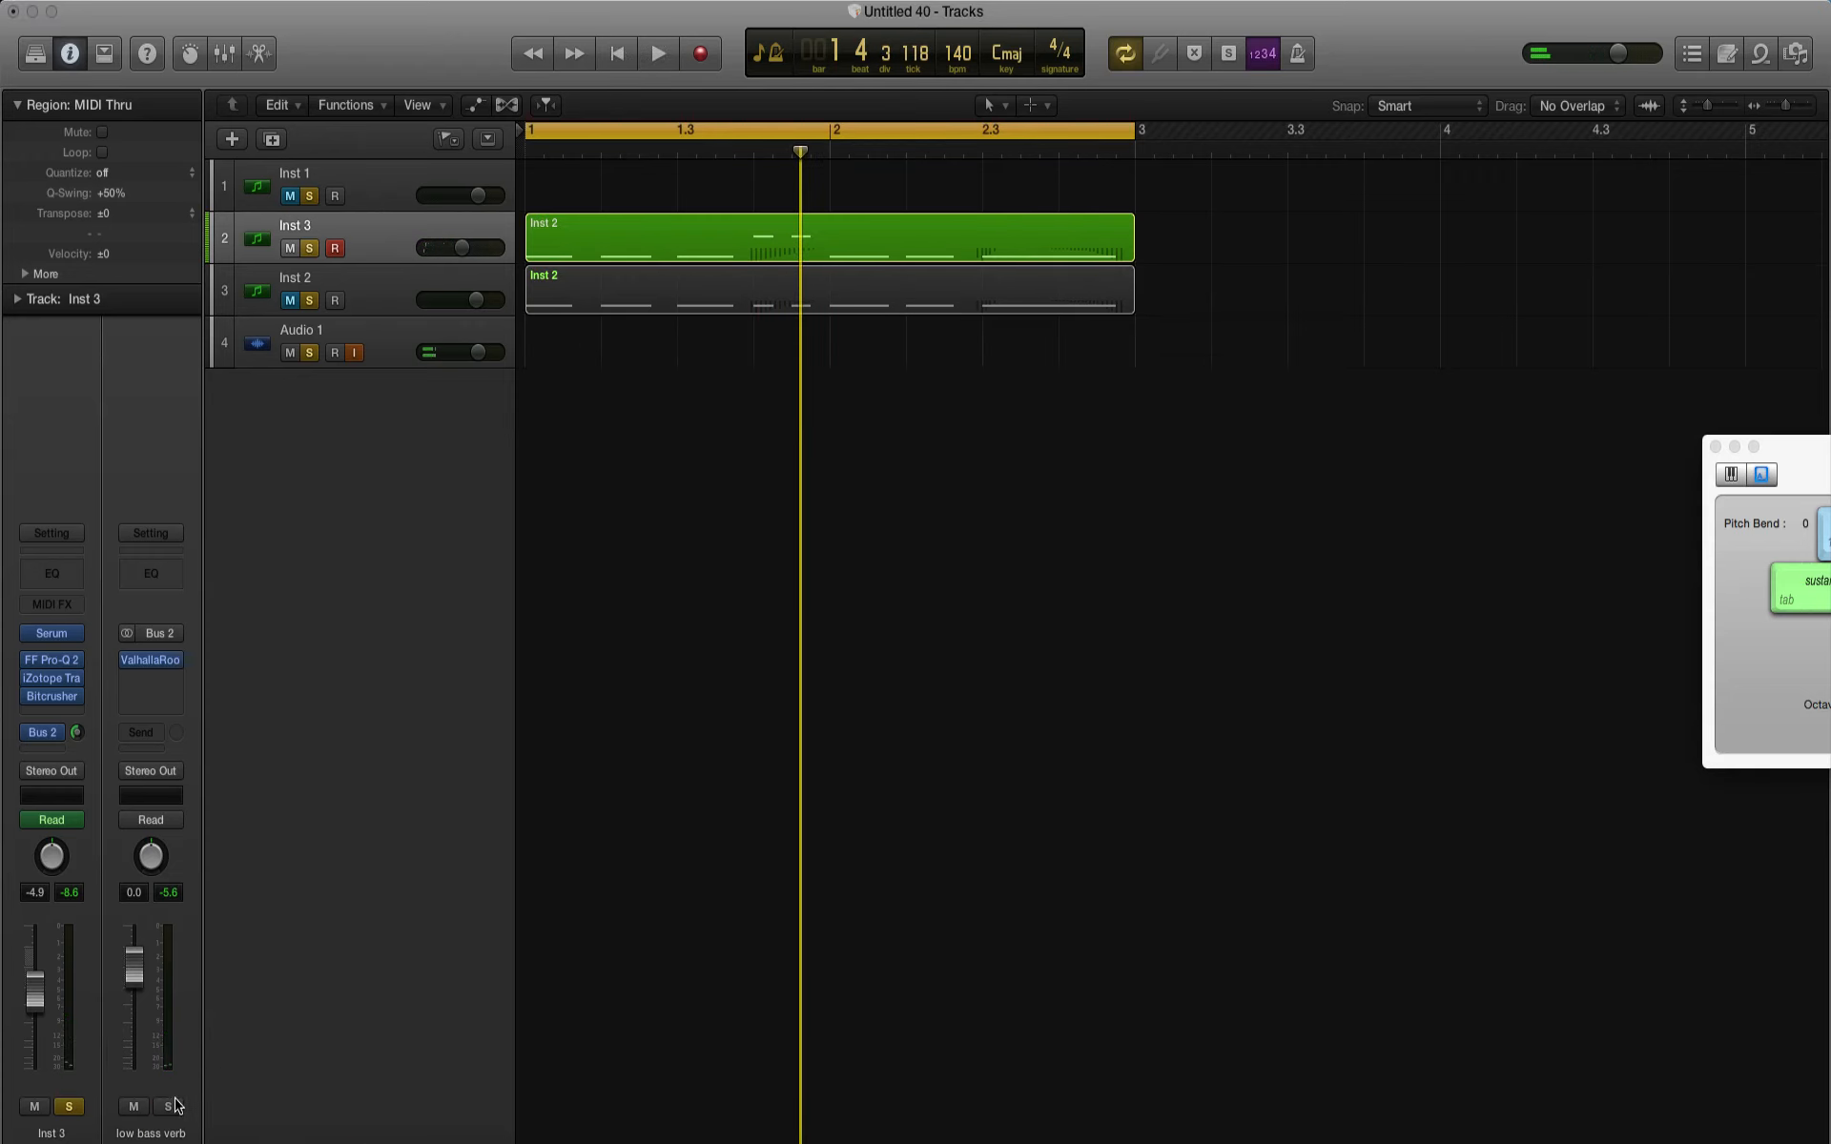
Step: Solo the low bass verb channel, set its ValhallaRoom mix to 100% and play the loop
key("space")
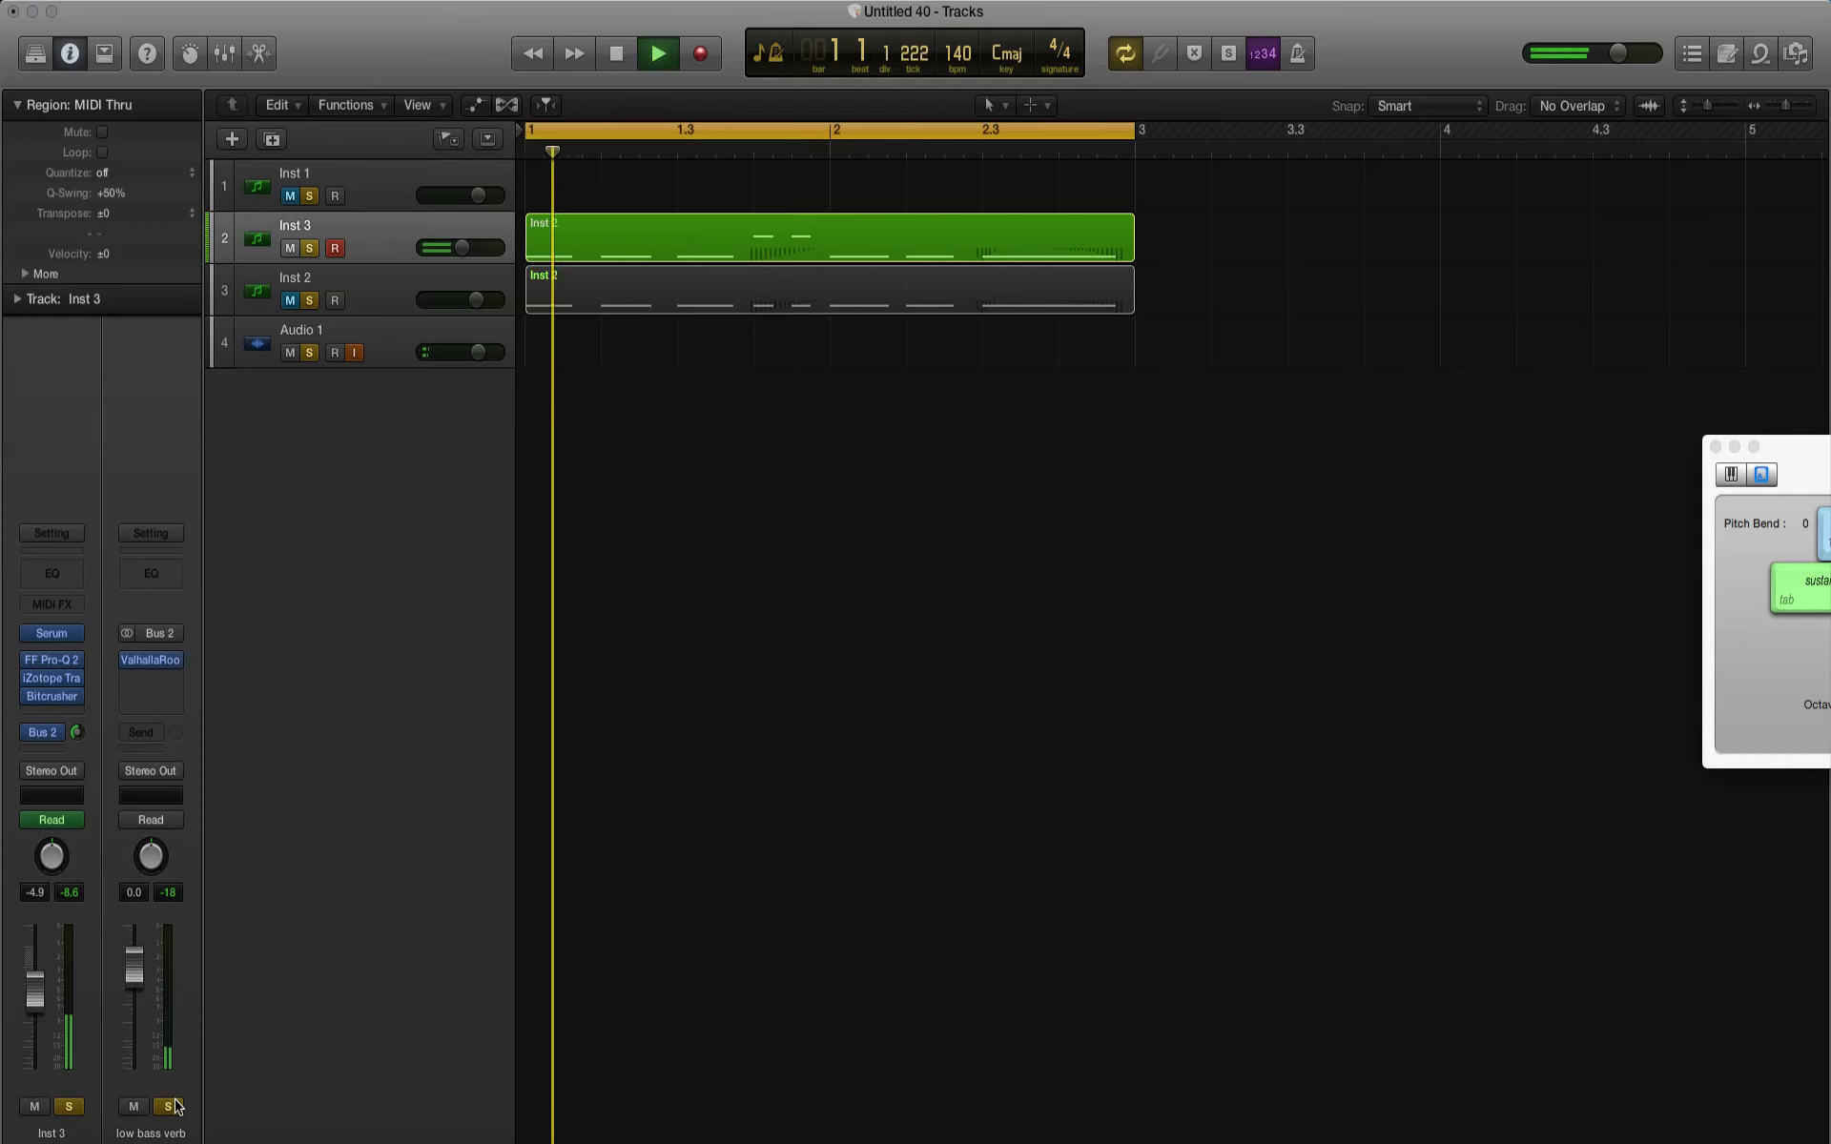
key("space")
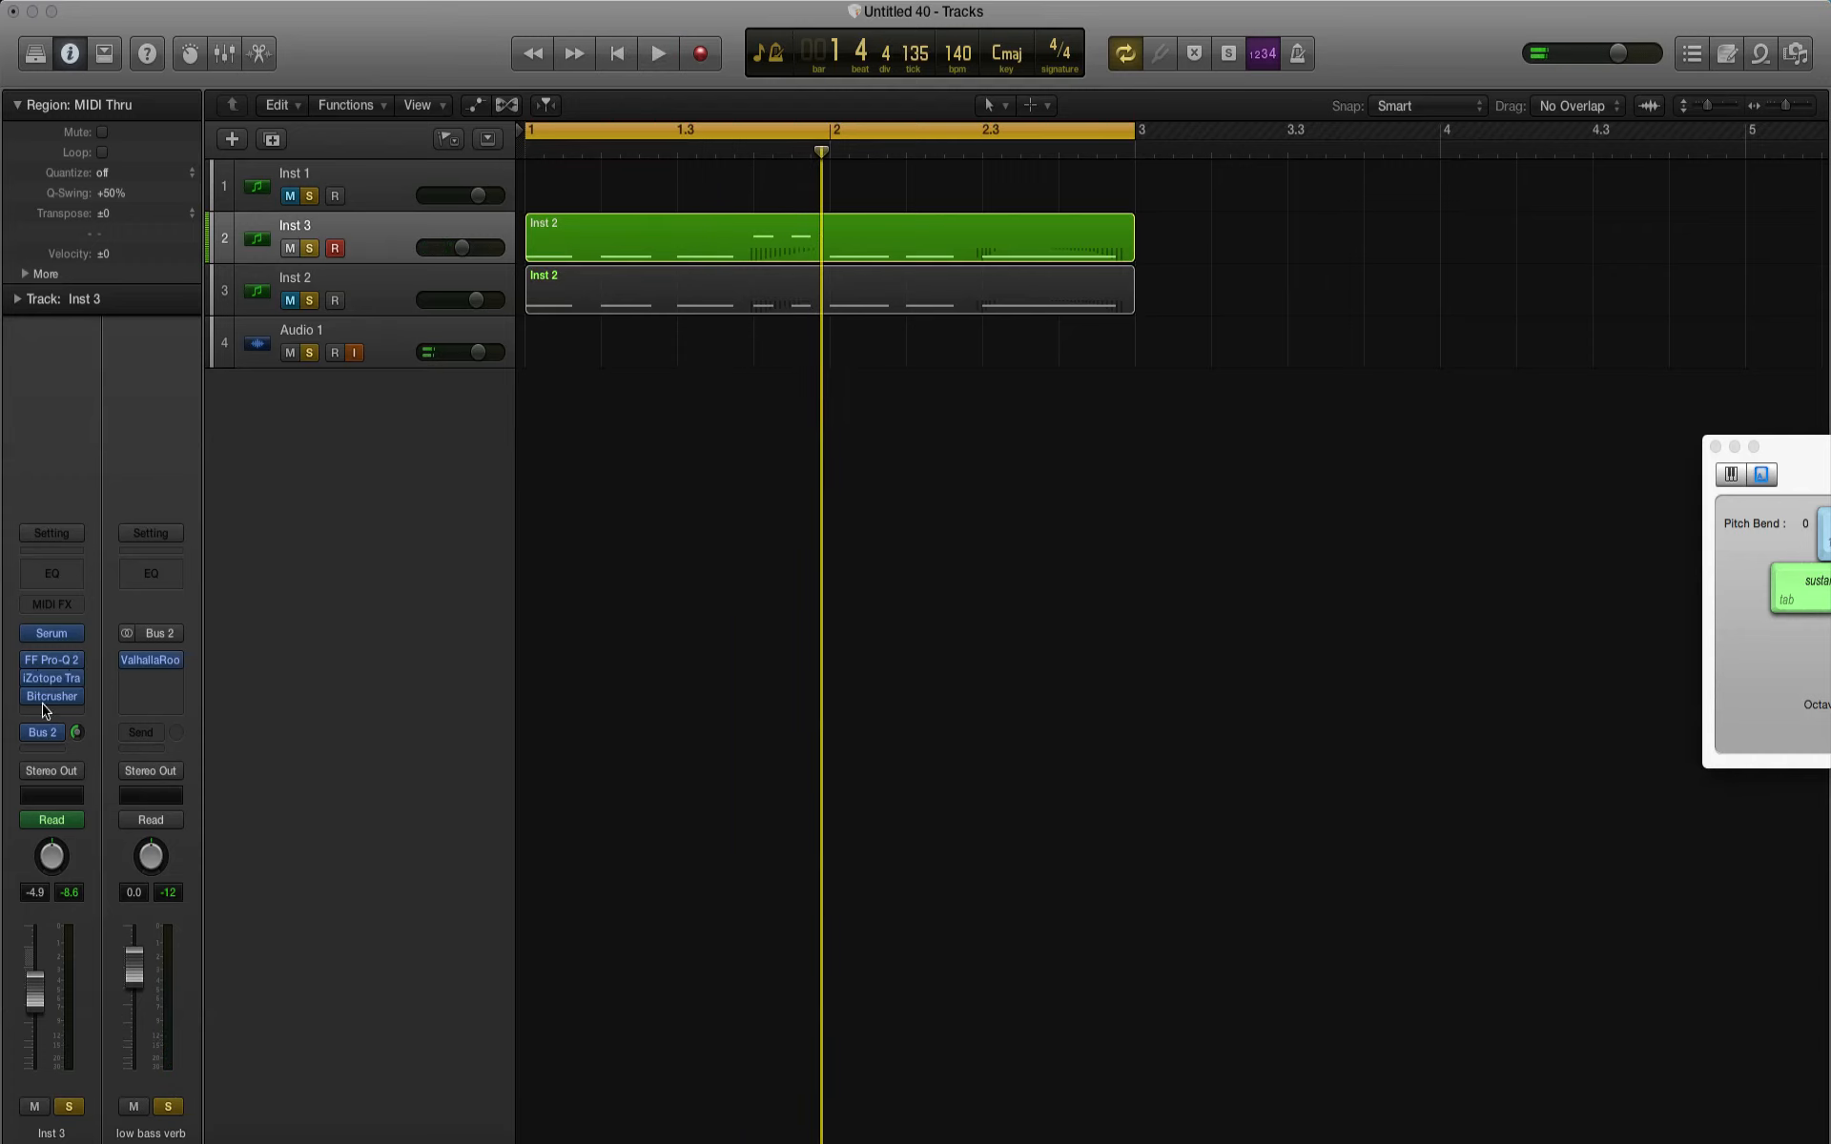
left_click(148, 661)
left_click_drag(625, 682, 625, 241)
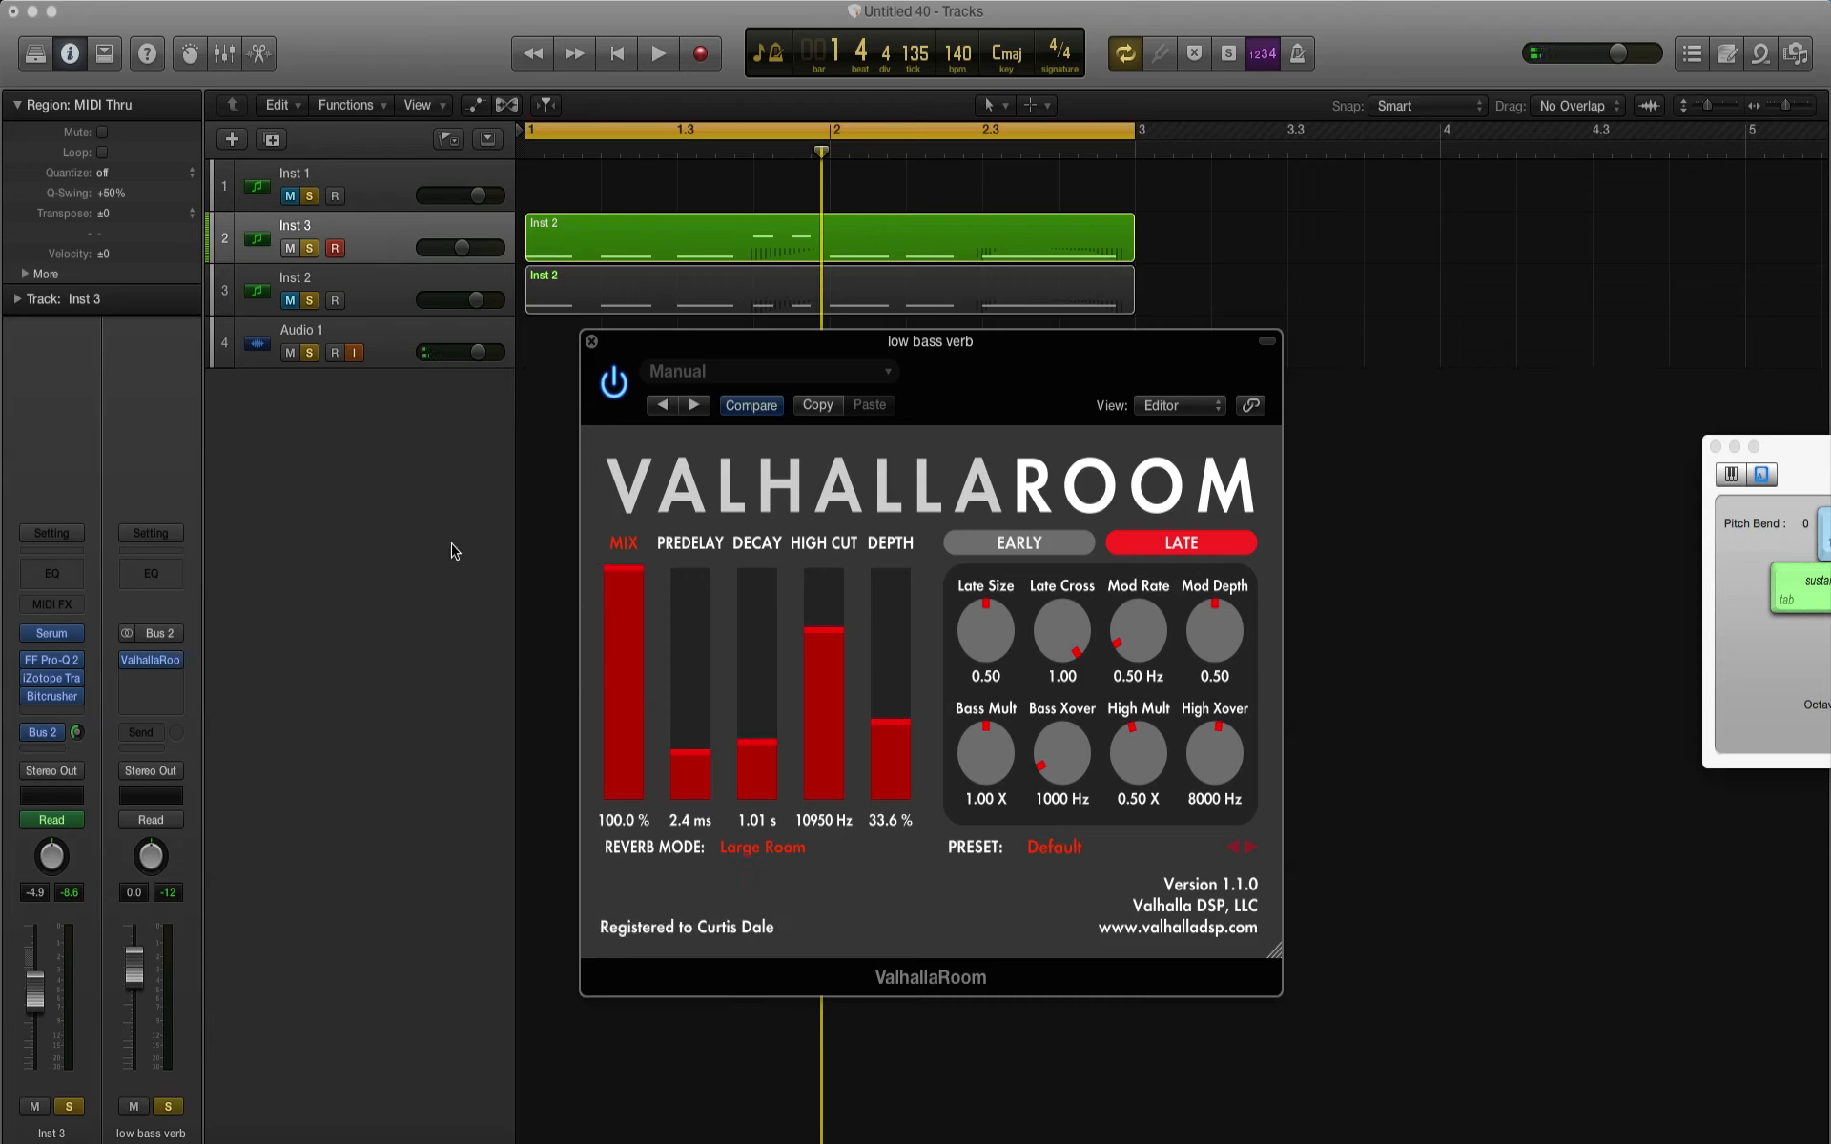
key("space")
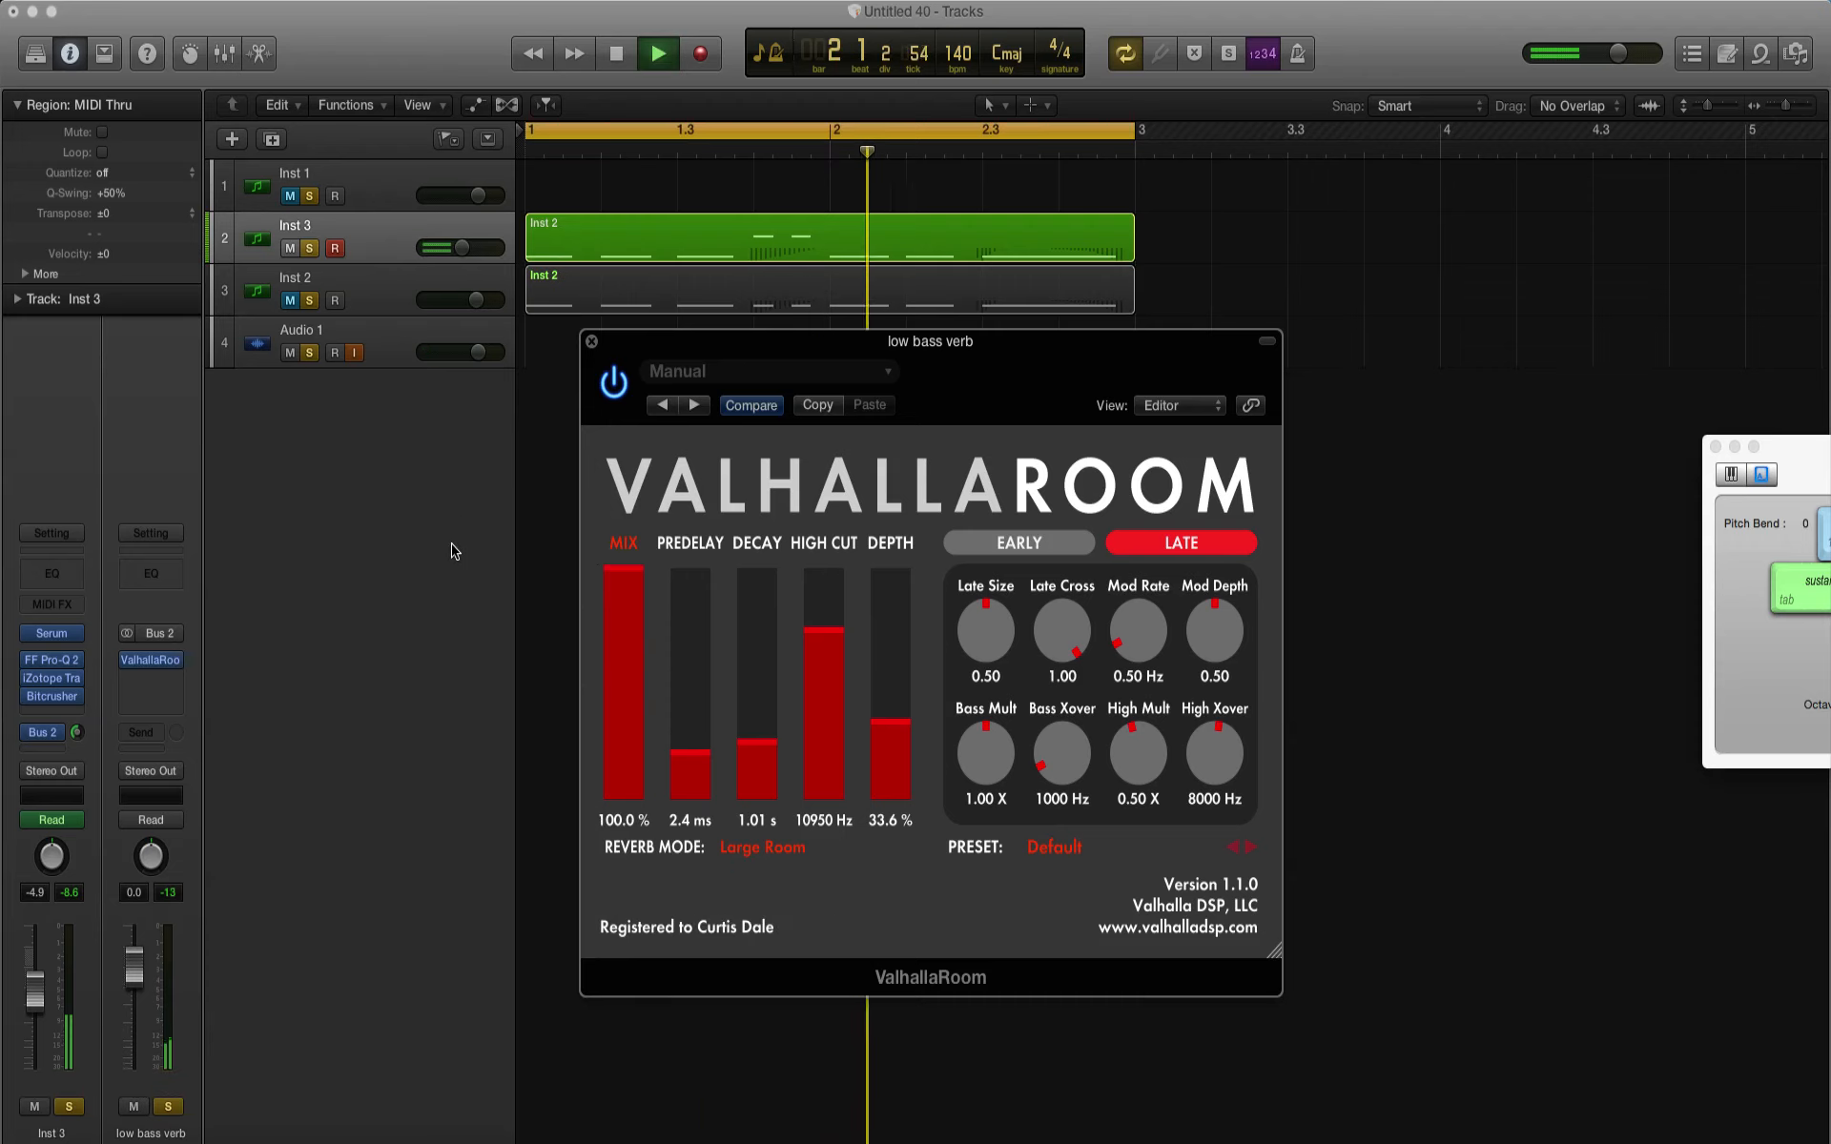
key("space")
Step: Set the ValhallaRoom depth to 65.9% while auditioning the loop
mouse_move(861, 652)
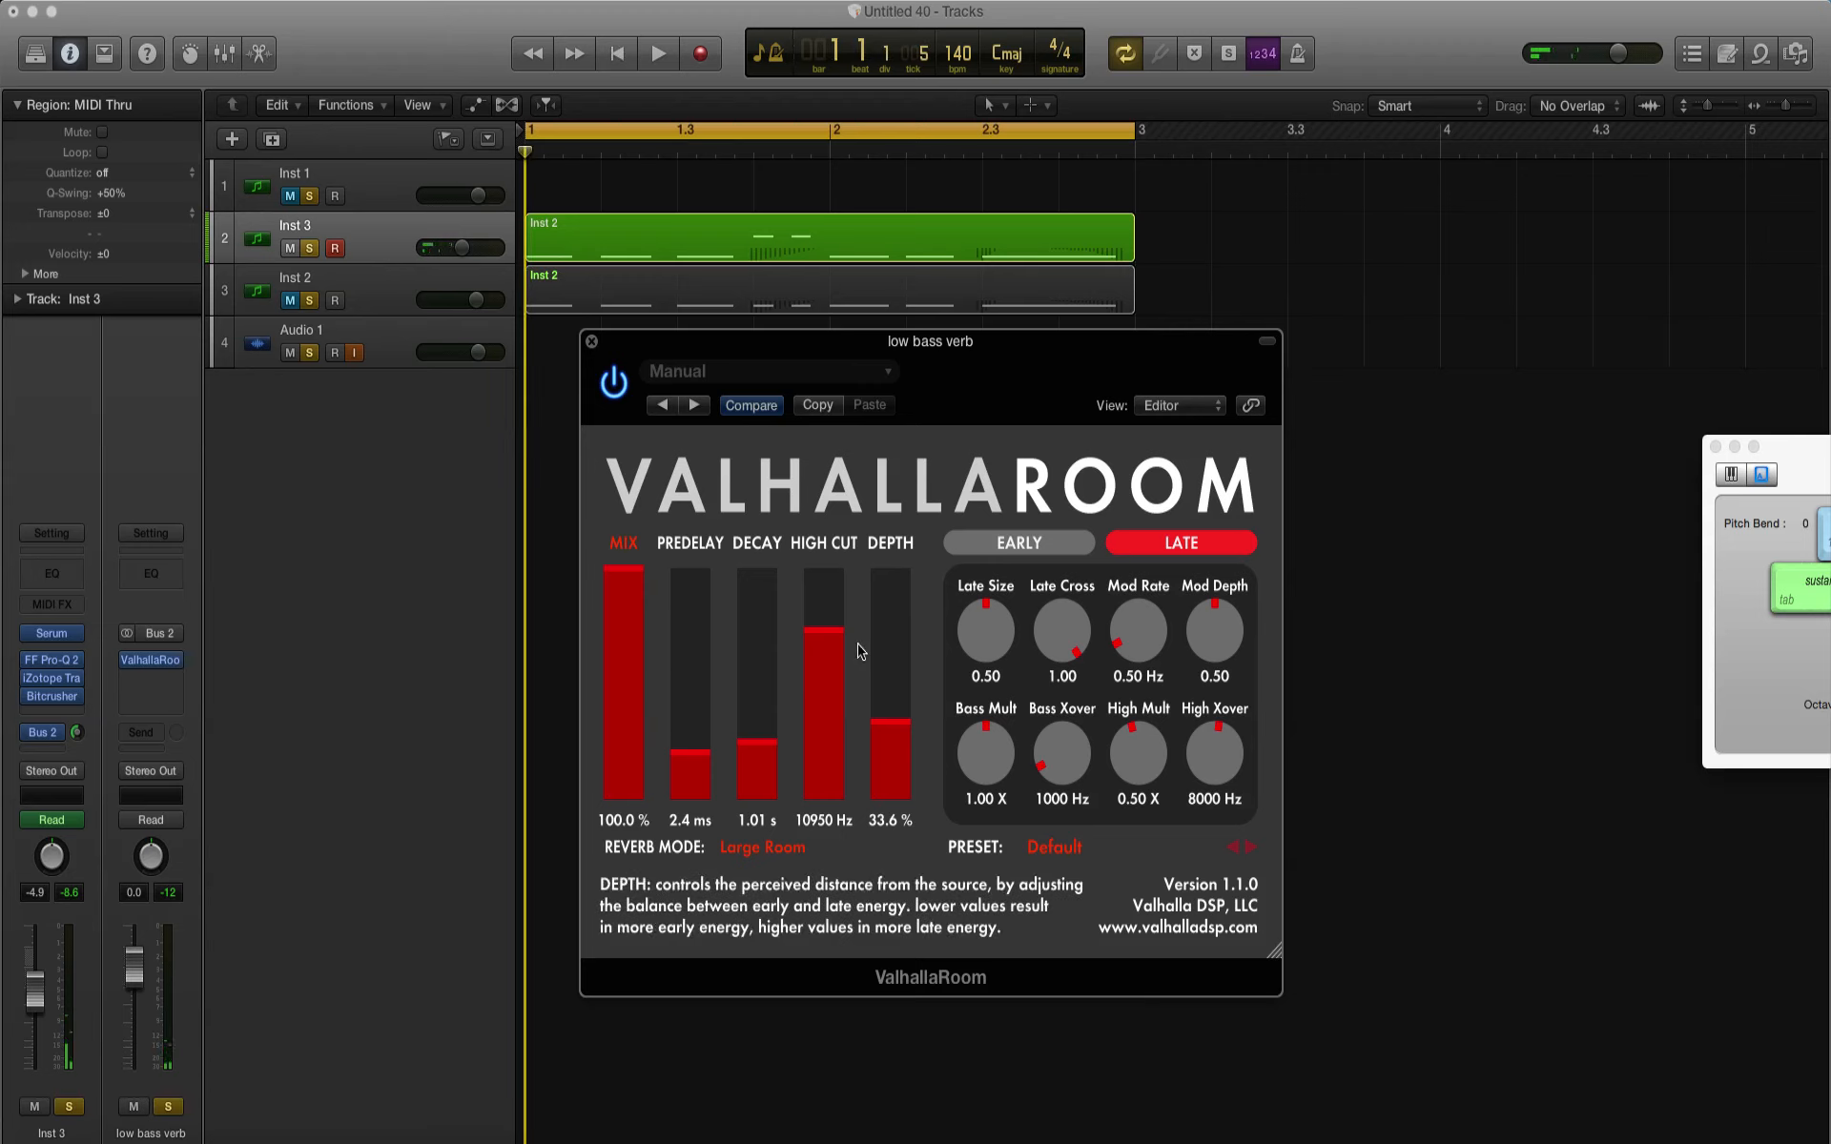
key("space")
key("space")
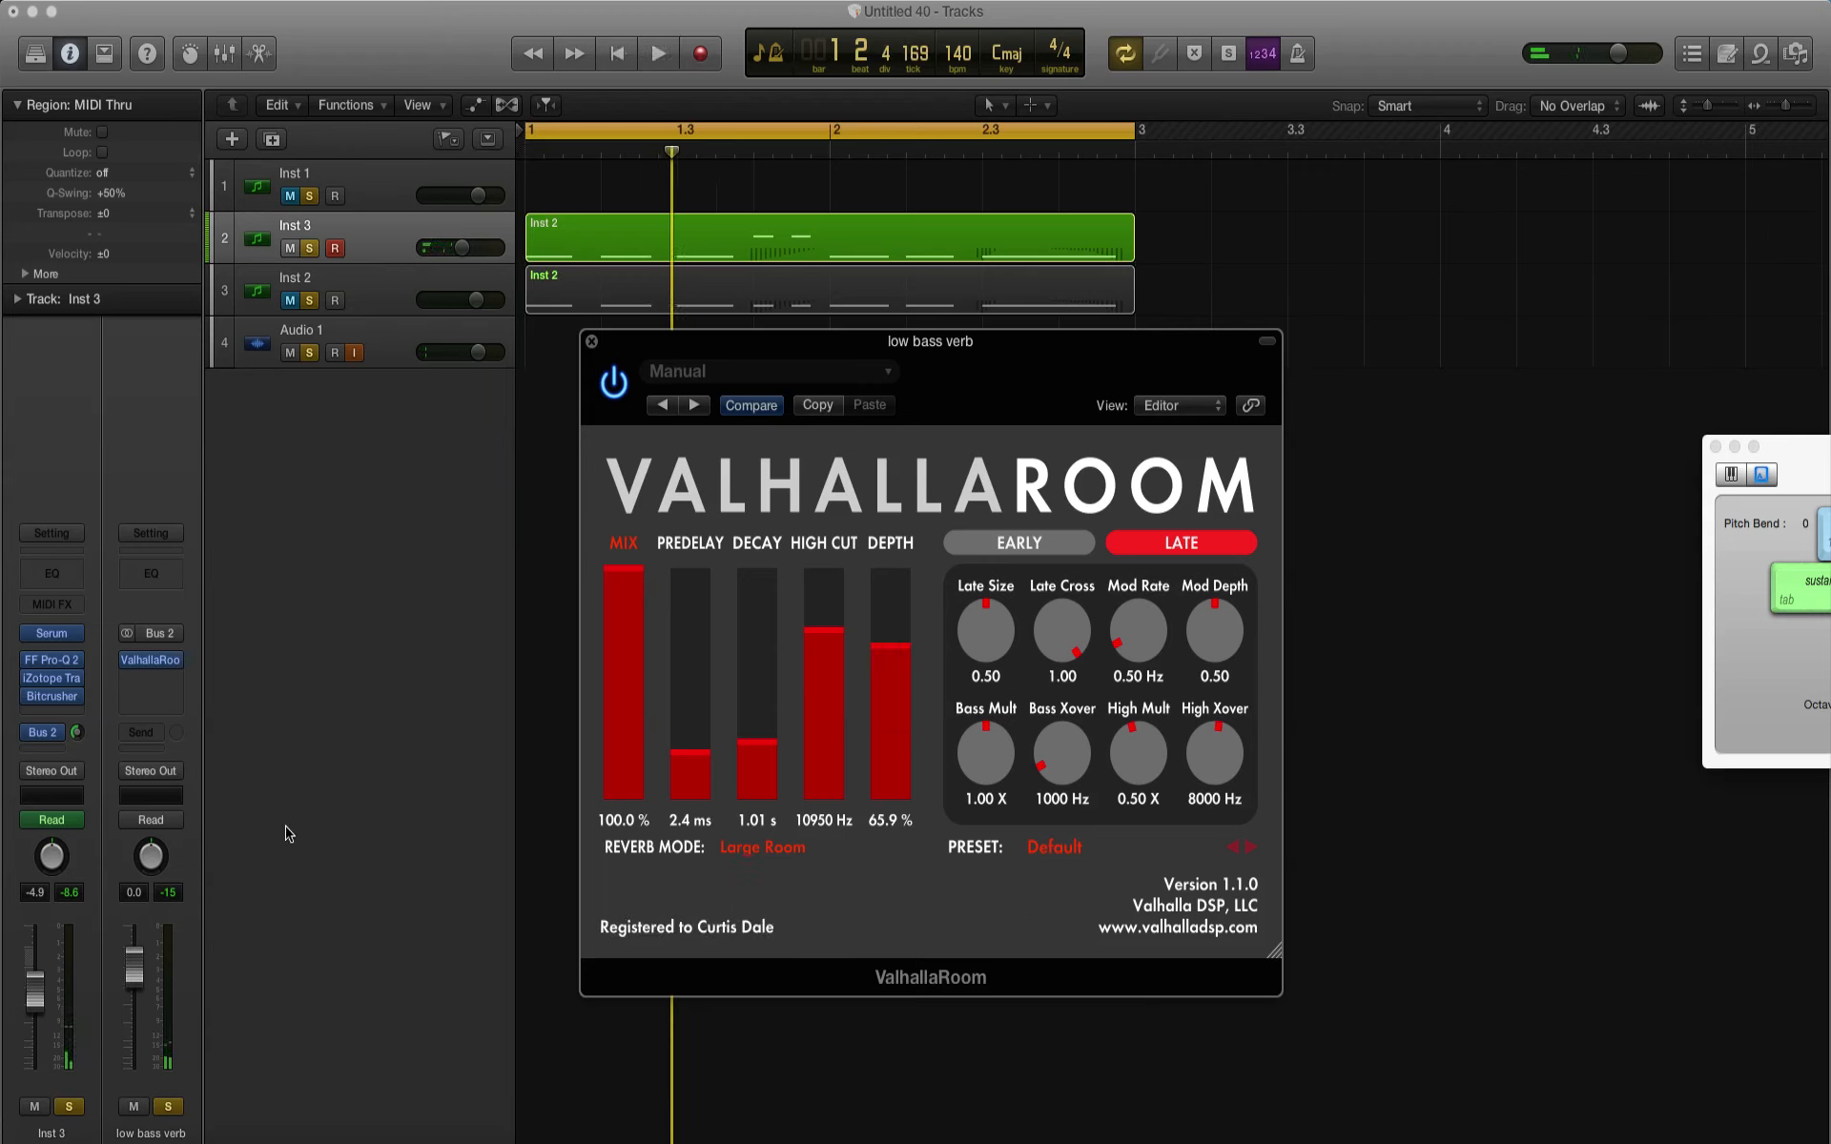
Step: Lower Inst 3's send level to Bus 2 and unsolo Inst 3 to play the reverb return alone
left_click(78, 731)
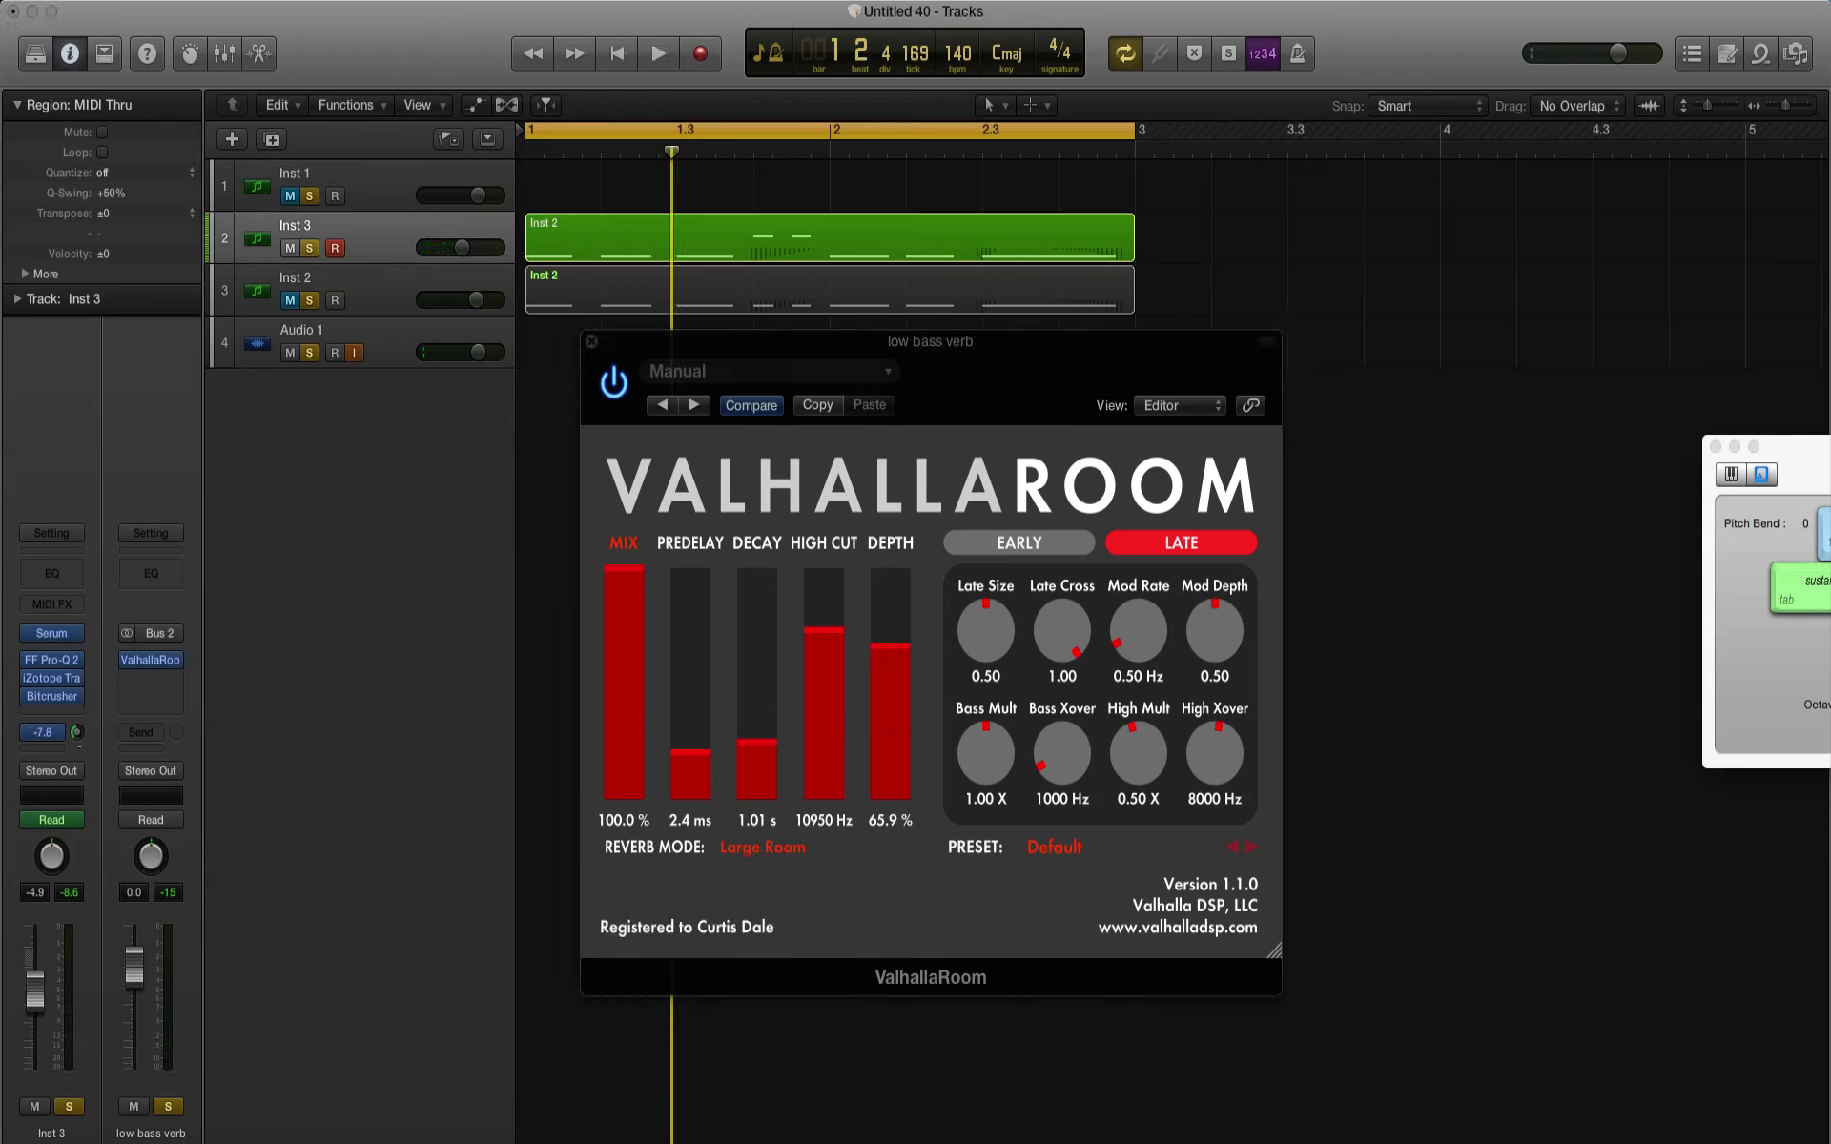
key("space")
key("space")
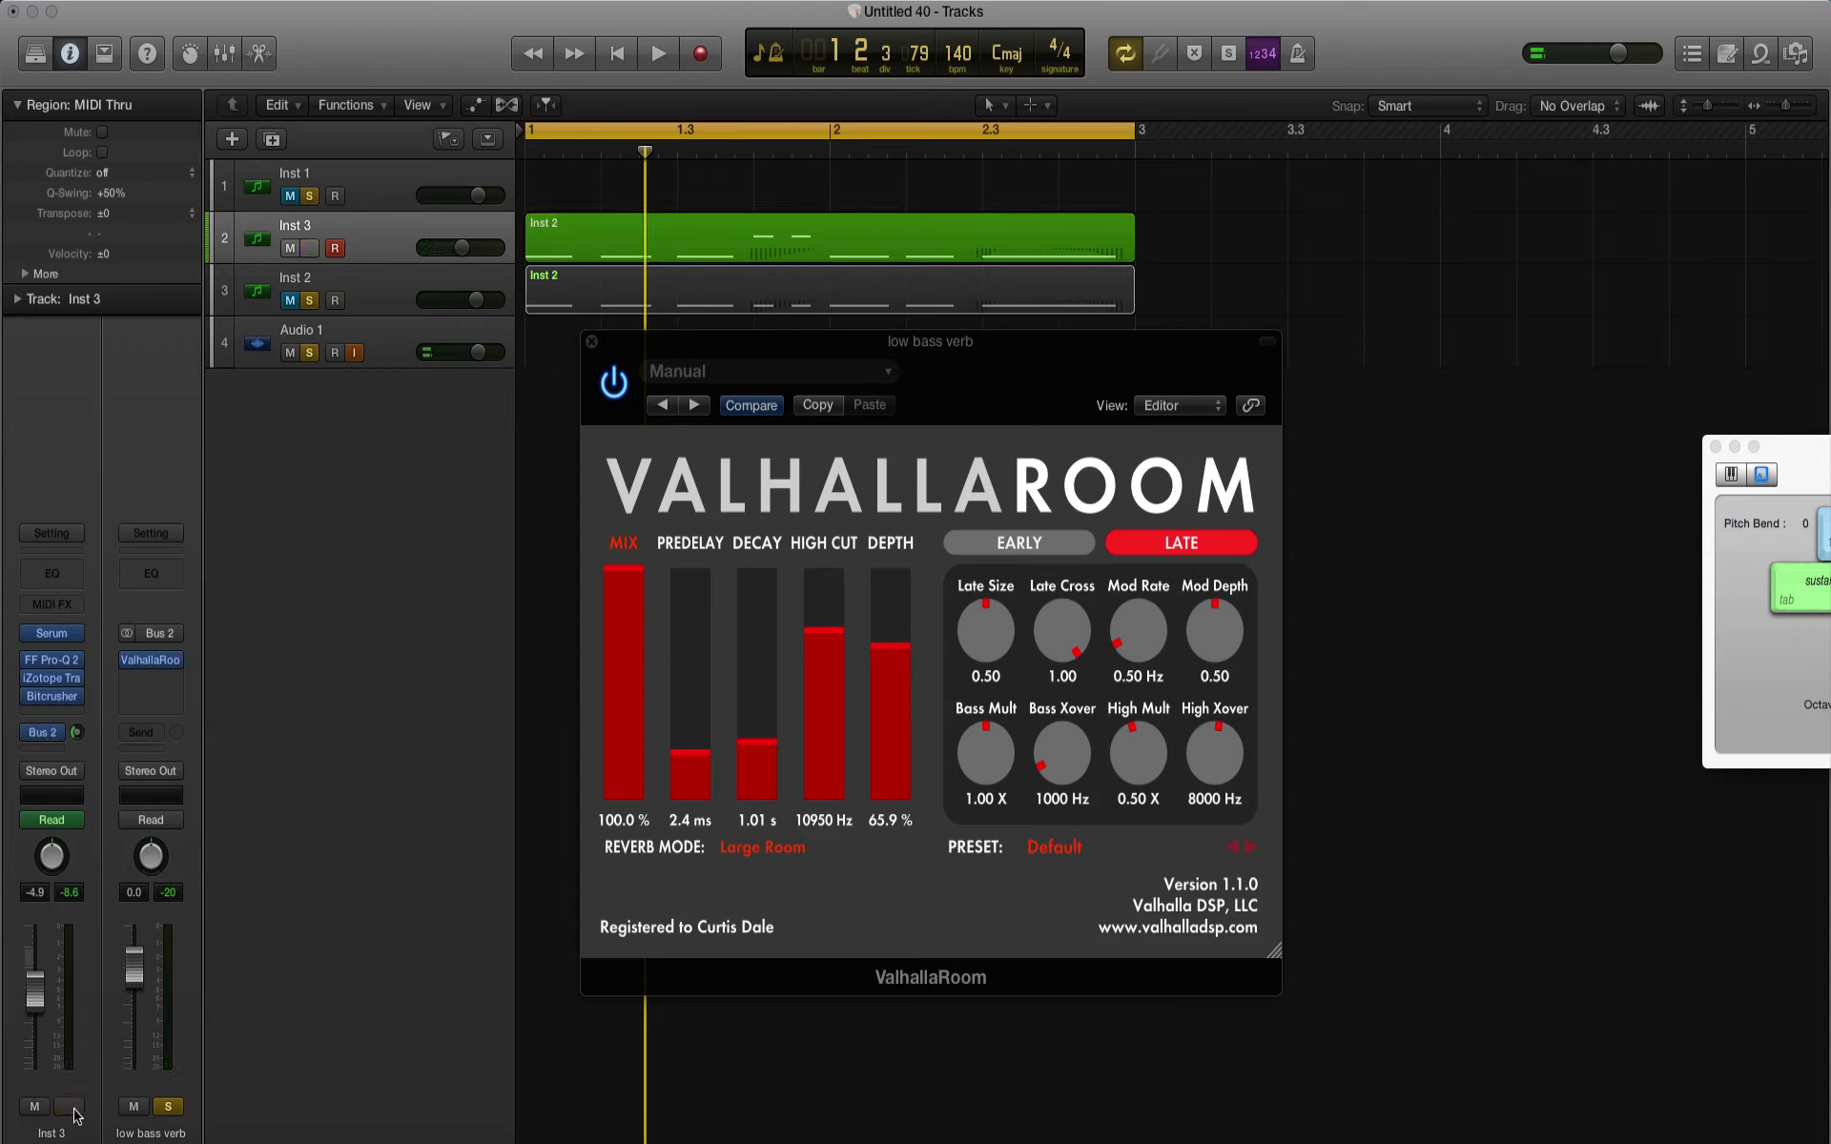
key("space")
key("s")
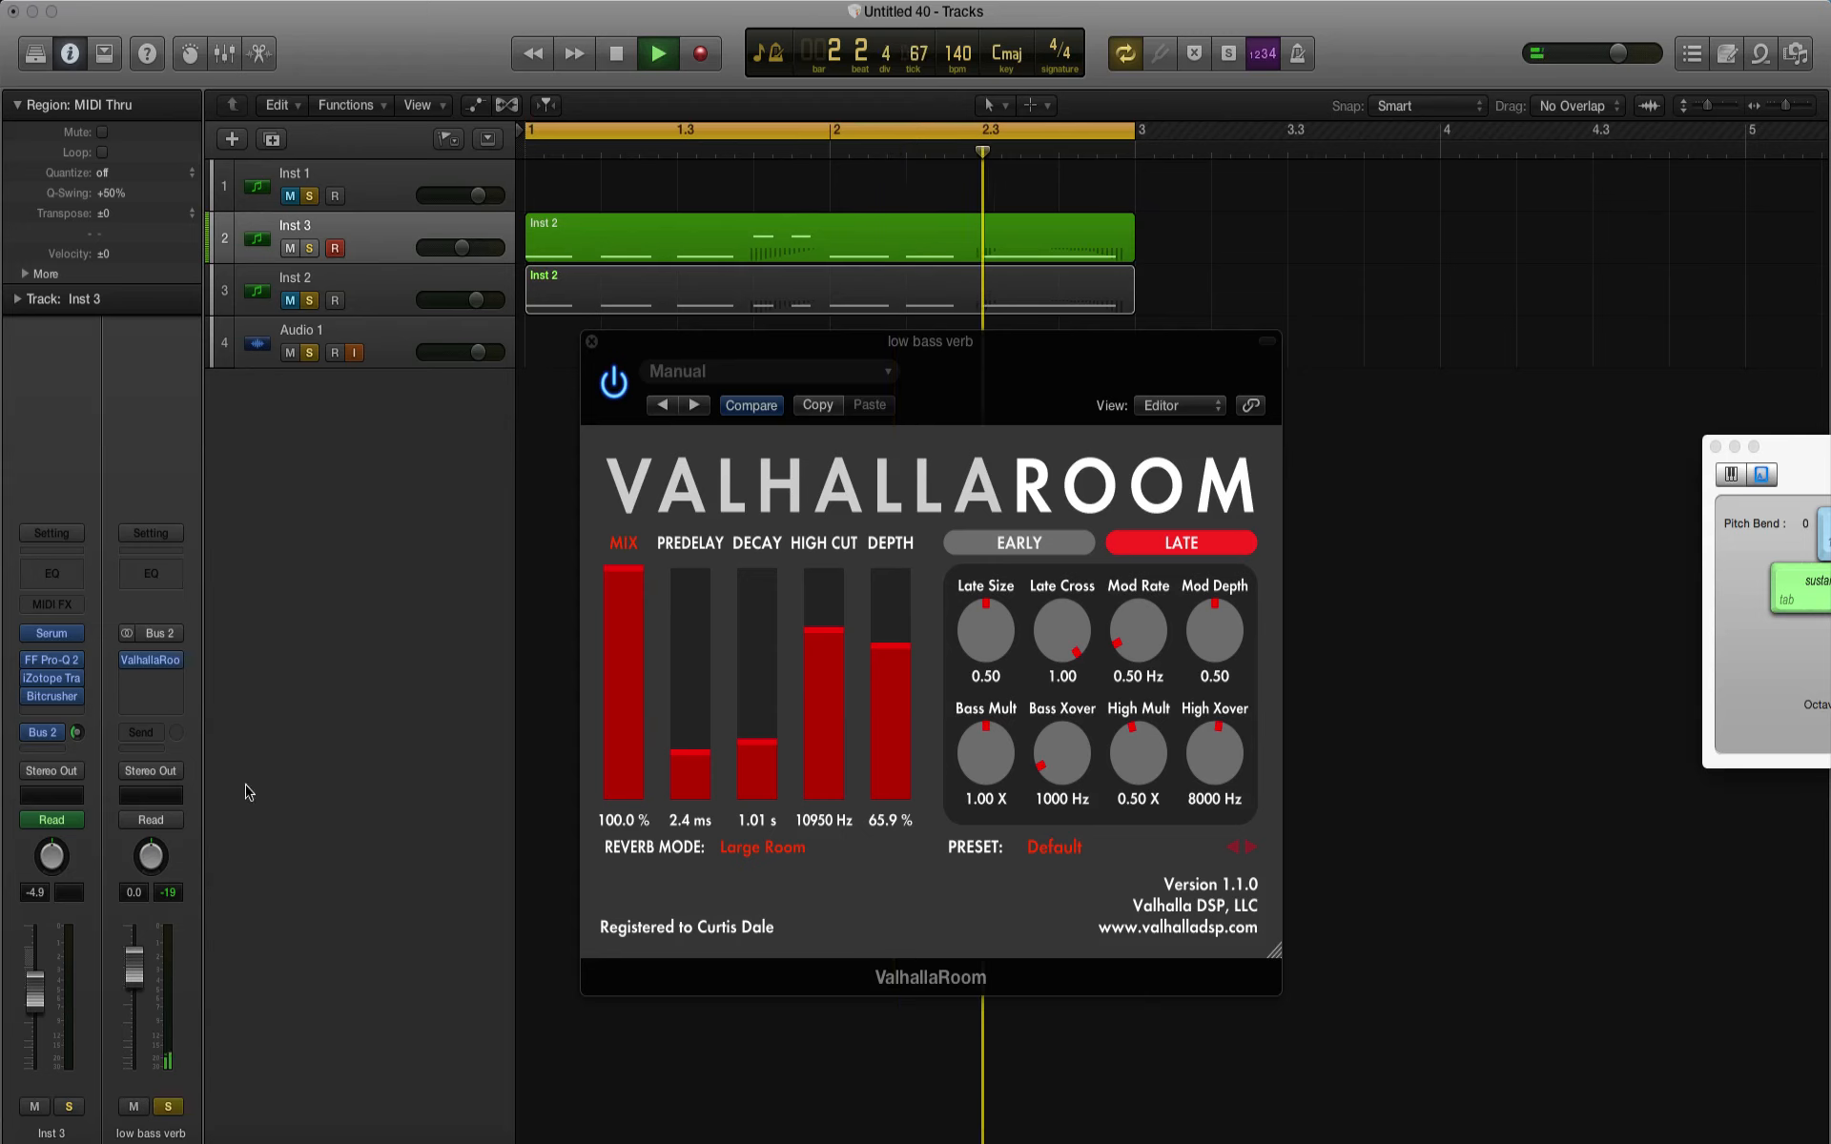
Step: Set the ValhallaRoom depth to 41% and the high cut to 12800 Hz during playback, keeping the mix at 100%
left_click(889, 738)
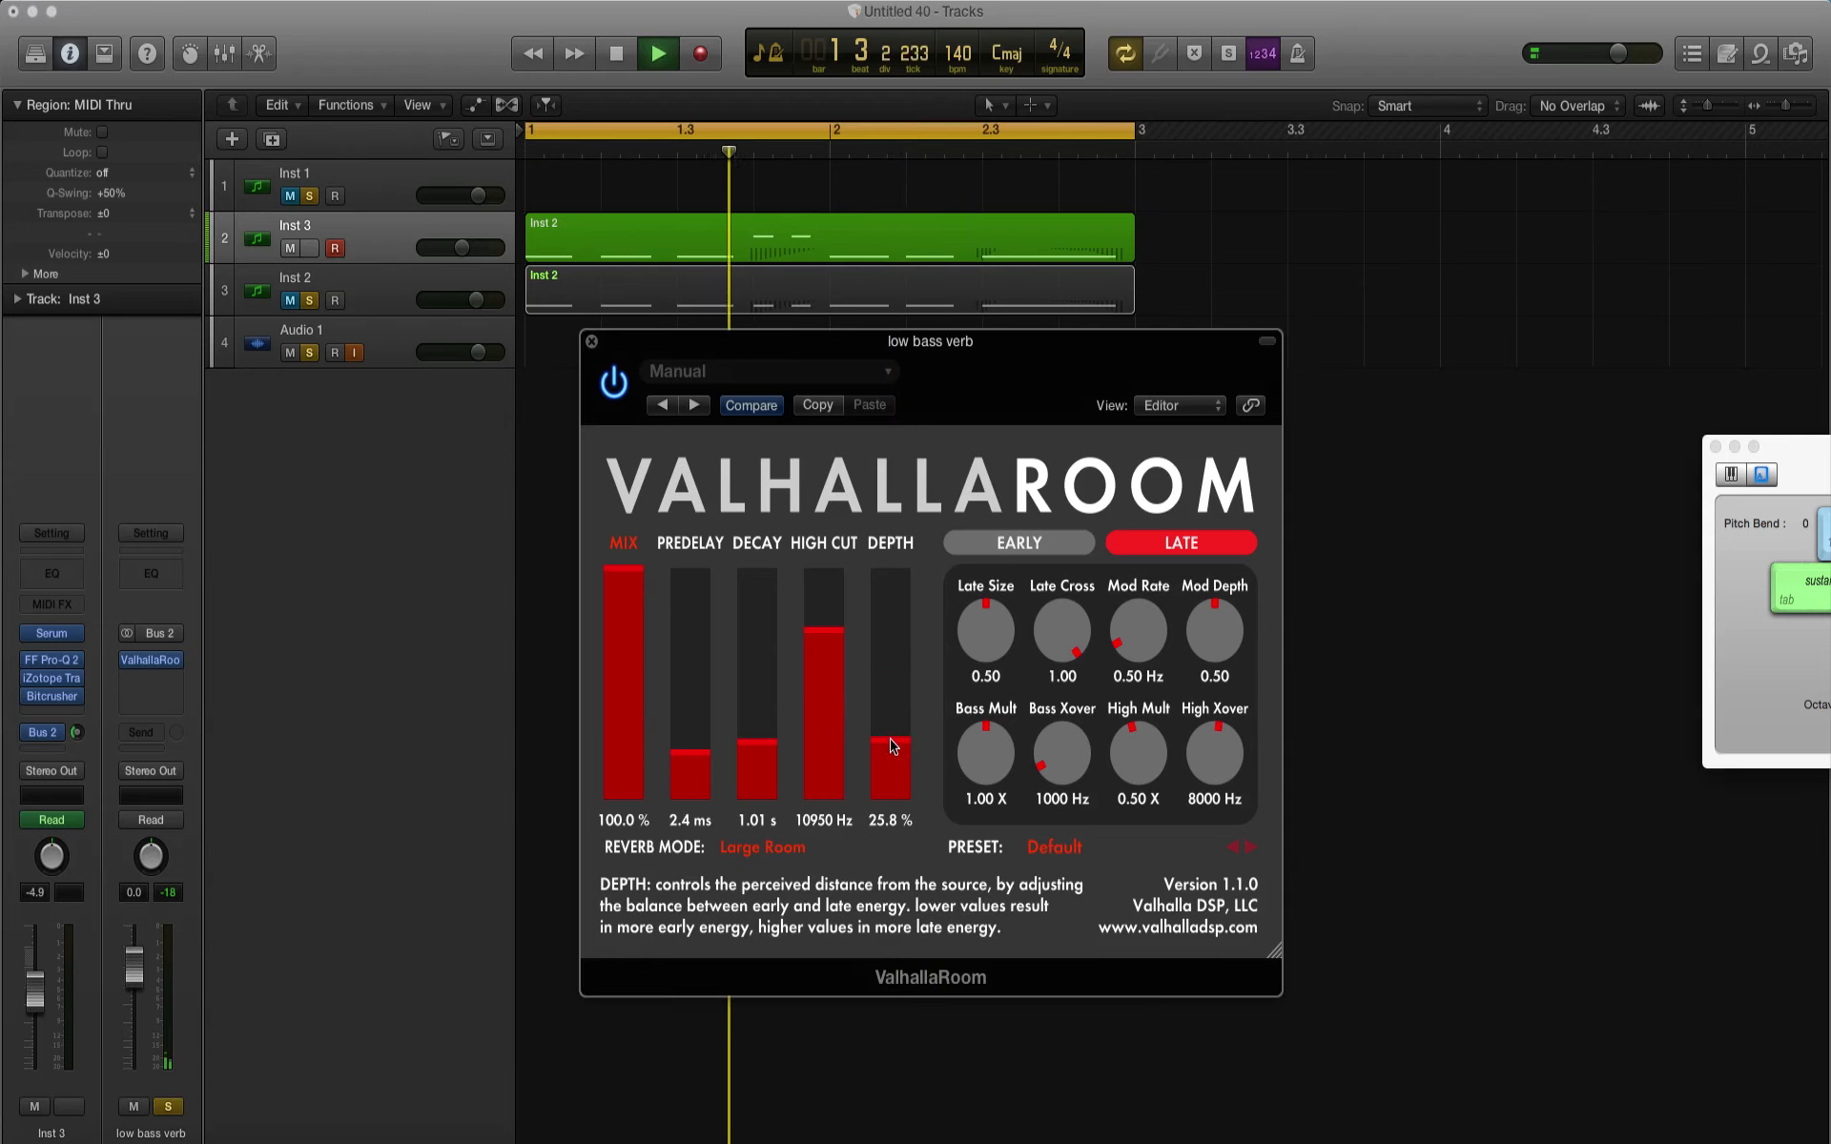
left_click(894, 627)
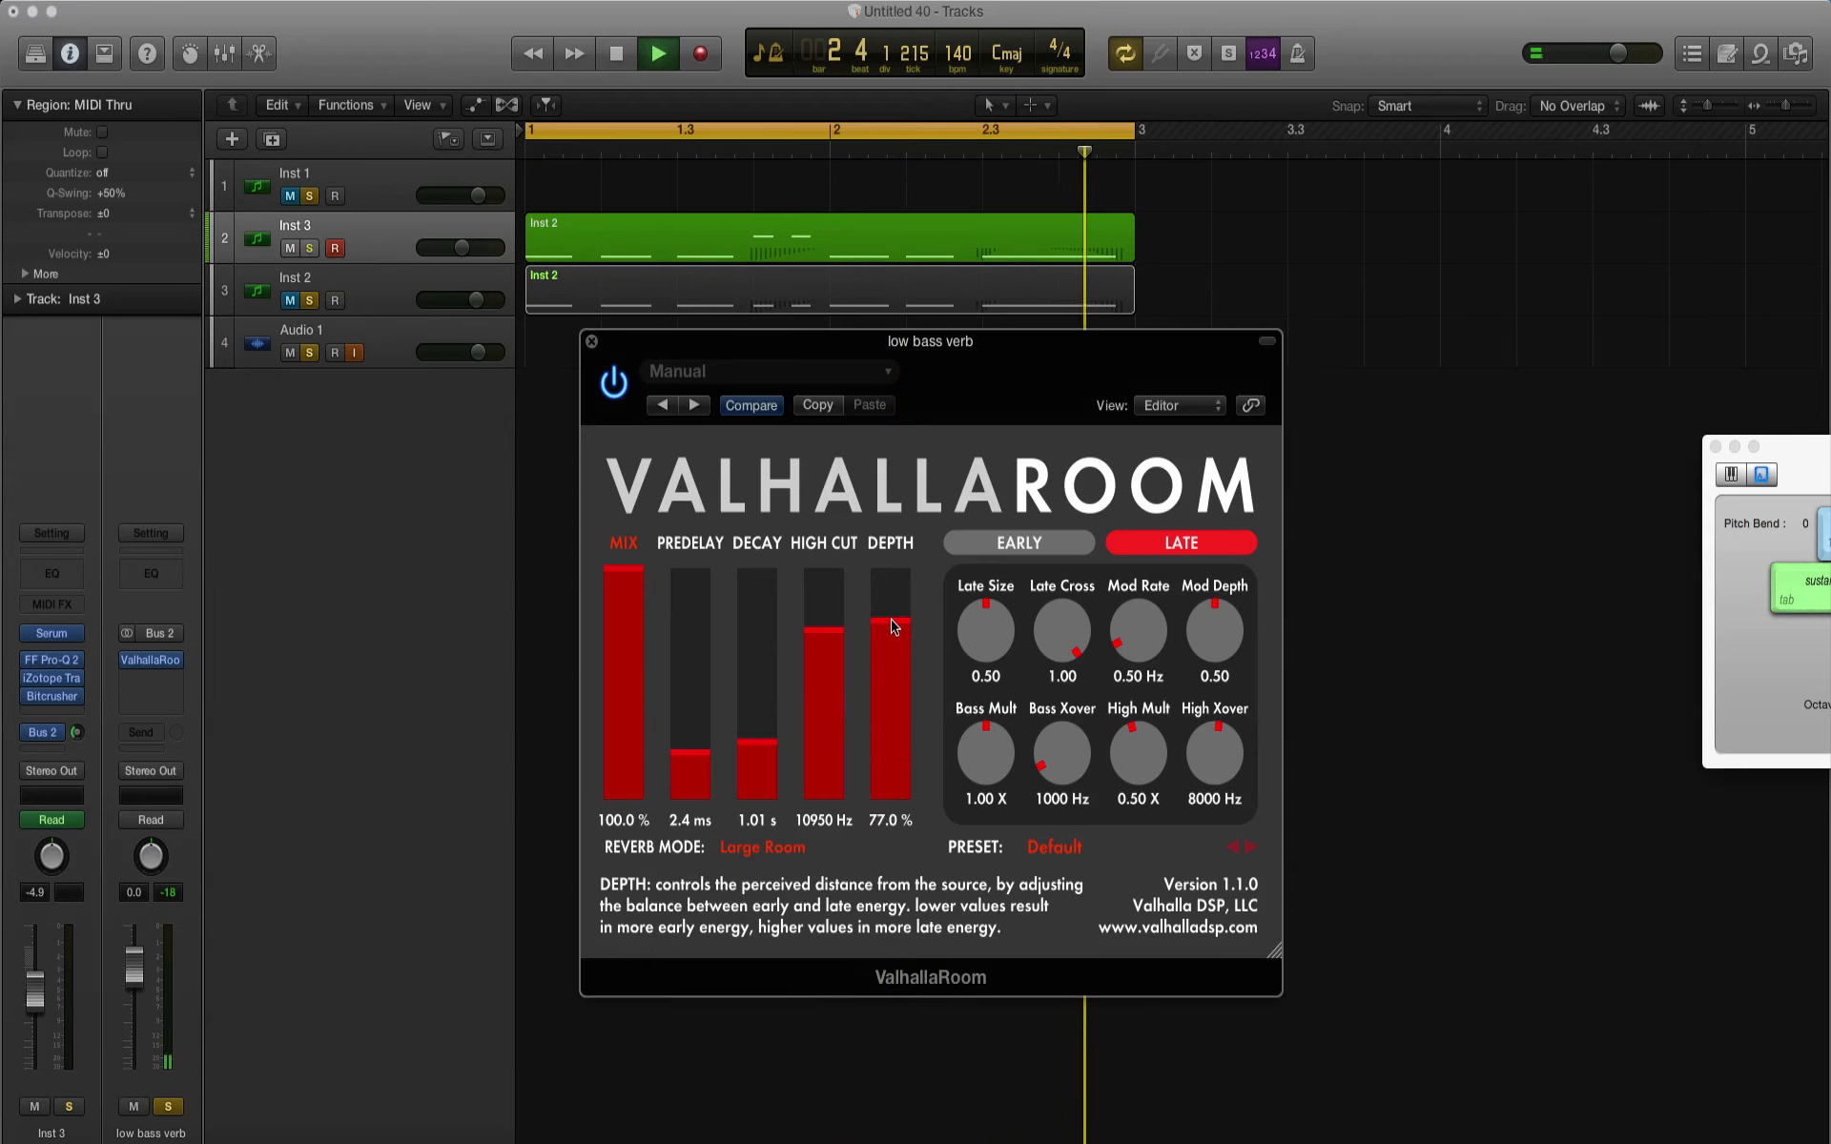
left_click(896, 705)
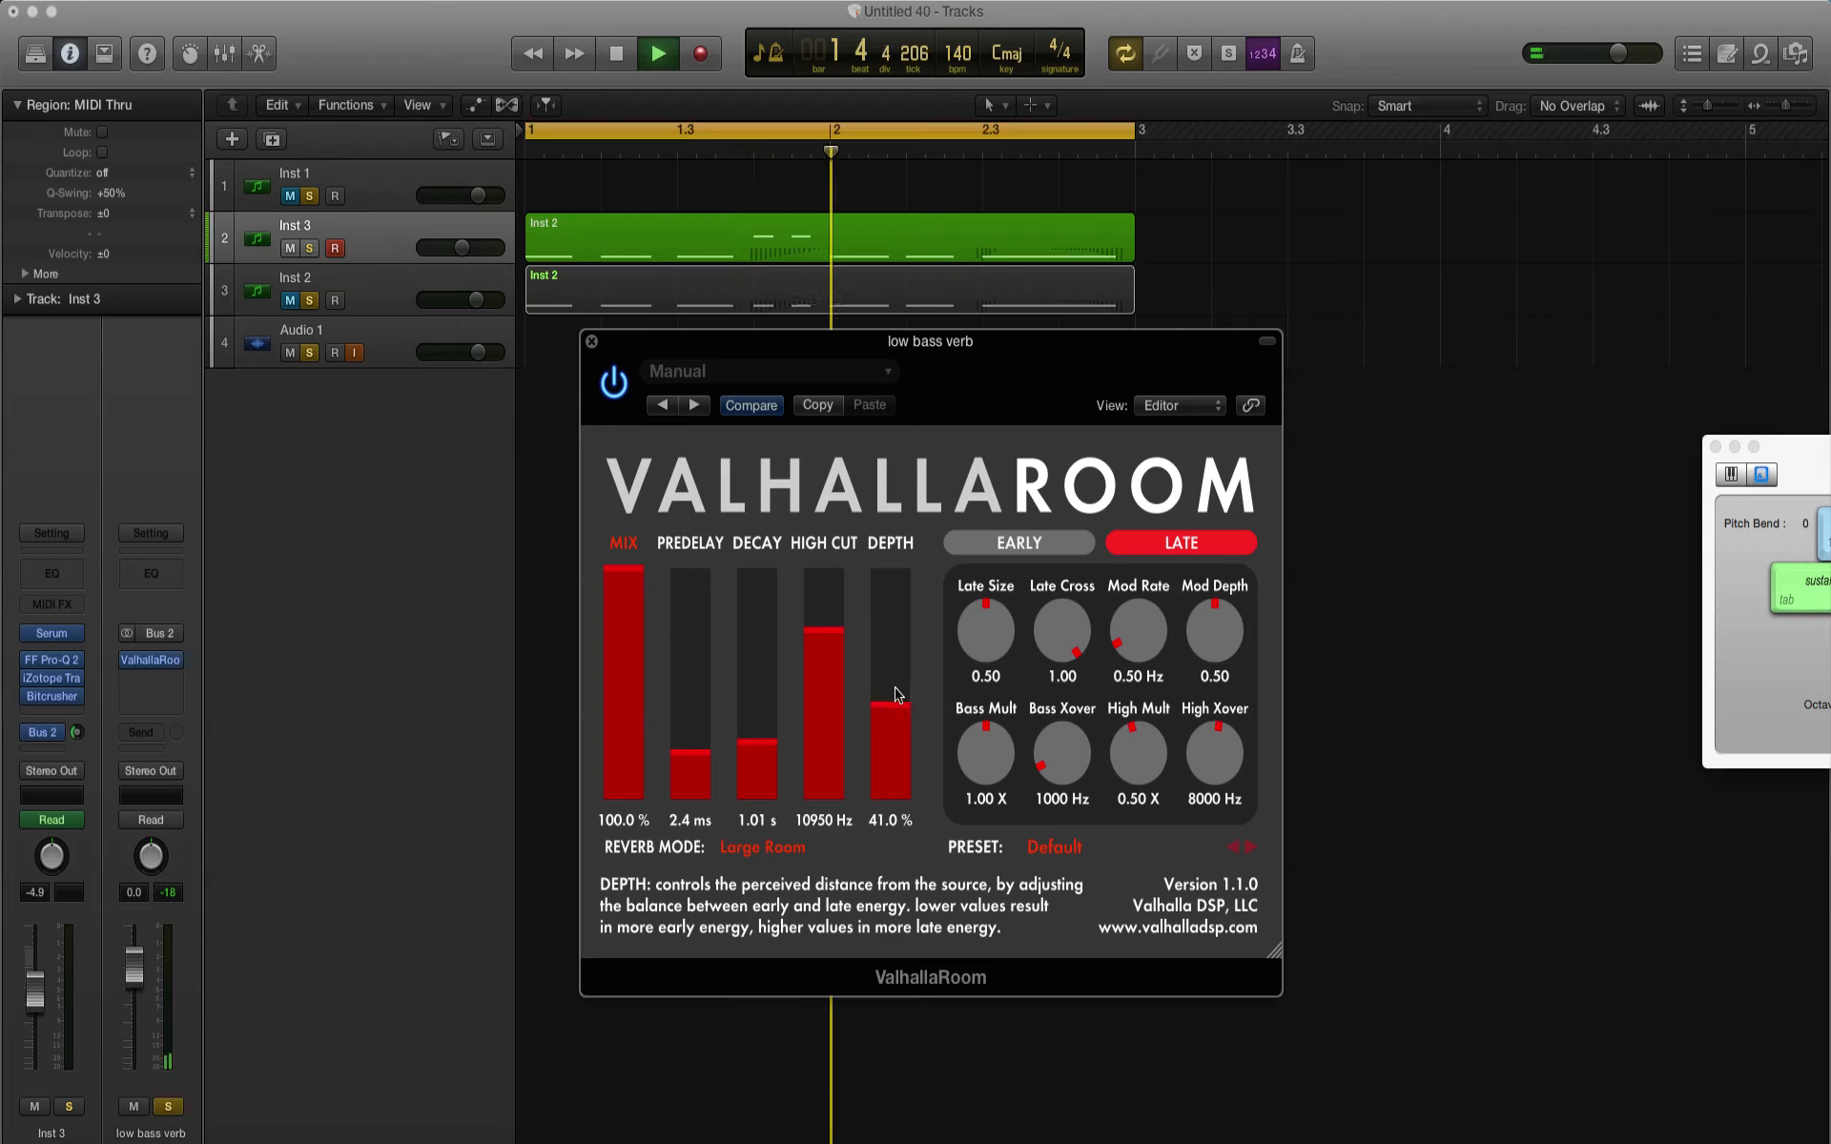
left_click(625, 633)
left_click(625, 572)
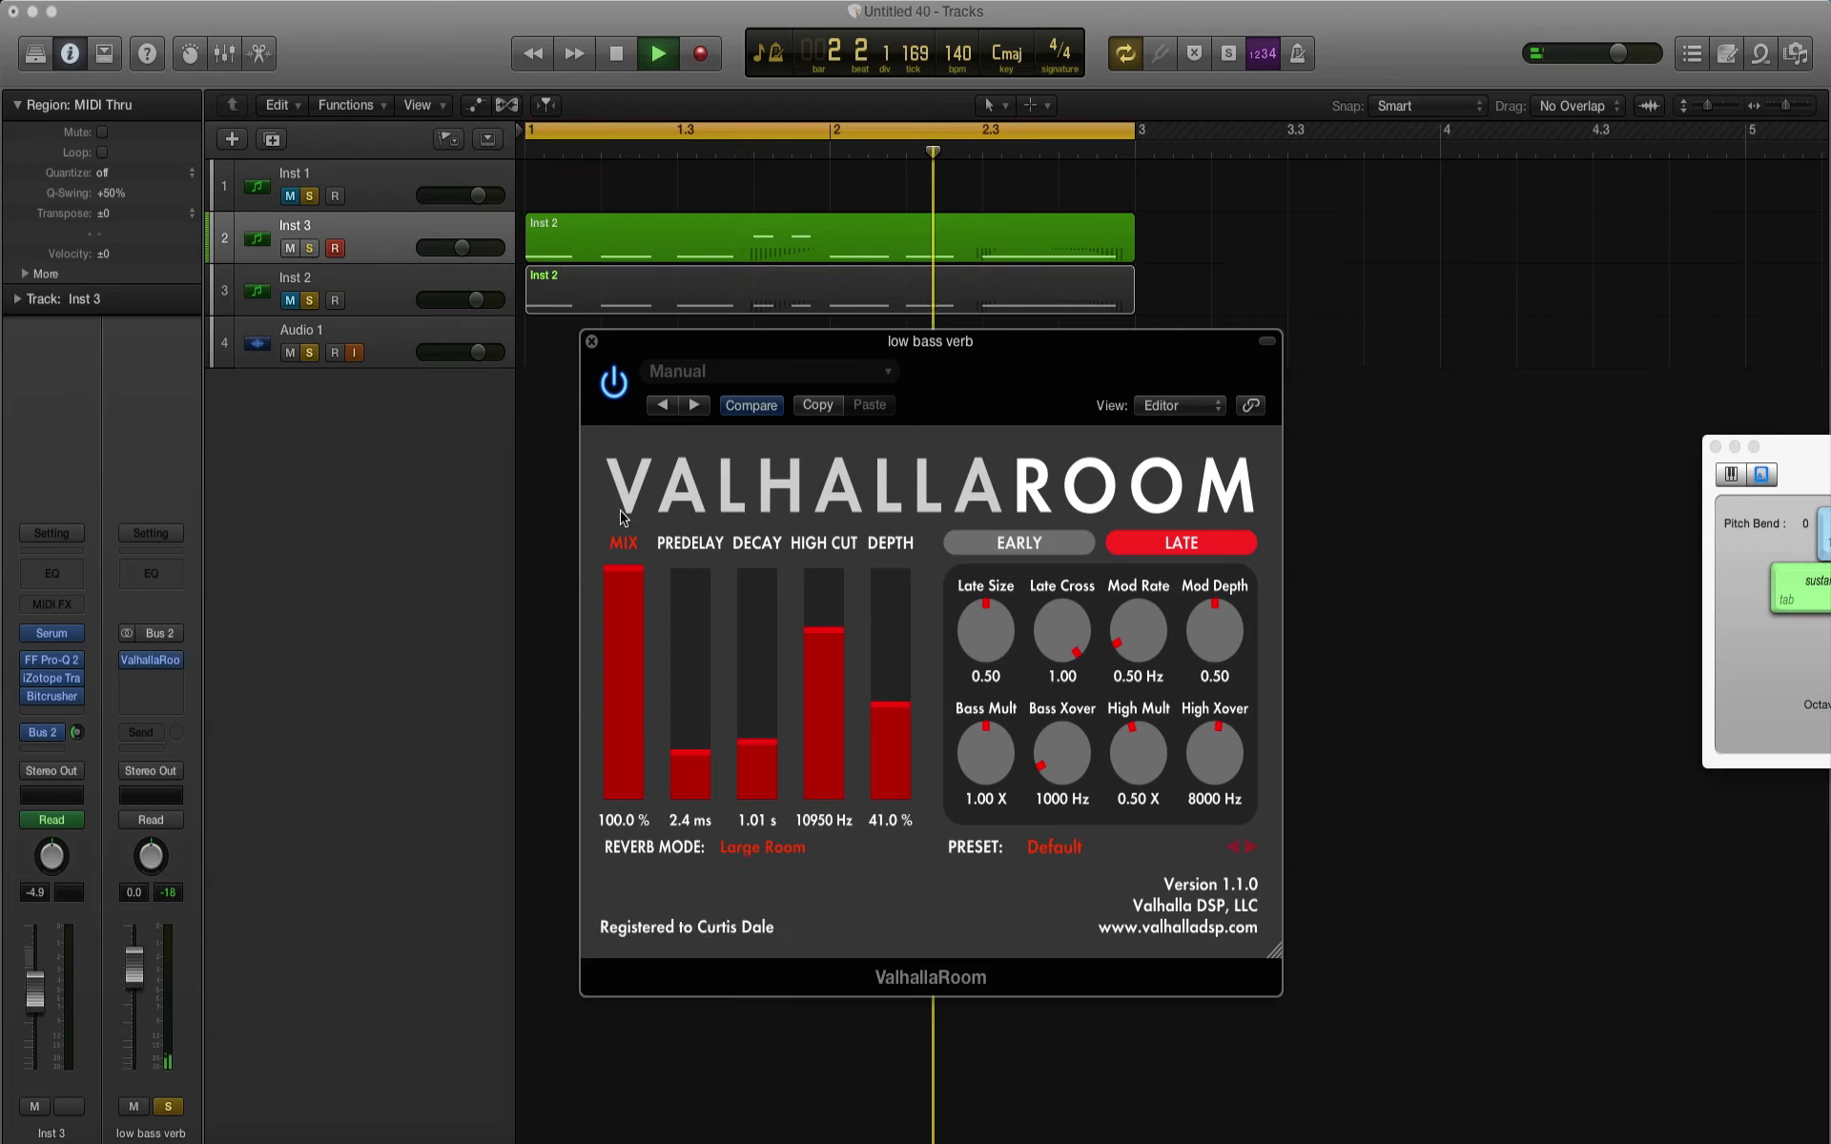
left_click(839, 658)
left_click(827, 599)
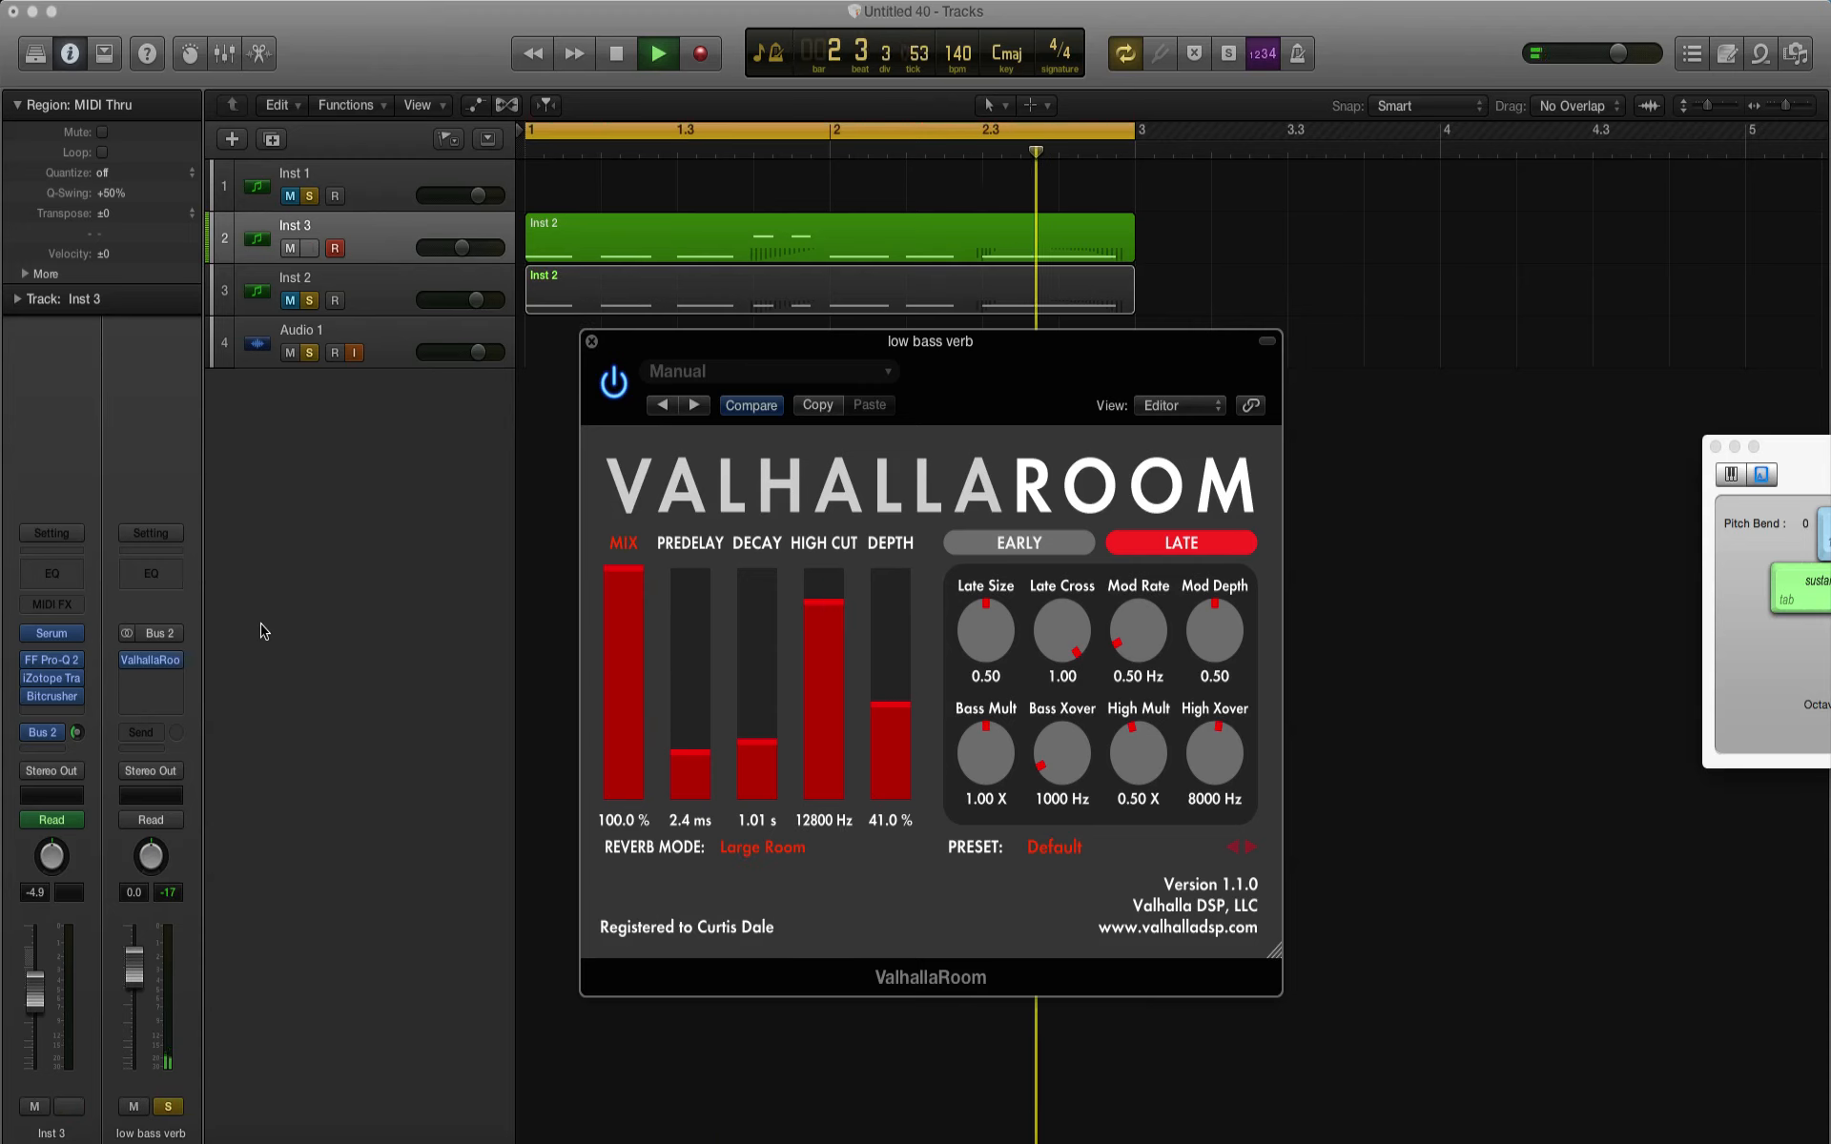
key("space")
Step: Add a Channel EQ after ValhallaRoom on low bass verb with a 24 dB/Oct low cut at 840 Hz, and close the EQ
left_click(150, 576)
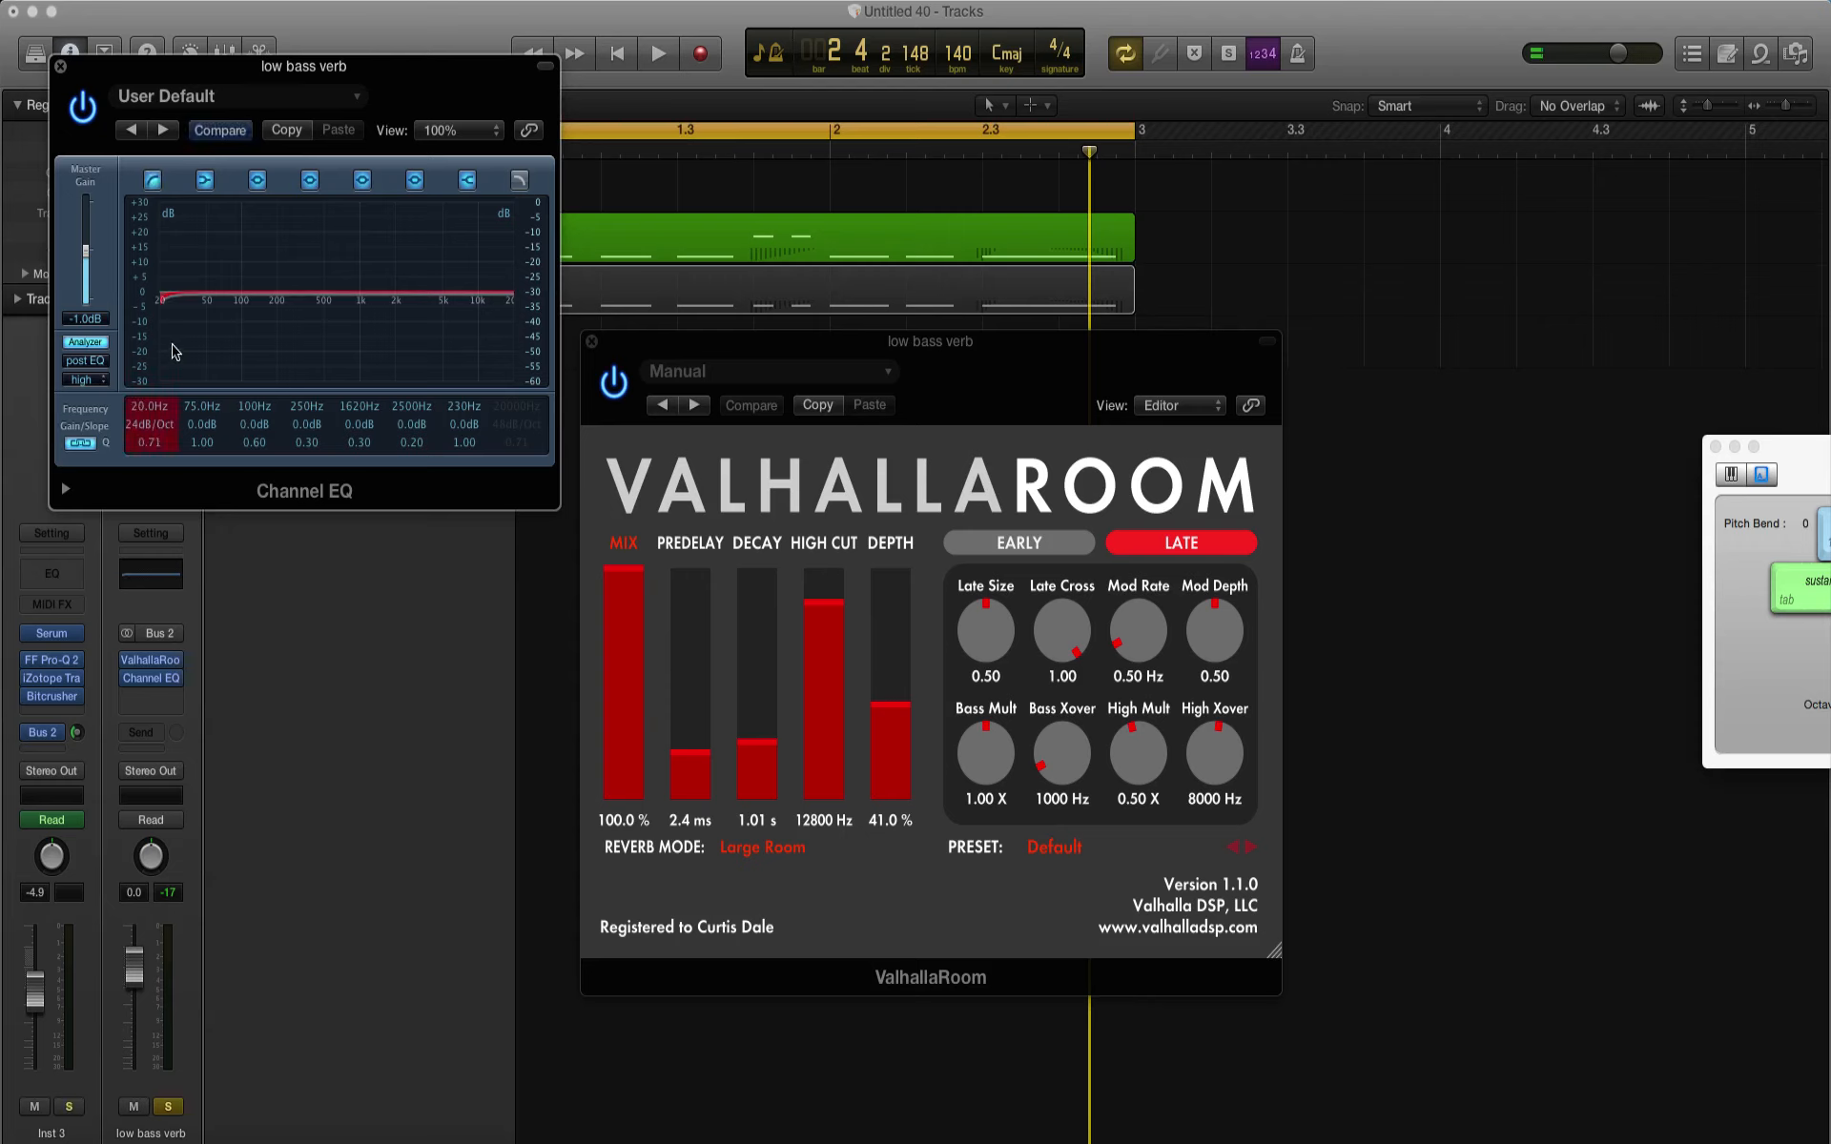
key("space")
left_click_drag(175, 352, 364, 359)
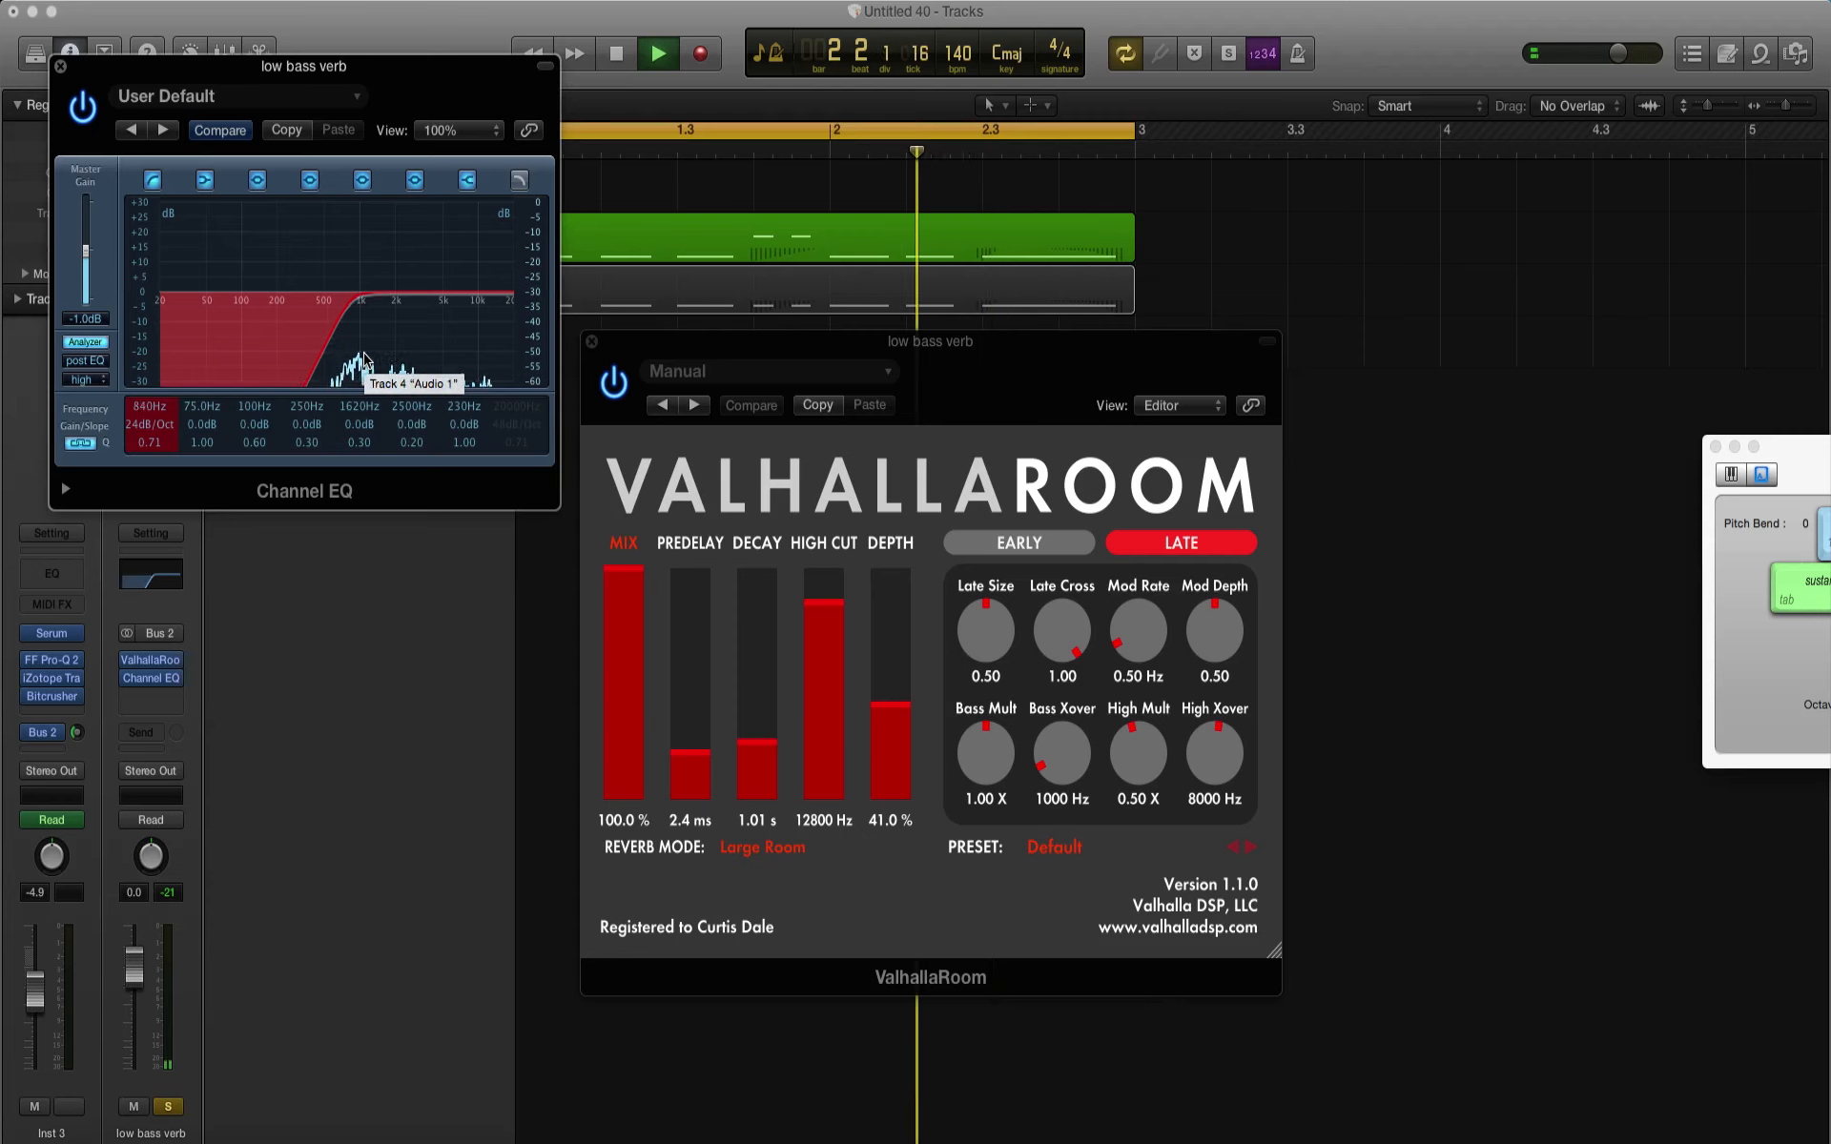
left_click(60, 66)
key("space")
Step: Set the ValhallaRoom decay to 1.72 s and play the loop to audition the filtered reverb
left_click_drag(761, 742, 759, 730)
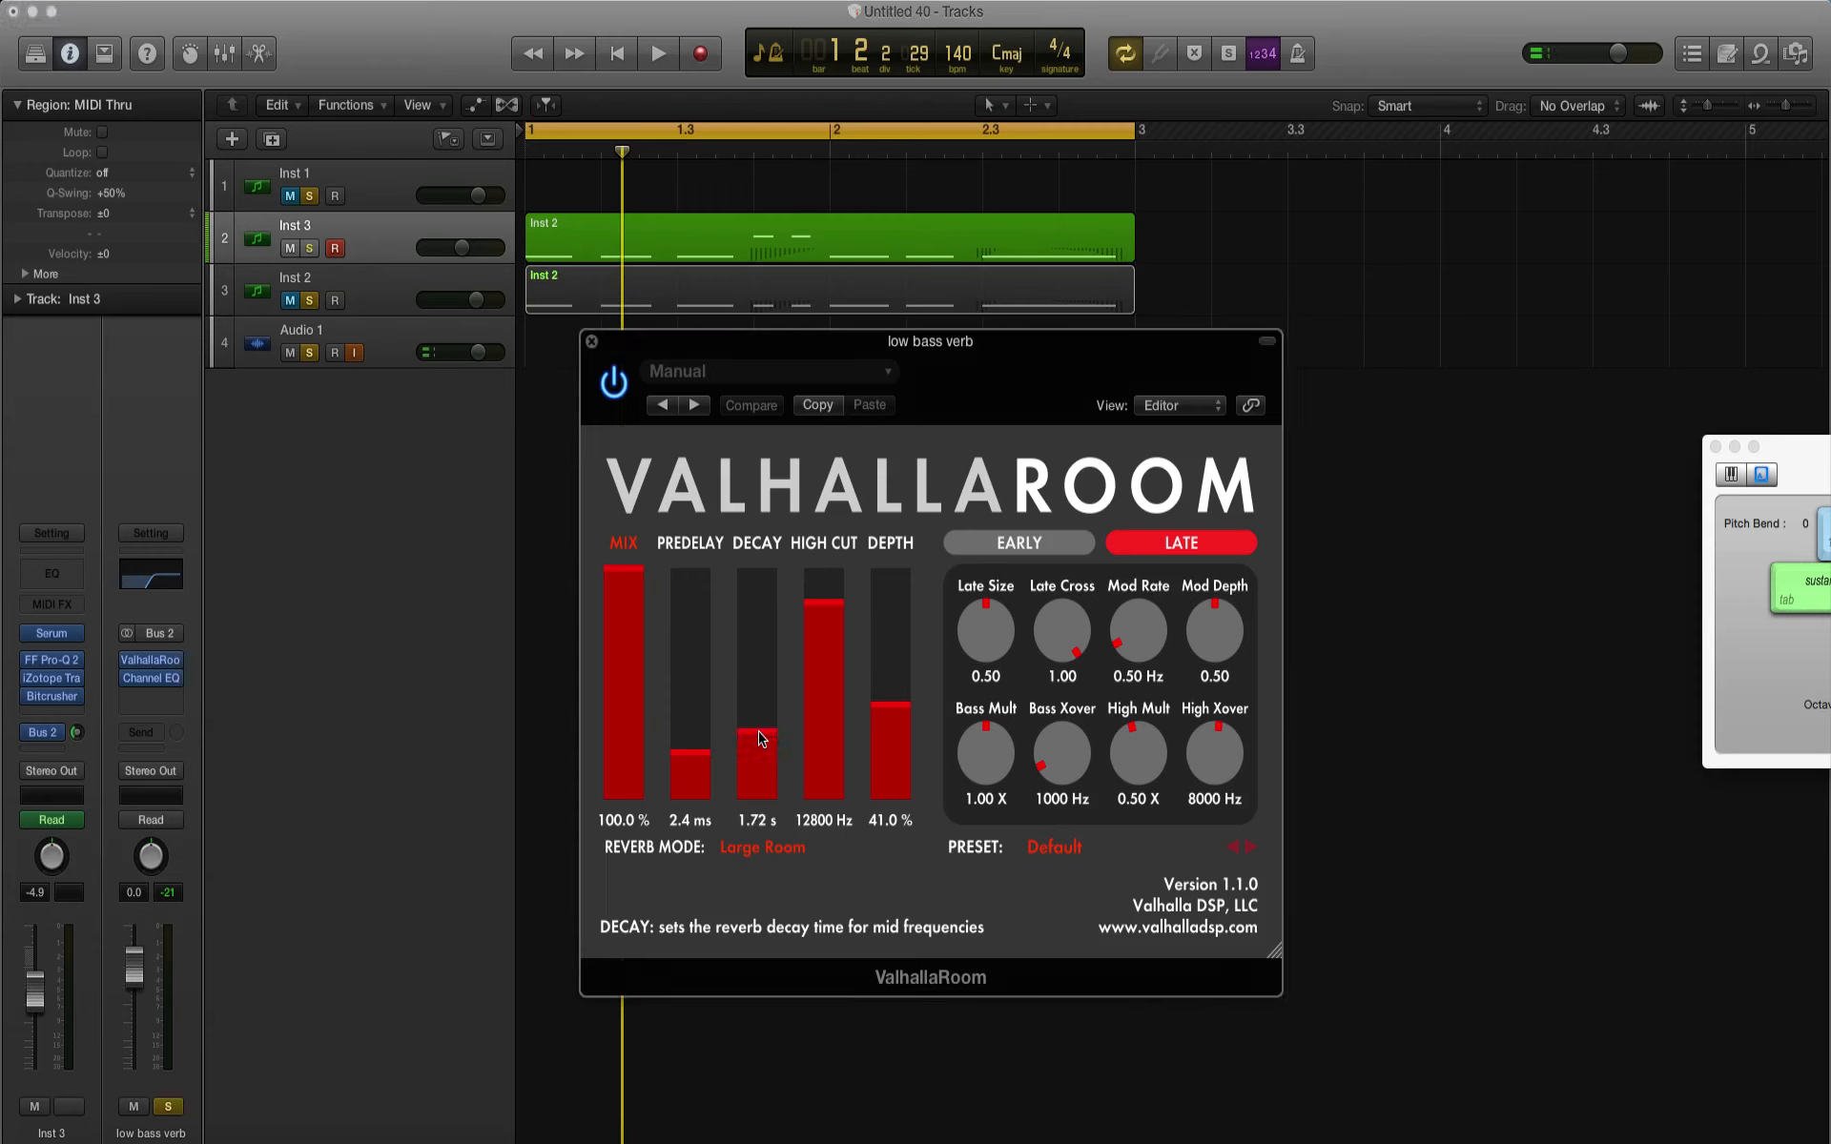
key("space")
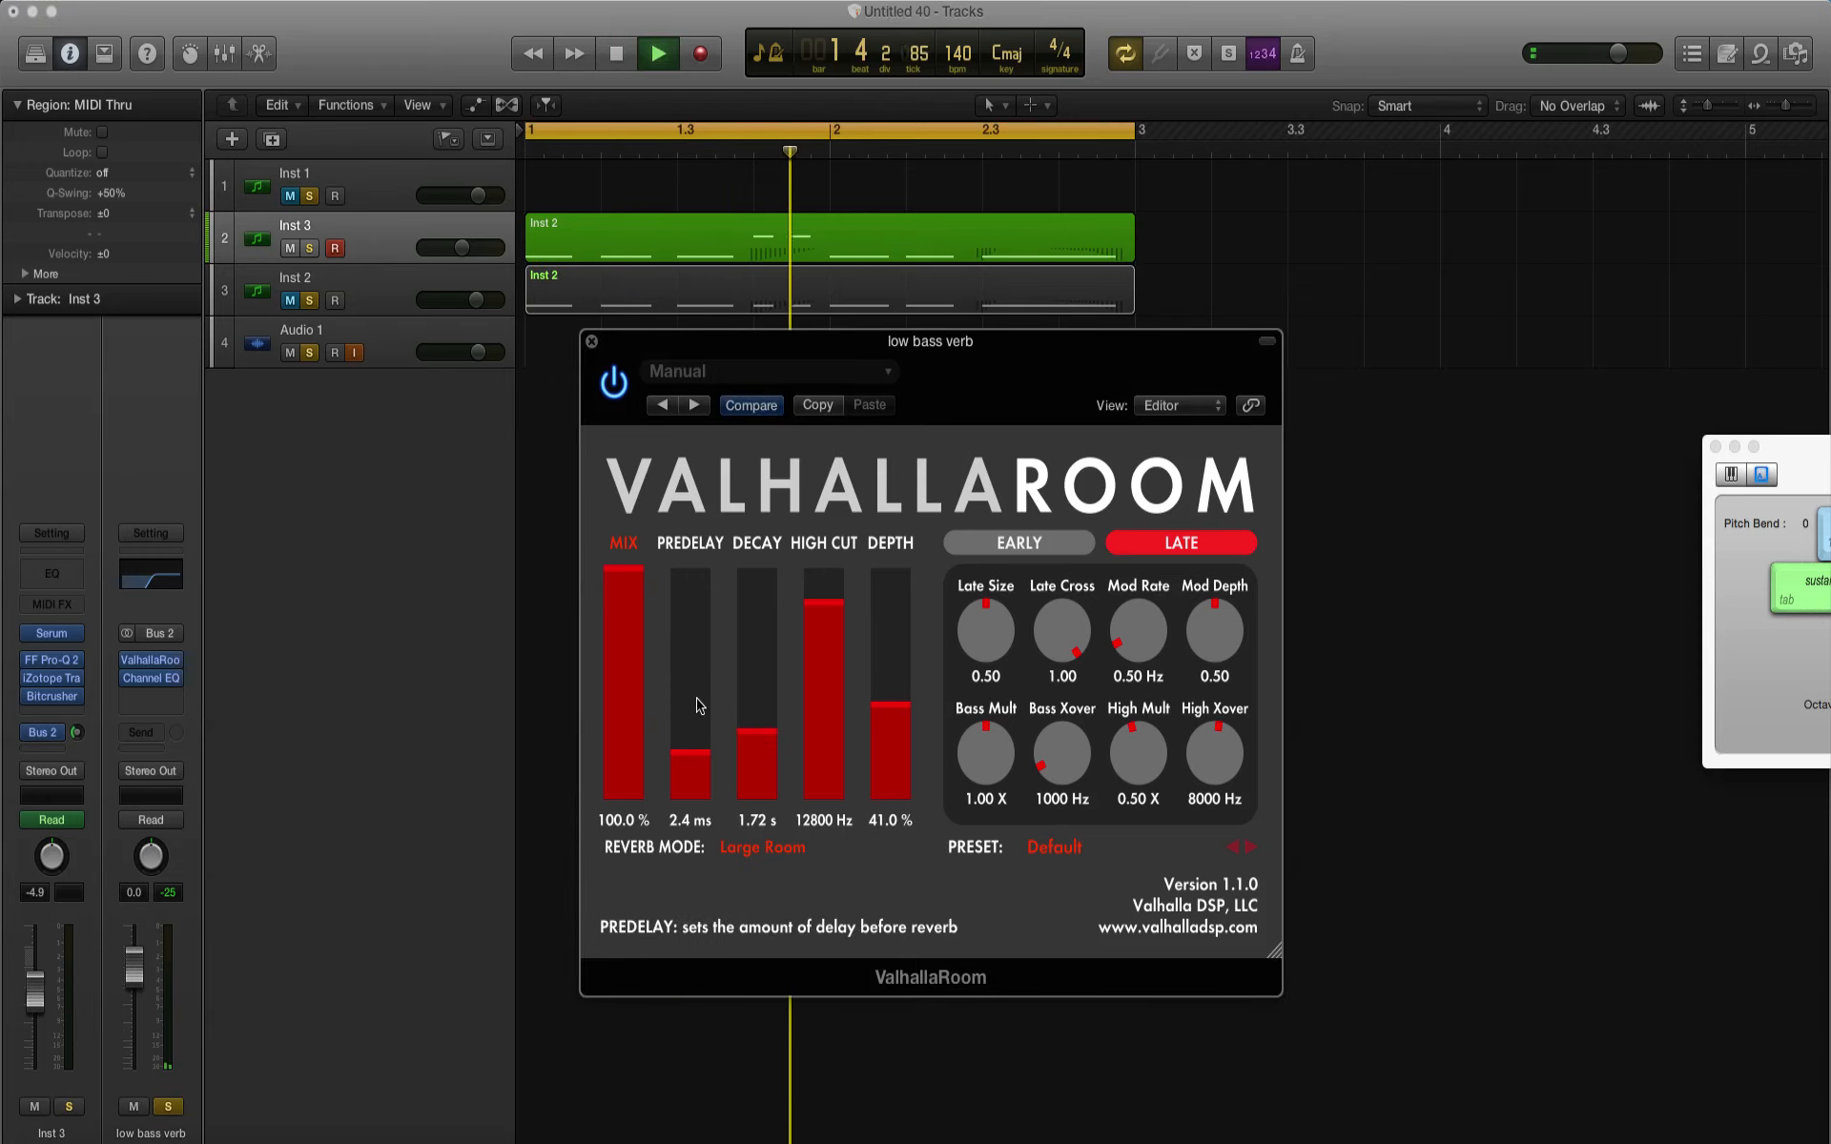
key("space")
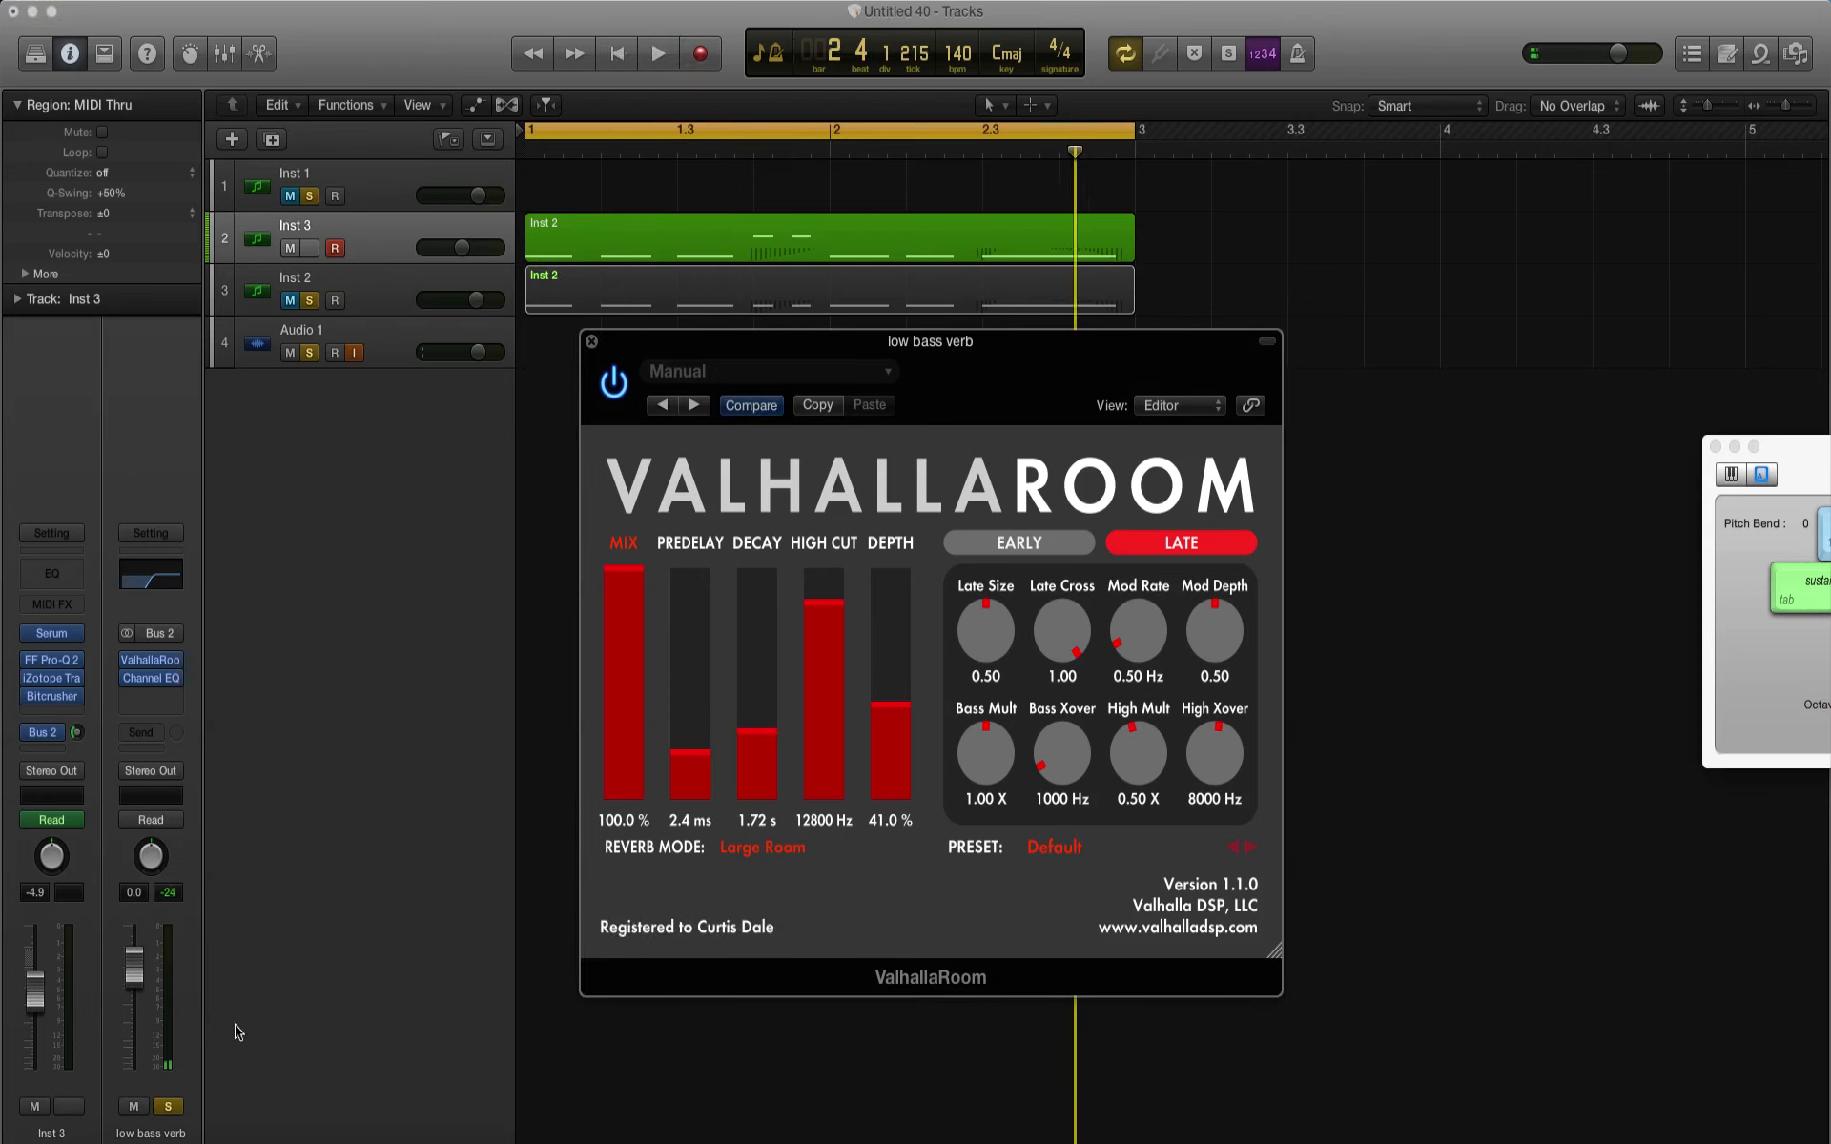
Step: Clear the solos on low bass verb and Audio 1 and play the loop to hear the full mix
left_click(309, 301)
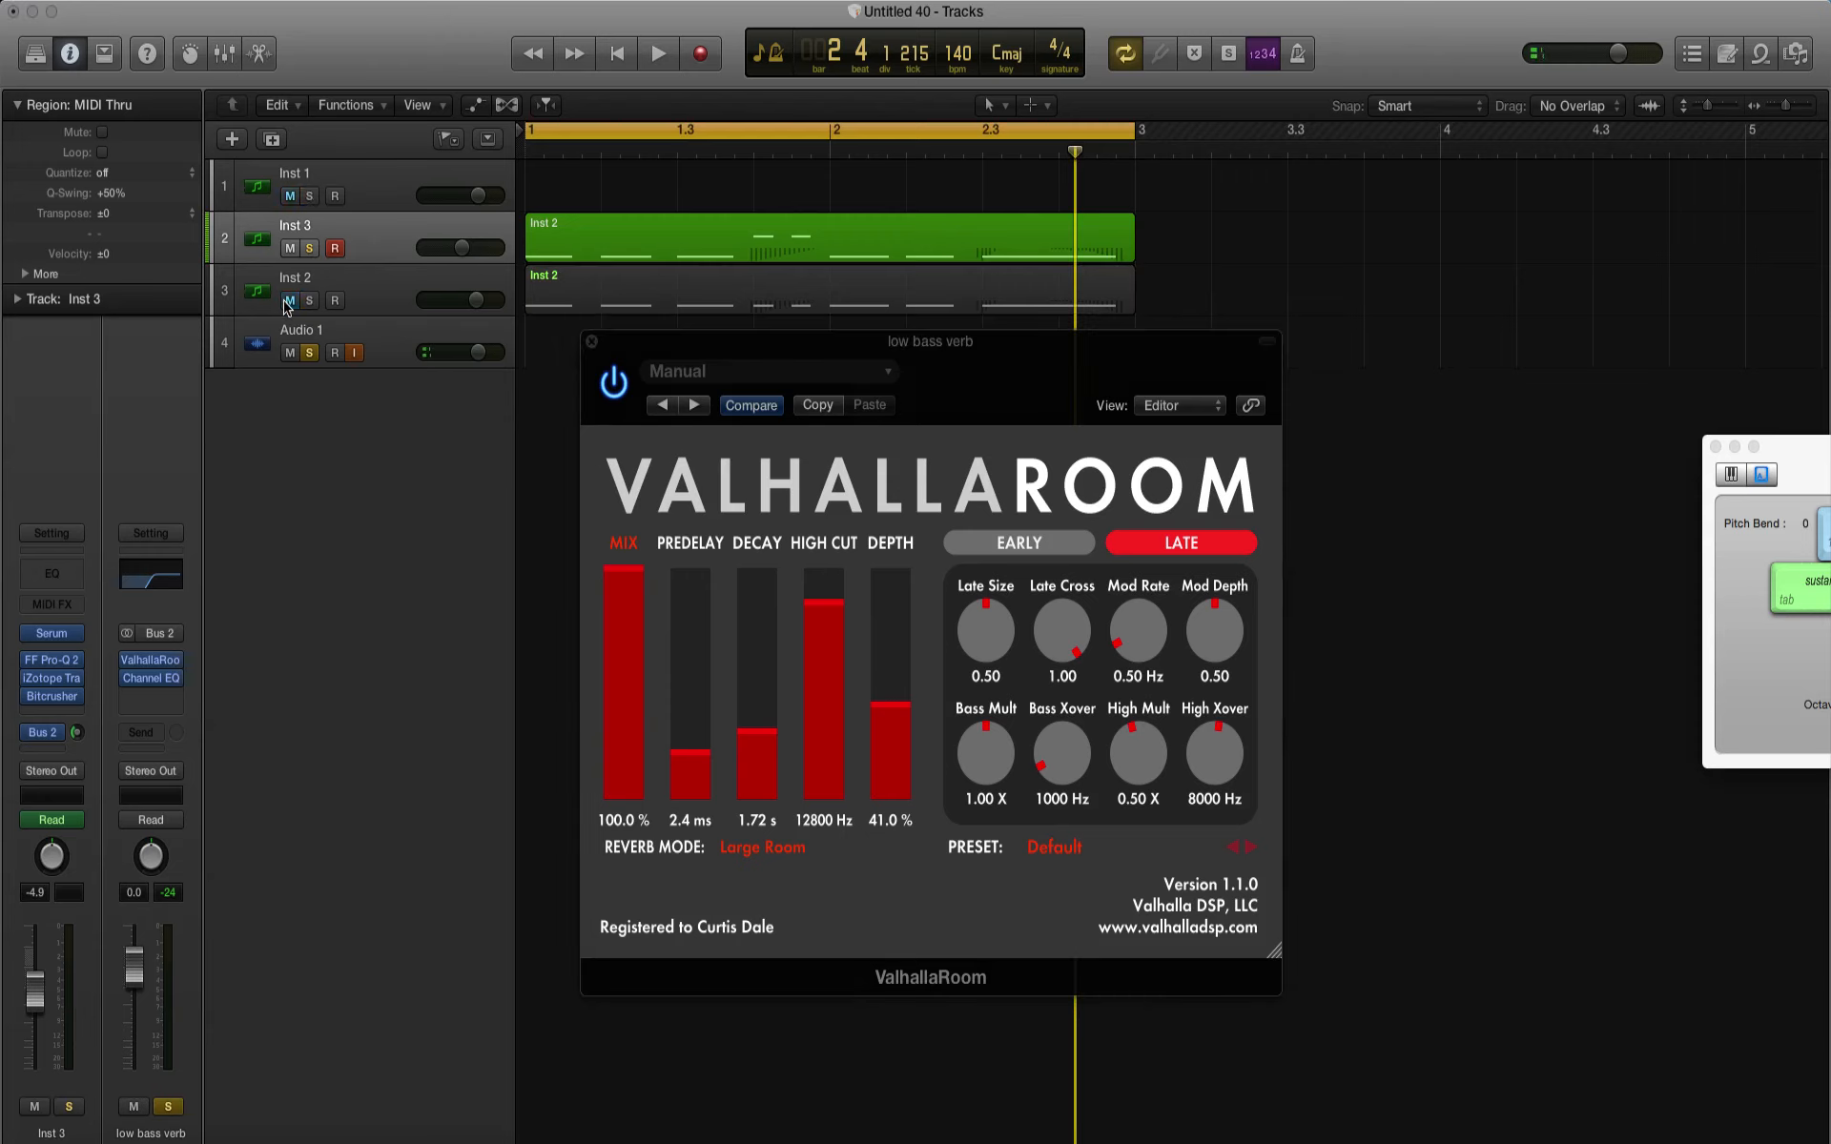
left_click(168, 1109)
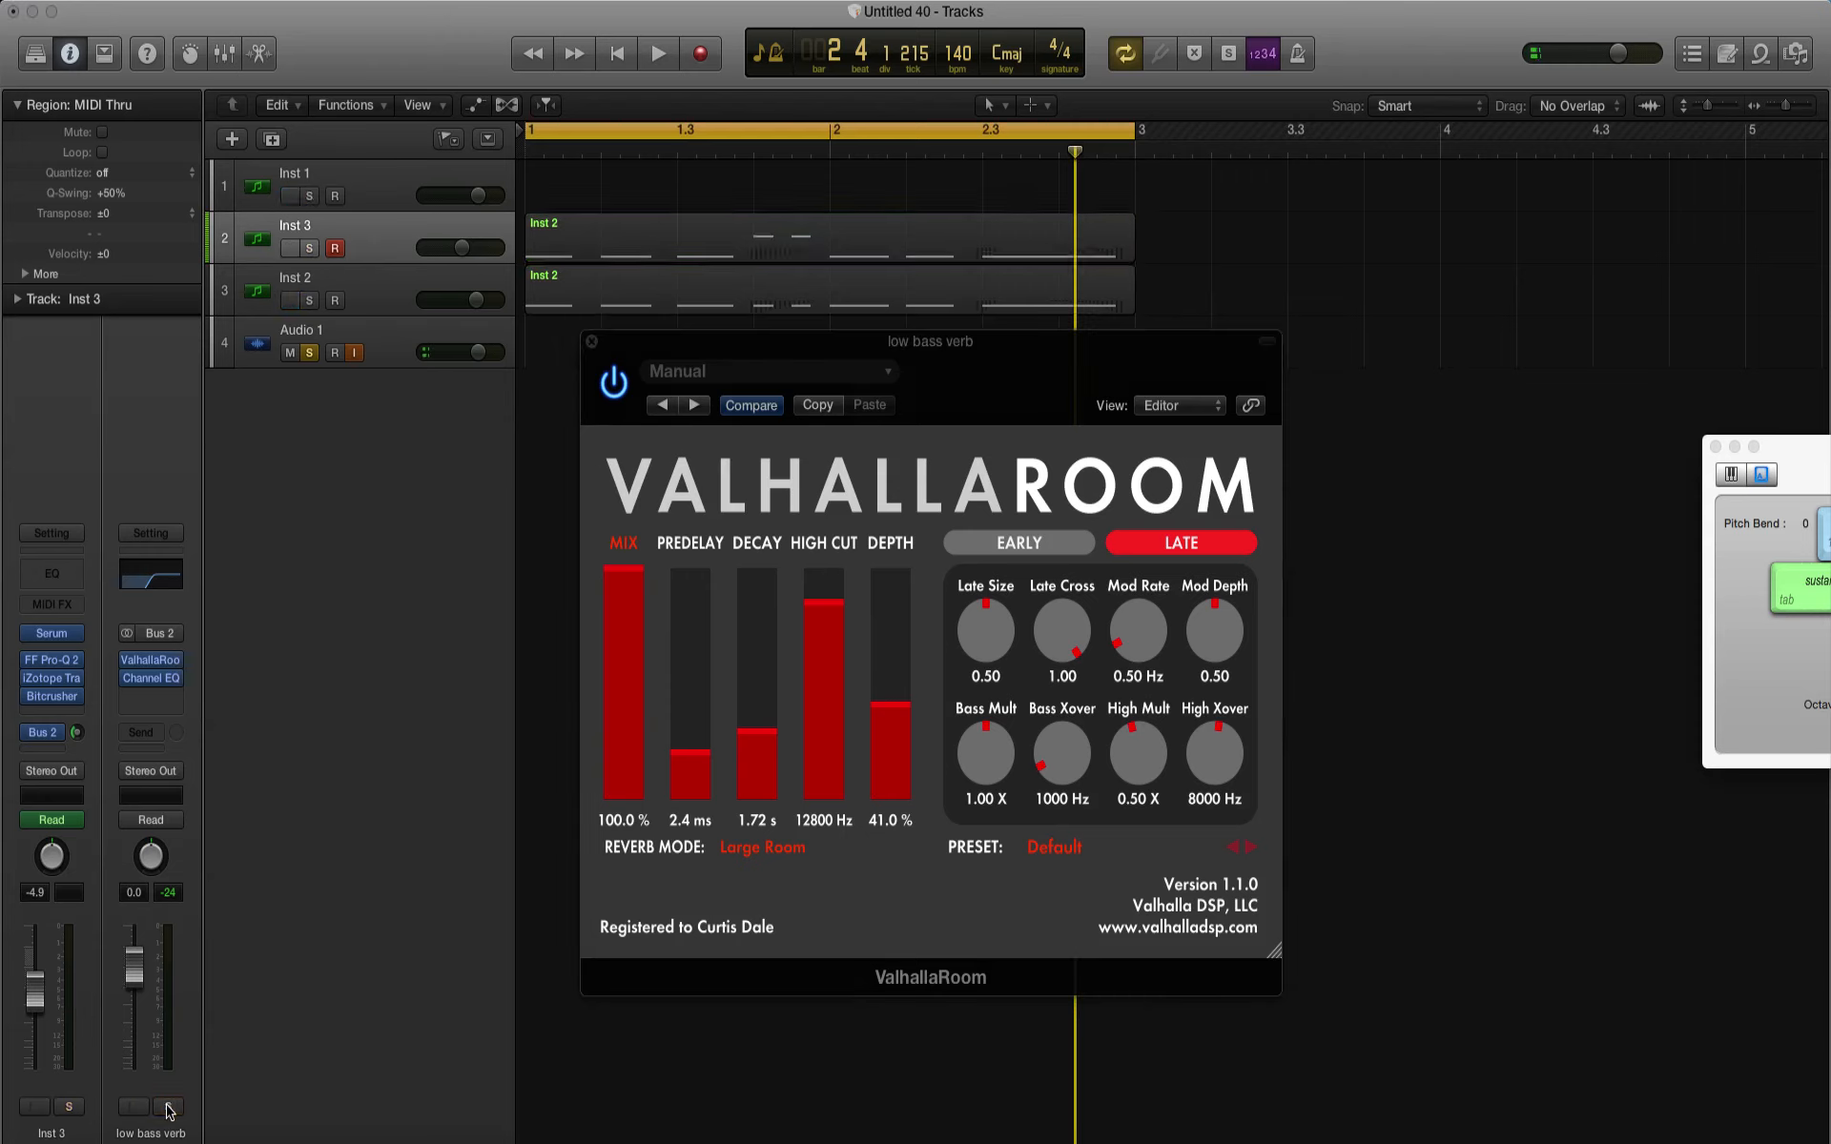
left_click(309, 354)
key("space")
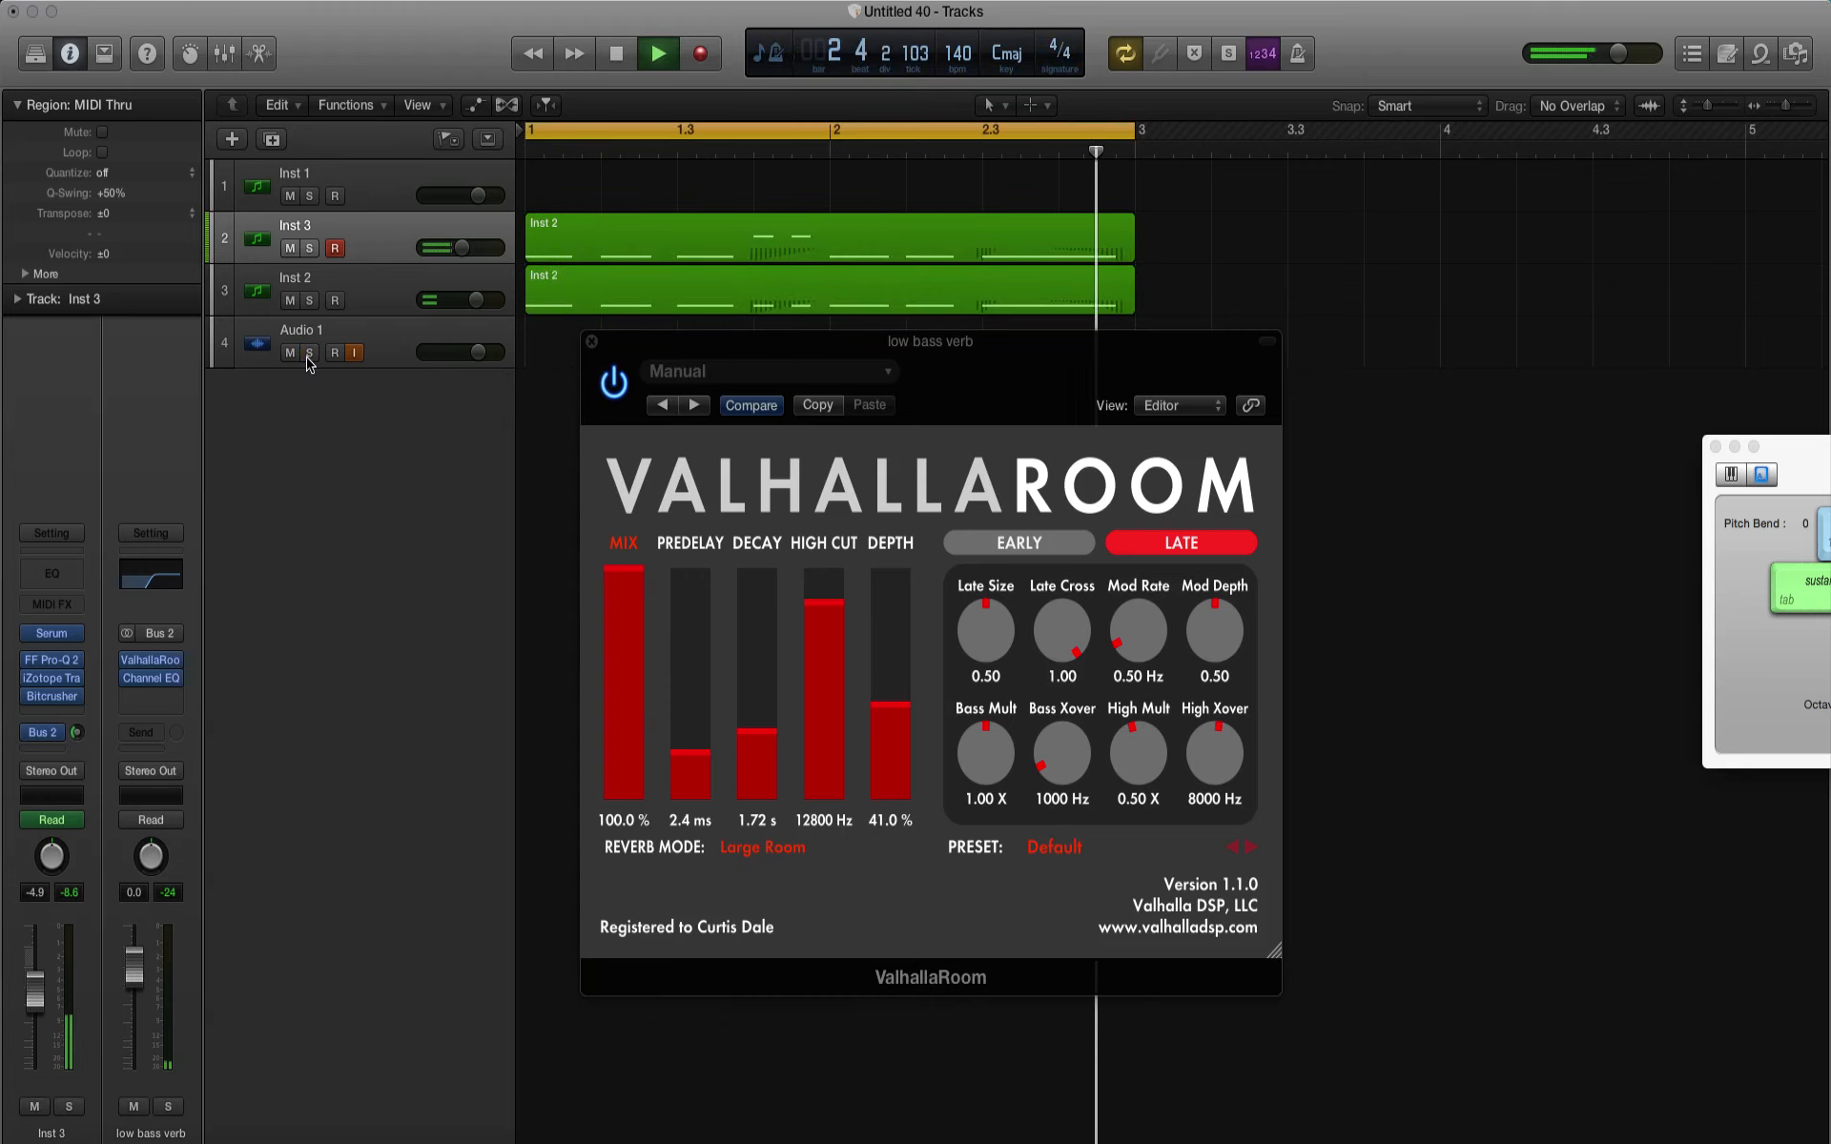
key("space")
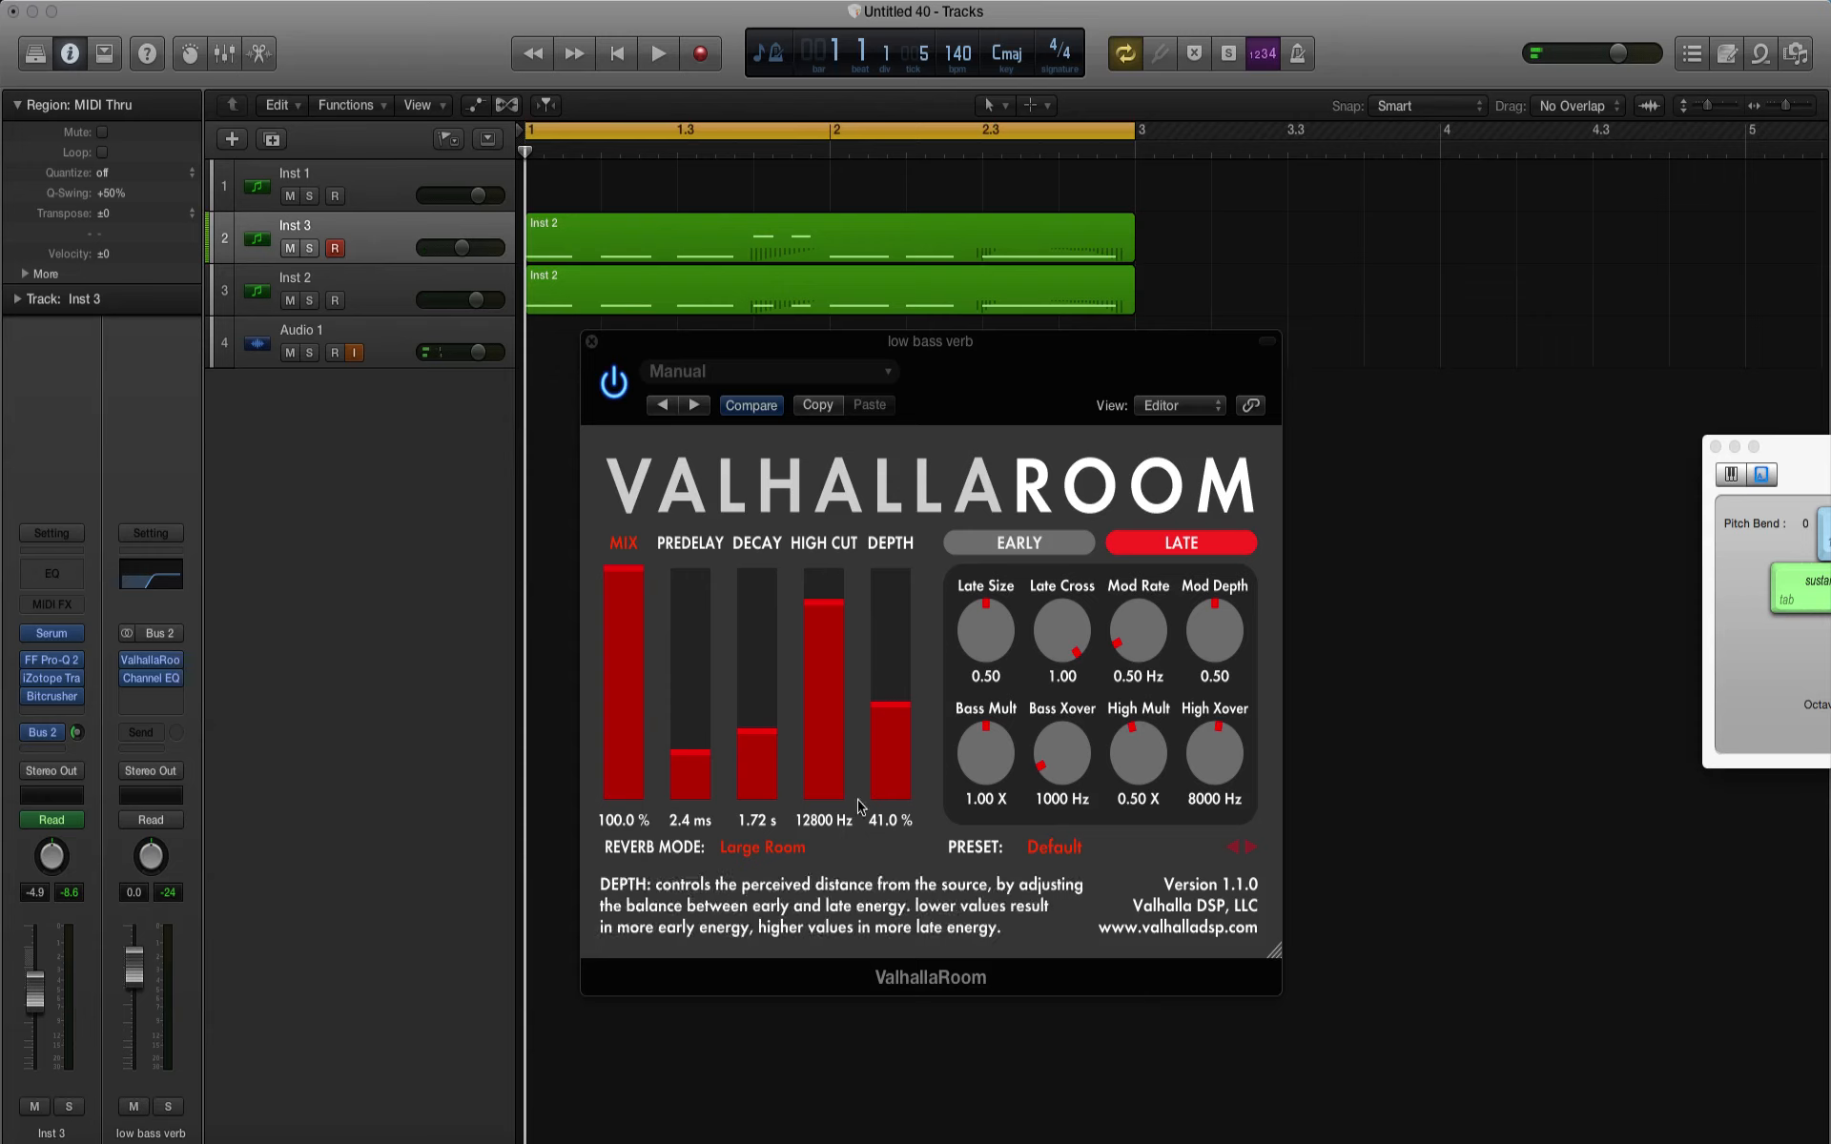
Step: Set the ValhallaRoom decay to 1.01 s and depth to 100%, and Inst 3's Bus 2 send to -18.0 dB, during playback
left_click(763, 741)
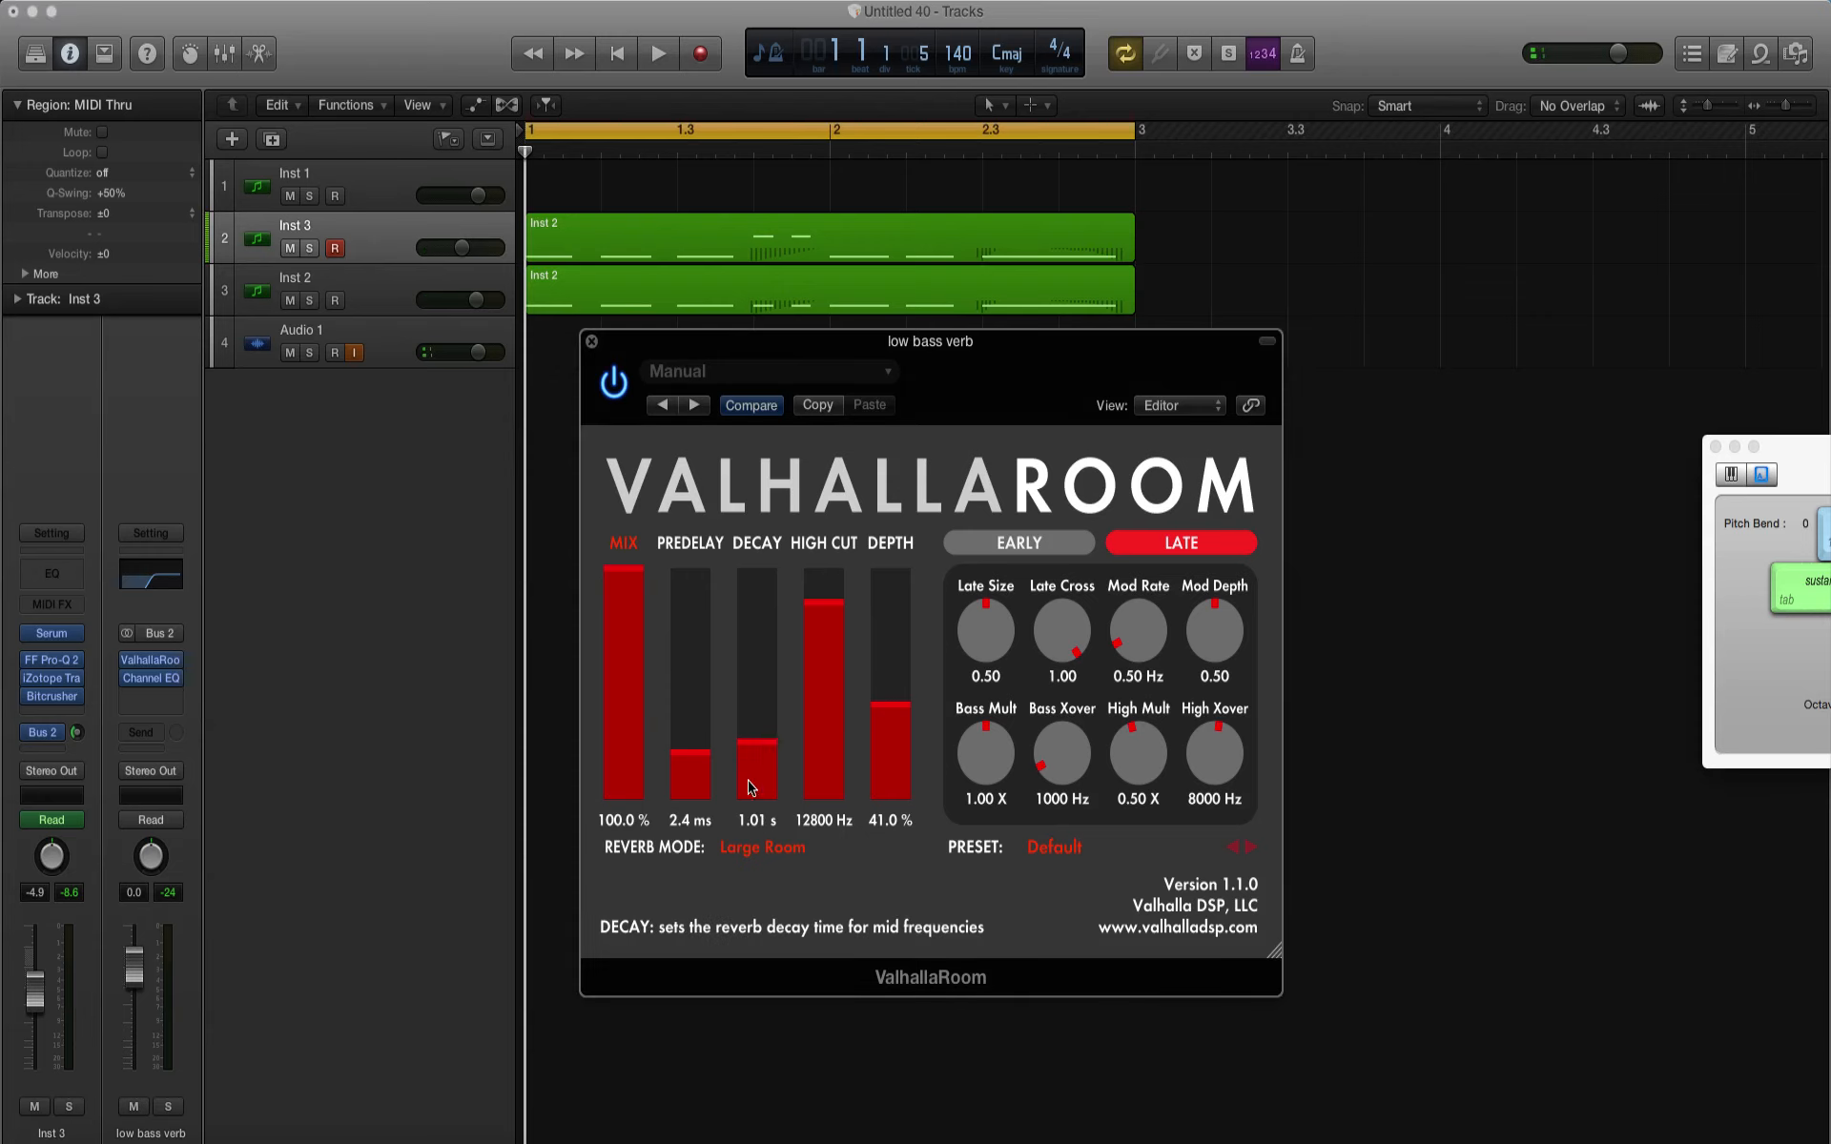
left_click(893, 735)
key("space")
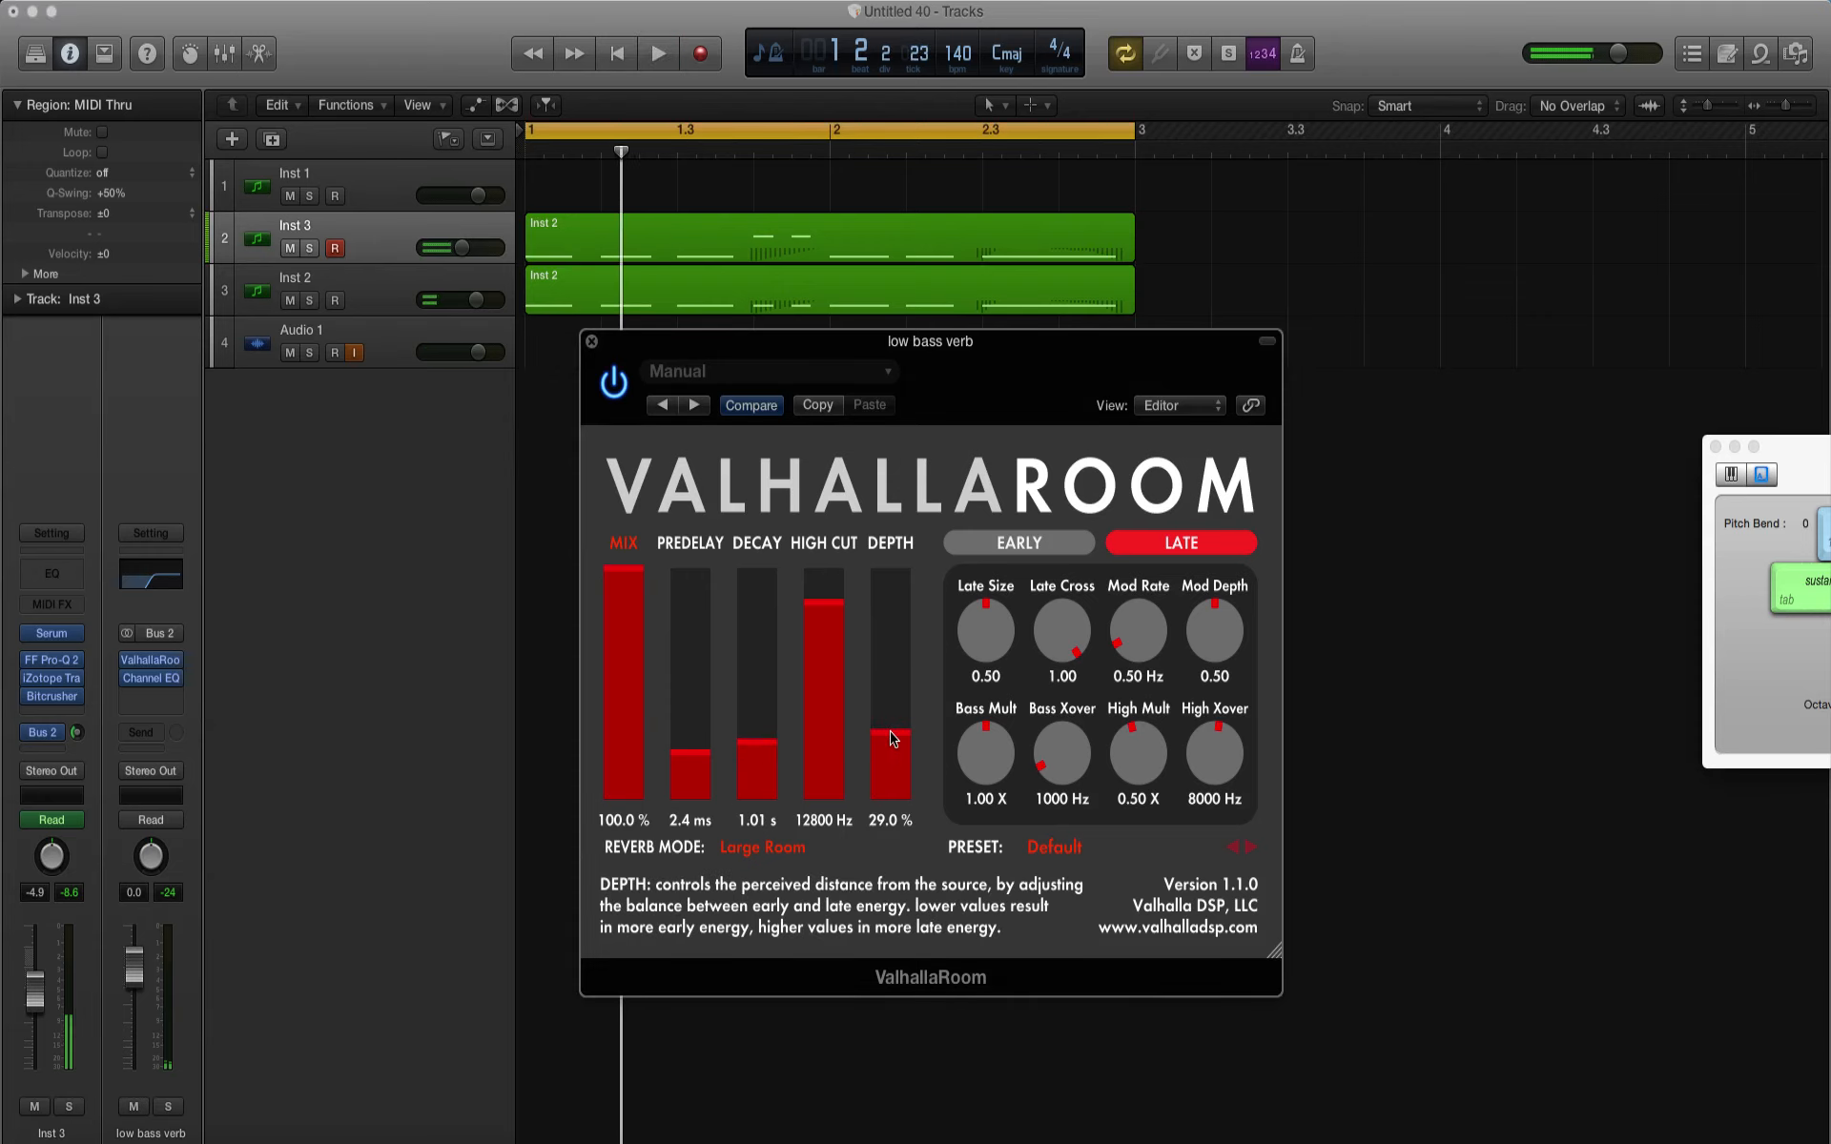
left_click_drag(893, 739, 893, 565)
key("space")
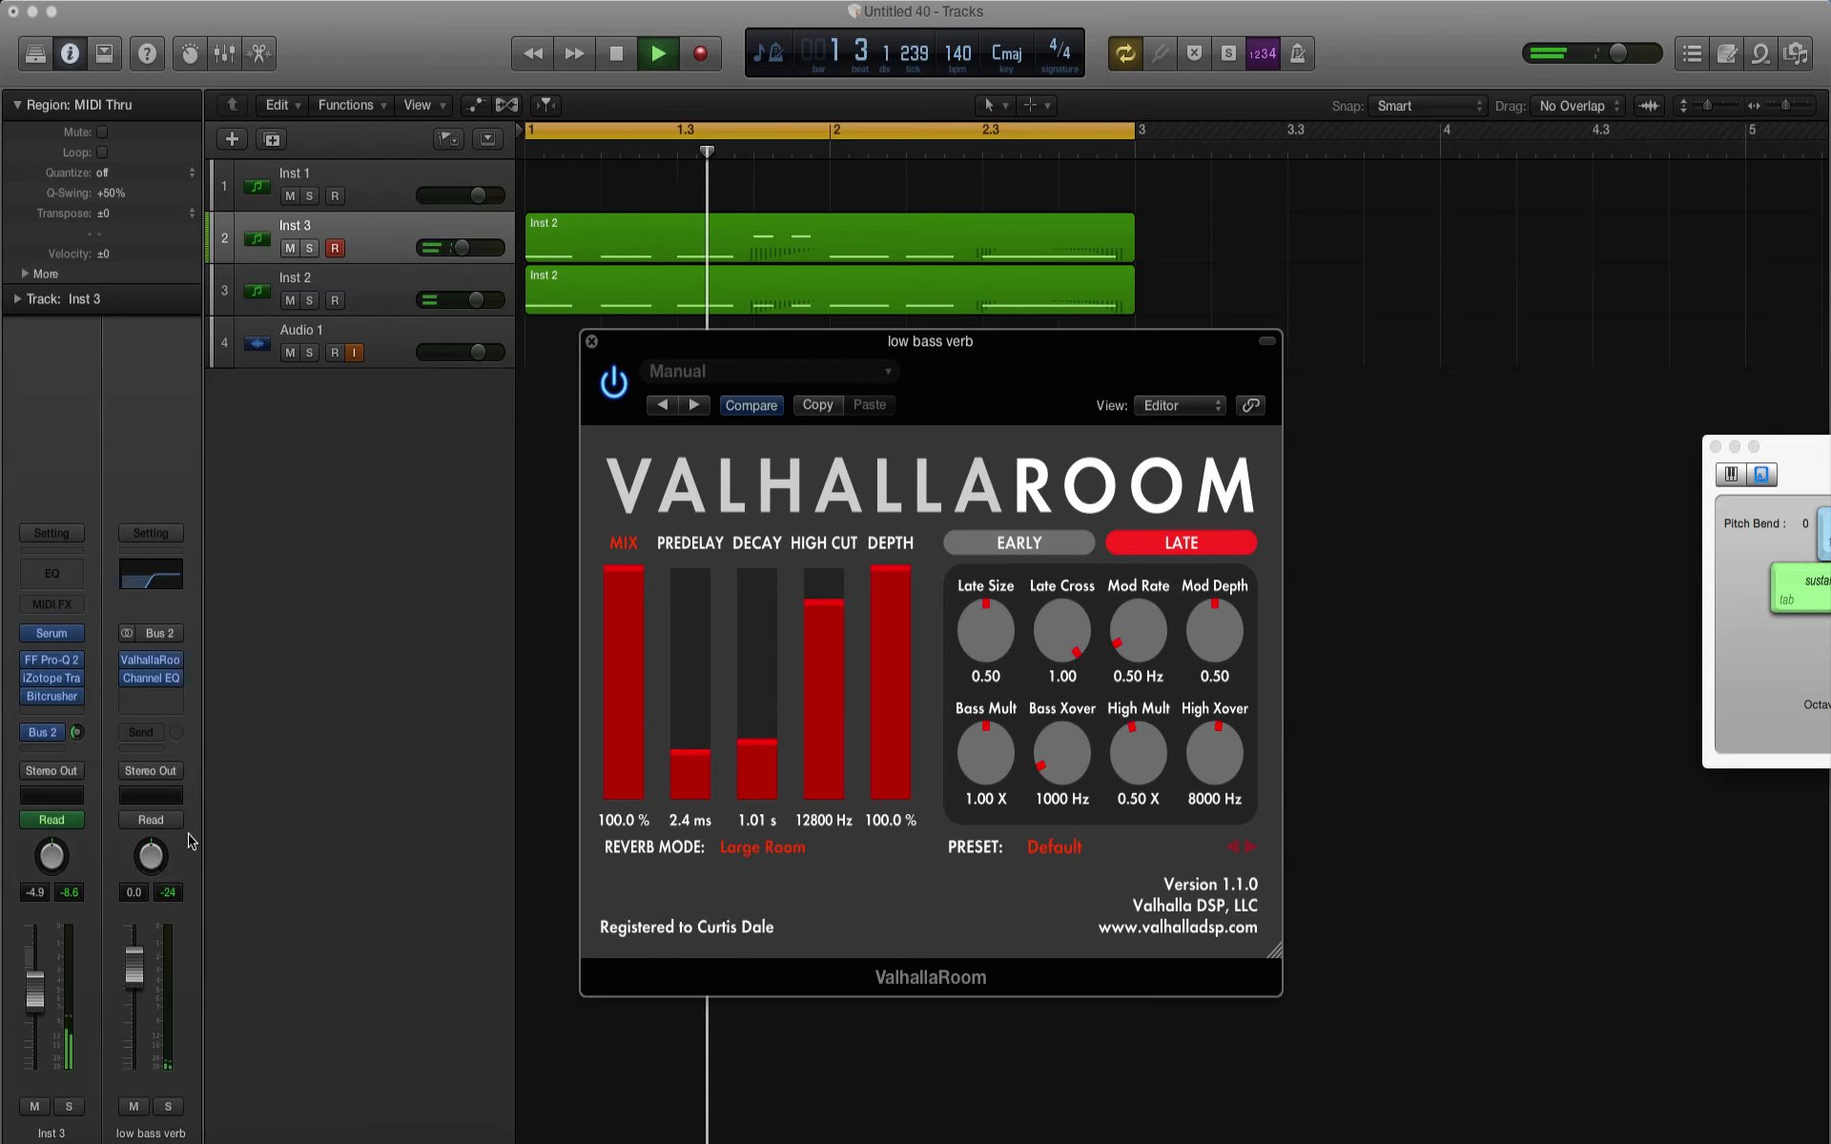
left_click_drag(78, 732, 82, 775)
key("space")
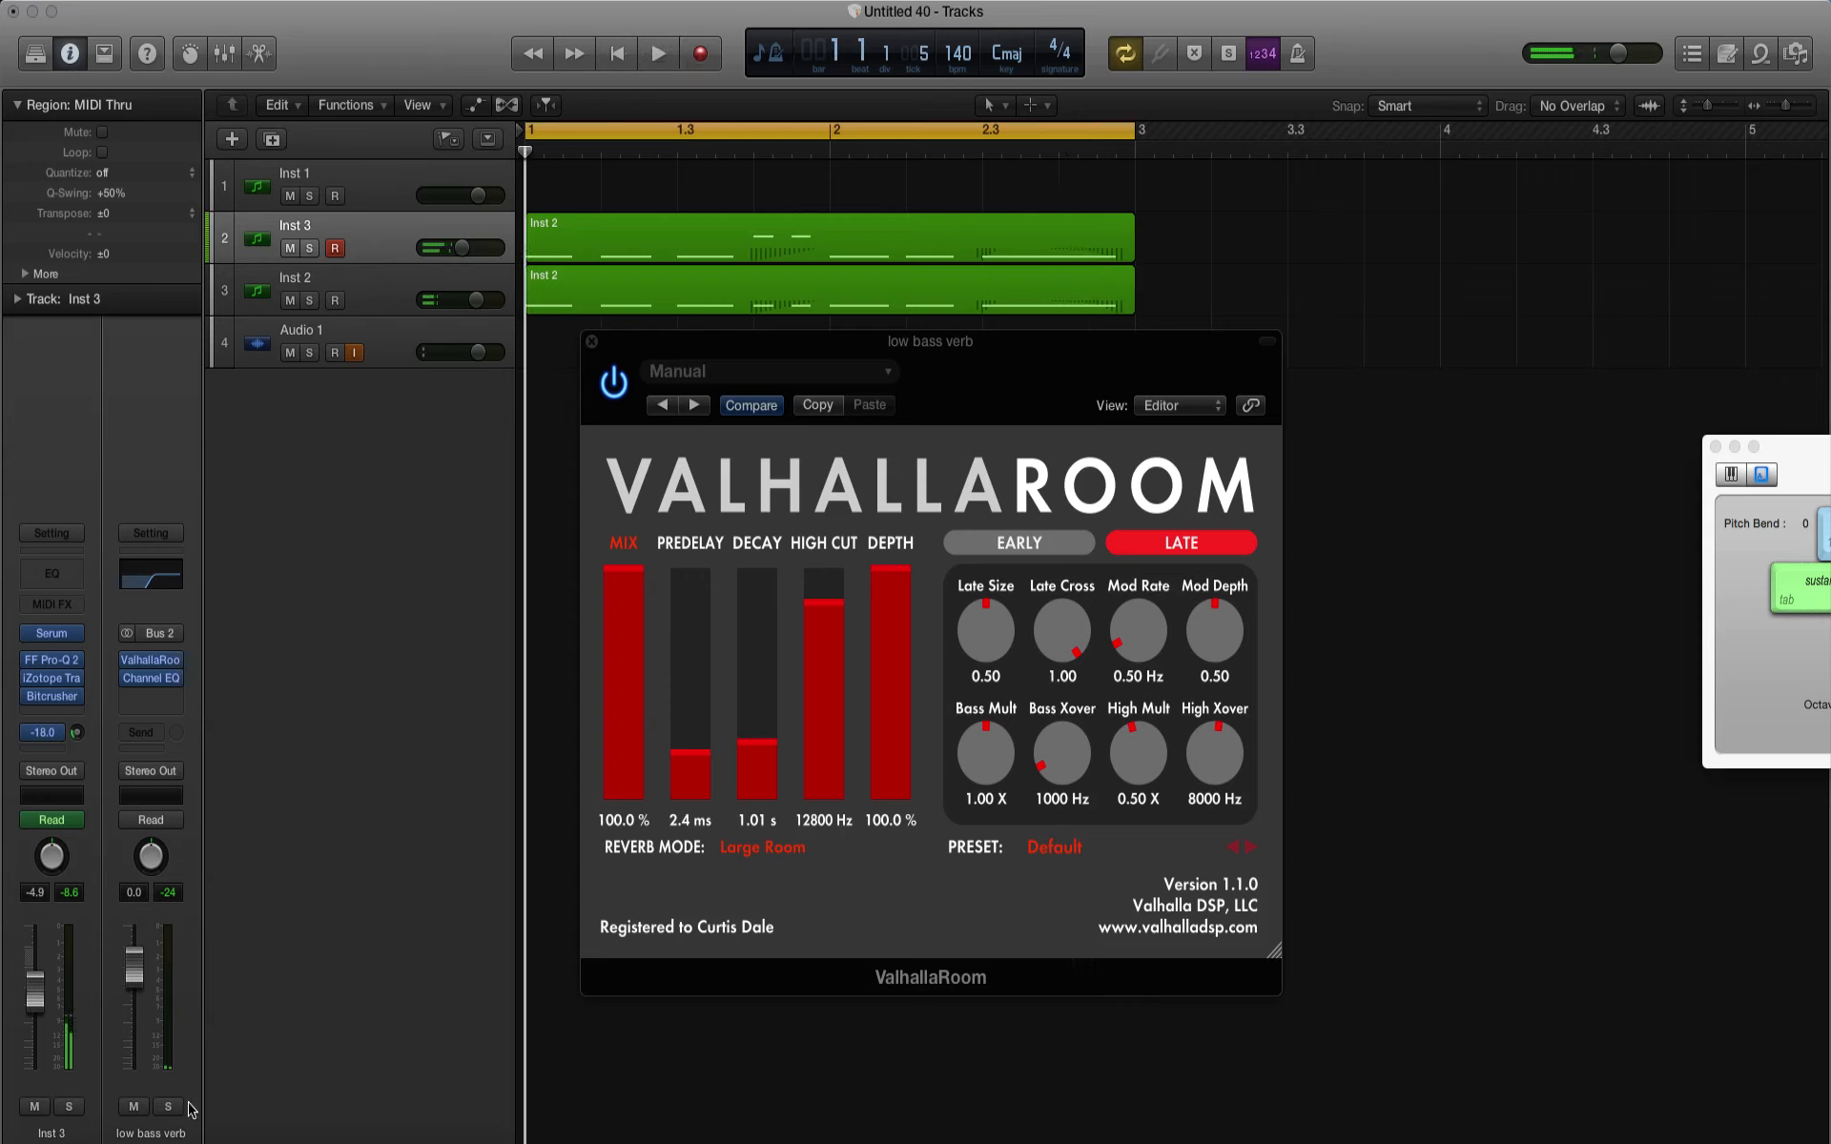
Step: Solo low bass verb and Audio 1 and play the loop to hear the reverb return alone
left_click(169, 1107)
left_click(169, 1109)
left_click(311, 353)
left_click(169, 1107)
key("space")
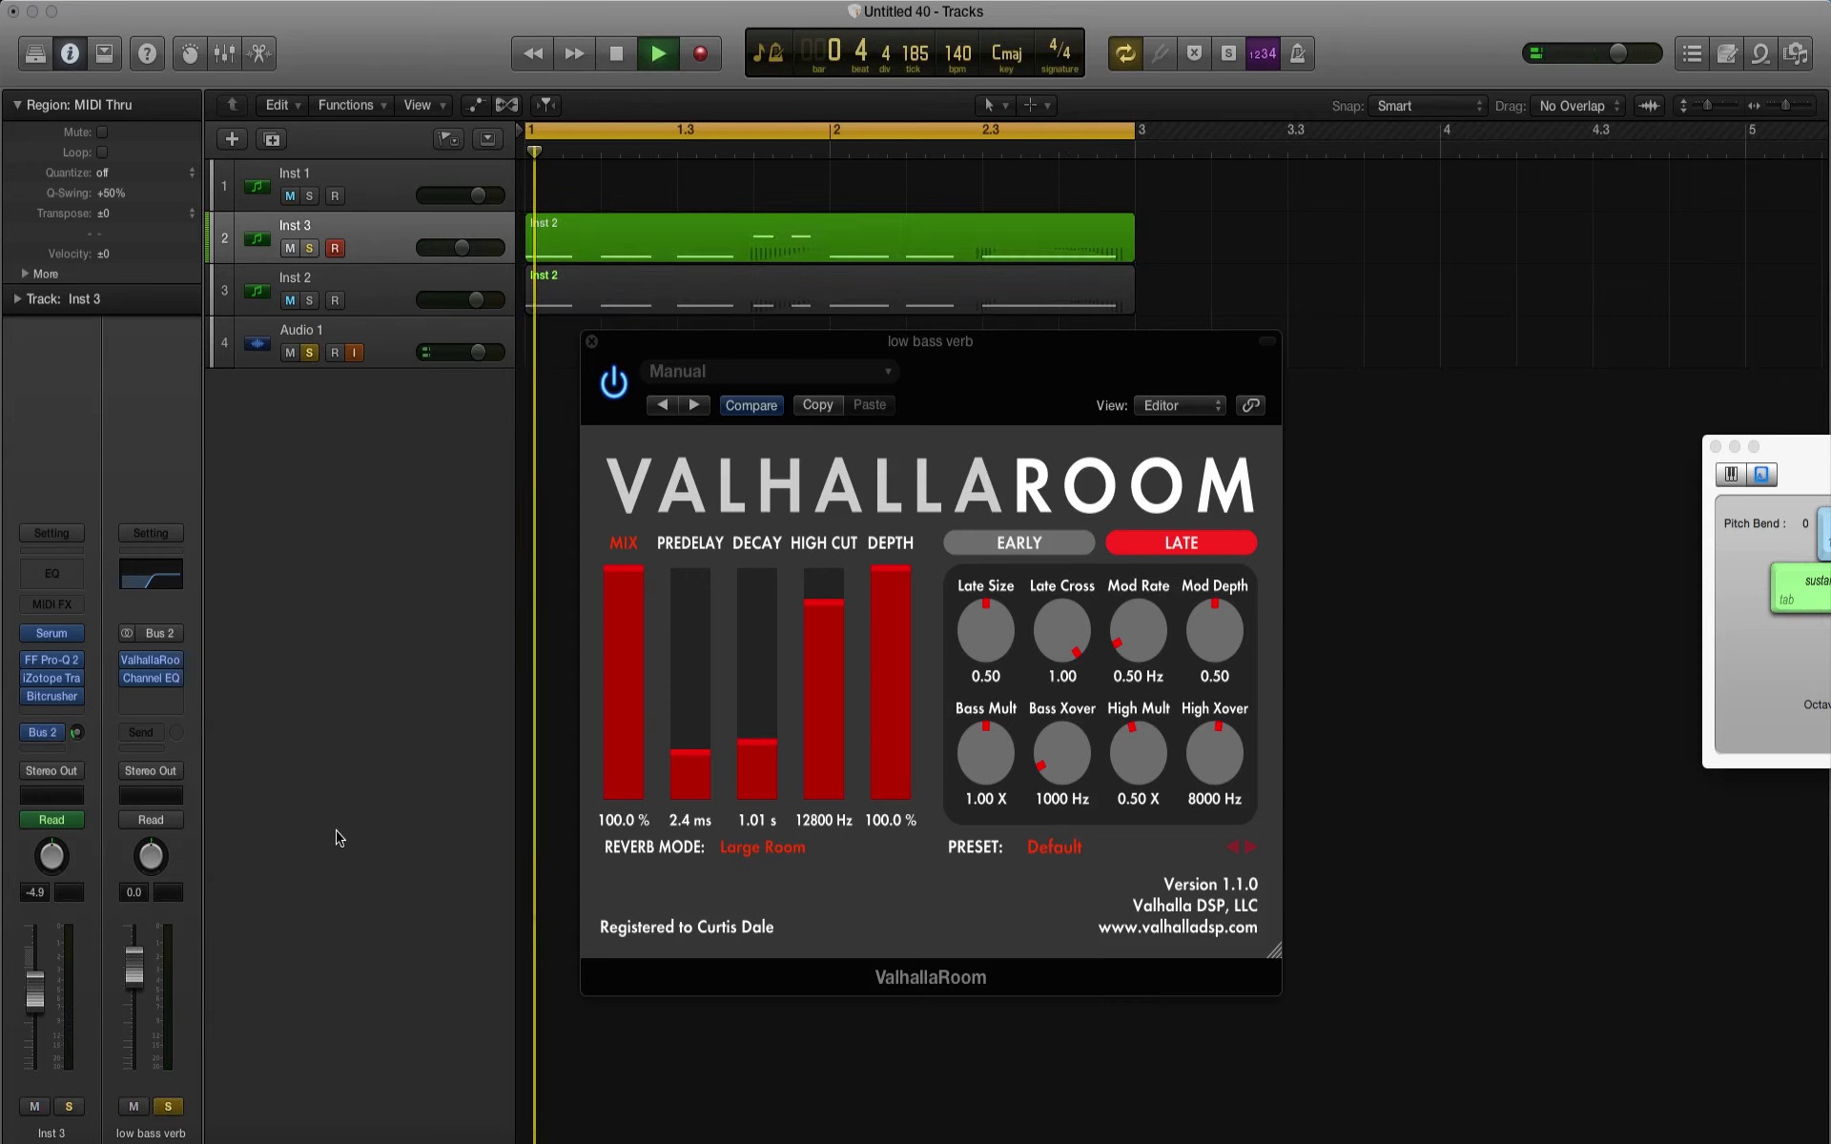
key("space")
key("s")
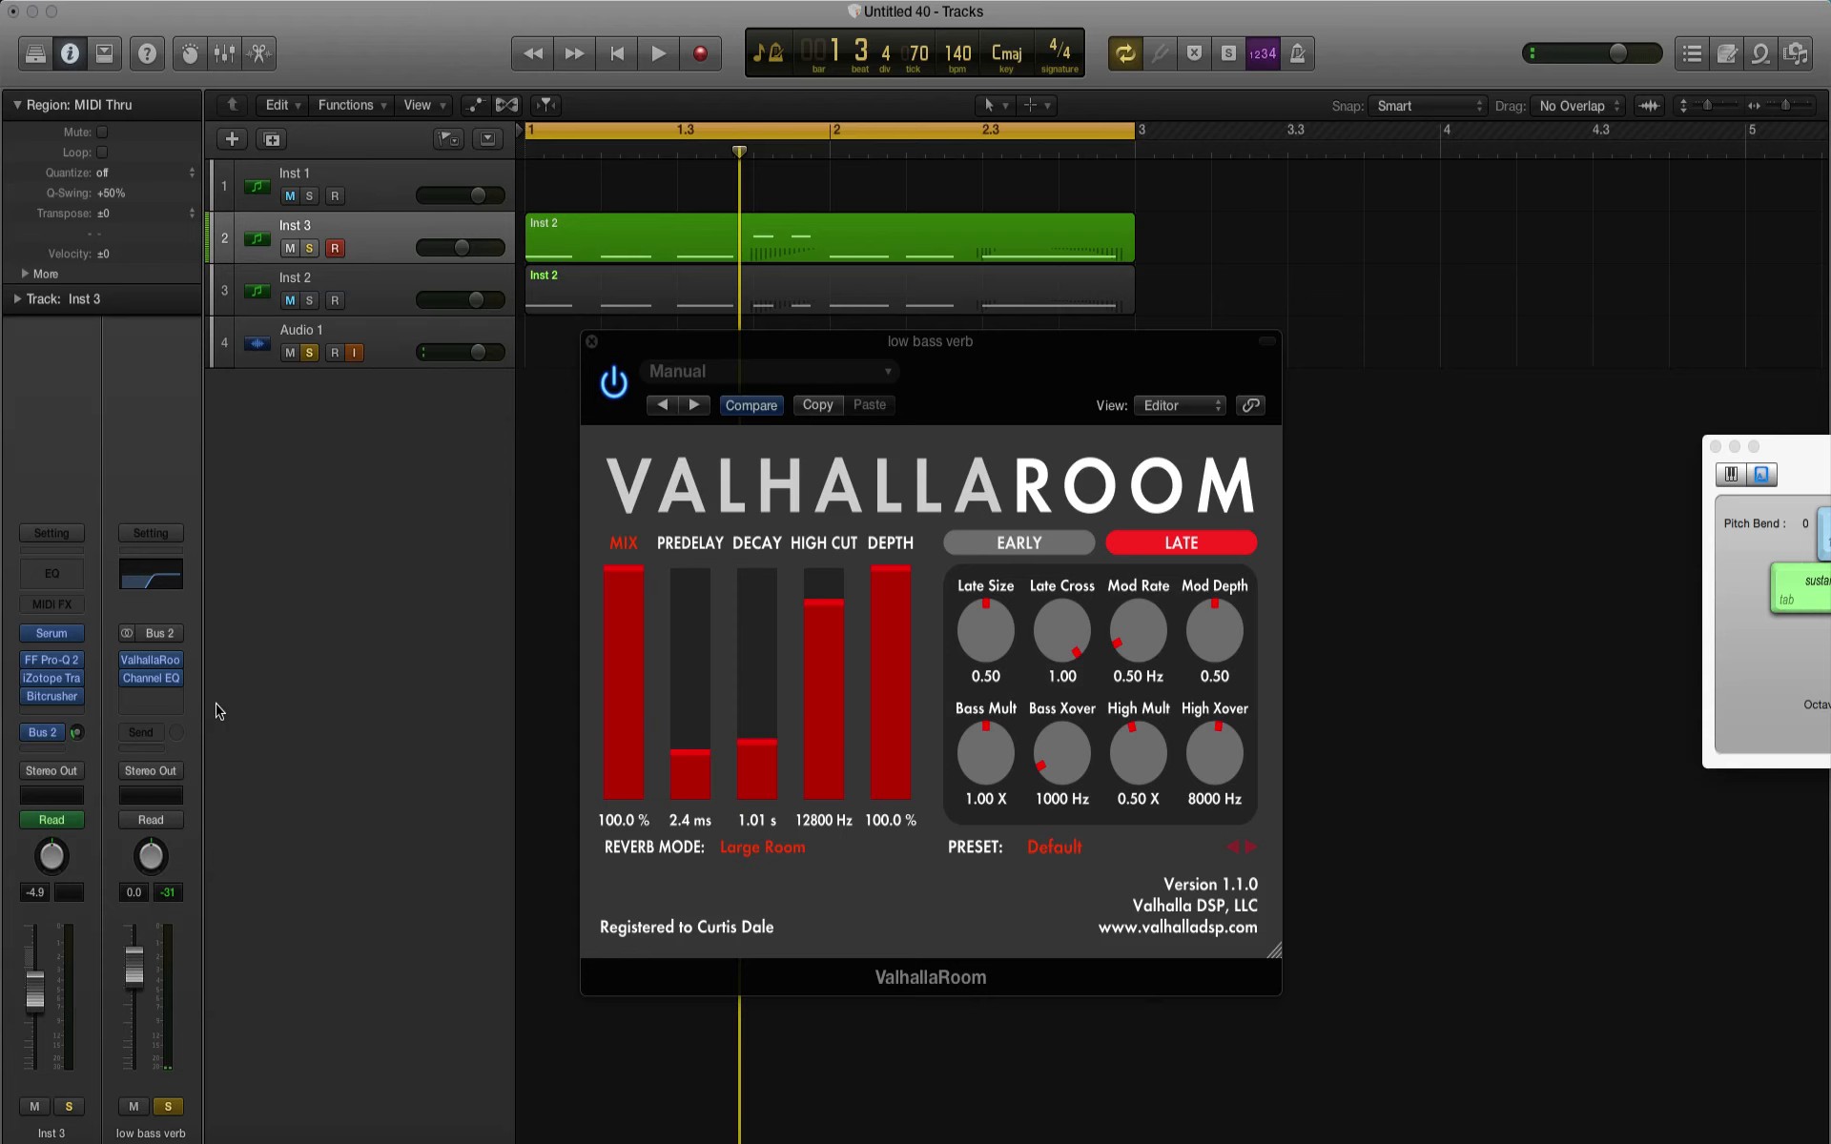
Step: Insert the Xfer Records Dimension Expander after the Channel EQ on low bass verb
left_click(149, 699)
mouse_move(165, 967)
mouse_move(382, 1136)
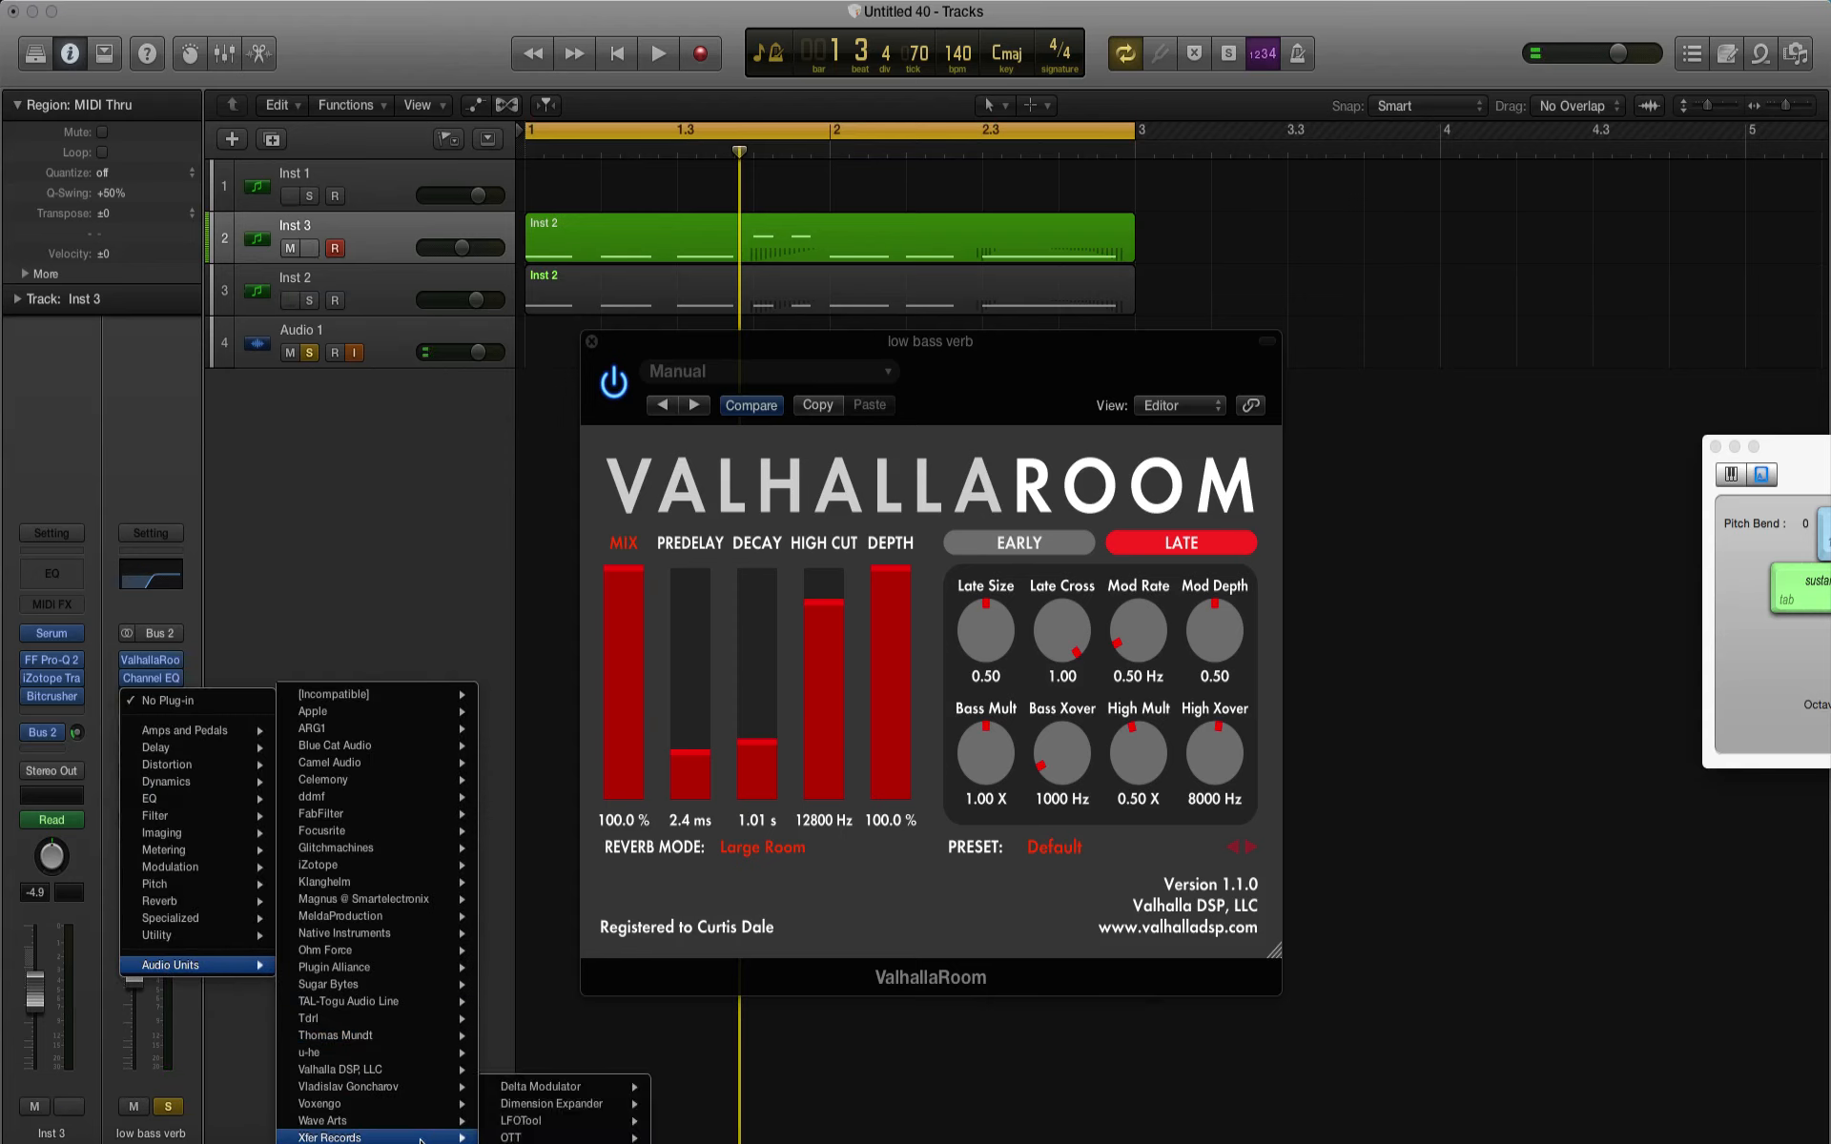
mouse_move(591, 1106)
left_click(688, 1106)
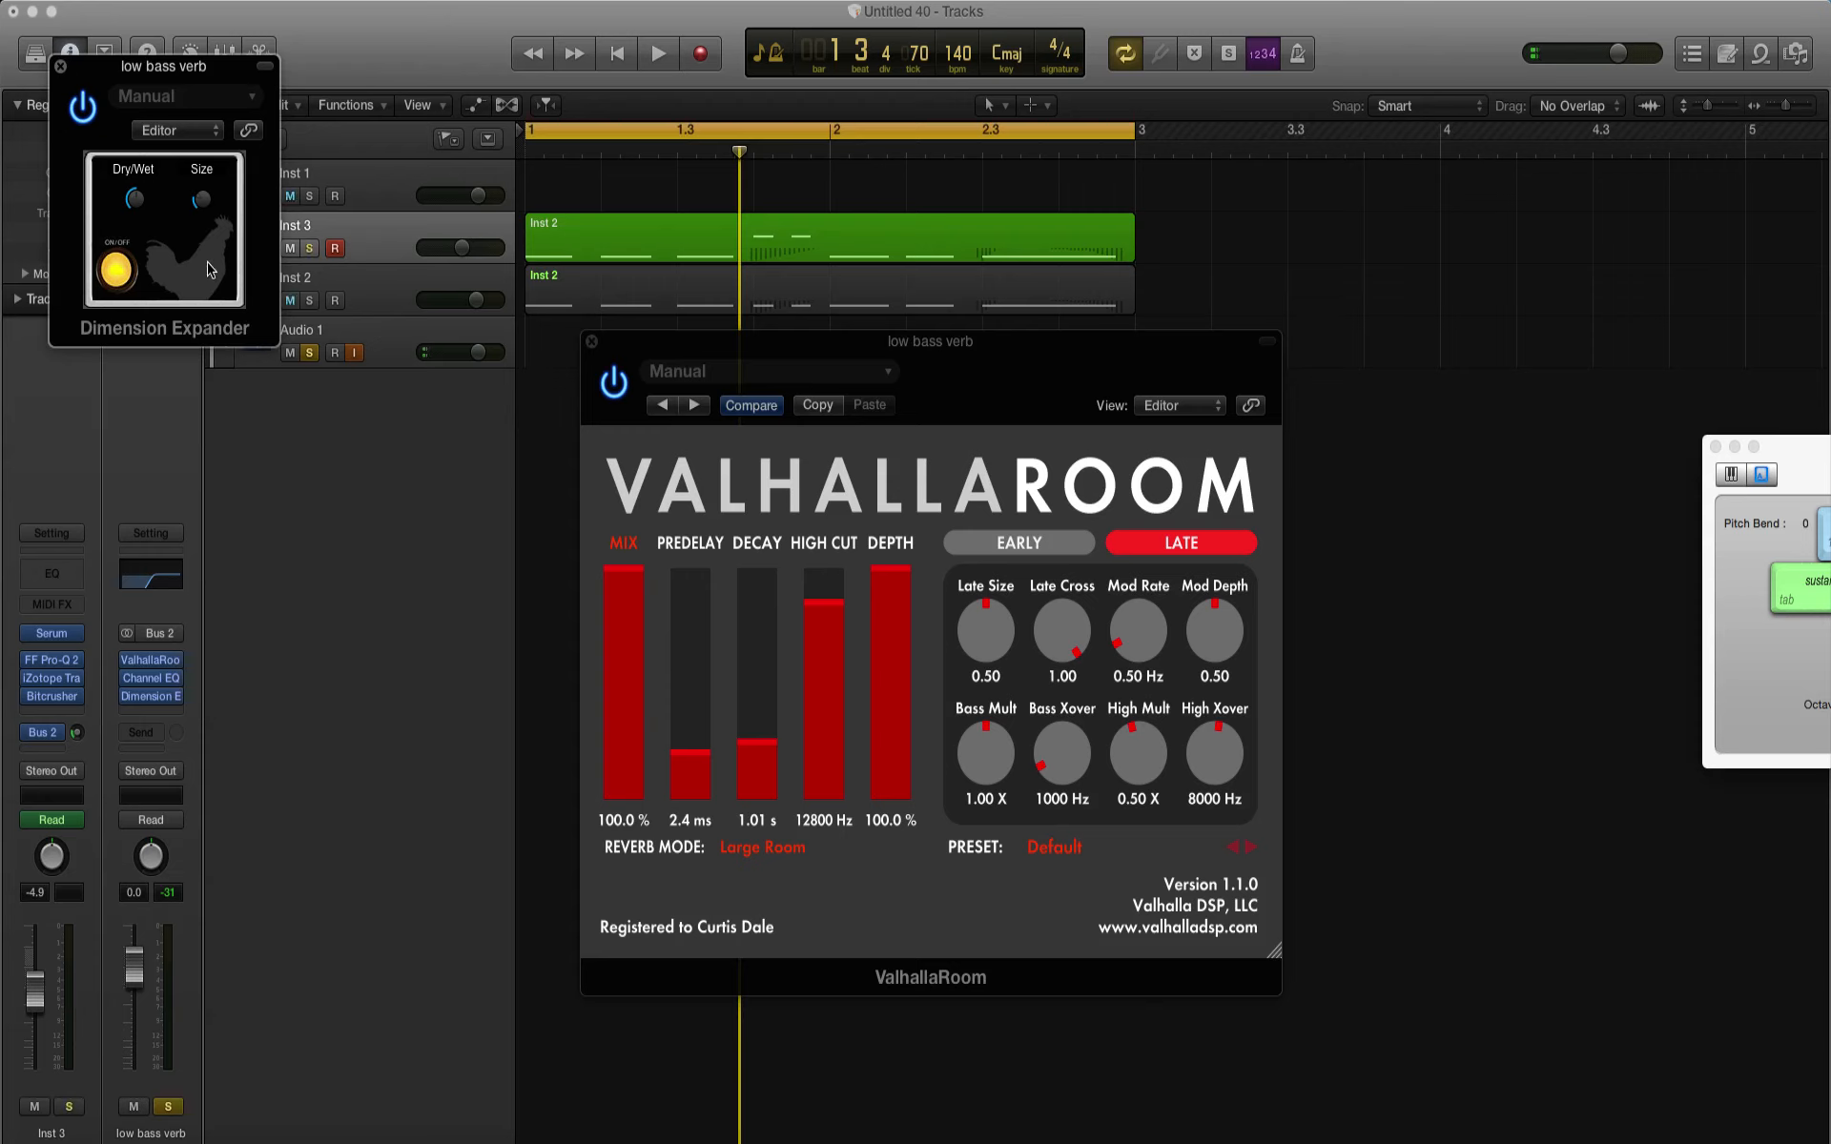
Step: Add a Chorus after Dimension Expander on low bass verb, audition it, and close both effect windows
left_click(145, 714)
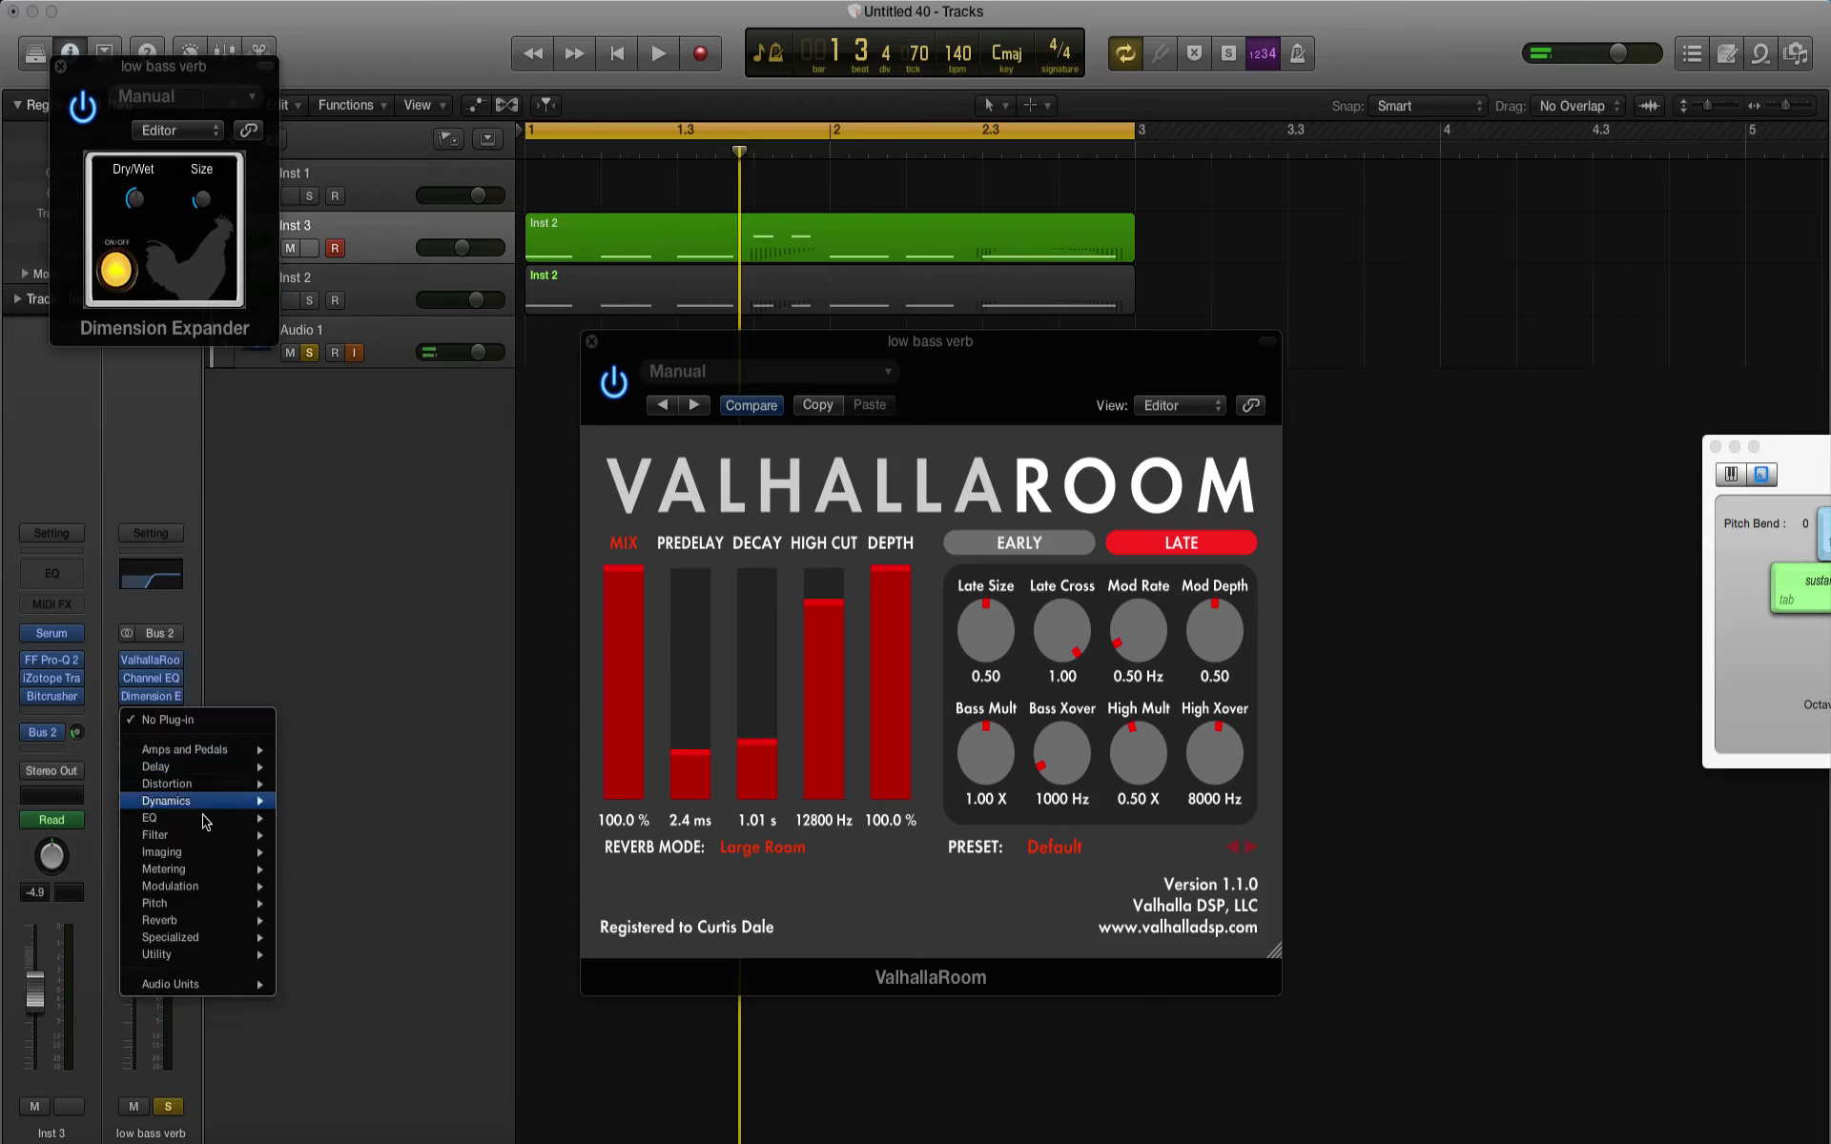
mouse_move(220, 885)
left_click(453, 889)
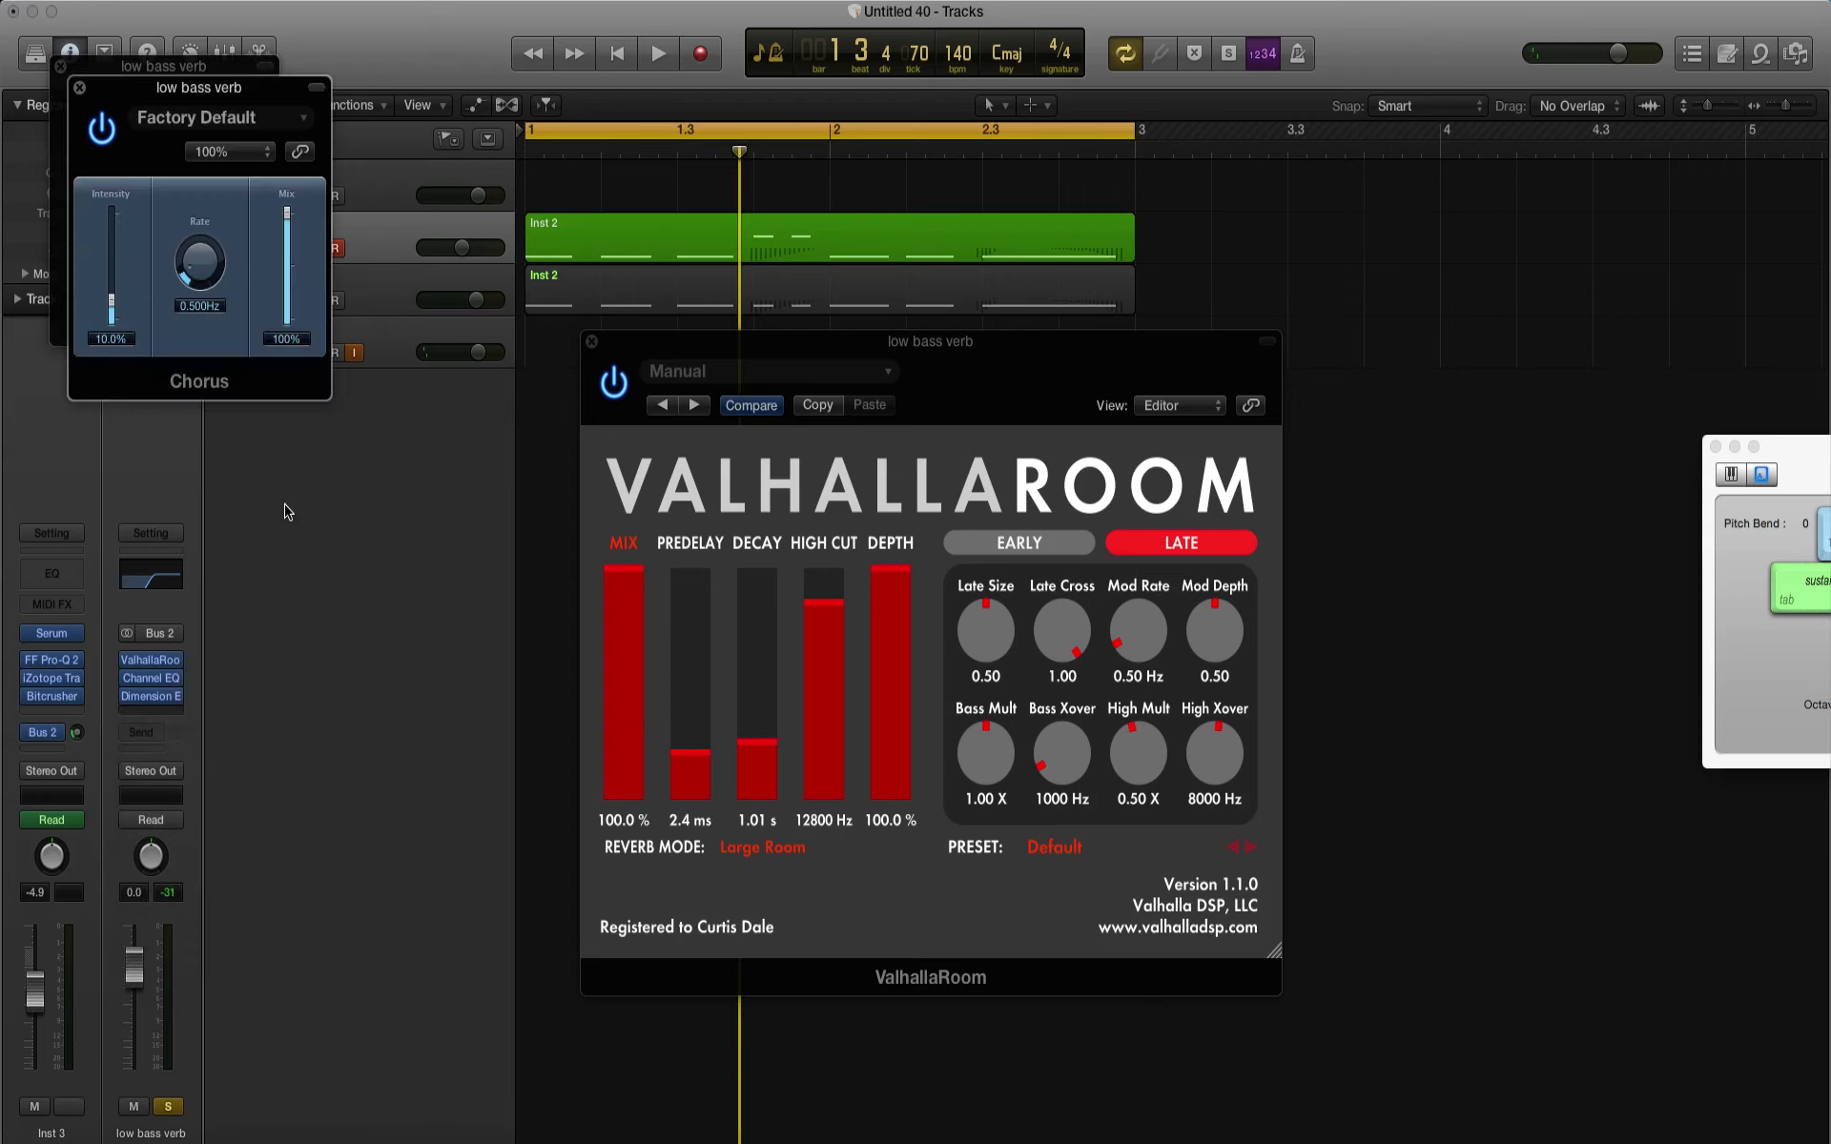
key("space")
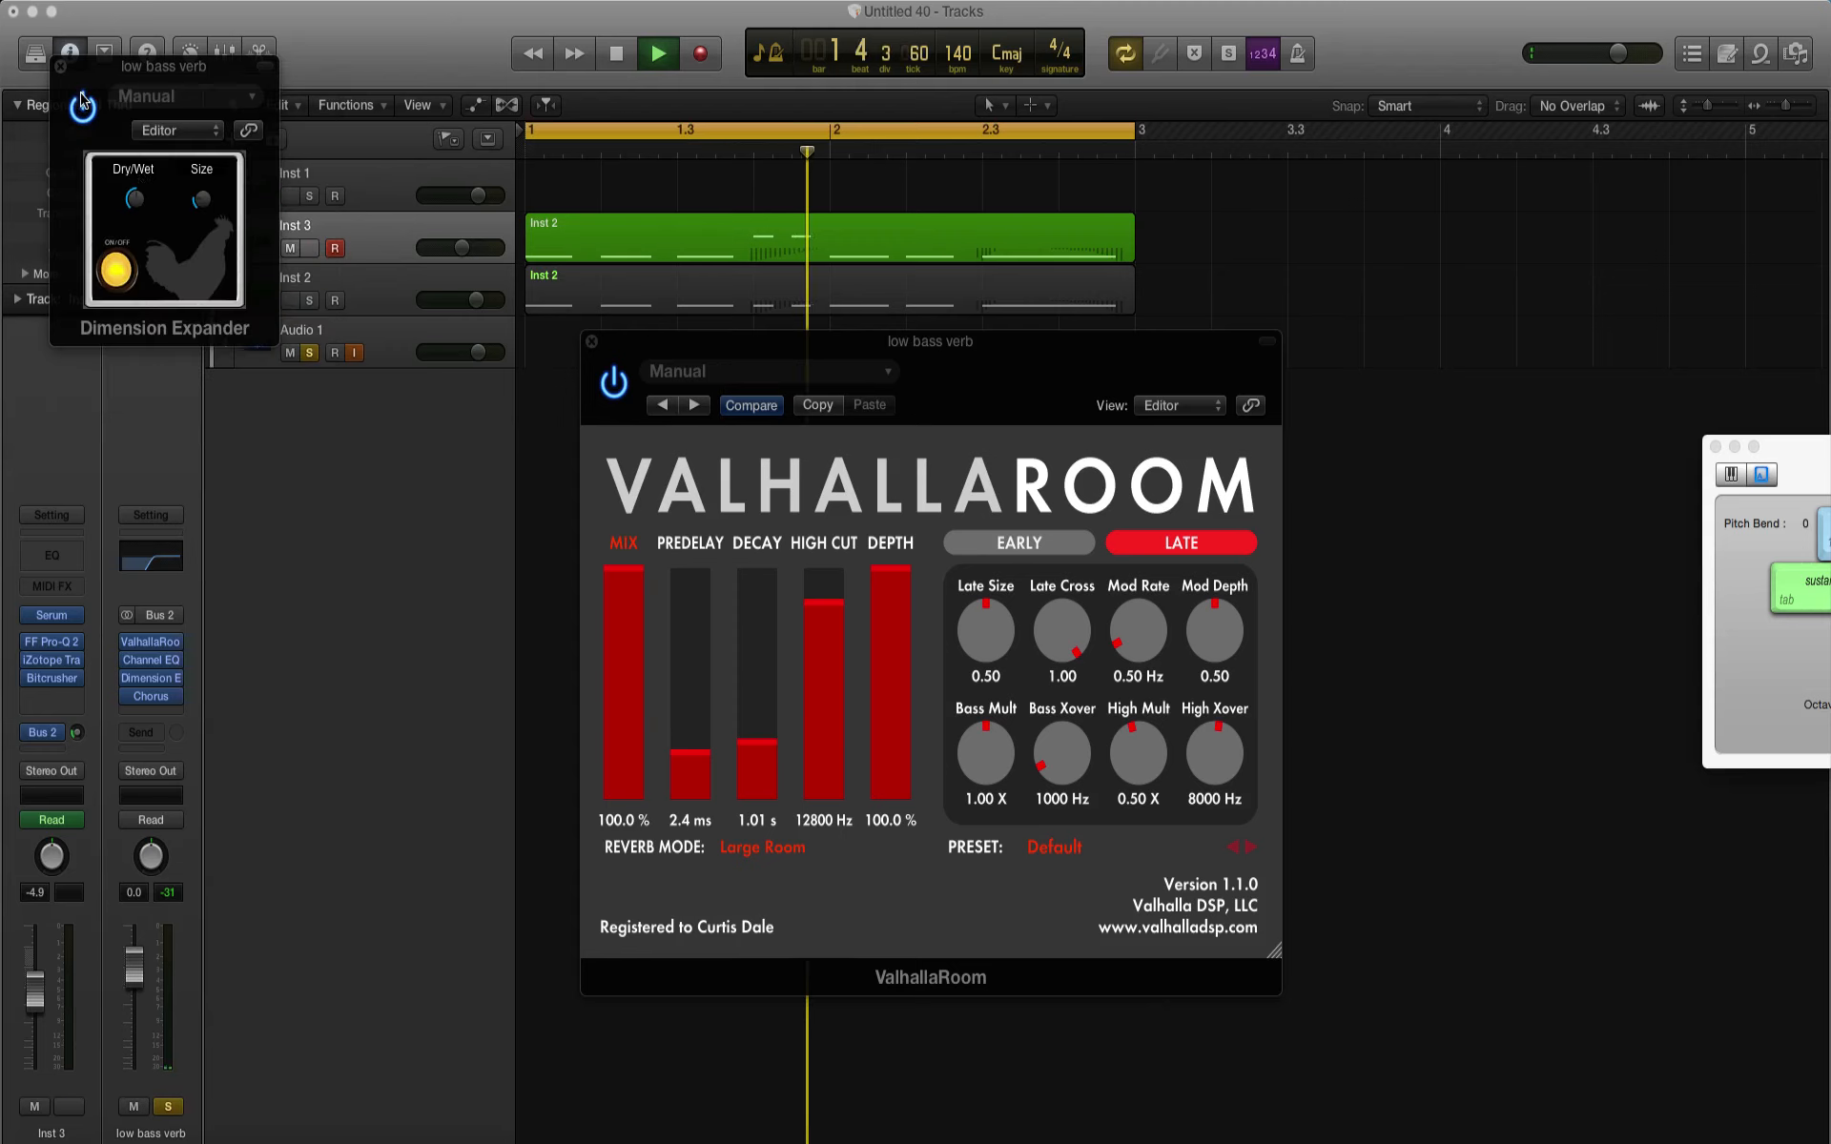
left_click(79, 87)
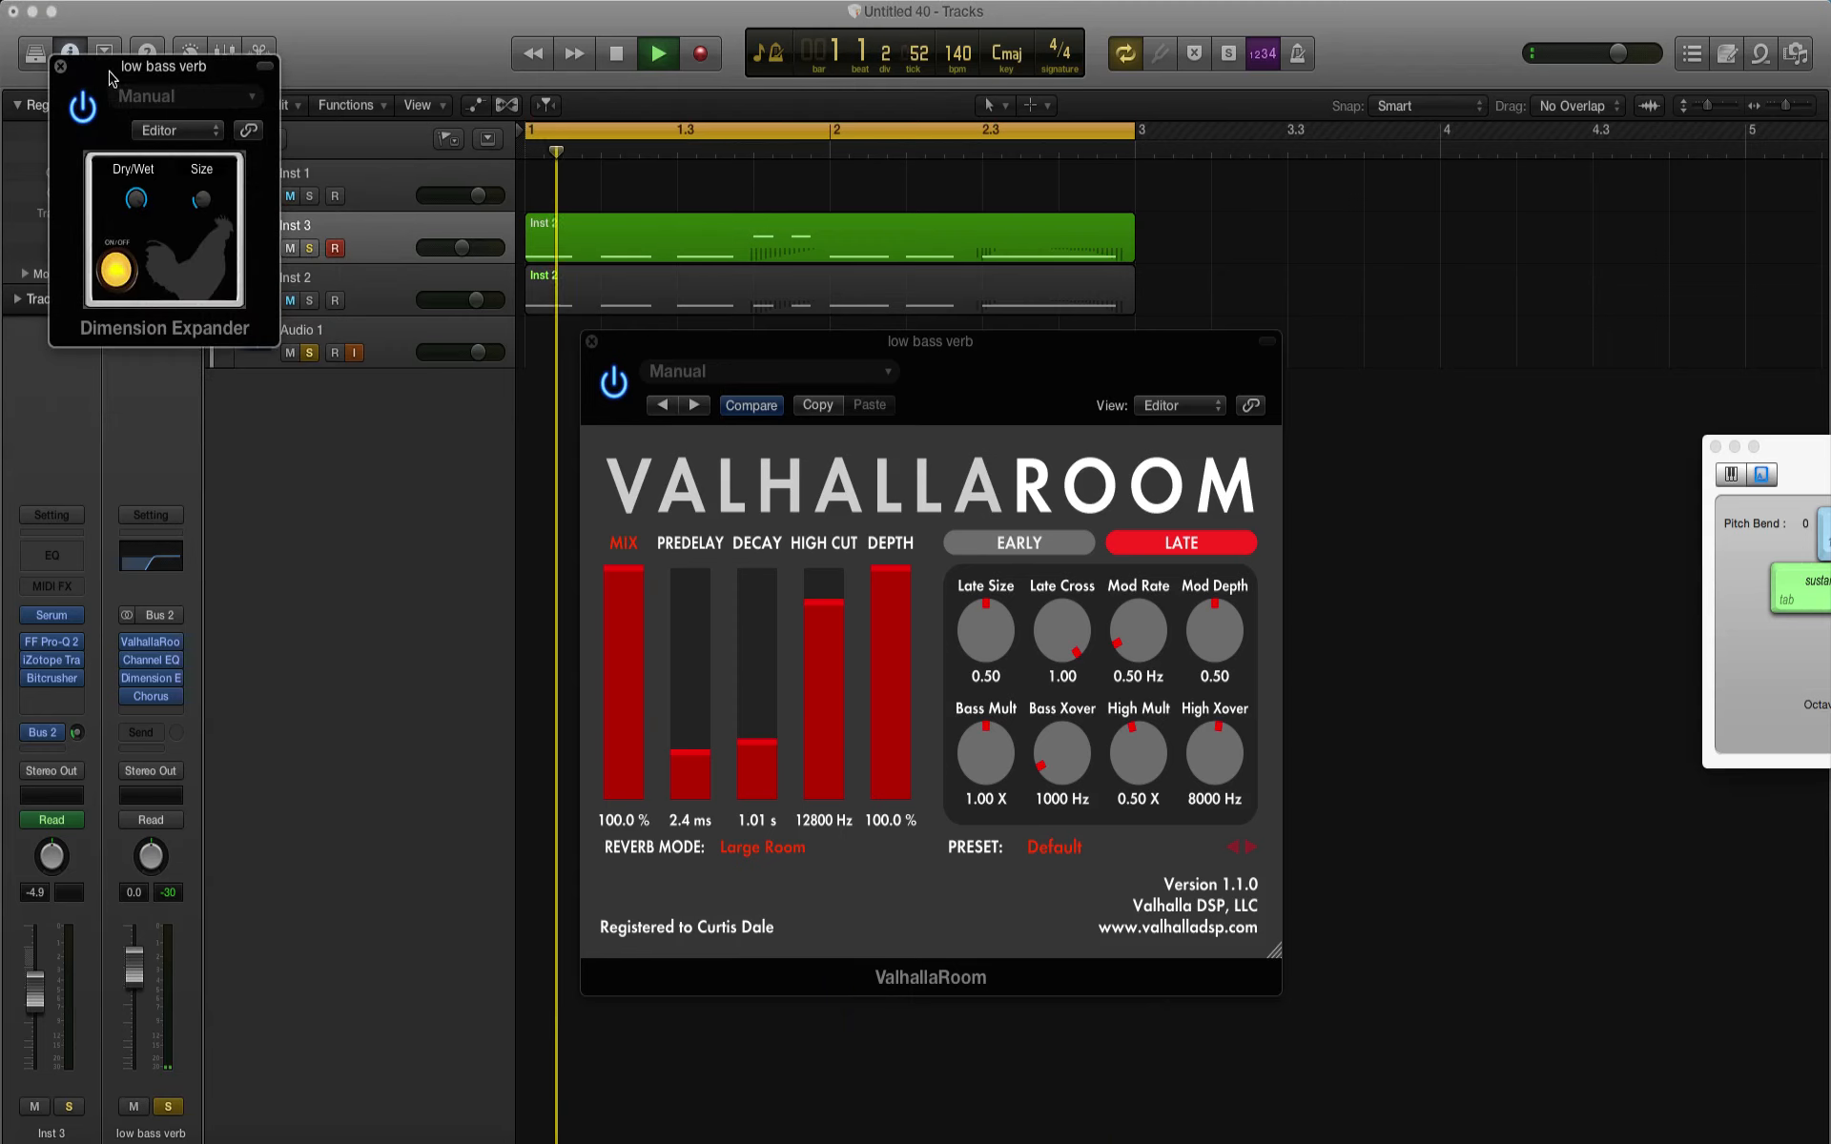
left_click(60, 66)
key("space")
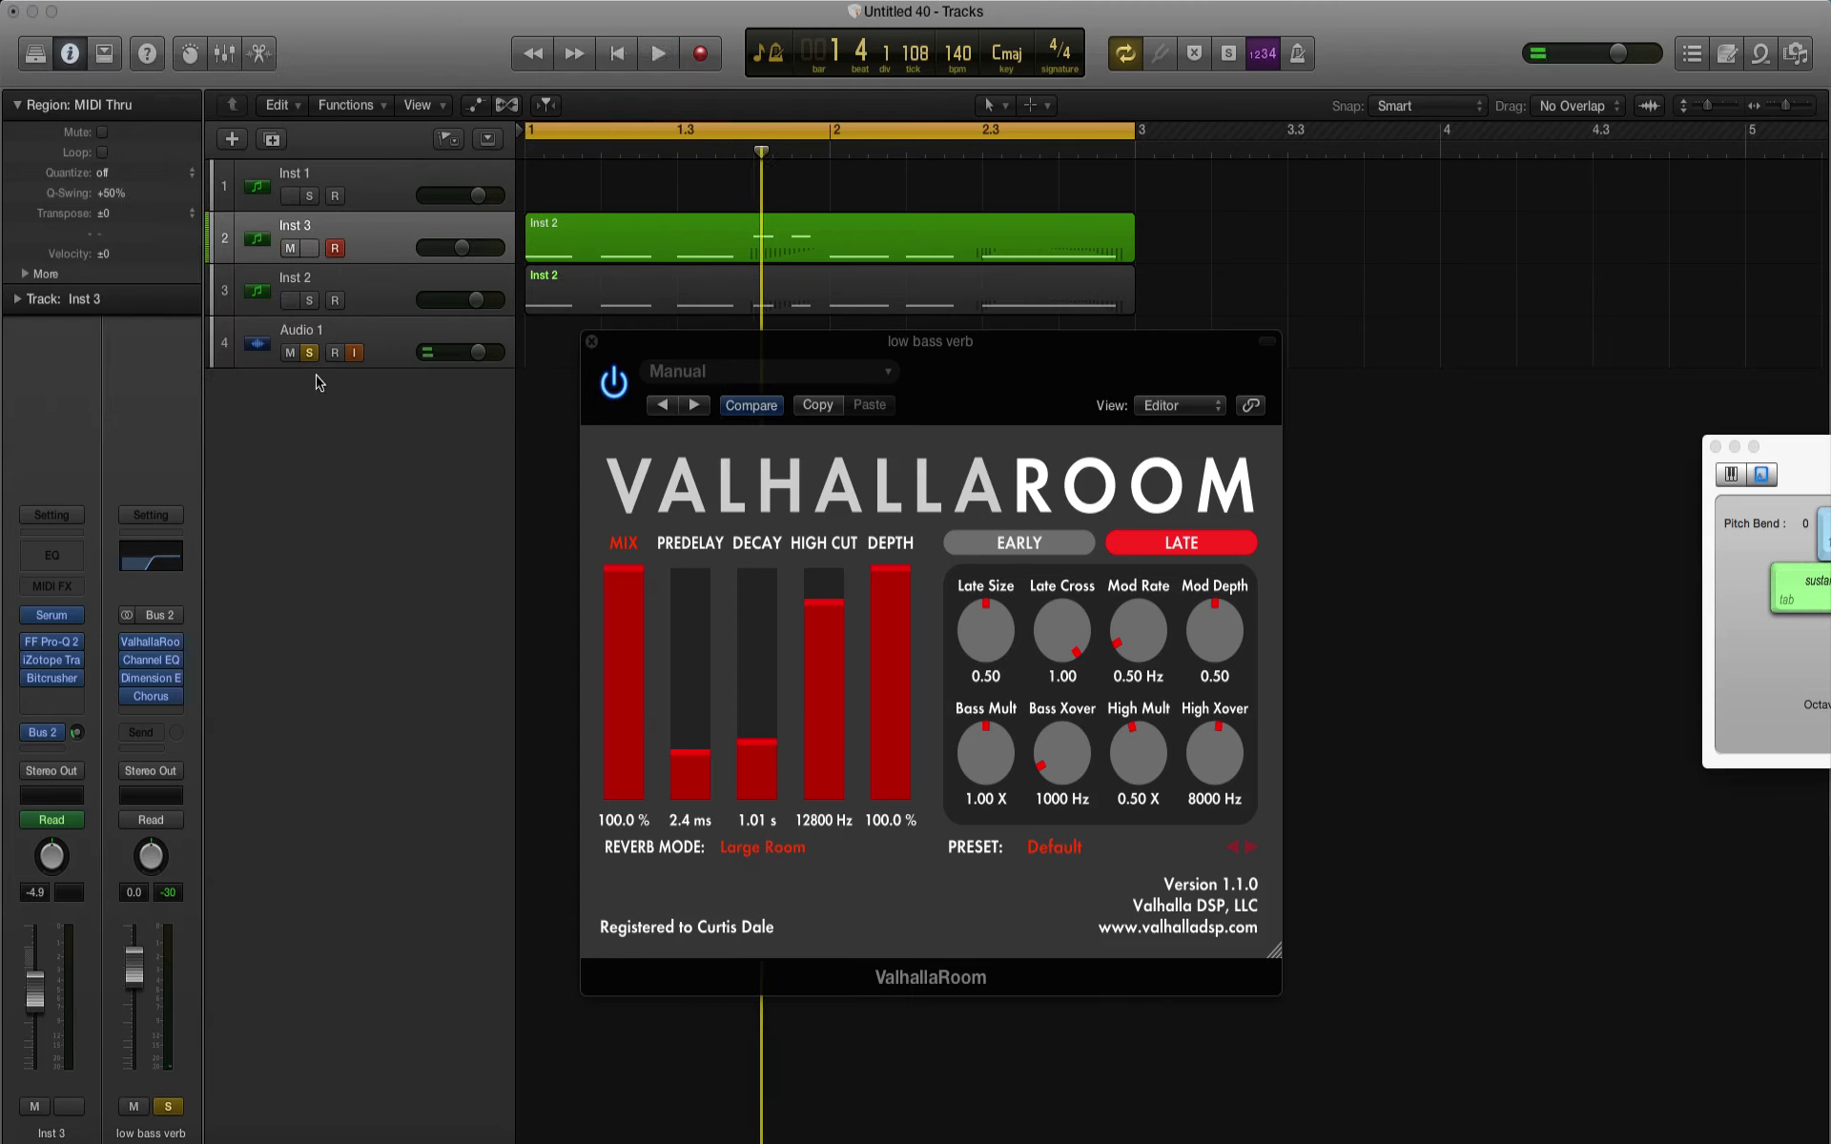
Step: Unsolo low bass verb and Audio 1, then play the full mix while adjusting Inst 3's send to Bus 2
left_click(170, 1104)
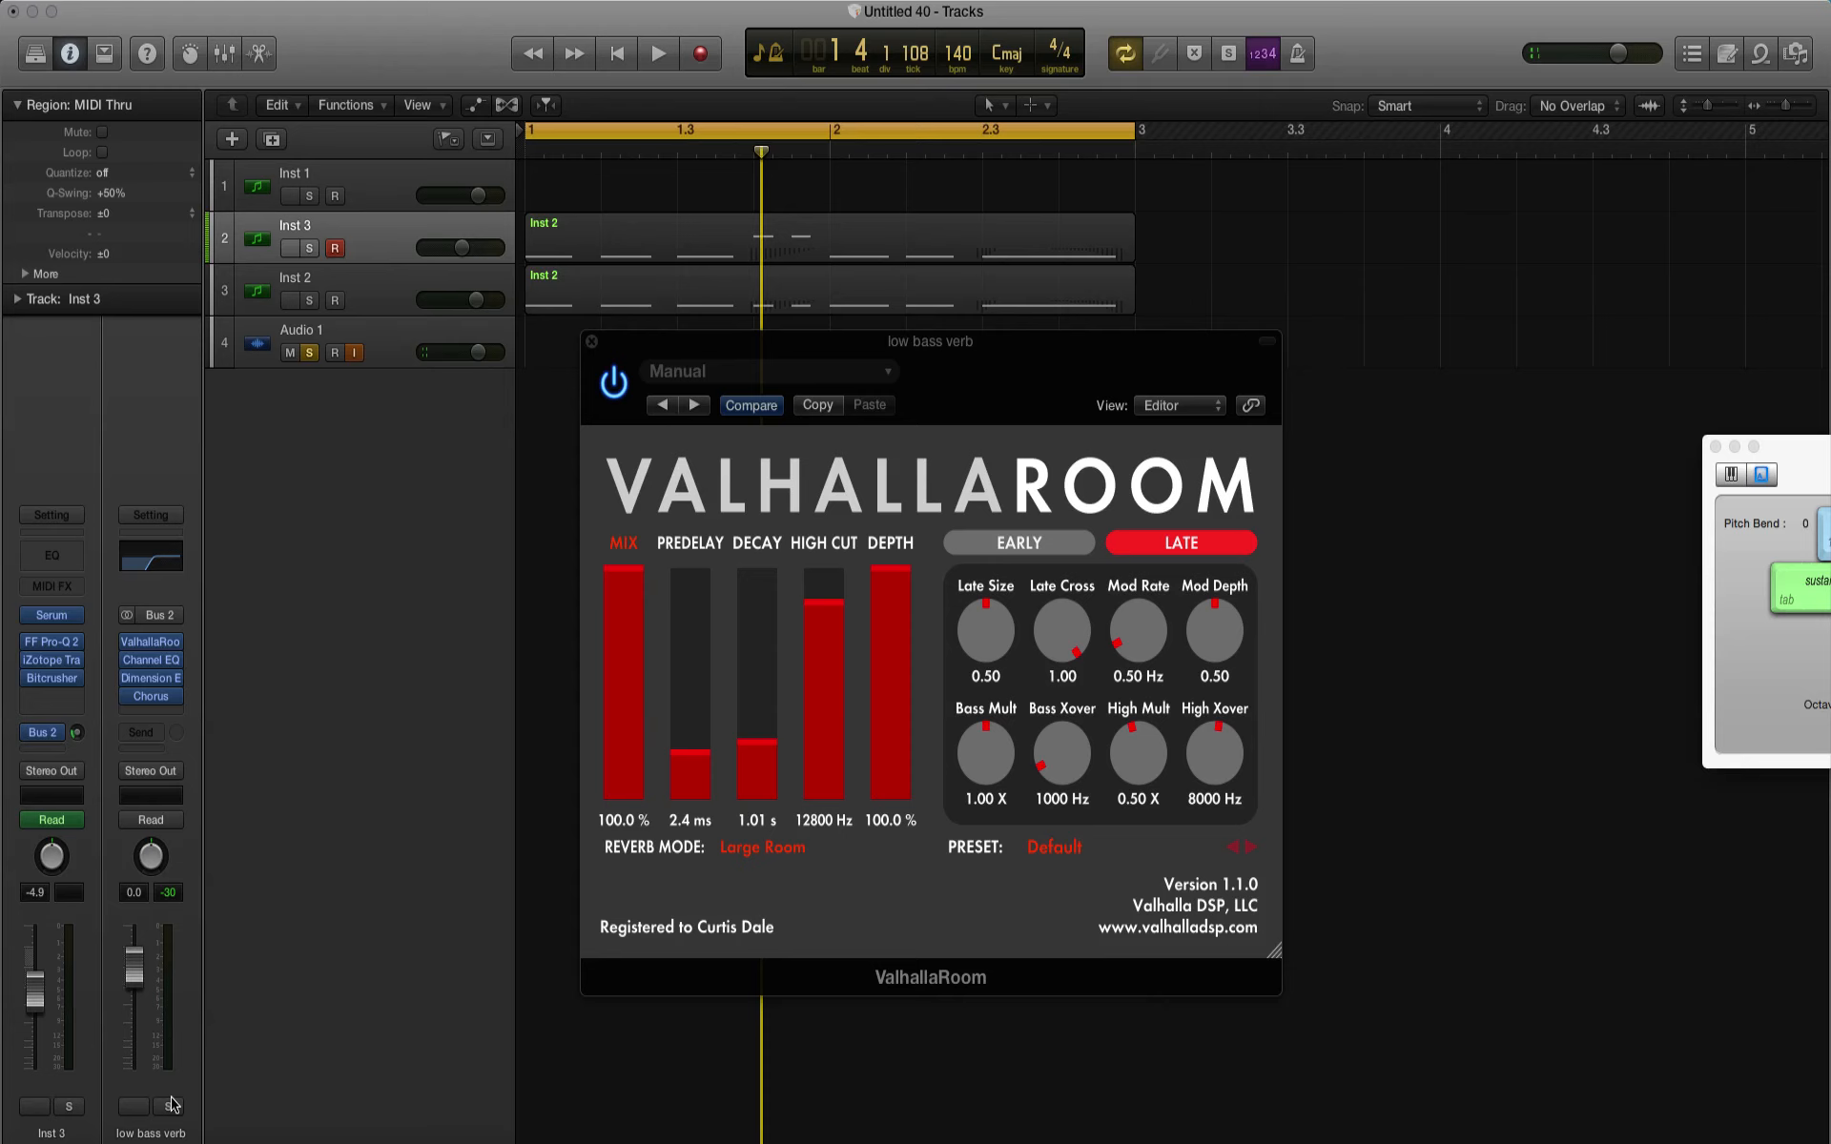
left_click(310, 353)
key("space")
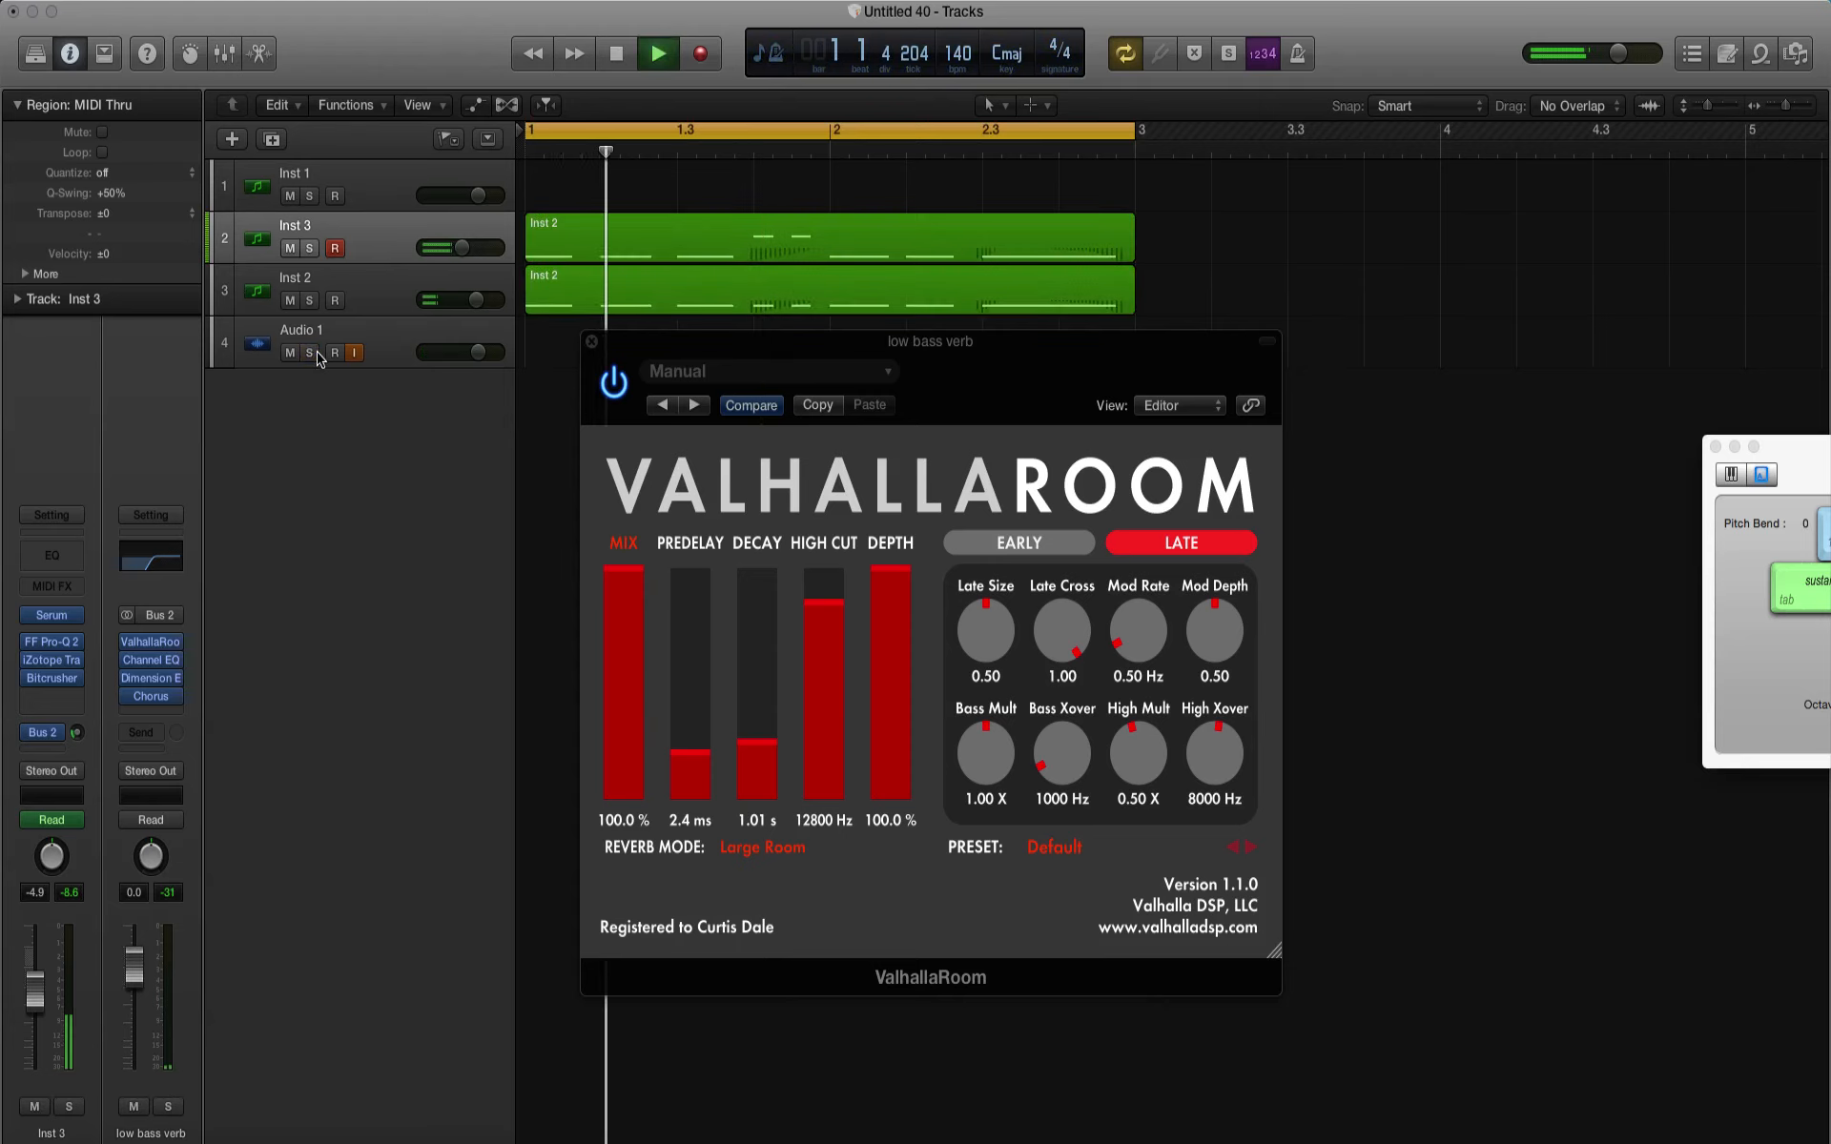
left_click(77, 735)
Step: Set ValhallaRoom to 0.90 s decay, 71.9% mix, 11770 Hz high cut and 65% depth during playback, and close its window
left_click_drag(764, 742, 763, 749)
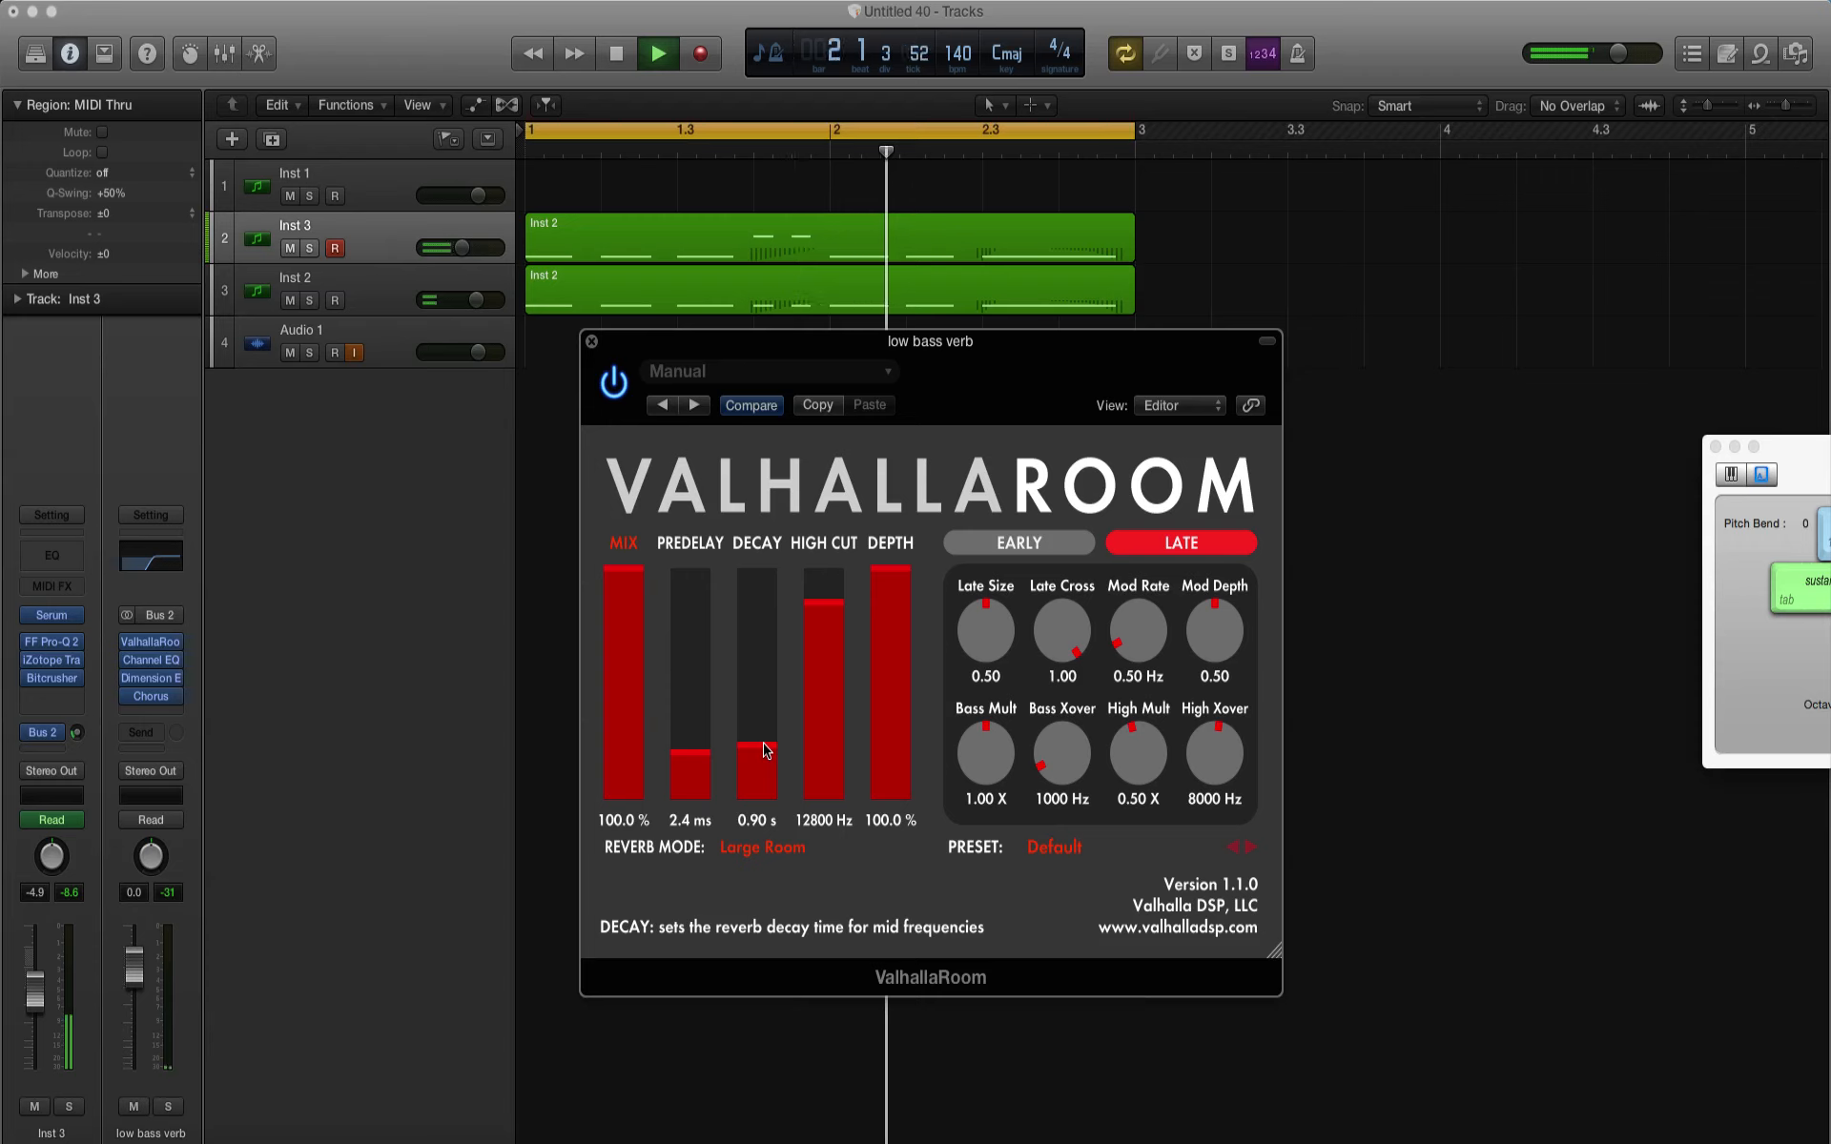
left_click_drag(625, 605, 627, 638)
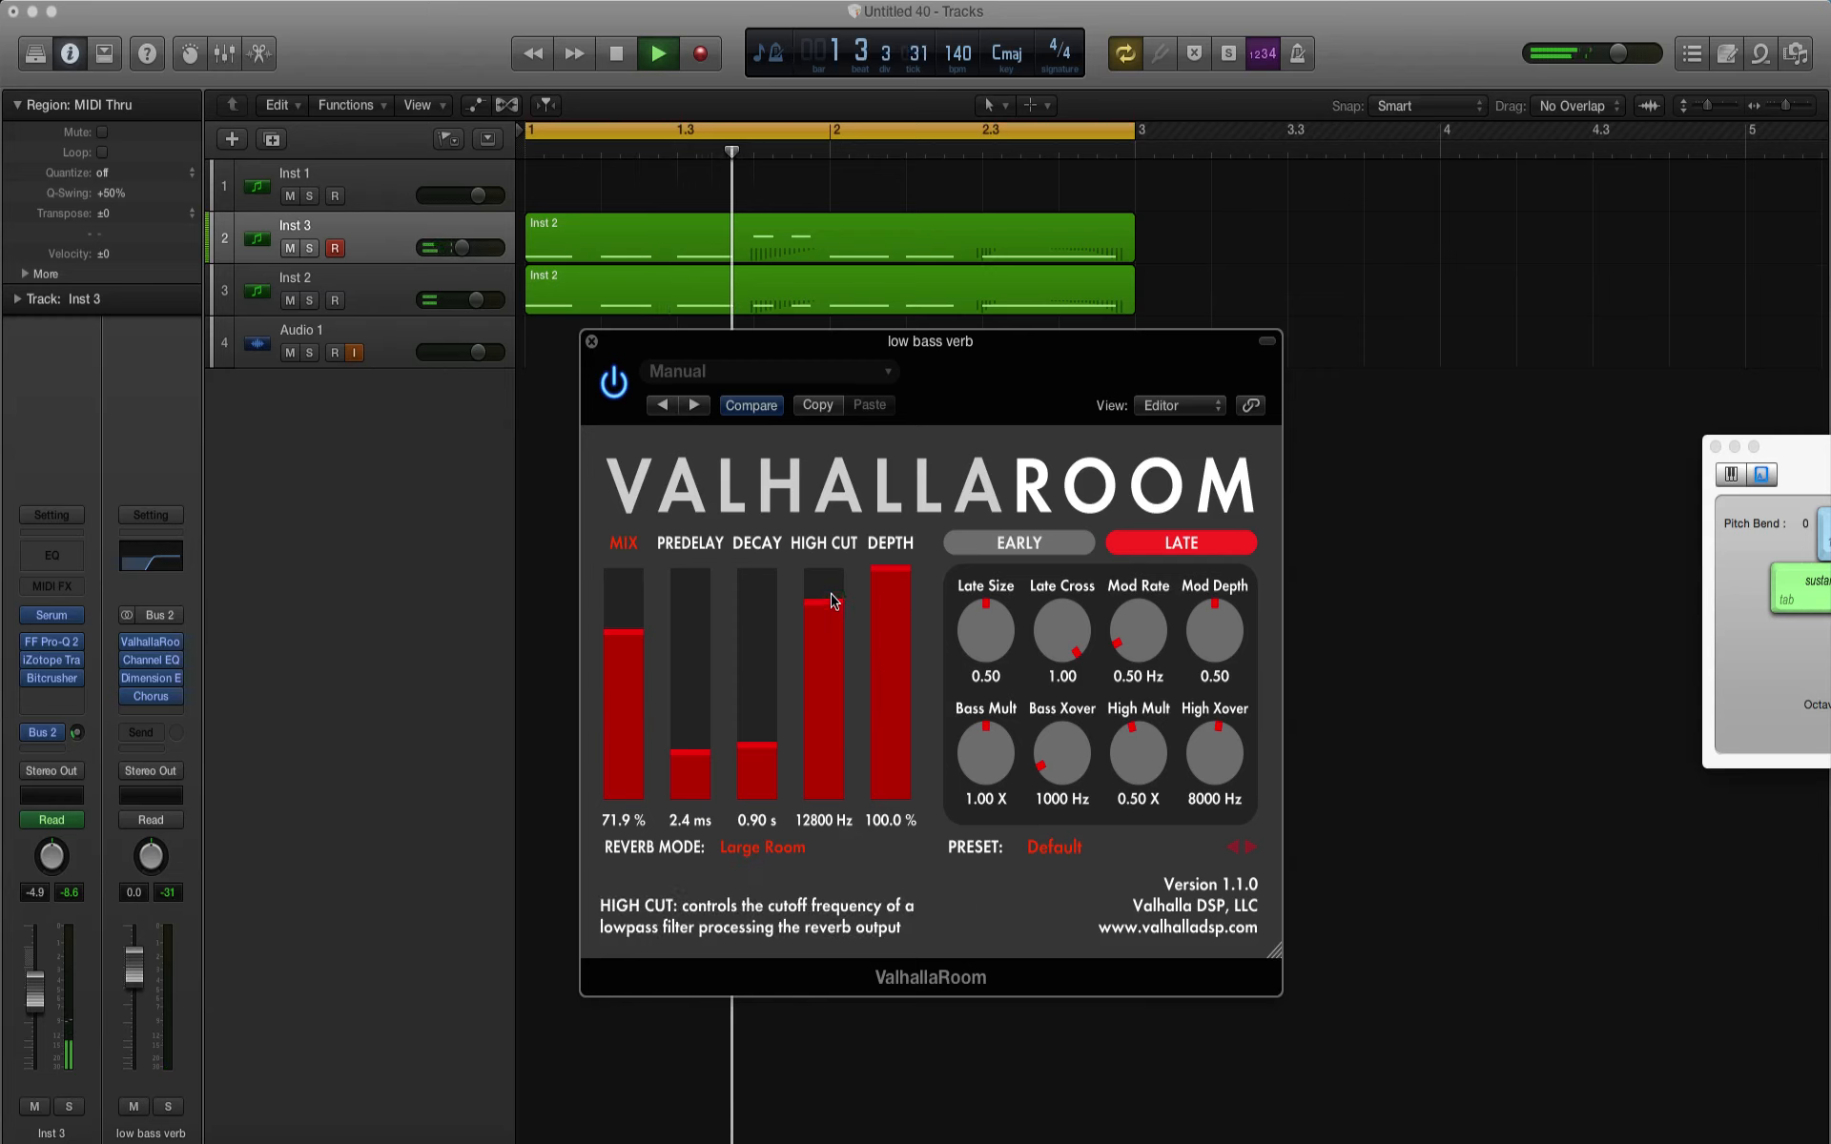
left_click_drag(834, 600, 898, 654)
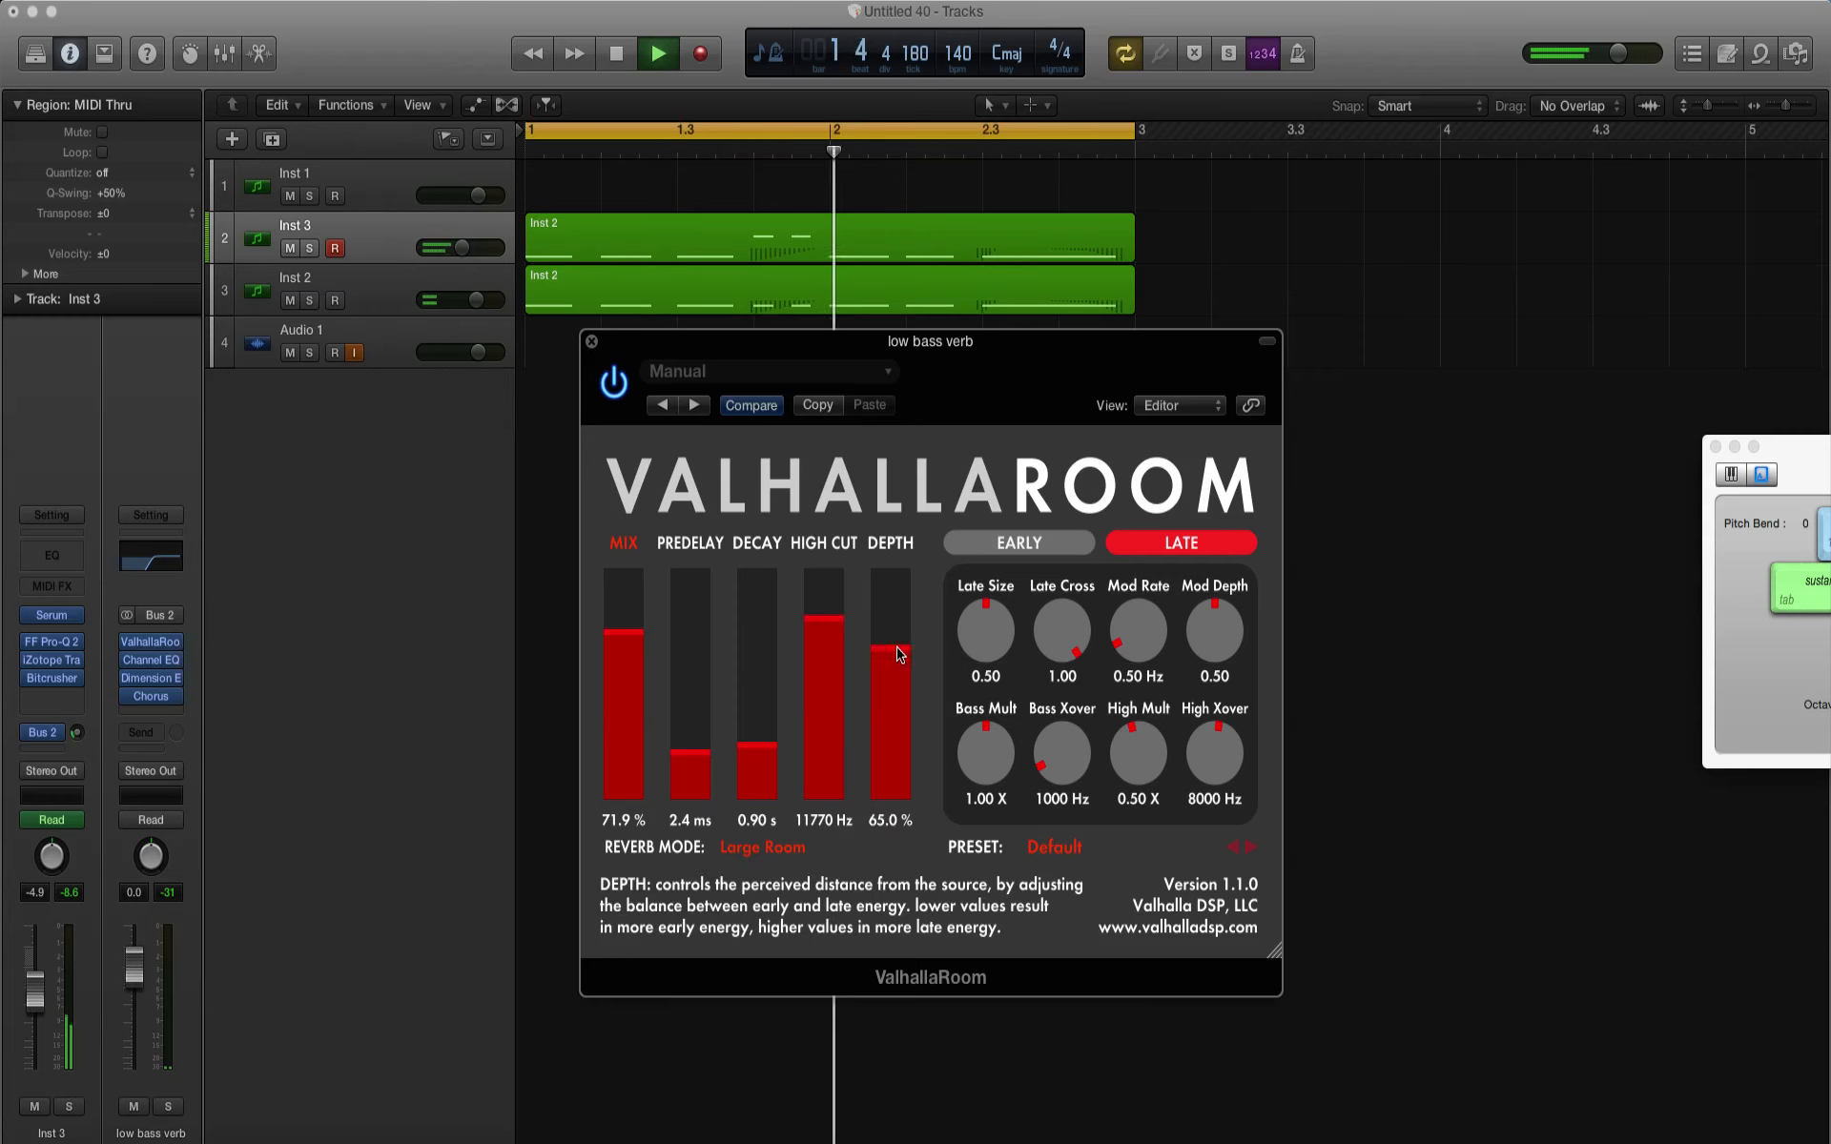
left_click(591, 342)
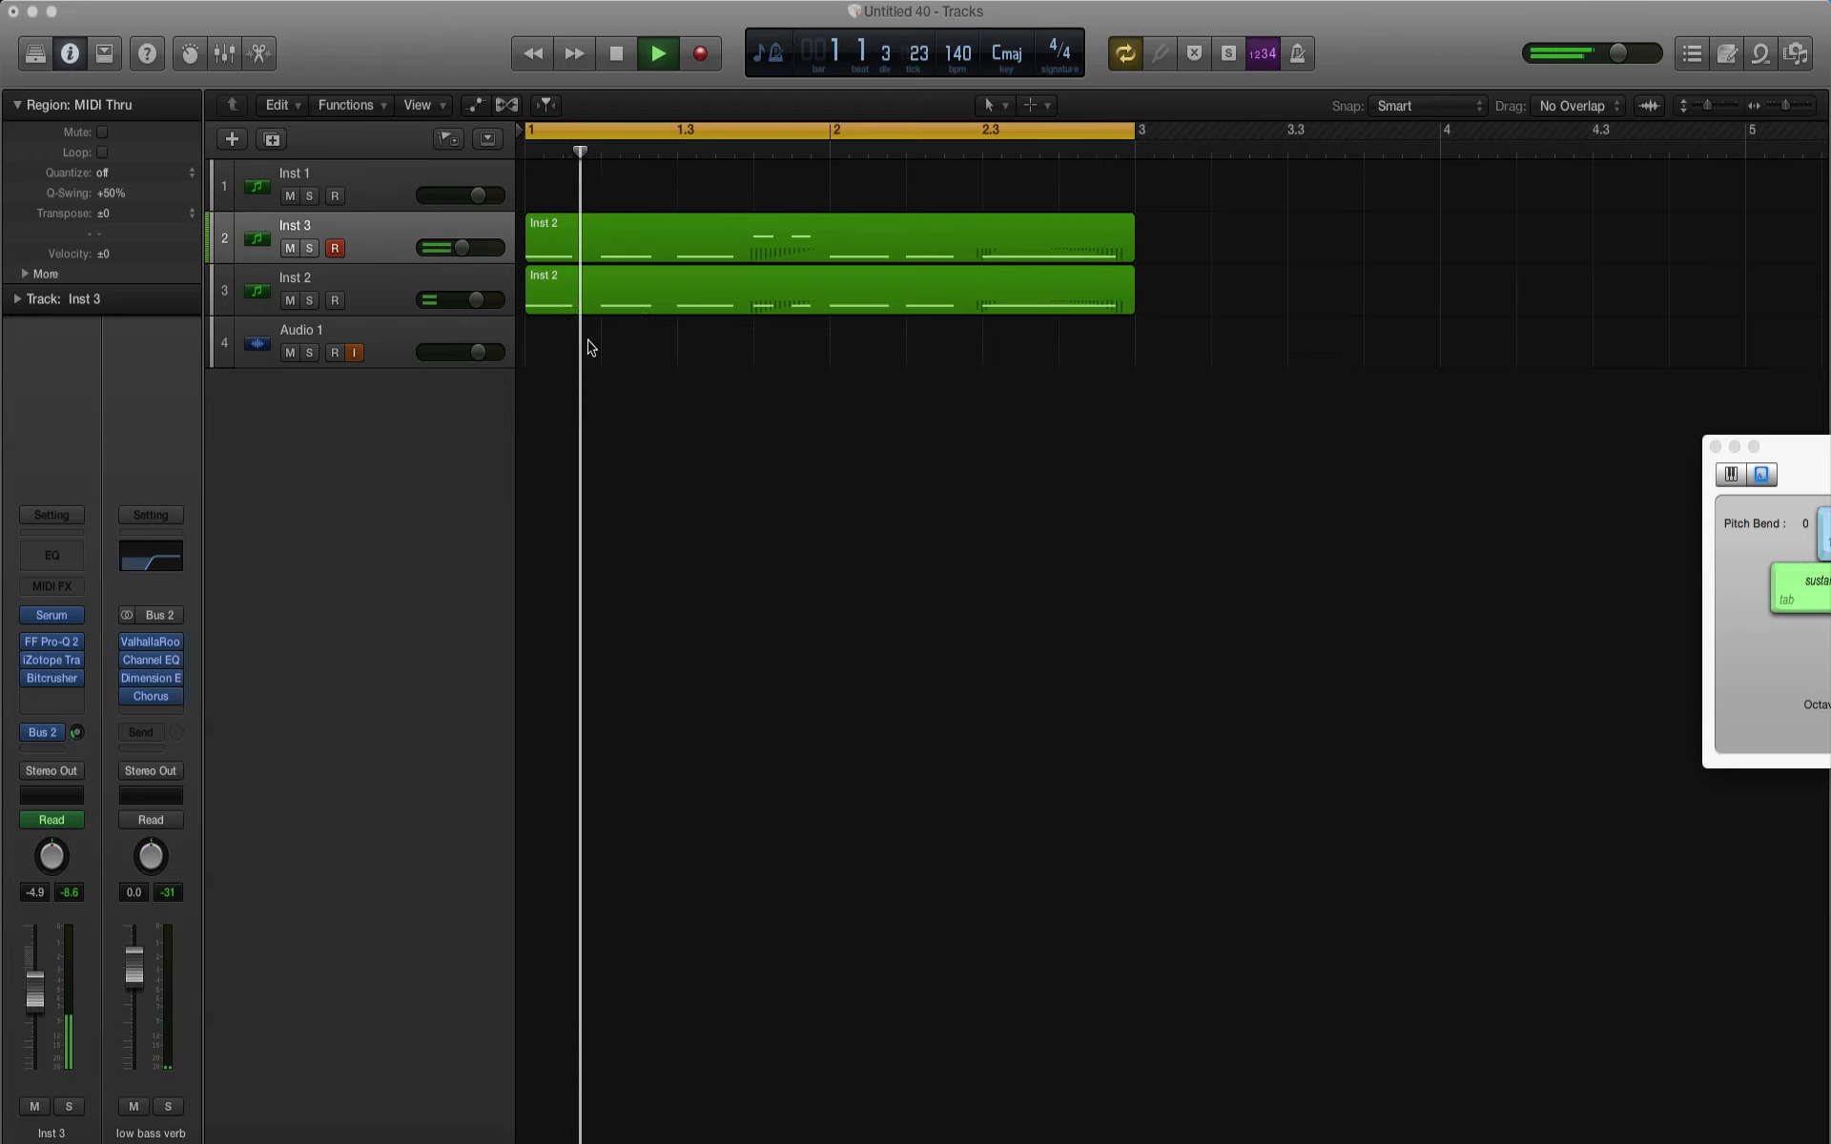
Step: Adjust Inst 3's Bus 2 send between playbacks of the loop, trying -24.0 and -28.5 dB
key("space")
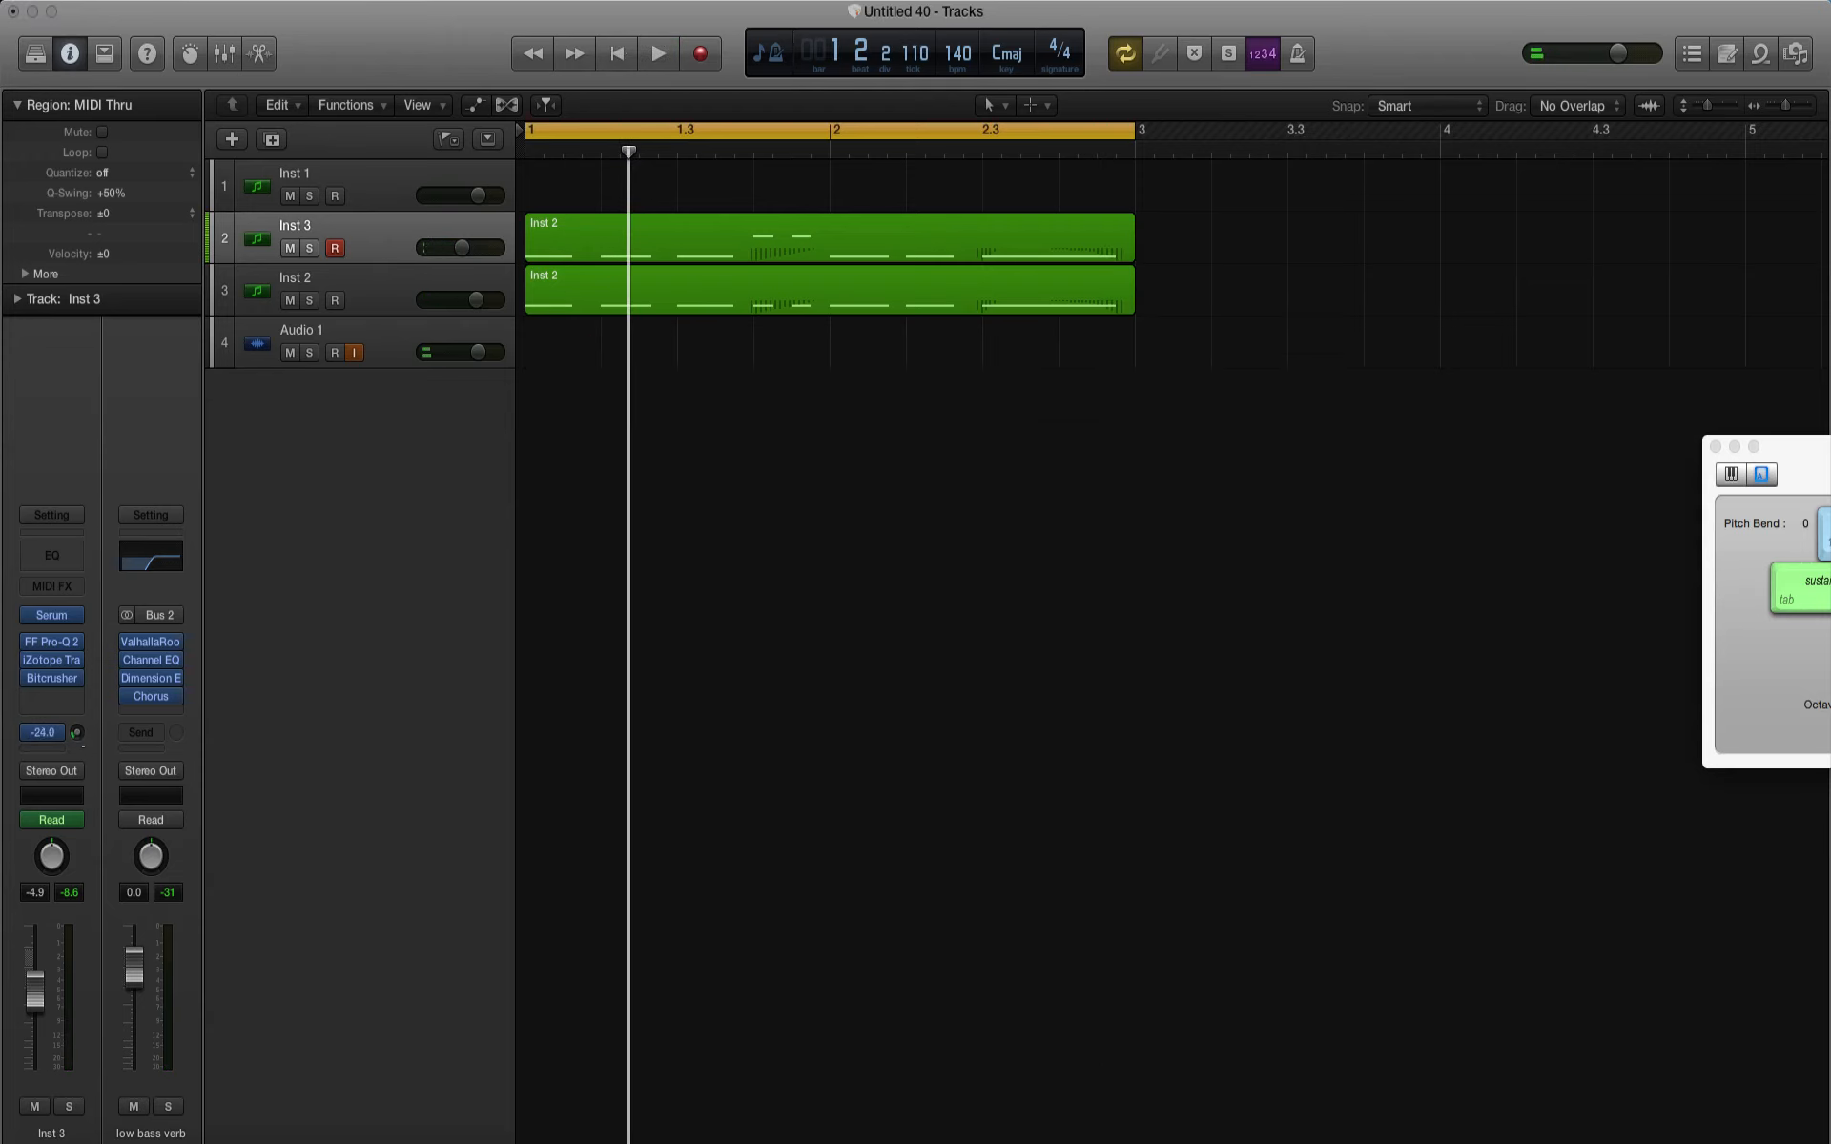
key("space")
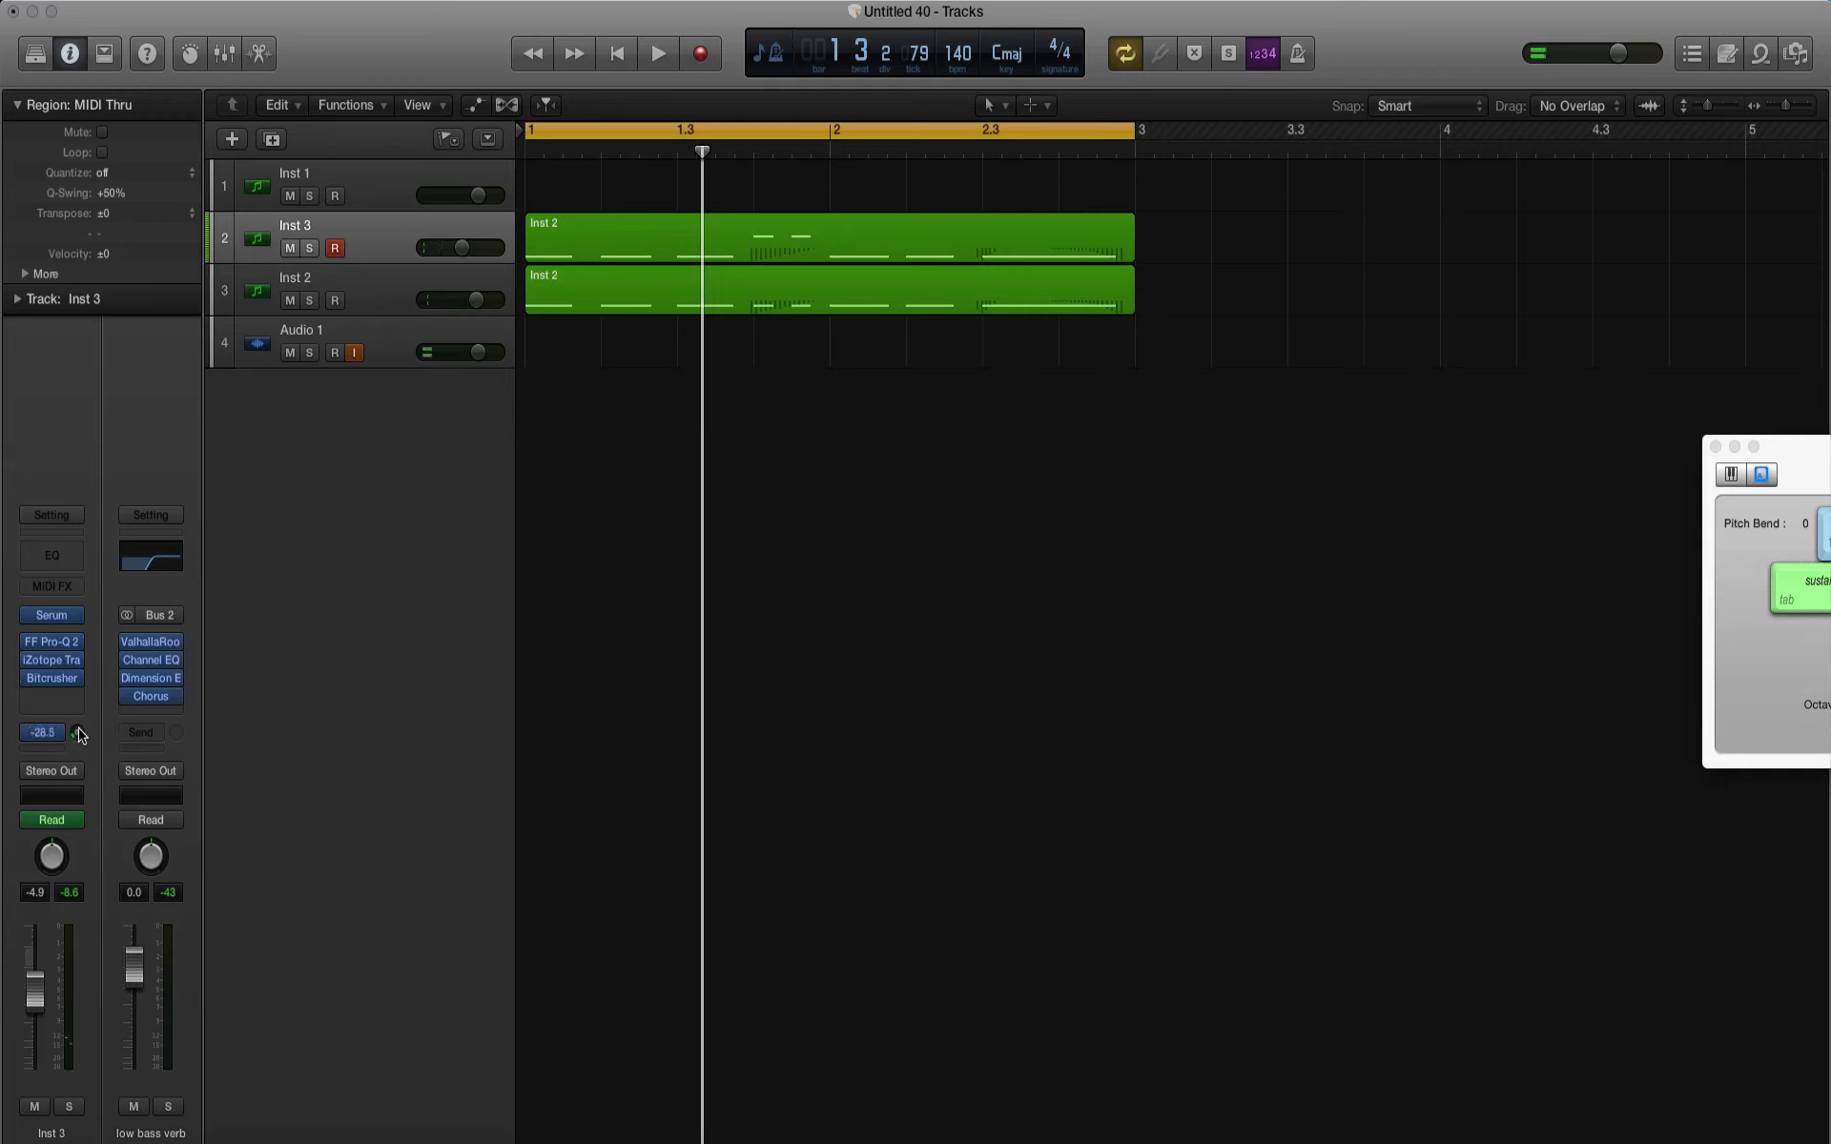
key("space")
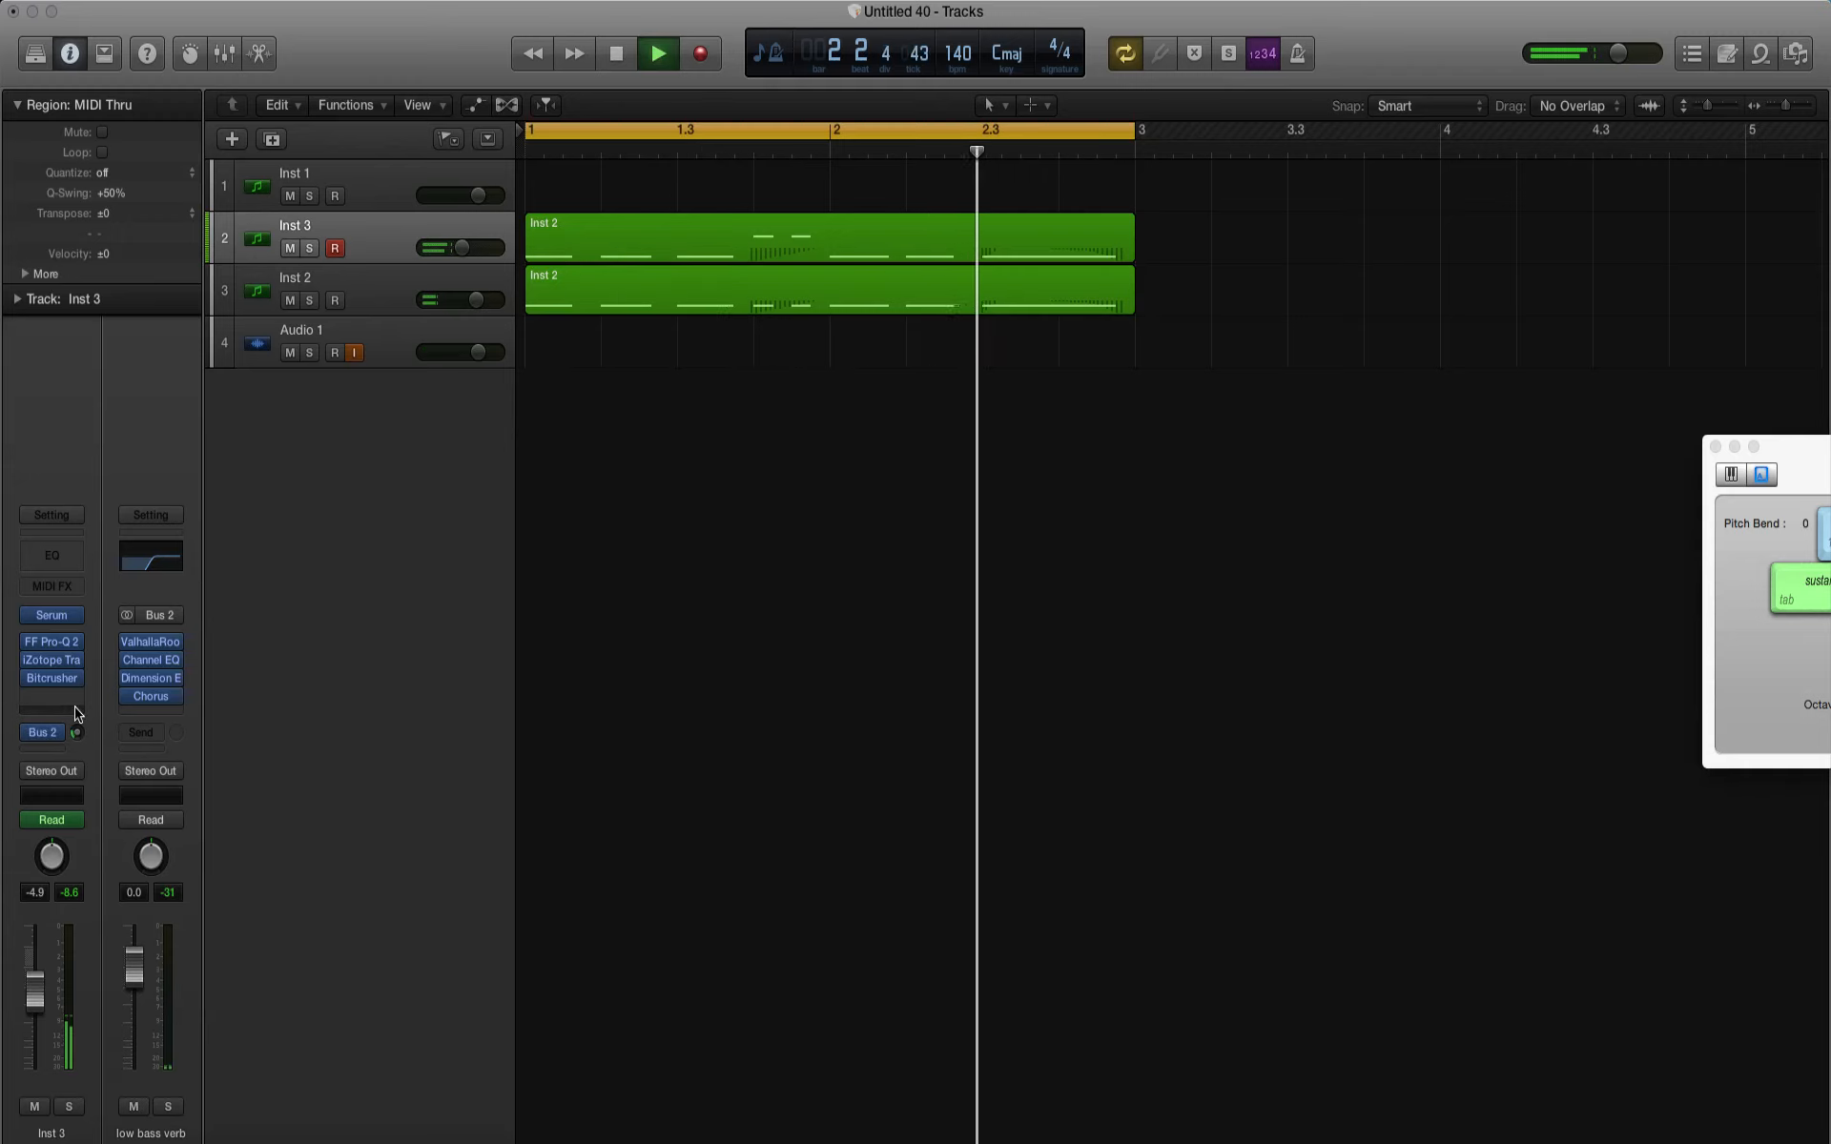
key("space")
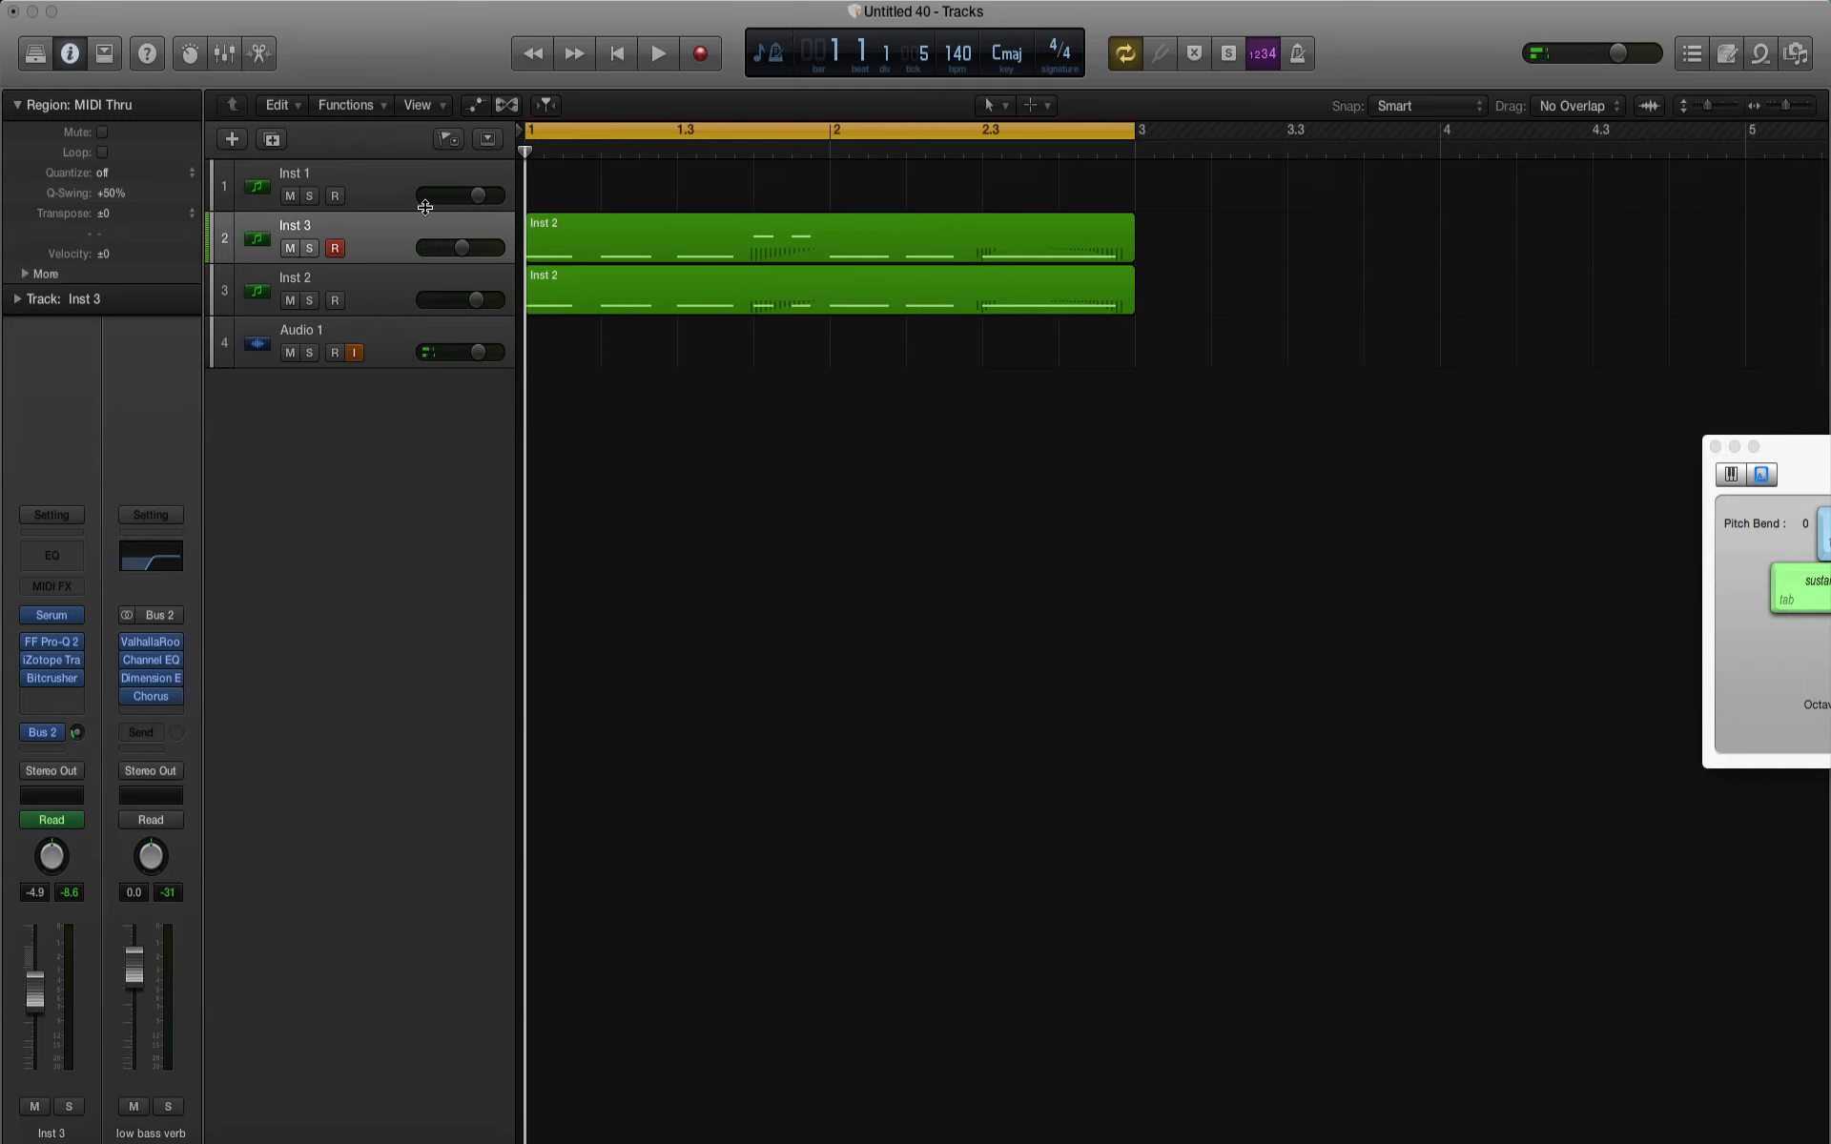
Step: Mute Inst 3 and Inst 2, and open the Massive instrument on the Inst 1 track
left_click_drag(289, 250, 289, 301)
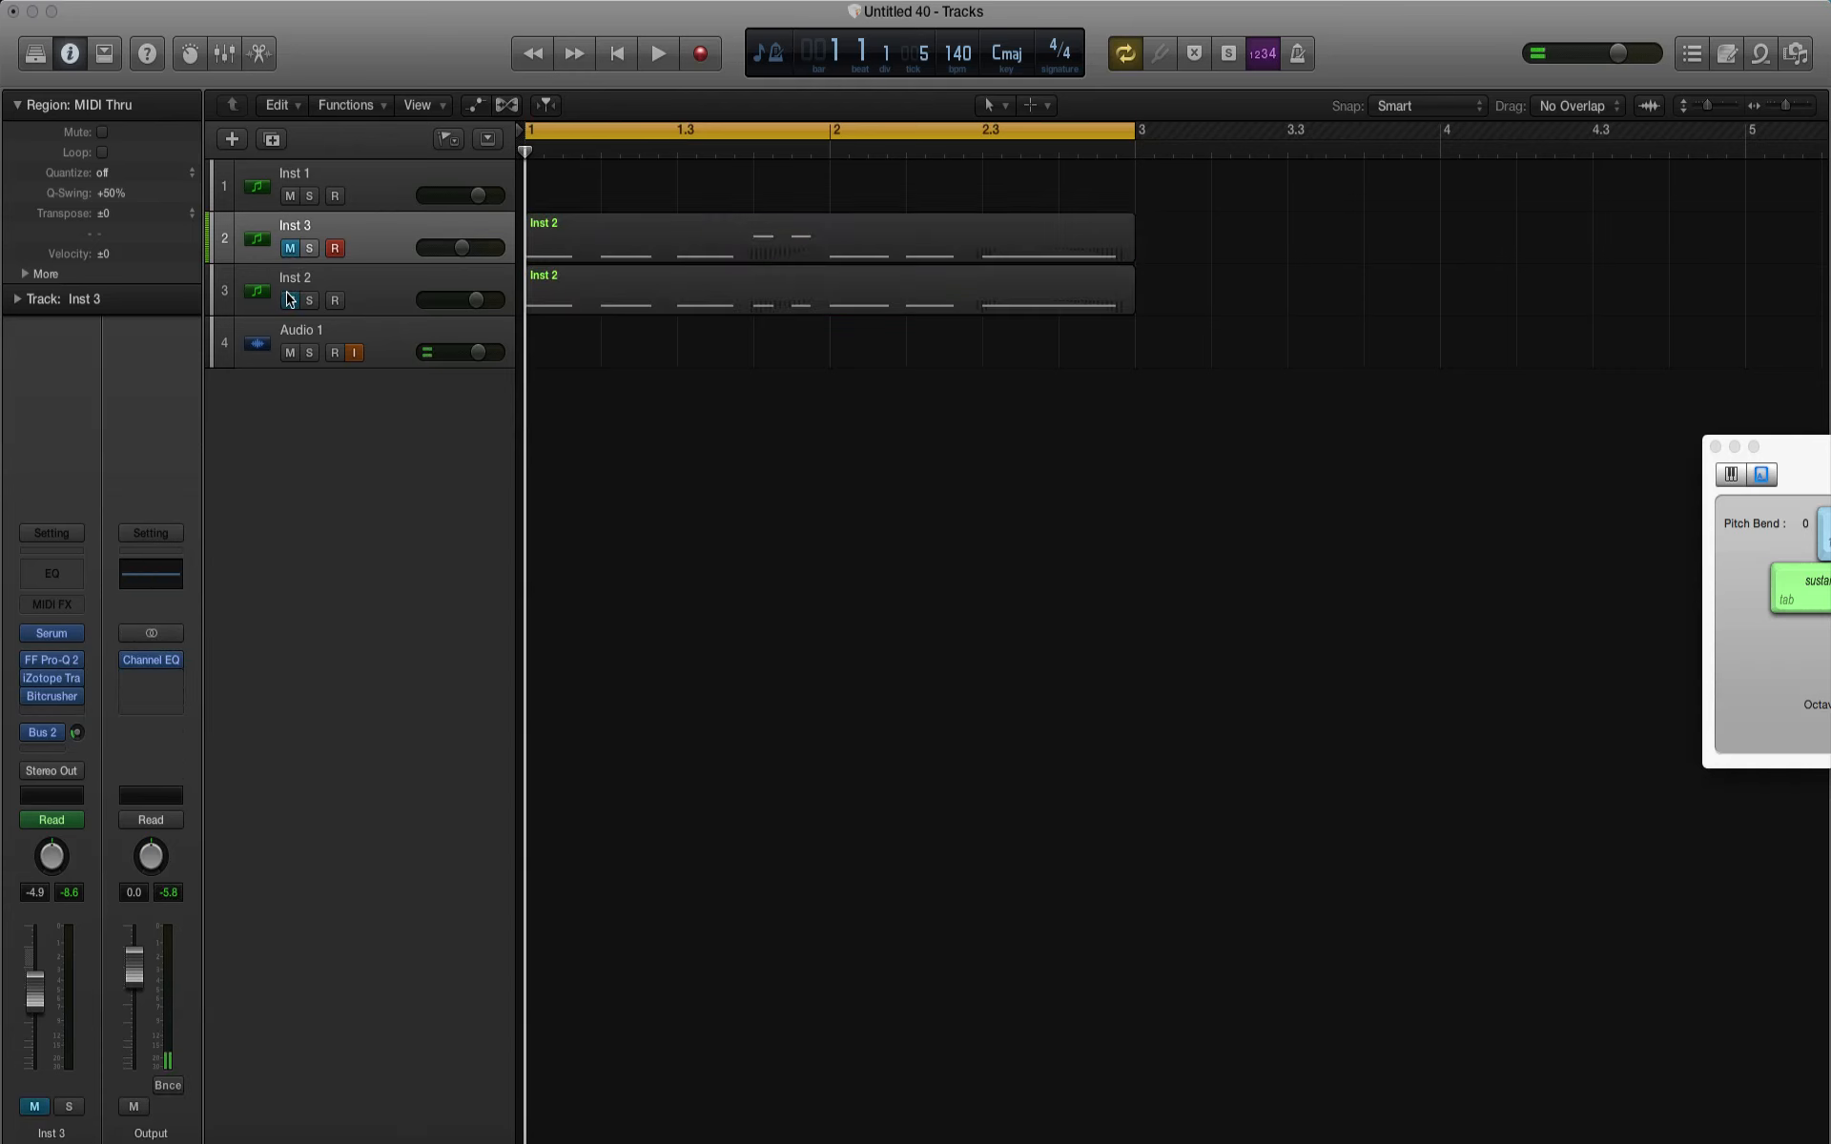
left_click(380, 191)
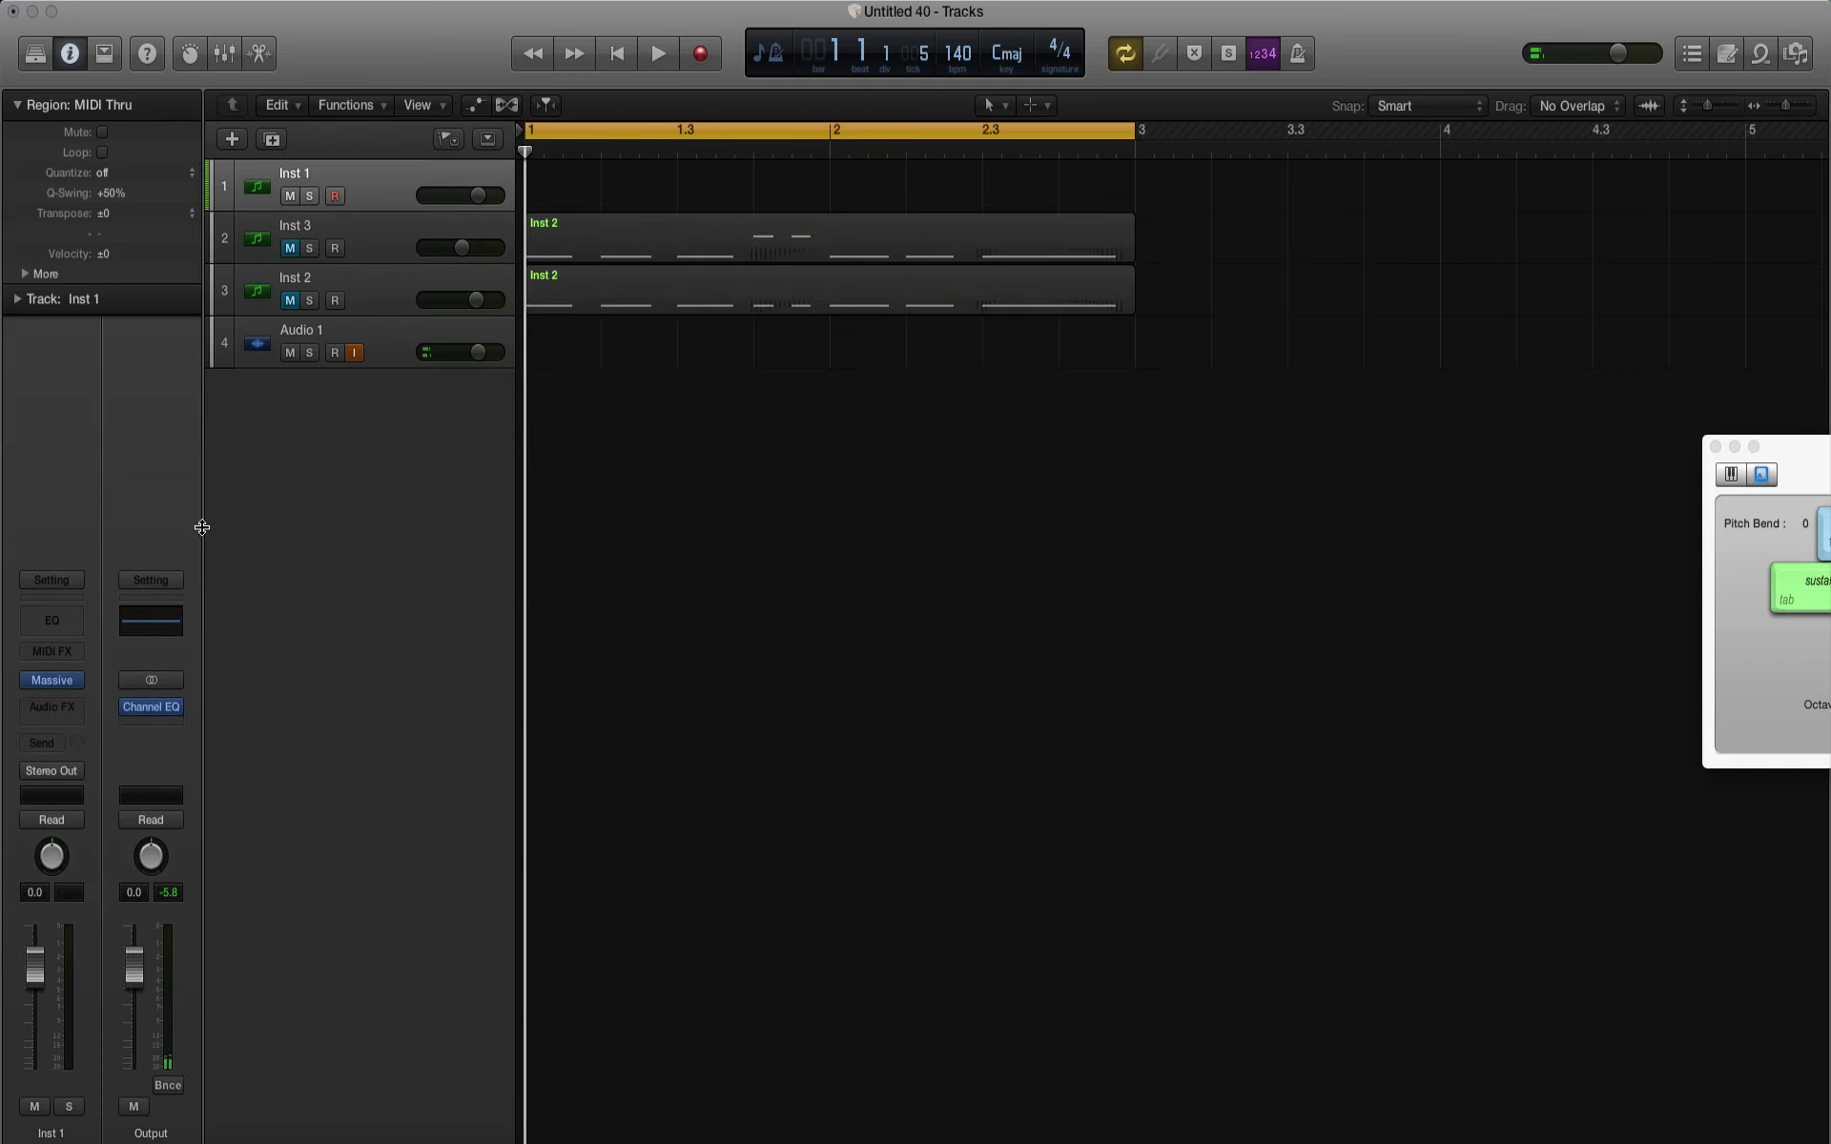
left_click(51, 683)
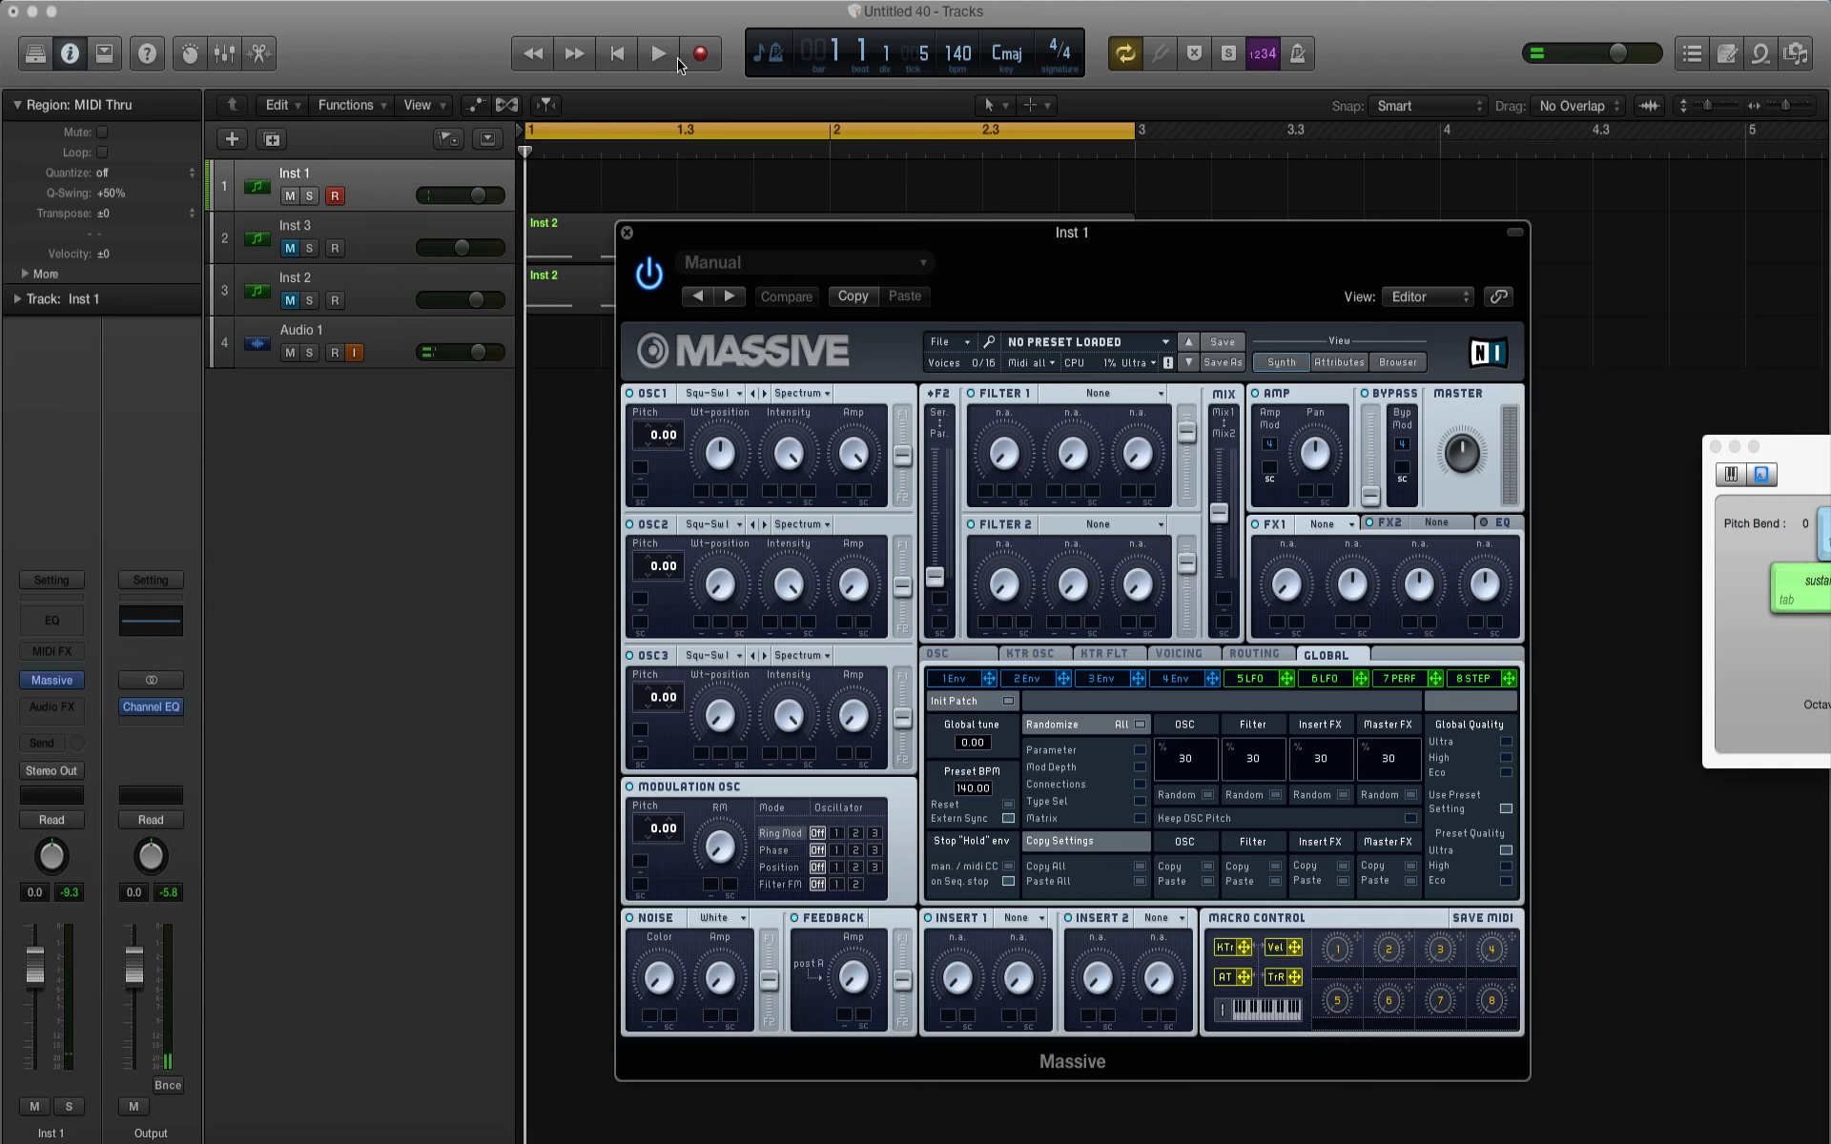
Step: Record a two-bar MIDI phrase of eight notes on one pitch on the Inst 1 track
left_click(701, 54)
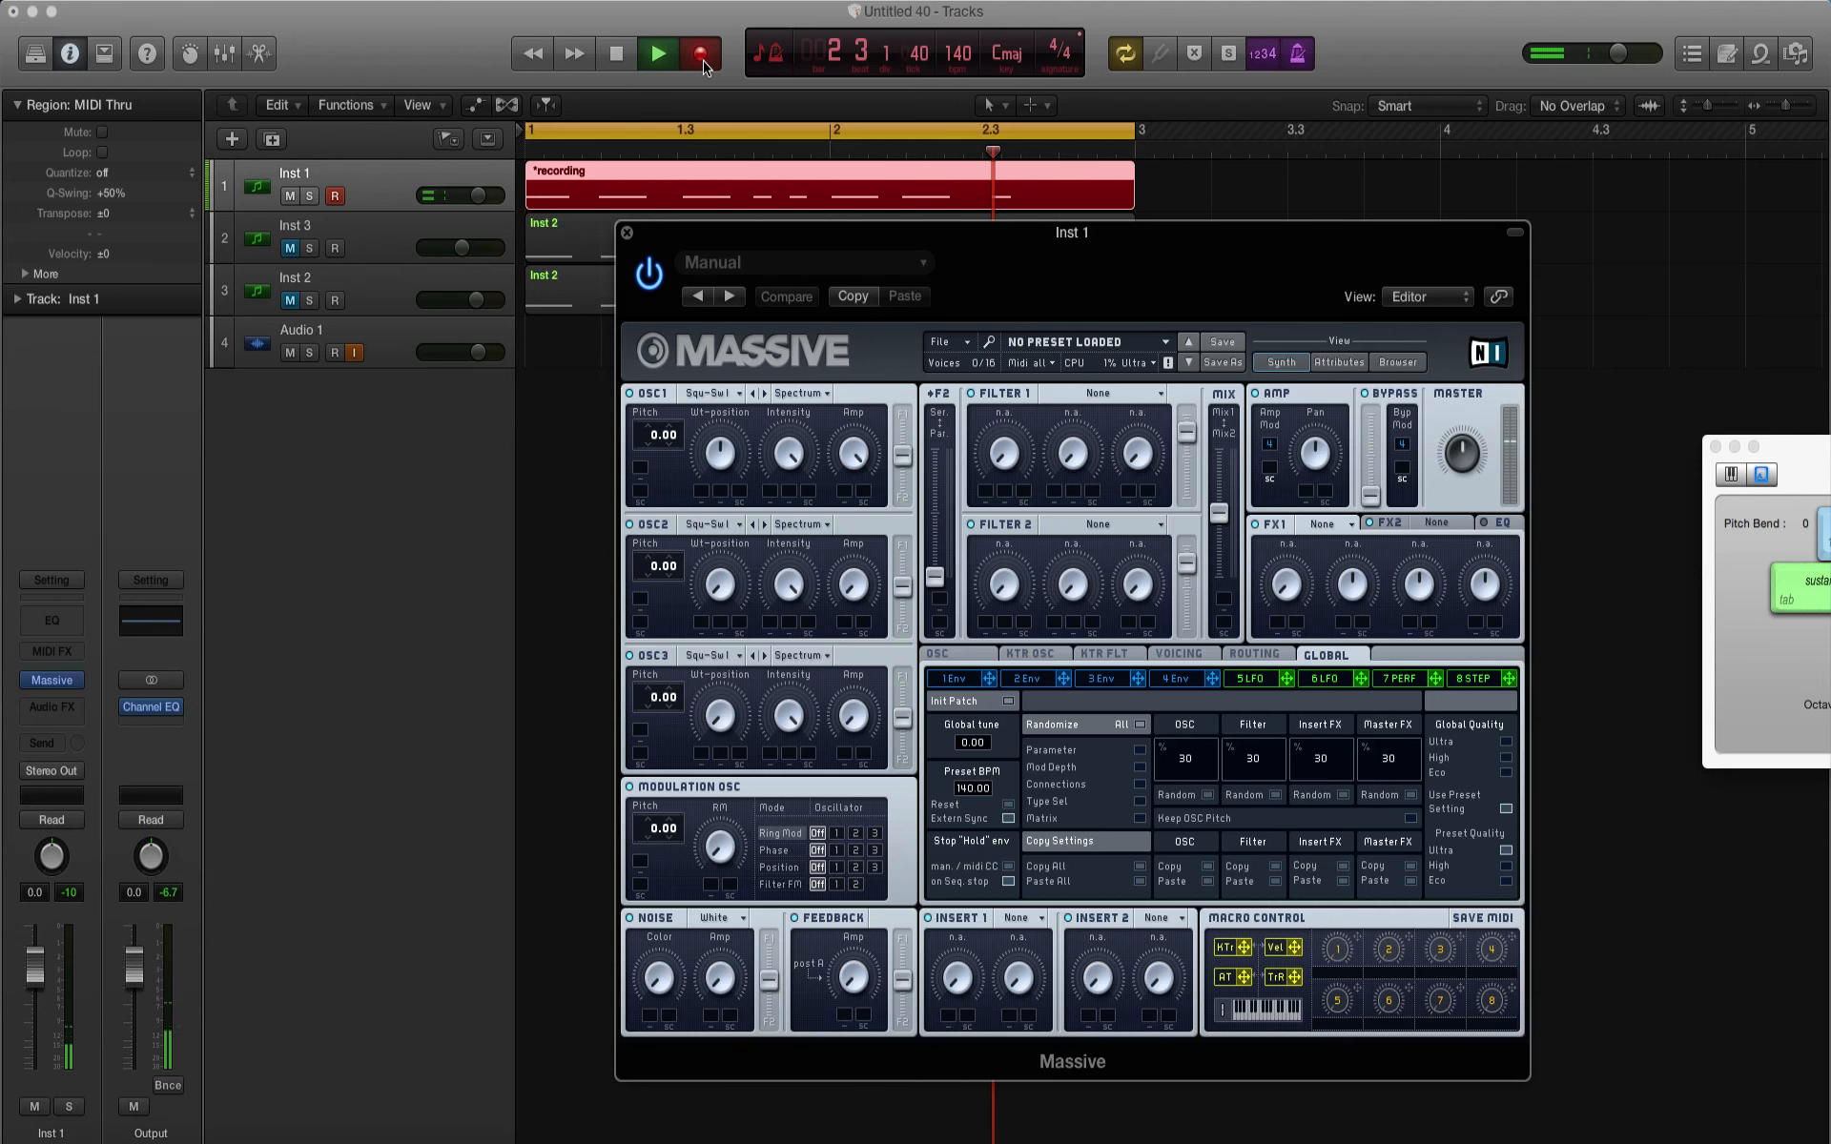
key("space")
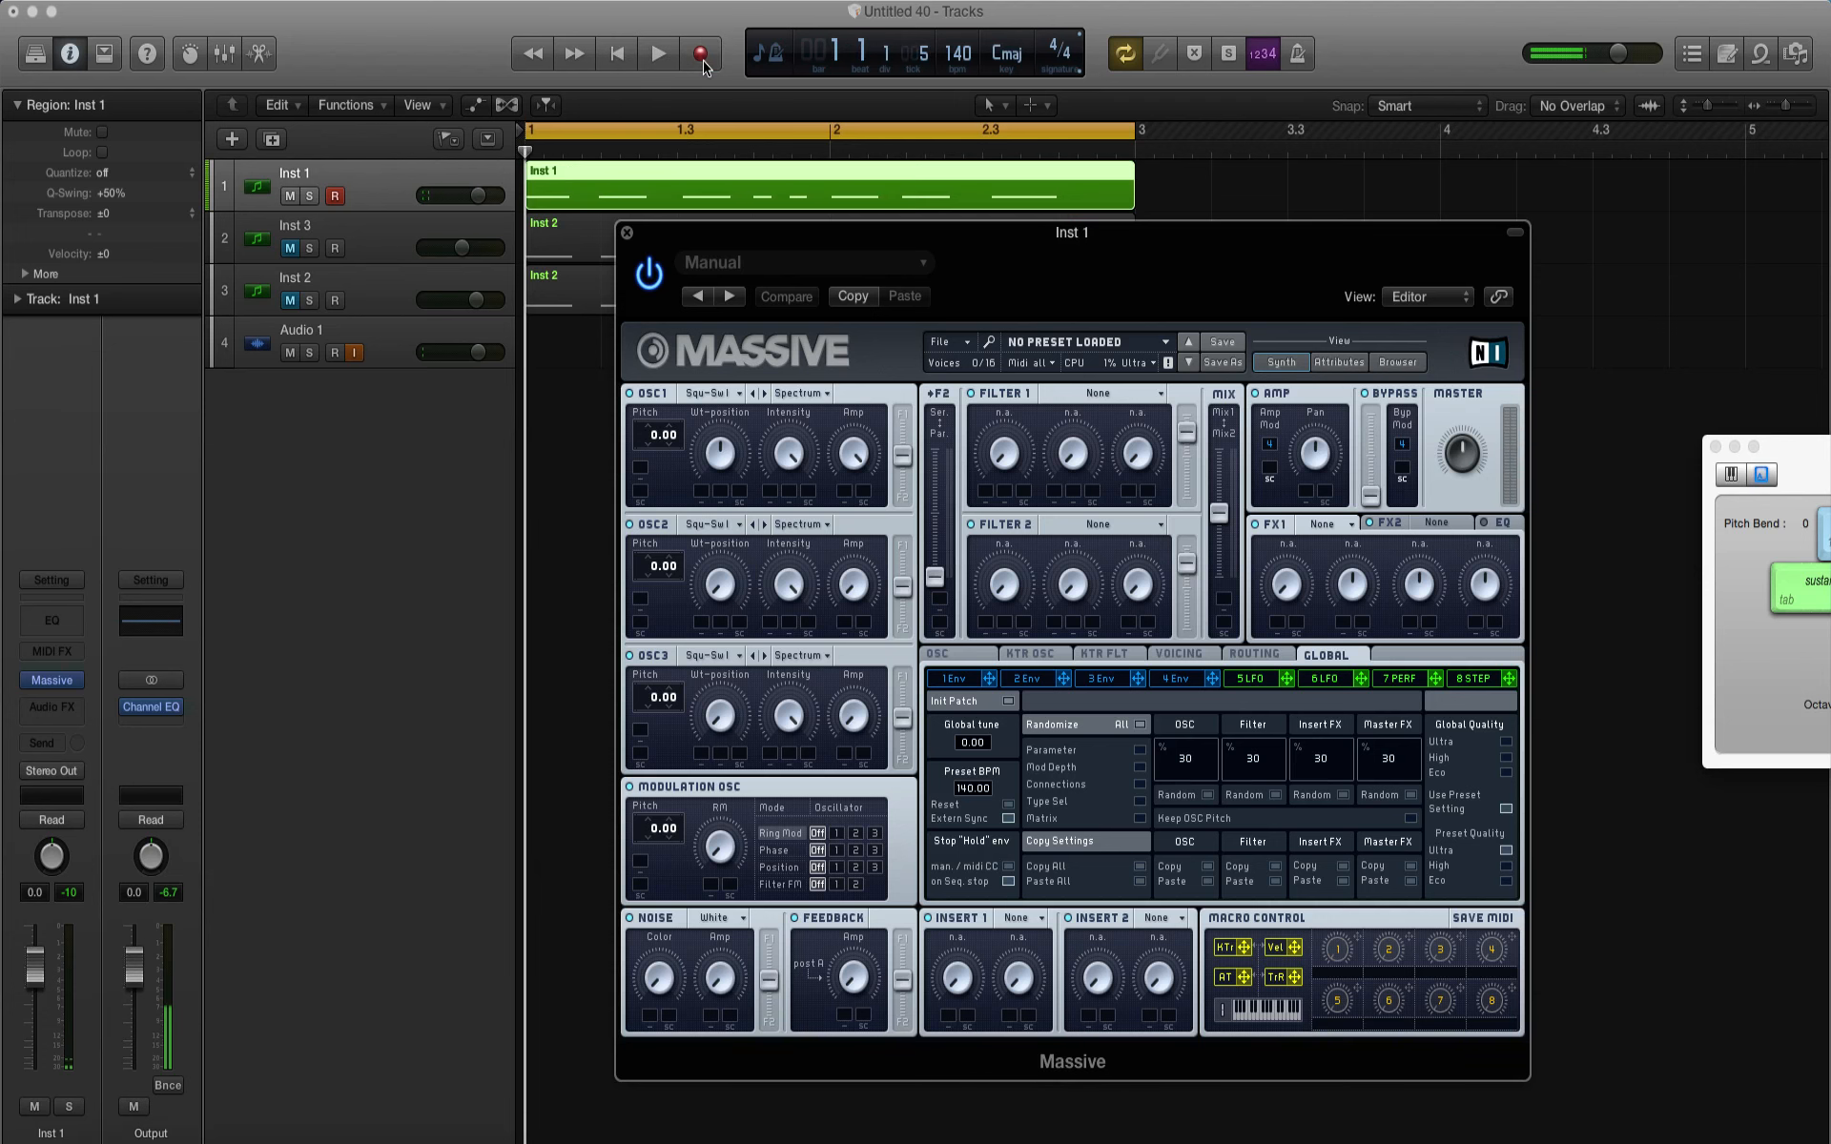
Step: Quantize all eight notes of the Inst 1 region to 1/16 notes in the Piano Roll and play the loop
double_click(566, 196)
left_click_drag(702, 236, 1249, 217)
right_click(878, 546)
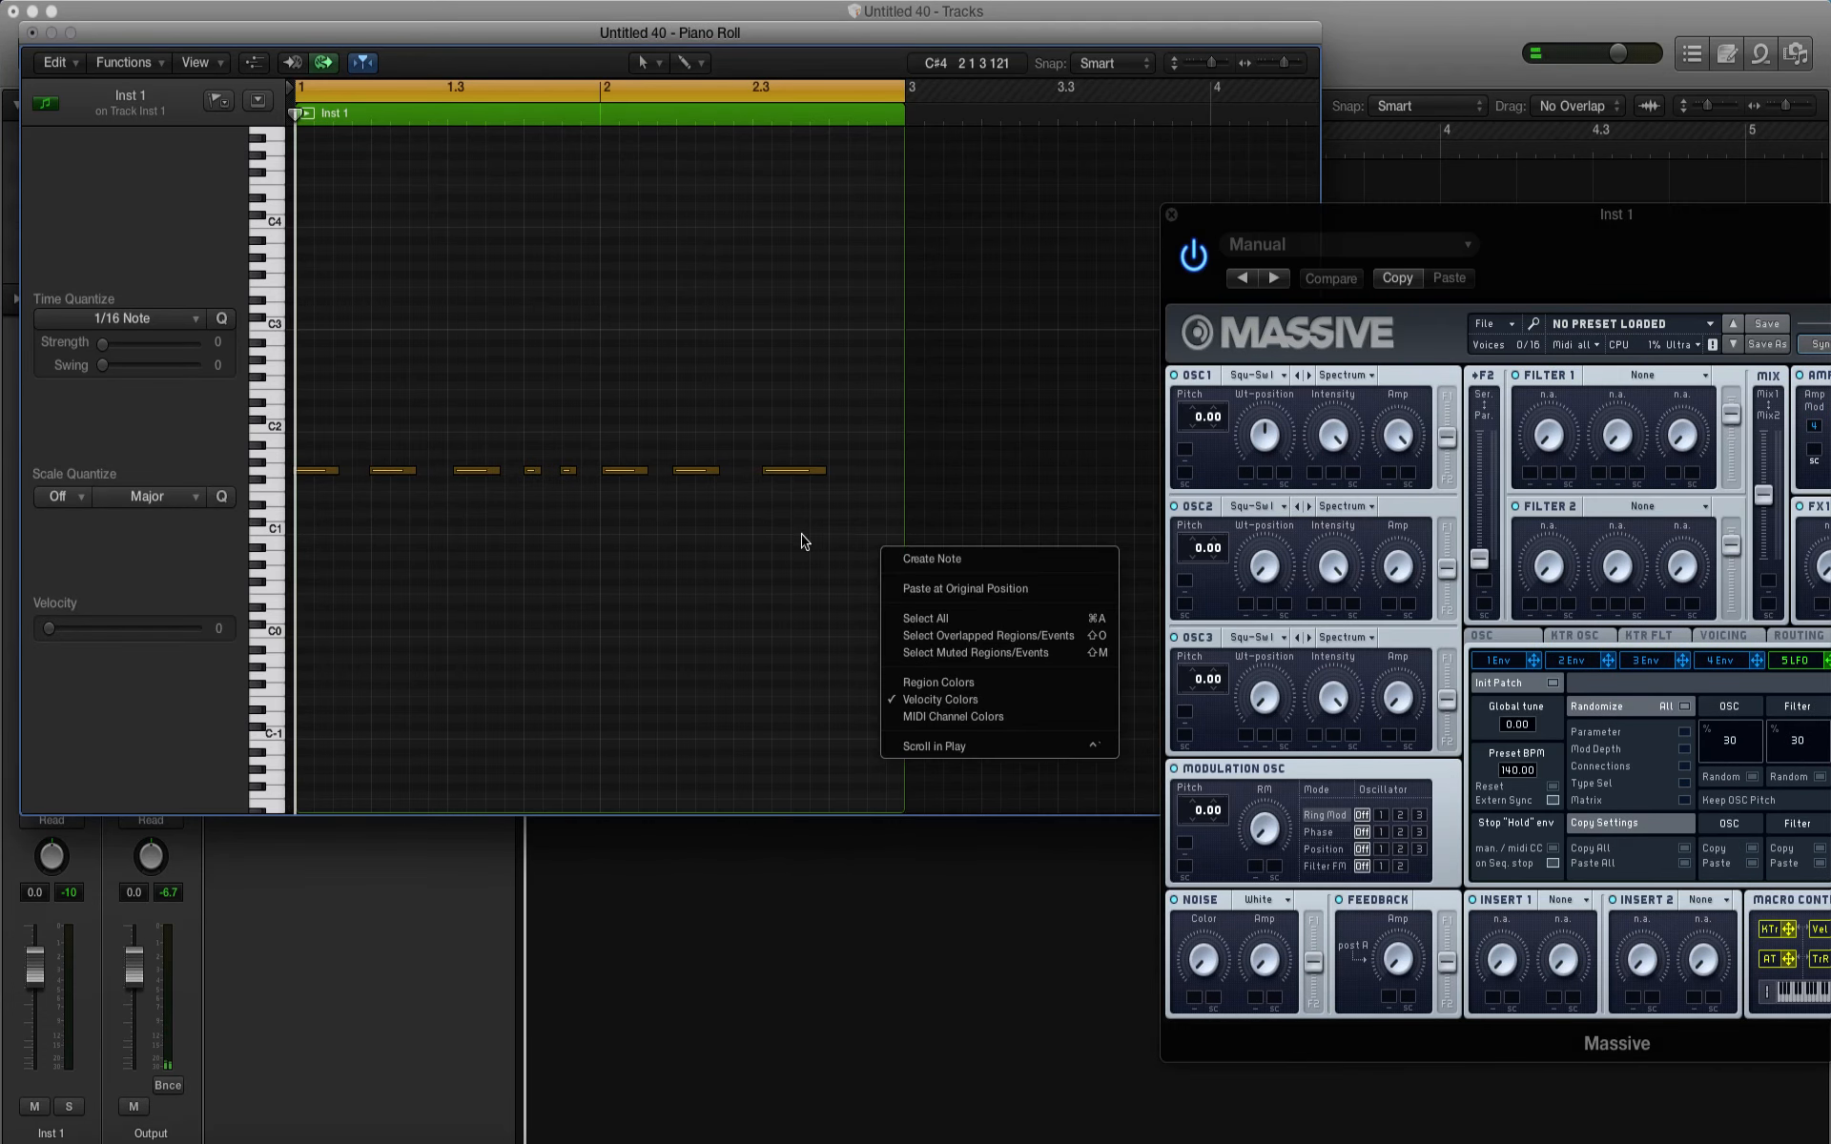
left_click(336, 398)
left_click_drag(804, 543, 260, 415)
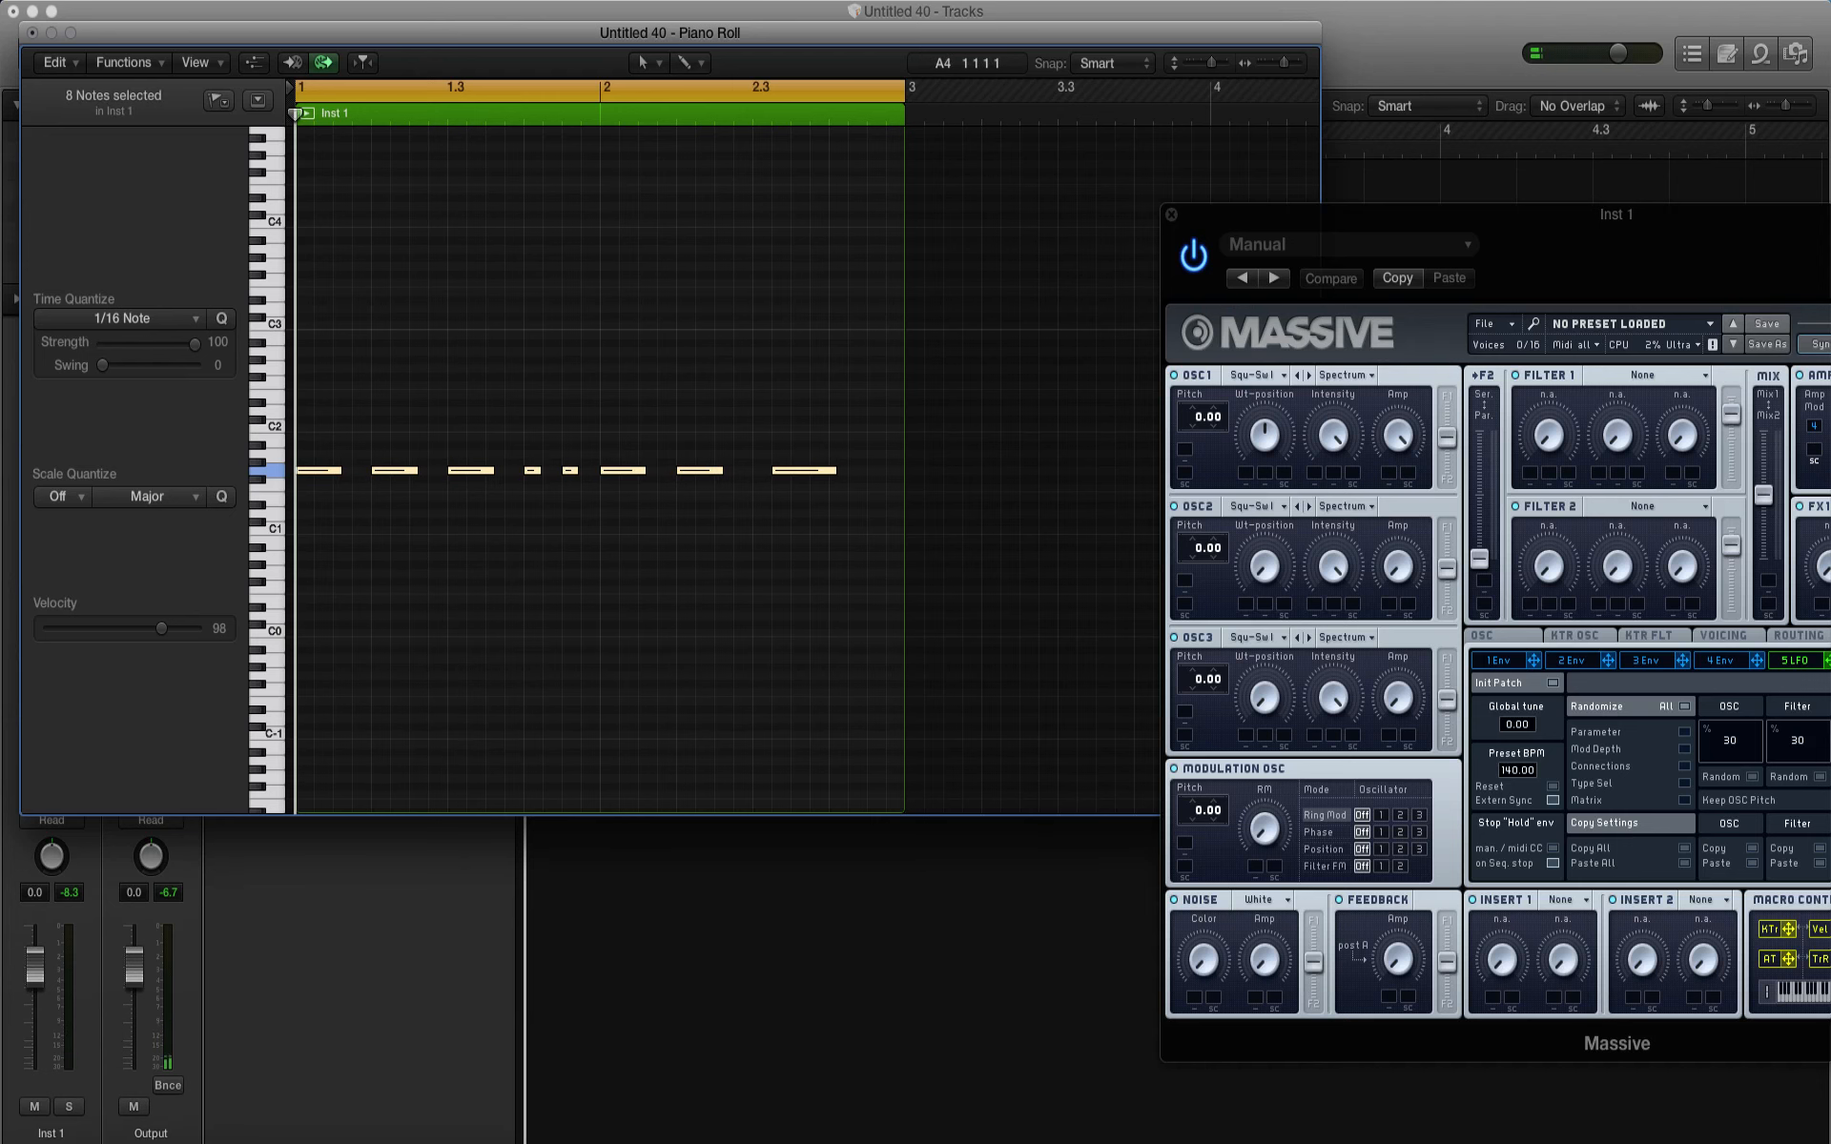
left_click(34, 35)
left_click_drag(1230, 235, 732, 272)
key("space")
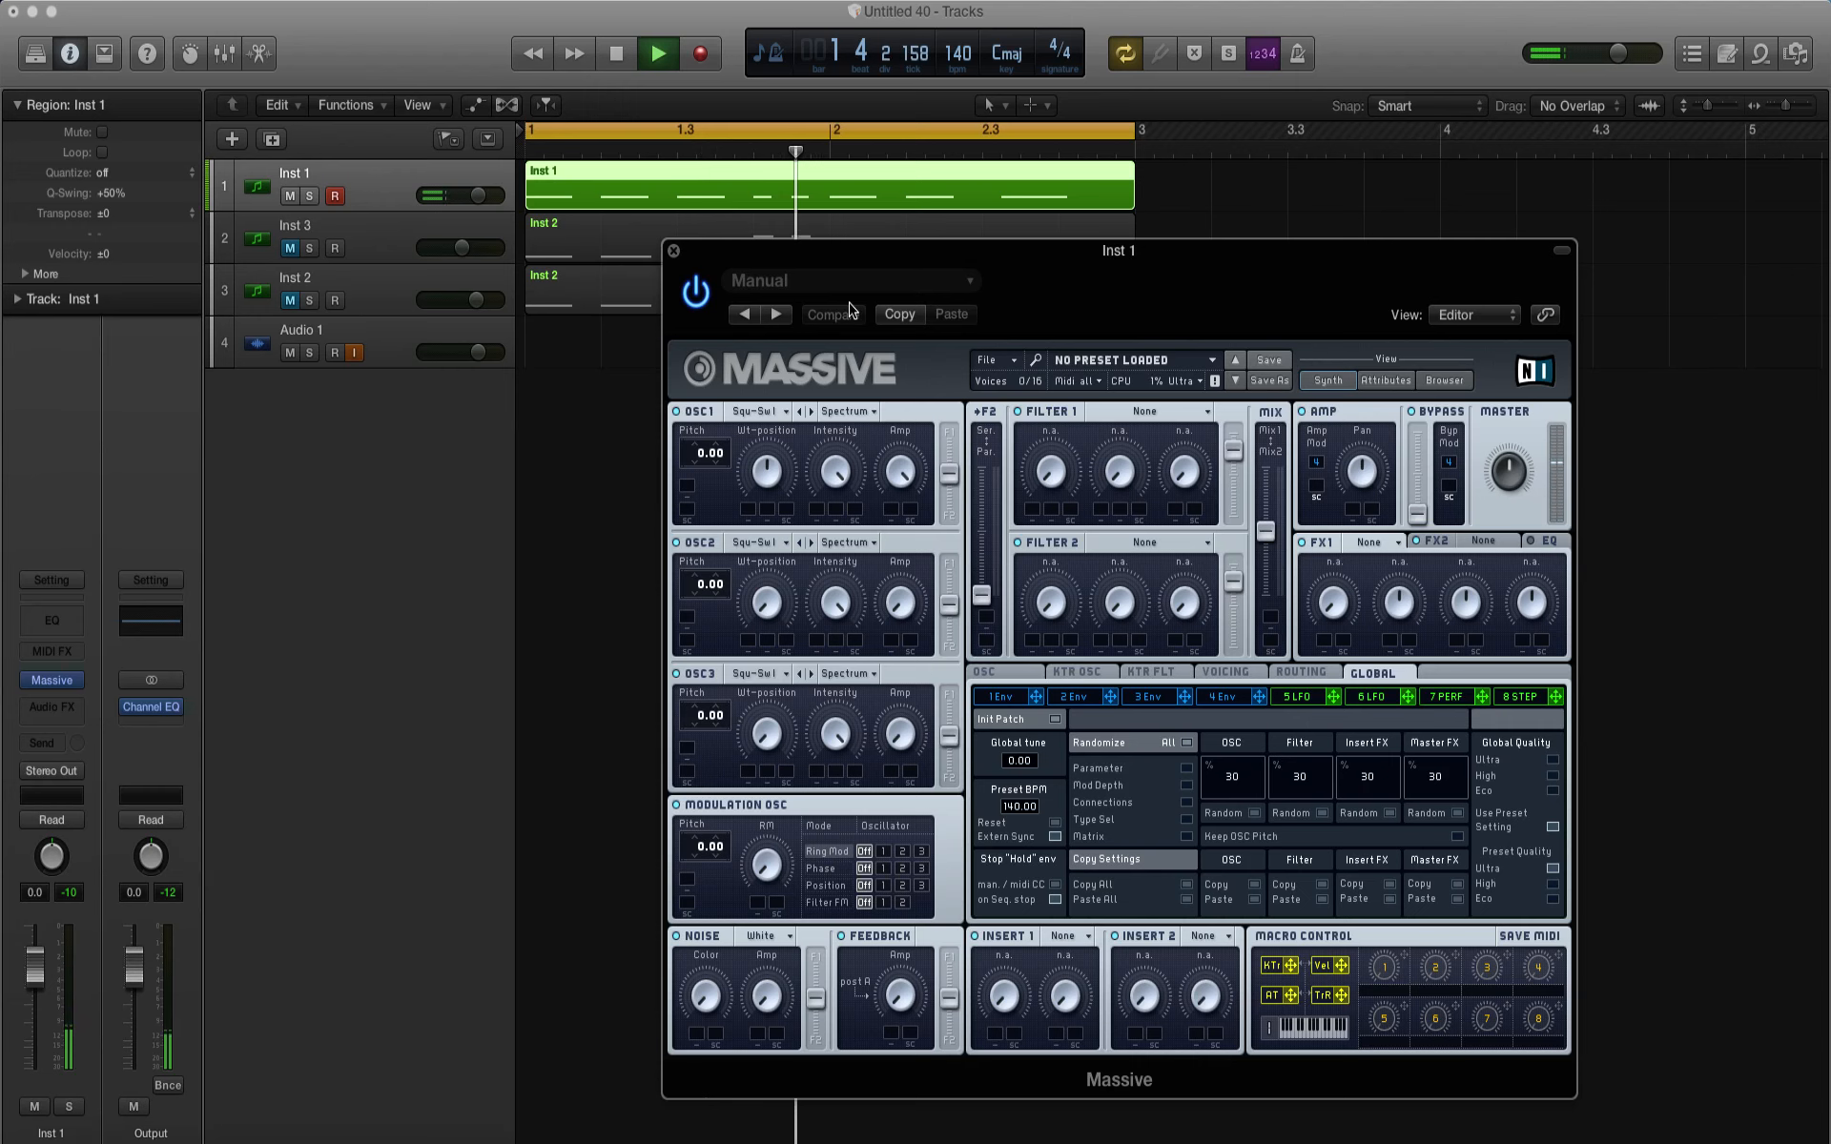
Step: Move the last note of the Inst 1 region one 1/16 note earlier, onto beat 2.3, in the Piano Roll
key("space")
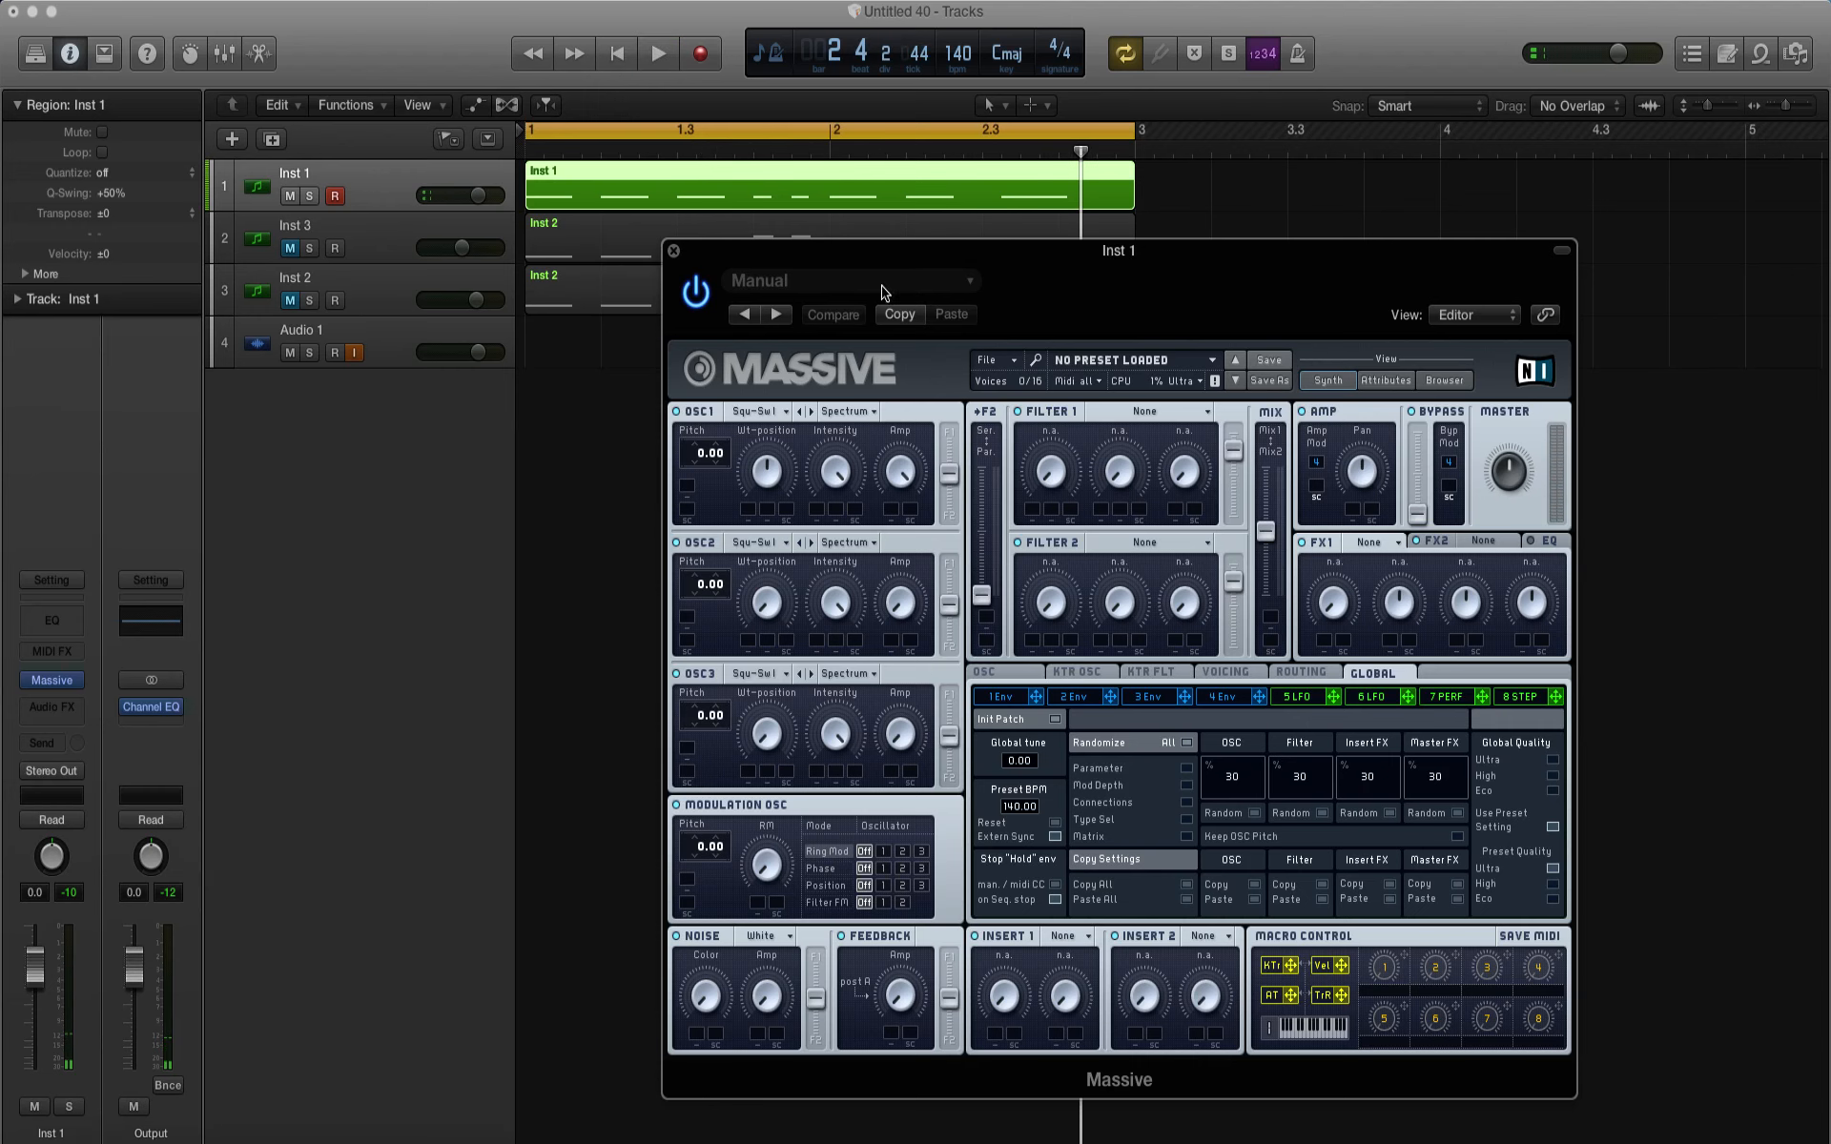
double_click(1018, 194)
left_click_drag(858, 250, 1748, 123)
right_click(1249, 837)
left_click(1213, 818)
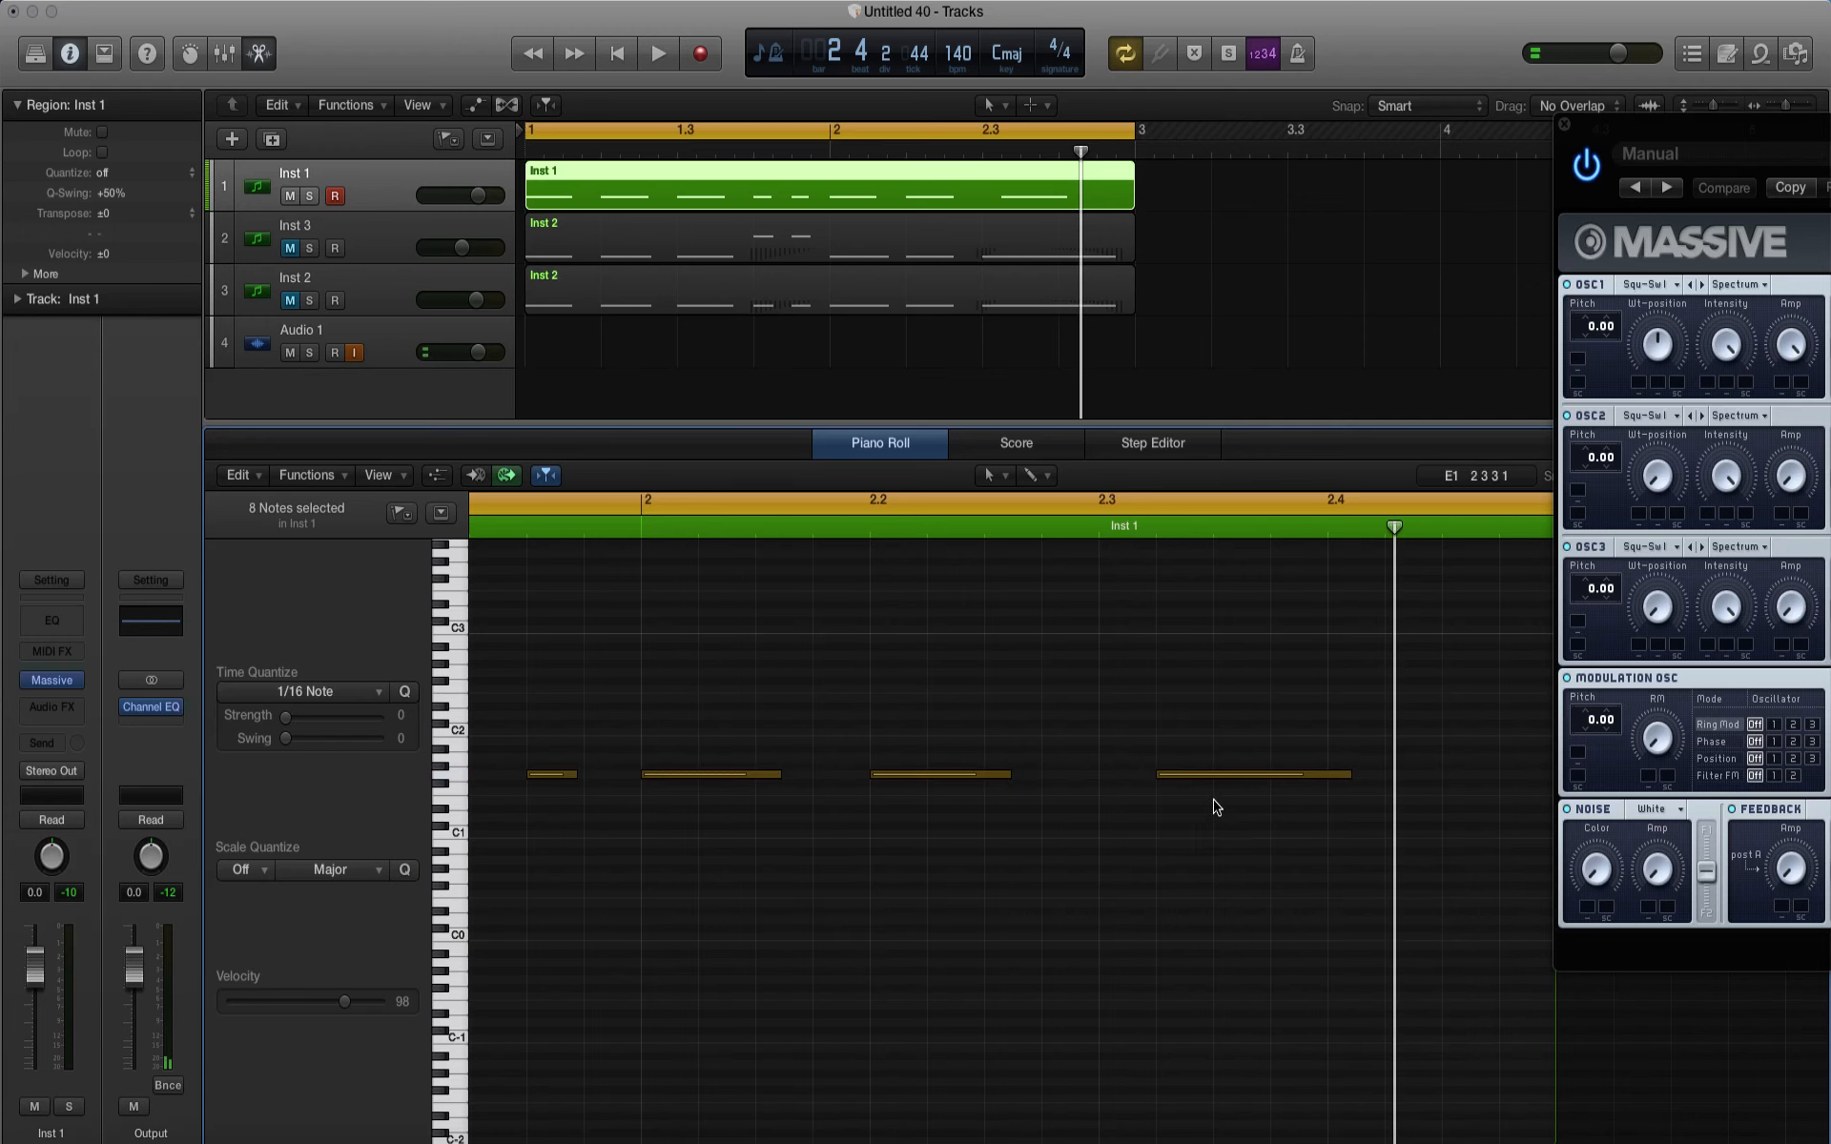
left_click_drag(1205, 780, 1148, 780)
left_click(856, 445)
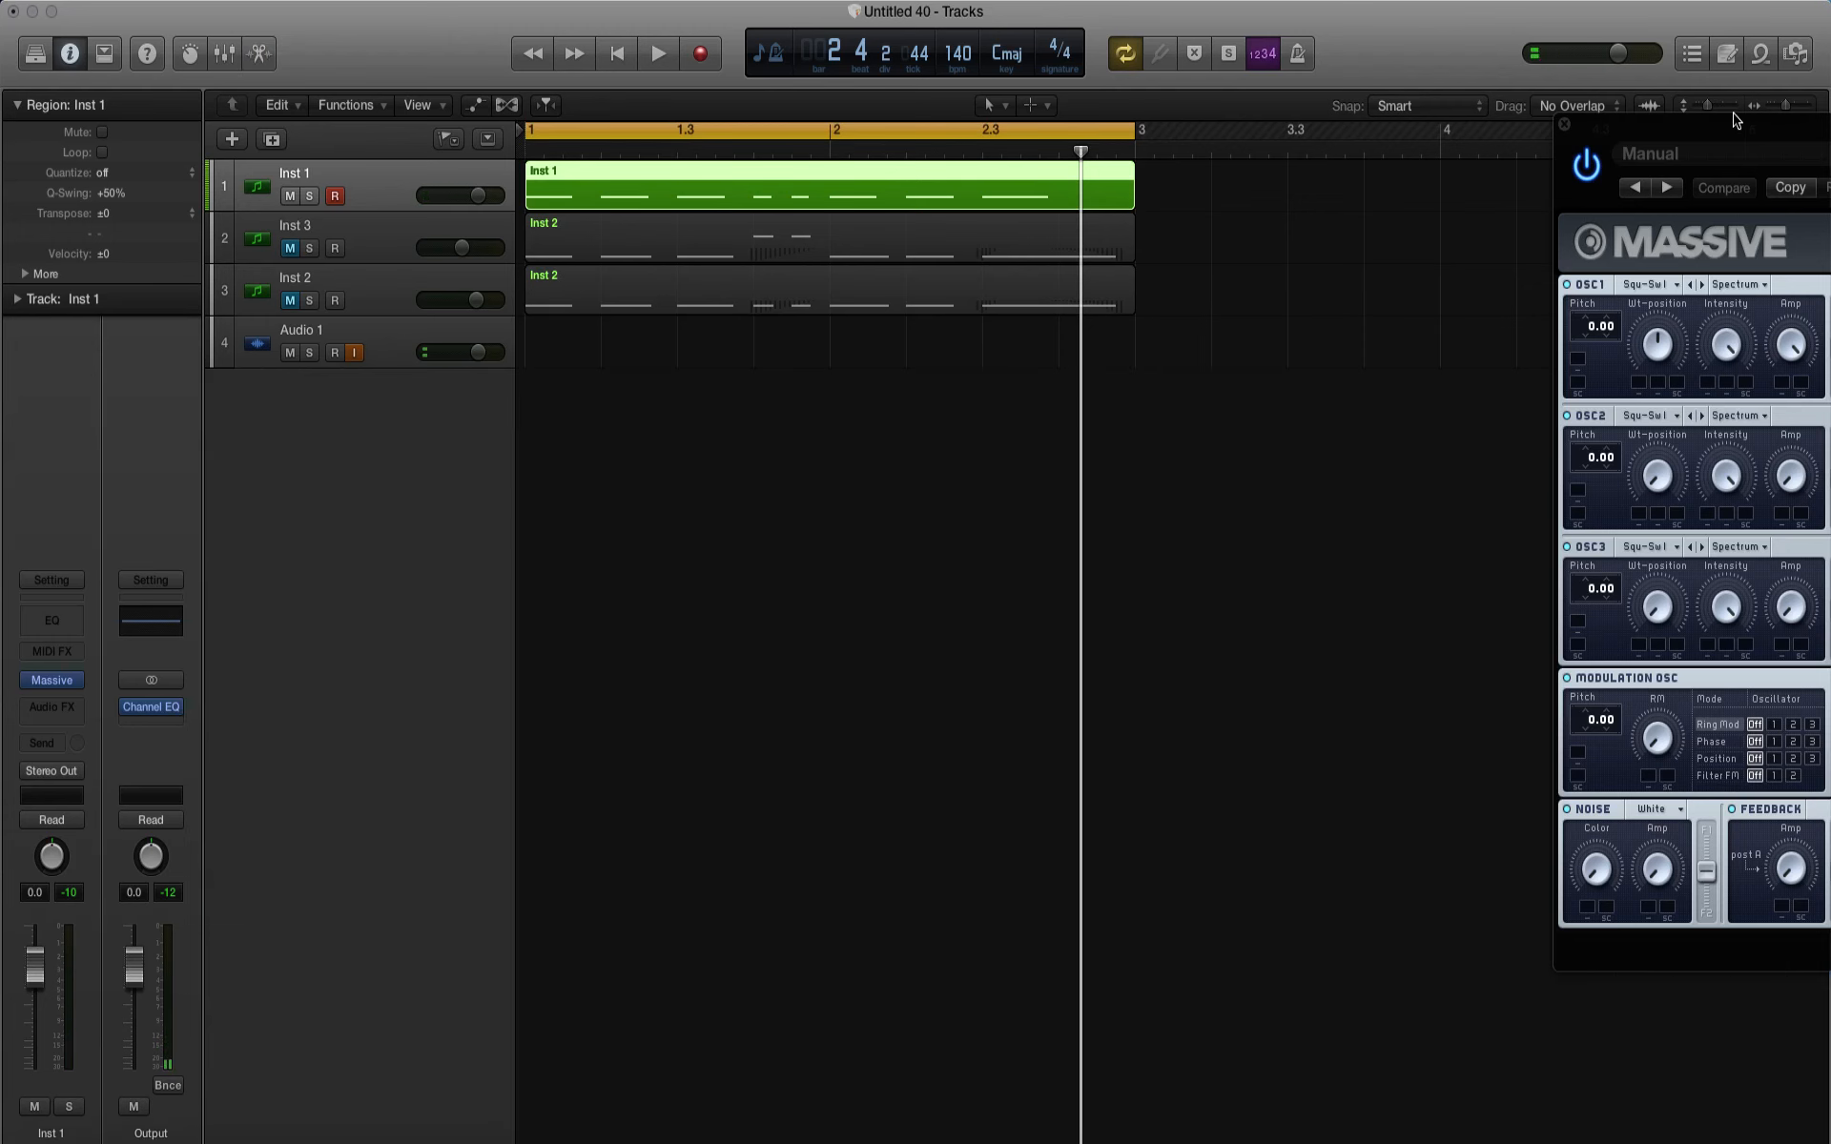
Step: Set OSC1 to the A.I. wavetable with Bend-/+ mode, and play the loop
left_click_drag(1735, 119, 1125, 223)
left_click(1057, 391)
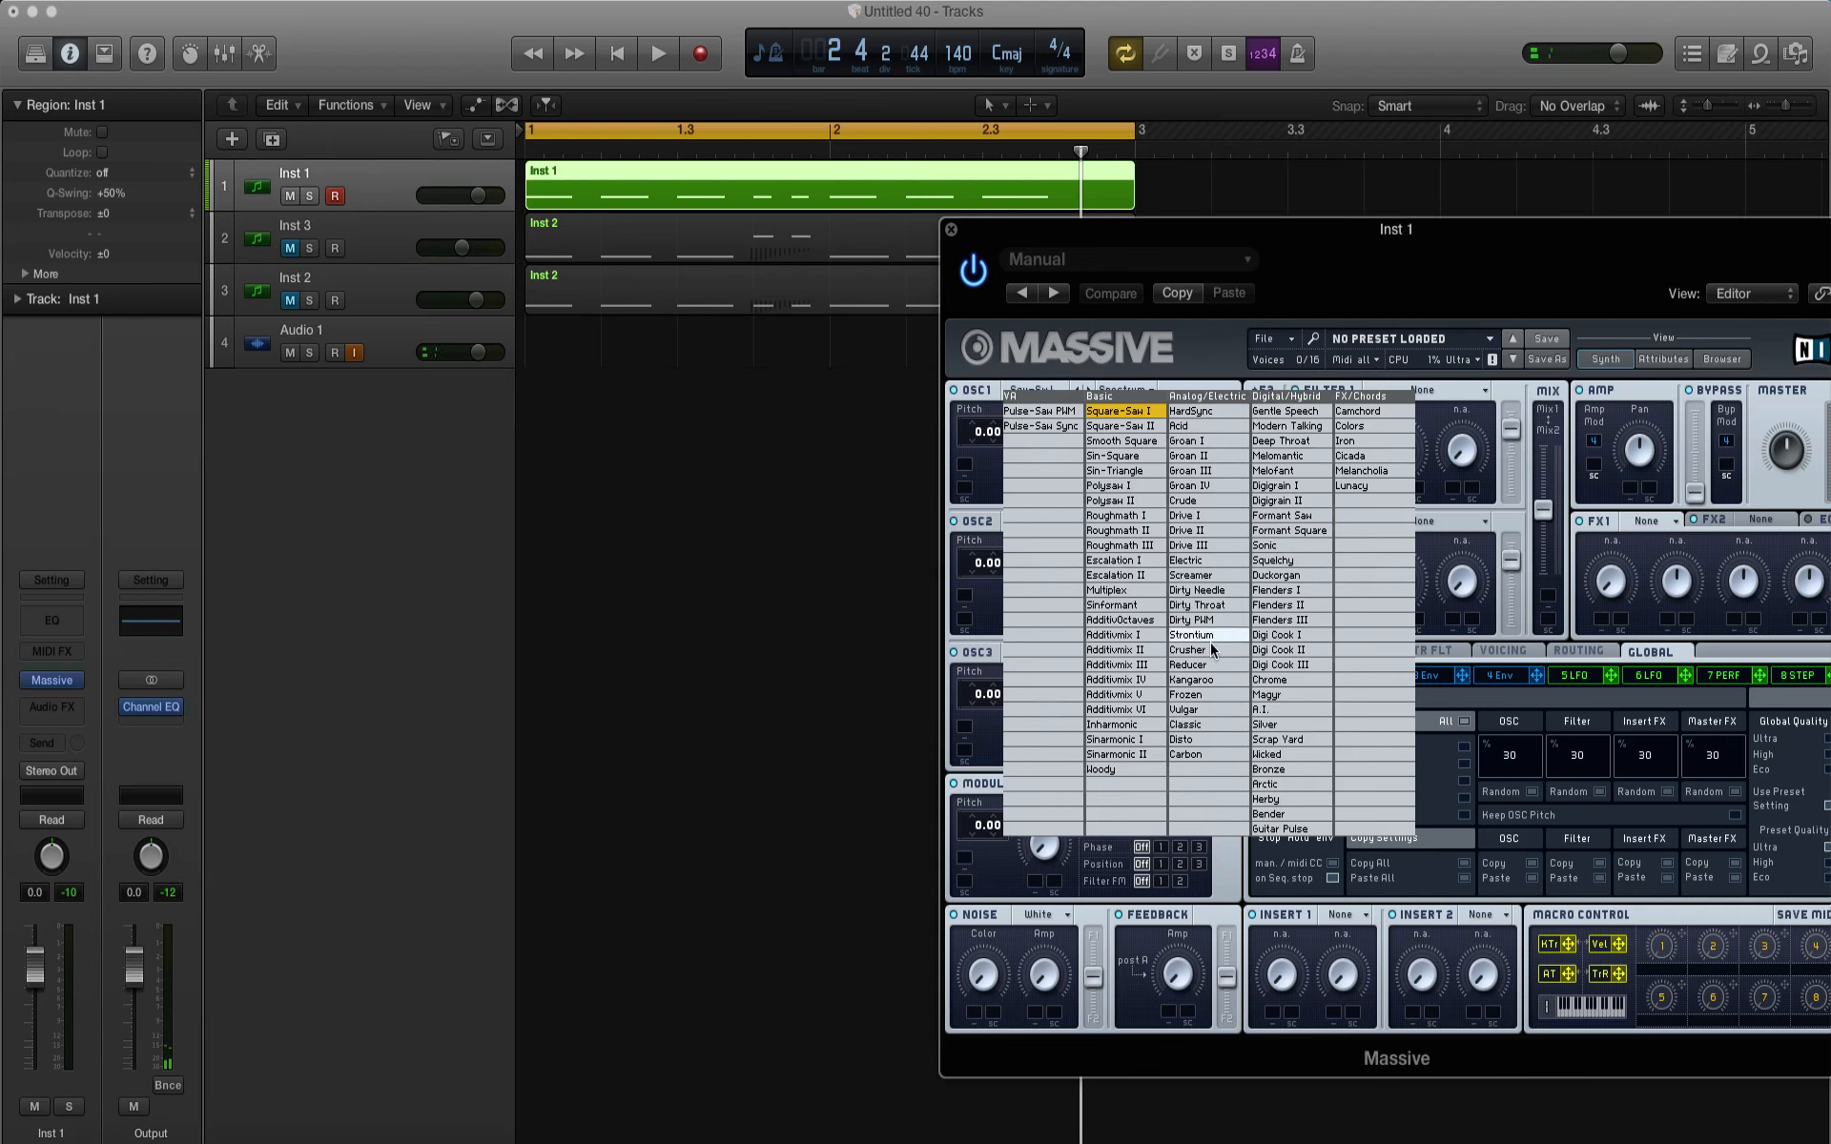
left_click(1275, 712)
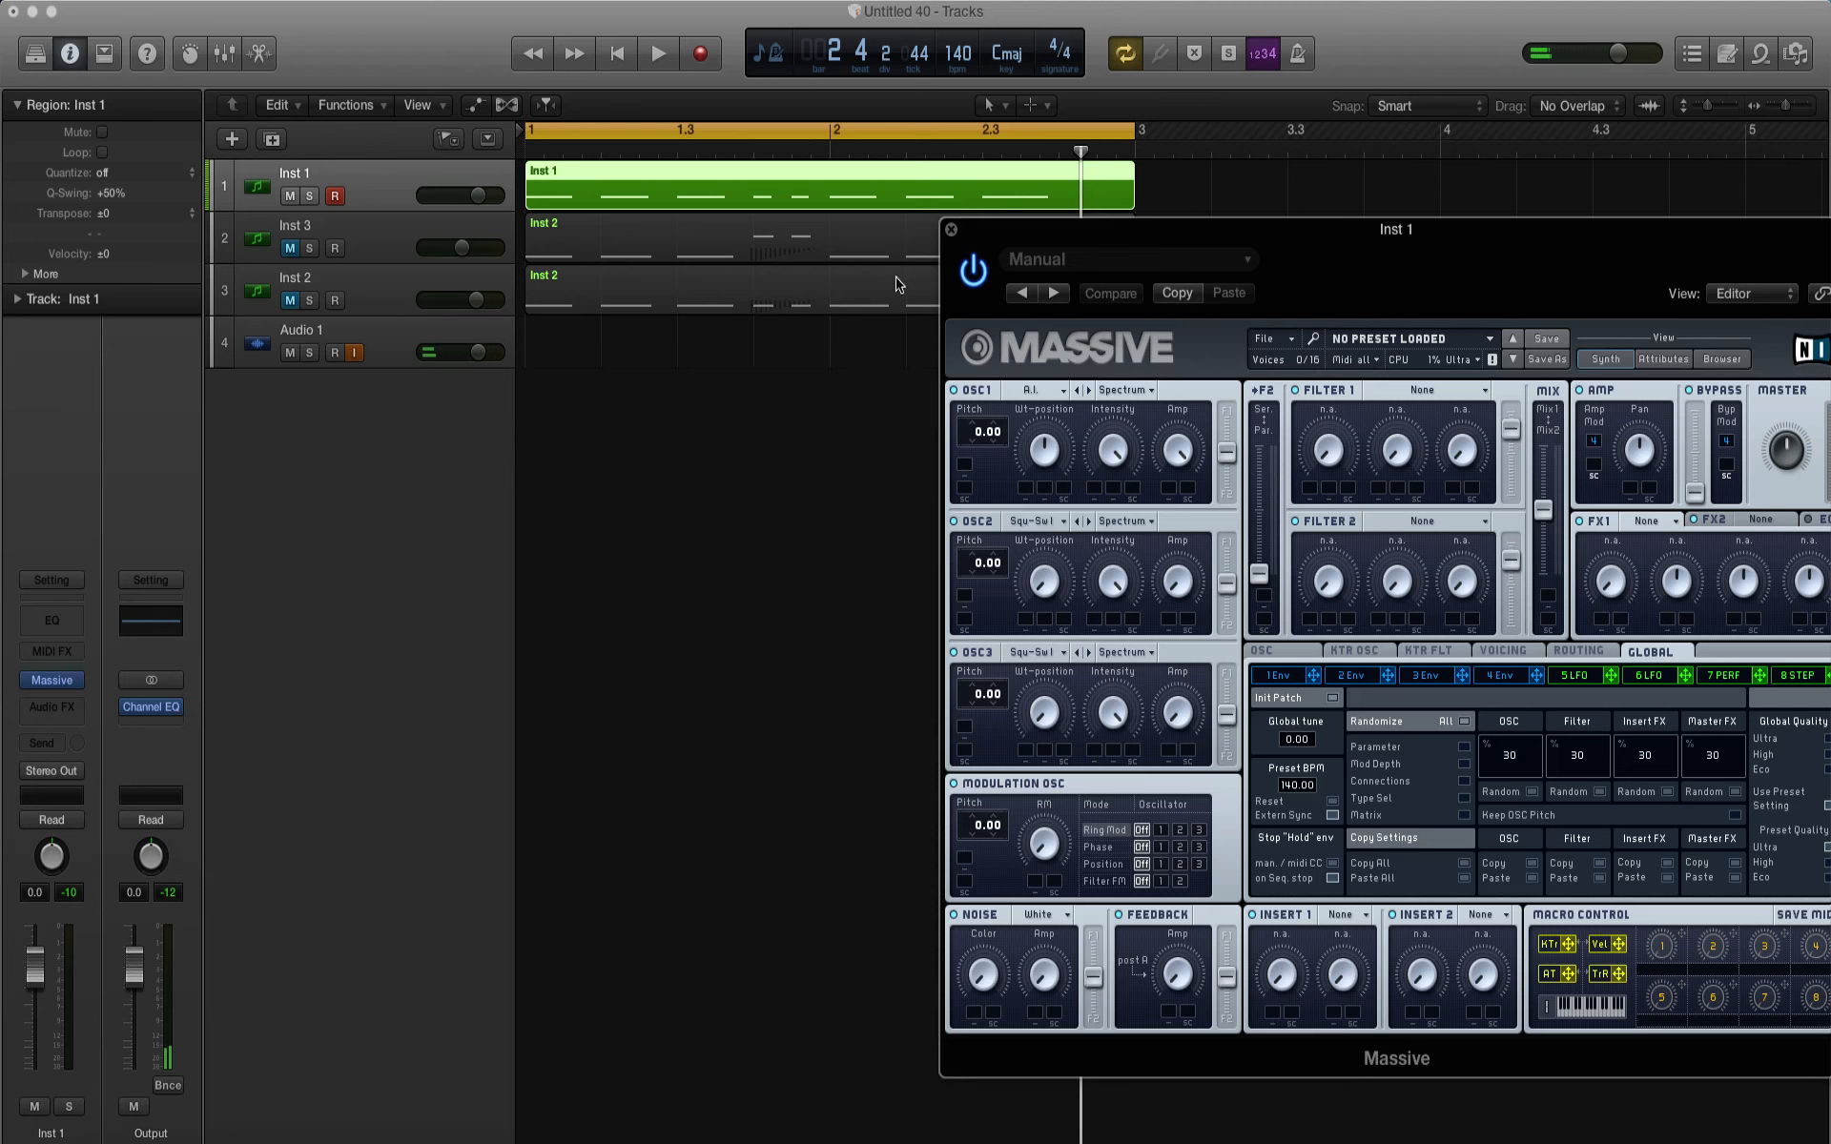
left_click_drag(829, 322, 865, 252)
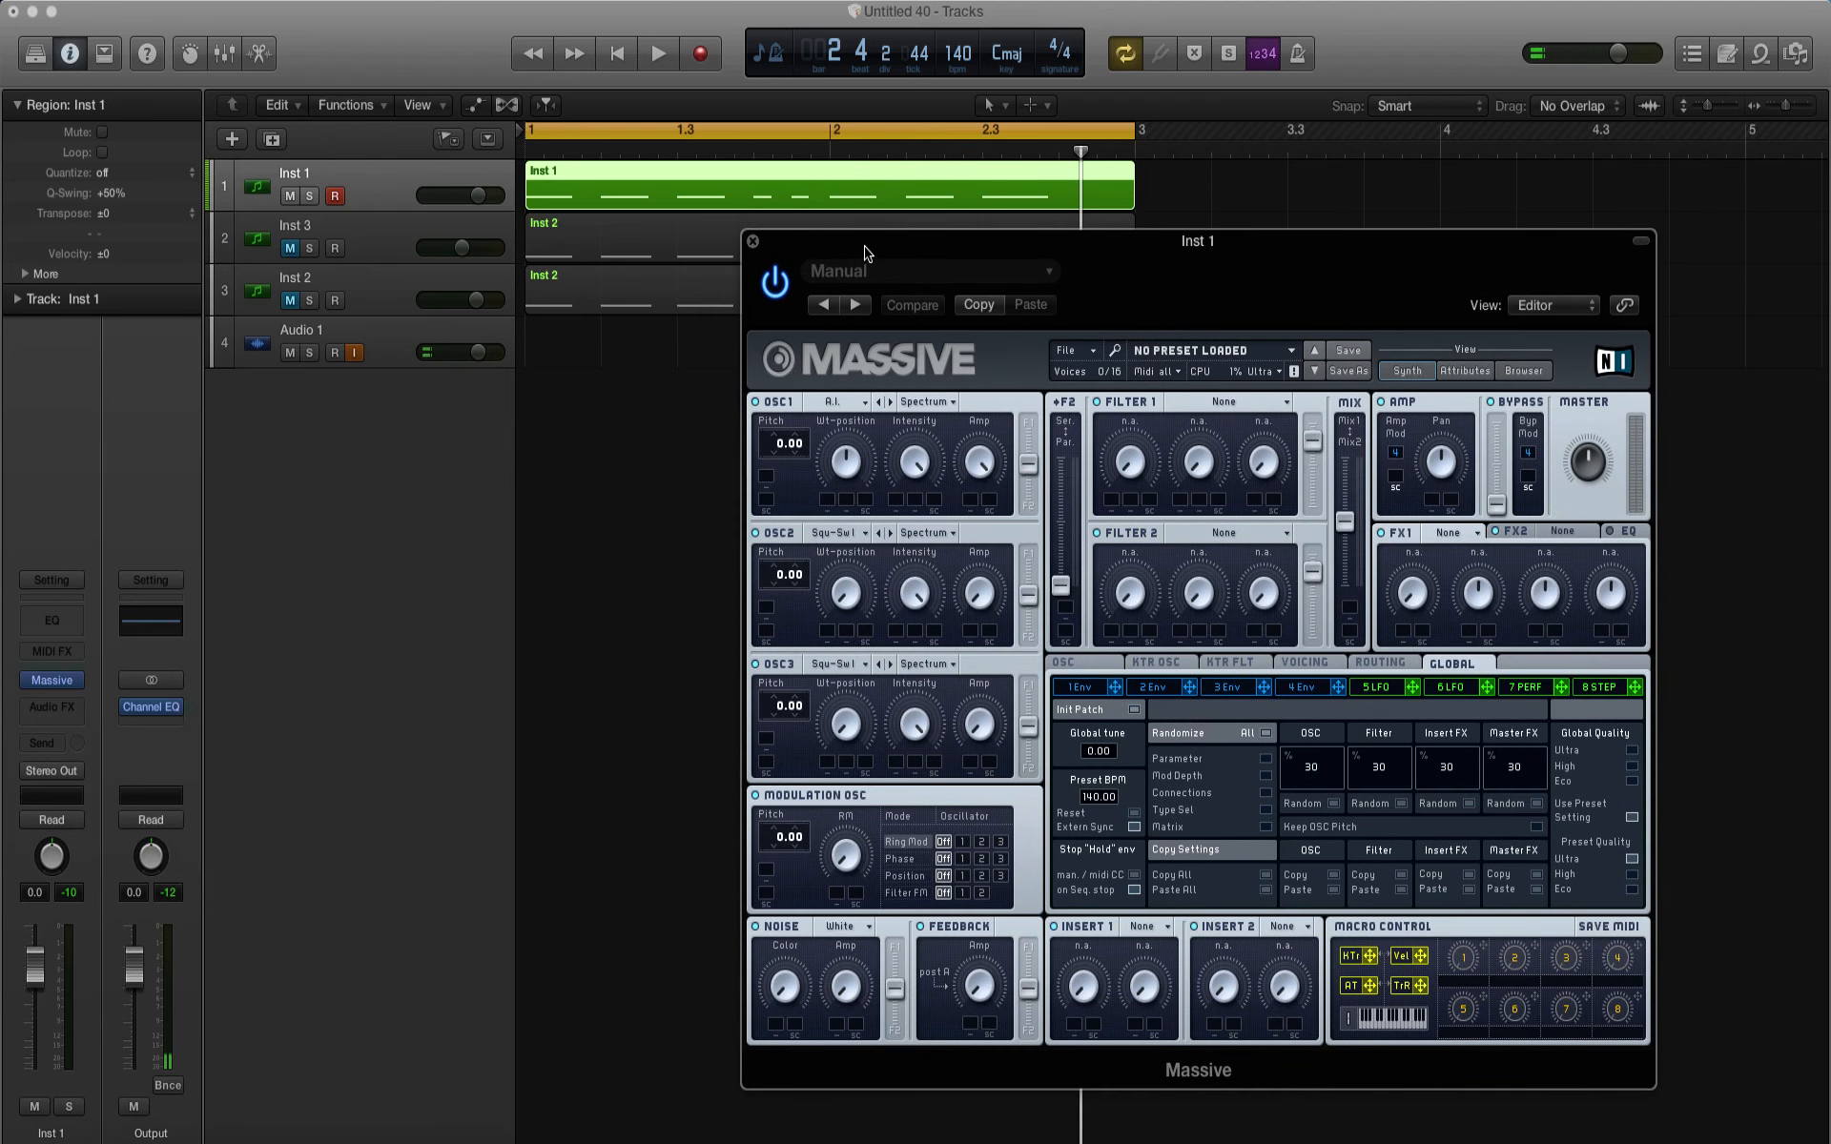
key("space")
left_click(925, 402)
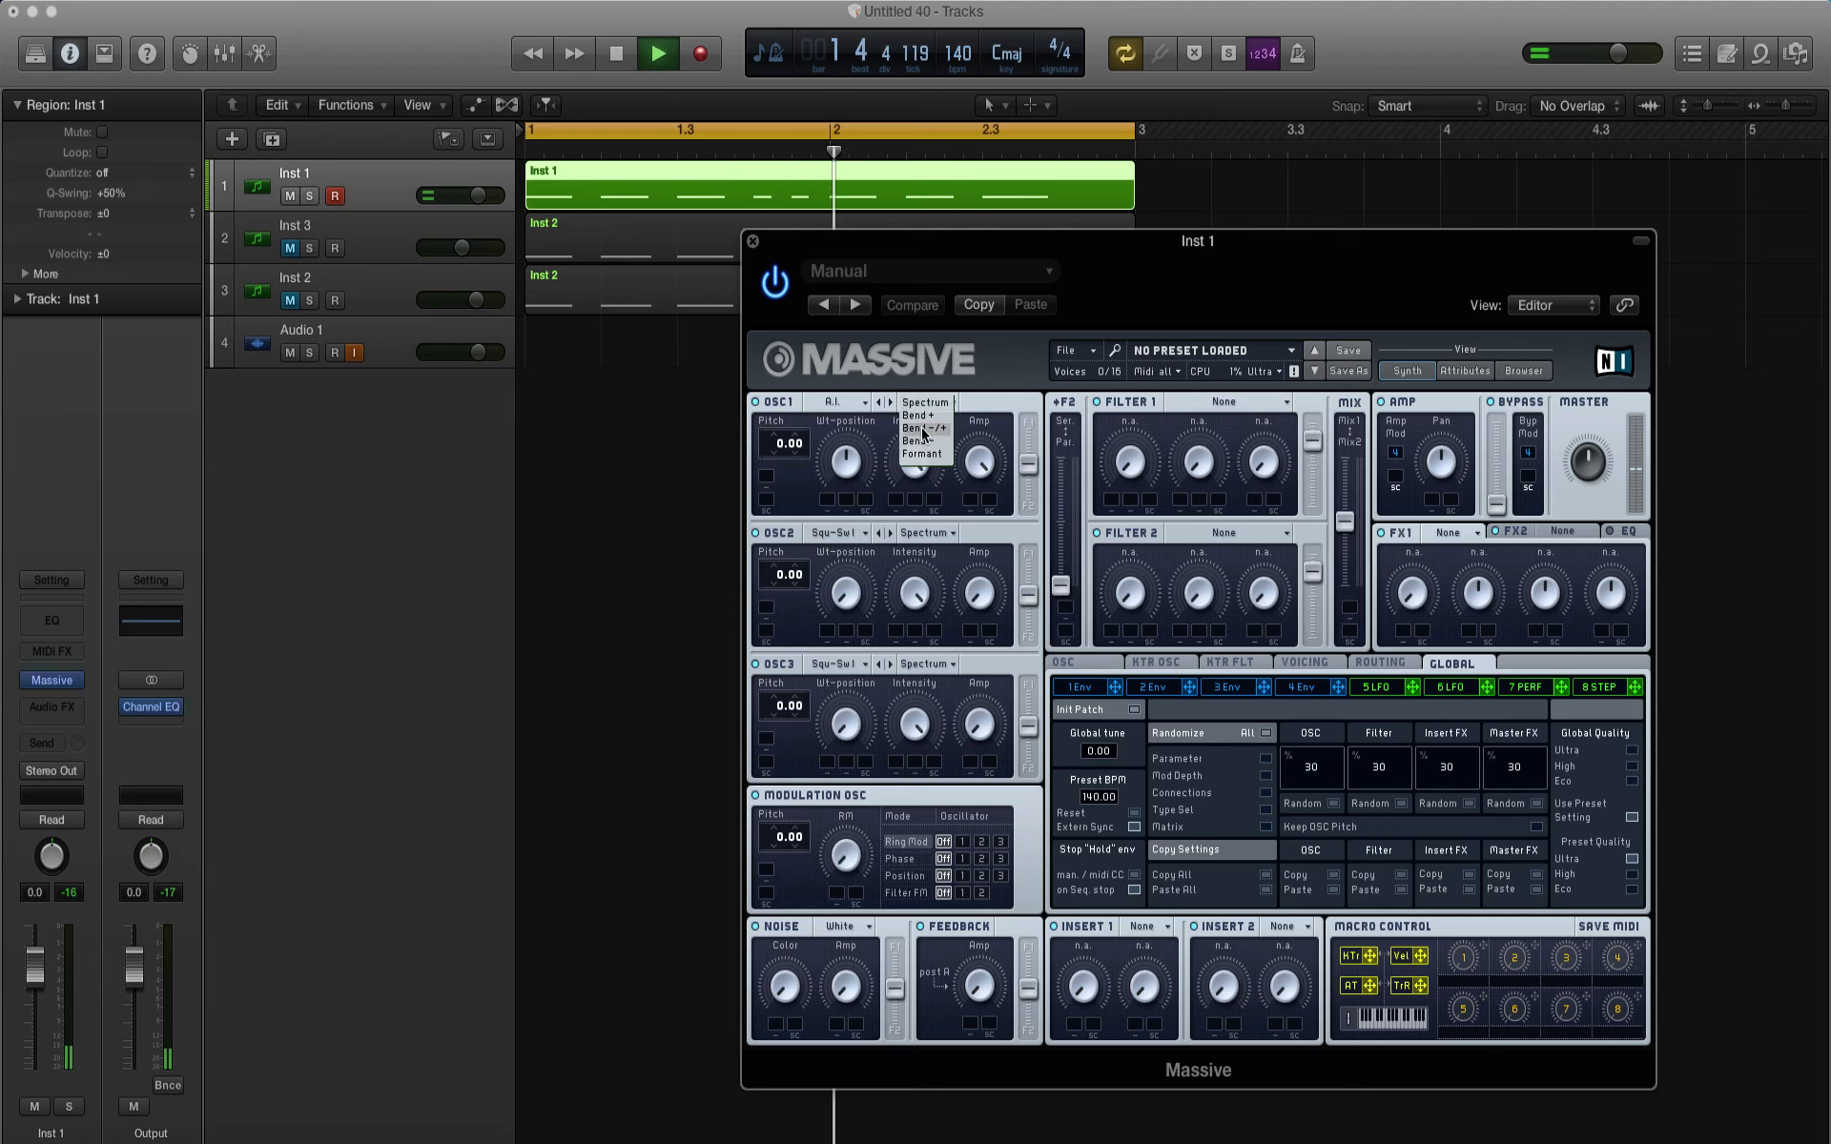
left_click(924, 429)
key("space")
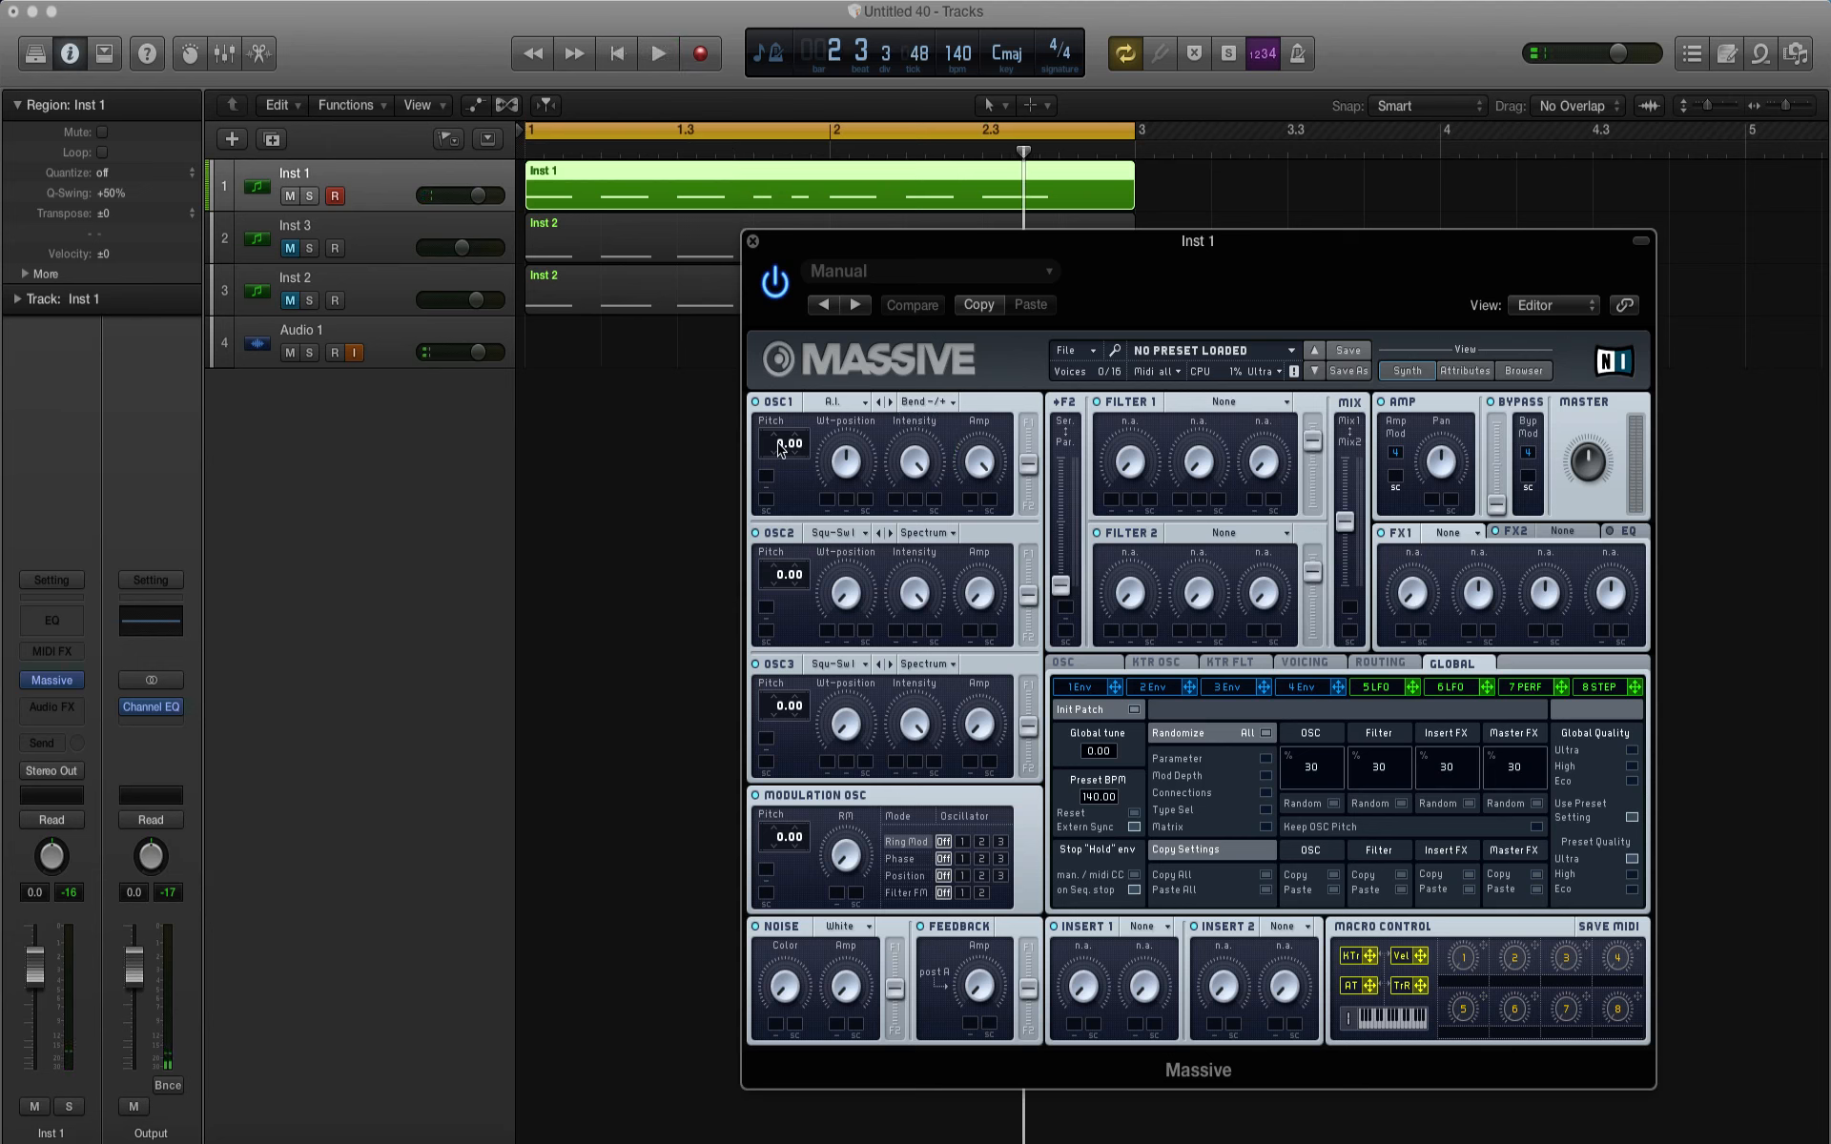
Step: Lower OSC1's pitch to -12.00 and assign Macro 1 to its lowered Wt-position
left_click_drag(778, 448, 779, 467)
key("space")
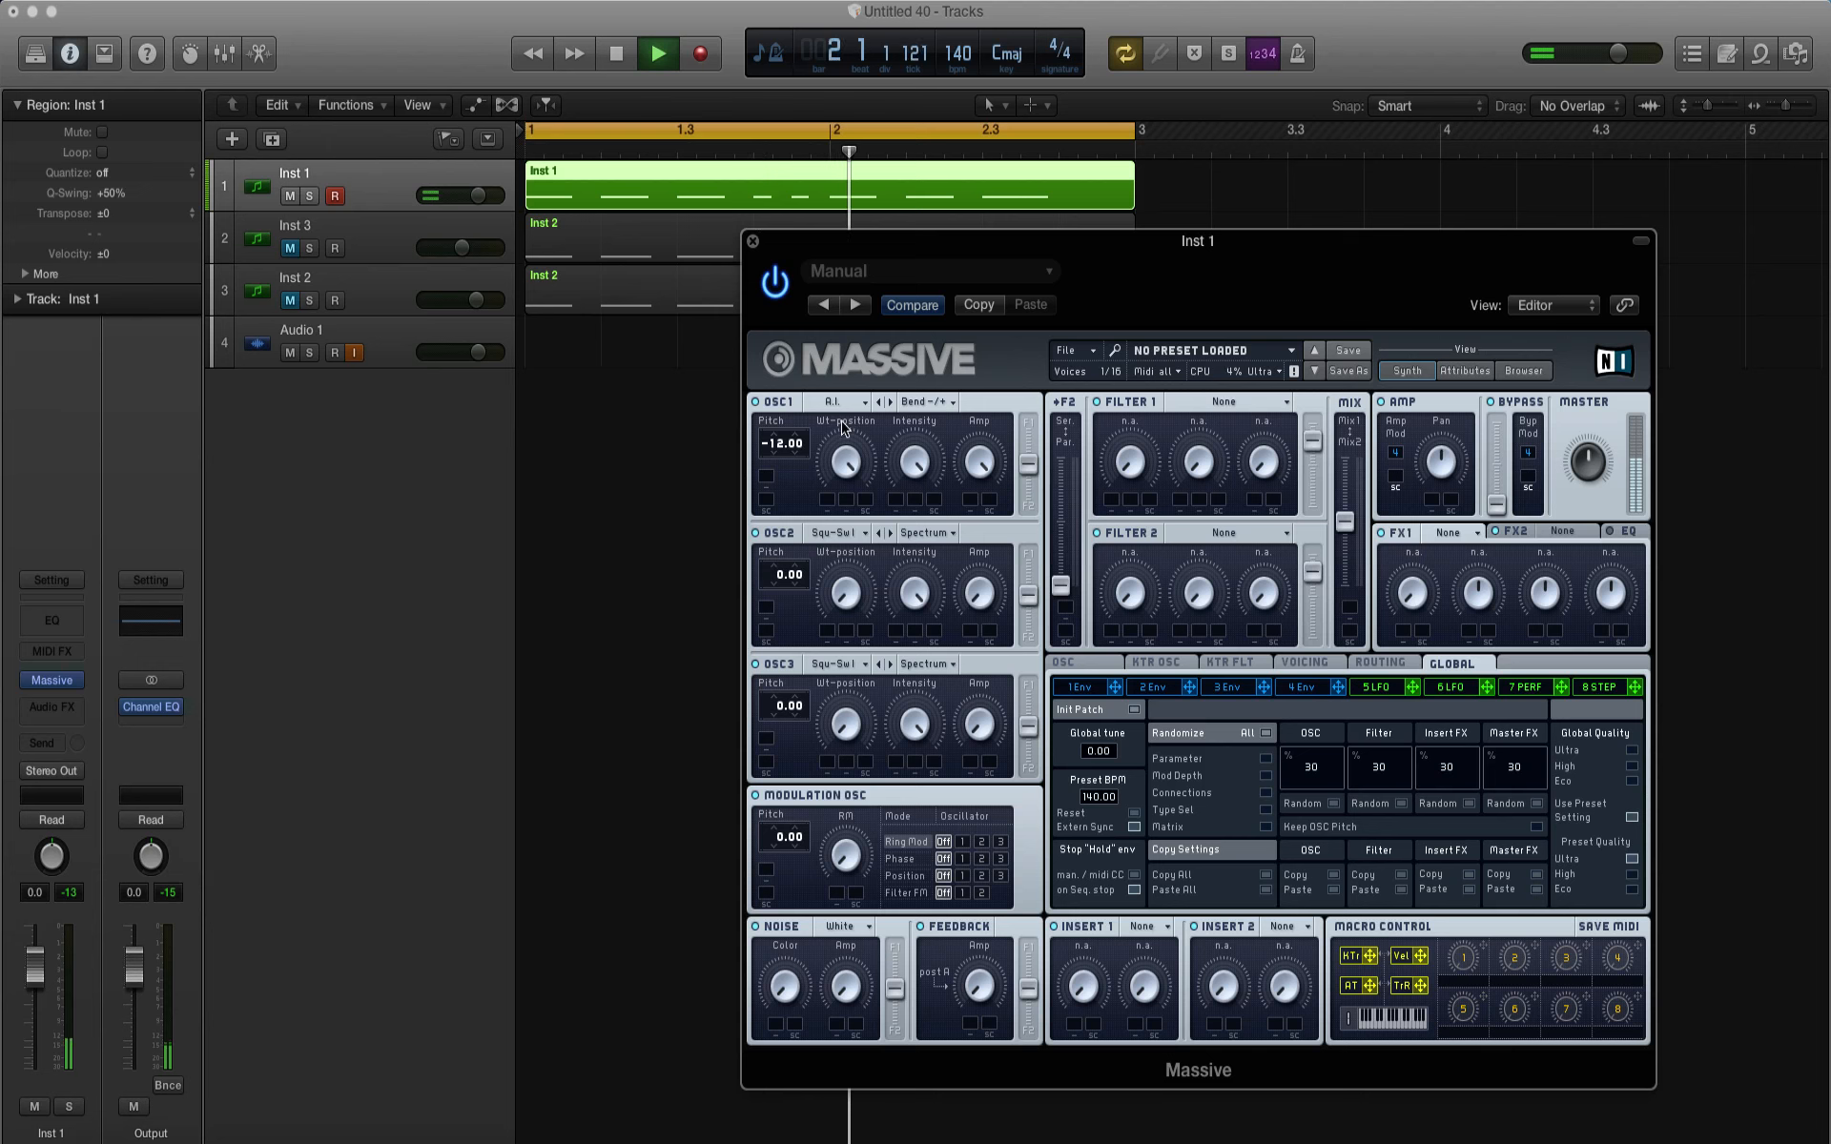
key("space")
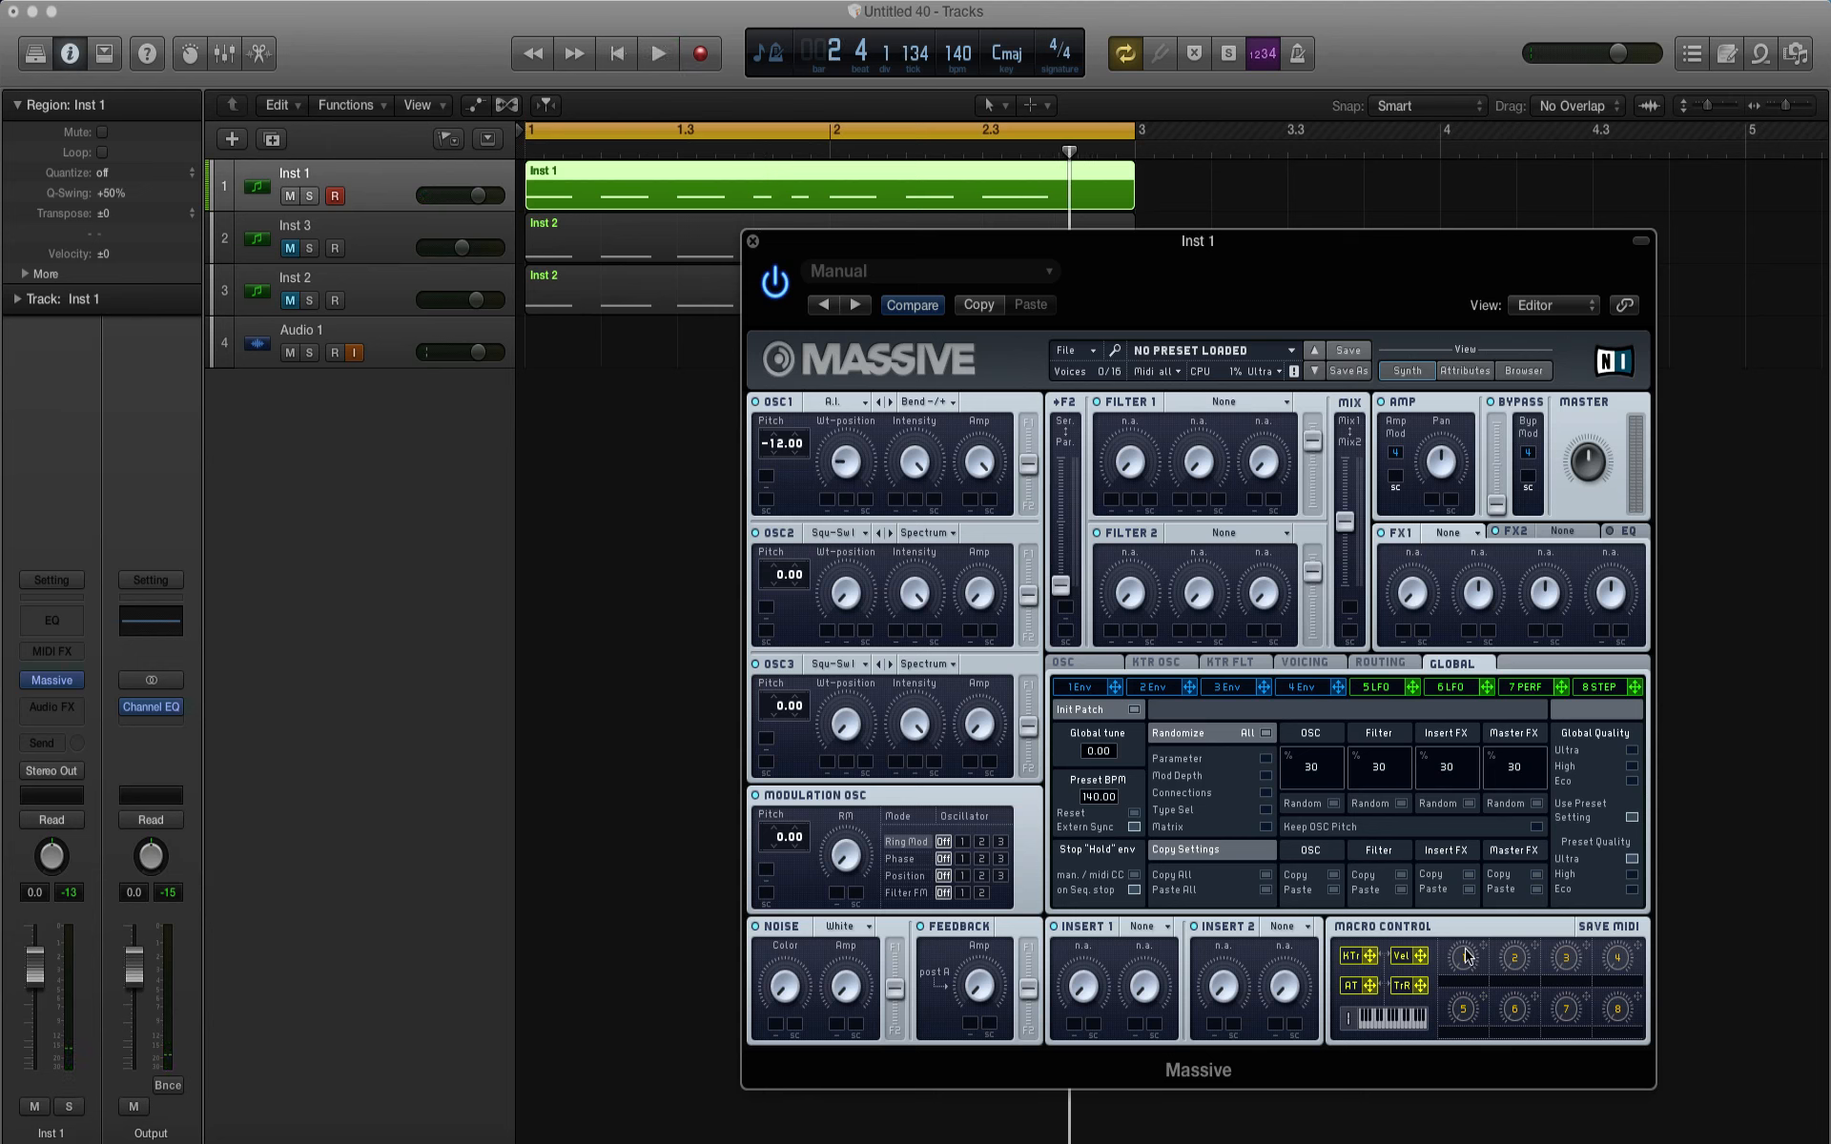
left_click_drag(1484, 947, 843, 480)
Step: Show track automation and set the Inst 1 lane to a Massive macro parameter
left_click(752, 241)
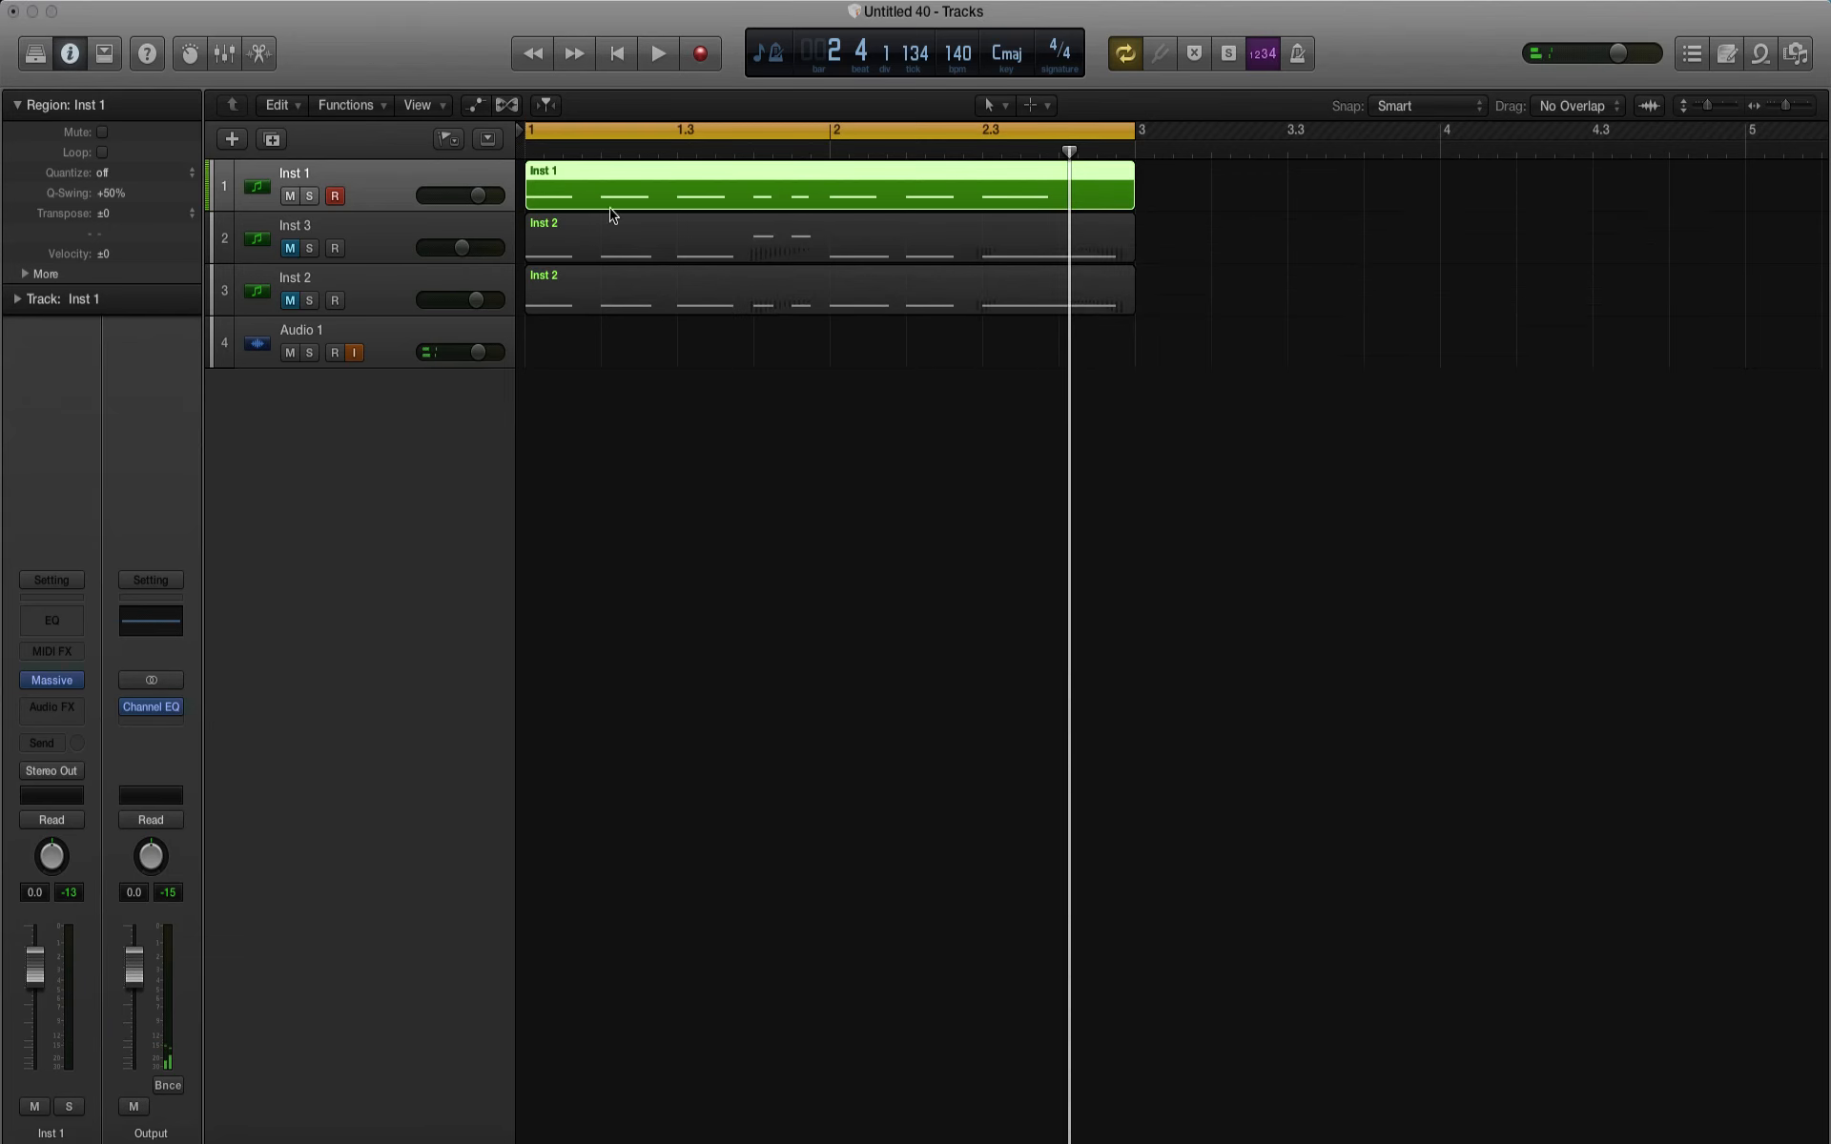
left_click(473, 104)
left_click(363, 226)
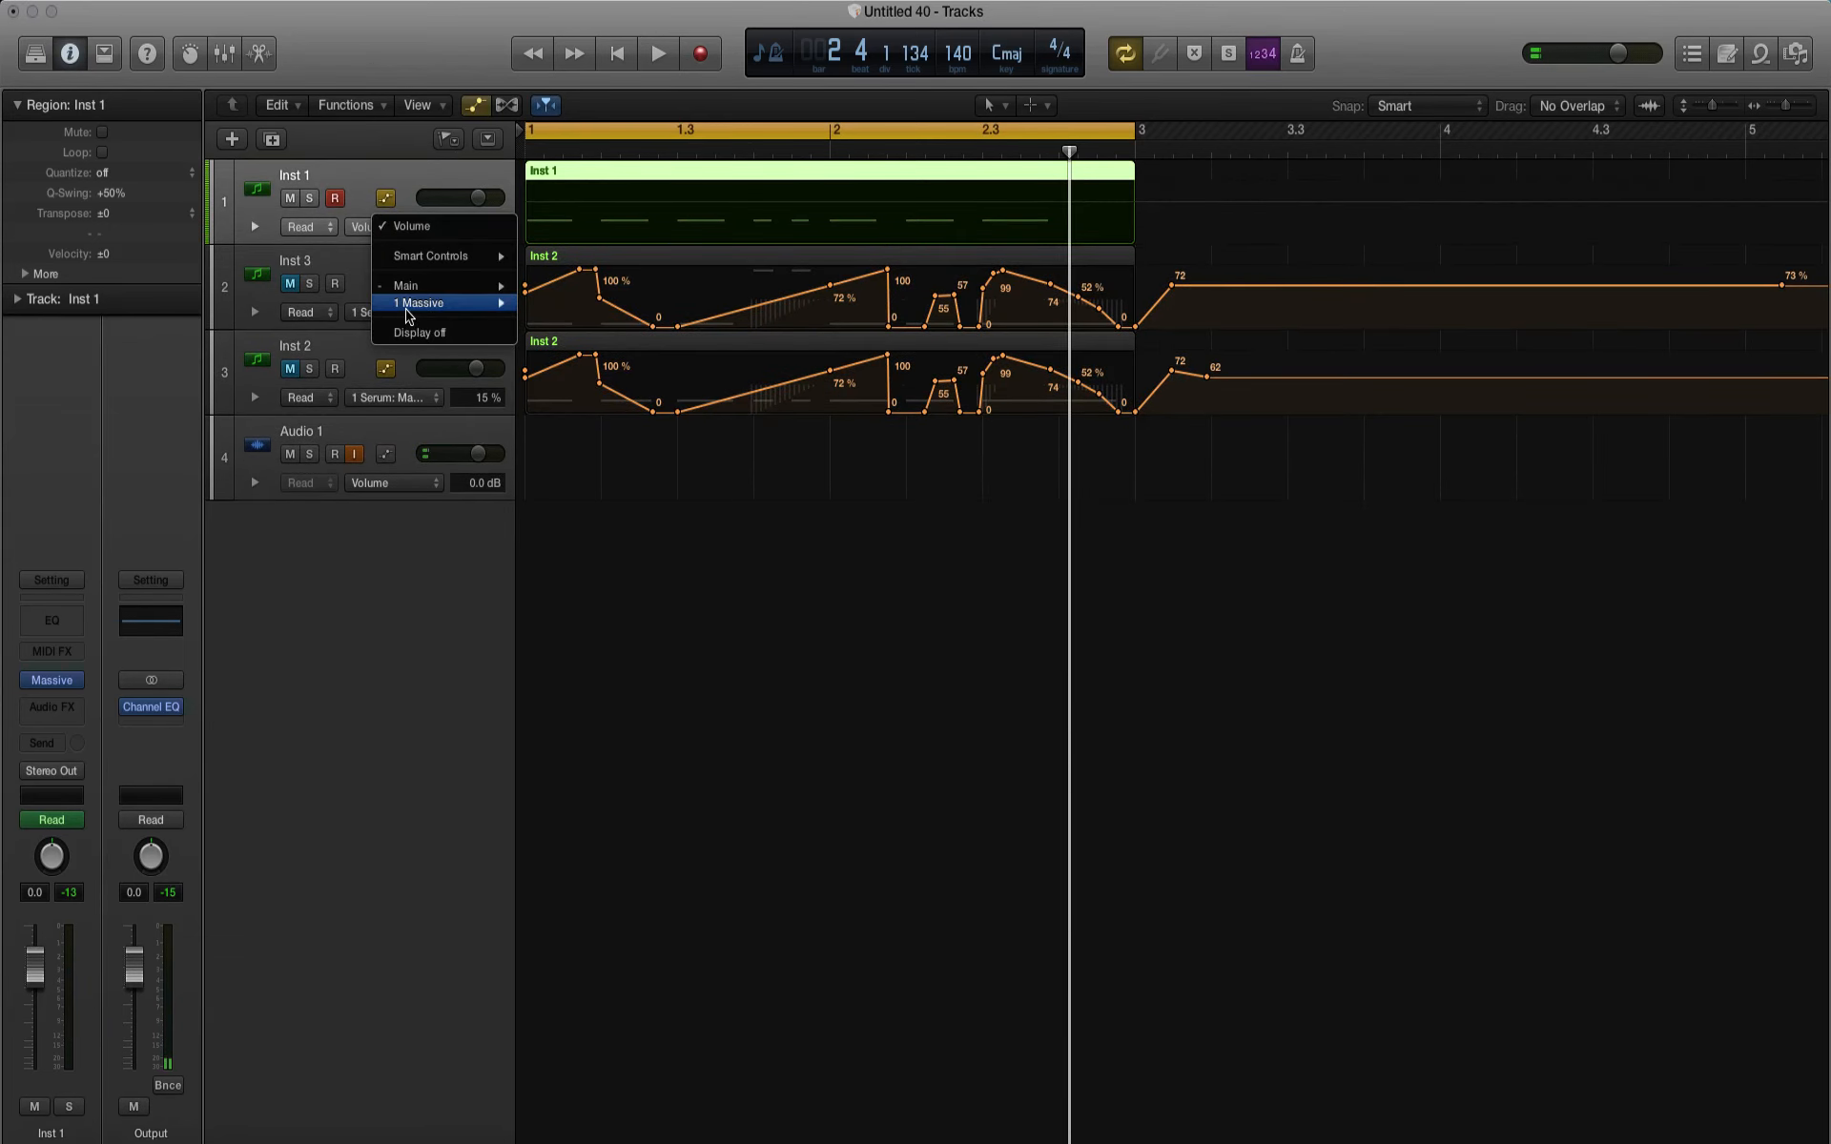
mouse_move(408, 317)
scroll(600, 677, "down", 3)
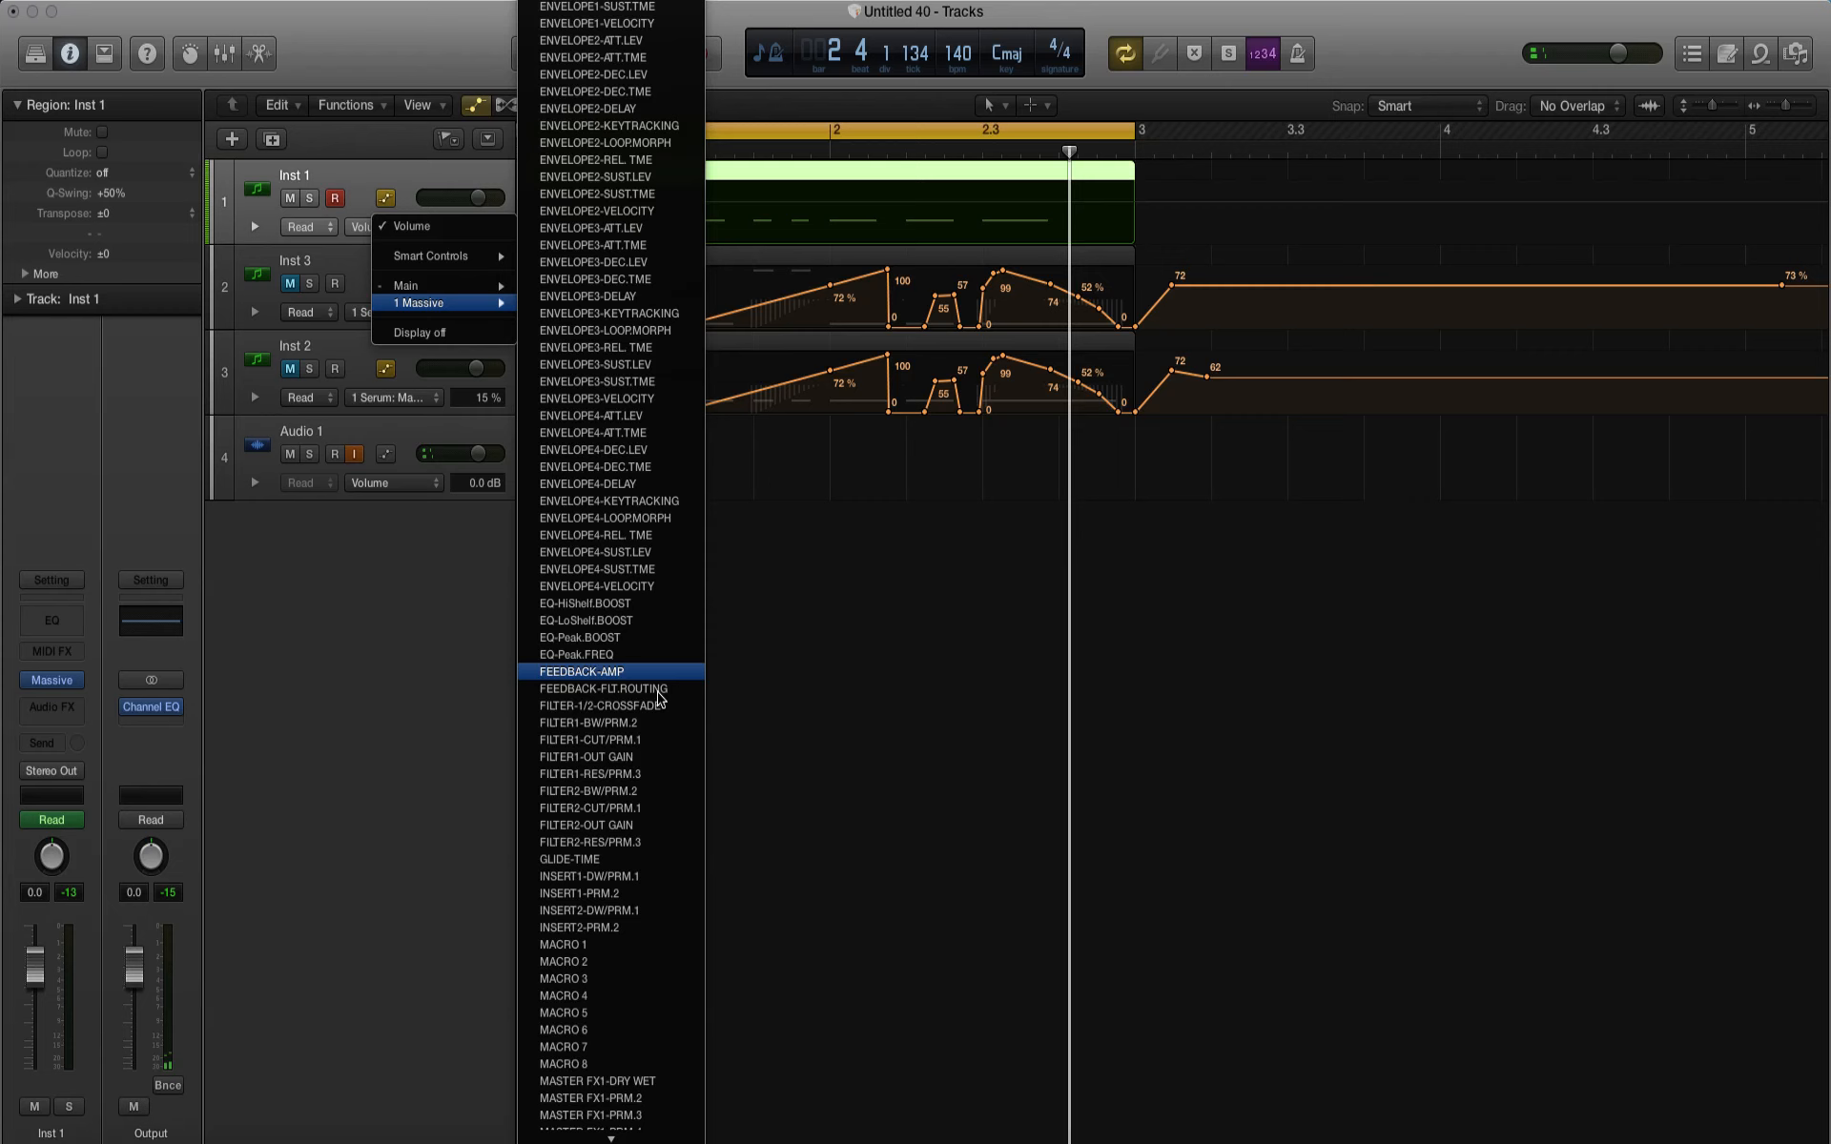
left_click(592, 962)
Step: Draw a rising macro automation ramp on Inst 1 from 0.00 at bar 1 to 1.00 near the phrase's end, and play it
left_click(531, 204)
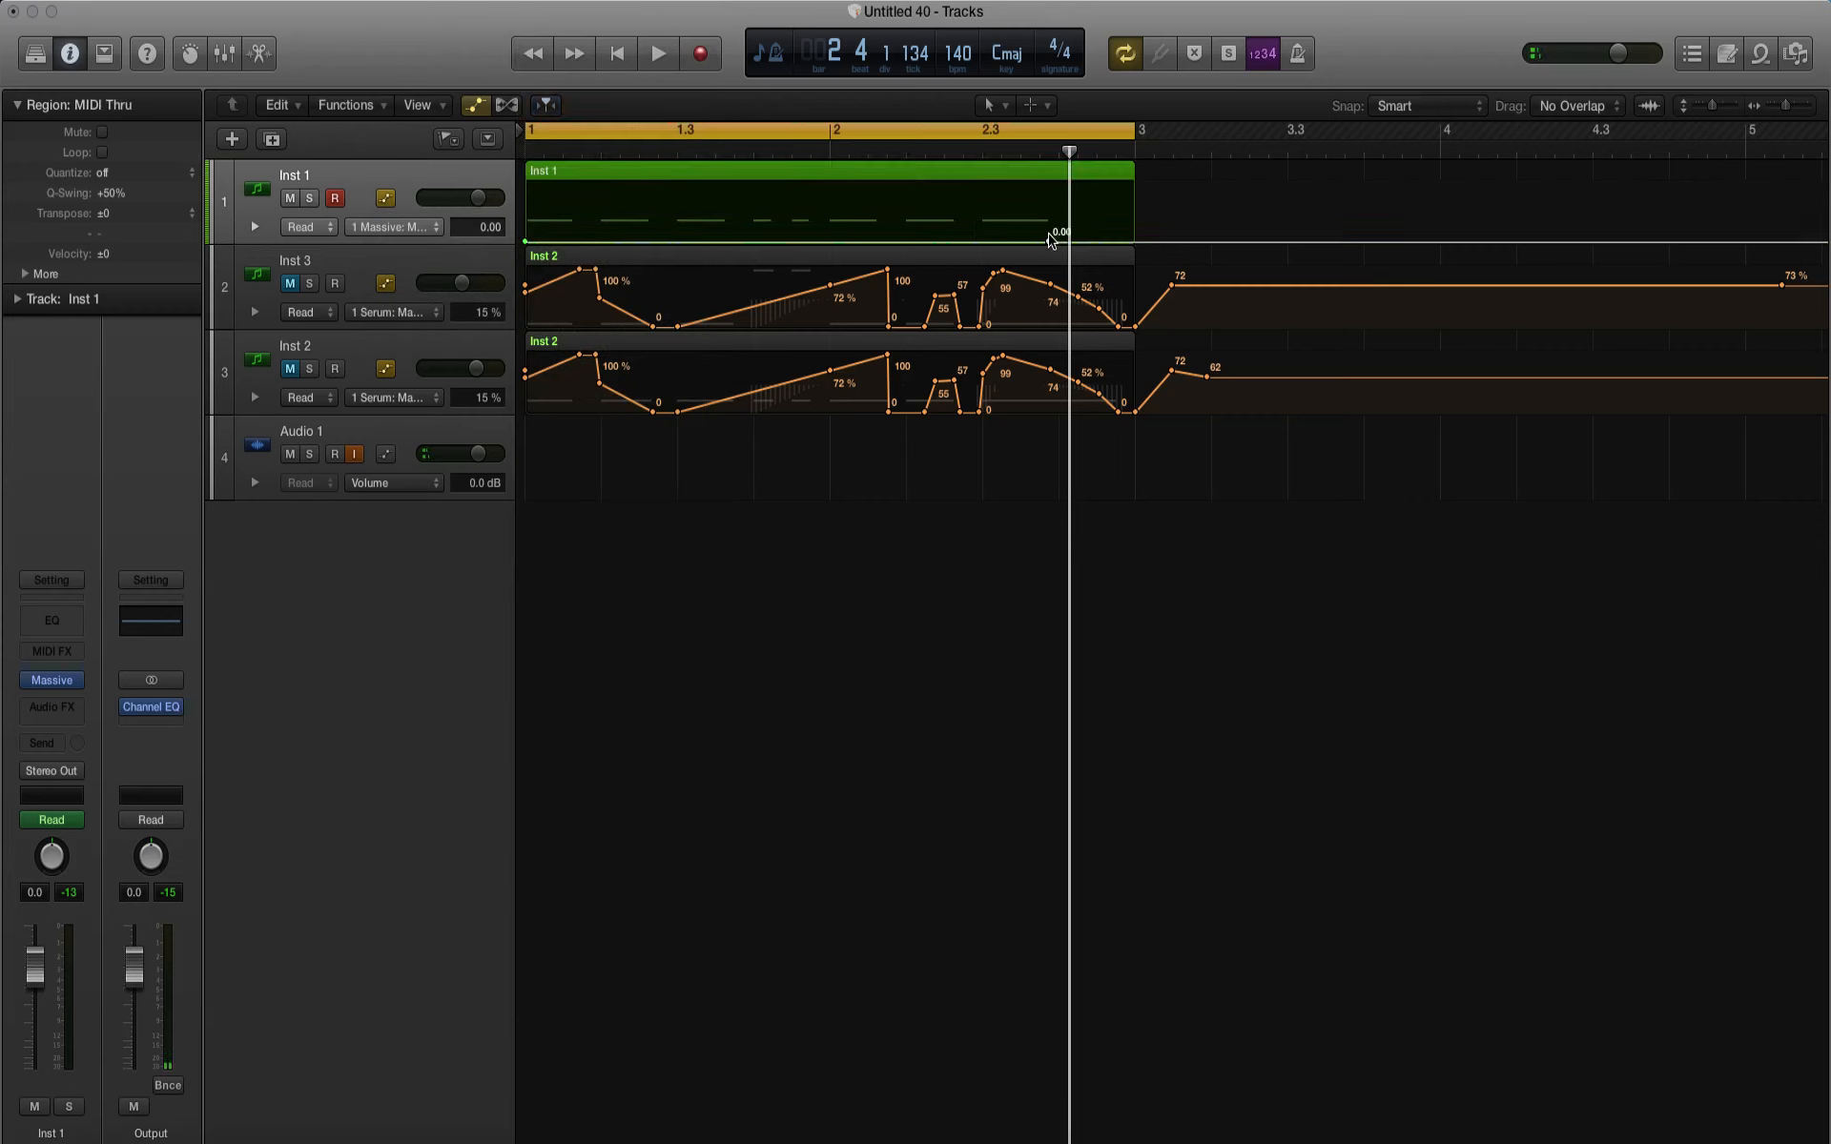
left_click_drag(1050, 238, 1052, 168)
key("space")
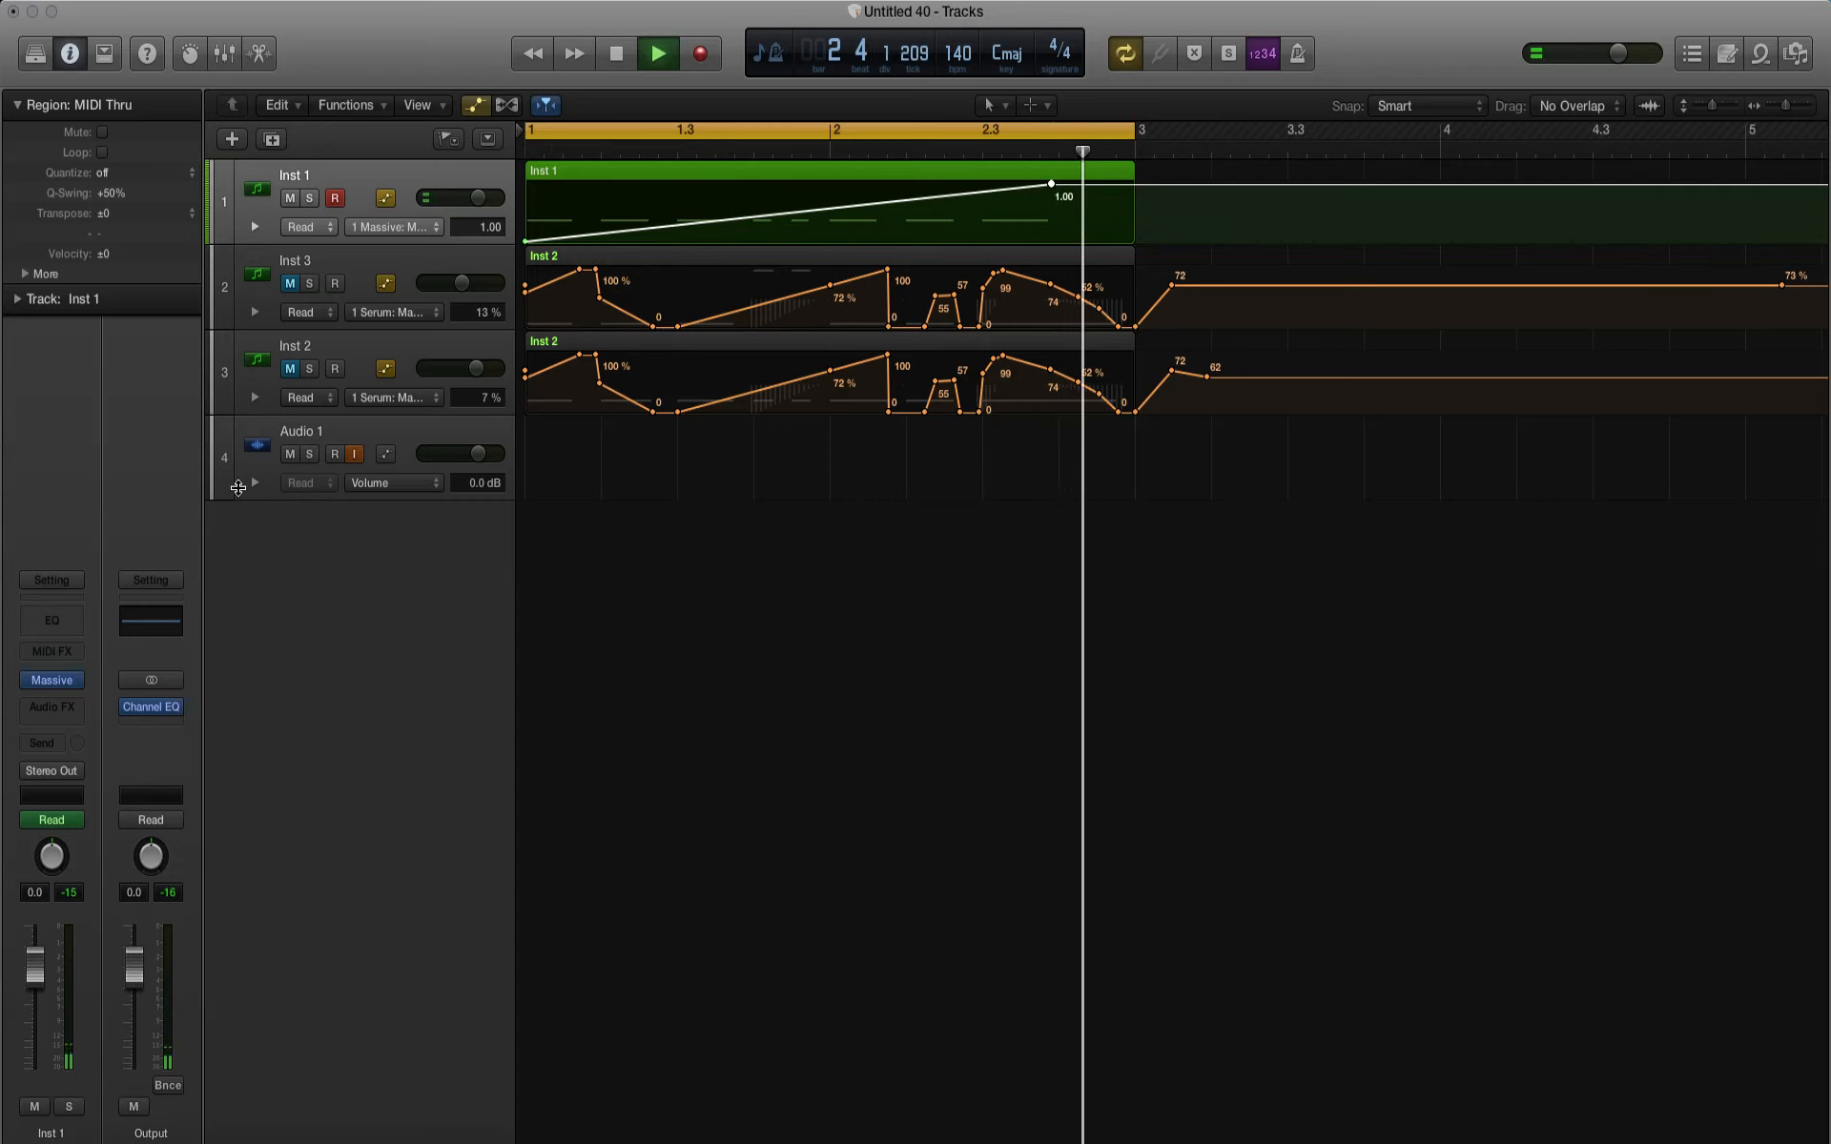
key("space")
Step: Assign Macro 1 to OSC1's Intensity and adjust its starting level and modulation range while auditioning the loop
left_click(52, 679)
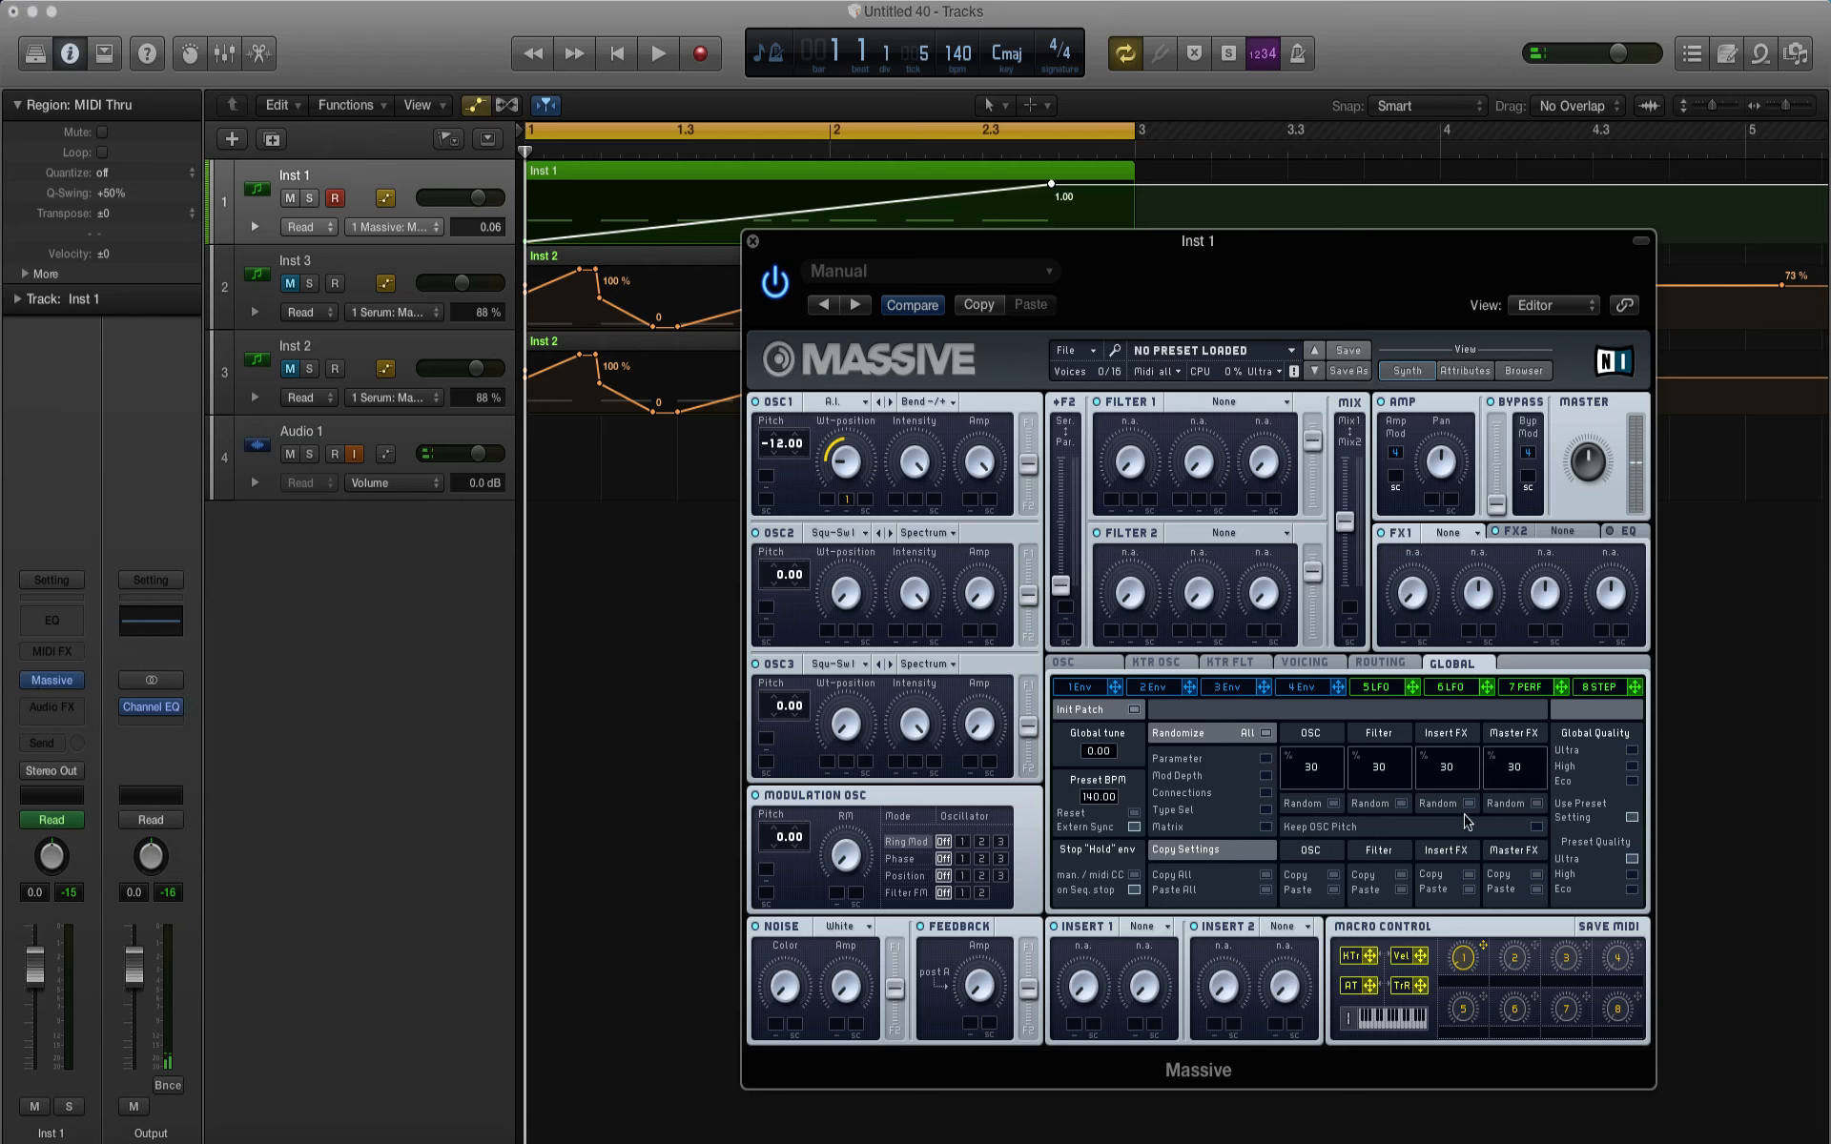
left_click_drag(1485, 950, 913, 495)
key("space")
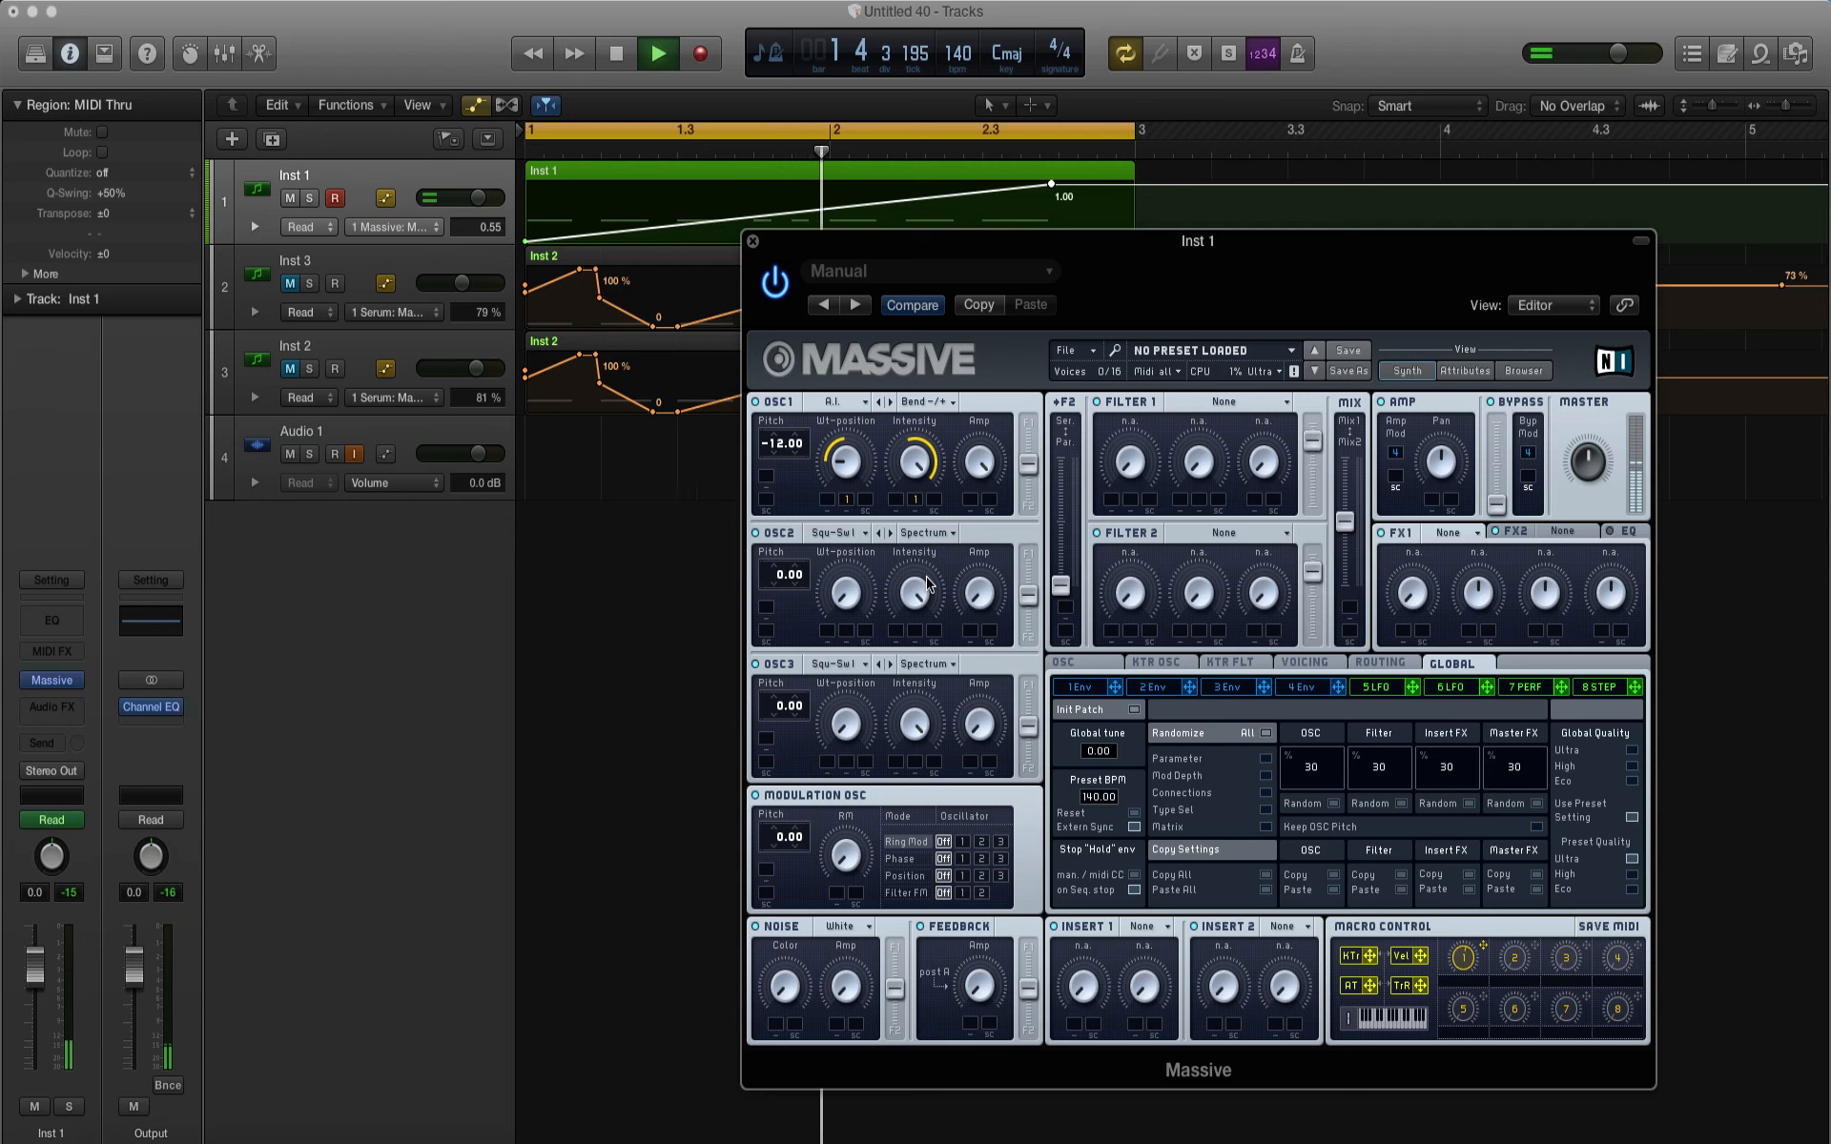
key("space")
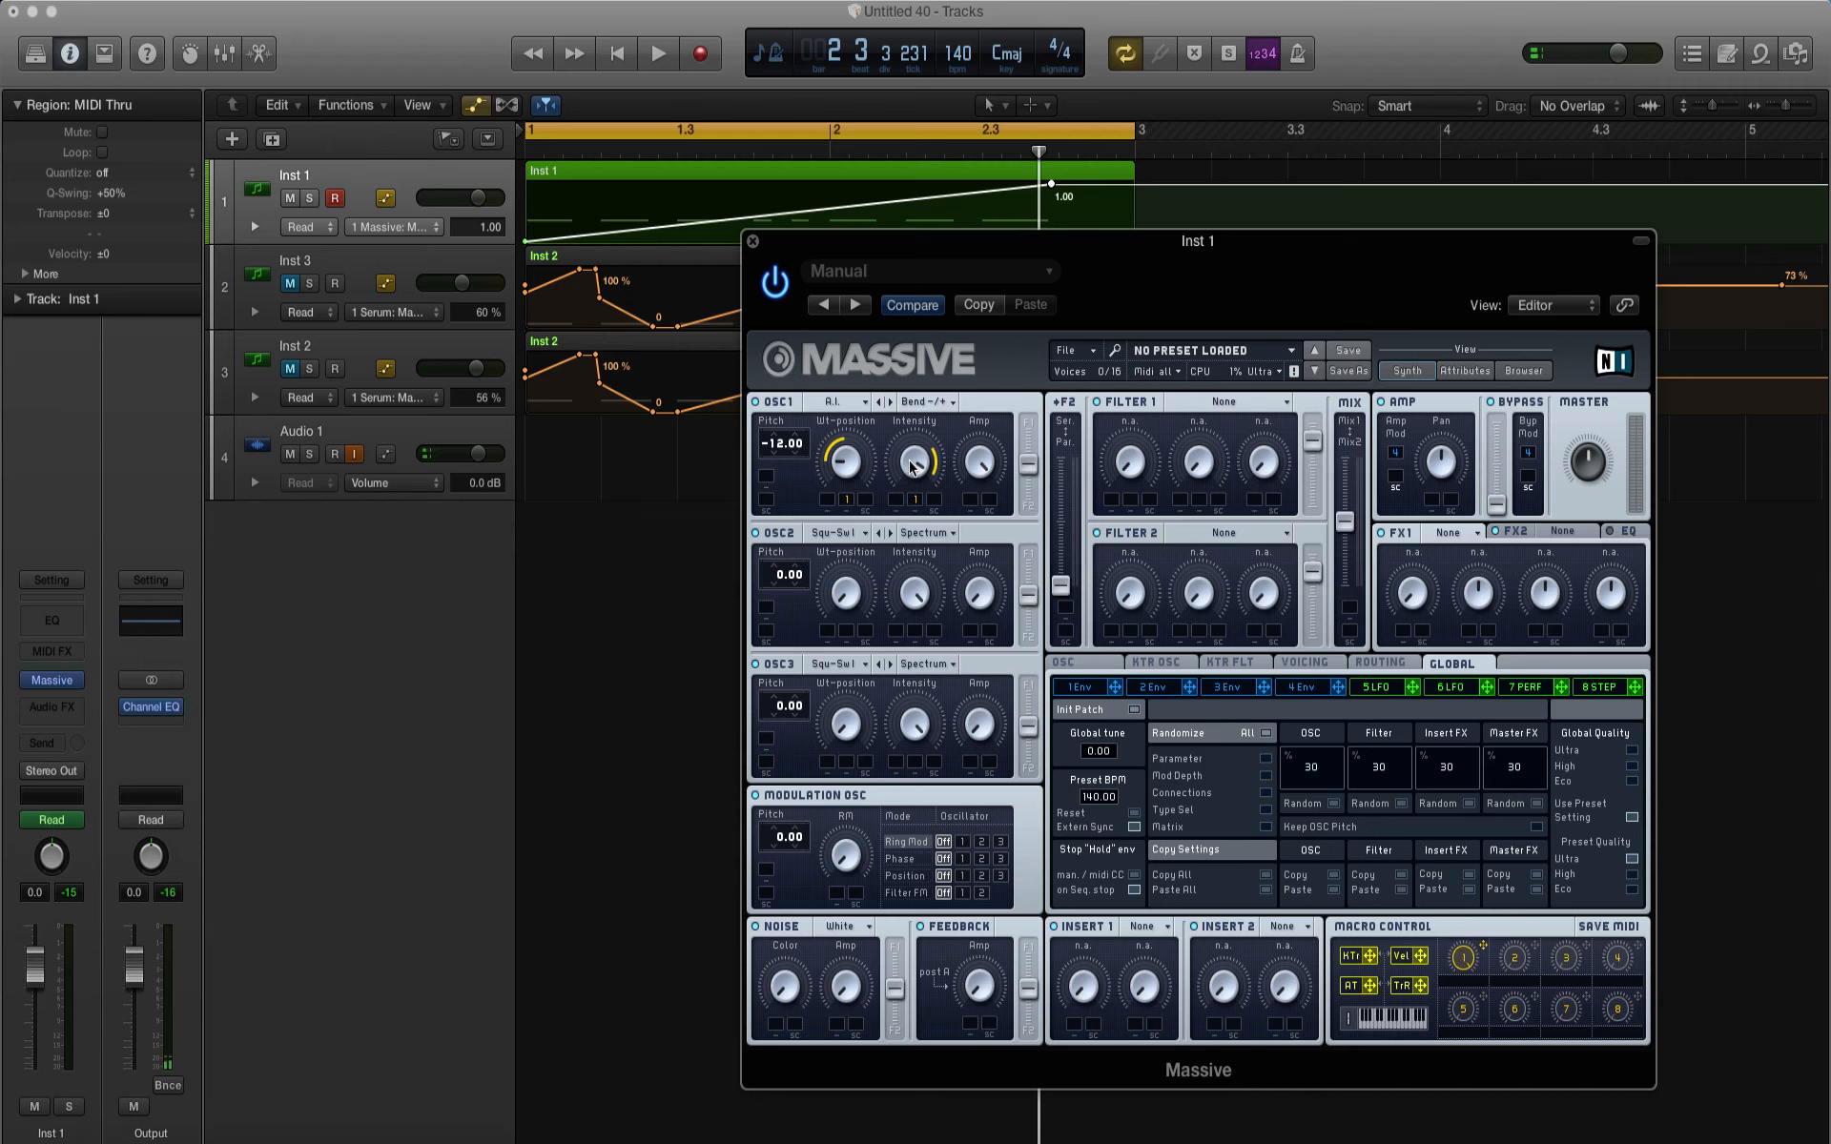
key("space")
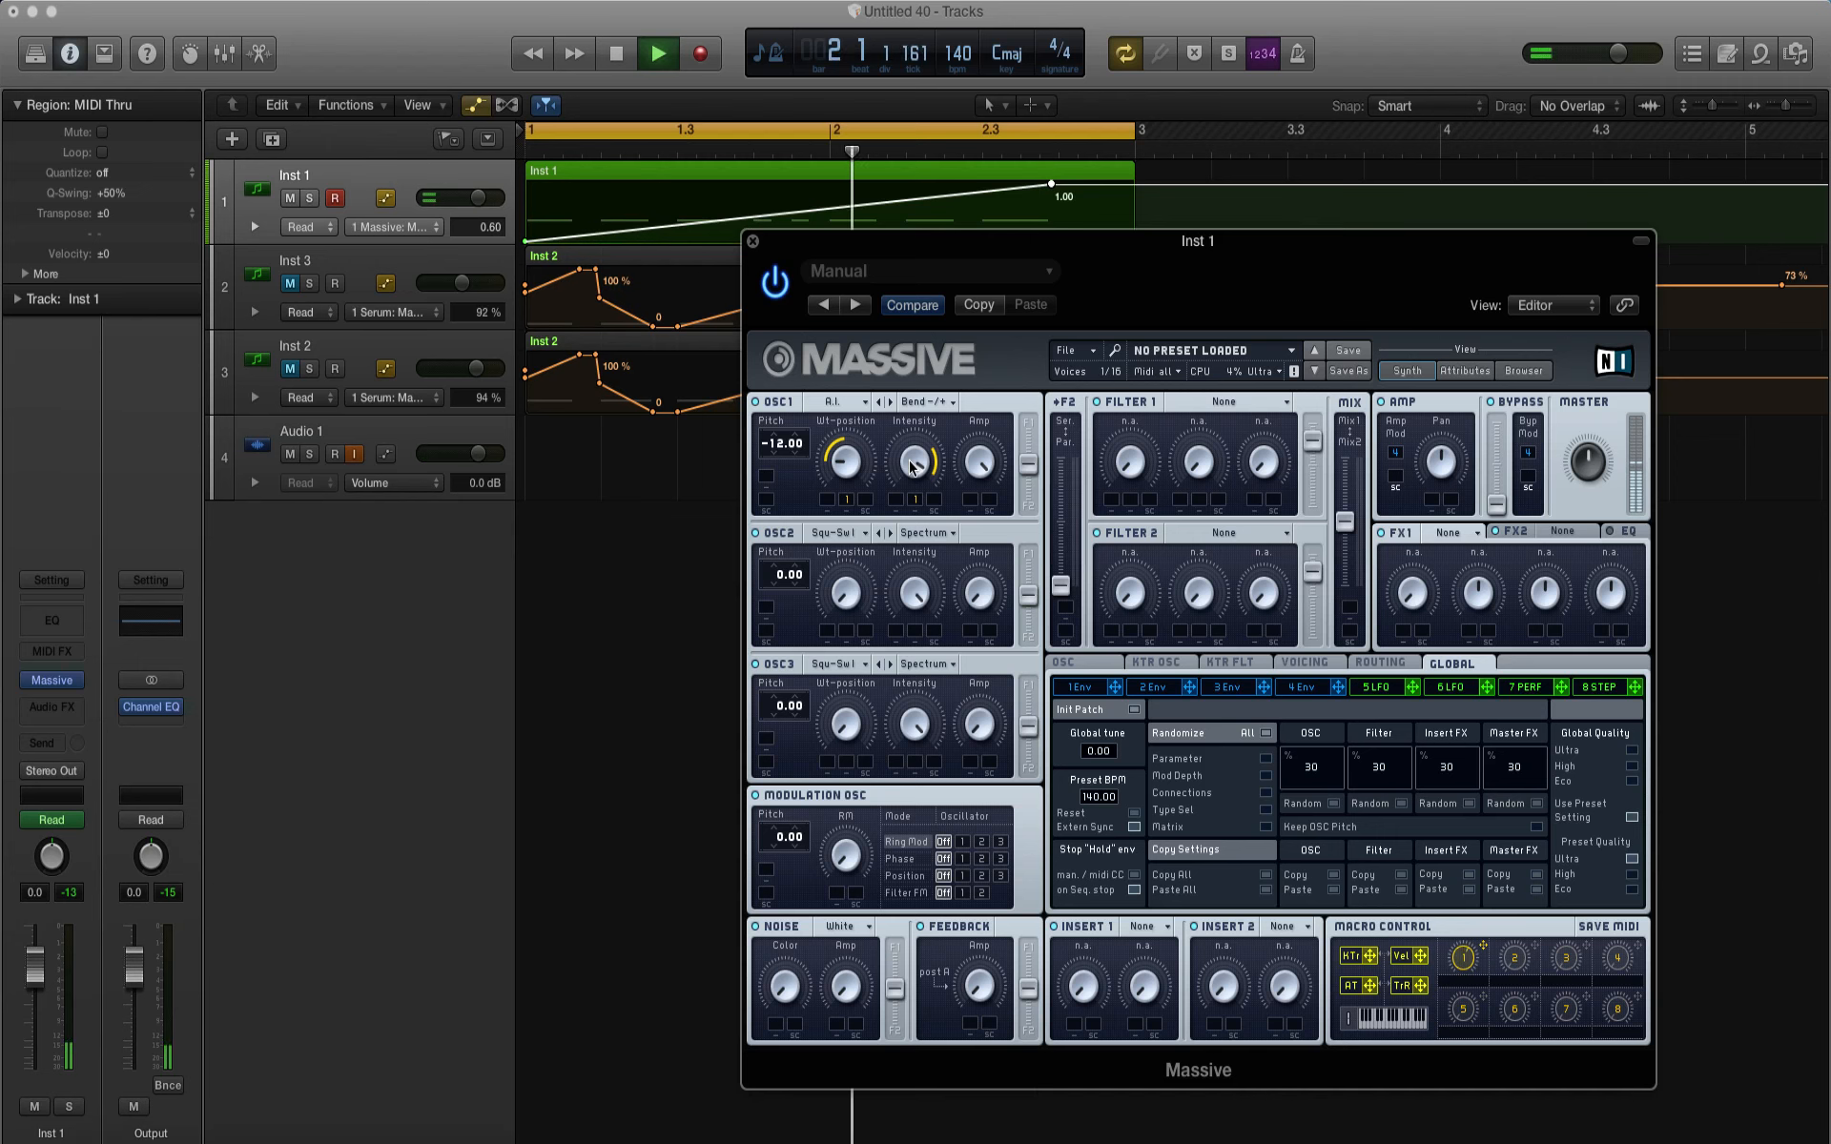
key("space")
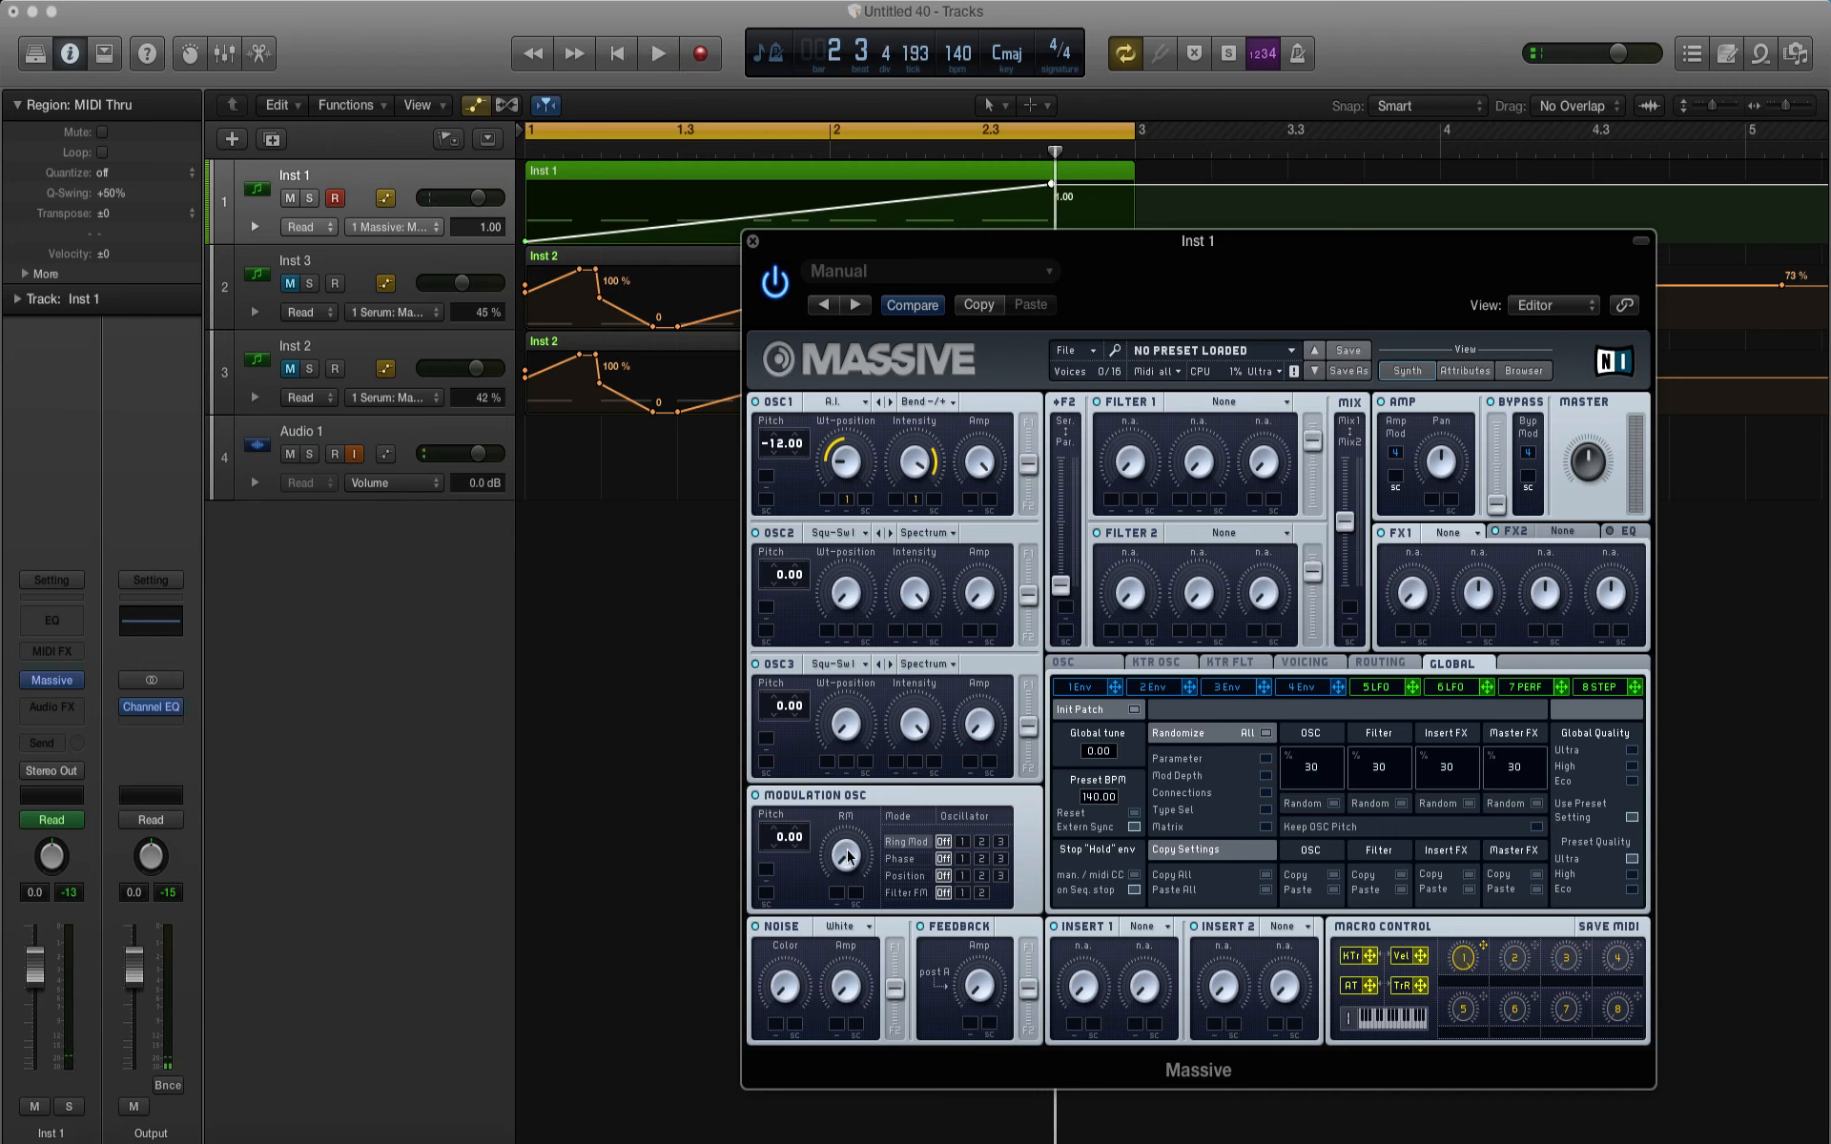
Step: Shape Envelope 4 with full sustain level and shorter attack and release, and play the loop
left_click(1305, 688)
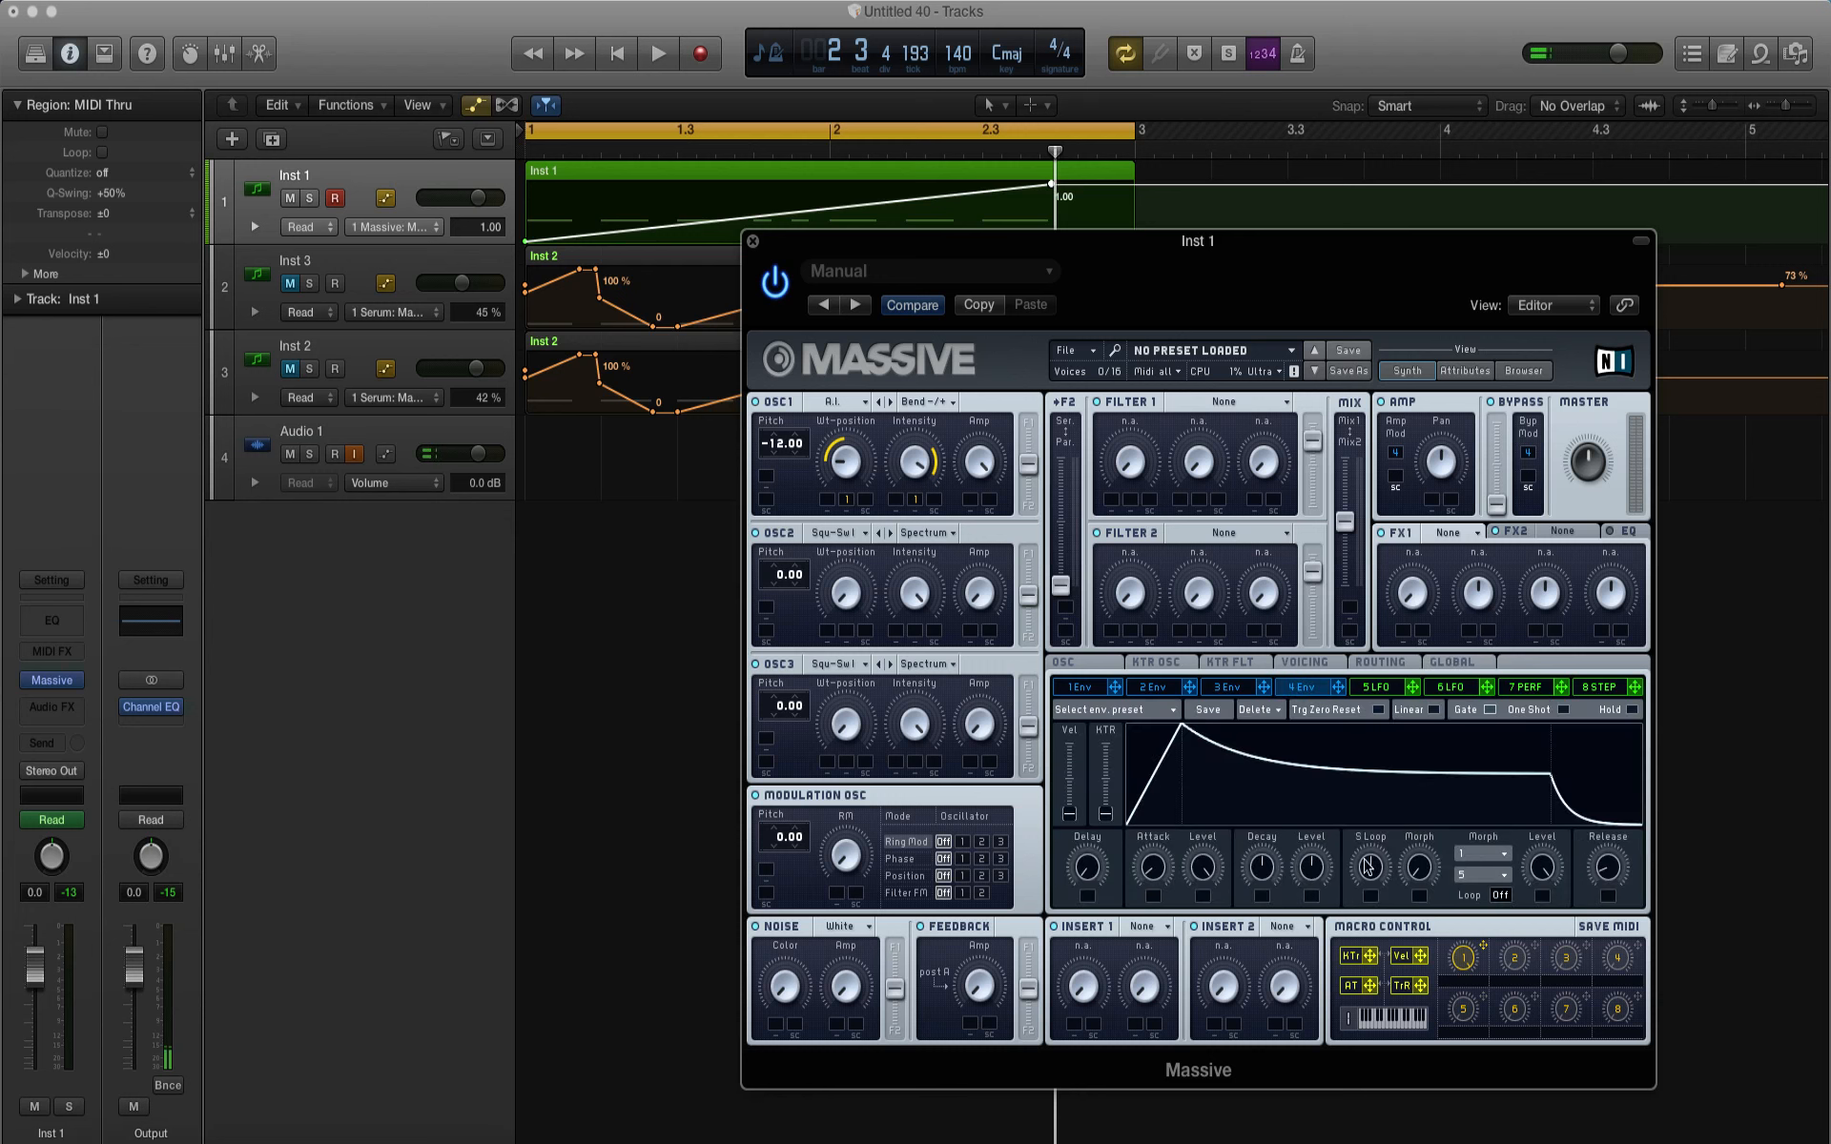
left_click_drag(1286, 621, 1278, 608)
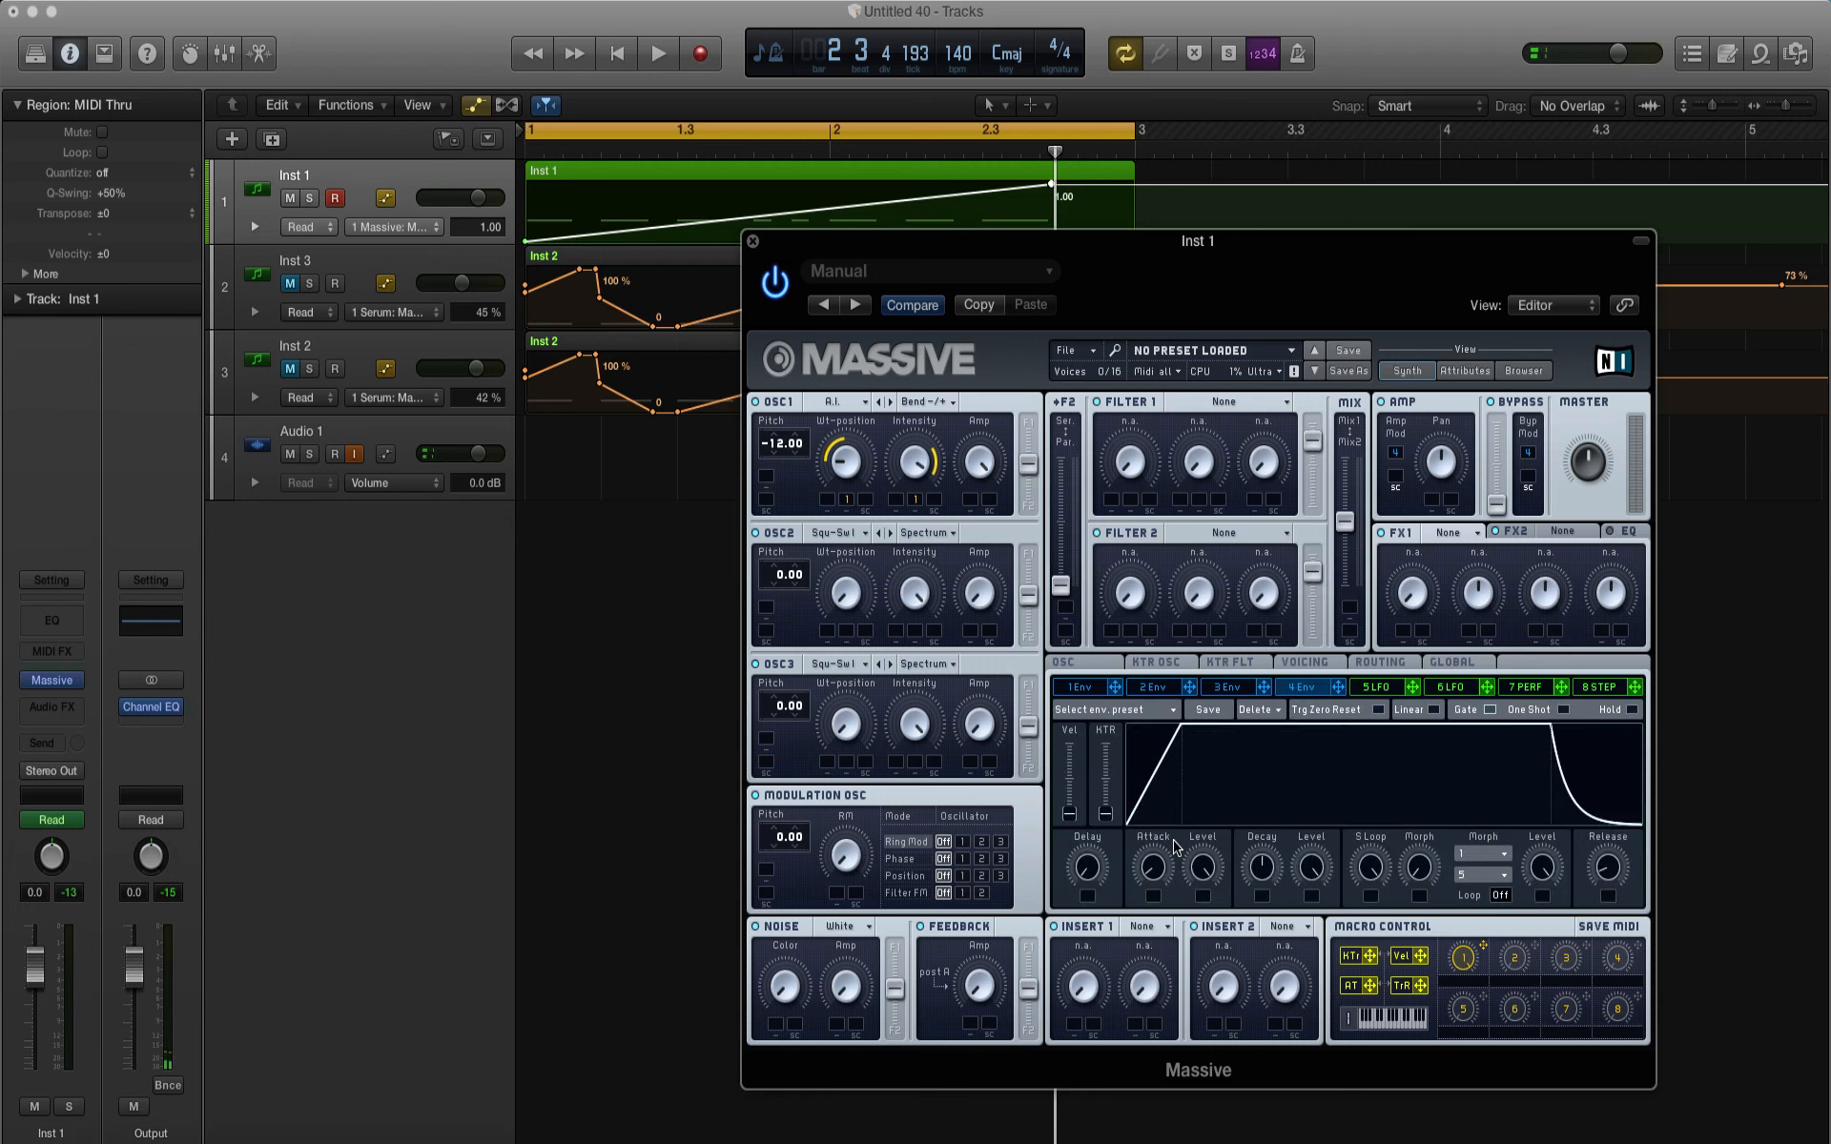
left_click_drag(1152, 862, 1188, 1021)
left_click_drag(1618, 885, 1612, 956)
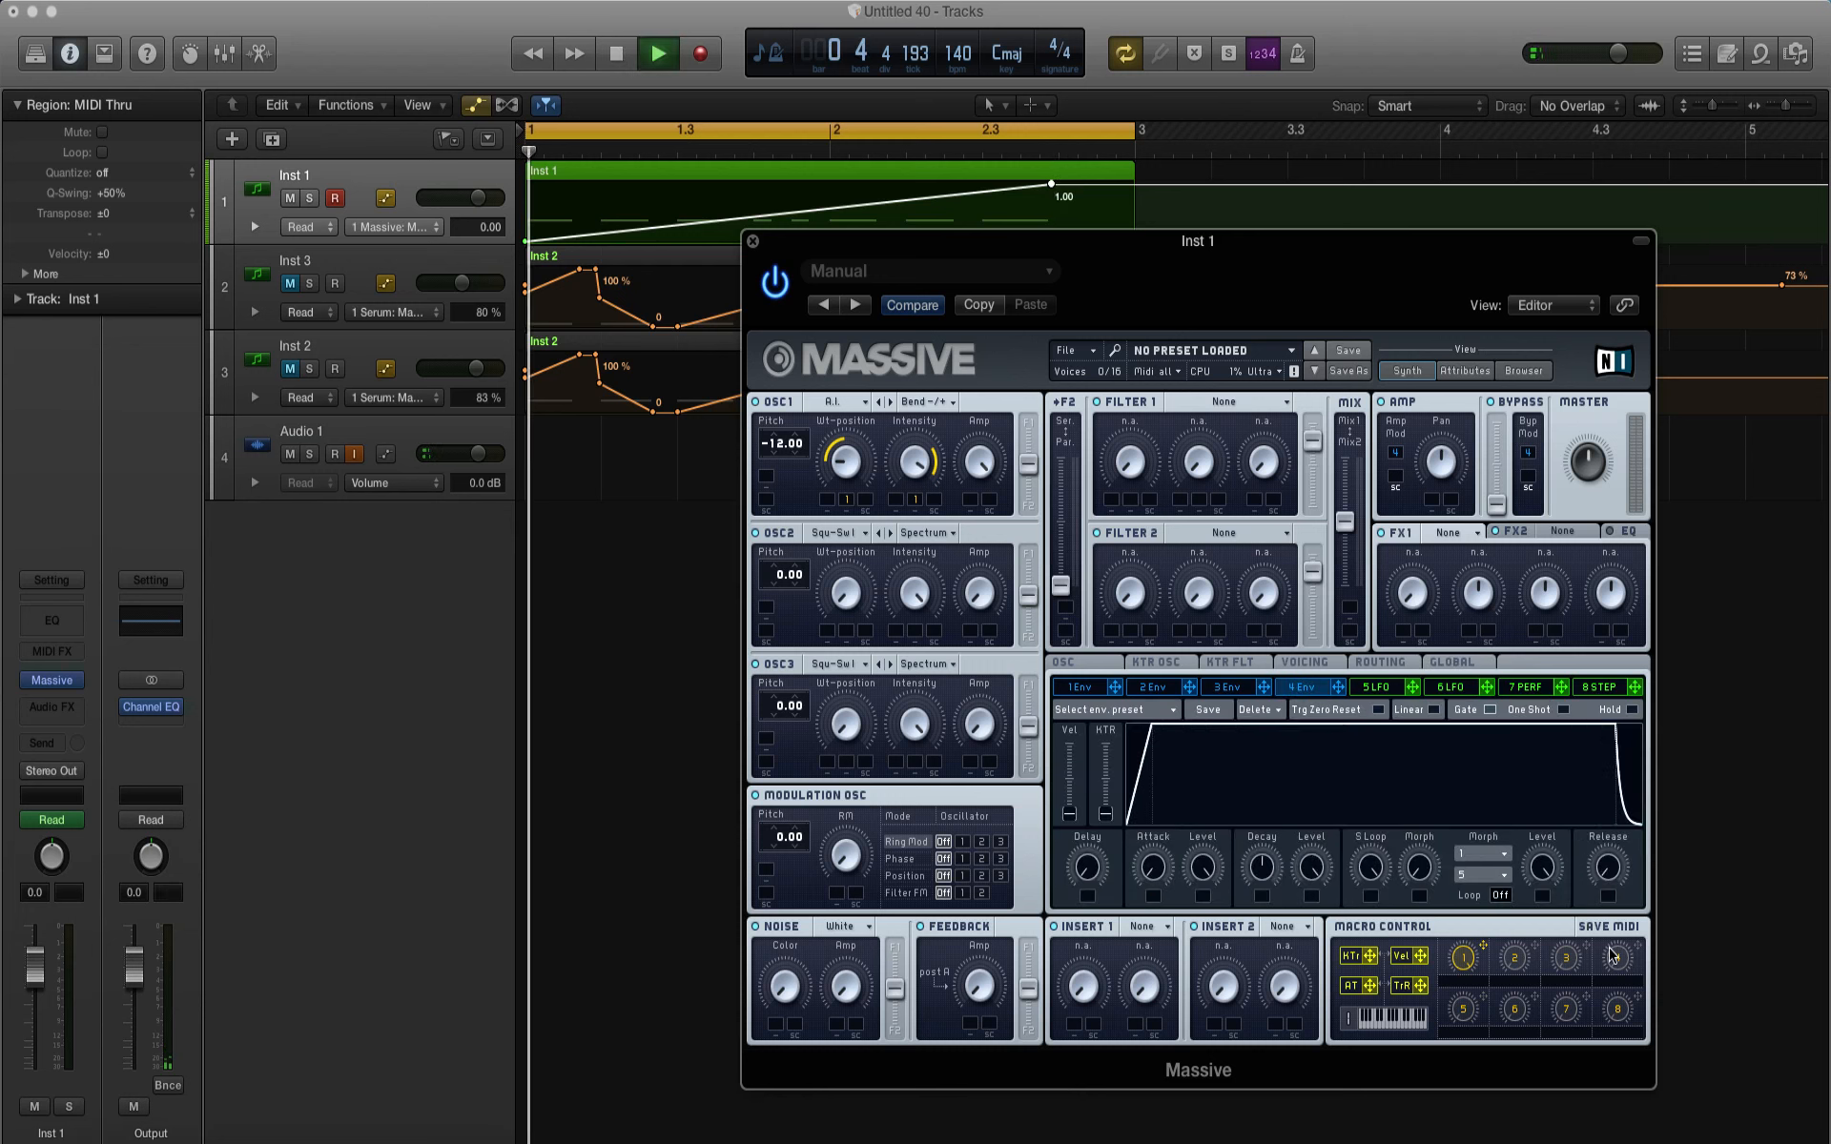
key("space")
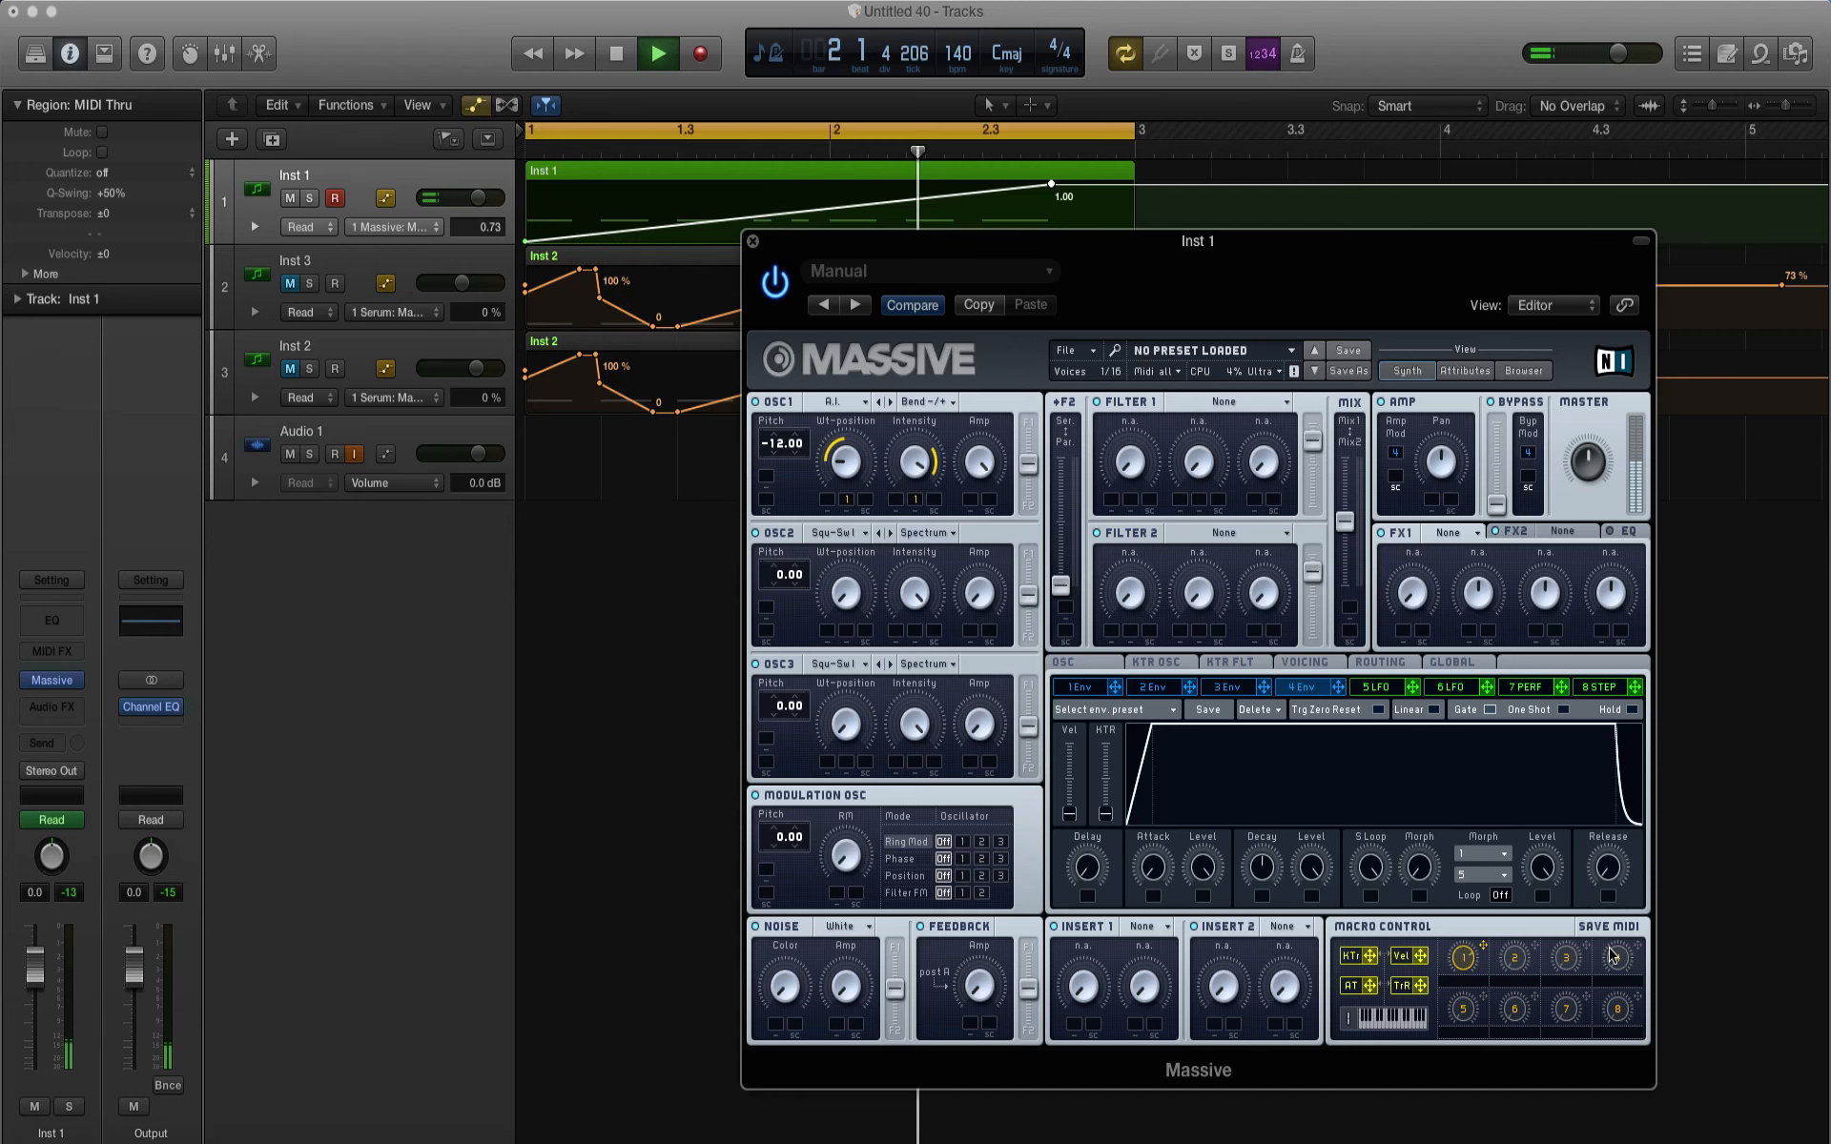
key("space")
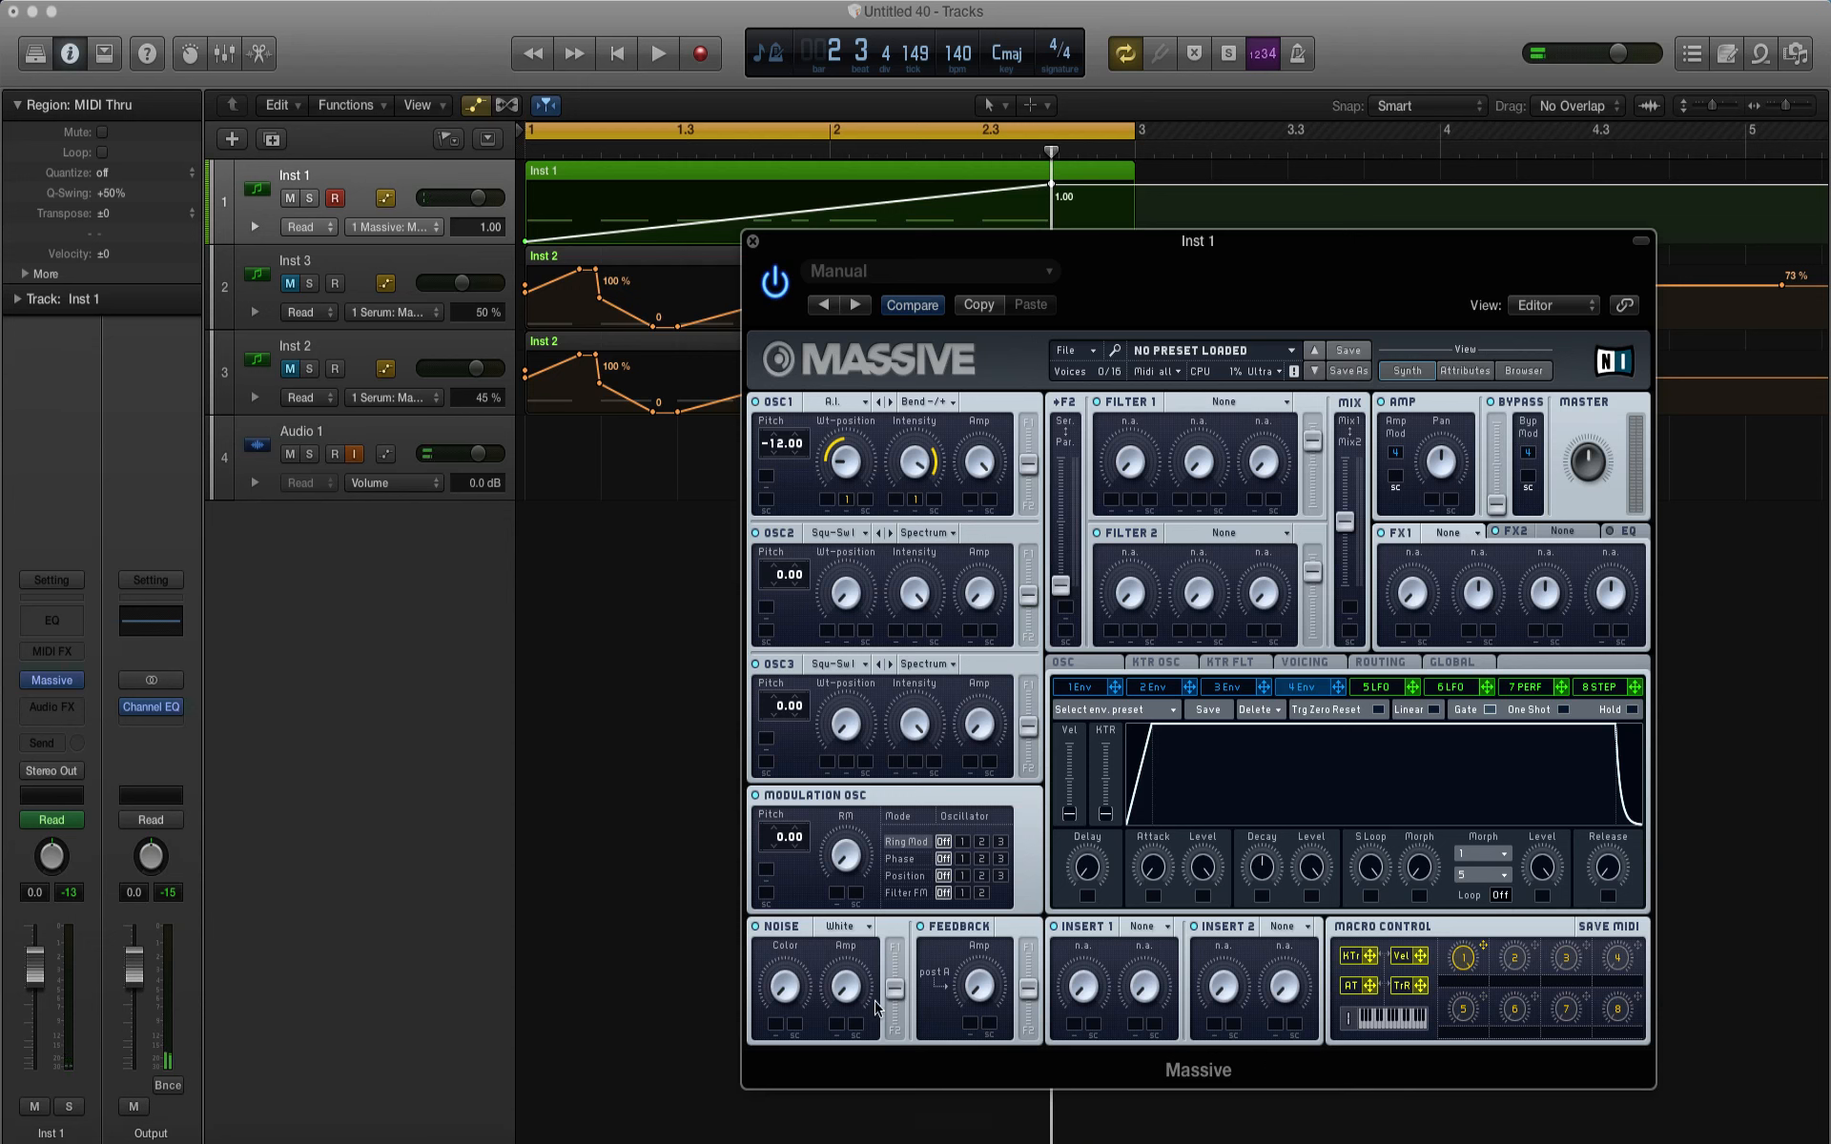
Step: Set the noise type to Bright with raised color and amp, and route OSC1 and the noise fully to Filter 1
left_click(844, 923)
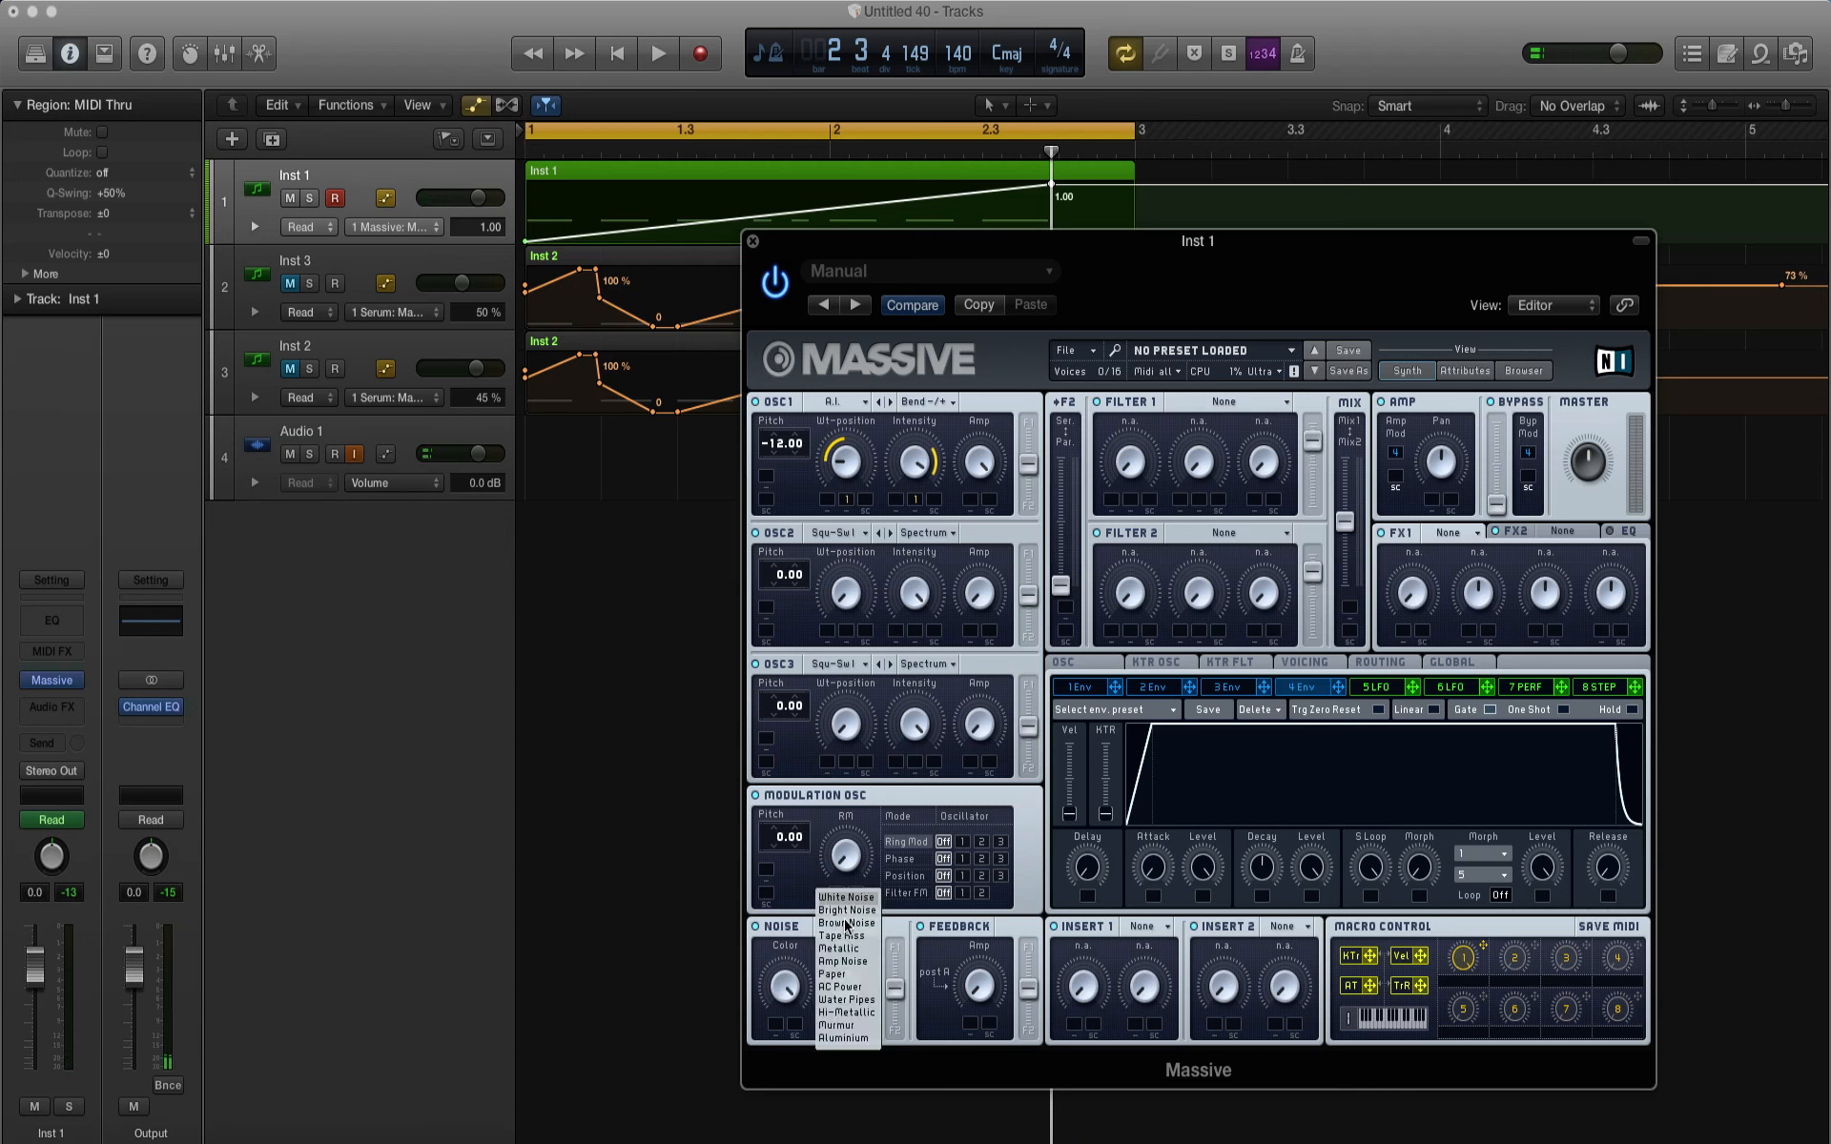
left_click(847, 950)
key("space")
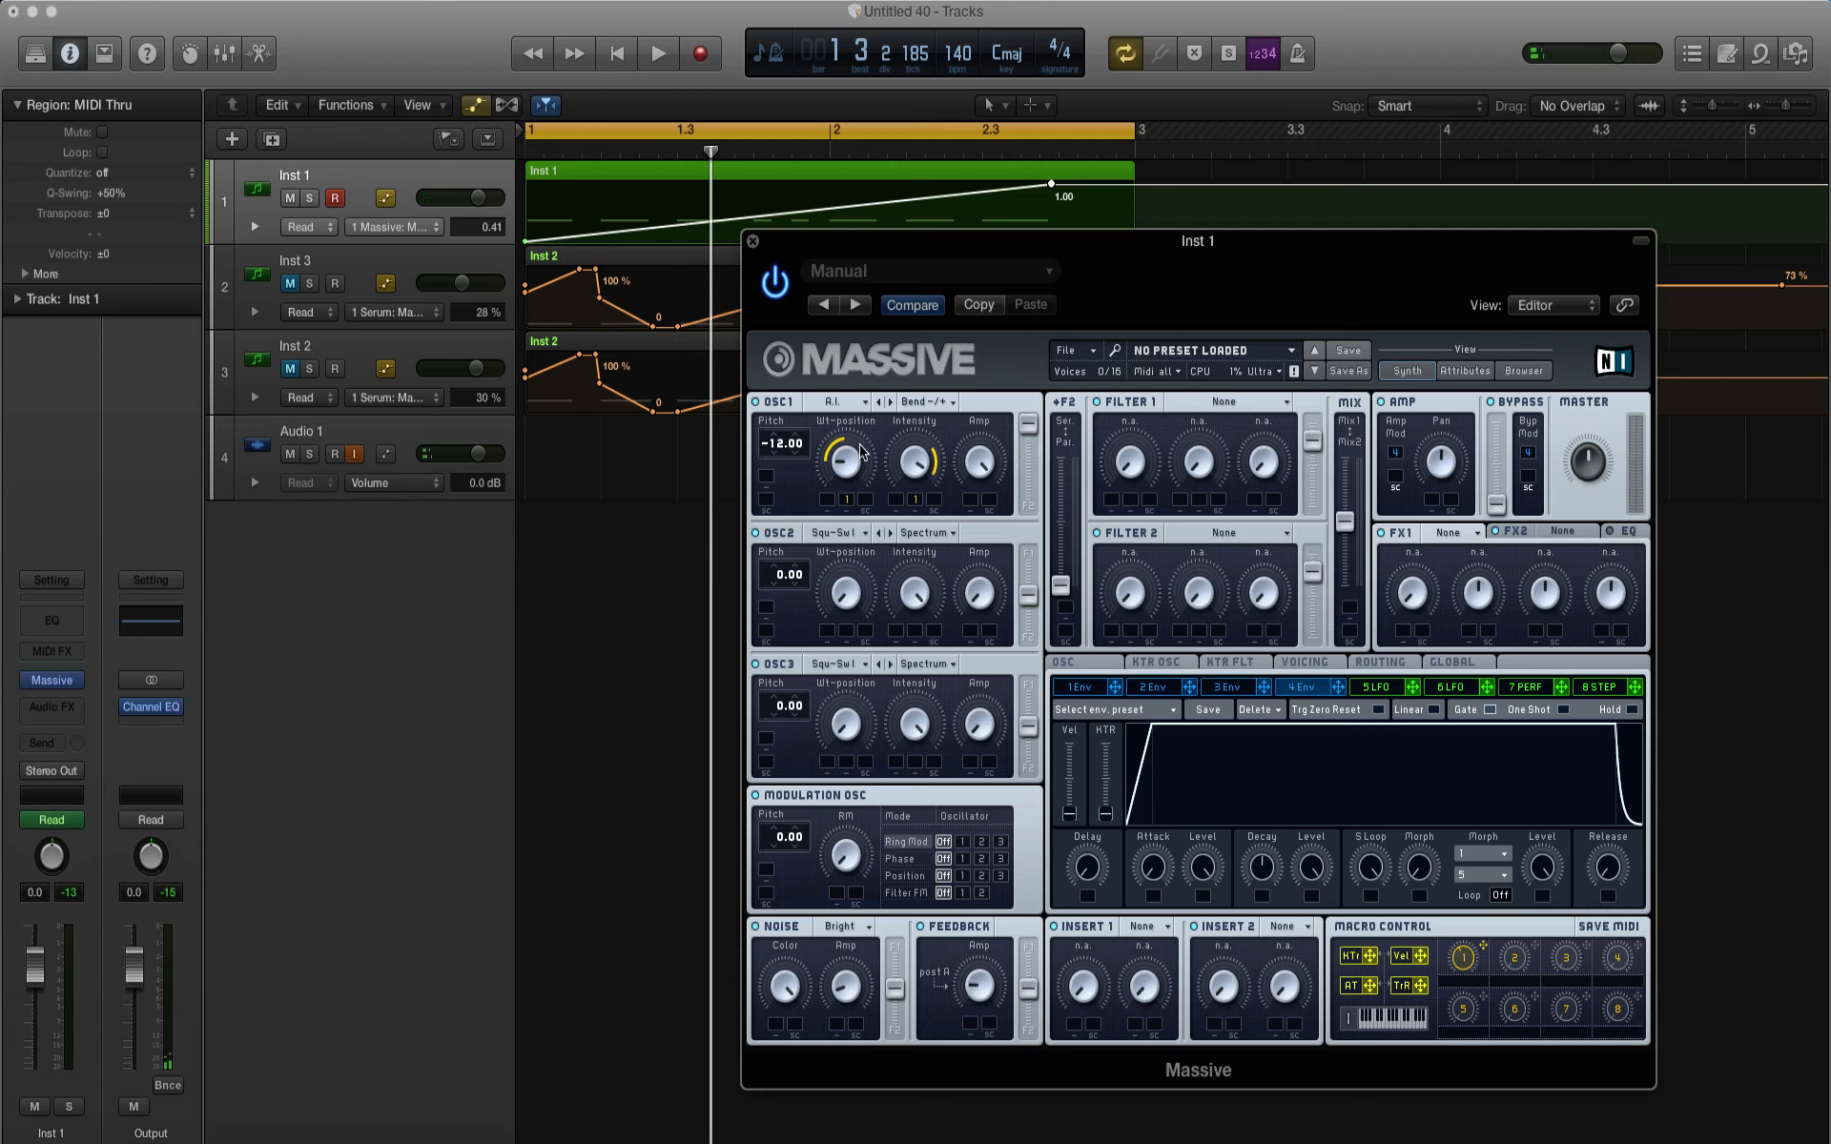
left_click(890, 942)
Step: Set the filters to serial routing with both filter outputs at full, and move the mix fully to Mix2
left_click_drag(1061, 589, 1061, 458)
left_click_drag(1311, 437, 1312, 422)
left_click_drag(1344, 520, 1344, 585)
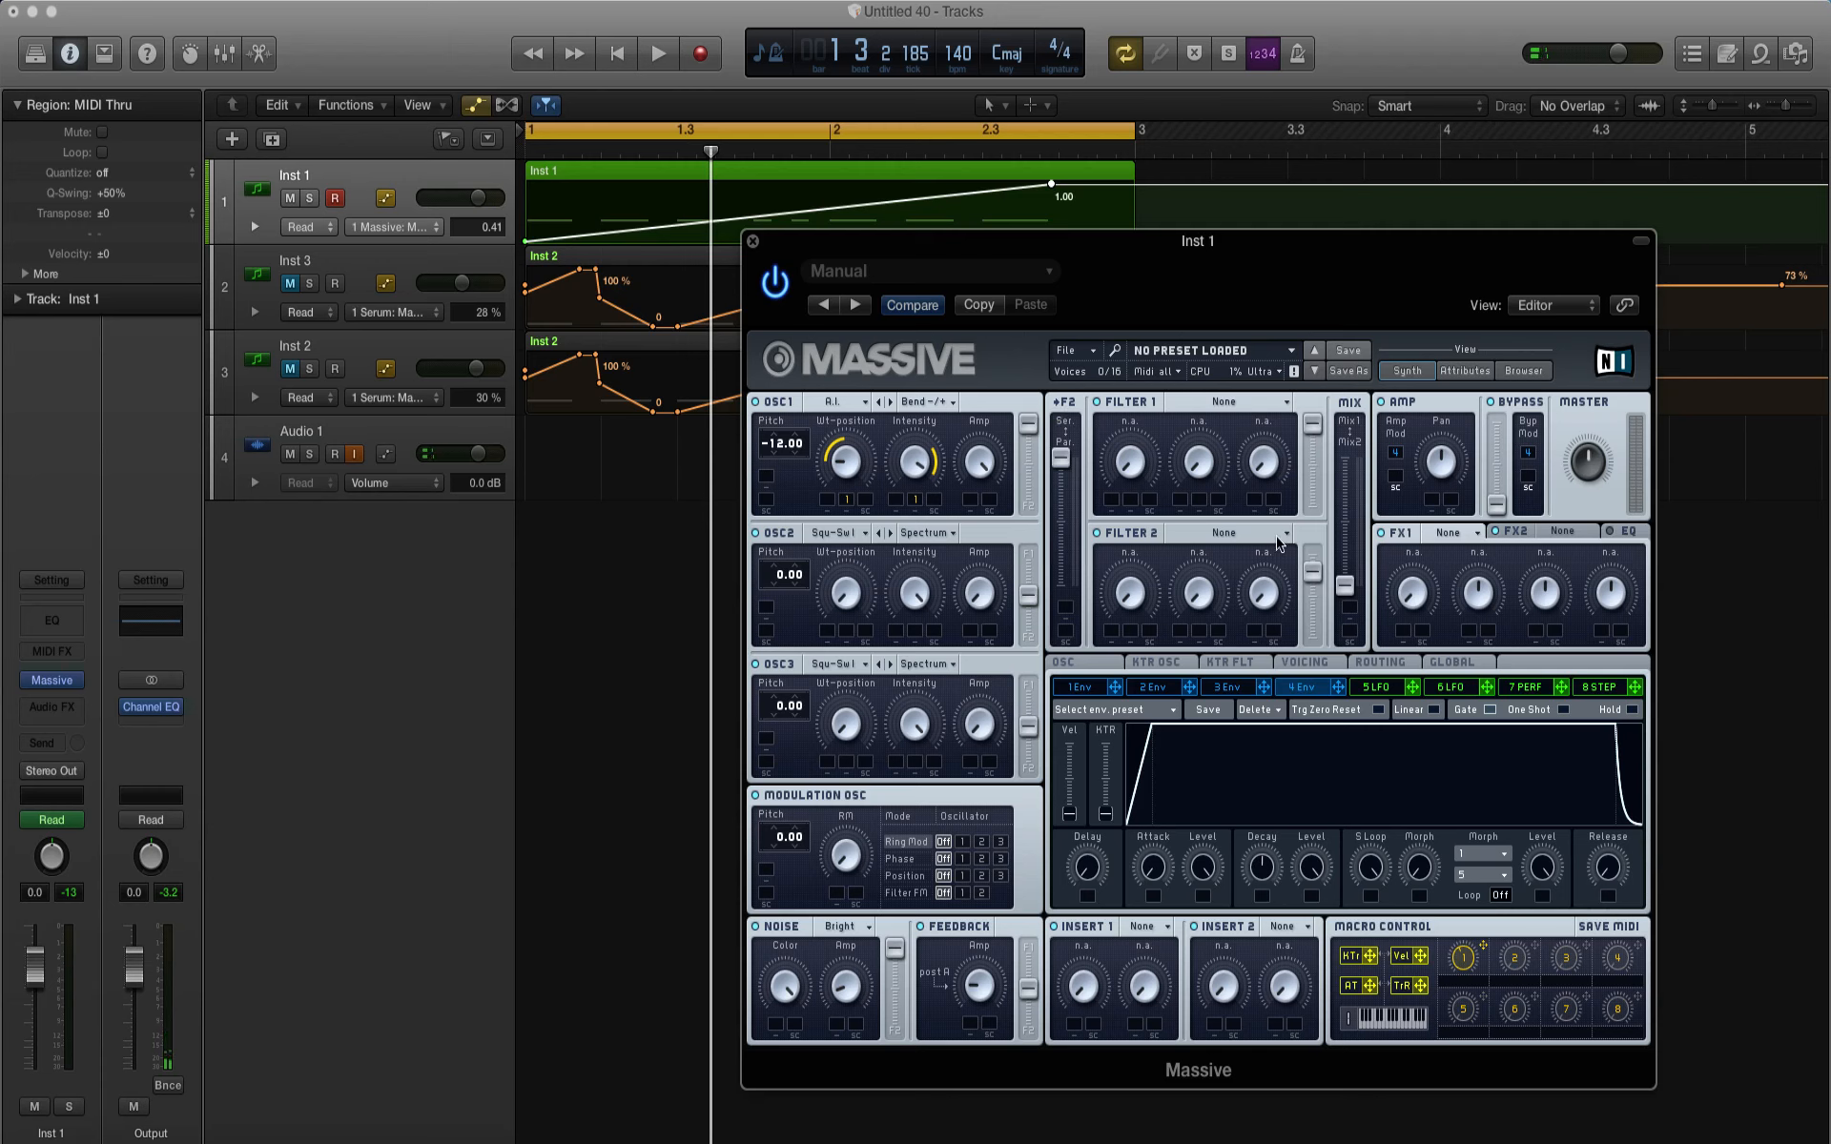
left_click_drag(1311, 575, 1312, 554)
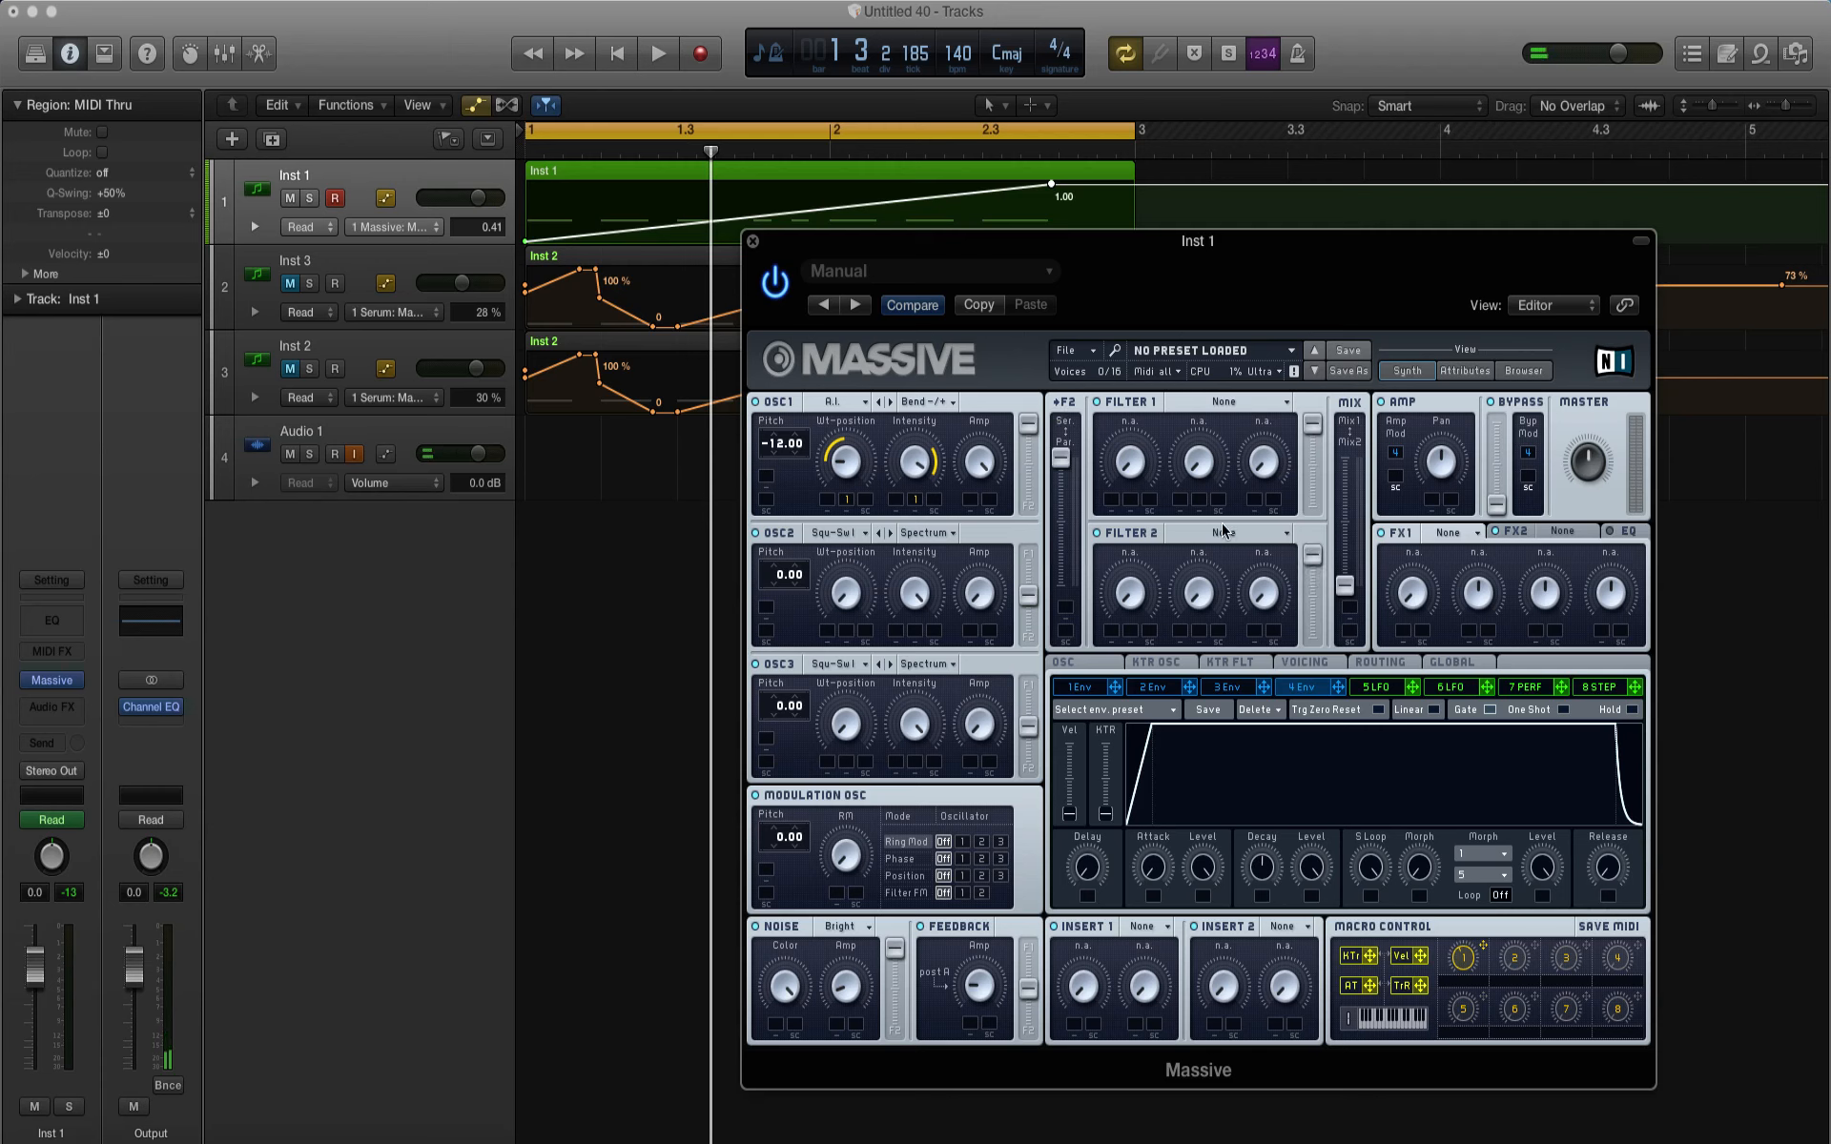
Step: Set Filter 1 to Bandreject, assign Macro 1 to its Cutoff, and play the loop
left_click(1219, 404)
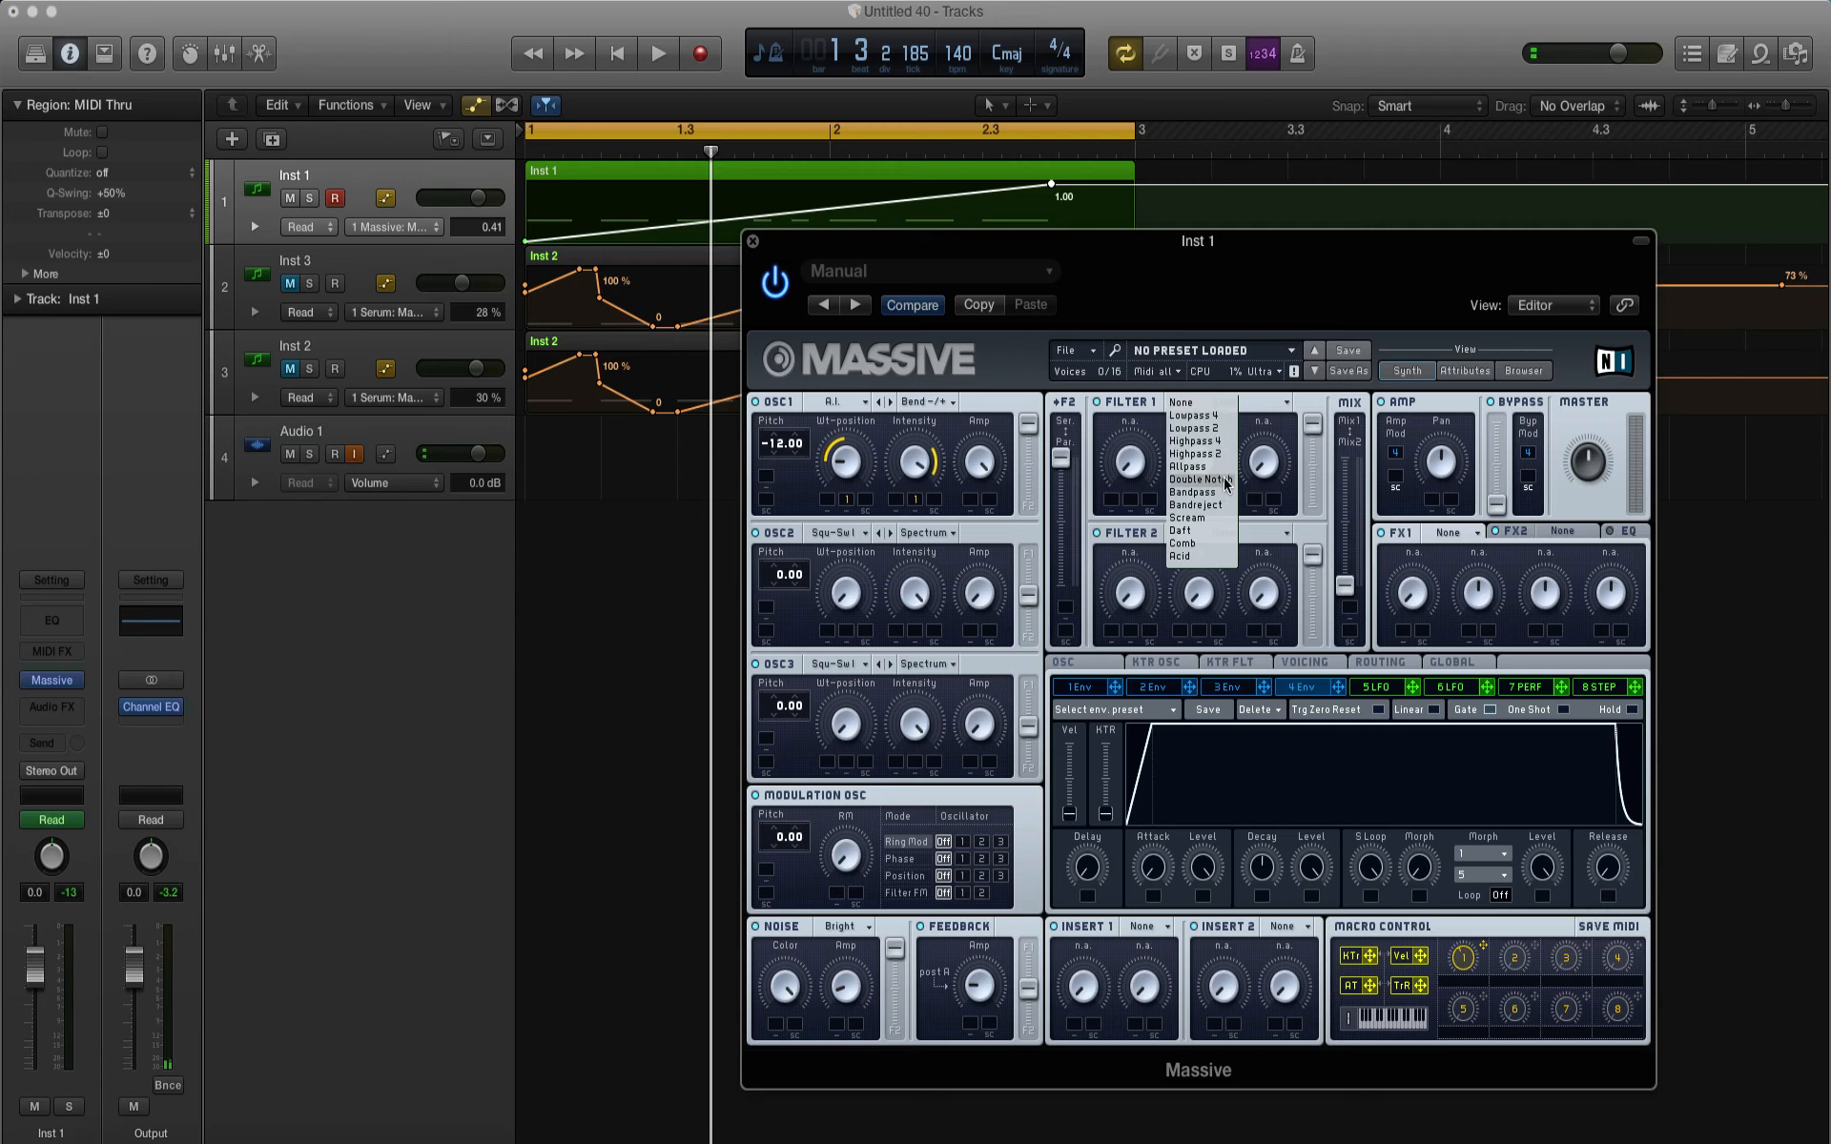
left_click(1208, 505)
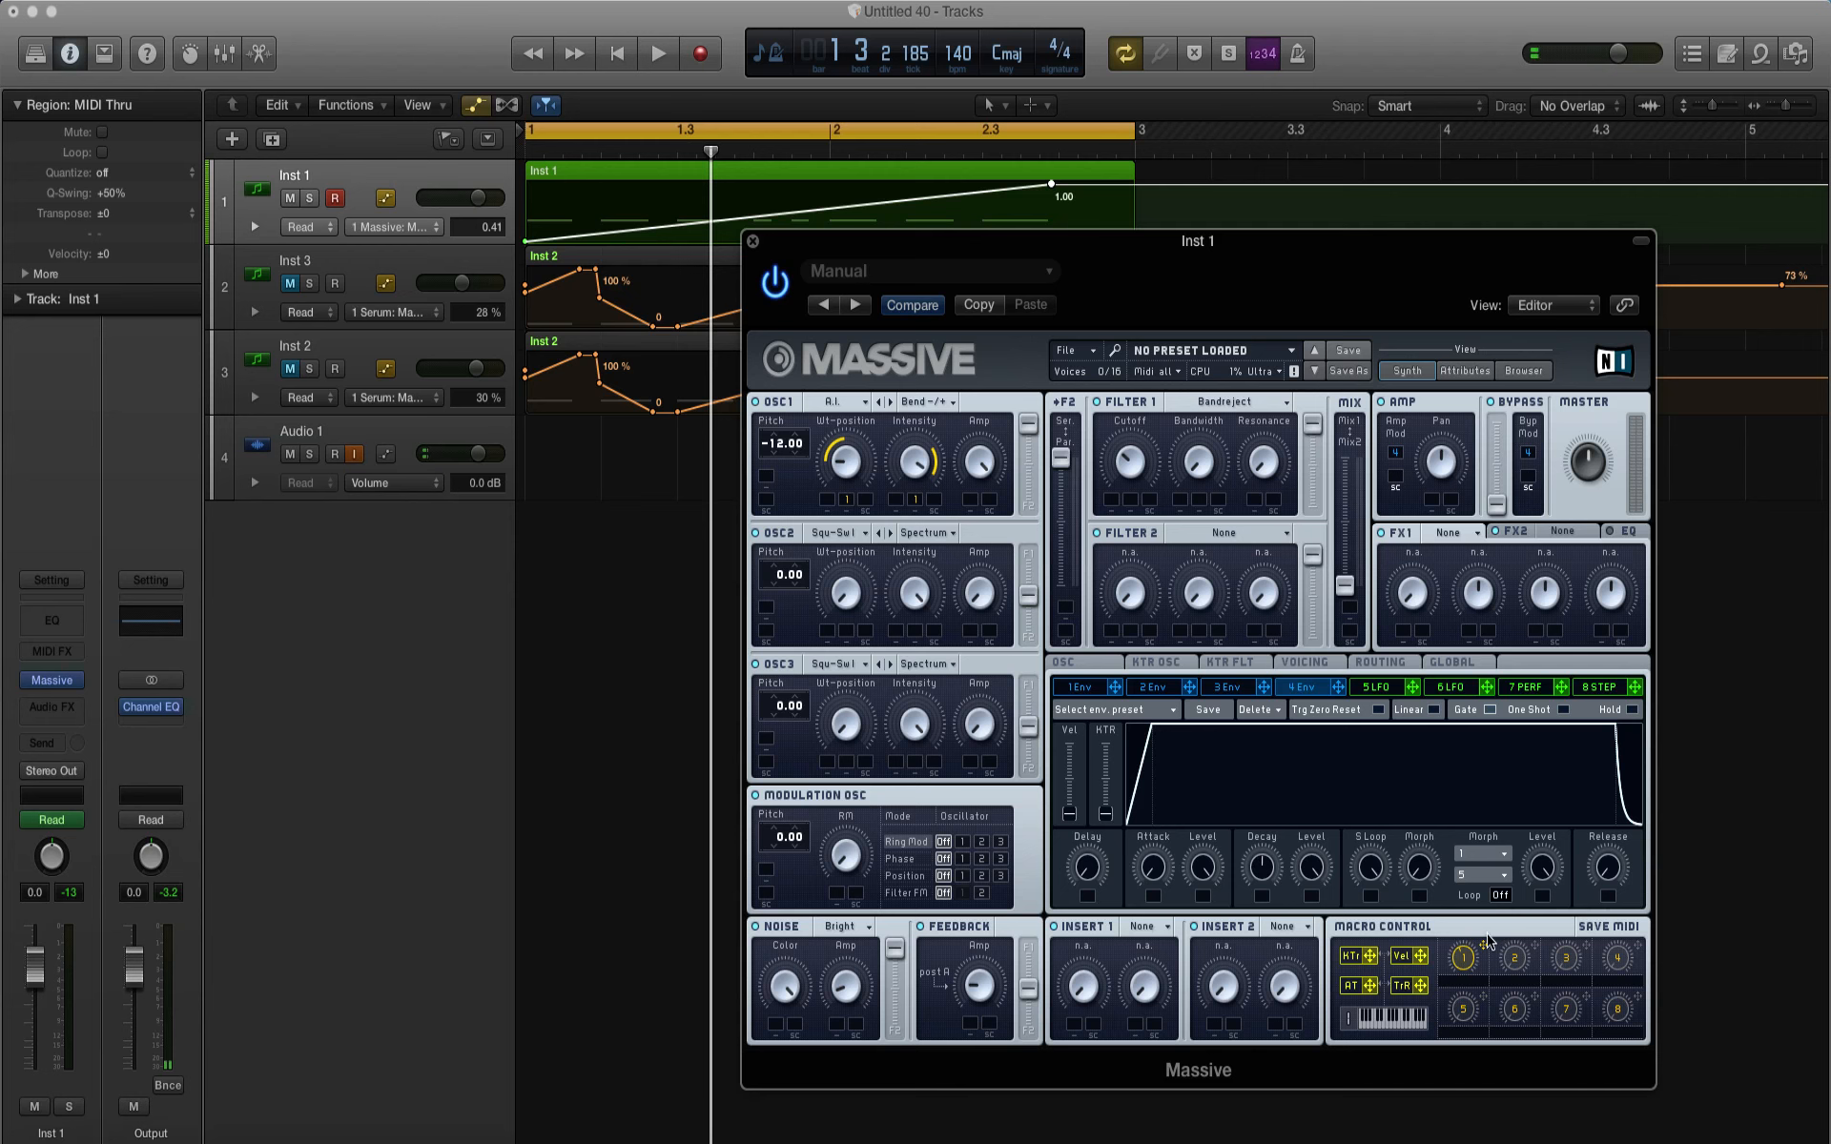
left_click_drag(1199, 650, 1132, 502)
key("space")
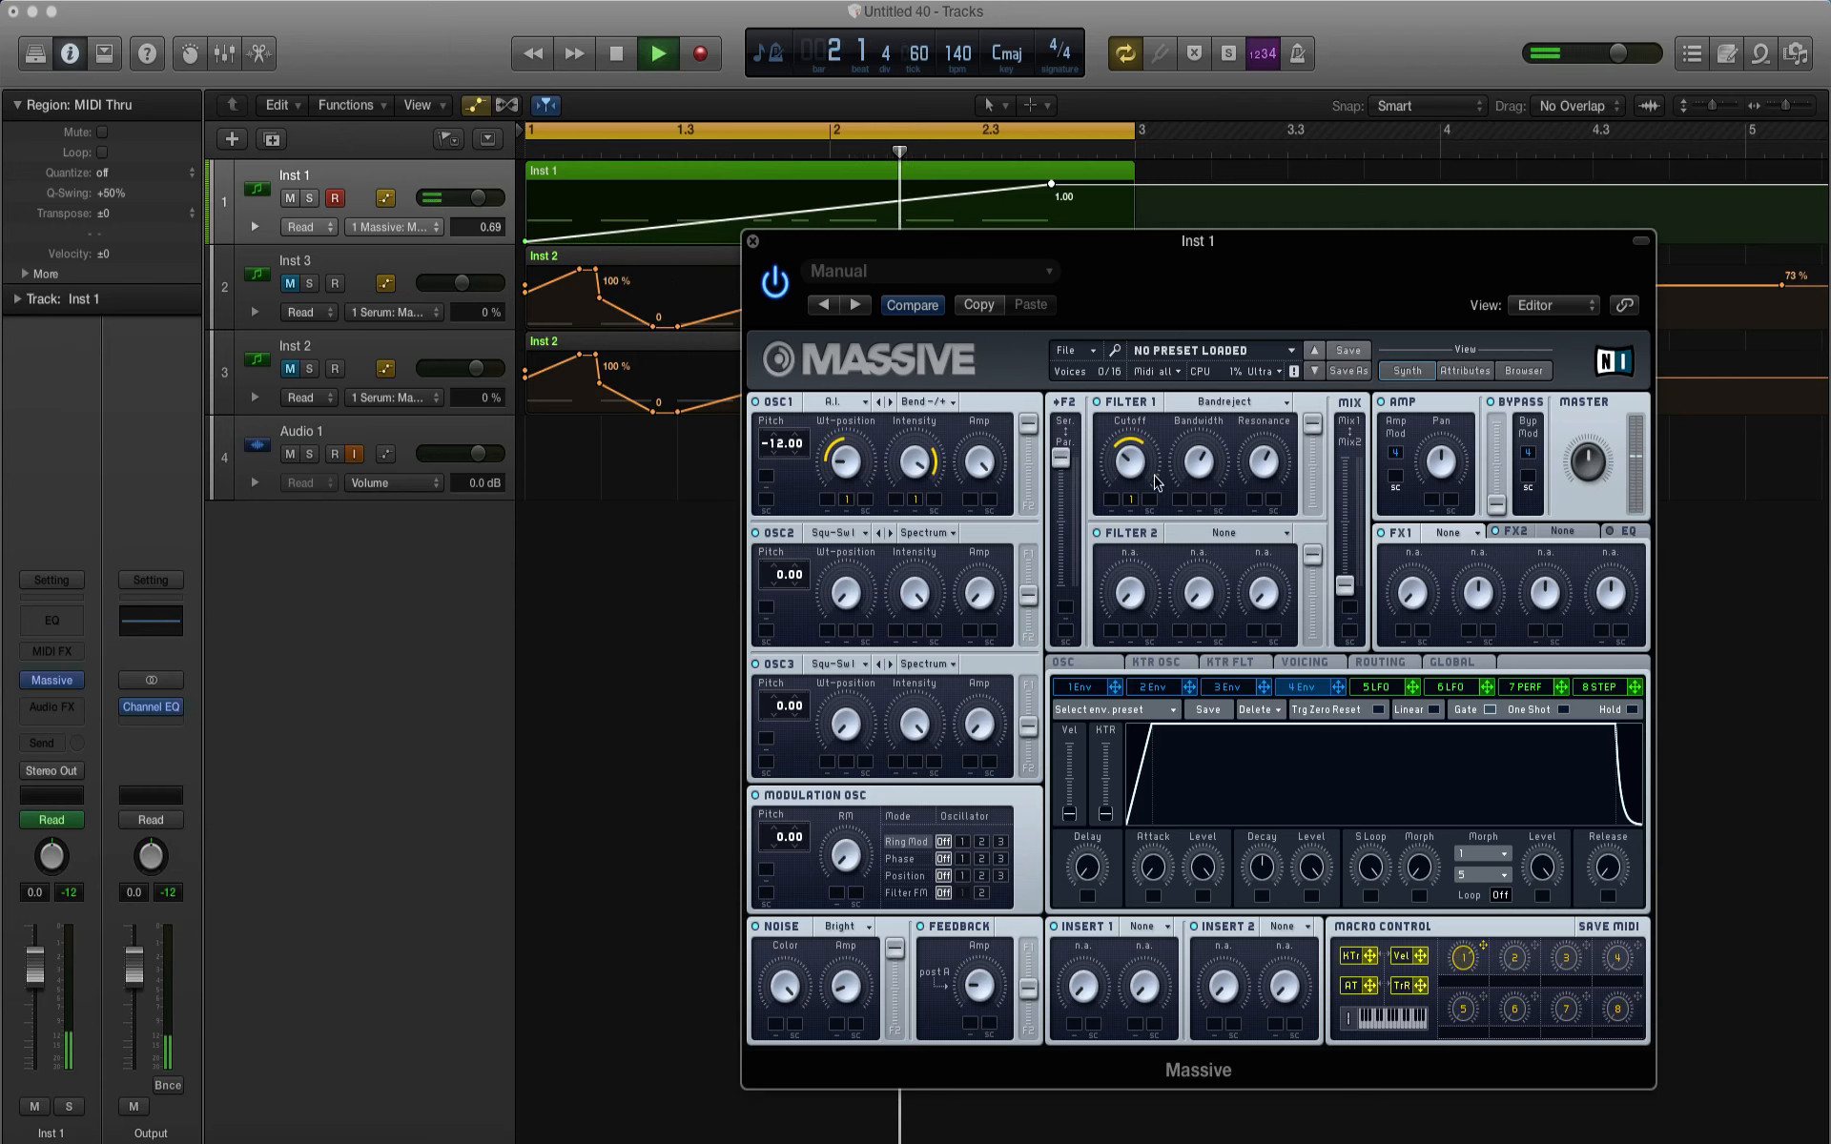
key("space")
key("space")
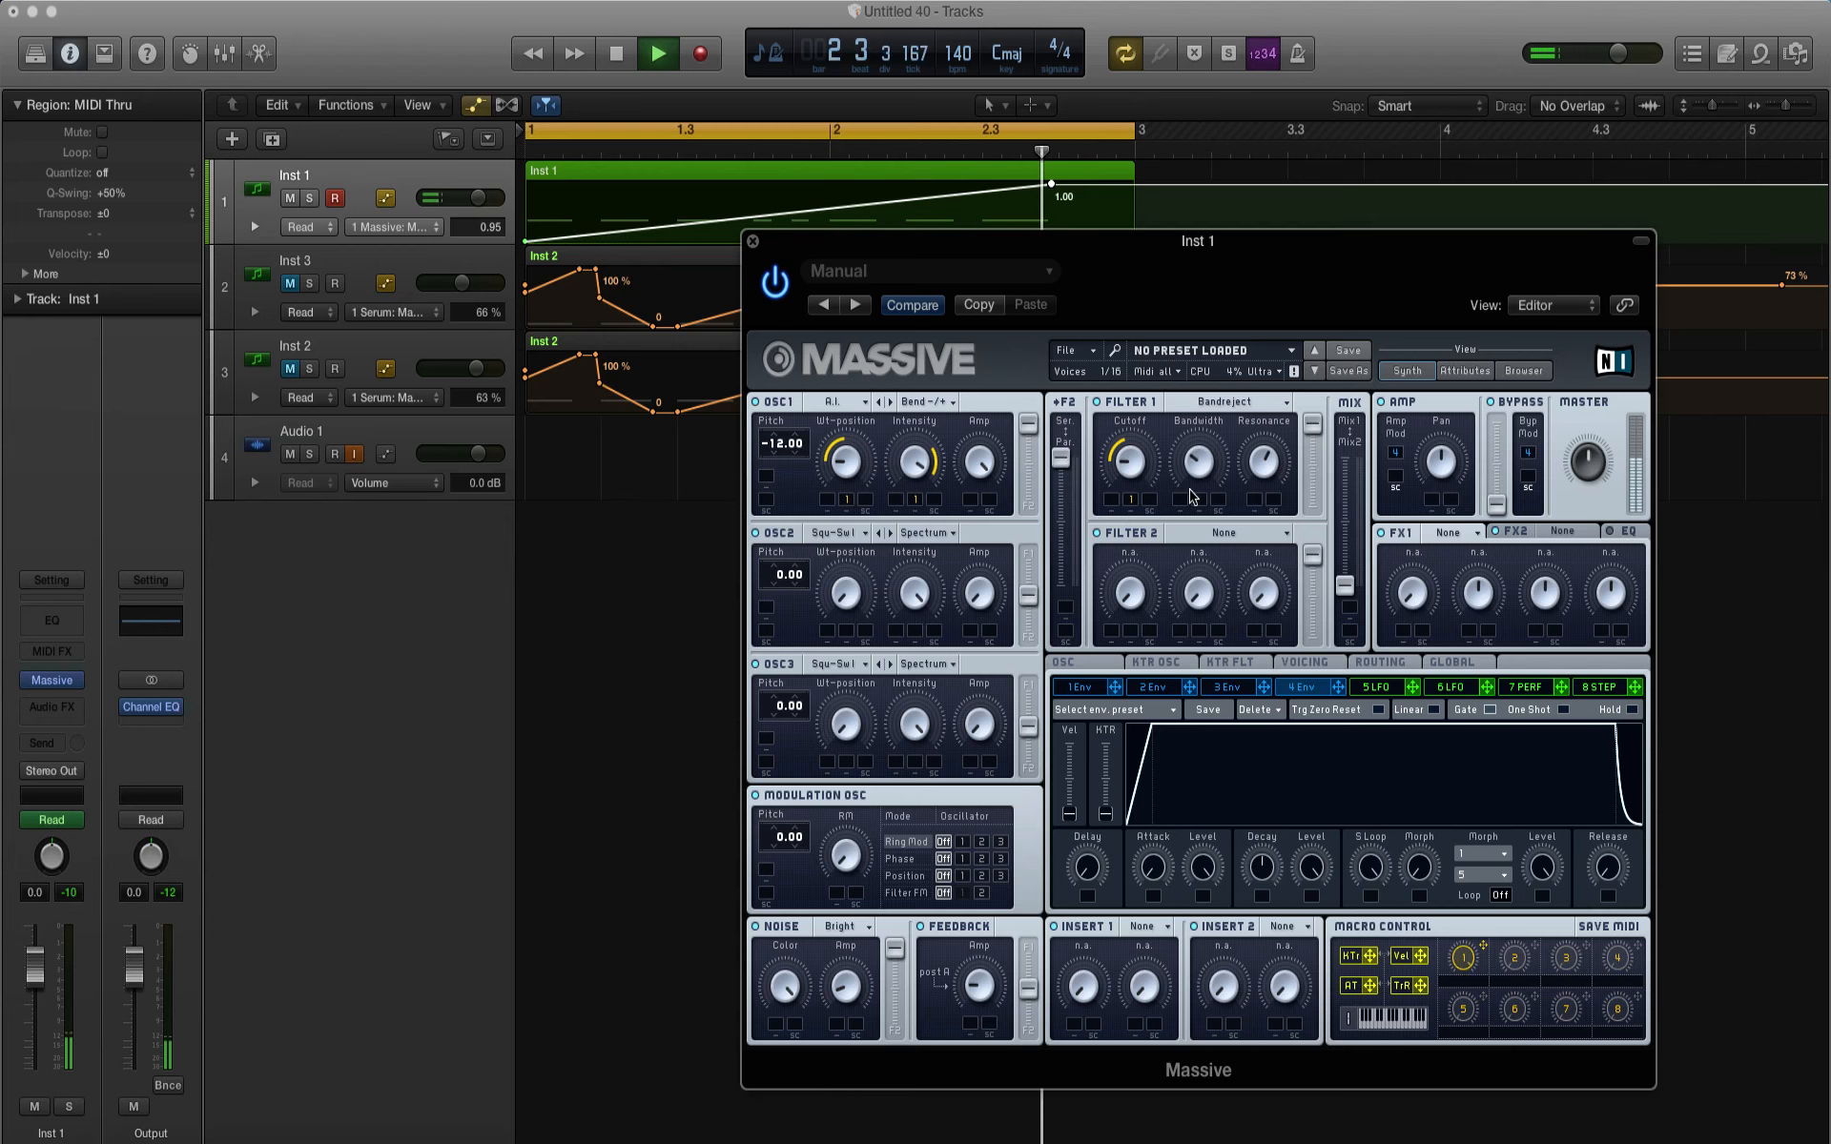
Step: Adjust Filter 1's Bandwidth and assign Macro 1 to it with a small range while auditioning the loop
key("space")
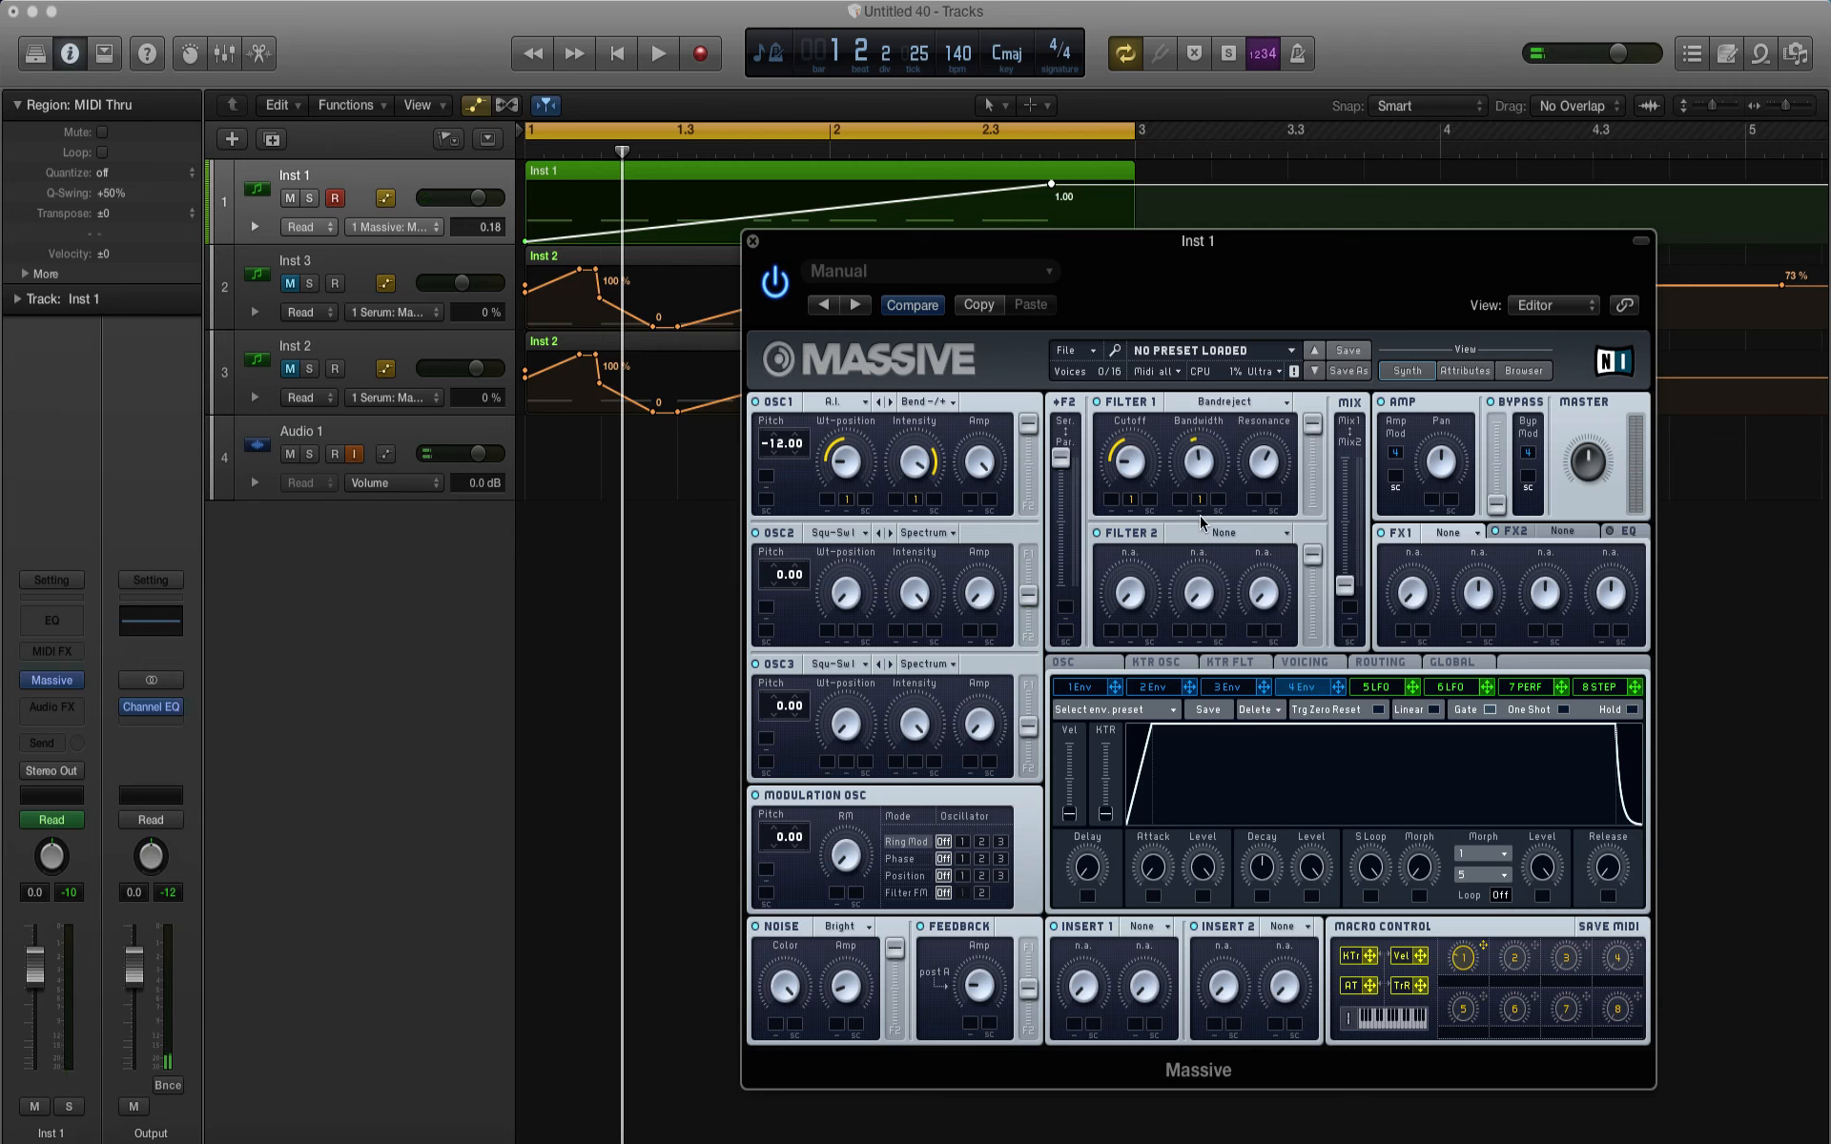
key("space")
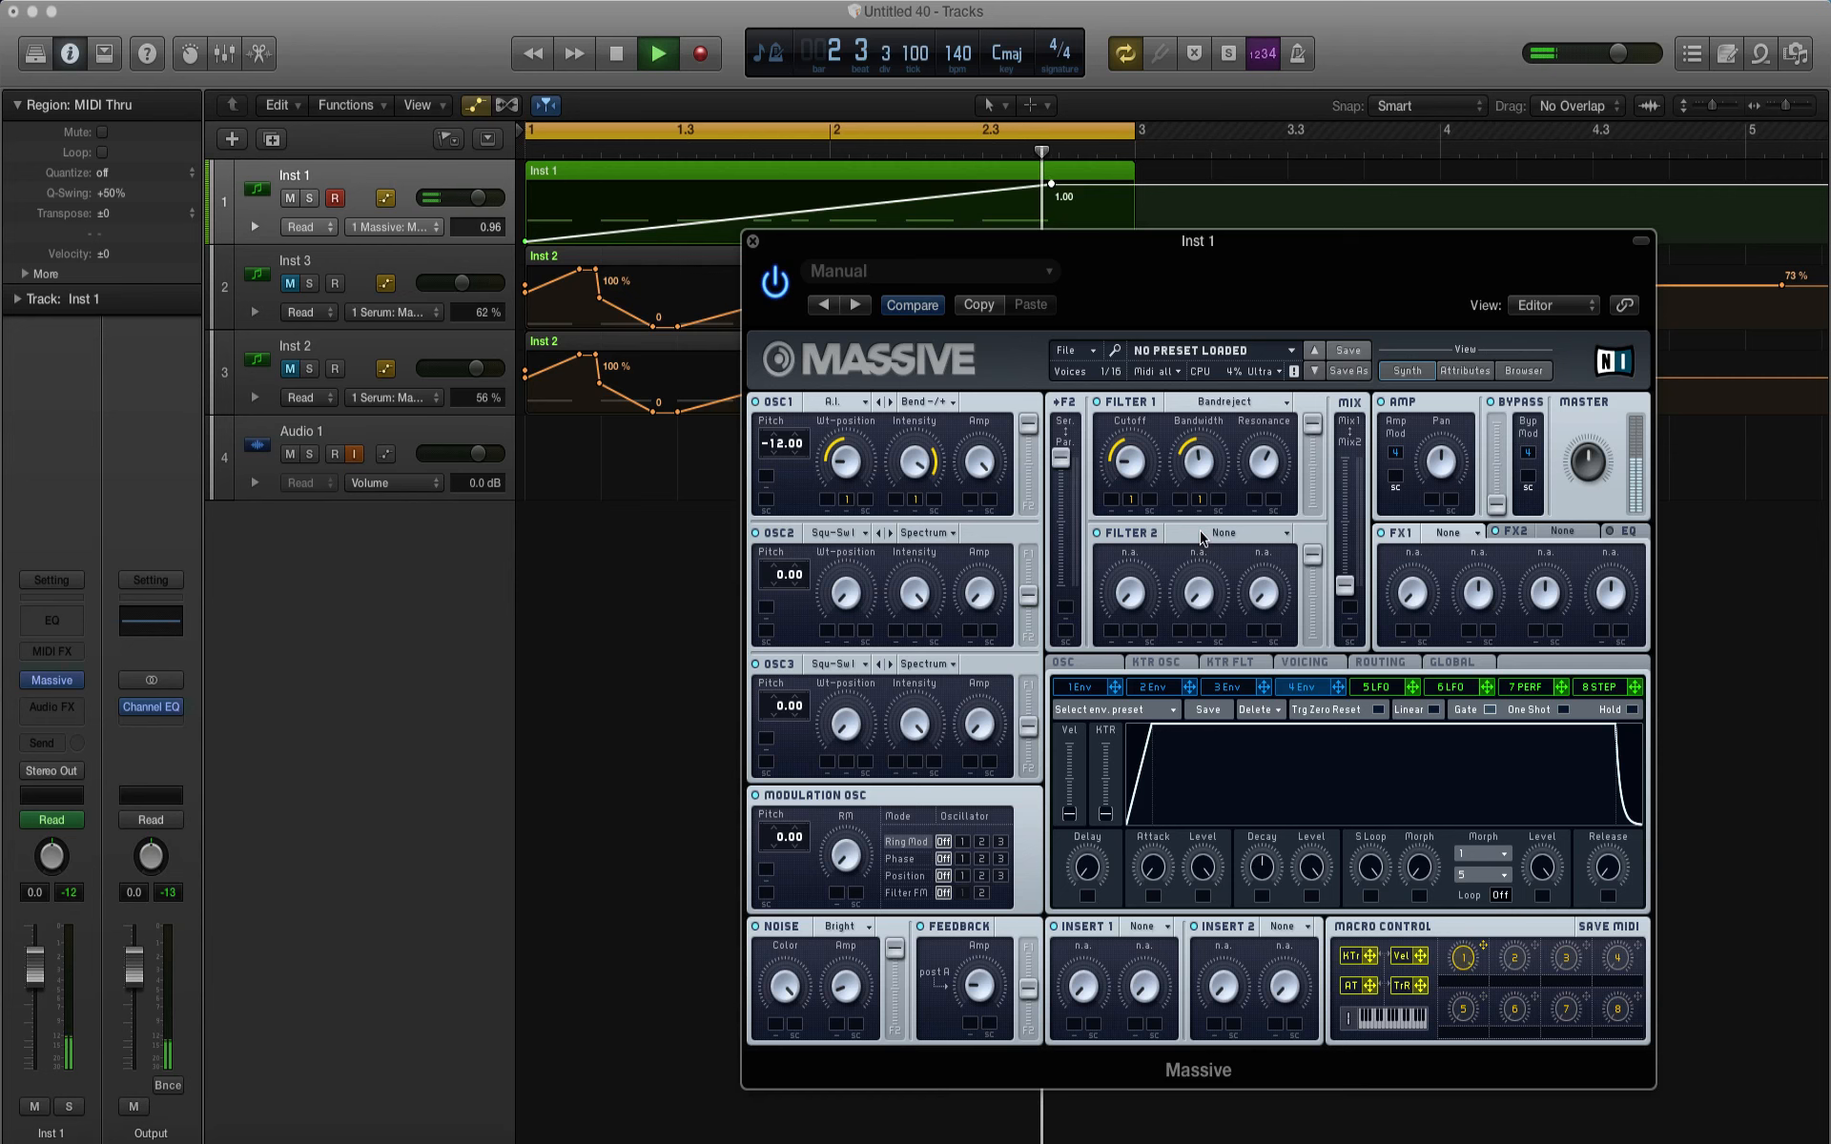
key("space")
Step: Set Filter 2 to Double Notch, assign Macro 1 to its Cutoff, raise its Resonance and audition the loop
left_click(1208, 534)
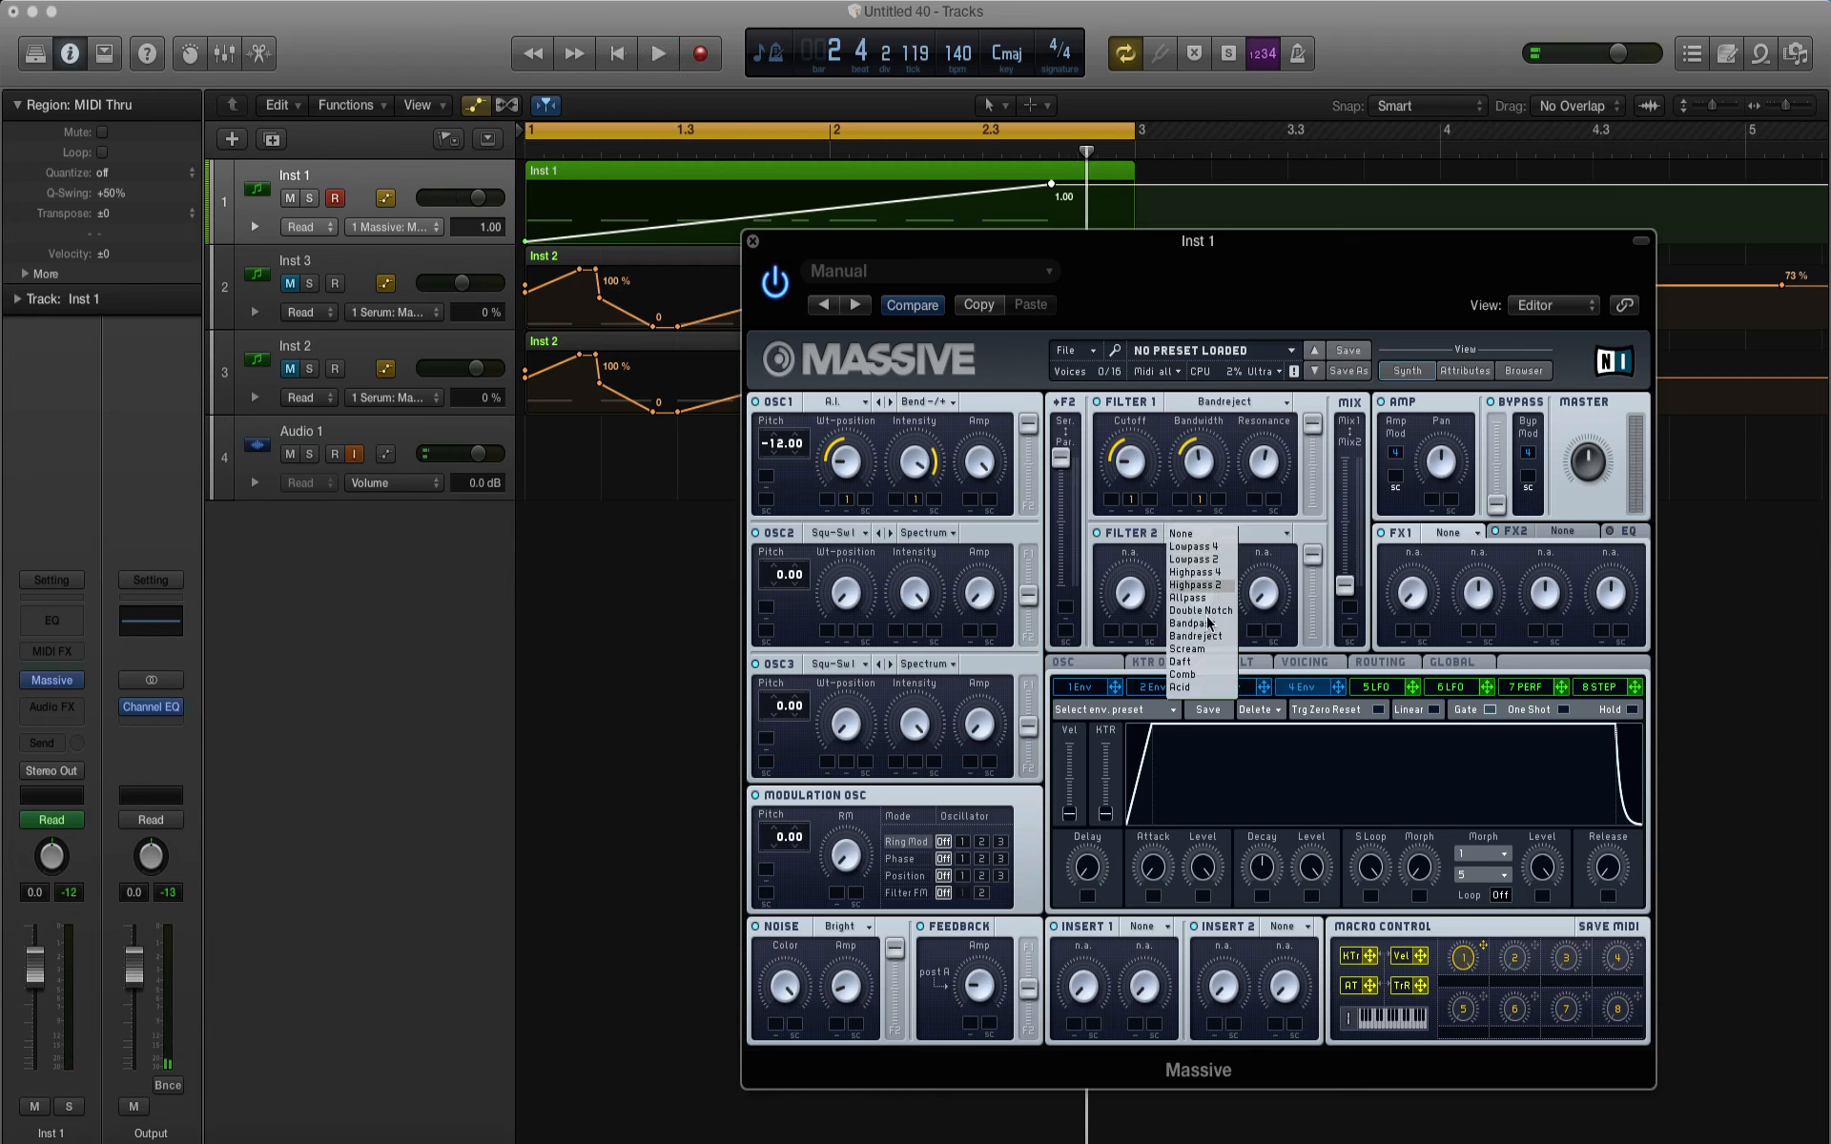
left_click(1203, 620)
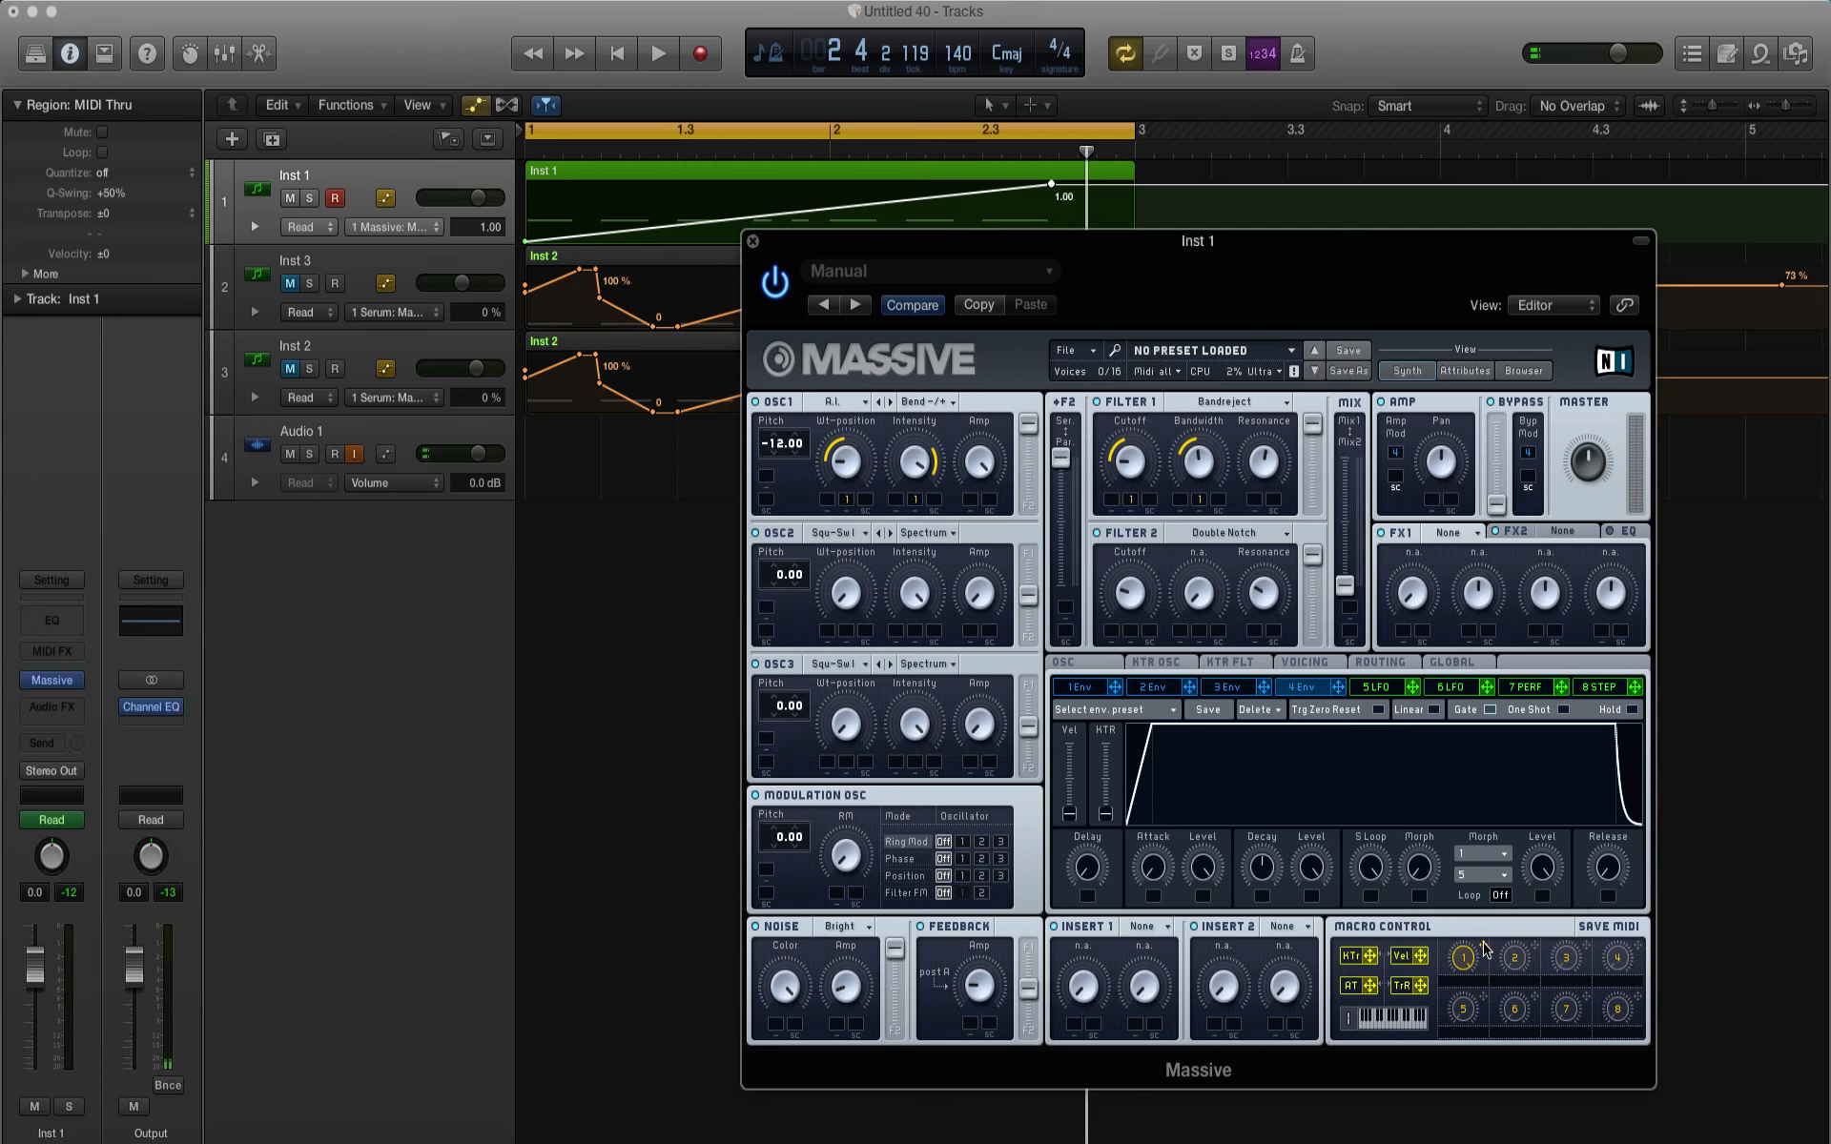
left_click_drag(1484, 949, 1133, 639)
key("space")
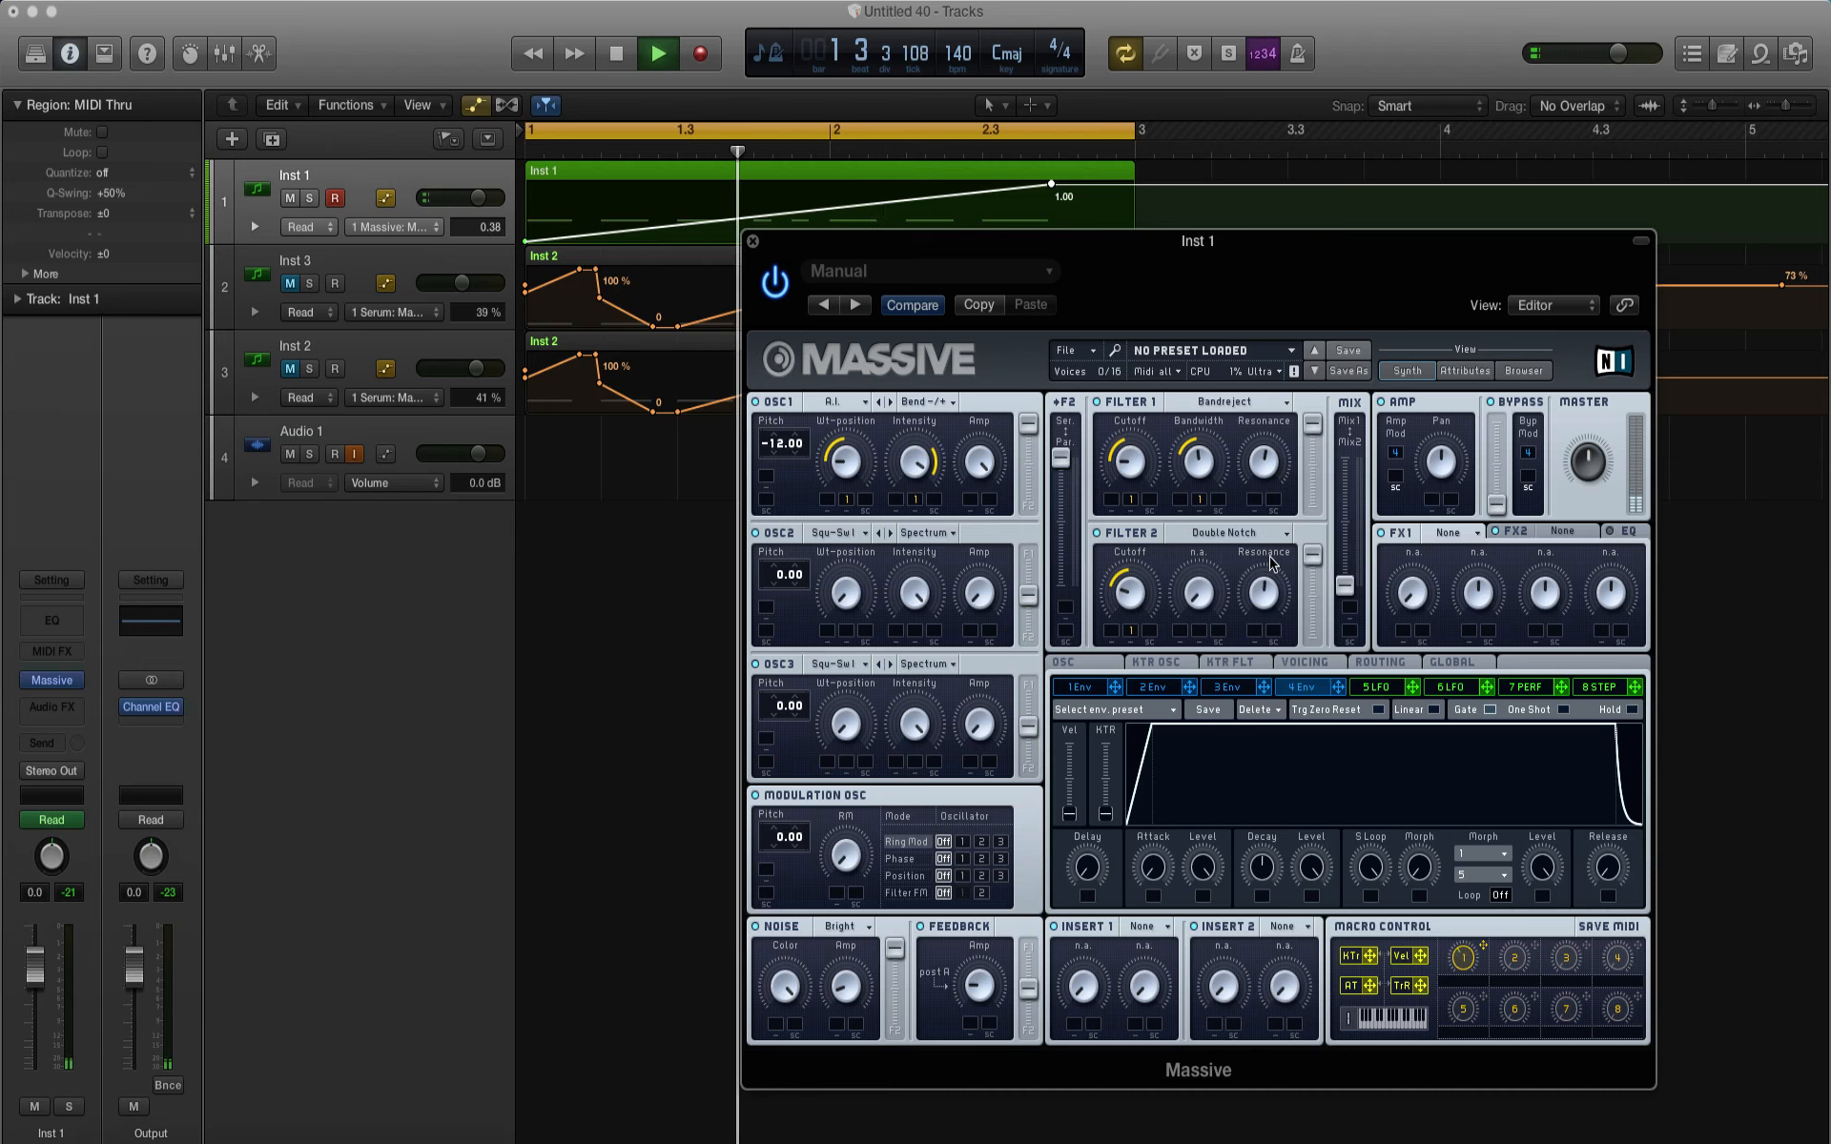
key("space")
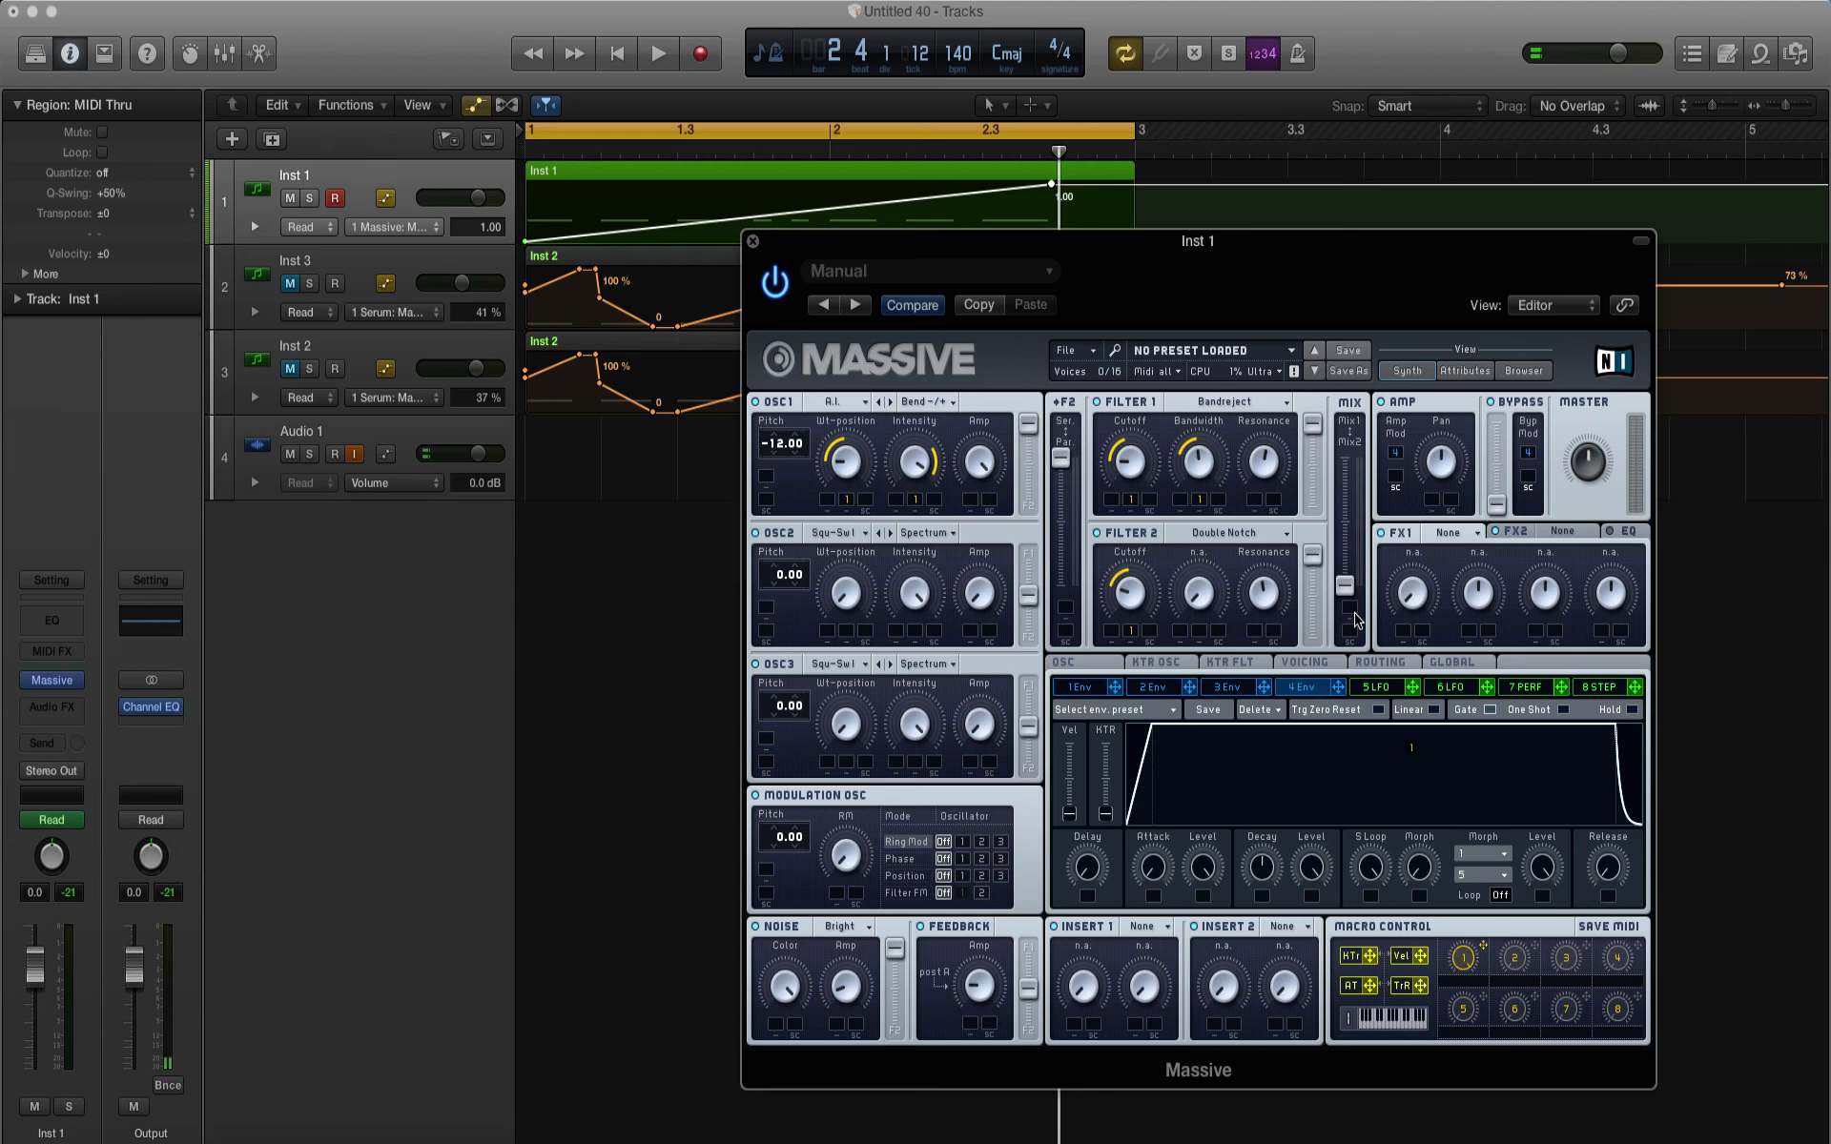
Step: Assign Macro 1 to the filter mix fader, then adjust the fader's position and modulation range while auditioning the loop
left_click_drag(1354, 613, 1346, 602)
key("space")
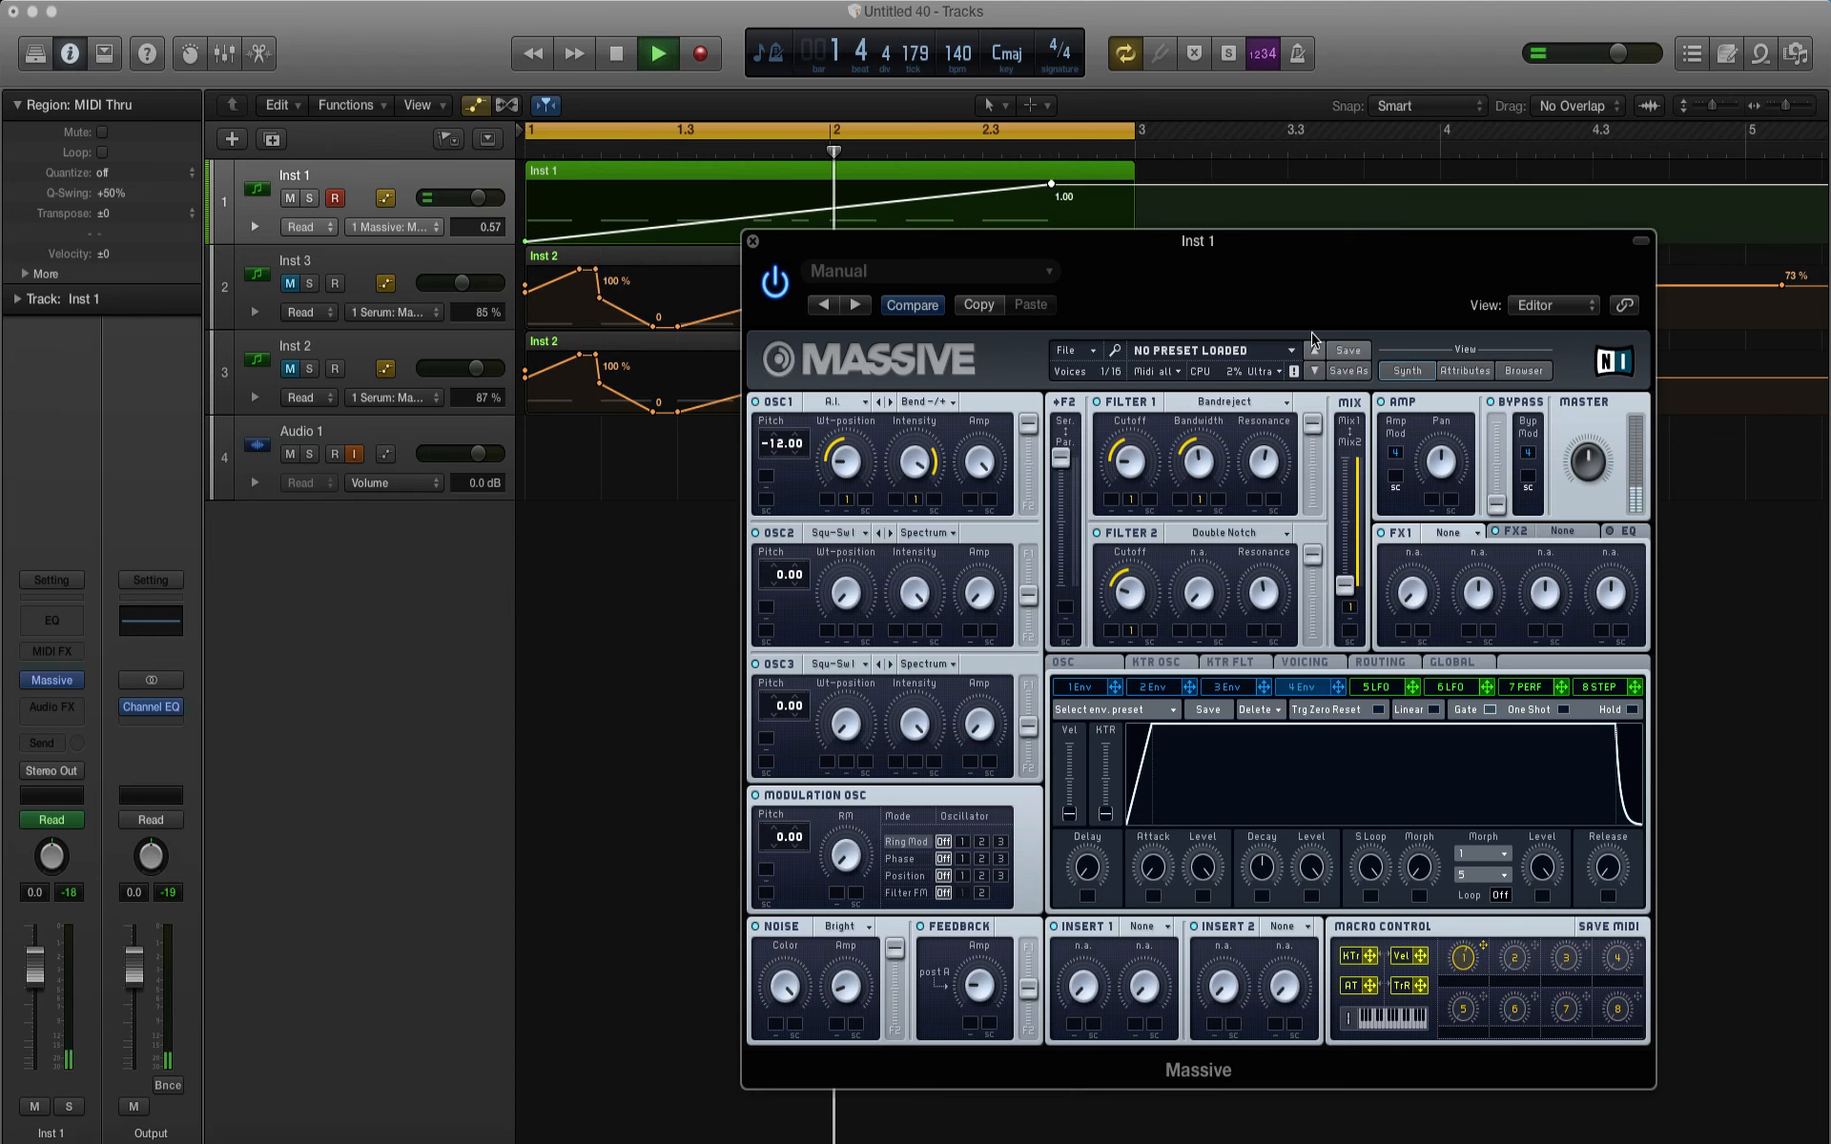
key("space")
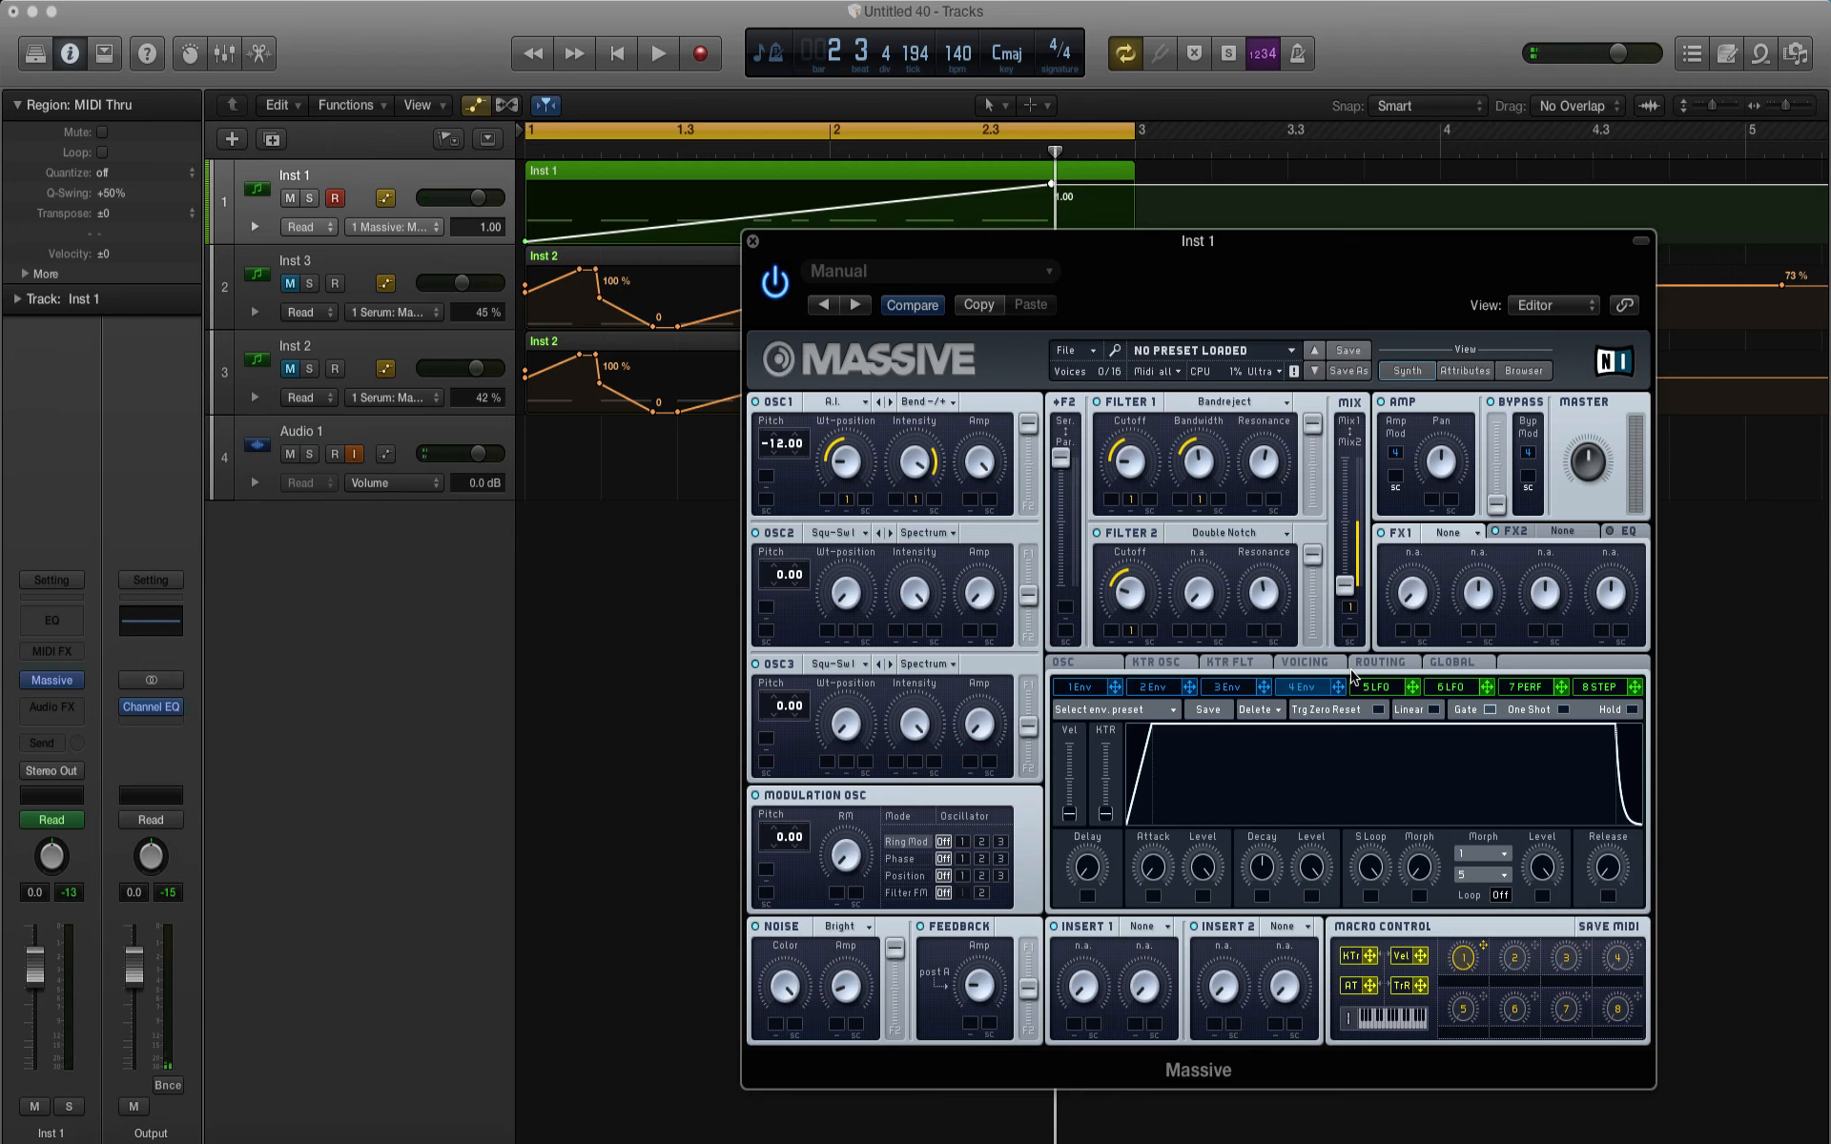
key("space")
key("space")
left_click_drag(1344, 586, 1349, 551)
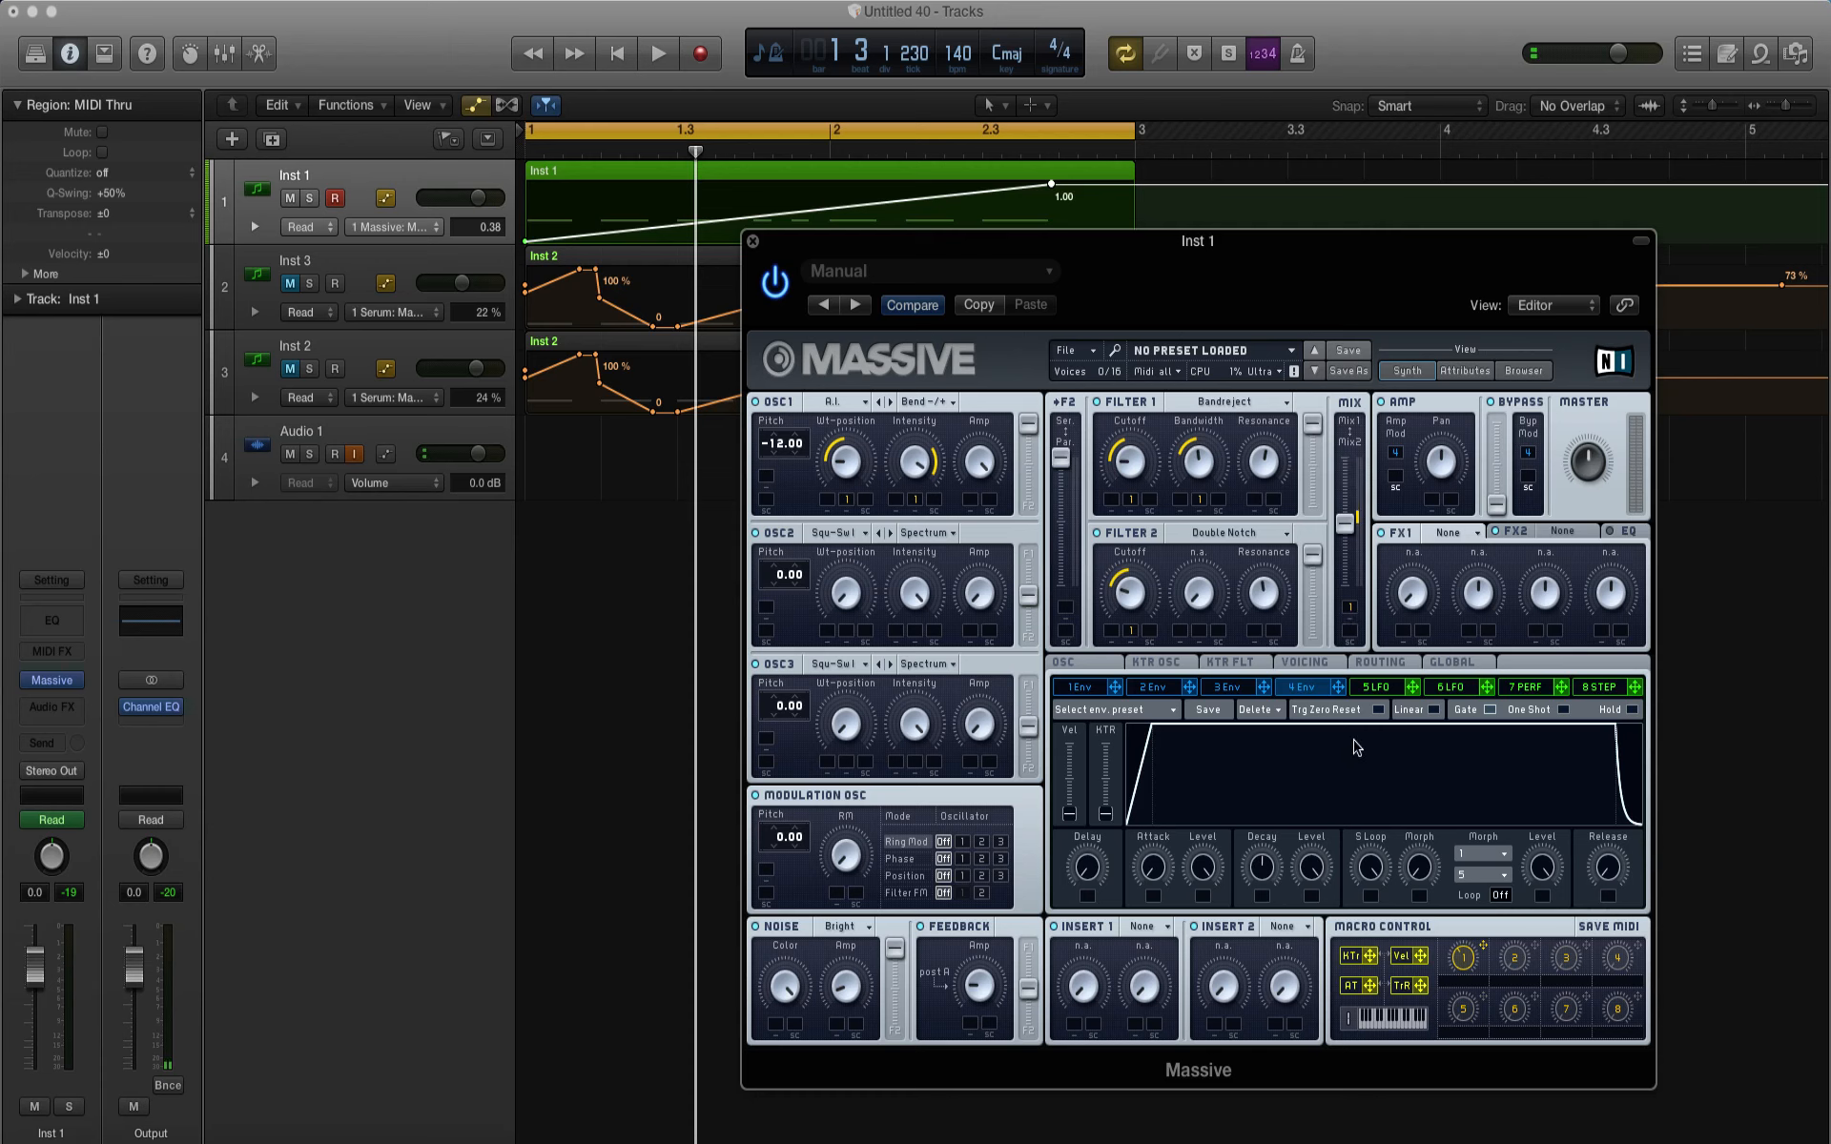
key("space")
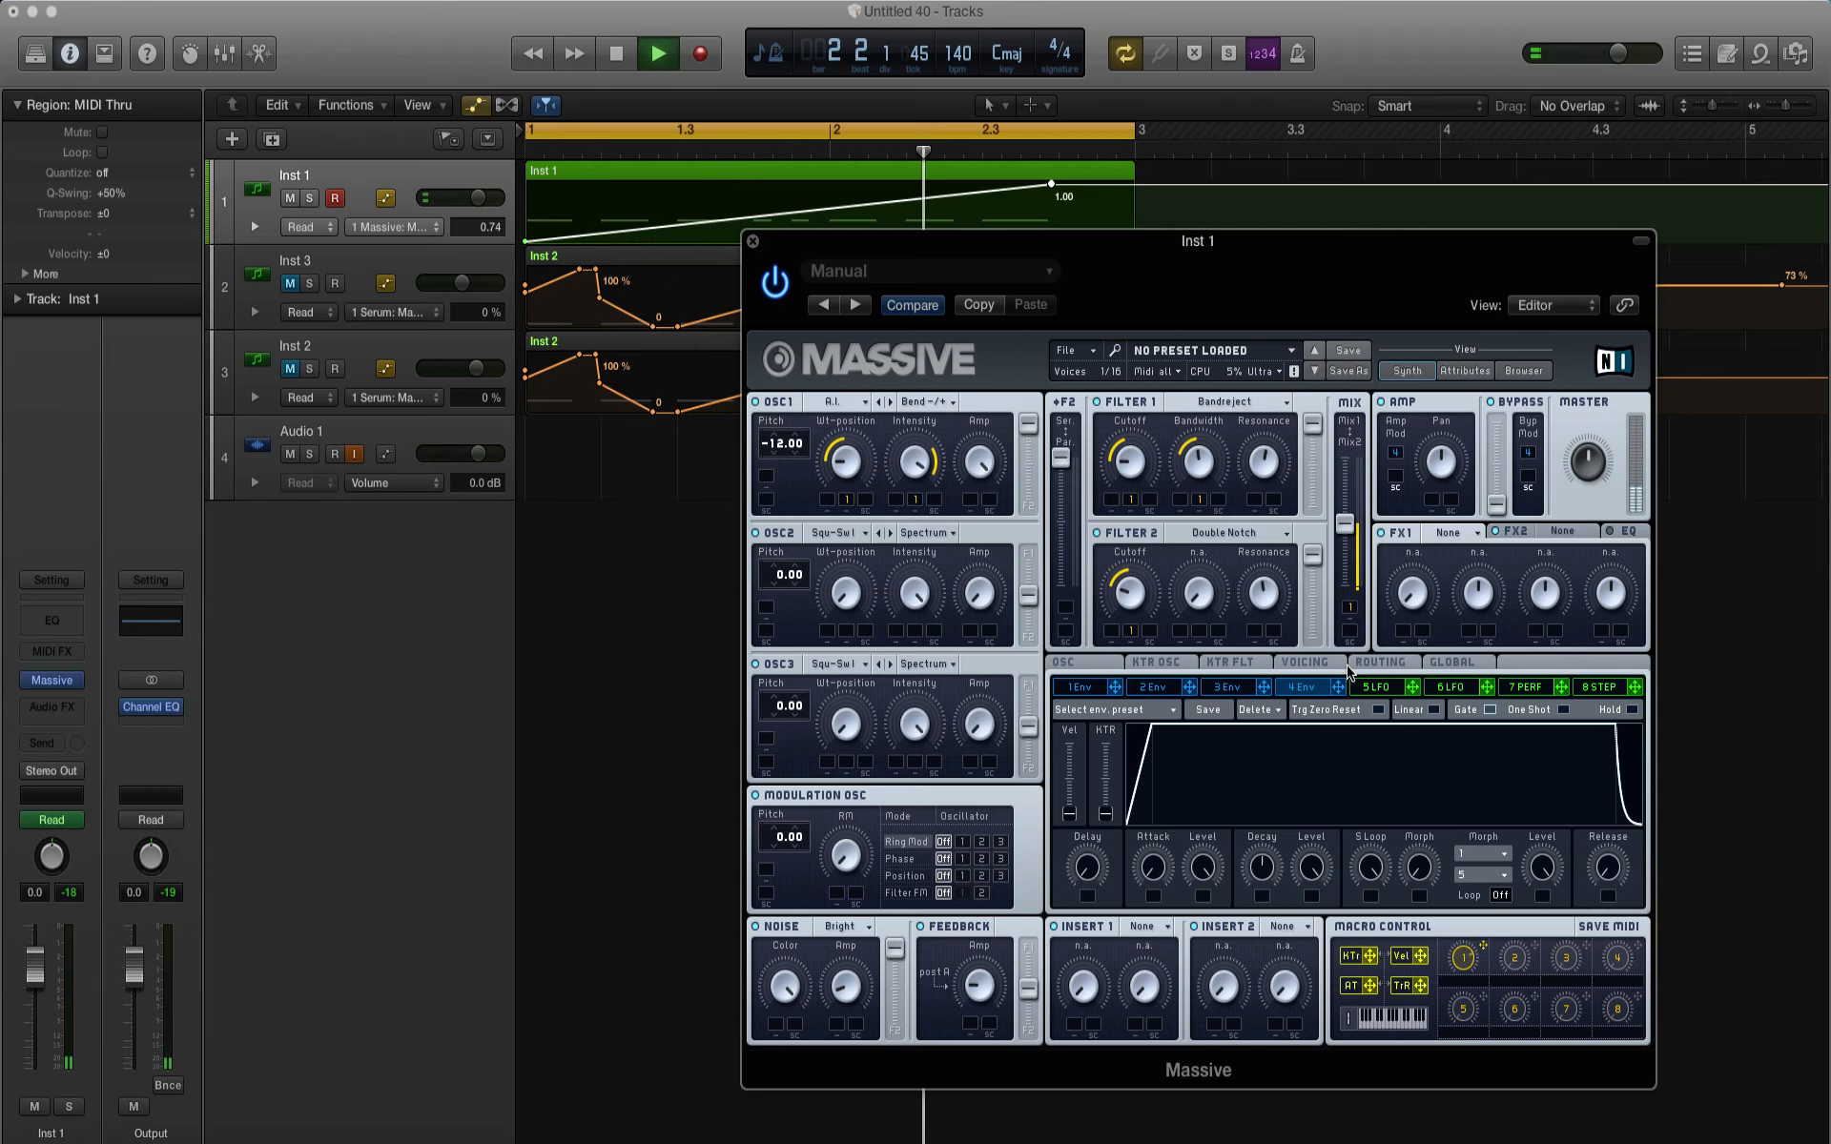
key("space")
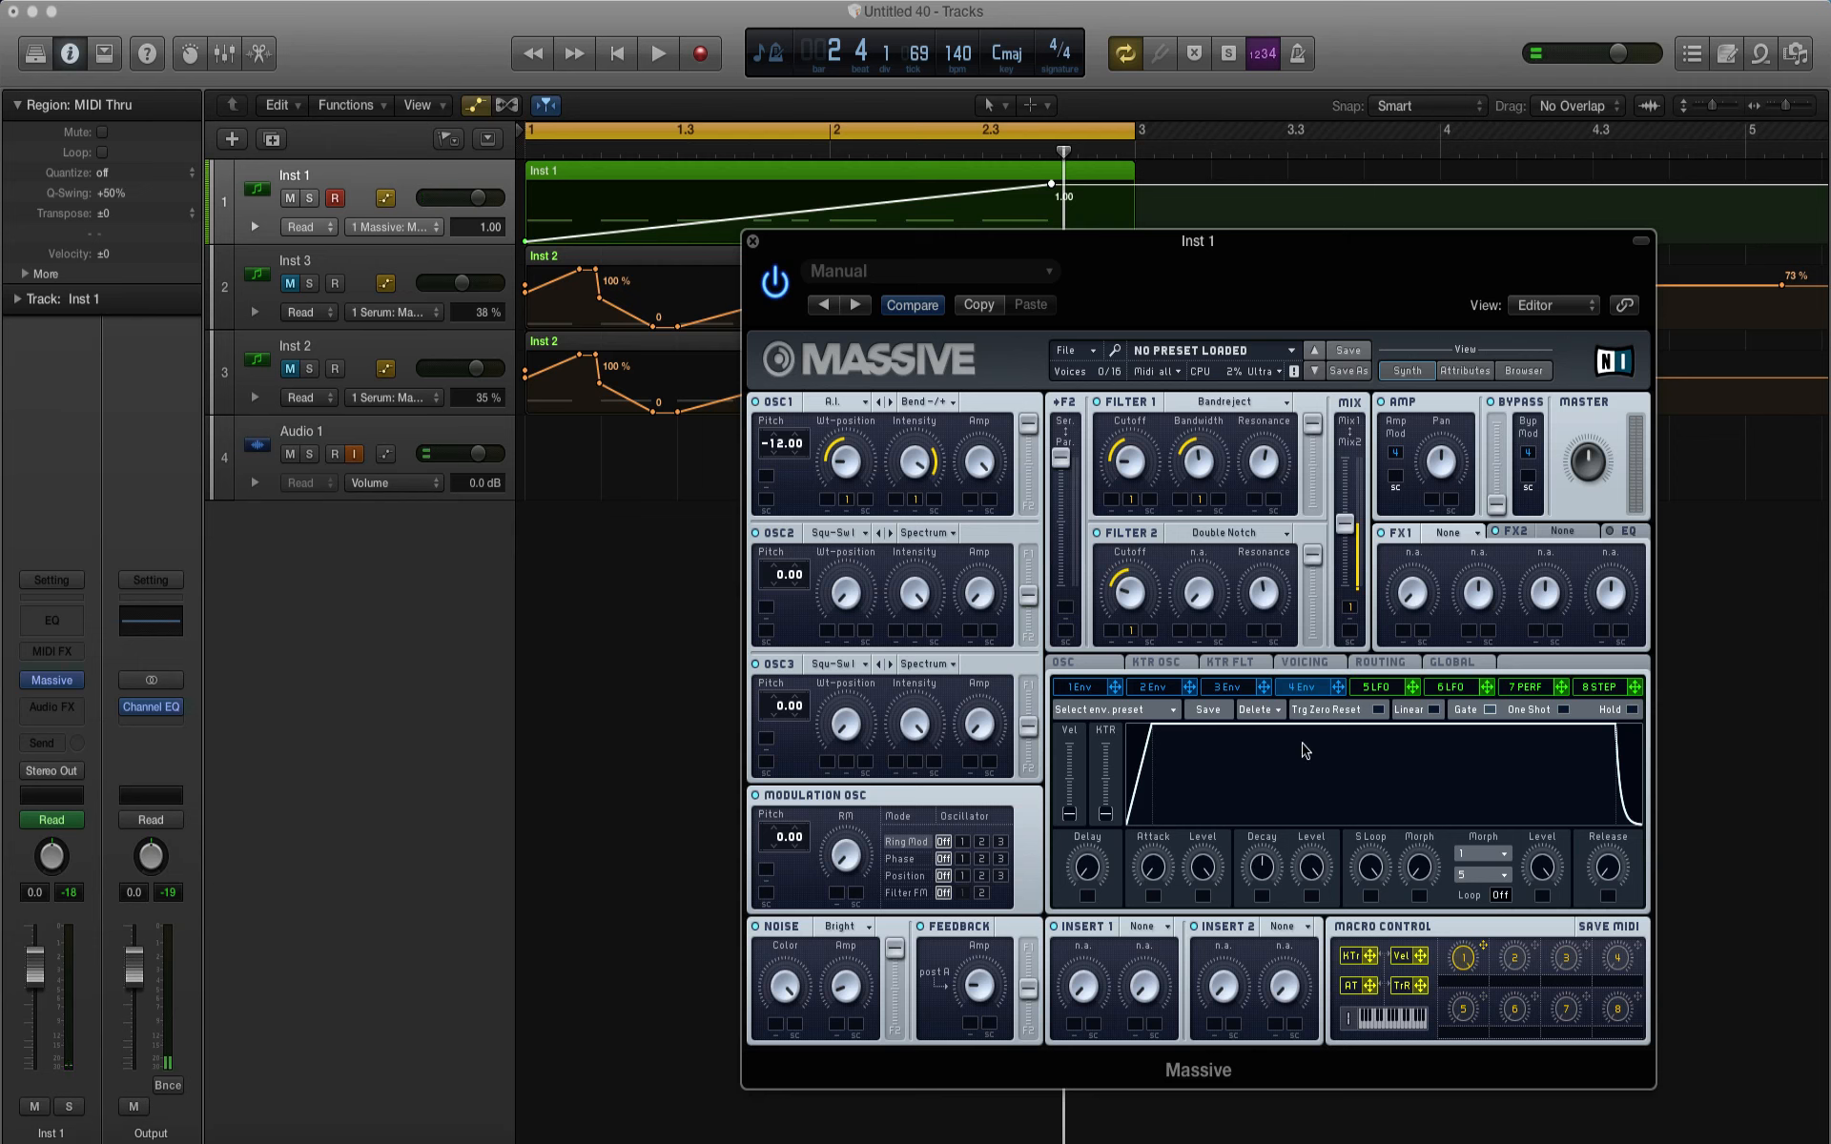
Step: Load the Parabolic Shaper in Insert 1 and adjust its Dry/Wet and Drive while playing the loop
left_click(1141, 923)
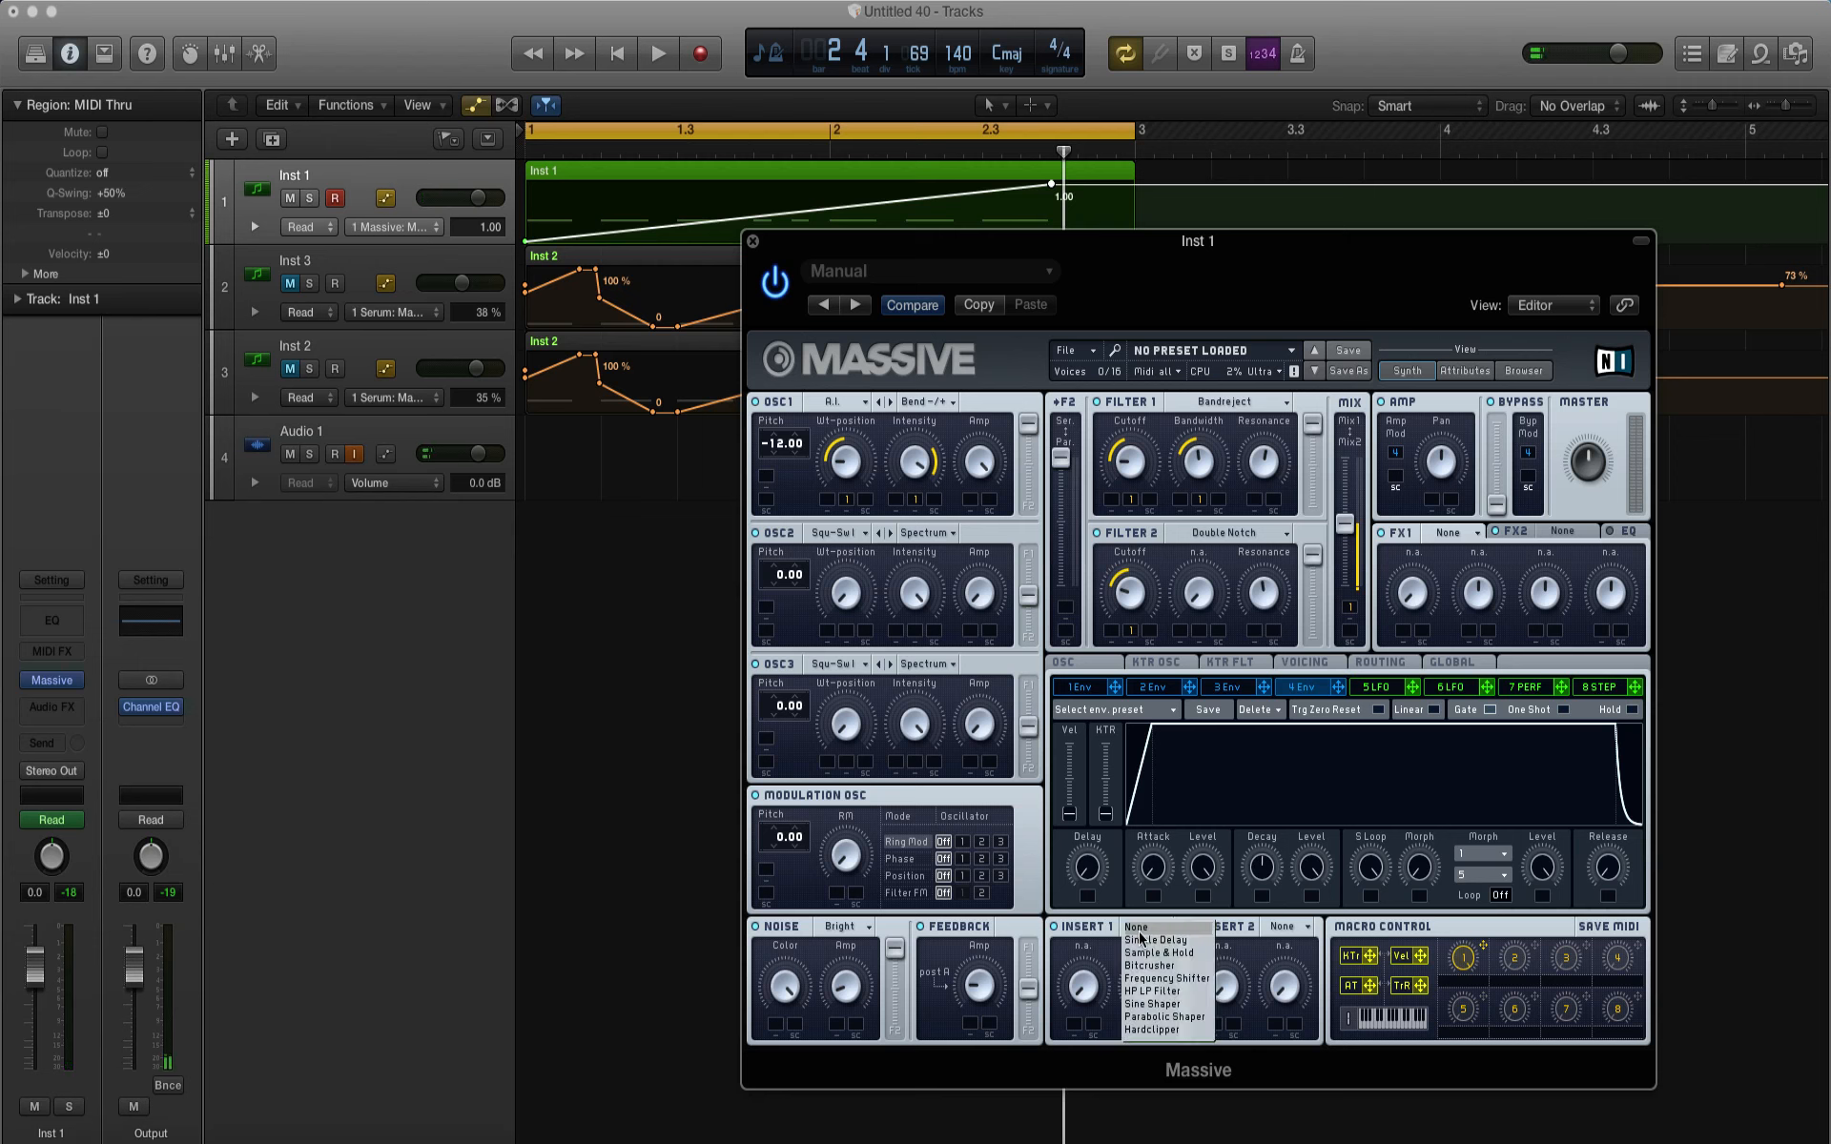
left_click(1138, 988)
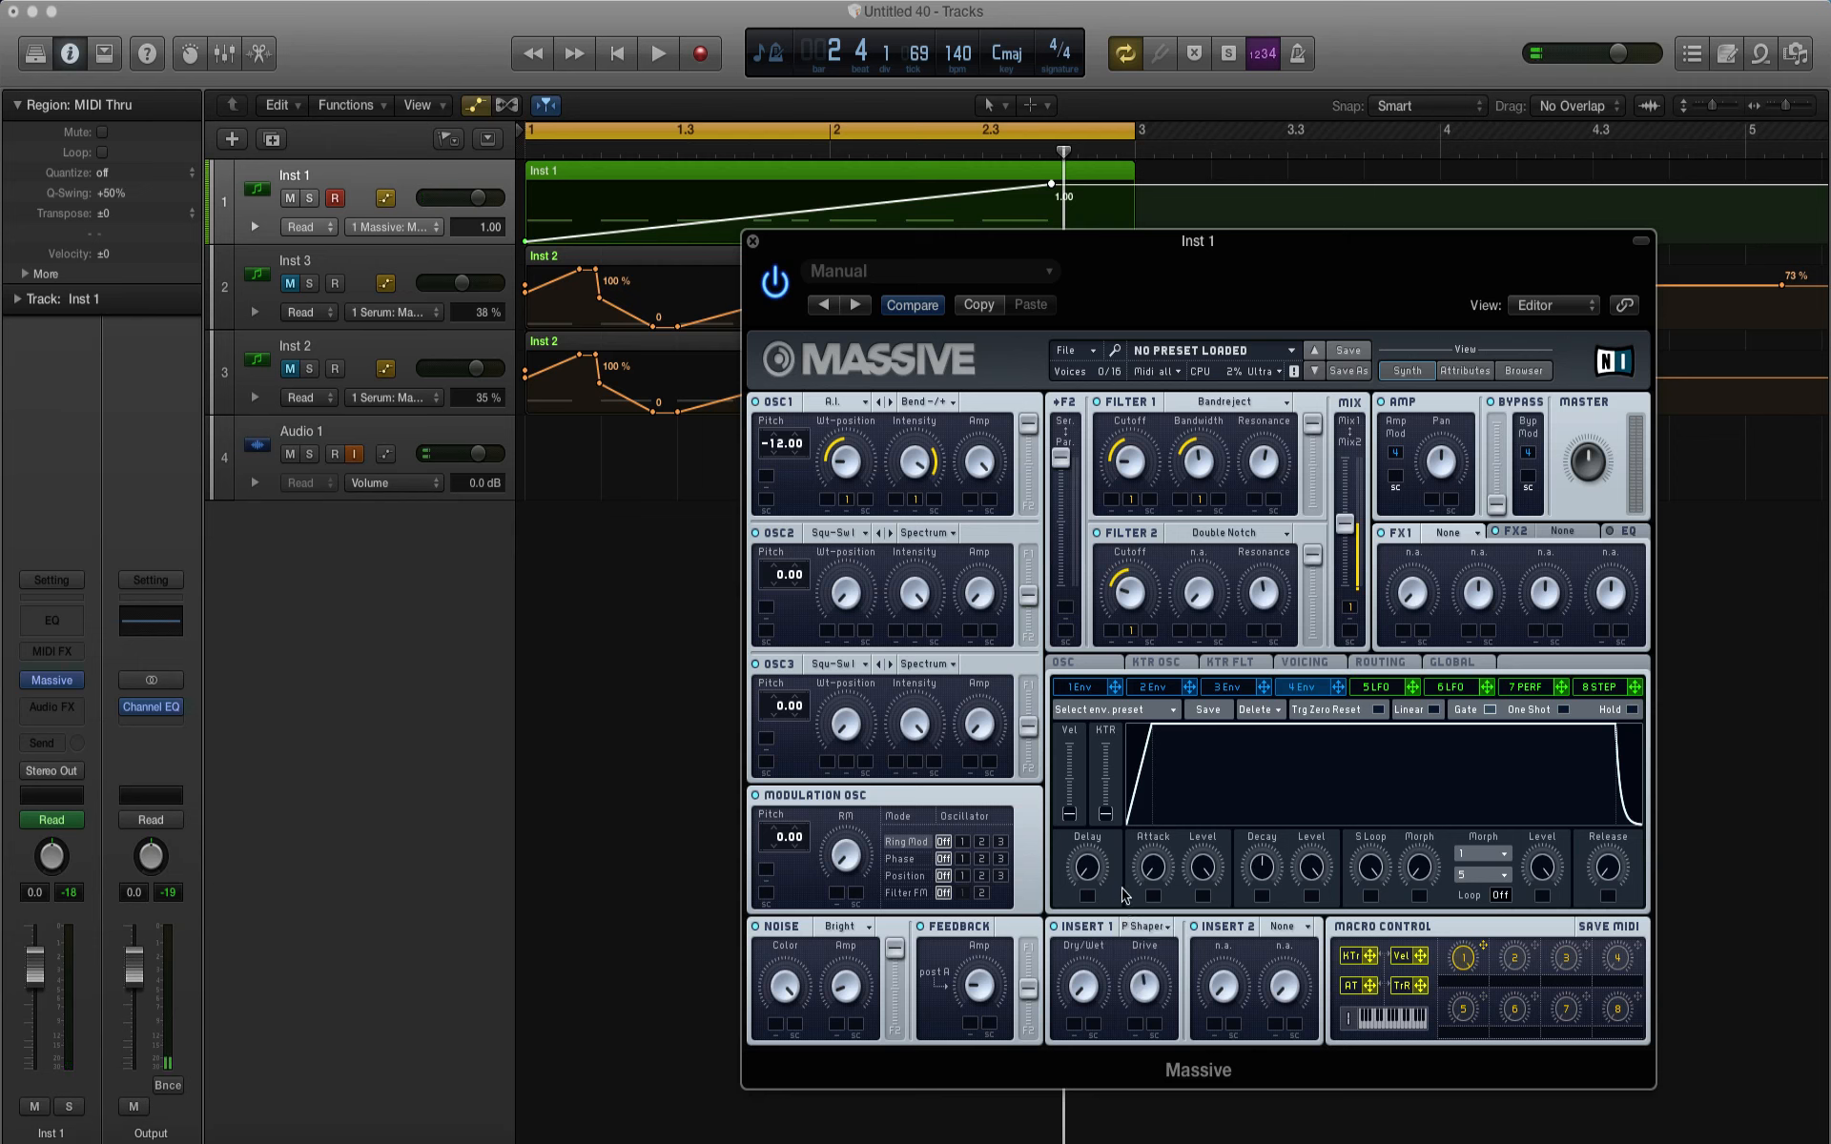
key("space")
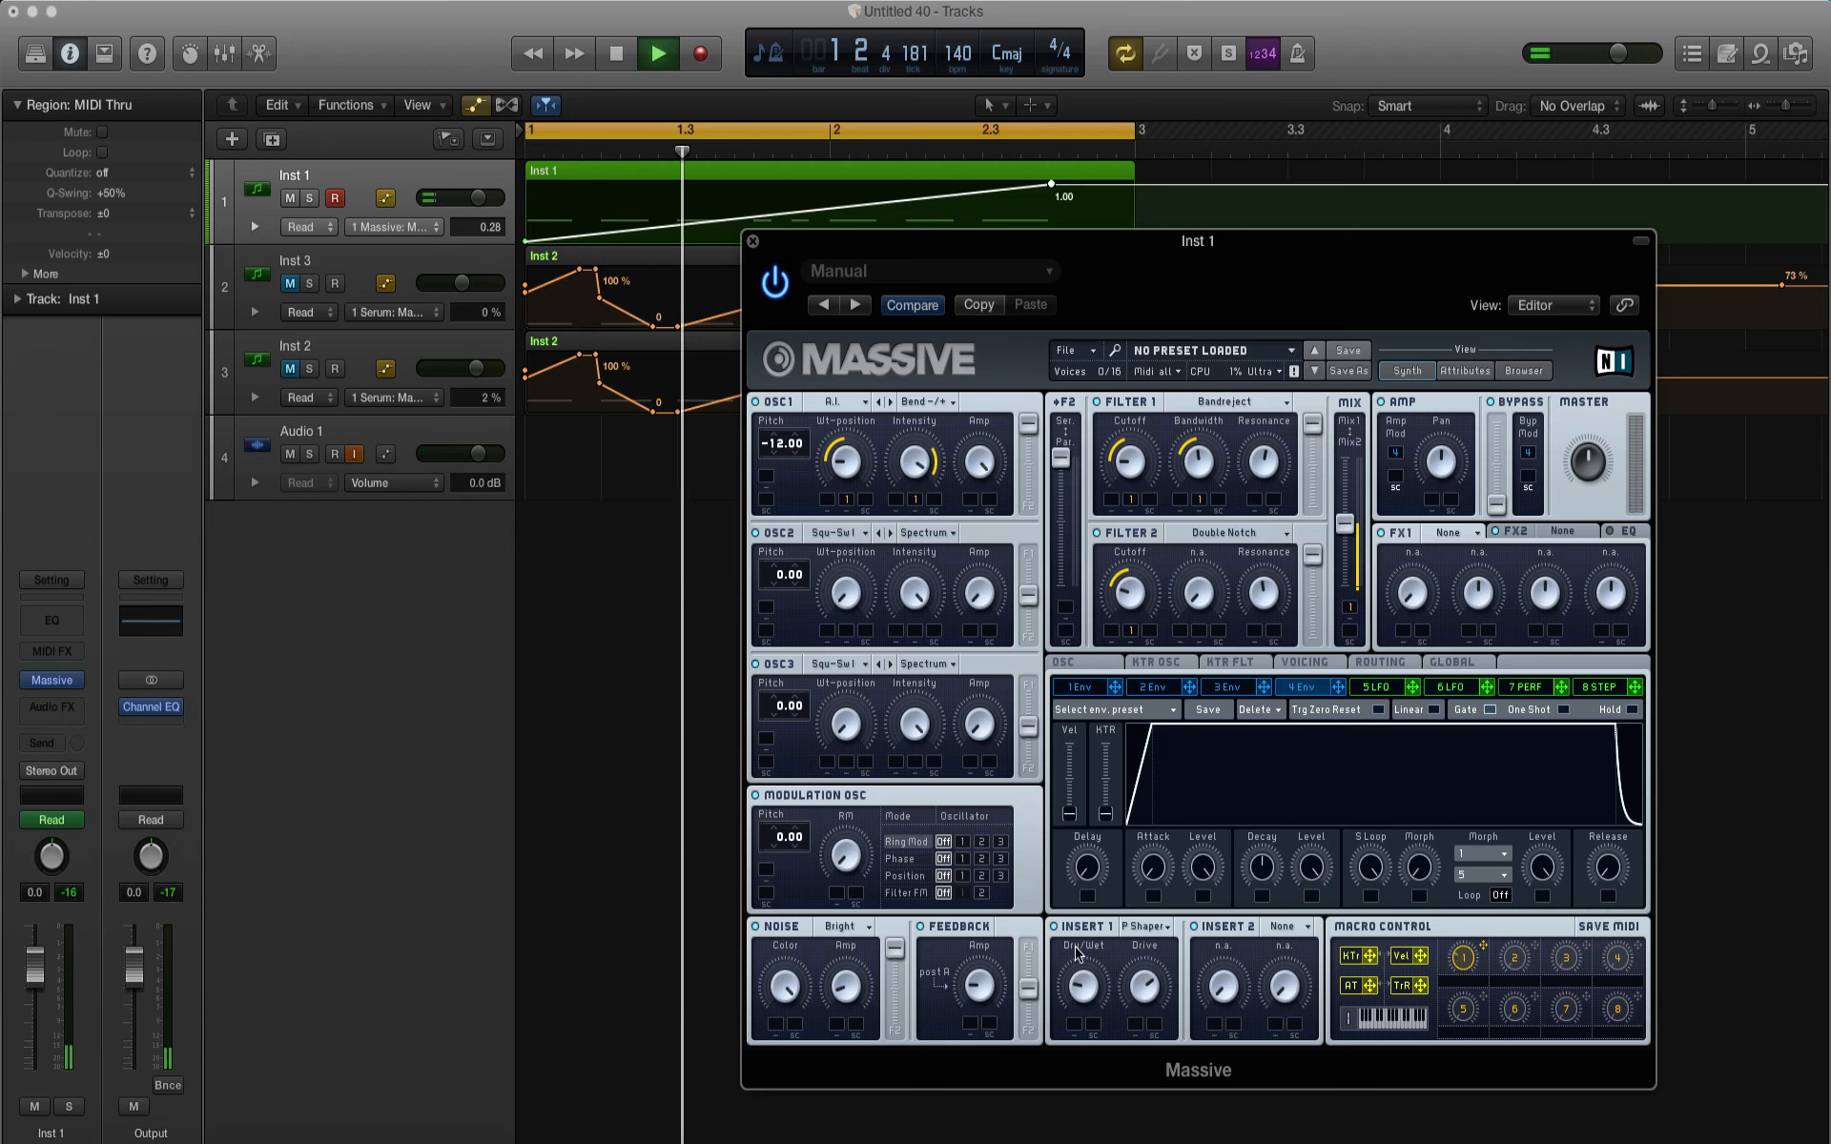
key("space")
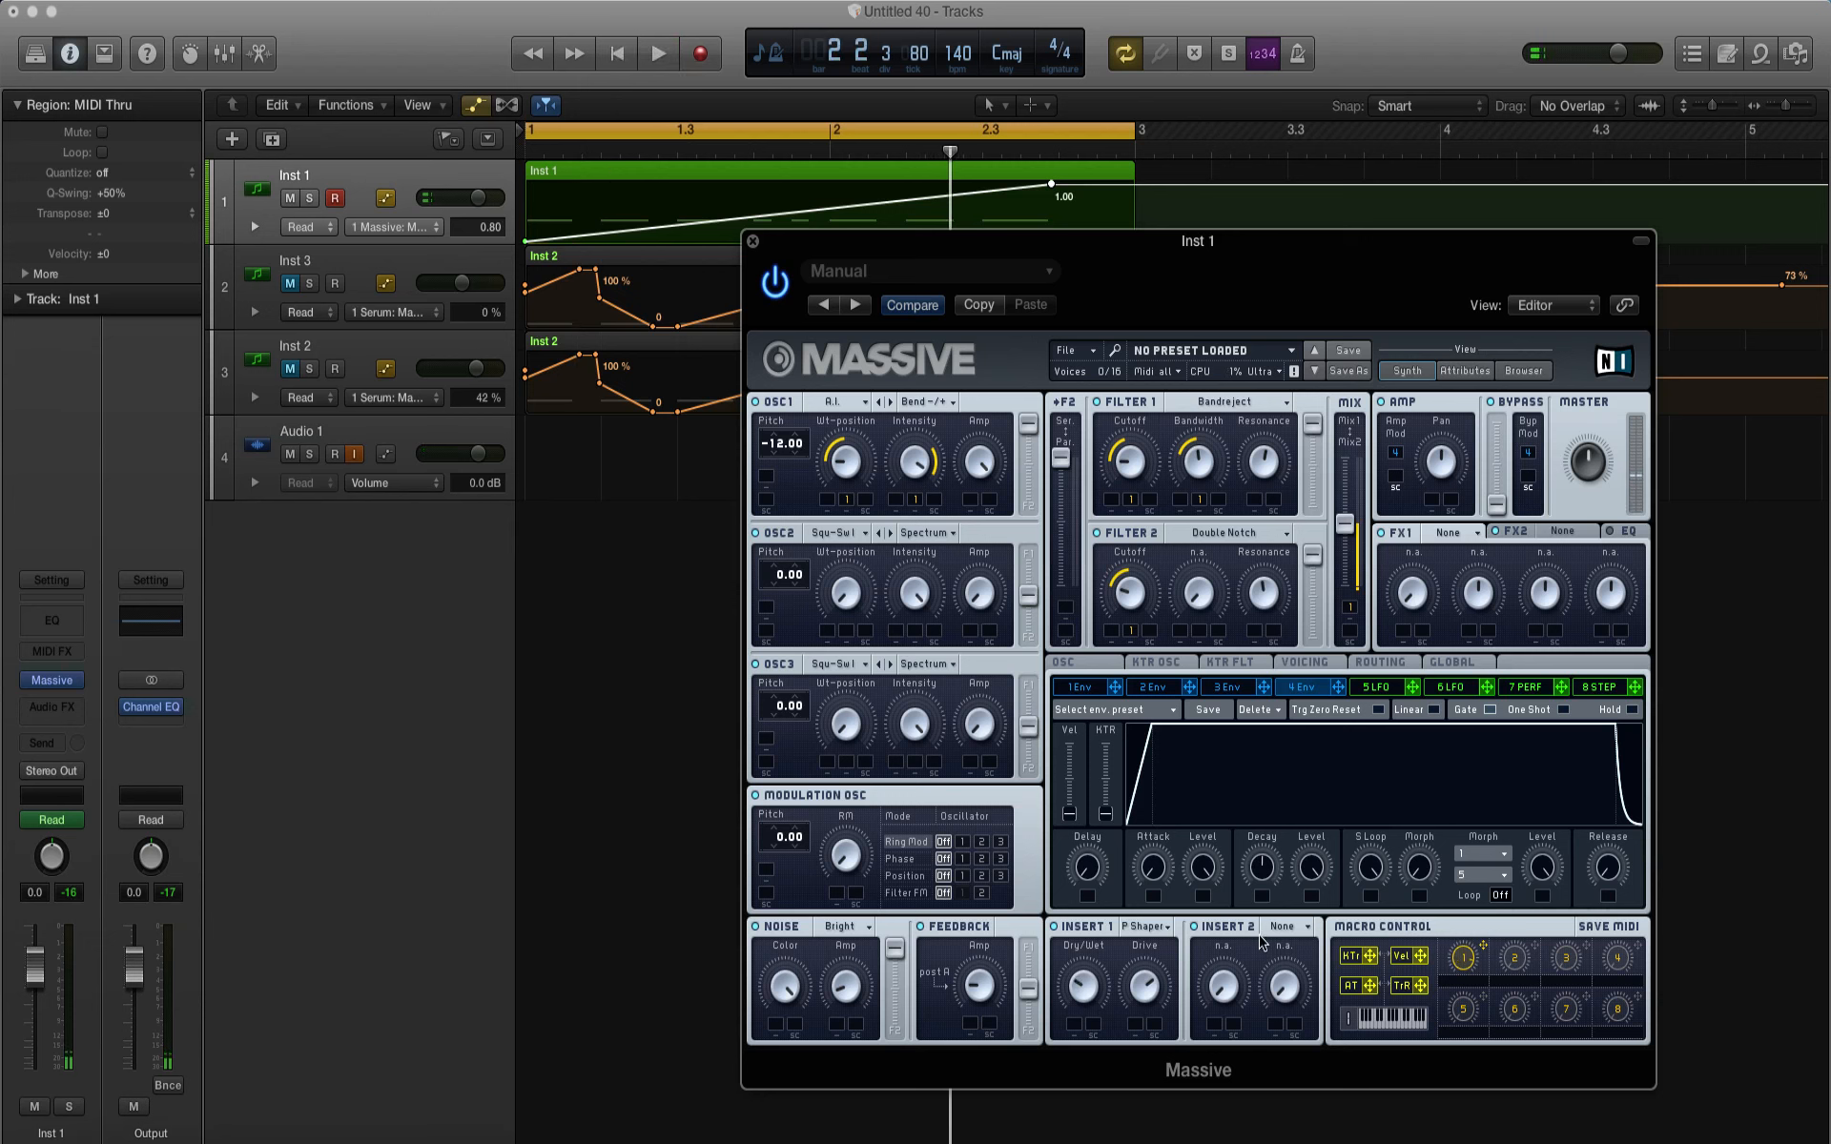
Step: Load the Sine Shaper in Insert 2, adjust its Dry/Wet and Drive, and play the loop
left_click(1282, 926)
left_click(1286, 1004)
key("space")
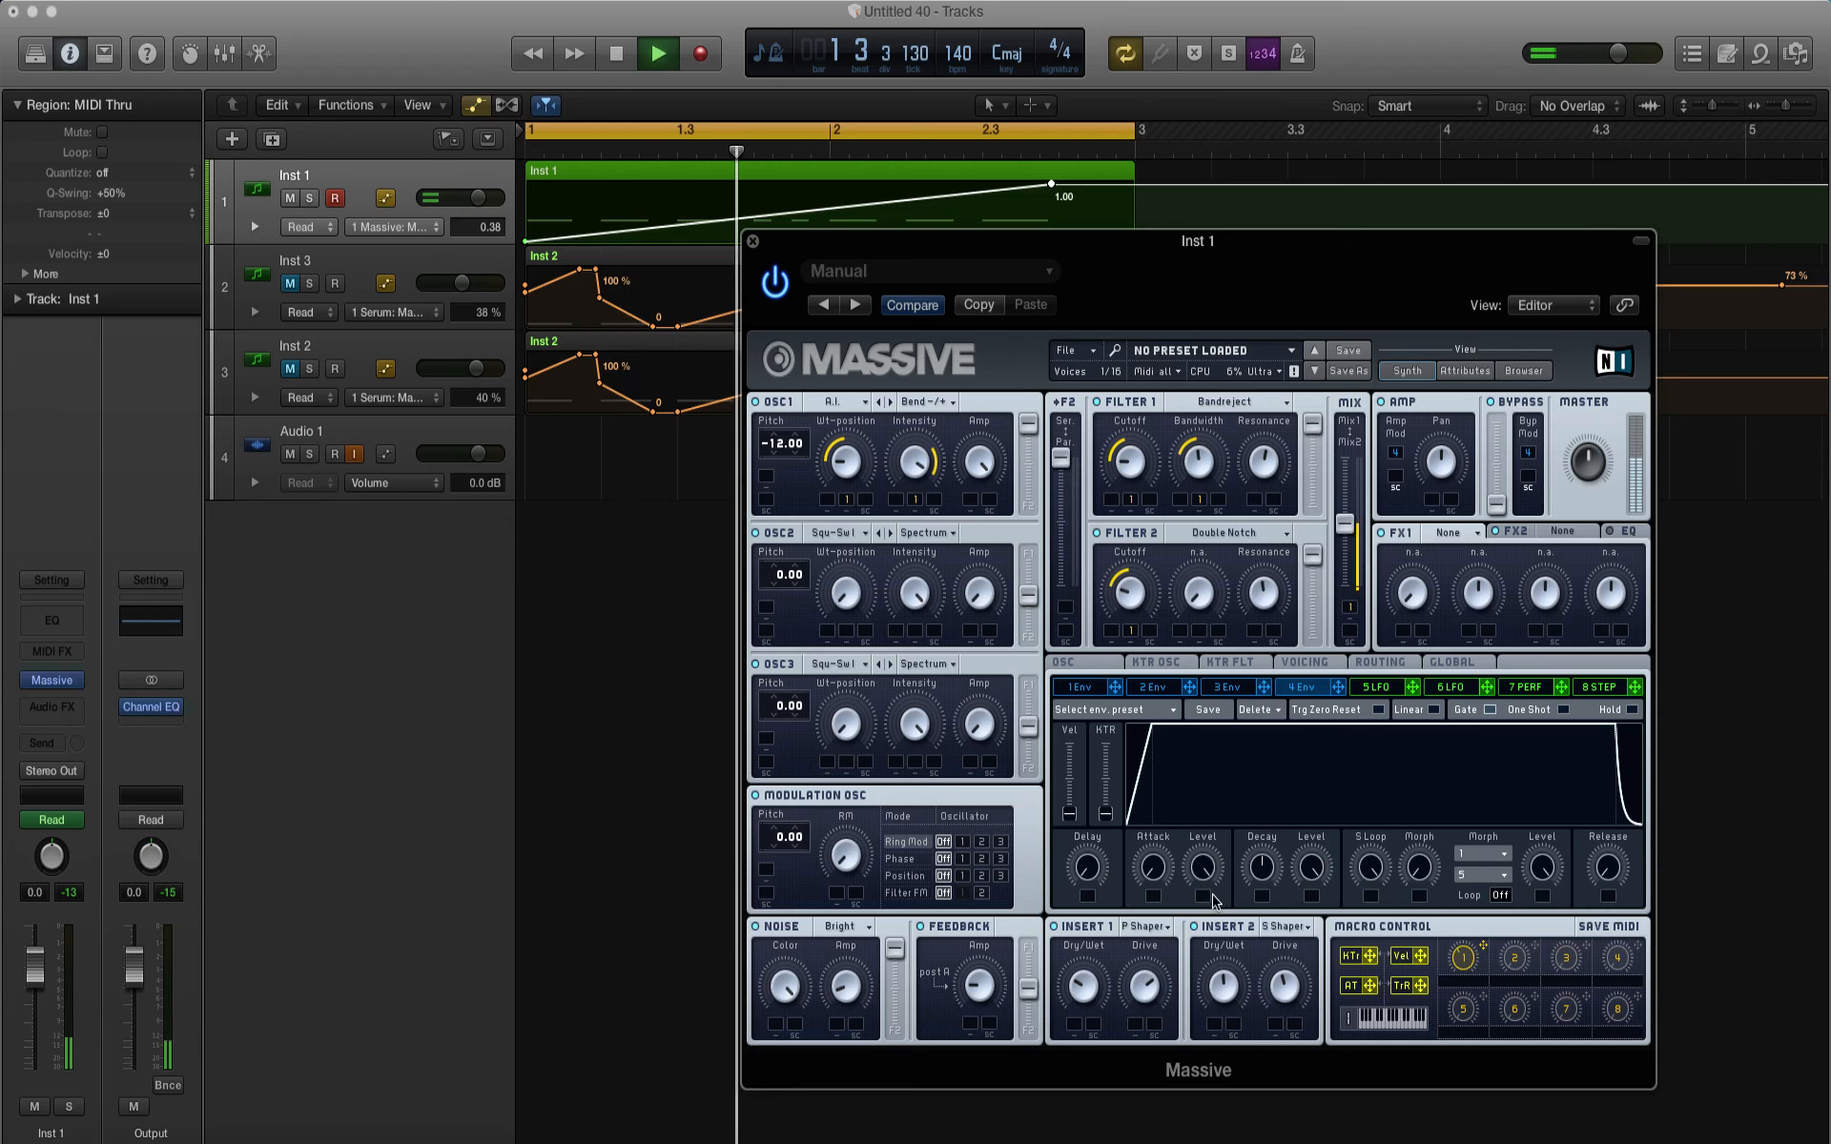
key("space")
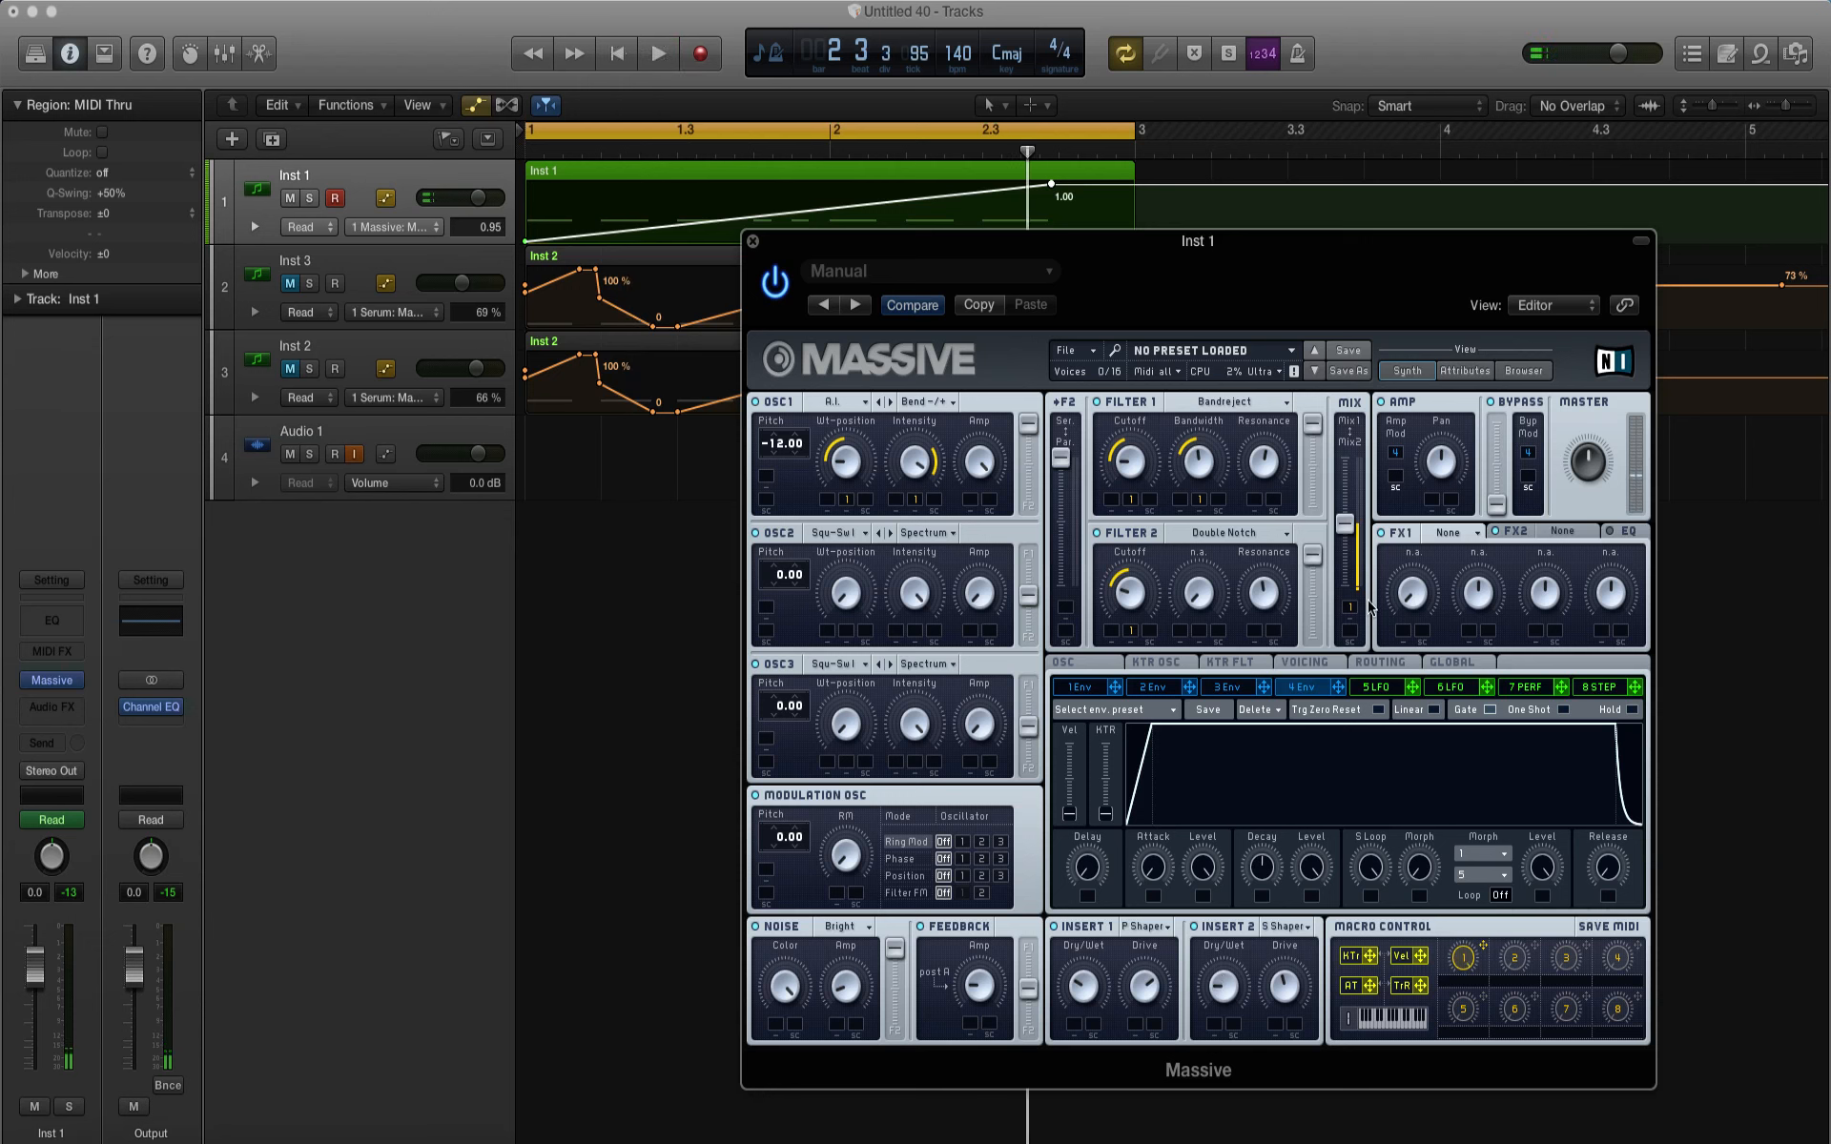
Step: Set FX1 to the C Tube effect with a low Dry/Wet and audition the loop
left_click(1441, 541)
left_click(1453, 729)
key("space")
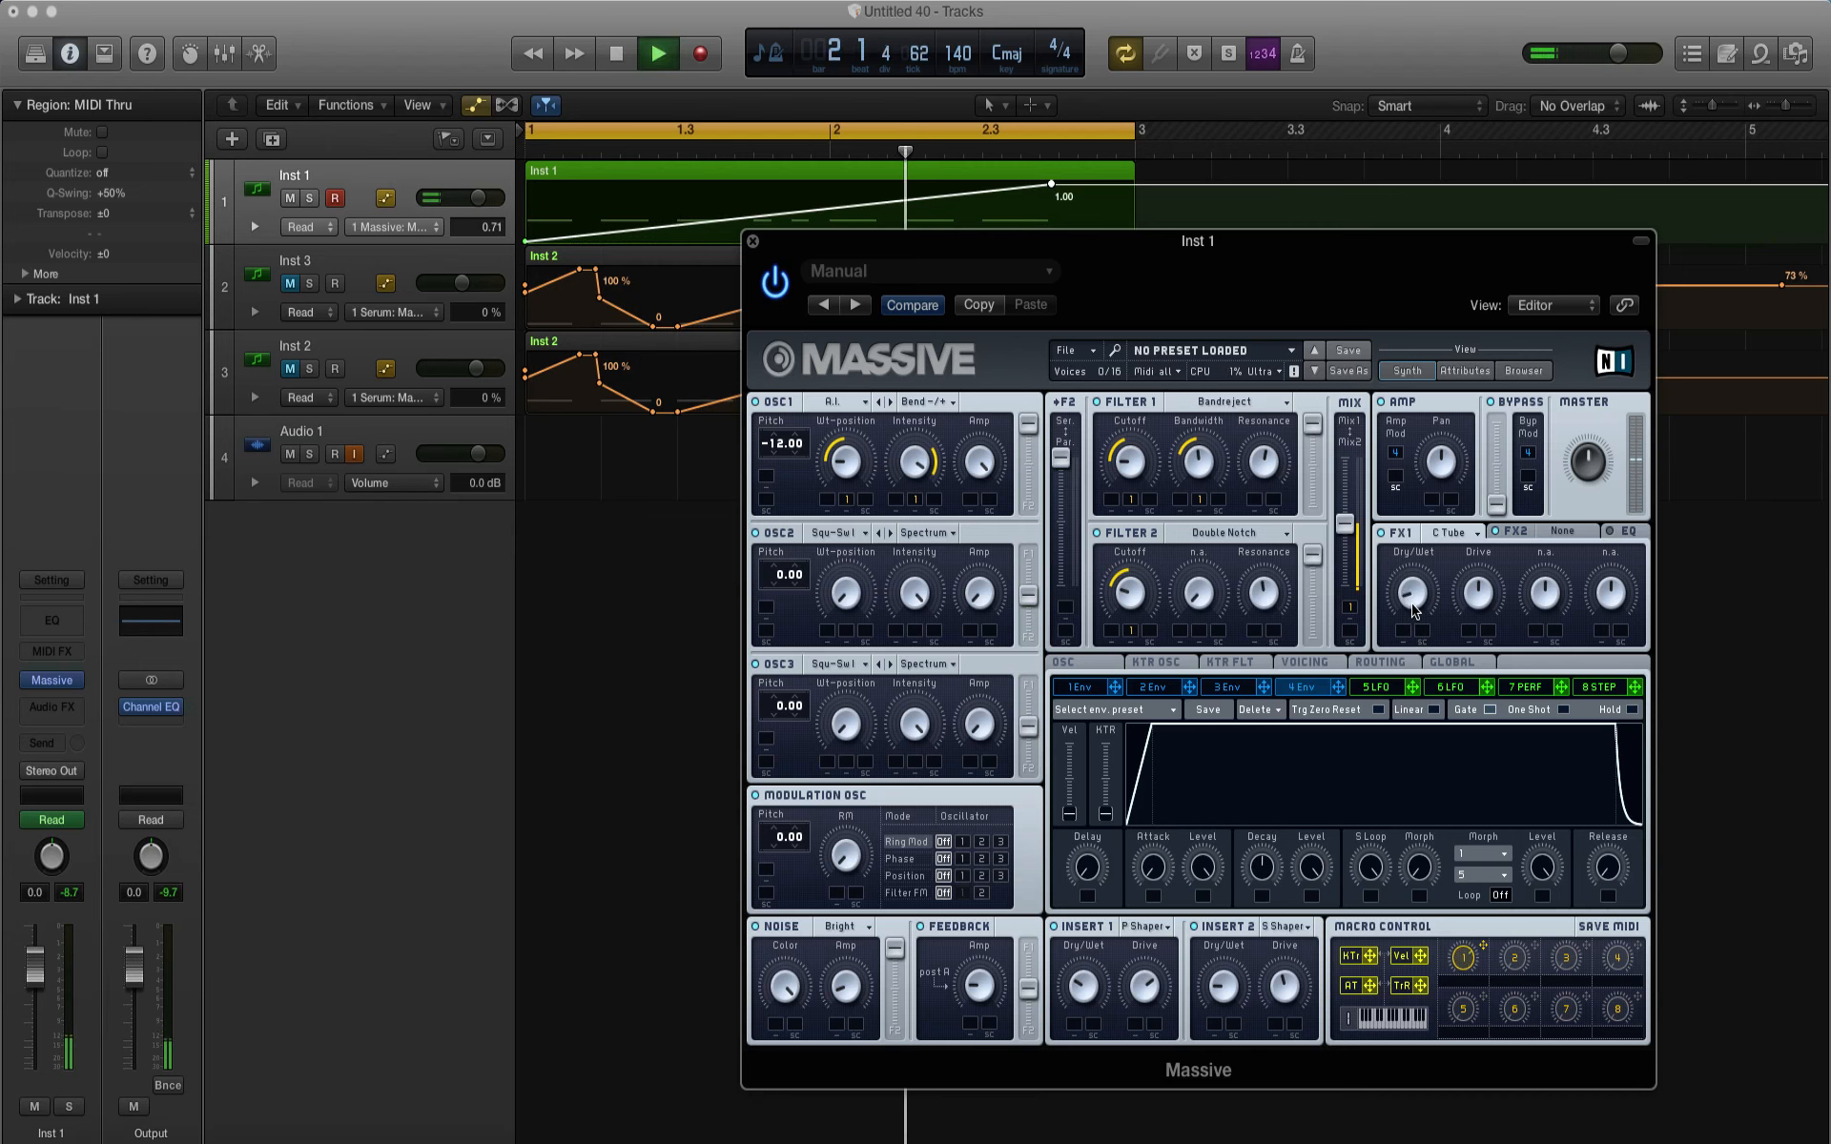
key("space")
Step: Set FX2 to Dimension Expander with low Dry/Wet and Size while auditioning the loop
left_click(1517, 532)
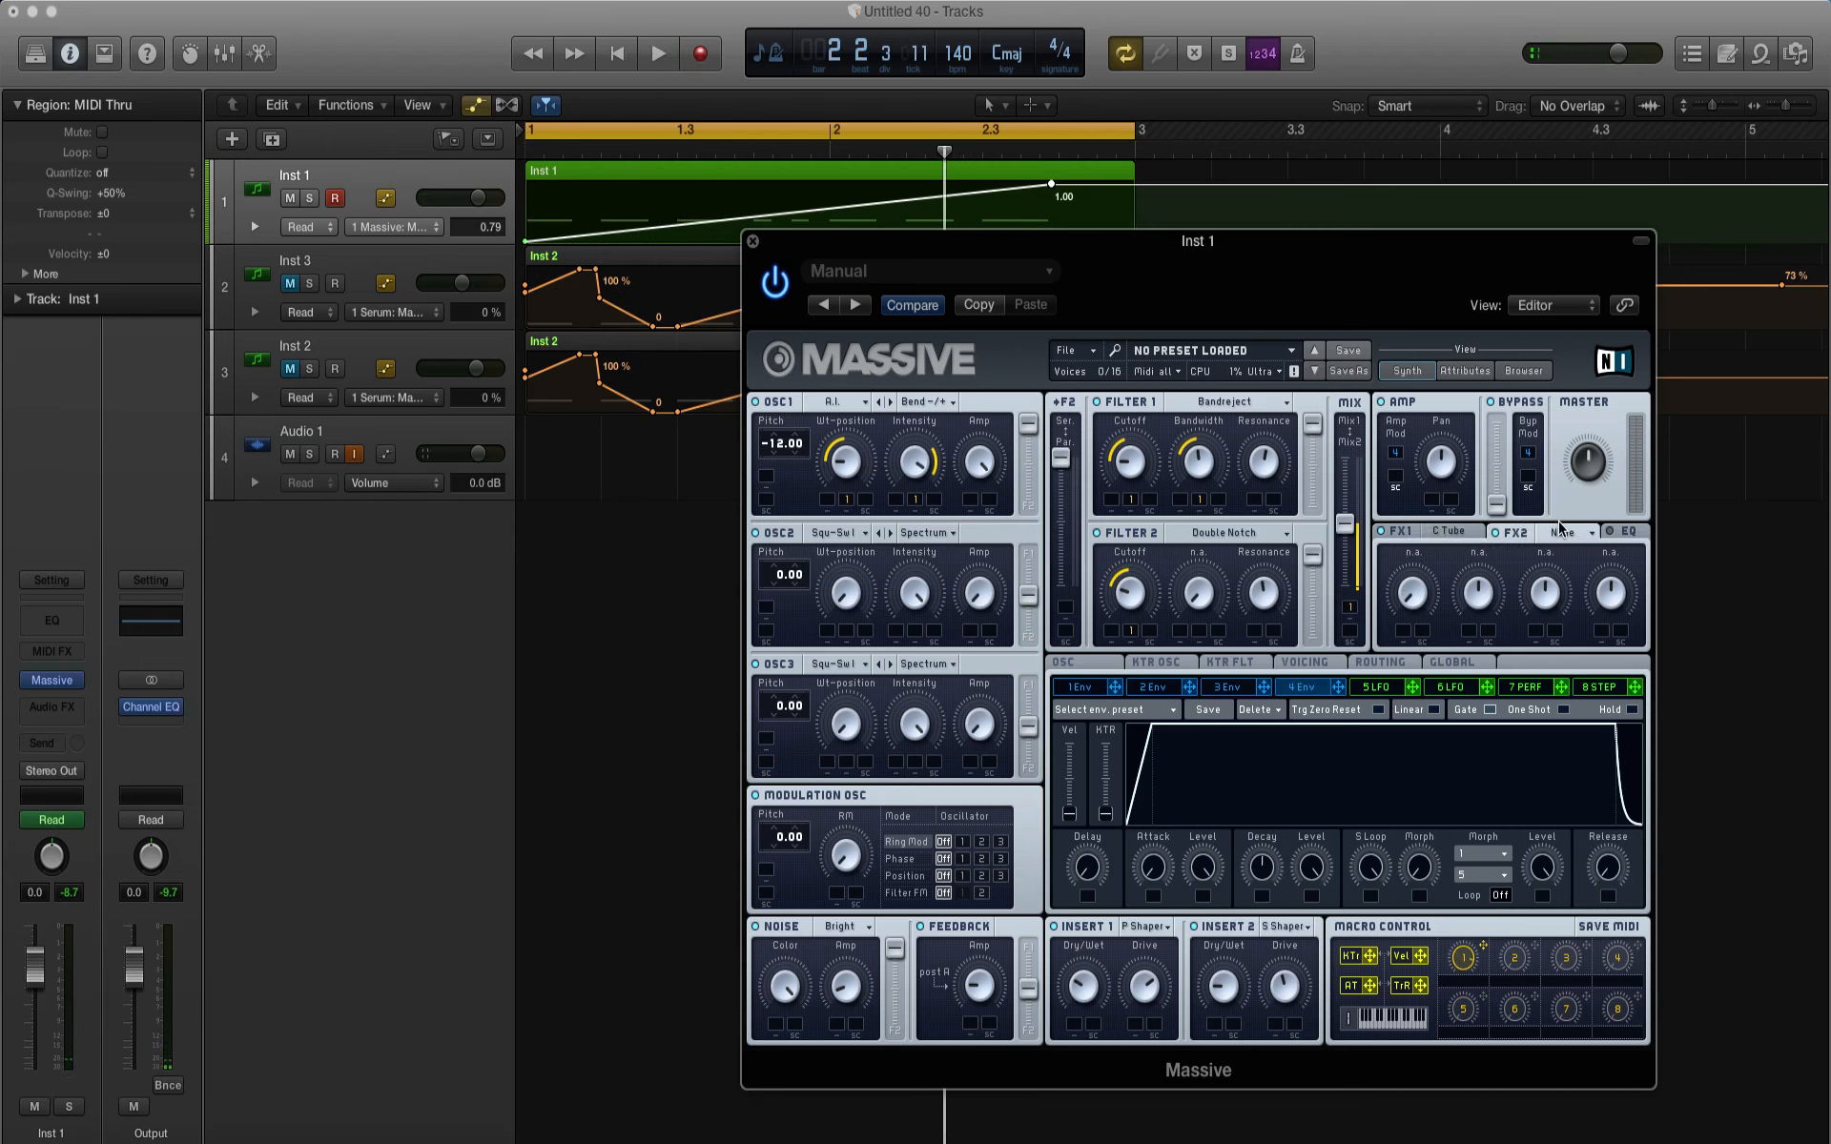
left_click(1581, 534)
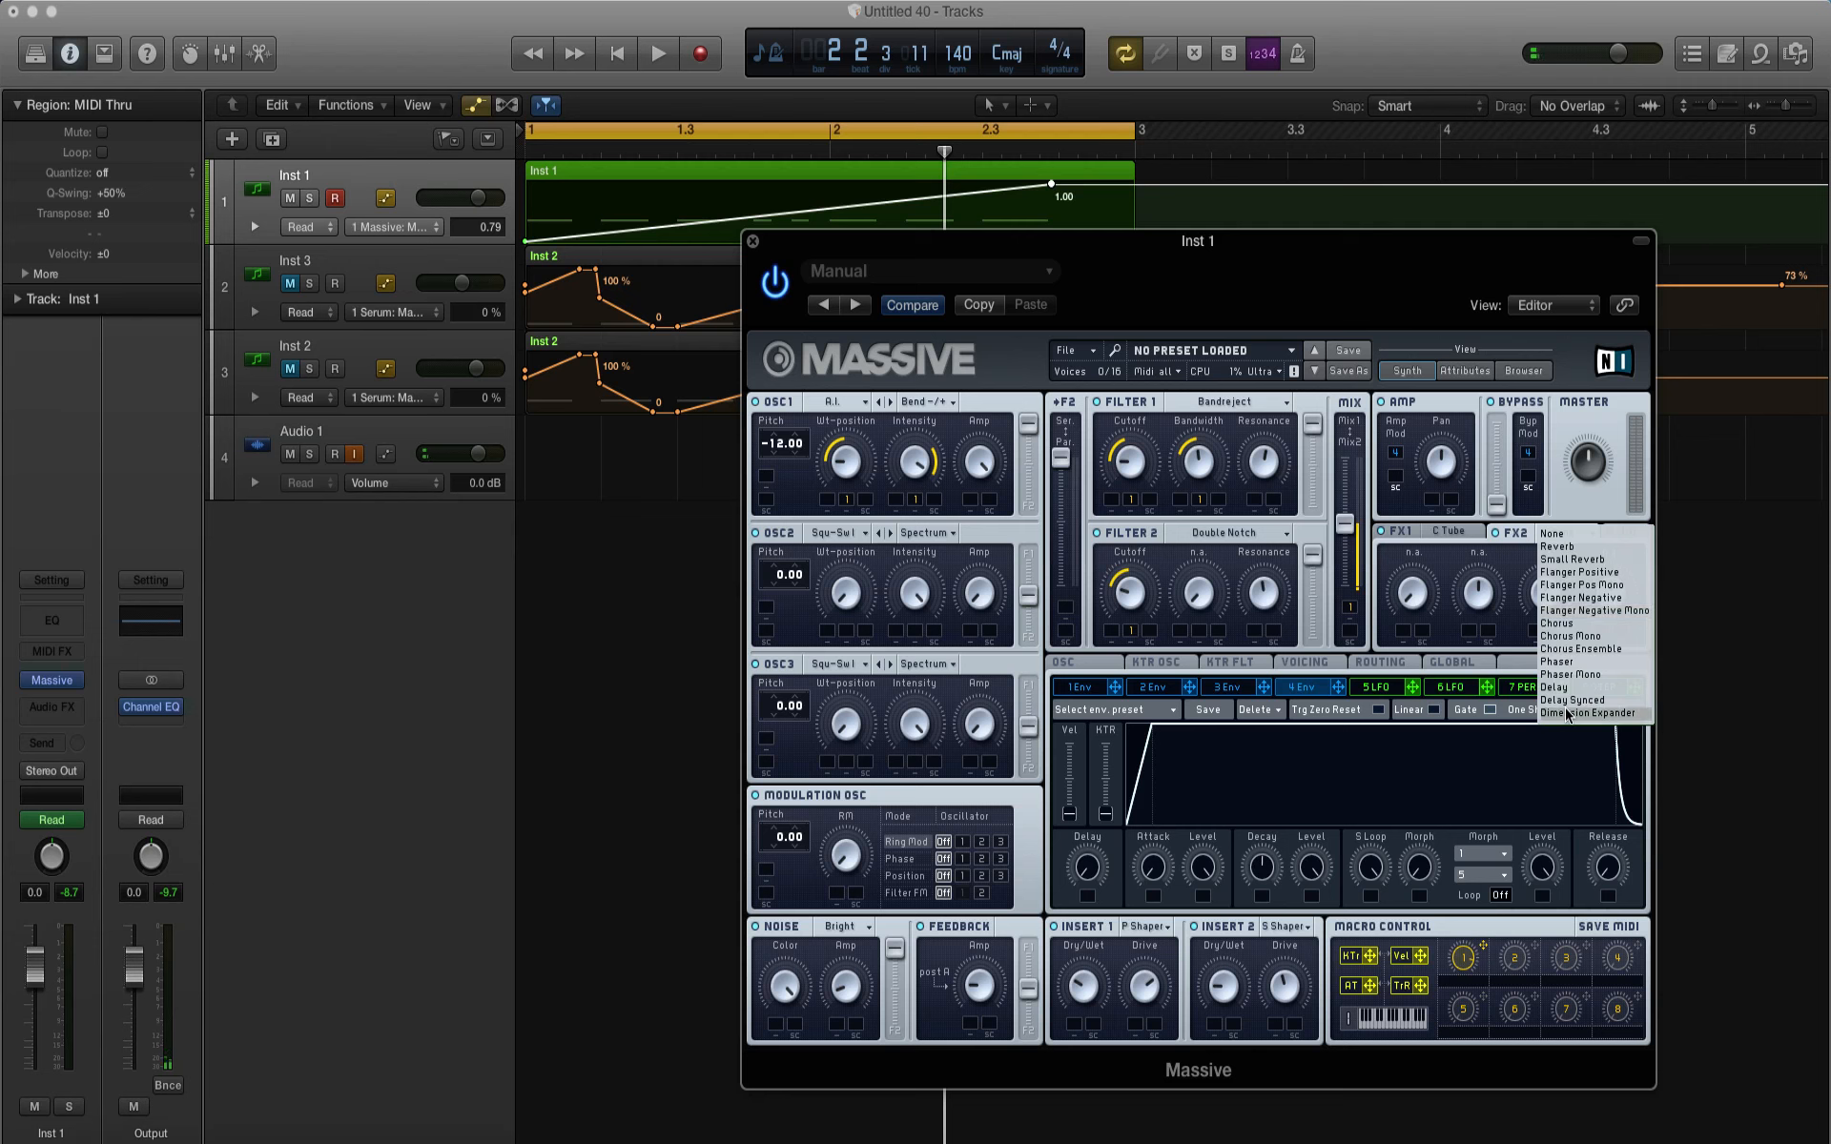
left_click(1583, 715)
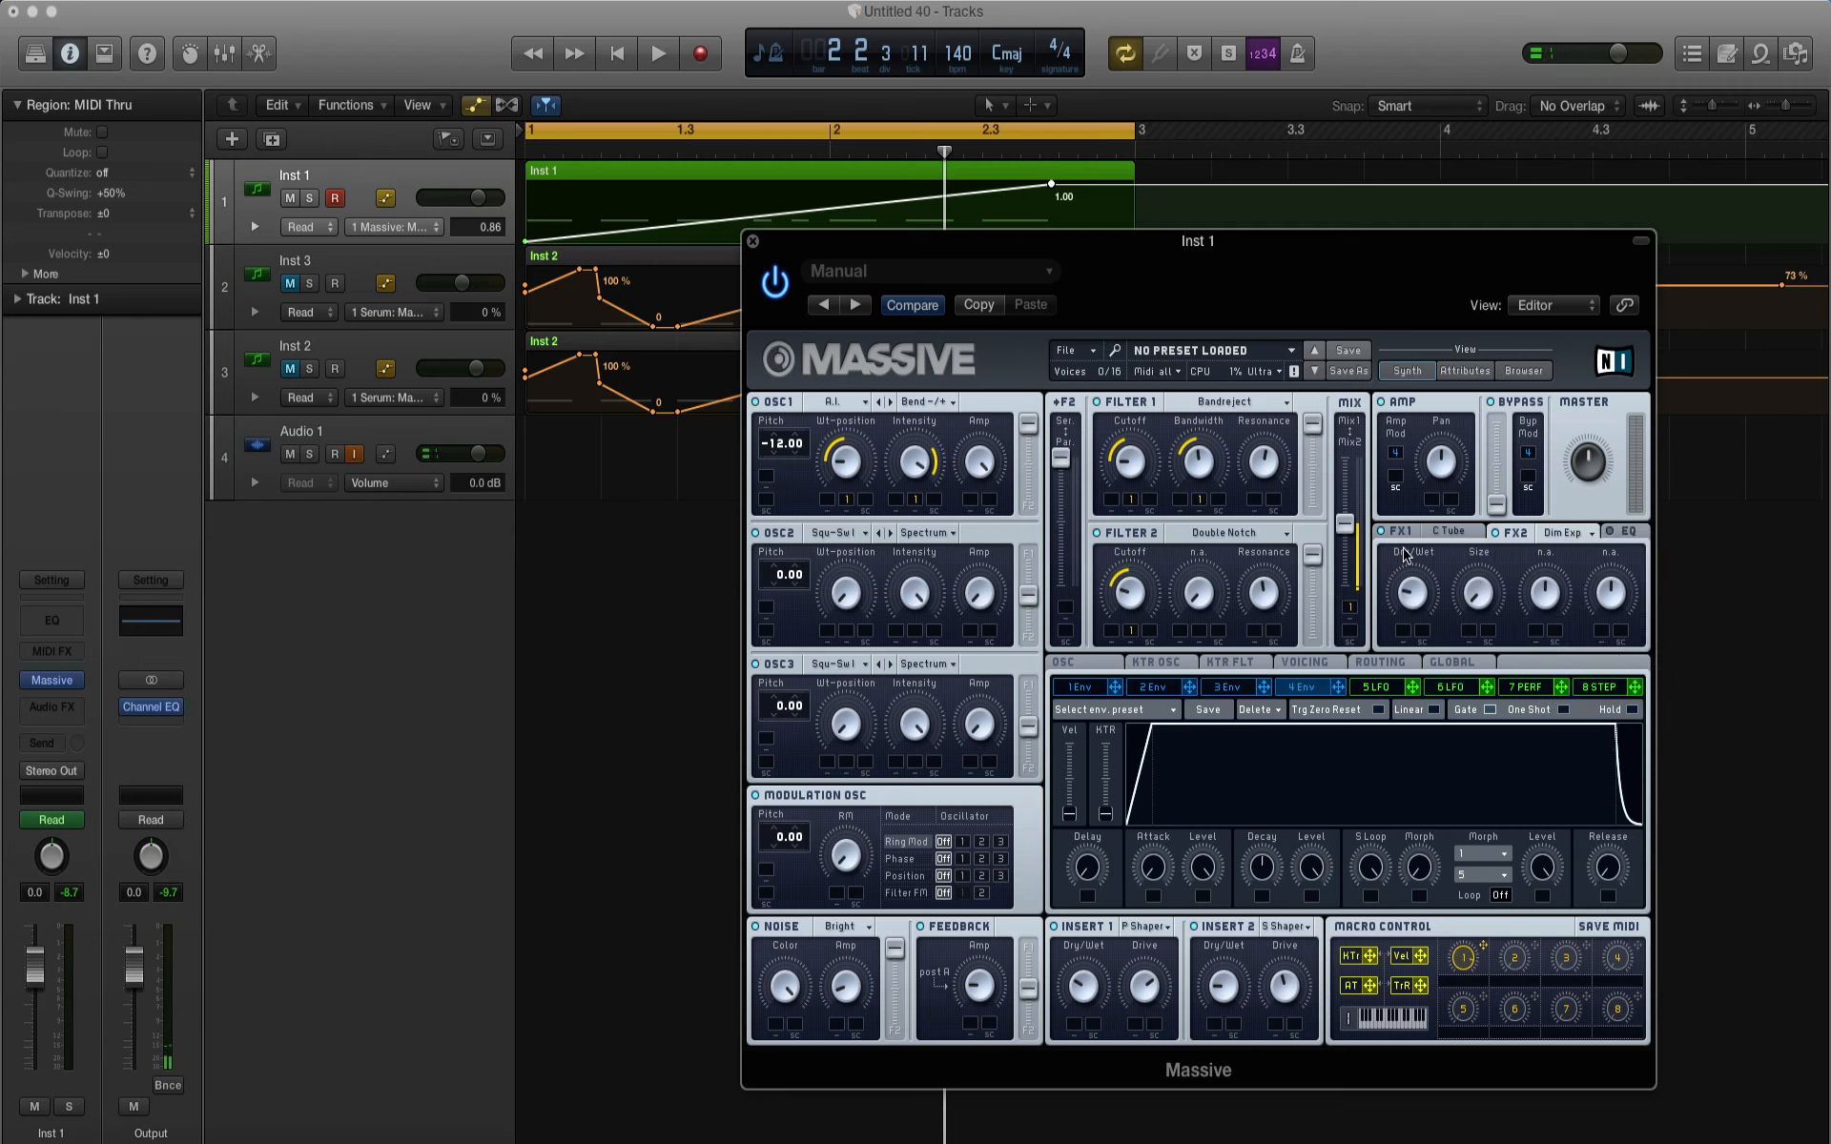
key("space")
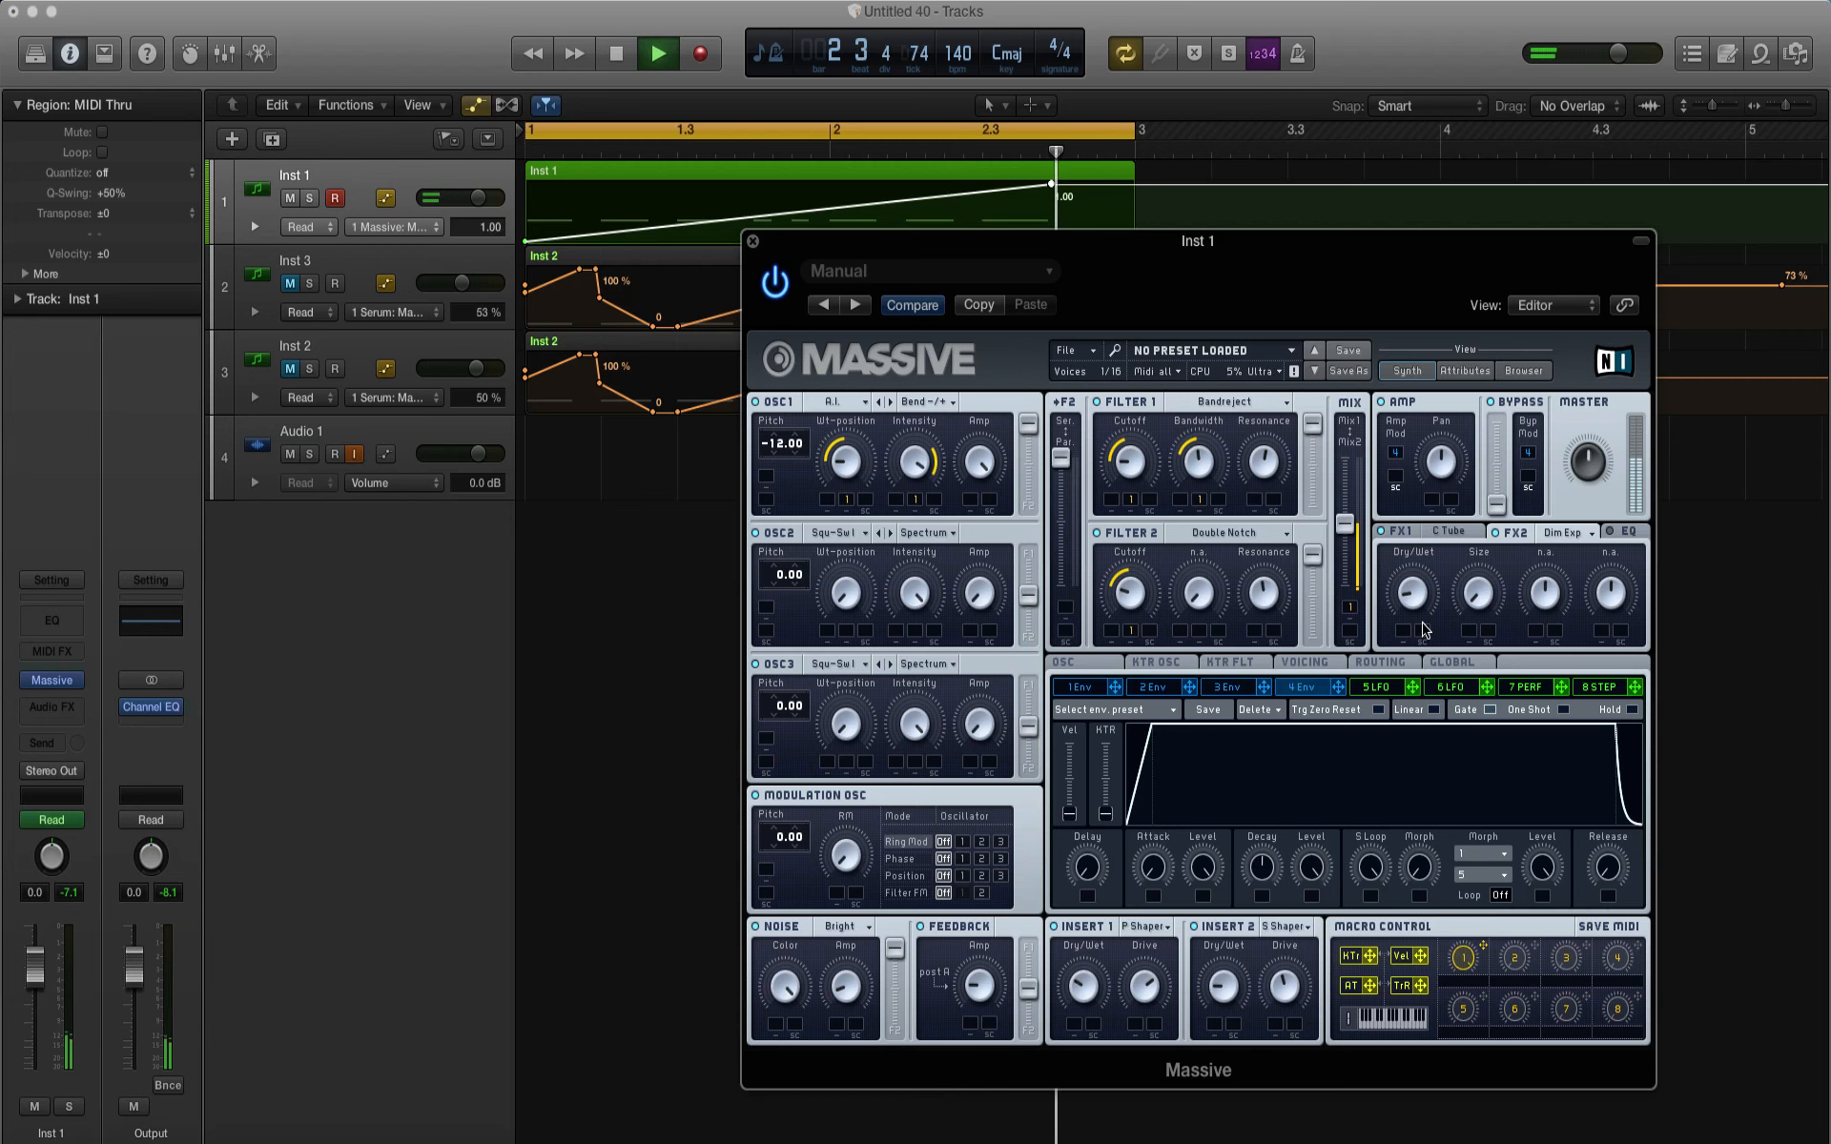
key("space")
Step: Adjust the synth's built-in EQ, close the Massive window and play the loop
left_click(1627, 533)
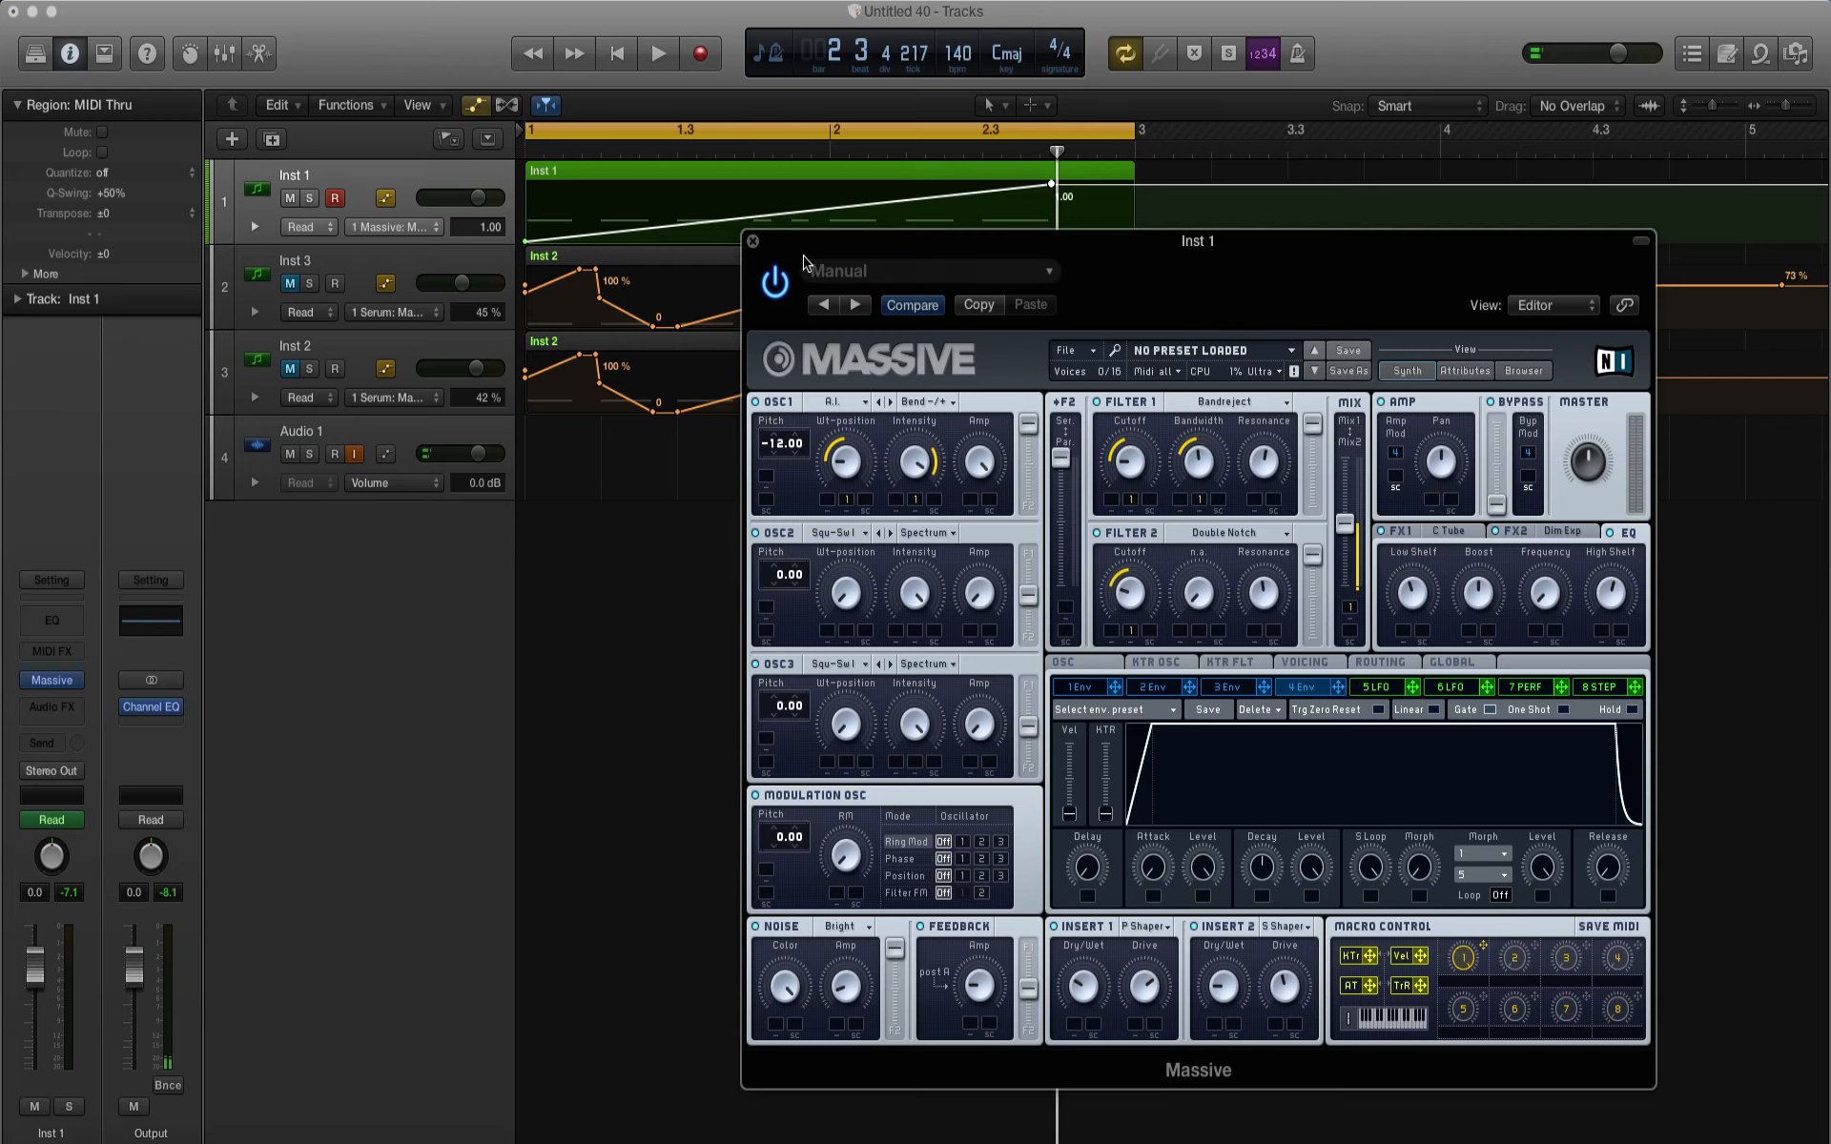
left_click(754, 242)
key("space")
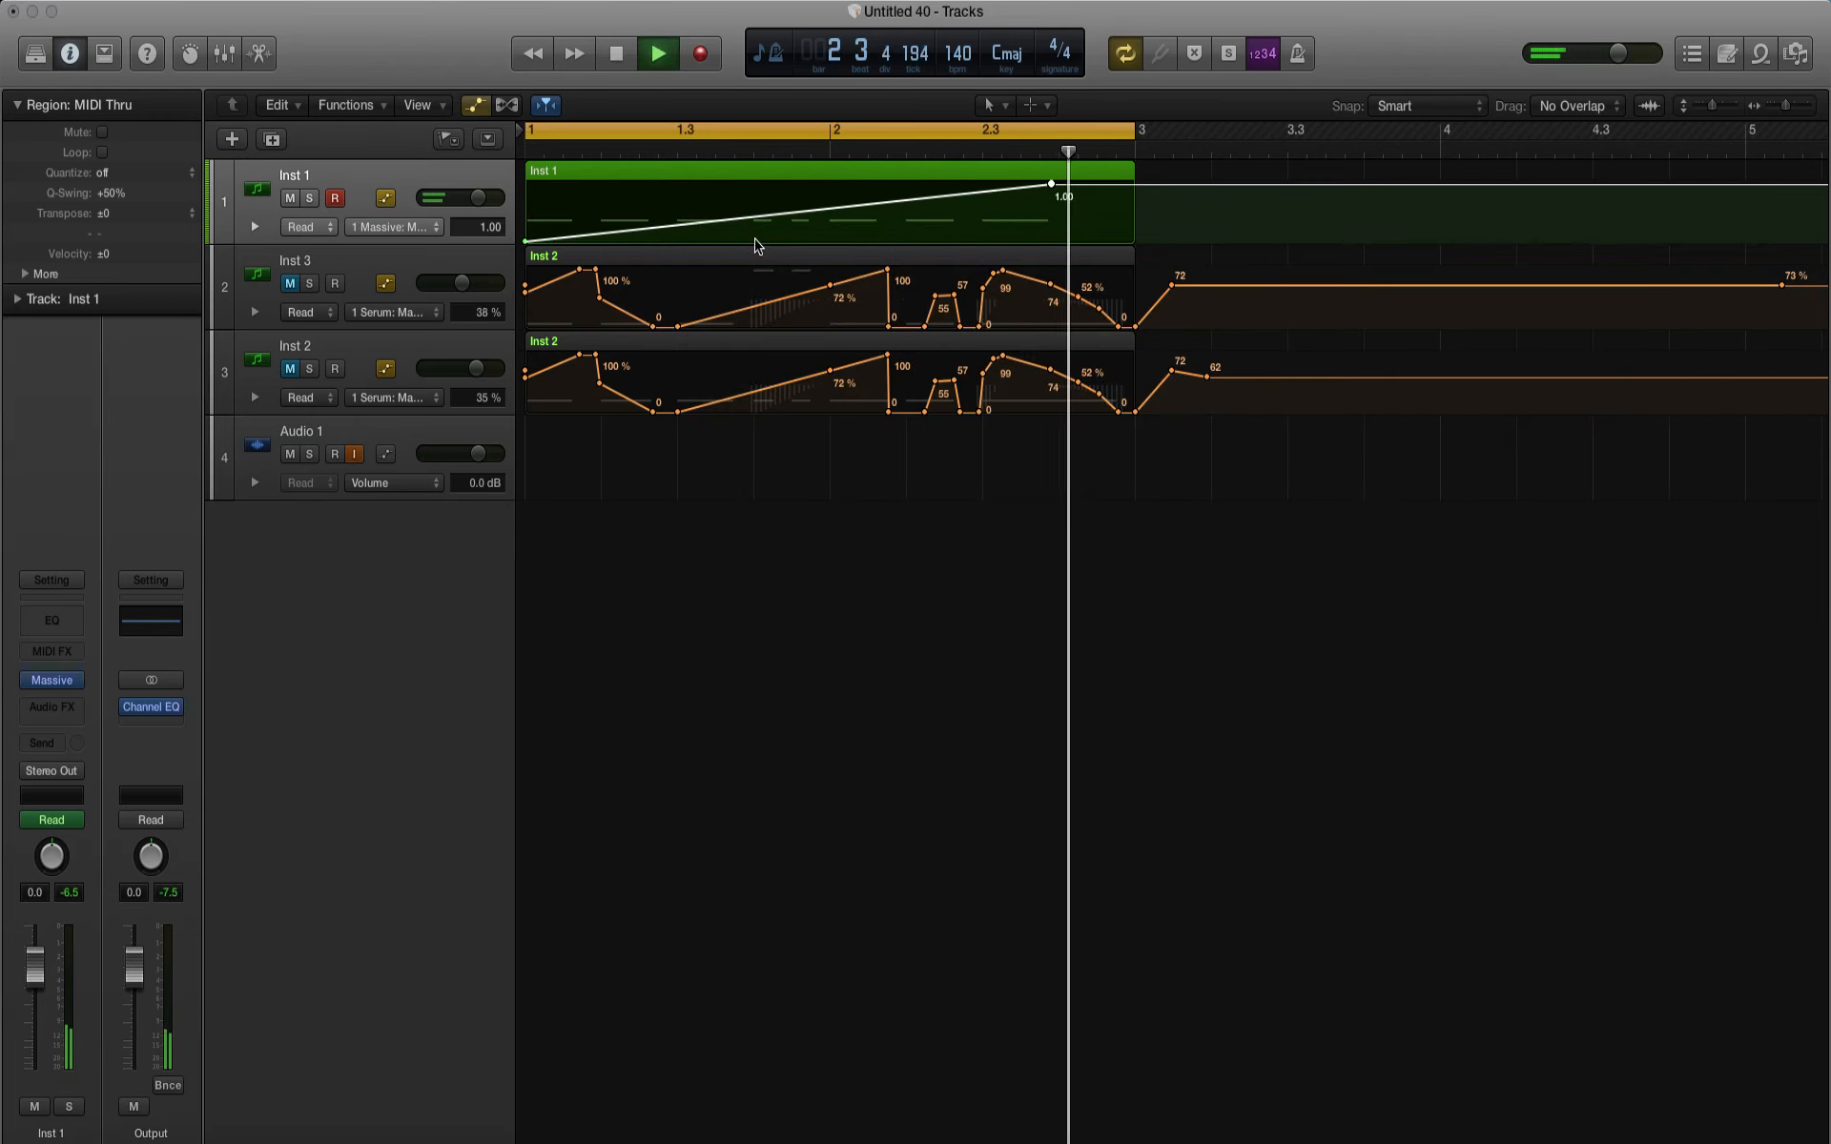
key("space")
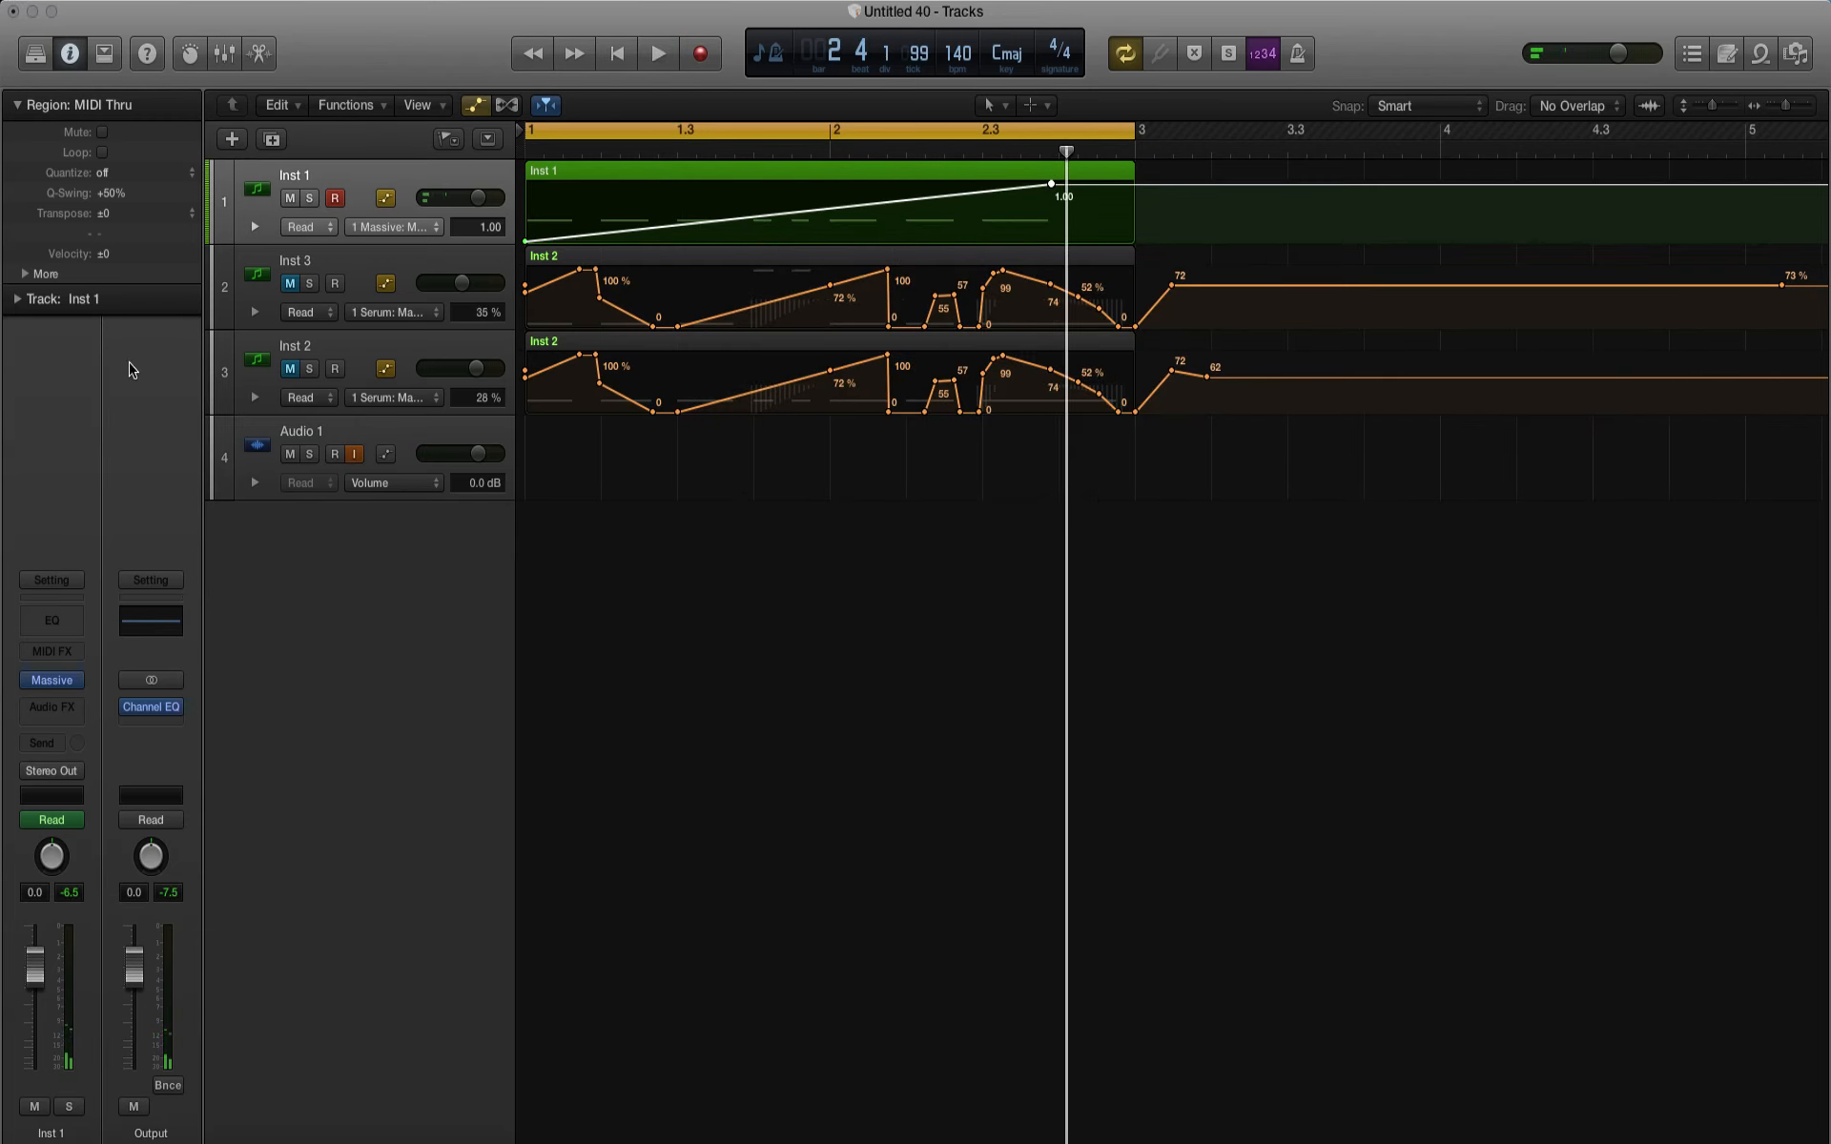
Step: Insert FabFilter FF Pro-Q 2 on the Inst 1 channel after Massive and play the loop through it
left_click(53, 710)
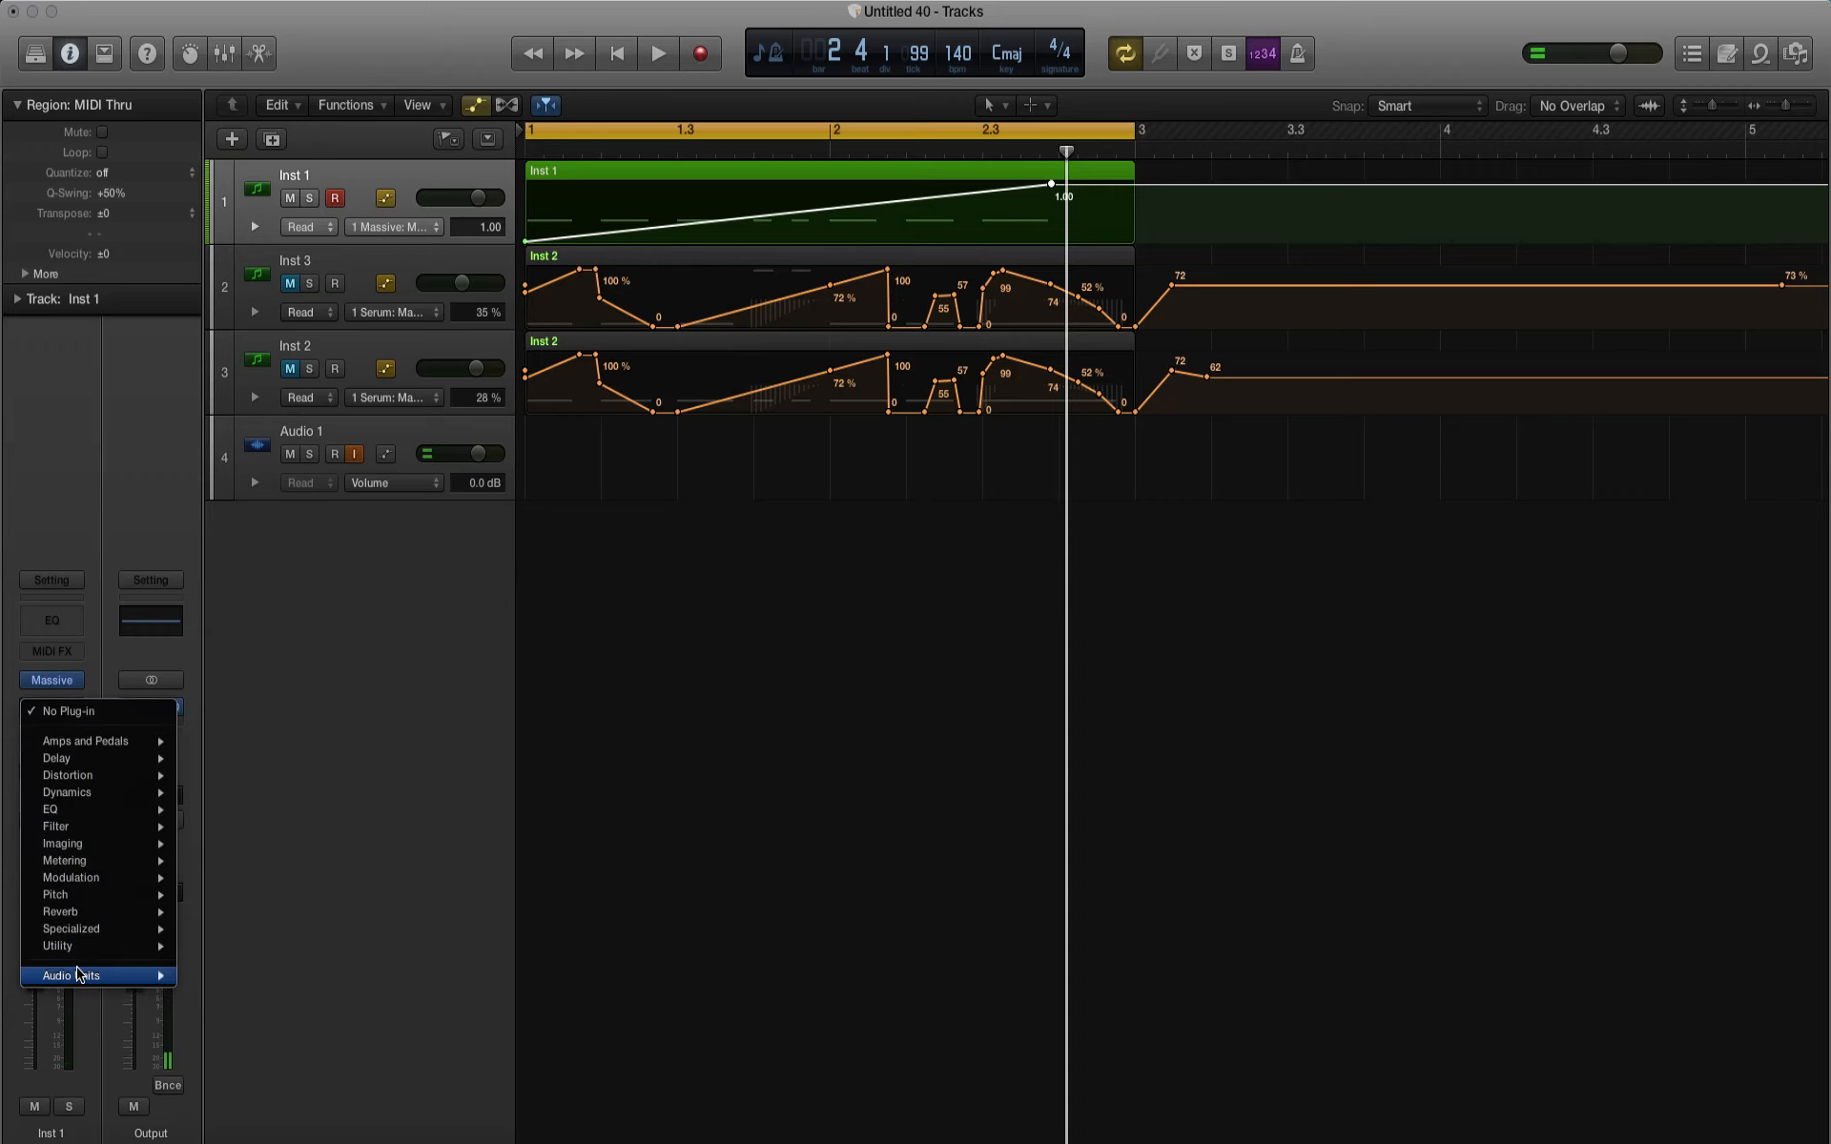
mouse_move(79, 974)
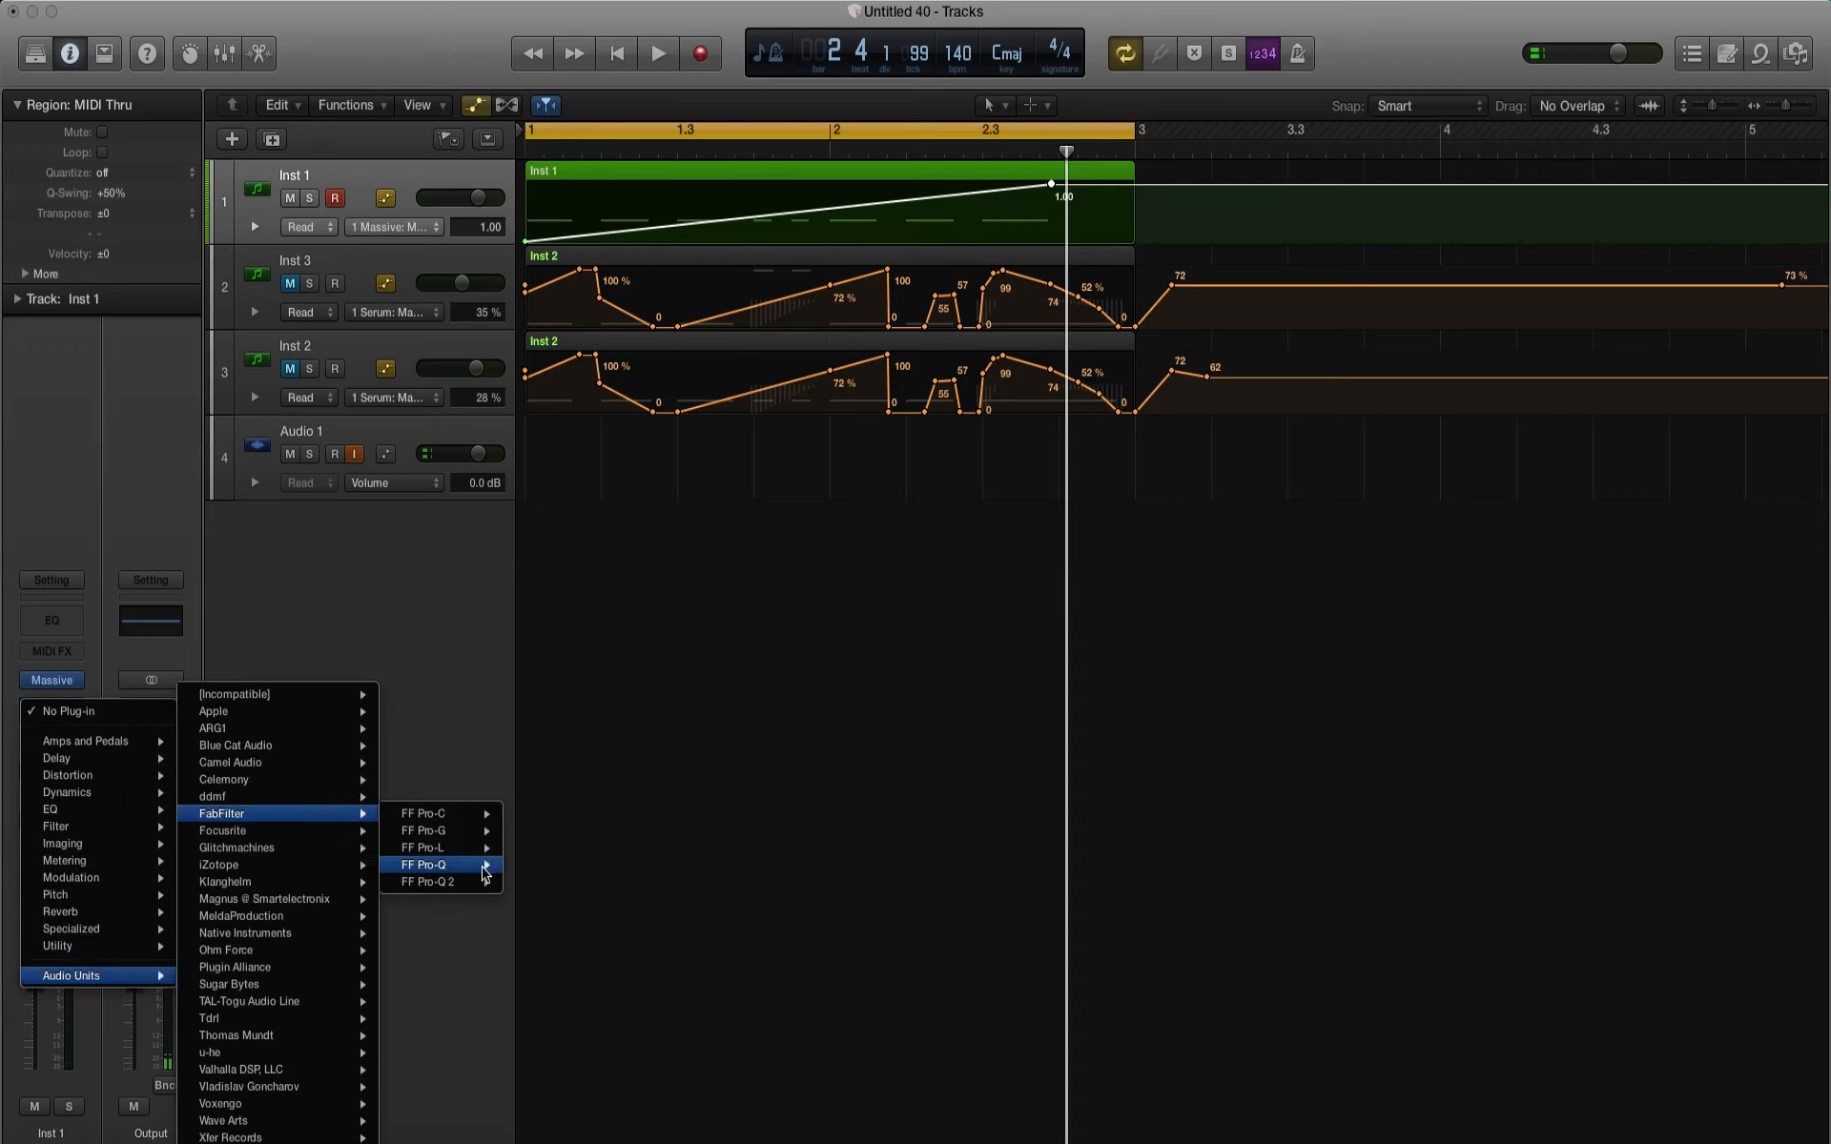
left_click(528, 882)
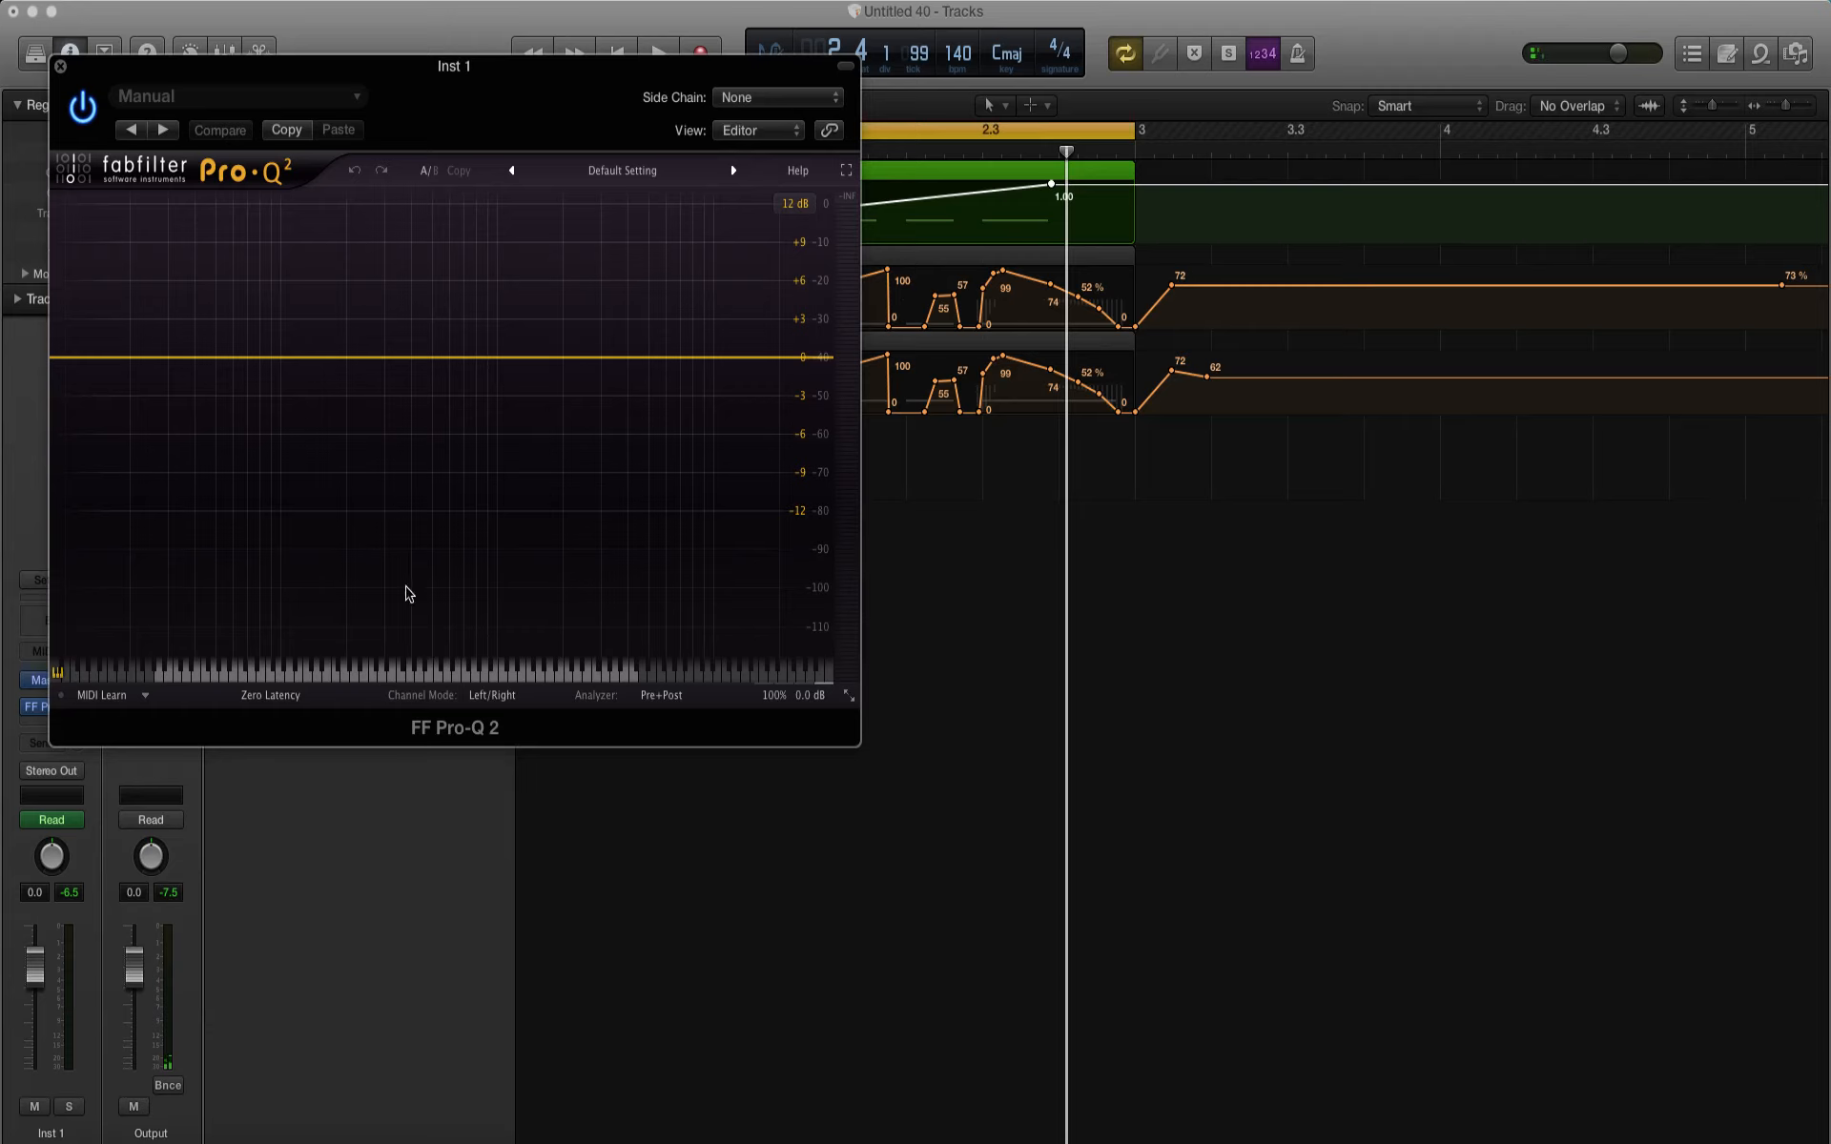
key("space")
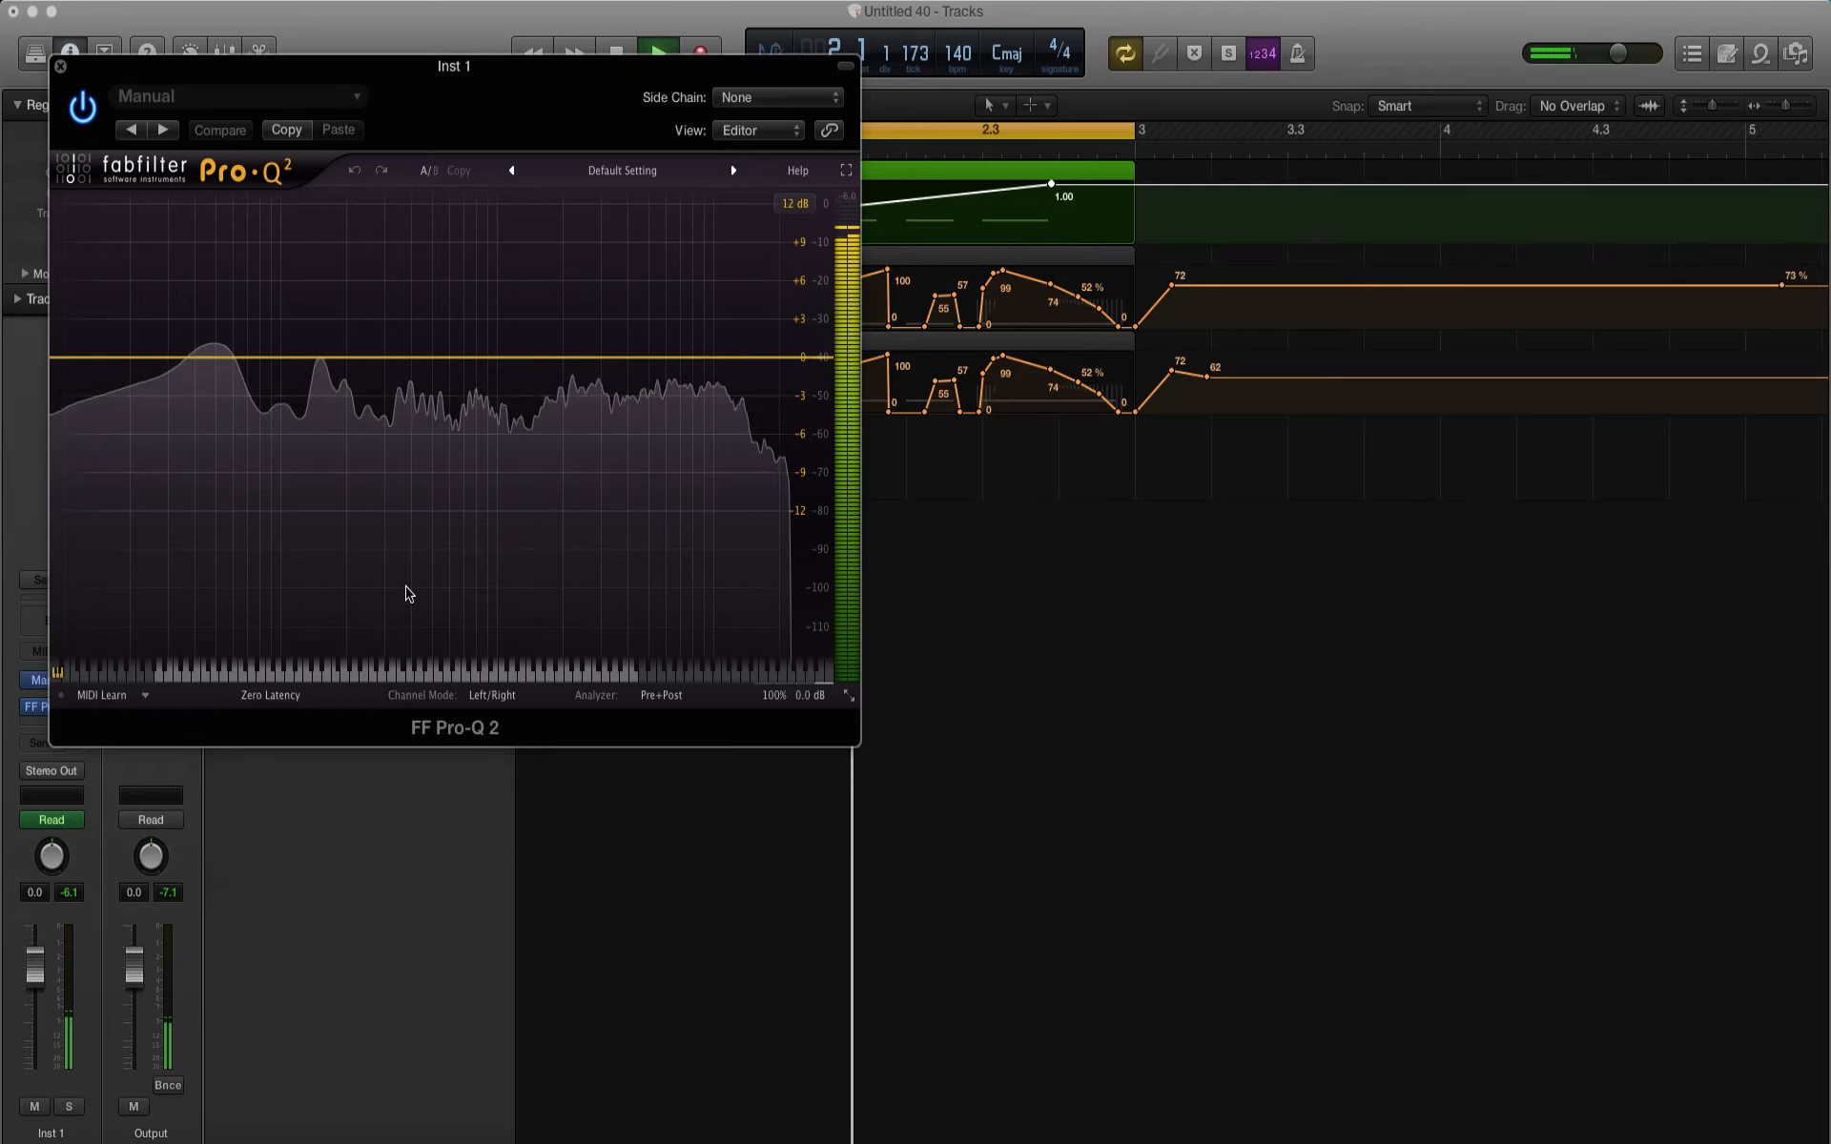
key("space")
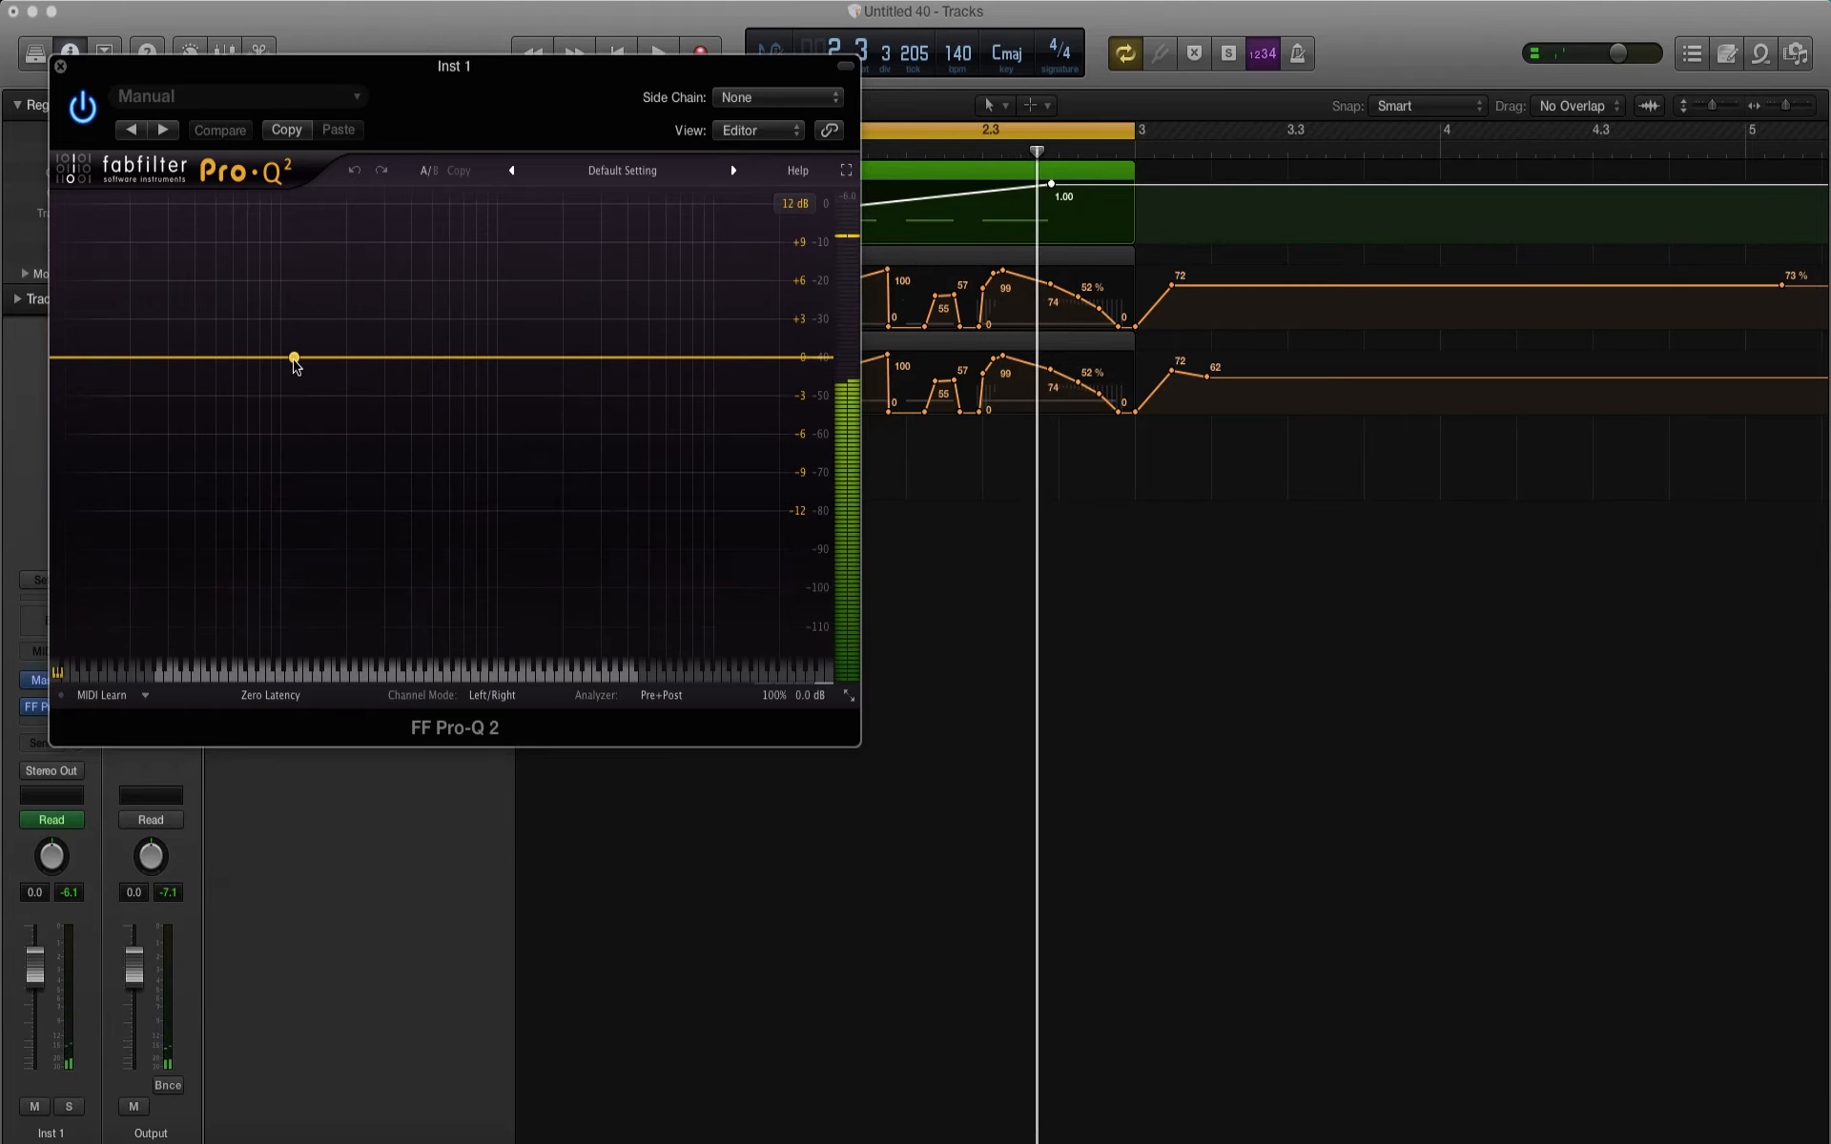
Step: Add an EQ band in the low range as a Low Cut with a 96 dB/oct slope
left_click(295, 359)
left_click(139, 621)
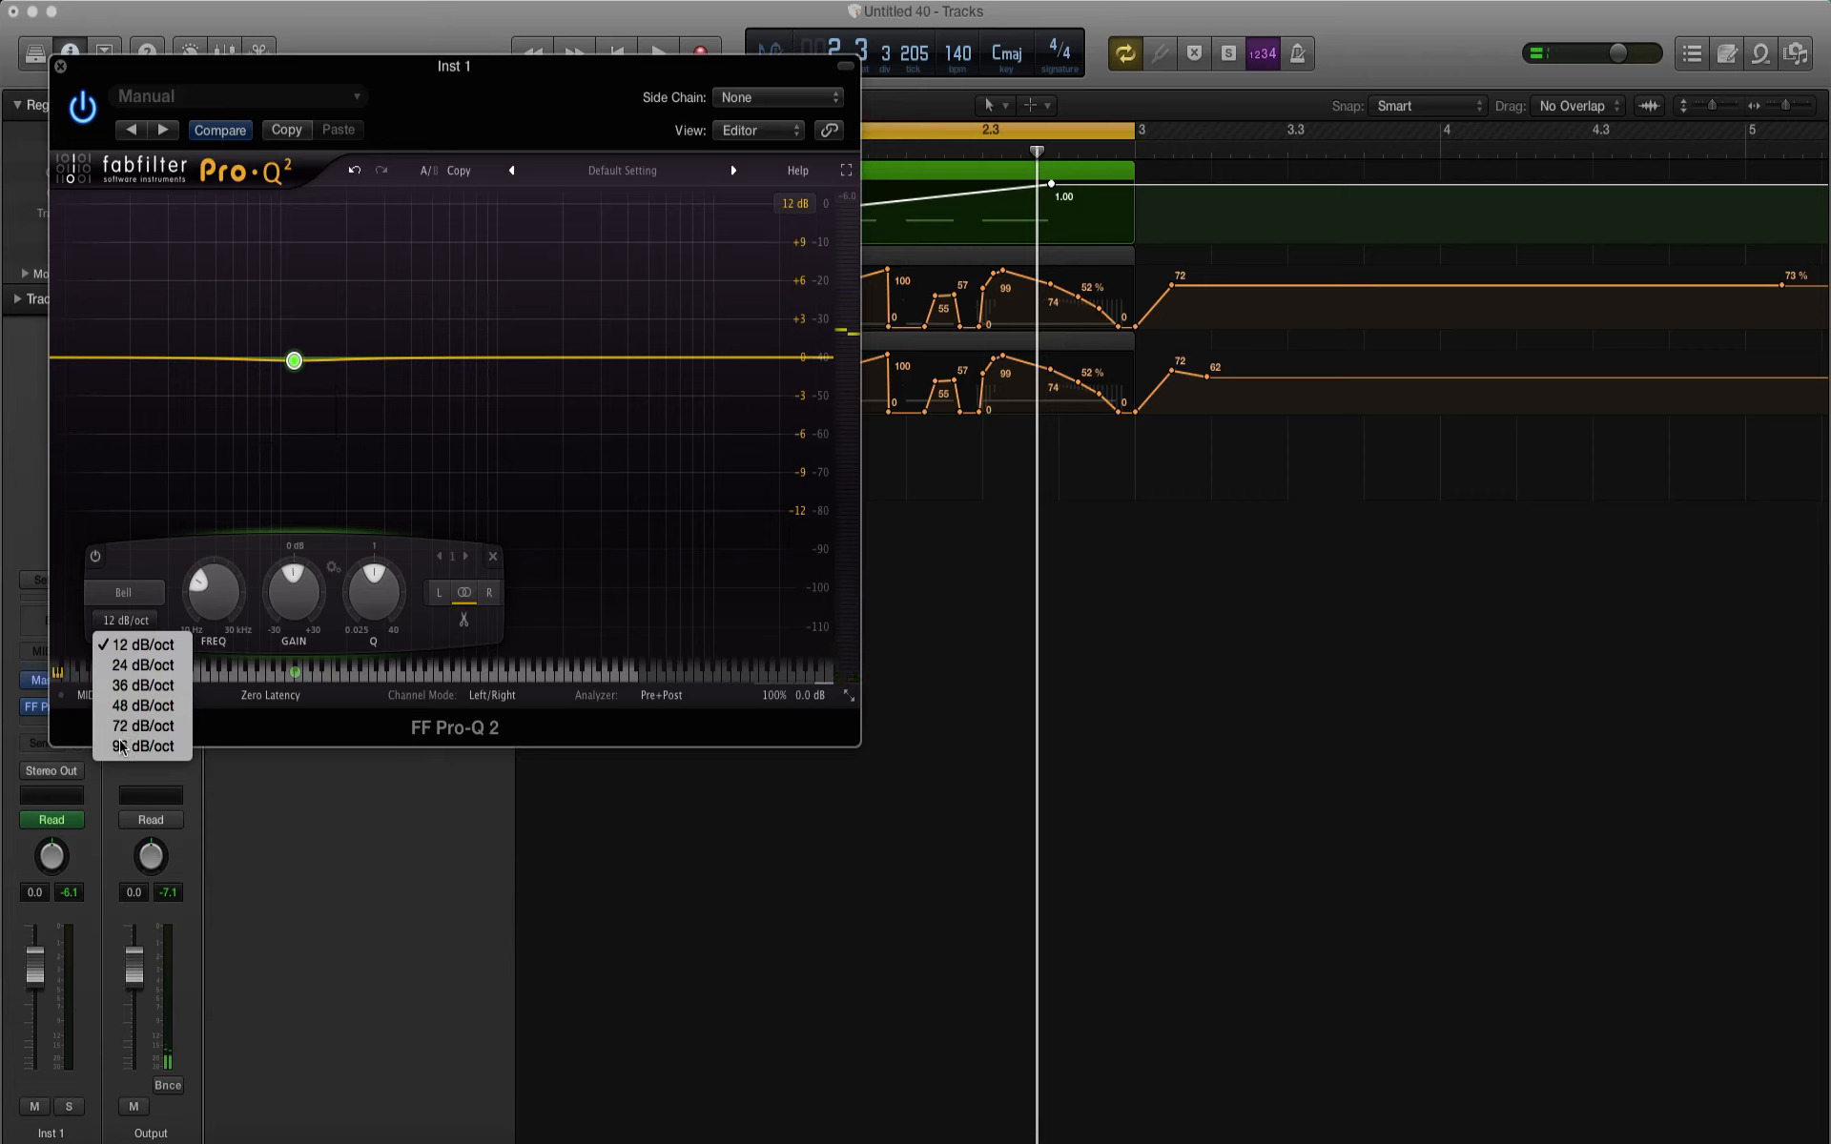
left_click(122, 746)
left_click(102, 599)
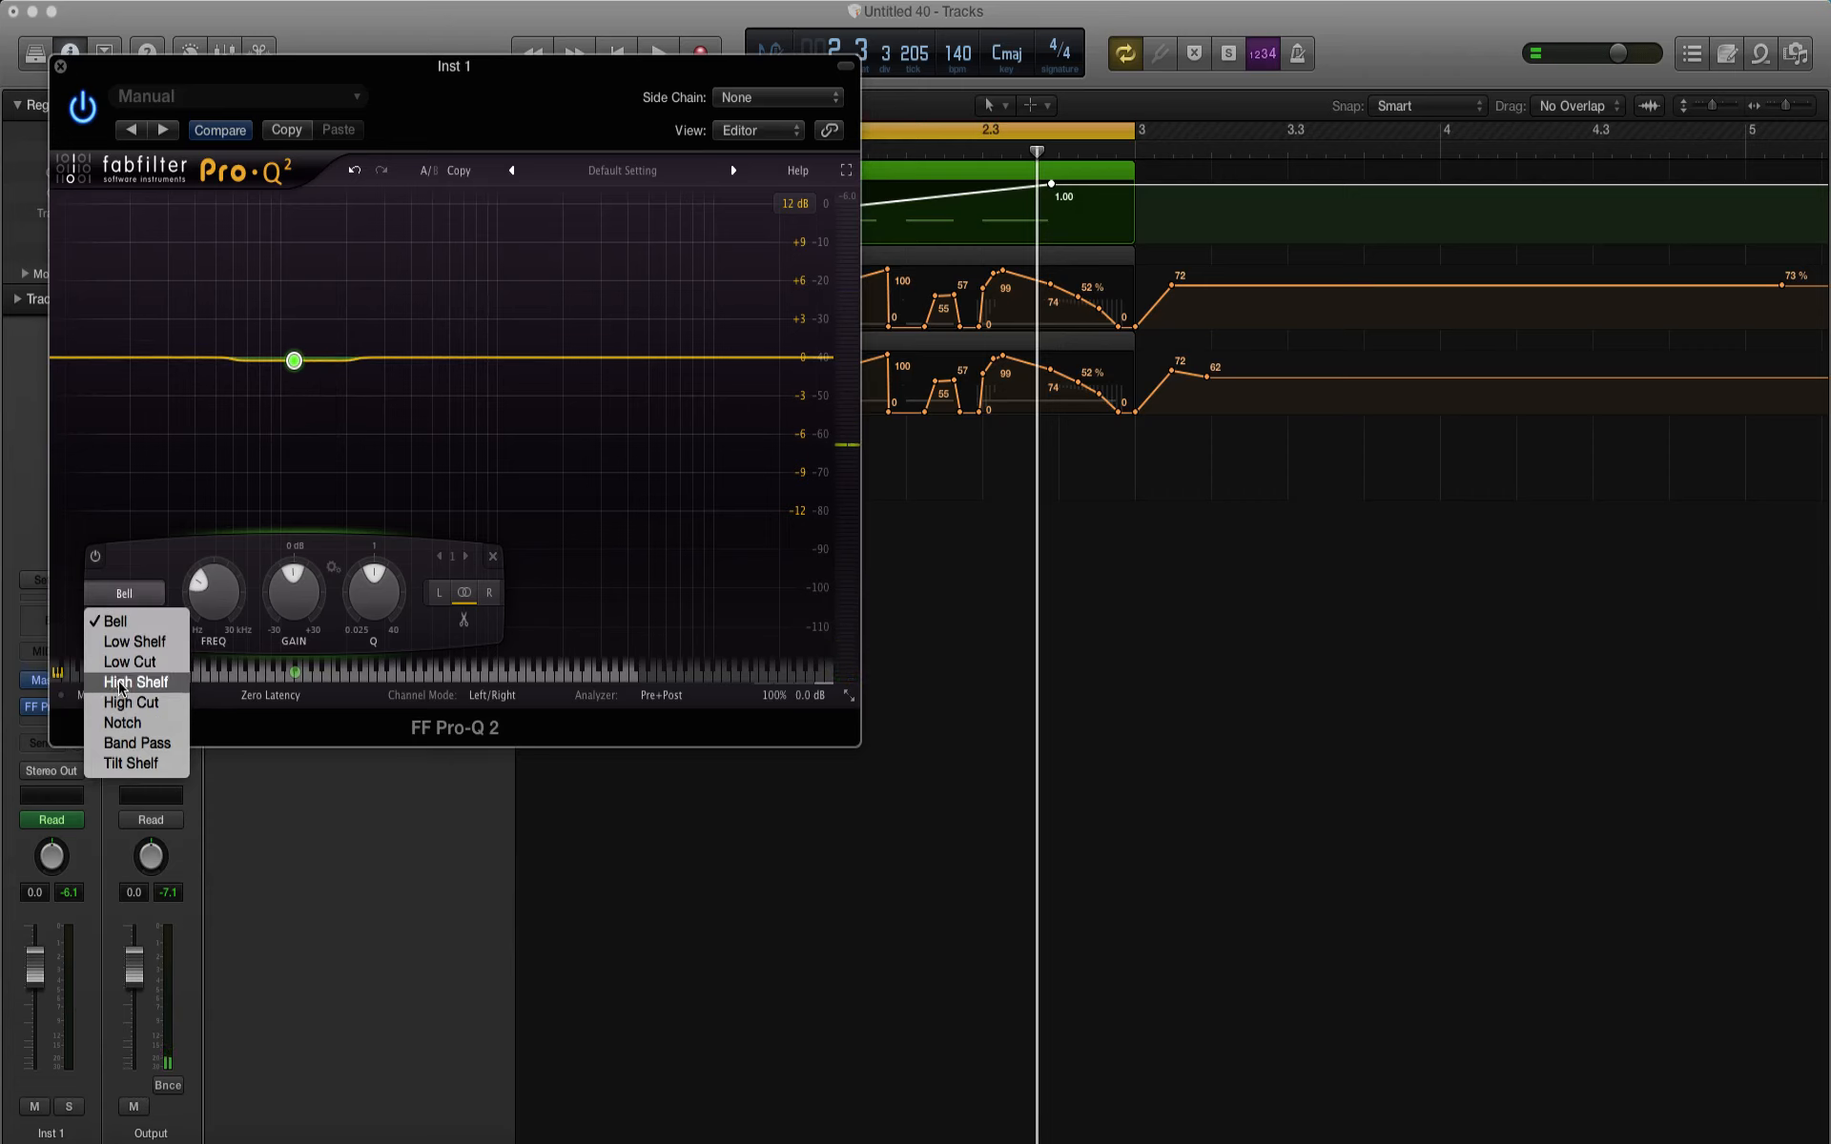
left_click(129, 662)
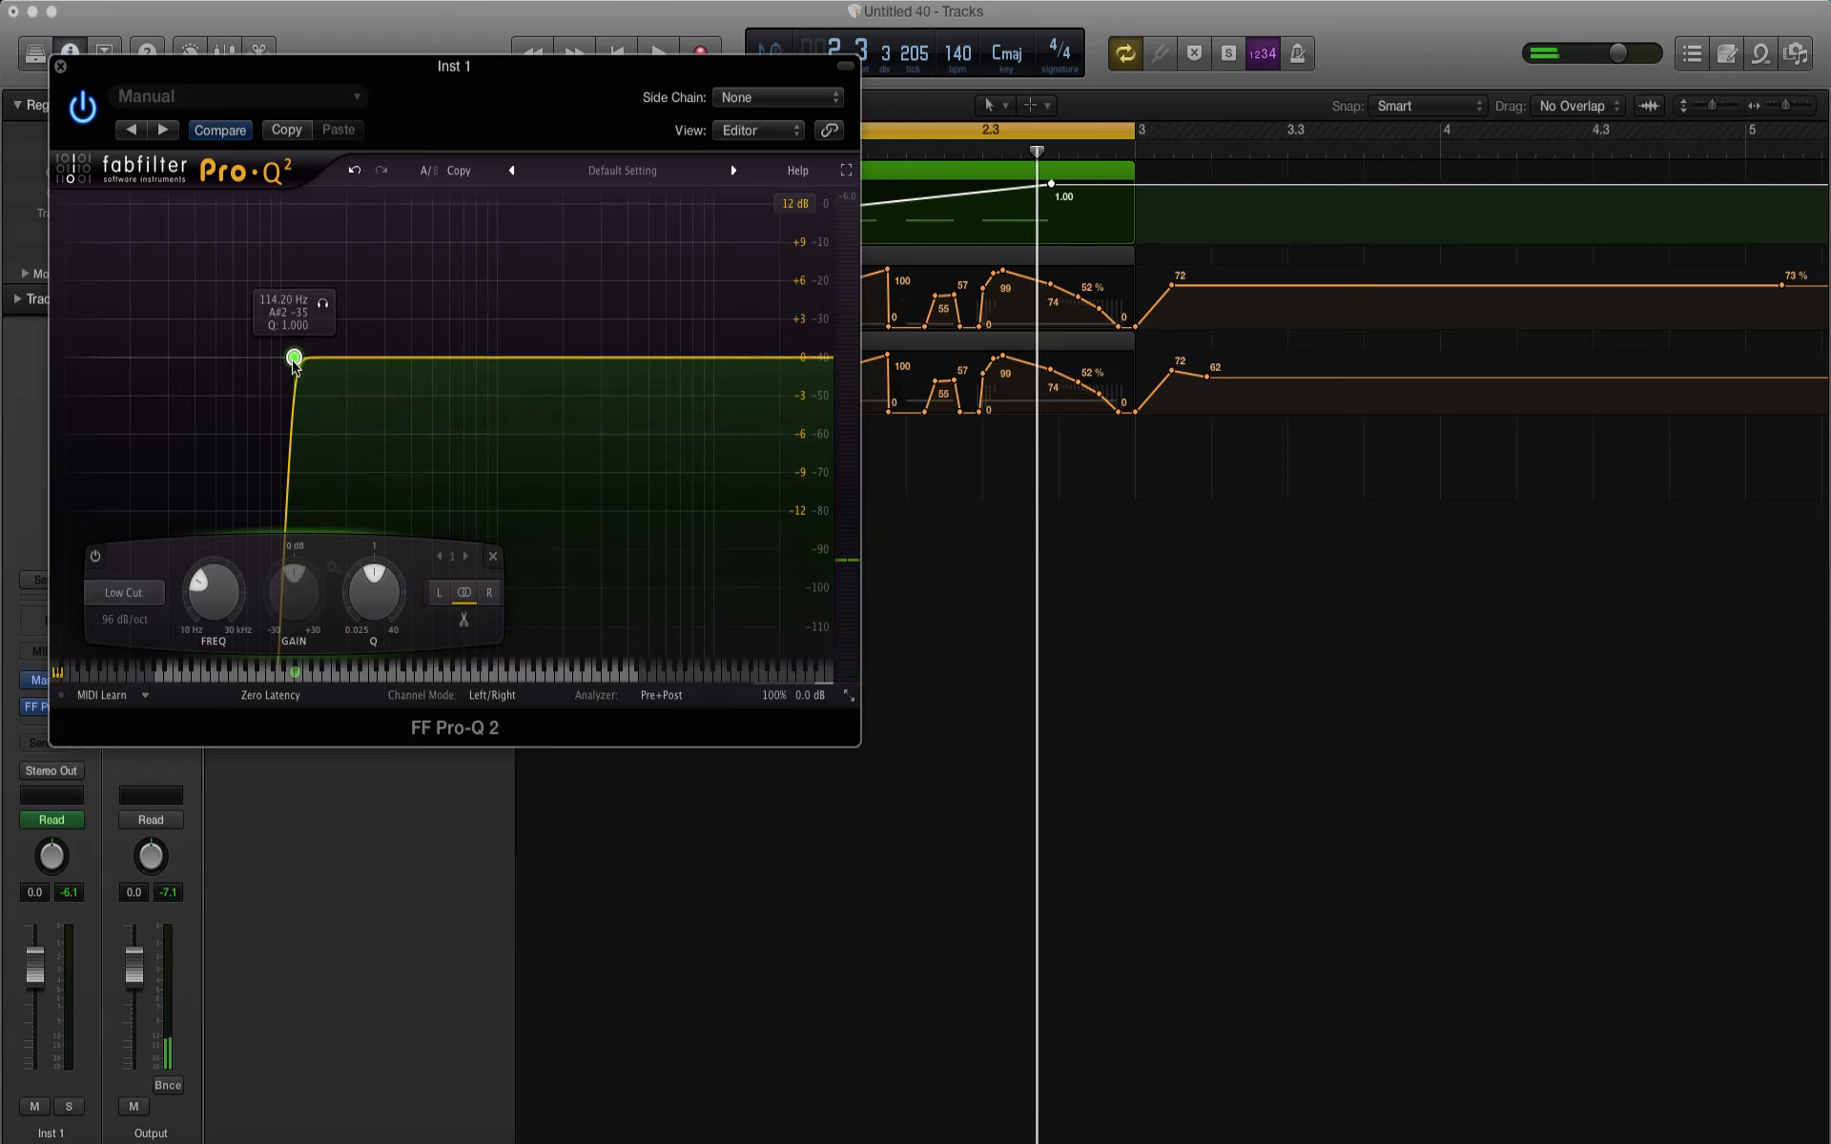
Step: Position the Low Cut band at about 119 Hz while soloing it over the playing loop
left_click_drag(288, 361, 283, 360)
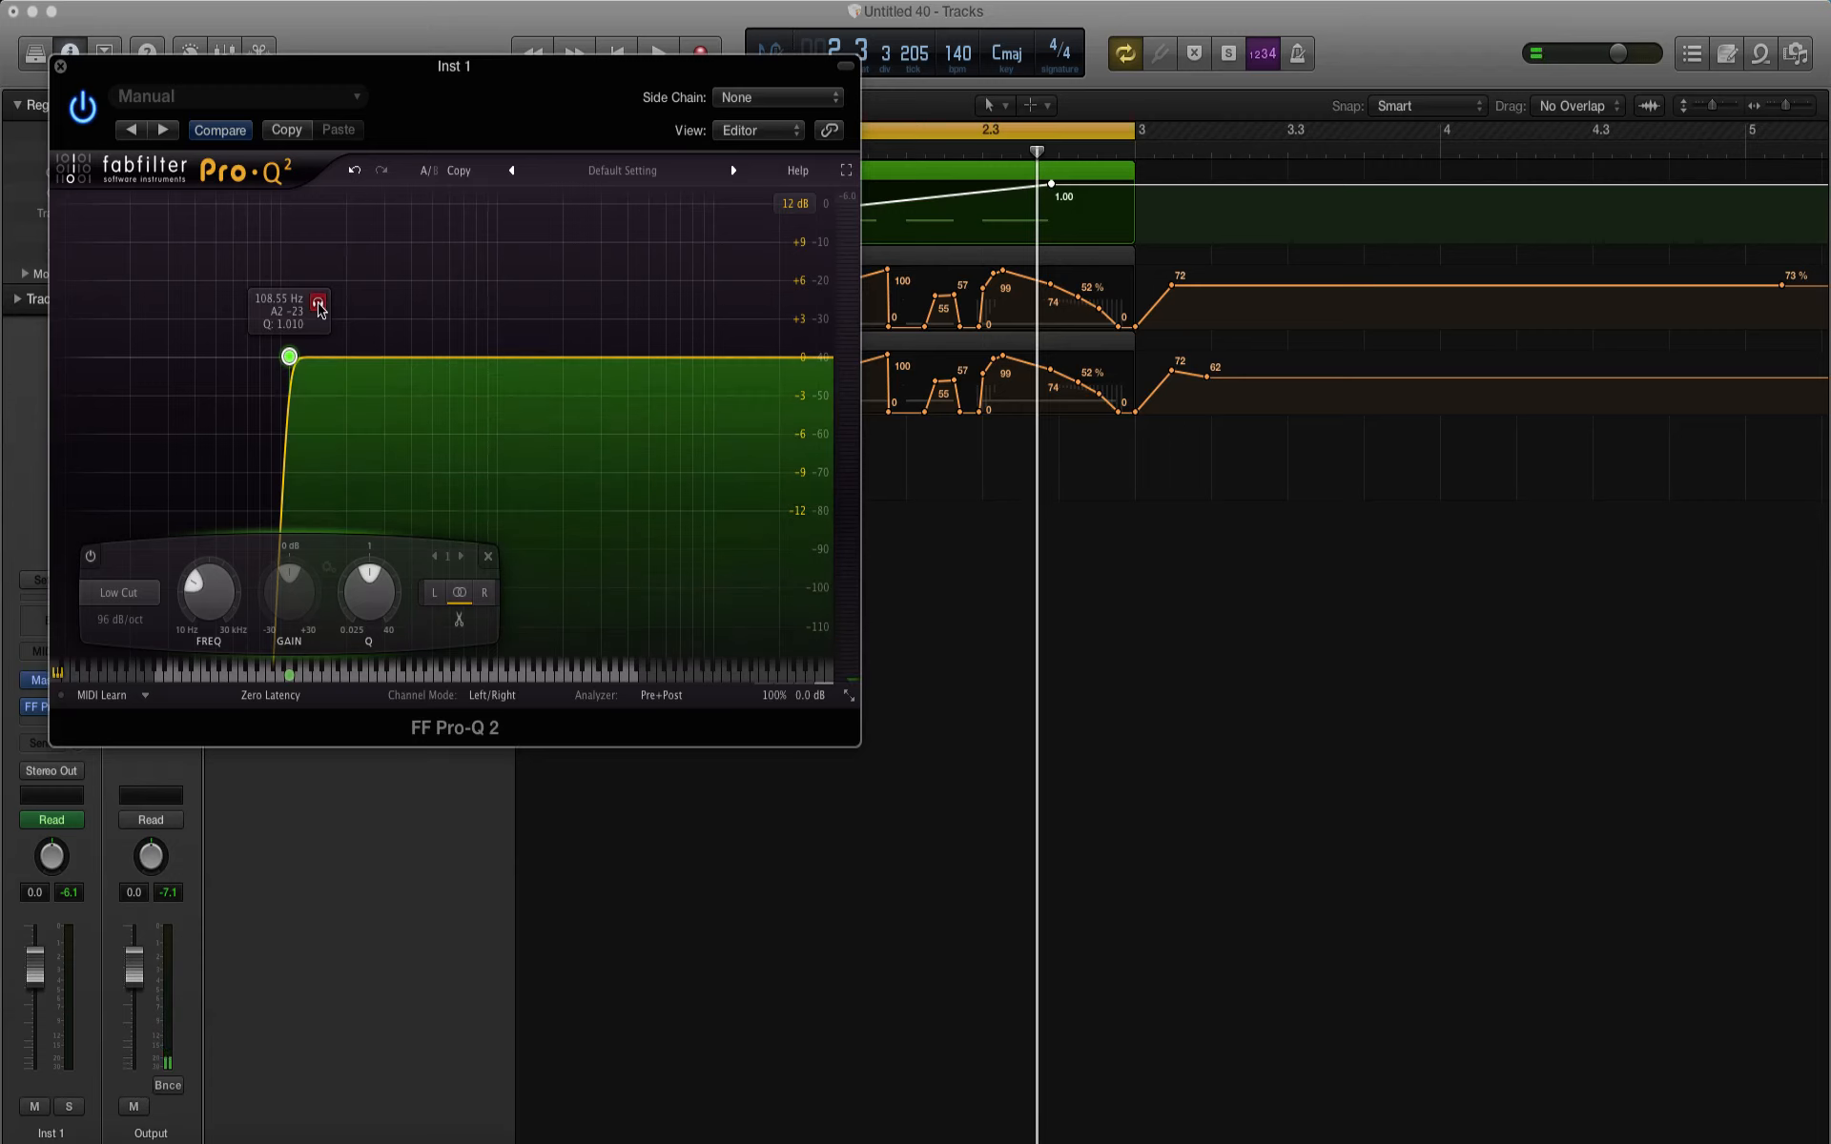
key("space")
left_click_drag(318, 302, 332, 310)
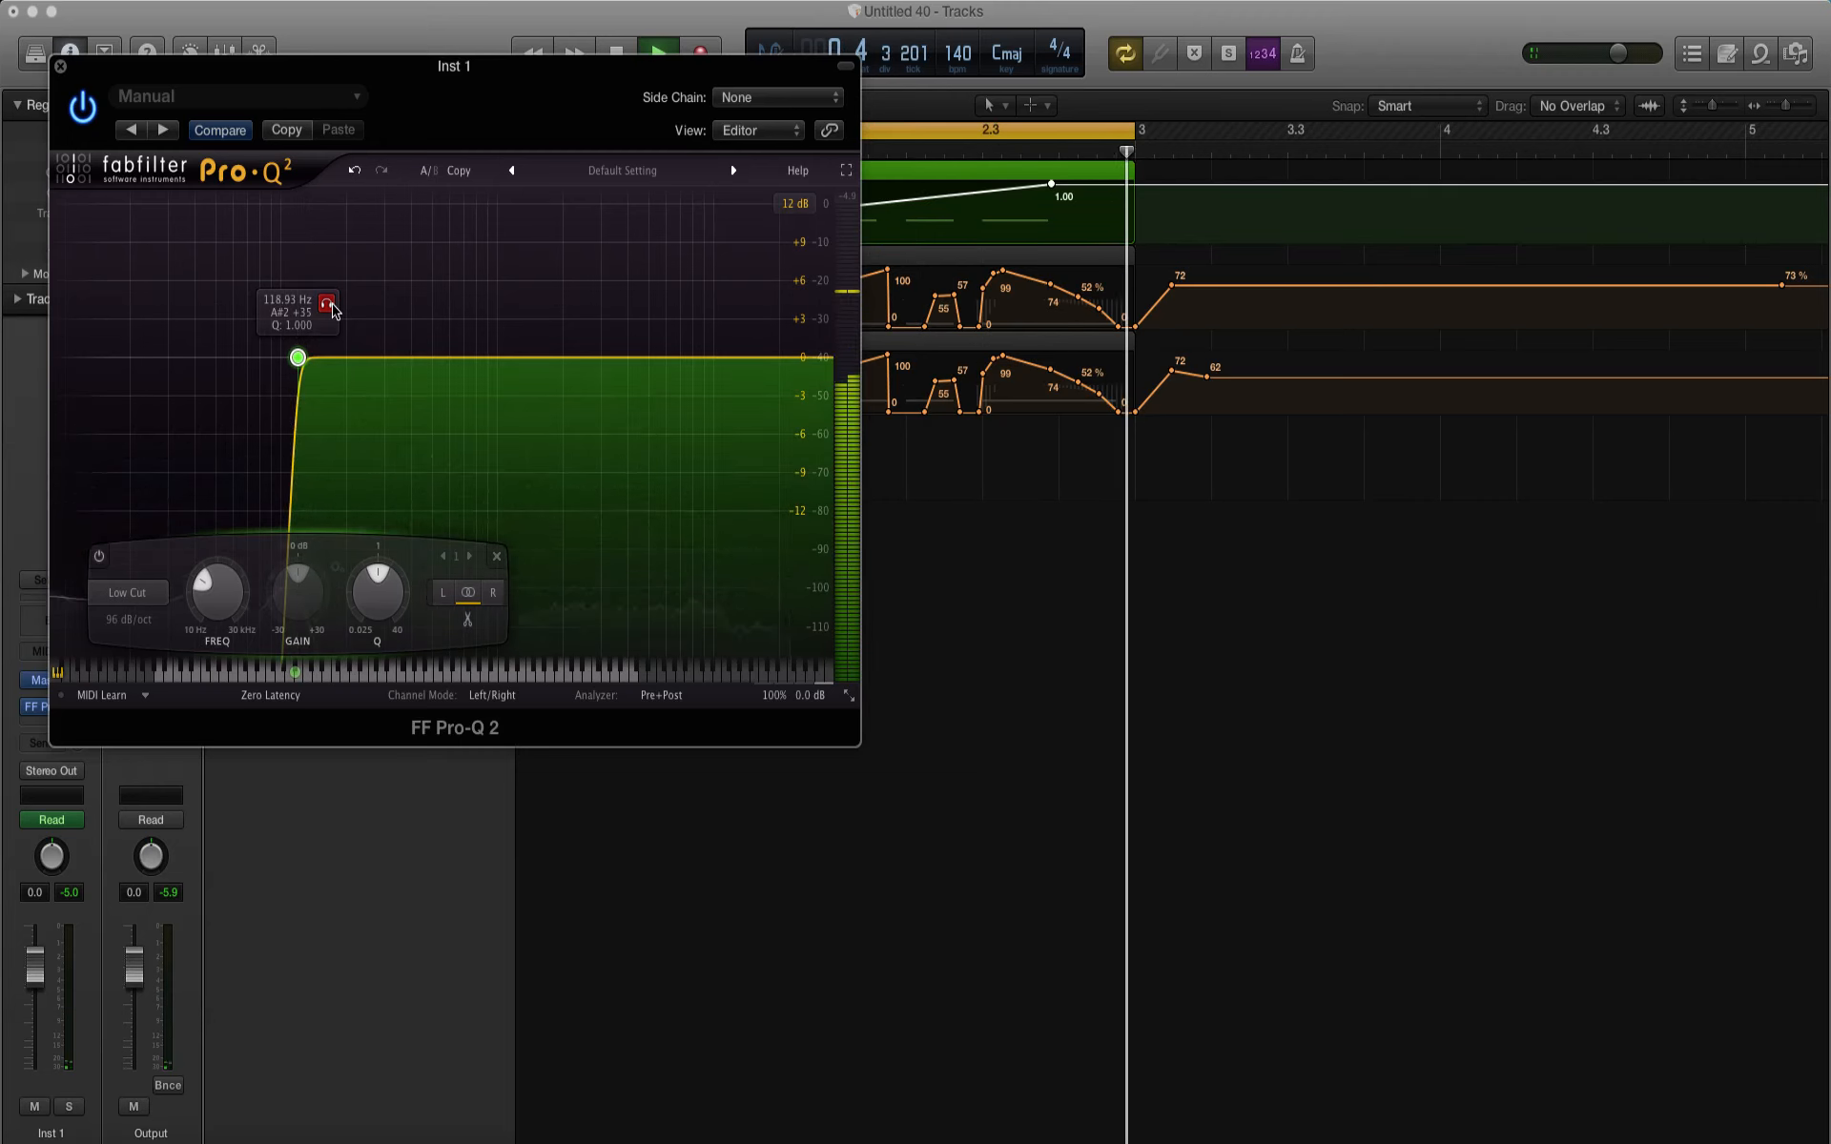
key("space")
key("space")
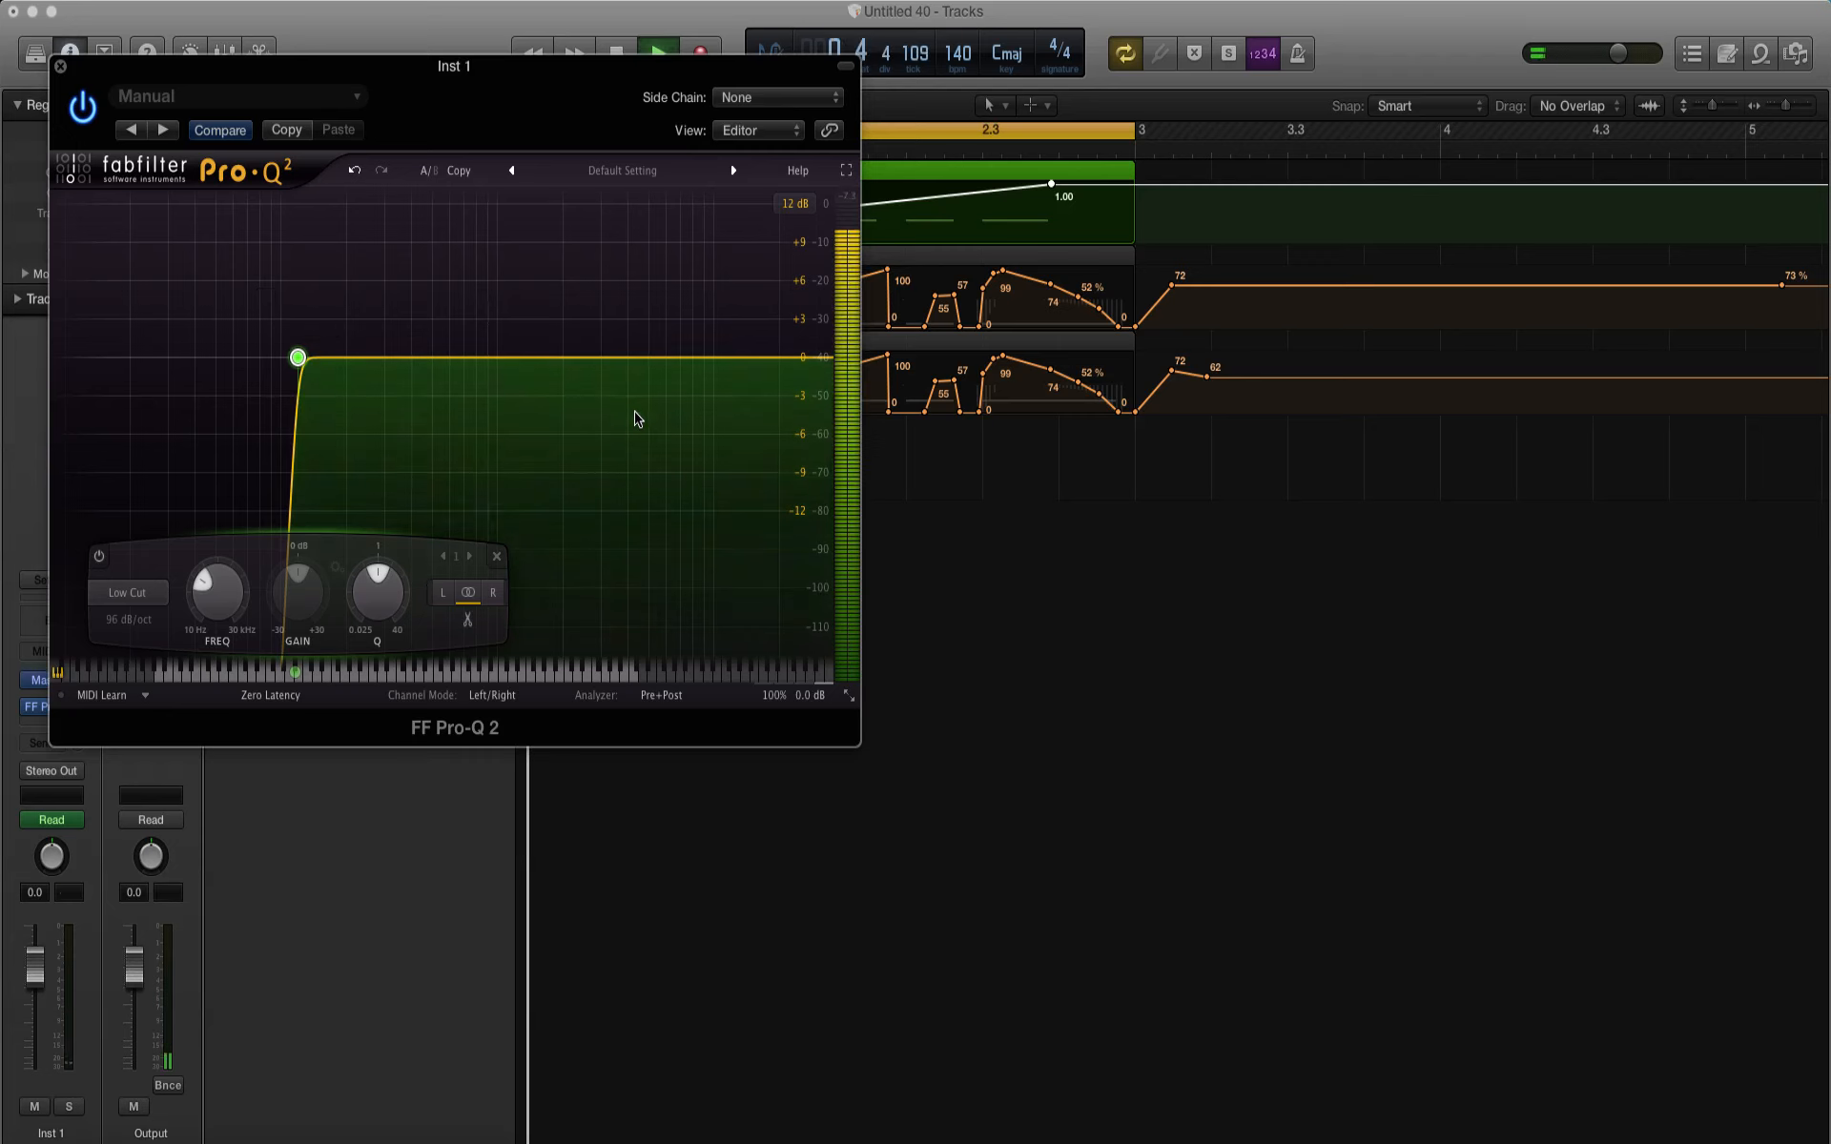
Step: Add a High Shelf band at about 13.5 kHz with a cut of about 3.25 dB while playing the loop
double_click(745, 368)
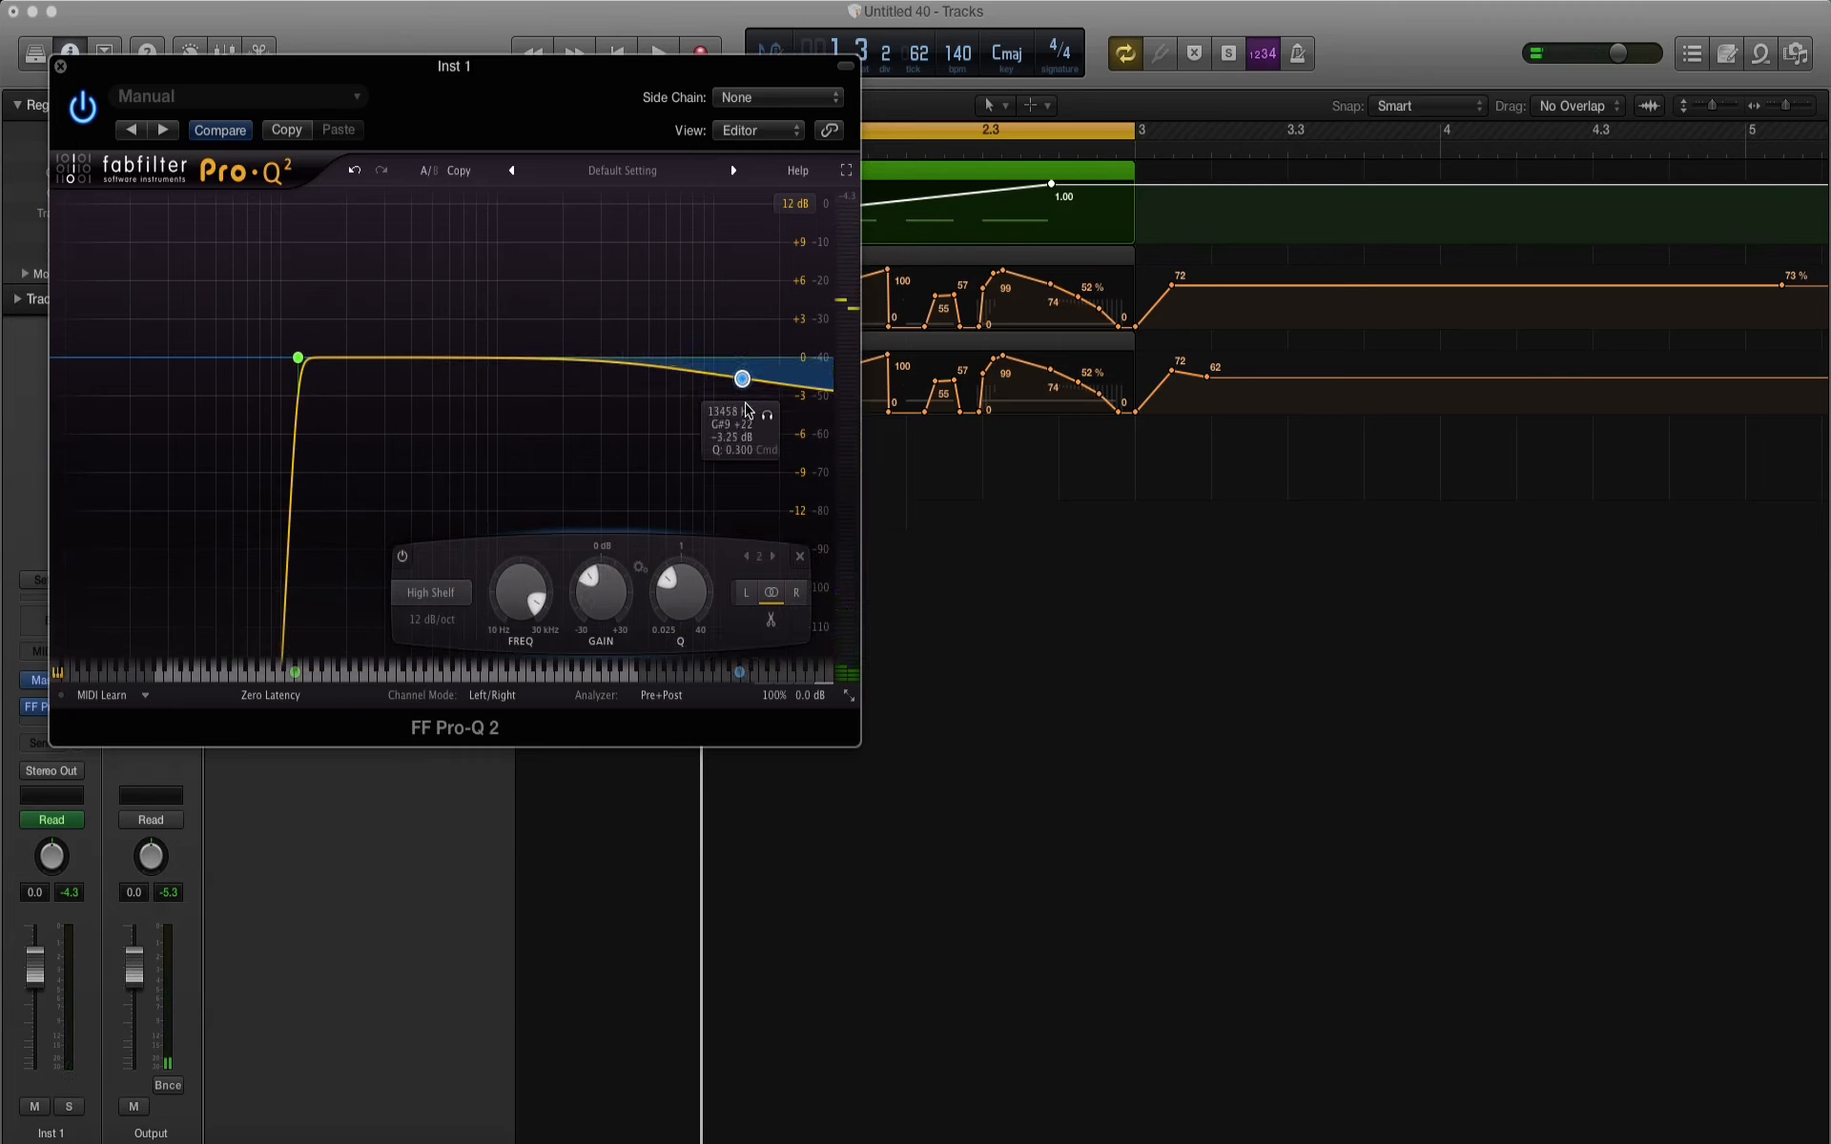
Step: Set the High Shelf band to a cut of about 4.42 dB at about 13 kHz while playing the loop
key("space")
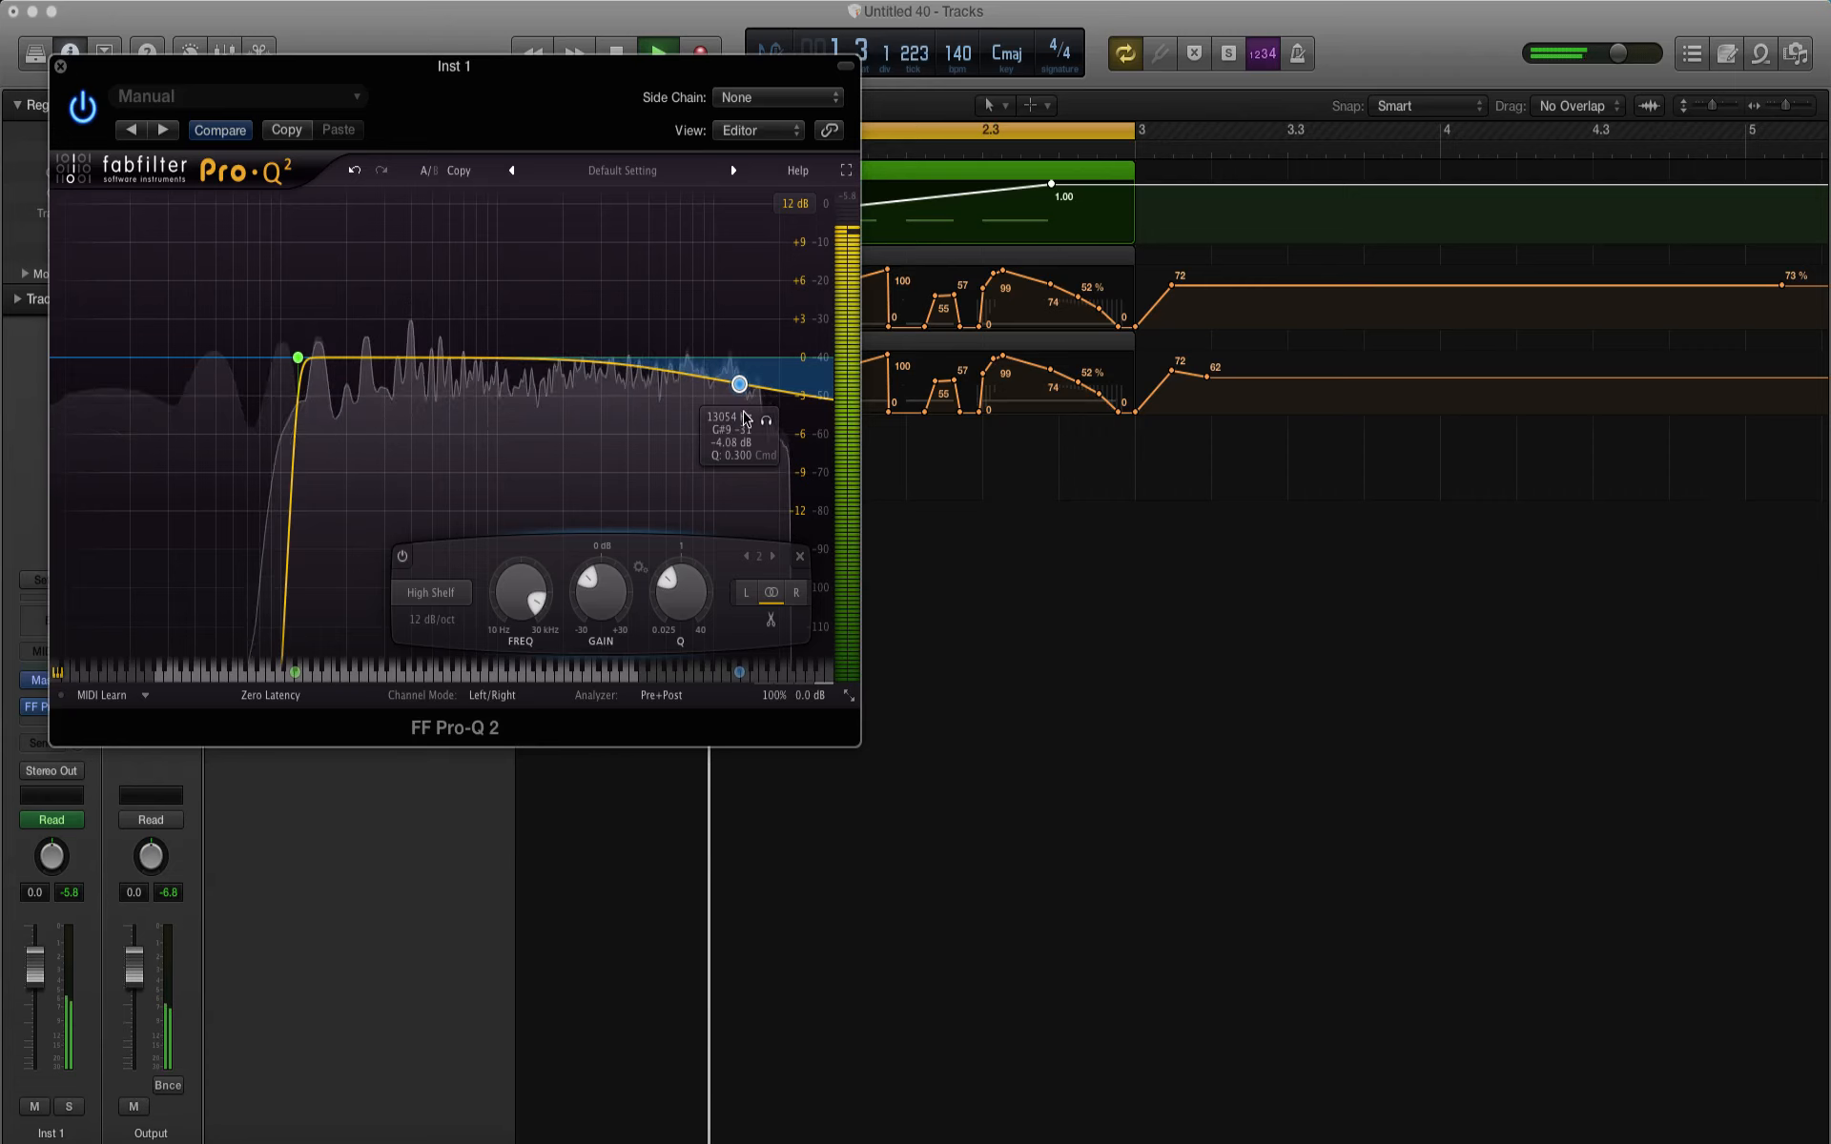
left_click_drag(741, 395, 741, 398)
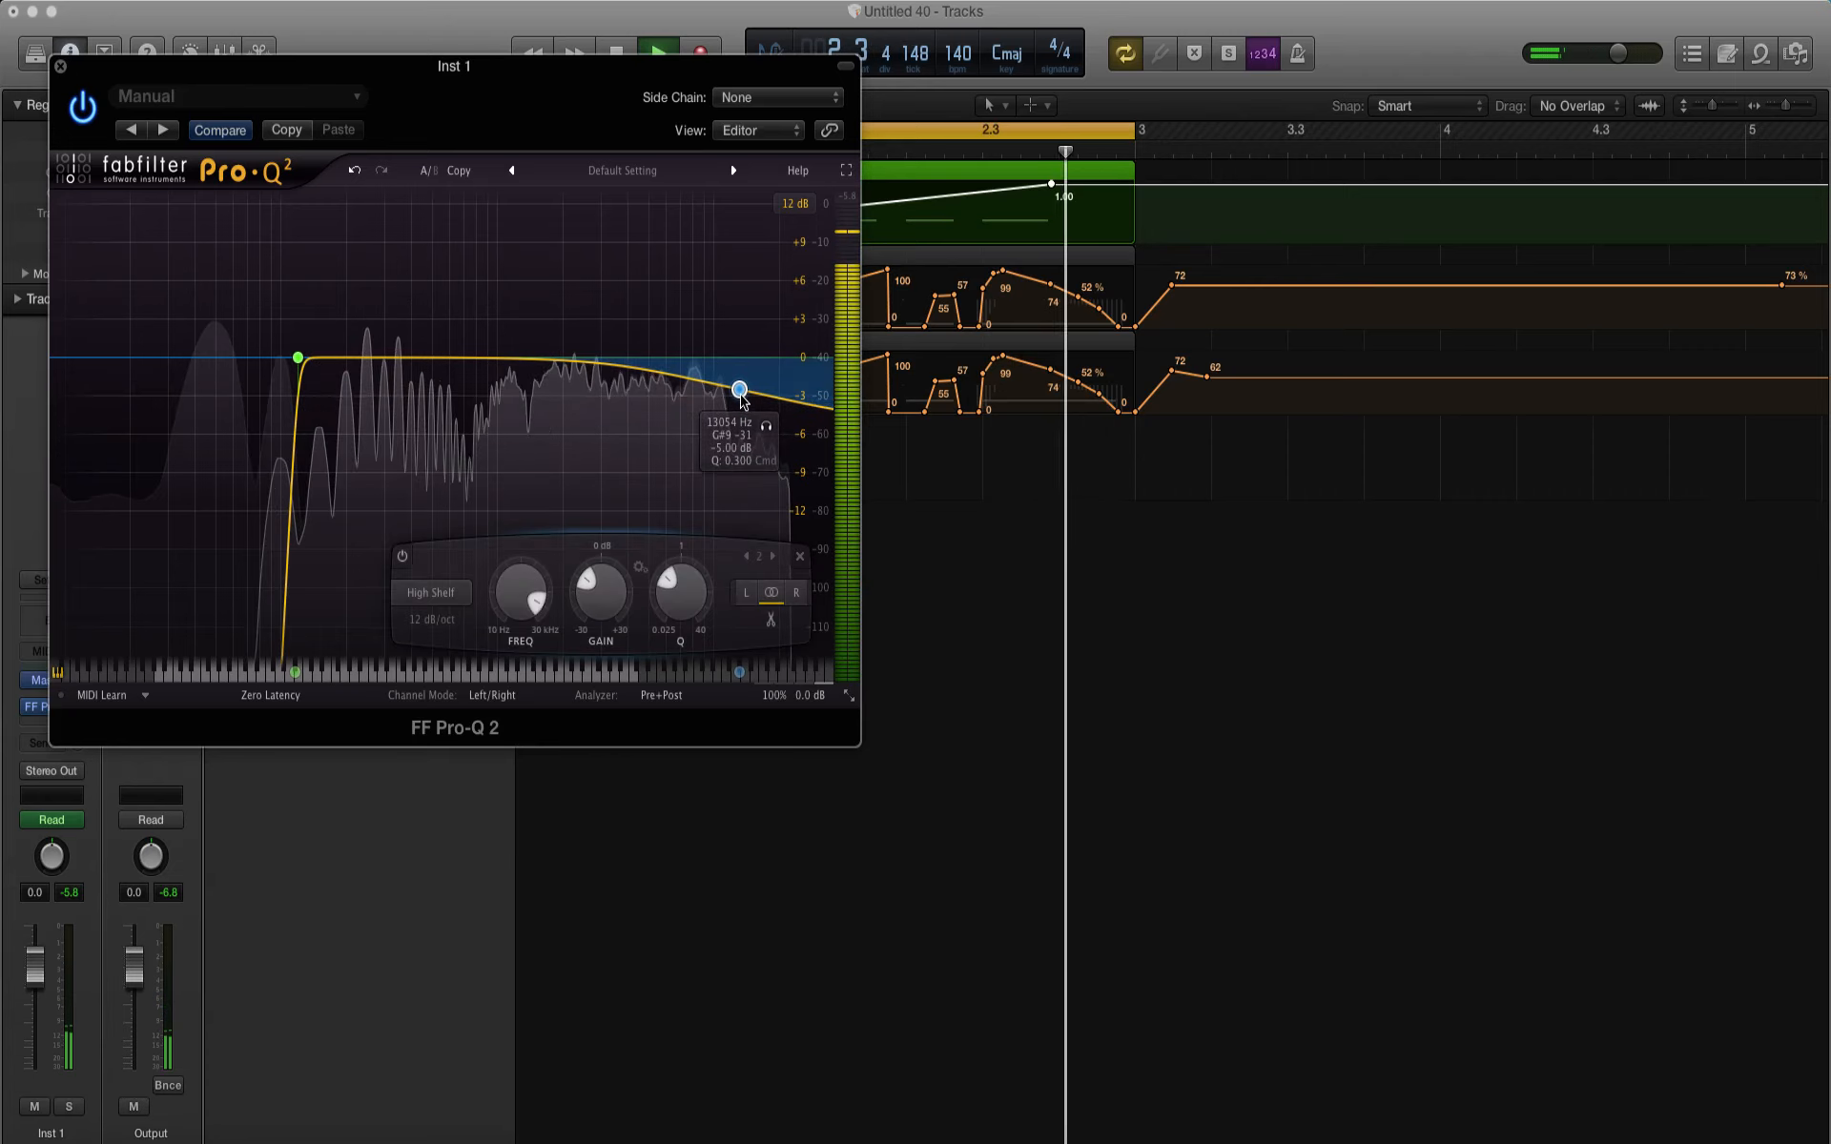
key("space")
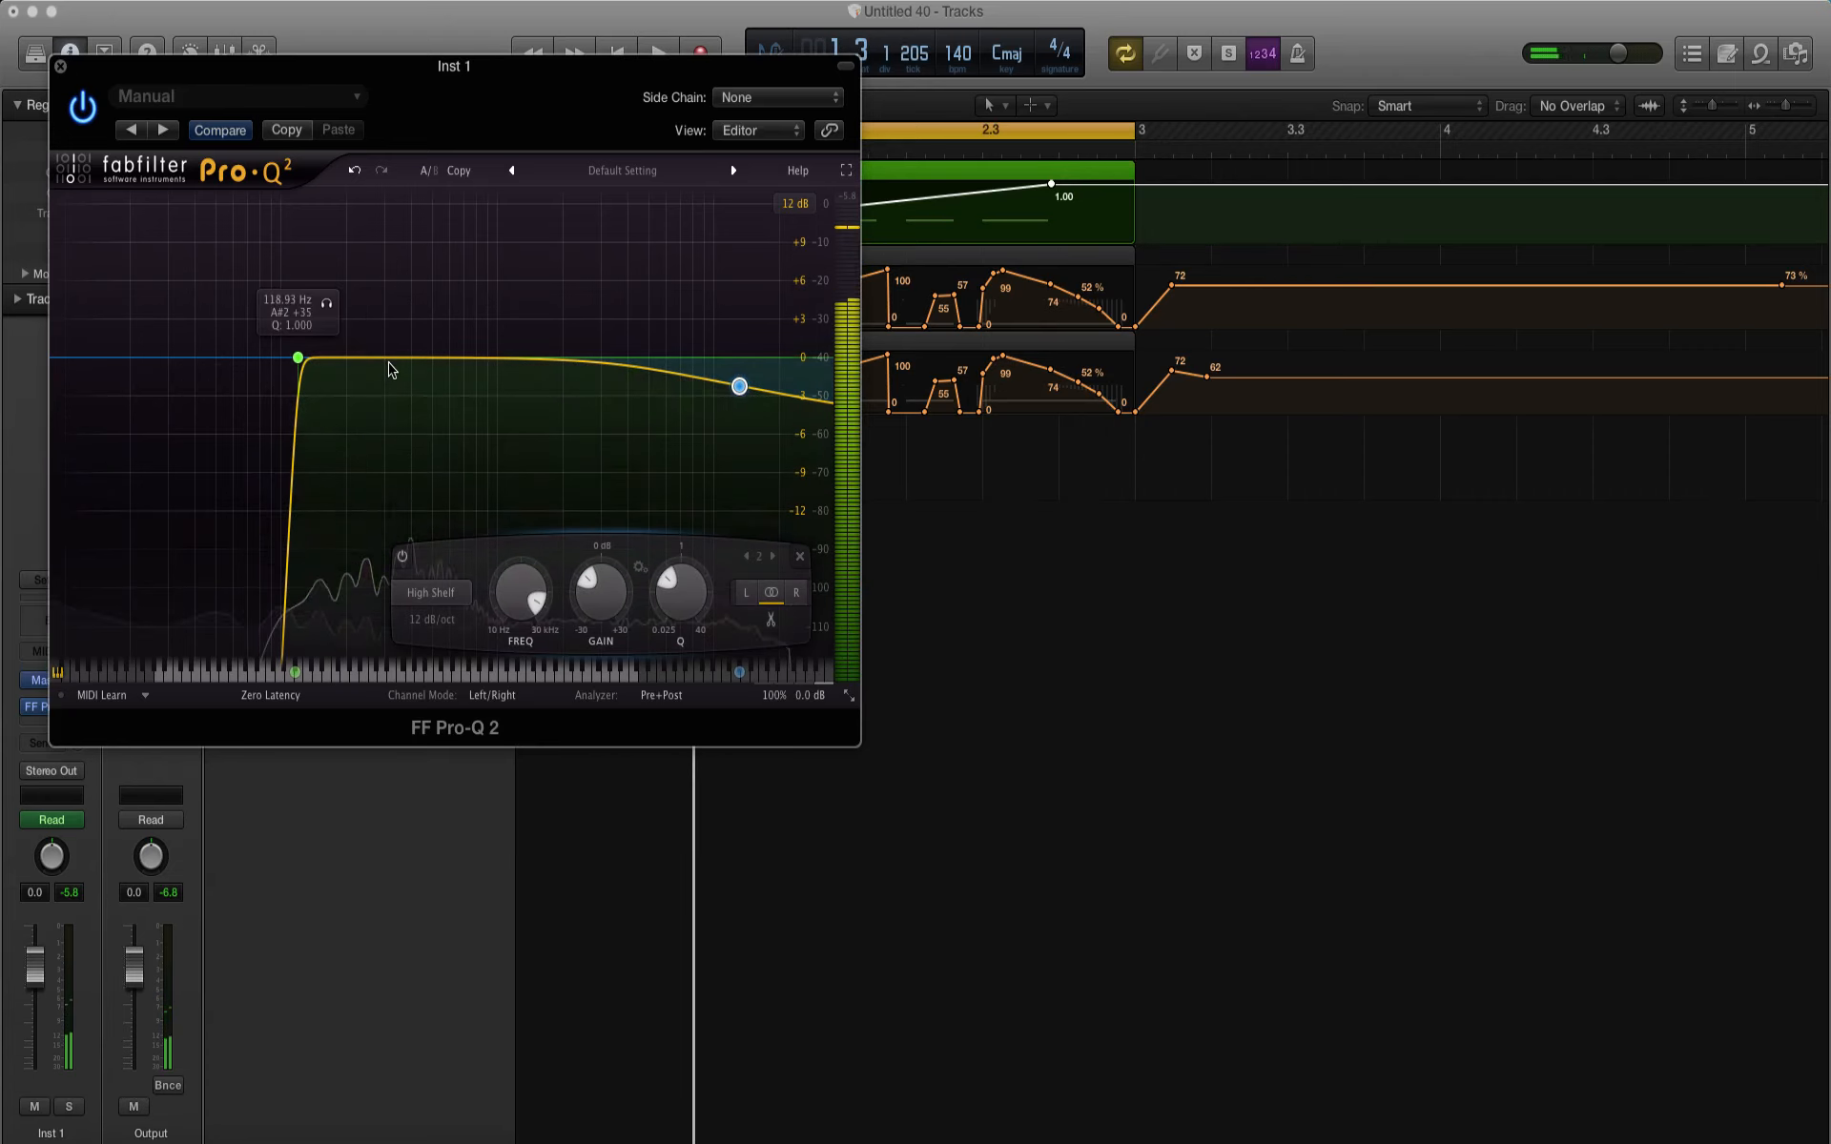
Step: Add a Bell band at about 843 Hz with a boost of about 4.33 dB and a Q of about 1.44 over the playing loop
double_click(389, 363)
left_click_drag(382, 351, 425, 305)
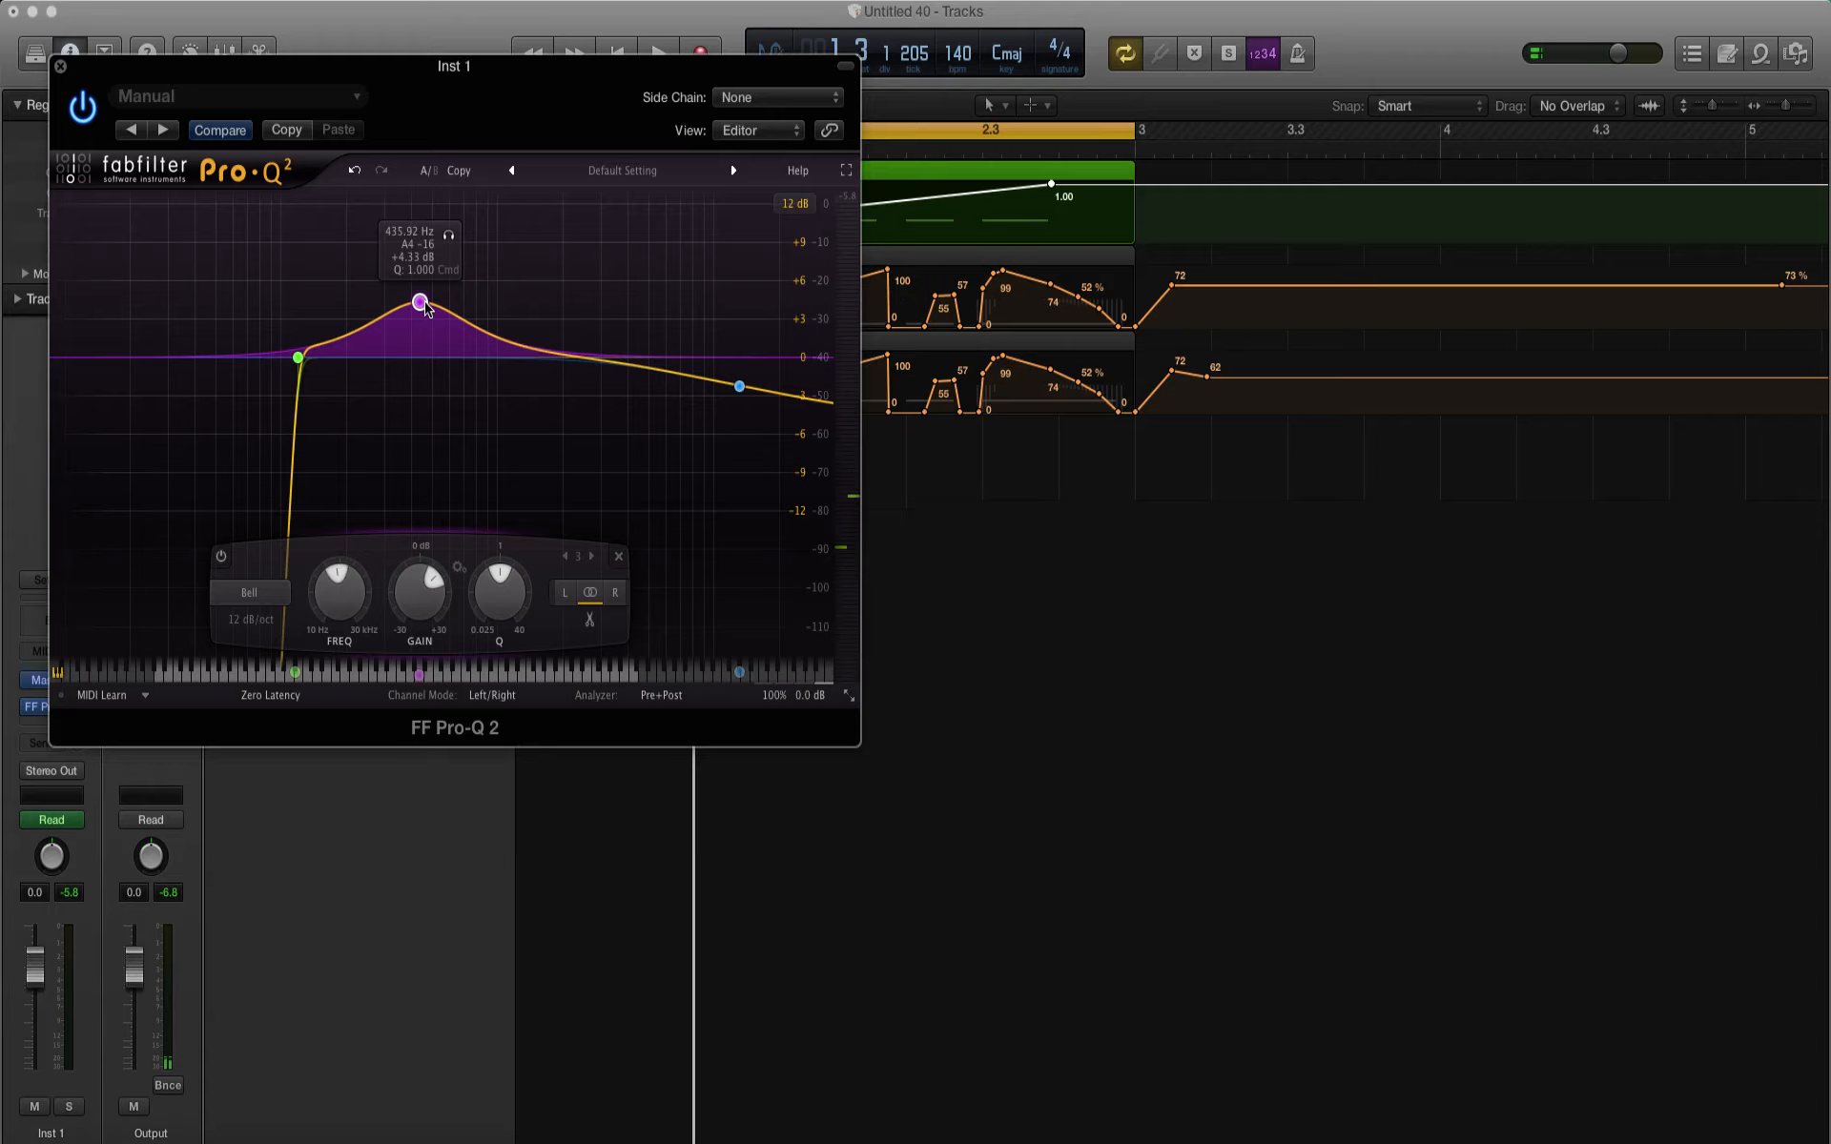
key("space")
left_click_drag(448, 235, 509, 236)
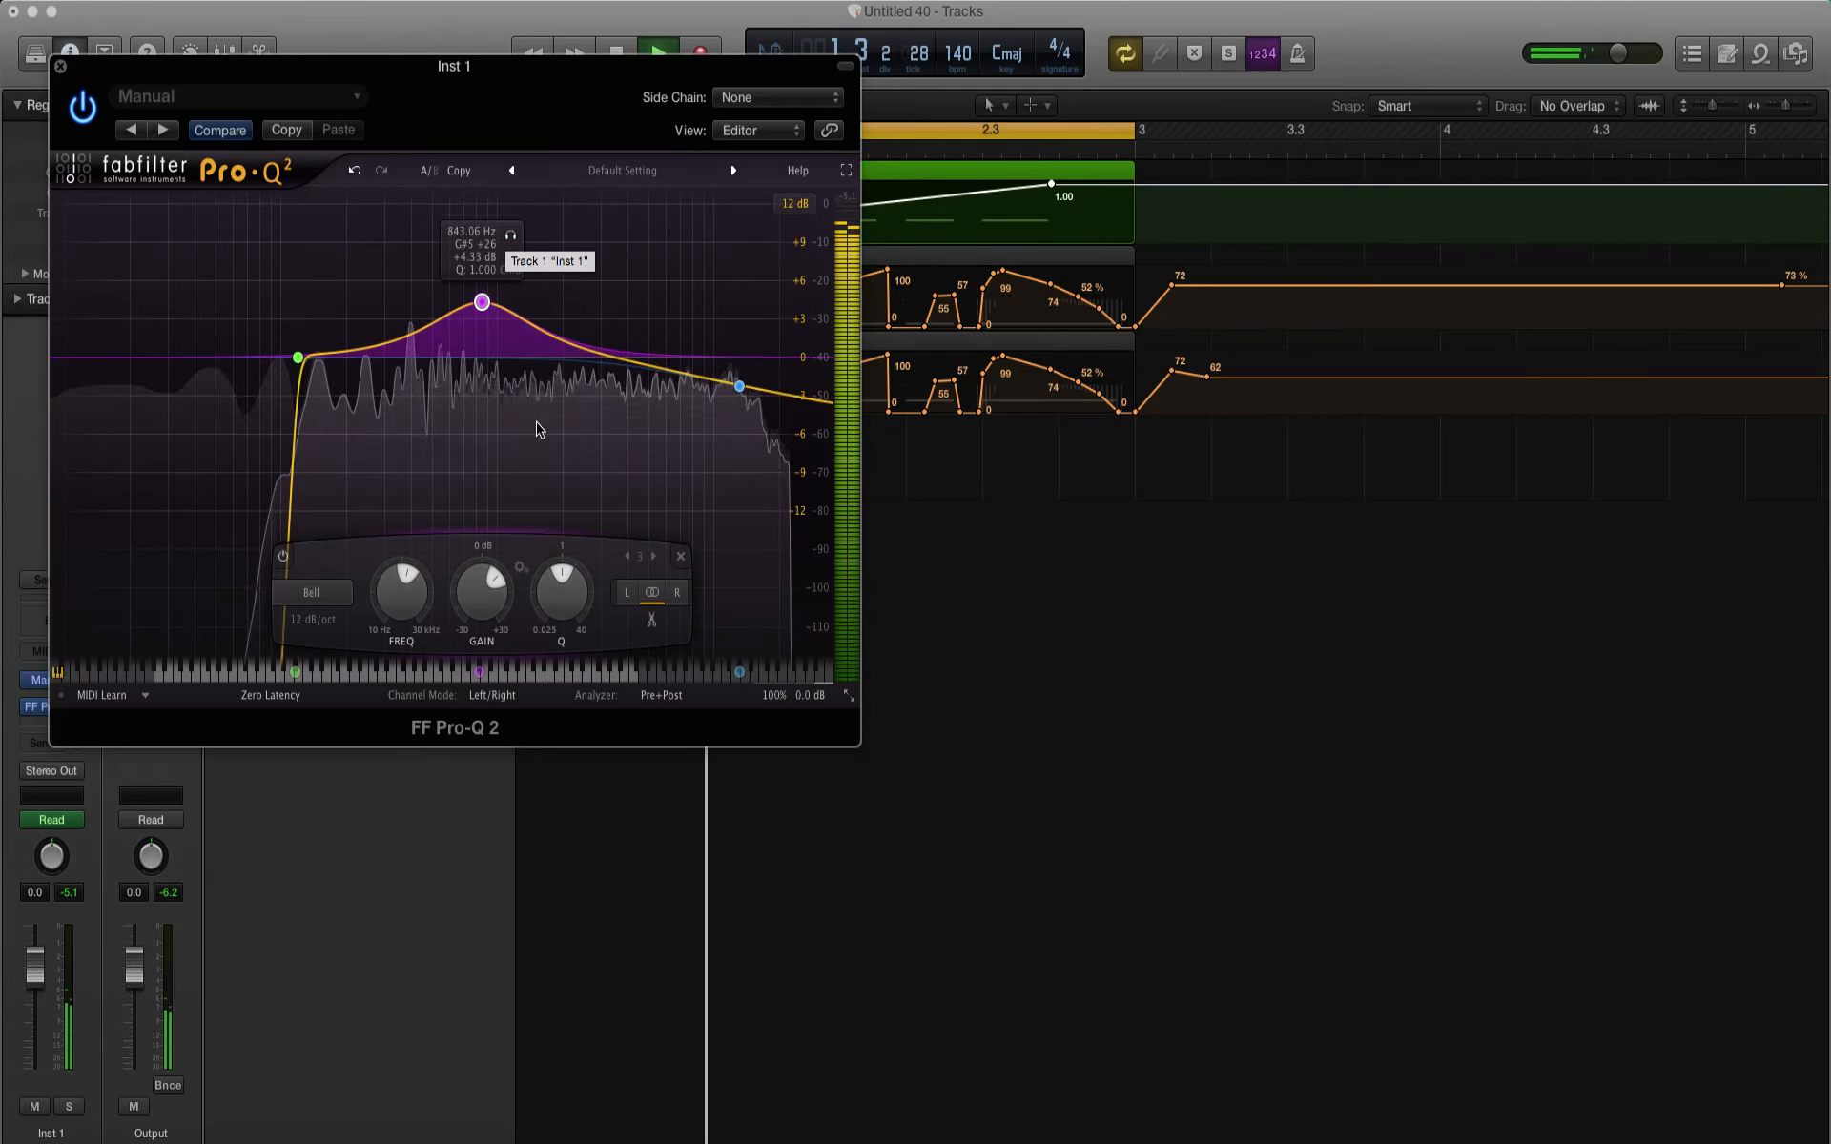
left_click_drag(555, 597, 555, 573)
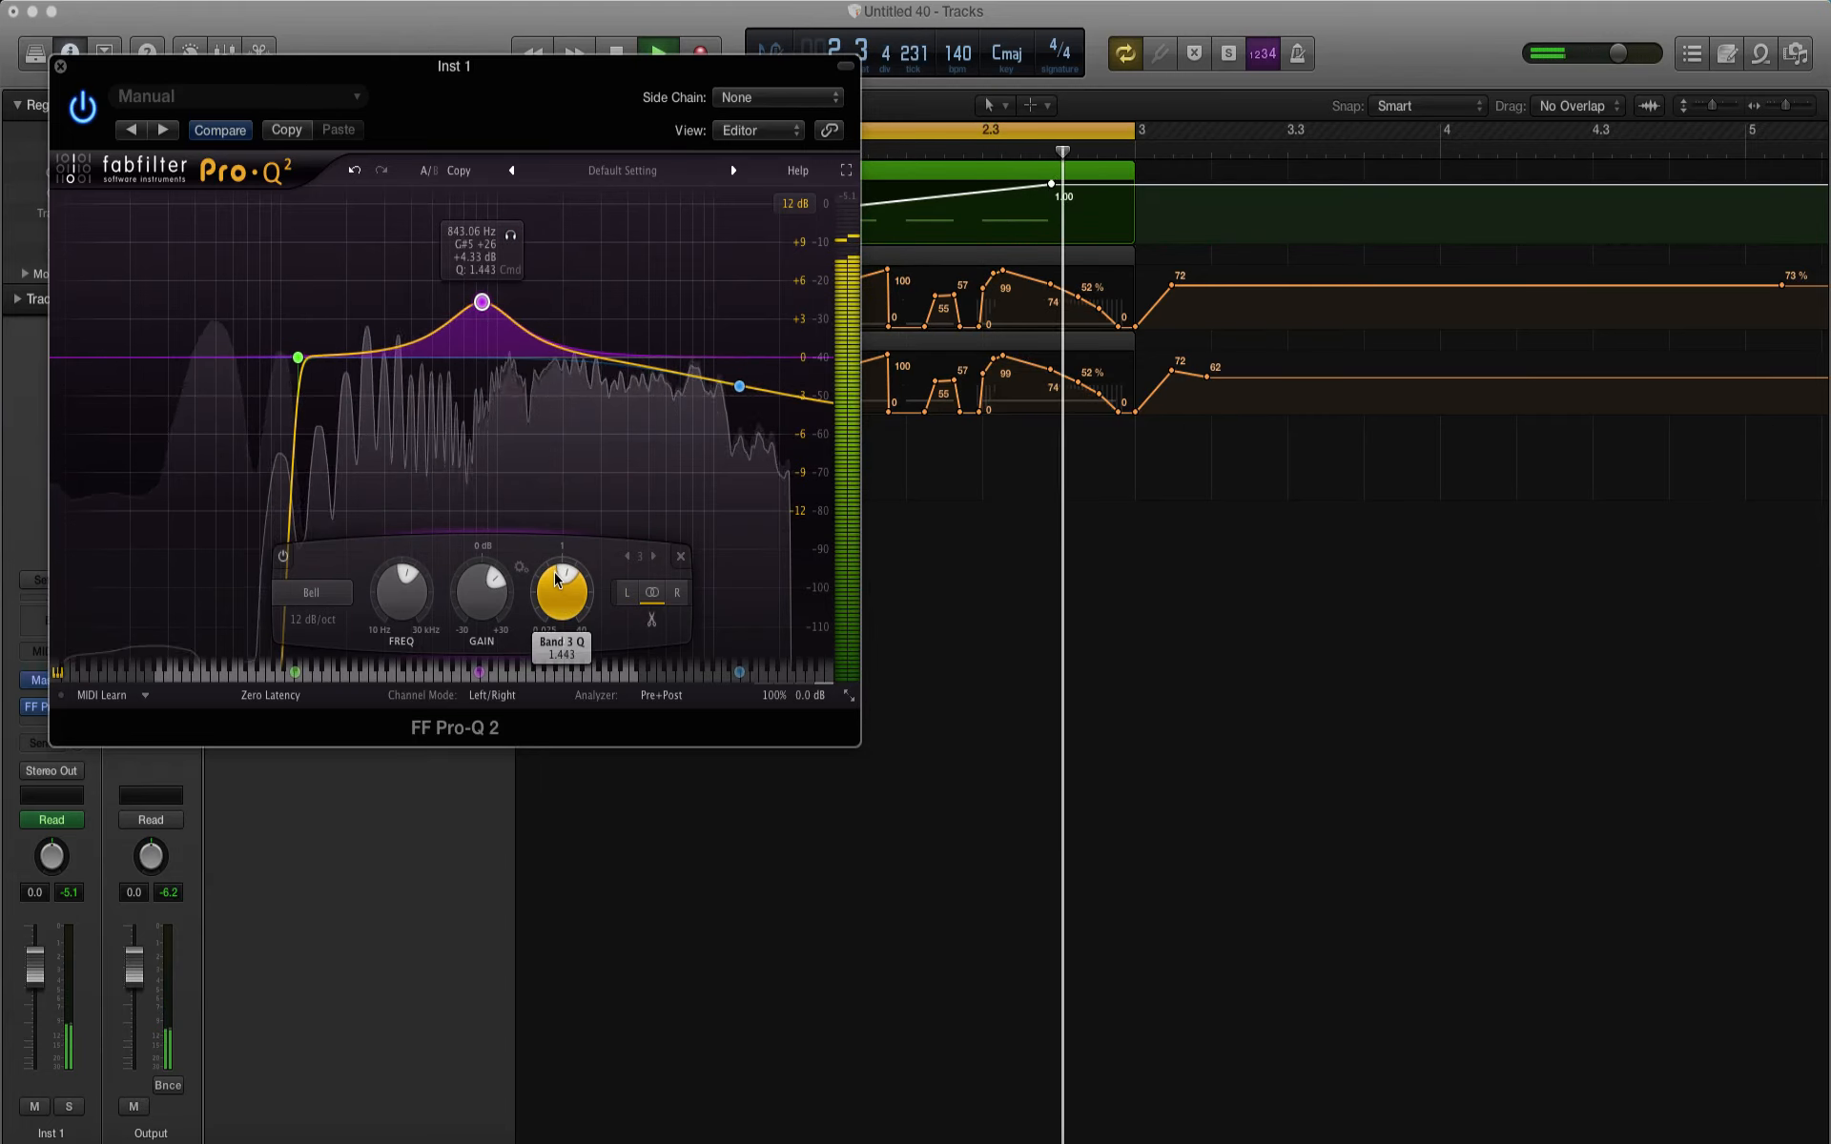
Step: Add a Bell band just above the Low Cut with a boost of about 5 dB and a Q of about 3.33, and play the loop
left_click(359, 360)
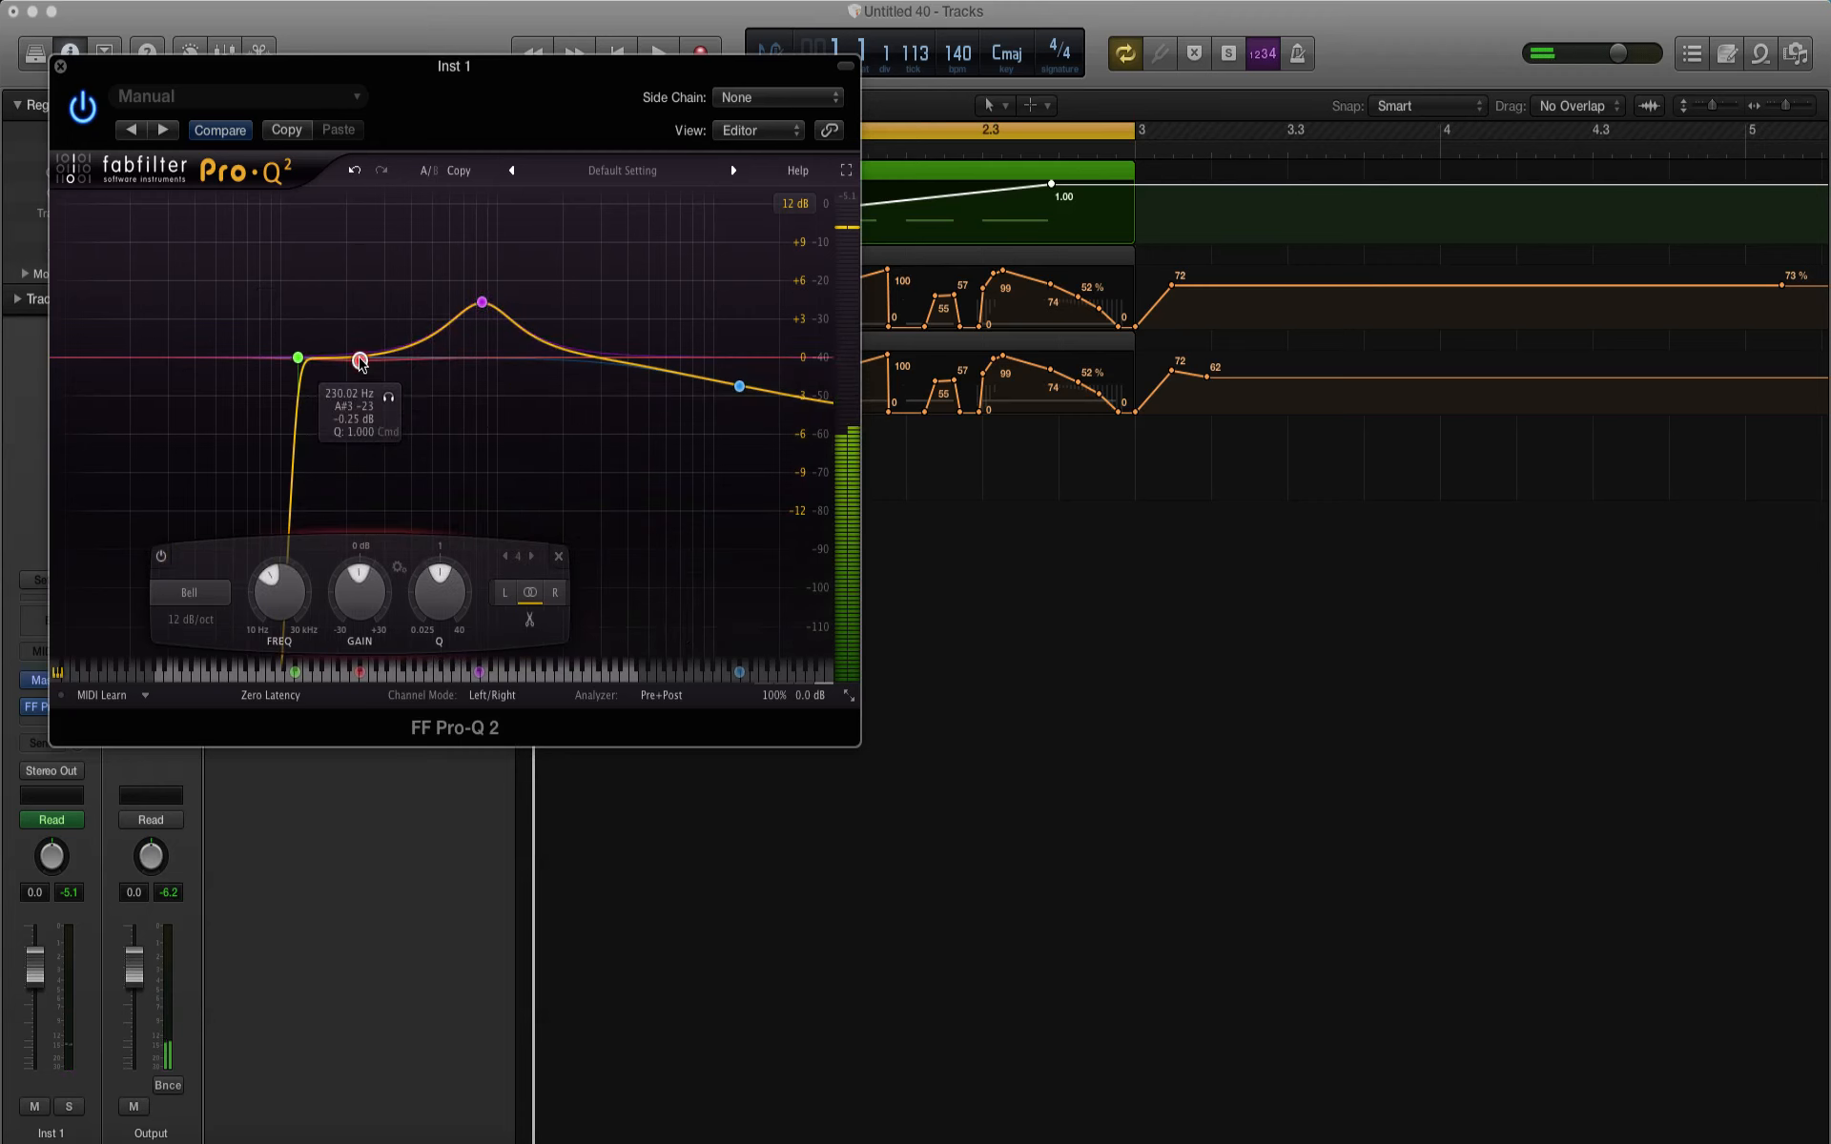
left_click_drag(359, 362, 332, 292)
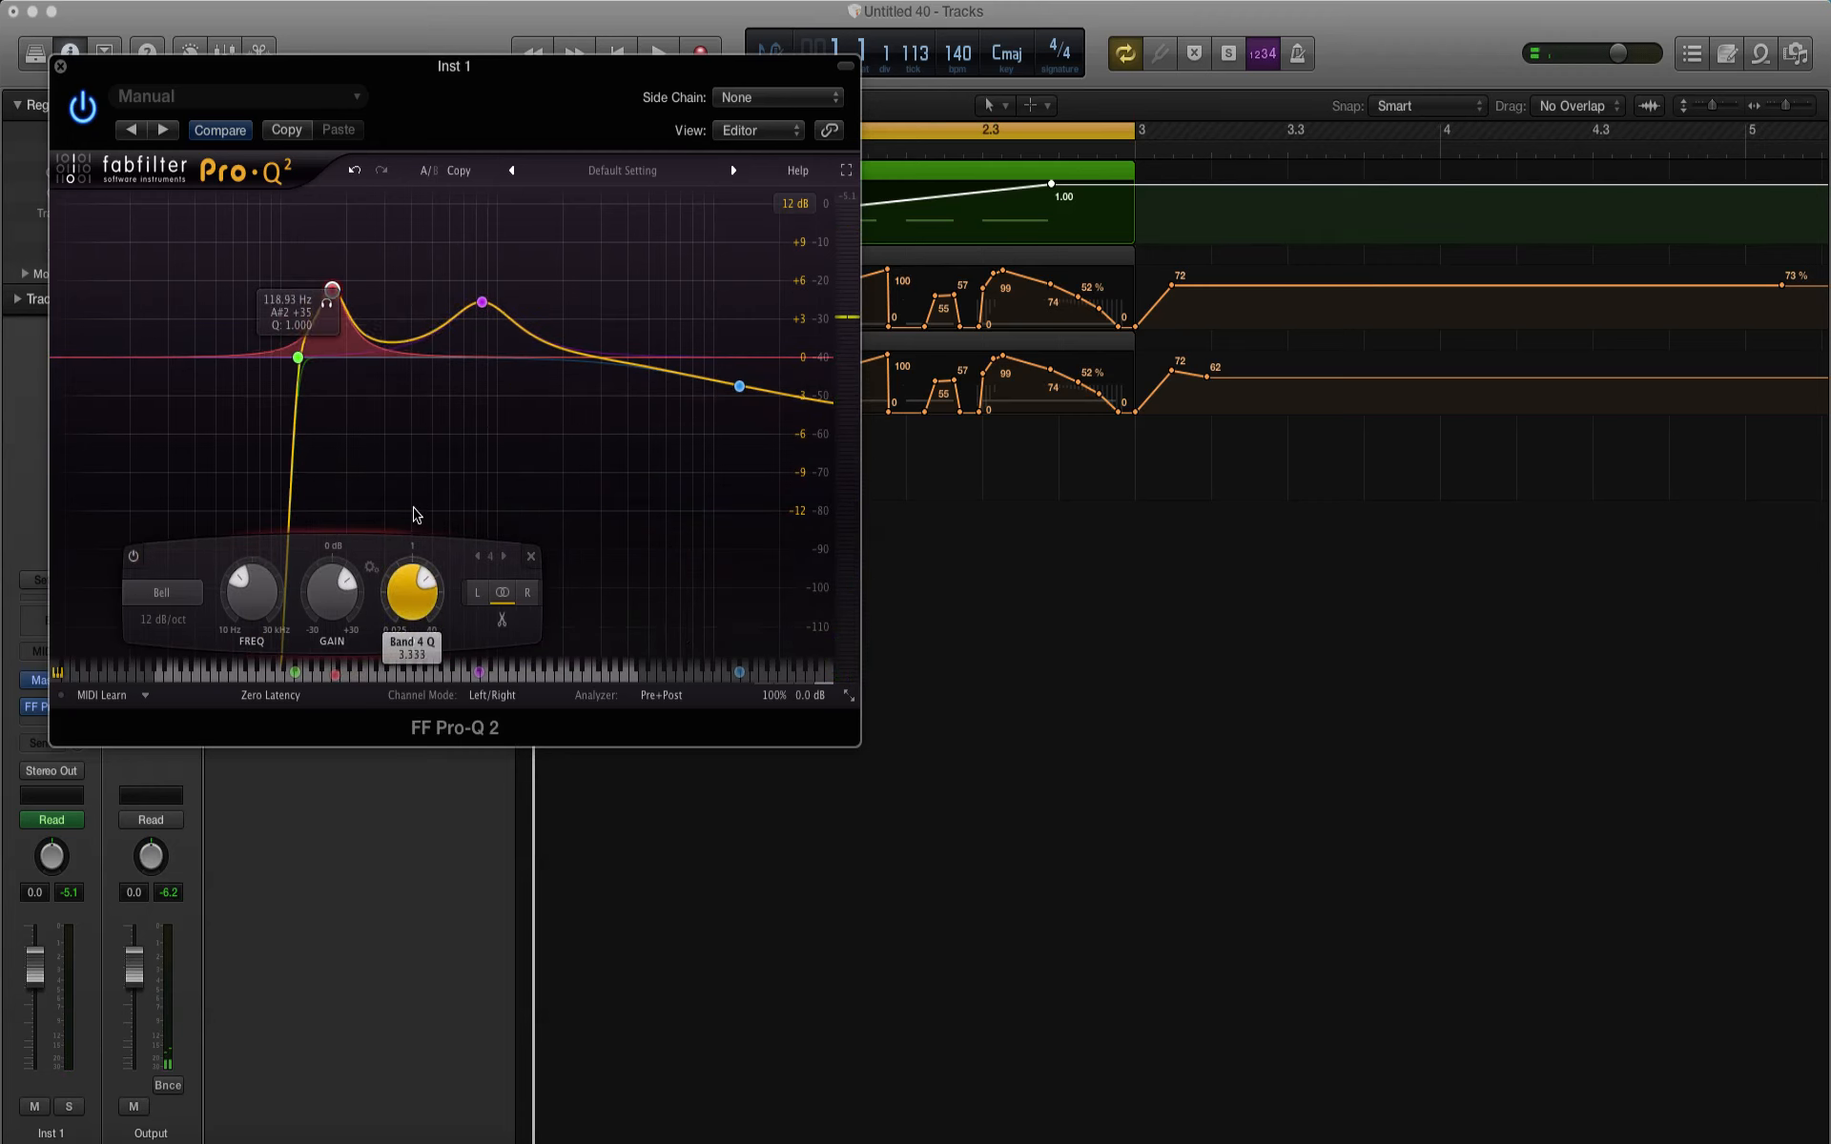
key("space")
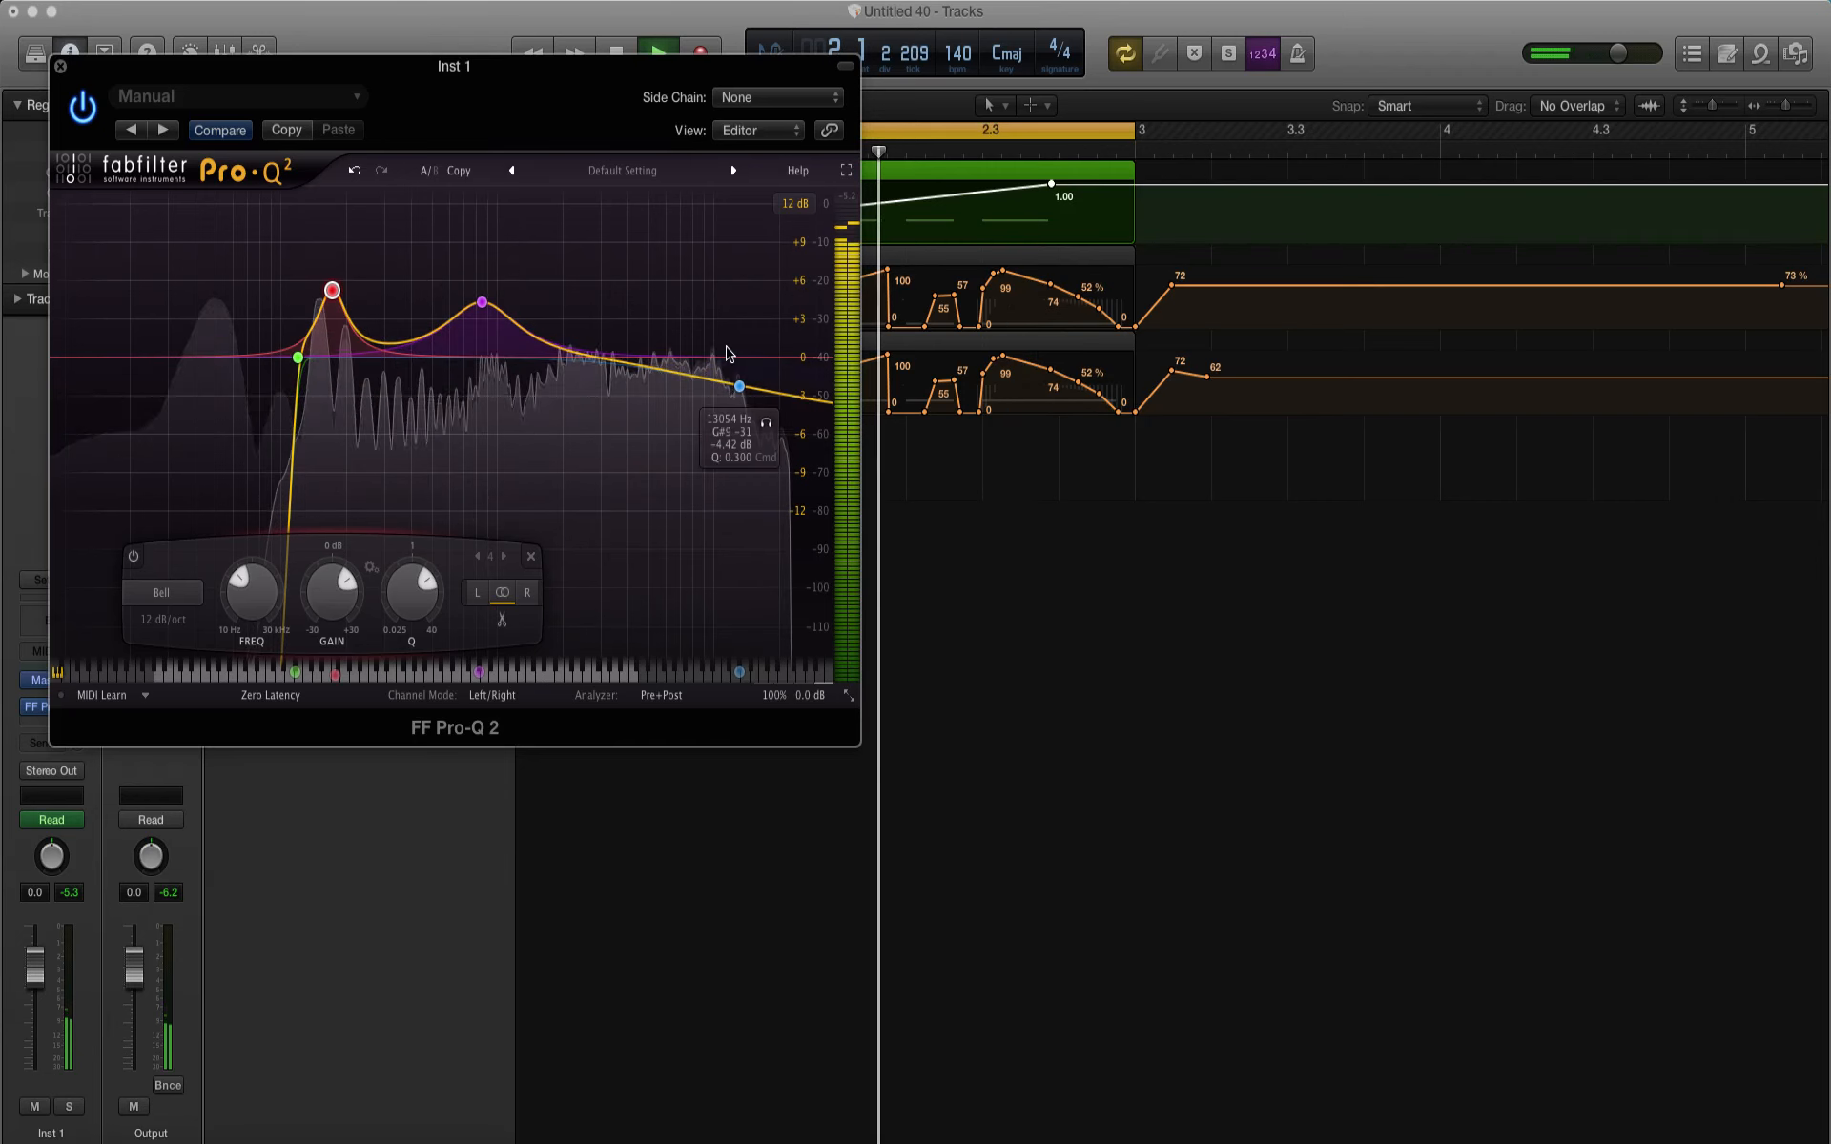
Step: Change the High Shelf band to a Bell cut of about 2.92 dB at about 8.4 kHz with a Q of about 2.35
left_click(739, 386)
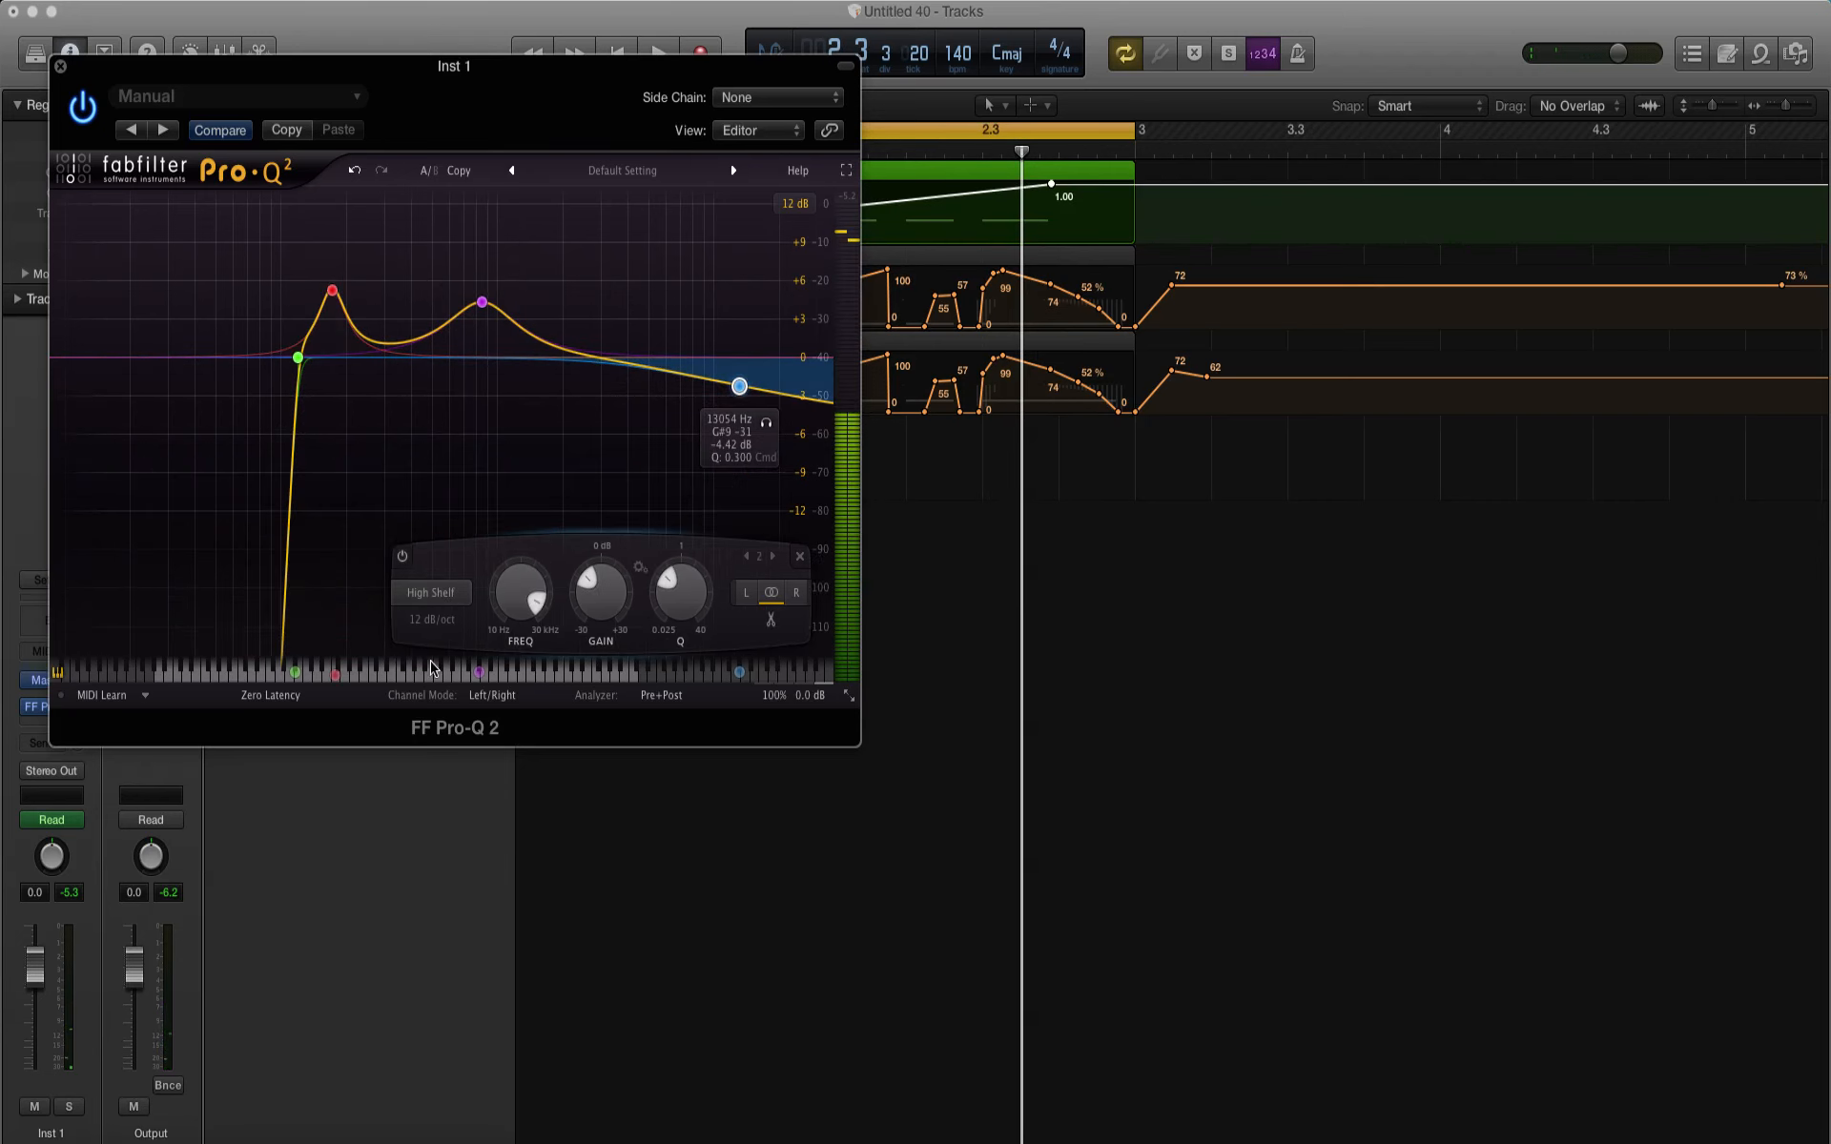
left_click(428, 589)
left_click(426, 621)
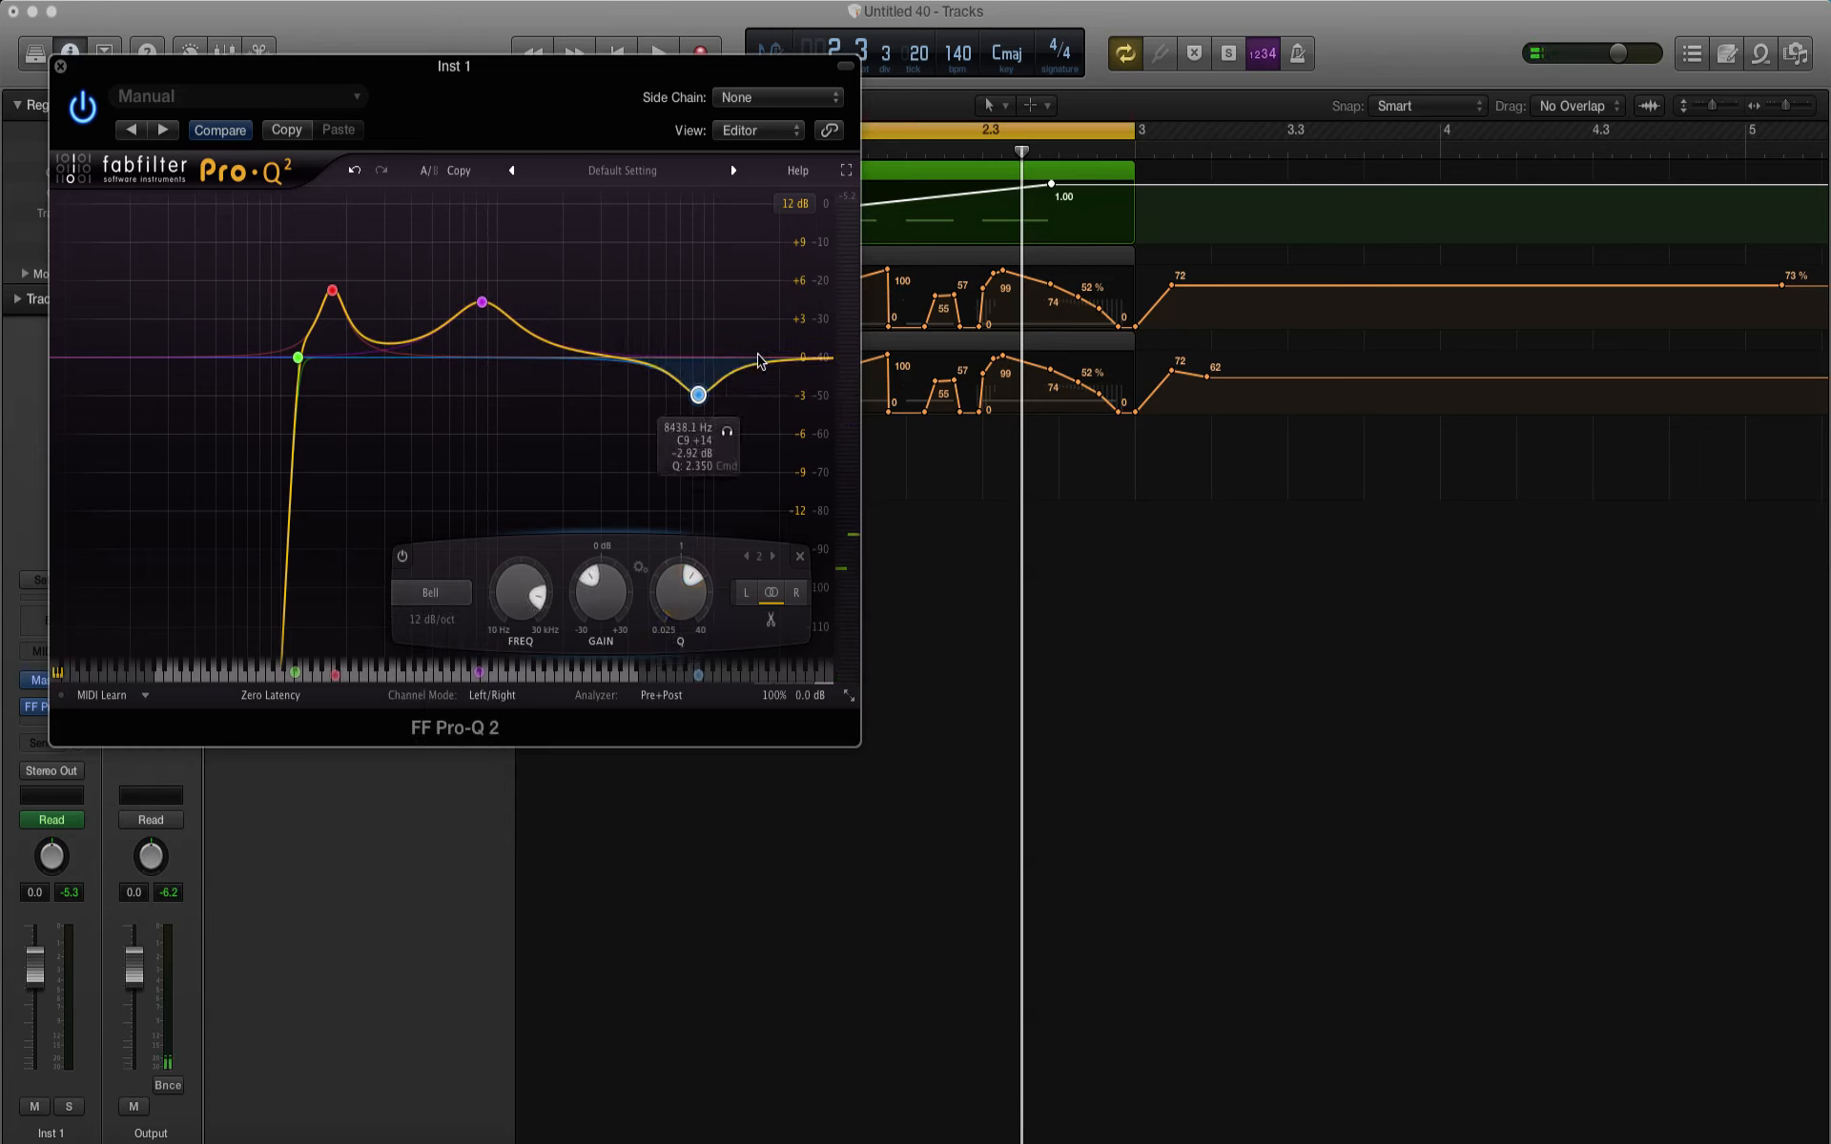
Step: Add a Bell band above the 8.4 kHz cut with a Q of about 3.7 and a boost of about 4 dB while playing the loop
left_click_drag(760, 360, 767, 319)
left_click(434, 594)
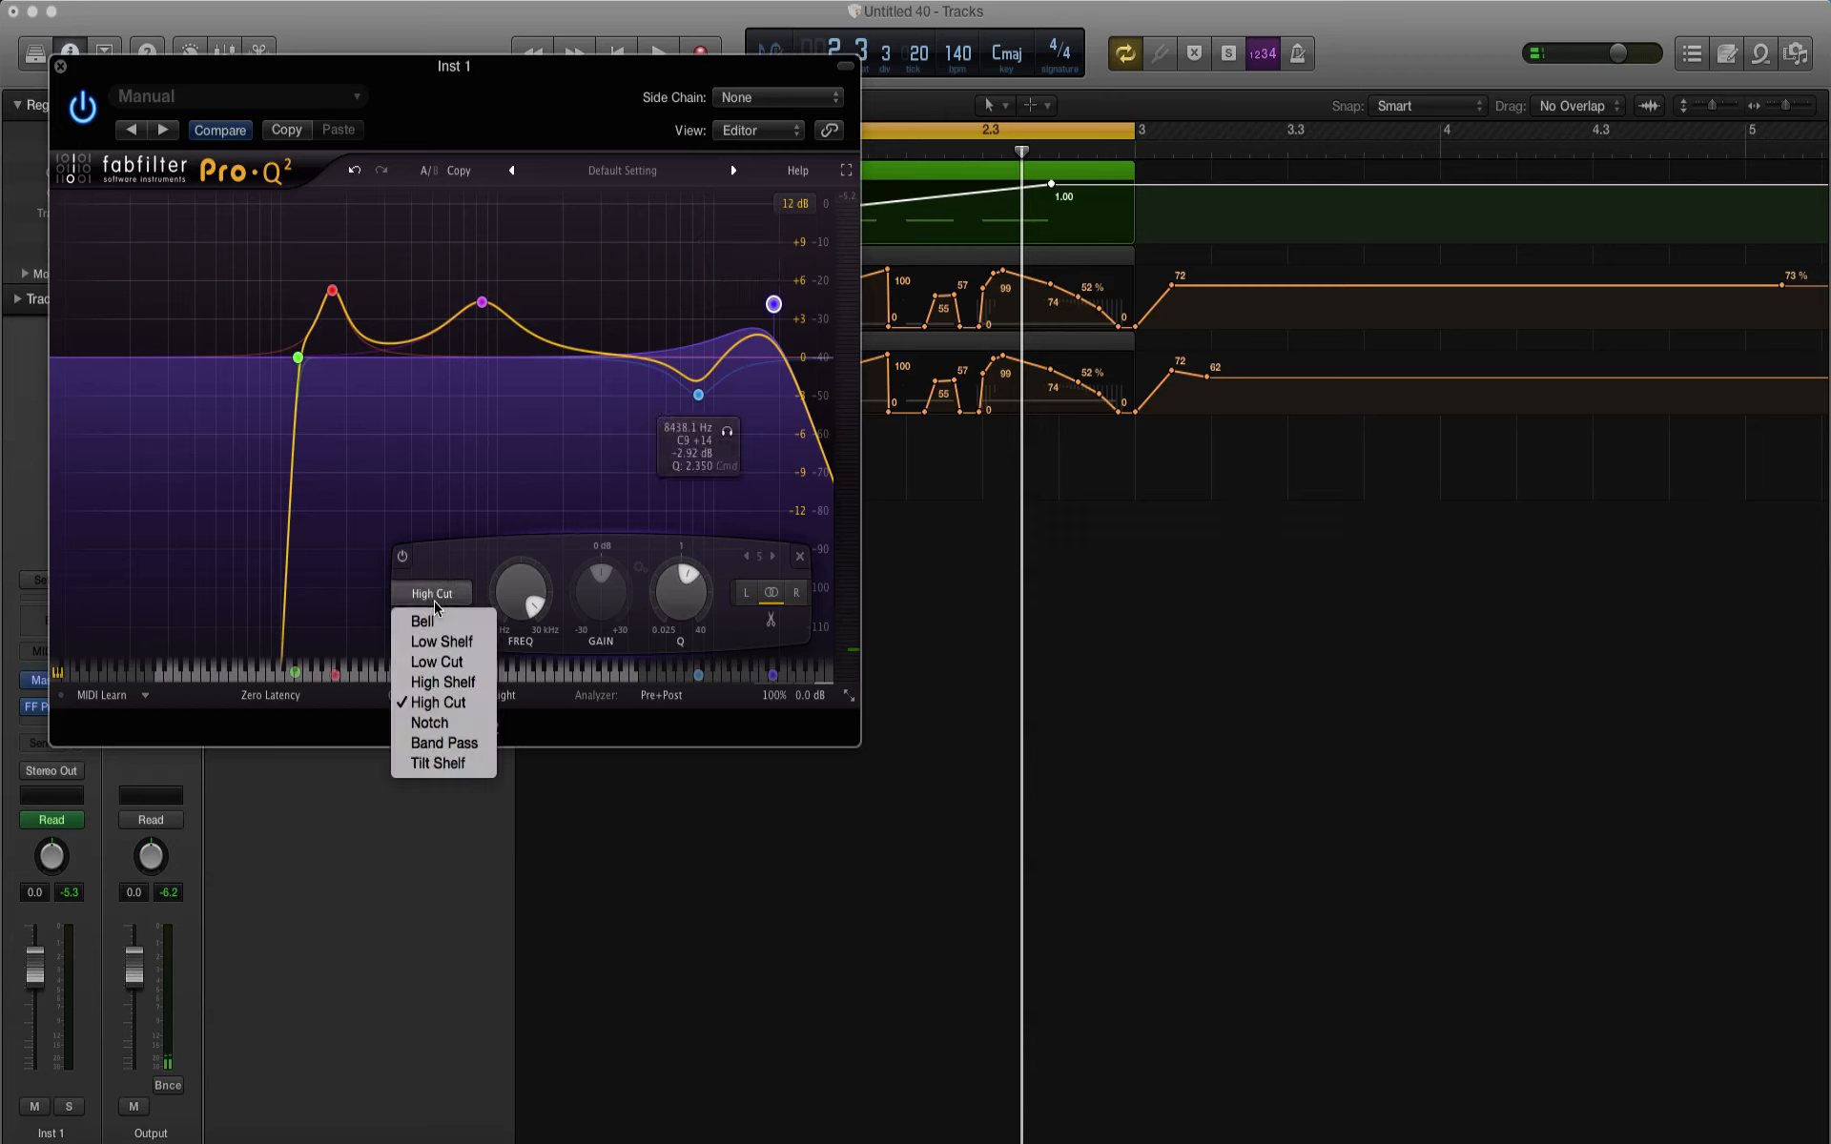
left_click(424, 621)
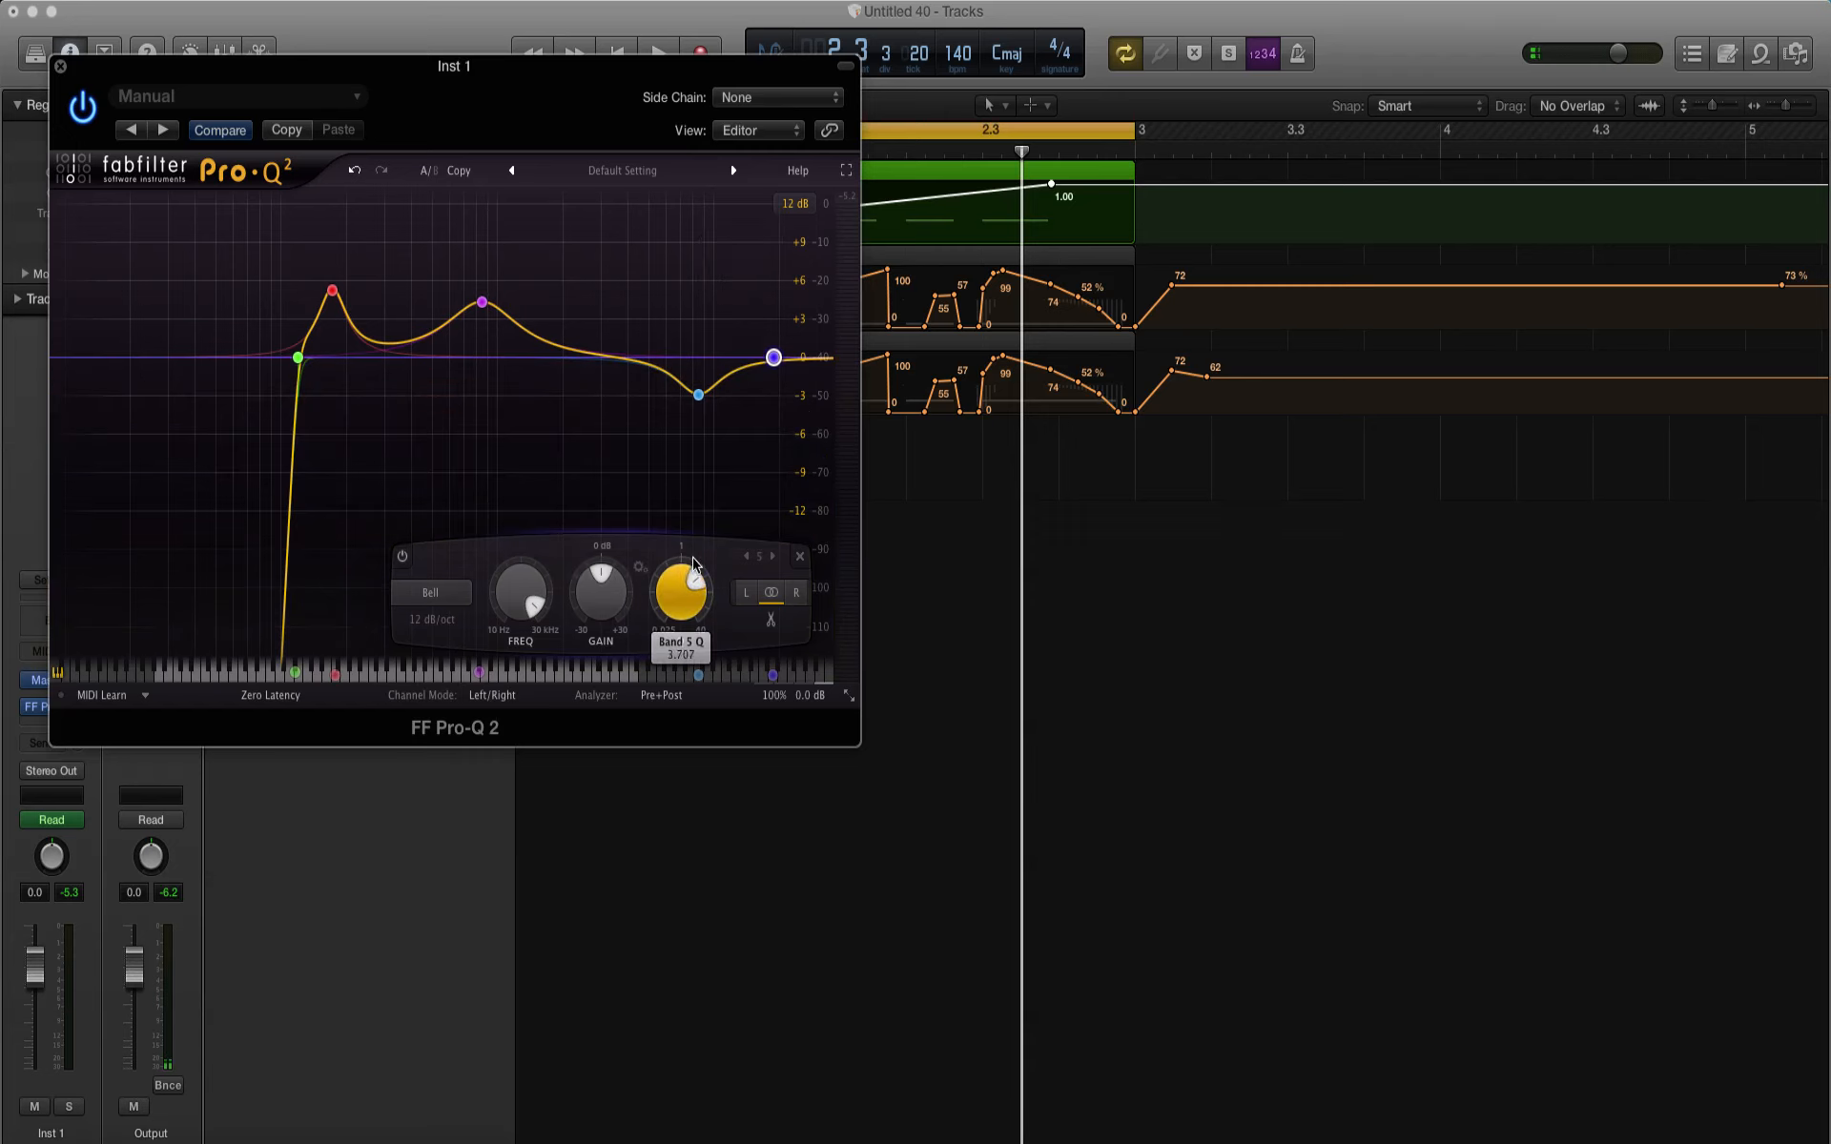
left_click_drag(613, 599, 601, 566)
key("space")
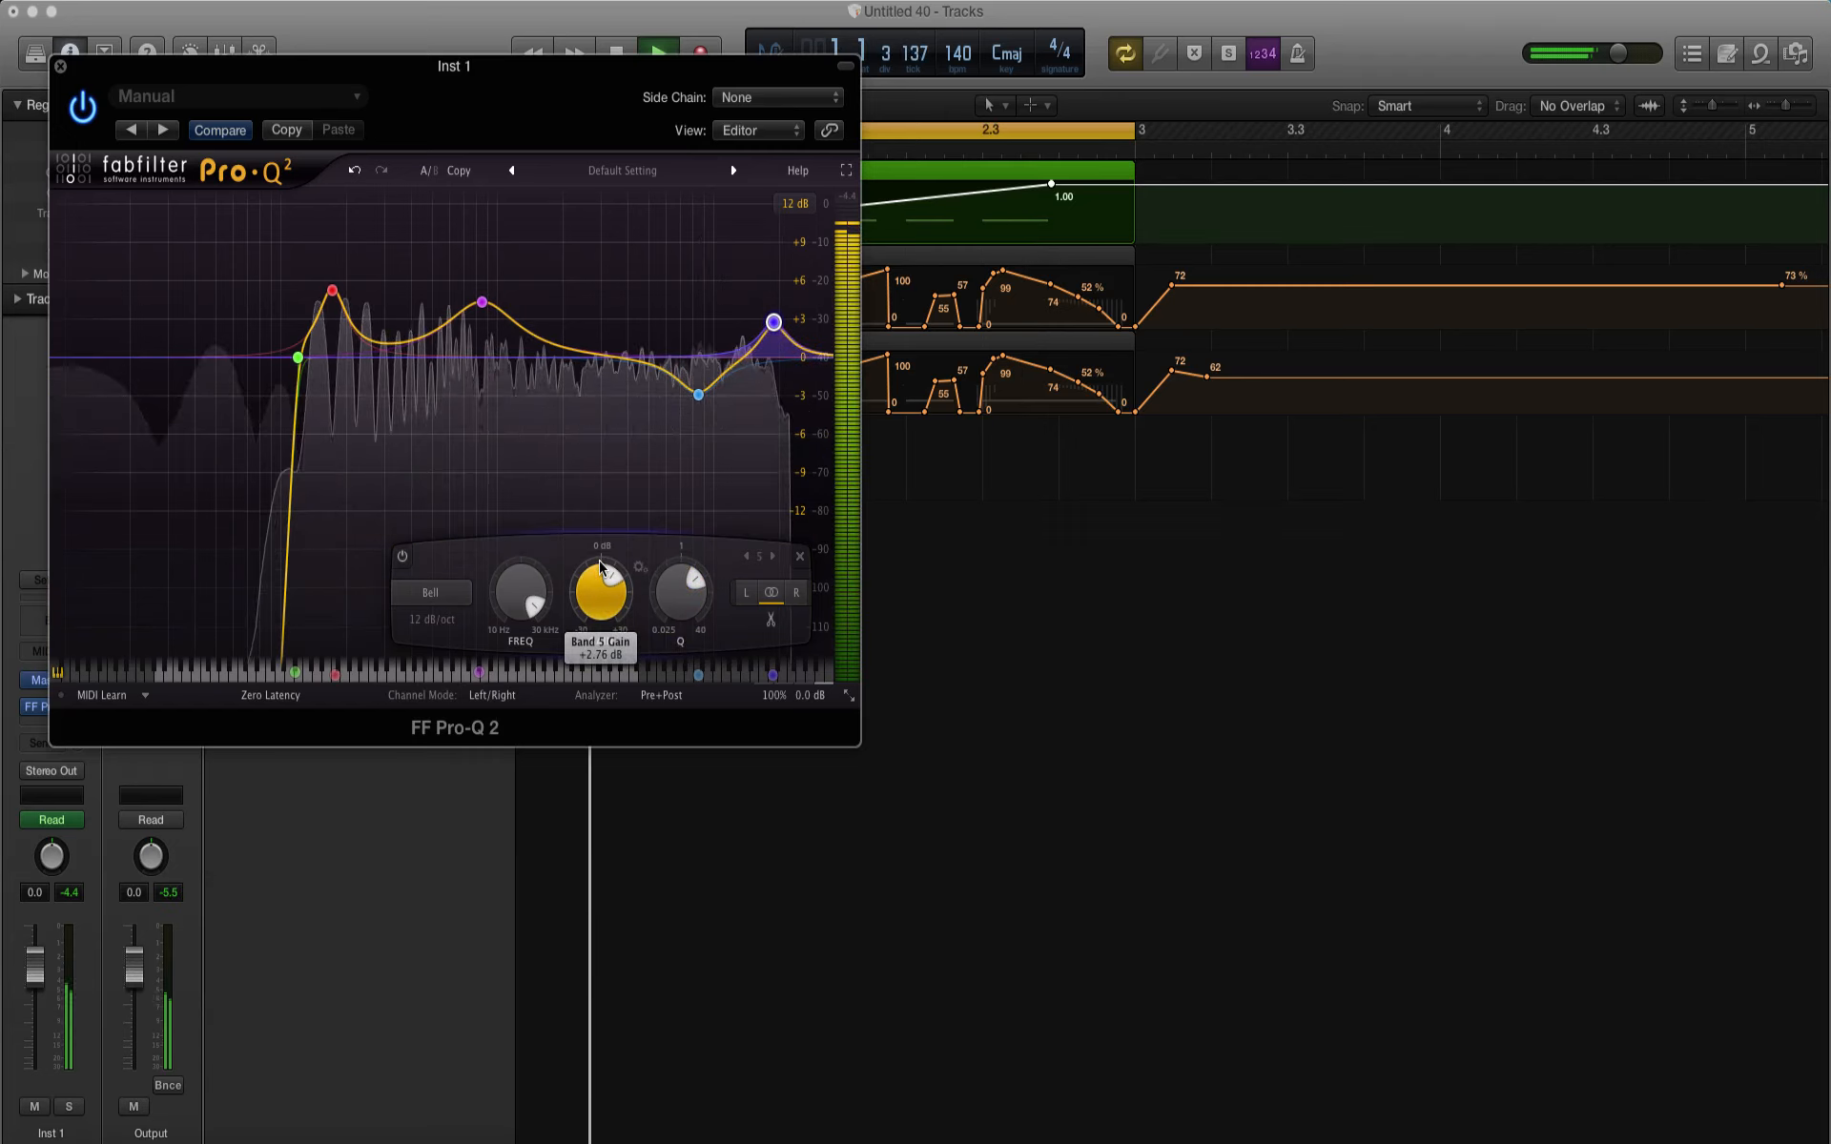
mouse_move(774, 327)
left_mouse_down()
mouse_move(779, 276)
mouse_move(779, 320)
left_mouse_up()
Step: Shift the high-range Bell cut slightly upward in frequency over the playing loop, then close the EQ and stop playback
left_click(700, 396)
left_click_drag(705, 399, 713, 400)
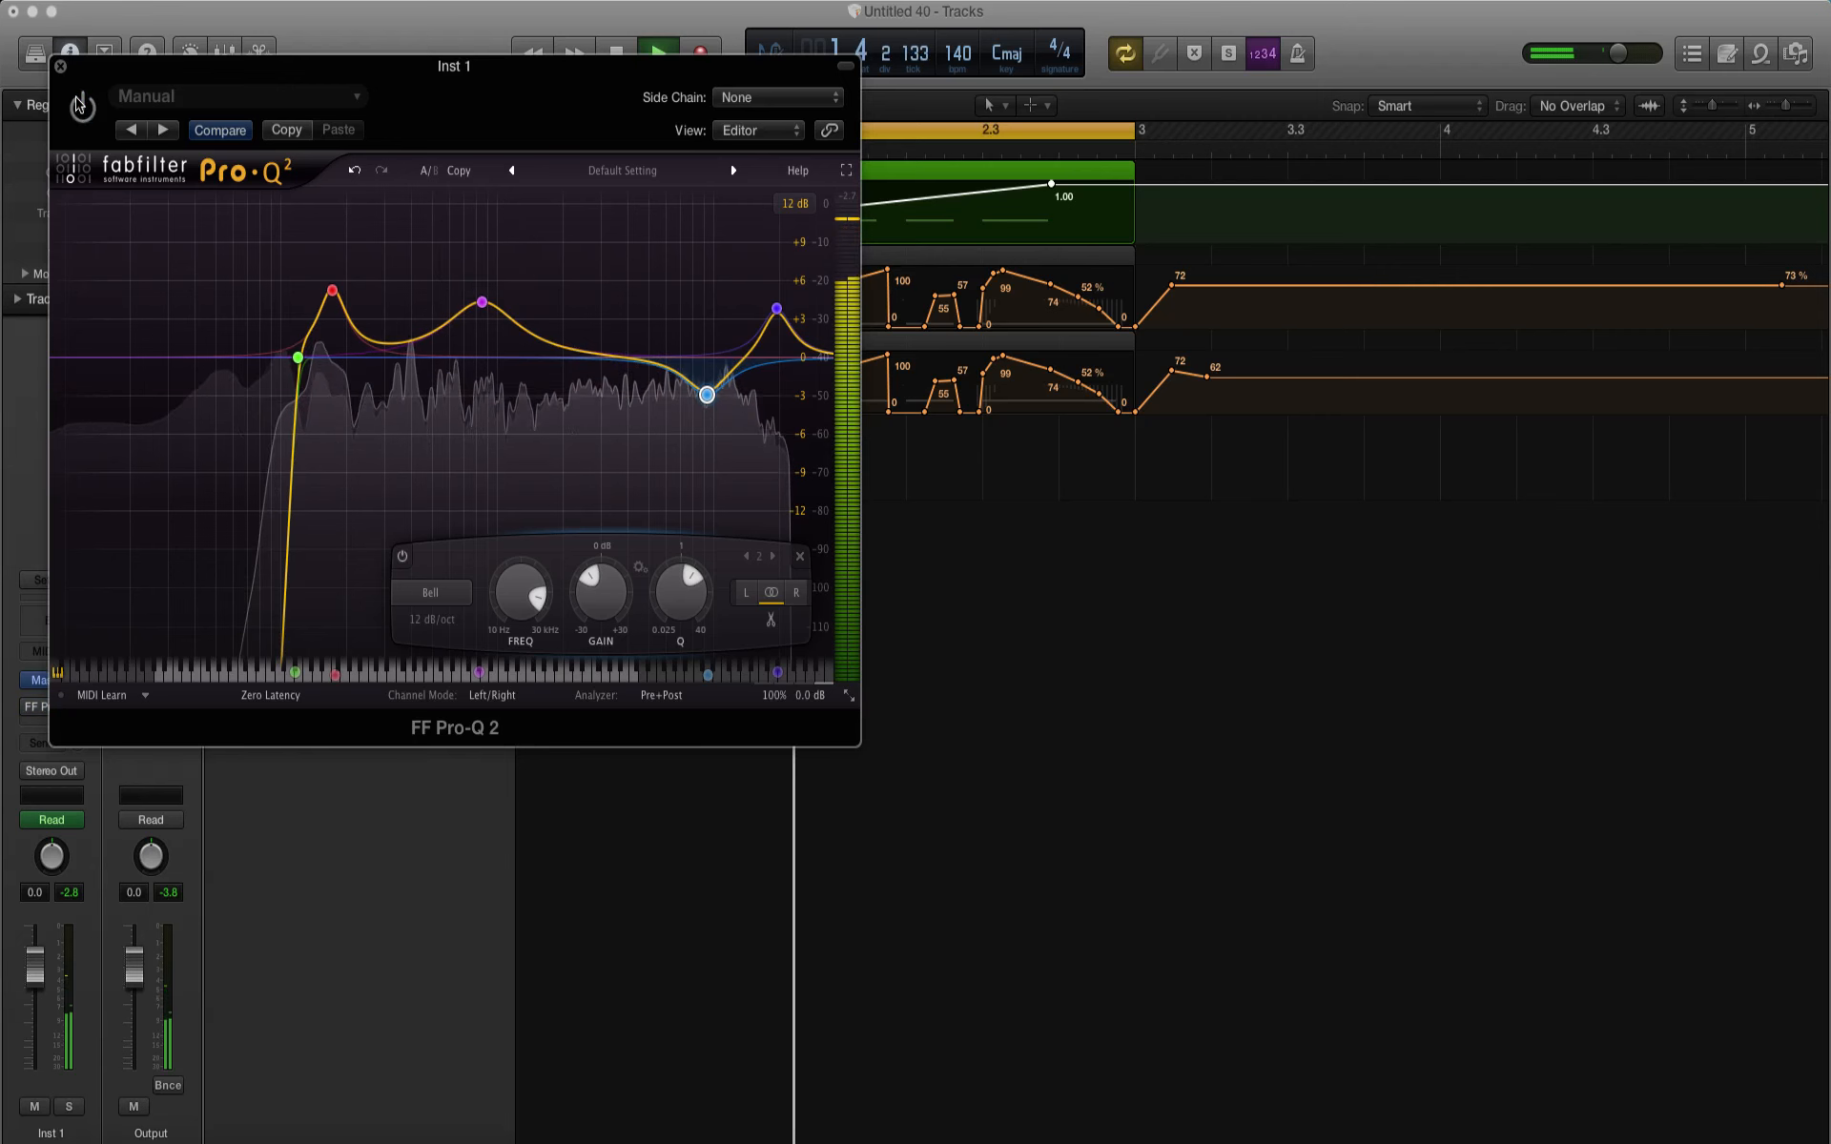
left_click(61, 67)
key("space")
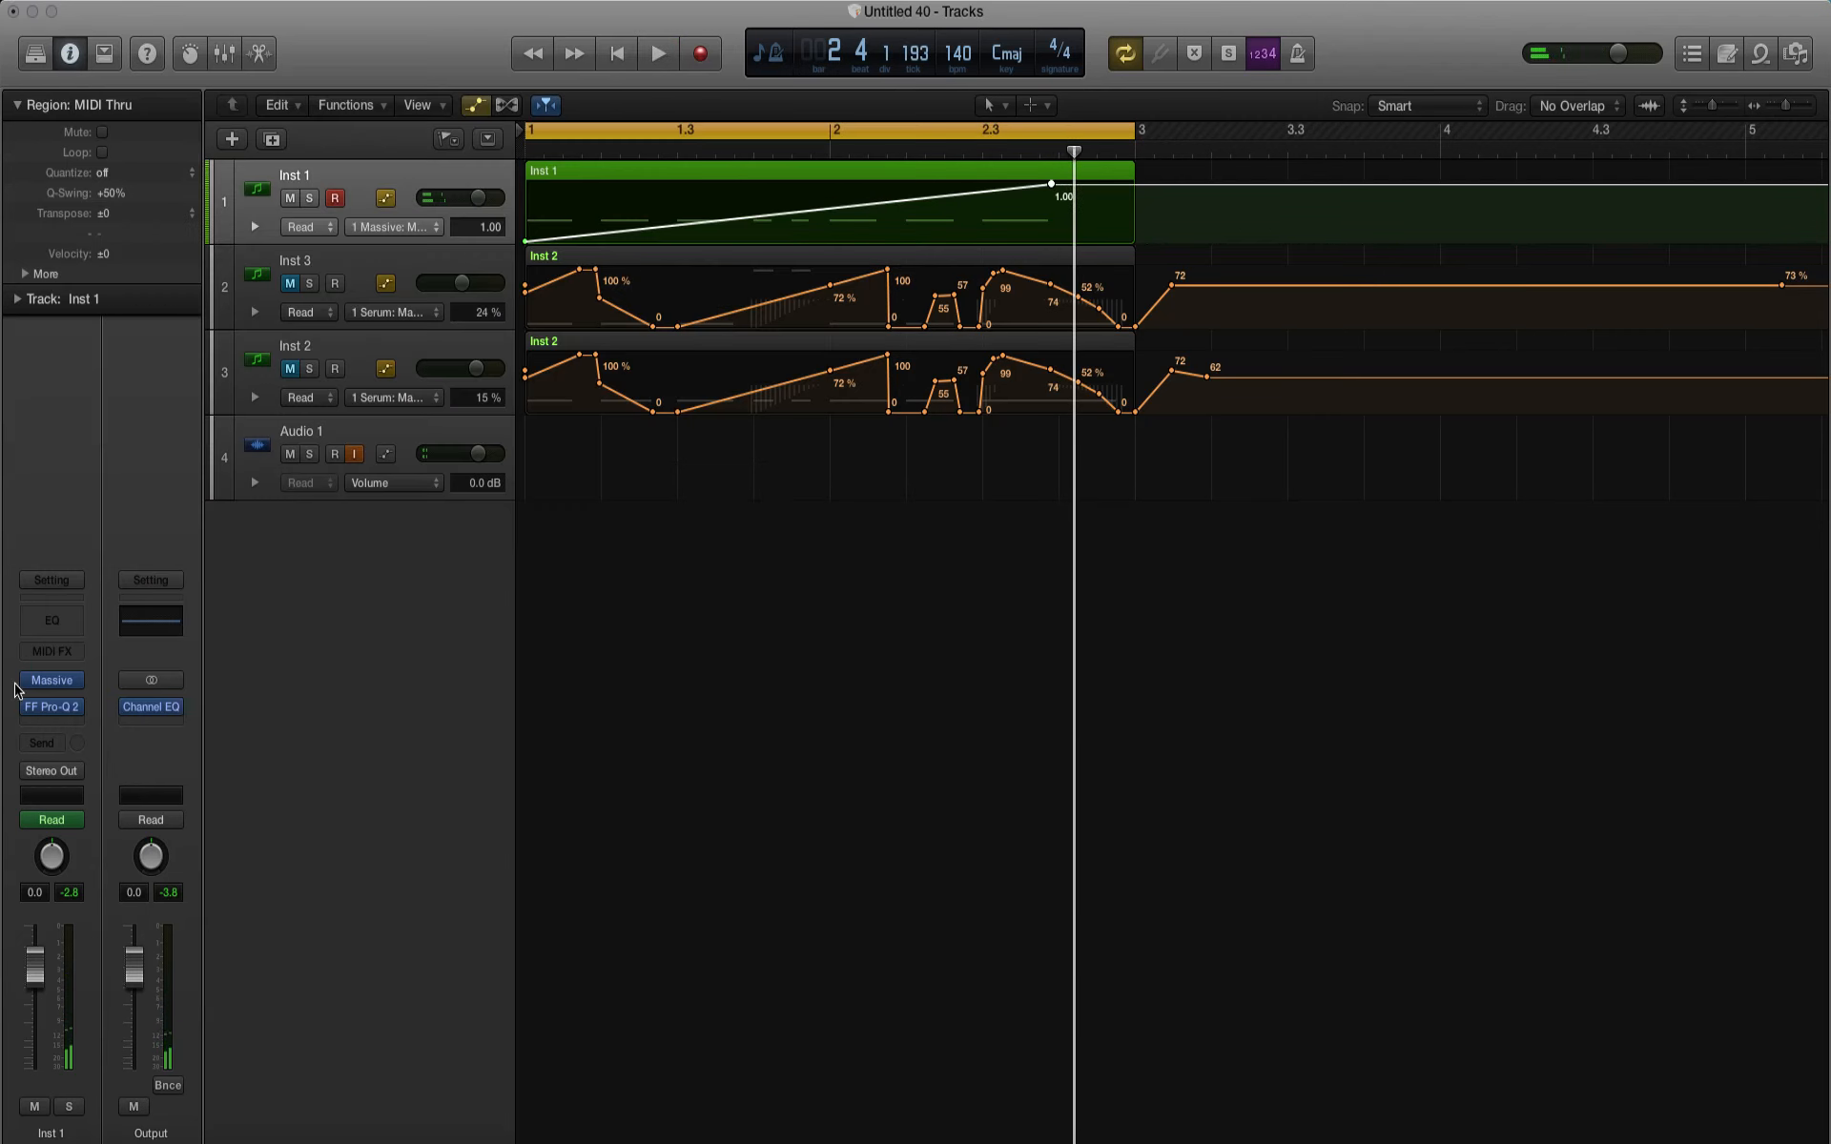
Step: Insert a stereo iZotope Trash 2 after the EQ on Inst 1 and set its Convolve width to 0.6
left_click(36, 722)
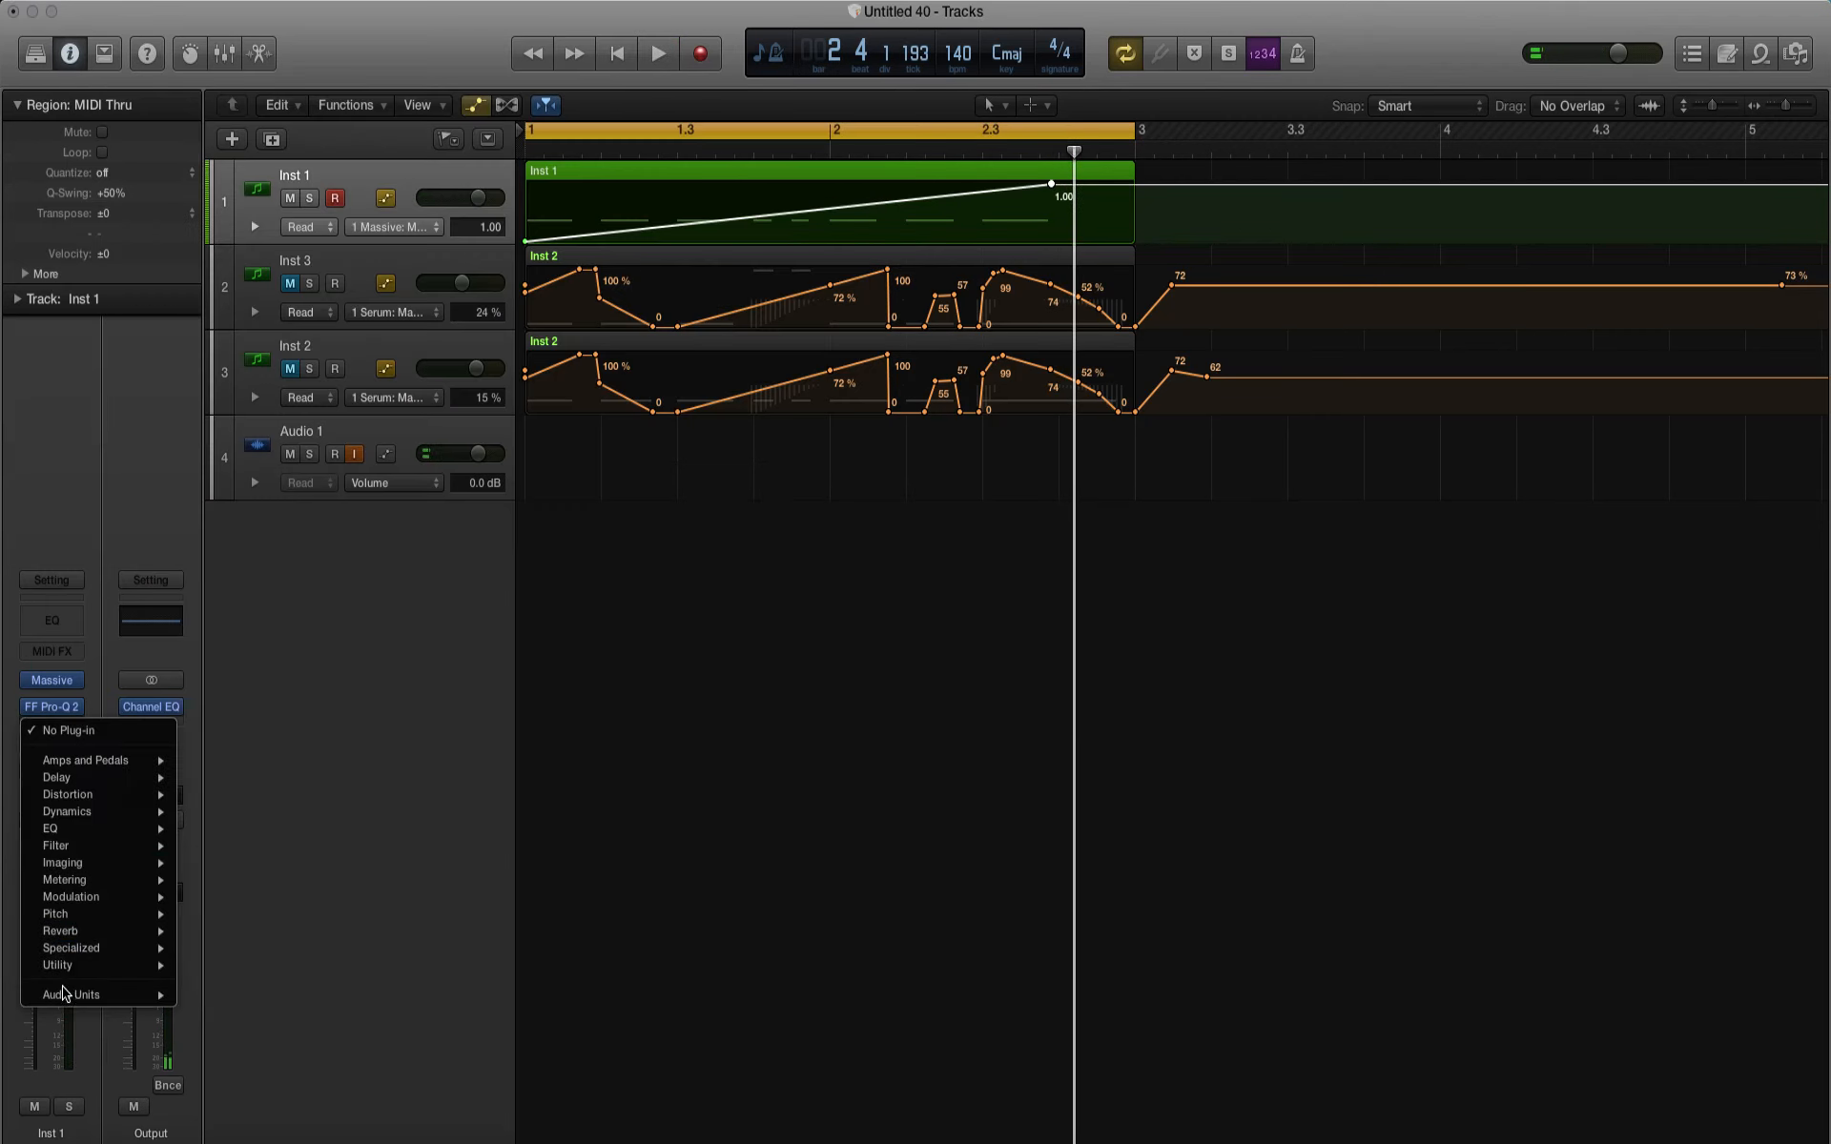
mouse_move(63, 992)
mouse_move(216, 869)
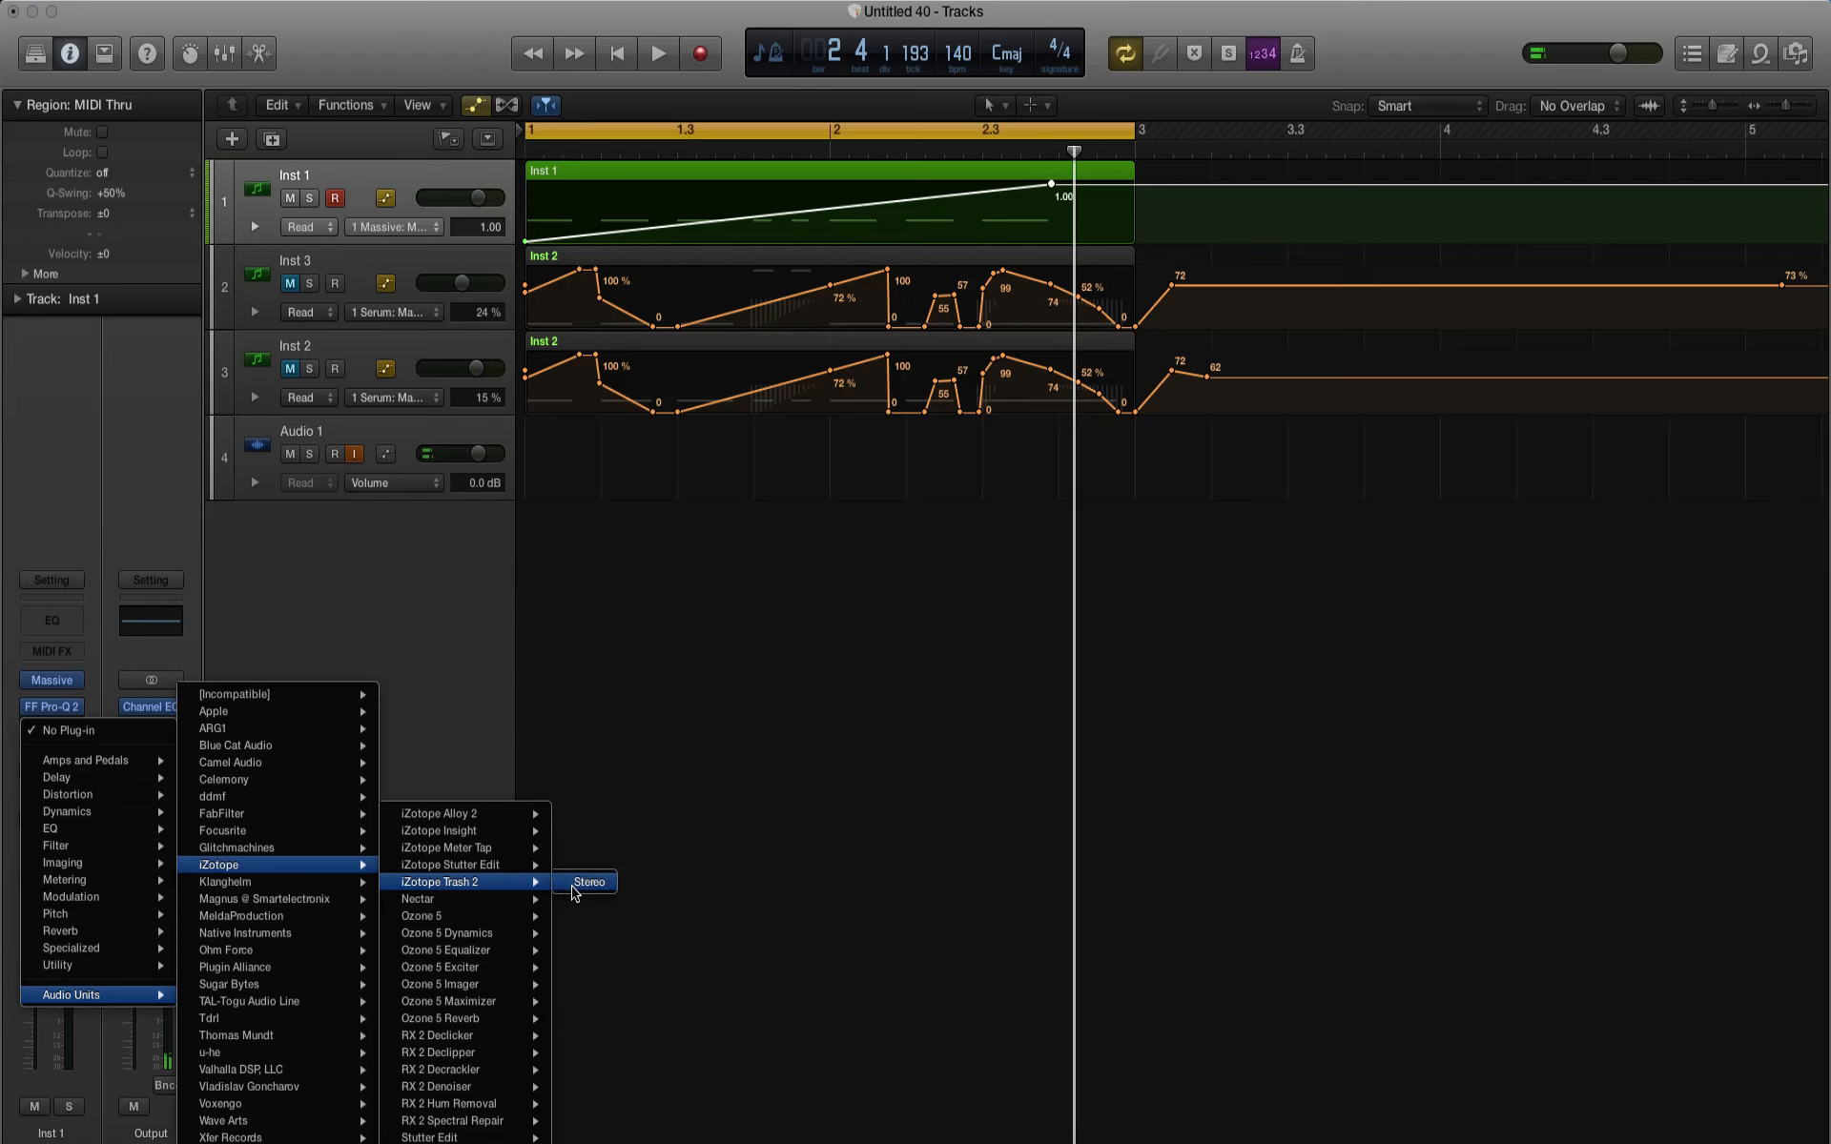
left_click(573, 887)
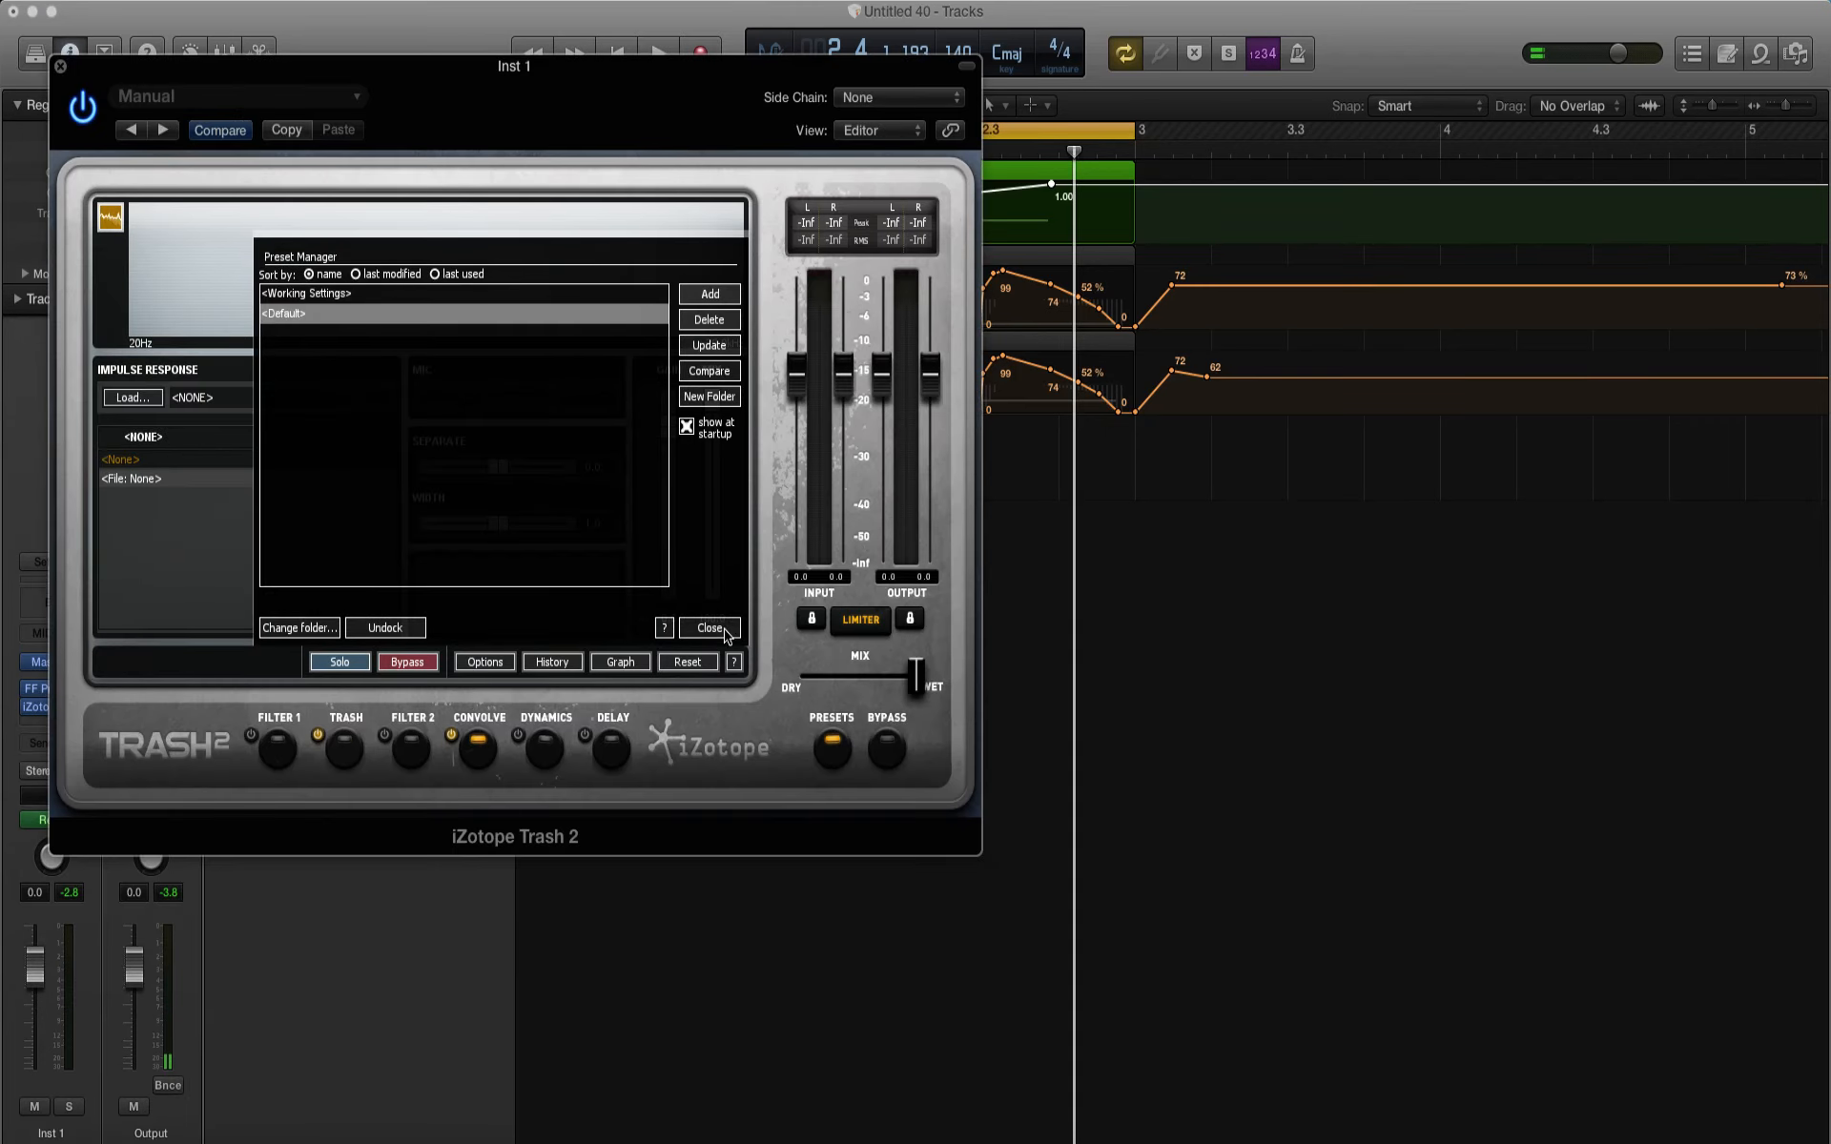
left_click(710, 627)
left_click_drag(498, 522, 479, 523)
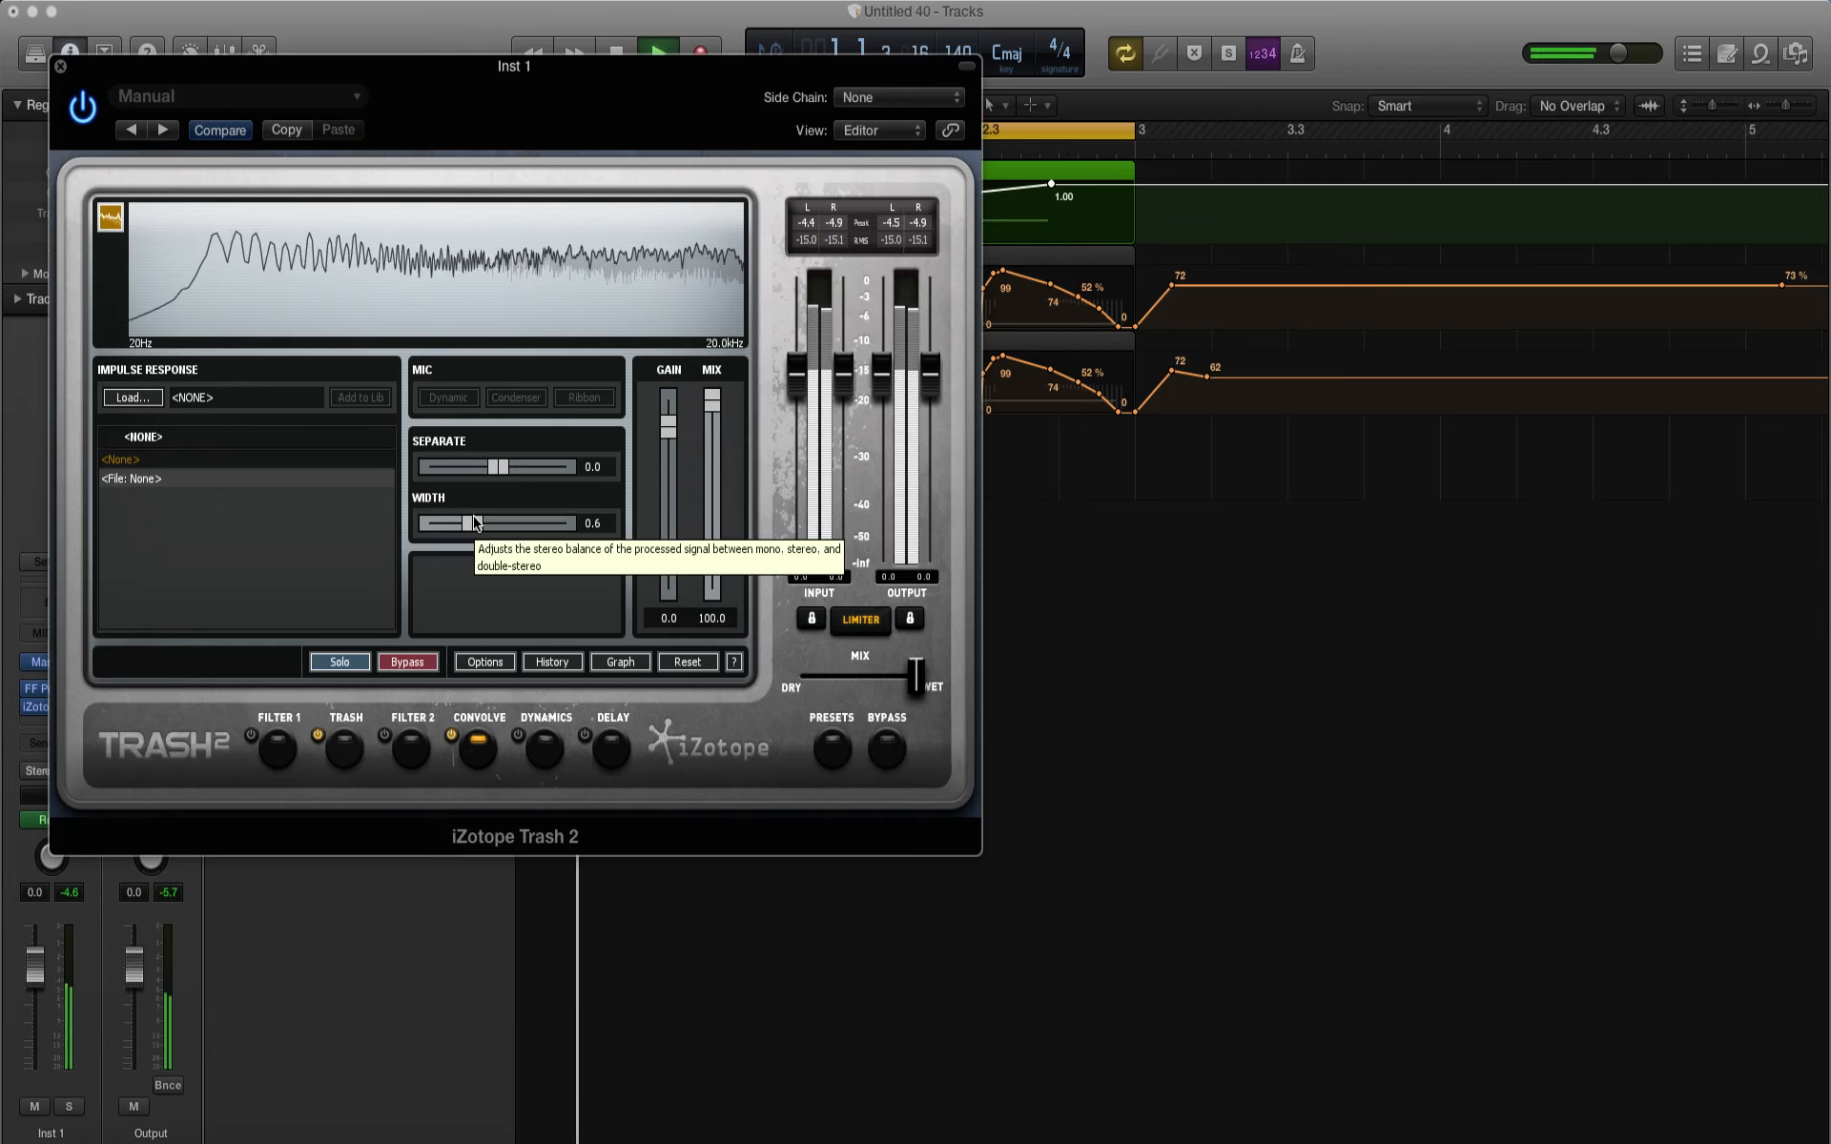
Step: Solo the Inst 3 track and play the loop to compare its bass with Inst 1
left_click_drag(281, 145, 746, 476)
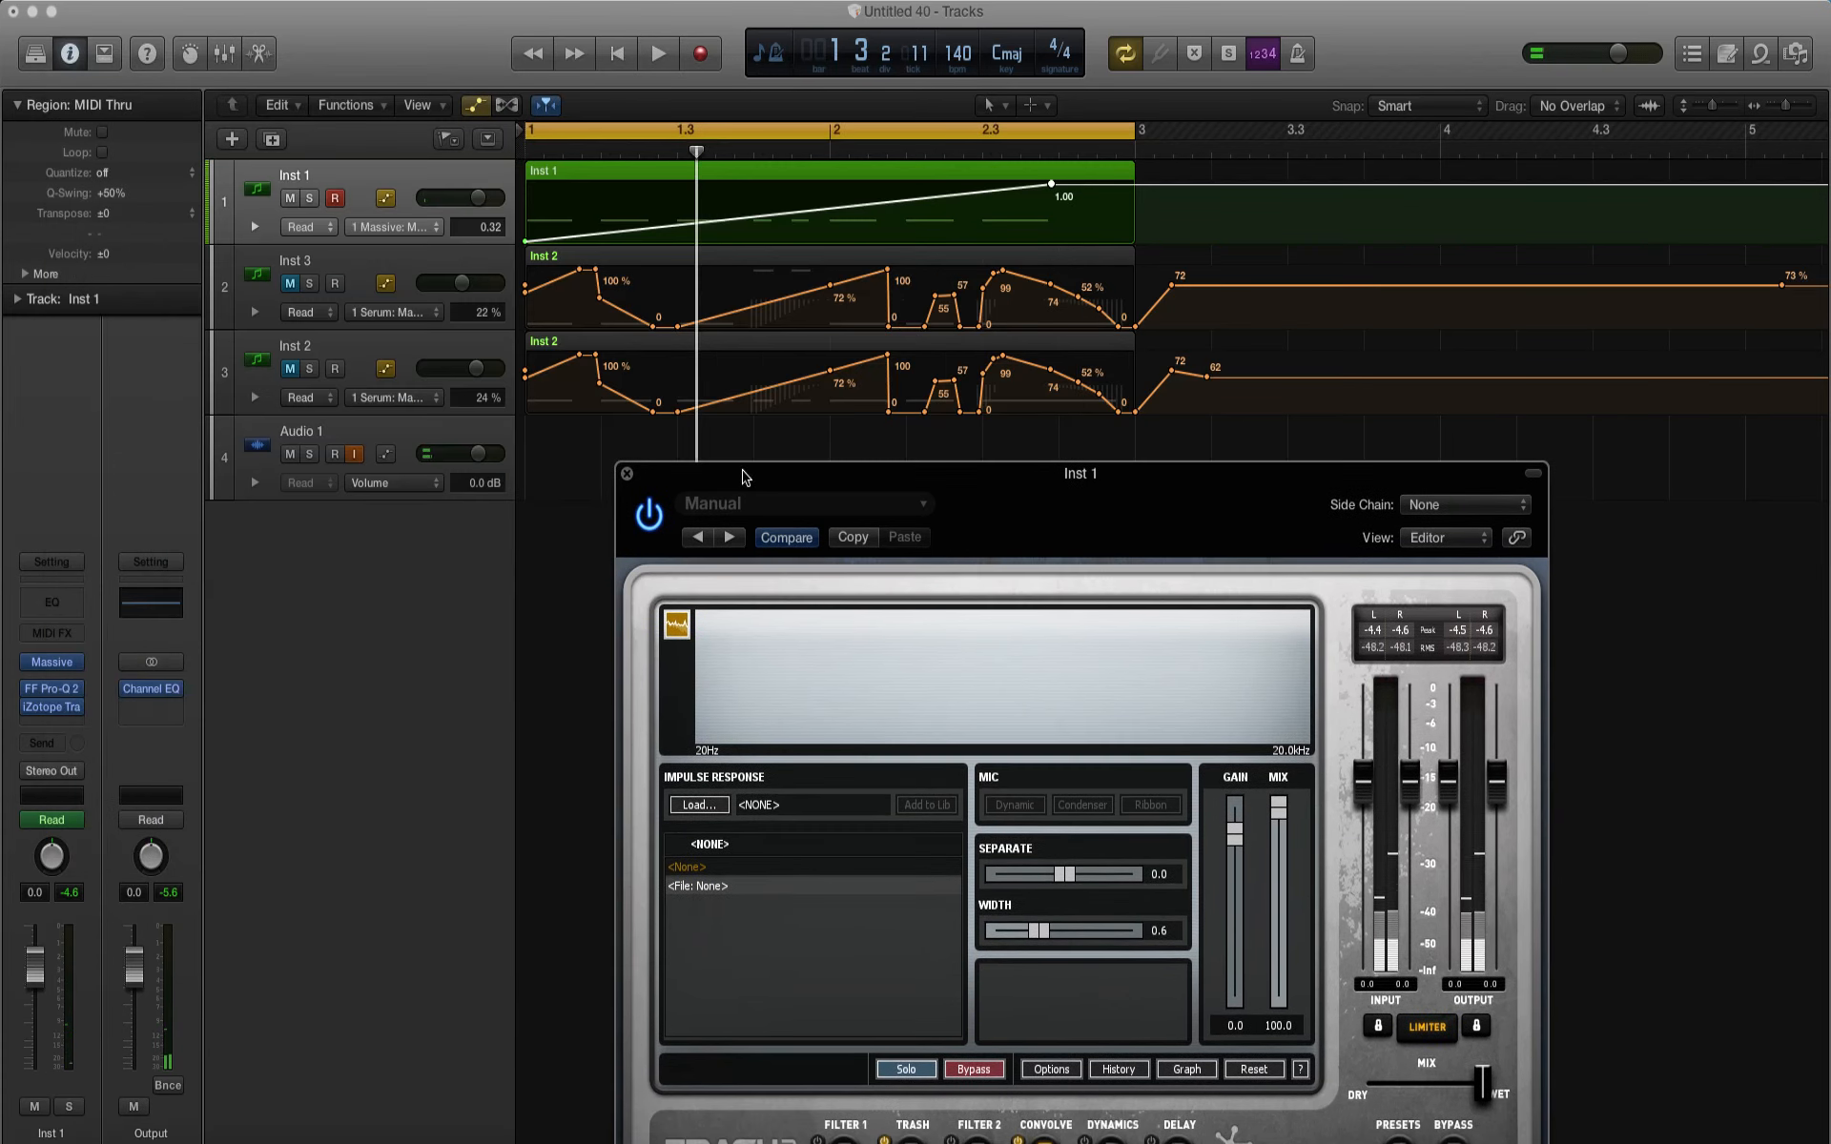
left_click(309, 284)
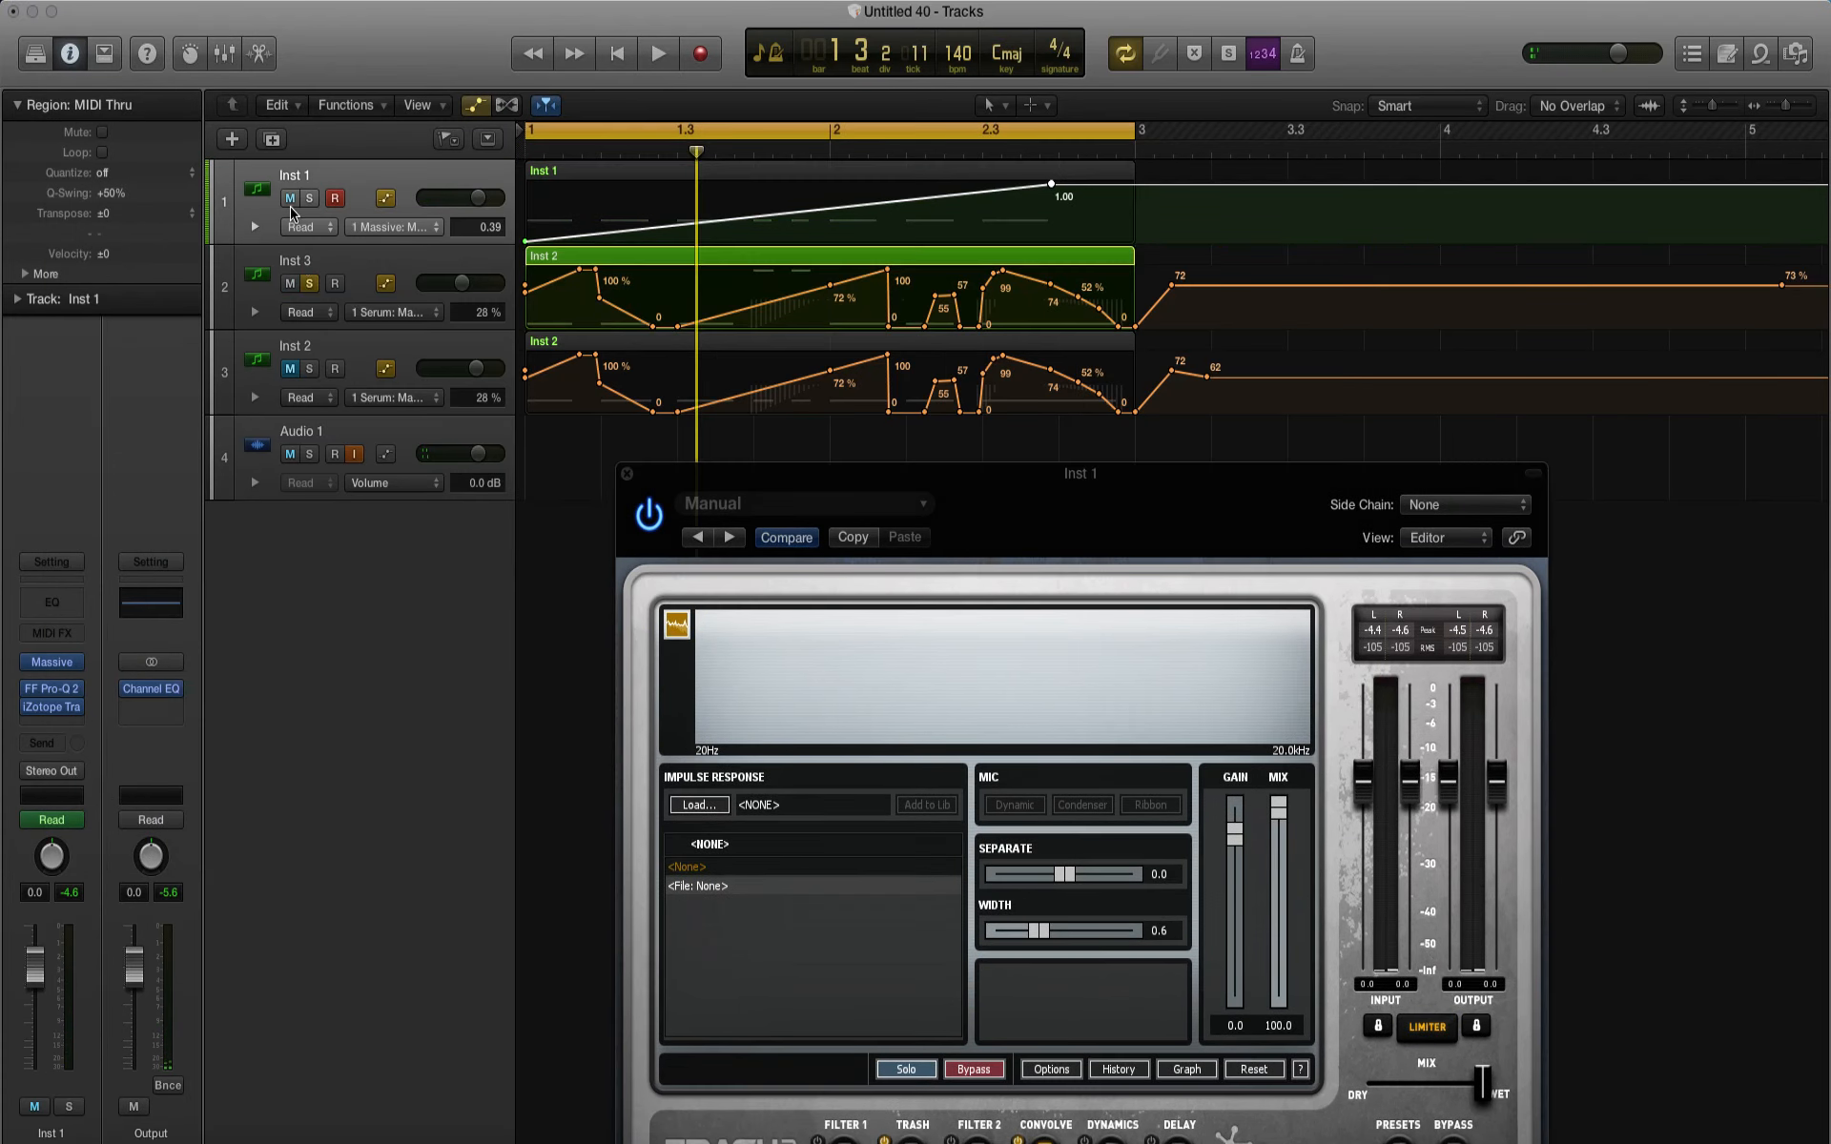
key("space")
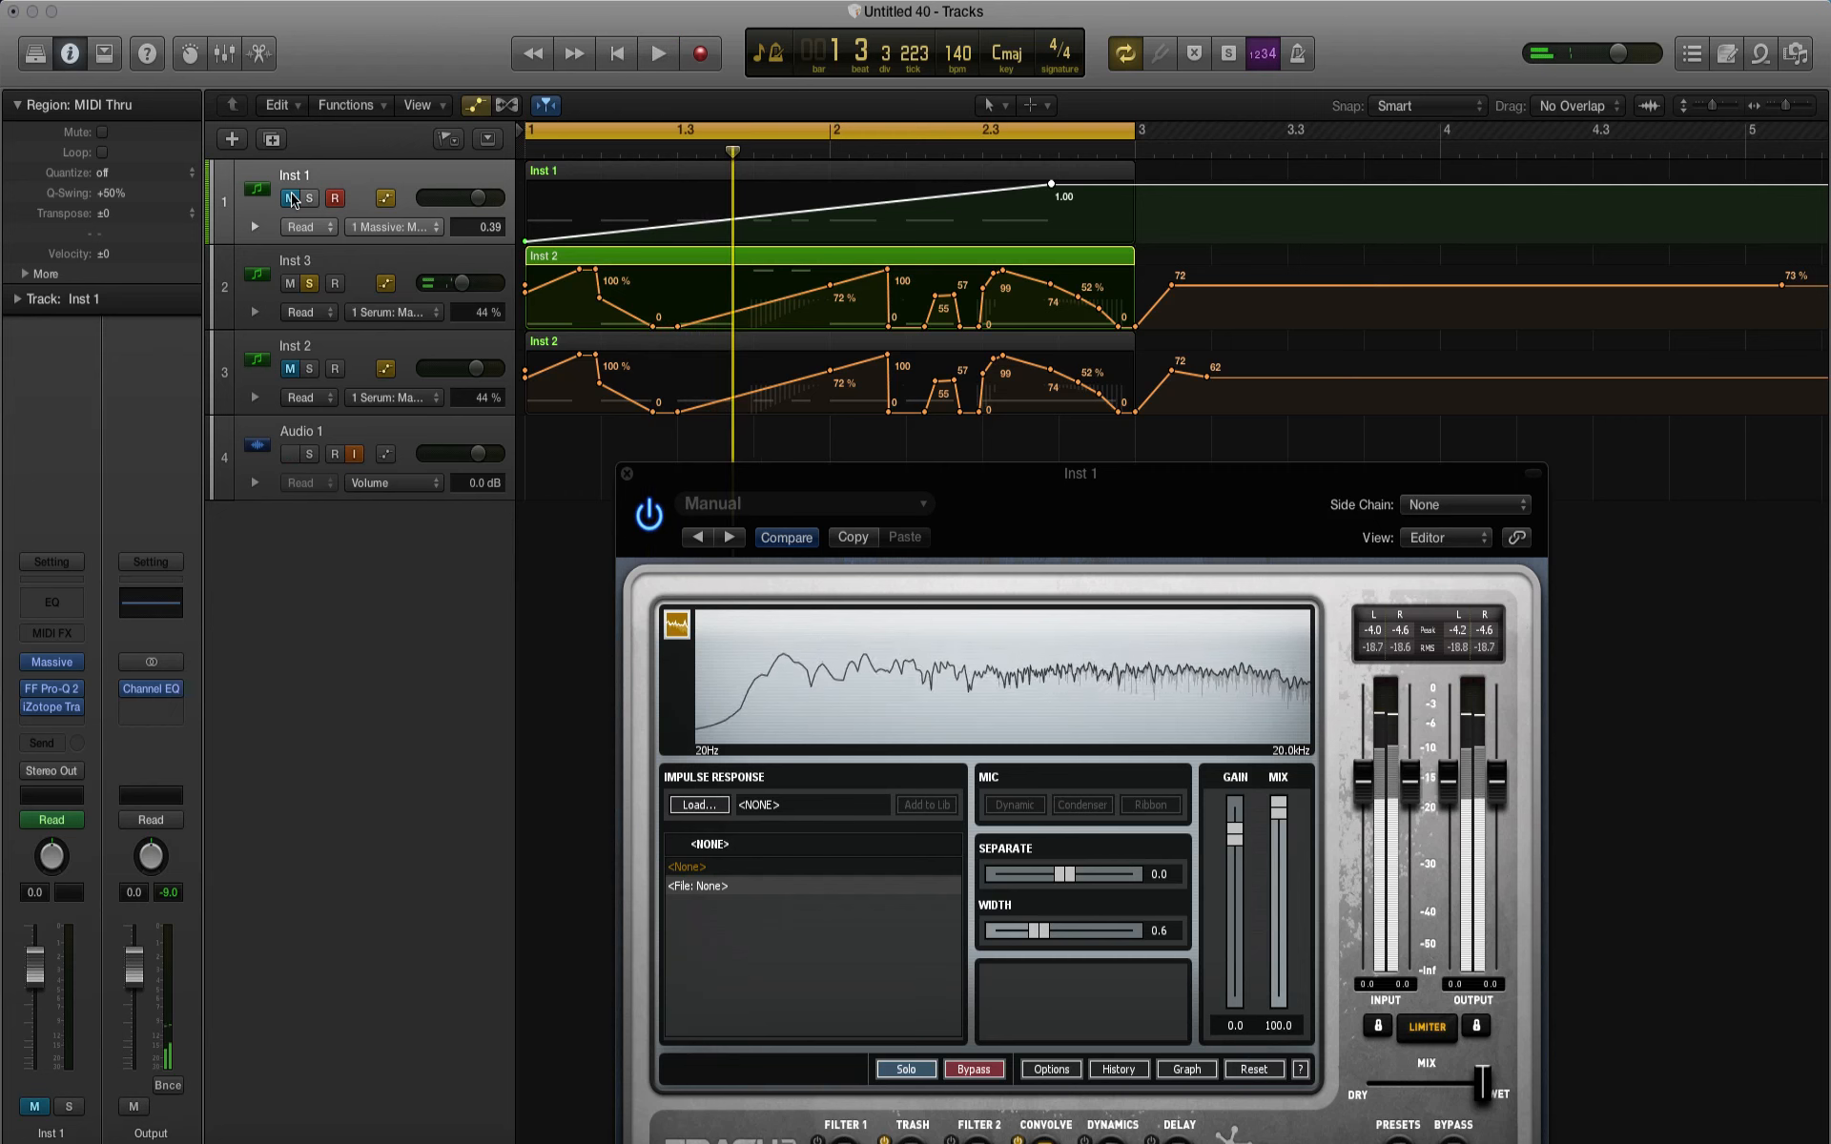
key("space")
Step: Solo the Inst 1 and Audio 1 tracks instead of Inst 3 and play the loop
key("s")
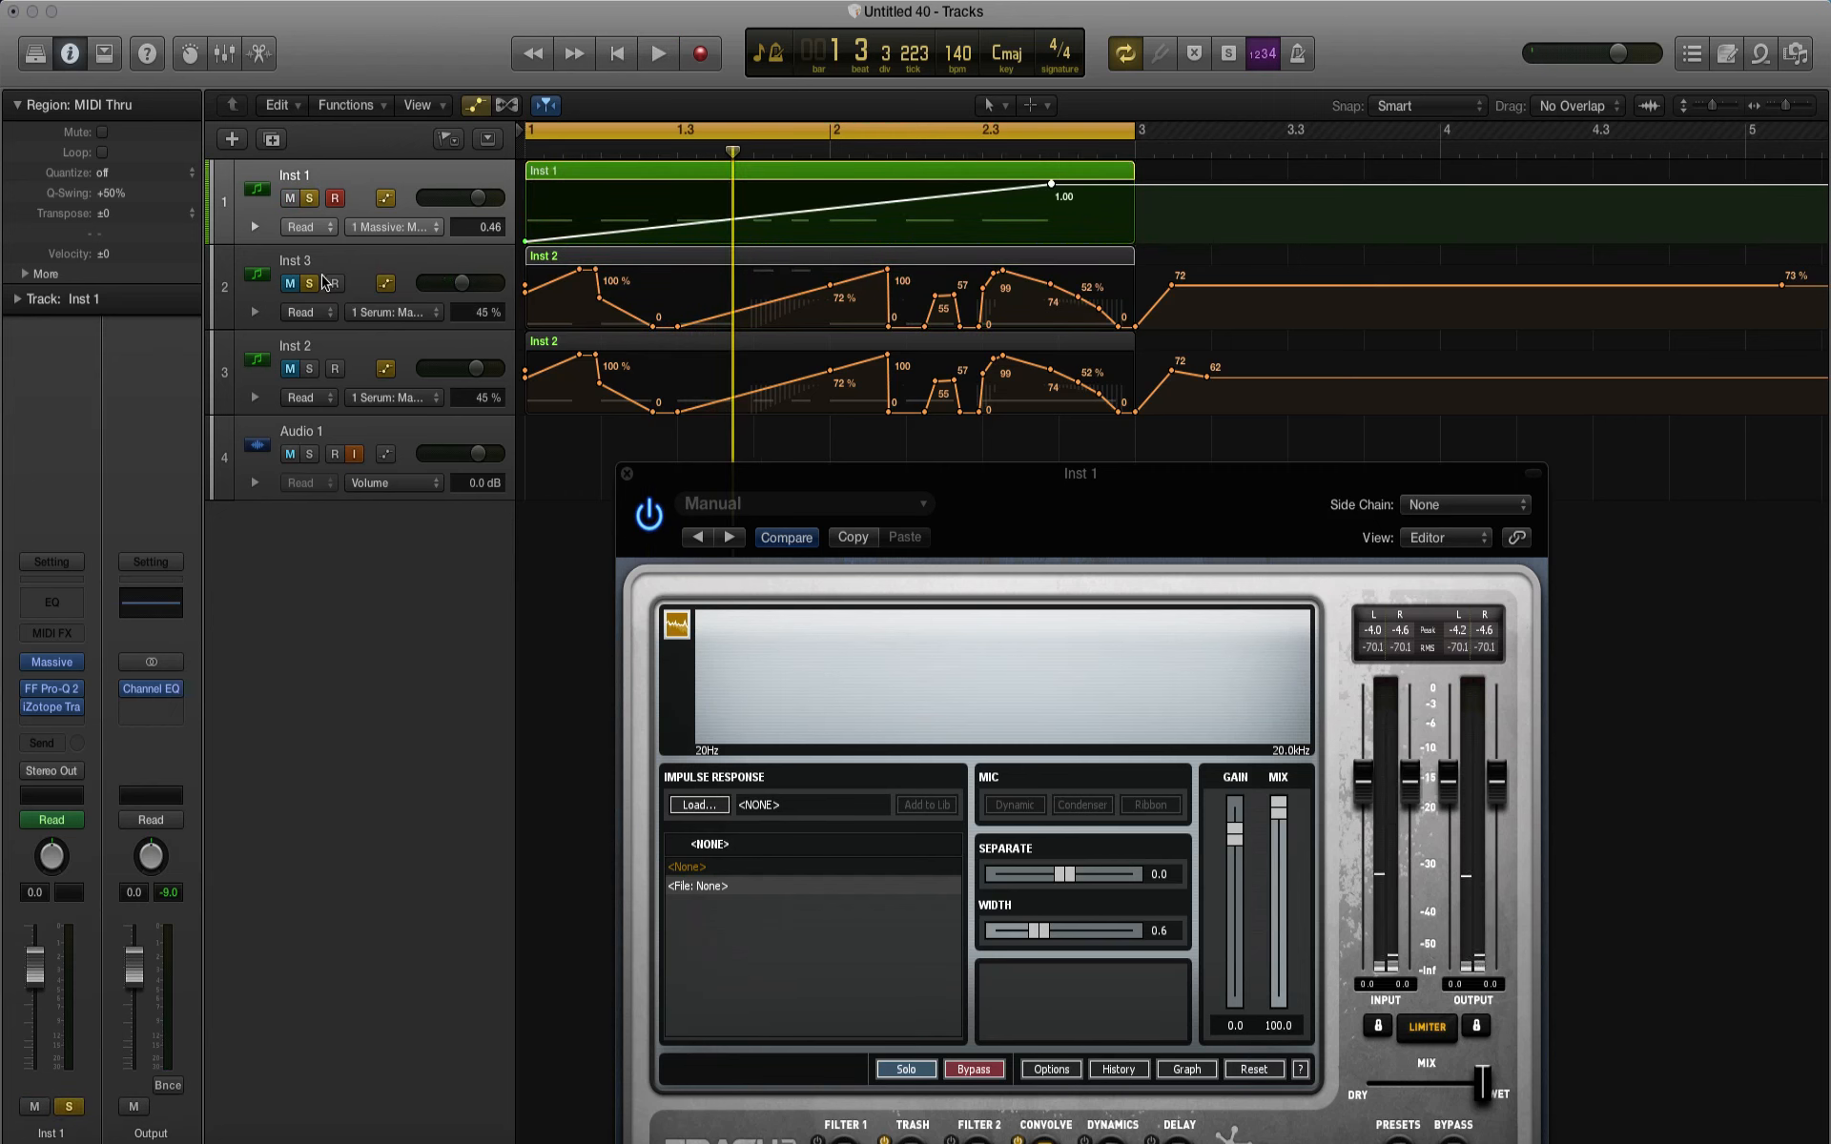
left_click(309, 284)
key("space")
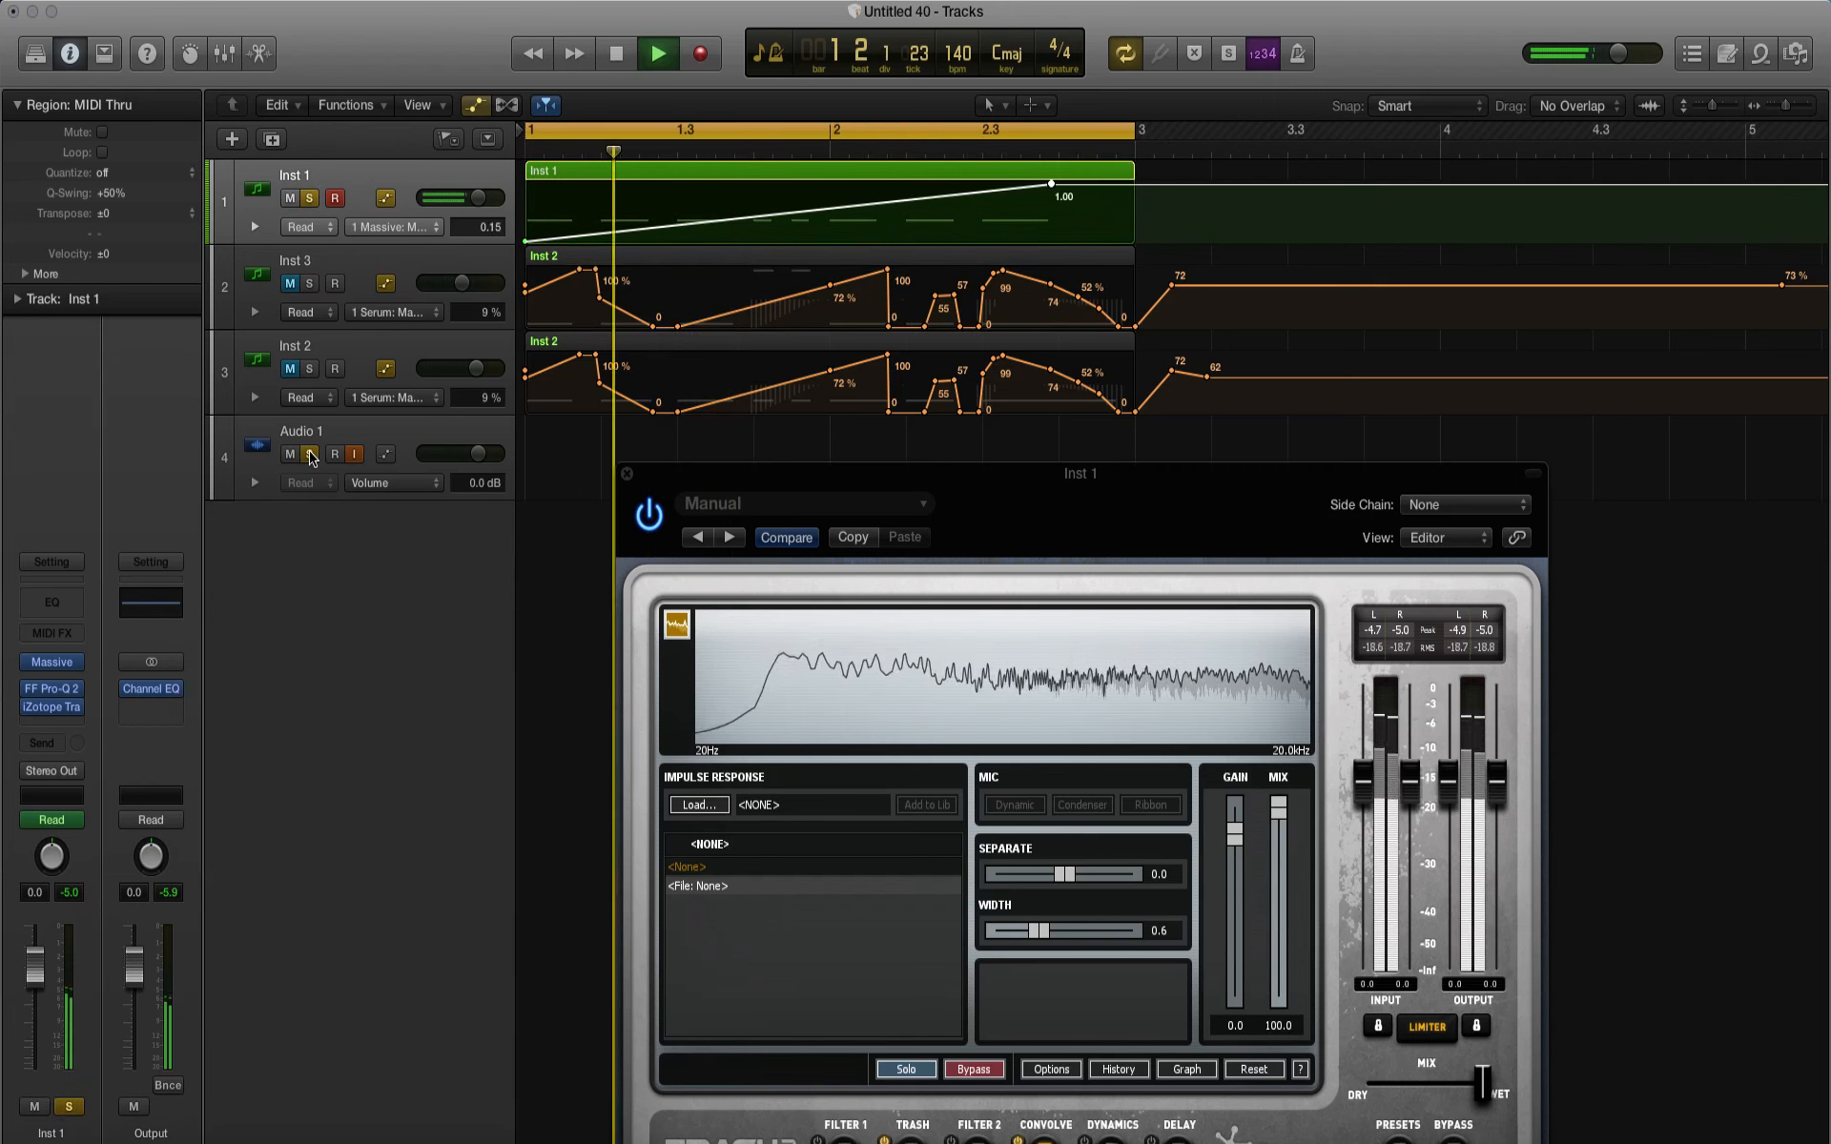
Step: Set Trash Stage 1 to the Heavy distortion Nasty Boy with a mix of 18.7, audition it, and close the plug-in
left_click_drag(951, 483, 973, 200)
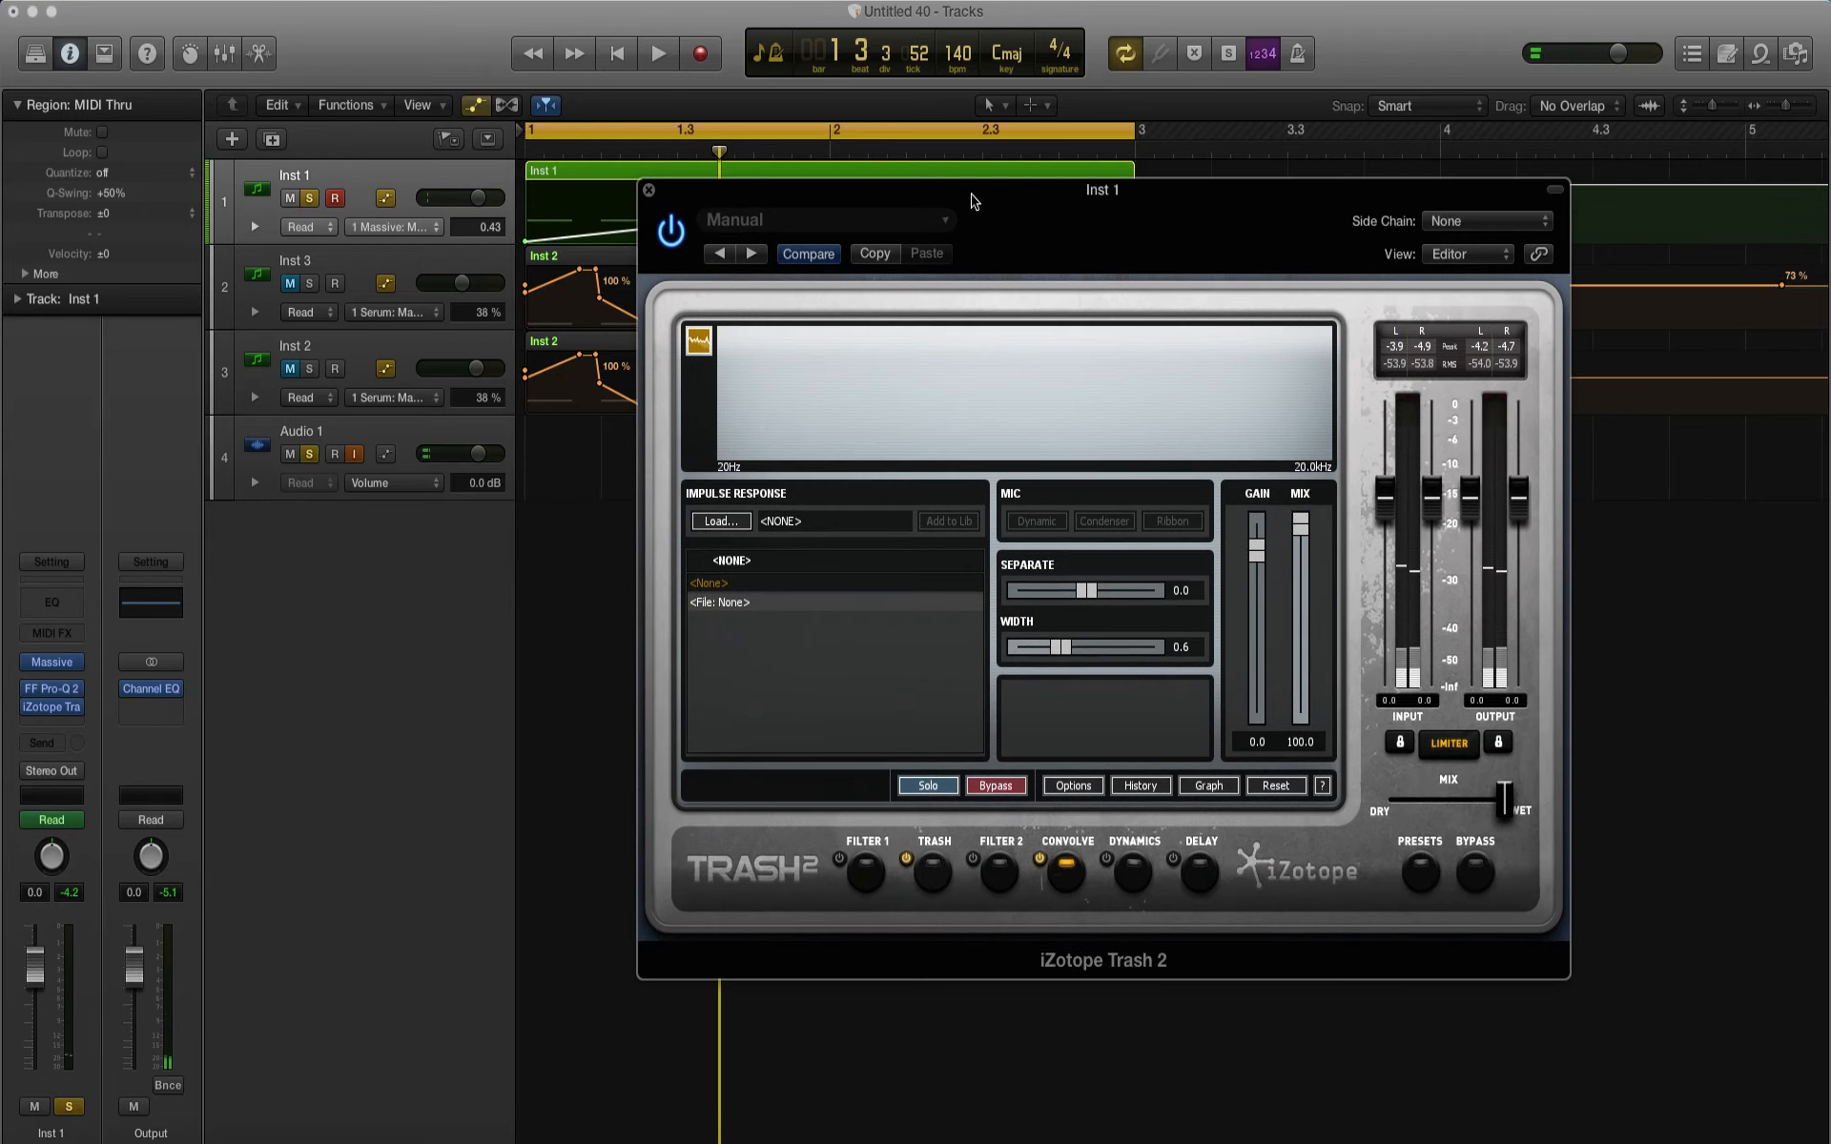
left_click(928, 864)
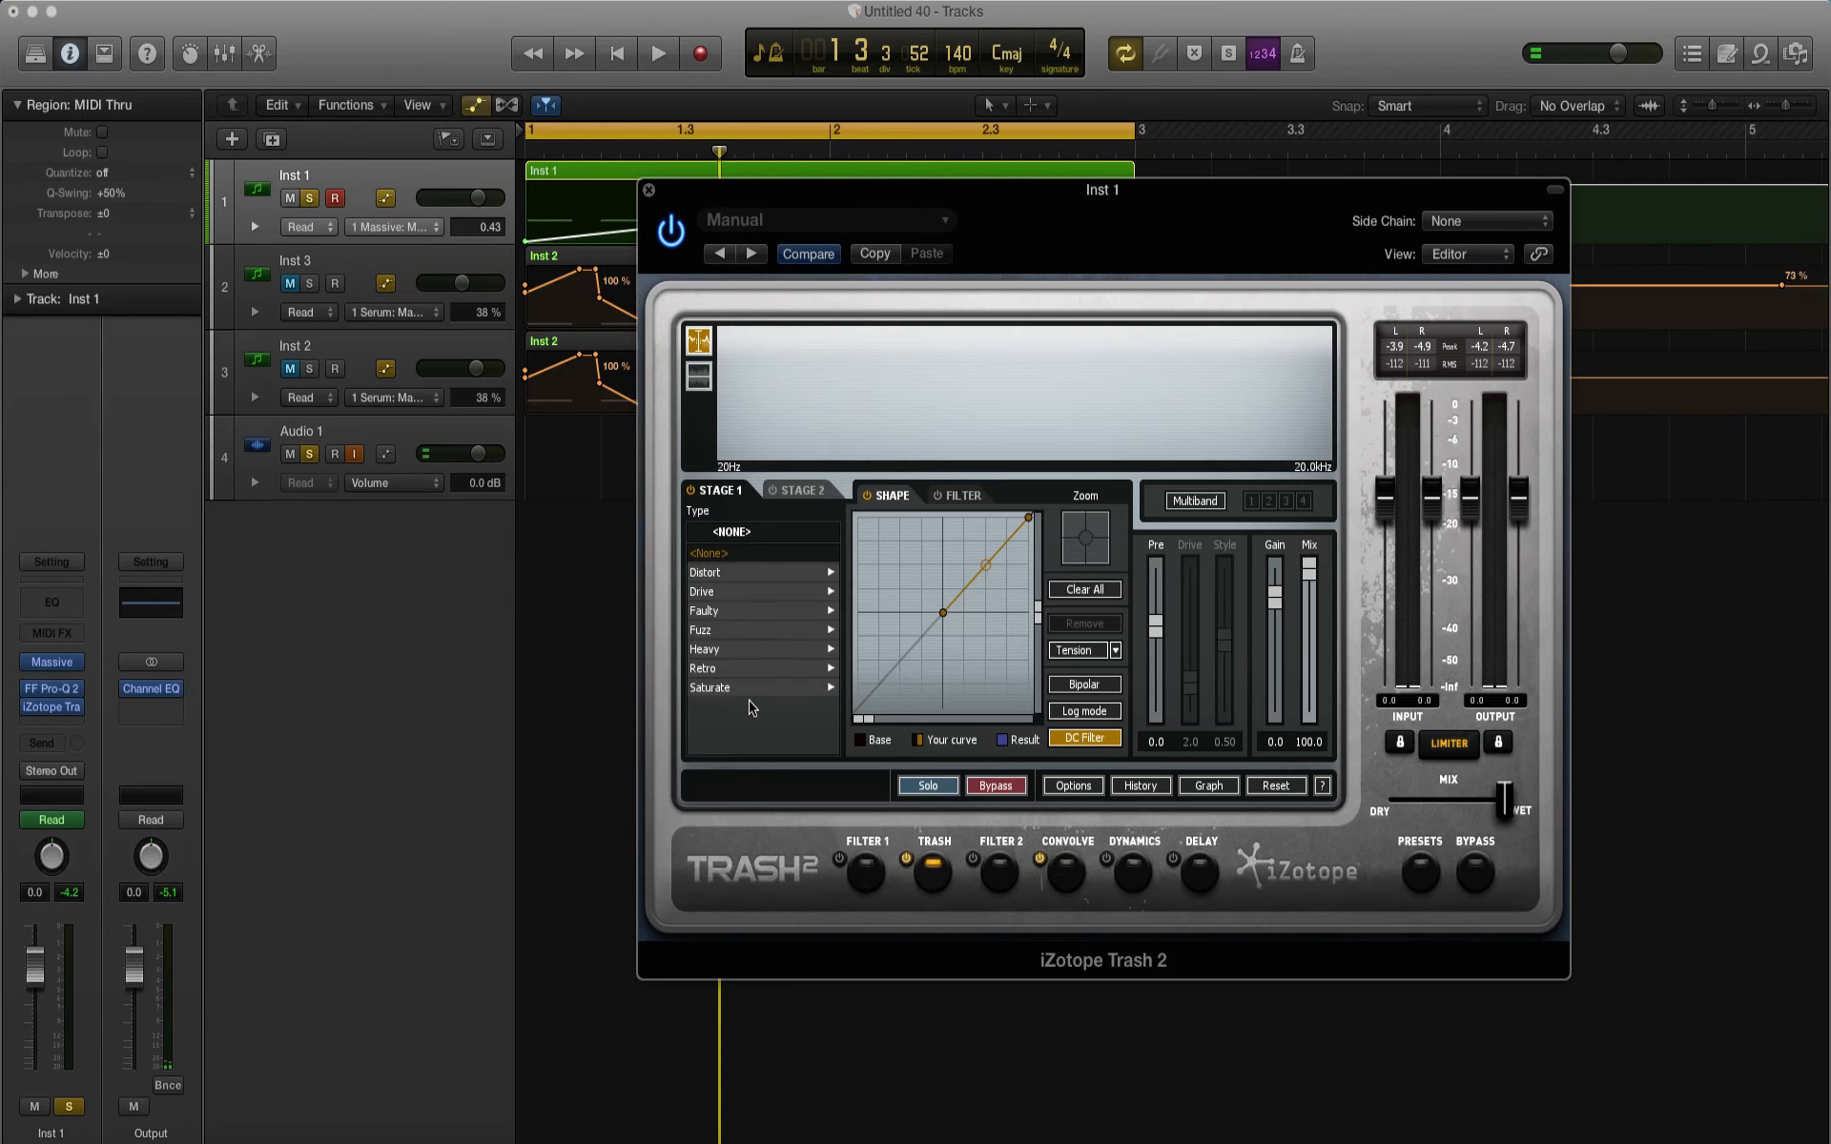
left_click(717, 654)
left_click(724, 691)
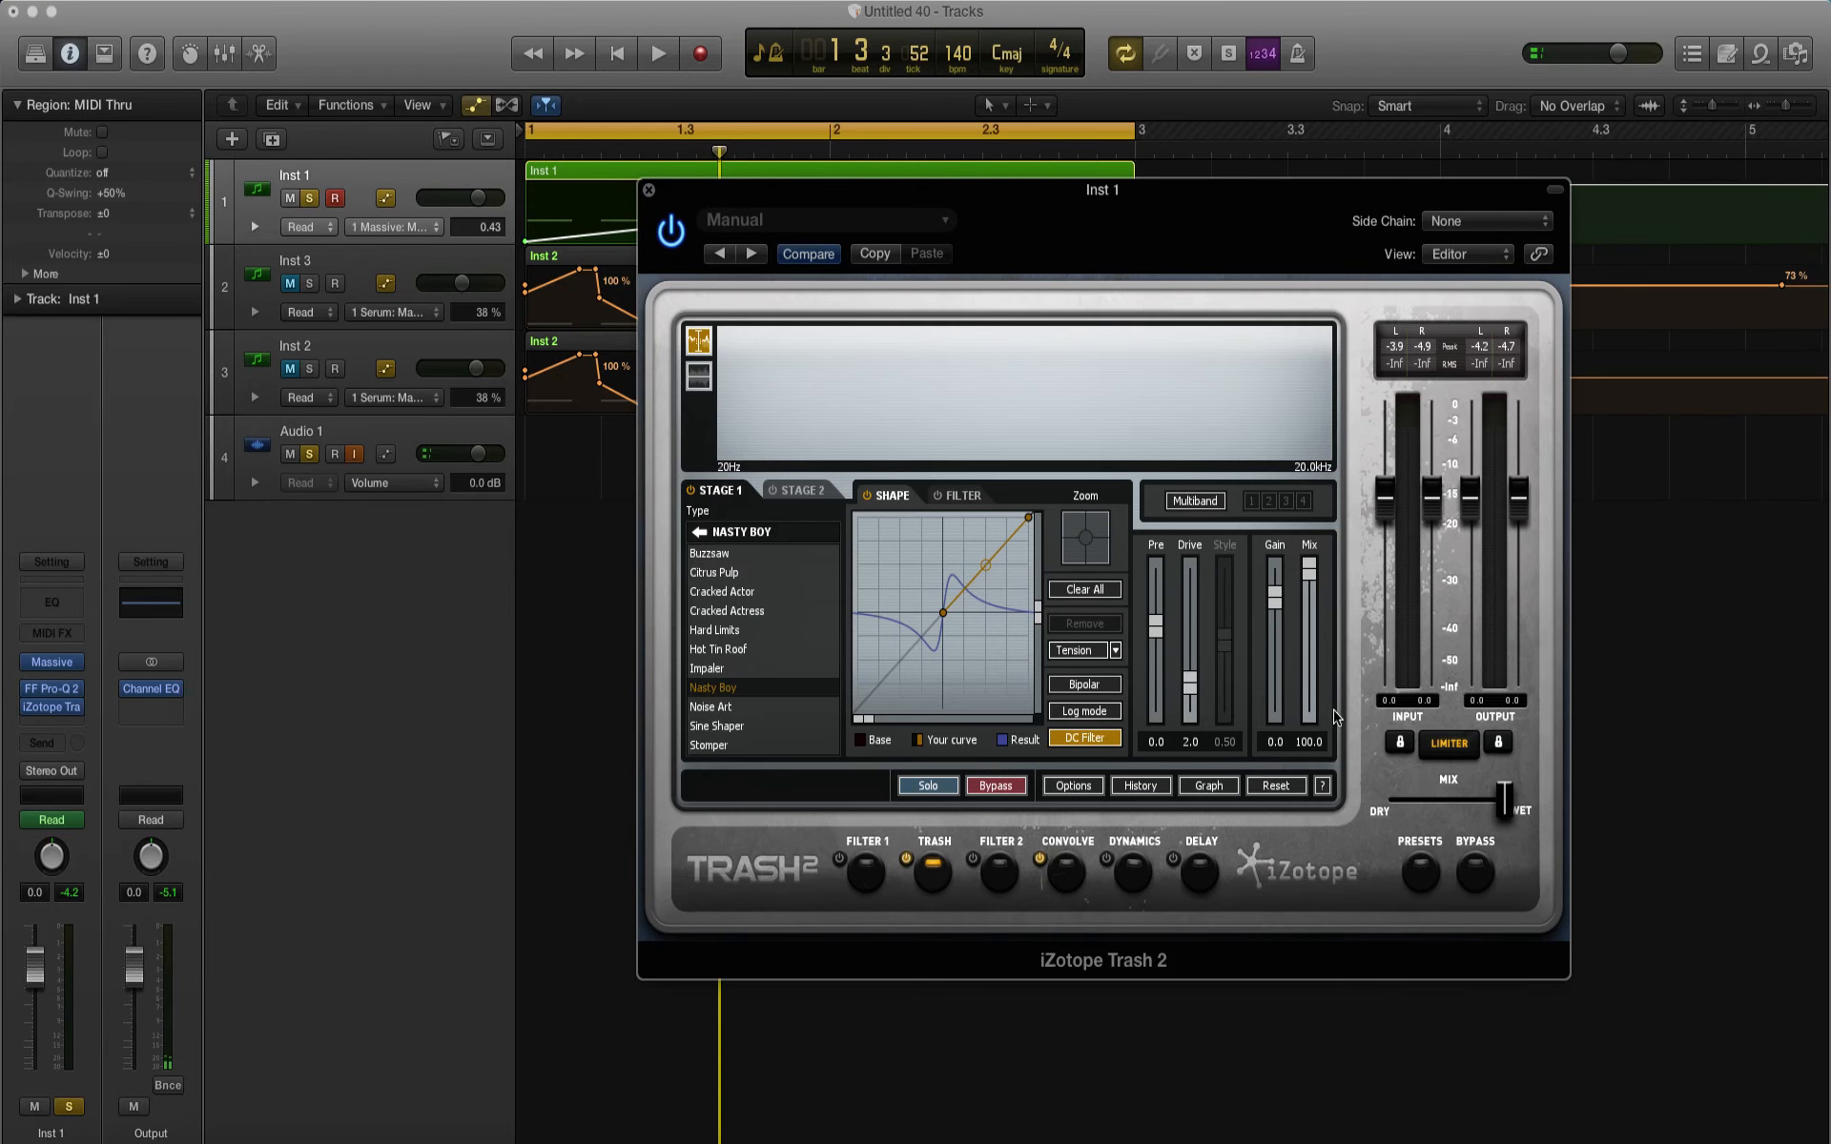
key("space")
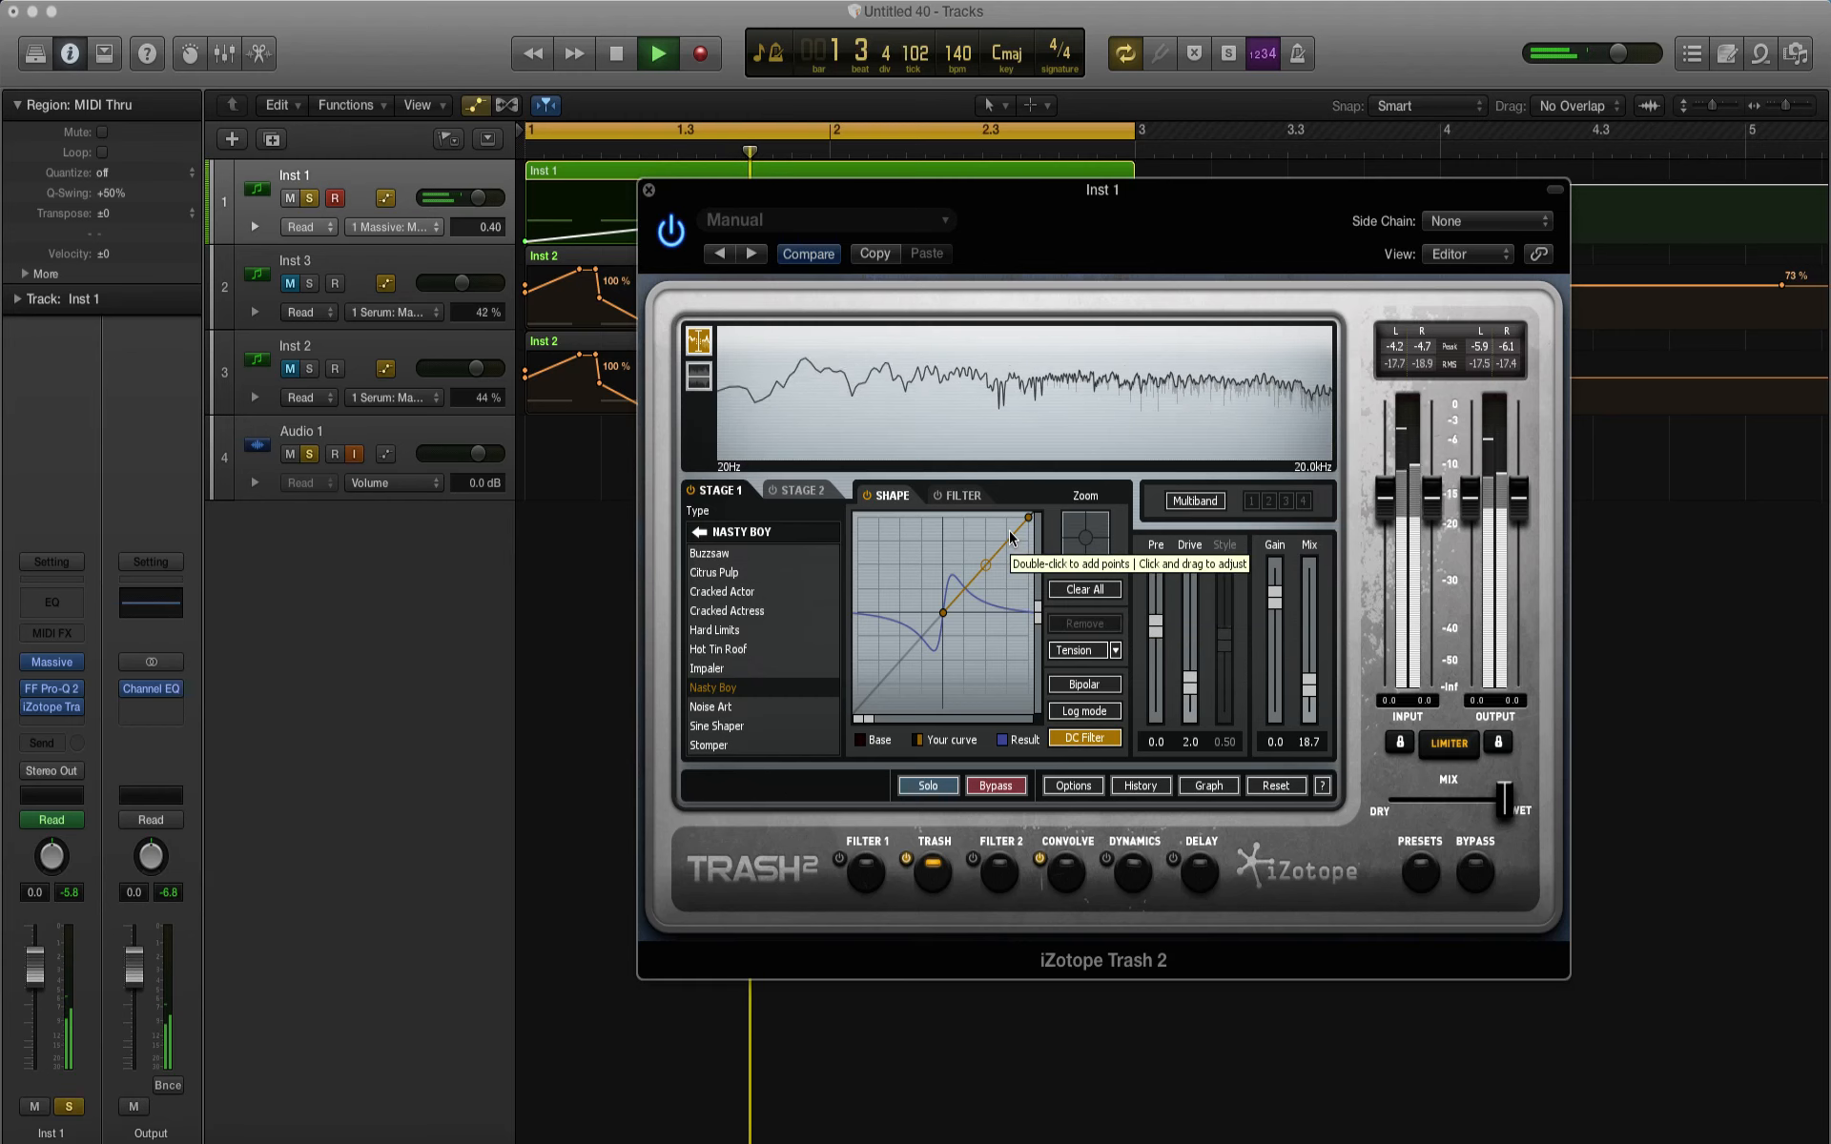
left_click(649, 190)
key("space")
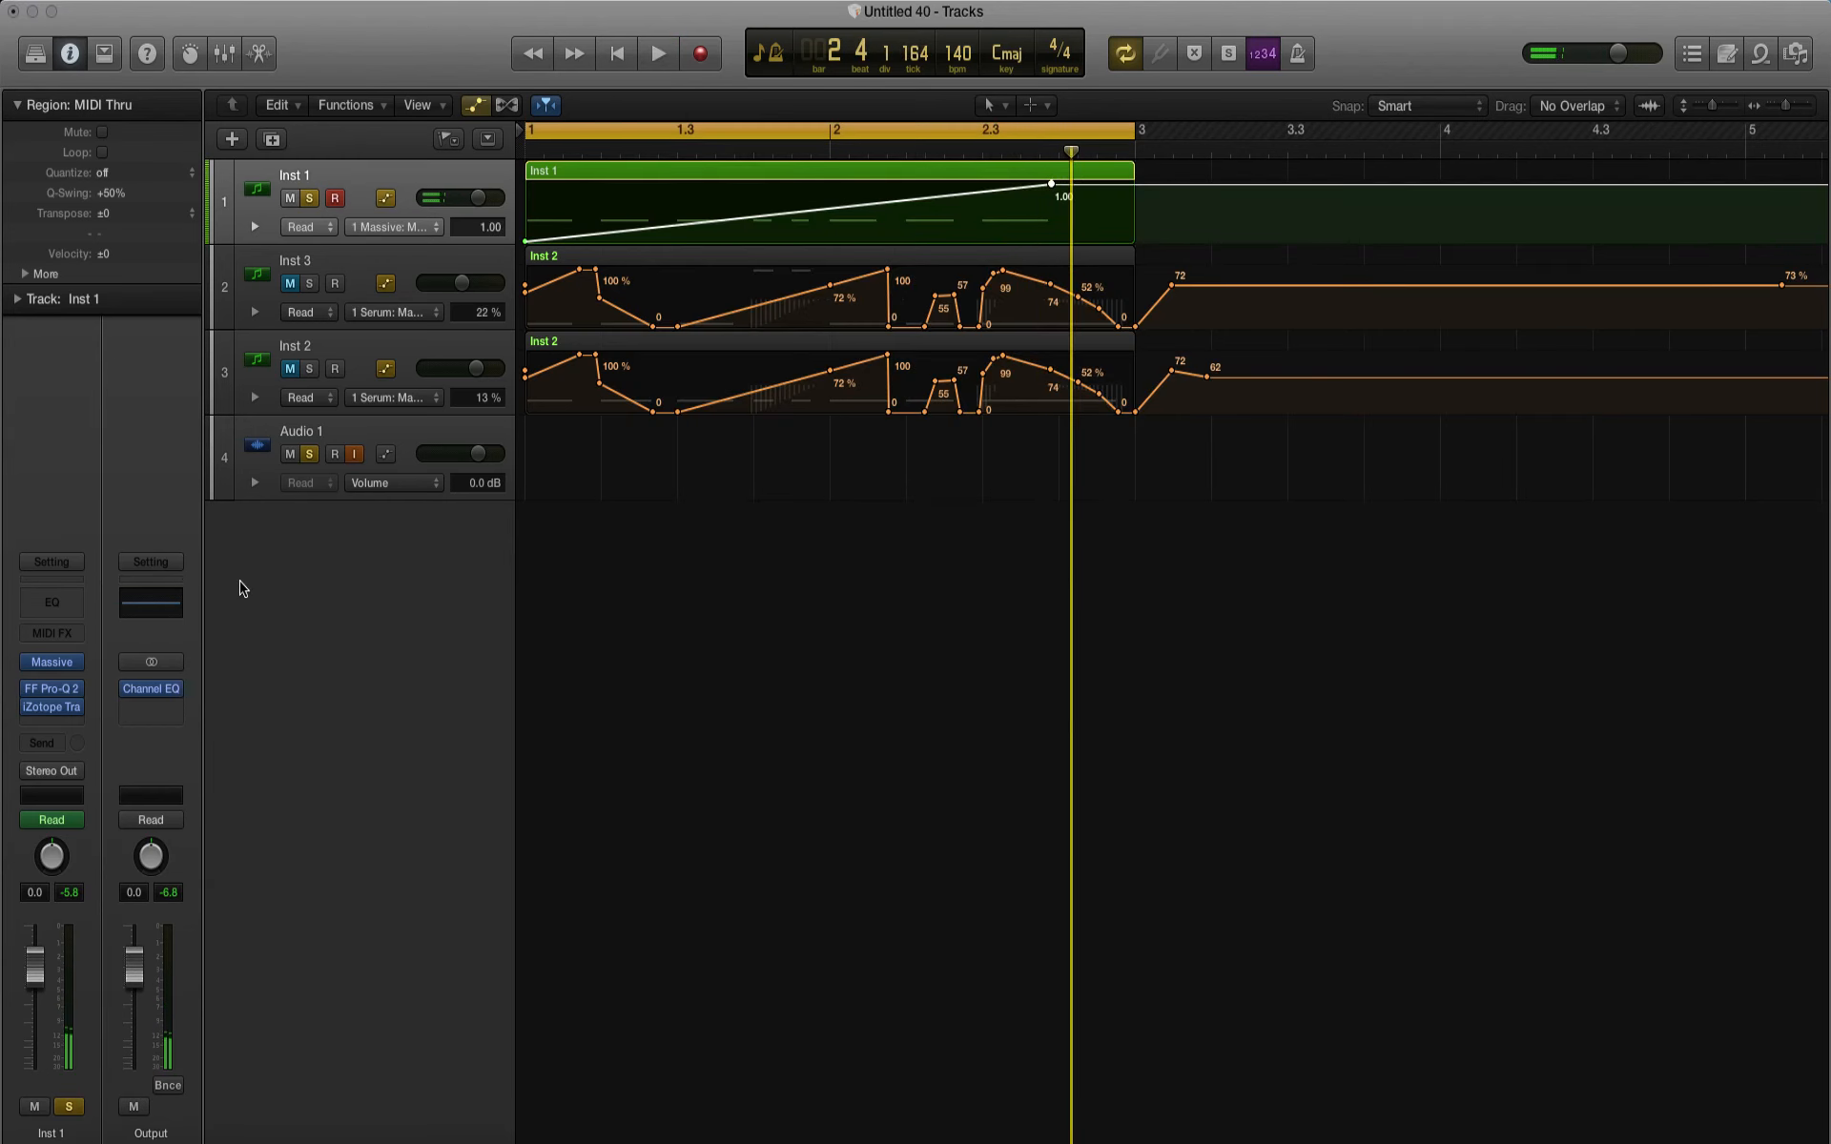
Step: Insert the Bitcrusher distortion after Trash 2 on Inst 1 and set its clip level to -4.0 dB
left_click(58, 725)
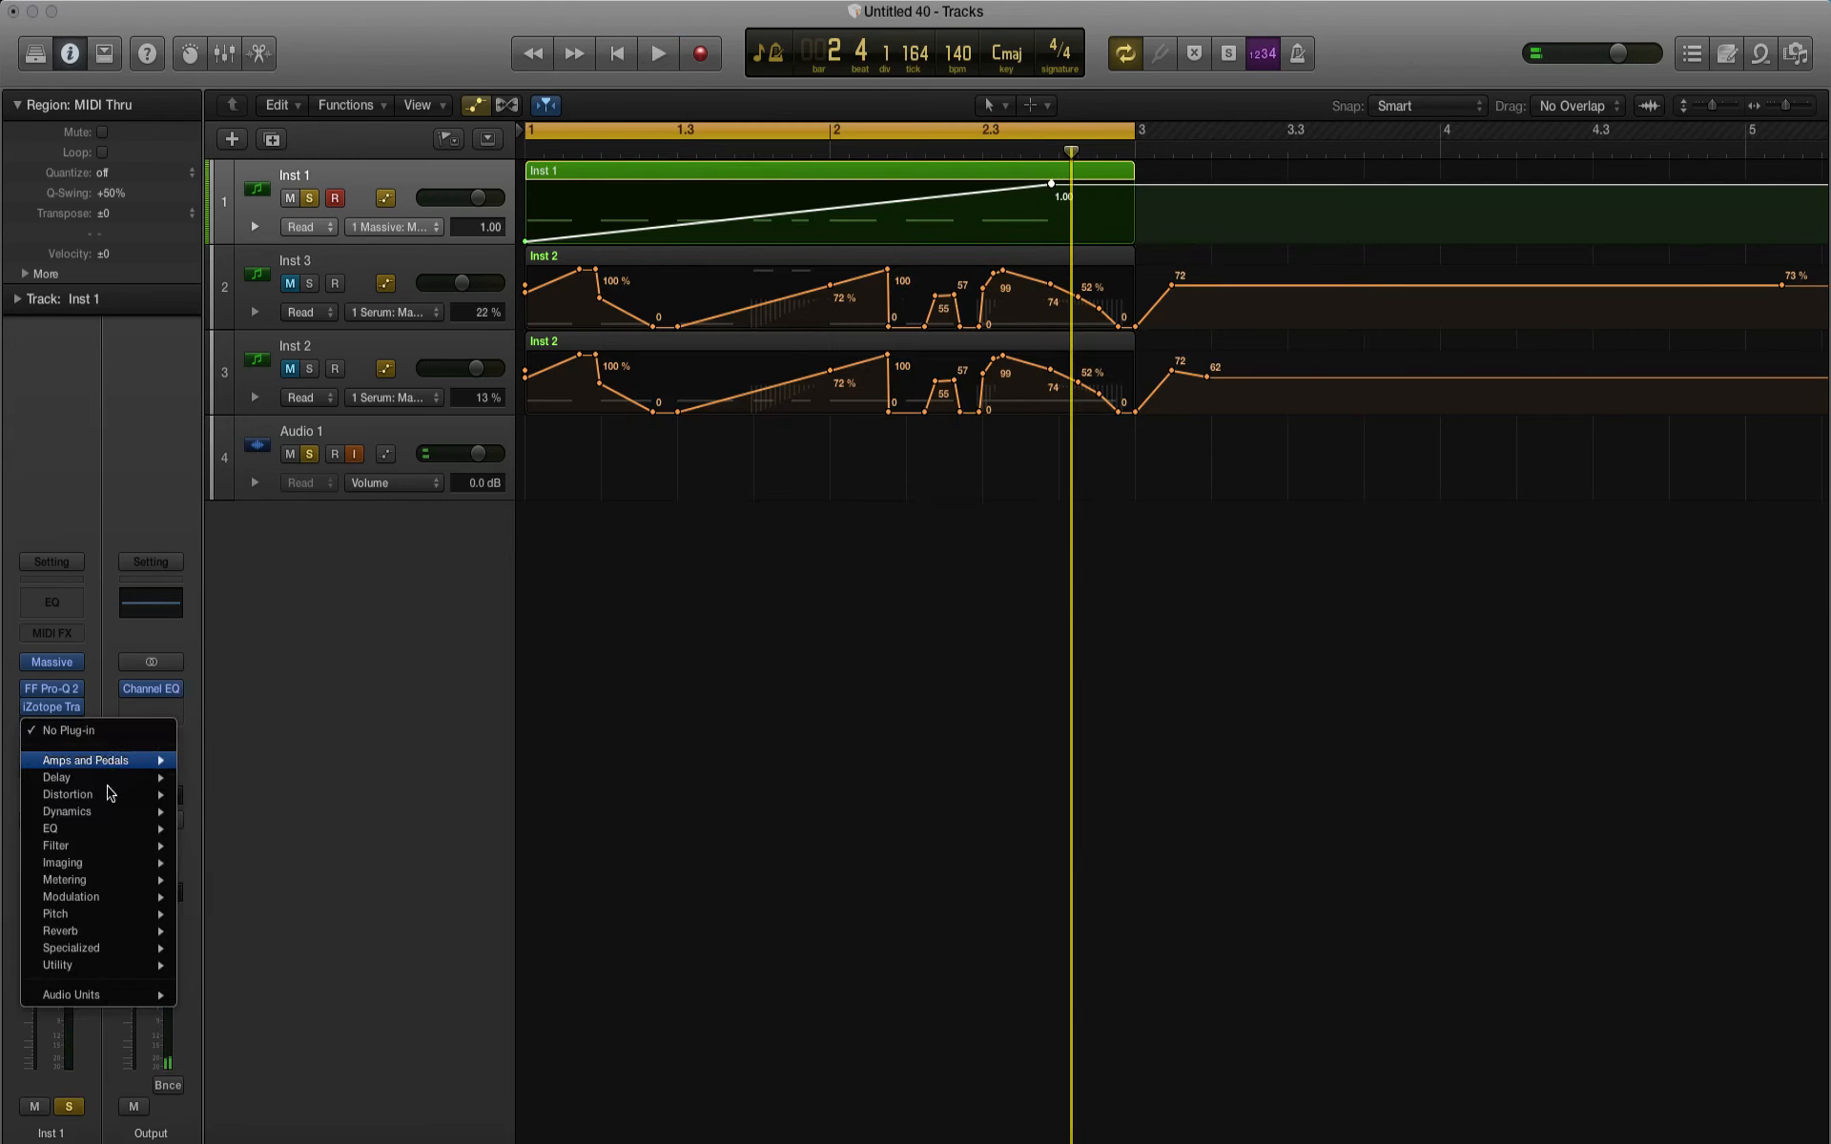
mouse_move(108, 794)
left_click(362, 796)
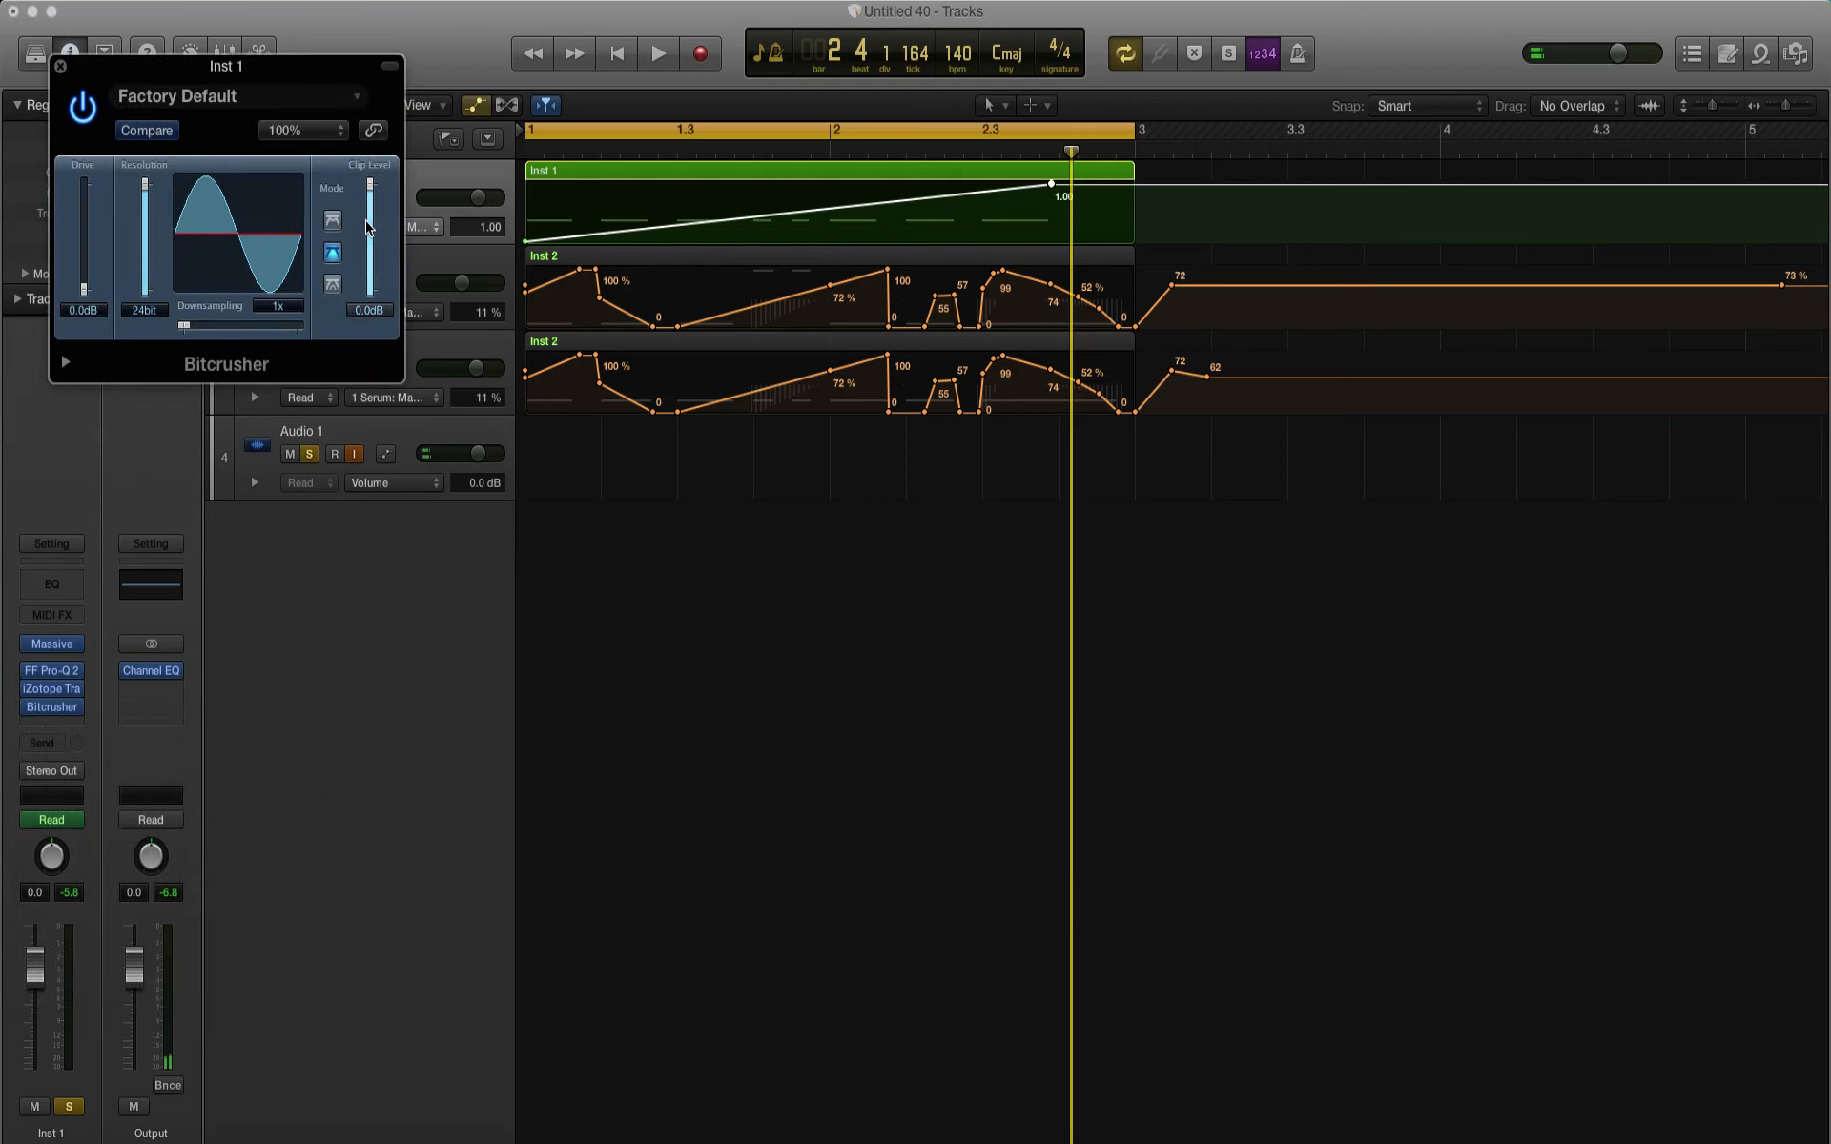
left_click(325, 95)
left_click(336, 91)
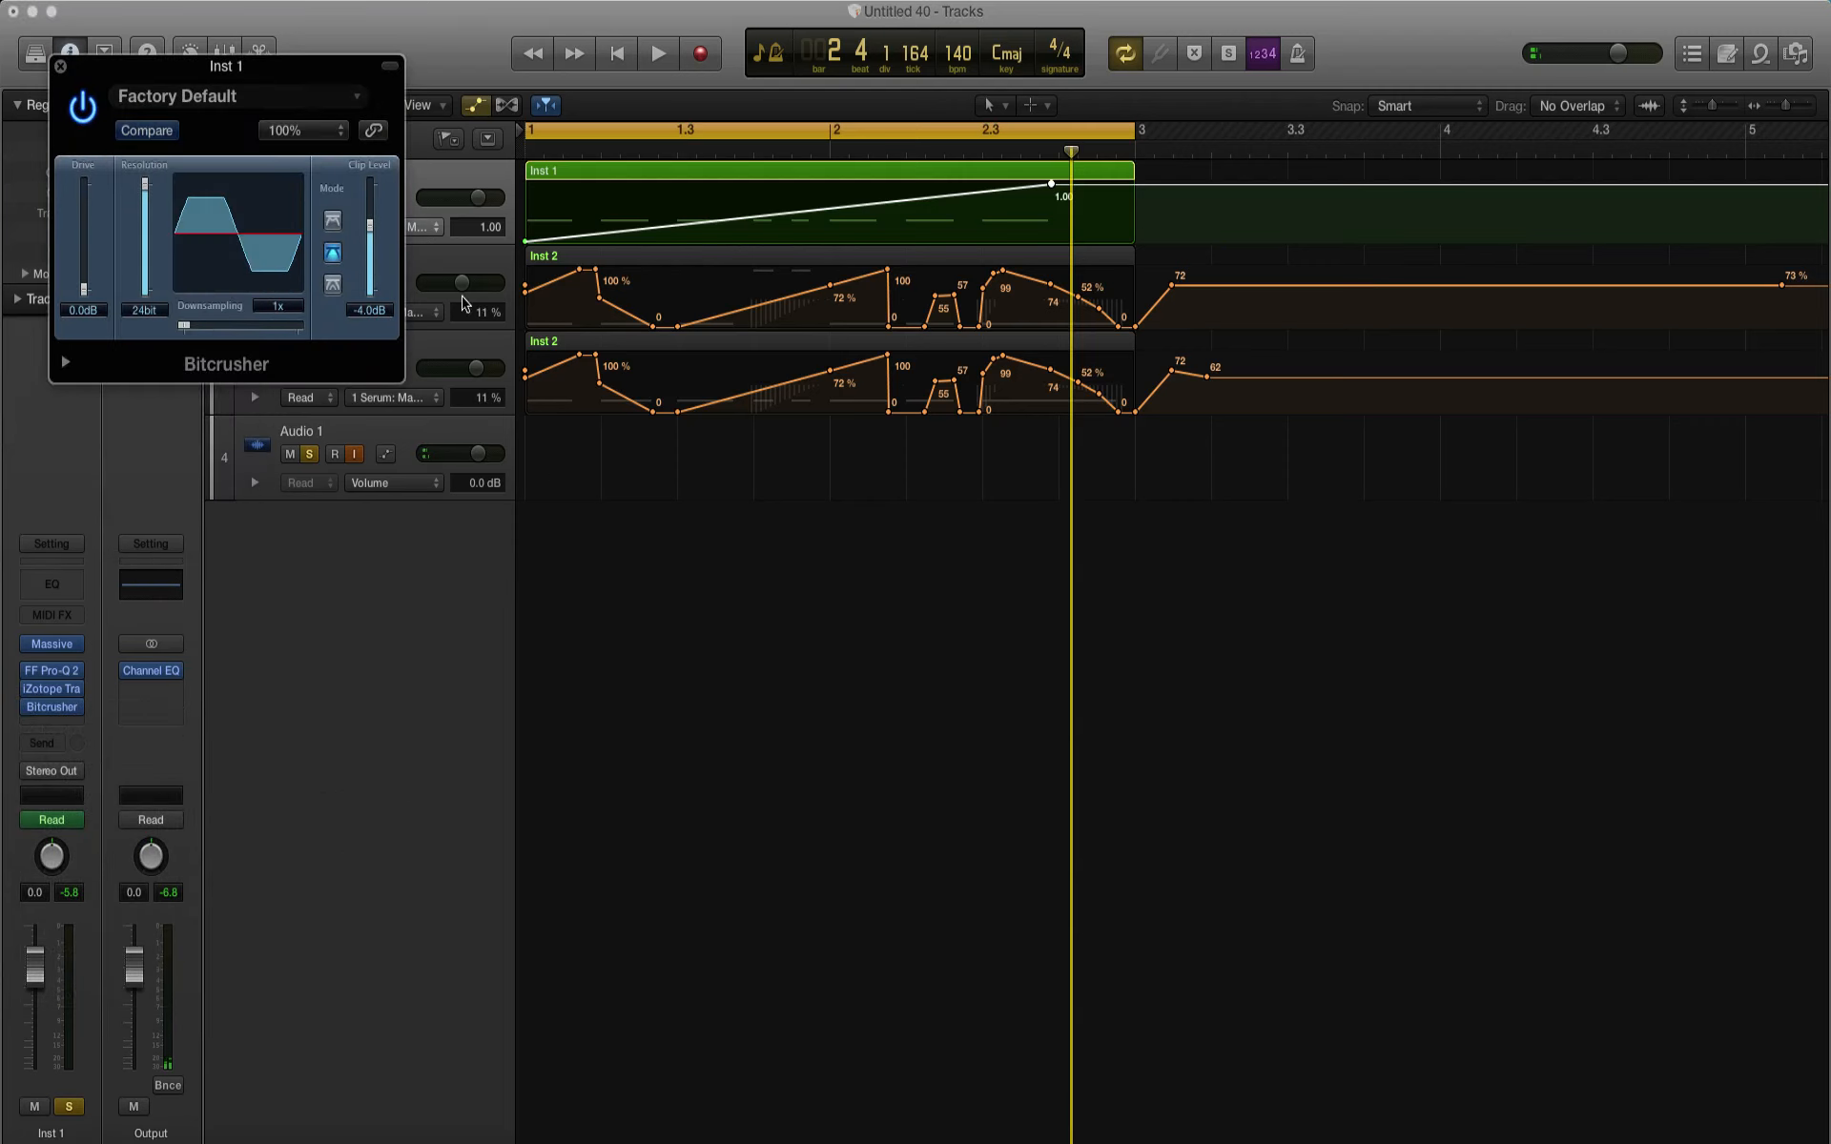
Step: Lower the Bitcrusher clip level to -5.6 dB over the playing loop, then close the plug-in and stop playback
key("space")
left_click_drag(338, 89, 967, 585)
left_click_drag(1009, 728, 1011, 749)
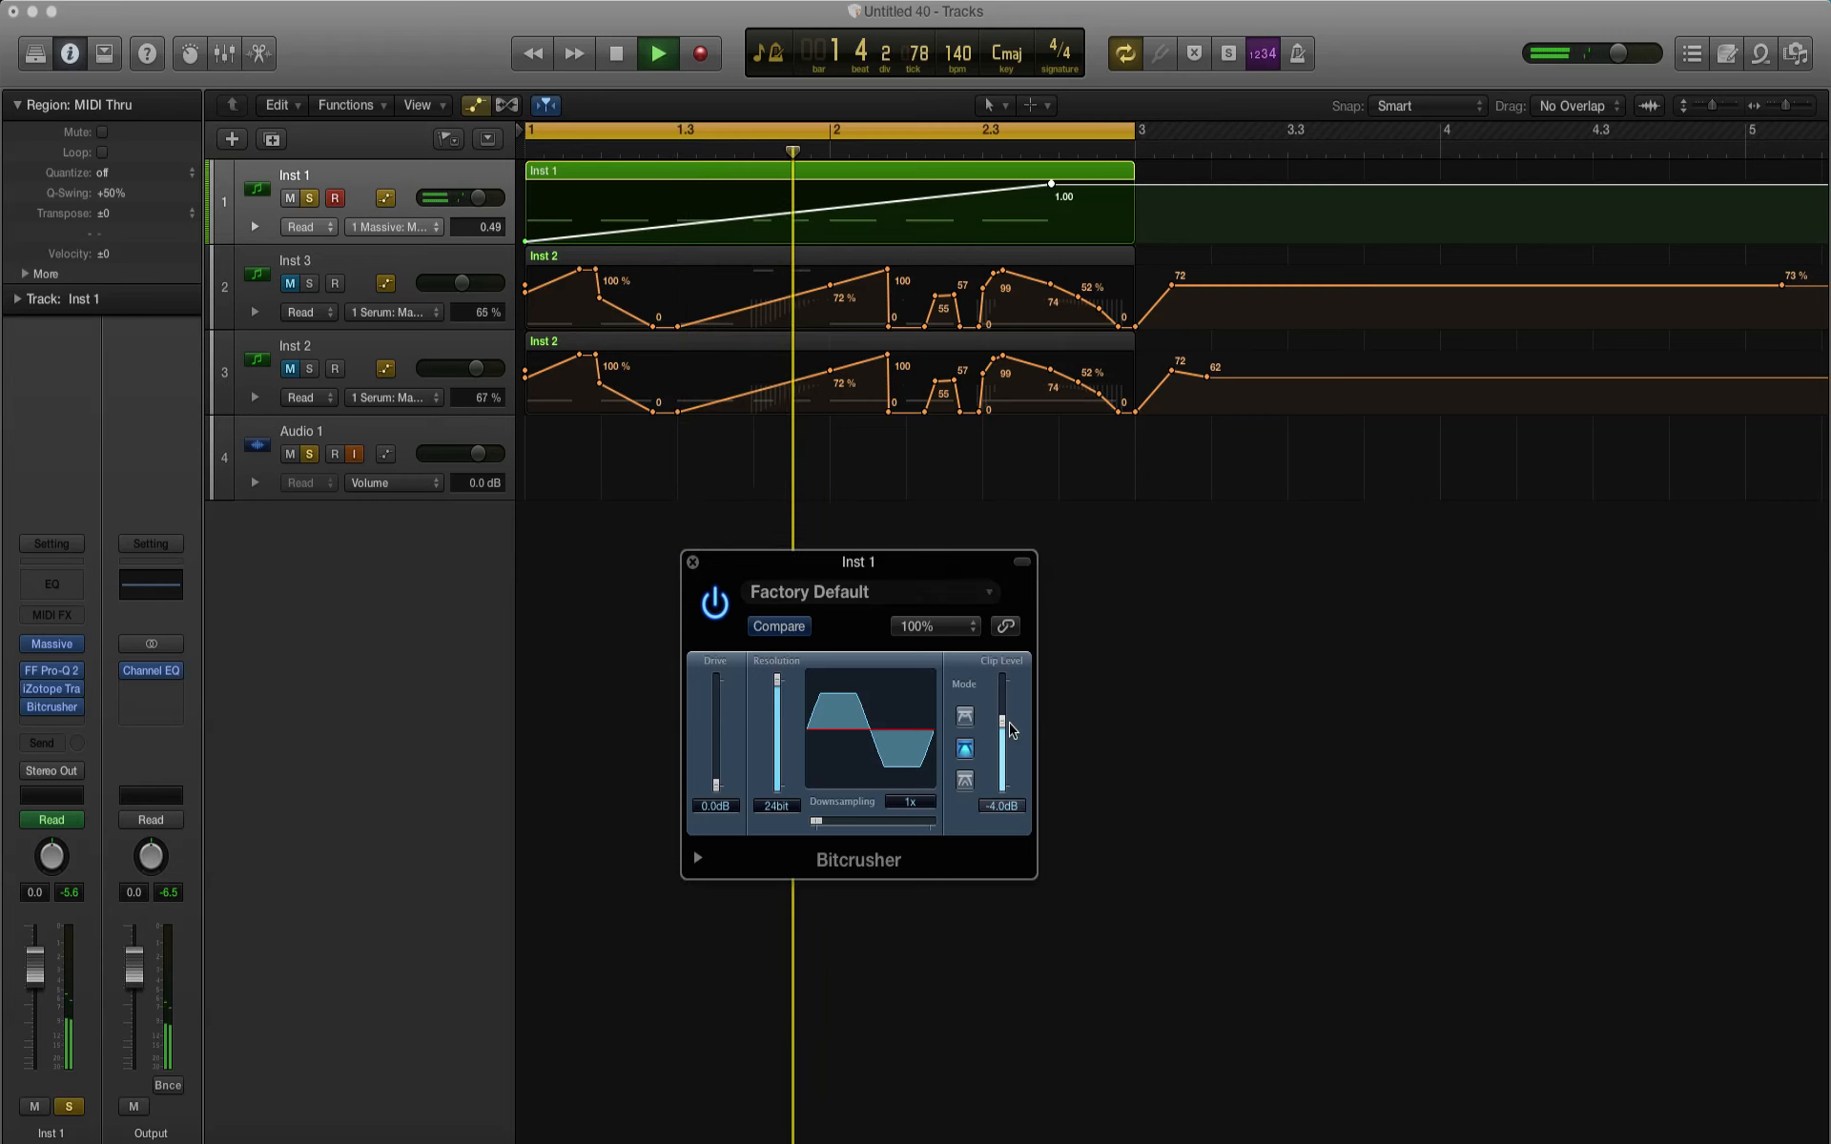
left_click(692, 562)
key("space")
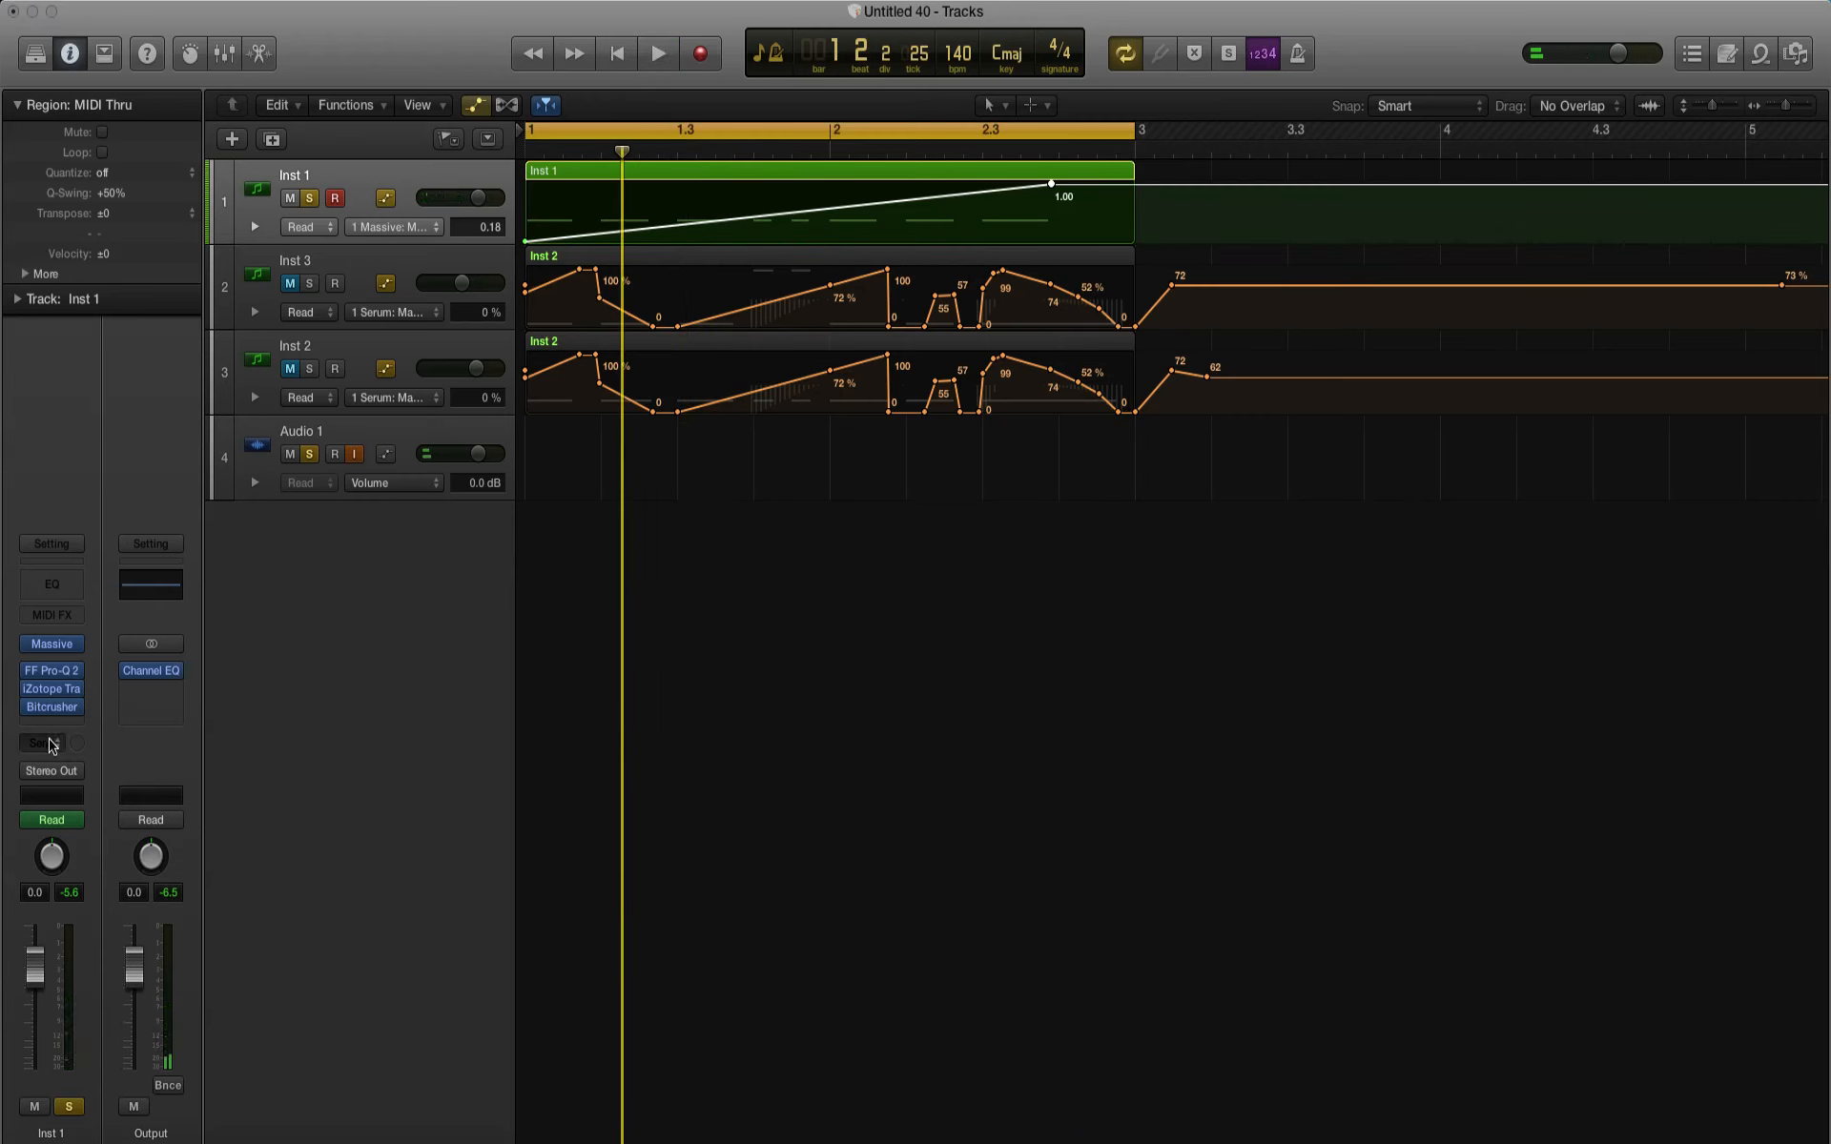
Step: Send Inst 1 to Bus 2 (low bass verb), raise the send to about -27.5 dB, and audition the loop
left_click(52, 744)
mouse_move(108, 845)
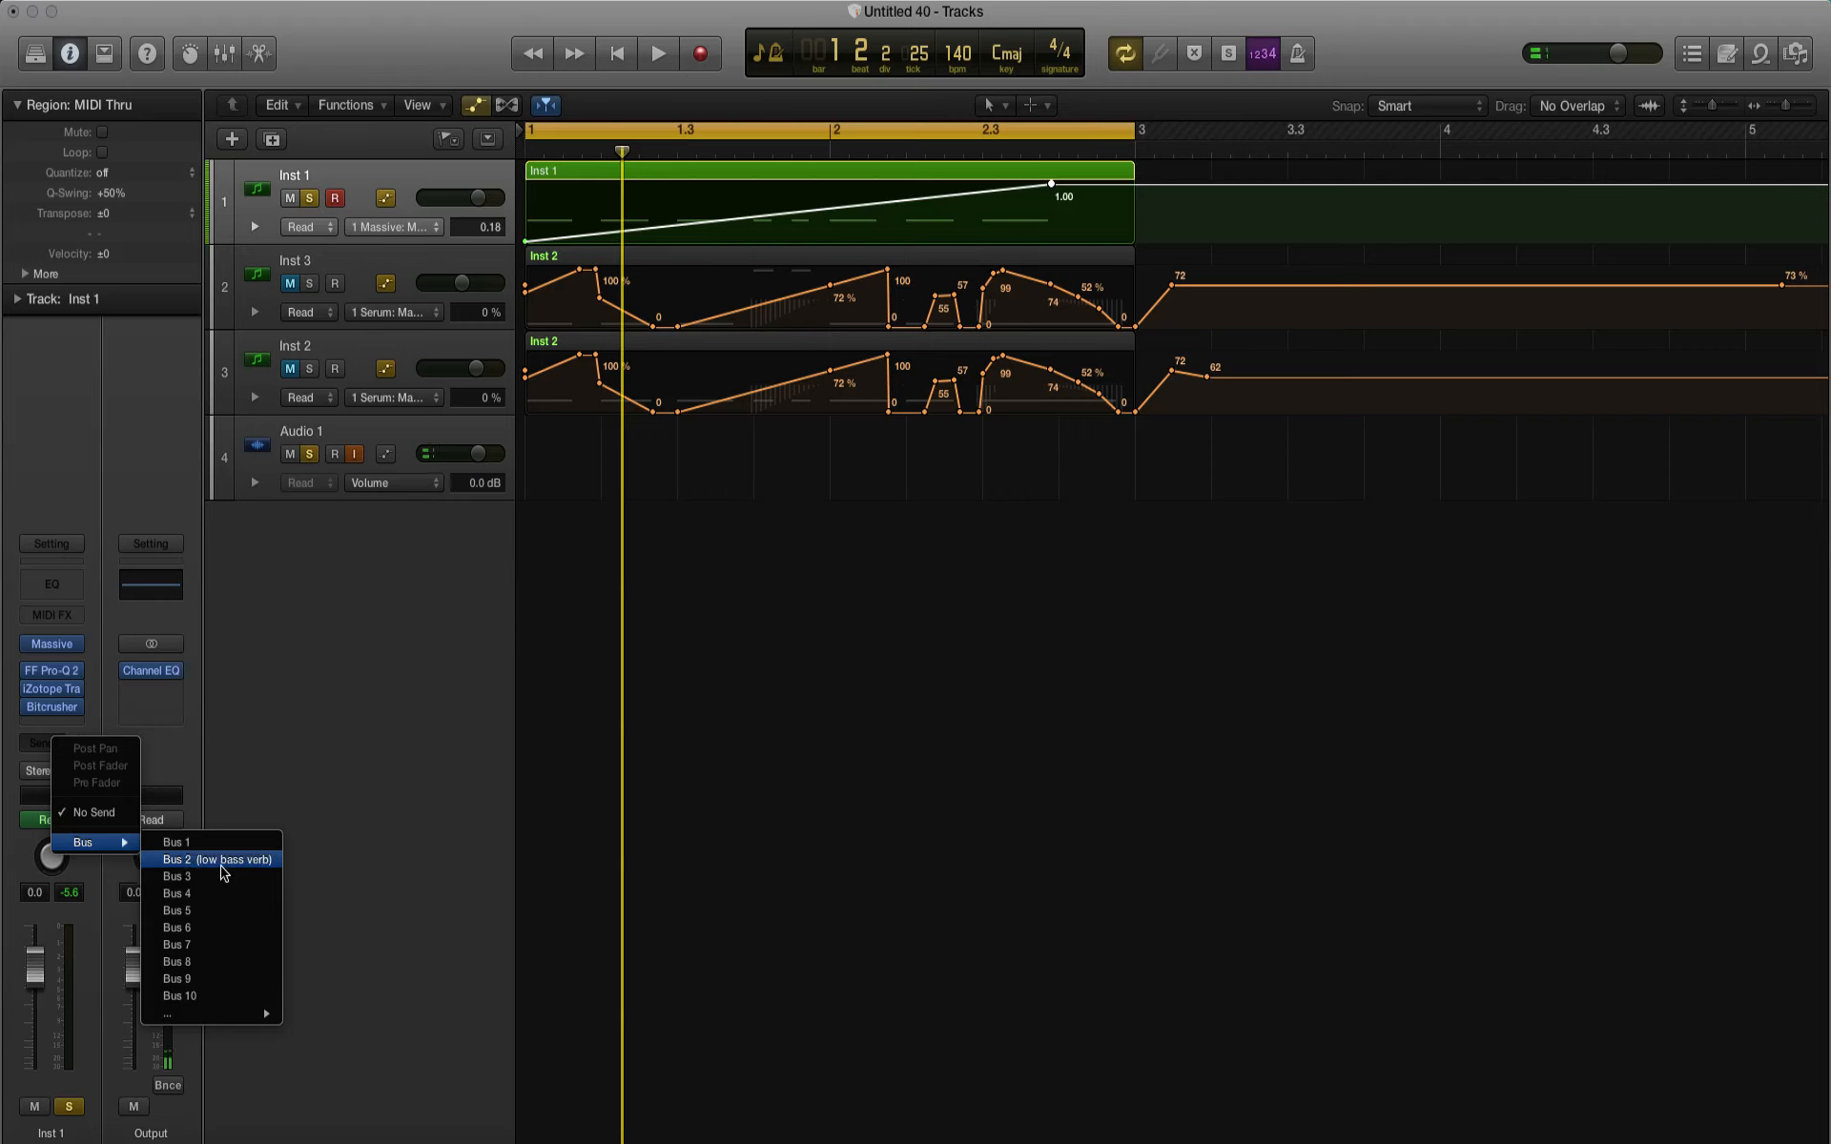
left_click(219, 860)
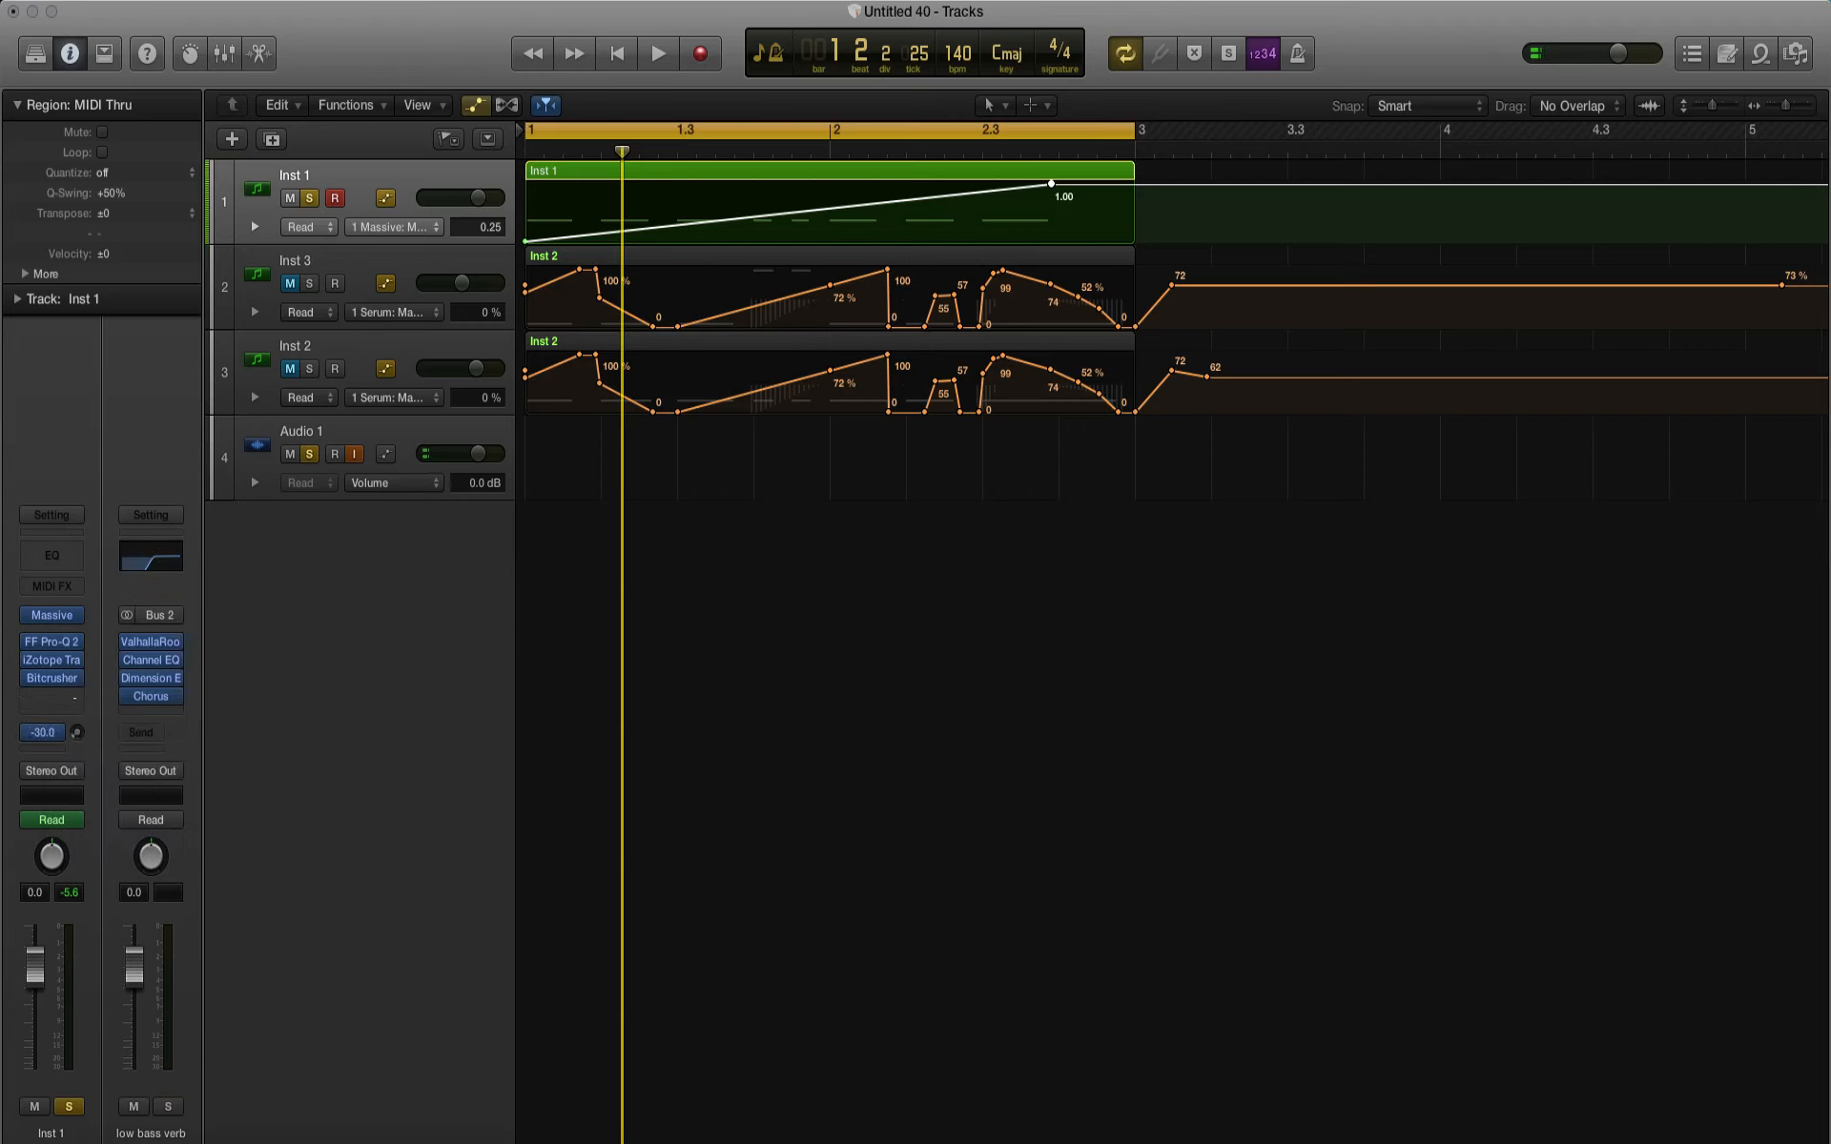
key("space")
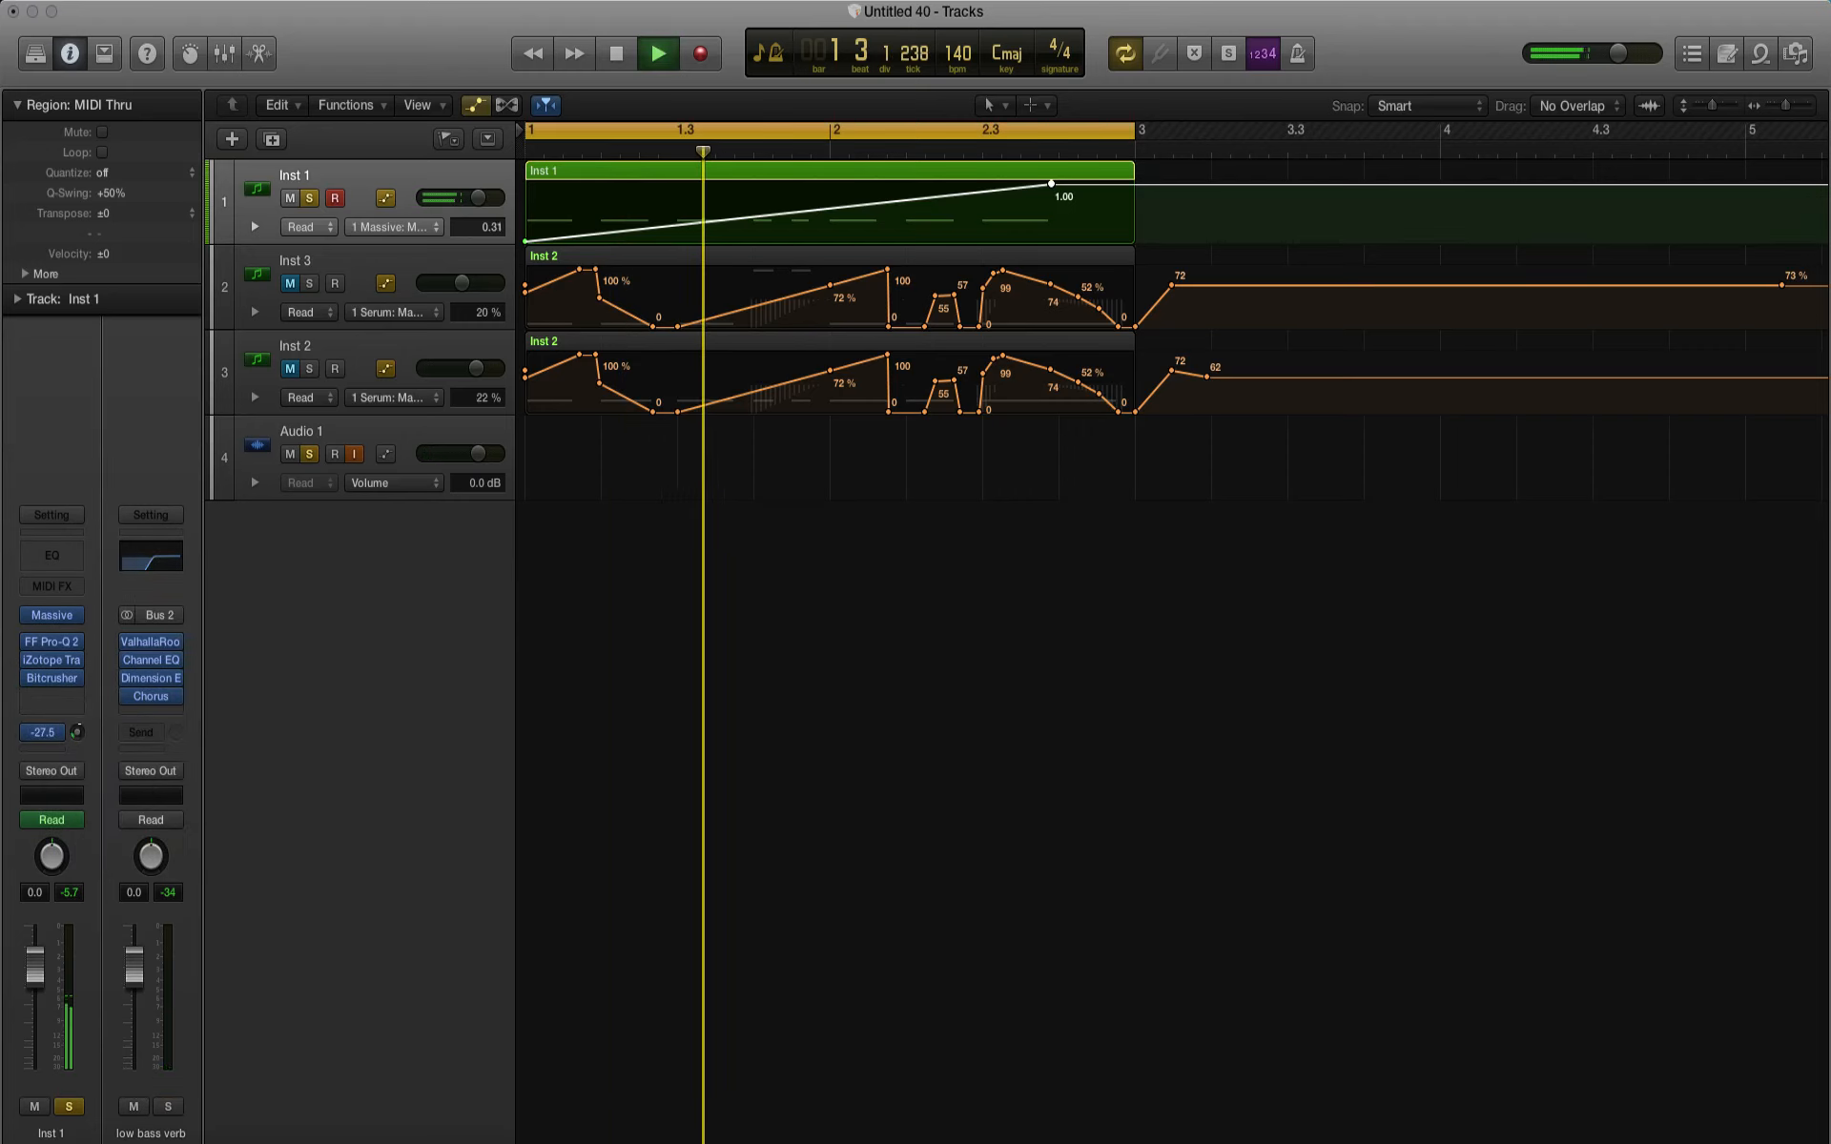
left_click_drag(78, 732, 79, 723)
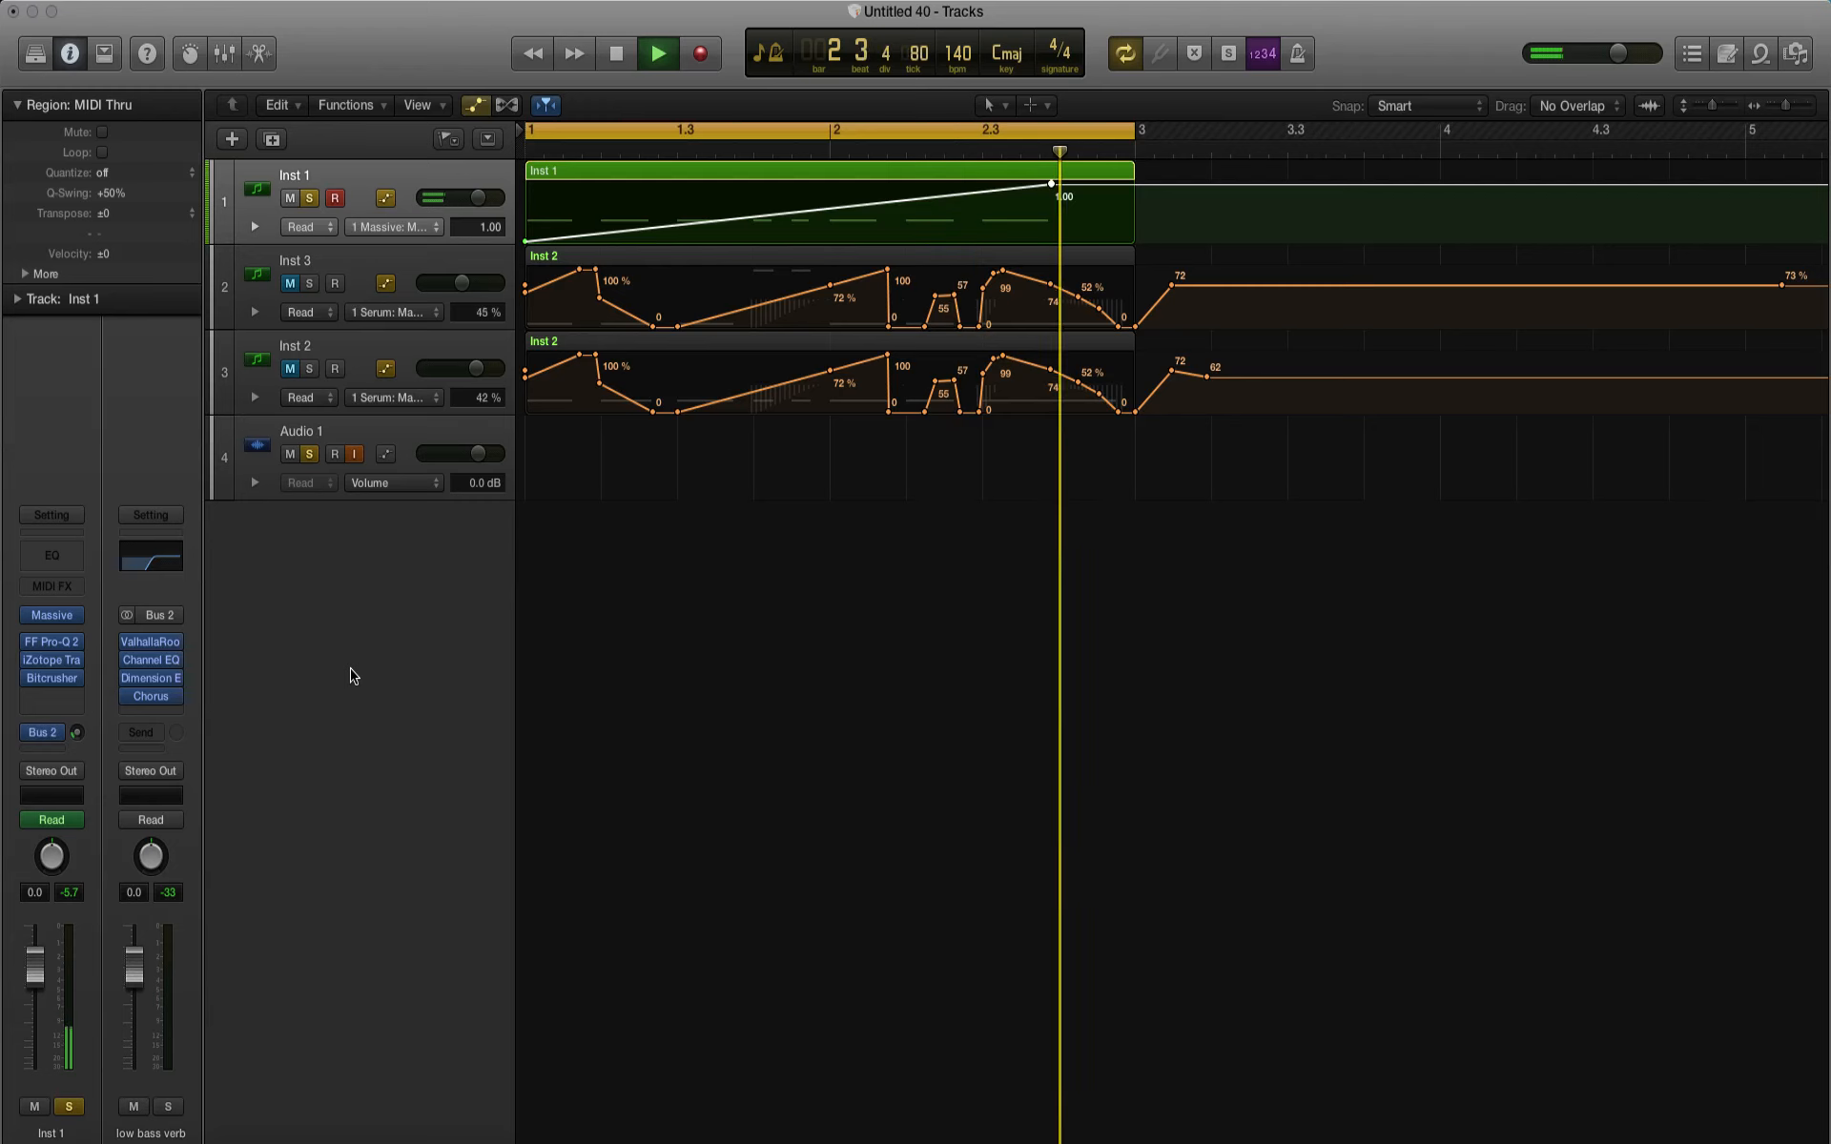
key("space")
Step: Hide the automation lanes, duplicate the Inst 1 track with a copy of its region, and mute the original Inst 1
left_click(473, 106)
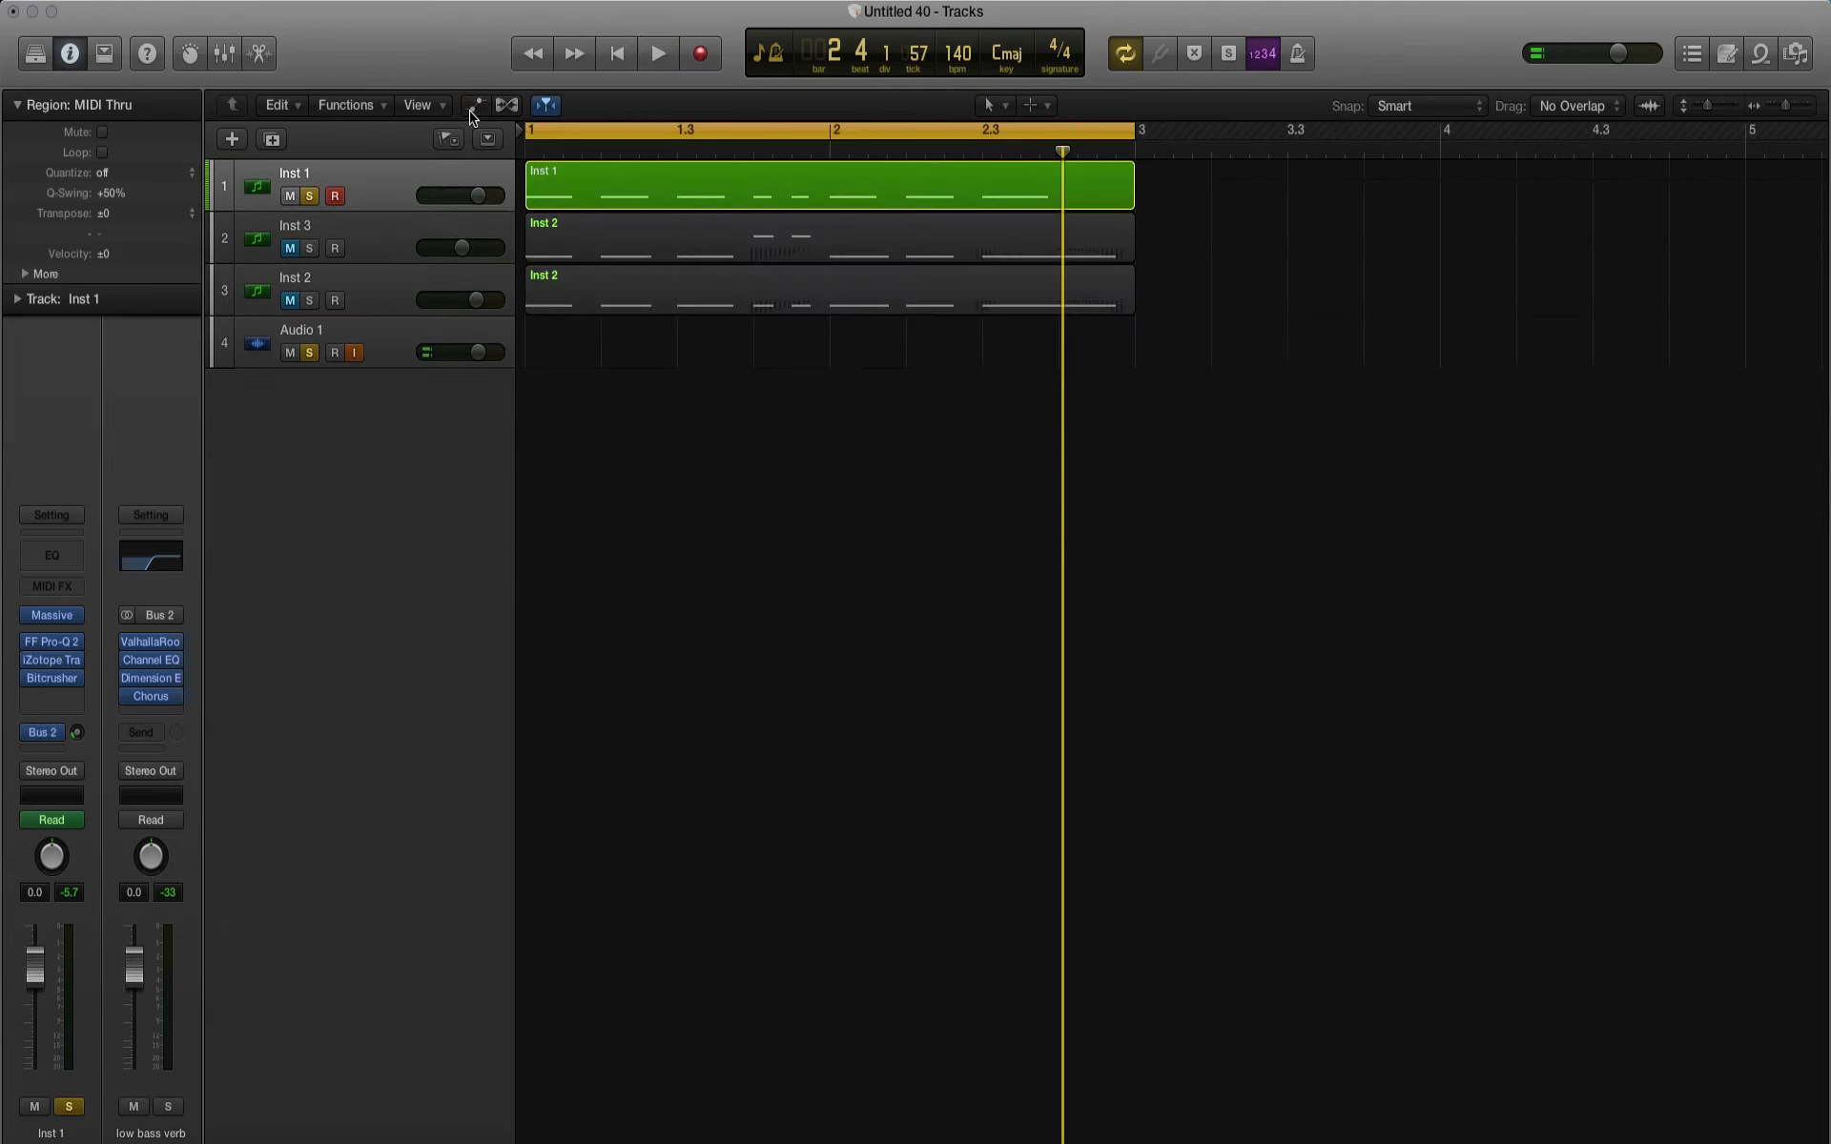
key("super+d")
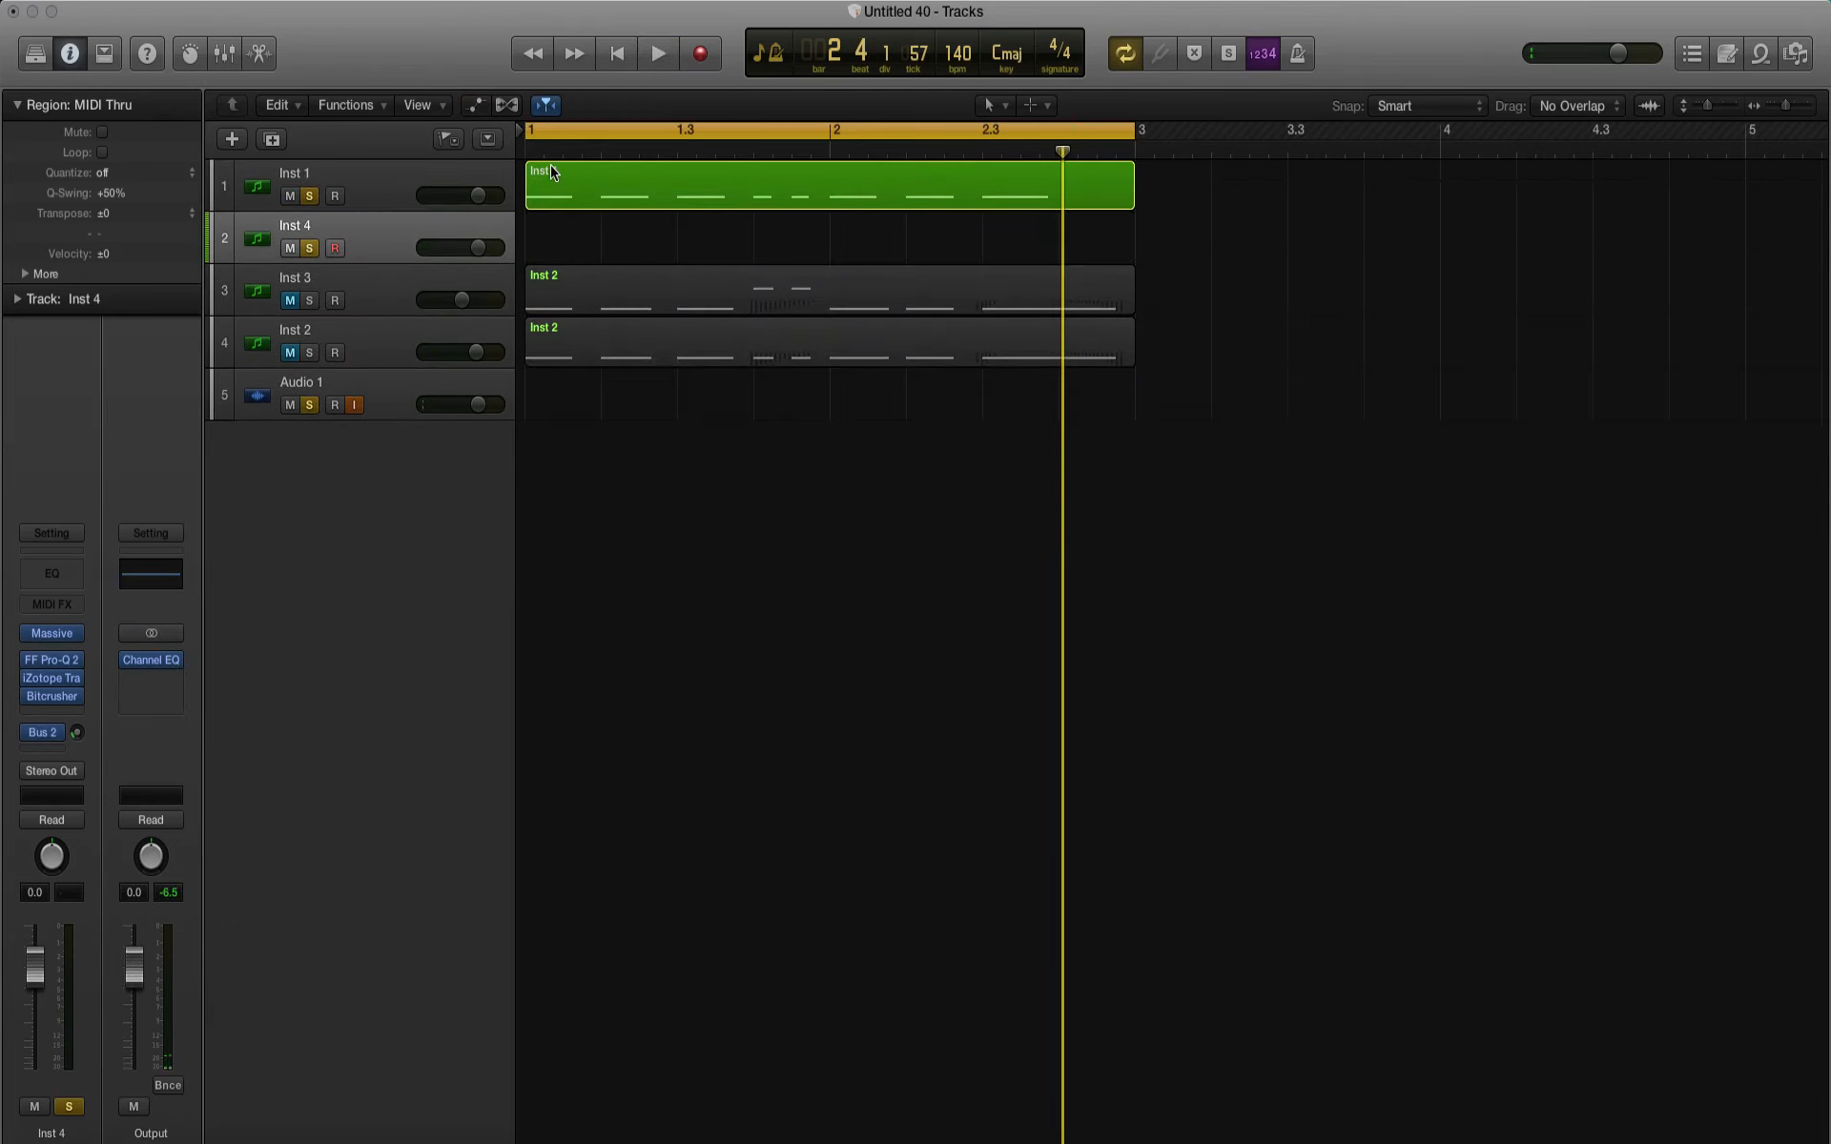
left_click_drag(570, 191, 590, 235)
left_click(1047, 386)
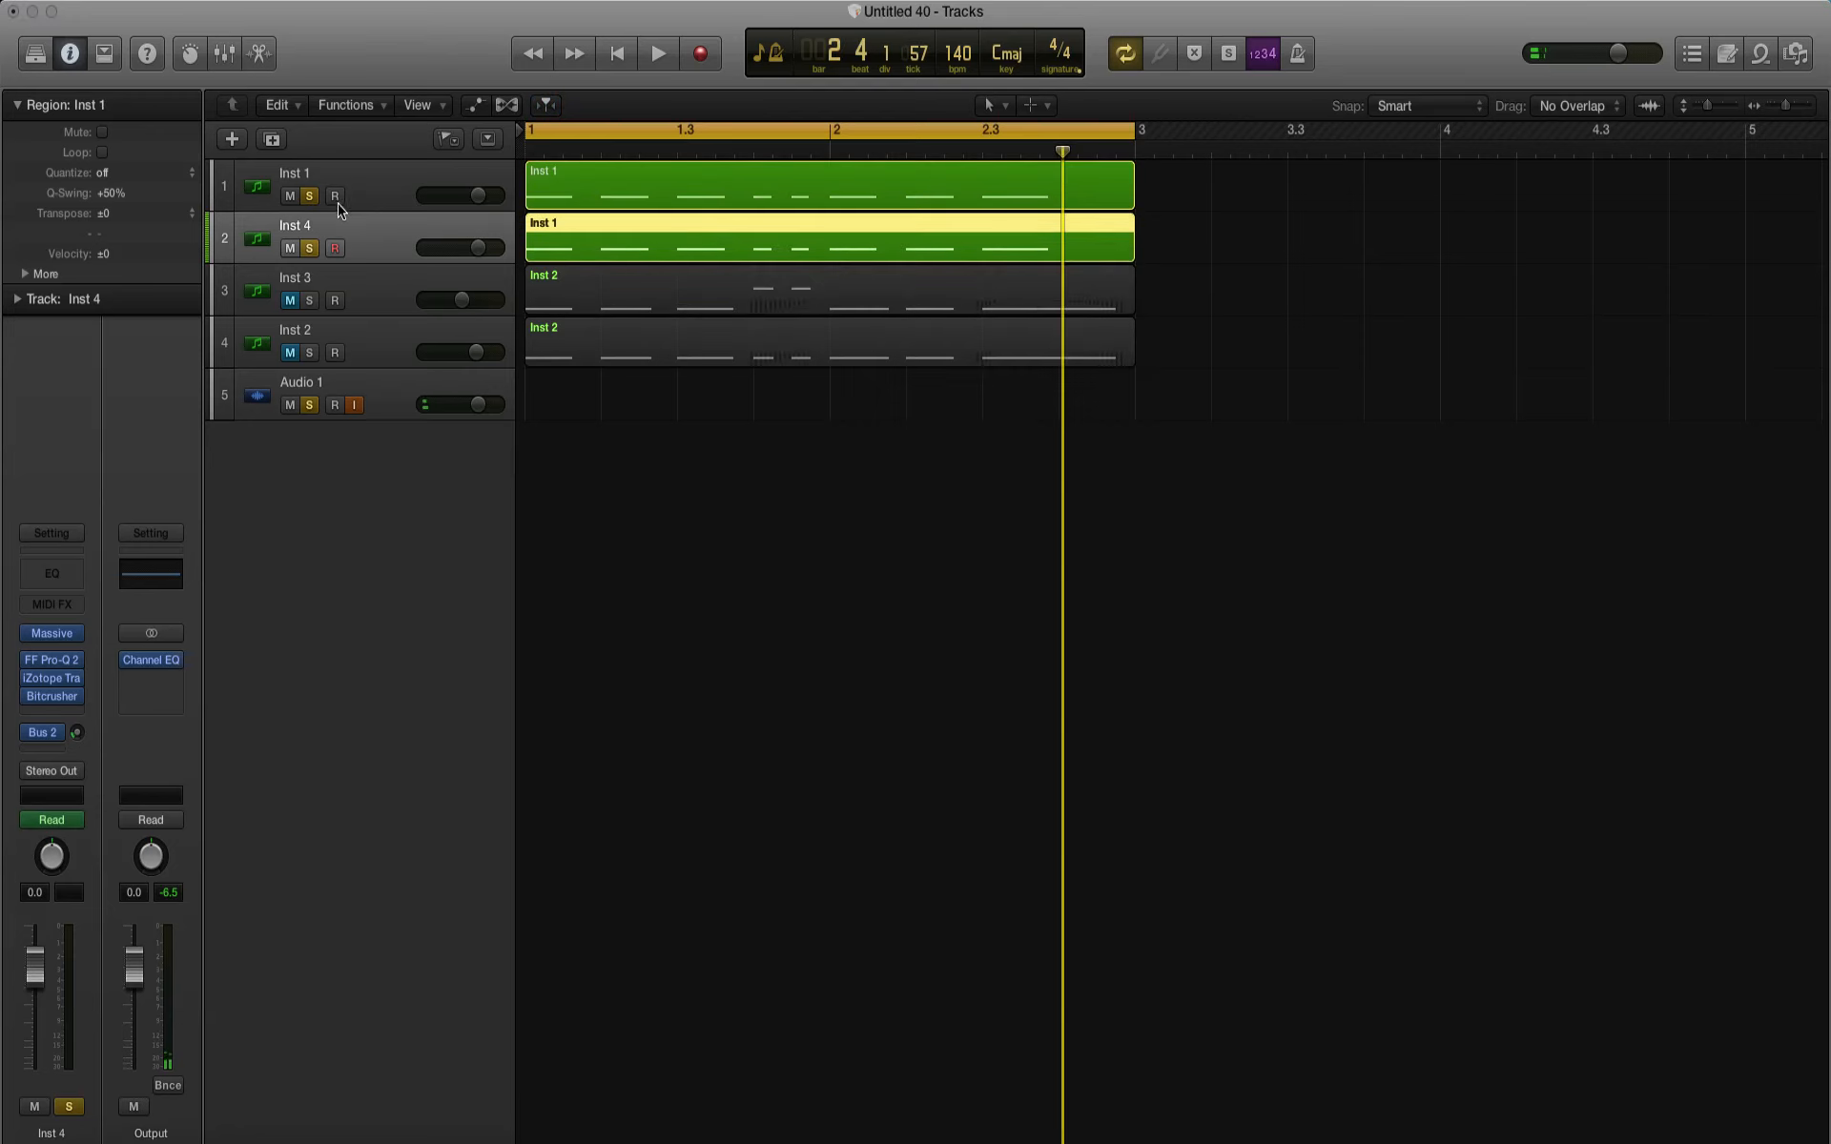
left_click(289, 195)
left_click(297, 384)
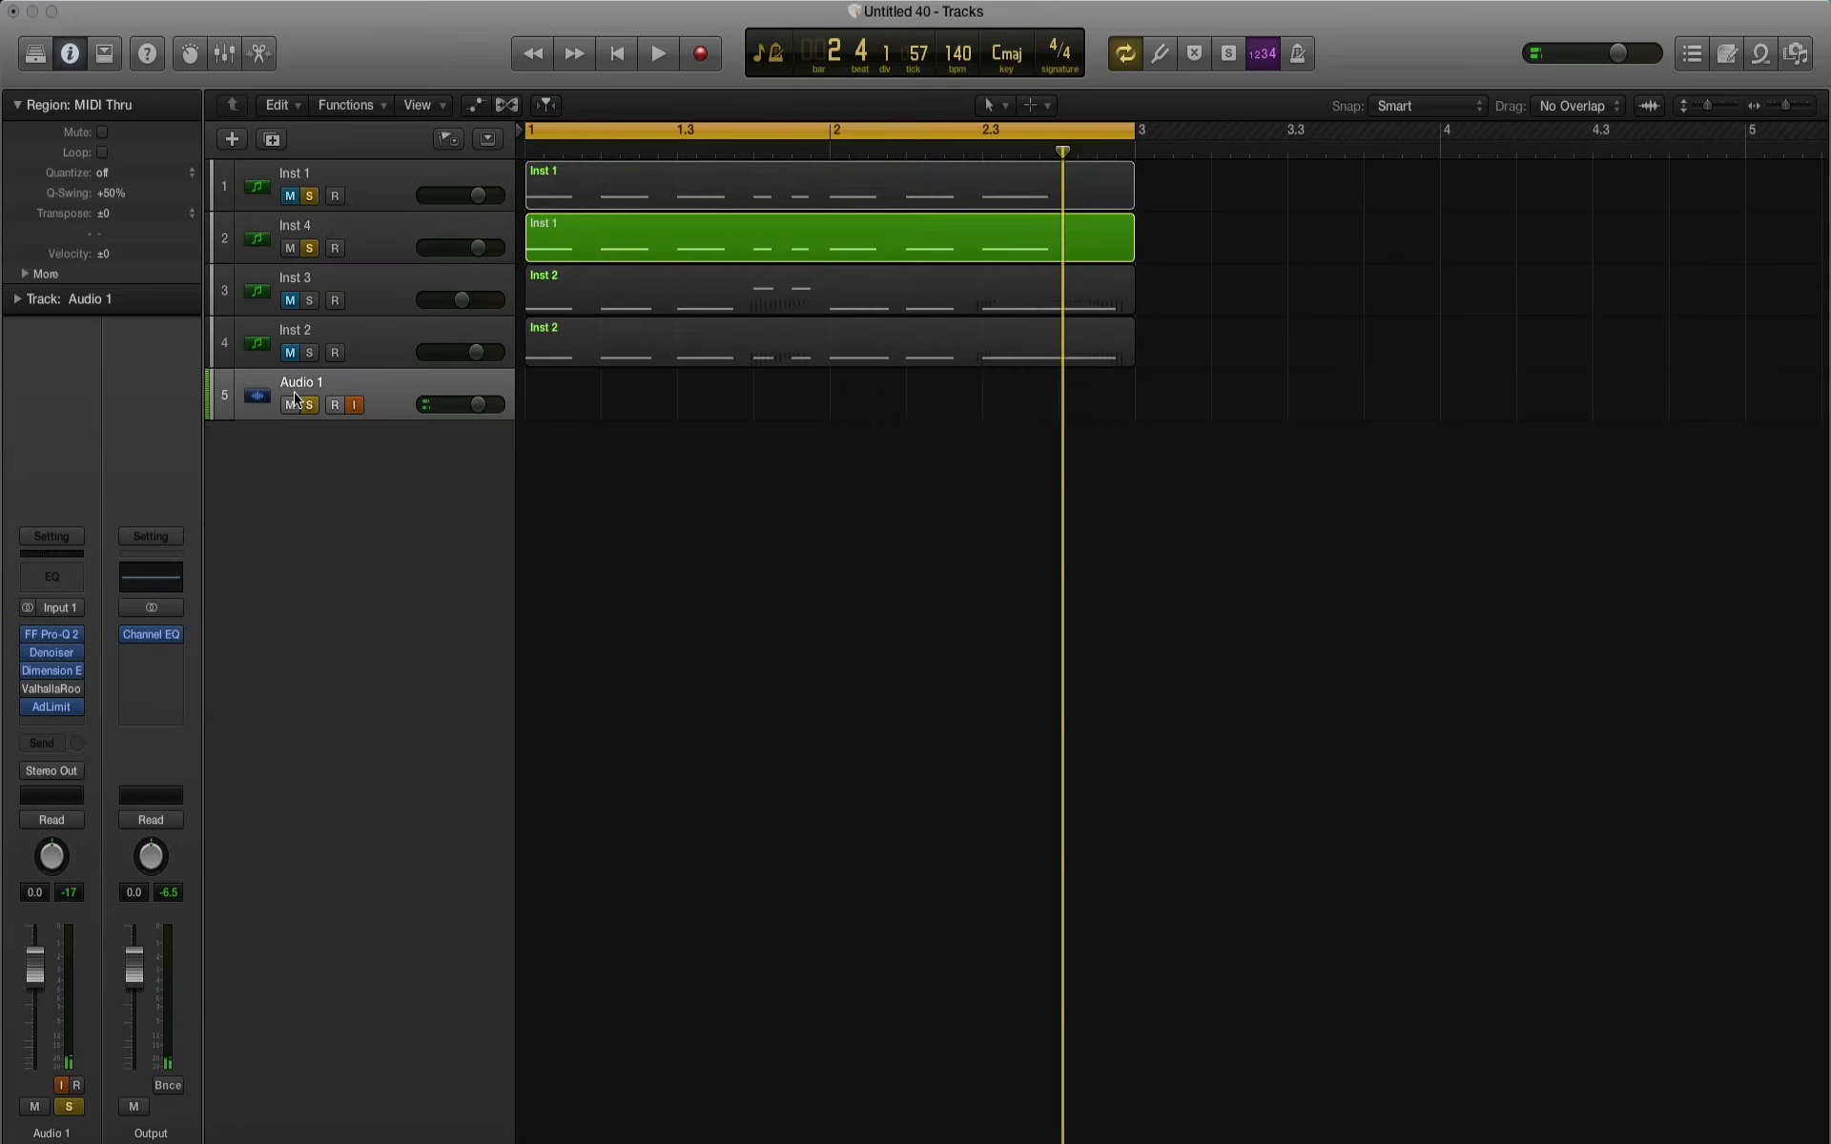
Step: Bypass Inst 4's effects and make its Massive patch use only OSC2 with a Sin-Square wave at pitch -12.00, auditioning the loop
left_click(243, 252)
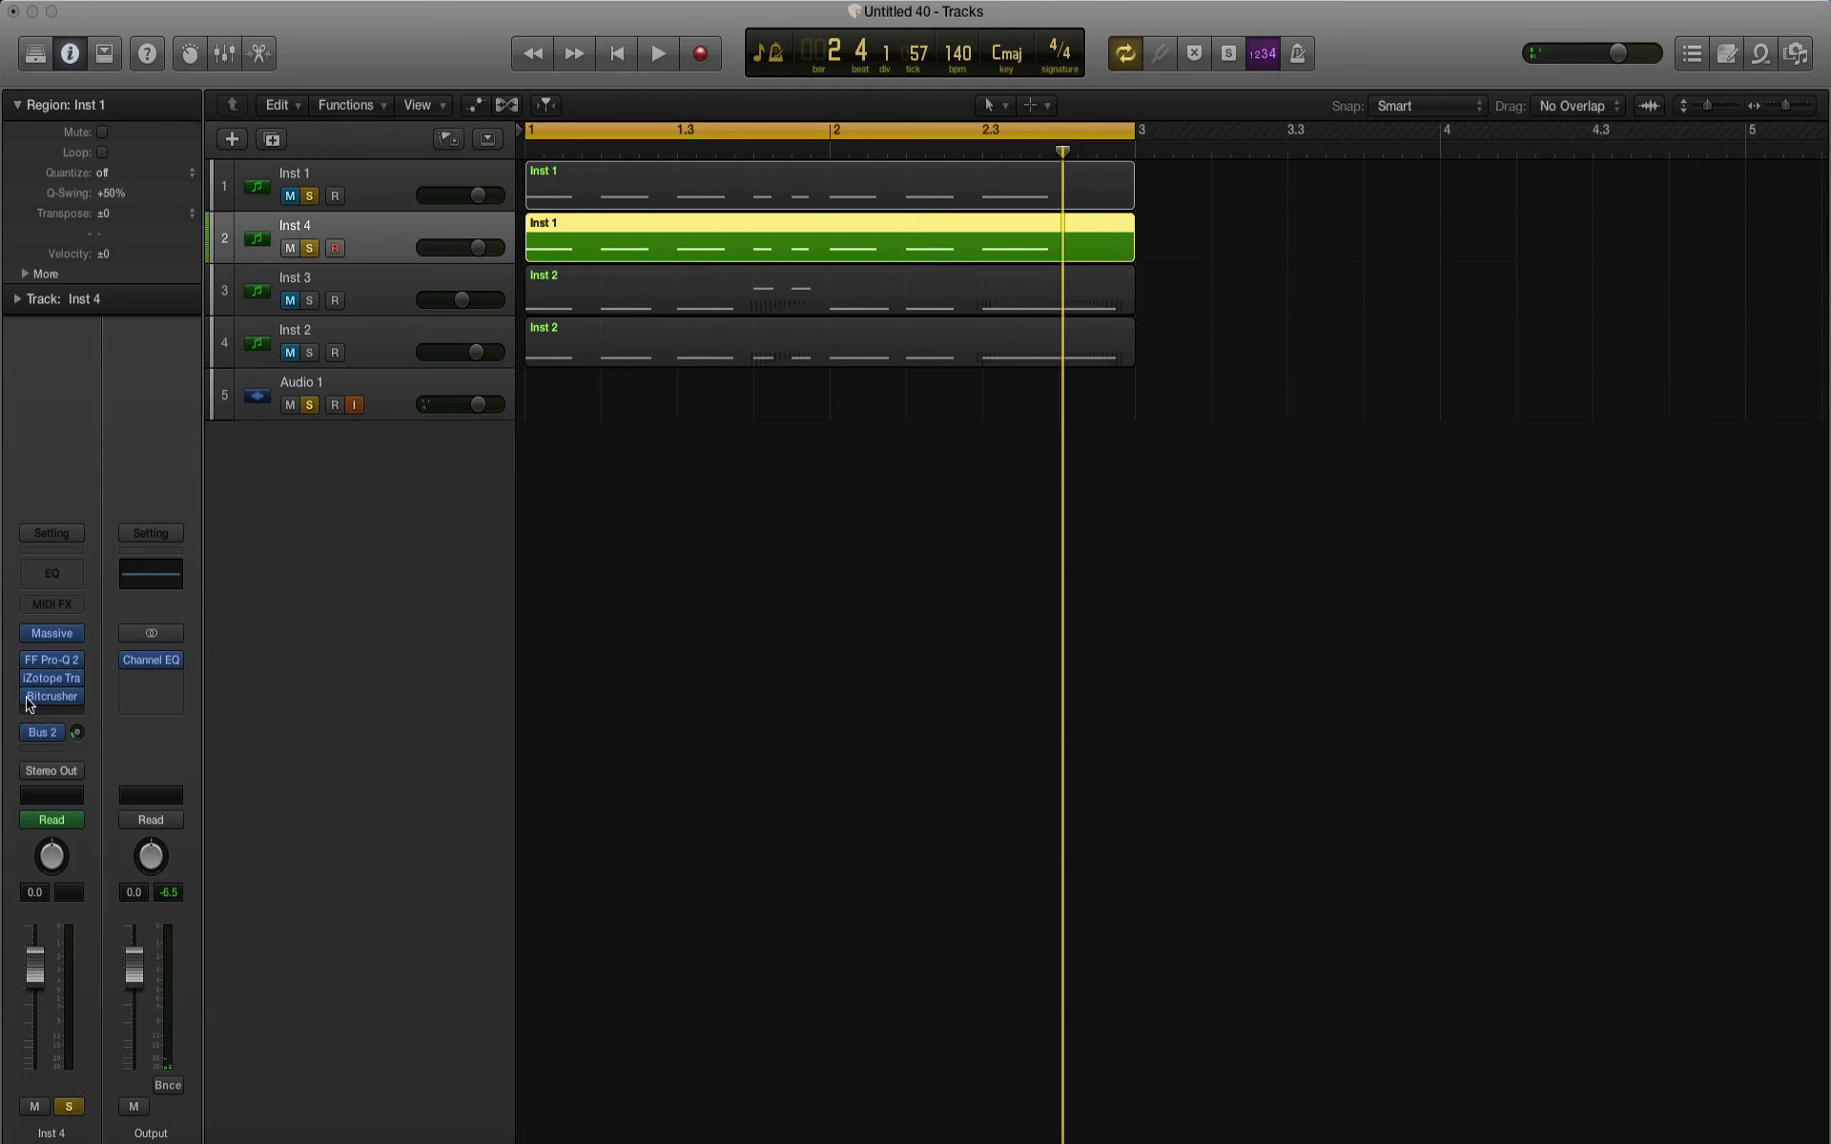
left_click(52, 635)
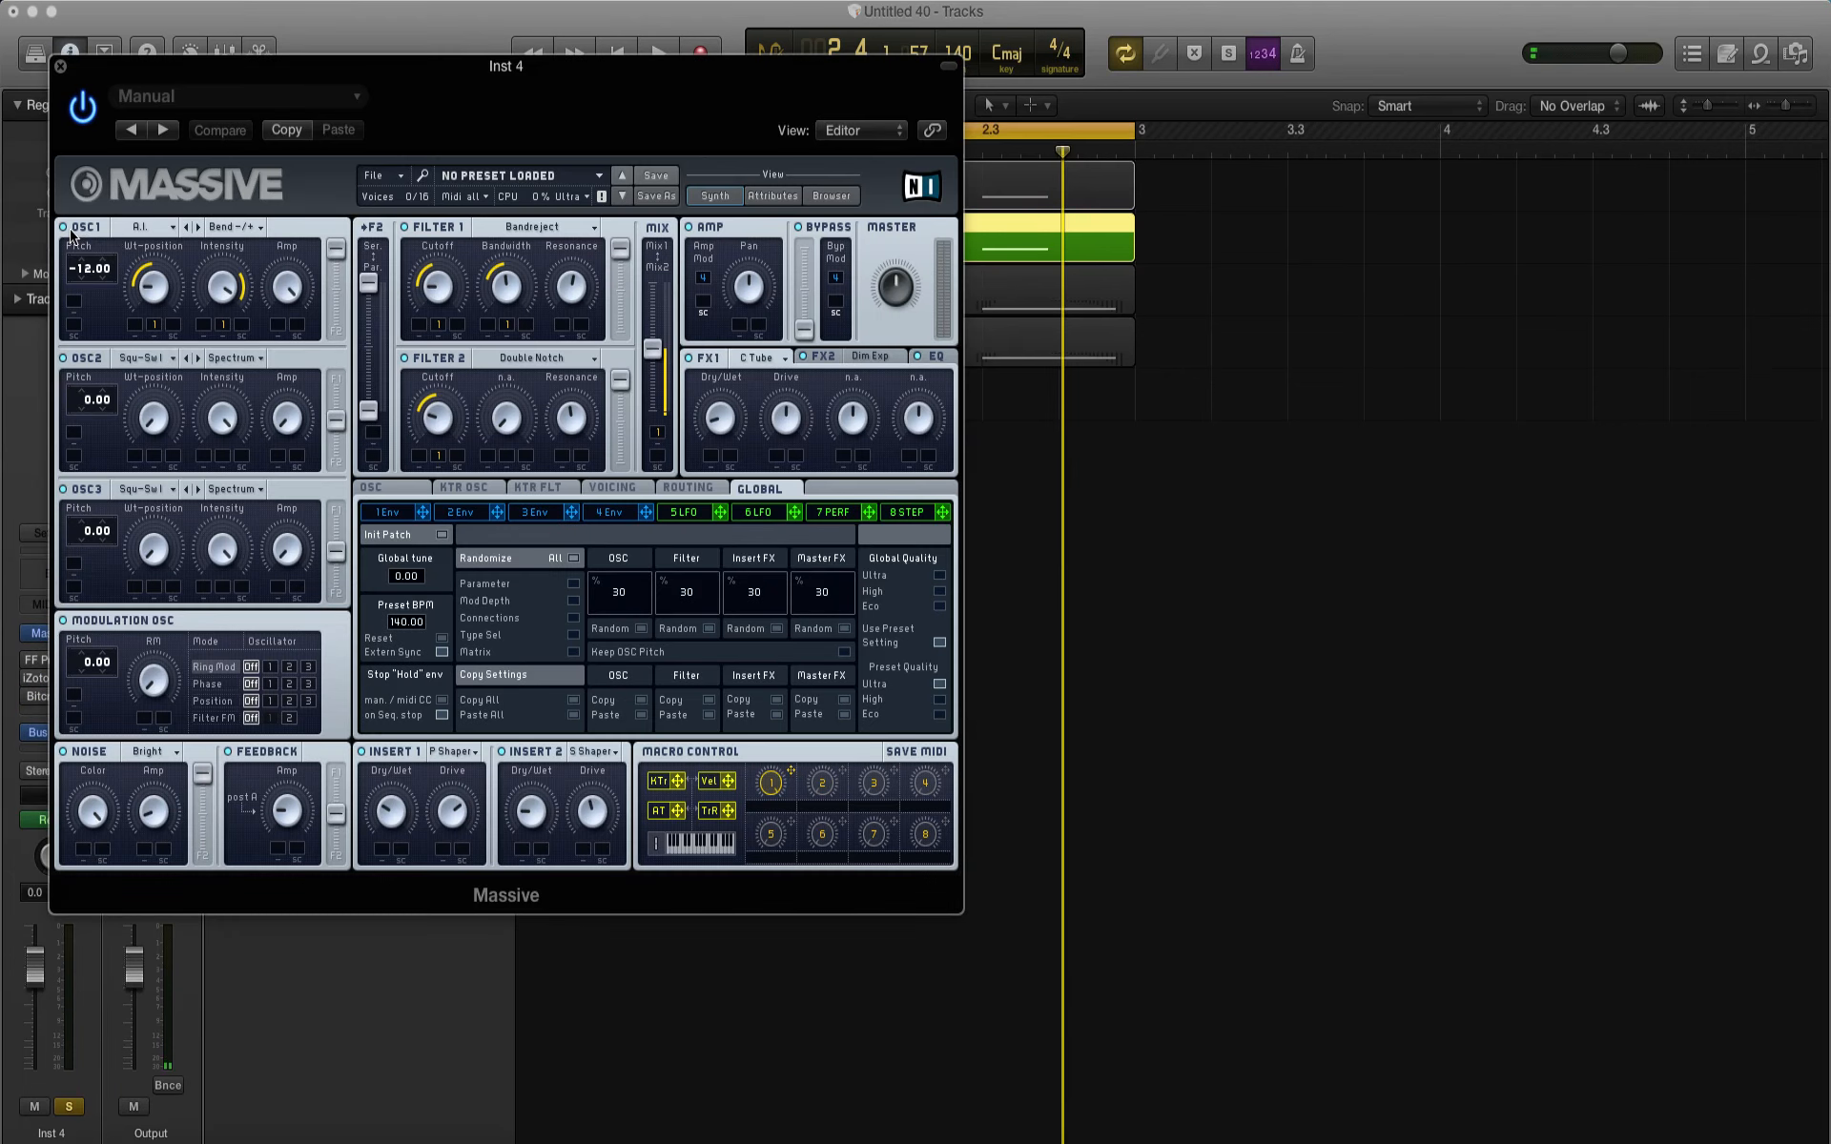
left_click(153, 367)
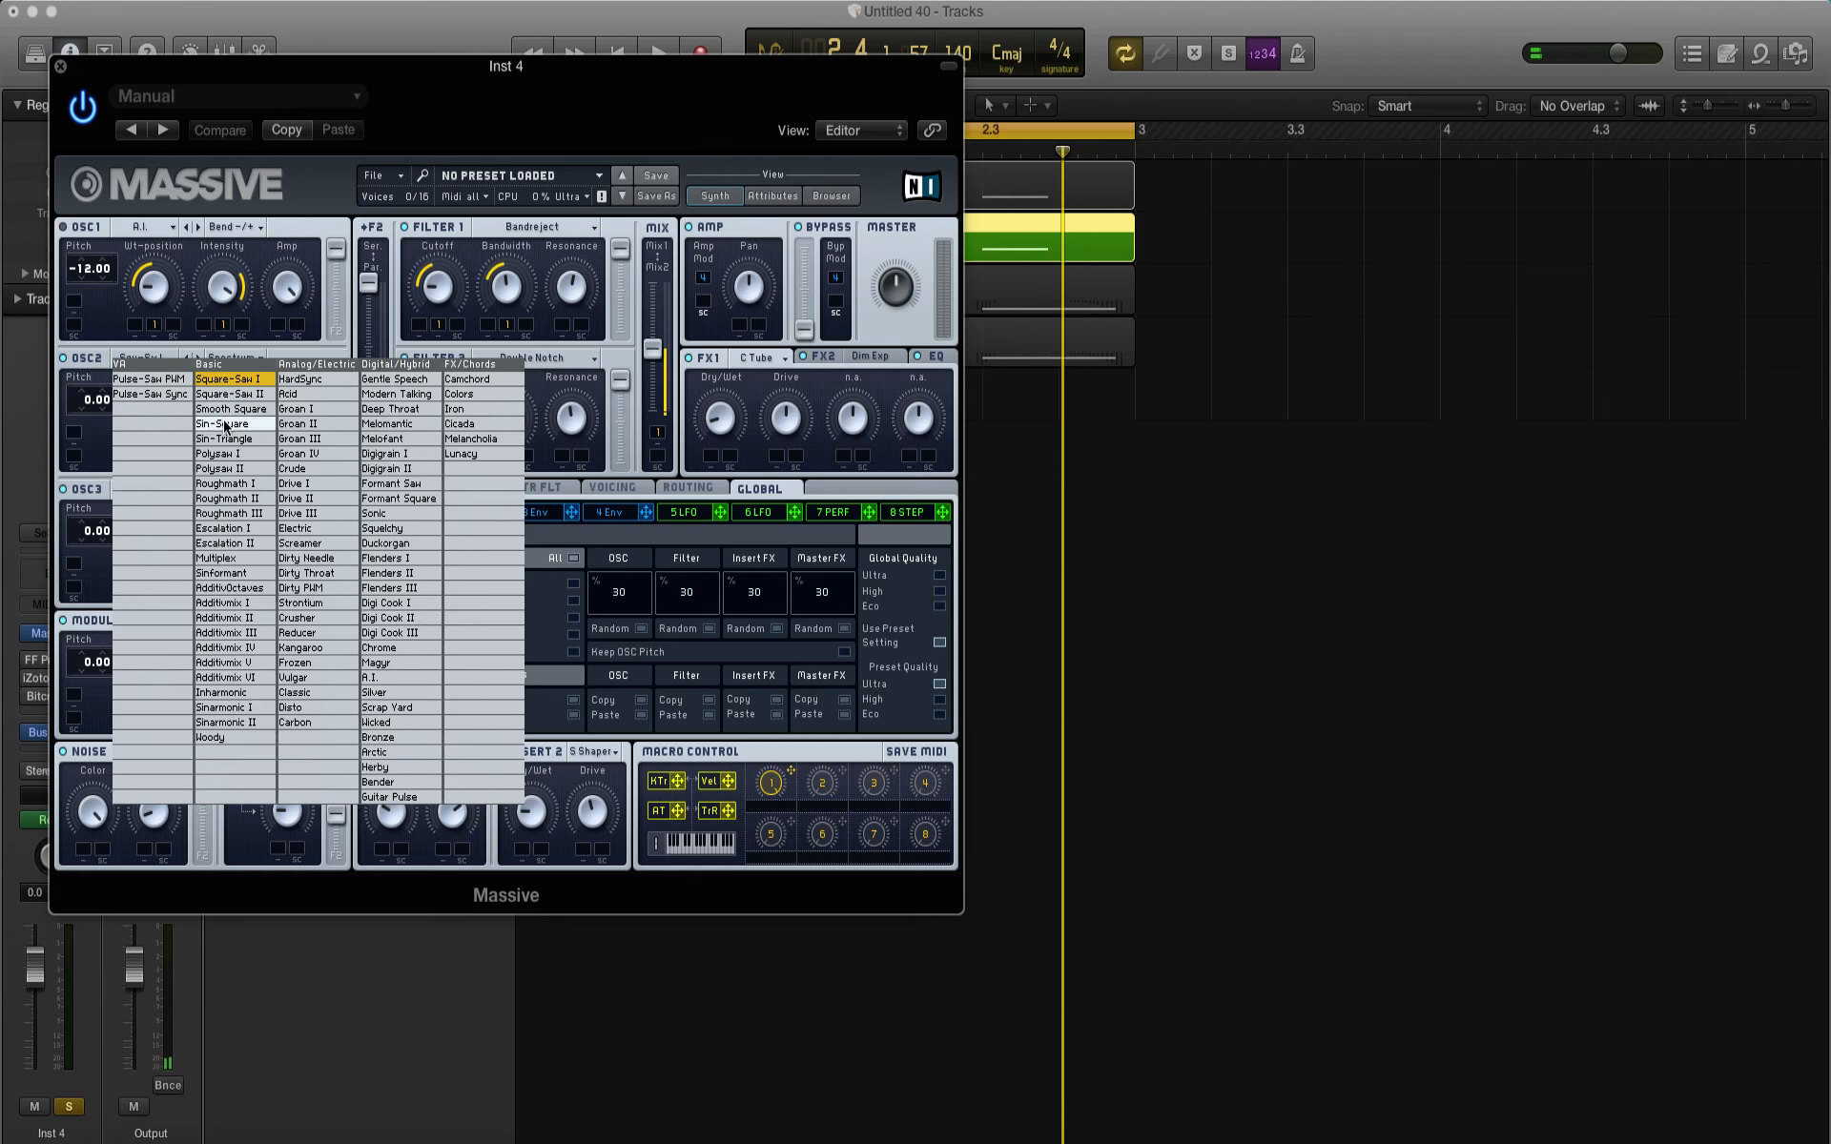
left_click(226, 424)
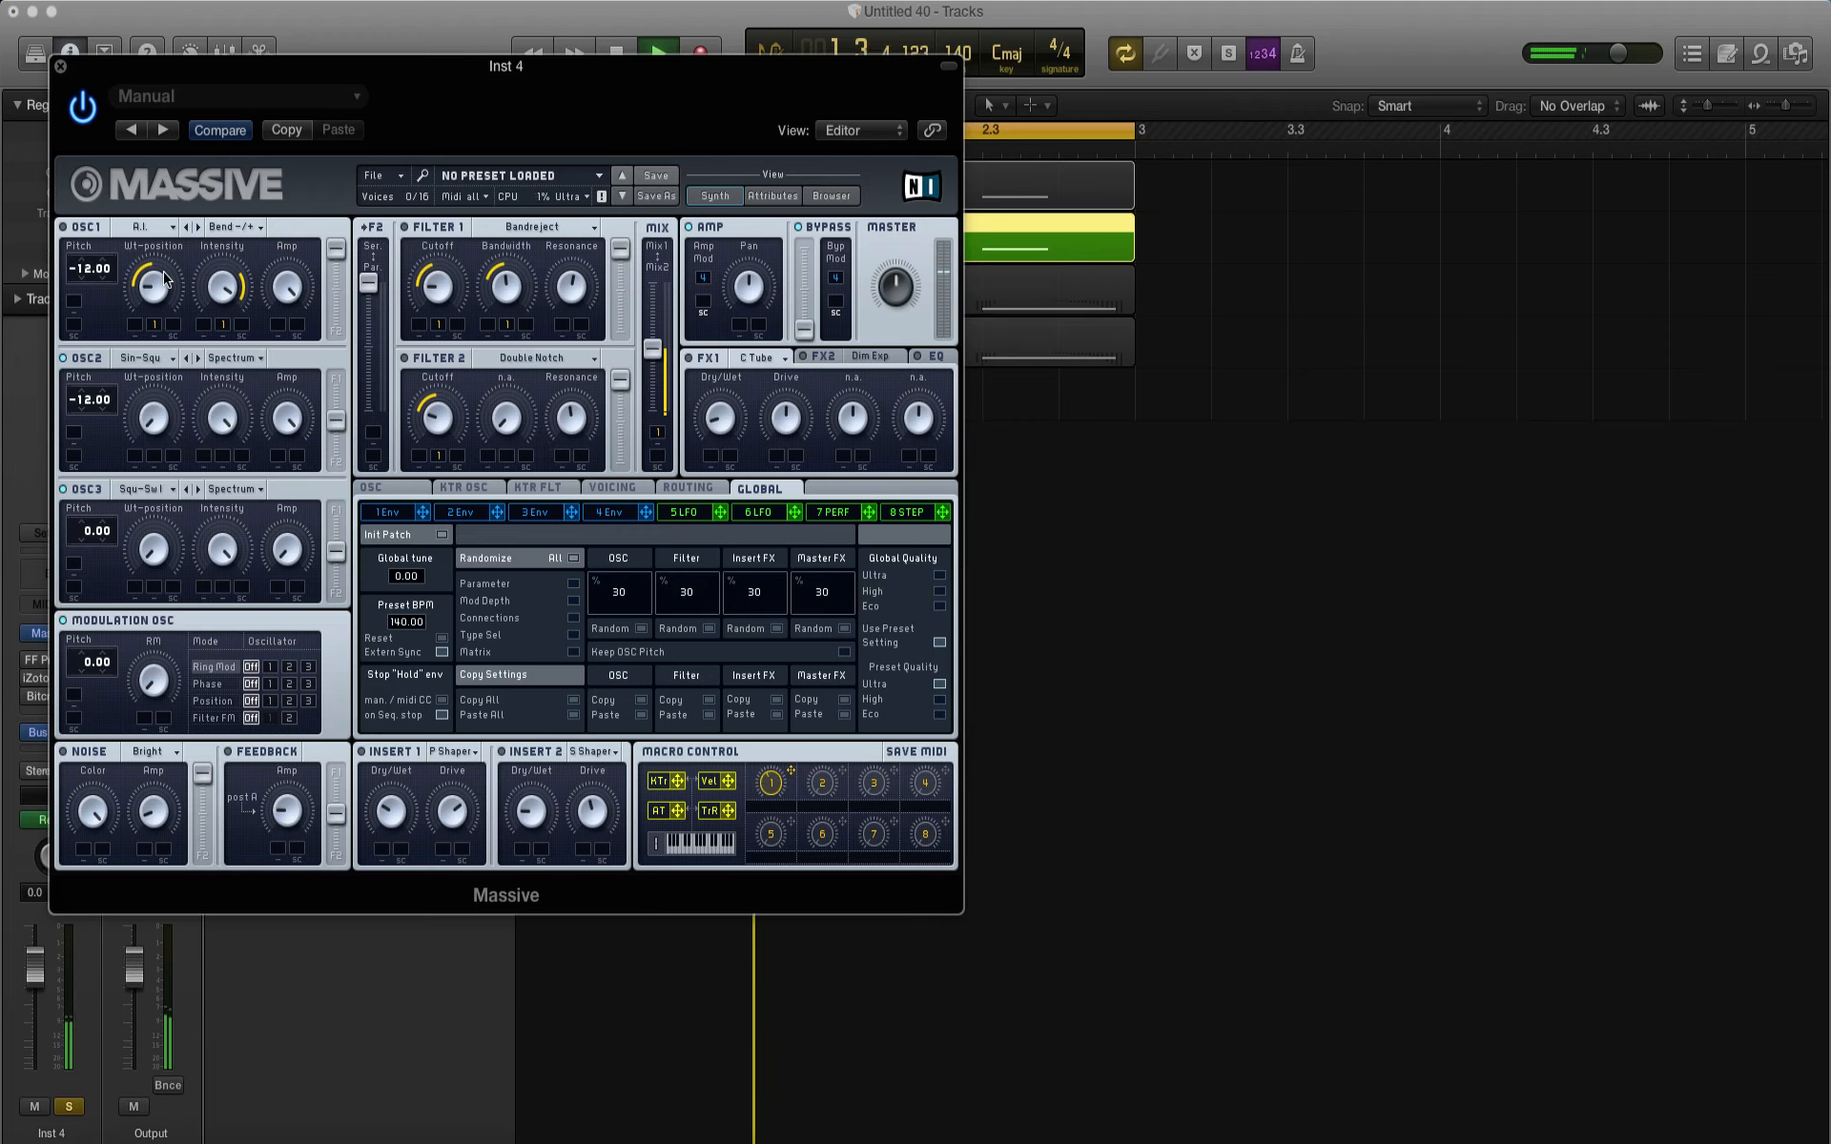
left_click(60, 65)
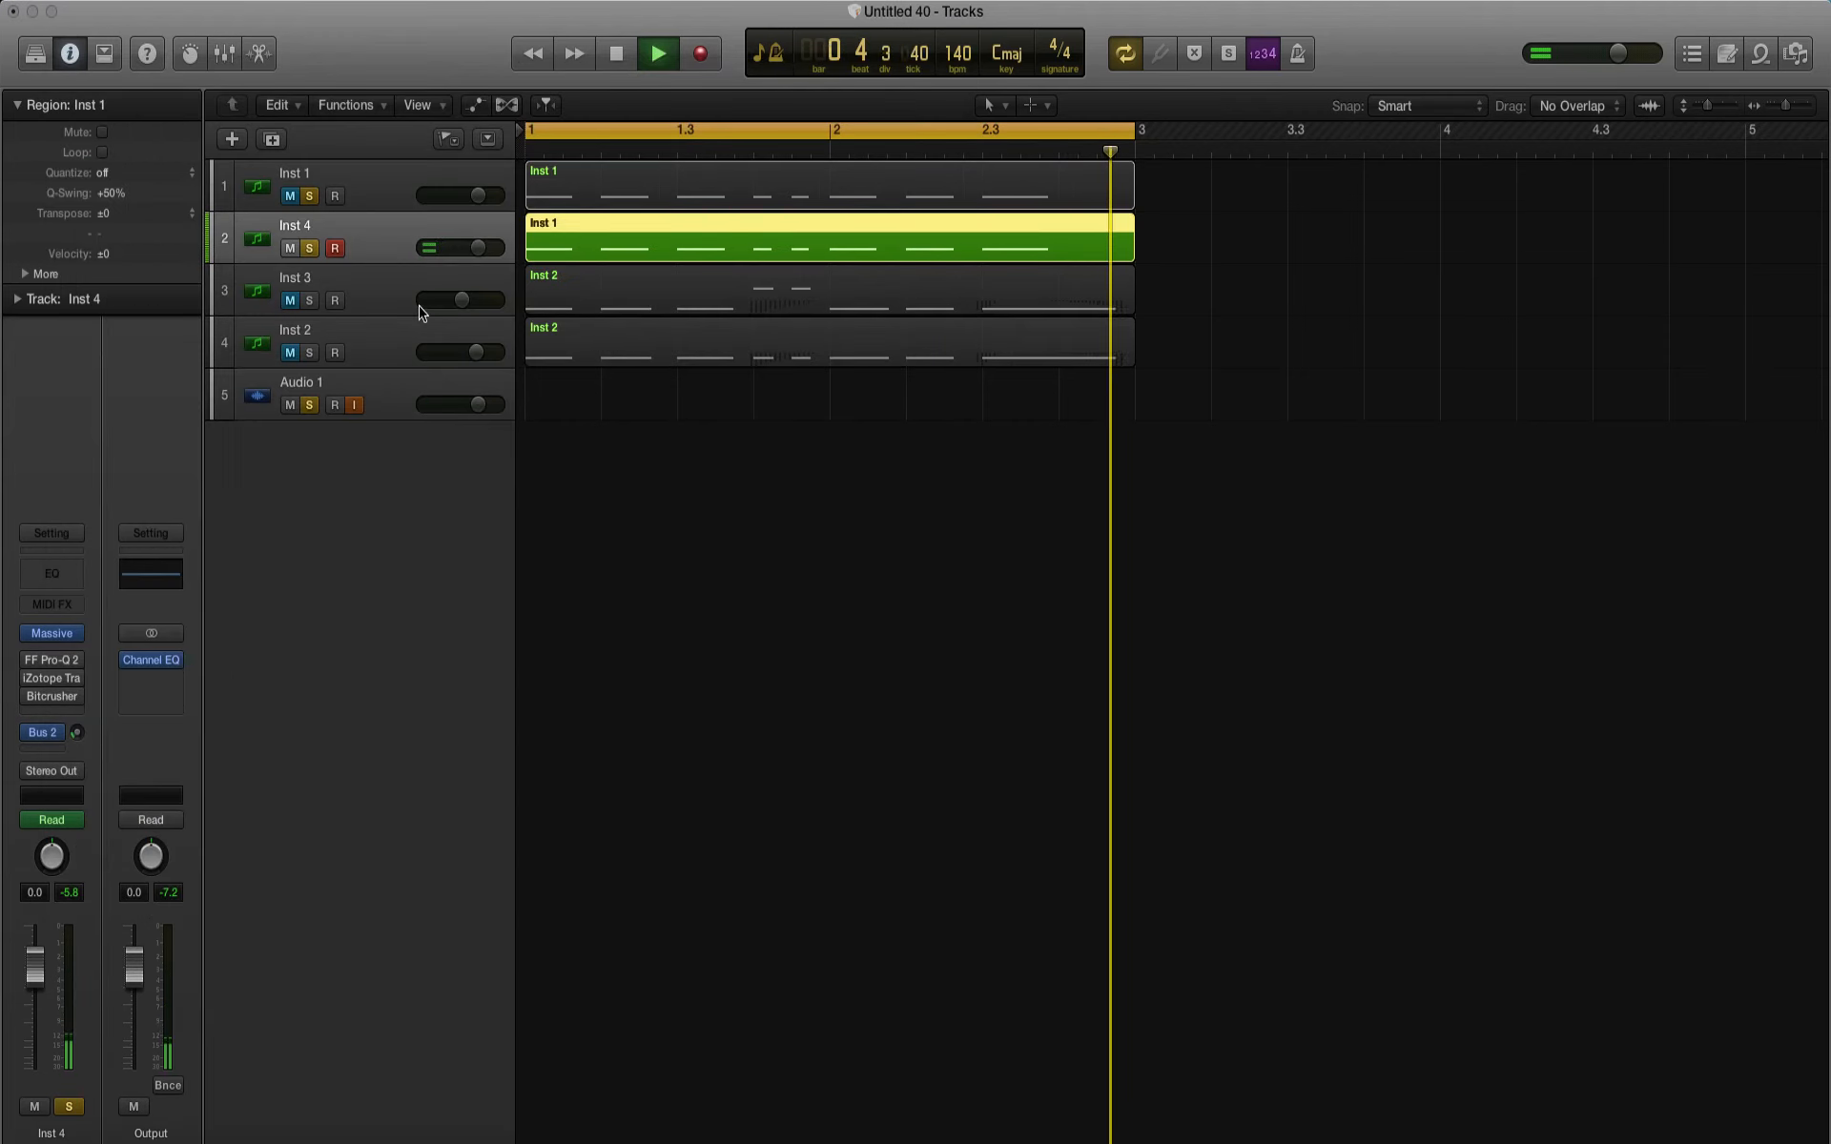
Step: Unmute Inst 1 and move the Inst 1 and Inst 4 regions, including their automation data, to start at bar 3
left_click(290, 196)
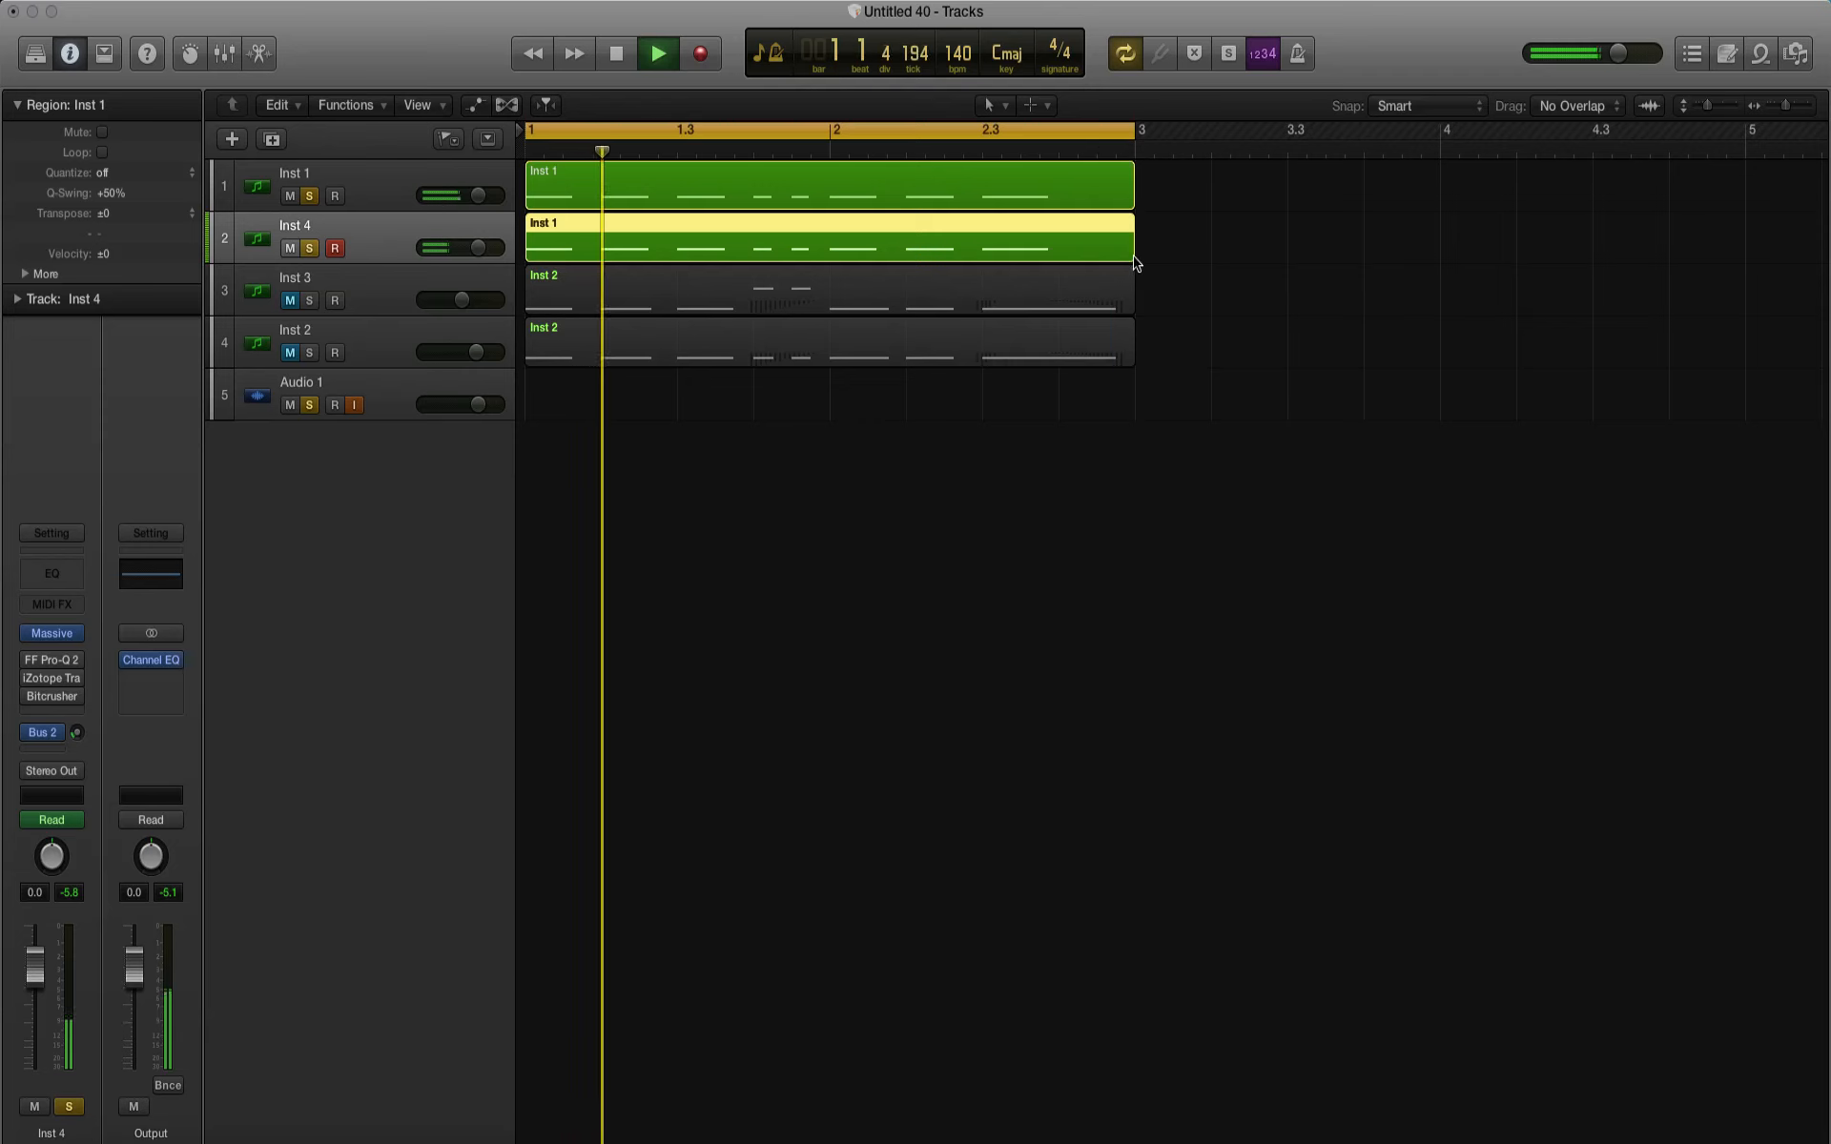
key("space")
left_click_drag(1173, 246, 1482, 191)
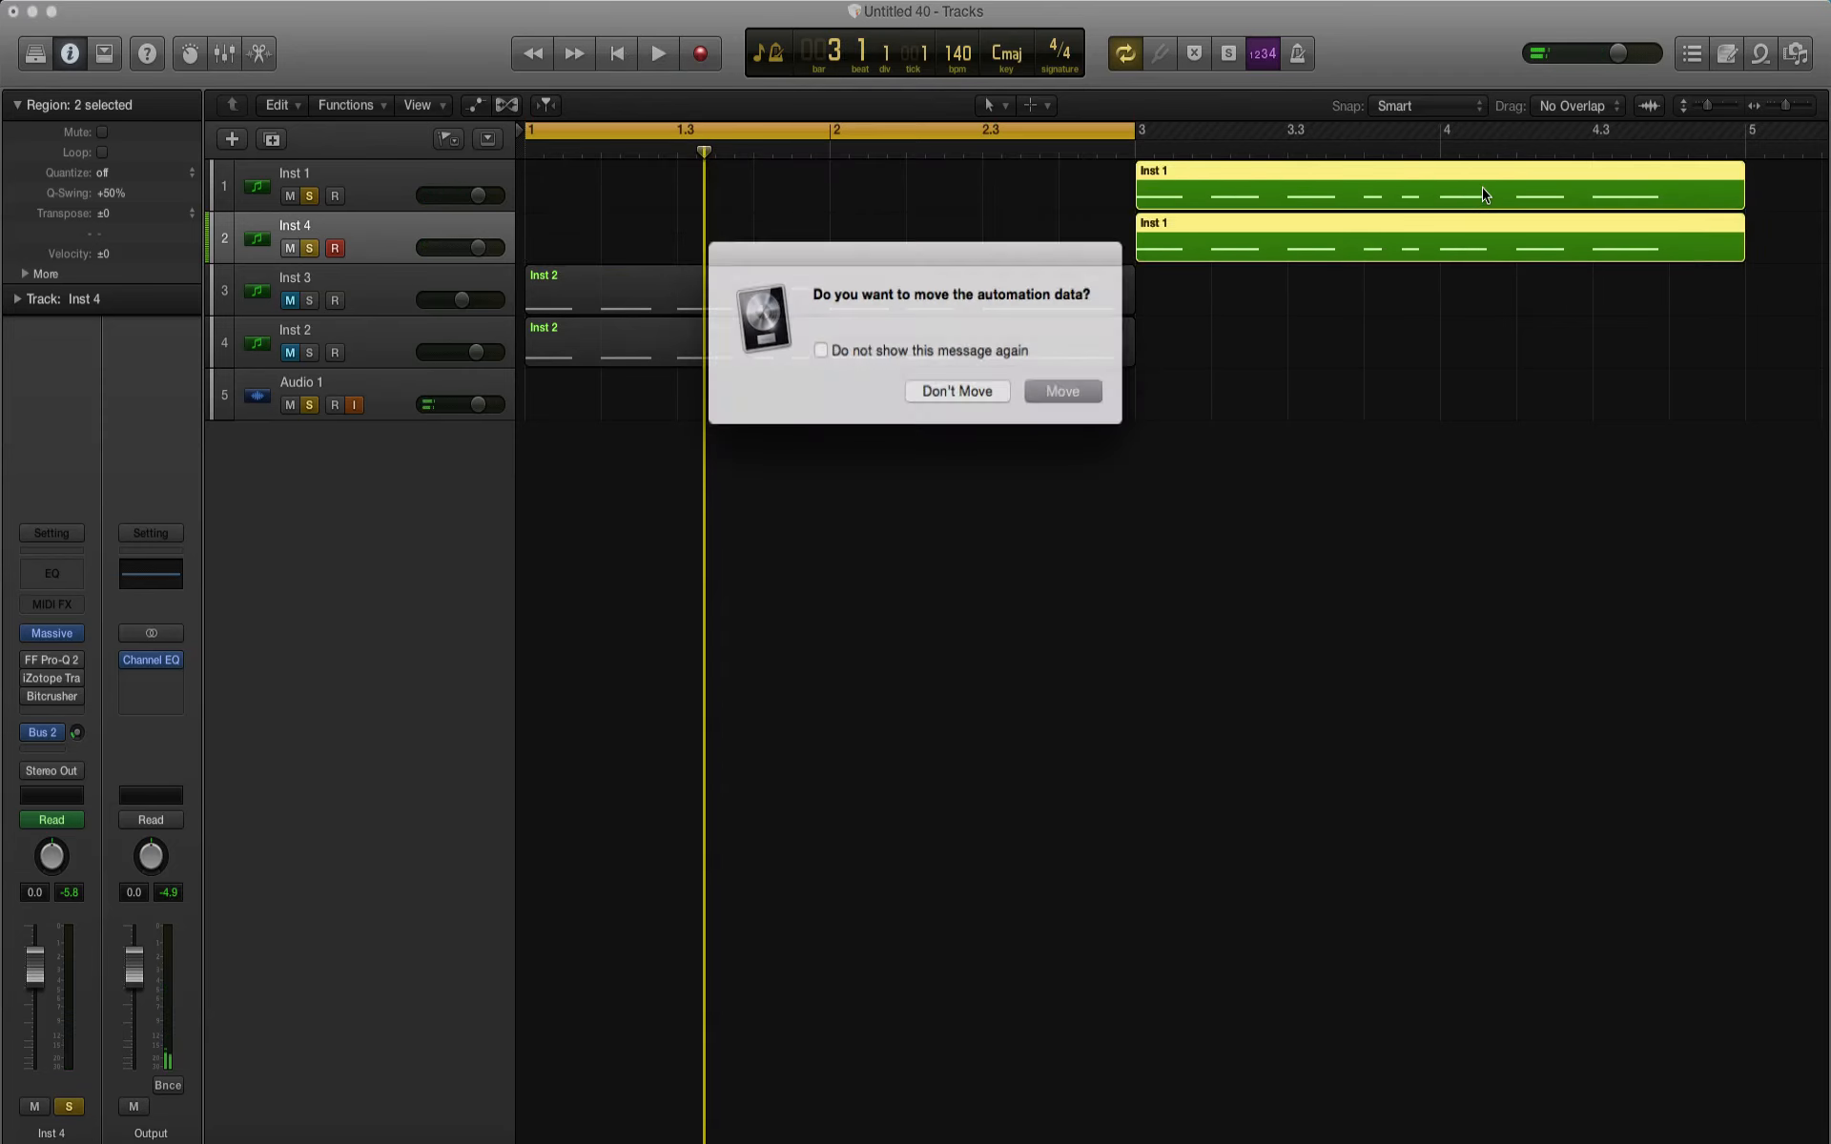
left_click(1049, 389)
Step: Unmute Inst 3 and Inst 2, extend the cycle range to bar 5, and play the arrangement
left_click(290, 301)
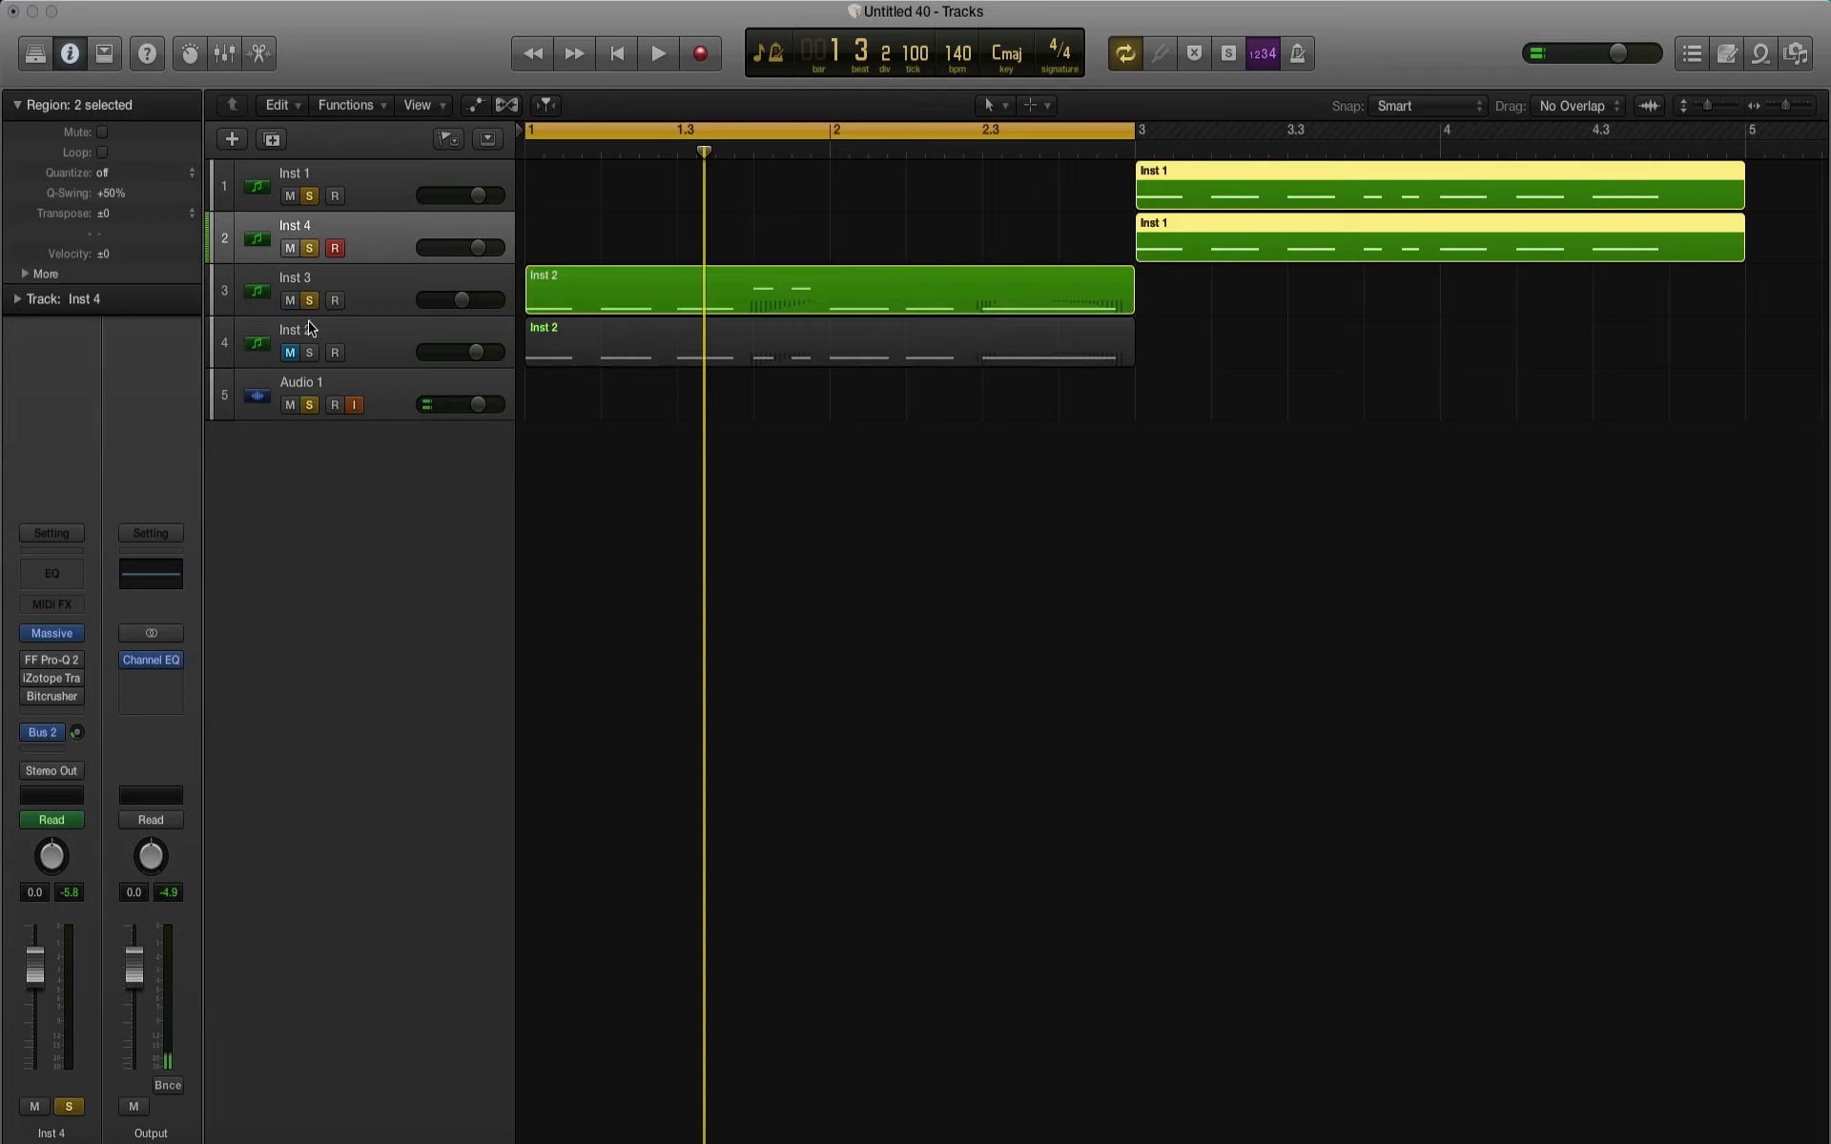
left_click(290, 353)
left_click_drag(1134, 129, 1748, 231)
key("space")
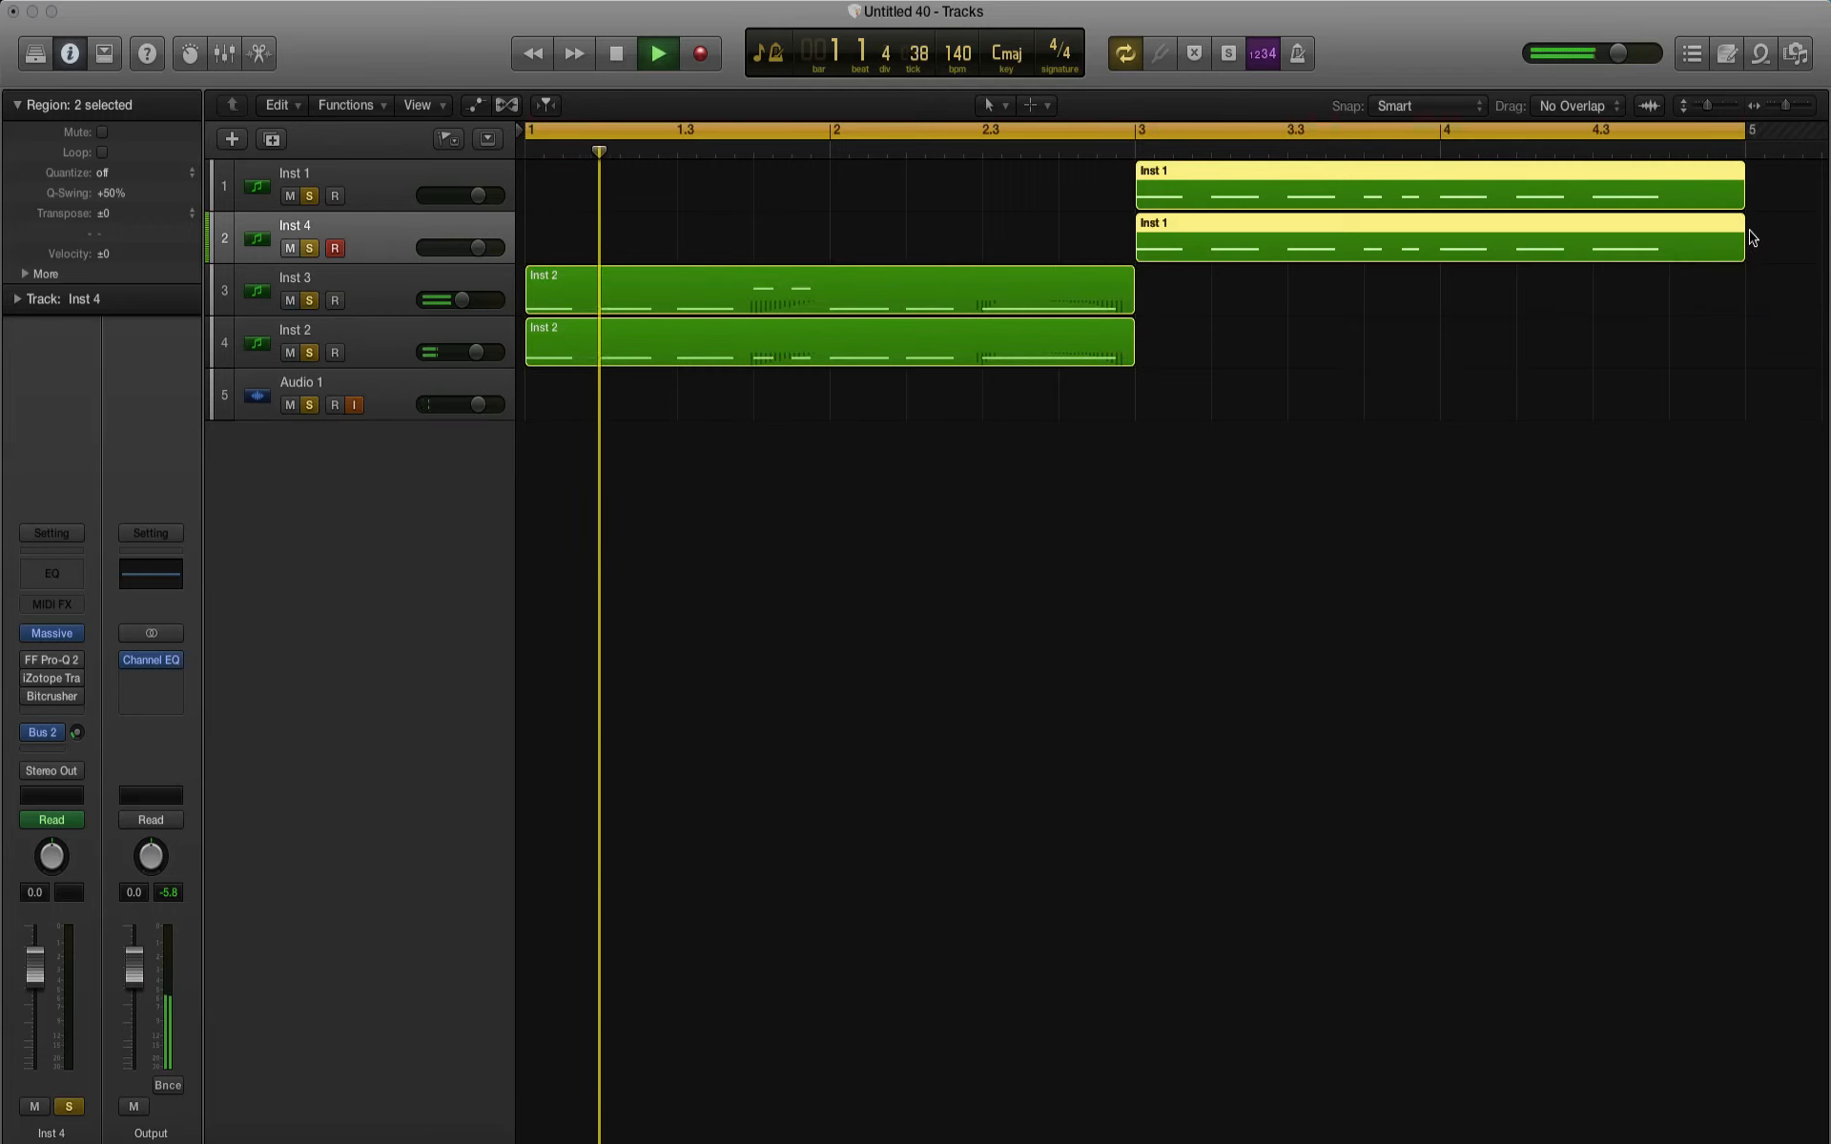
Step: Raise the Inst 2 volume slightly and set the Inst 3 volume to -4.4 dB over the playing loop, then stop playback
left_click(356, 303)
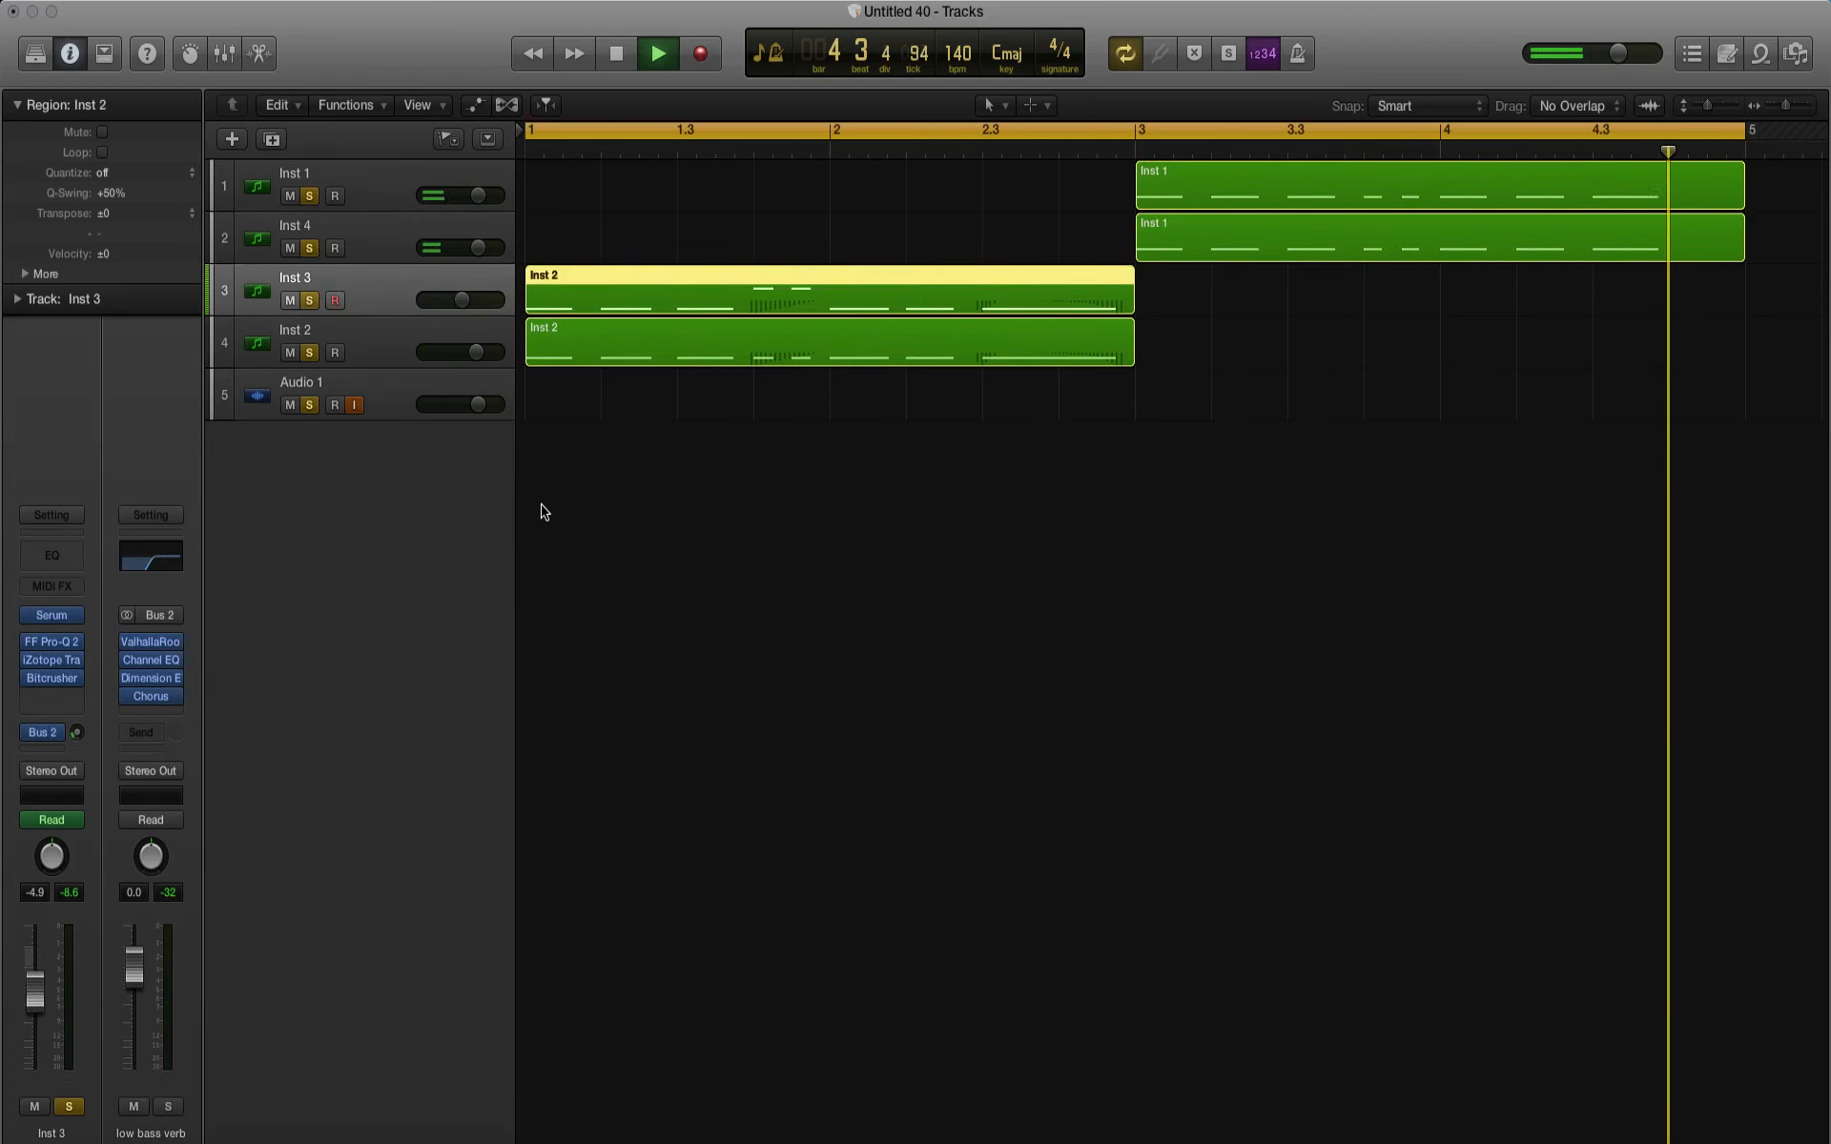
left_click_drag(478, 356, 466, 300)
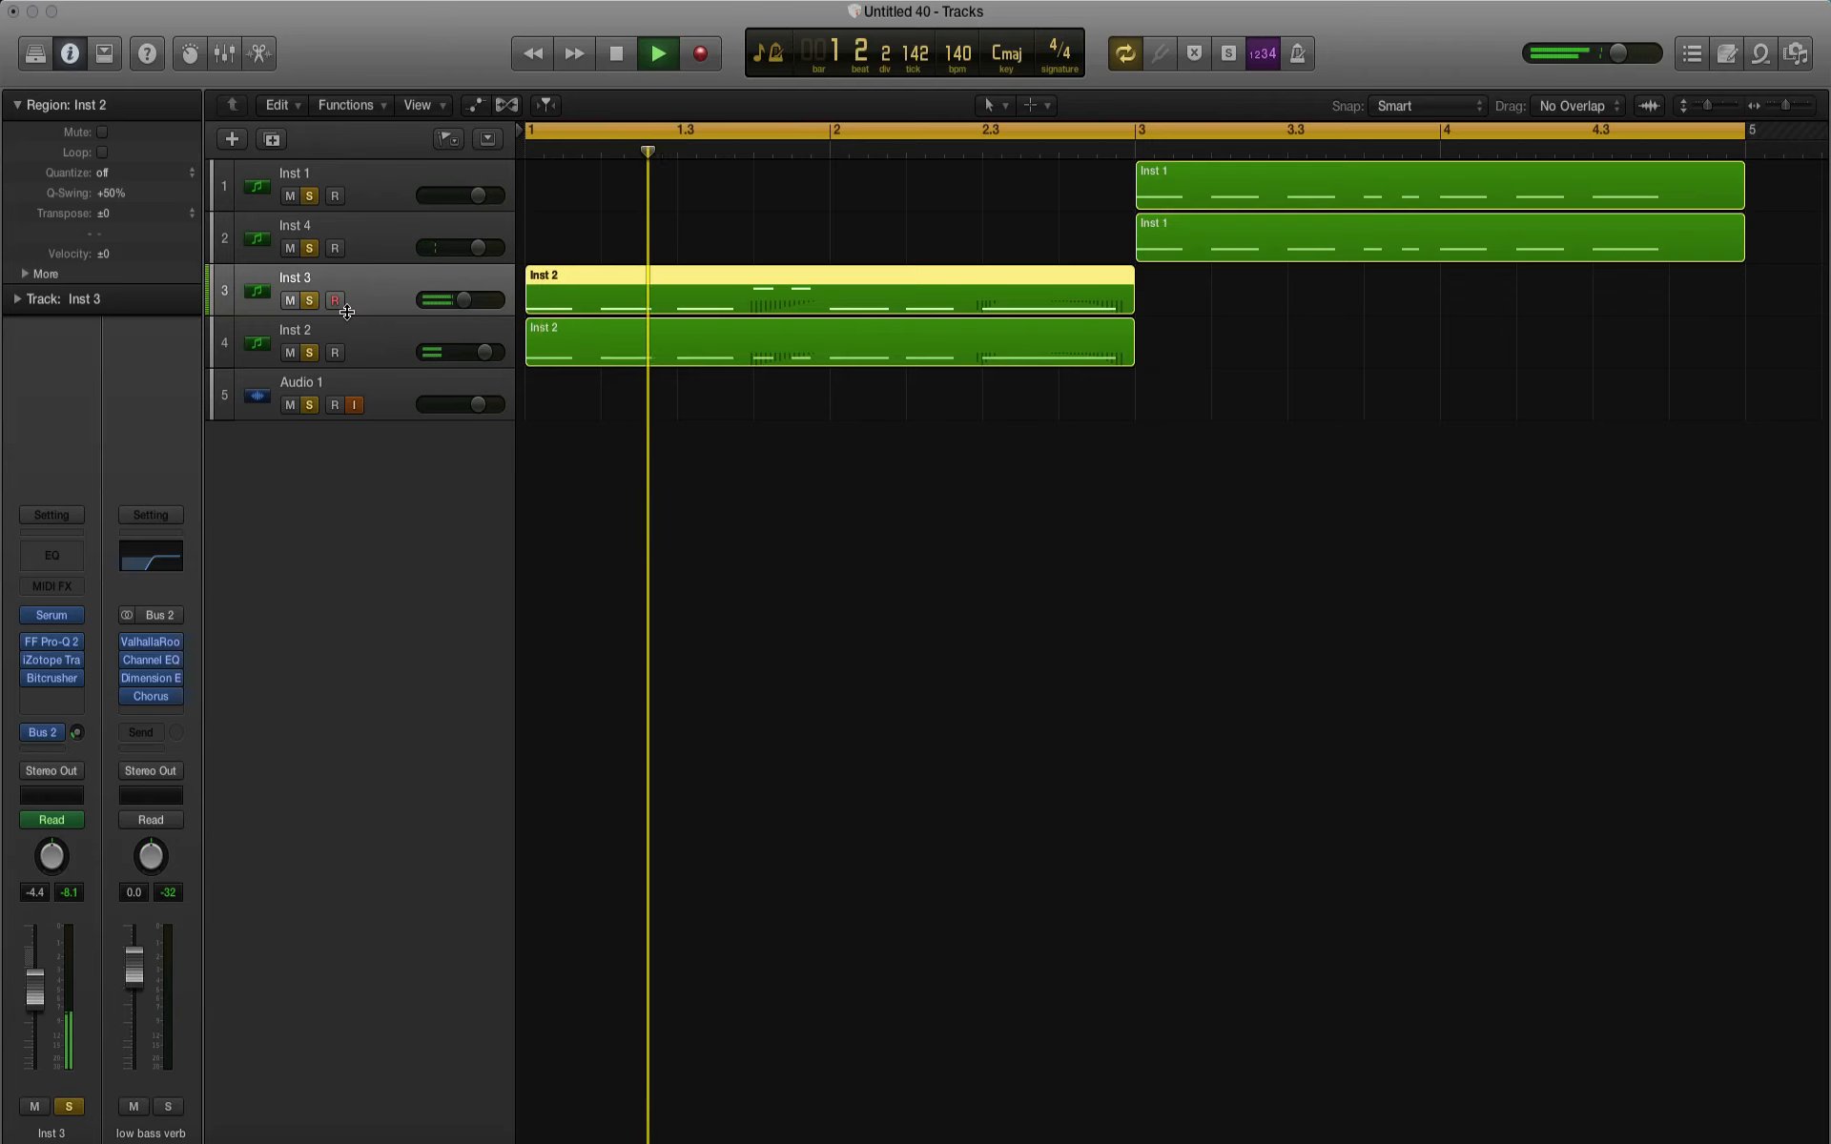
key("space")
Step: Check the Bitcrusher settings on Inst 3 while playing the loop, then close the plug-in
left_click(52, 679)
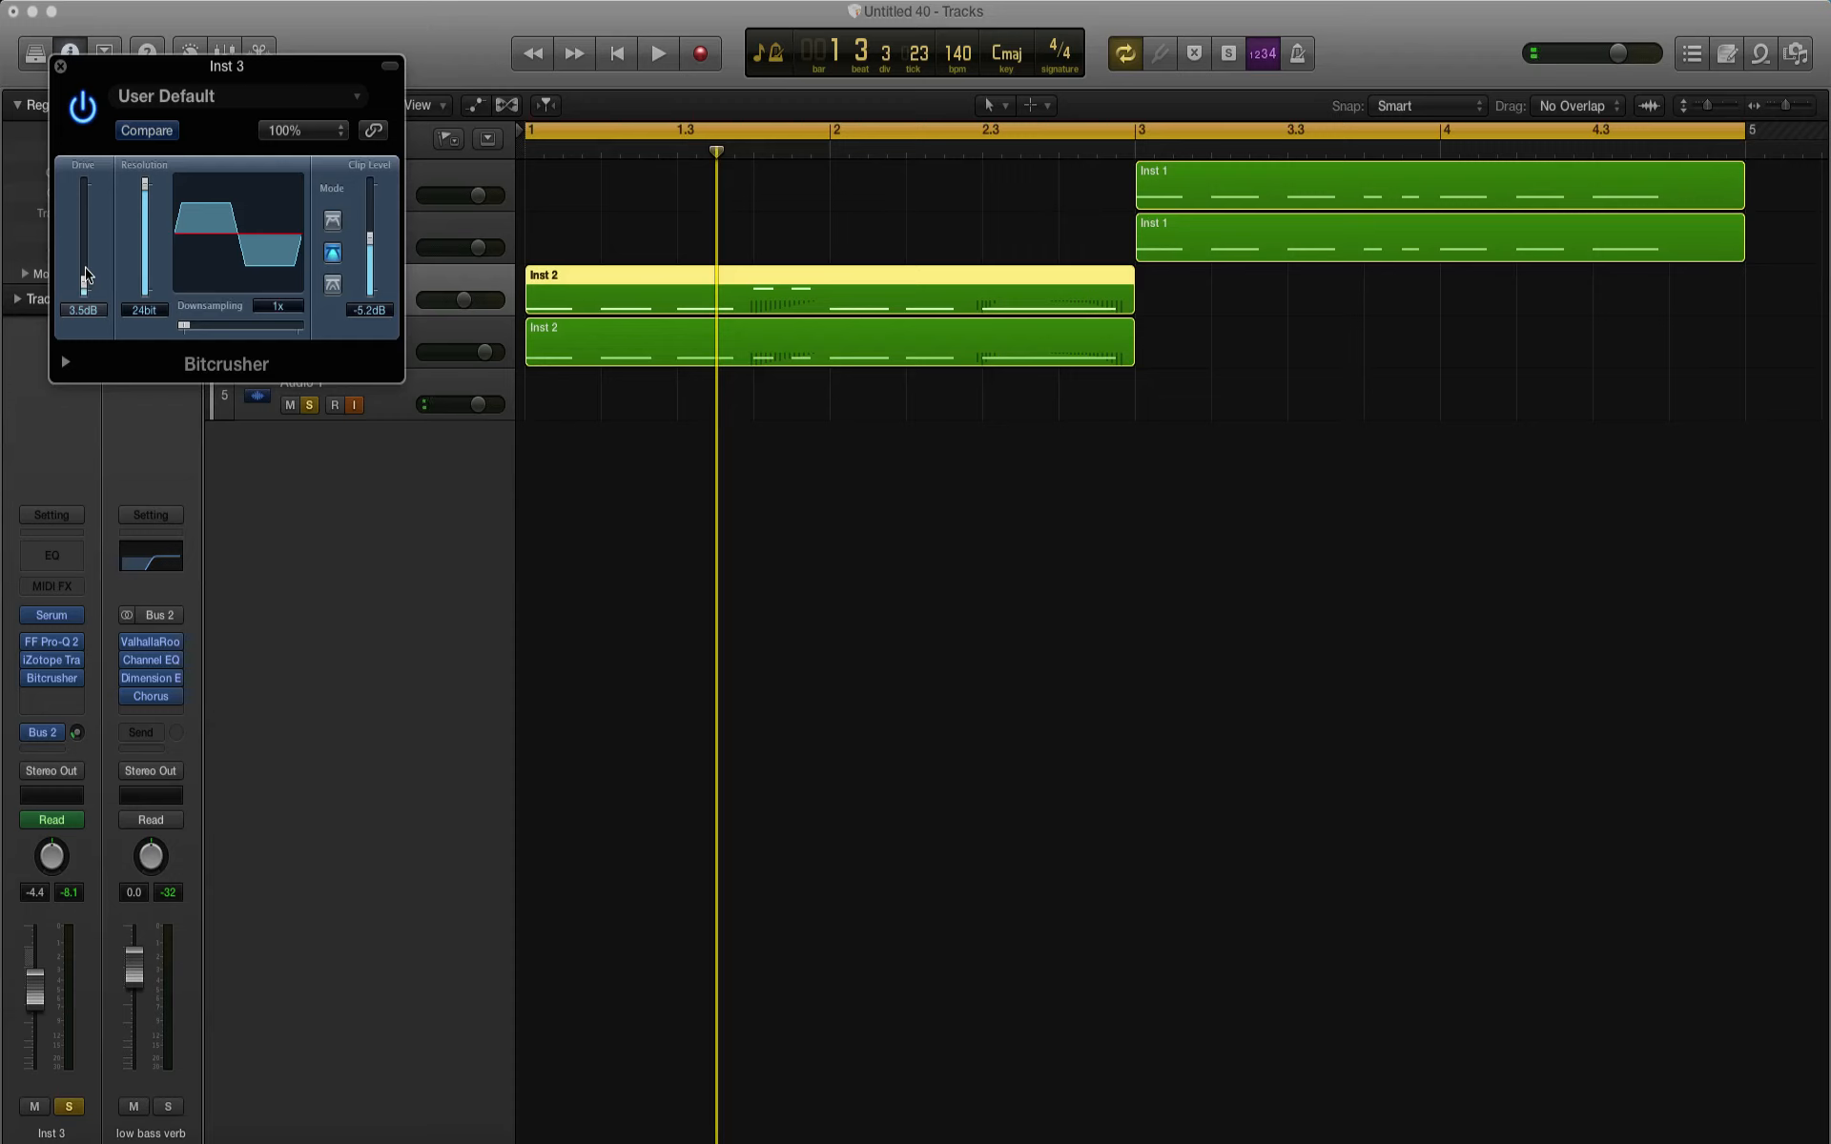
key("space")
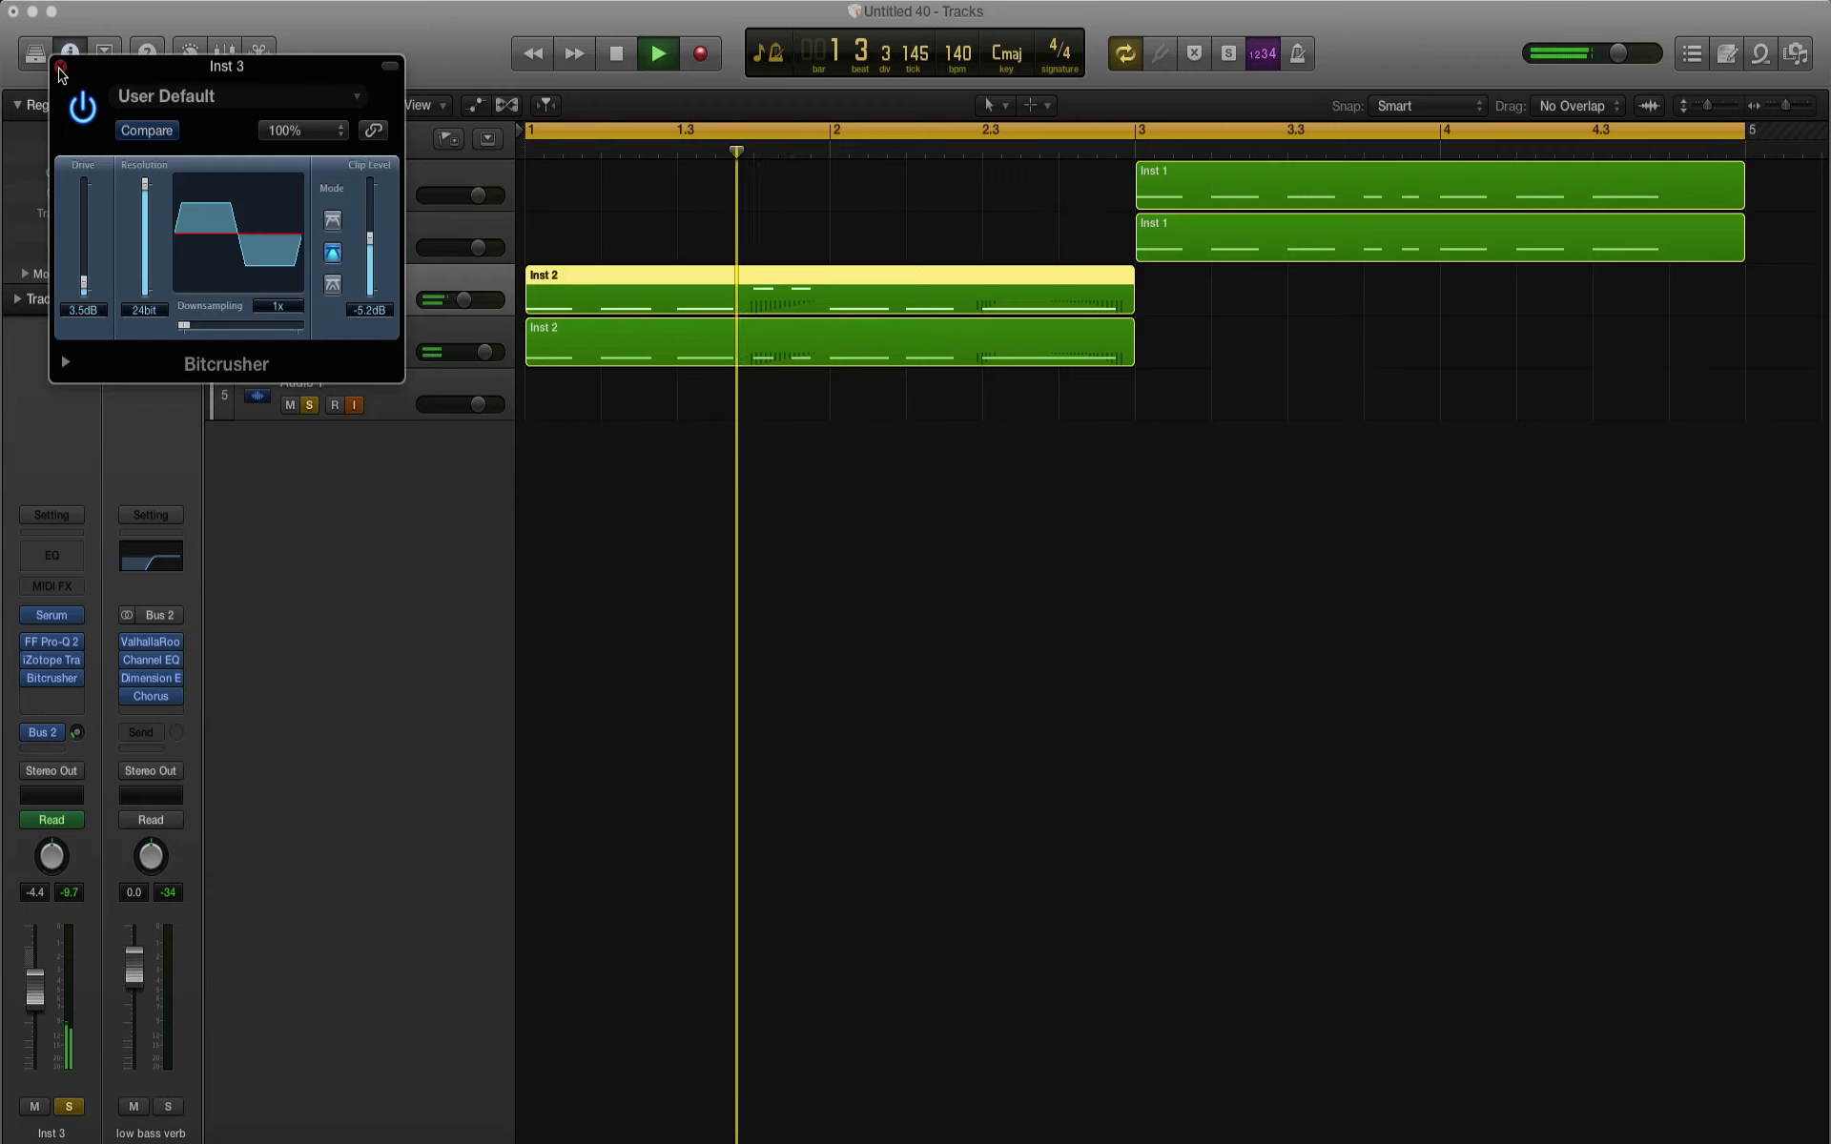
left_click(60, 68)
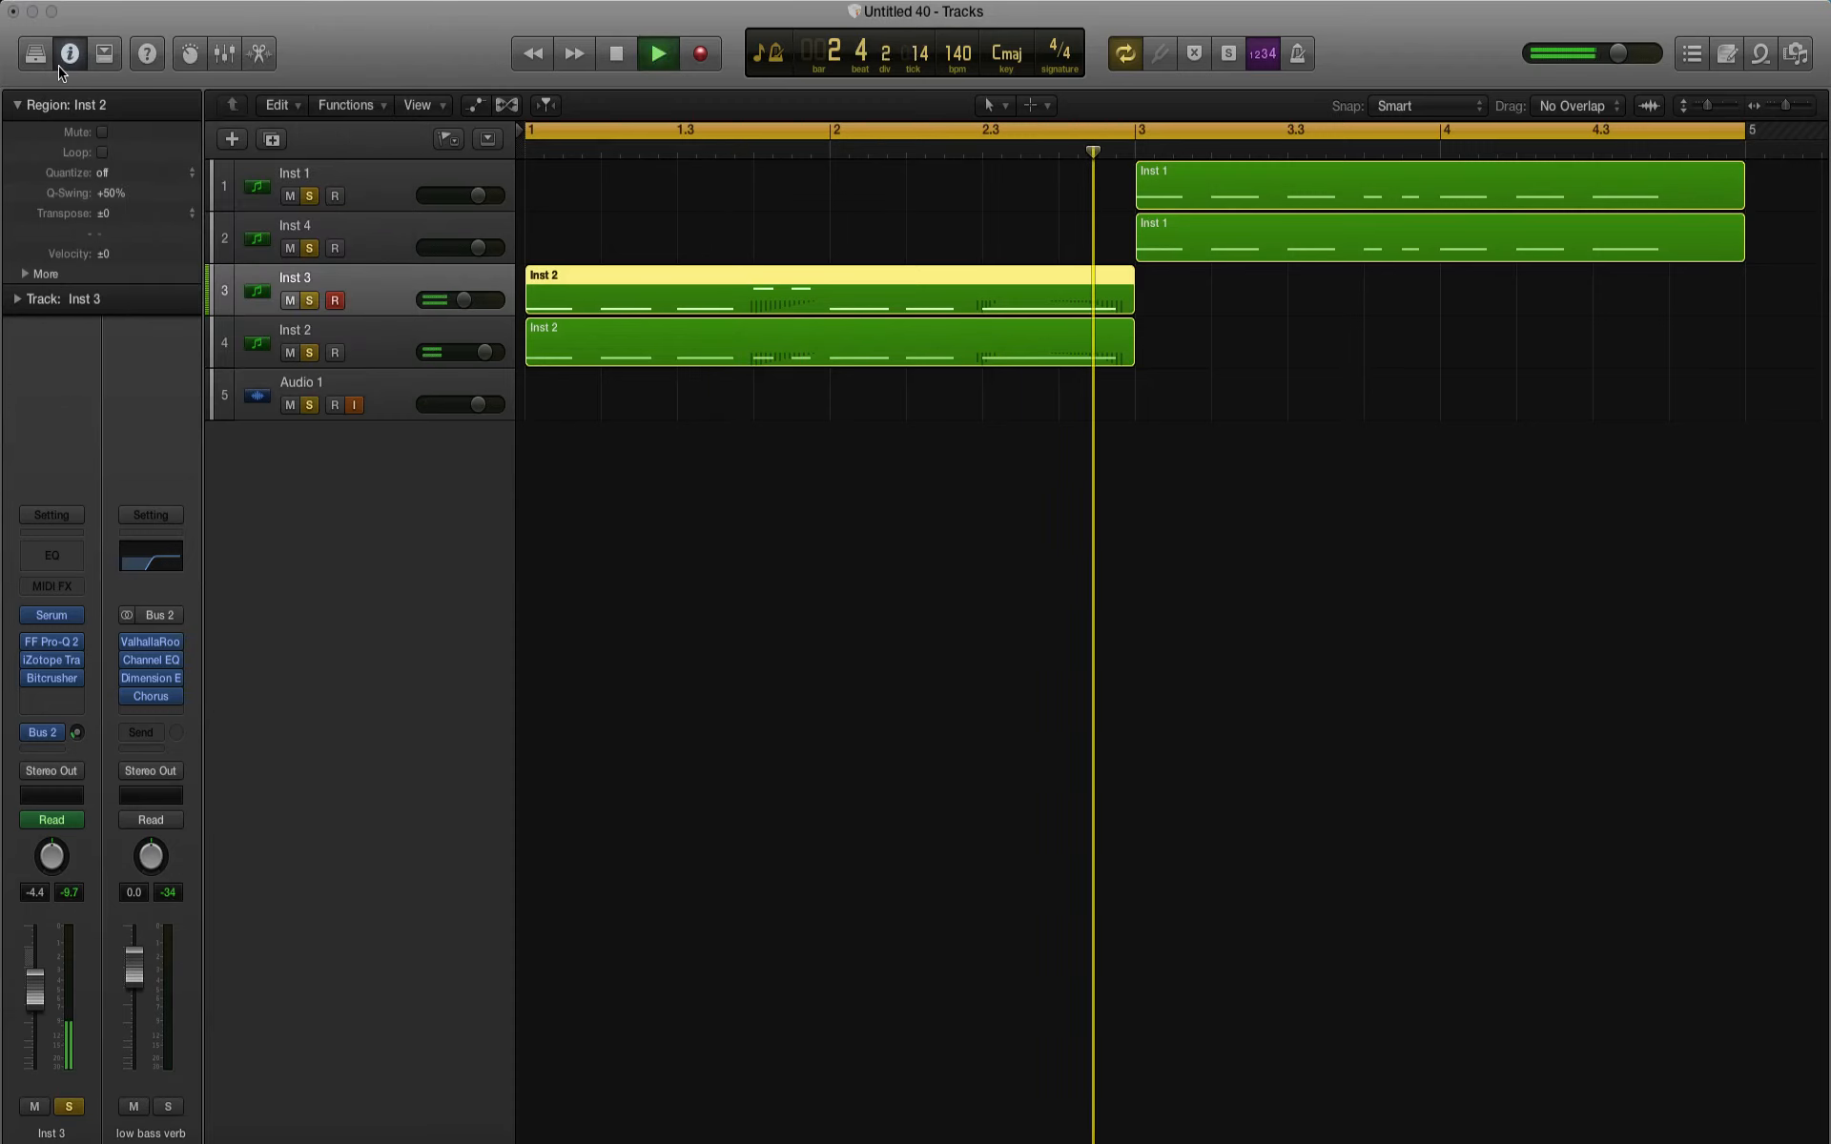
Step: Lower the Inst 1 volume to -2.1 dB and the Inst 4 volume to -0.9 dB, then stop playback
left_click_drag(477, 196, 472, 247)
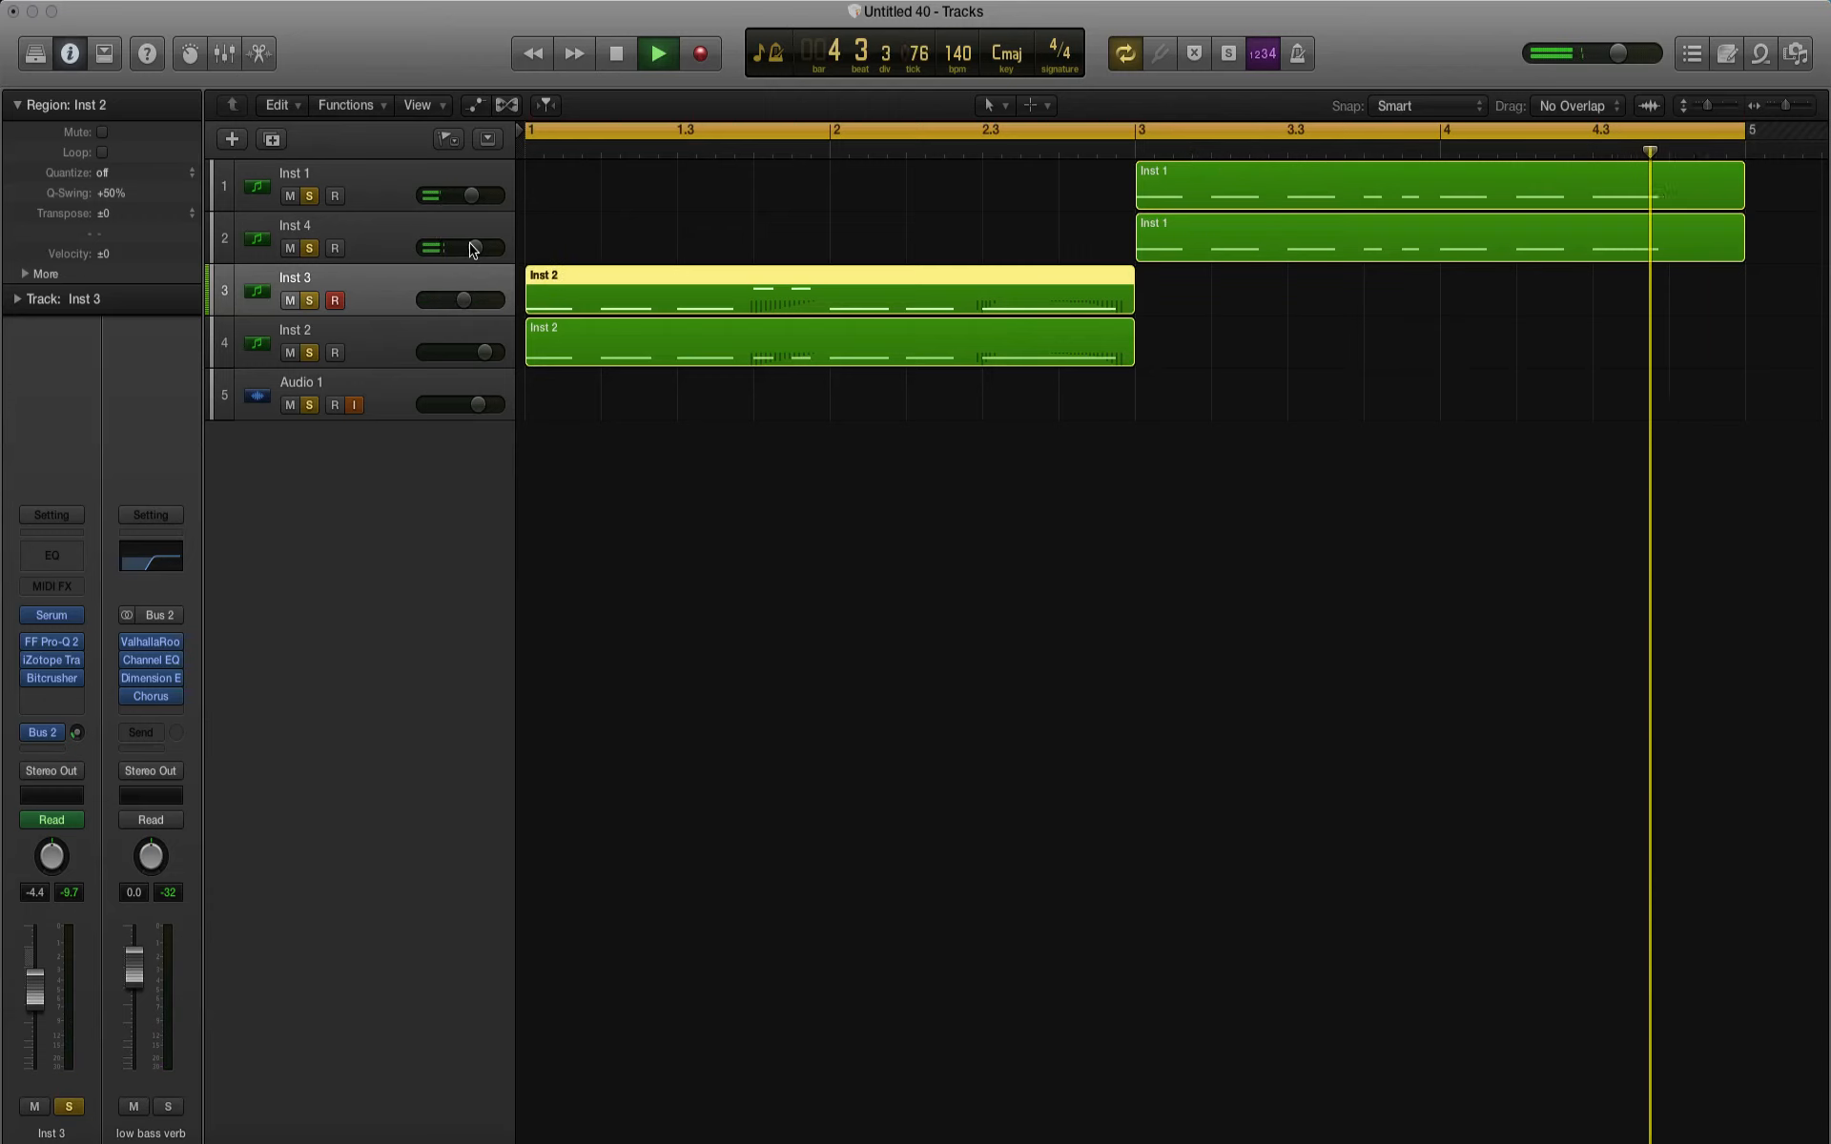
key("space")
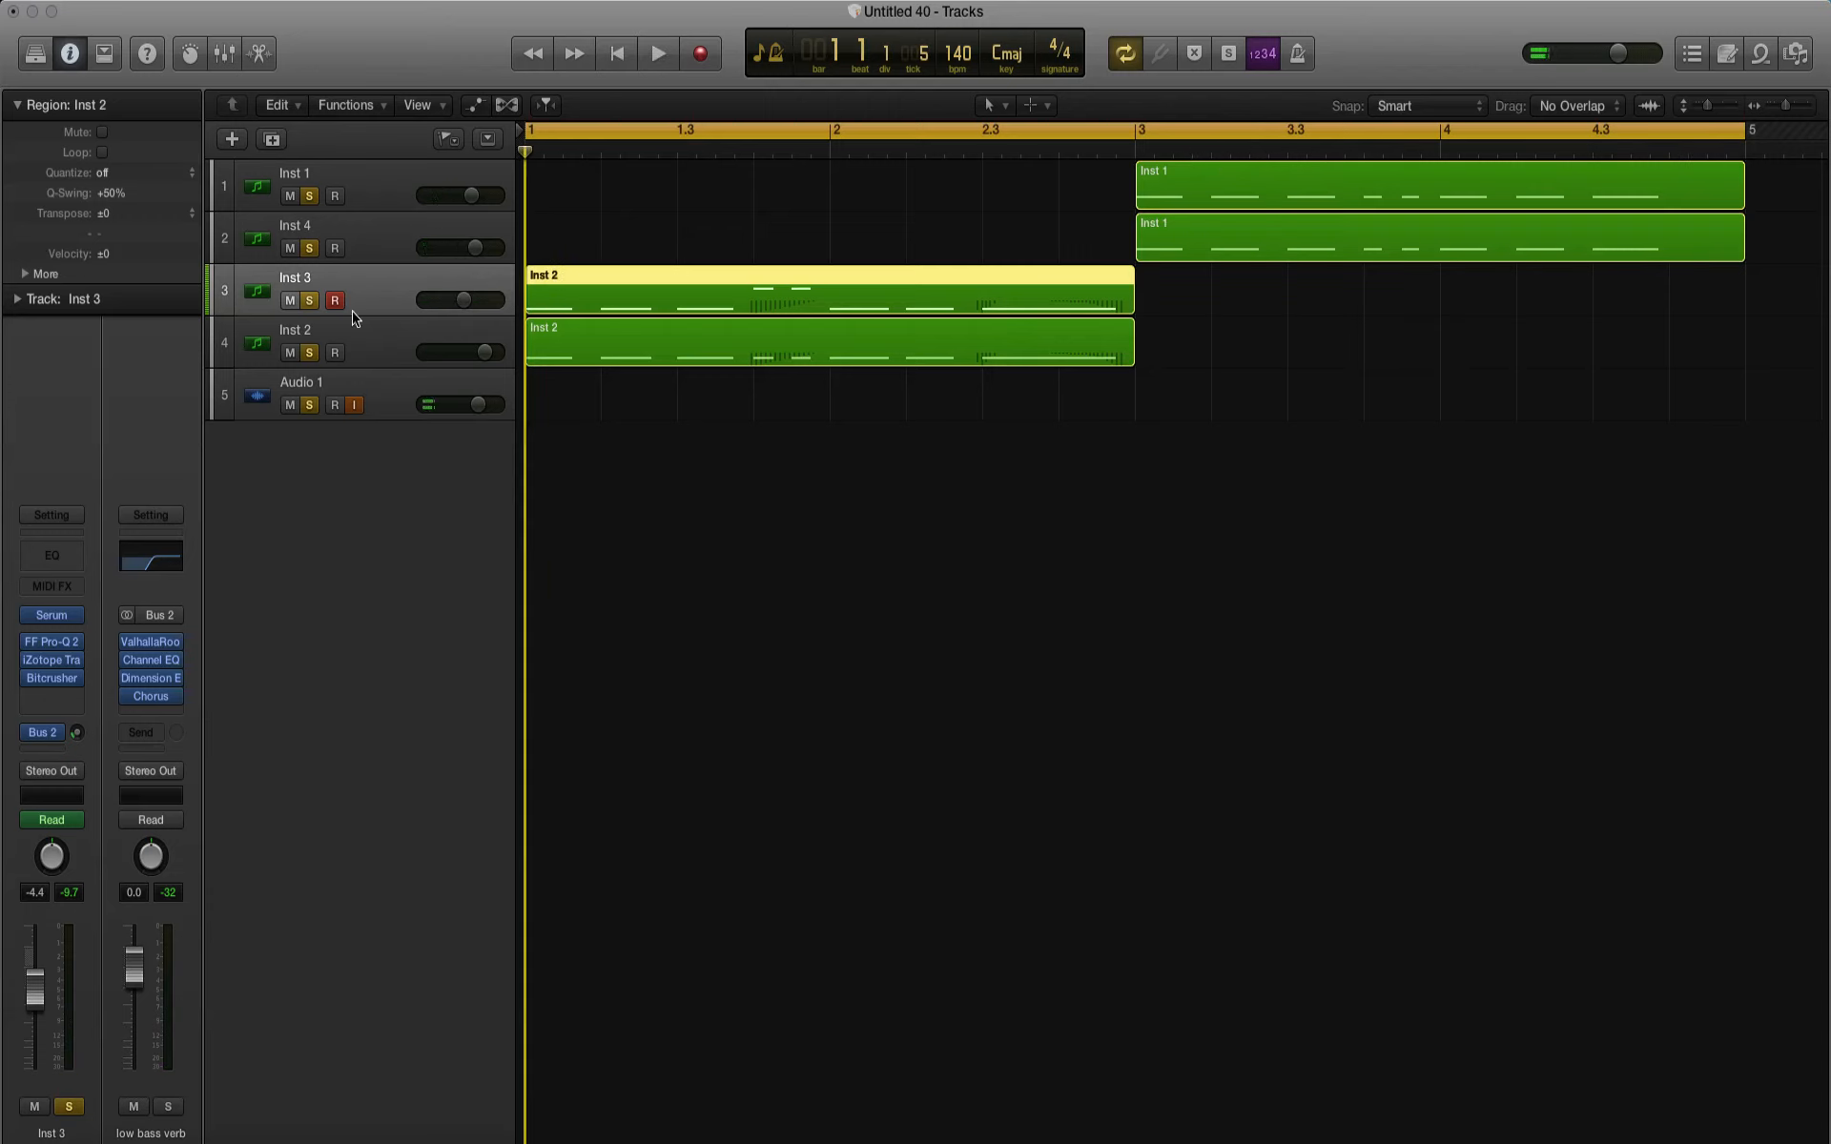
Step: Add a new software instrument track below Inst 1 and load Serum from Xfer Records as its instrument
left_click(377, 184)
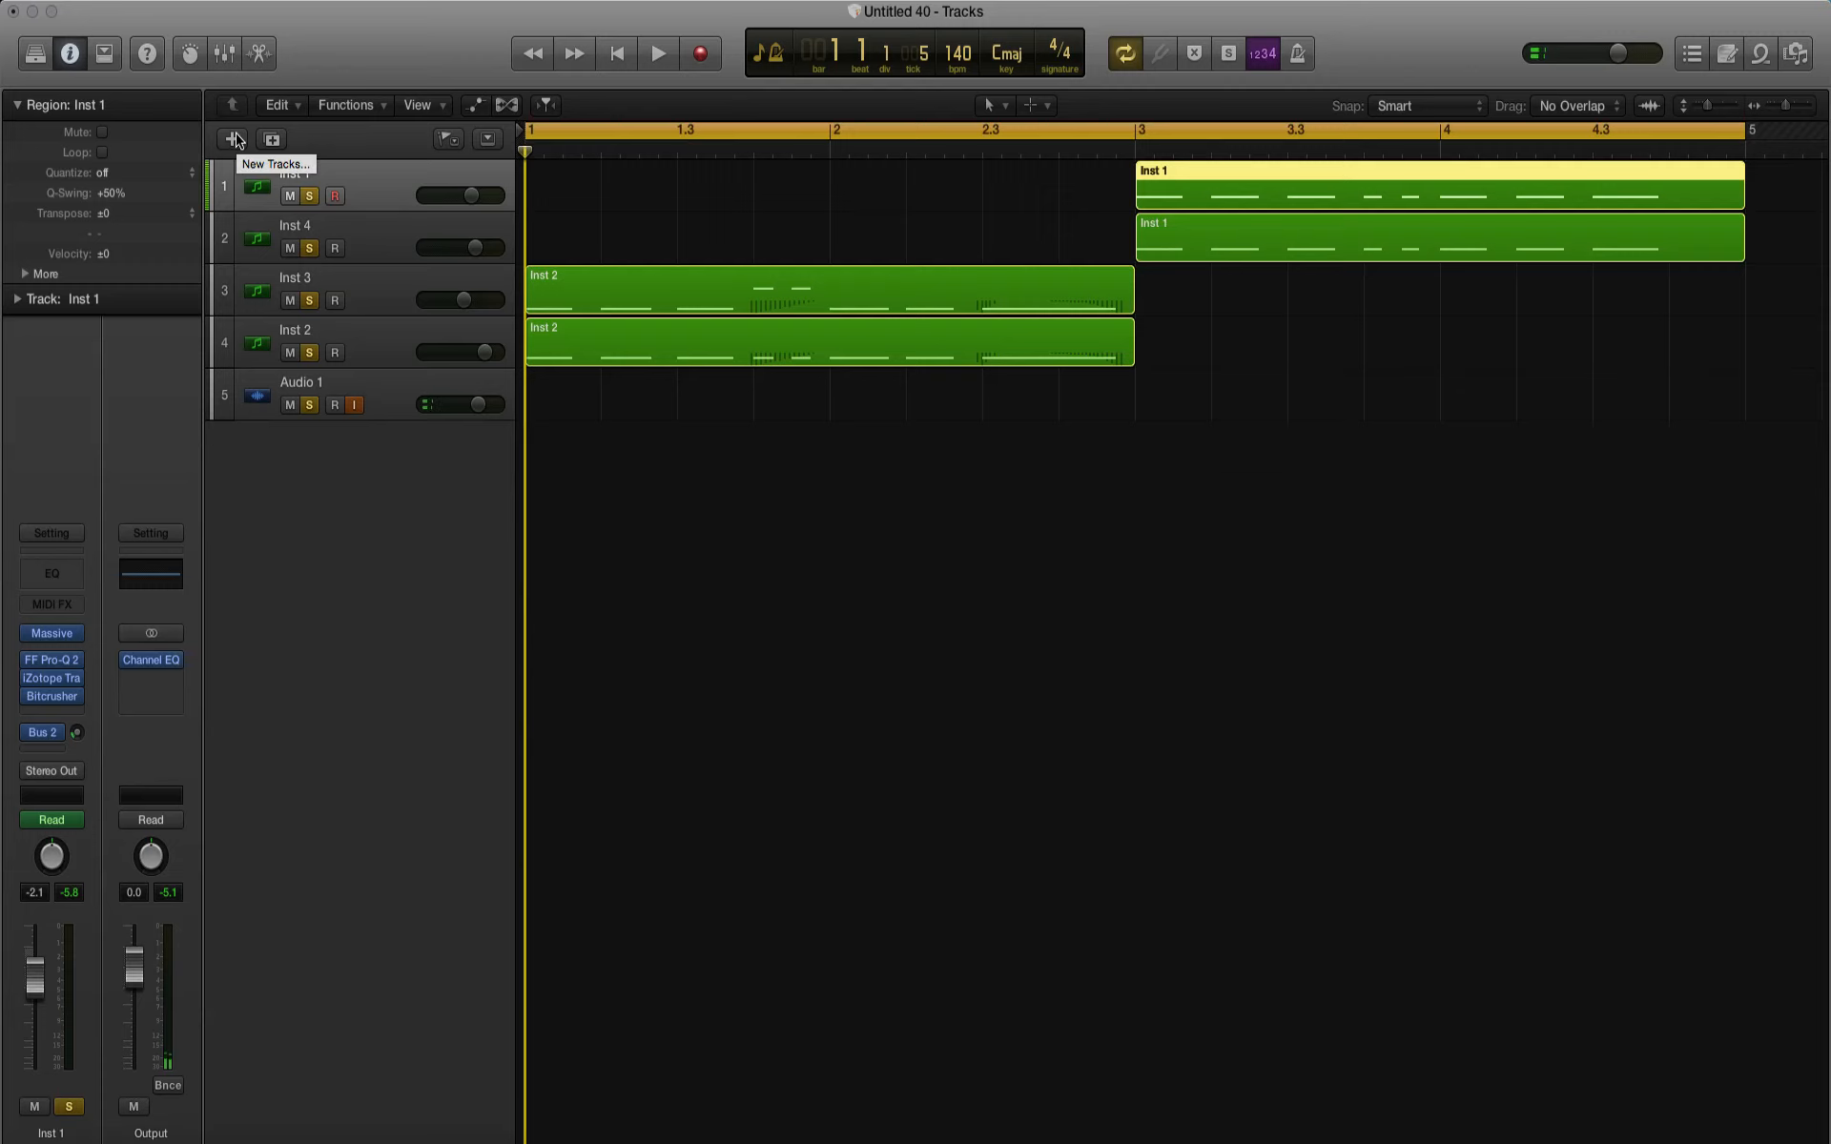
left_click(233, 140)
left_click(74, 682)
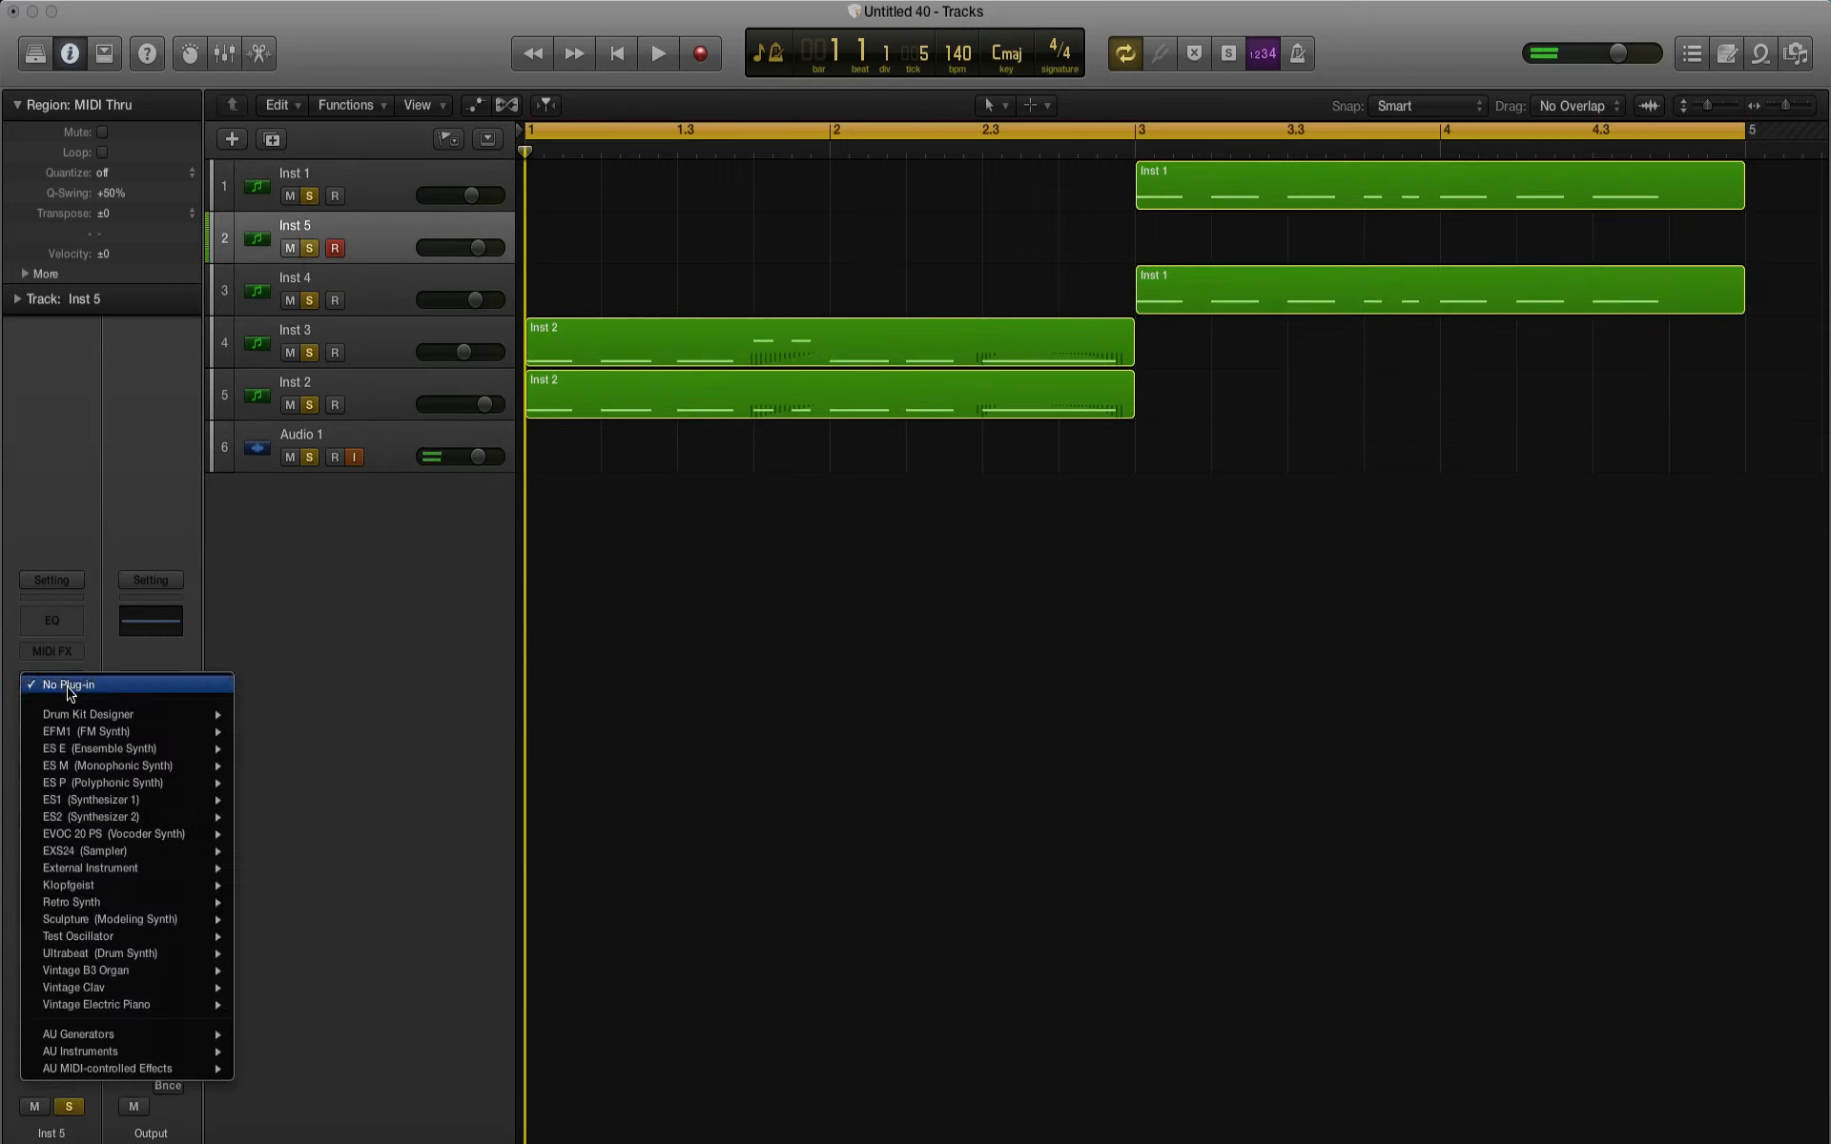
mouse_move(124, 1050)
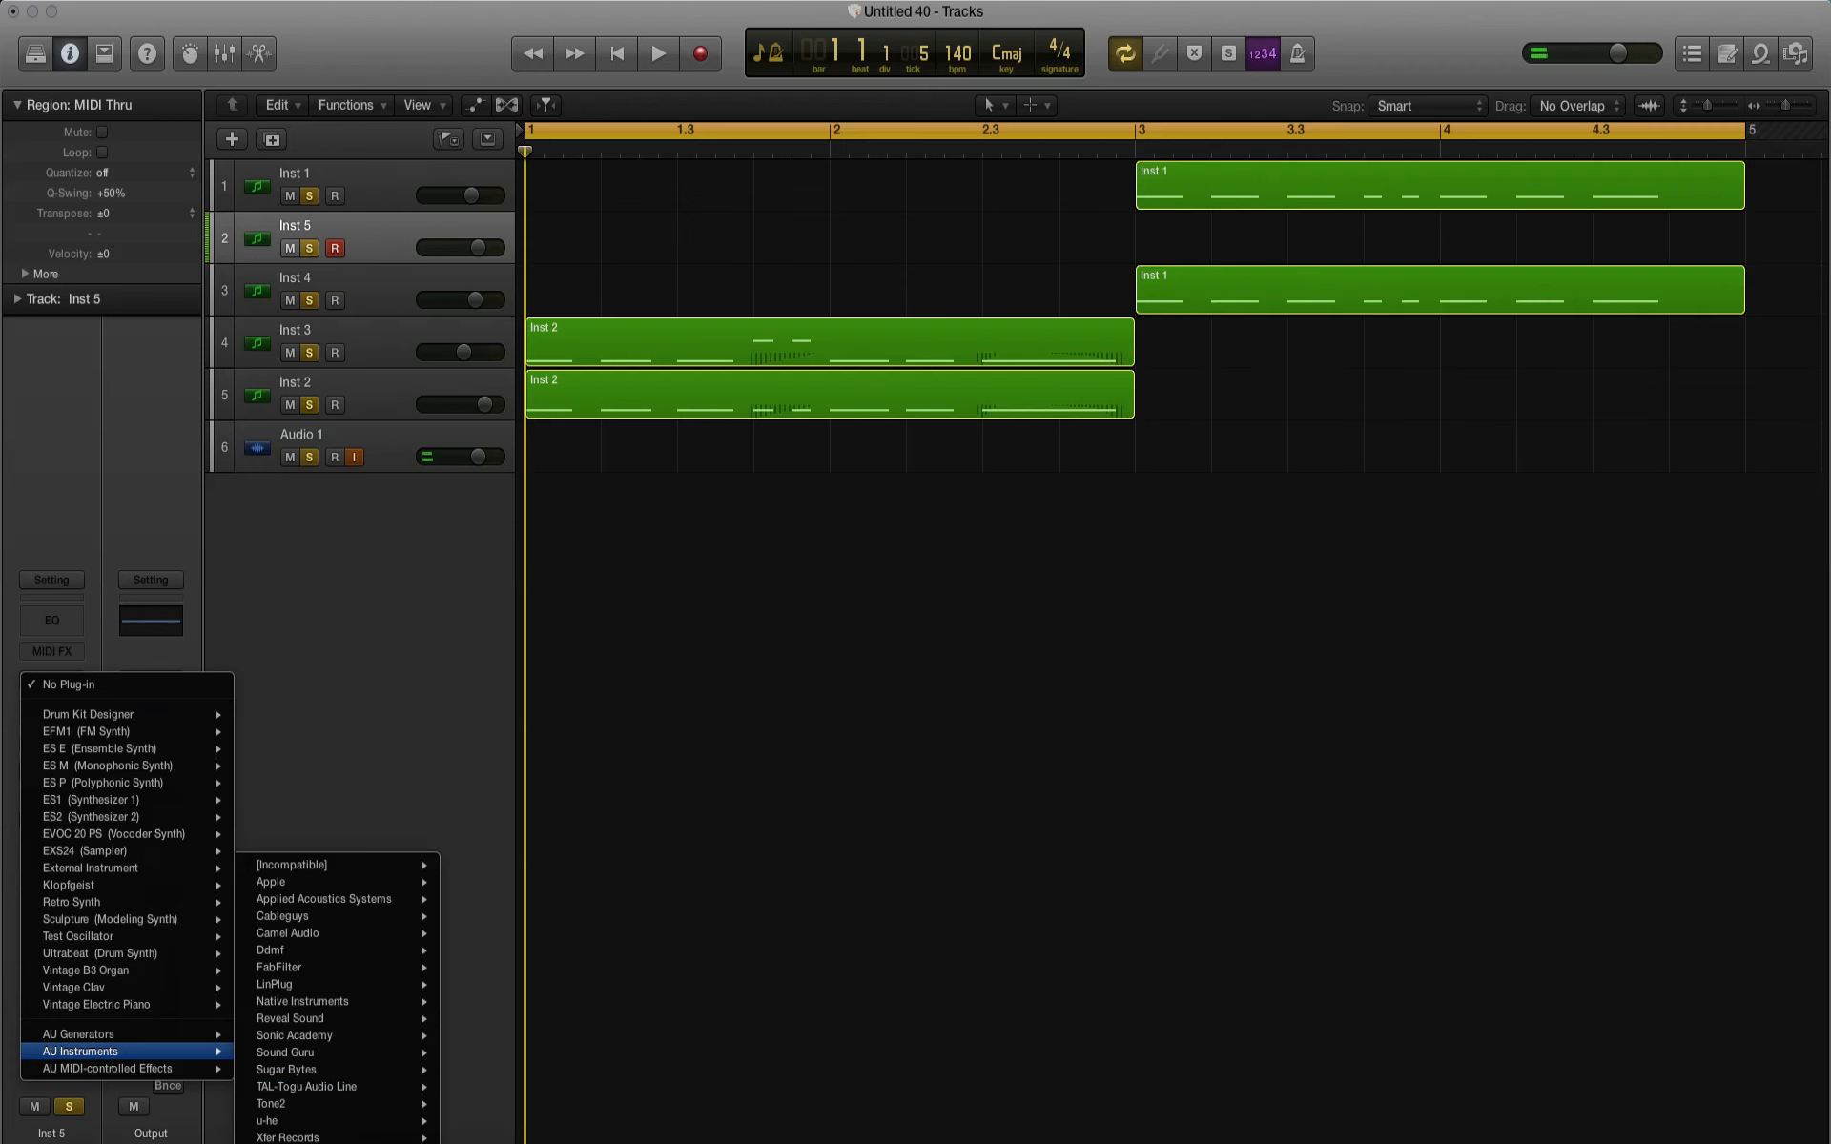
left_click(585, 1138)
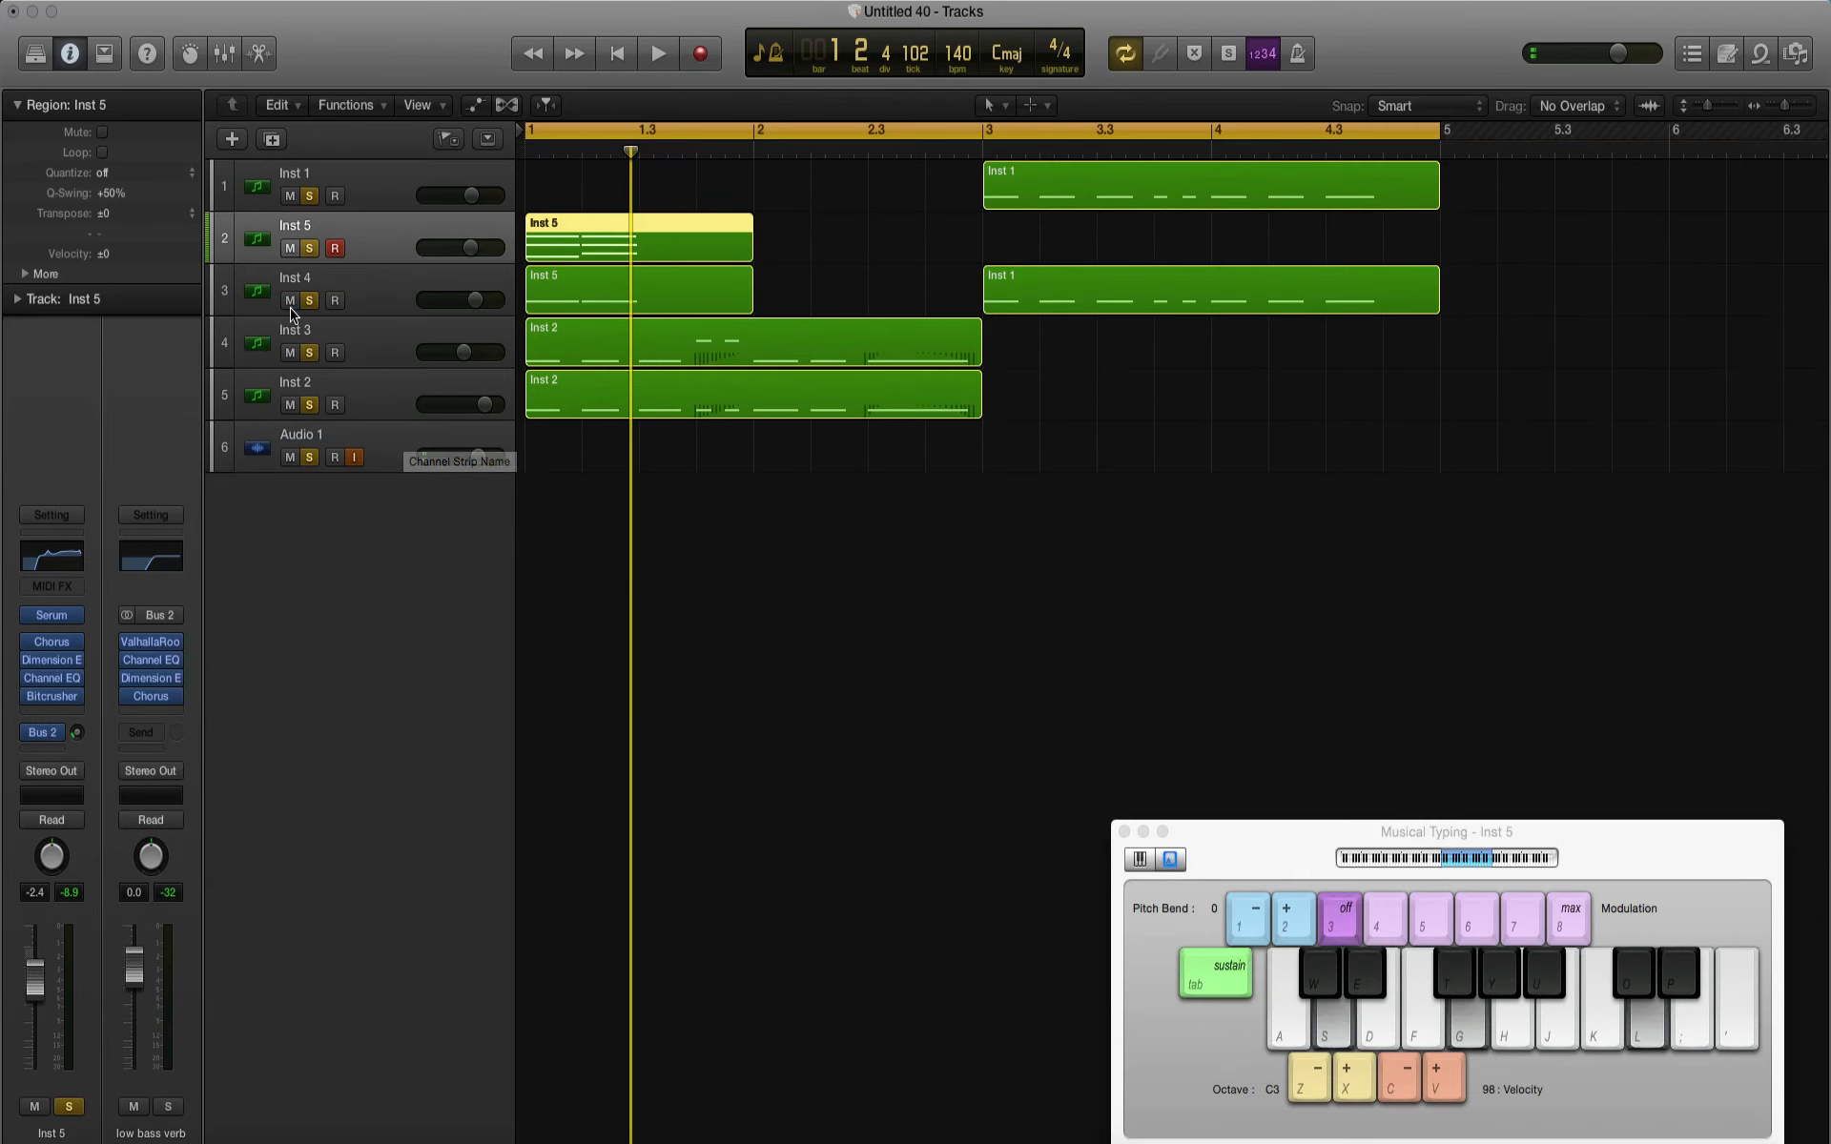
Step: Mute the Inst 4, Inst 5 and Inst 1 tracks and audition the Inst 3 and Inst 2 basses
left_click_drag(291, 302, 291, 196)
key("space")
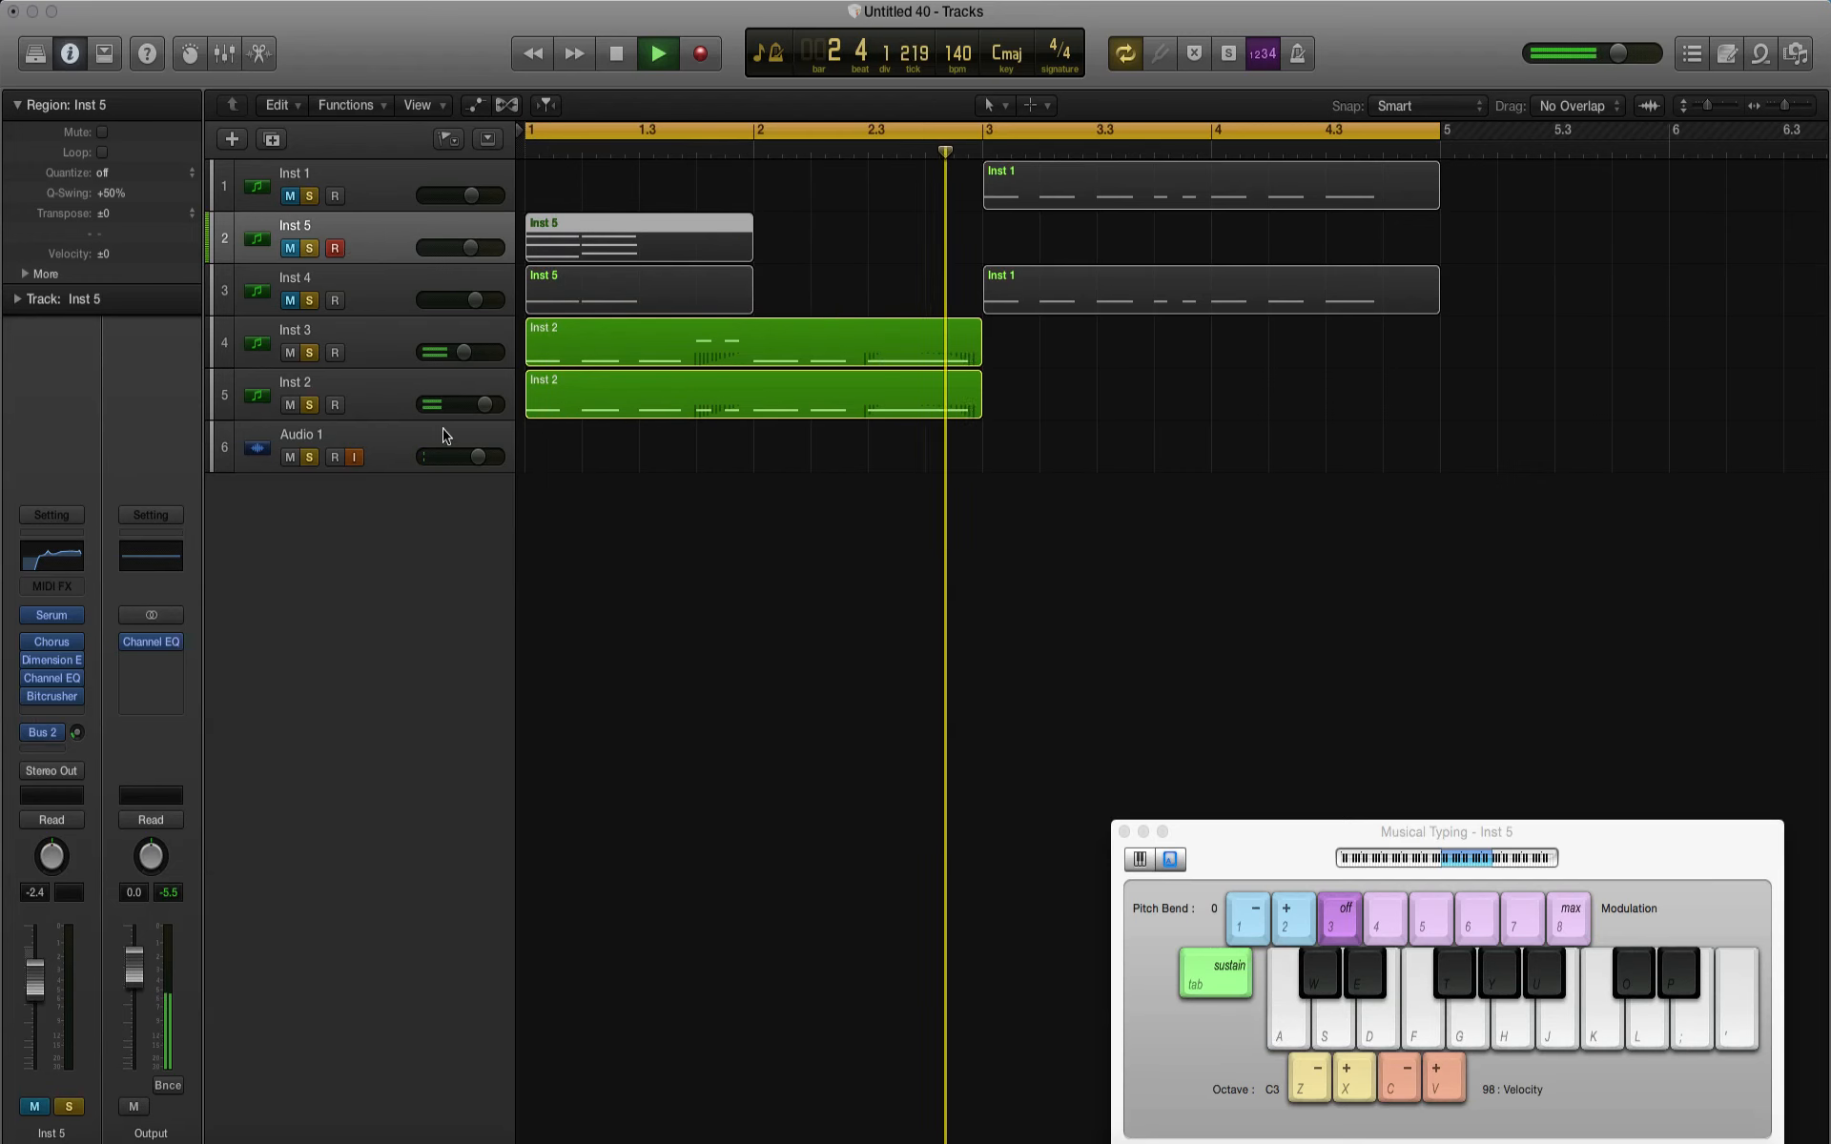
key("space")
Step: In the Inst 3 and Inst 2 regions, lengthen the first notes to nearly beat 1.2 and delete the notes starting at 1.2
left_click(613, 386)
left_click(613, 341, "shift")
key("p")
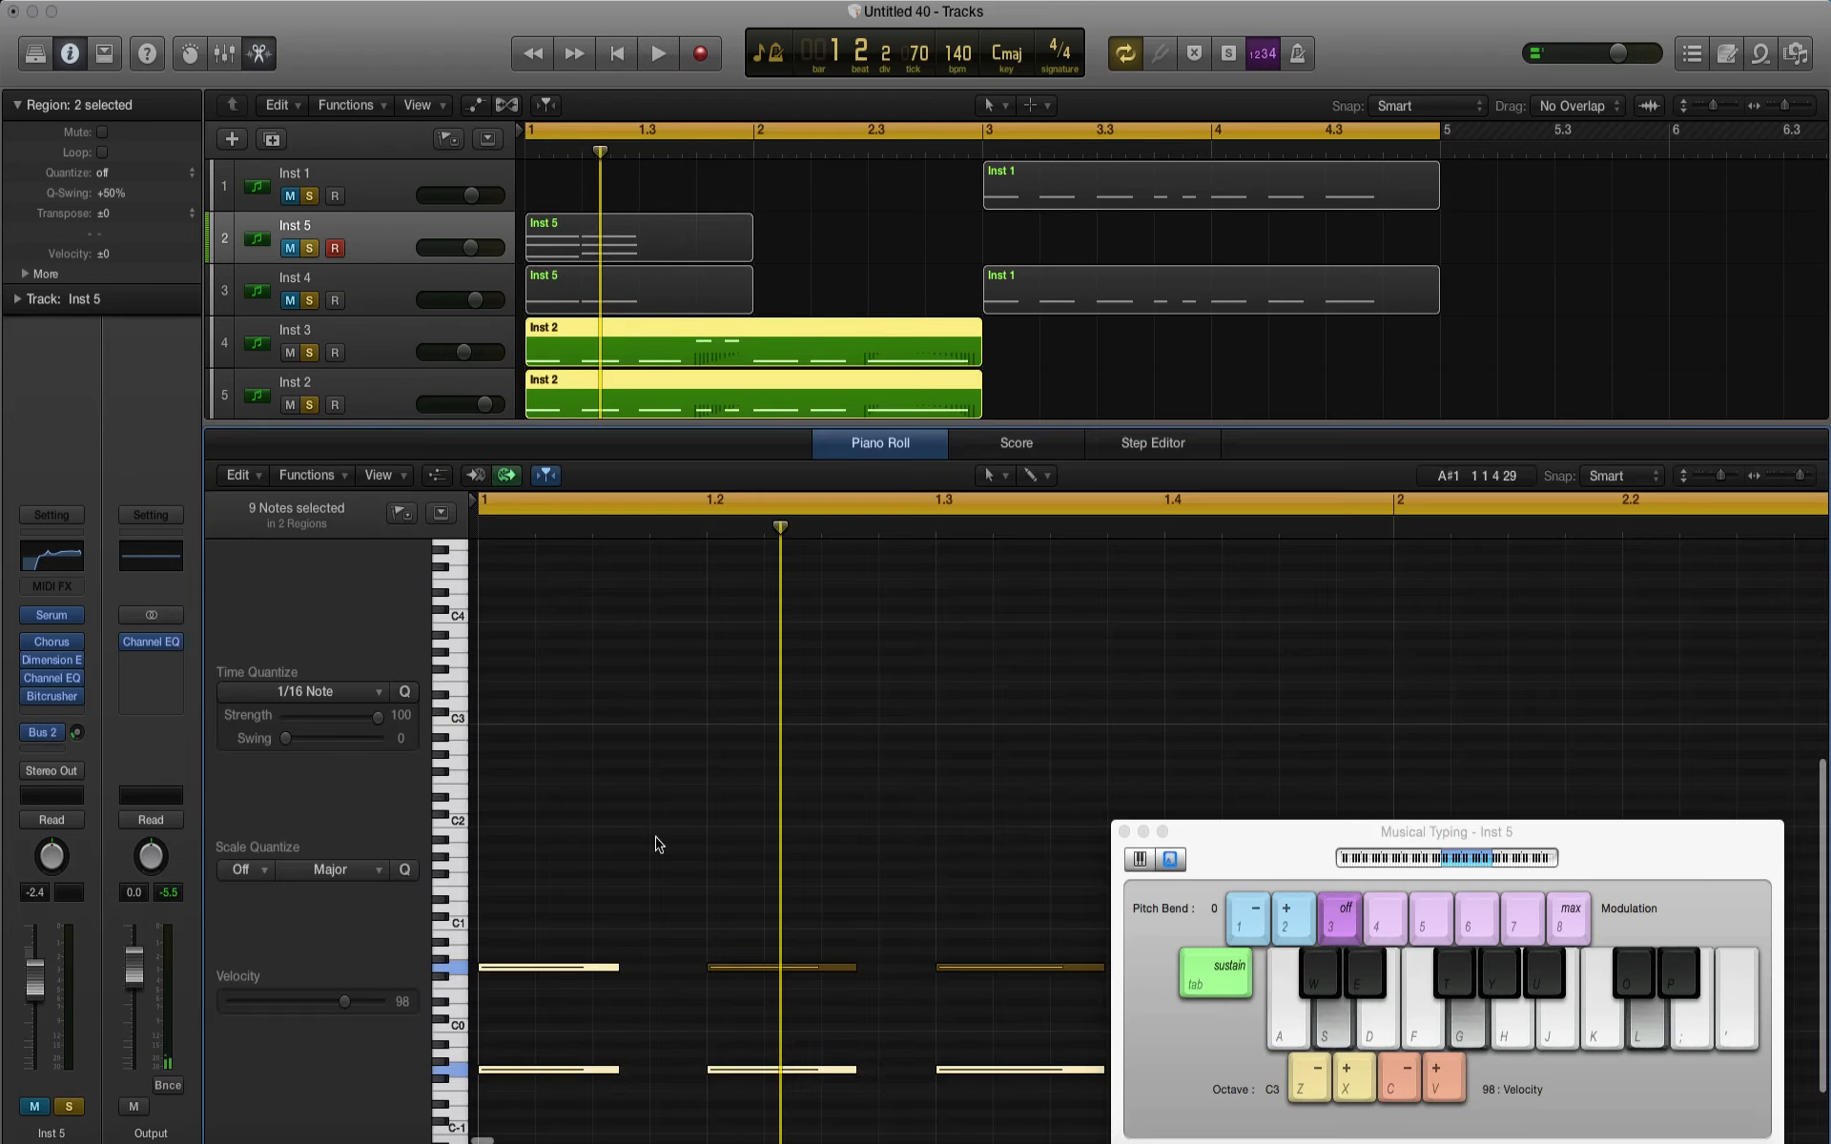
scroll(656, 844, "down", 1)
left_click_drag(711, 837, 701, 963)
key("Delete")
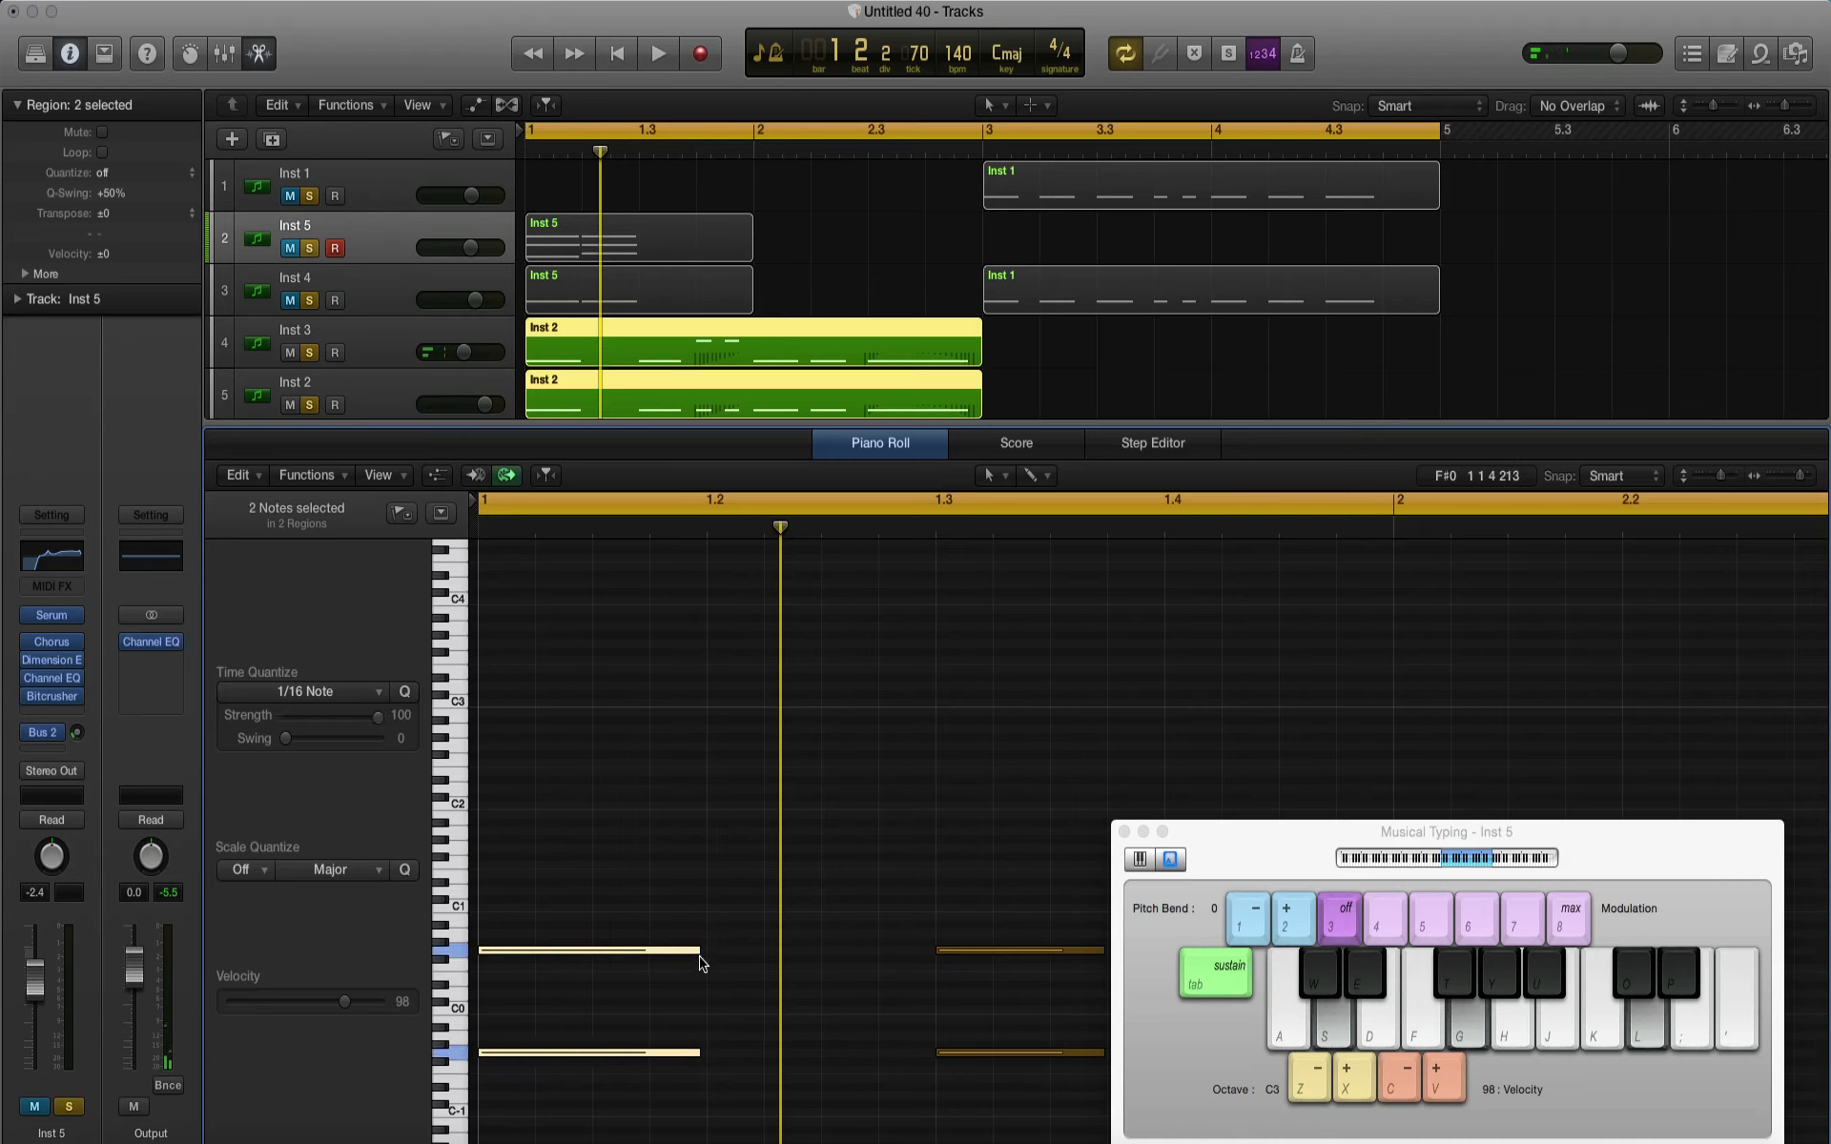
left_click(760, 703)
key("space")
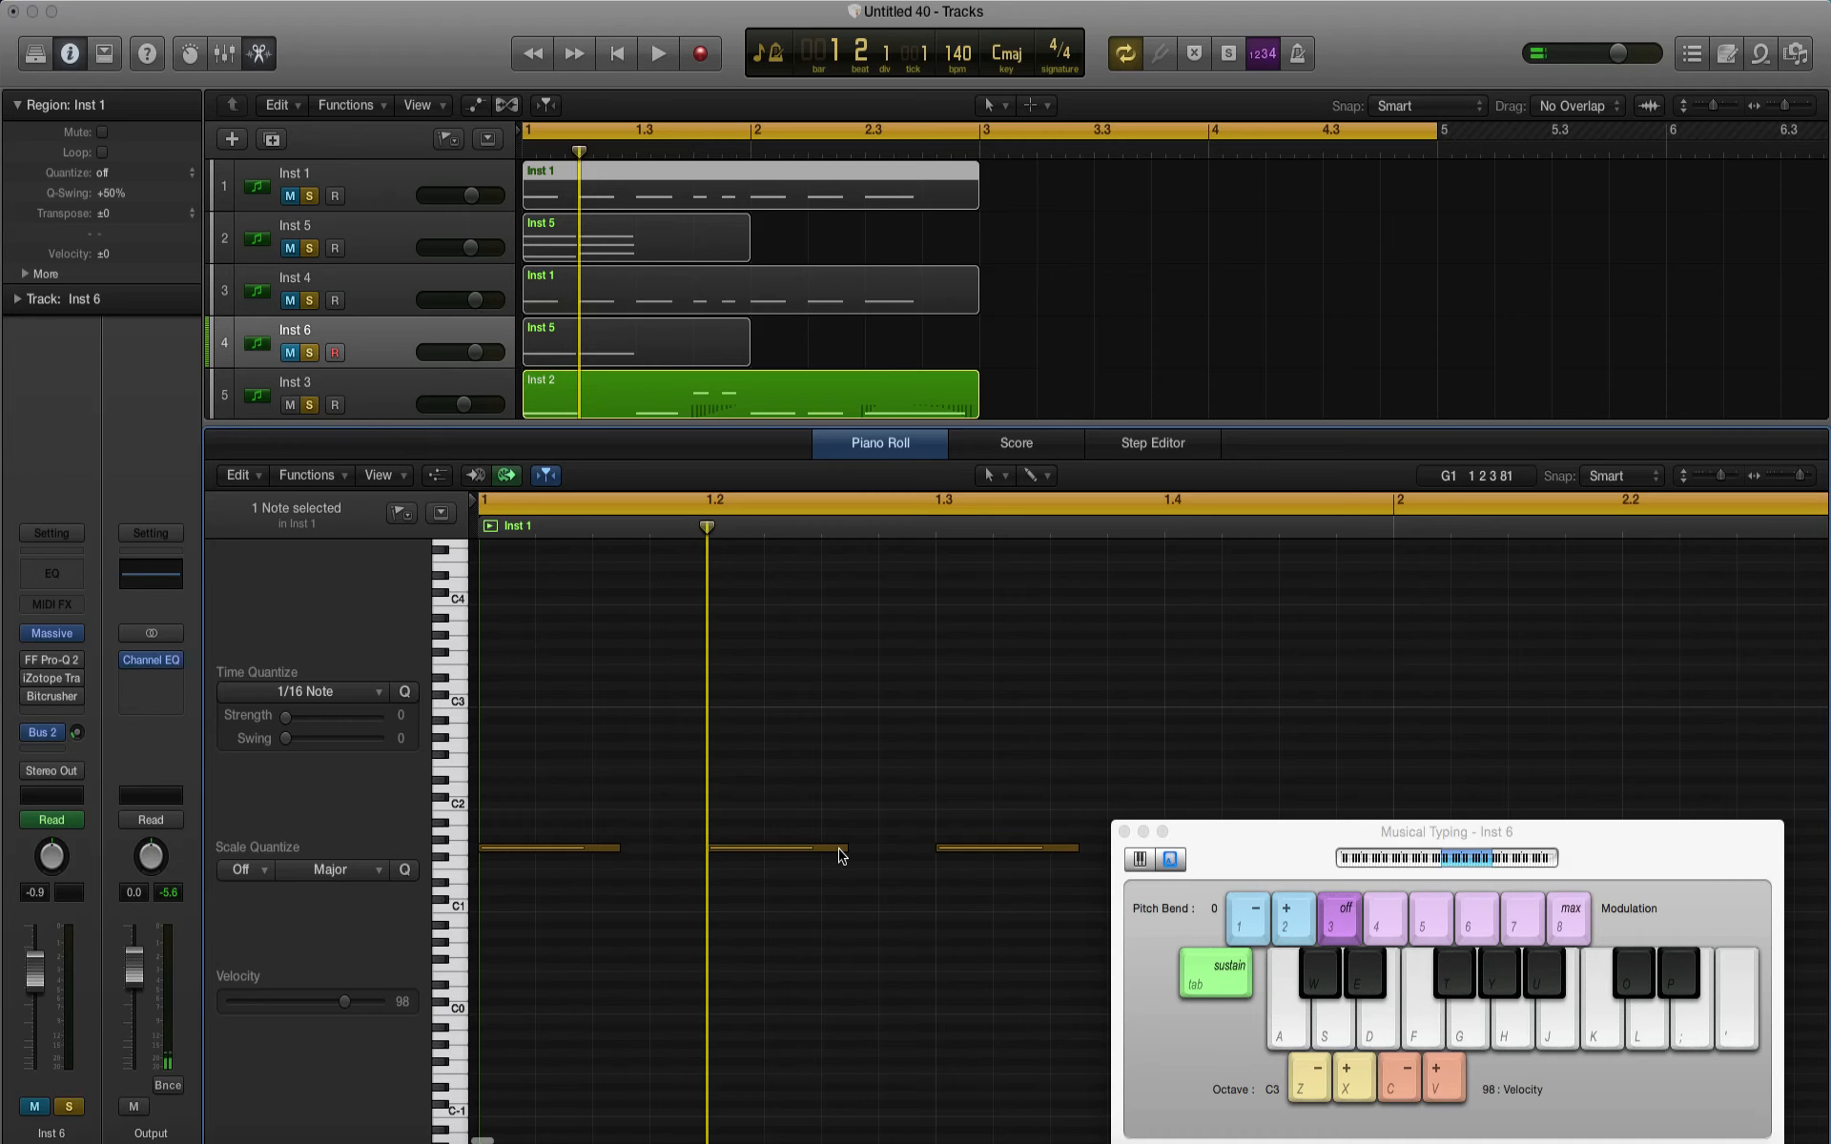
Step: In the Inst 1 region, turn the note at beat 1.2 into four short repeated notes and delete the note at bar 1
left_click_drag(843, 848, 901, 850)
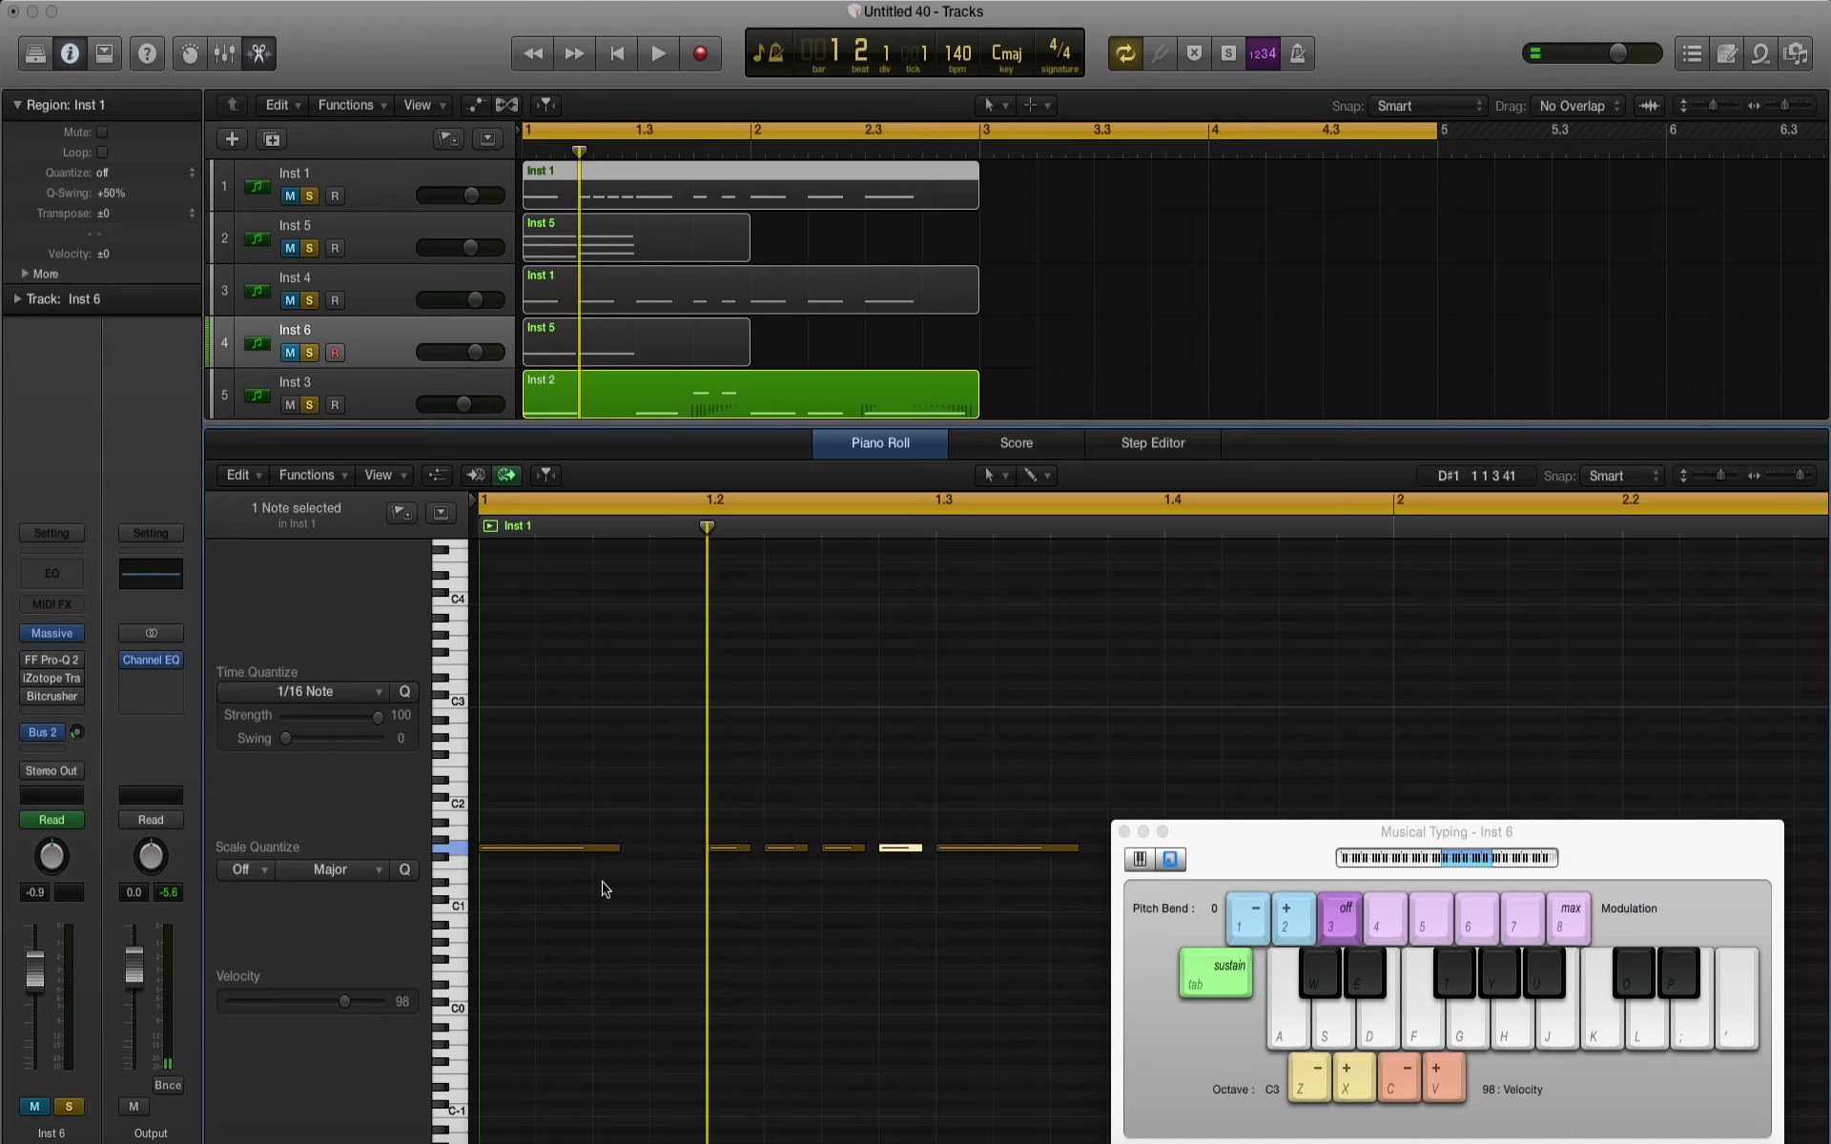
scroll(646, 927, "left", 3)
left_click_drag(643, 920, 614, 742)
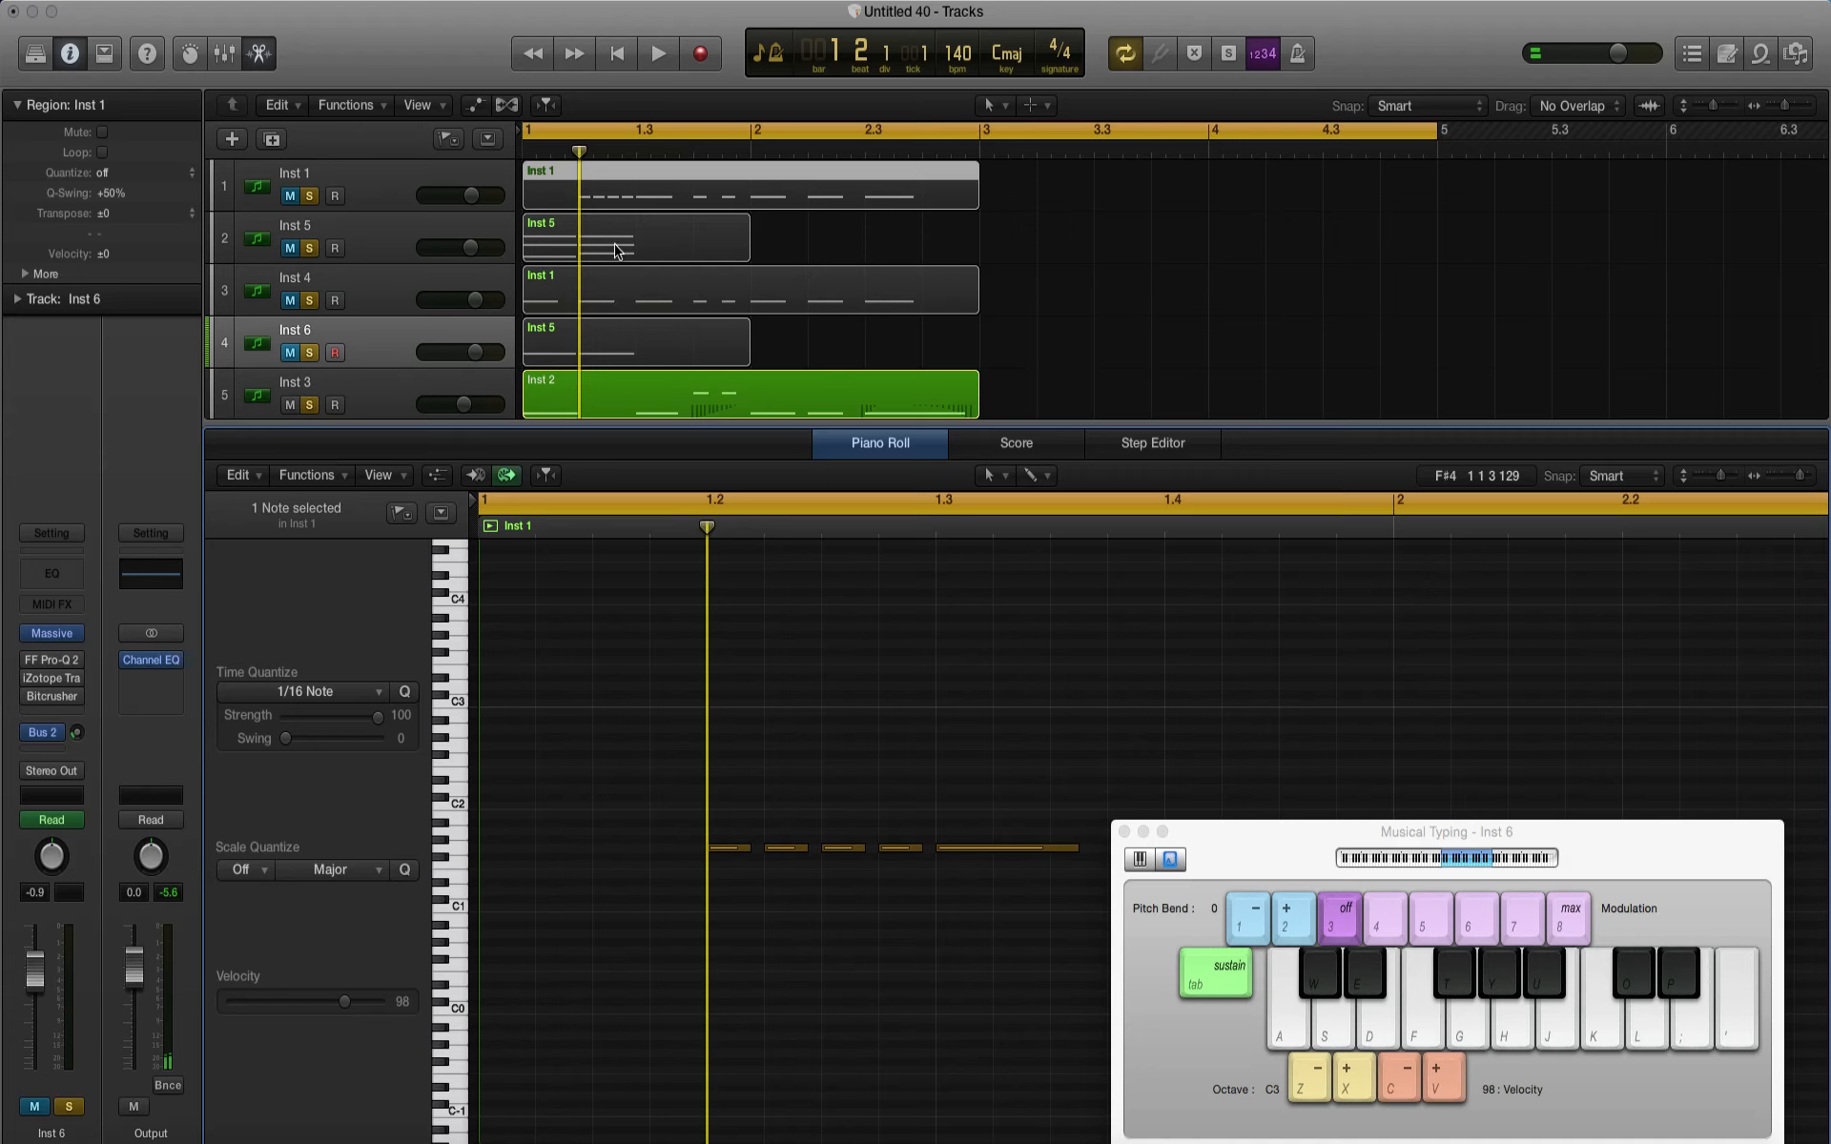
Step: Replace the region on the Inst 4 track with a copy of the edited Inst 1 track region
left_click(597, 303)
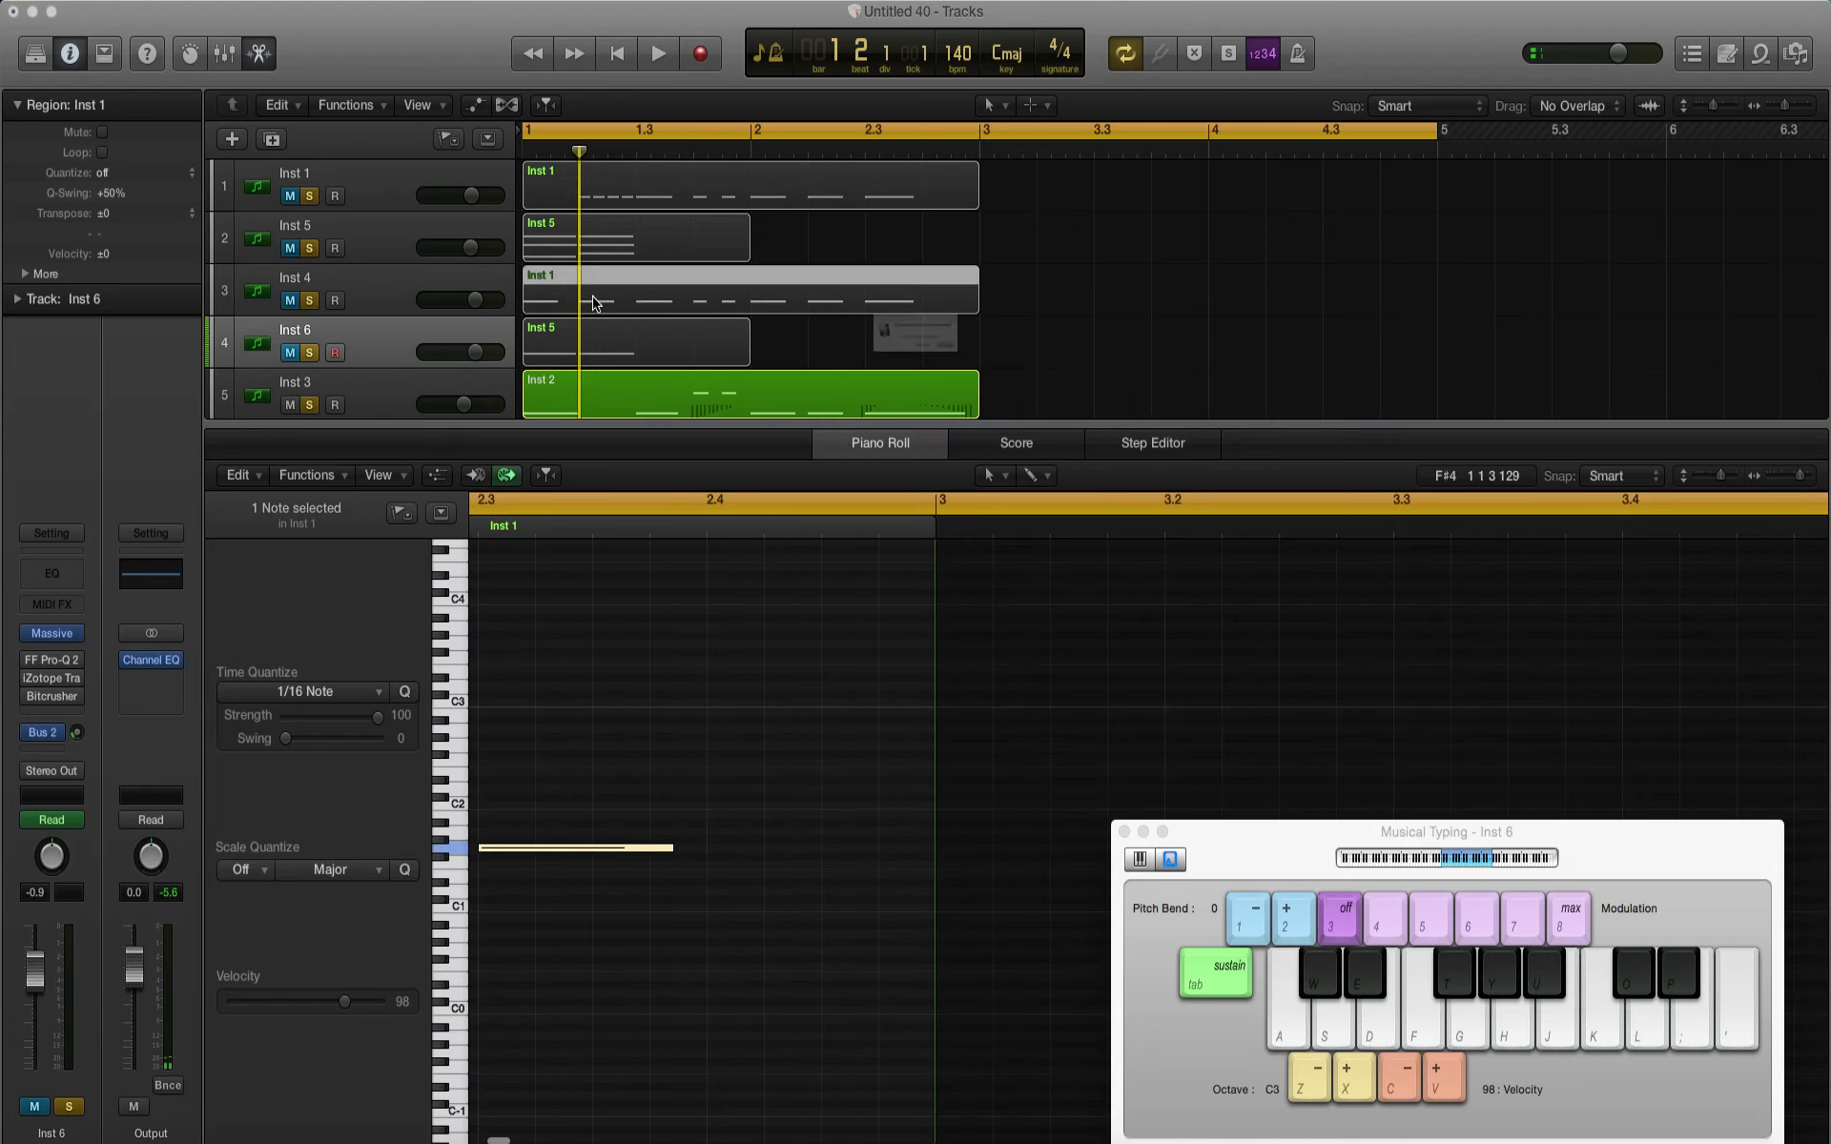
key("Delete")
key("Return")
left_click_drag(734, 200, 732, 281)
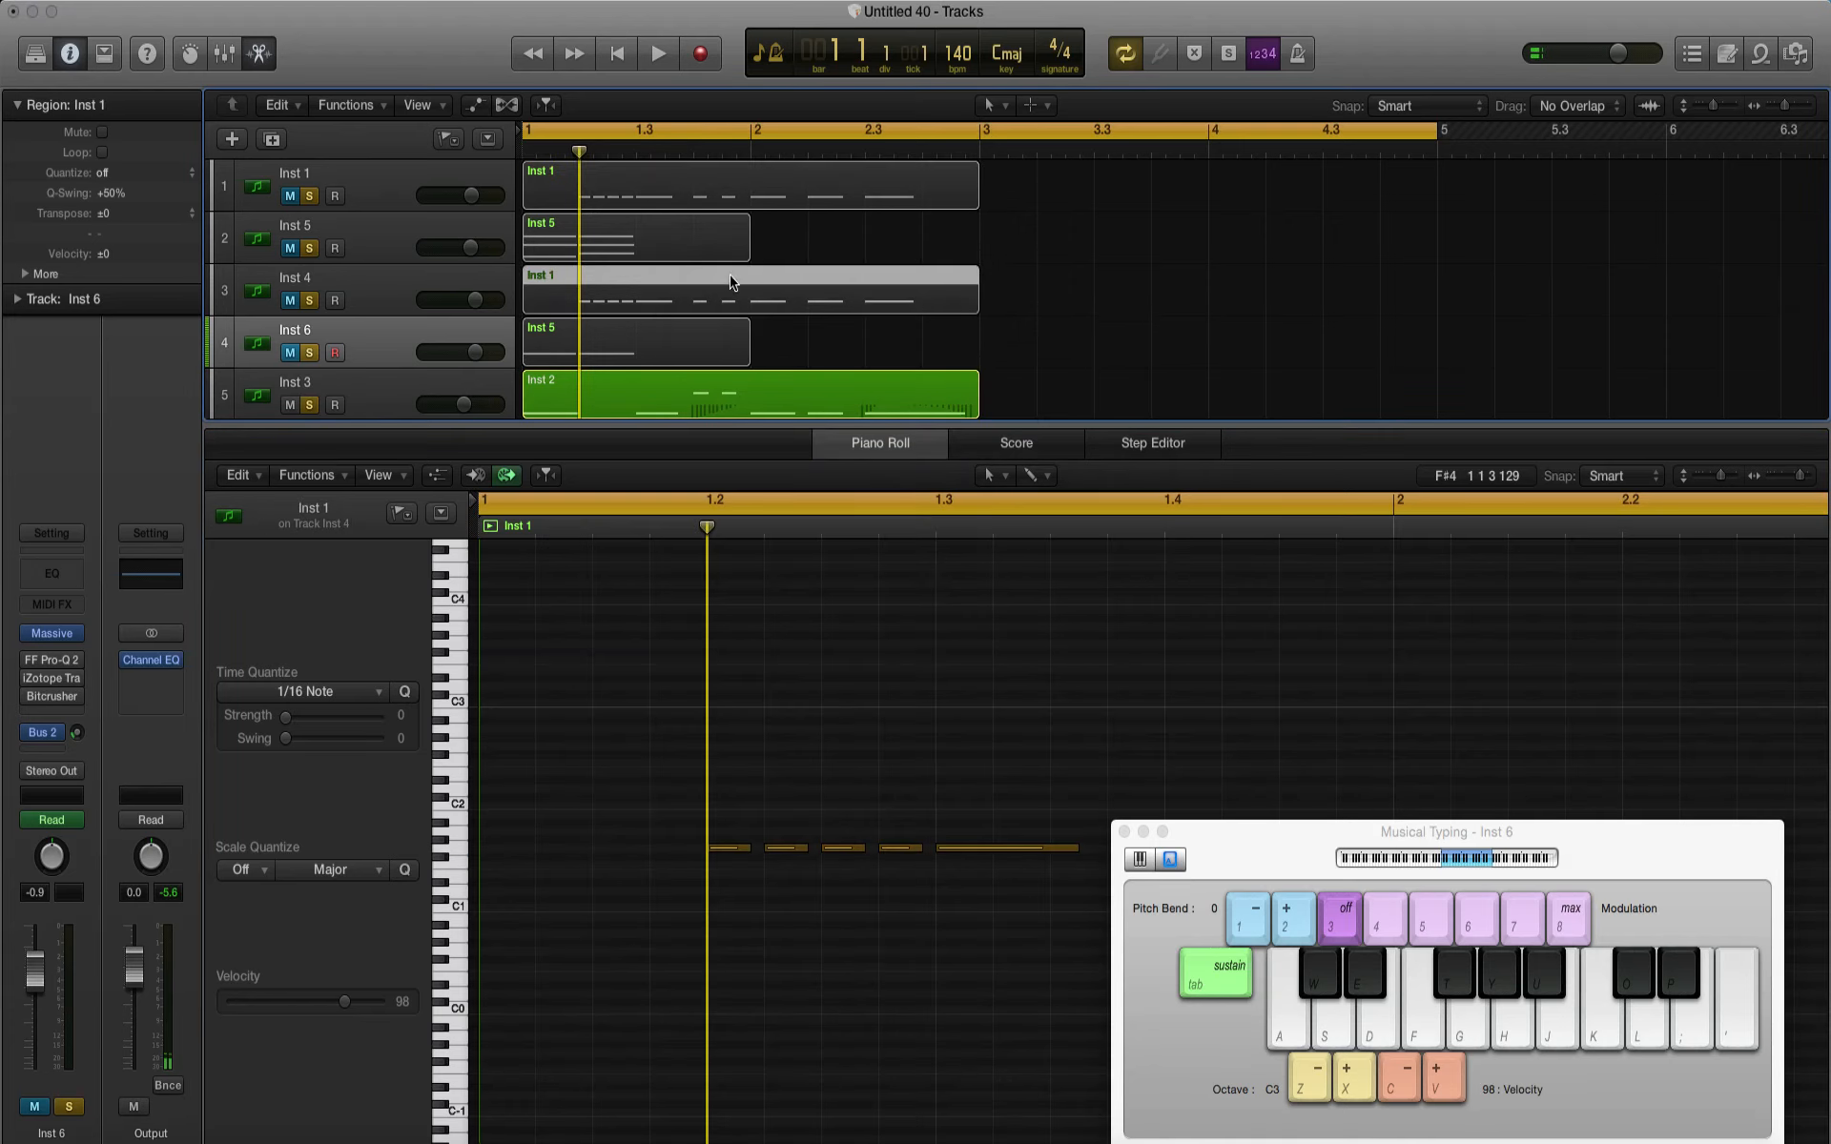
Step: Unmute the Inst 4 and Inst 1 tracks and audition them with the basses
left_click(292, 302)
left_click(289, 195)
key("space")
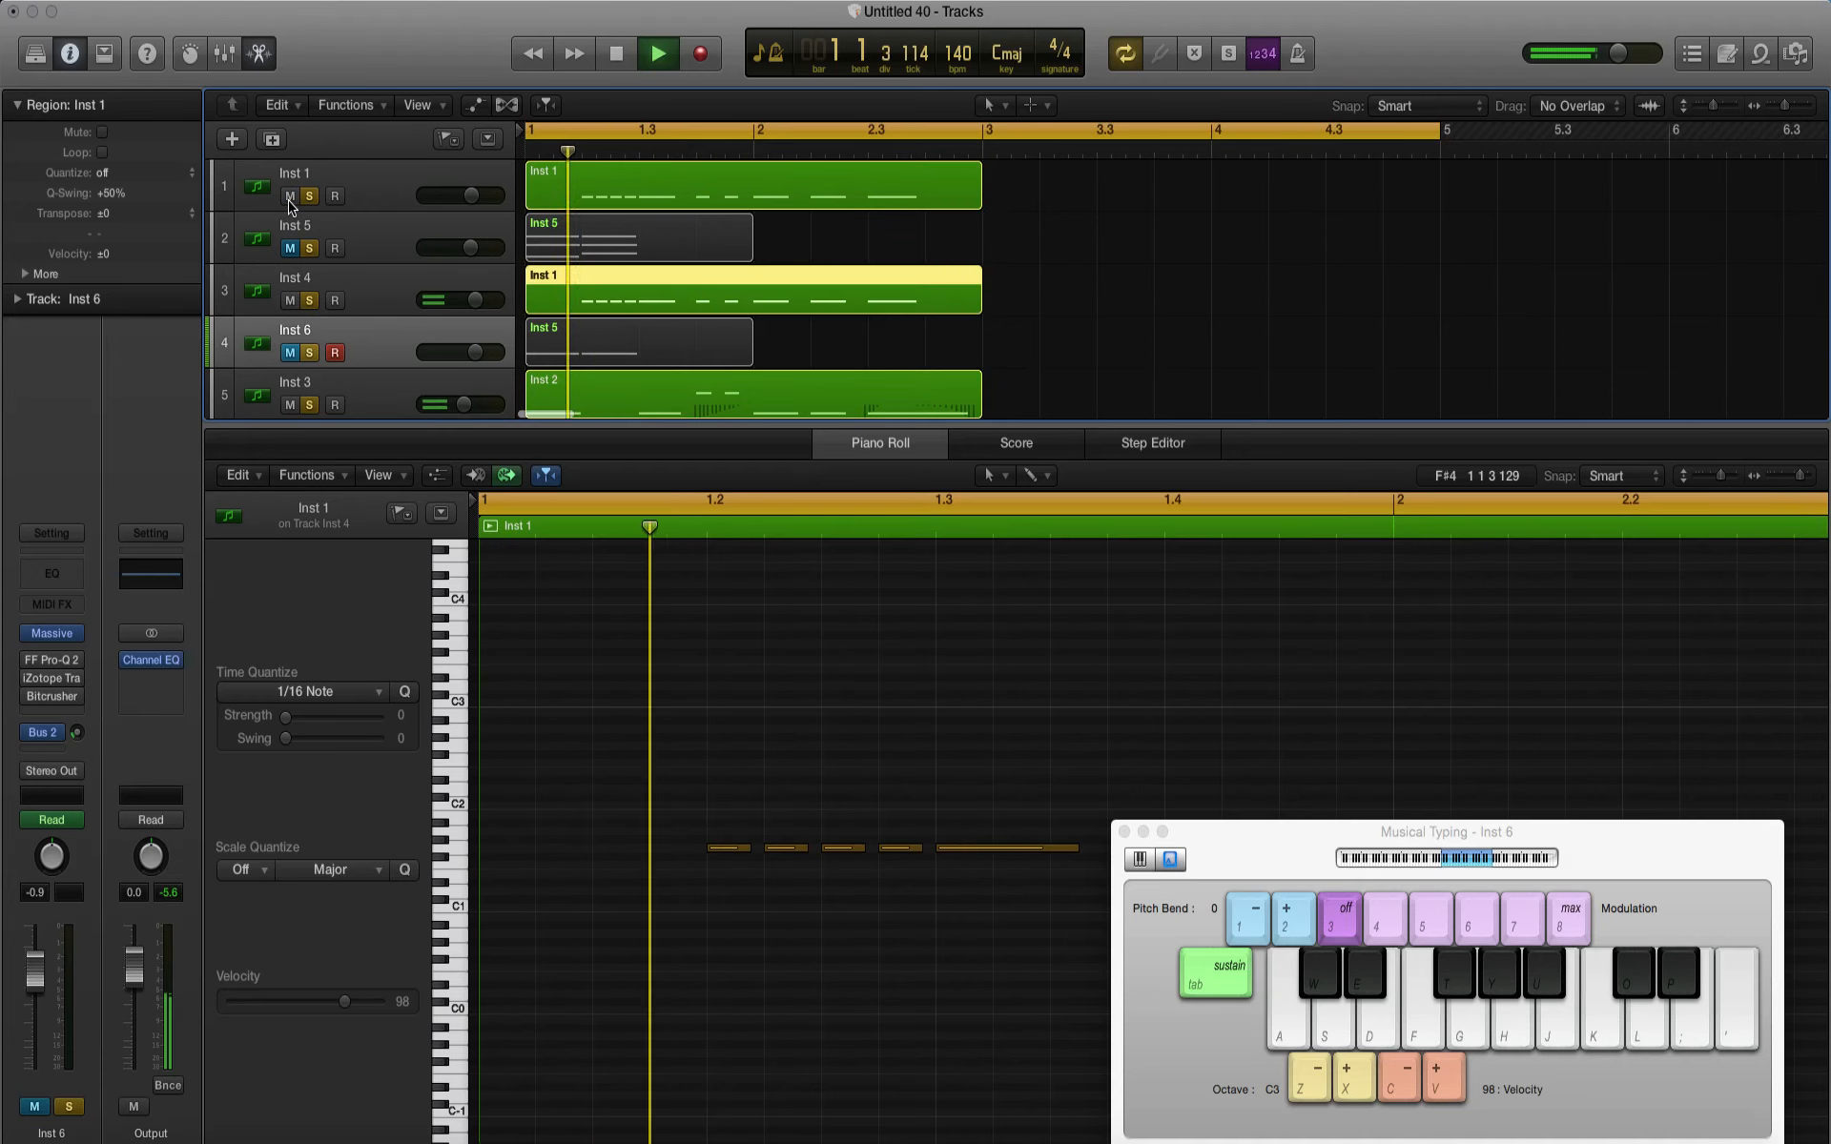
key("space")
Step: Delete all notes after the four short repeats in the Inst 4 and Inst 1 track regions and audition the result
left_click_drag(959, 998, 1825, 763)
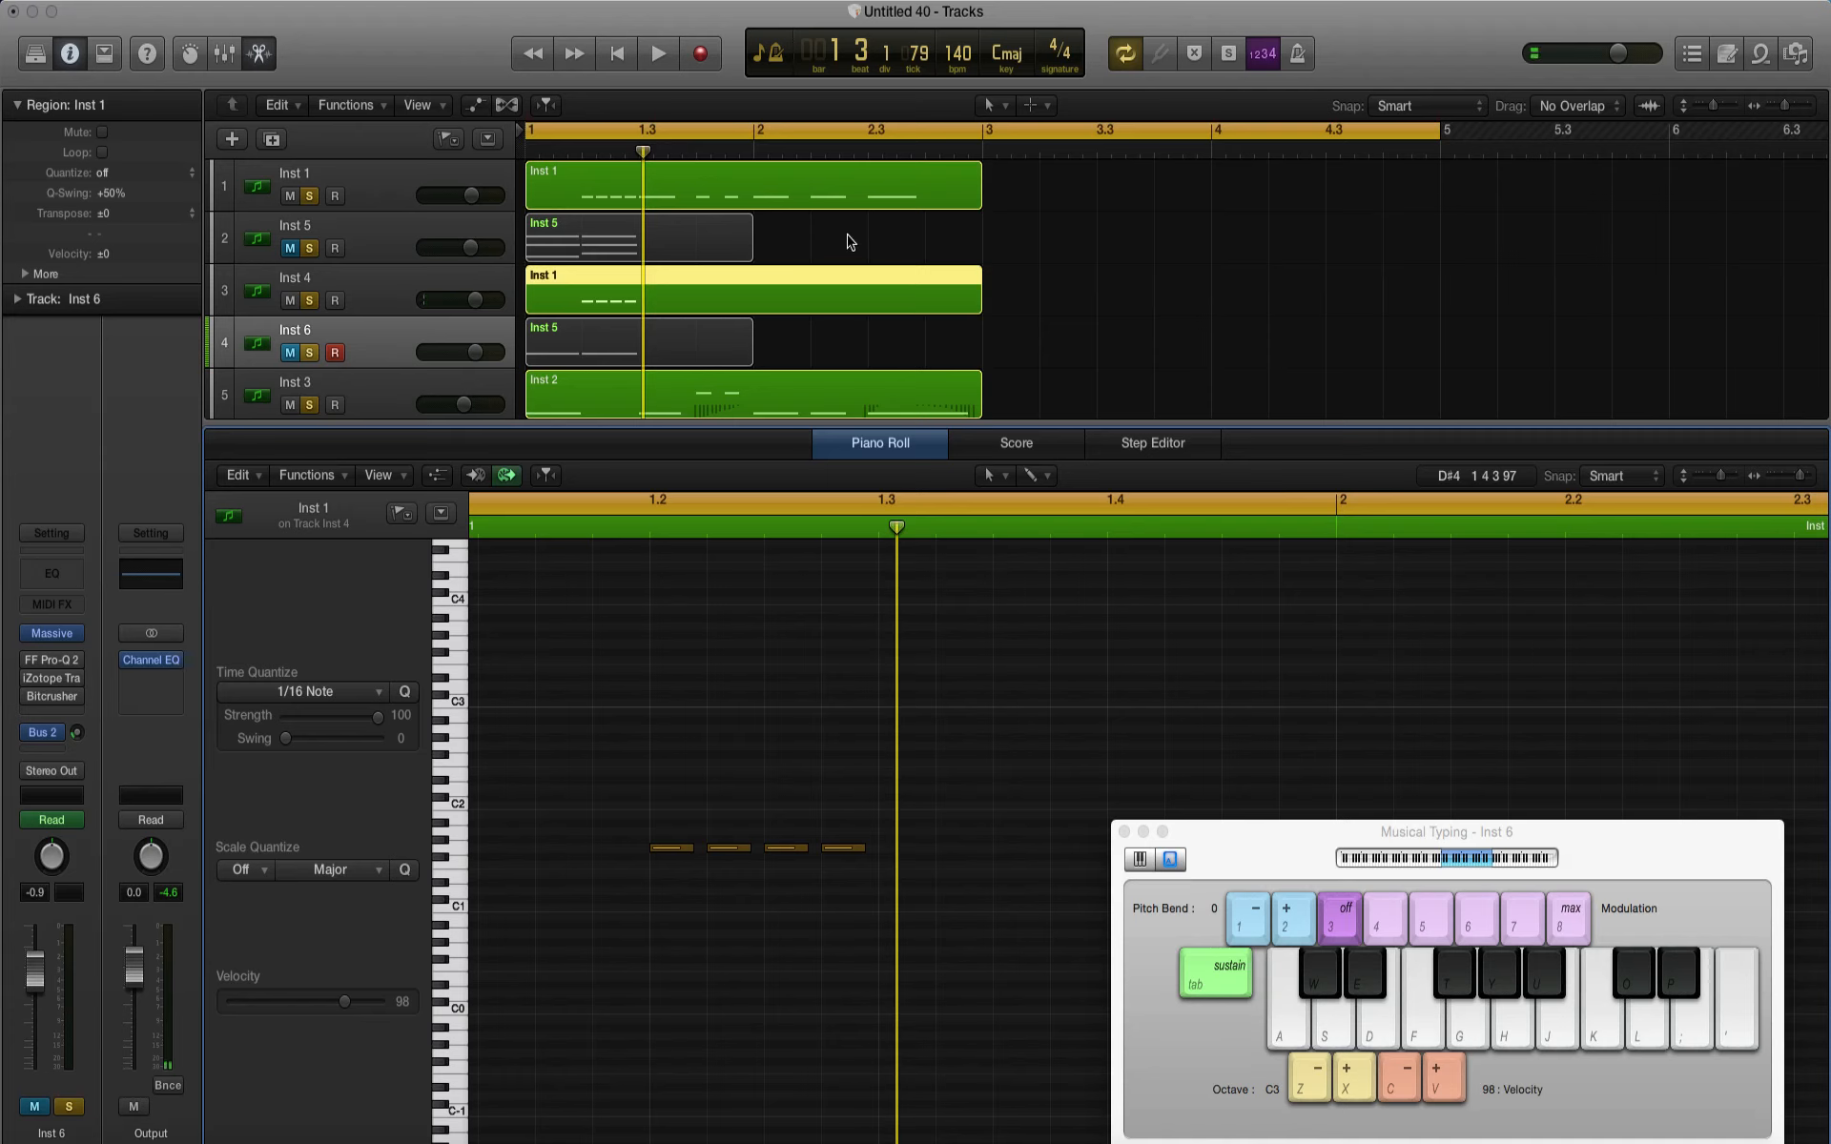
left_click(820, 196)
left_click_drag(966, 960, 1825, 649)
key("Delete")
key("space")
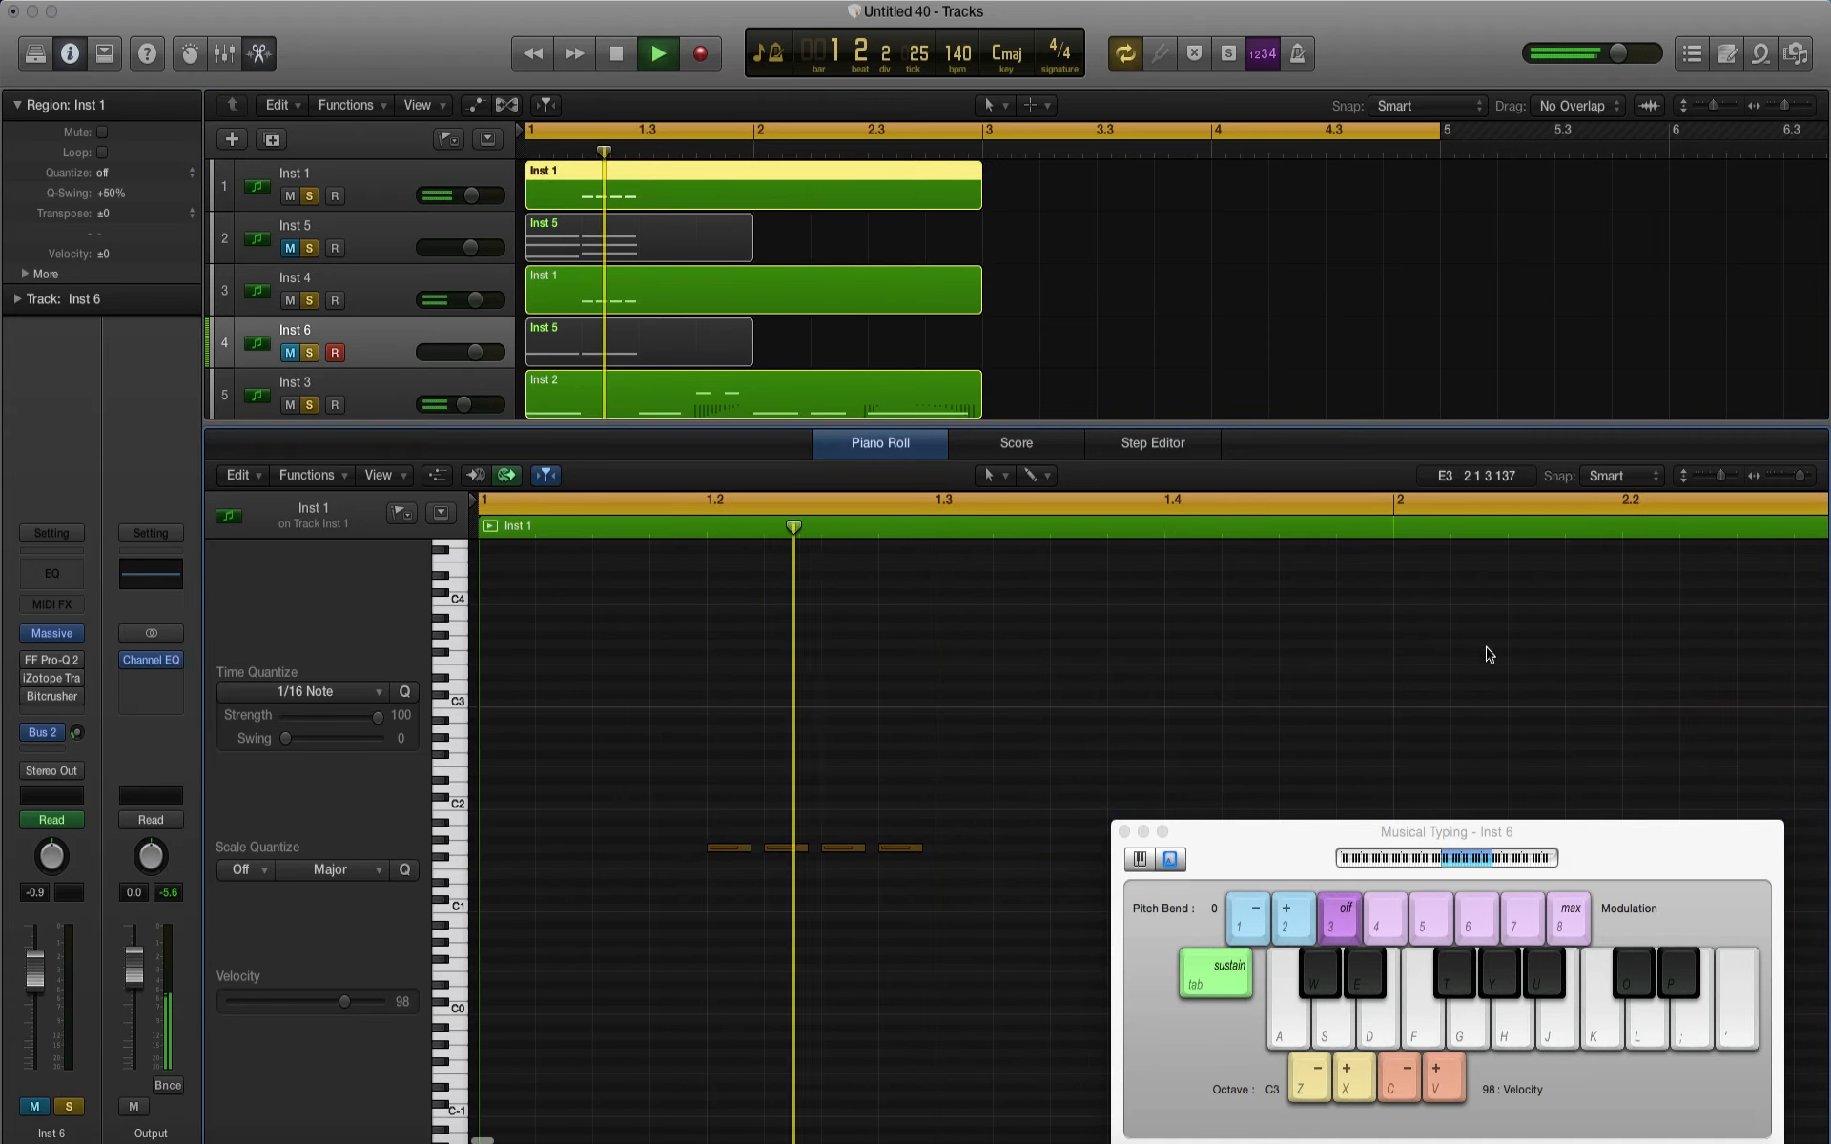
key("space")
Step: In the Inst 3 and Inst 2 track regions, delete the notes from beat 1.3 through the one at bar 2
key("space")
key("e")
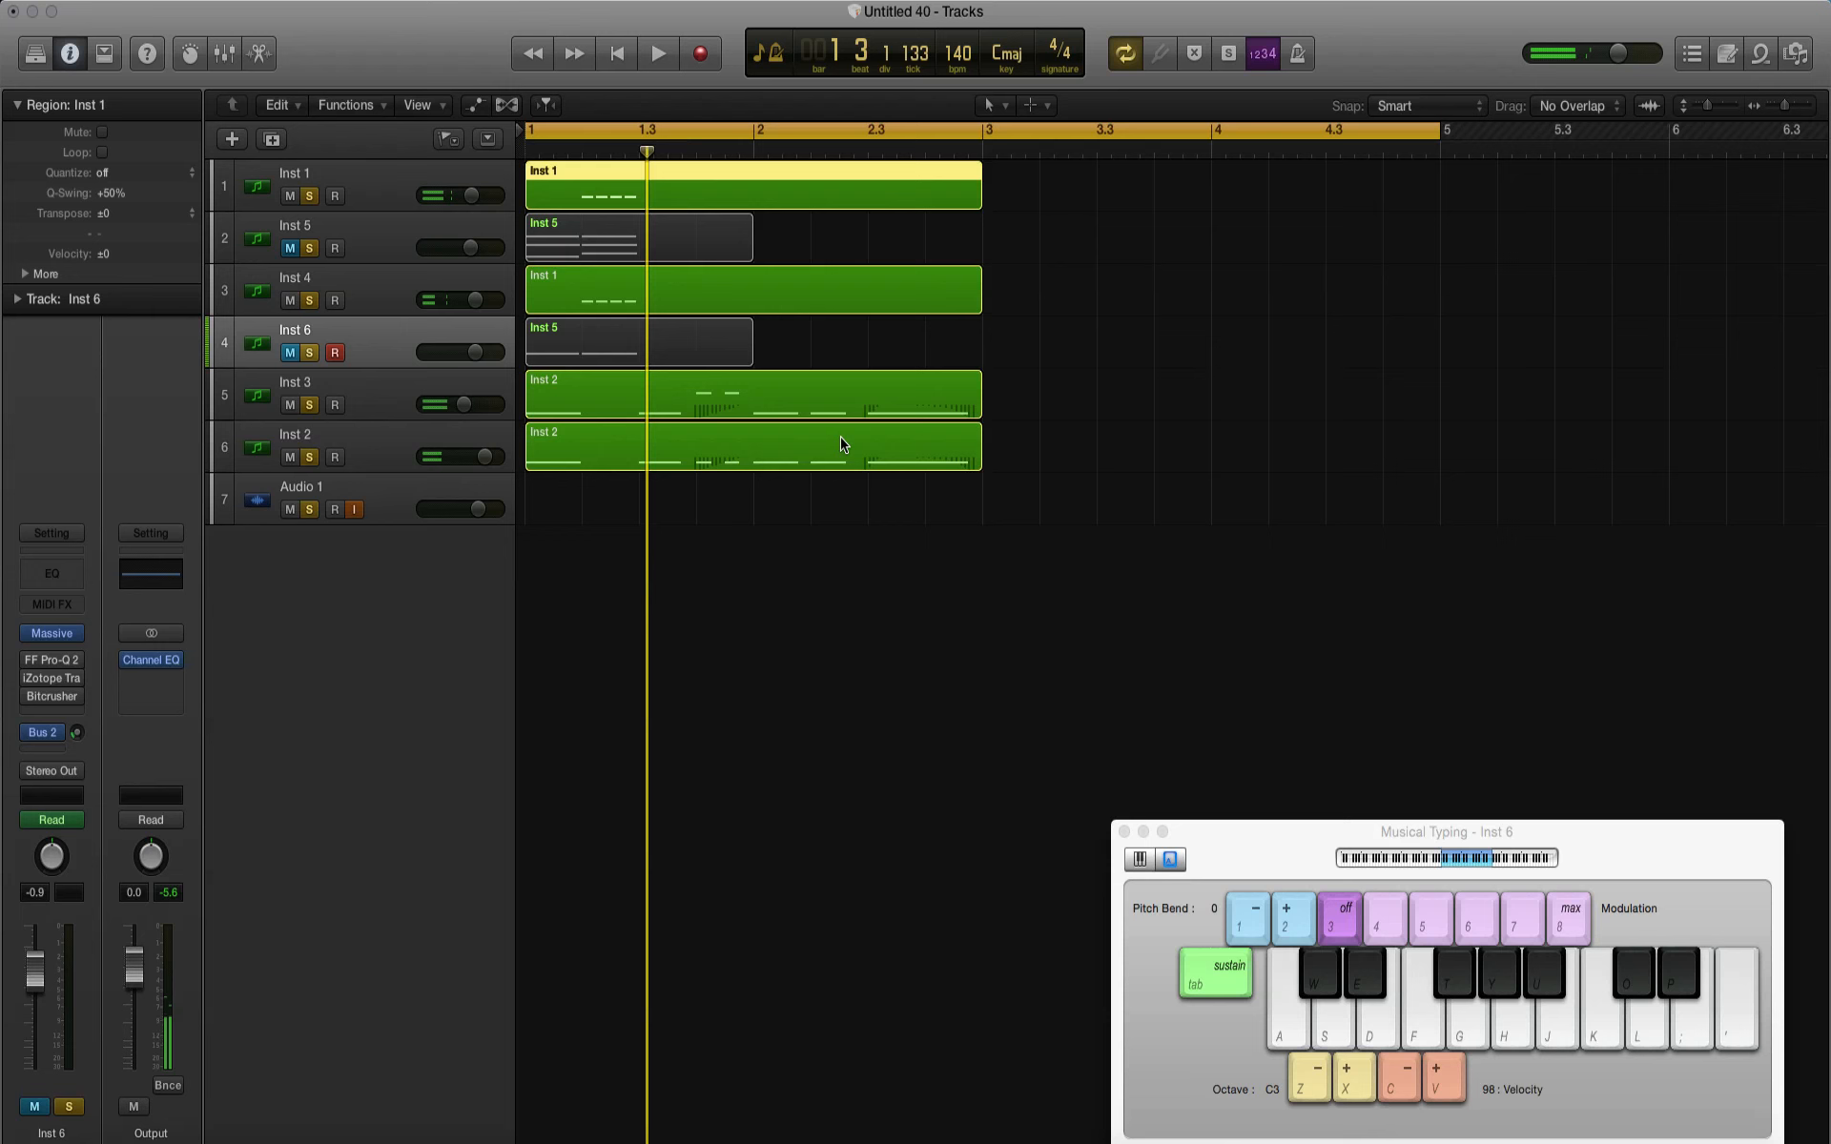
left_click(699, 461)
left_click(691, 410, "shift")
key("space")
key("e")
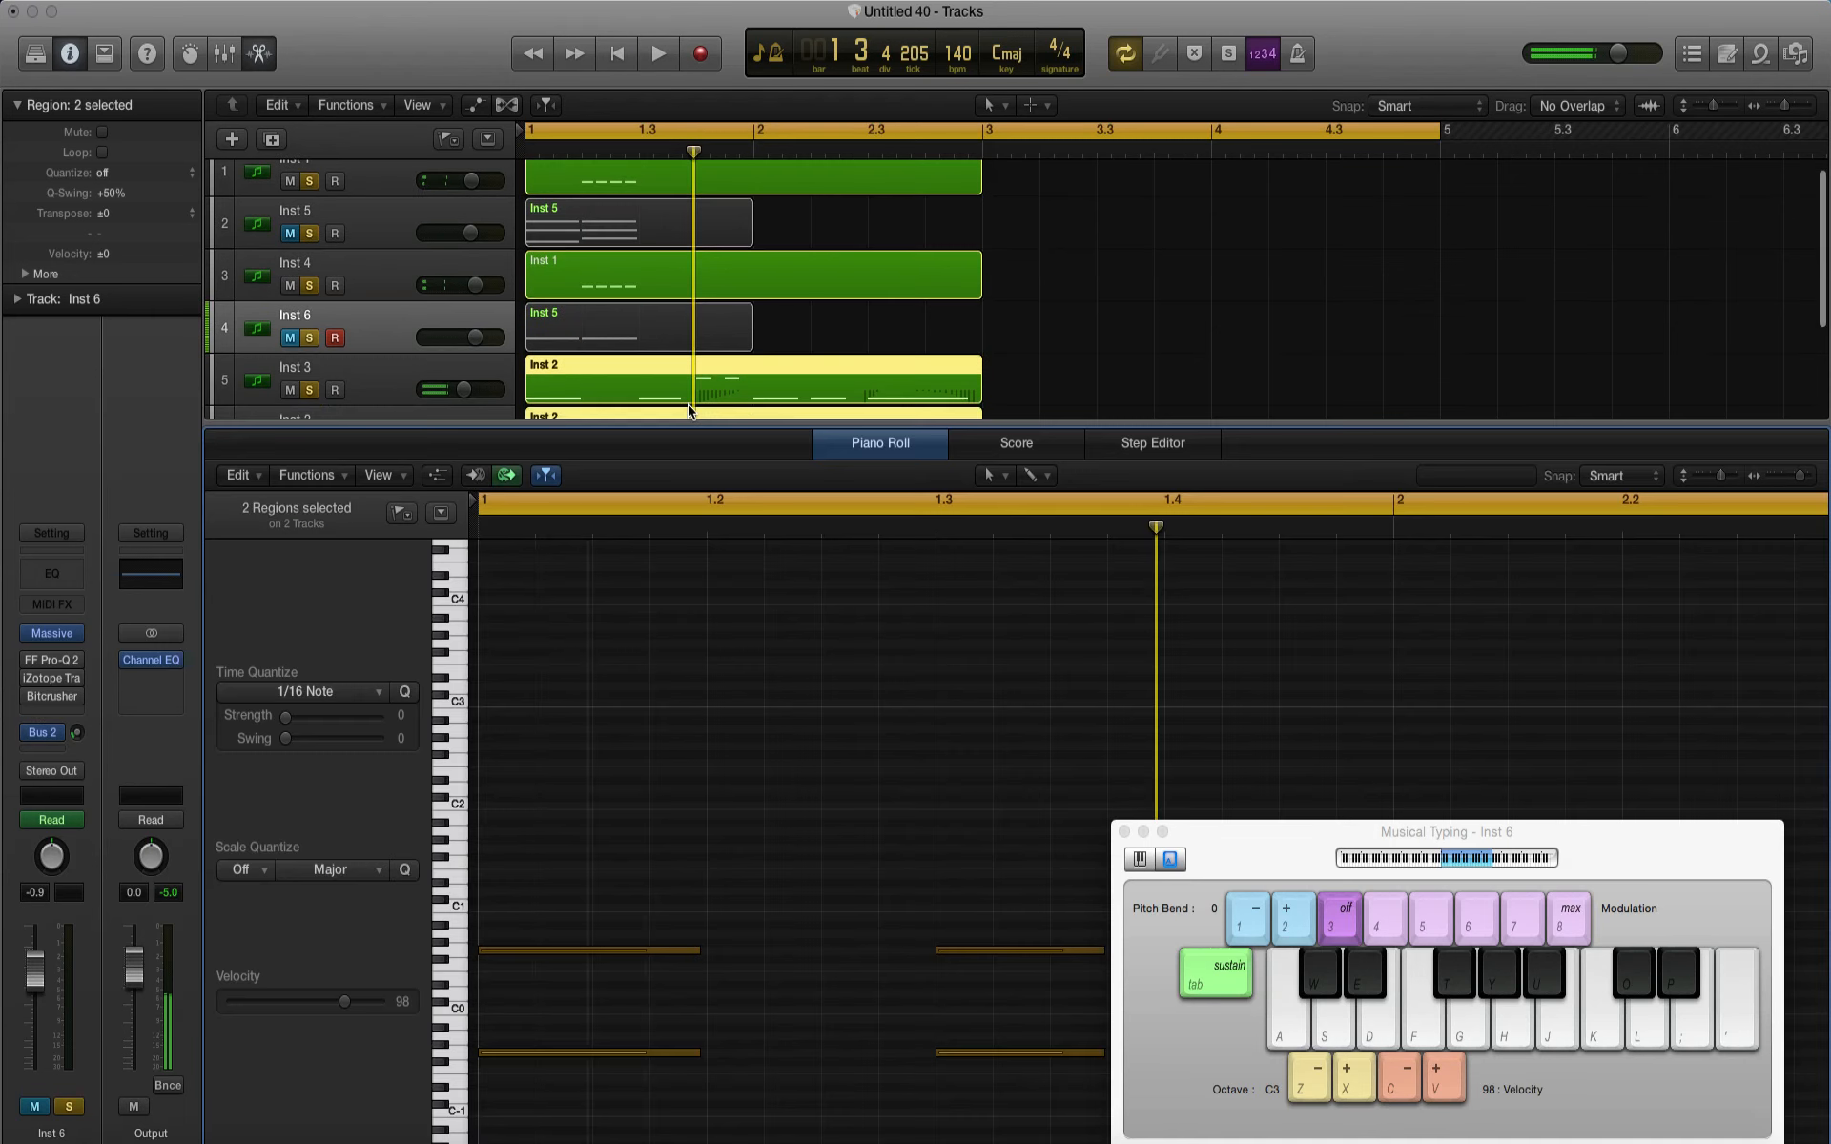
left_click_drag(812, 758, 1240, 1121)
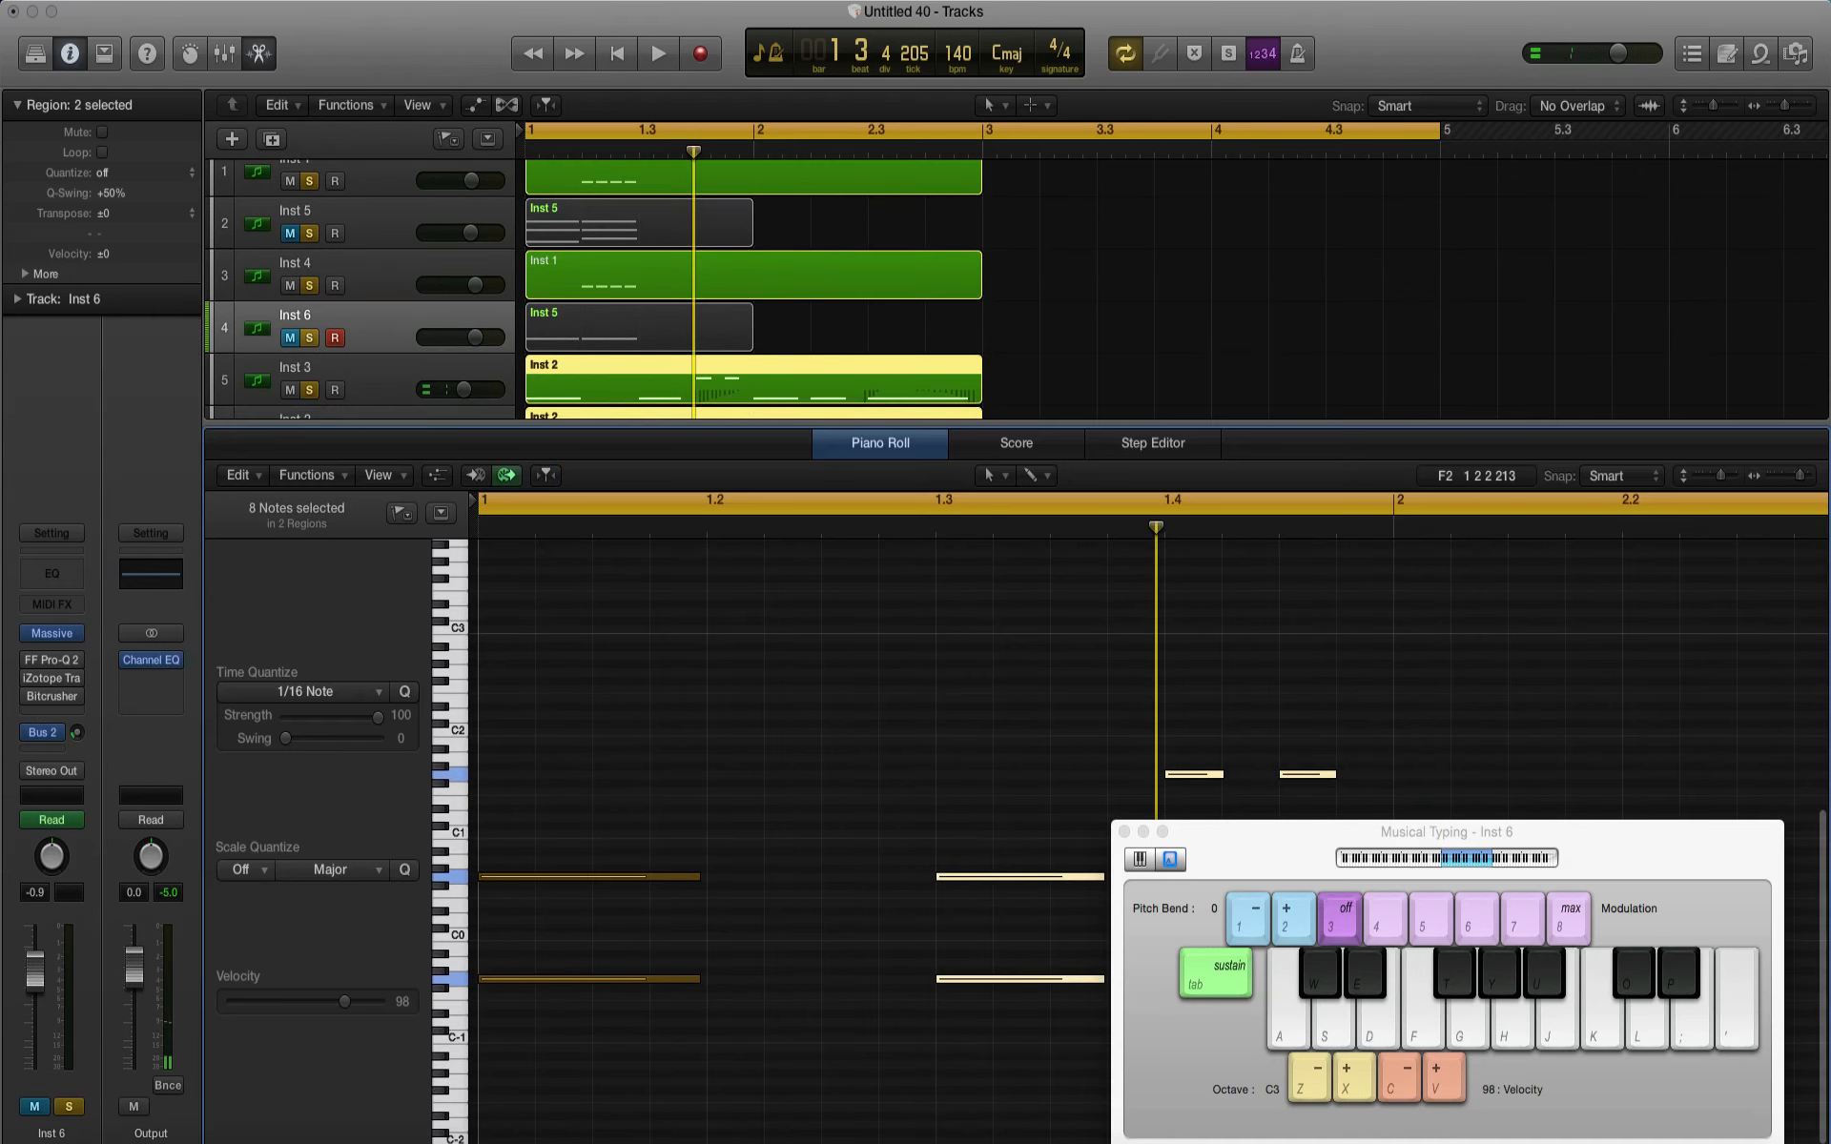
key("space")
key("space")
key("e")
Step: Move the chord regions on the Inst 5 and Inst 6 tracks together to start at beat 1.3
left_click(600, 356)
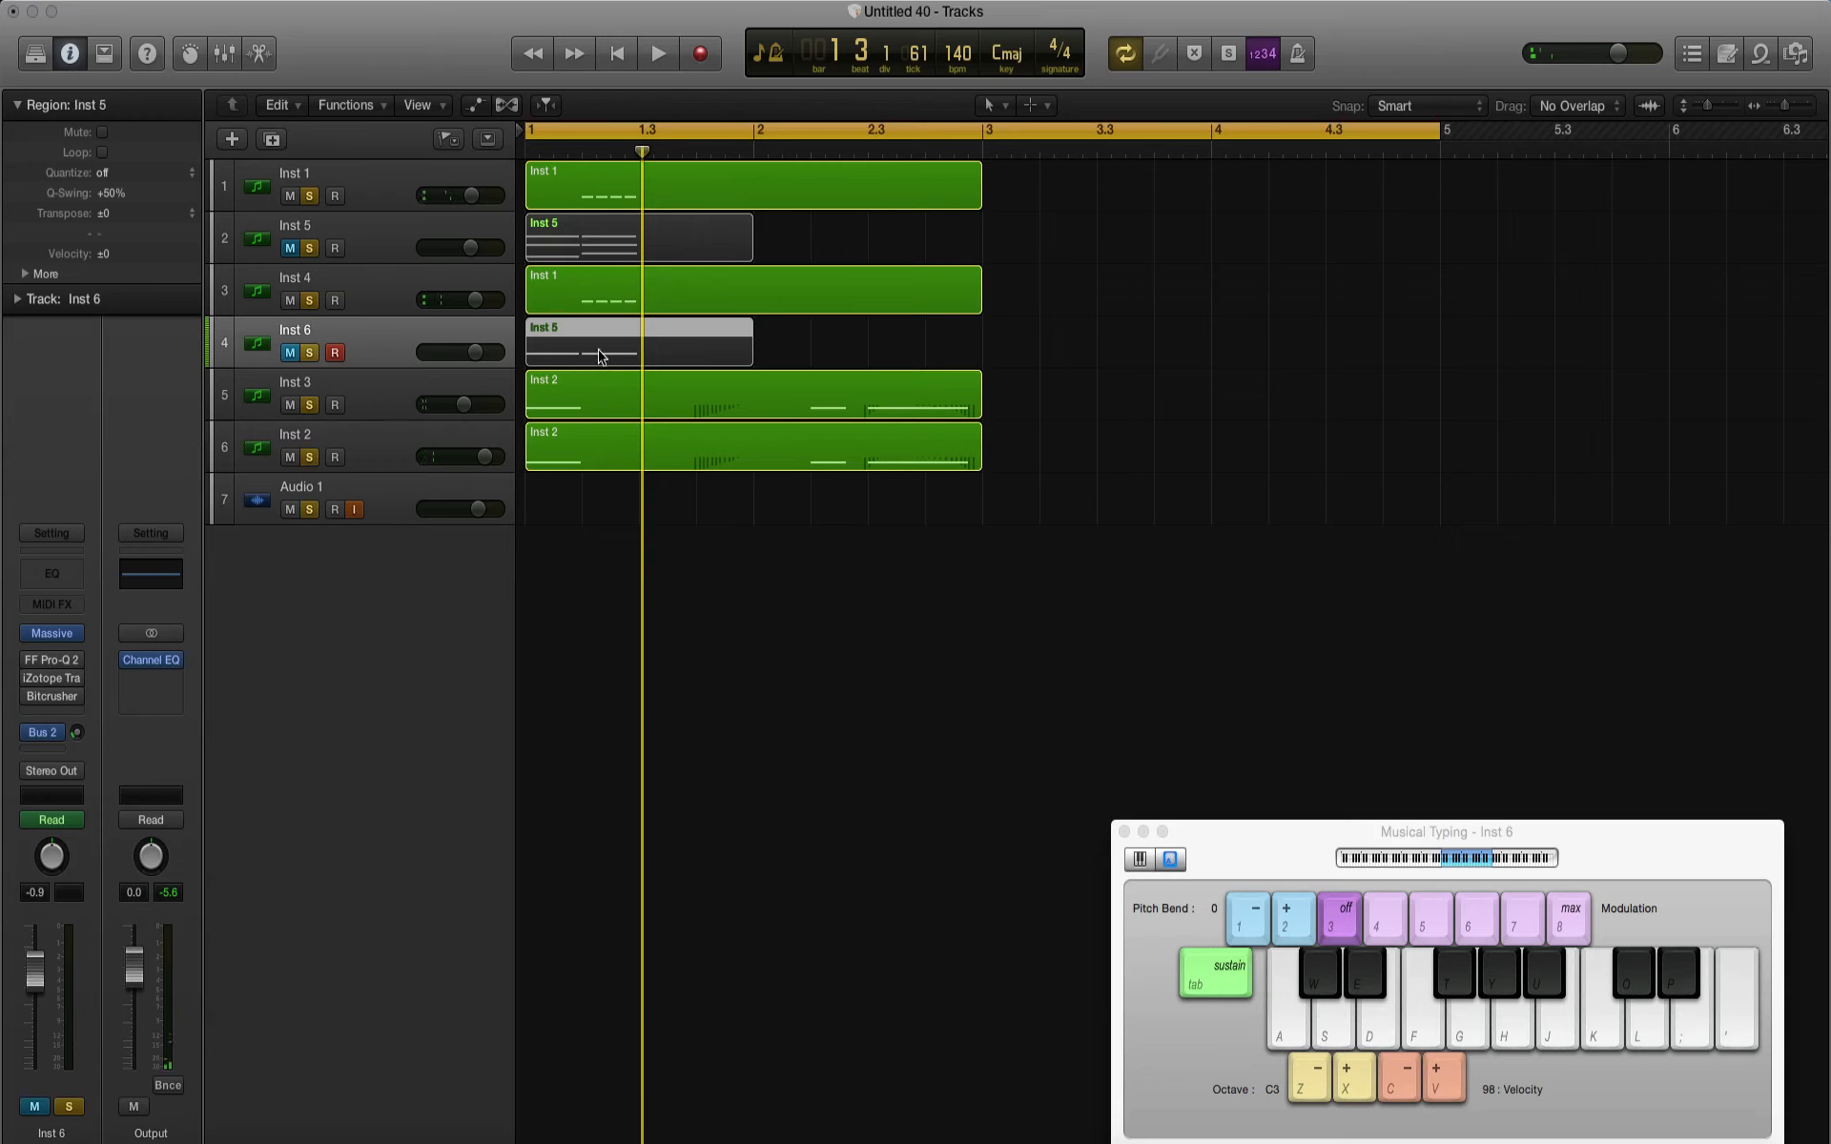
left_click(583, 253, "shift")
left_click_drag(584, 253, 693, 249)
left_click(1058, 389)
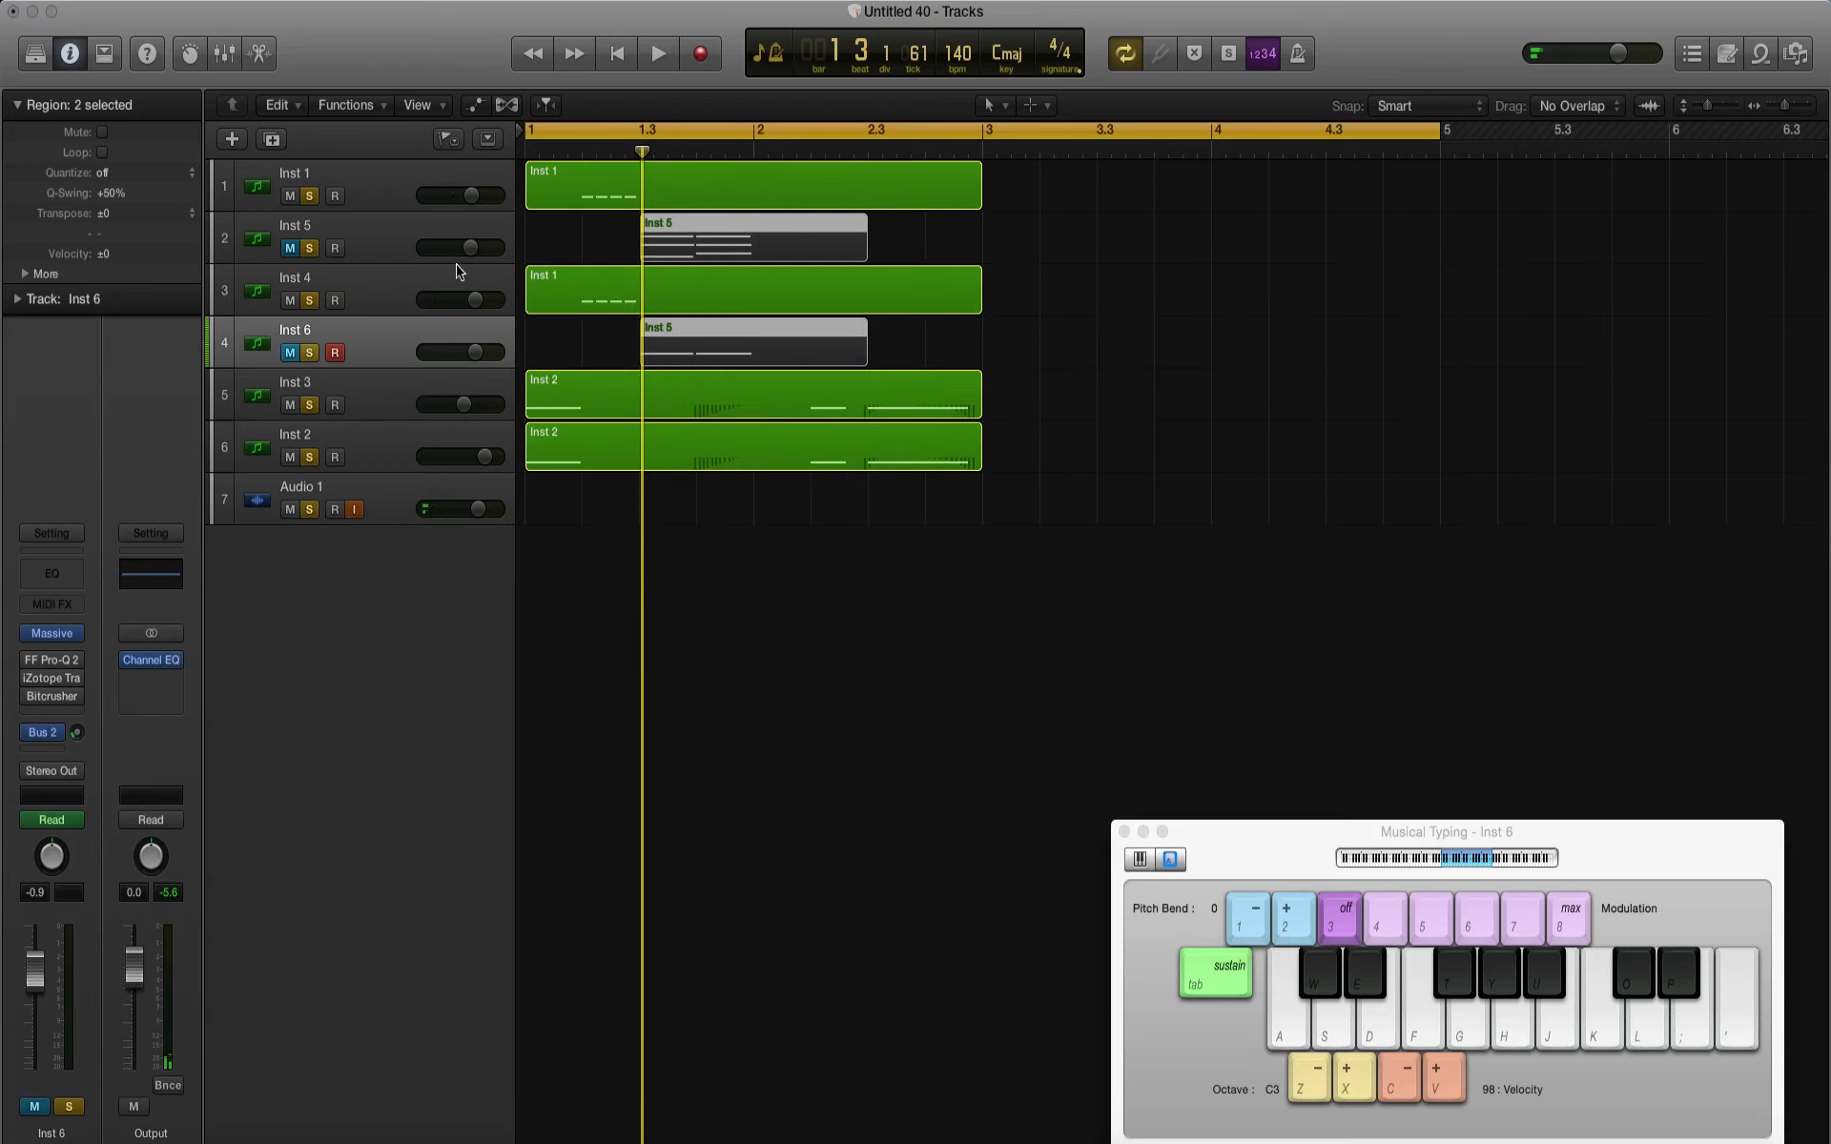
Step: Unmute the Inst 6 and Inst 5 tracks and audition the chords against the bass pattern
left_click(289, 353)
left_click(289, 248)
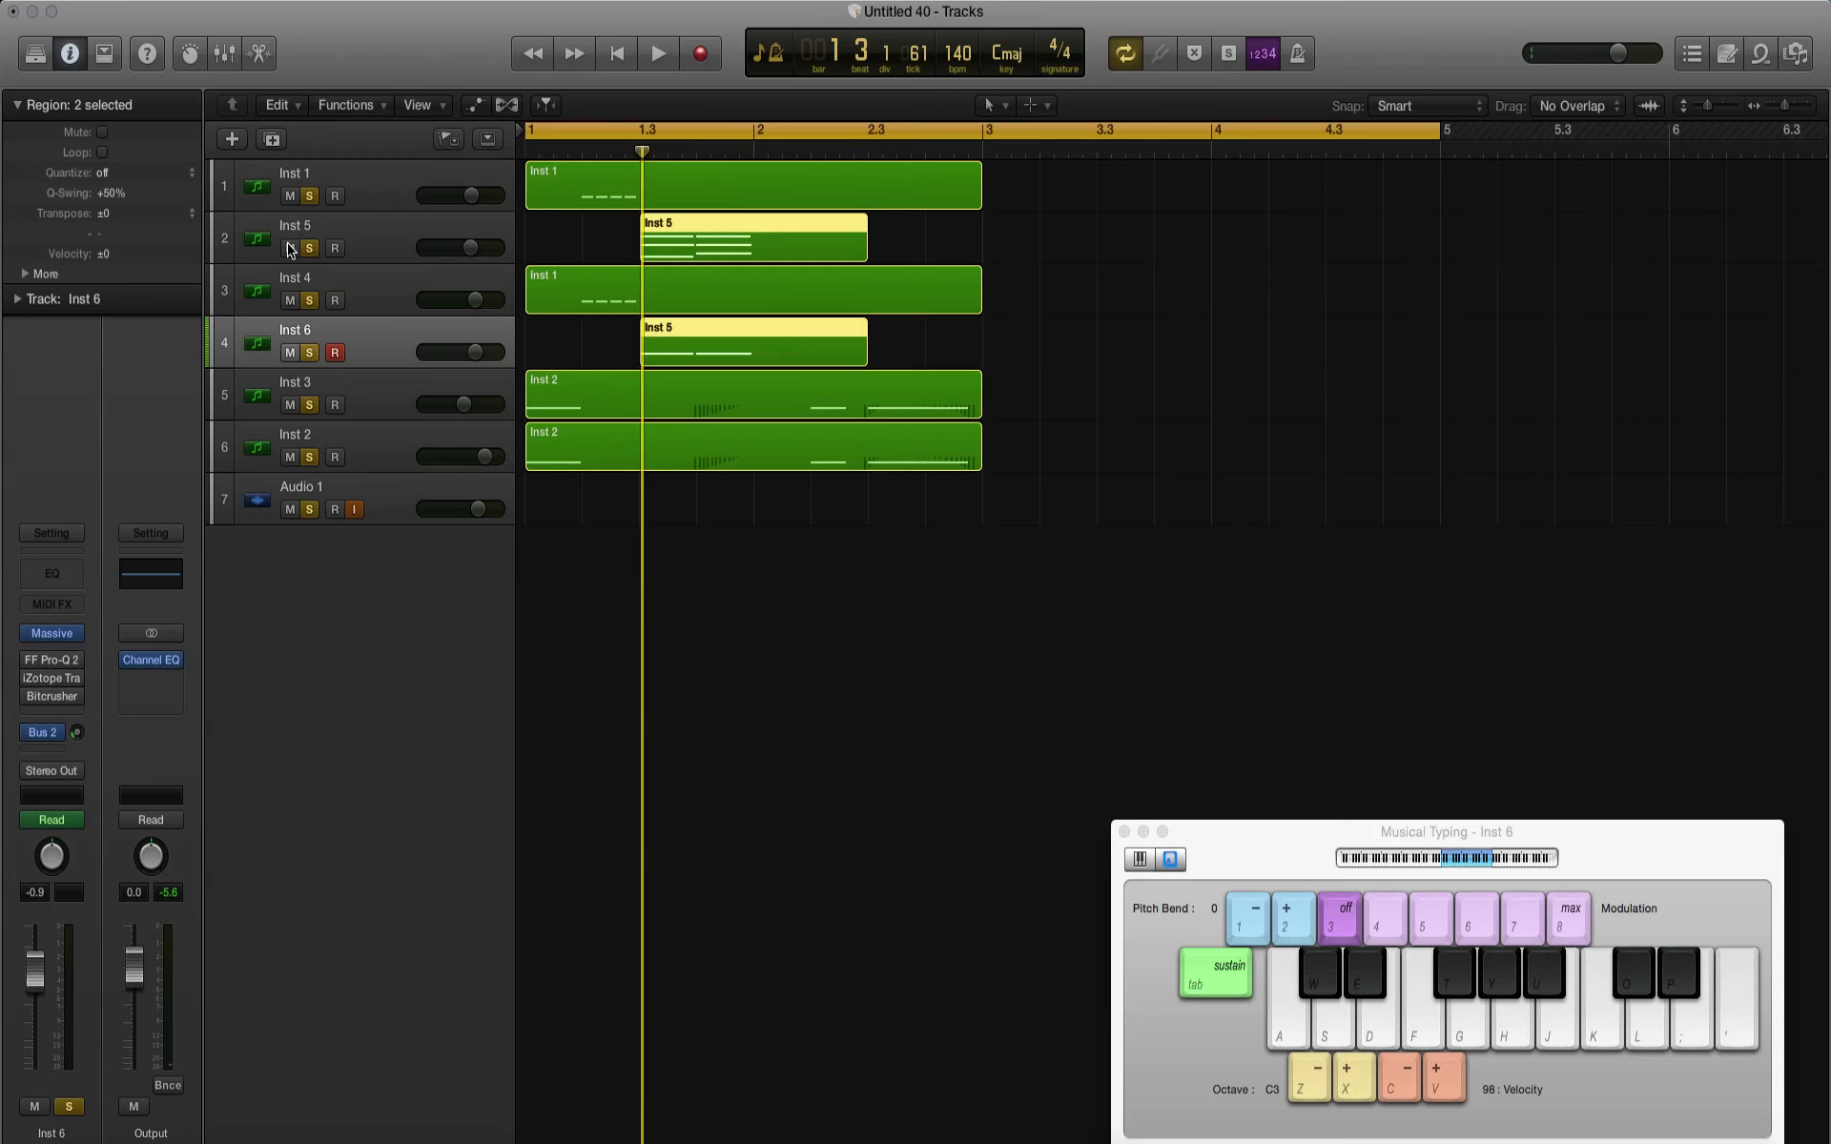
key("space")
key("space")
left_click(666, 253)
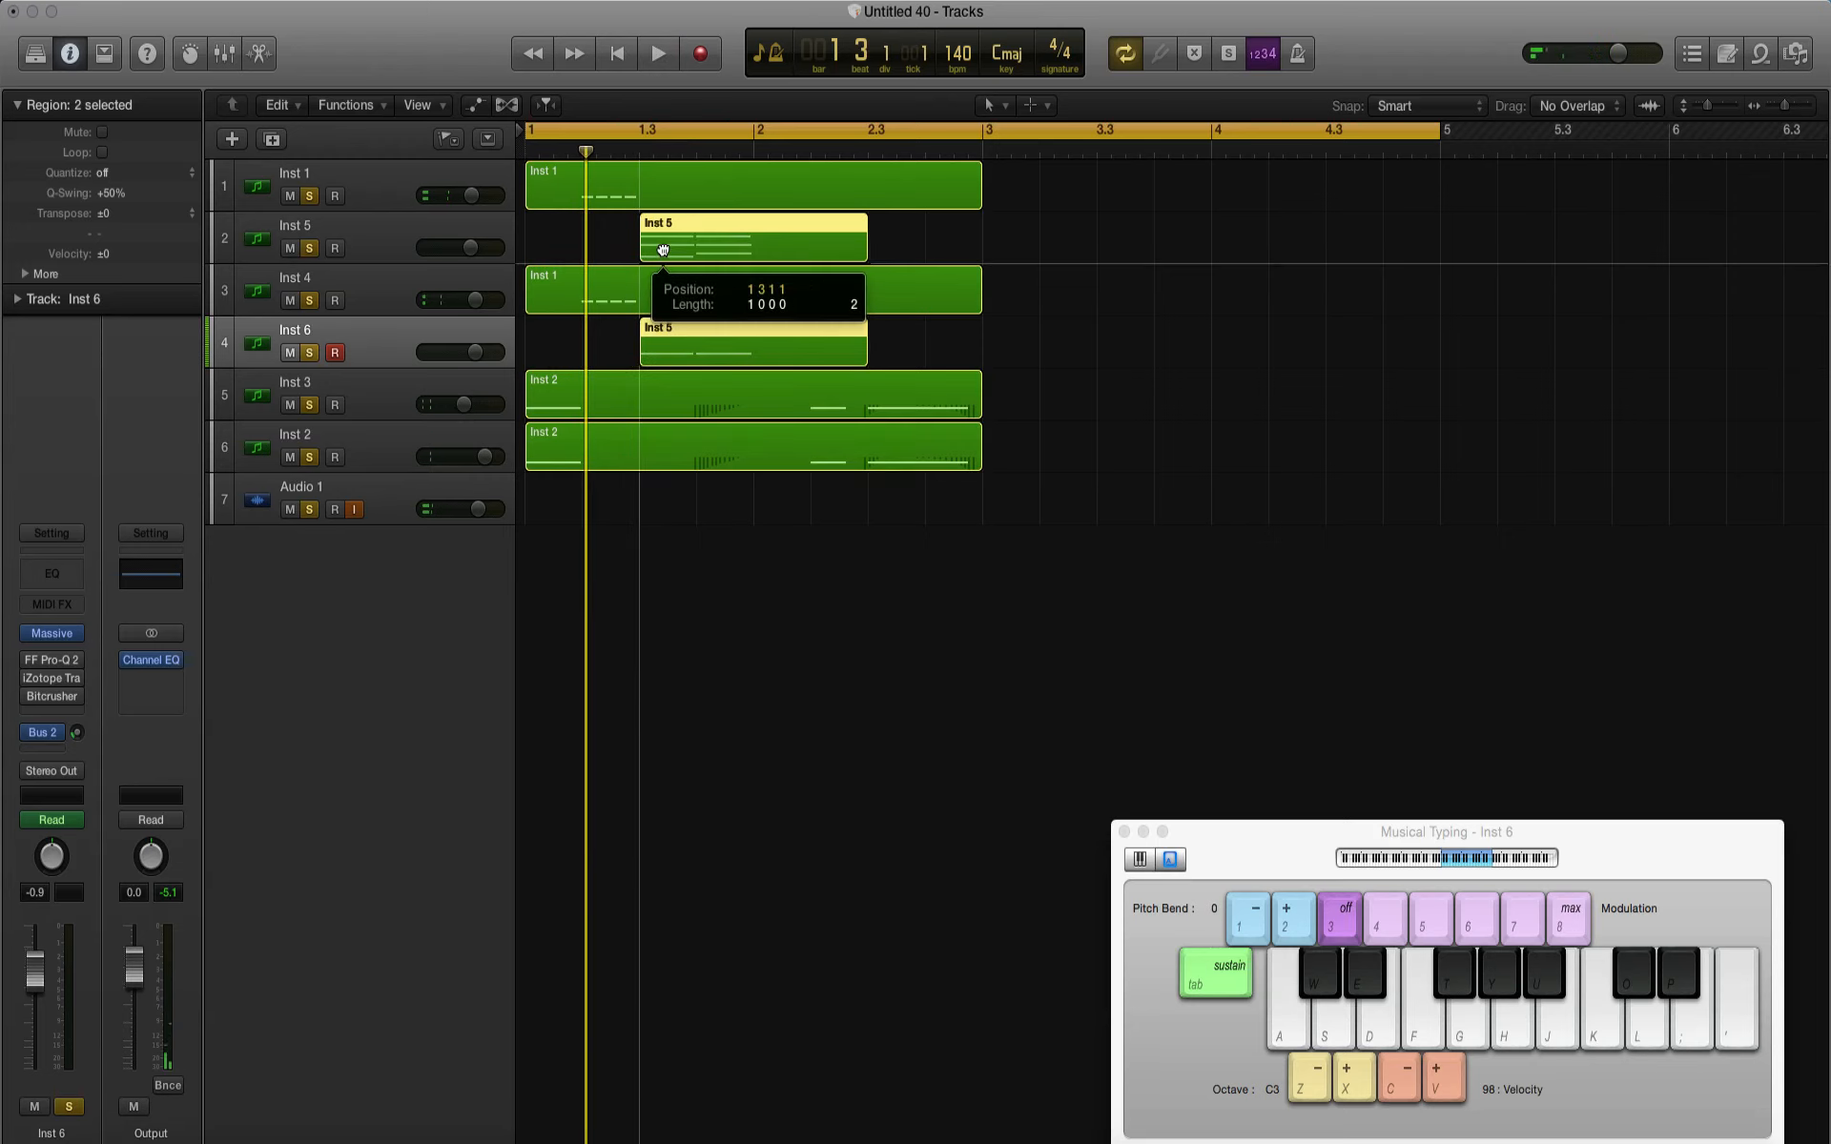
key("space")
left_click(1075, 524)
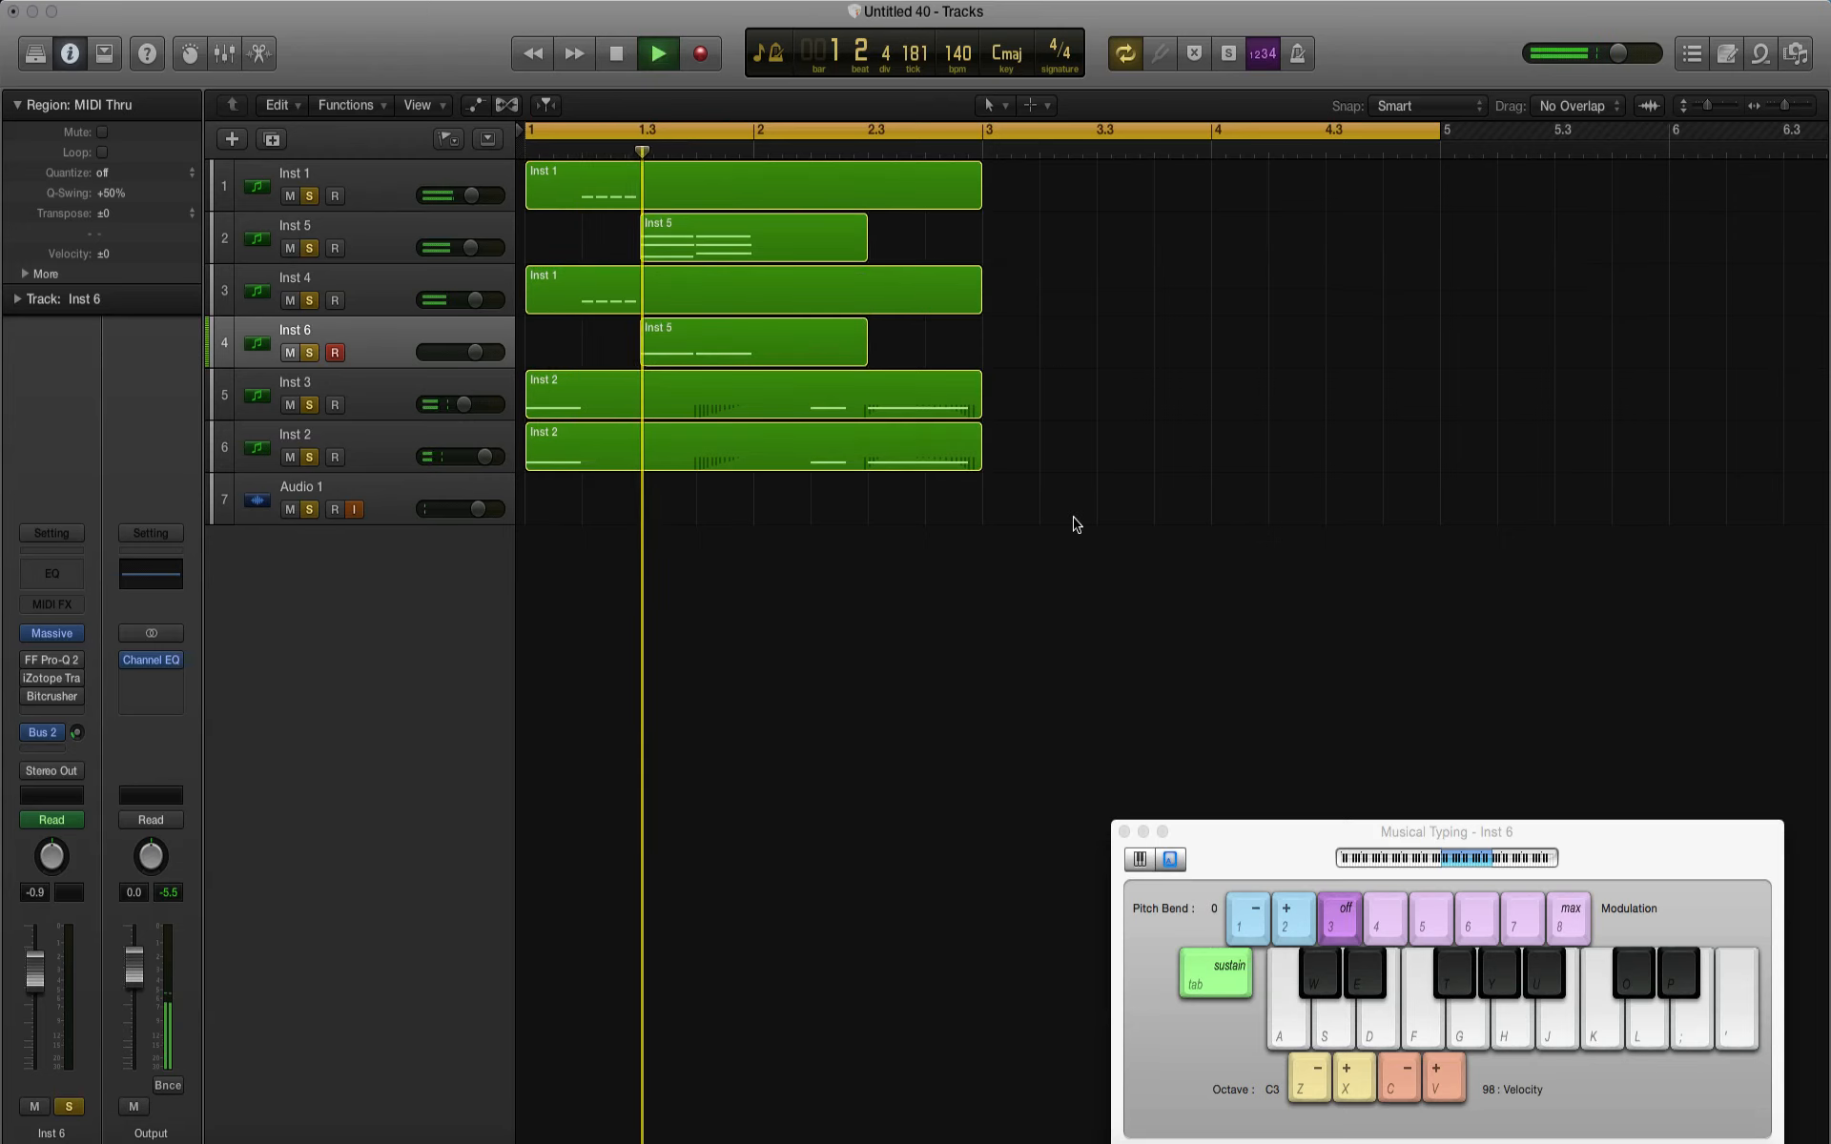
Step: Remove the Bitcrusher, Channel EQ, Dimension Expander and Chorus effects from the Inst 5 track
left_click(387, 258)
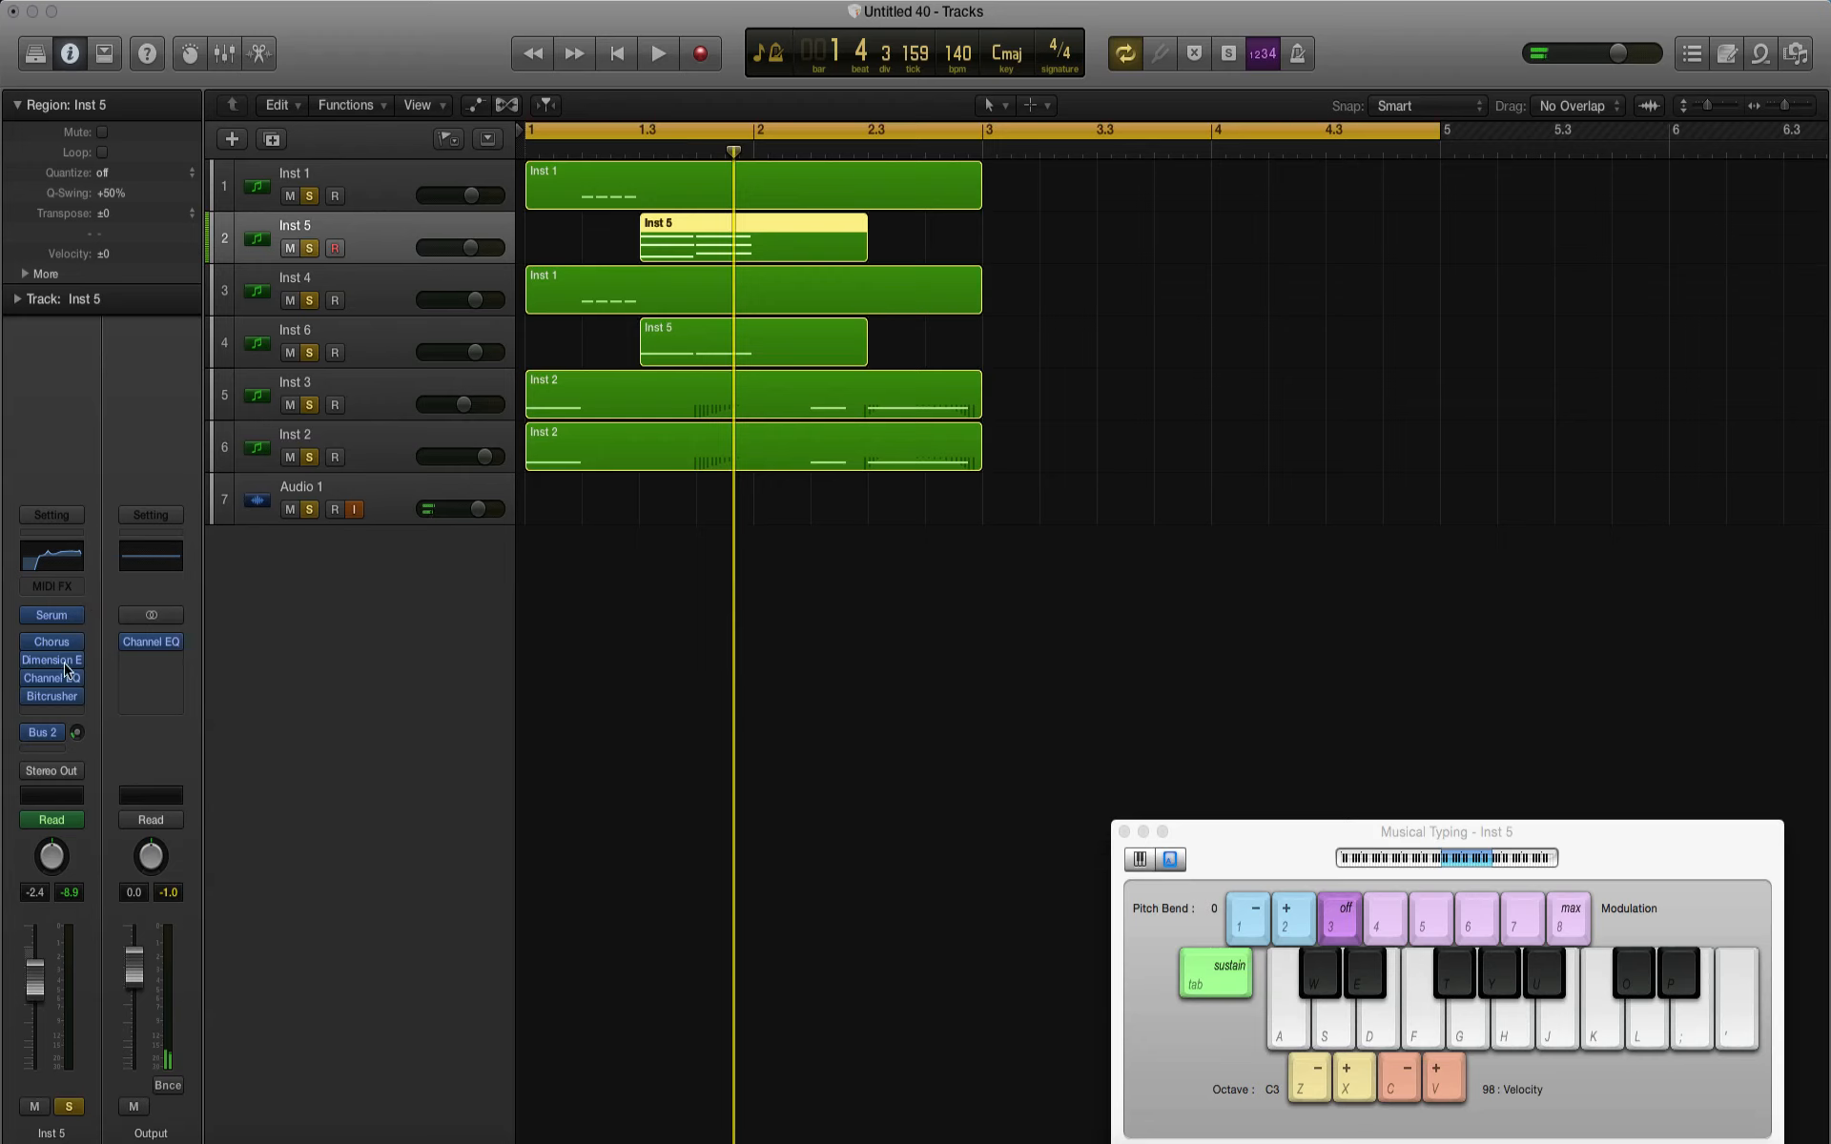
left_click(78, 699)
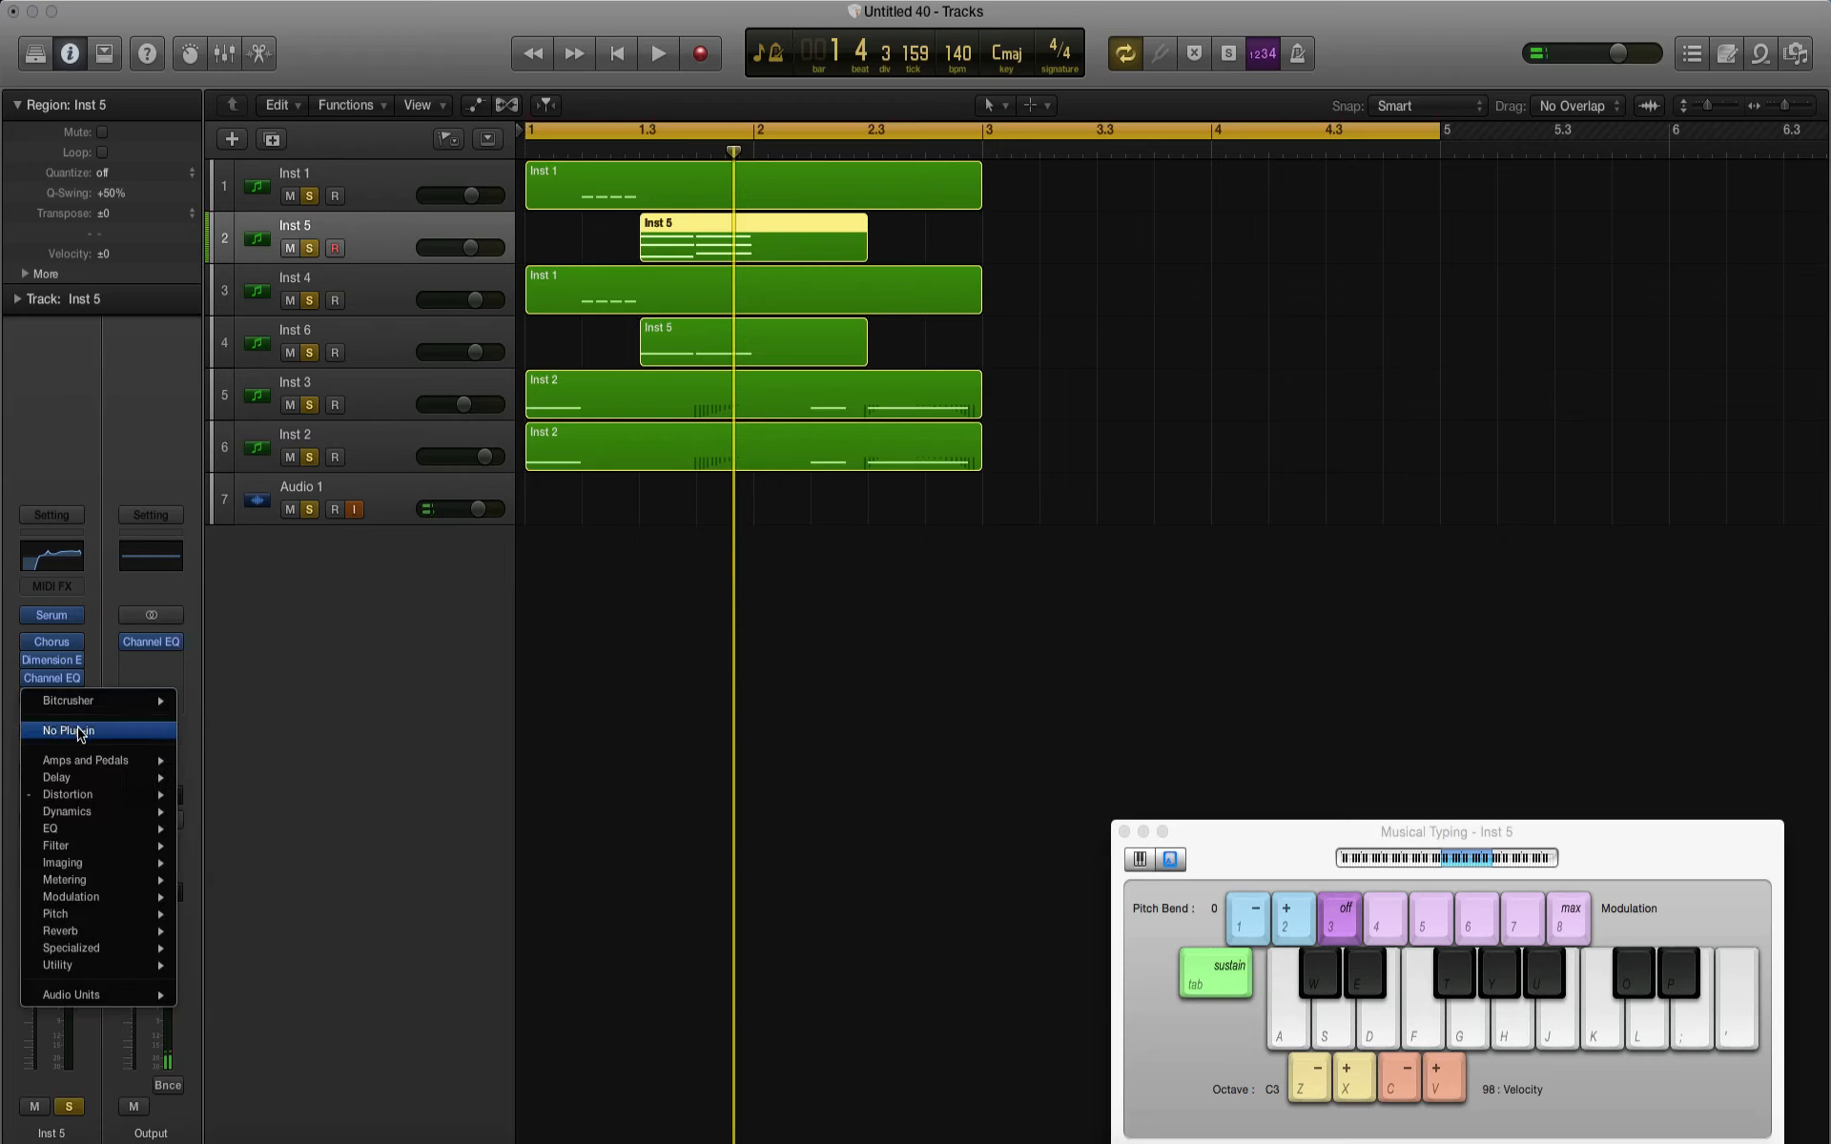
left_click(81, 717)
left_click(76, 700)
left_click(78, 730)
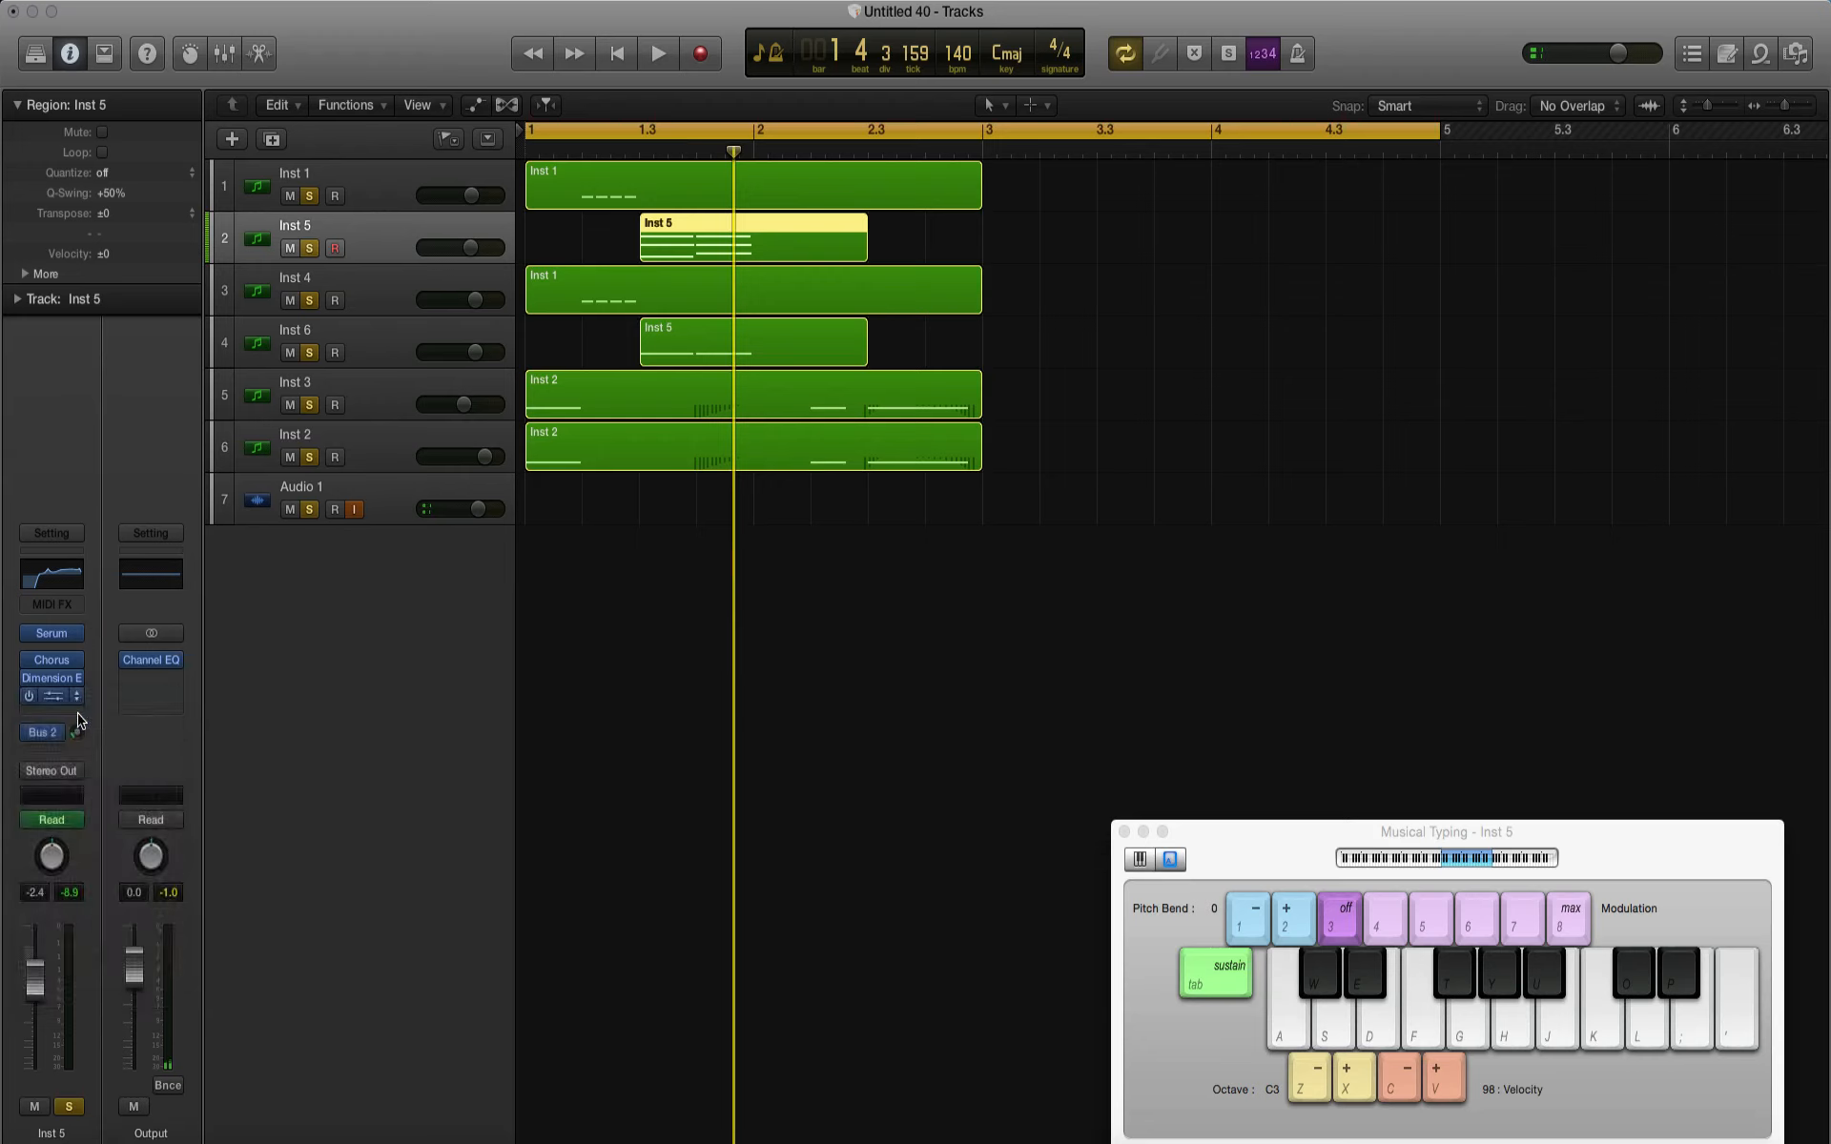
left_click(80, 702)
left_click(82, 730)
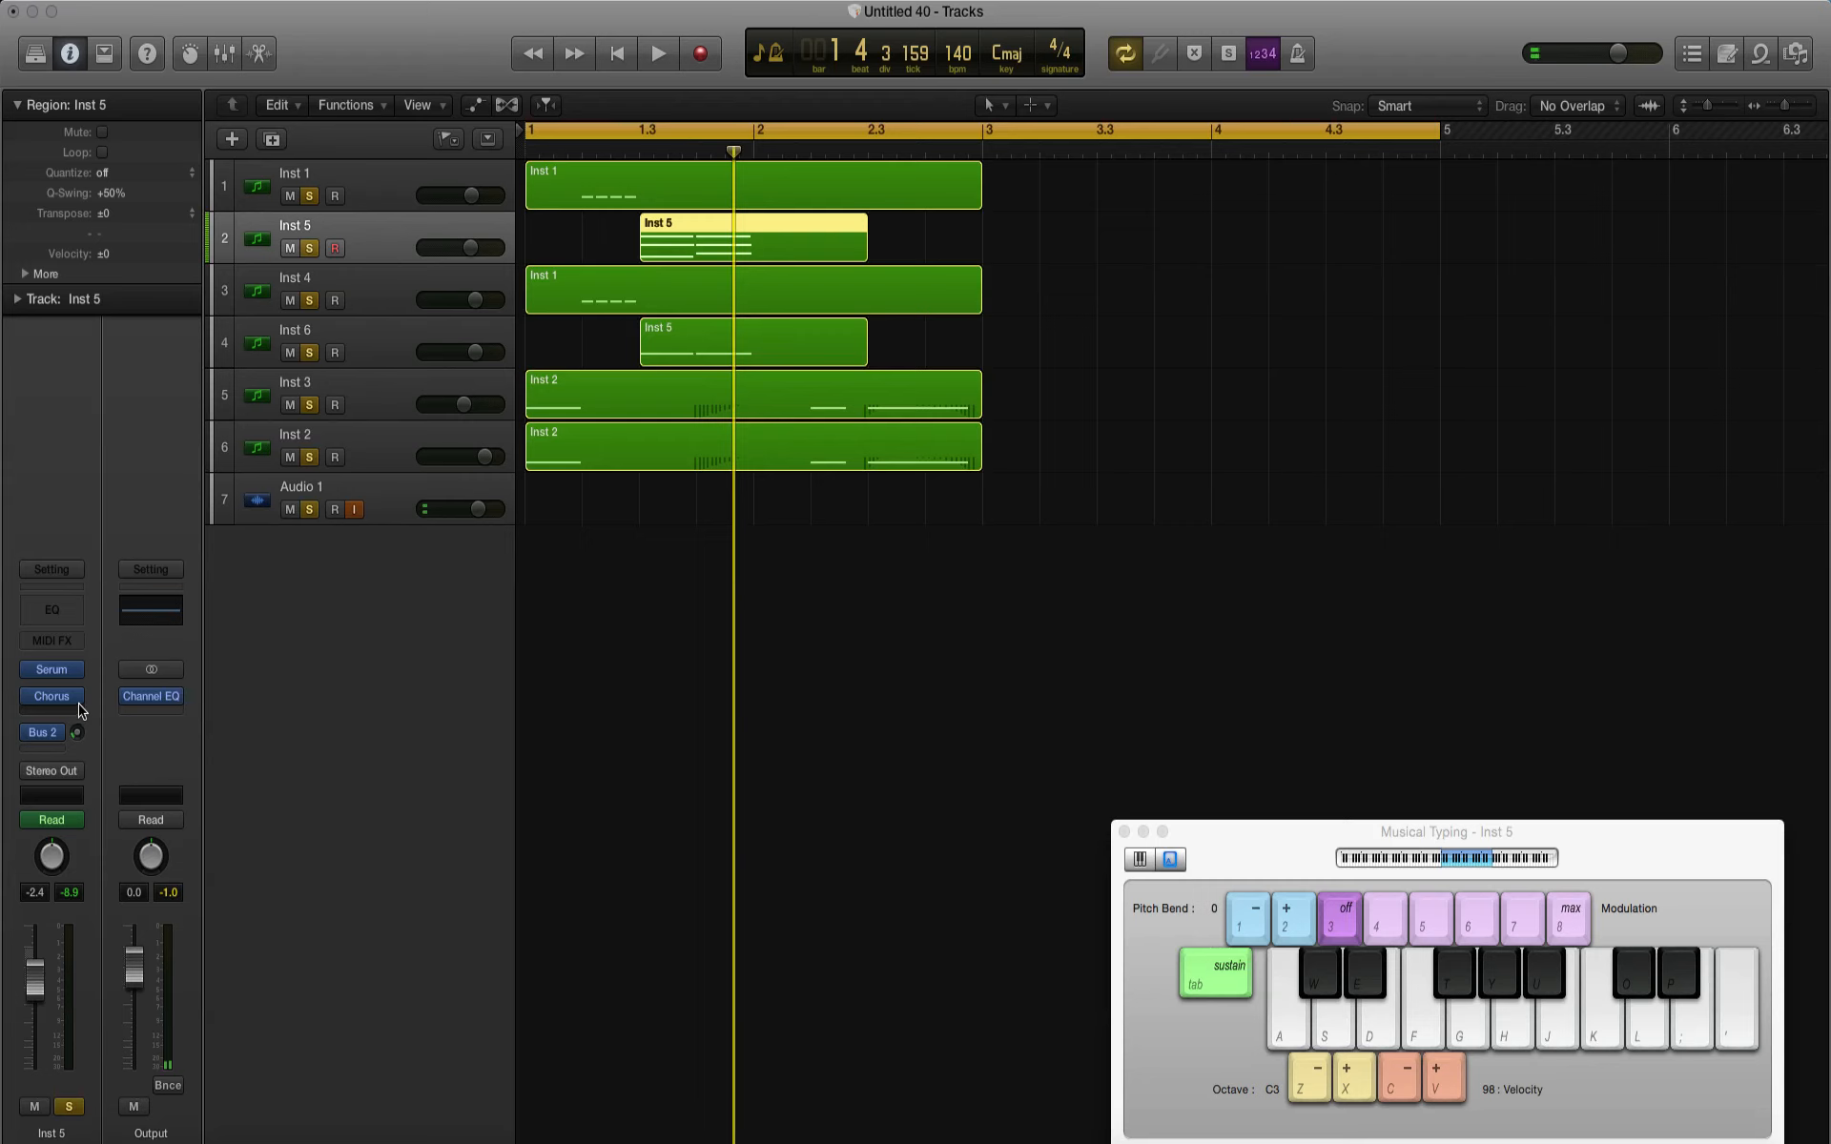
left_click(82, 714)
left_click(82, 744)
left_click(79, 700)
left_click(82, 733)
Step: Mute all instrument tracks except Inst 5 and set the cycle range from beat 1.3 to bar 2
mouse_move(292, 307)
left_mouse_down()
mouse_move(292, 355)
mouse_move(293, 330)
left_mouse_up()
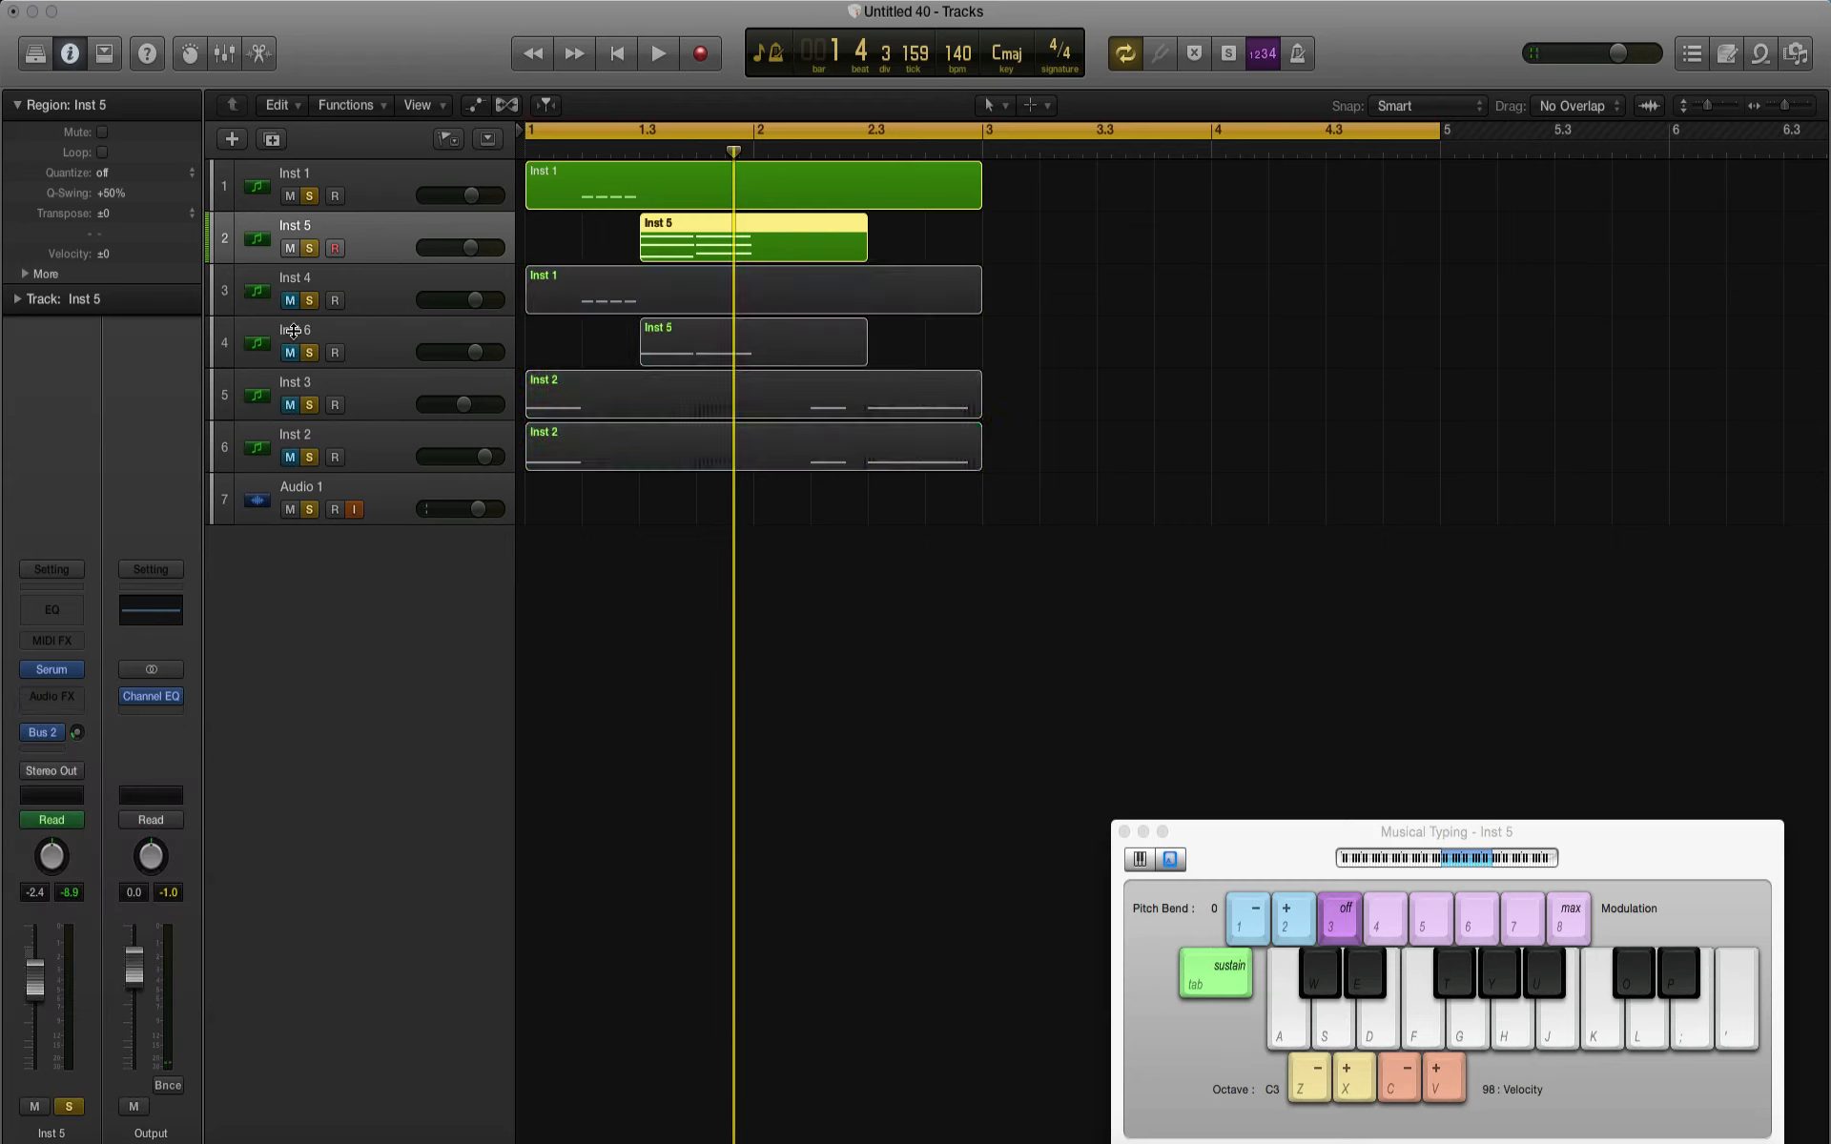
left_click(292, 196)
left_click(656, 134)
left_click_drag(644, 133, 753, 134)
Step: Reset the Serum instrument on the Inst 5 track to its initial preset
left_click(48, 670)
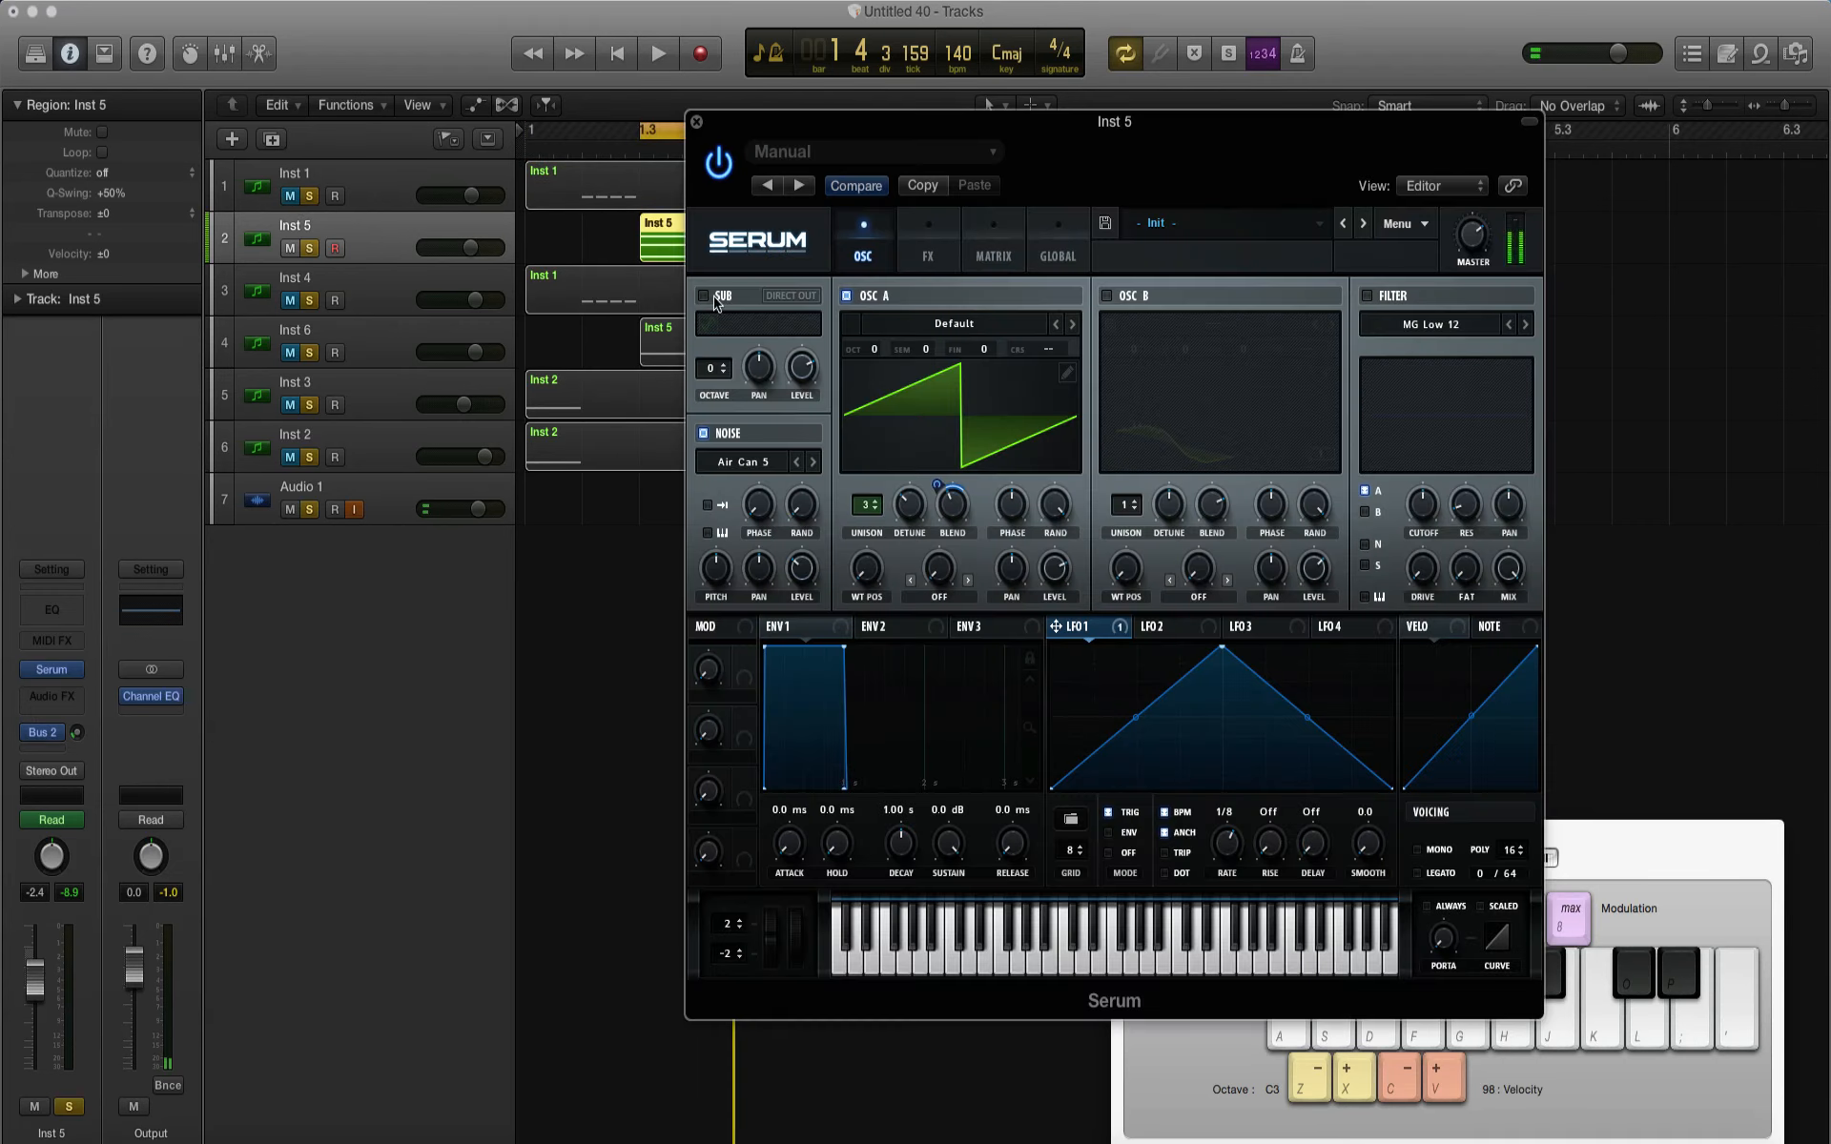
left_click(1407, 225)
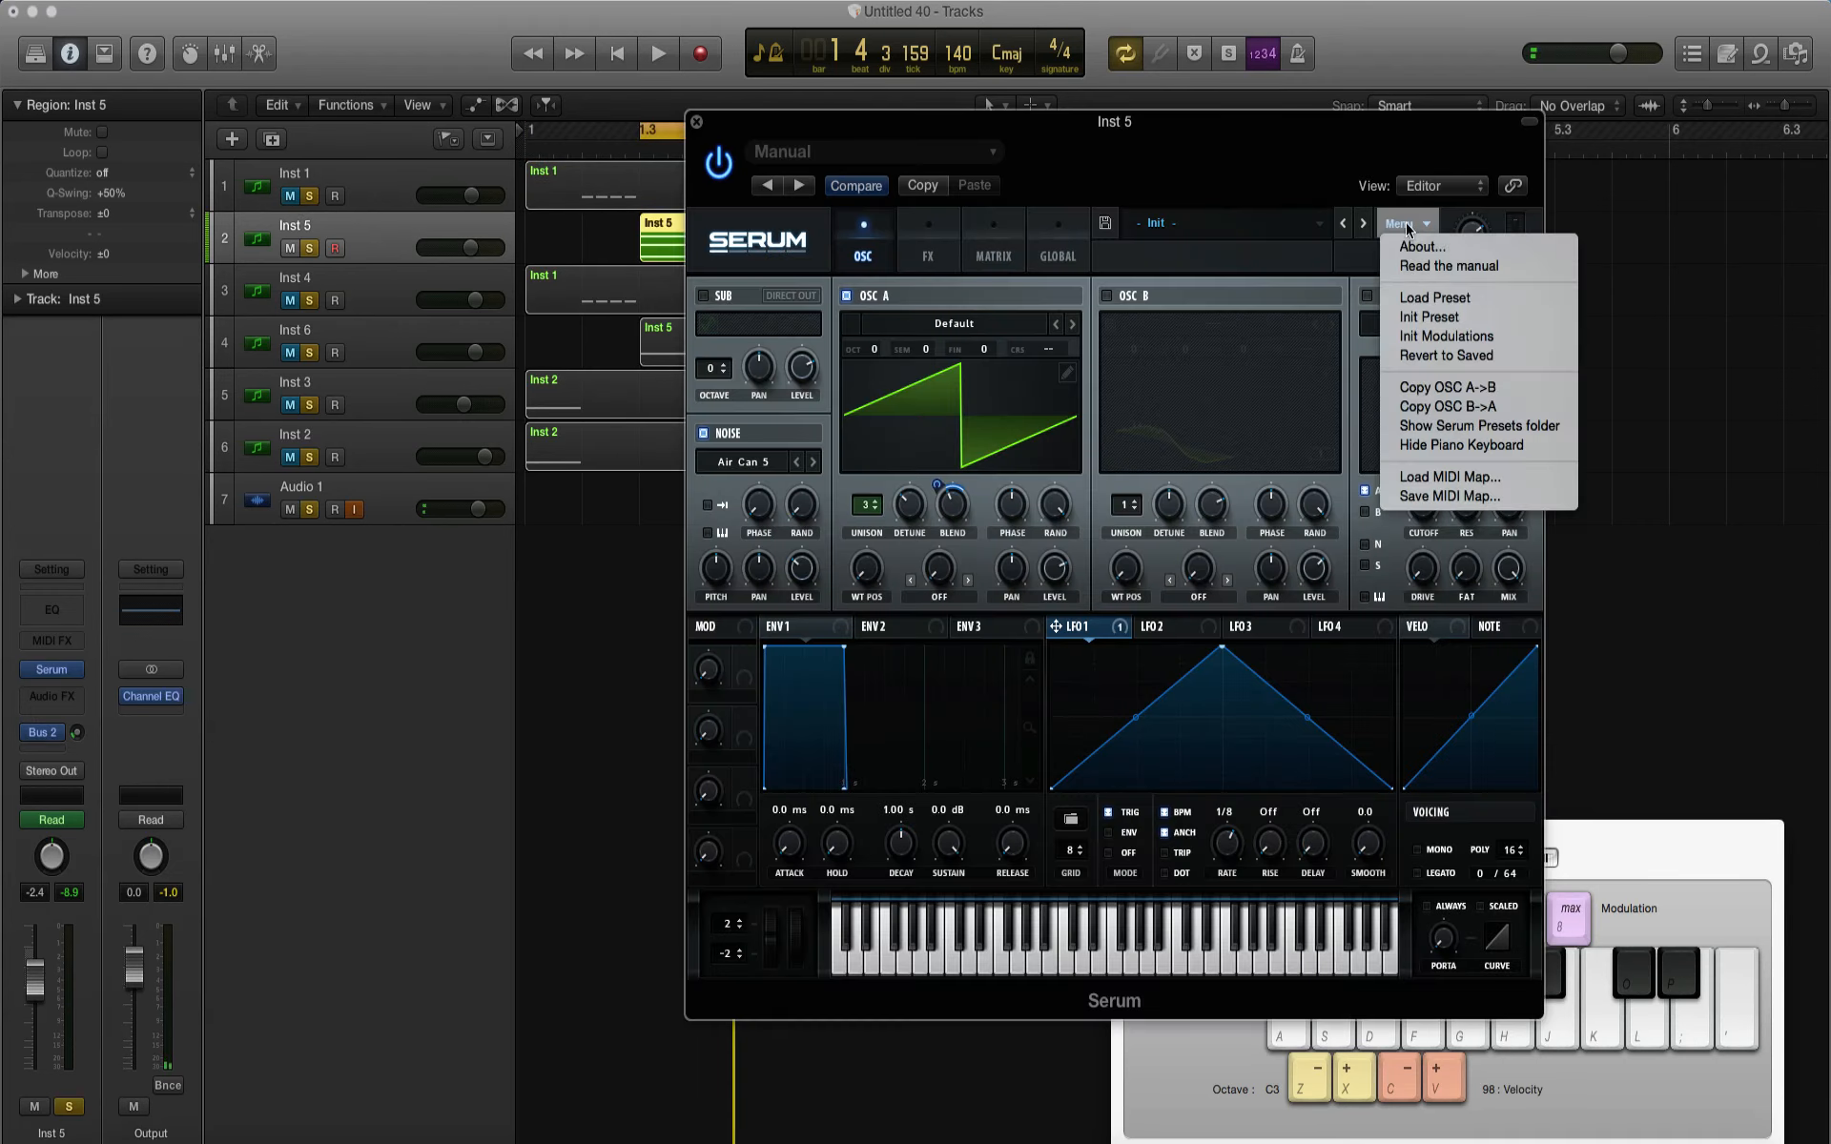
left_click(1421, 318)
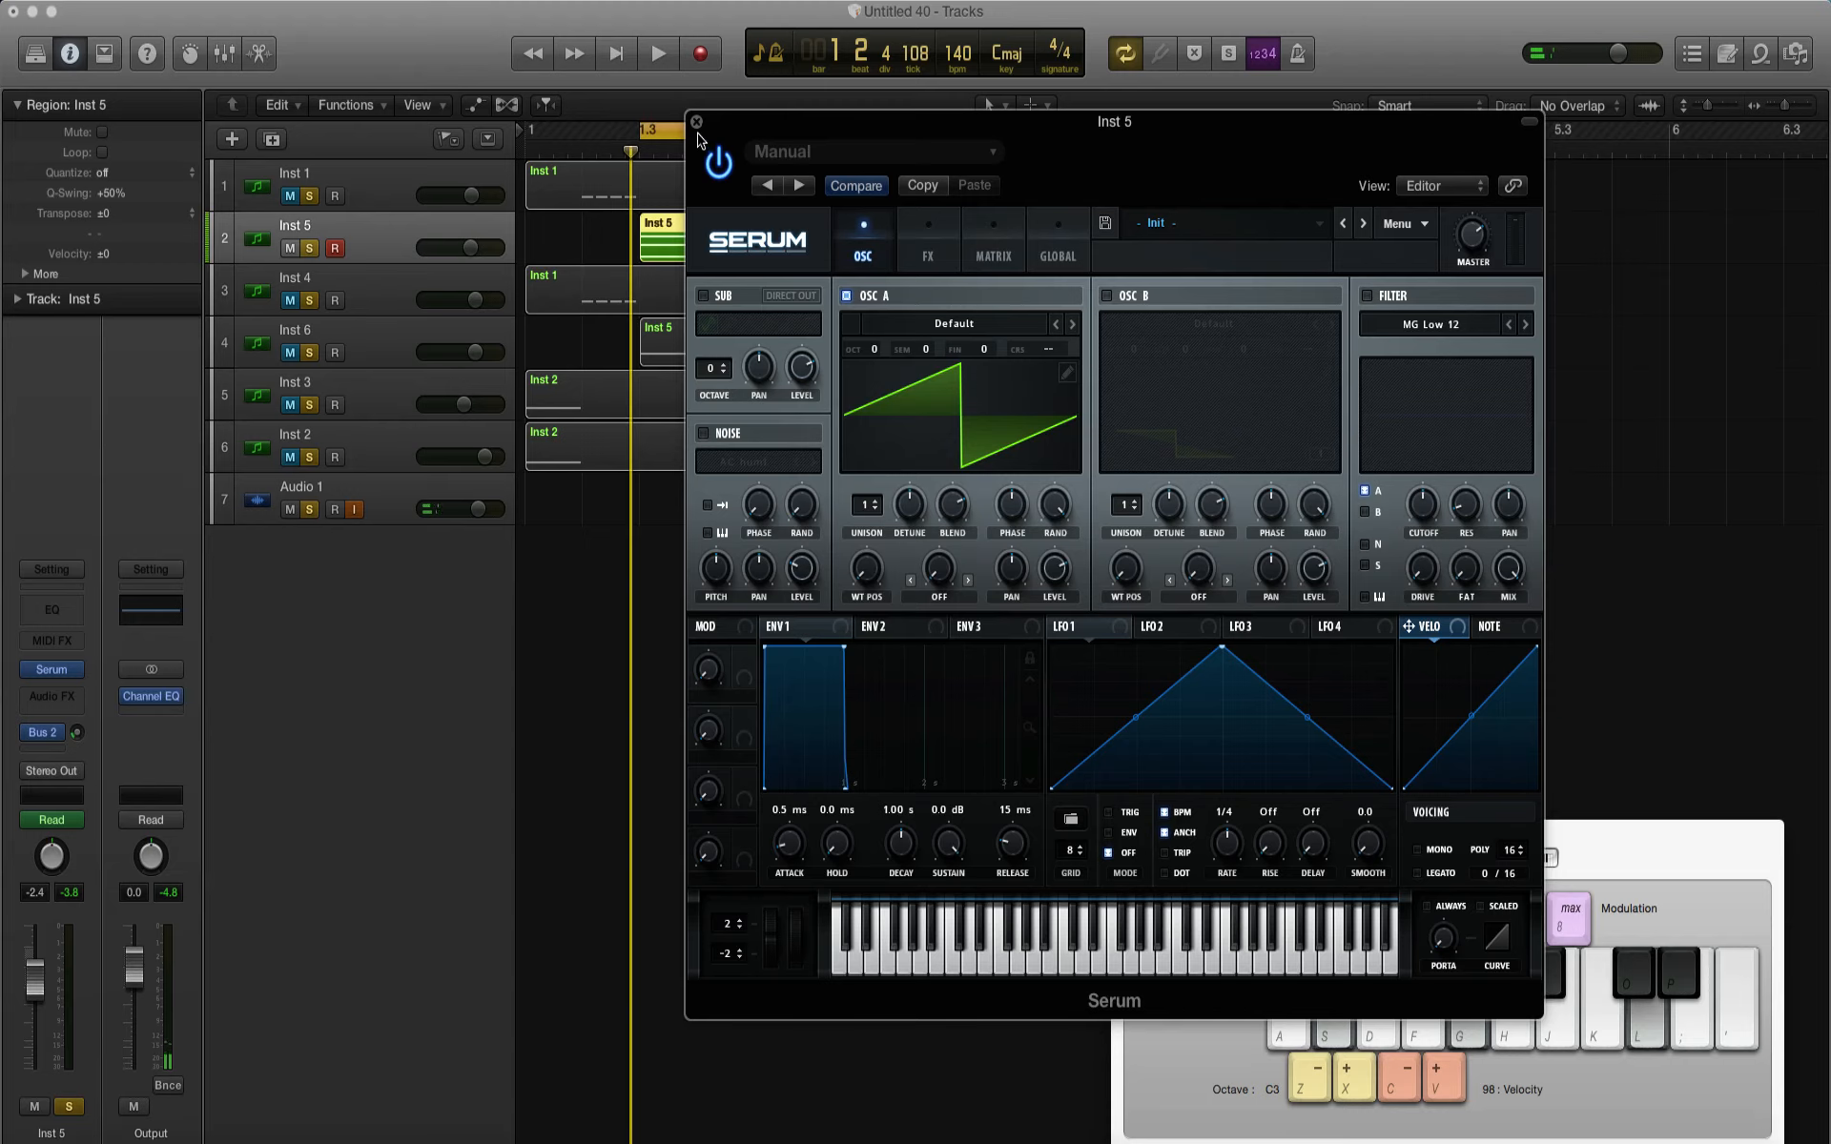
left_click(697, 123)
Step: Duplicate the Inst 5 track, including its region, and transpose all the copied chord notes down one octave
key("super+d")
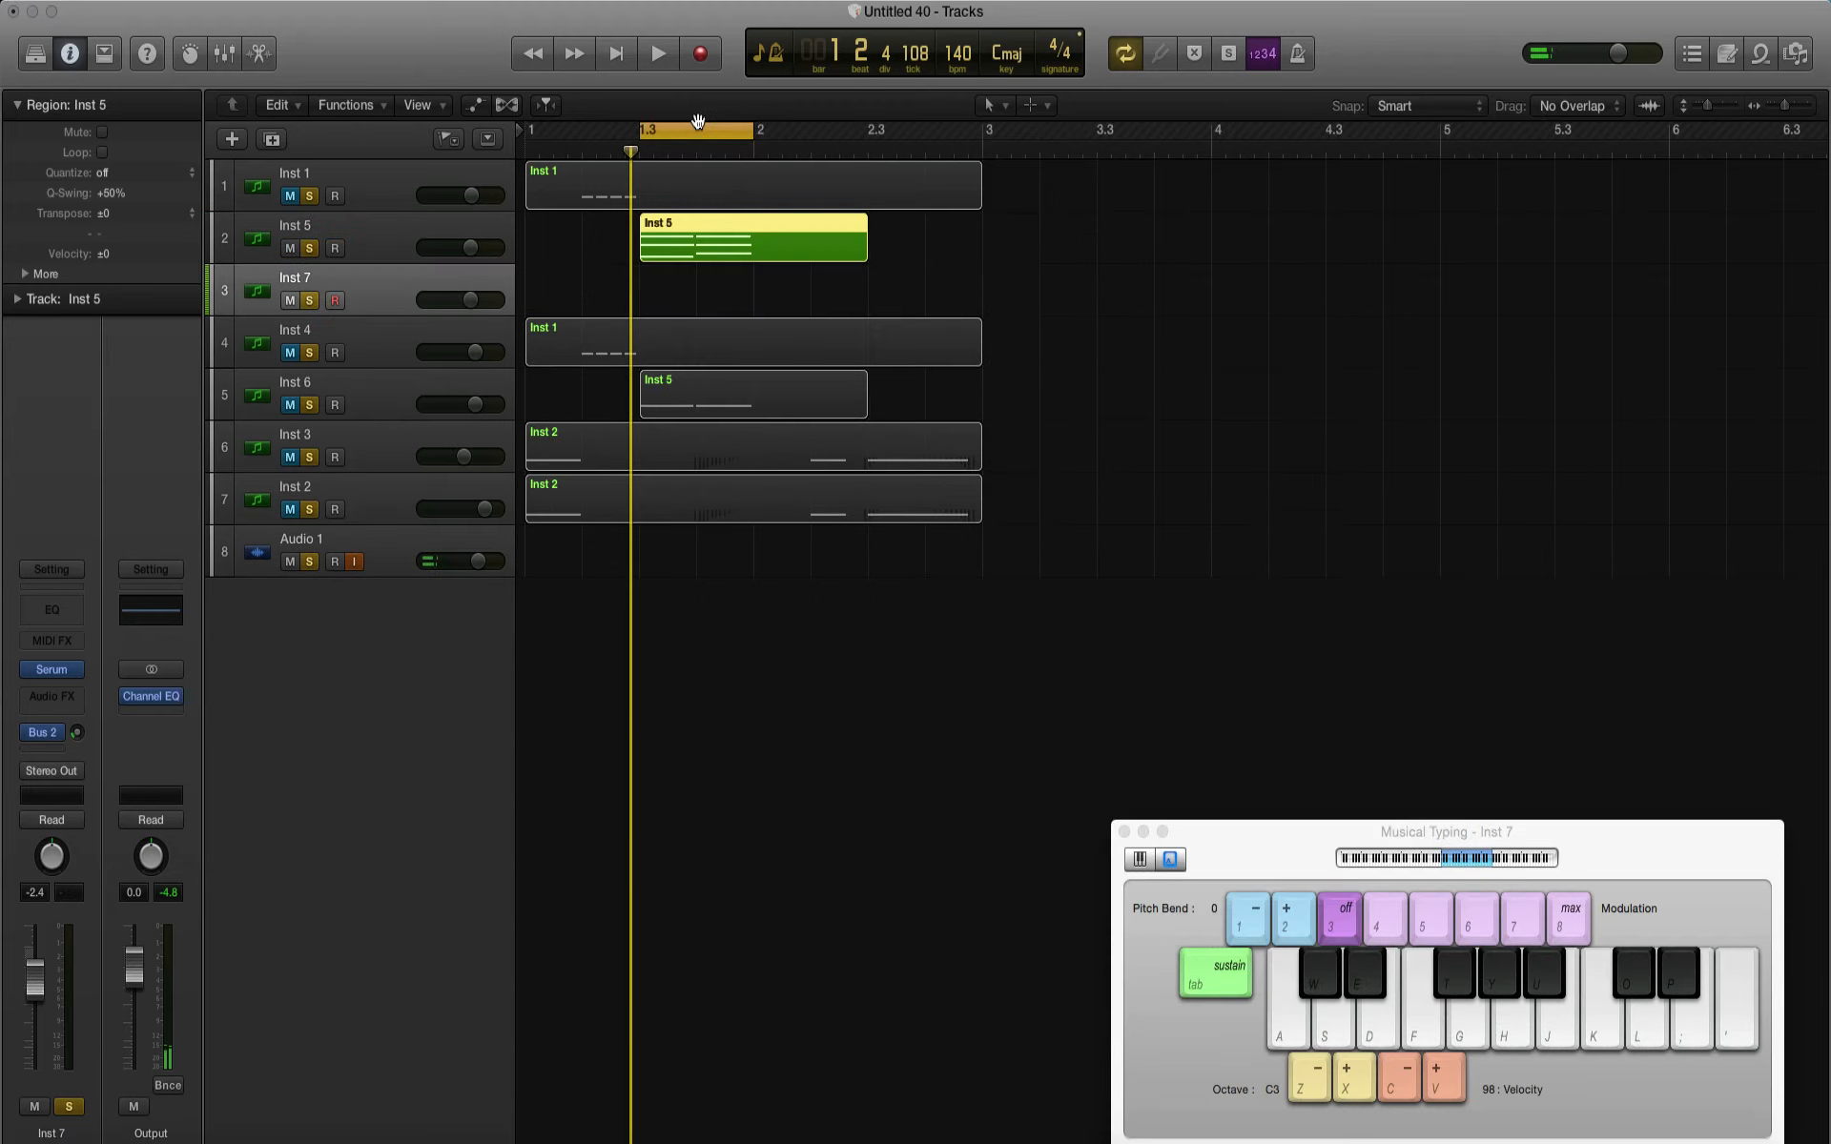
left_click_drag(710, 243, 710, 295)
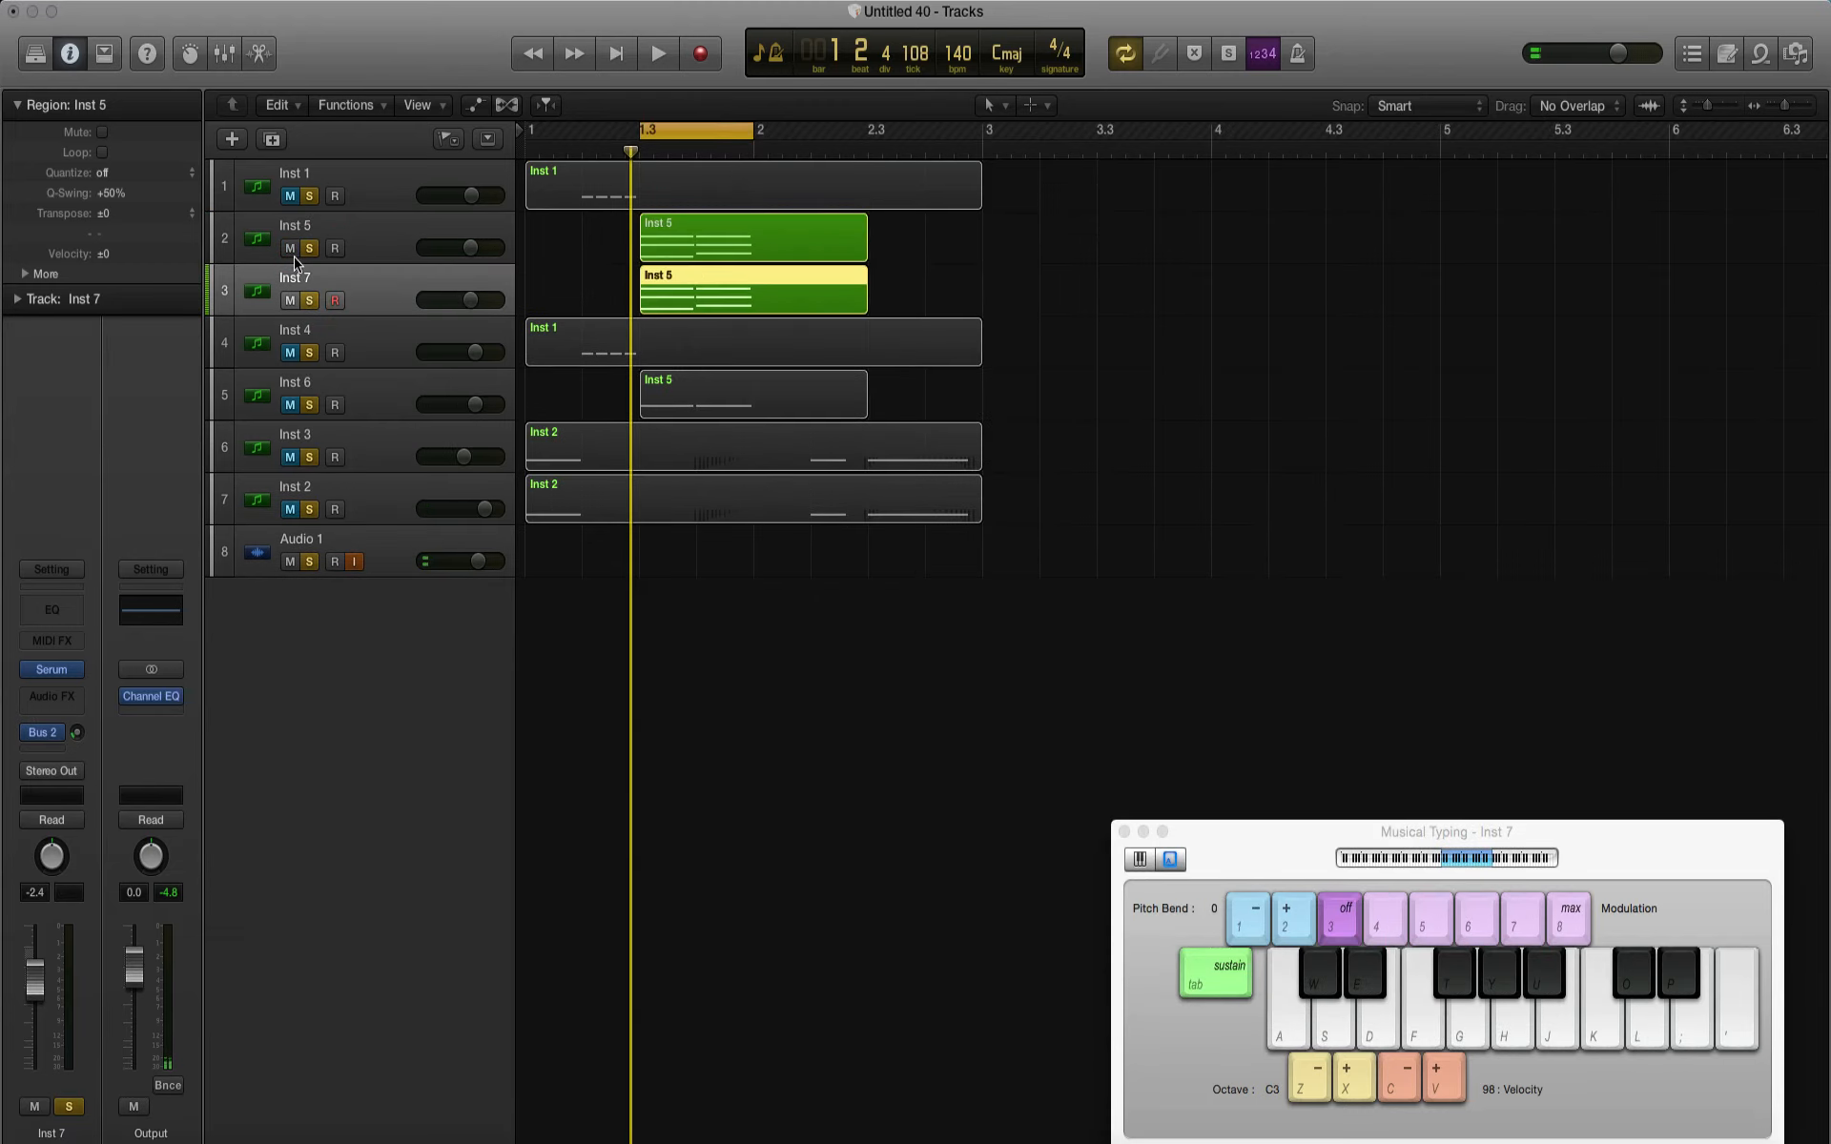
double_click(671, 291)
left_click_drag(1264, 688, 1011, 532)
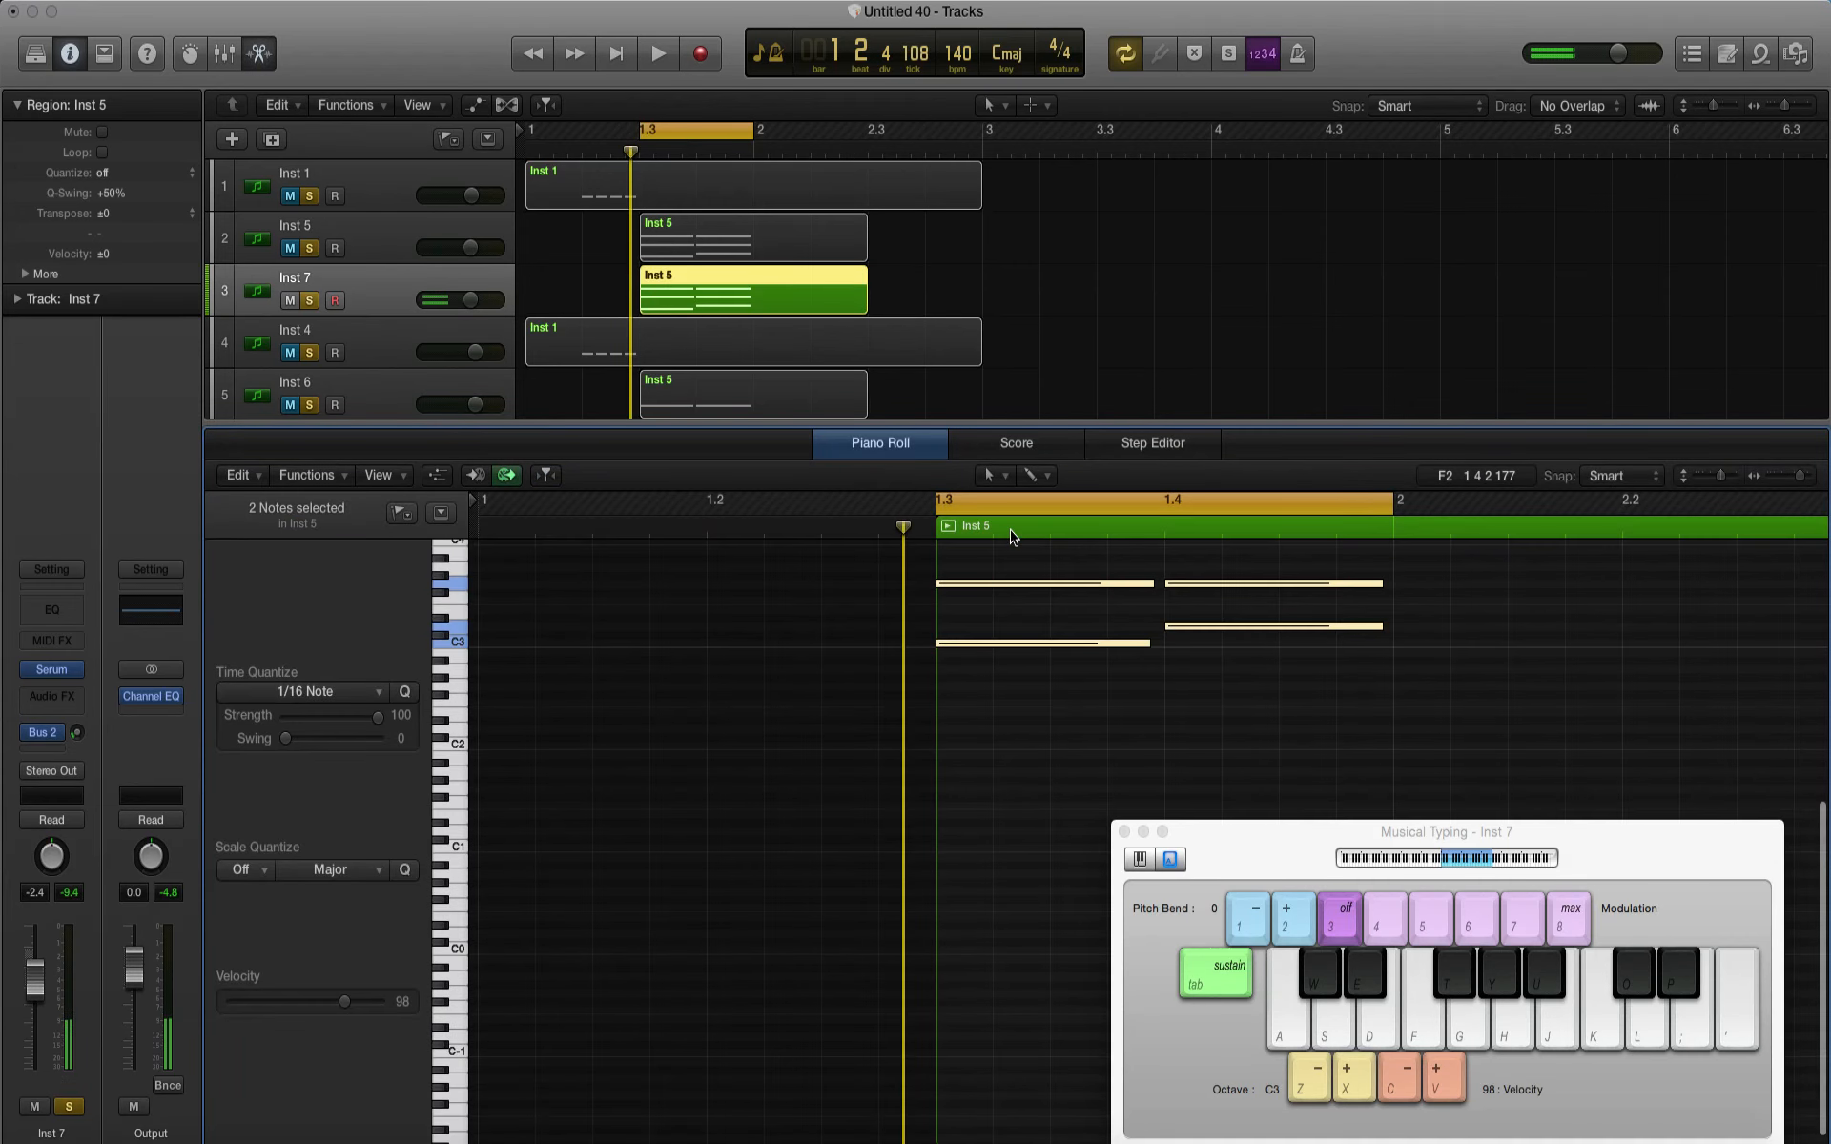
scroll(1132, 755, "up", 5)
left_click_drag(1232, 649, 1062, 593)
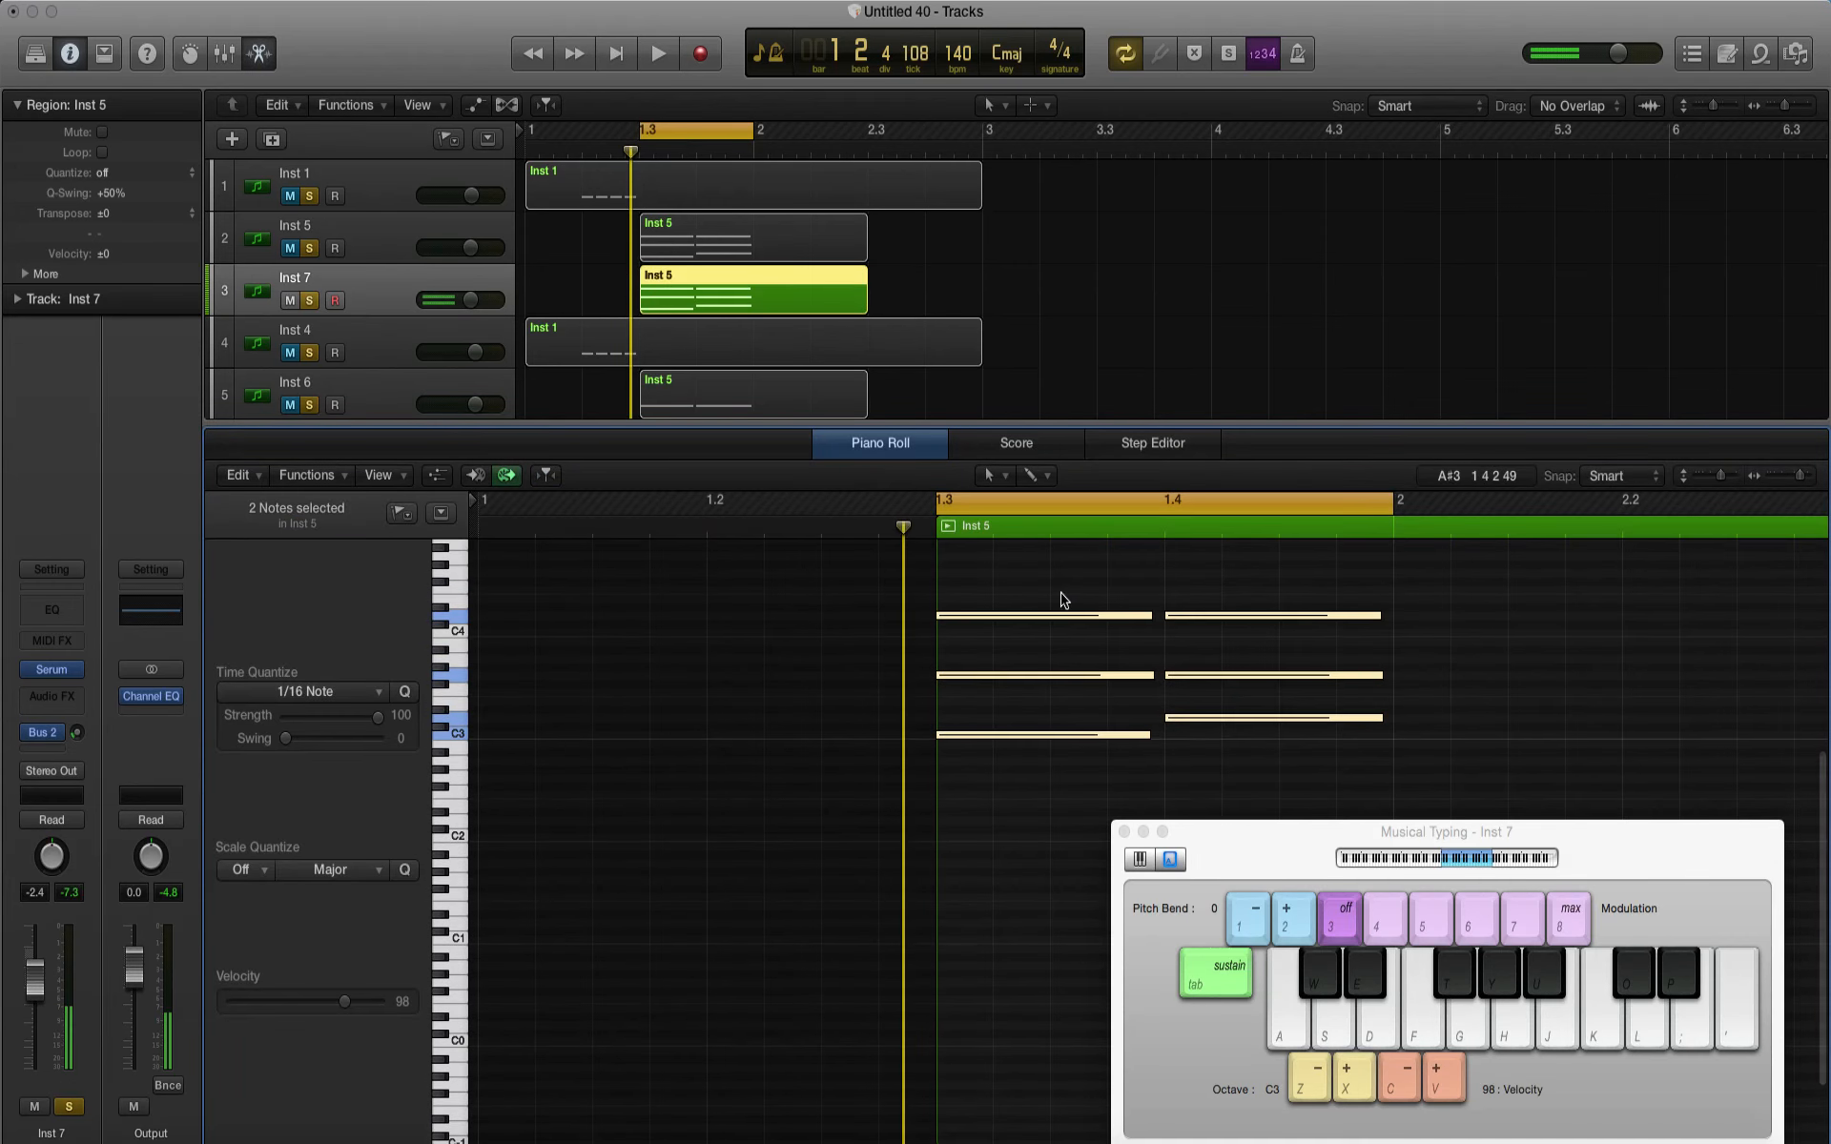
key("a")
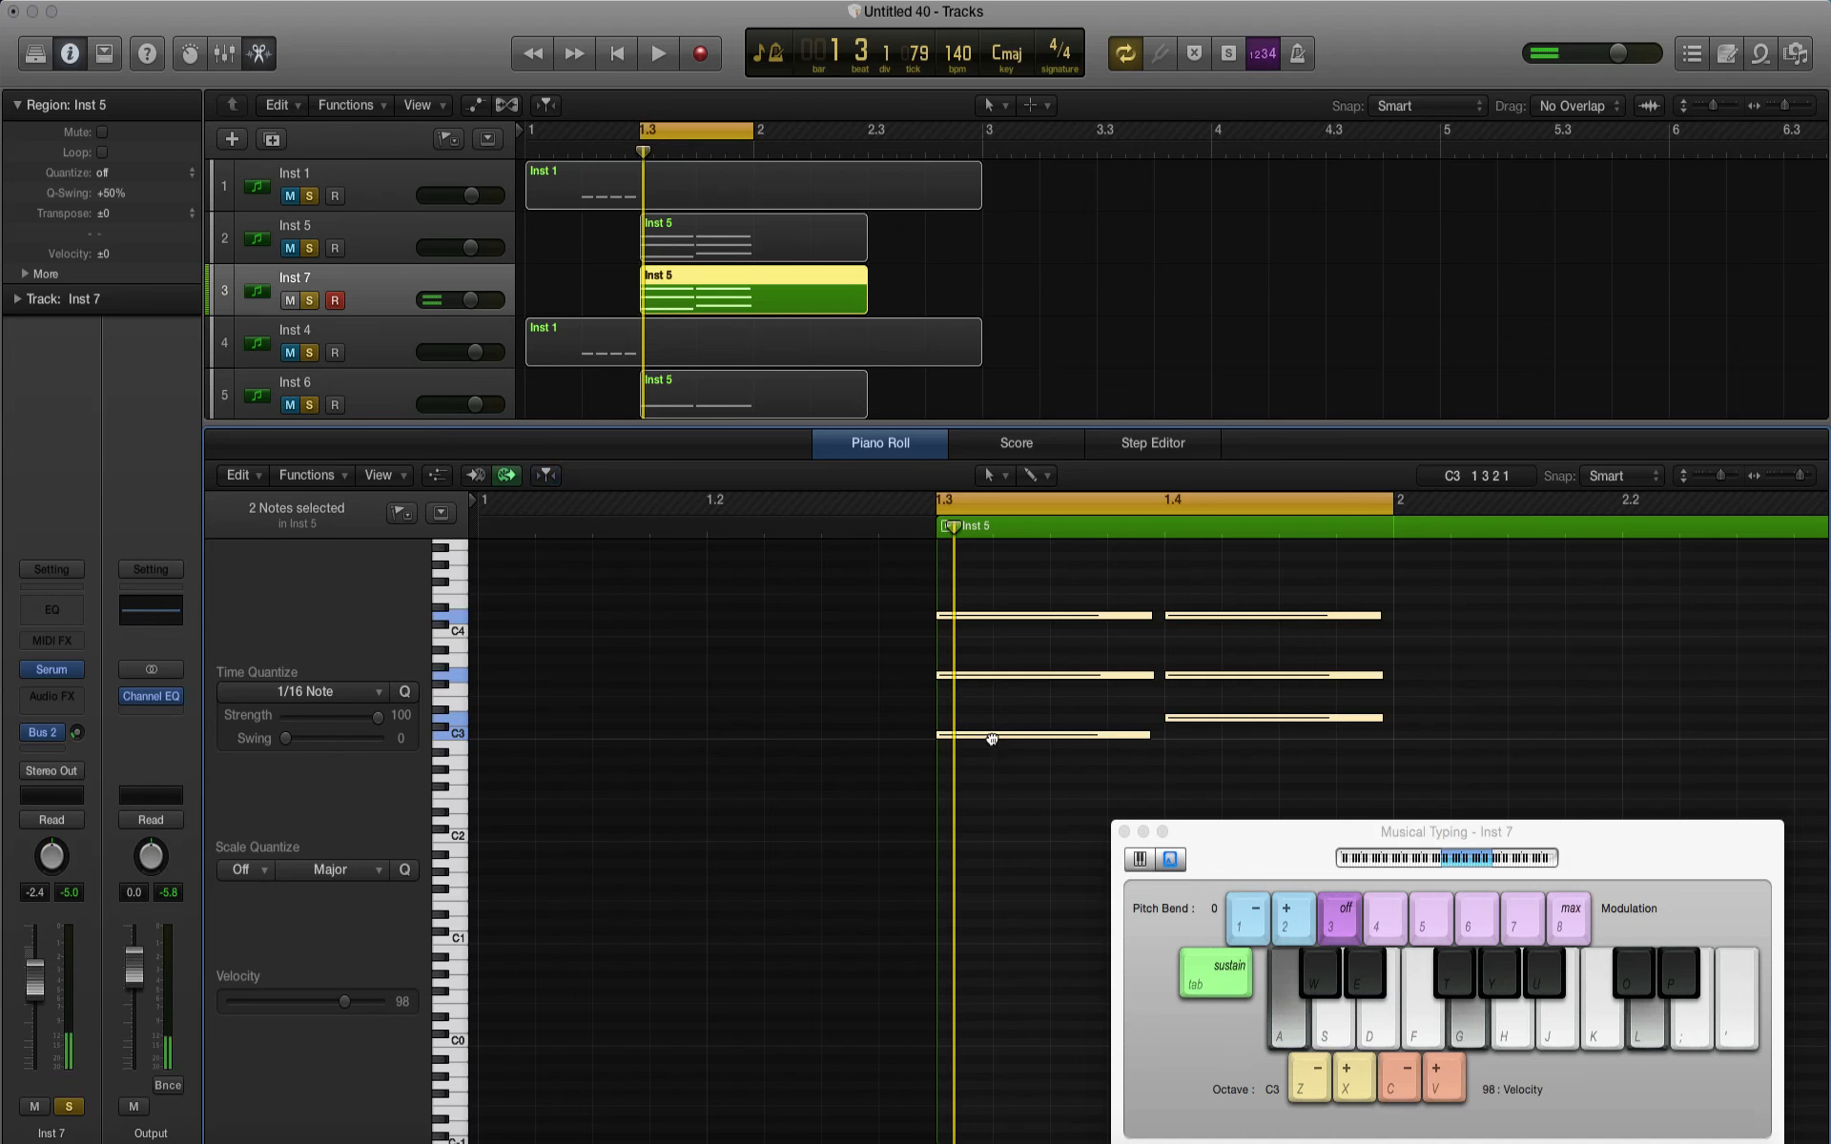
left_click_drag(991, 739, 991, 841)
key("space")
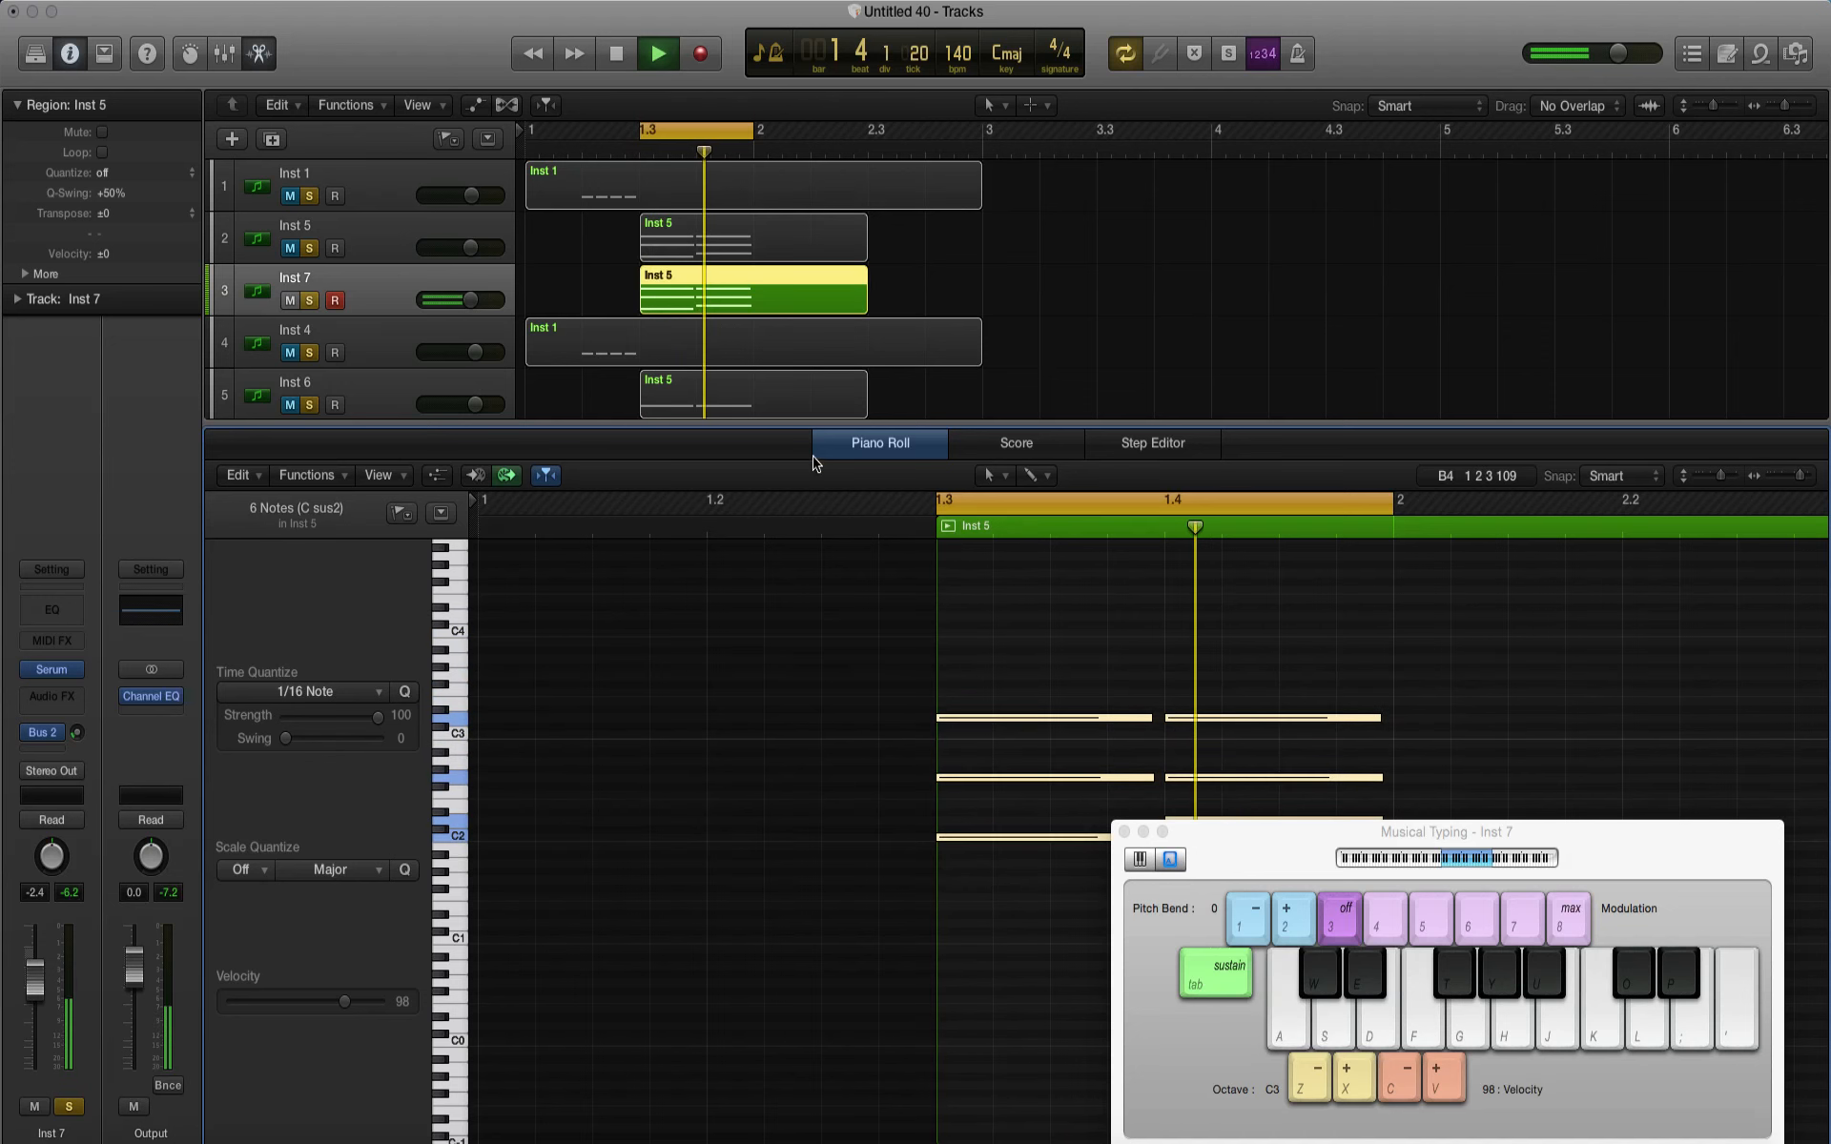
key("space")
Step: In Serum on the Inst 7 track, set oscillator A to 5 unison voices
left_click(54, 671)
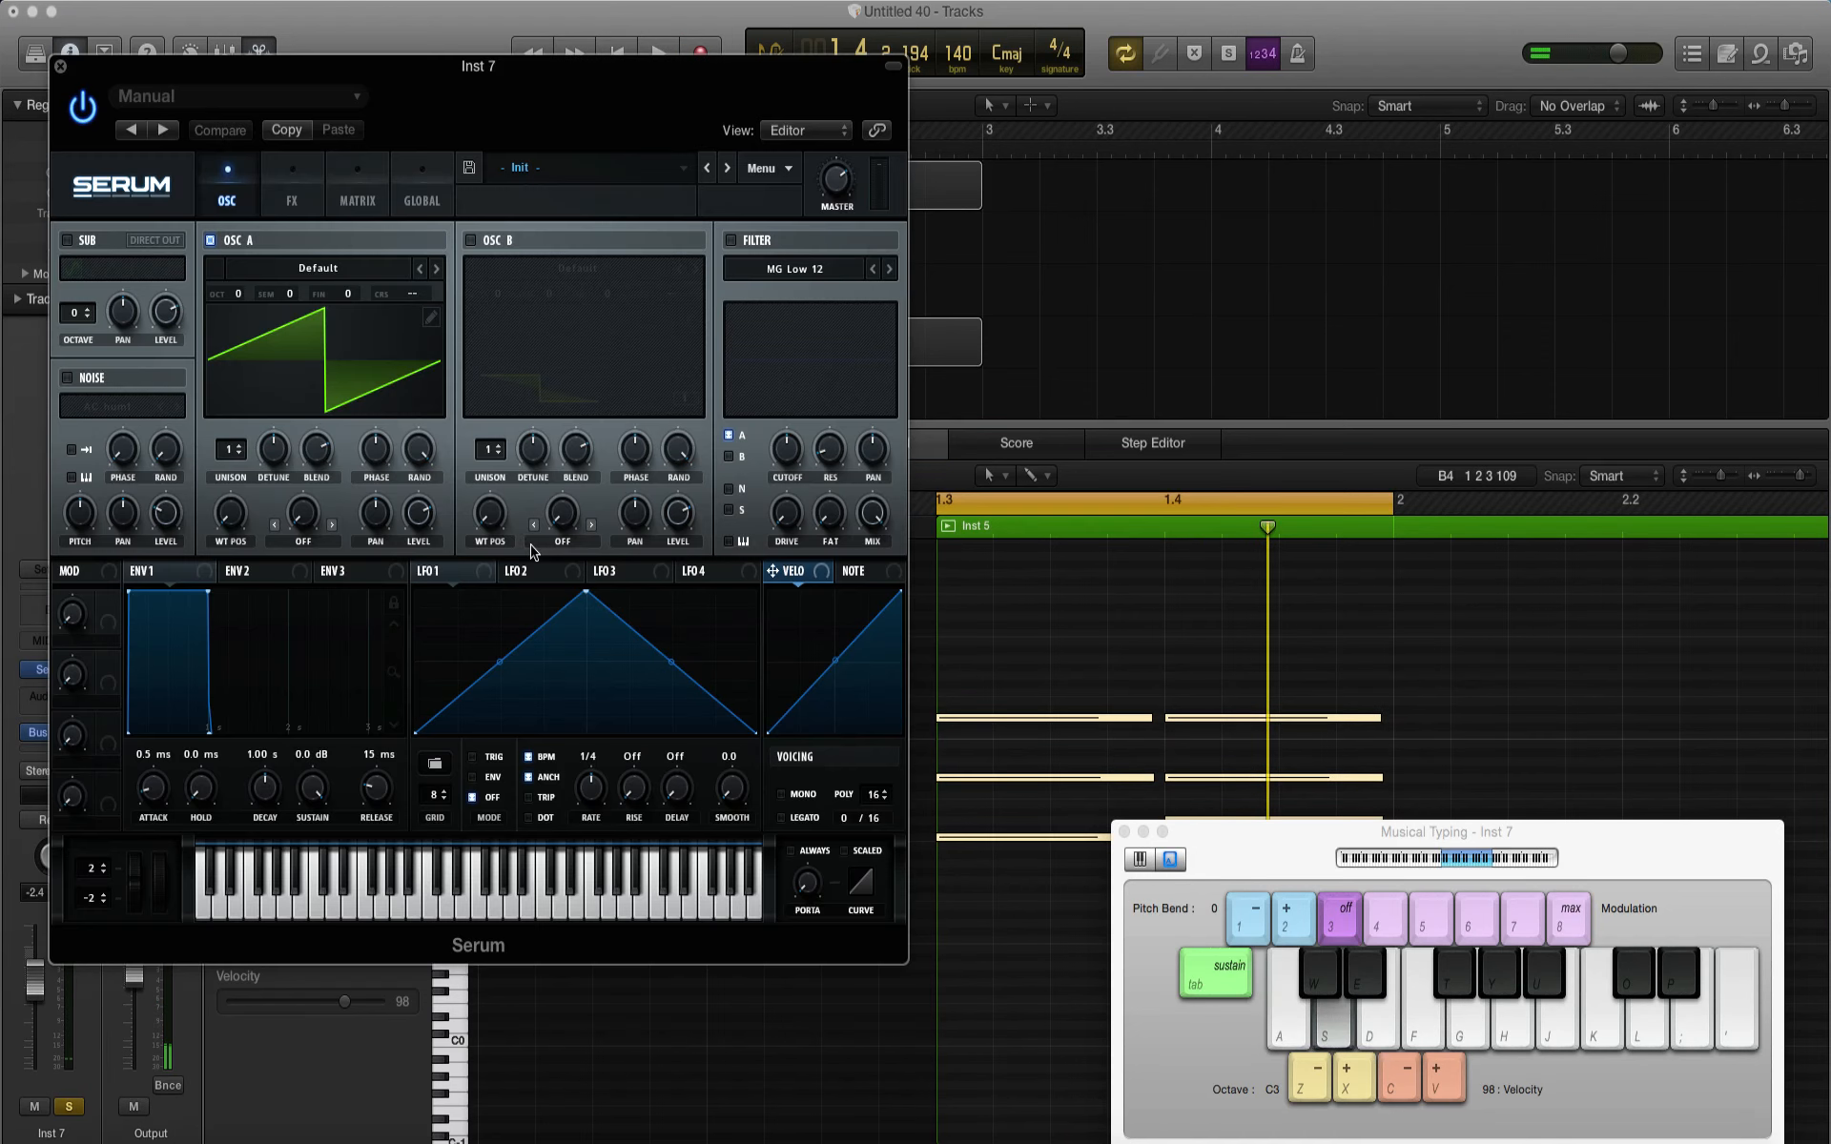
left_click_drag(312, 456, 312, 464)
left_click(235, 438)
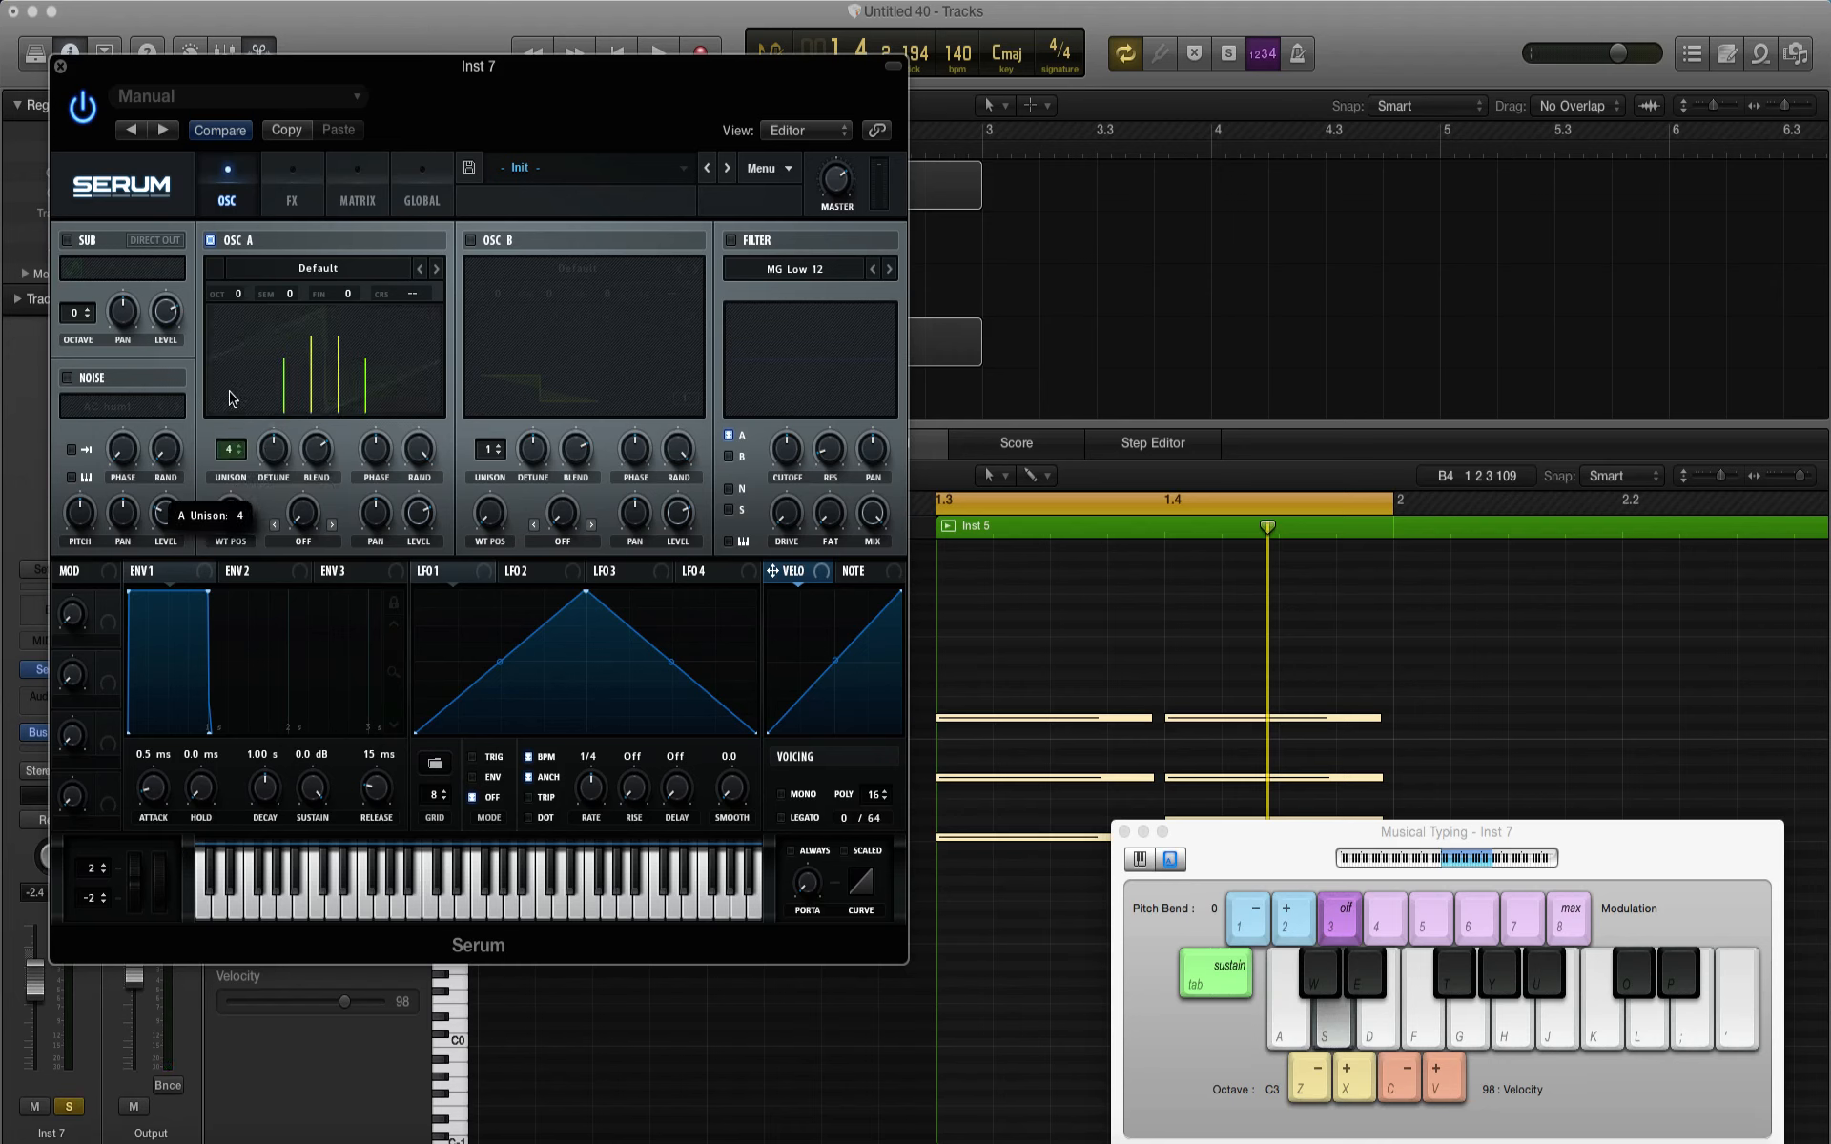
left_click_drag(229, 388, 228, 378)
Step: Adjust oscillator A's unison blend and set its detune to 0.10 while auditioning the chords
key("space")
left_click_drag(274, 450, 274, 469)
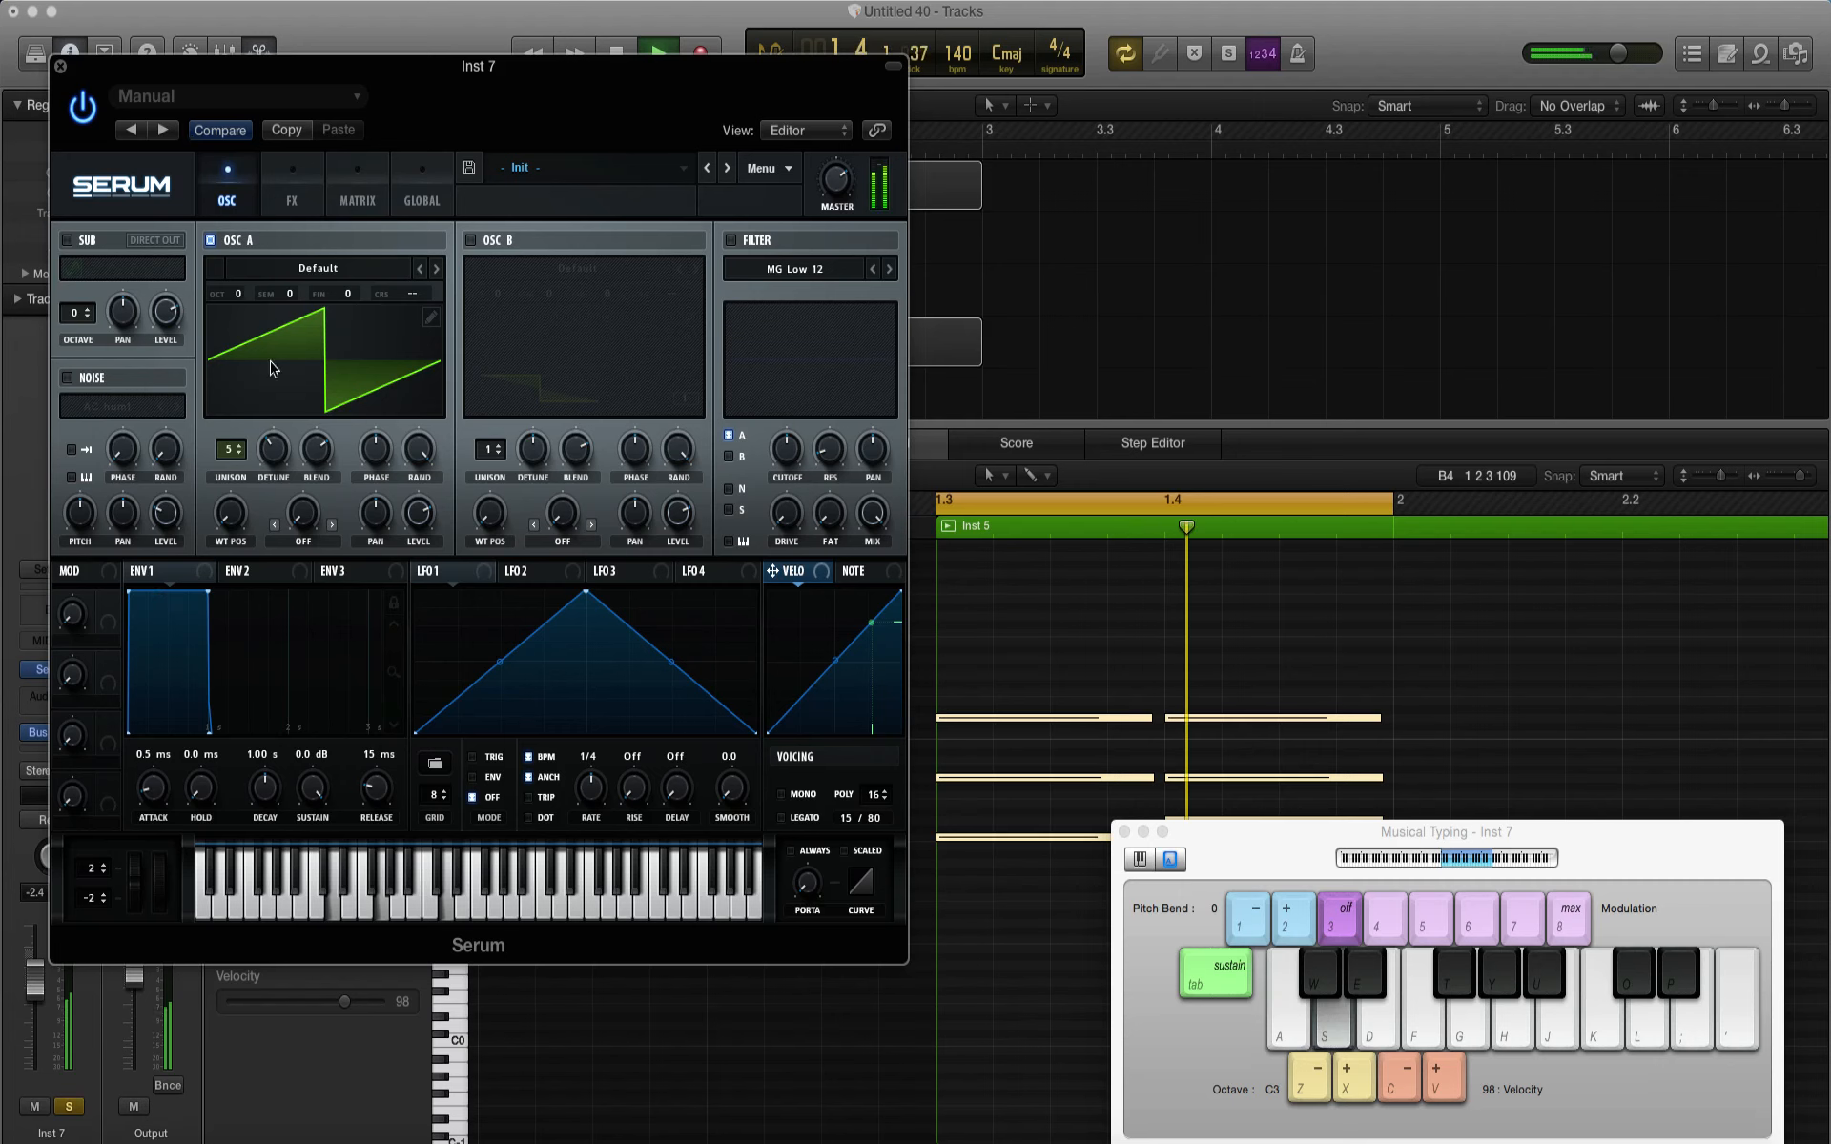
key("space")
left_click(317, 440)
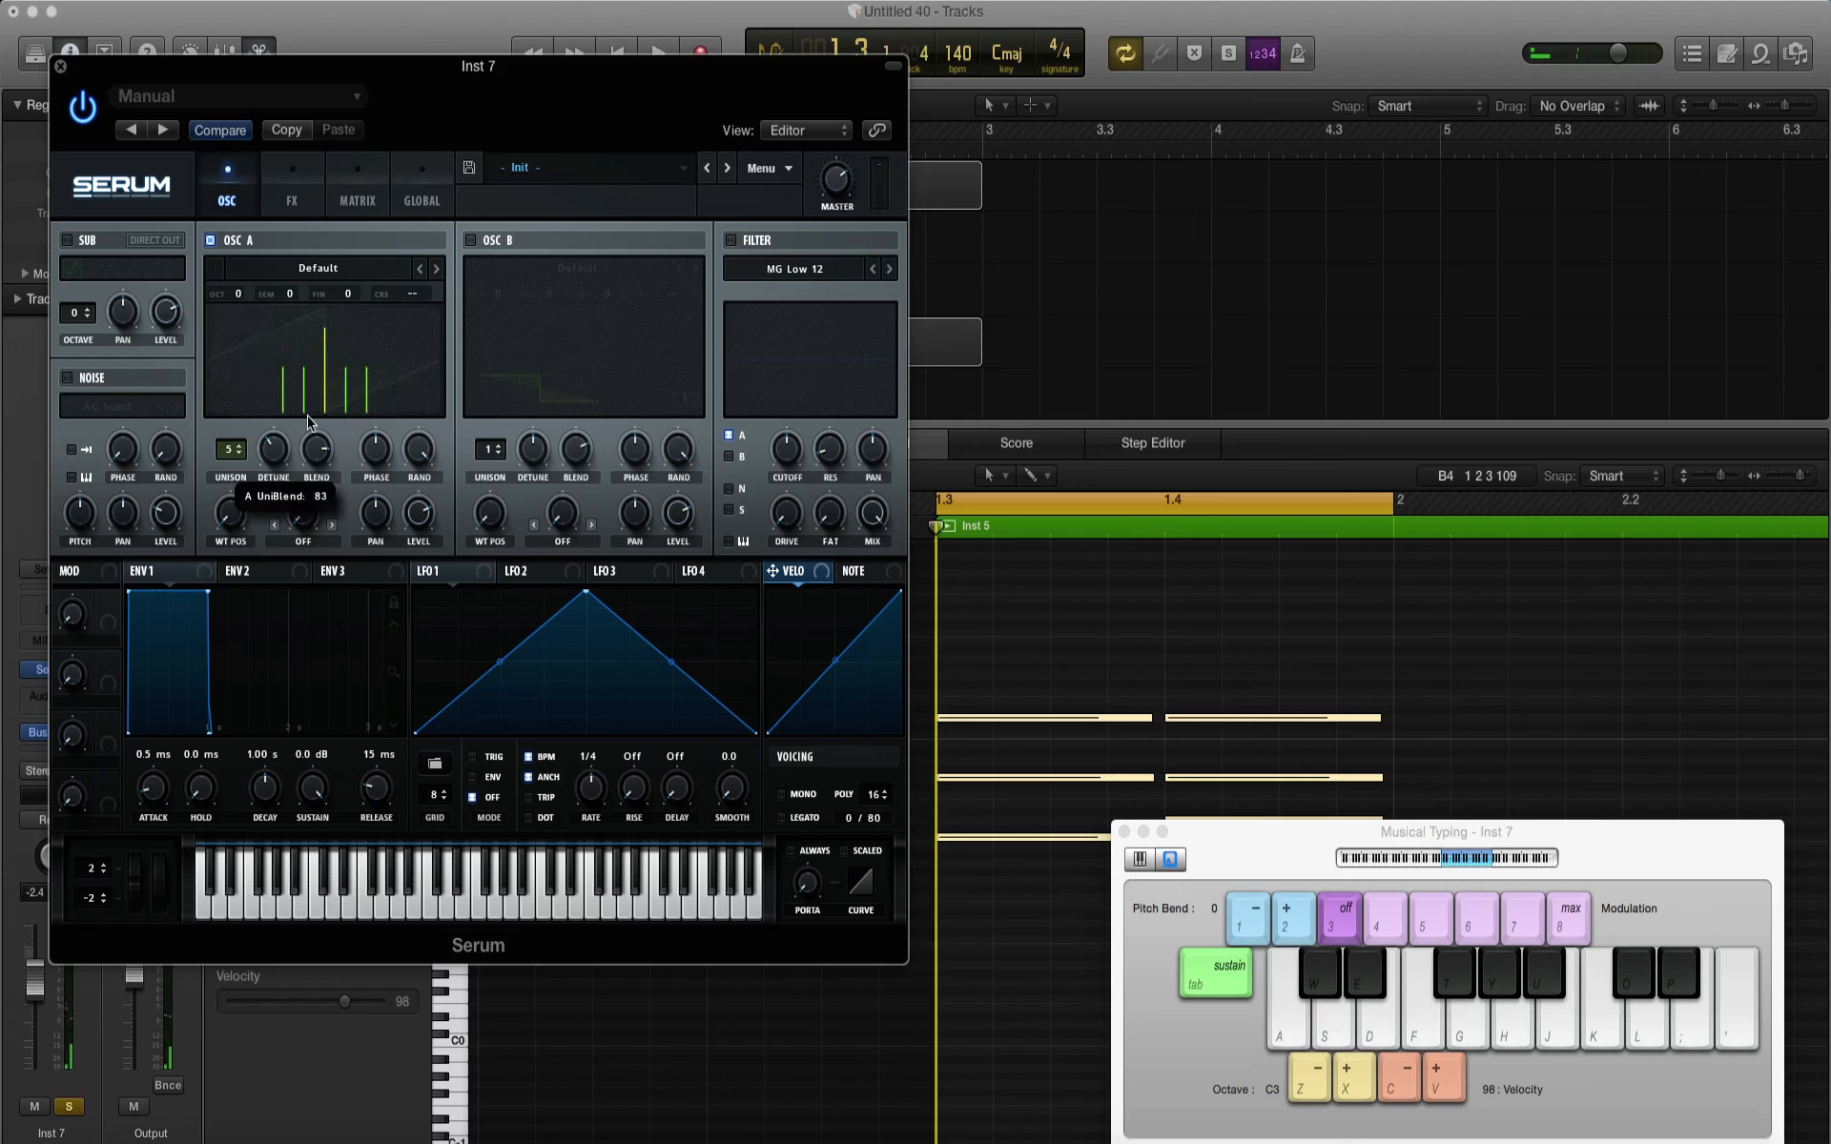
key("space")
left_click_drag(307, 417, 273, 460)
key("space")
key("space")
key("space")
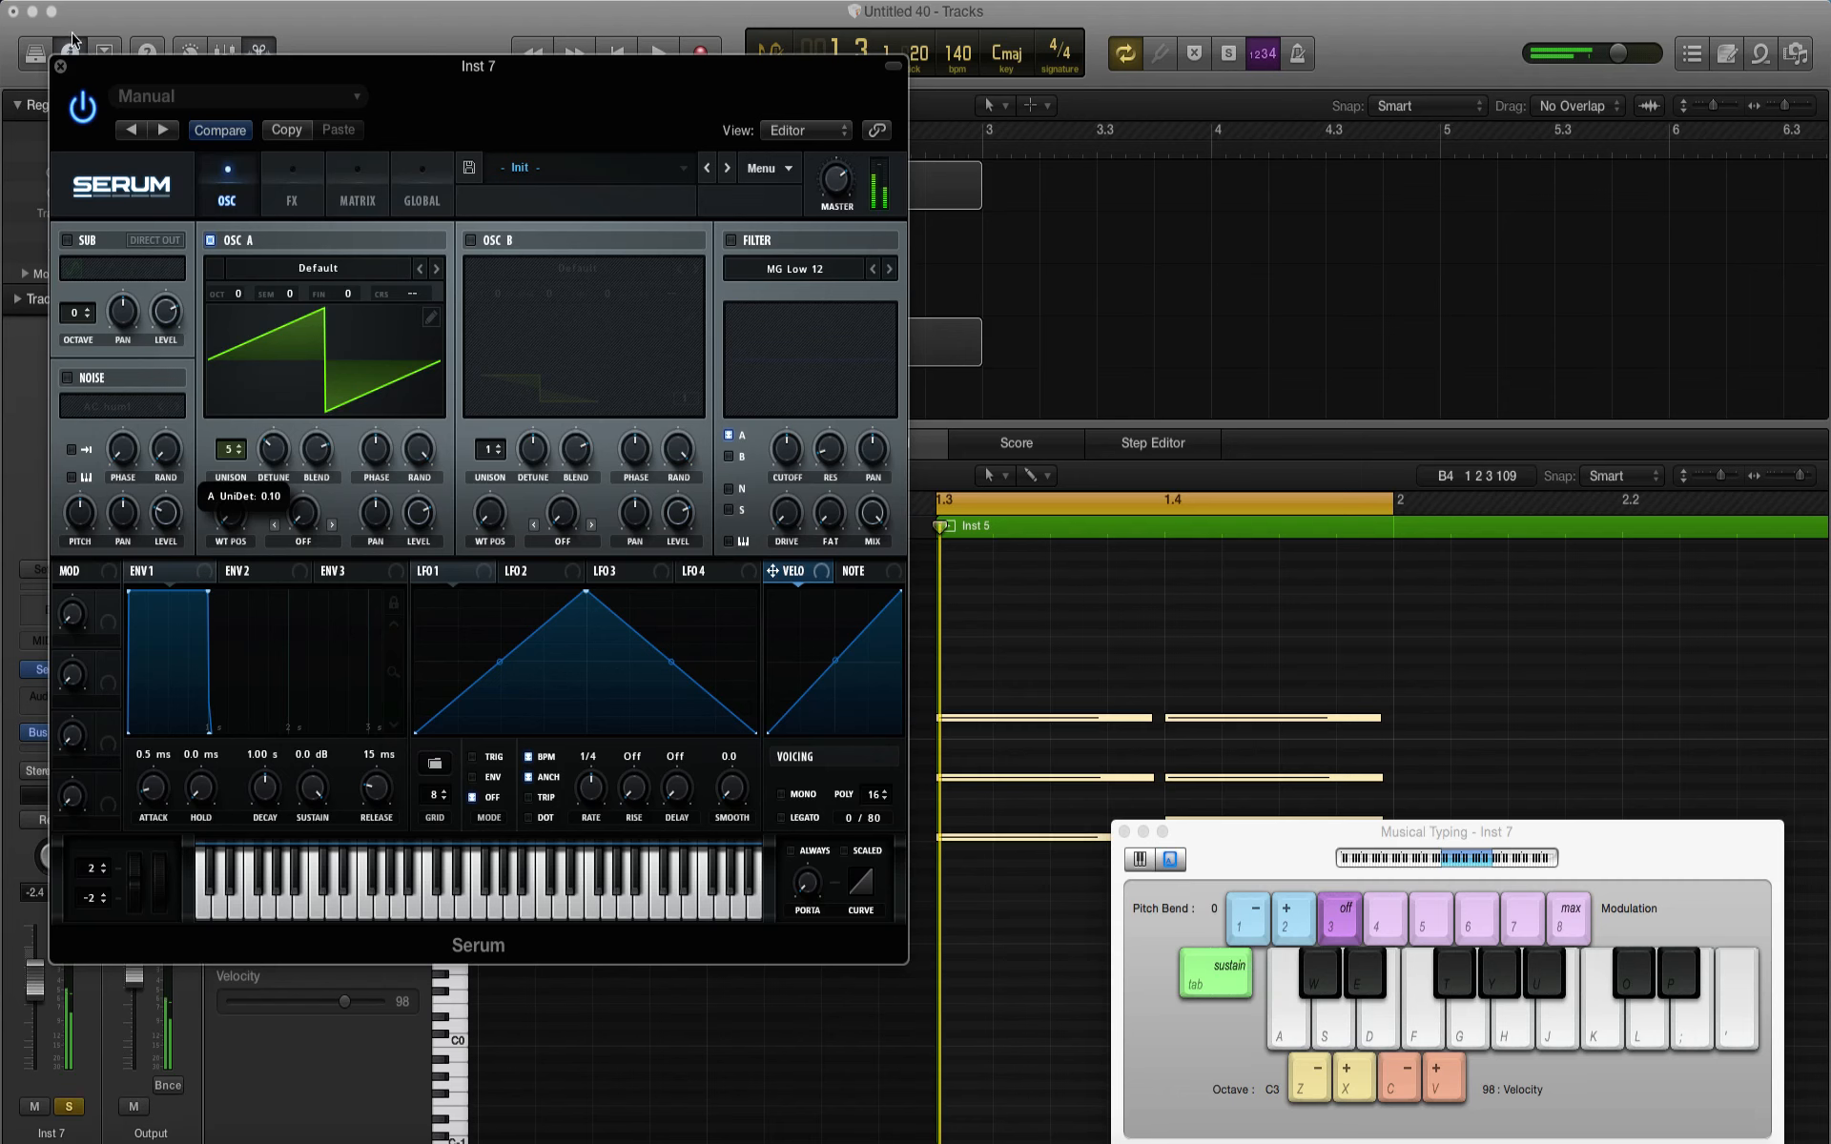
left_click(60, 66)
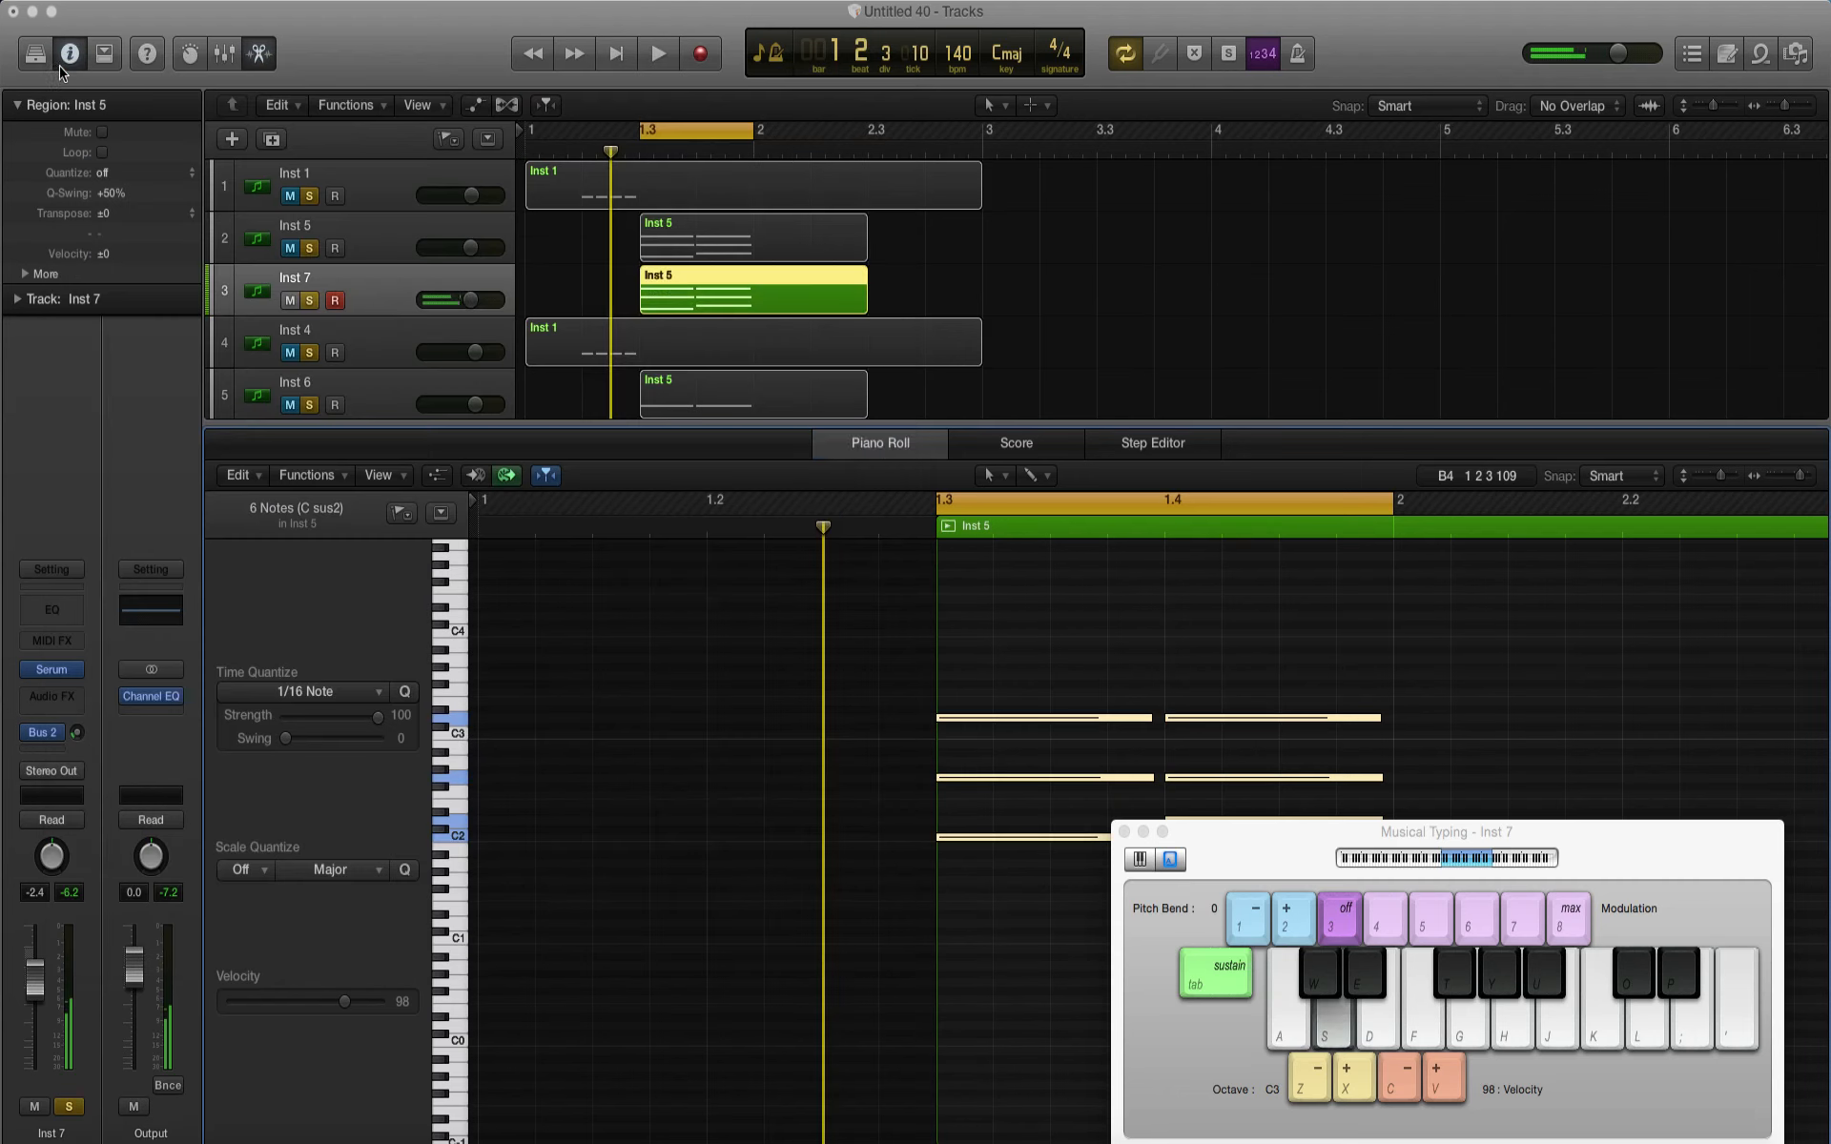
Step: Audition the Inst 5 and Inst 7 chords together, with Inst 5 unmuted only for the comparison
left_click(290, 248)
key("space")
key("space")
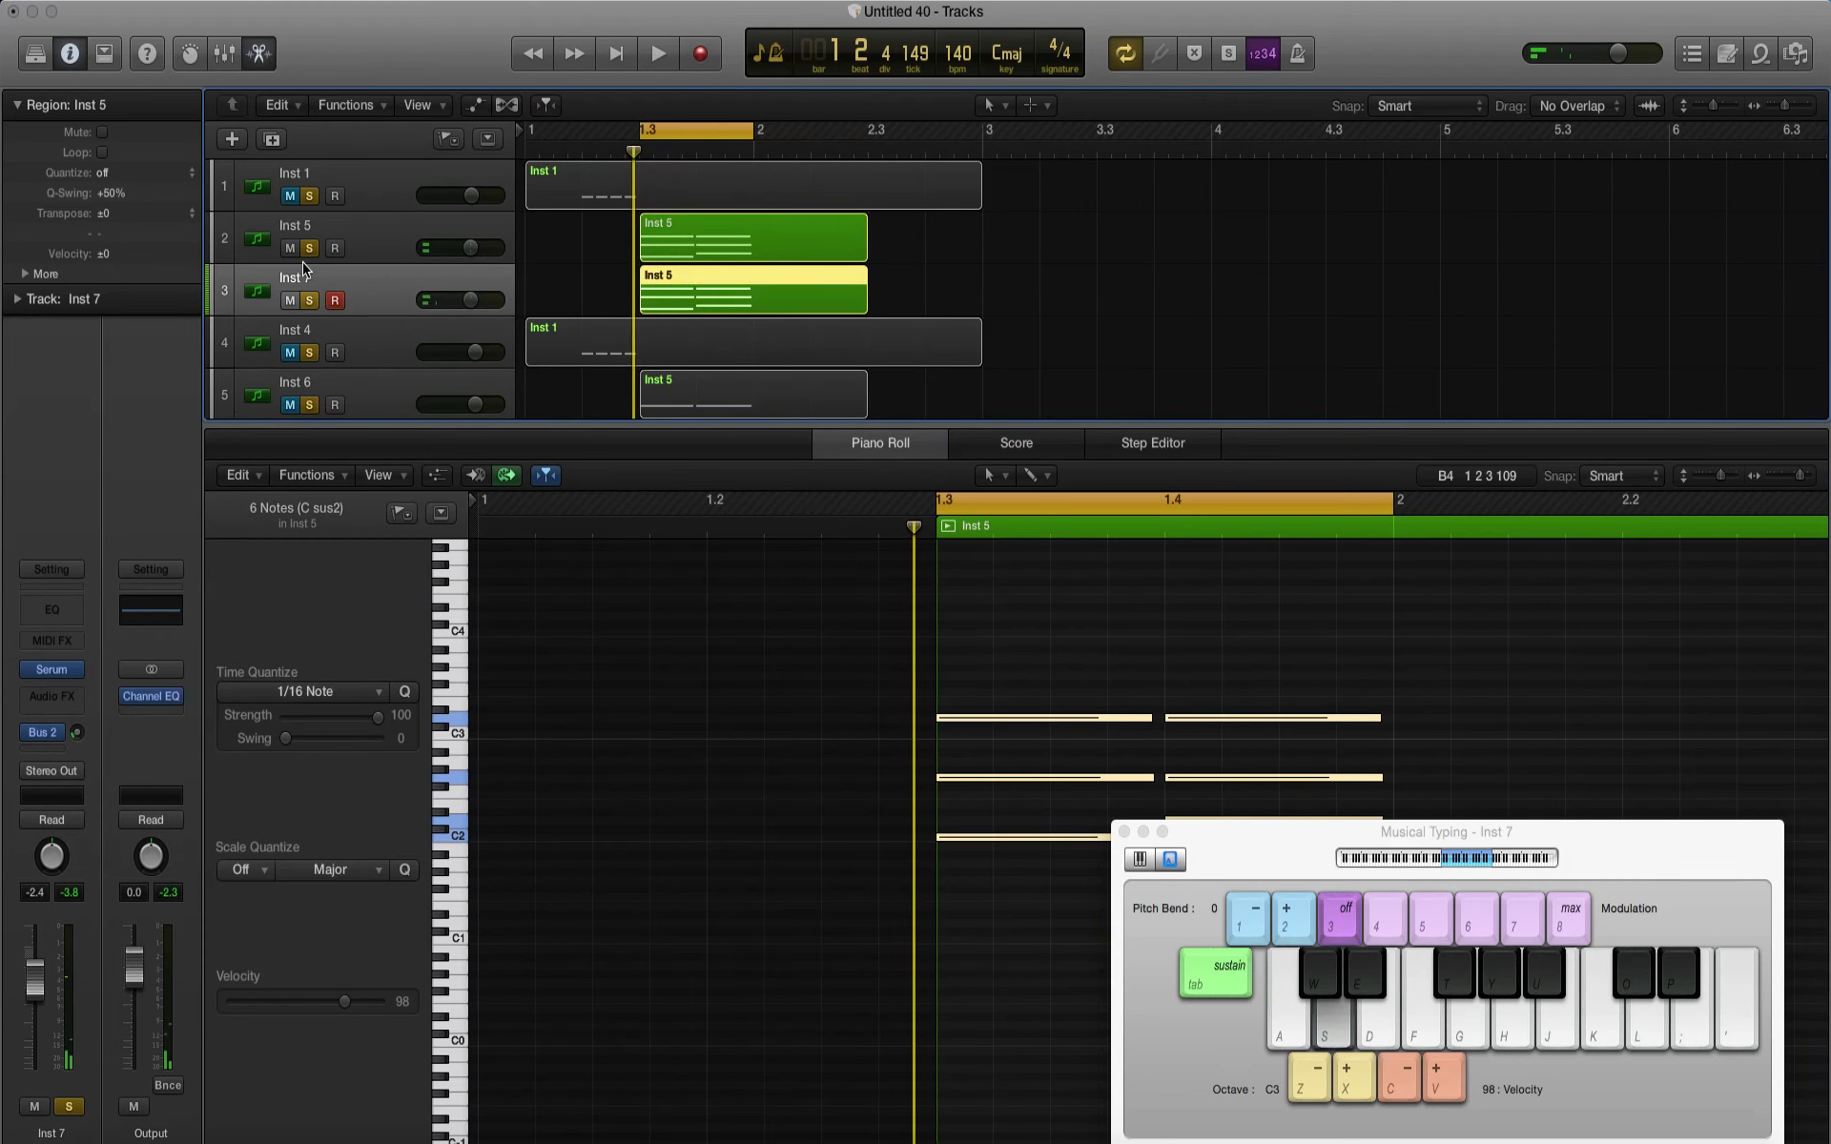
left_click(290, 250)
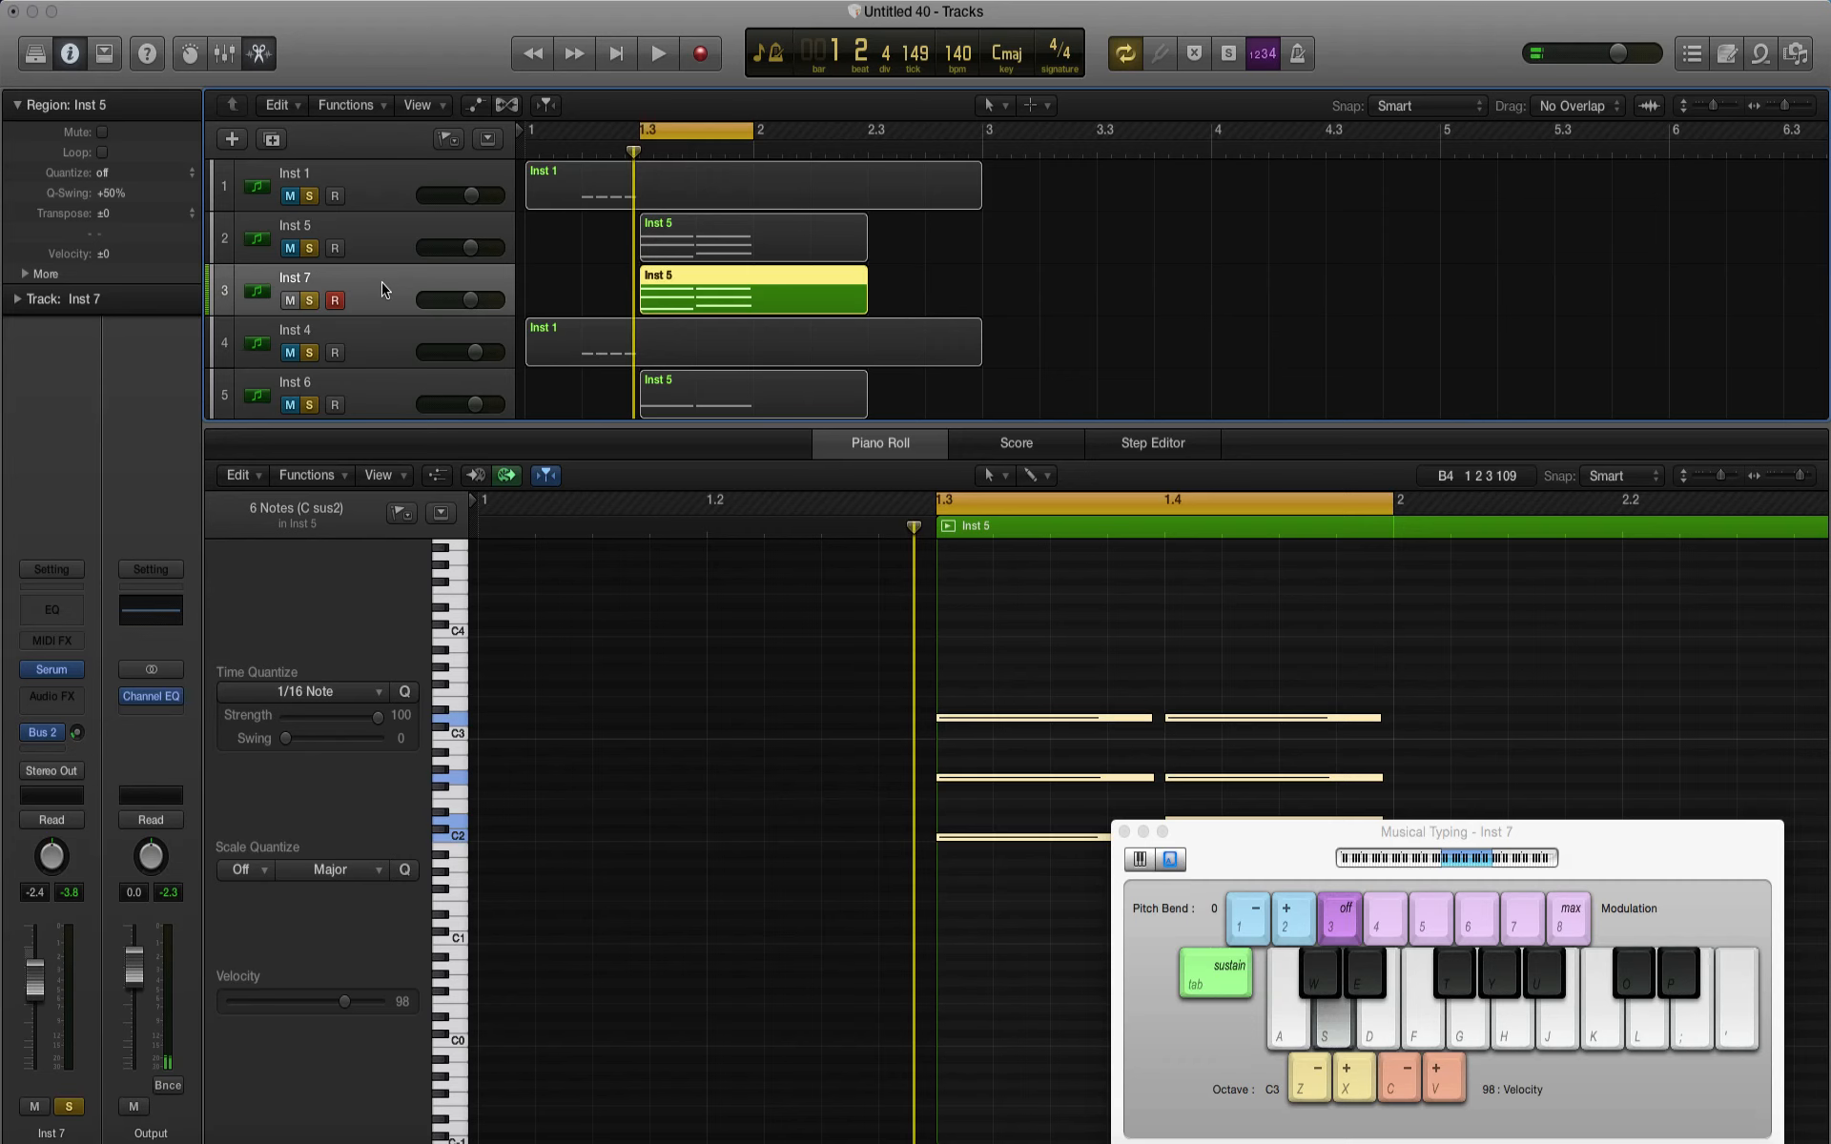
Step: Duplicate the Inst 7 track and copy its chord region onto the new Inst 8 track
key("super+d")
scroll(863, 311, "down", 2)
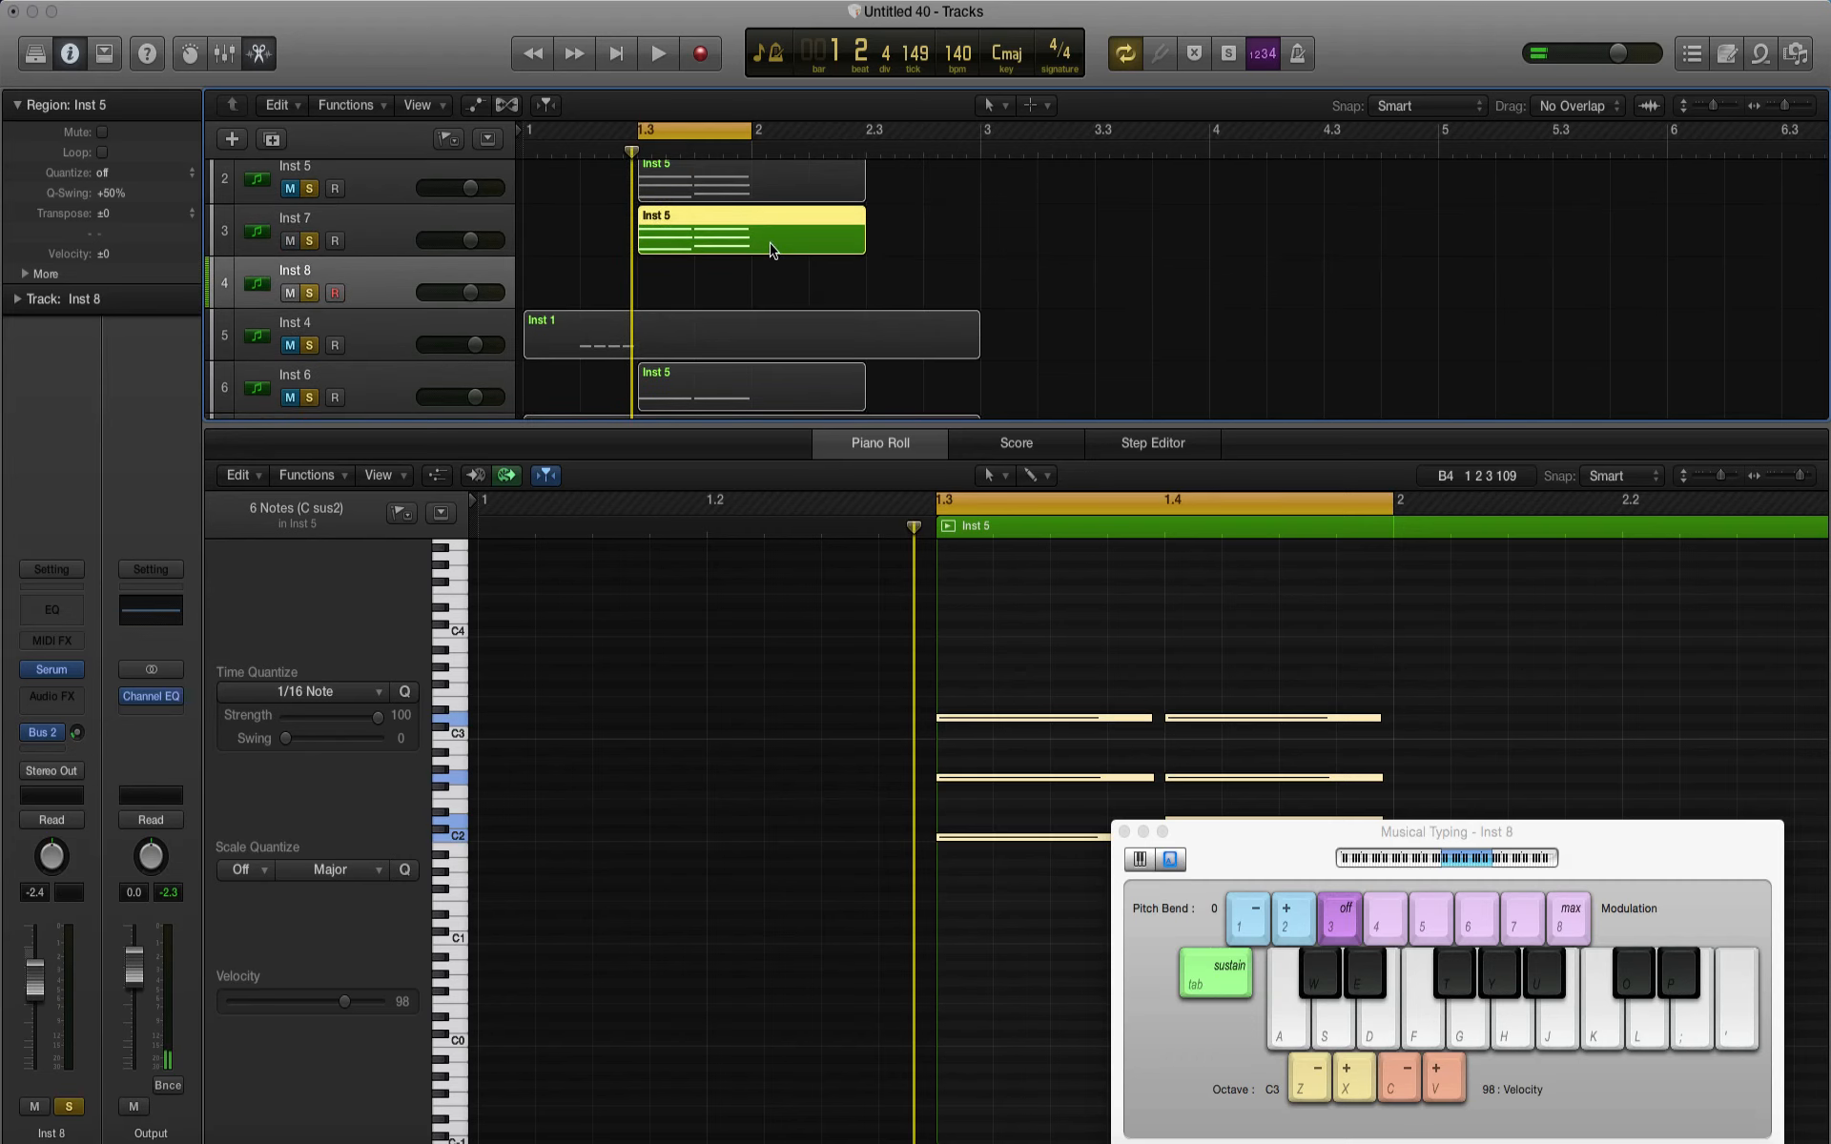
left_click_drag(770, 250, 770, 302)
scroll(1190, 686, "left", 5)
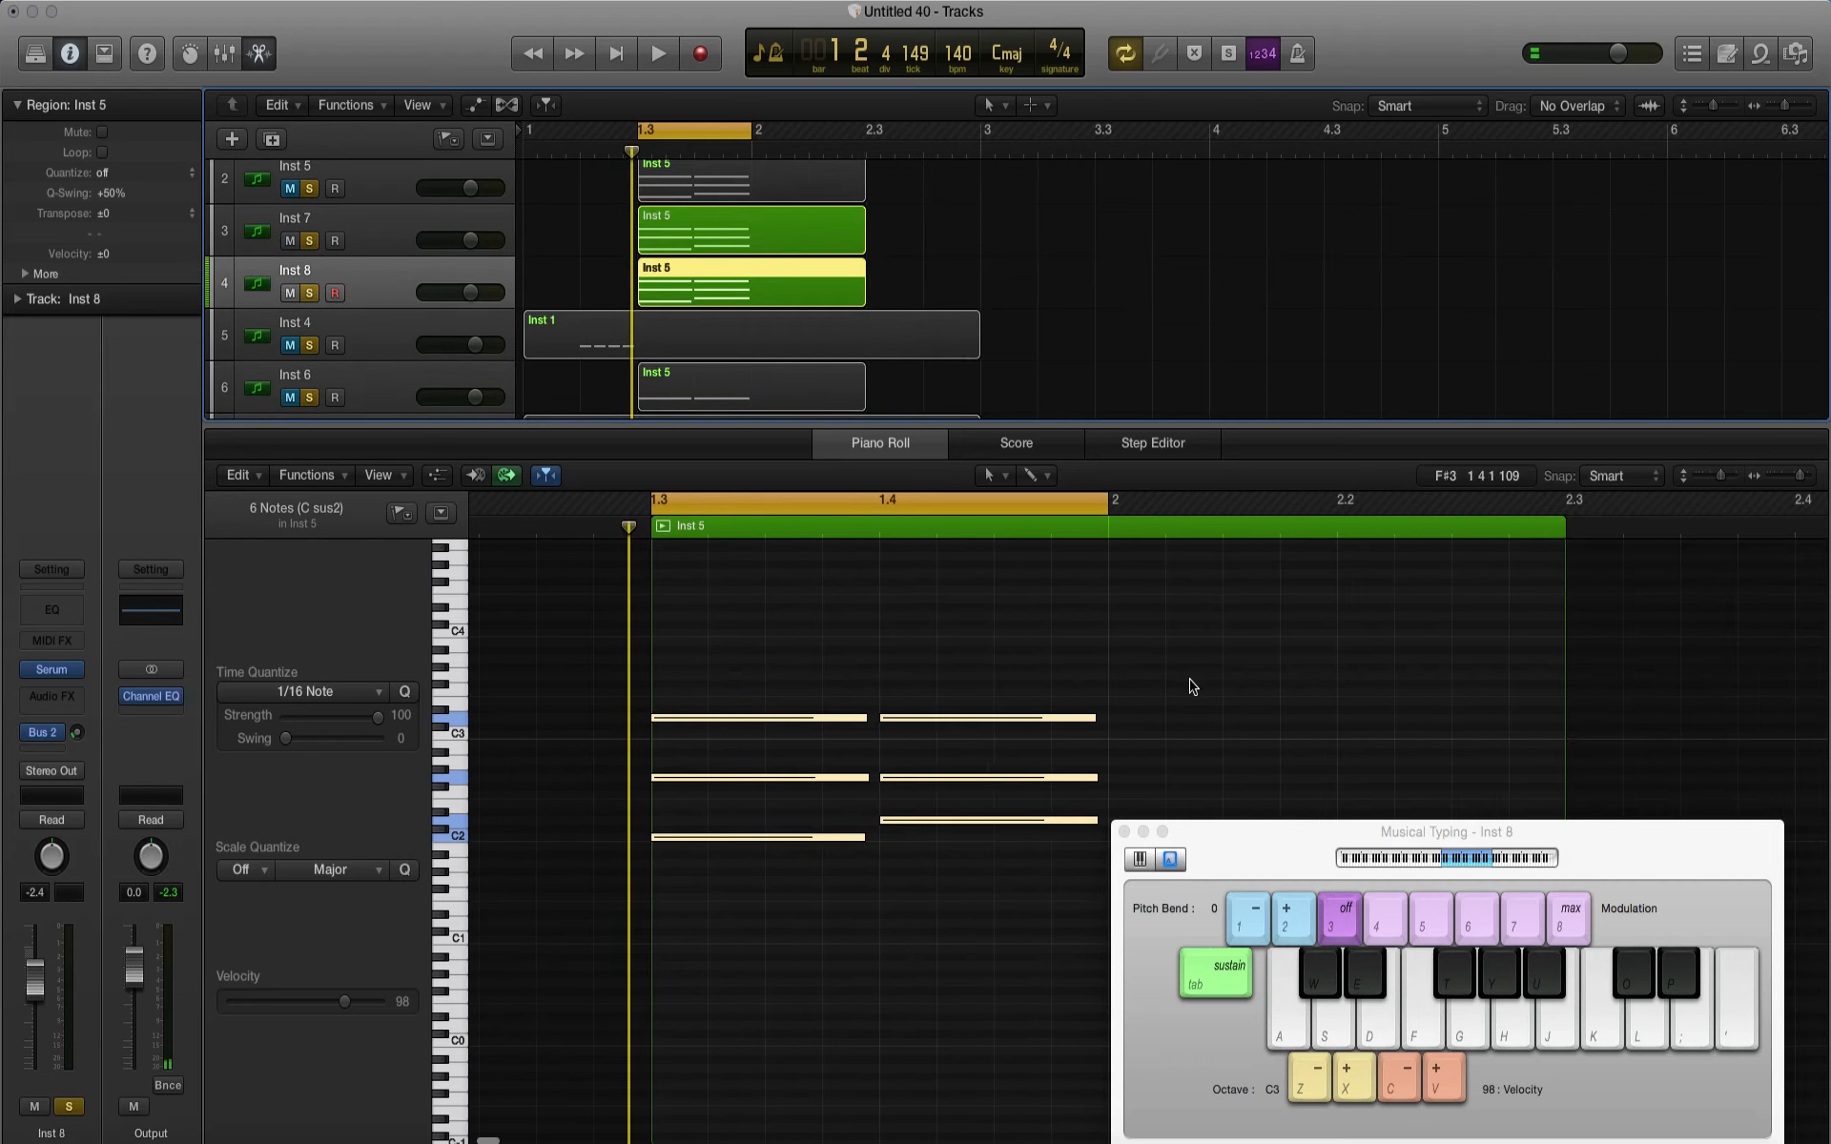
Step: Delete the upper two notes of both chords in the Inst 8 region, keeping only the lowest notes
scroll(992, 777, "right", 3)
left_click_drag(1077, 803, 687, 713)
key("Delete")
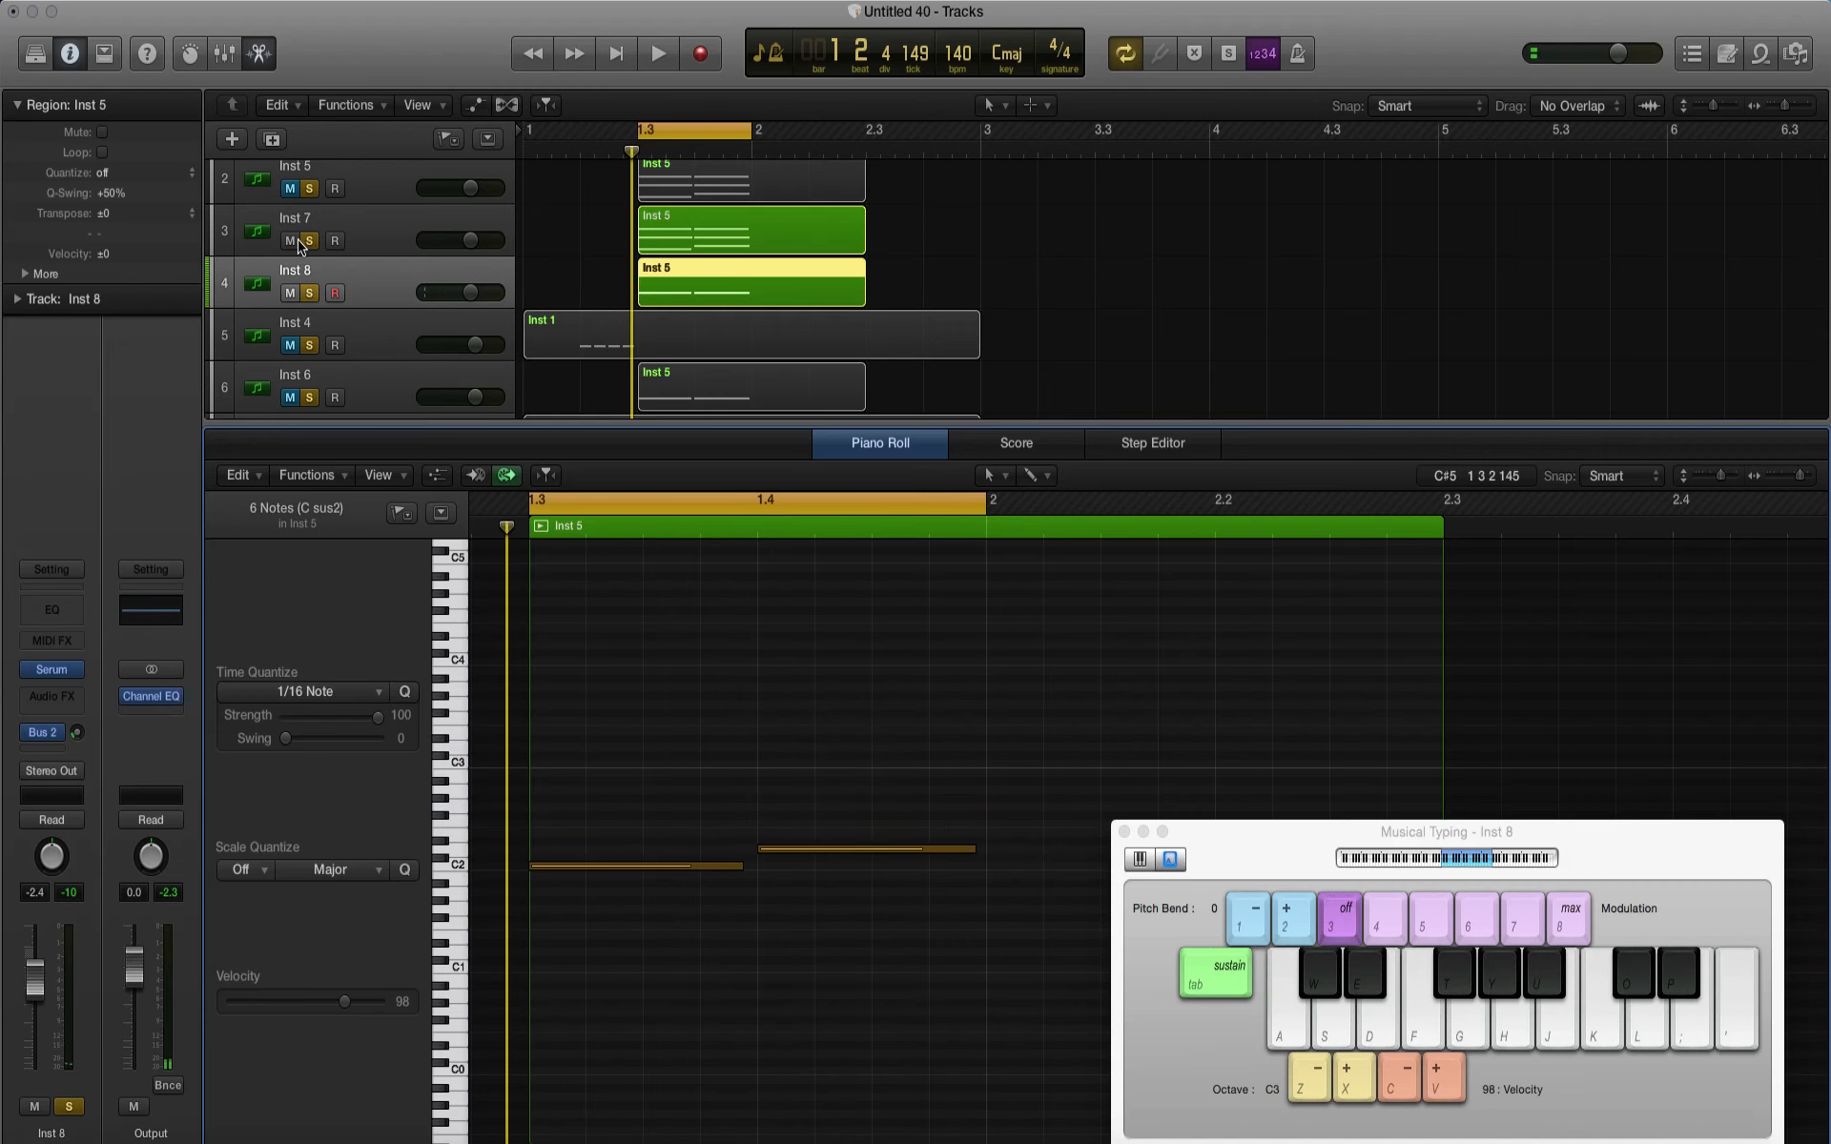
Step: With Inst 7 muted, set oscillator A in Inst 8's Serum to 1 unison voice and enable the AC hum1 noise oscillator
left_click(306, 241)
key("space")
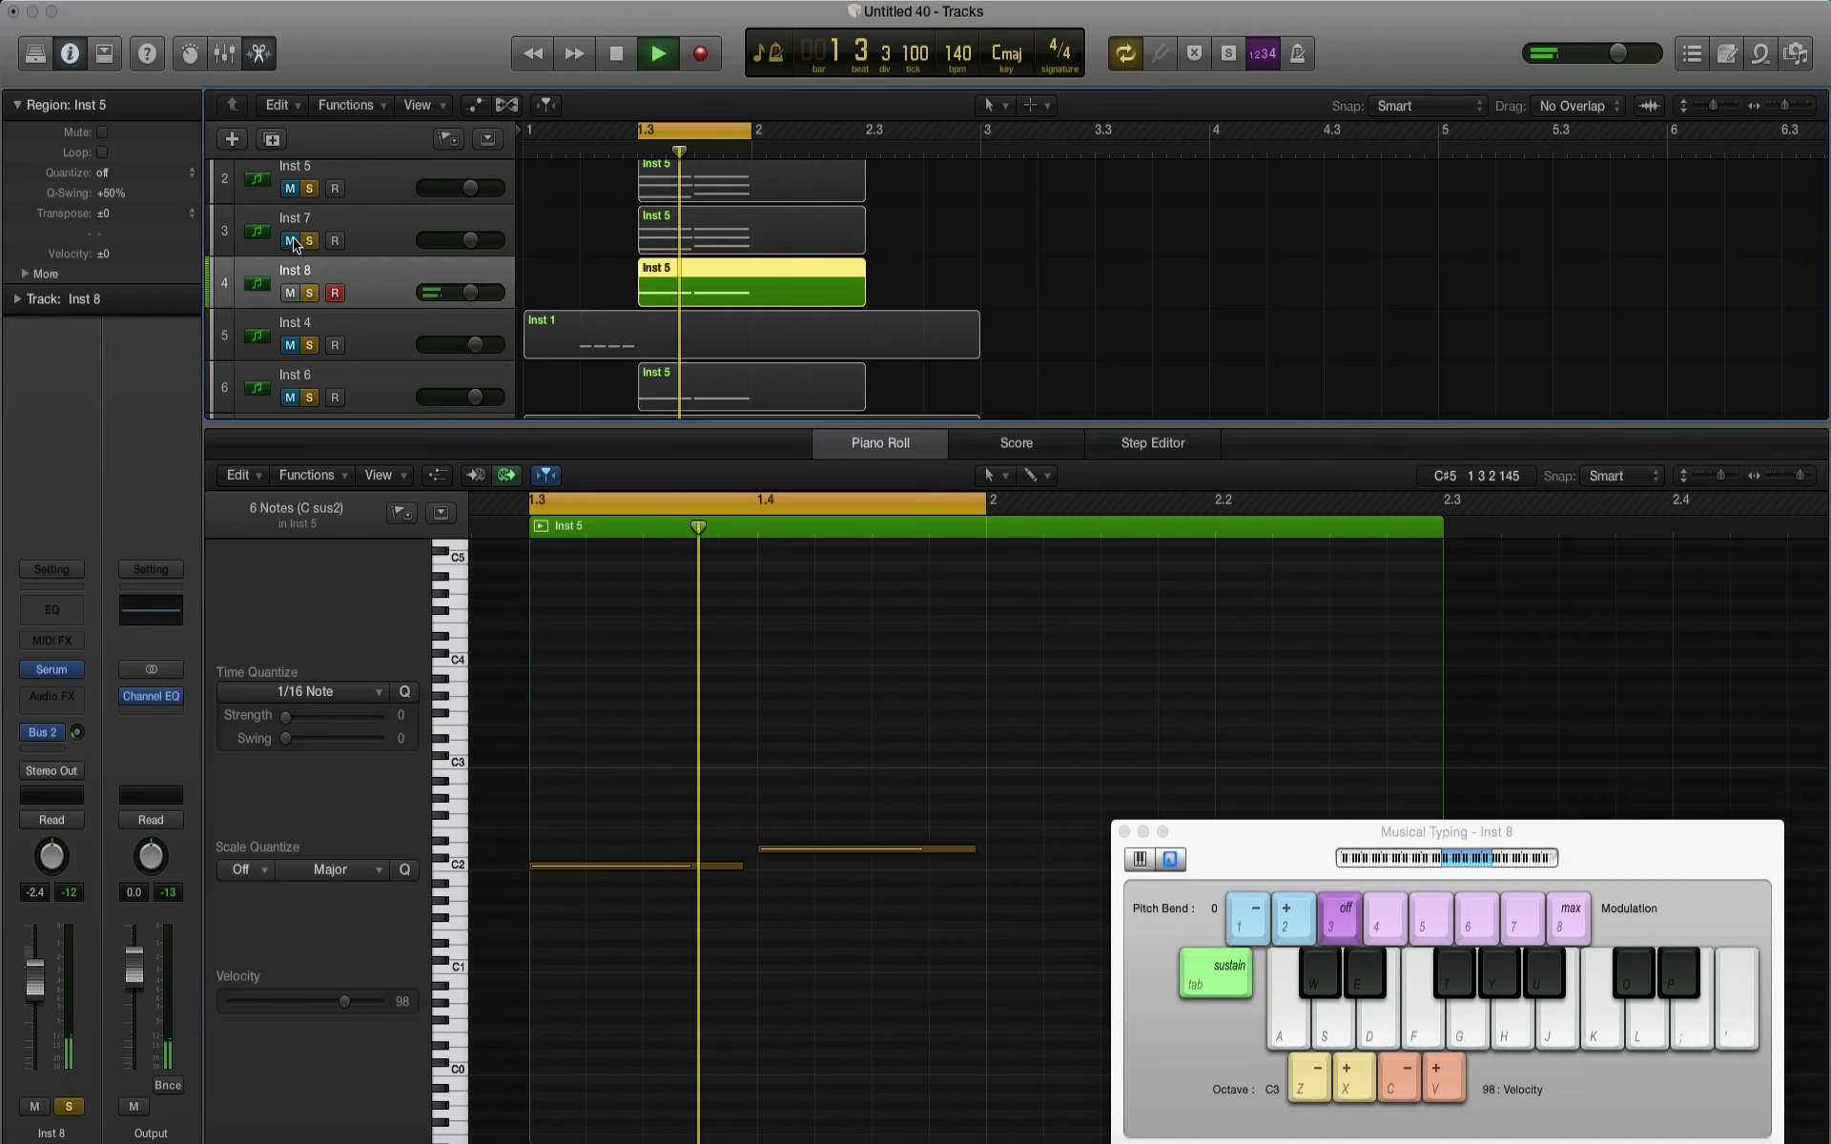
left_click(40, 671)
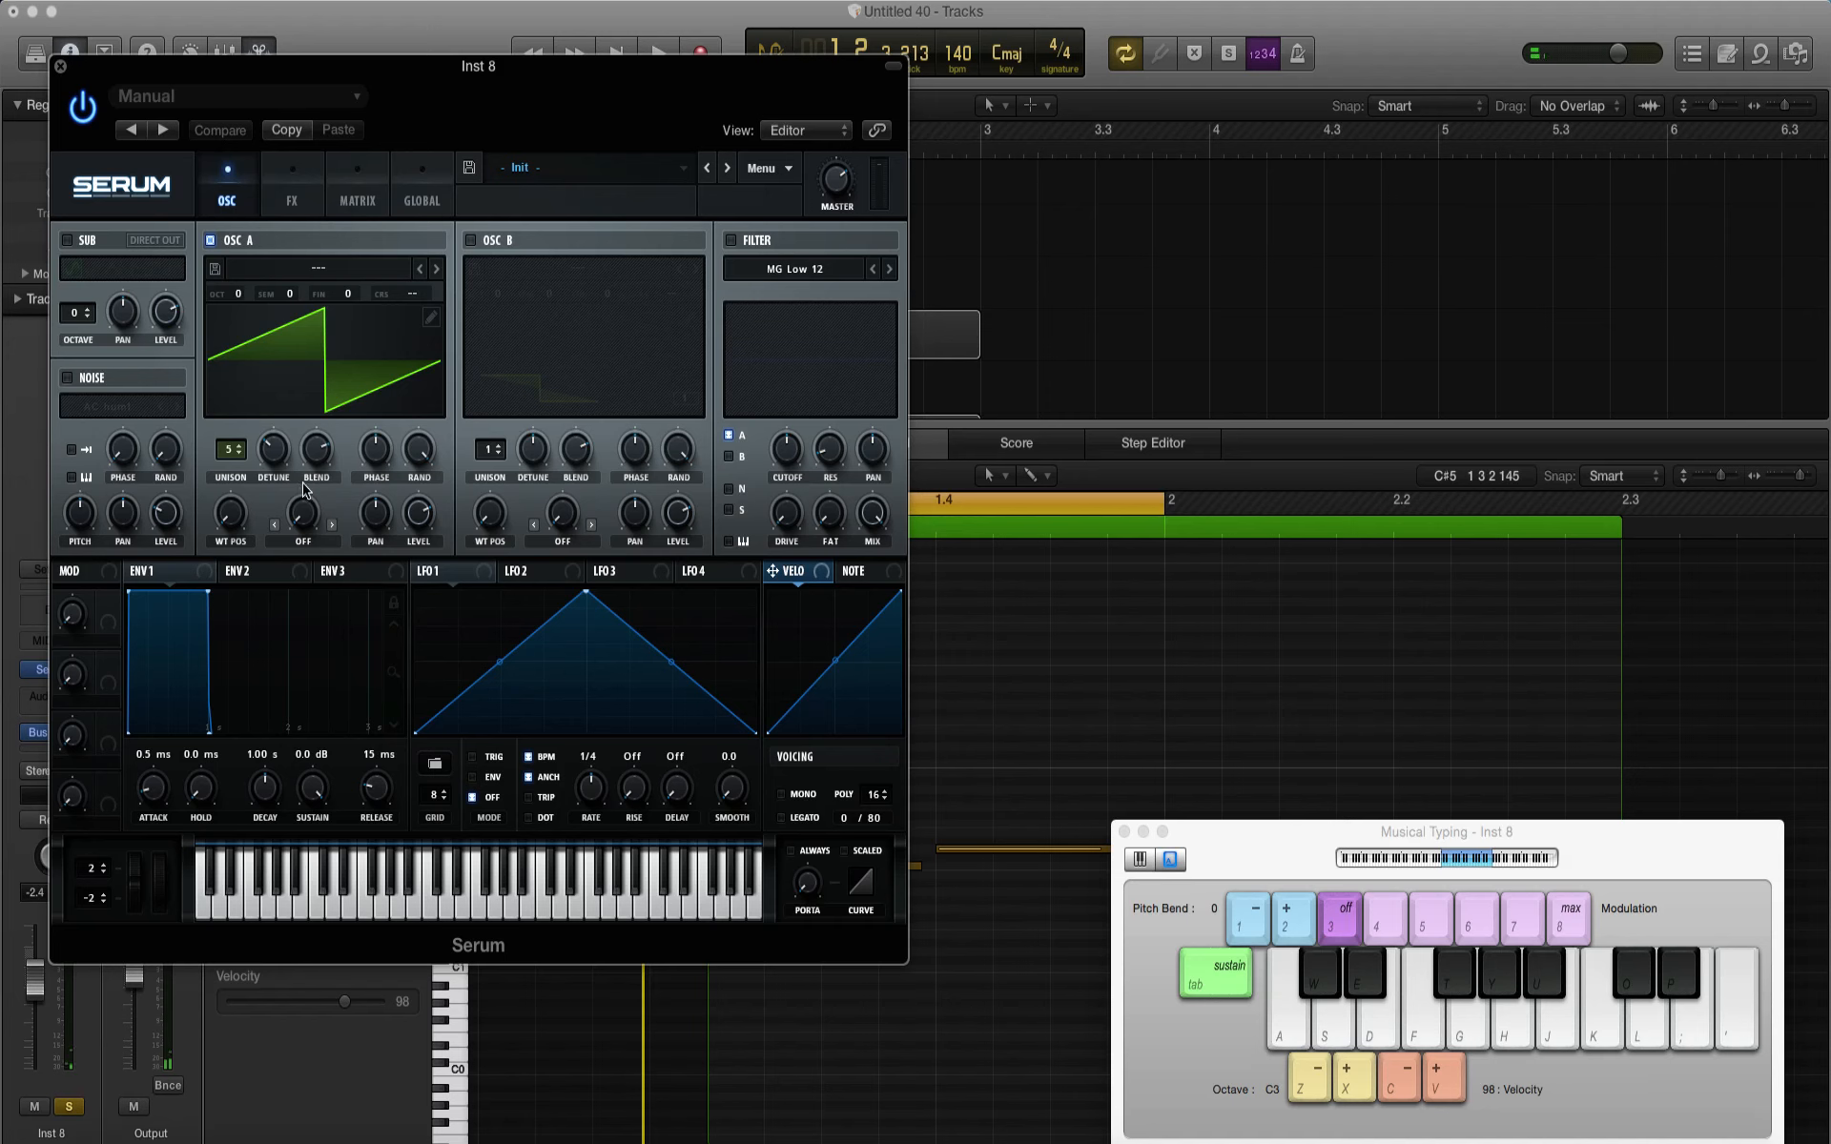
left_click_drag(222, 457, 212, 608)
key("space")
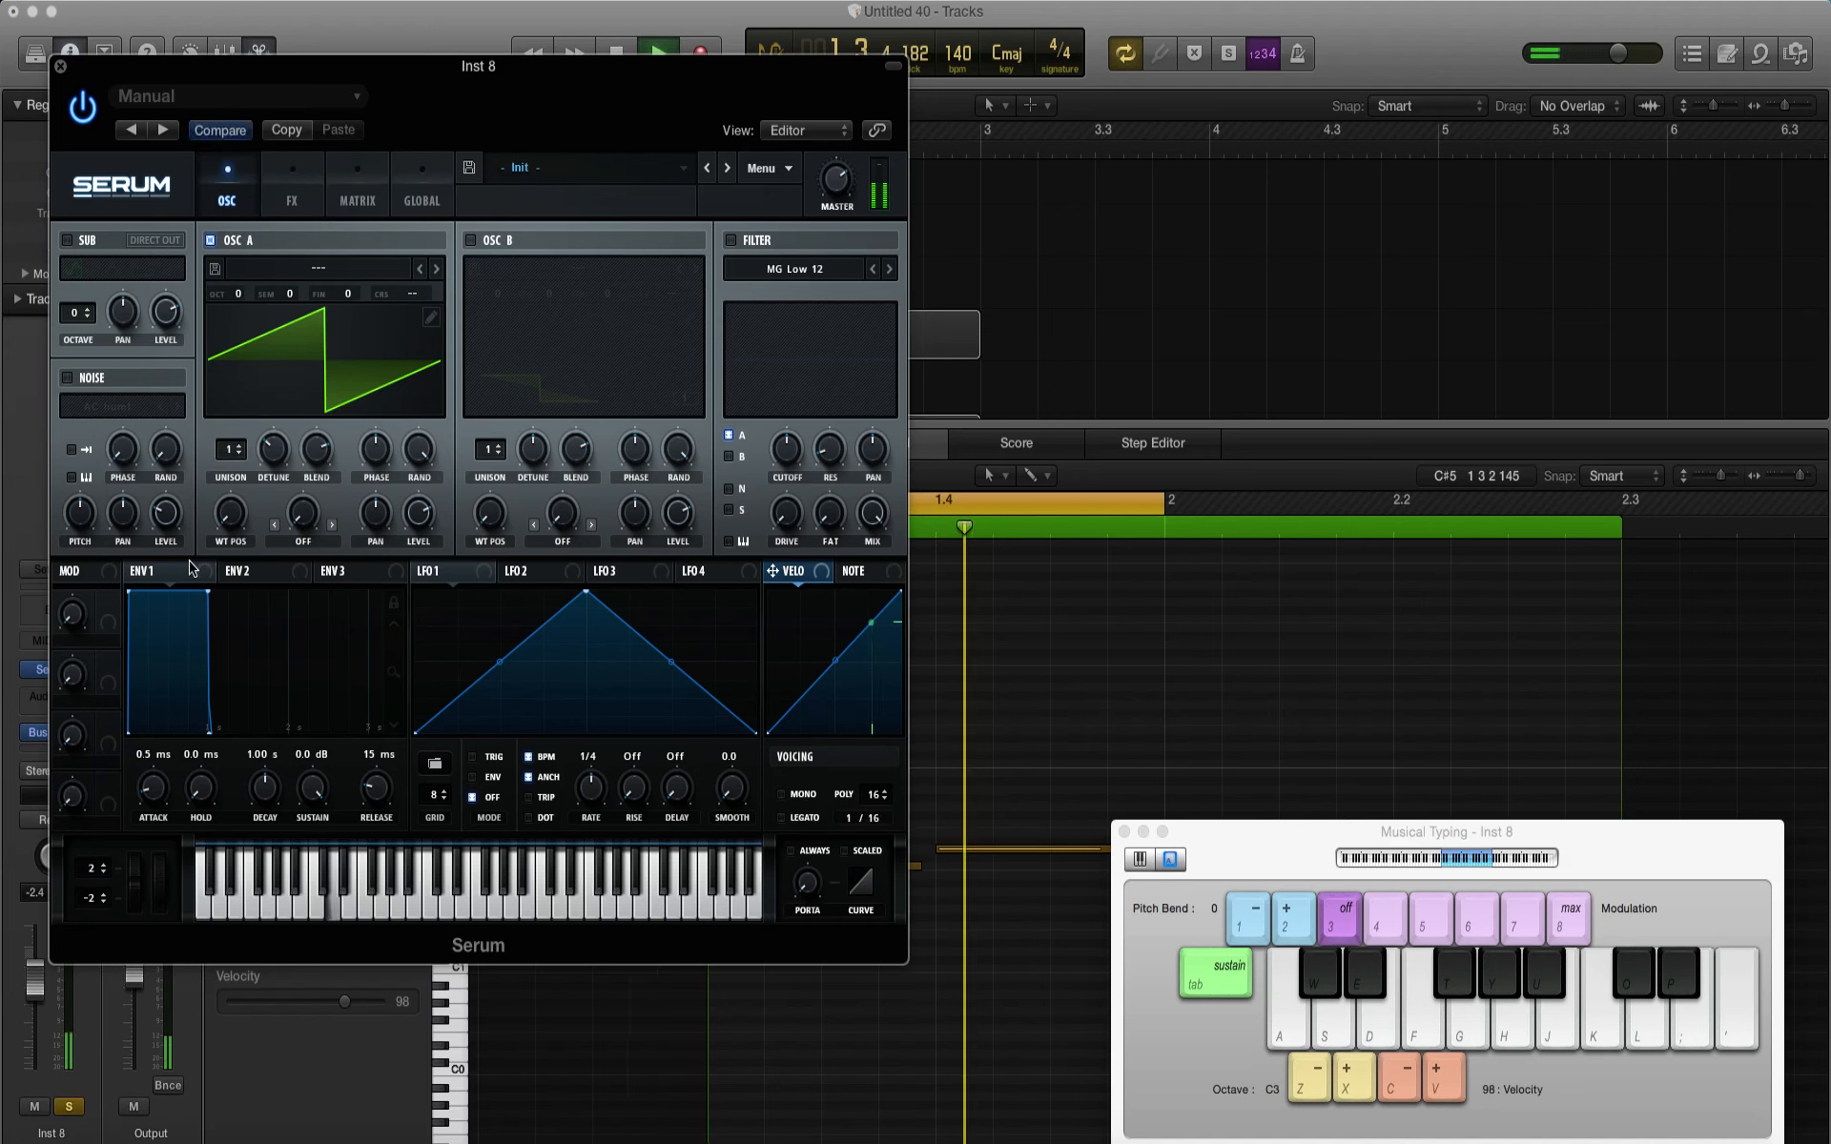
key("space")
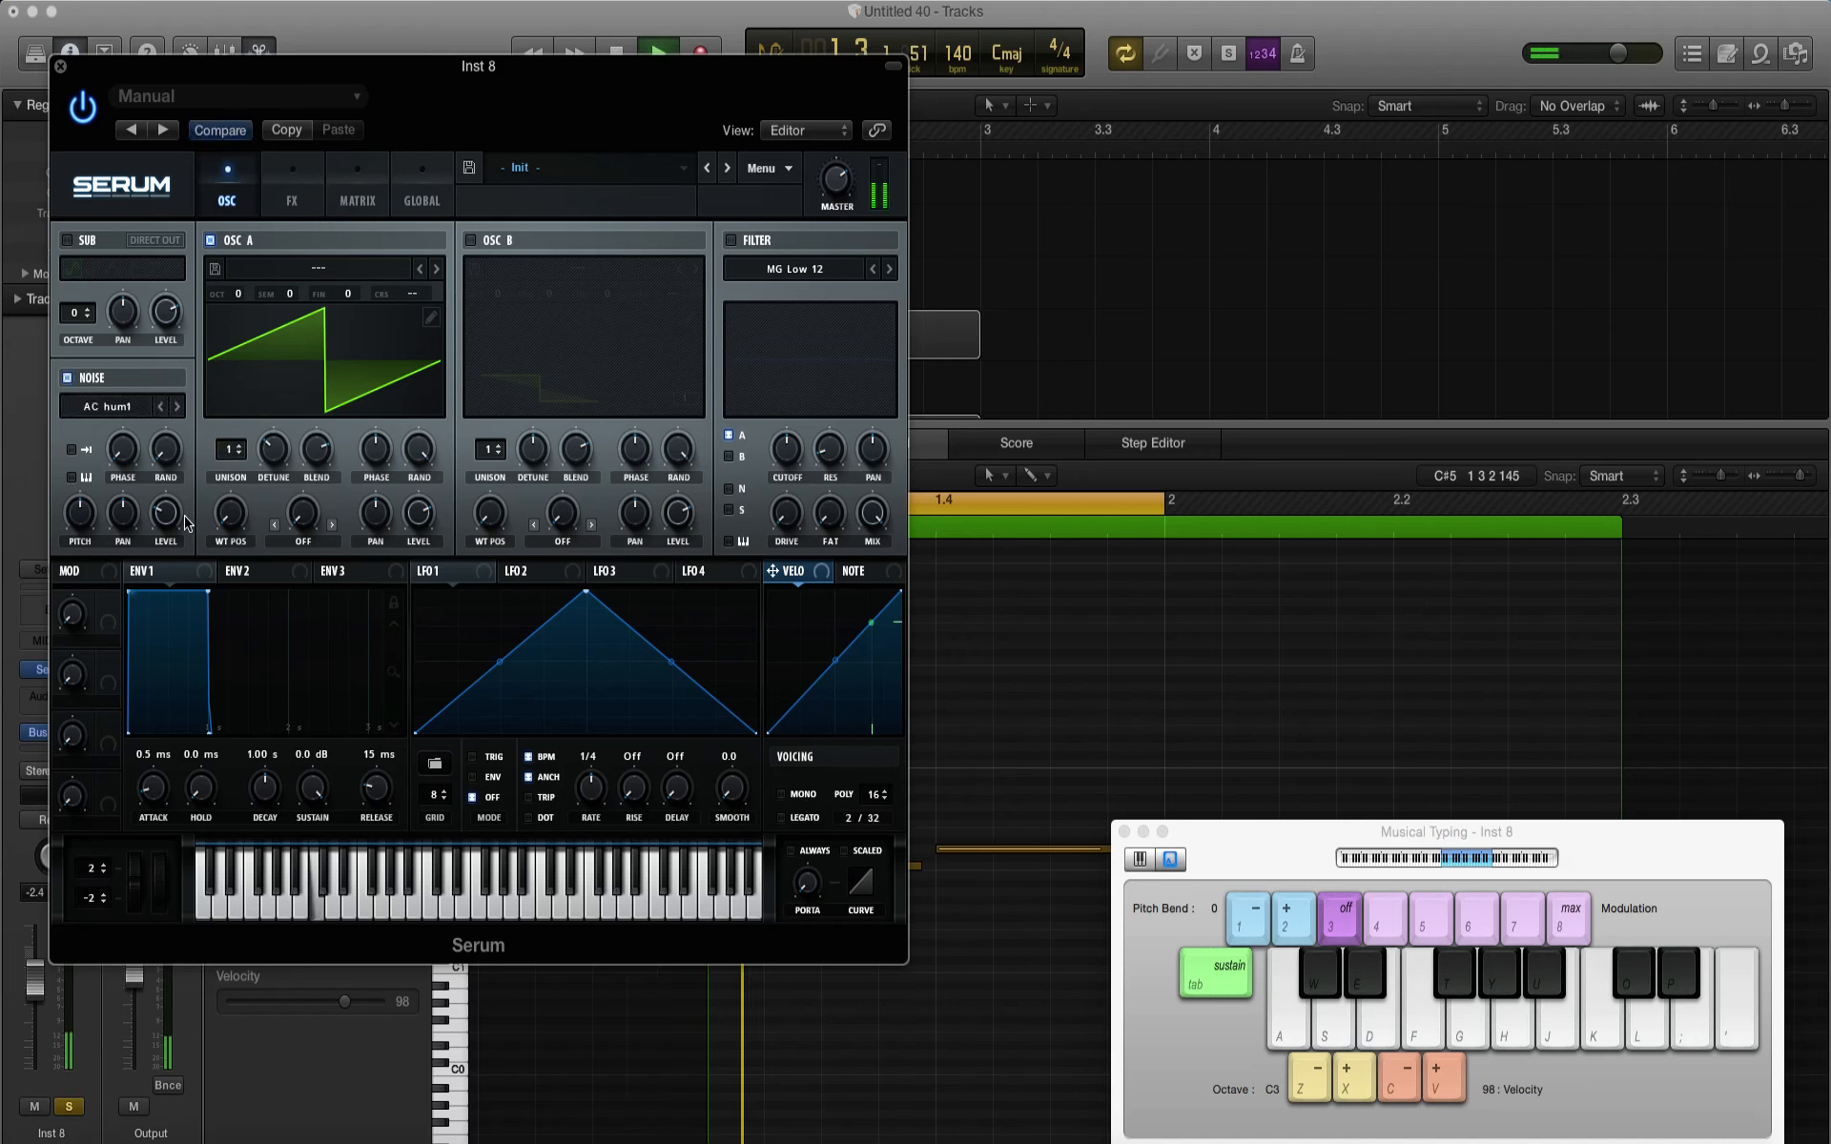
Step: Add Tube distortion to the Inst 8 patch with a pre-filter at 13290 Hz and Q 0.3, and raise the drive
left_click(287, 193)
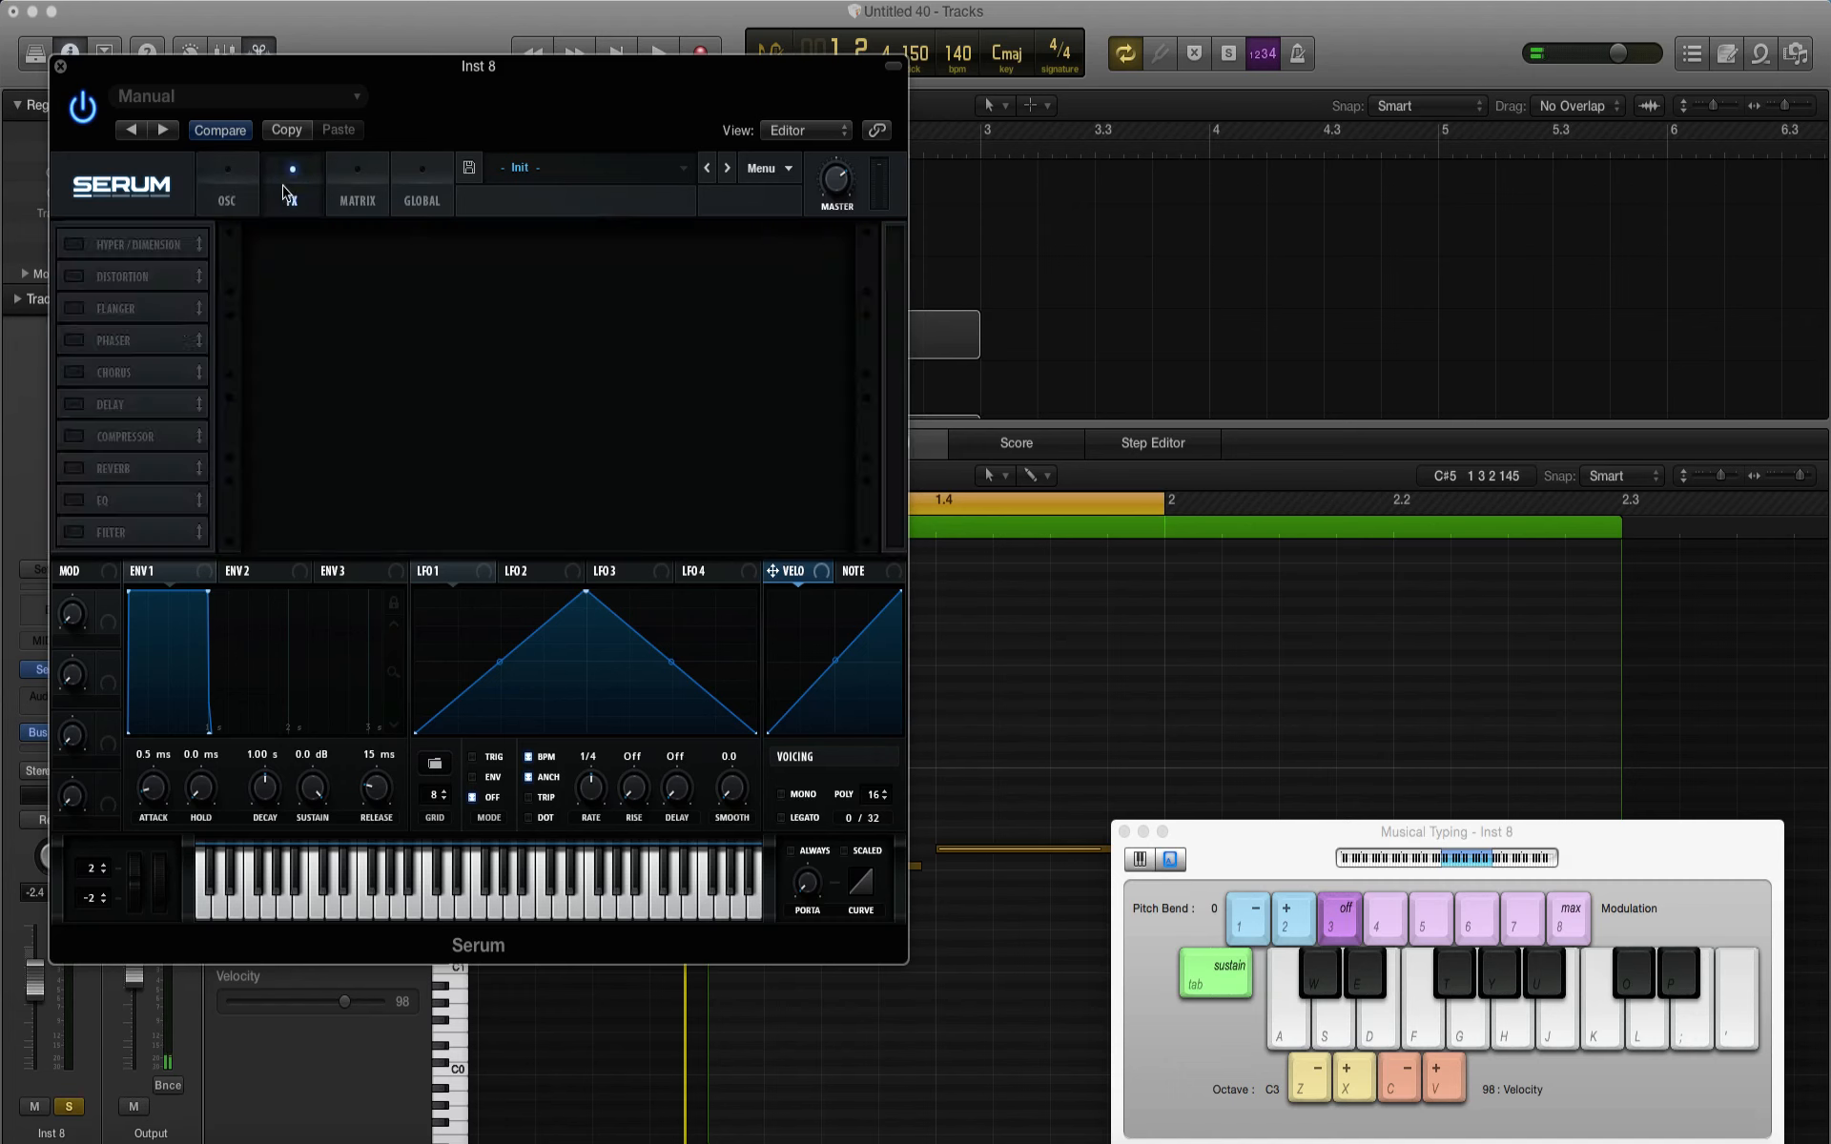
left_click(72, 276)
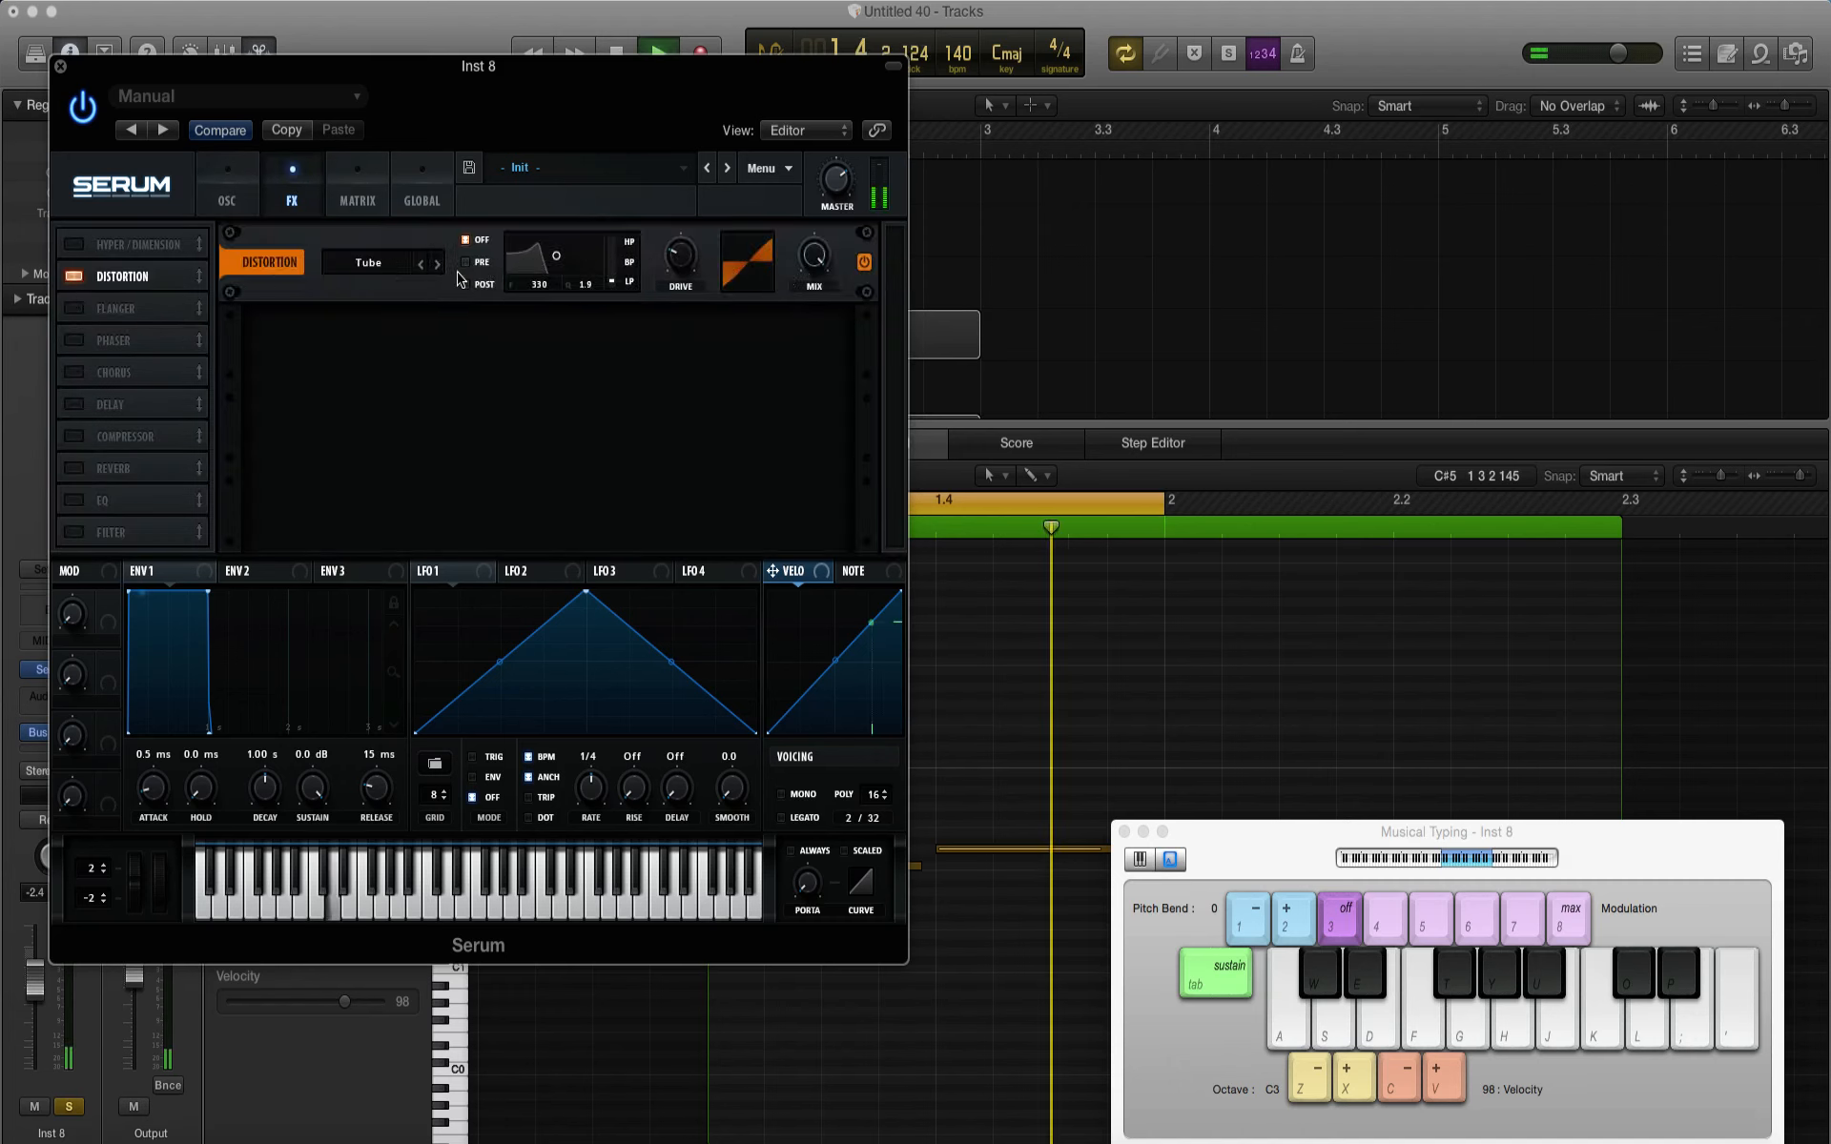
key("space")
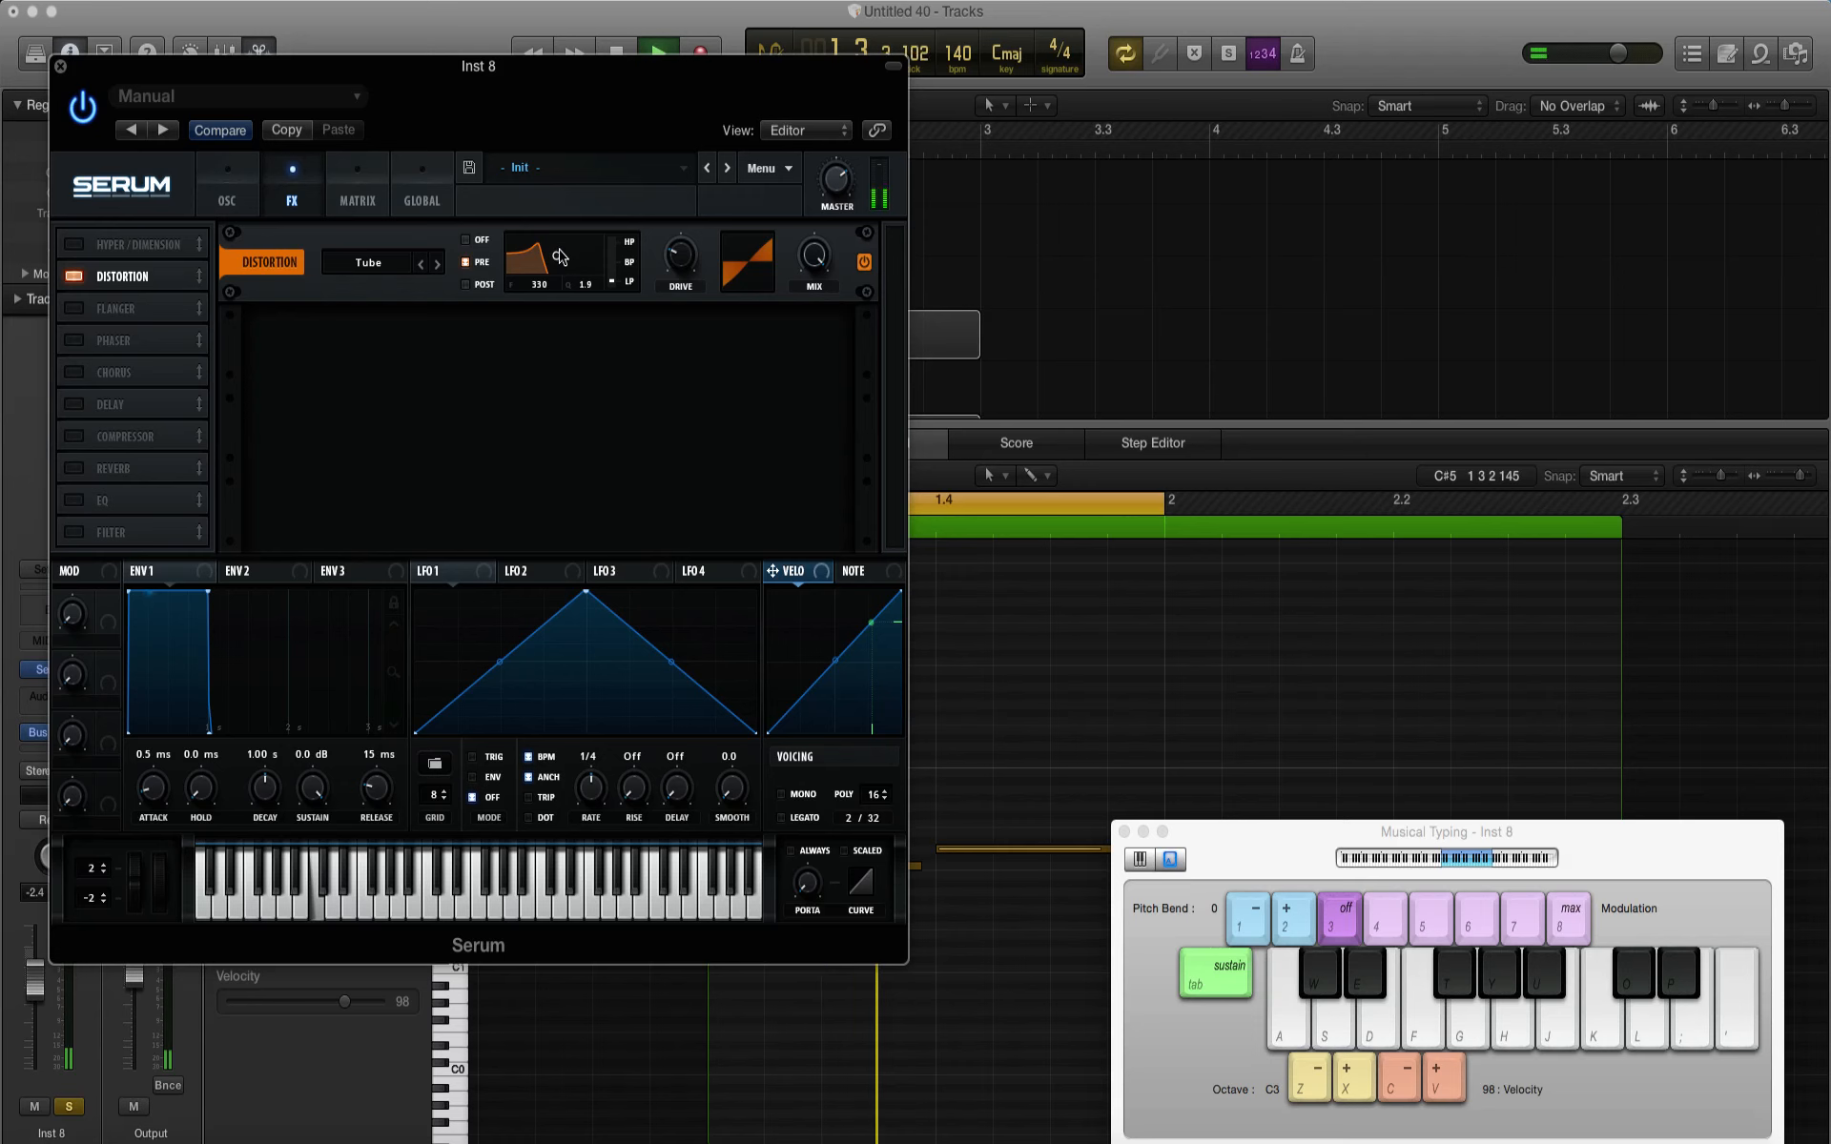
left_click_drag(556, 256, 661, 128)
key("space")
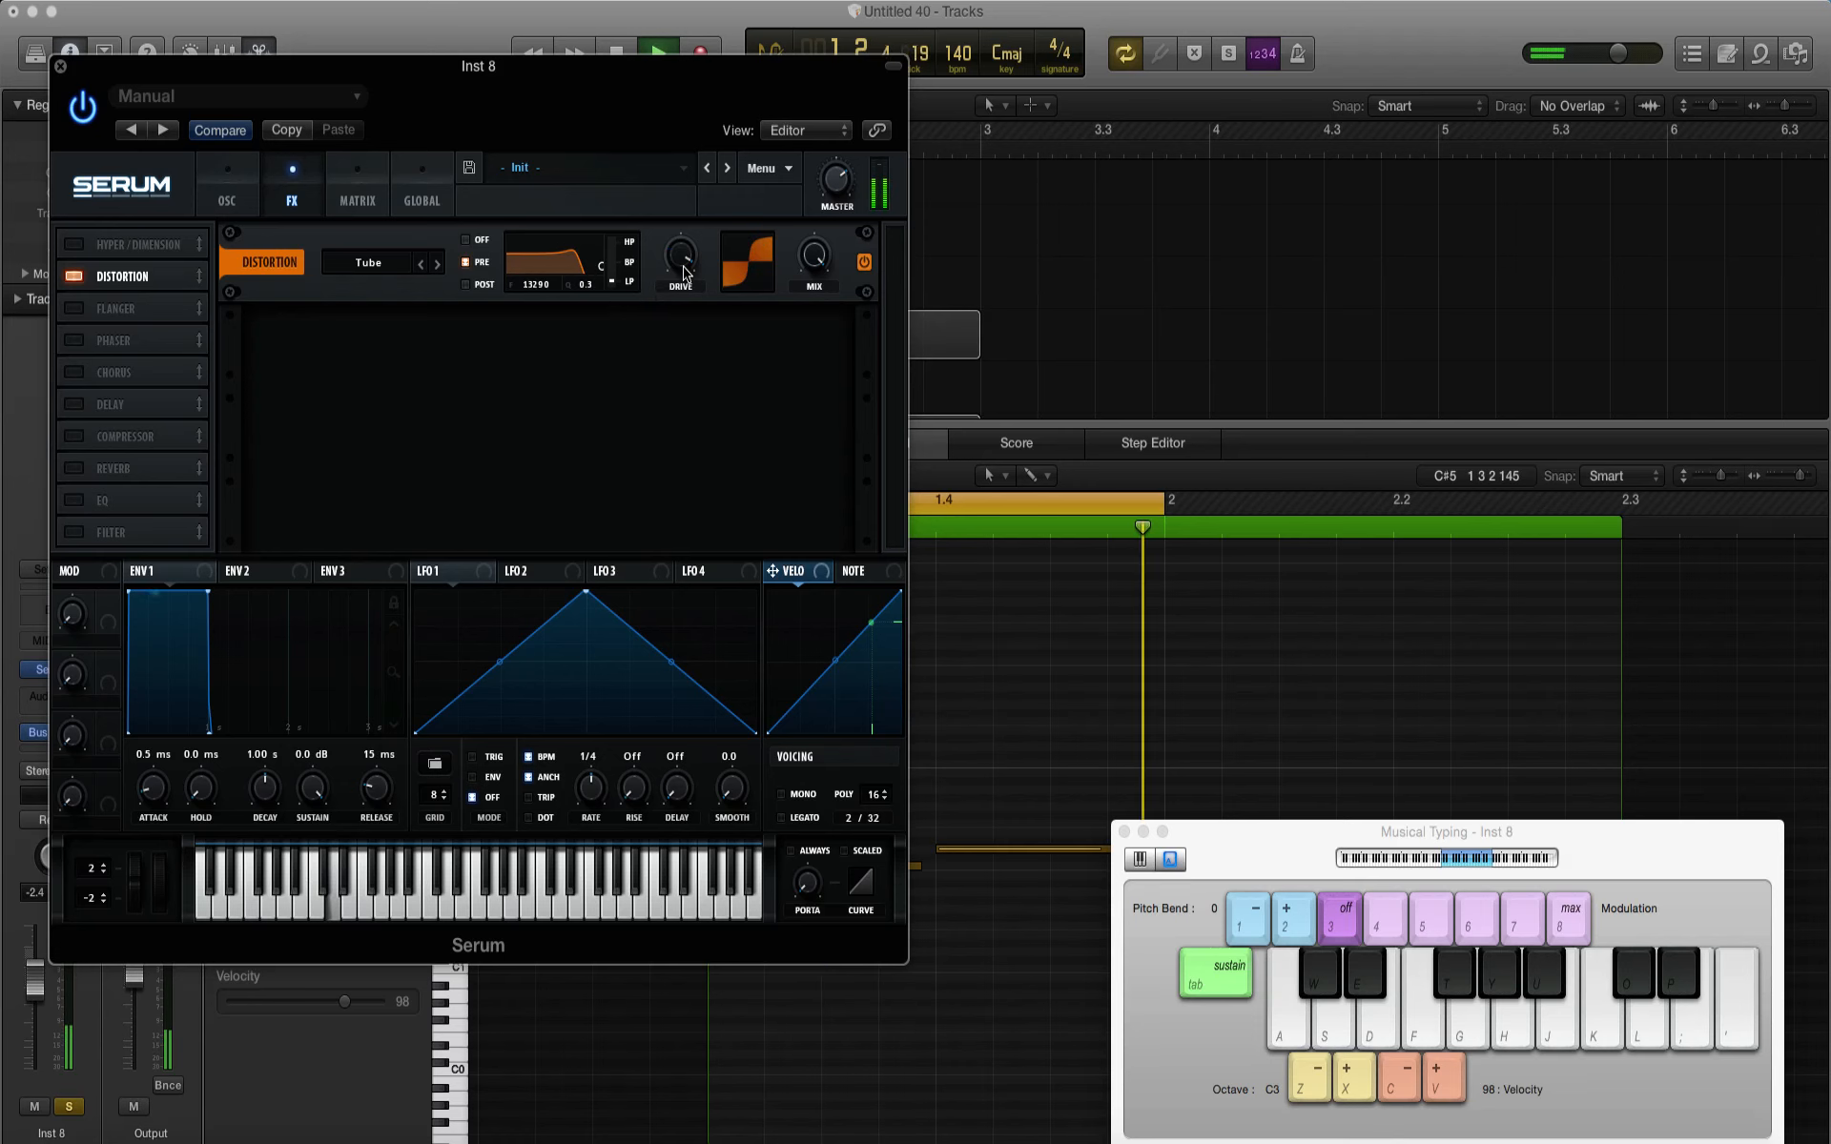
key("space")
Step: Lower oscillator A of the Inst 8 patch to octave -1 and play the bass notes
left_click(236, 187)
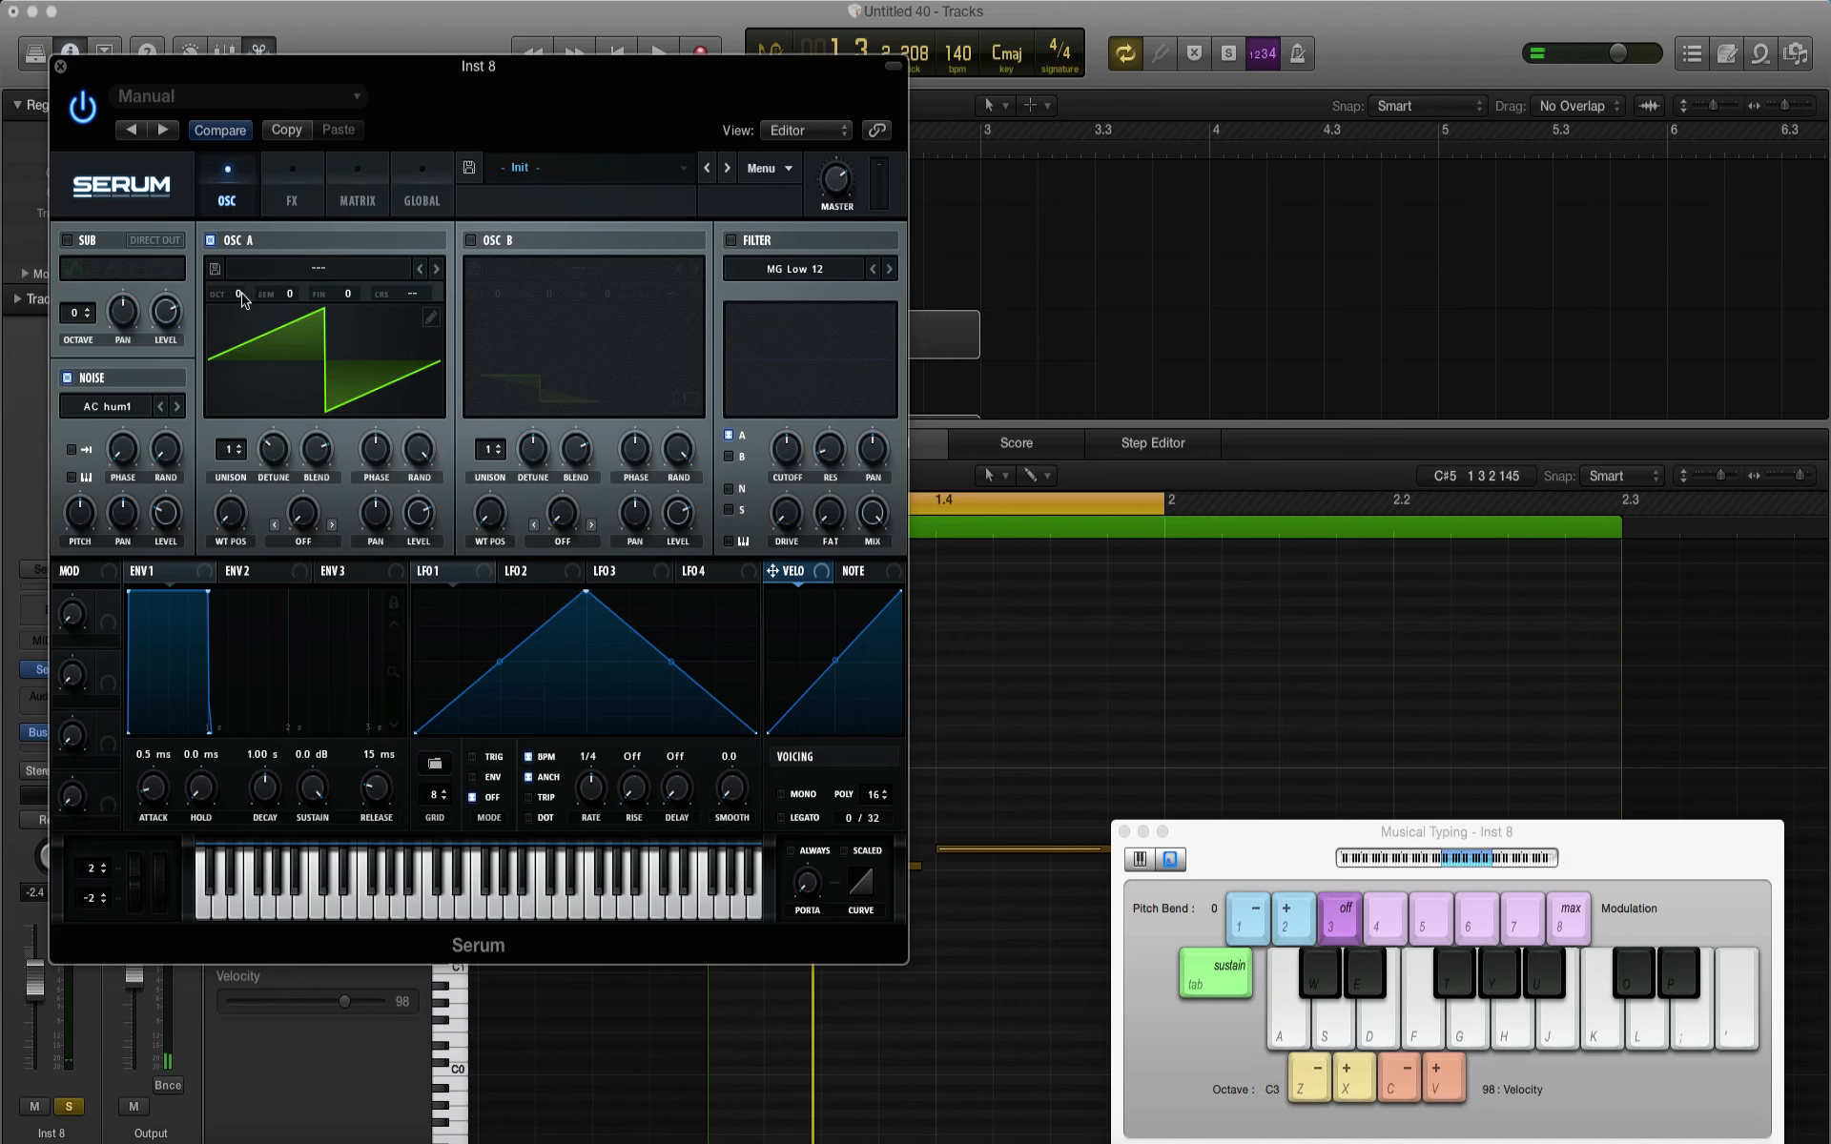
left_click_drag(241, 293, 240, 304)
key("space")
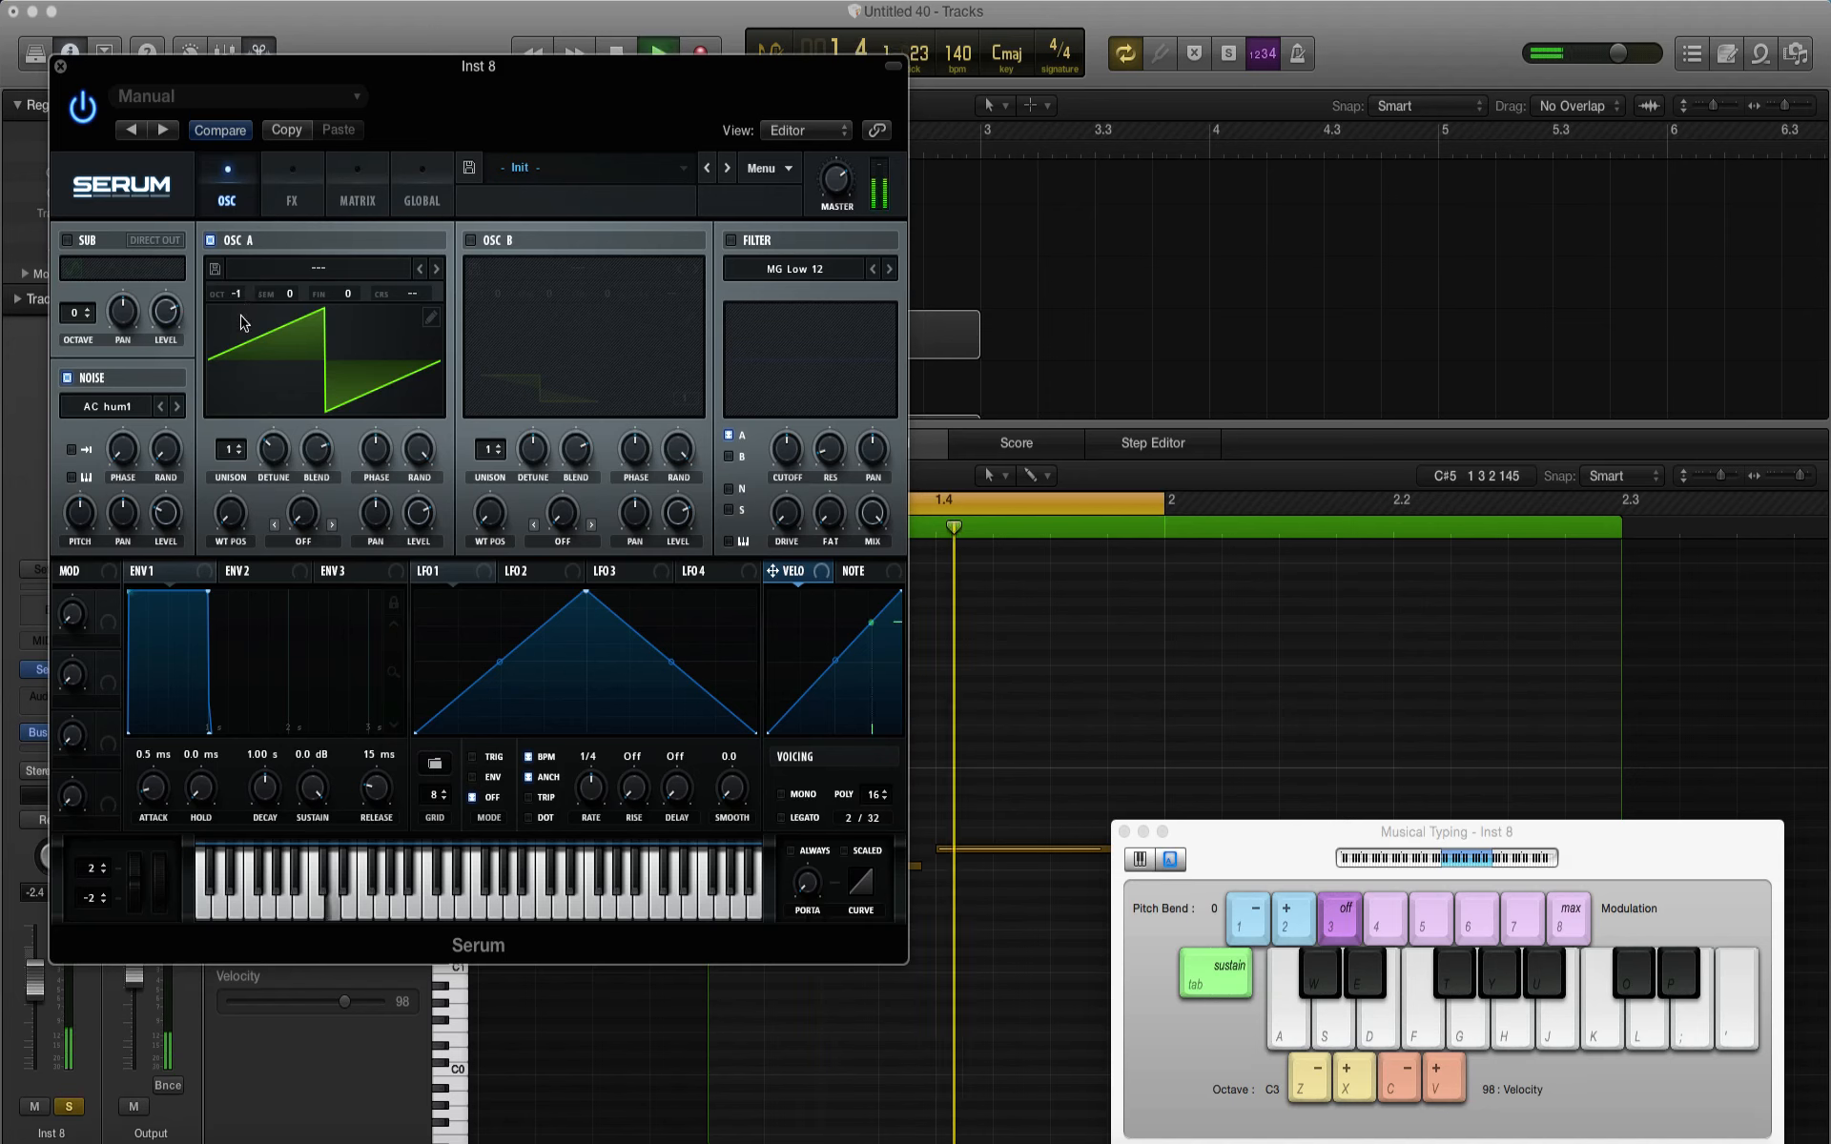
Step: Add Serum's EQ to the Inst 8 patch, with the high band boosted 2.5 dB at 194 Hz
left_click(305, 194)
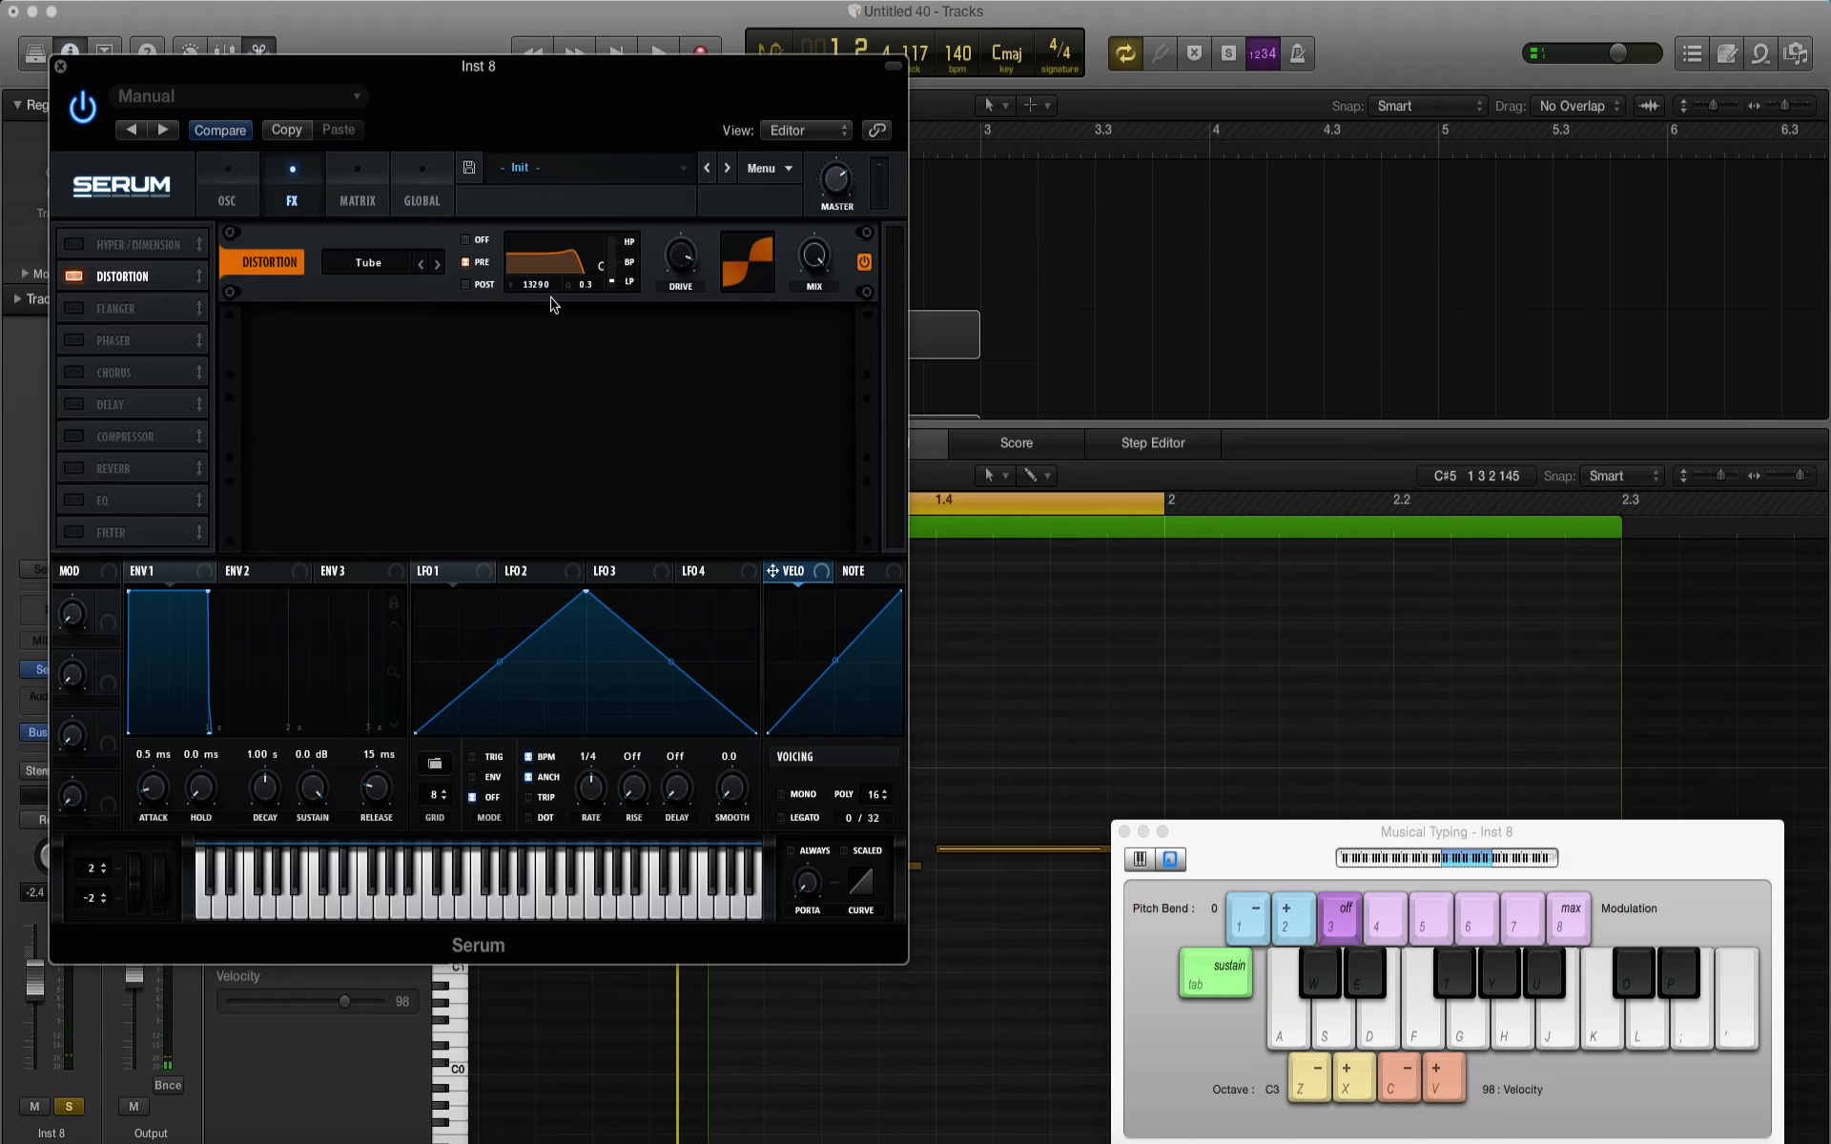
left_click(74, 501)
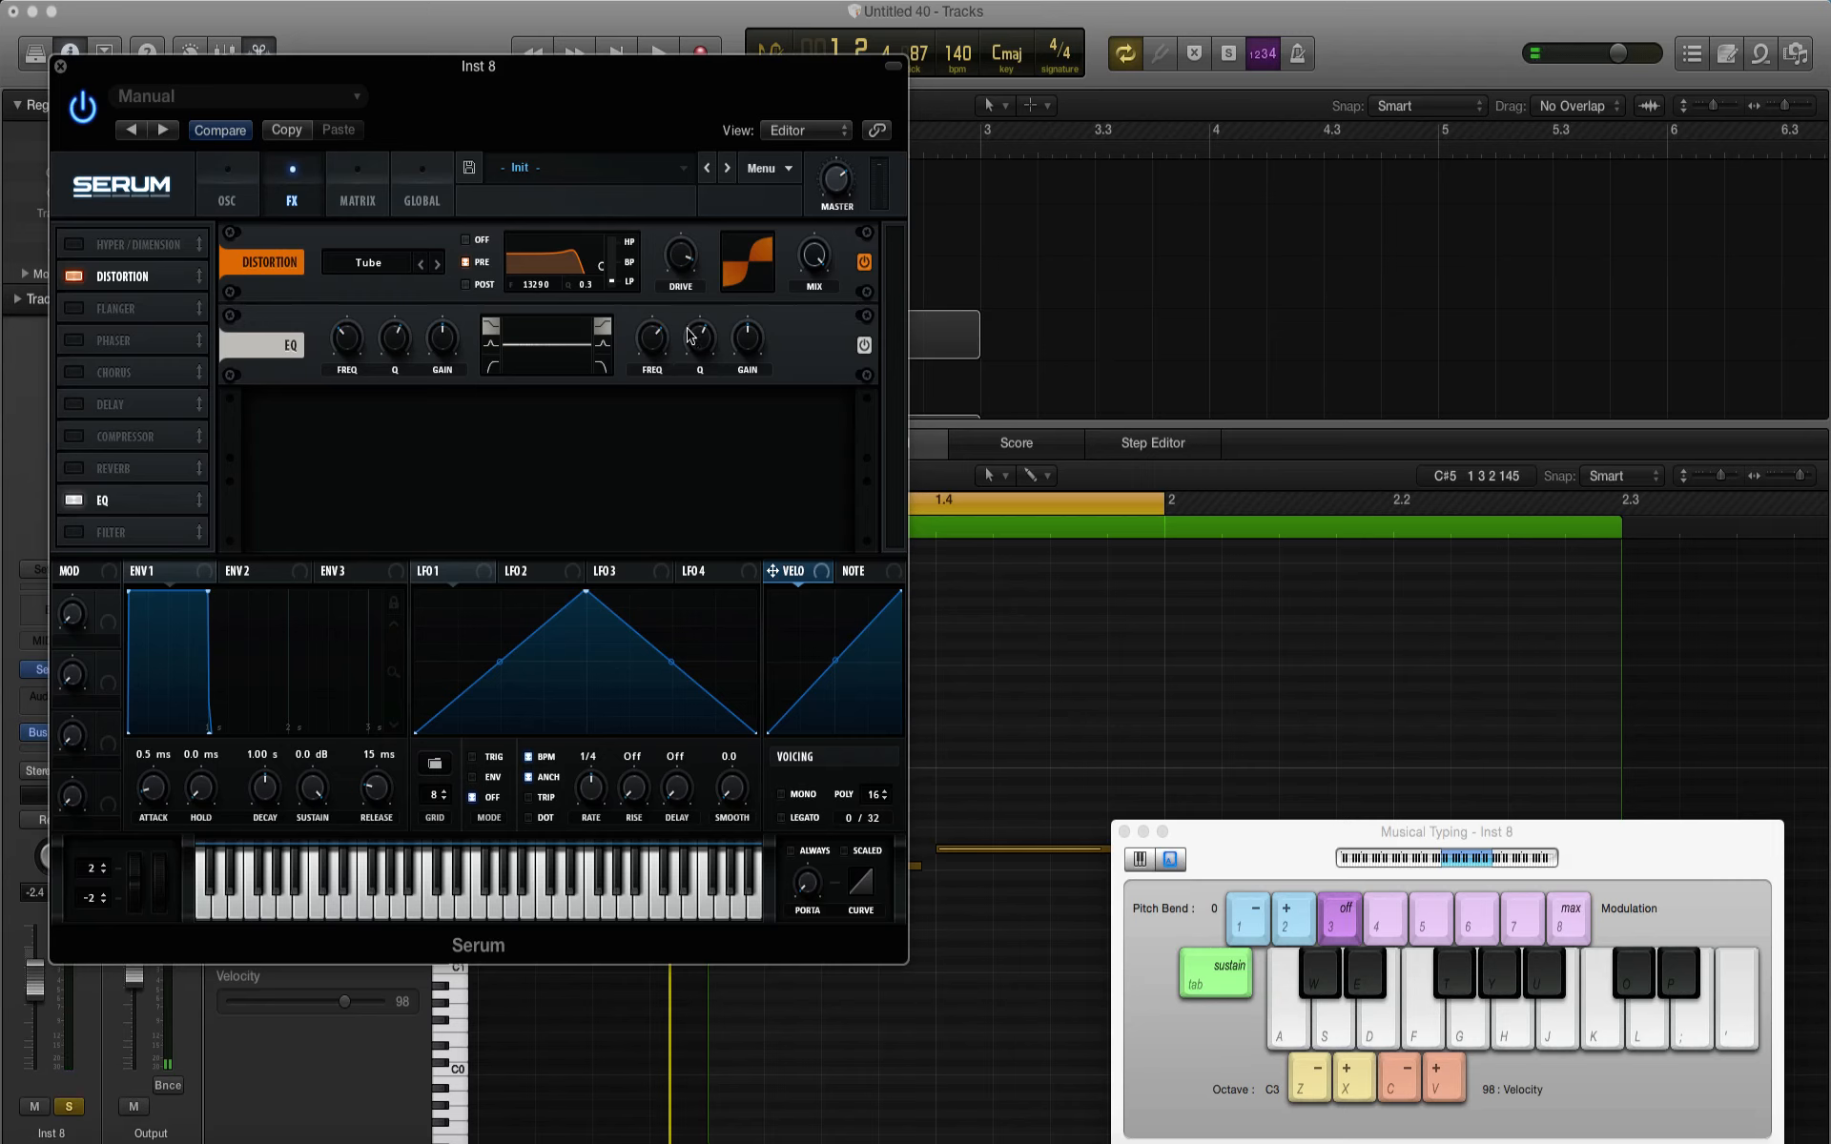
left_click_drag(739, 339, 746, 322)
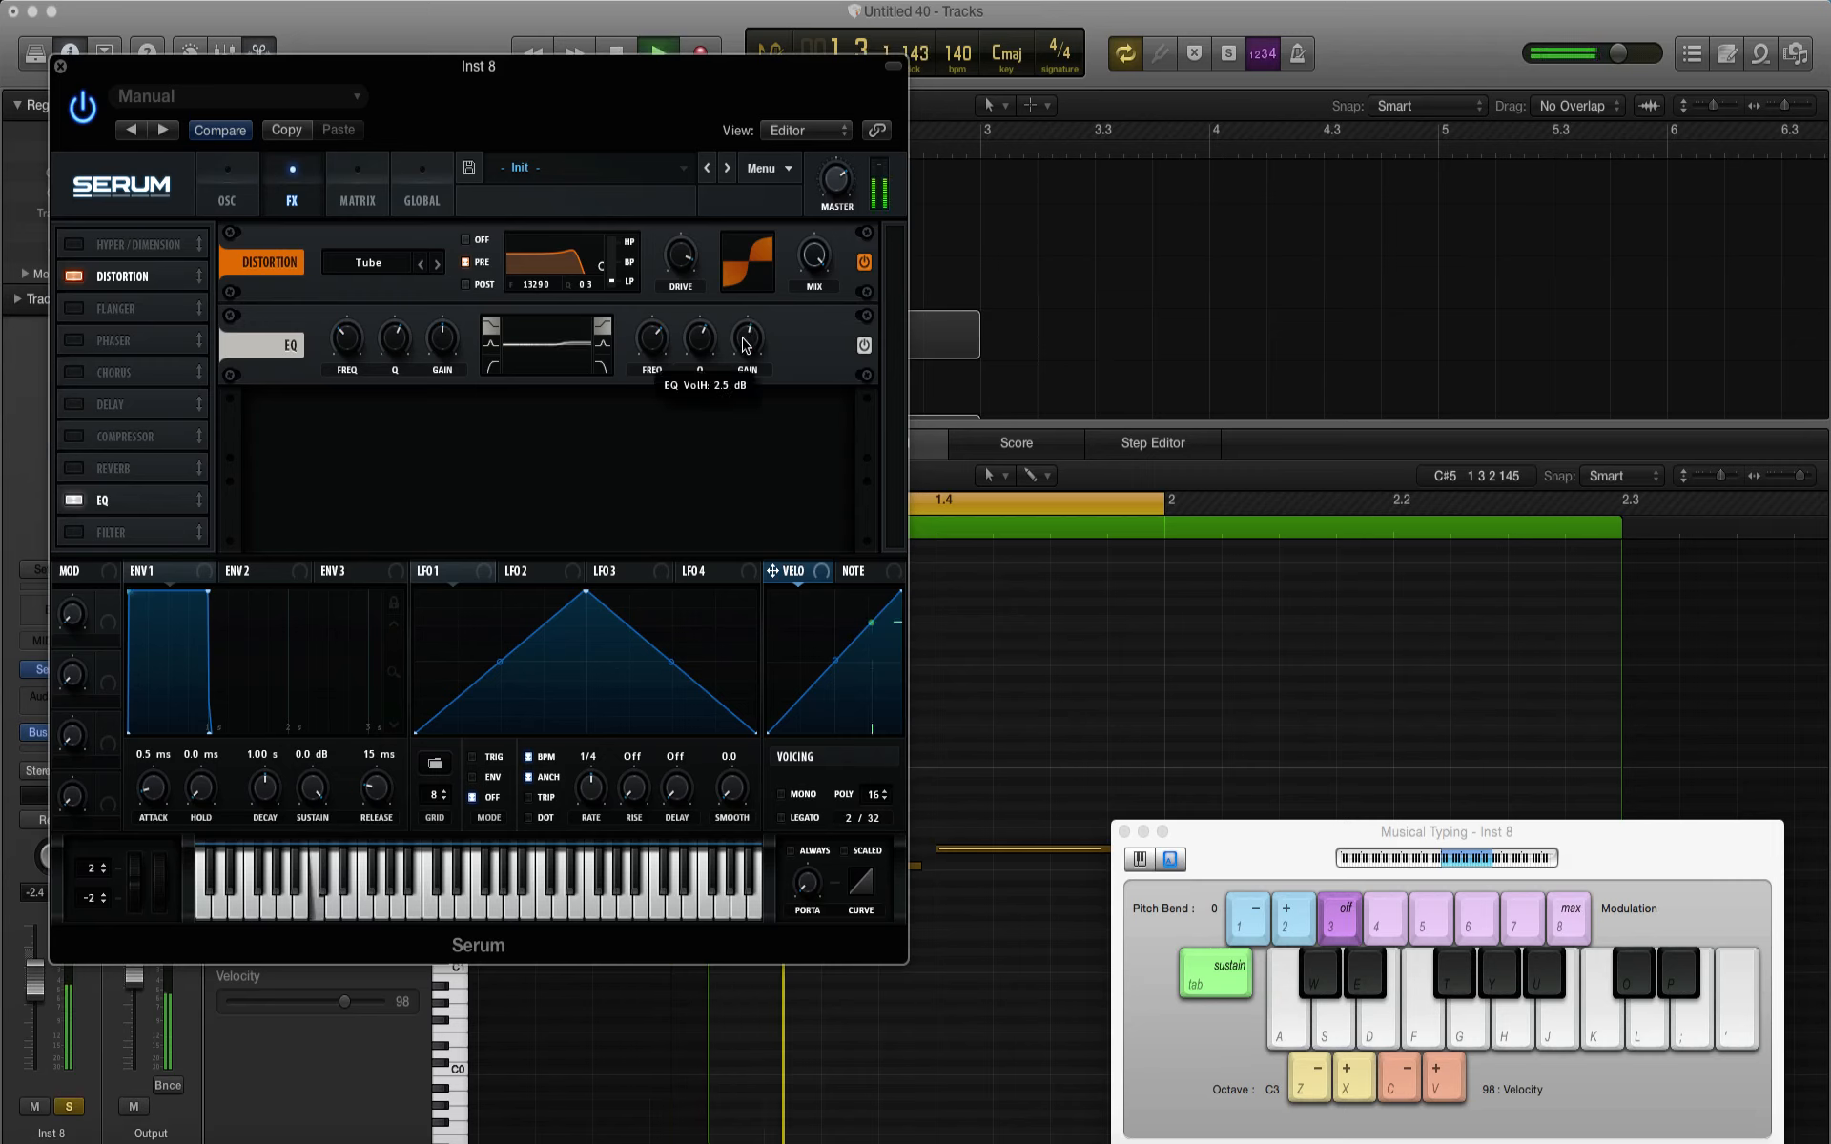
left_click_drag(649, 357, 665, 458)
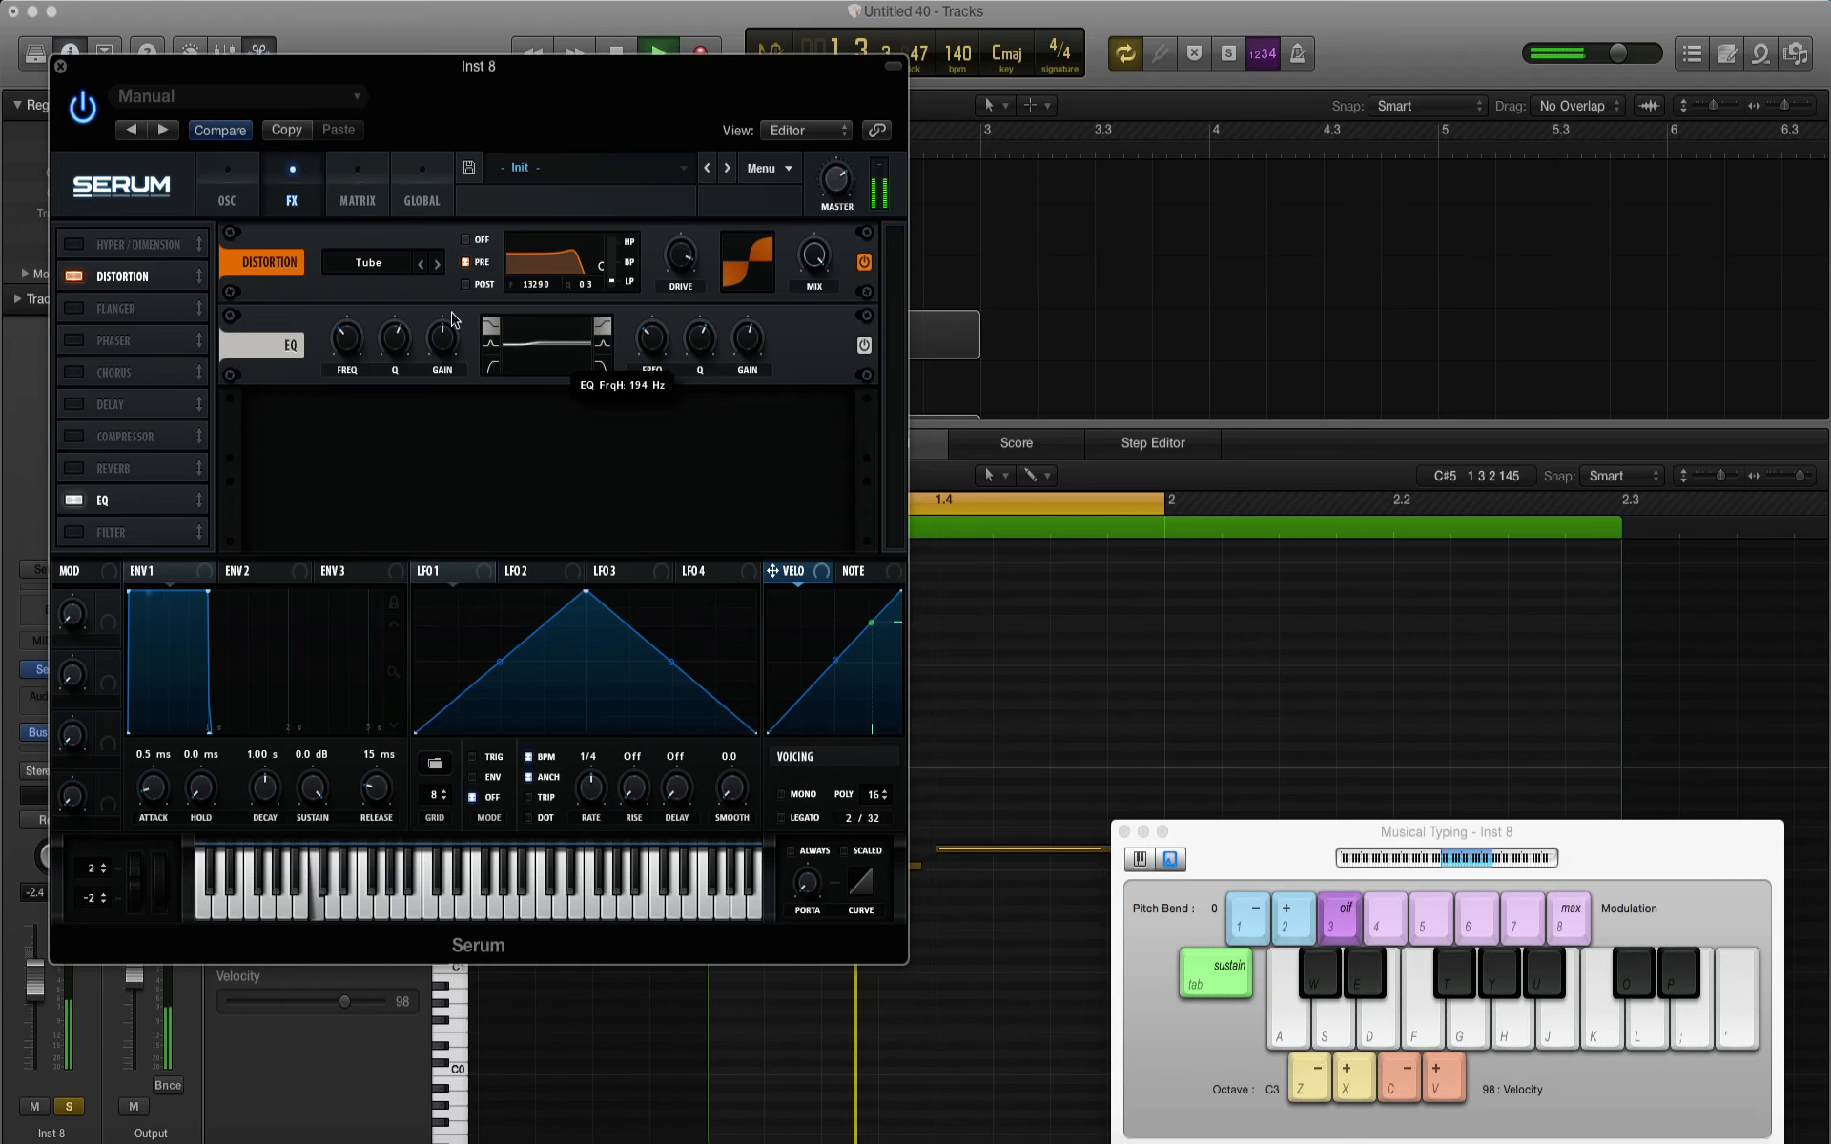
left_click(60, 66)
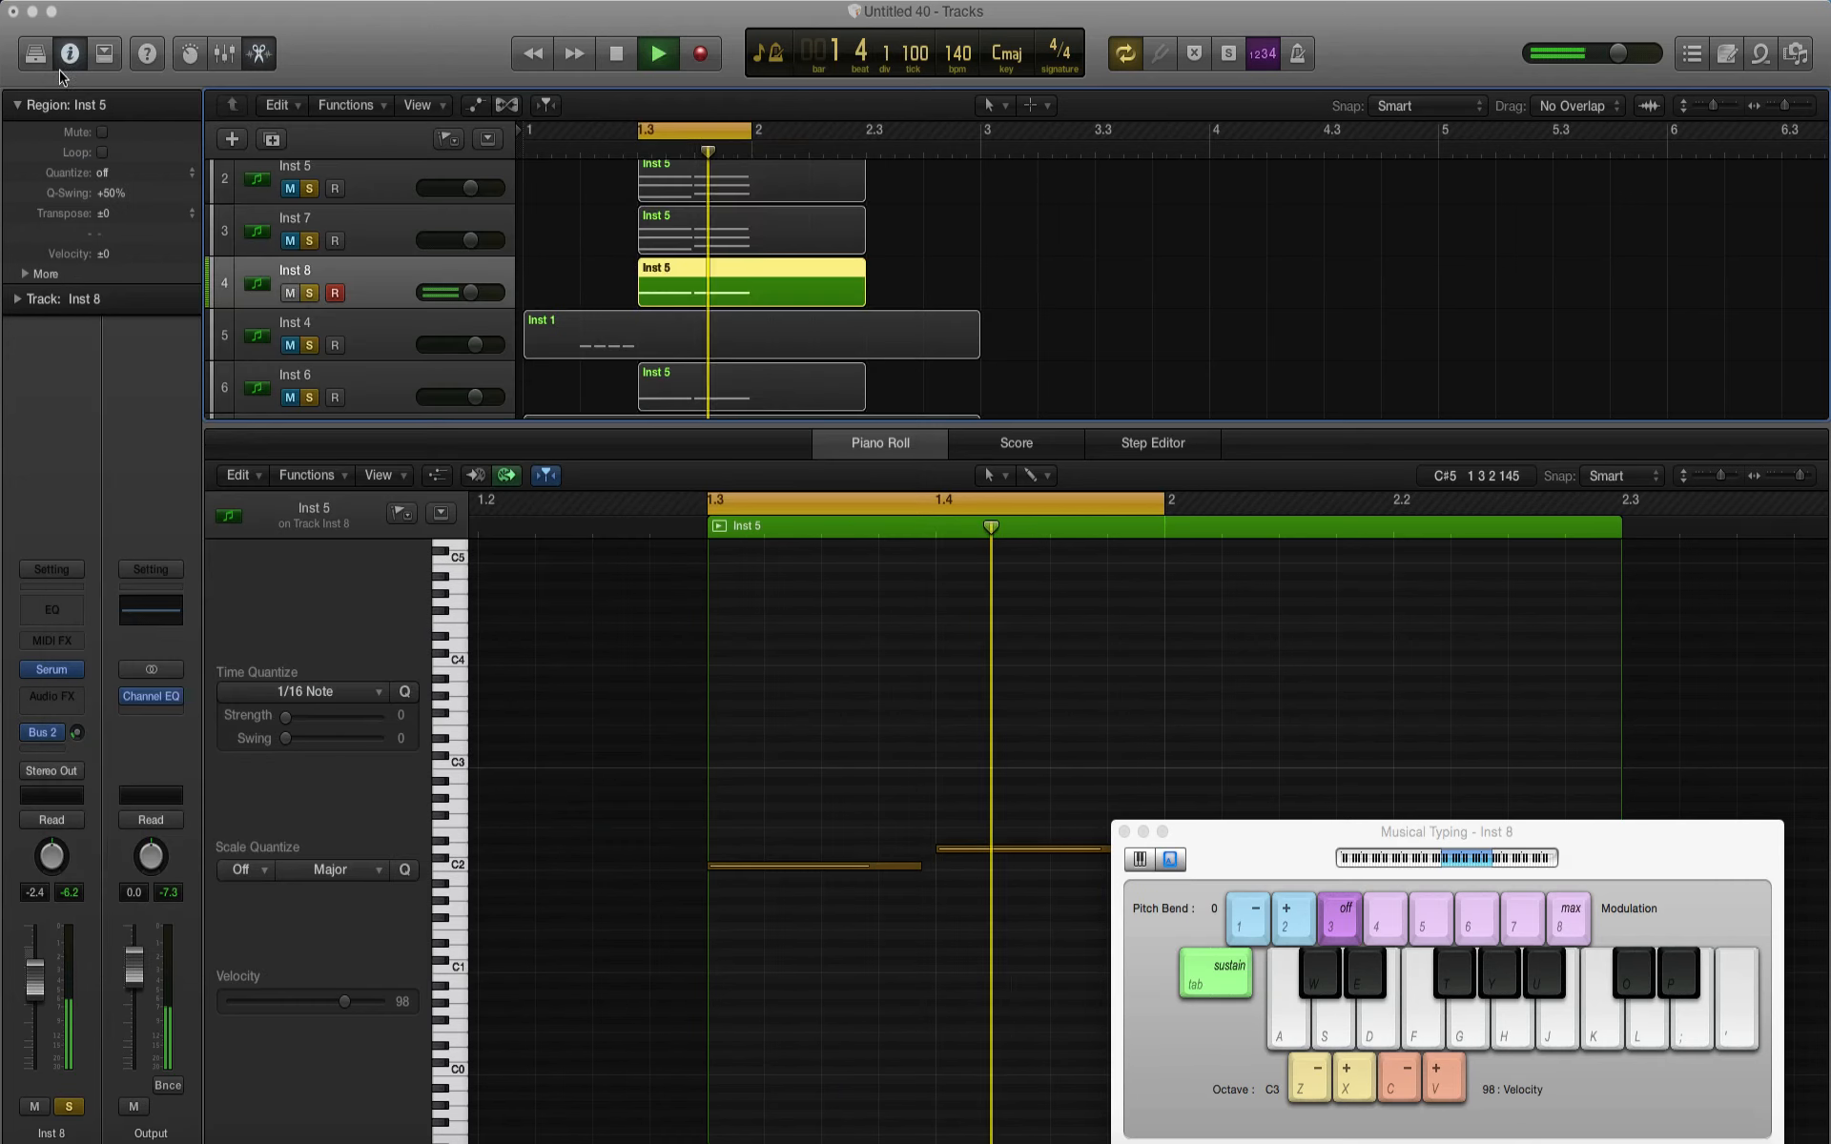
Step: Audition the Inst 8 bass layer together with Inst 7 and Inst 5, unmuting those two only for the comparison
key("space")
left_click(290, 242)
key("space")
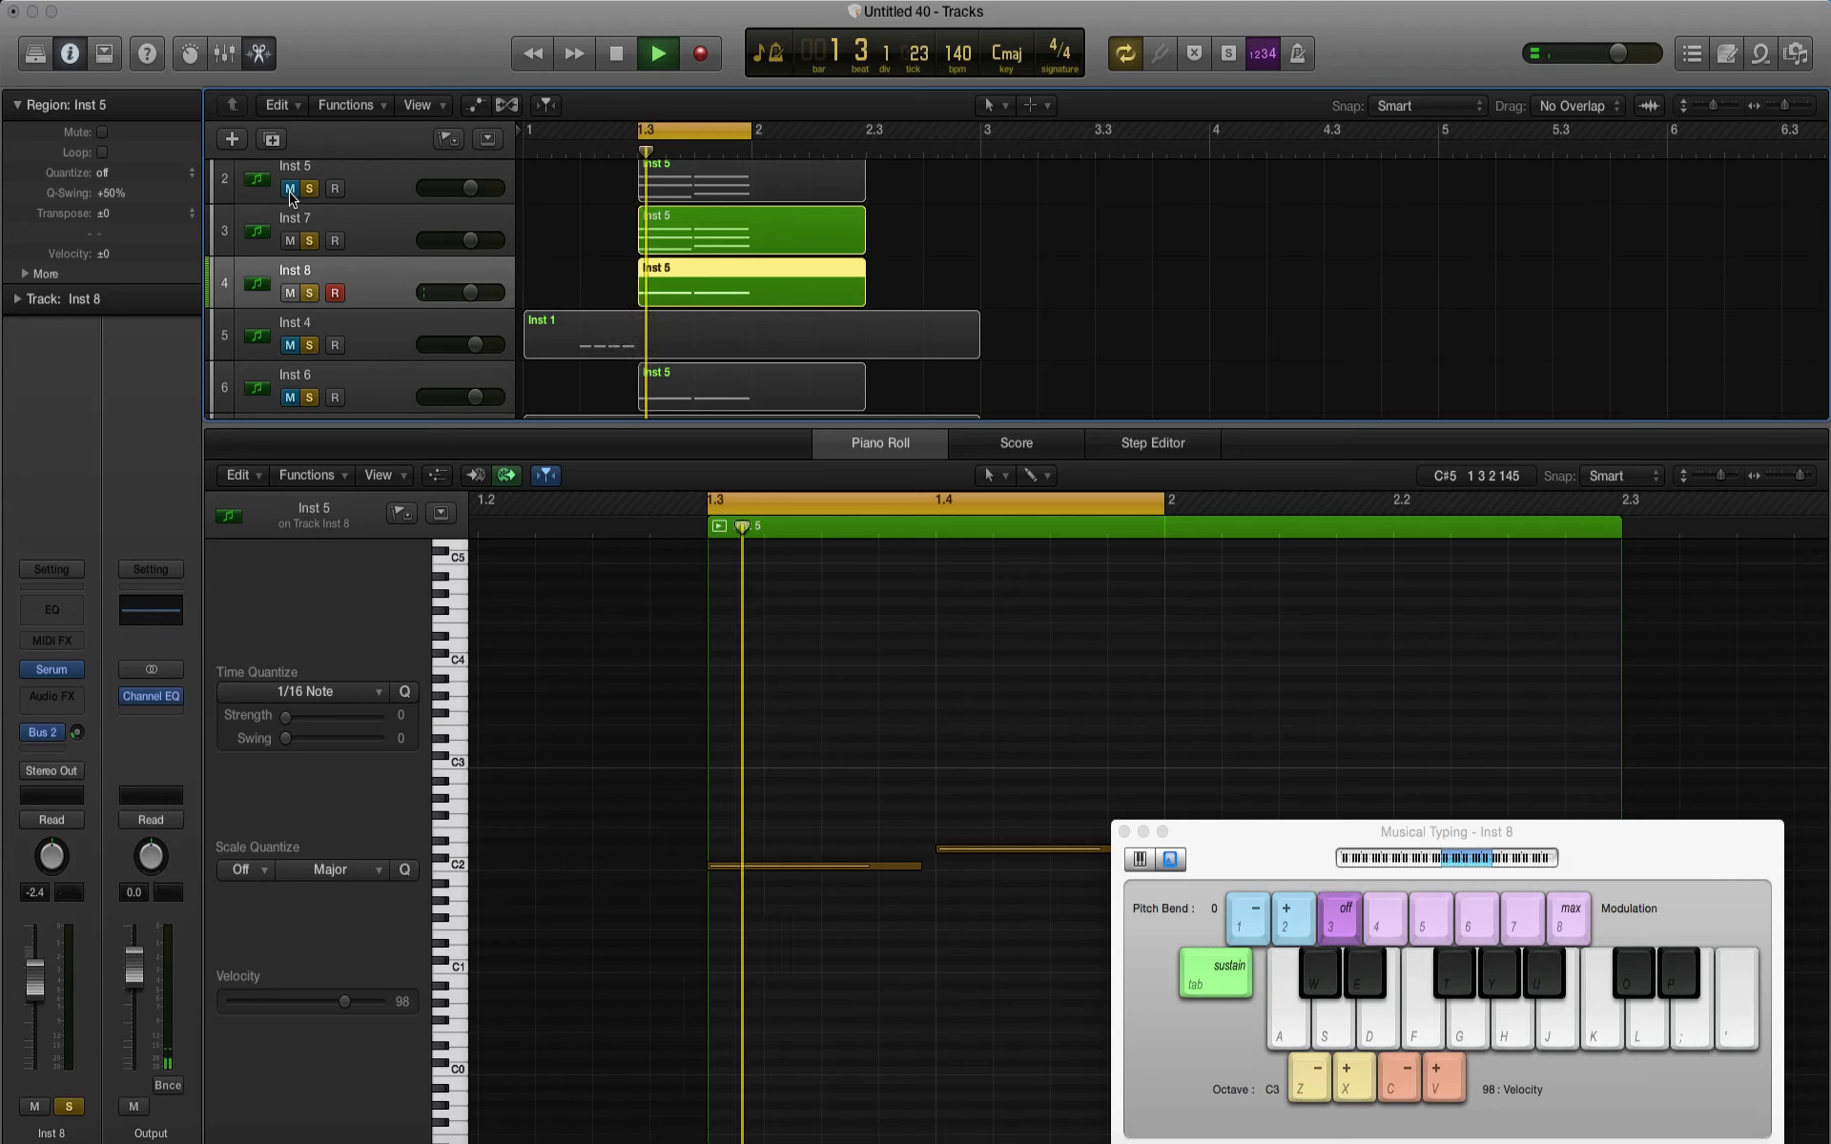
left_click(290, 191)
key("space")
key("space")
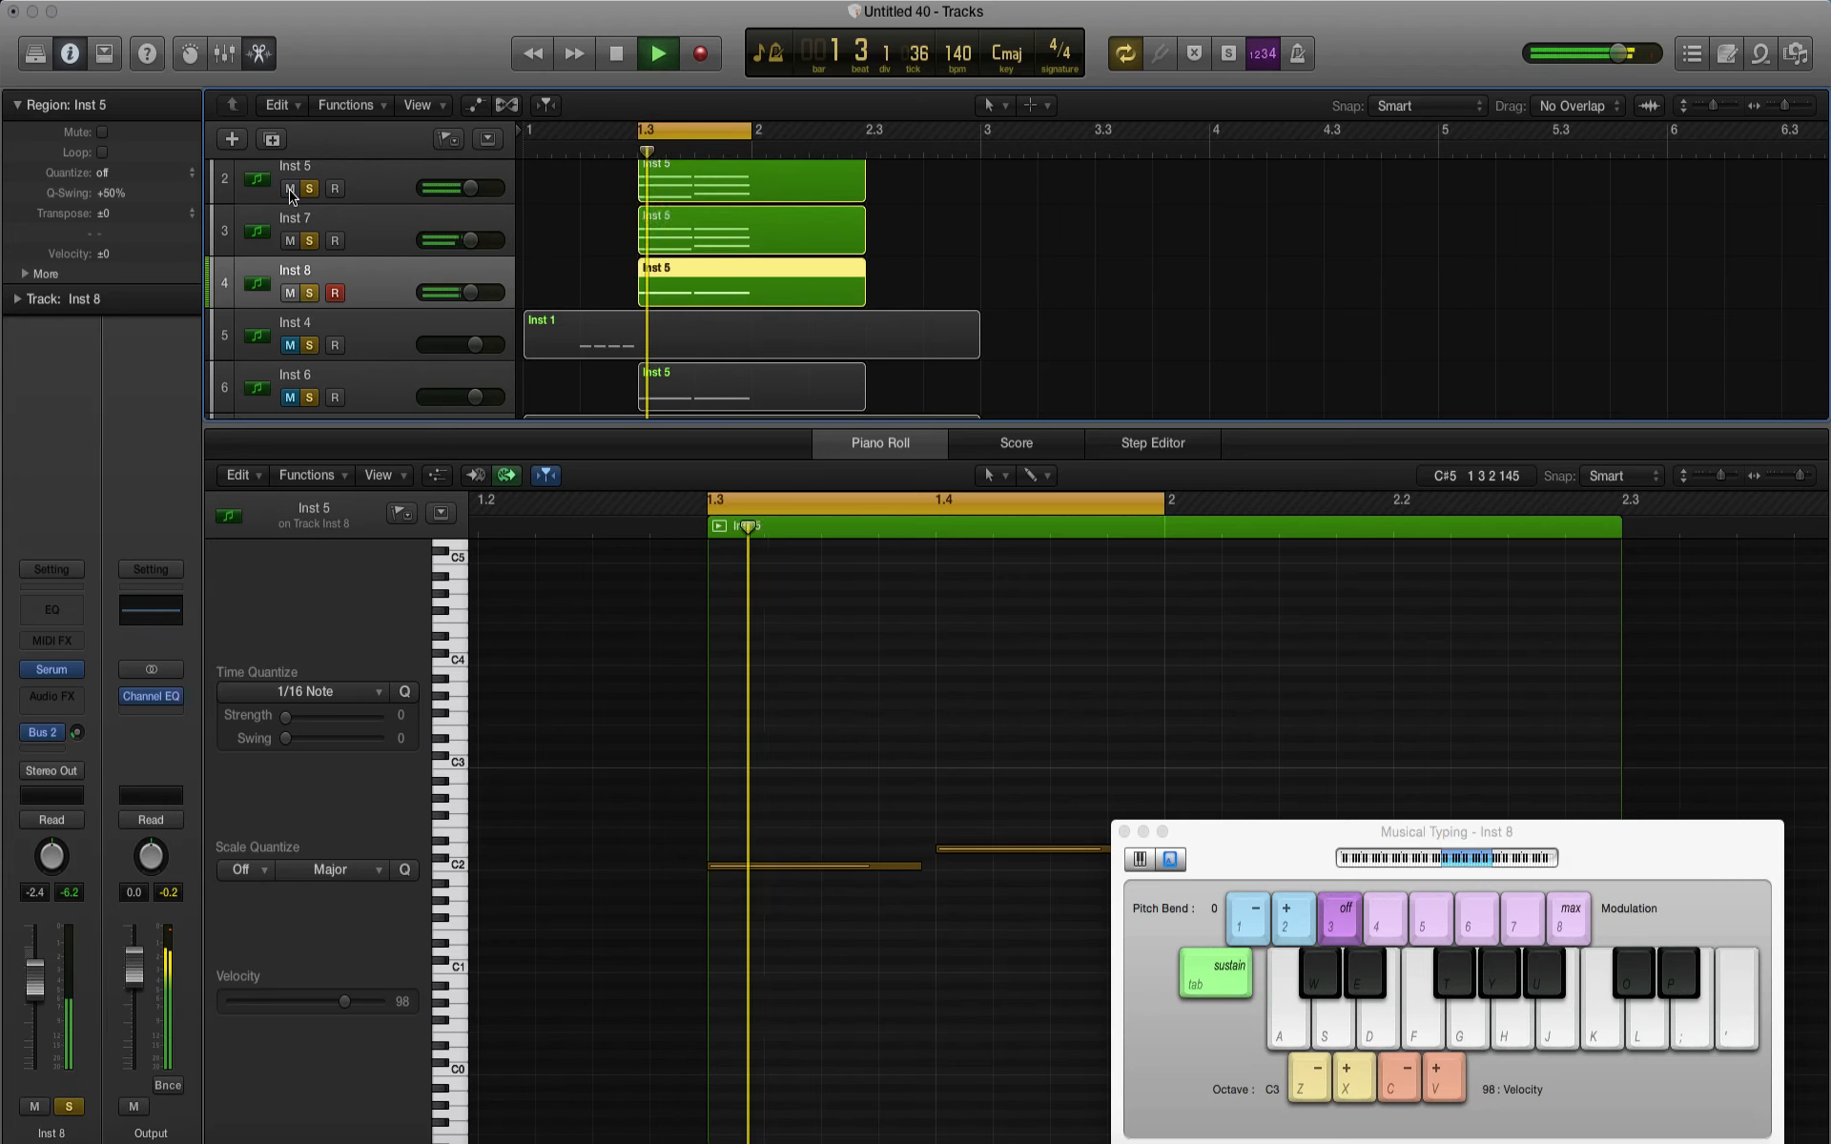
left_click(290, 189)
left_click(290, 240)
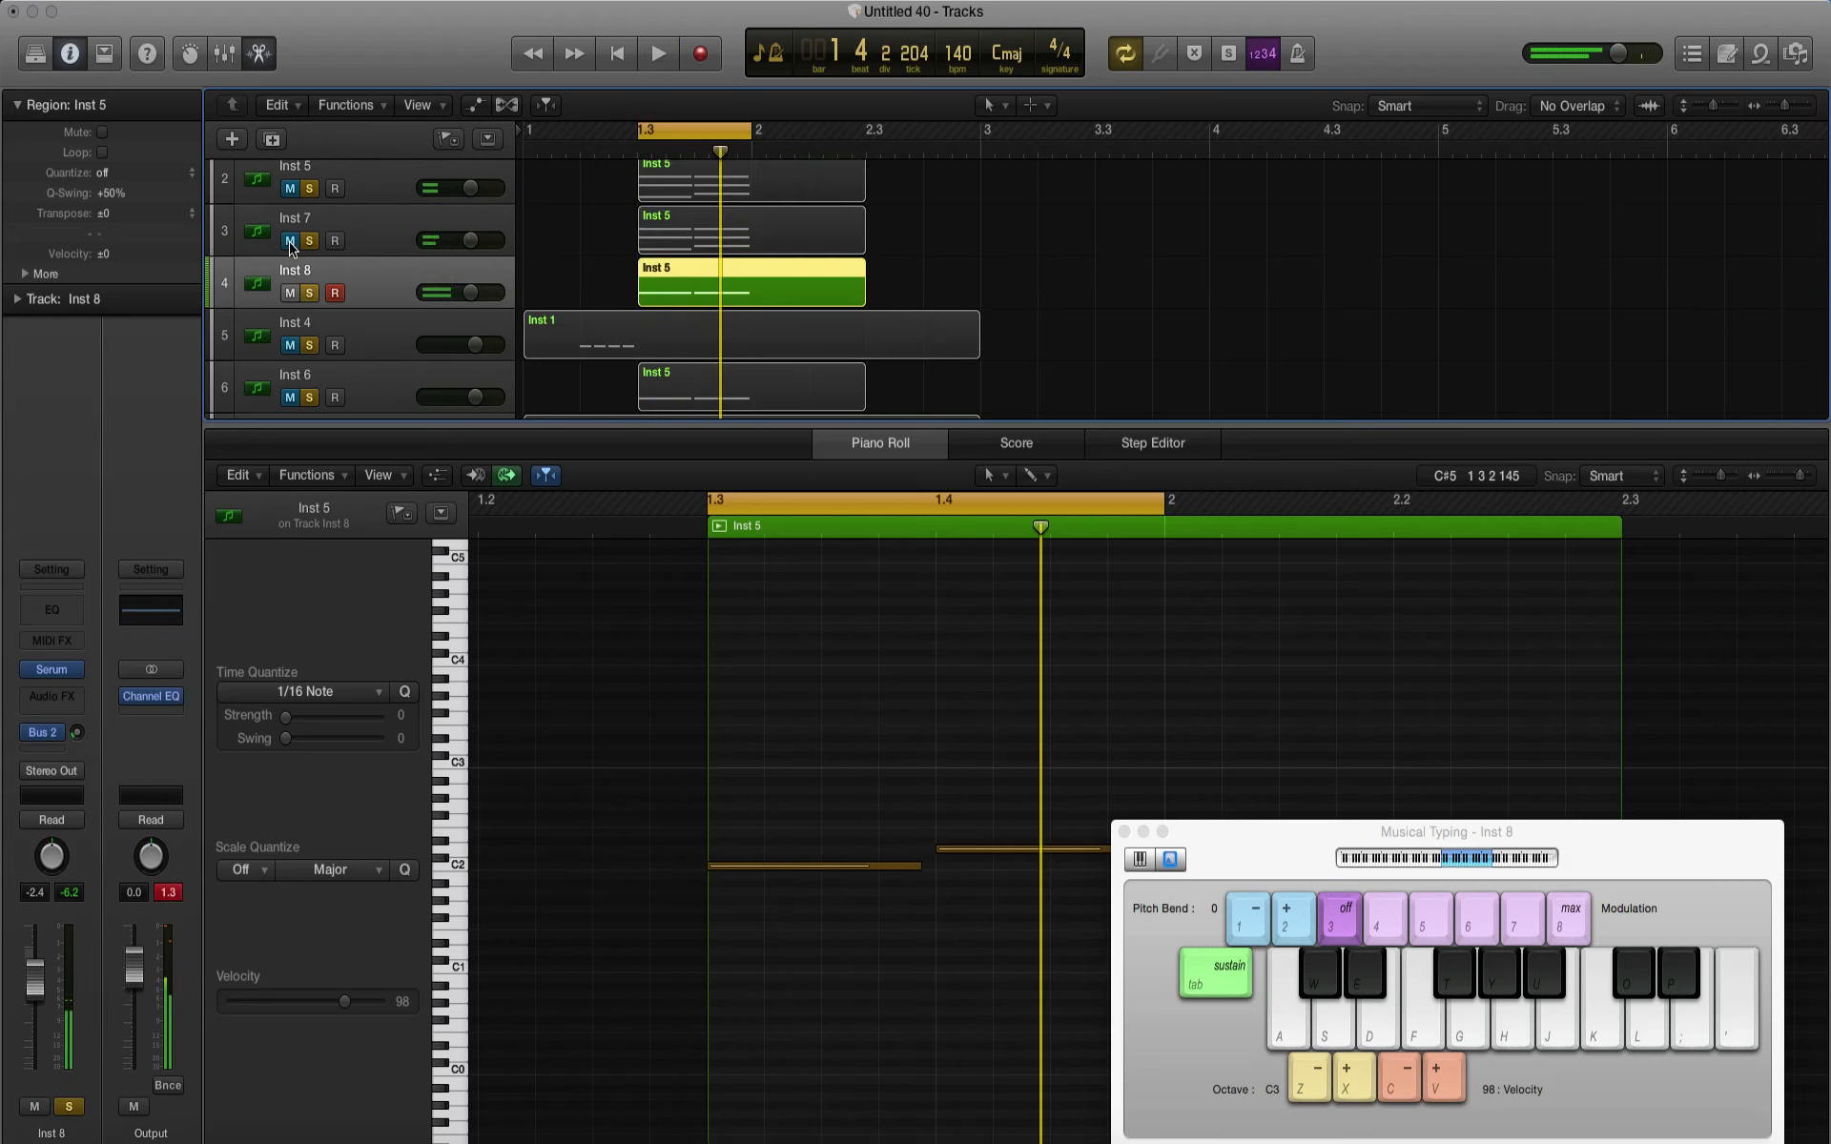
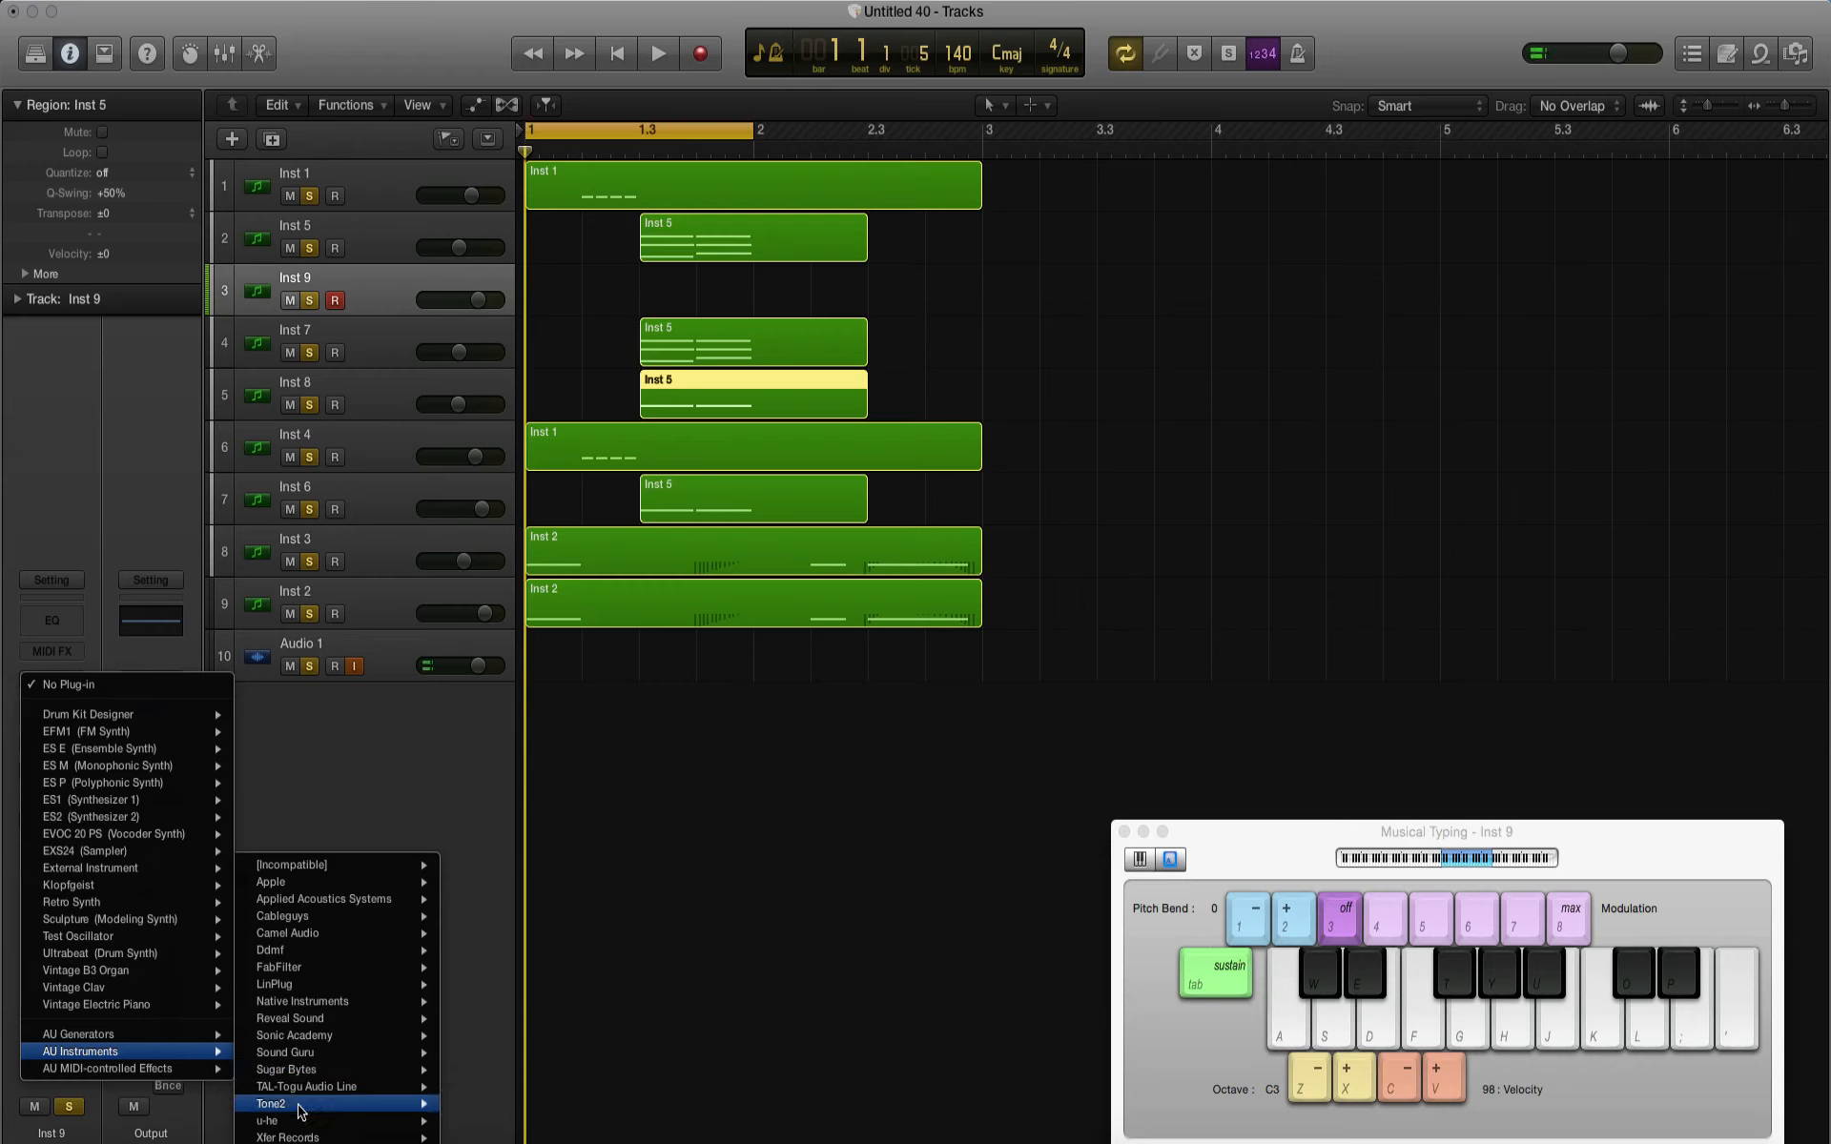
Step: Load RayBlaster on the Inst 9 track with the Lead preset Ab Mosquito MF, and play a note an octave higher
mouse_move(298, 1104)
mouse_move(512, 1122)
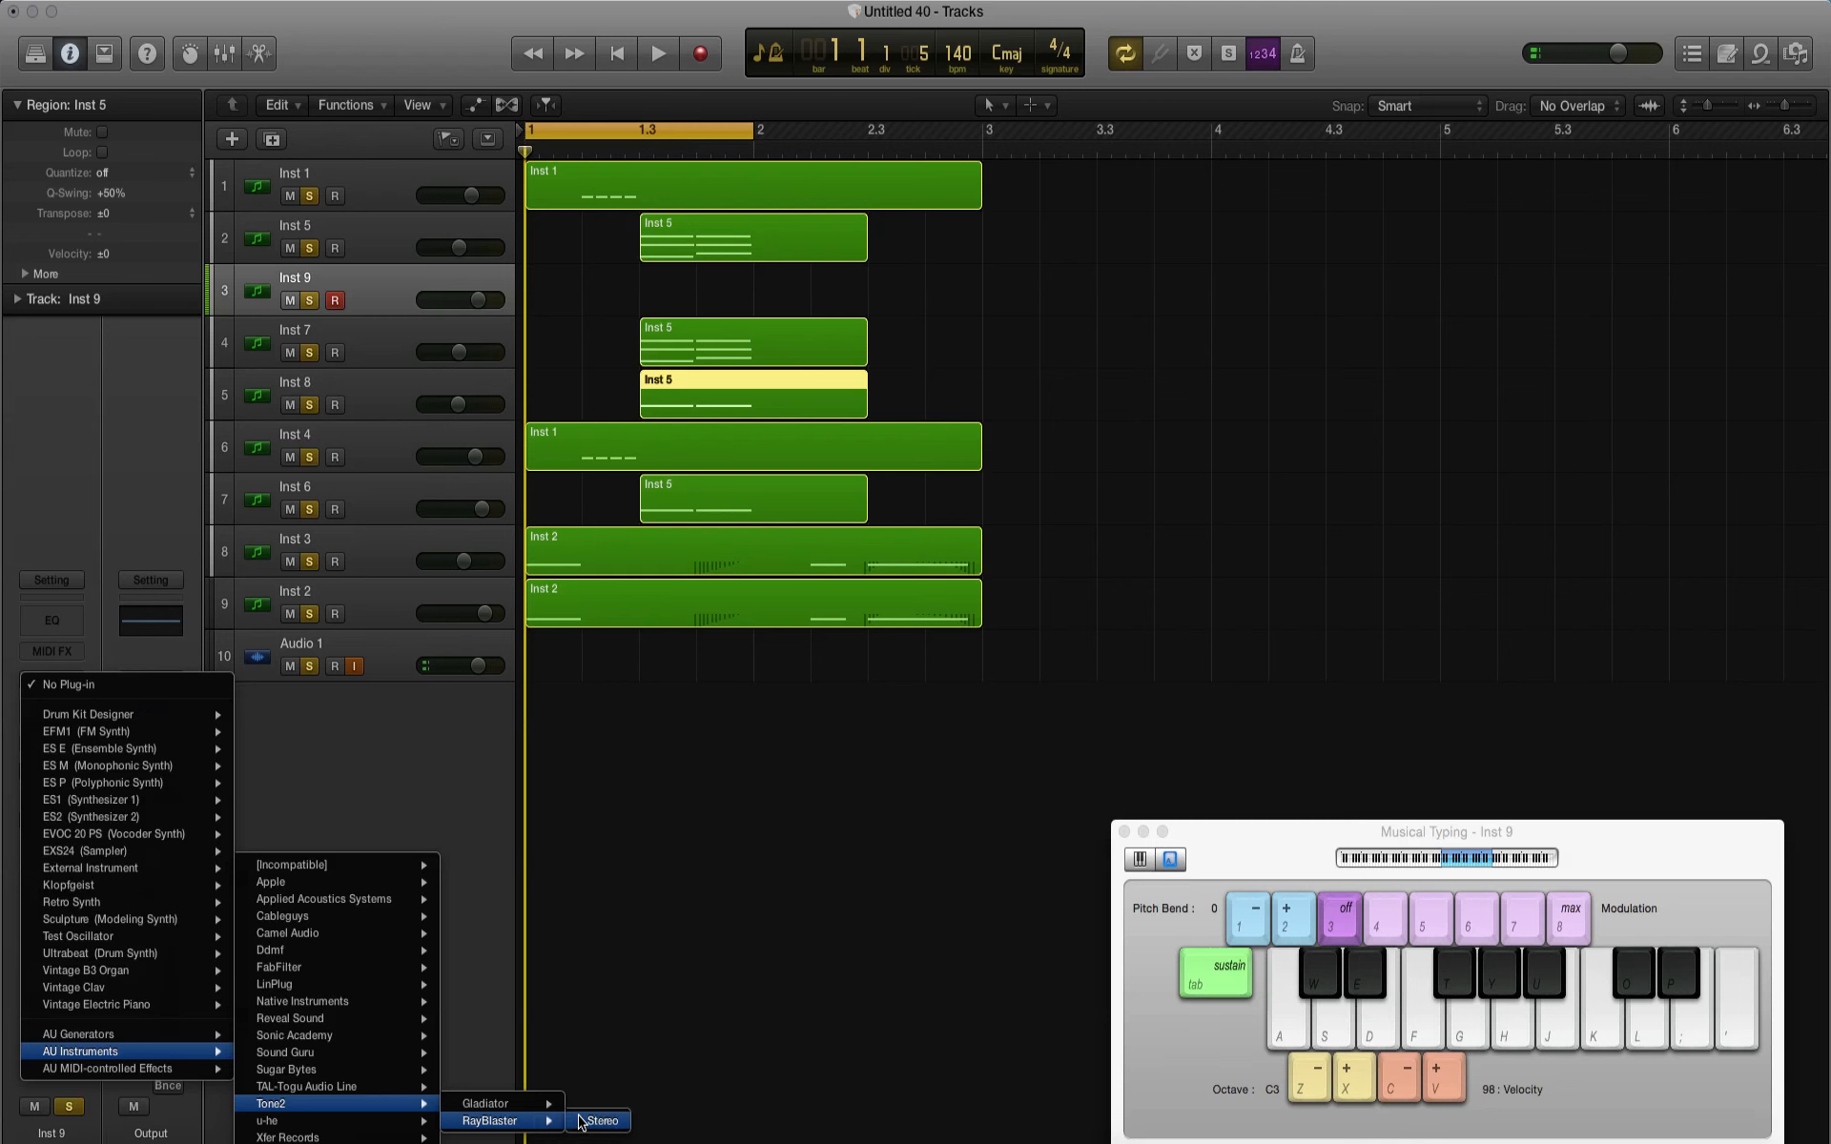
left_click(583, 1122)
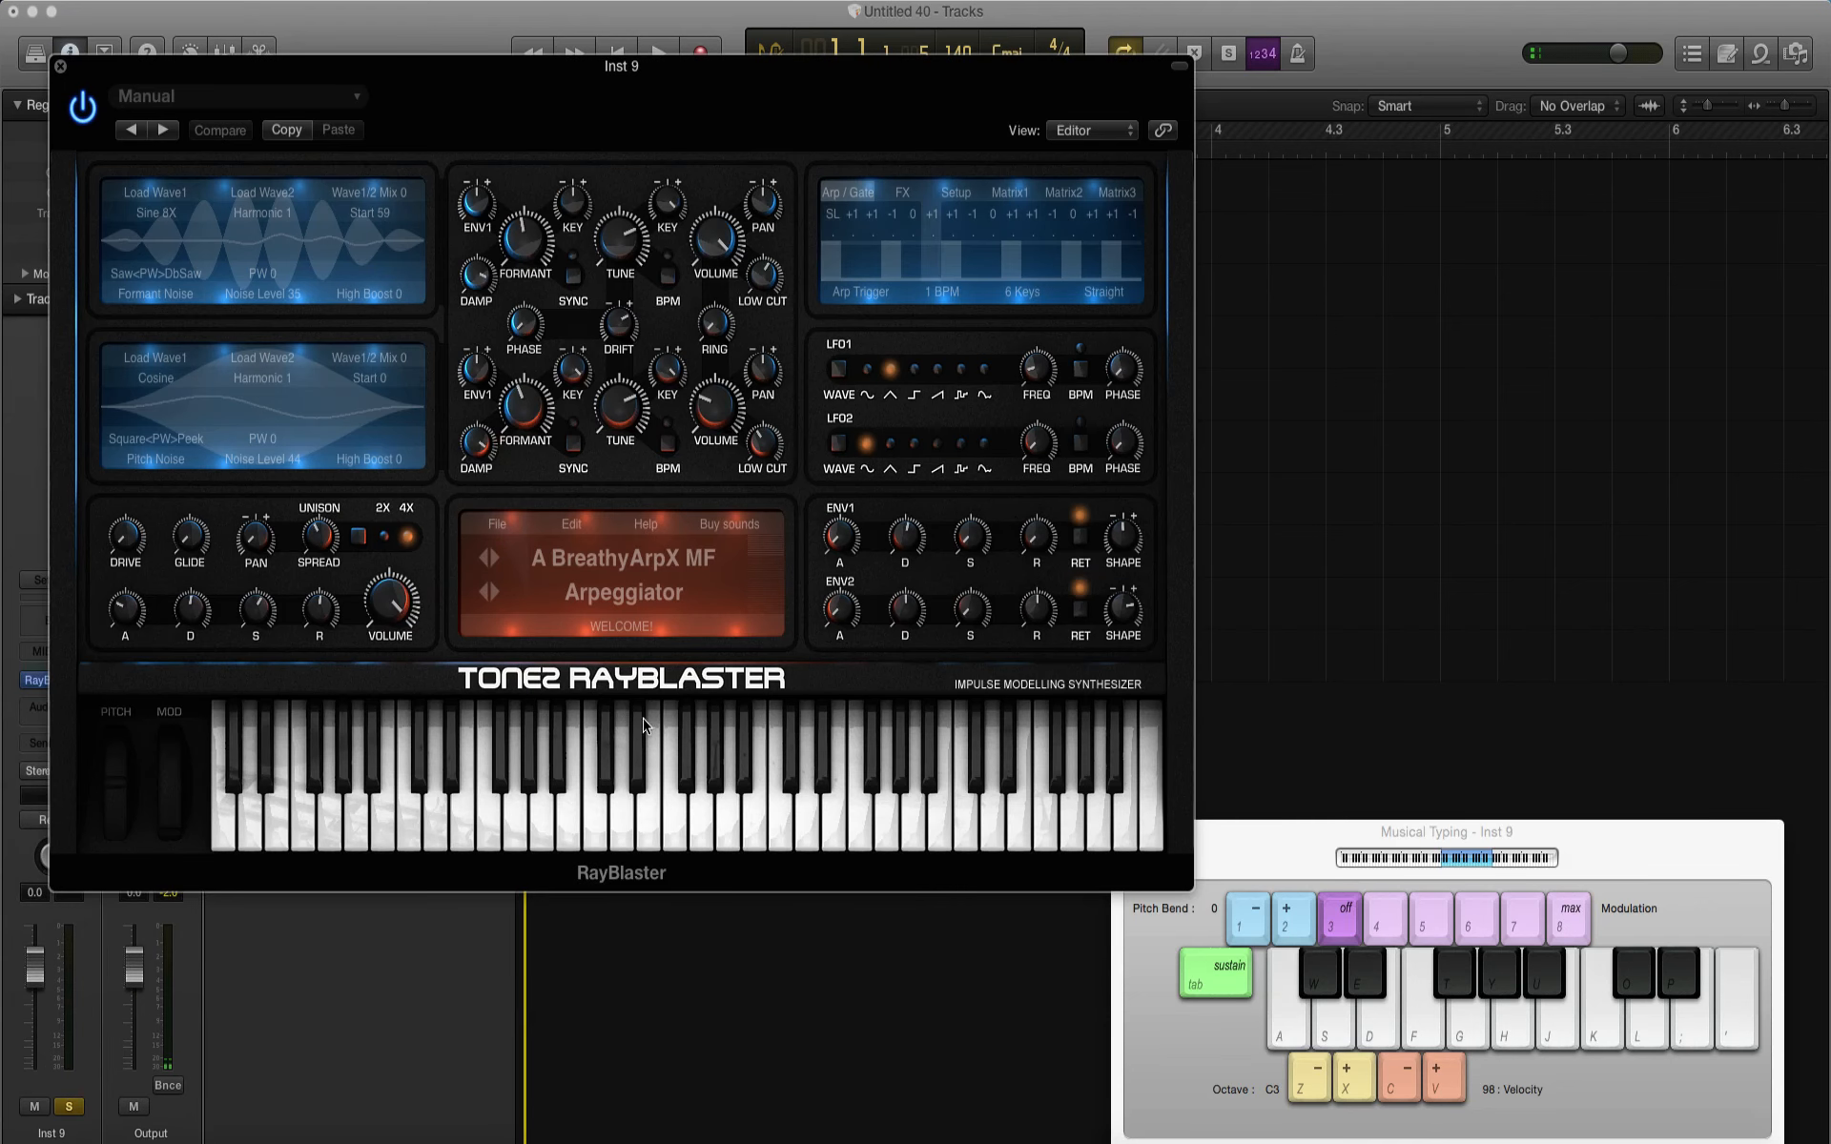
left_click(599, 593)
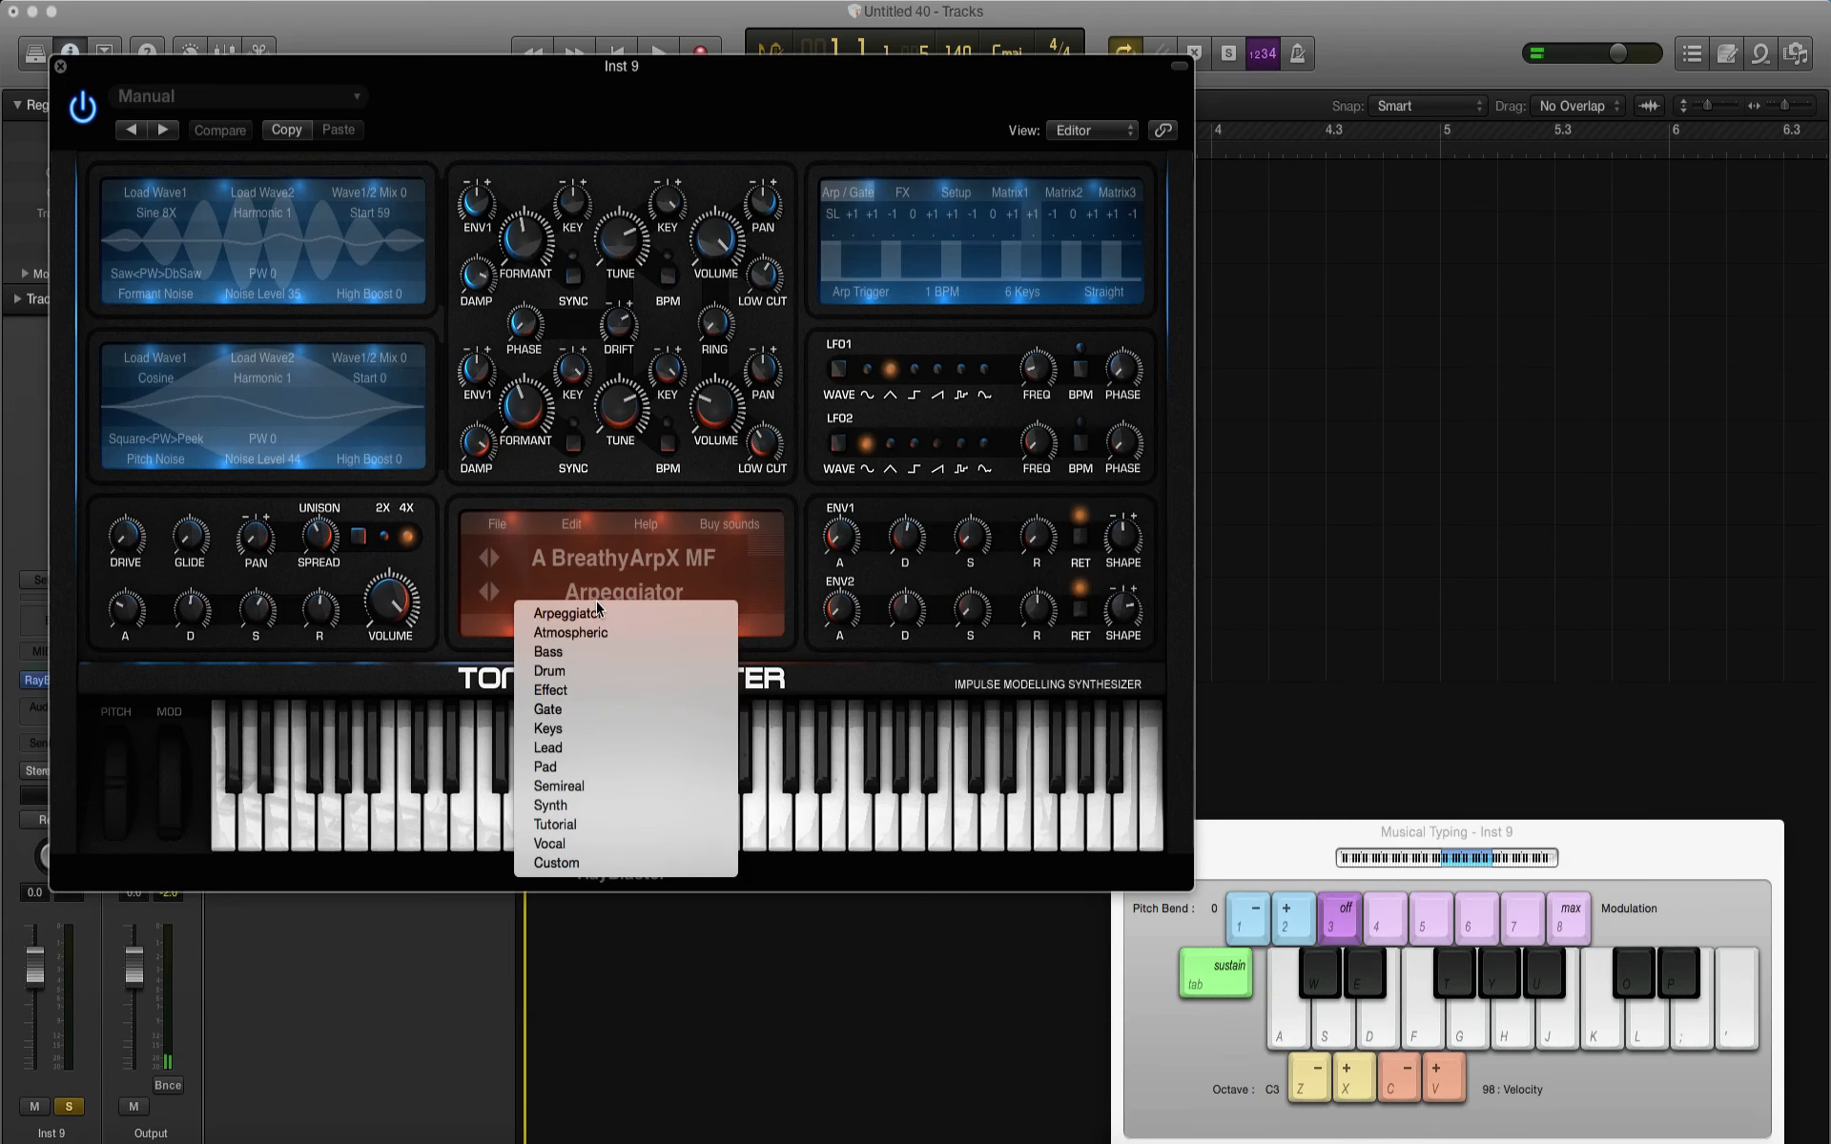
left_click(572, 748)
left_click(595, 557)
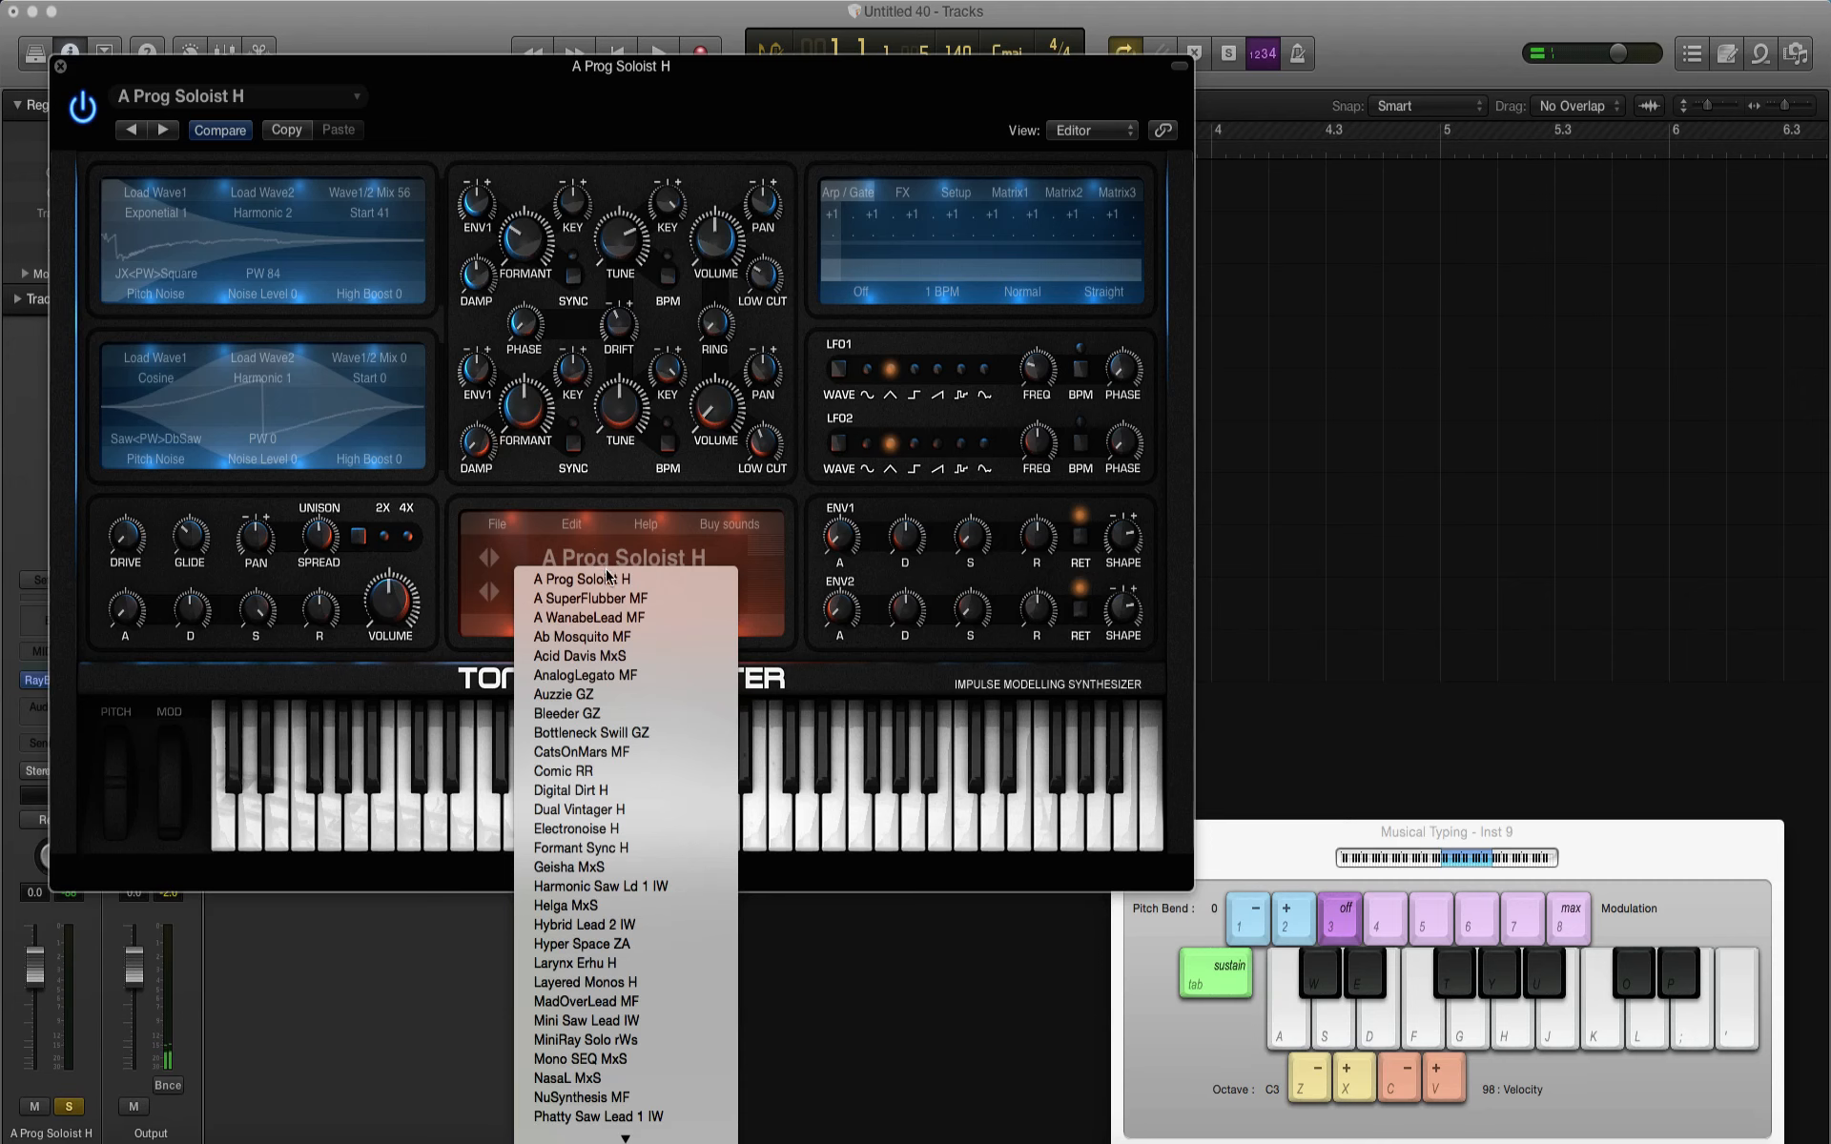
left_click(613, 637)
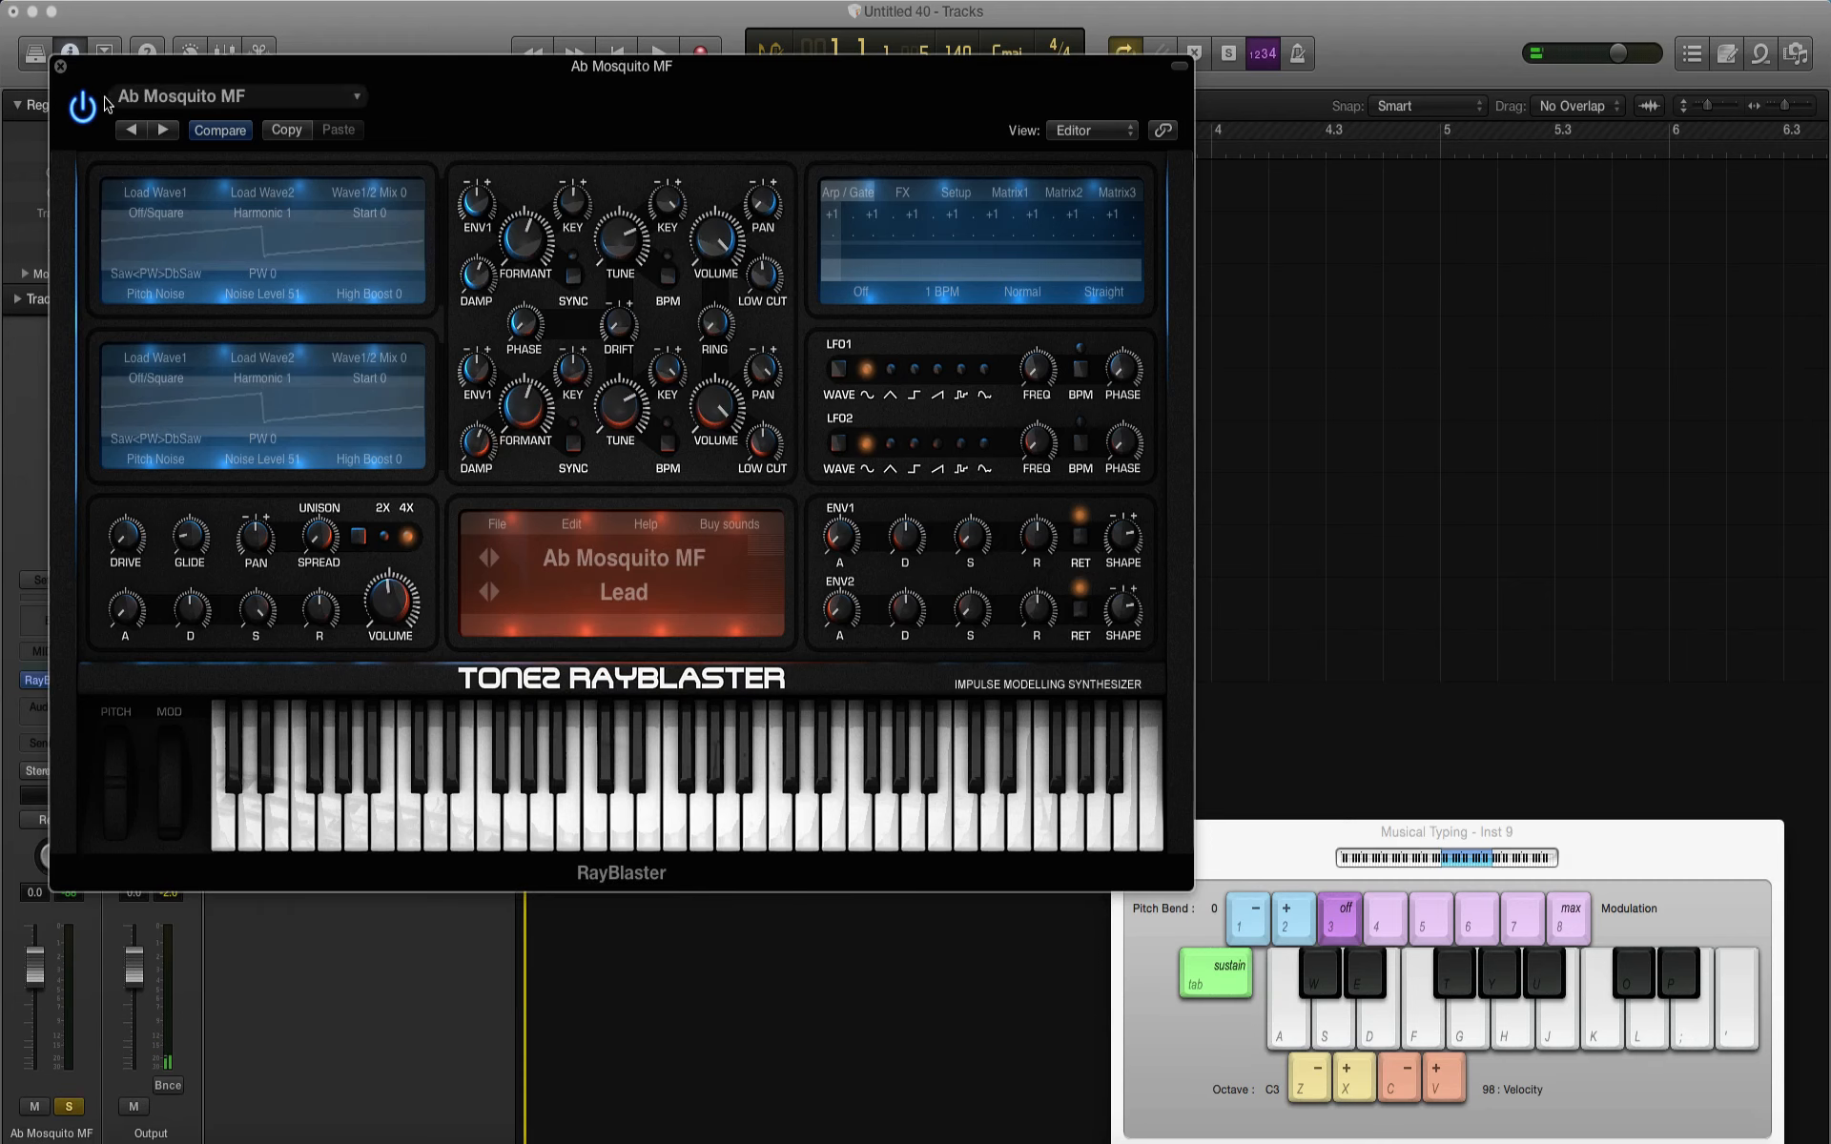
left_click(61, 68)
key("x")
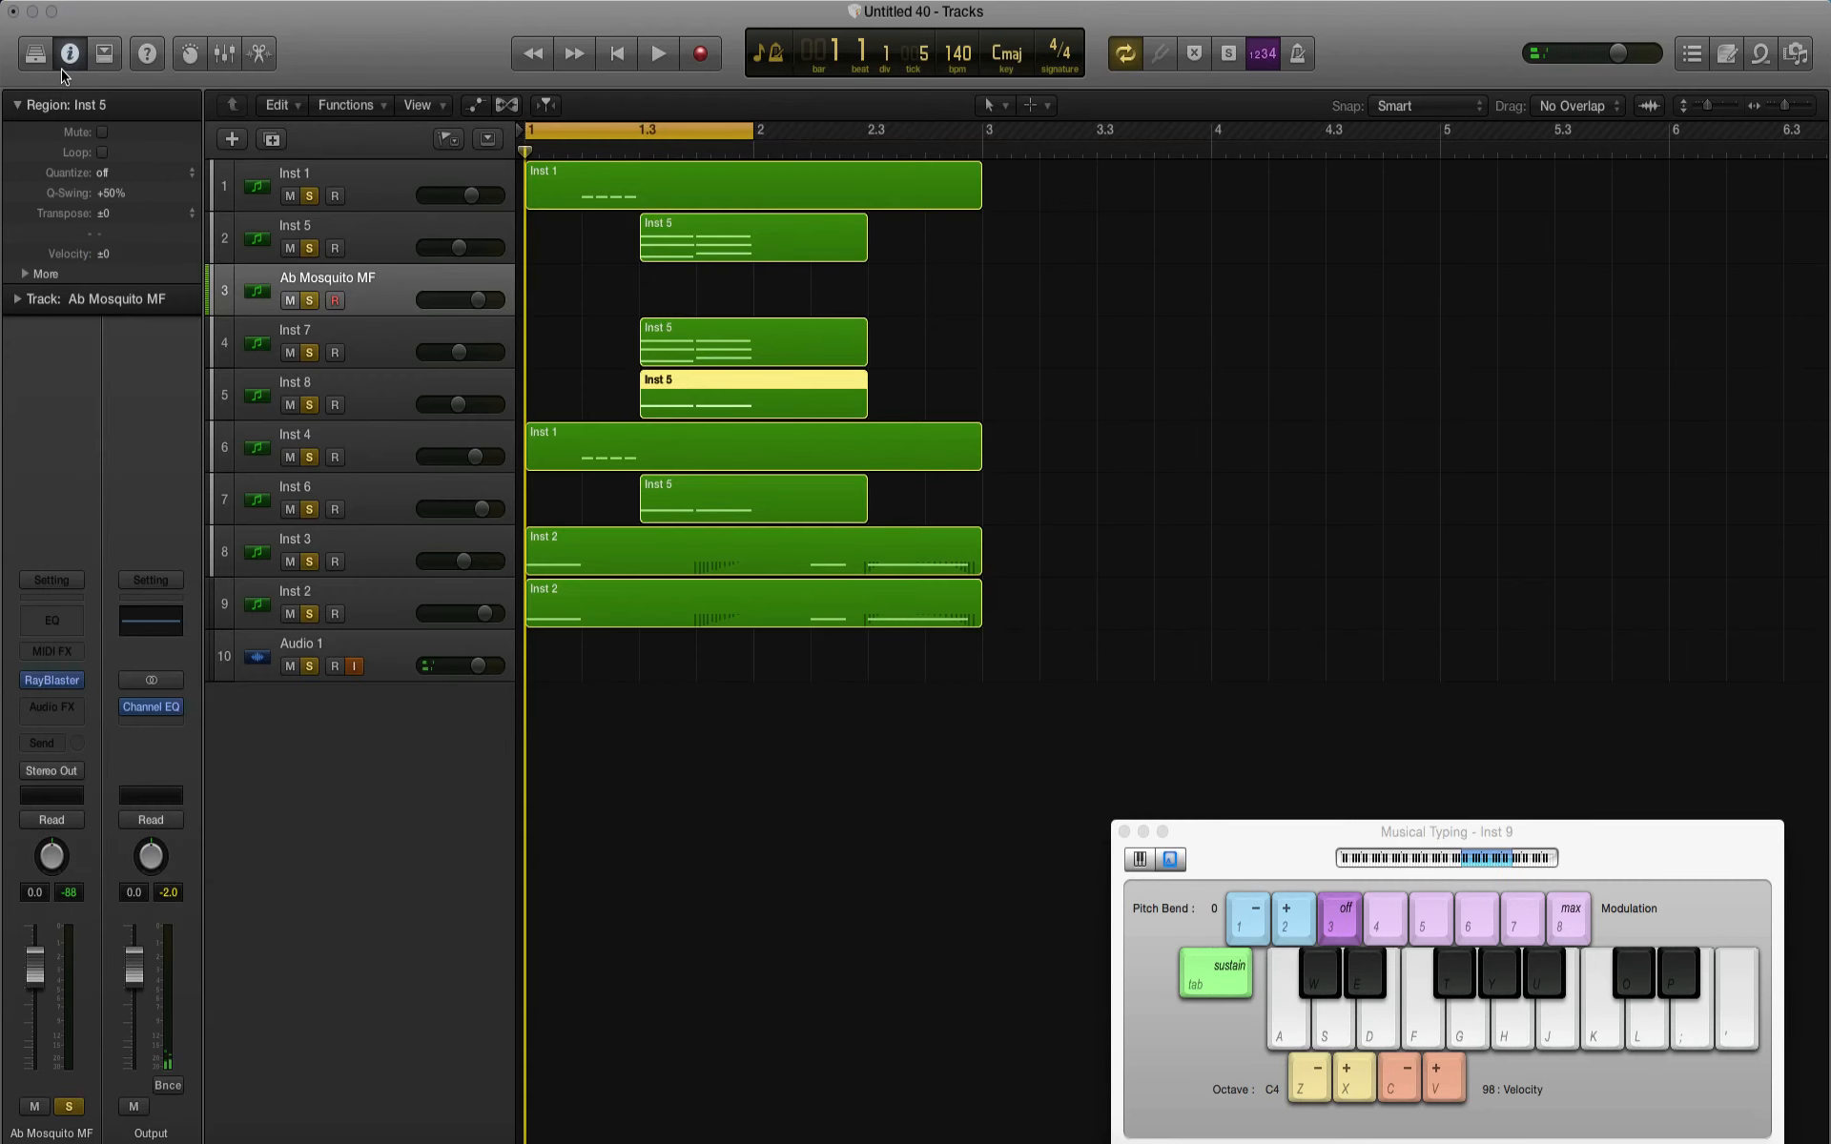
key("g")
Step: Copy the Inst 7 chord region onto the Ab Mosquito MF track and delete the upper notes, keeping only the lowest line
left_click_drag(707, 350, 703, 298)
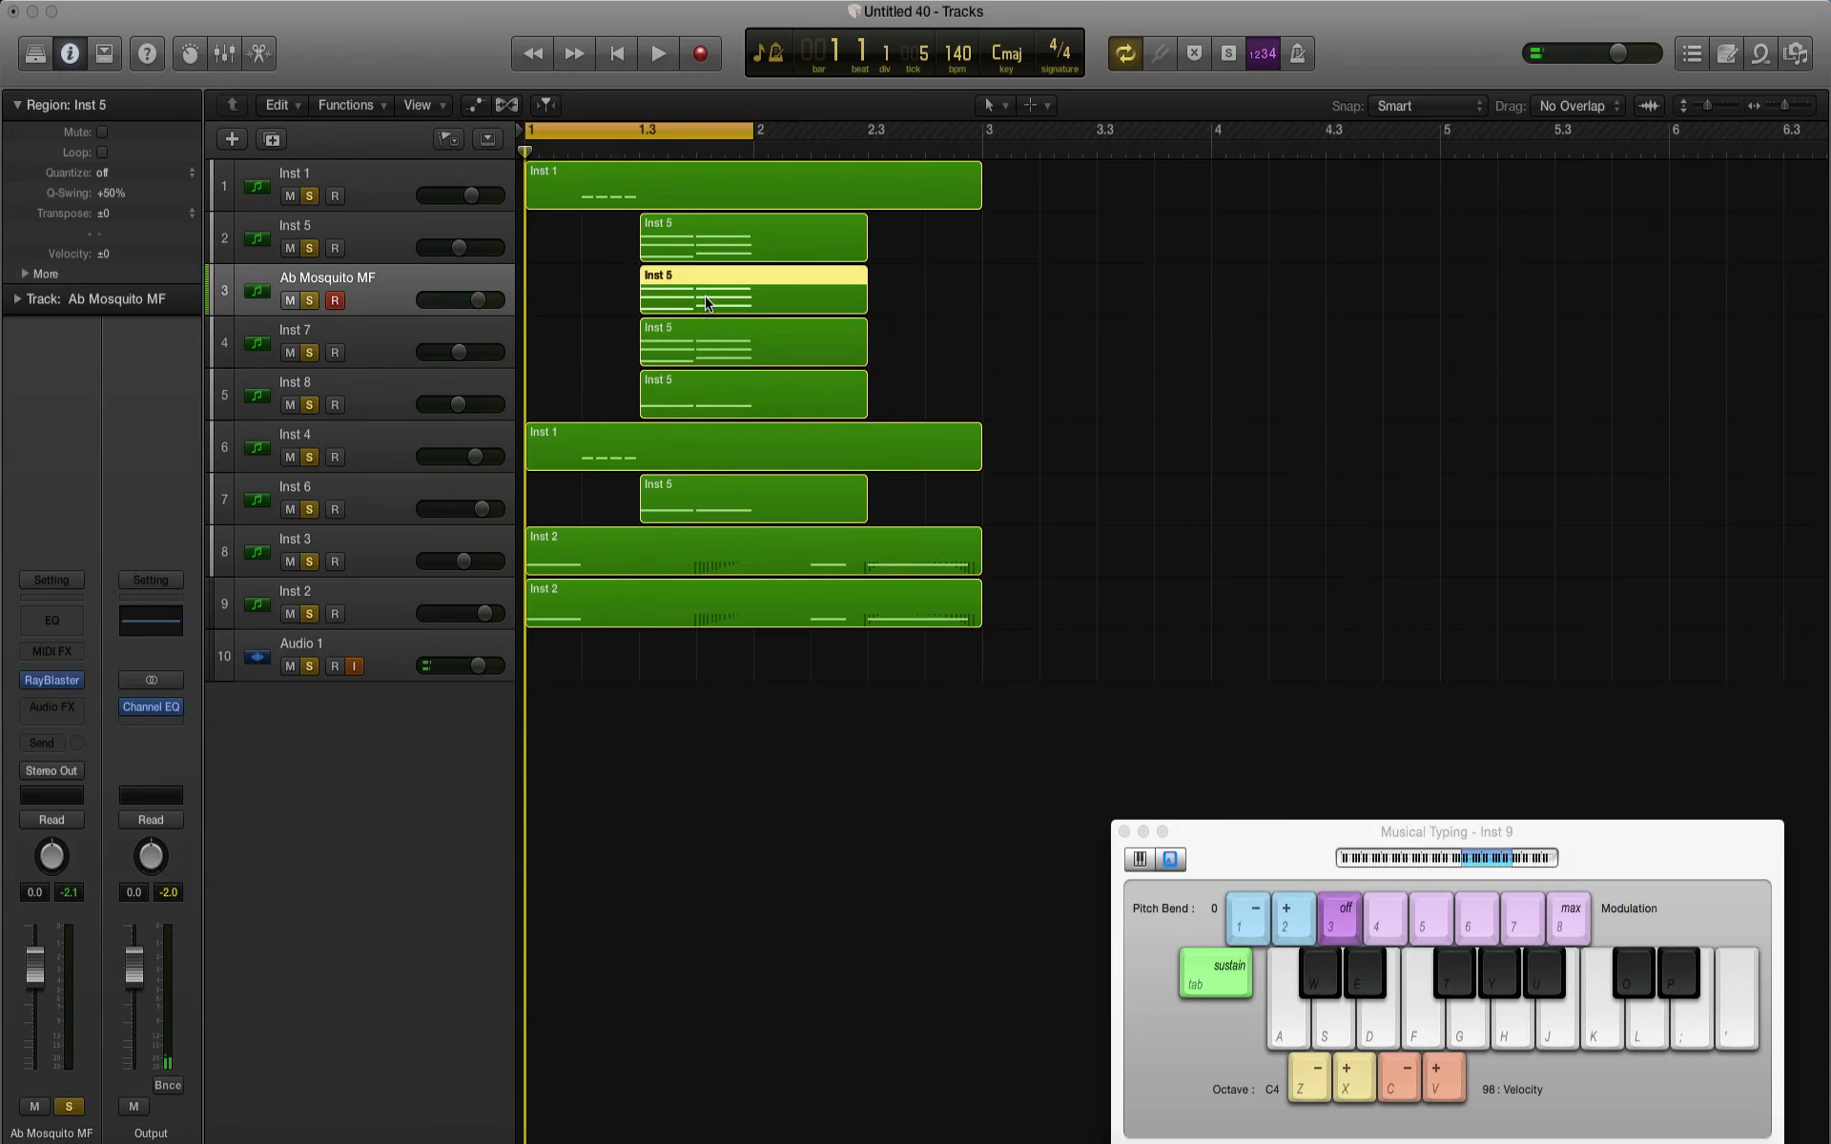
double_click(702, 297)
left_click_drag(1031, 820, 823, 686)
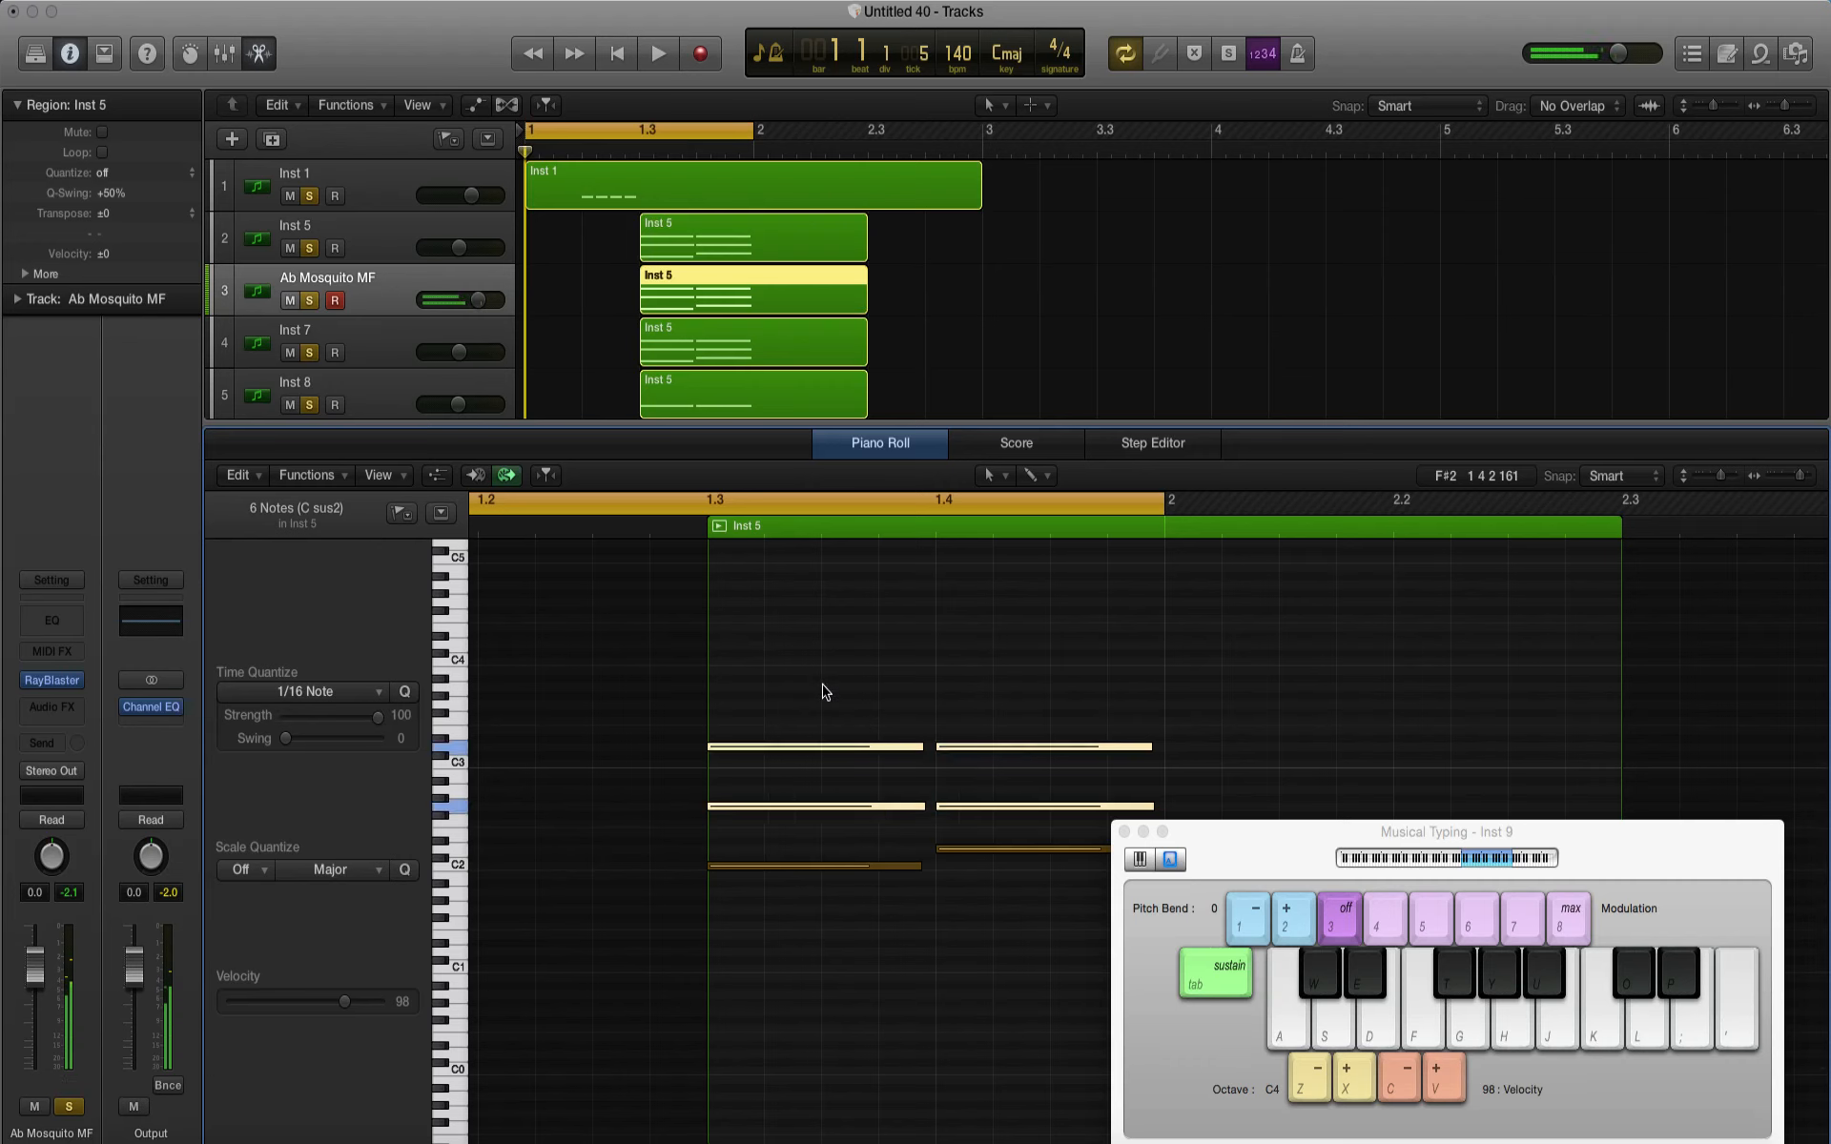
key("Delete")
key("space")
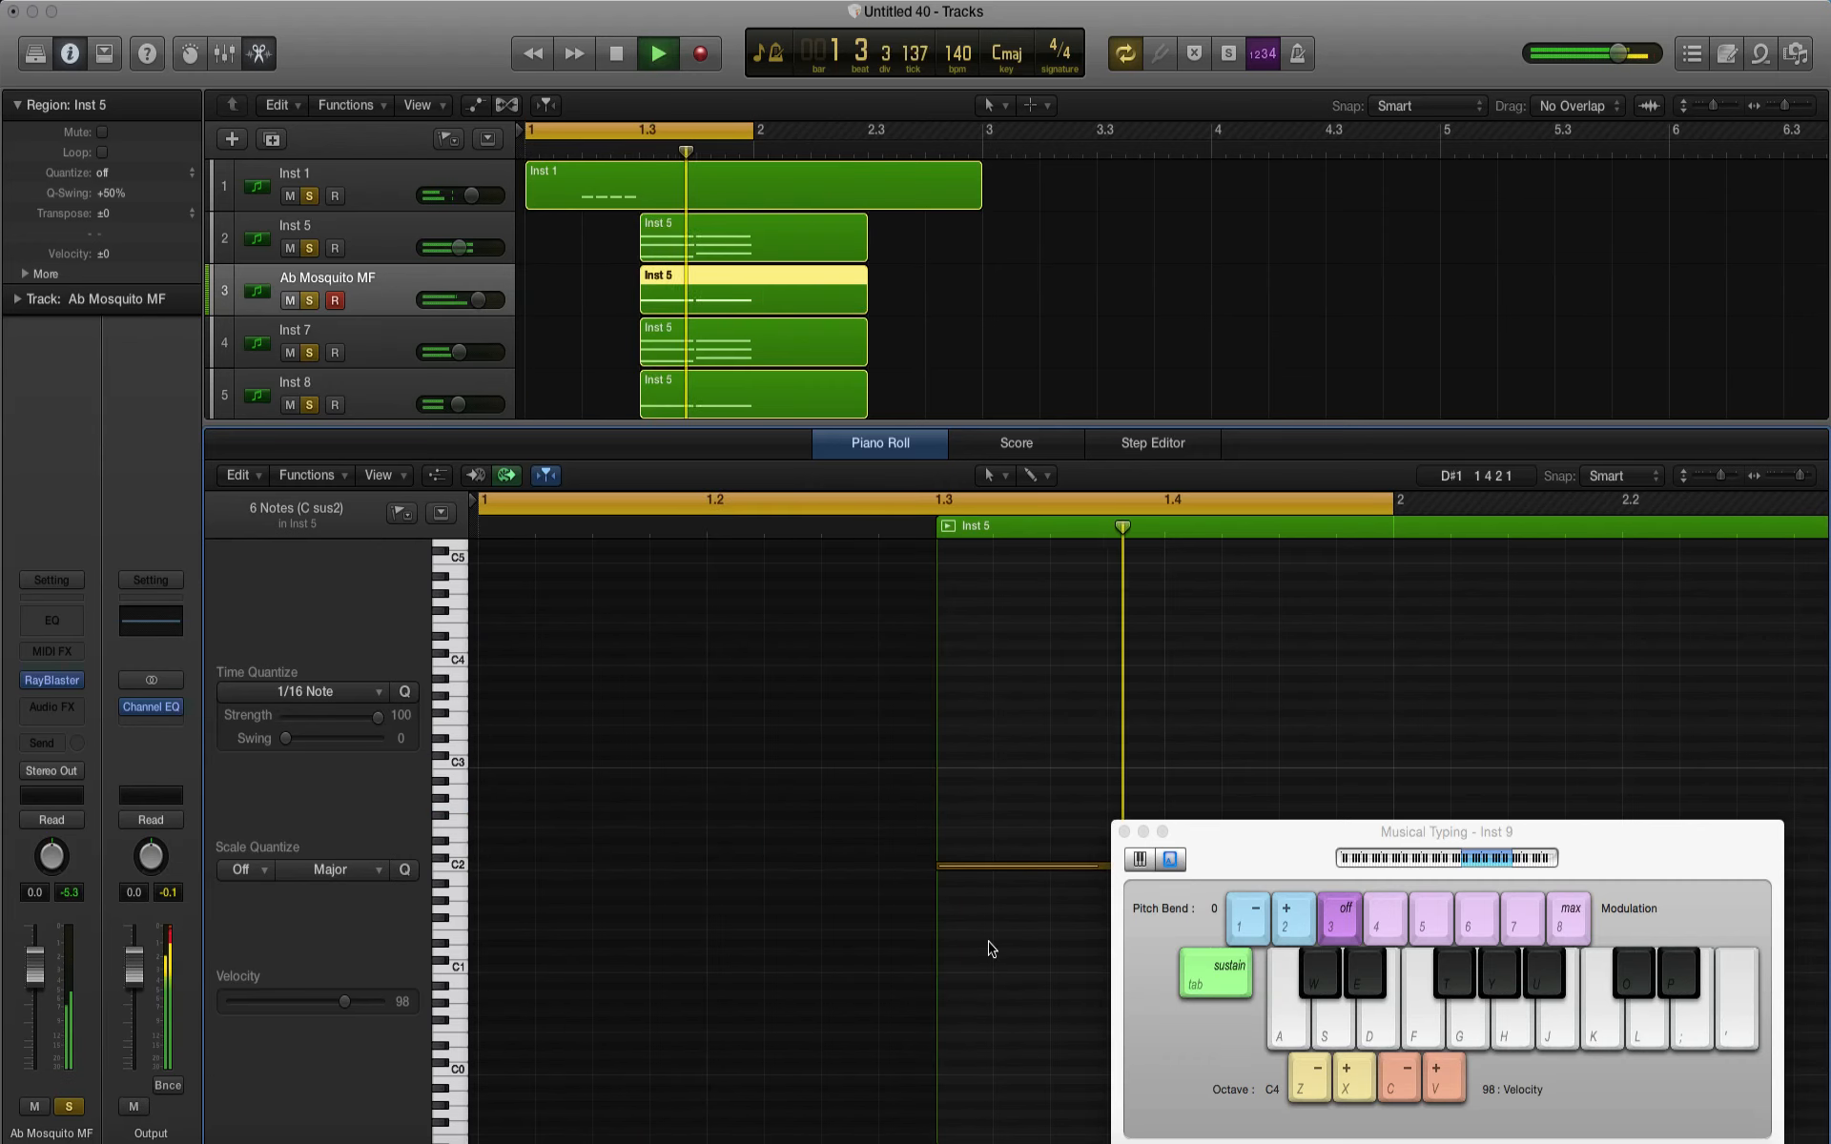
key("space")
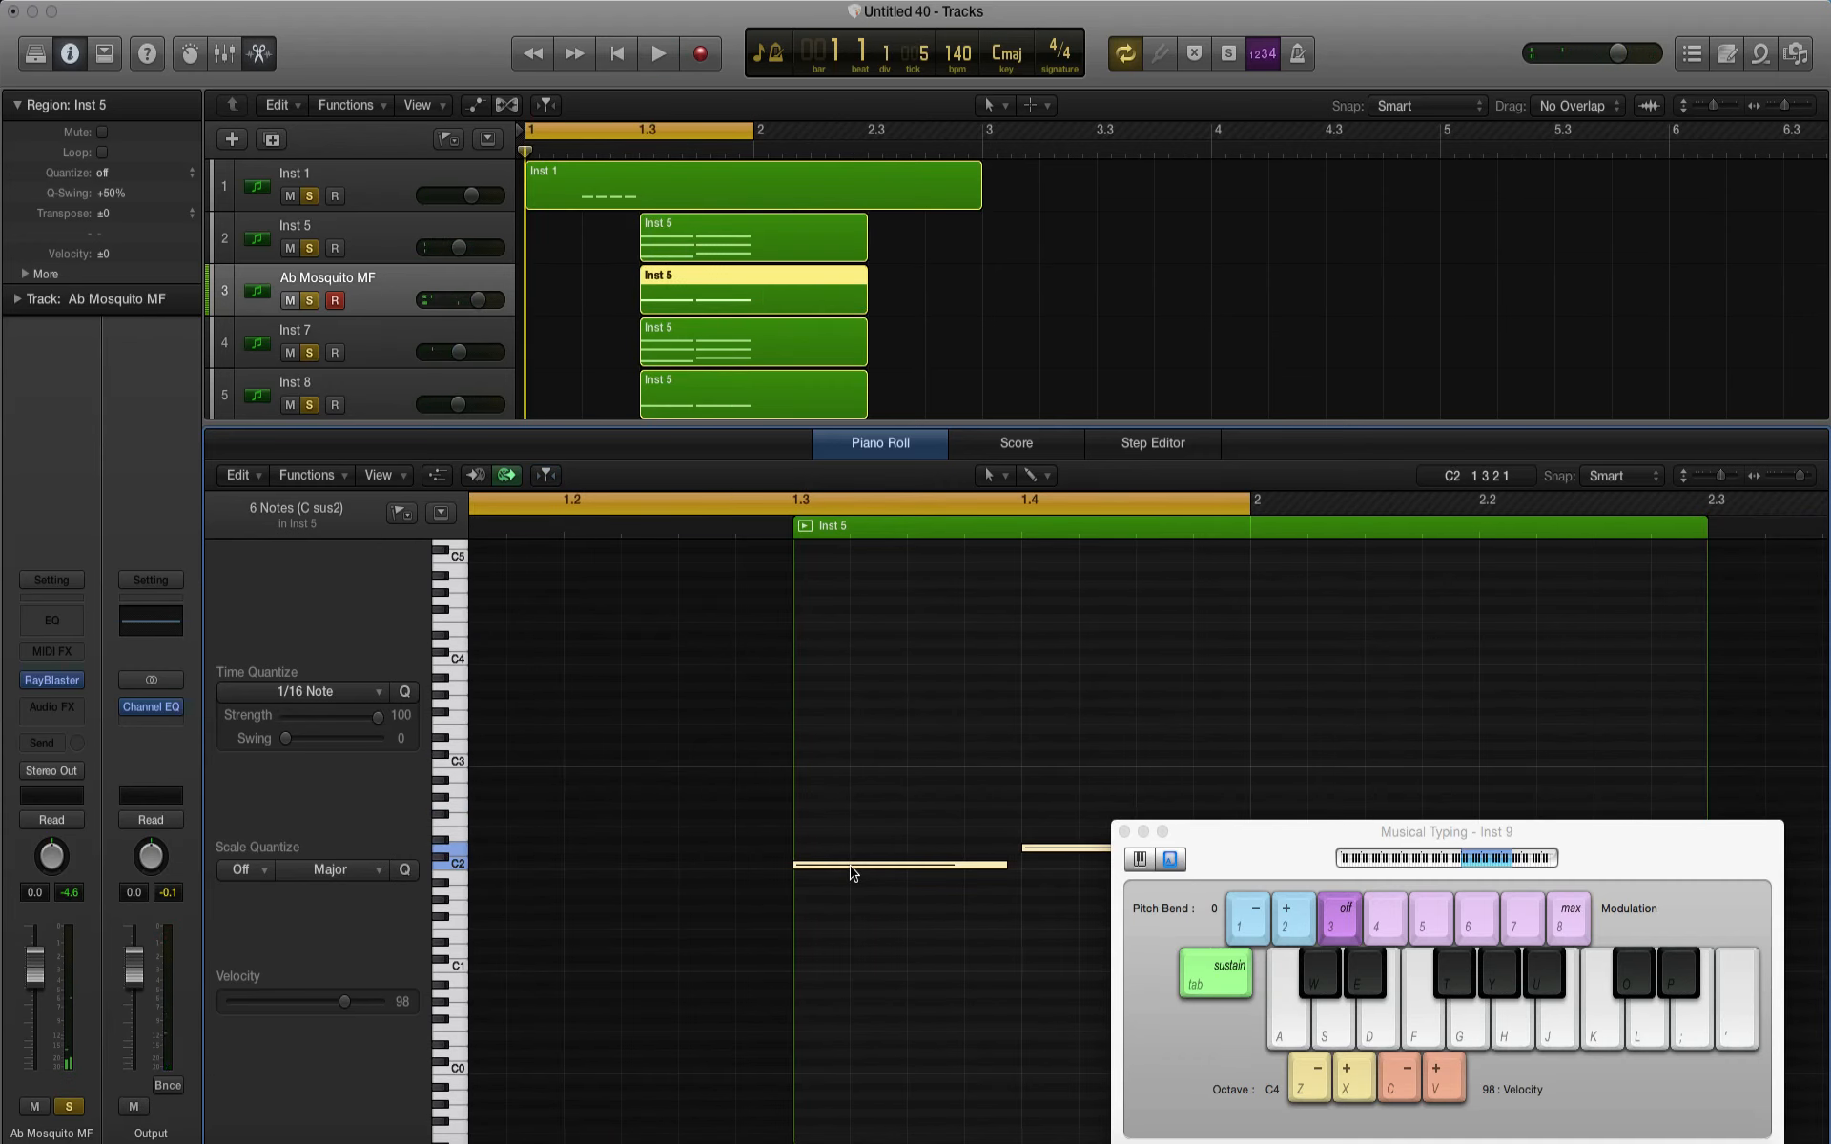
Step: Raise the two remaining Ab Mosquito MF notes by two octaves so the first sits on C4, and play the loop
left_click_drag(852, 866, 855, 664)
key("space")
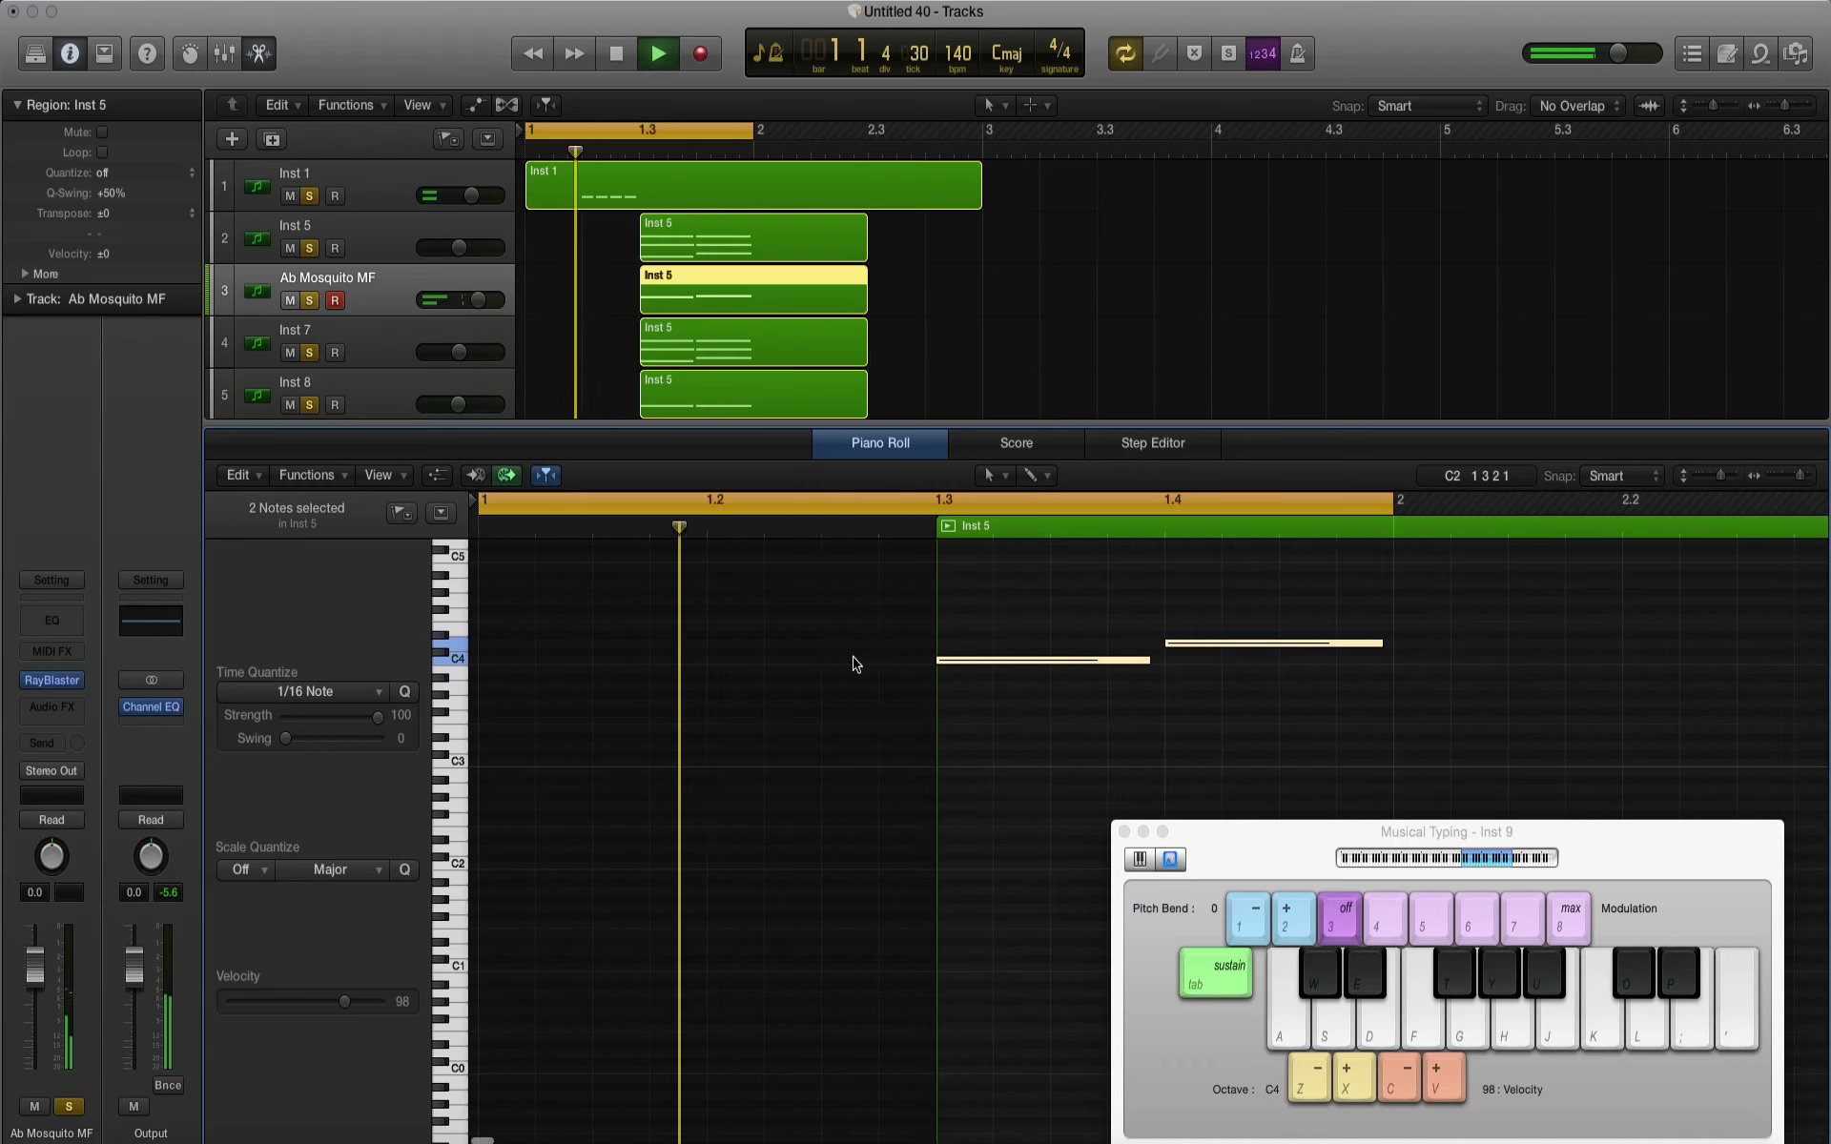
left_click(861, 464)
key("space")
Step: Lower the Ab Mosquito MF track volume to -6.6 dB and add a Channel EQ with a low cut
left_click_drag(477, 300, 407, 305)
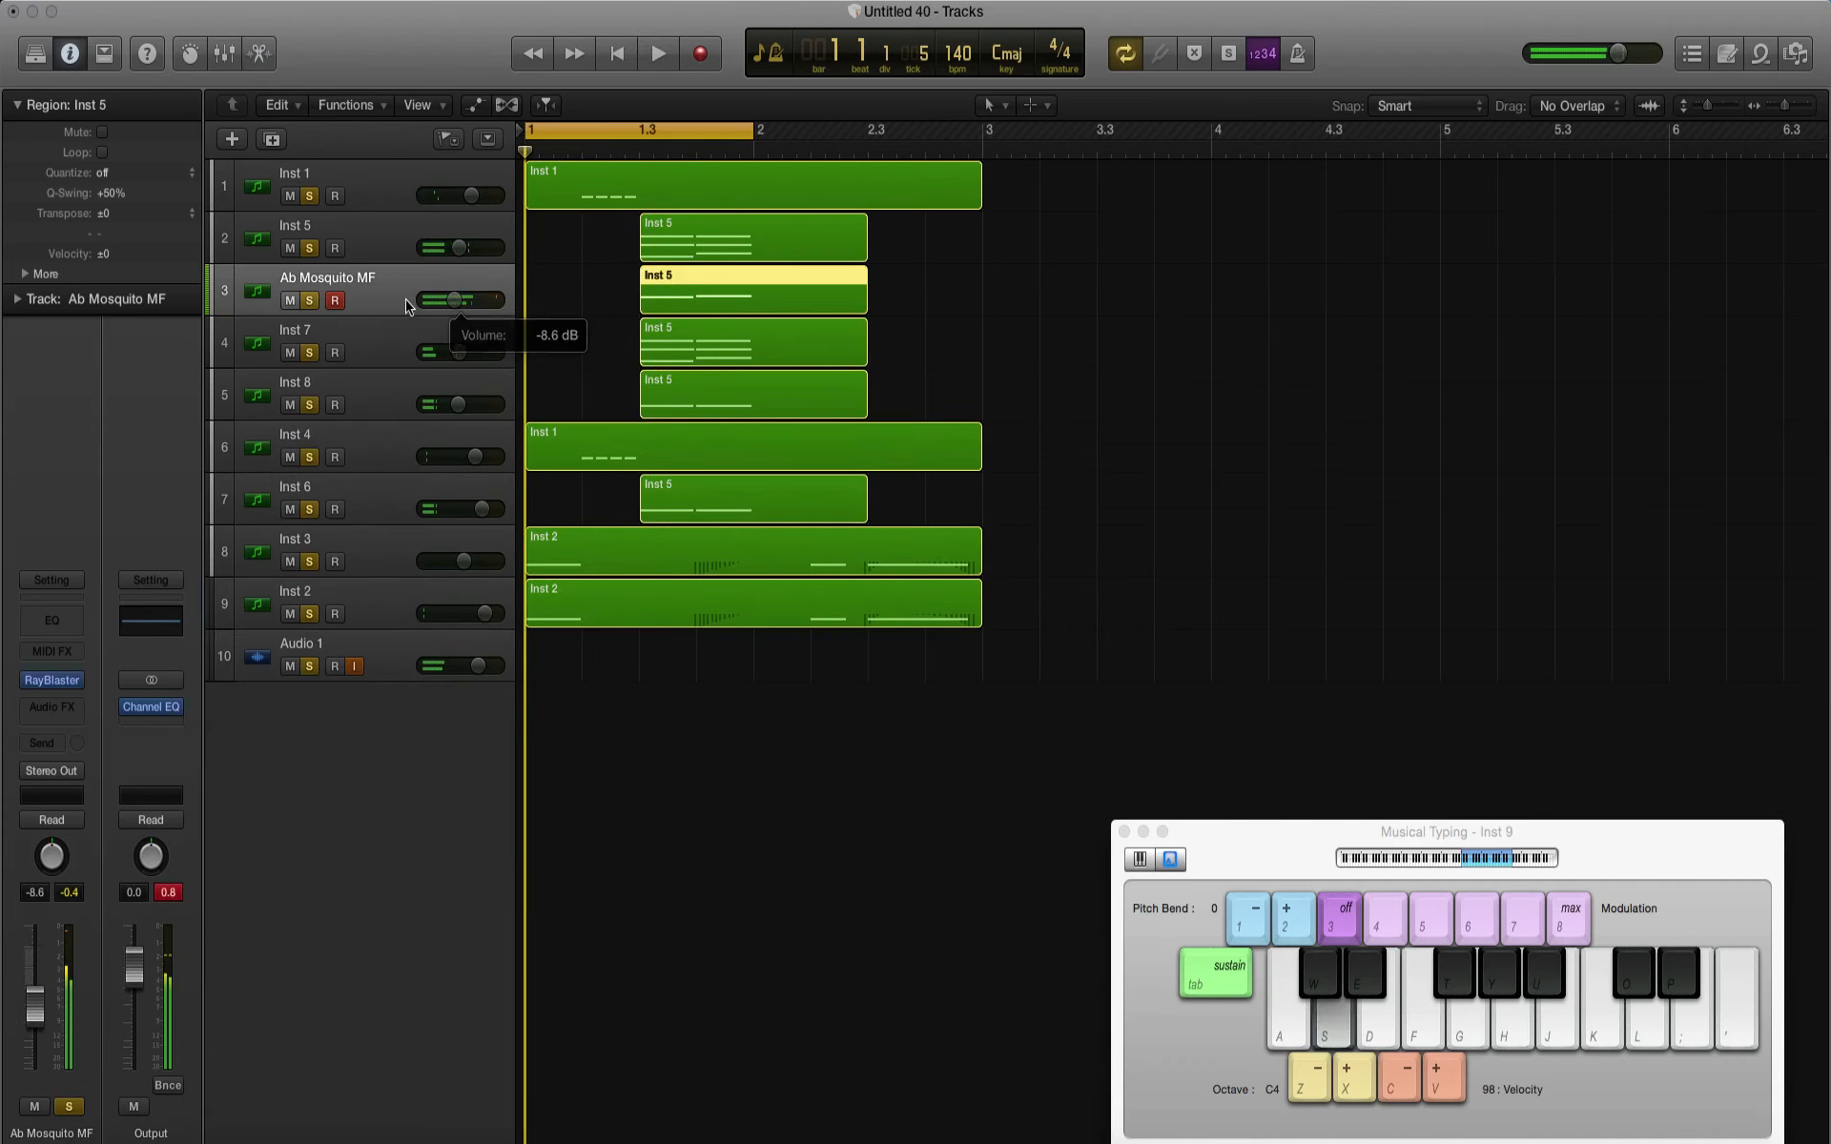
left_click(51, 620)
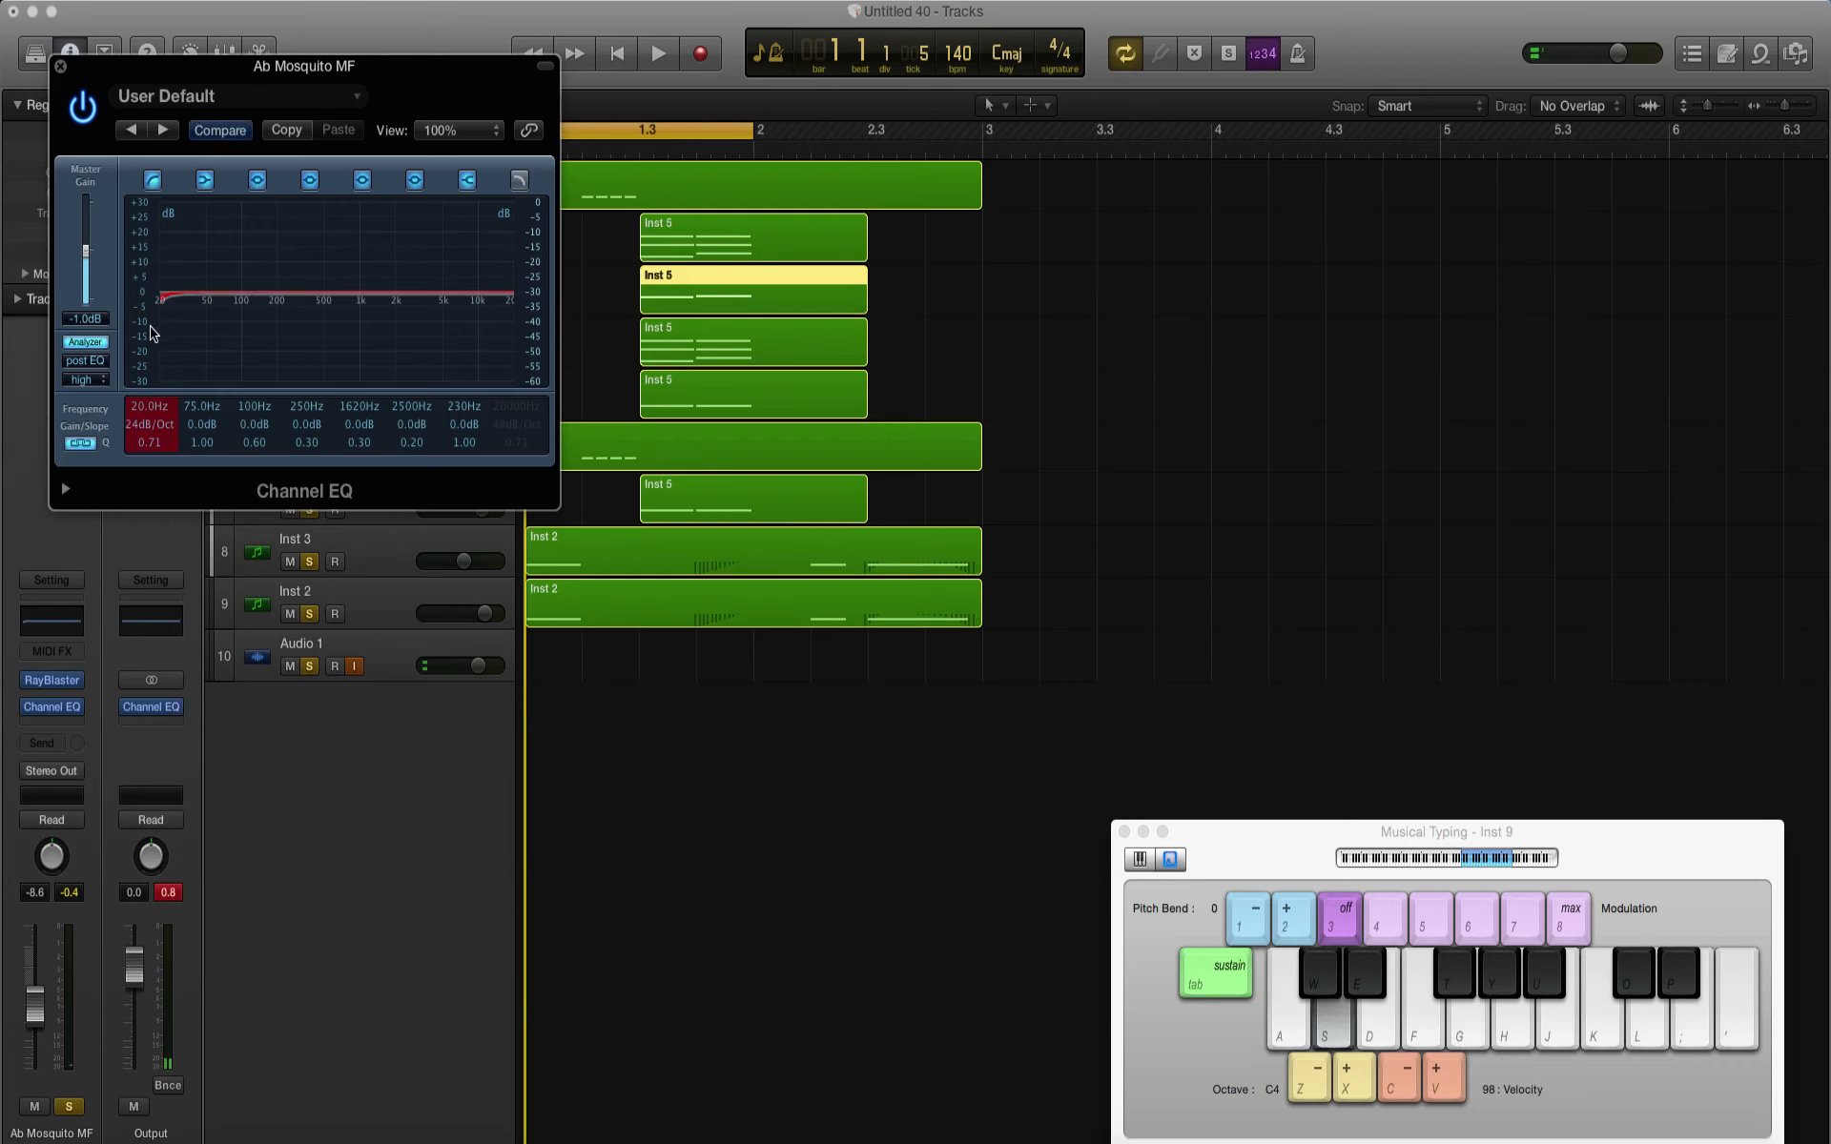
left_click_drag(264, 349, 279, 348)
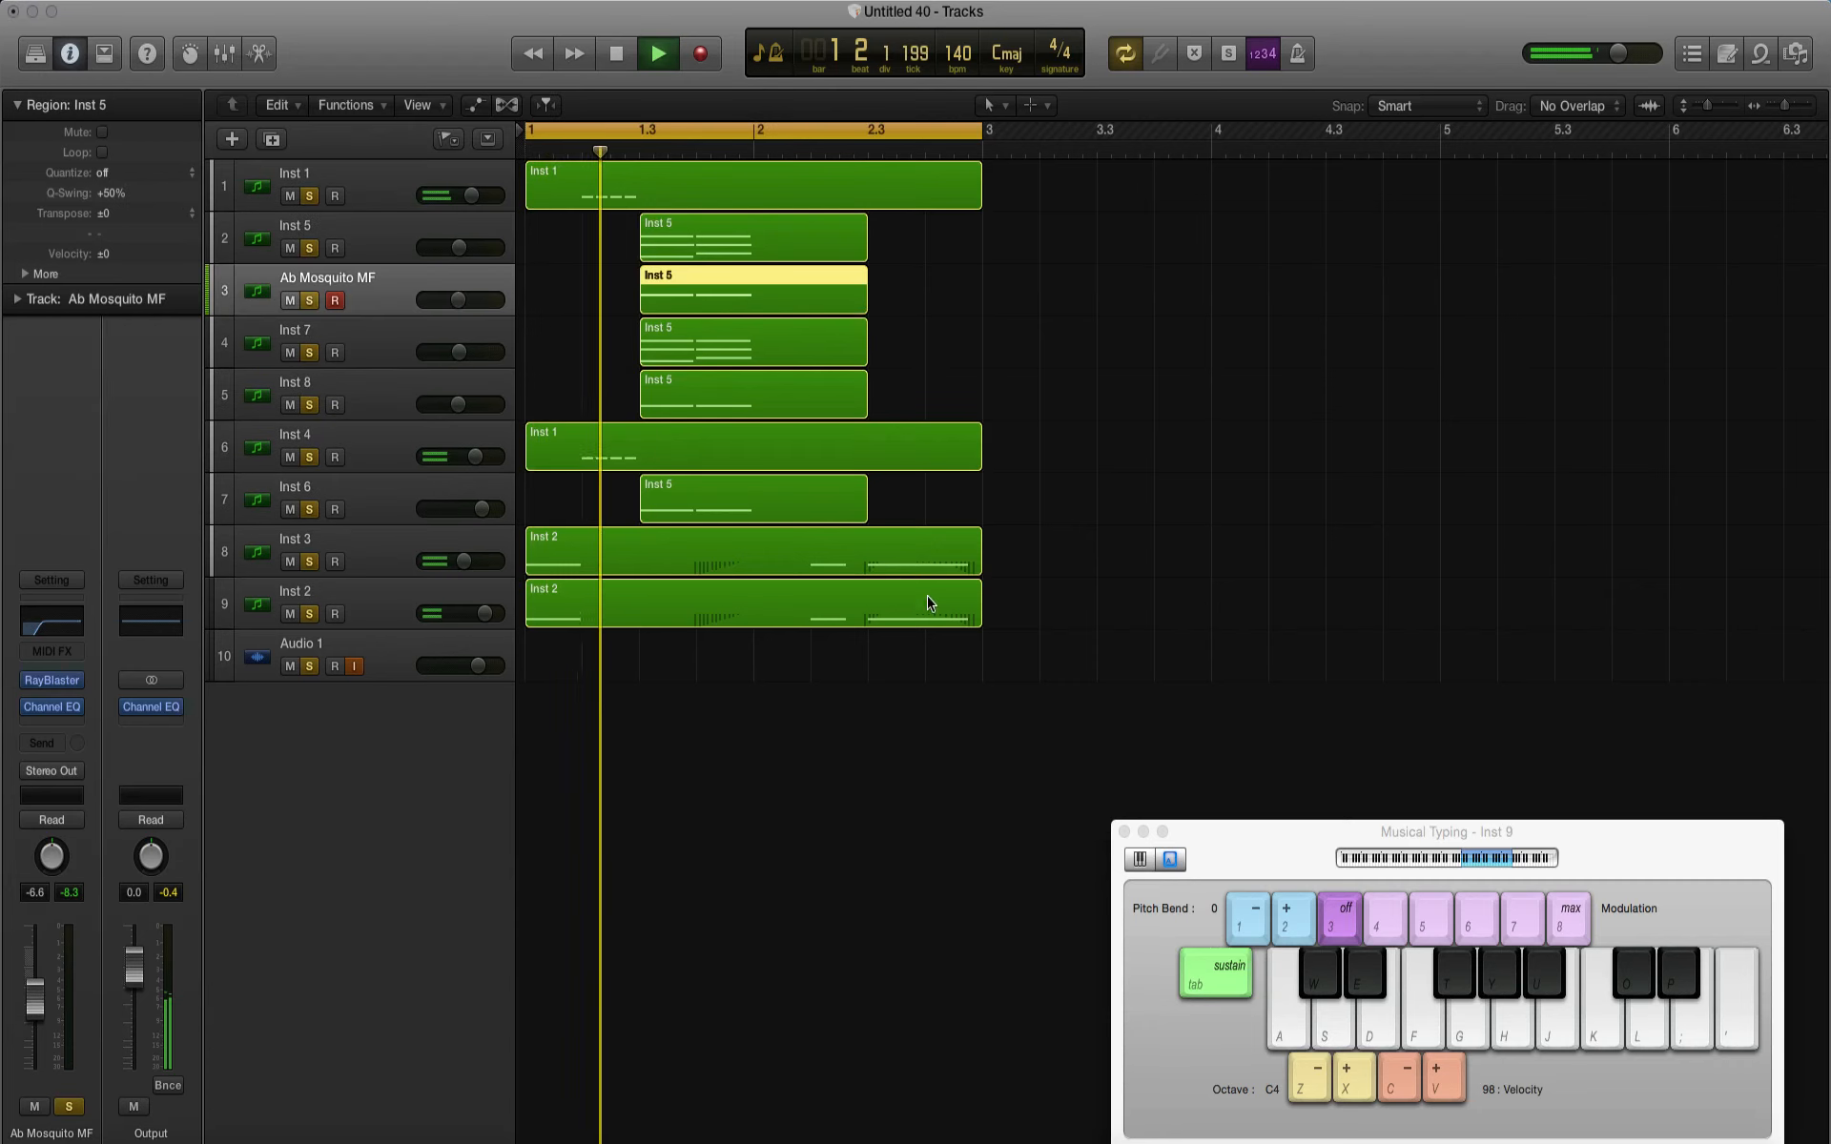
Step: Copy the bass notes at 2.2 into the gap before 2.3 in both Inst 2 regions, and play the result
key("space")
left_click_drag(855, 634, 839, 574)
double_click(839, 574)
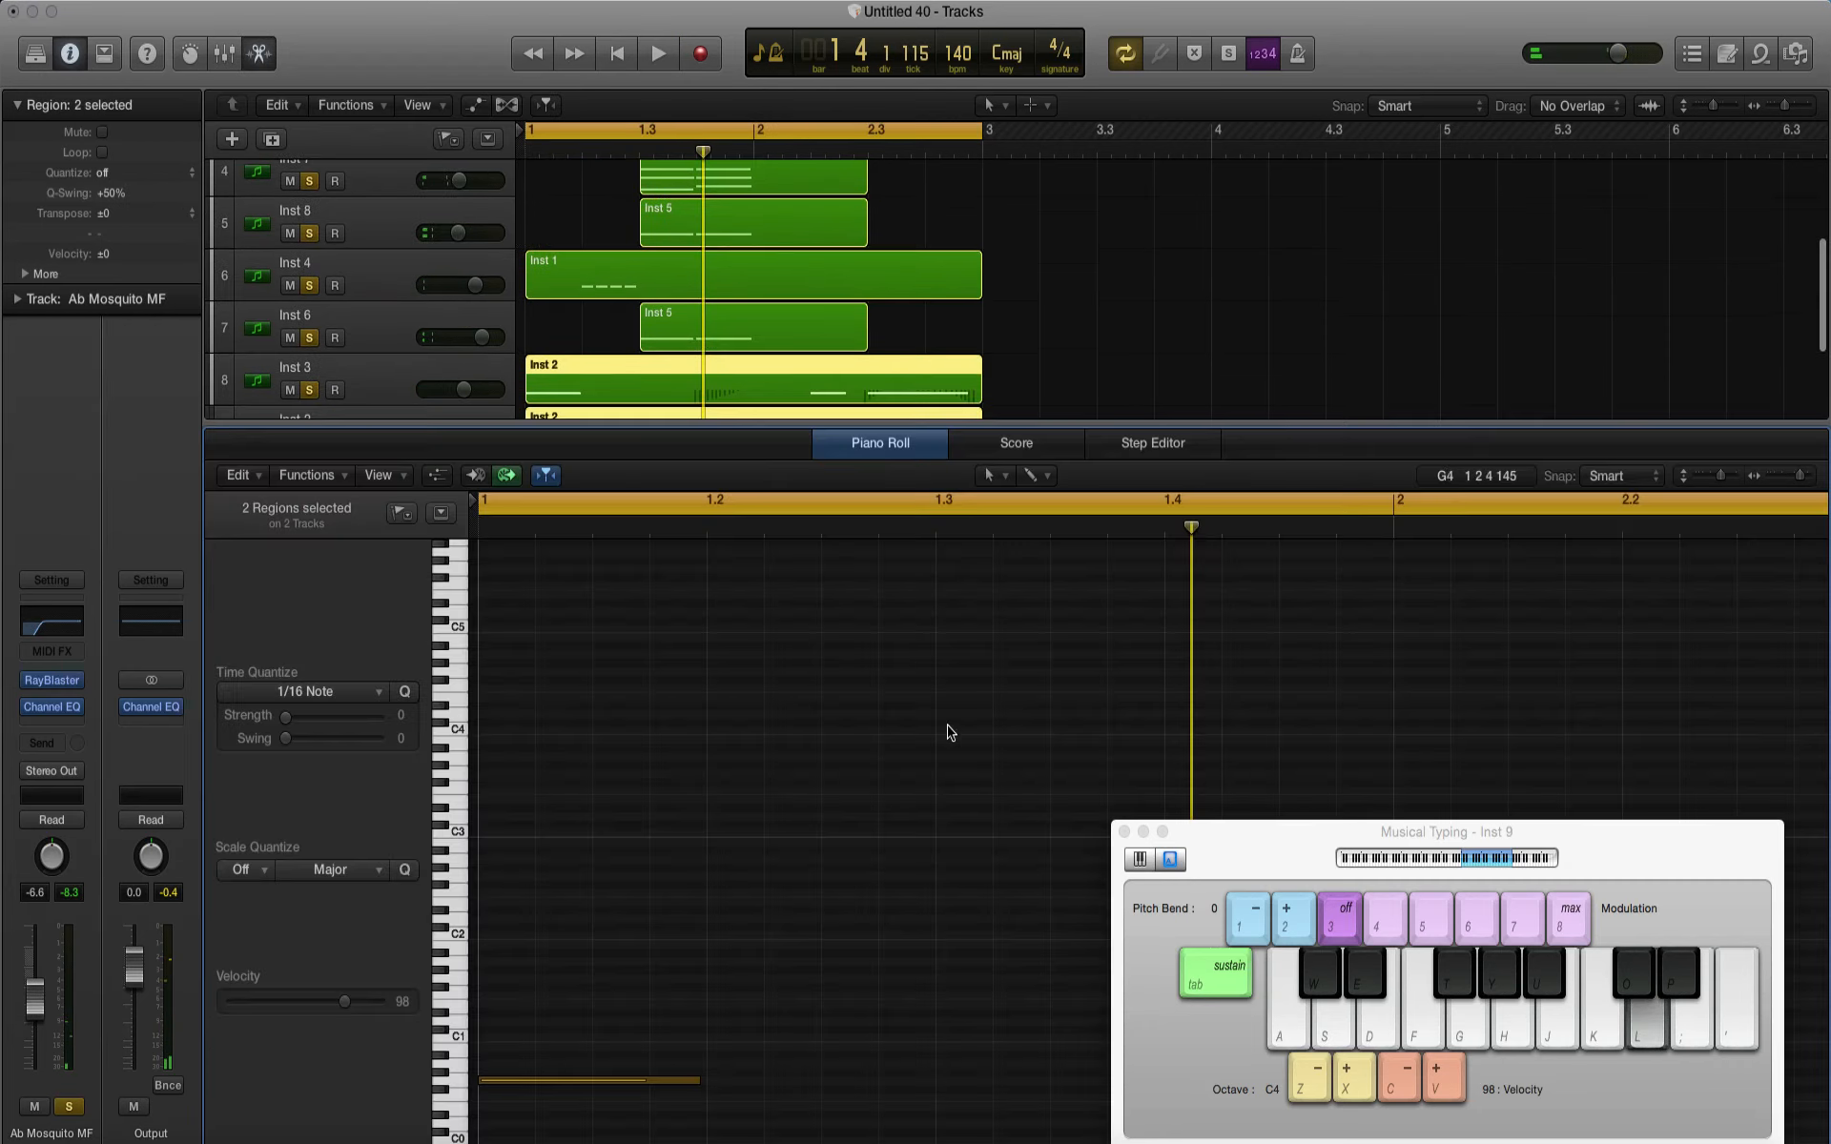
left_click_drag(1249, 848, 1802, 662)
scroll(1465, 952, "right", 5)
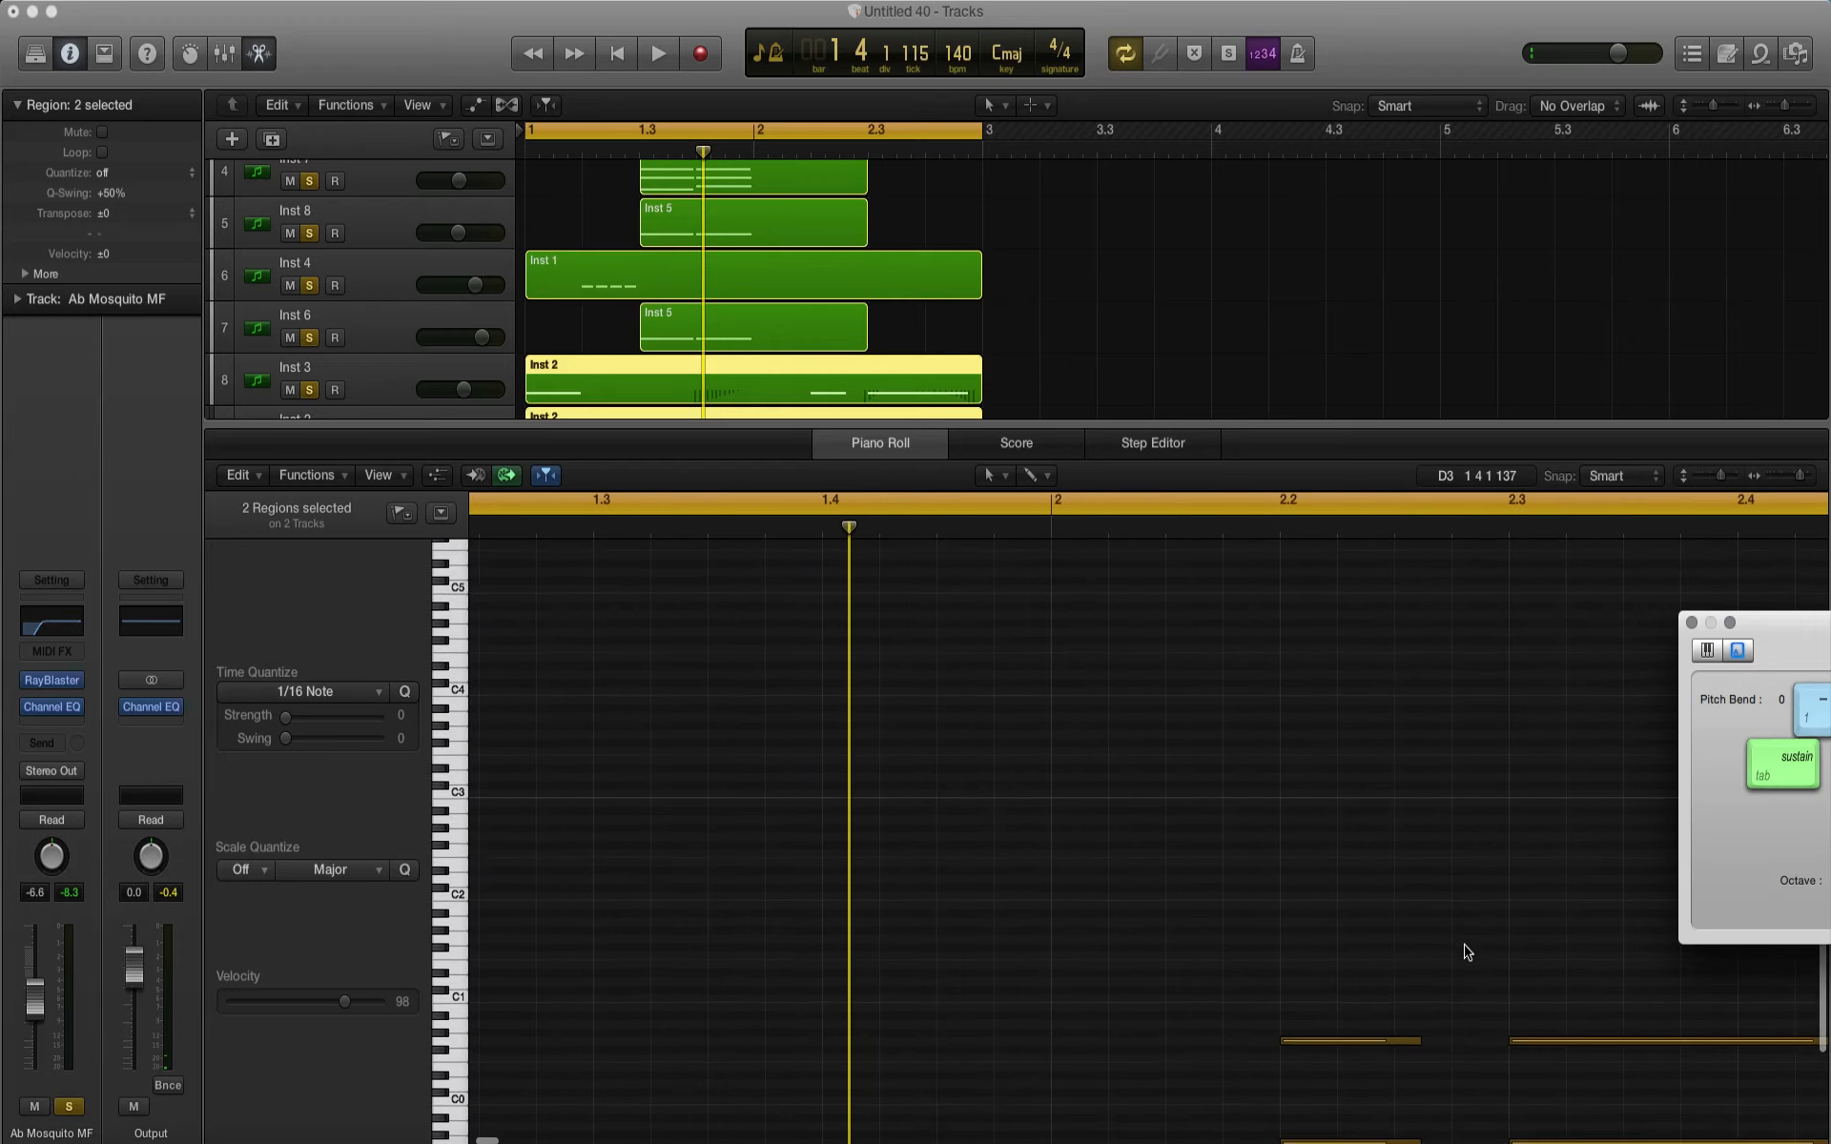
scroll(1440, 963, "down", 5)
left_click(1442, 1101)
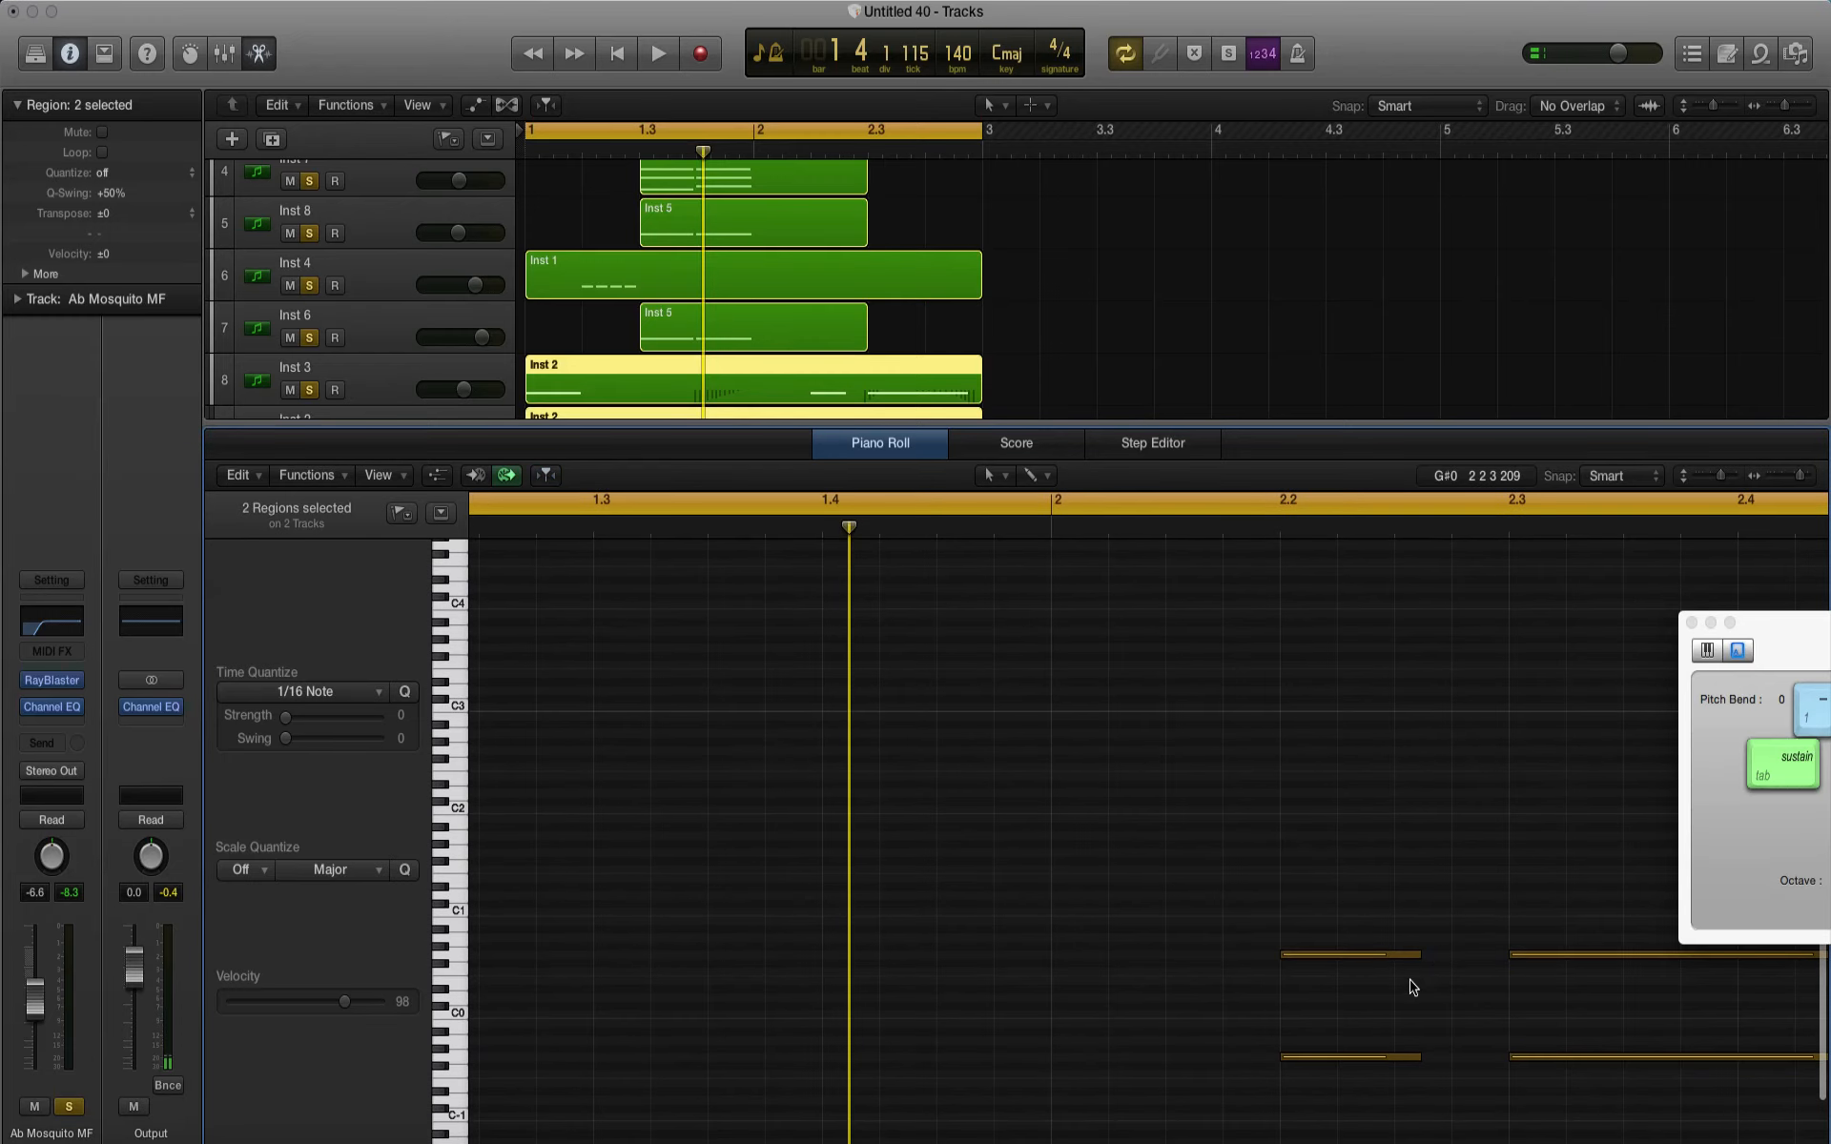
left_click_drag(1410, 981, 1460, 1058)
key("space")
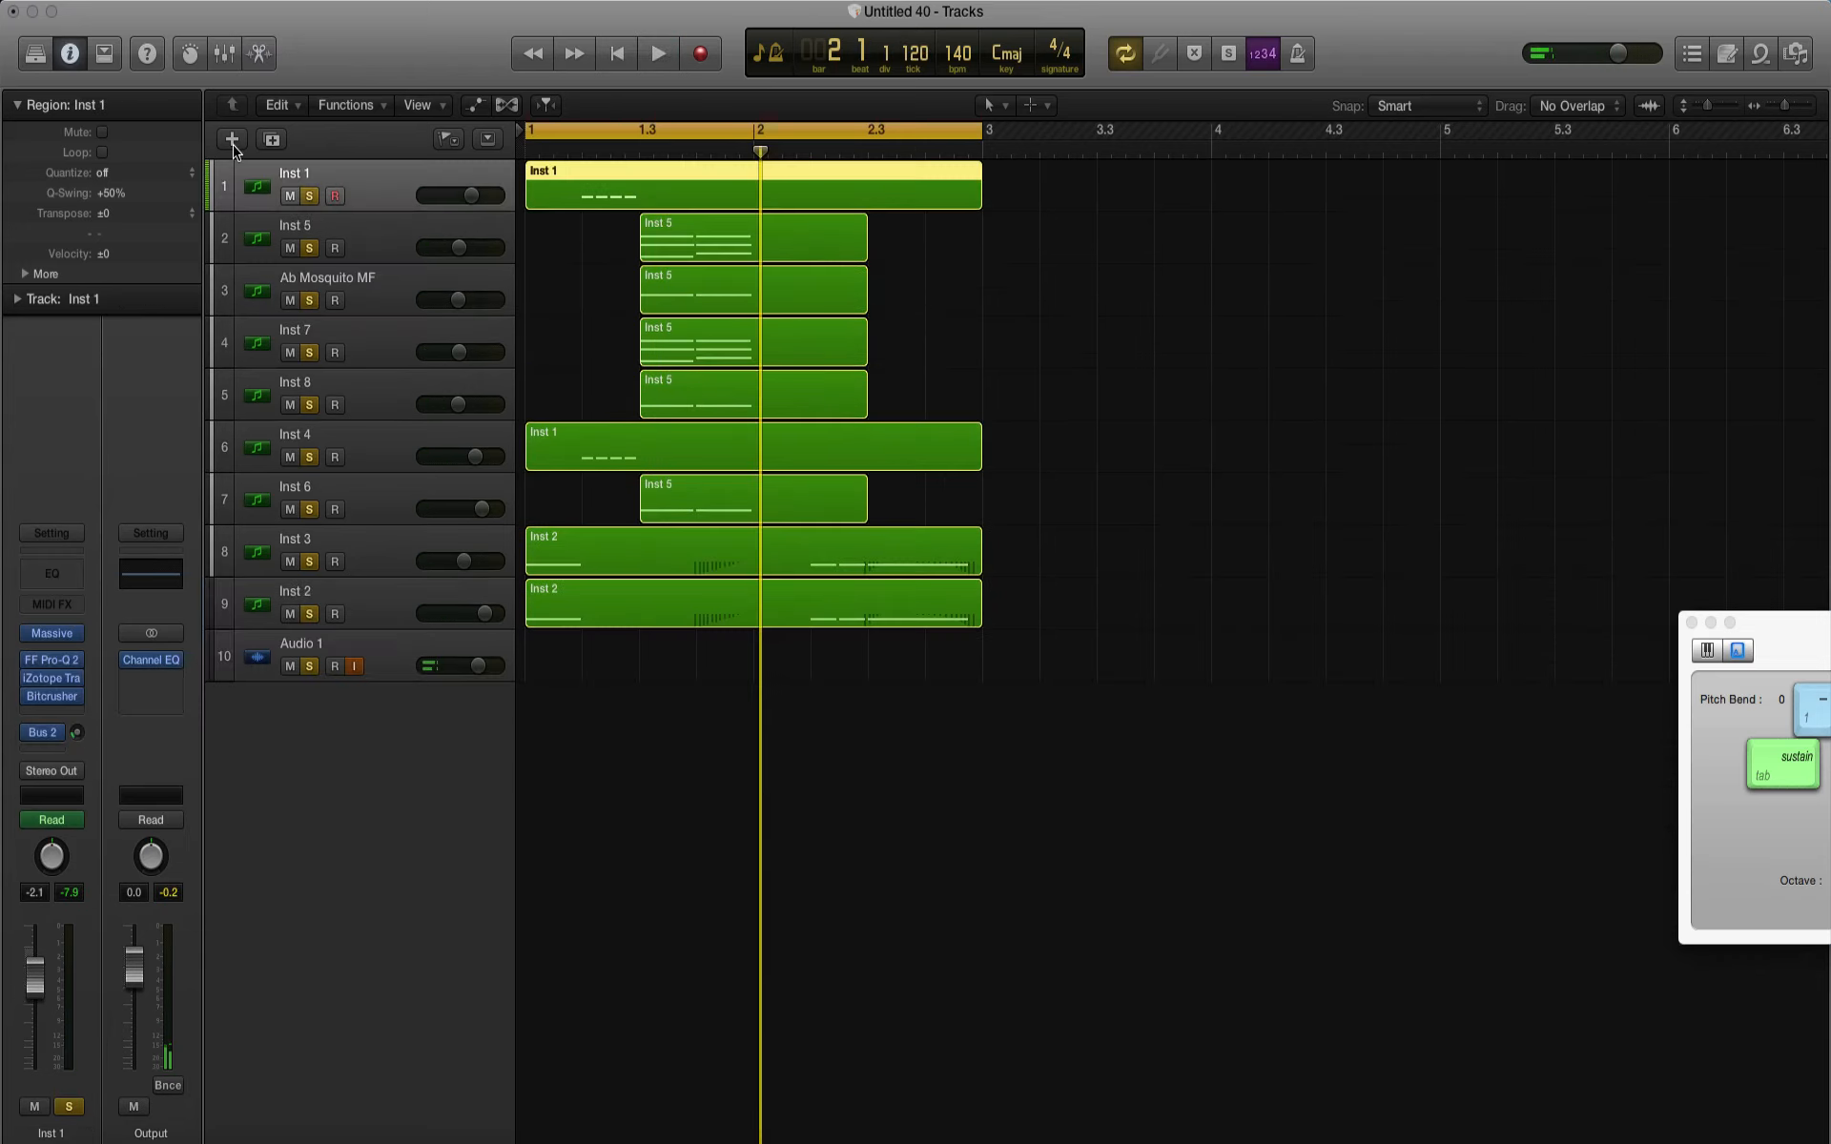
Step: Create one software instrument track and load Massive as its instrument
left_click(232, 140)
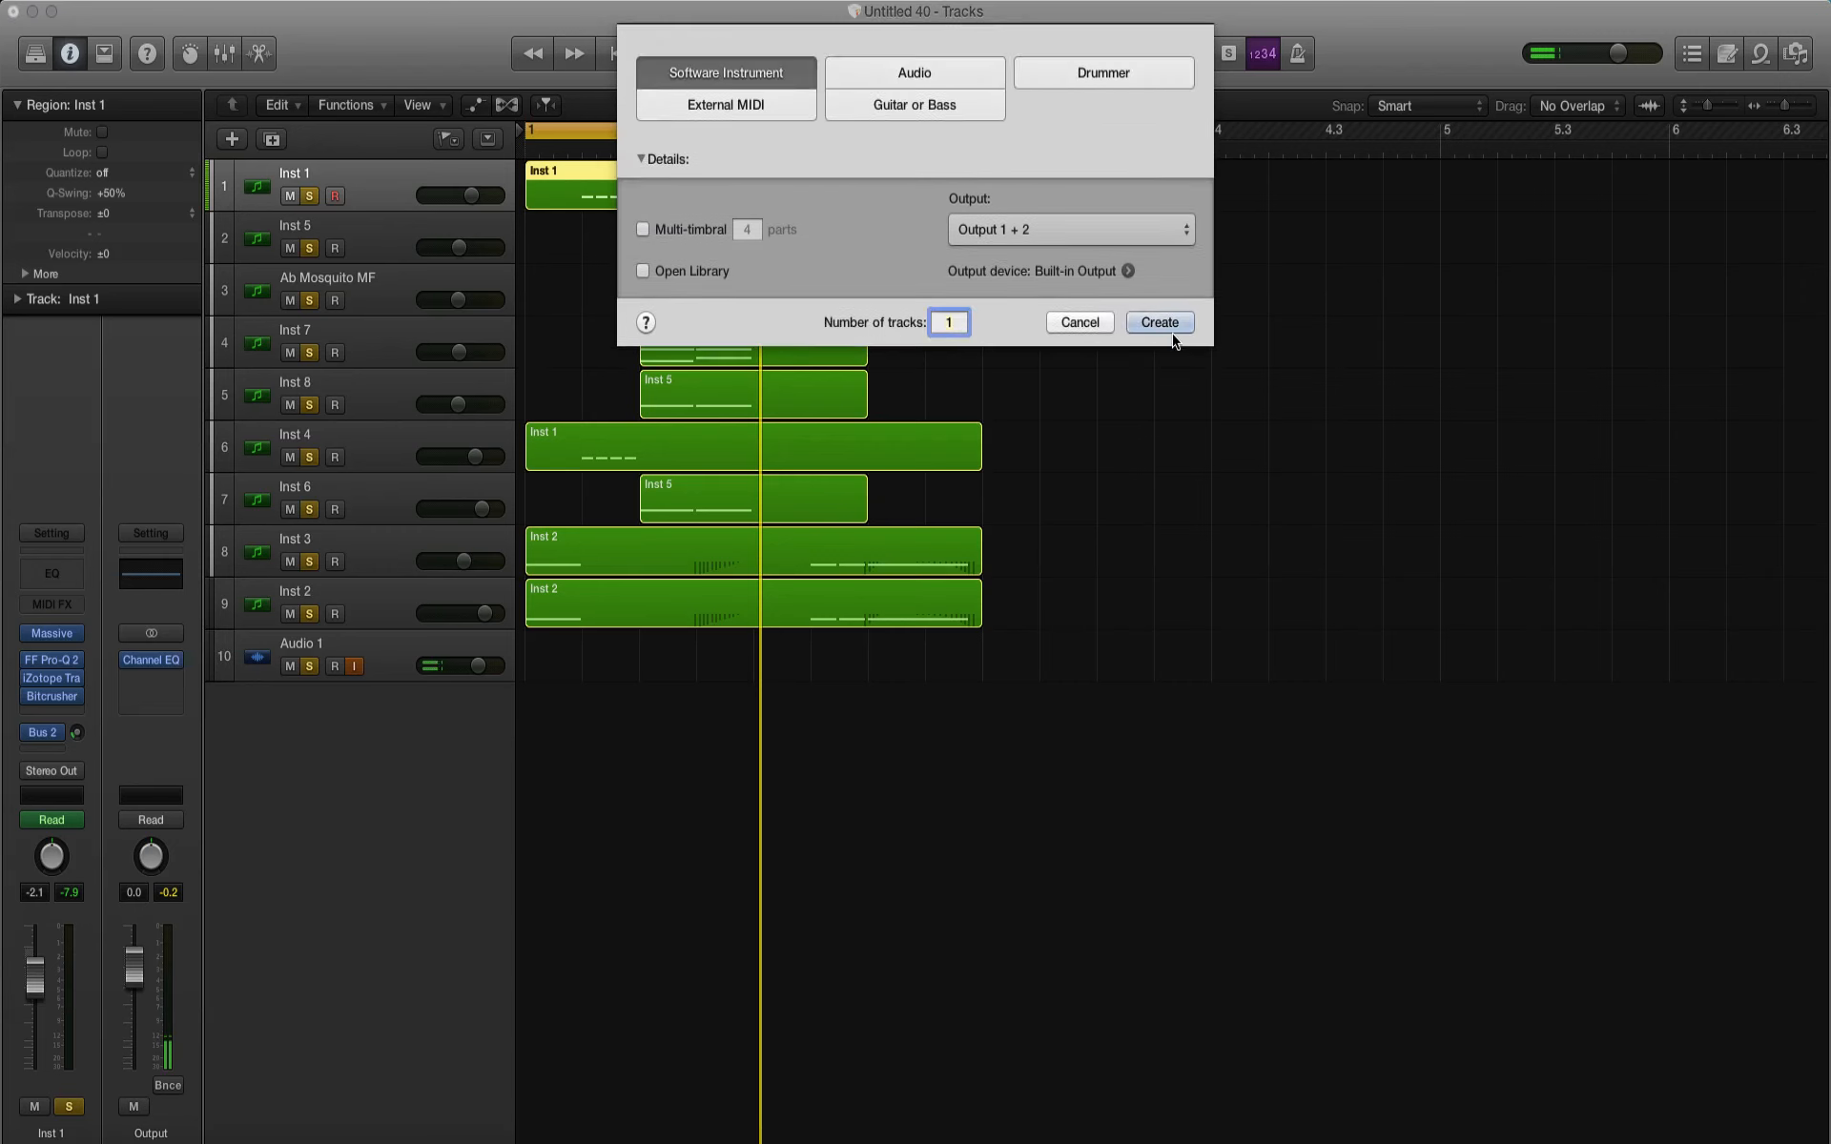
left_click(1172, 327)
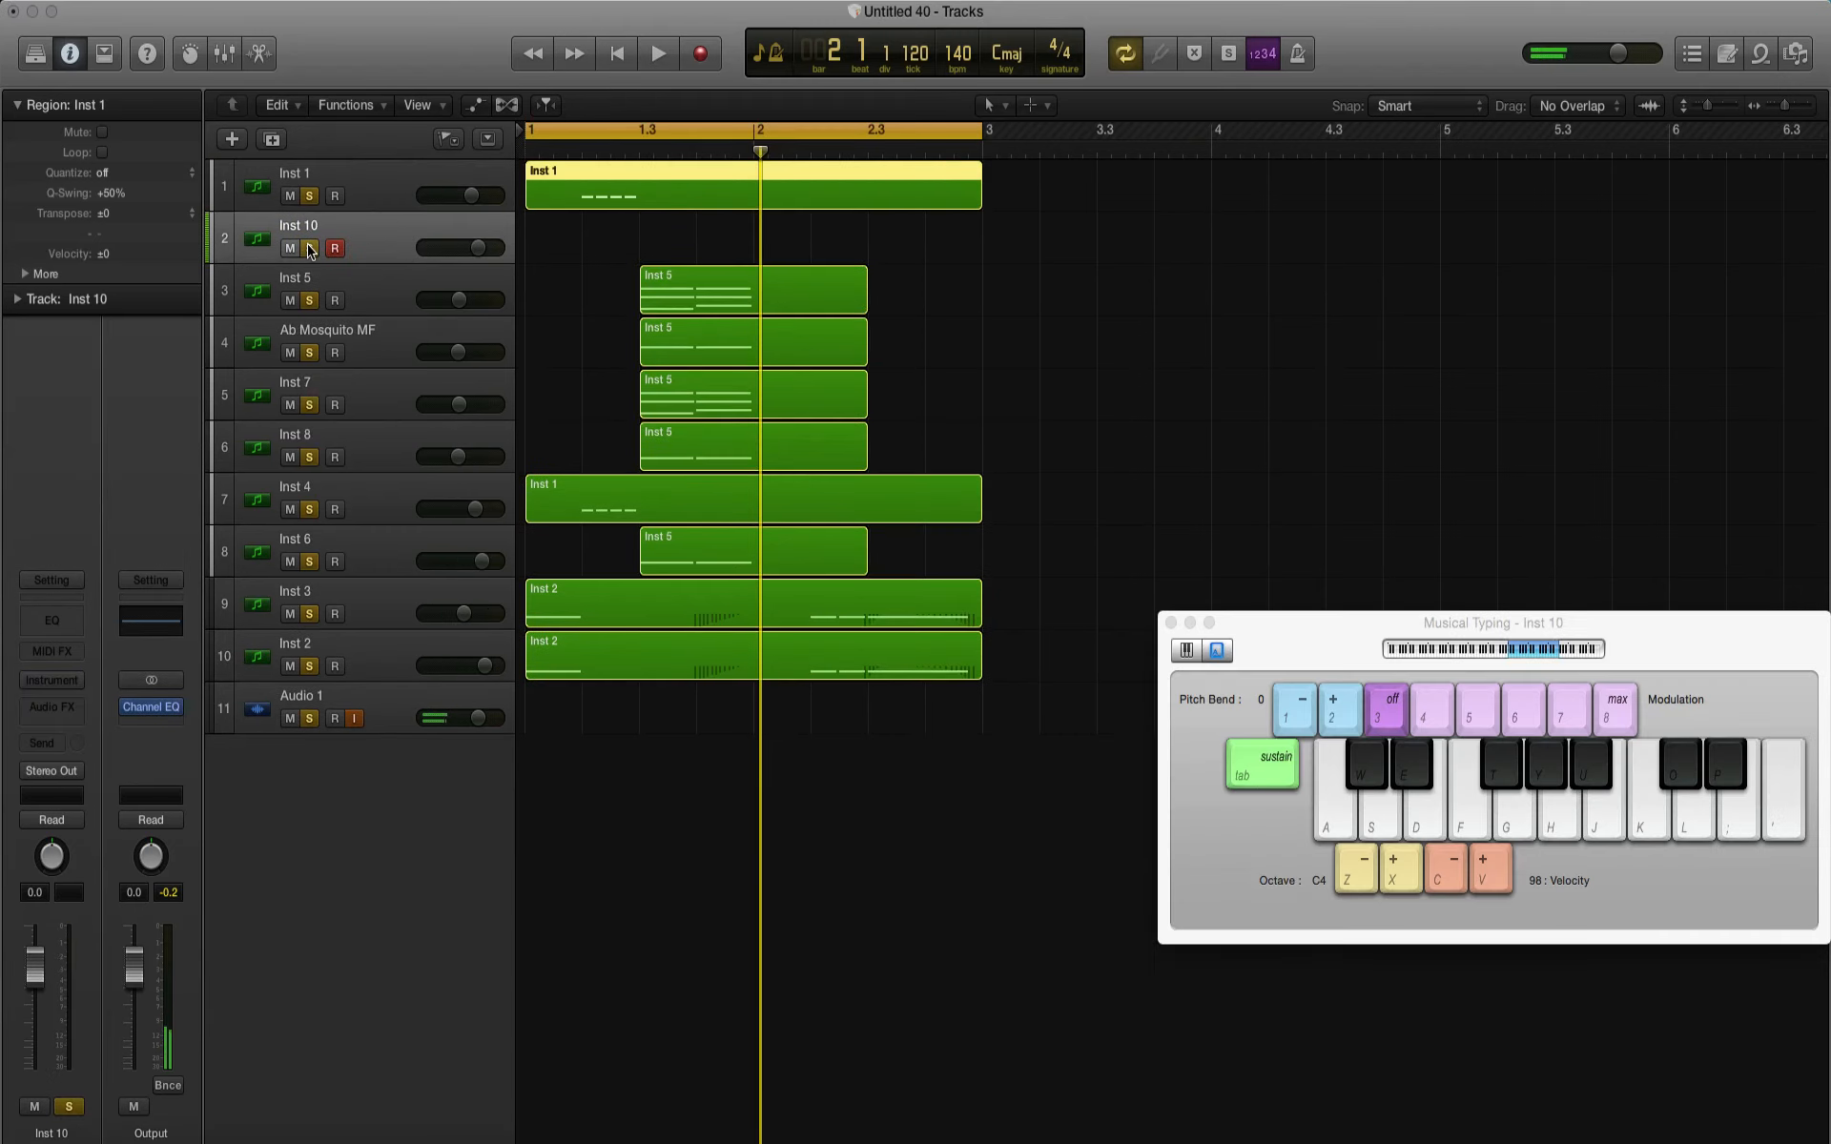
left_click(51, 680)
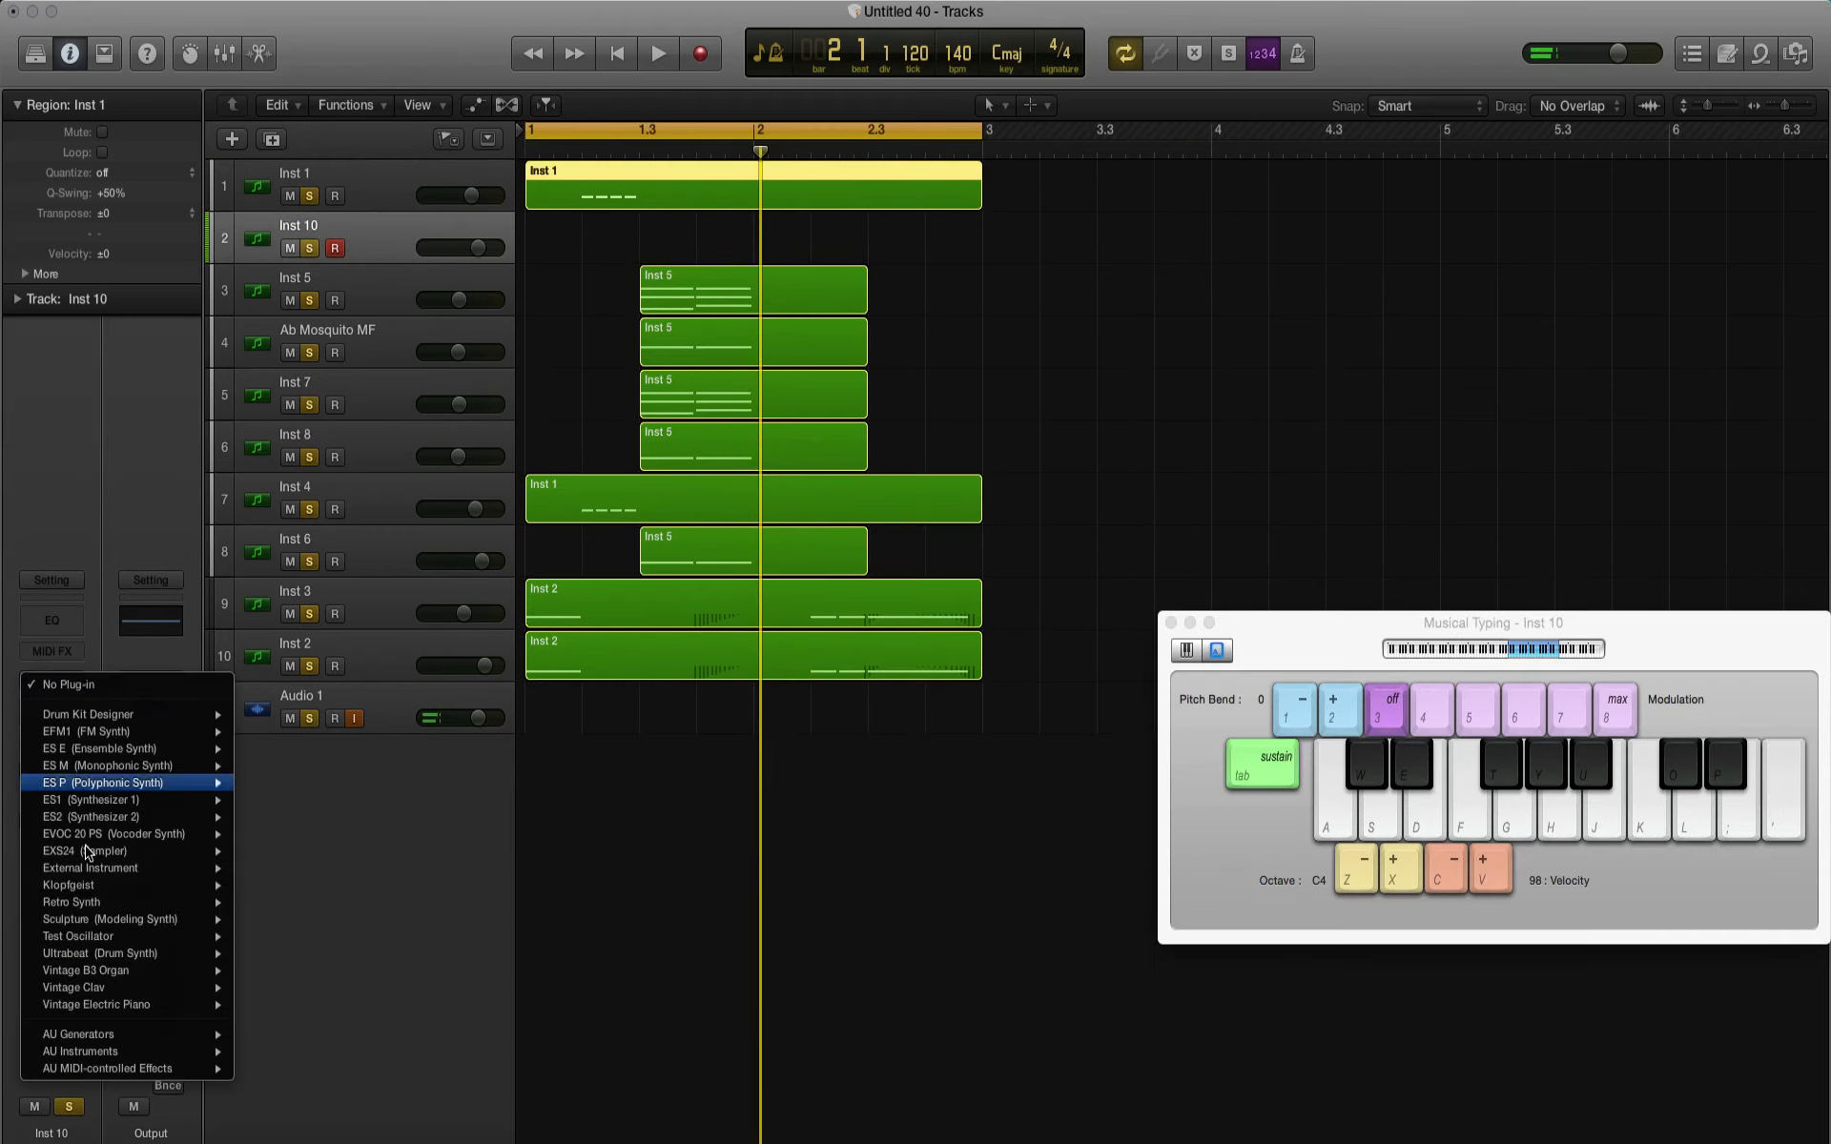
mouse_move(95, 1051)
mouse_move(315, 1001)
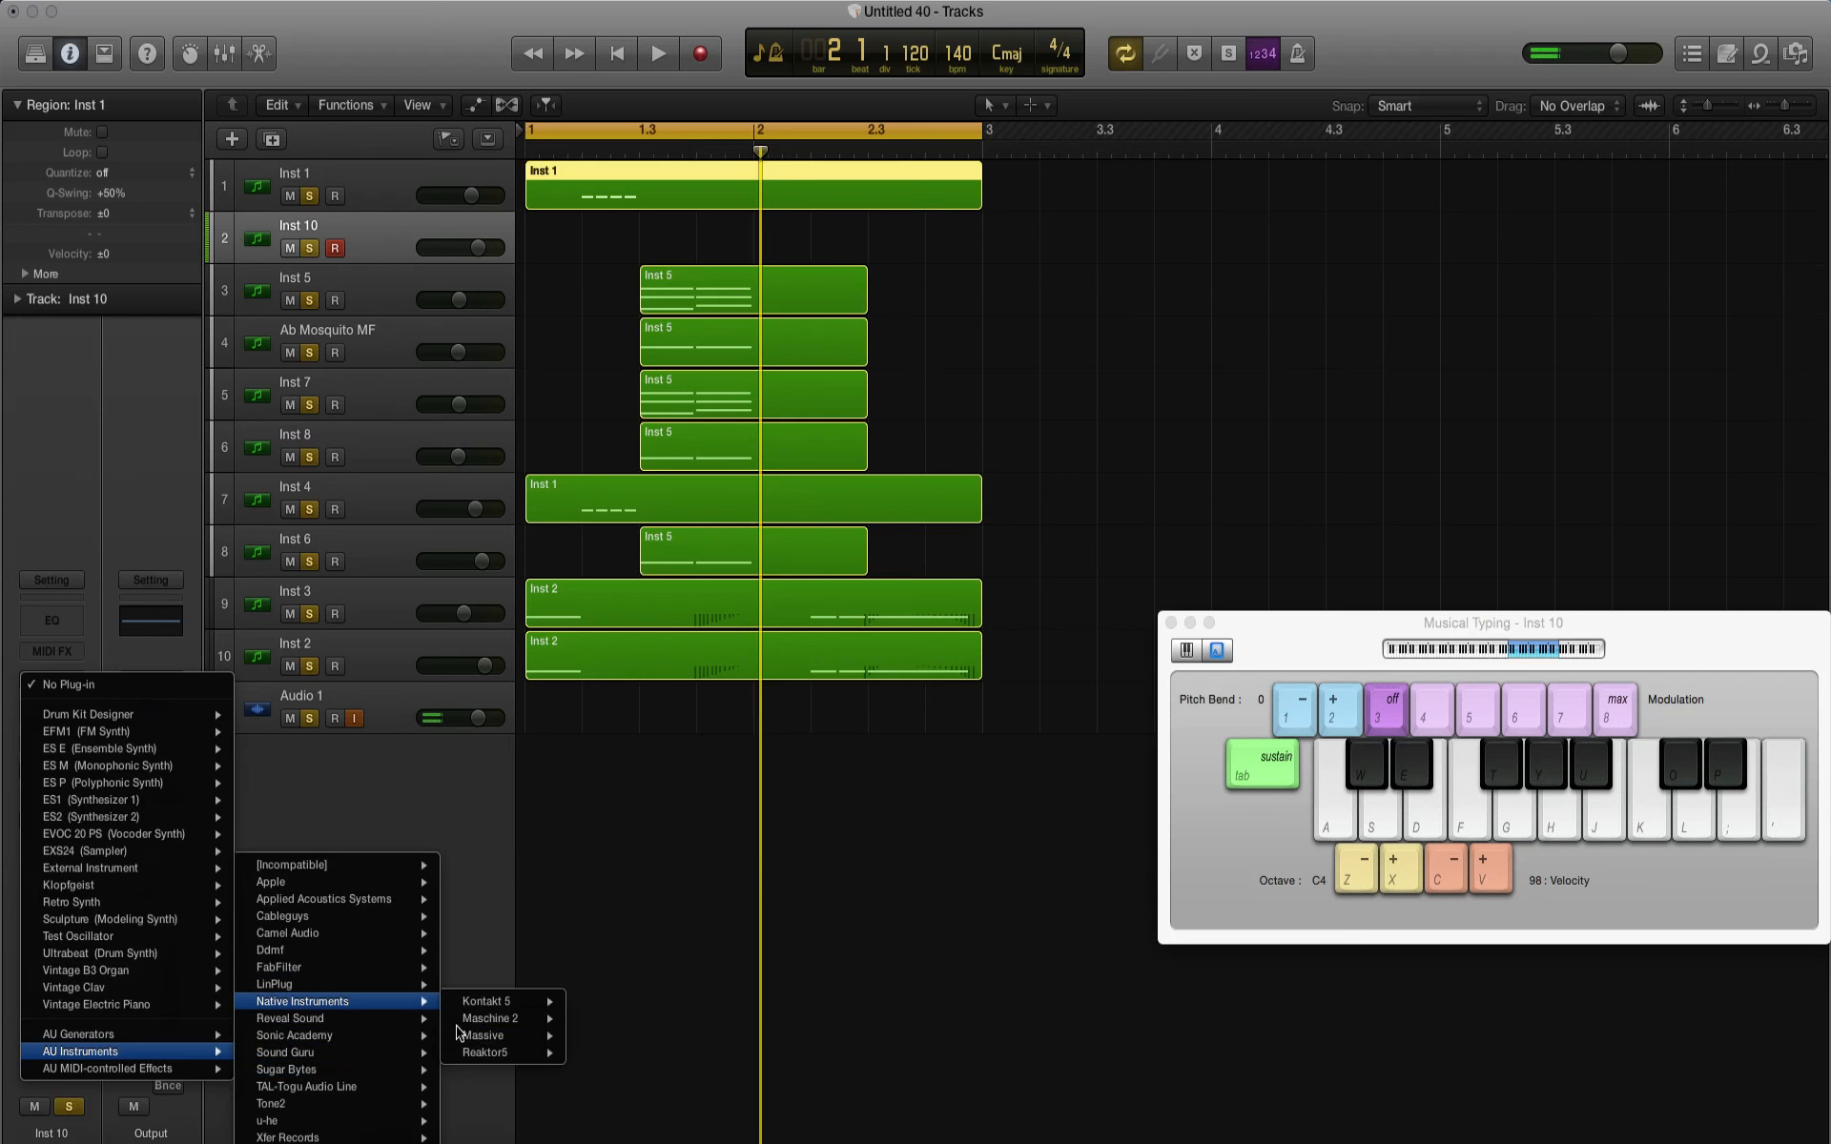
mouse_move(496, 1036)
left_click(603, 1052)
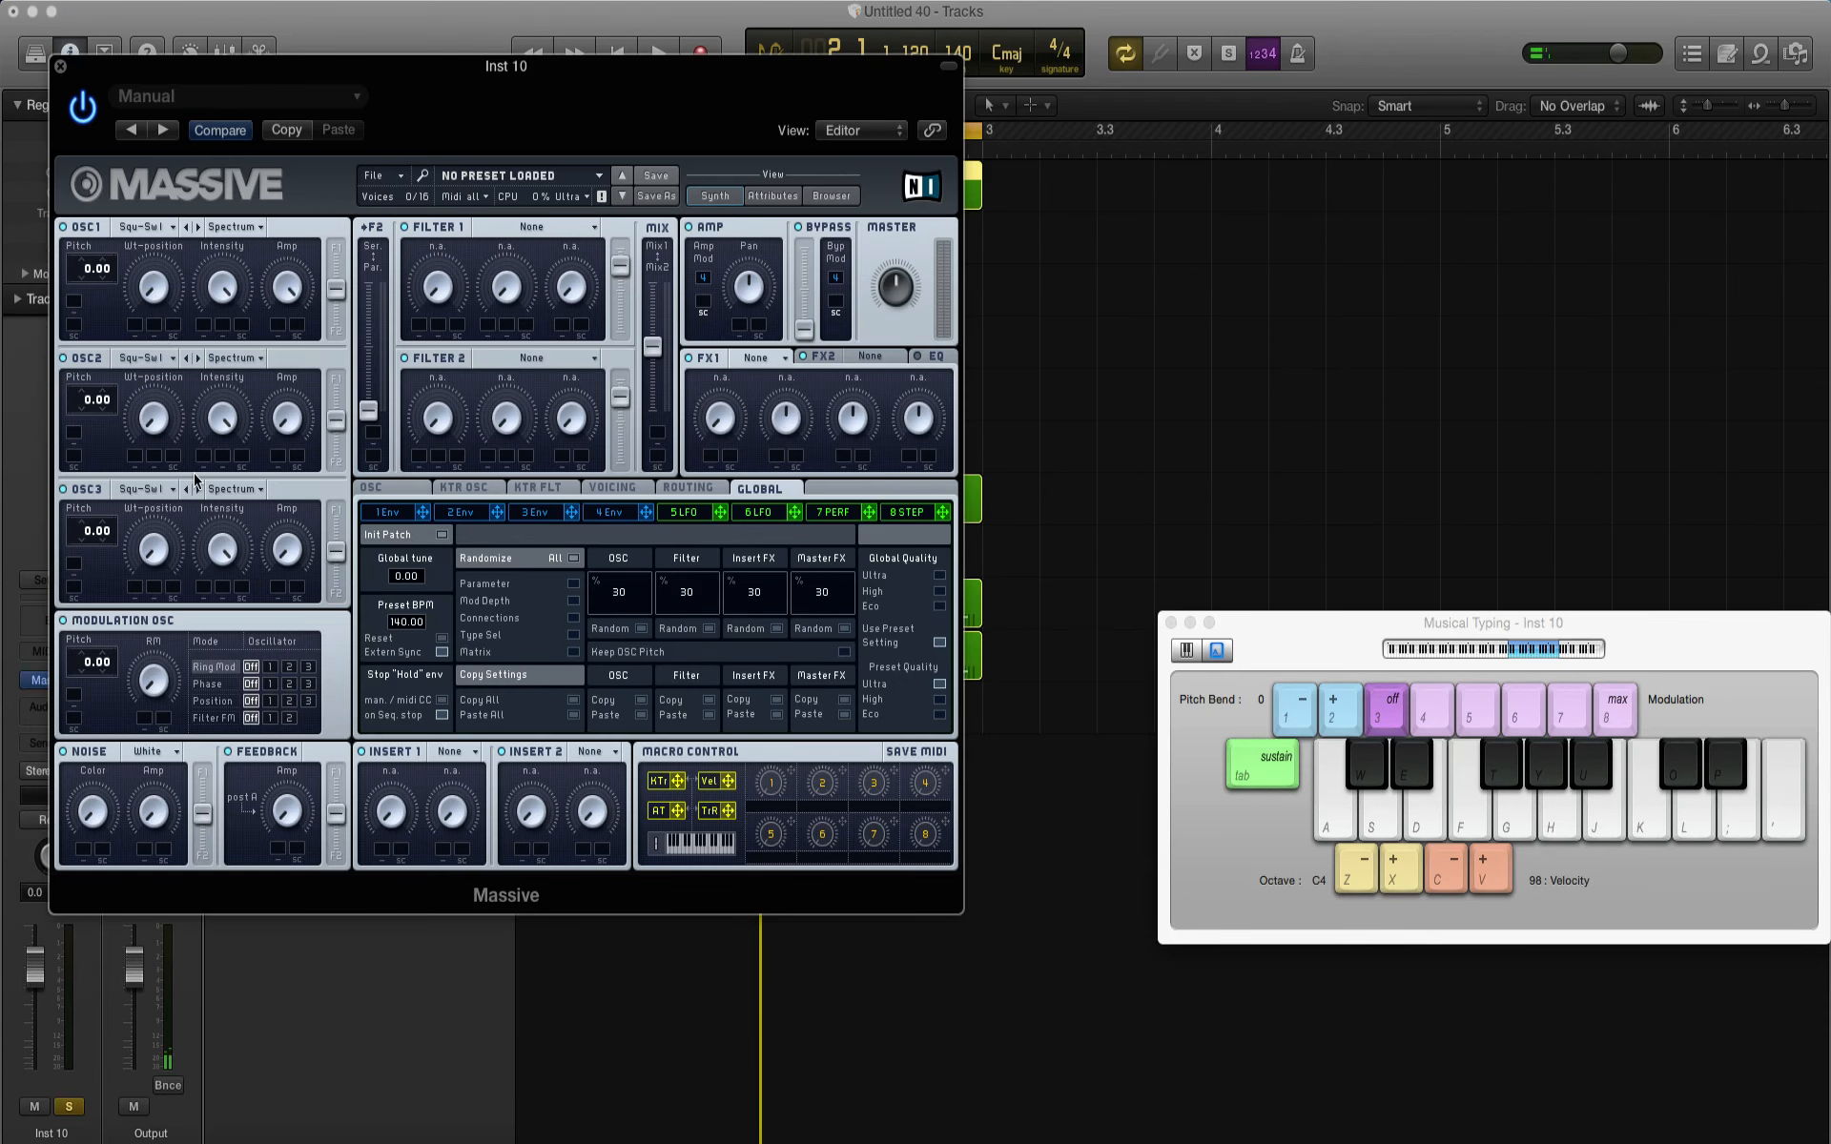
Step: Set Massive's OSC1 pitch to -12.00 while playing test notes
key("g")
key("g")
key("g")
key("g")
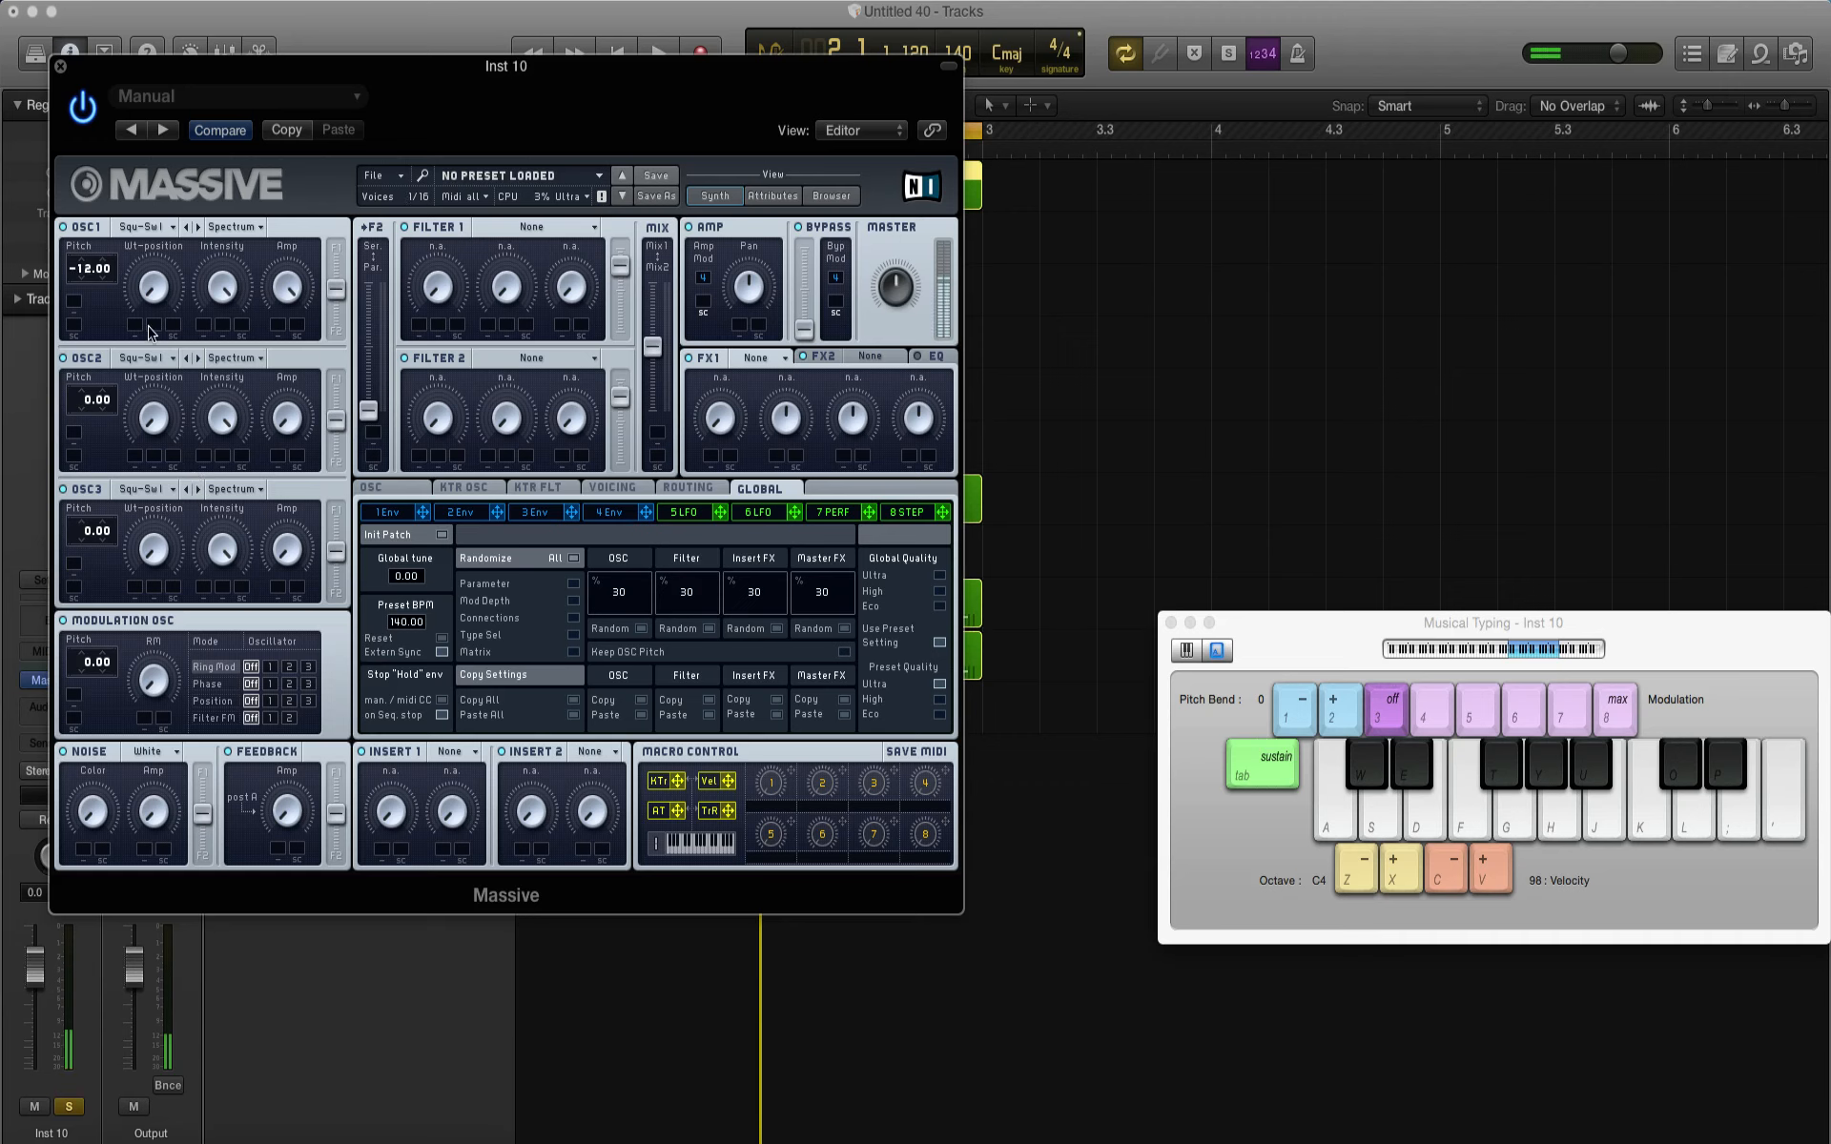
key("a")
key("f")
key("g")
Step: Modulate the OSC1 pitch with envelope 1 by 64.00, lower the envelope's decay level to minimum, and play test notes
left_click(405, 518)
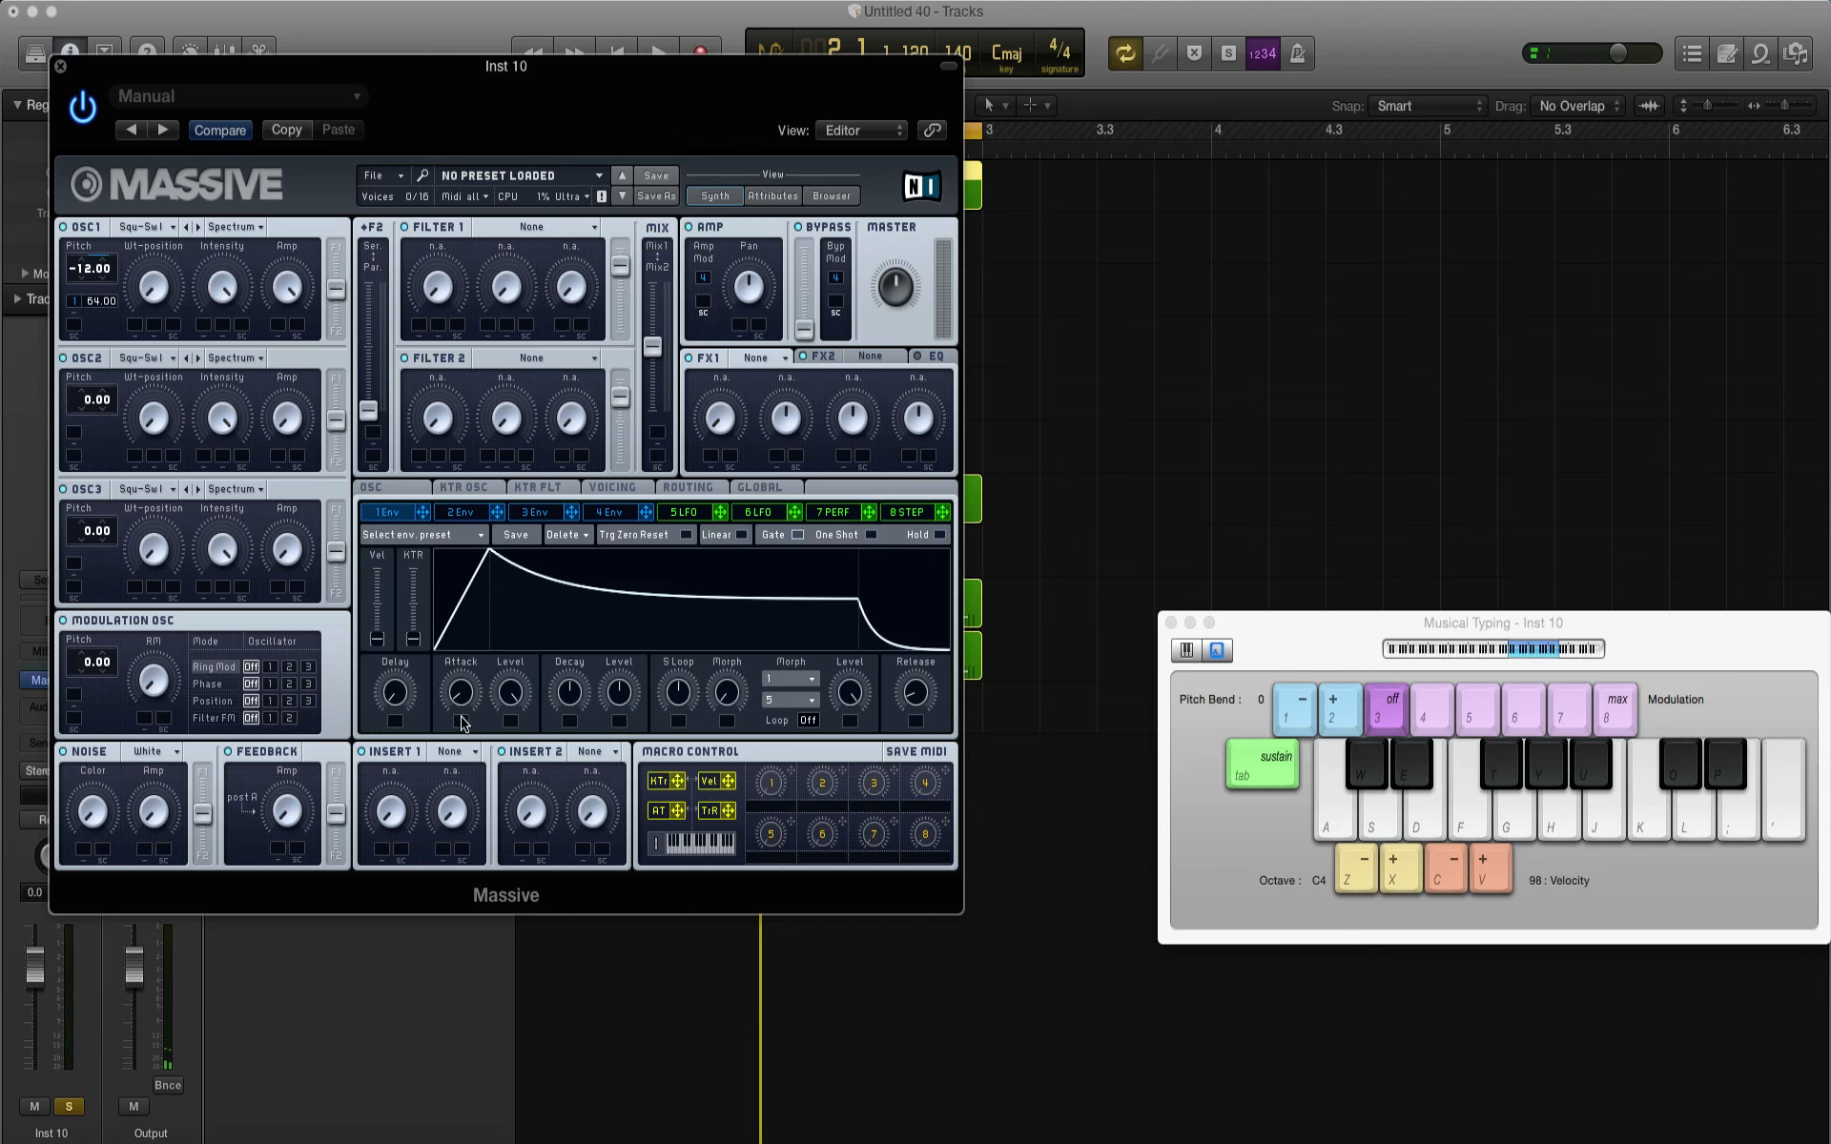
left_click_drag(619, 693, 613, 906)
key("l")
key("g")
key("s")
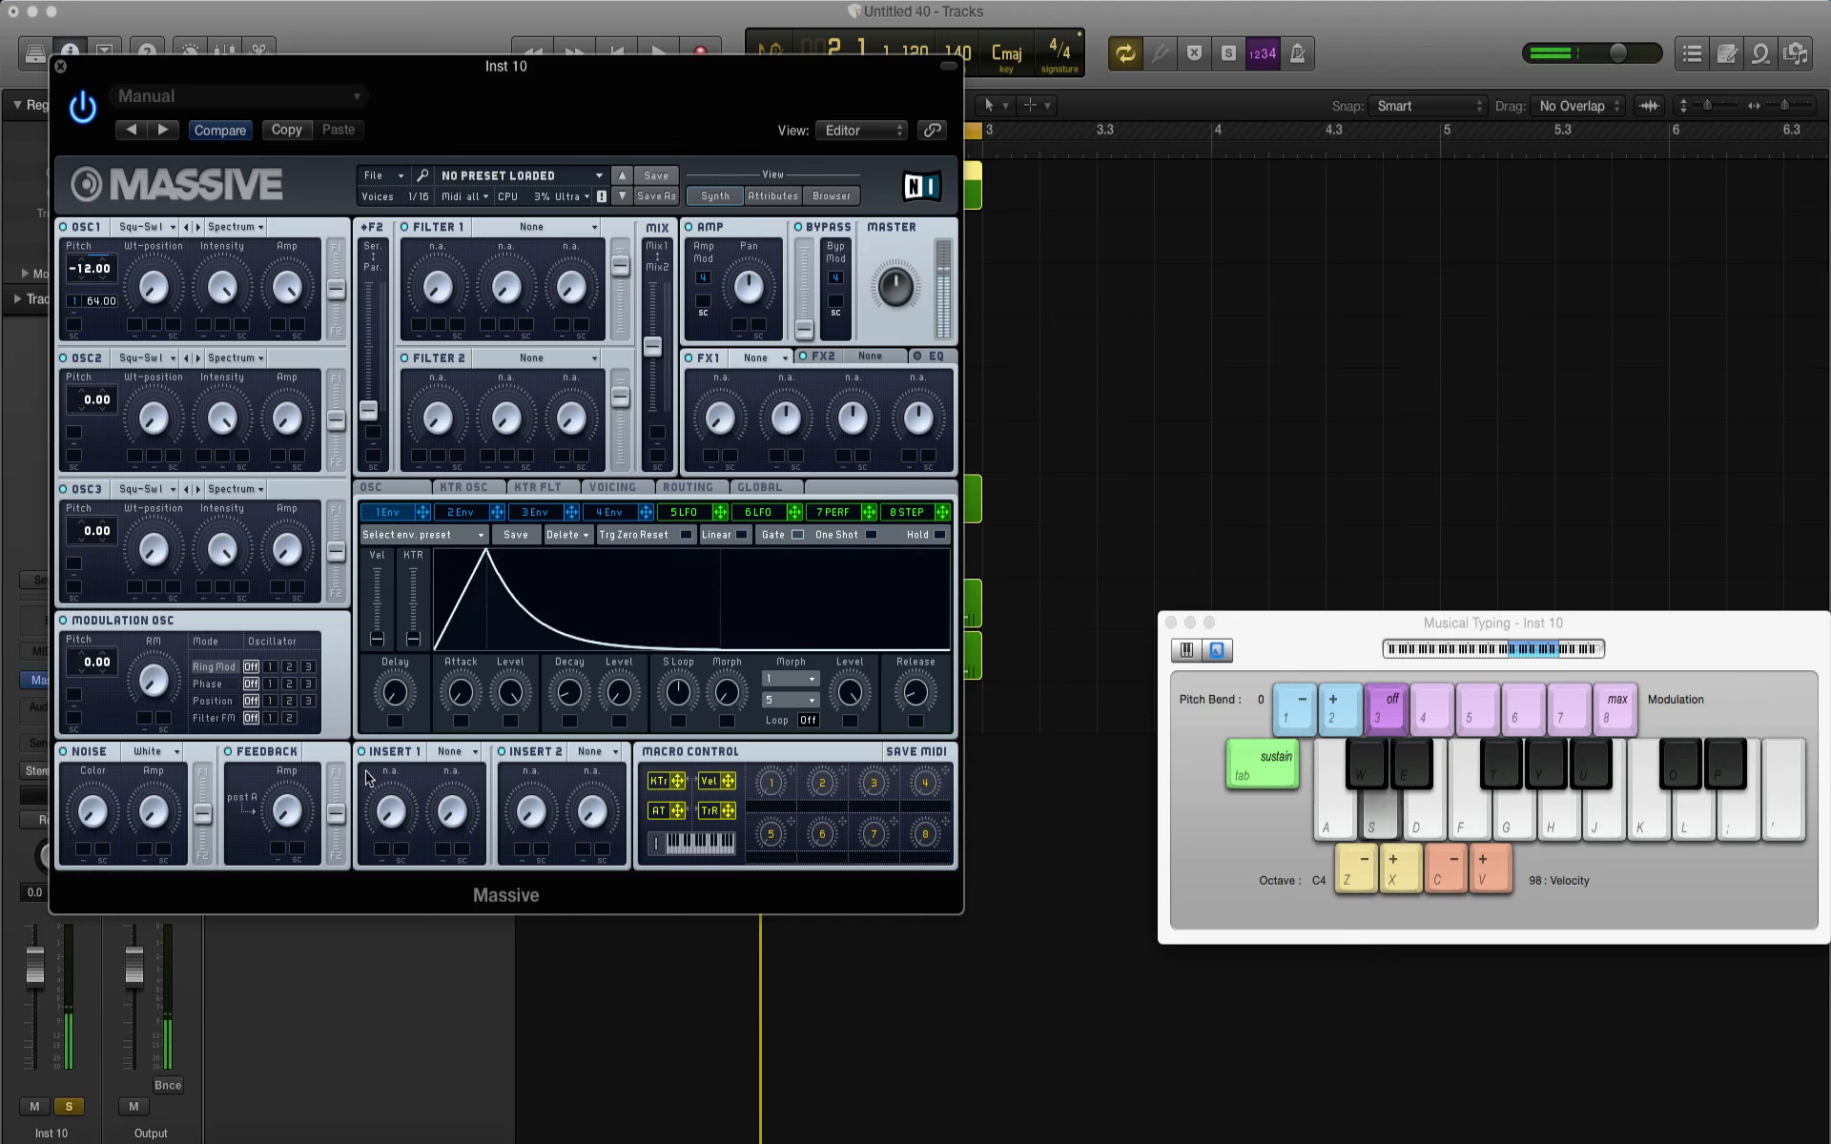
key("u")
key("g")
key("l")
key("g")
key("u")
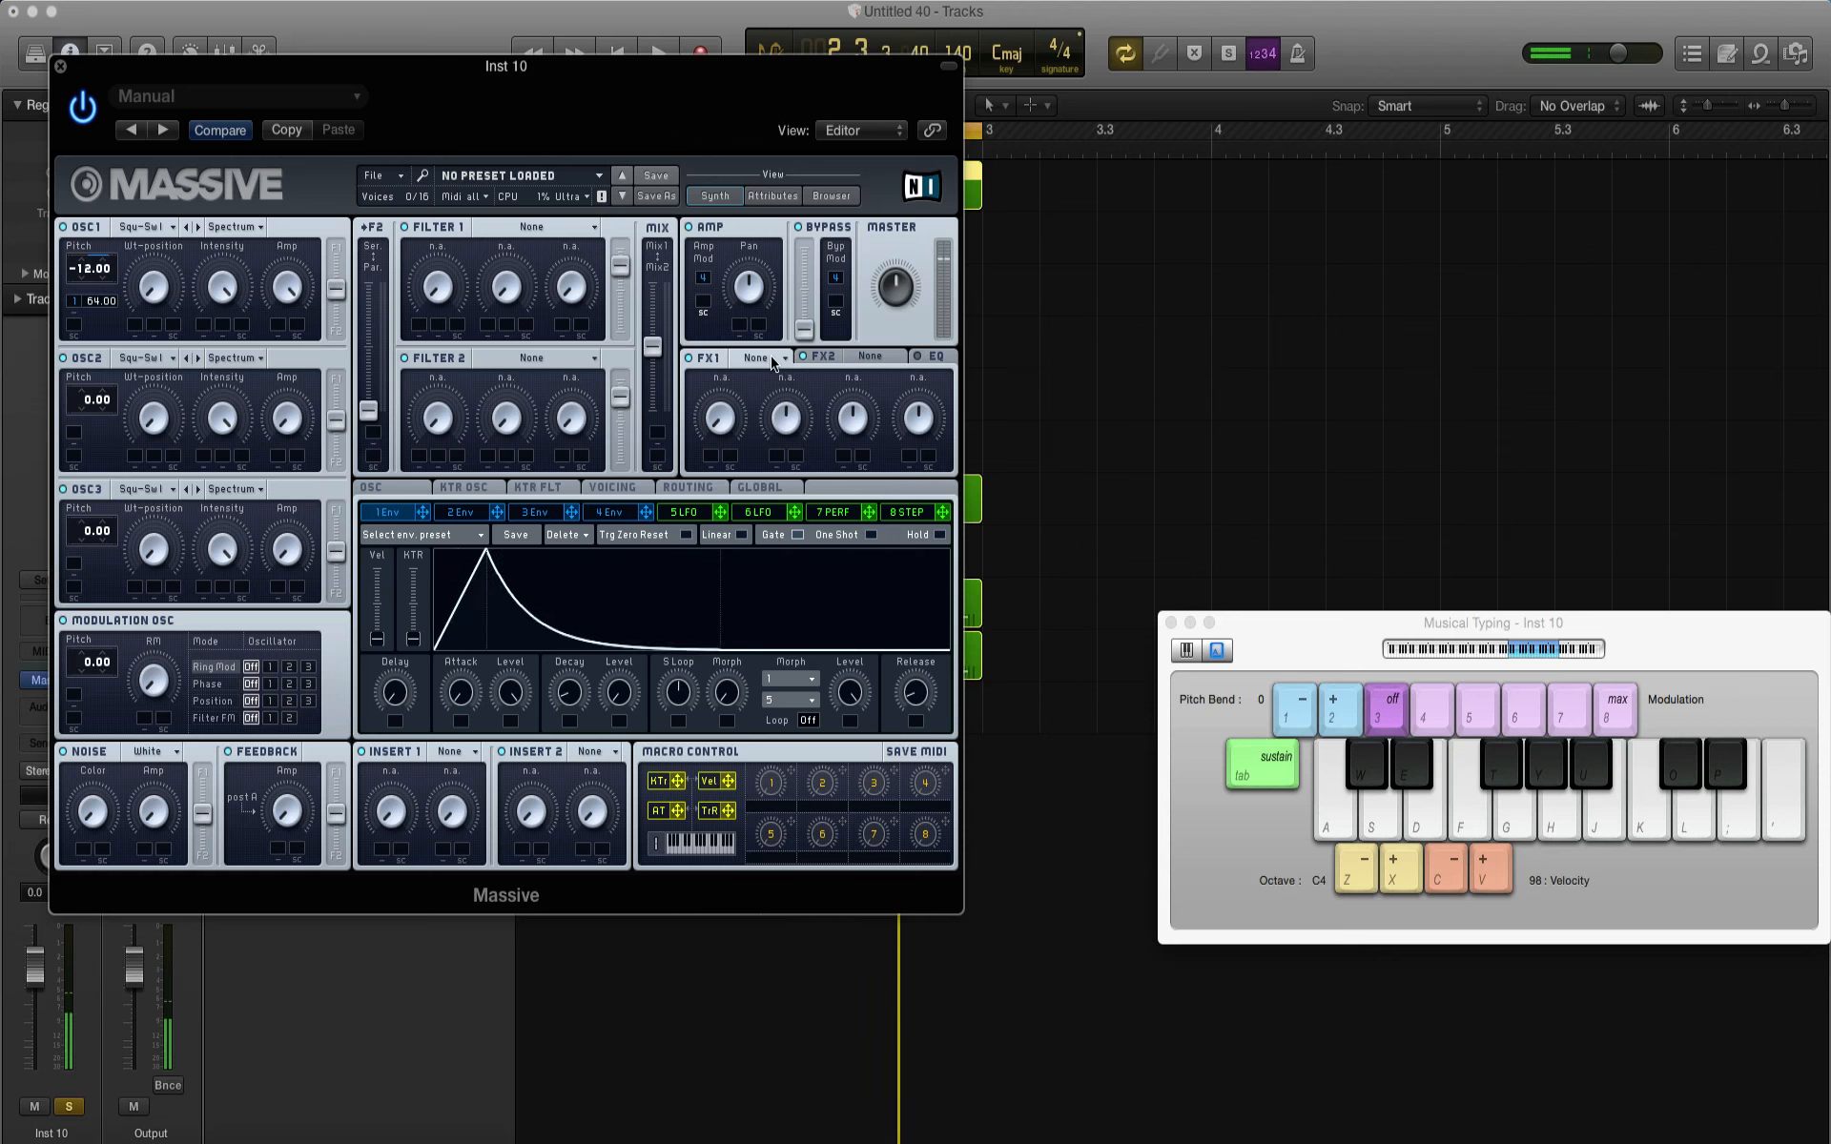
Step: Set Massive's FX1 to Dimension Expander and play test notes
left_click(773, 361)
left_click(783, 538)
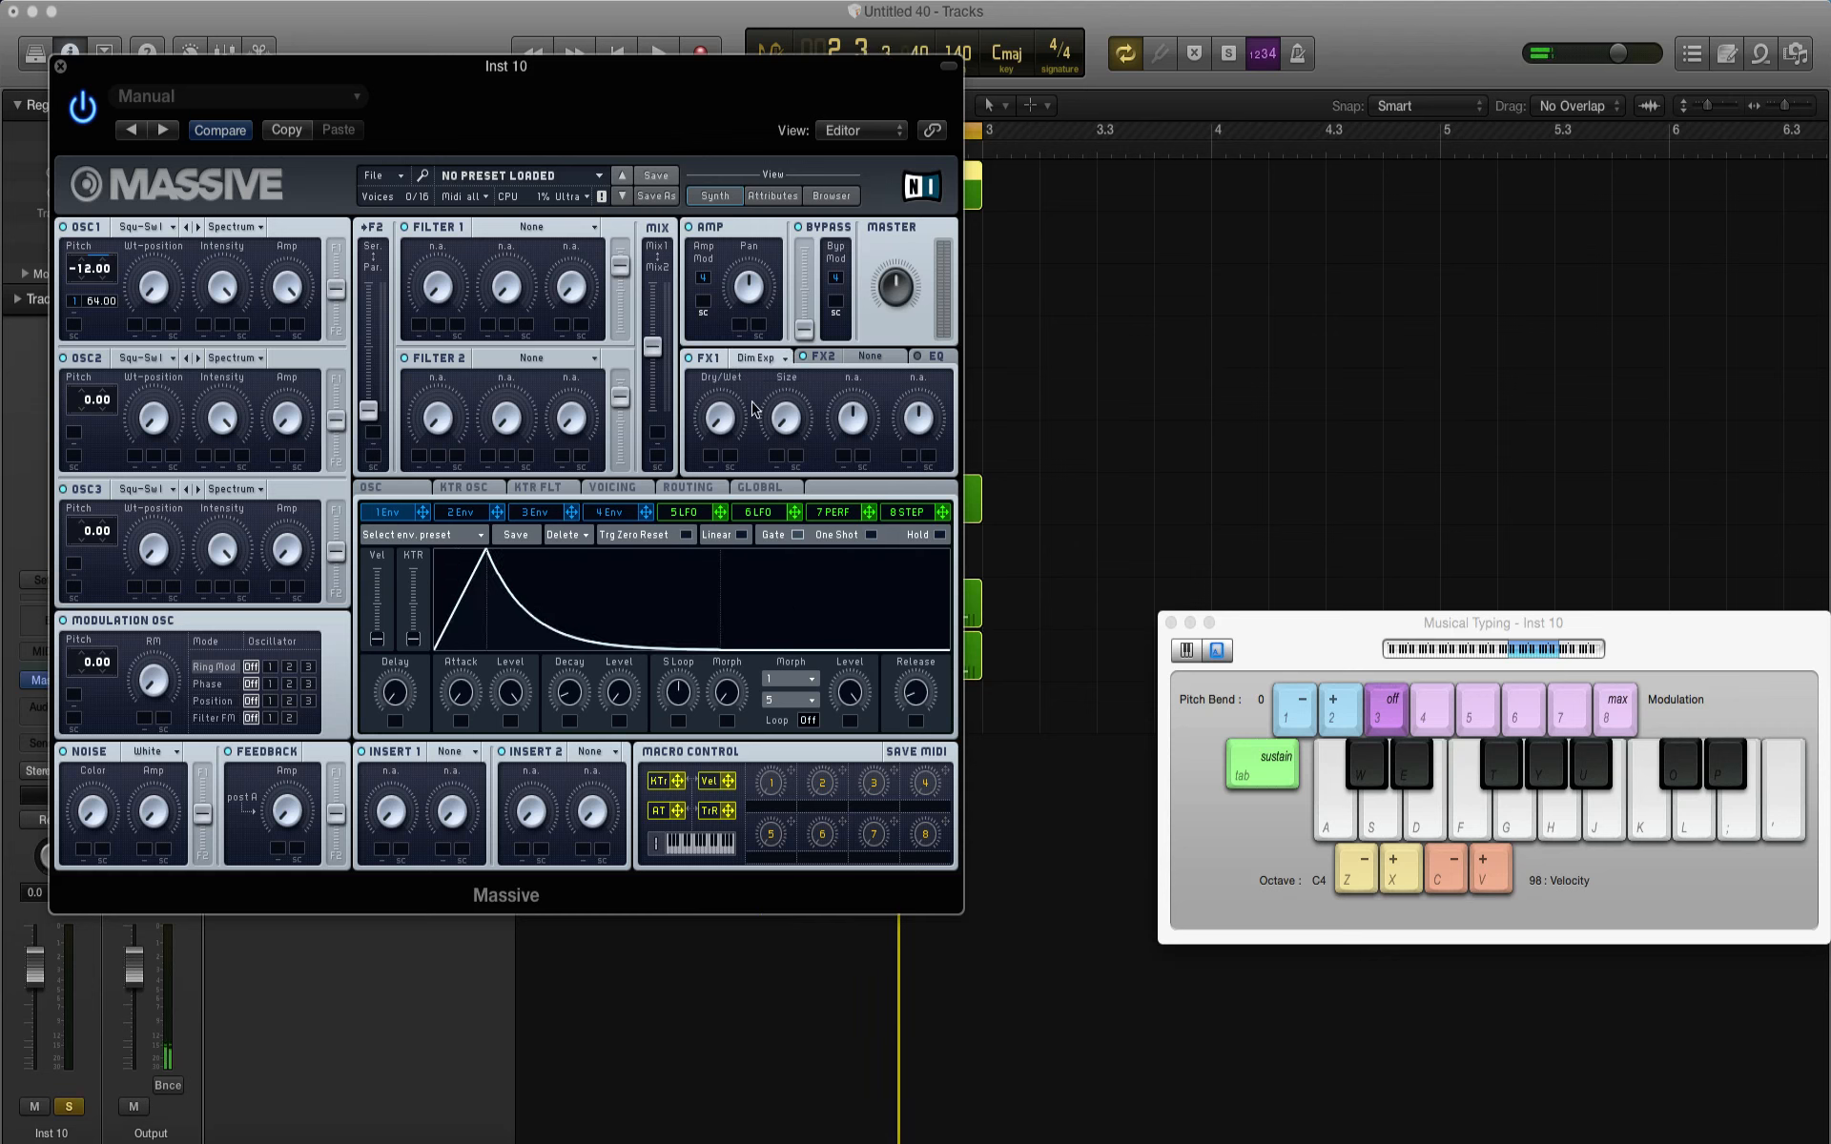
key("o")
key("t")
Step: Set Massive's FX2 to Reverb with a low dry/wet amount and audition the patch
left_click(869, 358)
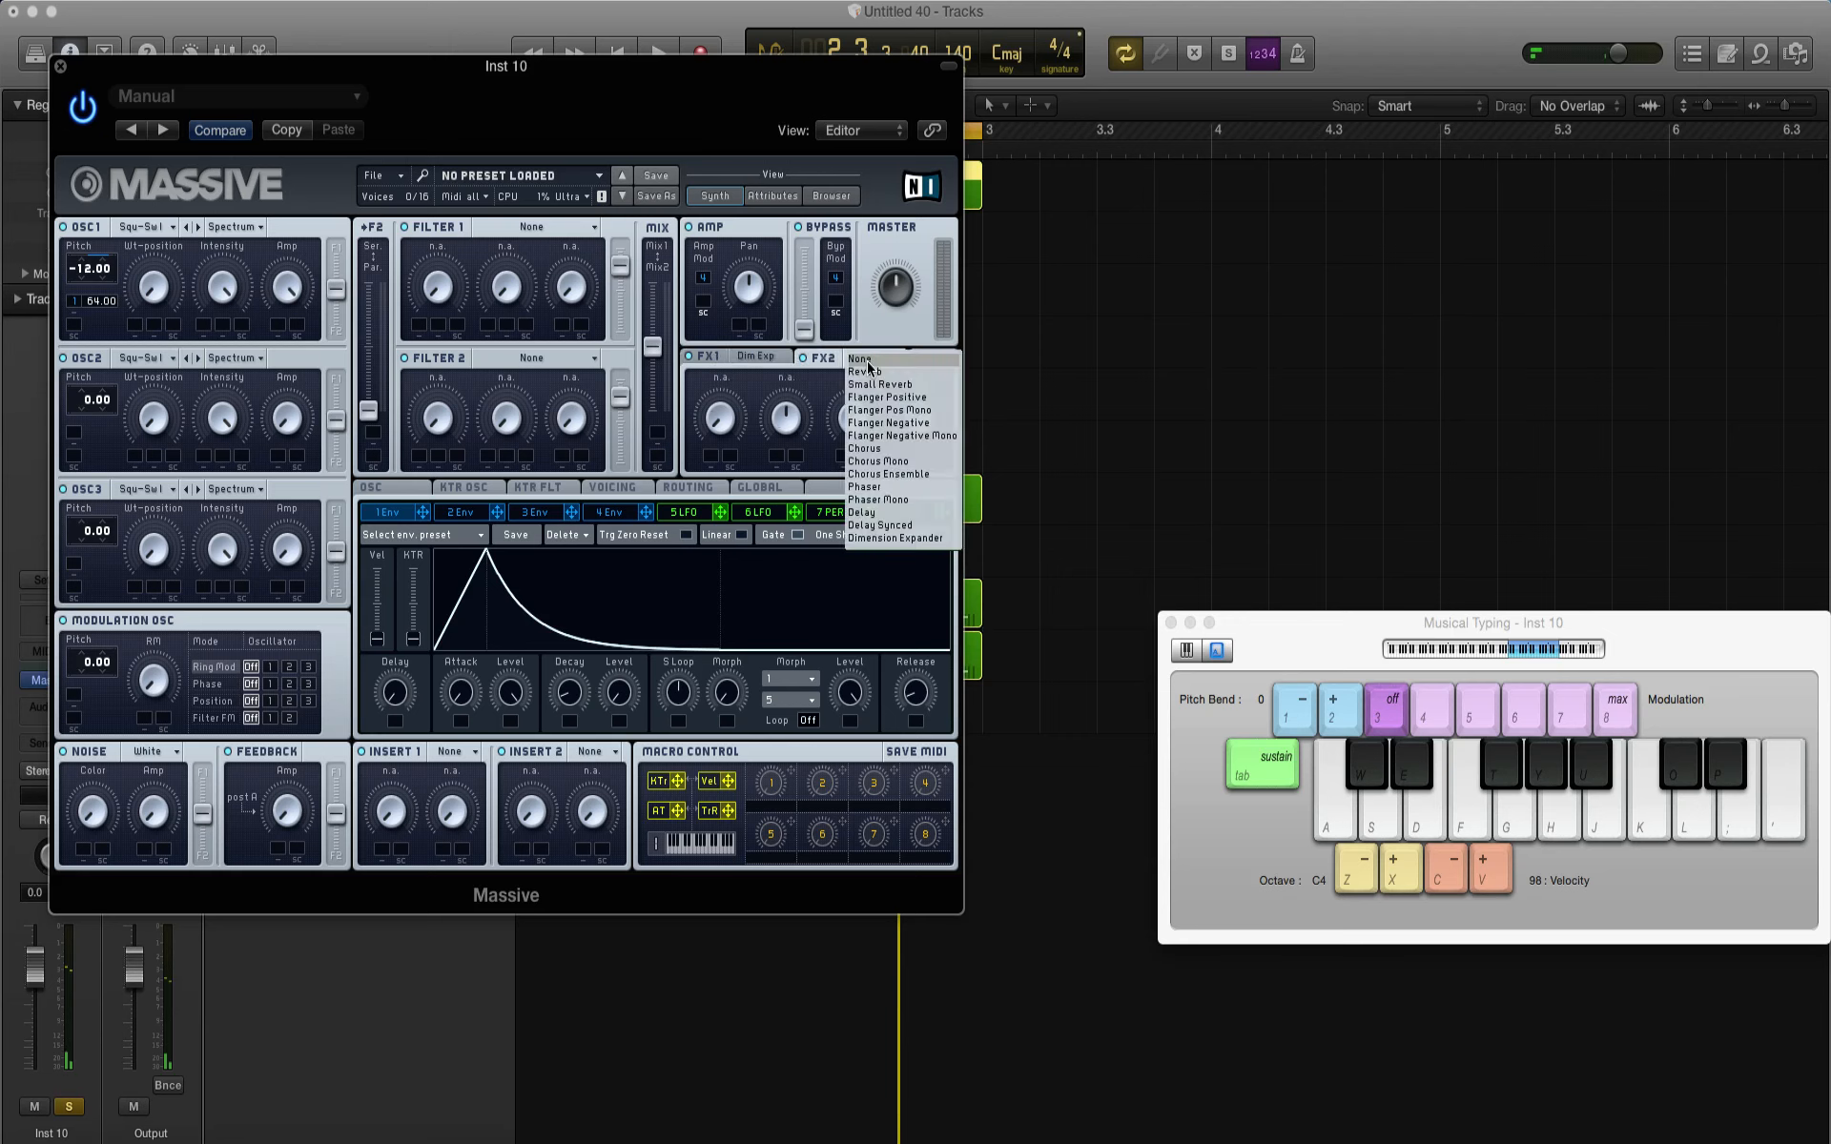
left_click(857, 372)
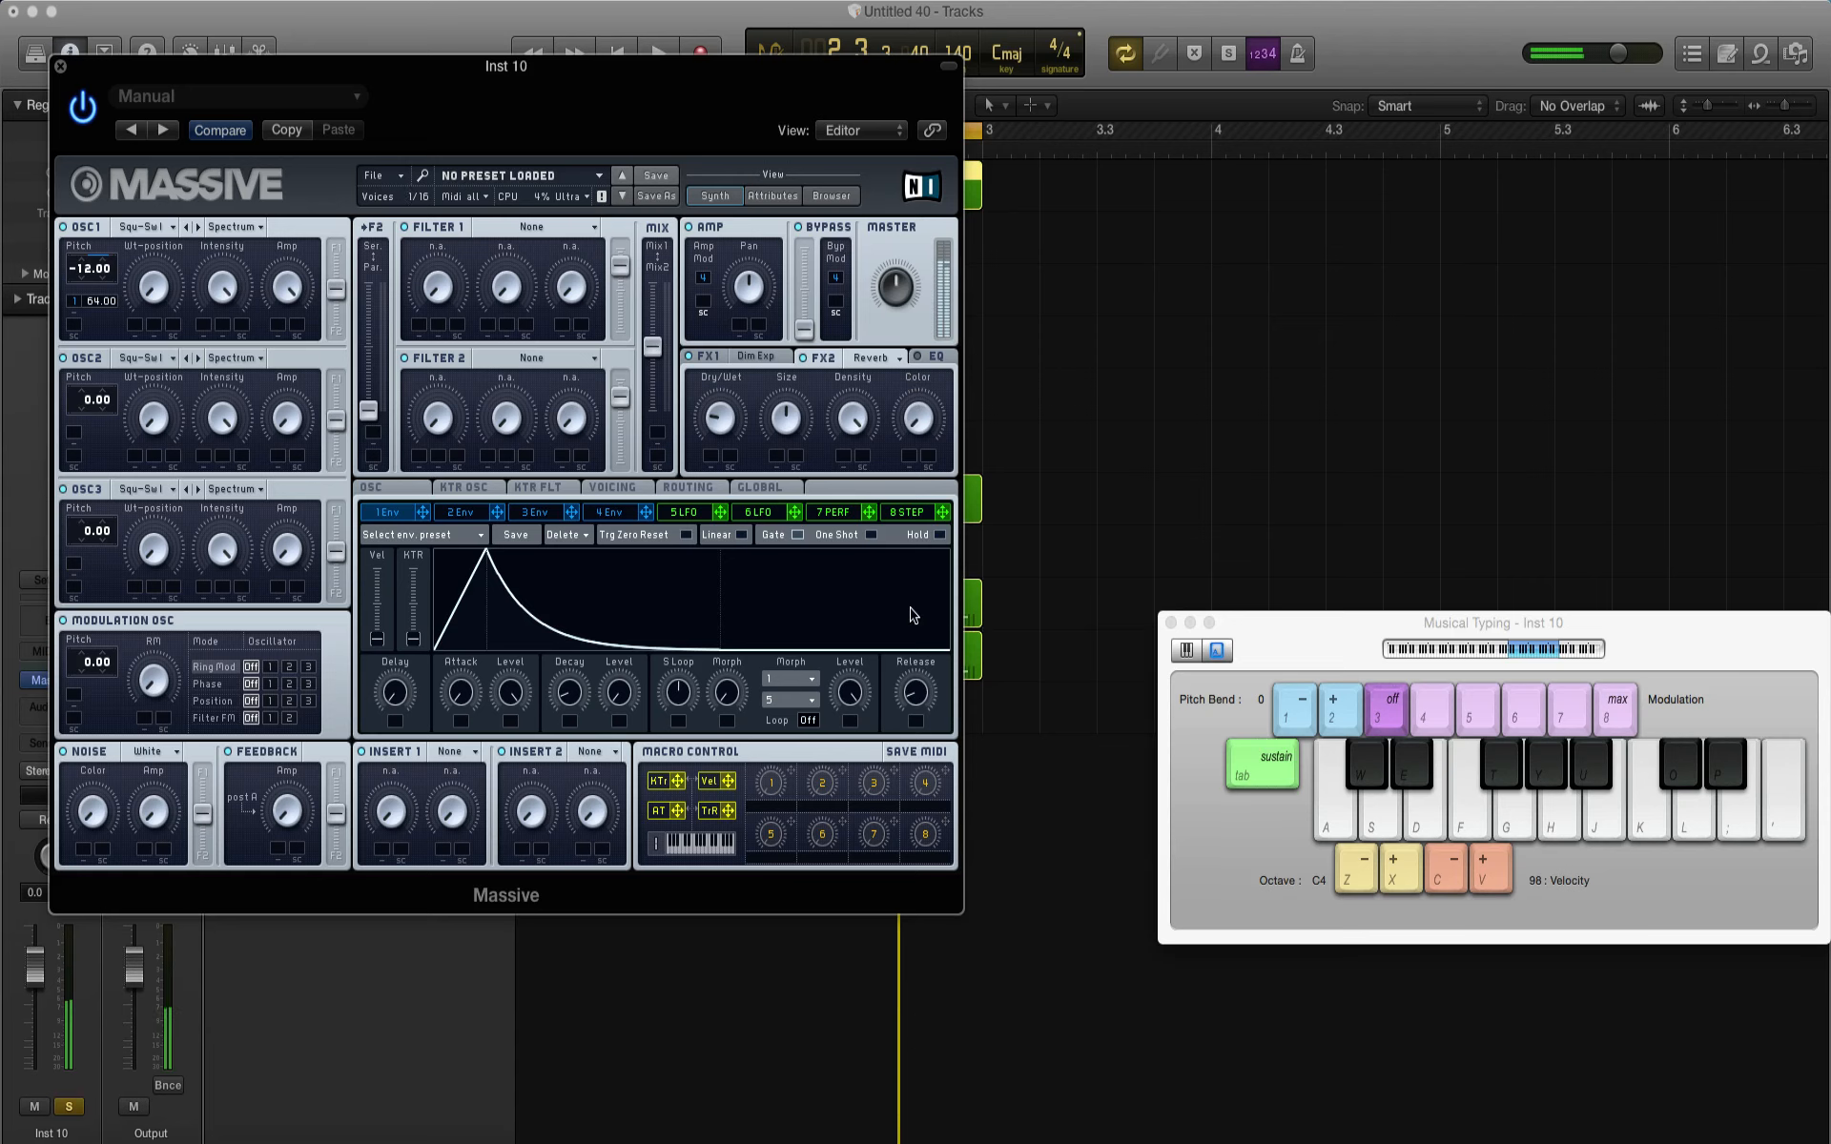
key("g")
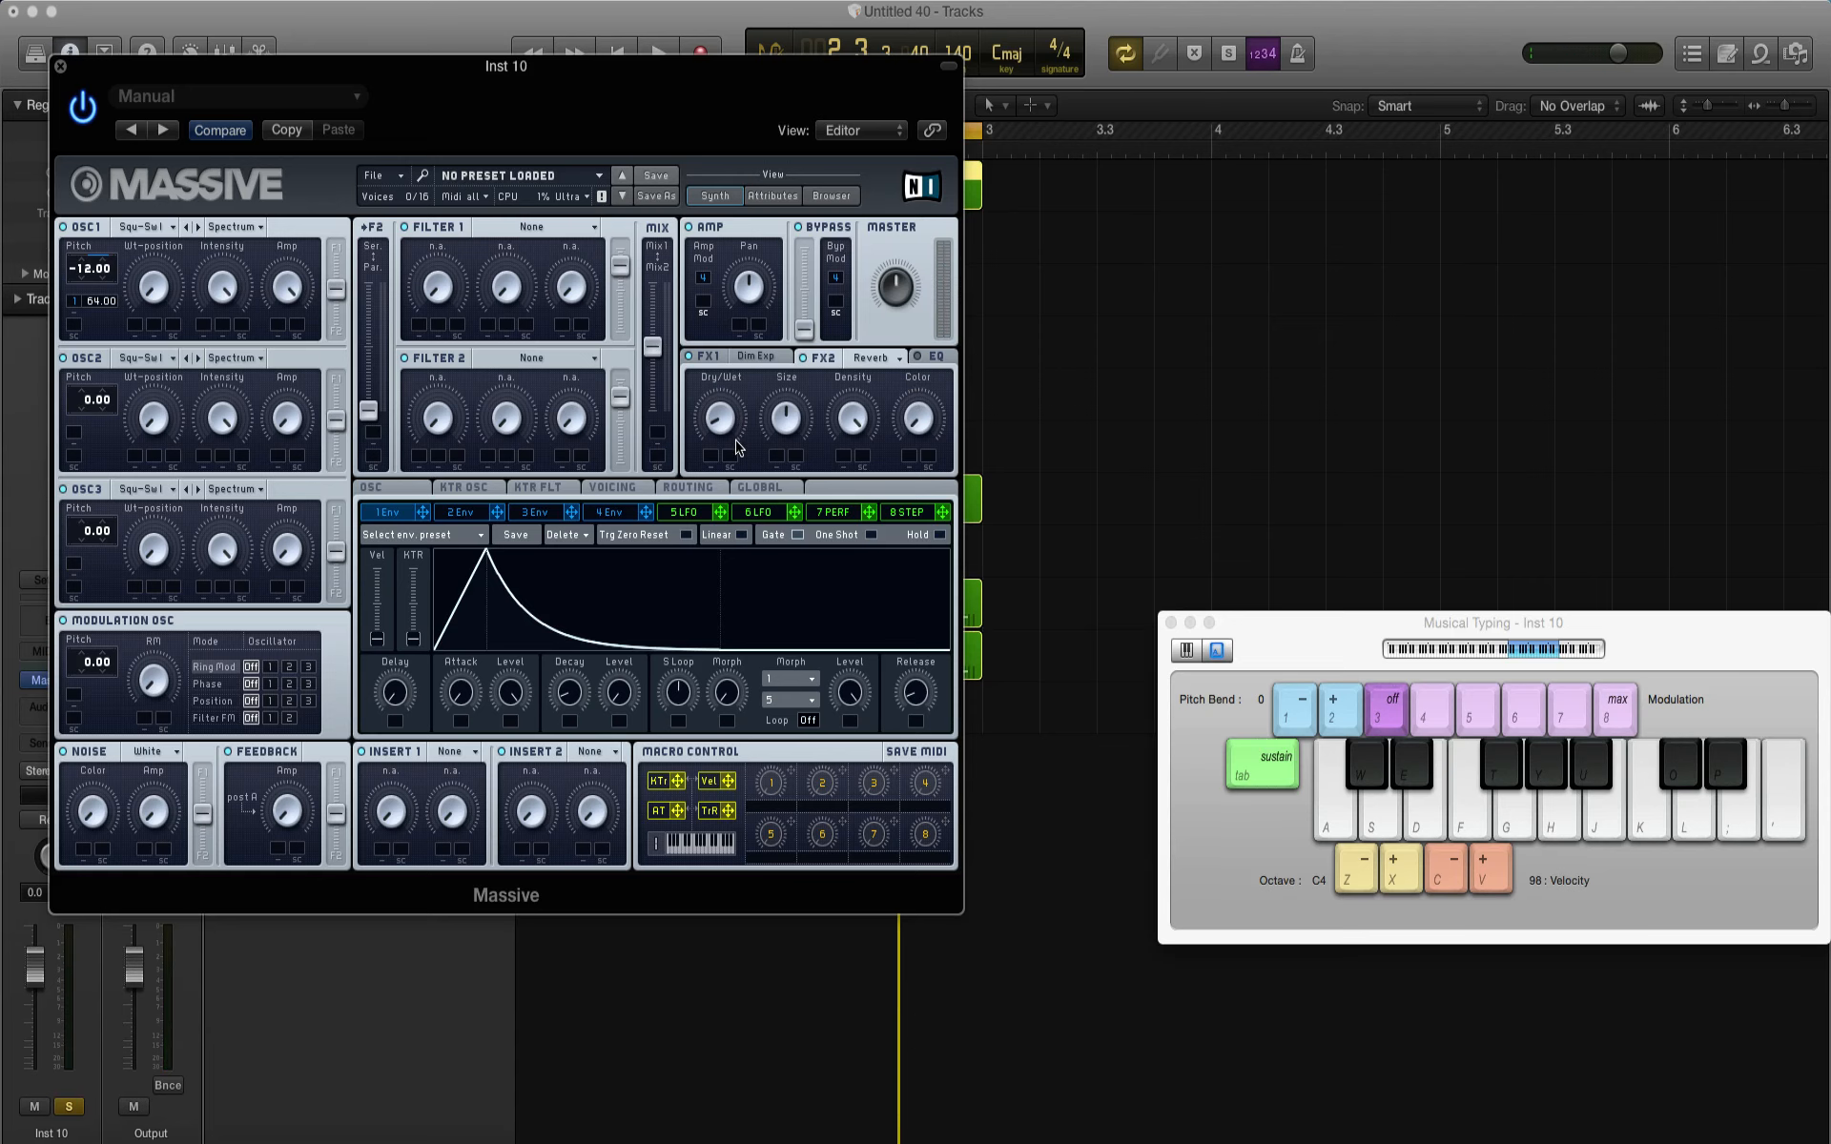
key("l")
key("l")
key("g")
left_click(60, 66)
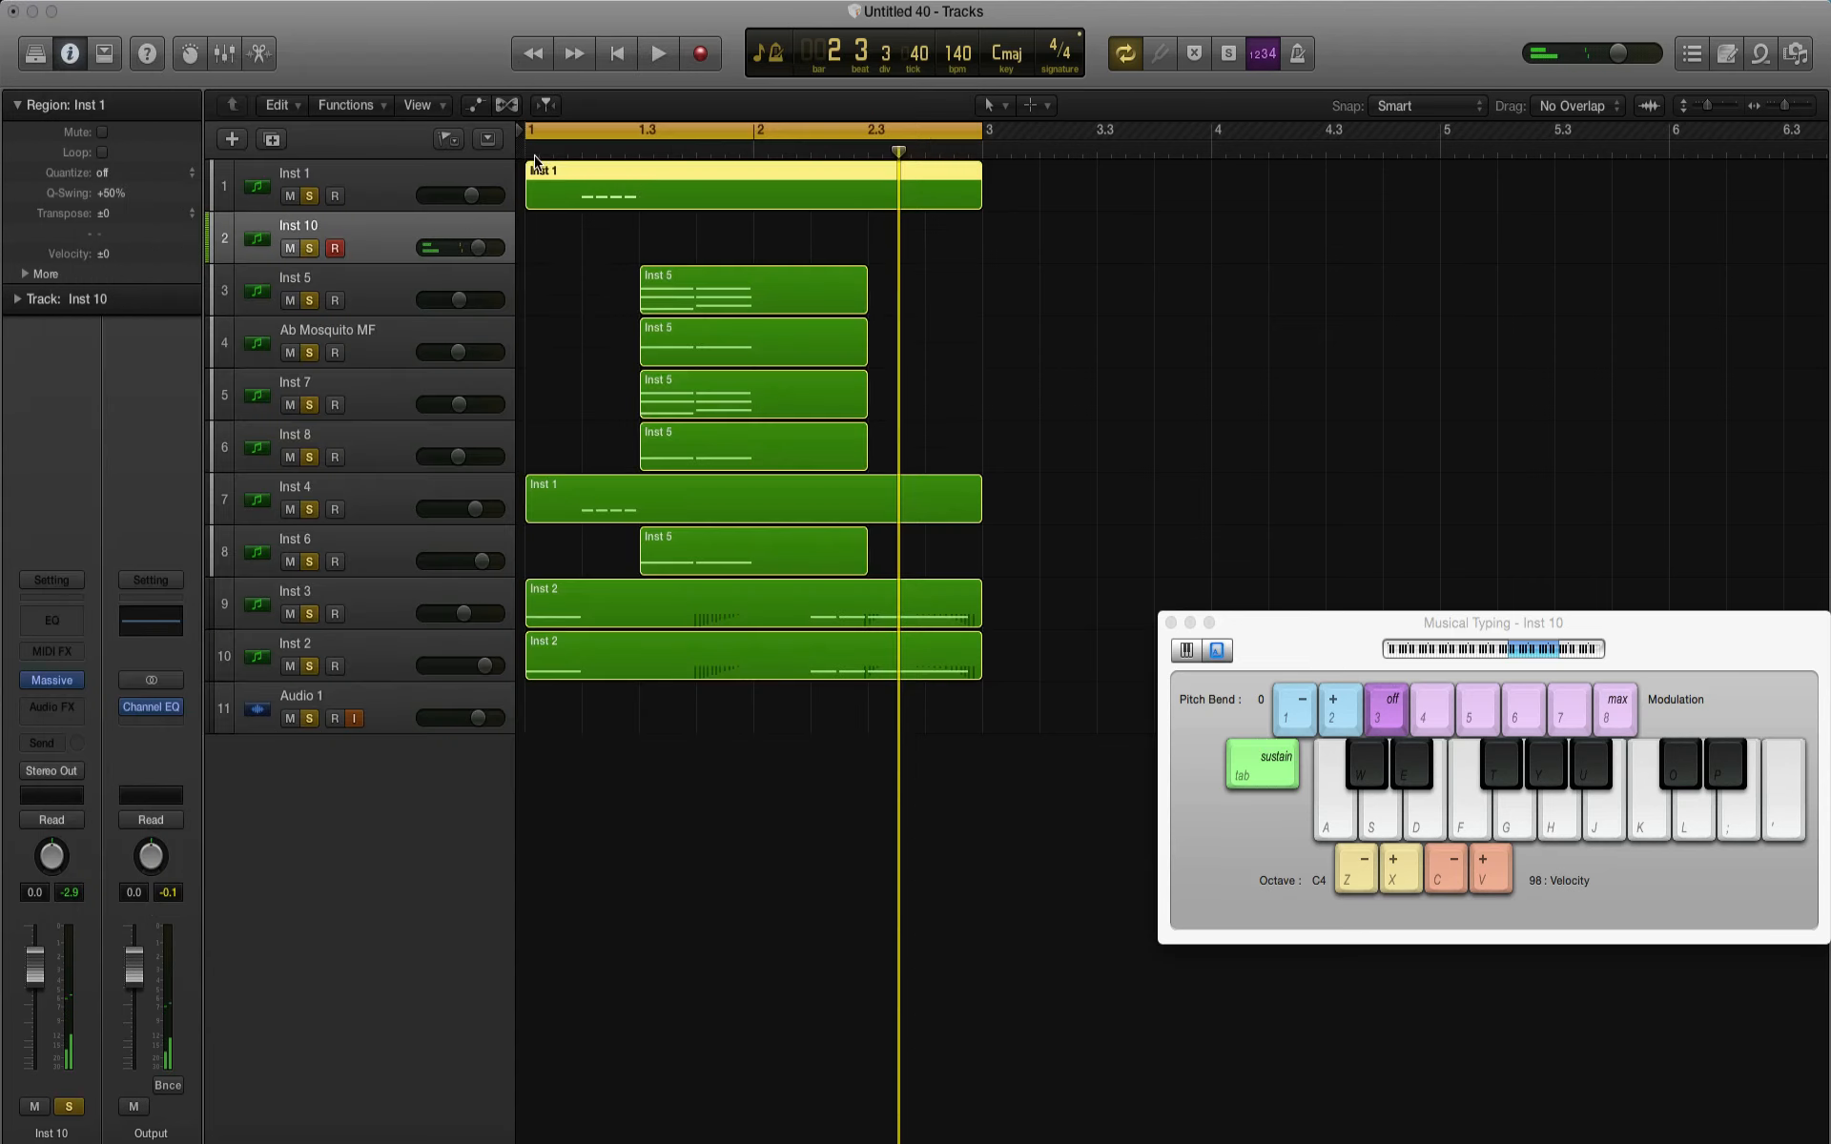
Step: Record a descending three-note phrase at the start of bar 2 on the Inst 10 track
left_click(697, 63)
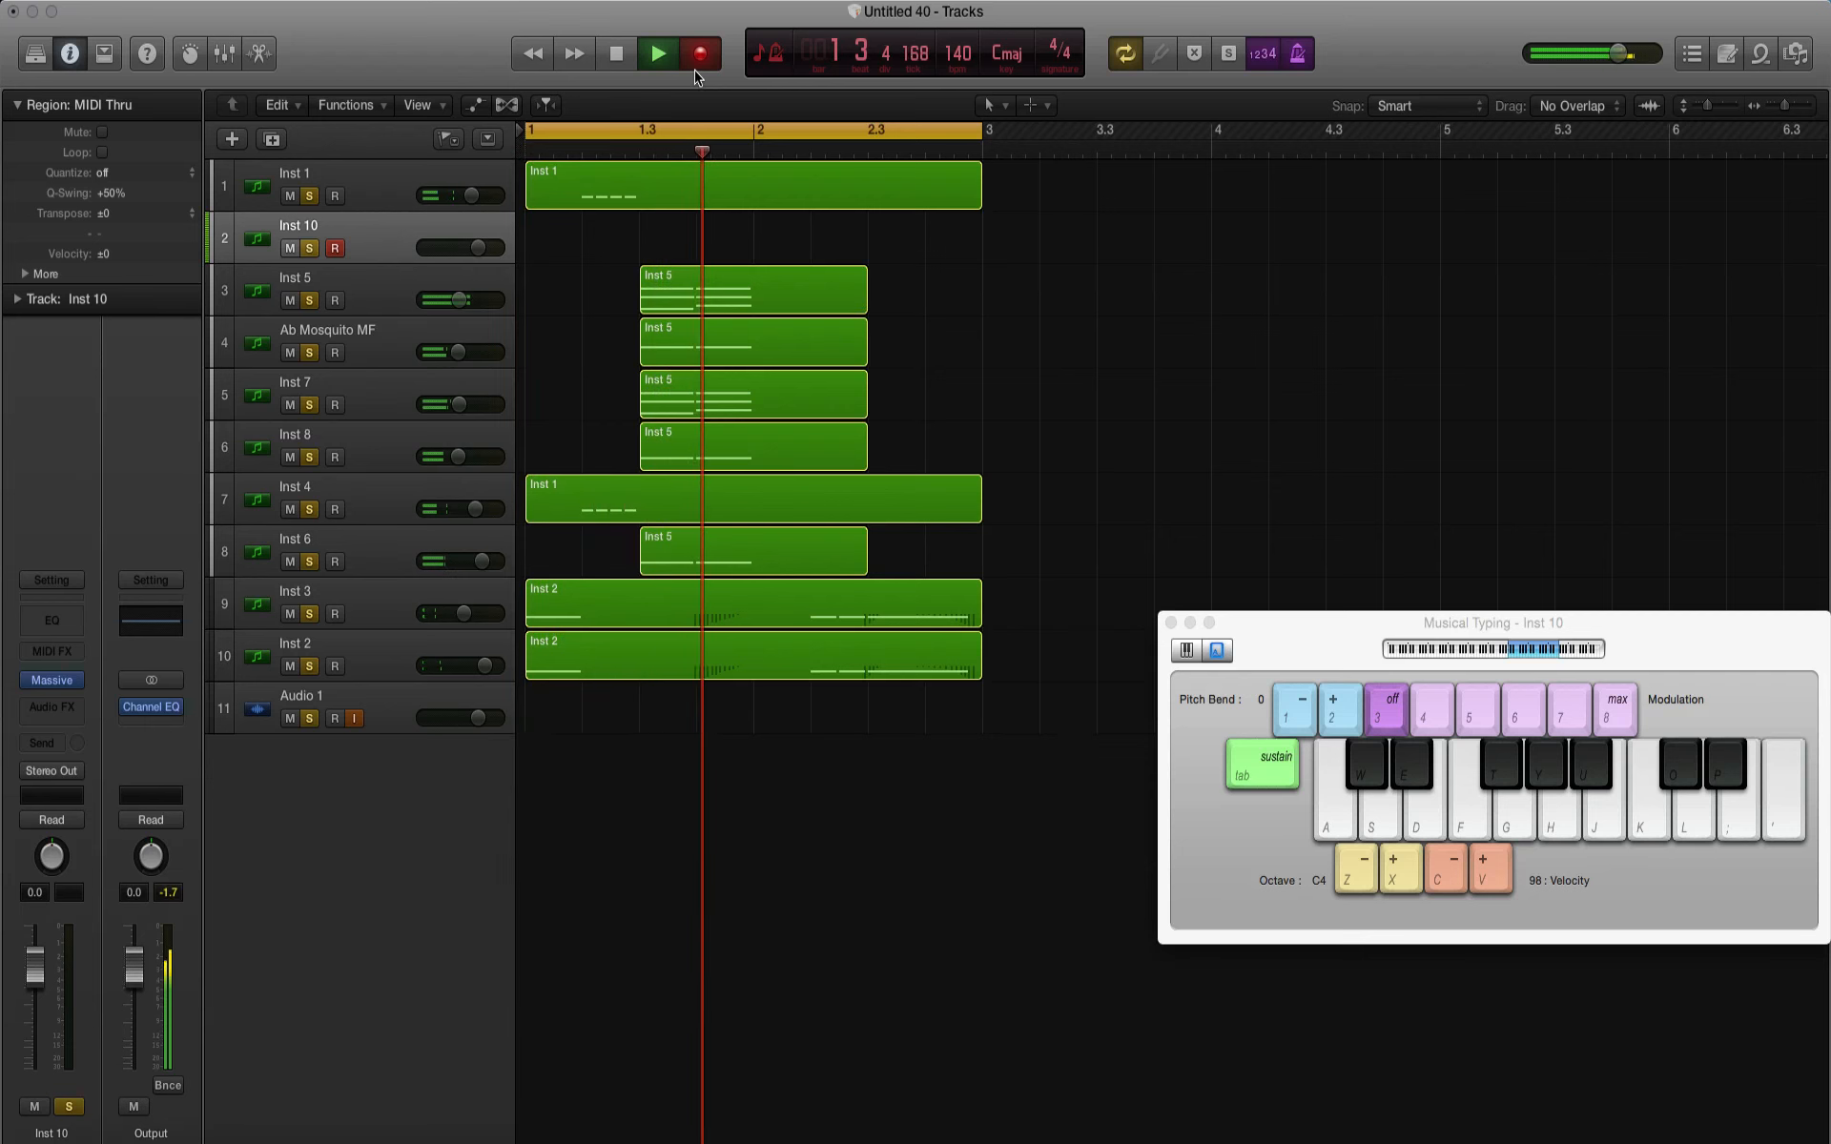
key("l")
key("u")
key("g")
Step: Lengthen the first Inst 10 note slightly, copy the G4 note to D4 at 2 1 4 1, and play the loop
left_click_drag(521, 844, 530, 844)
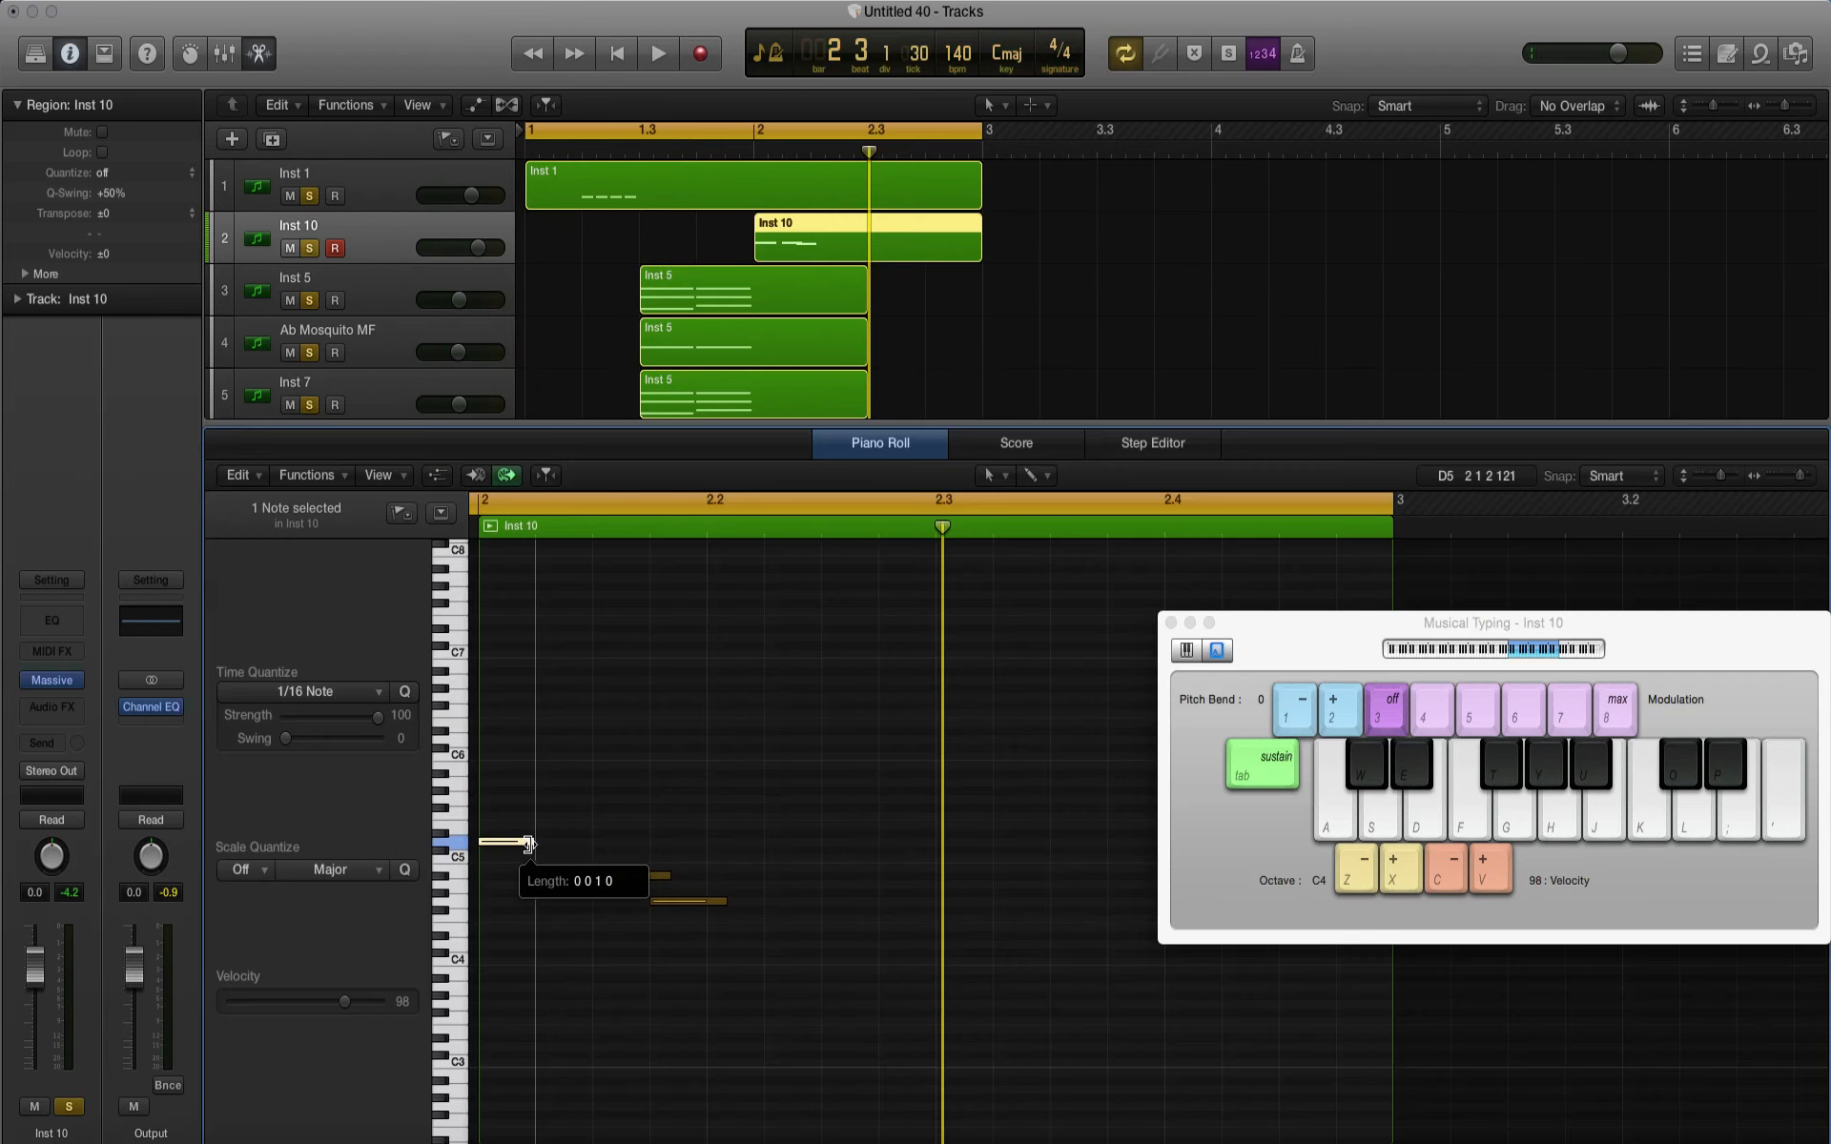
left_click_drag(631, 875, 683, 946)
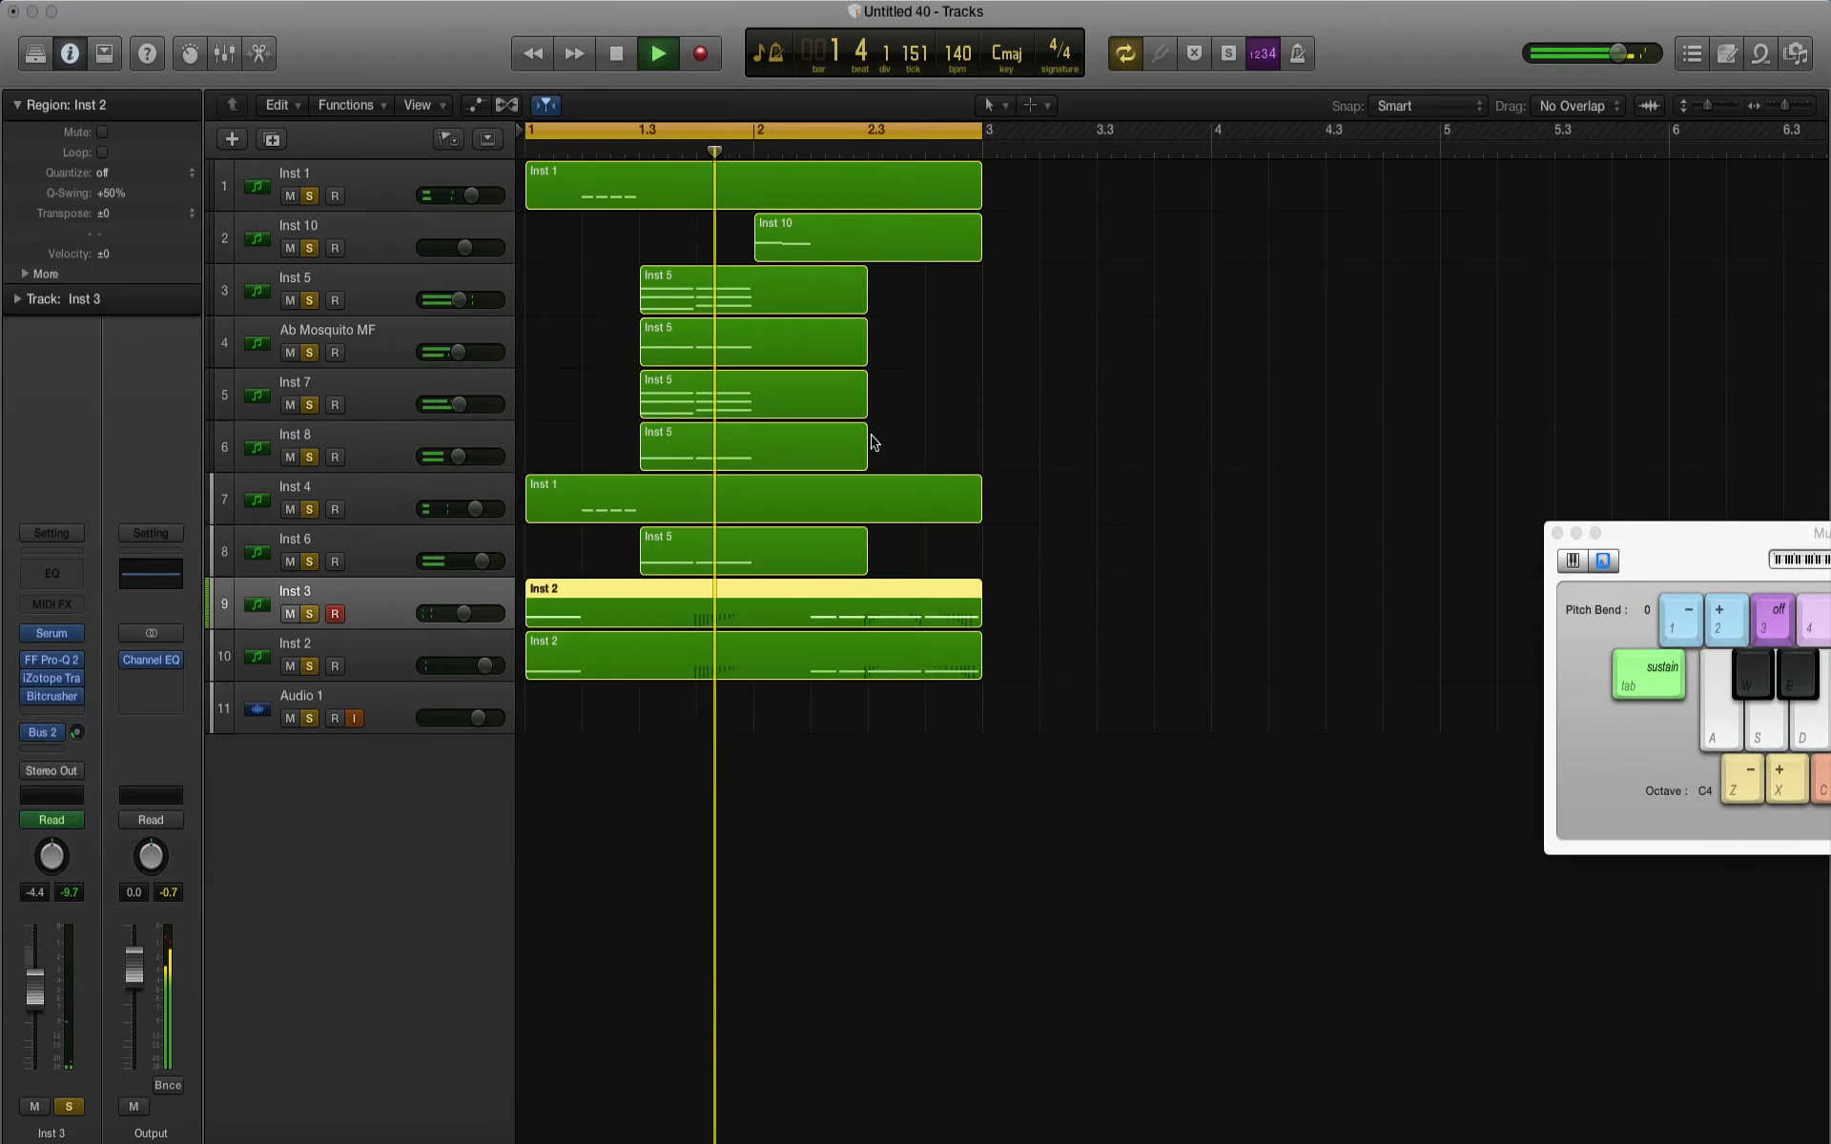
key("space")
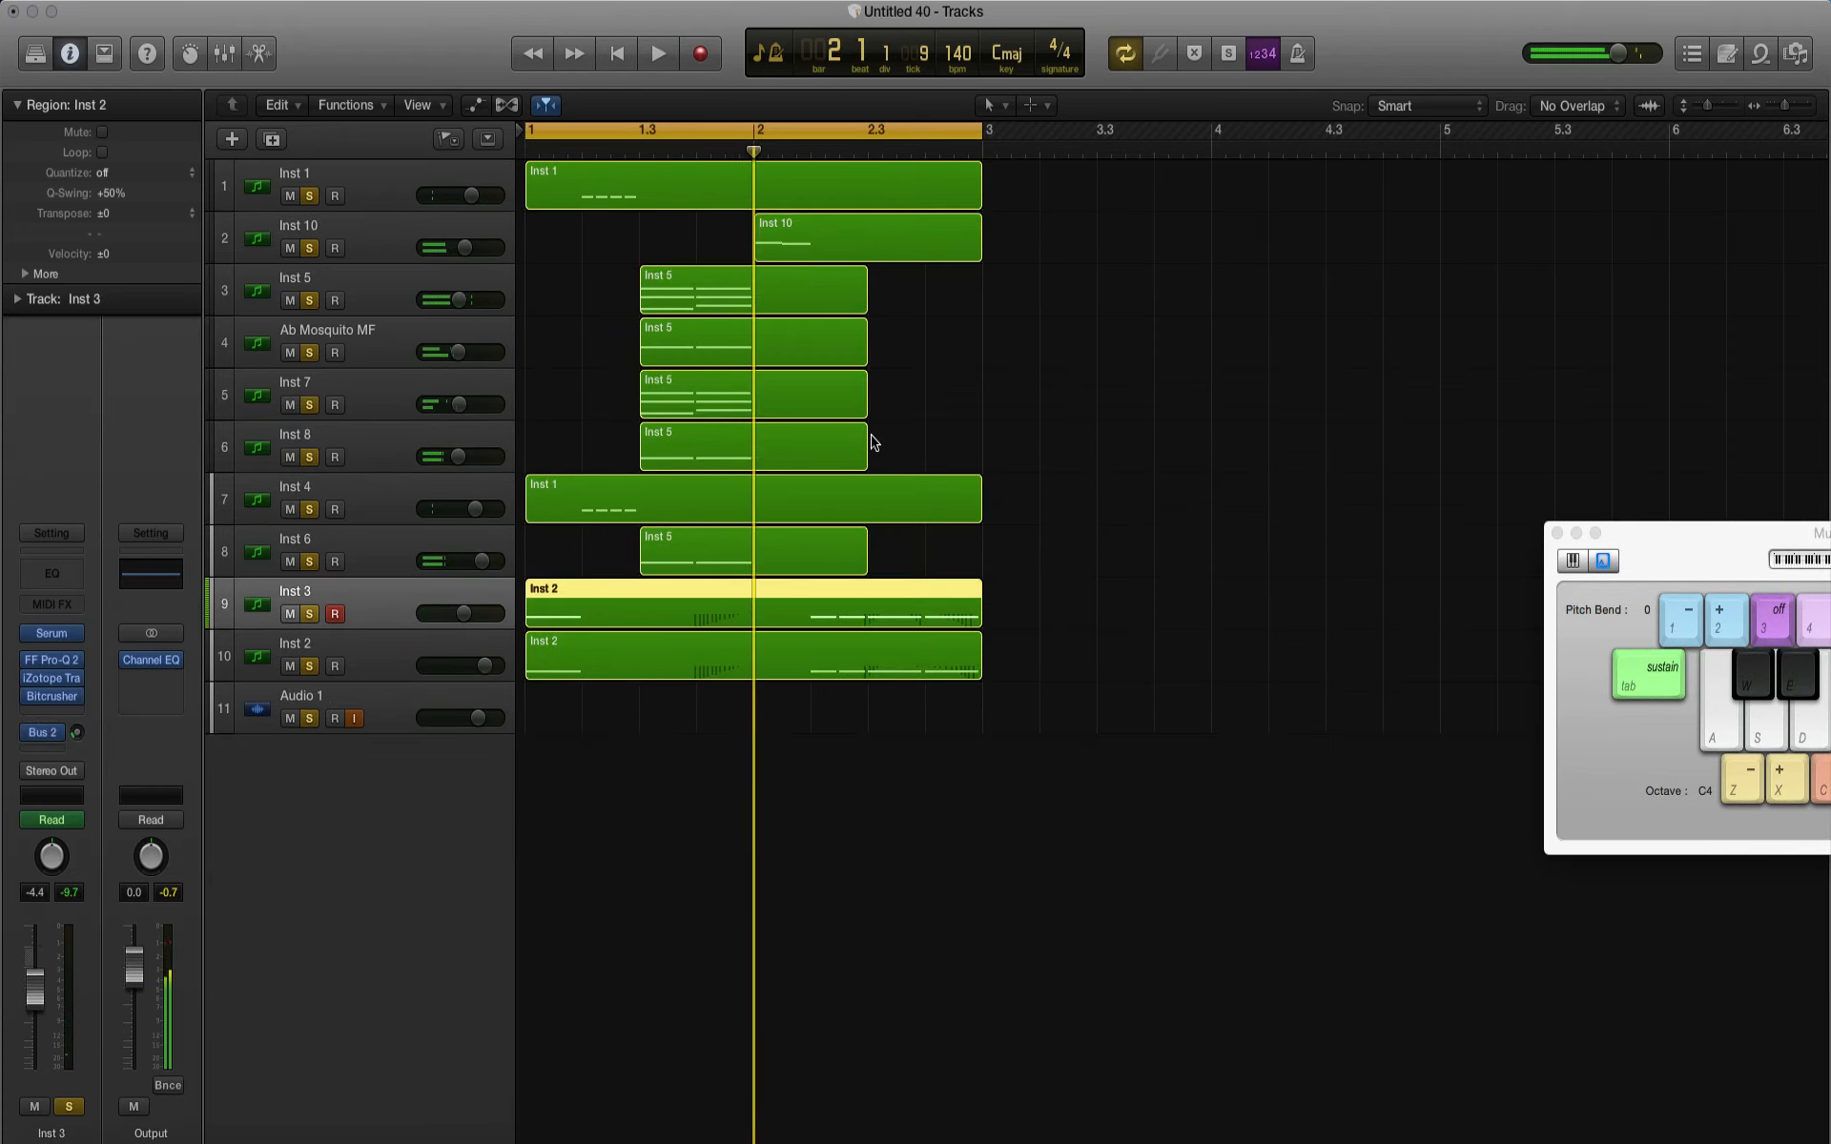
Step: Group the Inst 5, Ab Mosquito MF, Inst 7 and Inst 8 tracks into a collapsed summing stack
left_click(398, 305)
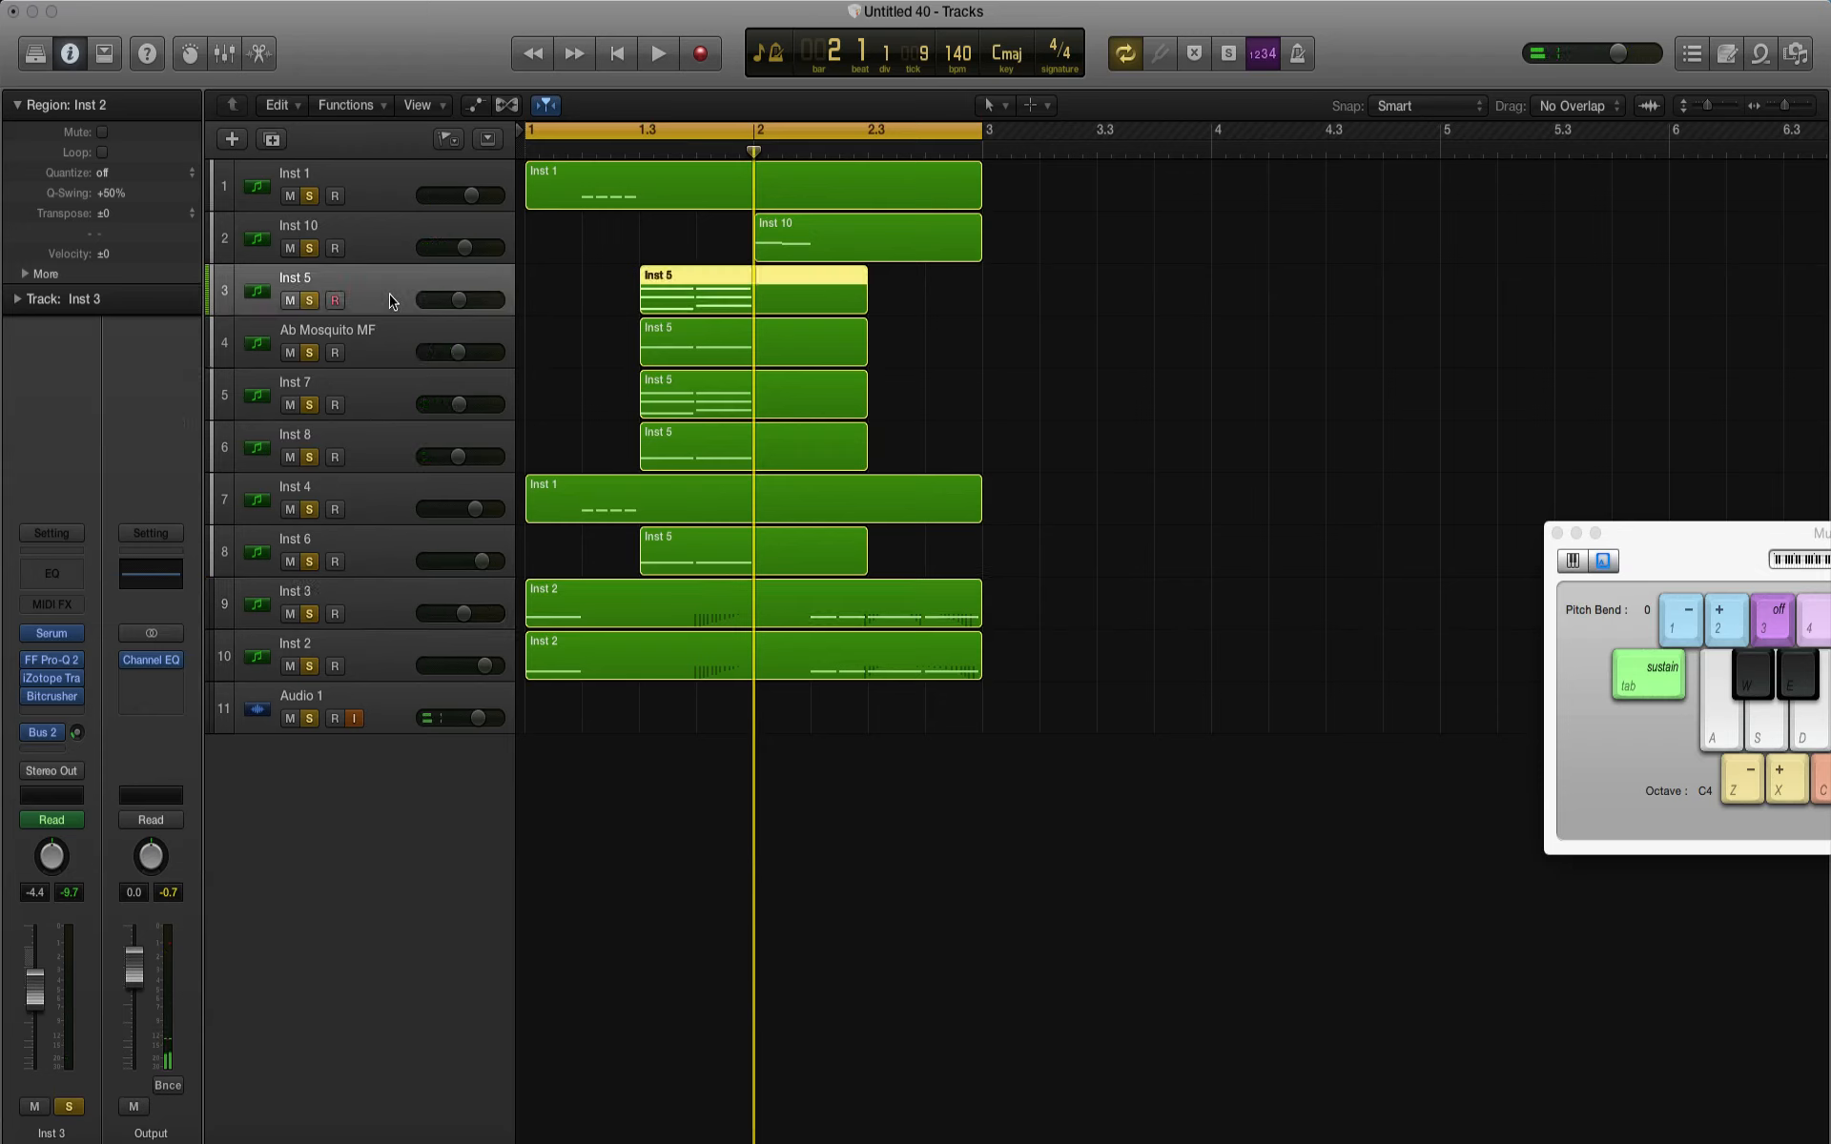
left_click(387, 453, "shift")
right_click(386, 453)
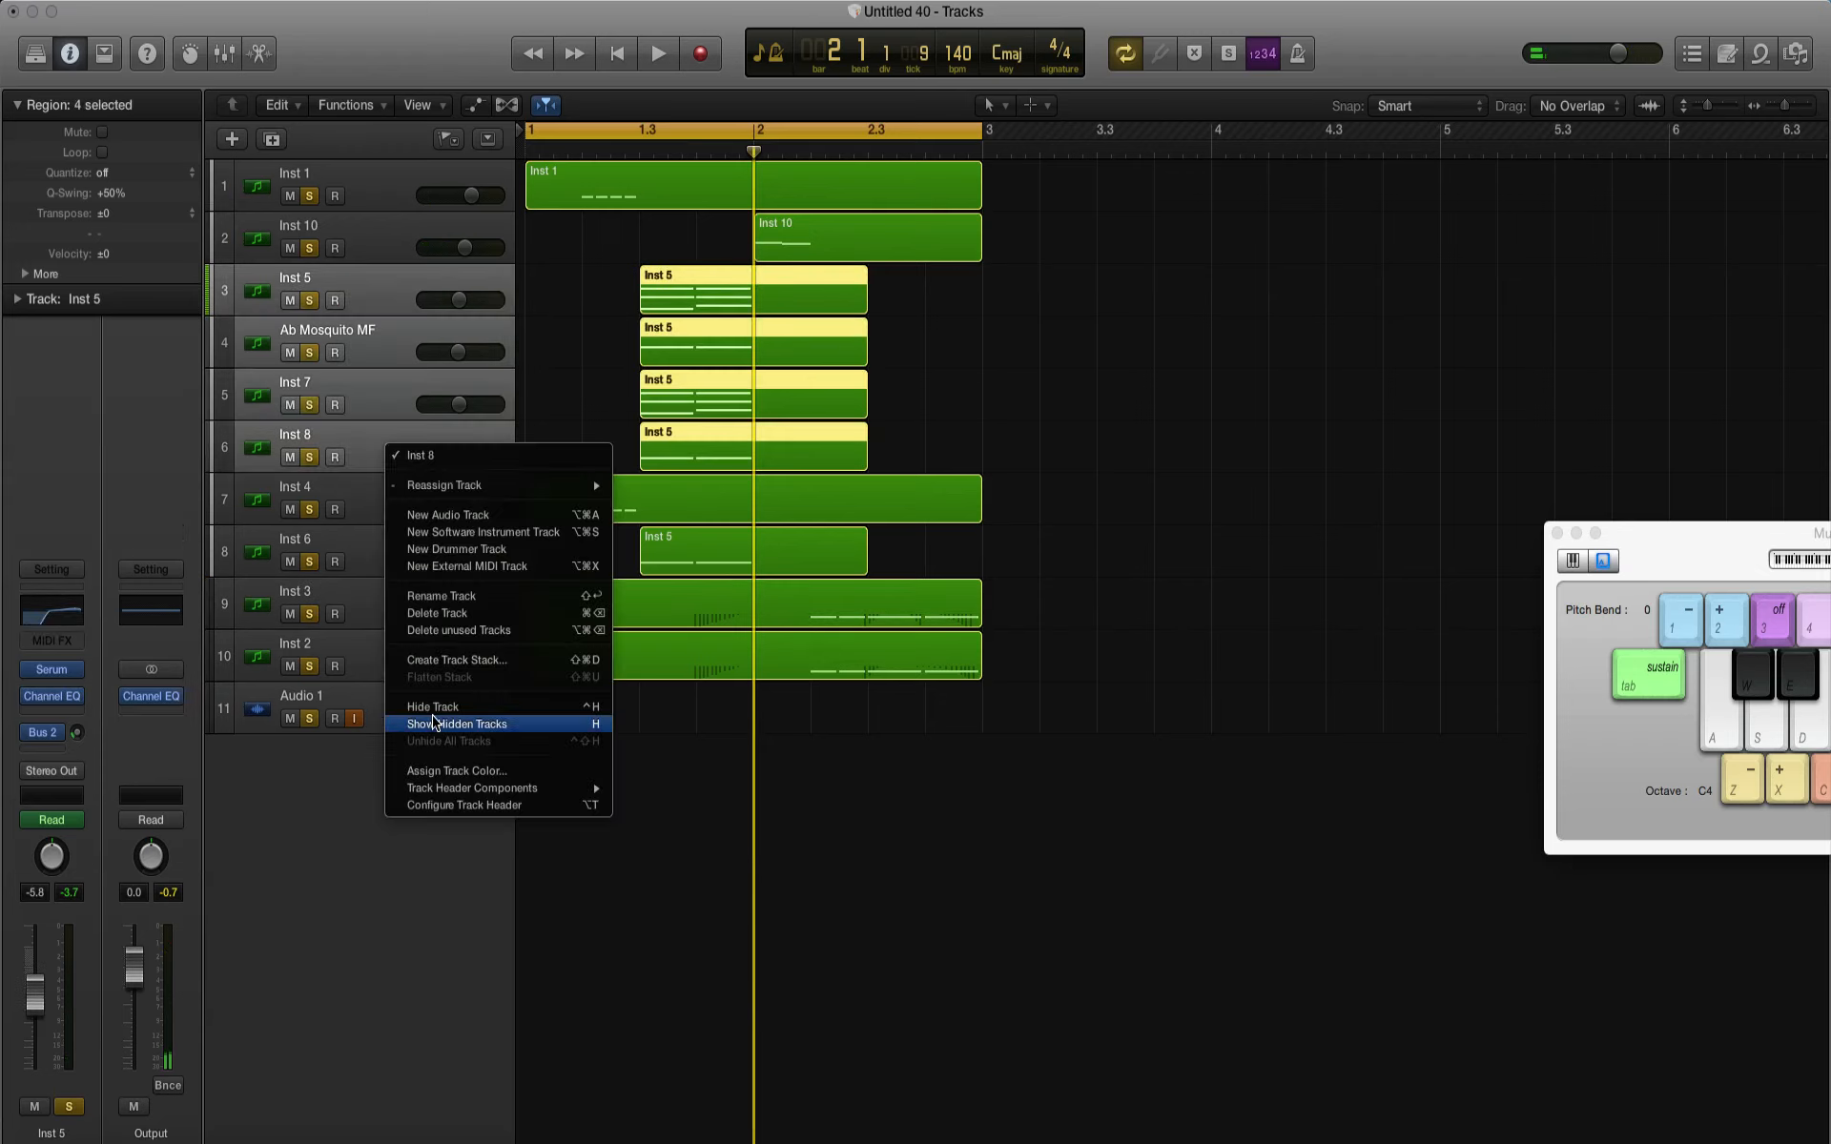
left_click(434, 665)
left_click(1049, 189)
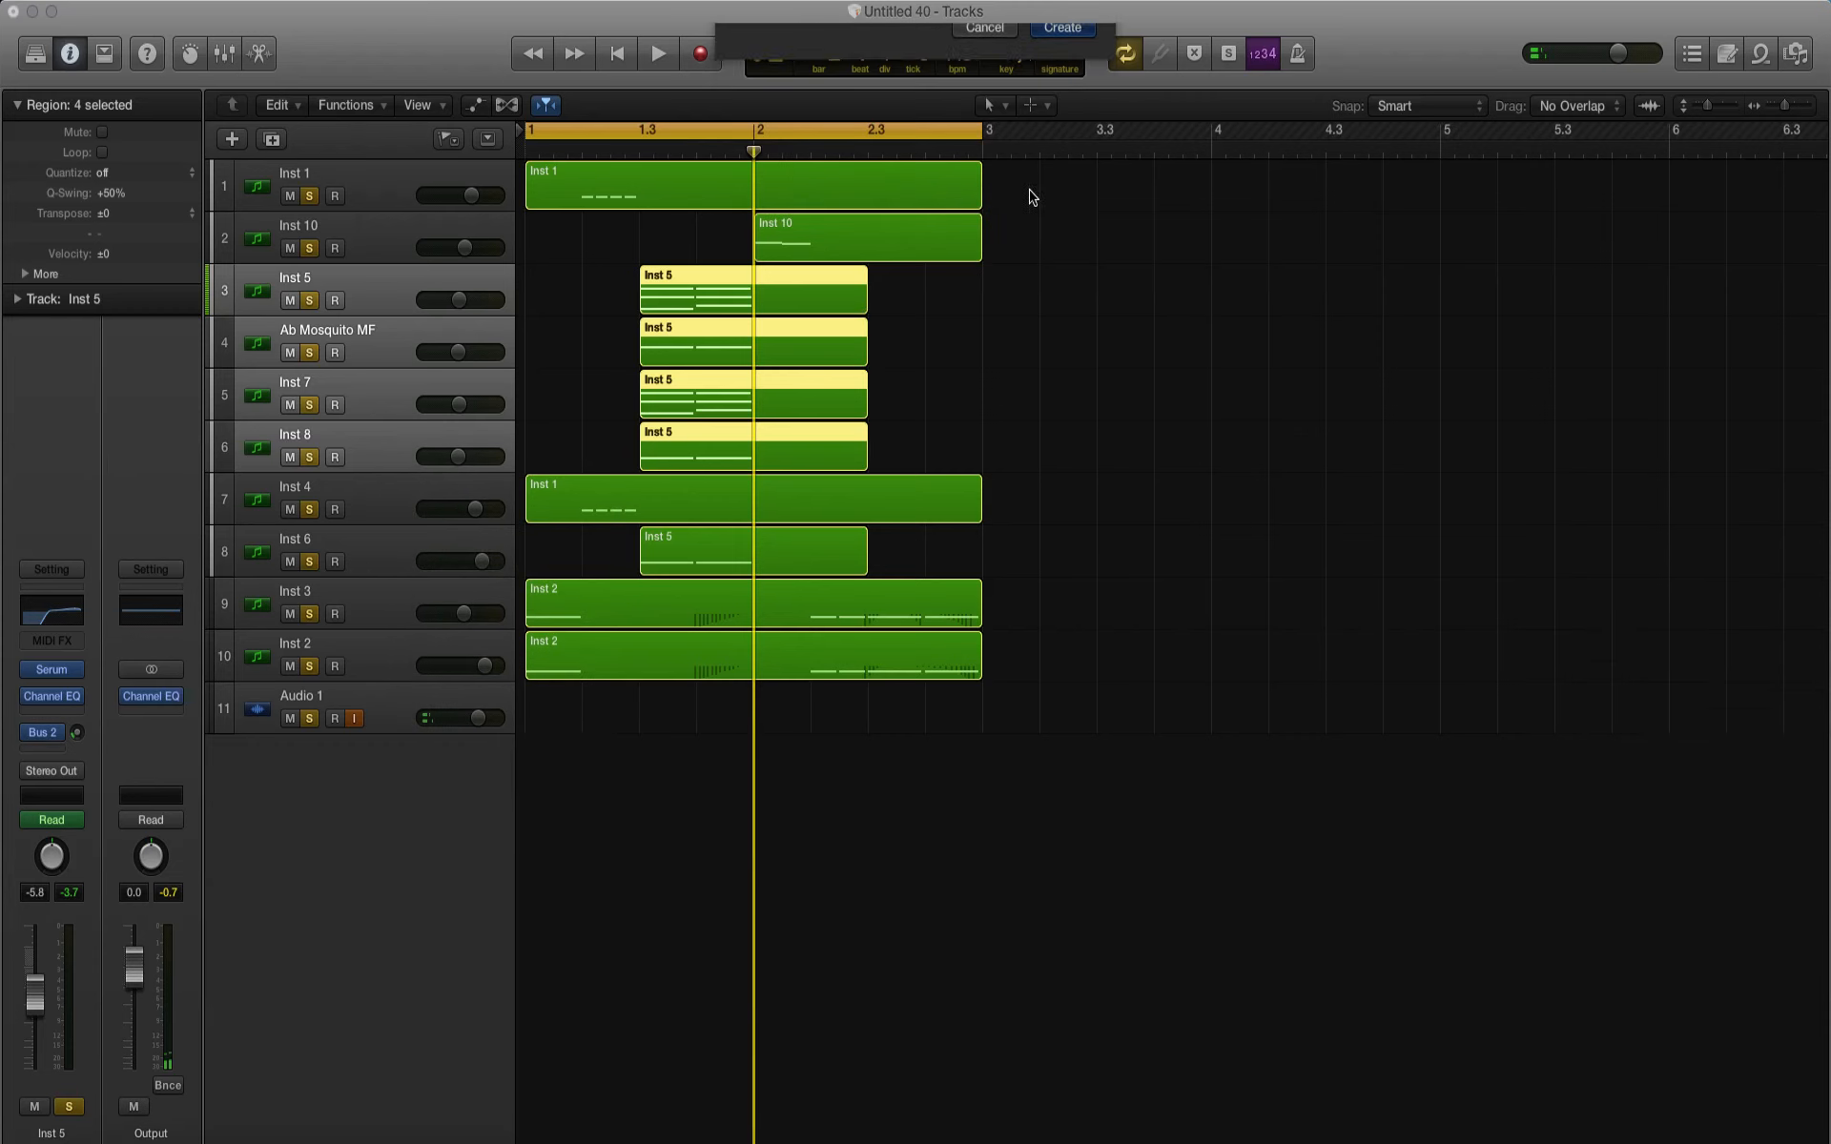
left_click(250, 291)
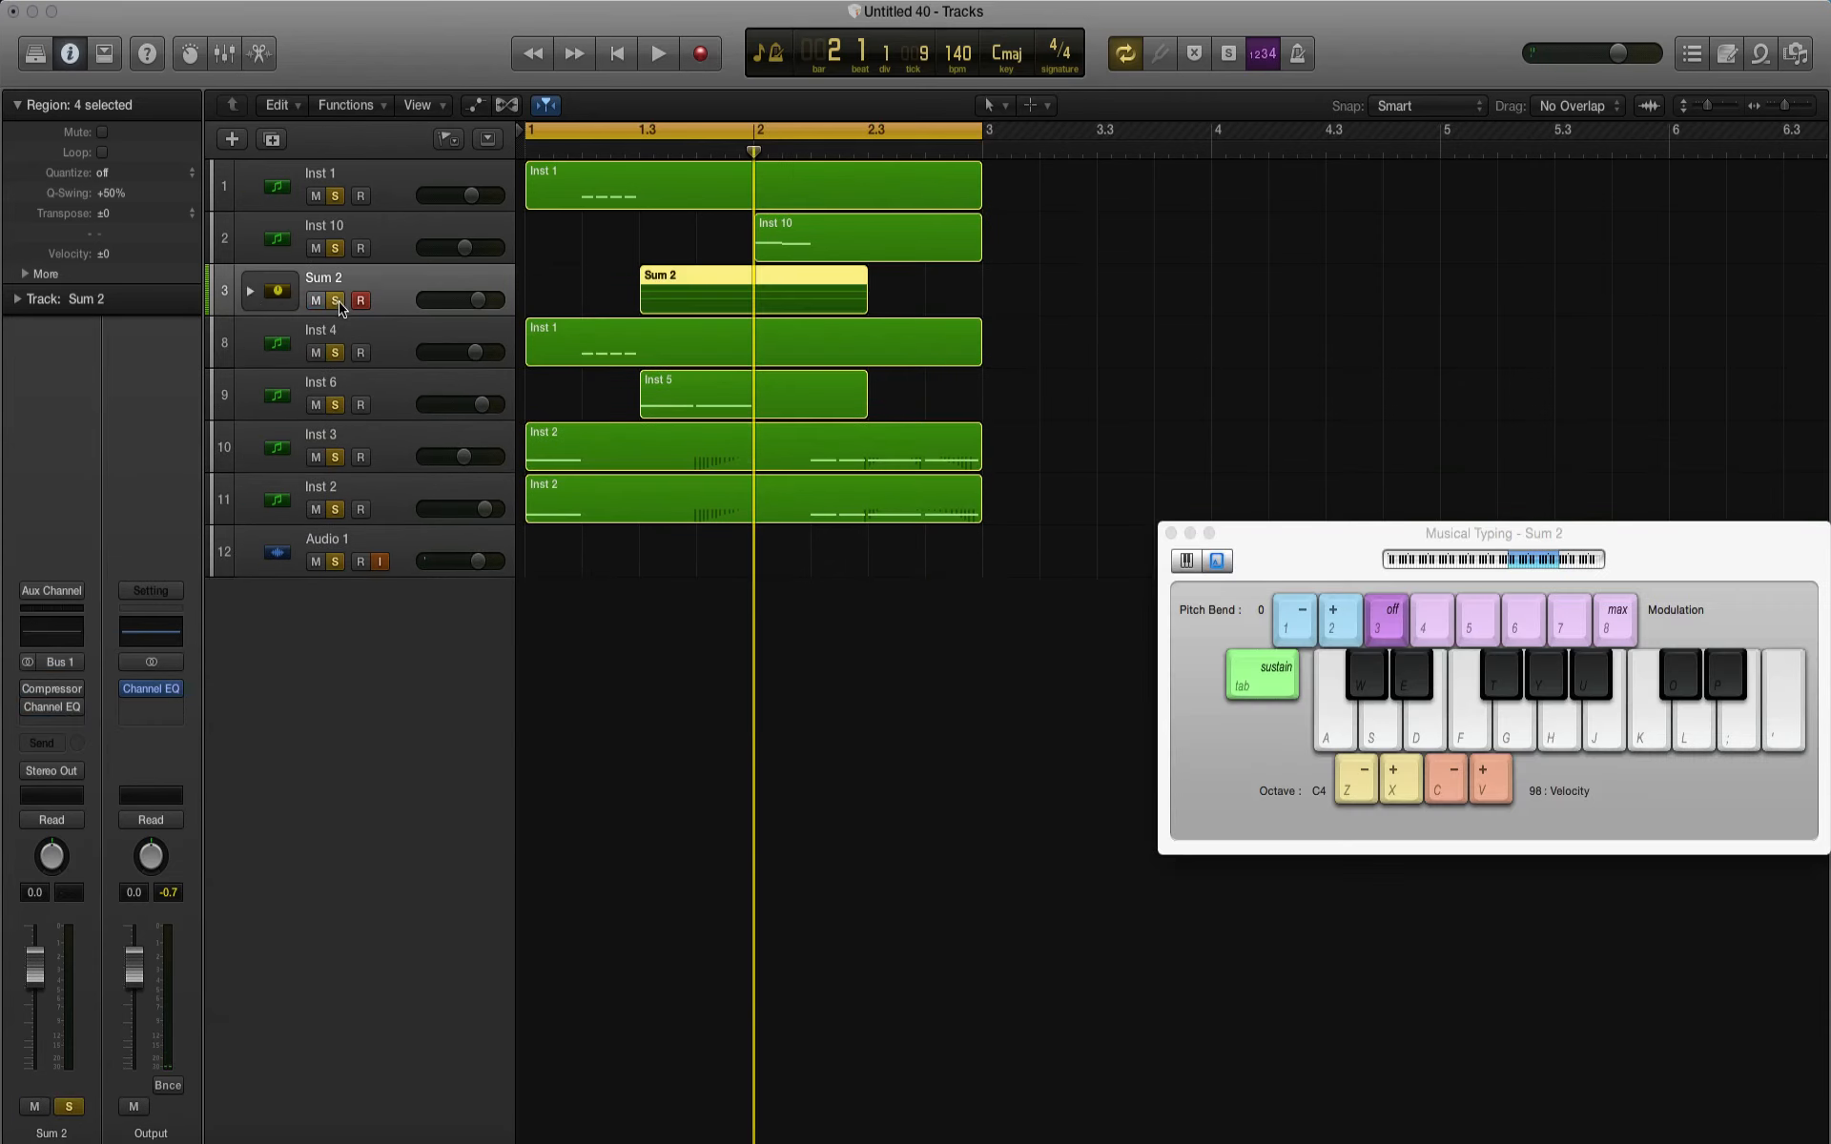
Step: Mute the instrument tracks outside the Sum 2 stack and loop from 1.3 to bar 2 to hear it alone
left_click(316, 353)
left_click_drag(316, 353, 316, 490)
left_click(318, 229)
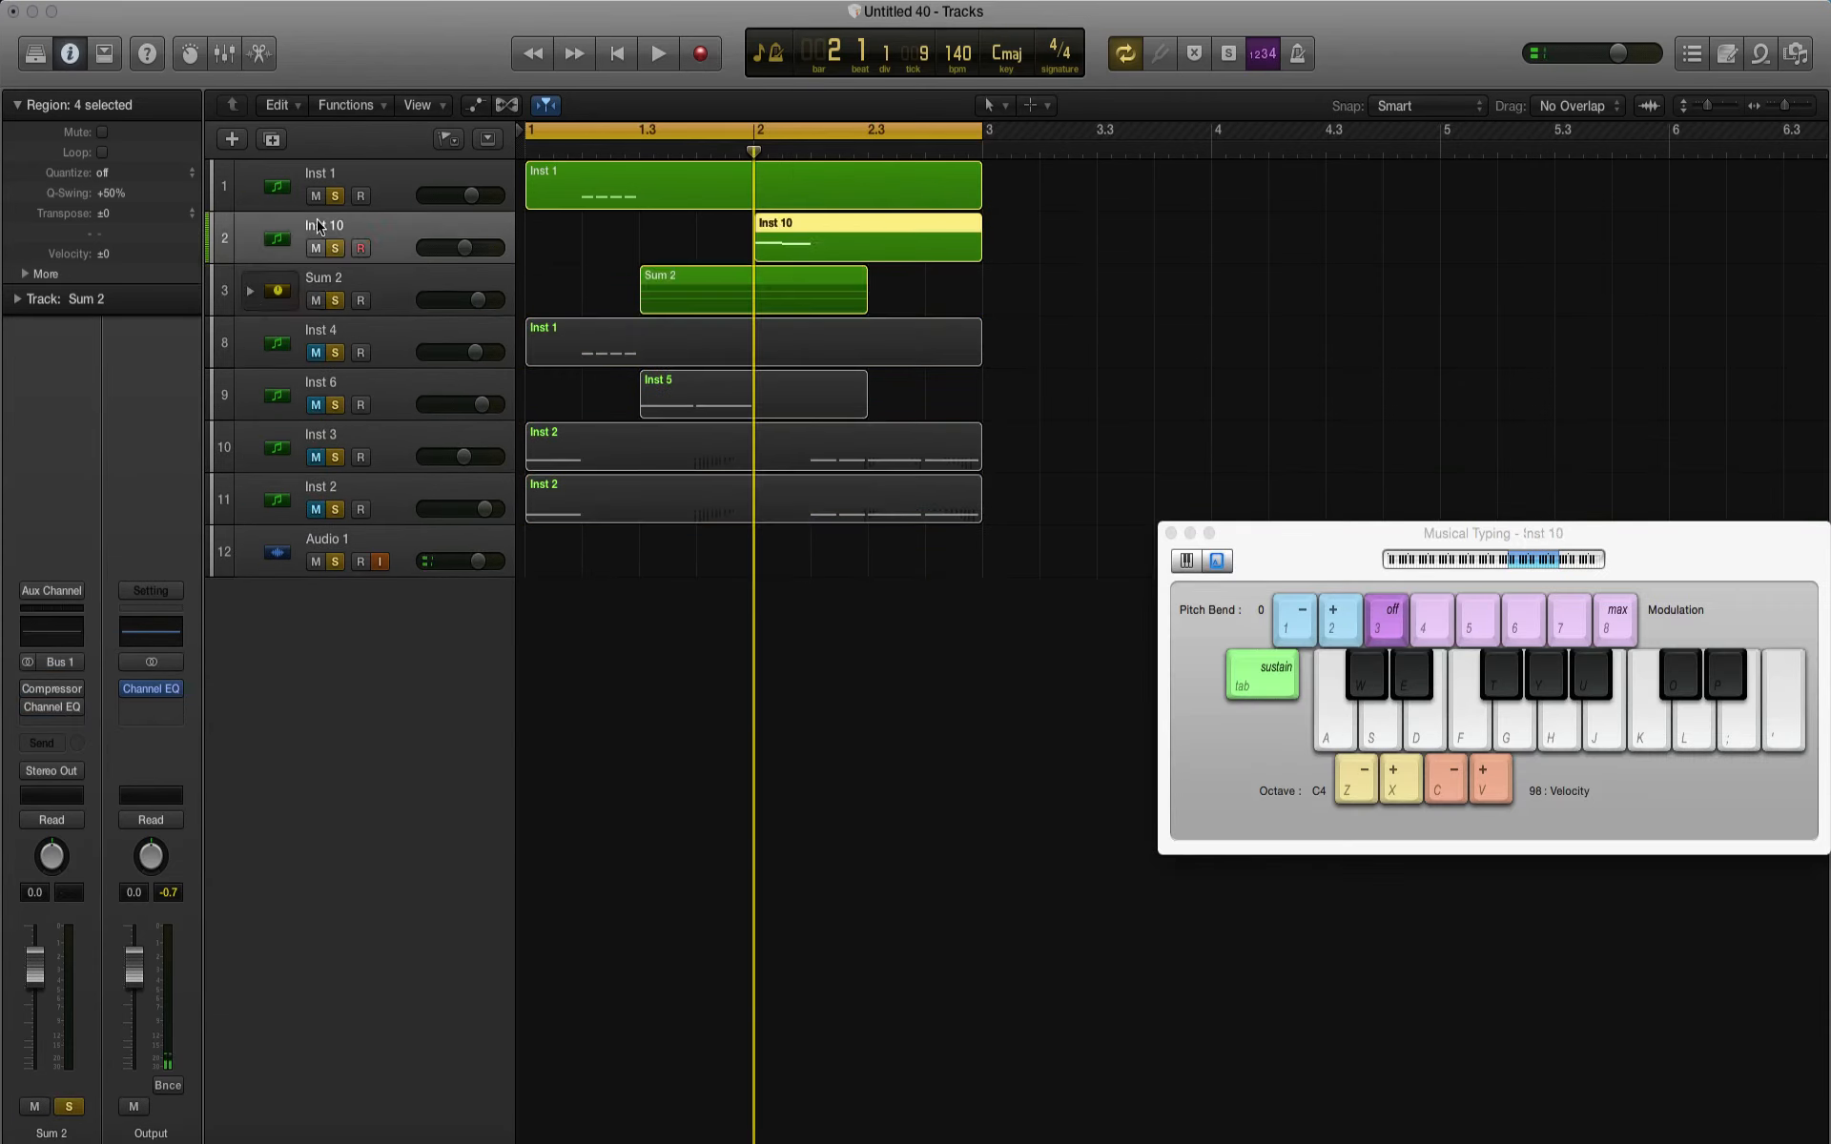
key("space")
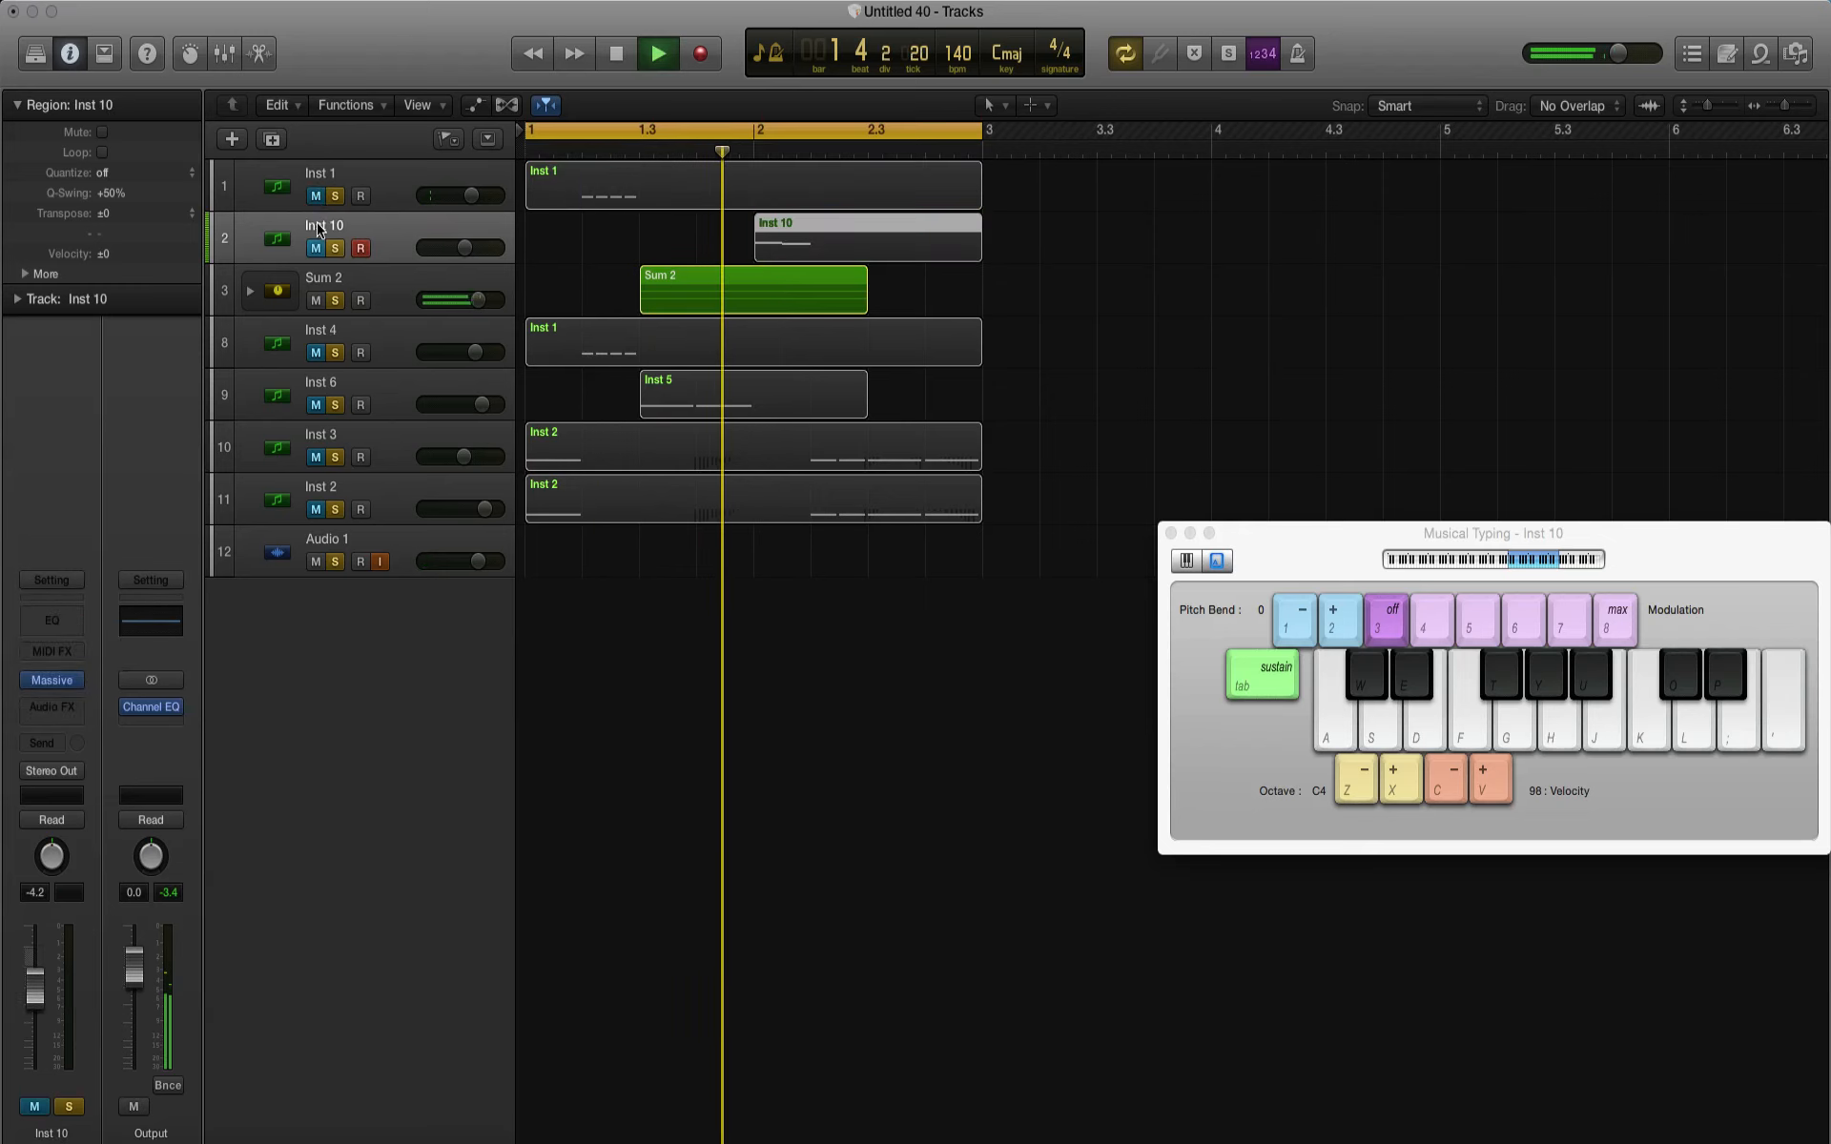
key("space")
left_click_drag(666, 129, 753, 130)
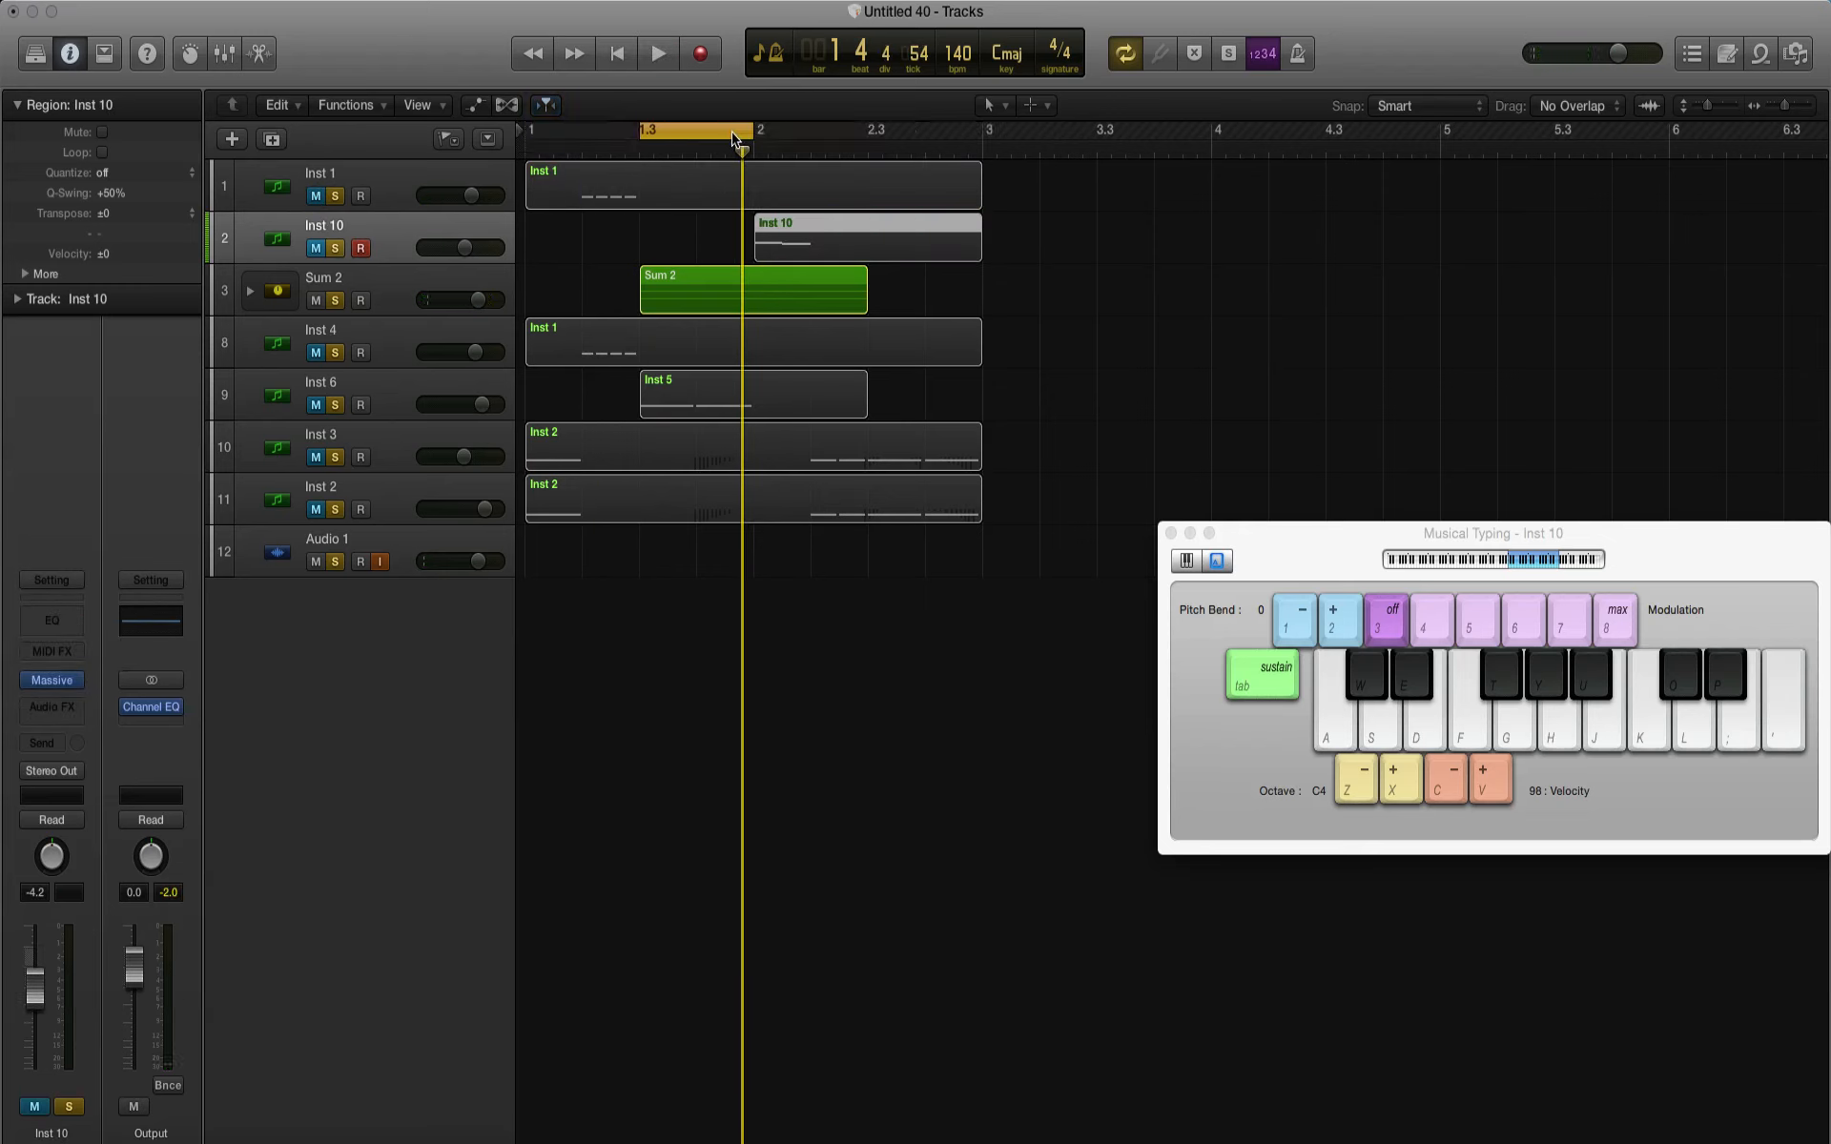
key("space")
left_click(395, 290)
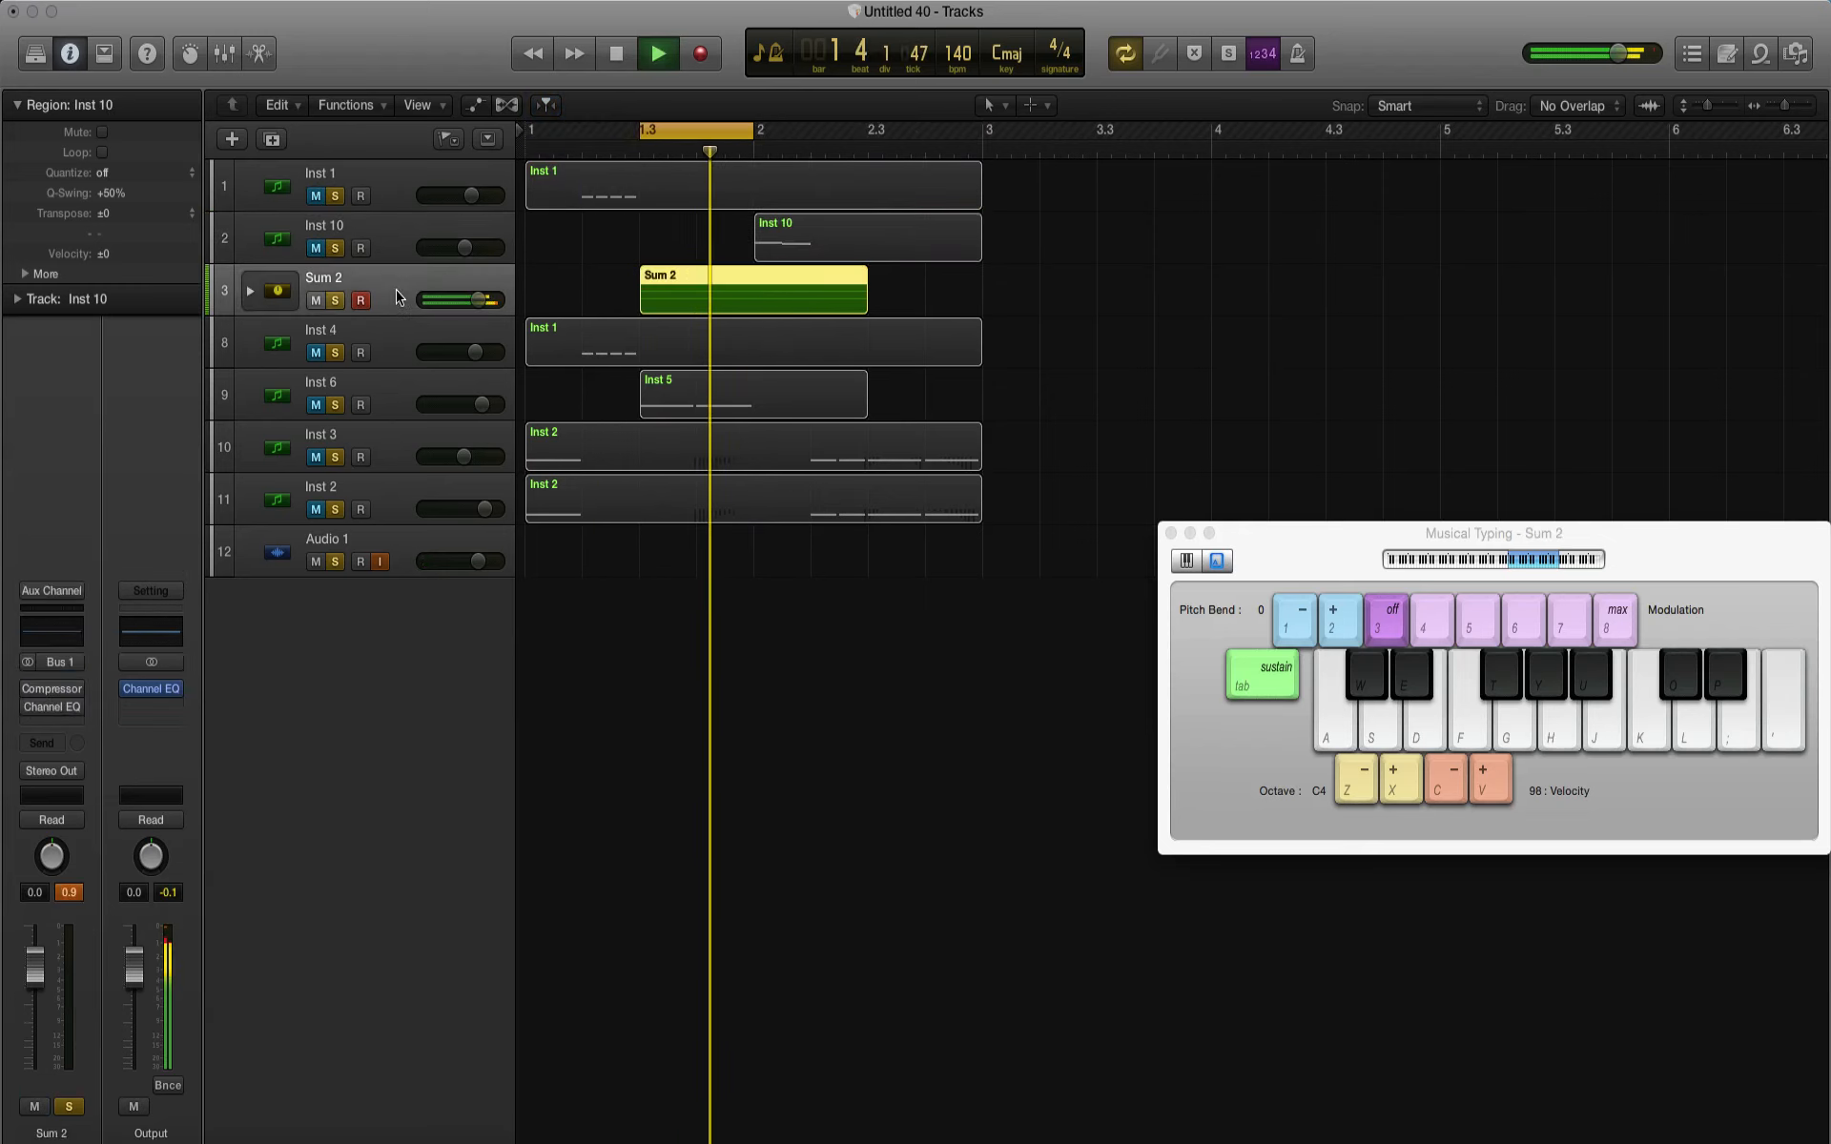
key("space")
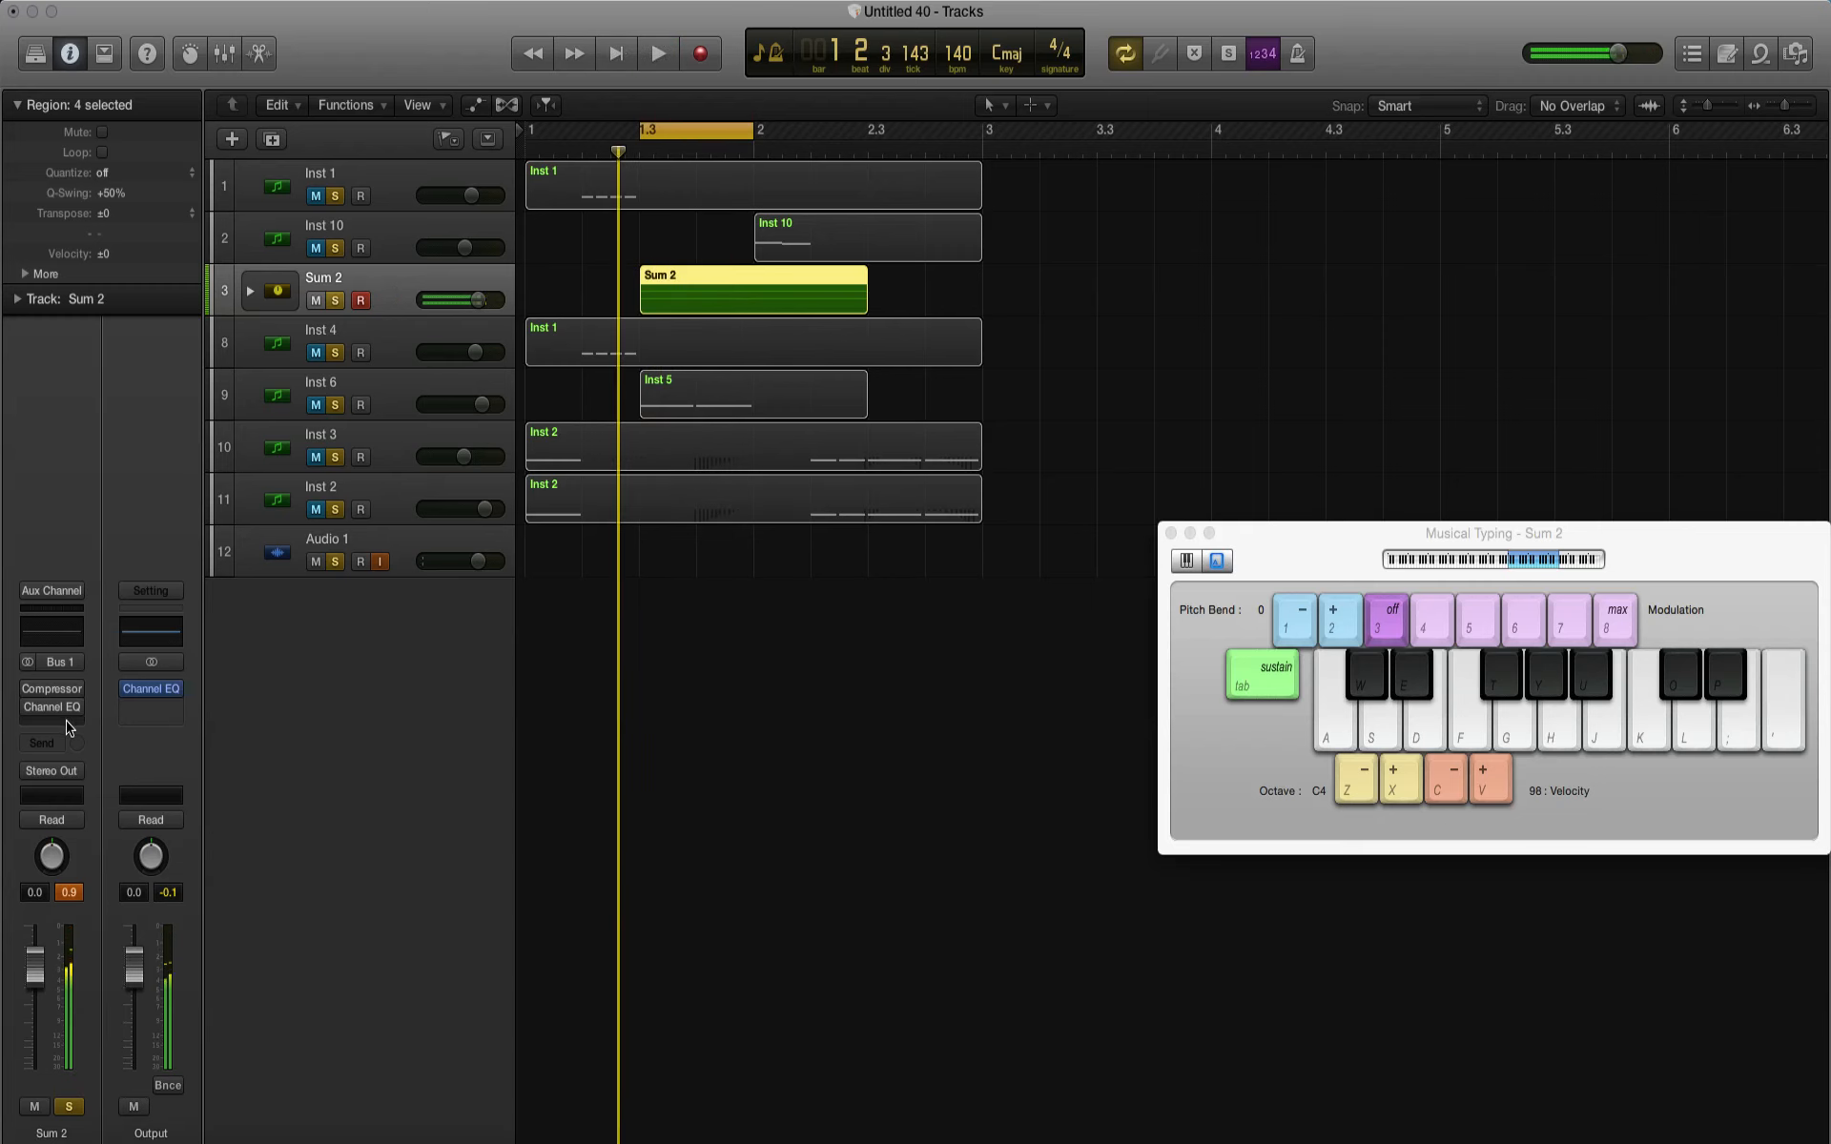
Step: Add a Bitcrusher to Sum 2 with 0 dB drive, 24bit resolution and a clip level of -5.2 dB
left_click(51, 729)
mouse_move(105, 794)
mouse_move(286, 795)
left_click(358, 794)
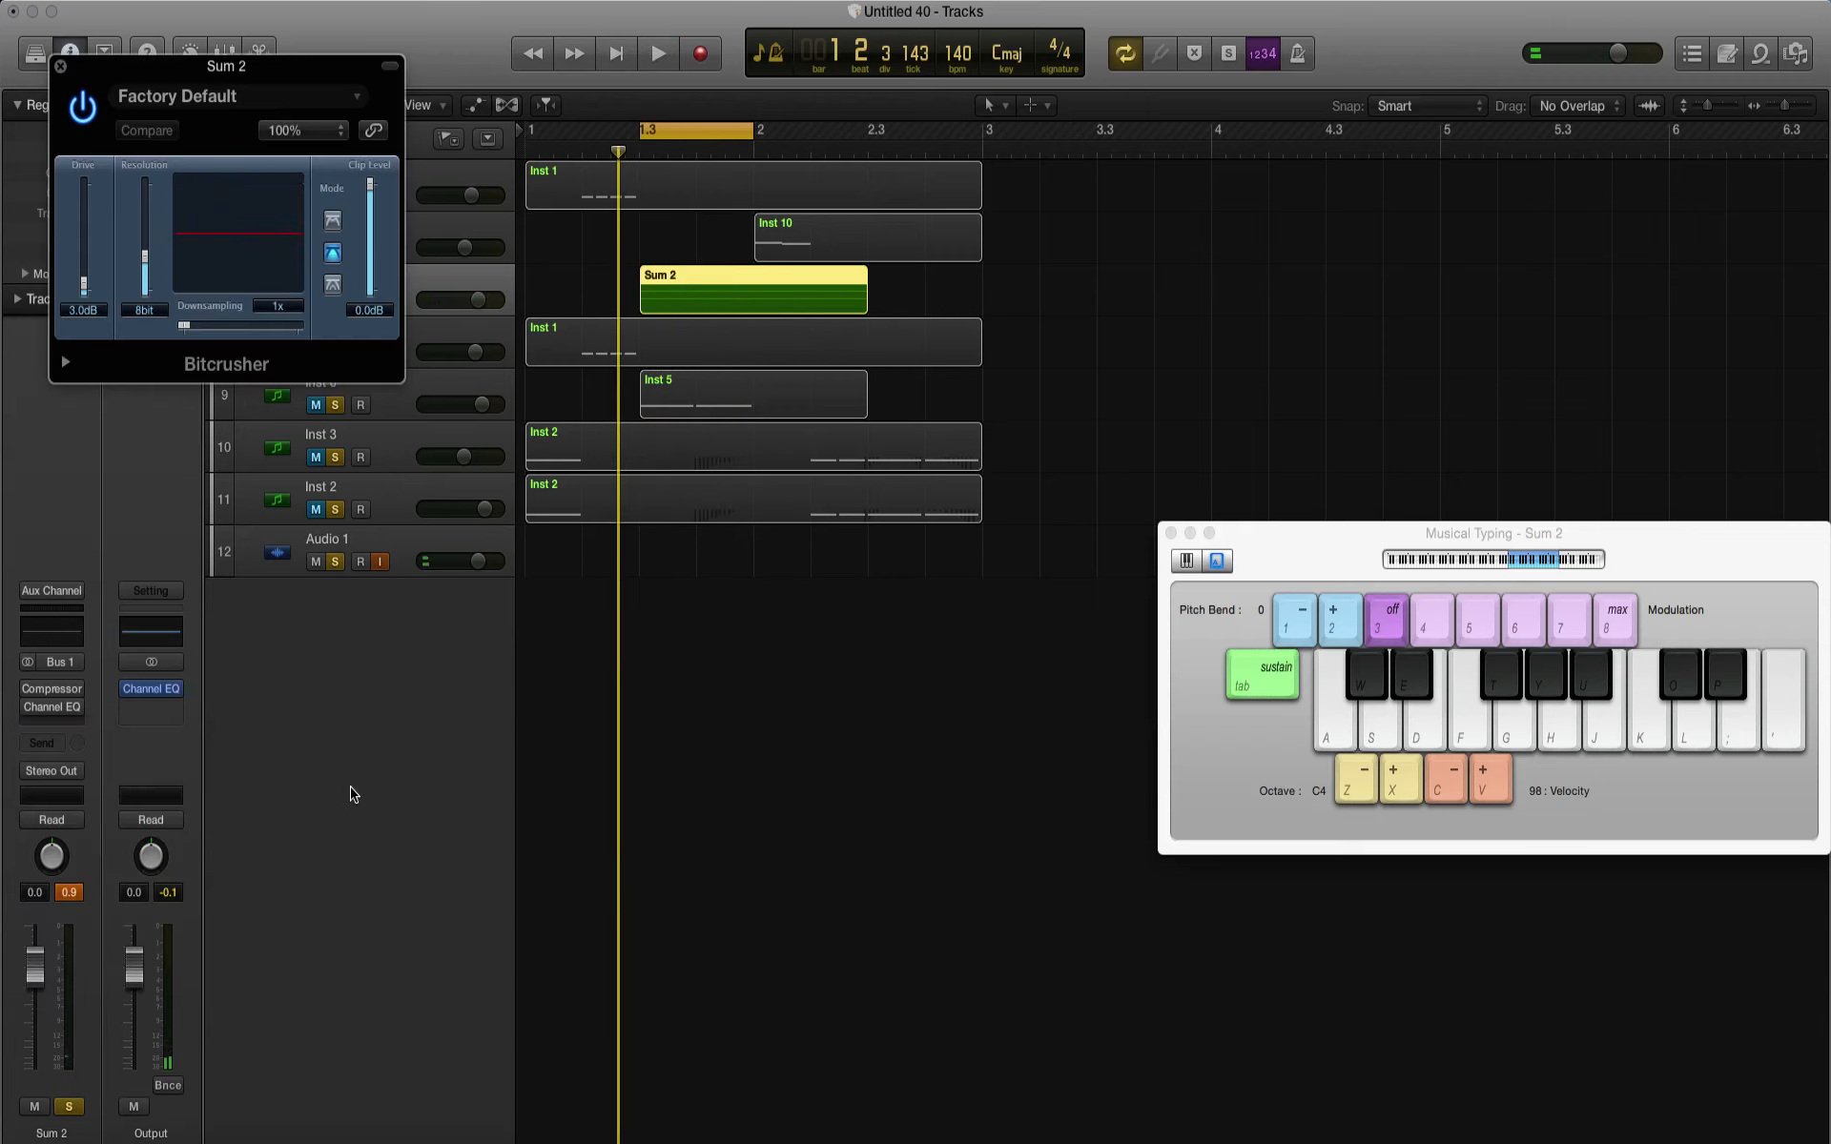
left_click_drag(148, 311, 147, 219)
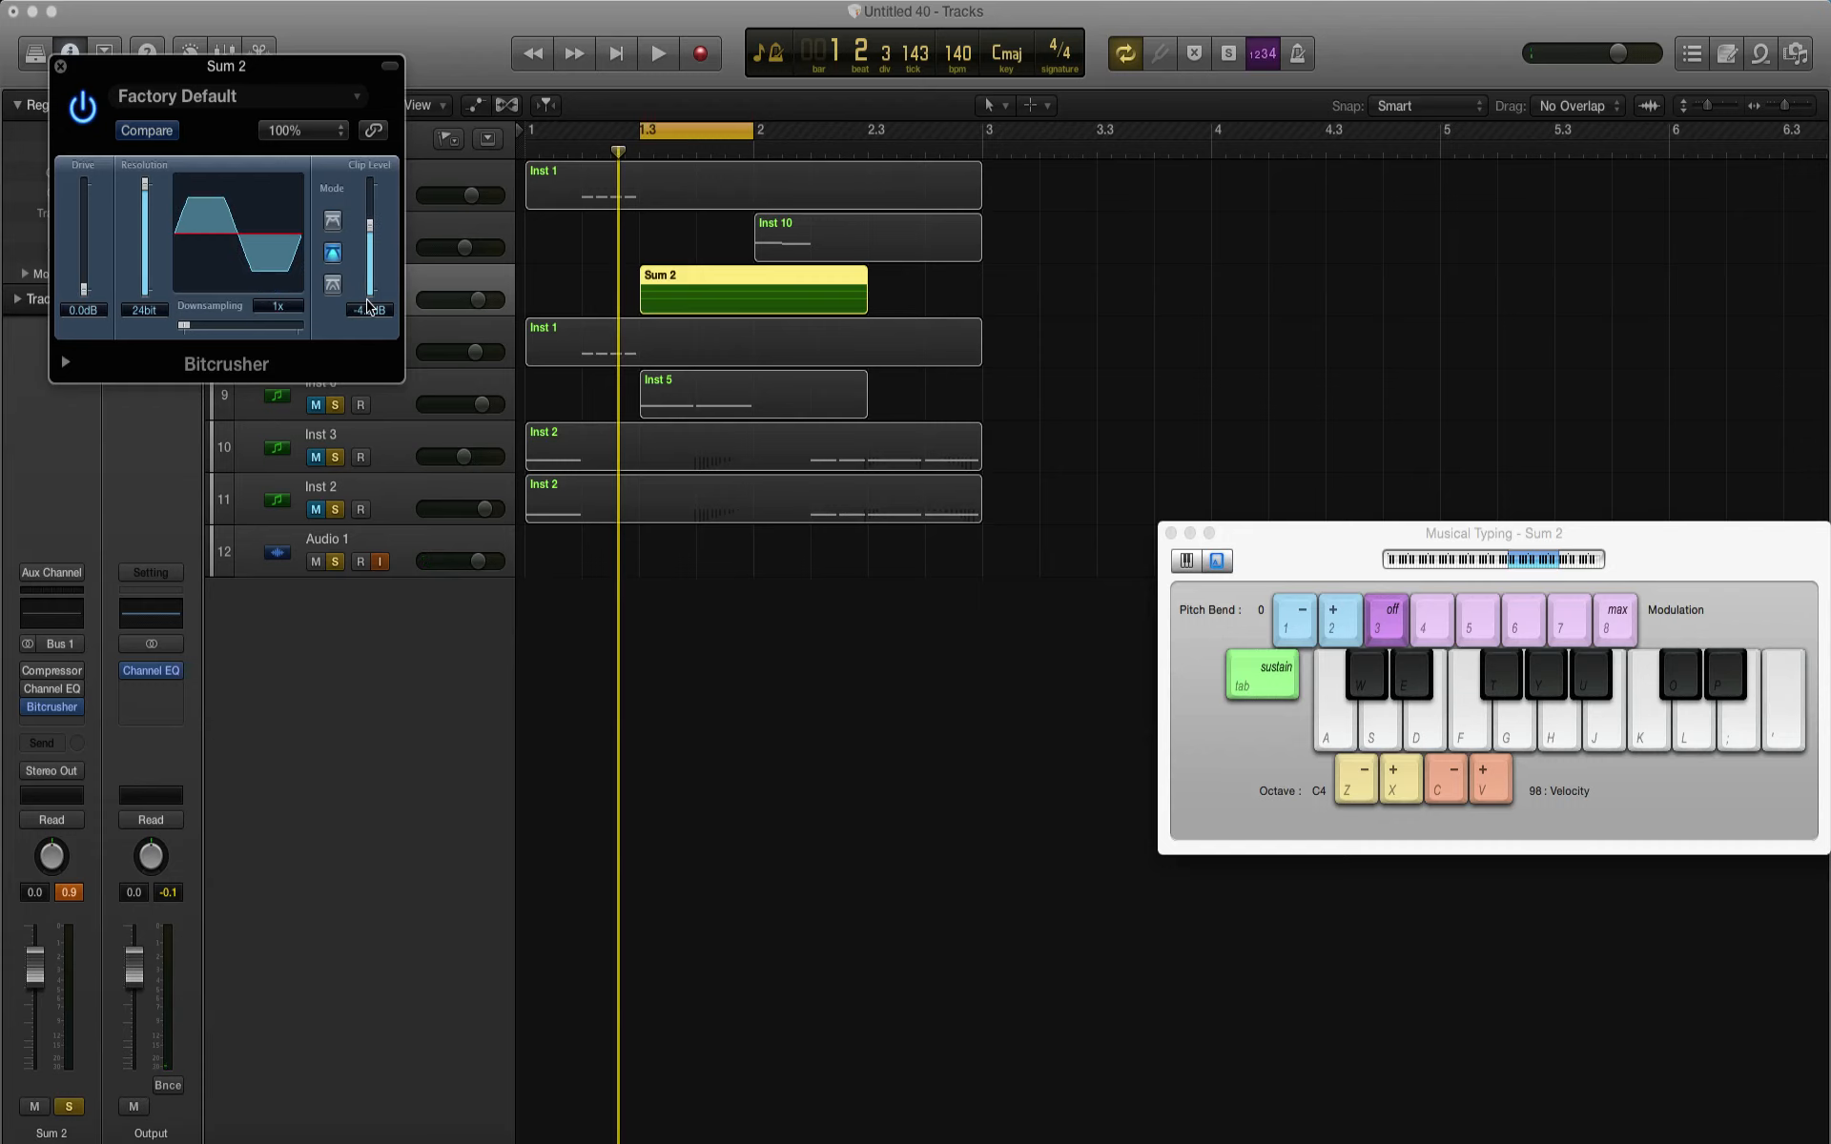
key("space")
left_click_drag(372, 280, 373, 293)
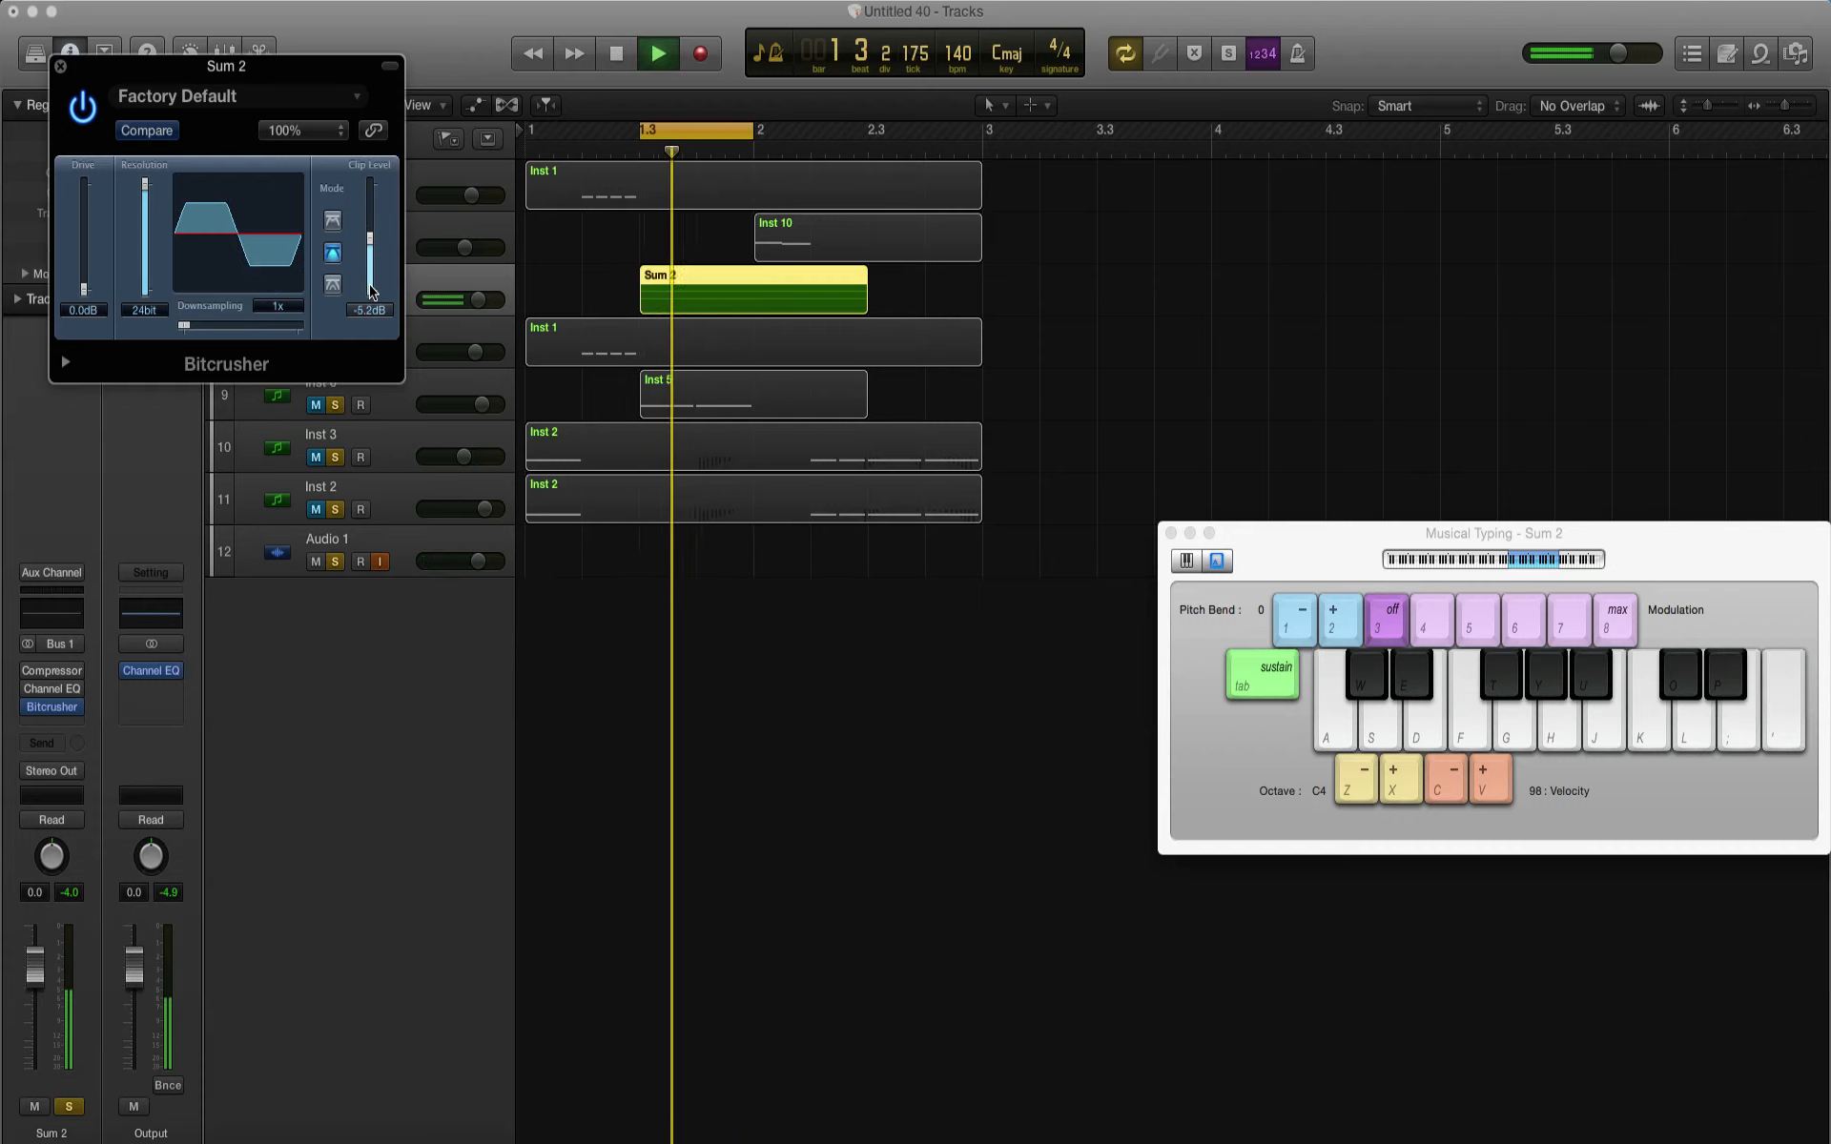
left_click(60, 66)
Step: Rebalance the Sum 2 layers during playback, setting Inst 7 to -3.7 dB and lowering Inst 5 and Ab Mosquito MF slightly
left_click(251, 291)
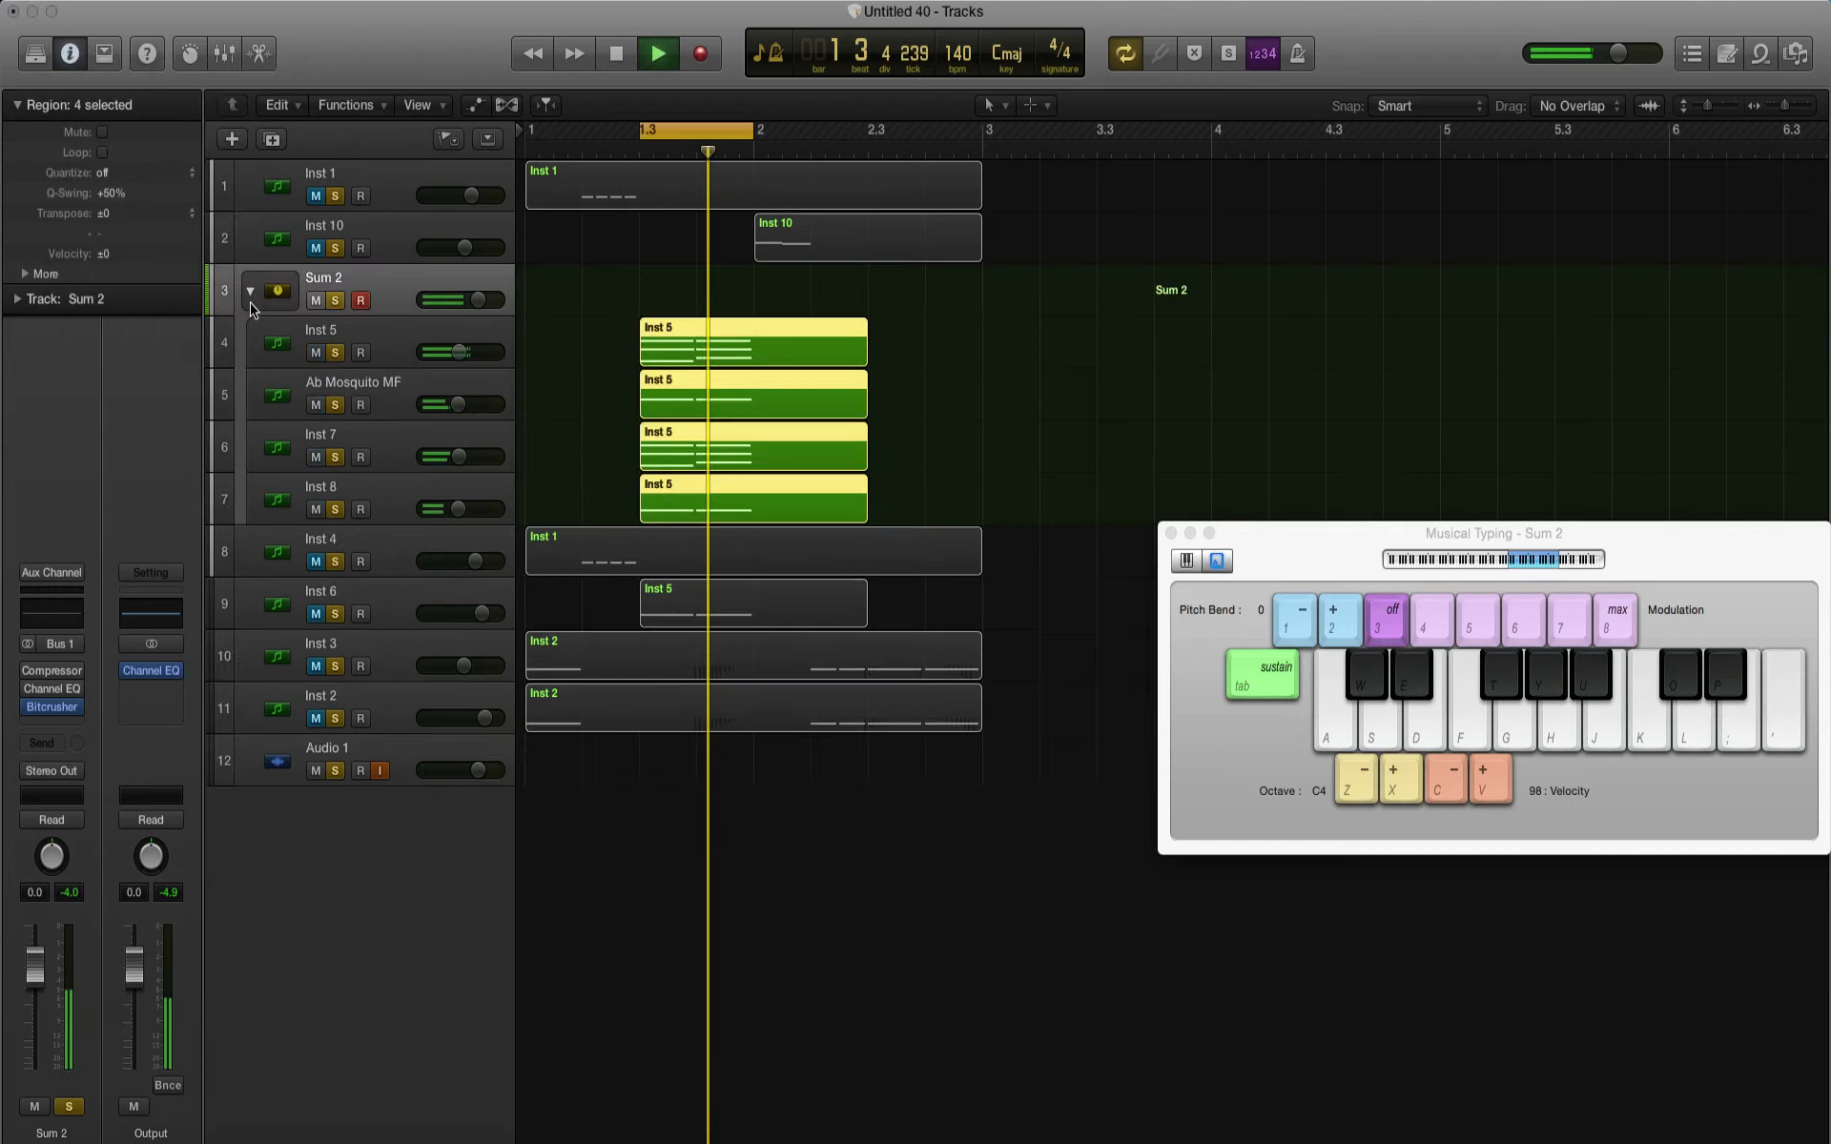
key("space")
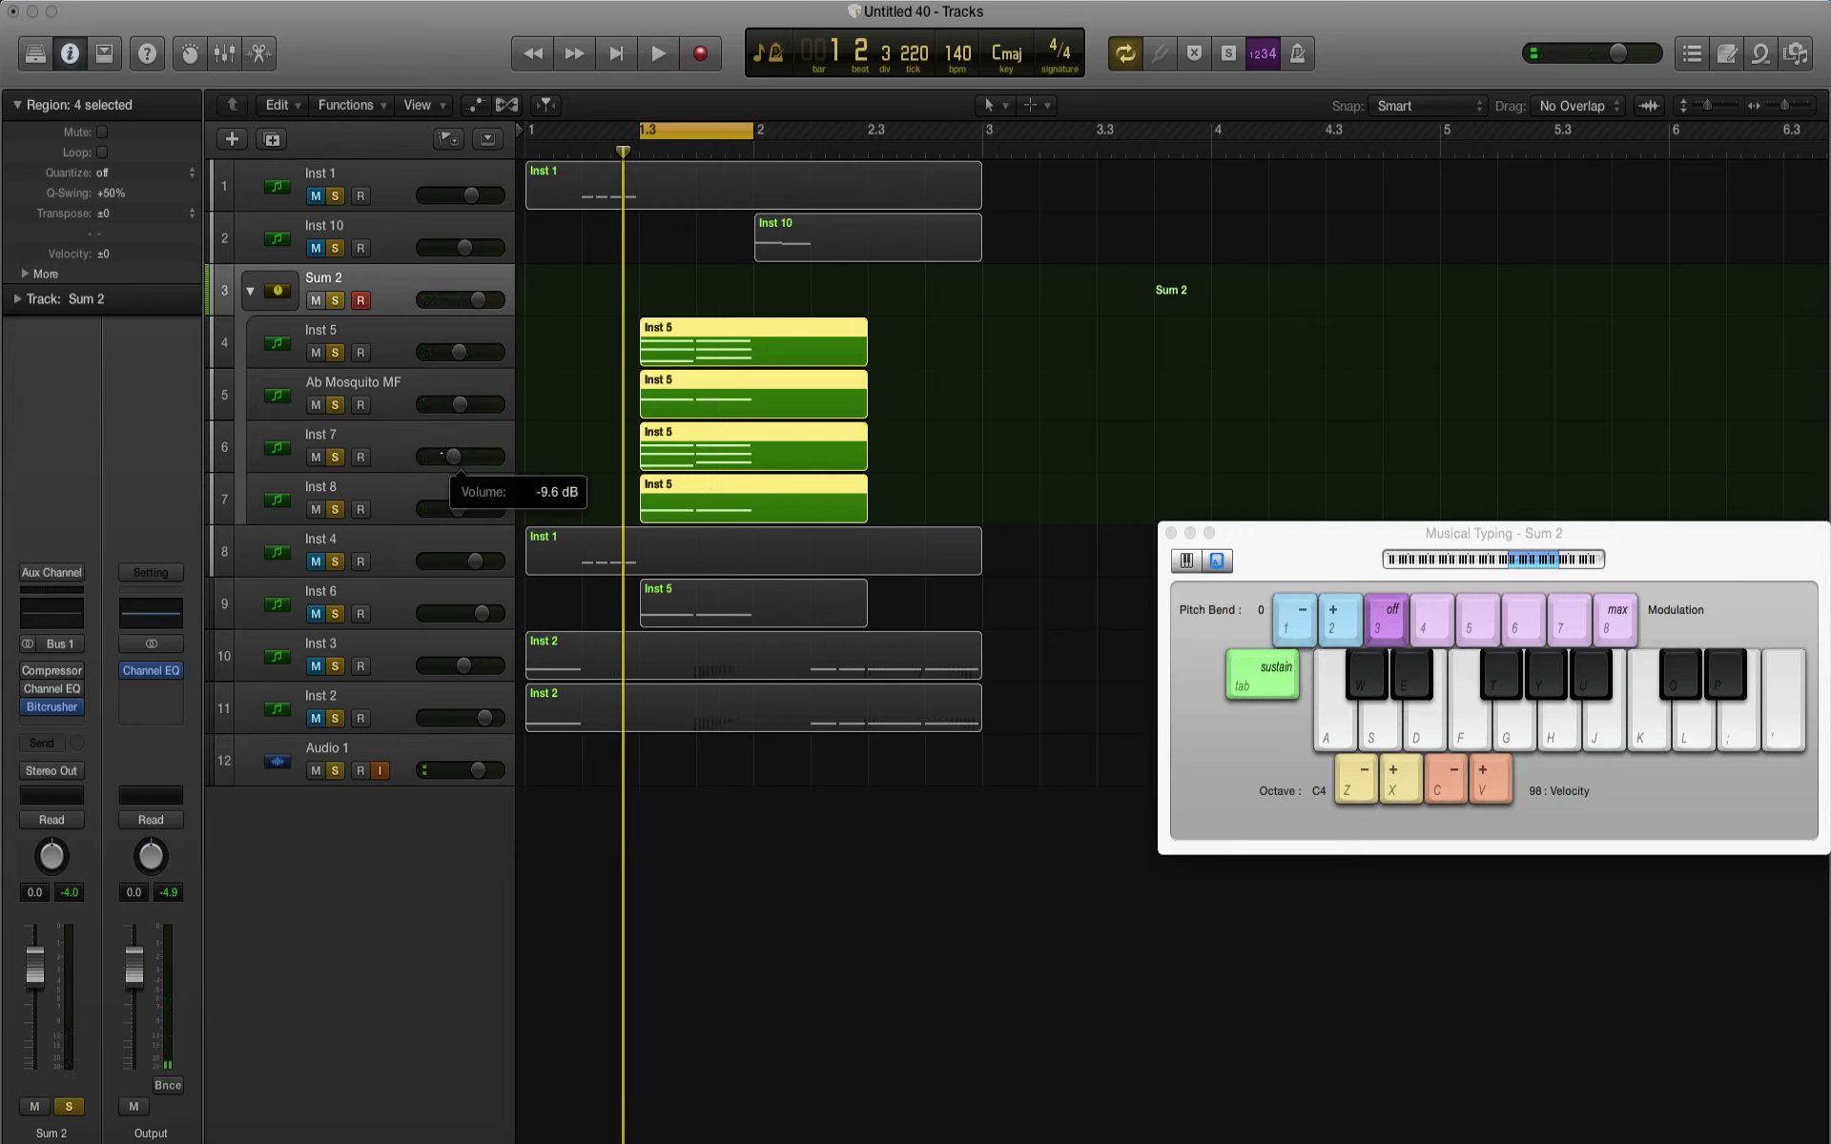
key("space")
left_click_drag(469, 451, 465, 456)
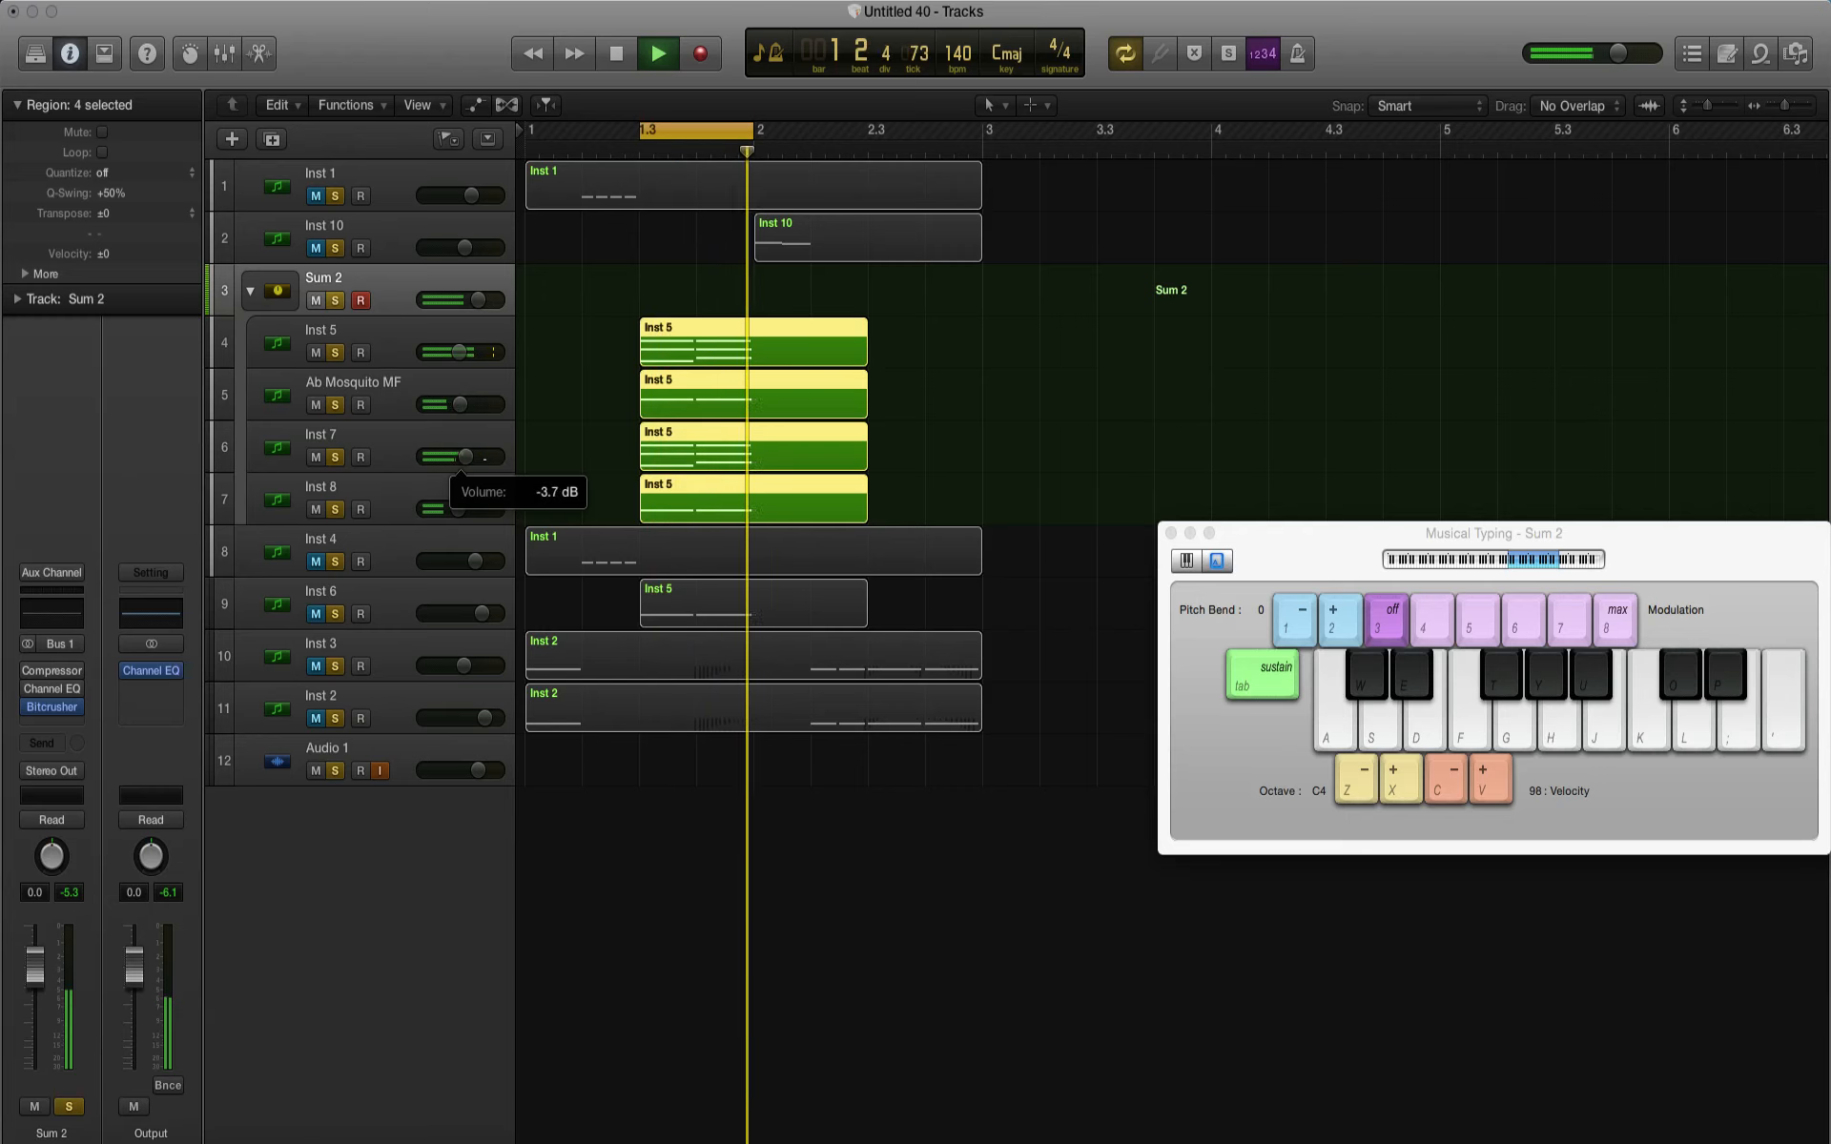
Step: Unmute all the tracks outside the Sum 2 stack and play the short loop with the full mix
left_click(316, 196)
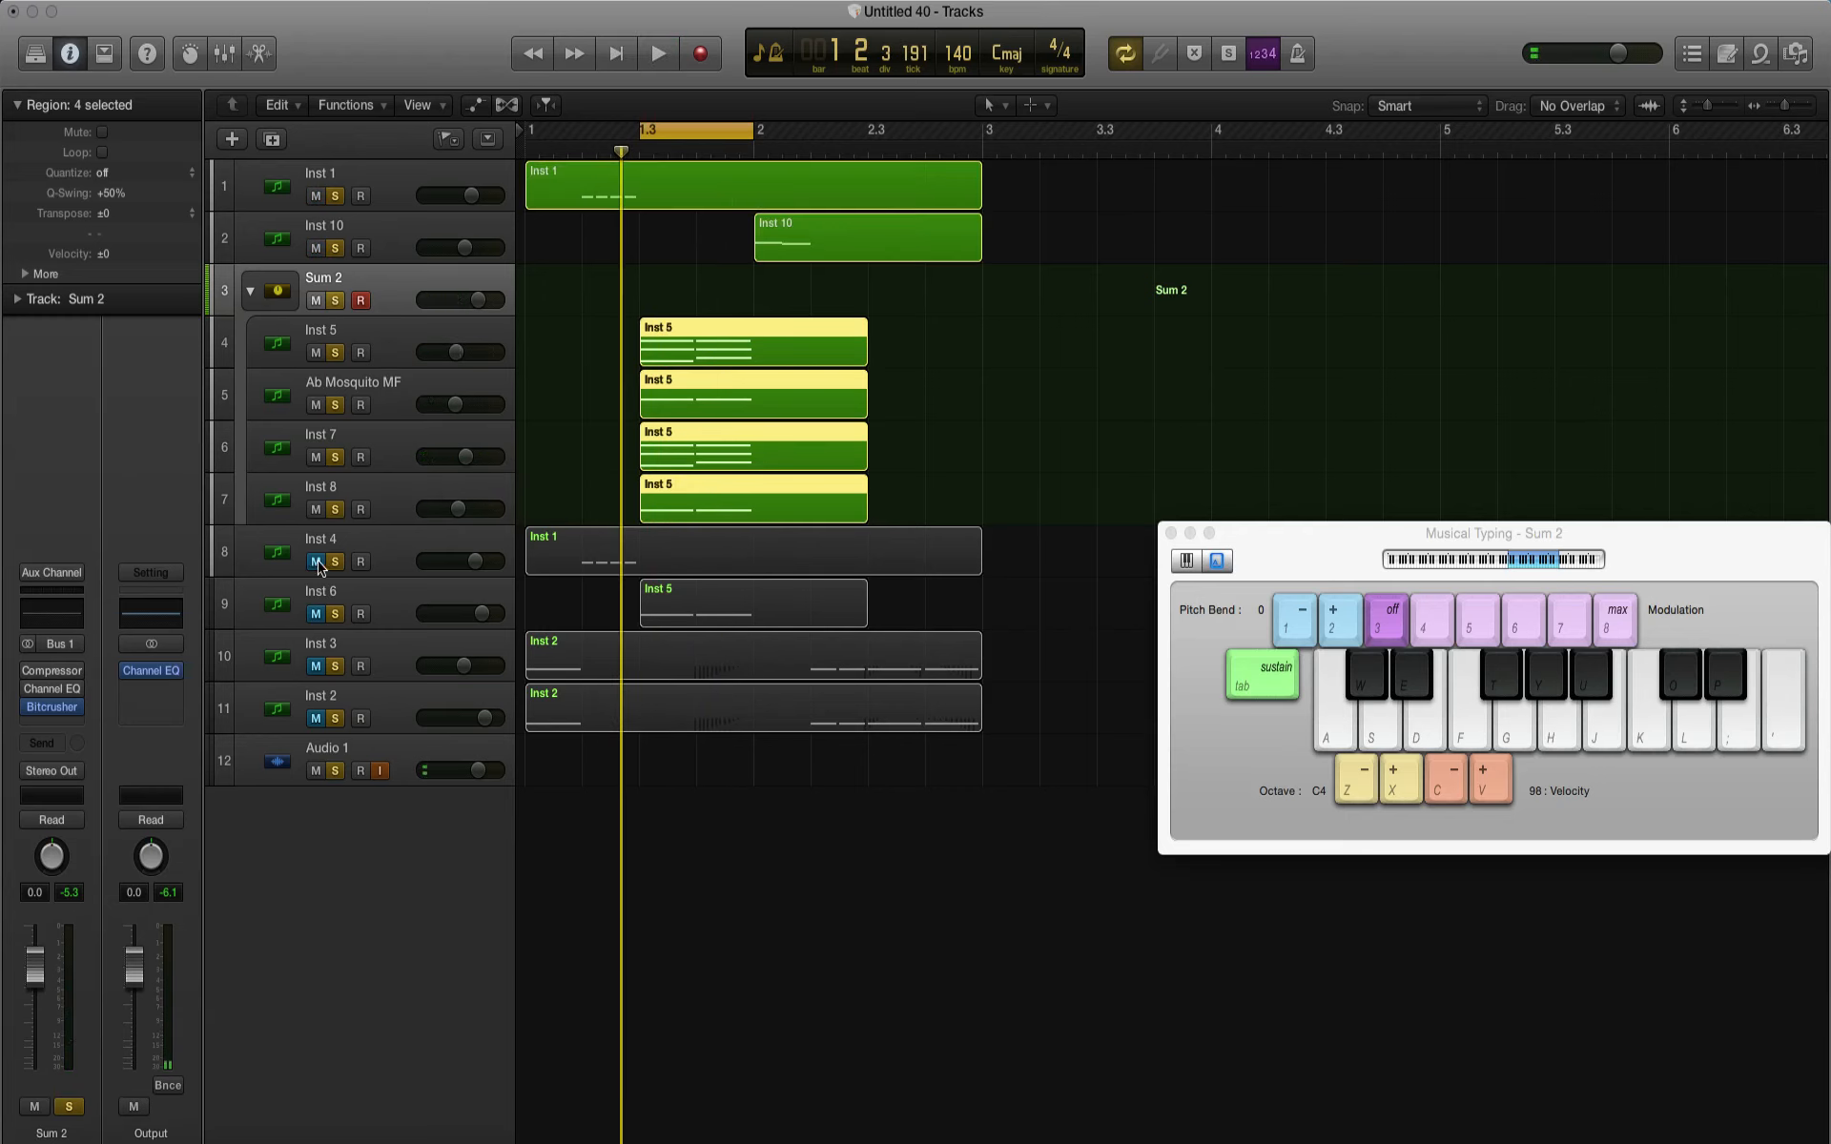
left_click_drag(319, 564, 316, 718)
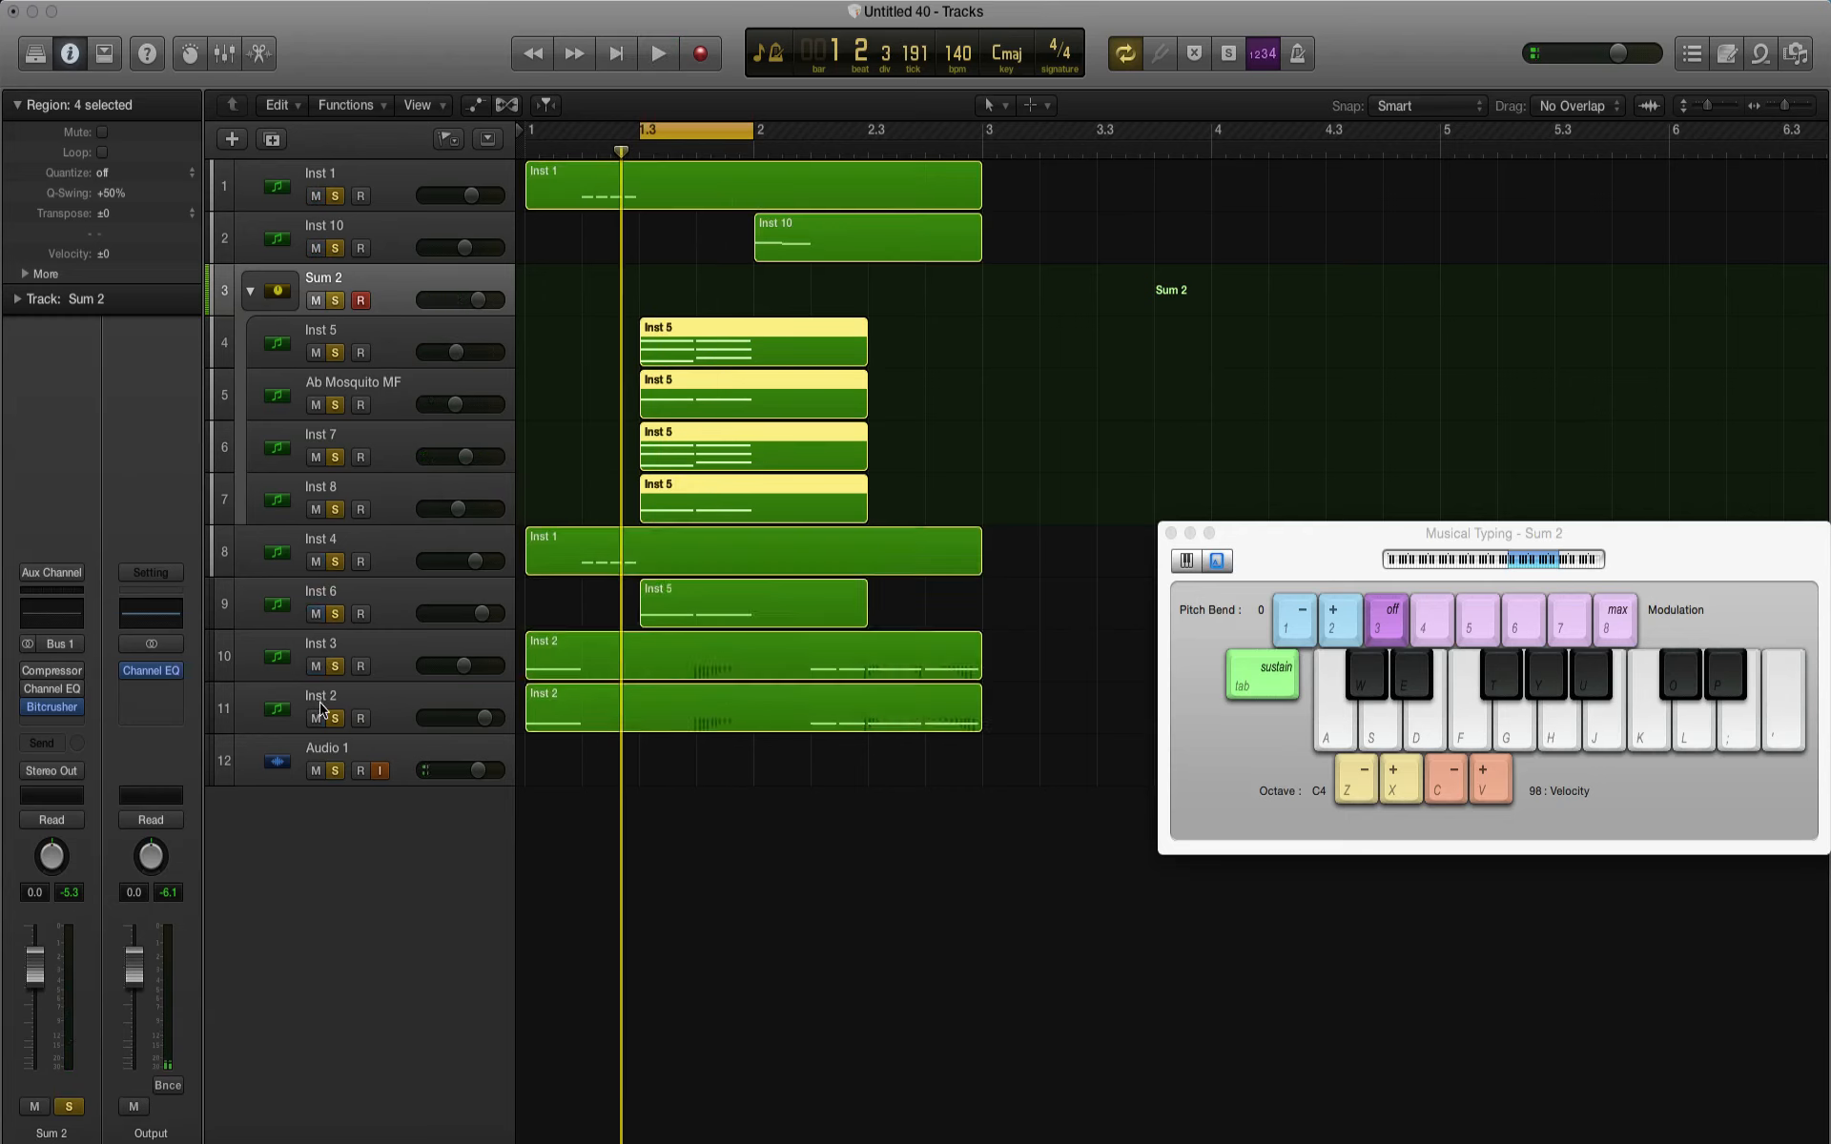
key("space")
key("space")
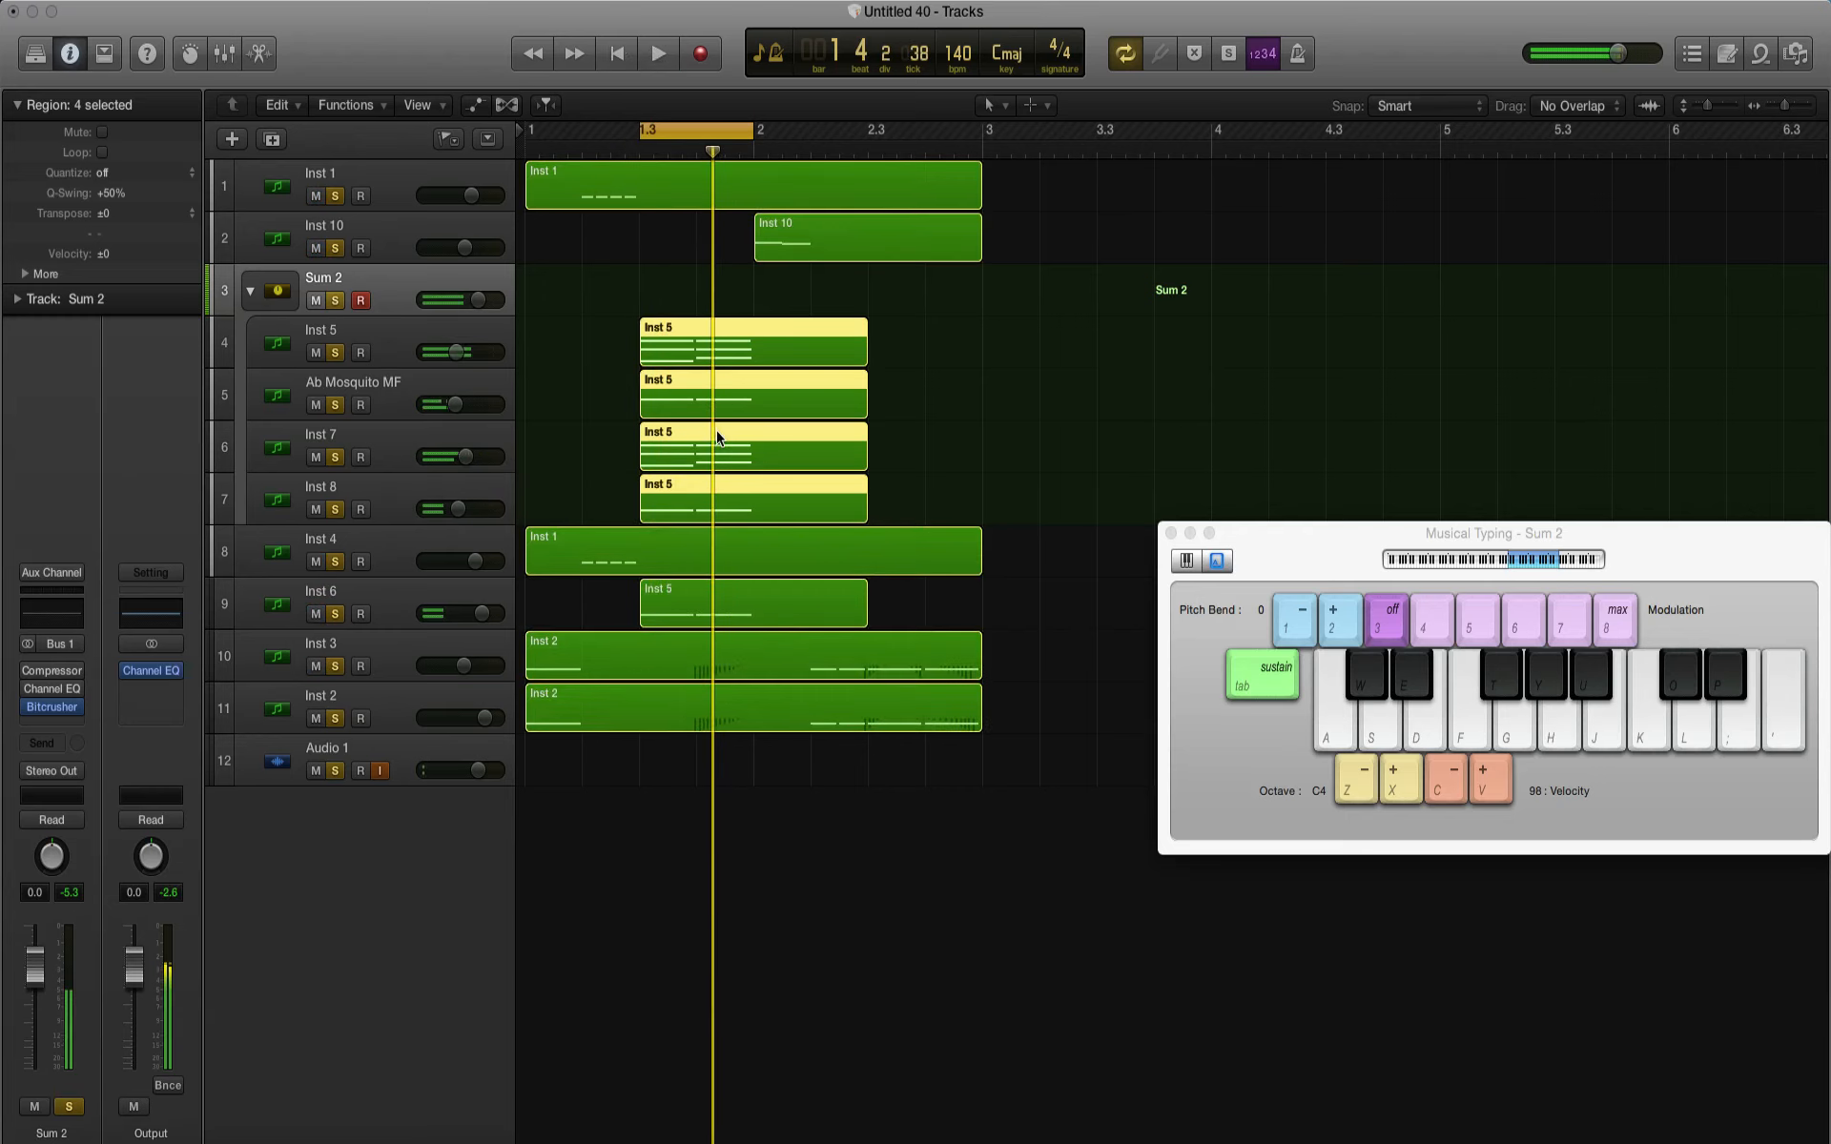
Step: Extend the cycle range to start at bar 1 and last two bars, and play the whole pattern
left_click_drag(641, 129, 525, 129)
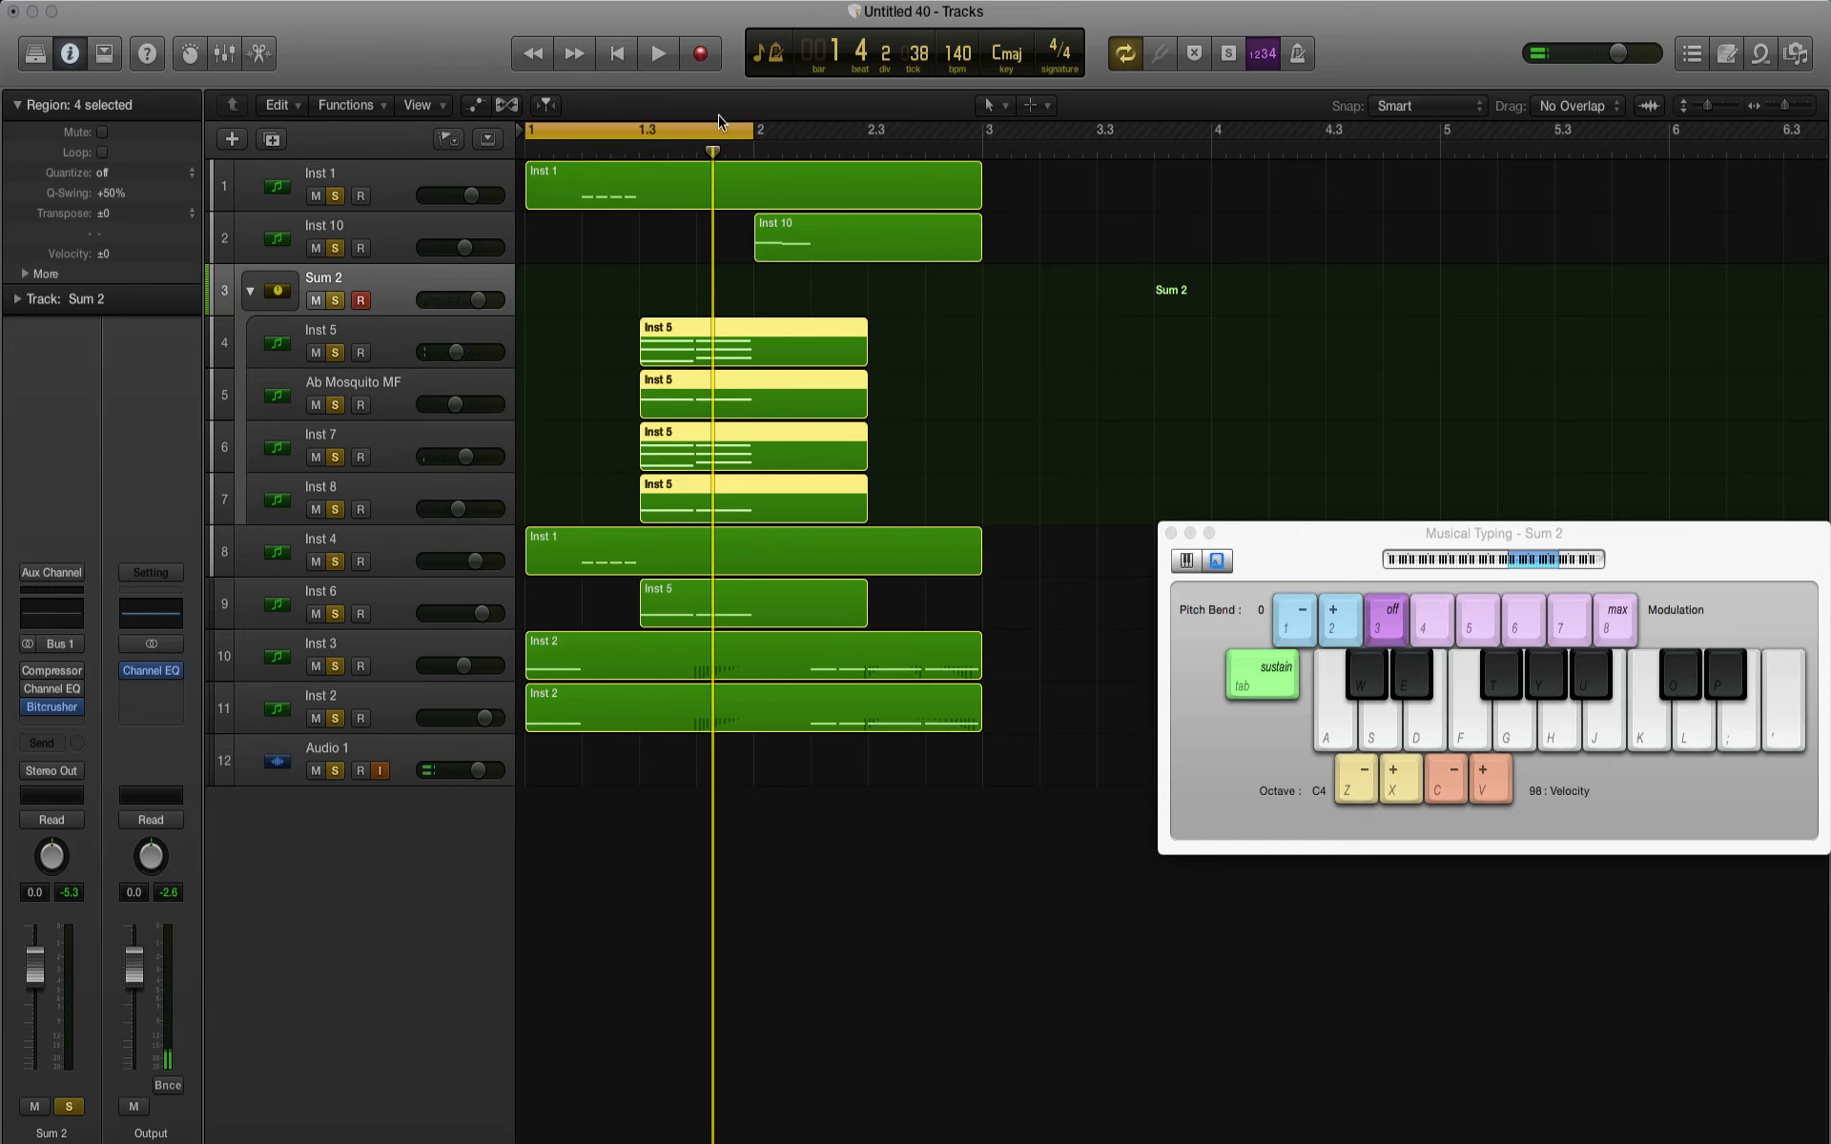
left_click_drag(754, 128, 982, 136)
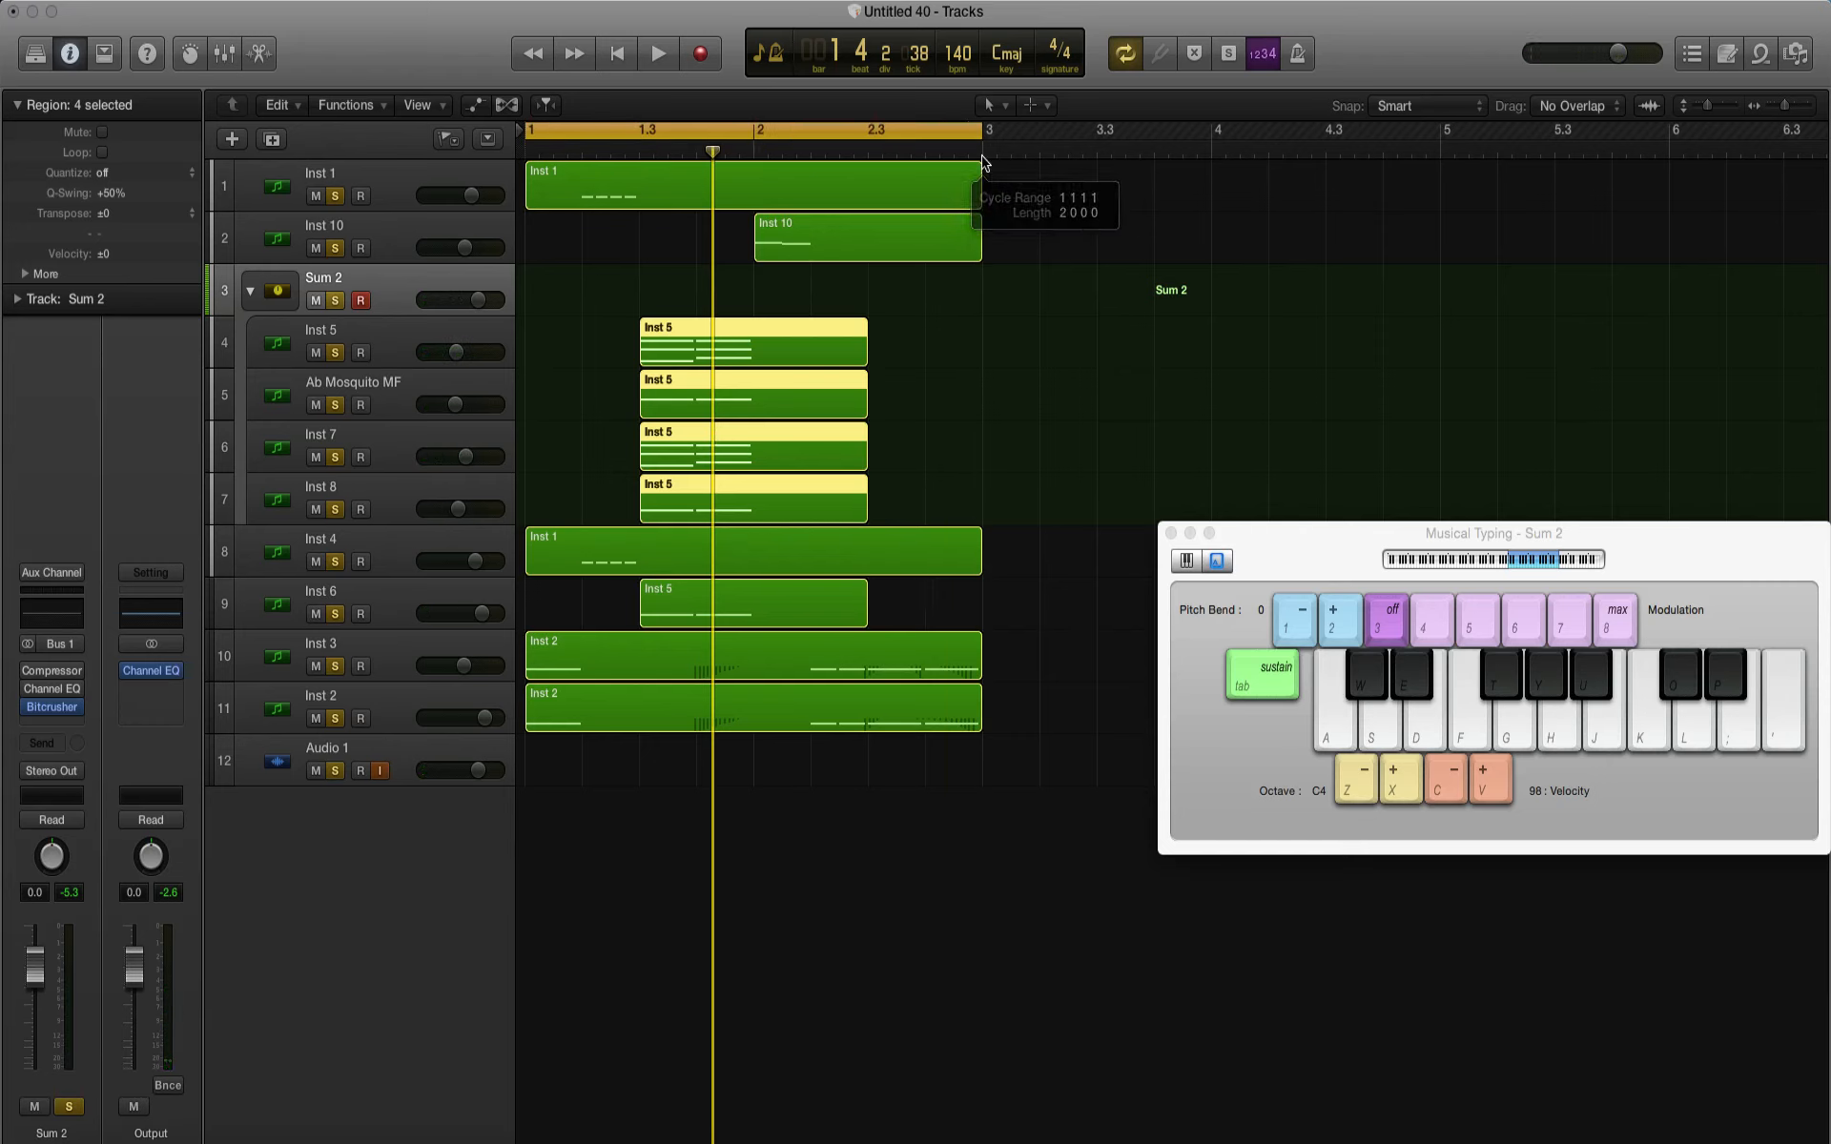
key("space")
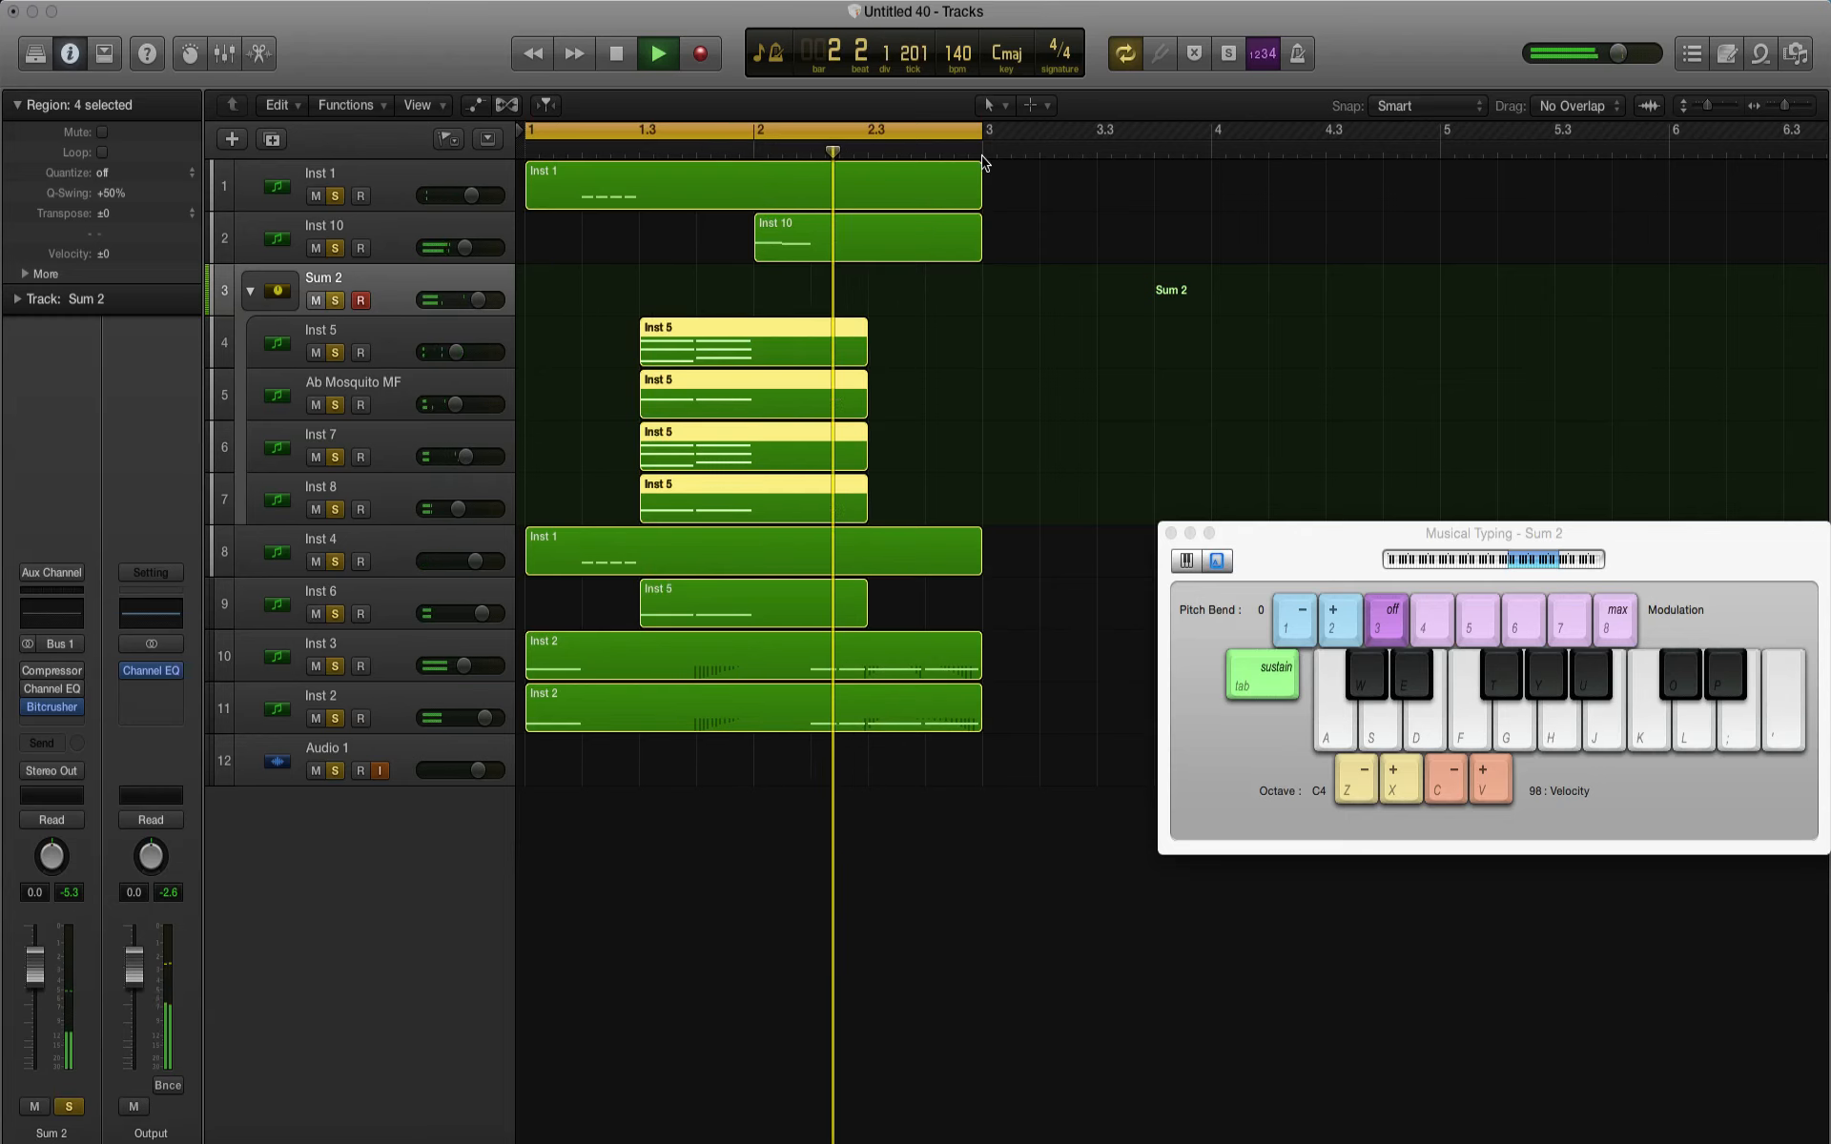
Step: Add a new software instrument track and move it above Inst 1 to the start of the track list
left_click(271, 194)
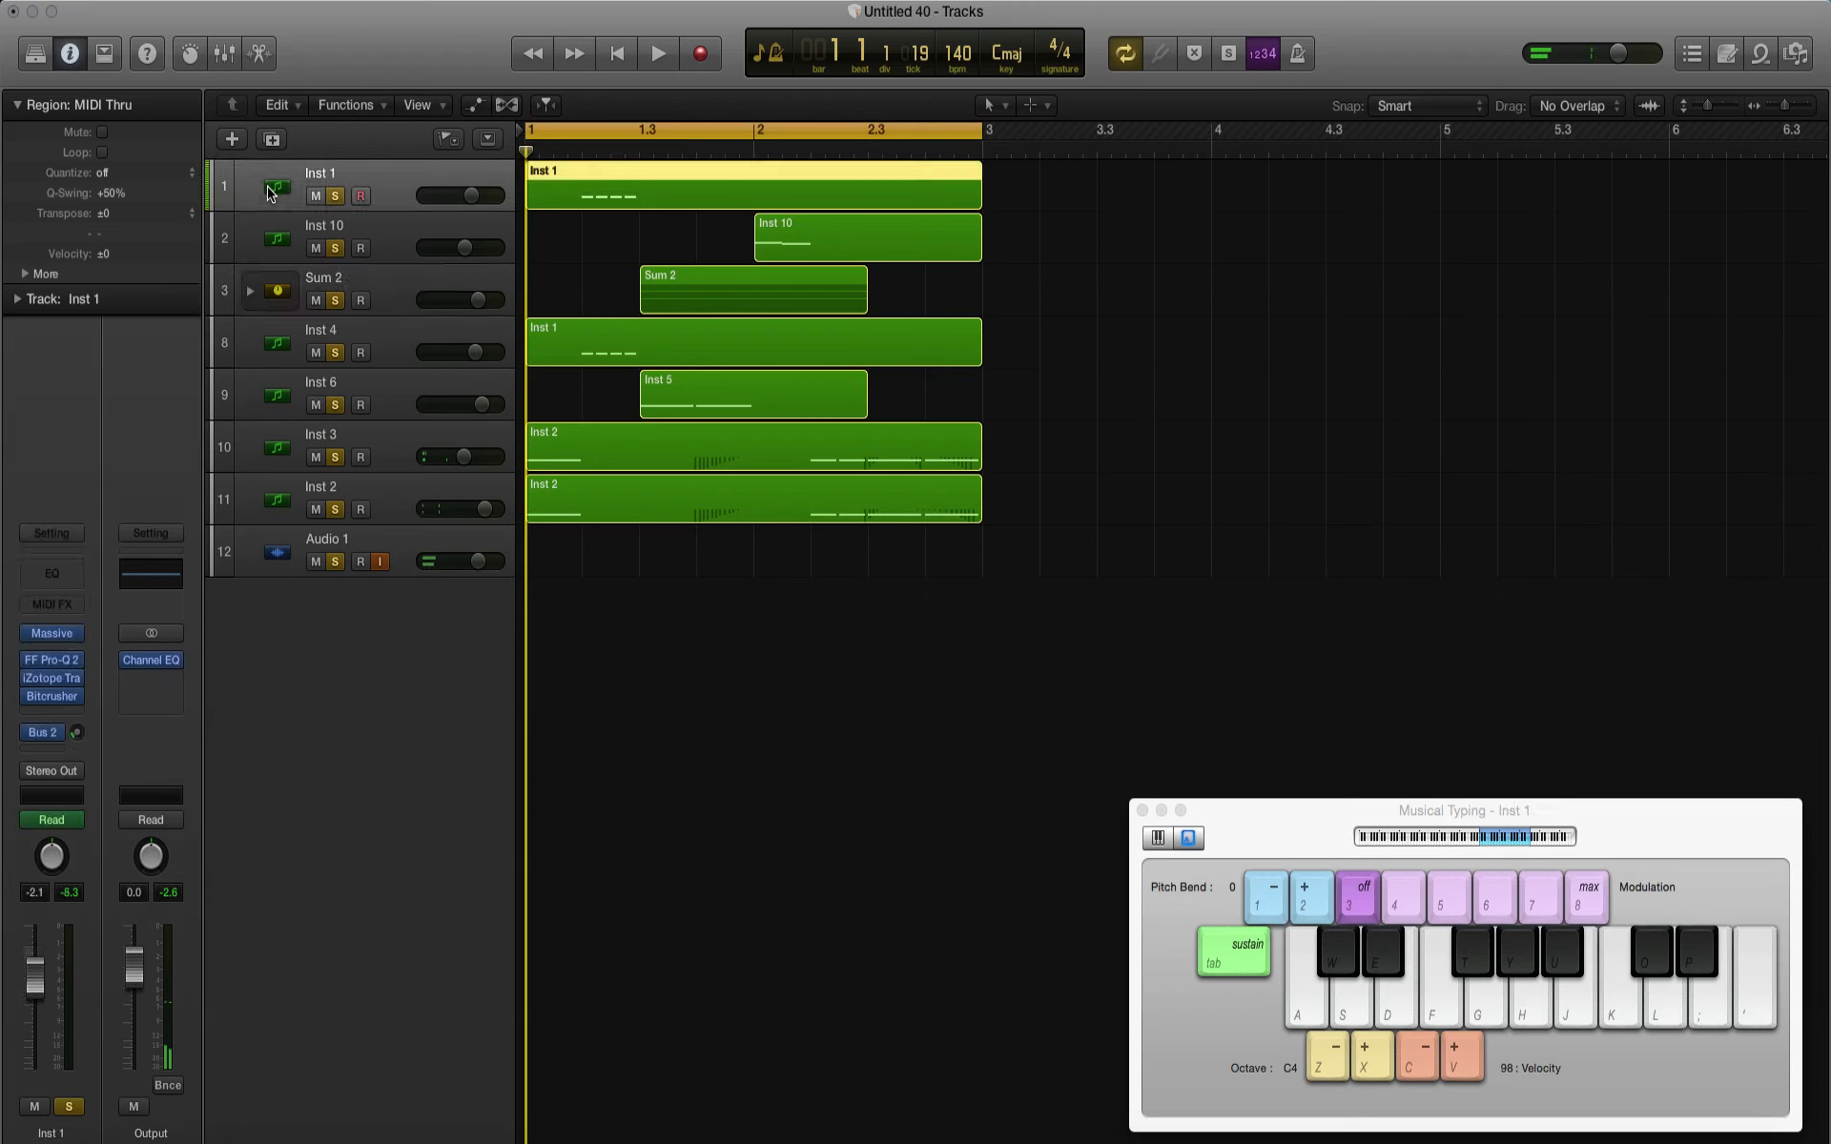
left_click(232, 142)
left_click(1163, 332)
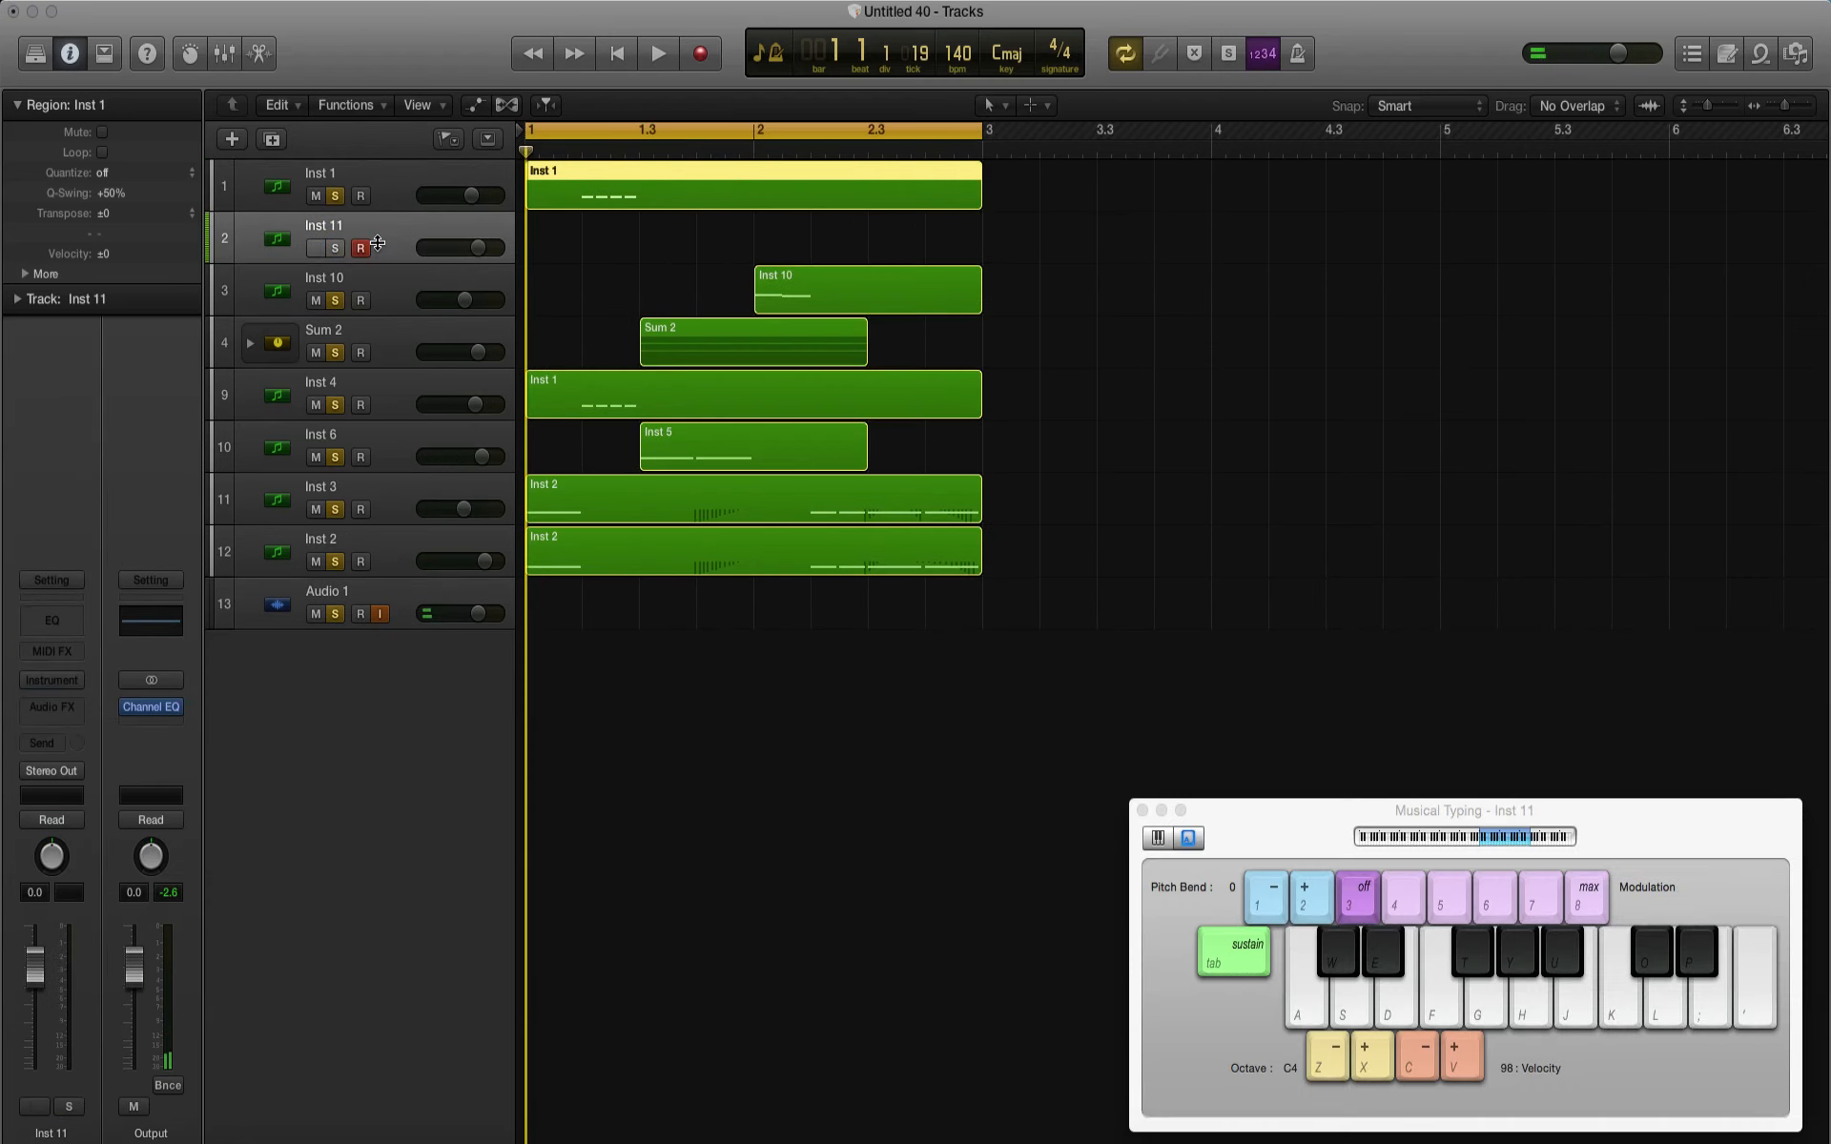
left_click_drag(377, 243, 363, 203)
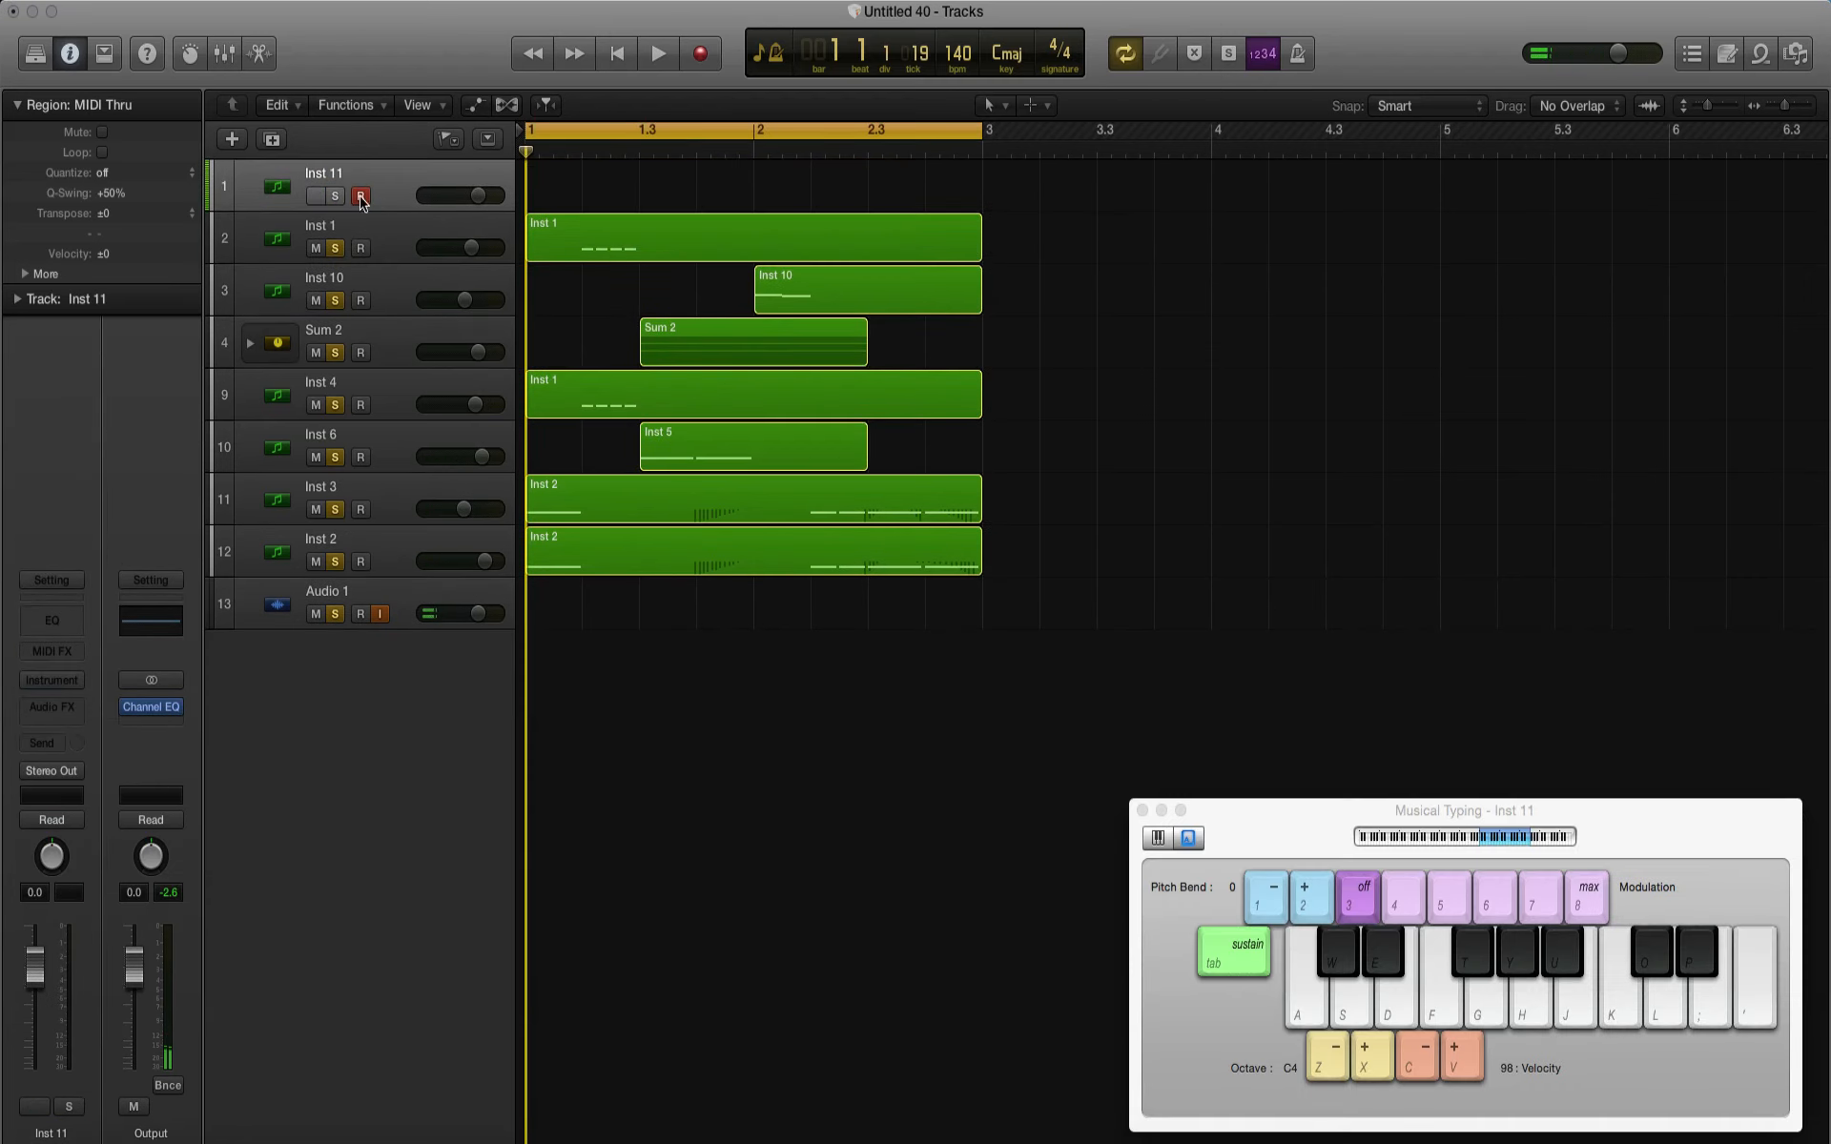
Step: Solo the new Inst 11 track and load the stereo Sonic Academy Kick - Nicky Romero instrument on it
left_click(51, 680)
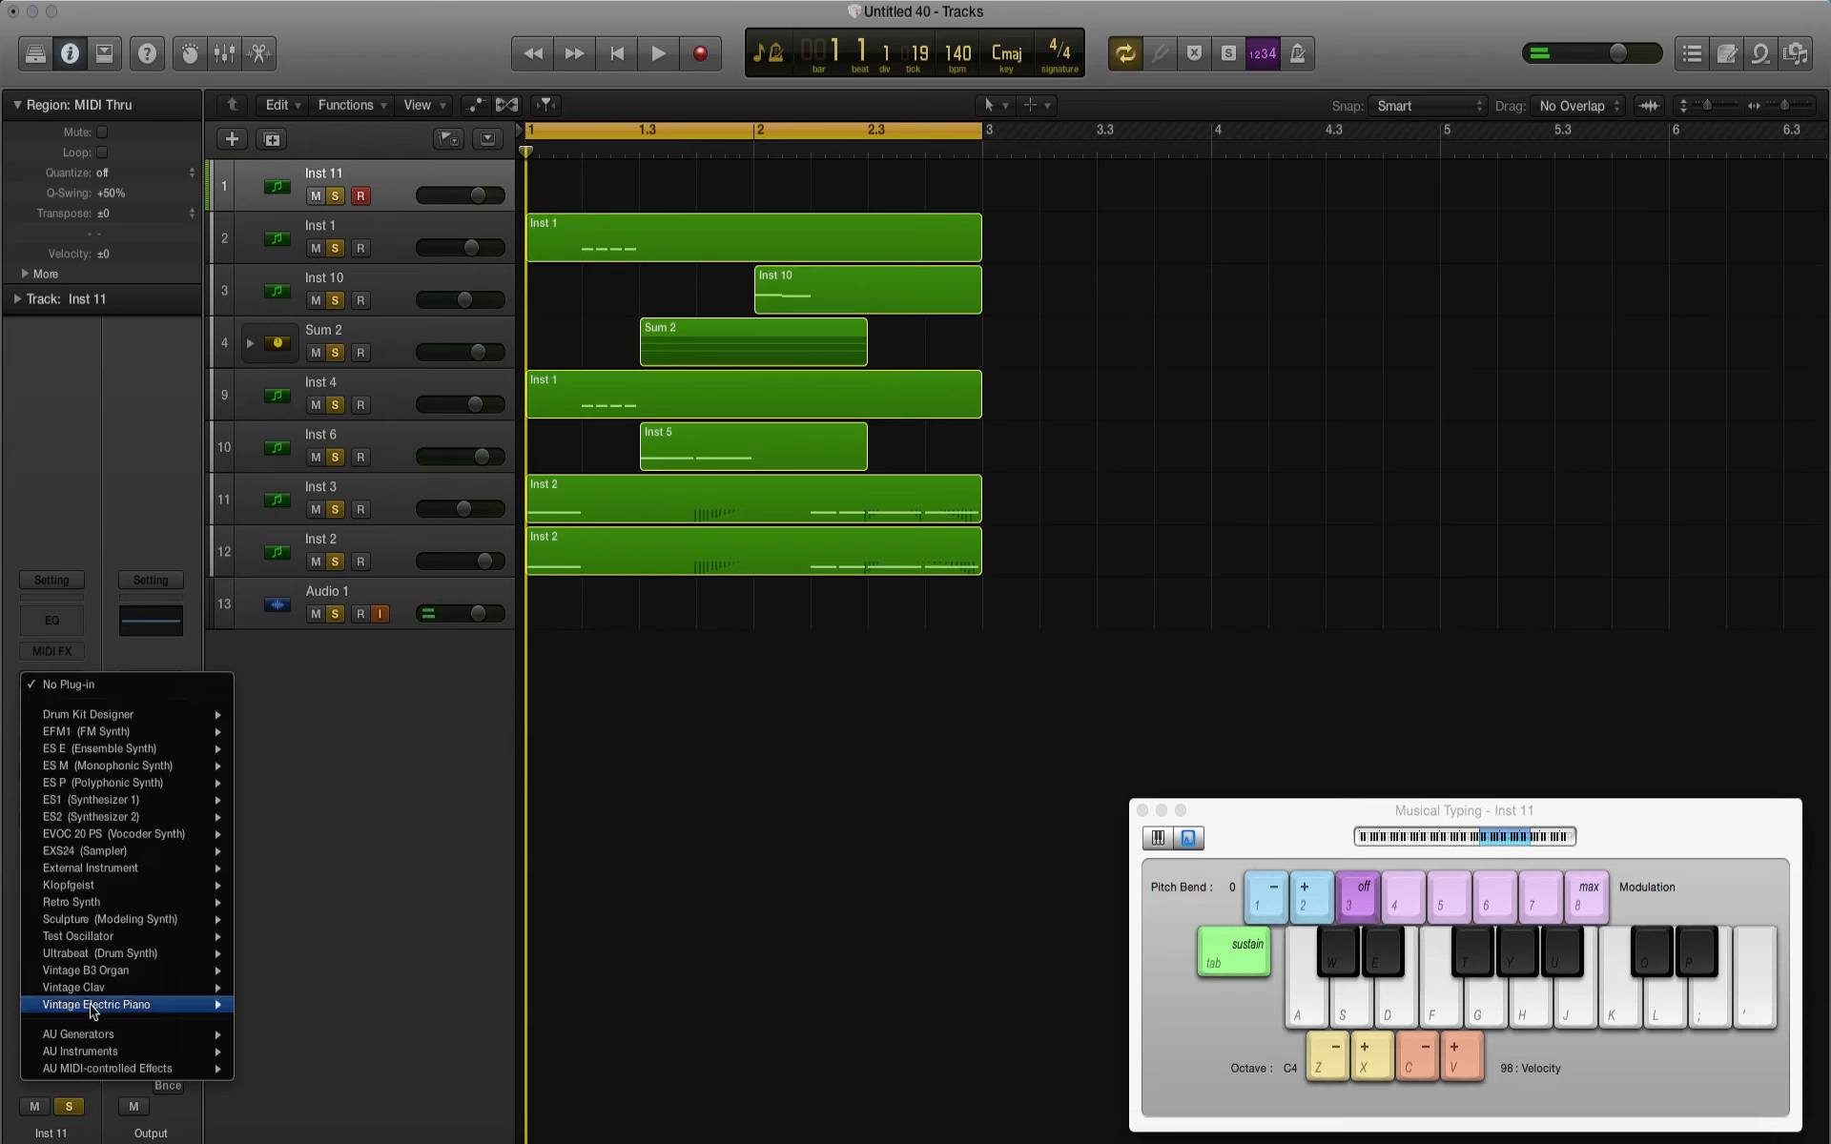
mouse_move(124, 1050)
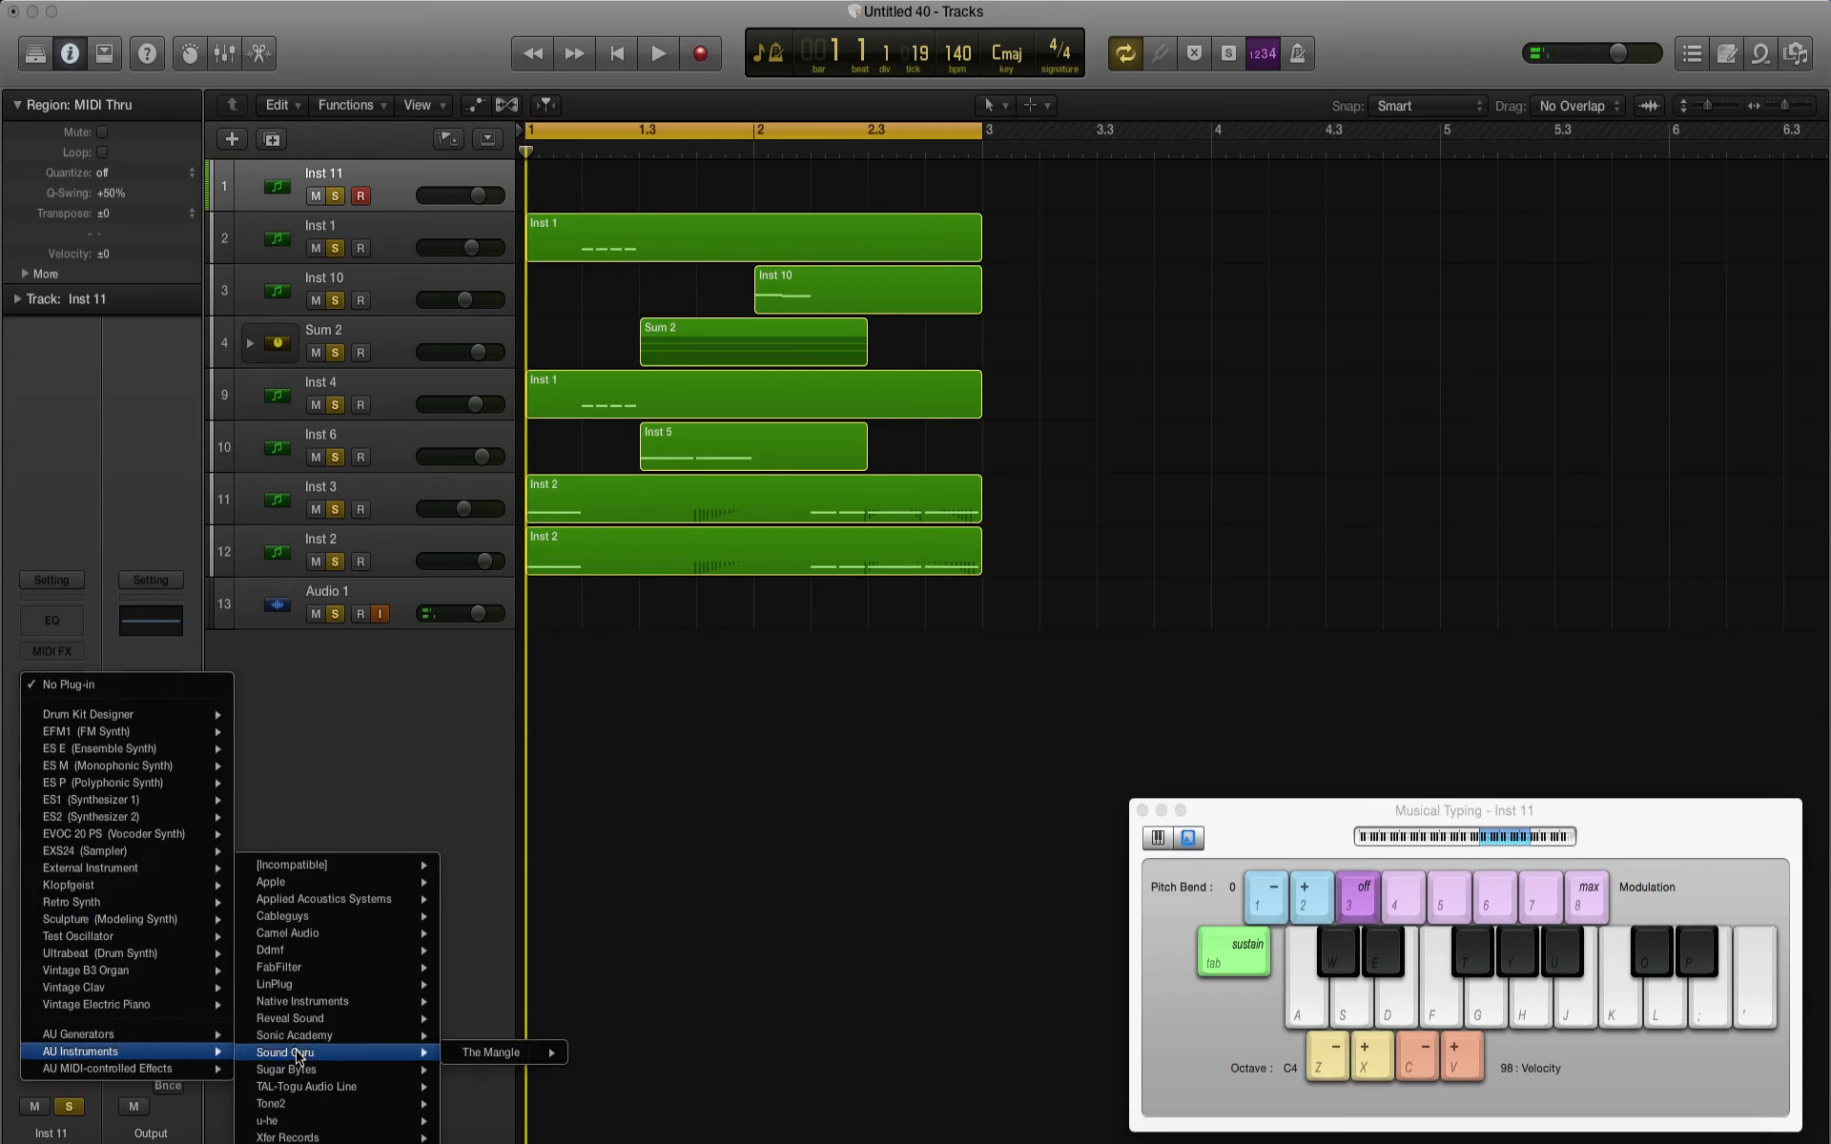
mouse_move(297, 1078)
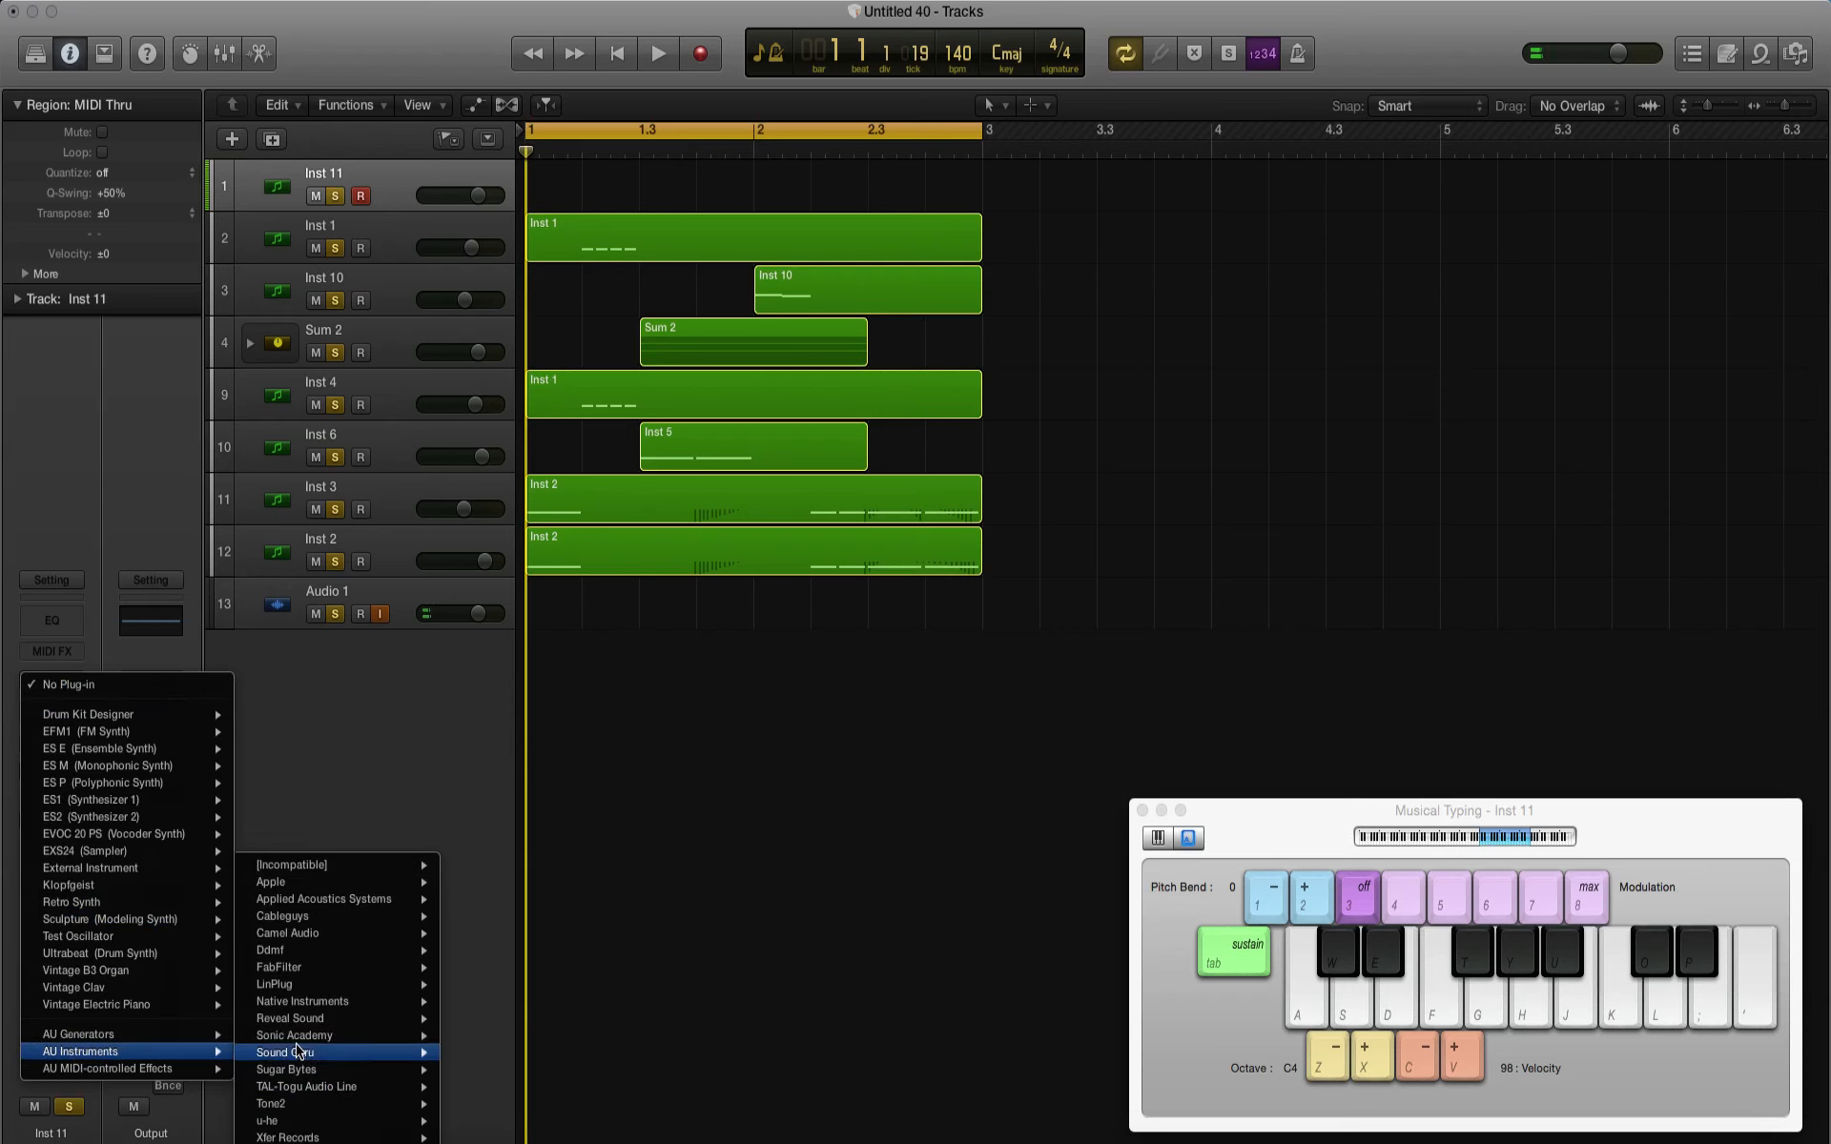
mouse_move(298, 1036)
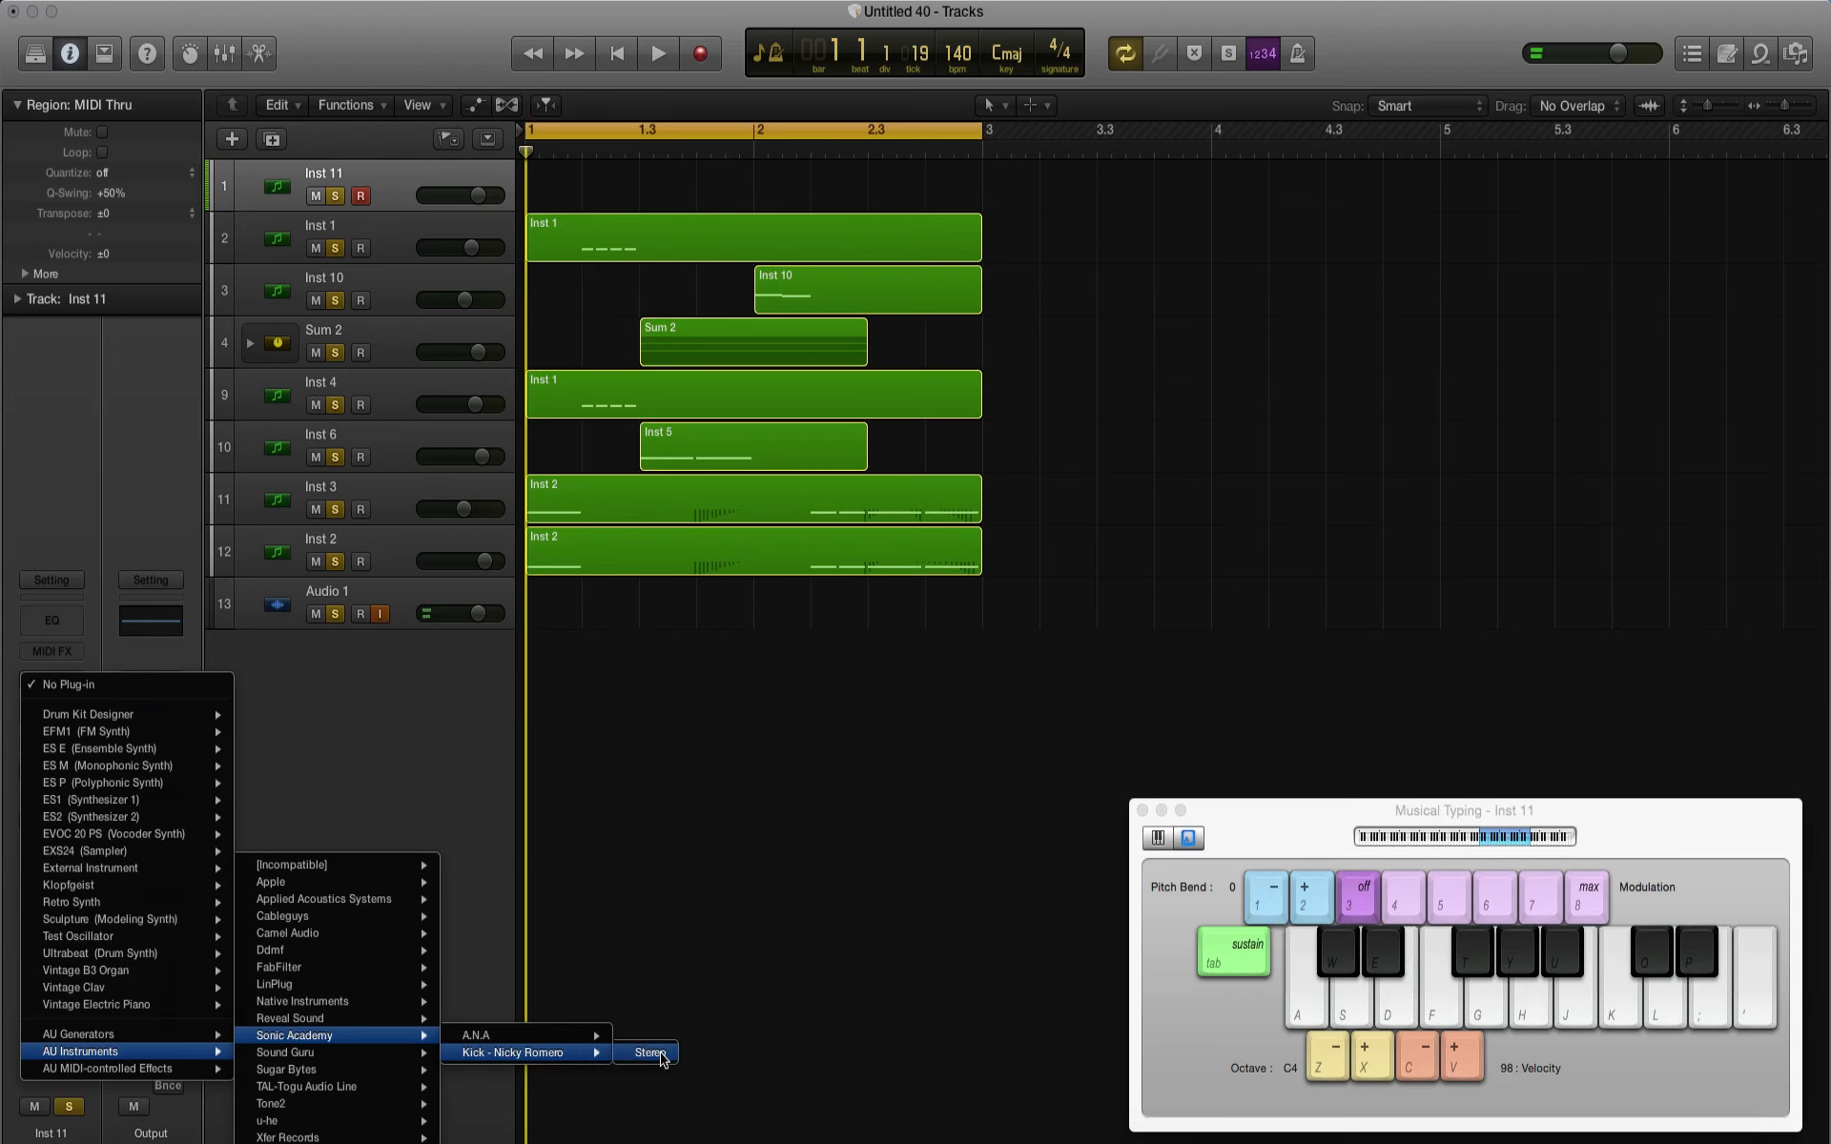
left_click(661, 1054)
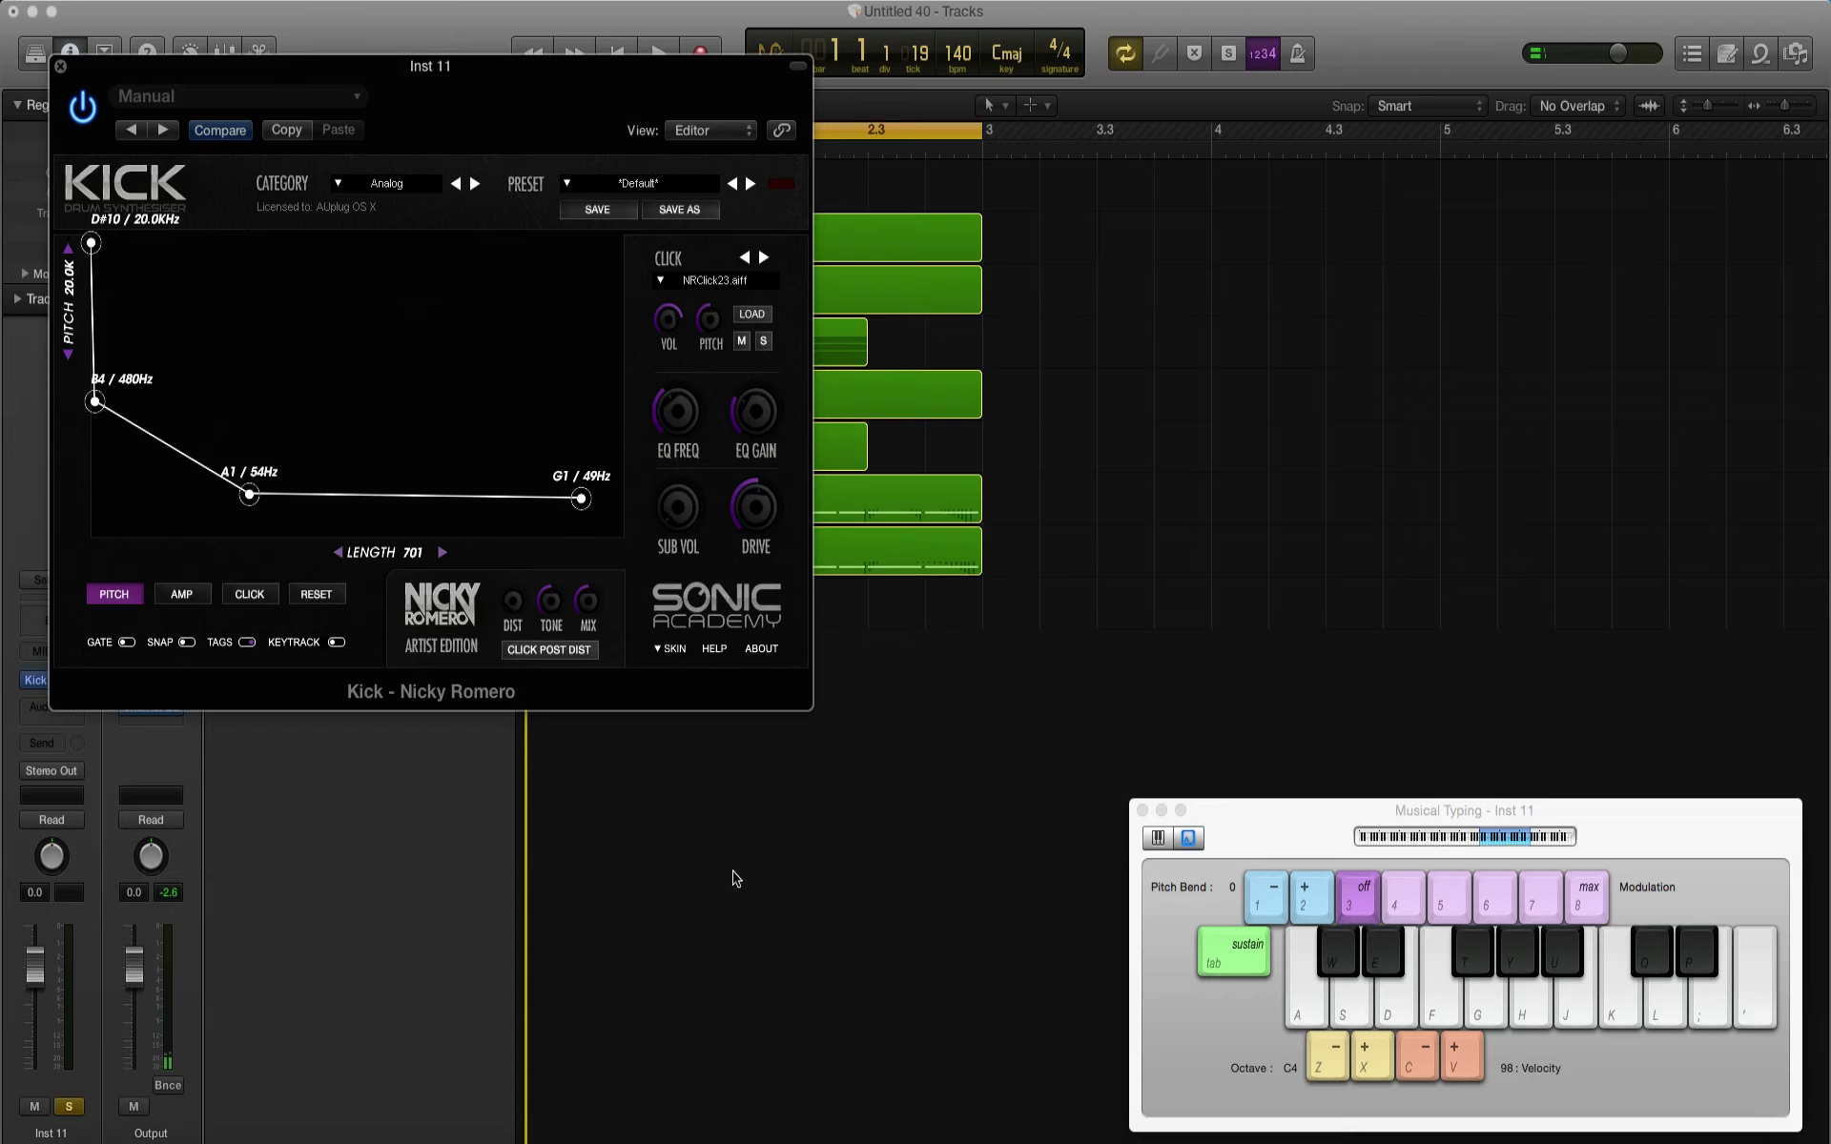
Step: Audition the kick with test notes and change its click sample to NRClick26.aiff
key("g")
key("g")
left_click(764, 258)
key("g")
key("g")
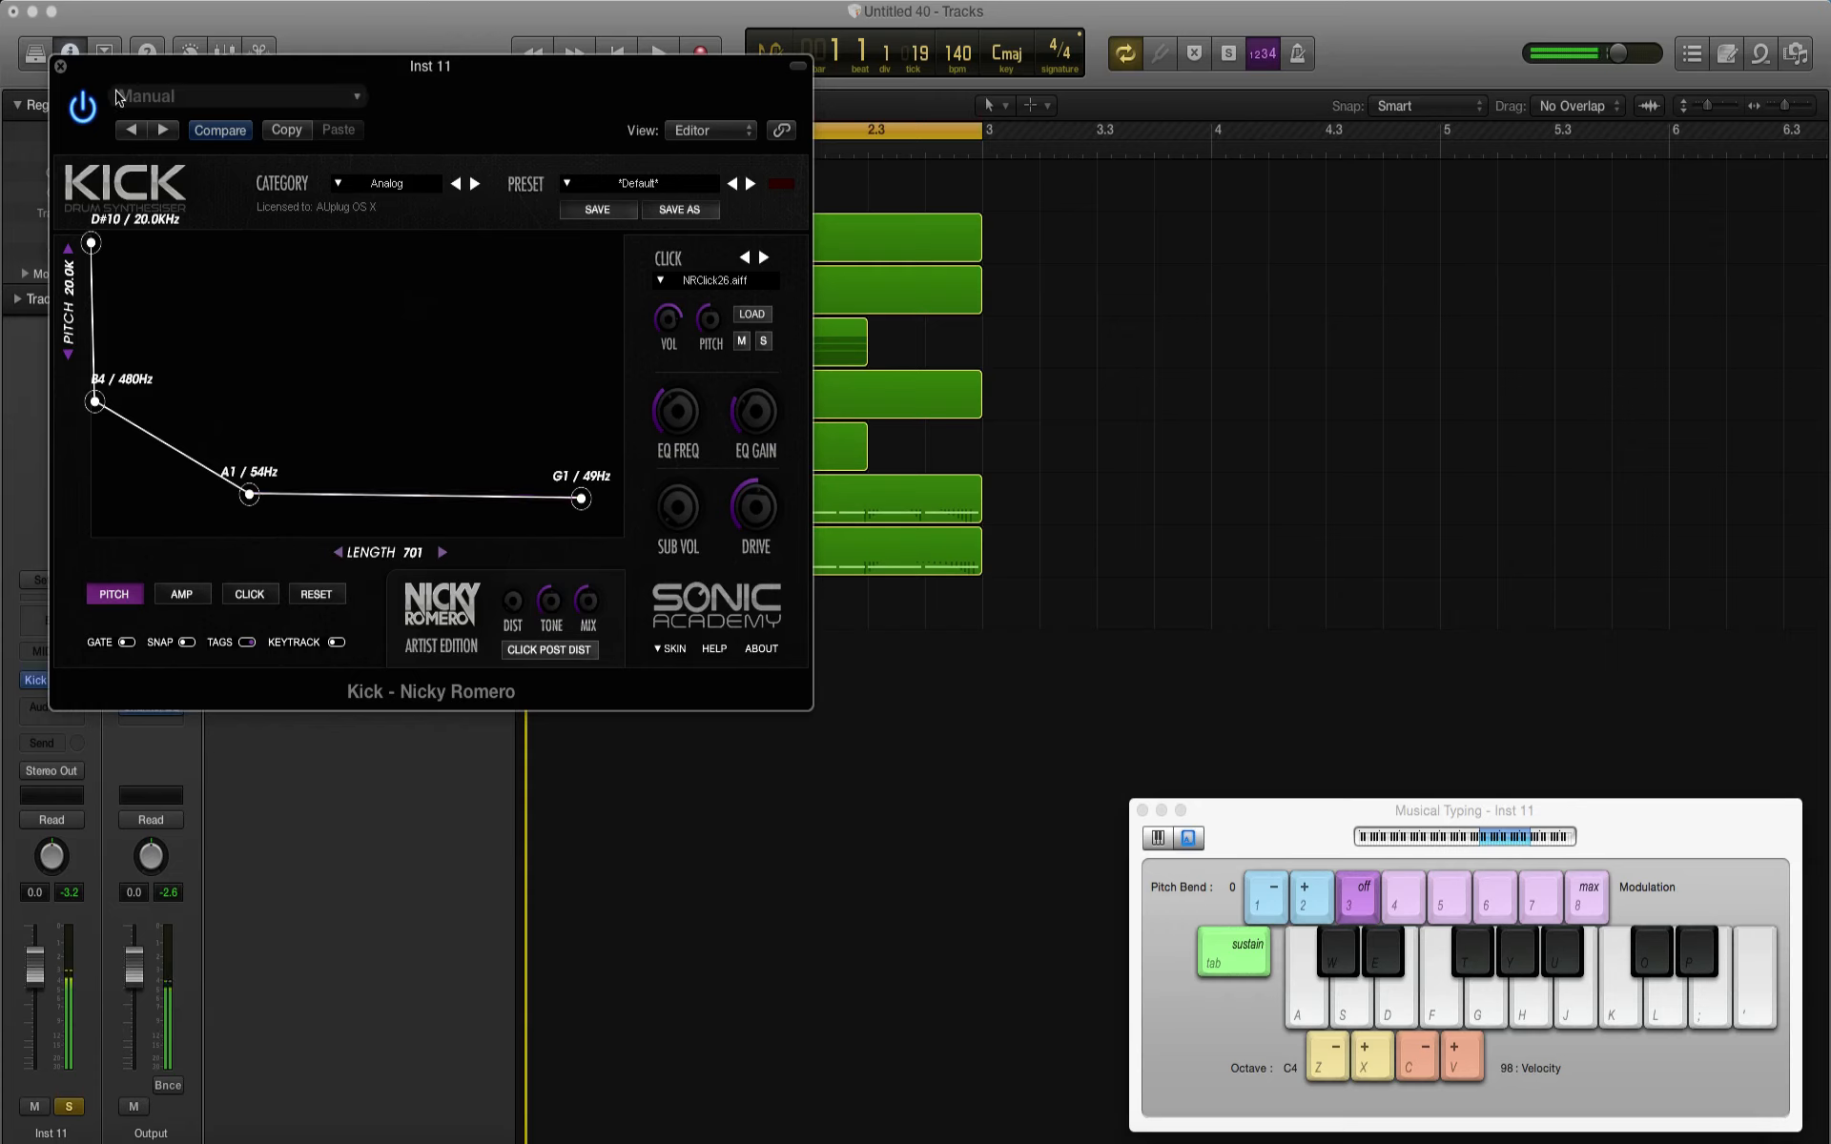
key("g")
left_click(60, 66)
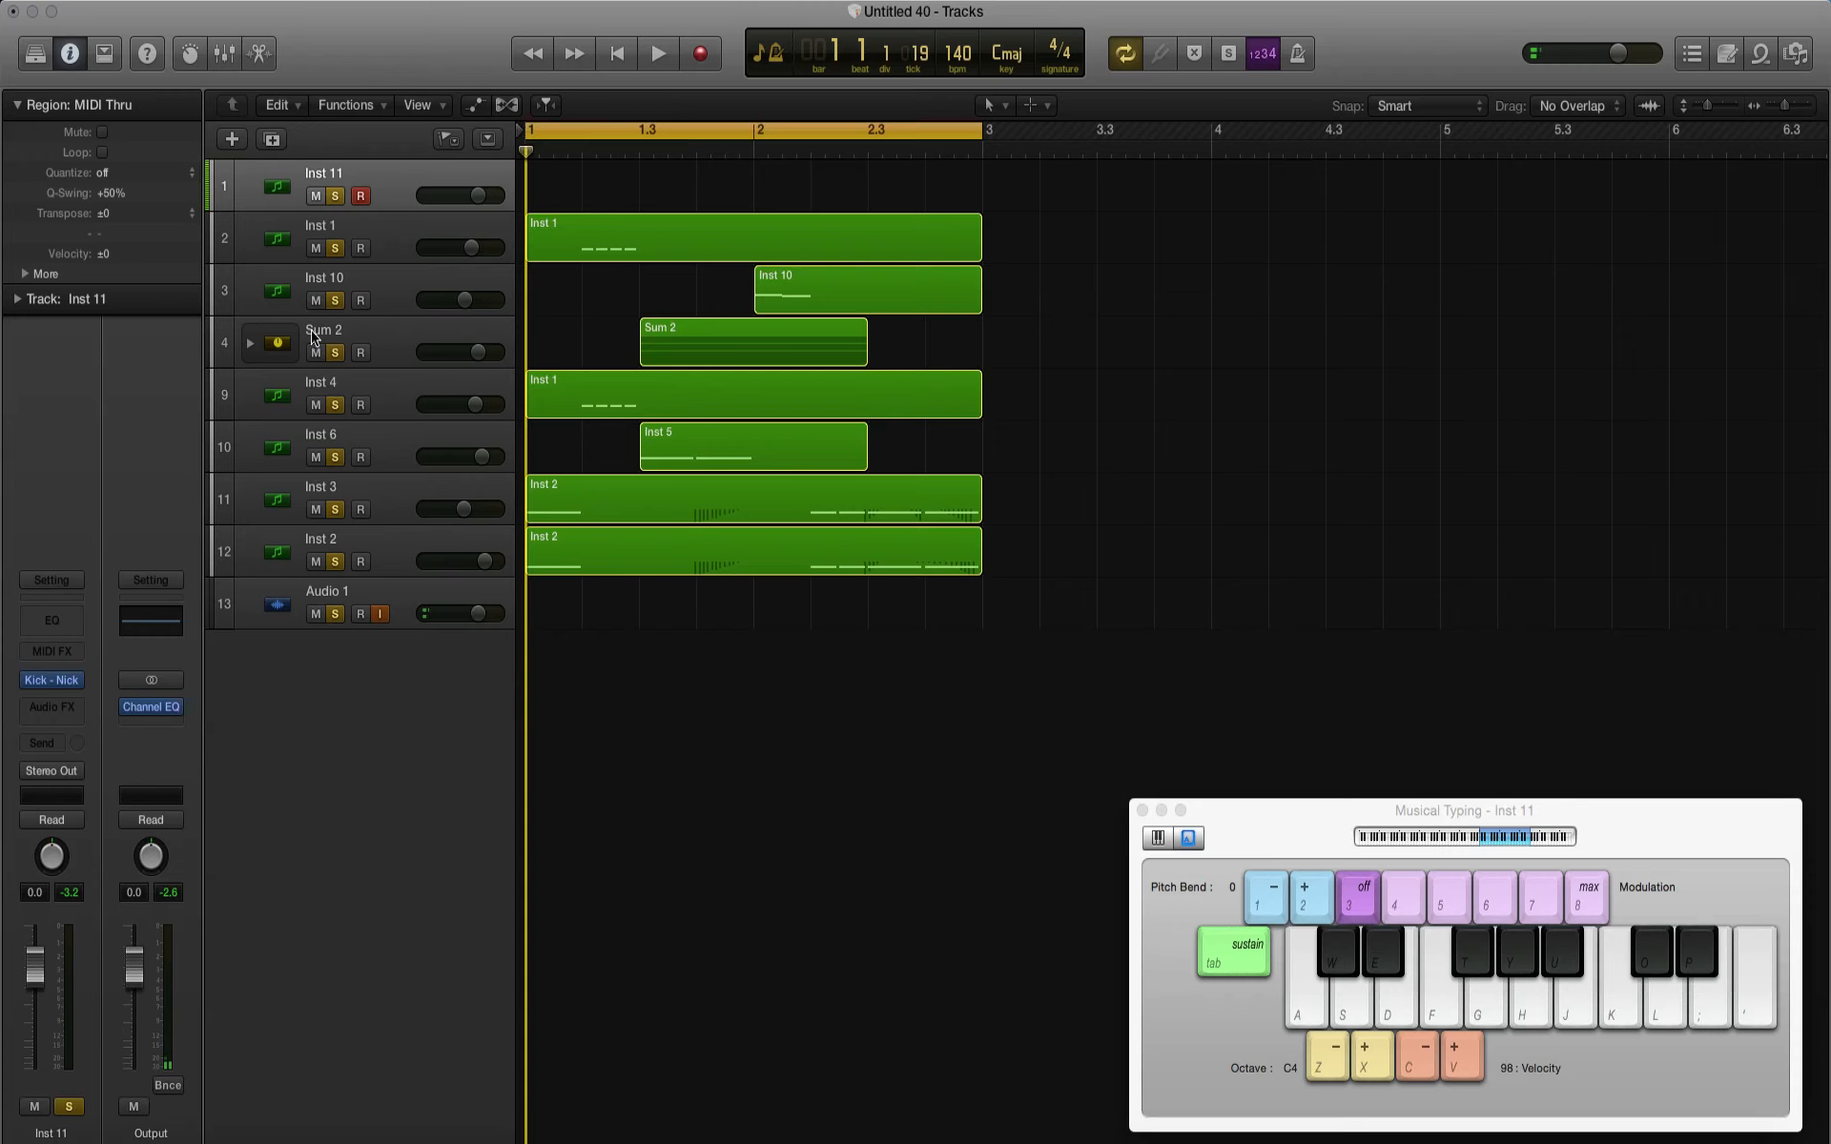
Step: Create a kick pattern across bars 1 and 2 on the Inst 11 track and play it with the mix
left_click(252, 342)
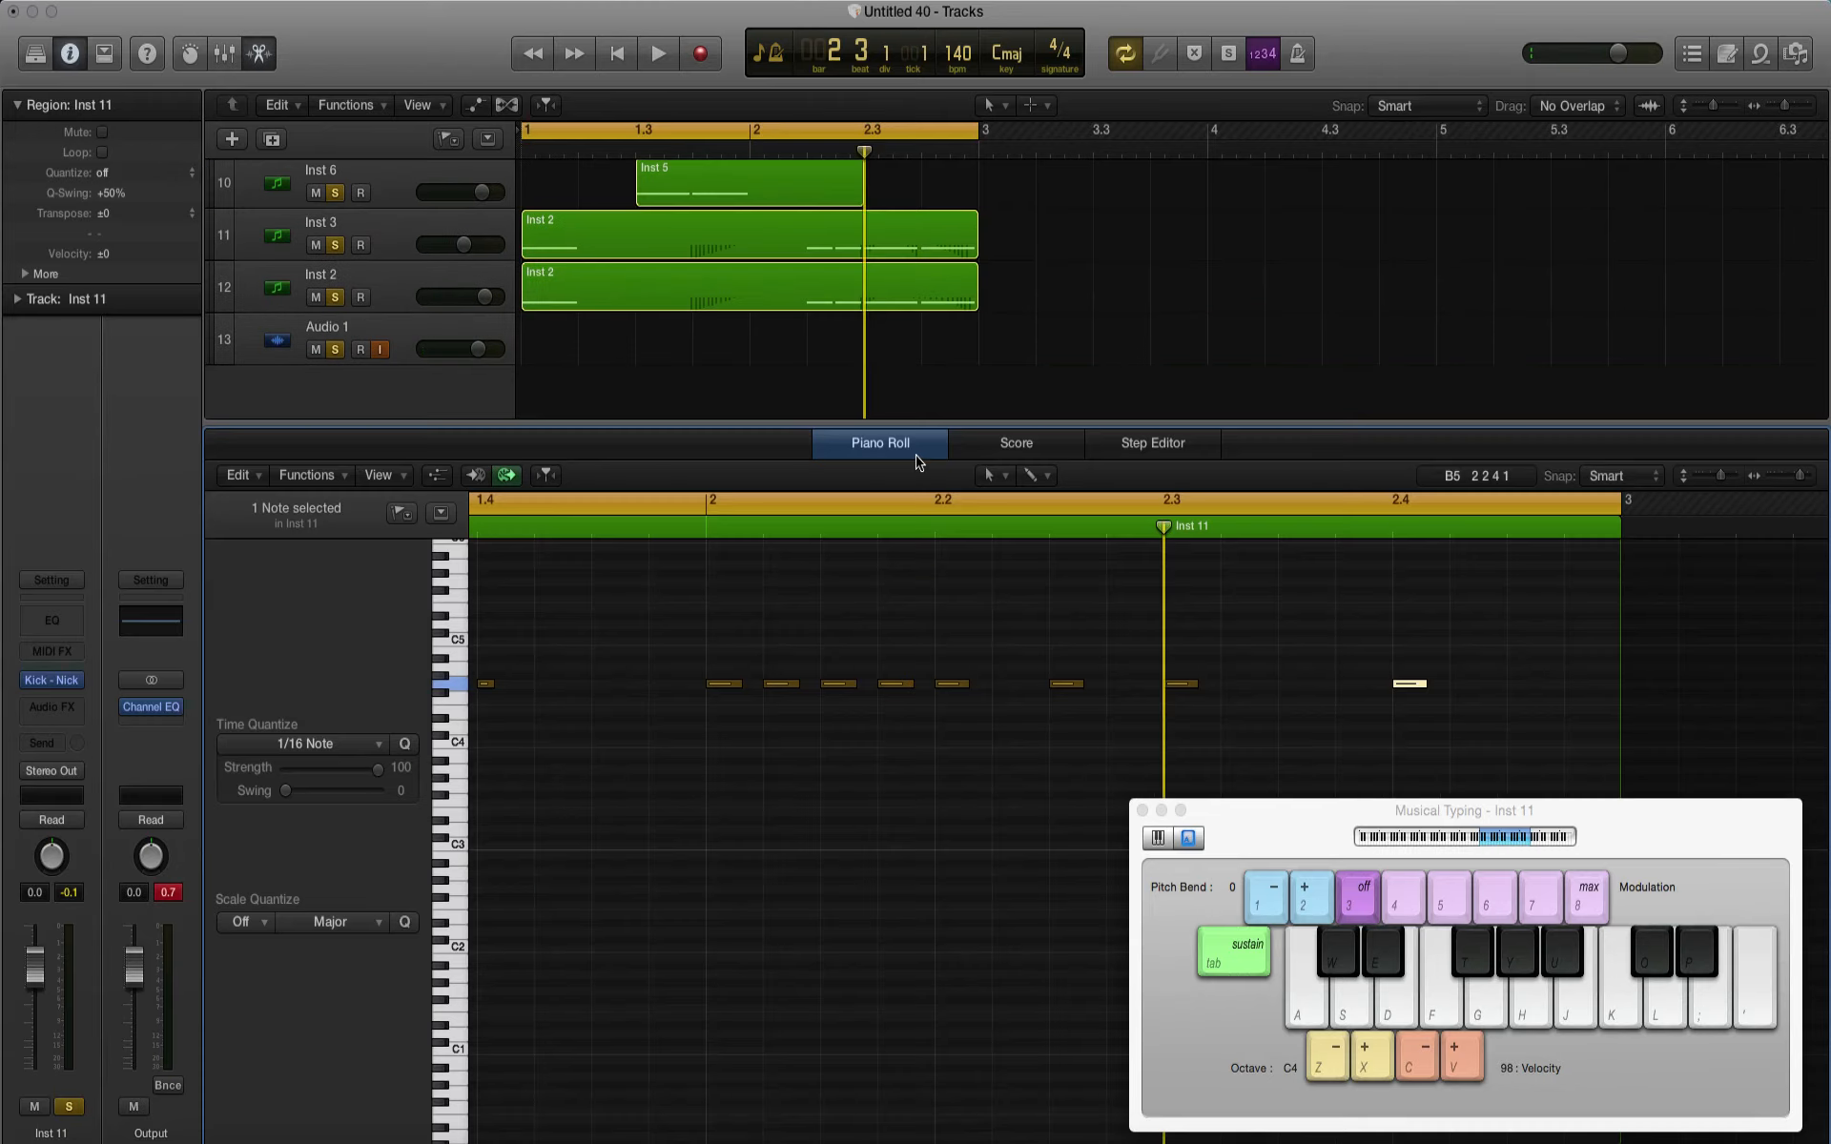
left_click(916, 450)
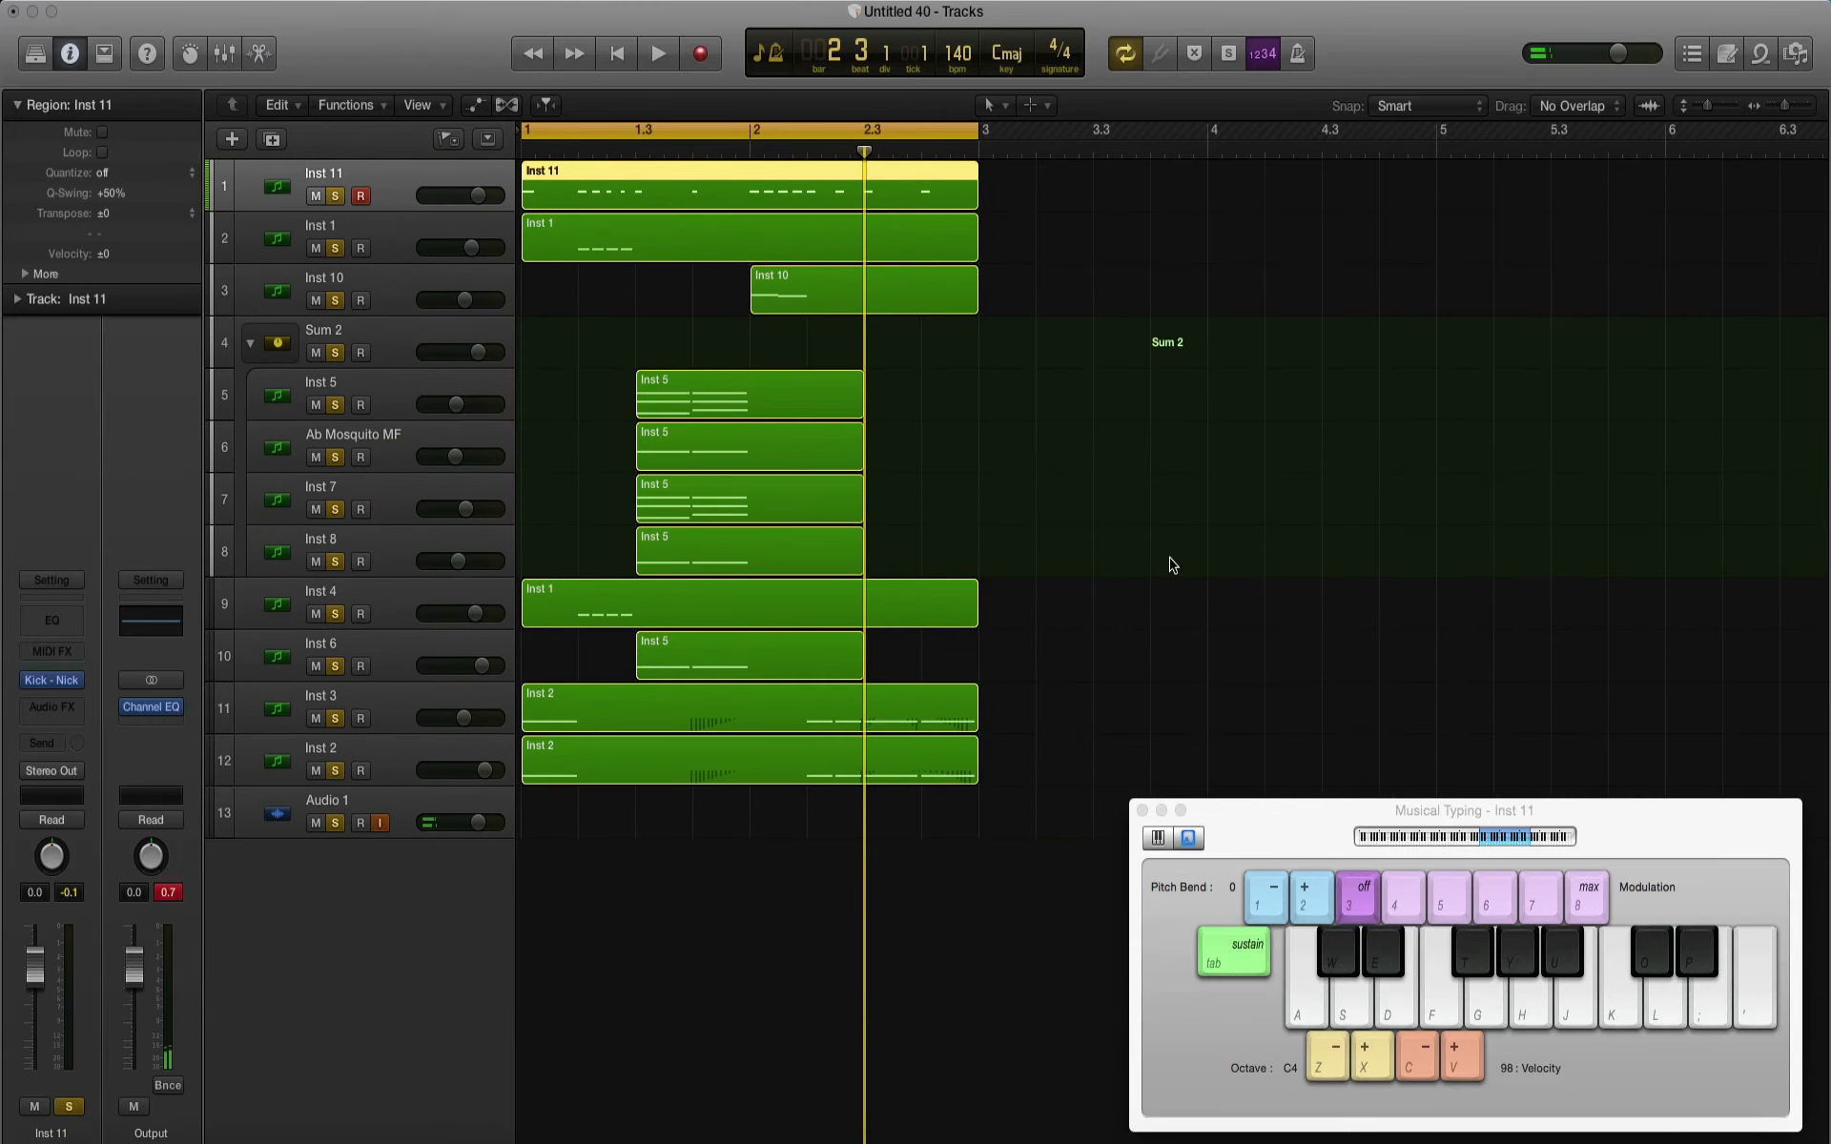
key("space")
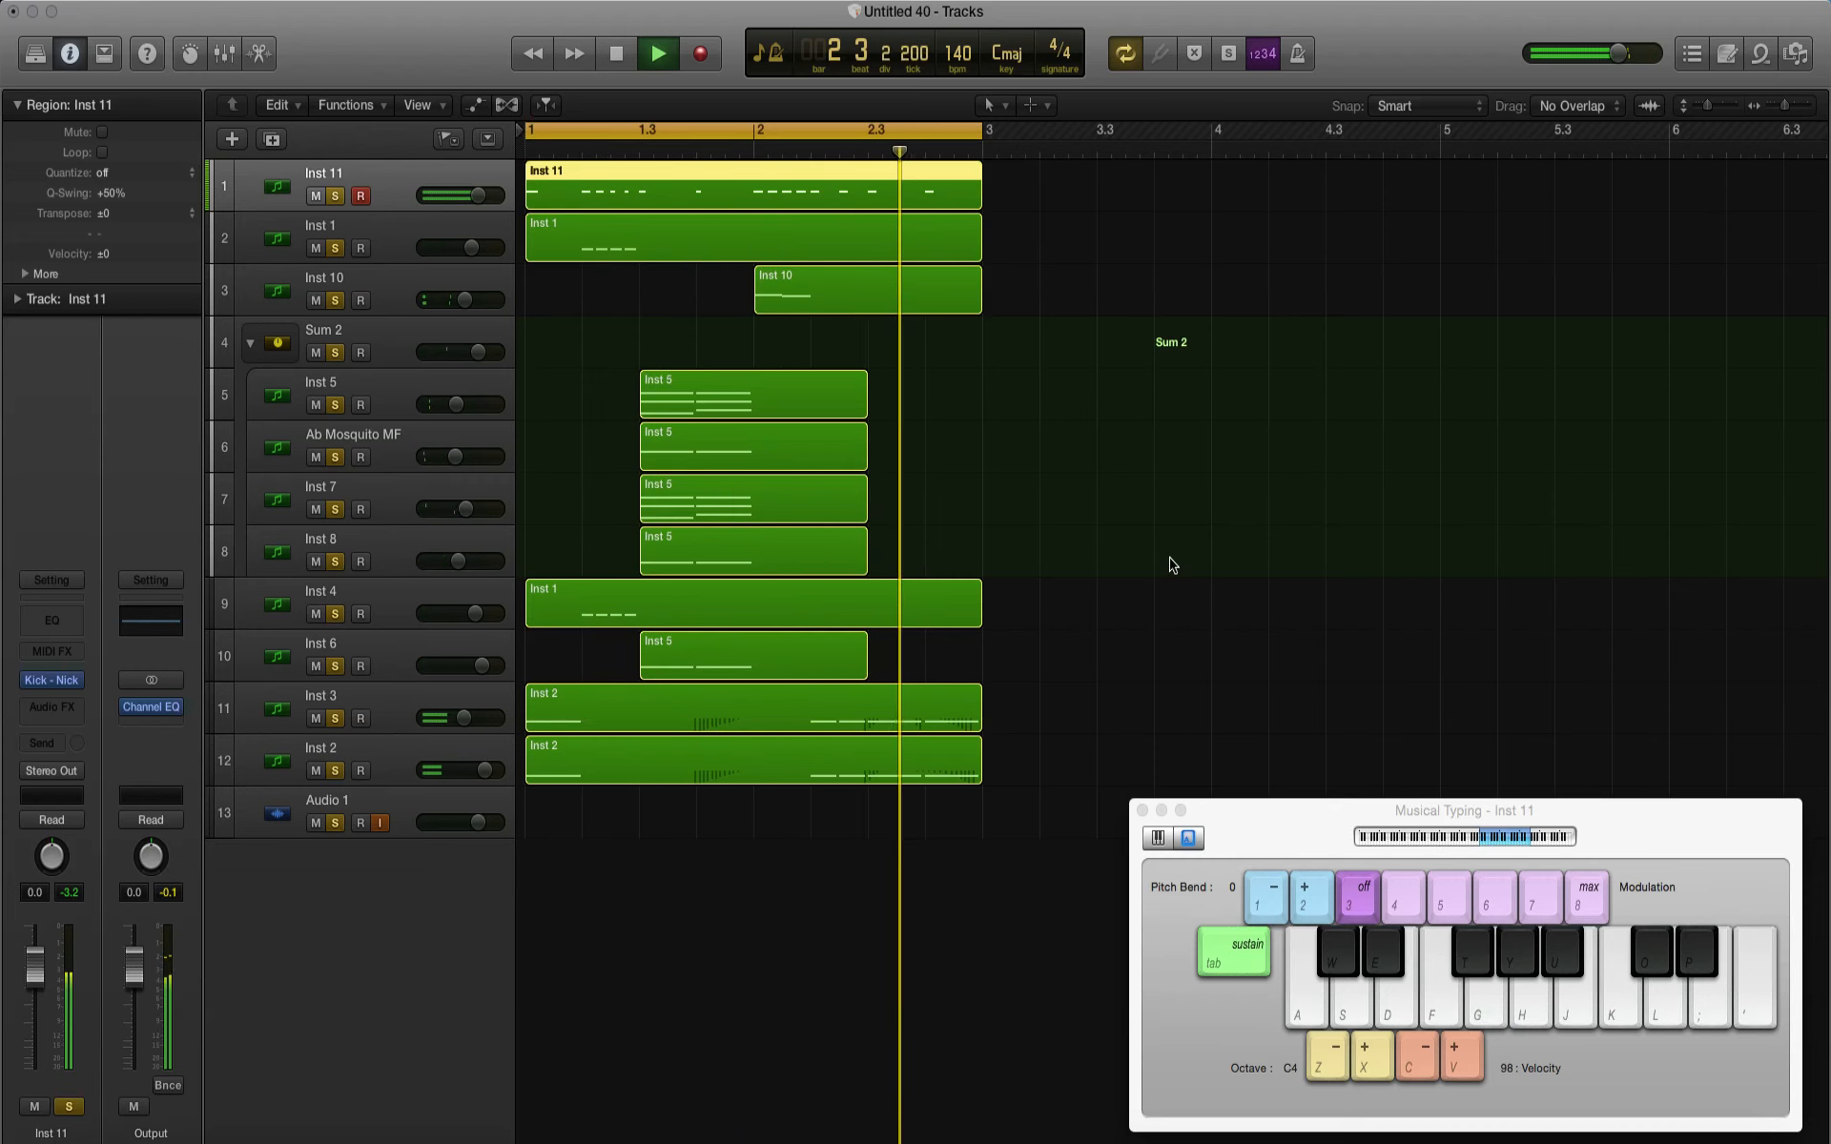
key("space")
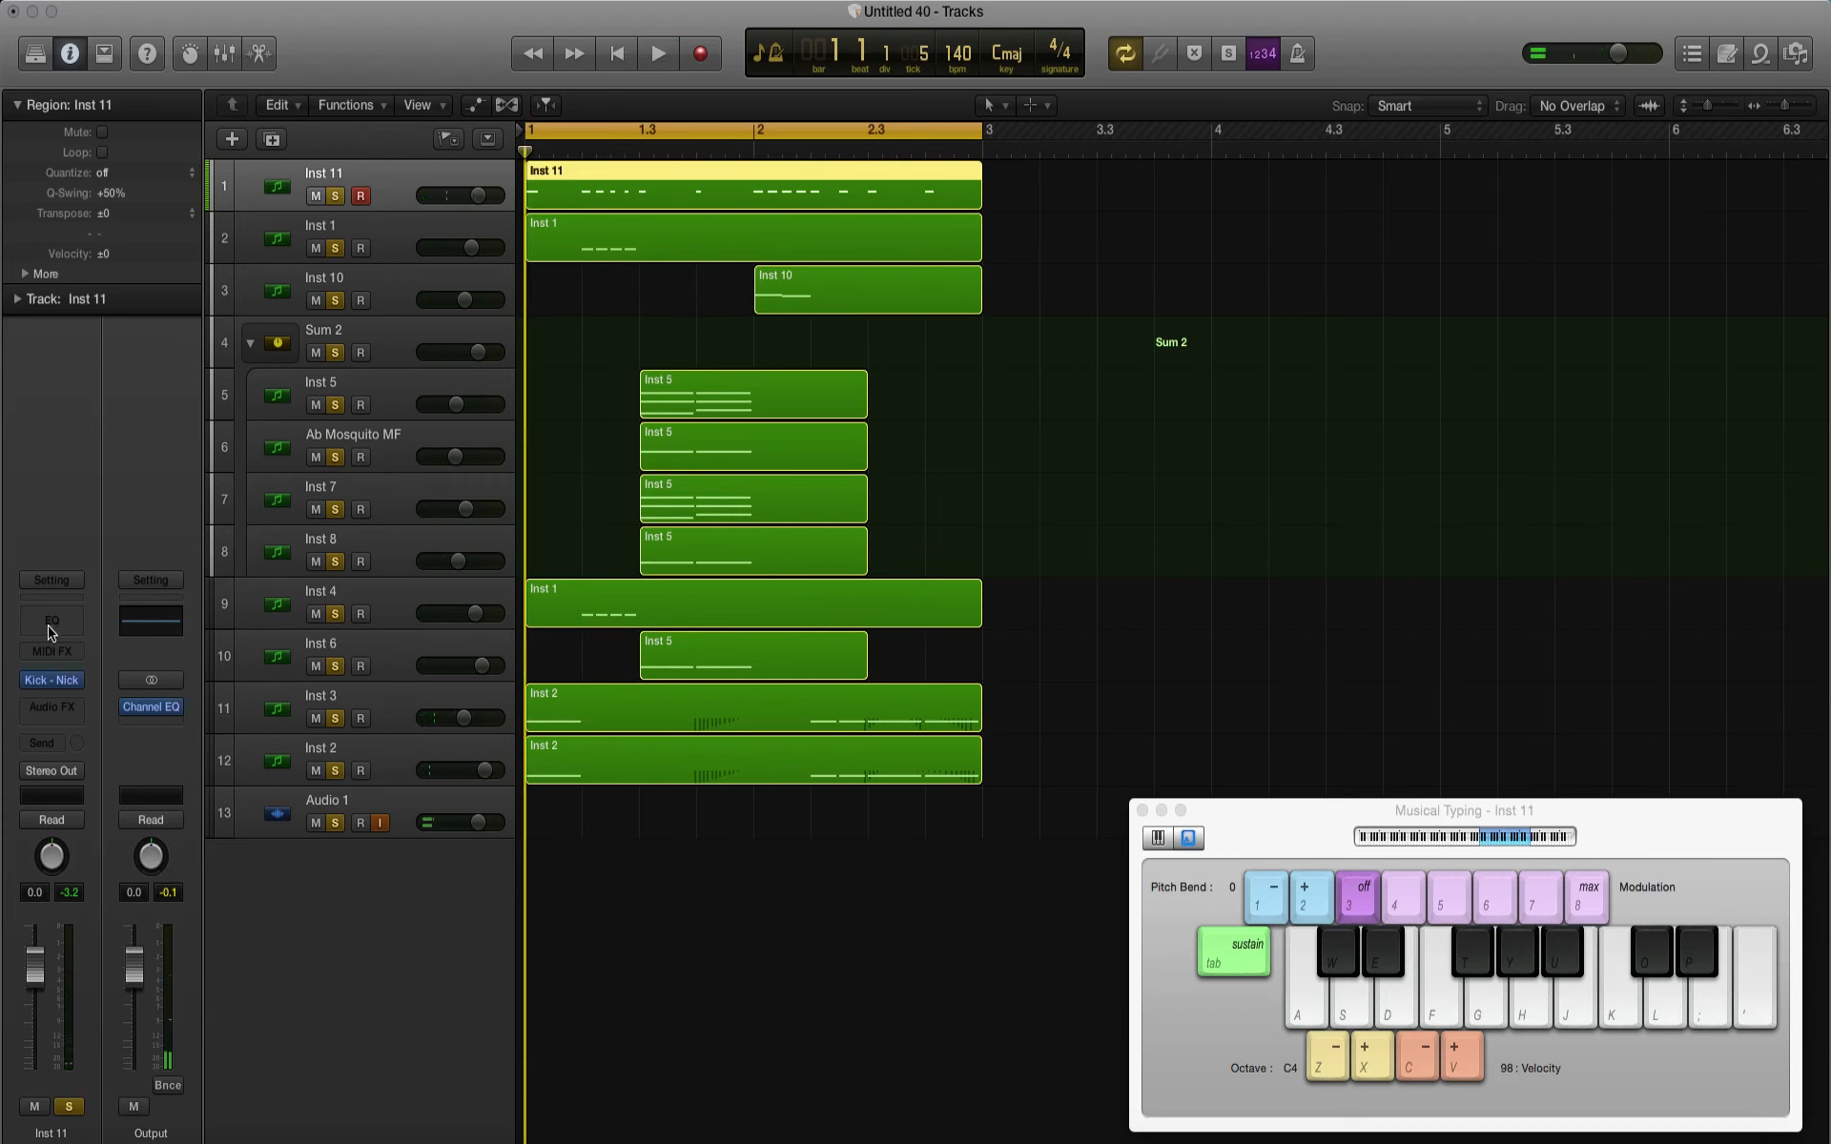
Step: Add a Channel EQ to Inst 11 with a 970 Hz 48 dB/Oct low cut and a +5.5 dB boost at 5100 Hz, and audition it
left_click(52, 621)
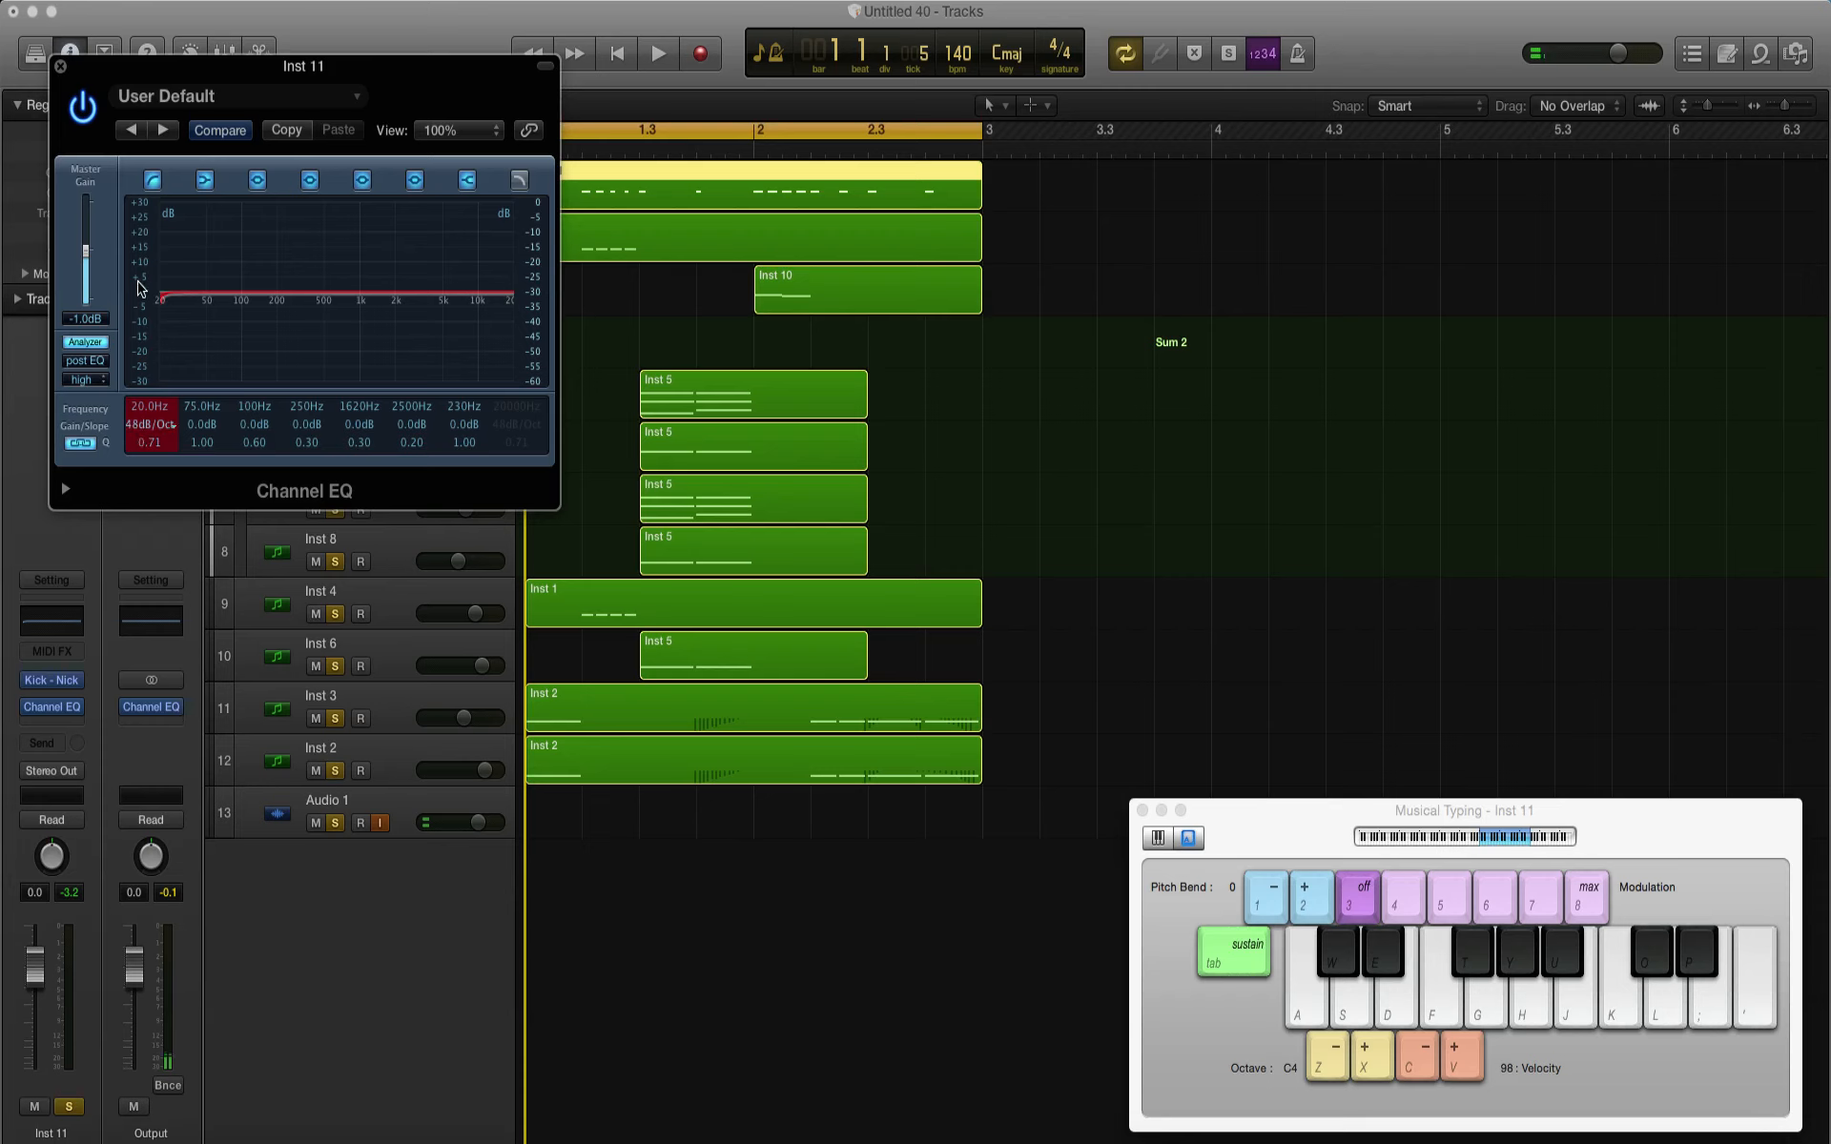
mouse_move(187, 338)
left_mouse_down()
mouse_move(400, 342)
mouse_move(355, 375)
mouse_move(439, 361)
mouse_move(458, 337)
left_mouse_up()
key("space")
key("space")
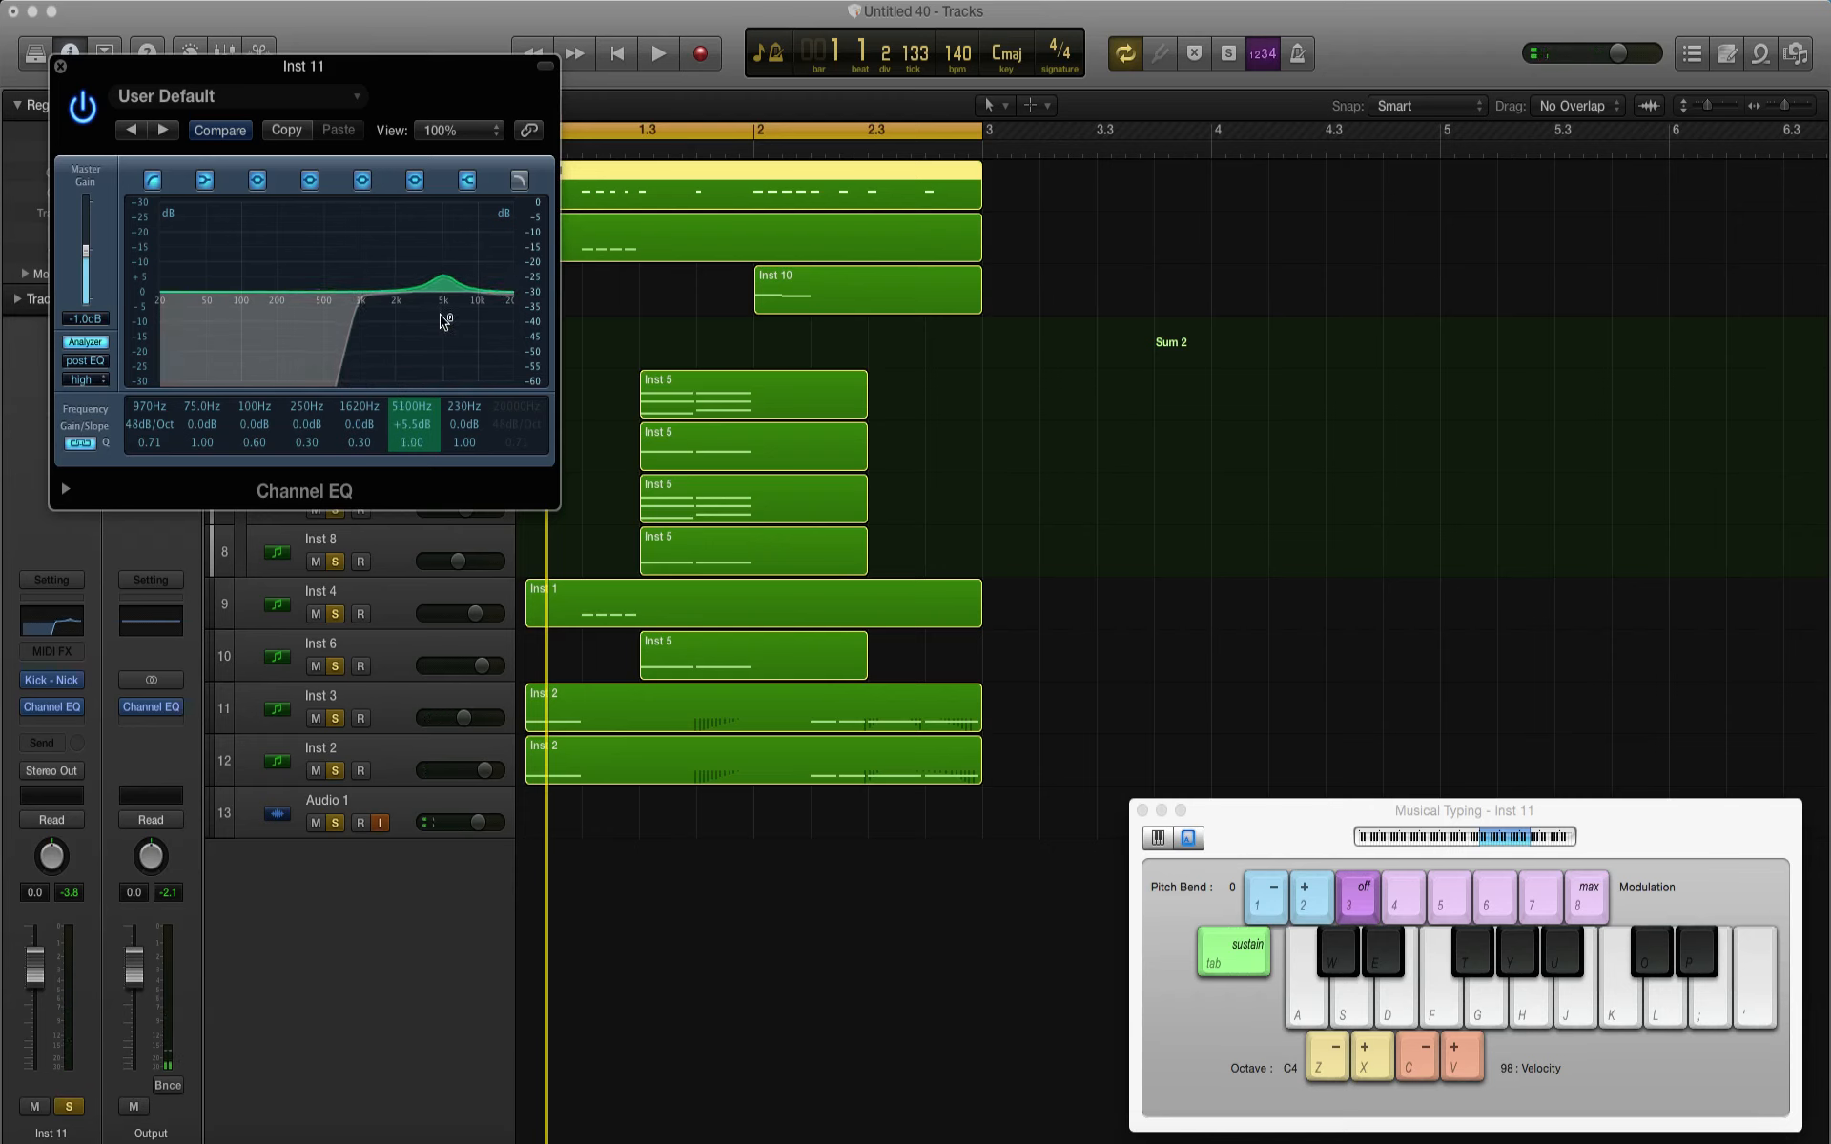
key("space")
left_click(60, 67)
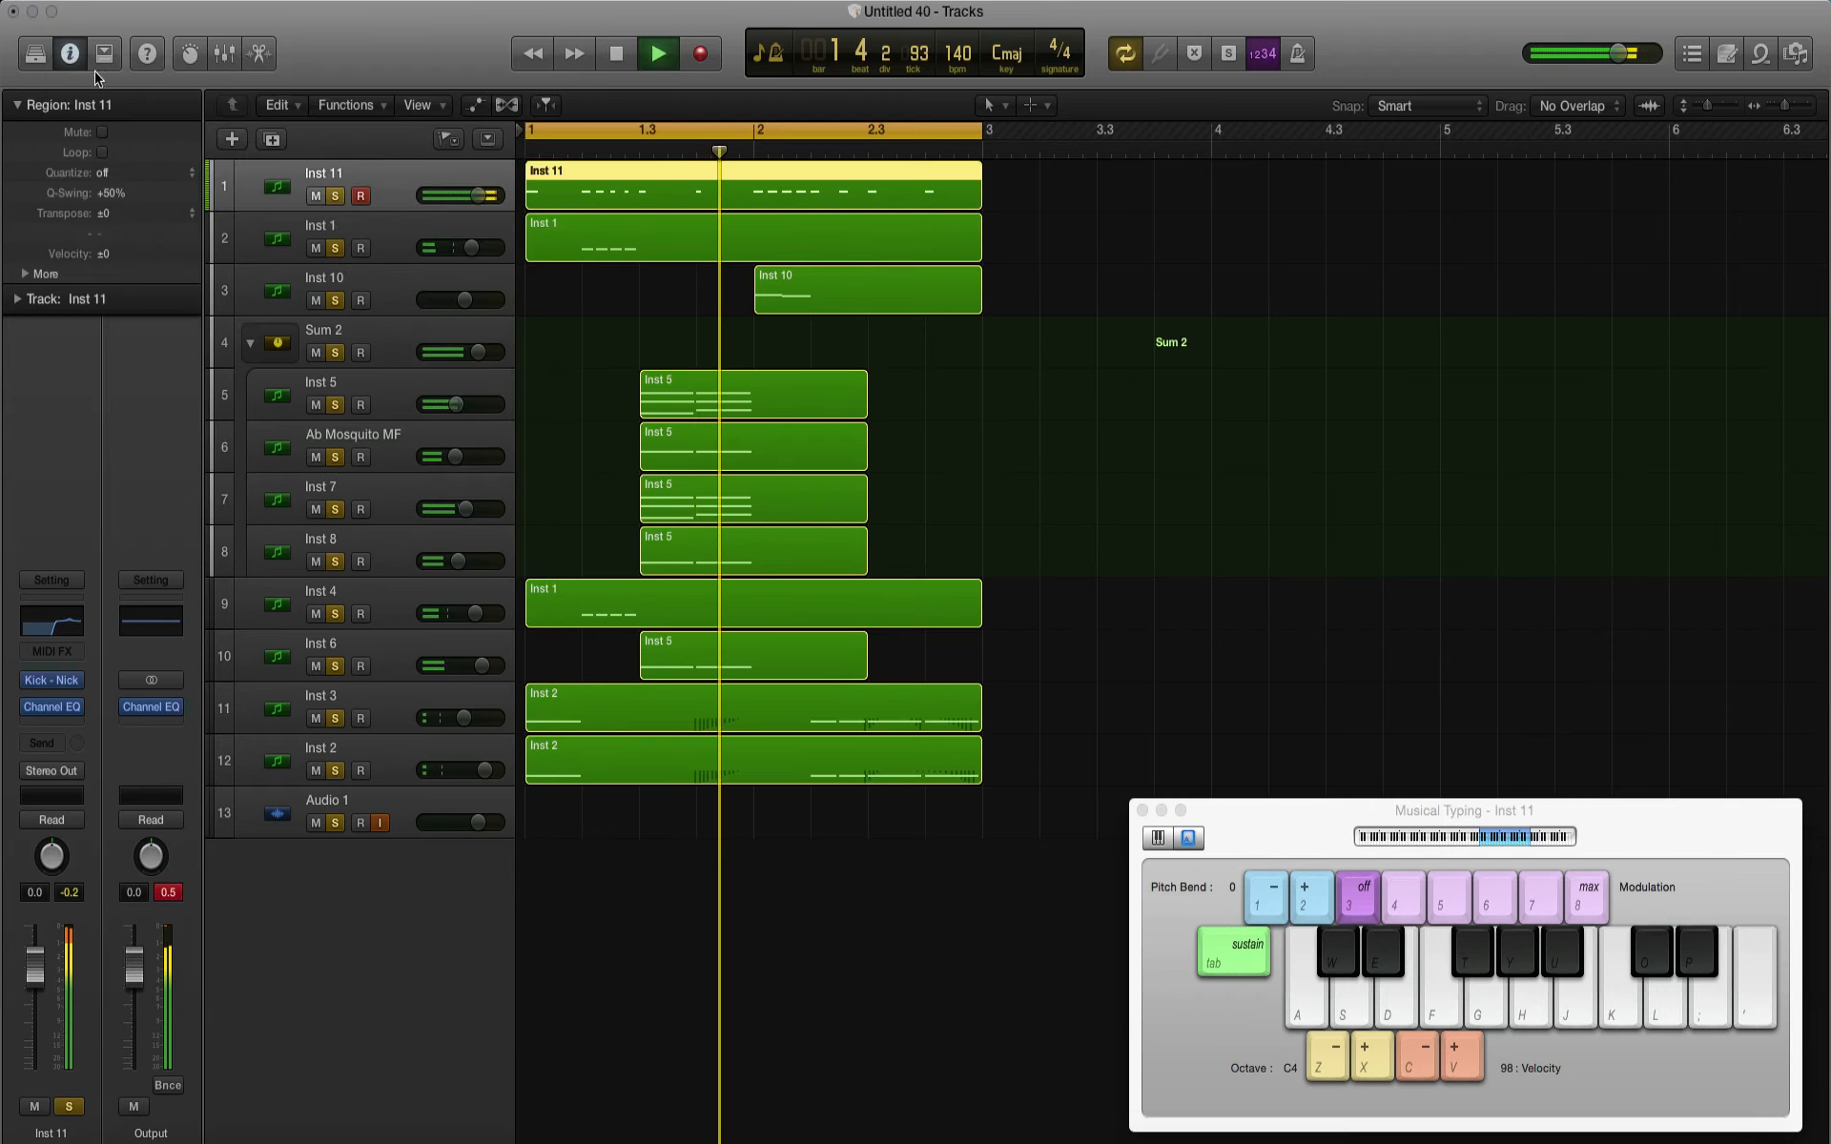
key("space")
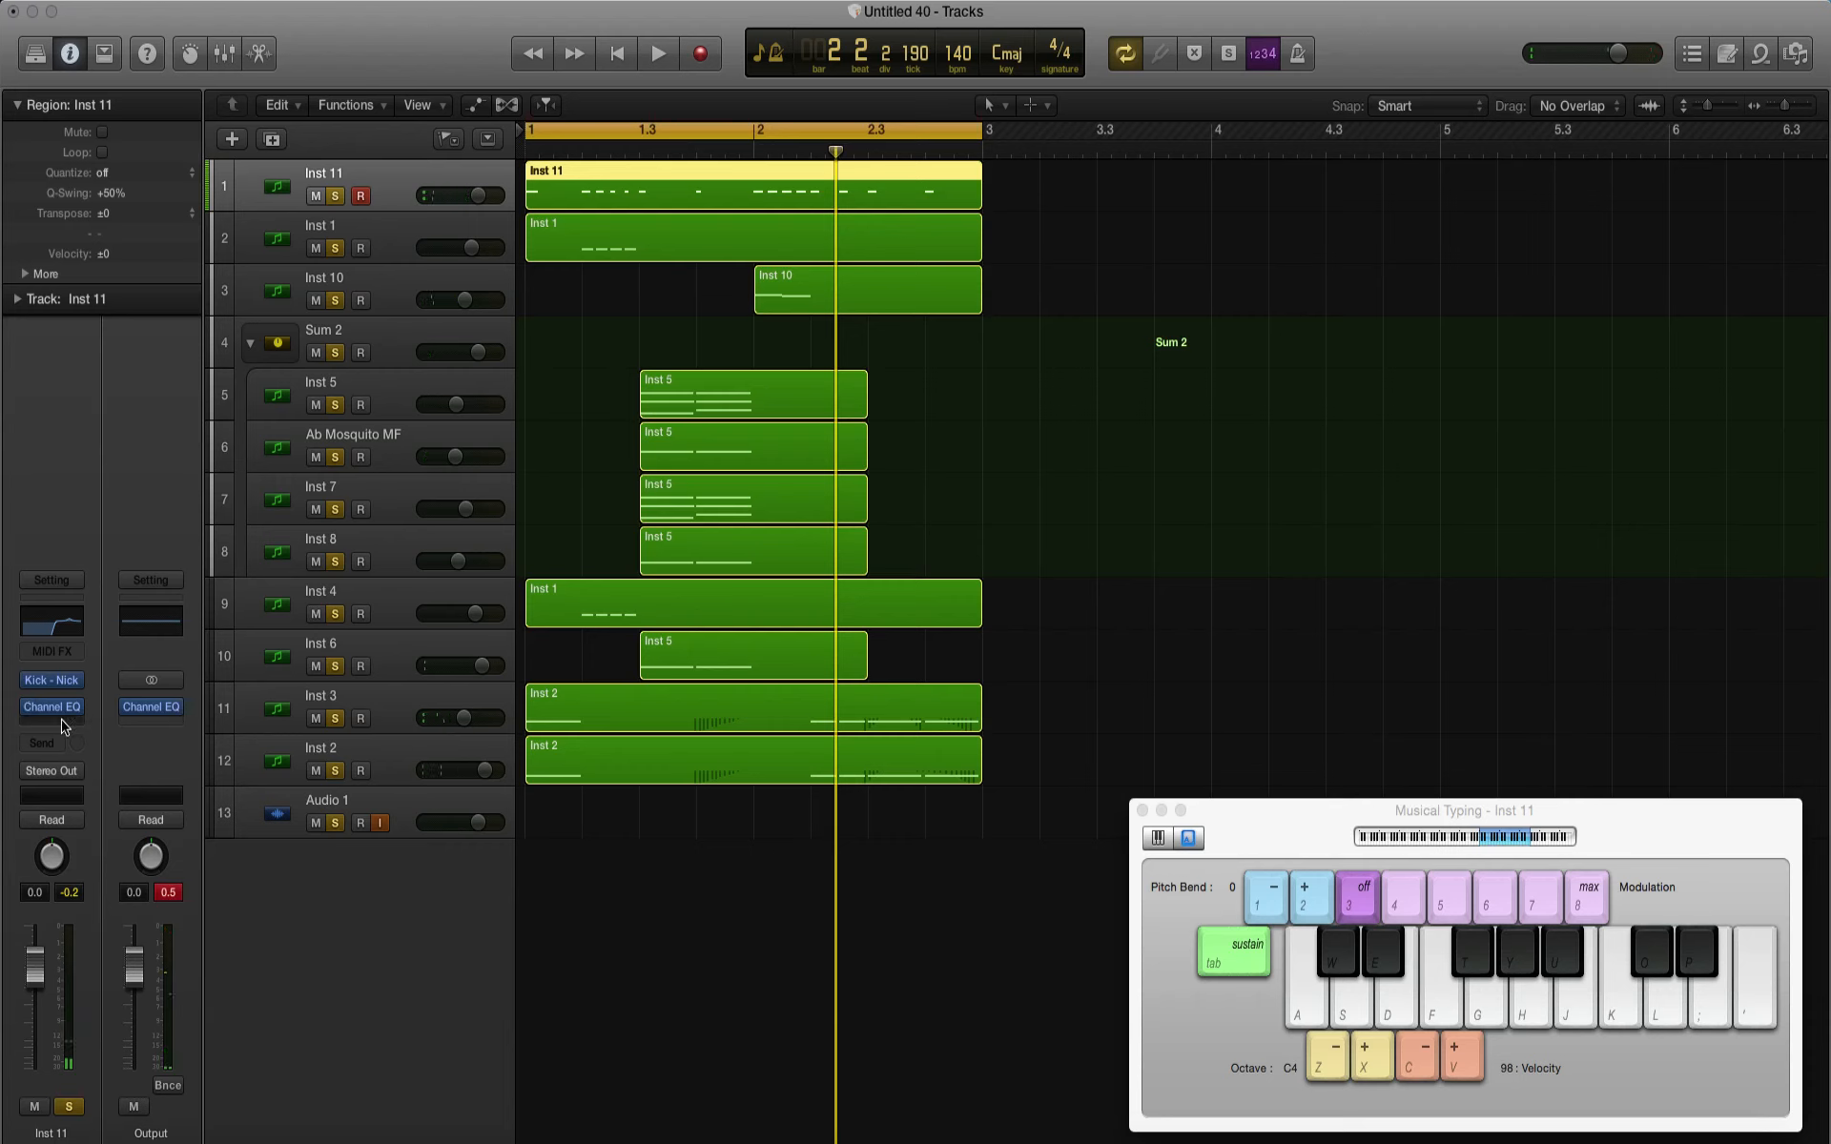
Step: Add a Bitcrusher after the EQ on Inst 11 and lower the track volume to -8.4 dB while the mix plays
left_click(61, 727)
mouse_move(80, 795)
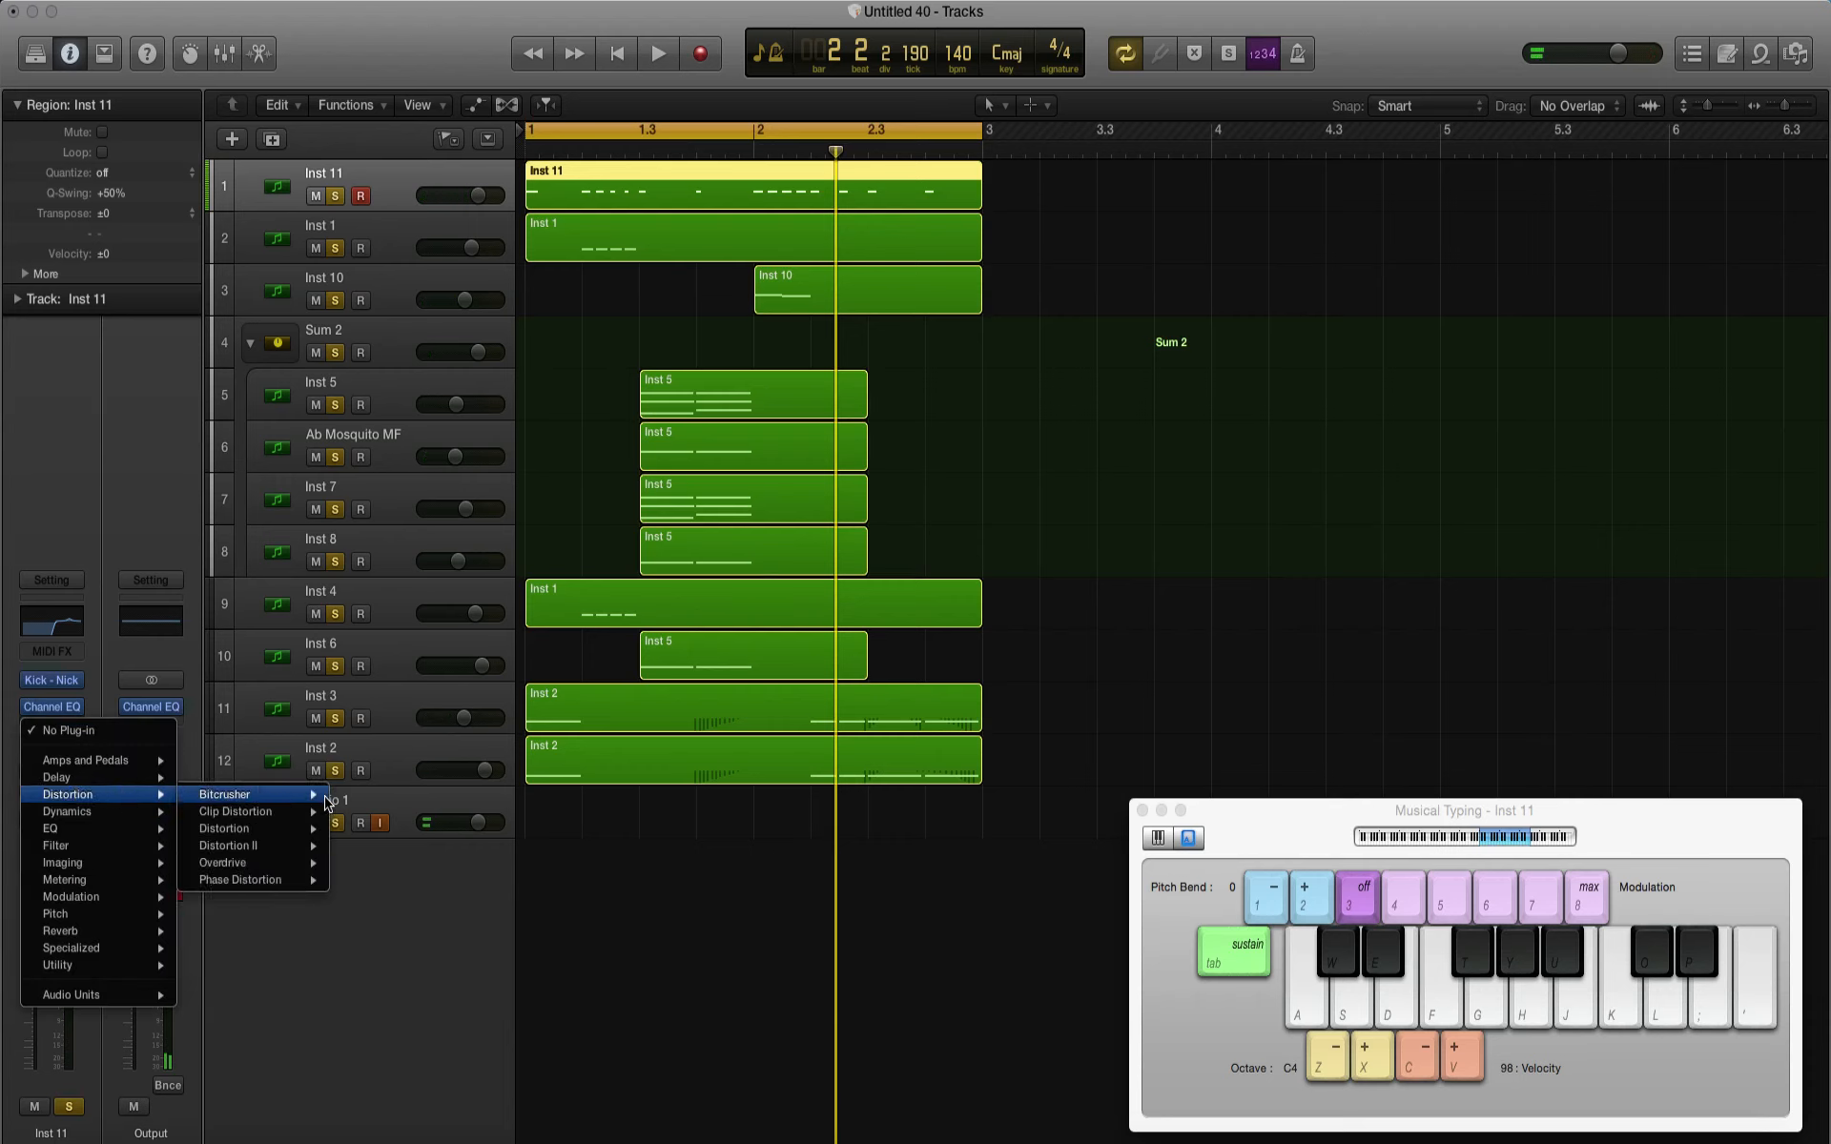
left_click(286, 794)
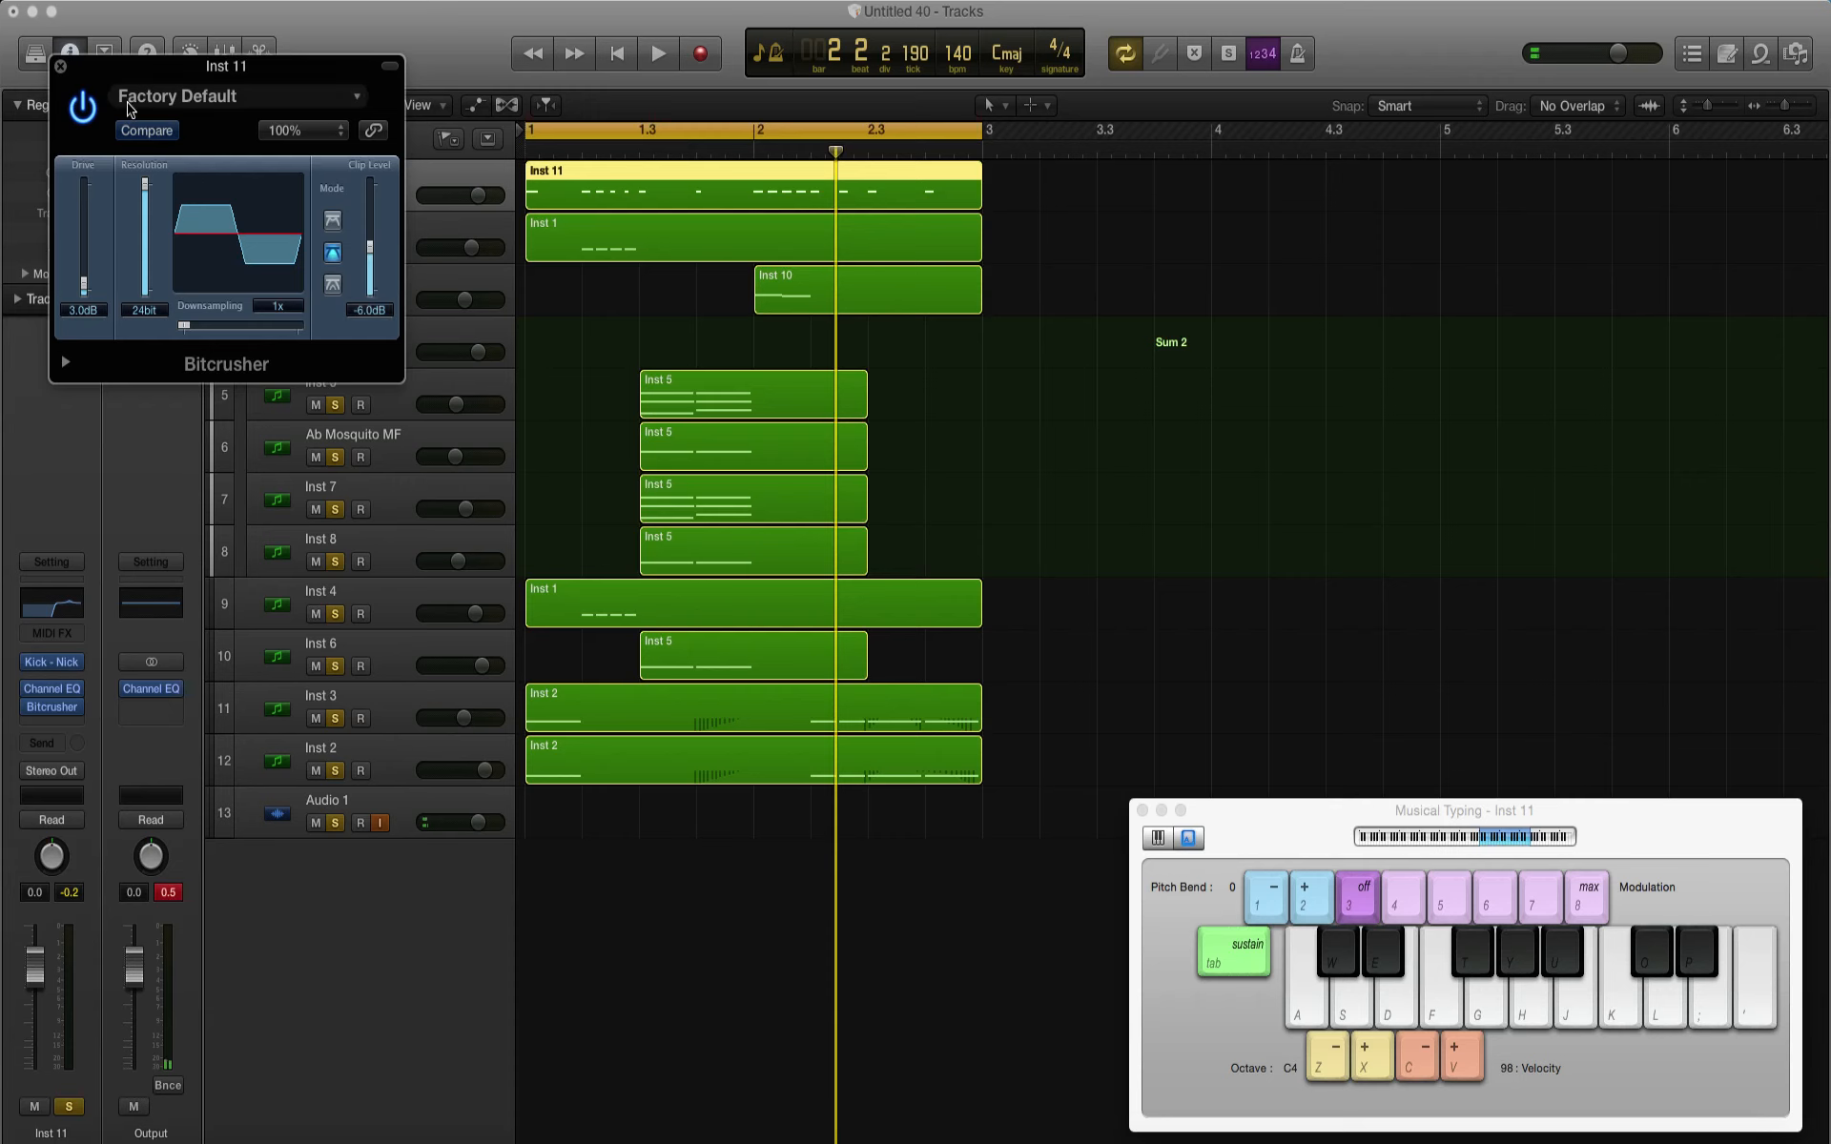
left_click(60, 67)
key("space")
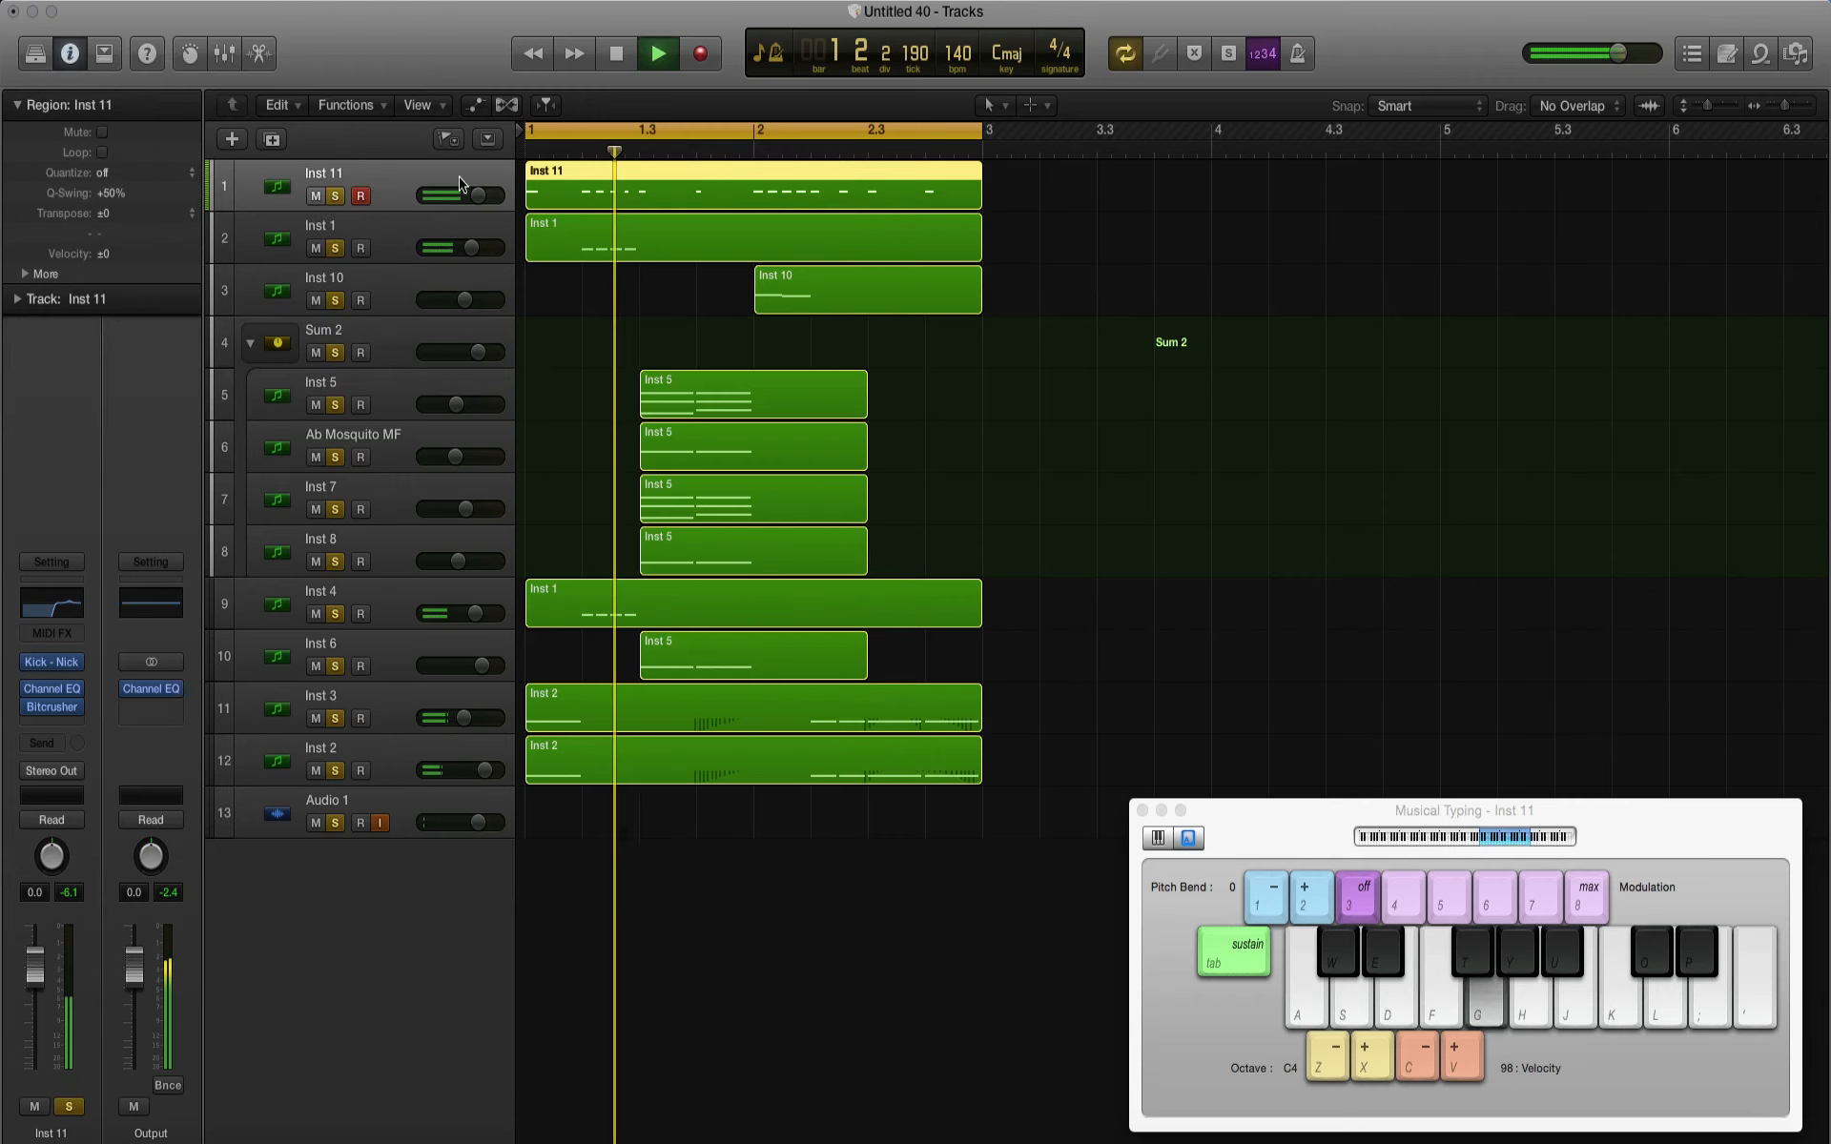
left_click_drag(479, 196, 415, 198)
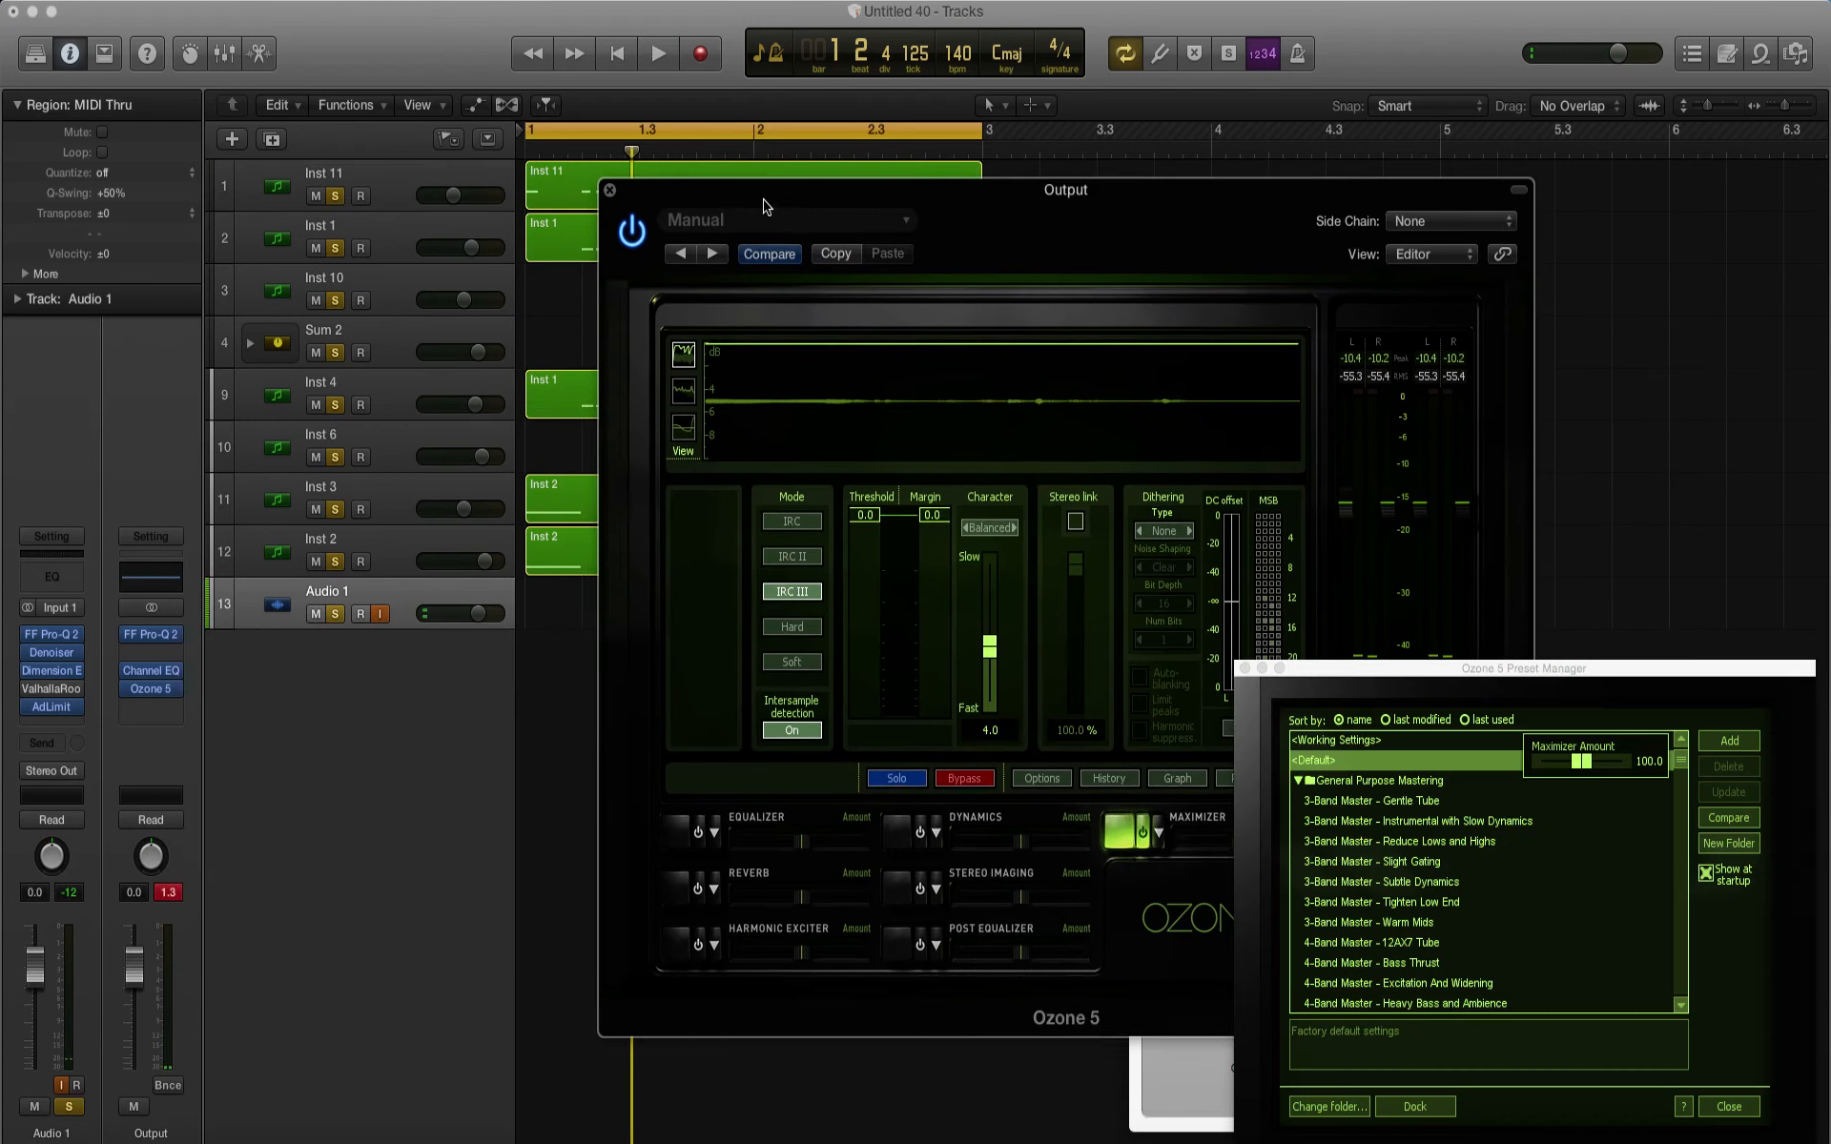
Step: Dismiss the Ozone 5 preset manager on the Output and set the Maximizer threshold to -3.5 during playback
left_click_drag(763, 207, 871, 203)
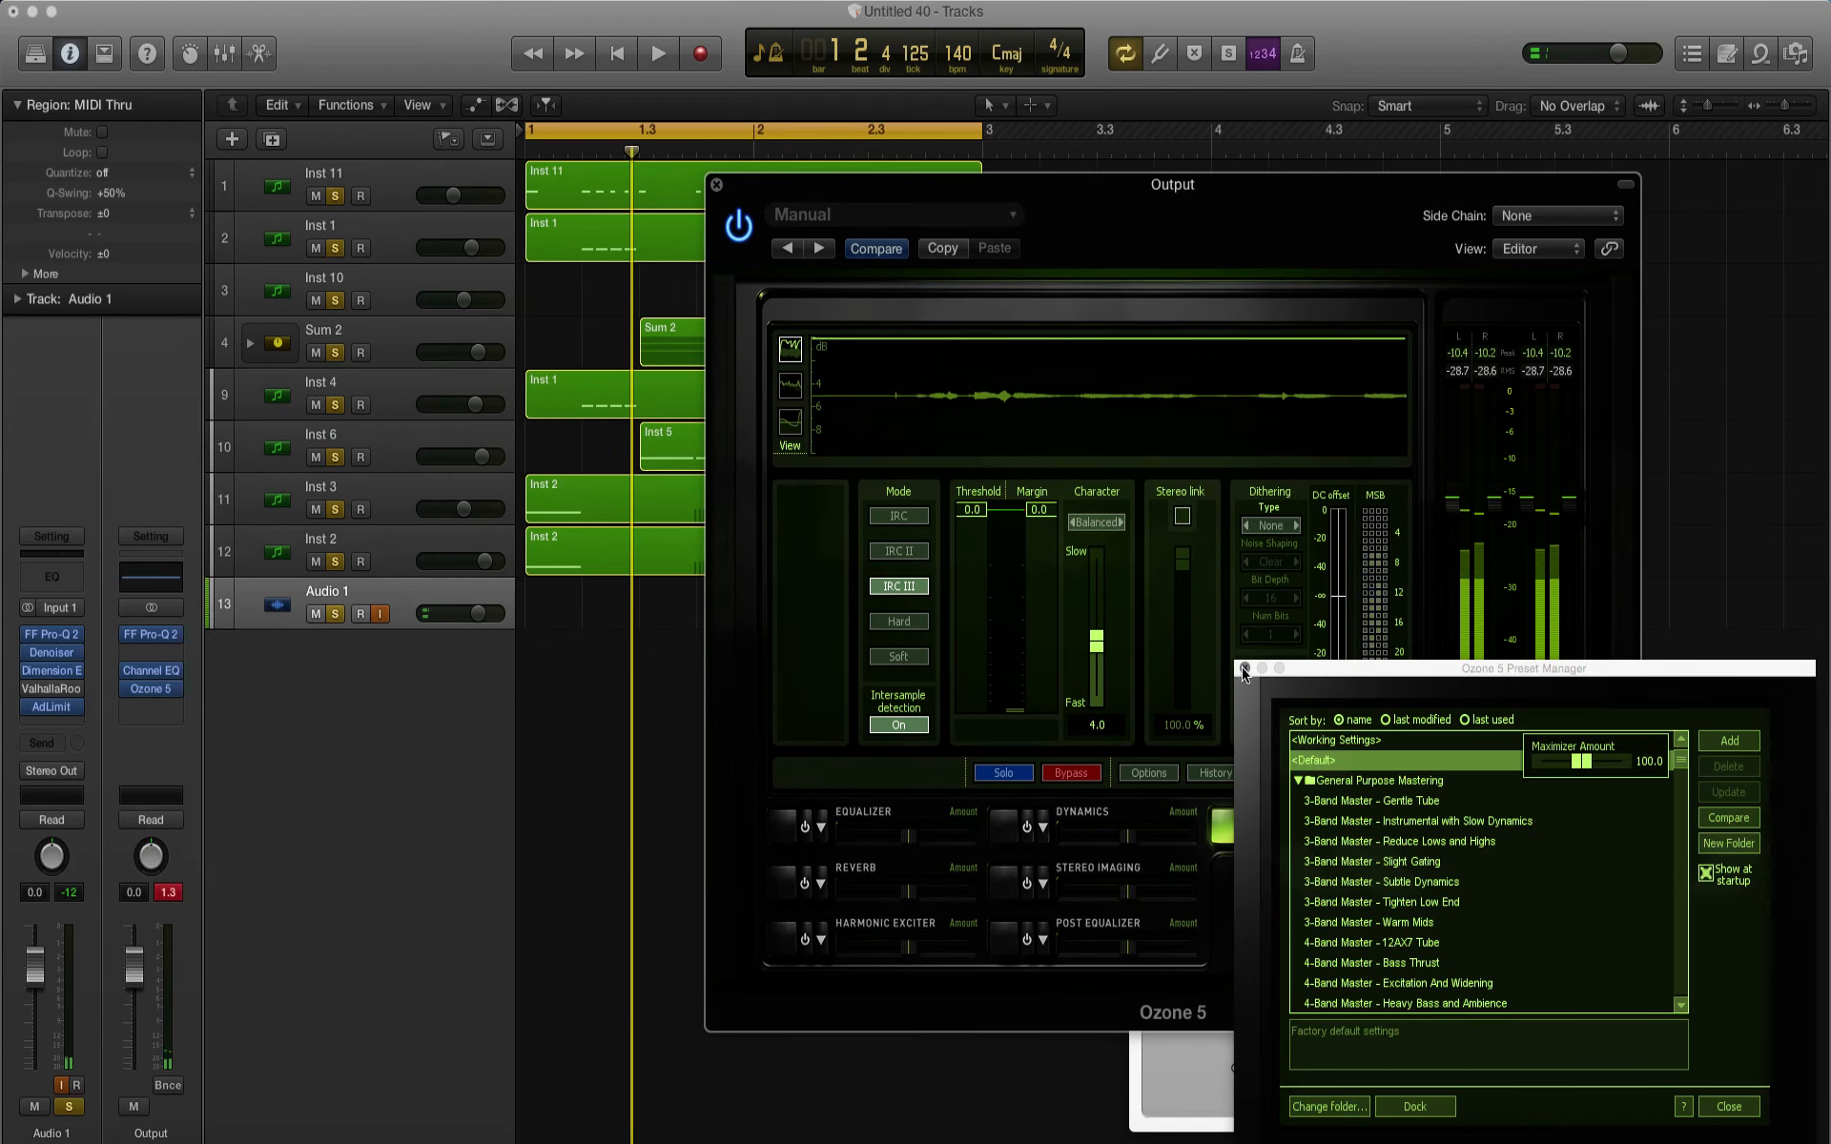
left_click(1243, 670)
key("space")
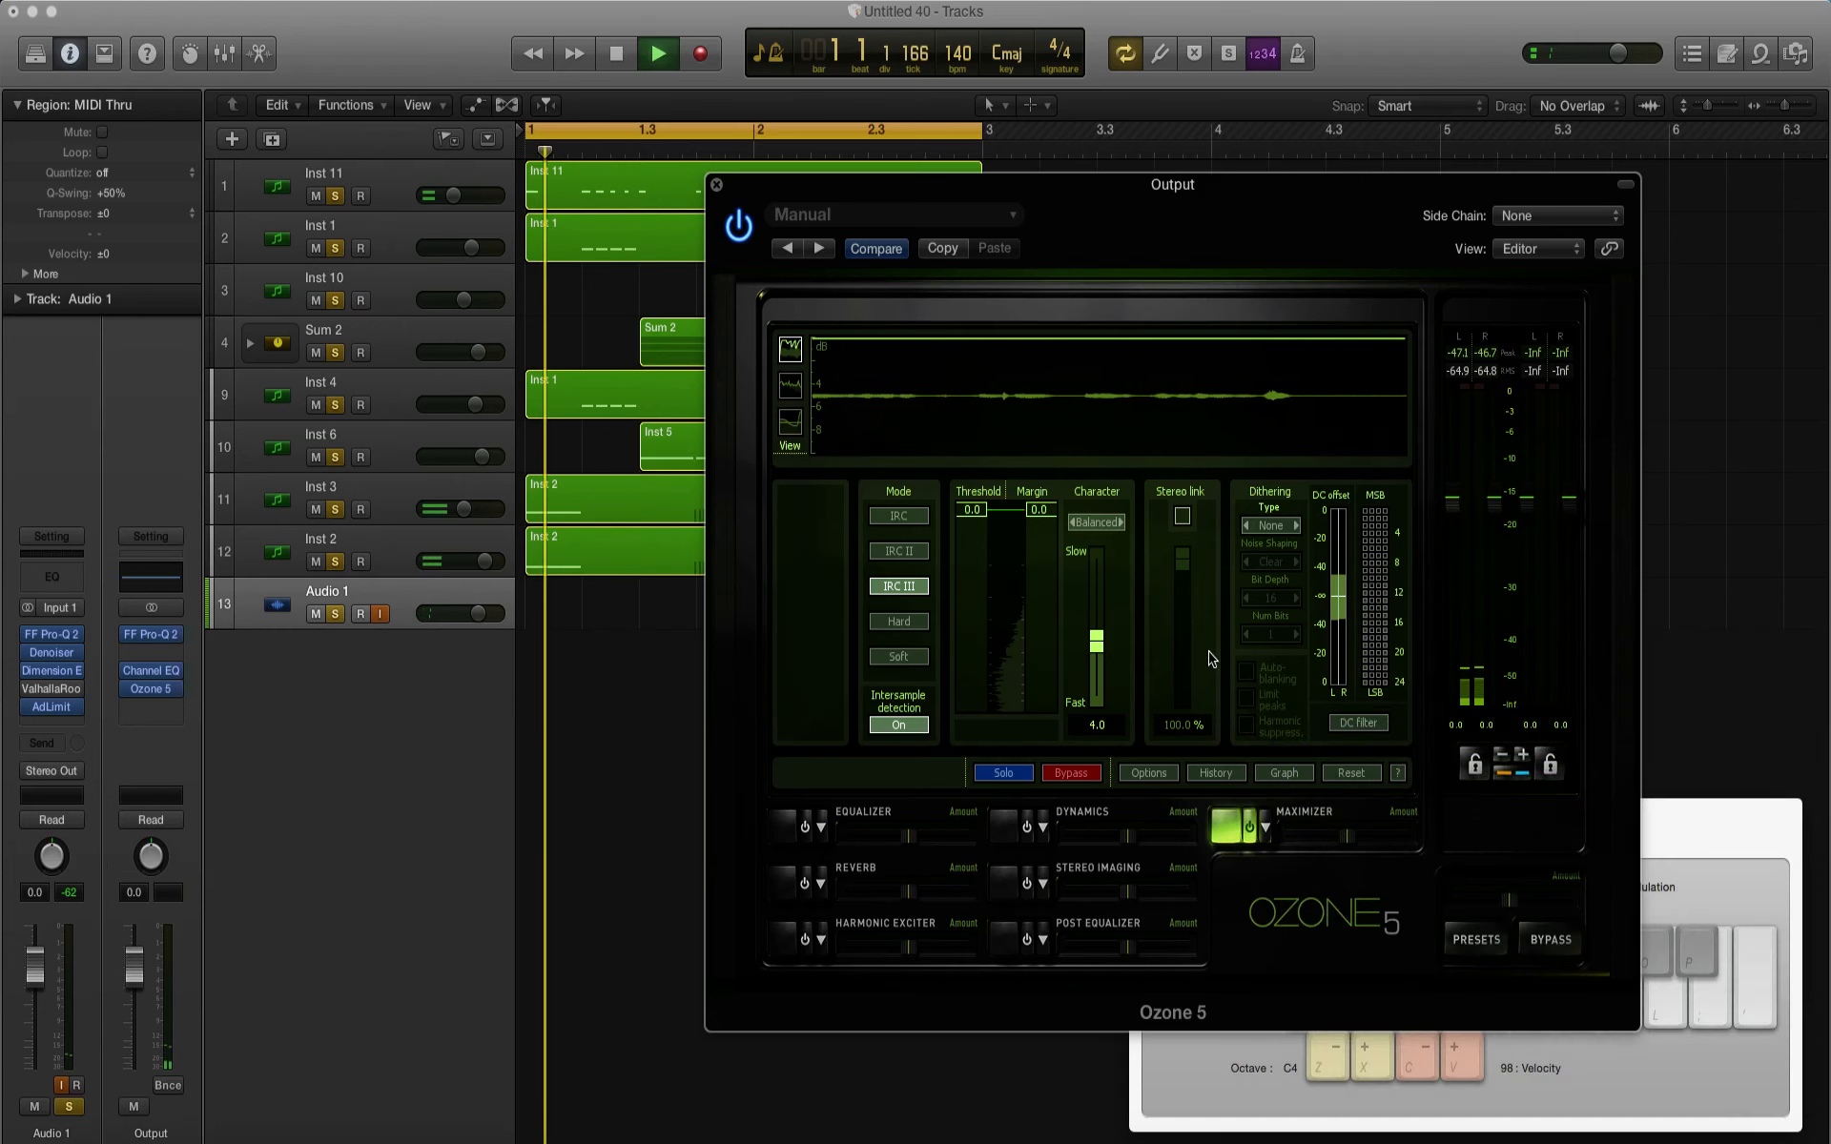
left_click_drag(979, 515, 980, 596)
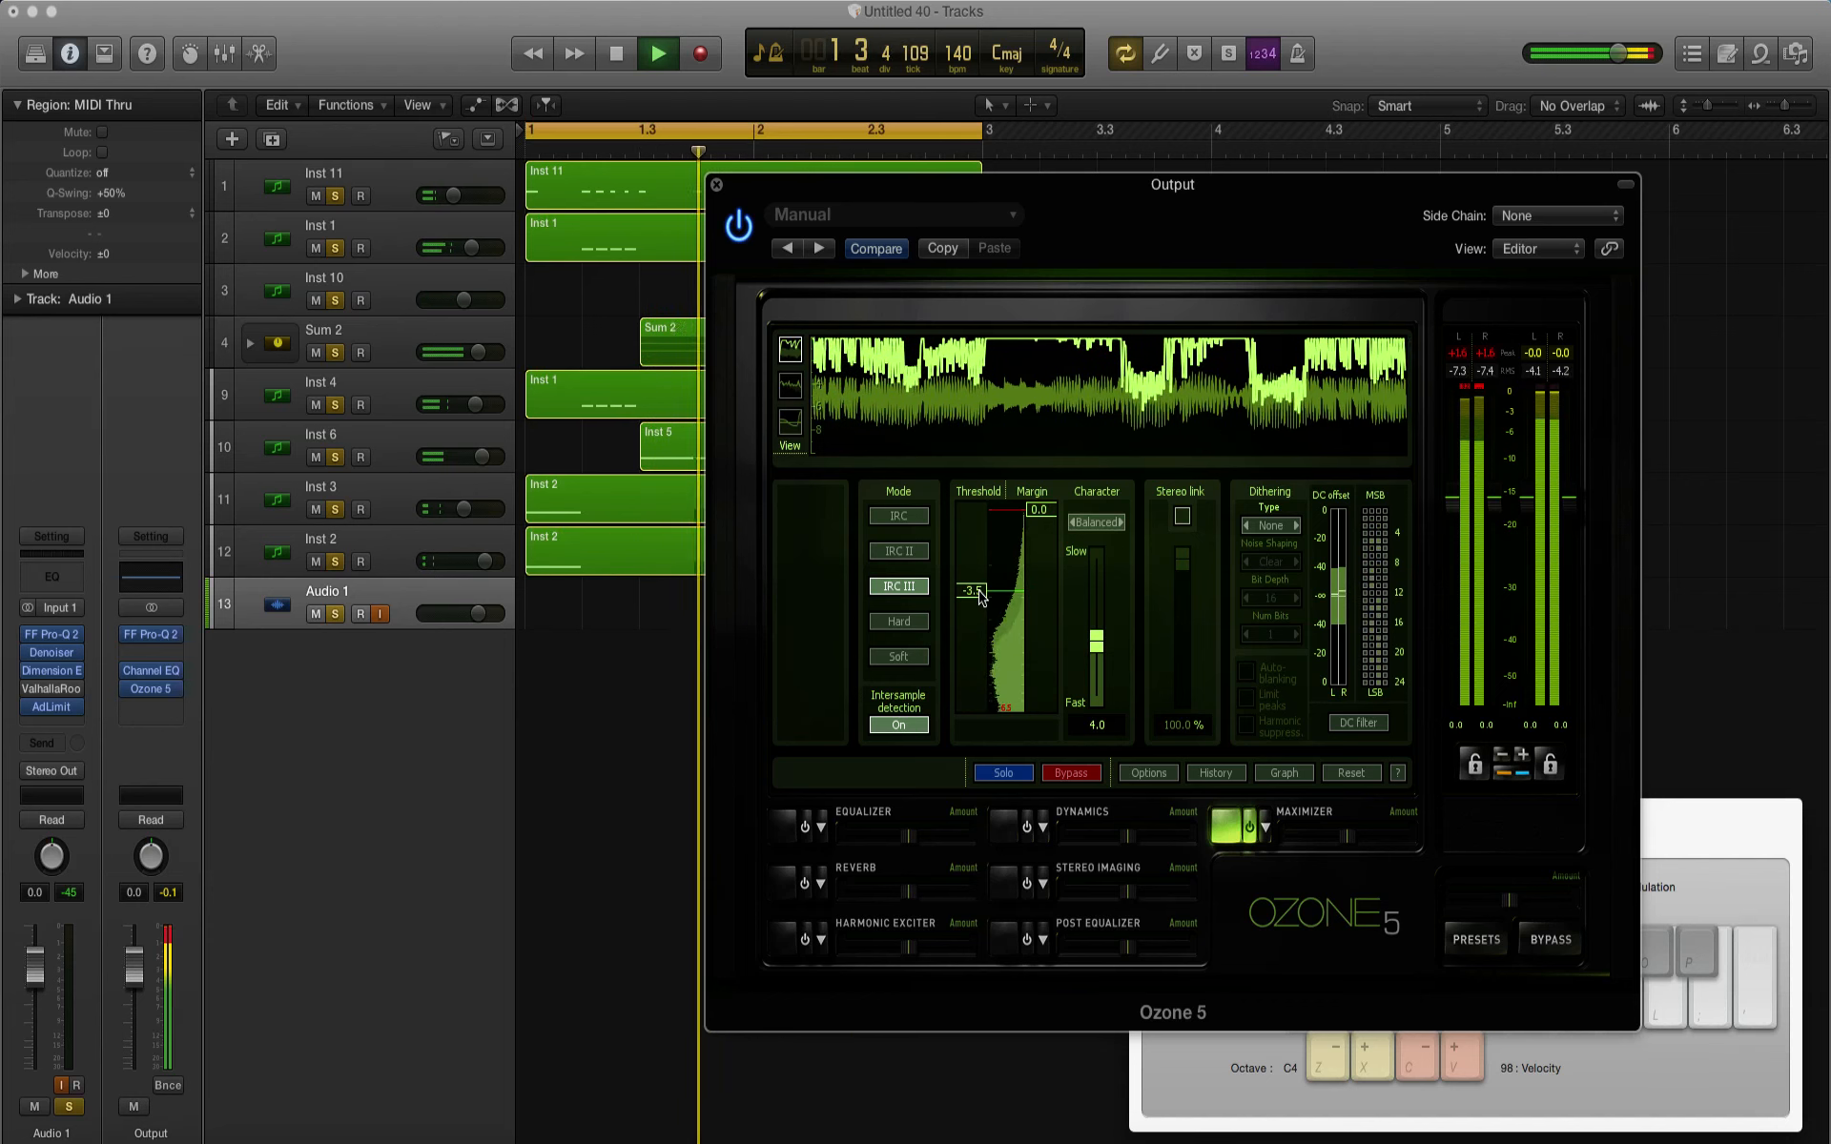
key("space")
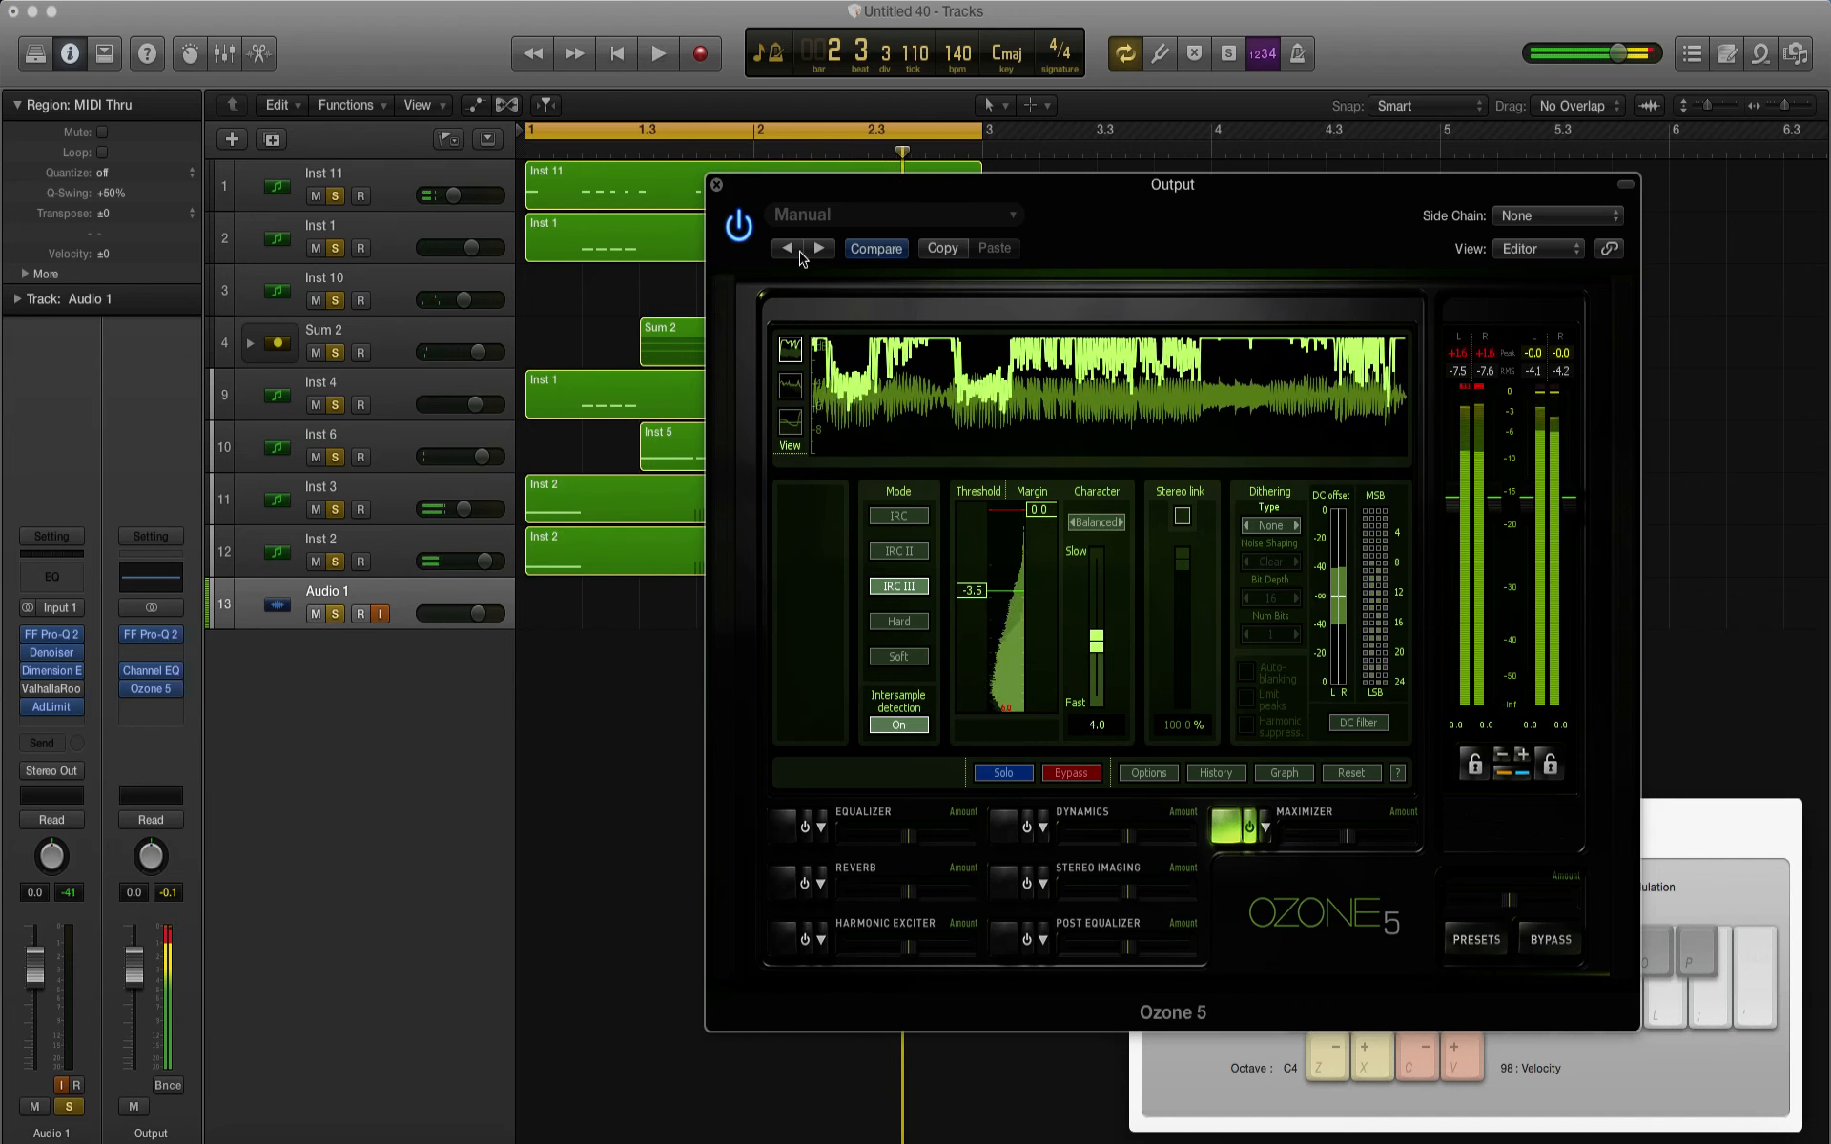
Step: Set the Ozone 5 Maximizer's character to 1.0, enable stereo link, set the threshold to -2.4 and play the mix
left_click_drag(777, 184, 789, 291)
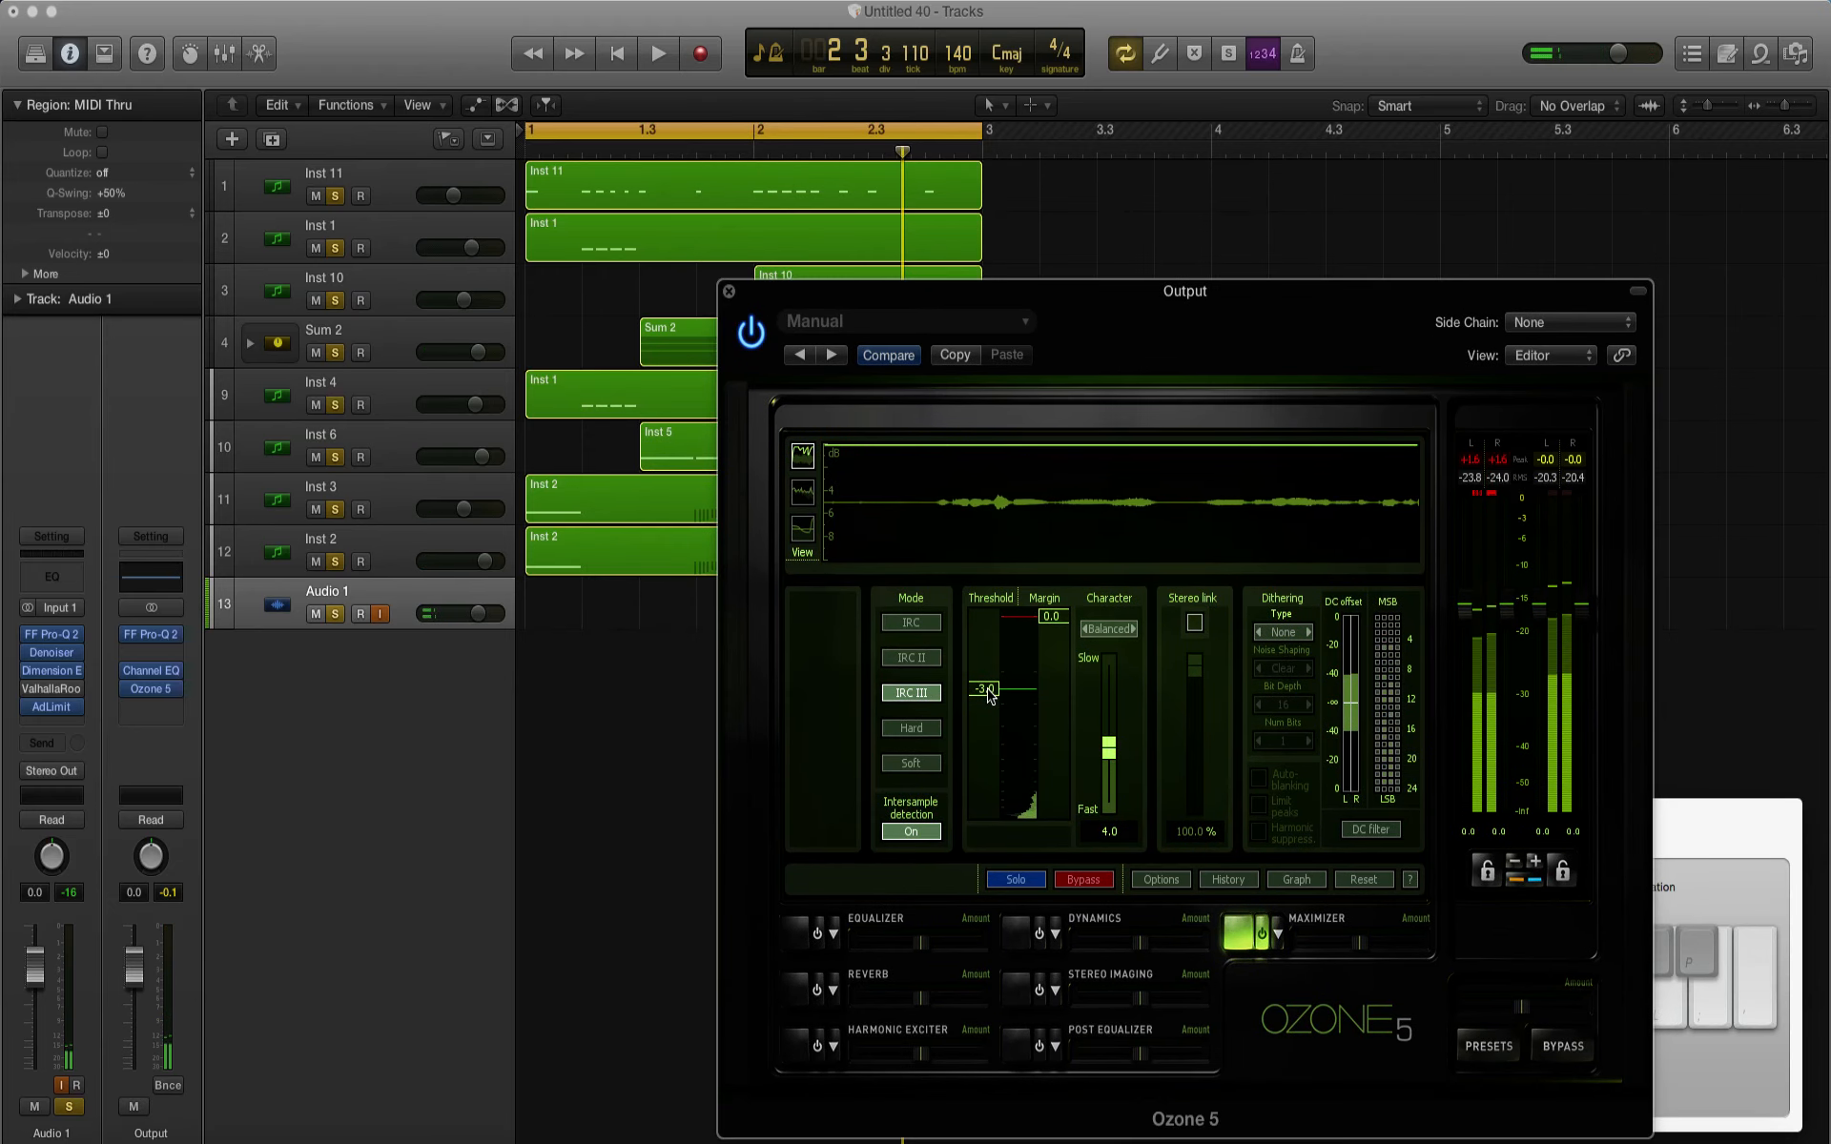
left_click(1110, 799)
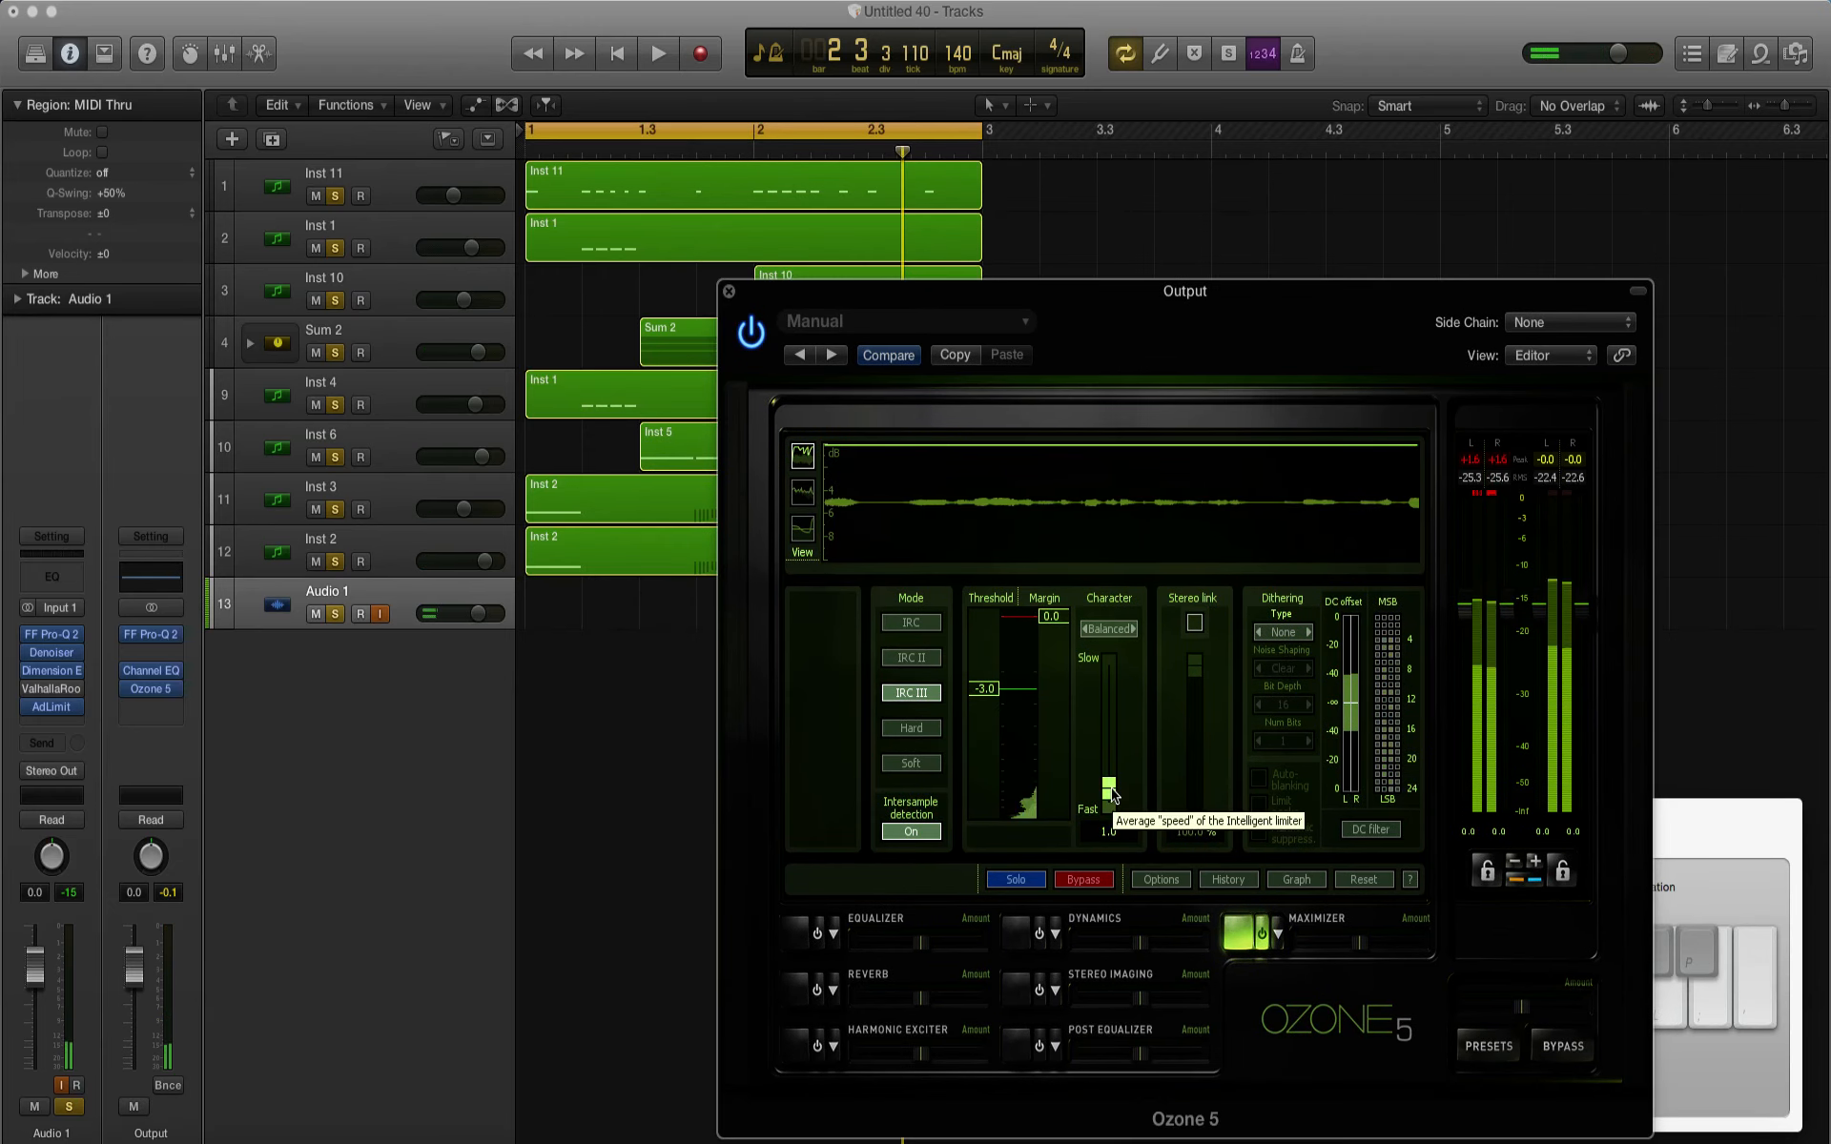
key("space")
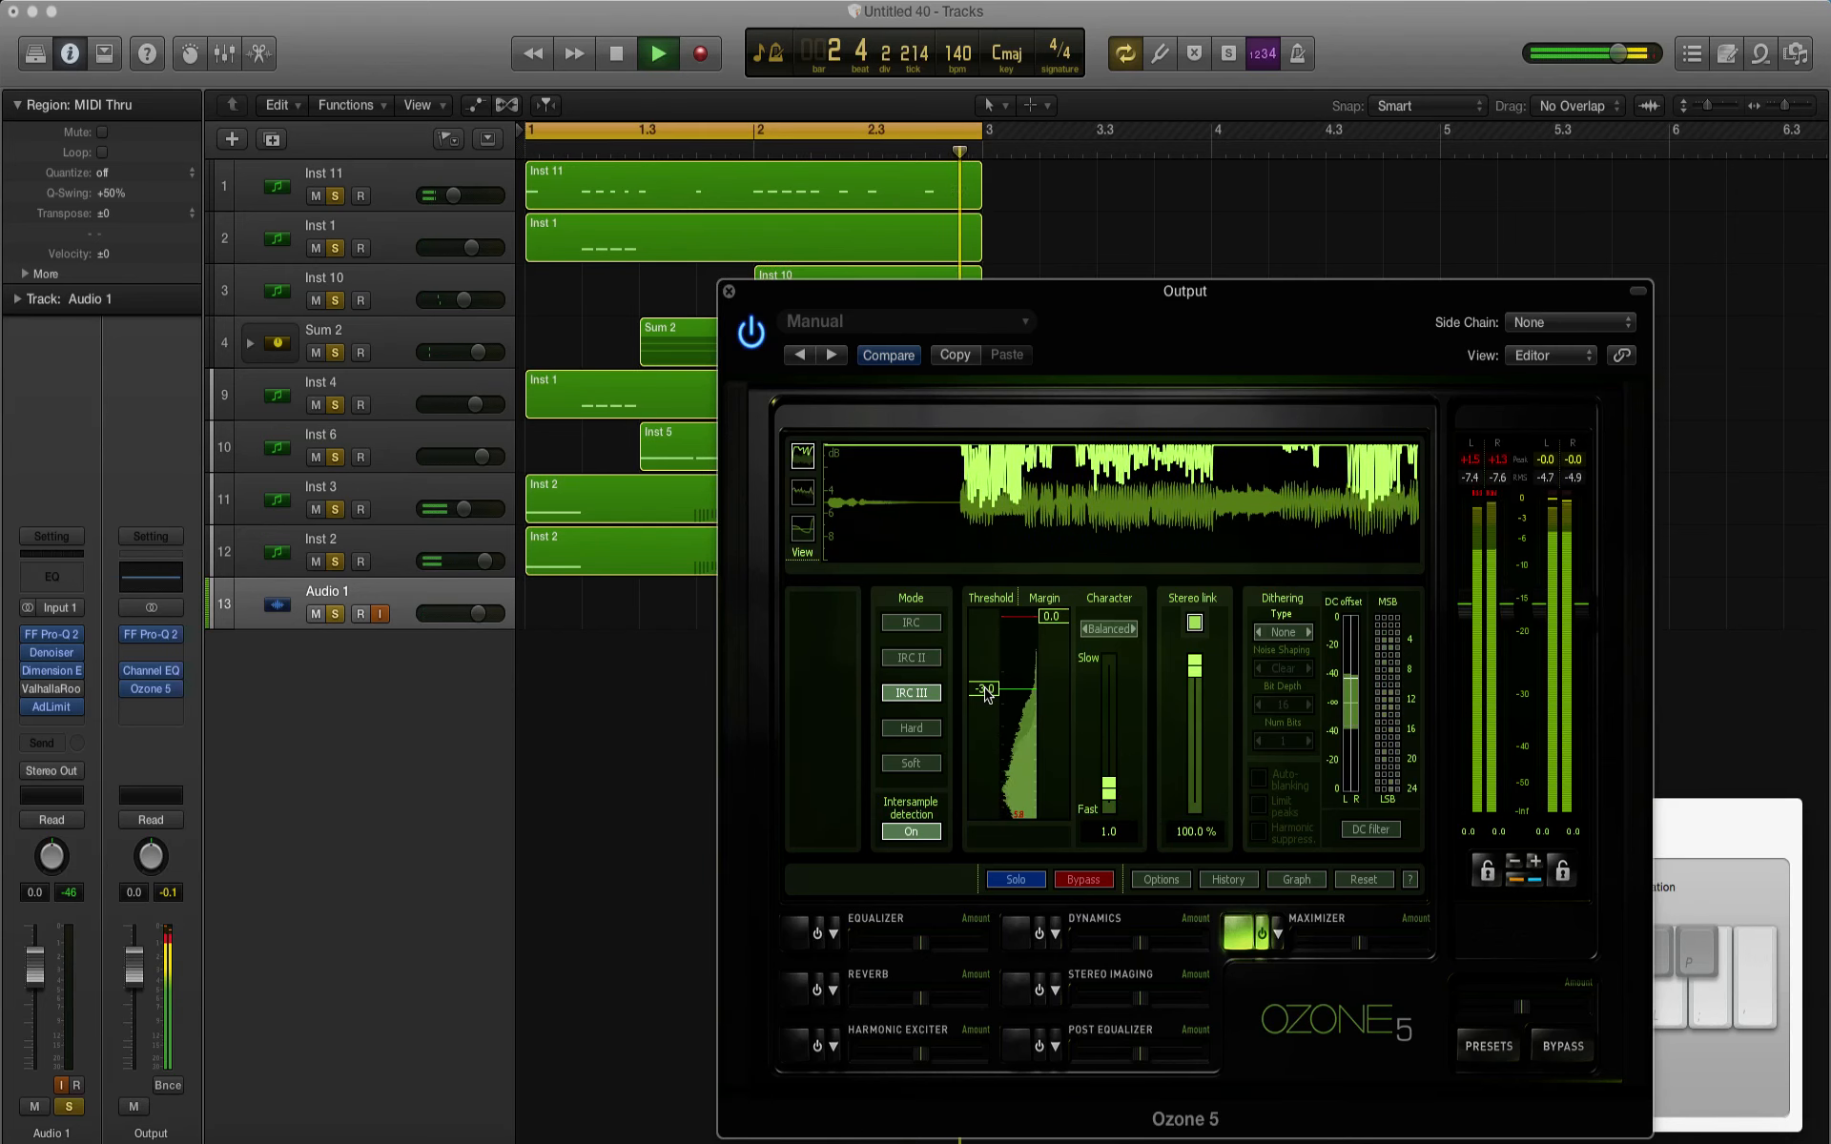
left_click_drag(982, 688, 986, 681)
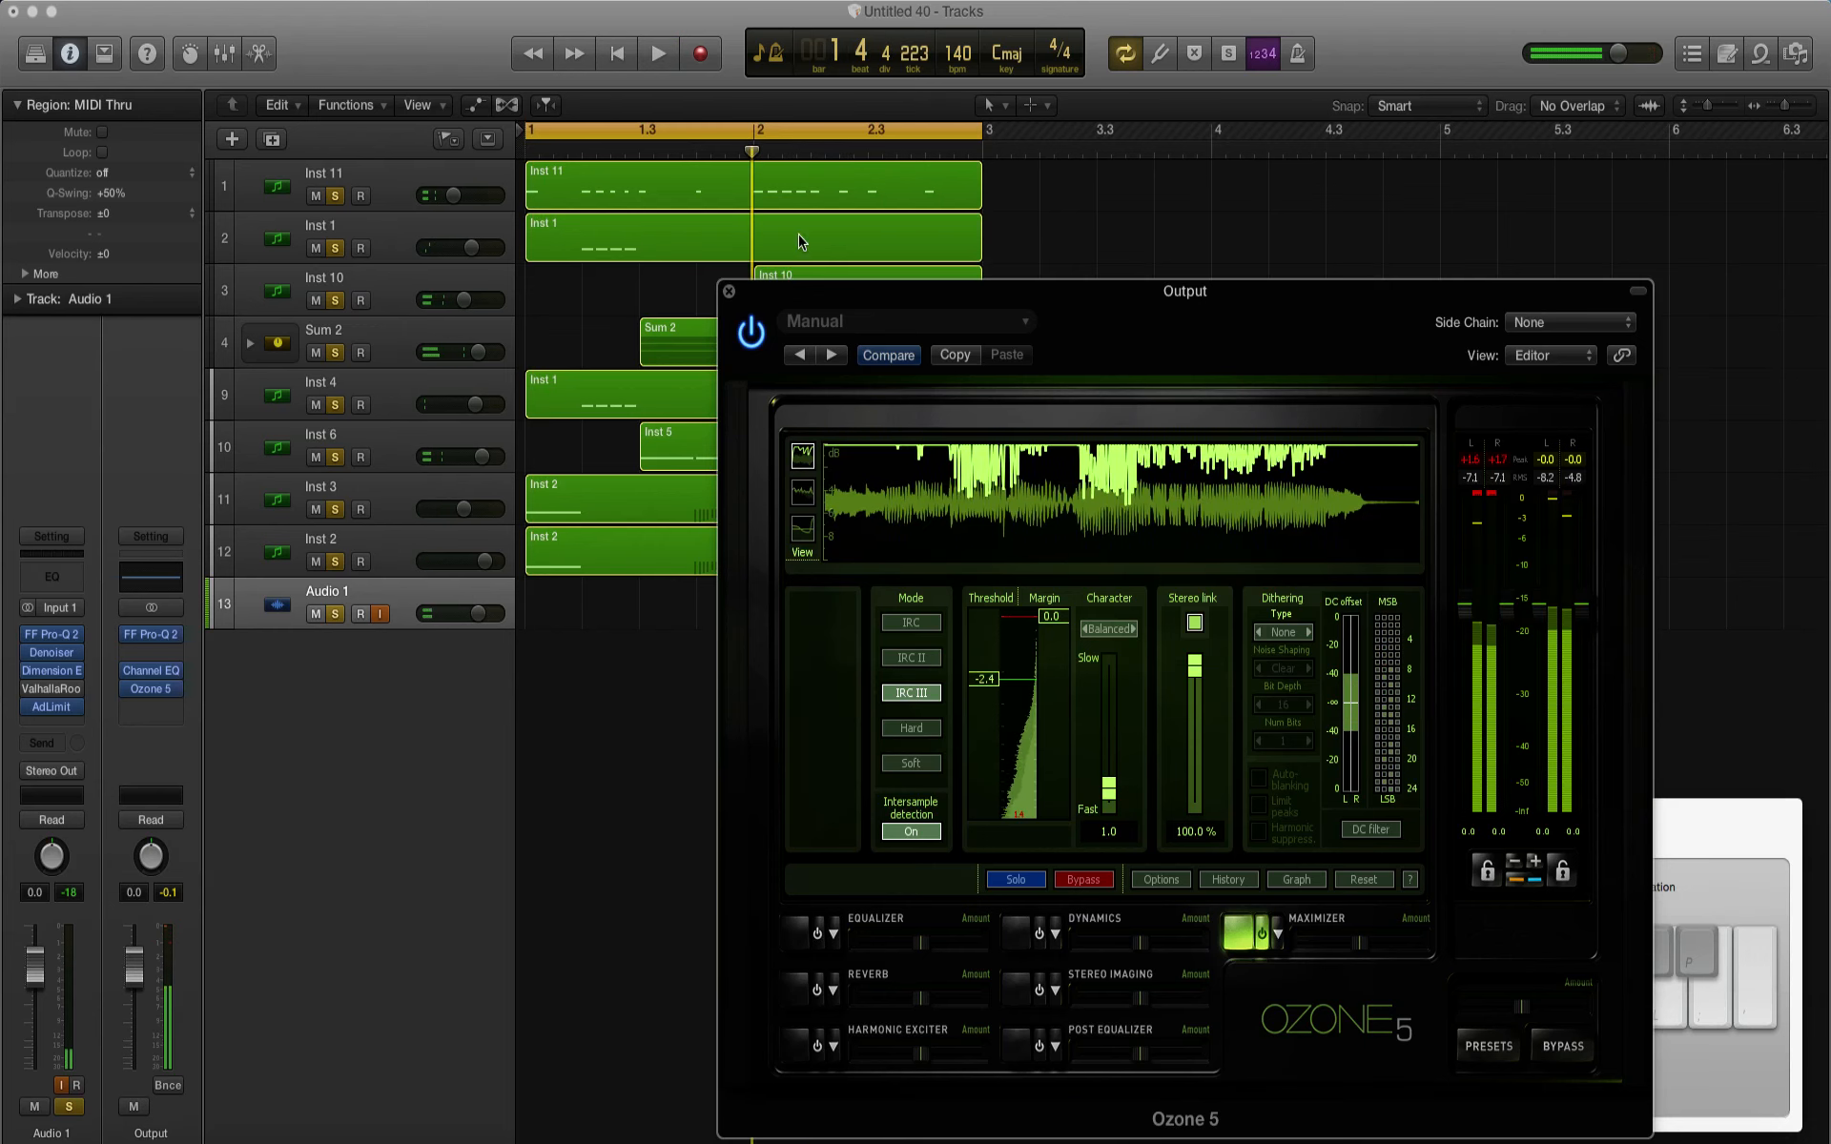
key("space")
left_click(729, 292)
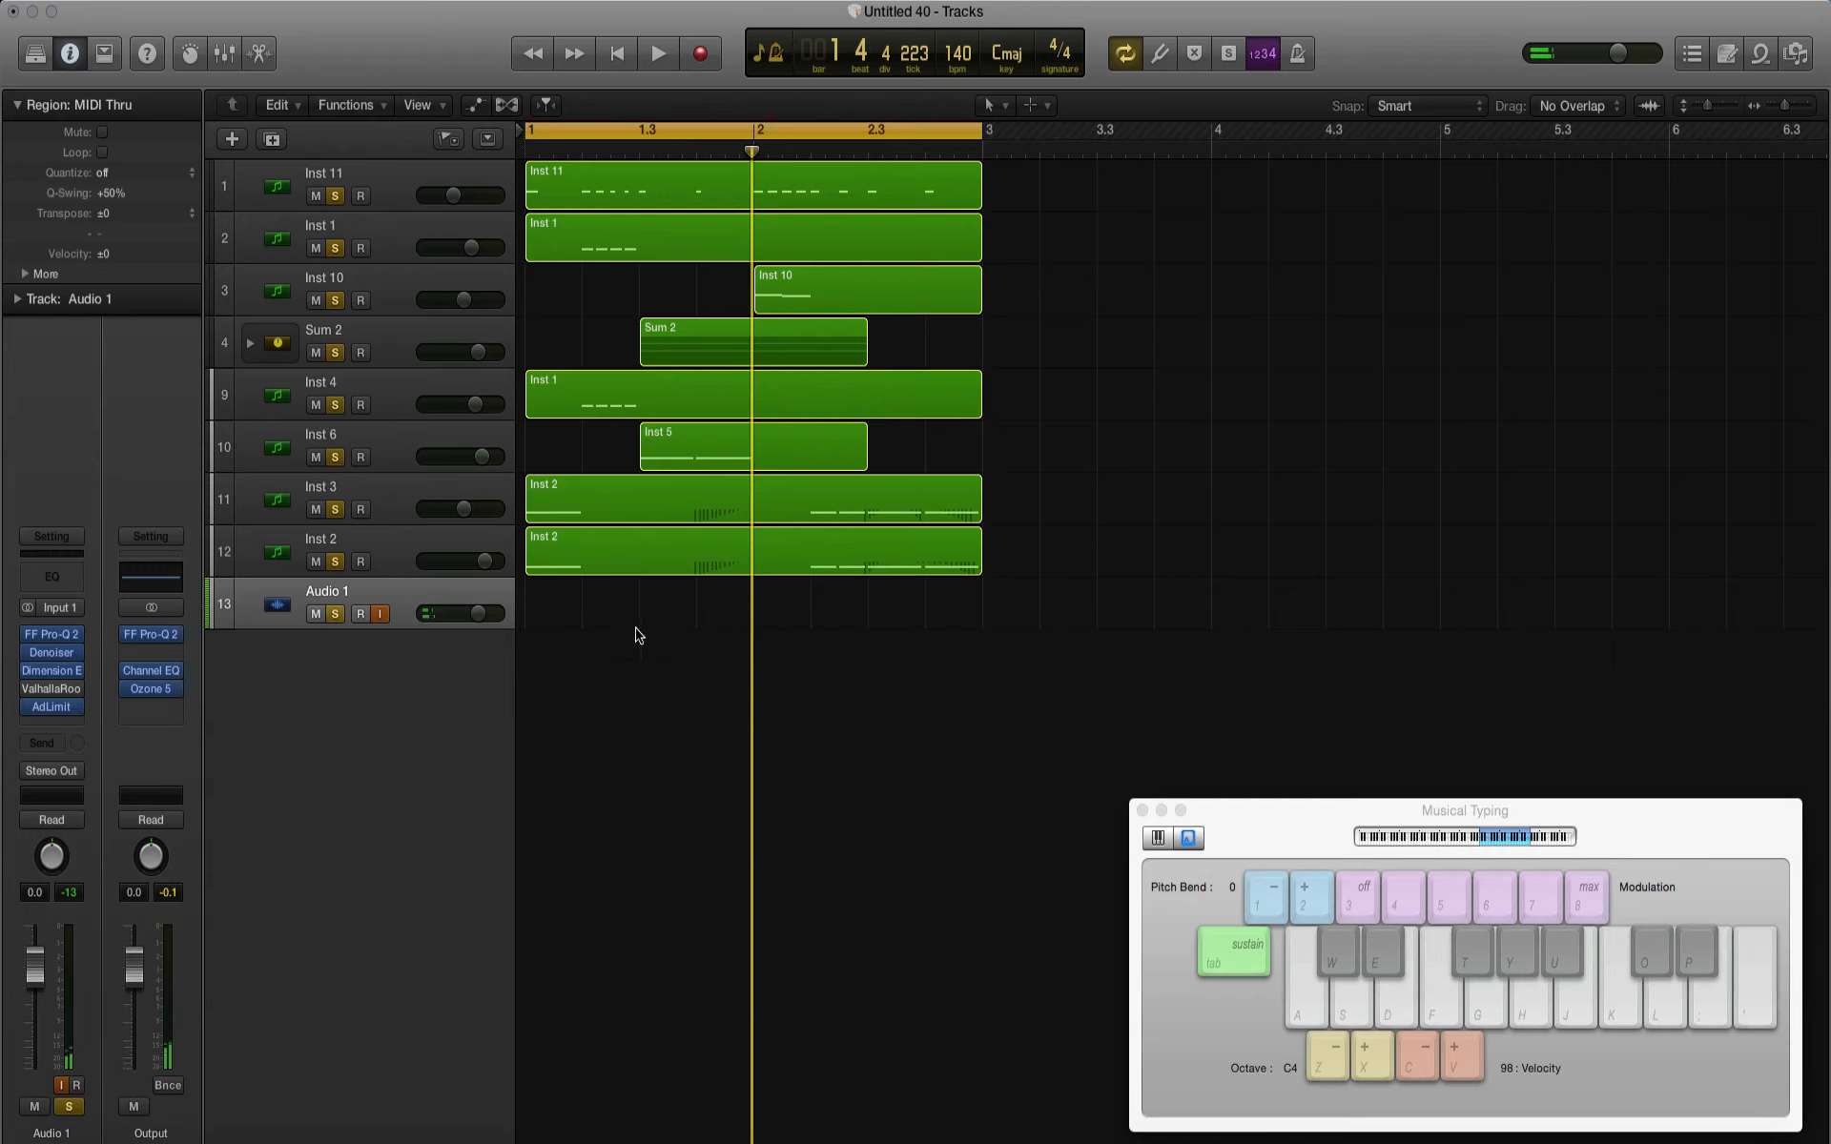
key("space")
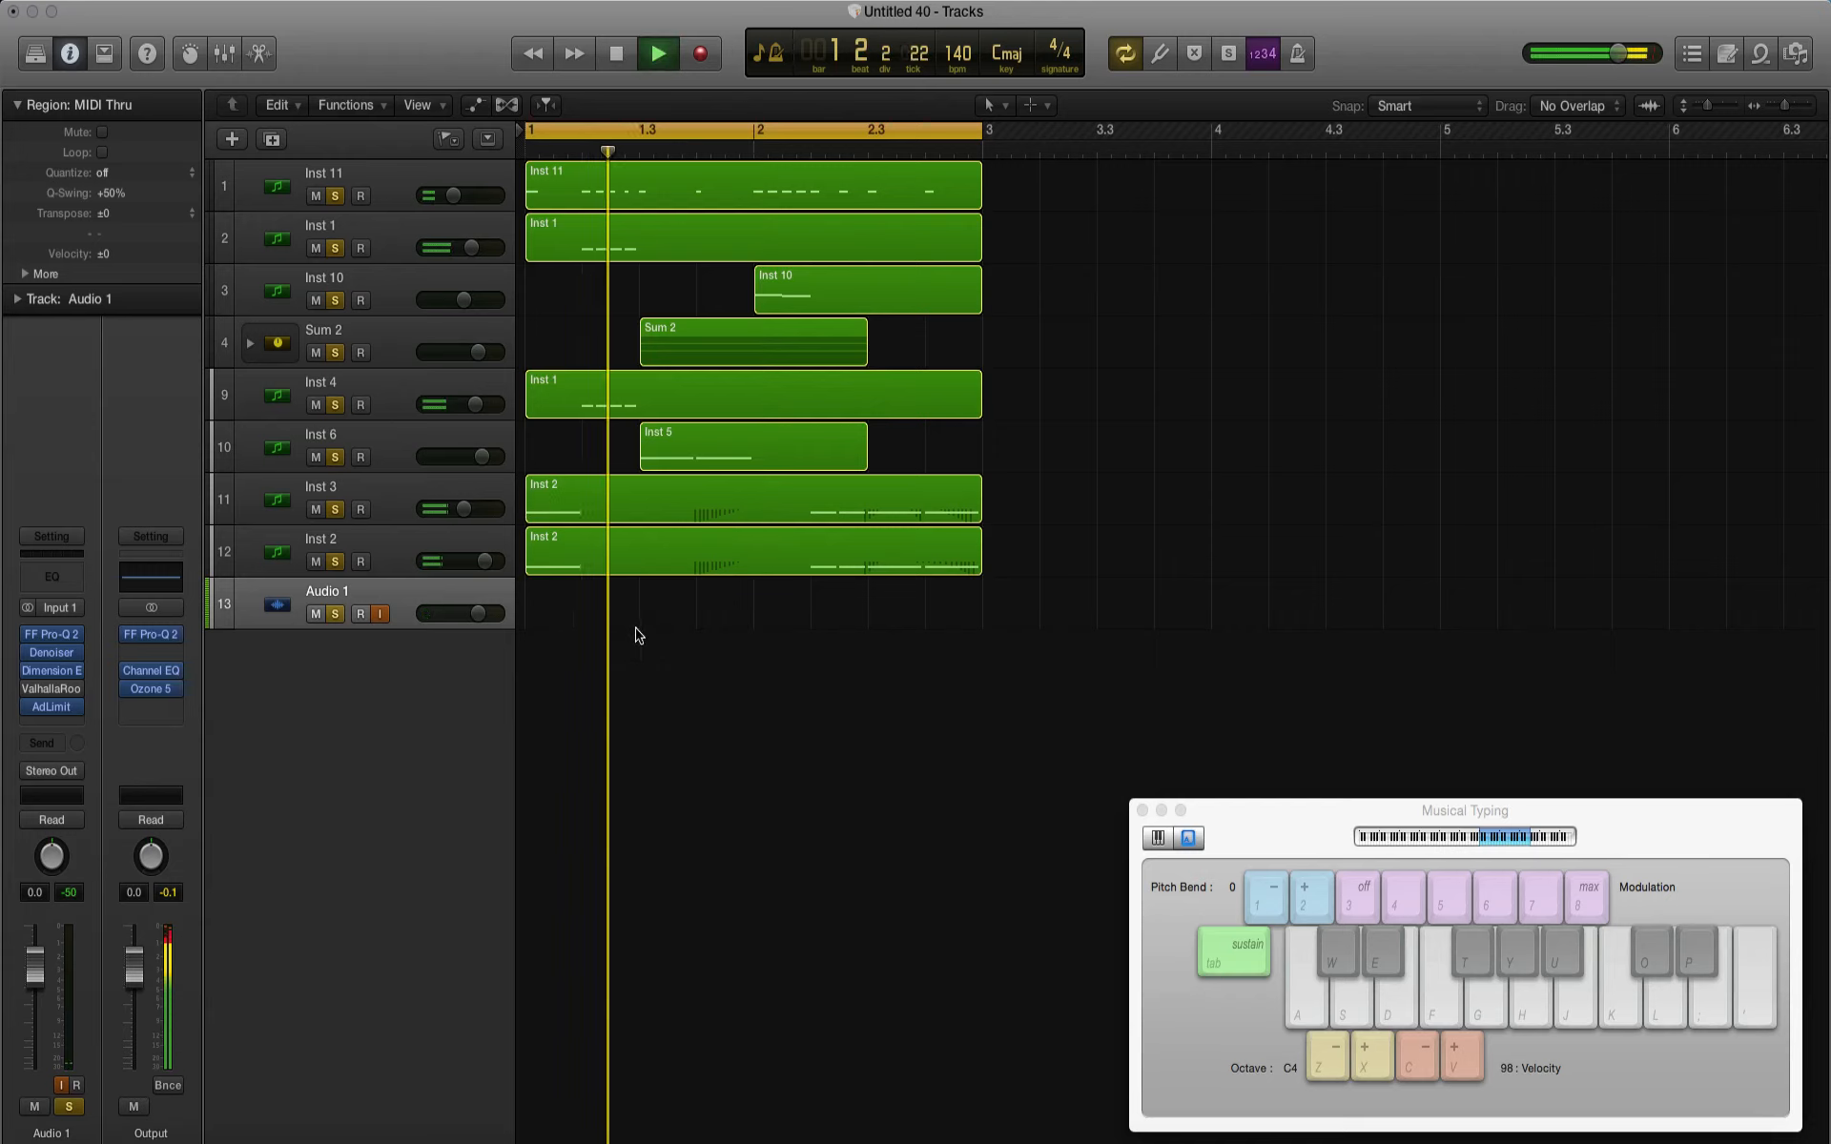
key("space")
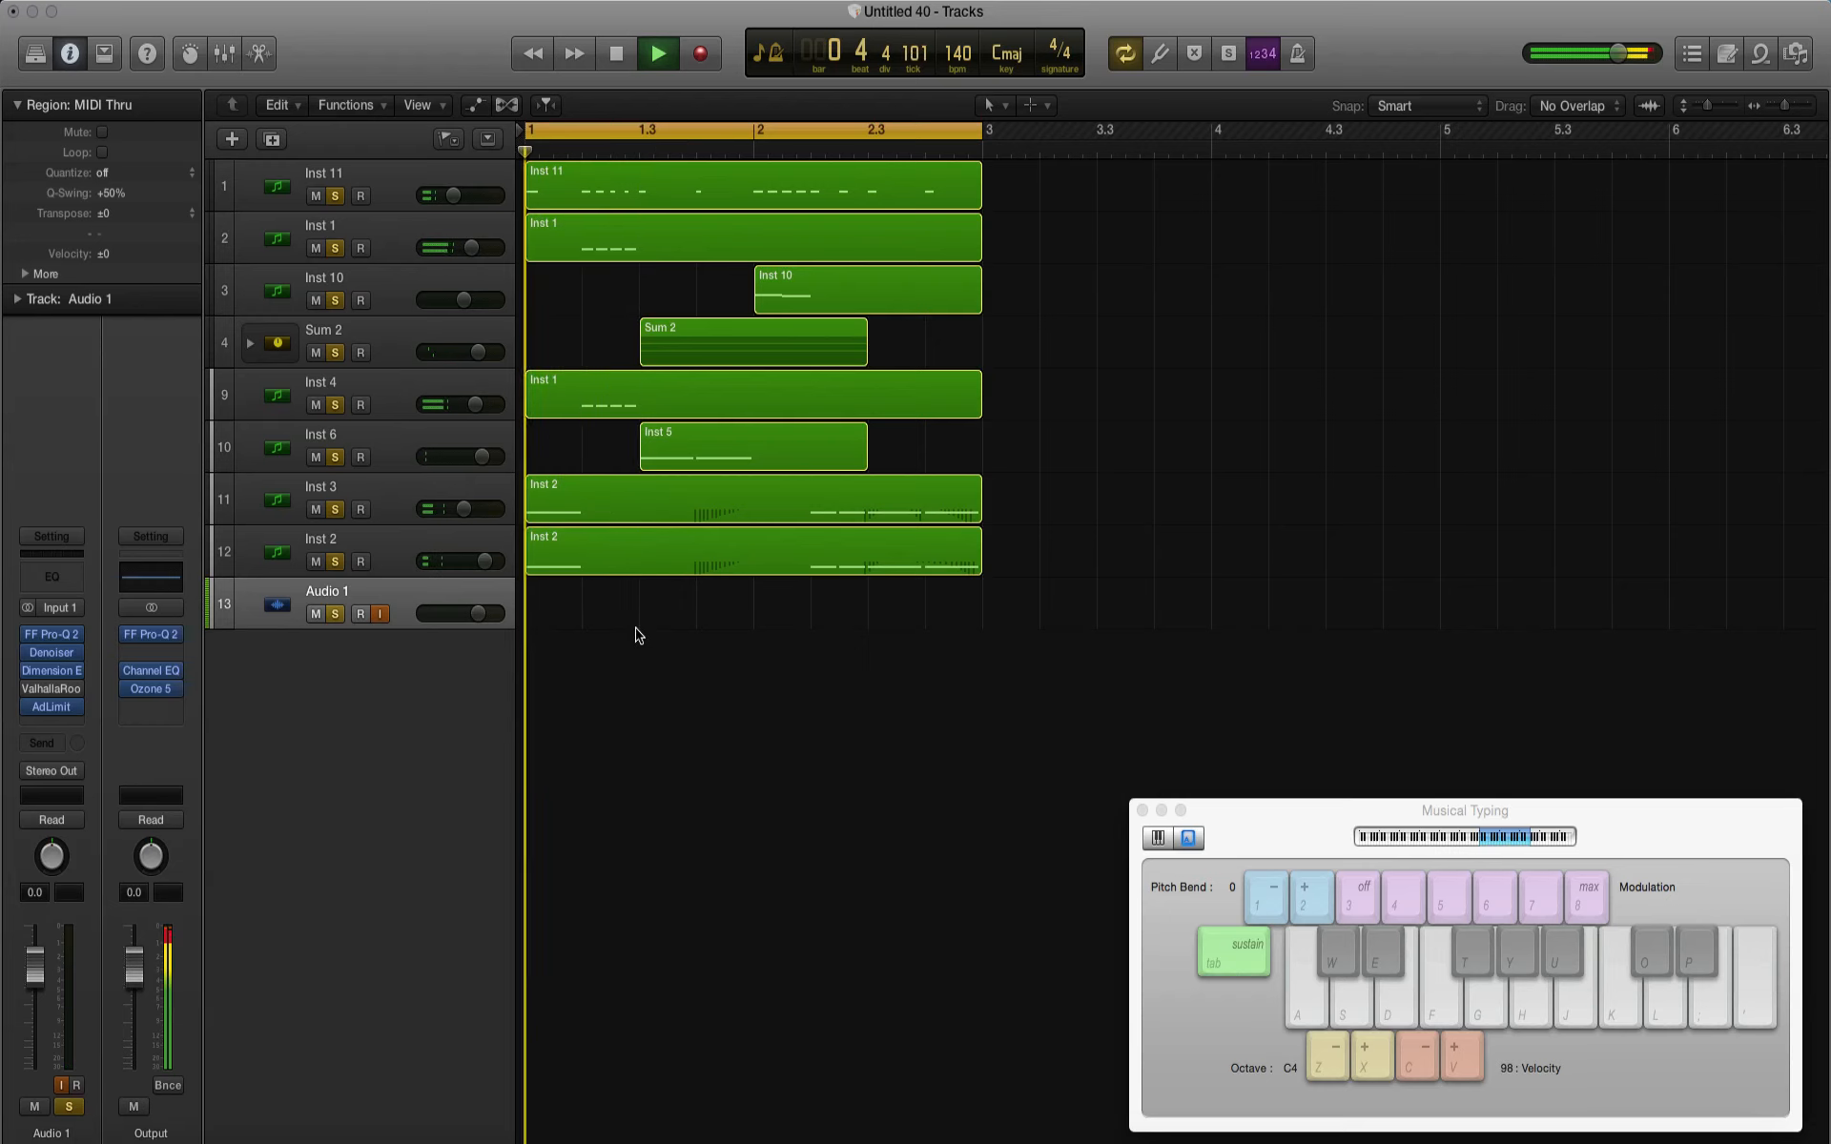
Step: Set the Convolve width to 1.7 in iZotope Trash 2 on Inst 3 and audition the change
left_click(381, 518)
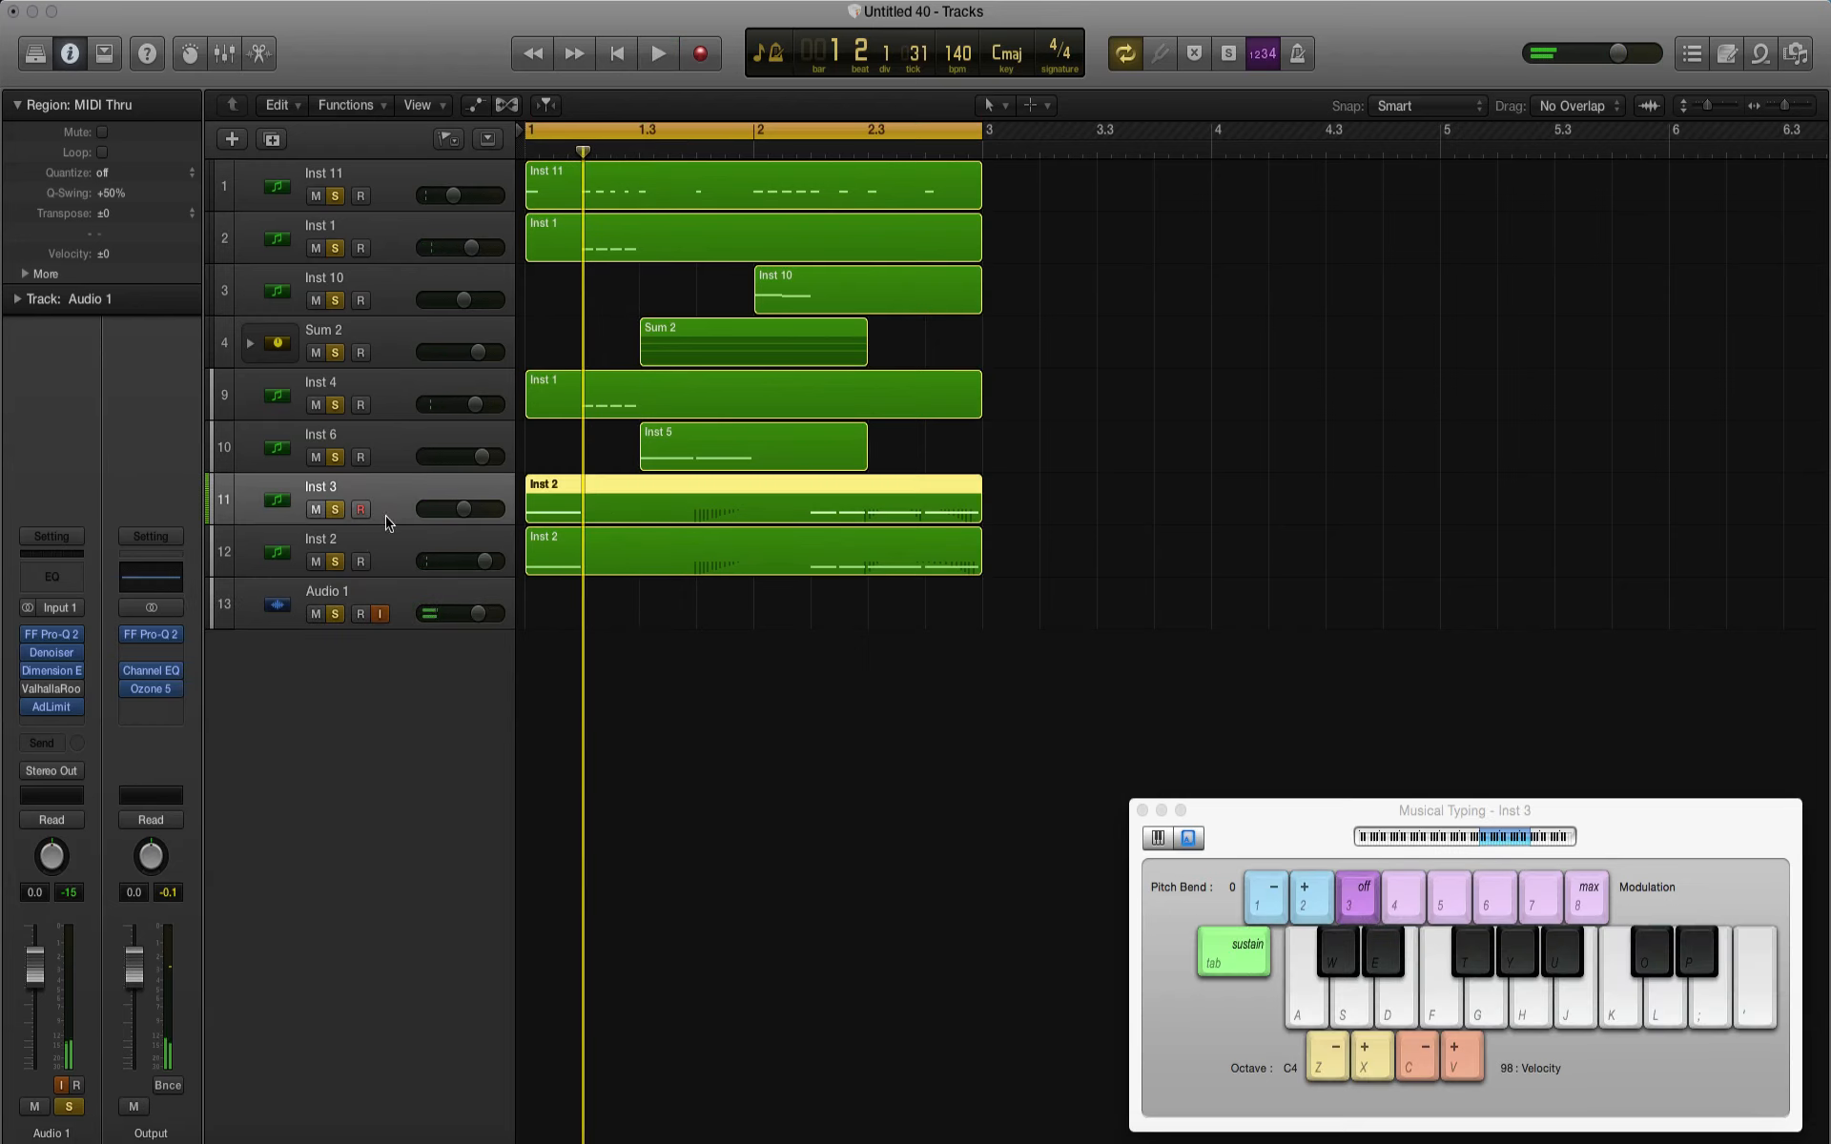
left_click(54, 663)
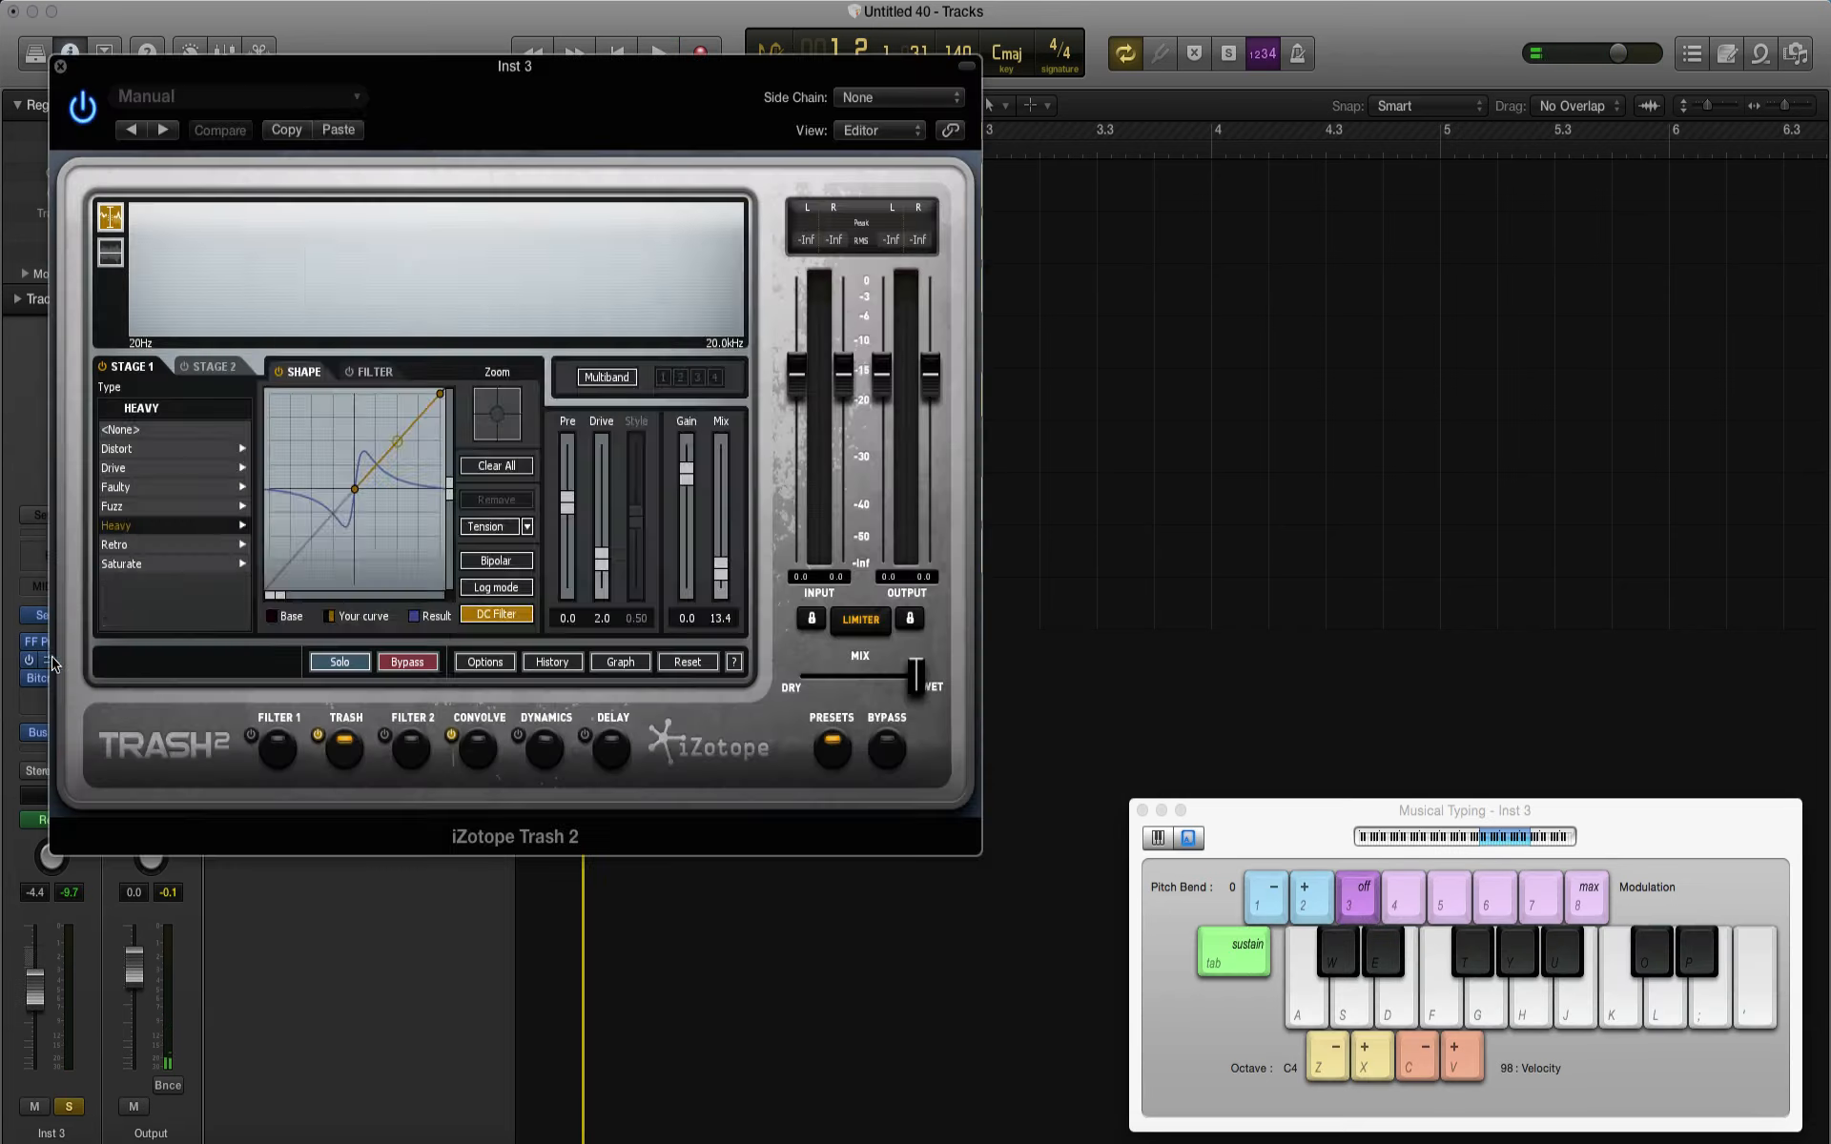
left_click(477, 745)
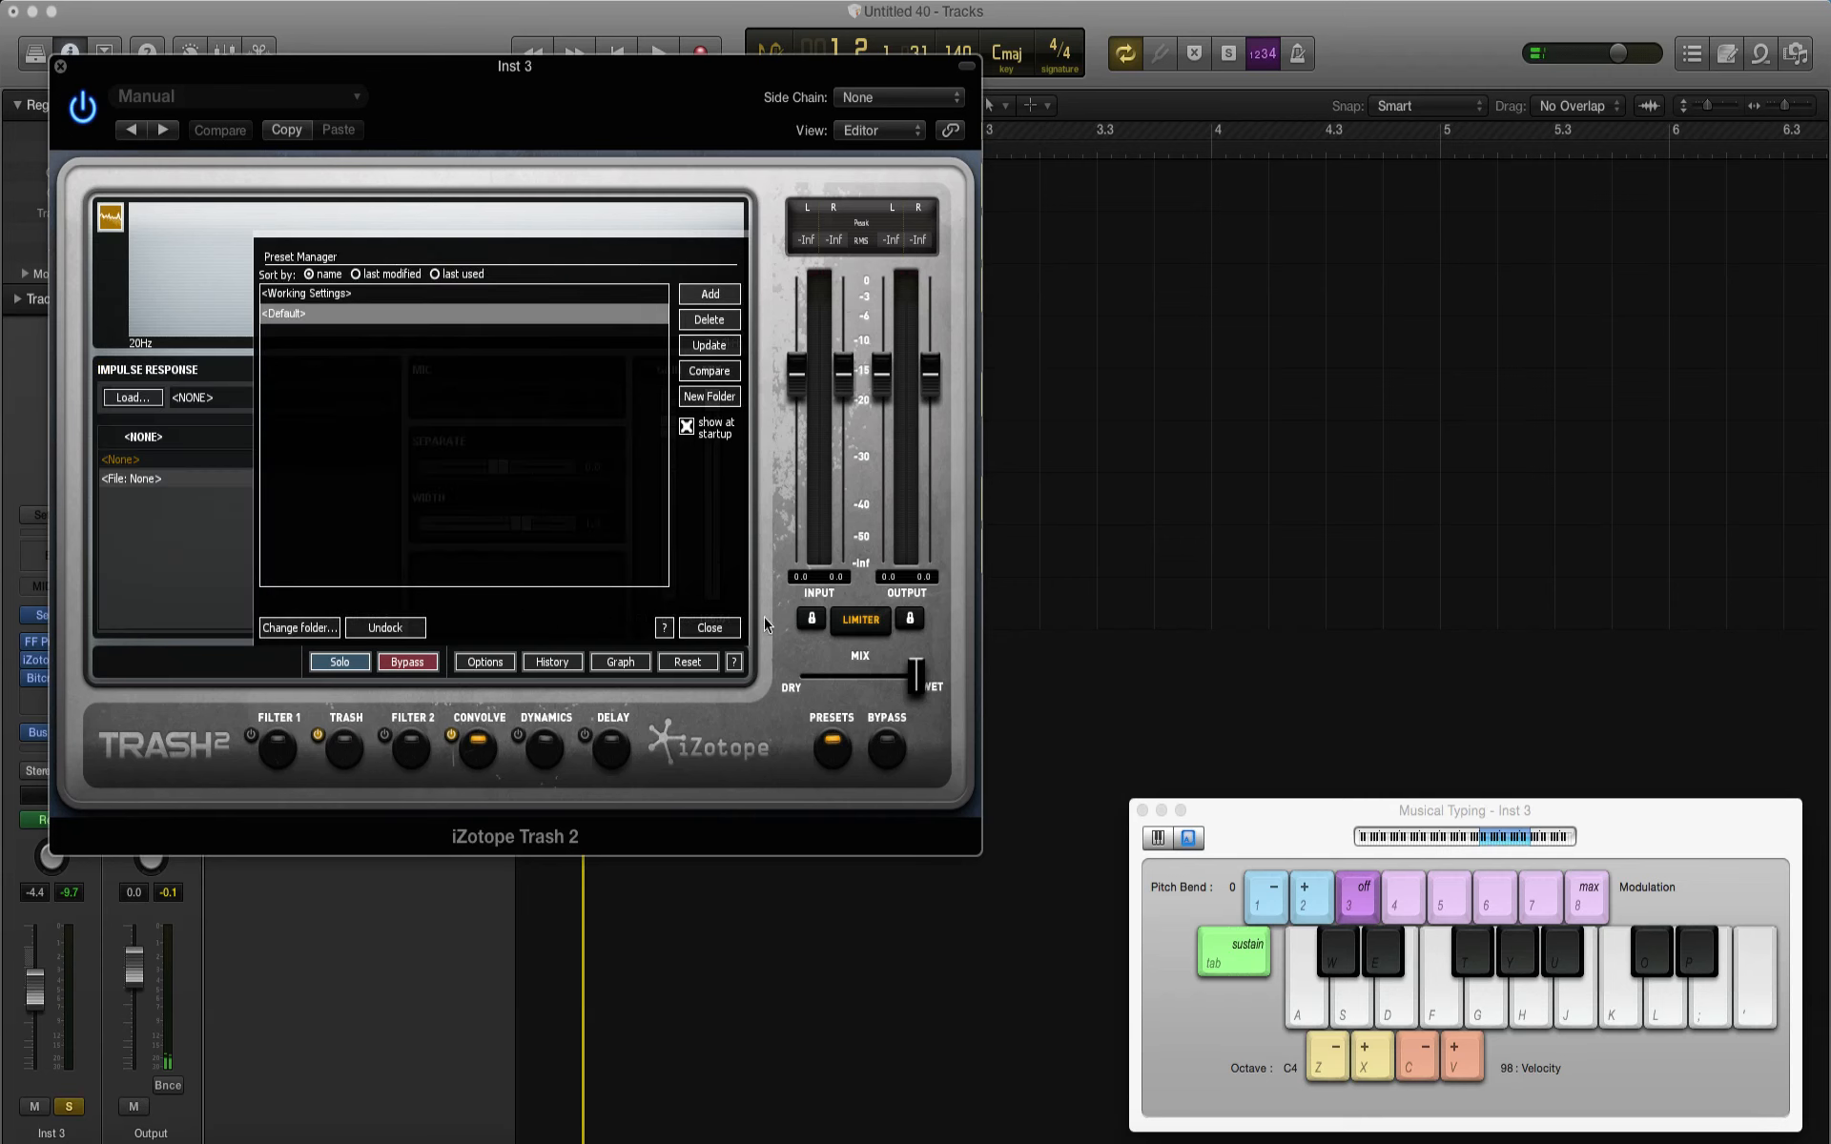
left_click(709, 627)
key("space")
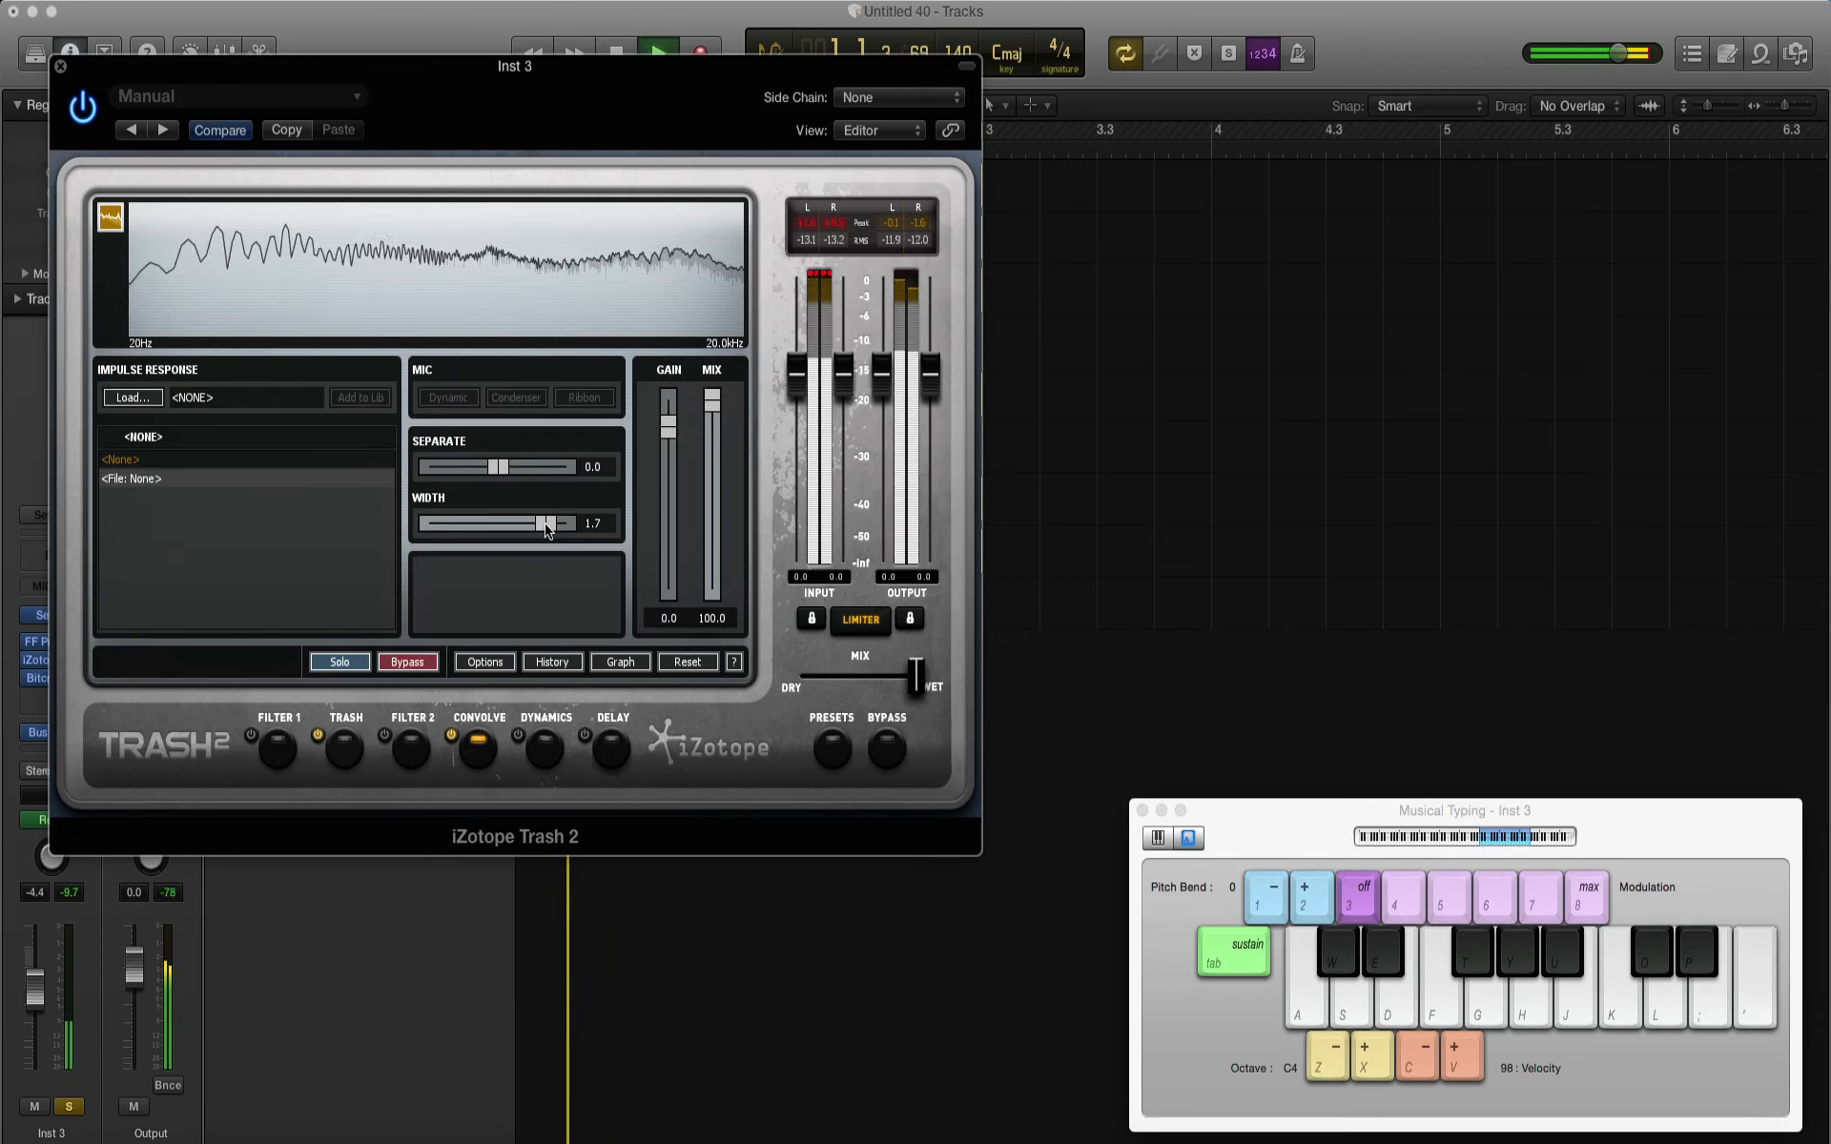
left_click(60, 68)
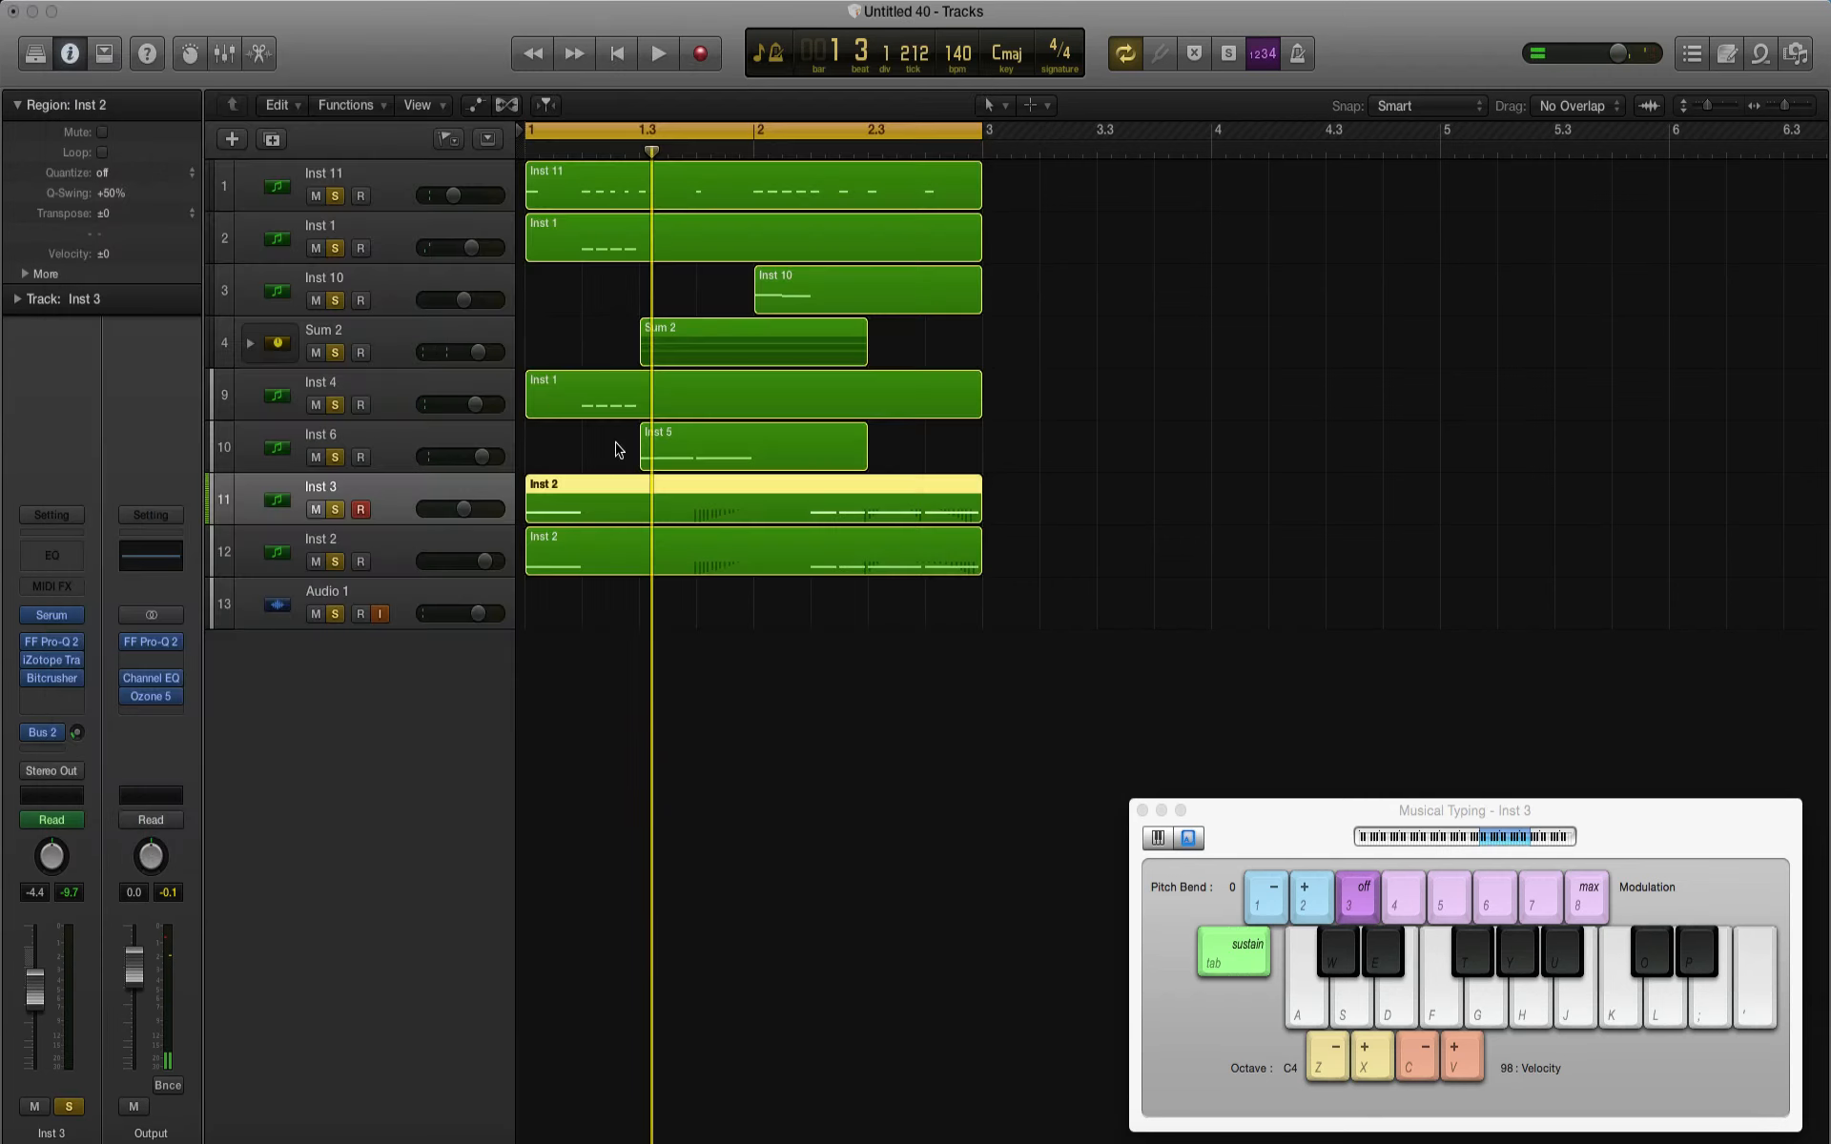
Step: Set the Convolve width to 0.4 in iZotope Trash 2 on Inst 1 and audition the change
left_click(389, 407)
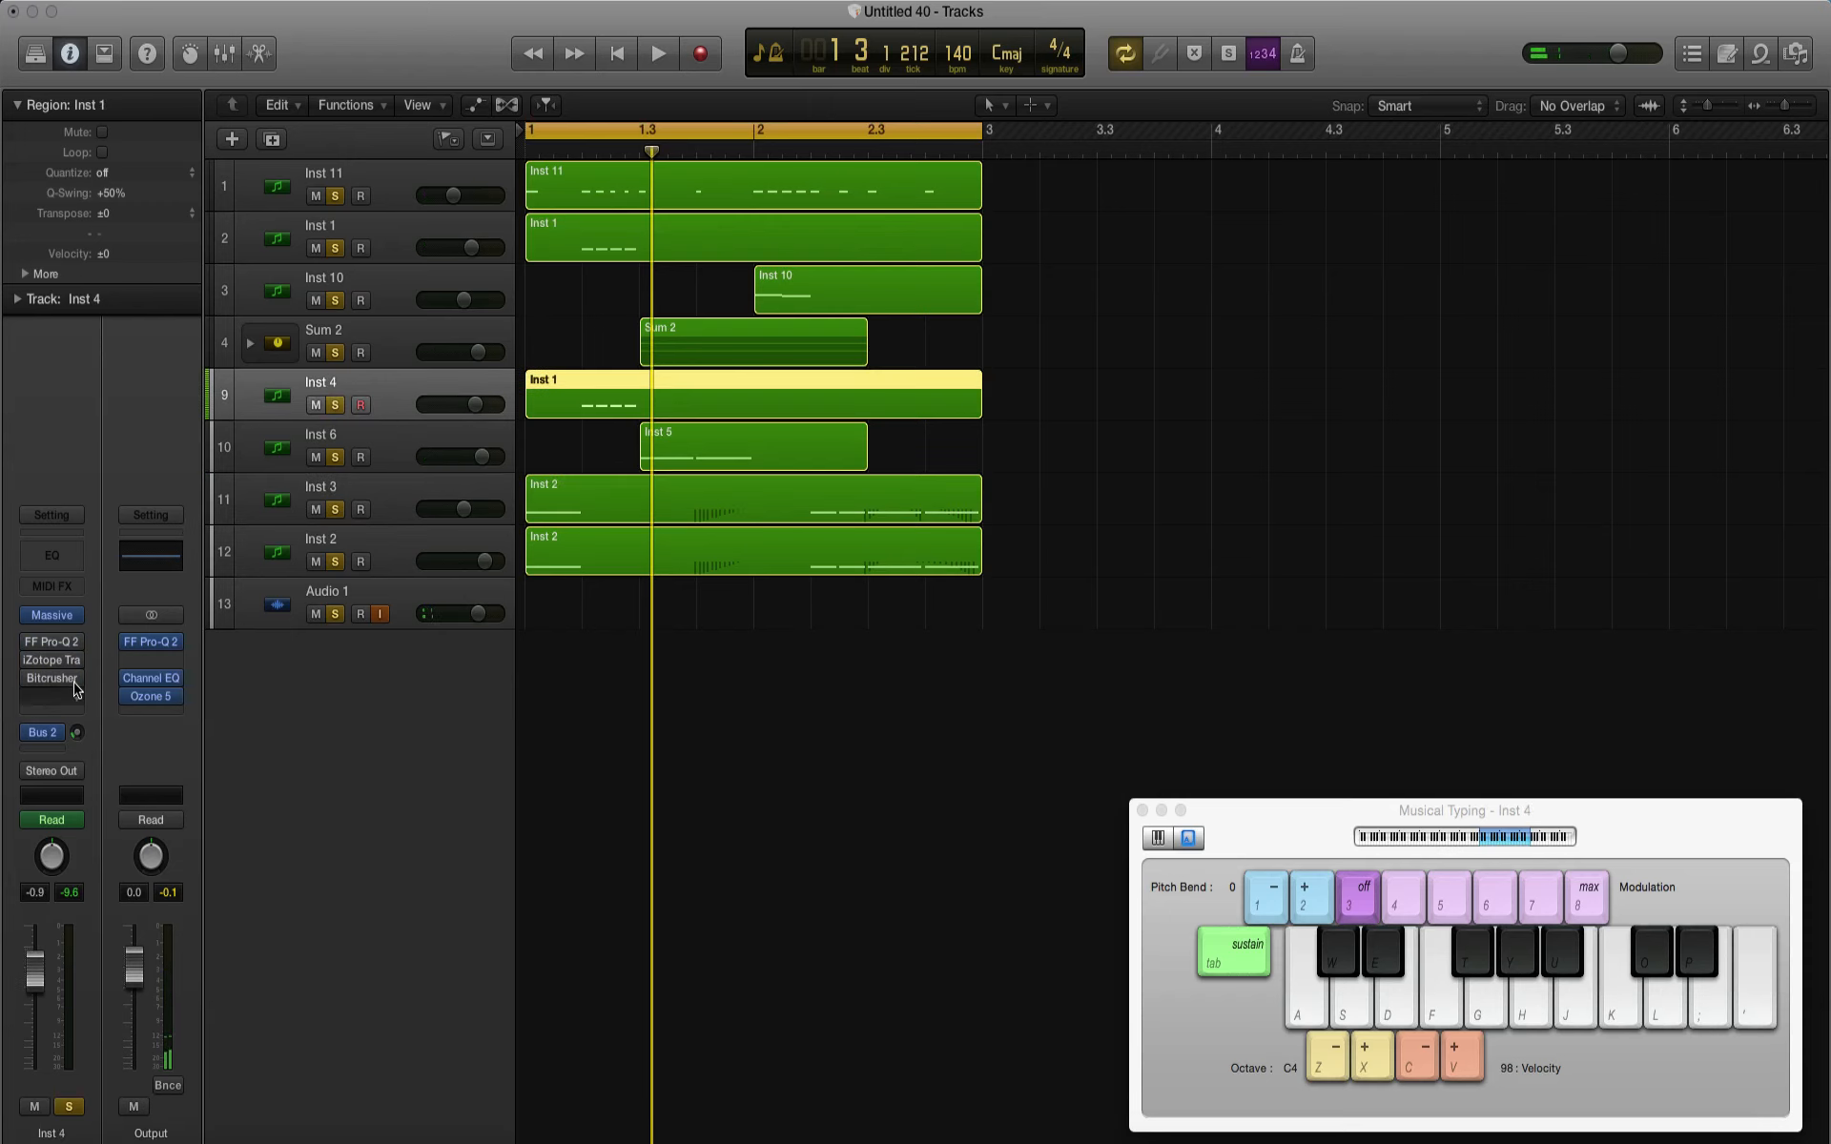
left_click(410, 240)
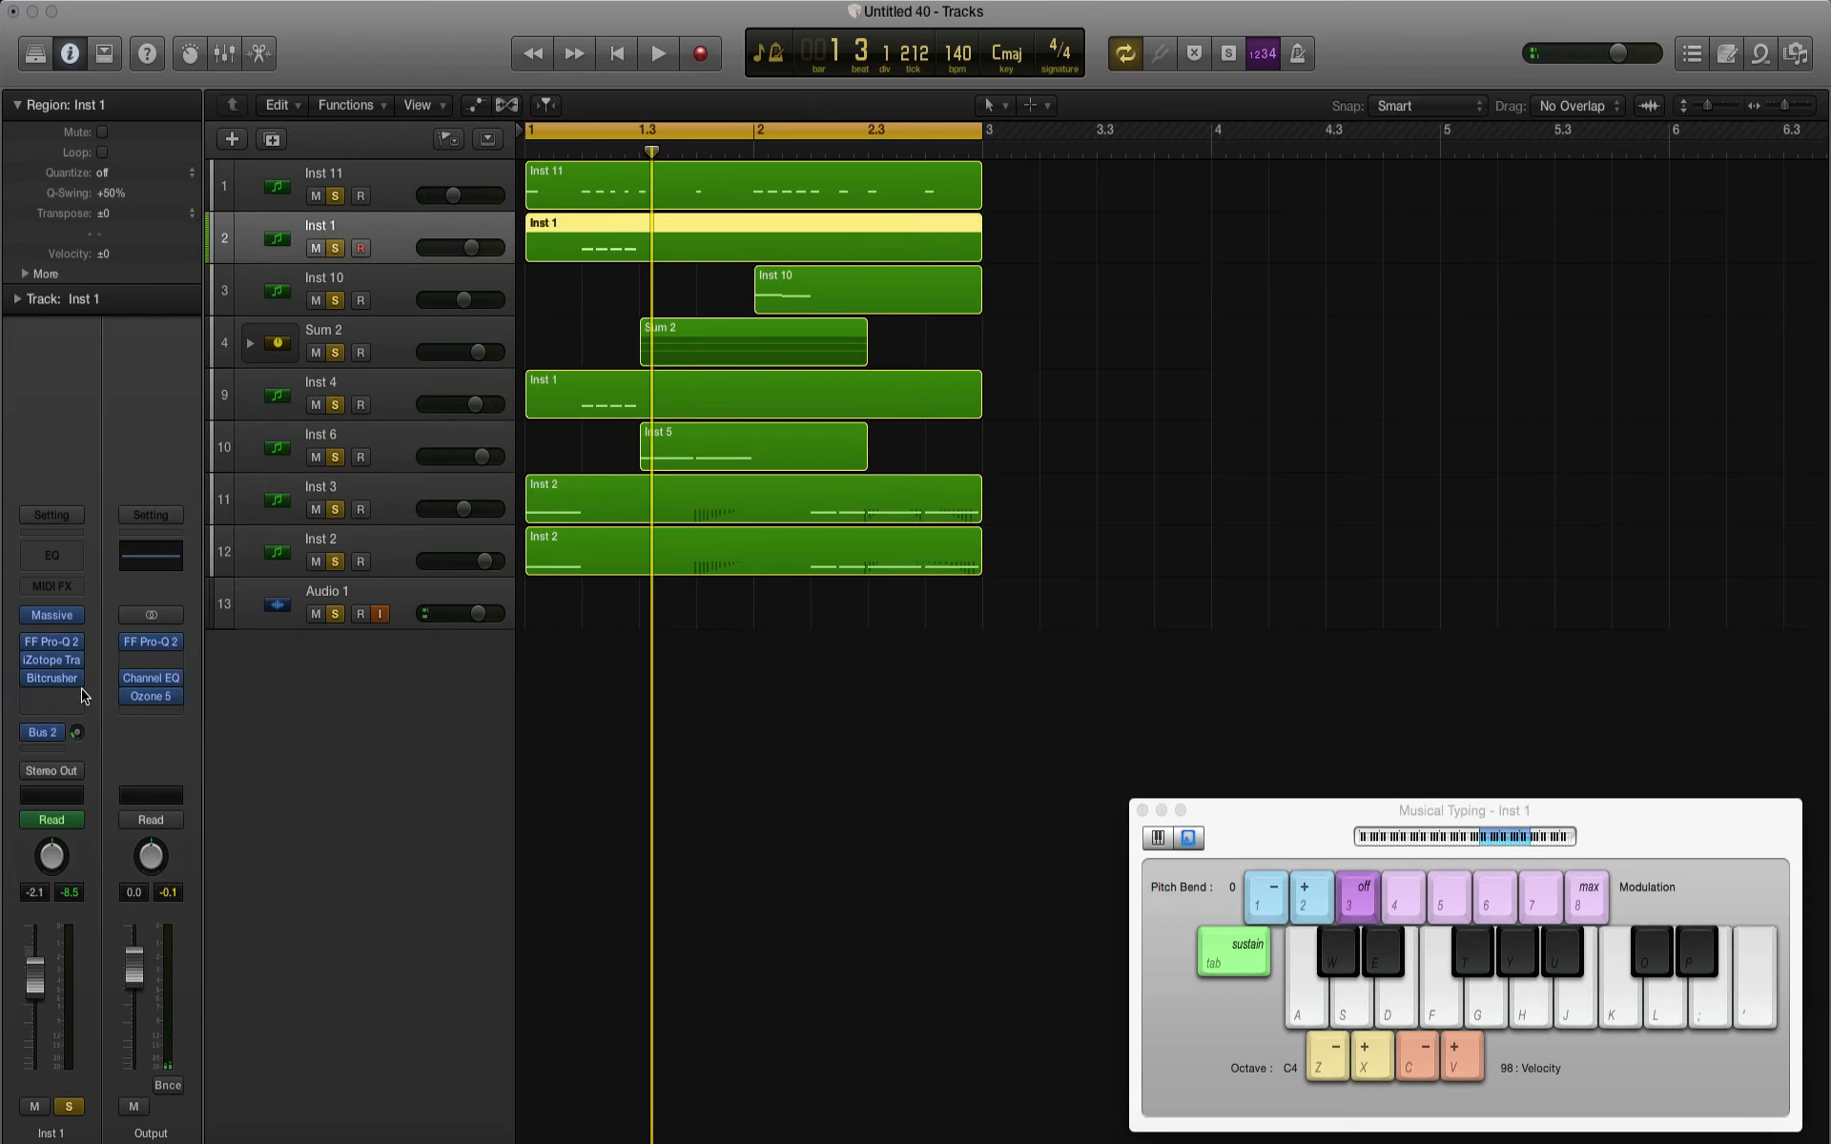
left_click(52, 664)
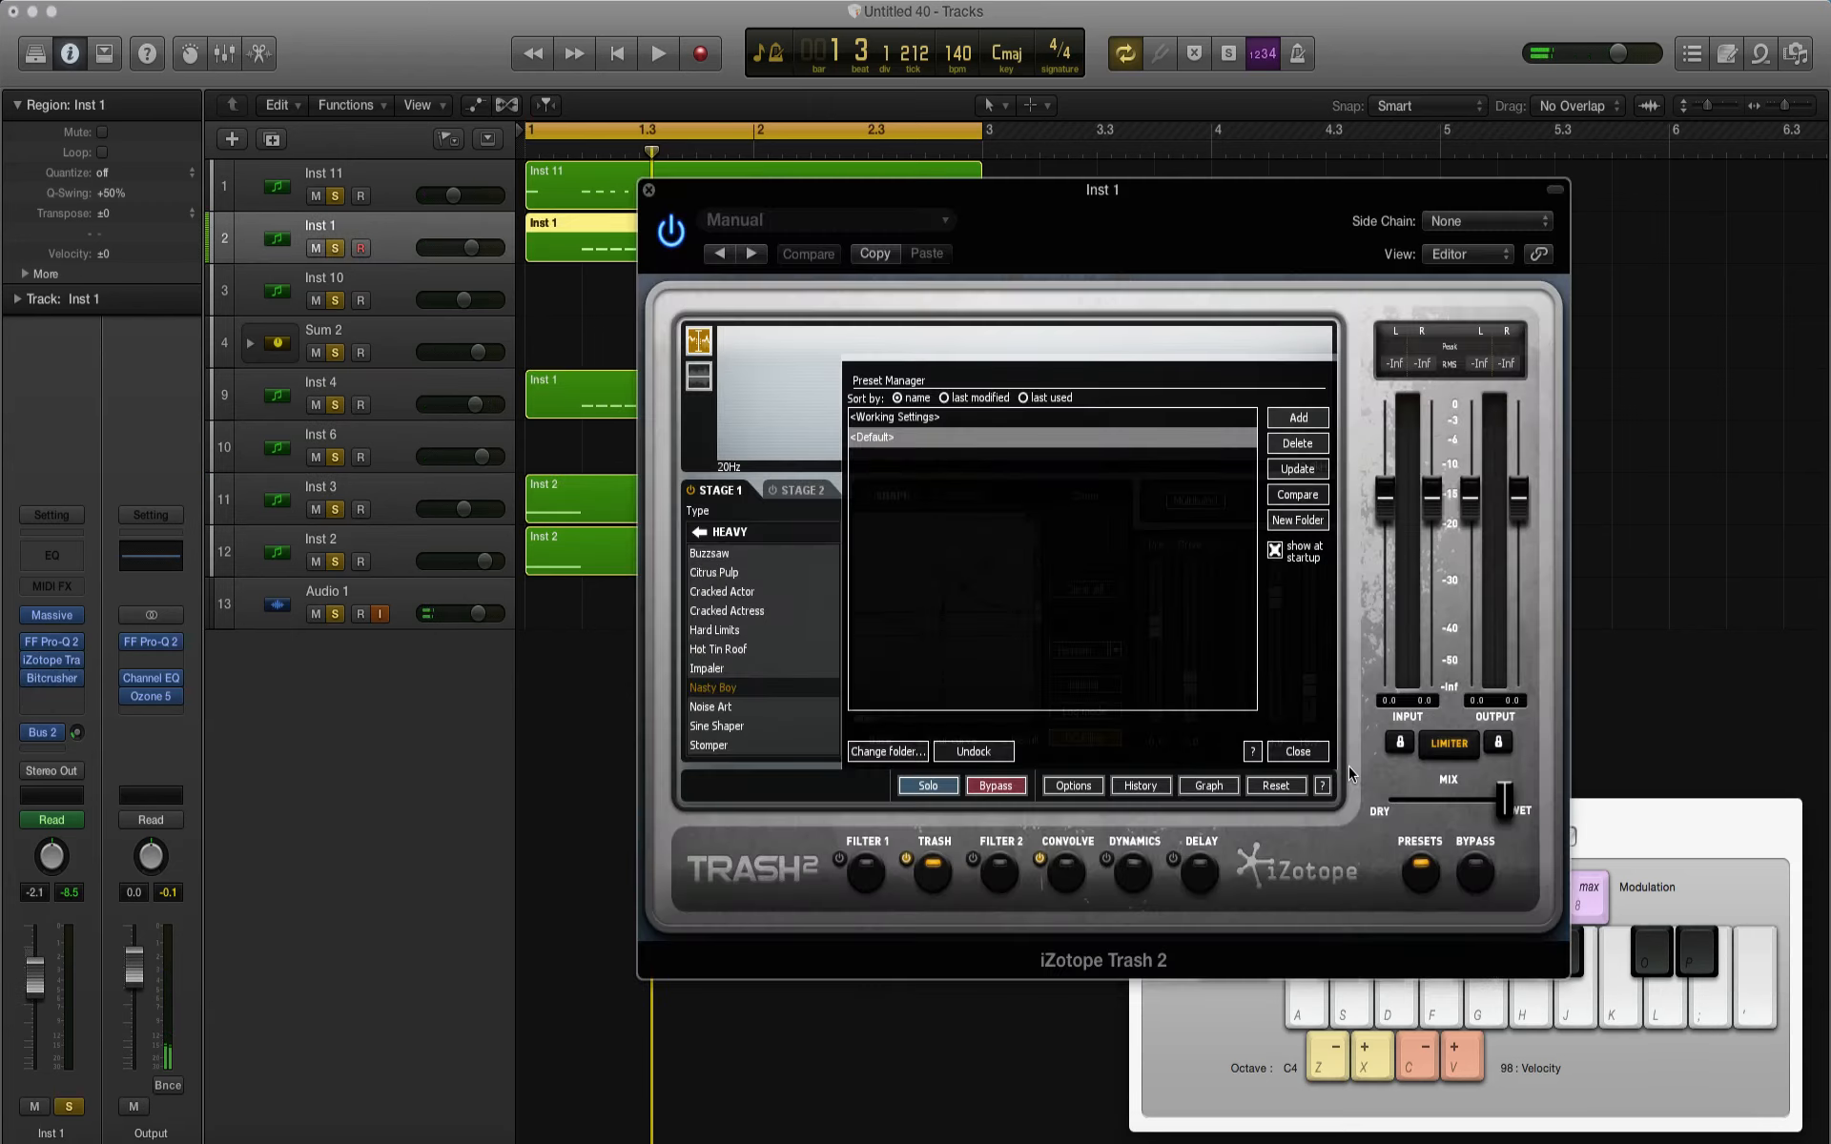
left_click(1297, 752)
left_click(1066, 870)
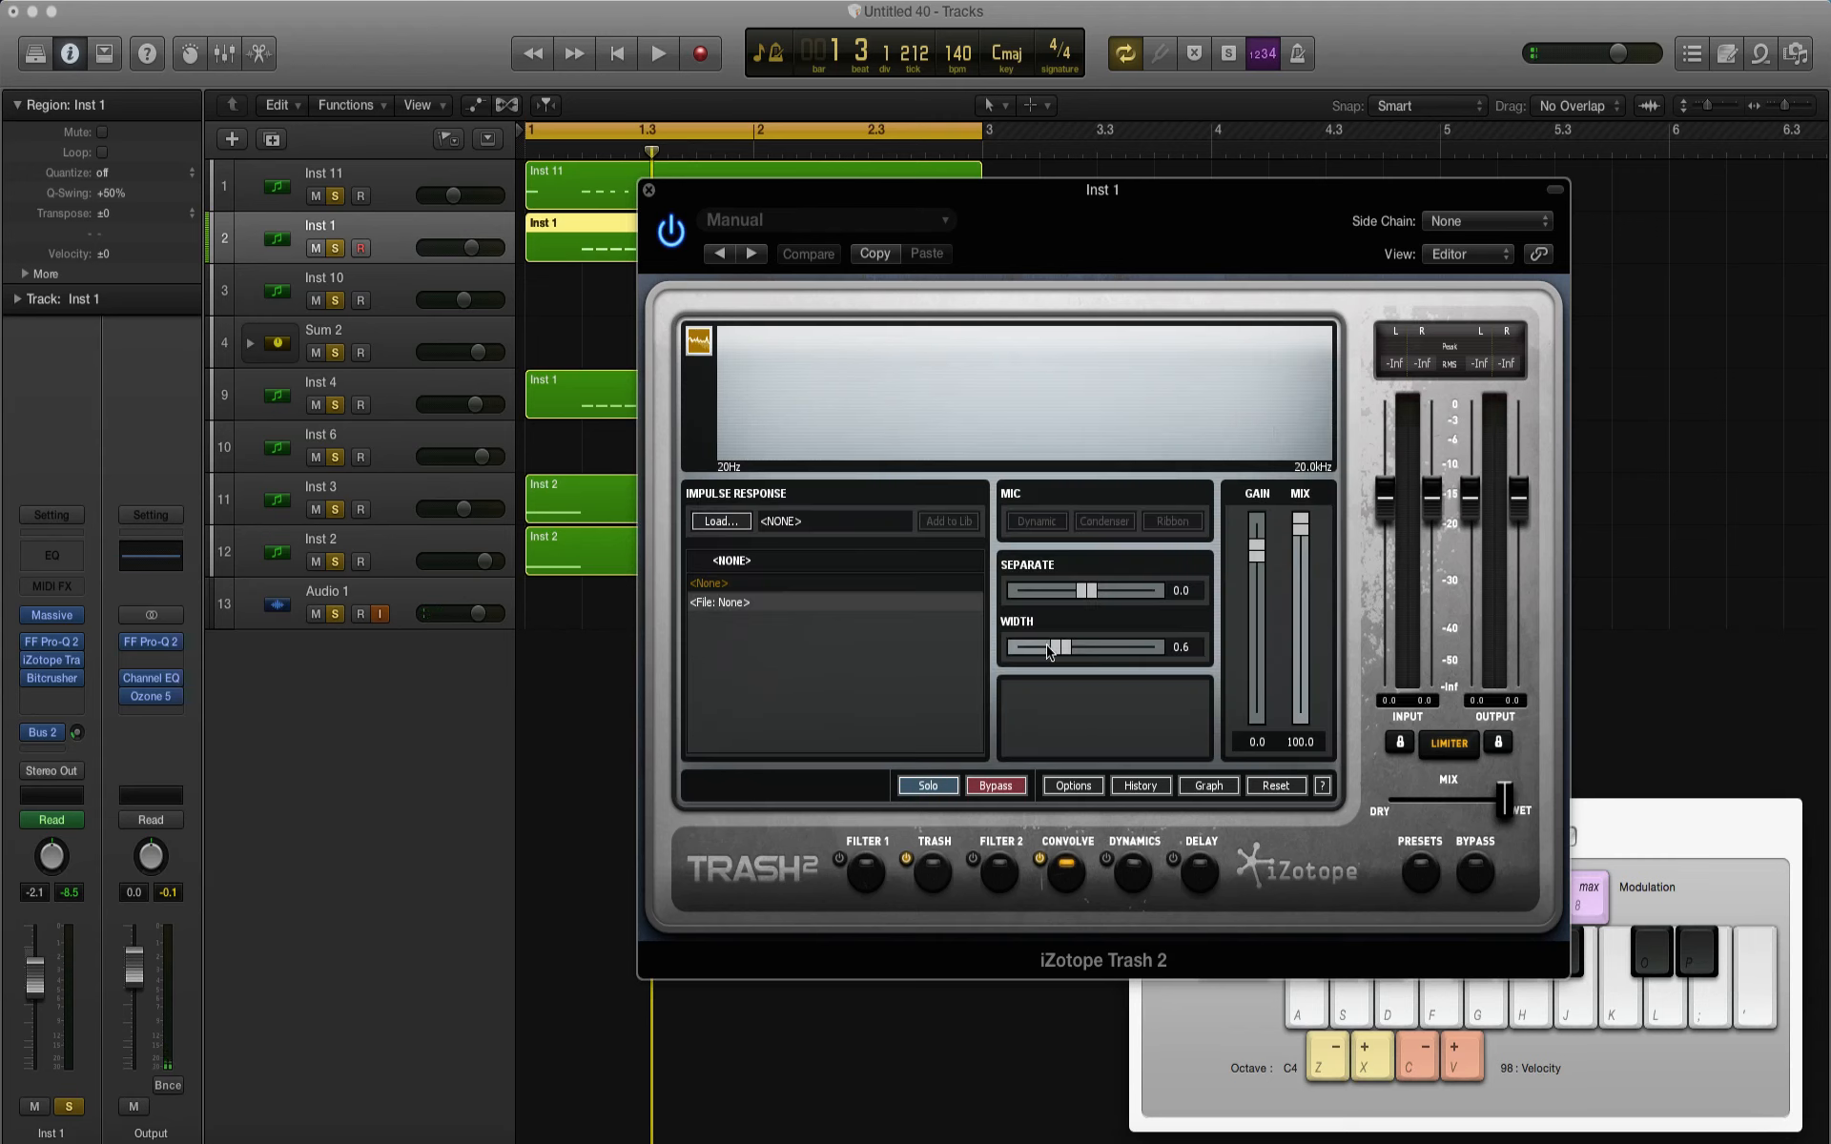
key("space")
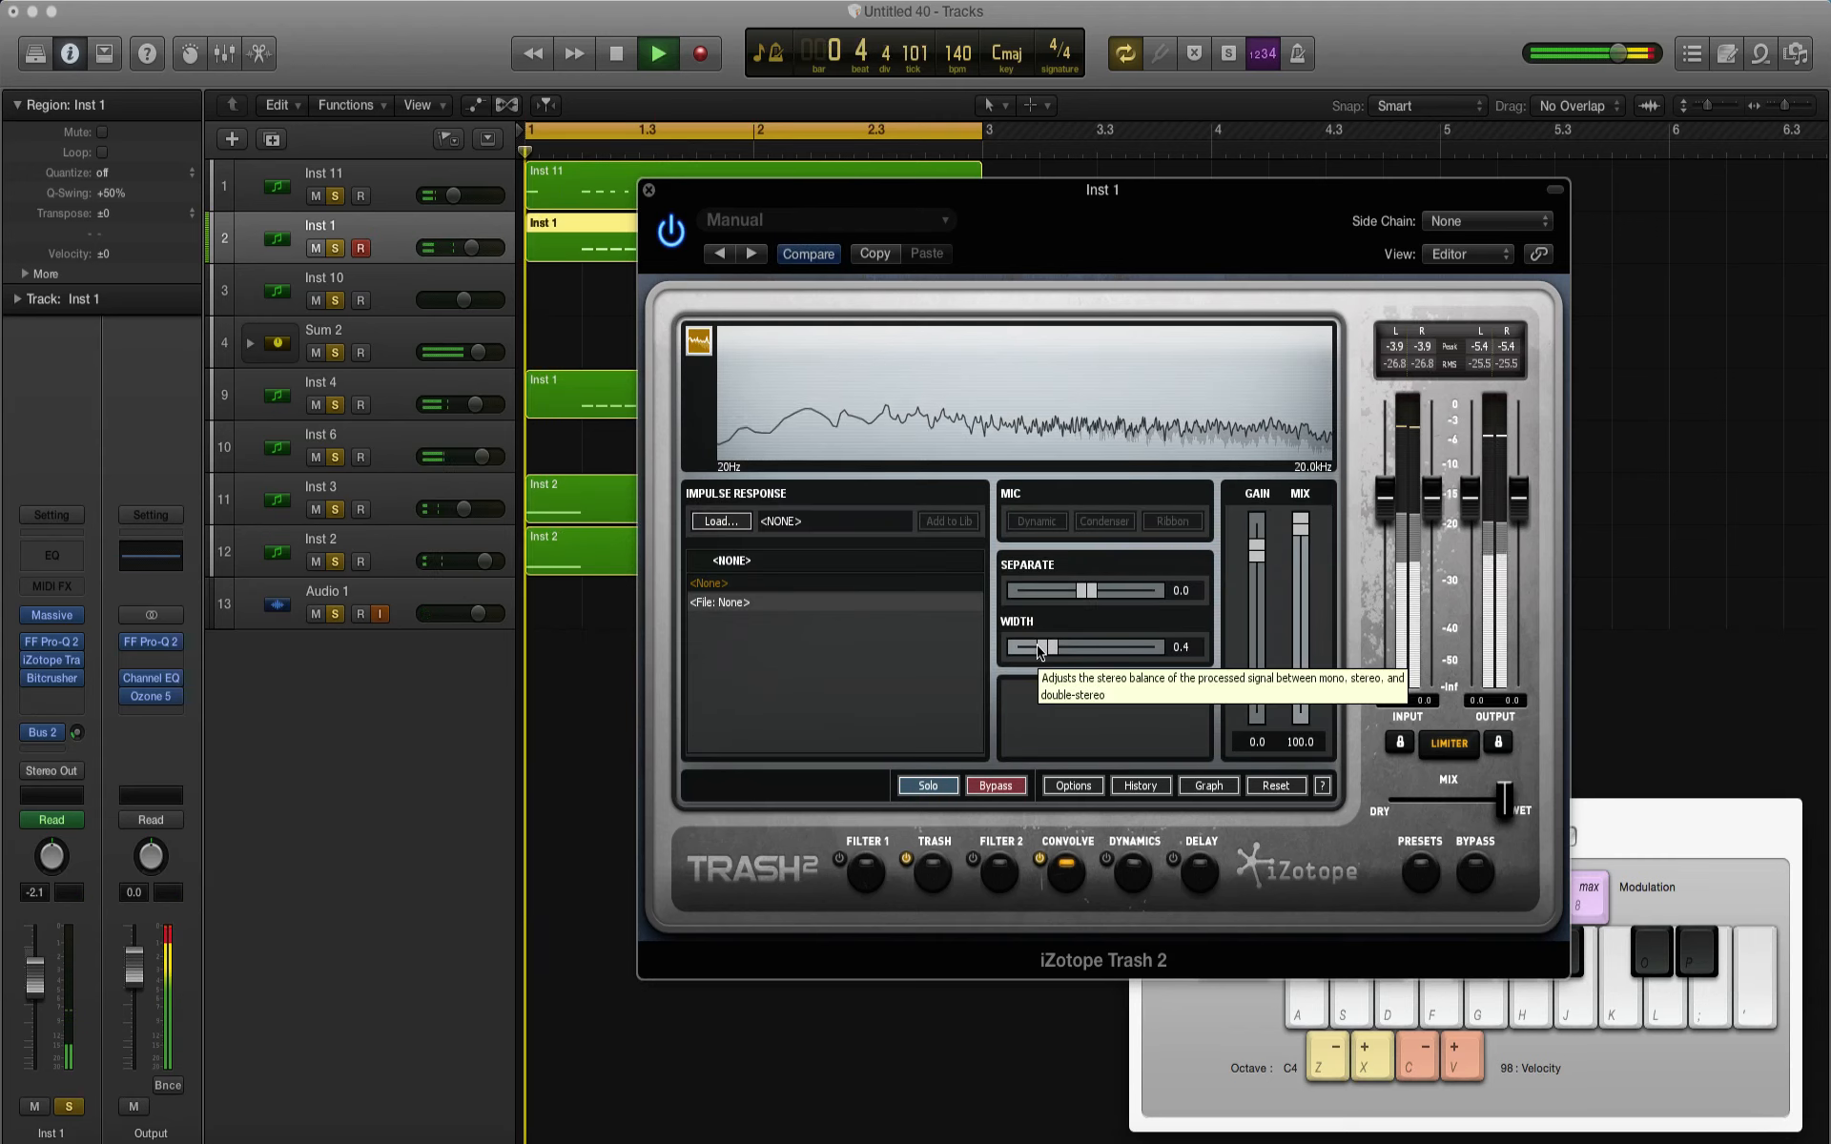
mouse_move(1039, 651)
left_mouse_down()
mouse_move(1203, 660)
mouse_move(1046, 653)
left_mouse_up()
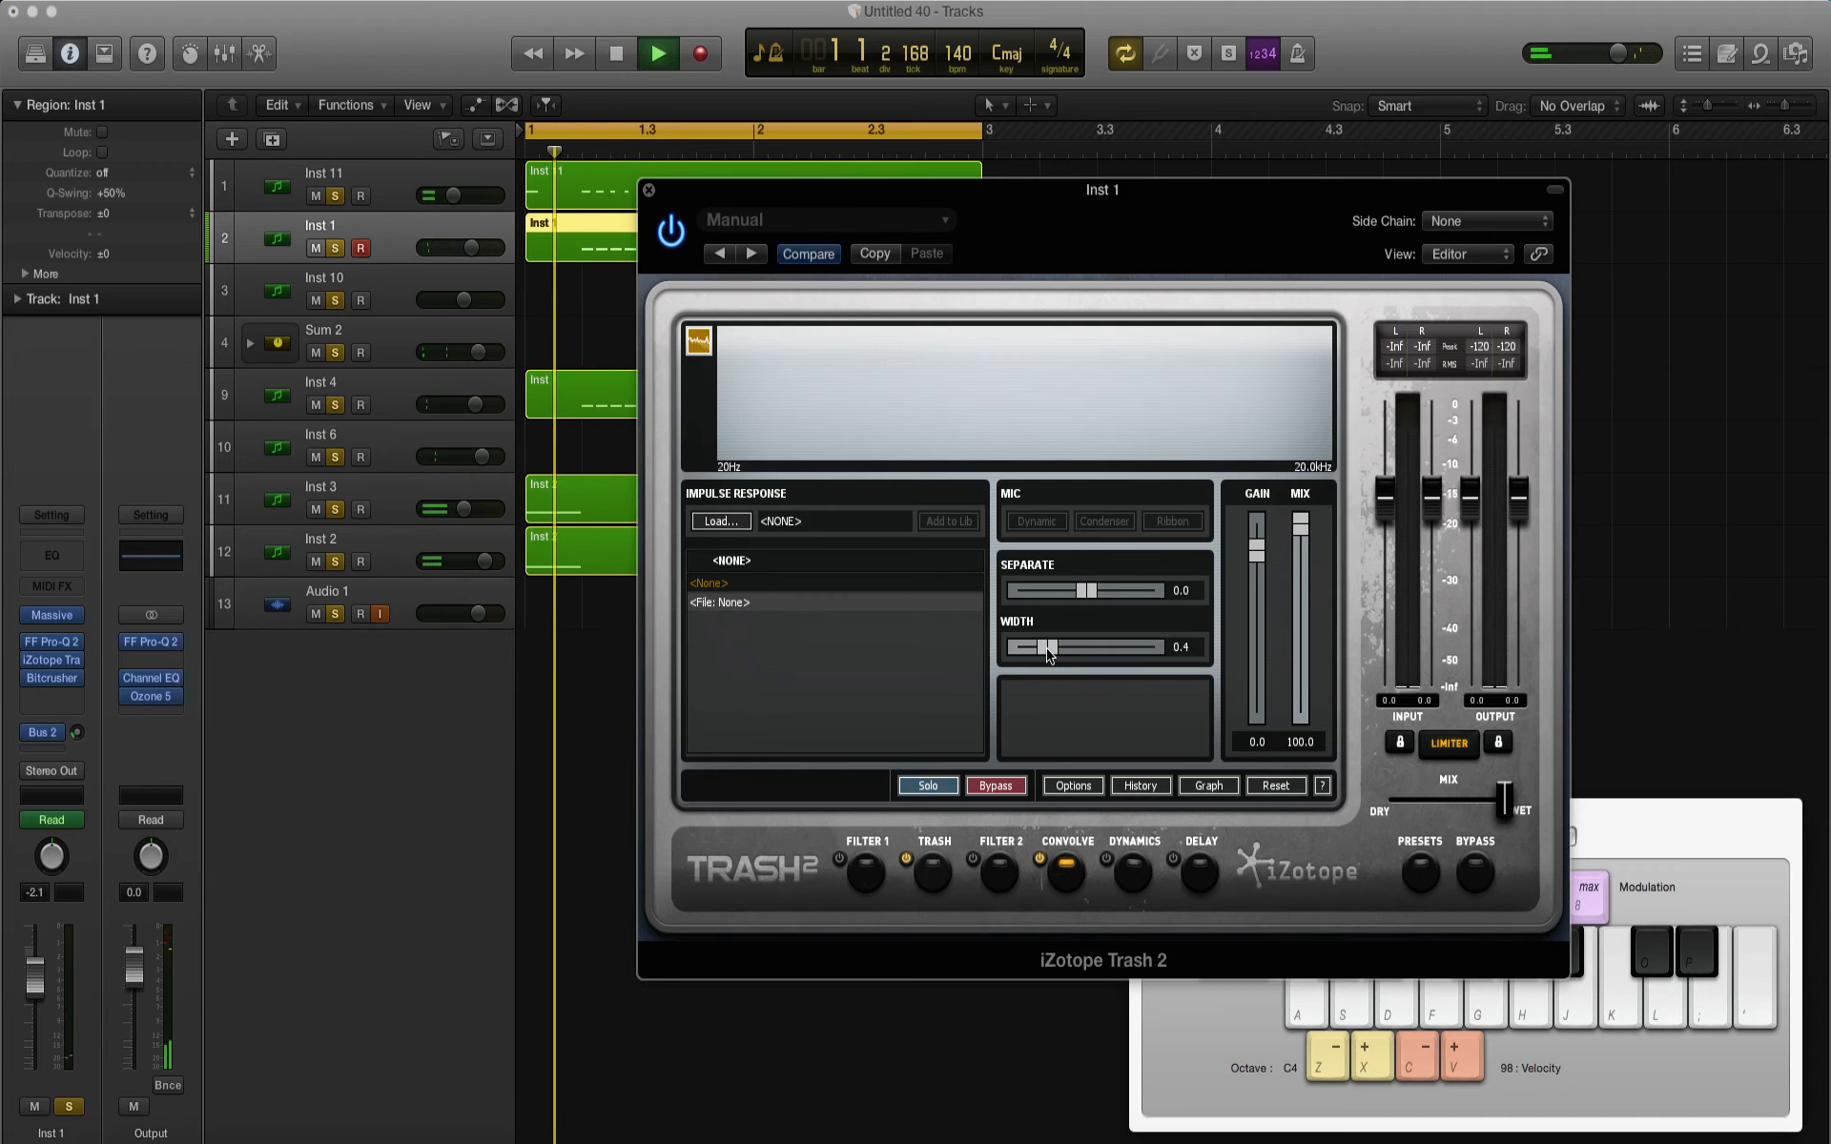
key("space")
left_click(648, 190)
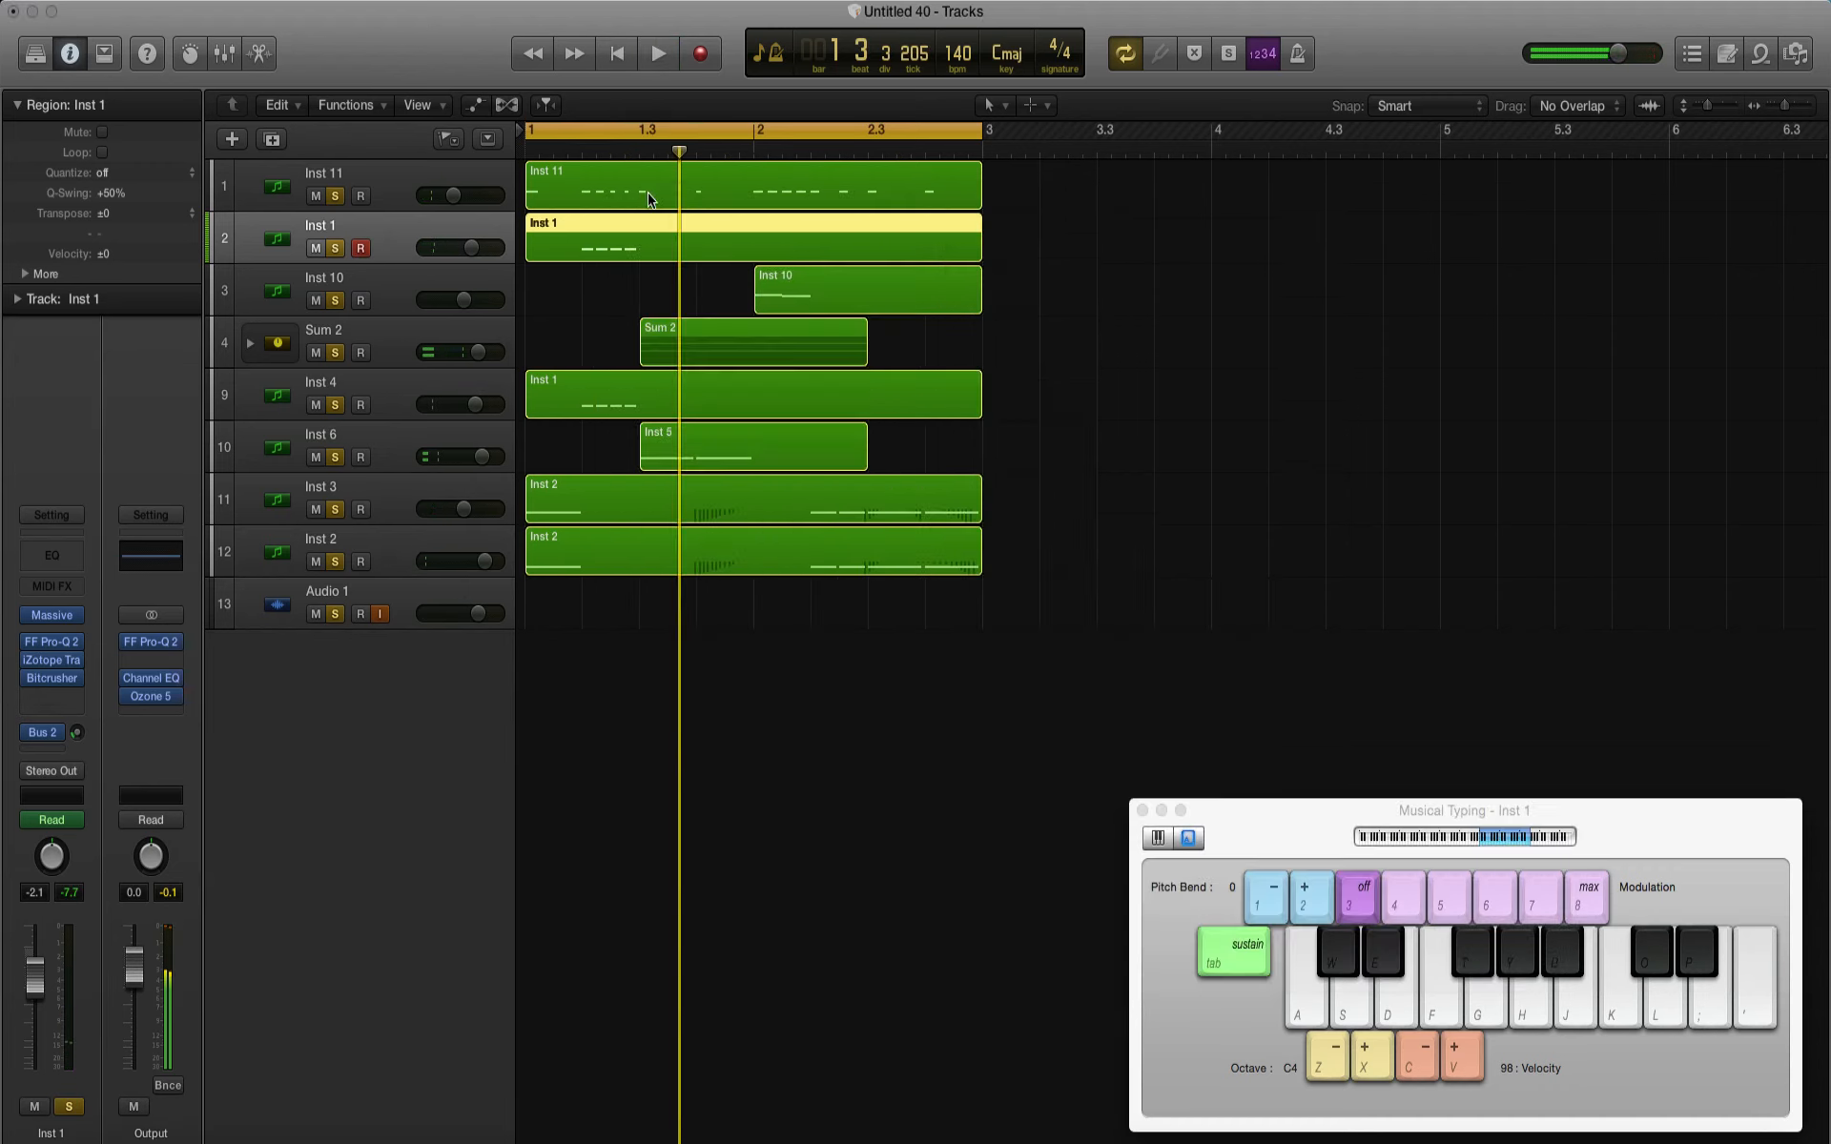
Step: Add a stereo Tremolo after the Bitcrusher on Inst 1, set its depth to 47% and play the mix
left_click(56, 697)
left_click(105, 671)
left_click(64, 701)
mouse_move(63, 871)
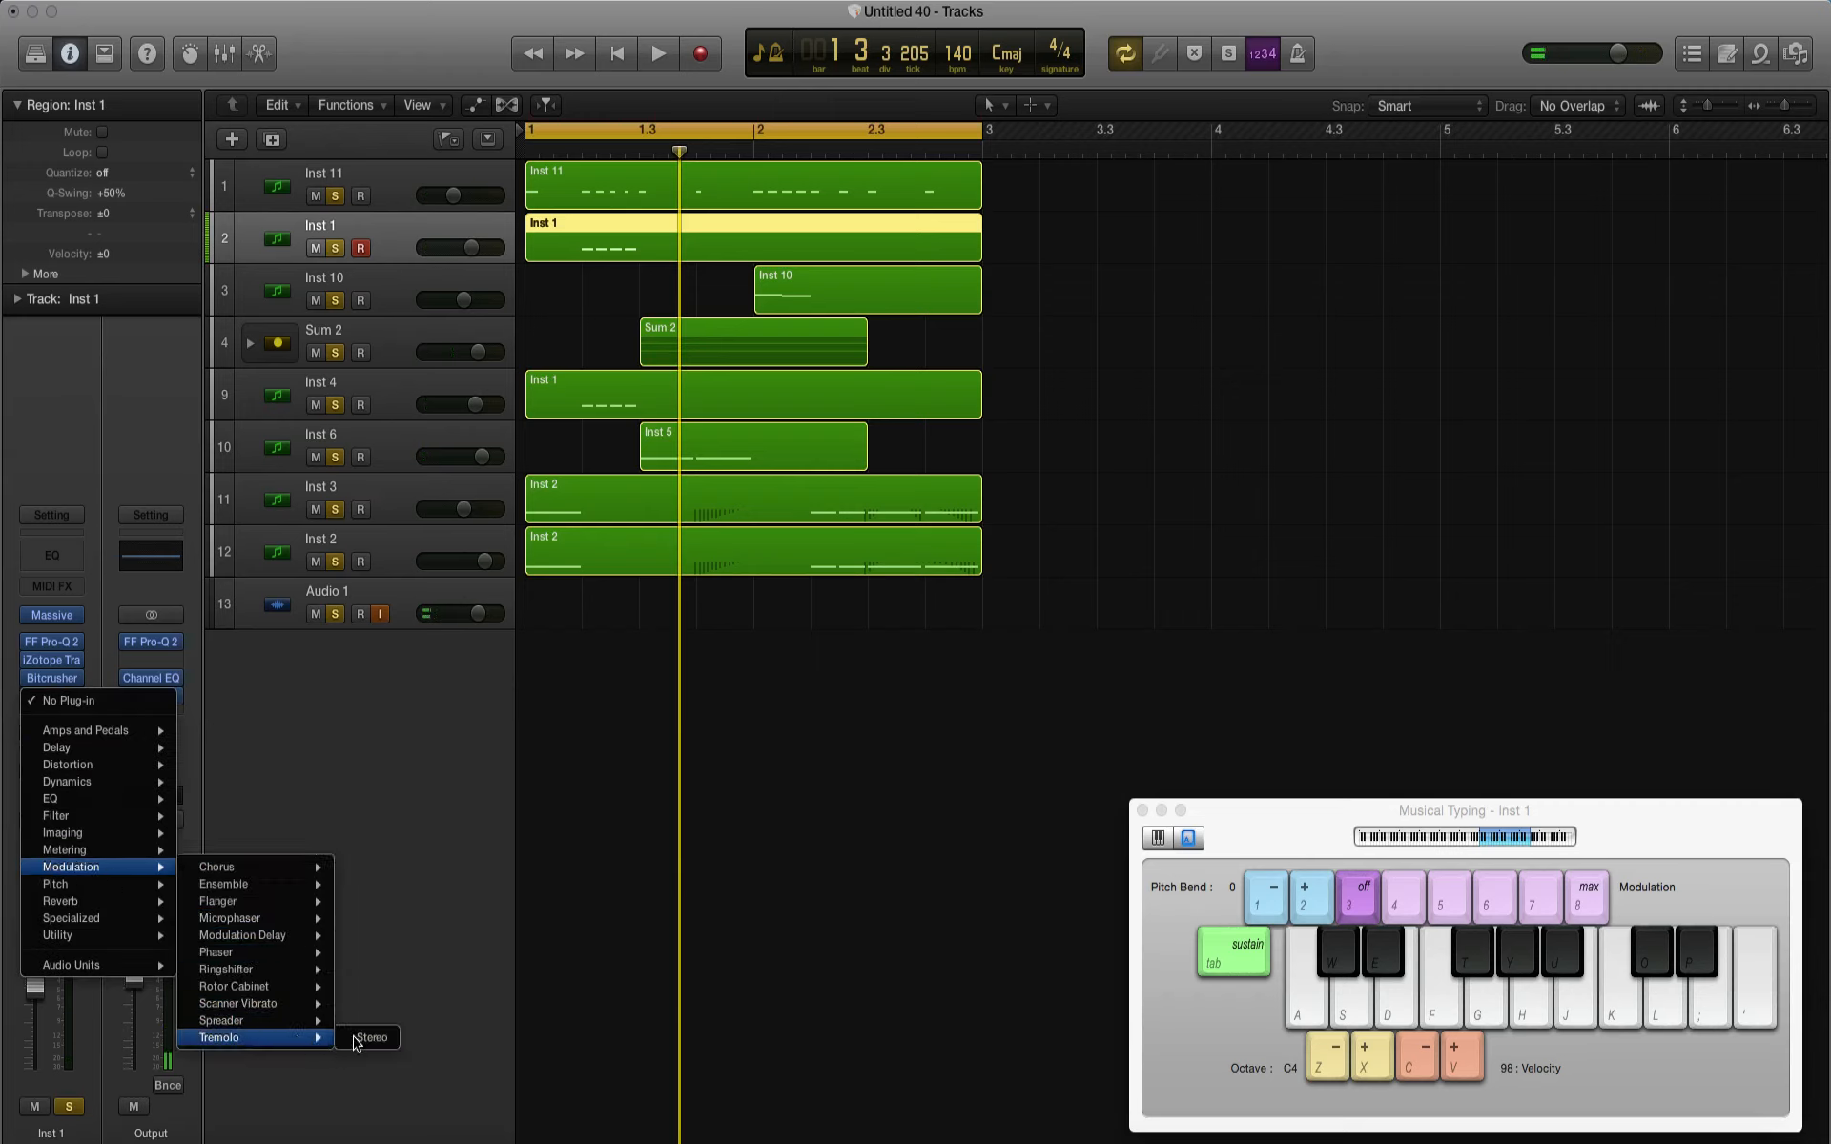
left_click(360, 1039)
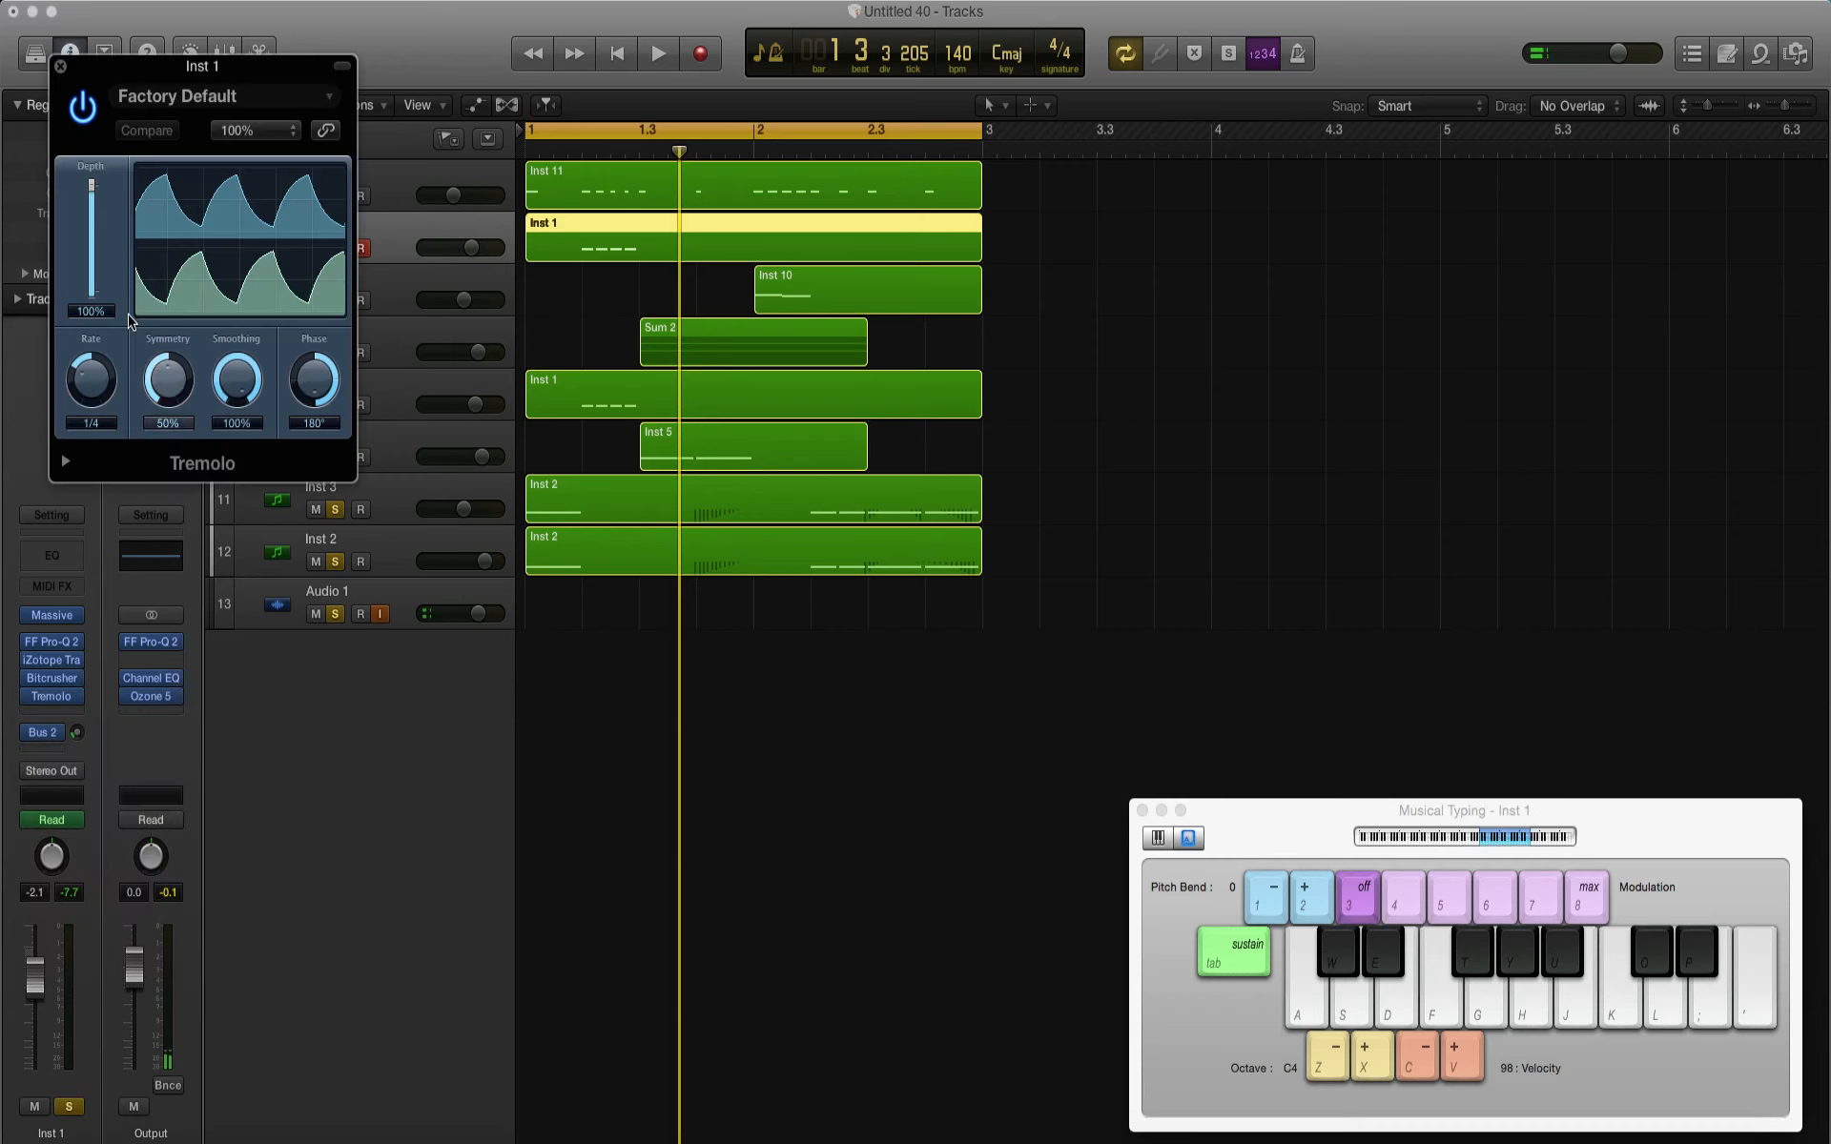
left_click_drag(91, 311, 95, 331)
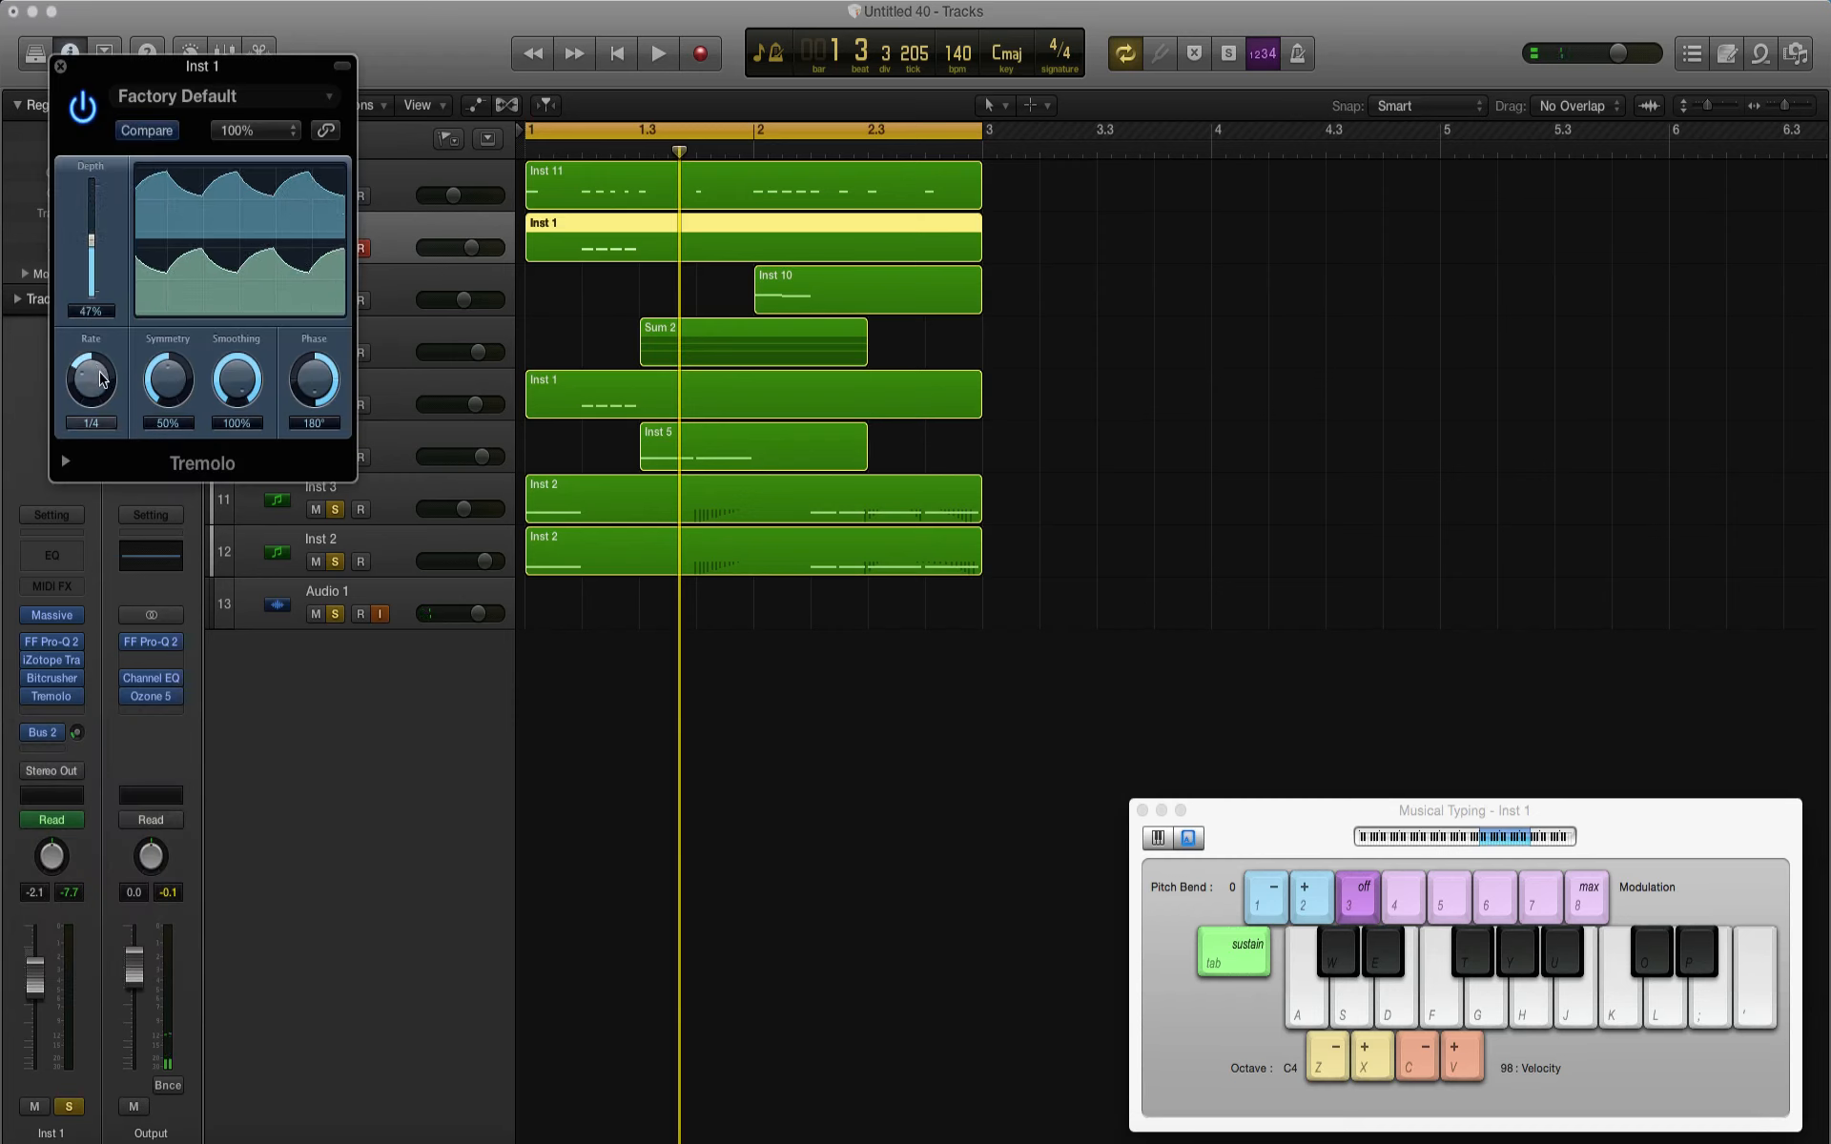
key("space")
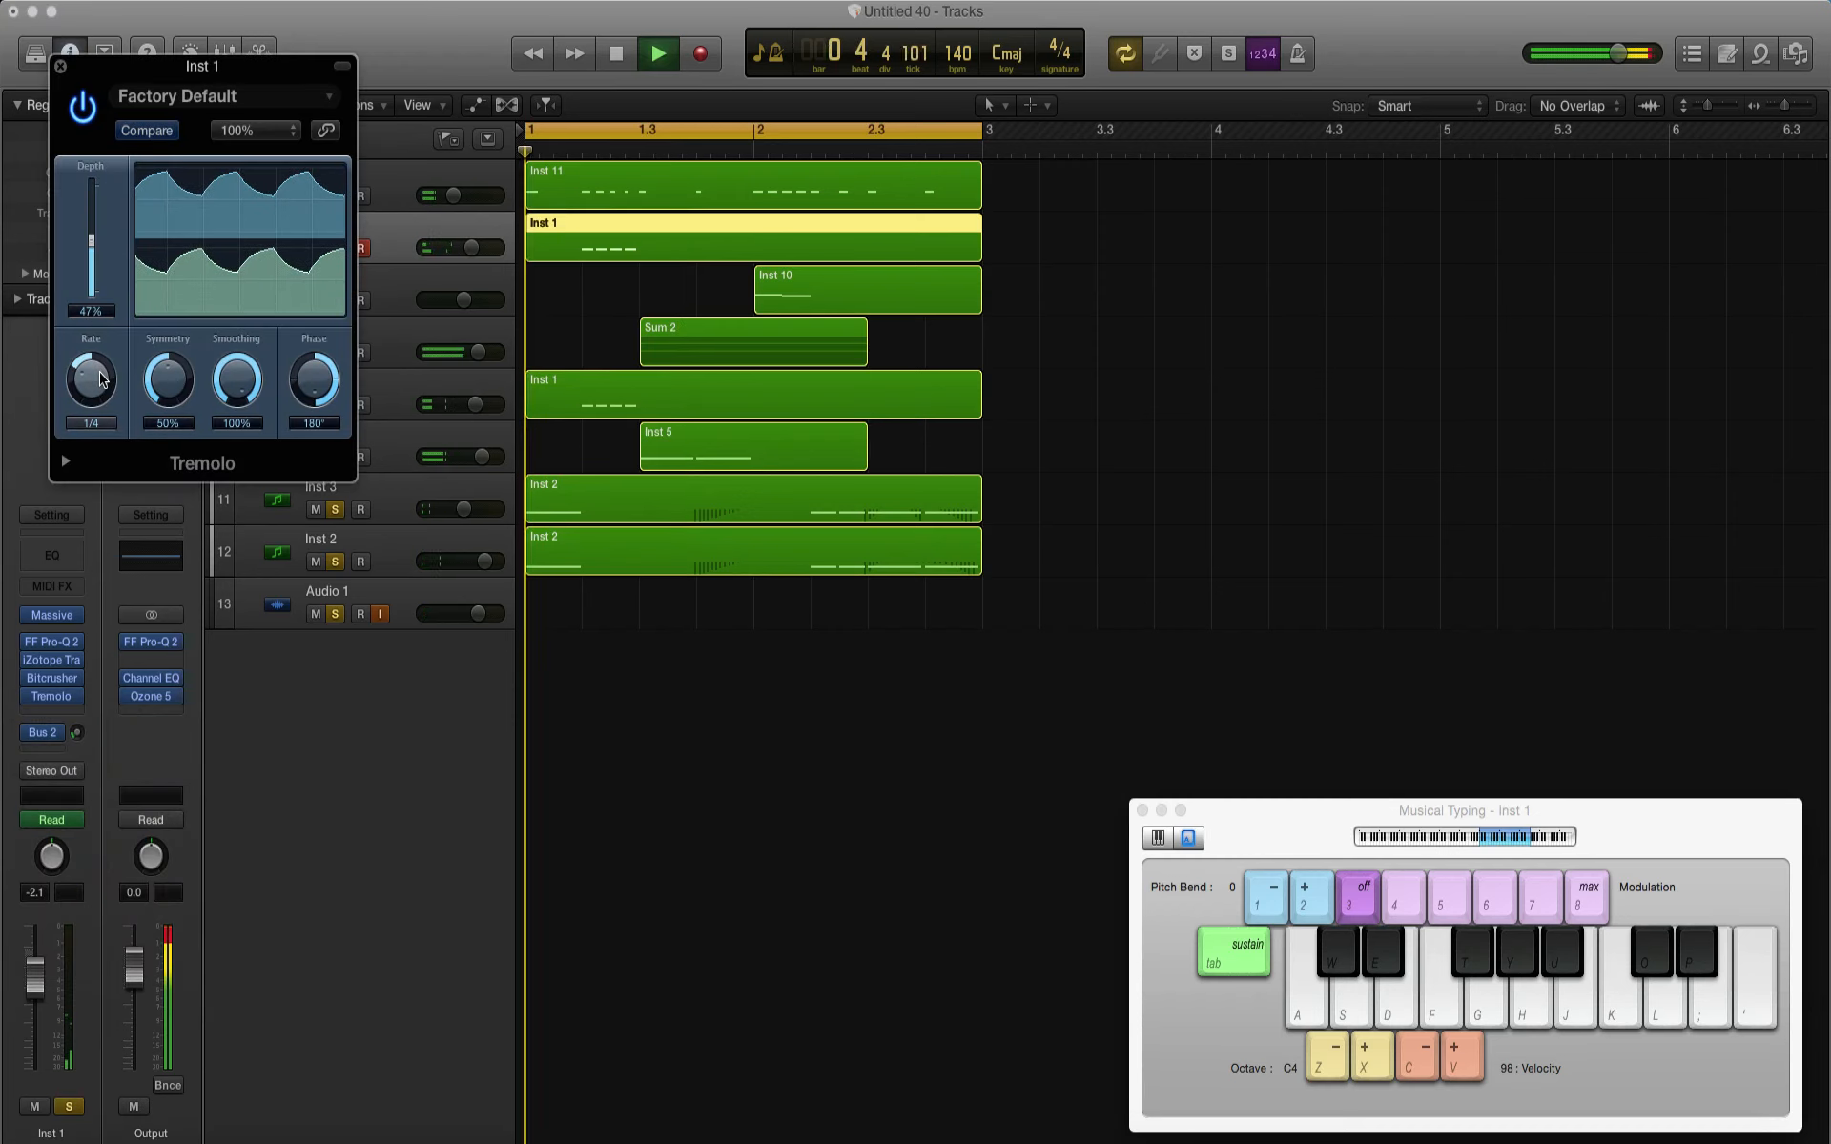
Step: Add a stereo Dimension Expander after the Bitcrusher on Sum 2, turn its size down to minimum and play the mix
key("space")
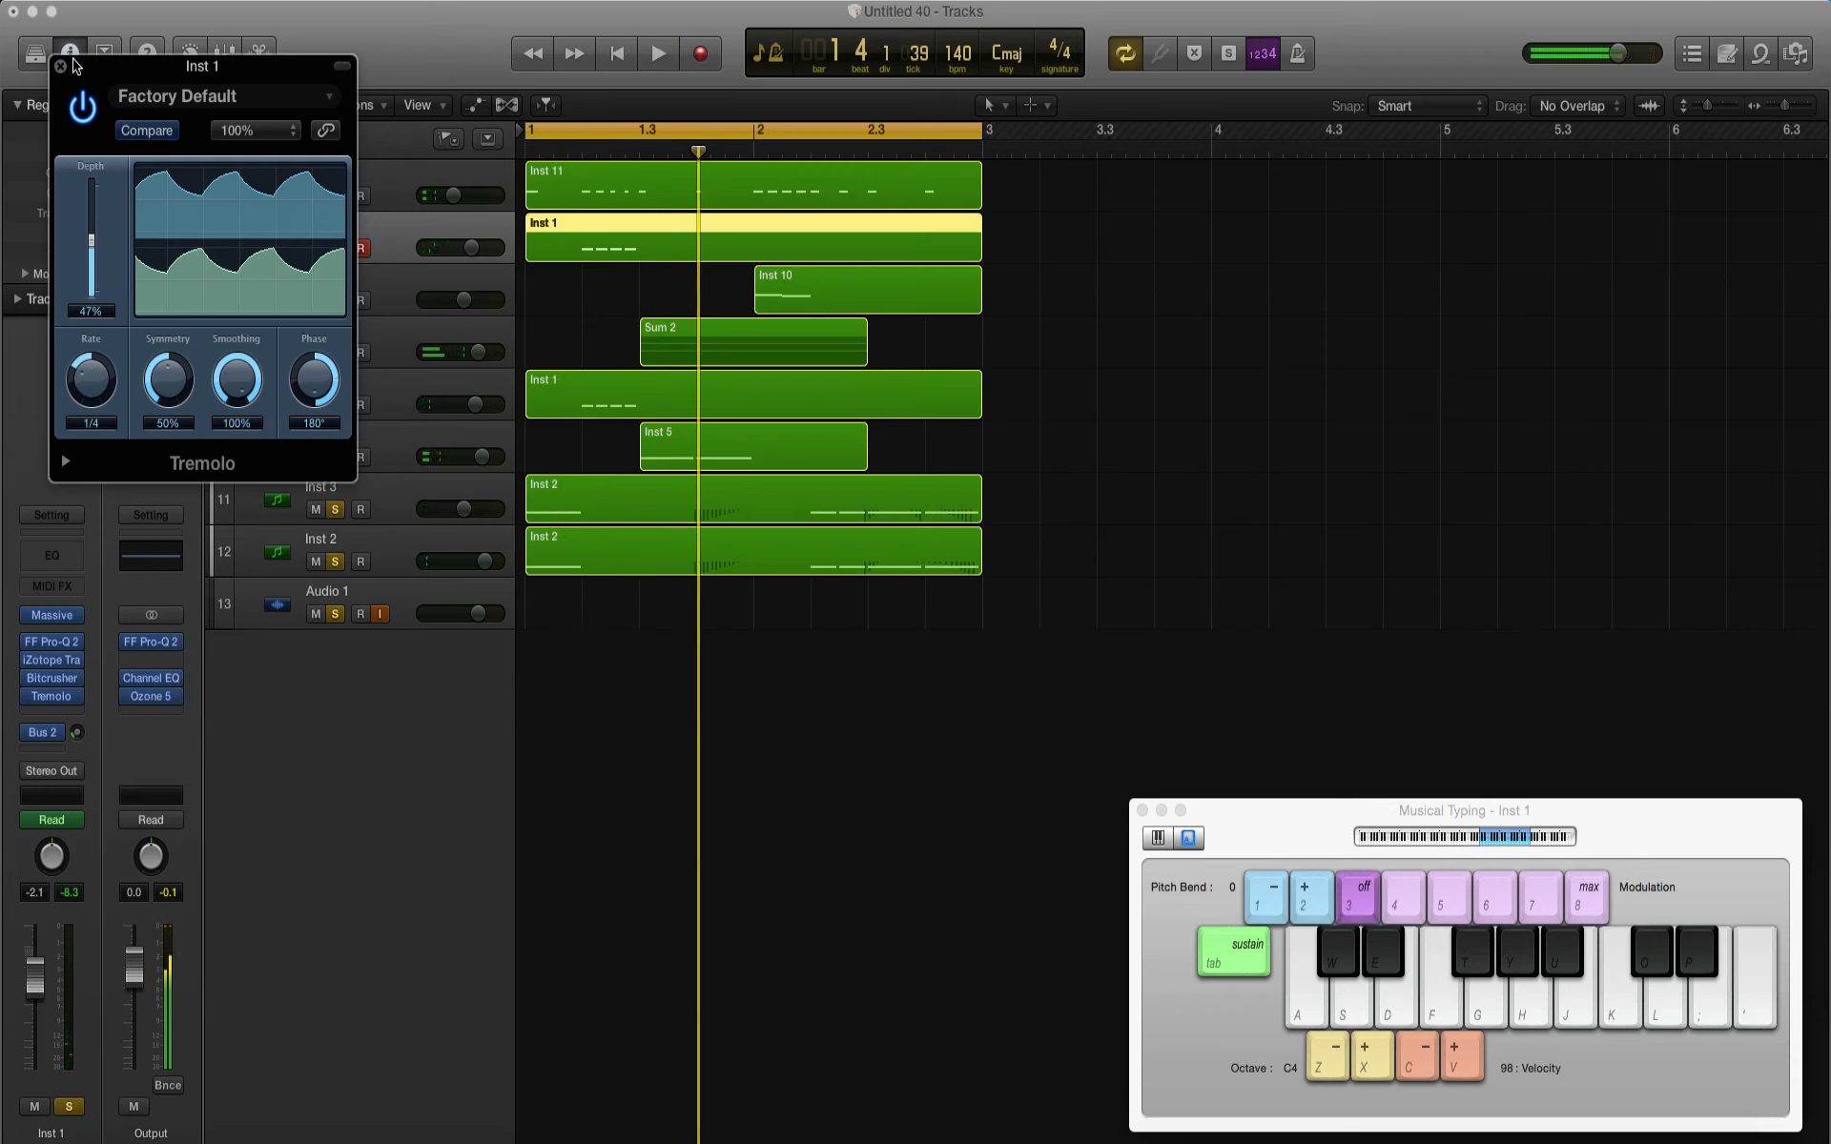
left_click(61, 64)
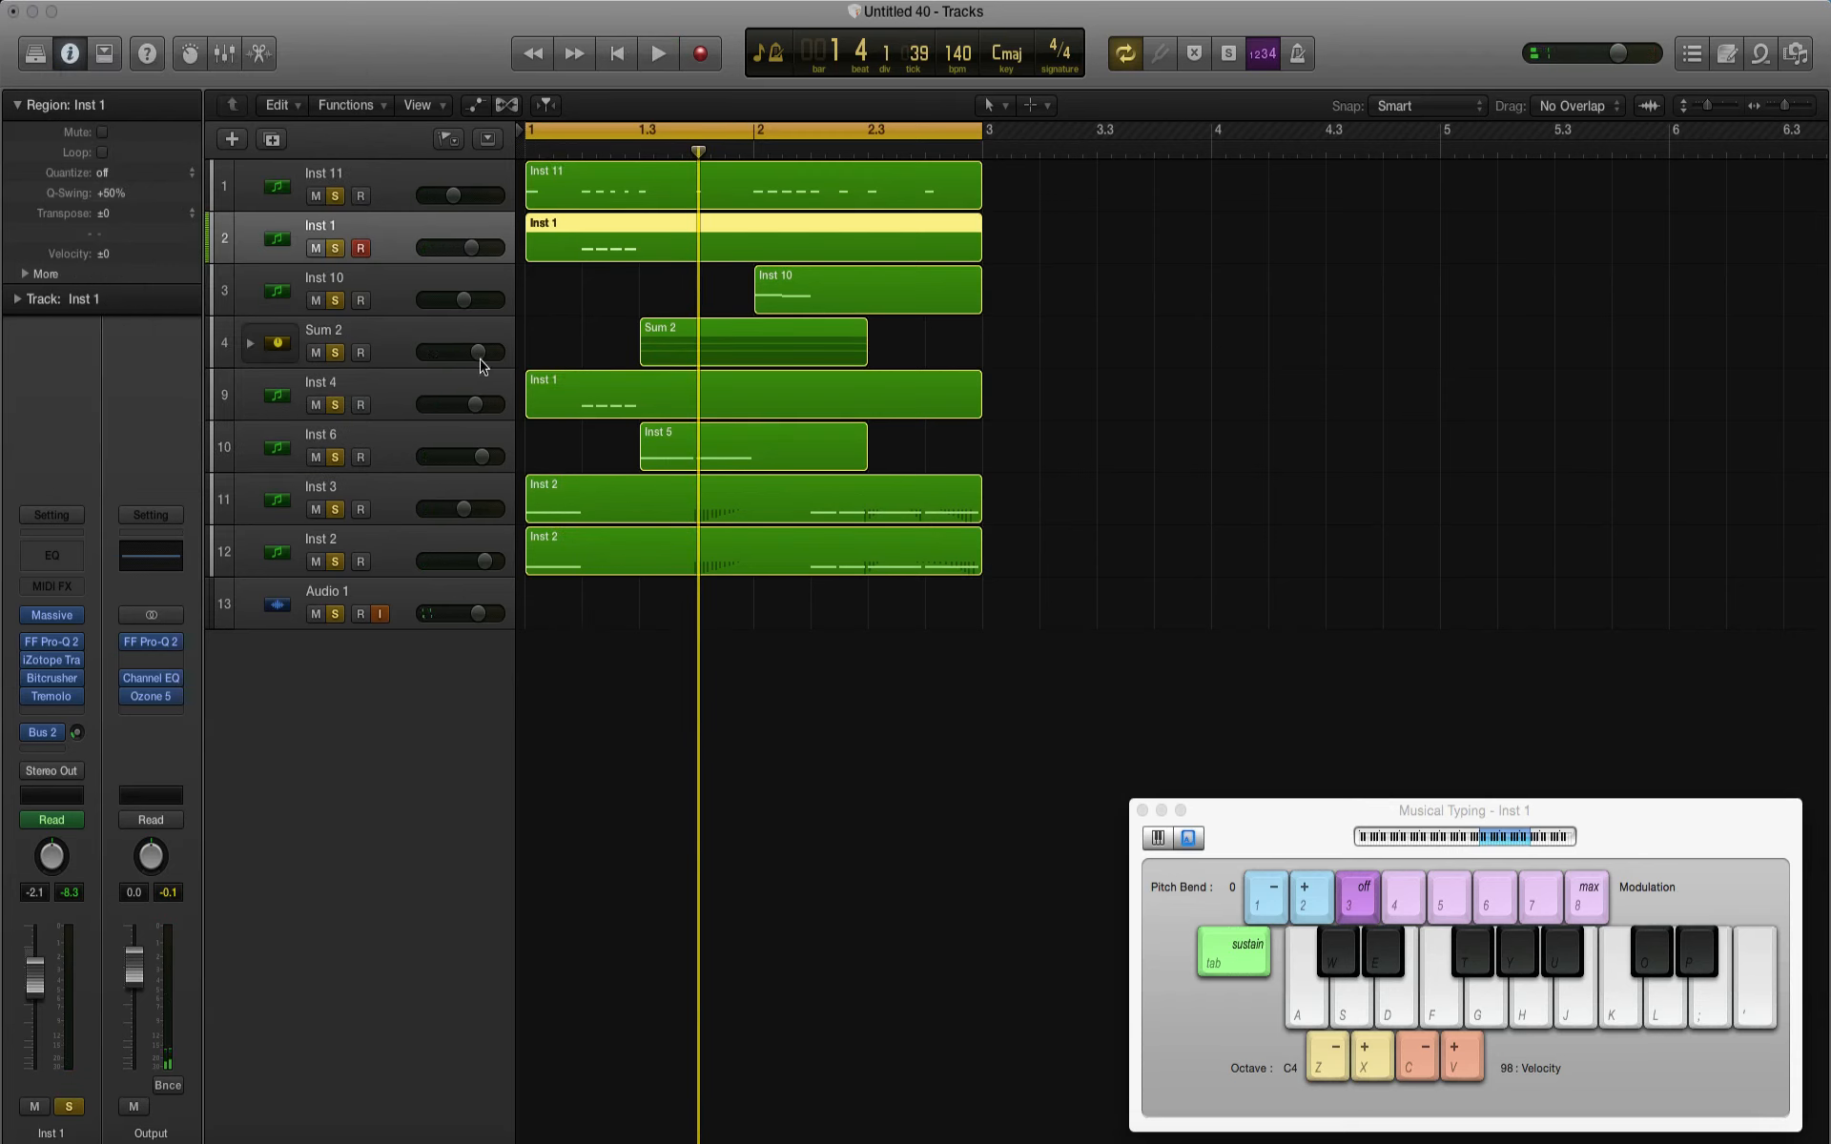
left_click(380, 333)
left_click(48, 707)
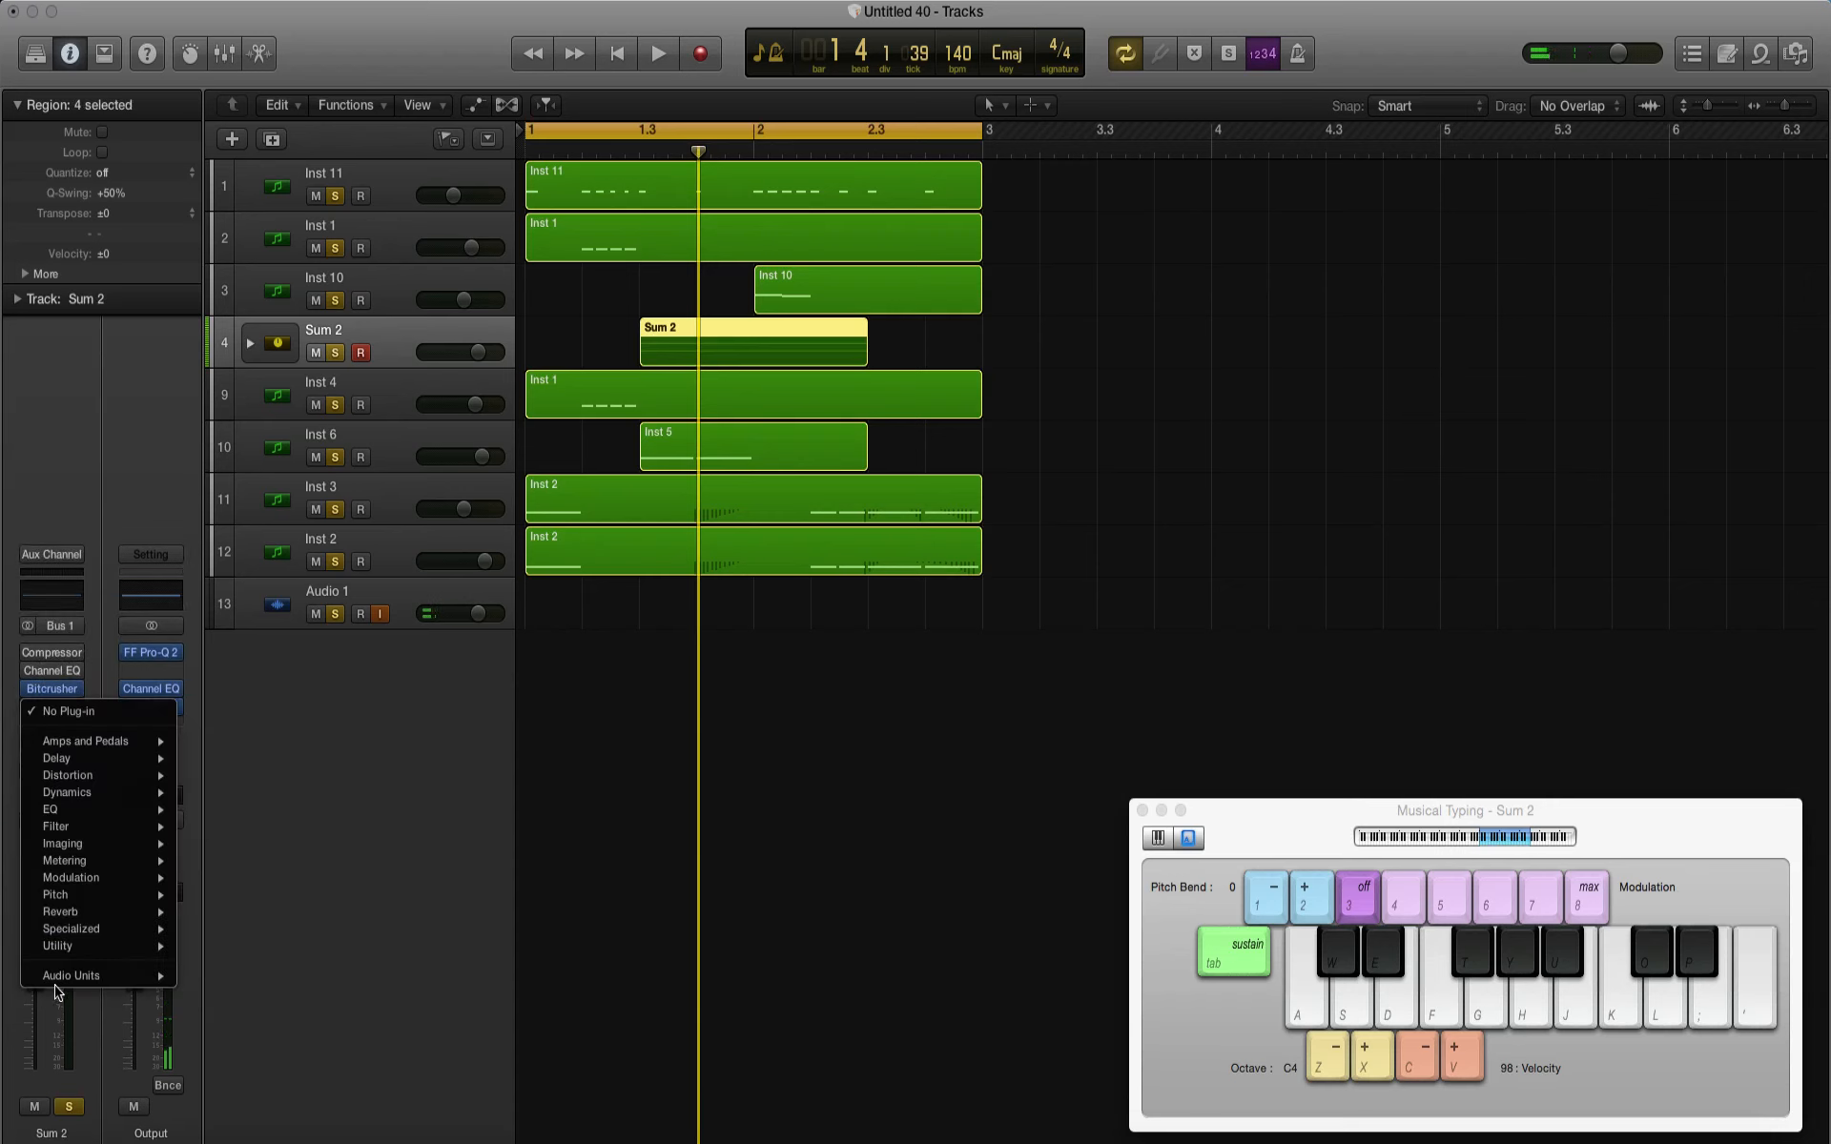
mouse_move(59, 980)
mouse_move(281, 1137)
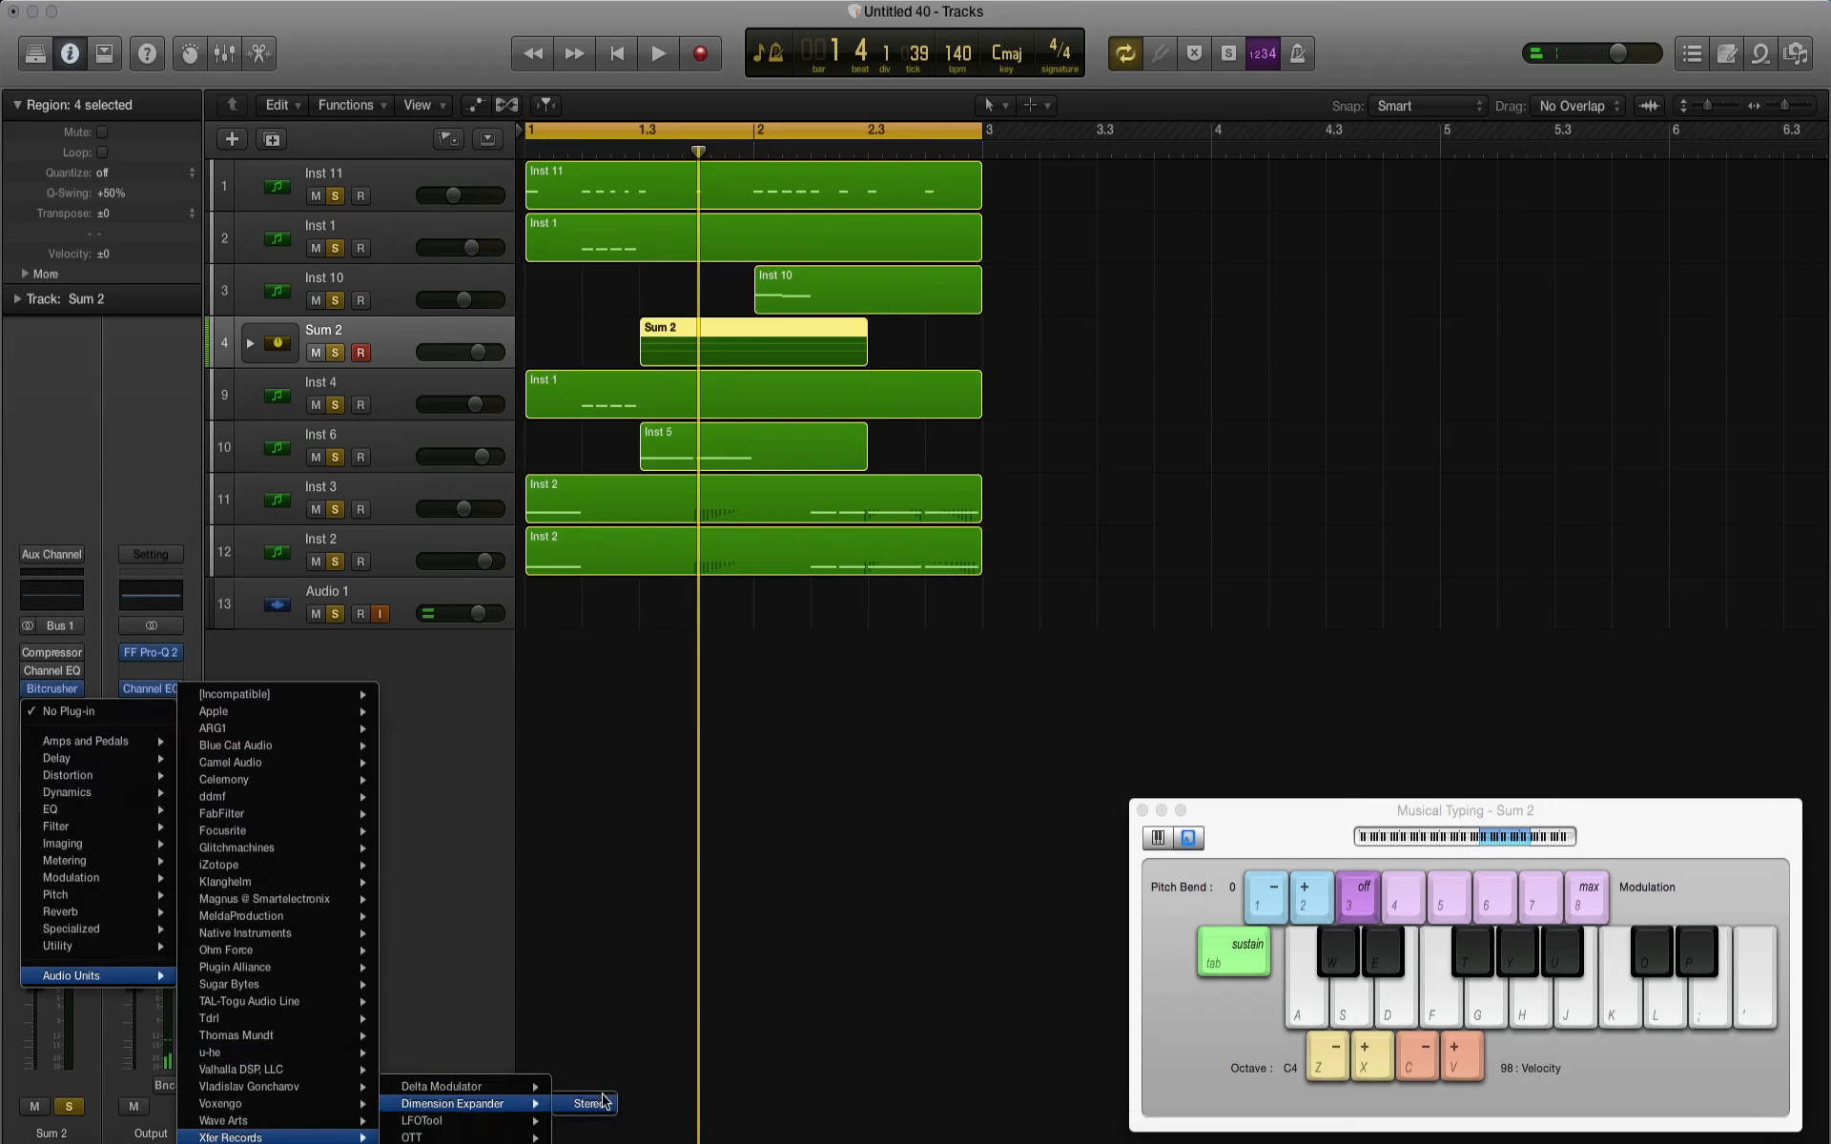
left_click(602, 1103)
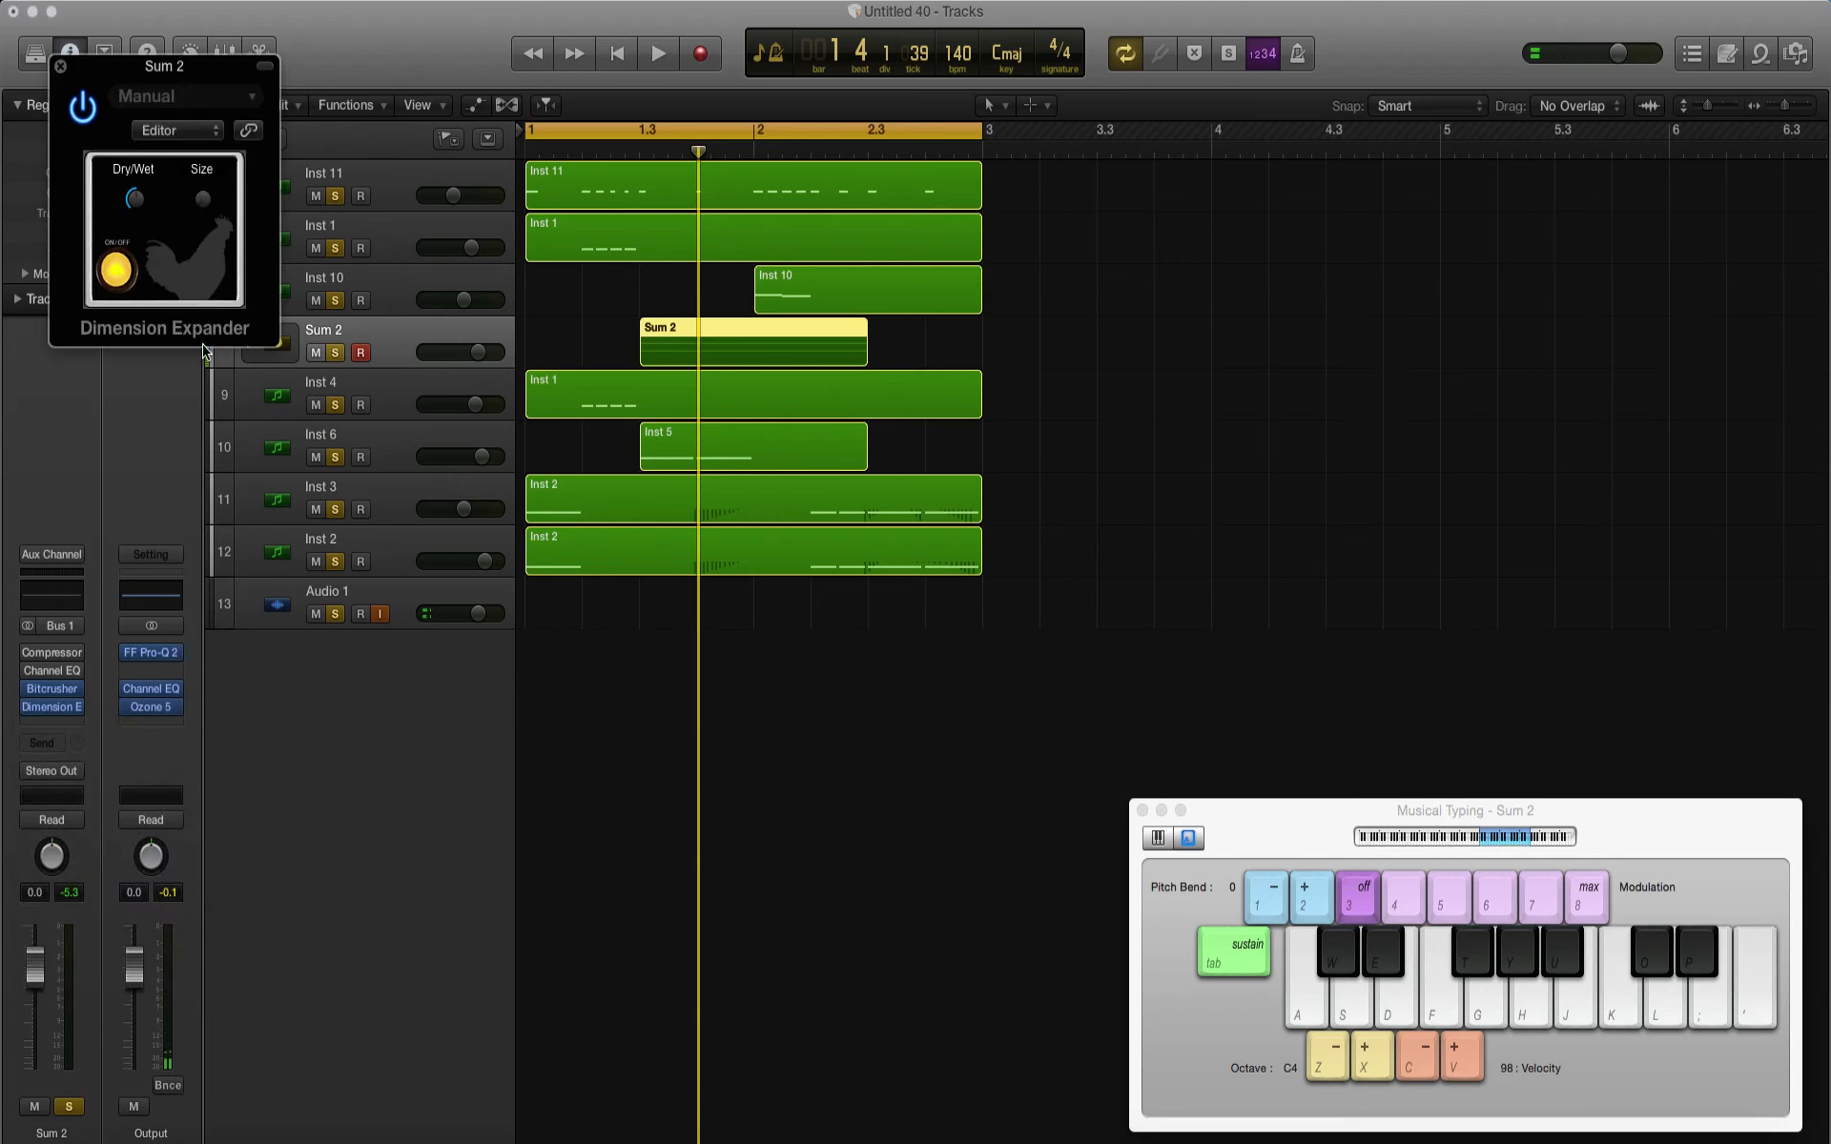
key("space")
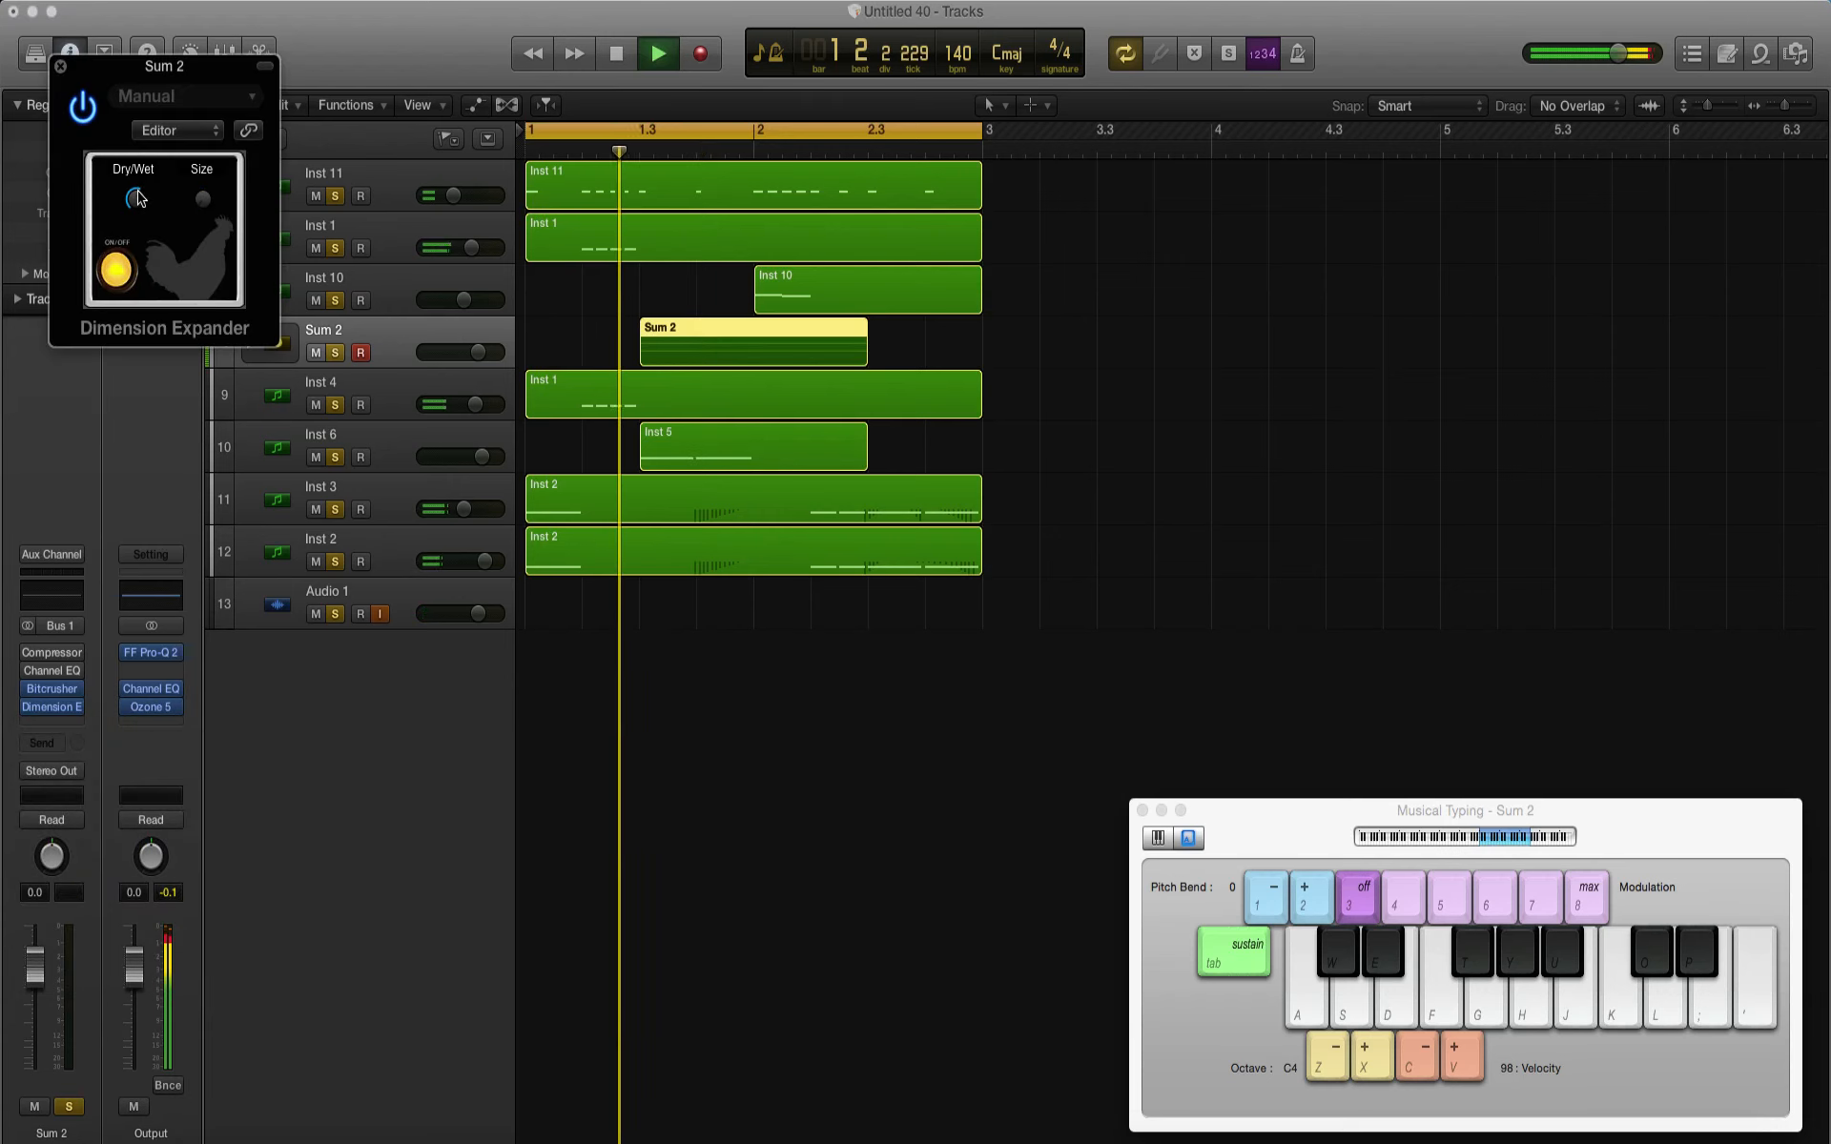
left_click(61, 67)
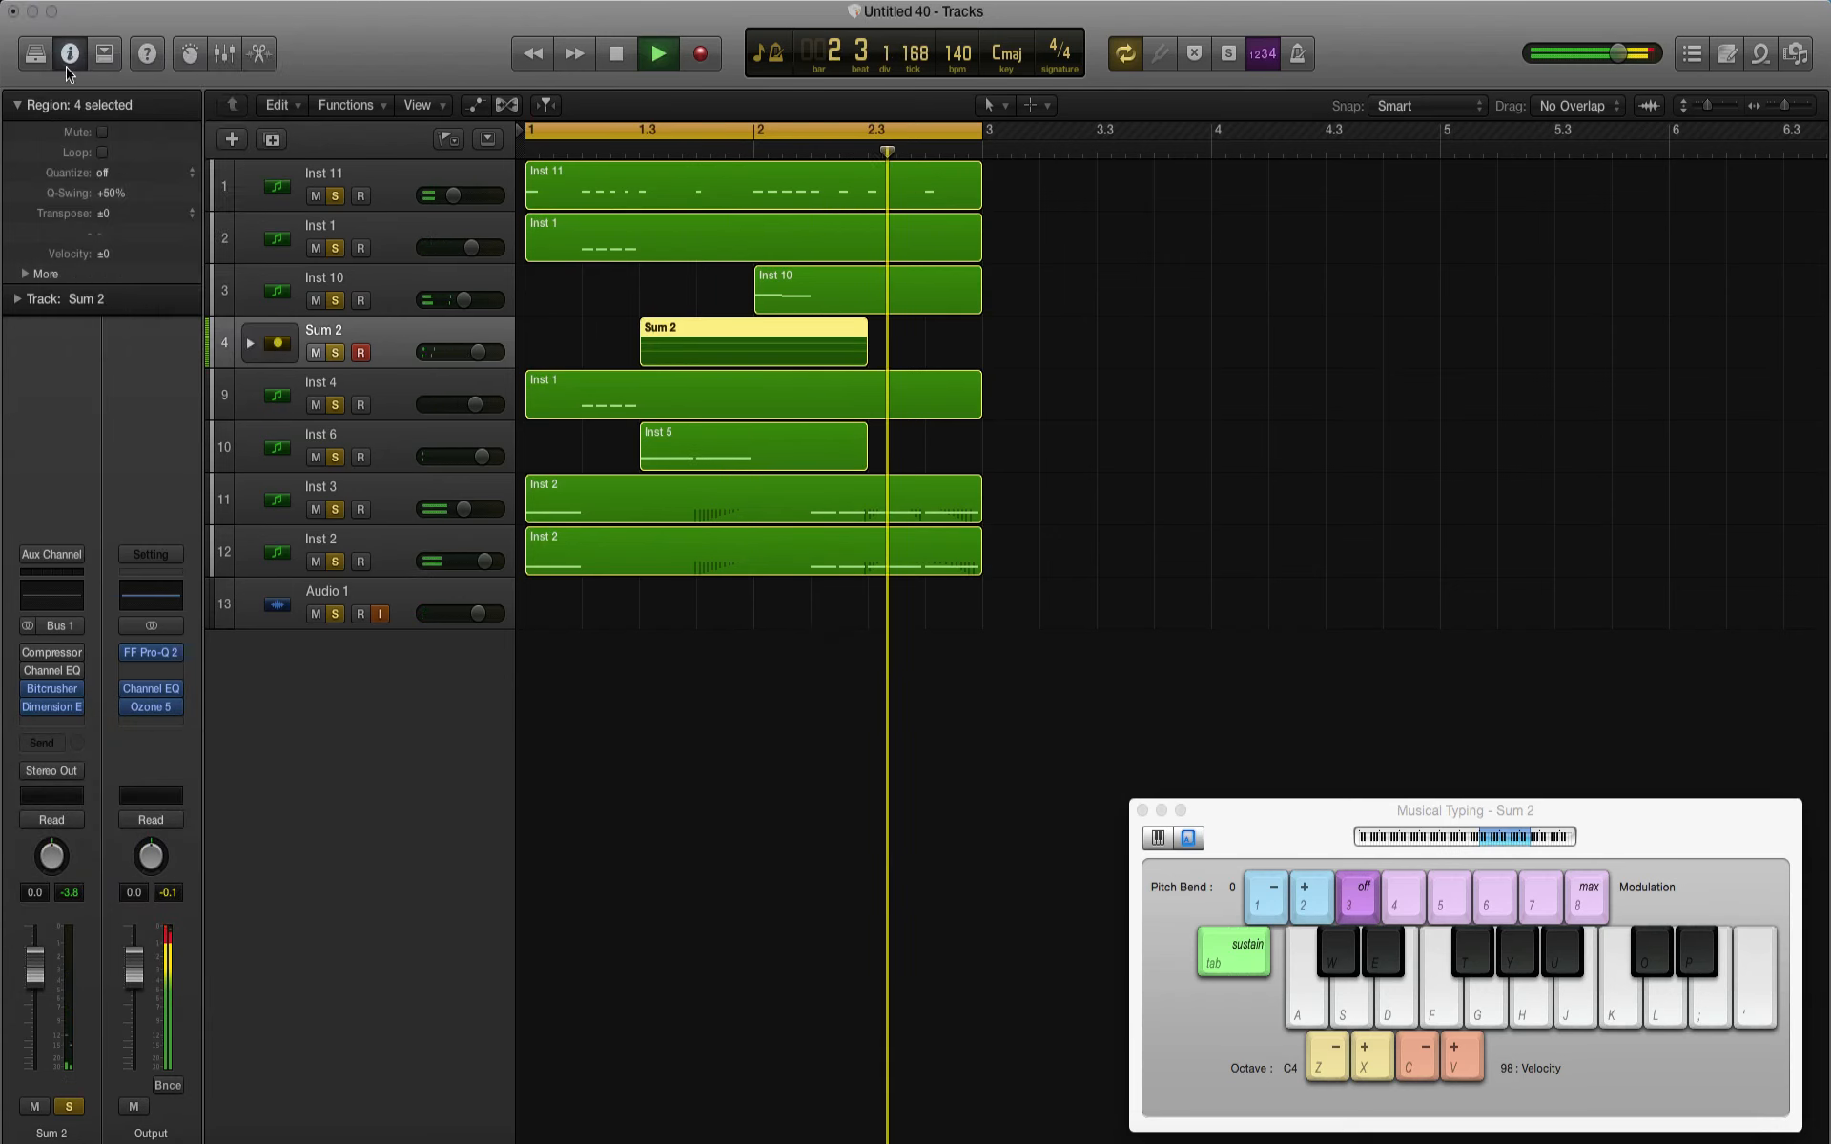
key("space")
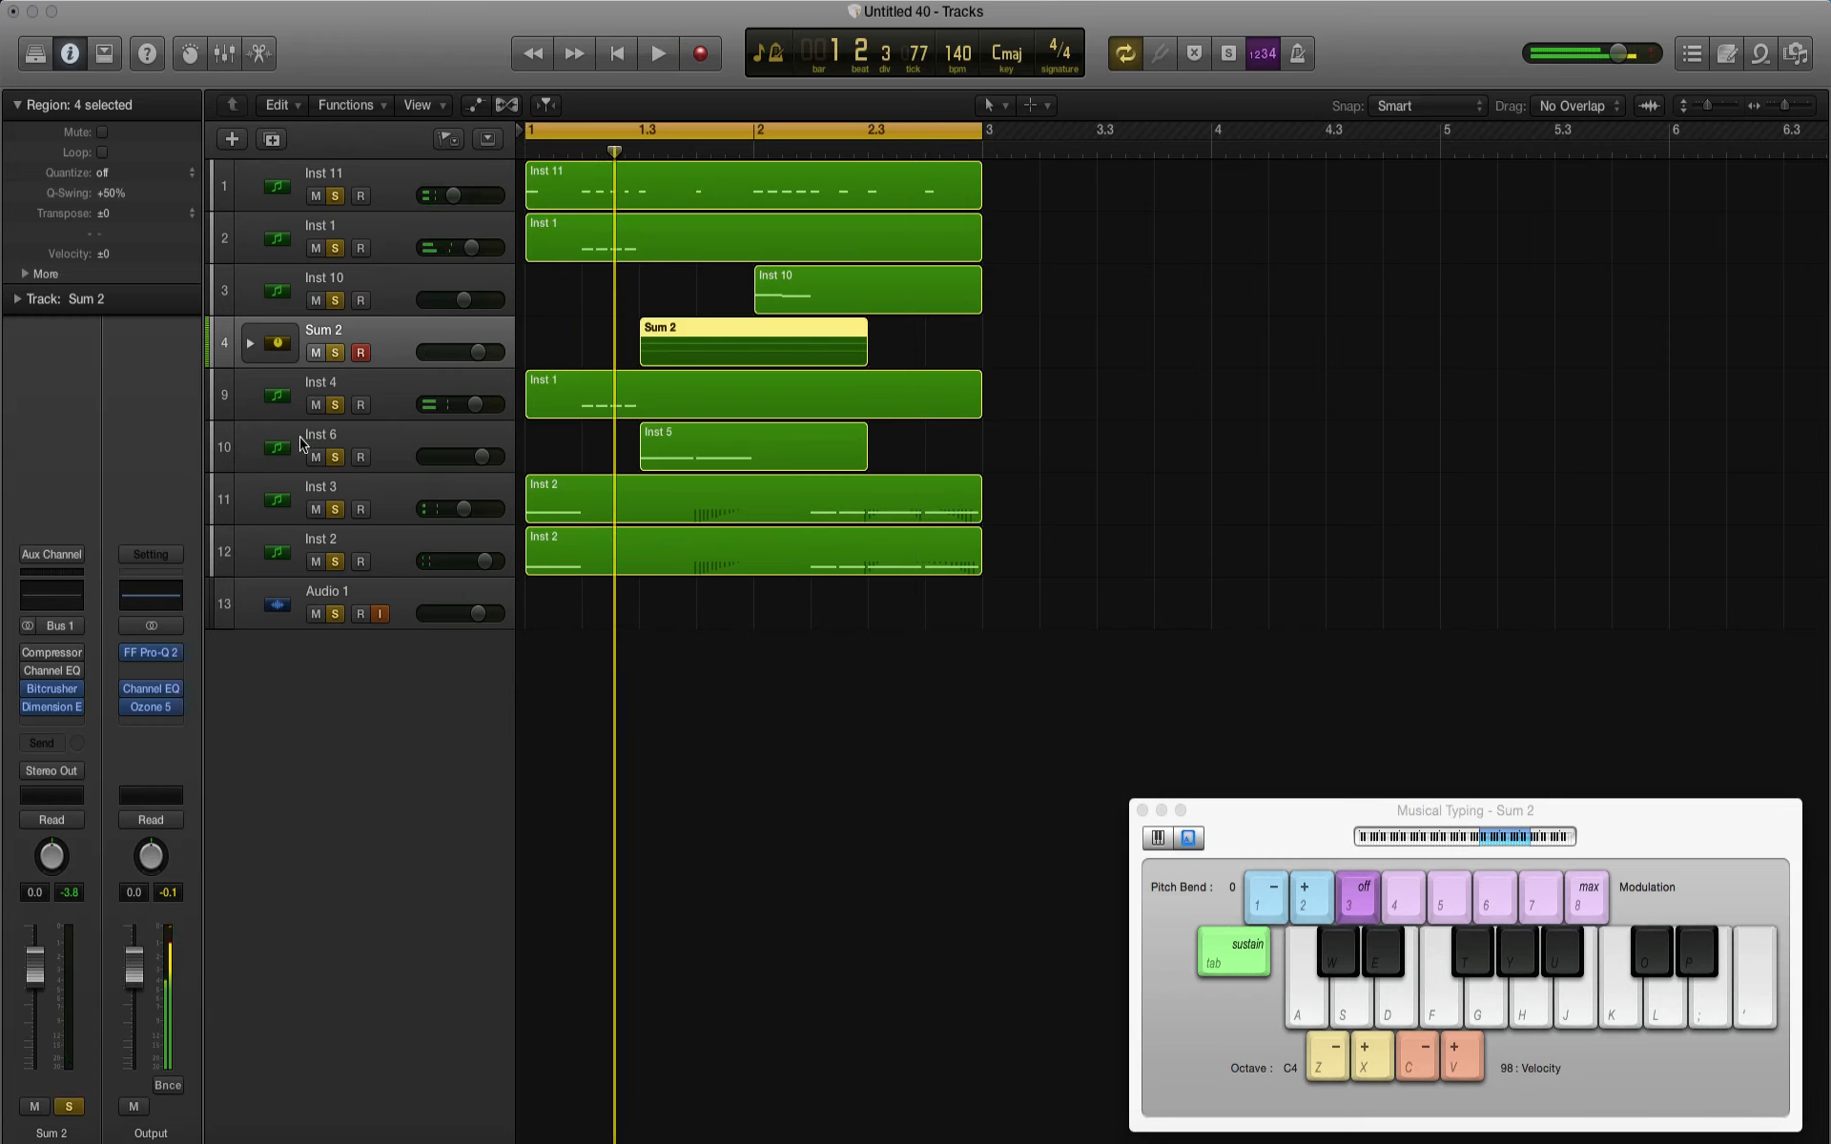
Step: Lower the dry/wet amount of the Dimension Expander on Sum 2 and audition the change
left_click(53, 707)
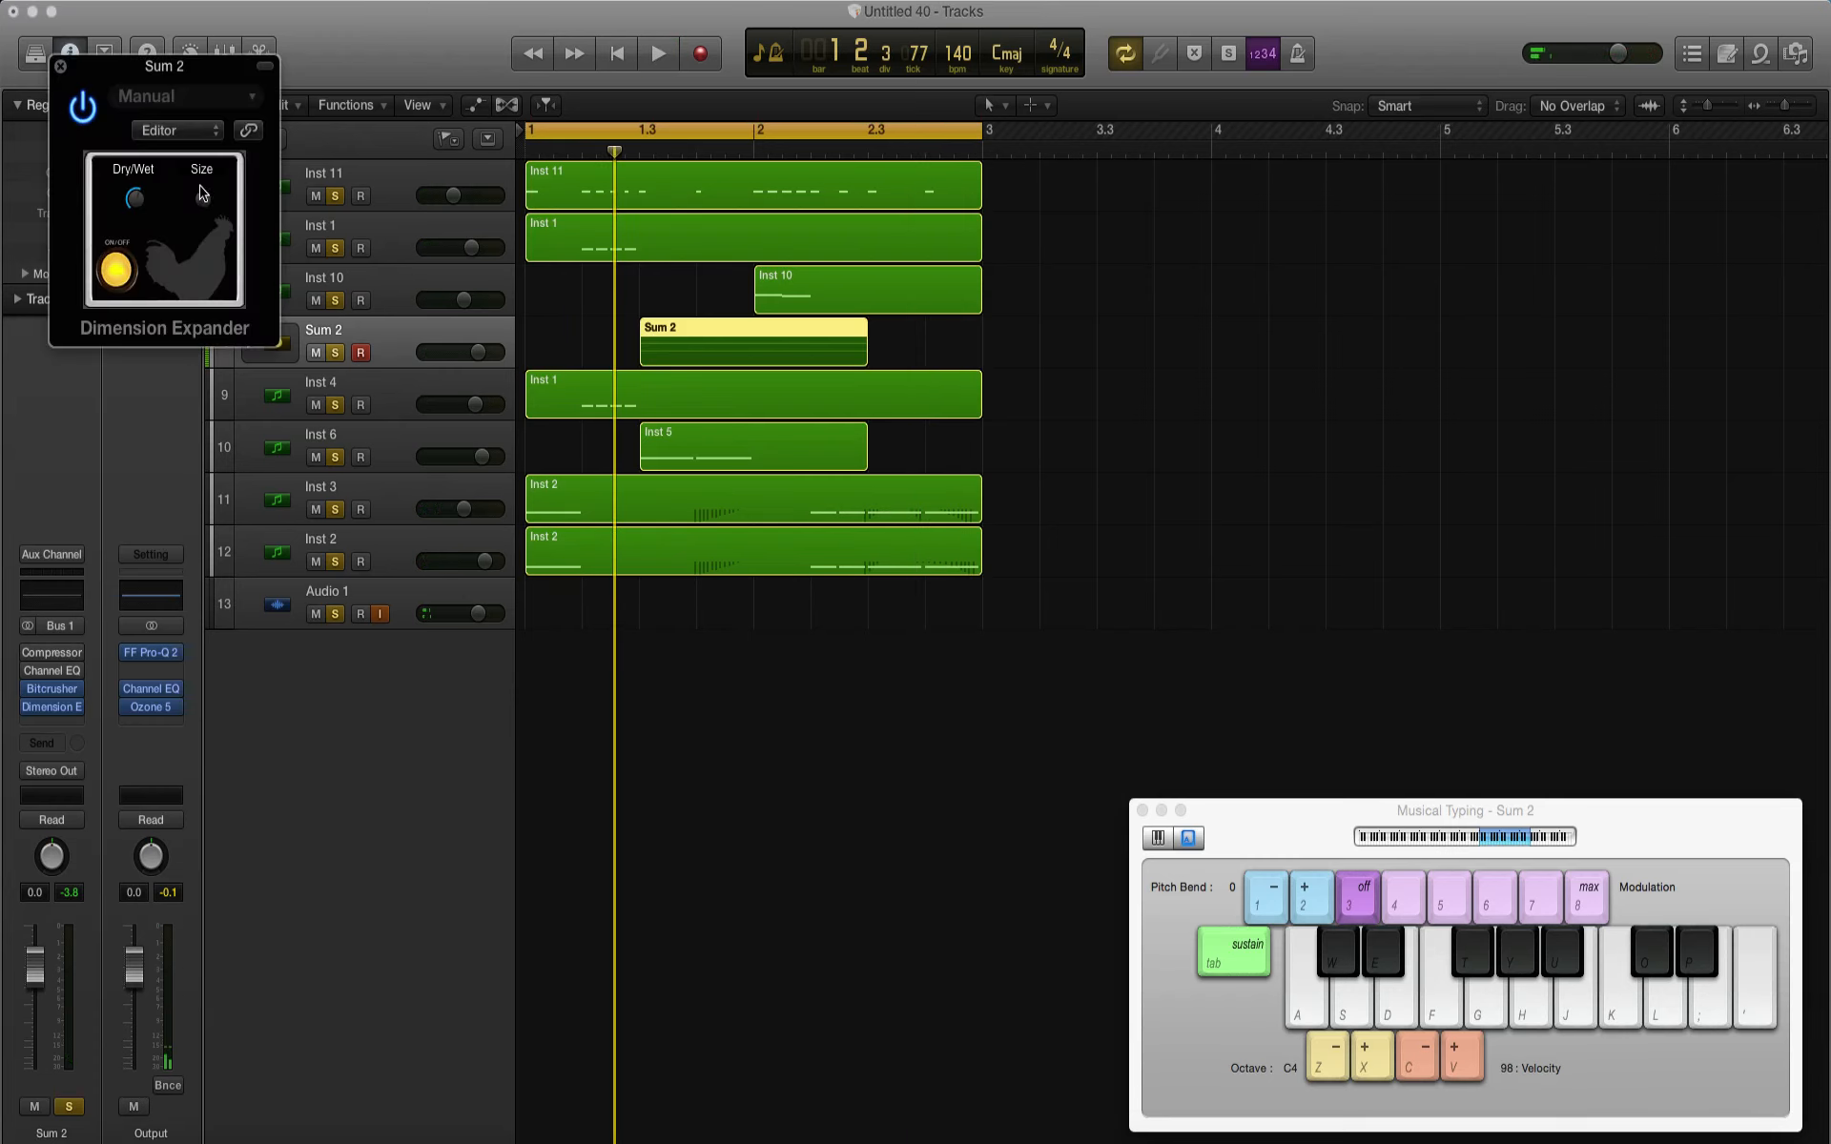
key("space")
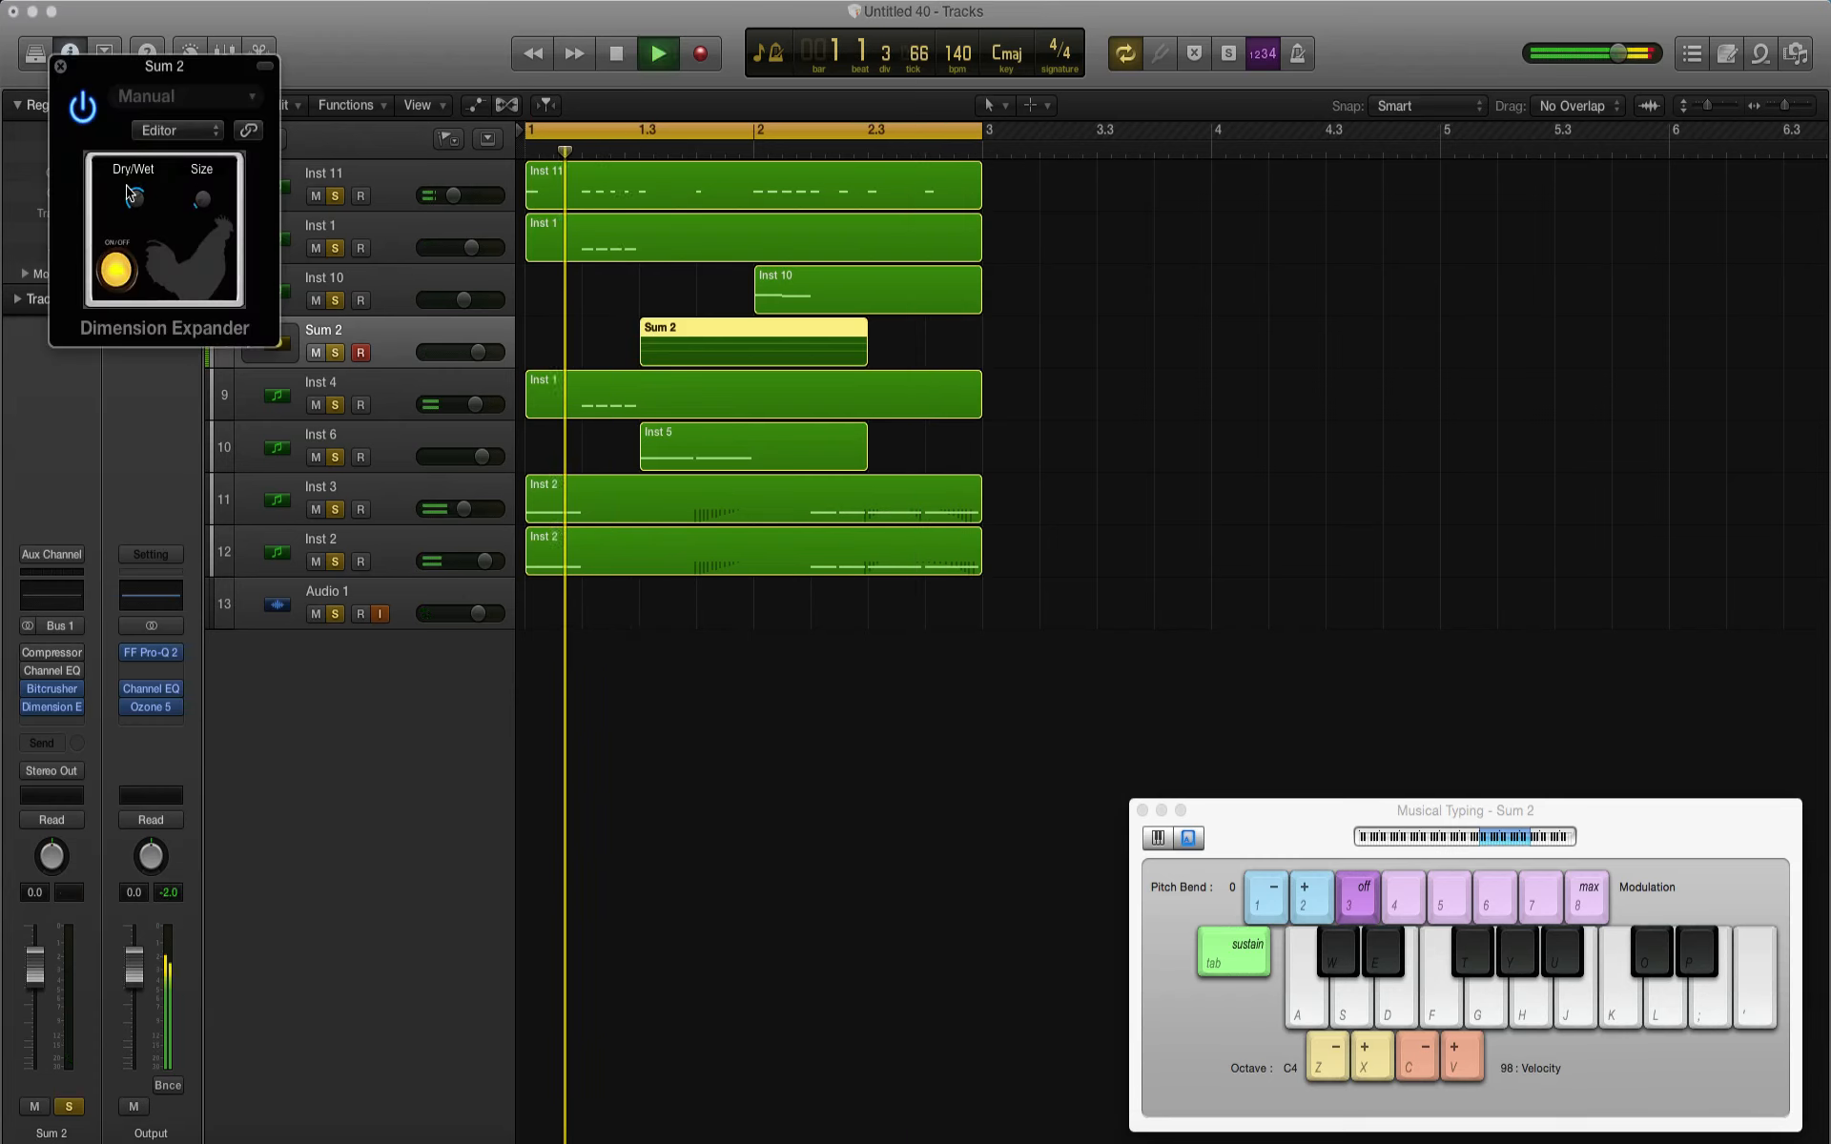
left_click(60, 66)
Step: Try a stereo Dimension Expander on Inst 10 and switch it off
left_click(401, 313)
key("space")
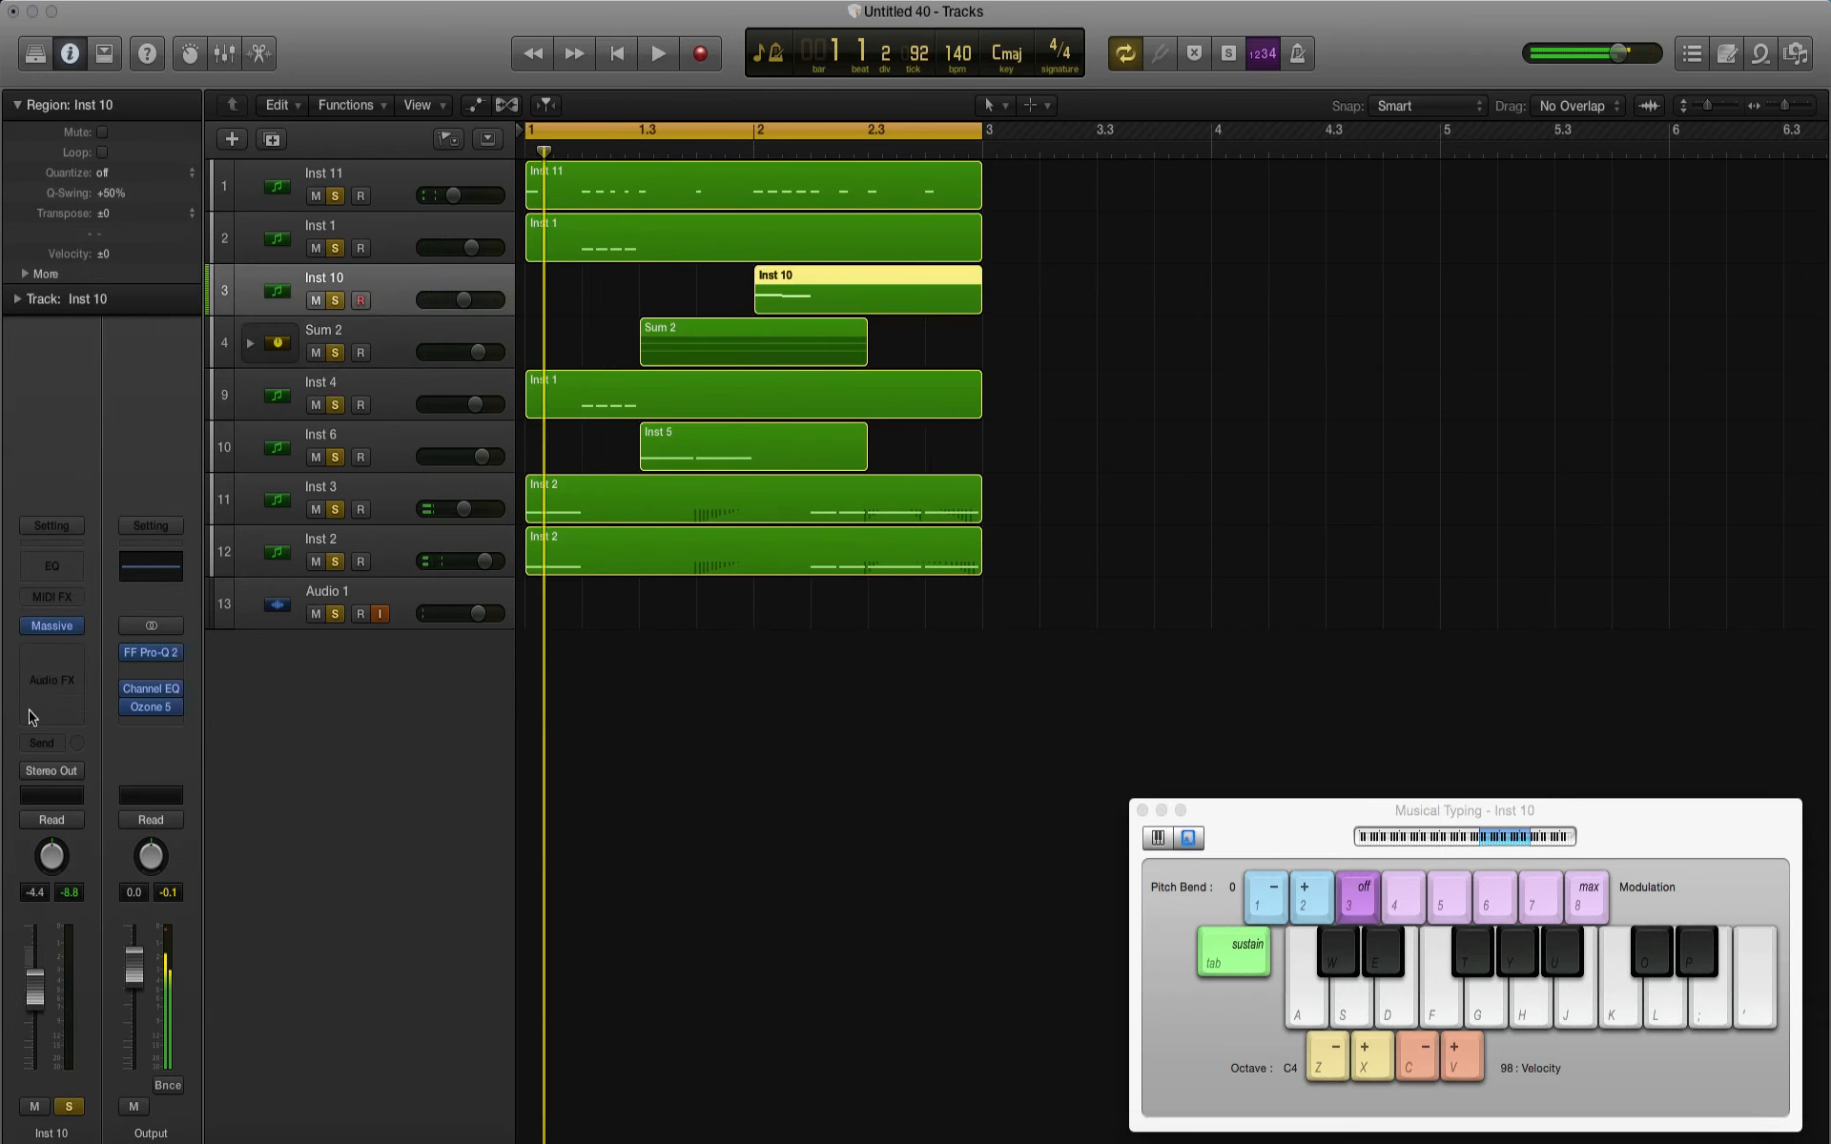
left_click(50, 670)
mouse_move(133, 940)
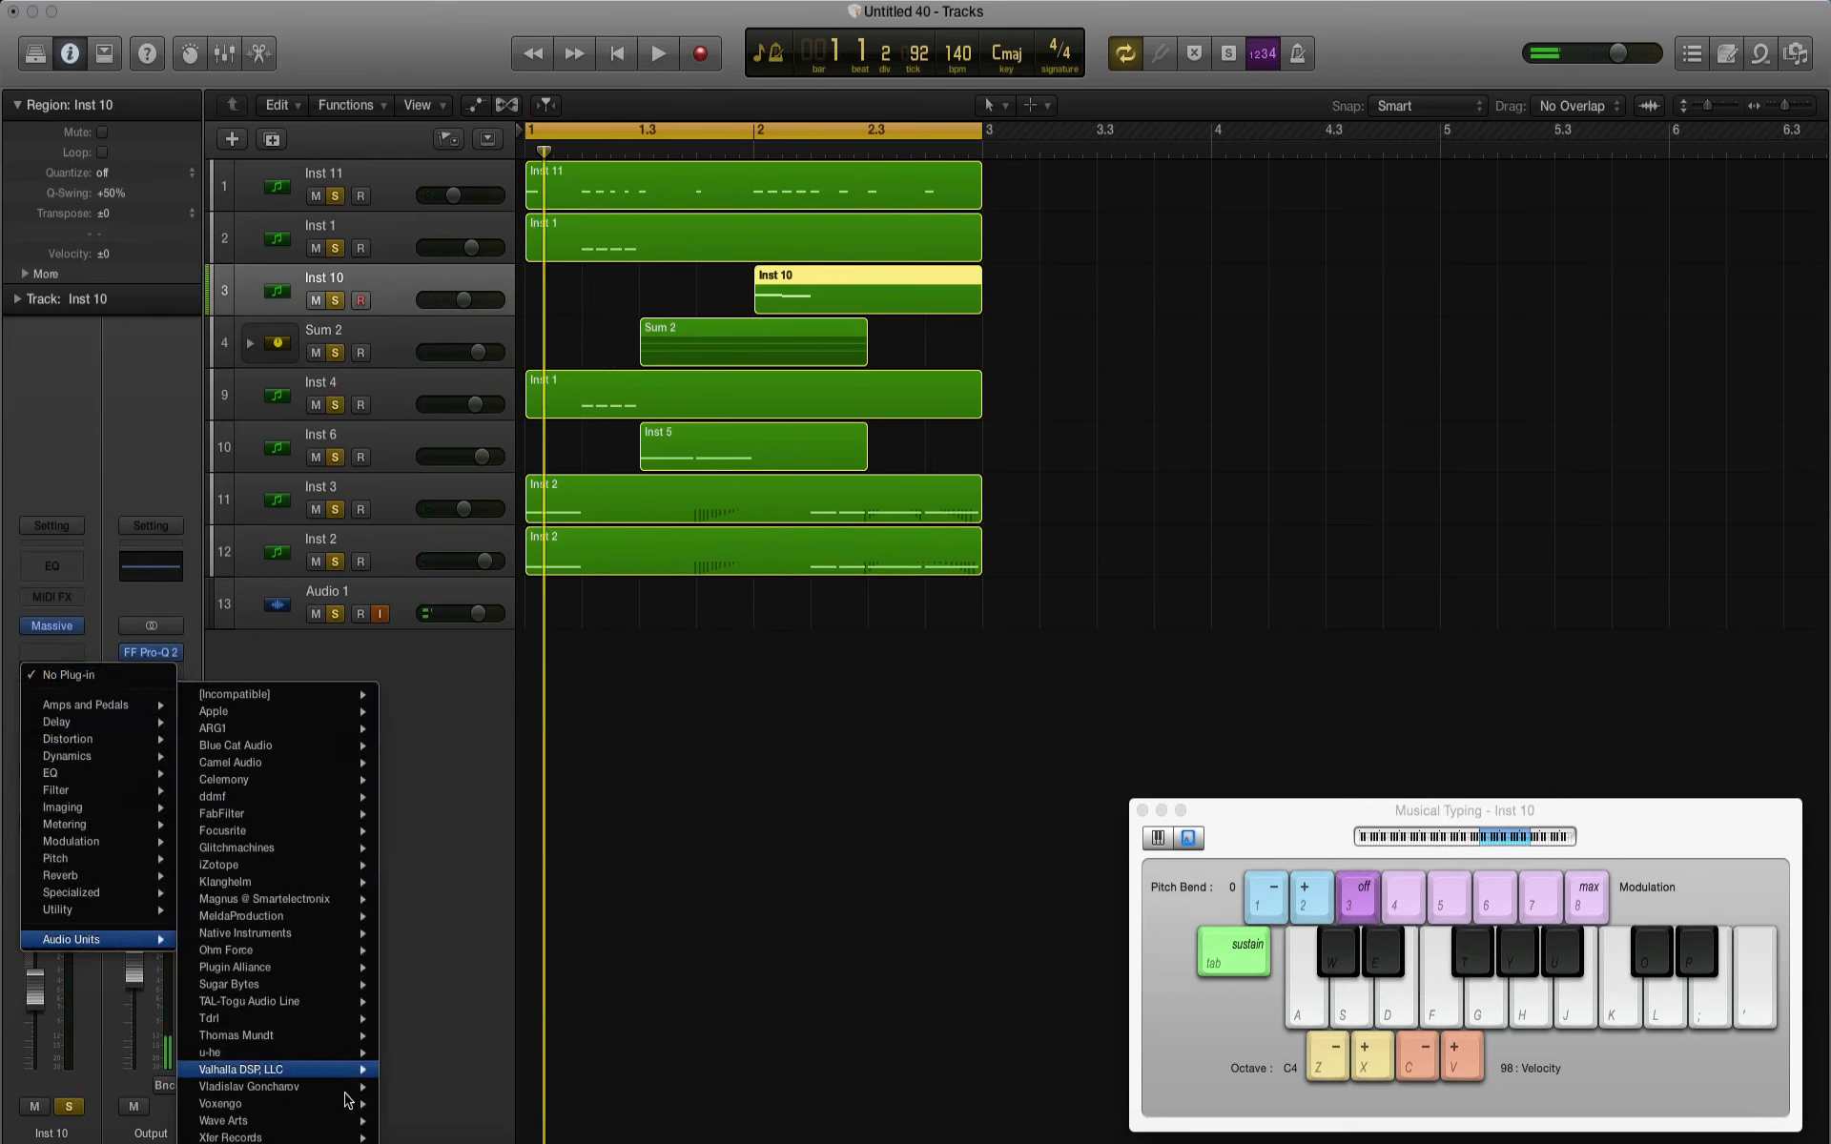
mouse_move(288, 1136)
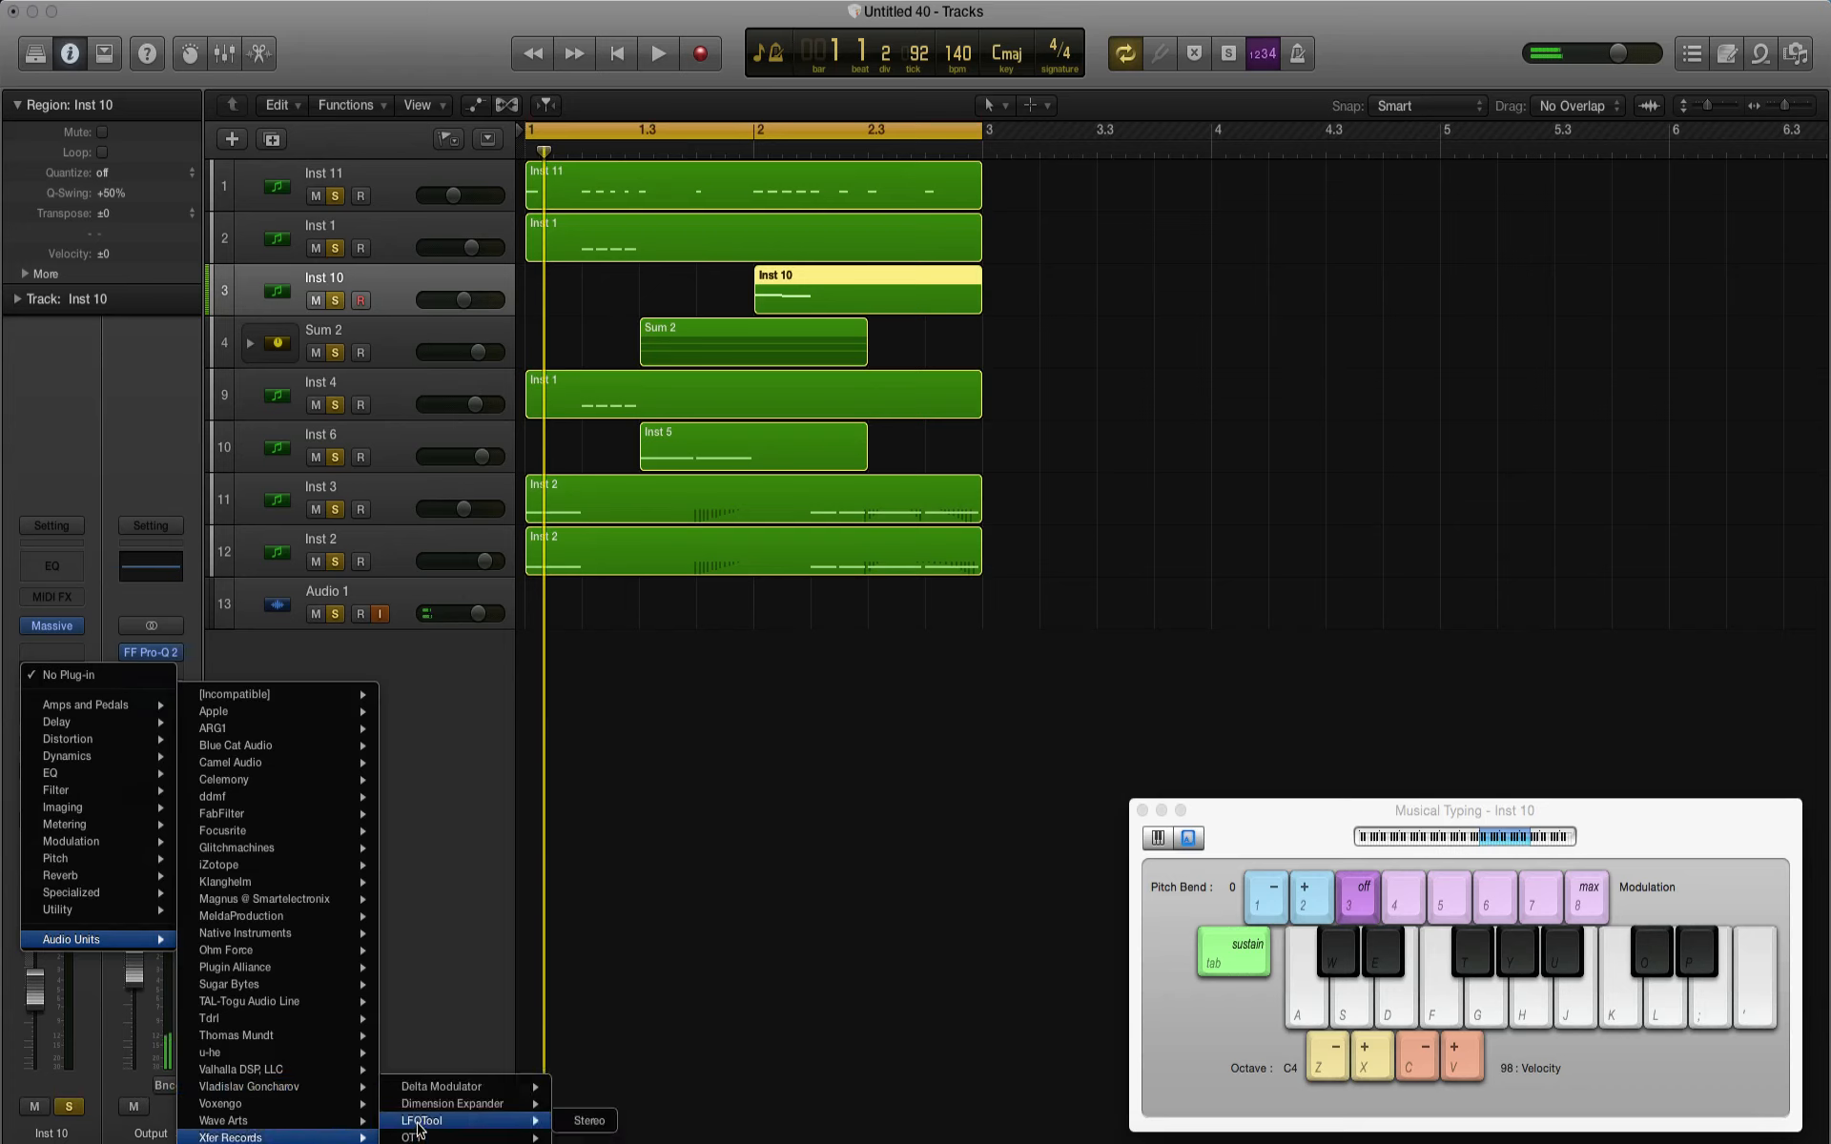
mouse_move(523, 1109)
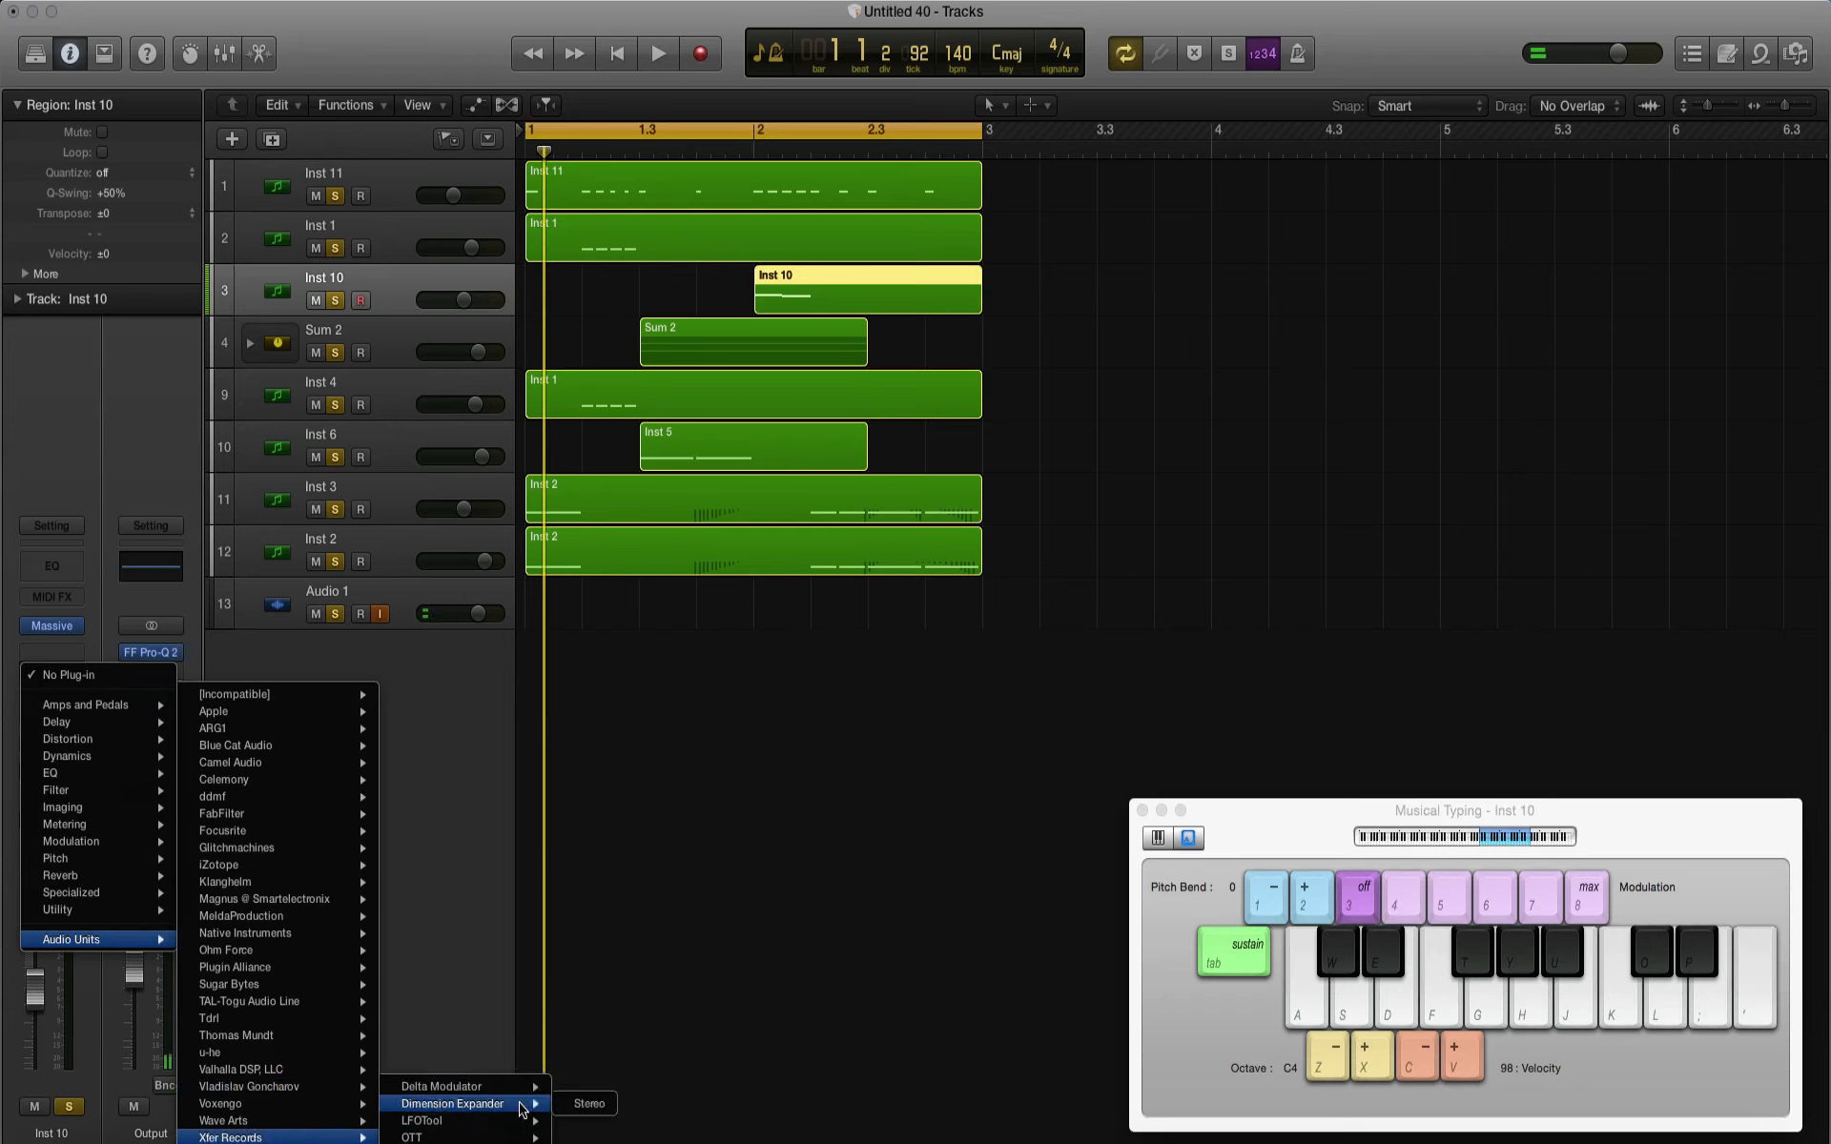
left_click(583, 1105)
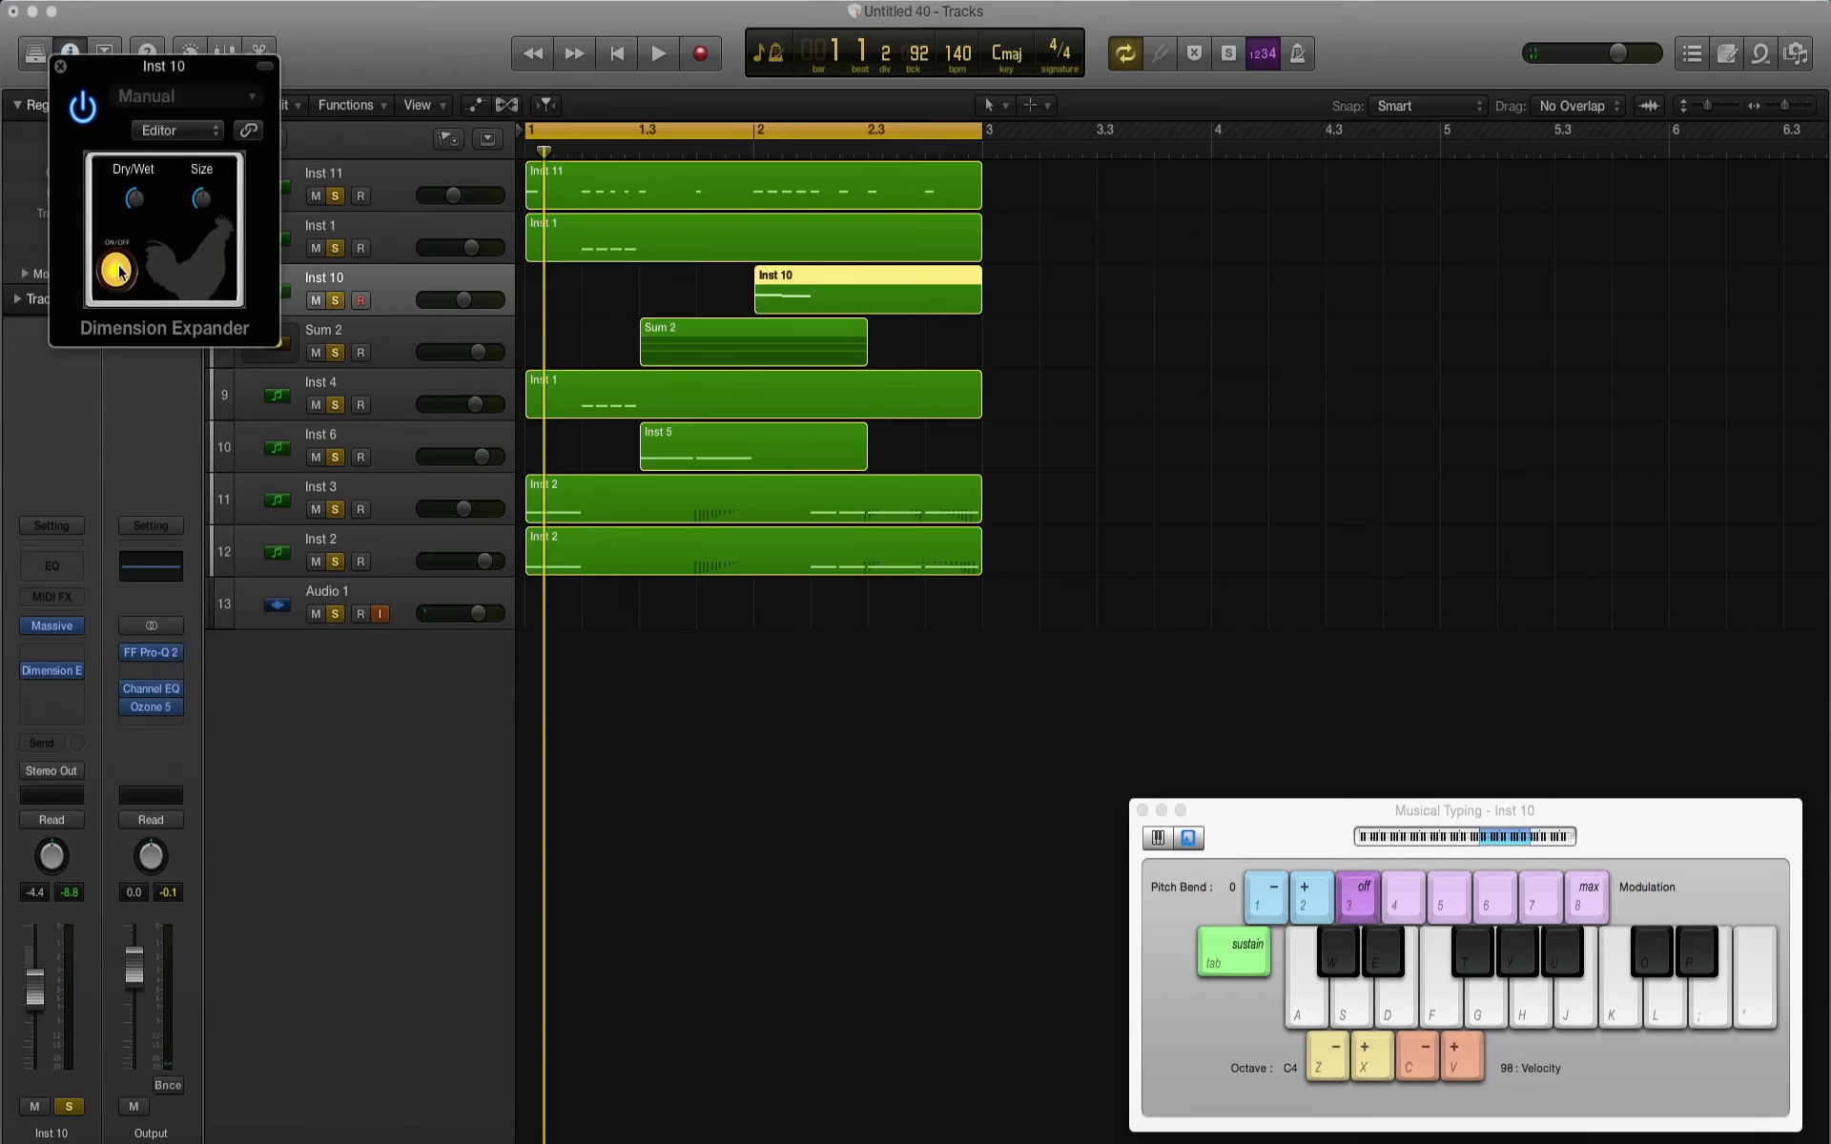
left_click(60, 66)
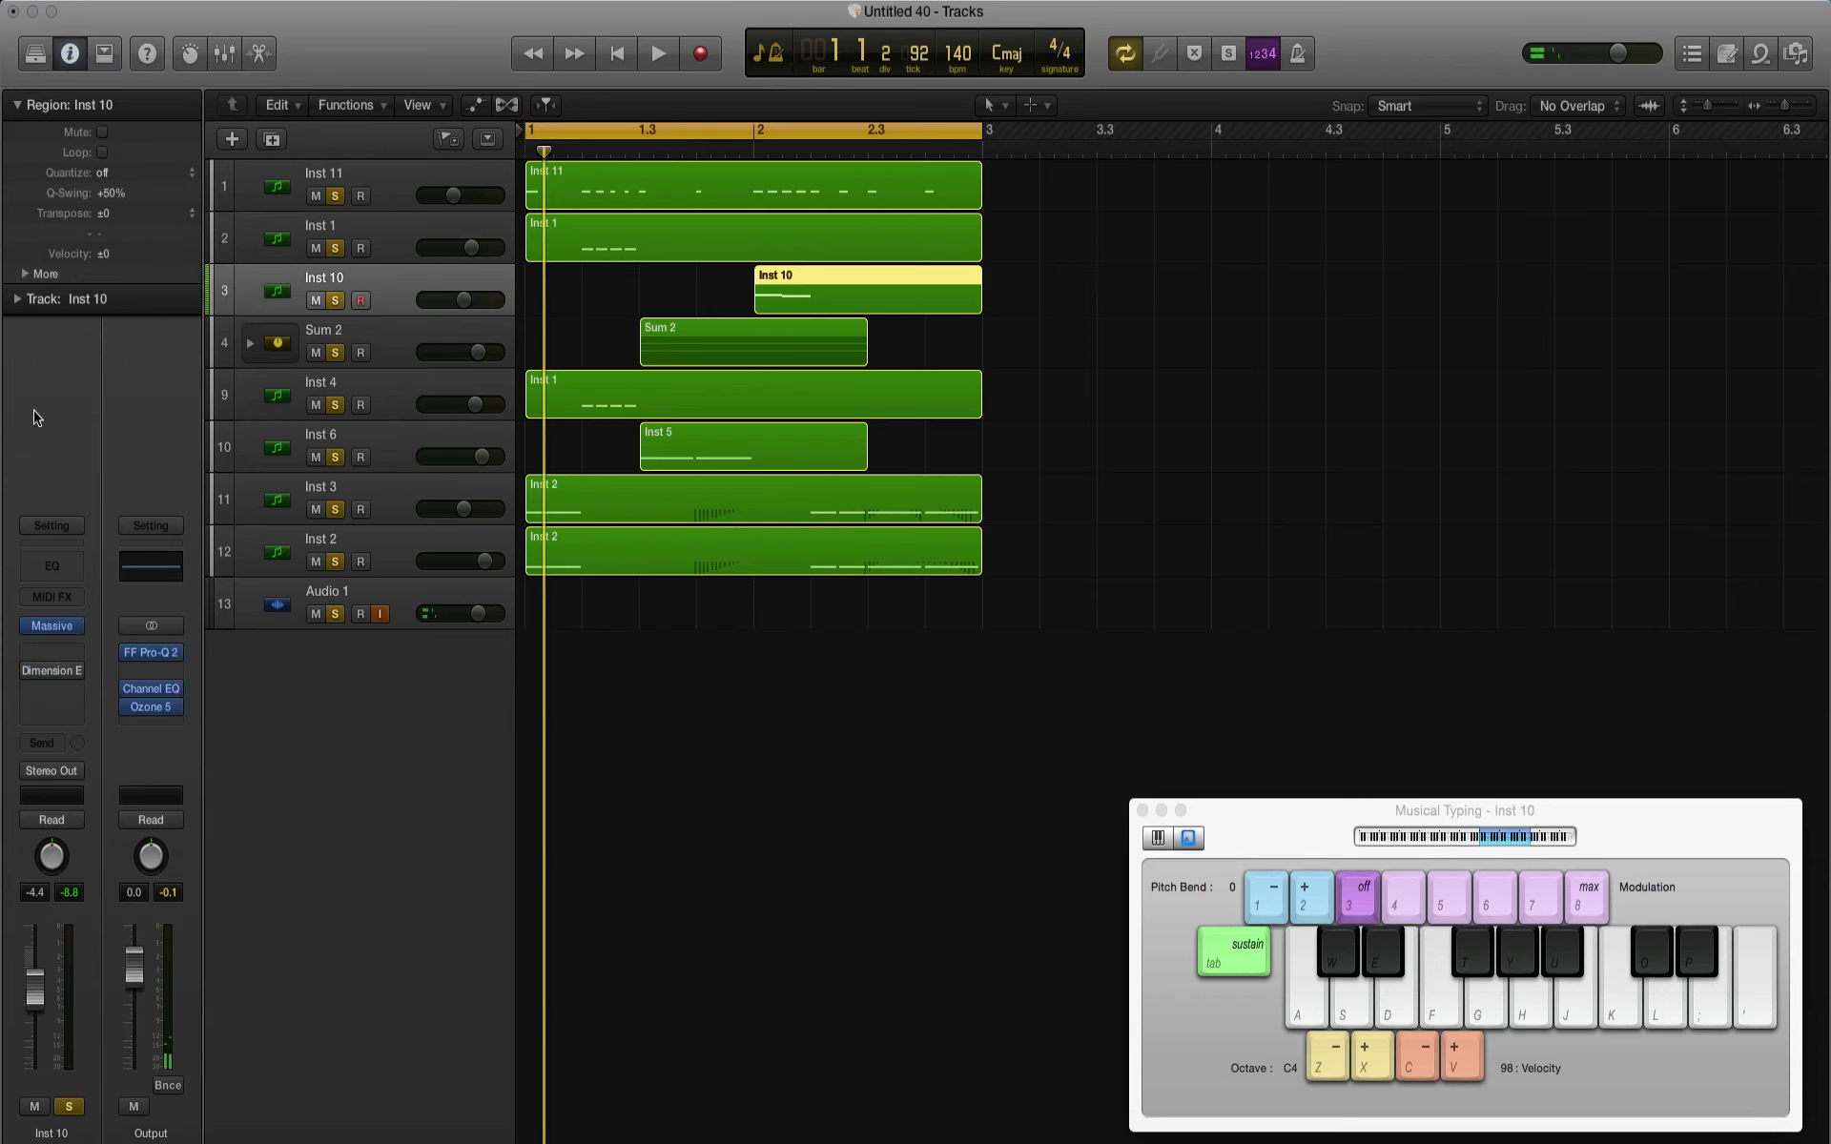
Step: Replace the Dimension Expander on Inst 10 with a stereo iZotope Trash 2 and dismiss its preset manager
left_click(81, 693)
mouse_move(114, 969)
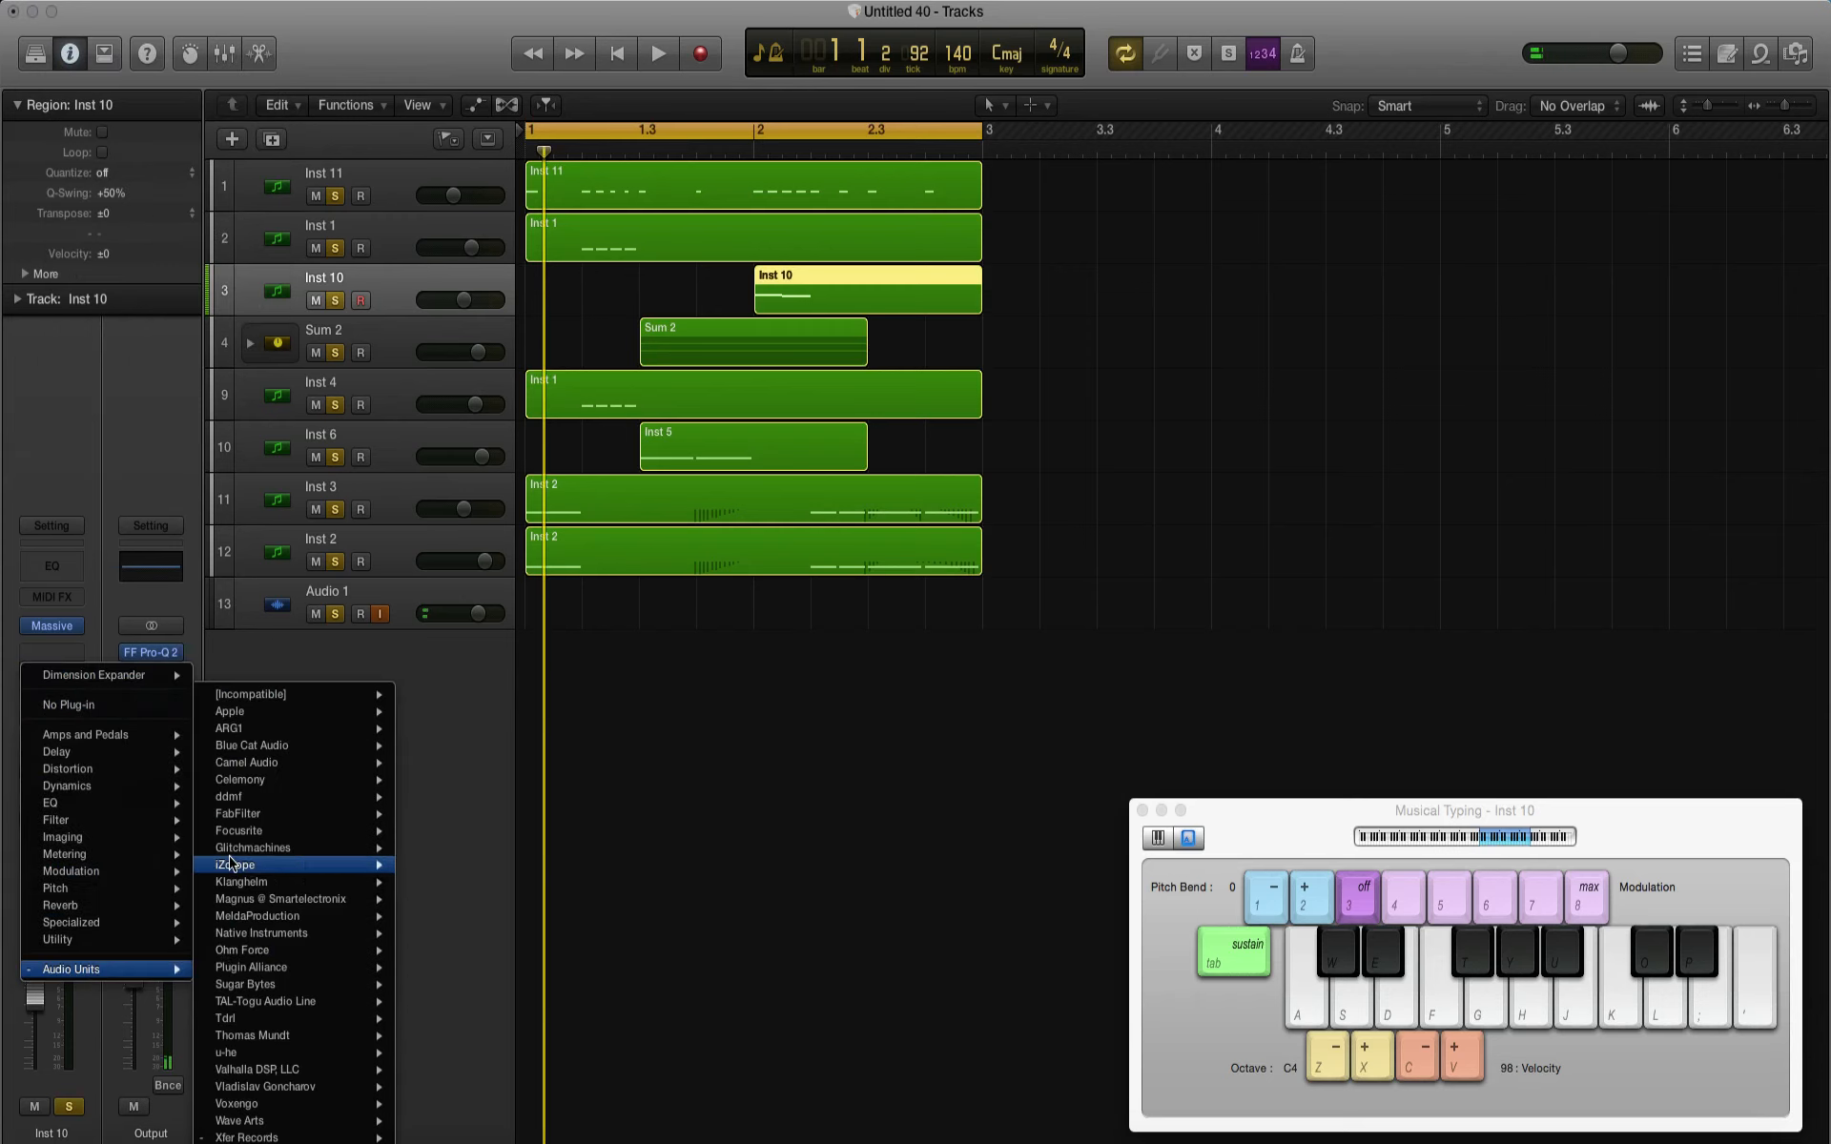
mouse_move(229, 863)
mouse_move(466, 890)
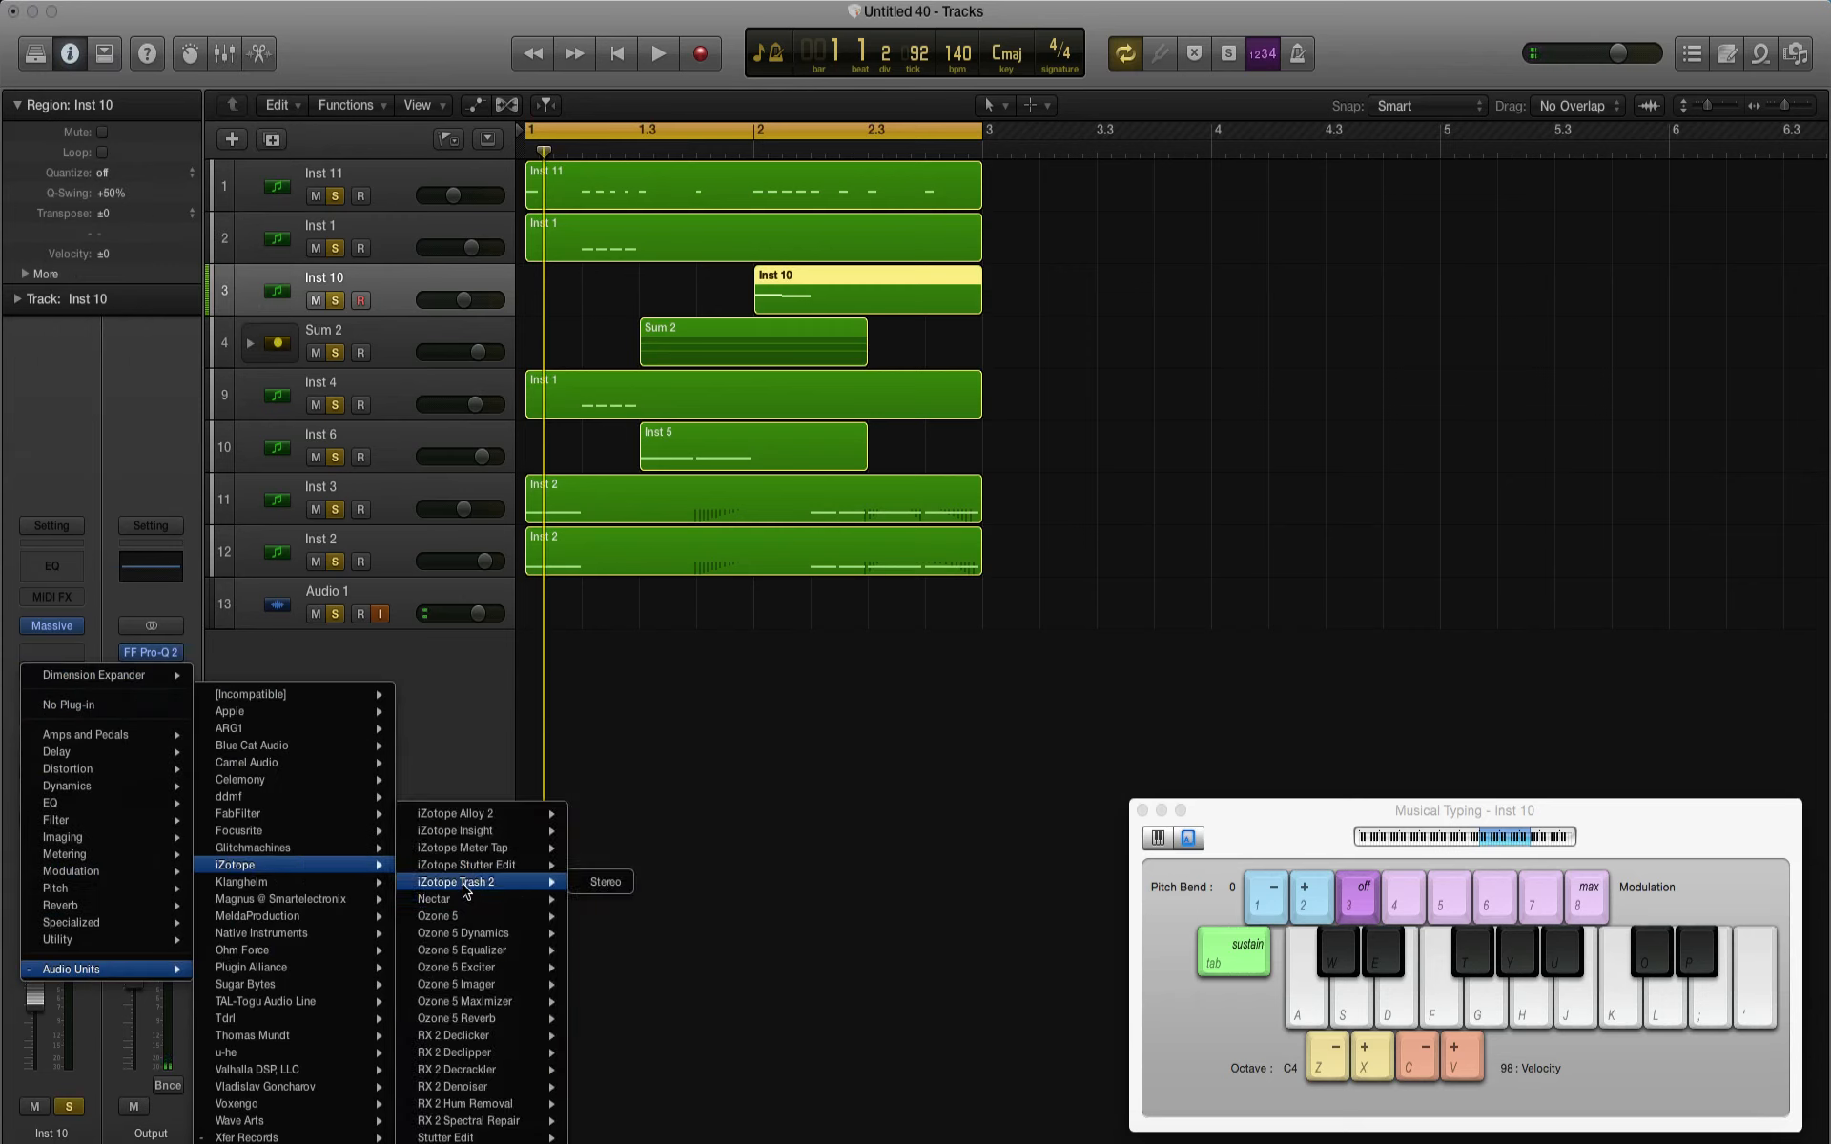
left_click(607, 883)
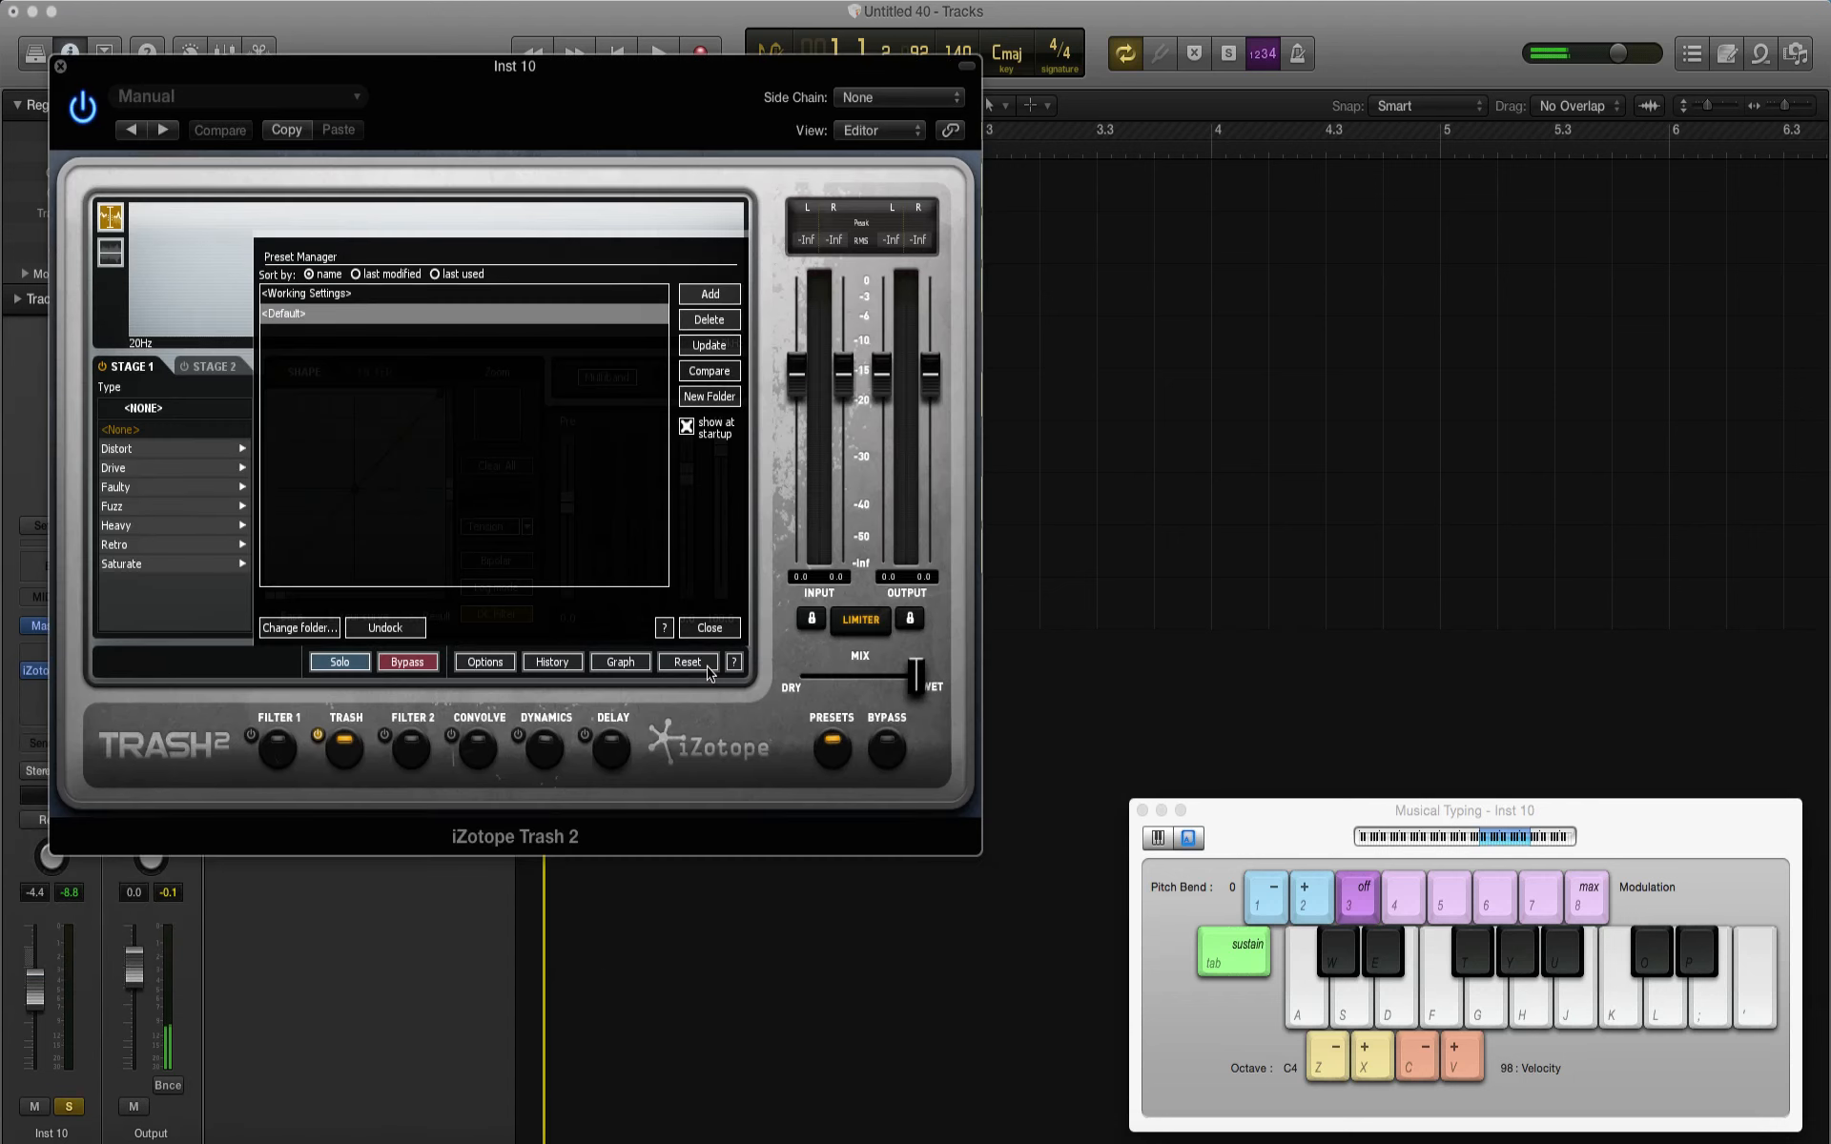
left_click(710, 628)
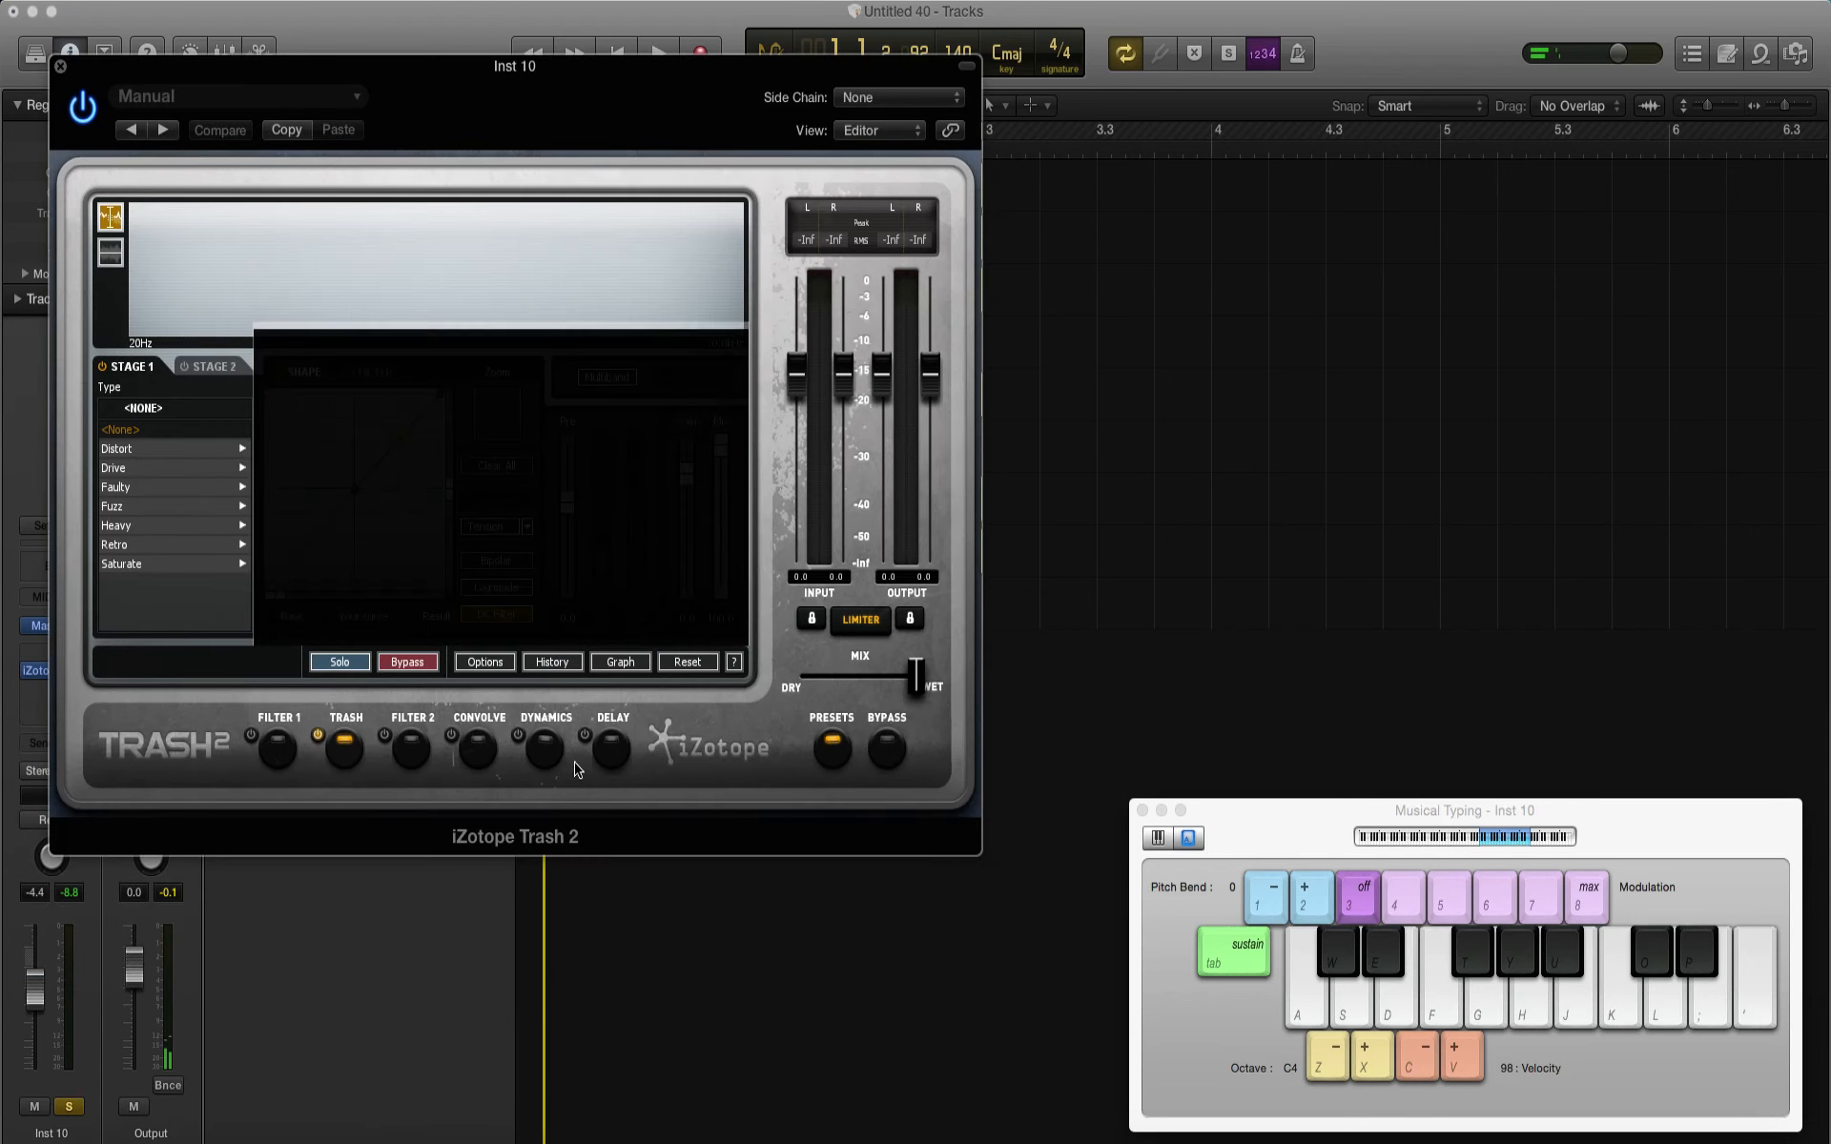
Step: Disable the Trash module and enable Convolve in iZotope Trash 2 on Inst 10, and play the mix
left_click(320, 733)
left_click(479, 749)
left_click(453, 737)
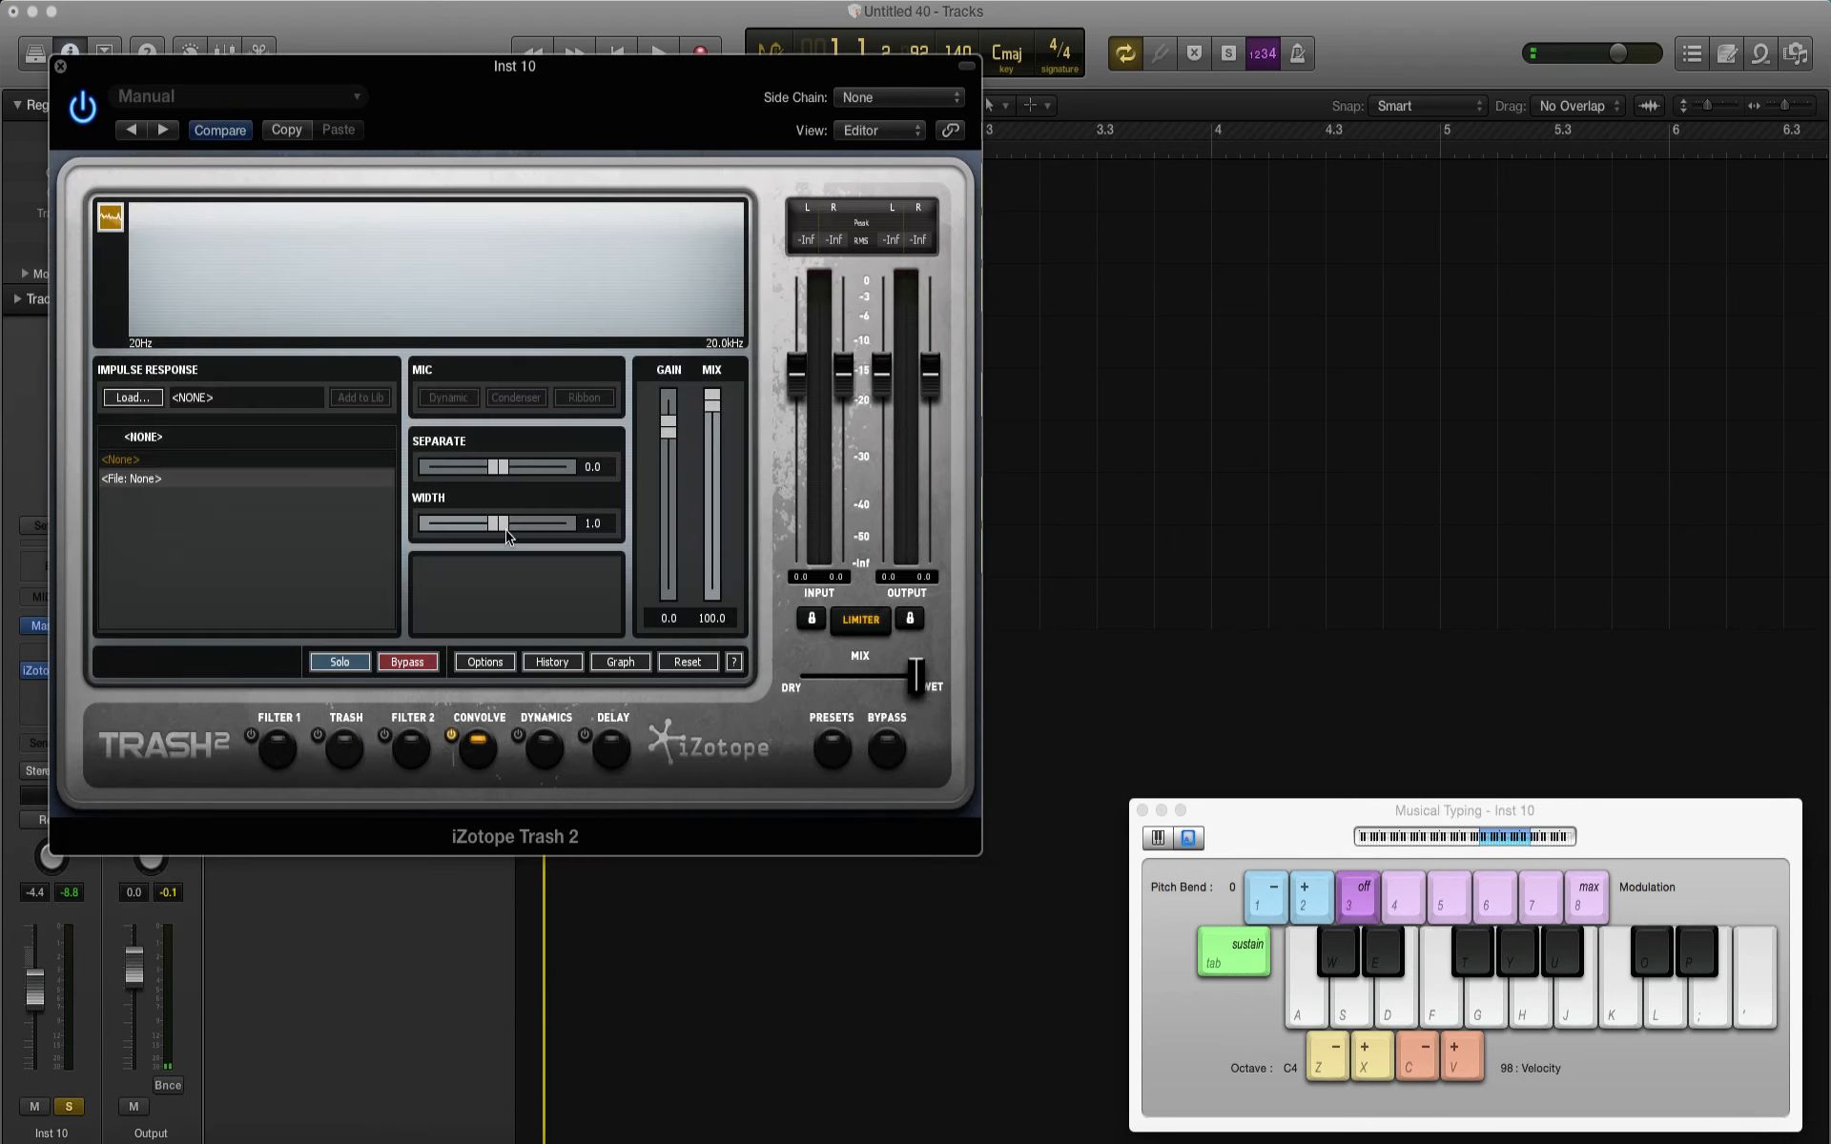
left_click(61, 66)
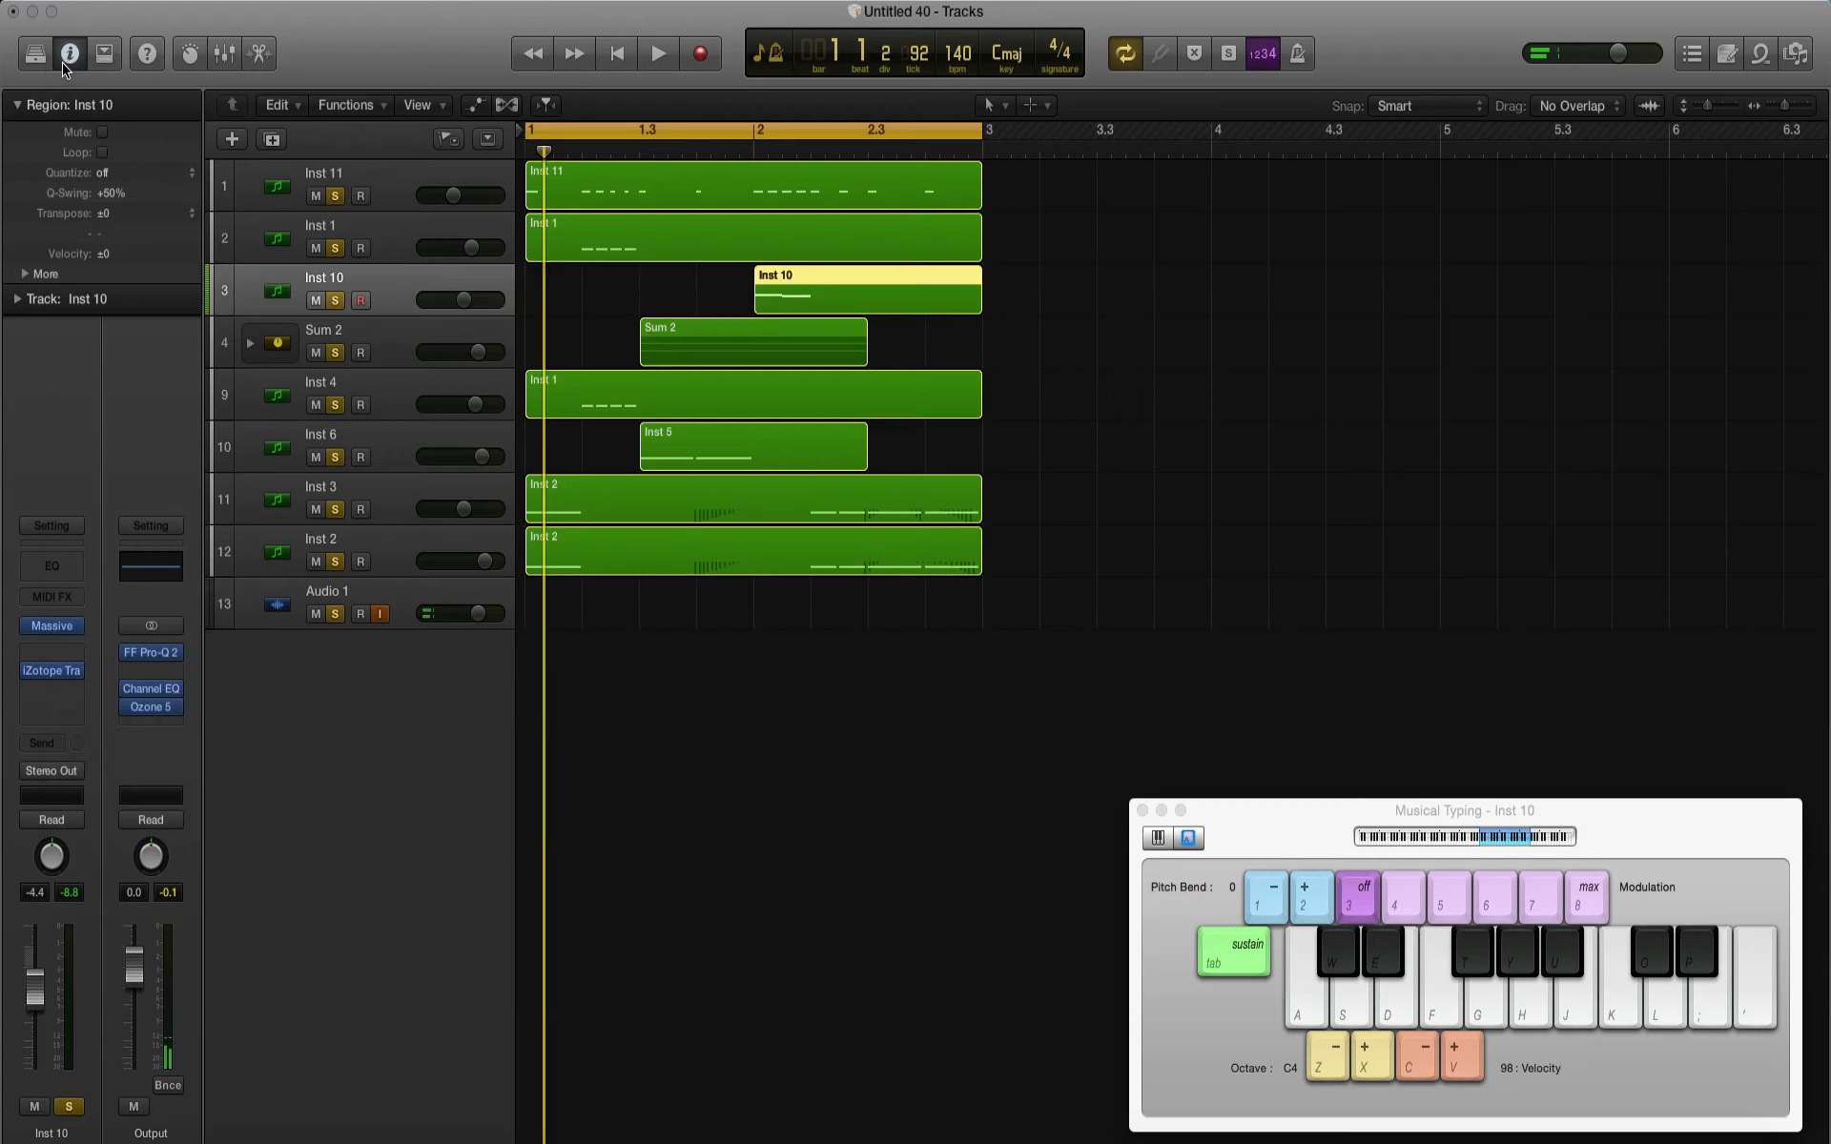
key("space")
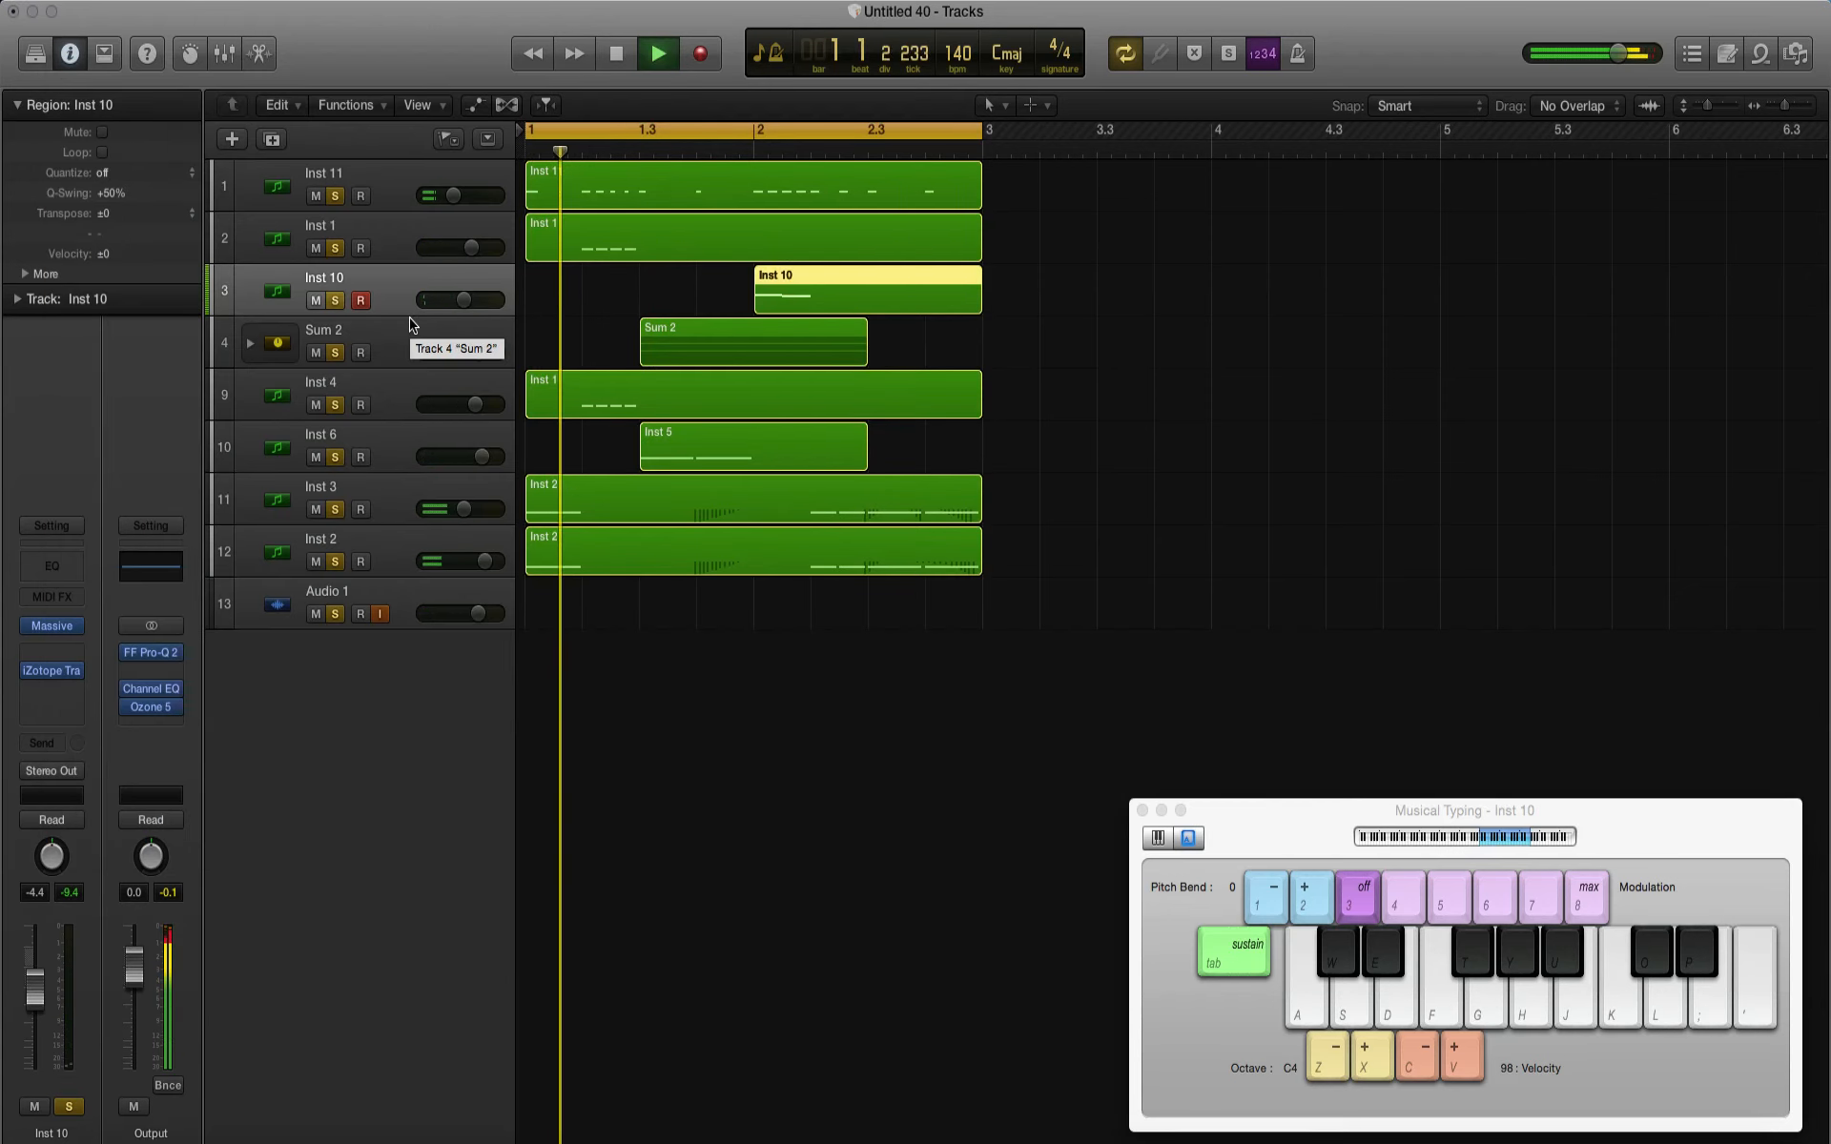
key("space")
Step: Bounce the project section to the bounces folder as Tutorial Drop
left_click(155, 0)
mouse_move(176, 465)
left_click(420, 534)
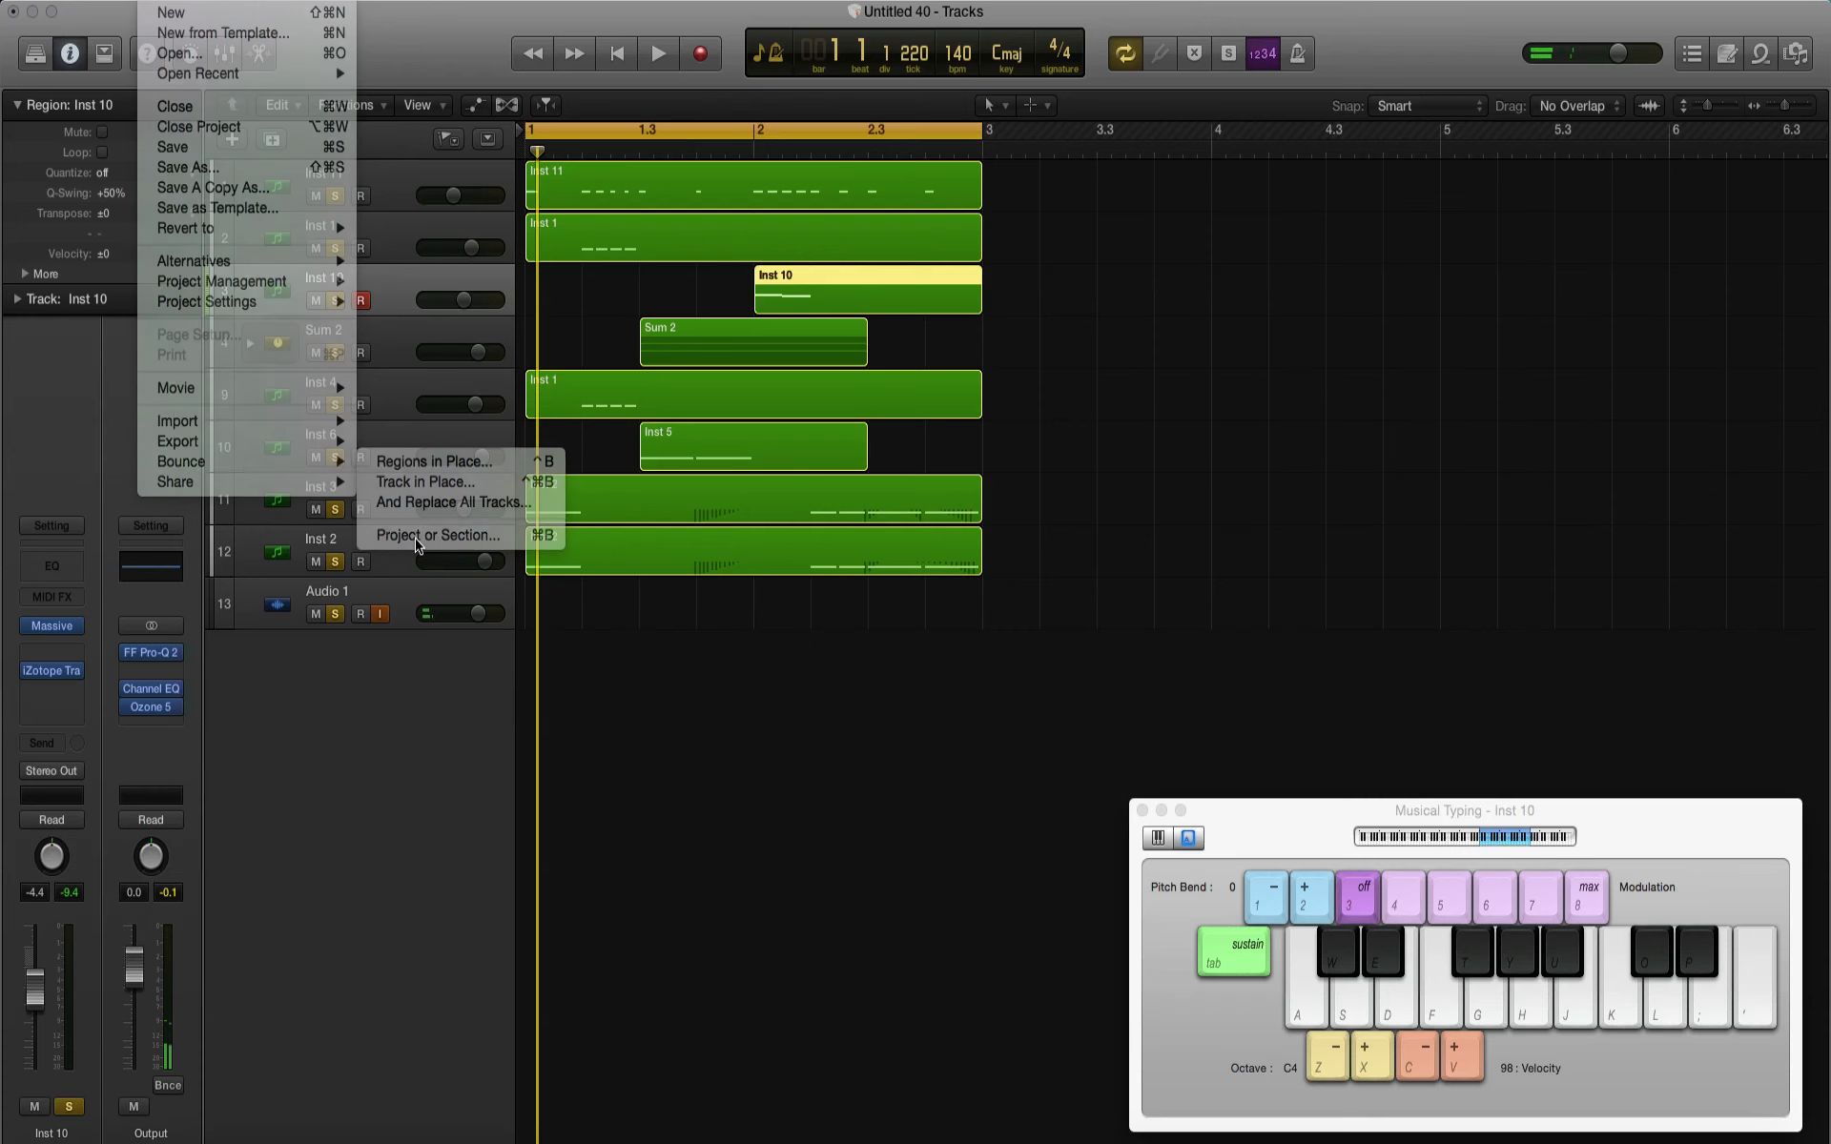
key("Escape")
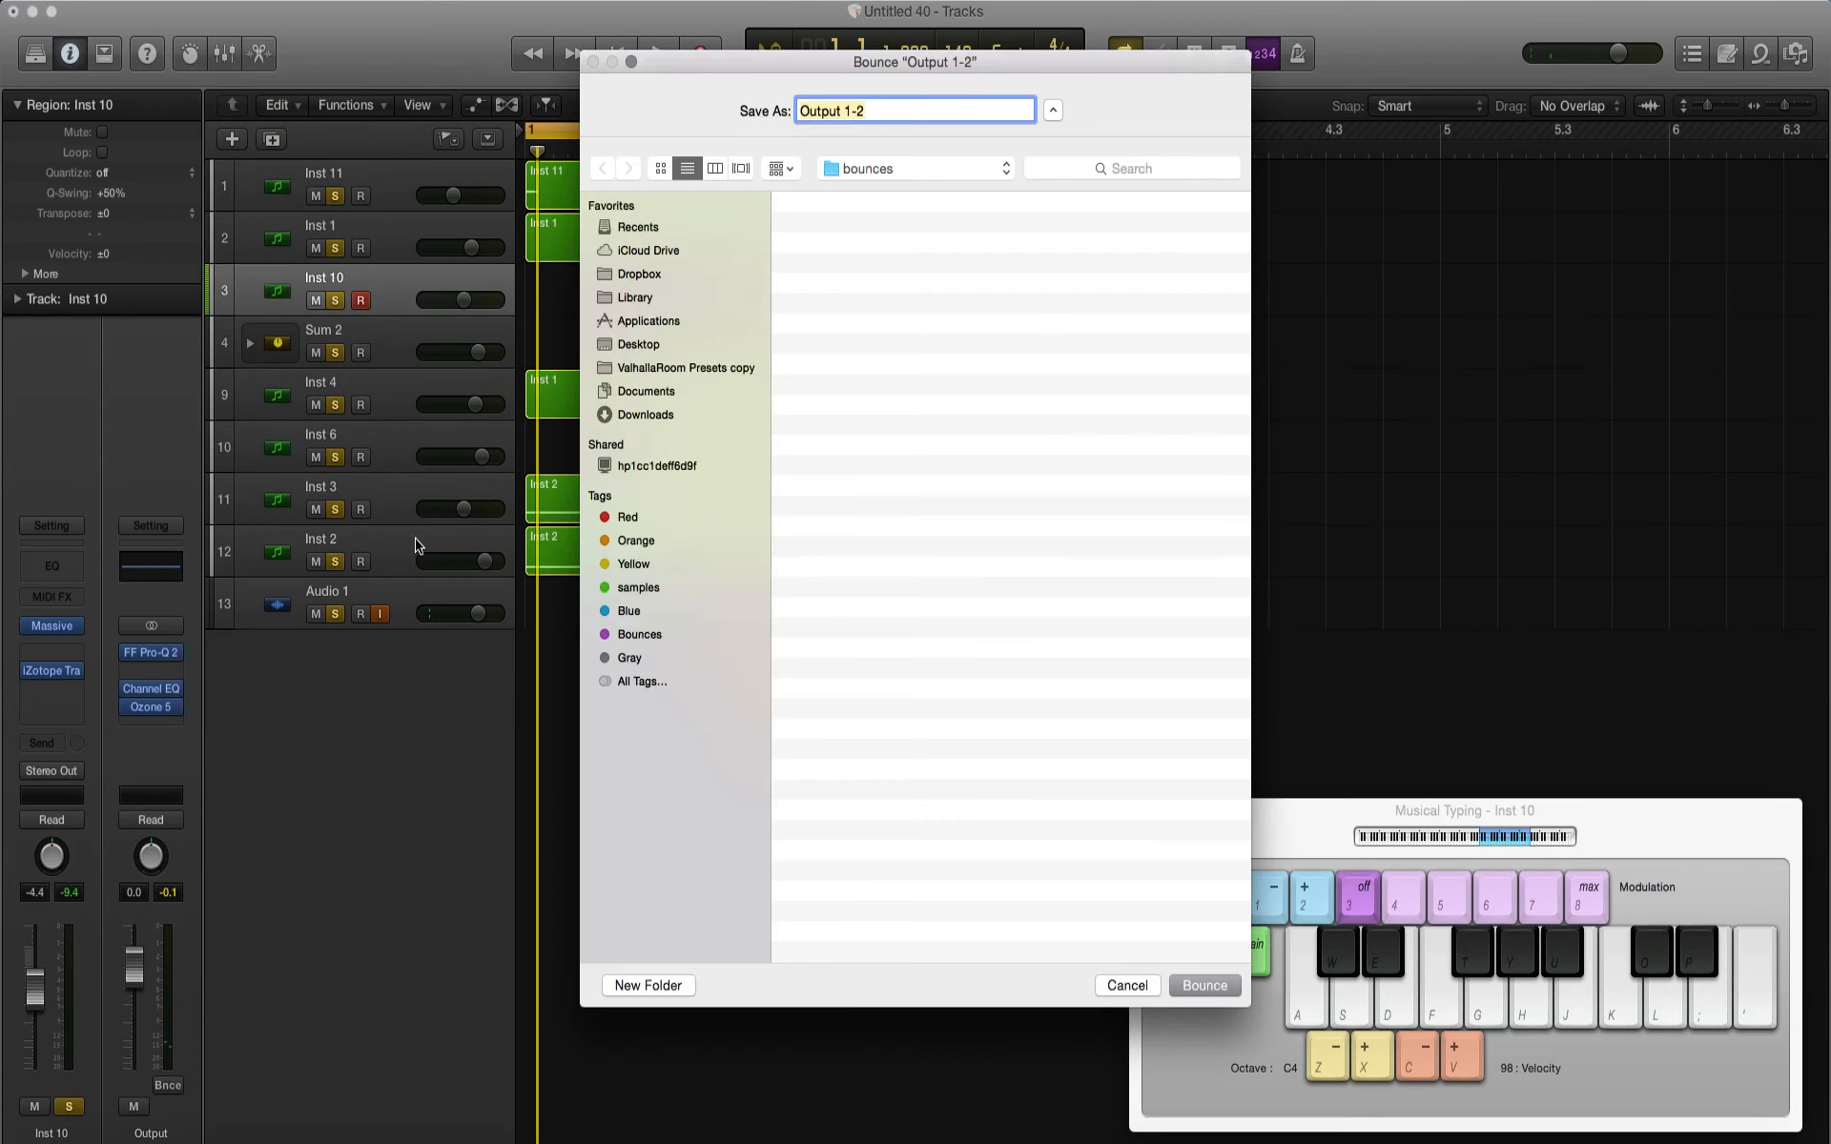
type("Tutorial")
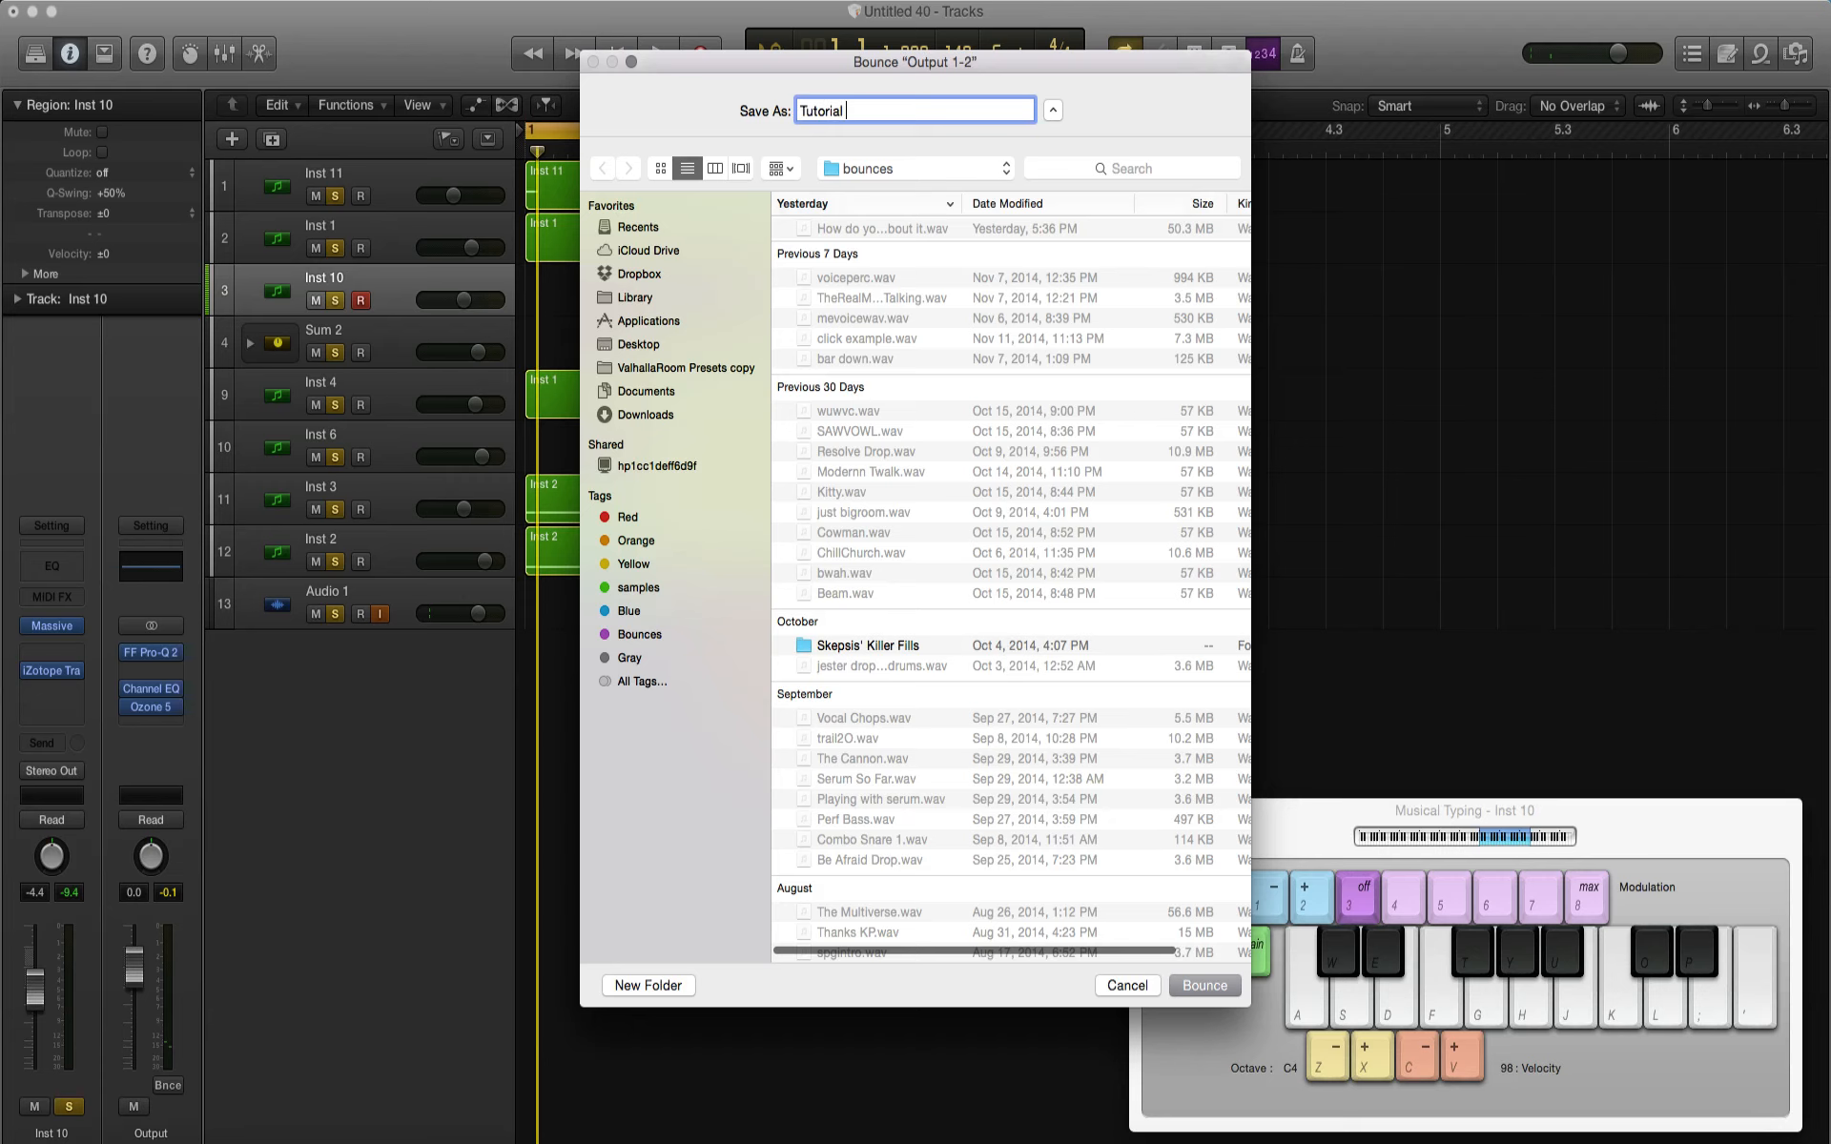
type(" Drop")
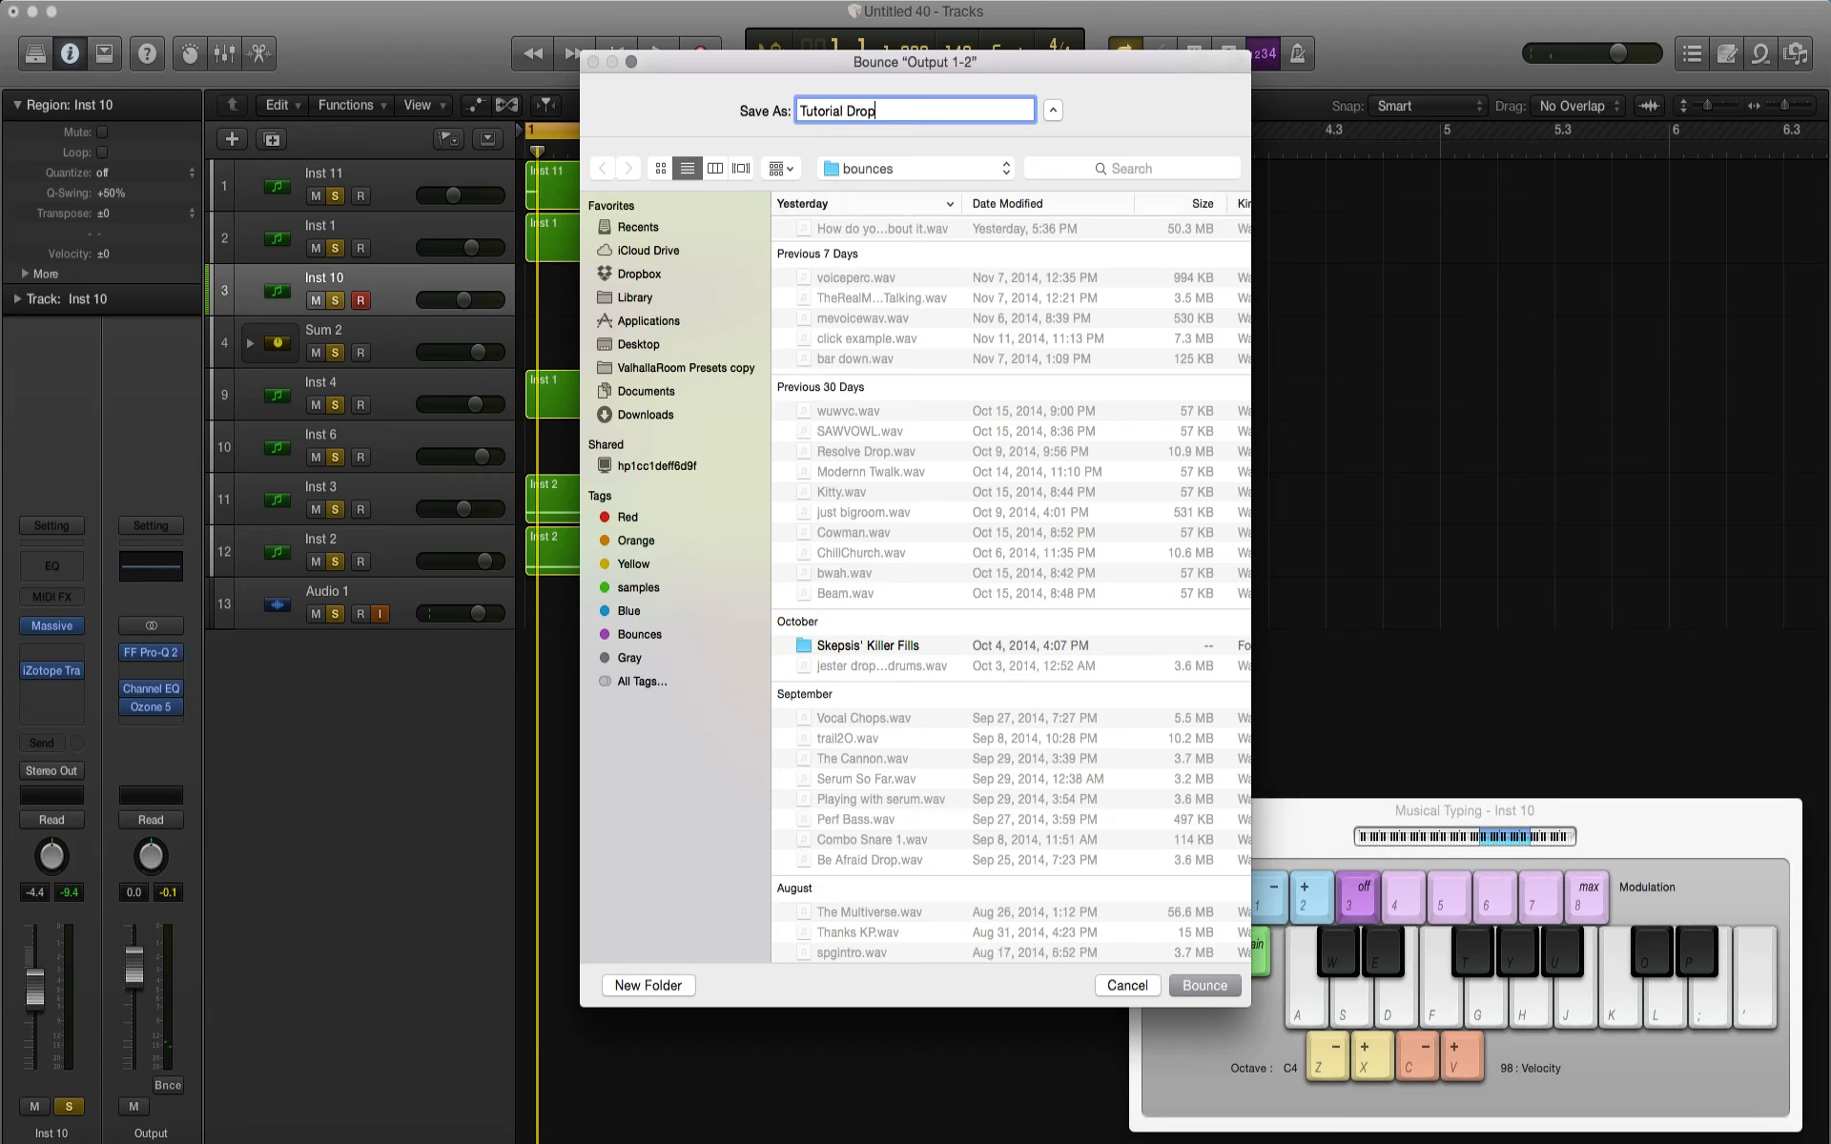
key("Return")
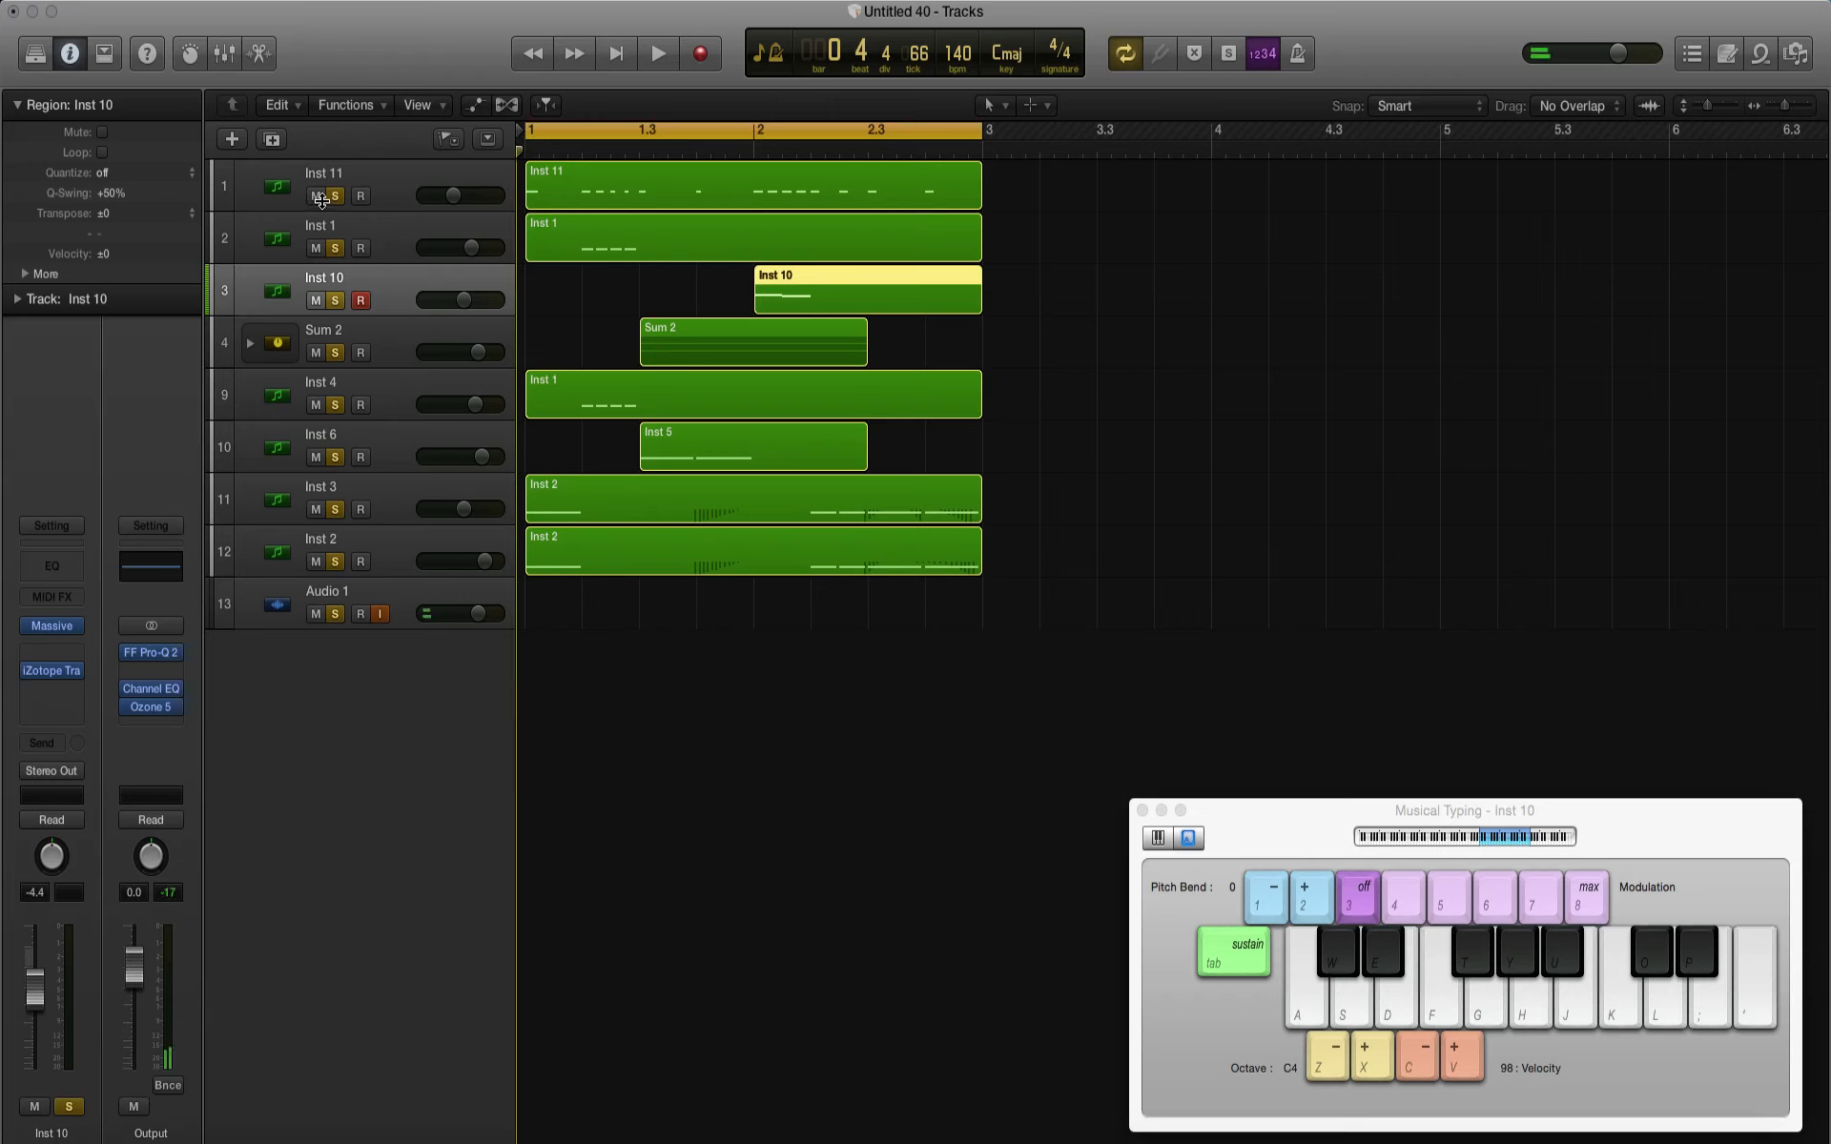
Step: Mute all tracks from Inst 11 to Inst 2 and import Tutorial Drop.wav from the bounces folder onto a new track at bar 1
left_click_drag(321, 198, 319, 555)
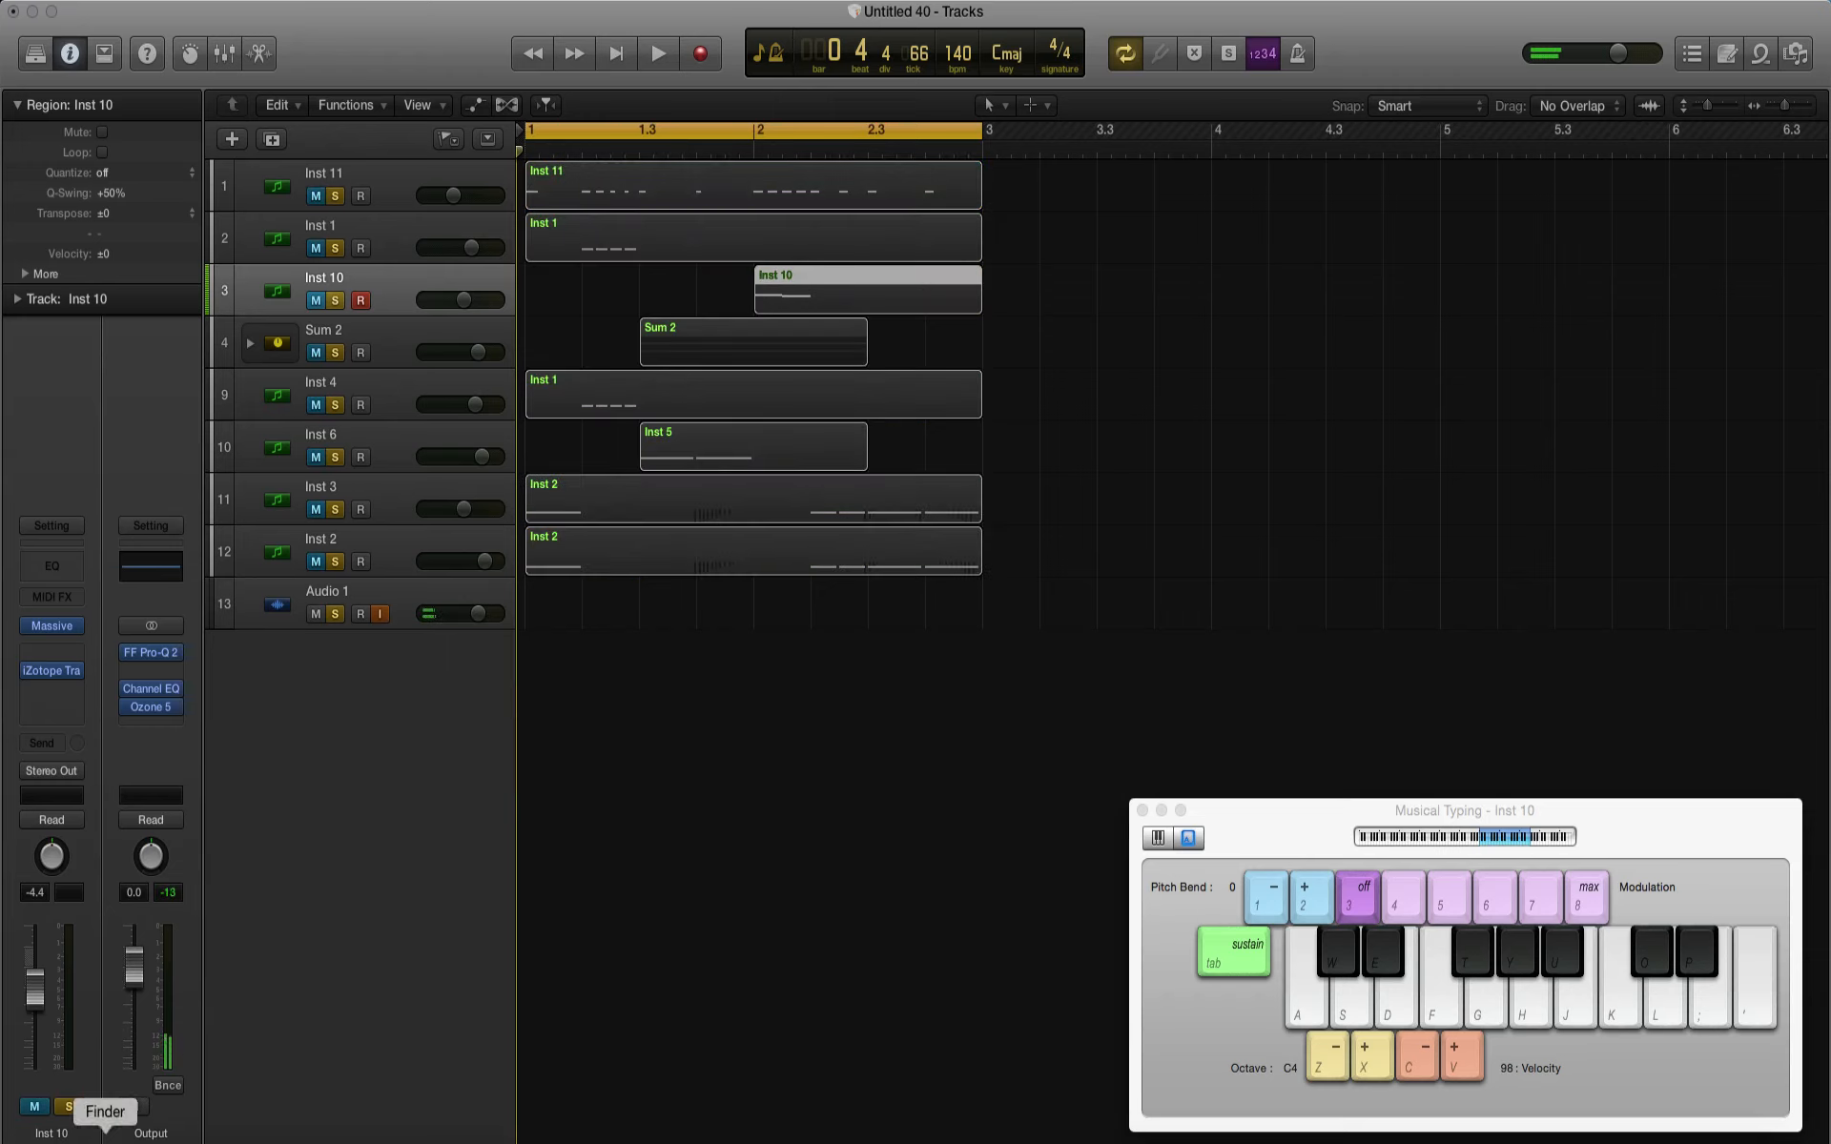
left_click(103, 1117)
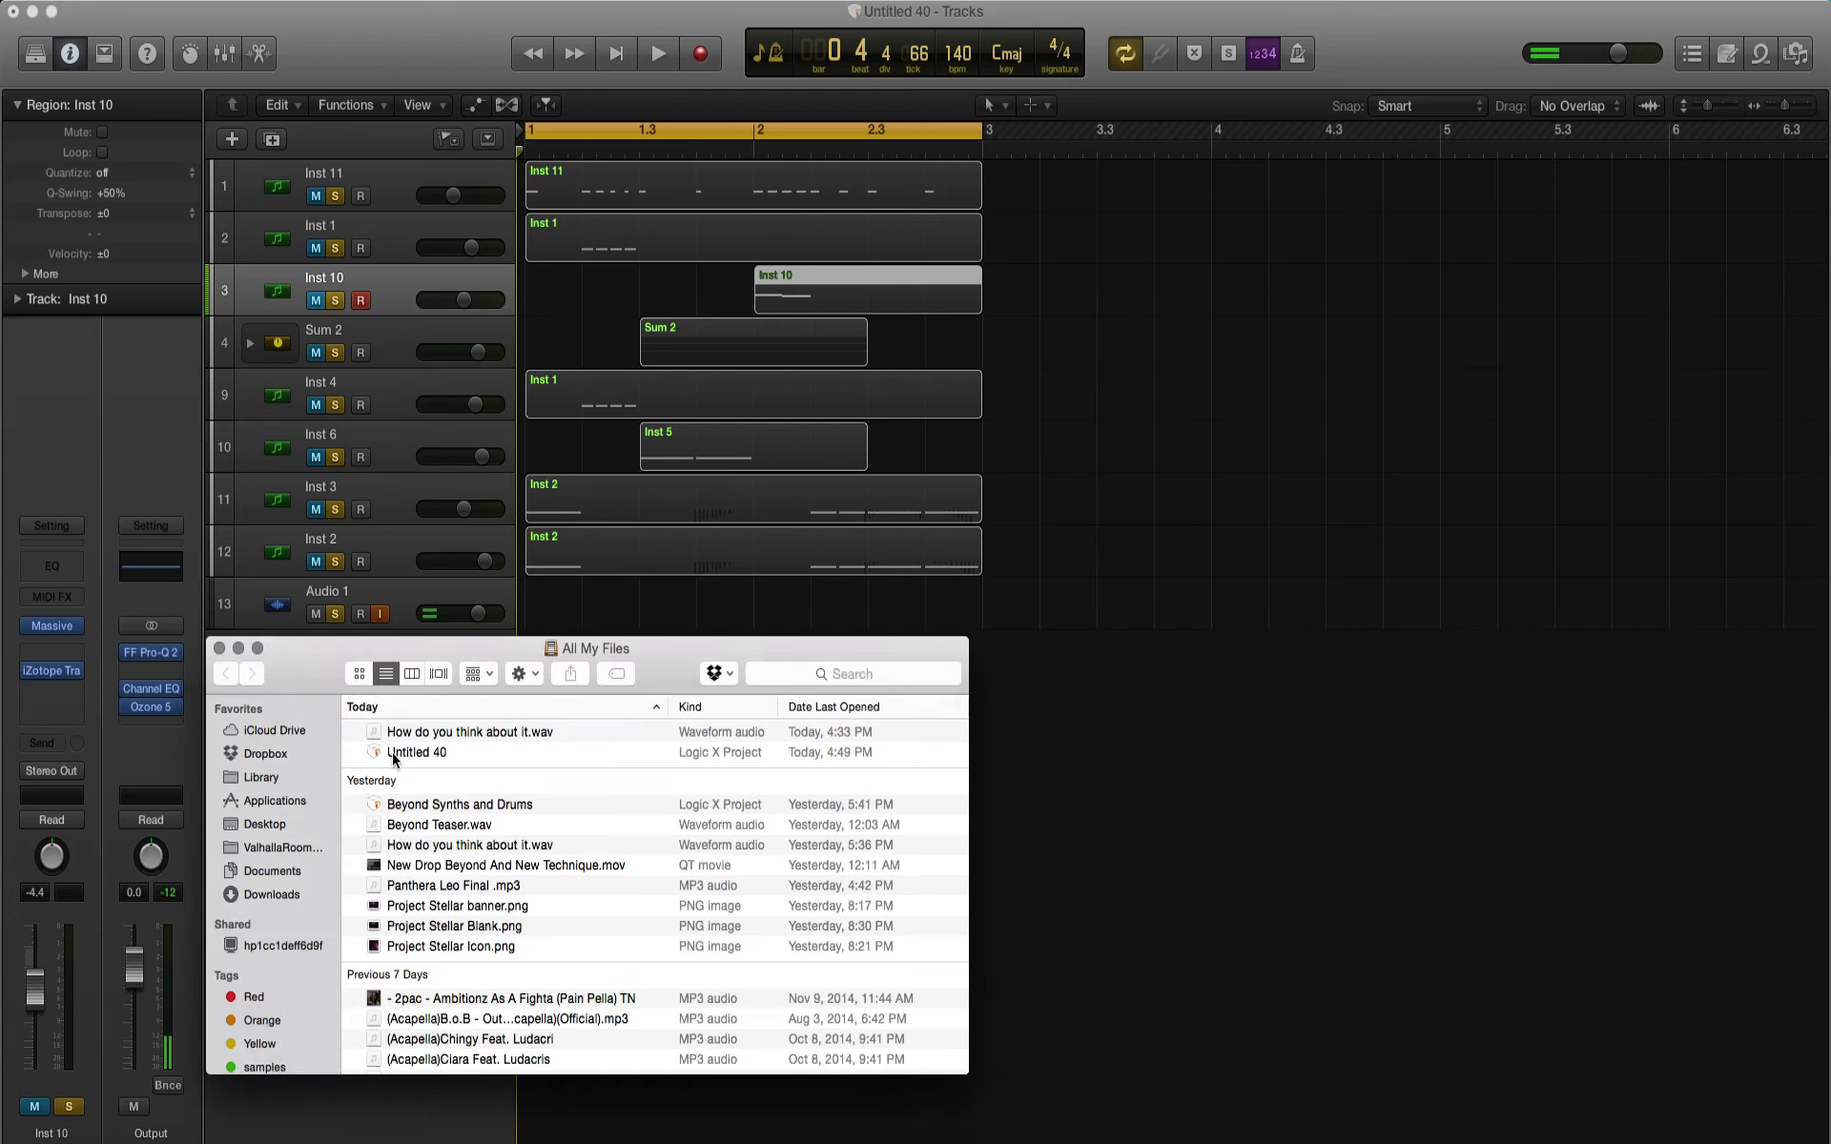
left_click(271, 871)
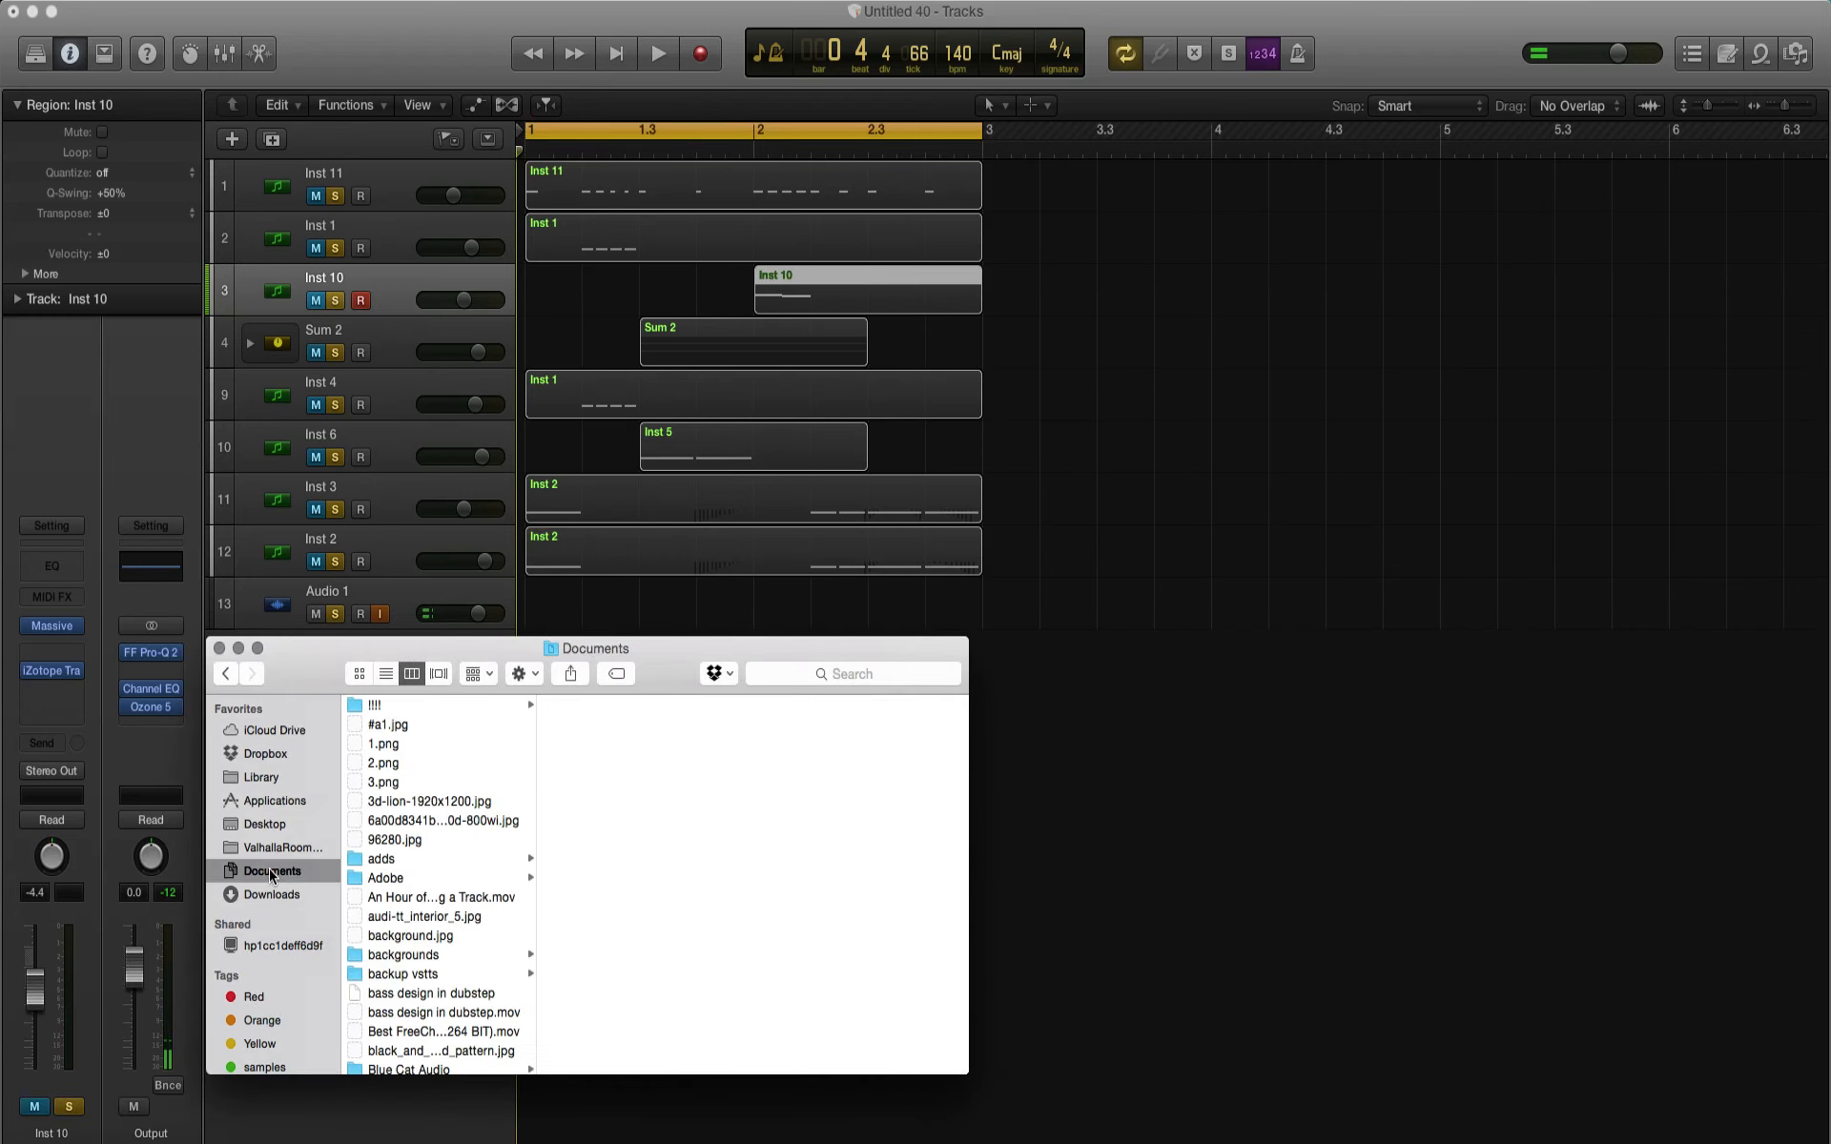
scroll(434, 892, "down", 10)
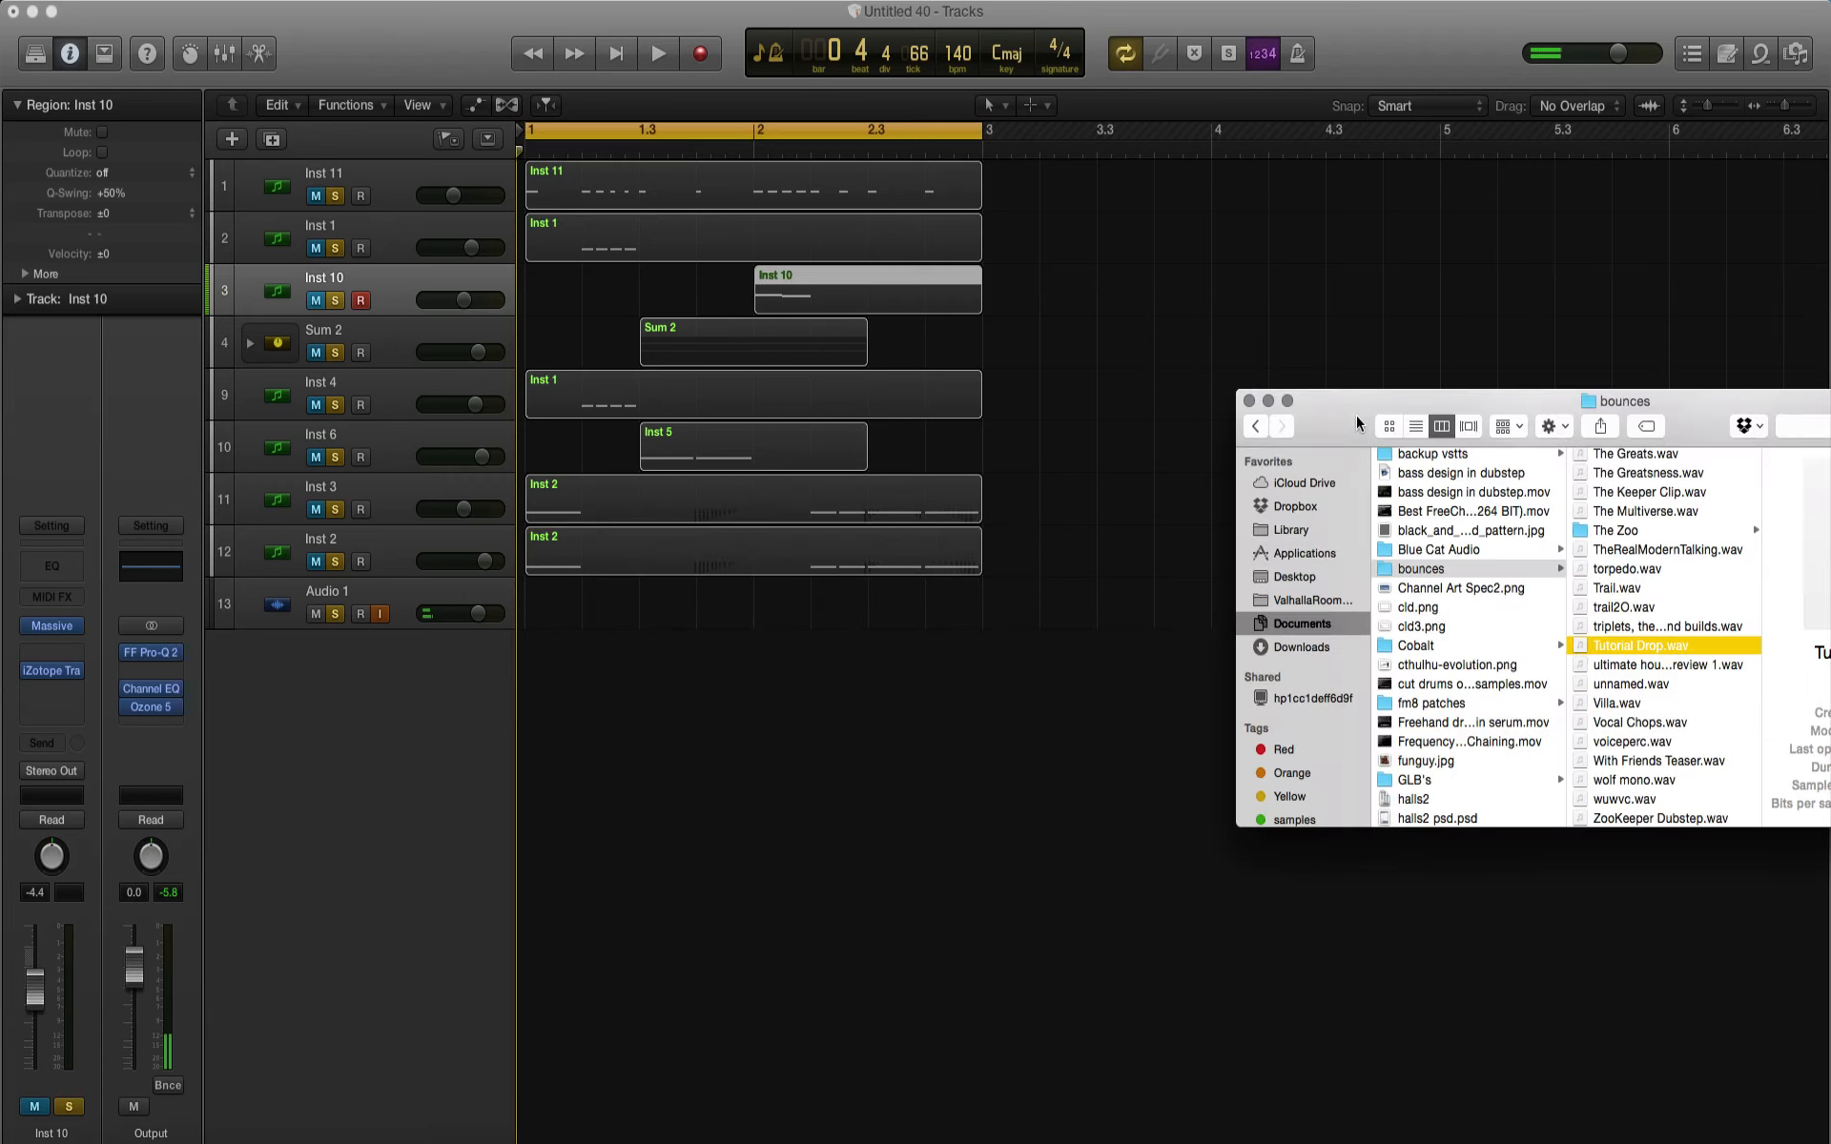
left_click_drag(1581, 645, 732, 805)
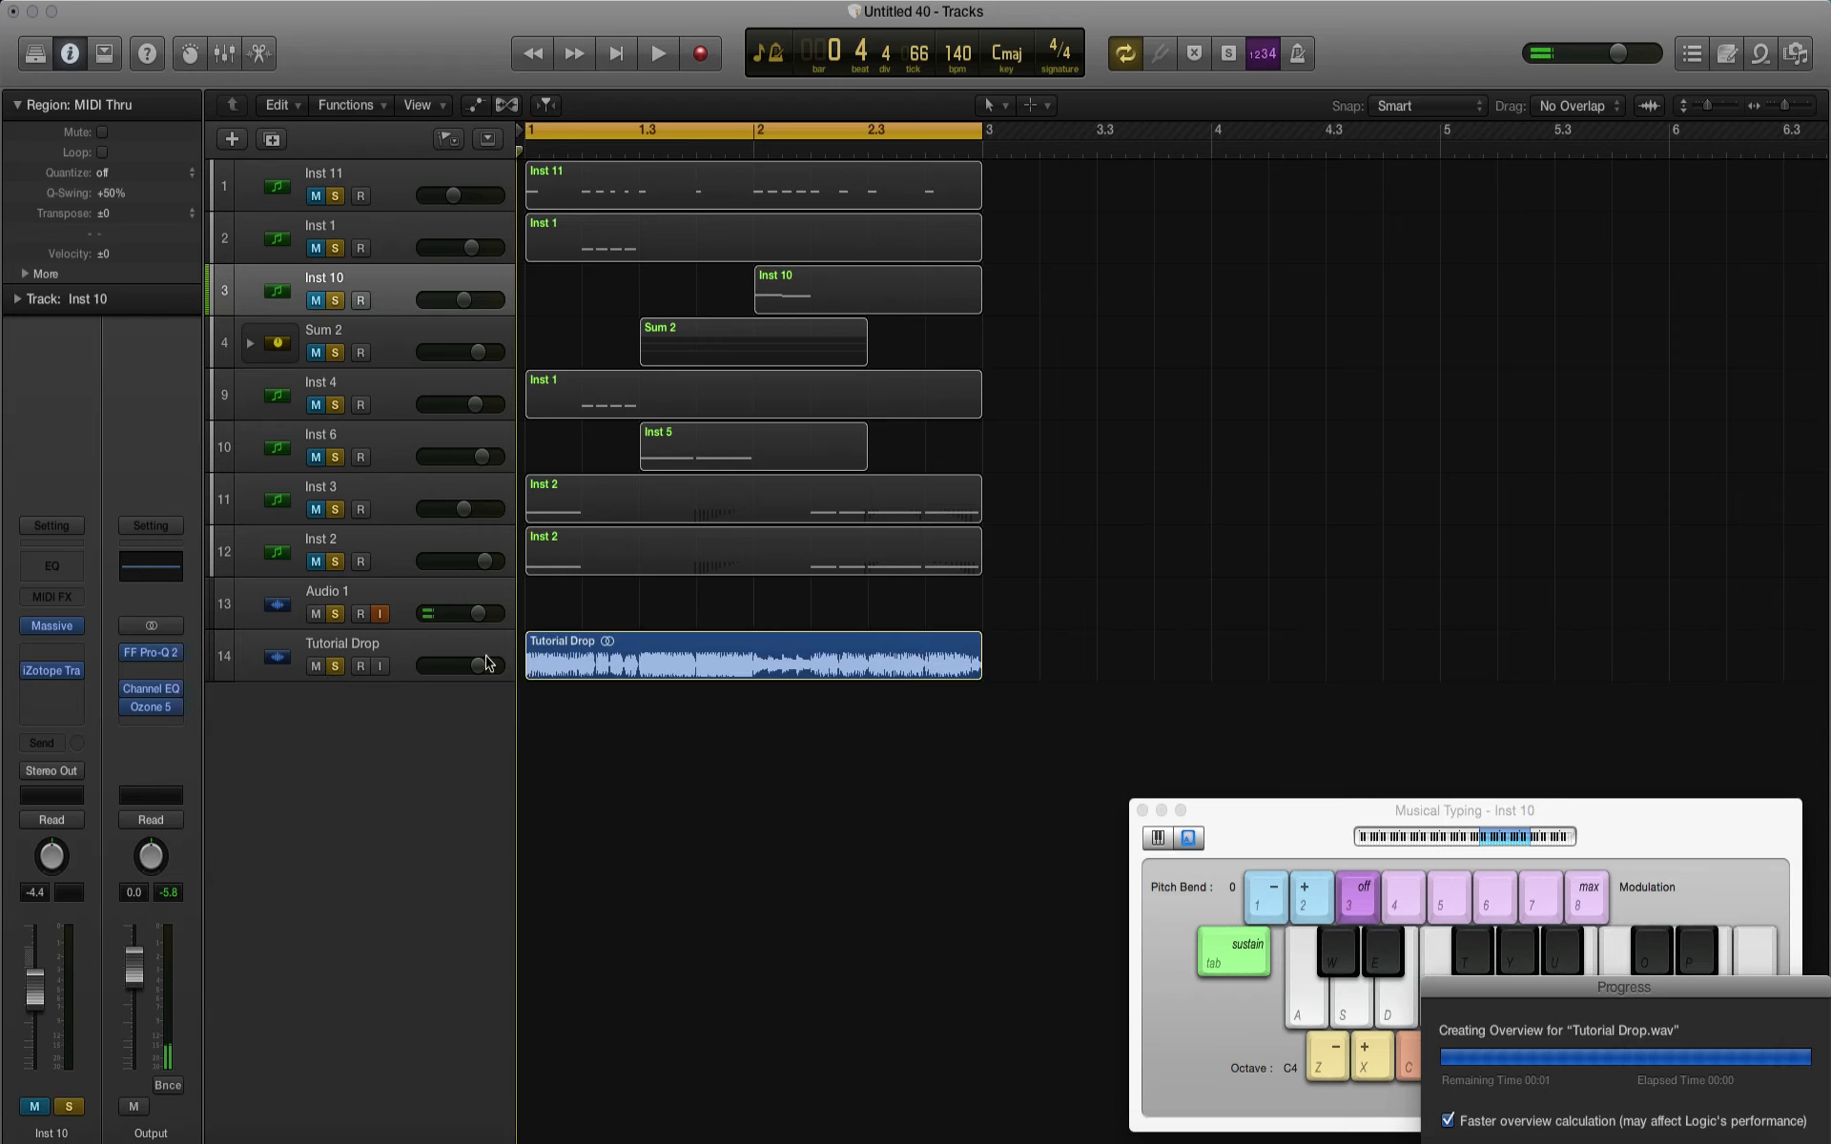
Step: Open the Save As dialog for the project
left_click(156, 1)
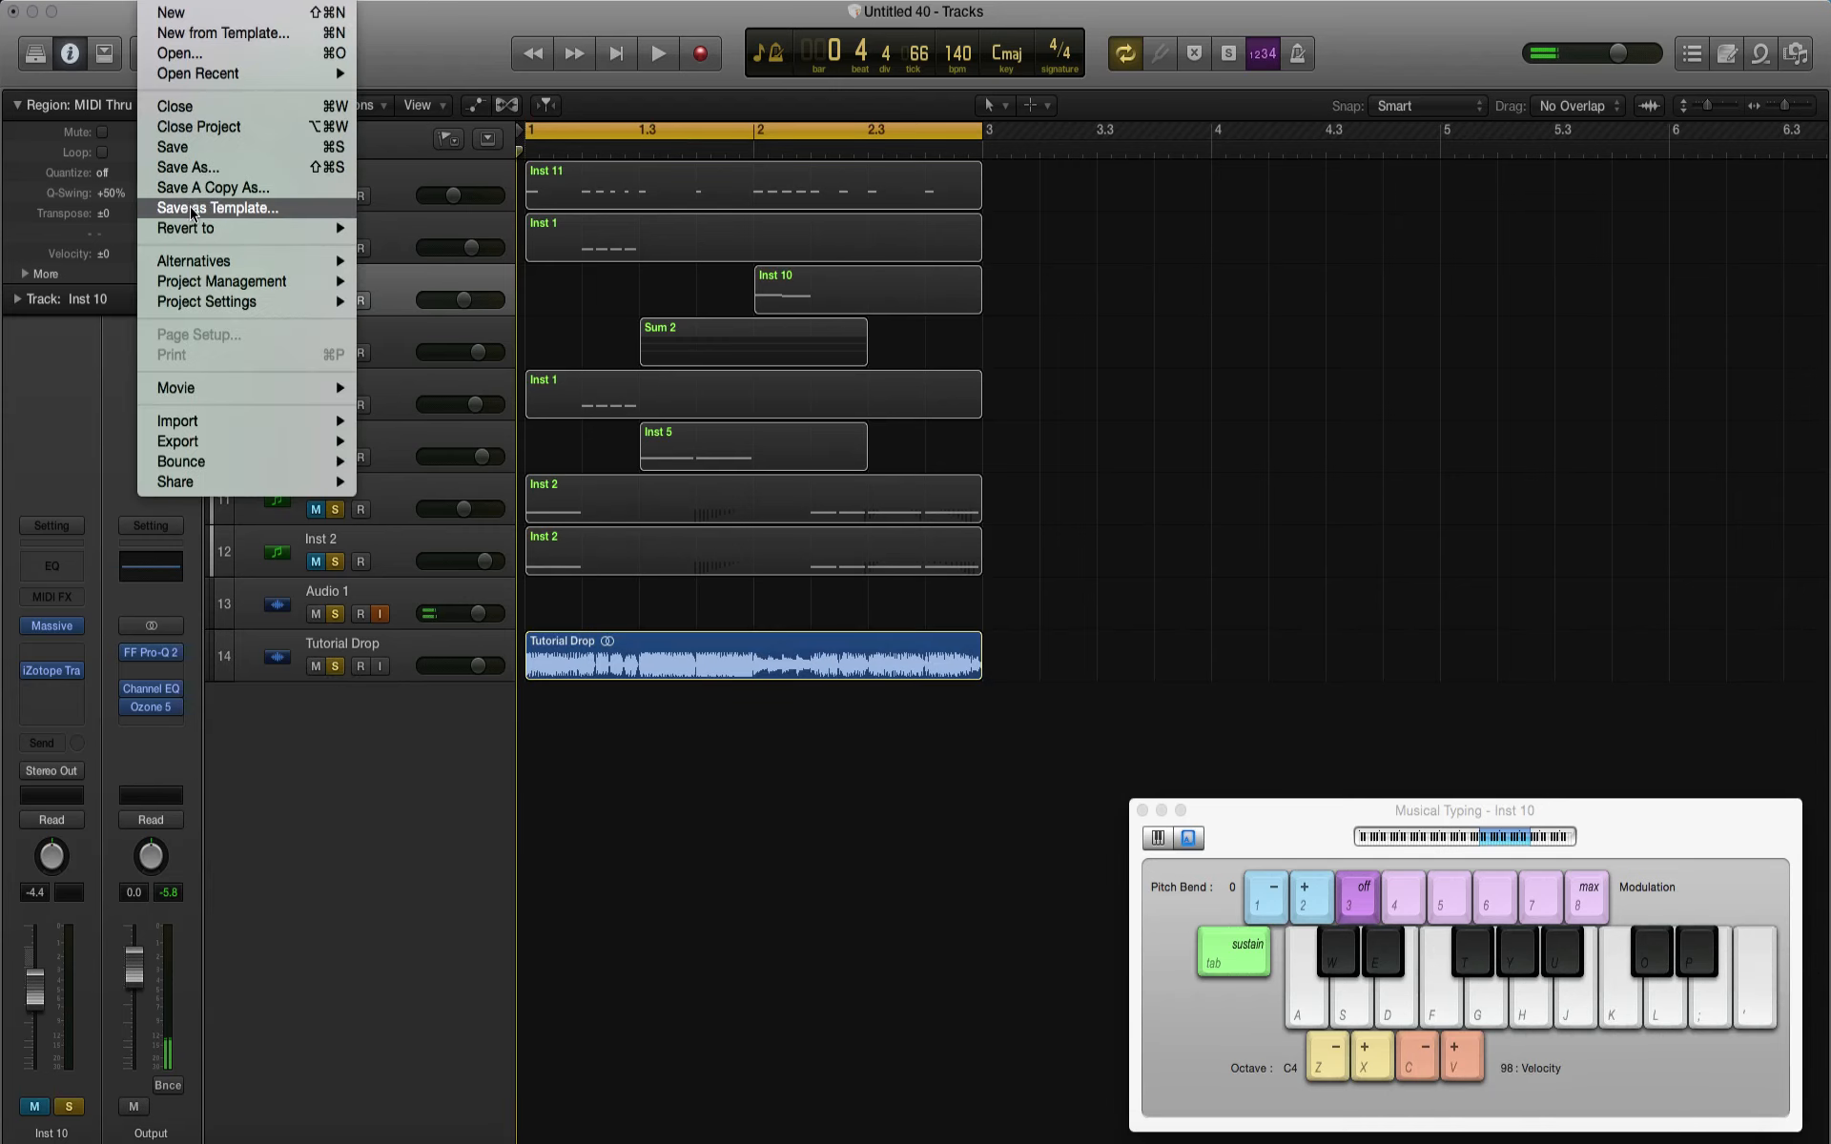
left_click(179, 169)
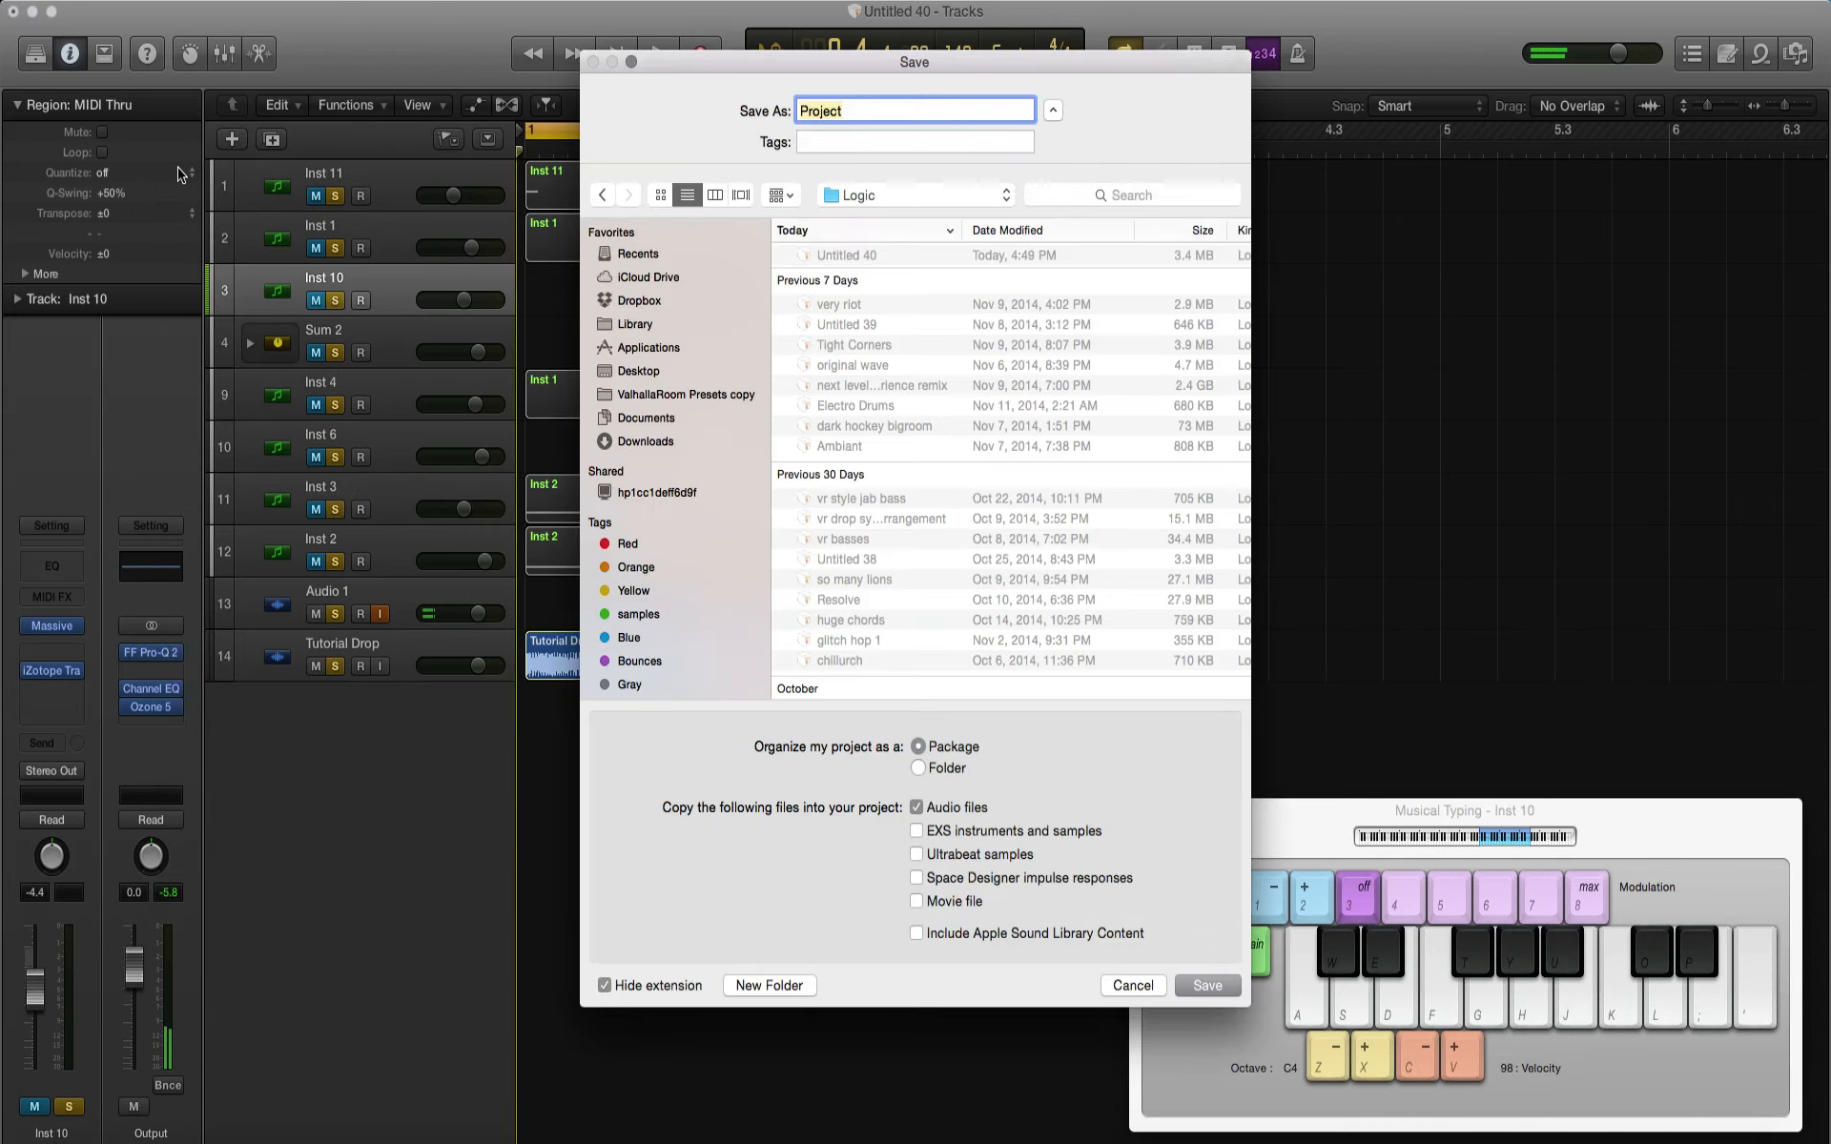